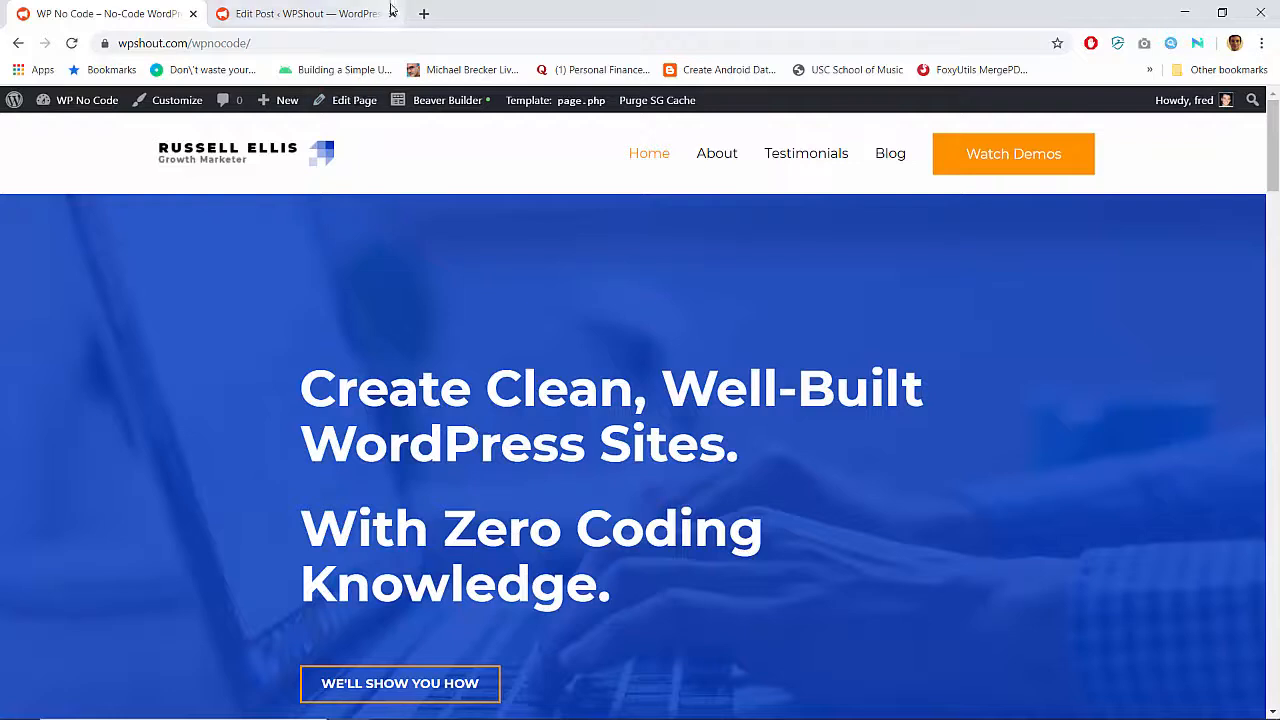
# Close the Edit Post tab and look through the site's About page, including its contact form and FAQ
pyautogui.click(392, 14)
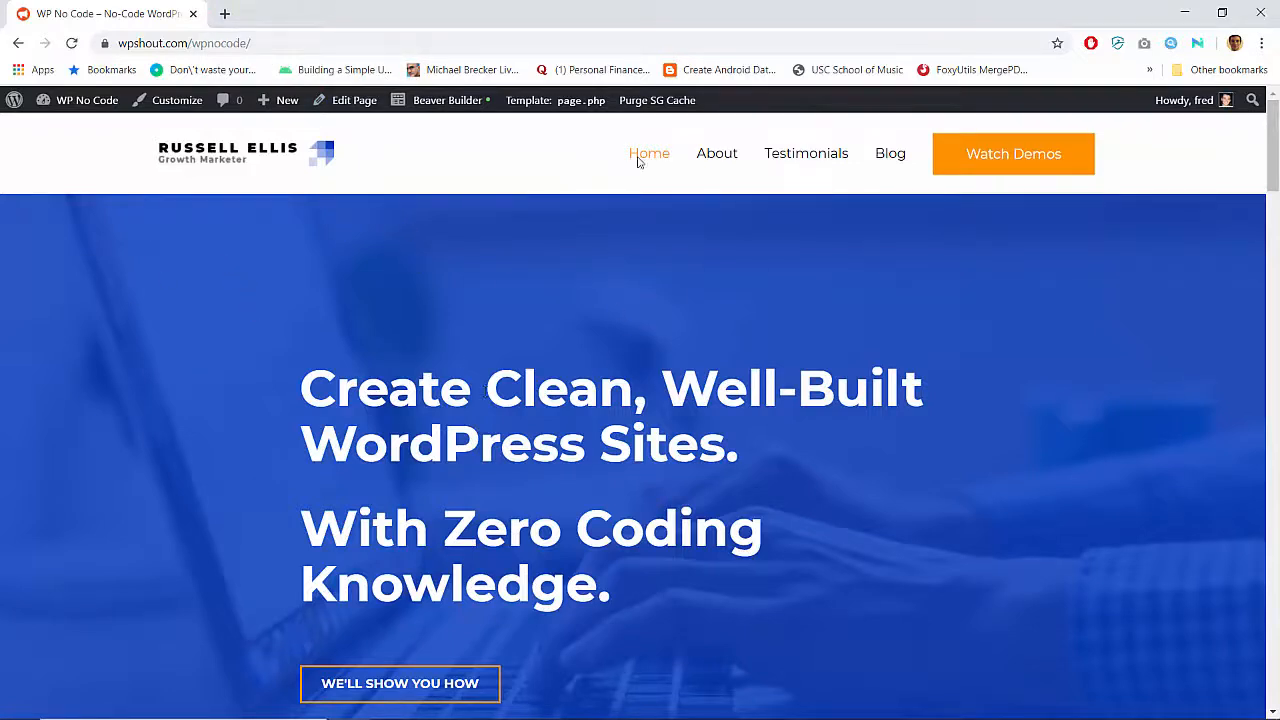
pyautogui.click(726, 155)
pyautogui.scroll(-6, 560, 297)
pyautogui.scroll(-4, 560, 297)
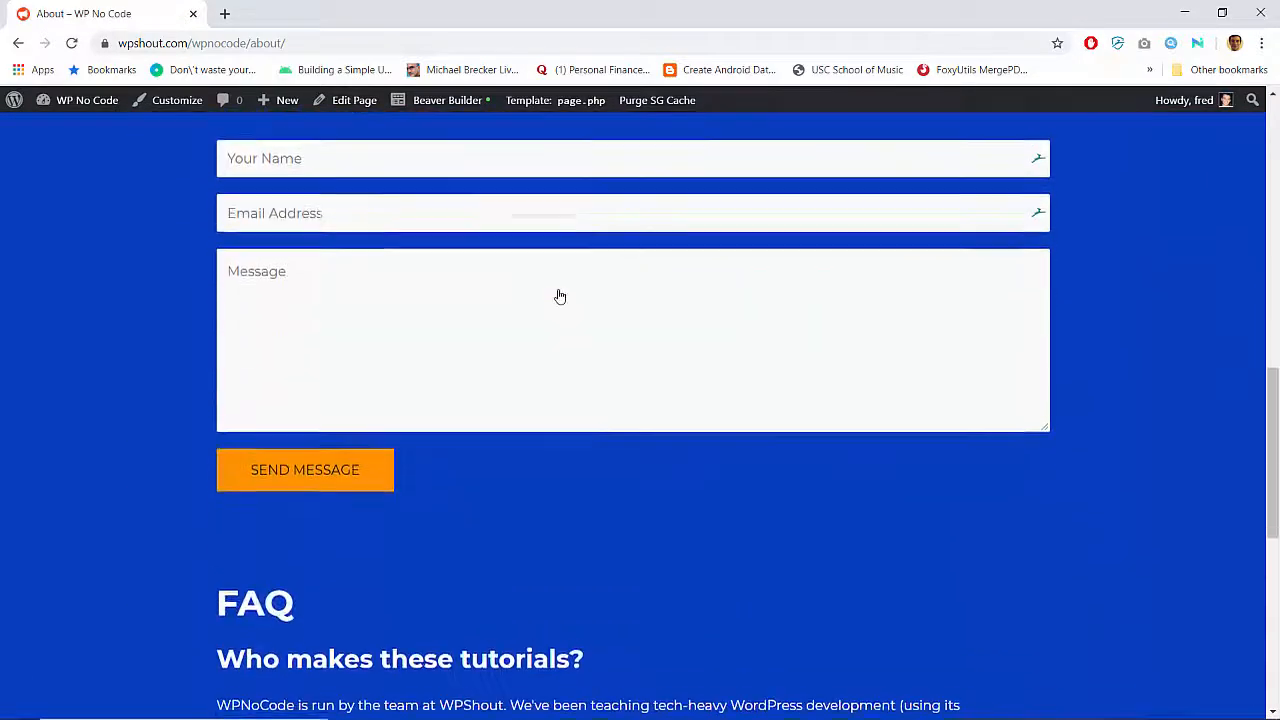
pyautogui.scroll(3, 557, 294)
pyautogui.scroll(-3, 560, 297)
pyautogui.scroll(-3, 514, 335)
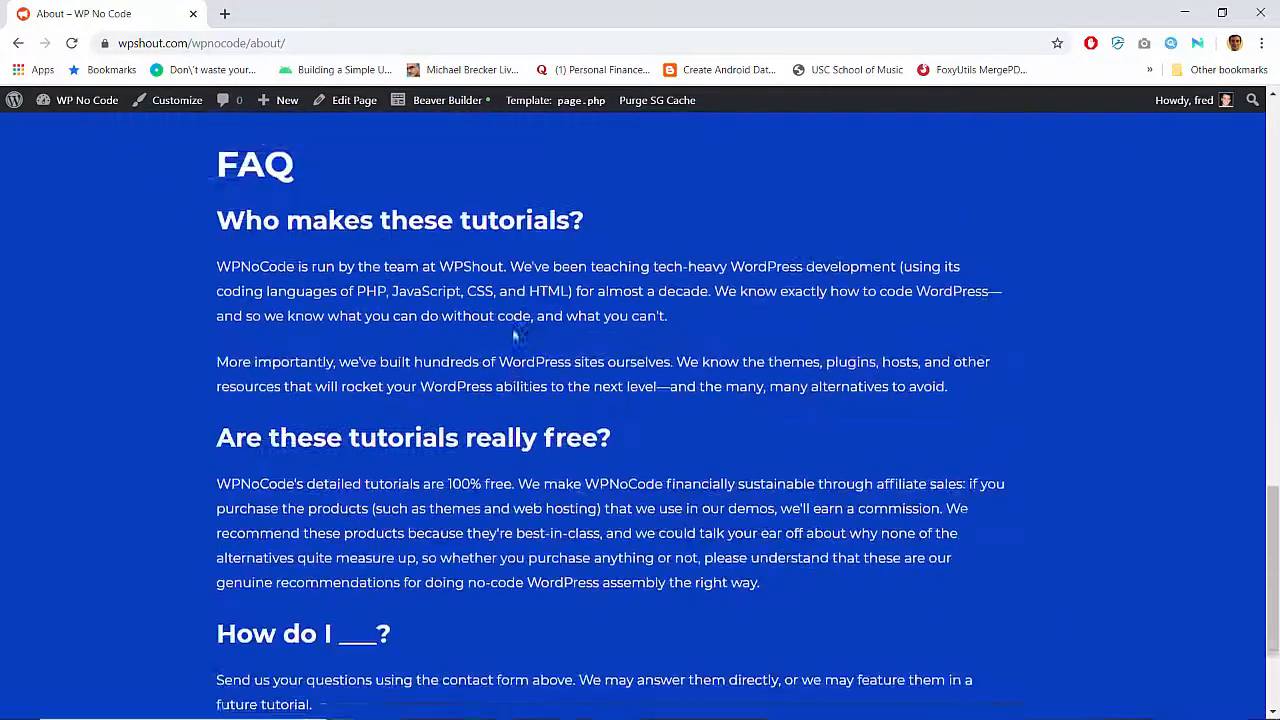
pyautogui.scroll(-2, 490, 326)
pyautogui.scroll(12, 522, 370)
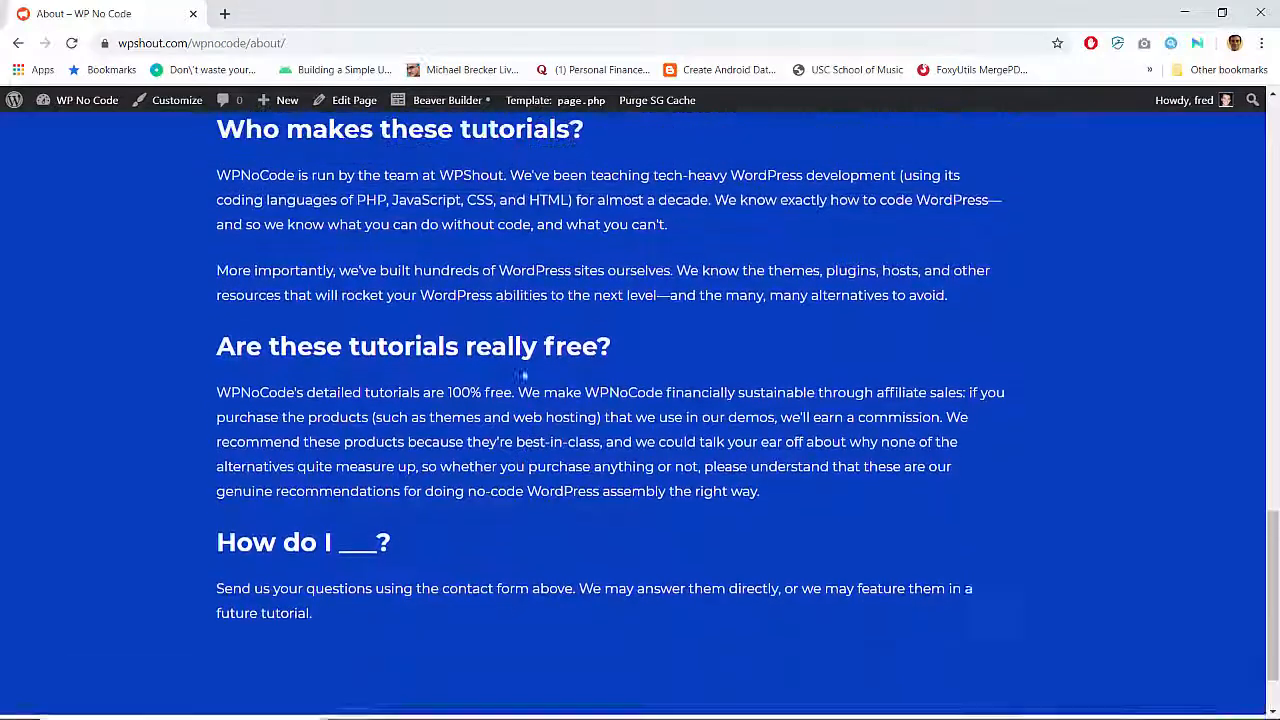
pyautogui.scroll(-13, 368, 334)
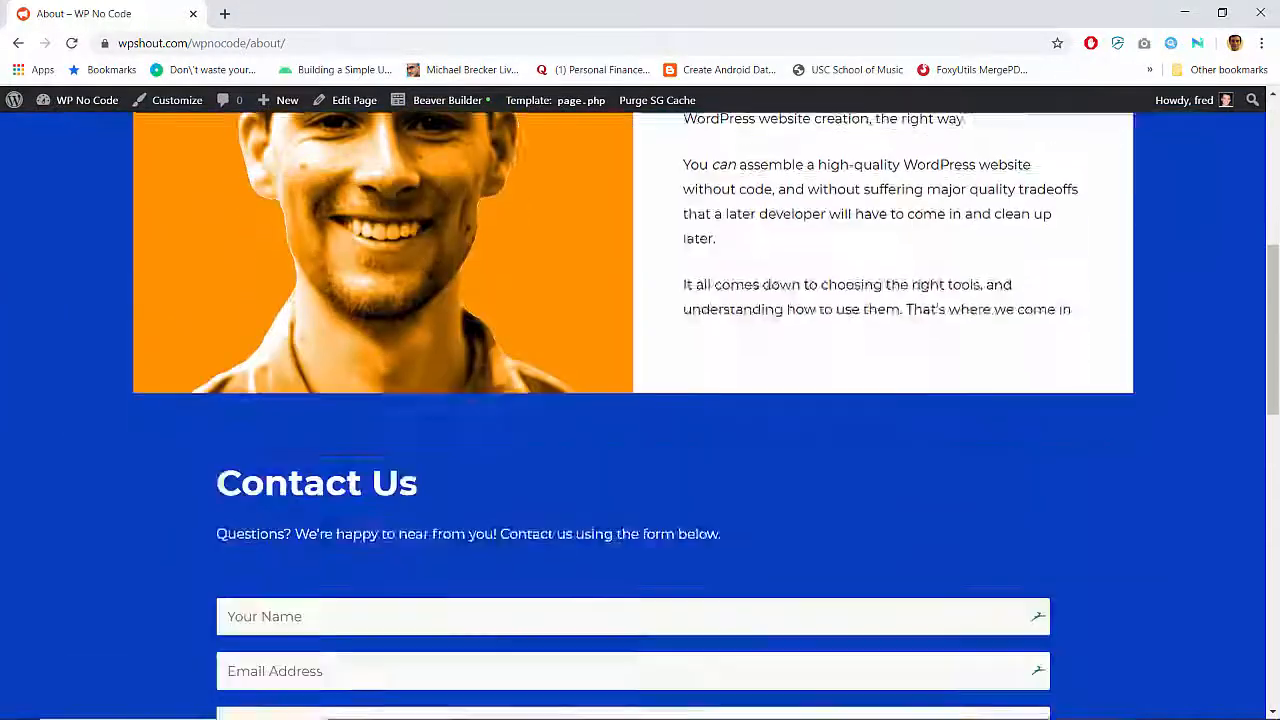
pyautogui.scroll(13, 351, 274)
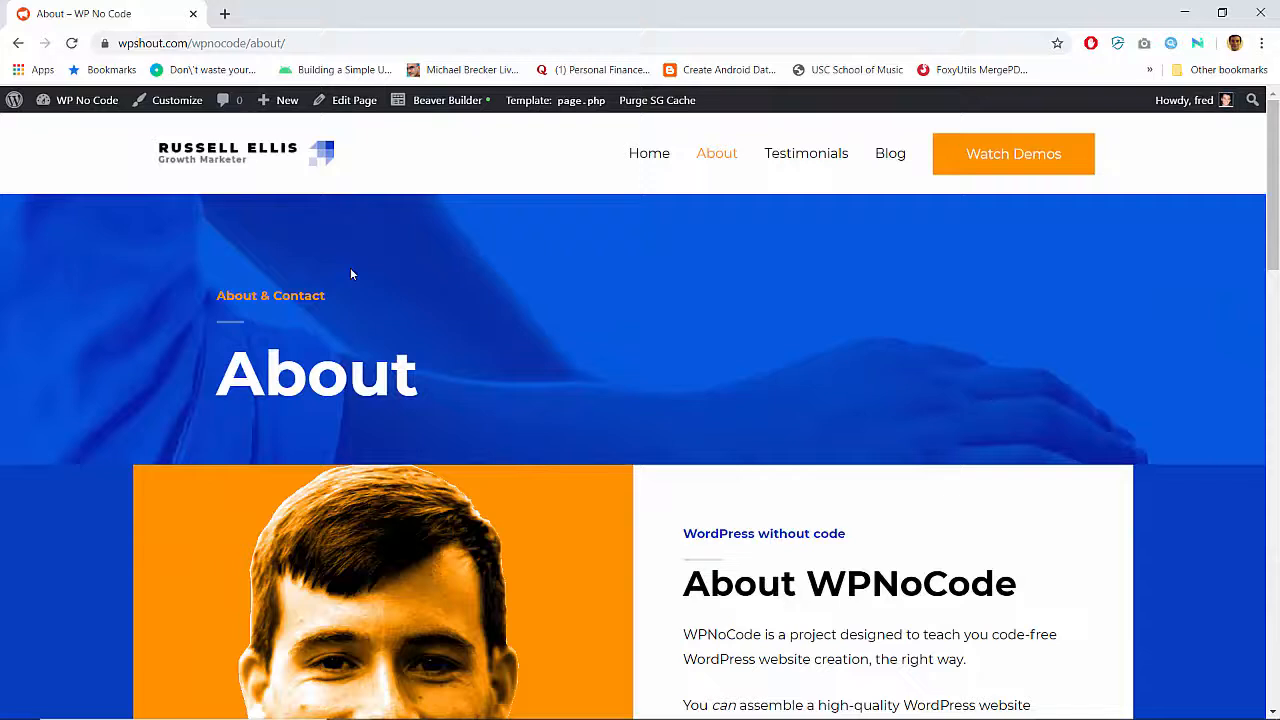
# Return to the site's homepage and open it in the WordPress Customizer
pyautogui.click(275, 165)
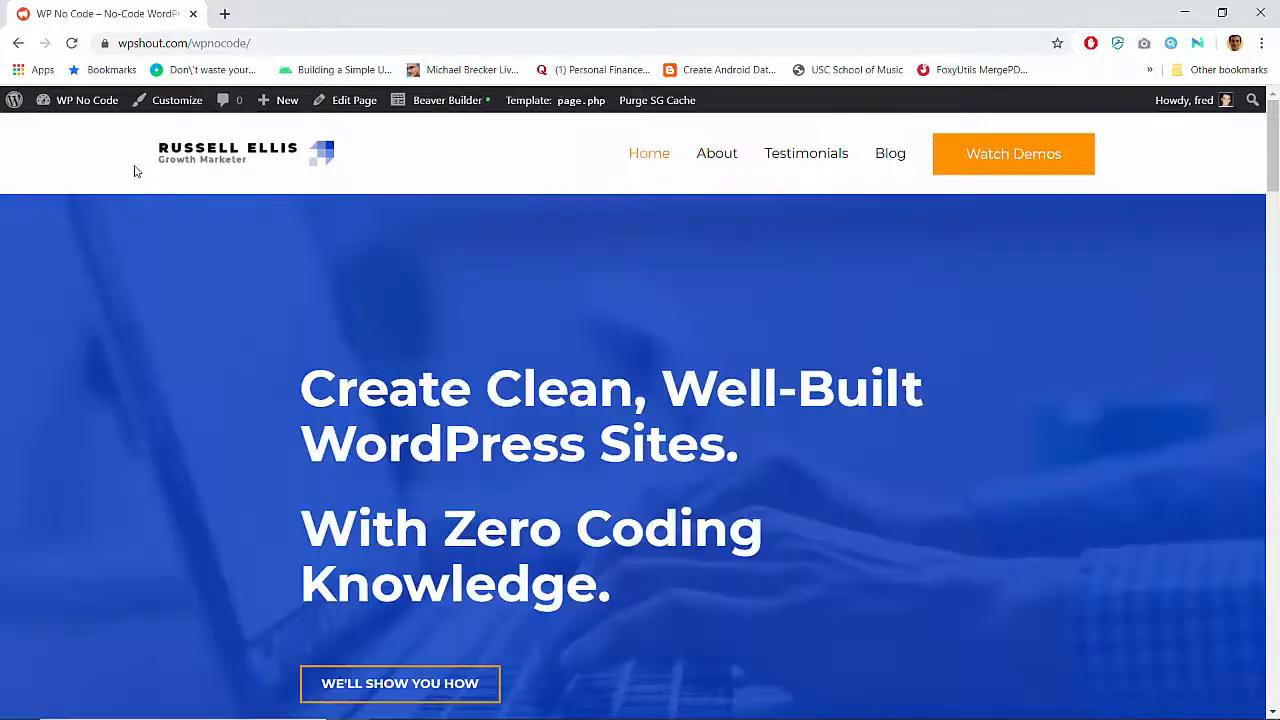
pyautogui.click(180, 102)
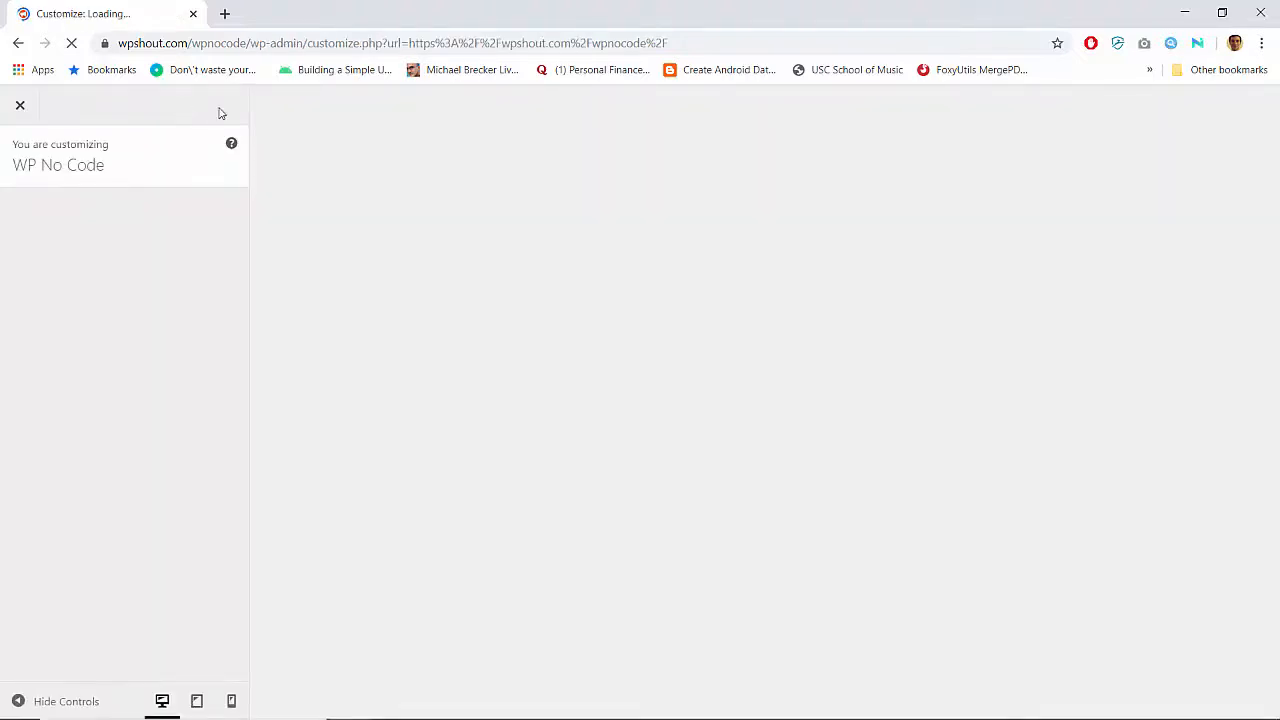
# Switch to GIMP to view the WP No Code logo, then return to the Customizer in the browser
pyautogui.press('super')
pyautogui.press('super')
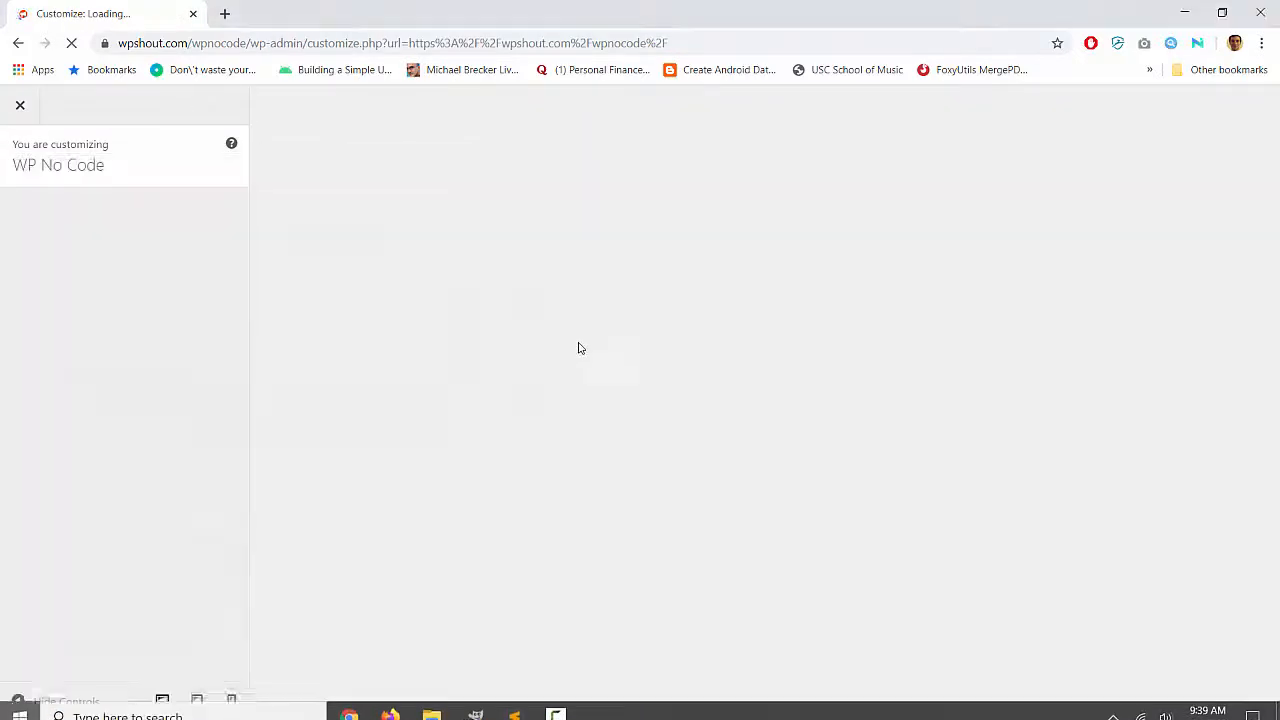
pyautogui.press('super')
pyautogui.press('super')
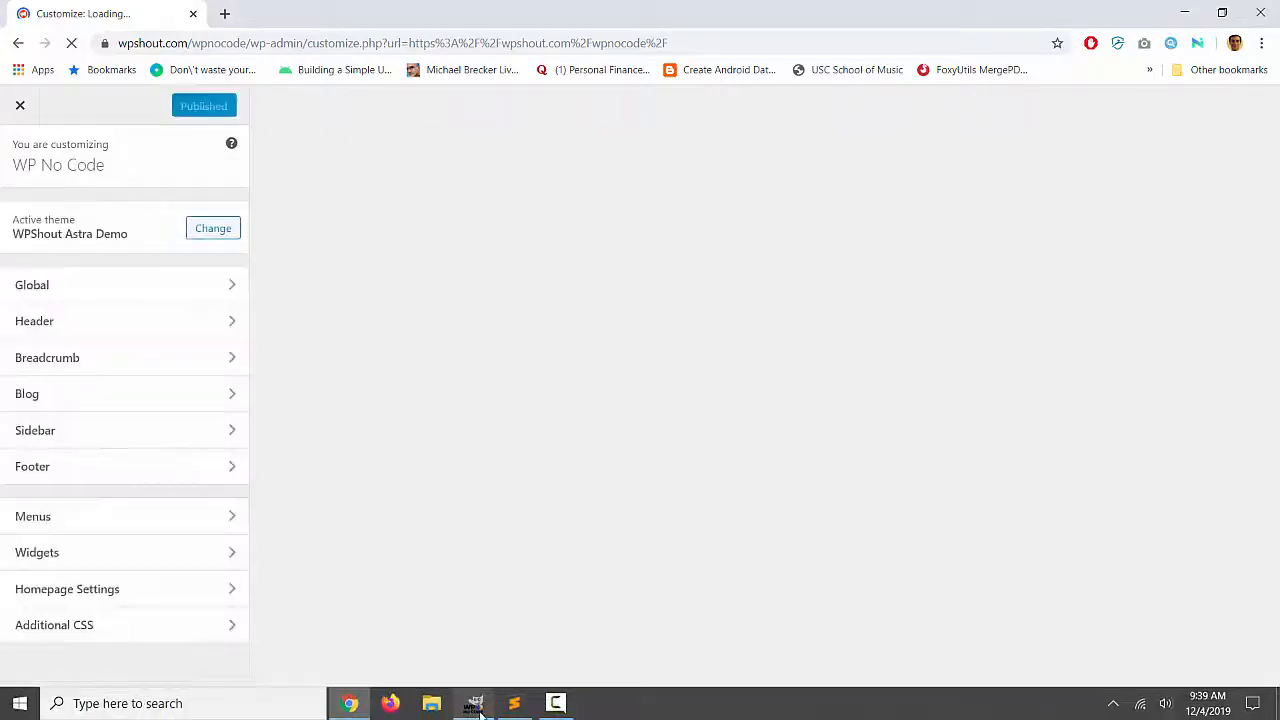
pyautogui.hotkey('alt', 'Tab')
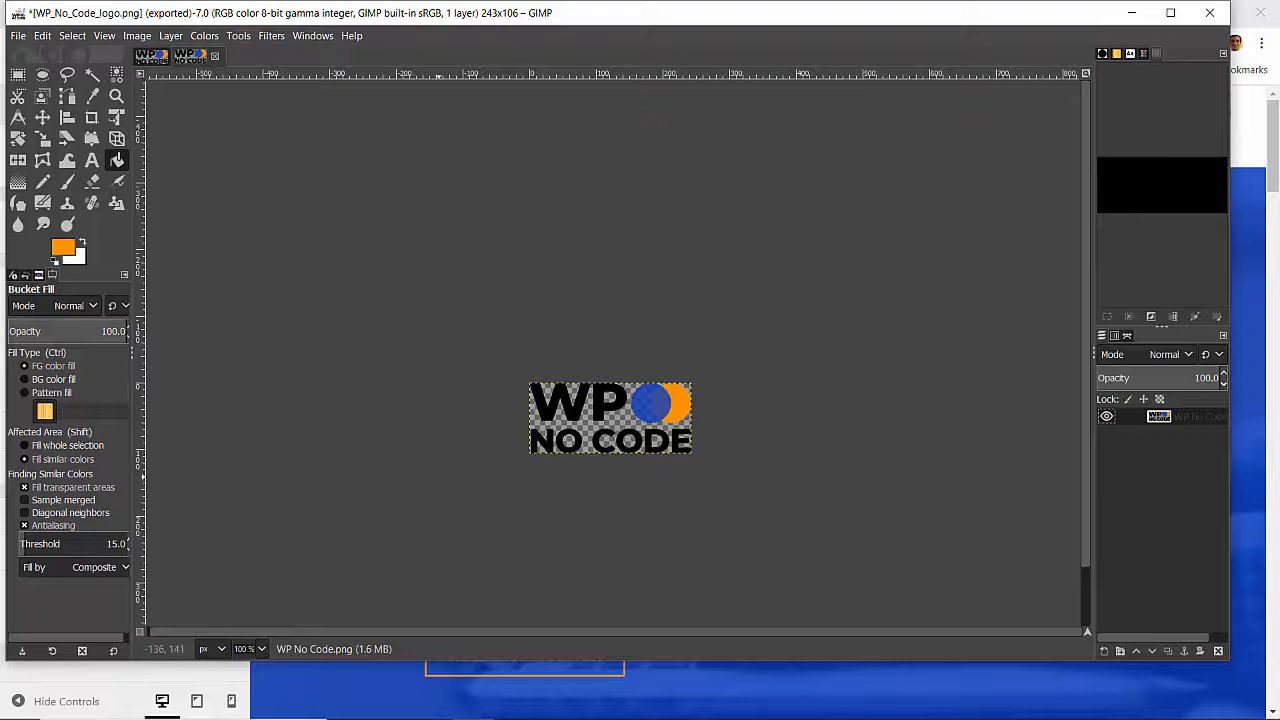
pyautogui.moveTo(445, 712)
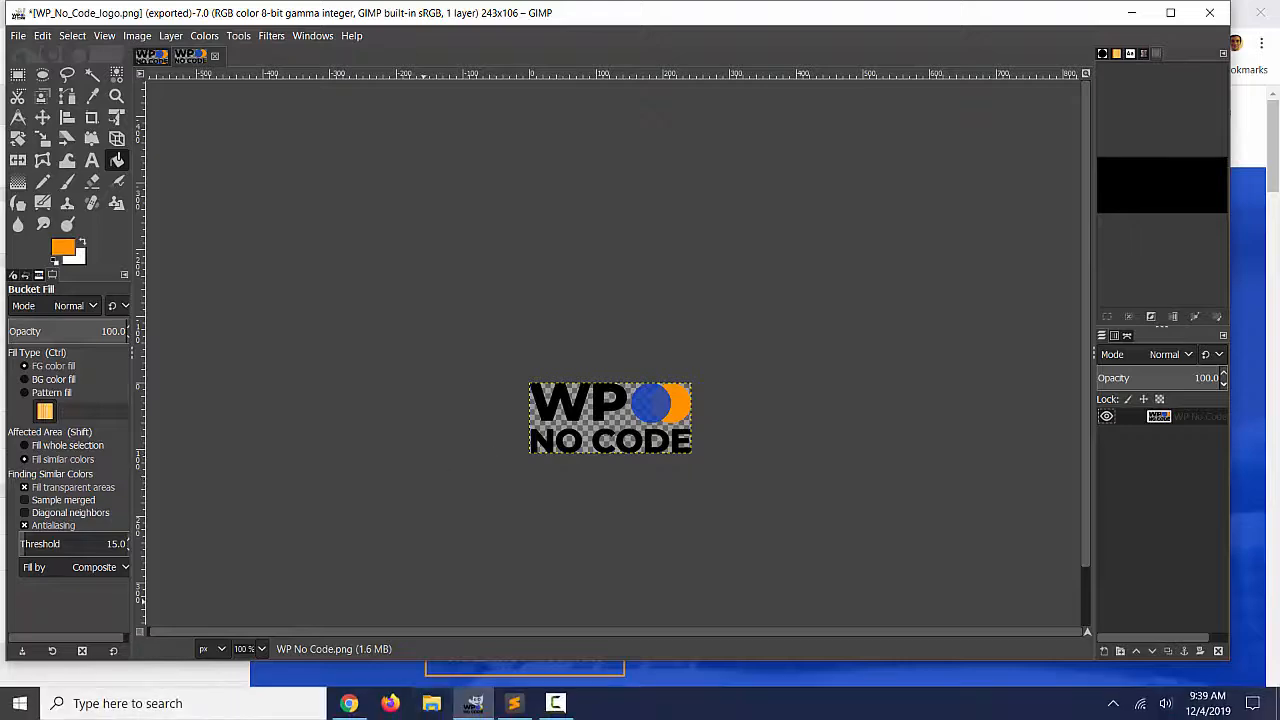
pyautogui.click(472, 705)
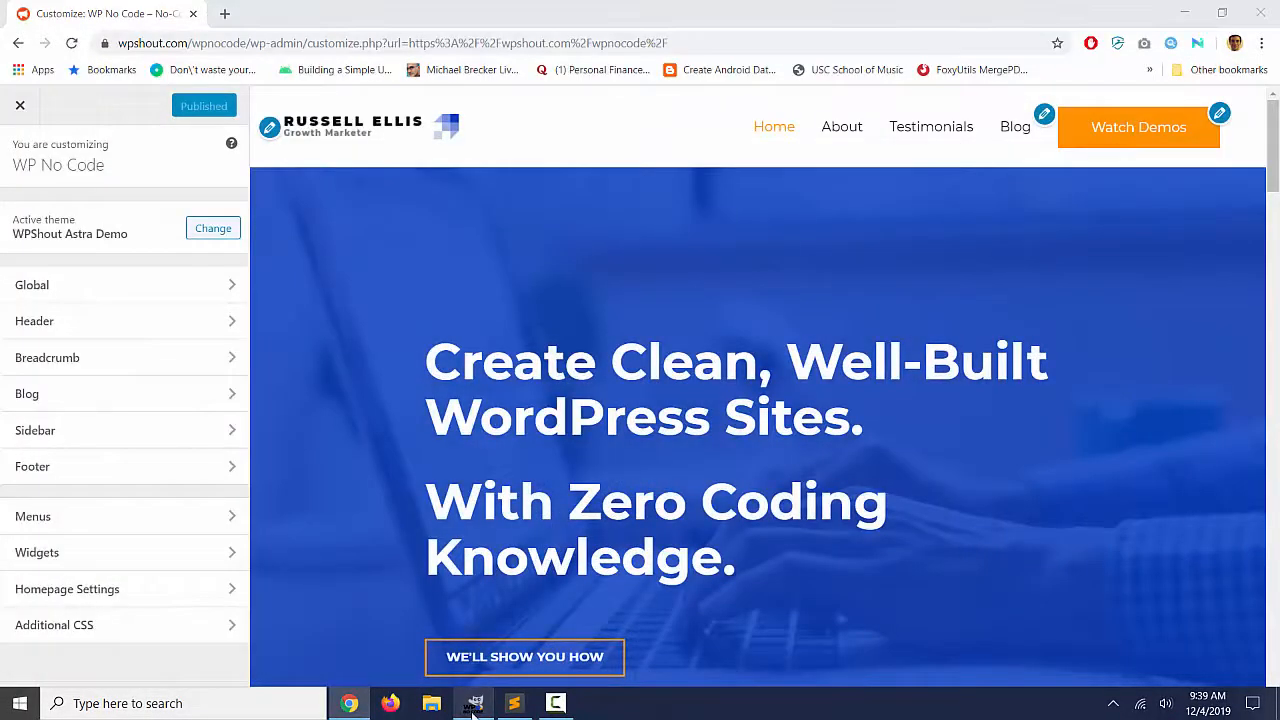
pyautogui.click(474, 706)
pyautogui.click(474, 706)
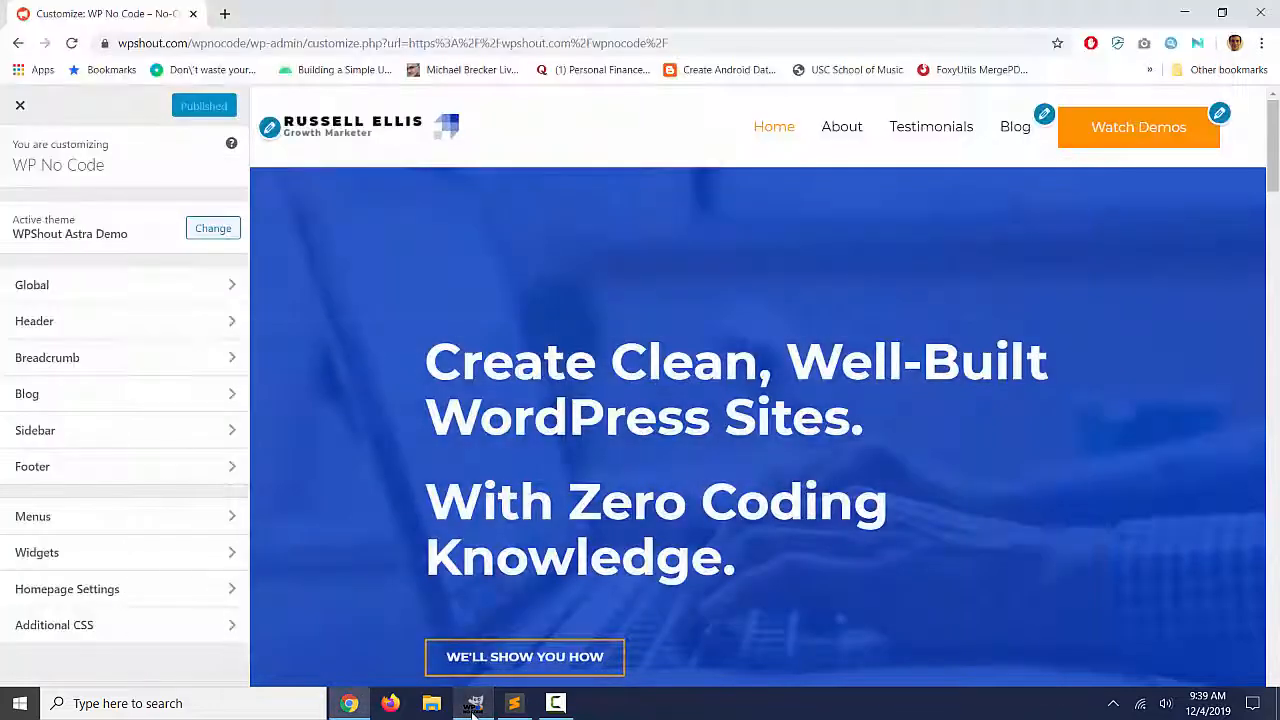
# Open canva.com in a new tab, open the WP No Code design from all designs, and look over the logo templates
pyautogui.hotkey('ctrl', 't')
pyautogui.write('canva.com')
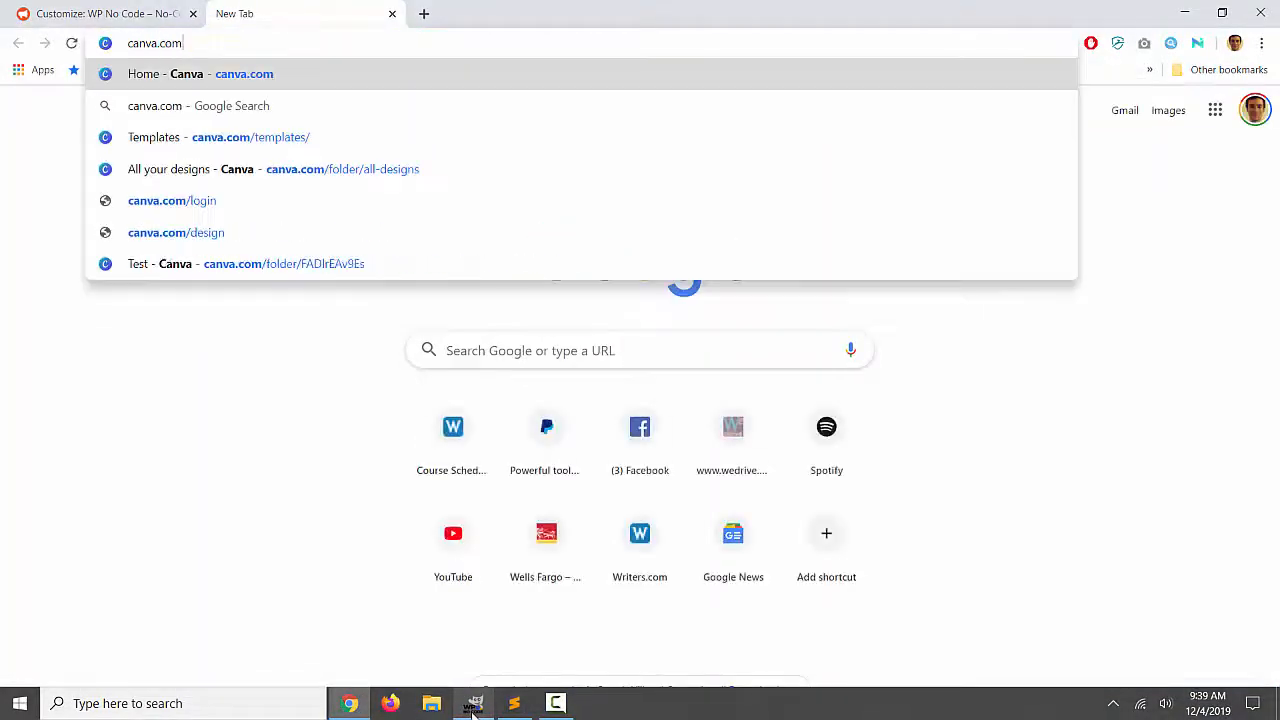
pyautogui.press('Return')
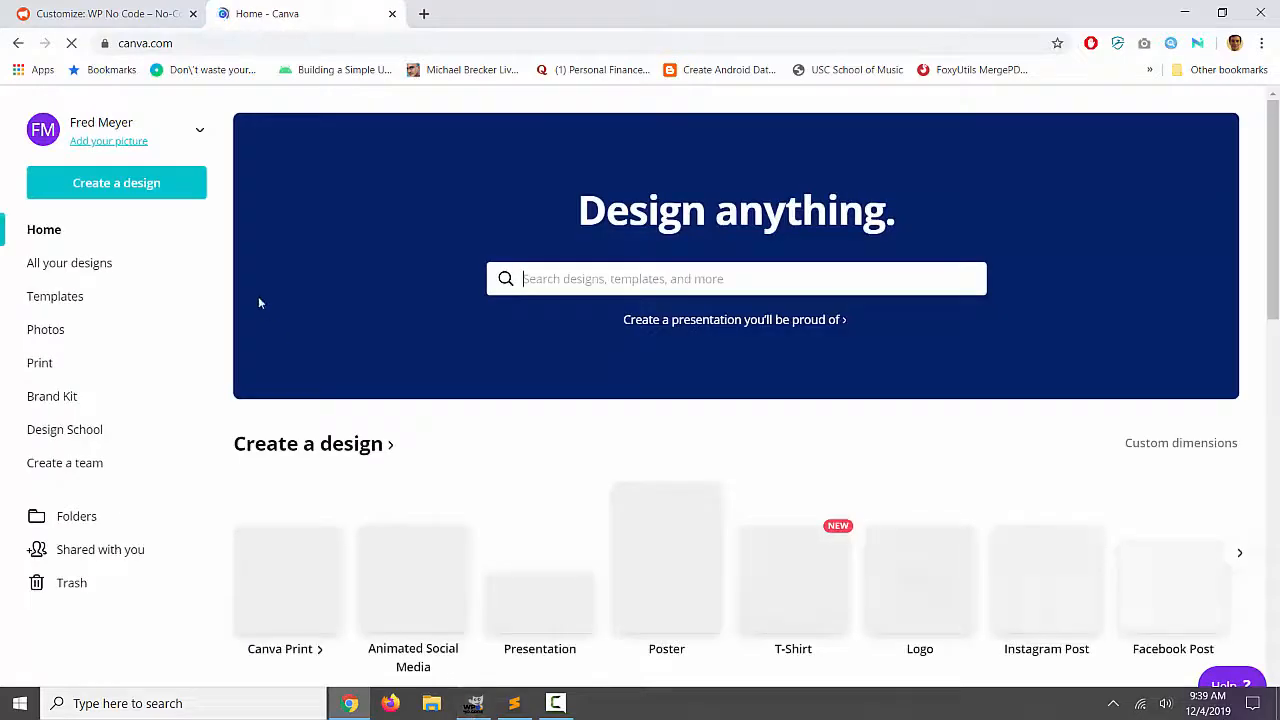
pyautogui.click(72, 266)
pyautogui.click(330, 372)
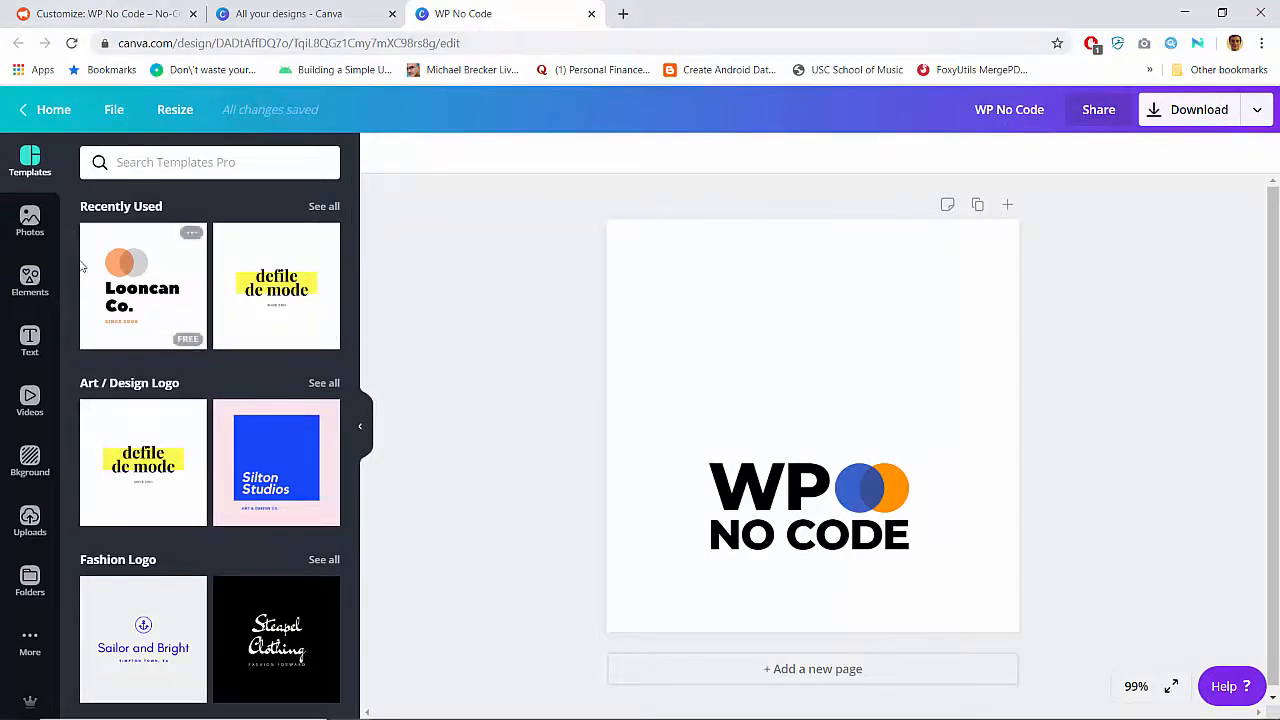
pyautogui.scroll(-4, 201, 376)
pyautogui.scroll(4, 201, 376)
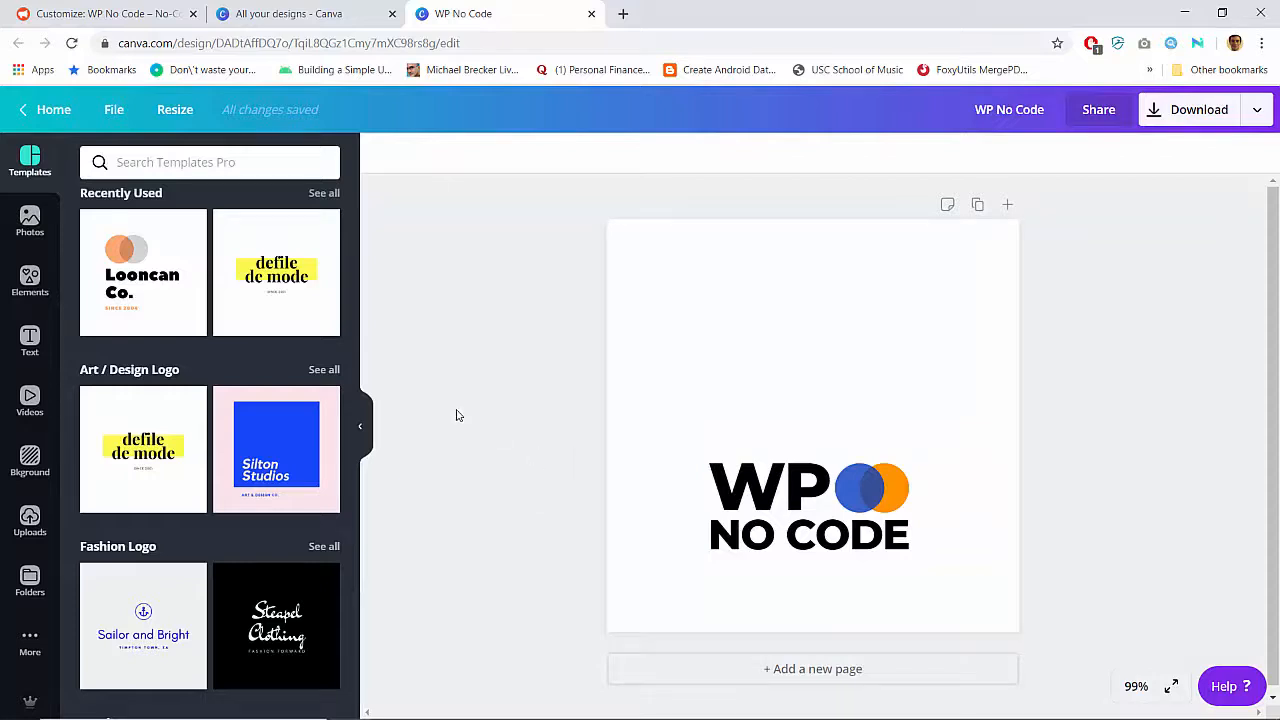
# Check the design's PNG download options, including Transparent background, and close them without downloading
pyautogui.click(1257, 110)
pyautogui.click(1077, 197)
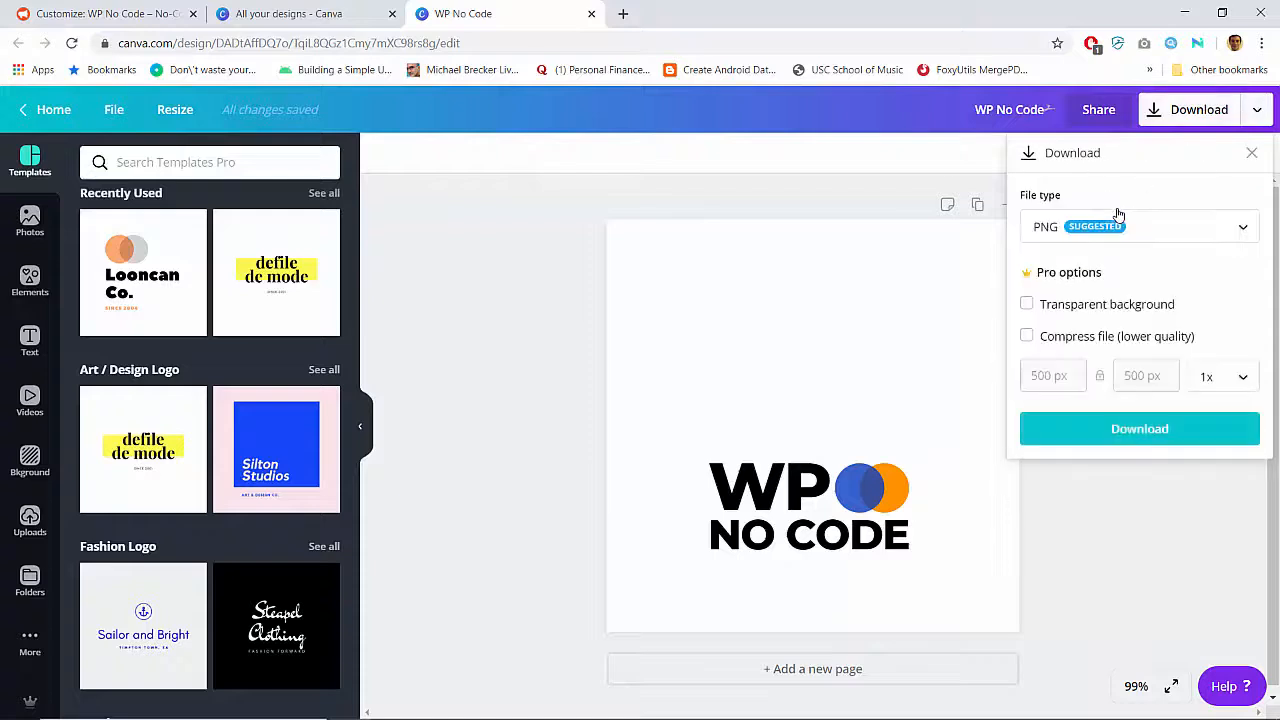
pyautogui.click(1053, 312)
pyautogui.click(1053, 312)
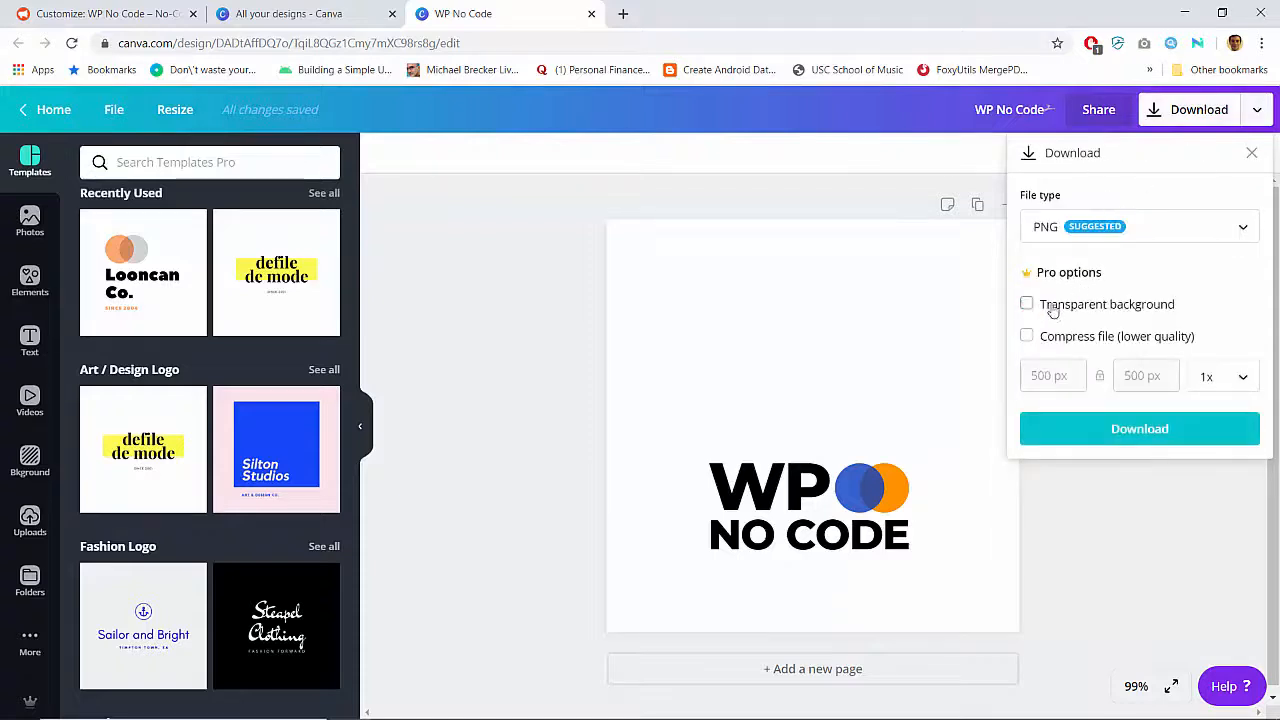
pyautogui.click(547, 350)
# Switch to GIMP and inspect the cropped WP No Code logo with its transparent background up close
pyautogui.click(473, 703)
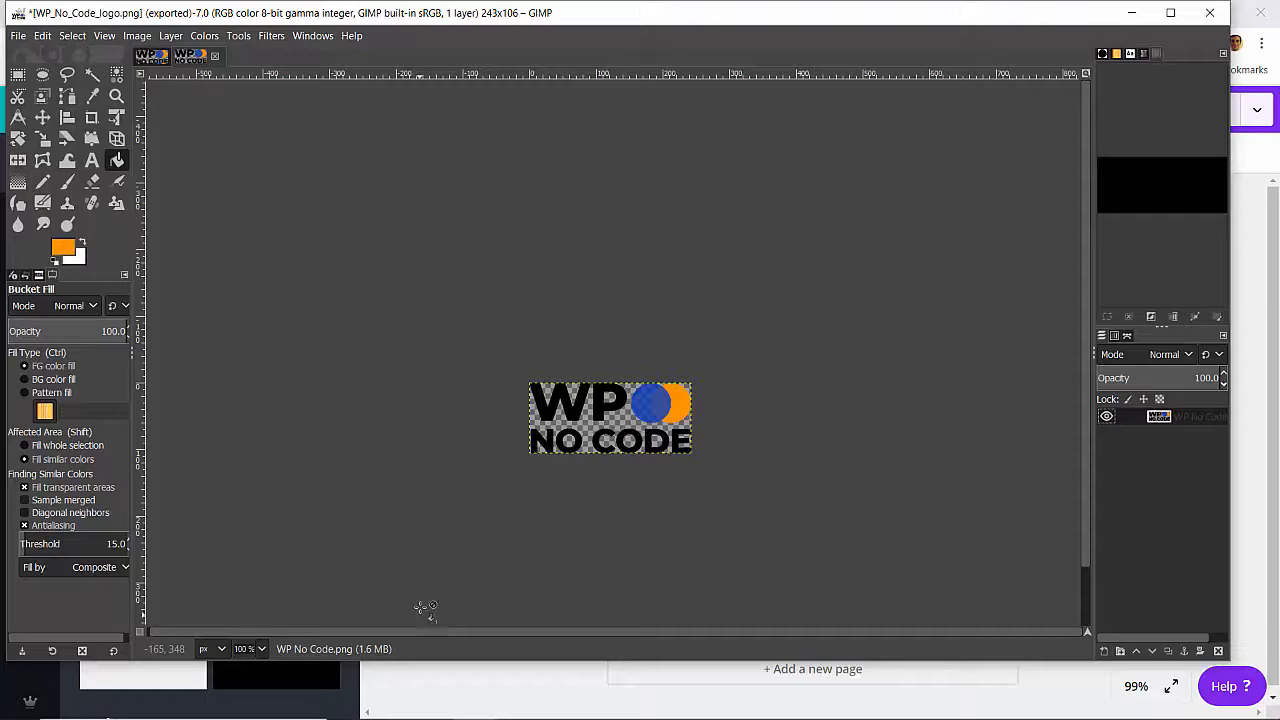
pyautogui.scroll(3, 593, 425)
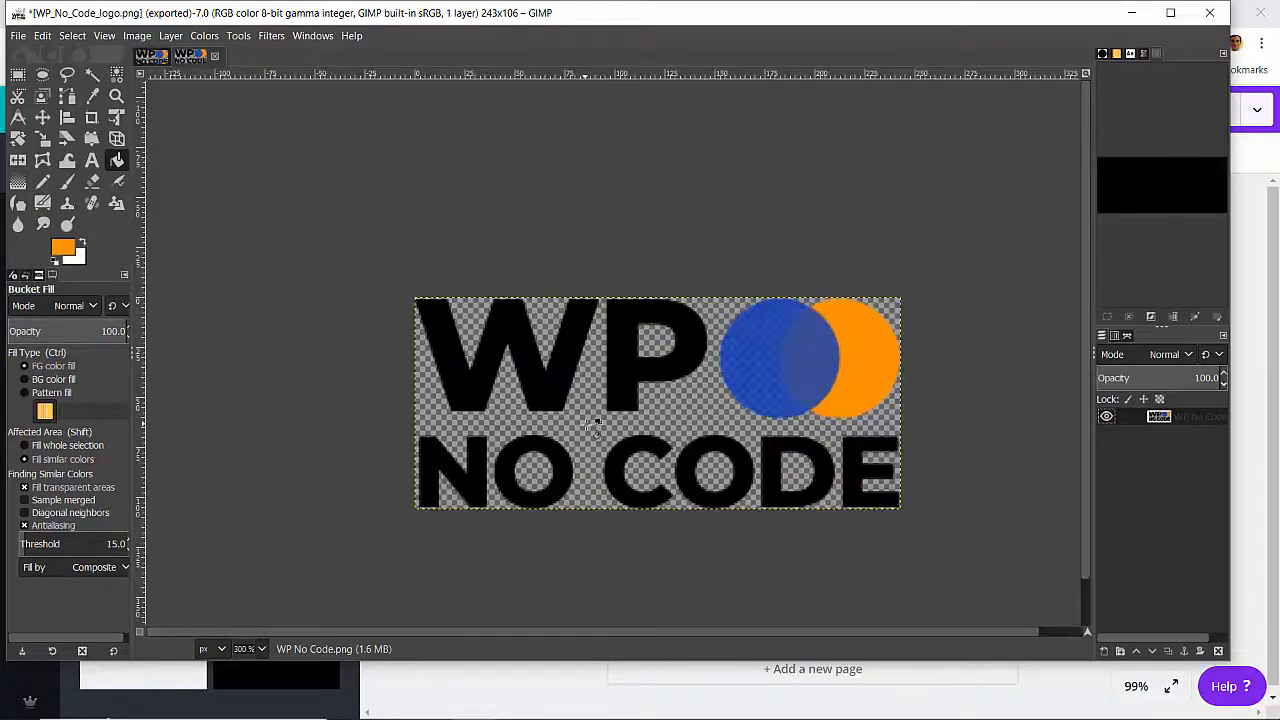
pyautogui.scroll(-6, 593, 425)
pyautogui.scroll(4, 593, 425)
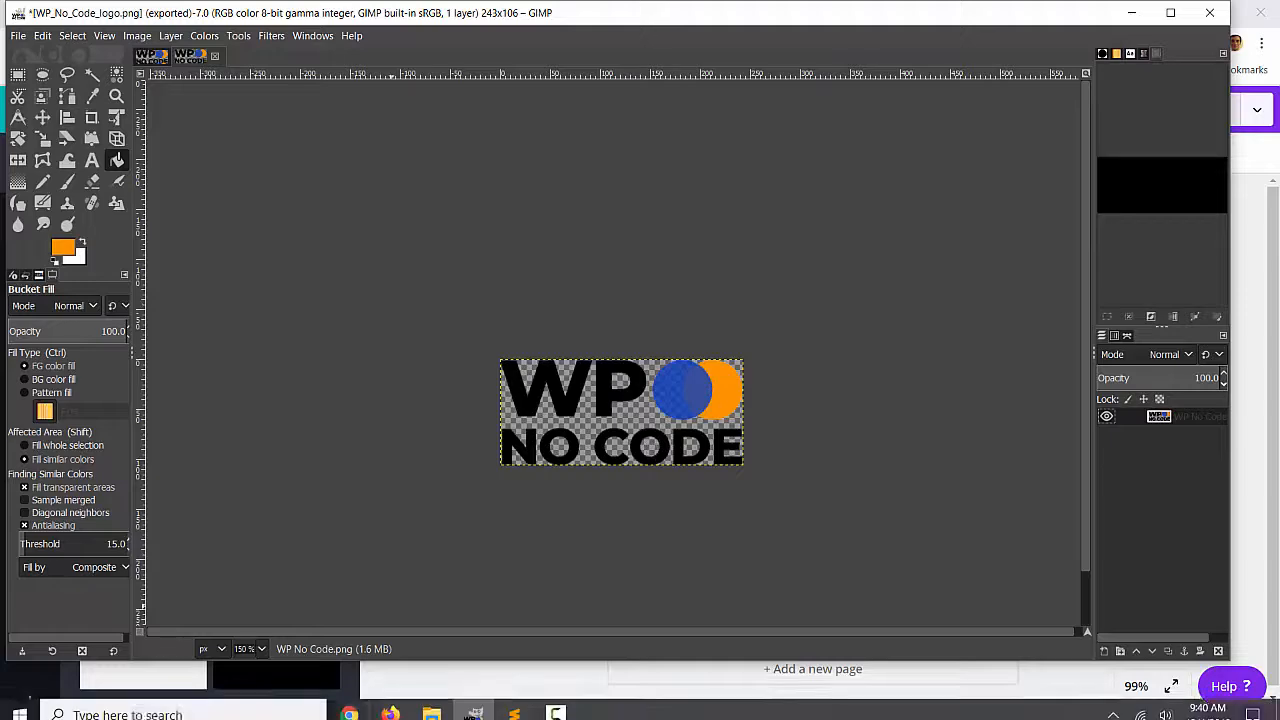
# Switch back to the browser and close both Canva tabs to return to the Customizer
pyautogui.click(350, 703)
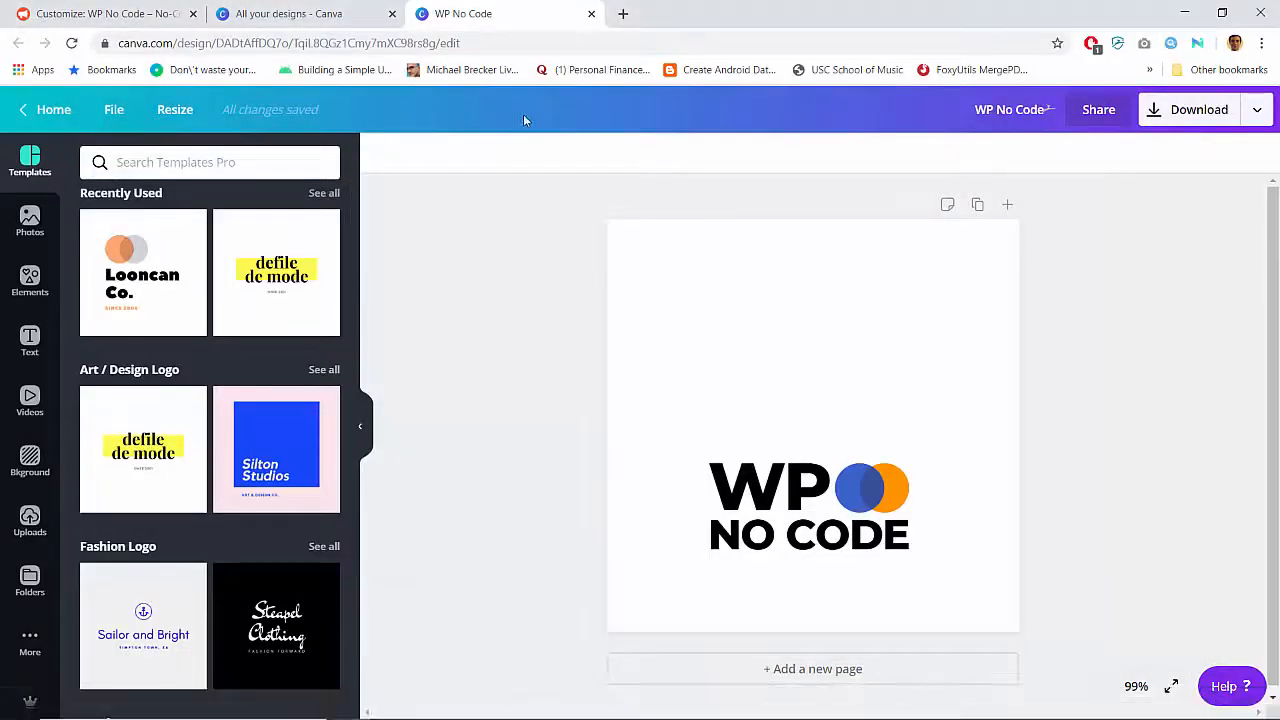
pyautogui.click(593, 15)
pyautogui.click(392, 14)
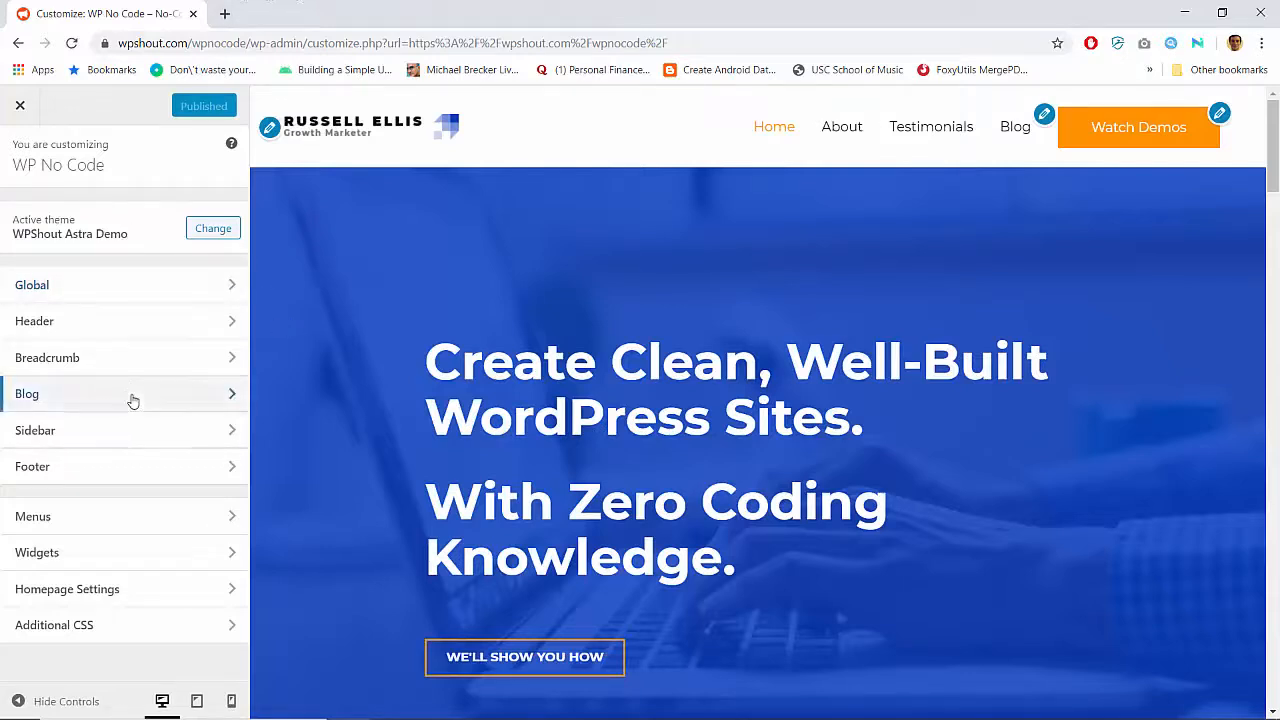
# In the header's Site Identity settings, upload WP_No_Code_logo.png from Downloads as the replacement logo
pyautogui.click(126, 324)
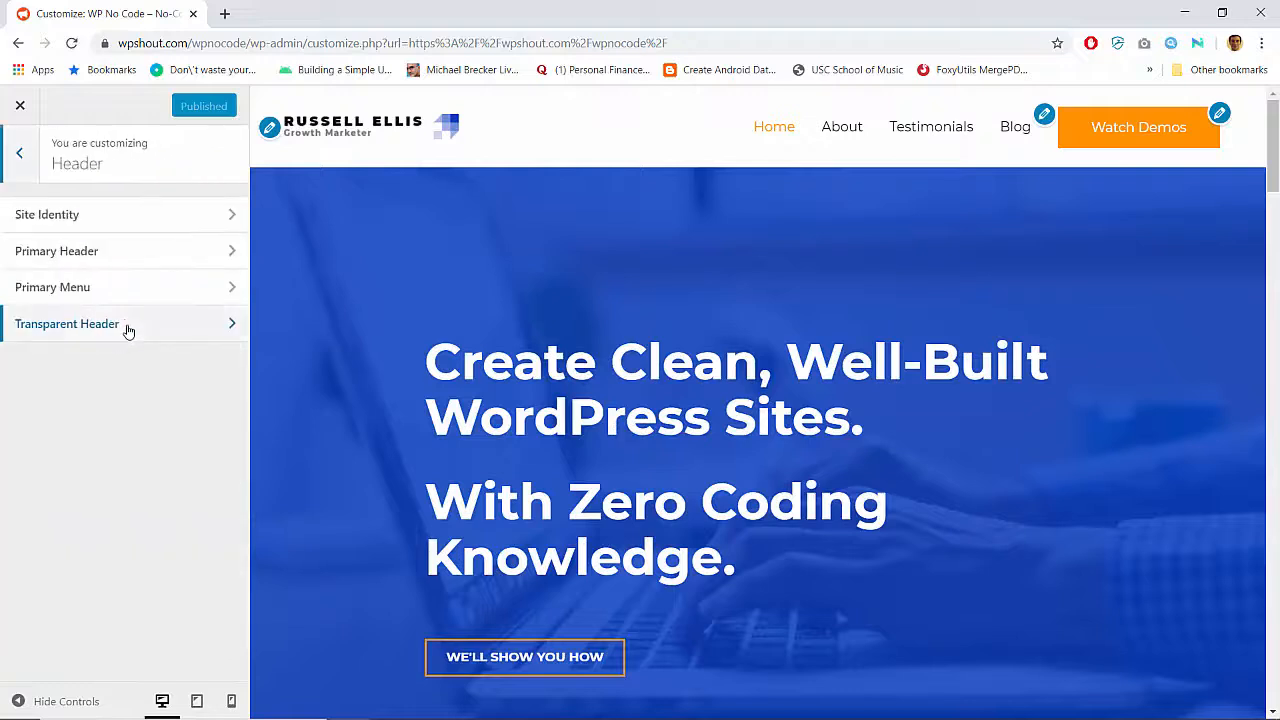
pyautogui.click(90, 217)
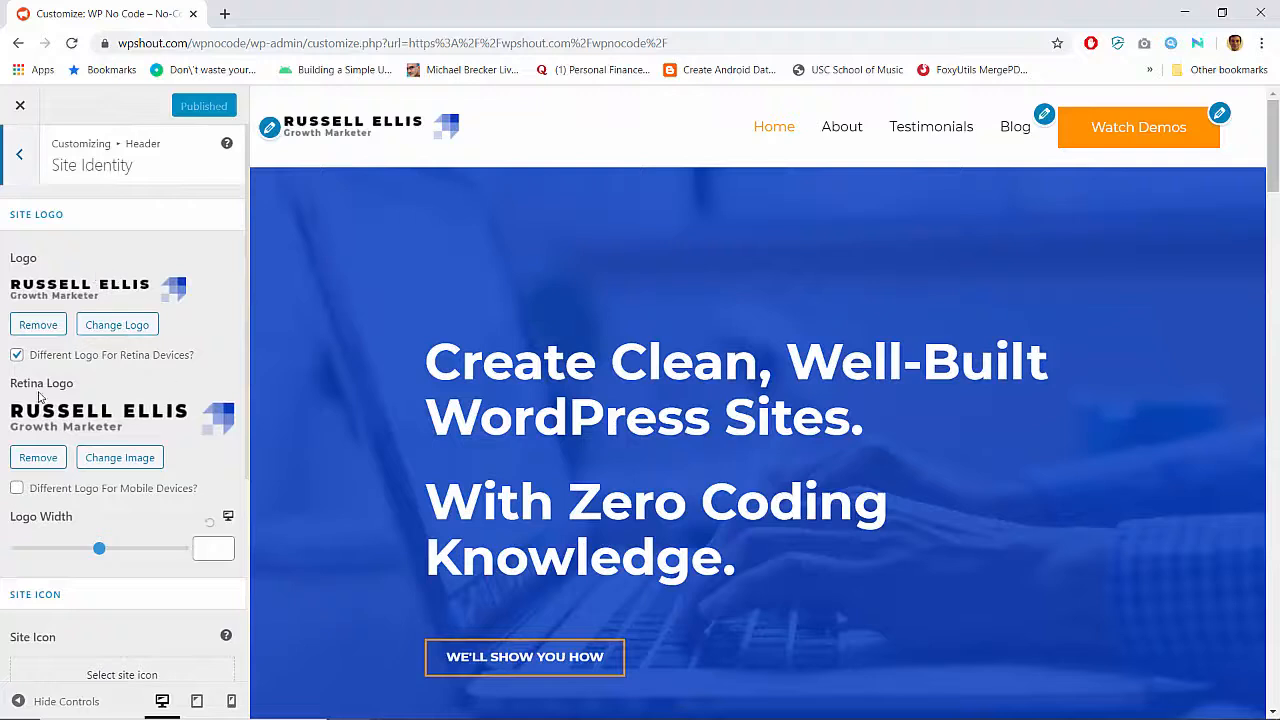
pyautogui.click(117, 326)
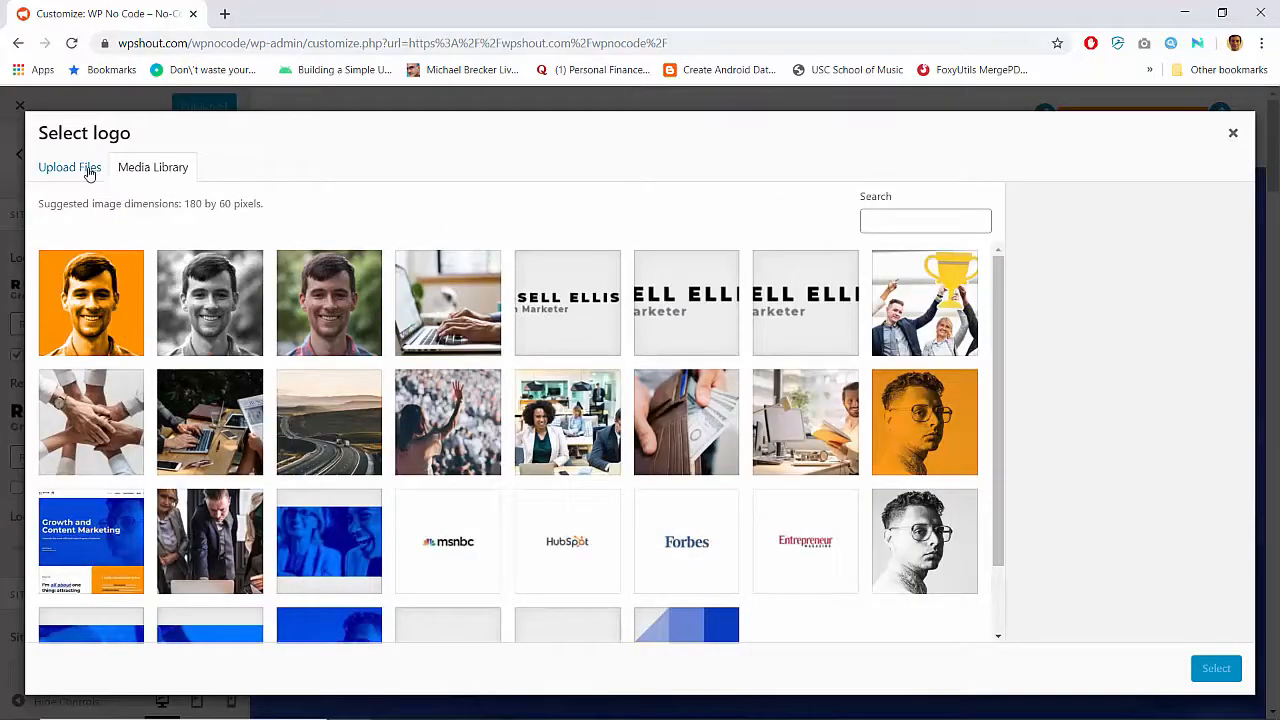
pyautogui.click(89, 170)
pyautogui.click(639, 412)
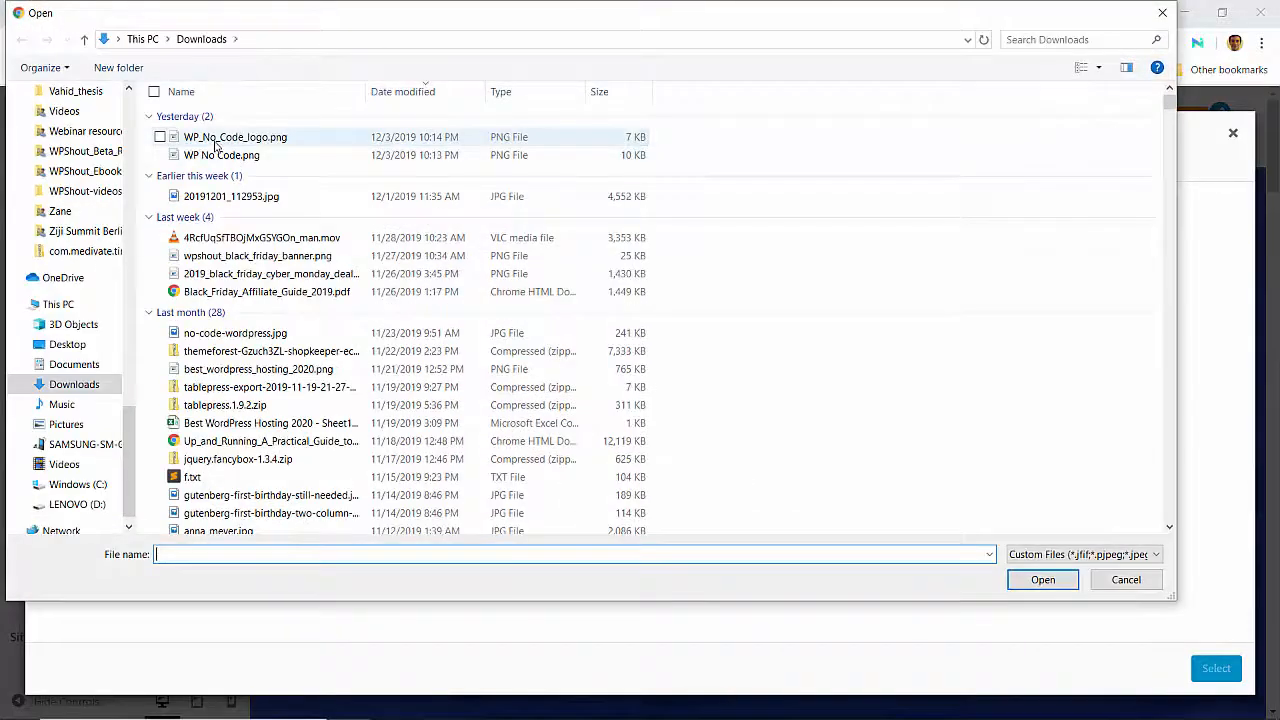
pyautogui.doubleClick(215, 140)
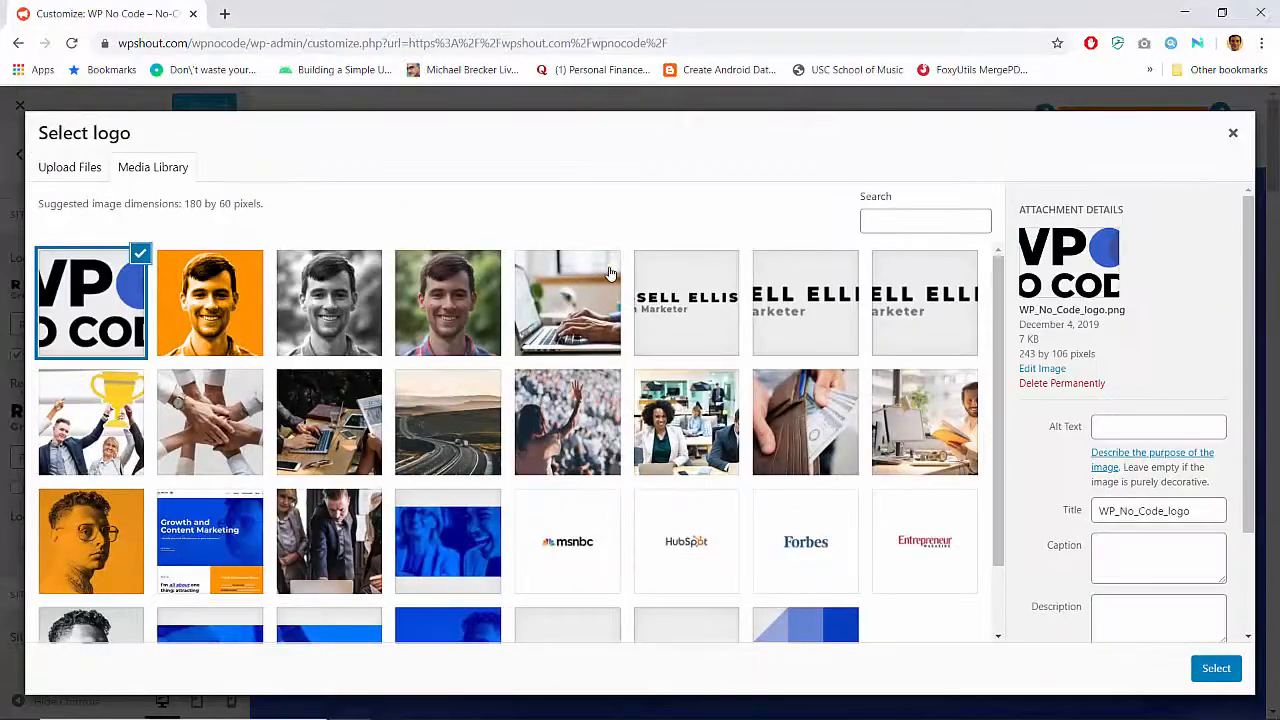
# Enter the logo's alt text as "WP No Code | create WordPress sites without coding knowledge"
pyautogui.click(1126, 427)
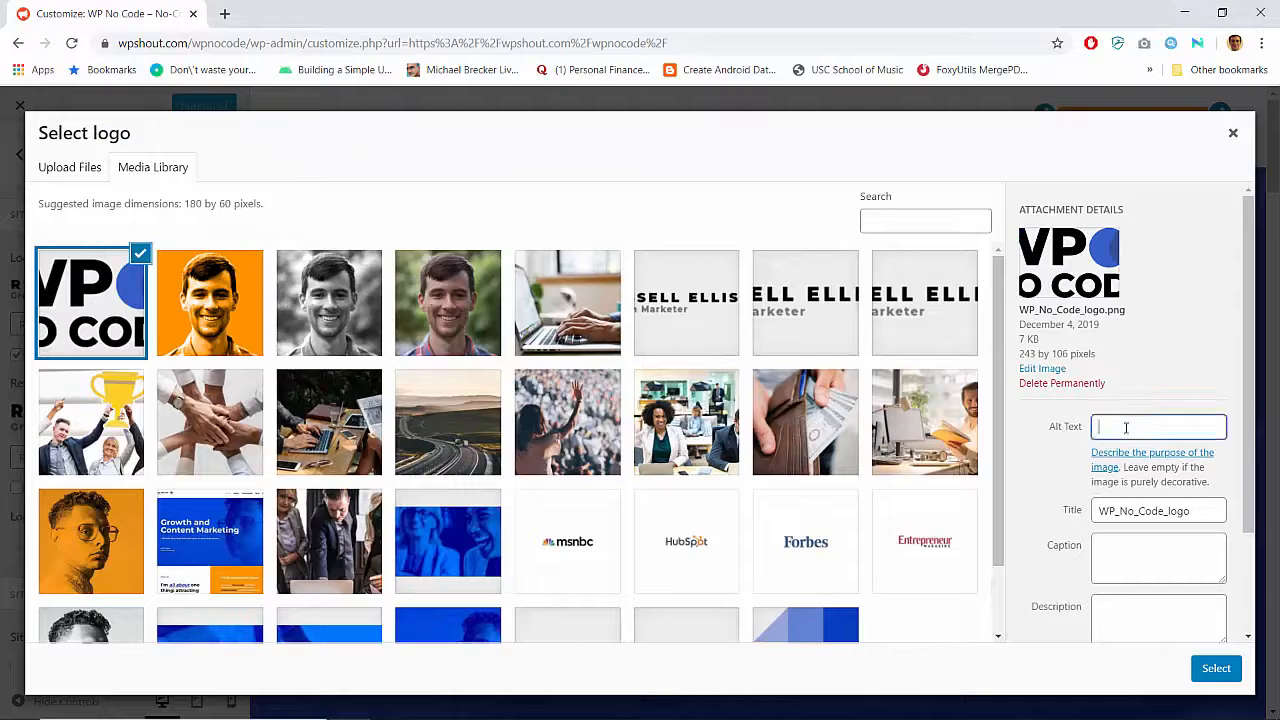
pyautogui.write('WP No Code | create WordPress s')
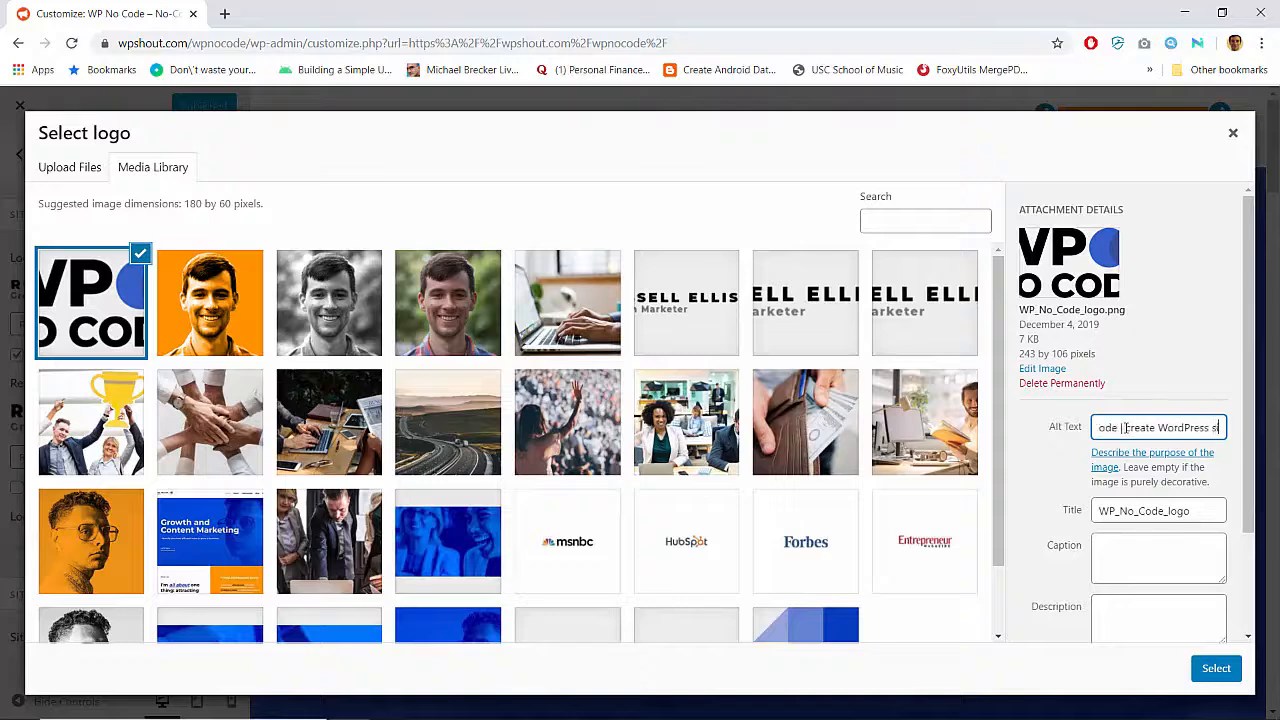
pyautogui.write('ites without coding knowledge')
# Reorder the alt text to read "Create WordPress sites without coding knowledge | WP No Code"
pyautogui.press('Left')
pyautogui.press('Left')
pyautogui.press('Left')
pyautogui.press('Left')
pyautogui.press('Left')
pyautogui.press('Left')
pyautogui.press('Left')
pyautogui.press('Left')
pyautogui.press('Left')
pyautogui.press('Left')
pyautogui.press('Left')
pyautogui.press('Left')
pyautogui.press('Left')
pyautogui.press('Left')
pyautogui.press('Left')
pyautogui.press('Left')
pyautogui.press('Left')
pyautogui.press('Left')
pyautogui.press('Left')
pyautogui.press('Left')
pyautogui.hotkey('ctrl', 'shift', 'Right')
pyautogui.hotkey('ctrl', 'shift', 'Right')
pyautogui.hotkey('ctrl', 'shift', 'Right')
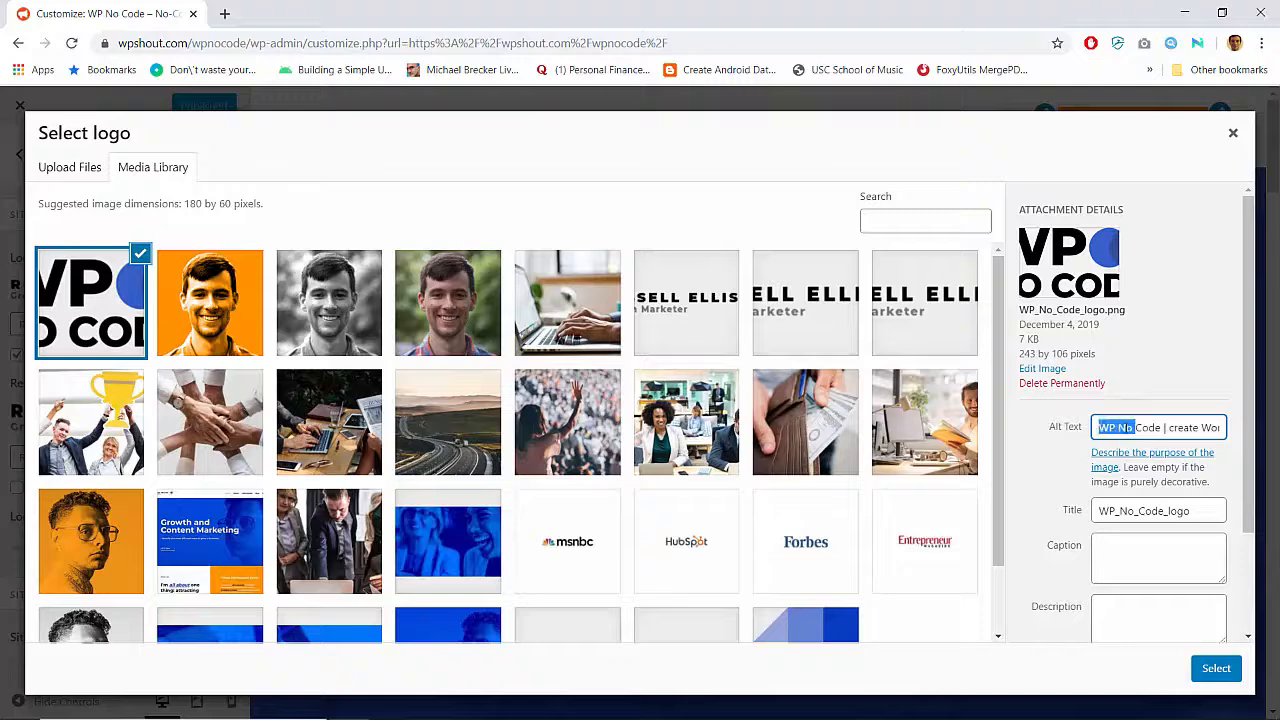
pyautogui.hotkey('ctrl', 'shift', 'Right')
pyautogui.press('Delete')
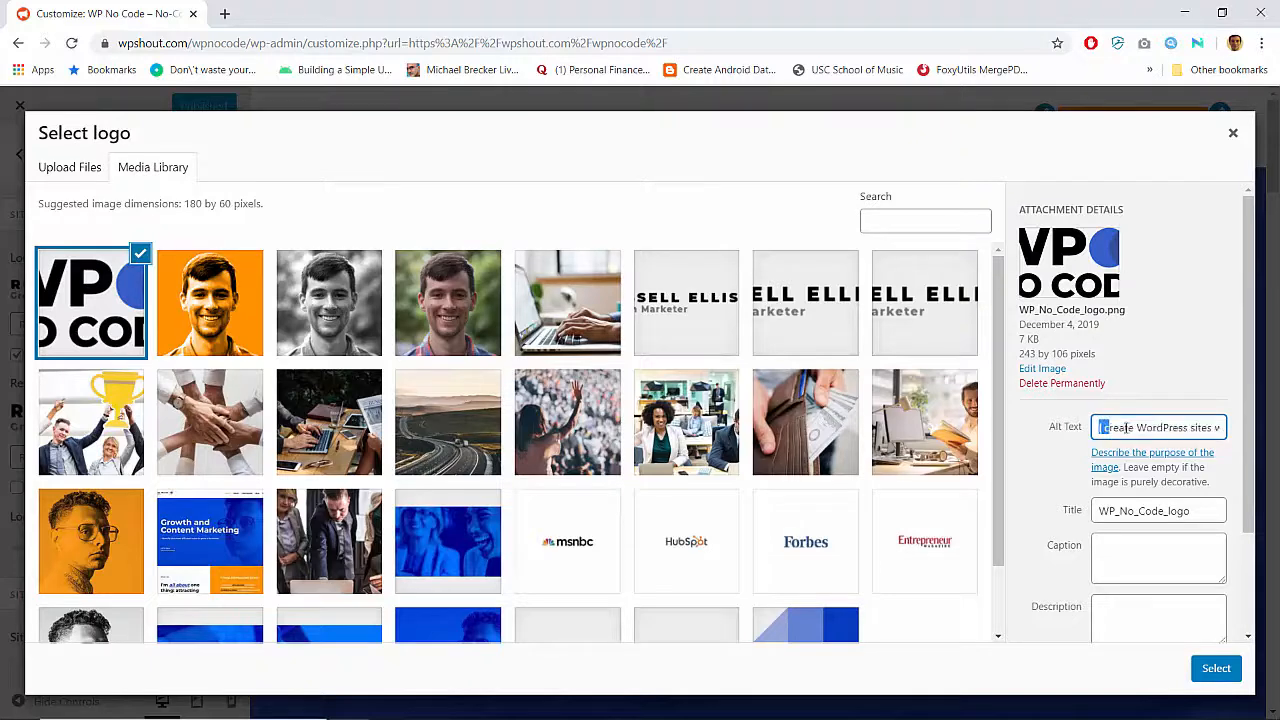
pyautogui.write('C')
pyautogui.press('End')
pyautogui.write('| WP No Code')
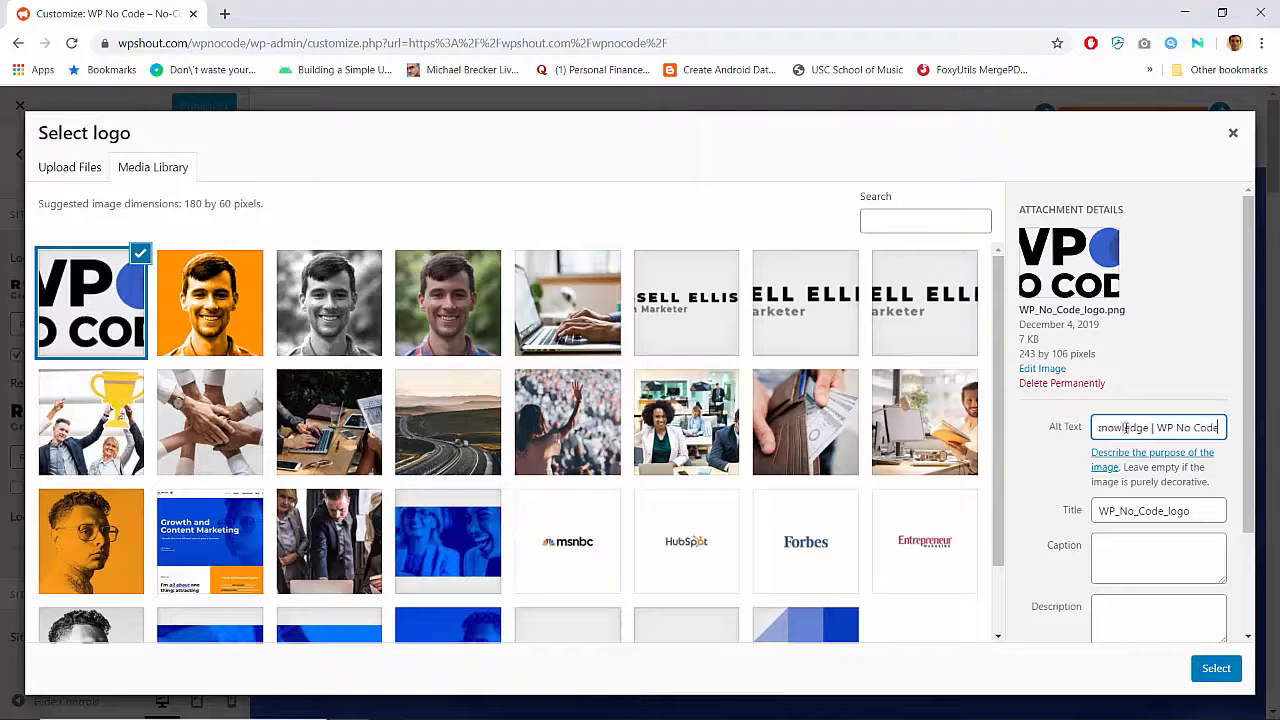
# Use the uploaded WP_No_Code_logo.png as the header logo, skipping the cropping
pyautogui.press('Home')
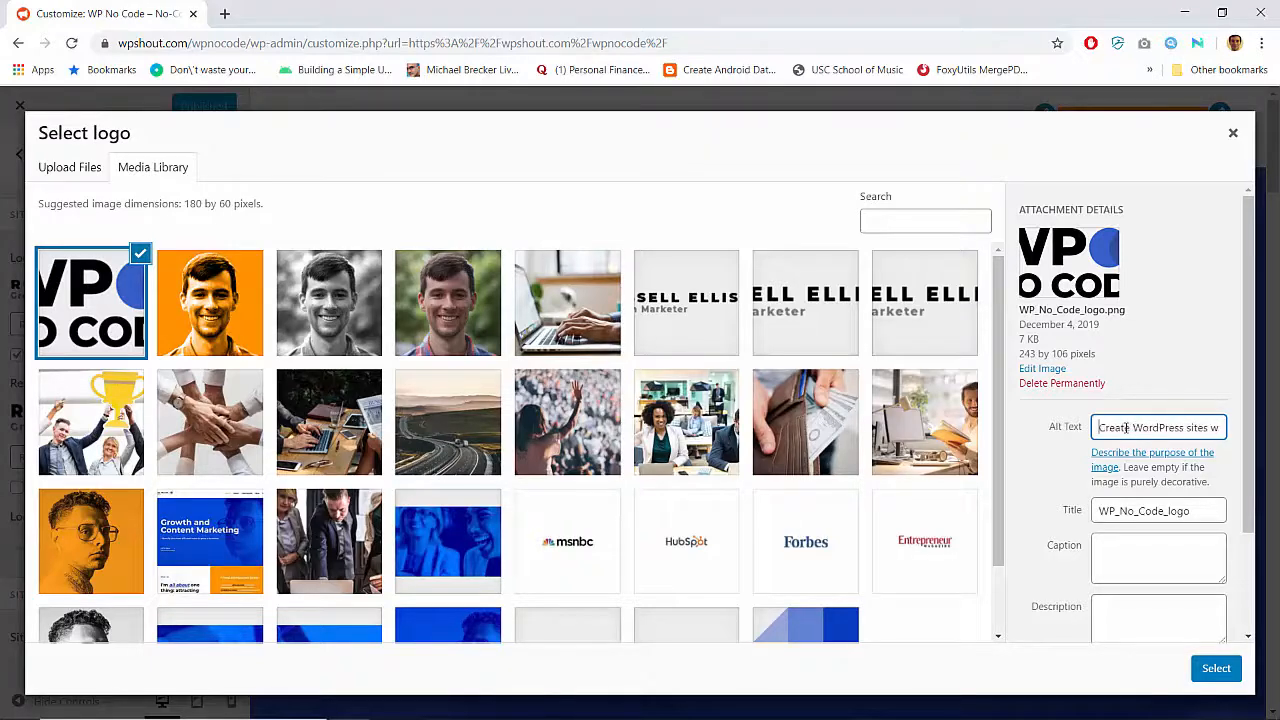
pyautogui.scroll(-2, 1126, 427)
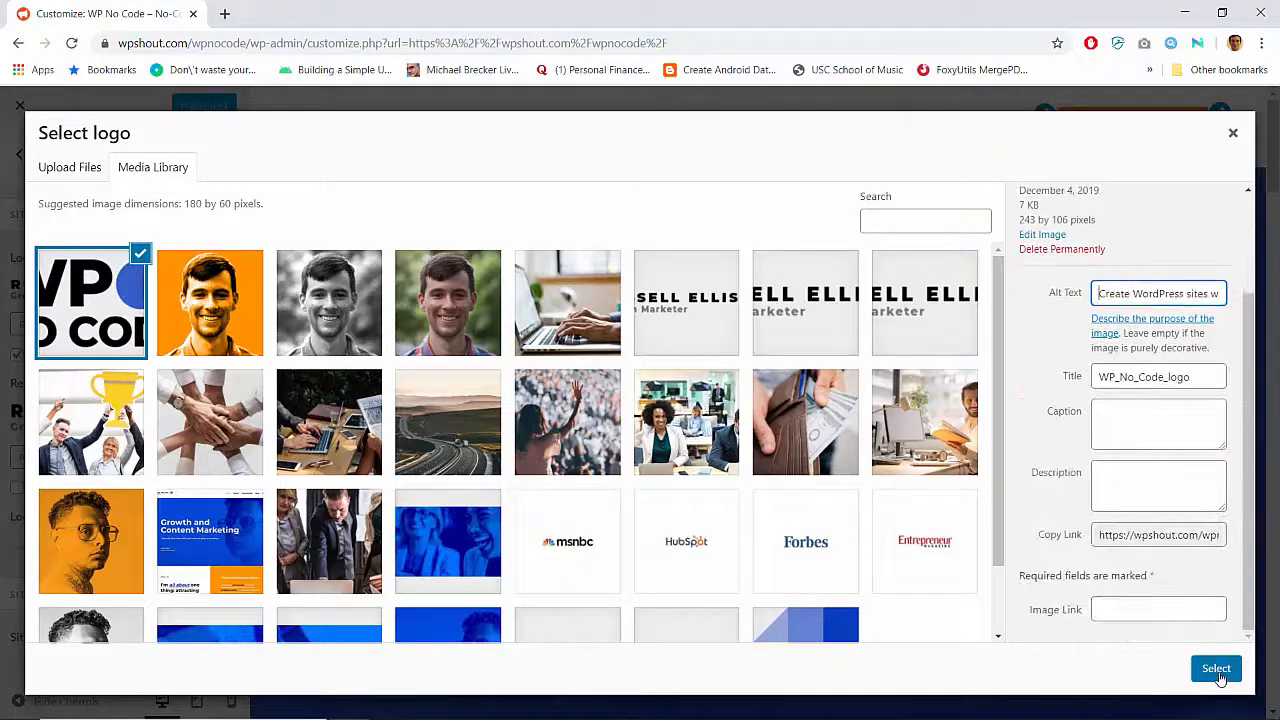
pyautogui.click(1217, 669)
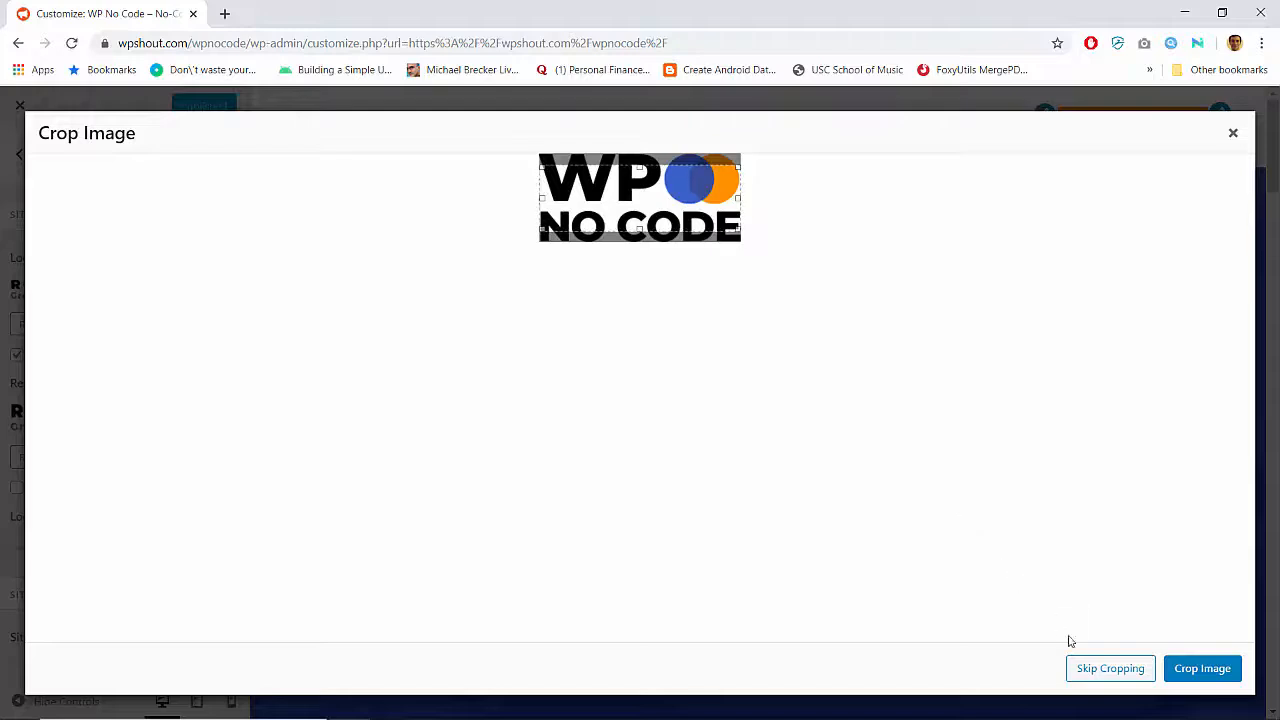
pyautogui.click(1104, 668)
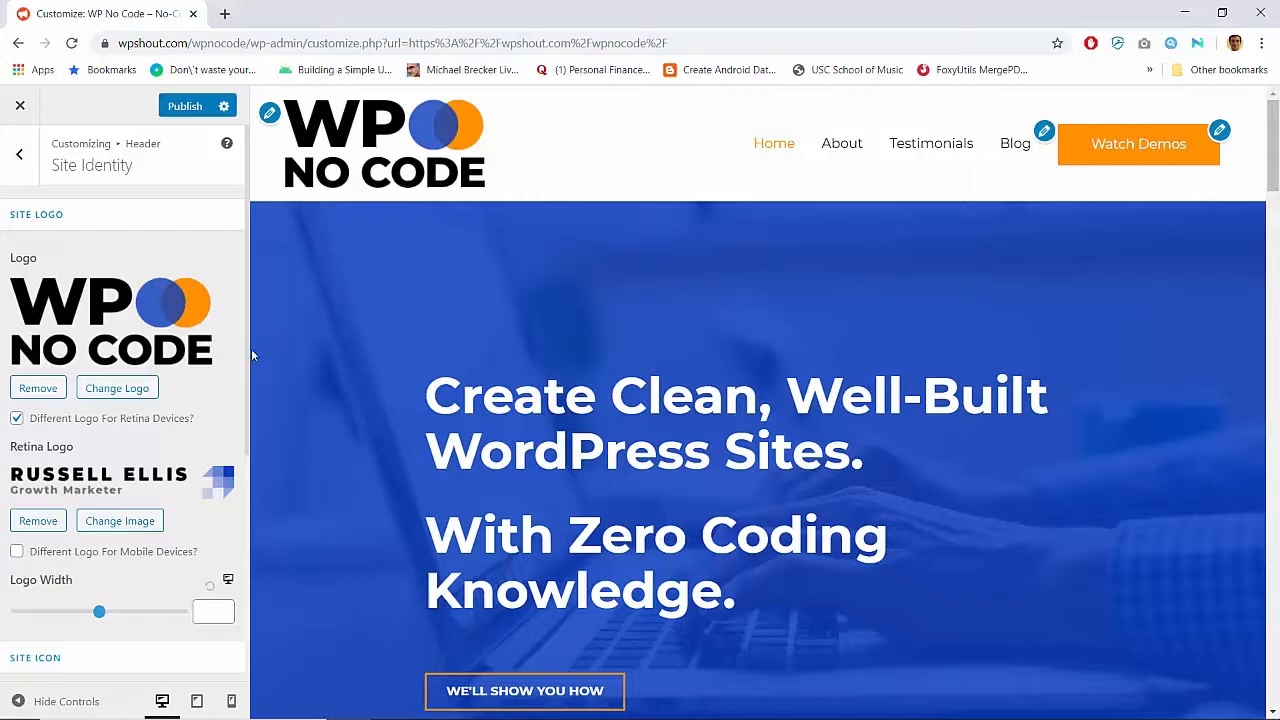
# Disable the separate logo for retina devices in the Site Identity settings
pyautogui.scroll(-1, 208, 399)
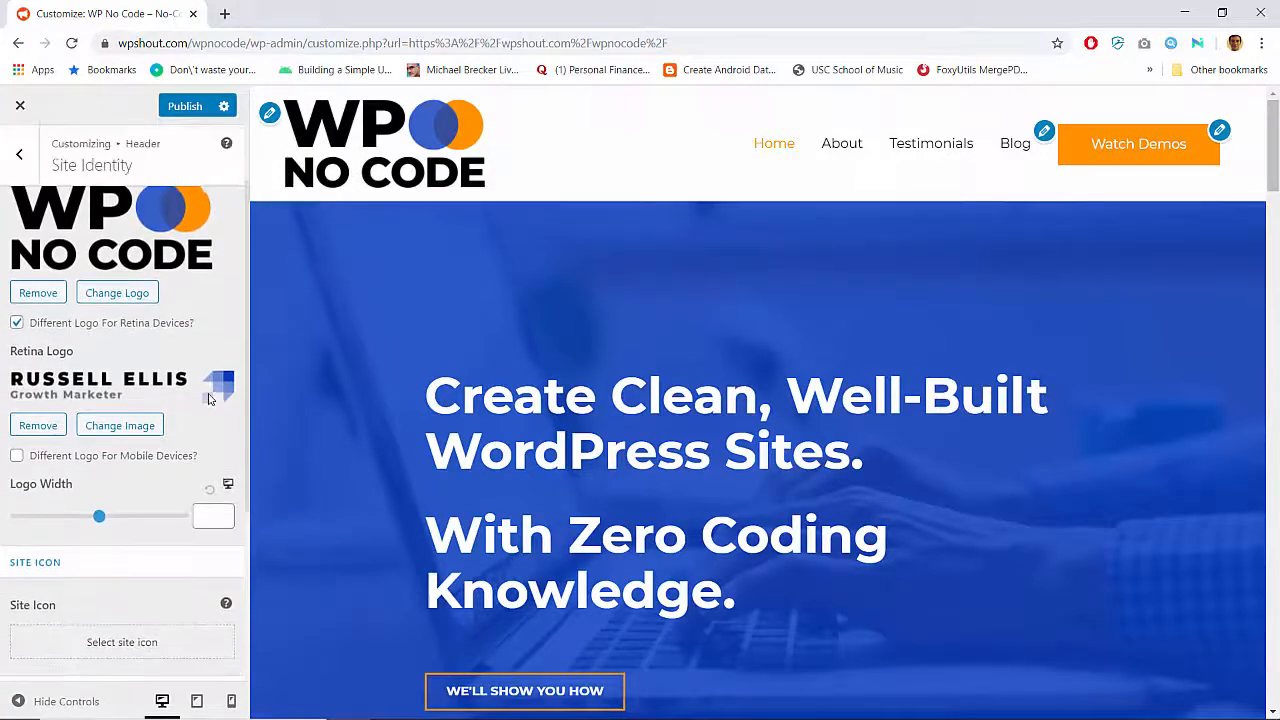
pyautogui.click(17, 324)
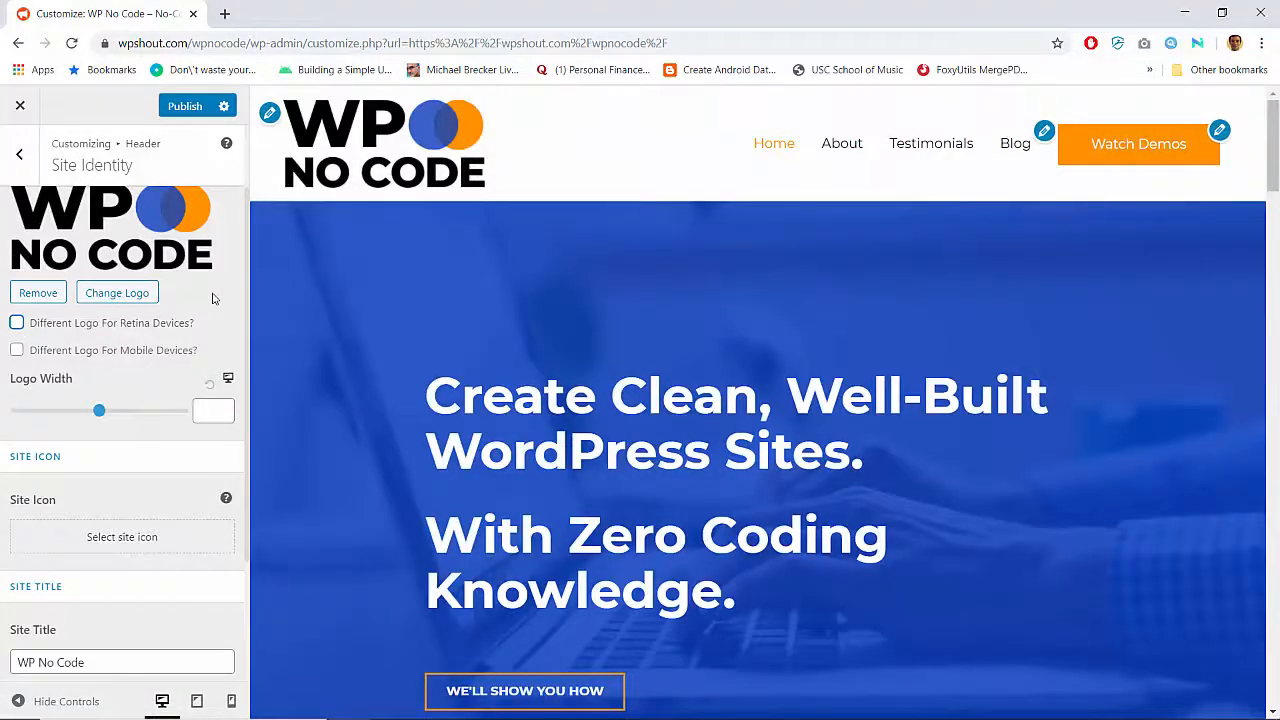
pyautogui.scroll(2, 212, 298)
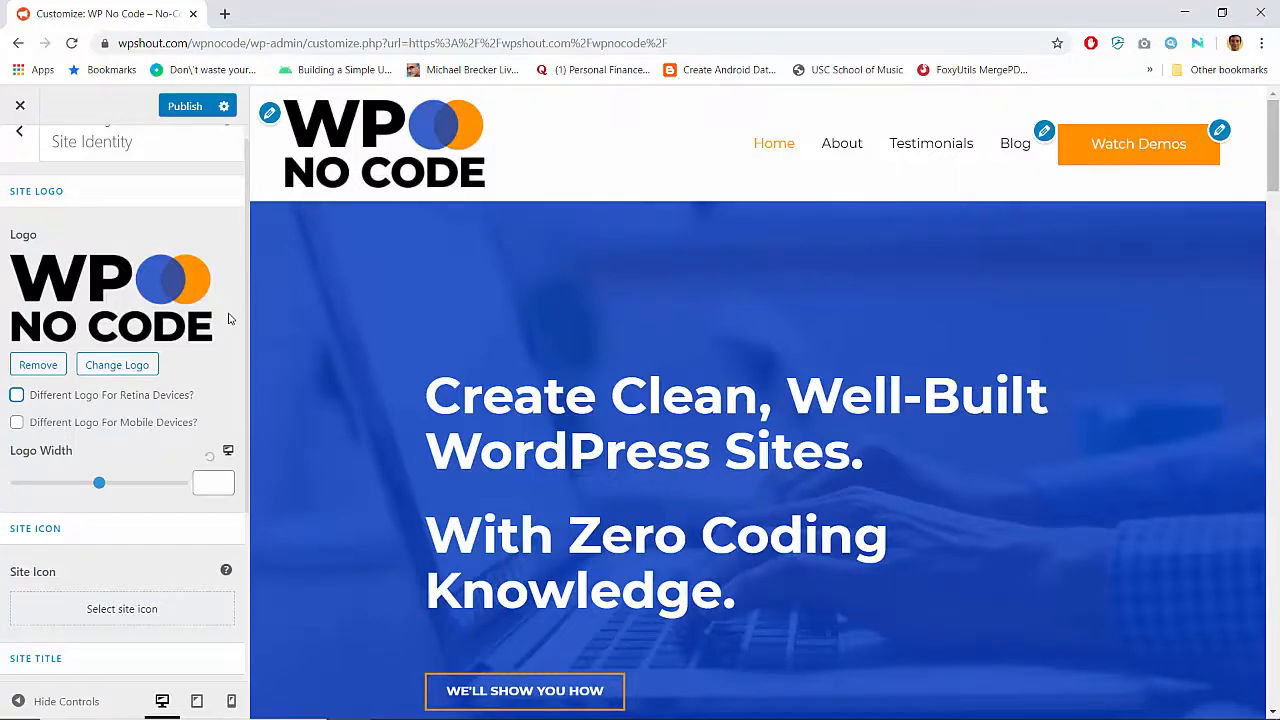
# Set the header logo's desktop width to 120
pyautogui.scroll(-1, 228, 318)
pyautogui.click(203, 408)
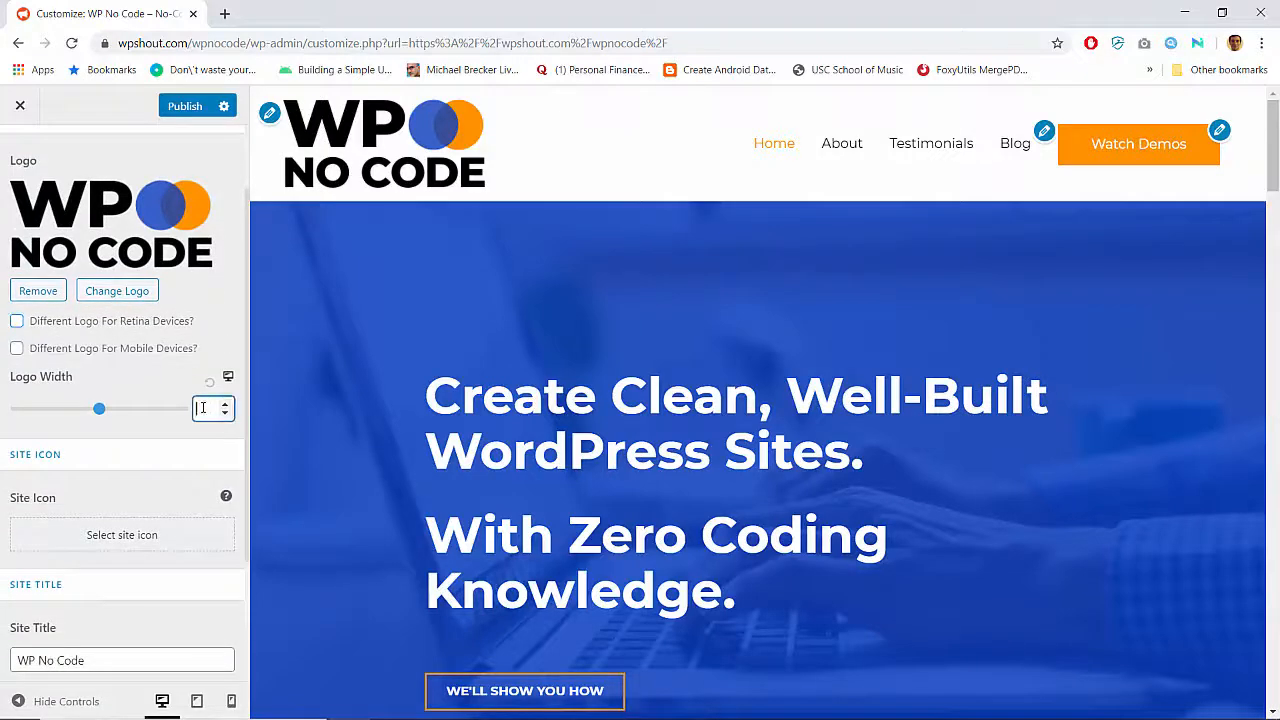
pyautogui.click(17, 321)
pyautogui.click(17, 322)
pyautogui.click(223, 415)
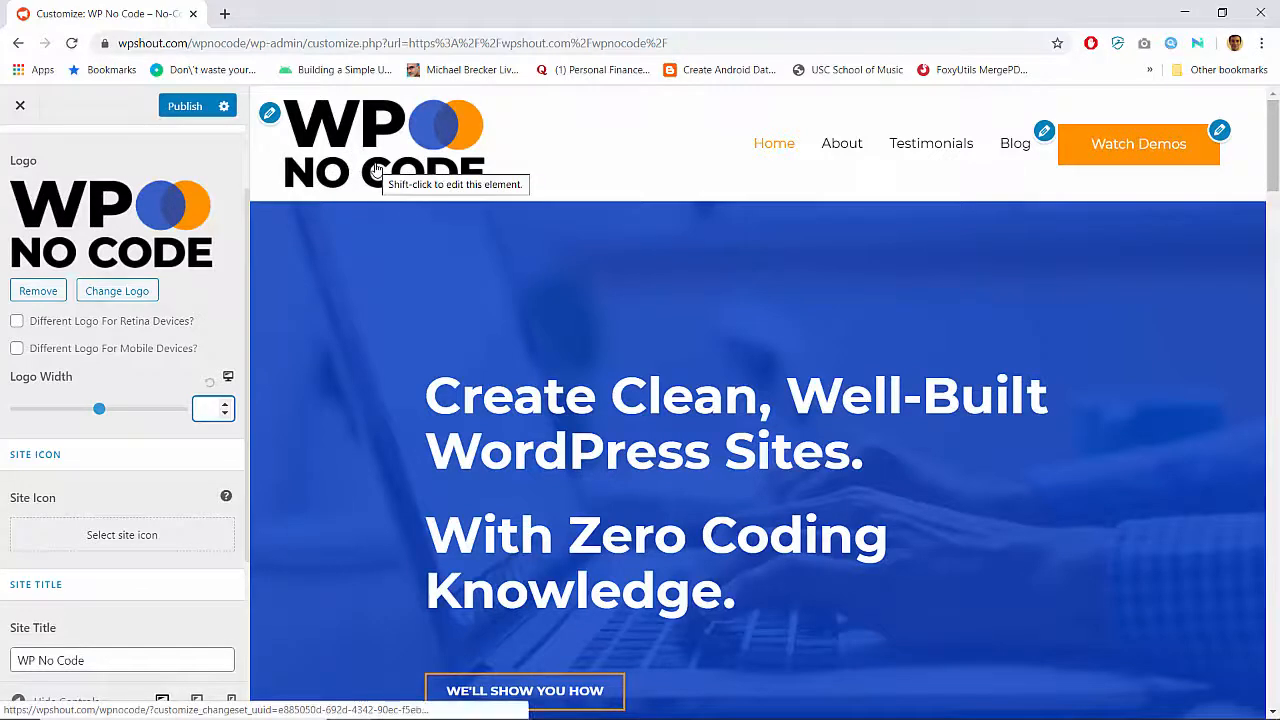
pyautogui.write('120')
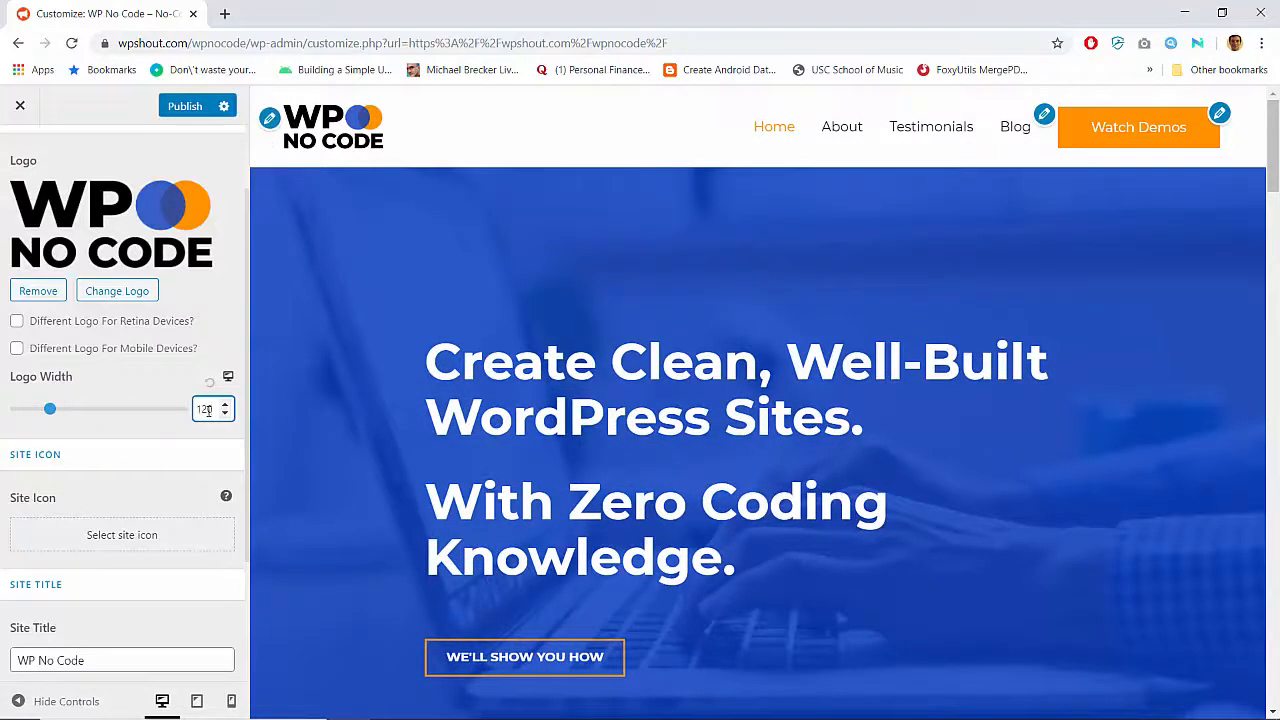
# Try header logo widths of 100, 140 and 180 in the live preview
pyautogui.press('BackSpace')
pyautogui.press('BackSpace')
pyautogui.write('00')
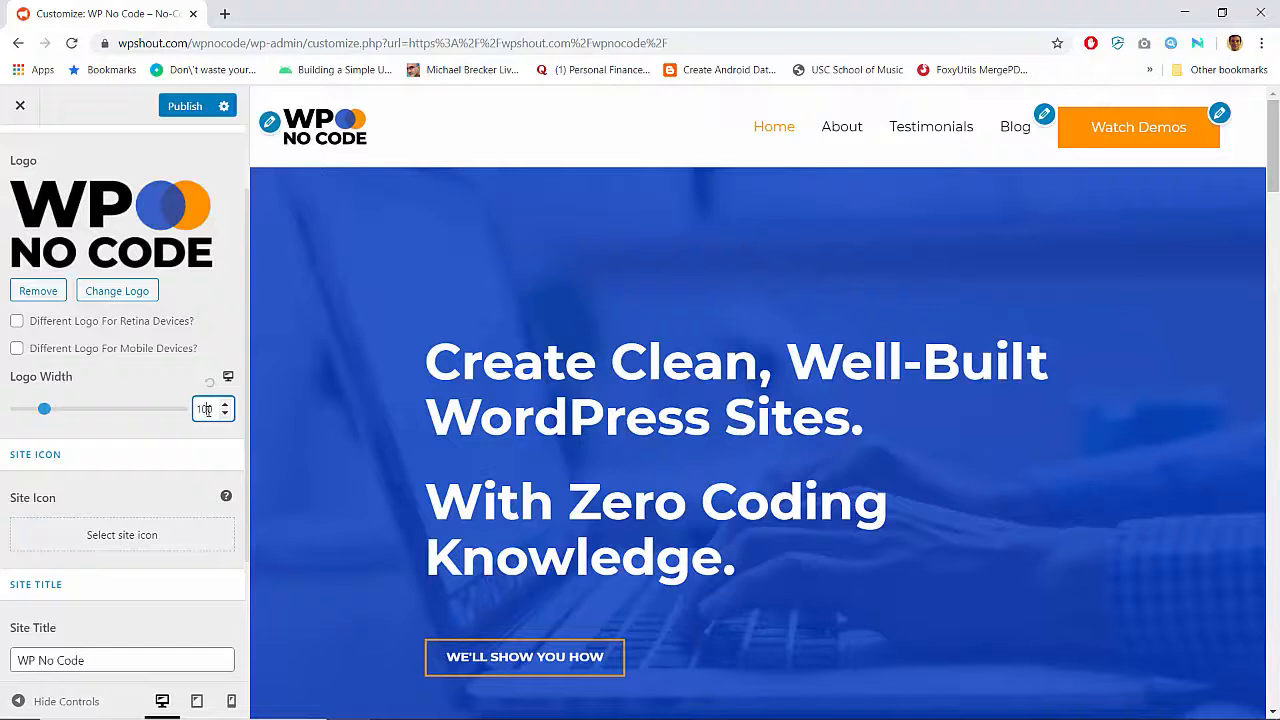
pyautogui.press('BackSpace')
pyautogui.press('BackSpace')
pyautogui.write('40')
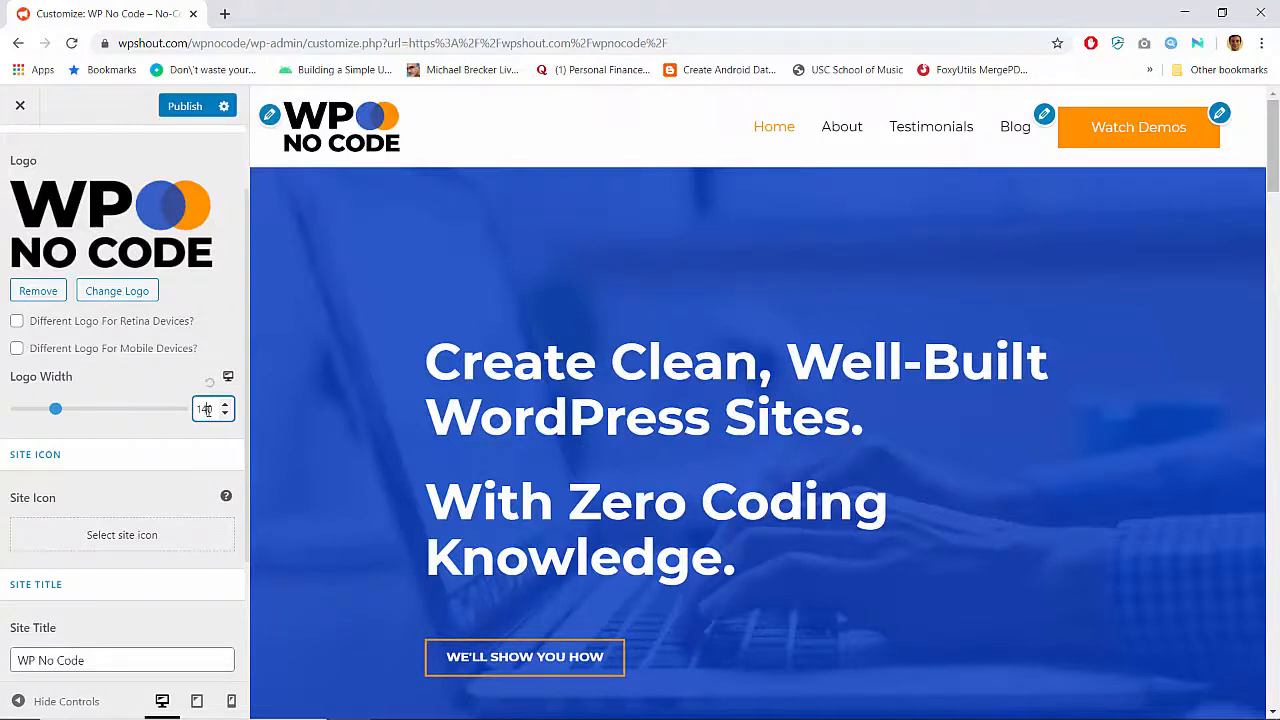
pyautogui.press('BackSpace')
pyautogui.write('0')
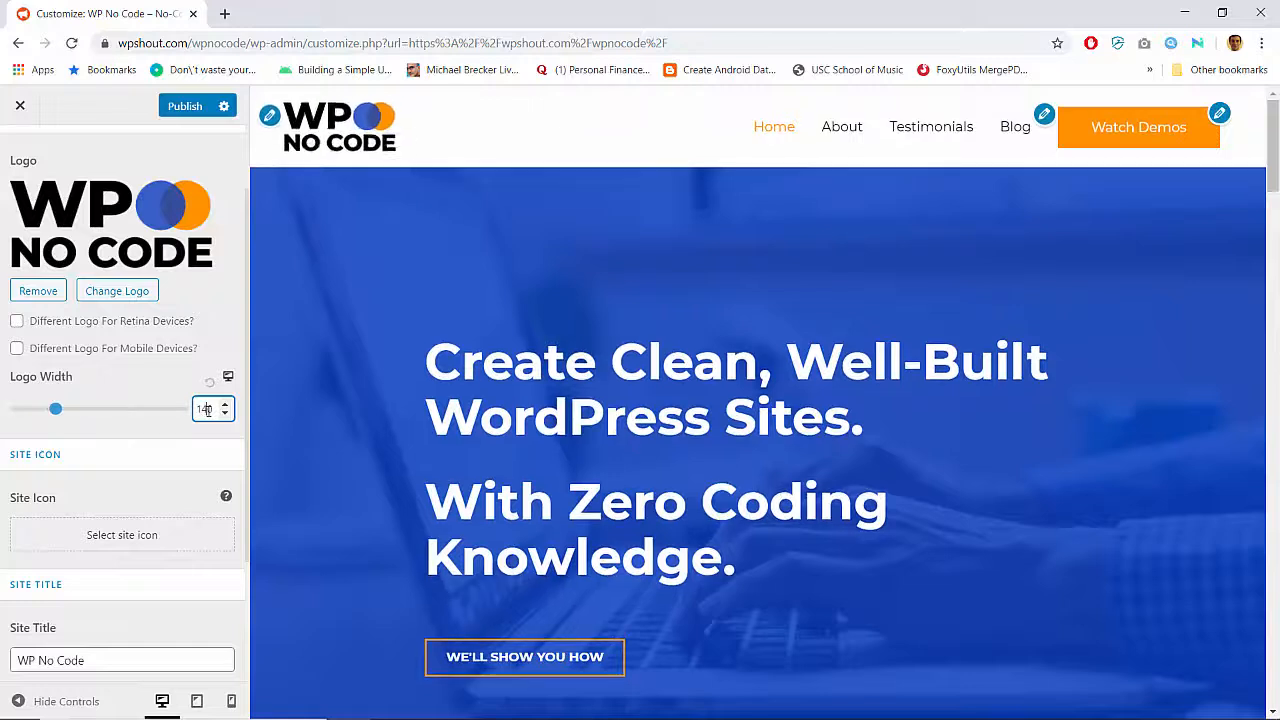
pyautogui.press('BackSpace')
pyautogui.write('8')
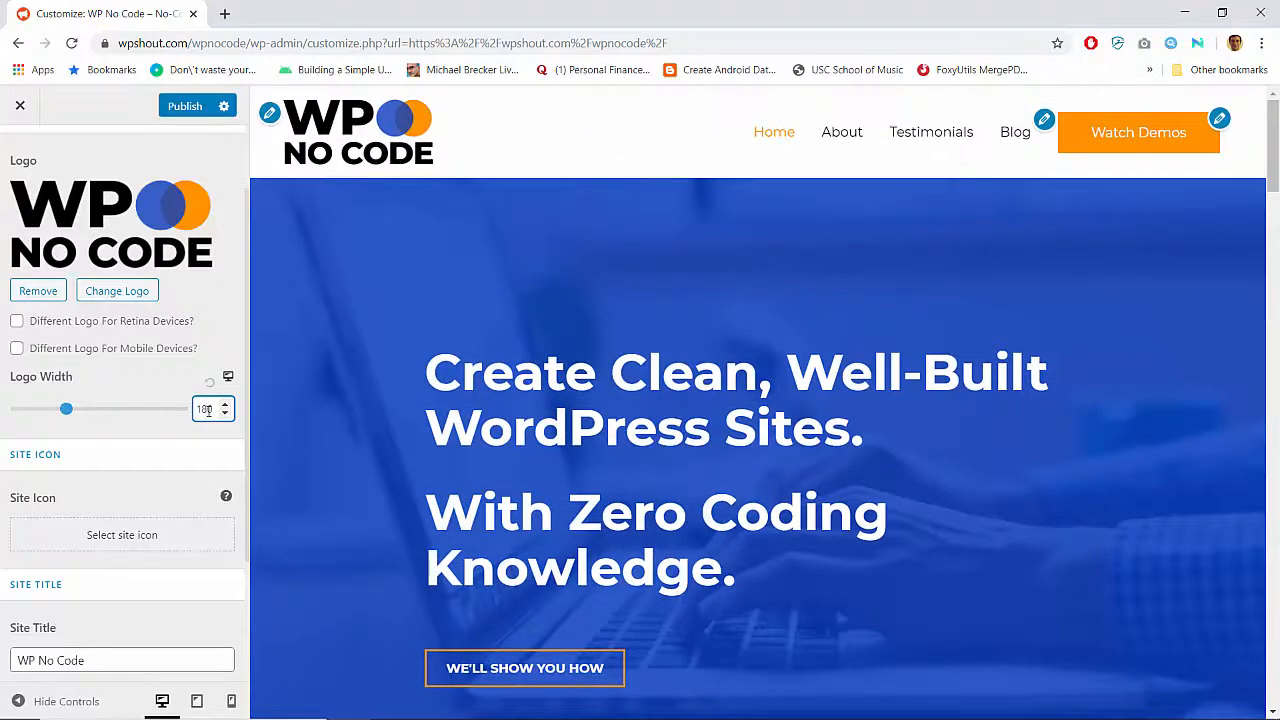
# Try a larger logo width of 240, and reduce it to 140
pyautogui.press('BackSpace')
pyautogui.press('BackSpace')
pyautogui.write('240')
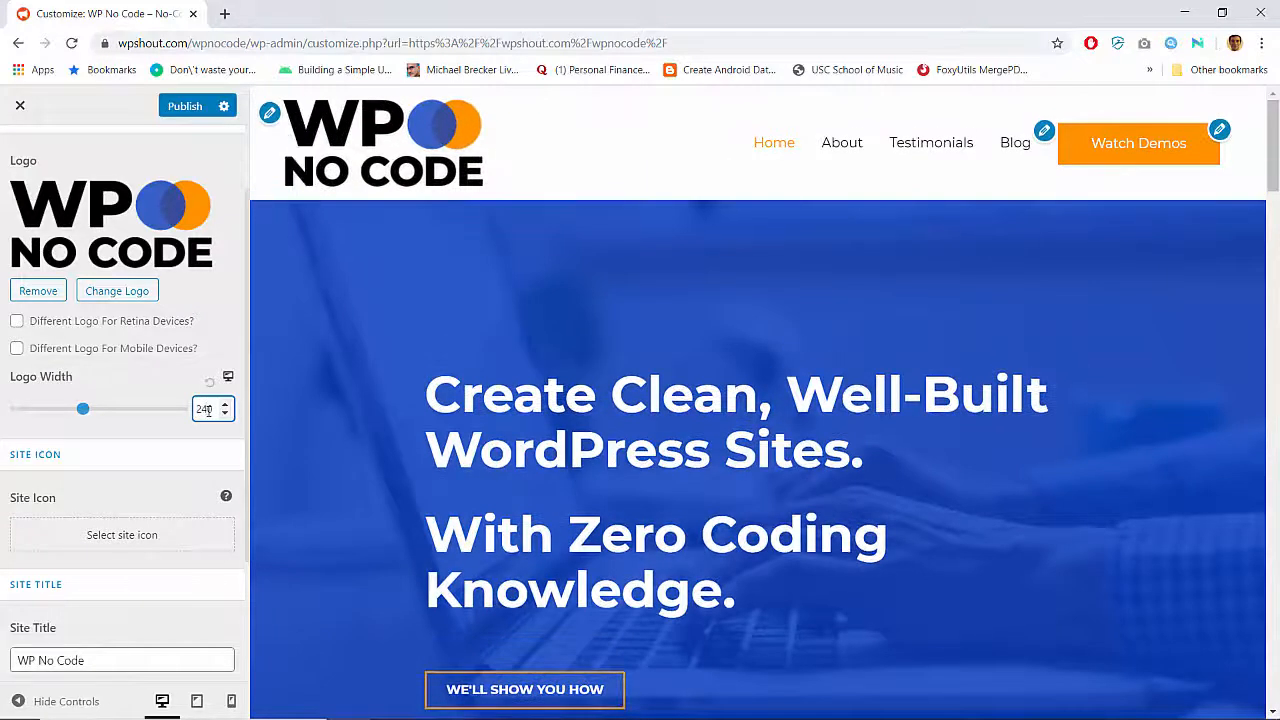
pyautogui.press('BackSpace')
pyautogui.write('1')
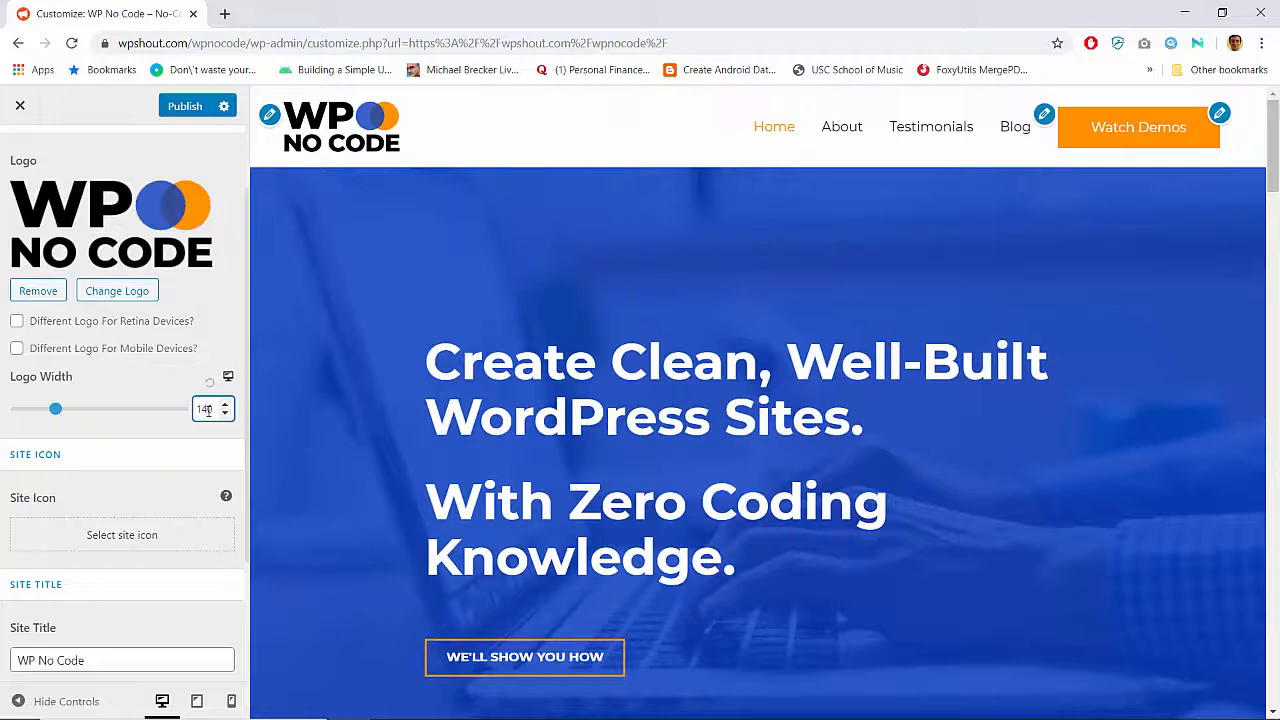
# Try a logo width of 110 and settle on 120
pyautogui.press('Delete')
pyautogui.write('2')
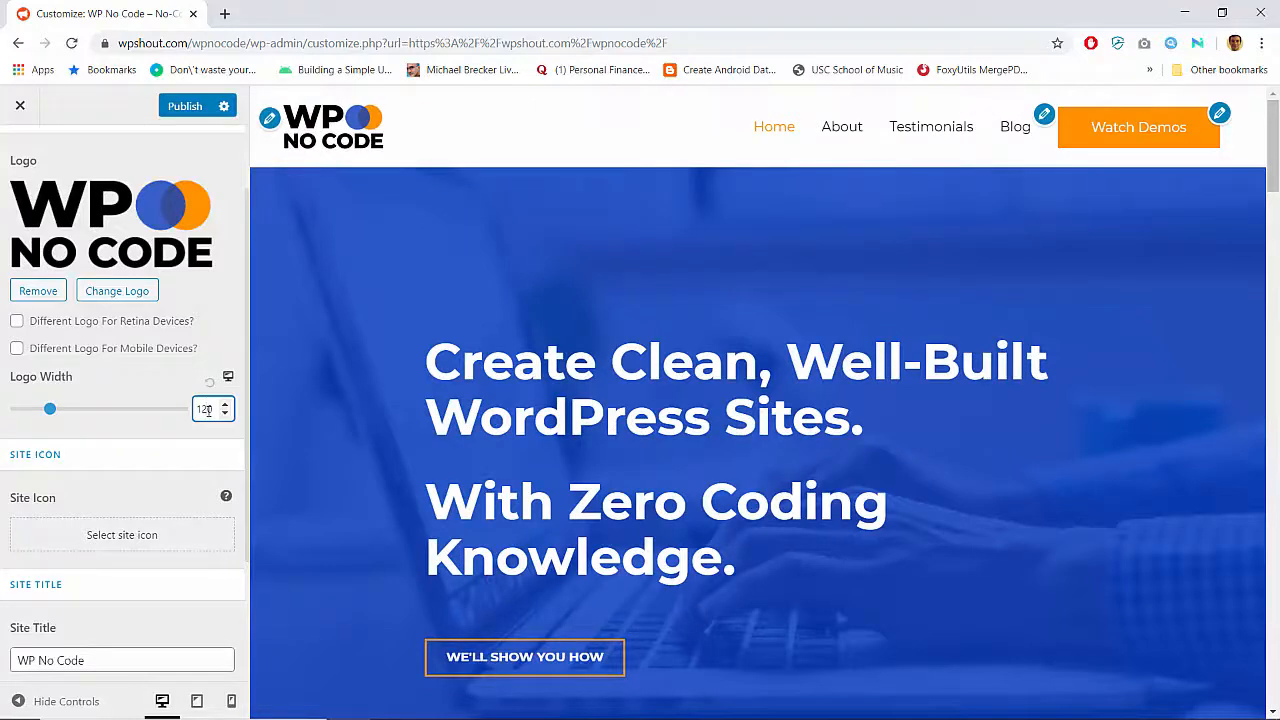
pyautogui.press('BackSpace')
pyautogui.write('1')
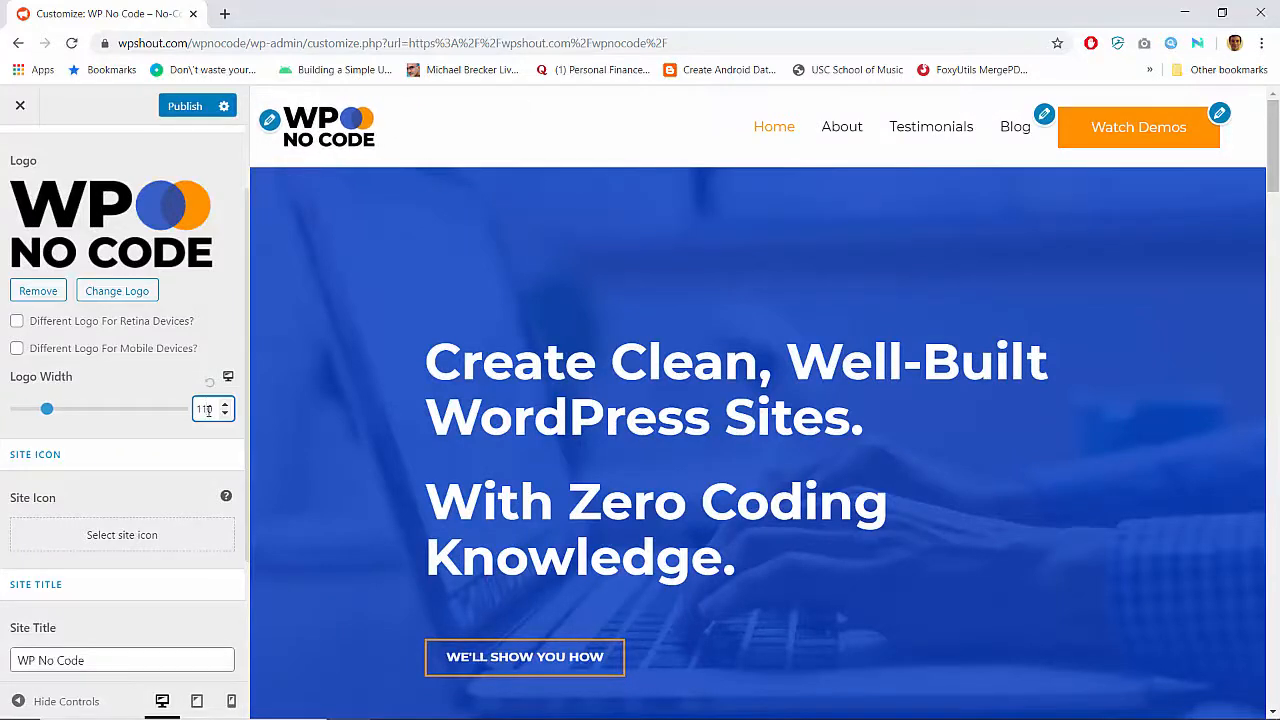
pyautogui.press('BackSpace')
pyautogui.write('2')
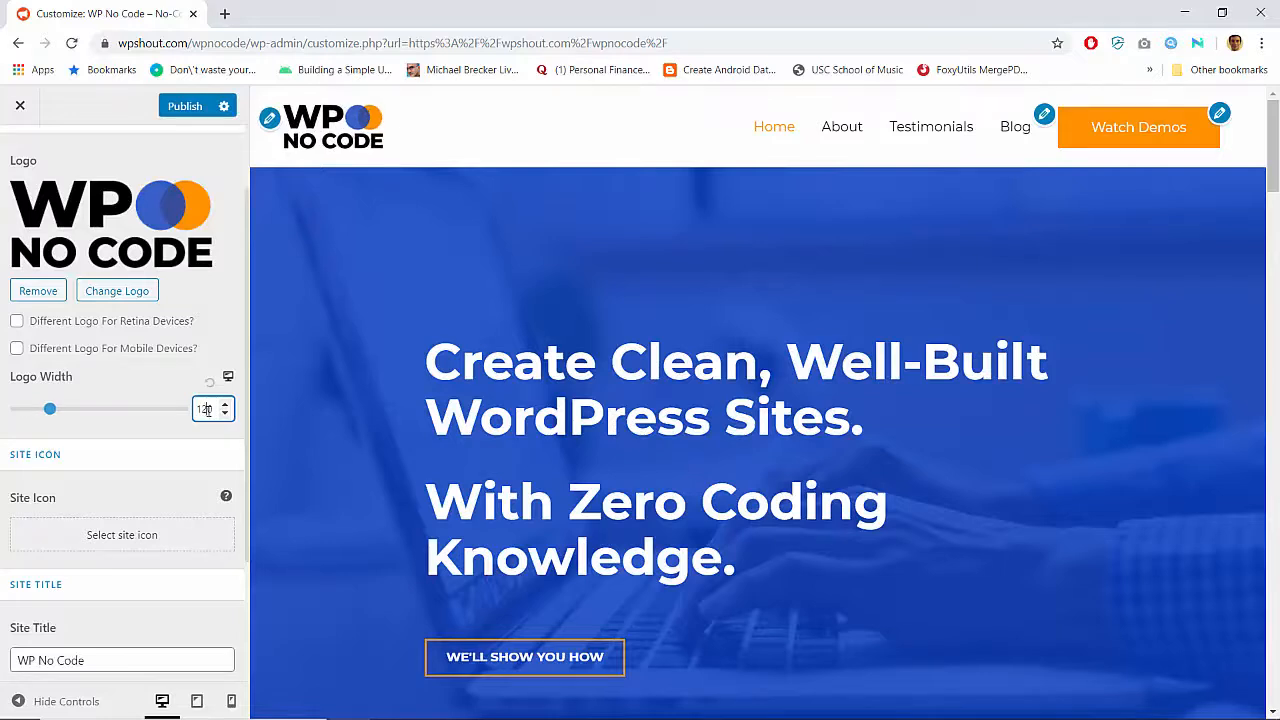
pyautogui.write('120')
# Preview the logo width on tablet and mobile, and return to the desktop preview
pyautogui.click(227, 380)
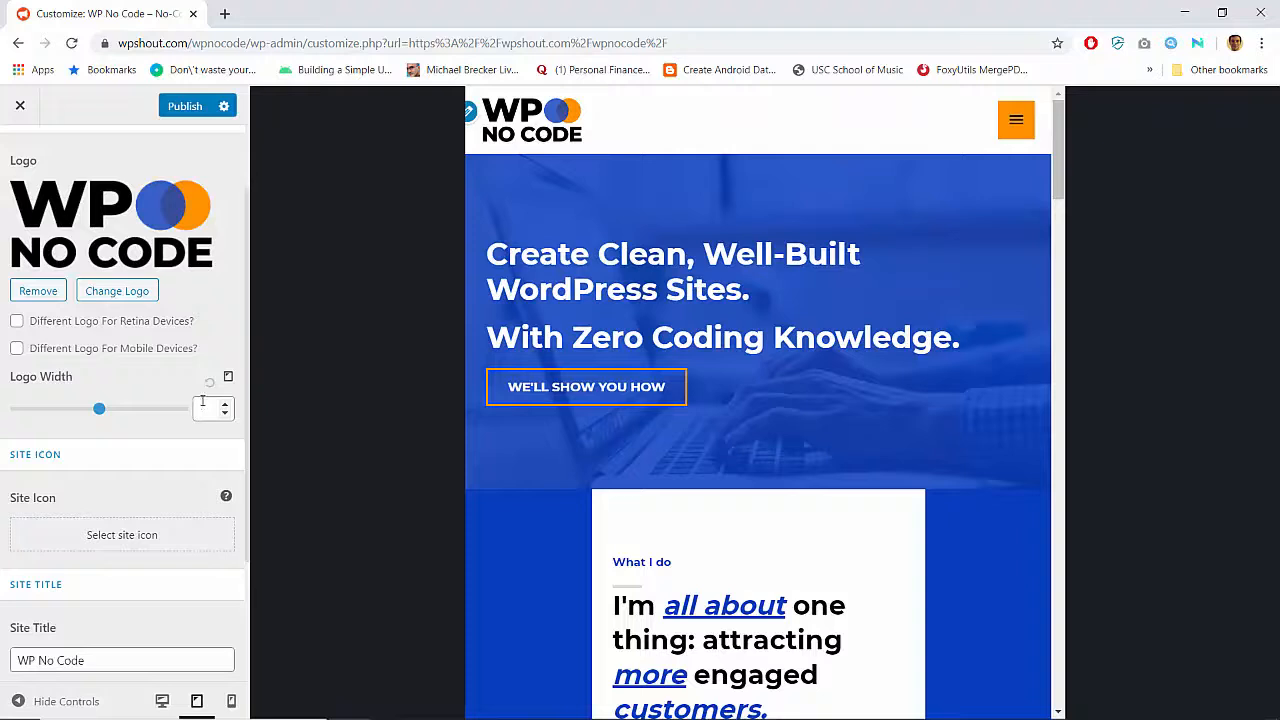
pyautogui.click(228, 380)
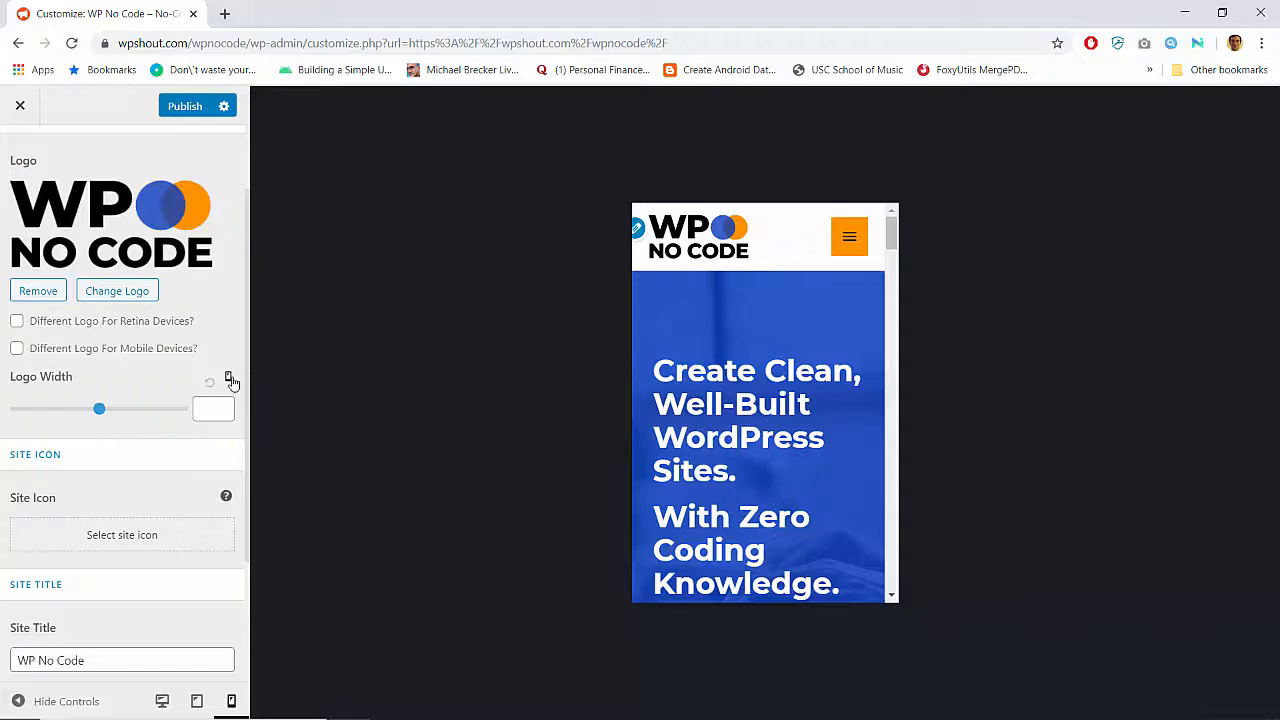
pyautogui.click(229, 380)
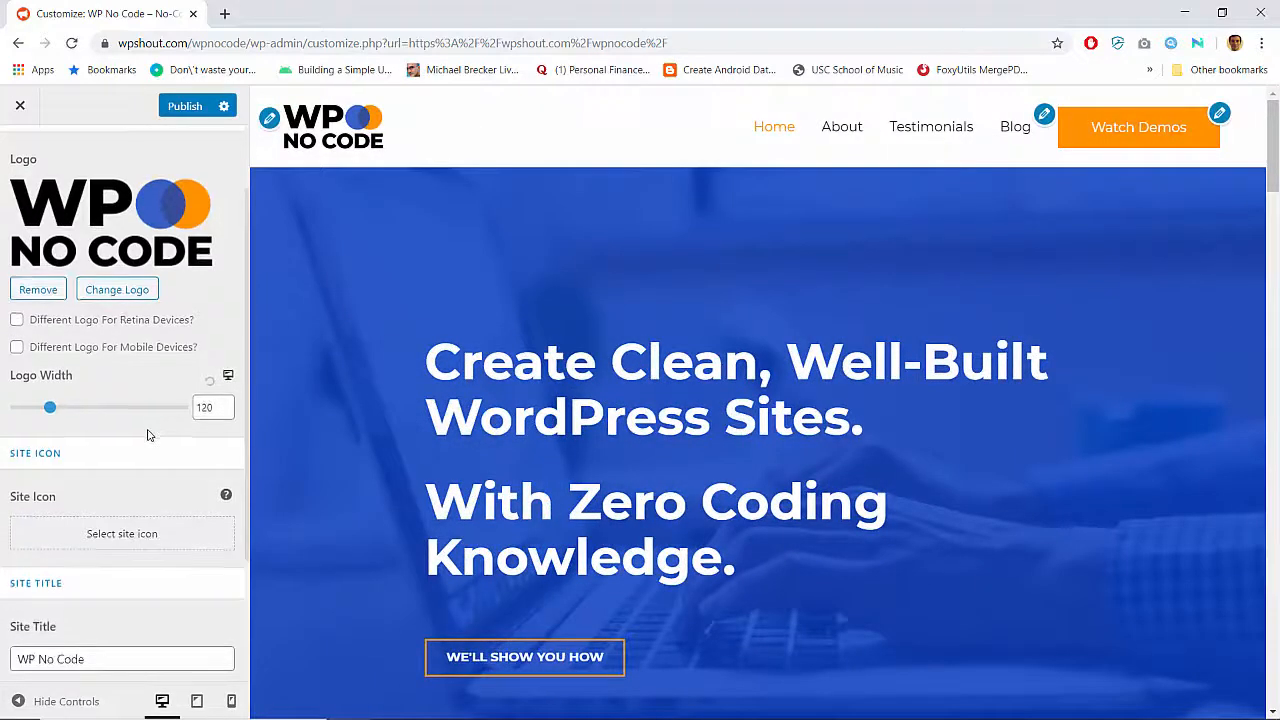
# Publish the site identity changes
pyautogui.scroll(-1, 147, 434)
pyautogui.scroll(2, 147, 434)
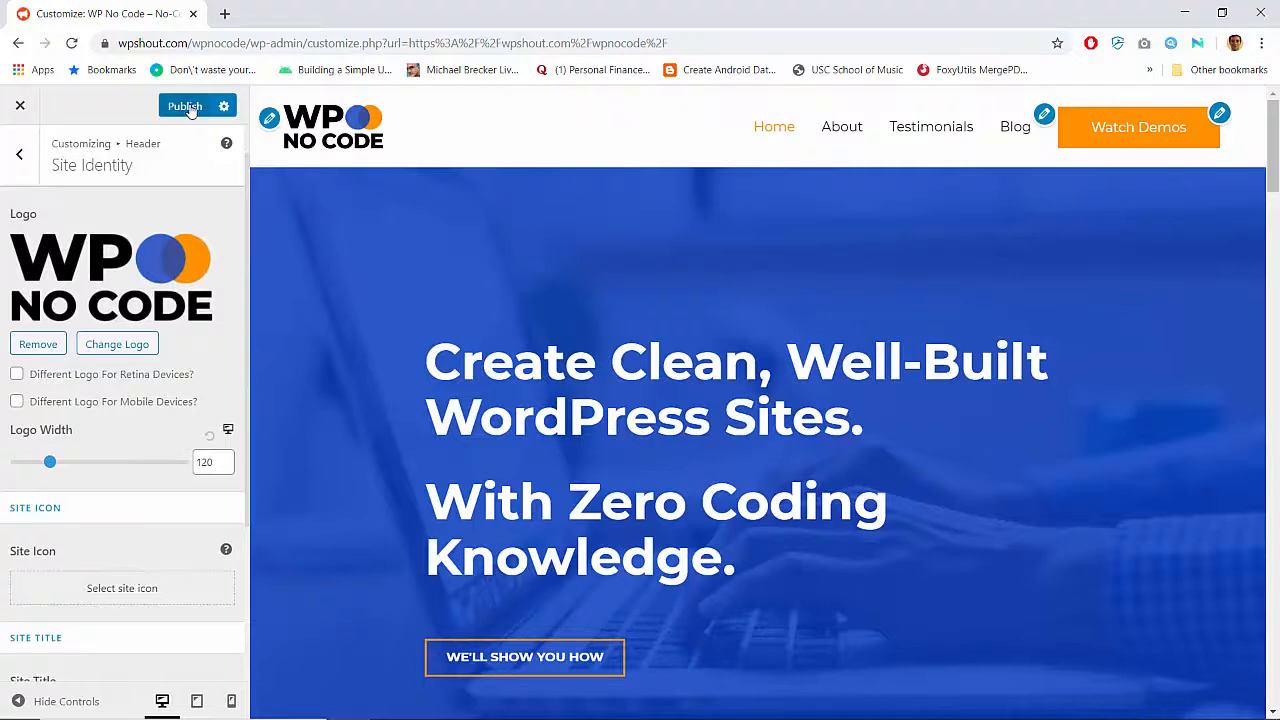
pyautogui.click(186, 107)
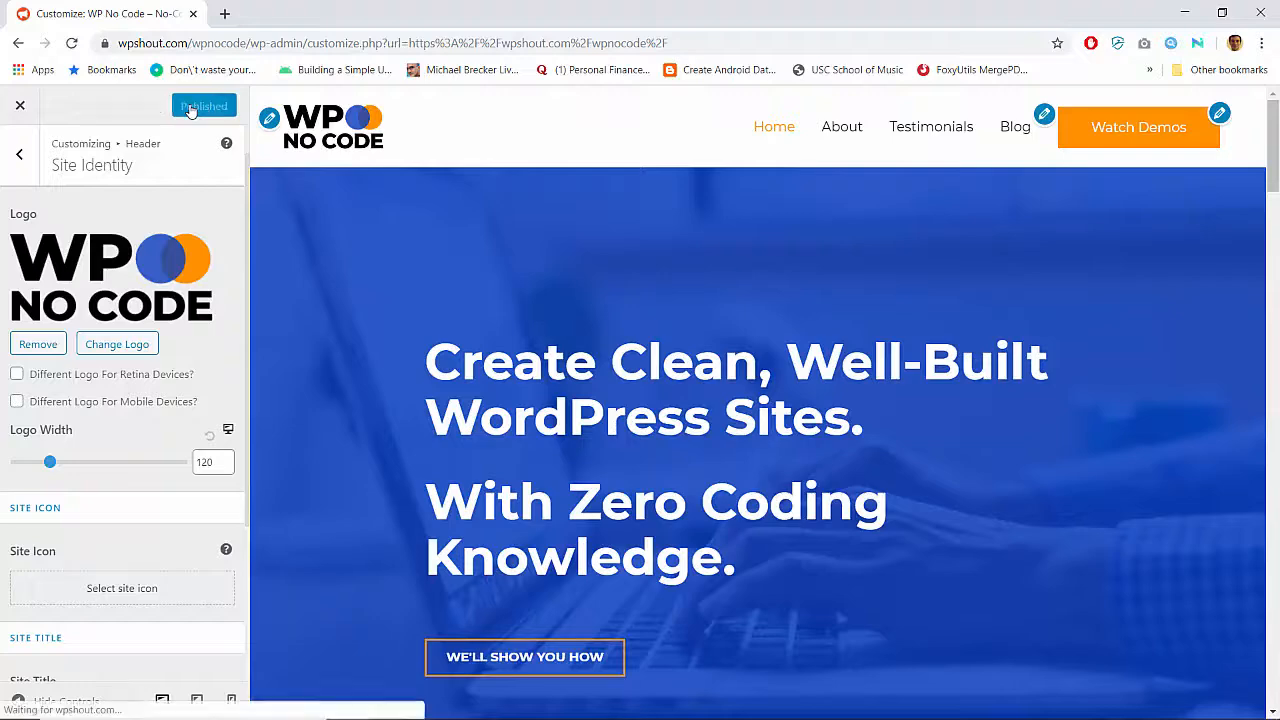
pyautogui.moveTo(290, 43); pyautogui.dragTo(118, 43)
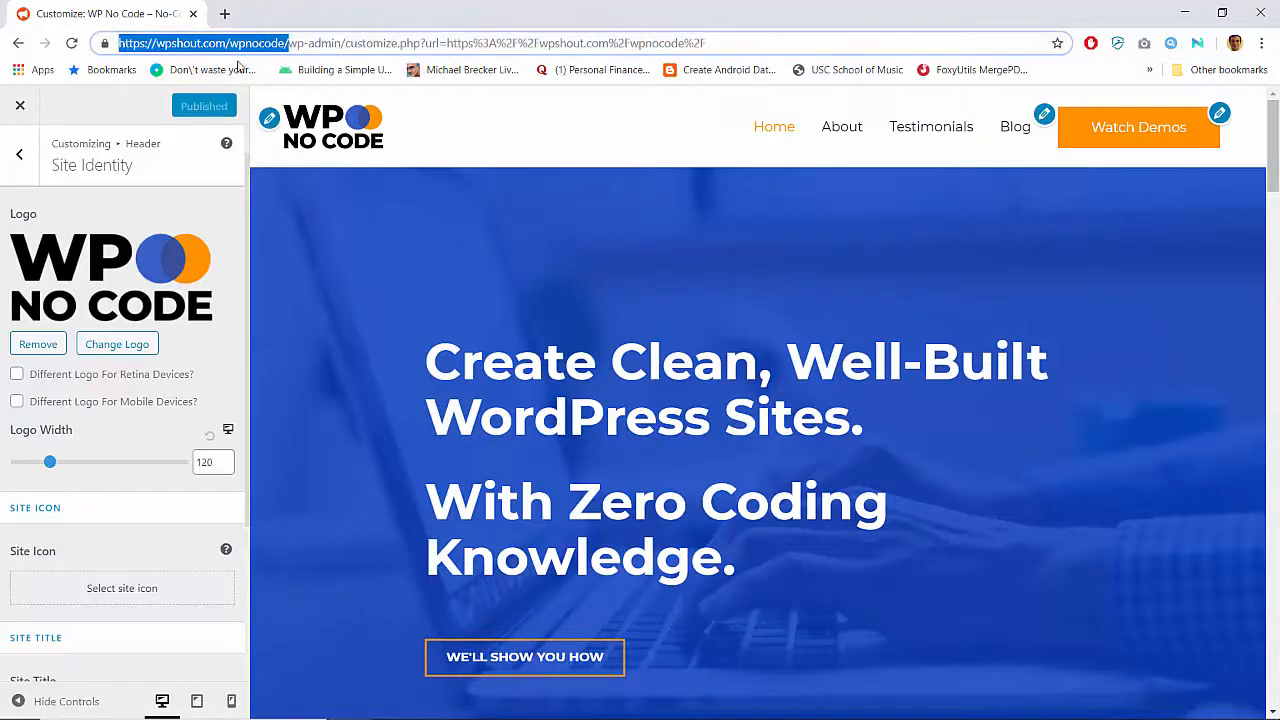
pyautogui.hotkey('ctrl', 'c')
pyautogui.hotkey('ctrl', 't')
pyautogui.hotkey('ctrl', 'v')
pyautogui.click(300, 76)
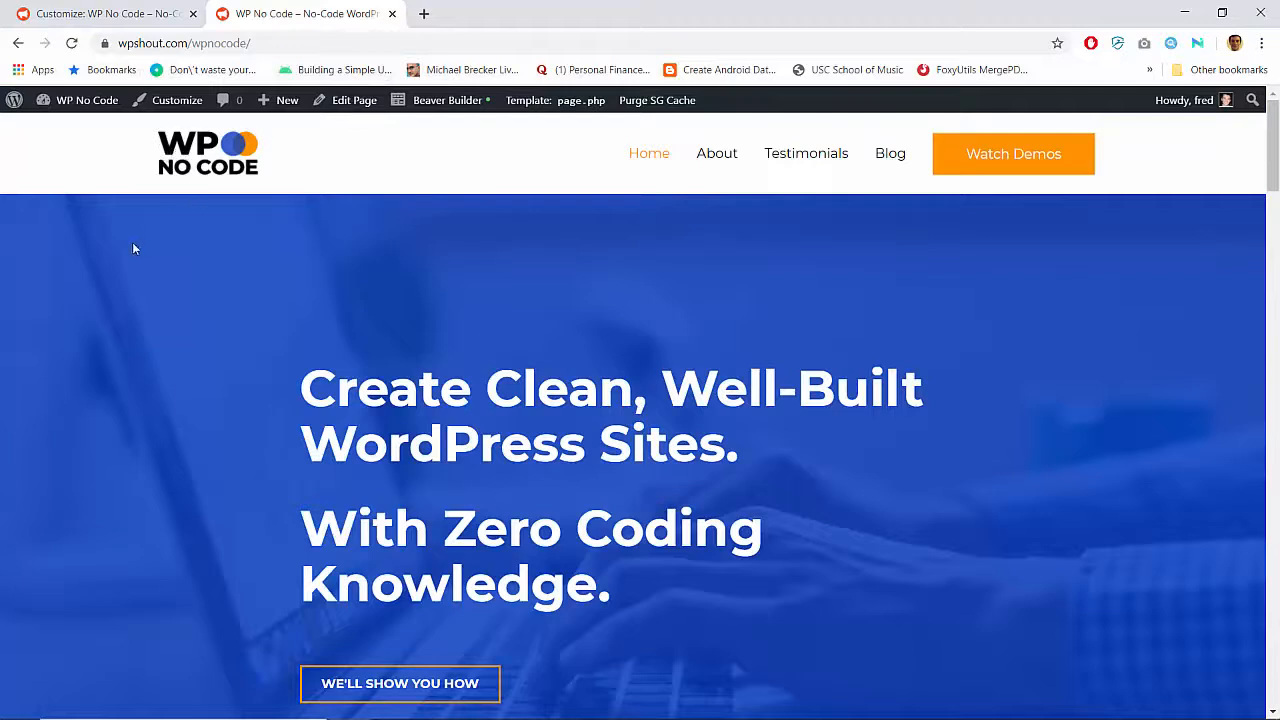
# Back in the Customizer, set the desktop logo width to 125 and publish the change
pyautogui.click(112, 13)
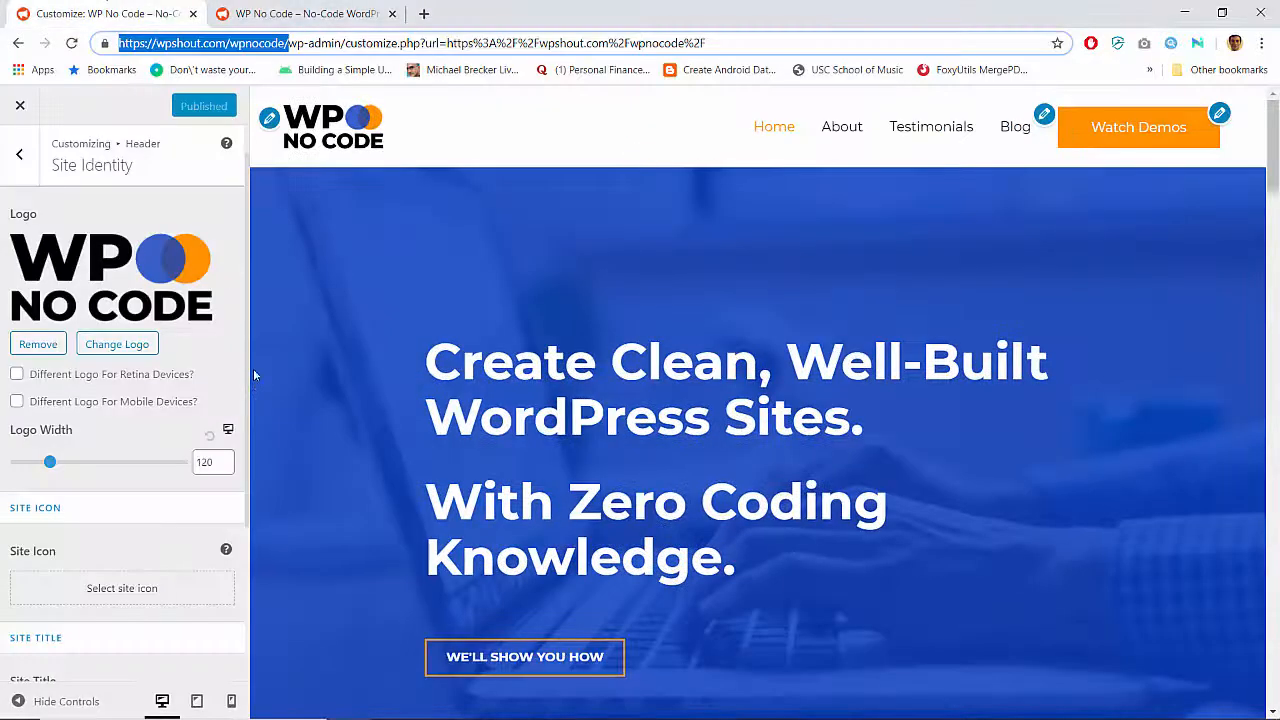
pyautogui.click(205, 463)
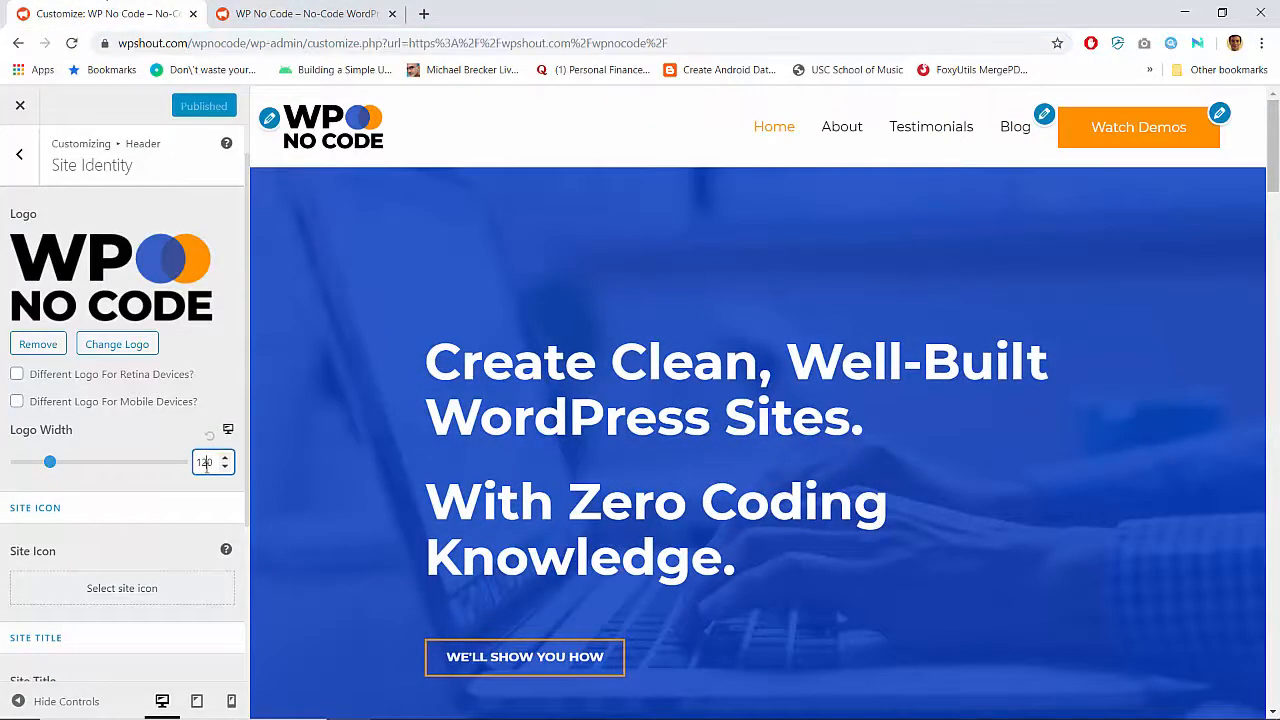
pyautogui.write('140')
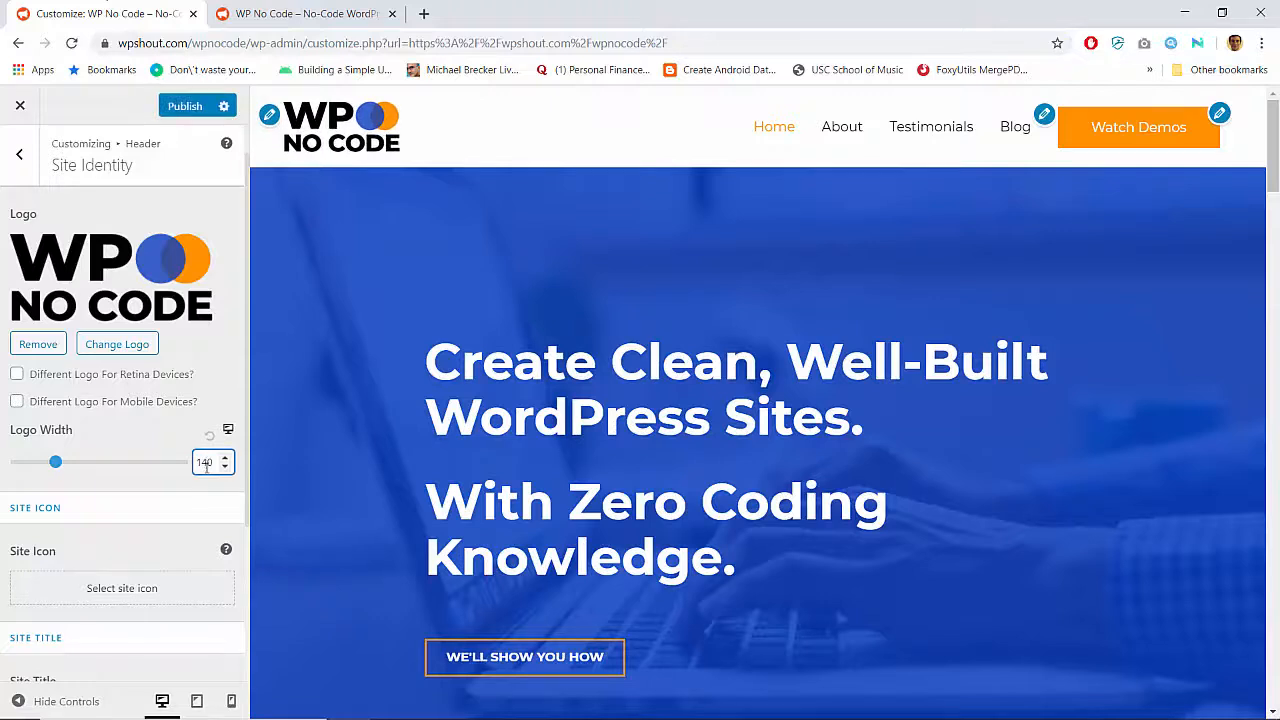
pyautogui.press('BackSpace')
pyautogui.press('BackSpace')
pyautogui.write('30')
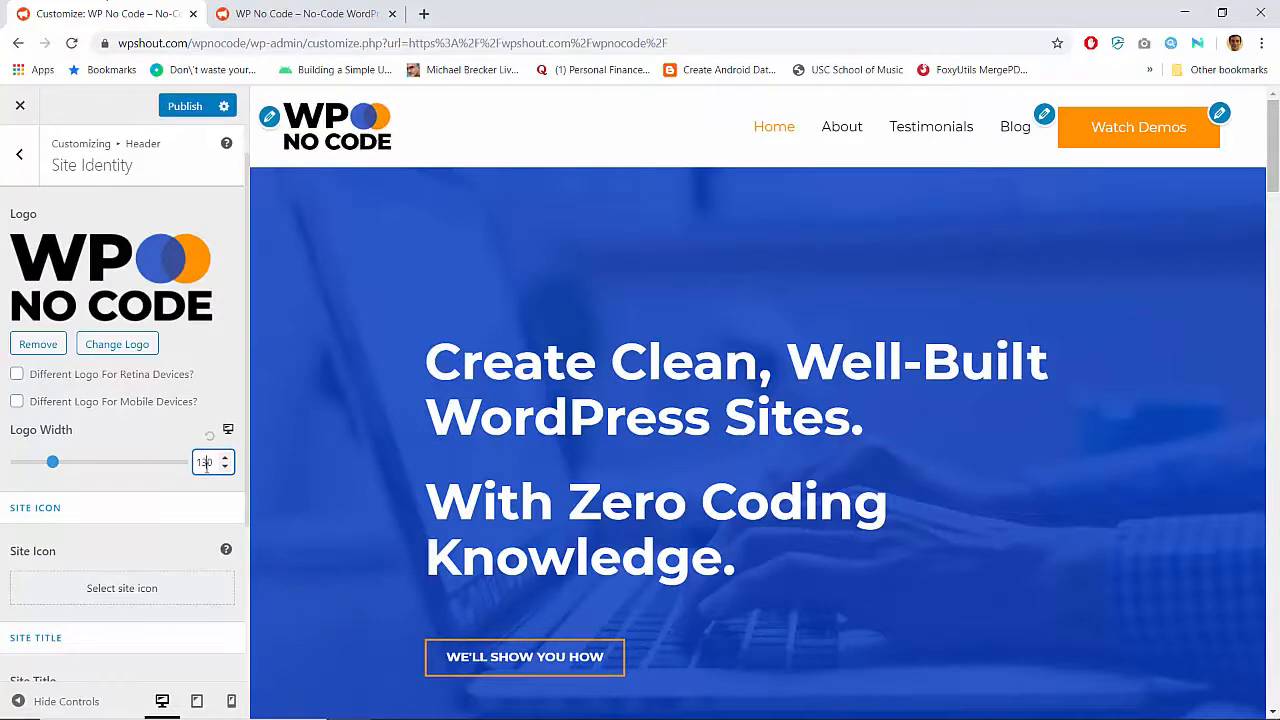
pyautogui.press('BackSpace')
pyautogui.press('BackSpace')
pyautogui.write('25')
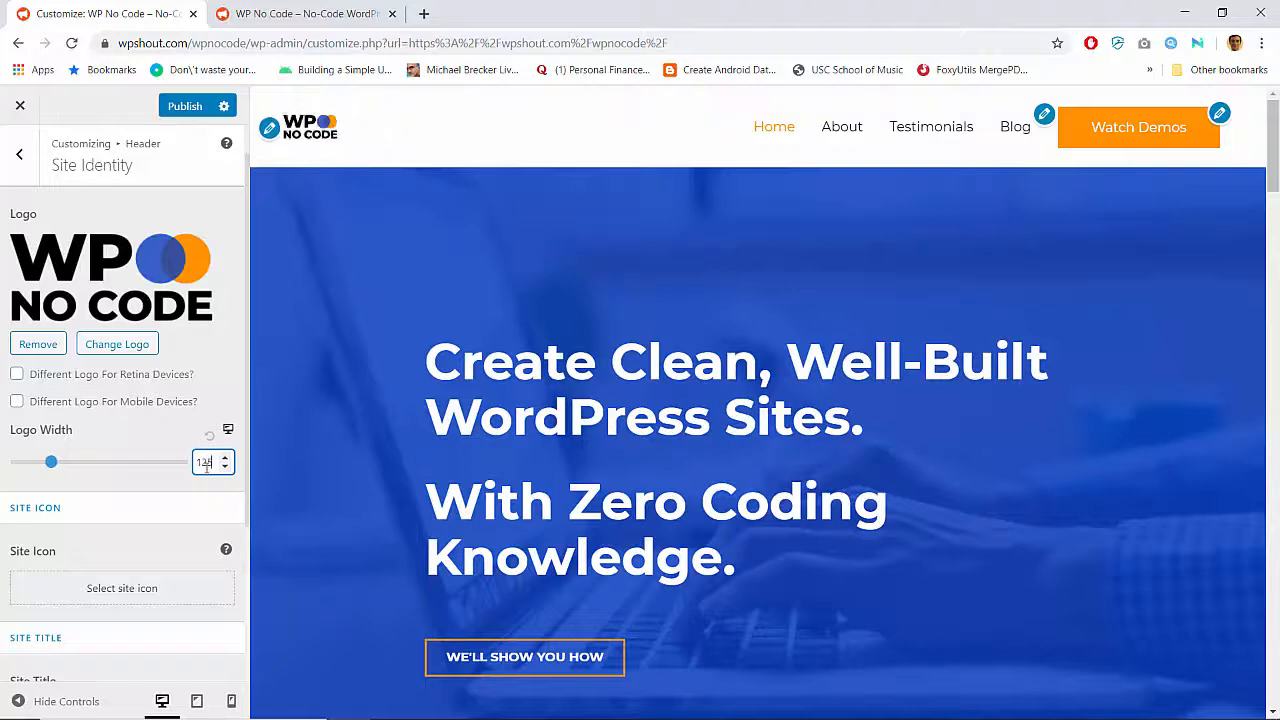
pyautogui.click(170, 105)
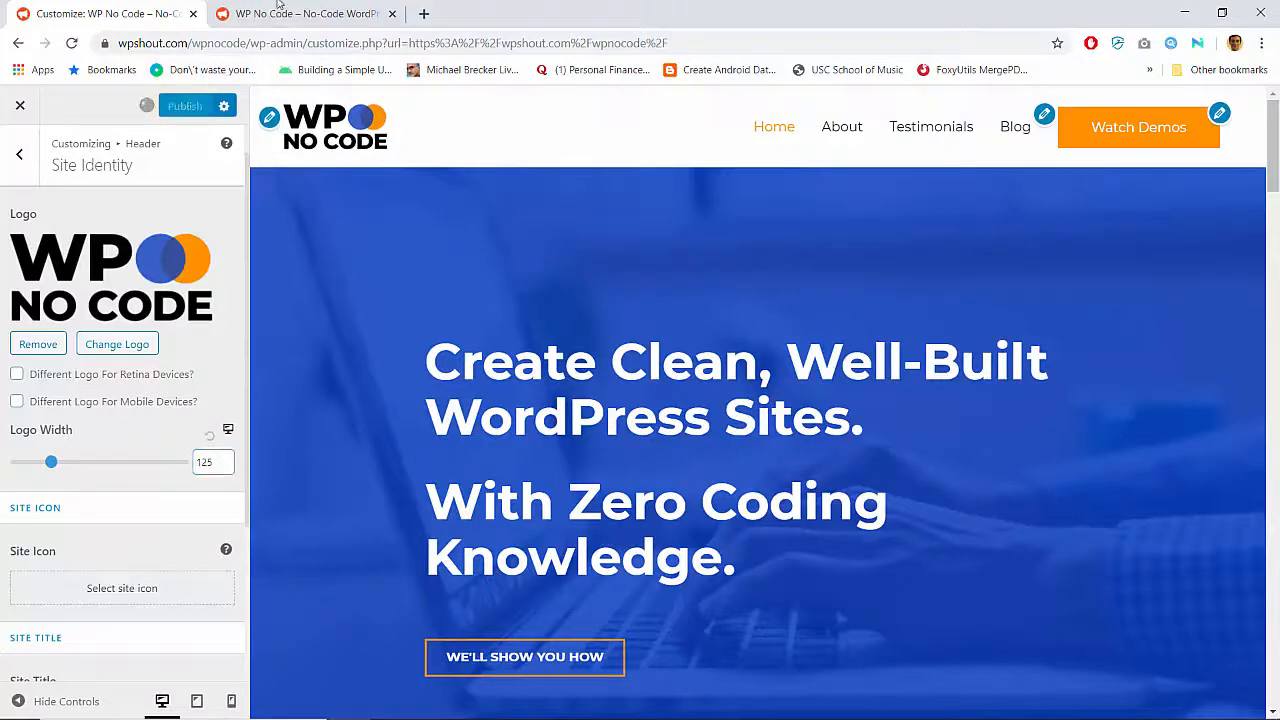
# Open the live site in another new tab and compare its logo size with the earlier tab's version
pyautogui.click(290, 13)
pyautogui.click(277, 42)
pyautogui.hotkey('ctrl', 'c')
pyautogui.hotkey('ctrl', 't')
pyautogui.hotkey('ctrl', 'v')
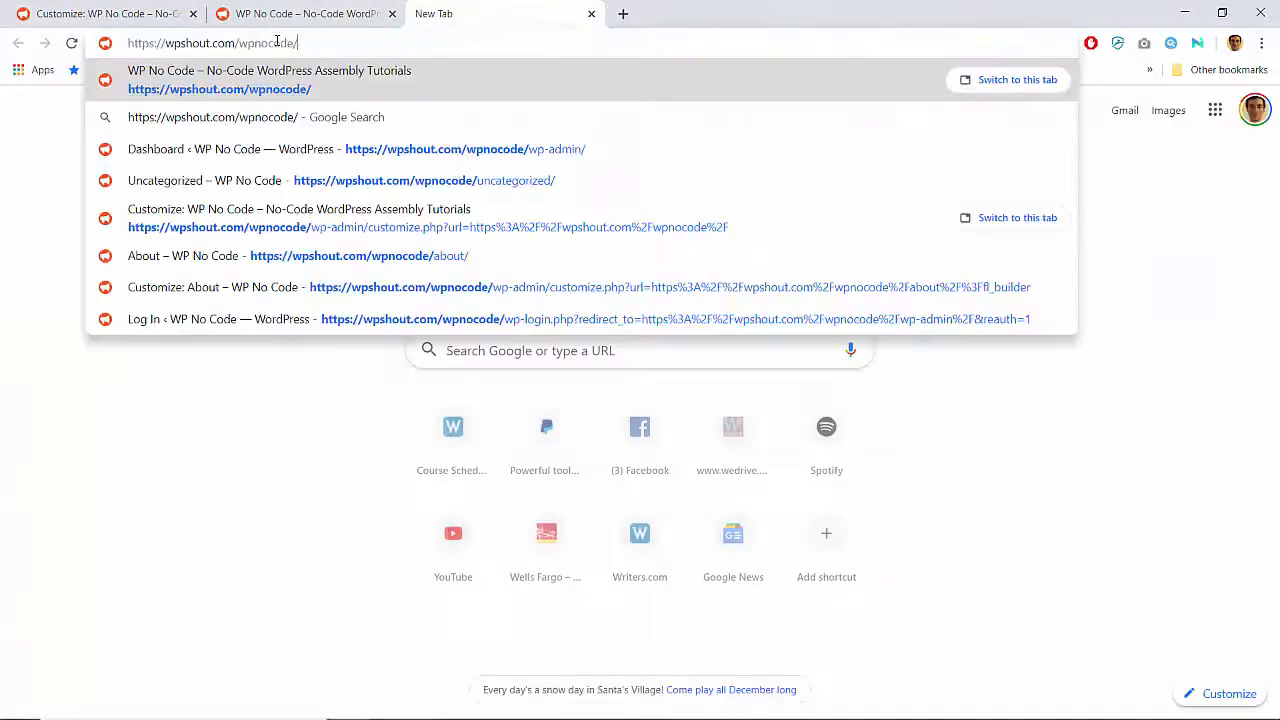
pyautogui.press('Return')
pyautogui.click(285, 16)
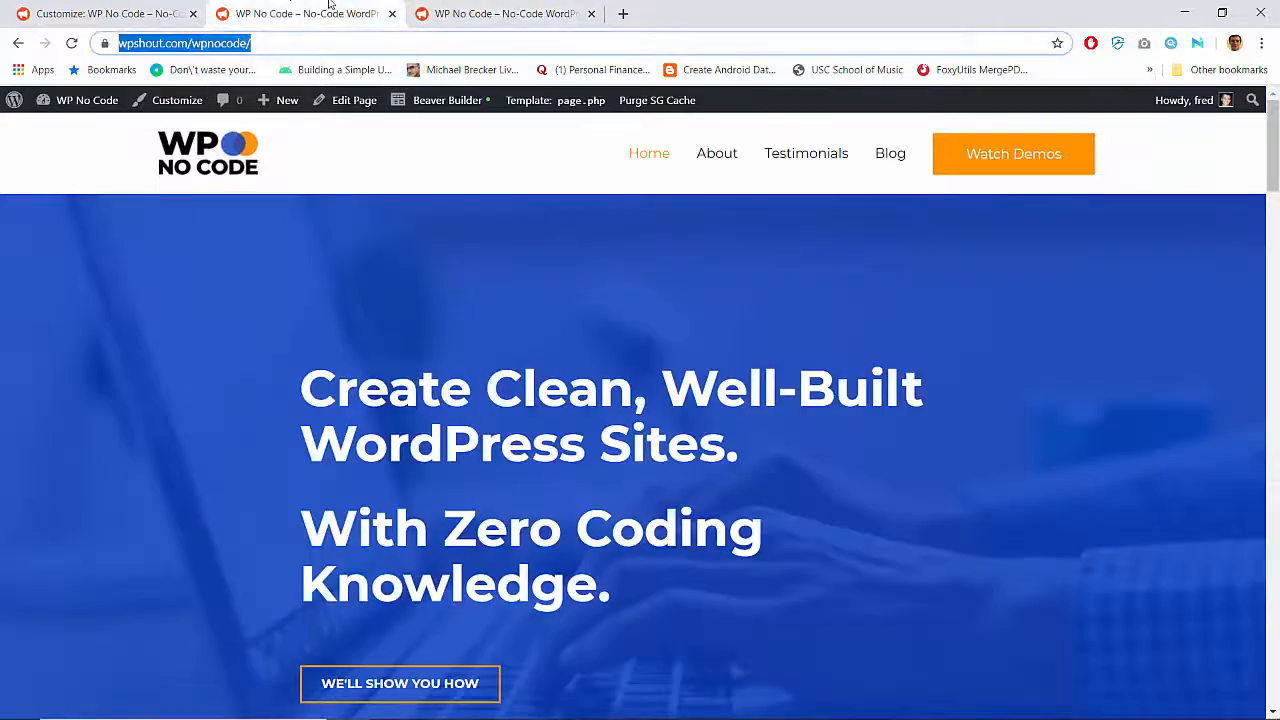
pyautogui.click(472, 6)
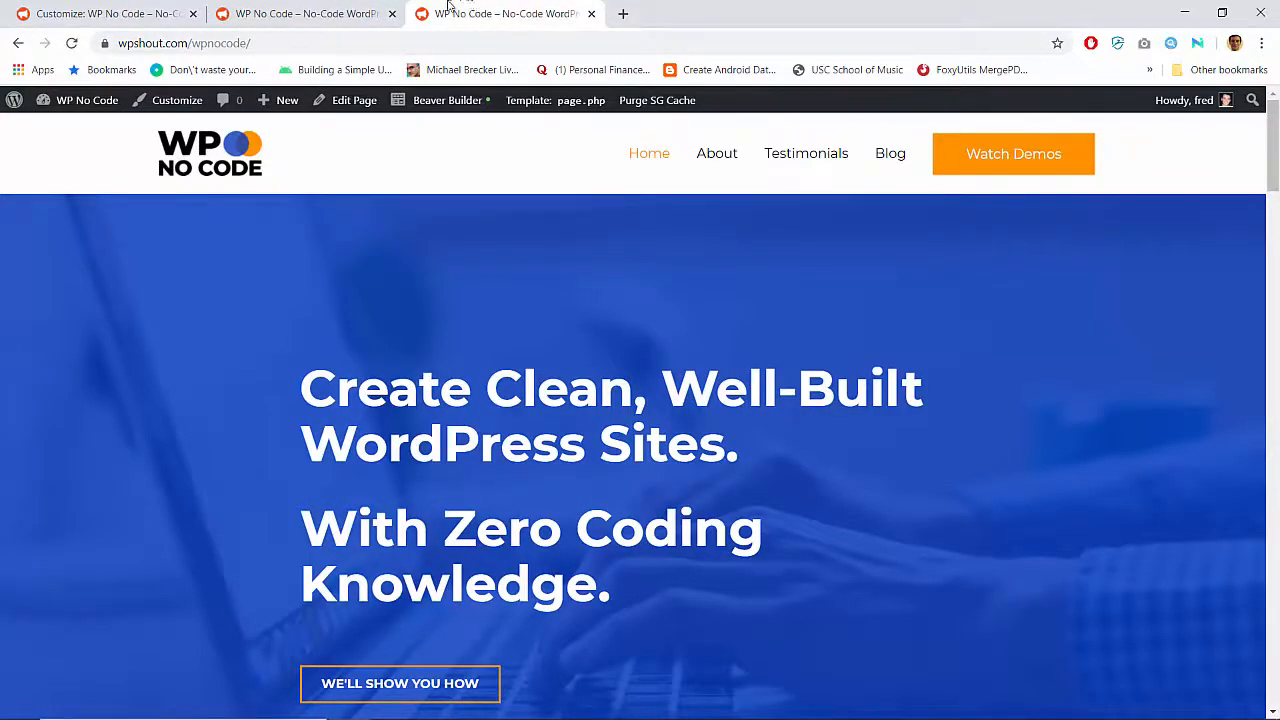
# Close the older live-site tab, look at the remaining one, and return to the Customizer
pyautogui.click(100, 12)
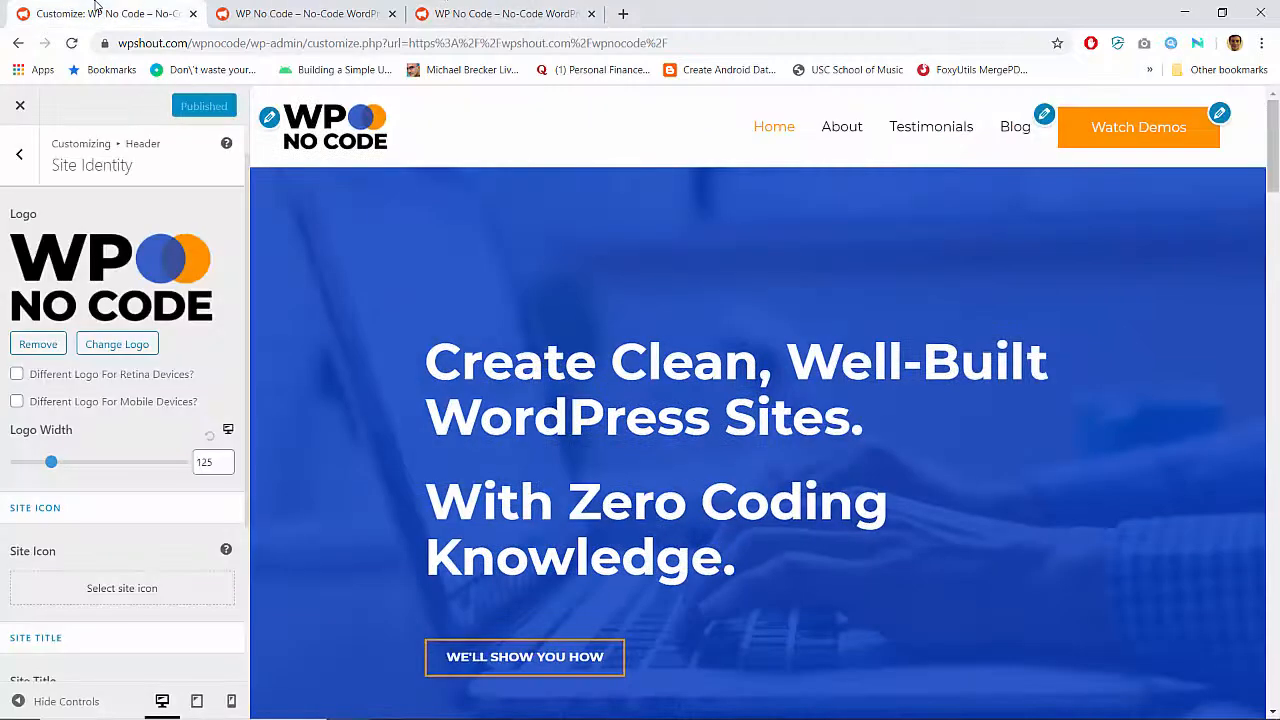
pyautogui.click(392, 13)
pyautogui.click(316, 8)
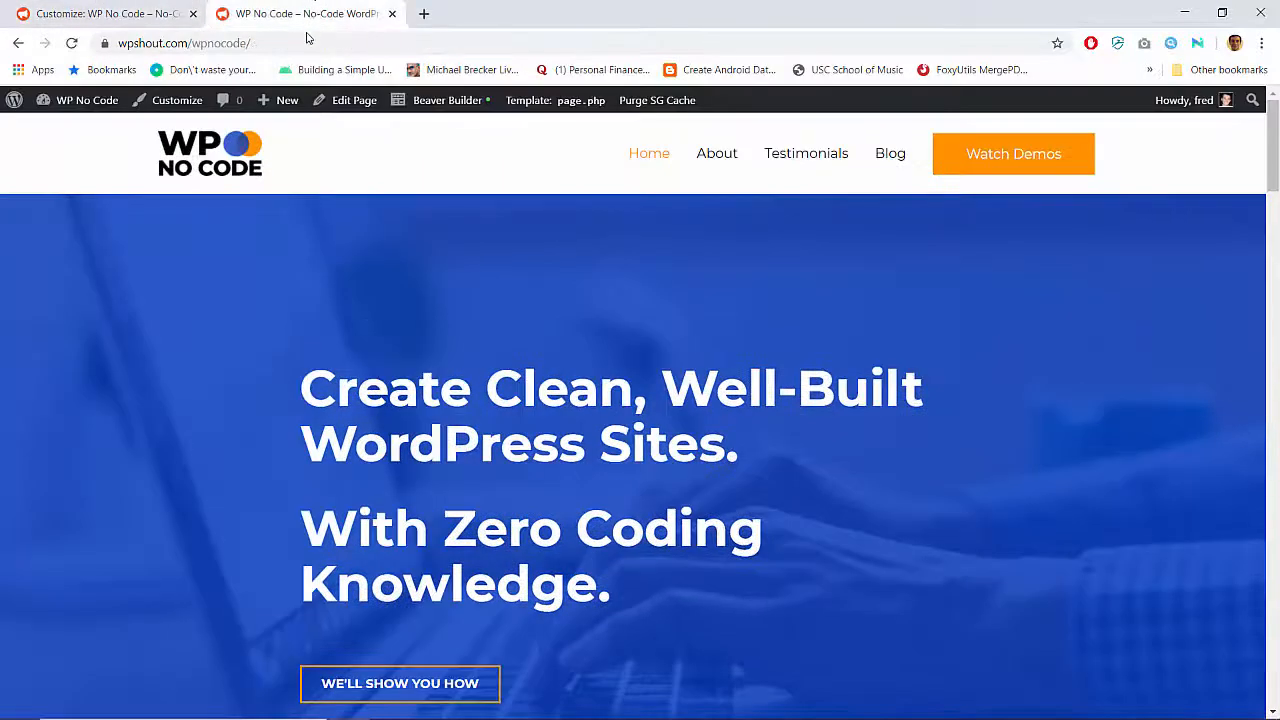
pyautogui.click(150, 10)
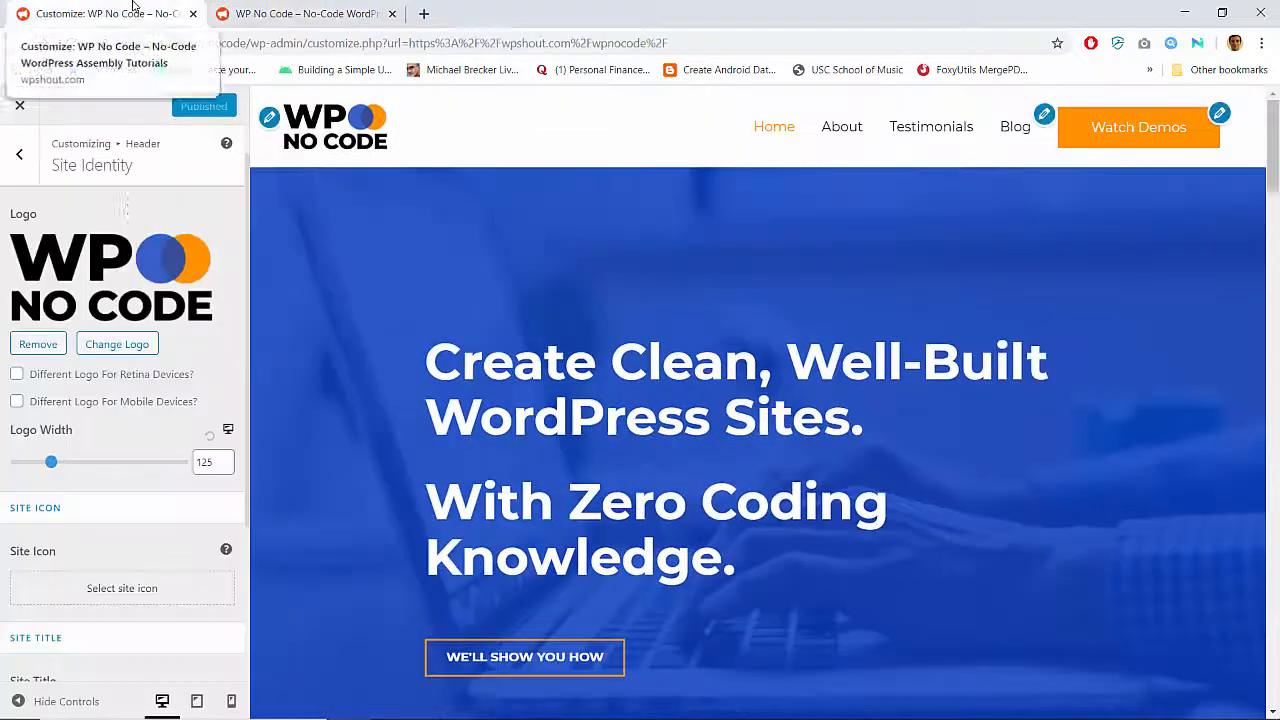
# Examine the Site Icon setting below the logo options and highlight the wpnocode part of the page address
pyautogui.scroll(-2, 122, 484)
pyautogui.scroll(2, 122, 484)
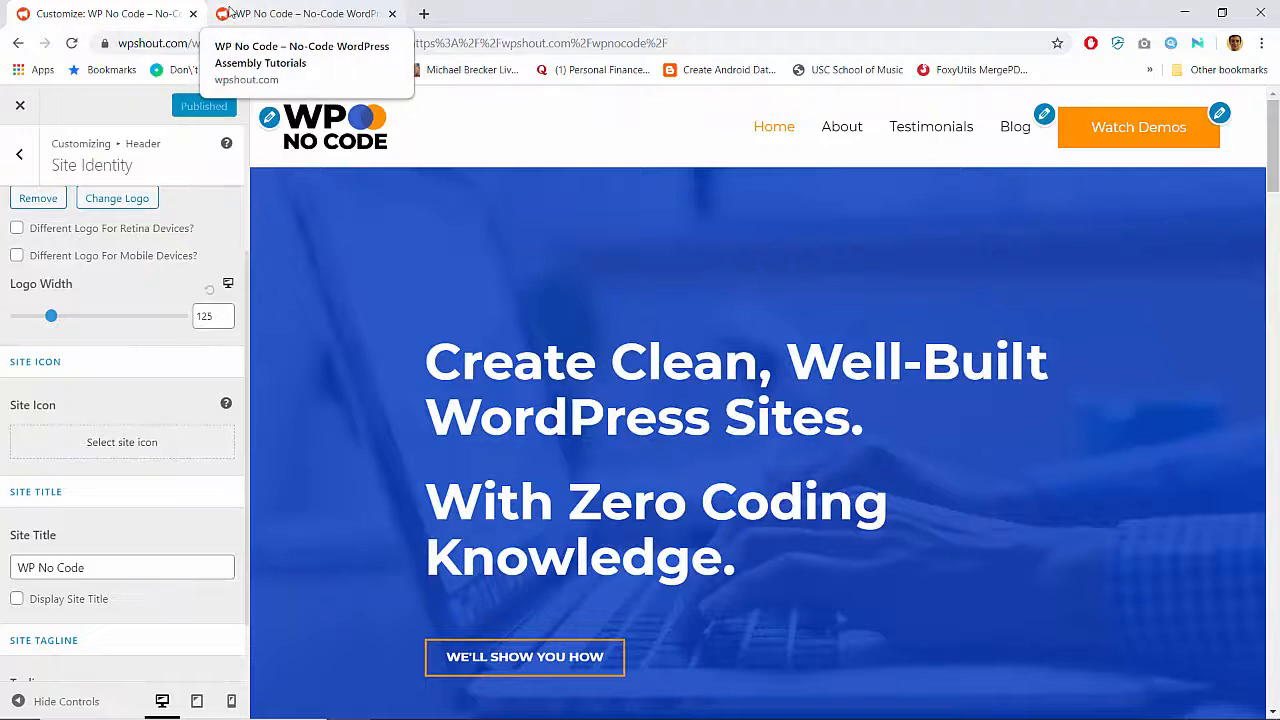
pyautogui.click(278, 40)
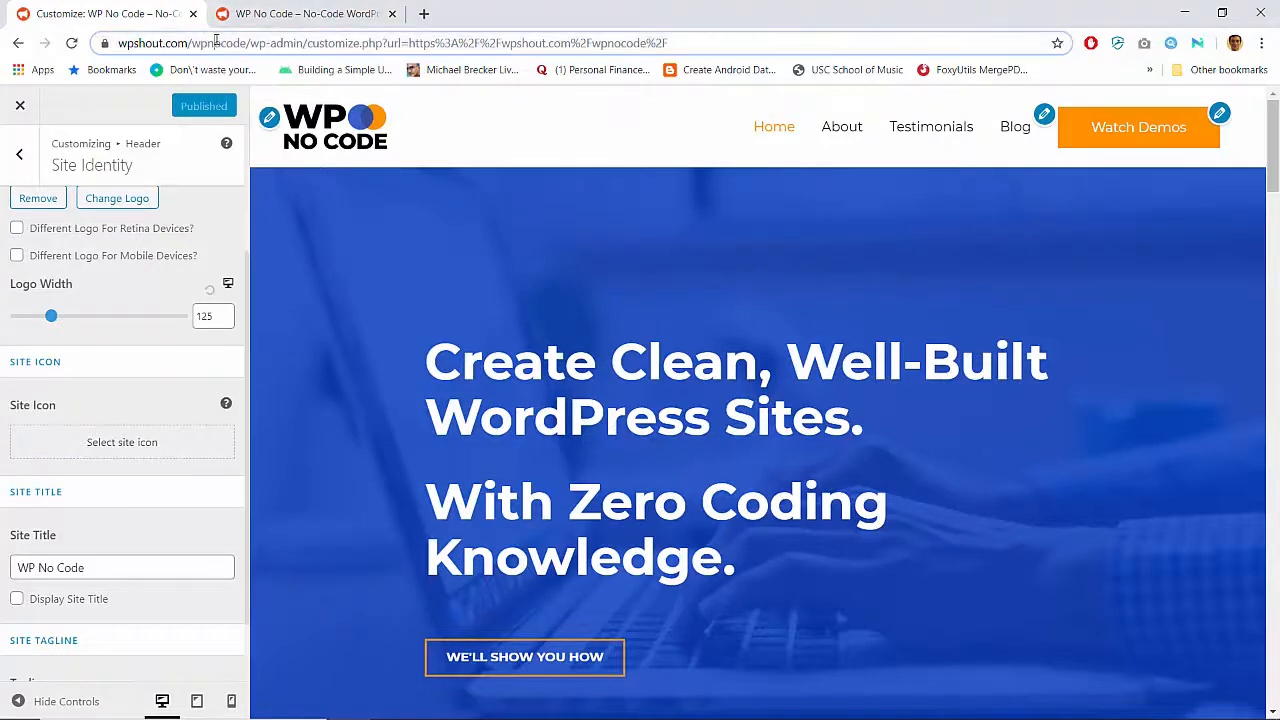
pyautogui.doubleClick(278, 40)
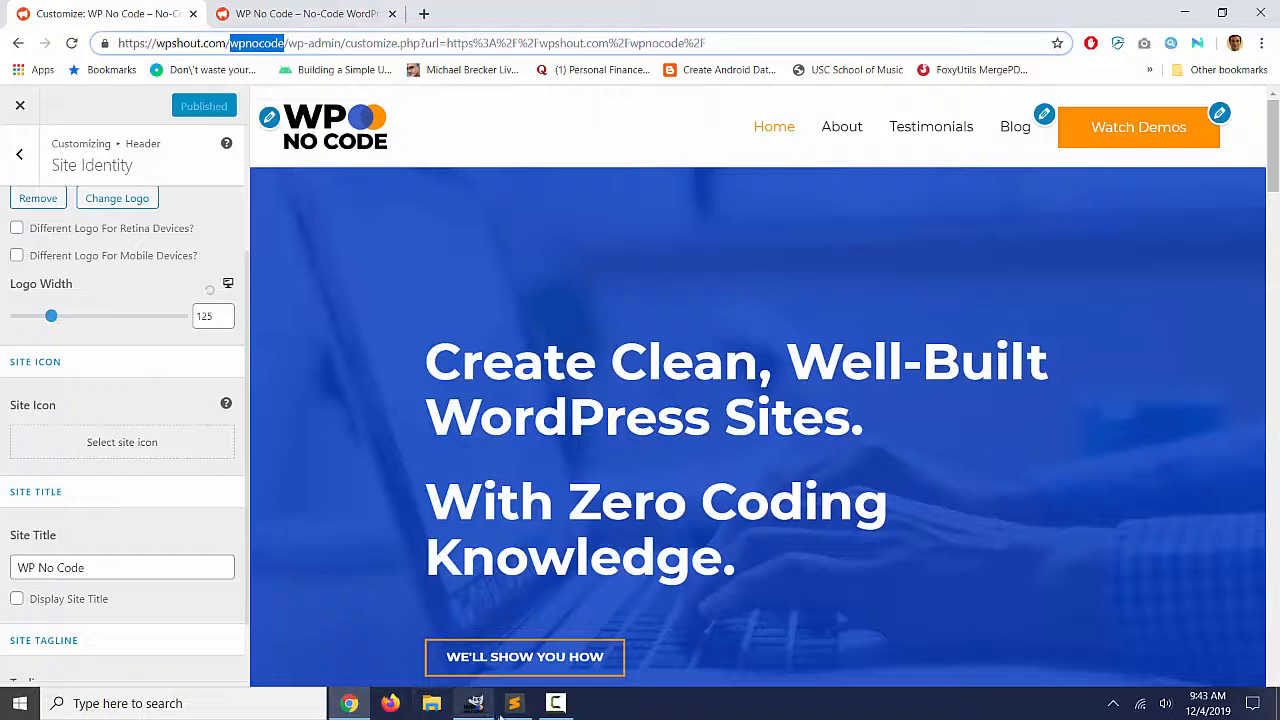
# Open the image selection for the site icon, look through the media library and close it without choosing an image
pyautogui.click(128, 446)
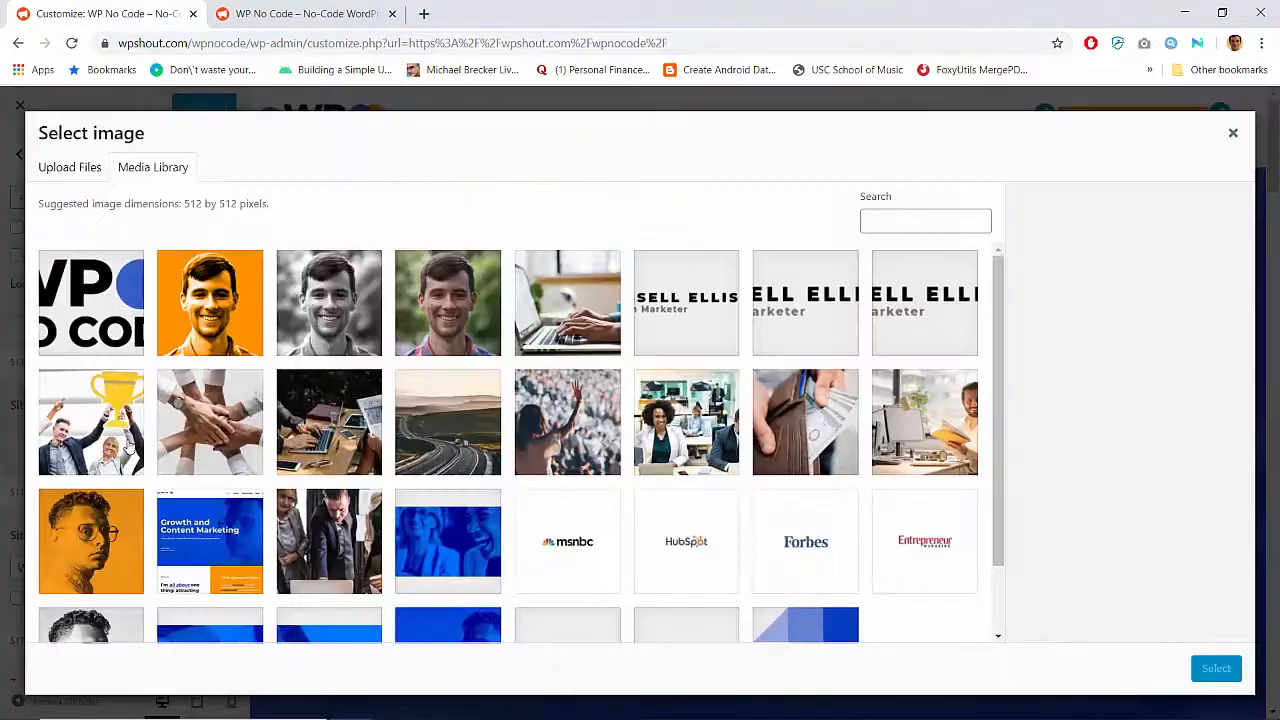
pyautogui.scroll(-1, 128, 446)
pyautogui.scroll(1, 128, 446)
pyautogui.press('Escape')
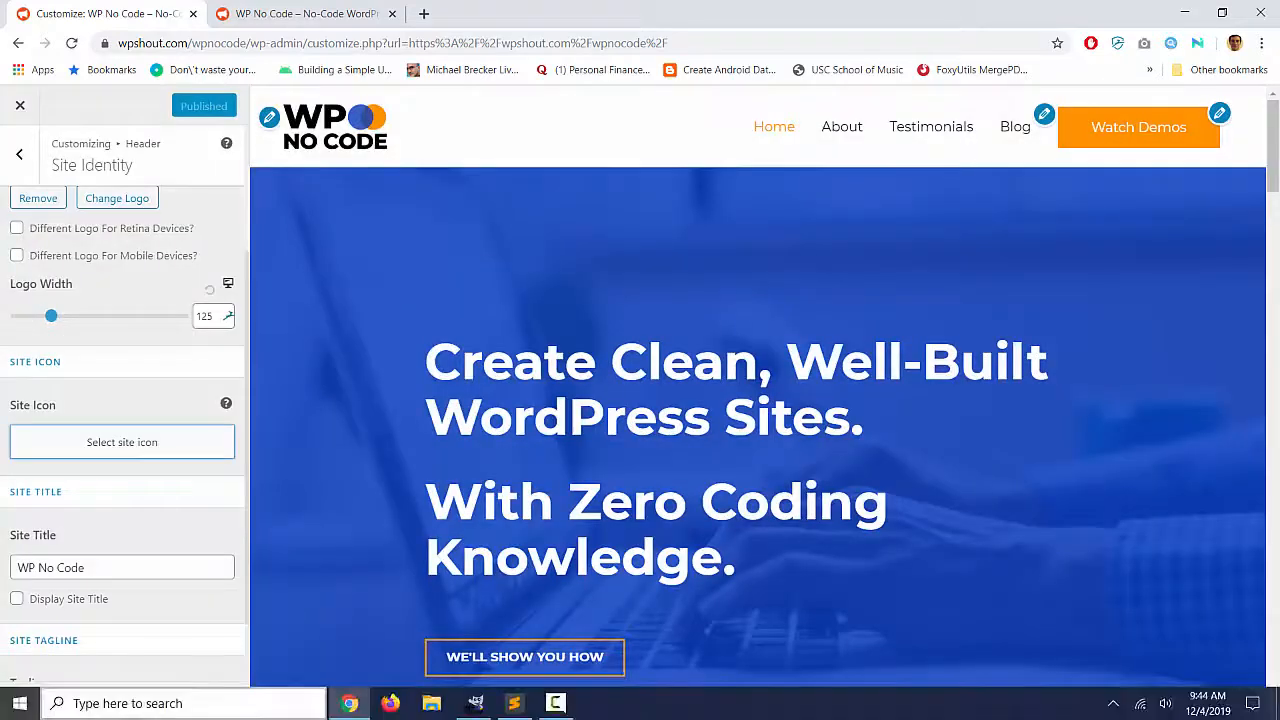
# Switch to GIMP, paste a copy of the logo as a new layer in a new image, and delete the background layer
pyautogui.click(480, 705)
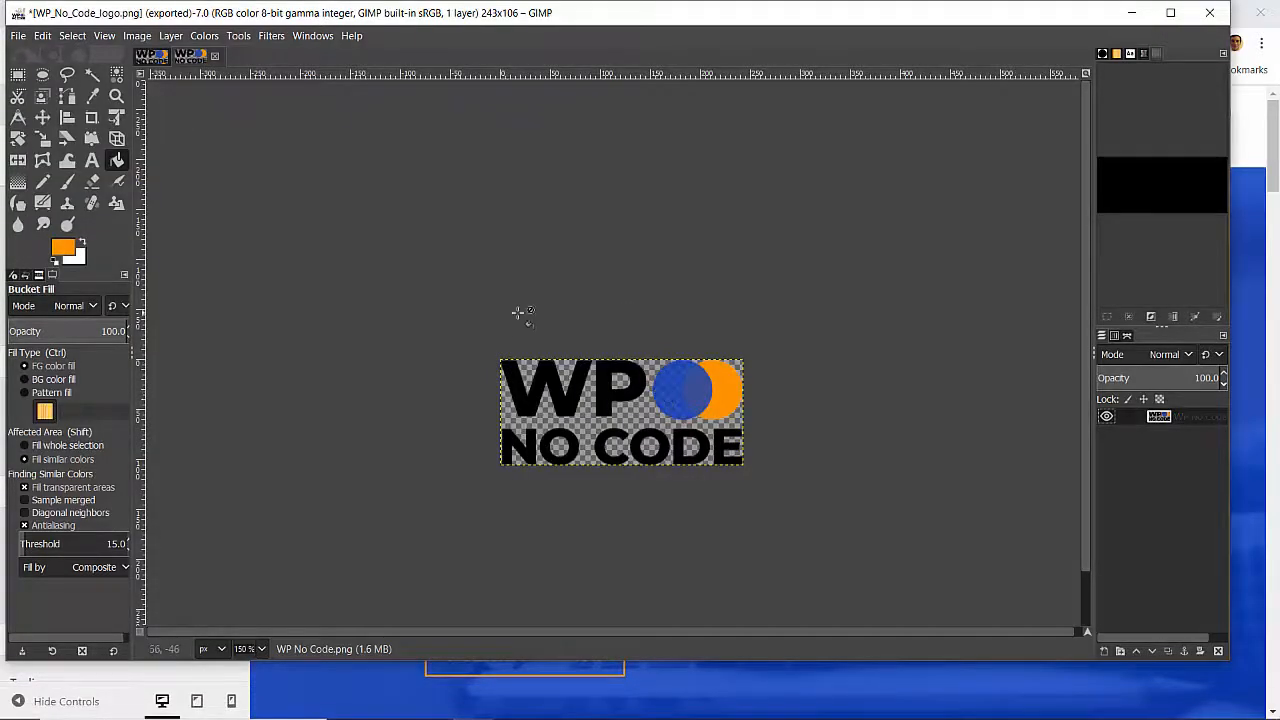
pyautogui.hotkey('ctrl', 'c')
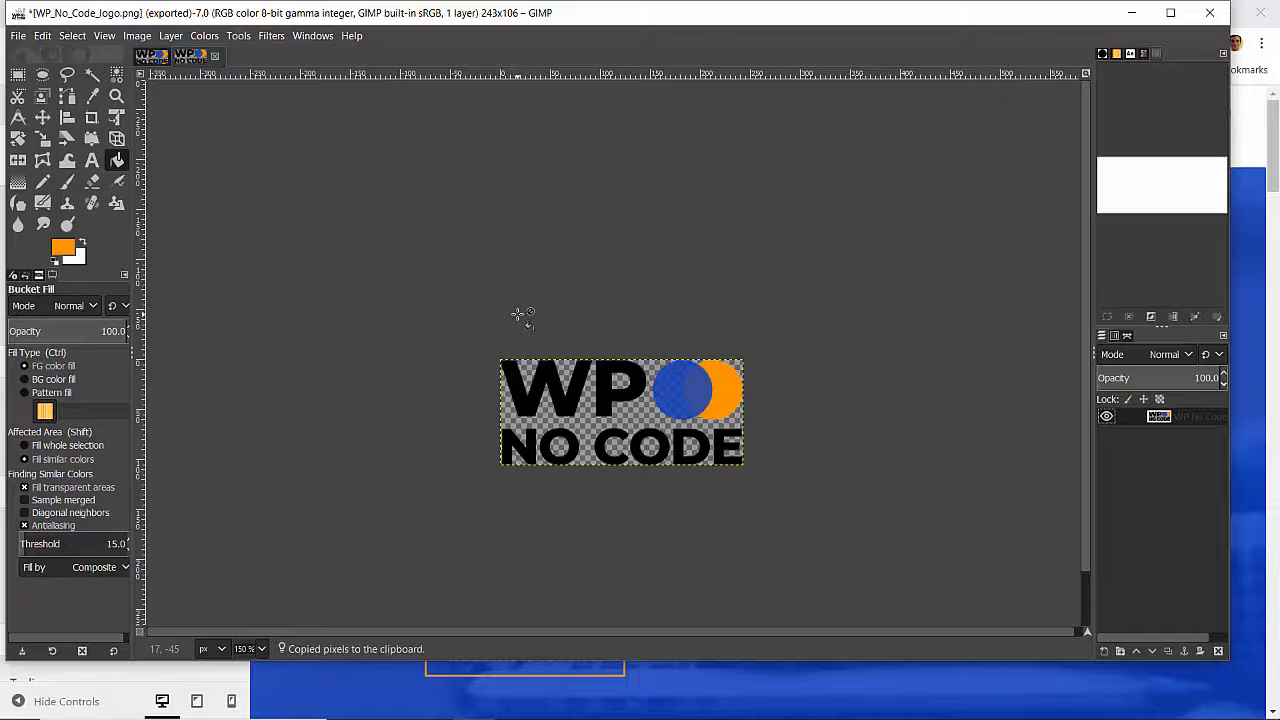
pyautogui.hotkey('ctrl', 'n')
pyautogui.press('Return')
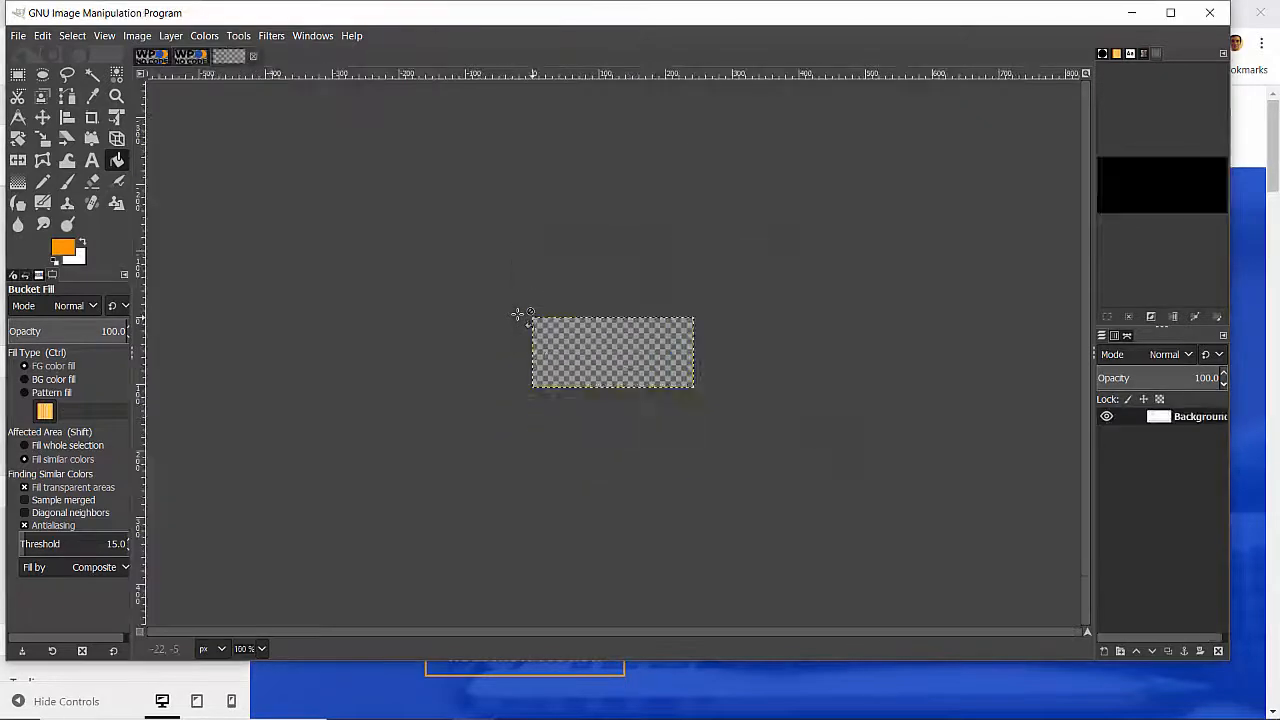
pyautogui.hotkey('ctrl', 'v')
pyautogui.hotkey('ctrl', 'shift', 'n')
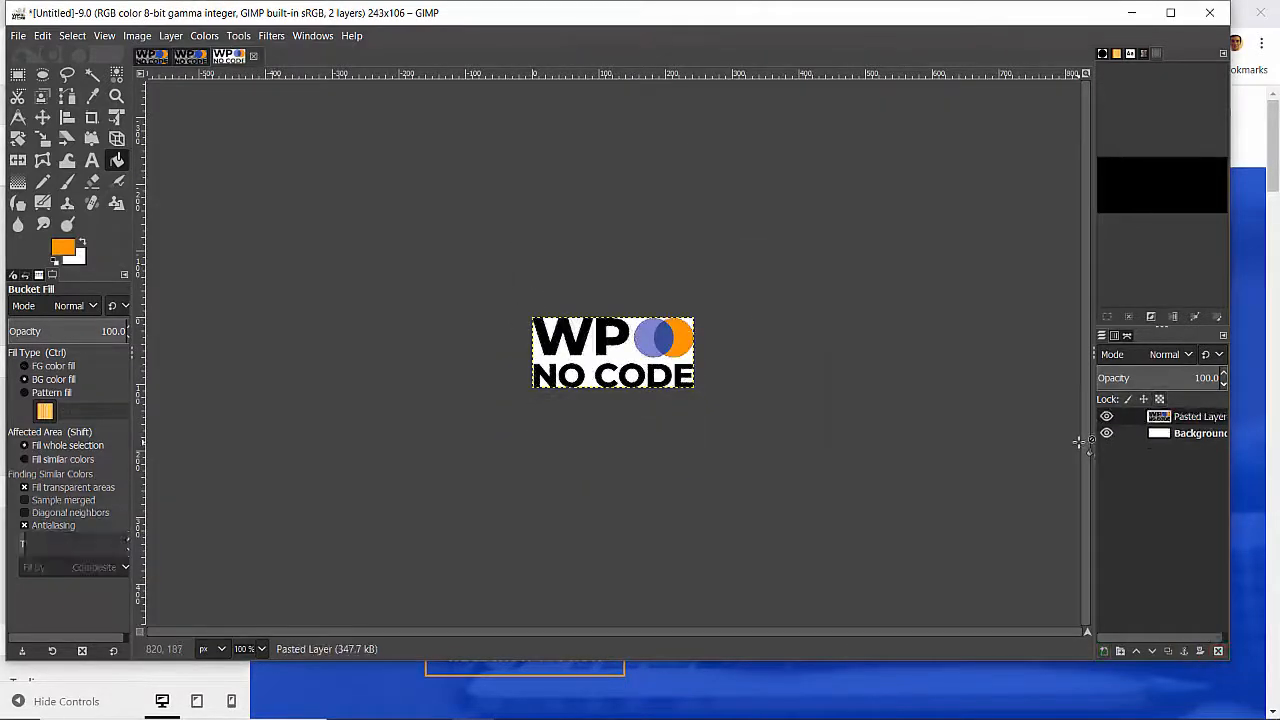
pyautogui.rightClick(1196, 434)
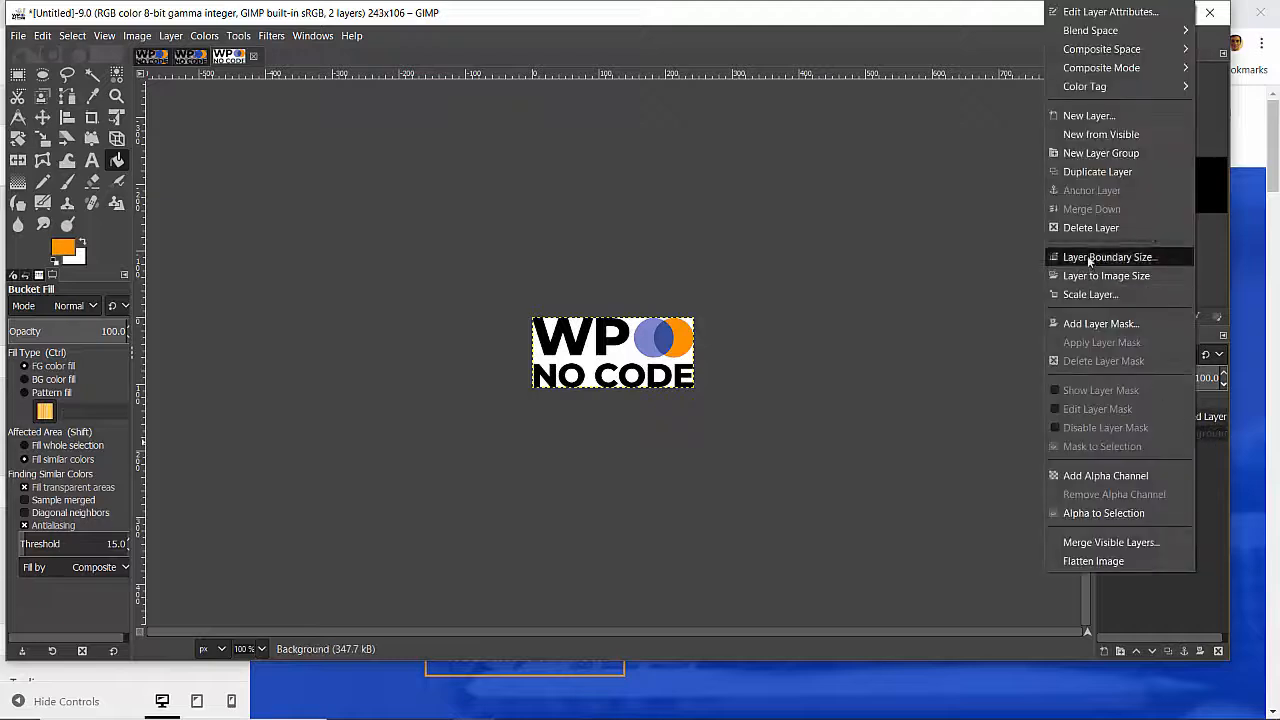
pyautogui.click(1092, 226)
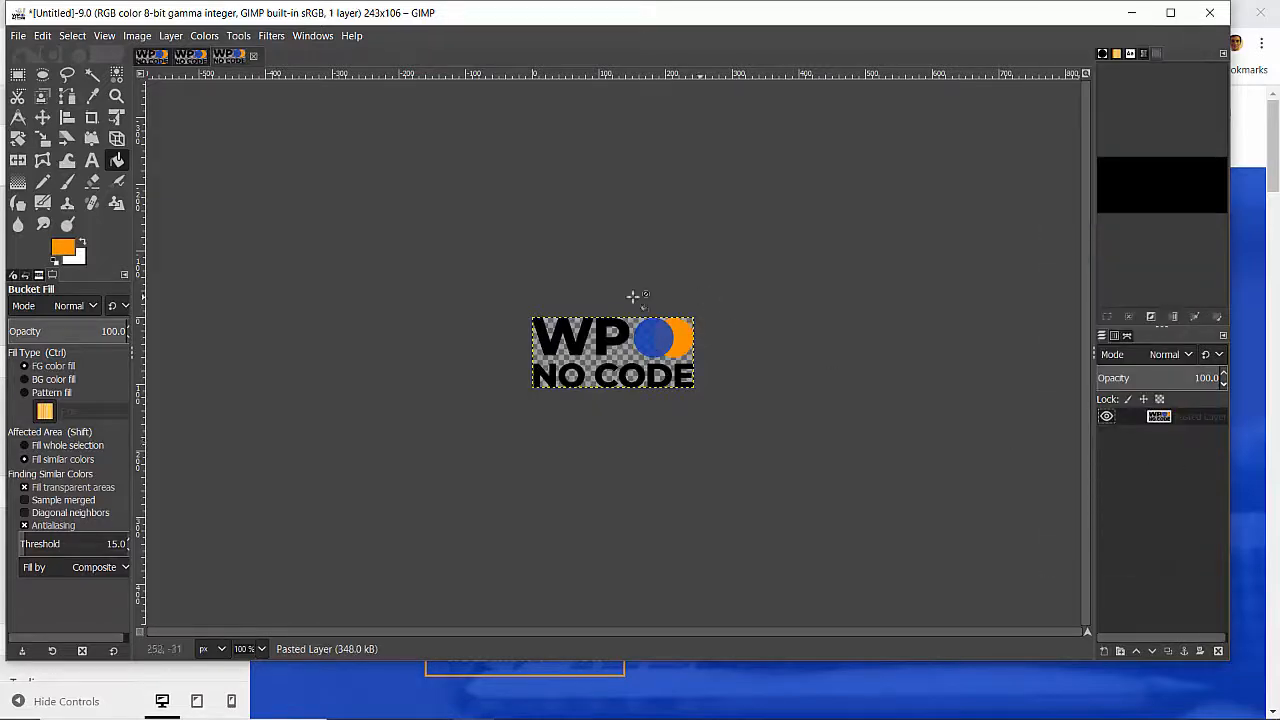
pyautogui.click(125, 36)
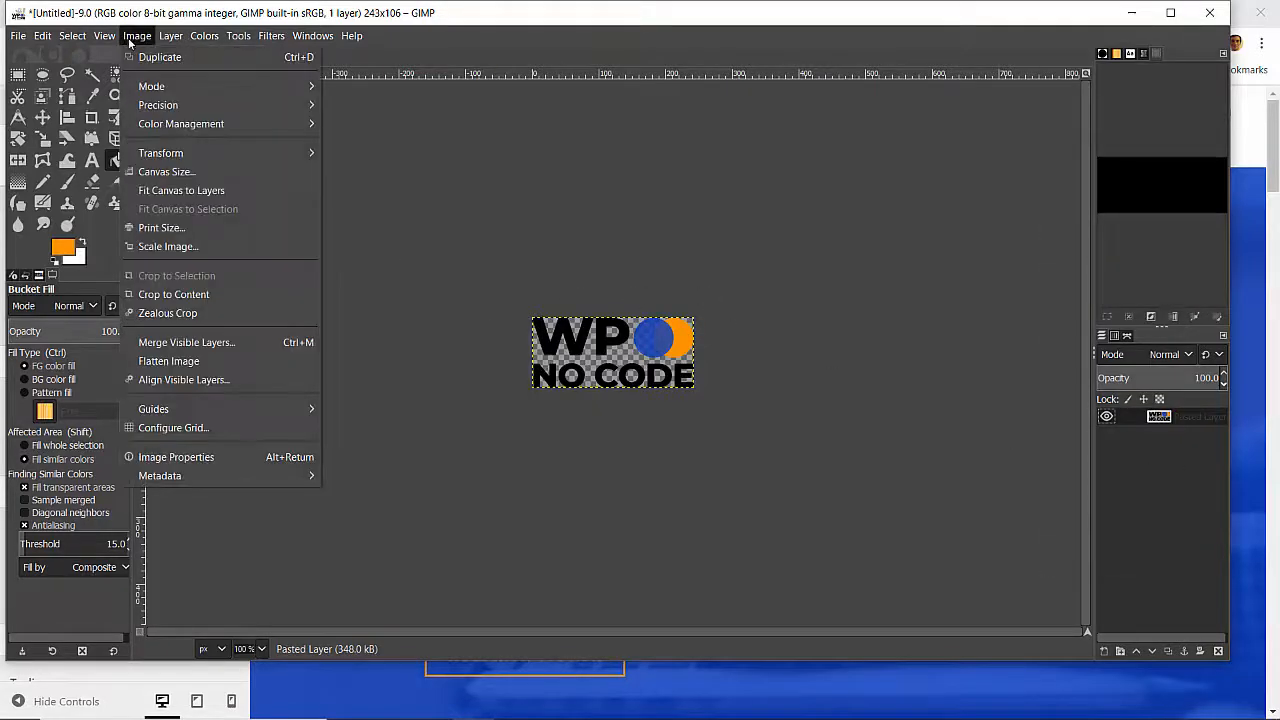
pyautogui.click(165, 174)
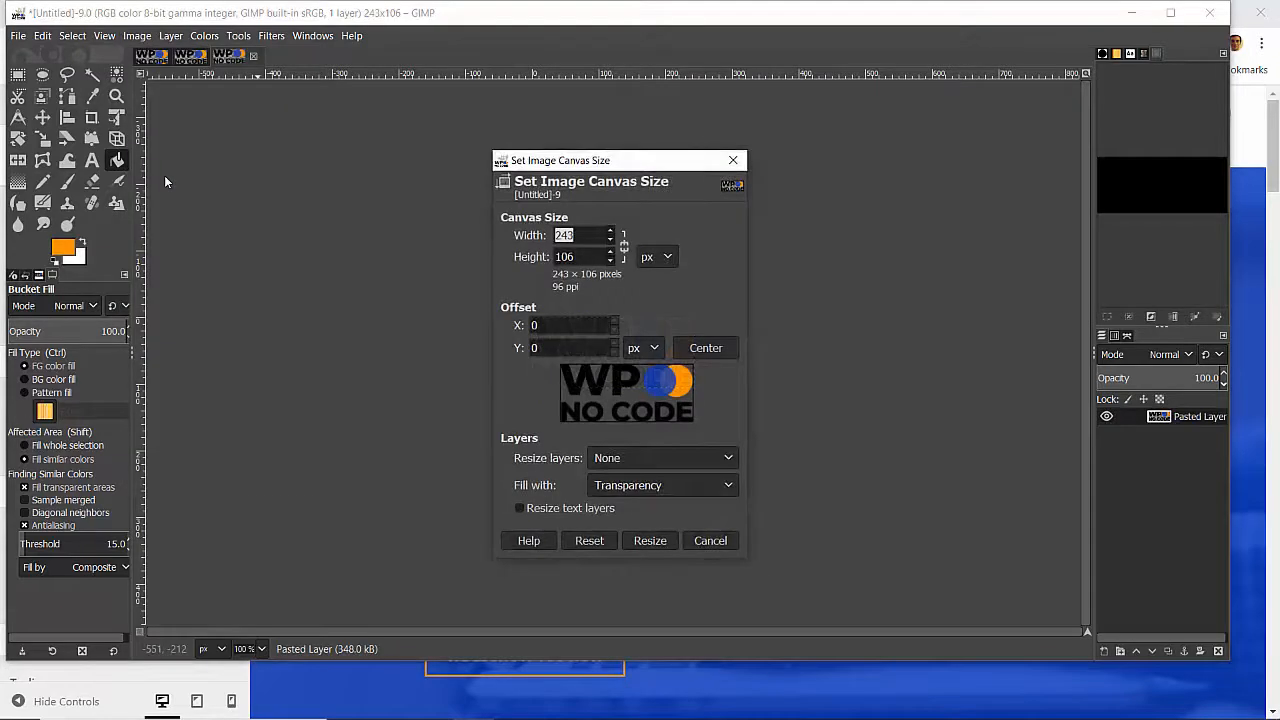
pyautogui.press('Escape')
# Erase all the WP NO CODE lettering with rectangular selections, keeping only the blue and orange circles
pyautogui.scroll(2, 593, 266)
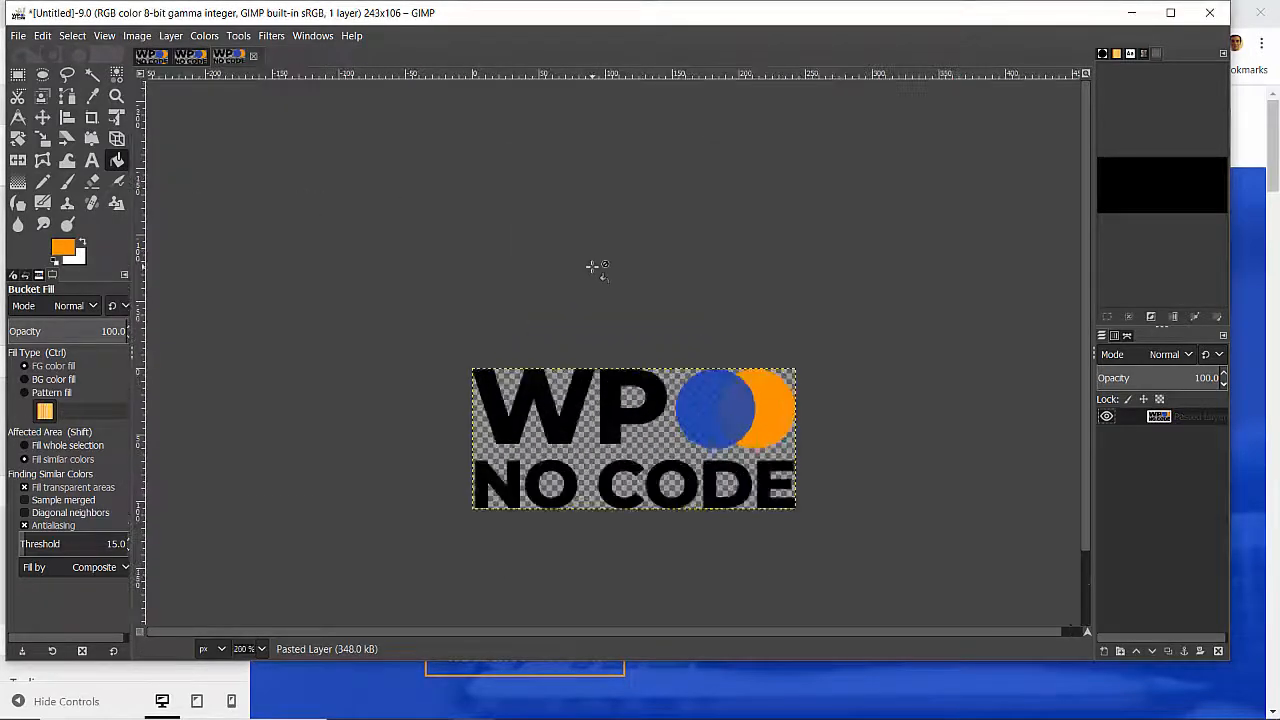
pyautogui.scroll(2, 593, 266)
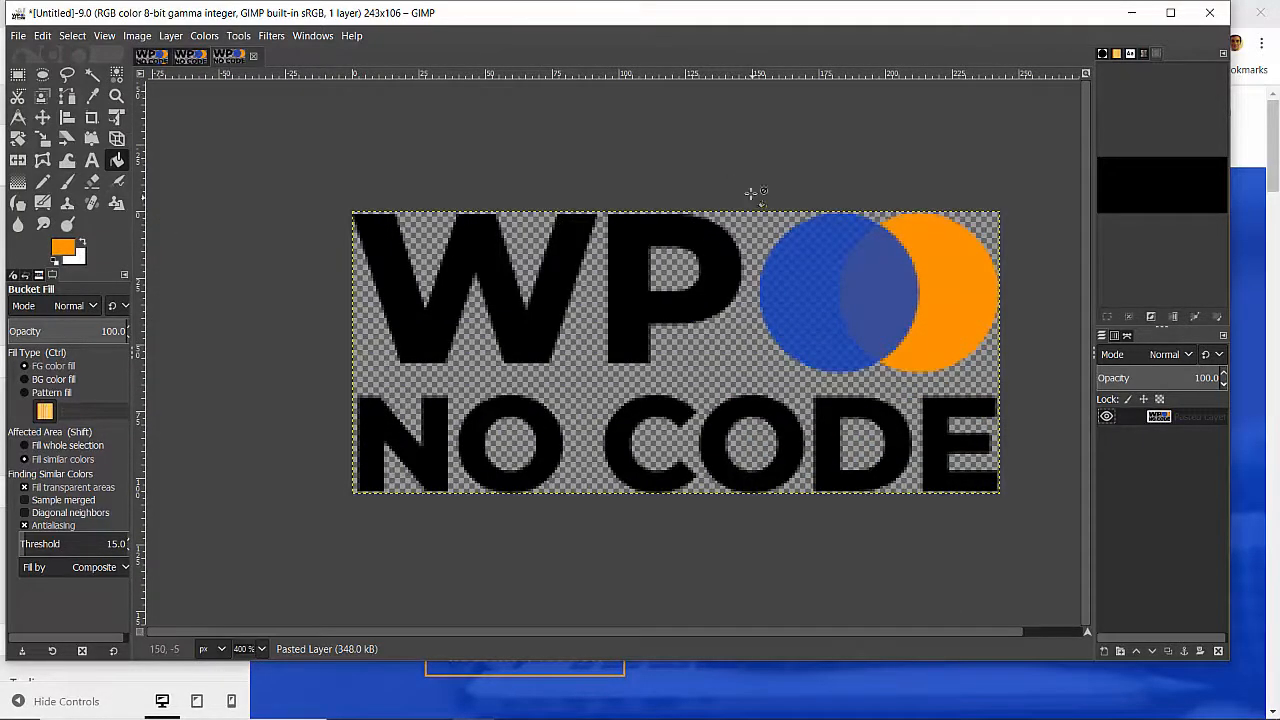
pyautogui.click(17, 74)
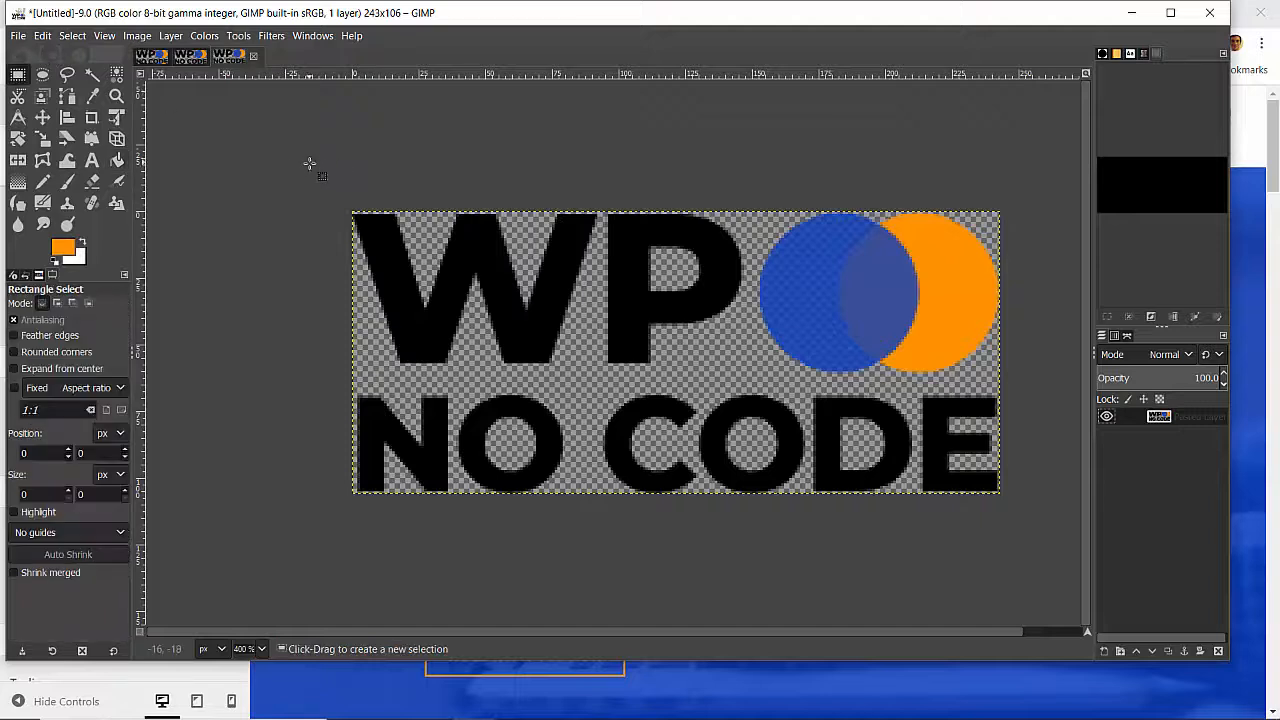
pyautogui.moveTo(315, 166); pyautogui.dragTo(751, 506)
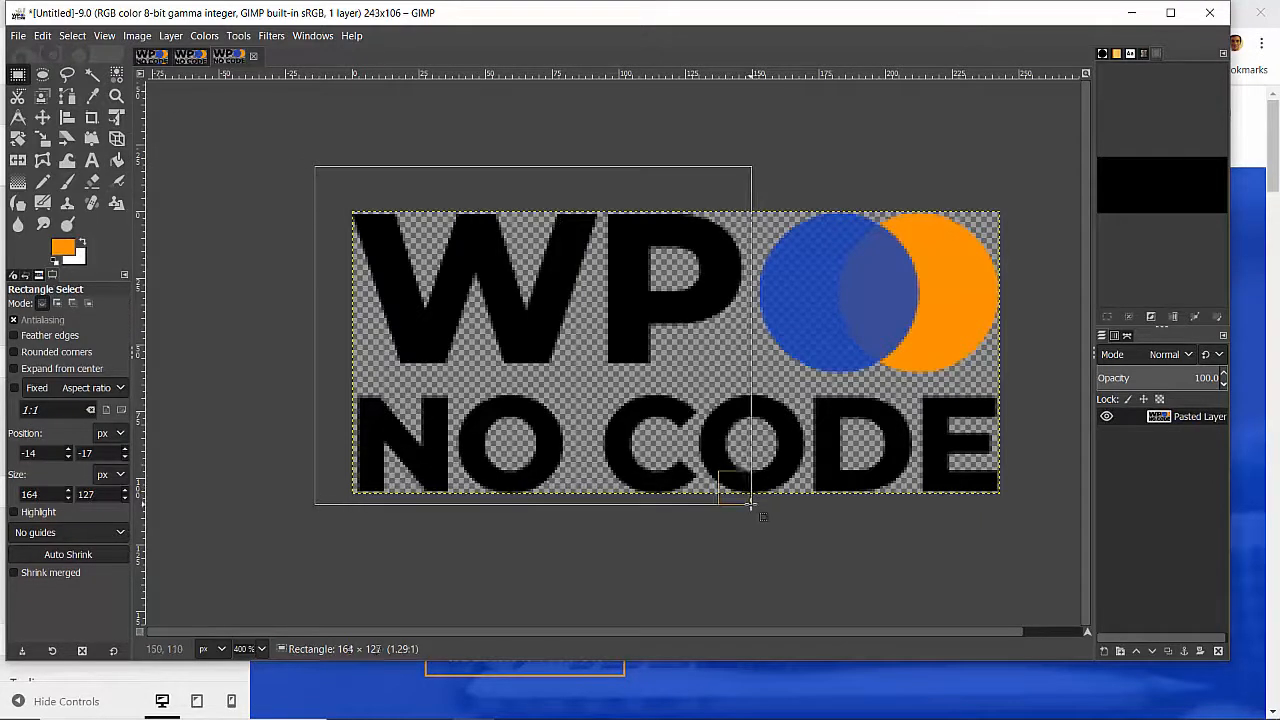
pyautogui.press('Delete')
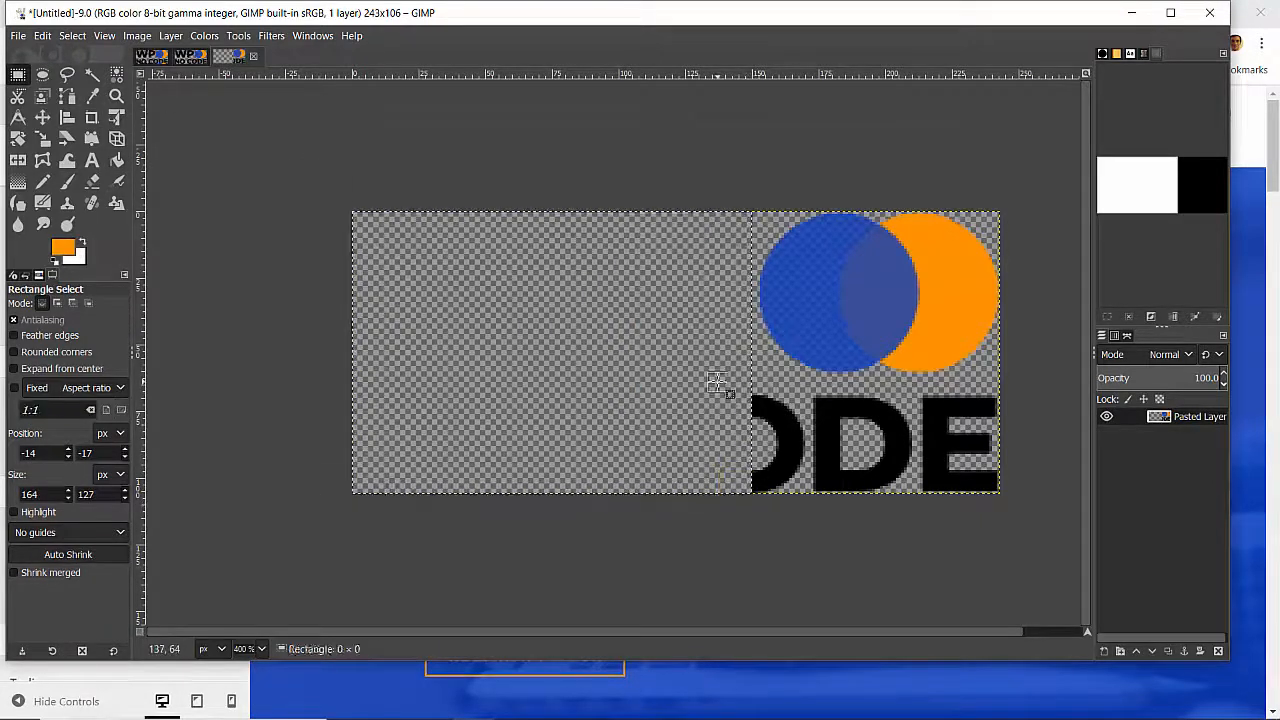
pyautogui.click(780, 392)
pyautogui.moveTo(731, 377); pyautogui.dragTo(1066, 530)
pyautogui.press('Delete')
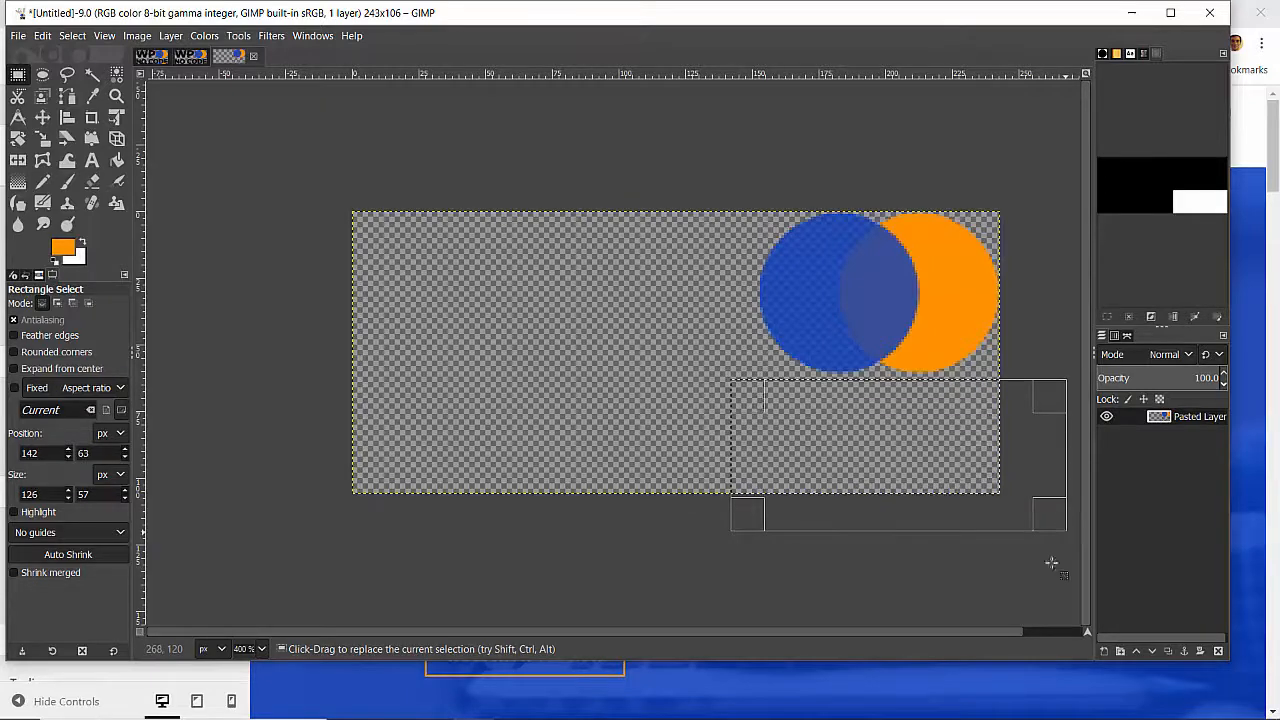
# Clear the selection and crop the image to the two circles with Crop to Content
pyautogui.click(601, 340)
pyautogui.click(137, 35)
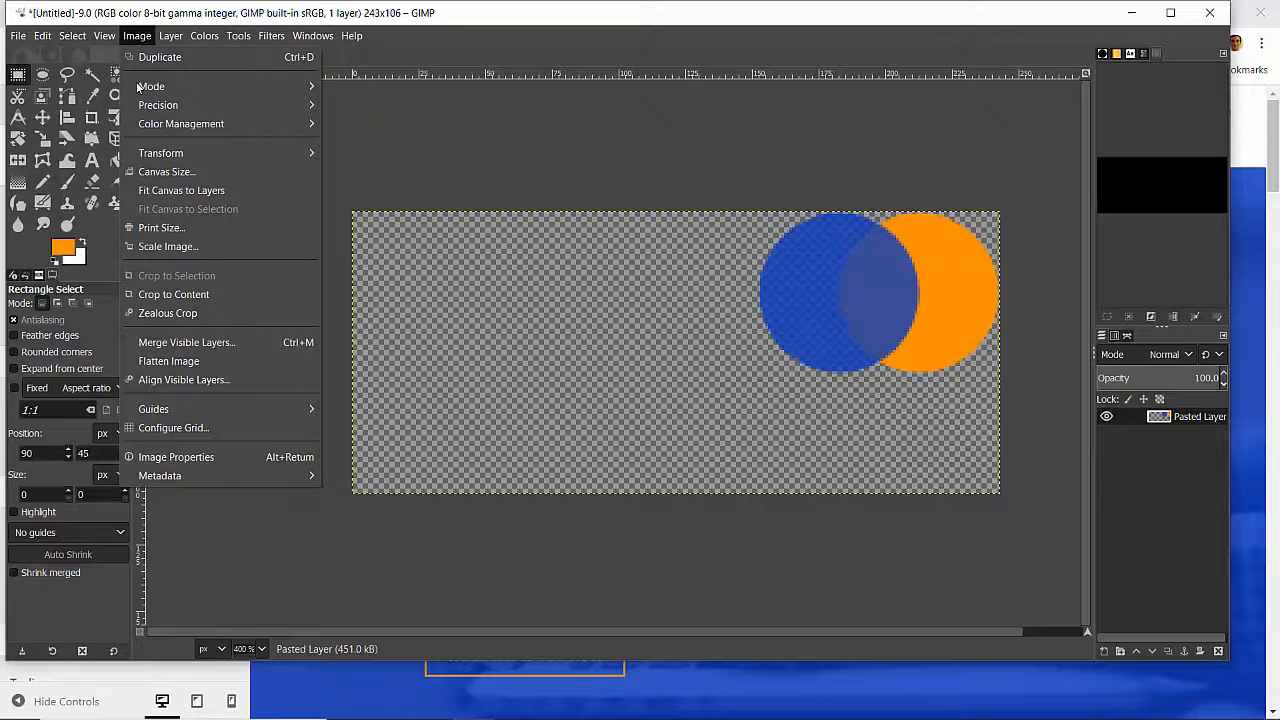
pyautogui.click(174, 294)
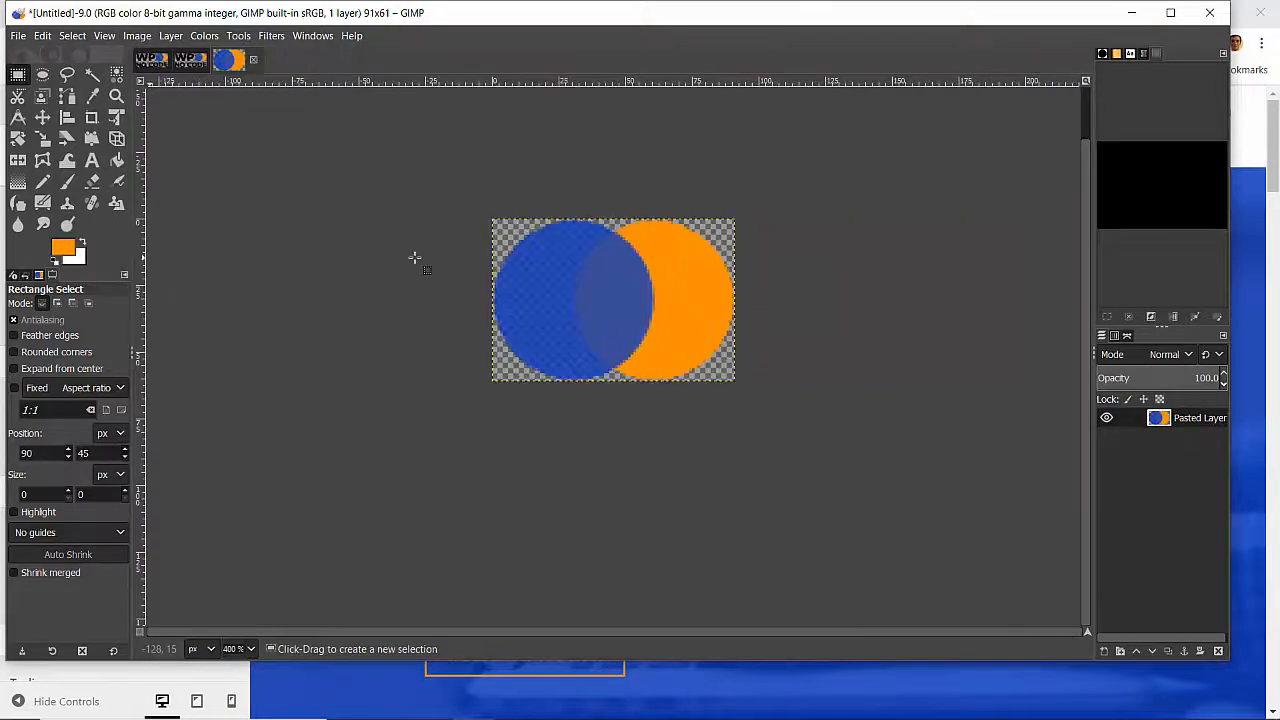
# Resize the canvas to a square 91 × 91 px with the circles centered
pyautogui.click(143, 36)
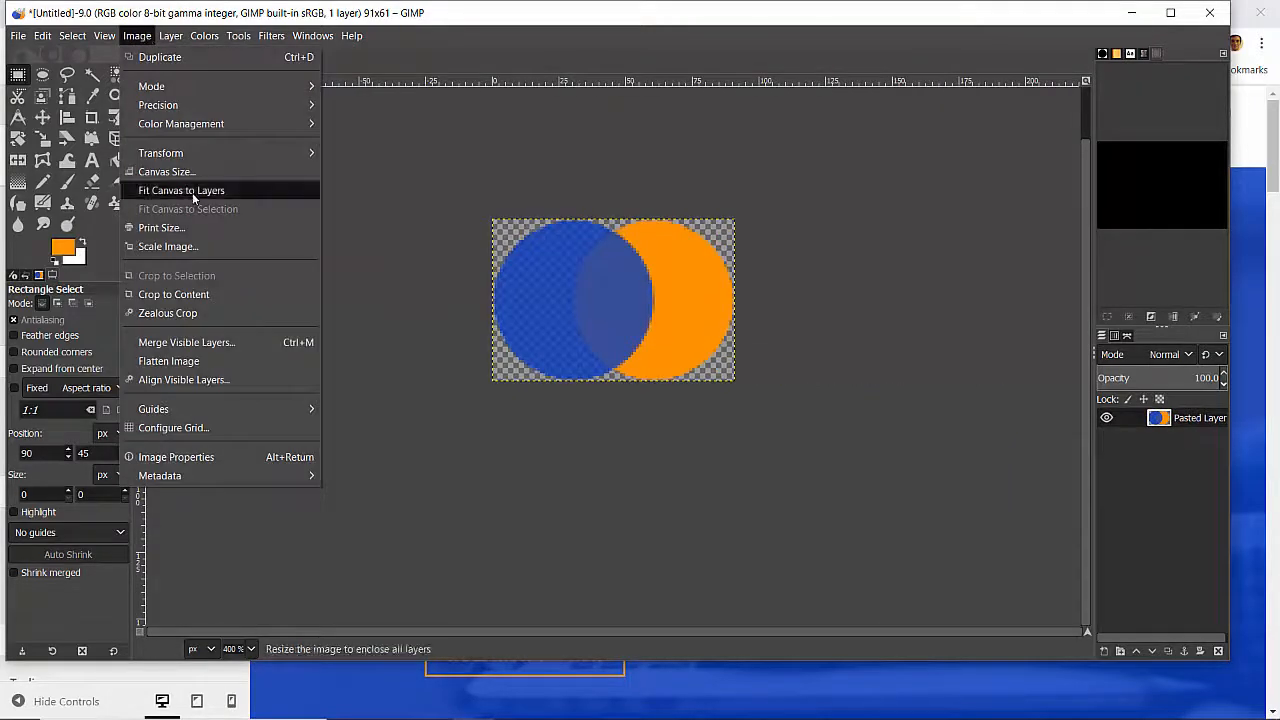
pyautogui.click(166, 171)
pyautogui.press('Tab')
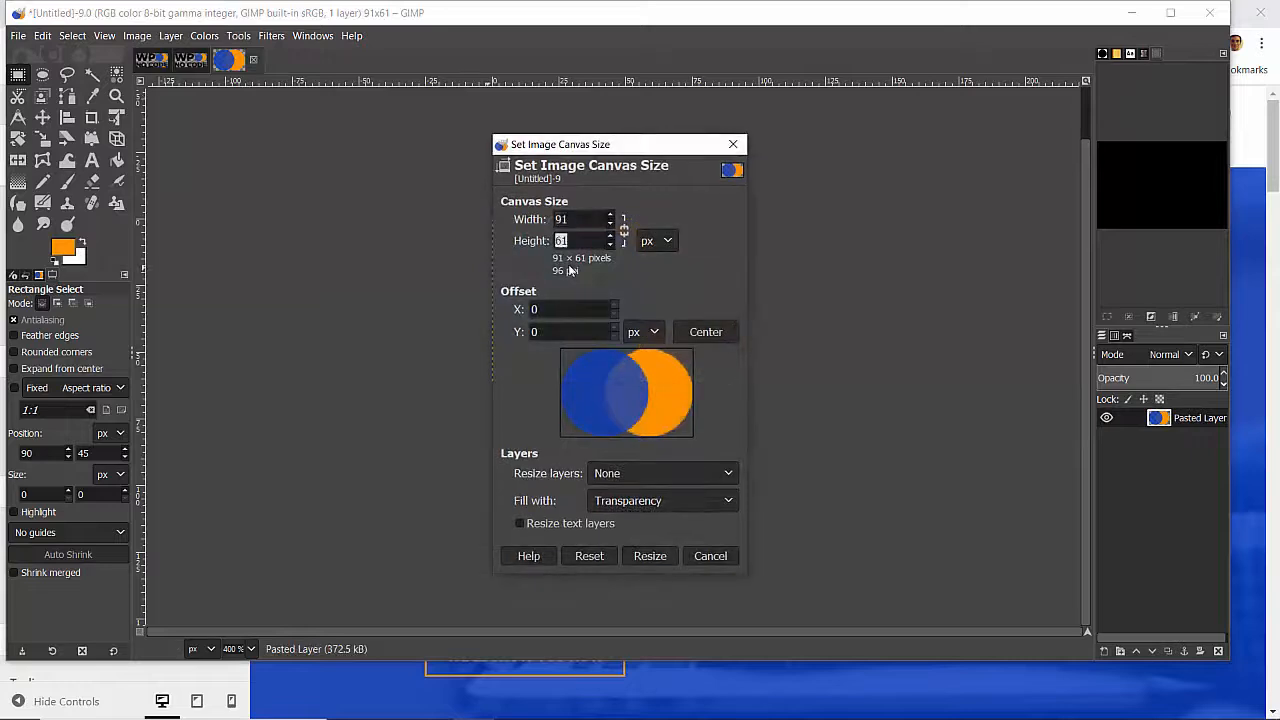
pyautogui.write('90')
pyautogui.write('1')
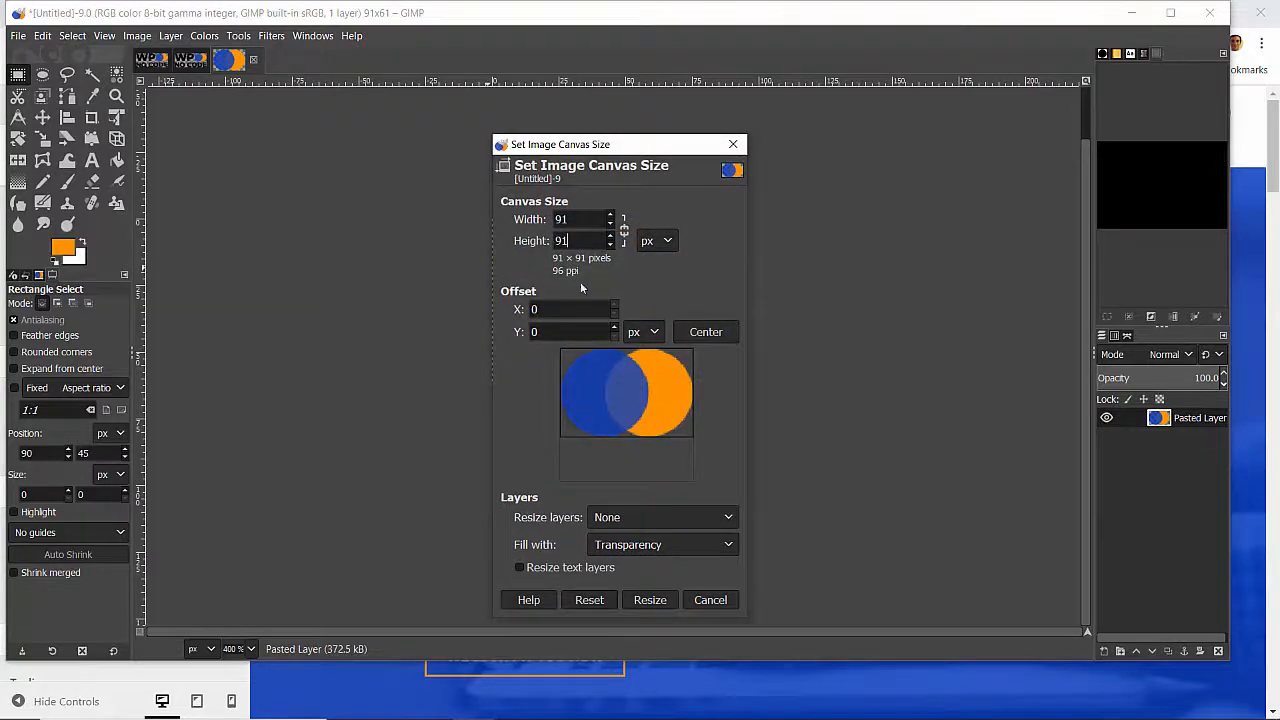
pyautogui.click(722, 334)
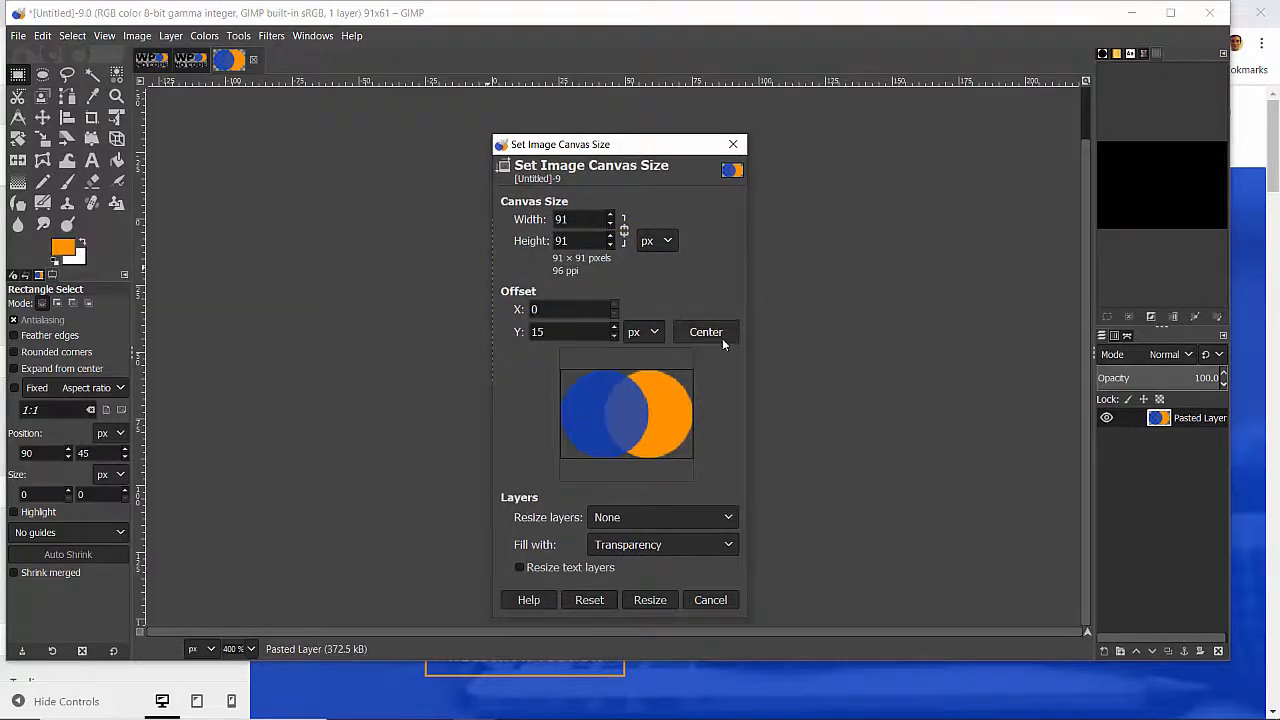
pyautogui.click(650, 599)
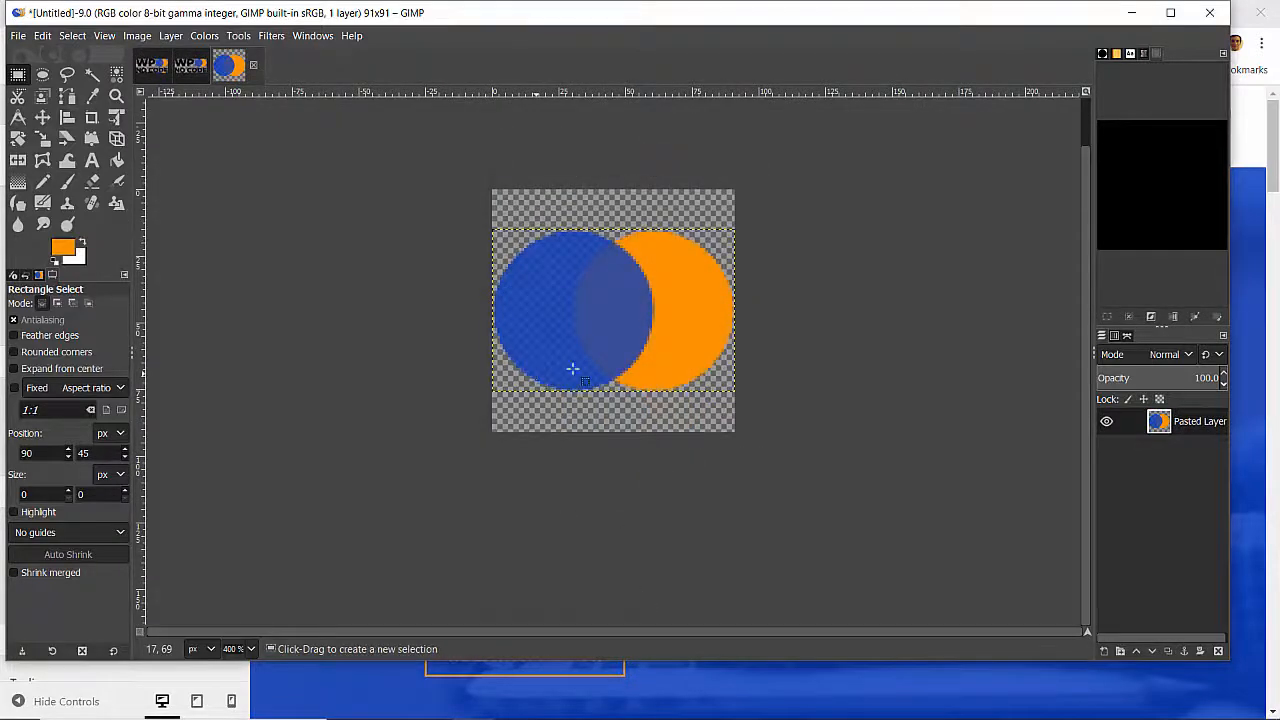
# Export the squared circles image to the Downloads folder as wp_no_code_site_icon.png with the default PNG options
pyautogui.scroll(-3, 908, 333)
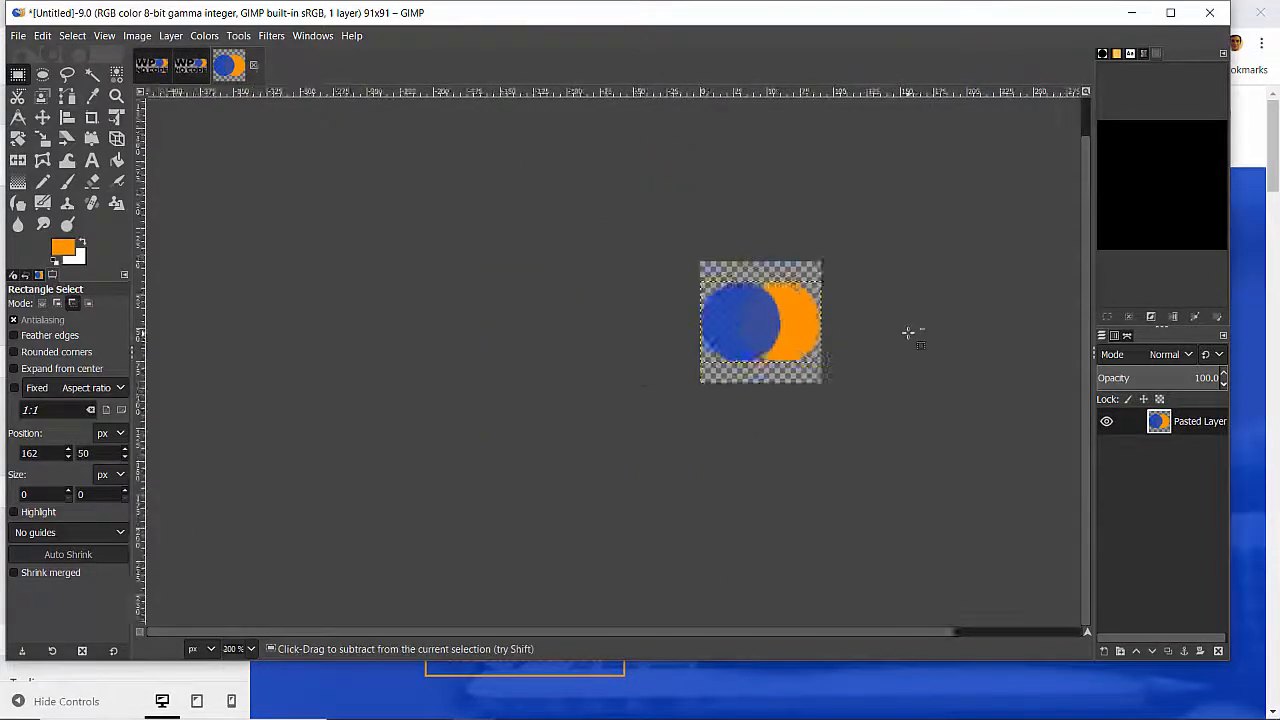
pyautogui.hotkey('ctrl', 'shift', 'e')
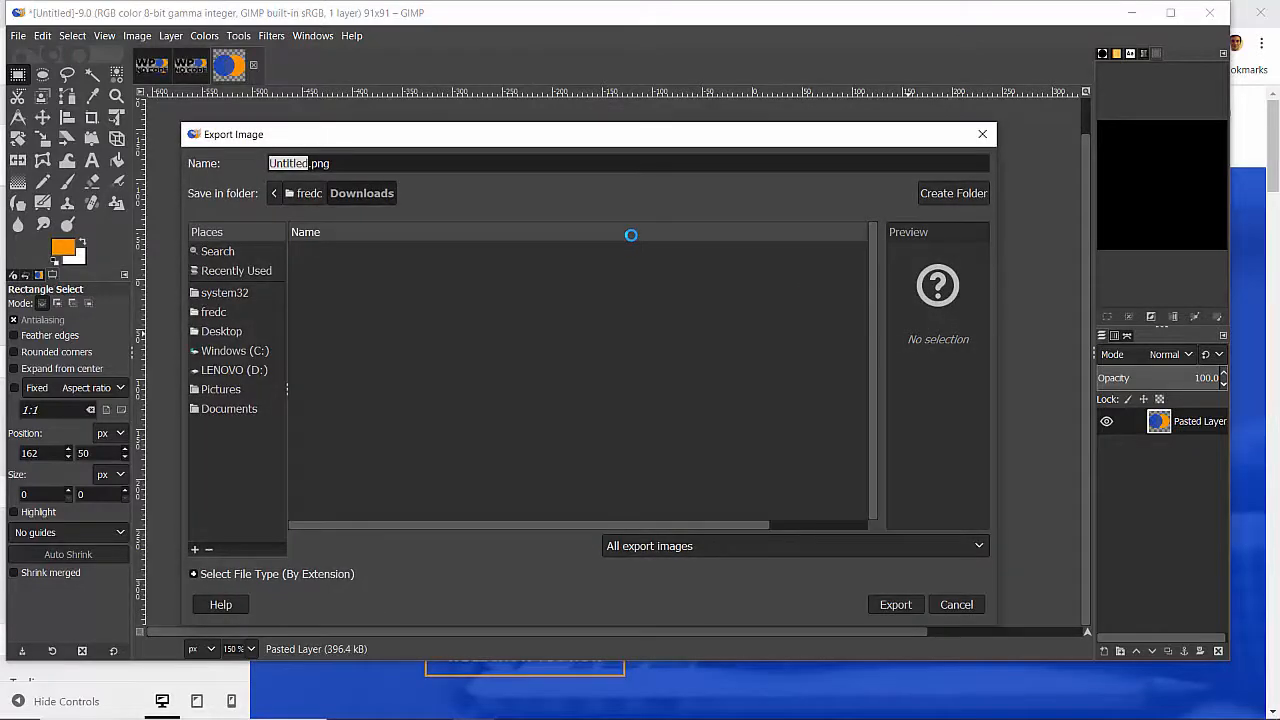
pyautogui.write('fadj')
pyautogui.press('BackSpace')
pyautogui.press('BackSpace')
pyautogui.press('BackSpace')
pyautogui.press('BackSpace')
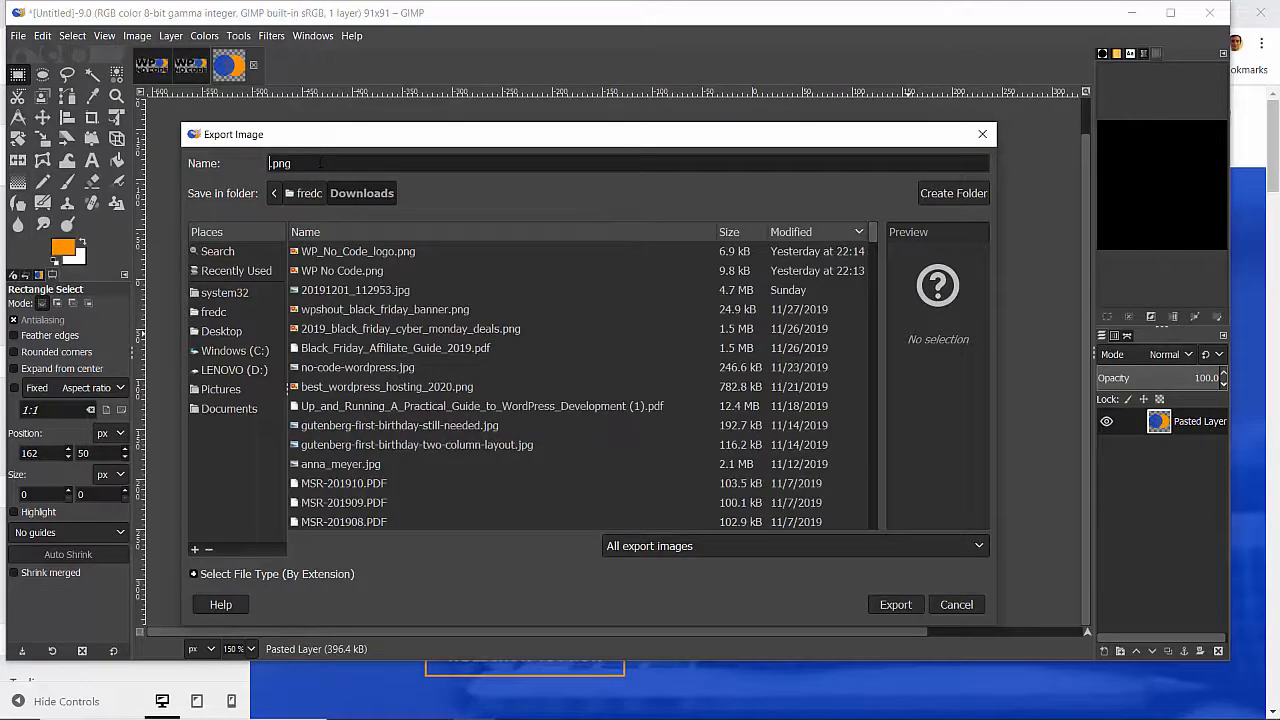
pyautogui.write('wp_no_code_s')
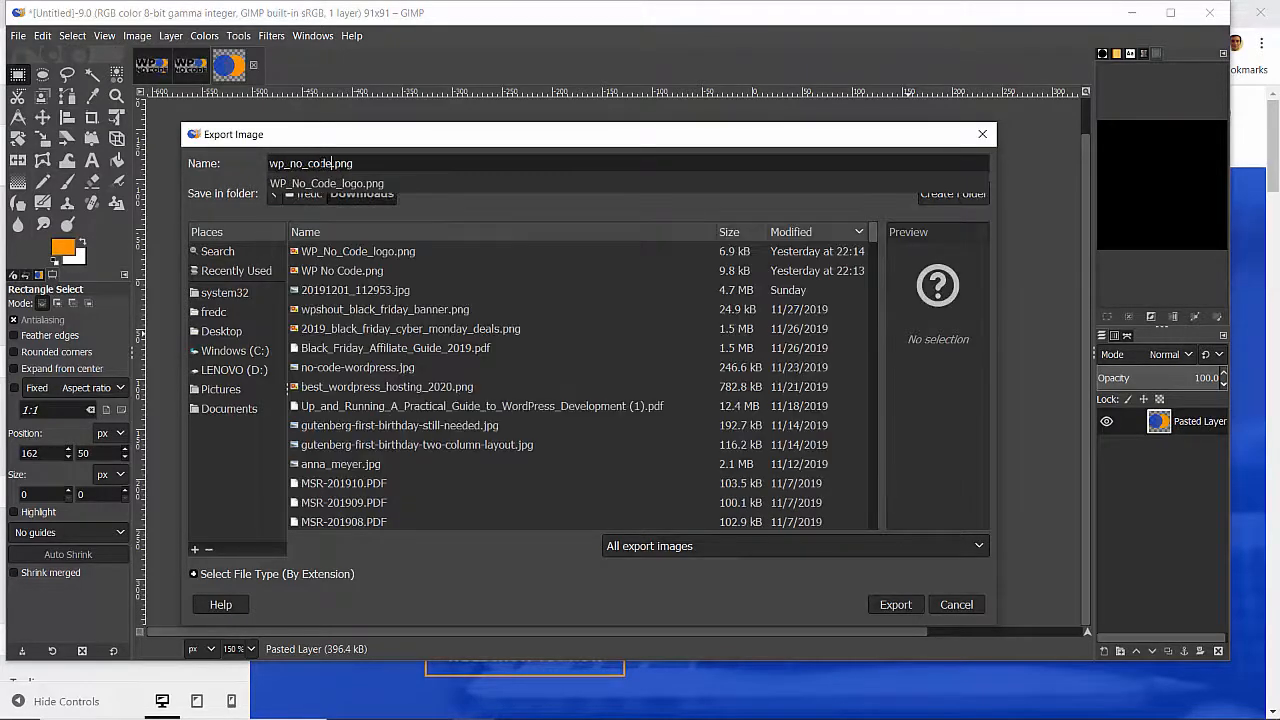
pyautogui.write('ite_icon')
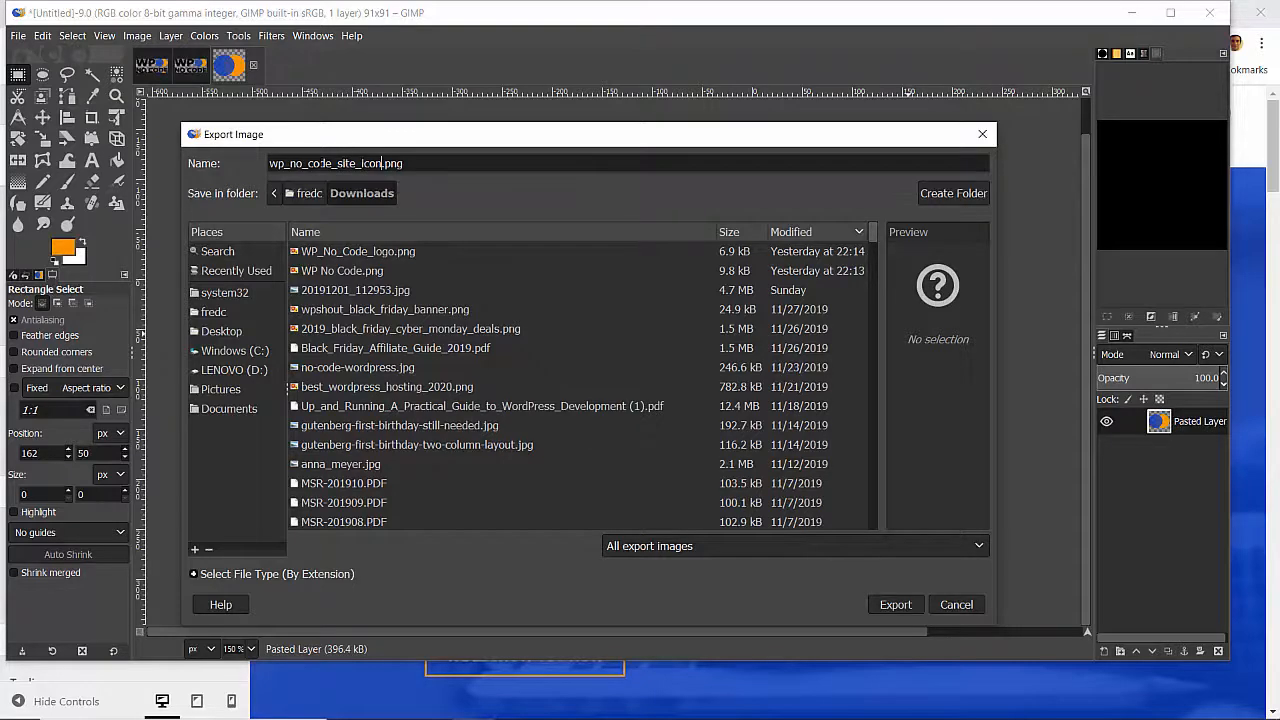
pyautogui.press('Return')
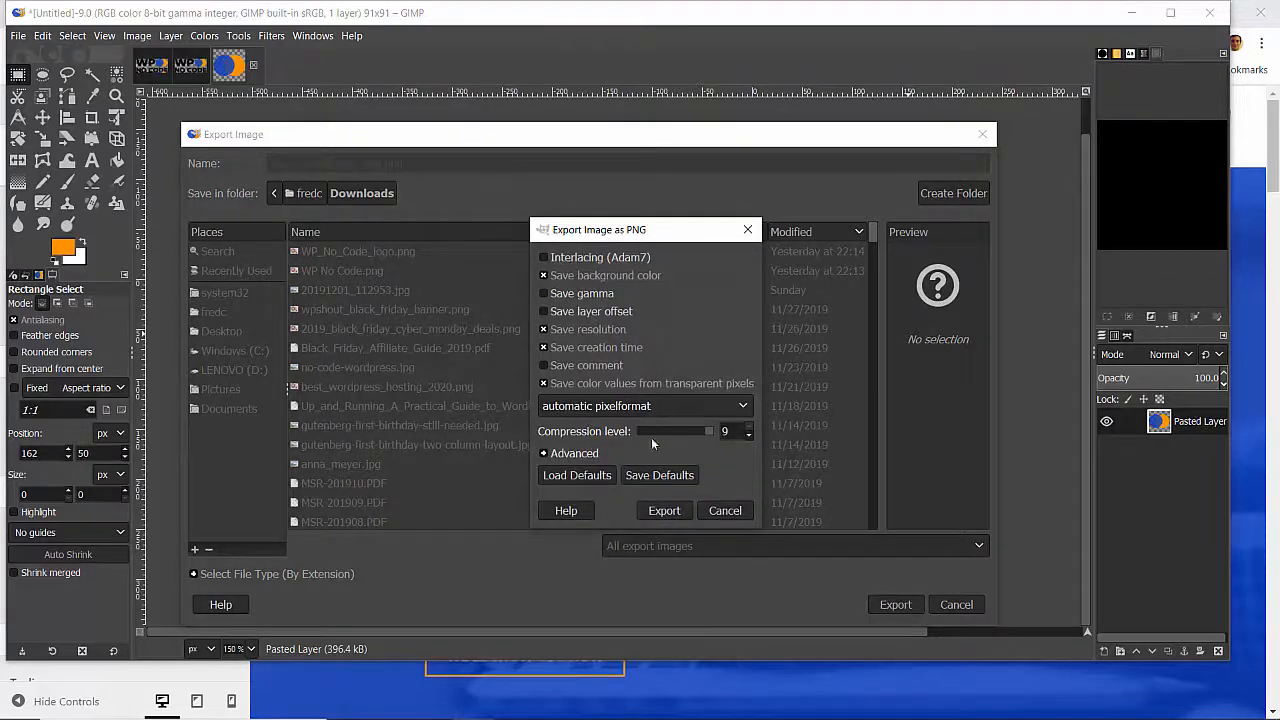
pyautogui.click(662, 509)
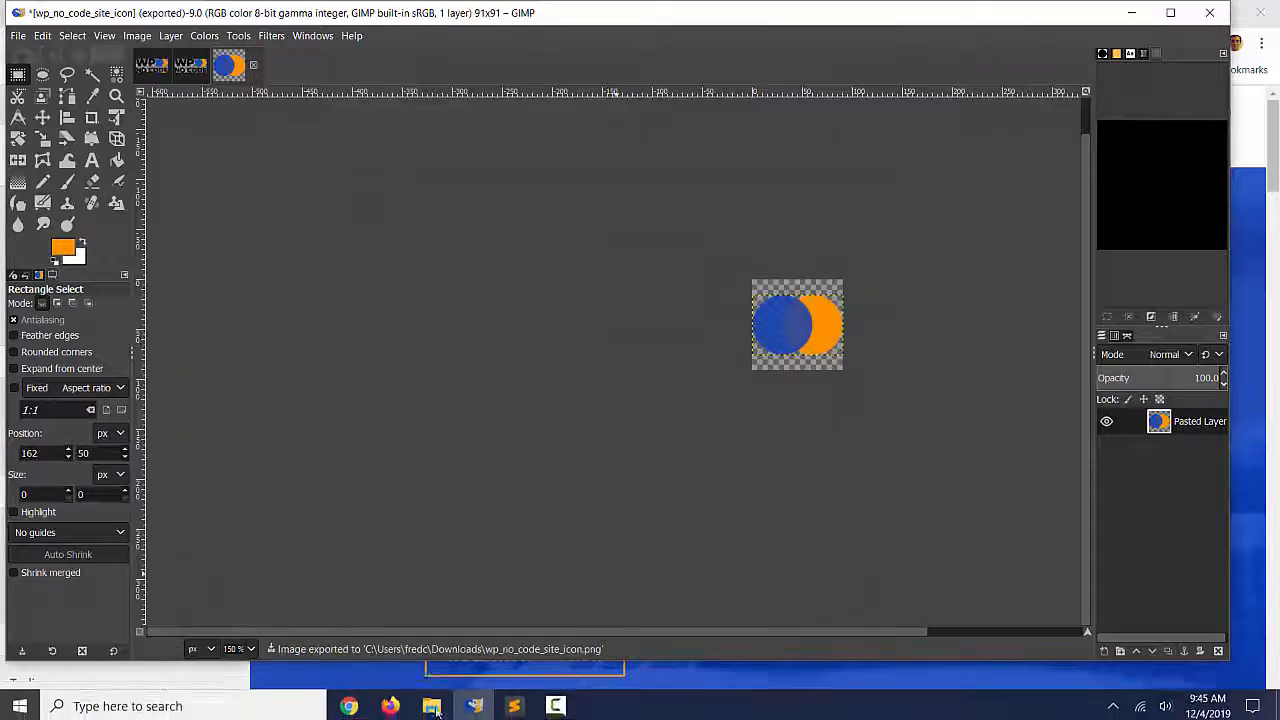
# Switch to Chrome and upload wp_no_code_site_icon.png from Downloads in the site icon's image selector
pyautogui.click(348, 706)
pyautogui.click(178, 443)
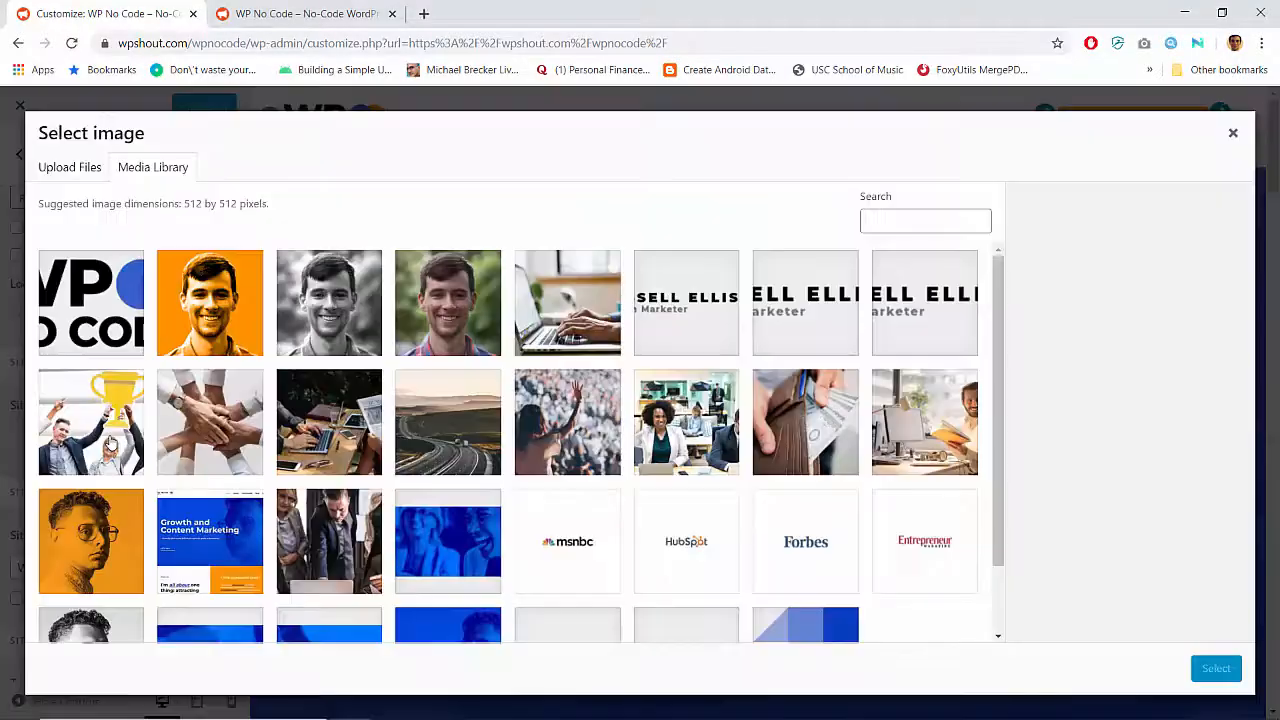
pyautogui.click(68, 167)
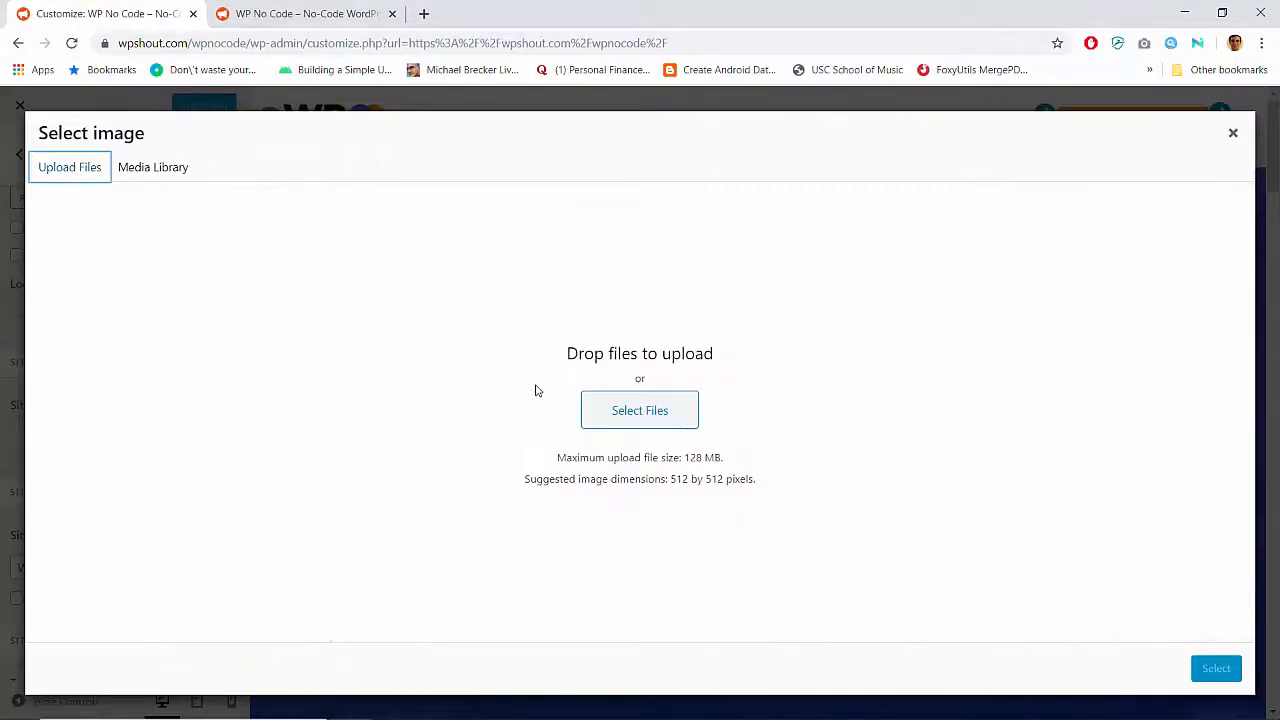
pyautogui.click(668, 411)
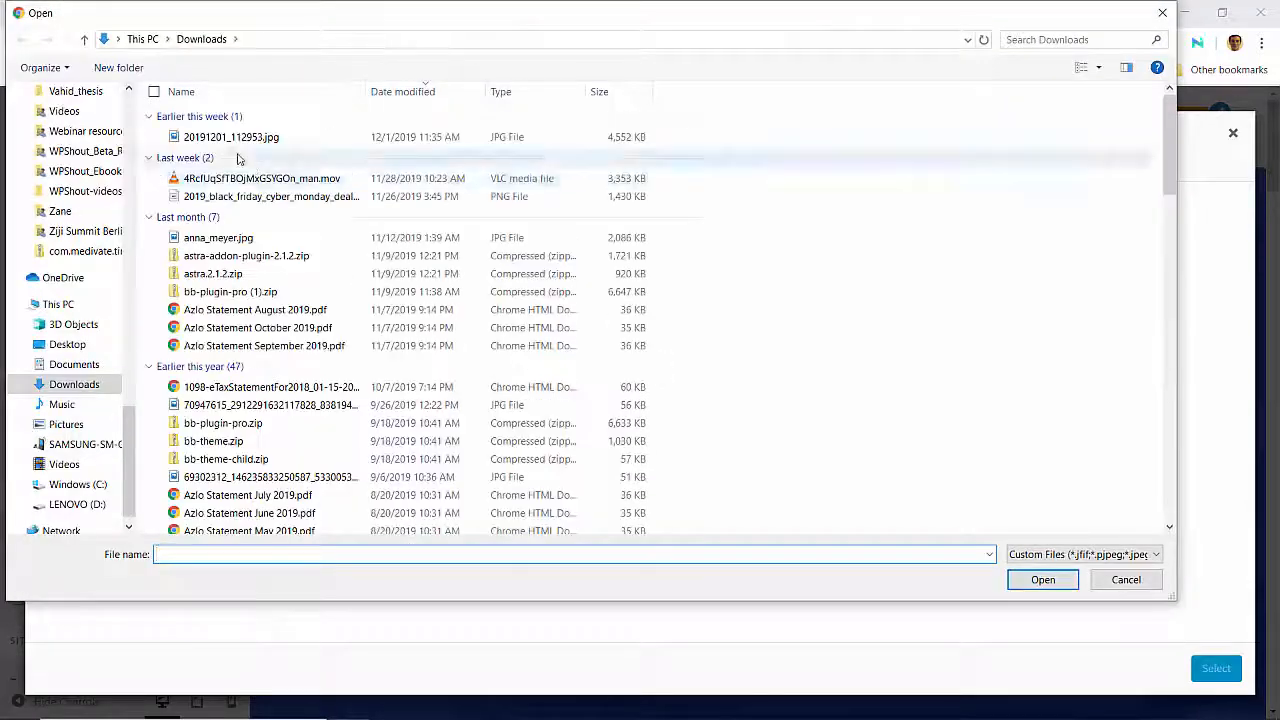
pyautogui.doubleClick(226, 141)
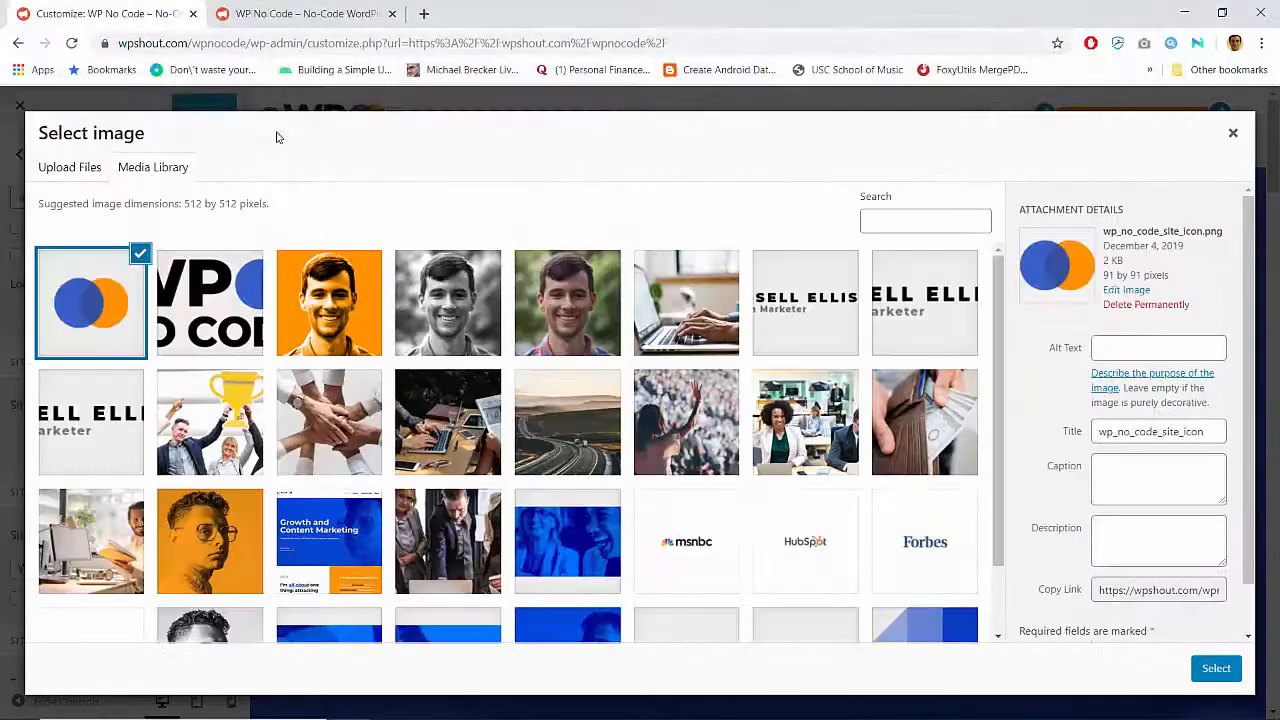
# Use the uploaded circles image as the site icon without cropping it, and publish the change
pyautogui.click(1216, 668)
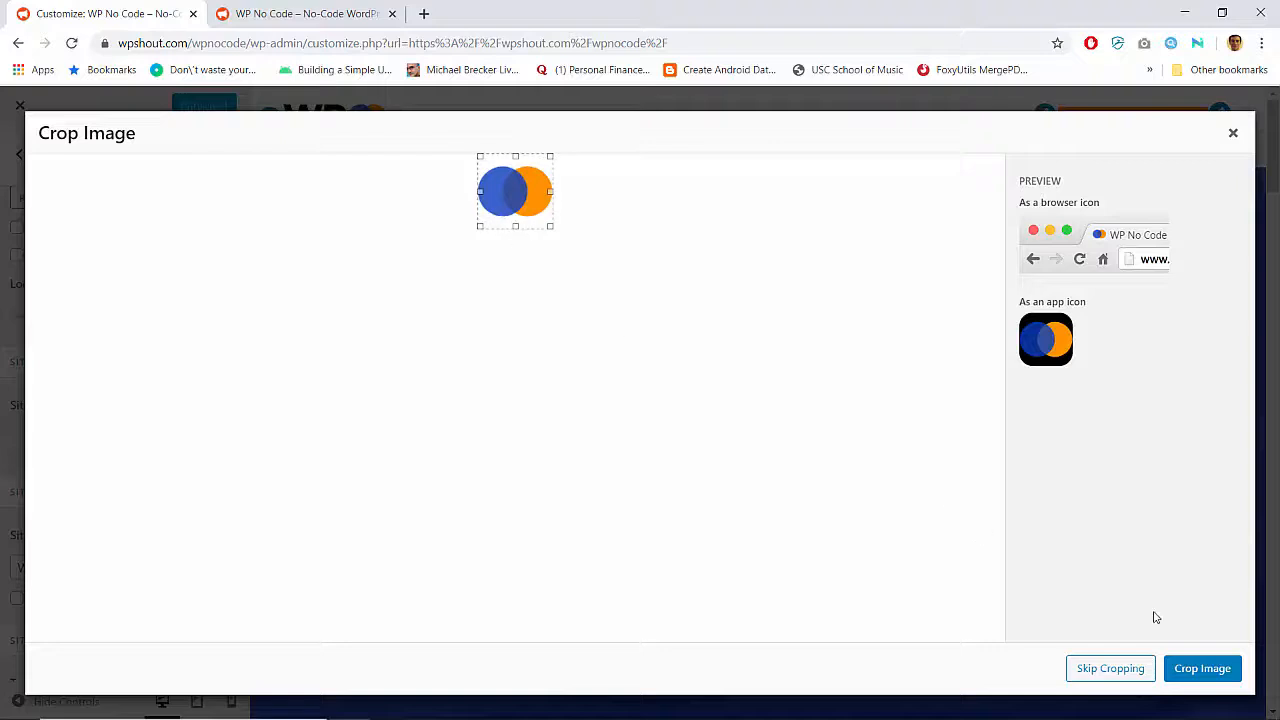
pyautogui.click(1138, 669)
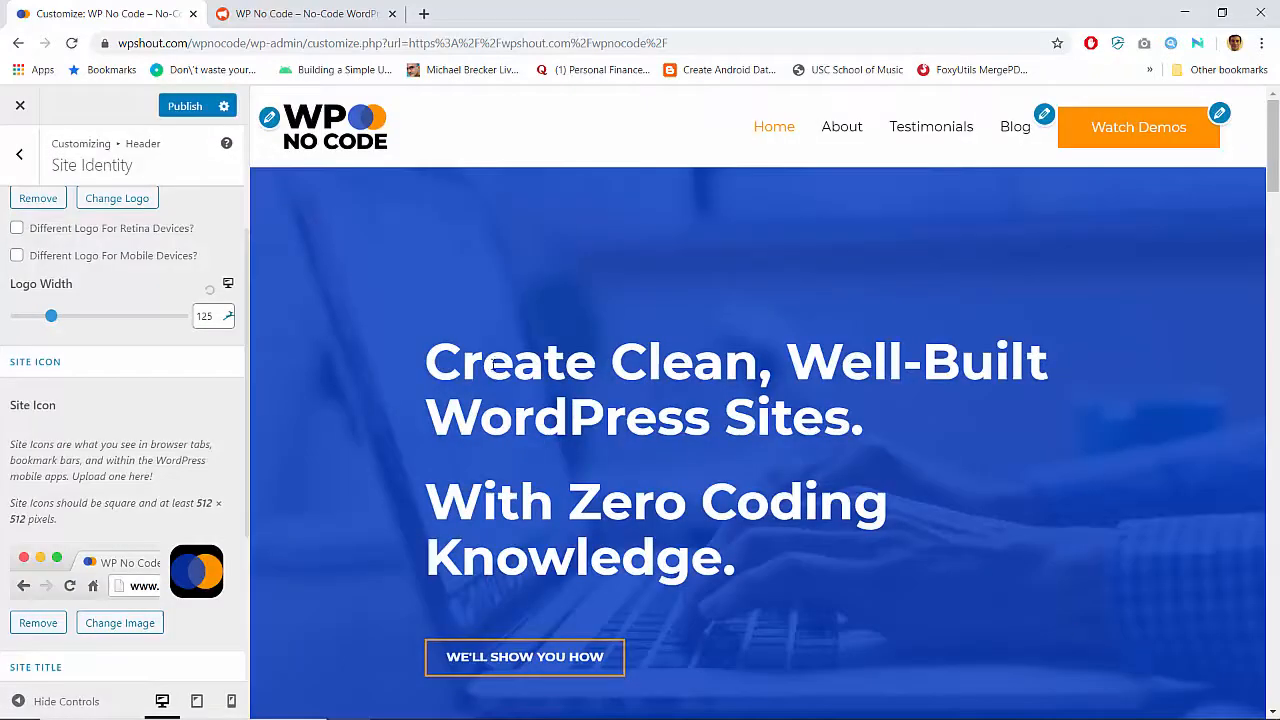
pyautogui.click(185, 106)
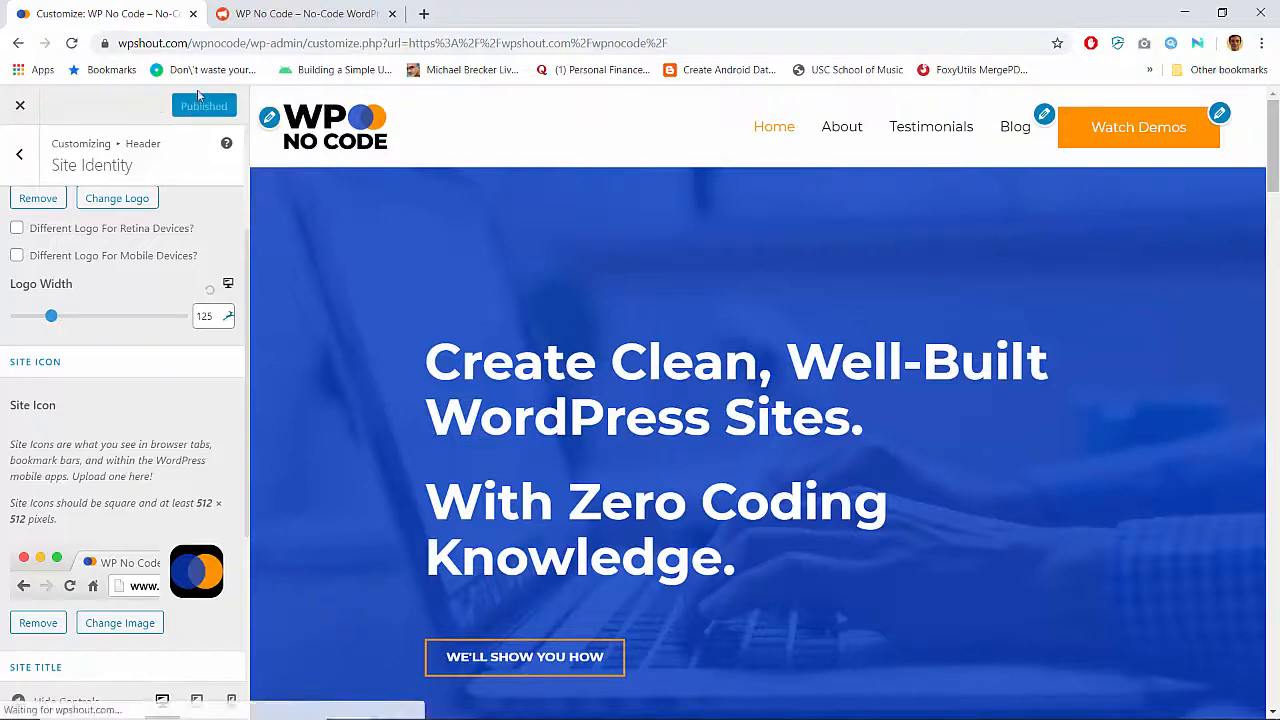
# Check the site icon on the live homepage and review the Site Title and Tagline settings in the Customizer
pyautogui.click(300, 13)
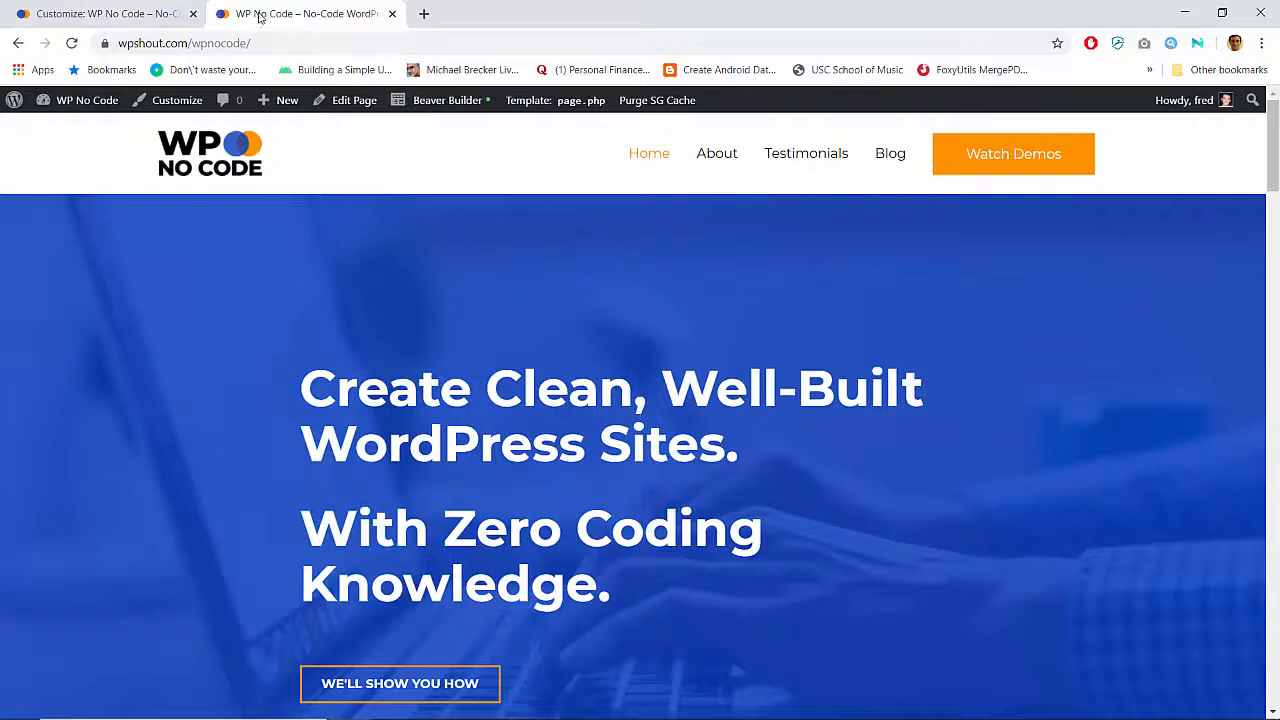
pyautogui.click(98, 6)
pyautogui.scroll(-3, 177, 304)
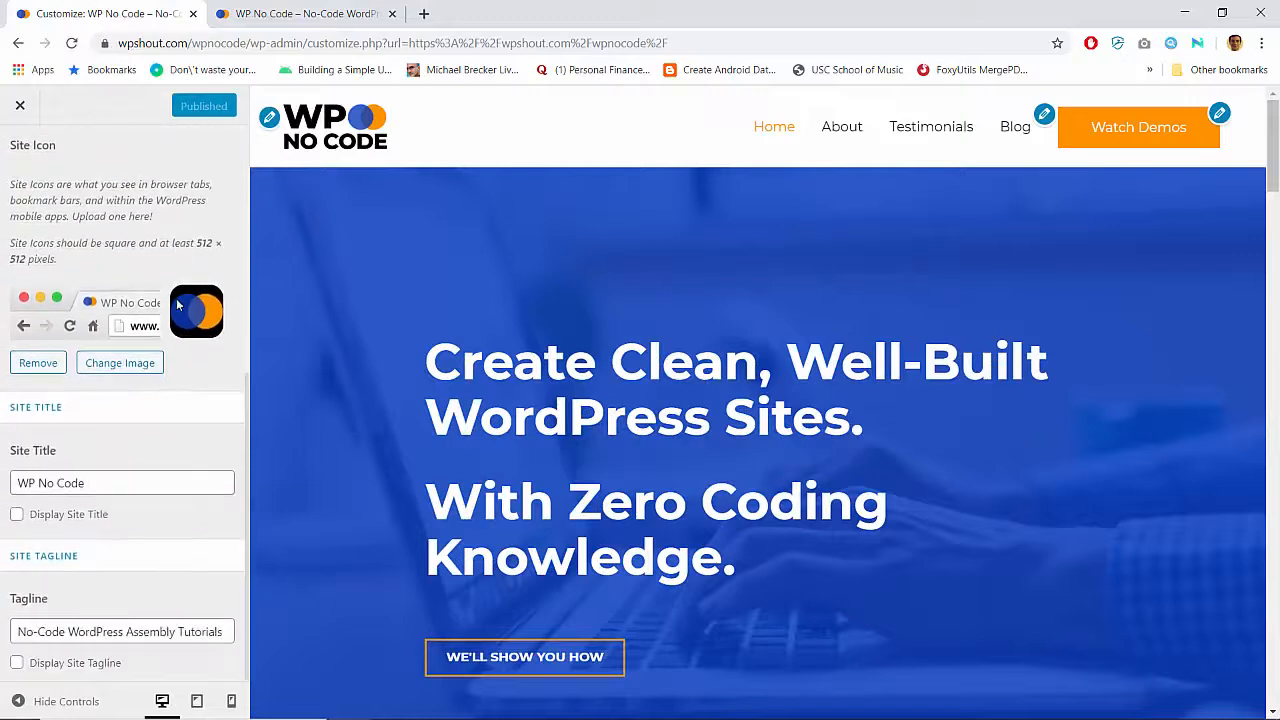
pyautogui.click(99, 478)
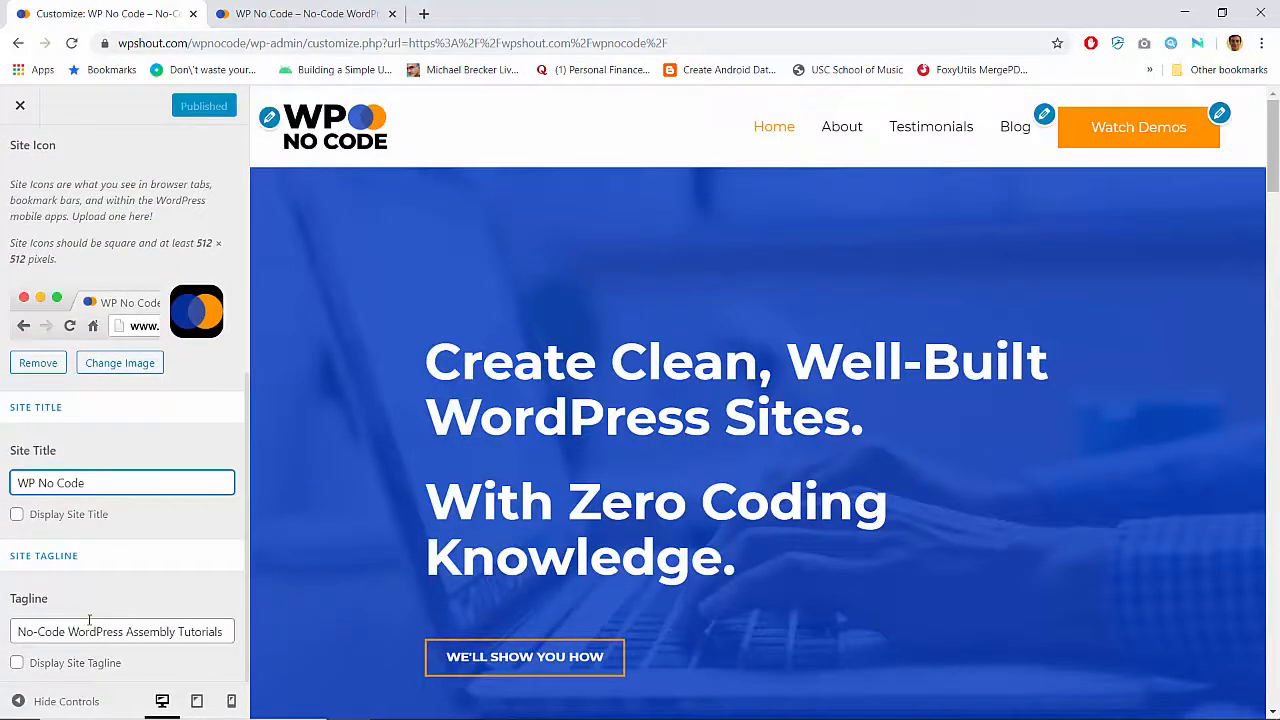
pyautogui.scroll(5, 176, 534)
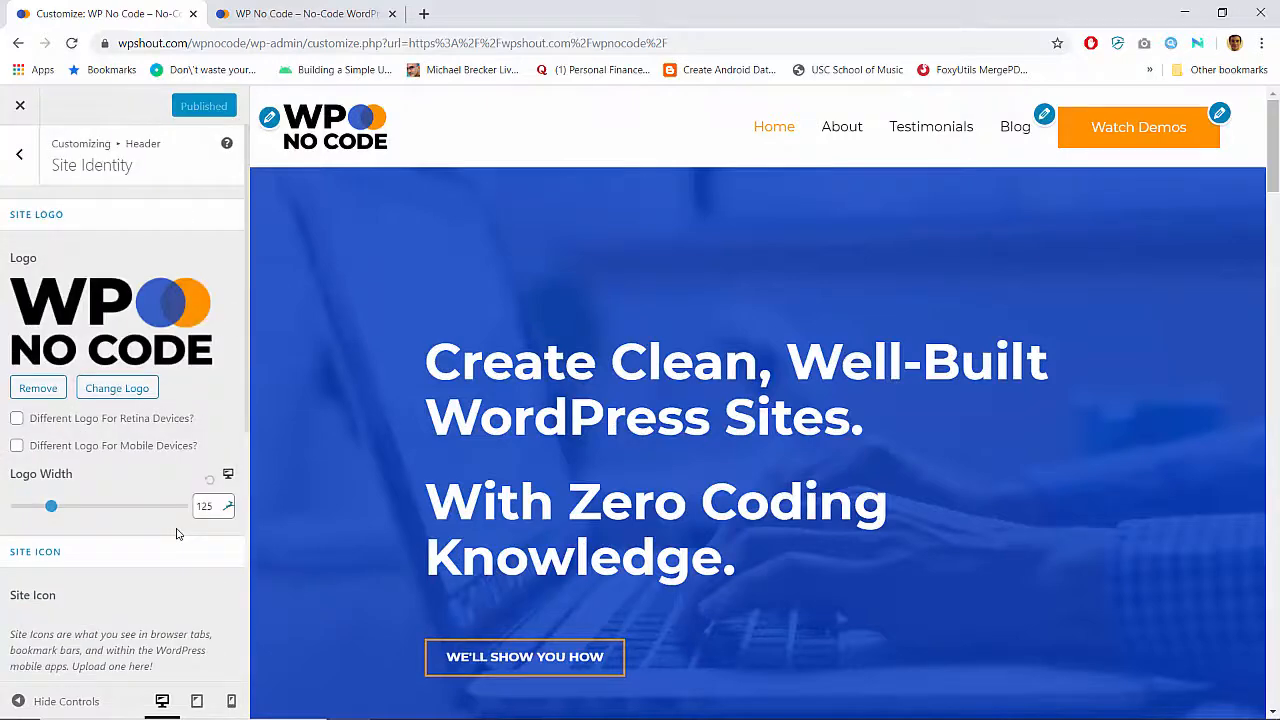
# Open the Customizer afresh from the live homepage and close the old Customizer tab
pyautogui.click(289, 13)
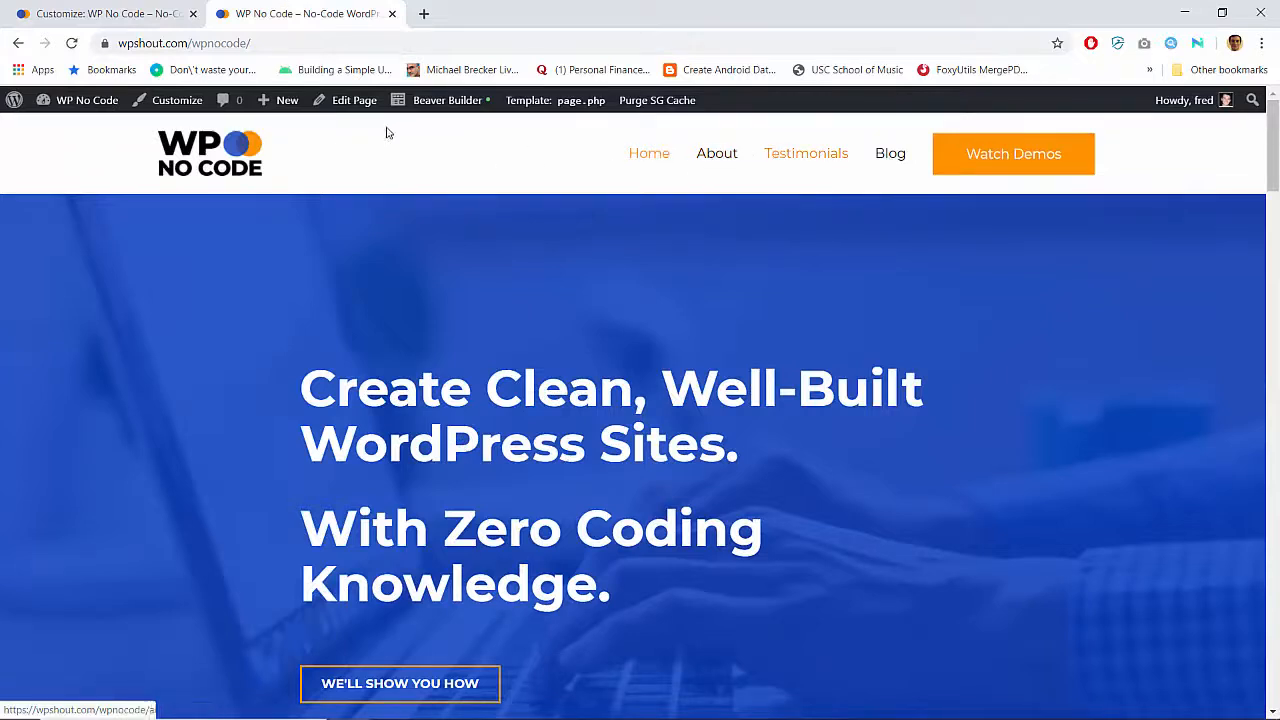
pyautogui.click(181, 102)
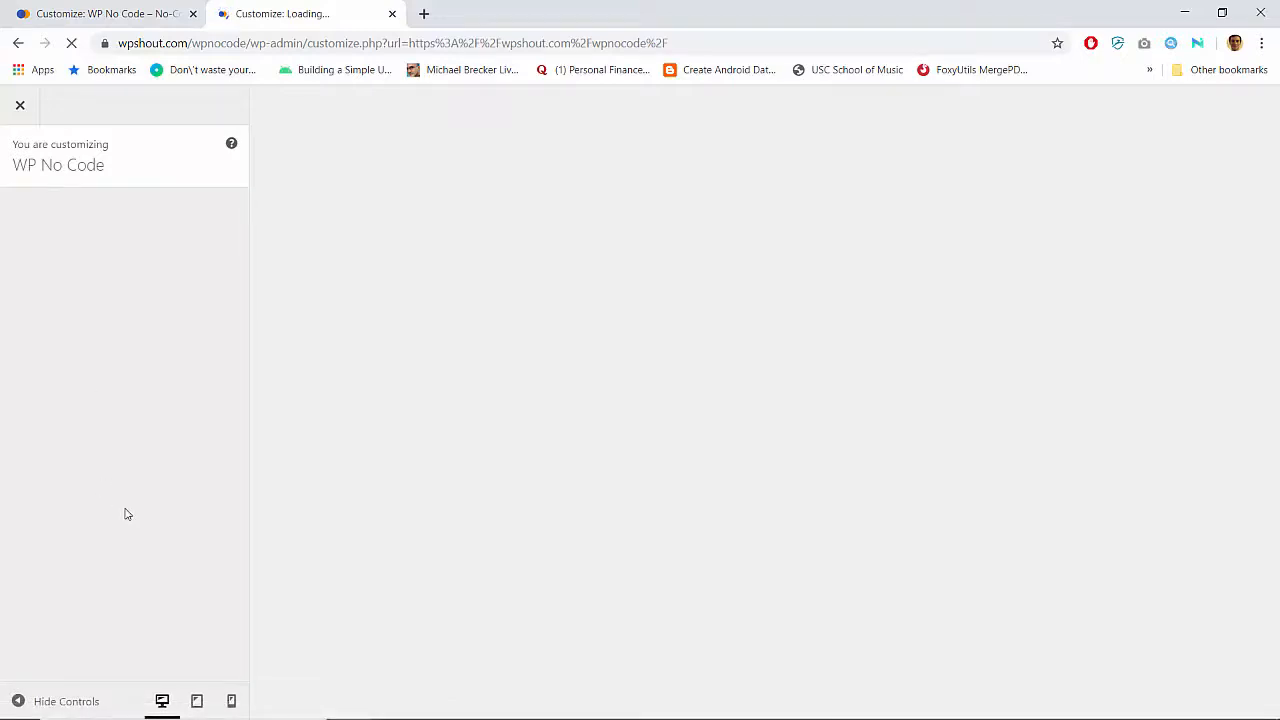
pyautogui.click(193, 13)
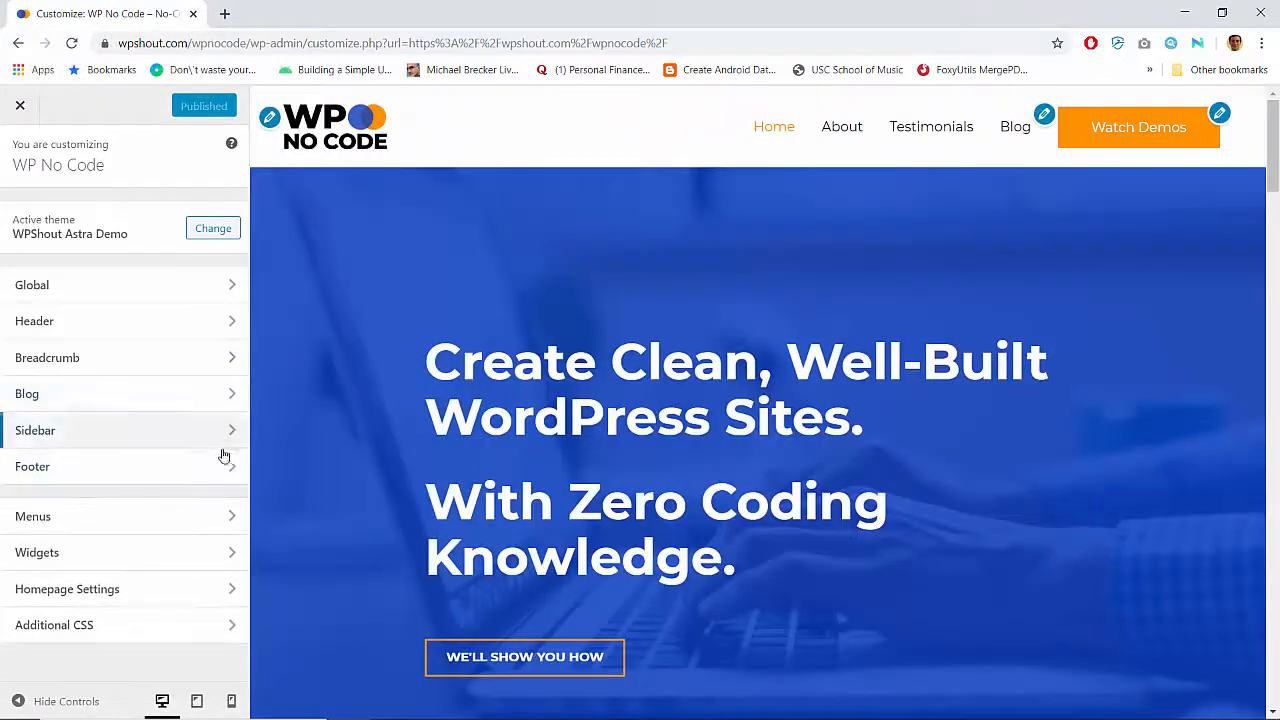
# Remove the Testimonials page from the site's navigation menu and publish the change
pyautogui.click(230, 518)
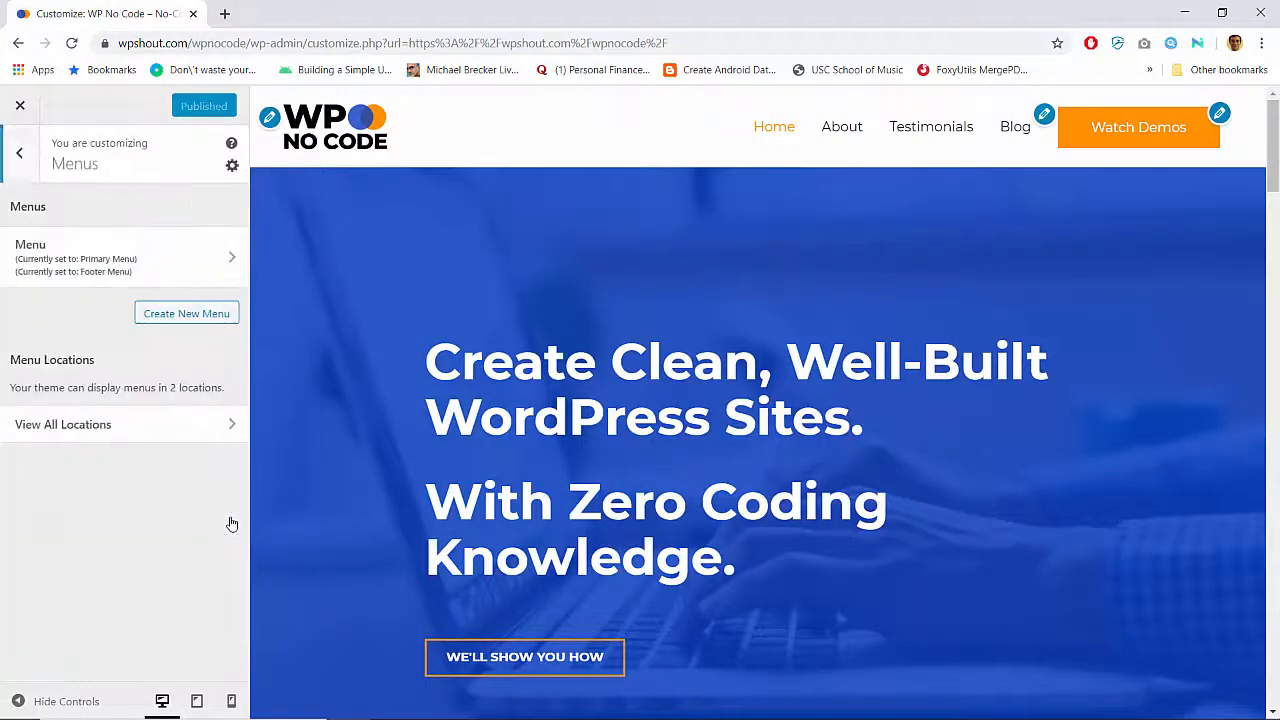
pyautogui.click(234, 275)
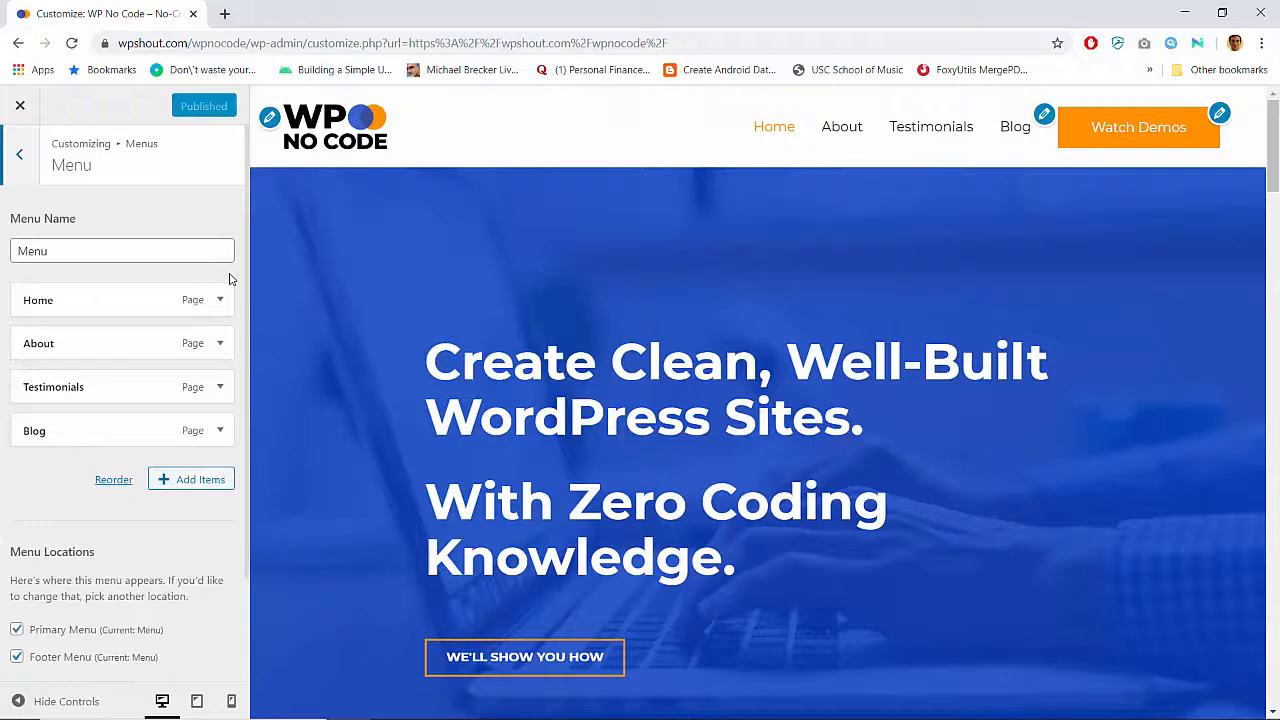
pyautogui.click(221, 390)
pyautogui.scroll(-2, 74, 515)
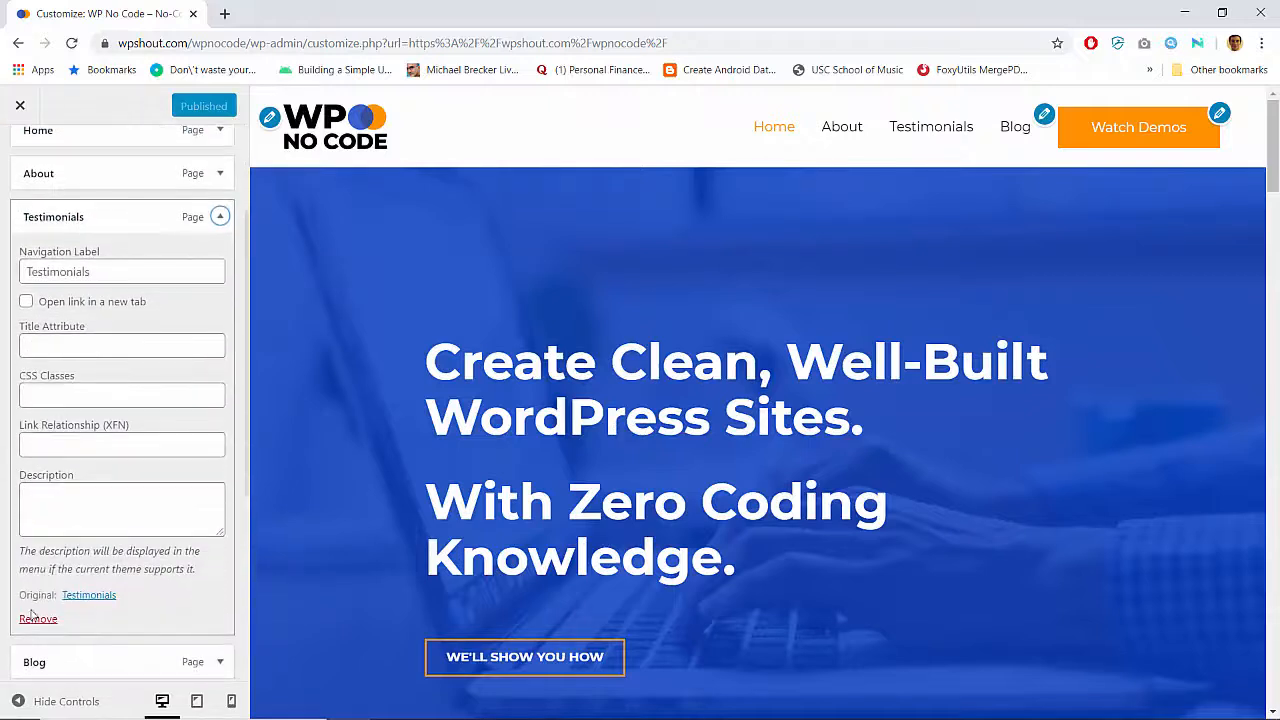
pyautogui.click(33, 620)
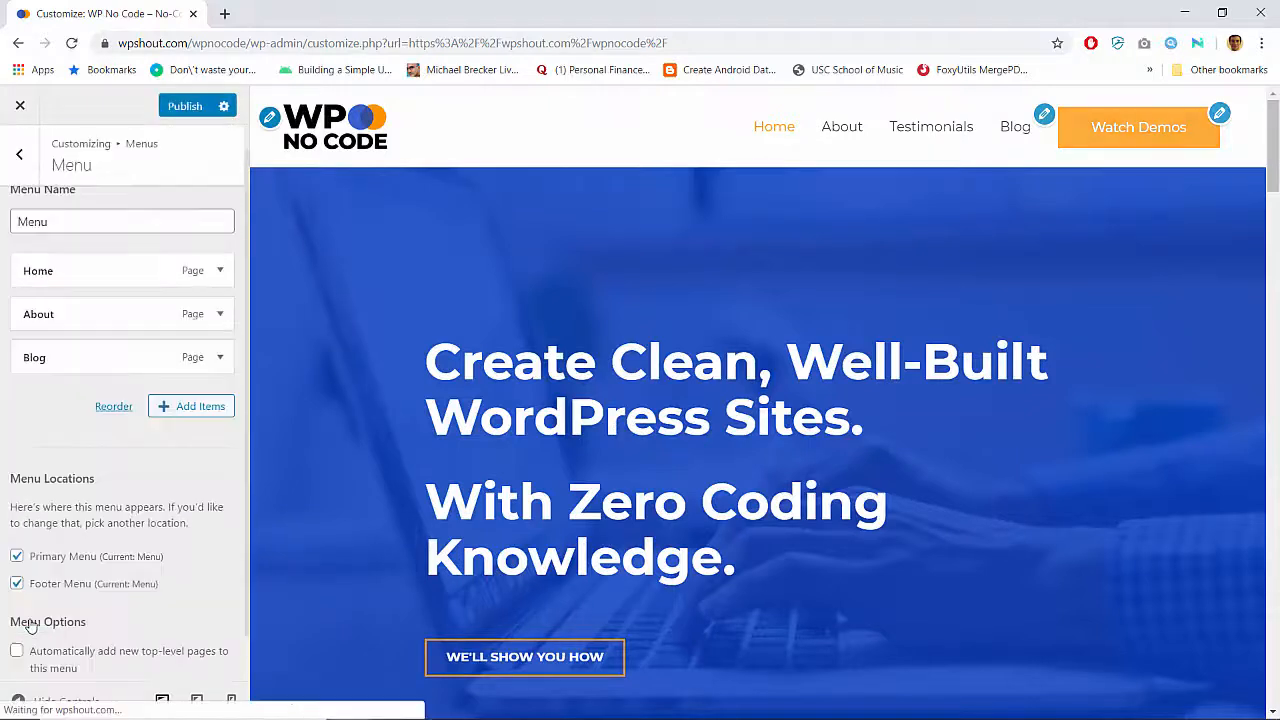
pyautogui.click(185, 106)
# Open wpshout.com/wpnocode/ in a new browser tab and look over the homepage's navigation and content
pyautogui.click(226, 14)
pyautogui.write('wp')
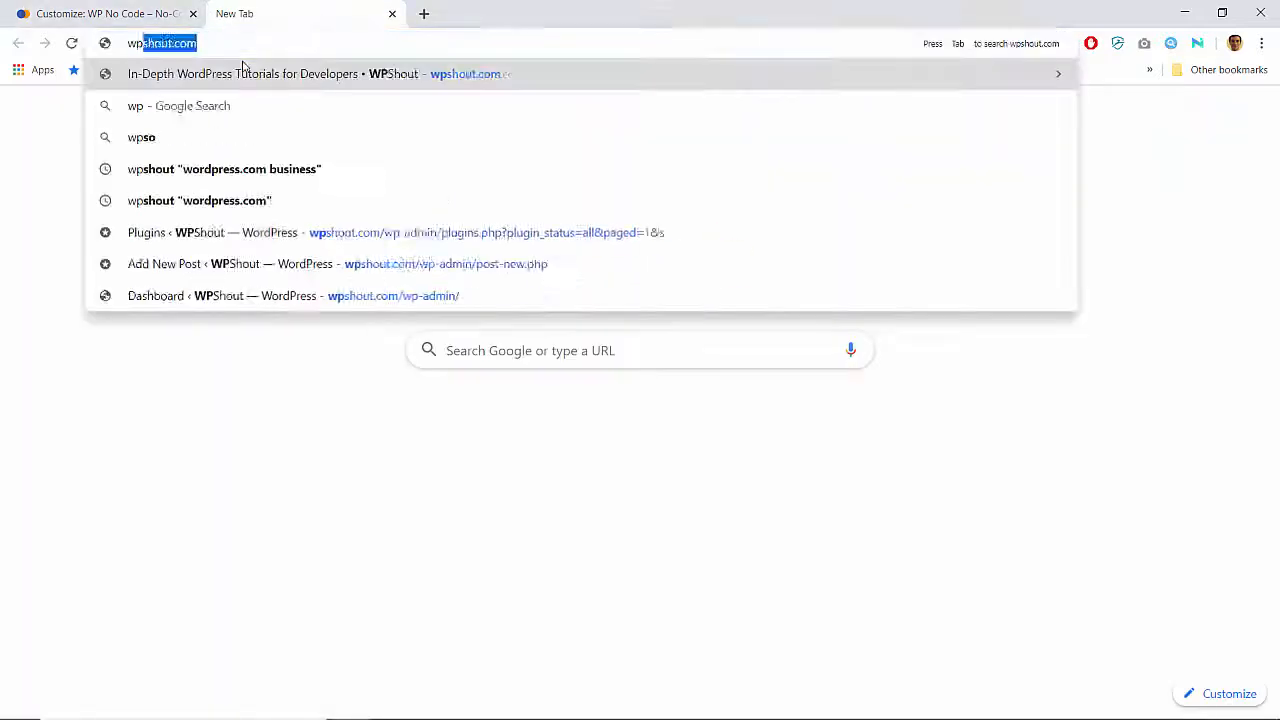
pyautogui.write('shout.com/wpno')
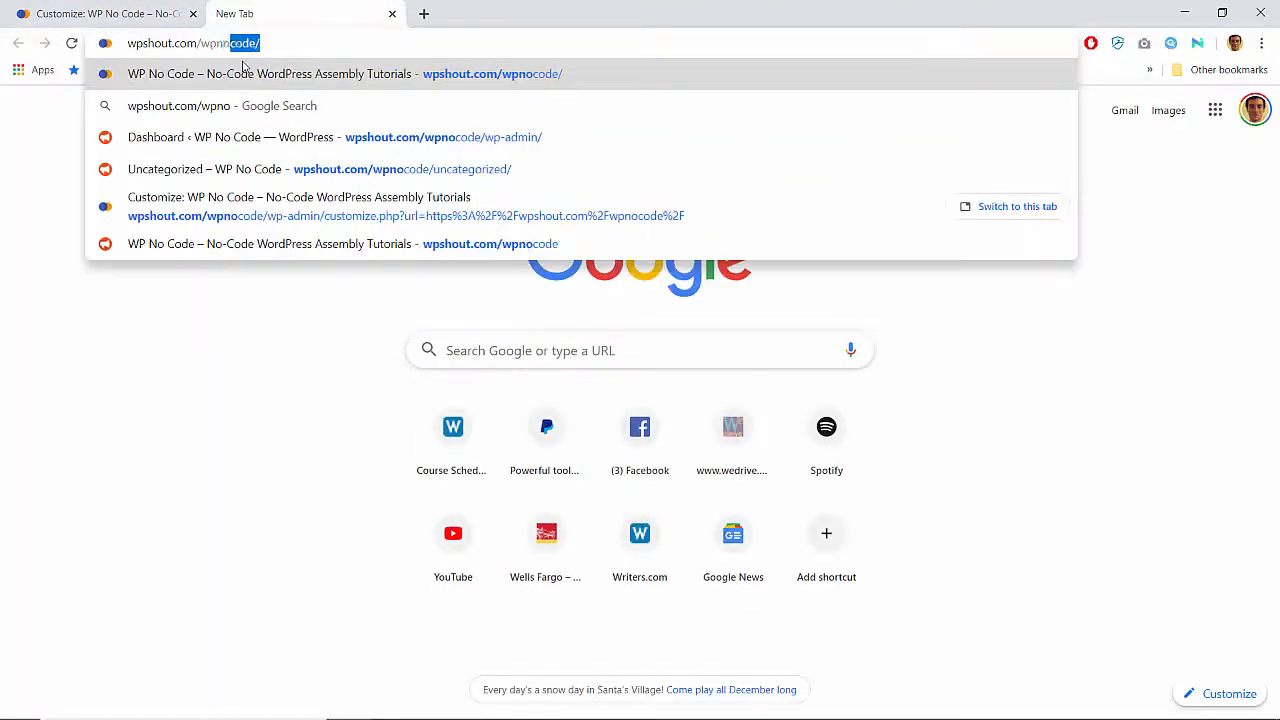
pyautogui.press('Return')
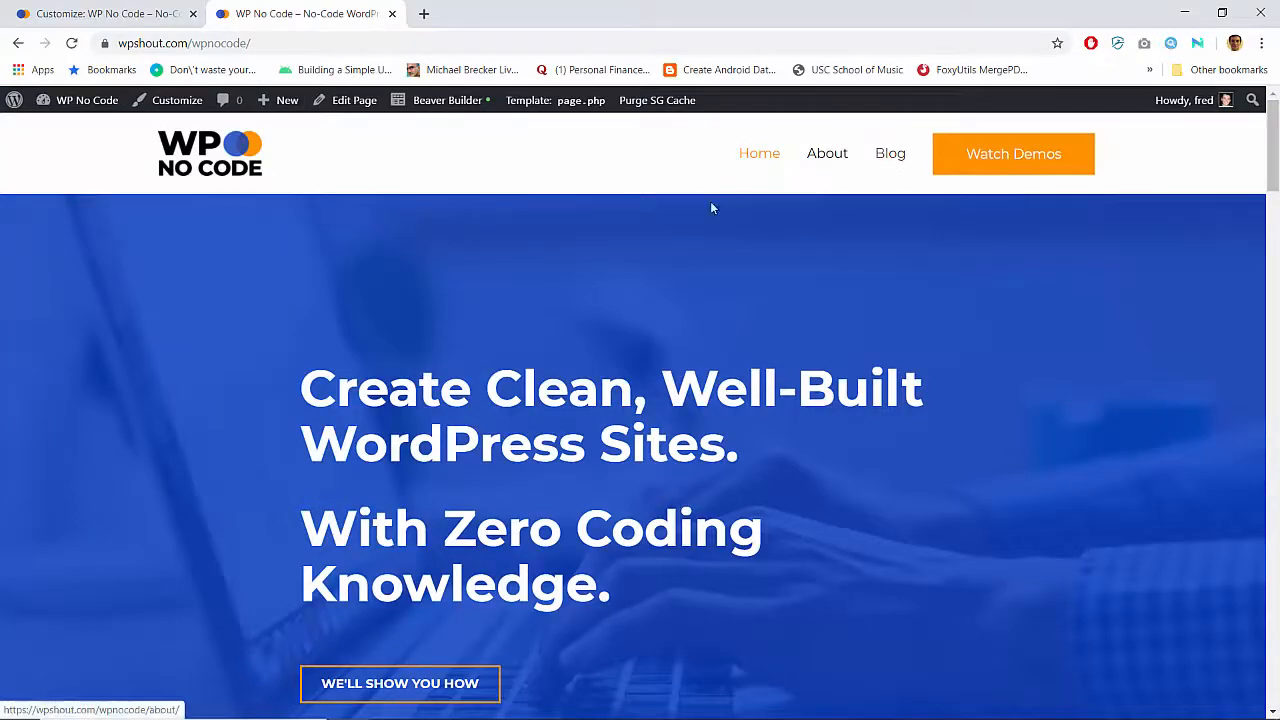
pyautogui.scroll(-5, 604, 236)
pyautogui.scroll(5, 604, 236)
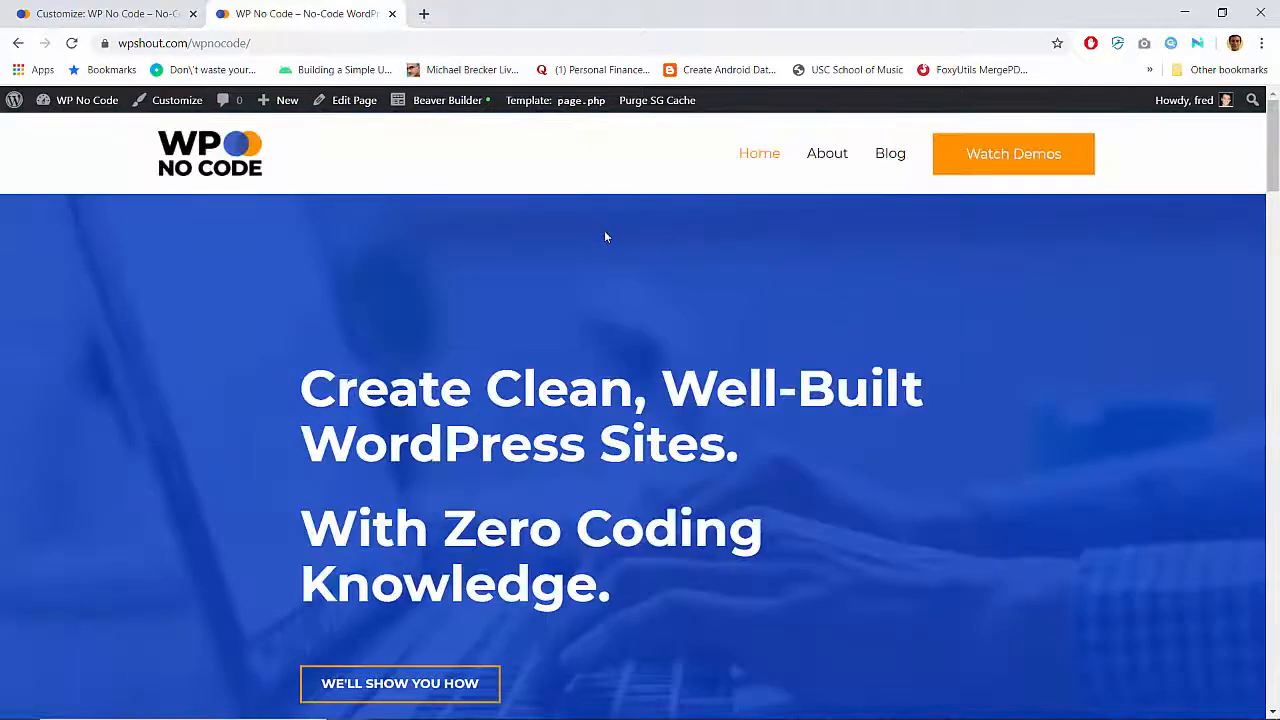
pyautogui.scroll(-5, 604, 236)
pyautogui.scroll(-3, 604, 236)
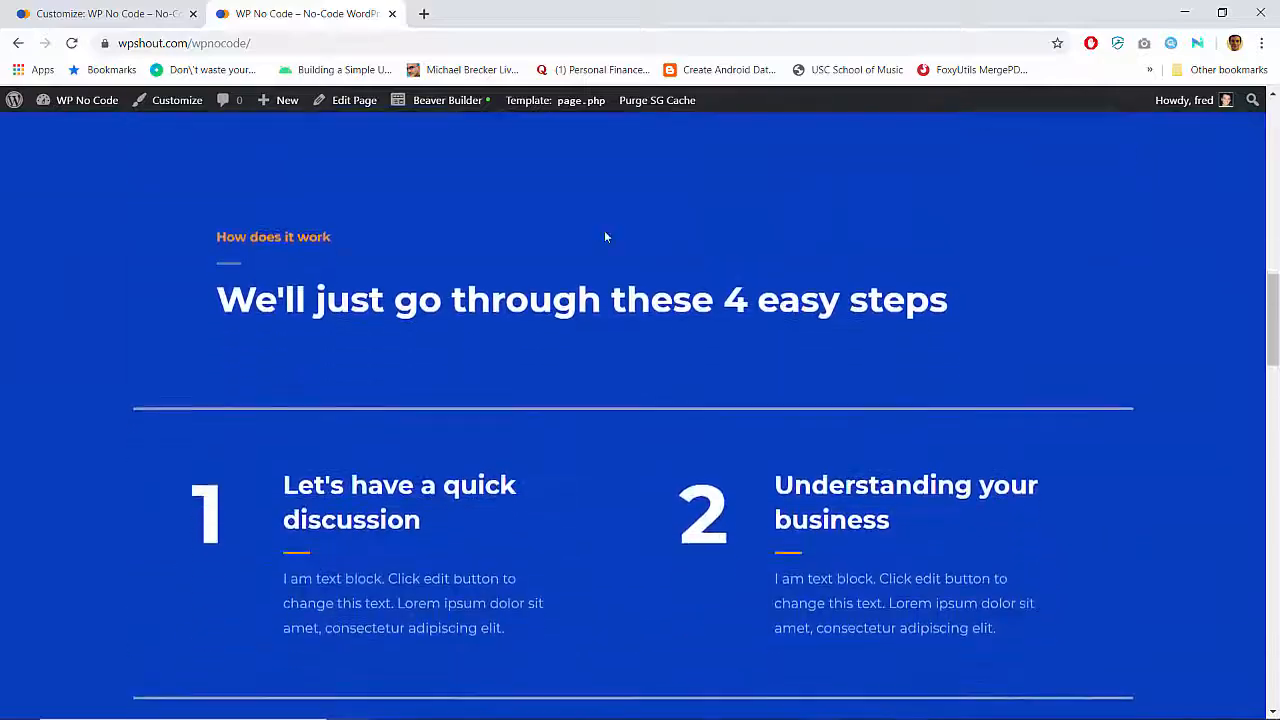
pyautogui.scroll(8, 604, 236)
# Visit the site's Blog page and look through the listed posts
pyautogui.click(888, 158)
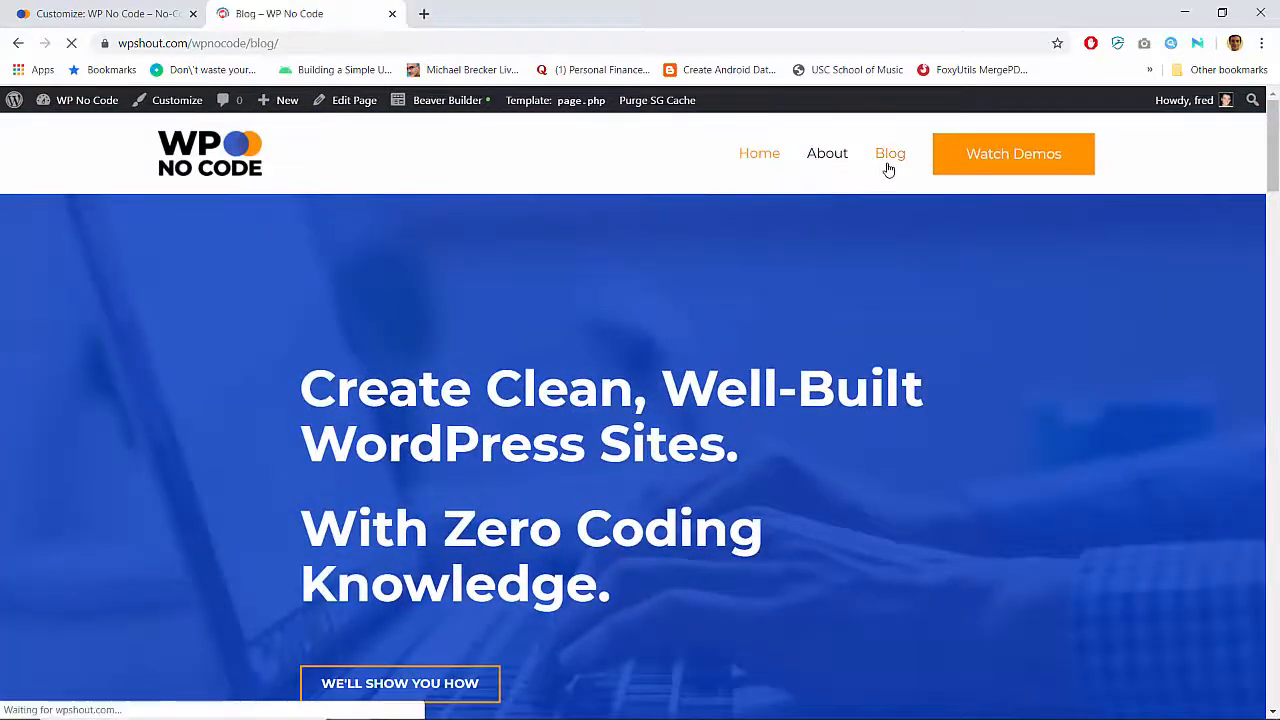
pyautogui.scroll(-6, 443, 437)
pyautogui.scroll(3, 443, 437)
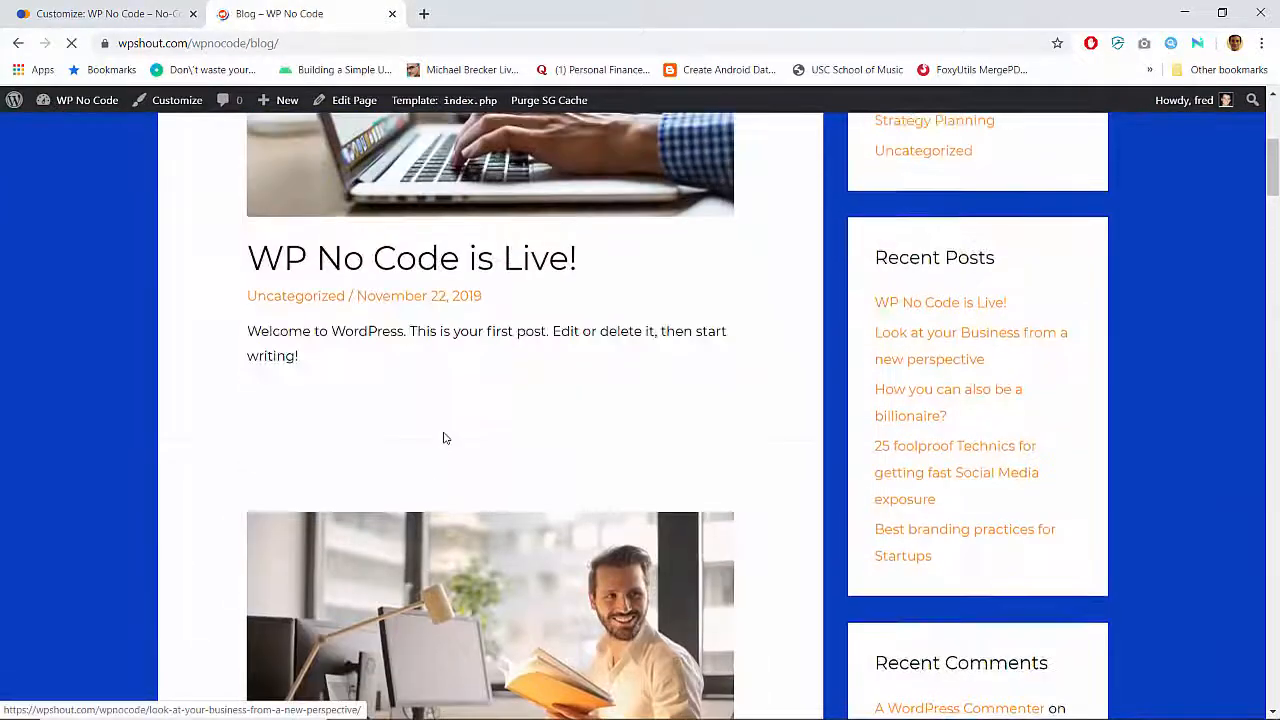
pyautogui.scroll(-6, 443, 437)
pyautogui.scroll(10, 443, 437)
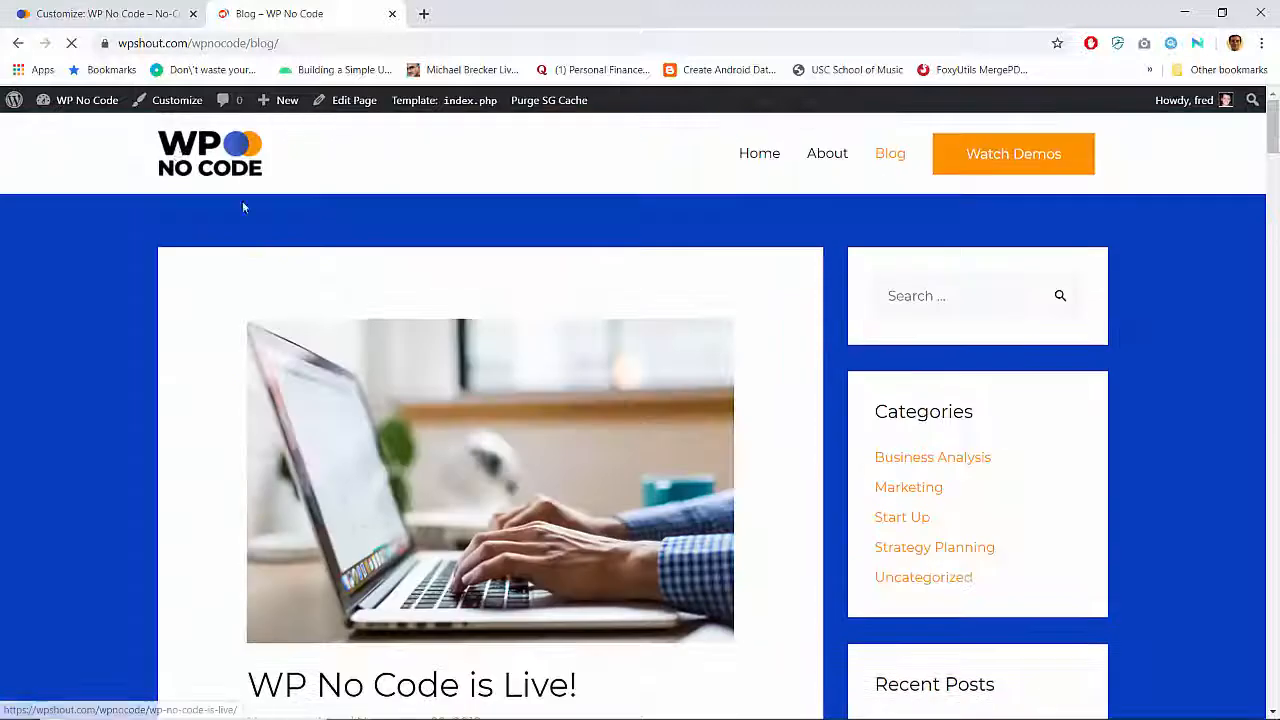
# In the dashboard's post list, move every post except "WP No Code is Live!" to the trash
pyautogui.click(85, 100)
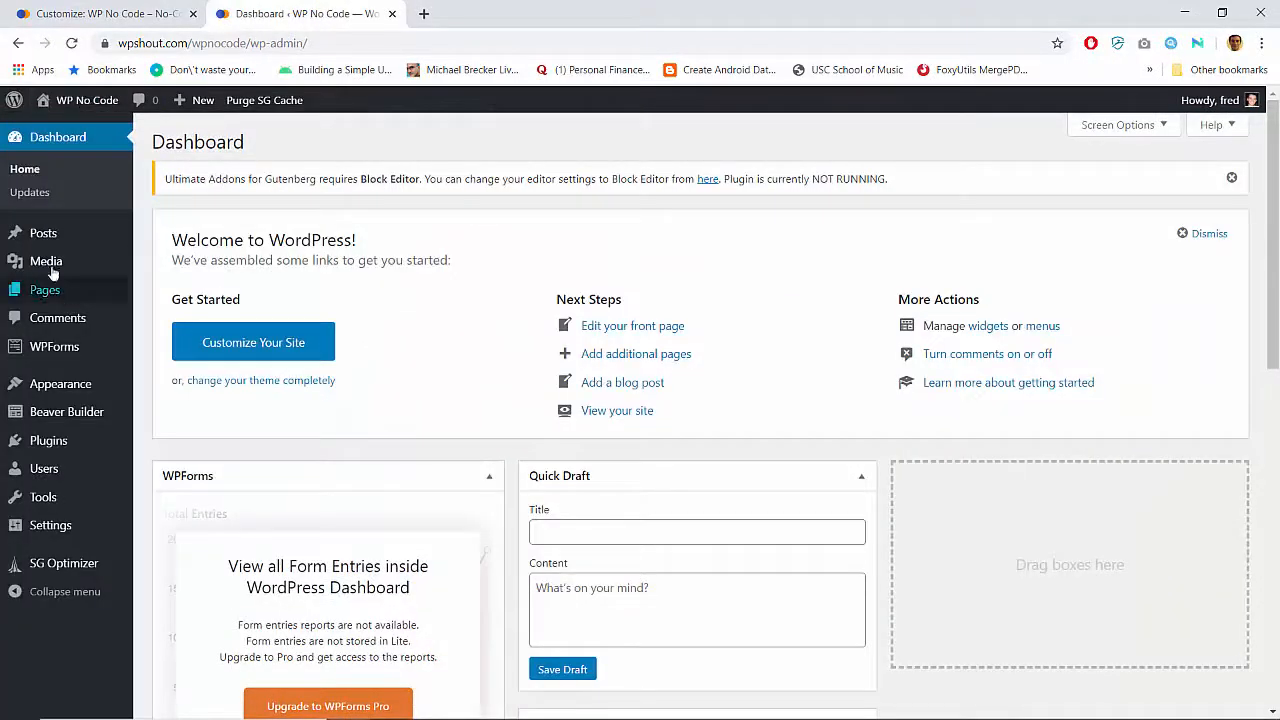
pyautogui.click(50, 238)
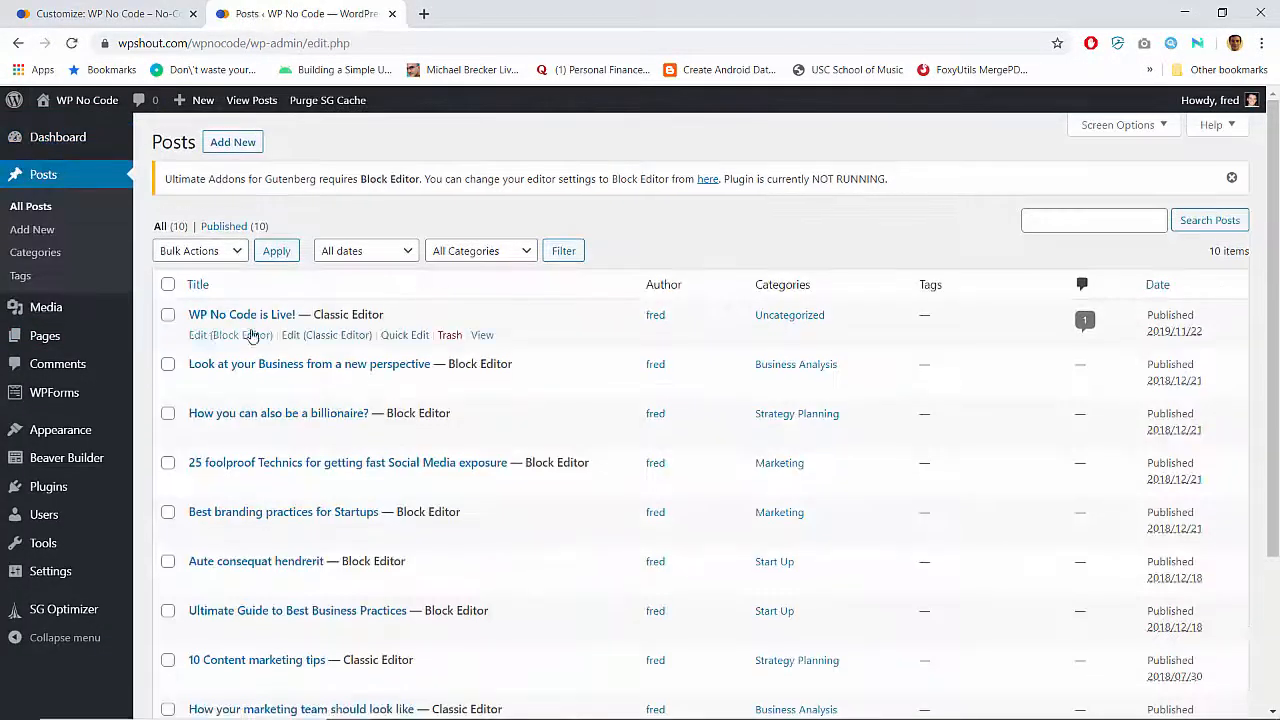
pyautogui.scroll(-2, 170, 372)
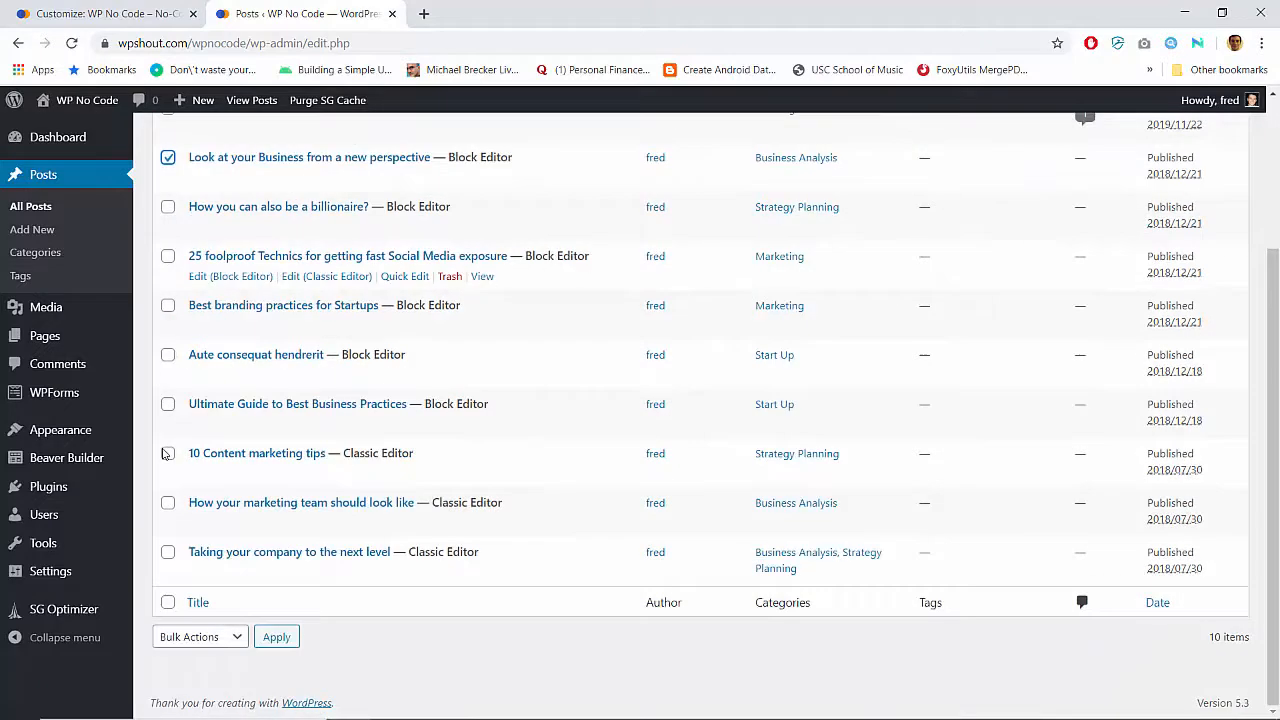
pyautogui.keyDown('shift'); pyautogui.click(168, 552); pyautogui.keyUp('shift')
pyautogui.scroll(2, 178, 478)
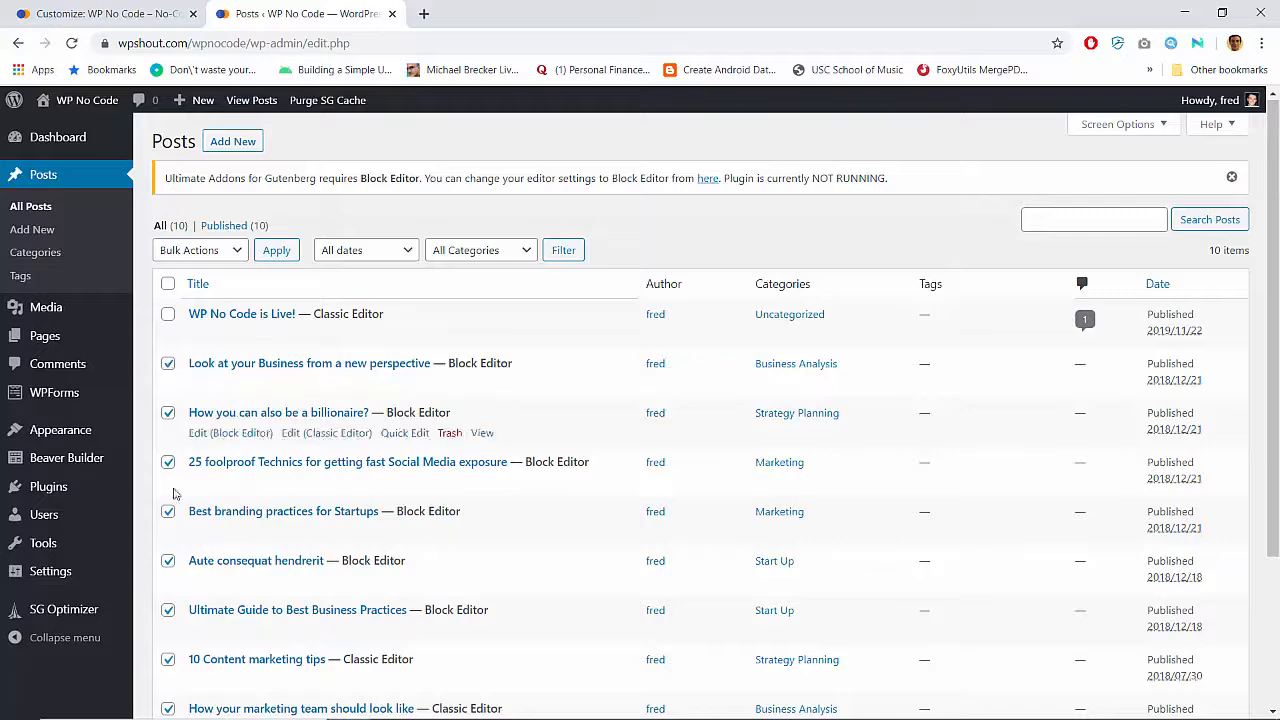
pyautogui.scroll(-2, 170, 530)
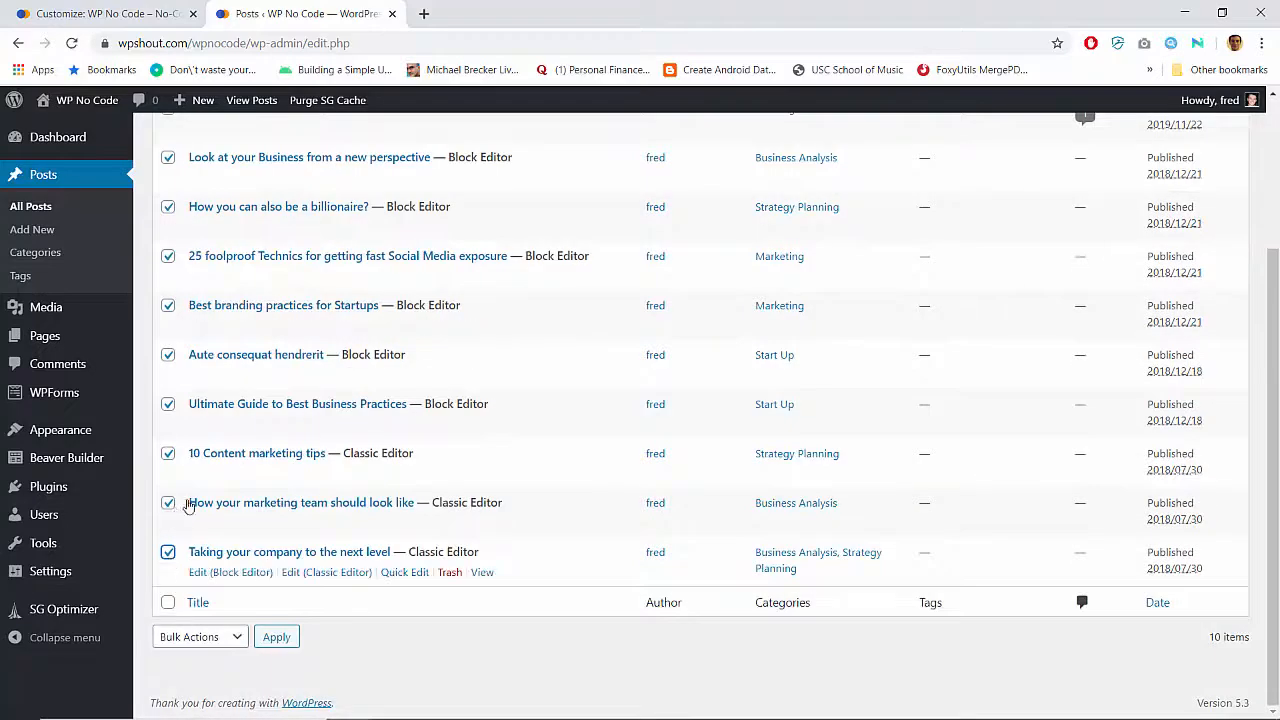
pyautogui.scroll(2, 185, 360)
pyautogui.click(198, 251)
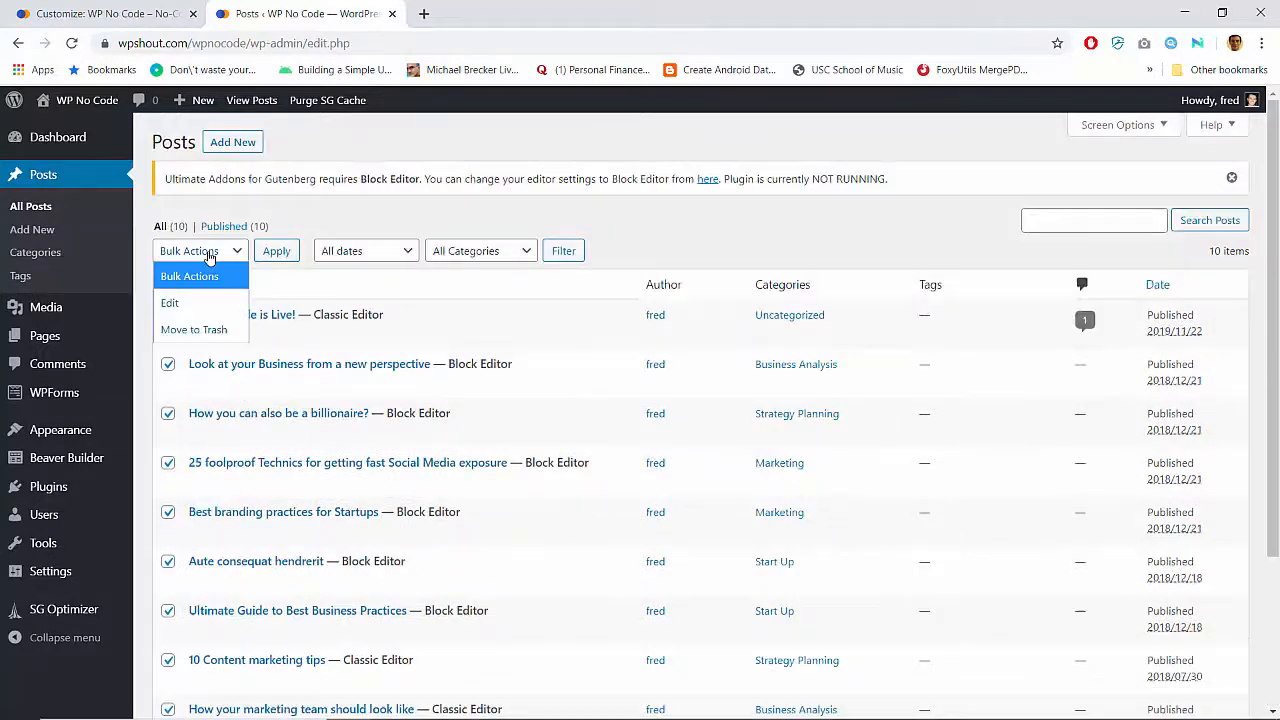
pyautogui.click(194, 329)
pyautogui.click(276, 251)
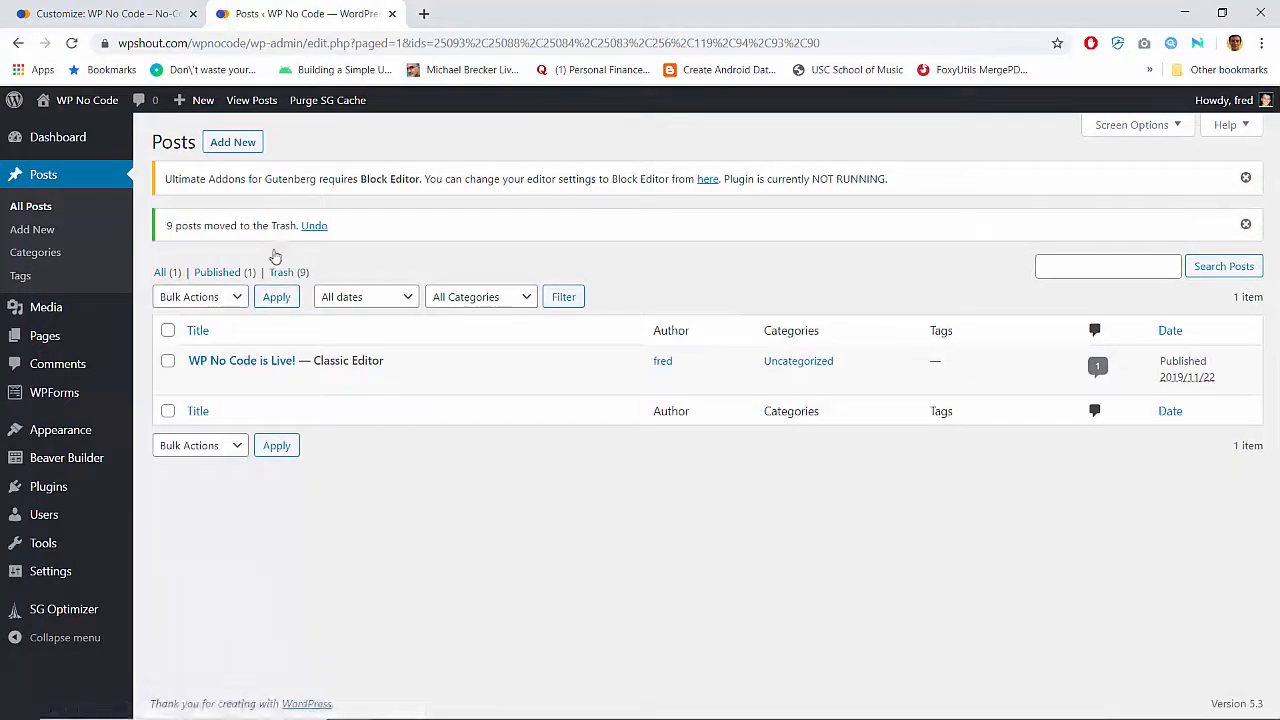
# Permanently delete all the trashed demo posts
pyautogui.click(281, 272)
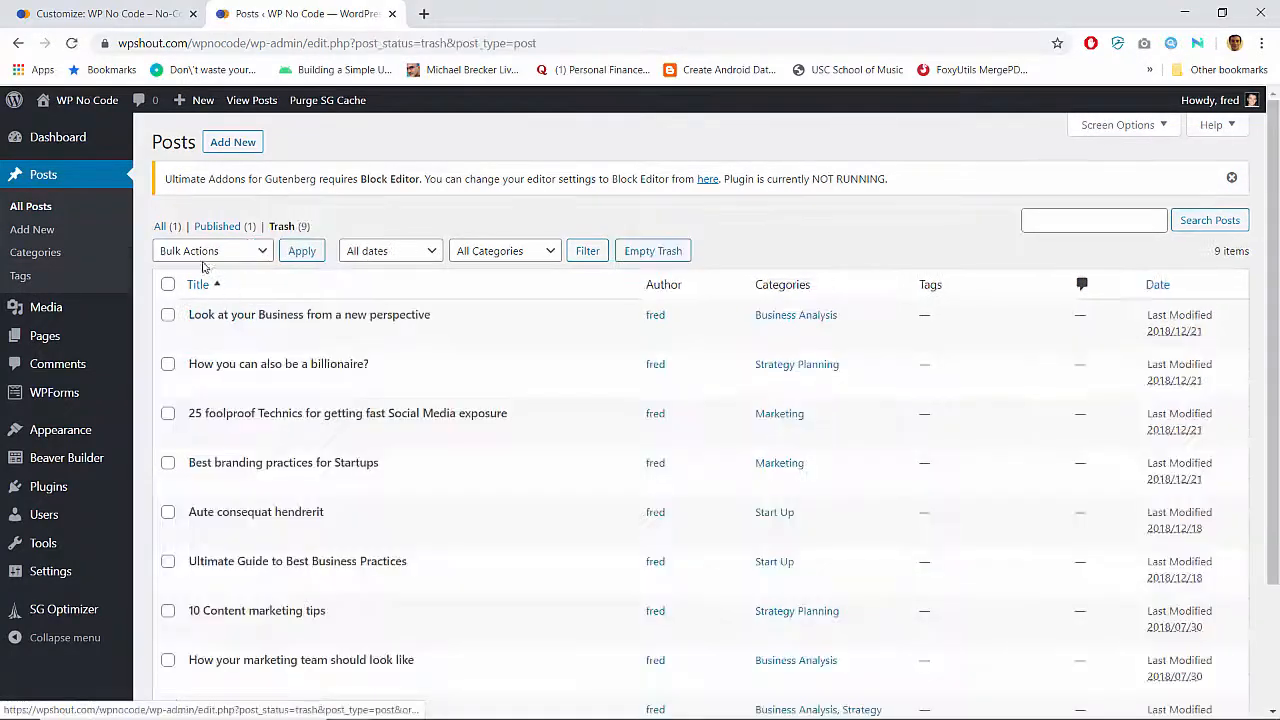
pyautogui.click(200, 258)
pyautogui.click(198, 268)
pyautogui.click(168, 290)
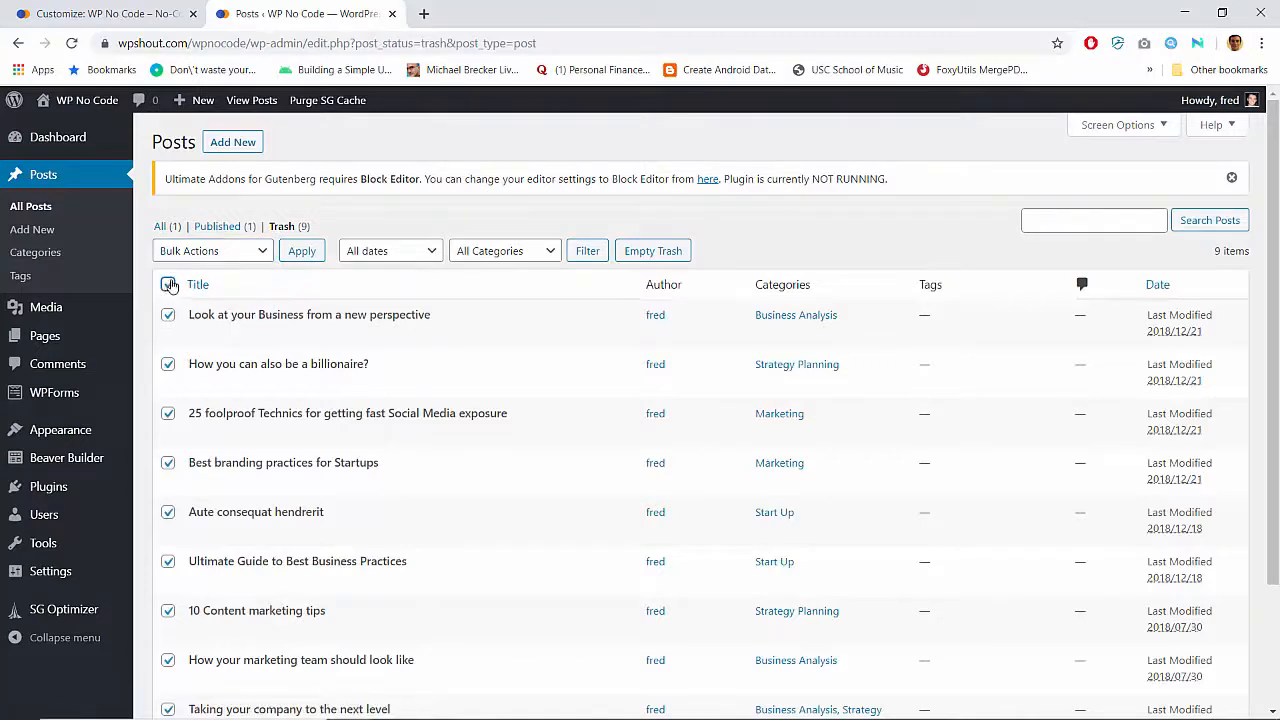
pyautogui.click(181, 253)
pyautogui.click(200, 329)
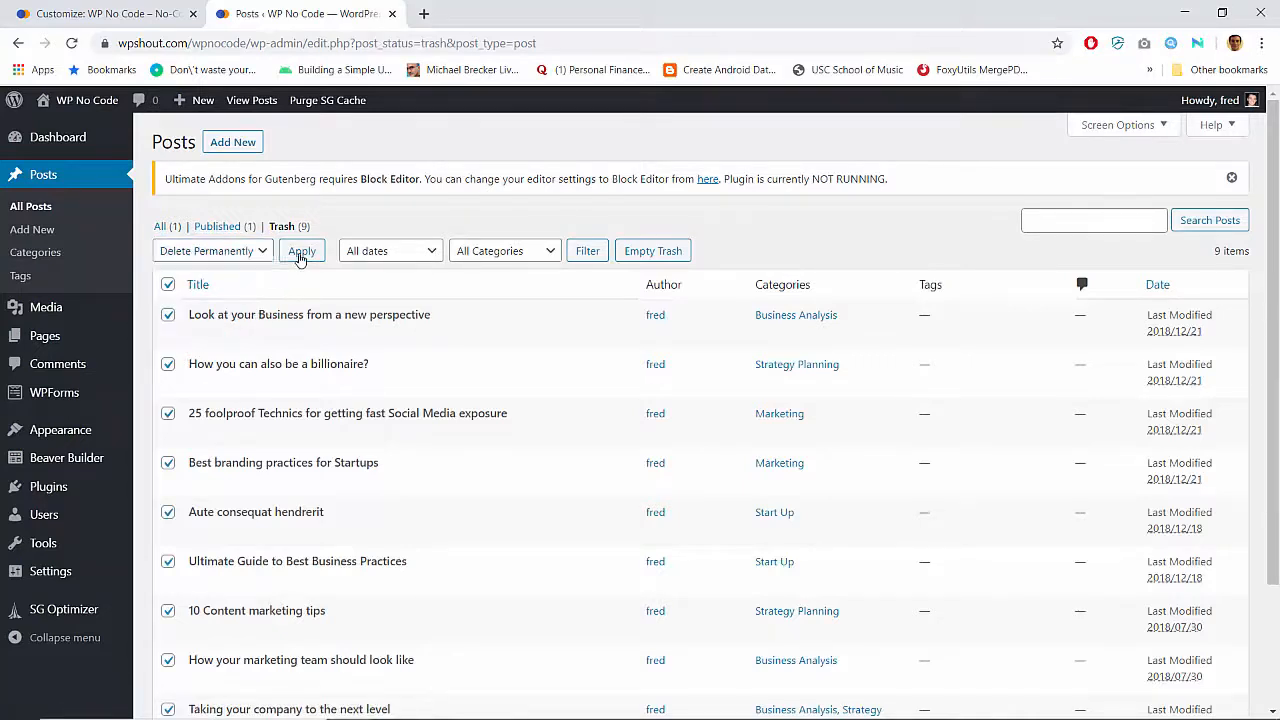
pyautogui.click(300, 255)
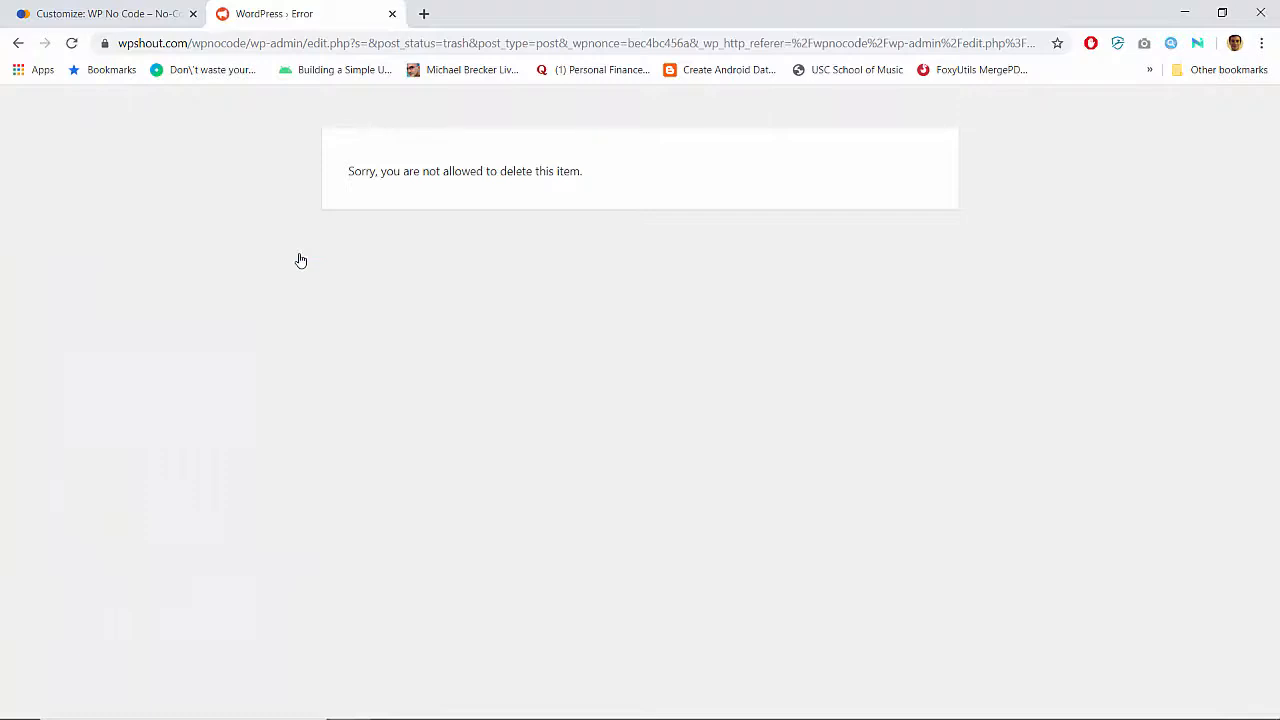
pyautogui.hotkey('alt', 'Left')
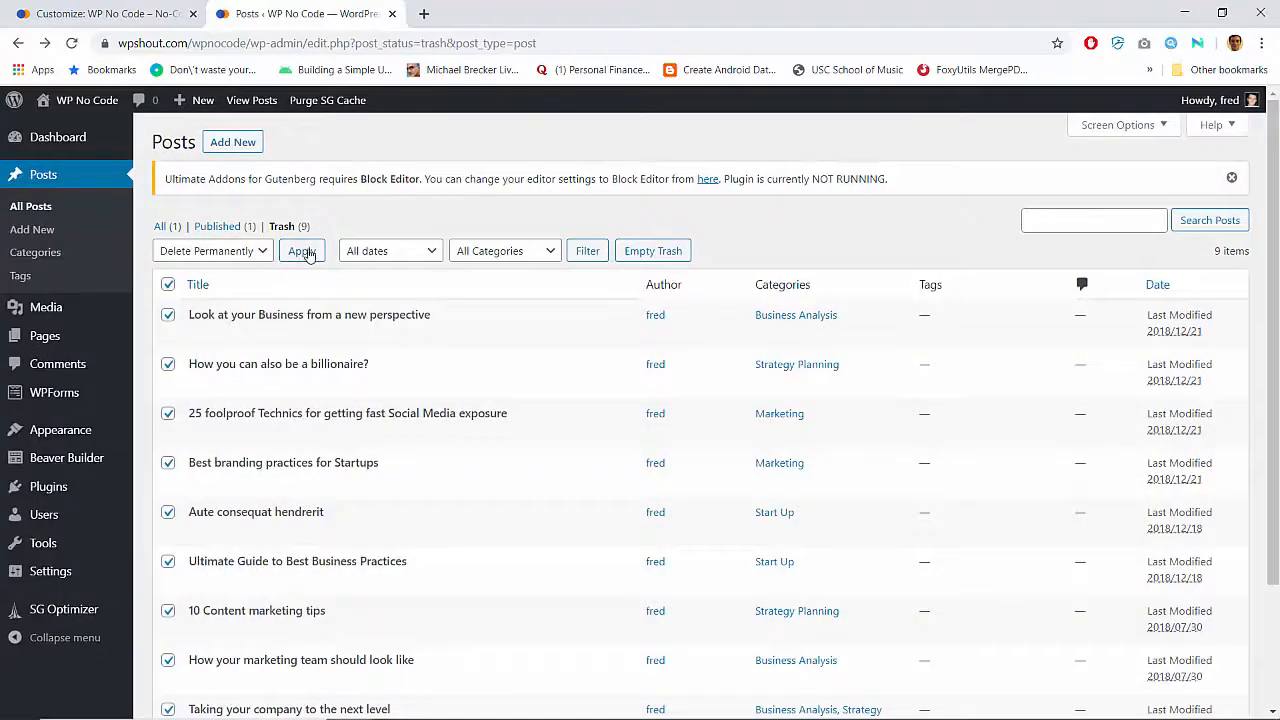
pyautogui.click(303, 251)
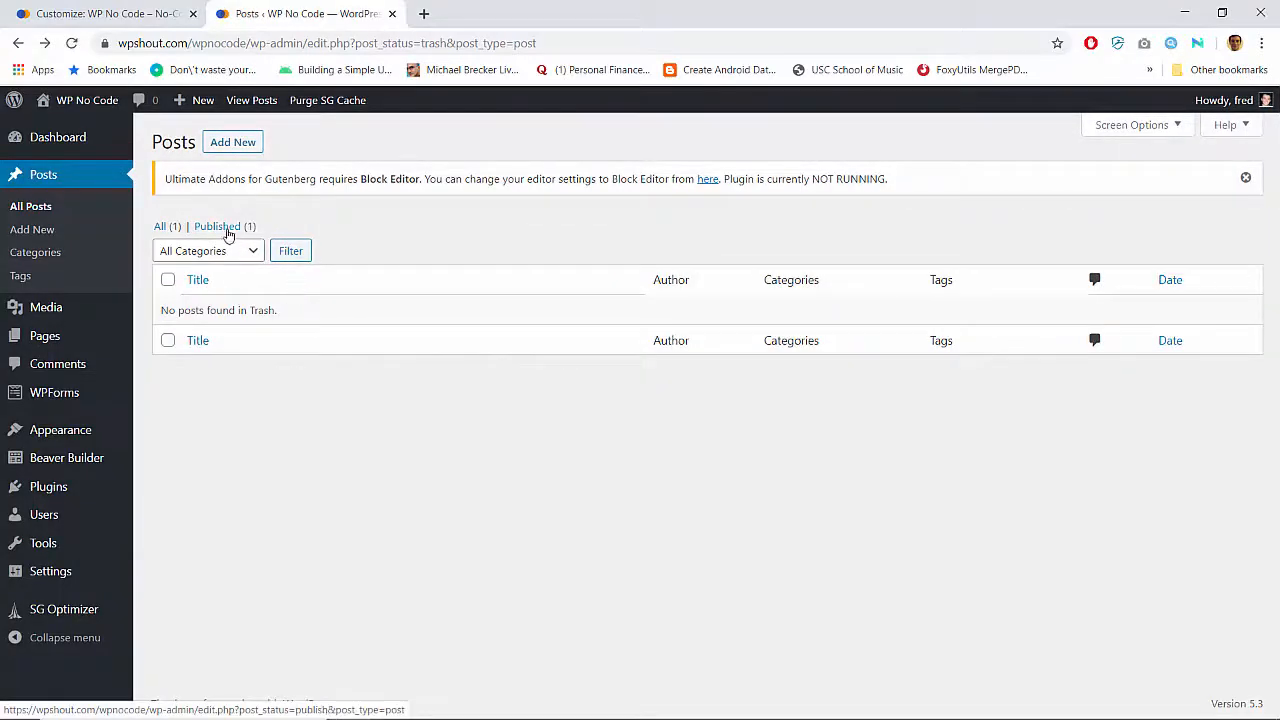
# Return to the full post list and examine the quick-edit category and tag options of "WP No Code is Live!"
pyautogui.click(172, 229)
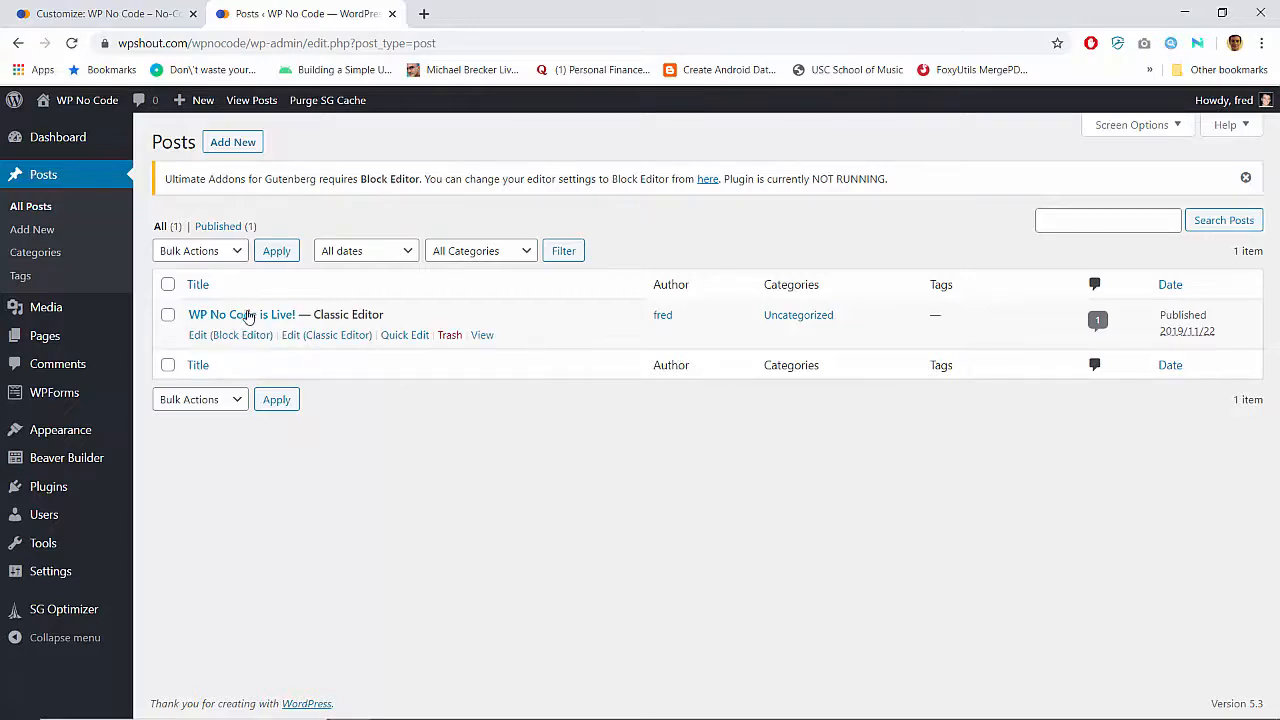
pyautogui.click(393, 337)
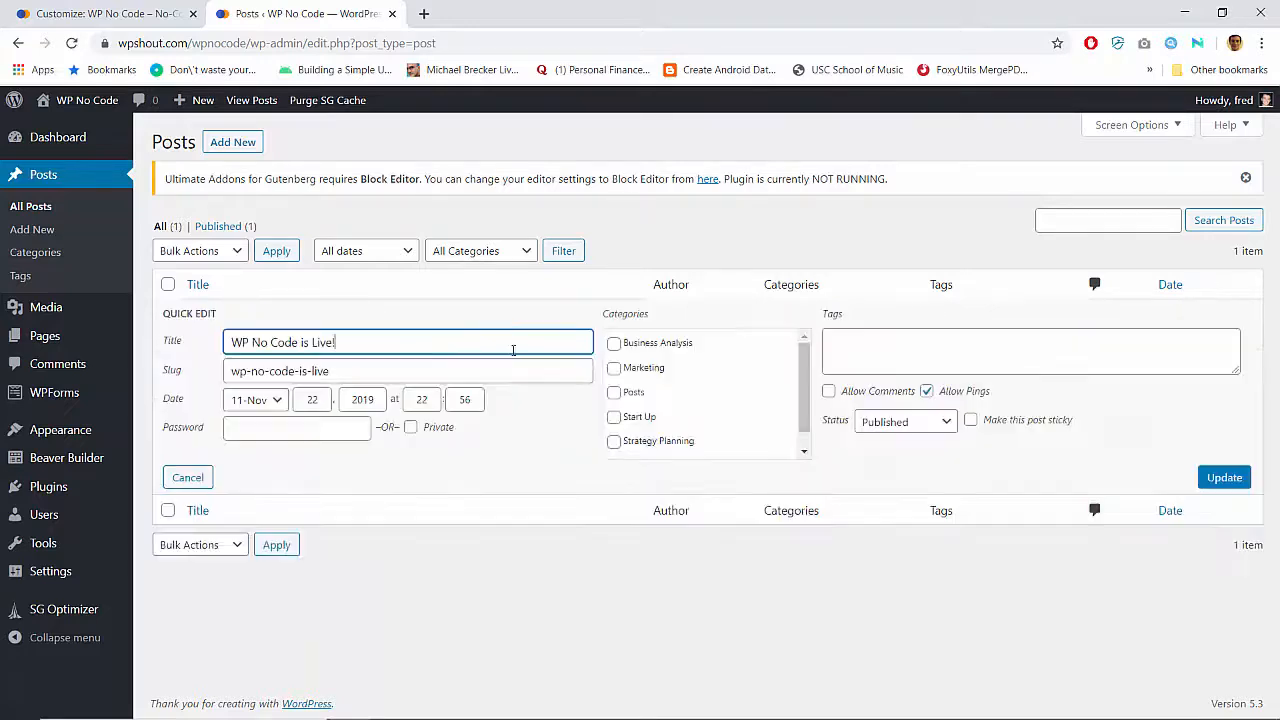
pyautogui.click(874, 352)
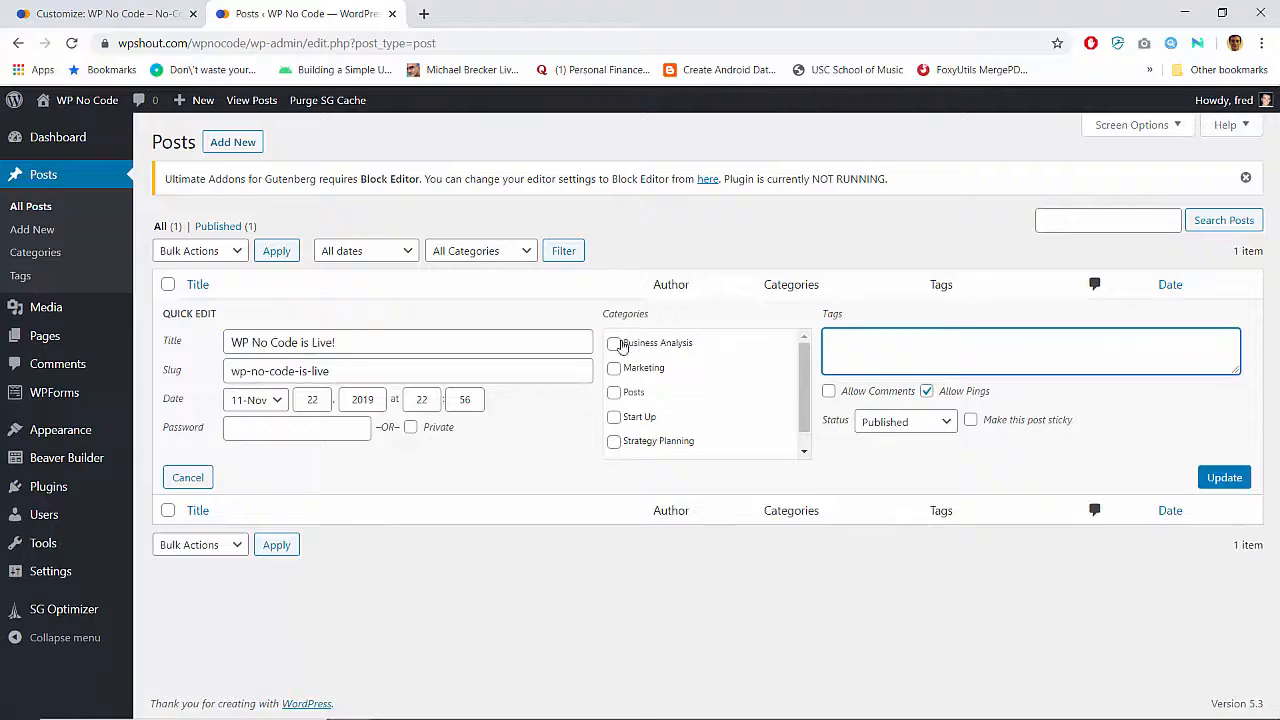
# Delete the Business Analysis, Marketing, Posts, Start Up and Strategy Planning post categories in bulk
pyautogui.click(38, 252)
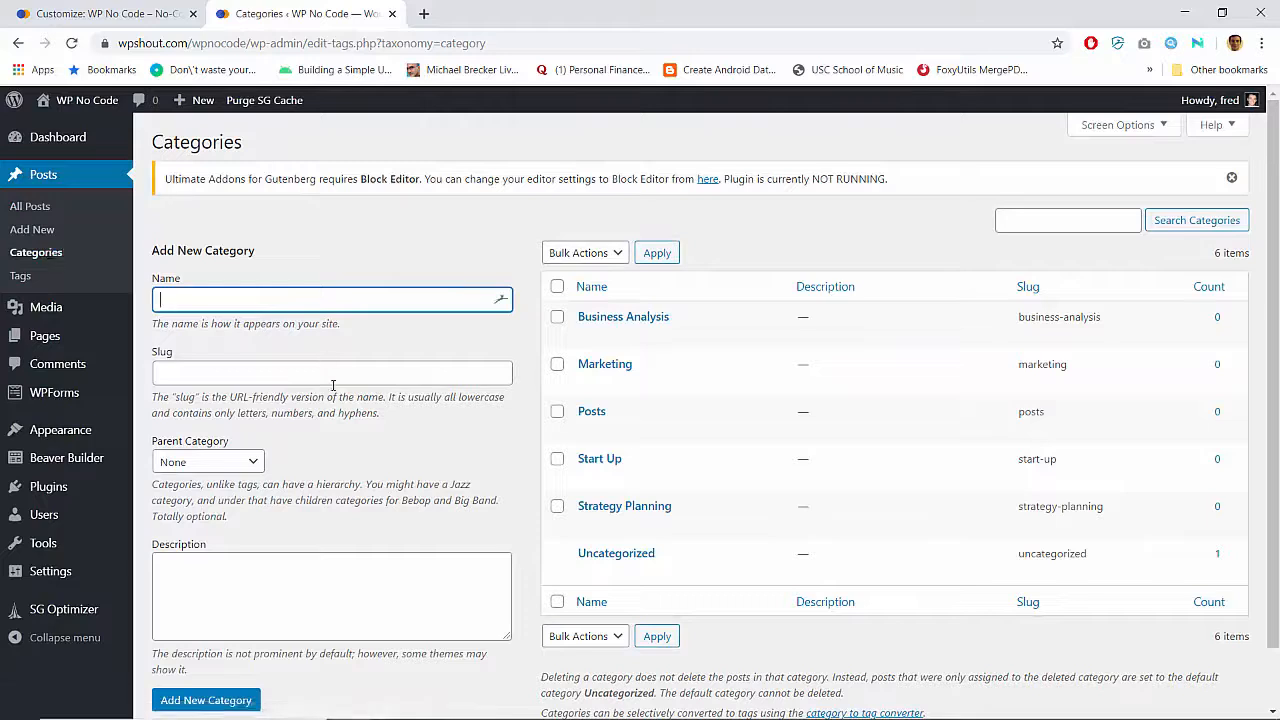
pyautogui.click(557, 506)
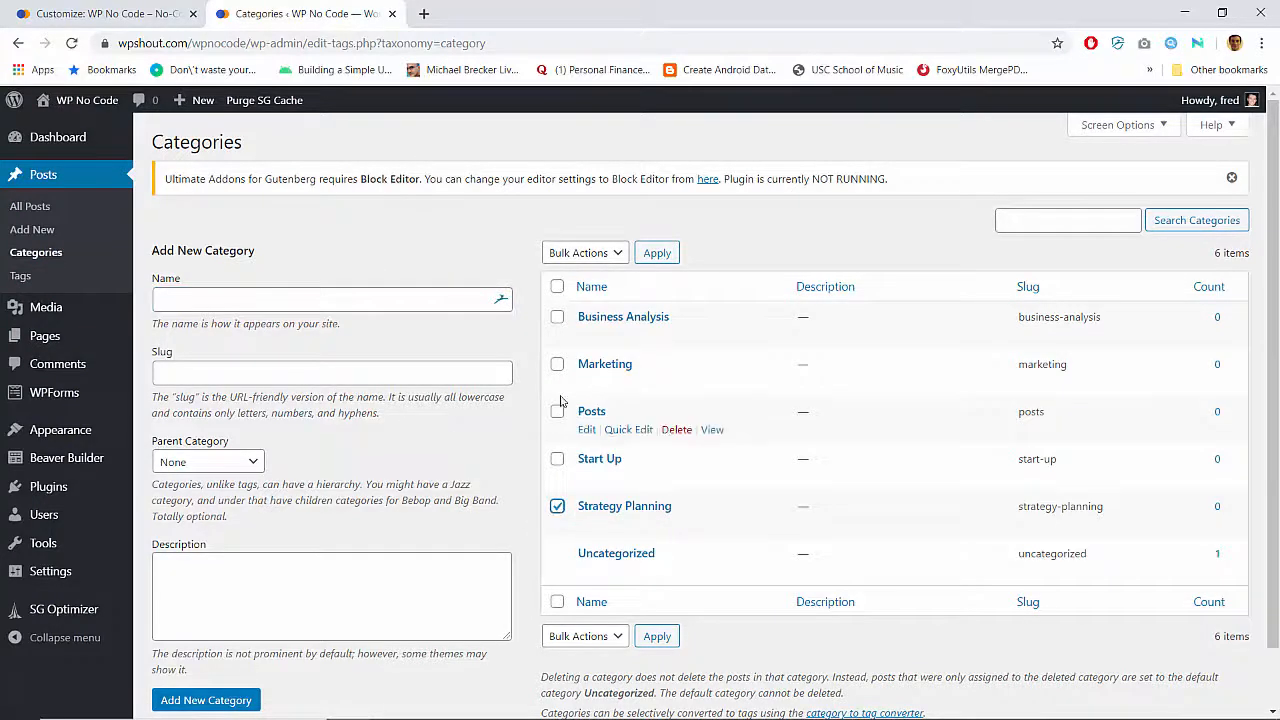
pyautogui.click(557, 317)
pyautogui.click(557, 286)
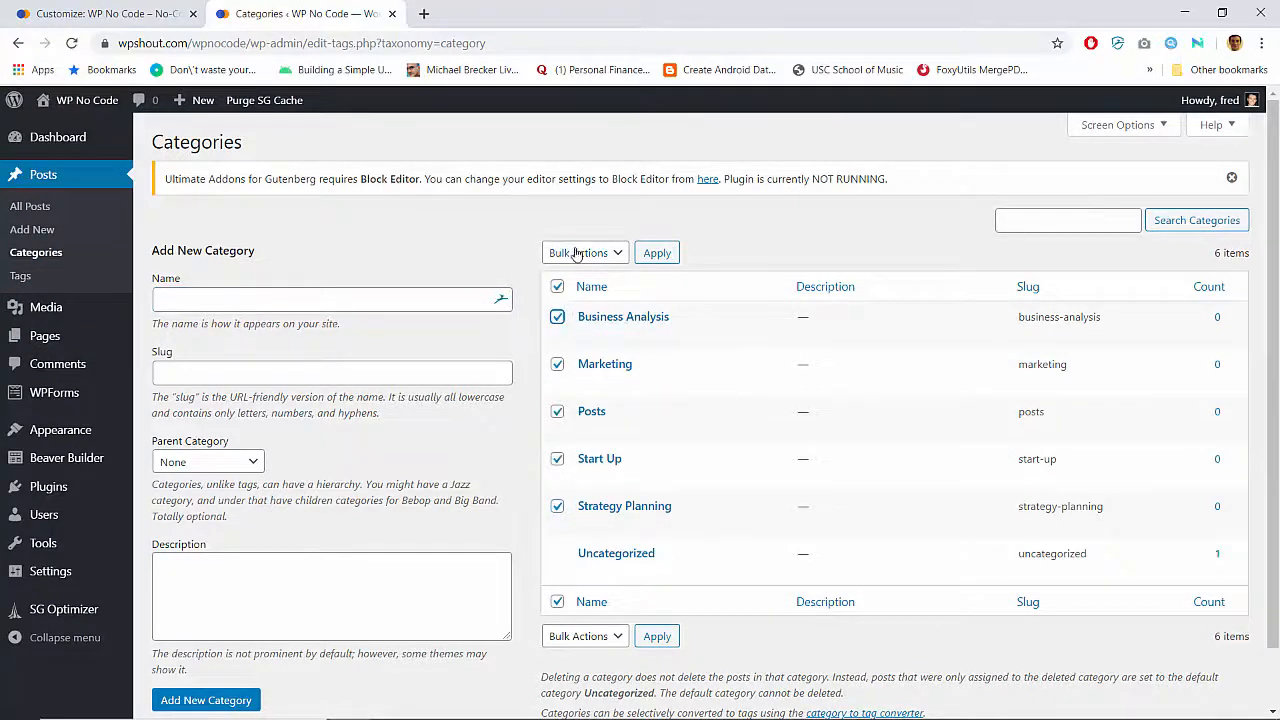
pyautogui.click(577, 253)
pyautogui.click(576, 300)
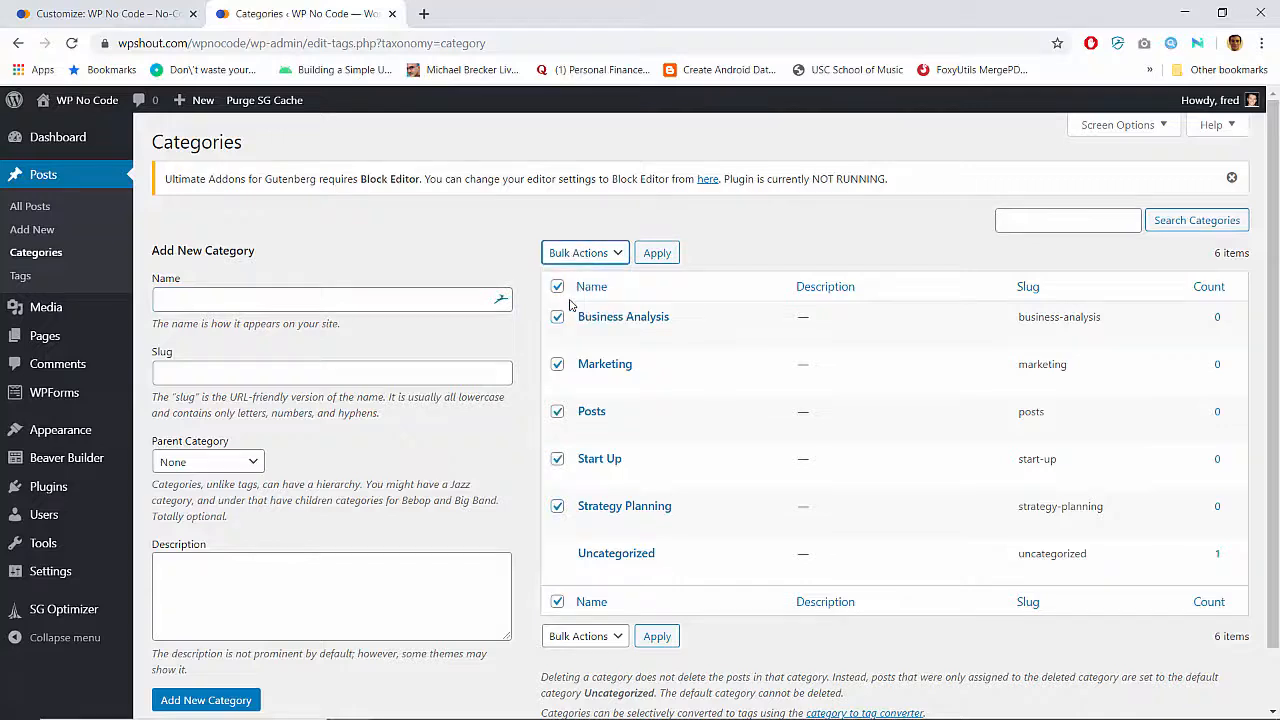
pyautogui.click(648, 258)
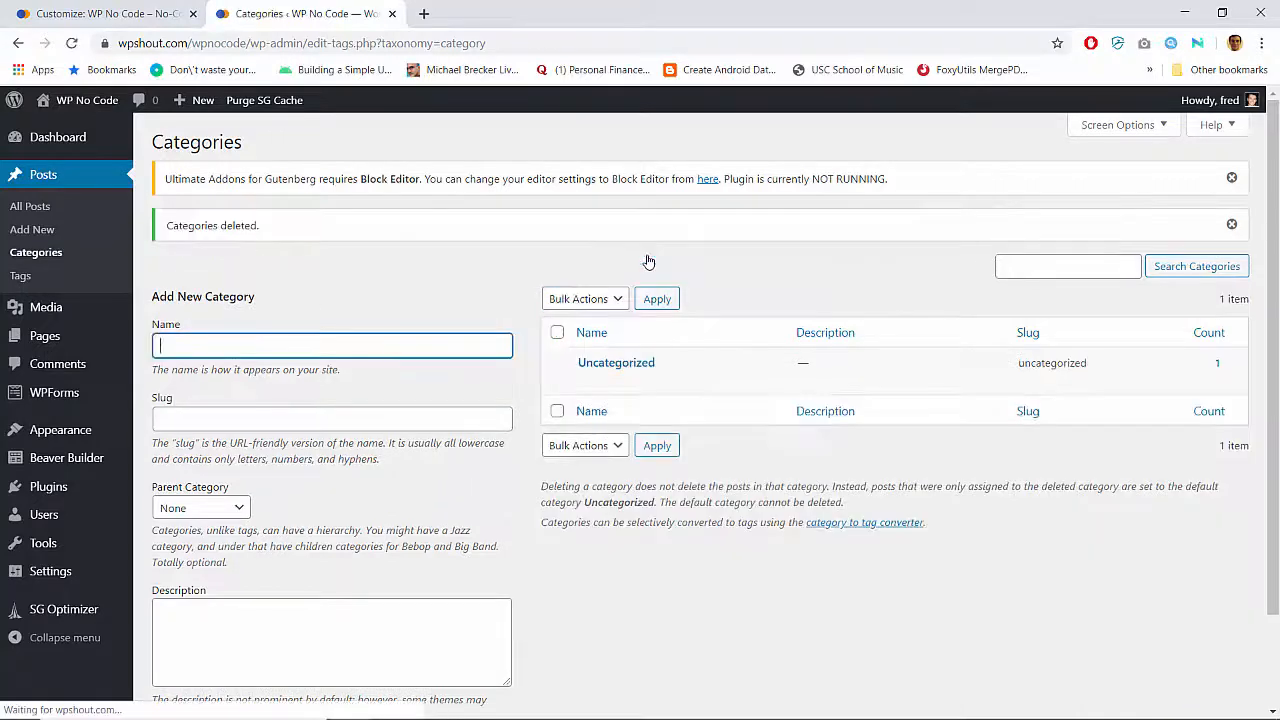
# Add a new post category named News, leaving its slug blank and its parent as None
pyautogui.click(358, 344)
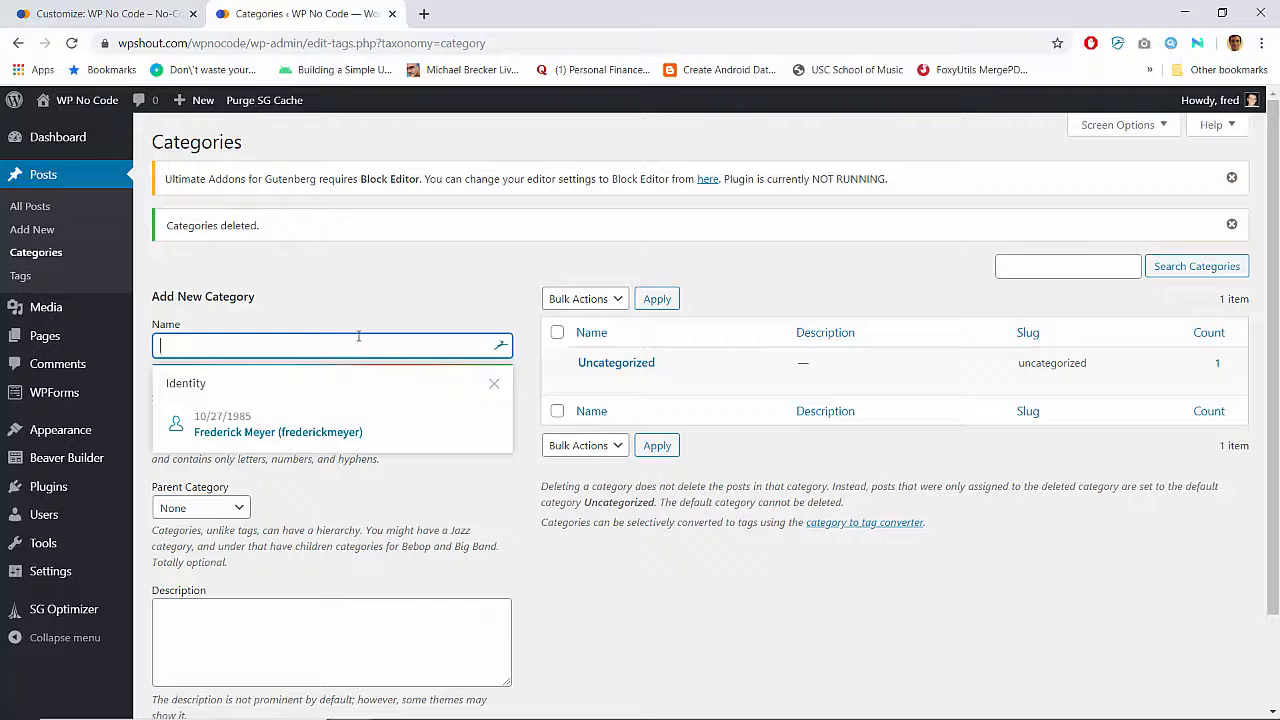
pyautogui.press('Escape')
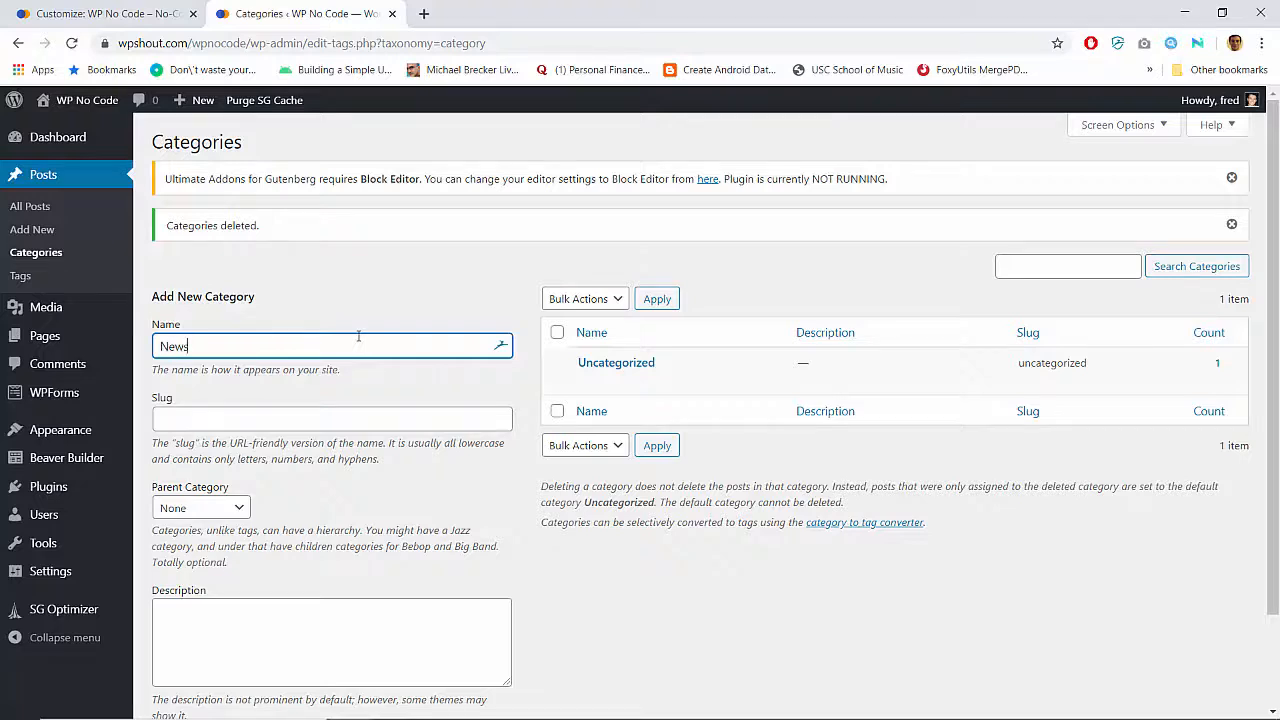
pyautogui.press('Tab')
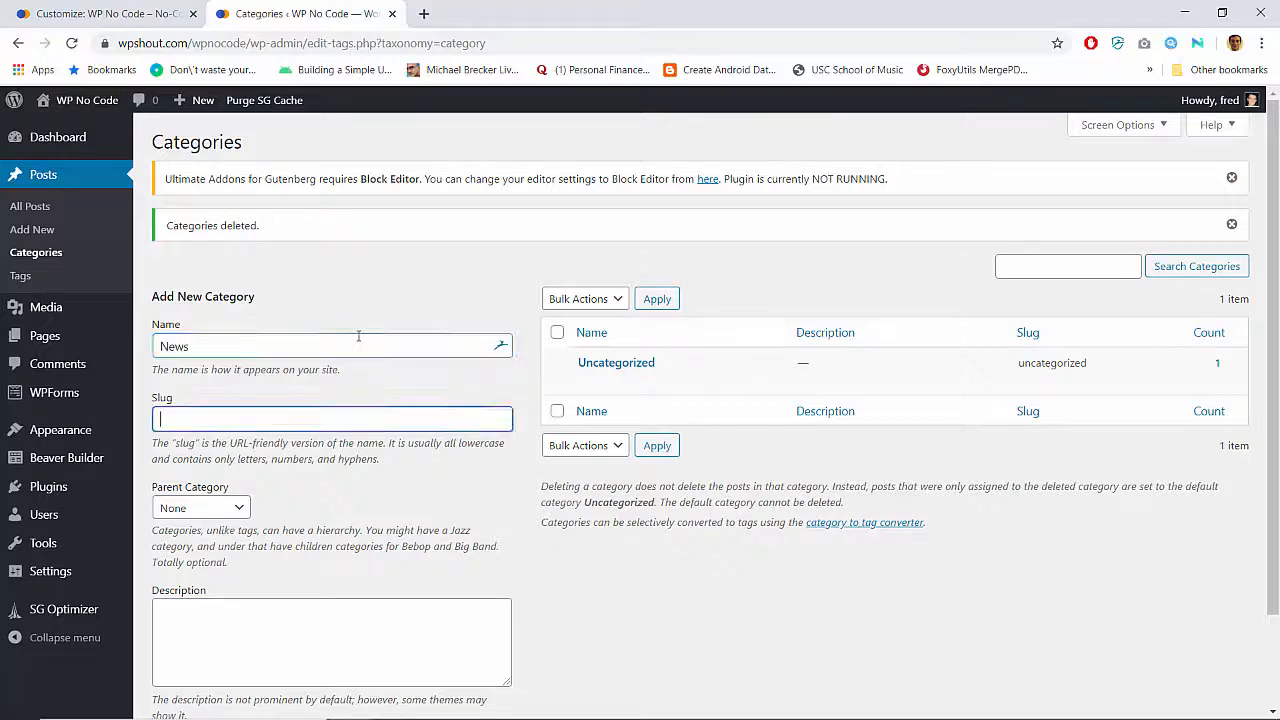
pyautogui.scroll(-2, 260, 532)
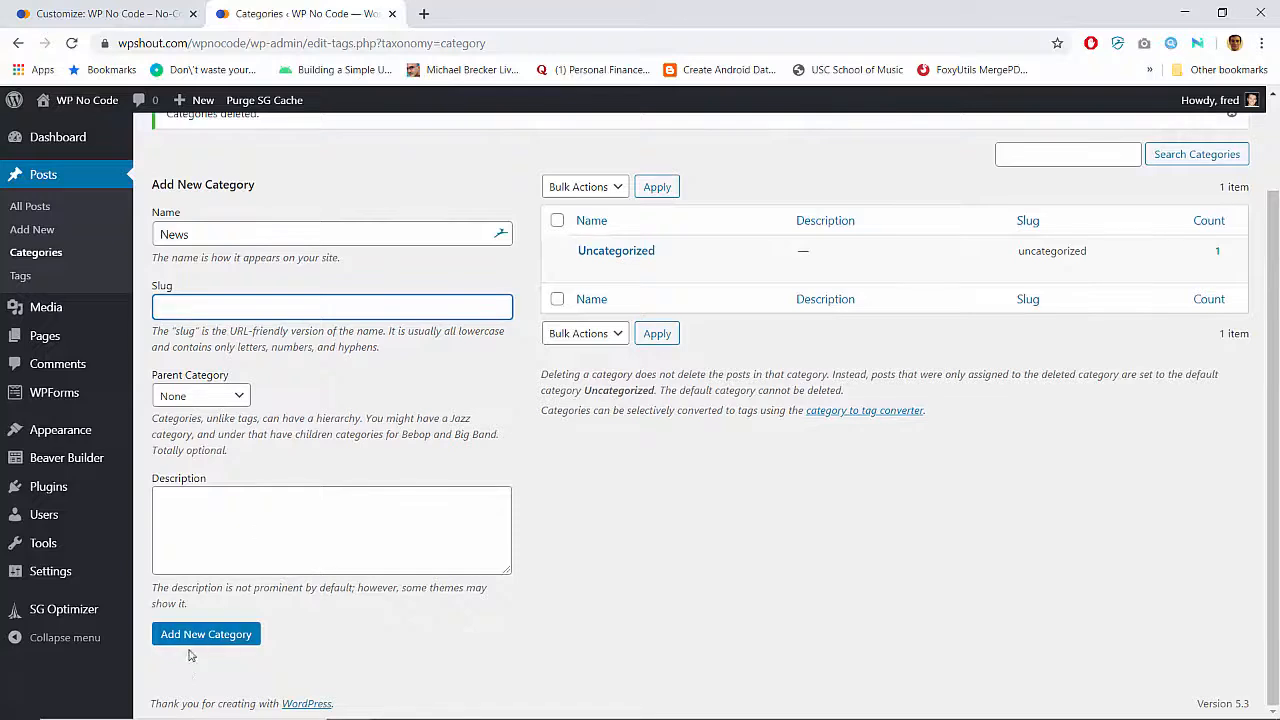
pyautogui.click(192, 640)
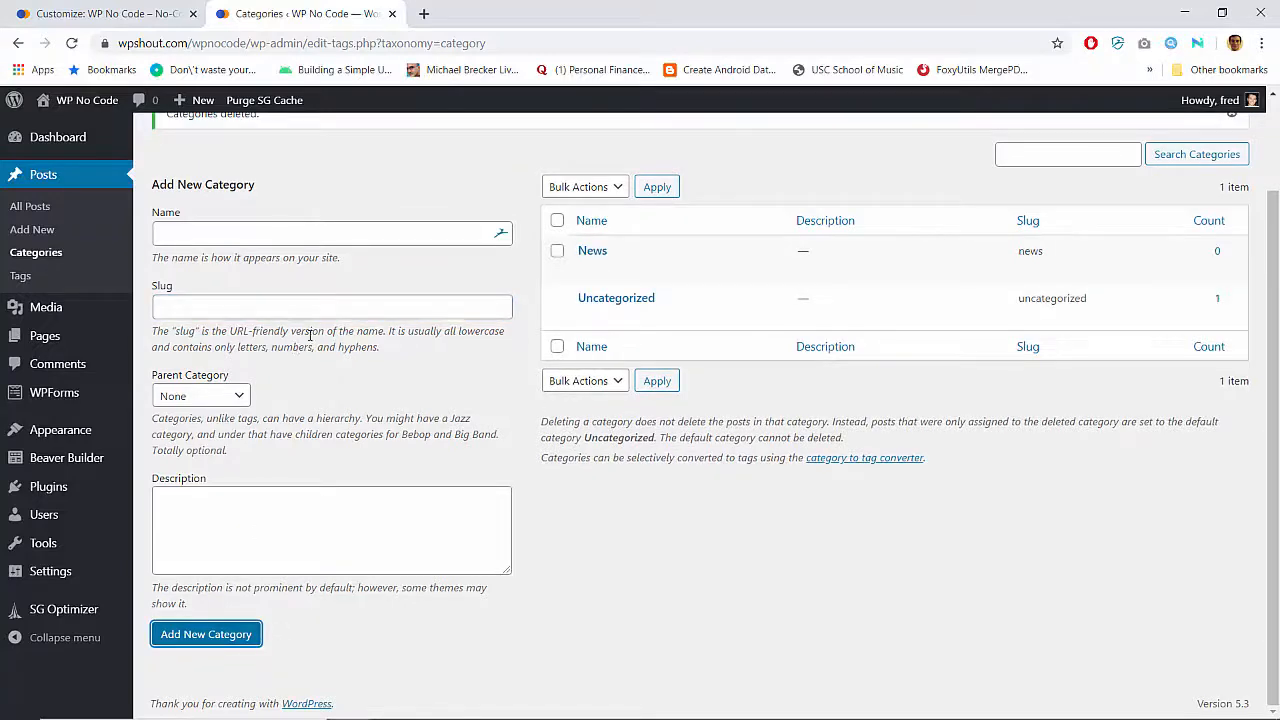
# Quick-edit the "WP No Code is Live!" post to assign it to News instead of Uncategorized, and update it
pyautogui.click(78, 207)
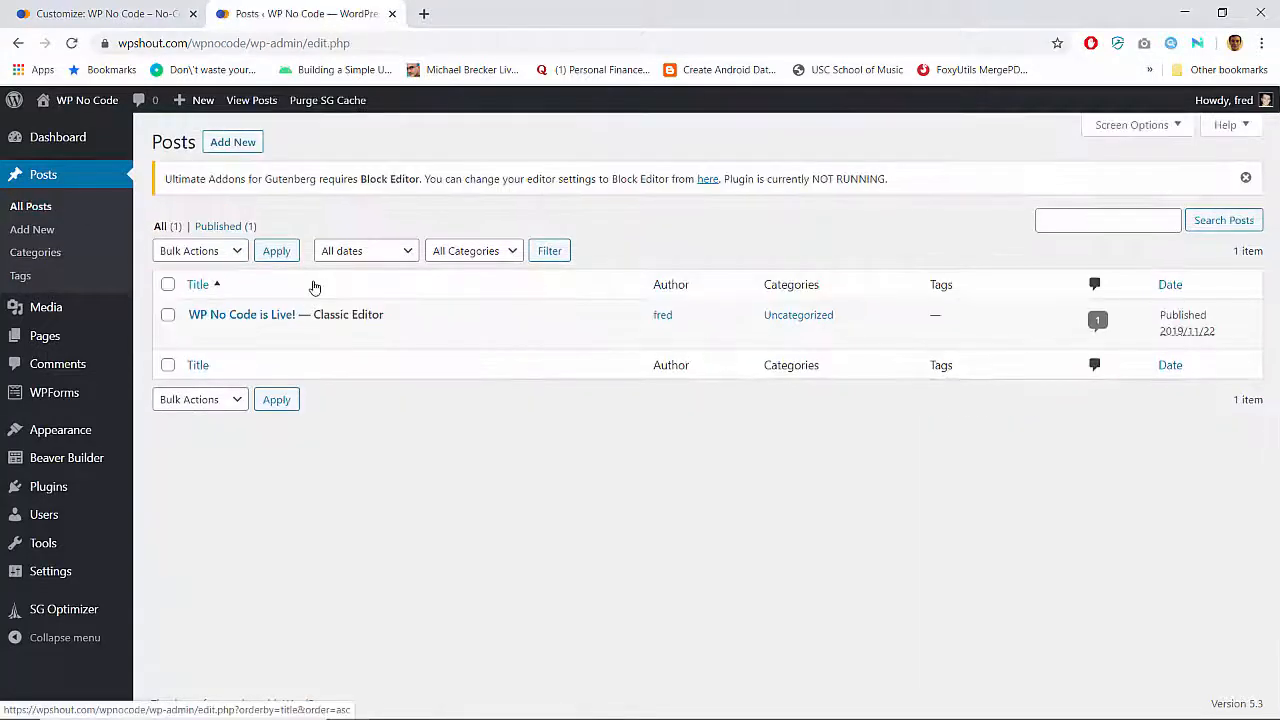
pyautogui.moveTo(271, 331)
pyautogui.click(404, 336)
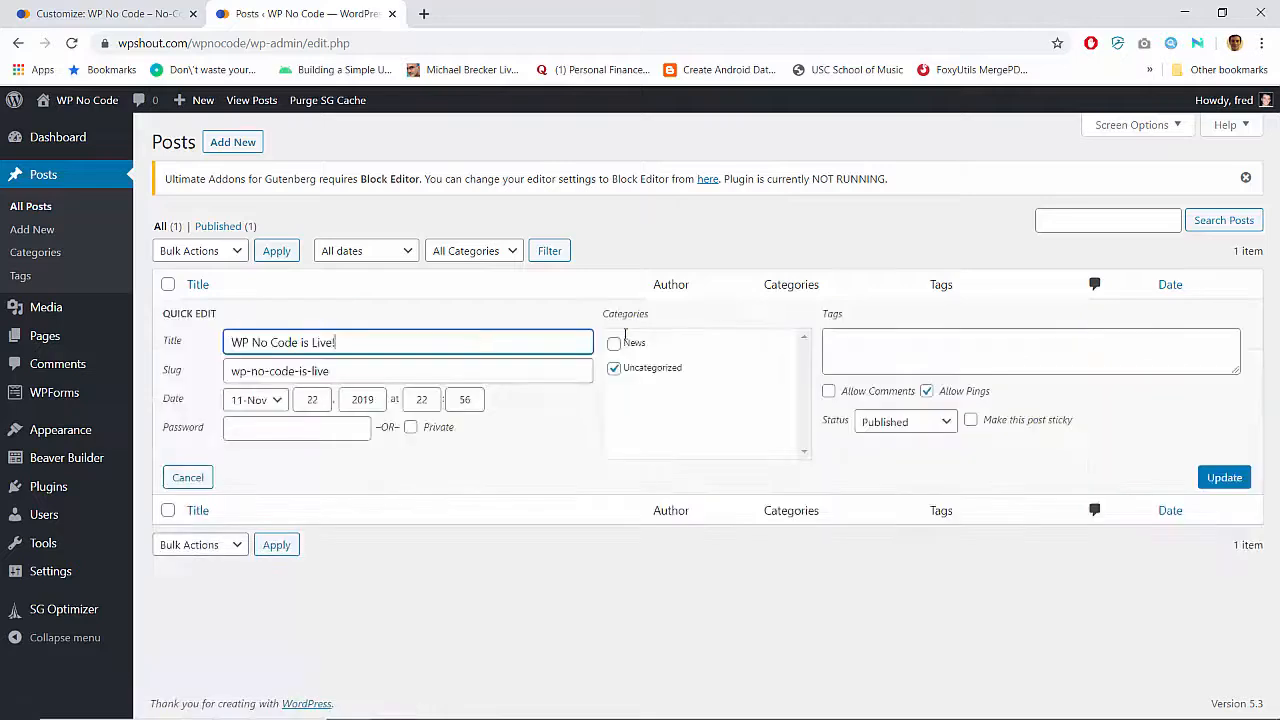
pyautogui.click(615, 344)
pyautogui.click(618, 369)
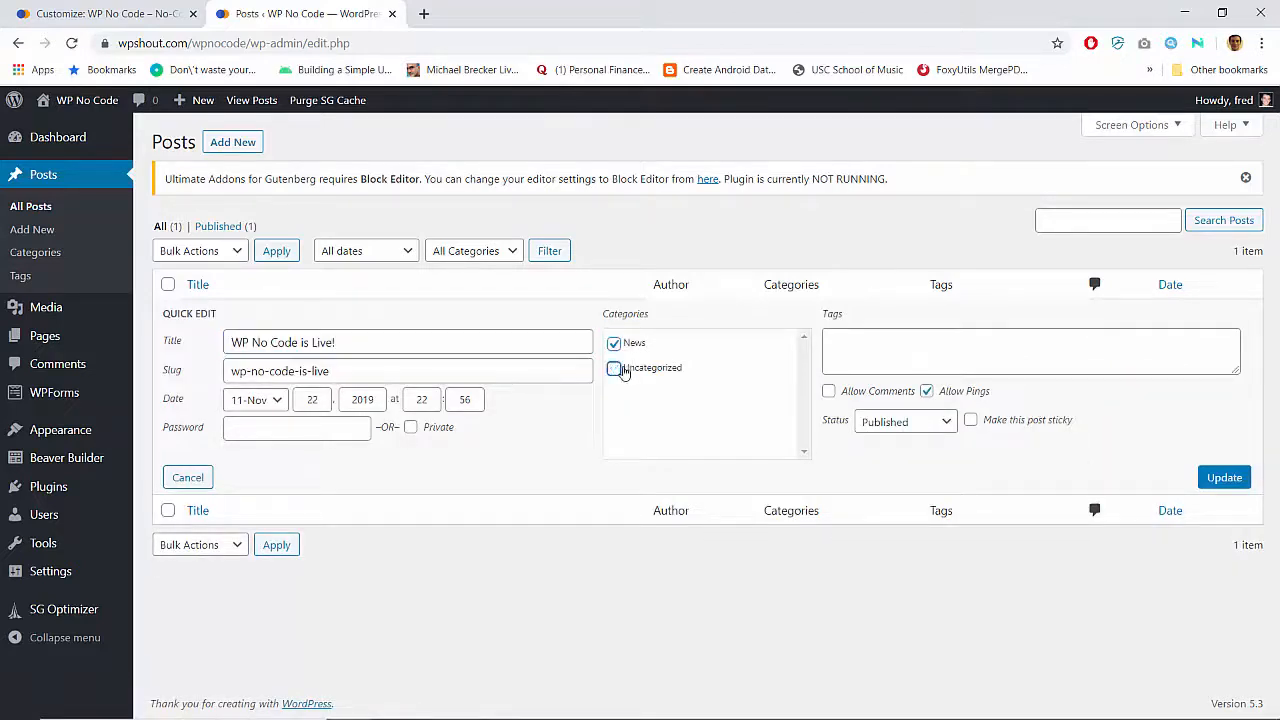
pyautogui.click(1222, 477)
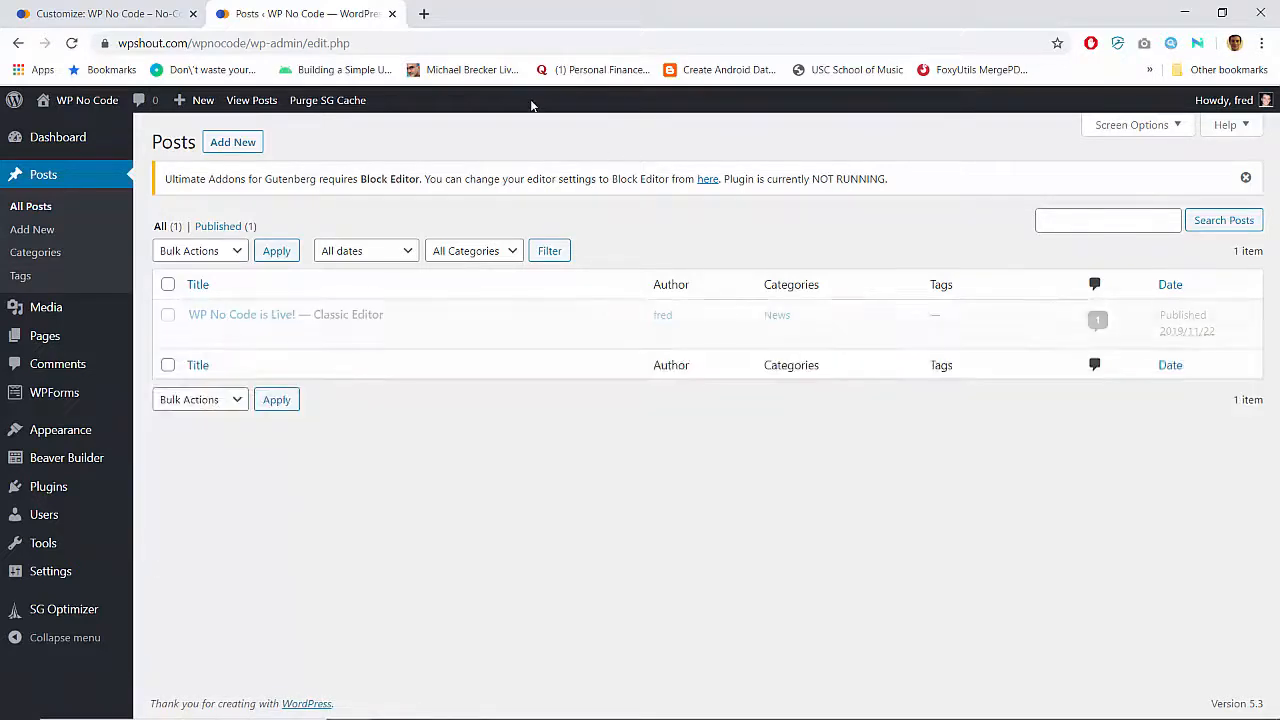
# Visit the live site's Blog page to check its post and sidebar, and open the "WP No Code is Live!" post
pyautogui.click(150, 14)
pyautogui.click(300, 13)
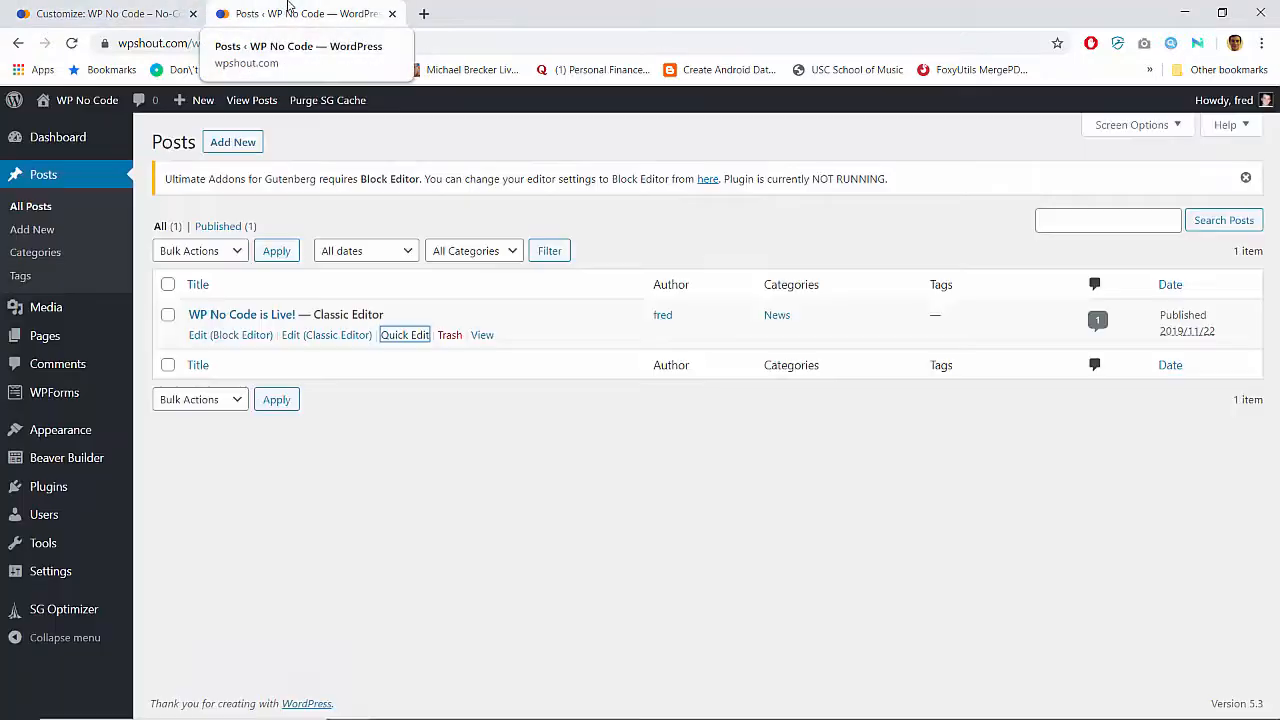
pyautogui.click(90, 100)
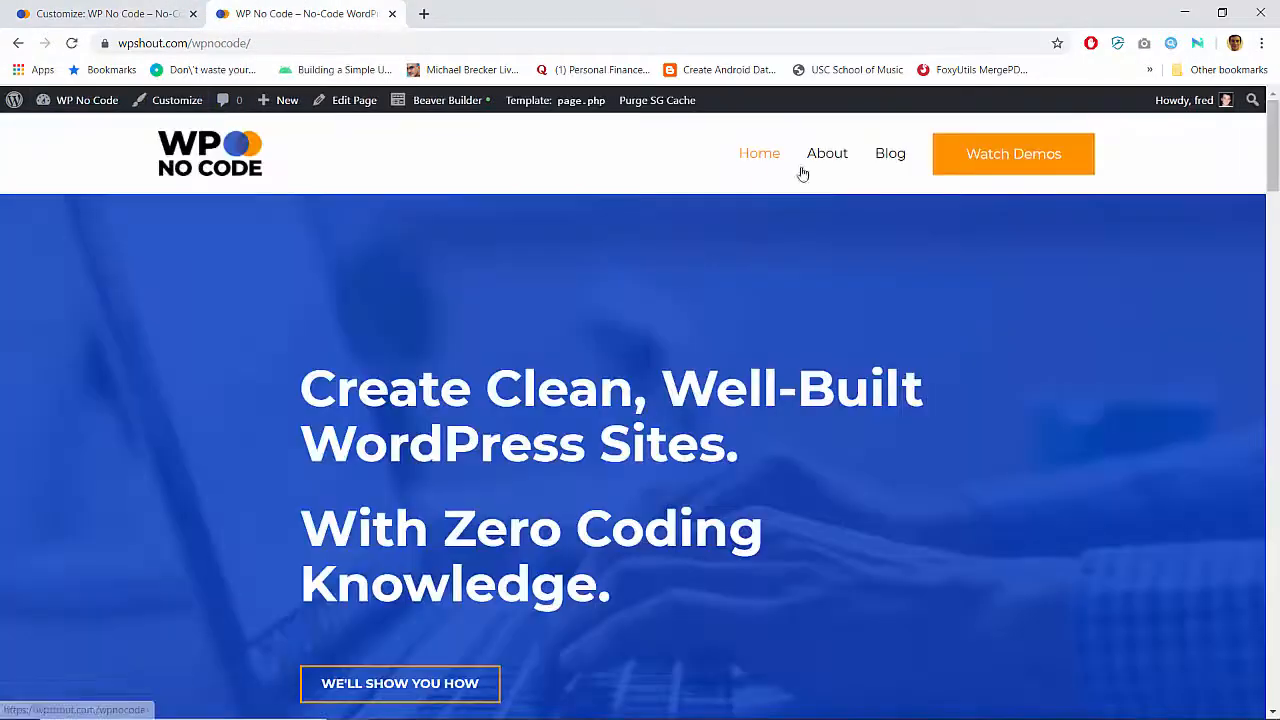
pyautogui.scroll(-3, 540, 363)
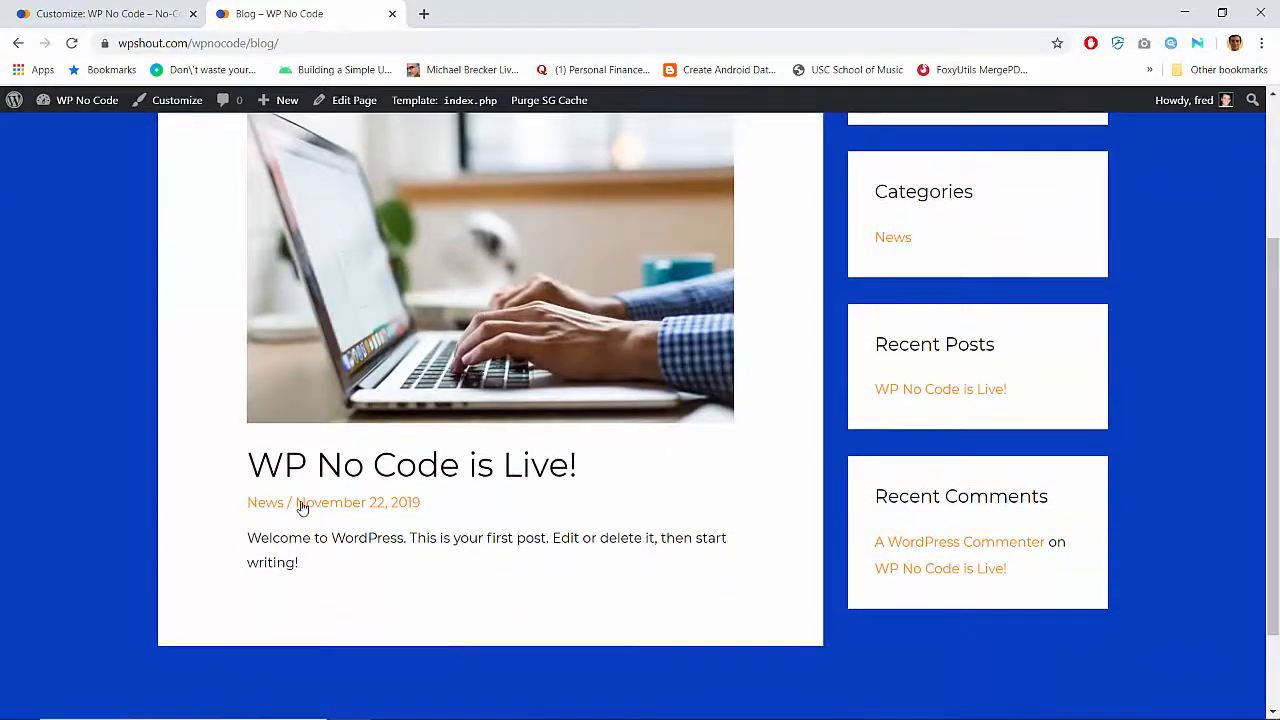
pyautogui.scroll(-1, 323, 560)
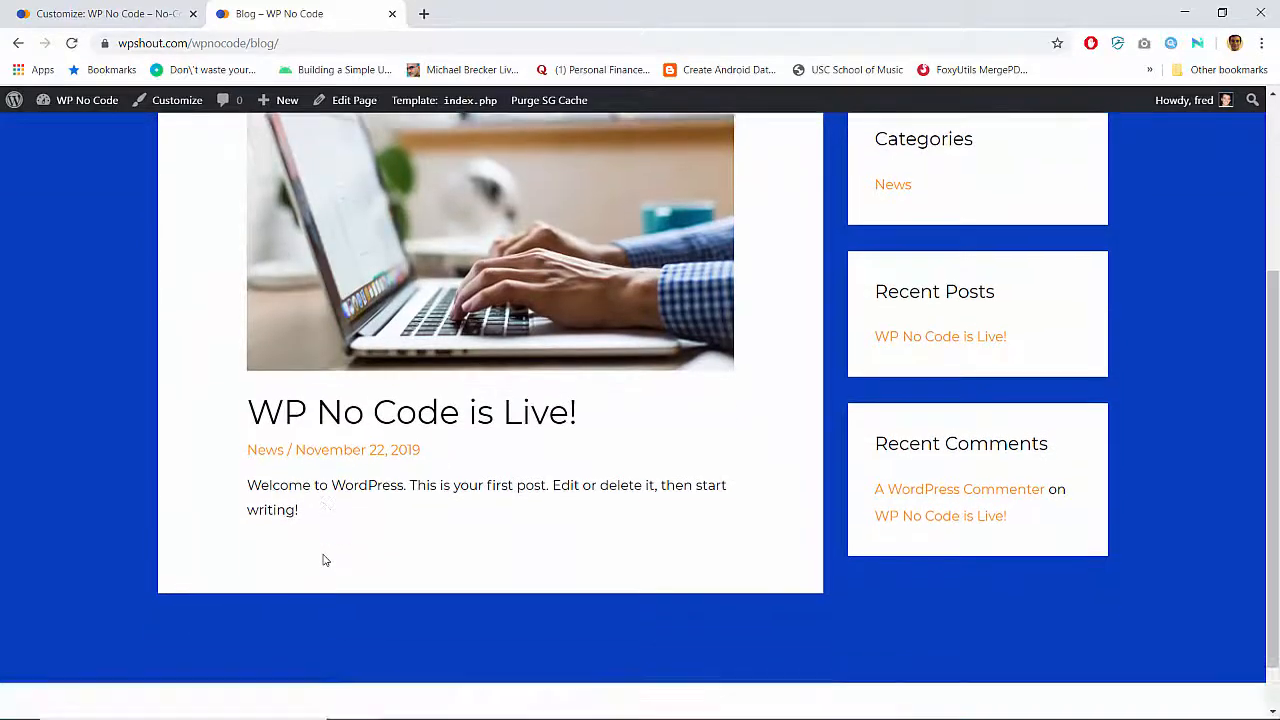
pyautogui.scroll(2, 323, 560)
pyautogui.click(362, 517)
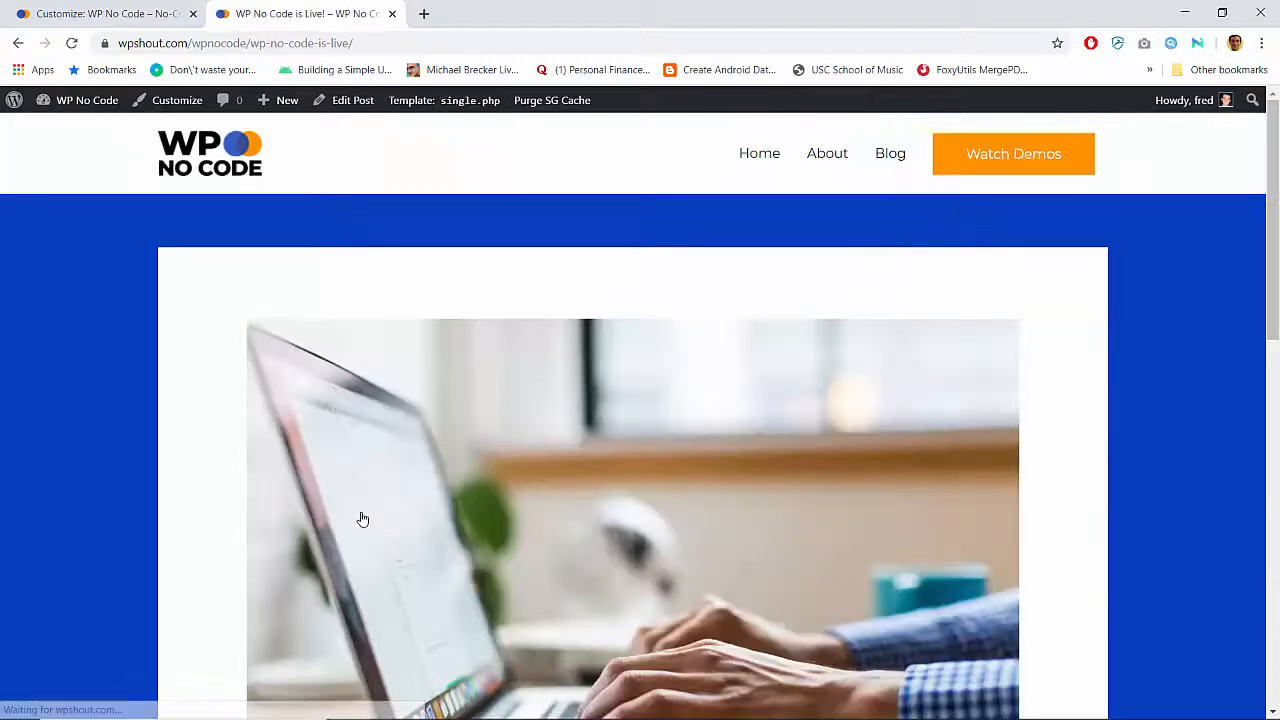
# Open the "WP No Code is Live!" post for editing and load its live page in a separate tab
pyautogui.scroll(-10, 380, 338)
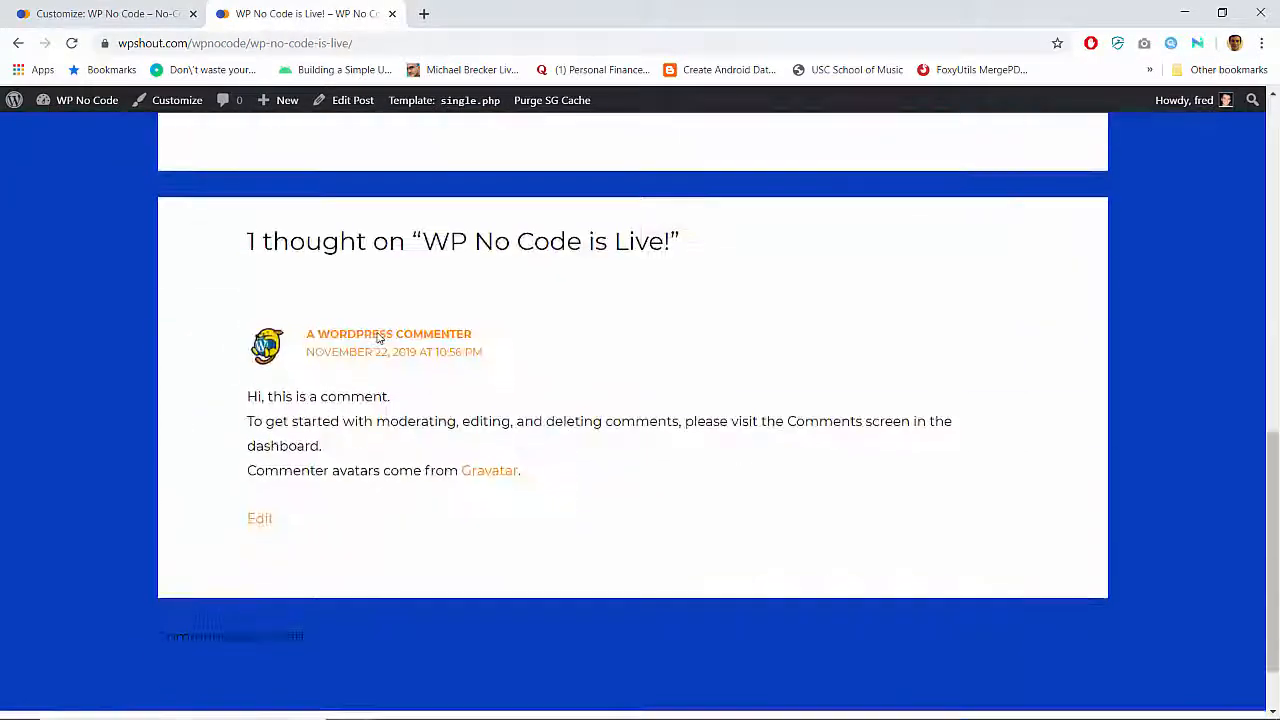
pyautogui.click(343, 104)
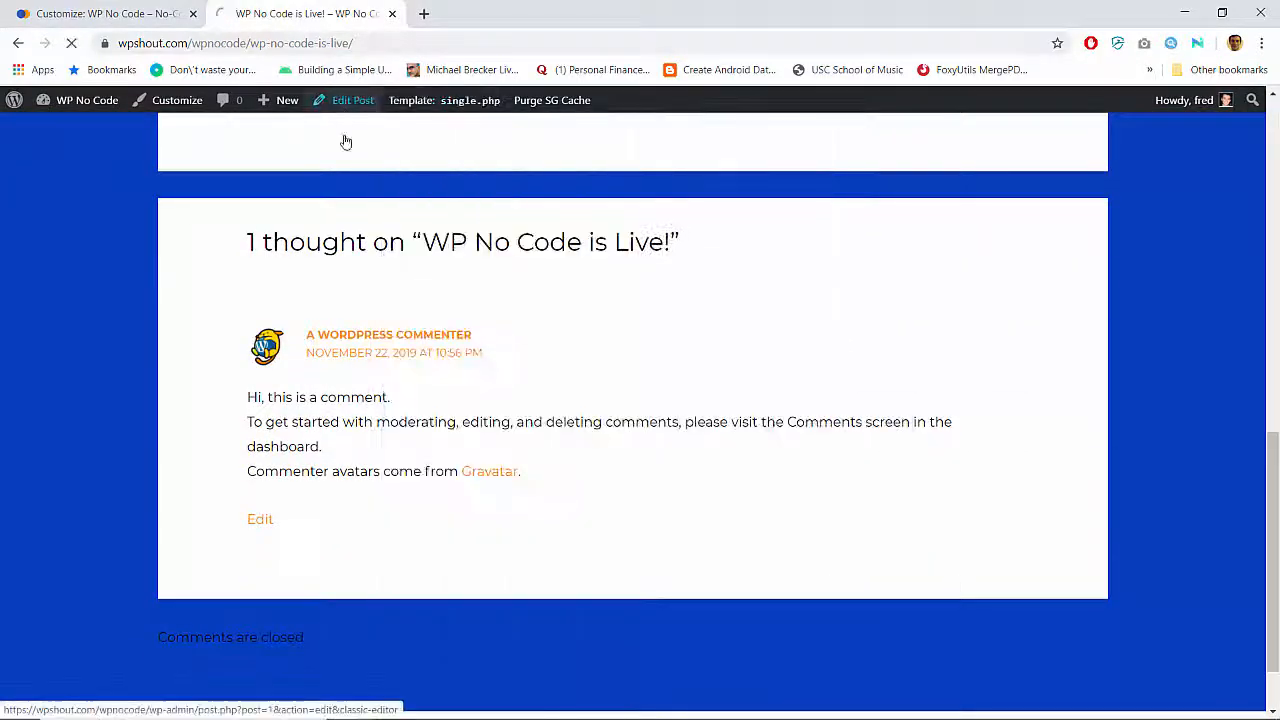
pyautogui.scroll(-10, 451, 449)
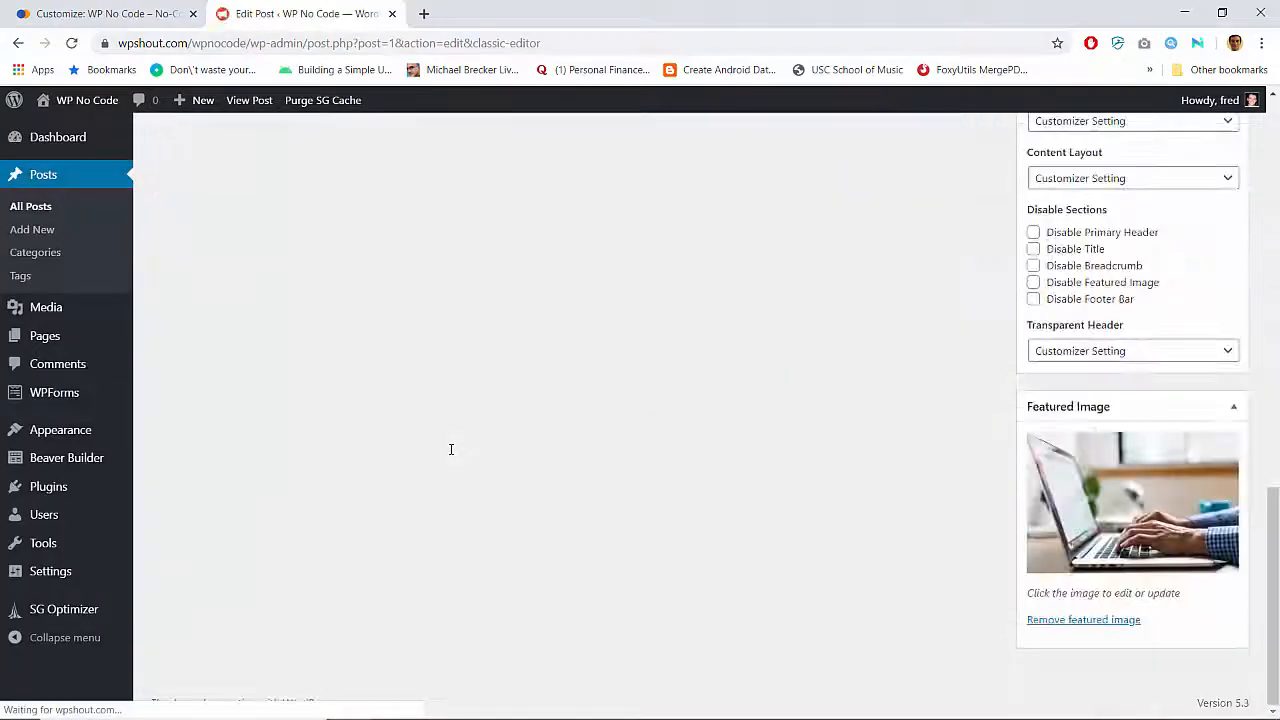
pyautogui.scroll(5, 451, 449)
pyautogui.rightClick(249, 100)
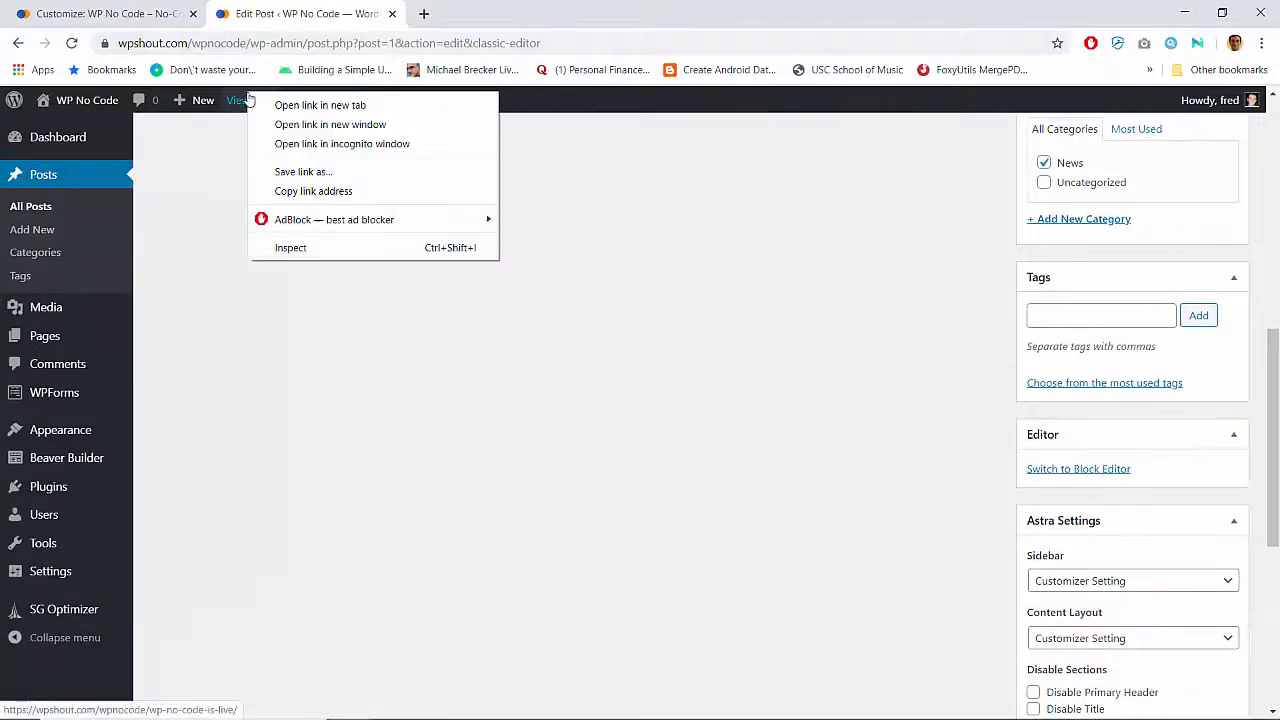
pyautogui.click(290, 106)
pyautogui.click(425, 8)
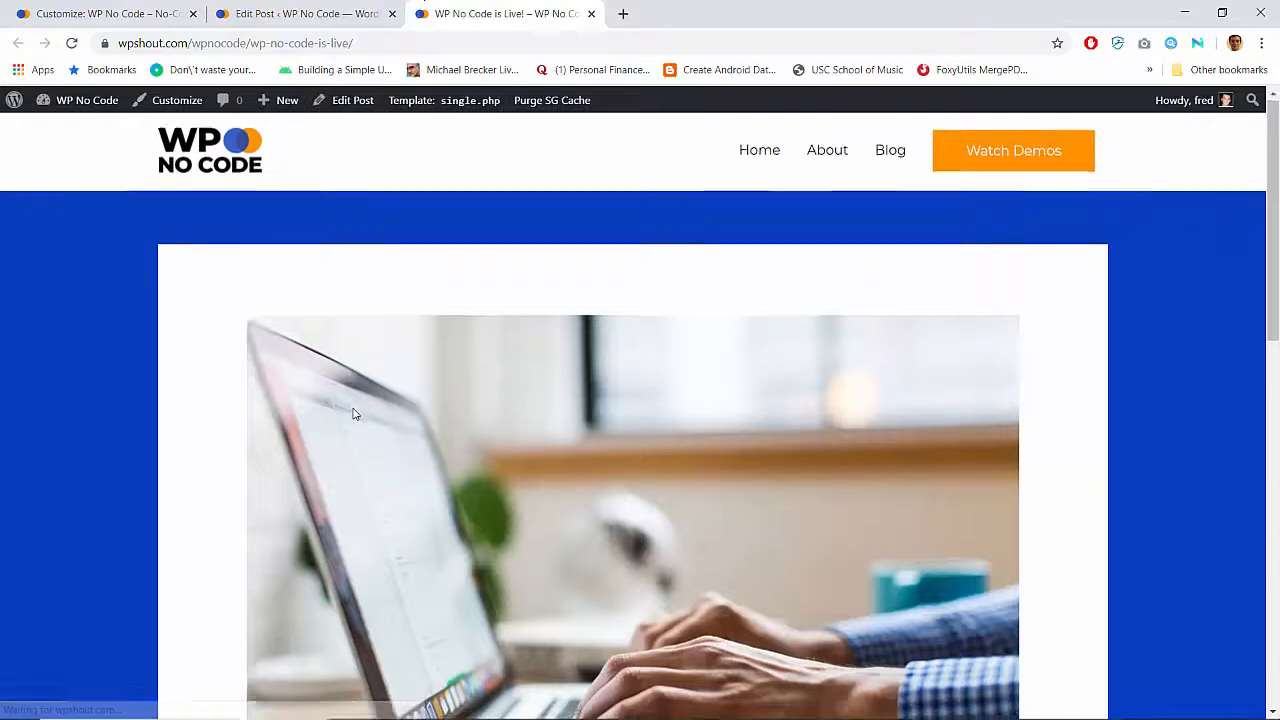
# Check the comments section and the comment status line beneath the live post
pyautogui.scroll(-15, 353, 413)
pyautogui.tripleClick(220, 548)
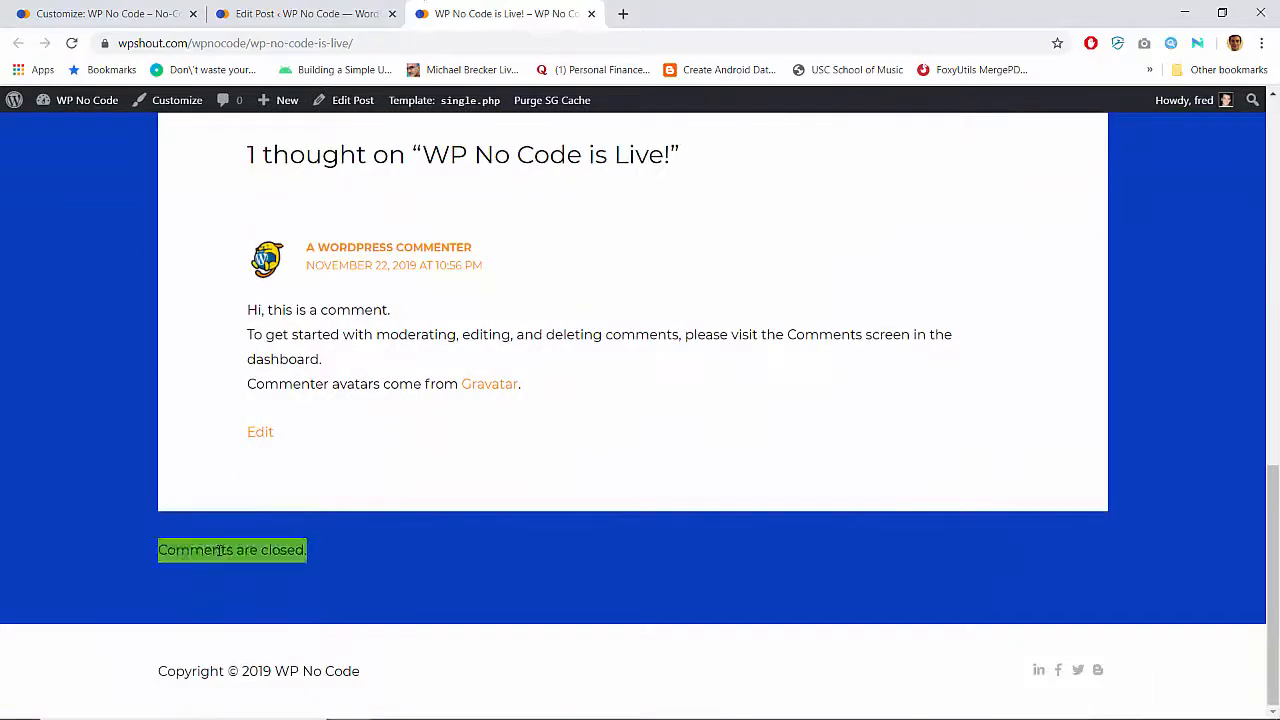
pyautogui.click(326, 379)
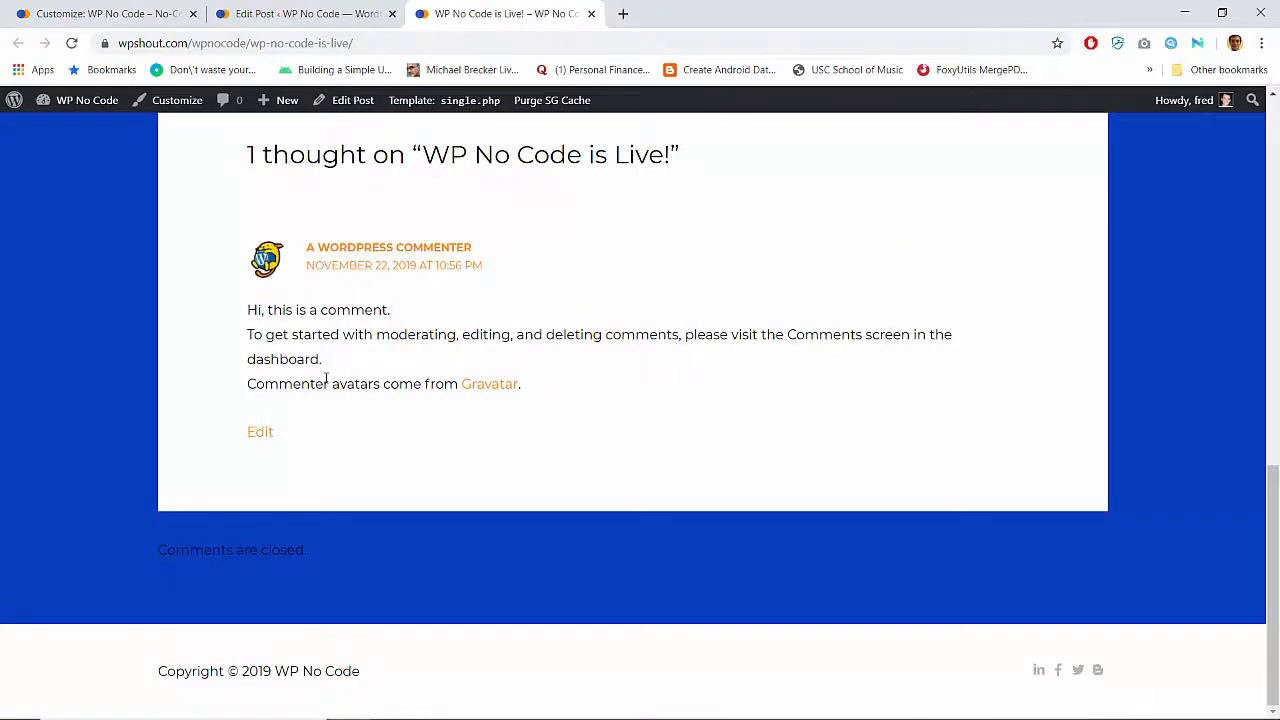
# Switch to Sublime Text and copy the draft from "WP No Code started out as an experiment." through "Enjoy!"
pyautogui.click(336, 10)
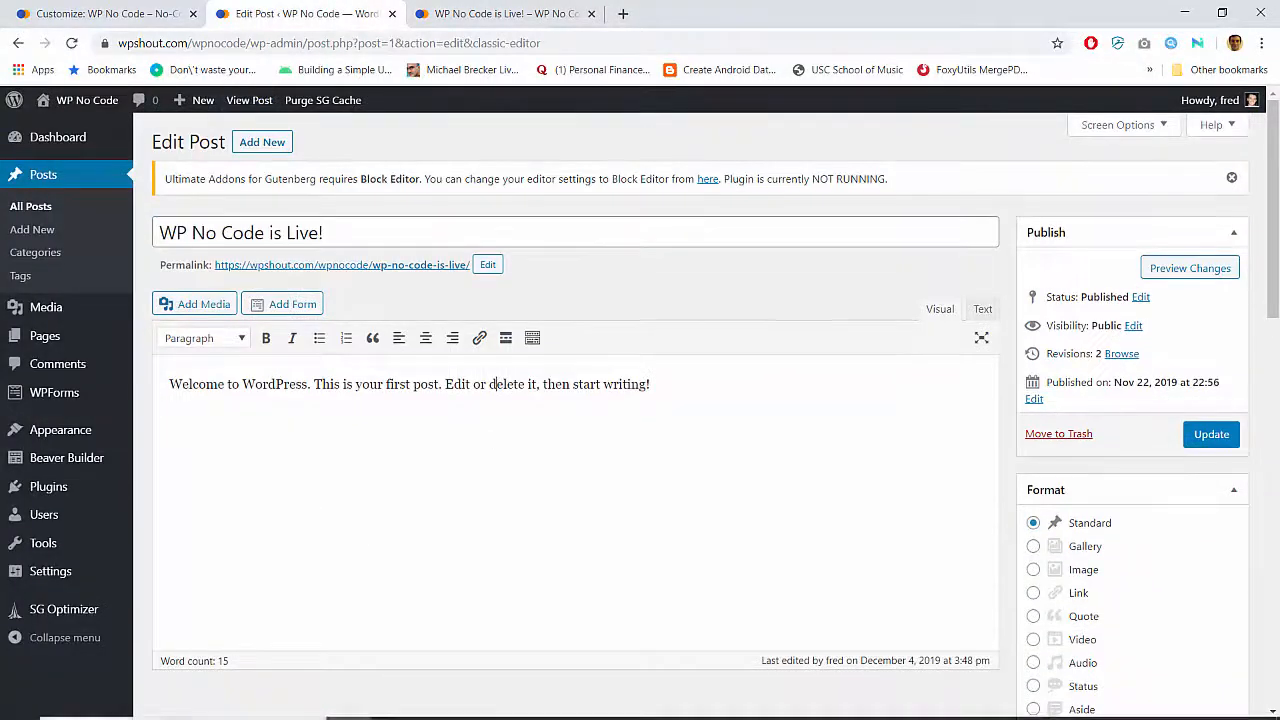
pyautogui.click(514, 703)
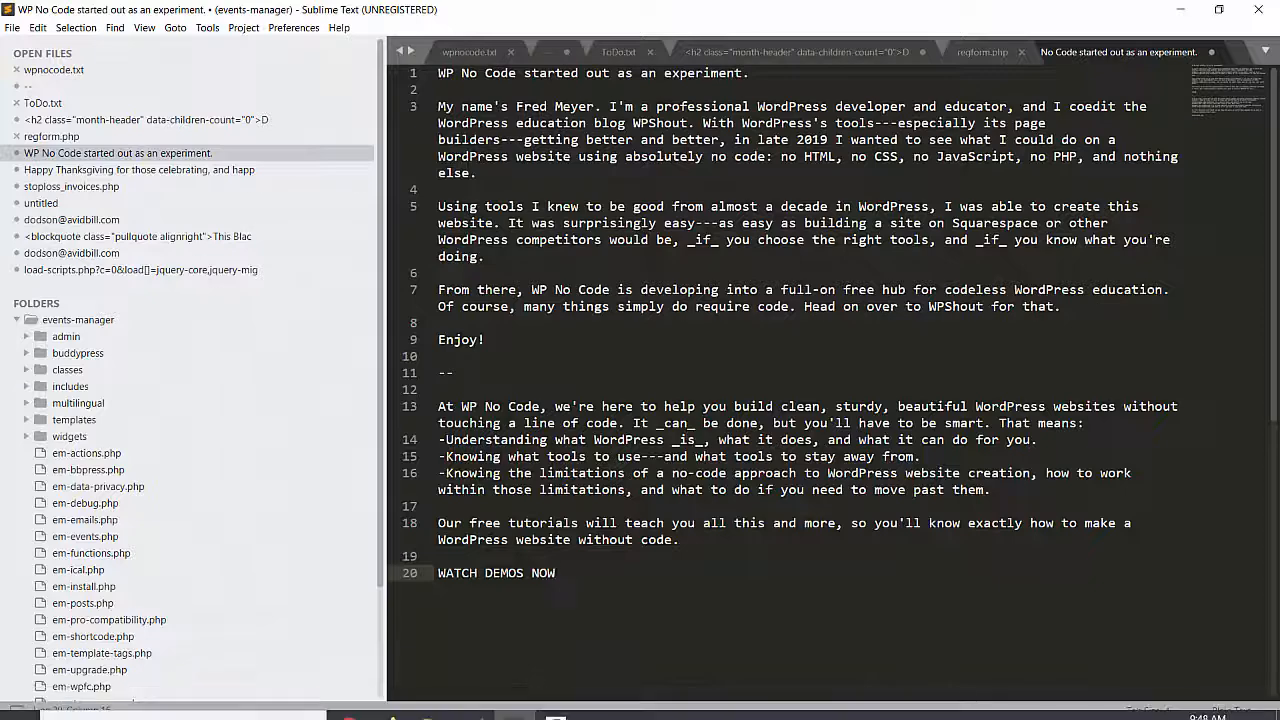
pyautogui.click(484, 339)
pyautogui.hotkey('shift', 'Up')
pyautogui.hotkey('shift', 'Up')
pyautogui.hotkey('shift', 'Up')
pyautogui.hotkey('shift', 'Up')
pyautogui.hotkey('shift', 'Up')
pyautogui.hotkey('shift', 'Up')
pyautogui.hotkey('shift', 'Up')
pyautogui.hotkey('shift', 'Up')
pyautogui.hotkey('shift', 'Up')
pyautogui.hotkey('shift', 'Up')
pyautogui.hotkey('shift', 'Up')
pyautogui.hotkey('shift', 'Up')
pyautogui.hotkey('shift', 'Up')
pyautogui.hotkey('shift', 'Up')
pyautogui.hotkey('shift', 'Up')
pyautogui.hotkey('shift', 'Up')
pyautogui.hotkey('ctrl', 'c')
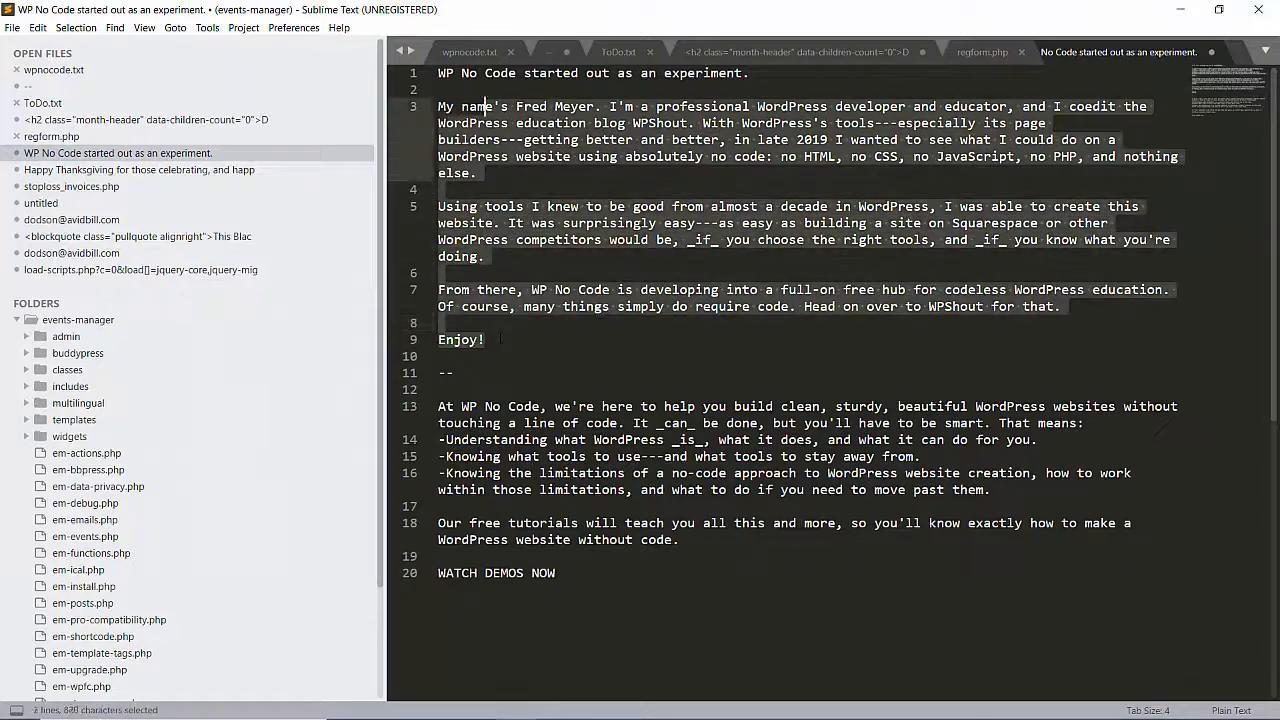
# Back in the browser's post editor, replace the whole post body with the copied draft and turn on plain-text pasting
pyautogui.click(475, 703)
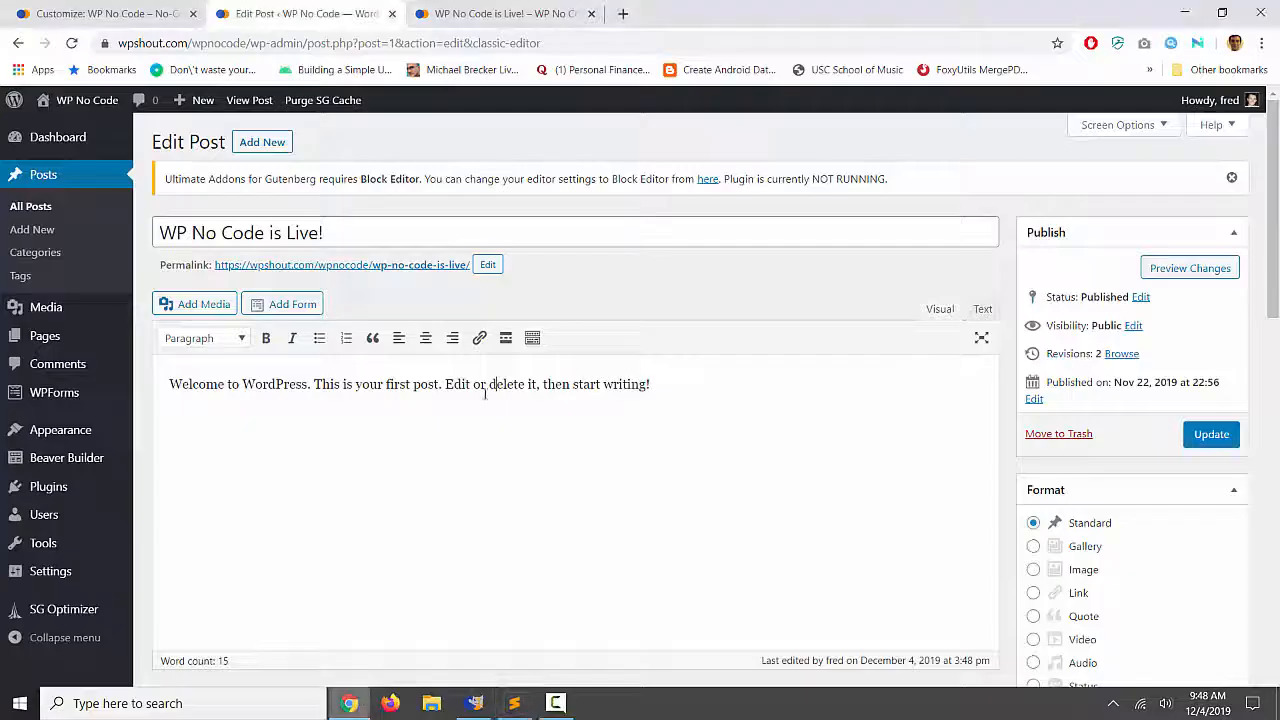
pyautogui.hotkey('ctrl', 'a')
pyautogui.hotkey('ctrl', 'v')
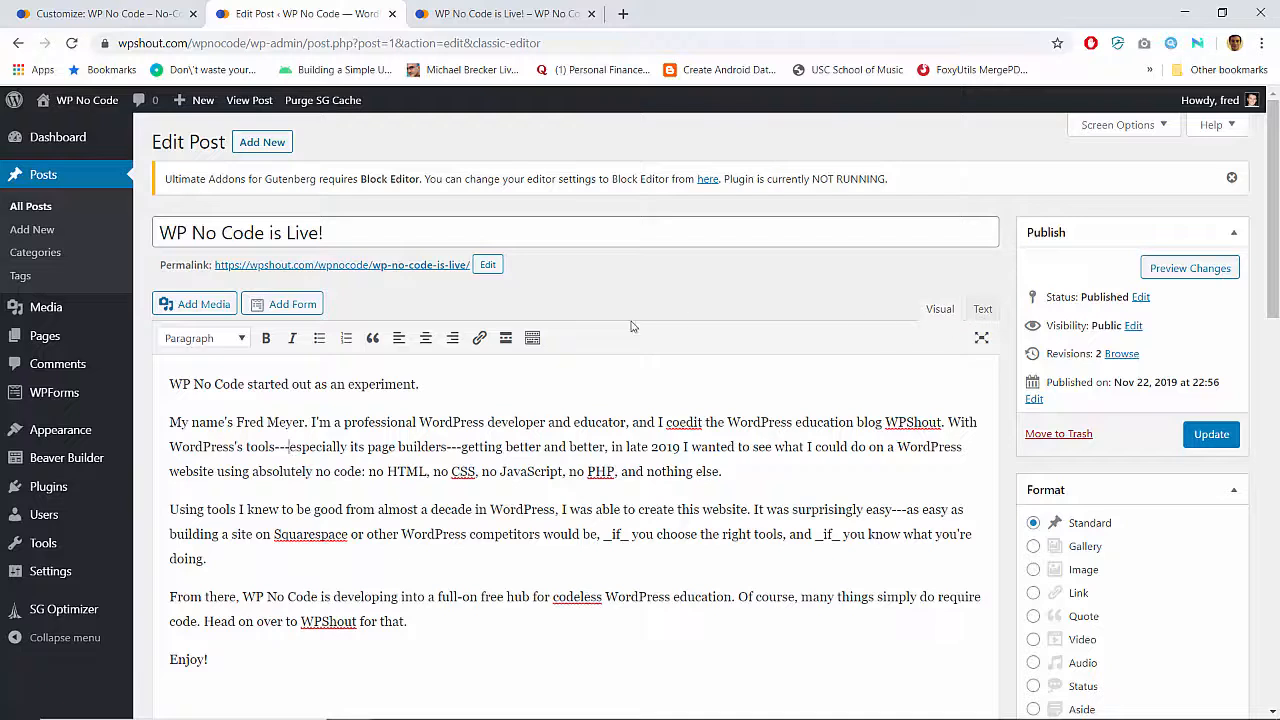
pyautogui.click(533, 340)
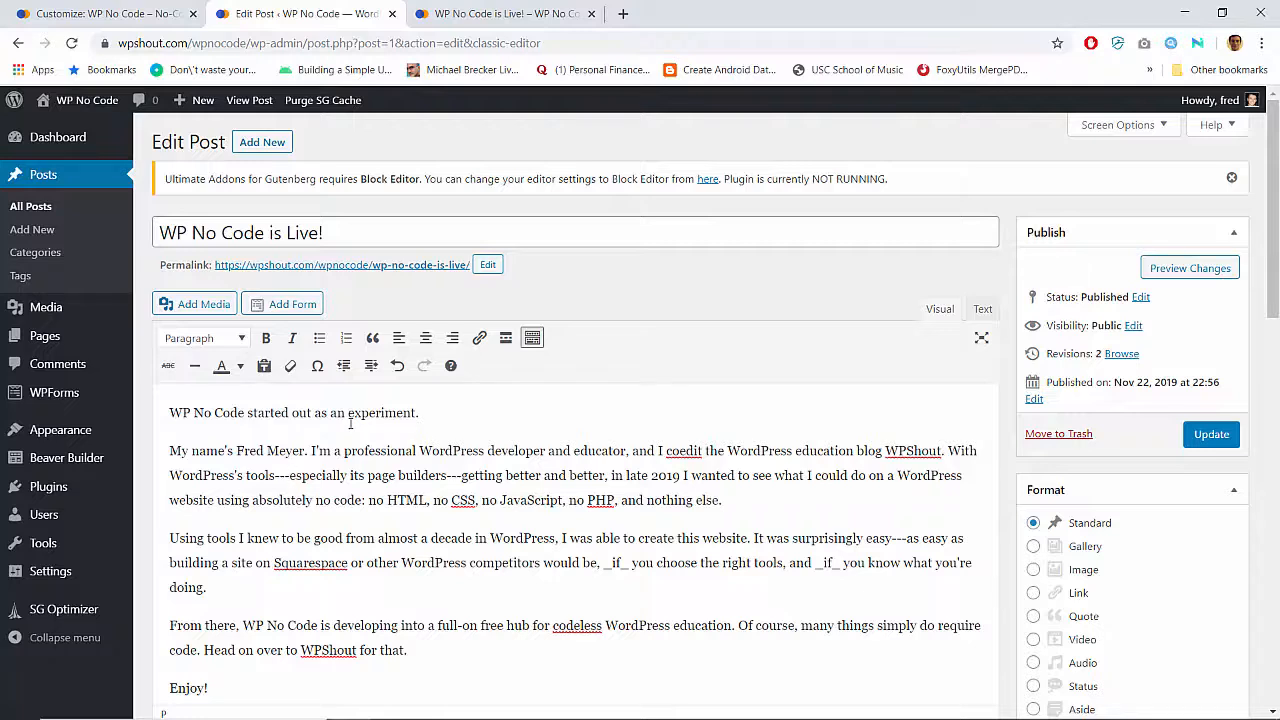
pyautogui.click(264, 365)
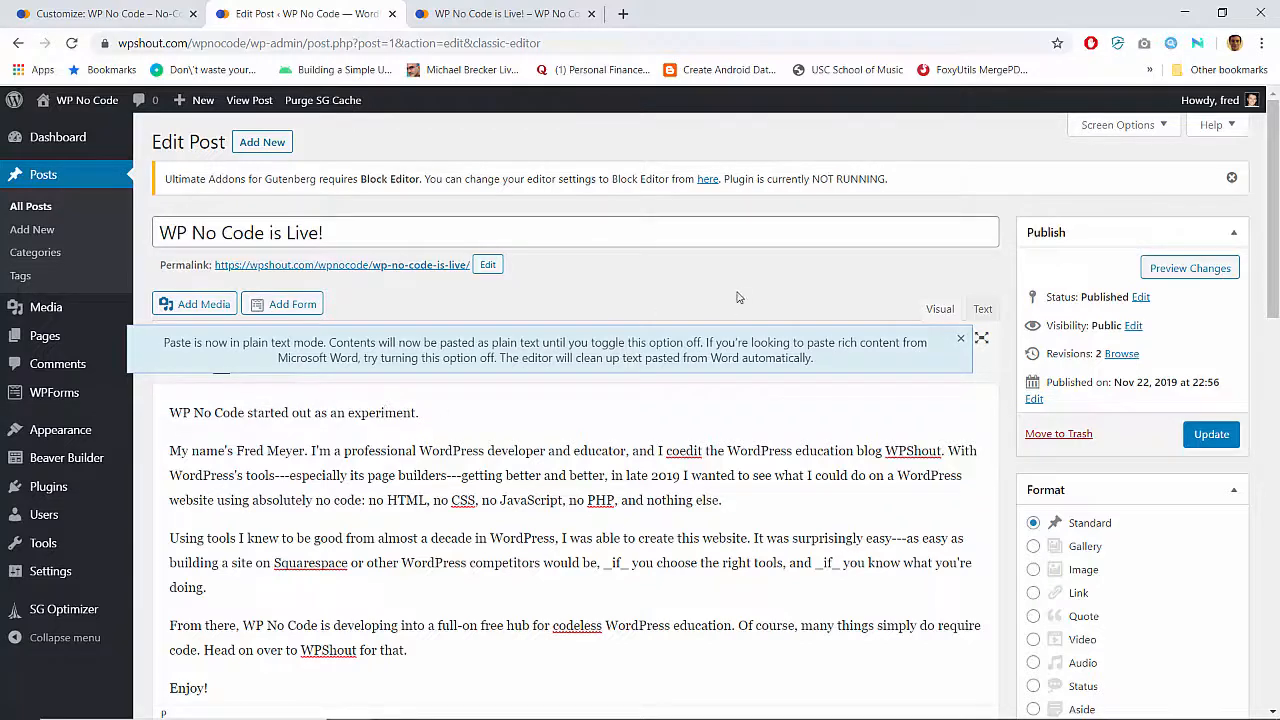
# Correct "coedit" to "co-edit" in the second paragraph and update the post
pyautogui.click(676, 455)
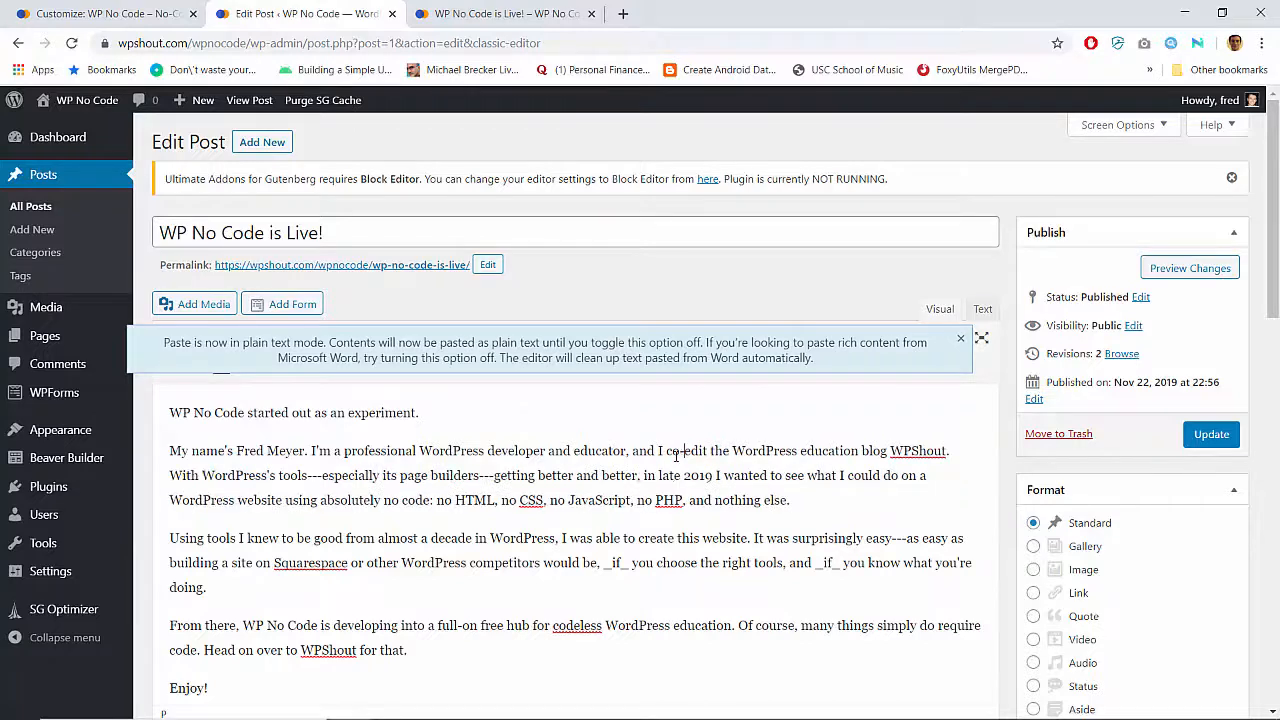
pyautogui.click(1216, 435)
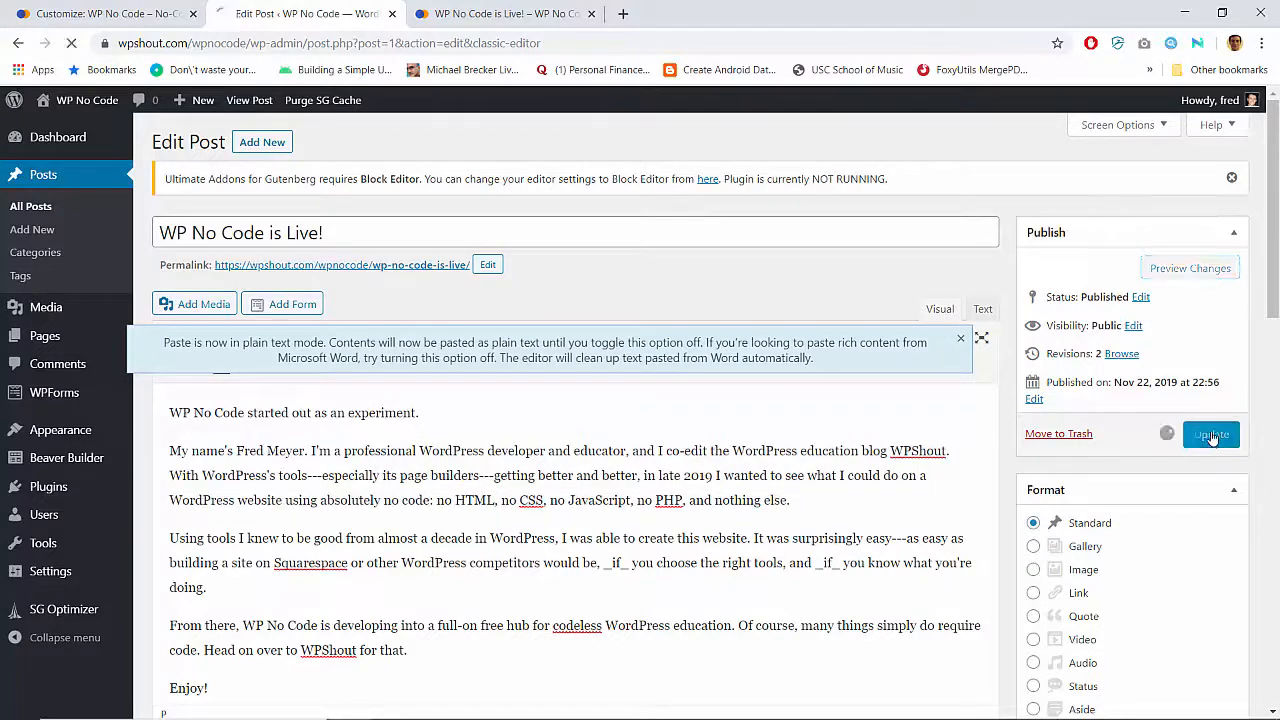
# Reload the live post and compare how the editor's triple hyphens and underscored words are rendered there
pyautogui.click(531, 12)
pyautogui.moveTo(440, 100)
pyautogui.scroll(10, 462, 313)
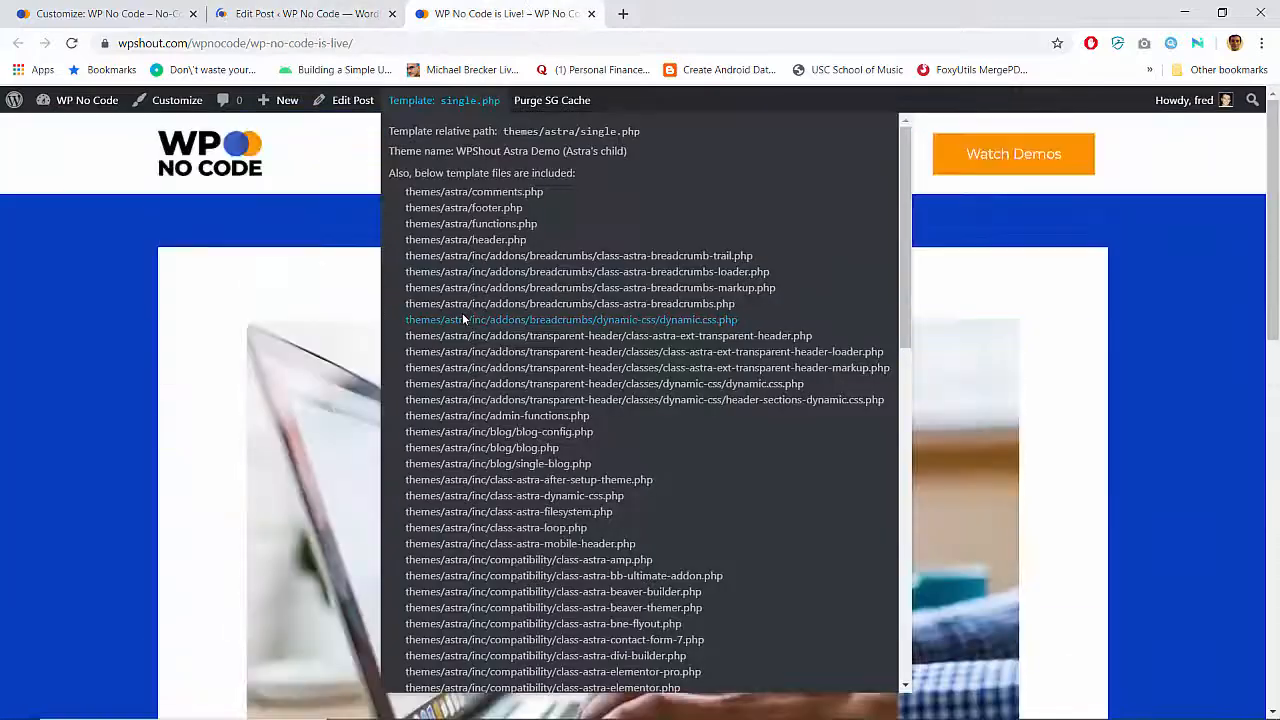
pyautogui.press('F5')
pyautogui.scroll(-6, 214, 434)
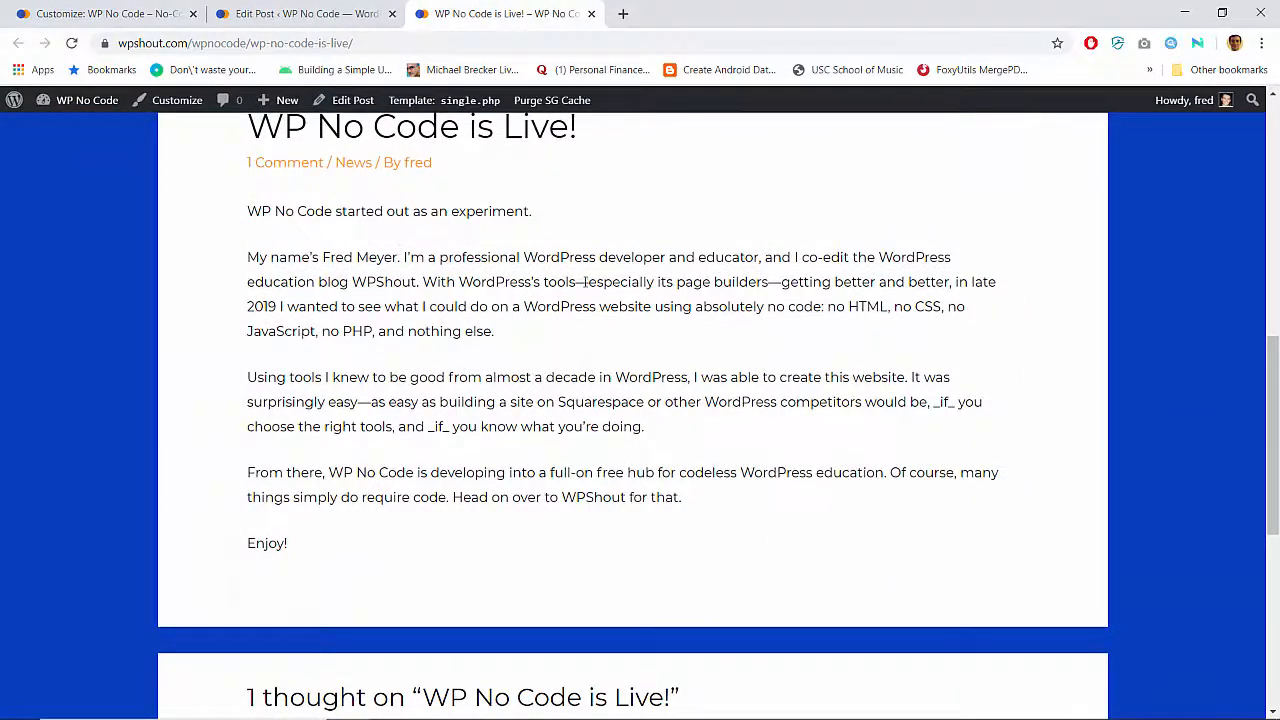
pyautogui.doubleClick(585, 281)
pyautogui.hotkey('ctrl', 'shift', 'Tab')
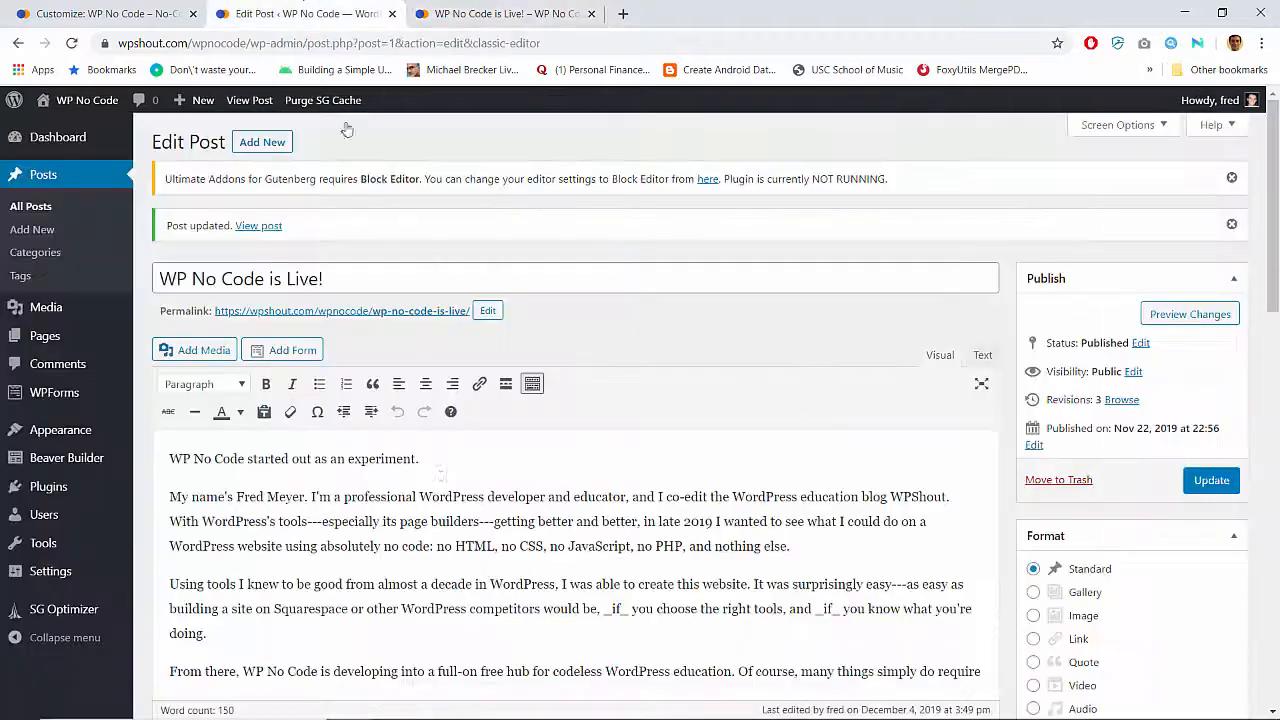
pyautogui.doubleClick(313, 524)
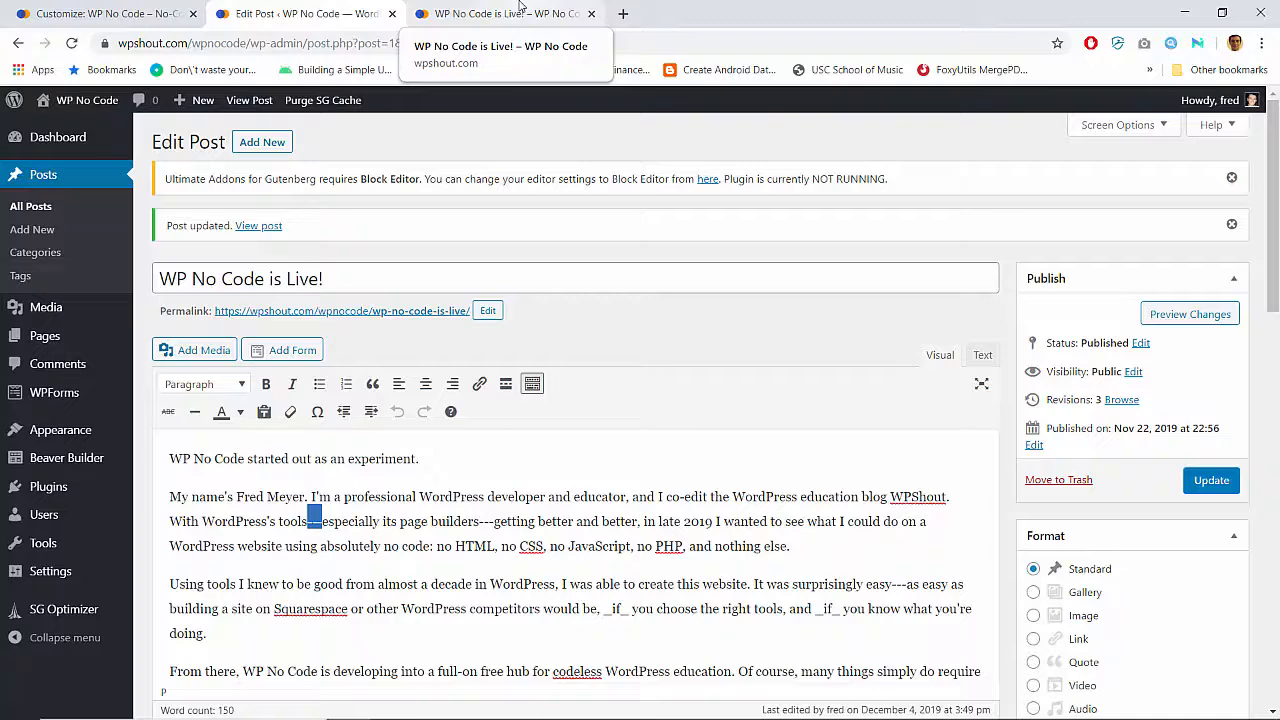
pyautogui.click(519, 8)
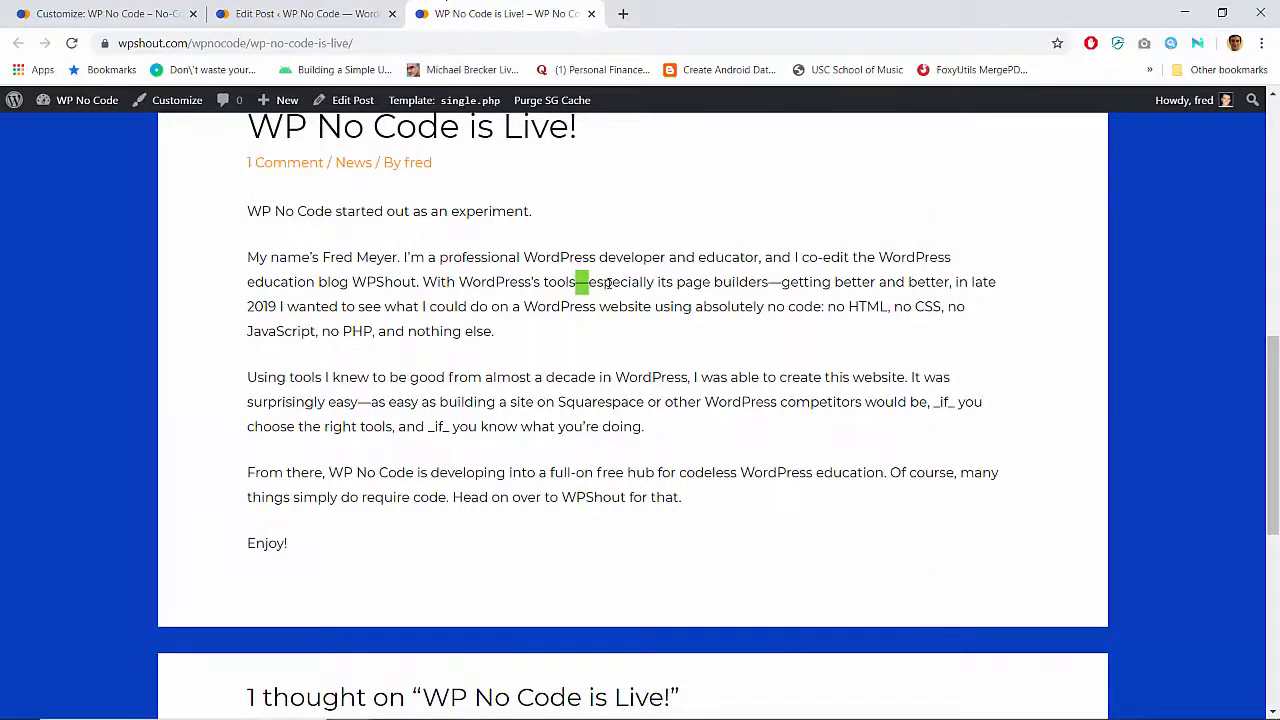
pyautogui.scroll(-1, 553, 352)
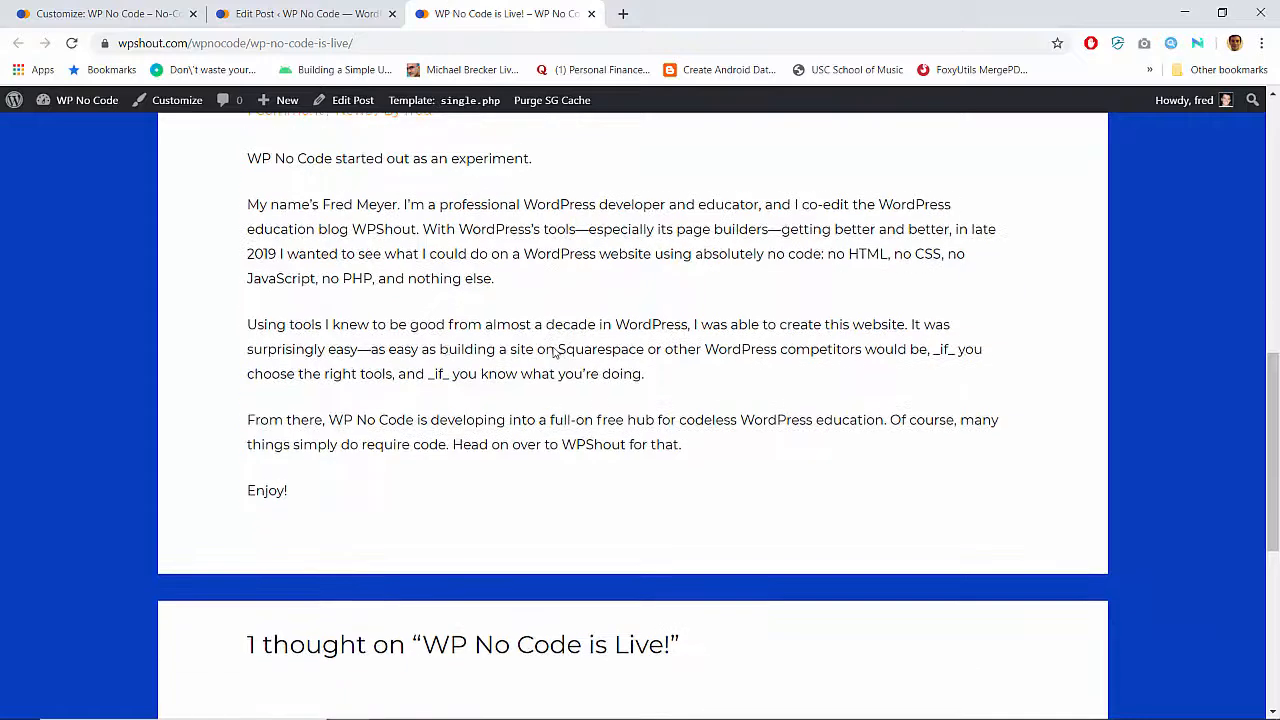
# Remove the underscores around the first "if" in the third paragraph and italicize the word
pyautogui.click(300, 13)
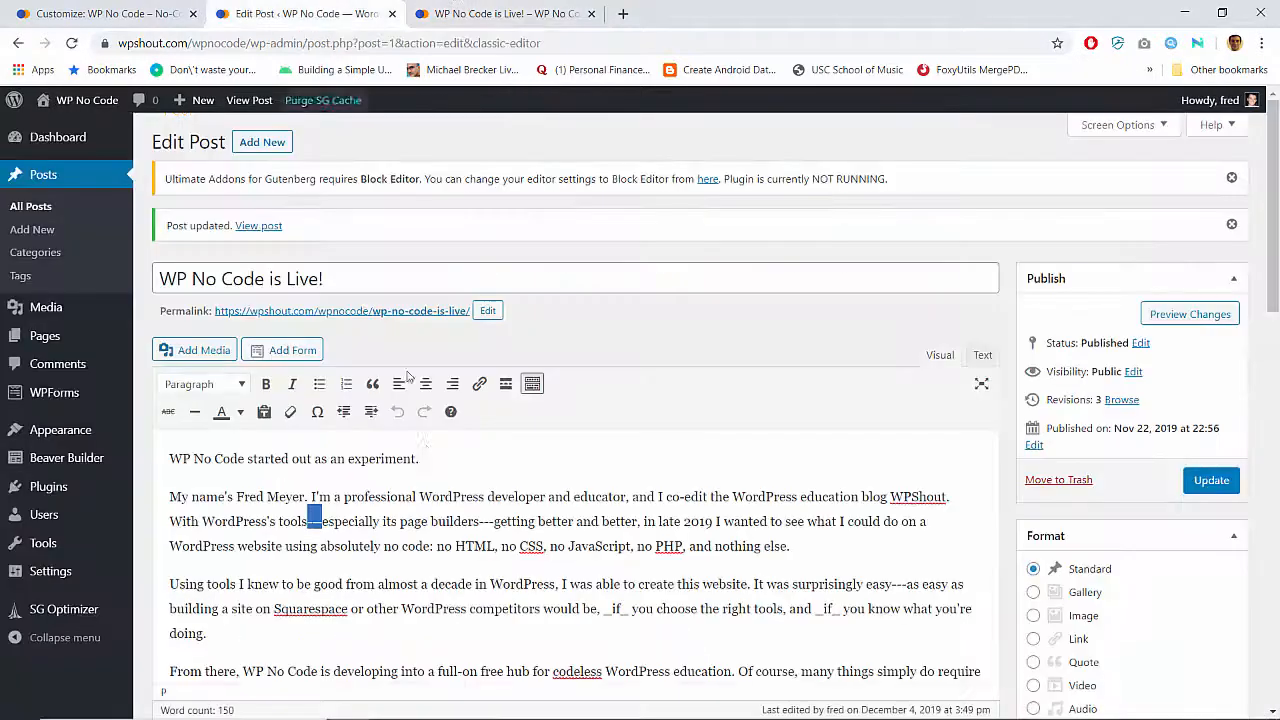
pyautogui.scroll(-3, 620, 486)
pyautogui.click(607, 449)
pyautogui.press('BackSpace')
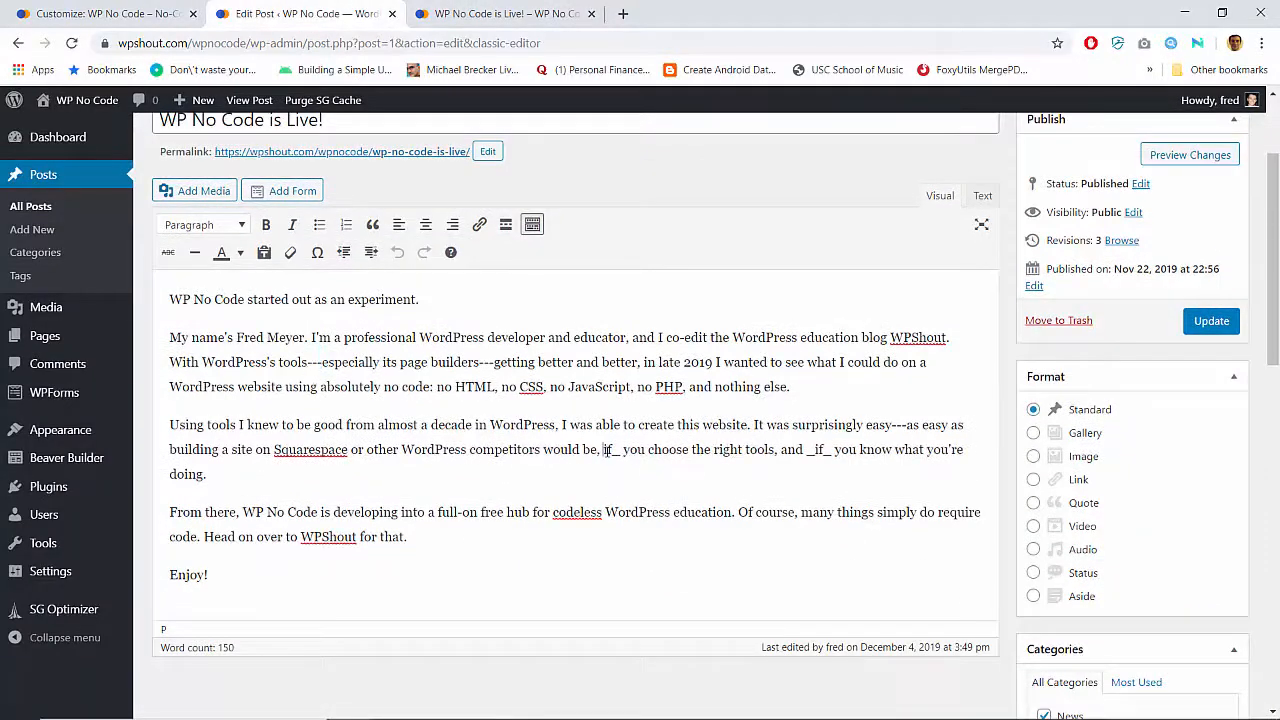
pyautogui.press('BackSpace')
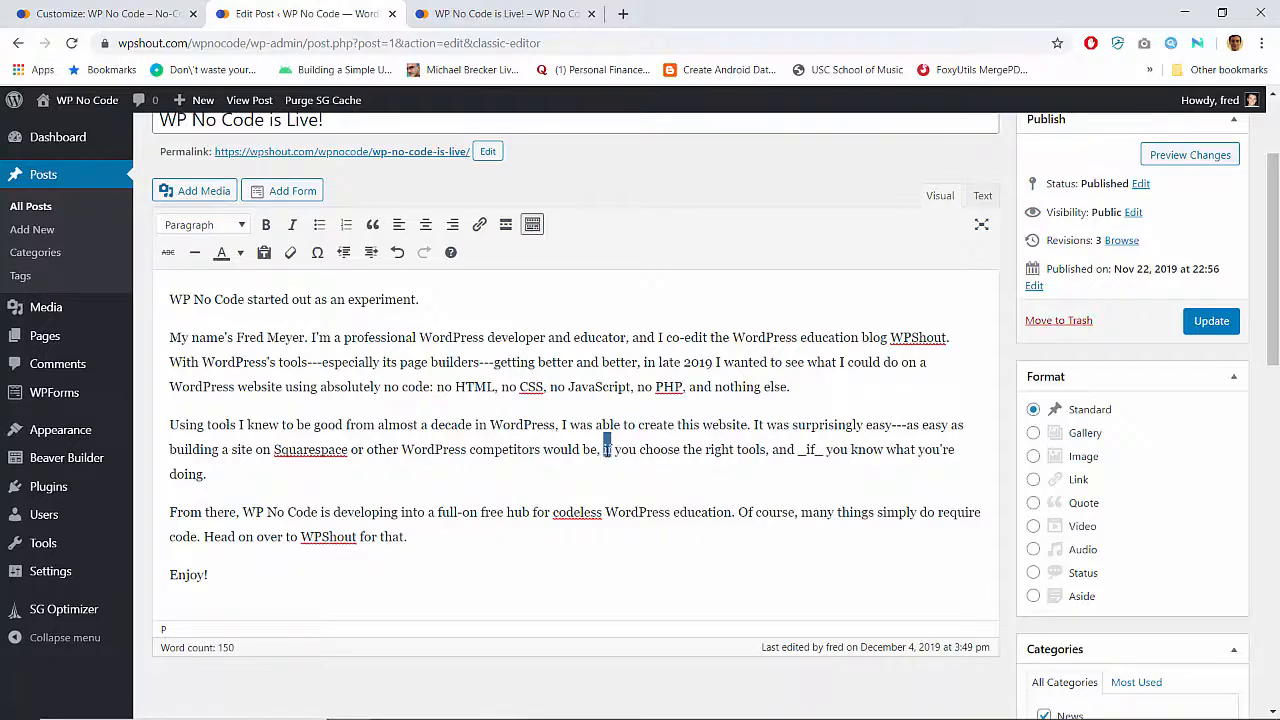
pyautogui.hotkey('ctrl', 'i')
# Strip the underscores from the second "if", before "you know what you're doing", and make it italic
pyautogui.click(737, 449)
pyautogui.press('Left')
pyautogui.press('Left')
pyautogui.press('Left')
pyautogui.press('Left')
pyautogui.press('Delete')
pyautogui.hotkey('shift', 'Right')
pyautogui.hotkey('shift', 'Right')
pyautogui.hotkey('ctrl', 'i')
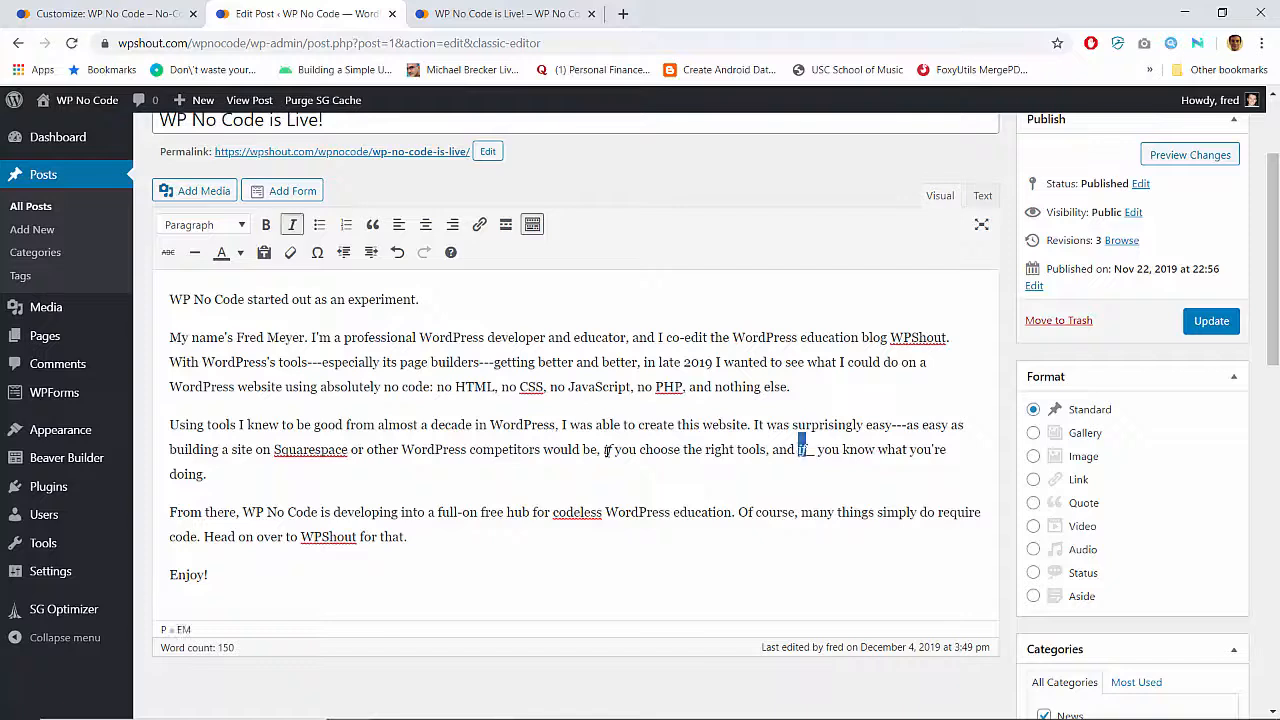
pyautogui.press('Right')
pyautogui.press('Delete')
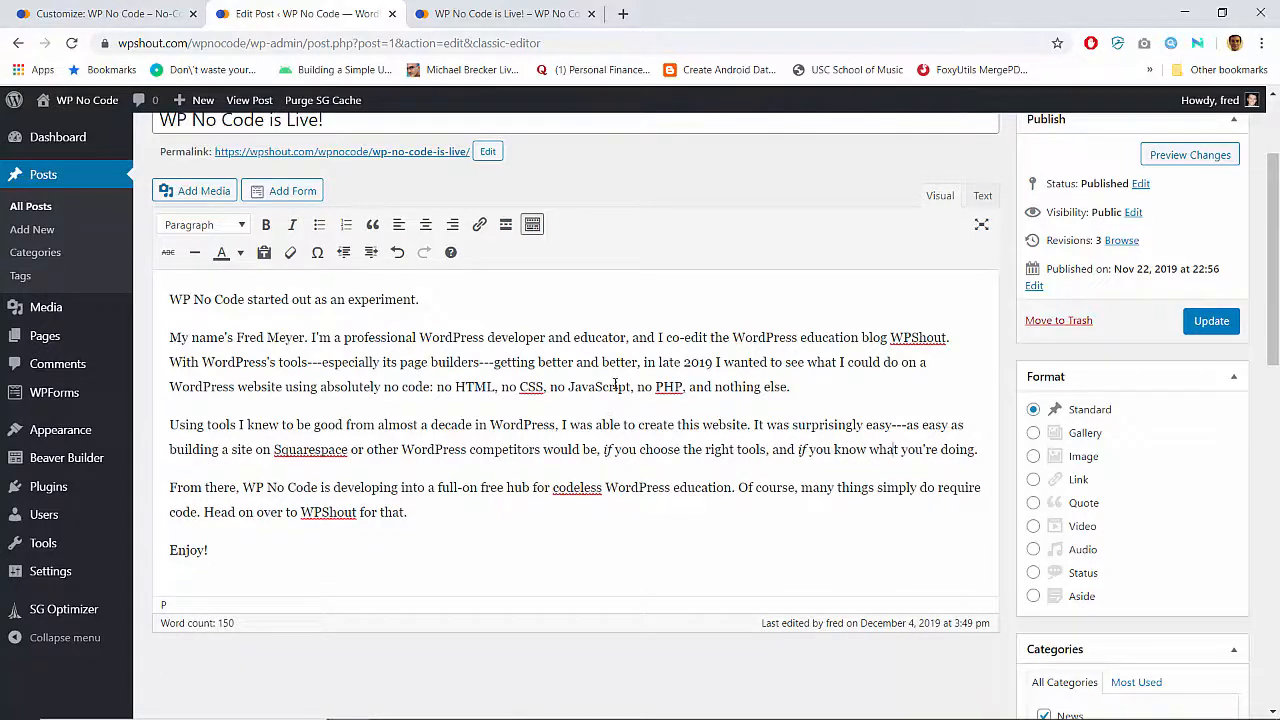
# Copy the wpshout.com address from a new browser tab and link the word WPShout in the second paragraph to it
pyautogui.hotkey('ctrl', 't')
pyautogui.write('wpshout.com')
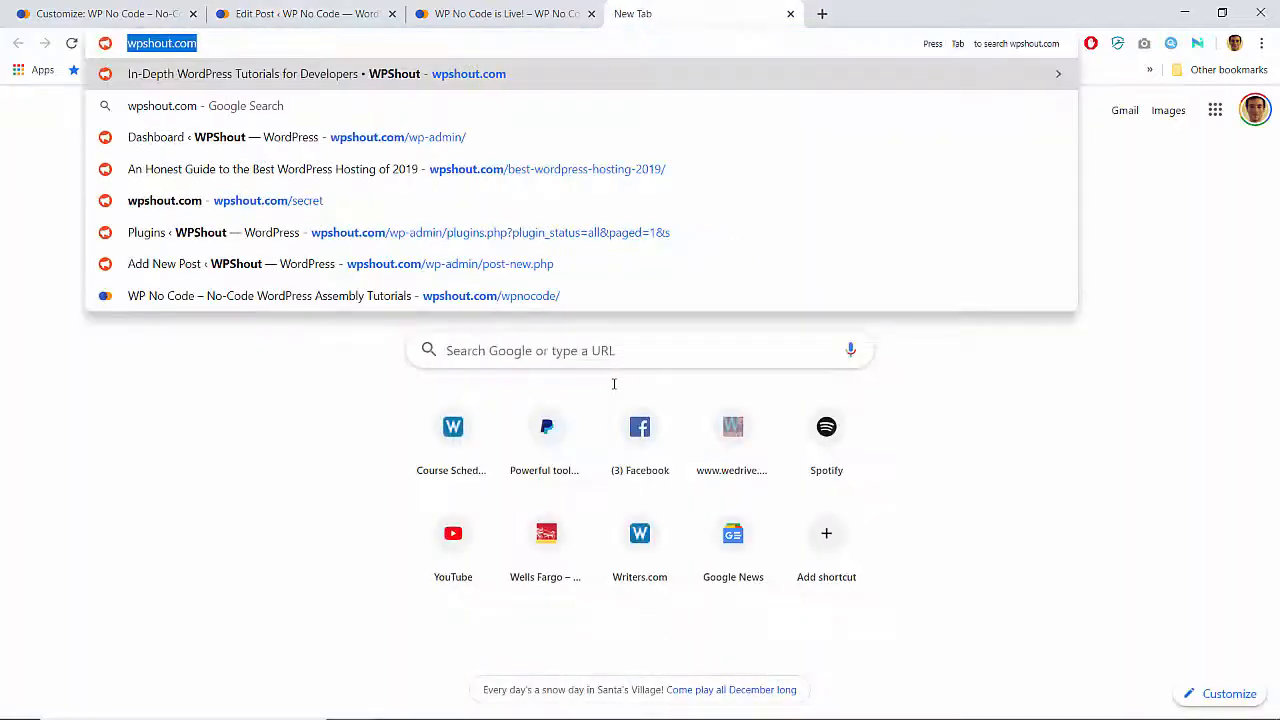
pyautogui.click(300, 13)
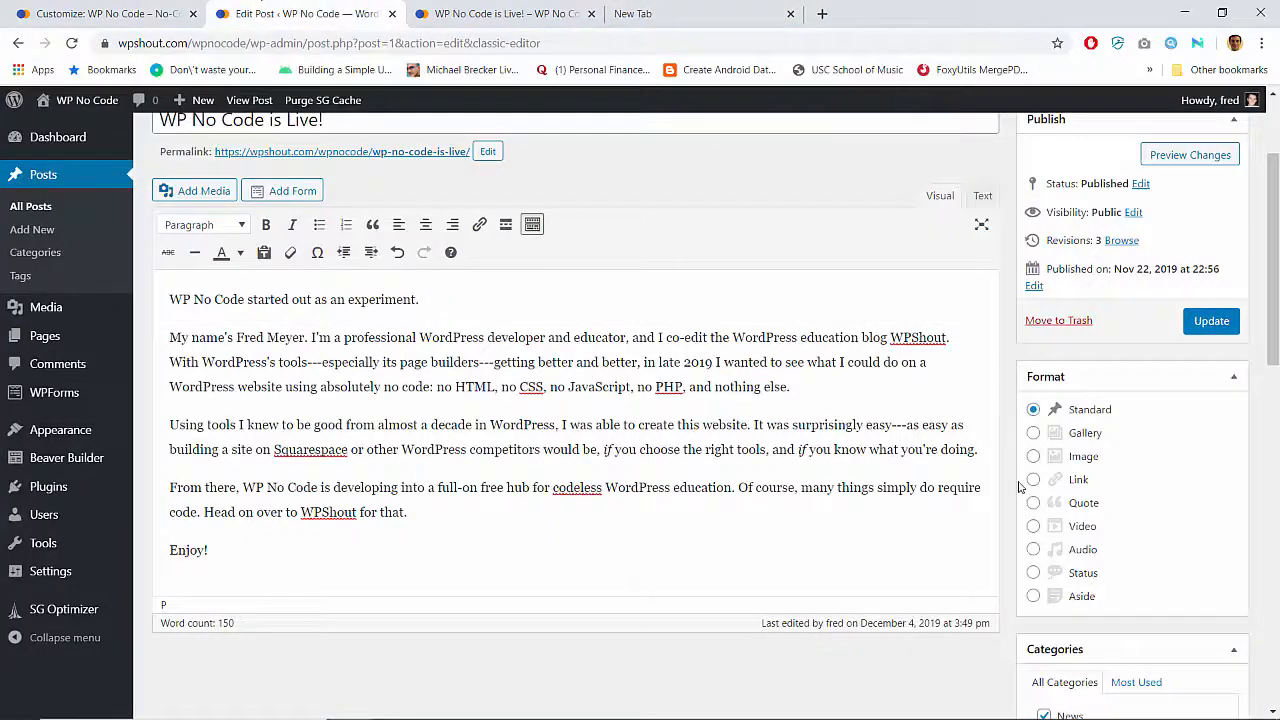
pyautogui.doubleClick(924, 338)
pyautogui.click(922, 334)
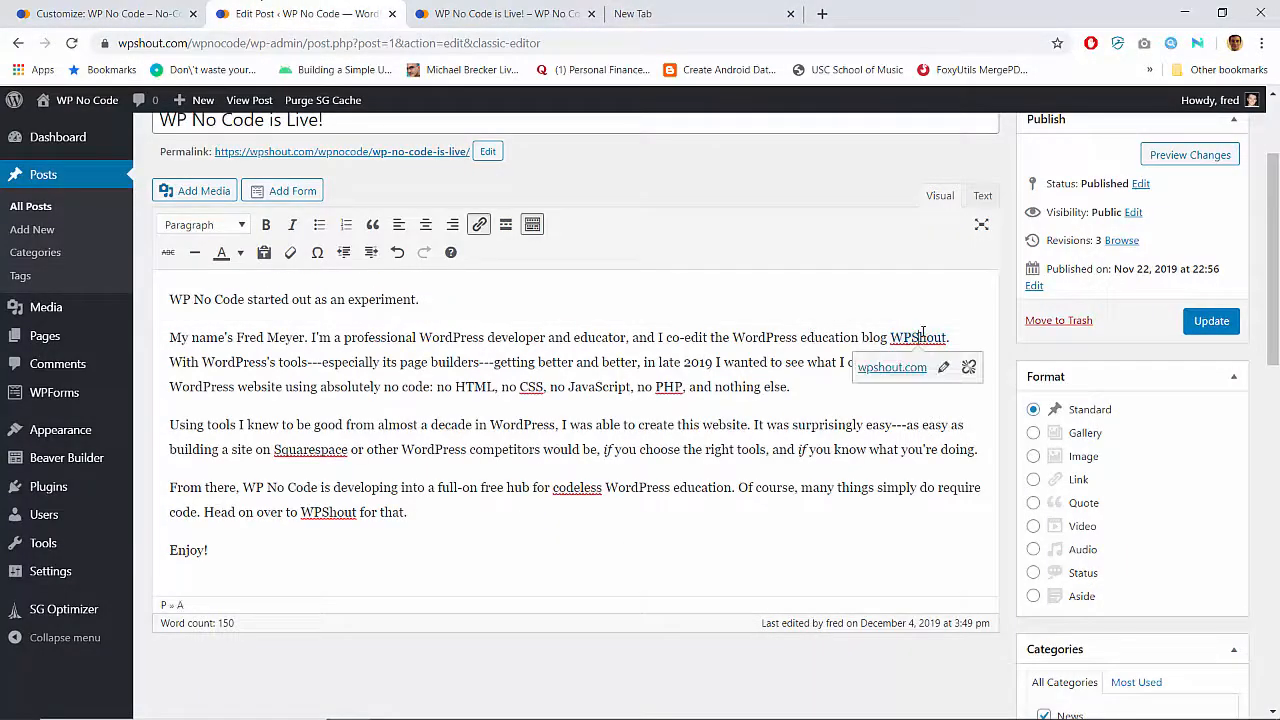
pyautogui.click(943, 367)
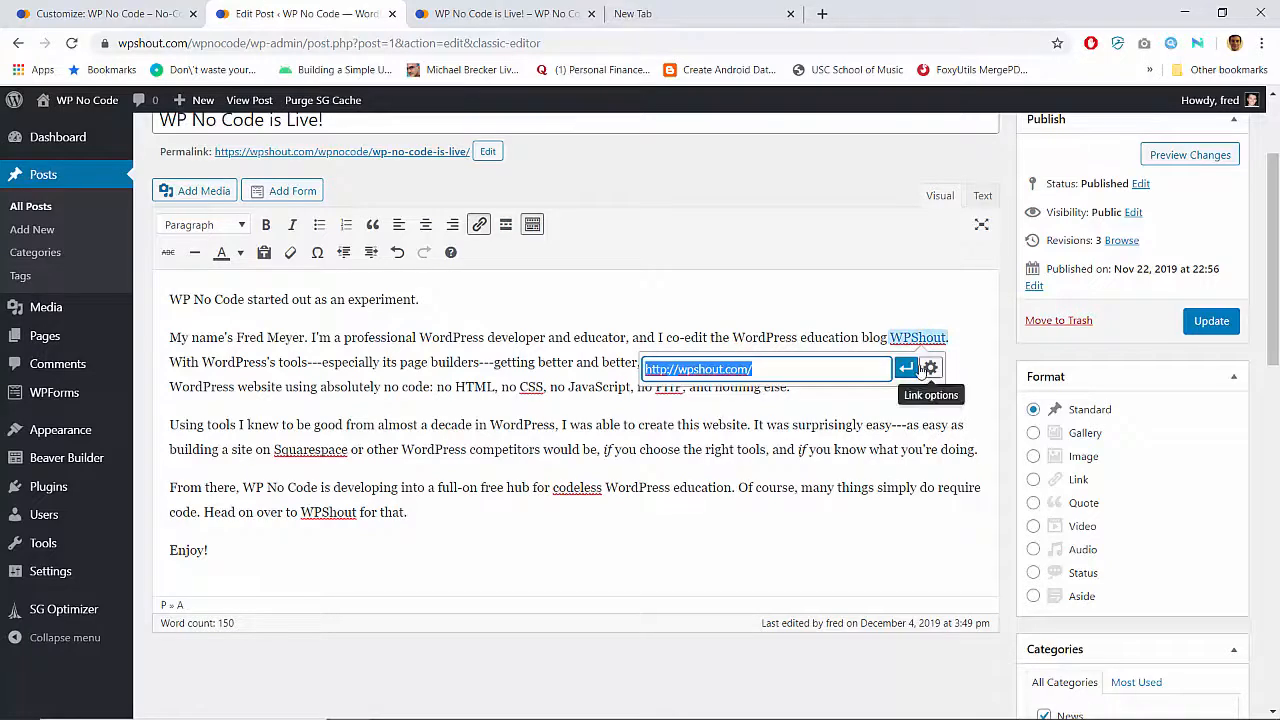
pyautogui.click(676, 369)
pyautogui.tripleClick(676, 369)
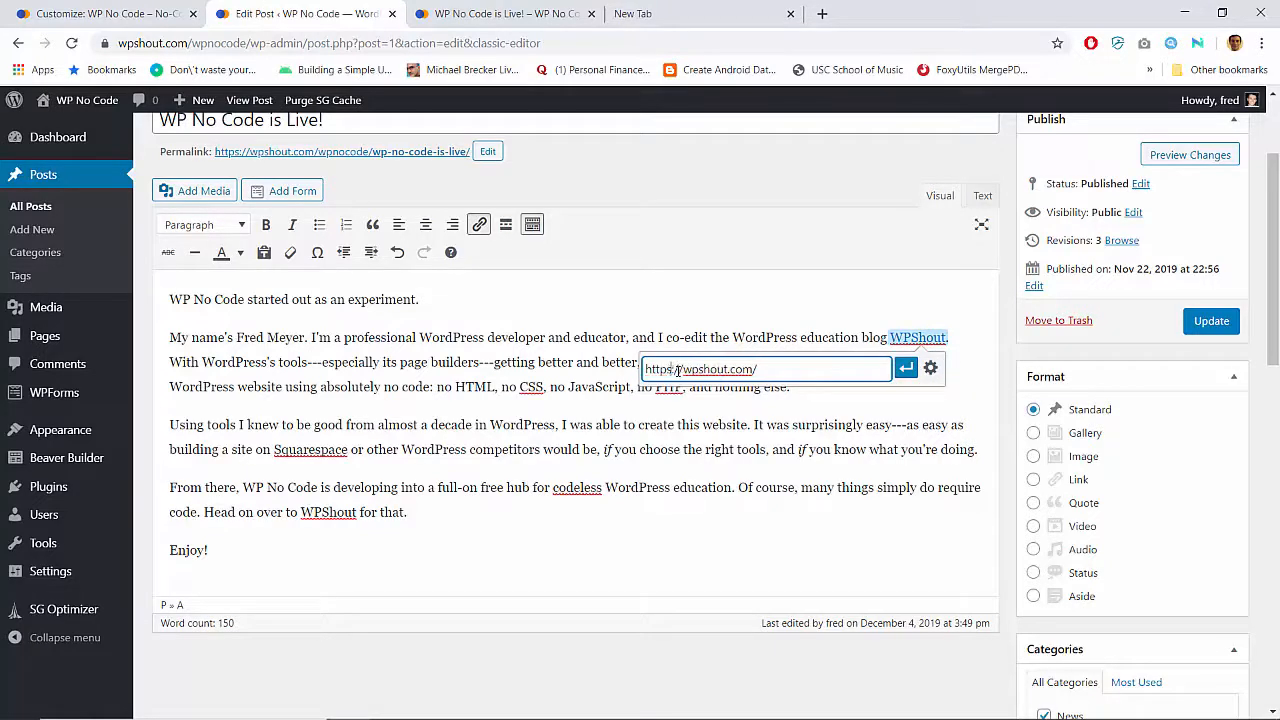
pyautogui.press('Return')
pyautogui.click(628, 350)
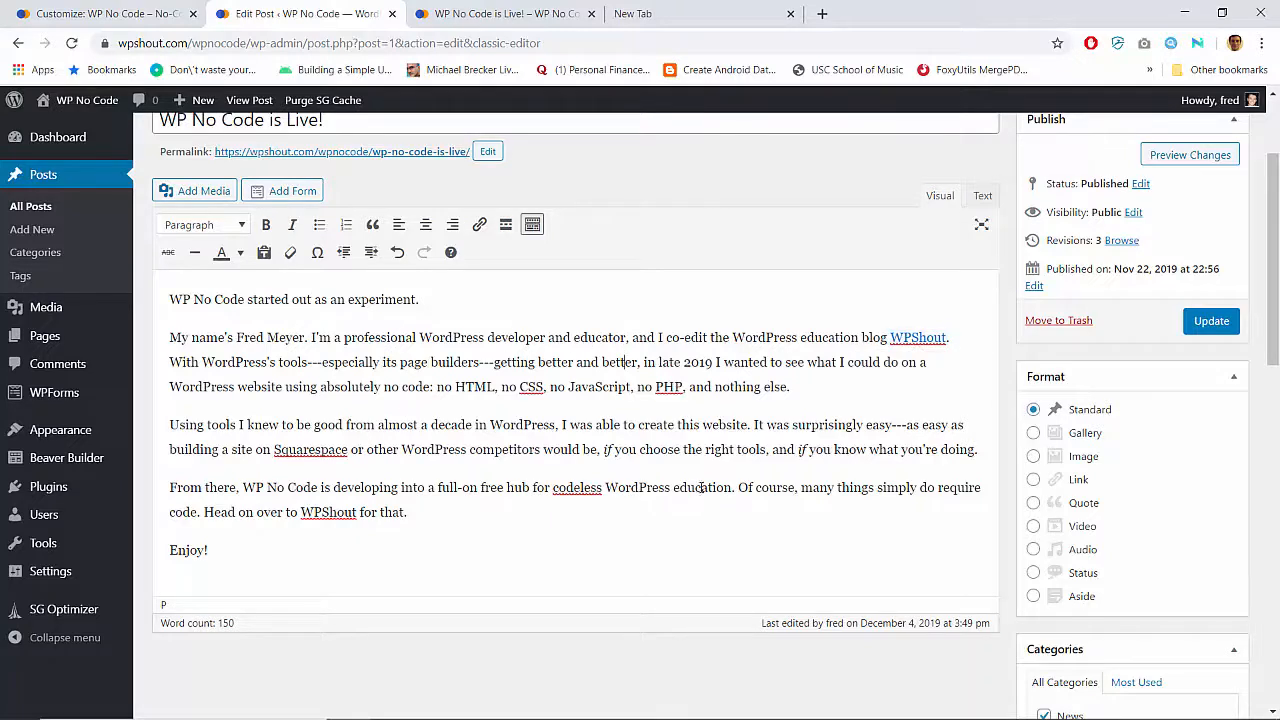
# Link the word WPShout in the paragraph above "Enjoy!" to the WPShout site by pasting its address
pyautogui.doubleClick(333, 510)
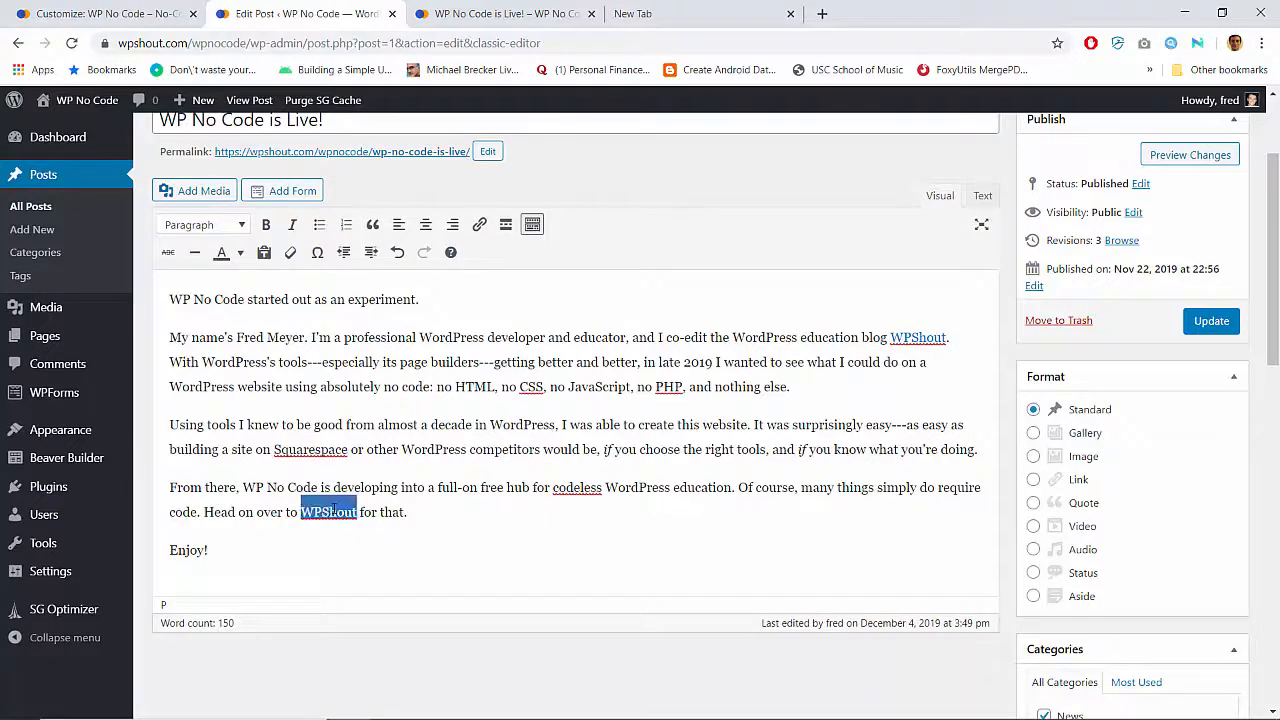
pyautogui.hotkey('ctrl', 'v')
pyautogui.click(436, 386)
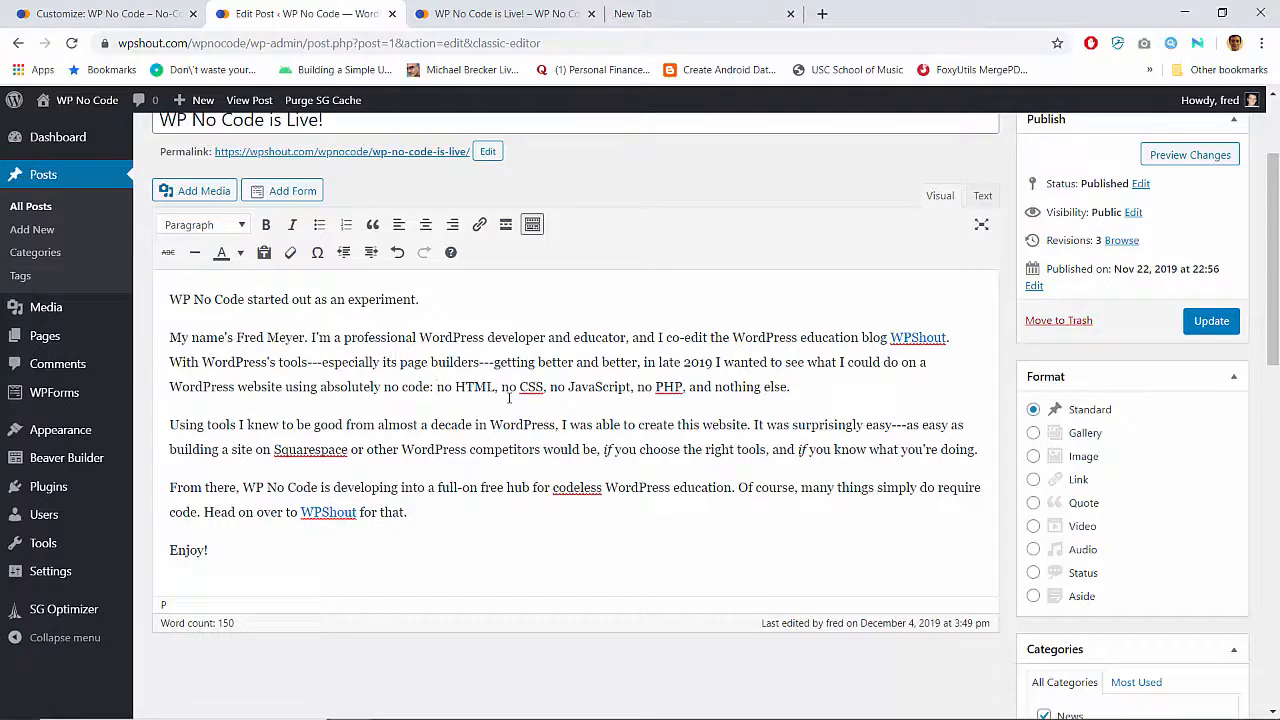
# Update the post and check its italics and WPShout links on the live page
pyautogui.click(1211, 320)
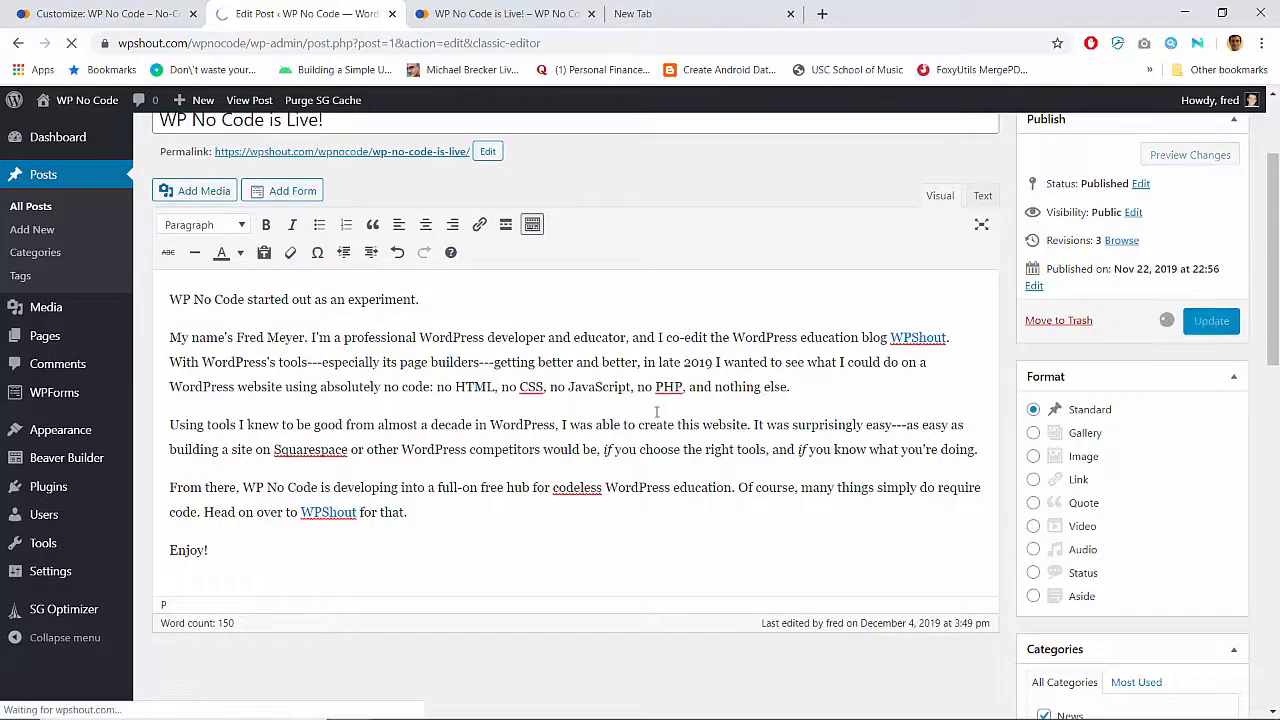
pyautogui.hotkey('ctrl', 'Tab')
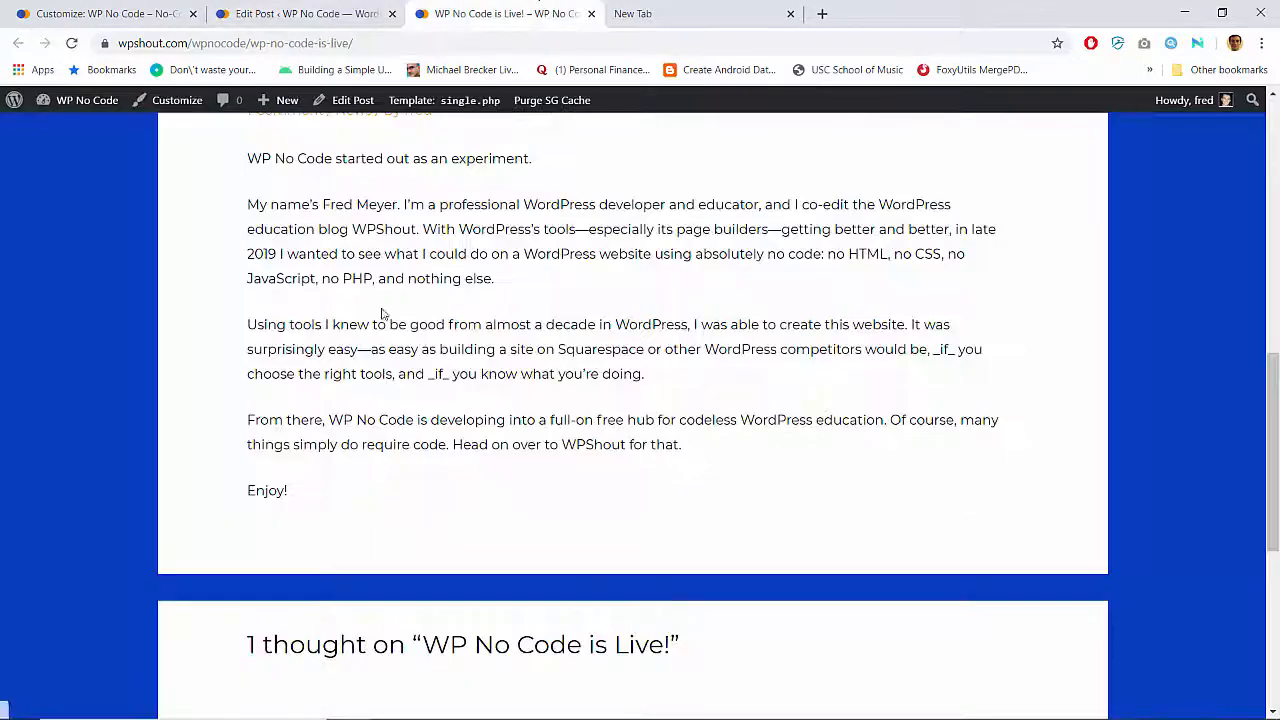
pyautogui.scroll(4, 378, 318)
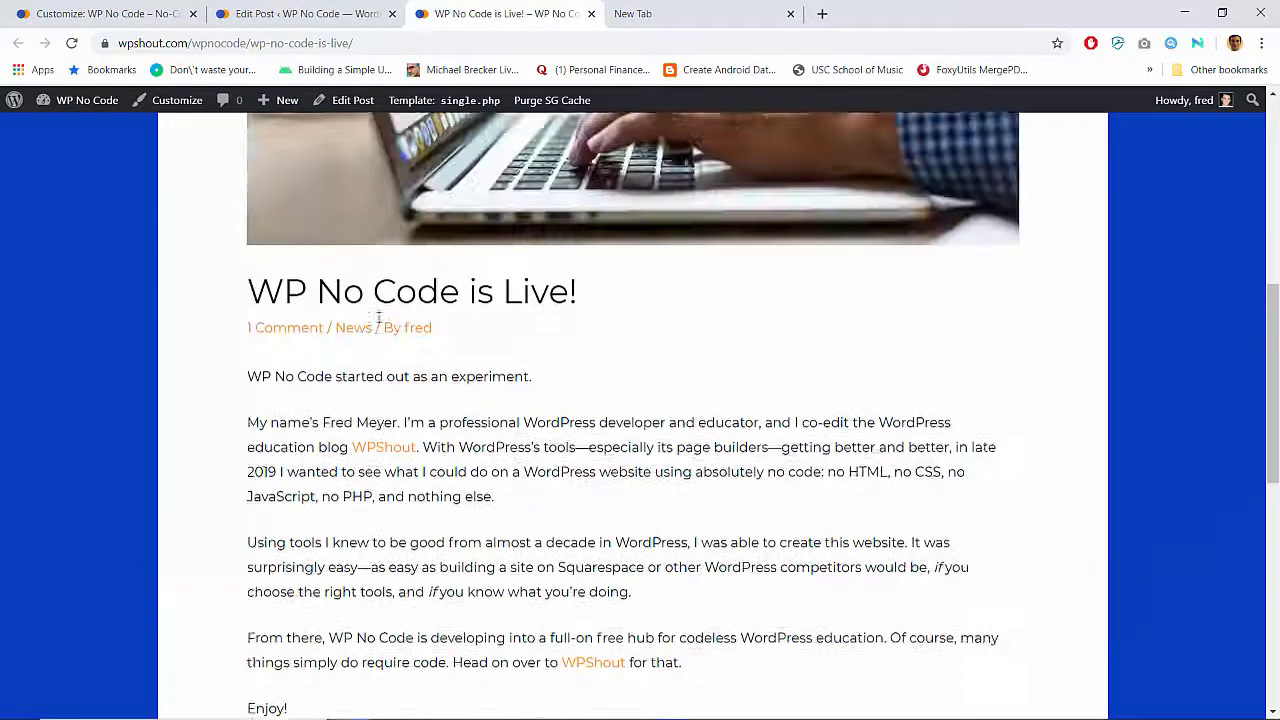
pyautogui.scroll(-3, 378, 318)
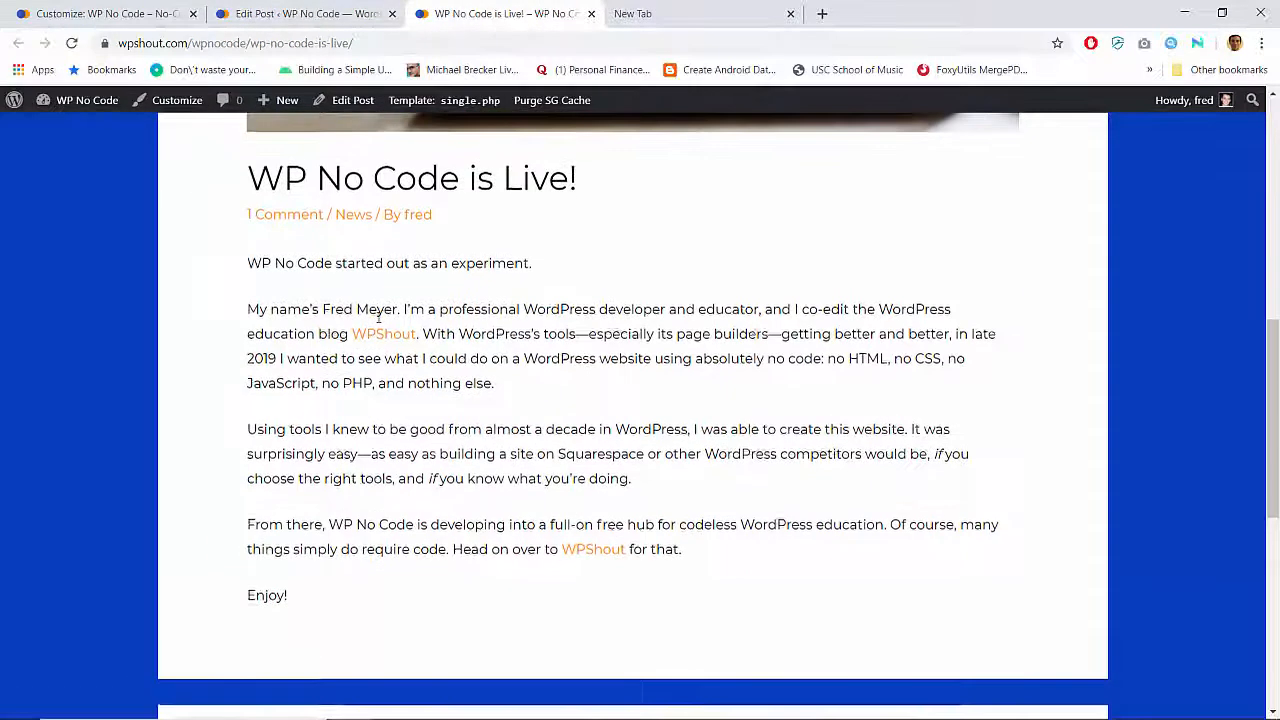
# Inspect the computed styles of the live post's second paragraph, and close the developer tools
pyautogui.rightClick(322, 313)
pyautogui.press('n')
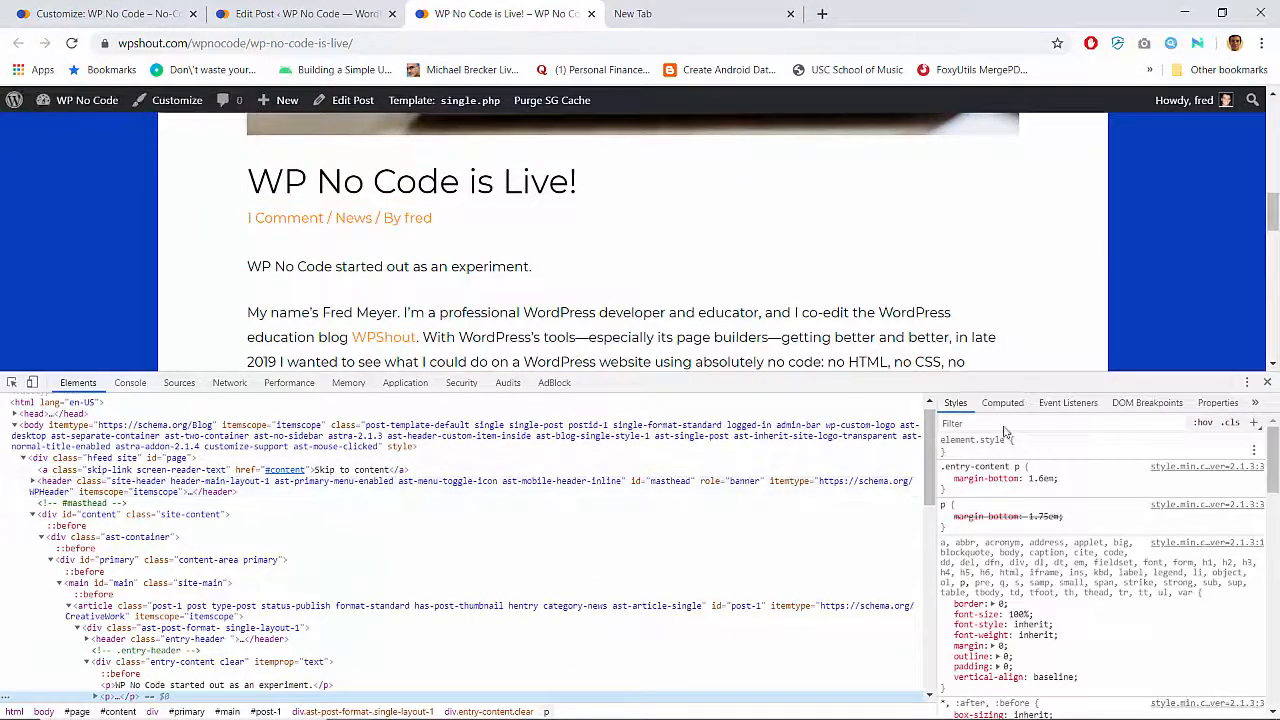
pyautogui.click(1002, 402)
pyautogui.scroll(-1, 1007, 640)
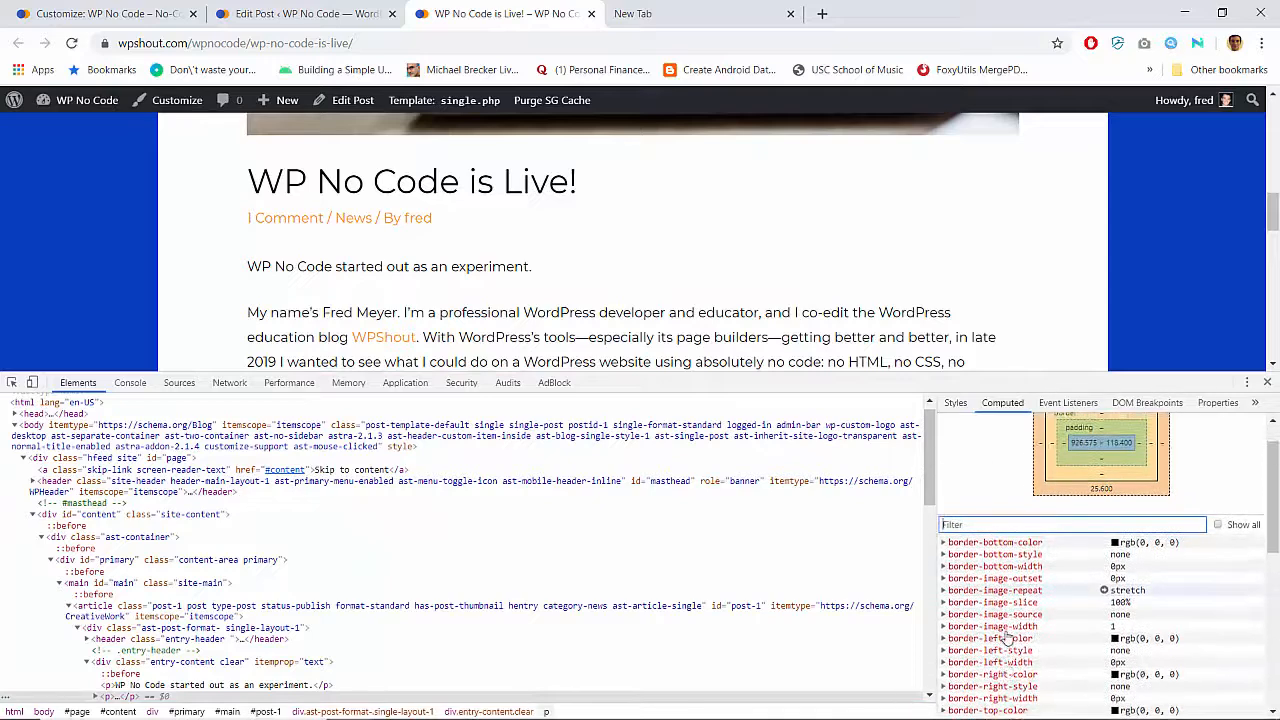
pyautogui.click(1267, 382)
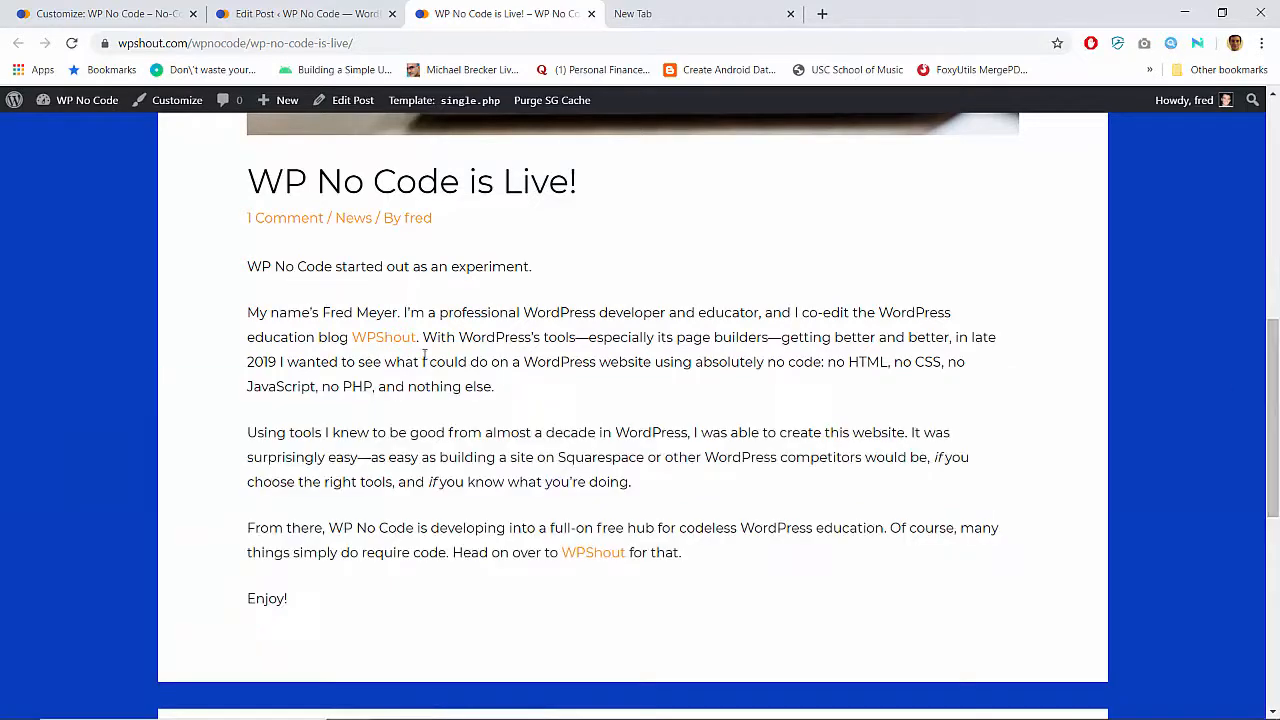
# Inspect the first paragraph of the live post and examine its computed font size and line height
pyautogui.rightClick(278, 267)
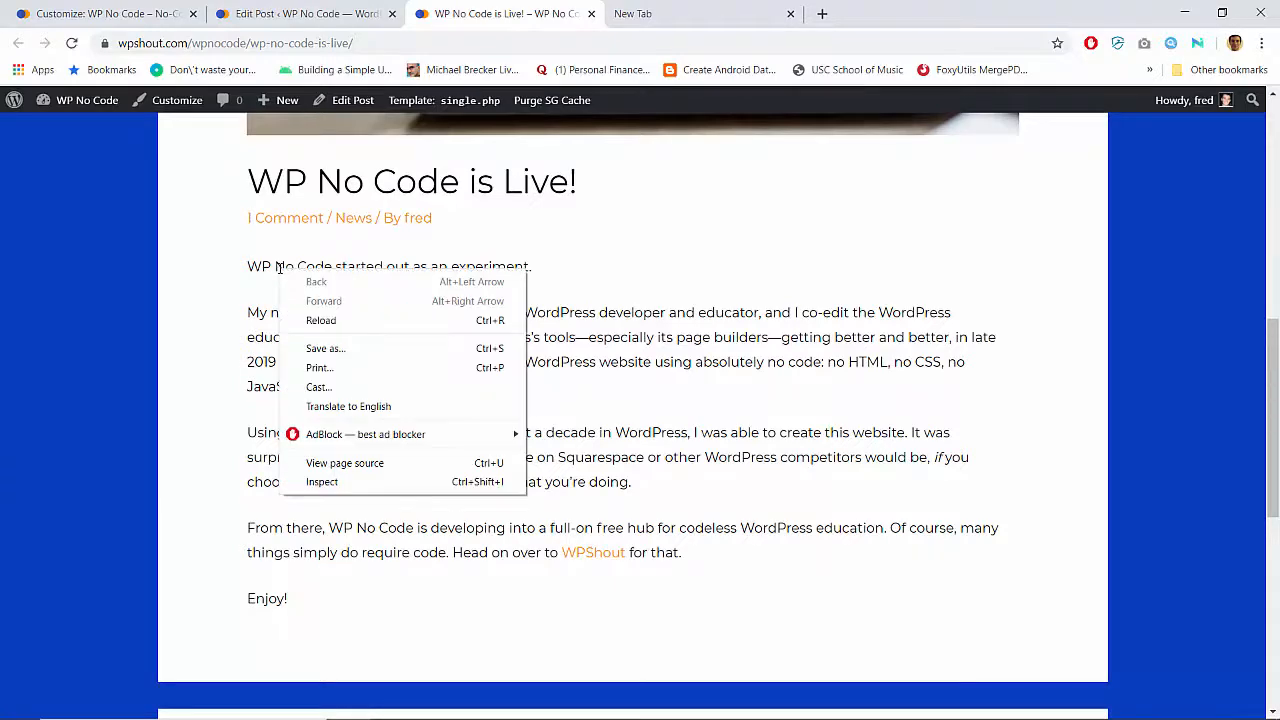
pyautogui.click(300, 481)
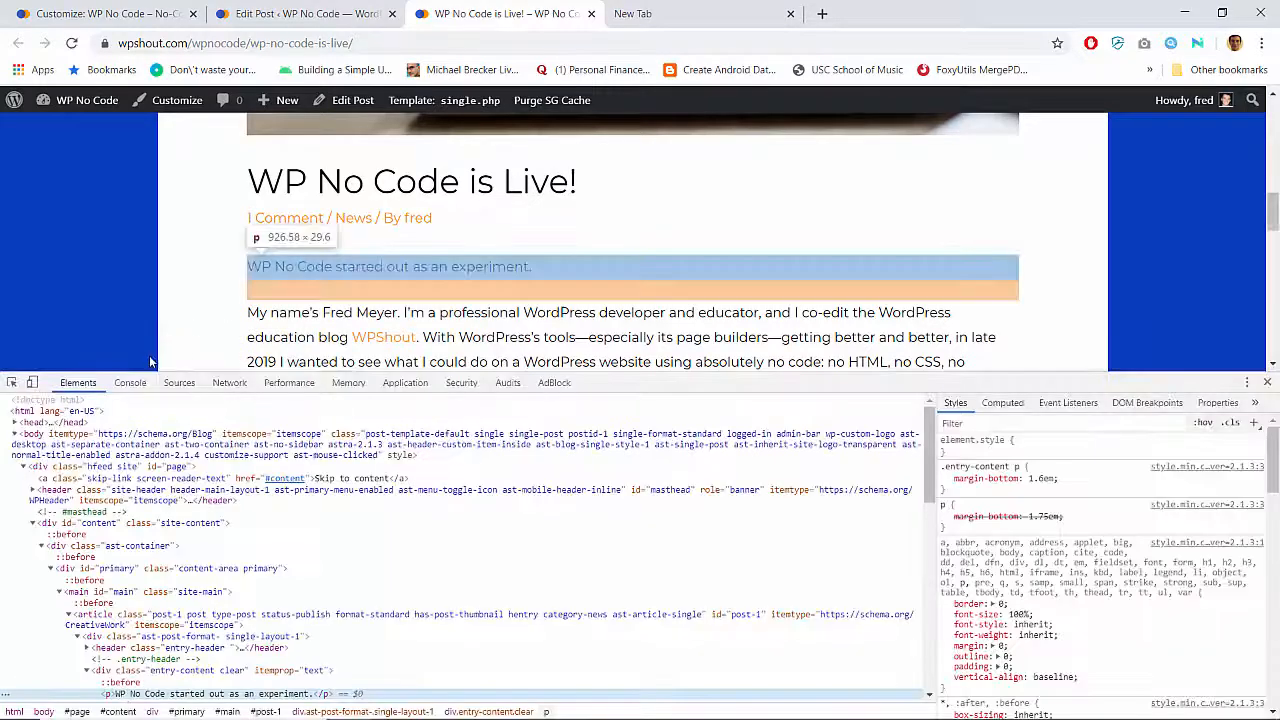
pyautogui.click(1008, 404)
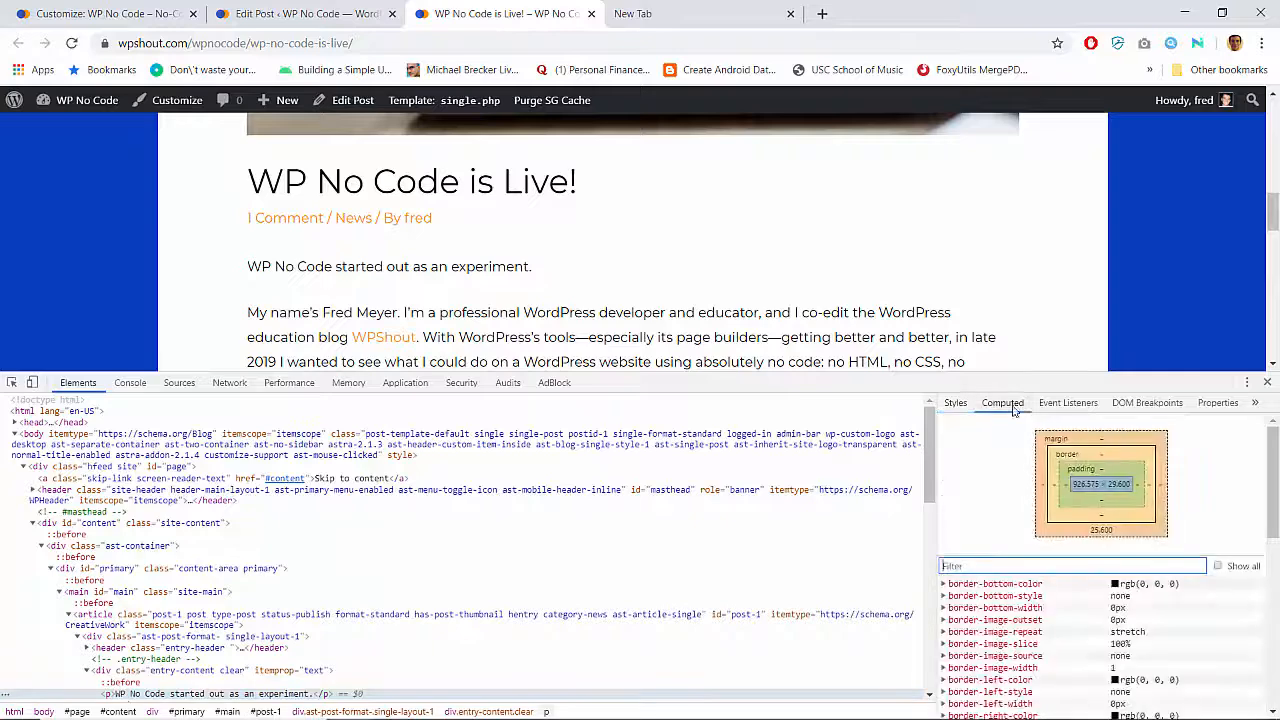
pyautogui.scroll(-3, 995, 640)
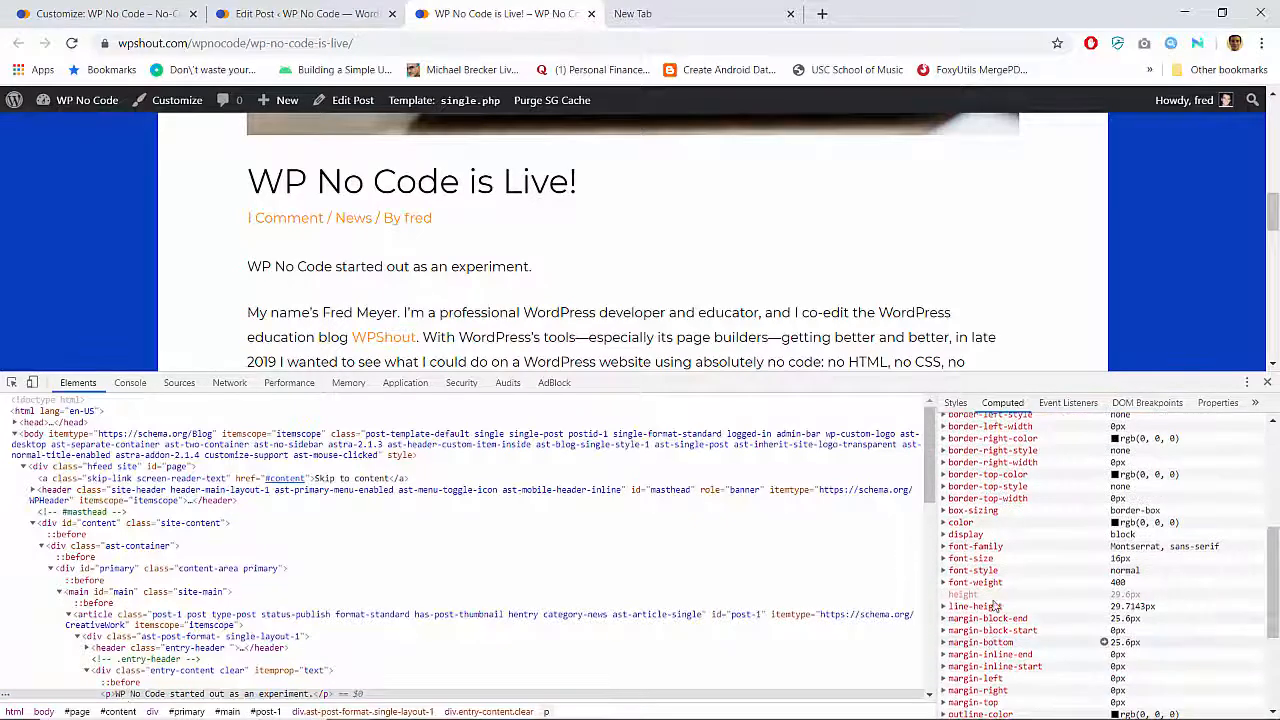
pyautogui.click(1267, 382)
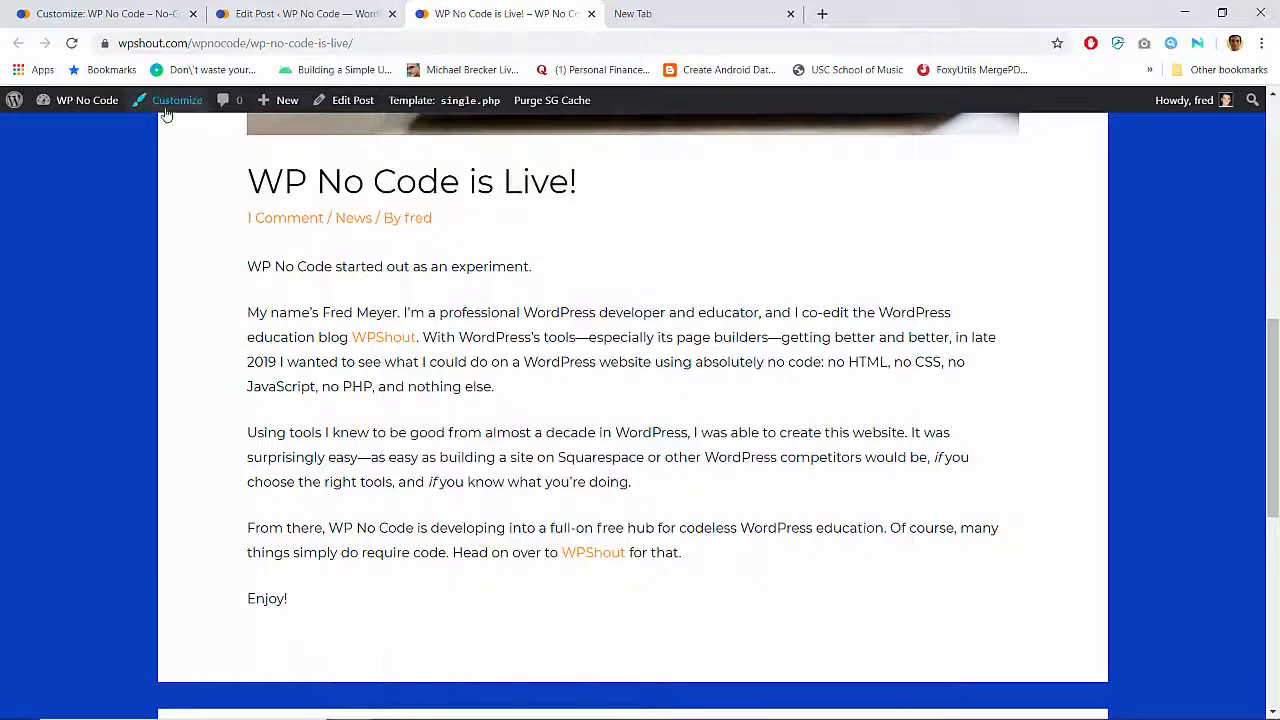
# Open the live post in the Customizer, close the old Customizer tab and bring the post's text into the preview
pyautogui.click(168, 104)
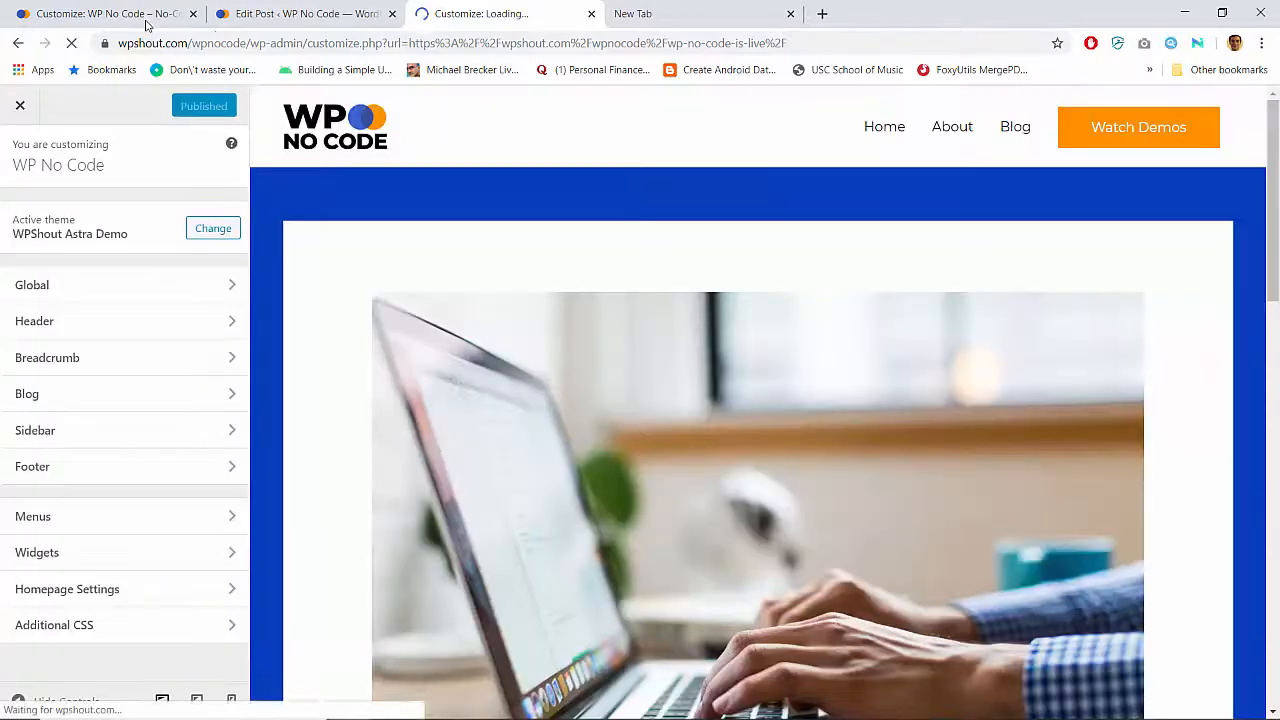
pyautogui.click(180, 22)
pyautogui.click(193, 13)
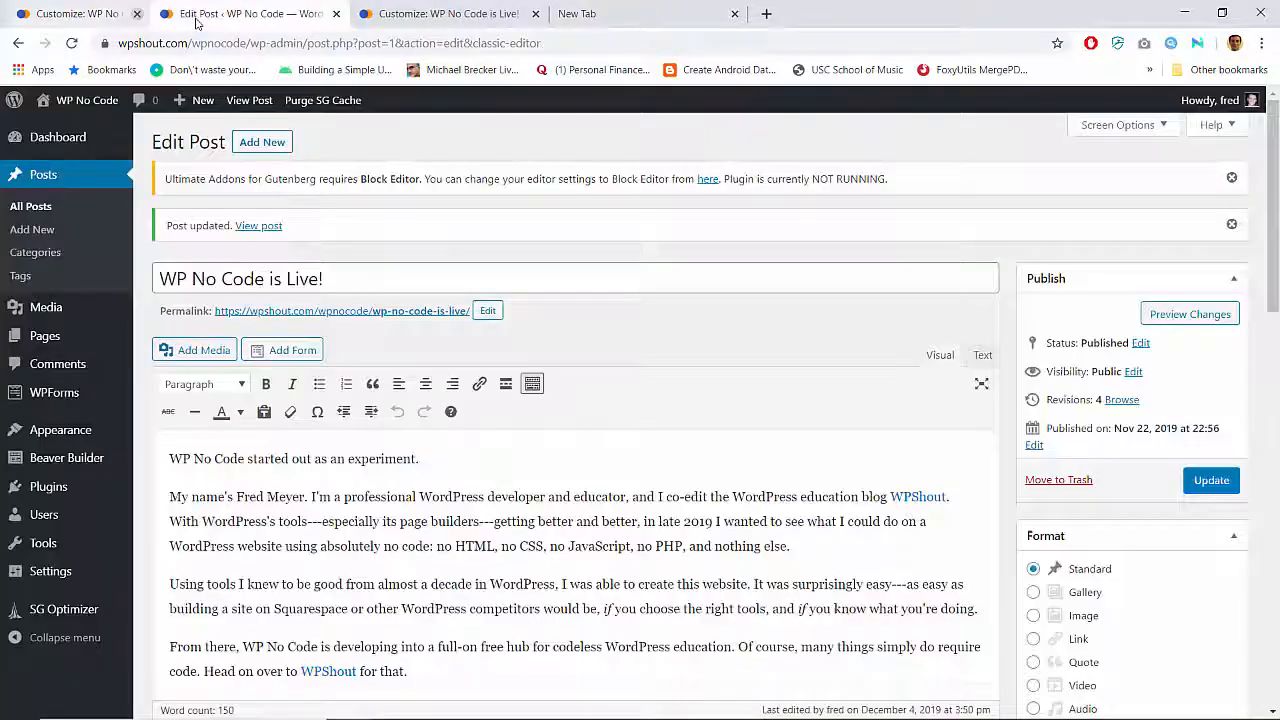
pyautogui.click(345, 10)
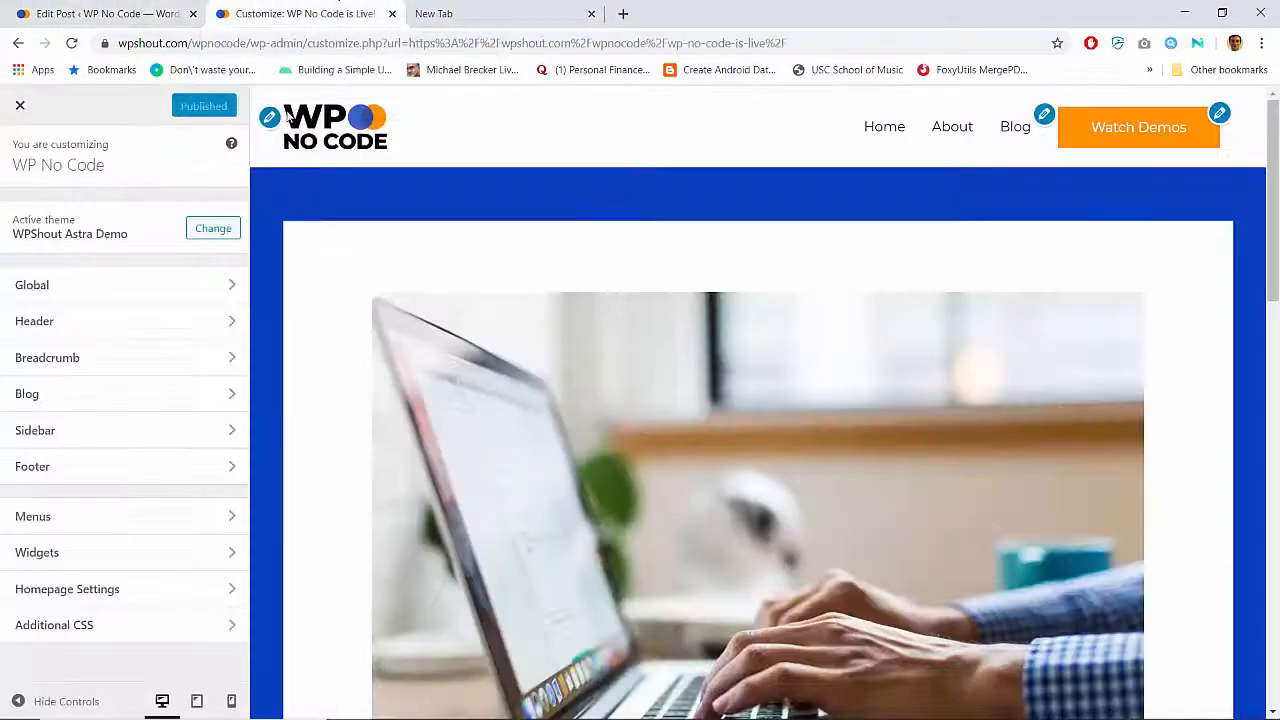
pyautogui.scroll(-10, 443, 441)
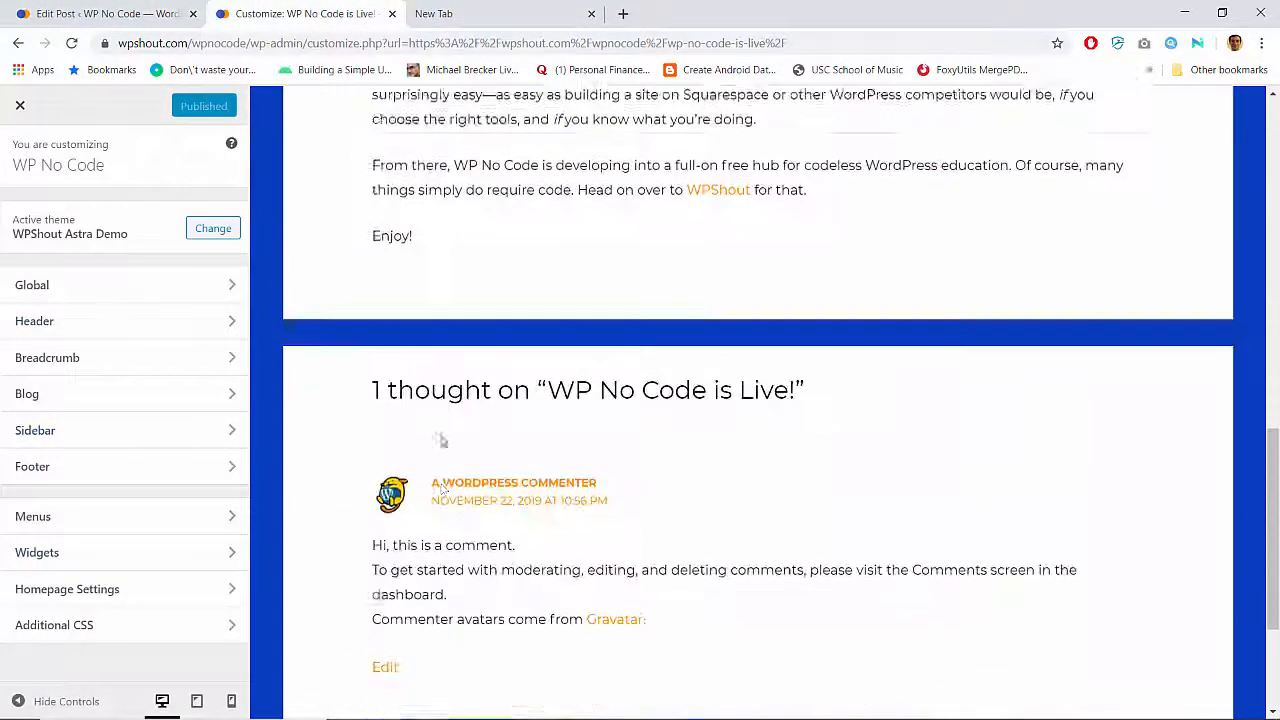
pyautogui.scroll(5, 443, 441)
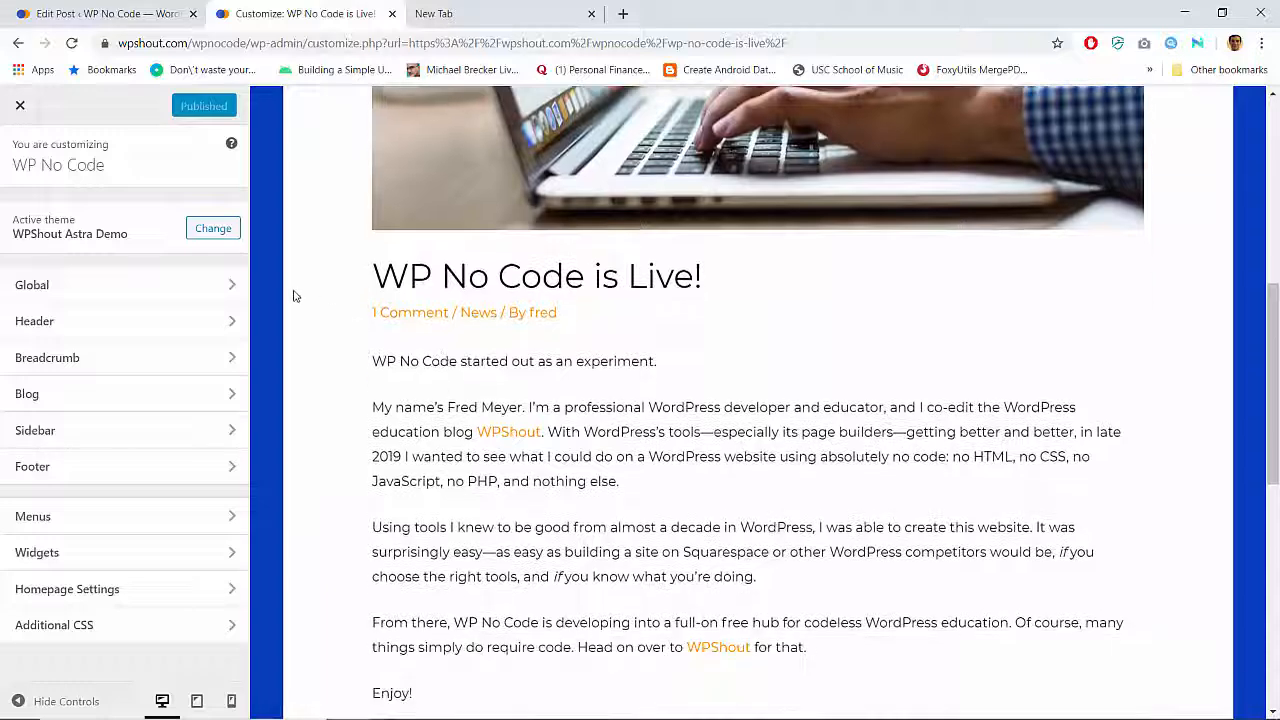
# Try a different body text size in the global base typography, restore 16 and leave the Customizer without publishing
pyautogui.click(232, 285)
pyautogui.click(217, 216)
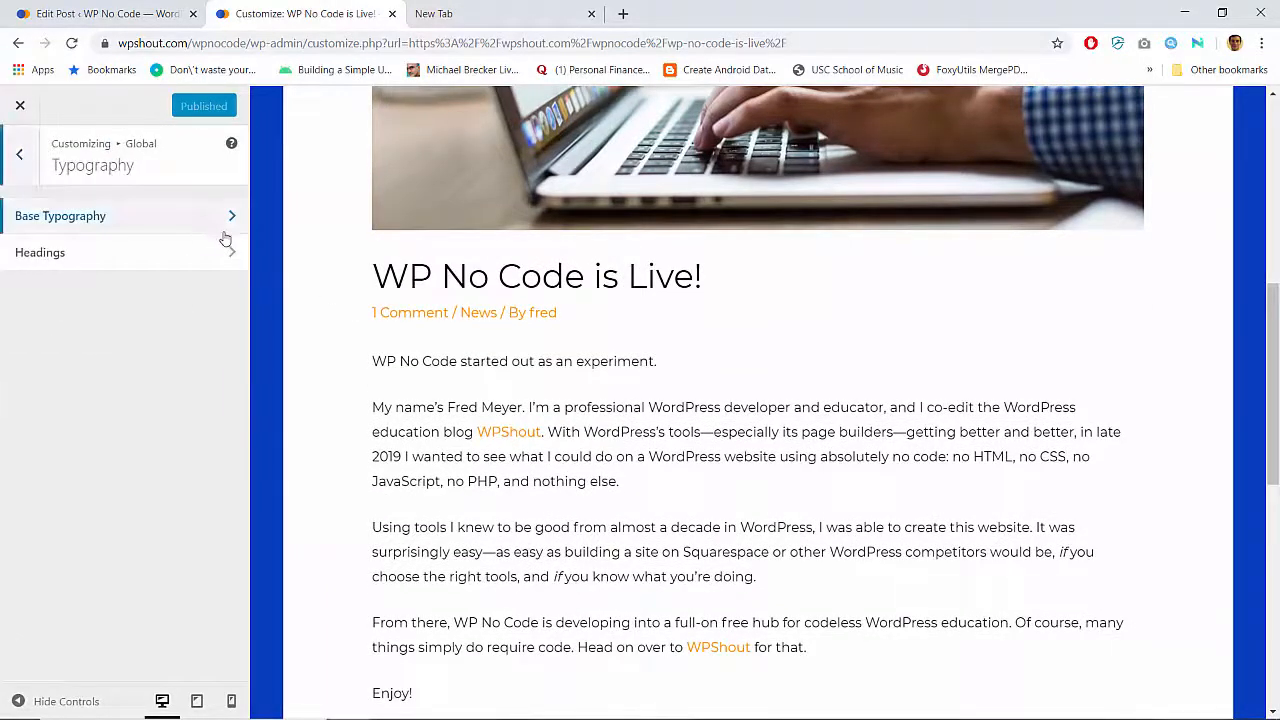
pyautogui.click(230, 212)
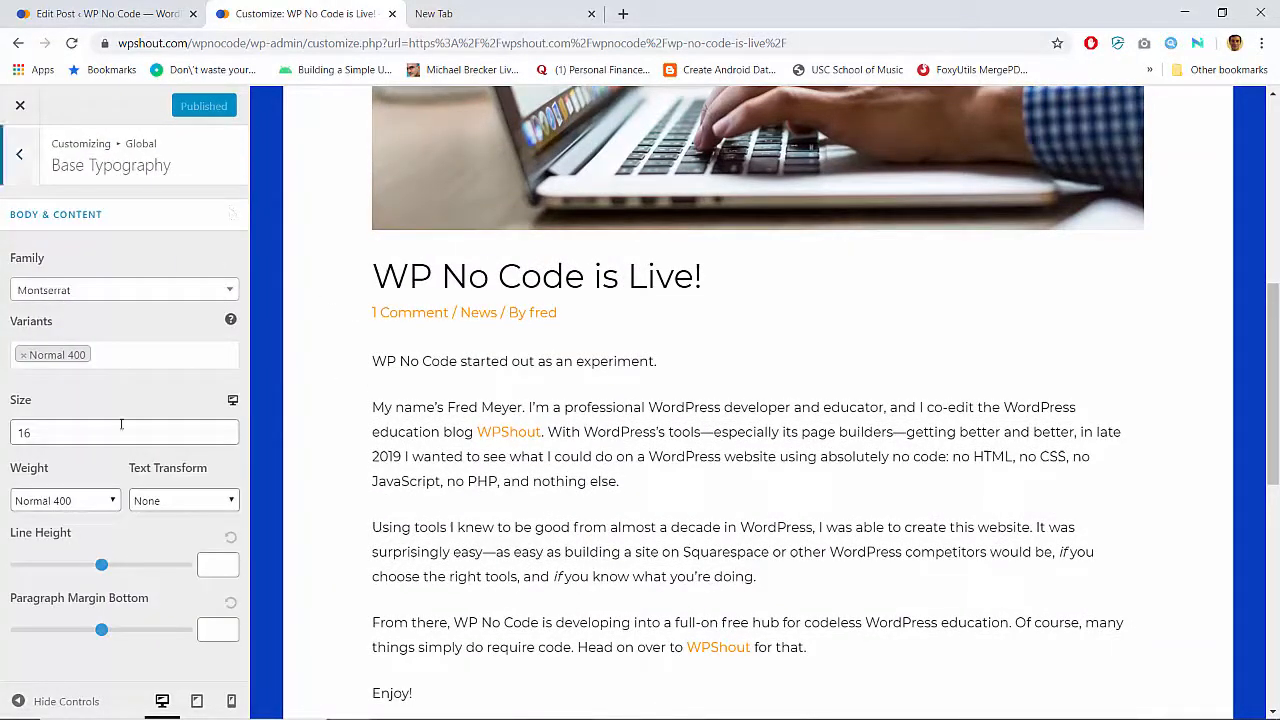
pyautogui.click(114, 429)
pyautogui.write('7')
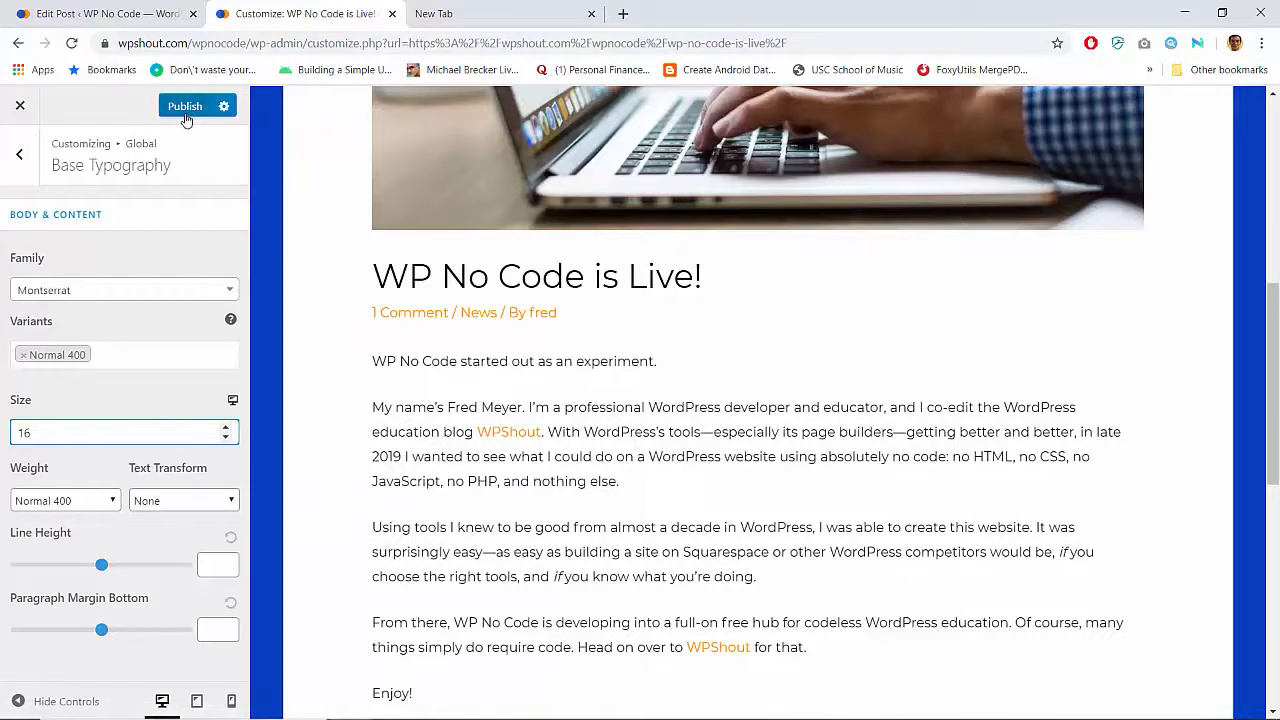
pyautogui.click(6, 104)
pyautogui.press('Return')
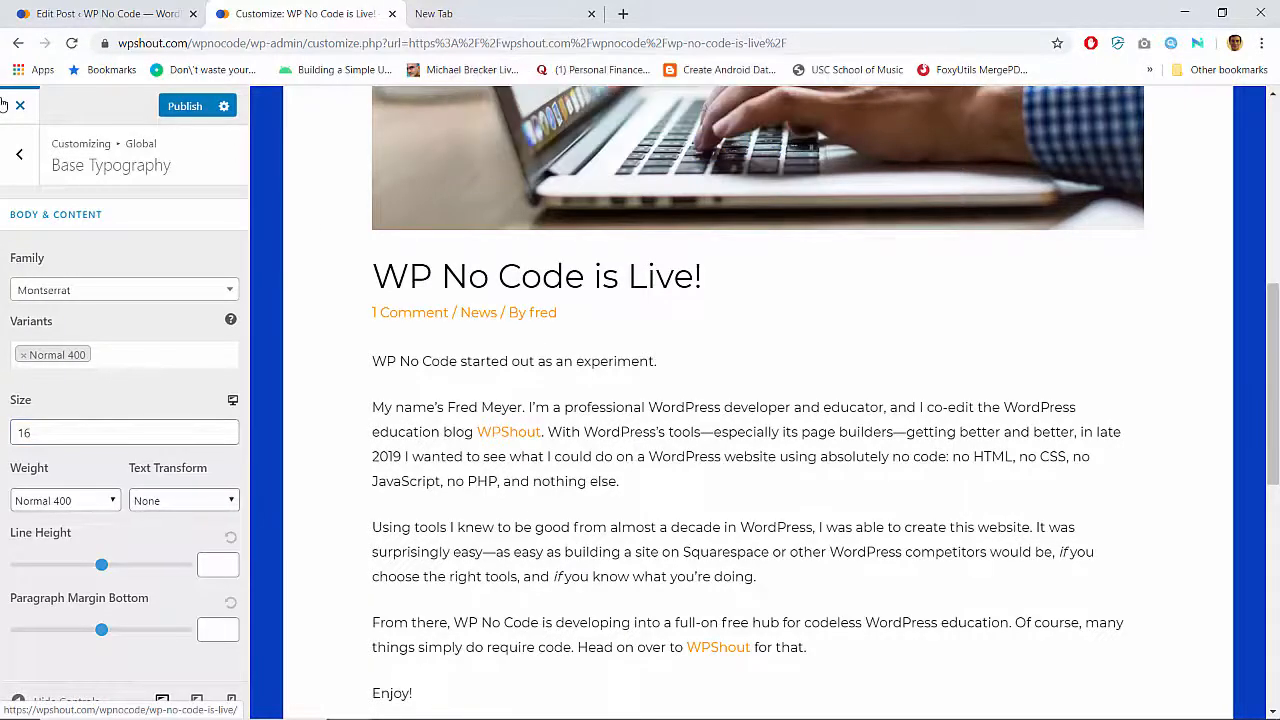
# Look over the live post down to its comment section and open the post for editing
pyautogui.scroll(-8, 381, 425)
pyautogui.scroll(2, 381, 425)
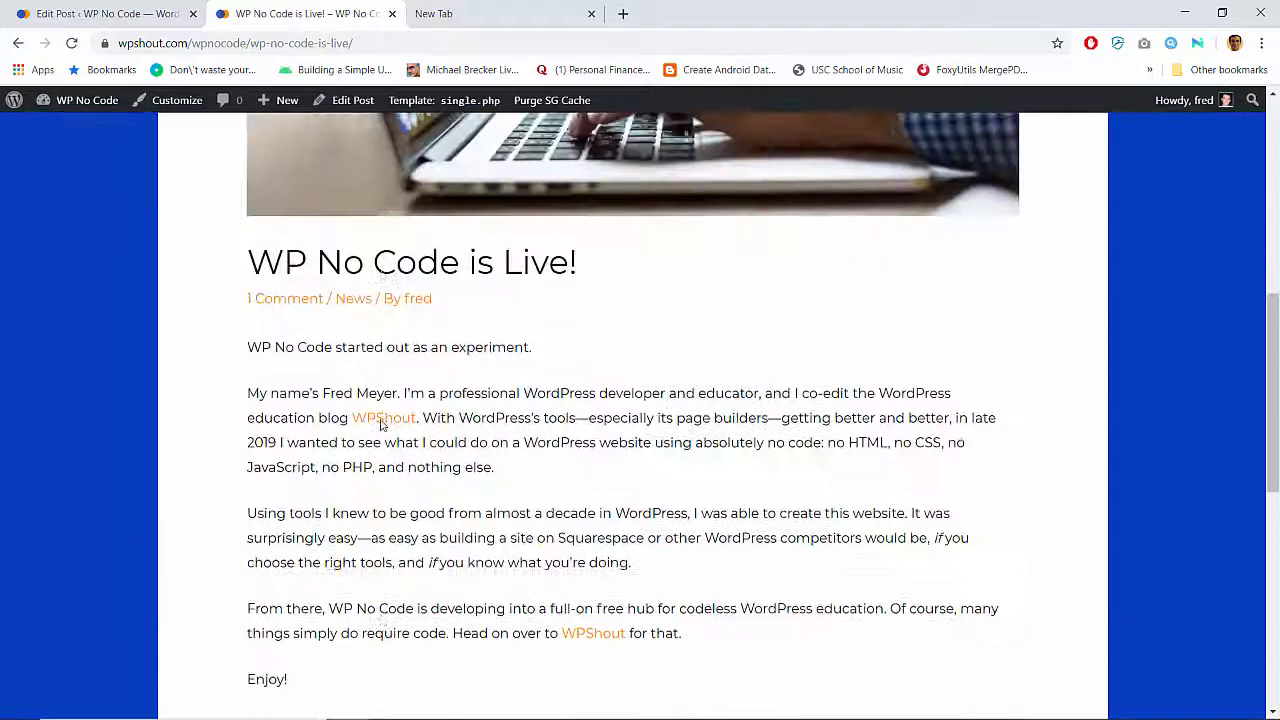
pyautogui.scroll(-5, 381, 425)
pyautogui.scroll(-2, 381, 425)
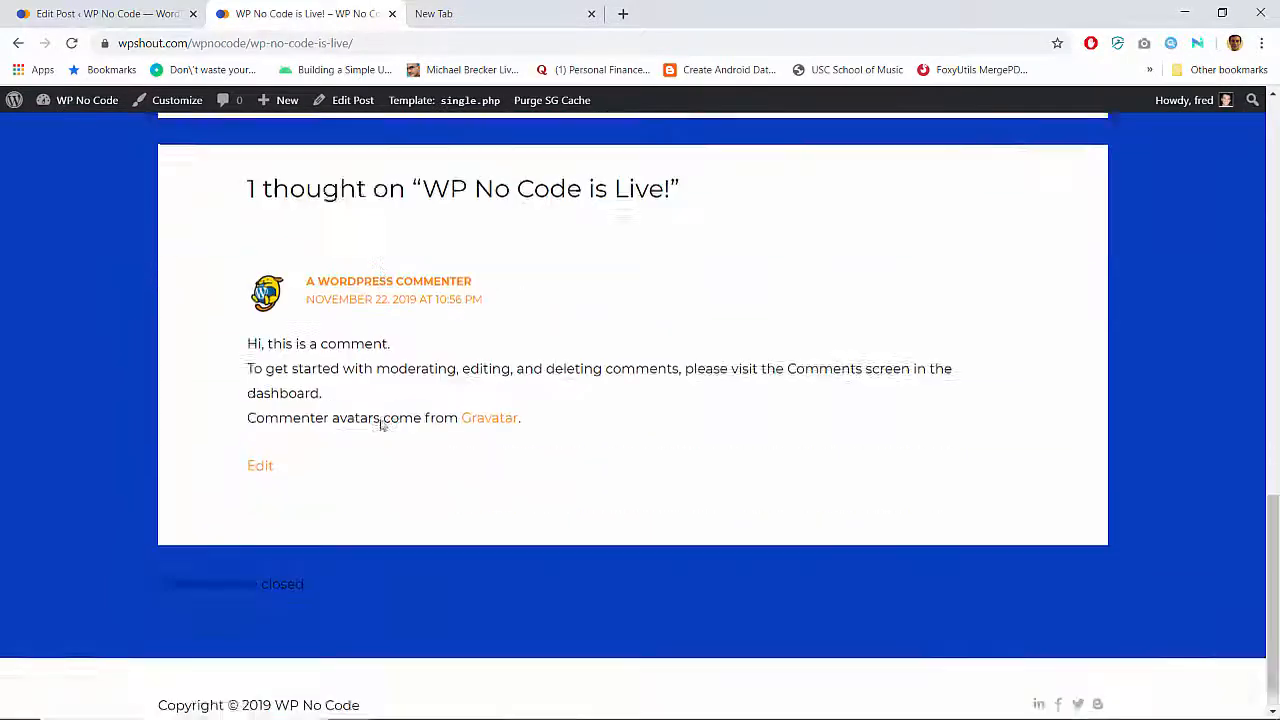
pyautogui.press('Home')
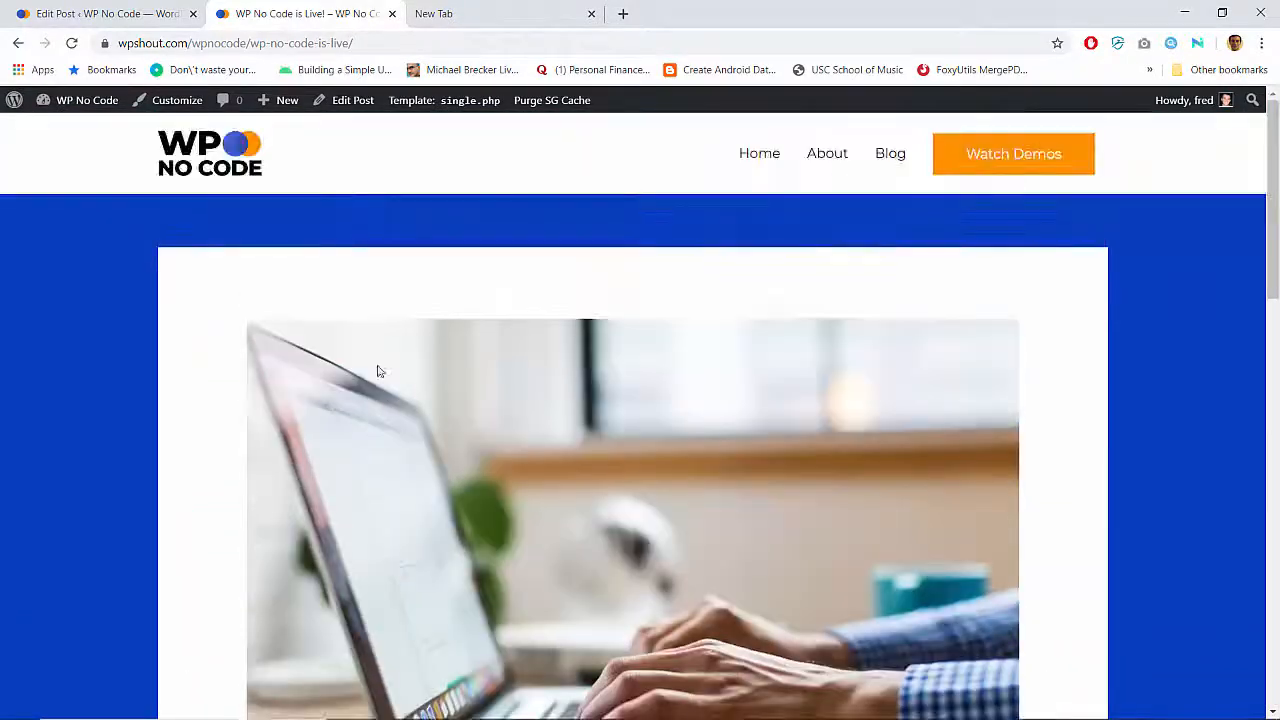
pyautogui.click(352, 100)
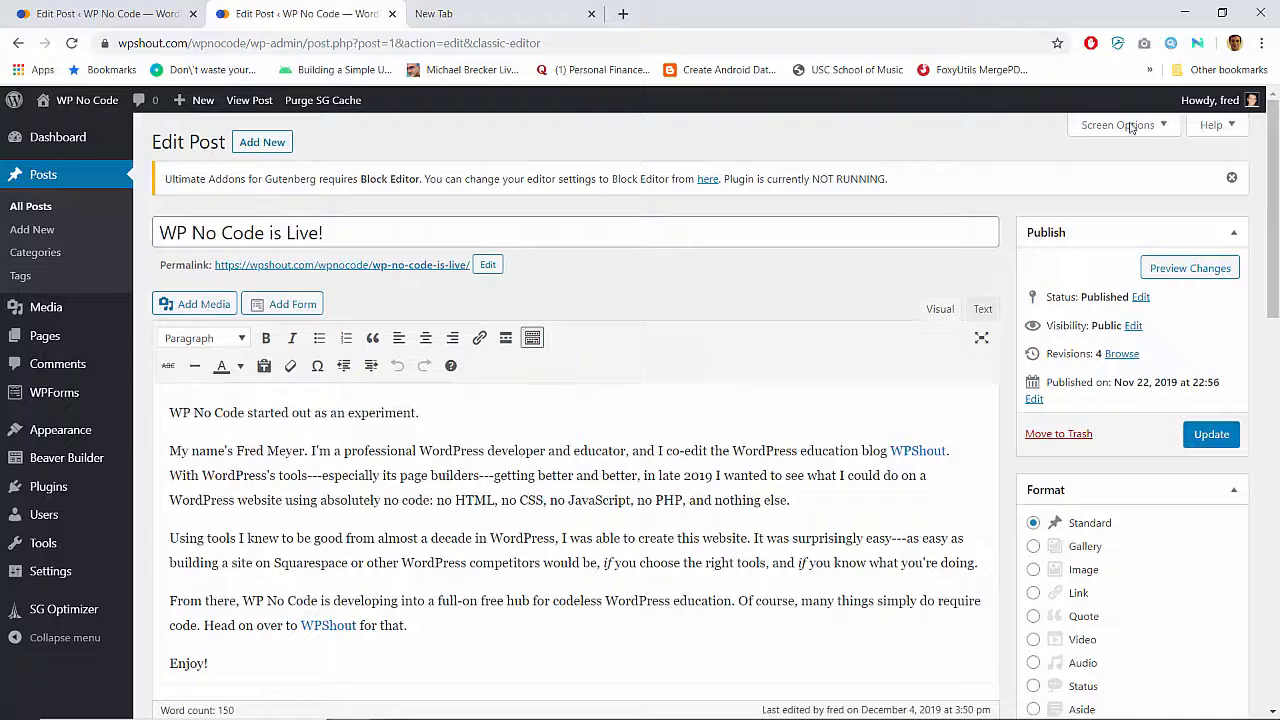
# Show the Discussion and Comments boxes on the post's edit screen and locate them below the content
pyautogui.click(1141, 123)
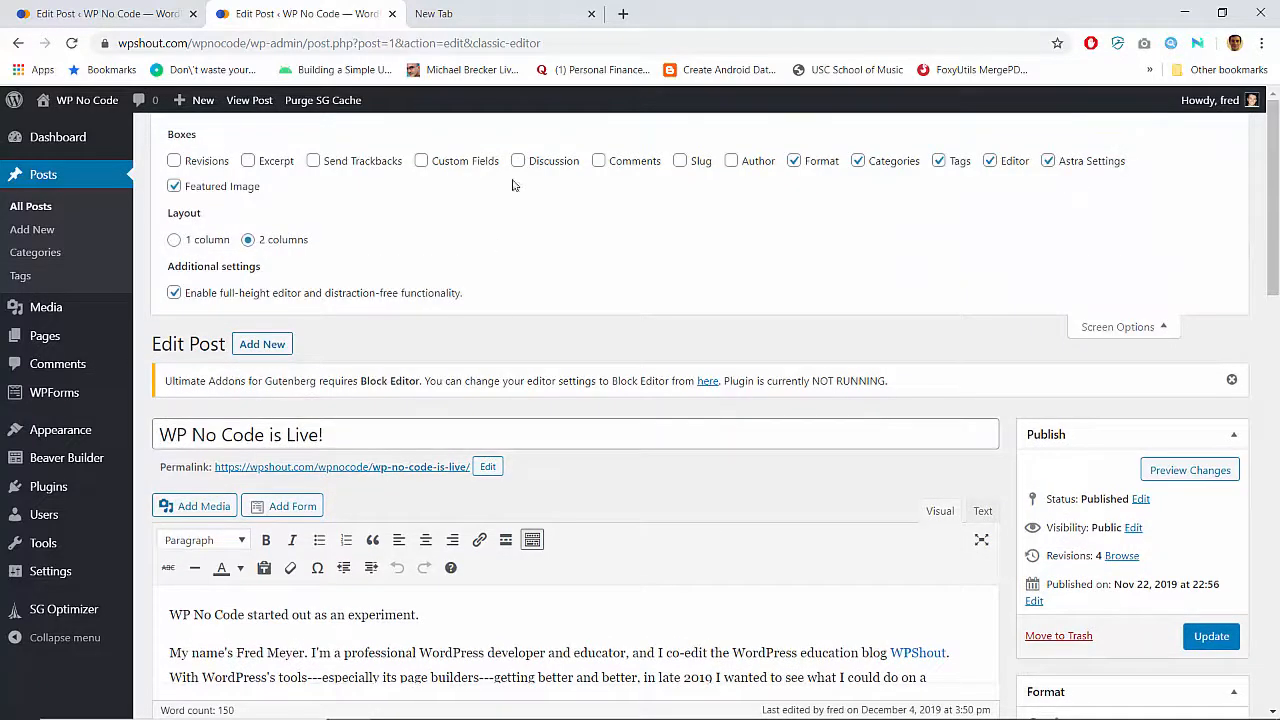
pyautogui.click(516, 162)
pyautogui.click(598, 163)
pyautogui.scroll(-1, 610, 227)
pyautogui.scroll(1, 600, 205)
pyautogui.scroll(-4, 615, 254)
pyautogui.scroll(4, 615, 254)
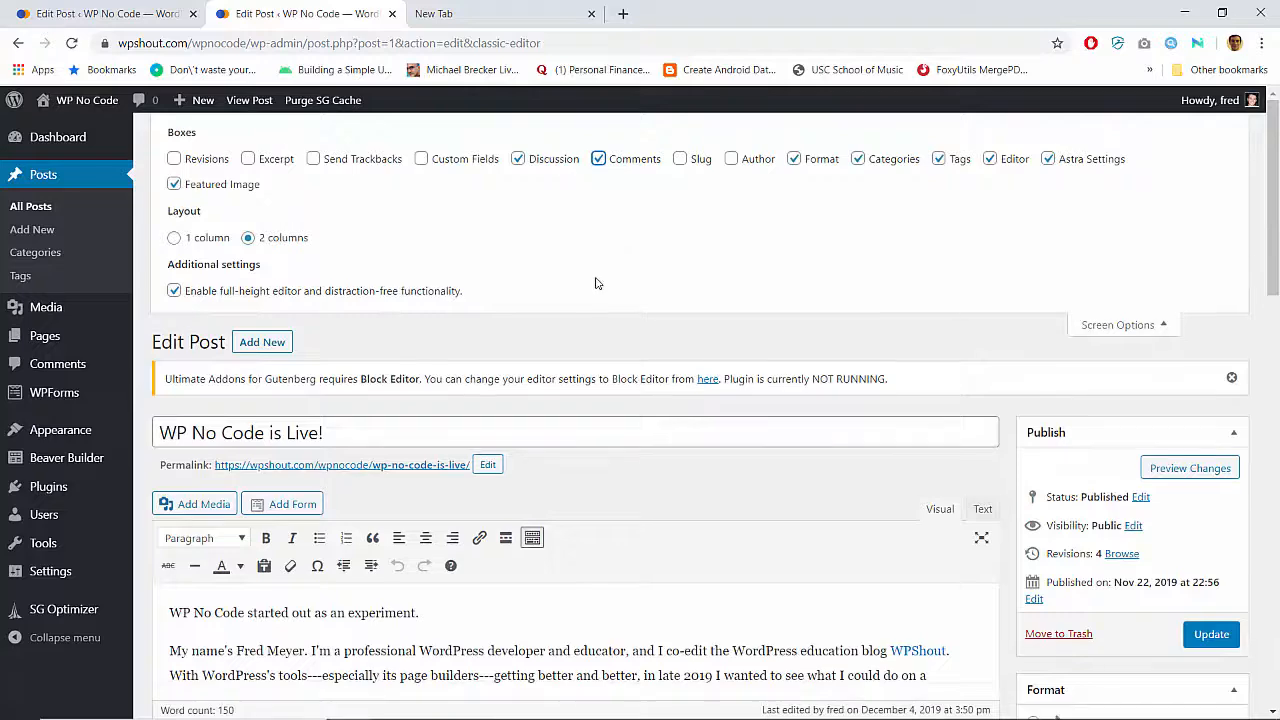
pyautogui.scroll(-10, 597, 280)
pyautogui.scroll(2, 597, 280)
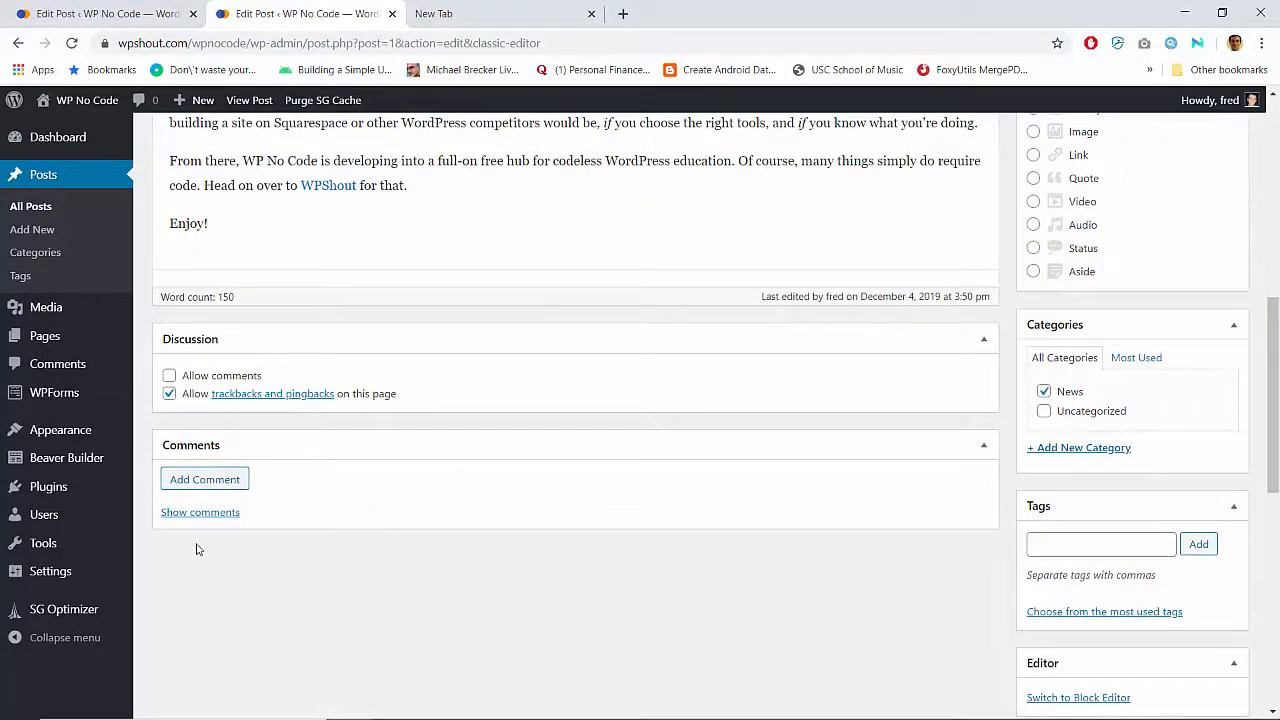
# Trash the sample comment by A WordPress Commenter, allow comments on the post and update it
pyautogui.click(190, 513)
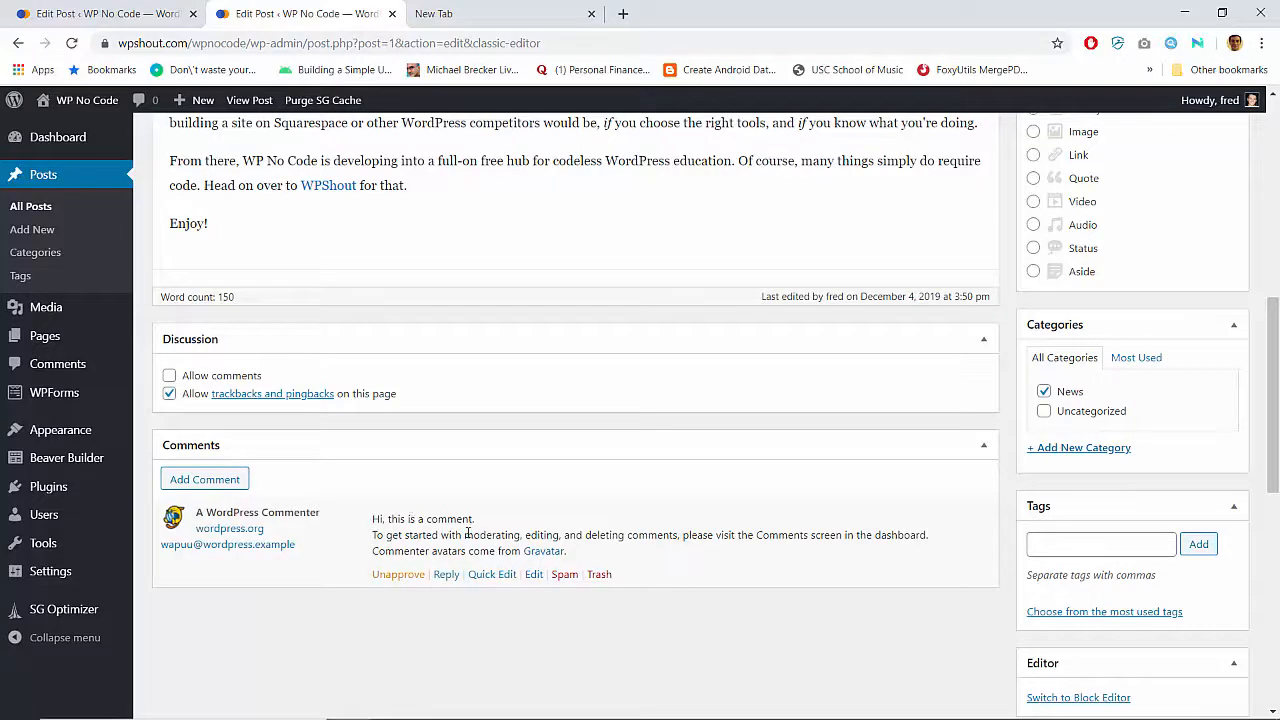
pyautogui.click(599, 574)
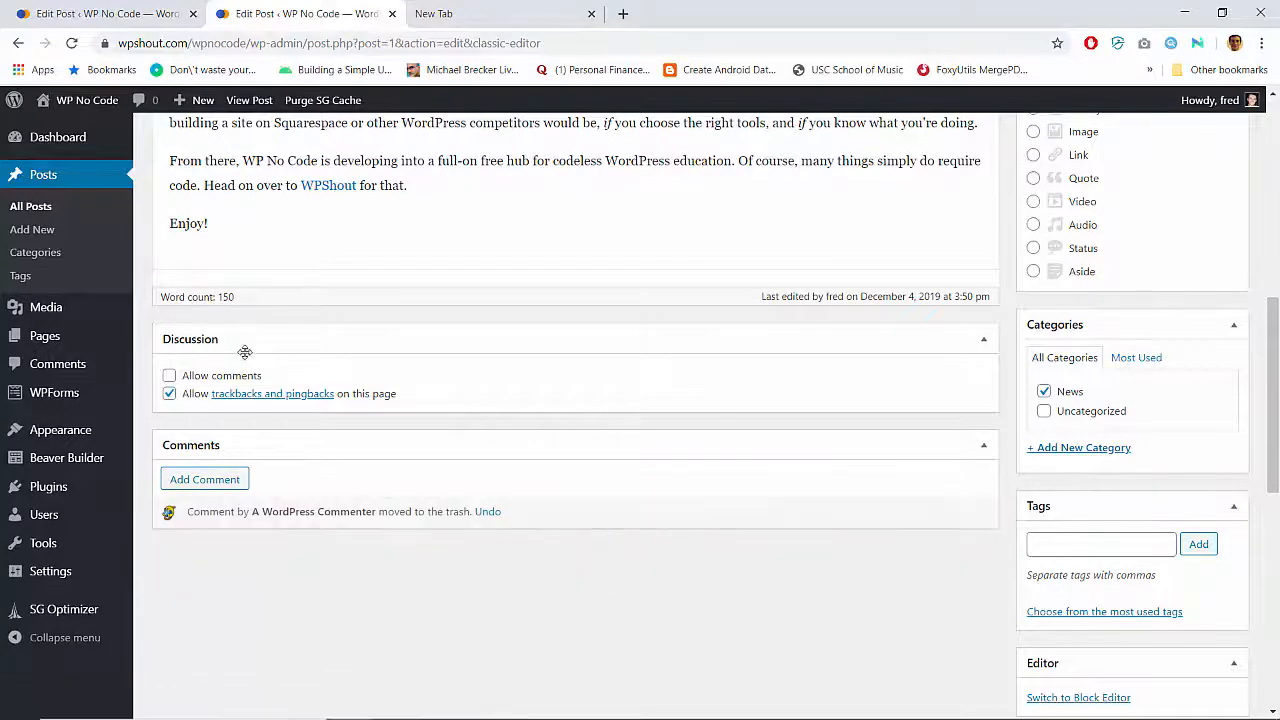
pyautogui.click(208, 377)
pyautogui.scroll(4, 454, 420)
pyautogui.click(1212, 371)
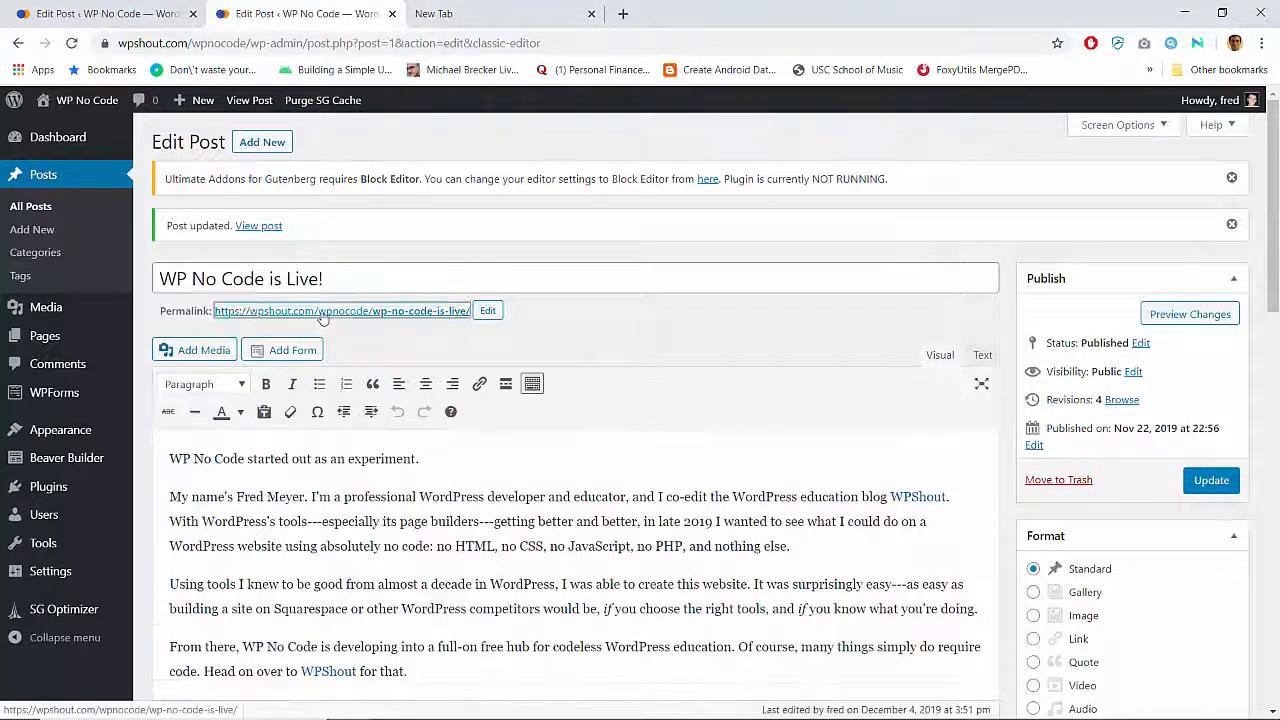
# View the live post and examine its comment form, header and featured image
pyautogui.click(322, 313)
pyautogui.scroll(-10, 323, 316)
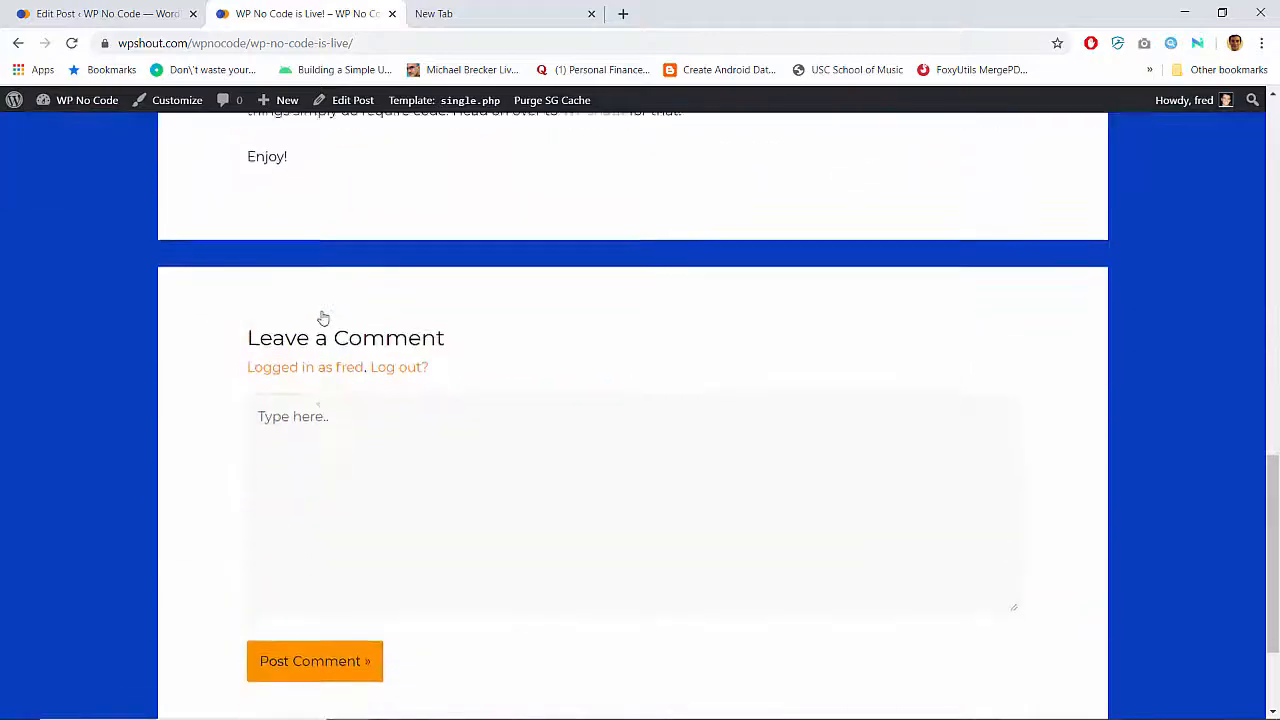
pyautogui.scroll(15, 251, 451)
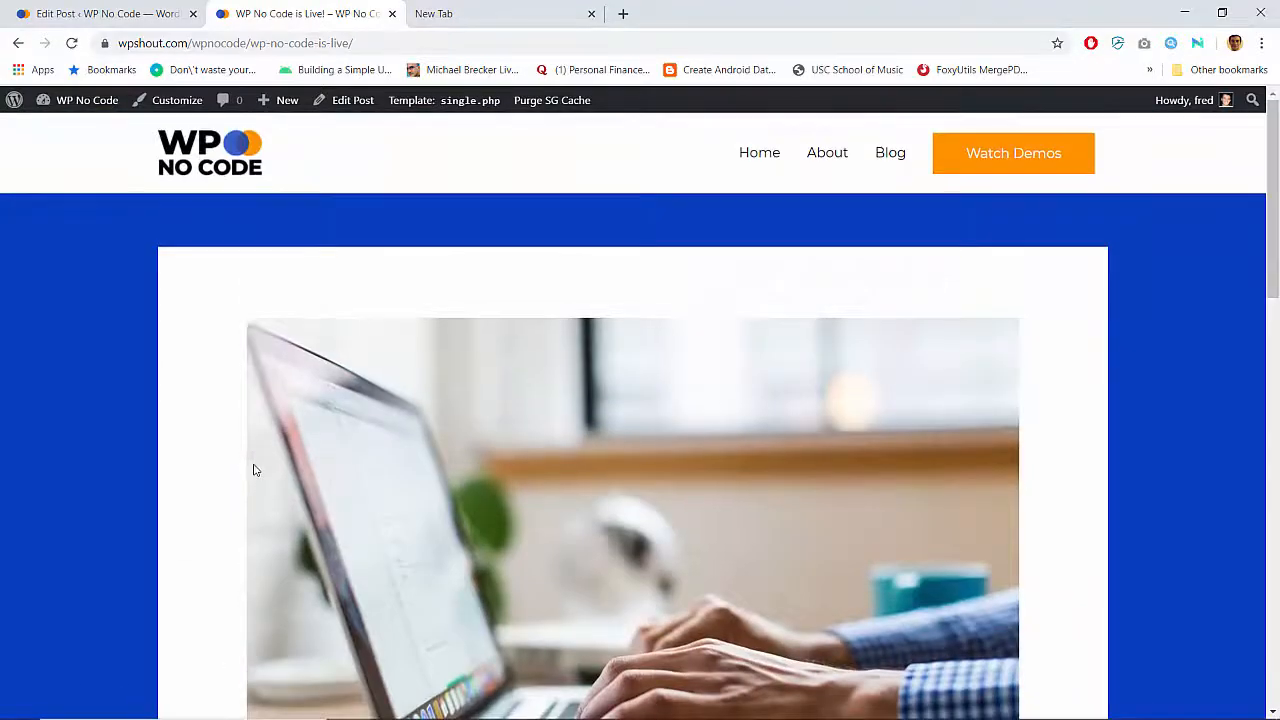
pyautogui.scroll(-5, 253, 470)
pyautogui.scroll(5, 251, 471)
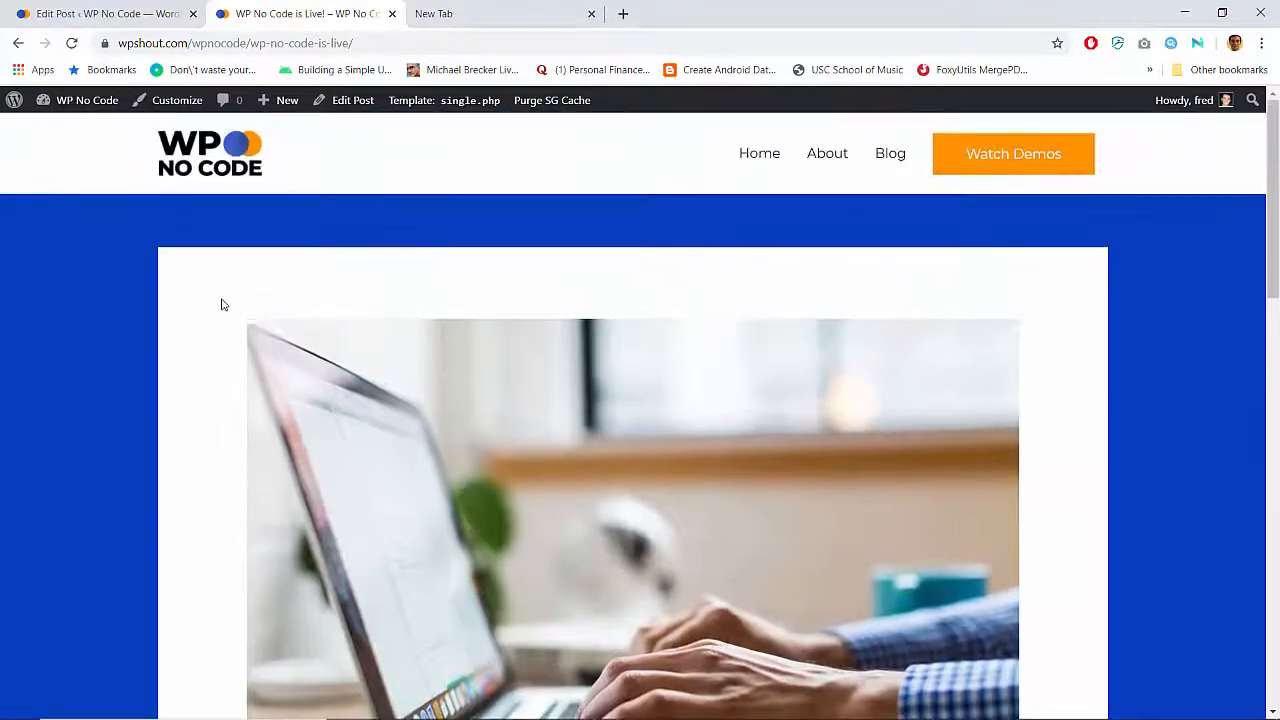
pyautogui.scroll(-5, 1037, 357)
pyautogui.scroll(3, 1037, 357)
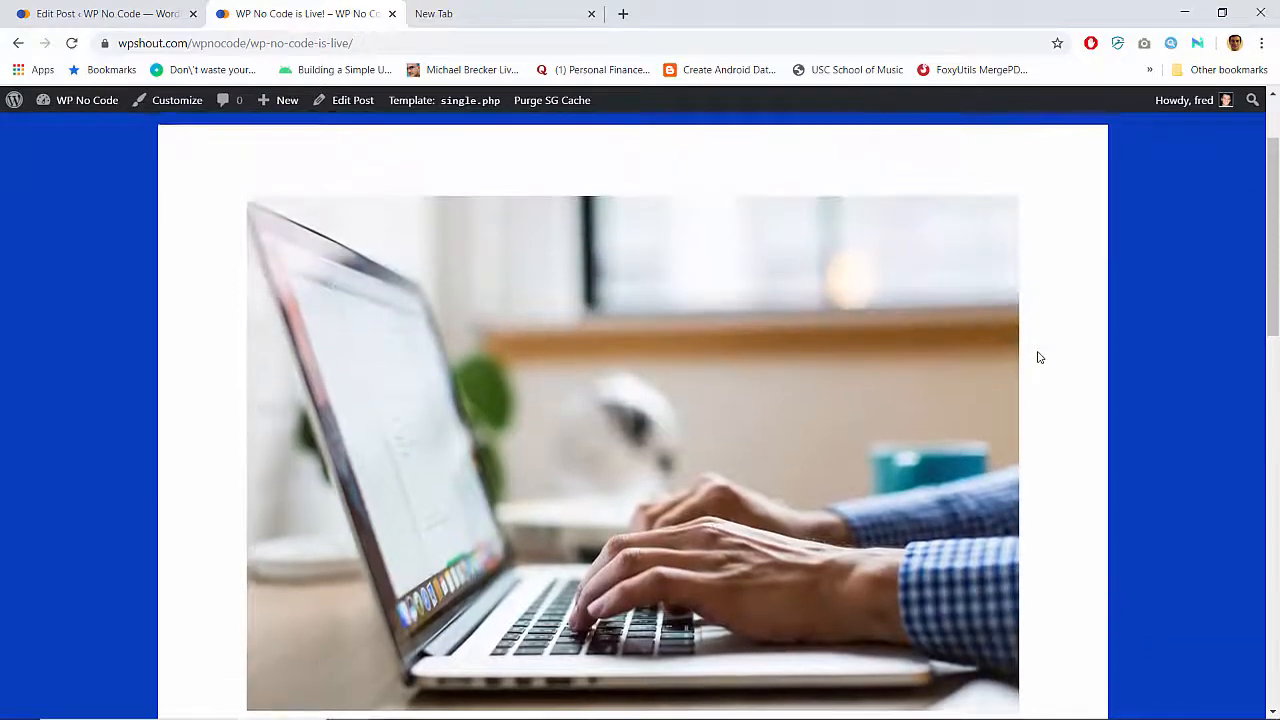
# Examine the live launch post from its header and featured image through the text down to the comment form
pyautogui.scroll(-9, 177, 577)
pyautogui.scroll(5, 178, 578)
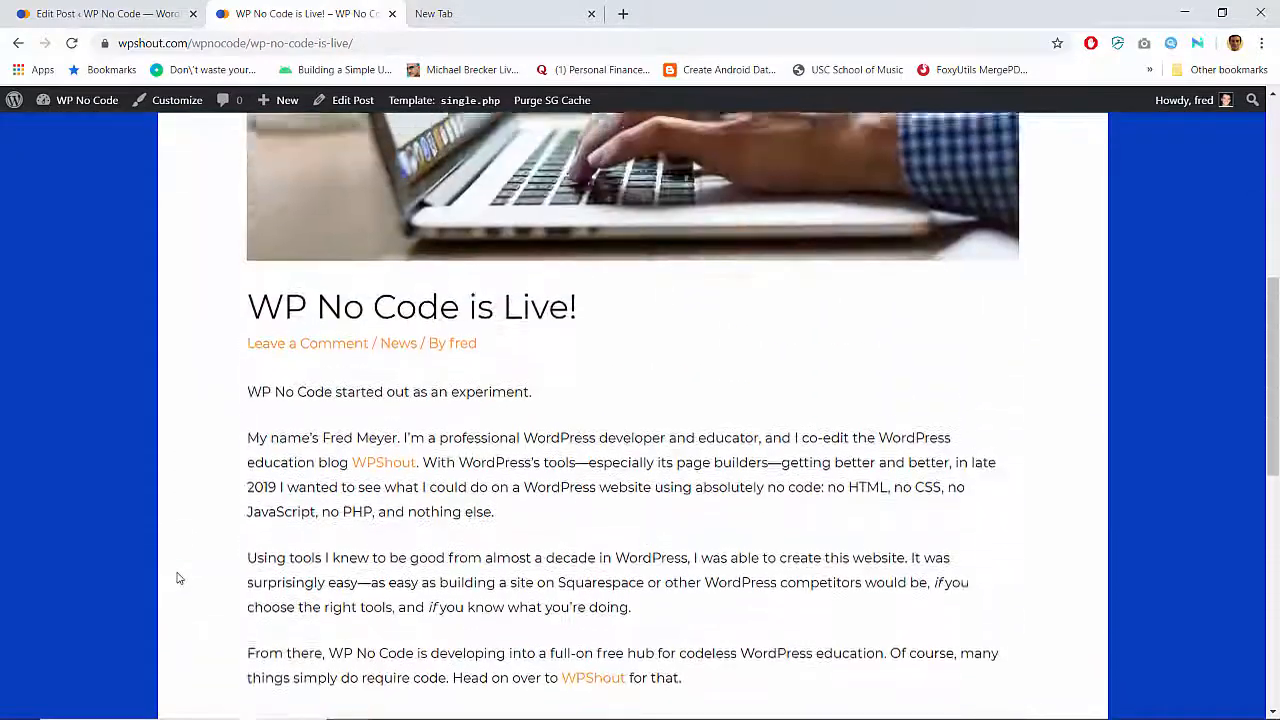
pyautogui.scroll(5, 178, 578)
pyautogui.scroll(1, 178, 578)
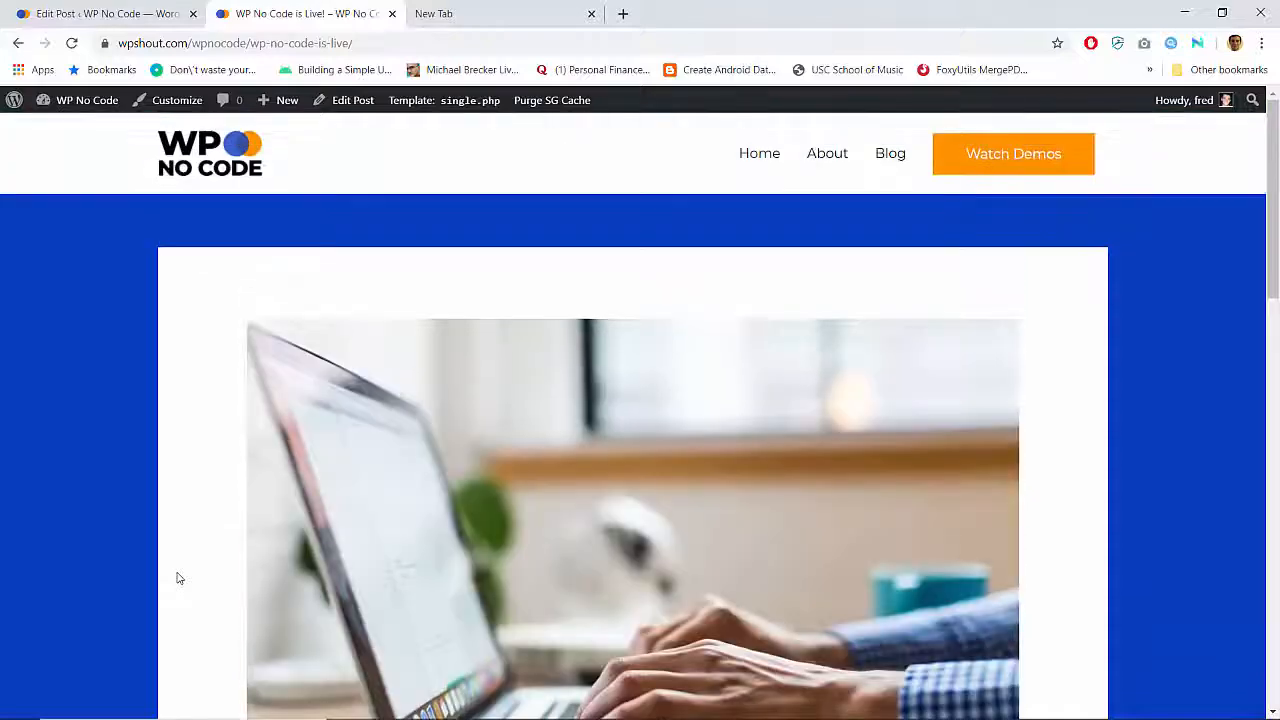
pyautogui.scroll(-10, 178, 578)
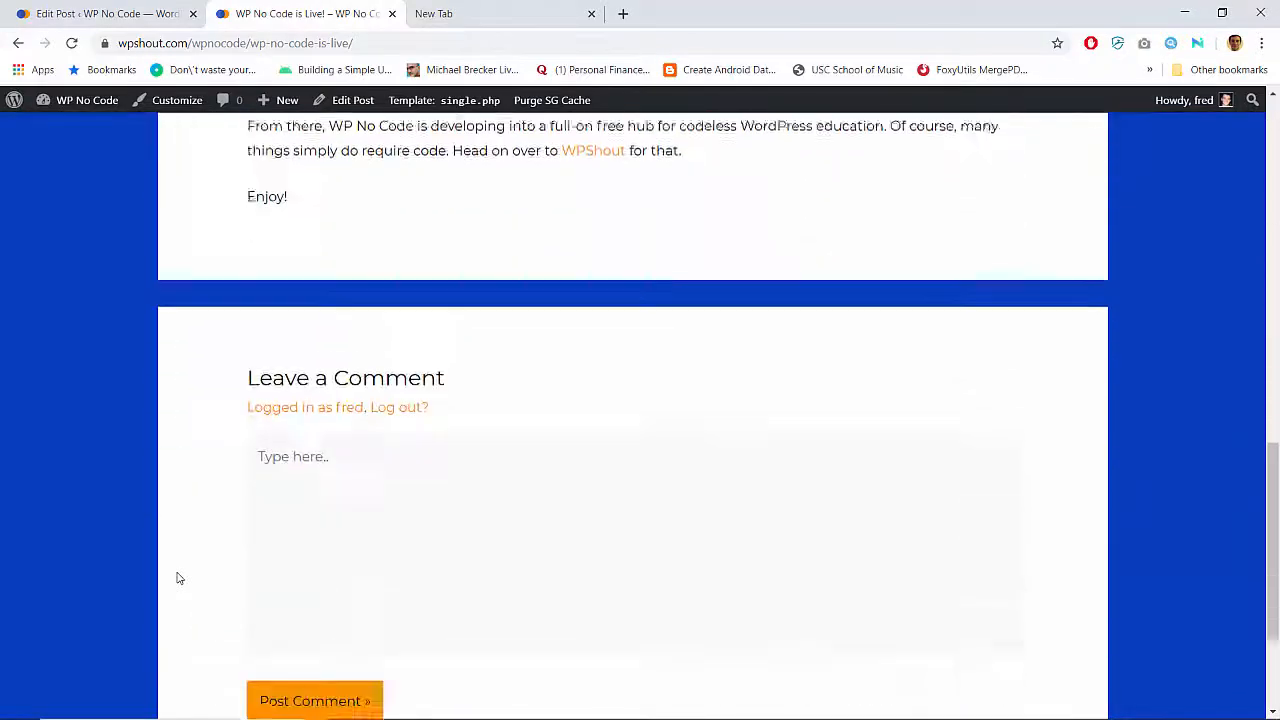
pyautogui.scroll(8, 178, 578)
pyautogui.scroll(3, 178, 578)
pyautogui.scroll(-9, 178, 578)
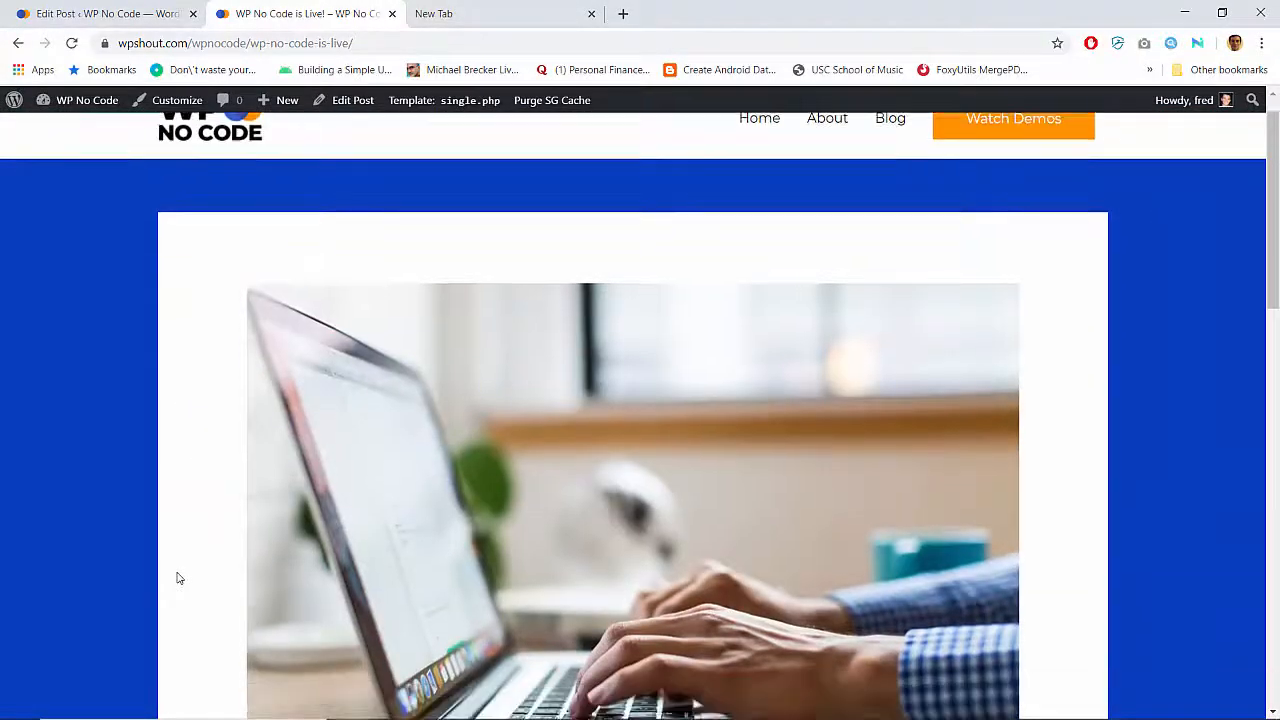
pyautogui.scroll(10, 178, 578)
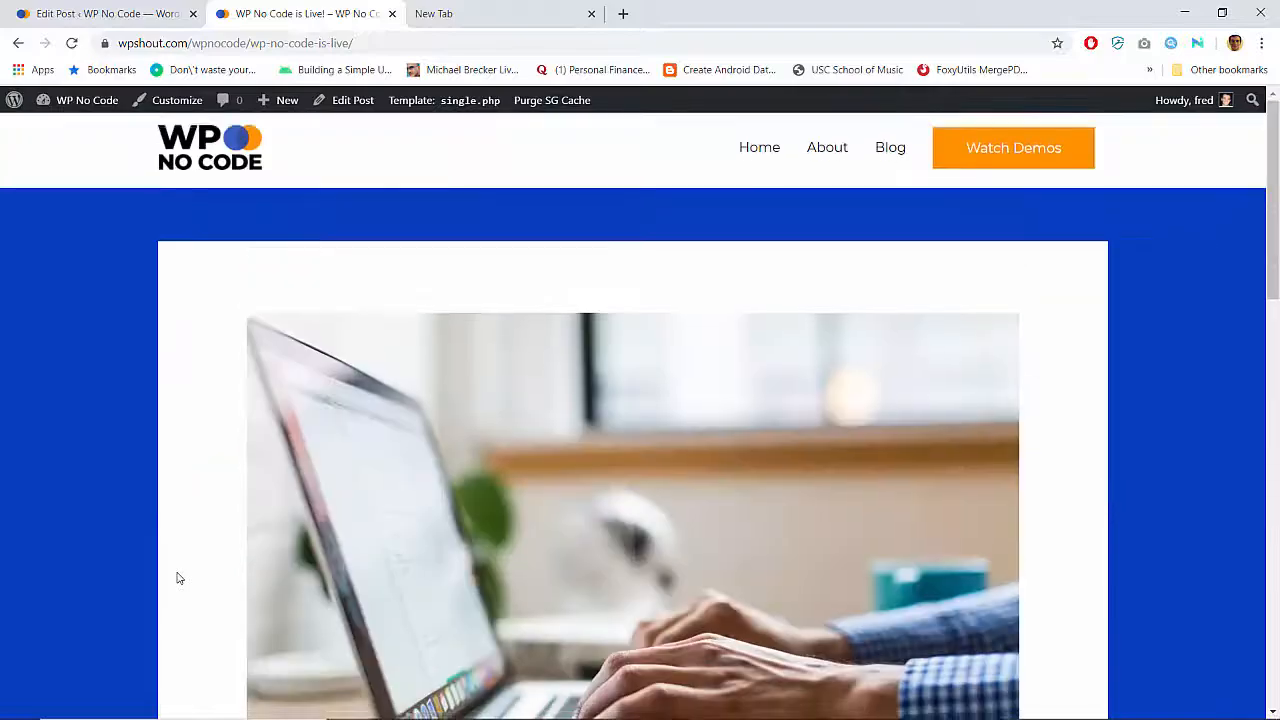
pyautogui.scroll(-1, 178, 578)
pyautogui.scroll(1, 178, 578)
pyautogui.scroll(-10, 178, 578)
pyautogui.scroll(10, 178, 578)
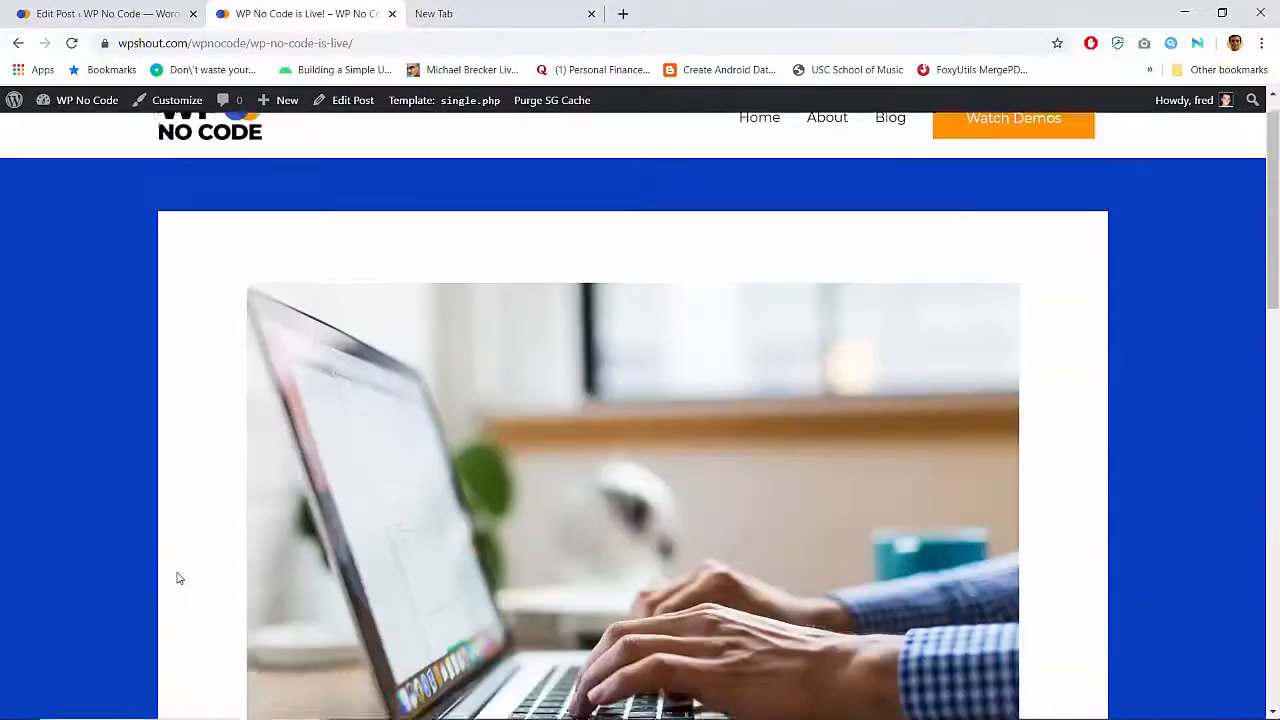
pyautogui.scroll(-5, 178, 578)
pyautogui.scroll(-6, 178, 578)
pyautogui.scroll(12, 178, 578)
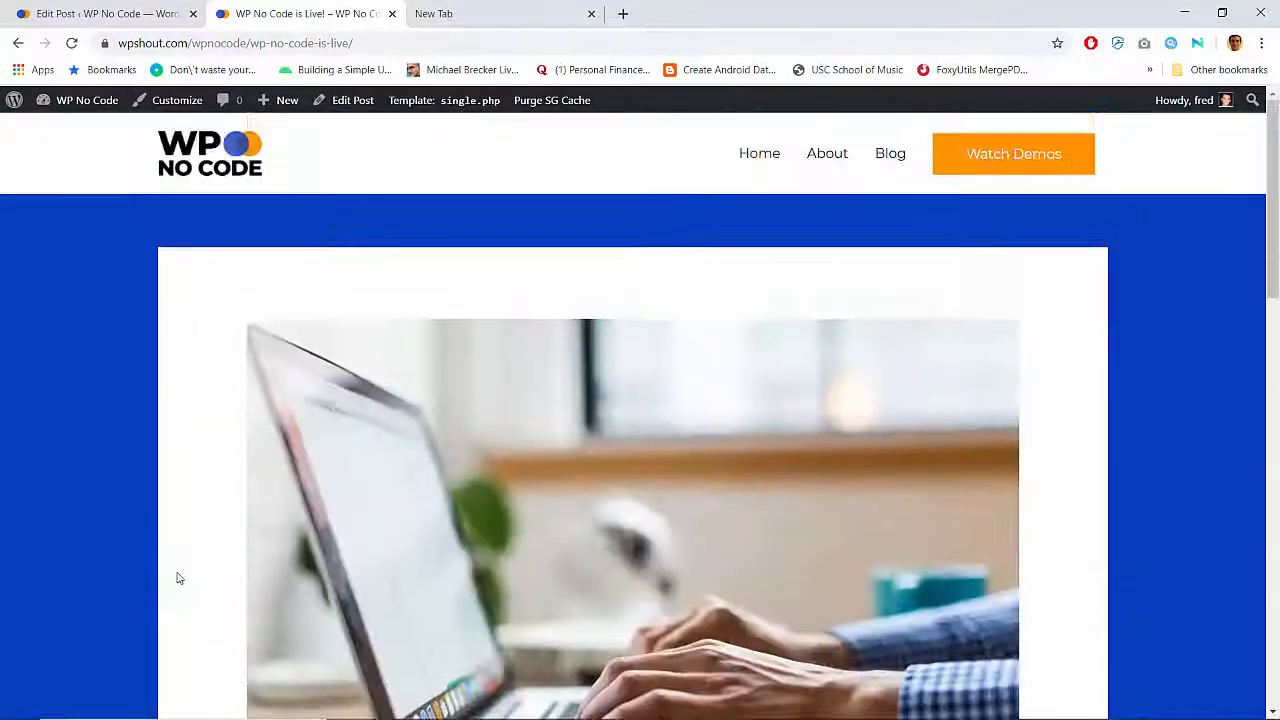
pyautogui.scroll(-7, 178, 578)
pyautogui.scroll(-4, 179, 575)
pyautogui.scroll(12, 191, 511)
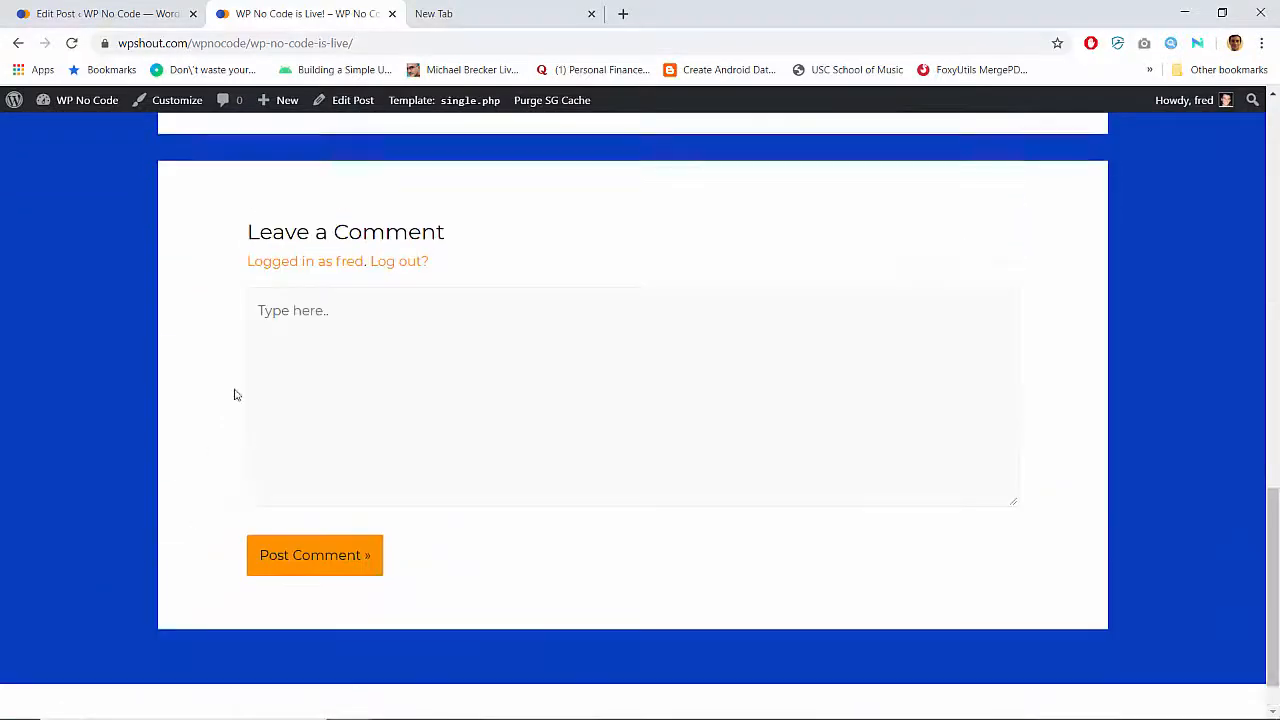
# Review the Blog page's post listing and sidebar, open the launch post from its image and return to the Blog page
pyautogui.click(911, 153)
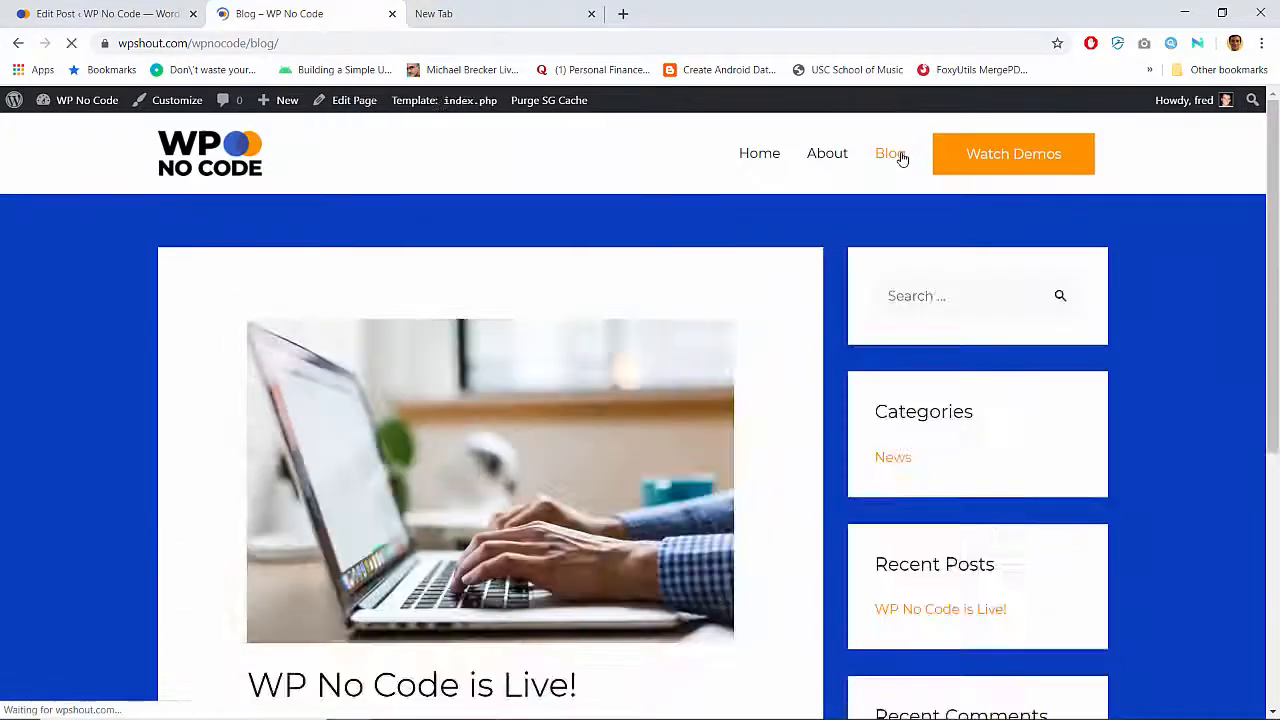
pyautogui.scroll(-3, 396, 374)
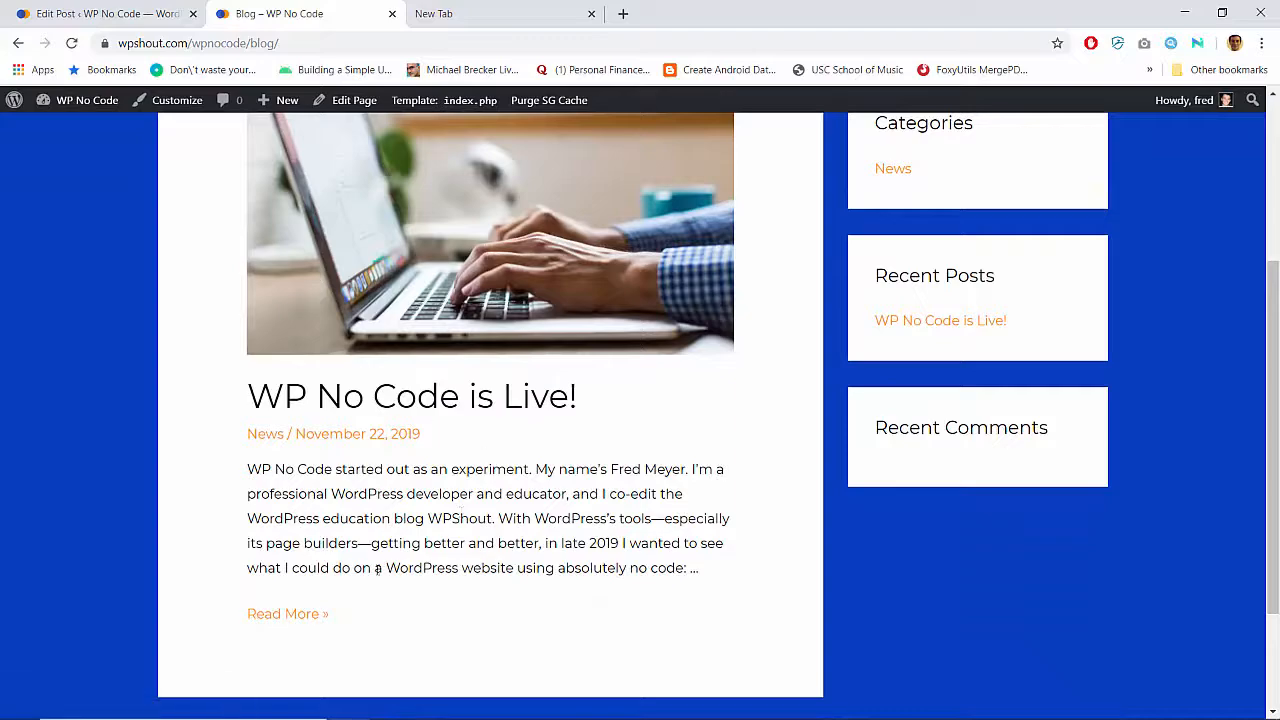
pyautogui.scroll(3, 430, 405)
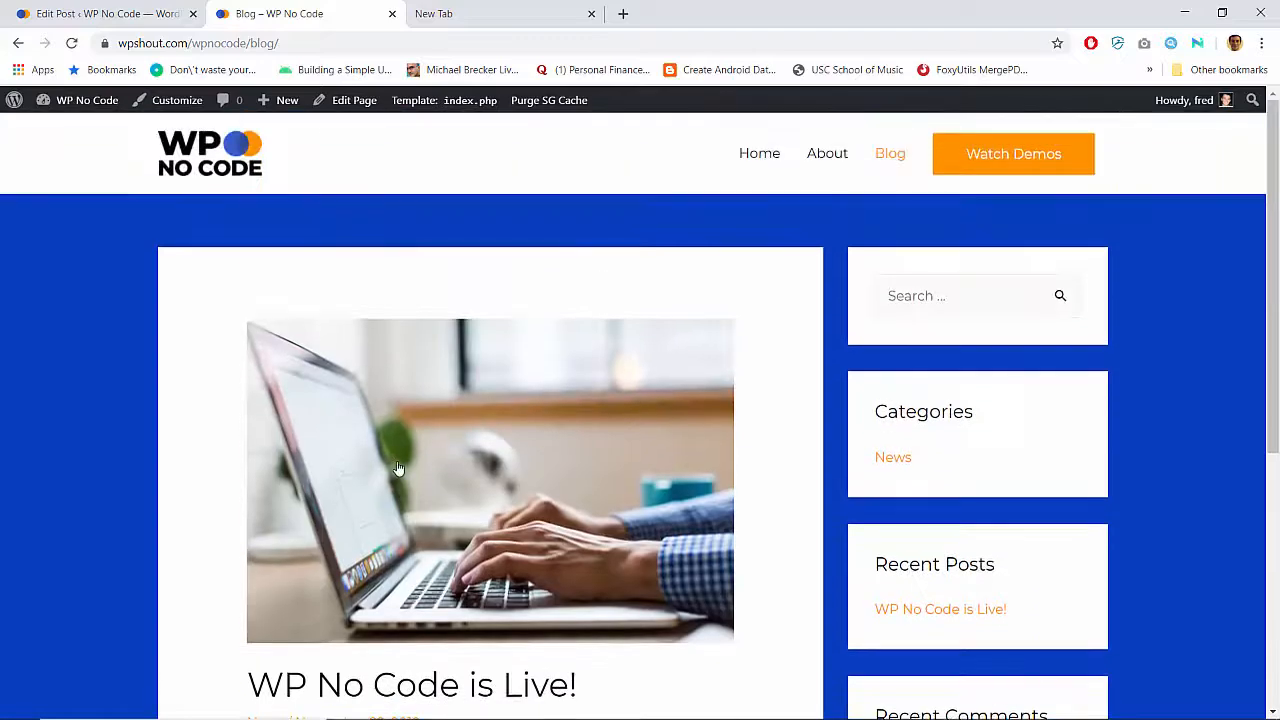
pyautogui.click(398, 469)
pyautogui.scroll(-15, 398, 469)
pyautogui.scroll(15, 398, 469)
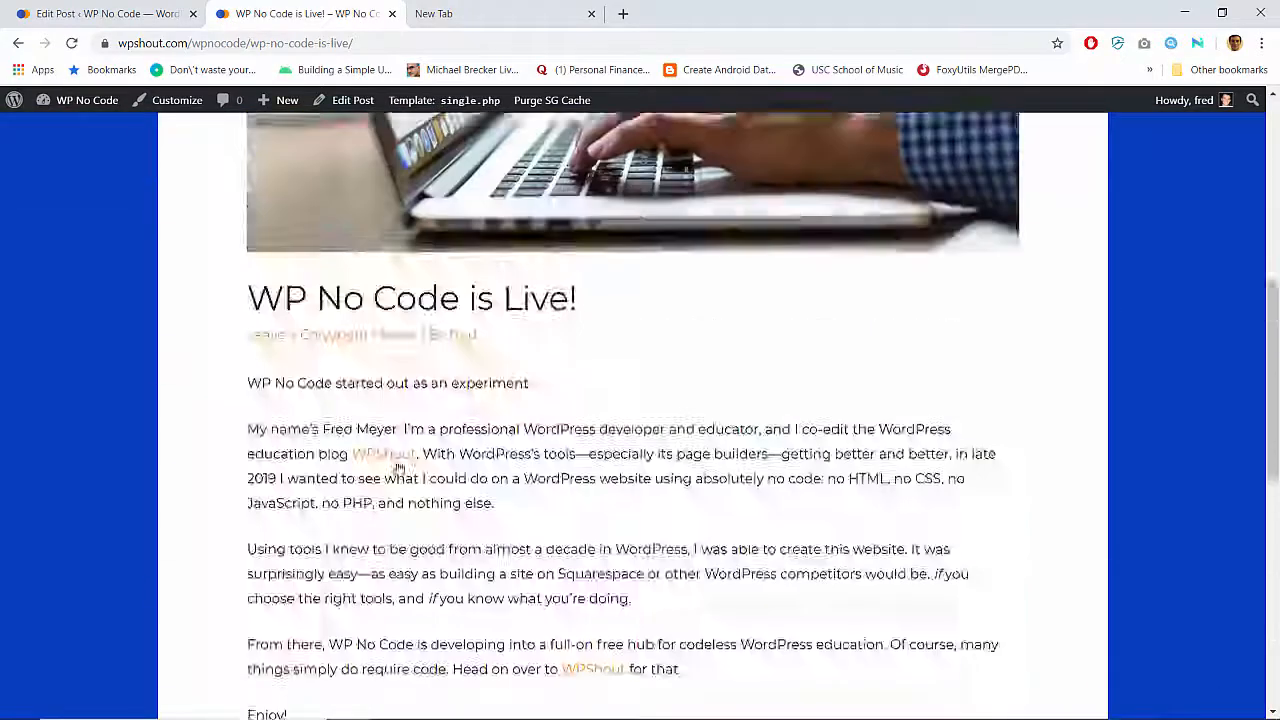
pyautogui.click(883, 160)
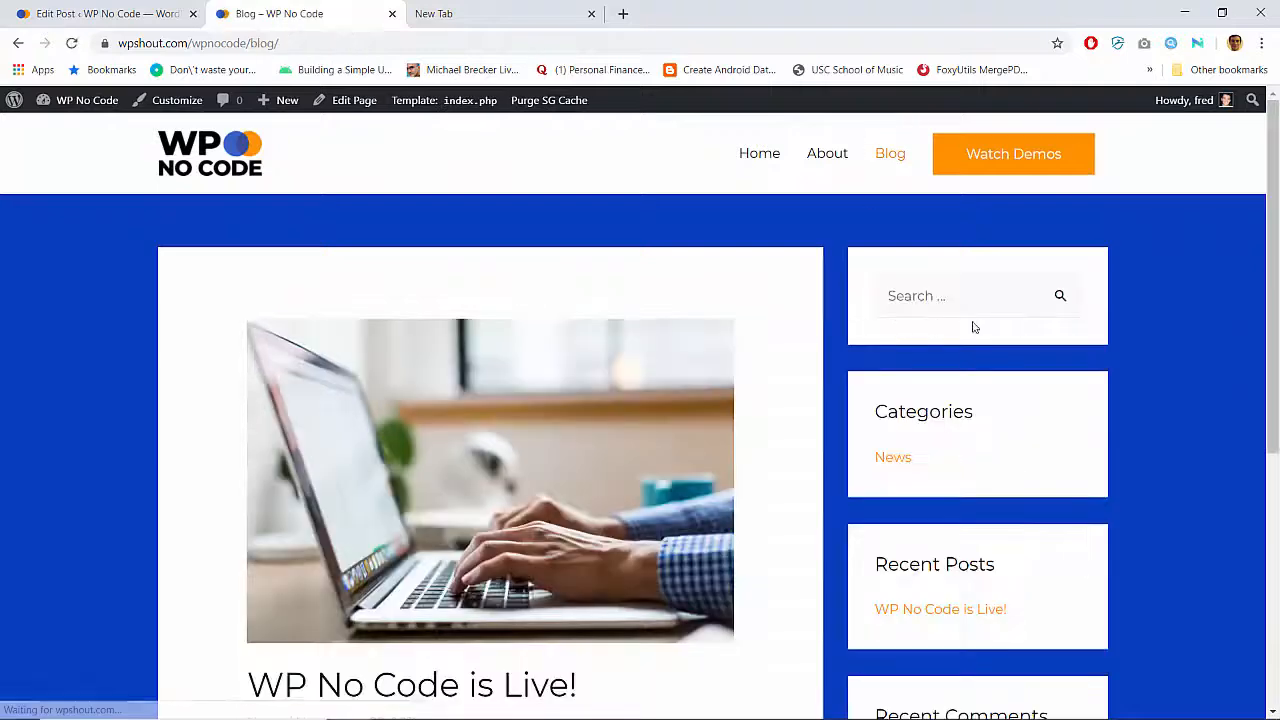
pyautogui.scroll(-2, 909, 383)
pyautogui.scroll(2, 909, 385)
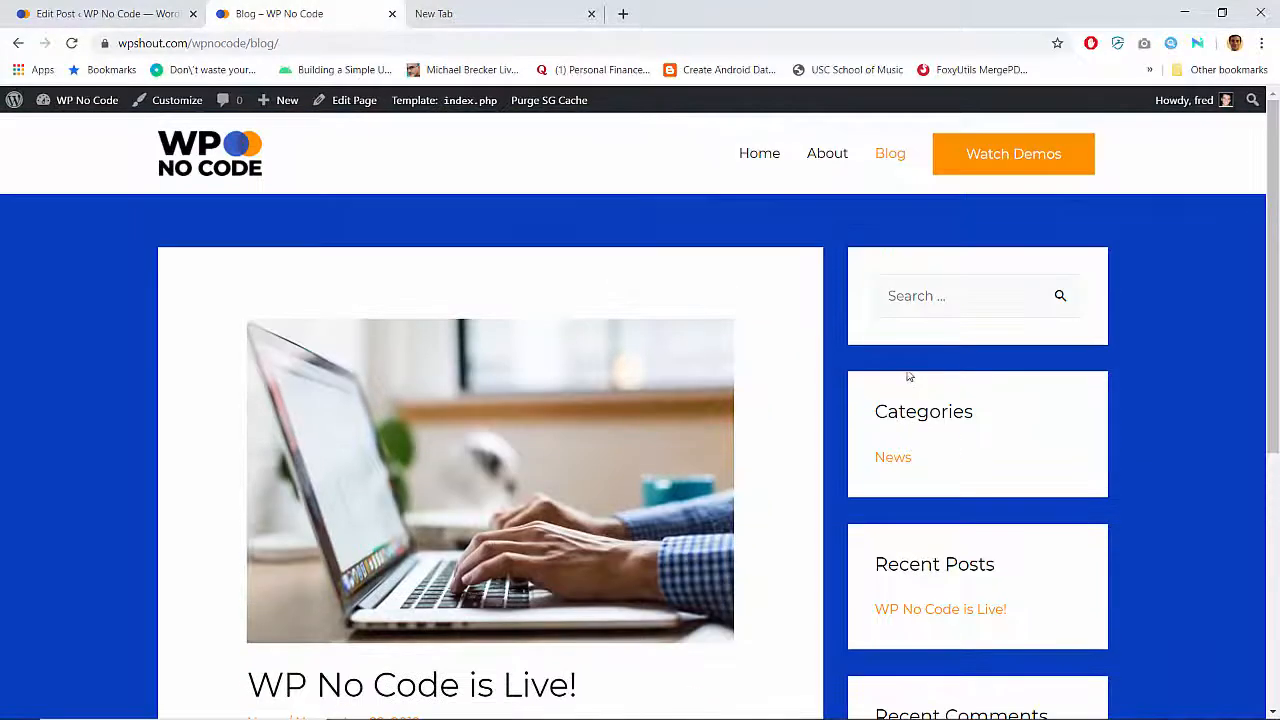
# Search the live site for "About" and look through the results for leftover pages
pyautogui.click(910, 298)
pyautogui.write('About')
pyautogui.scroll(-3, 288, 492)
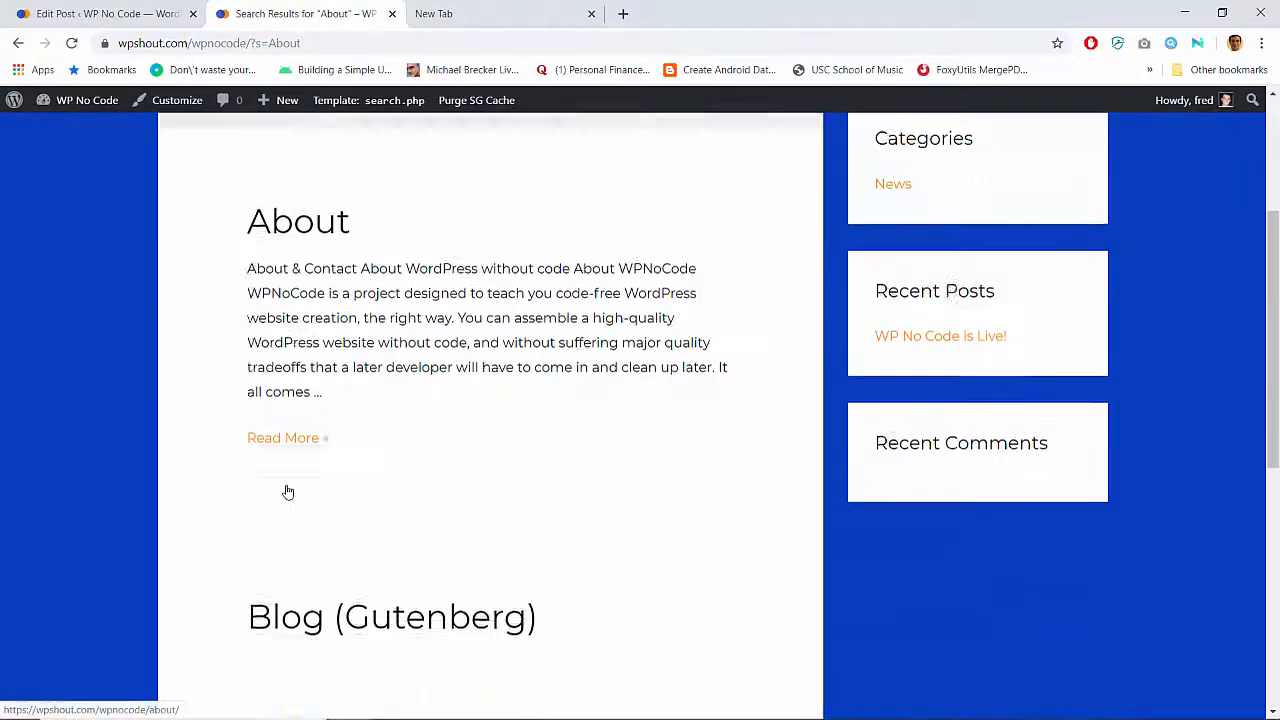
pyautogui.scroll(3, 288, 492)
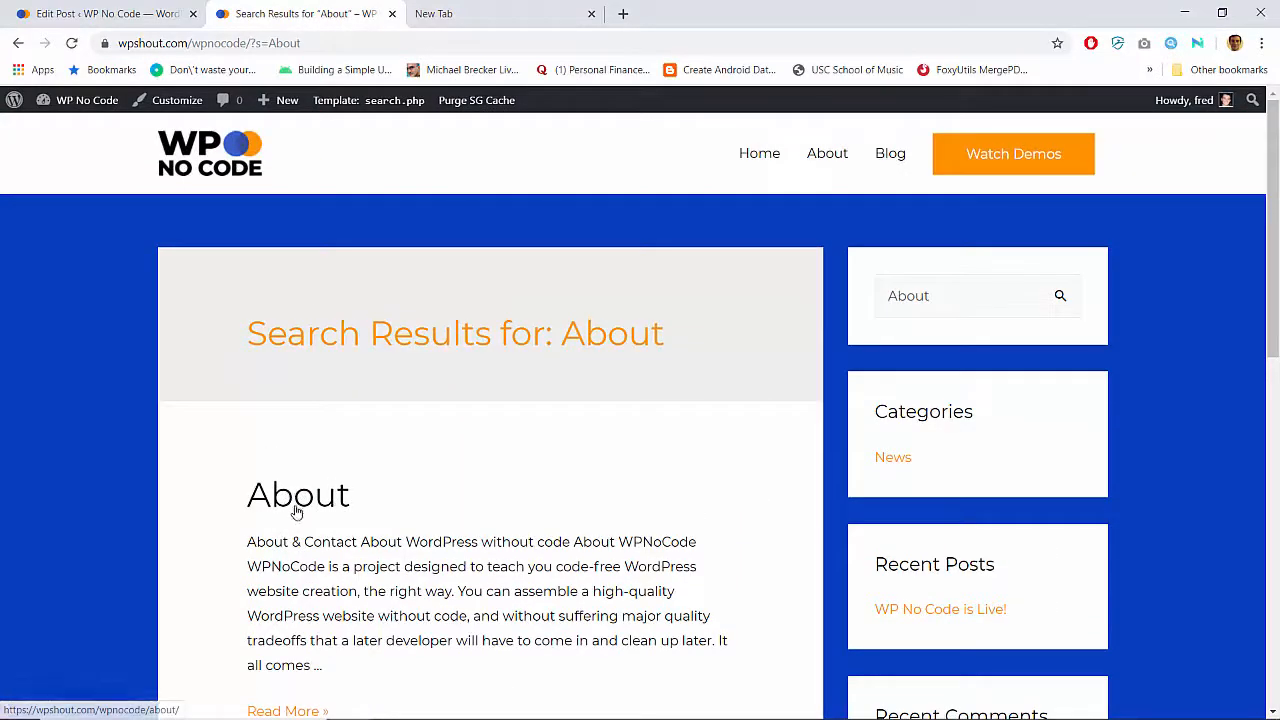
pyautogui.scroll(-2, 296, 511)
pyautogui.scroll(-5, 380, 429)
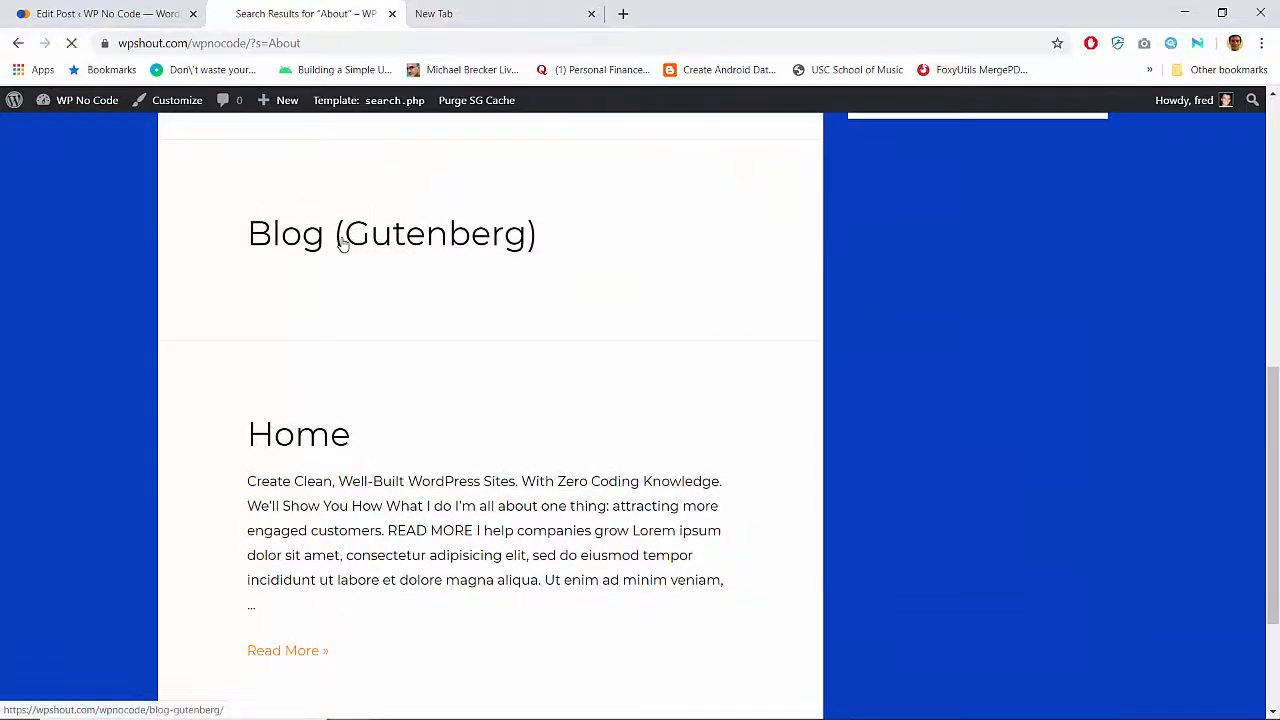
# View the Blog (Gutenberg) page from the search results and open it for editing
pyautogui.scroll(-4, 342, 245)
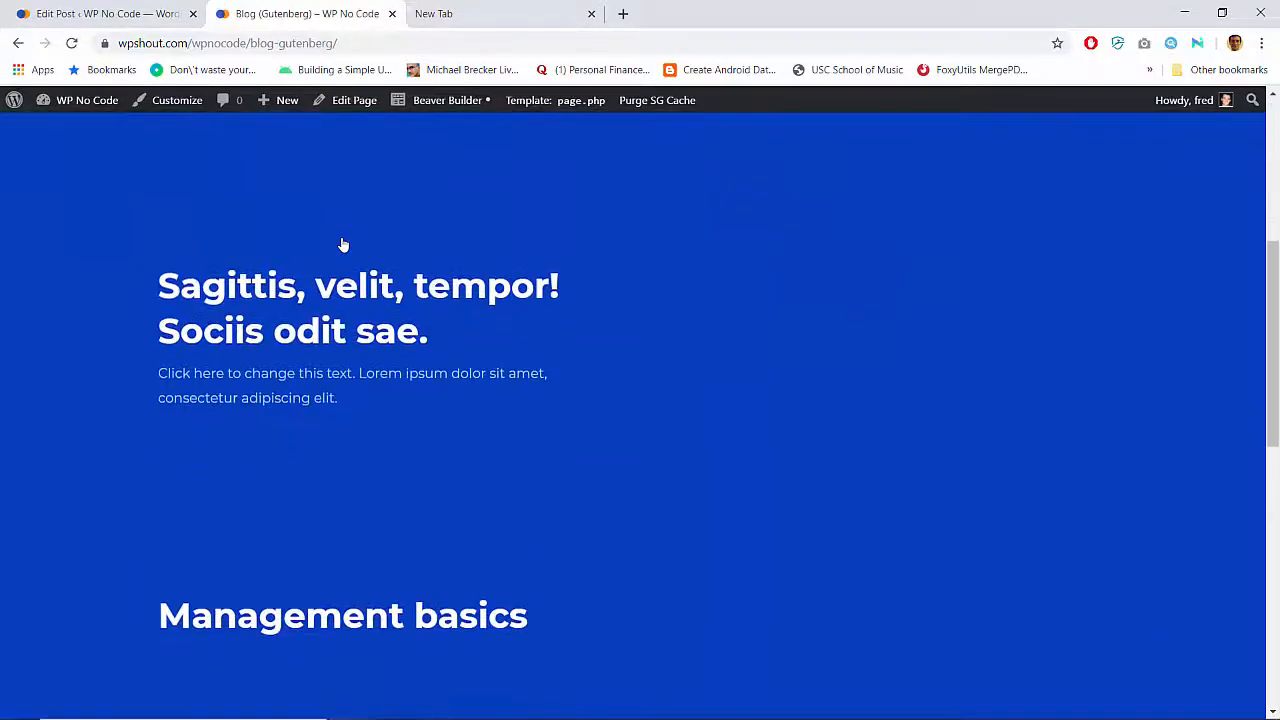
pyautogui.scroll(-5, 342, 245)
pyautogui.scroll(15, 342, 245)
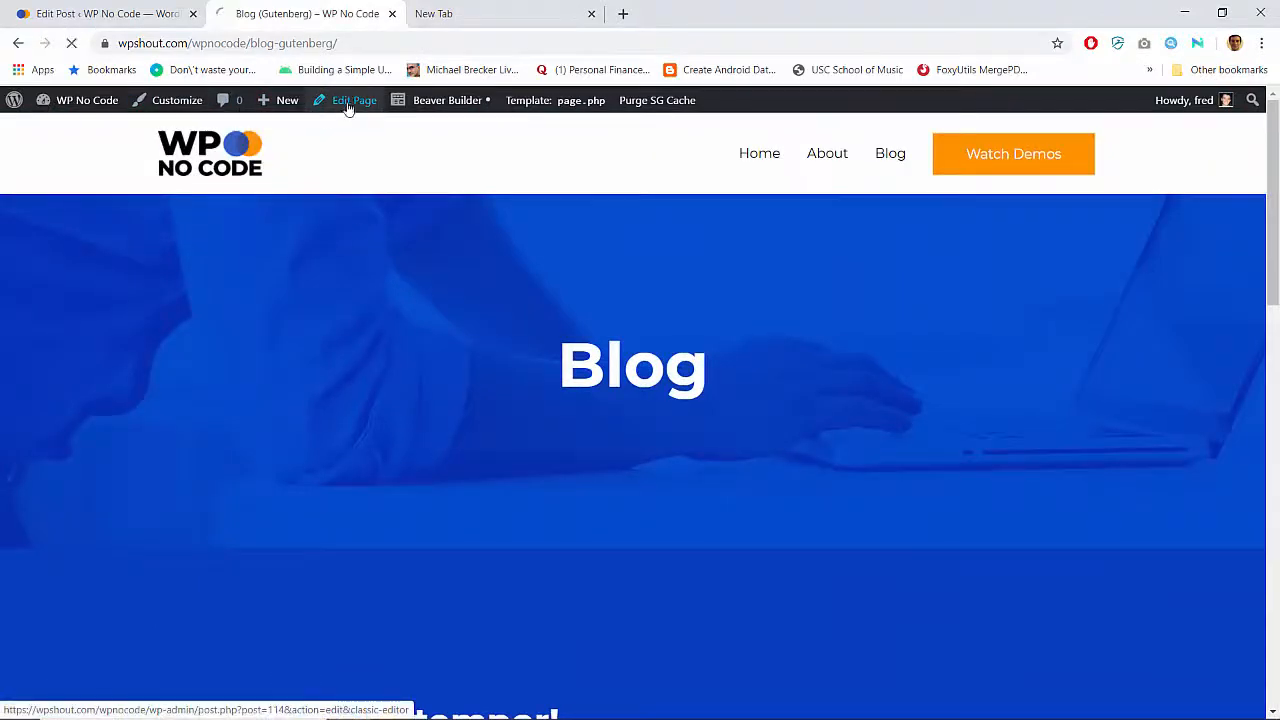
pyautogui.click(348, 103)
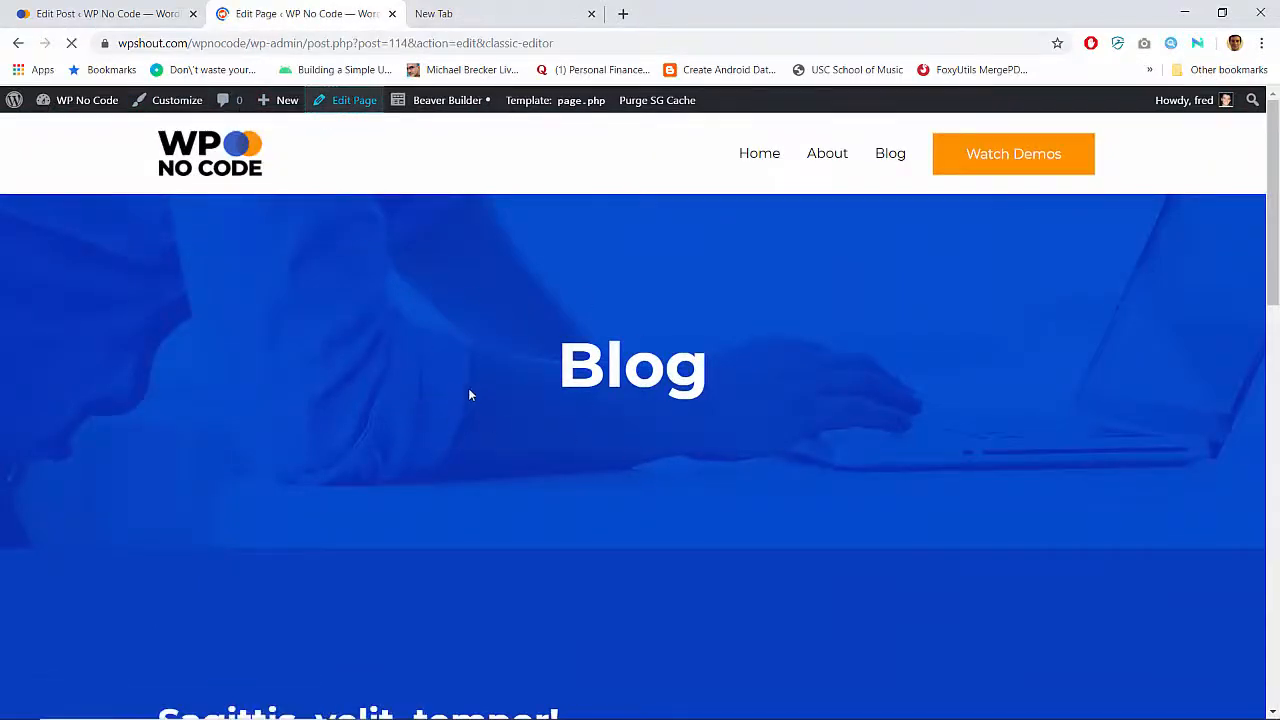
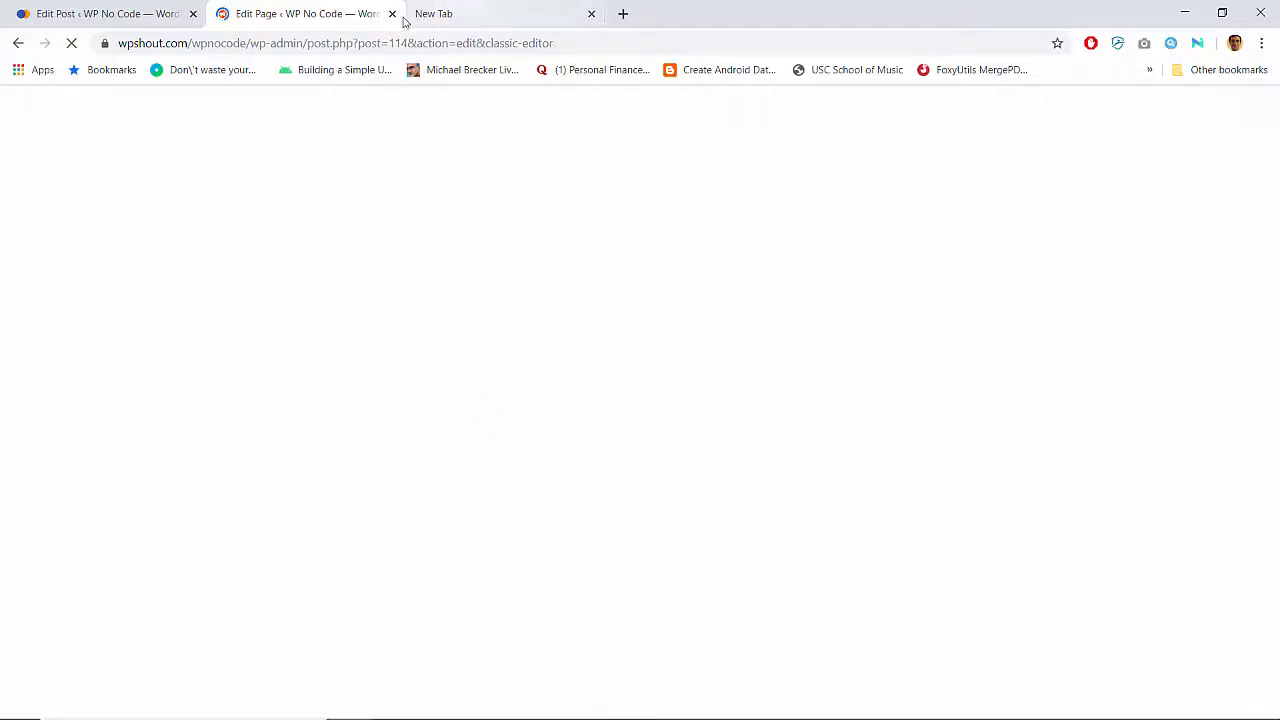
# Open the list of all pages in the browser tab holding the post's edit screen
pyautogui.click(120, 12)
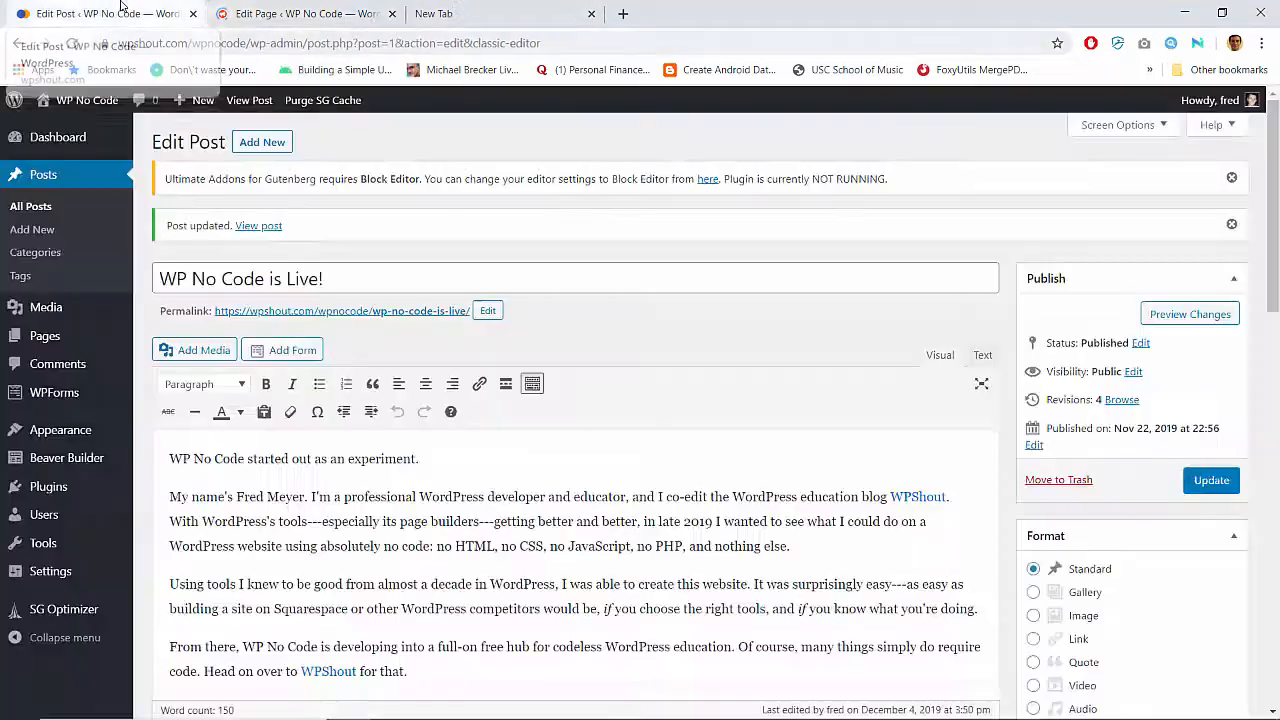
pyautogui.click(45, 336)
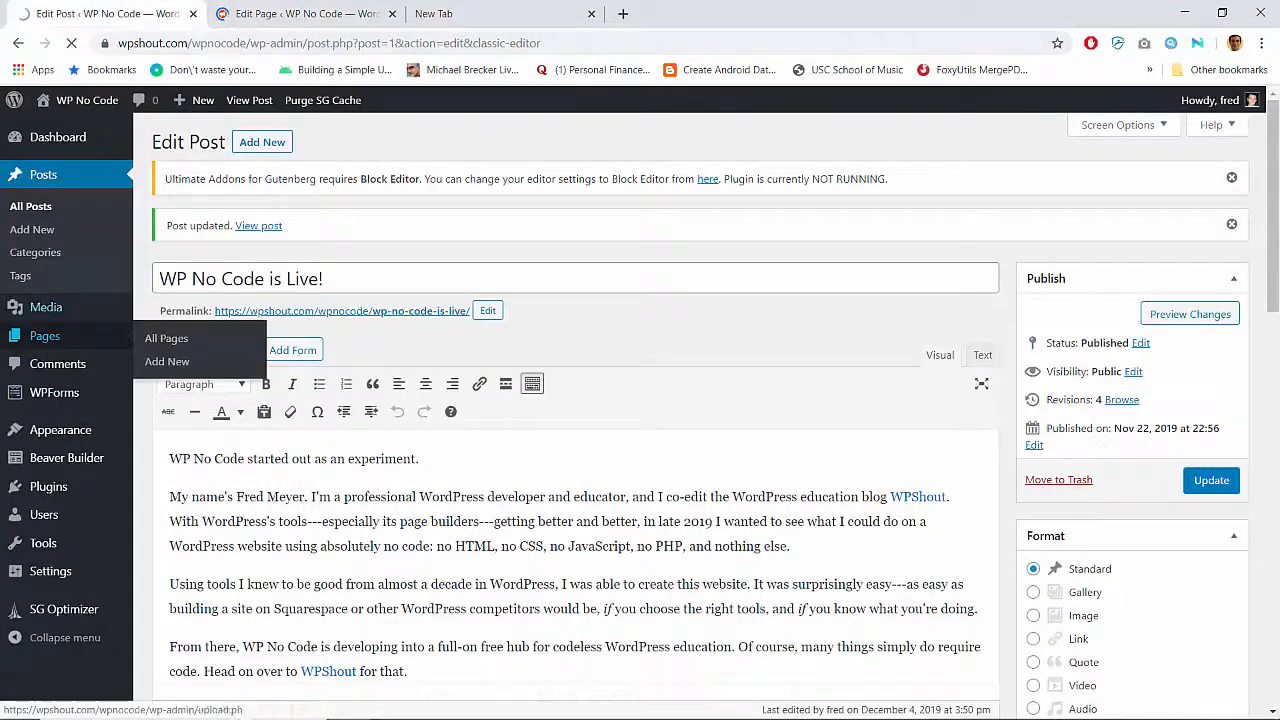
pyautogui.click(270, 12)
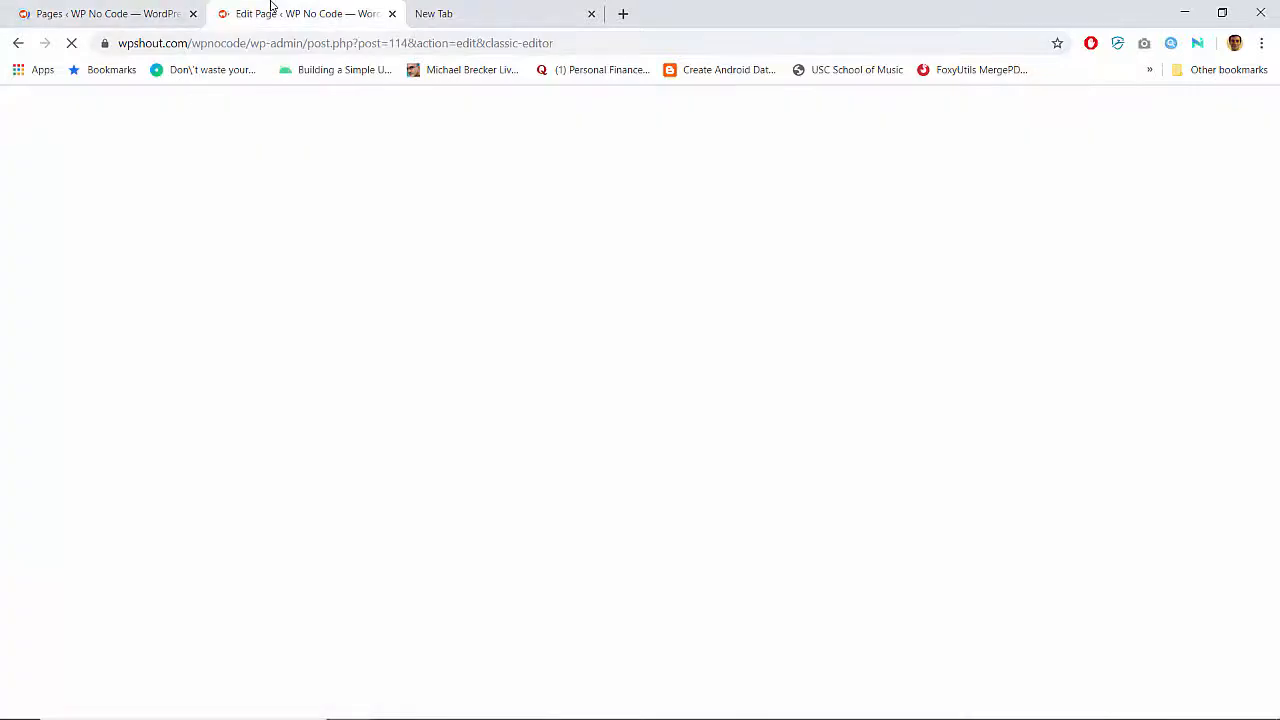
pyautogui.click(120, 12)
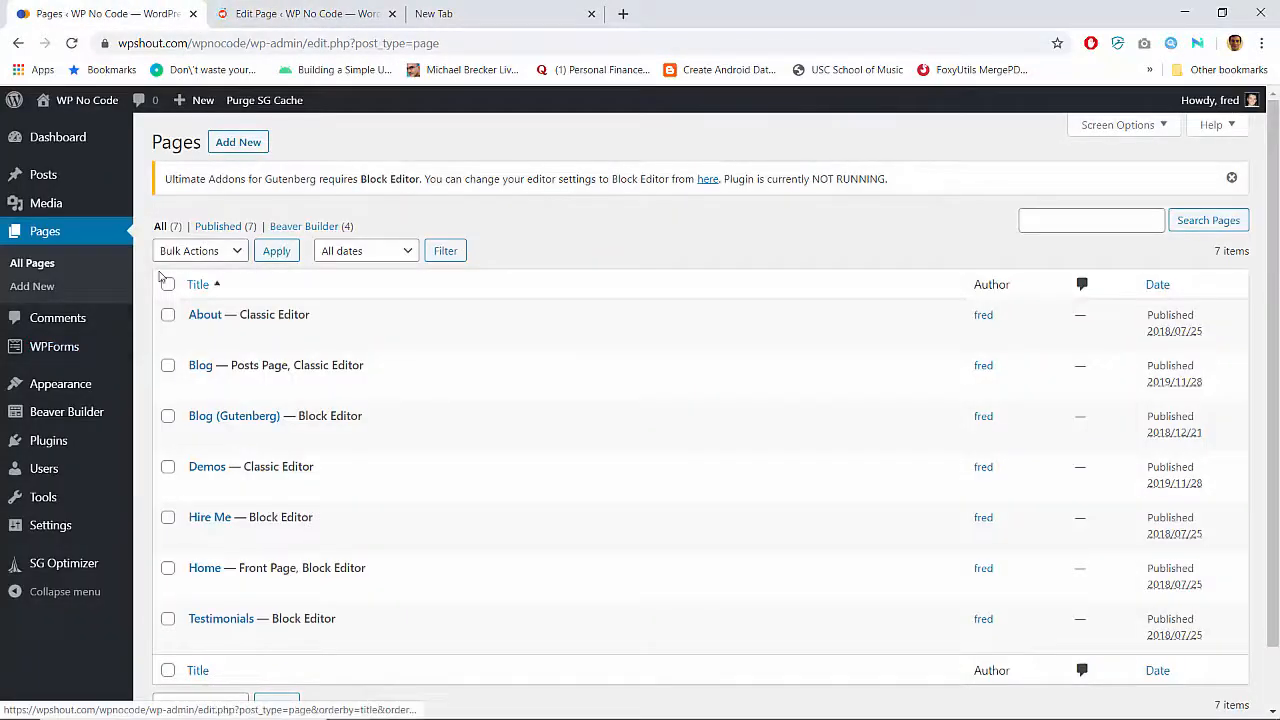
# Select the Blog (Gutenberg), Hire Me and Testimonials pages and move them to the trash in one bulk action
pyautogui.scroll(-1, 460, 435)
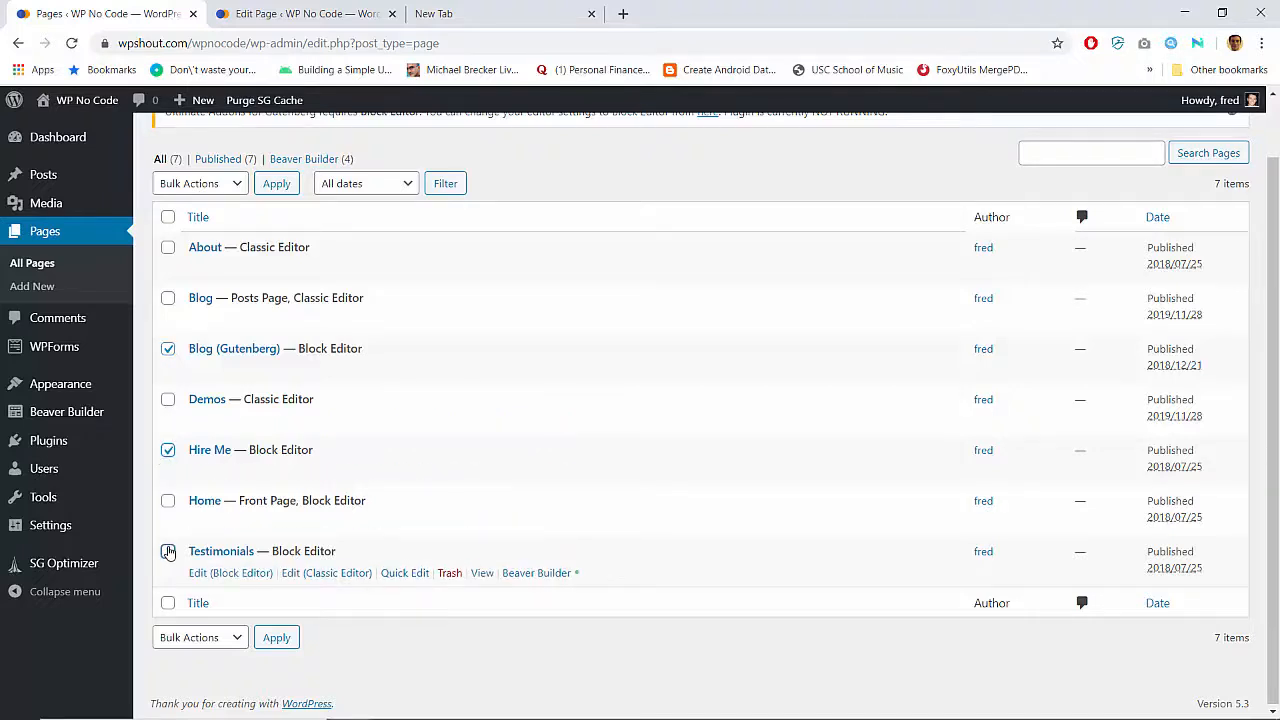
pyautogui.click(168, 551)
pyautogui.scroll(2, 318, 310)
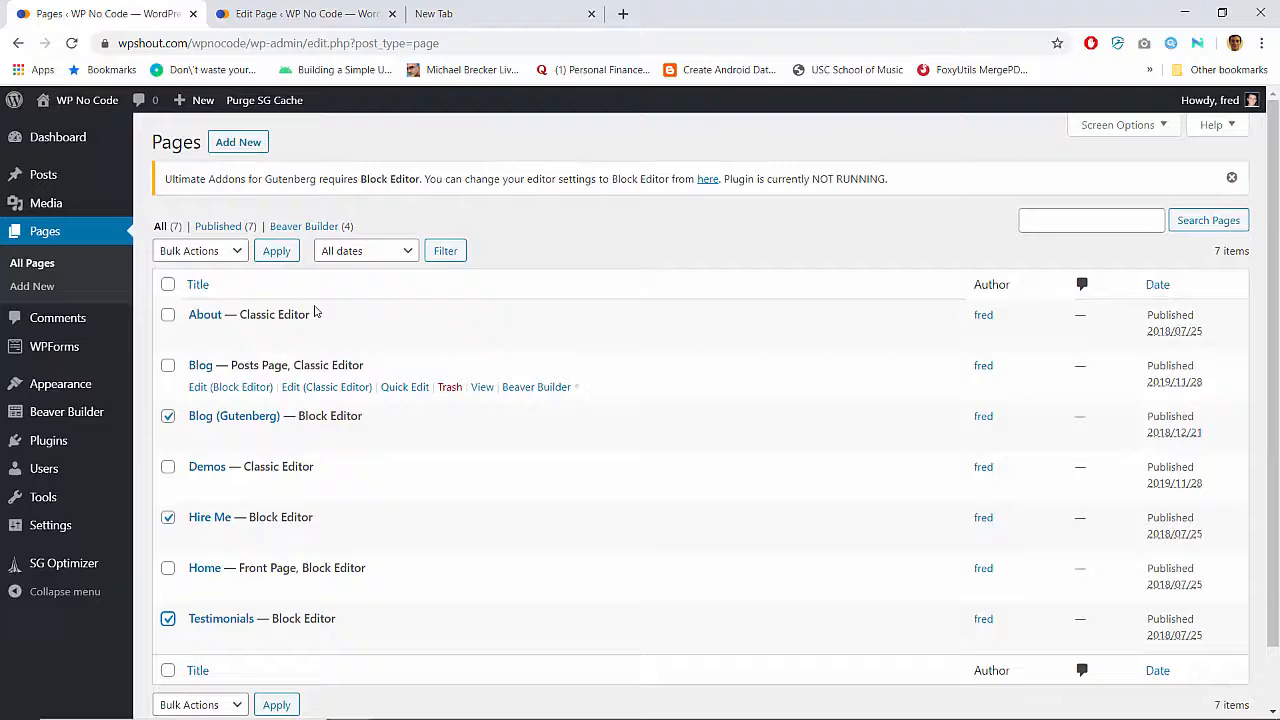
pyautogui.click(214, 251)
pyautogui.click(214, 329)
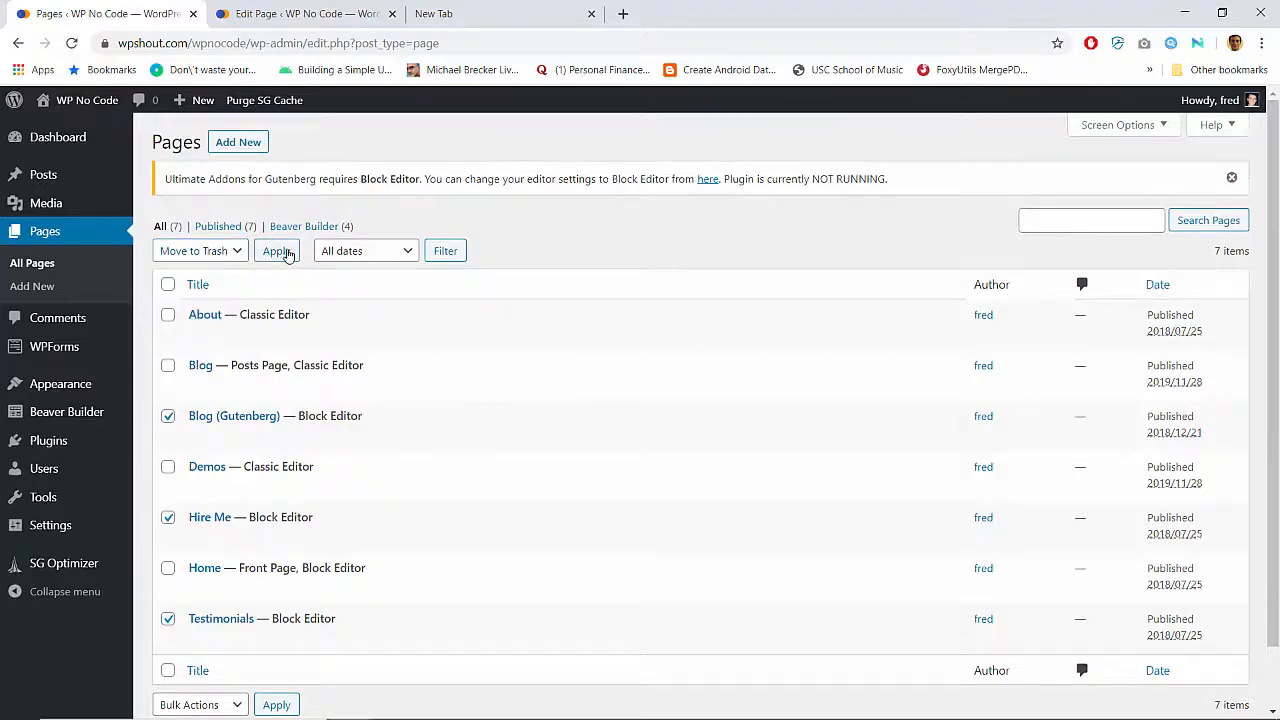
pyautogui.click(286, 253)
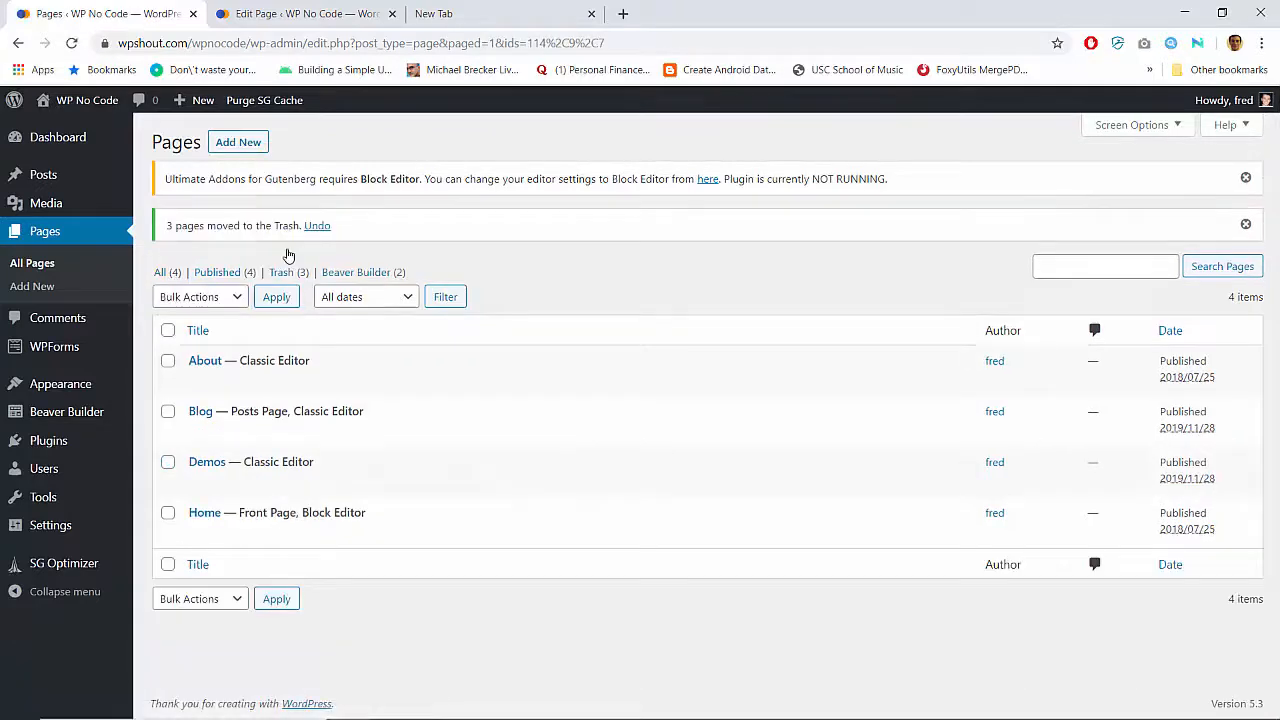
# Close the Blog (Gutenberg) page editor's browser tab and open the live WP No Code site in a new tab
pyautogui.click(330, 8)
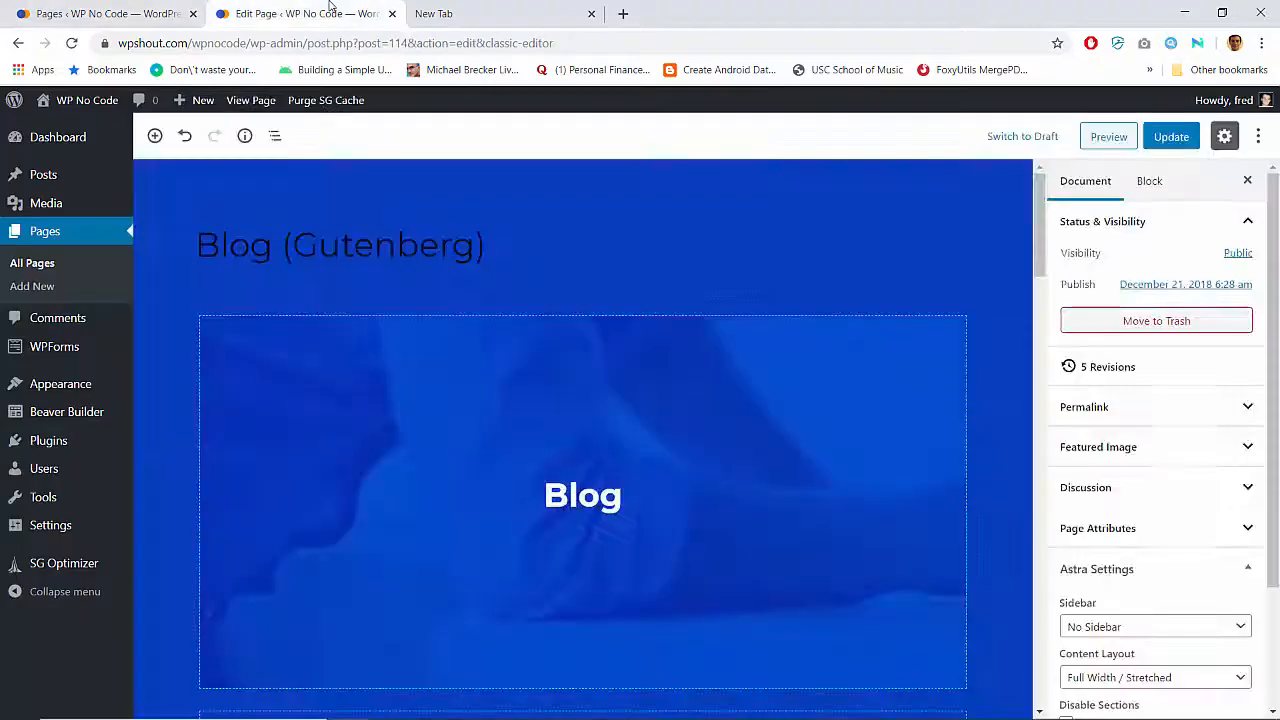
pyautogui.click(392, 13)
pyautogui.press('Return')
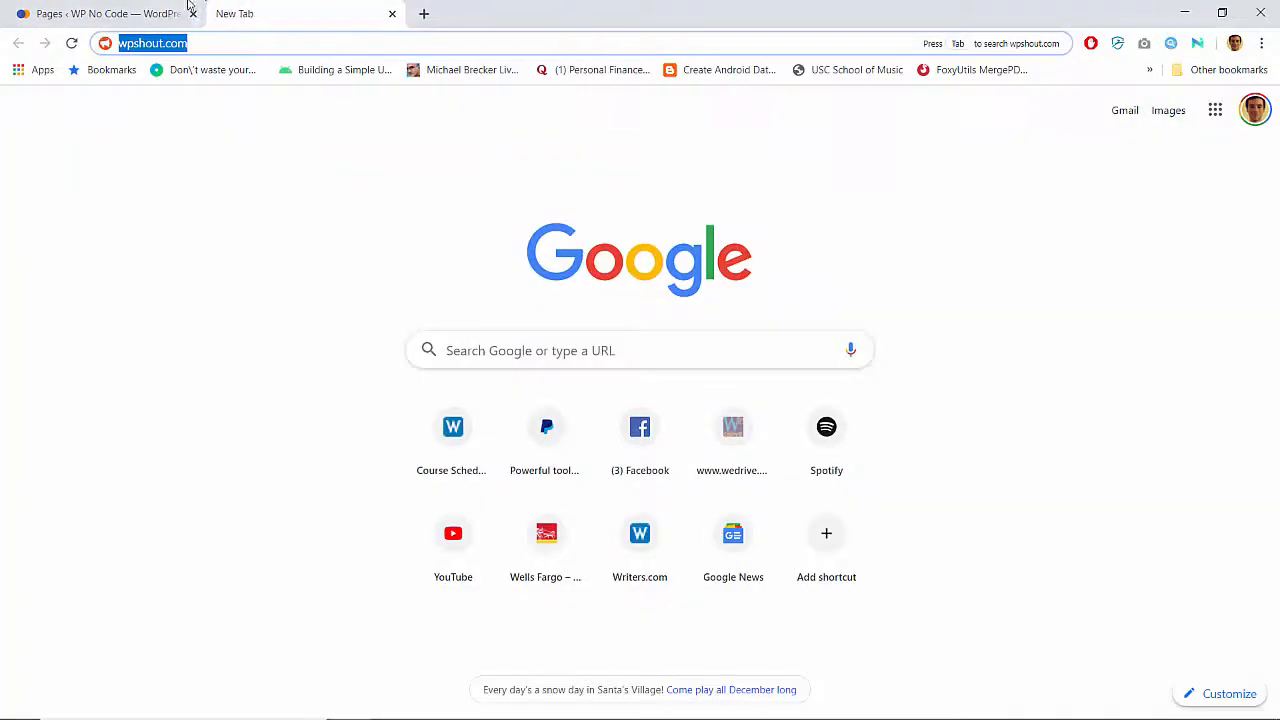
pyautogui.click(110, 13)
pyautogui.rightClick(88, 110)
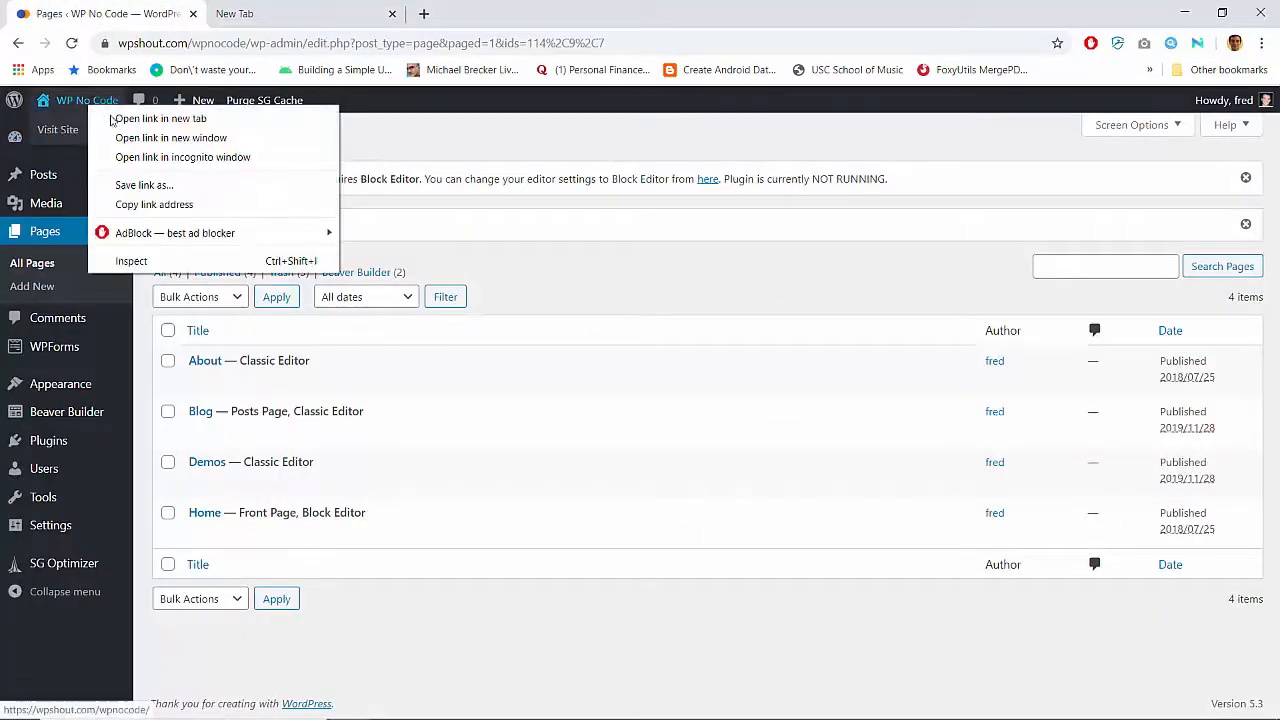
pyautogui.click(140, 118)
pyautogui.click(250, 12)
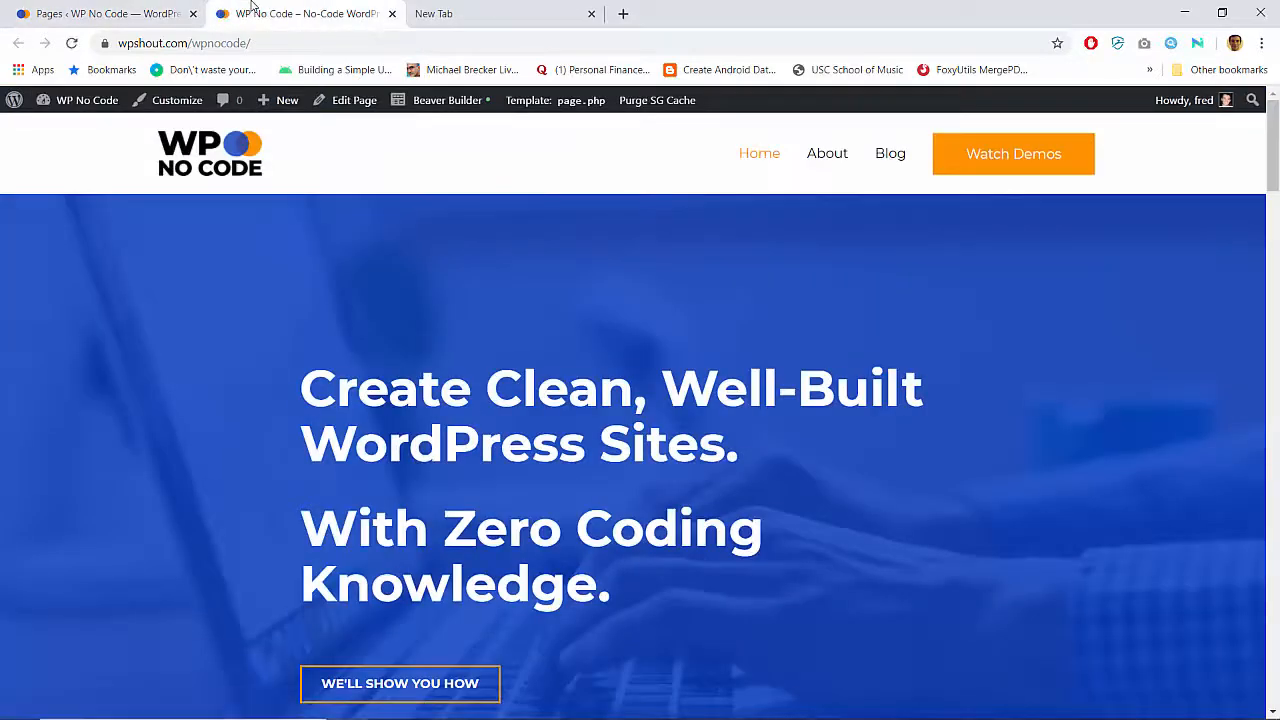
# Look over the live home page, open the About page and review its content
pyautogui.scroll(-5, 216, 370)
pyautogui.scroll(5, 703, 202)
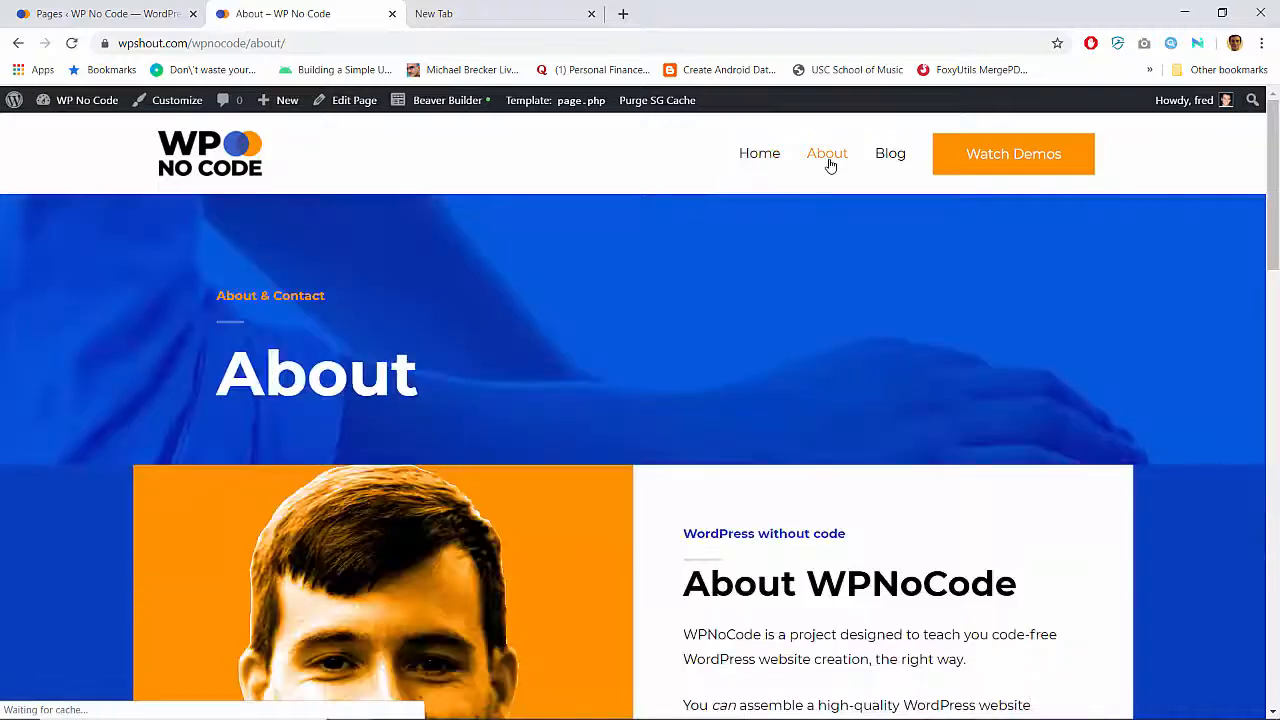
pyautogui.scroll(-5, 600, 450)
pyautogui.scroll(-5, 593, 462)
pyautogui.scroll(15, 593, 462)
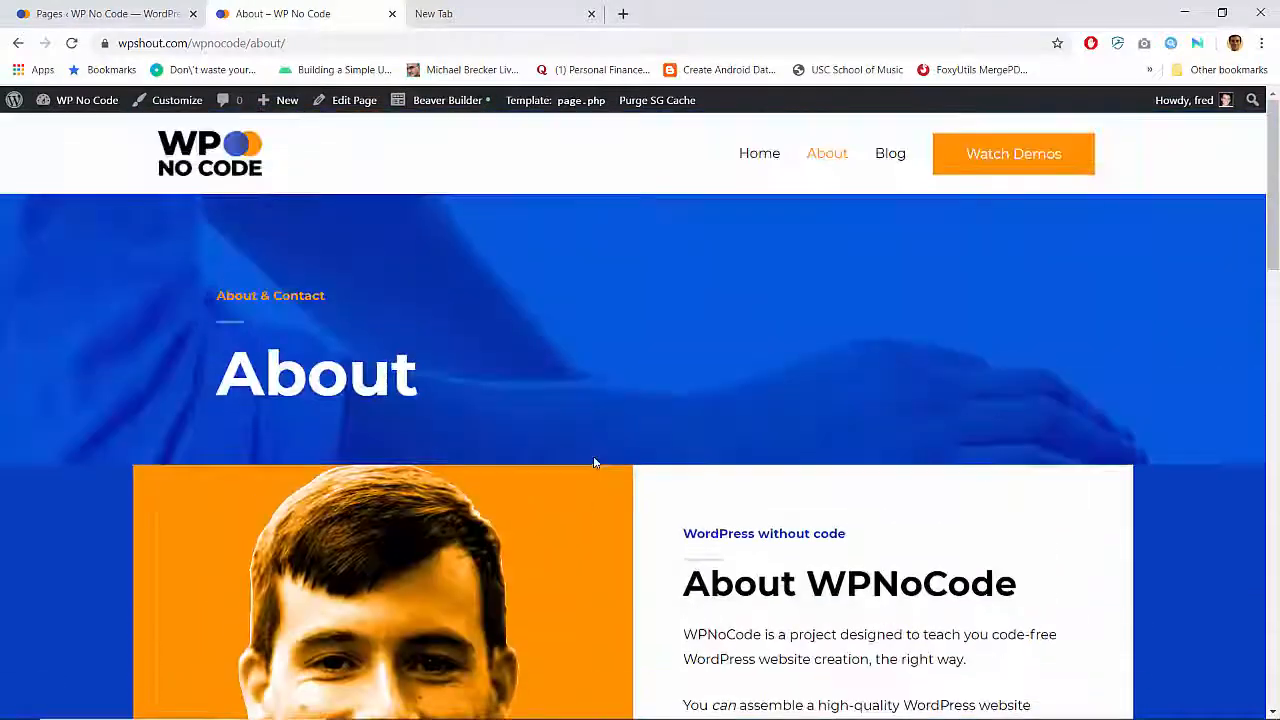
# Look over the live About page's banner and introduction, comparing the capitalization of "About & Contact" and "WordPress without code"
pyautogui.scroll(-10, 594, 462)
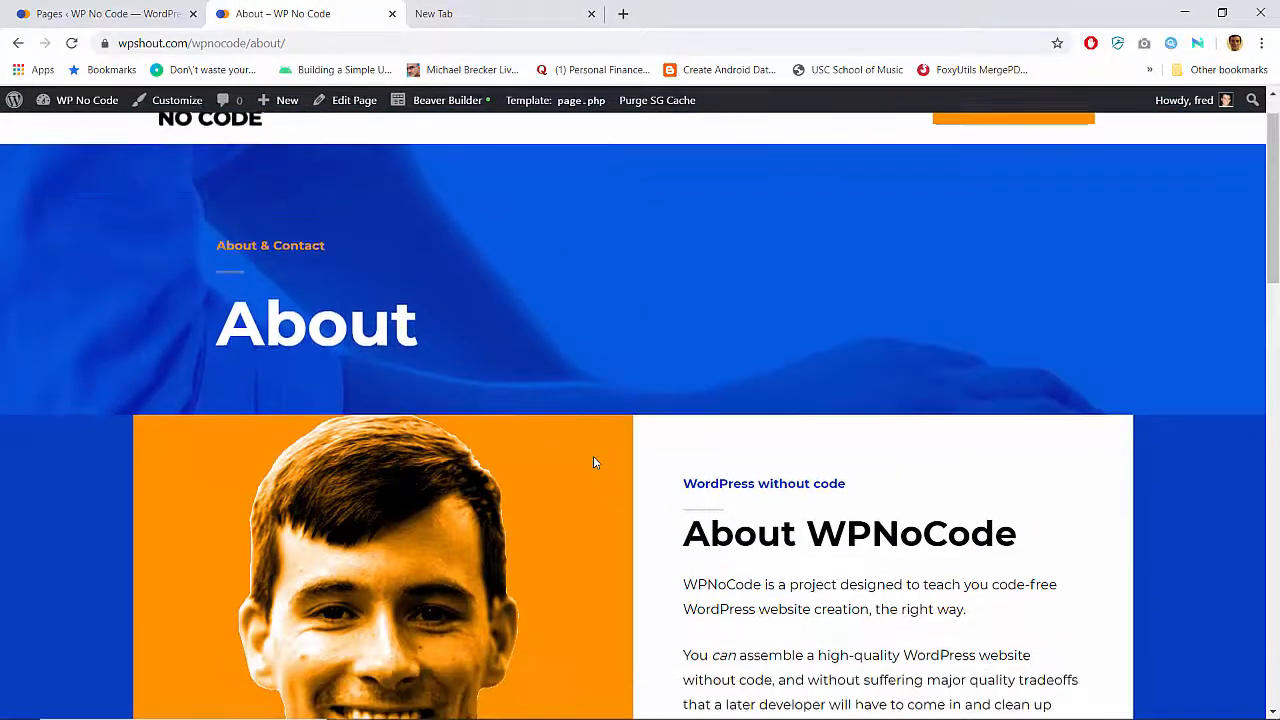
pyautogui.scroll(5, 594, 462)
pyautogui.scroll(5, 594, 462)
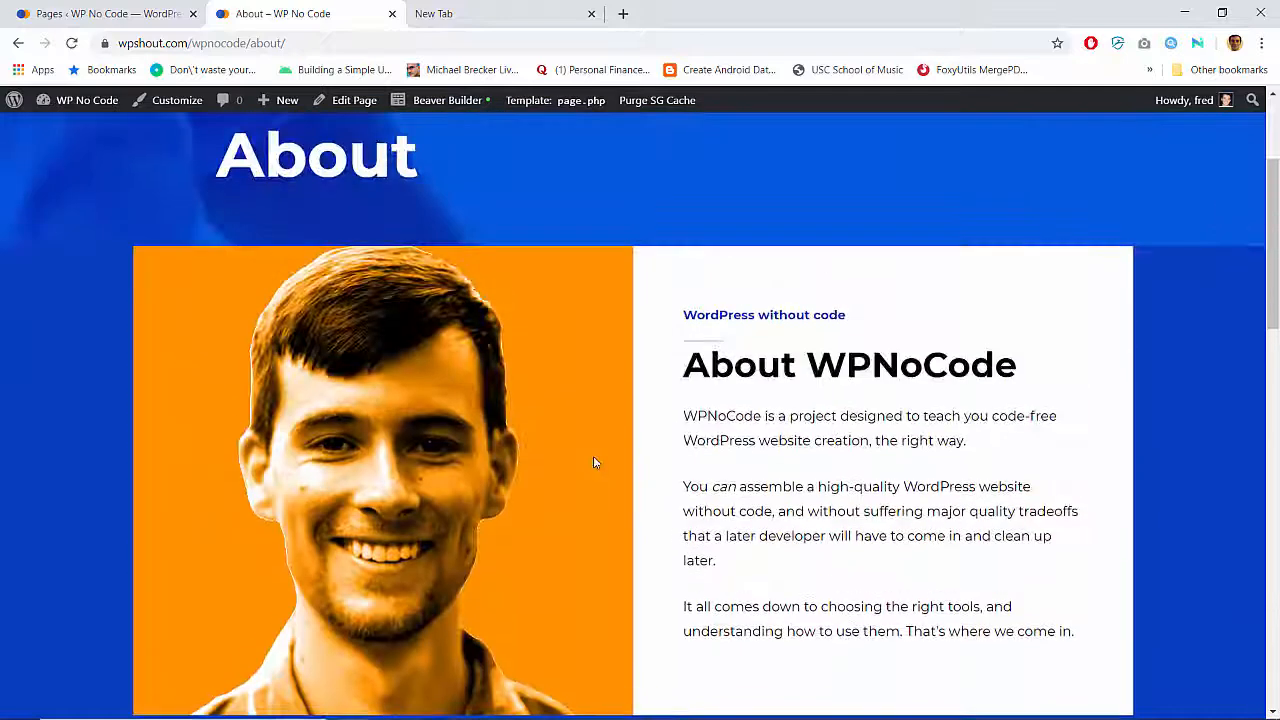
pyautogui.scroll(1, 593, 462)
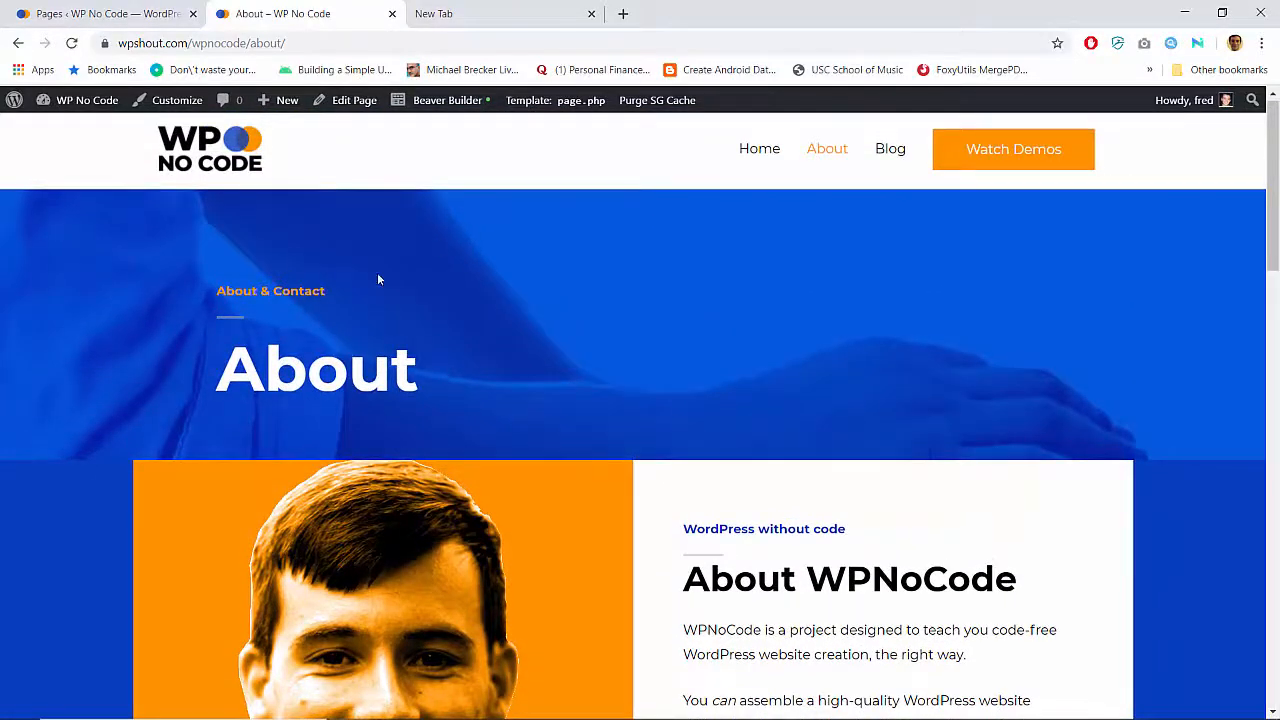
pyautogui.doubleClick(720, 527)
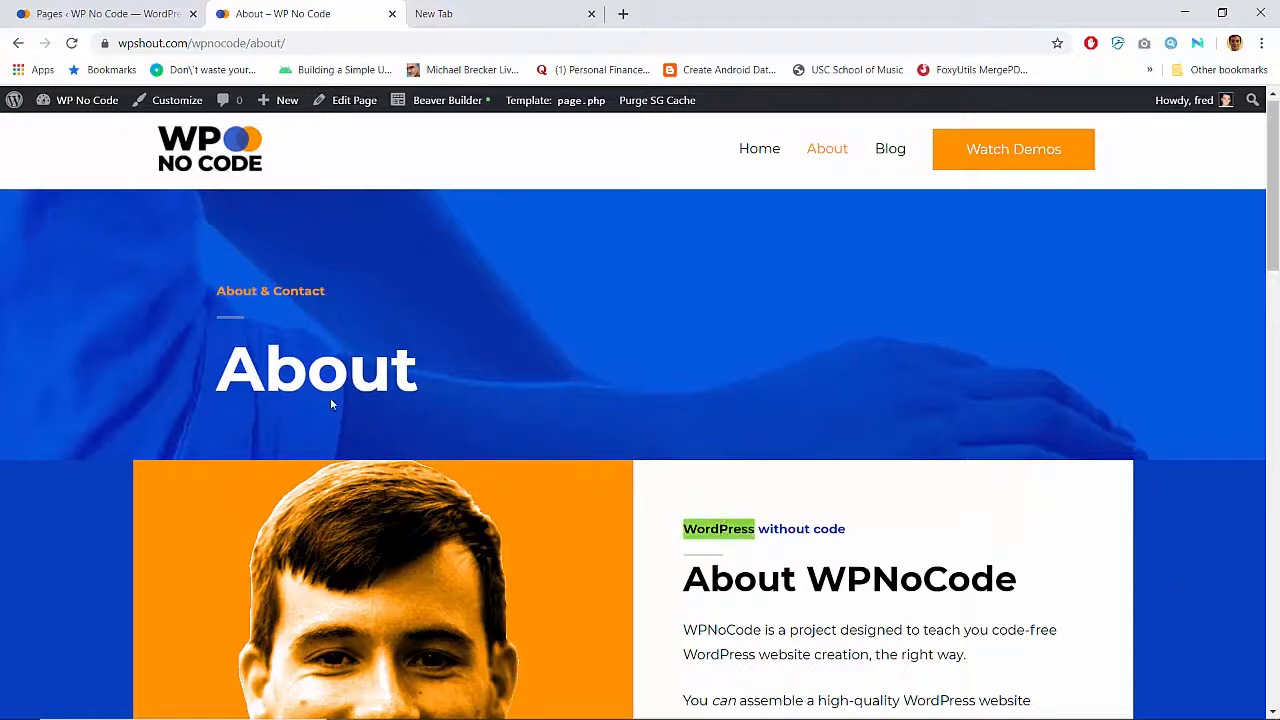
pyautogui.click(258, 290)
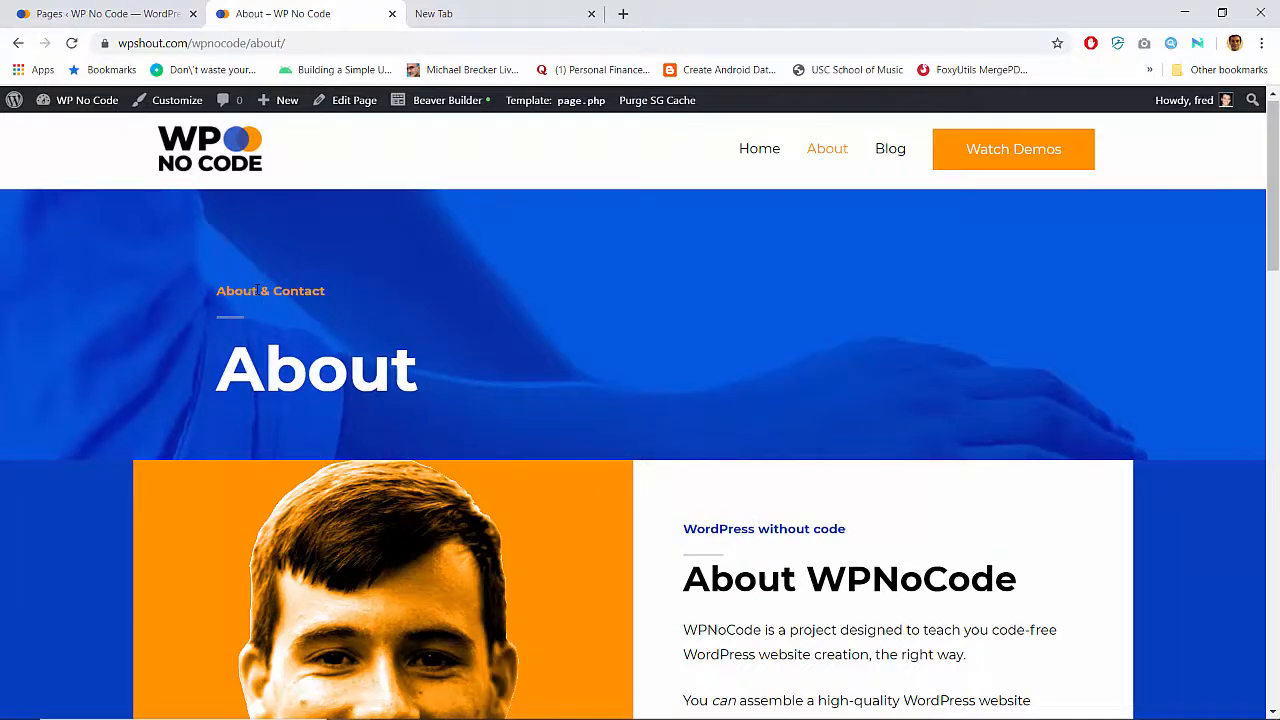
# Open the About page in Beaver Builder and bring up the settings of the "WordPress without code" heading
pyautogui.click(422, 101)
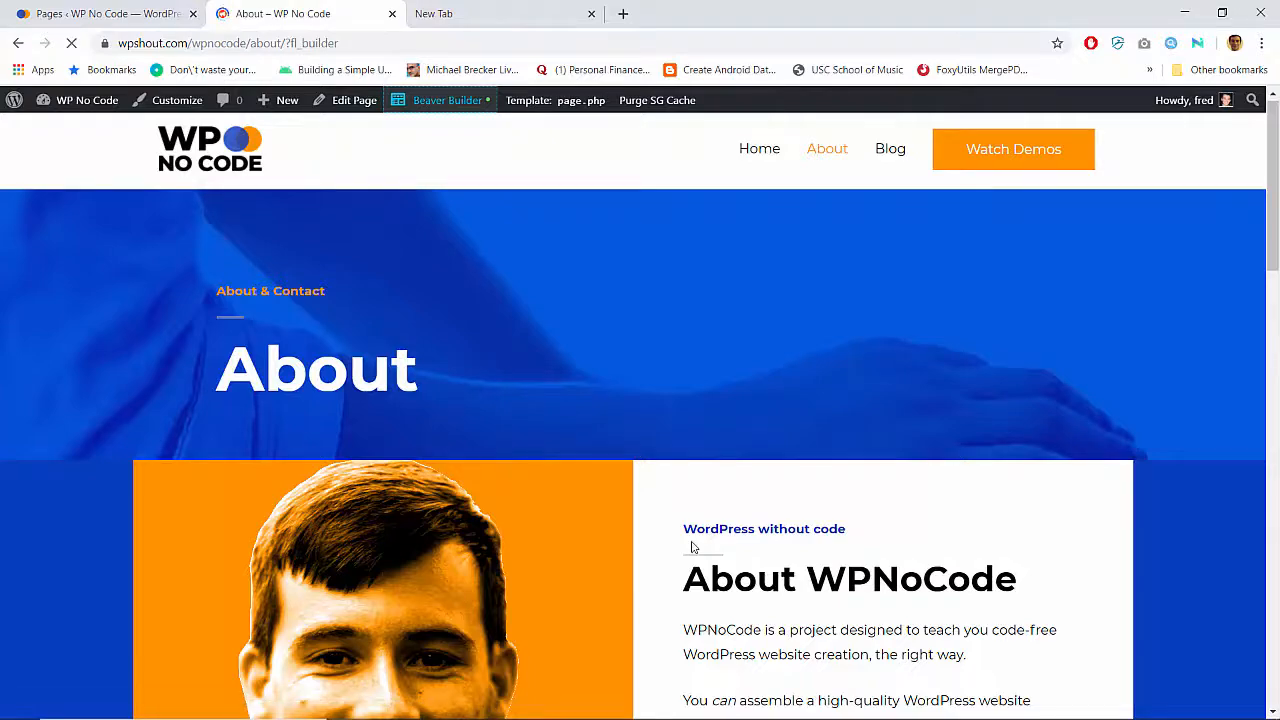
pyautogui.scroll(-8, 594, 566)
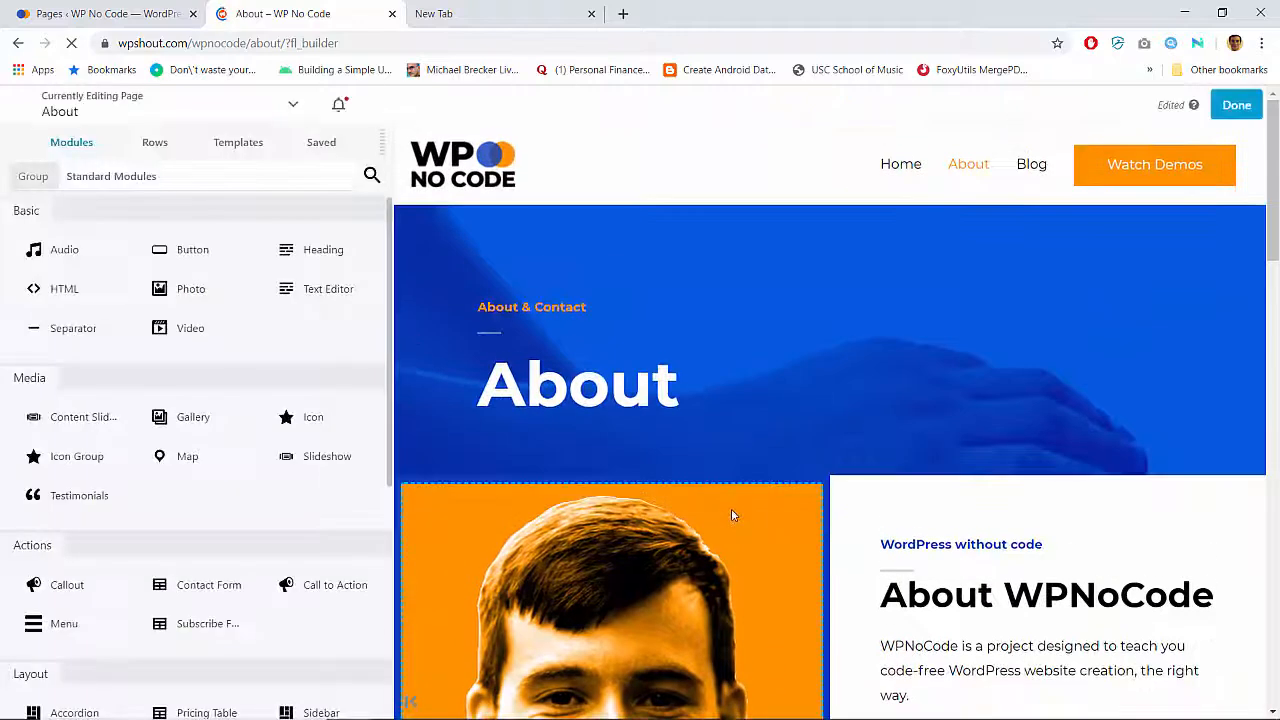
pyautogui.click(1073, 552)
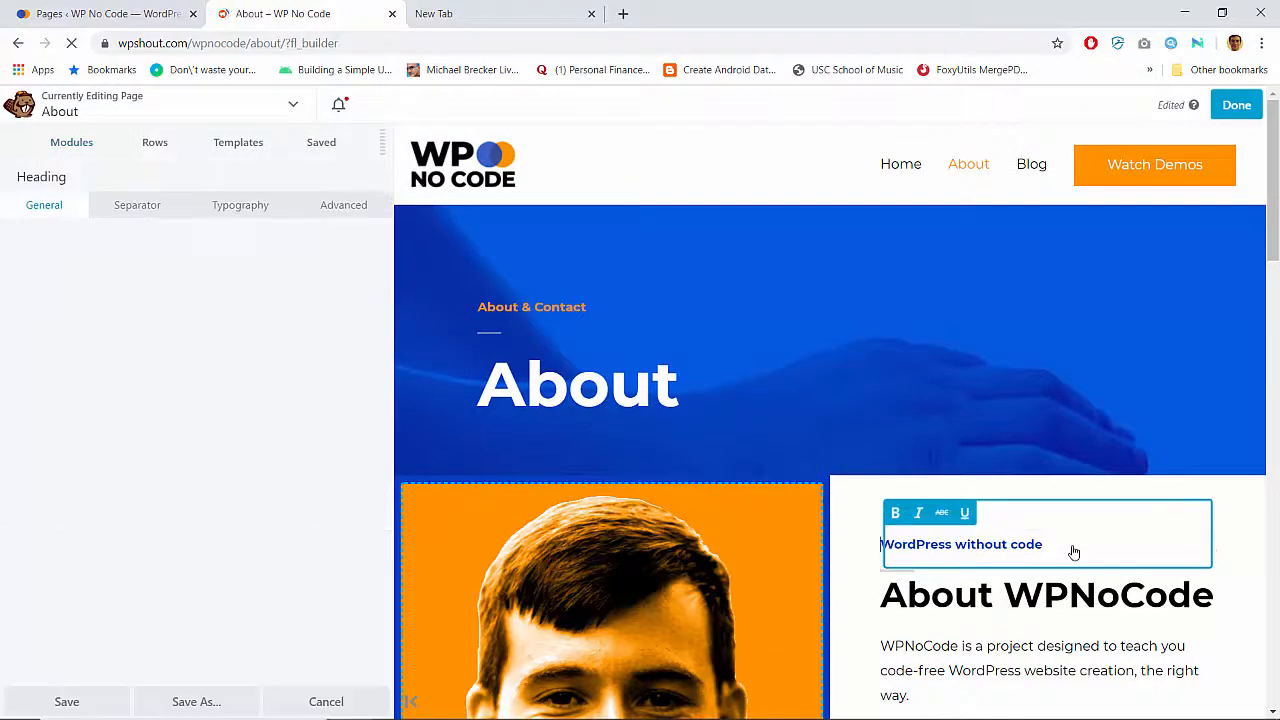
pyautogui.click(65, 271)
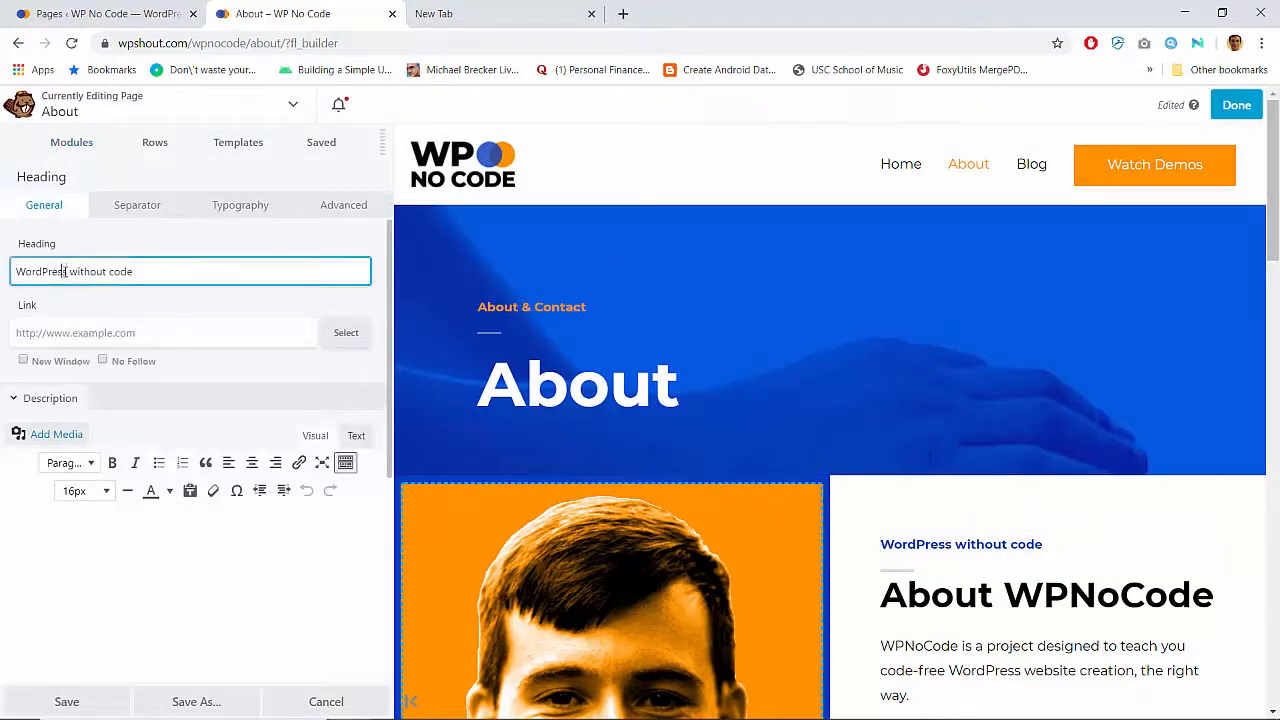
# Try the heading text as "WordPress Without Code" and undo the edit
pyautogui.press('Delete')
pyautogui.write('W')
pyautogui.hotkey('ctrl', 'Right')
pyautogui.press('Delete')
pyautogui.write('C')
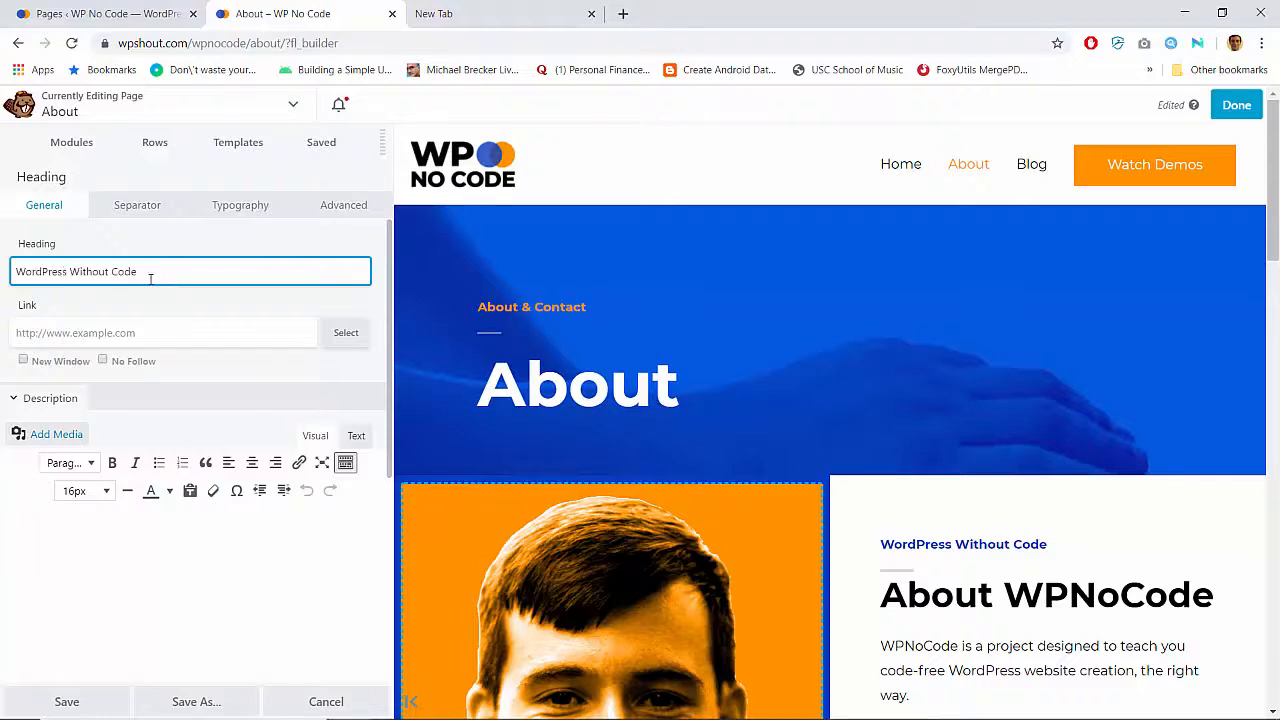
pyautogui.hotkey('ctrl', 'z')
pyautogui.hotkey('ctrl', 'z')
# Delete the duplicated "About & Contact" heading module from the About page's banner
pyautogui.moveTo(530, 314)
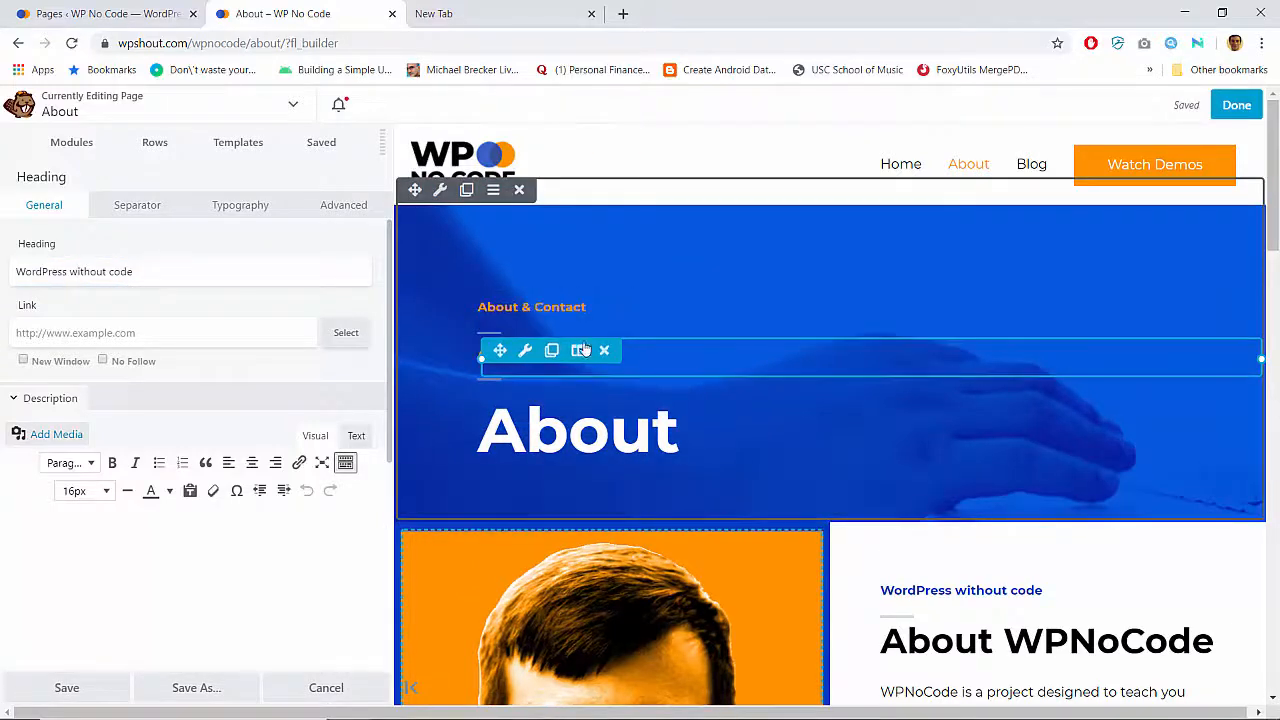
pyautogui.click(603, 350)
pyautogui.press('Return')
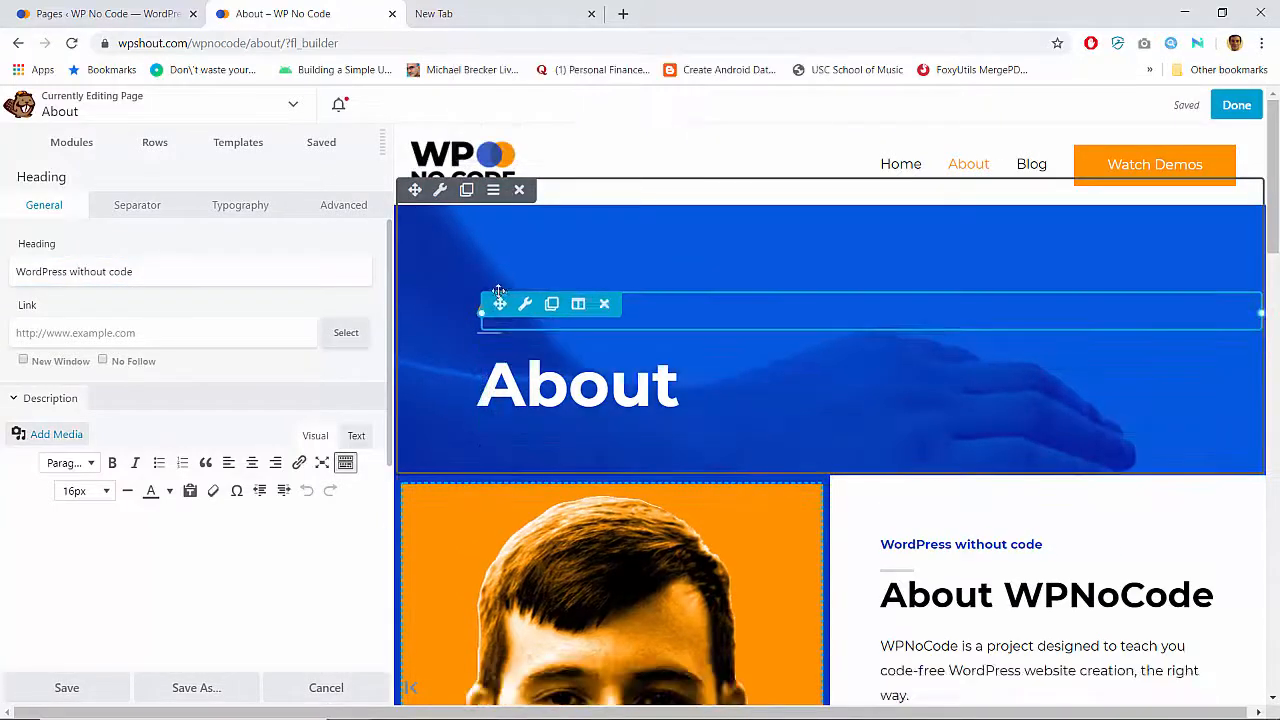
# Try to lowercase the word "Contact" in the banner's "About & Contact" heading
pyautogui.click(524, 304)
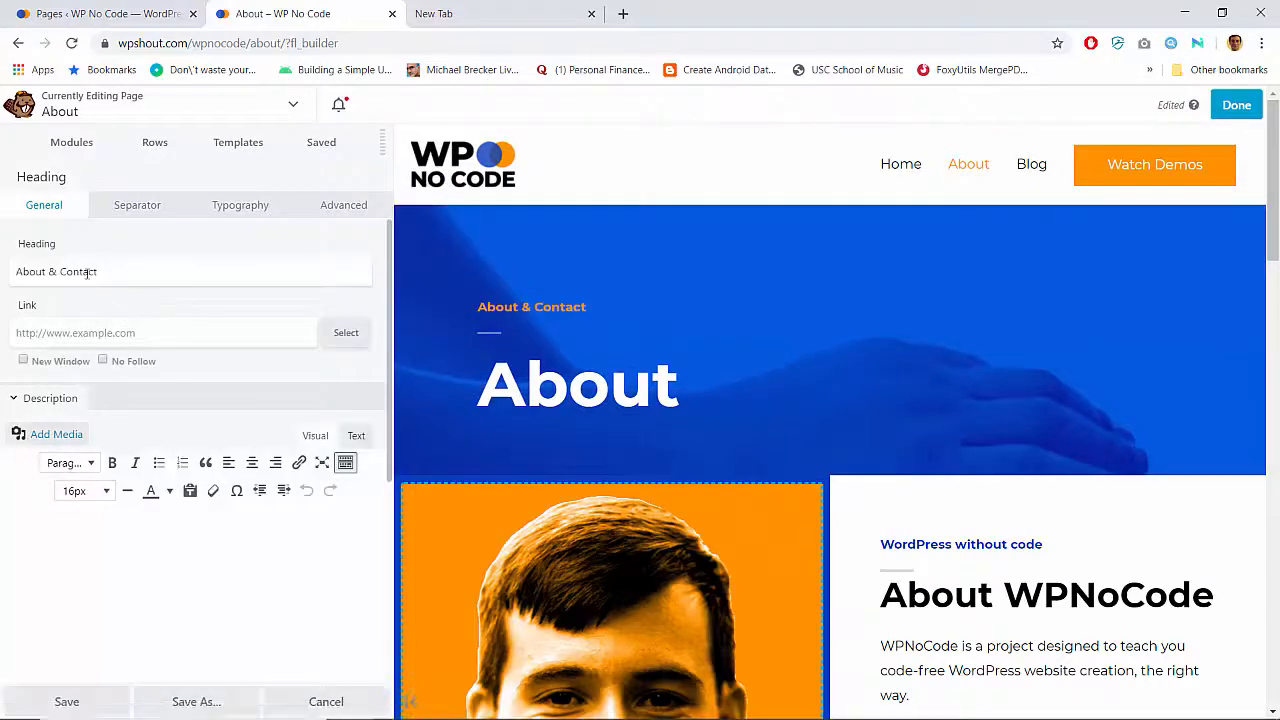
pyautogui.click(84, 272)
pyautogui.write('c')
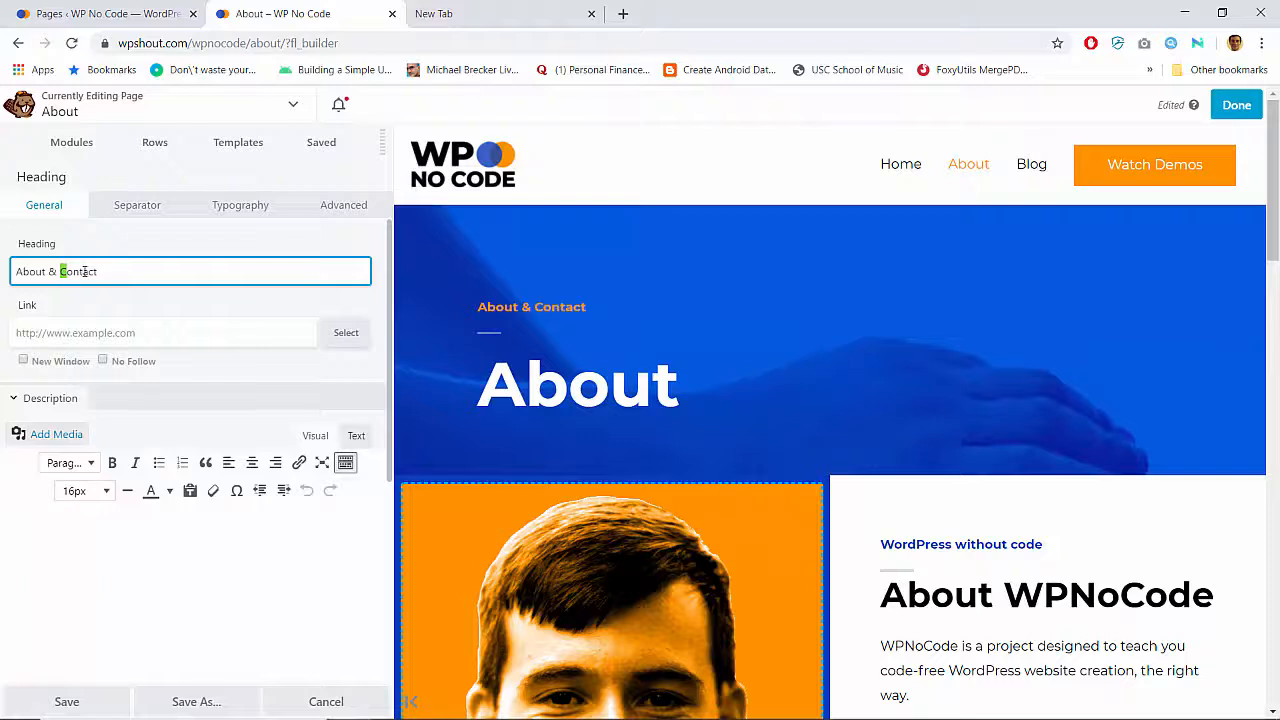
pyautogui.click(950, 546)
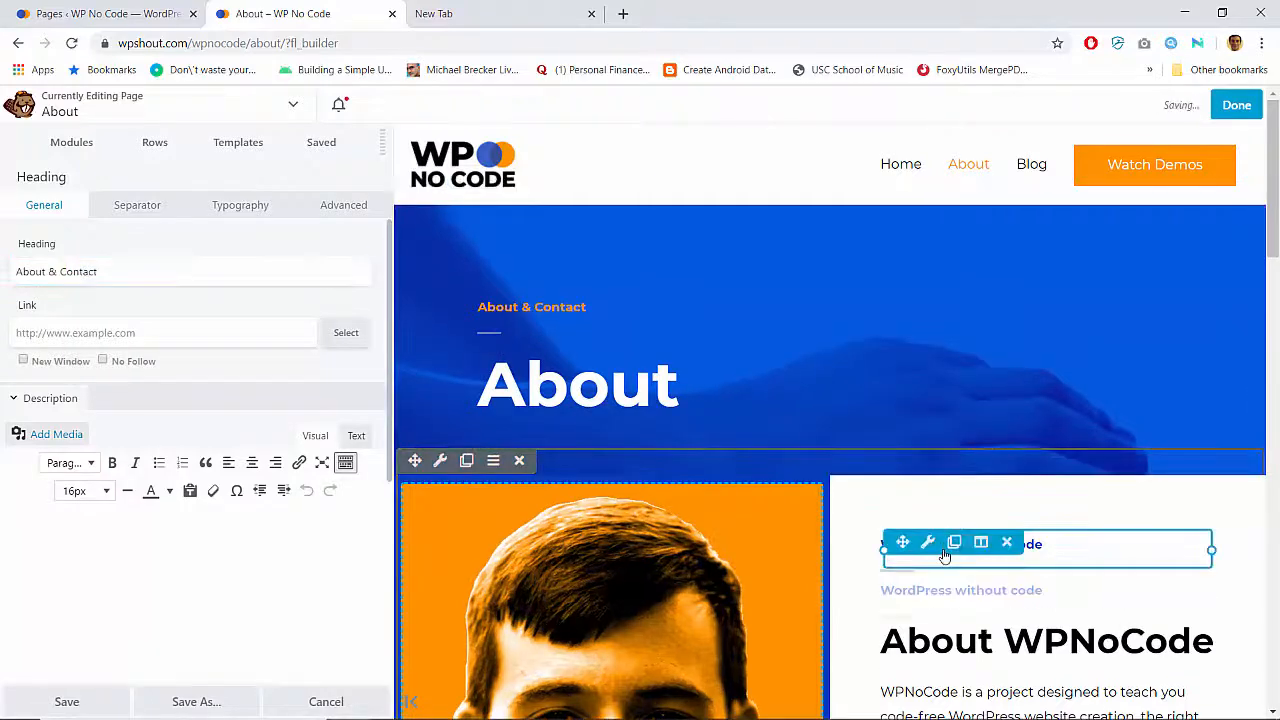
pyautogui.click(1007, 590)
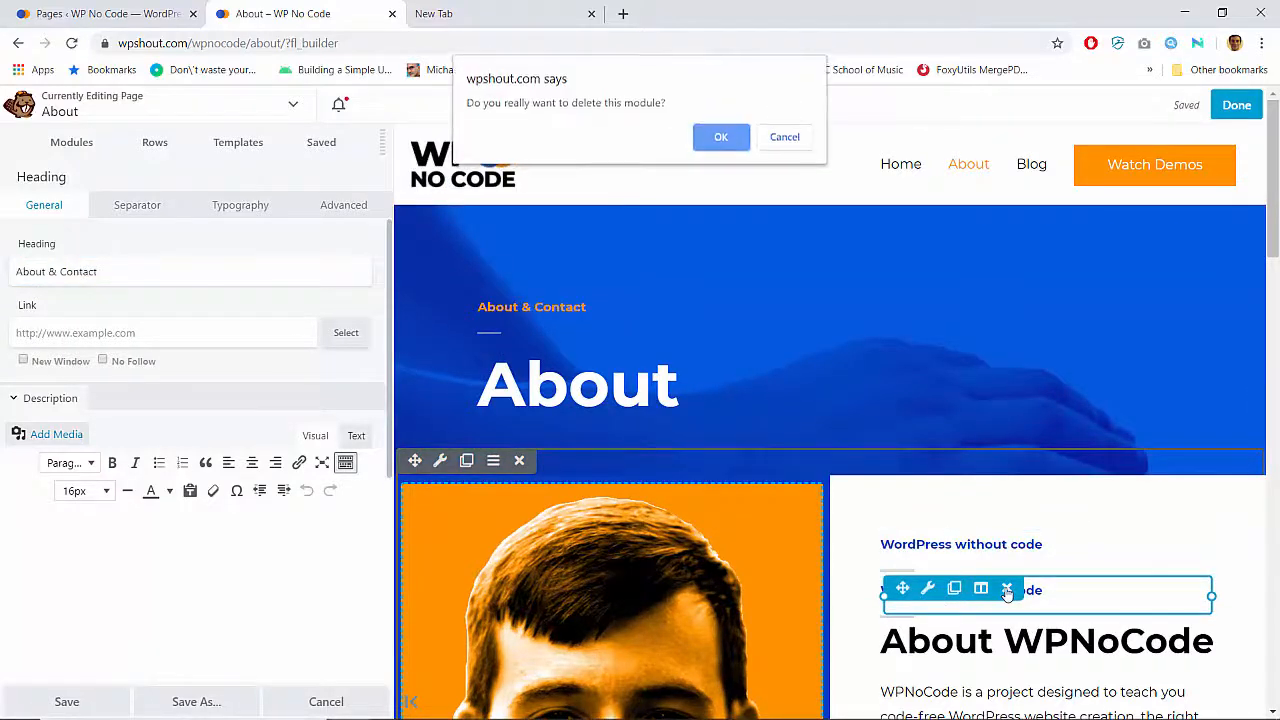
pyautogui.press('Return')
# Set the small heading above "About WPNoCode" to "WordPress Without Code", save it and publish the About page
pyautogui.click(928, 545)
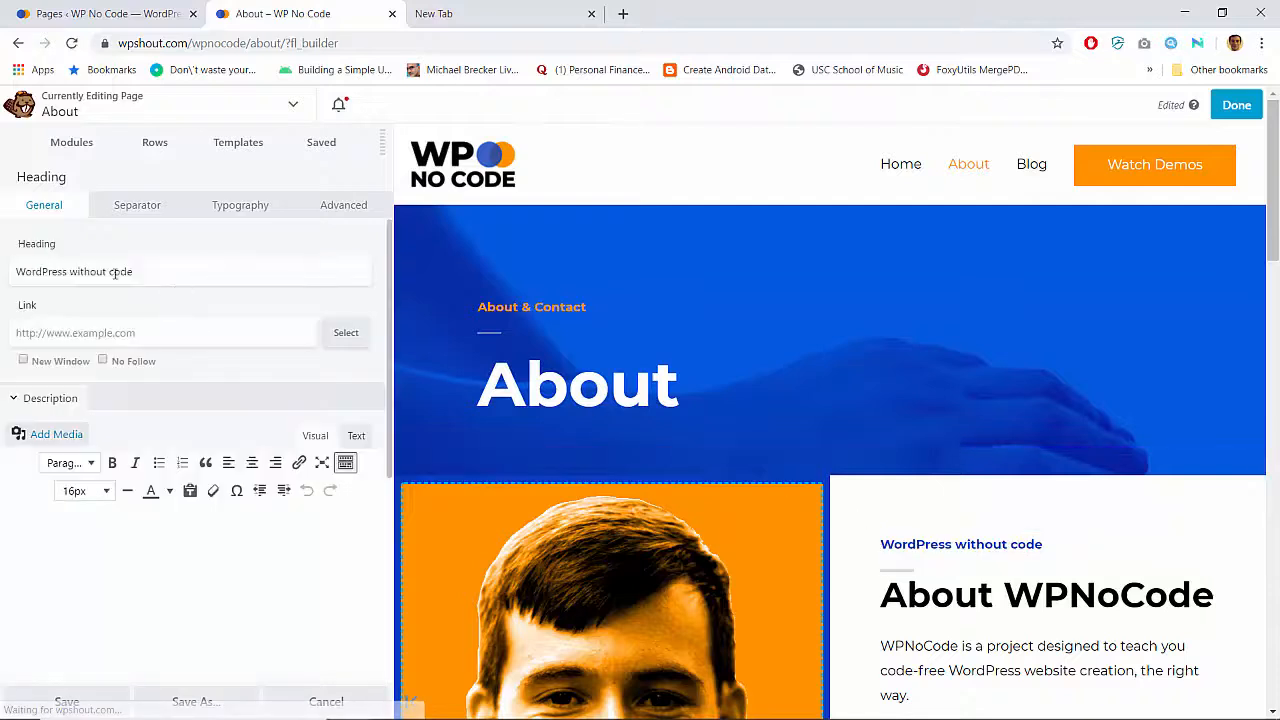
pyautogui.click(77, 271)
pyautogui.write('W')
pyautogui.press('Left')
pyautogui.press('BackSpace')
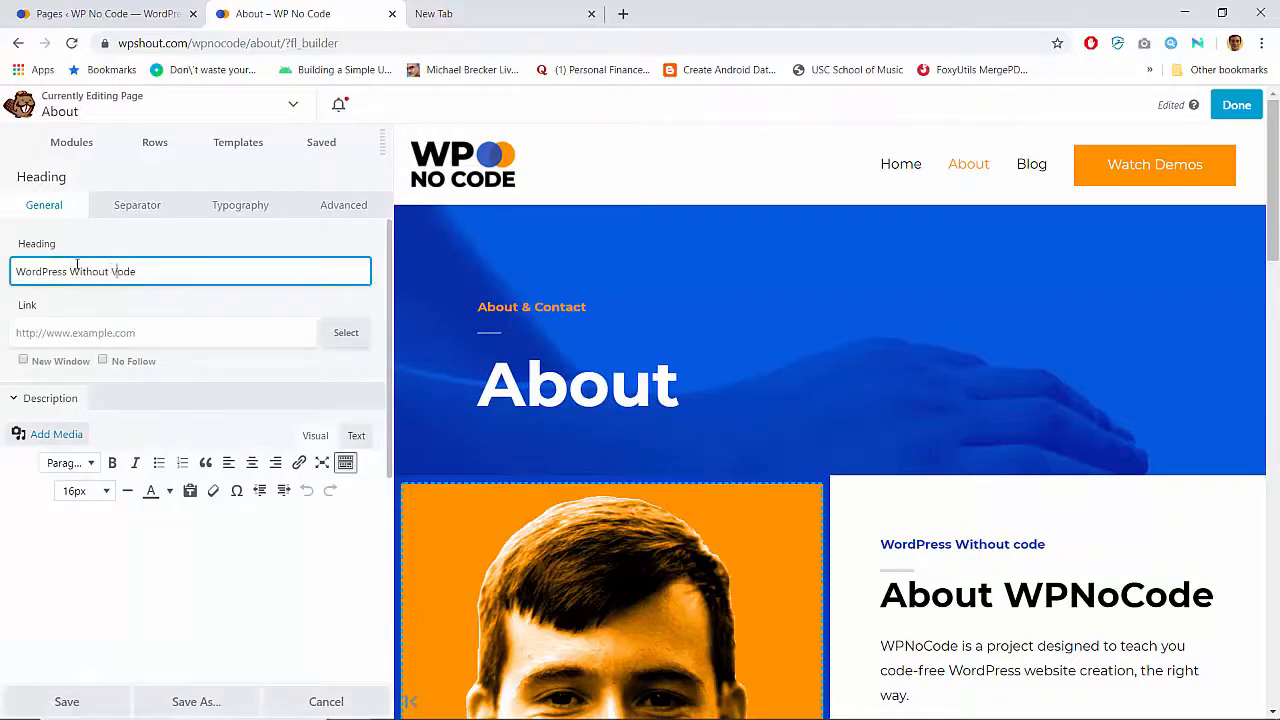
pyautogui.click(88, 698)
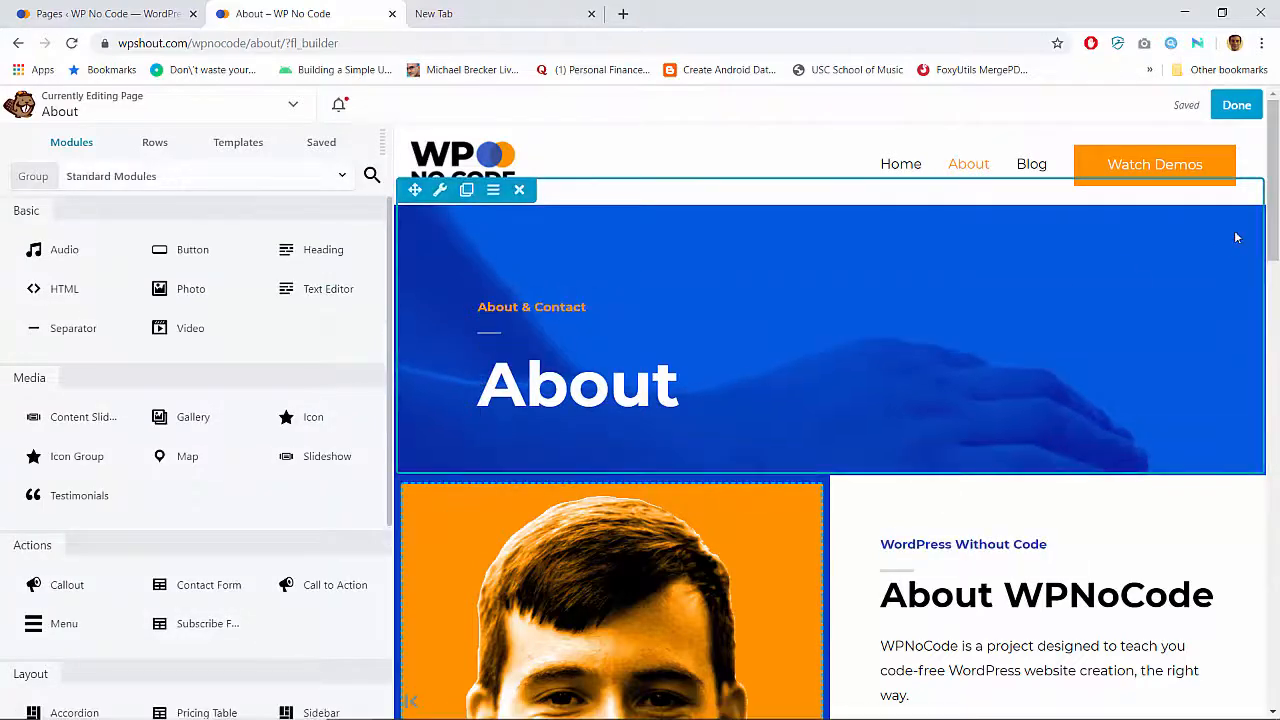
pyautogui.click(1237, 105)
pyautogui.click(1163, 104)
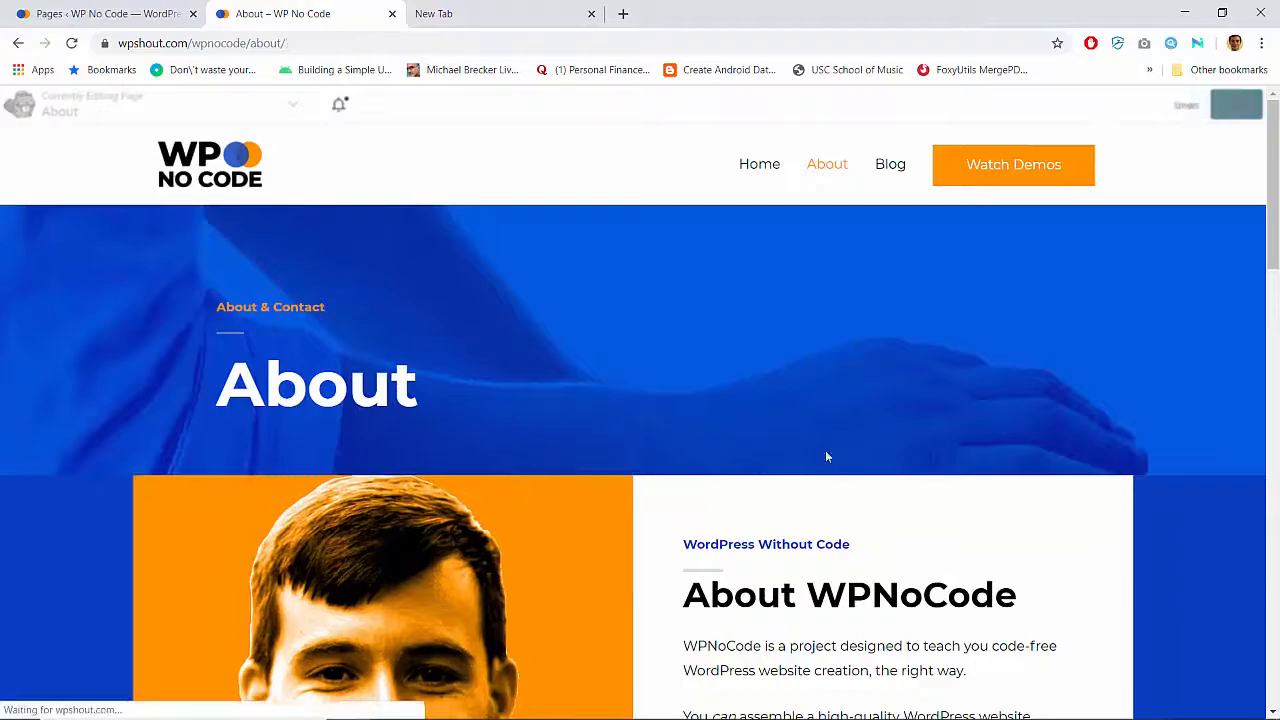
# Review the published About page from its banner down to the questions about the tutorials
pyautogui.scroll(3, 726, 238)
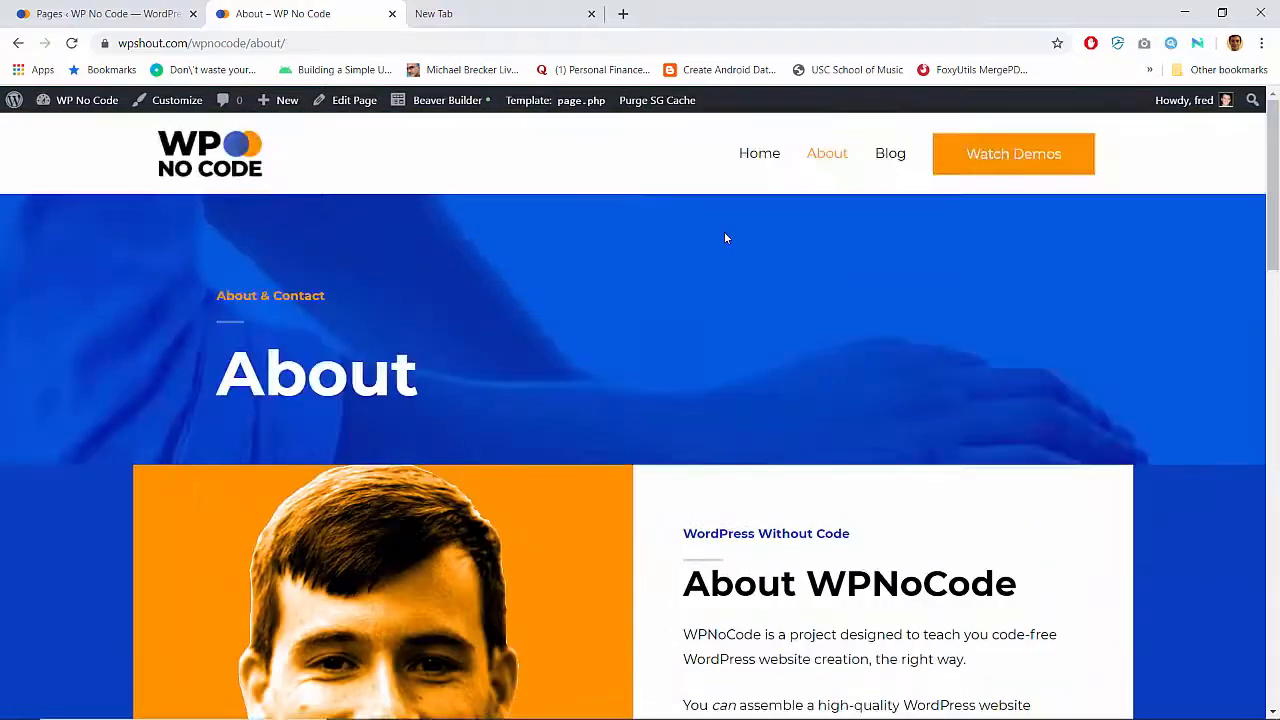
pyautogui.scroll(-15, 726, 238)
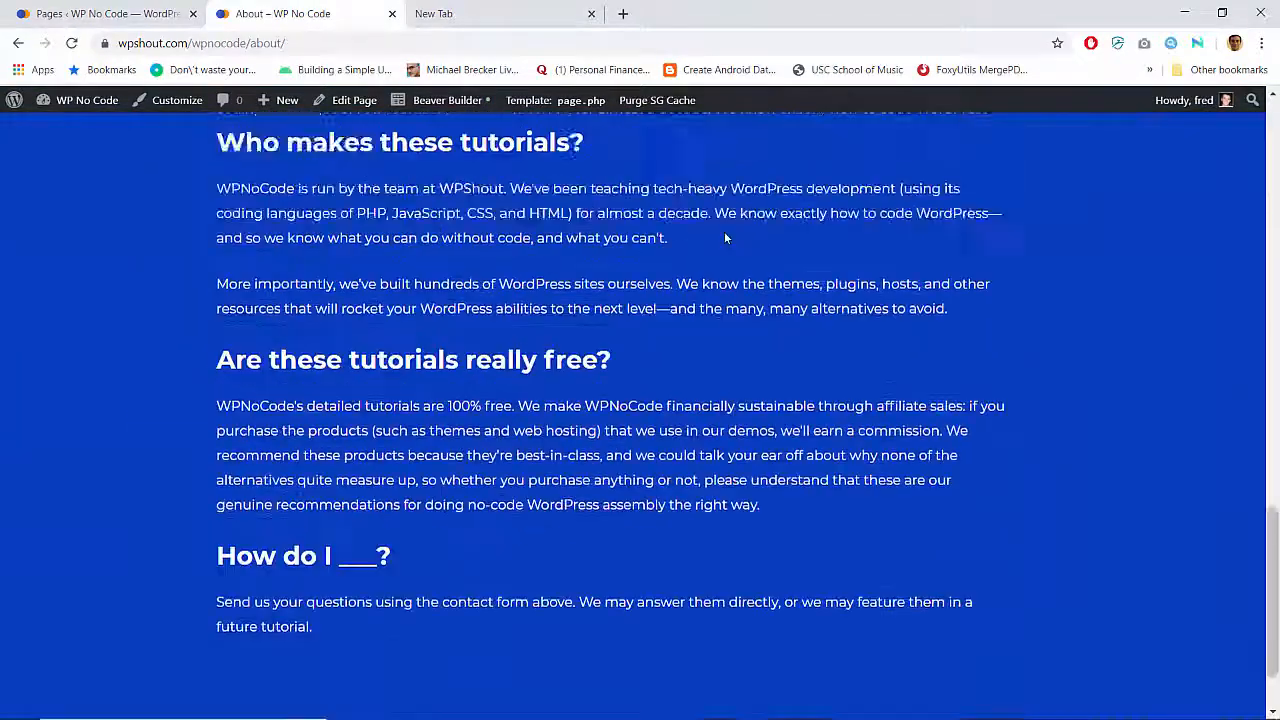
pyautogui.scroll(15, 712, 250)
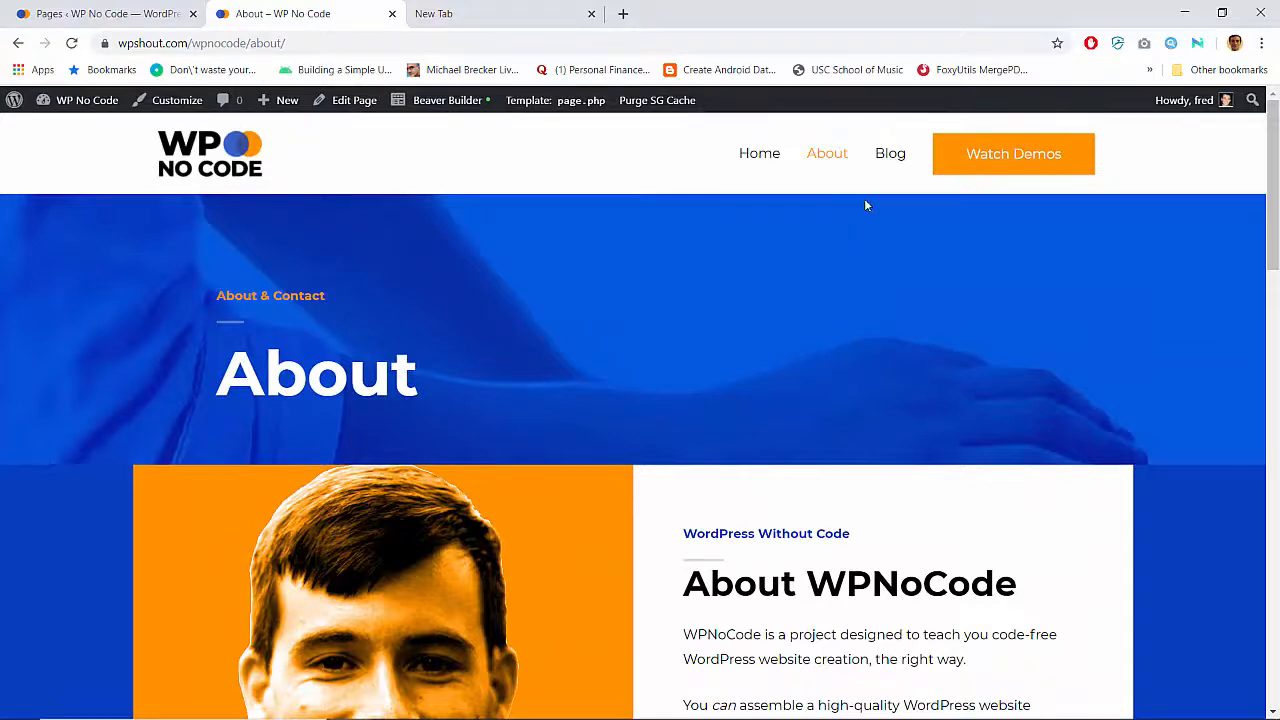
# Open the live home page and review its sections for leftover demo content, from the banner down to the footer
pyautogui.click(778, 160)
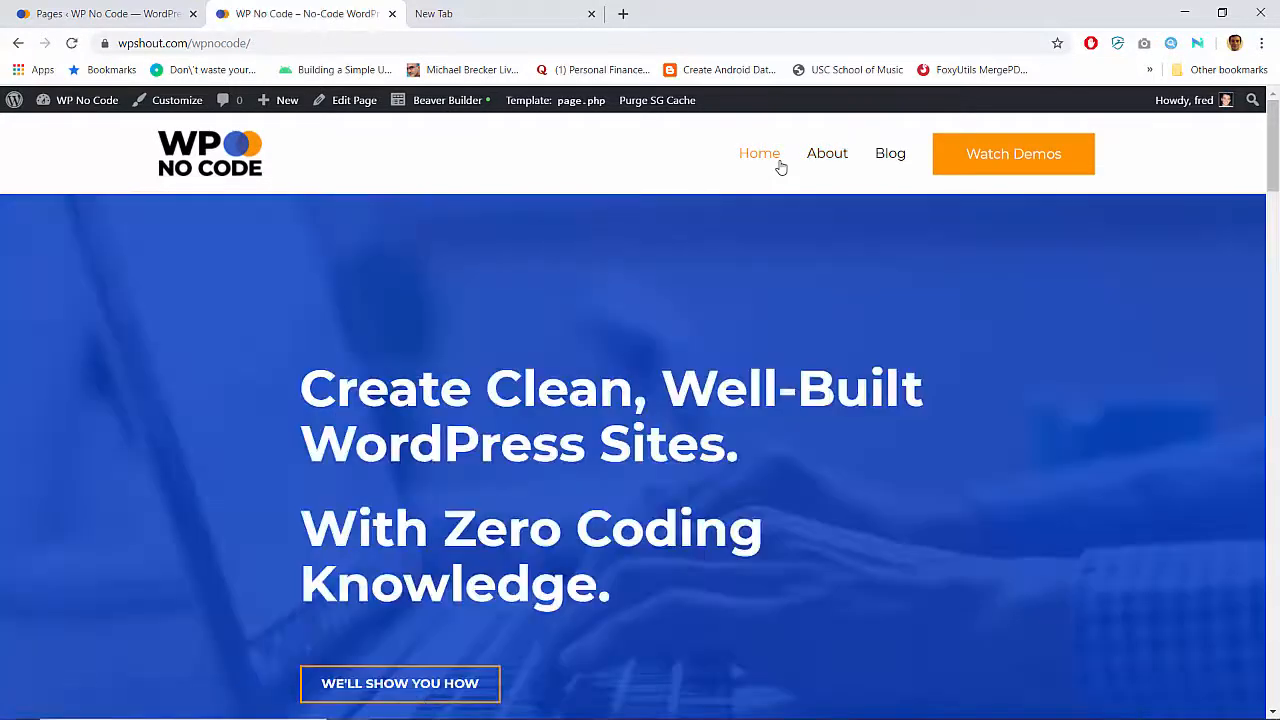
pyautogui.scroll(-6, 645, 262)
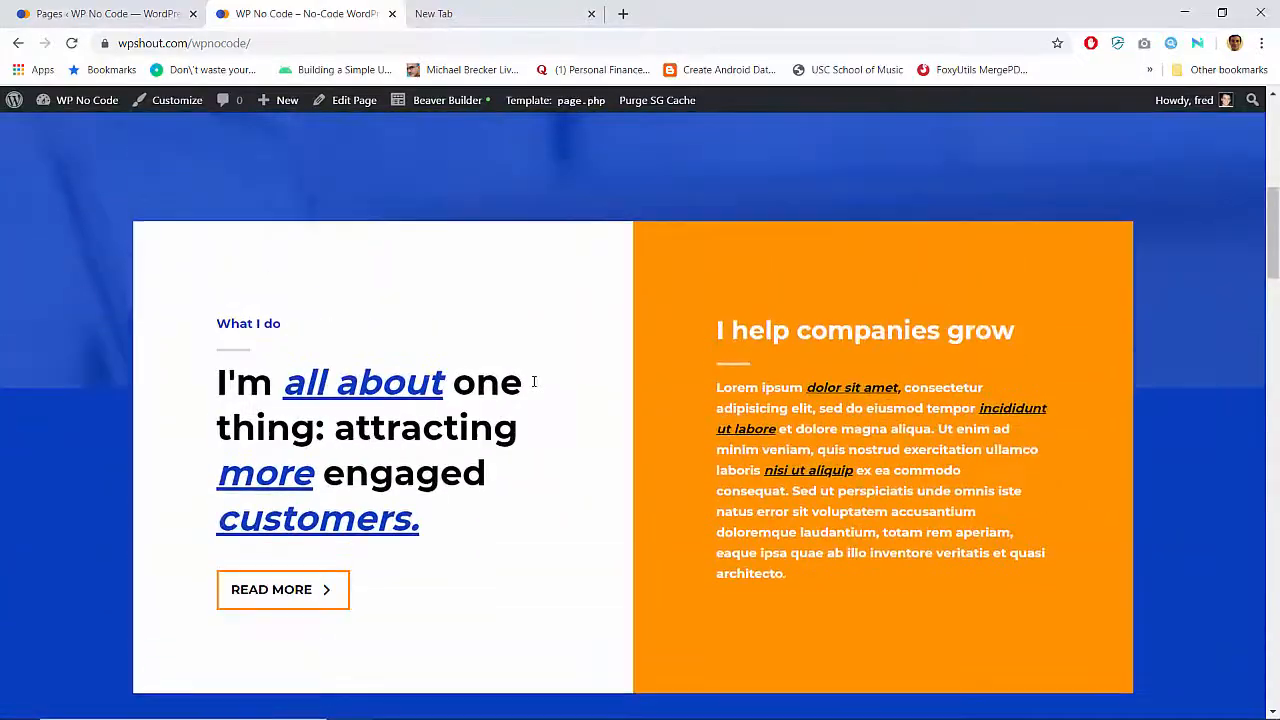
pyautogui.scroll(-15, 534, 381)
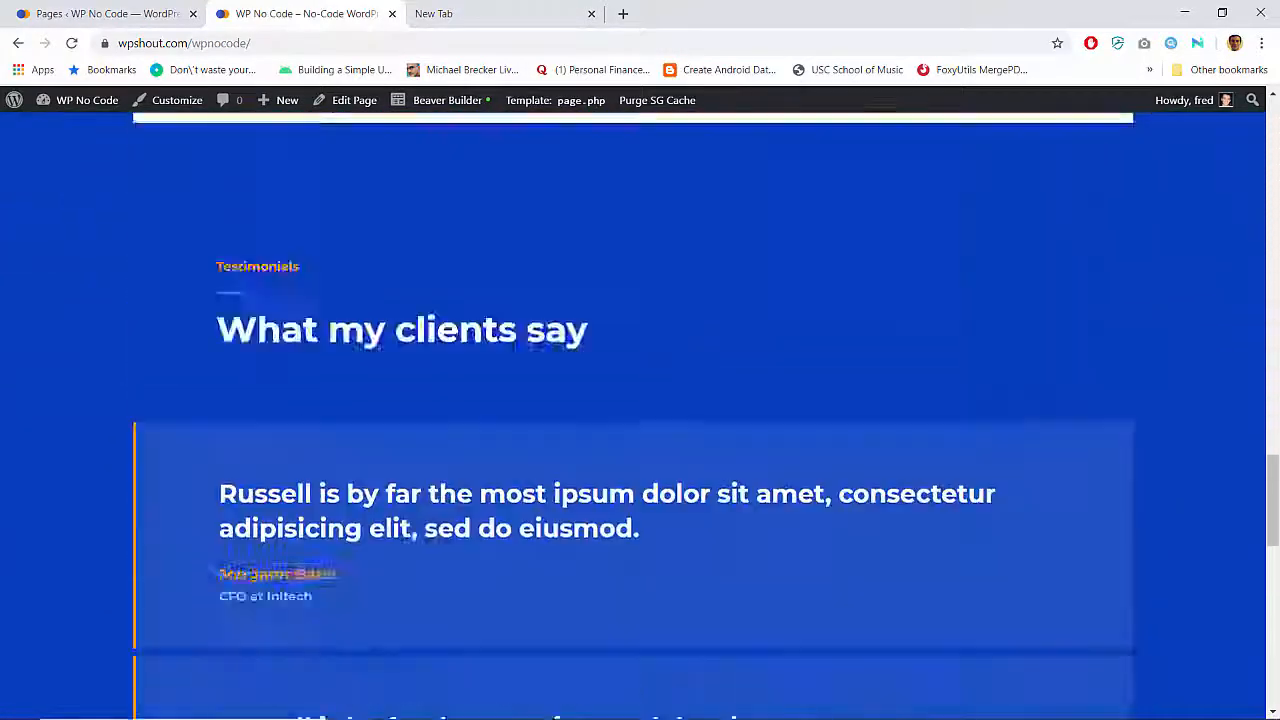
pyautogui.scroll(5, 534, 380)
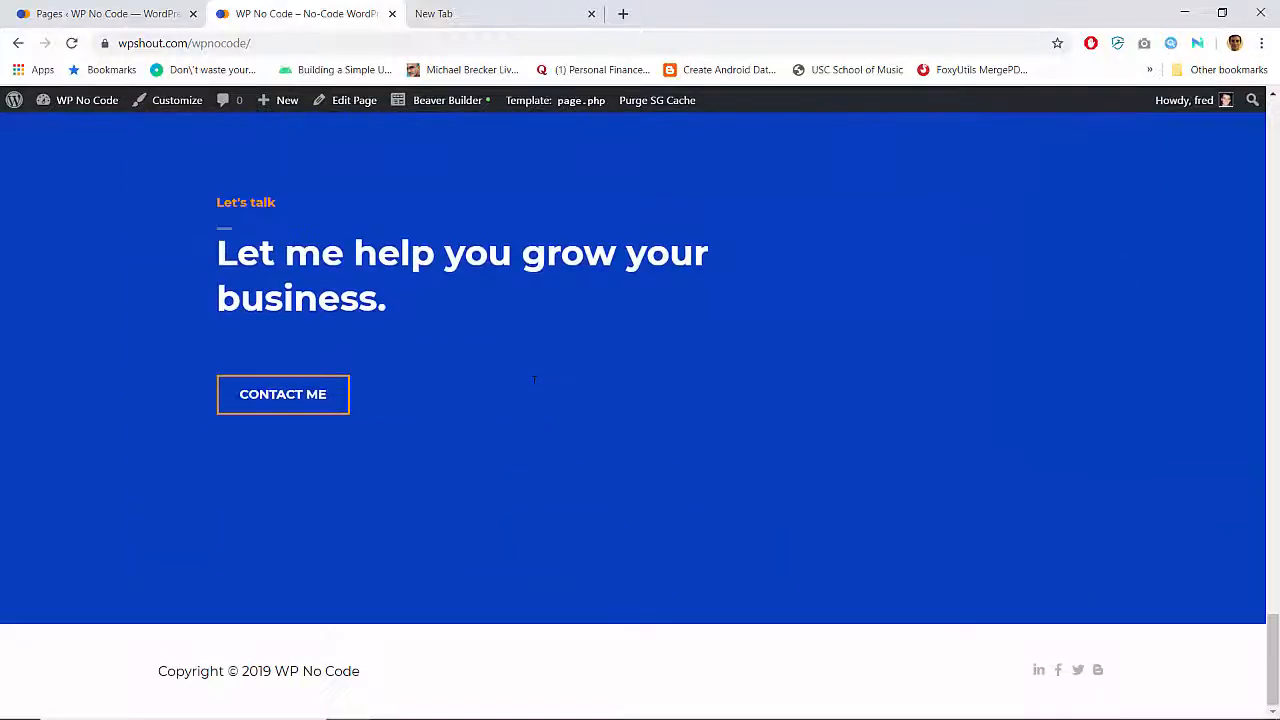
pyautogui.scroll(15, 534, 380)
pyautogui.scroll(-5, 534, 380)
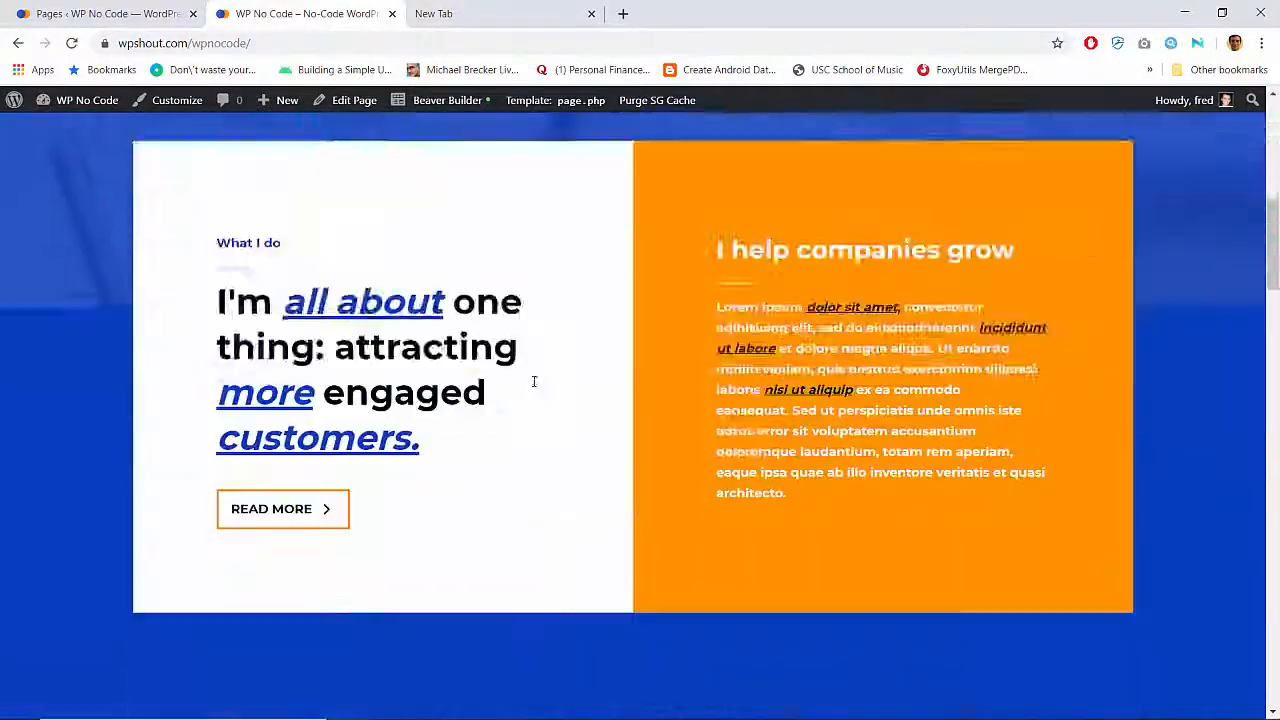
pyautogui.scroll(3, 534, 380)
pyautogui.scroll(3, 534, 380)
pyautogui.scroll(-6, 534, 380)
pyautogui.scroll(3, 534, 380)
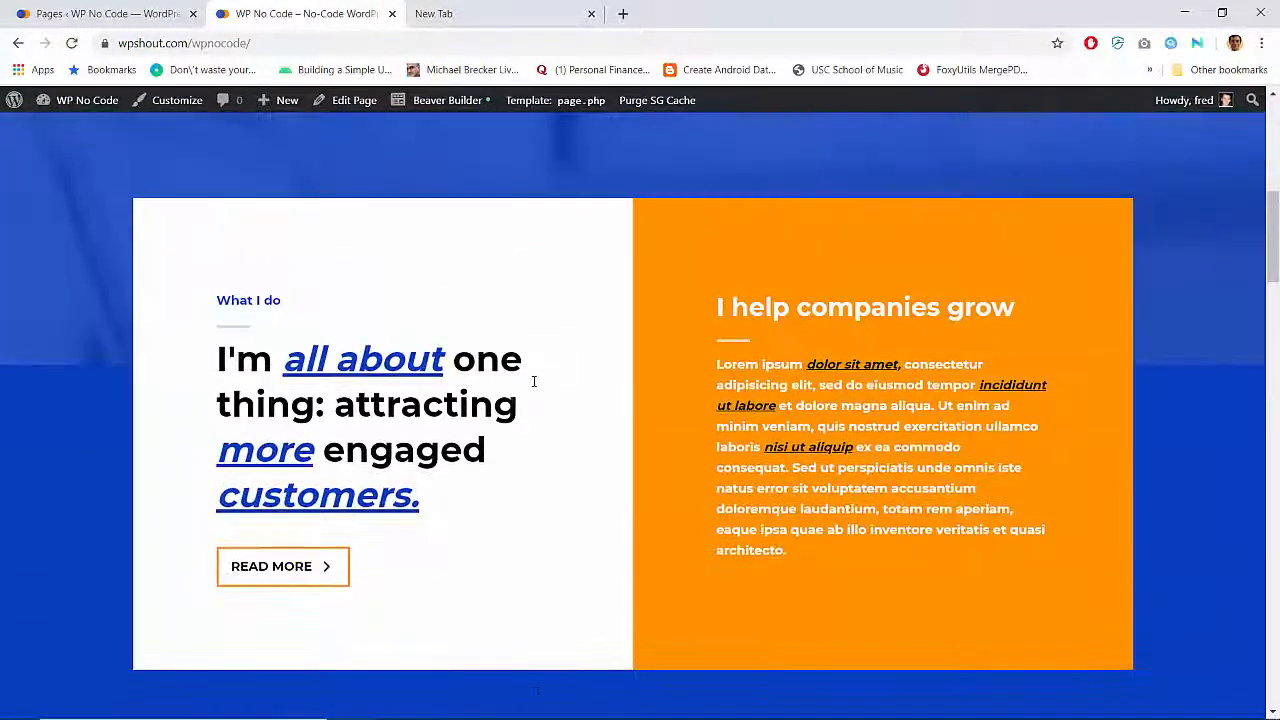
pyautogui.scroll(1, 534, 380)
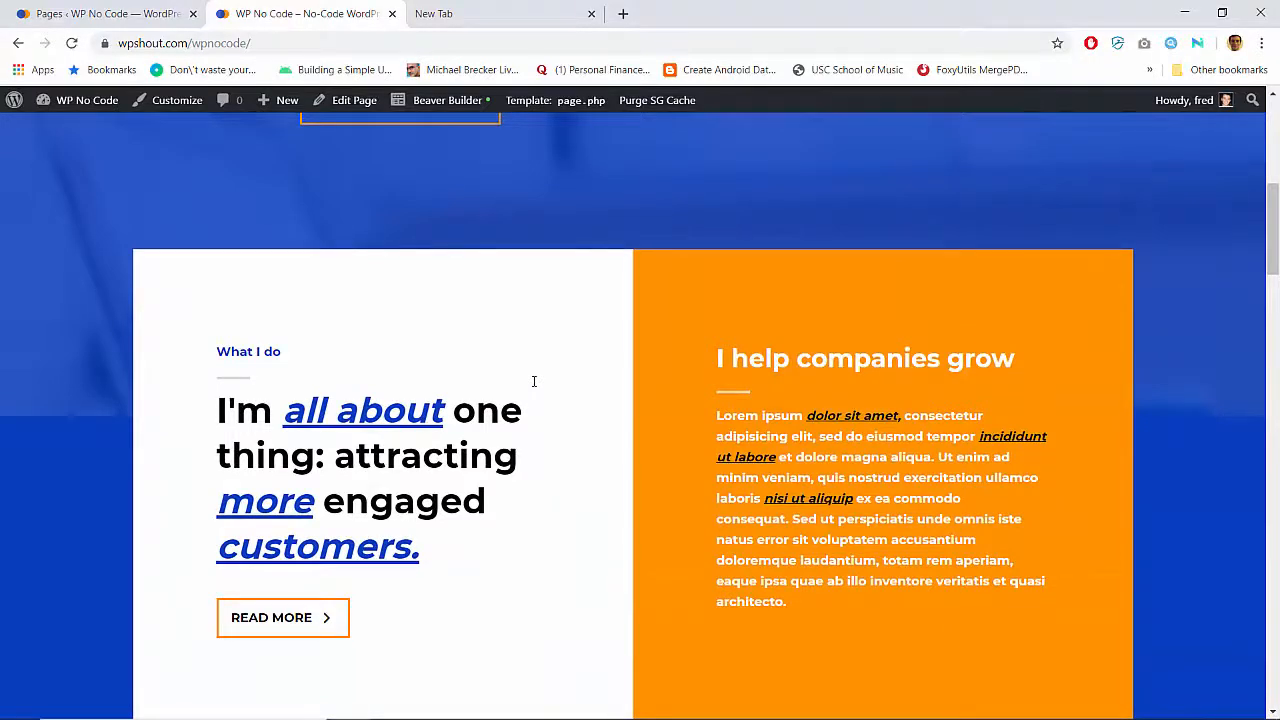
# Open the home page in Beaver Builder and look over its "What I do" and "How does it work" sections
pyautogui.click(445, 100)
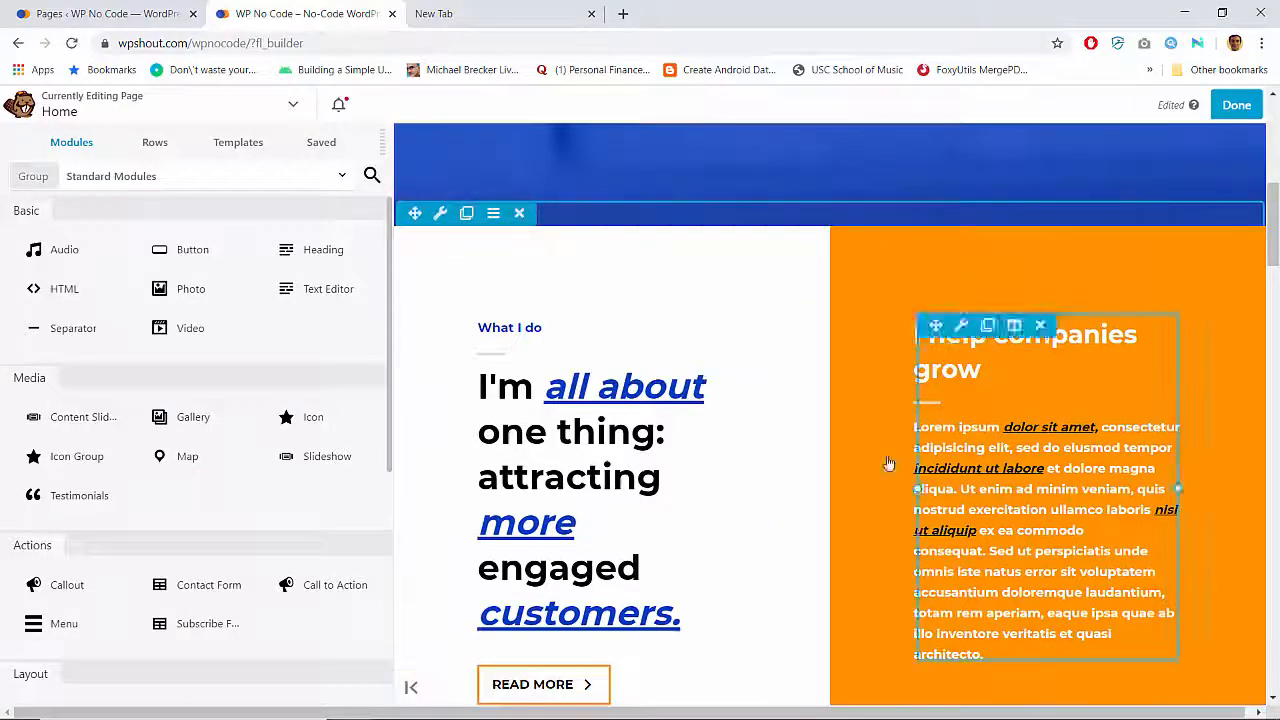
pyautogui.scroll(-8, 665, 395)
pyautogui.scroll(4, 665, 395)
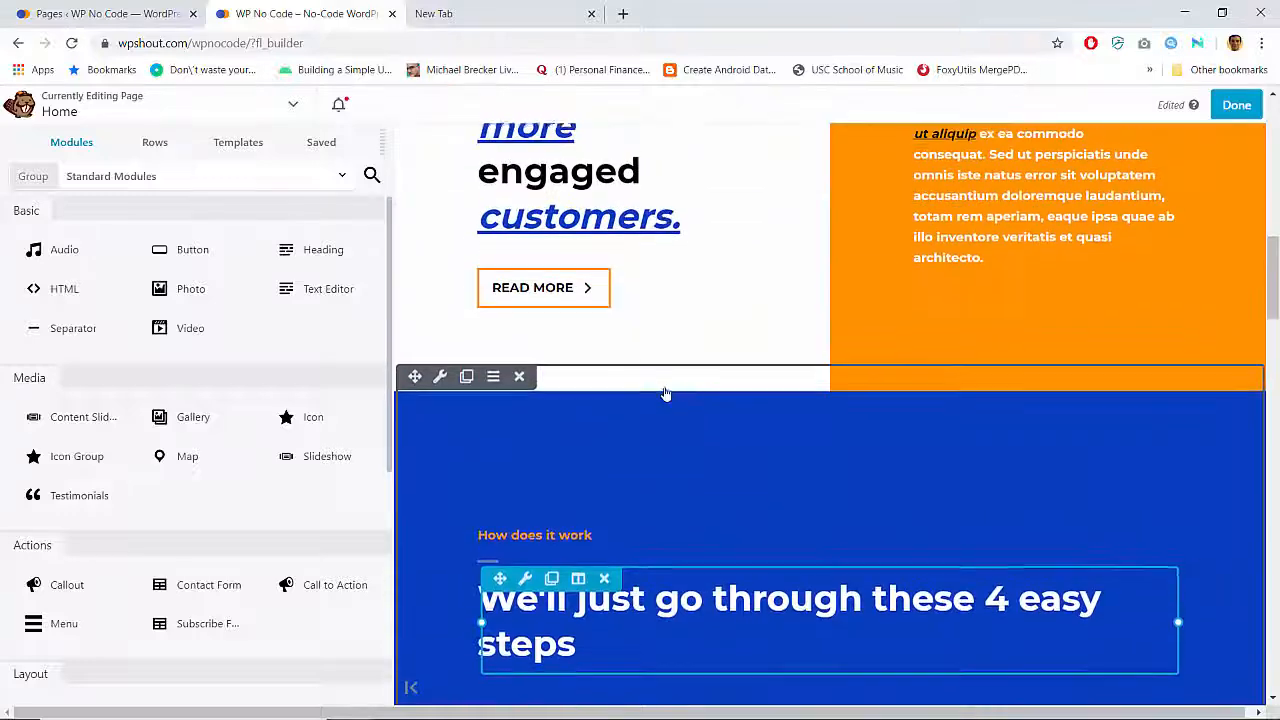
pyautogui.scroll(6, 665, 393)
pyautogui.scroll(-1, 670, 316)
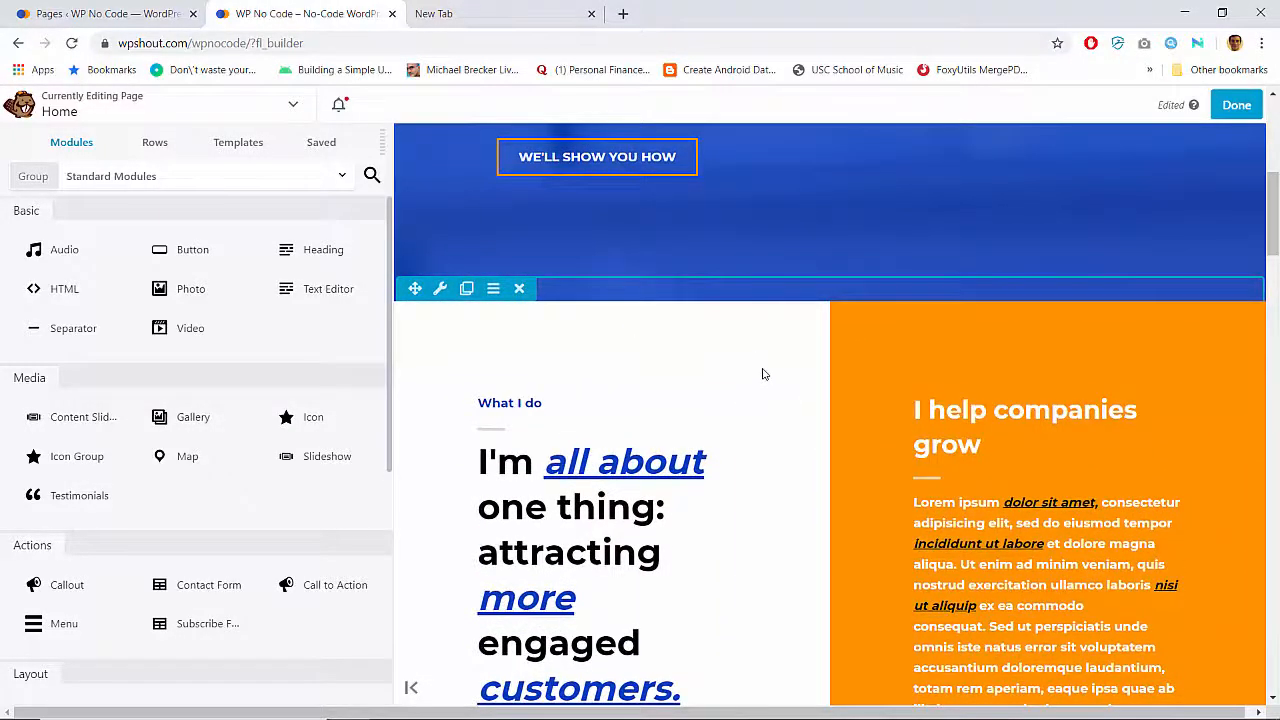
pyautogui.scroll(-10, 762, 374)
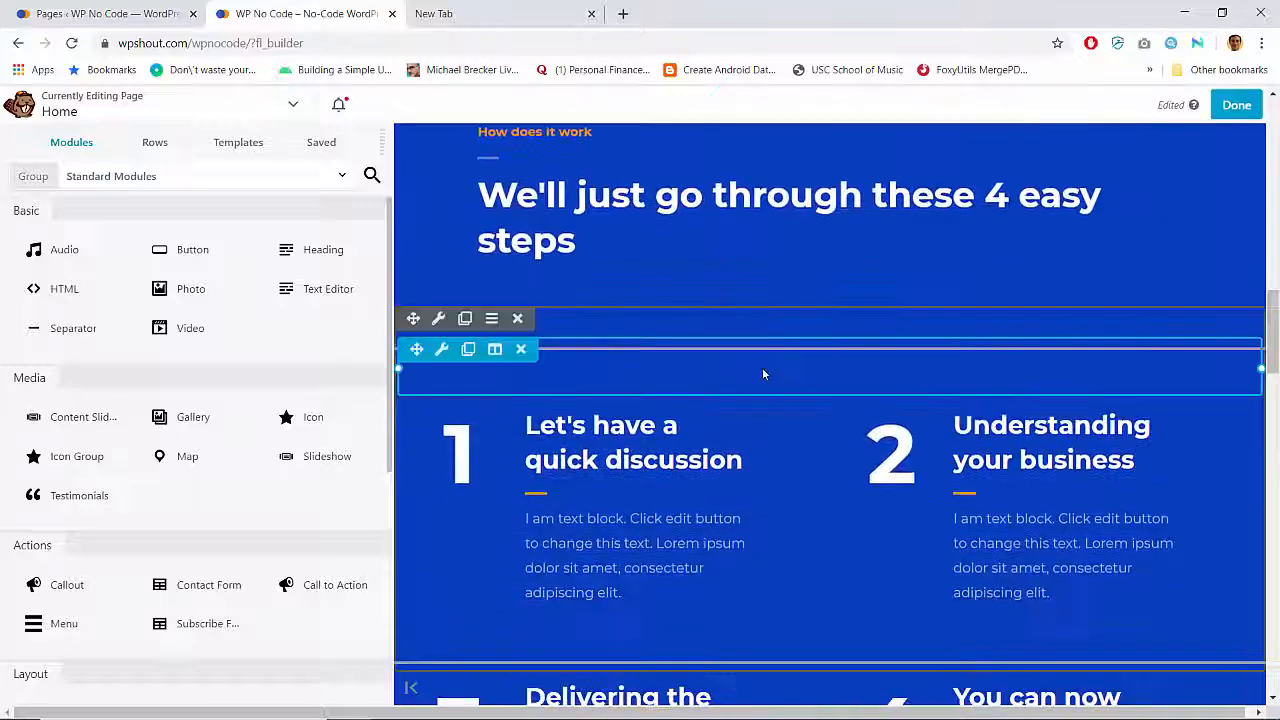
pyautogui.scroll(3, 686, 372)
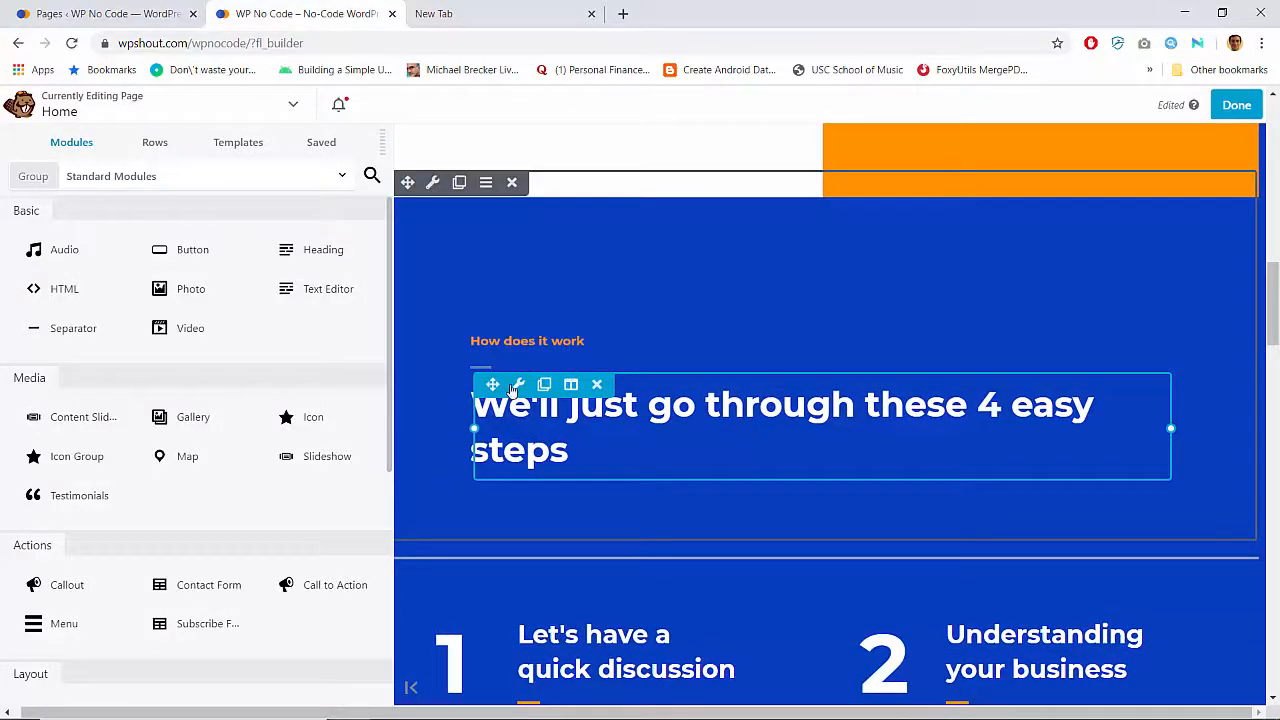
# Delete the two rows holding the numbered steps 1 to 4 below the "How does it work" heading
pyautogui.scroll(-7, 517, 410)
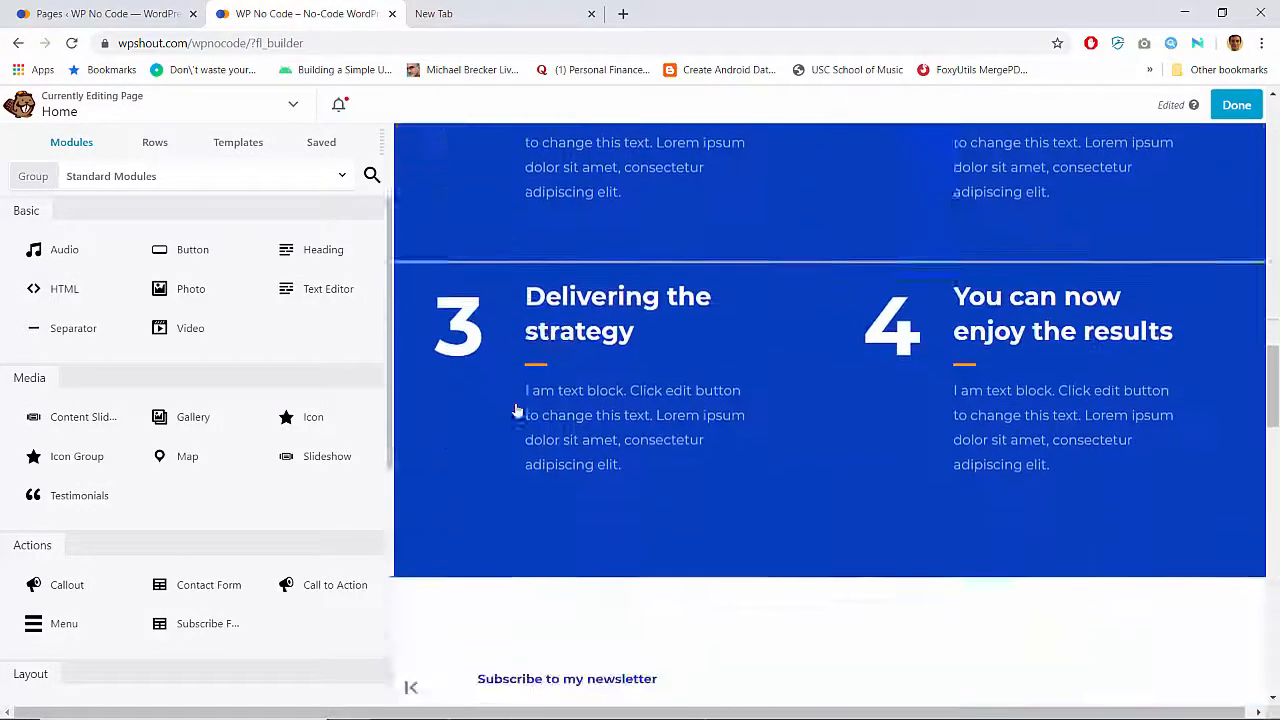
pyautogui.scroll(5, 517, 410)
pyautogui.scroll(-1, 480, 333)
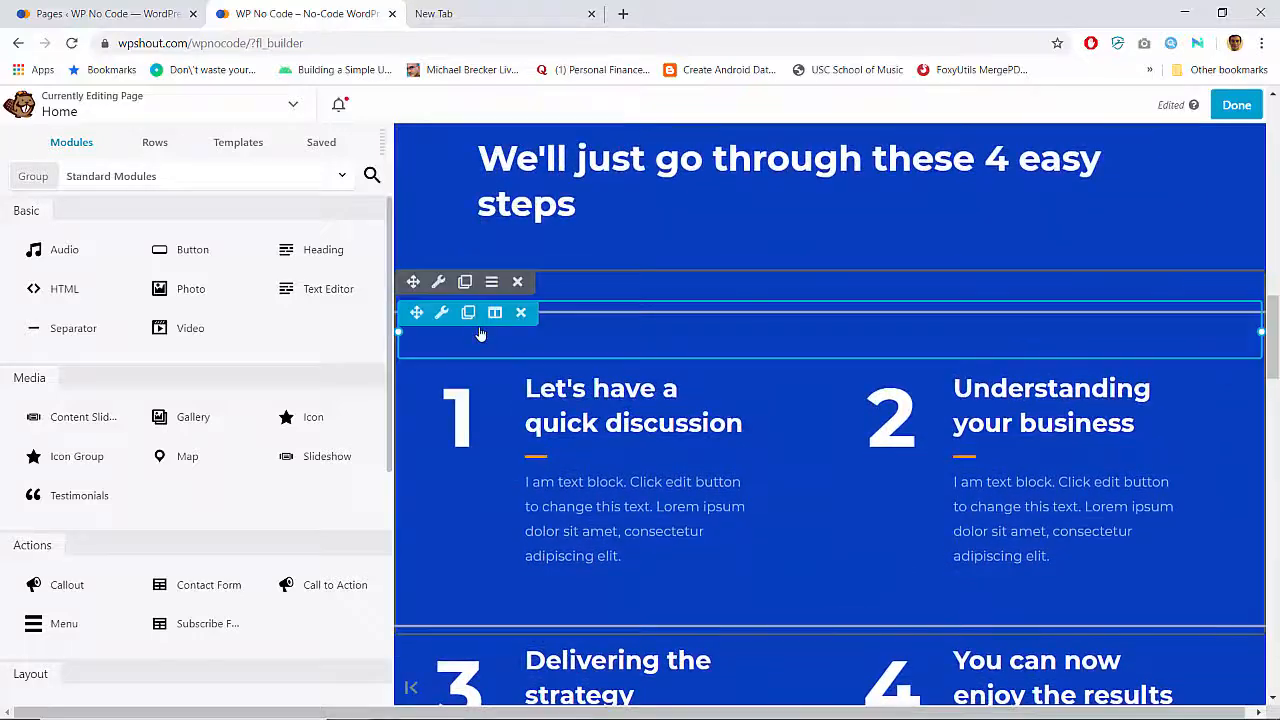
pyautogui.click(517, 283)
pyautogui.press('Return')
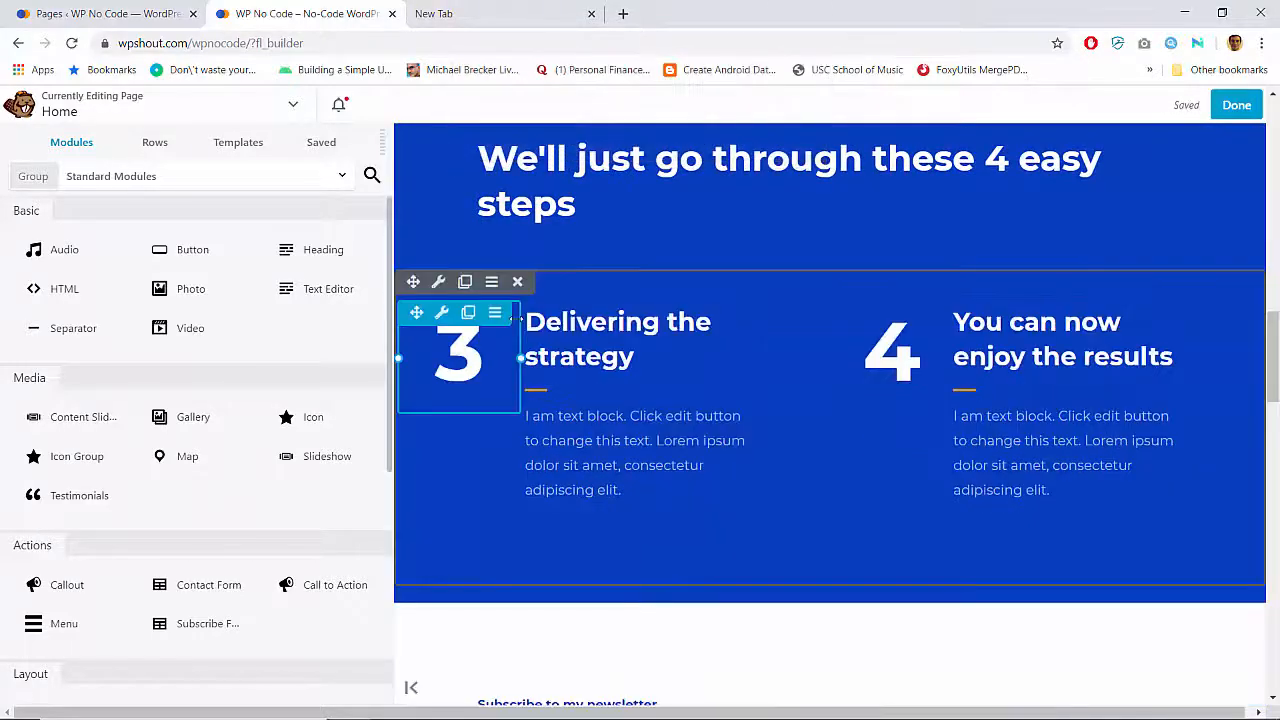
pyautogui.click(517, 281)
pyautogui.press('Return')
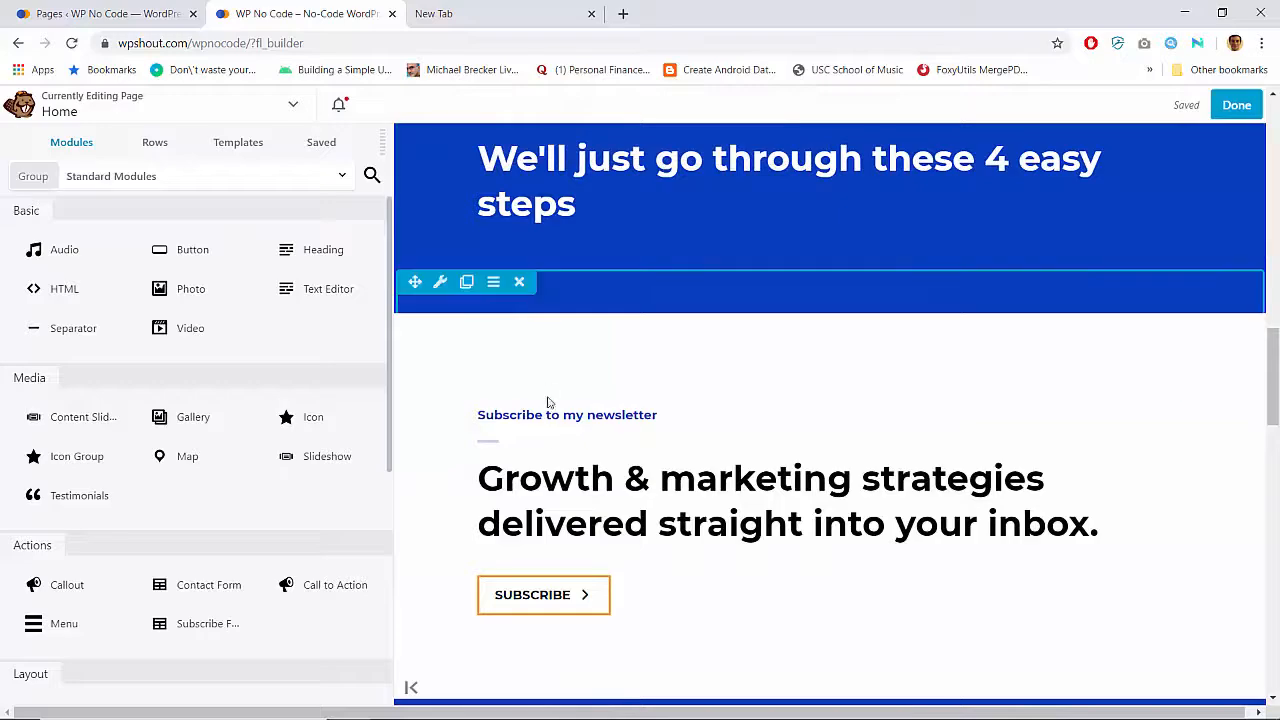
# Look over the home page sections from the banner down to the testimonials to check the layout without the numbered steps
pyautogui.scroll(-3, 550, 460)
pyautogui.scroll(6, 551, 480)
pyautogui.scroll(10, 551, 480)
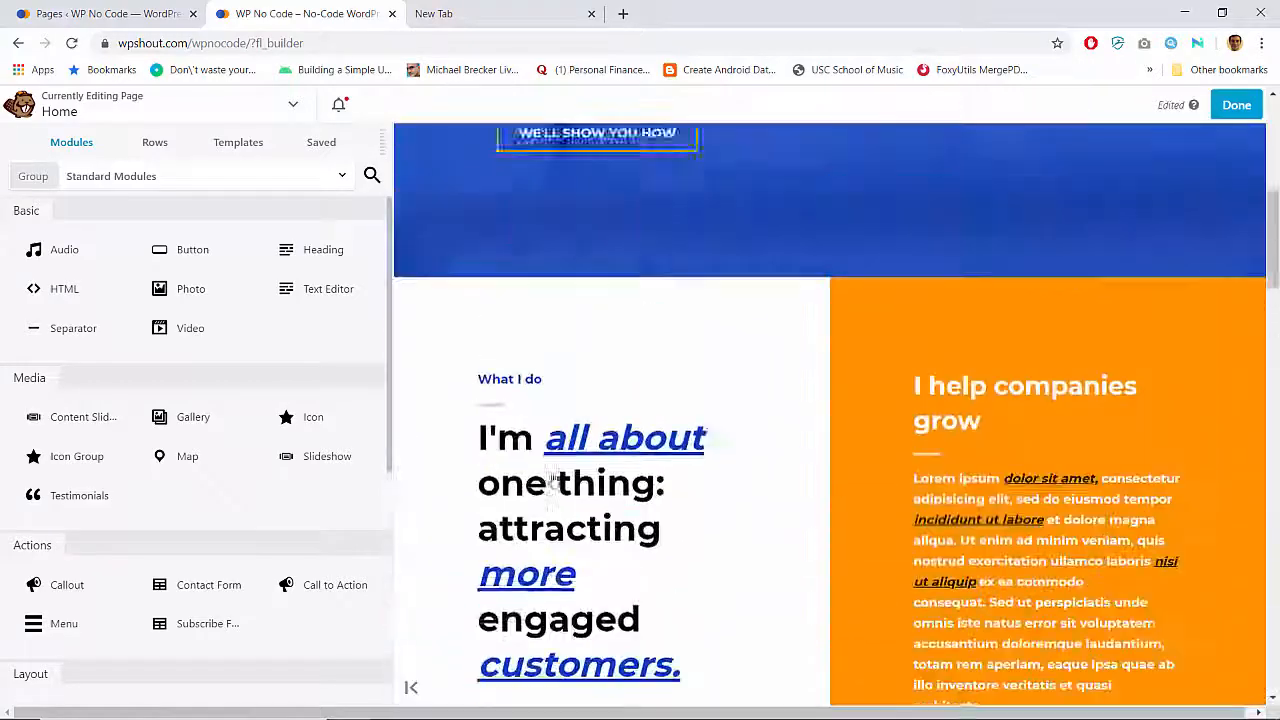
pyautogui.scroll(-10, 551, 484)
pyautogui.scroll(-6, 551, 480)
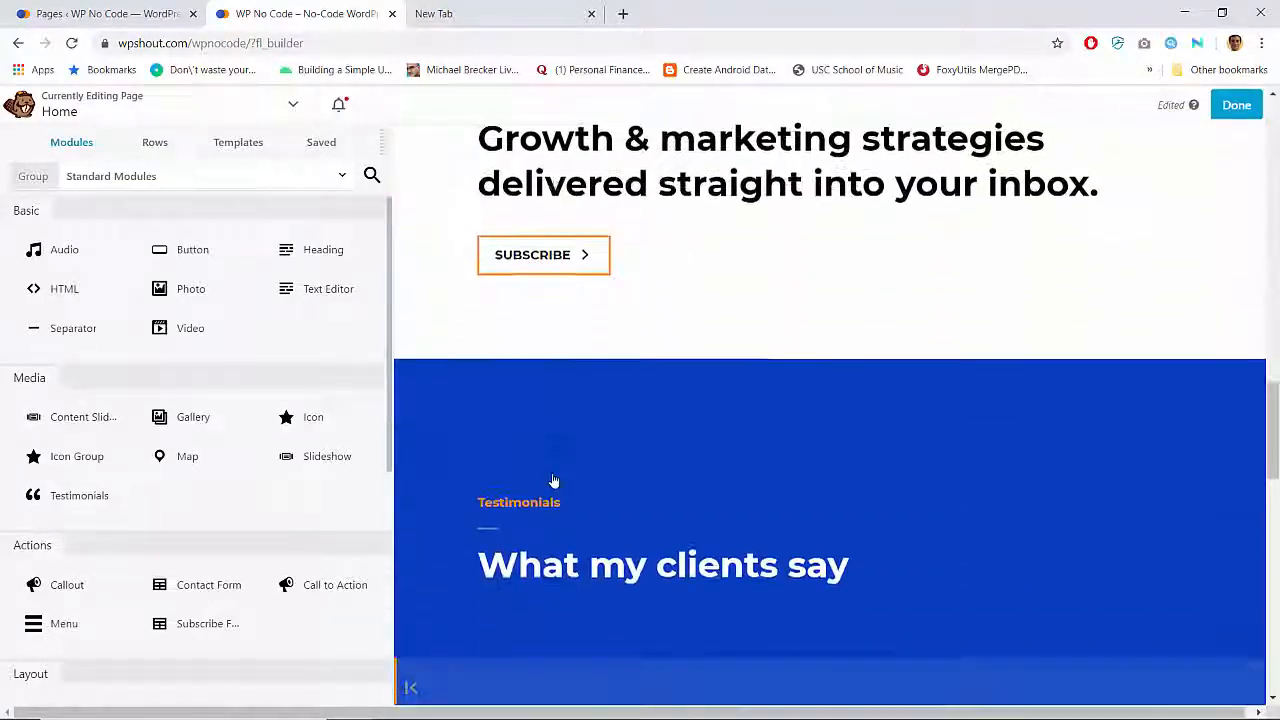
pyautogui.scroll(5, 552, 483)
pyautogui.scroll(-3, 552, 480)
pyautogui.scroll(1, 551, 480)
pyautogui.scroll(2, 551, 480)
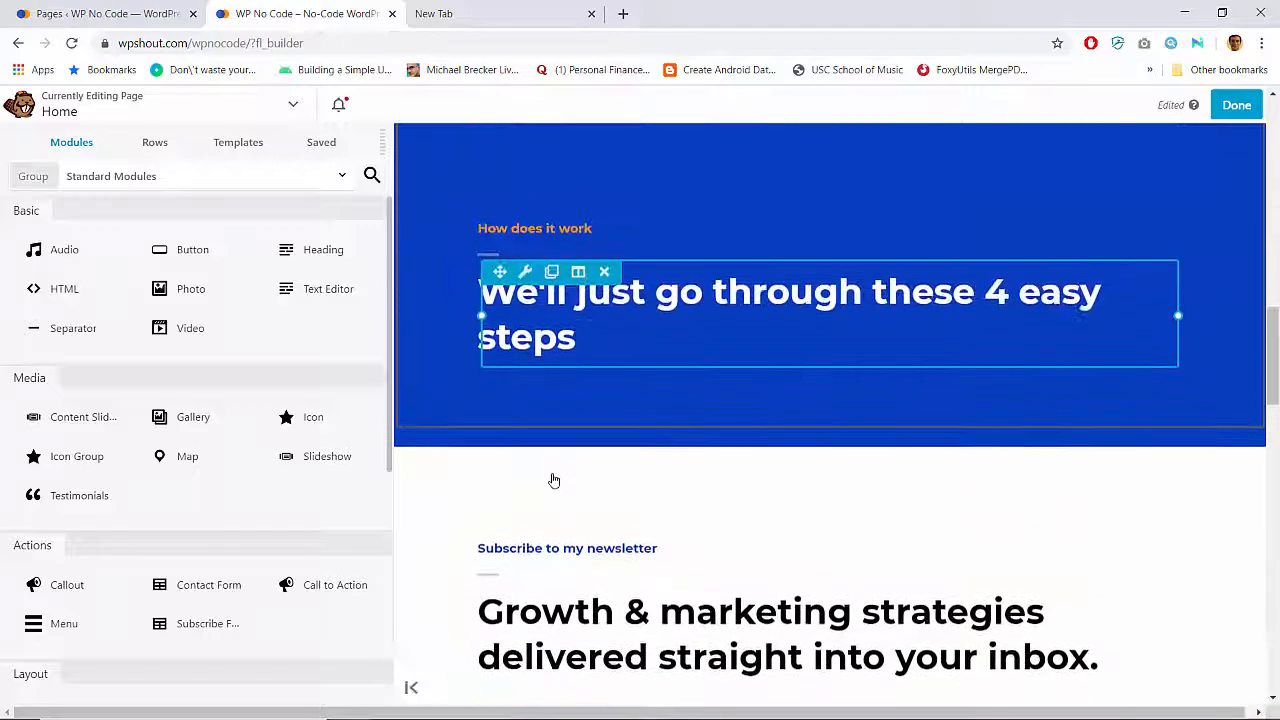
pyautogui.scroll(-2, 551, 480)
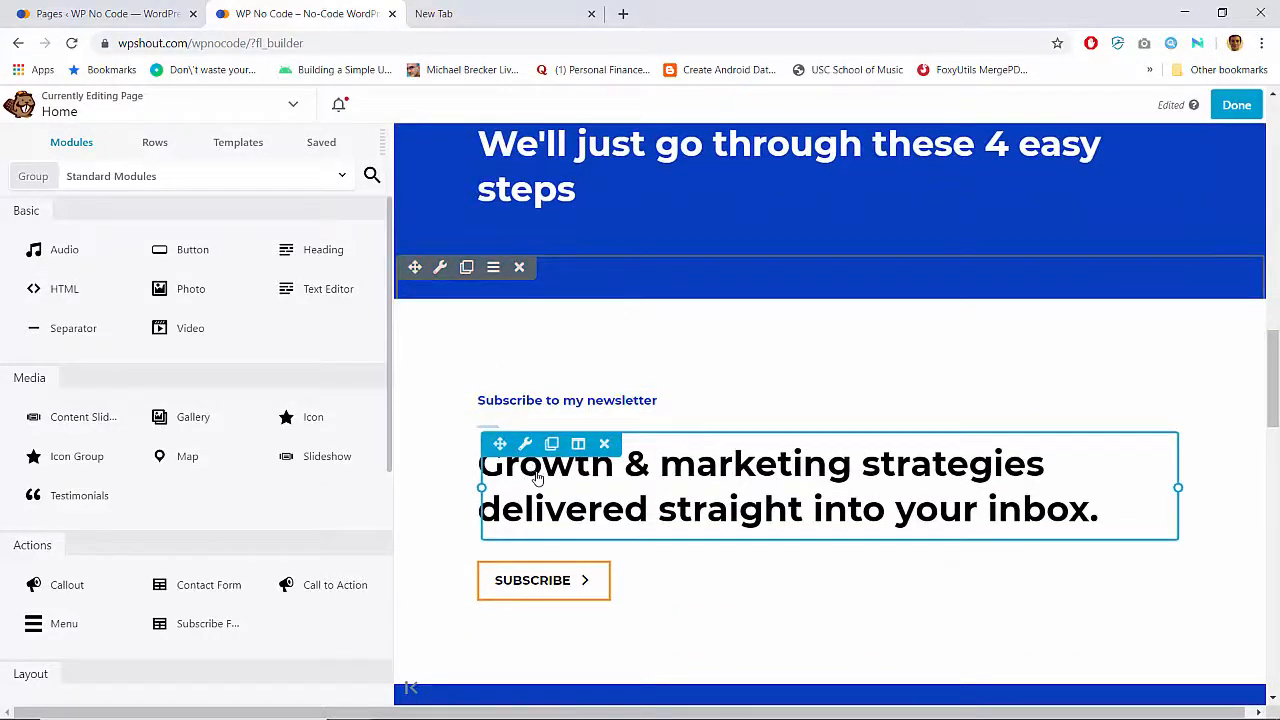
# Open the newsletter heading's settings and narrow the settings area to give the page layout more room
pyautogui.click(537, 478)
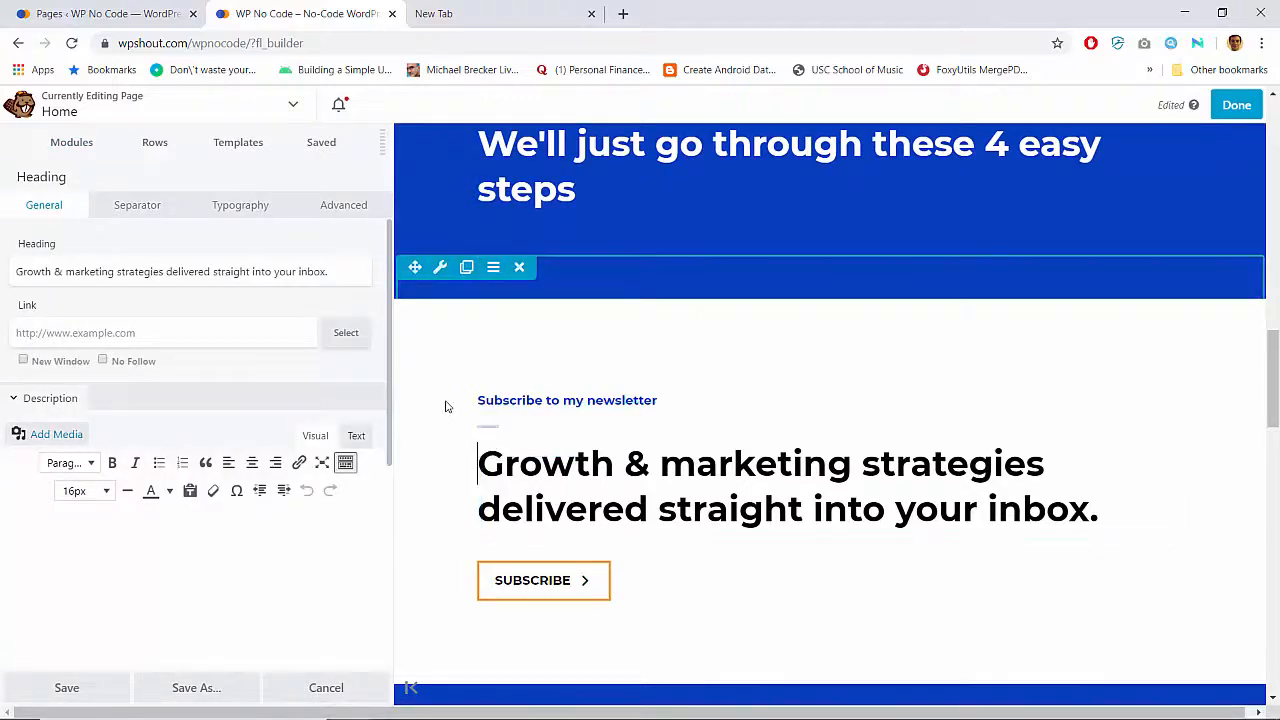
pyautogui.scroll(10, 811, 318)
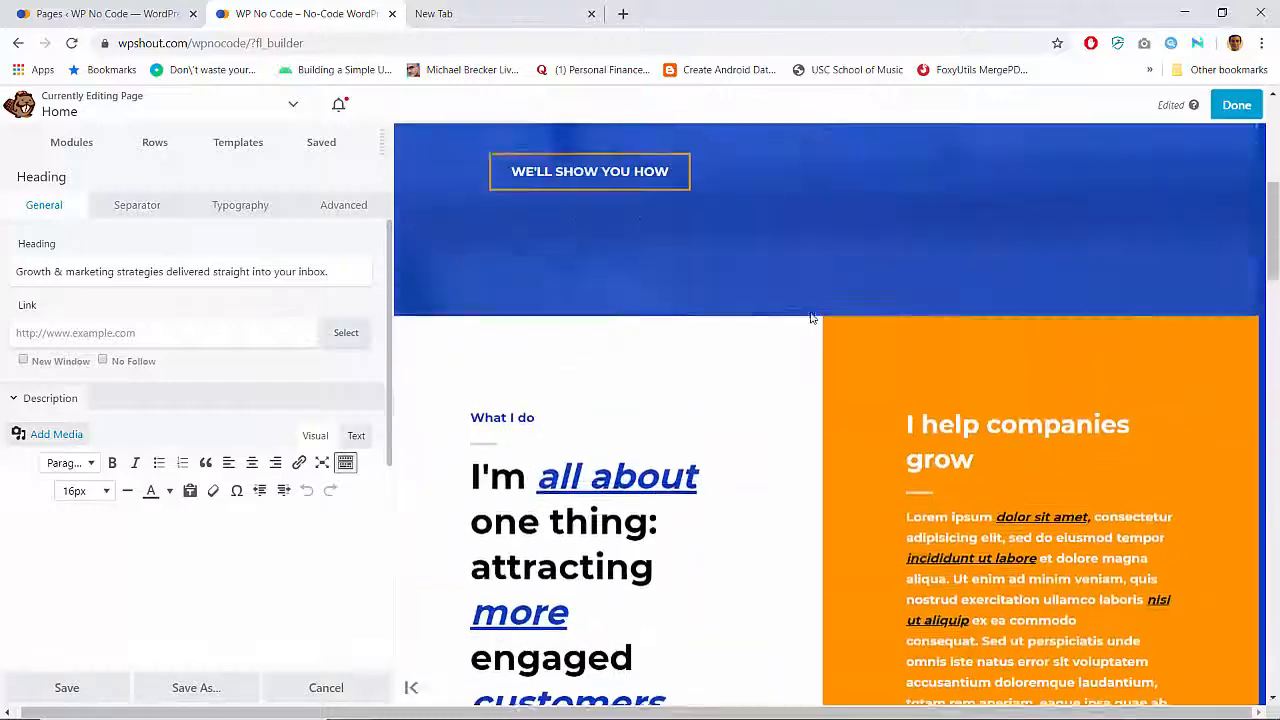
pyautogui.scroll(-6, 811, 318)
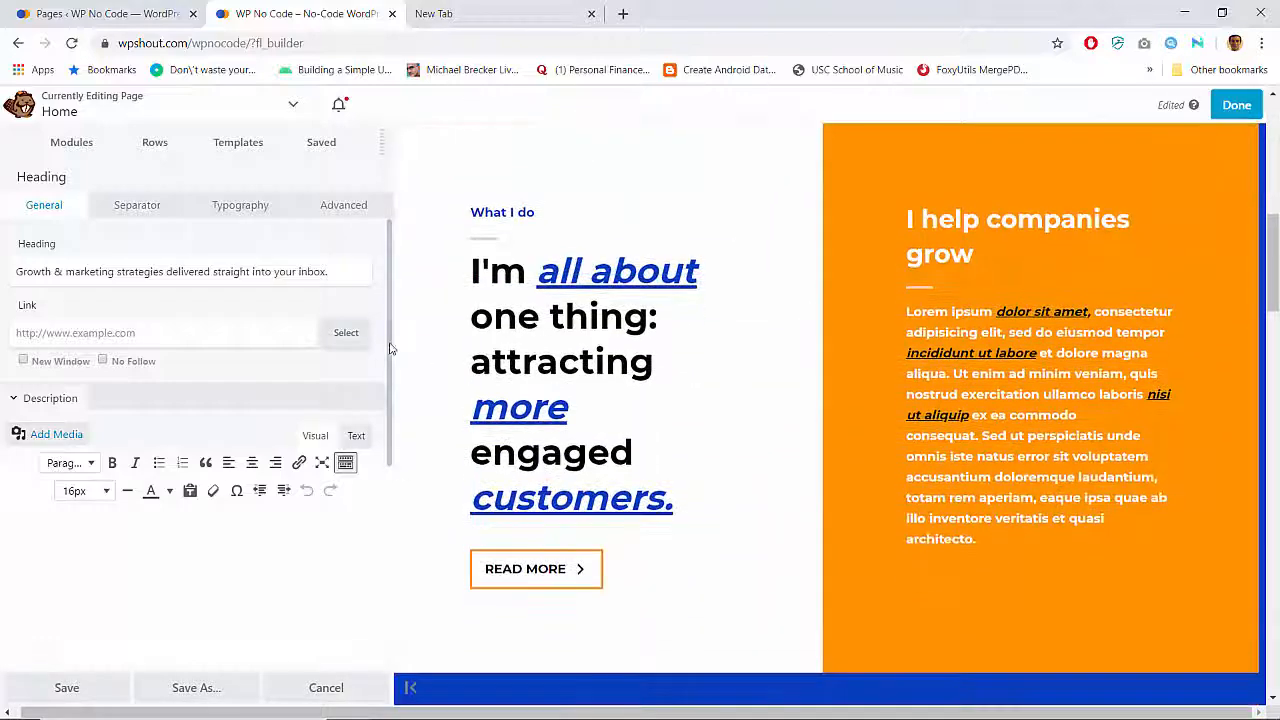
pyautogui.moveTo(390, 348); pyautogui.dragTo(264, 340)
pyautogui.scroll(-2, 570, 504)
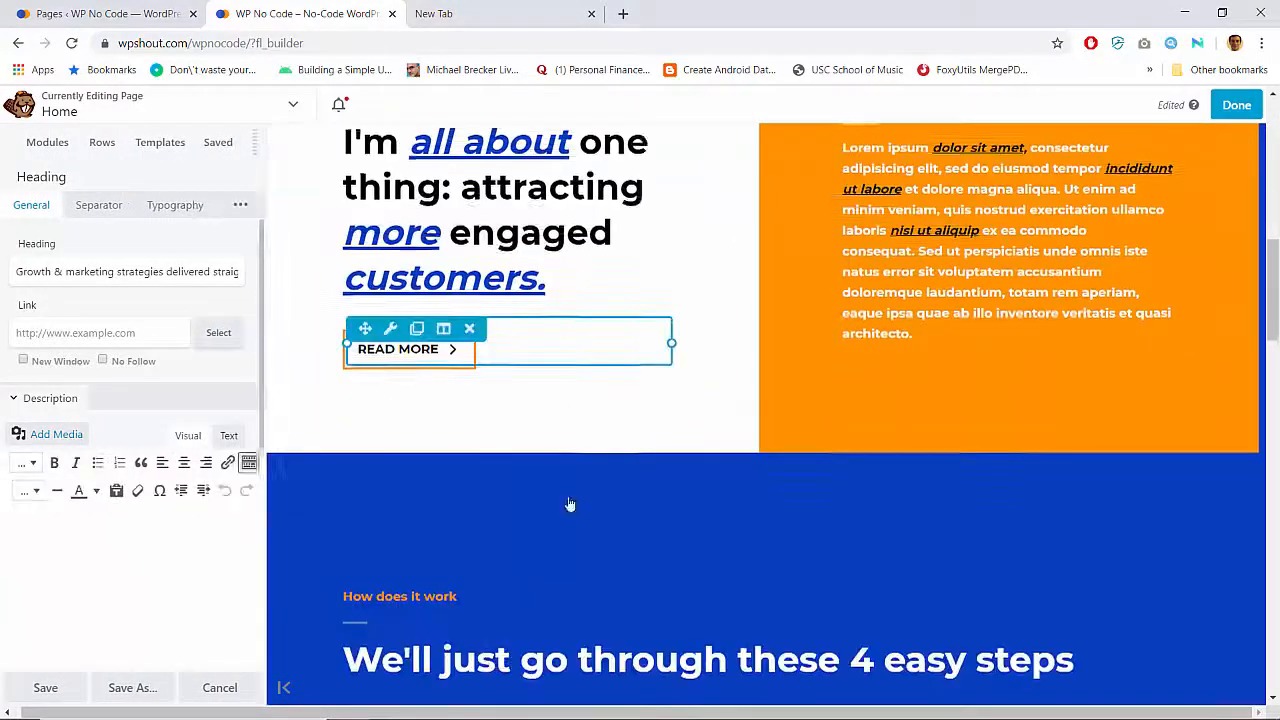
pyautogui.scroll(-6, 570, 504)
pyautogui.scroll(2, 570, 504)
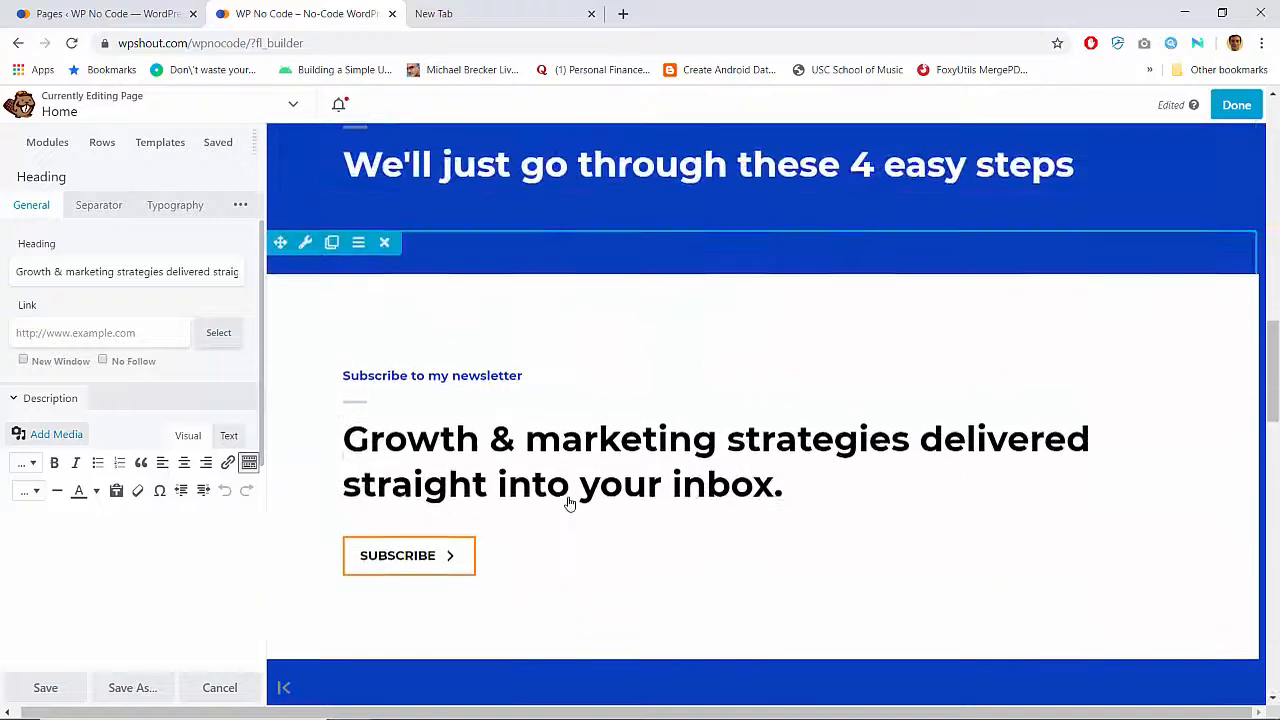
# Examine the newsletter row's width and content width options, and view the layout with the settings area collapsed
pyautogui.click(305, 244)
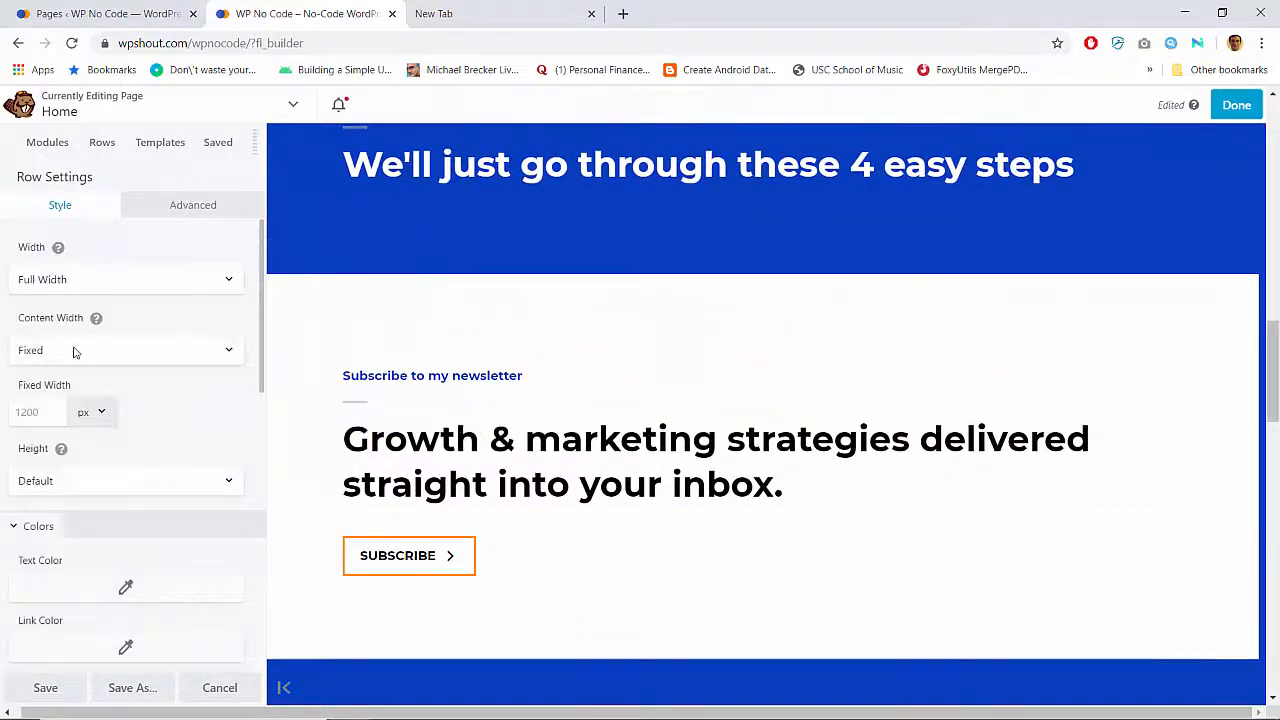
pyautogui.click(74, 350)
pyautogui.click(84, 284)
pyautogui.click(110, 331)
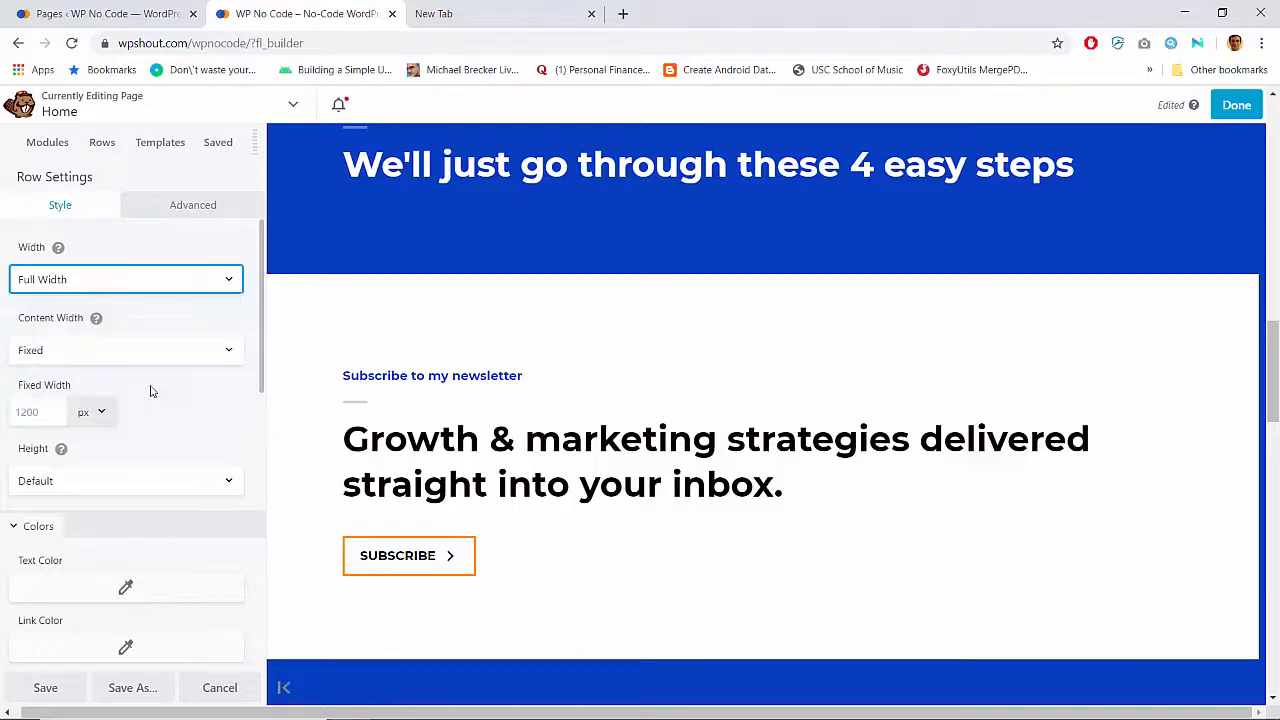
pyautogui.scroll(-5, 150, 400)
pyautogui.scroll(5, 160, 417)
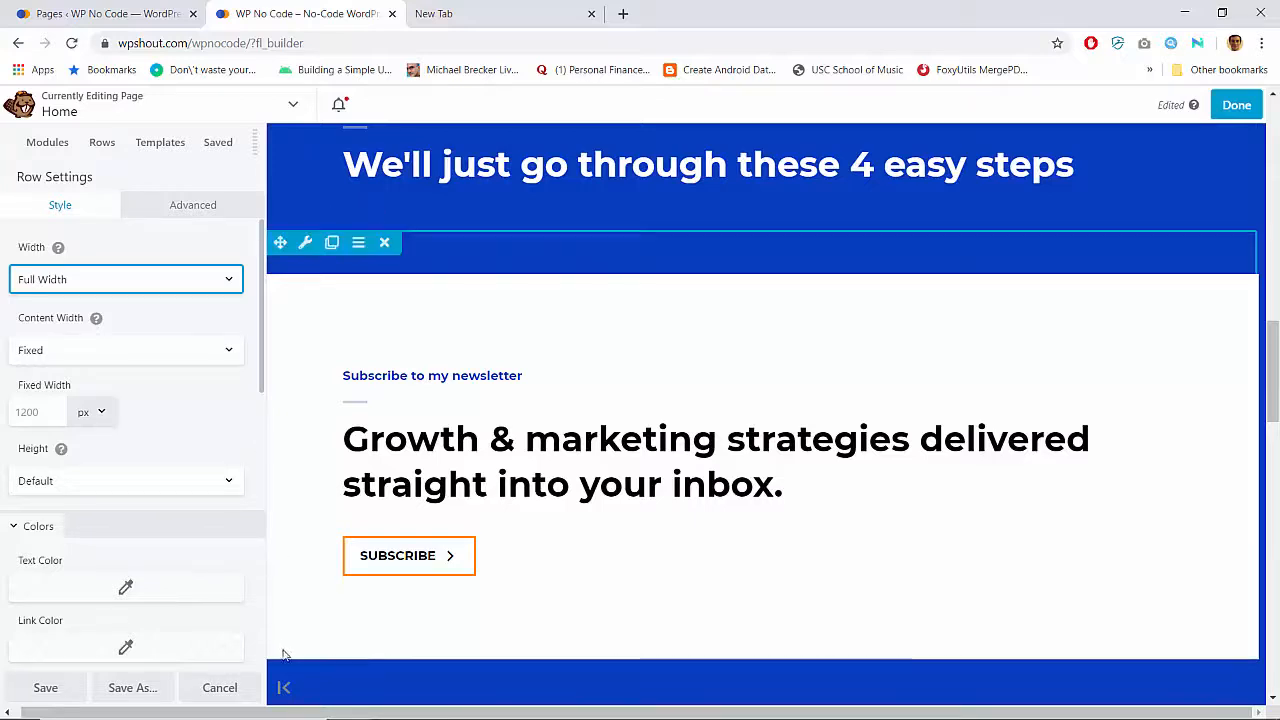
pyautogui.click(283, 687)
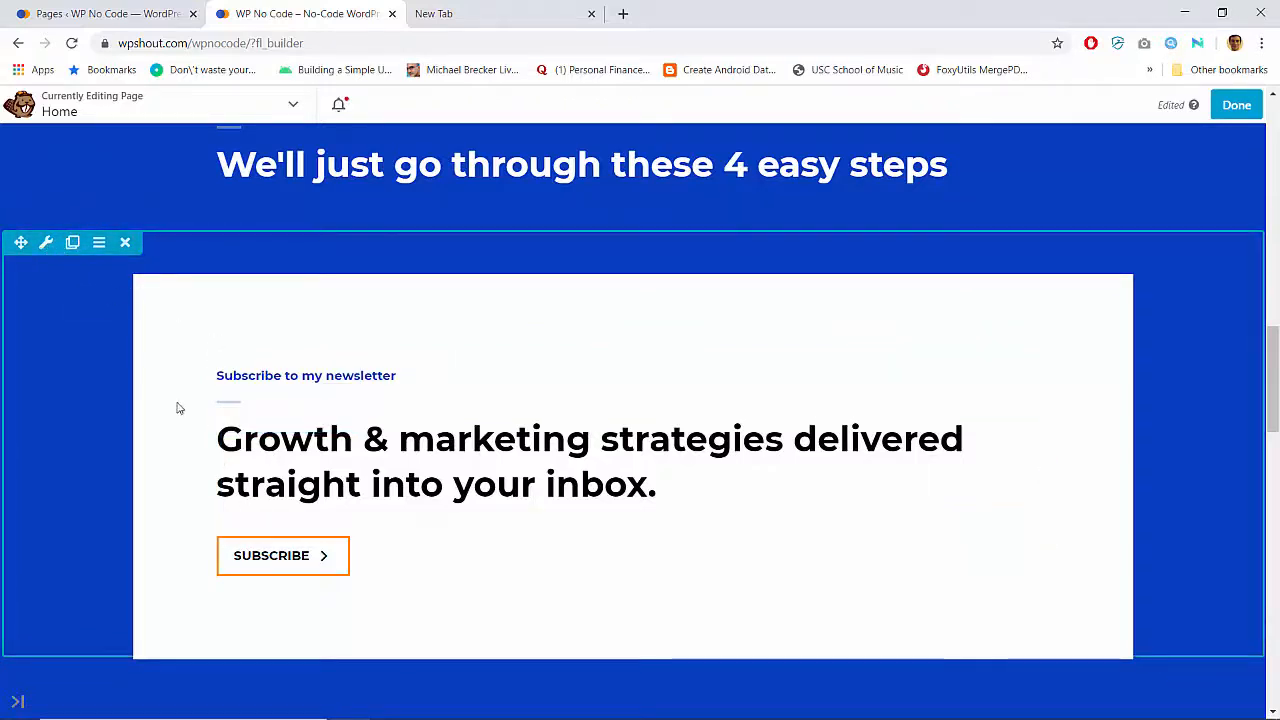
# Set the newsletter row's fixed content width to 800 px and recheck the row's settings after previewing the page
pyautogui.click(45, 643)
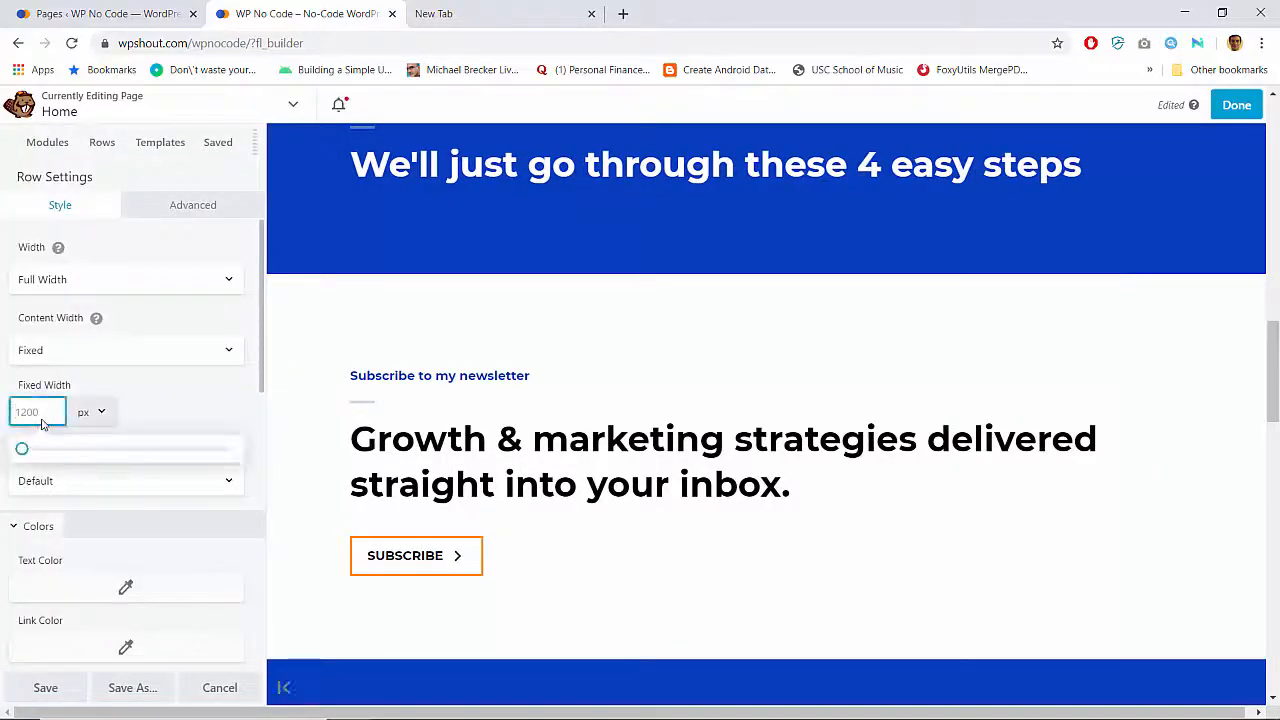
pyautogui.write('800')
pyautogui.press('Return')
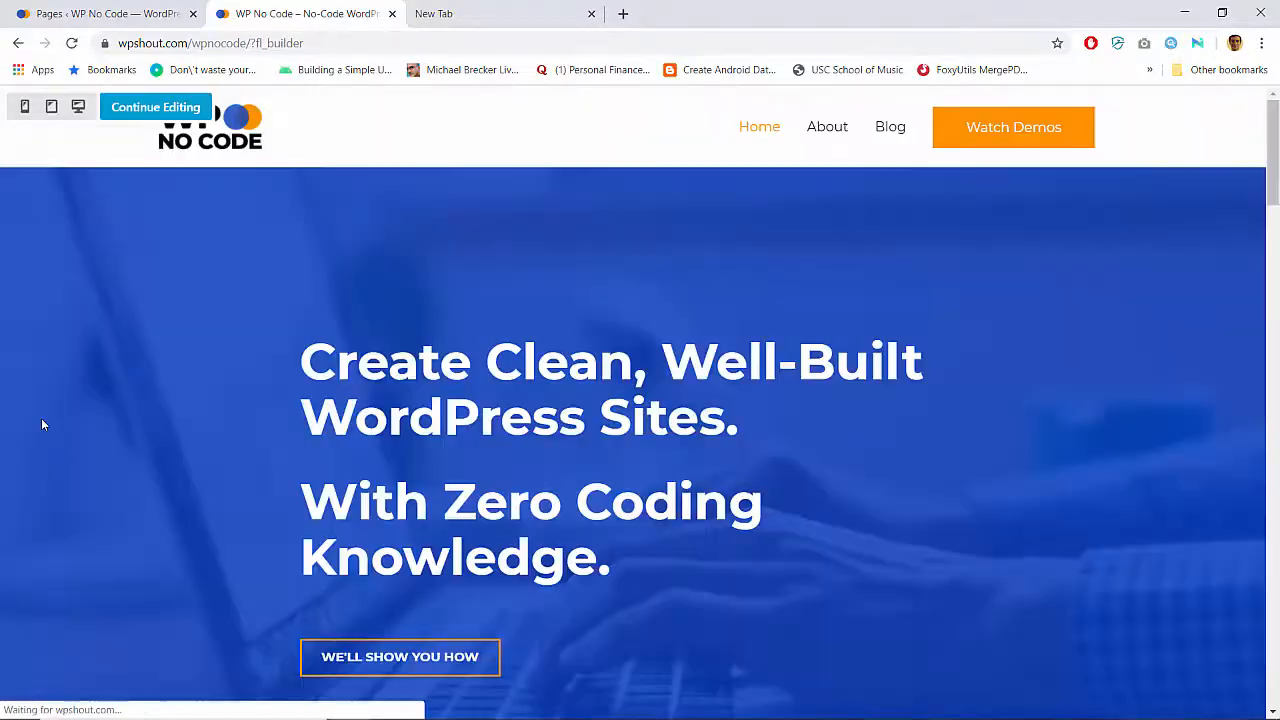
pyautogui.click(155, 107)
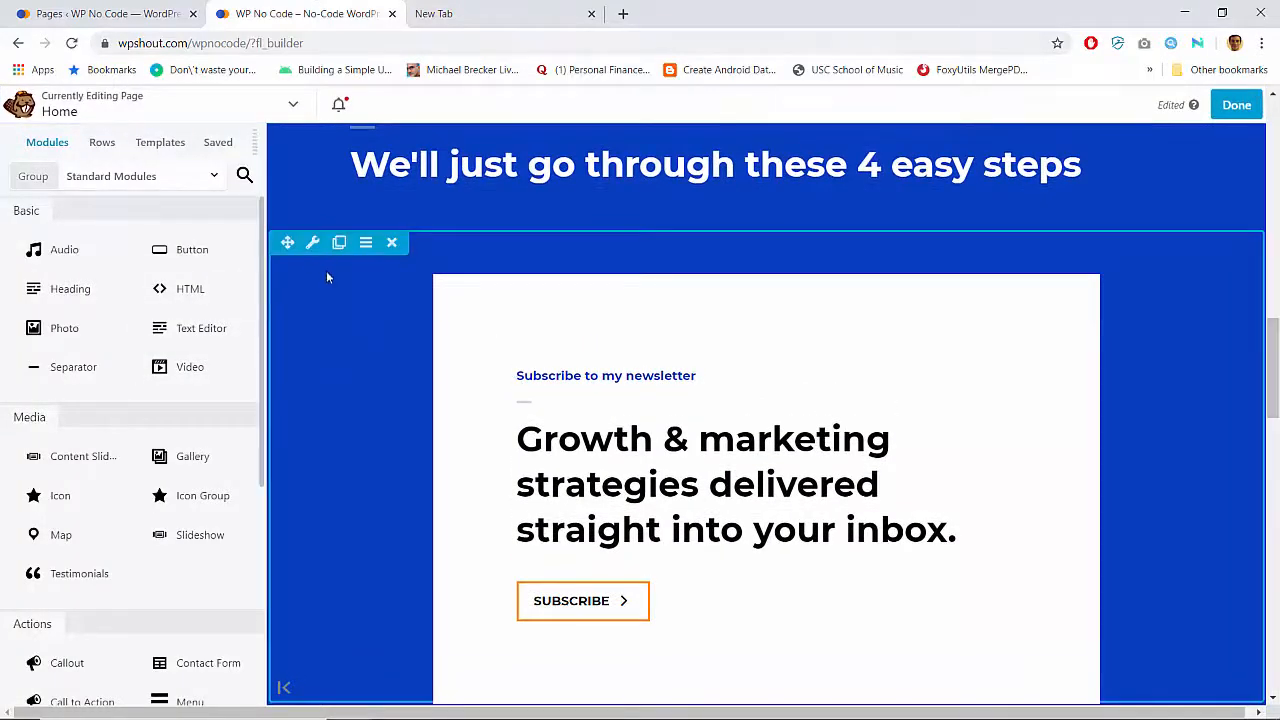
pyautogui.click(312, 243)
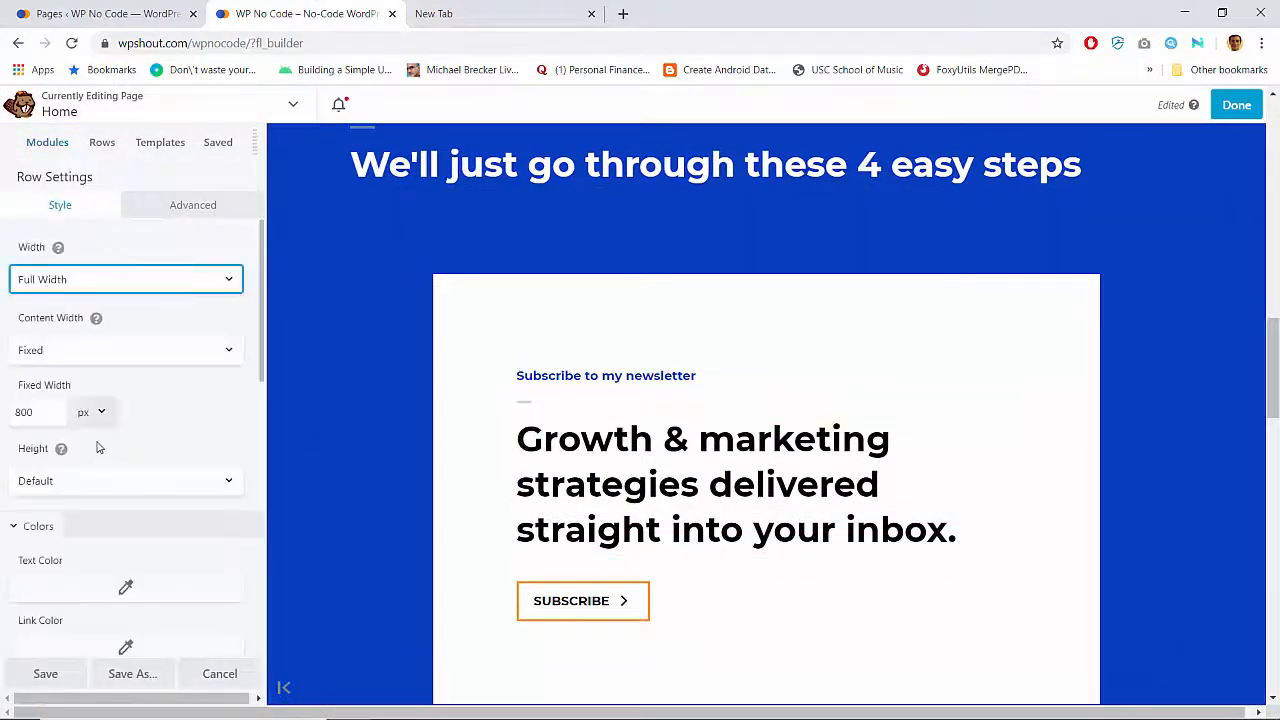
pyautogui.scroll(-7, 118, 550)
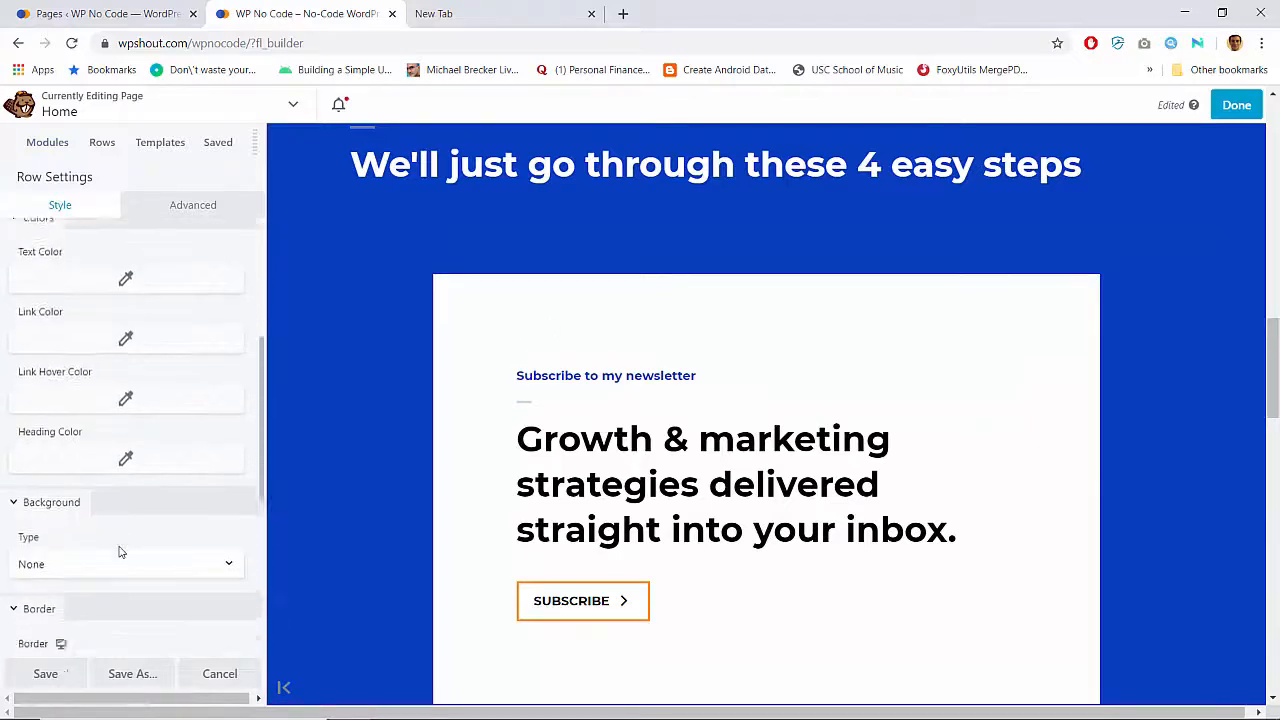
pyautogui.scroll(7, 118, 552)
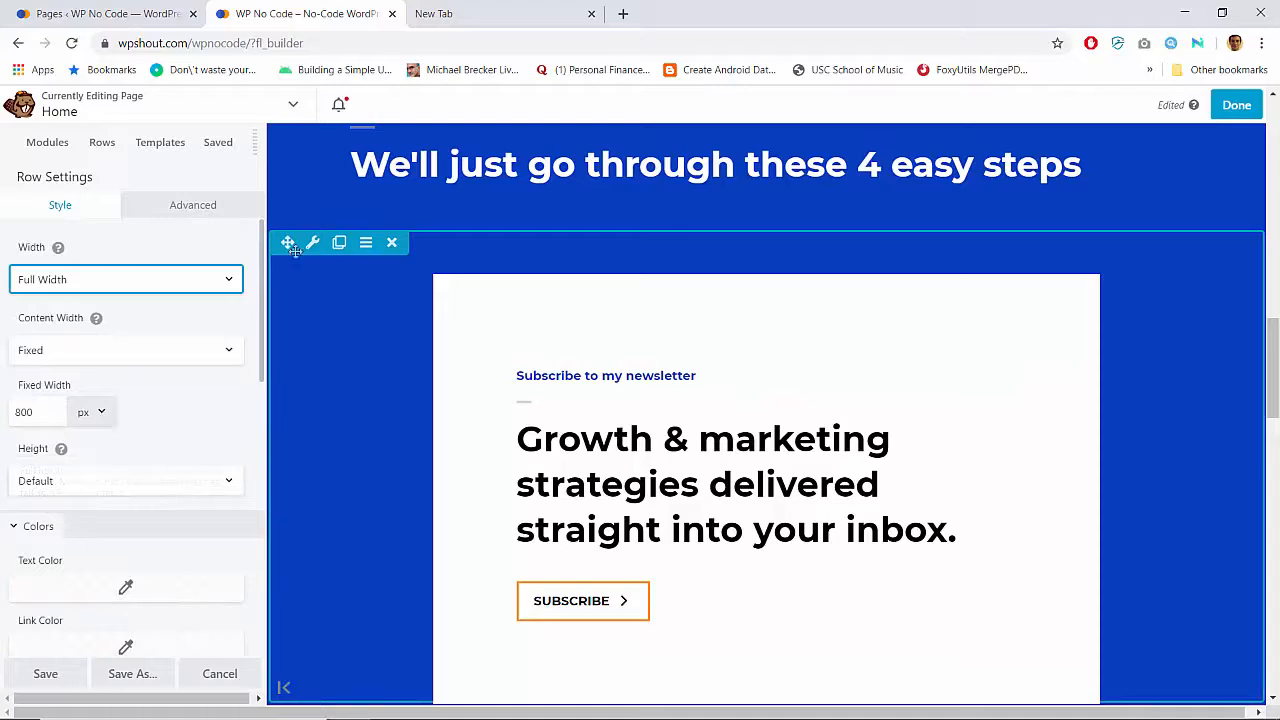
pyautogui.click(33, 412)
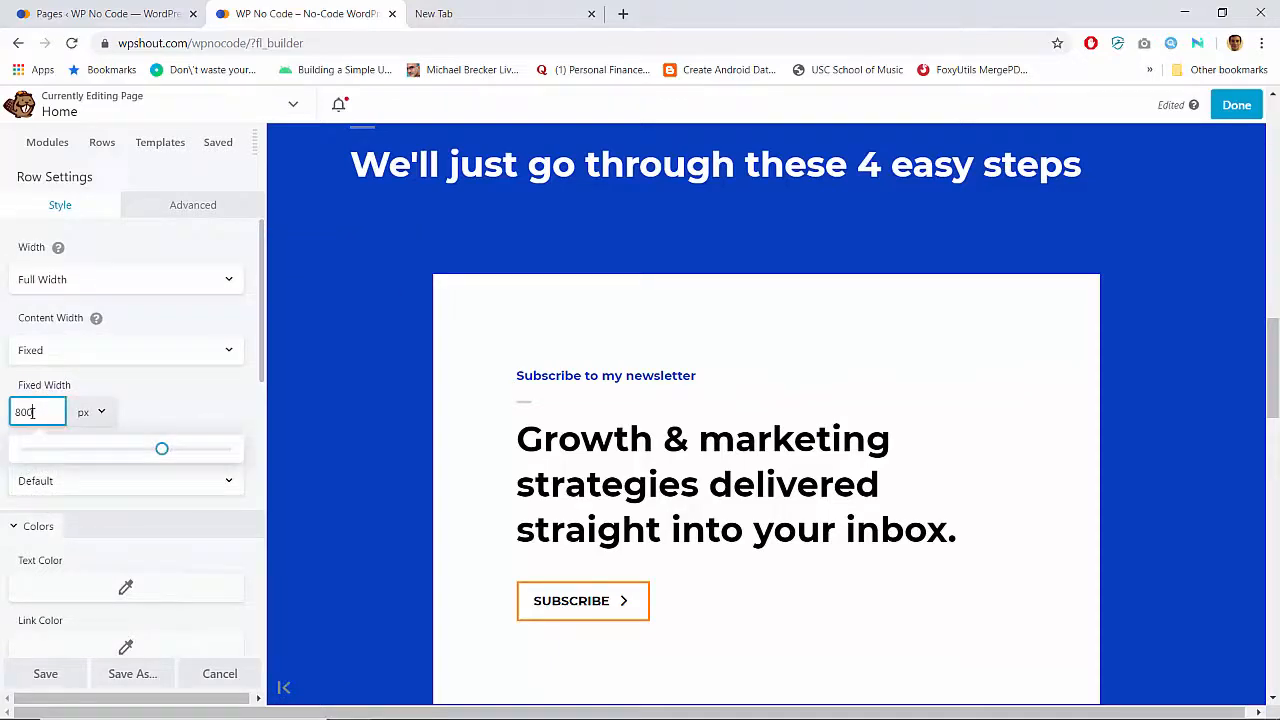
pyautogui.click(40, 355)
pyautogui.click(40, 368)
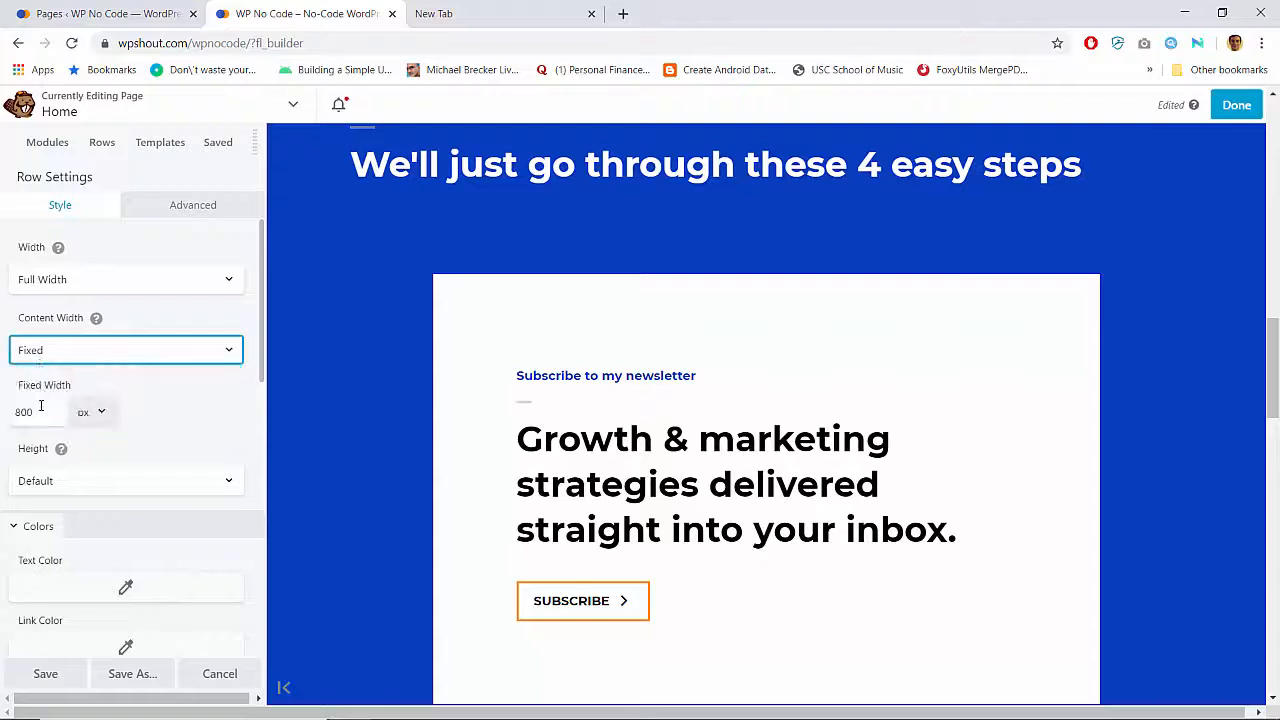
# Give the newsletter row a Color background of #ffffff and publish the home page
pyautogui.scroll(-5, 44, 411)
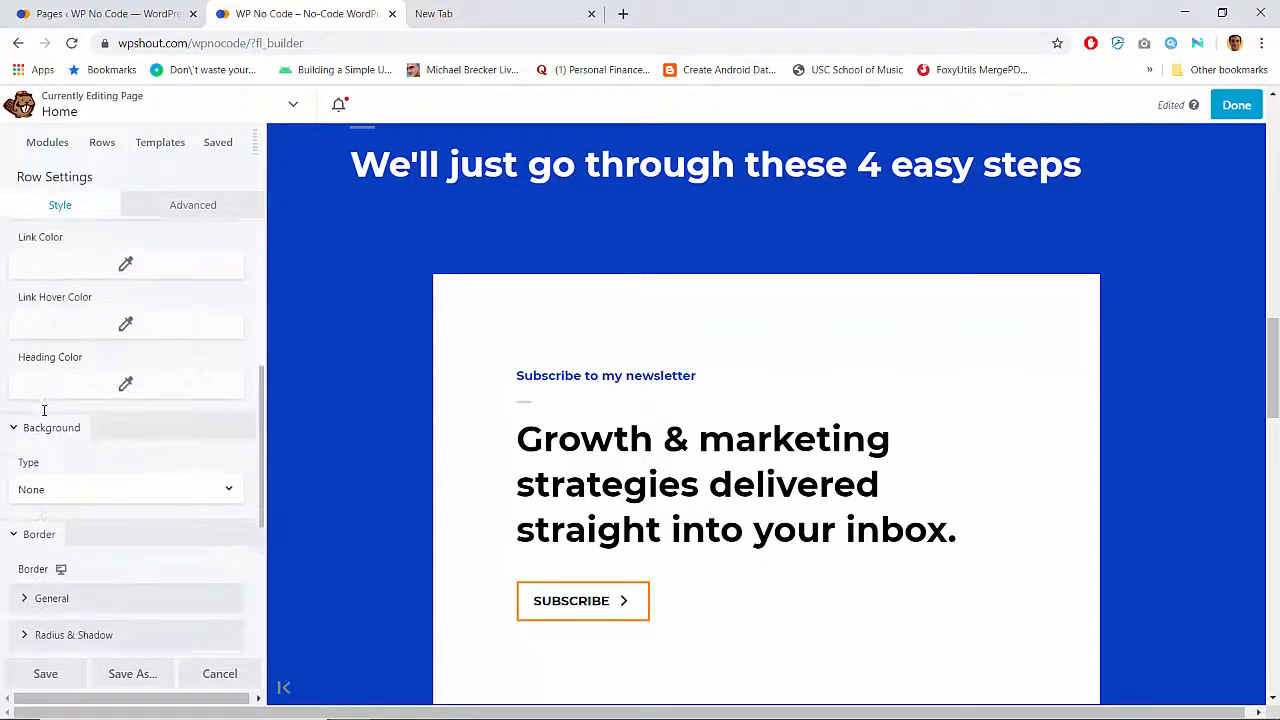
pyautogui.click(81, 388)
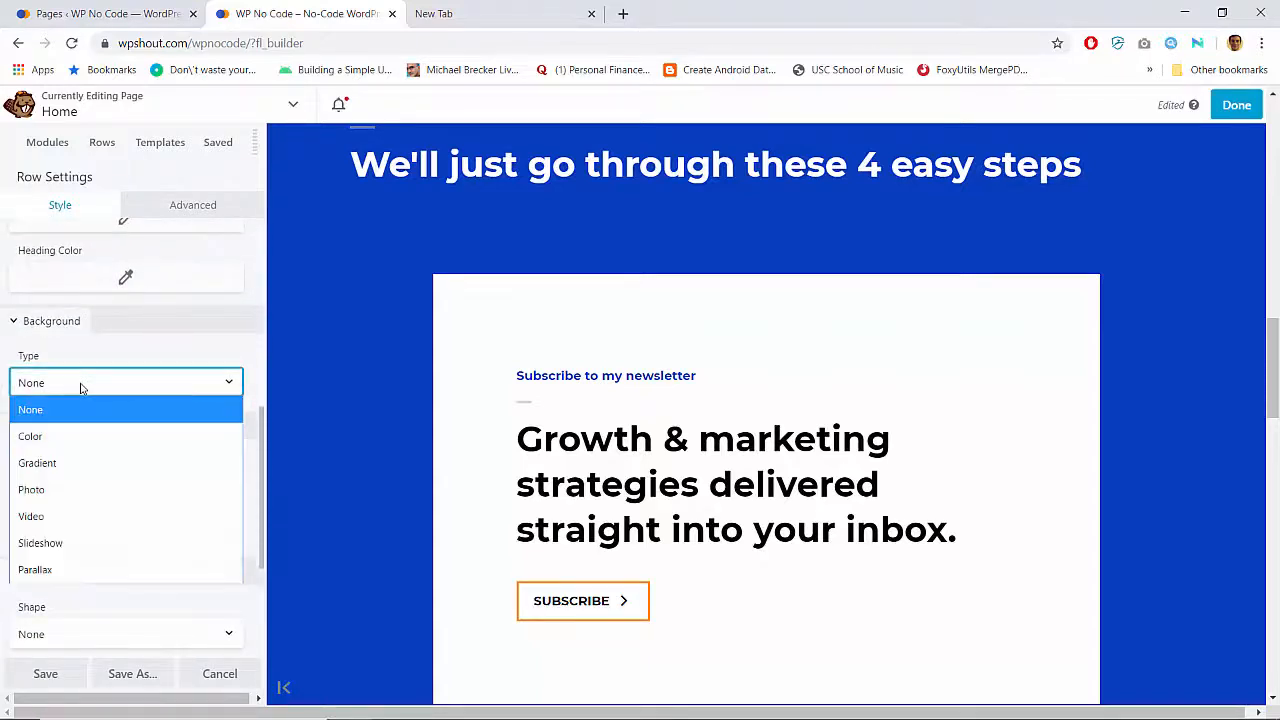
pyautogui.click(50, 436)
pyautogui.click(65, 487)
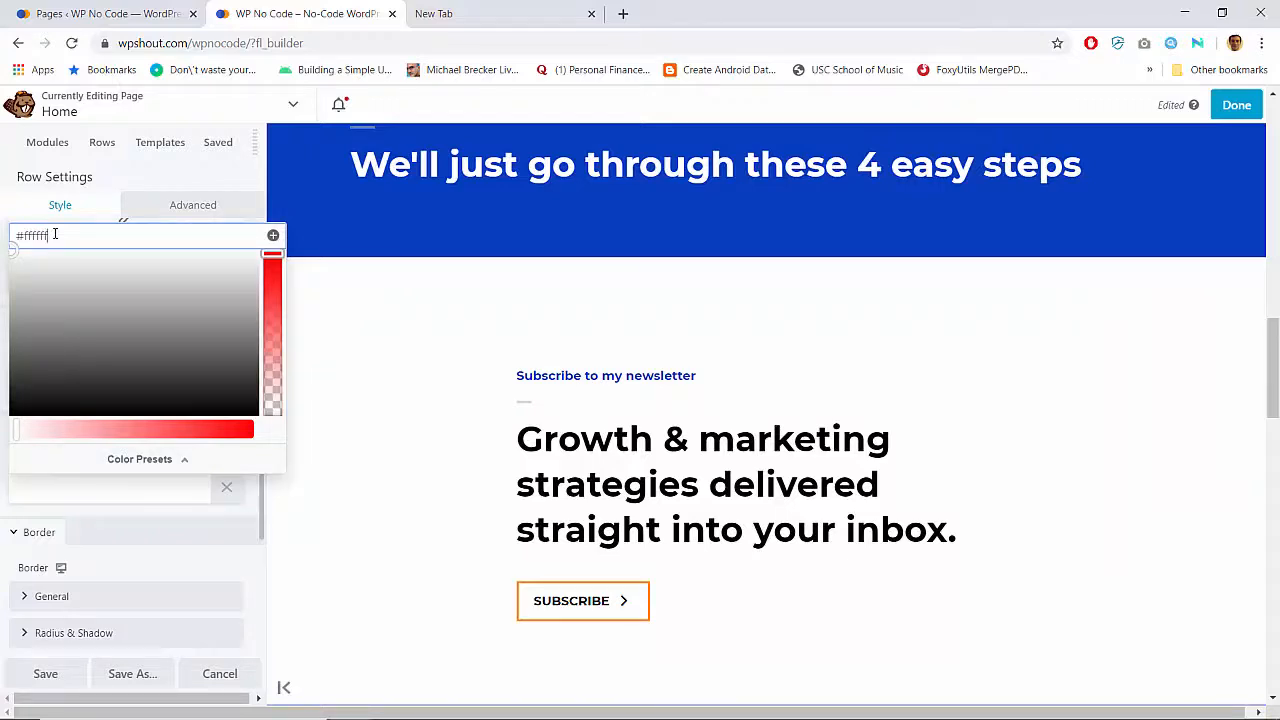
pyautogui.click(168, 181)
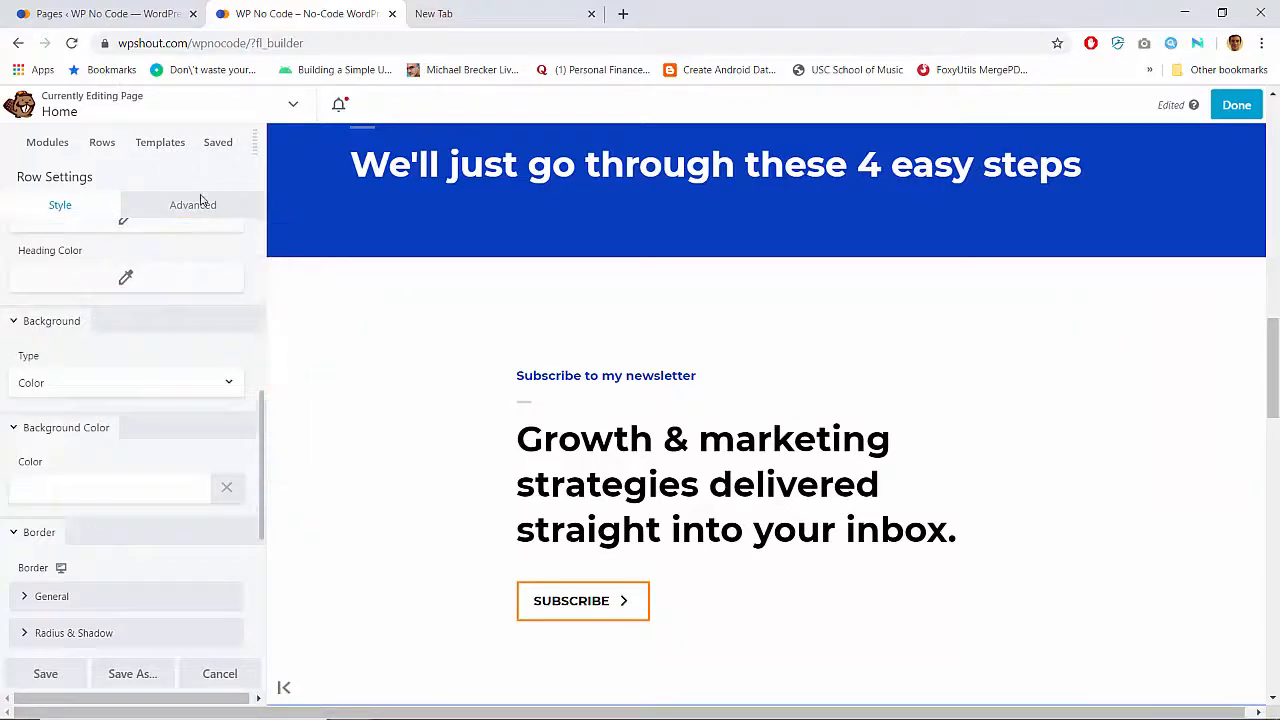
pyautogui.click(1236, 105)
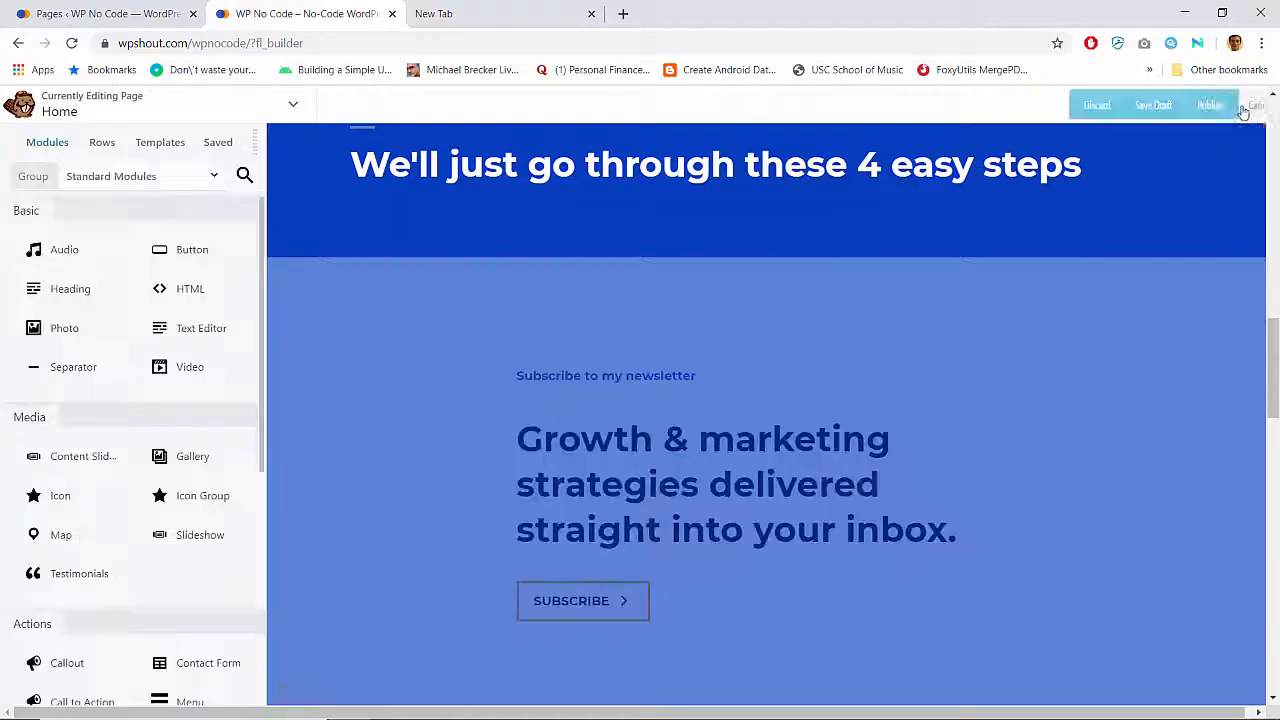
pyautogui.click(1145, 106)
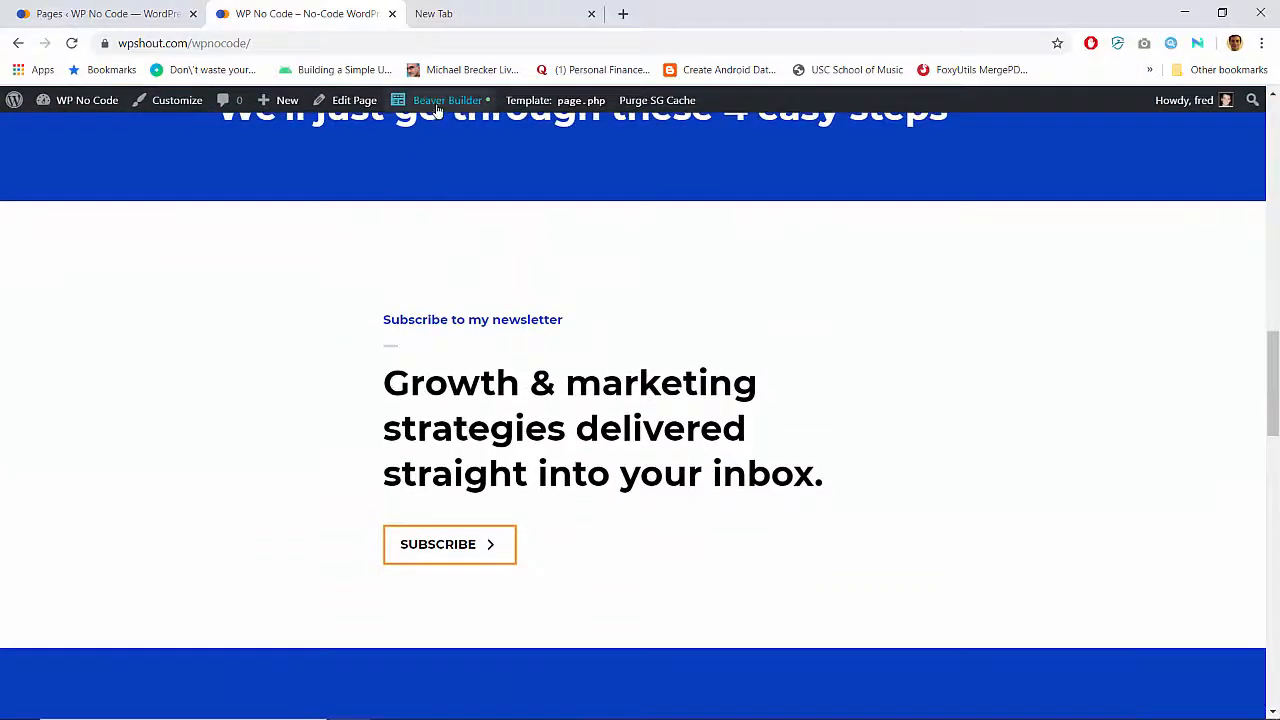
# Reopen the home page in Beaver Builder and go to the "What my clients say" section
pyautogui.click(433, 110)
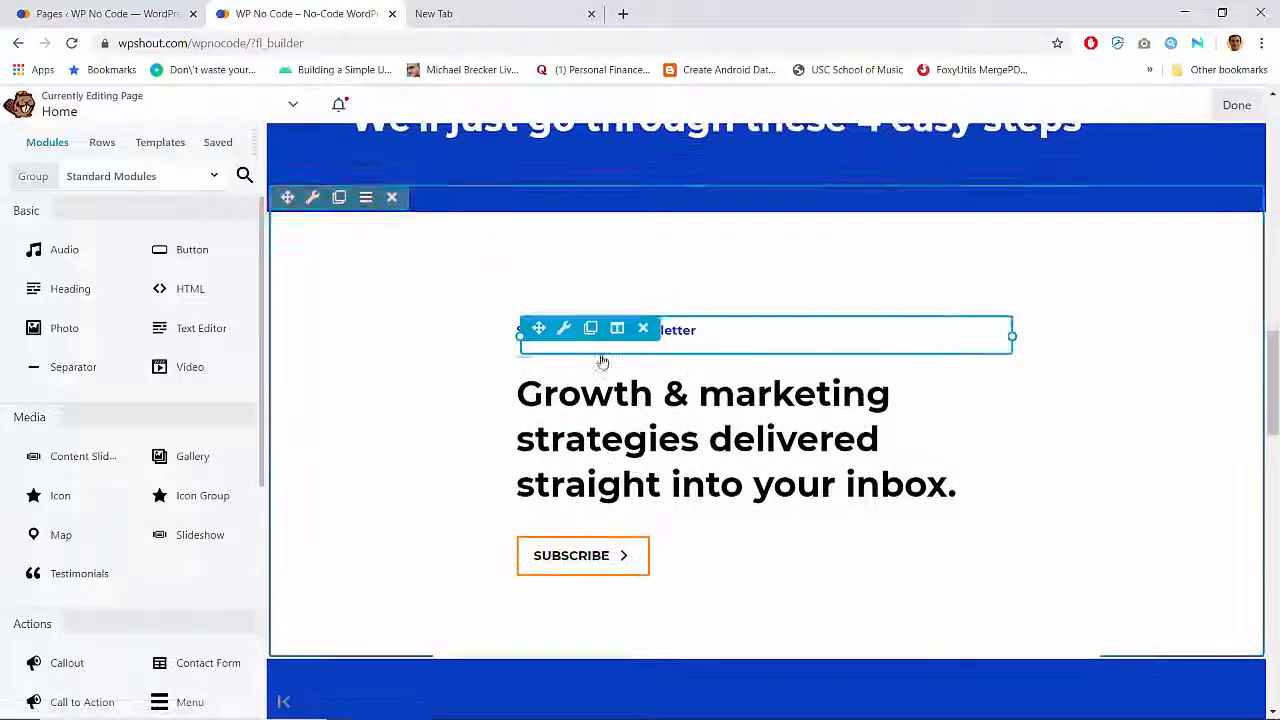
pyautogui.scroll(-4, 600, 363)
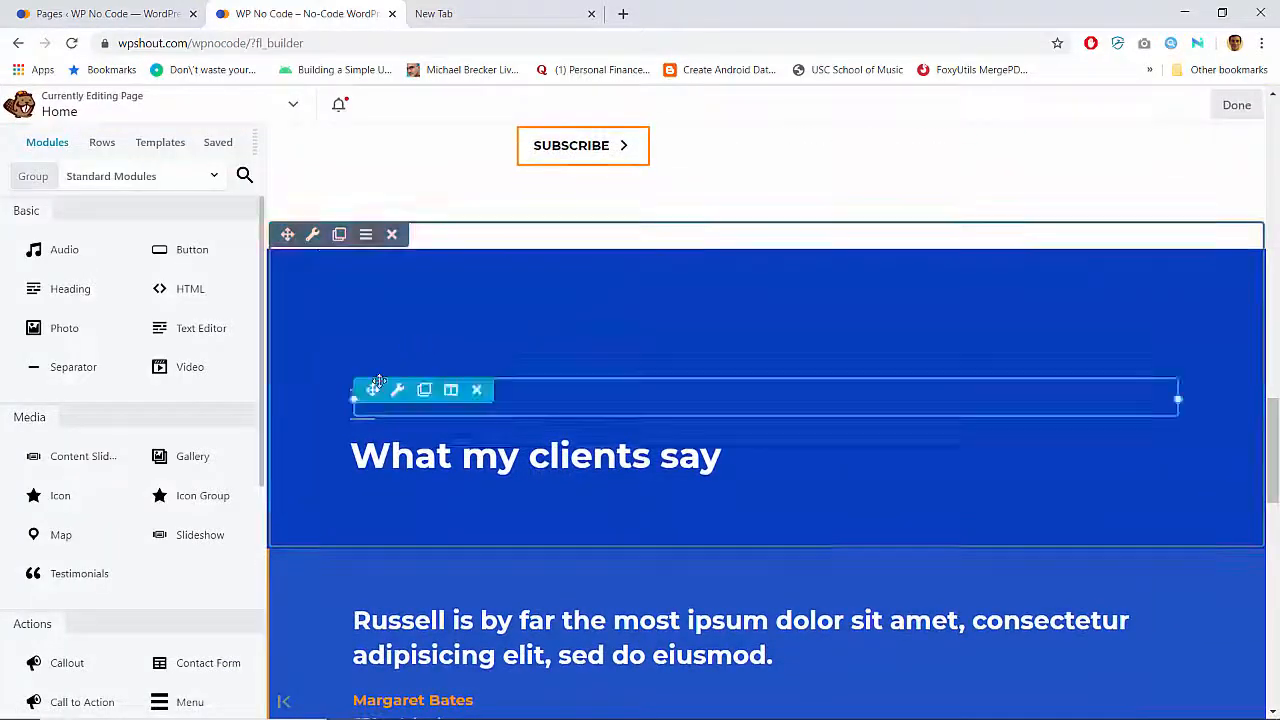
# Clear the custom fixed content width of the "Subscribe to my newsletter" row so it falls back to the default
pyautogui.click(313, 236)
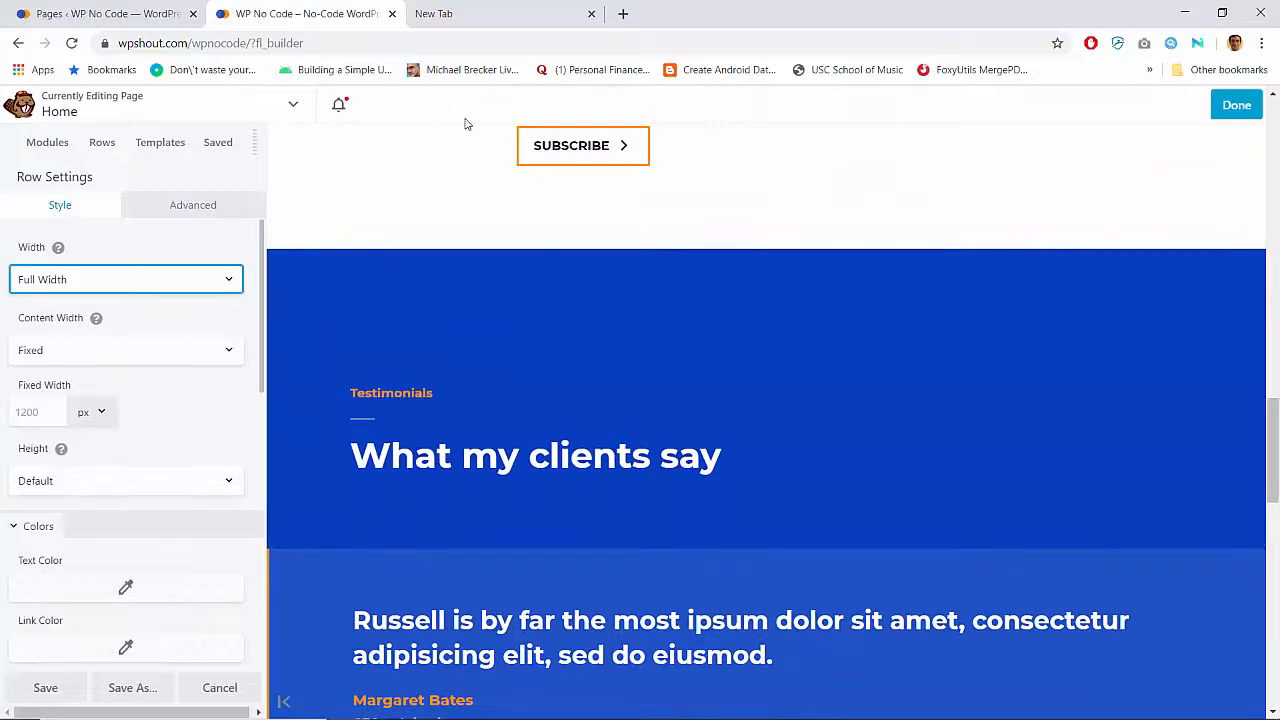
pyautogui.scroll(7, 465, 124)
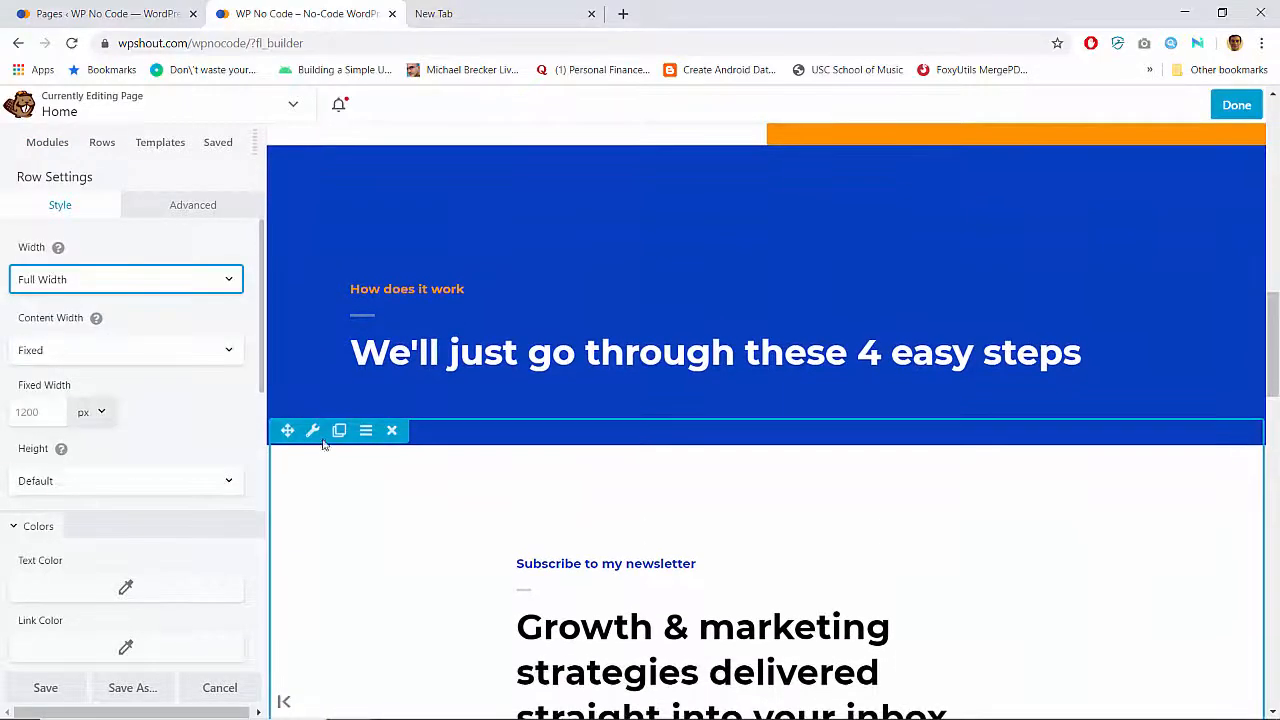
pyautogui.click(44, 418)
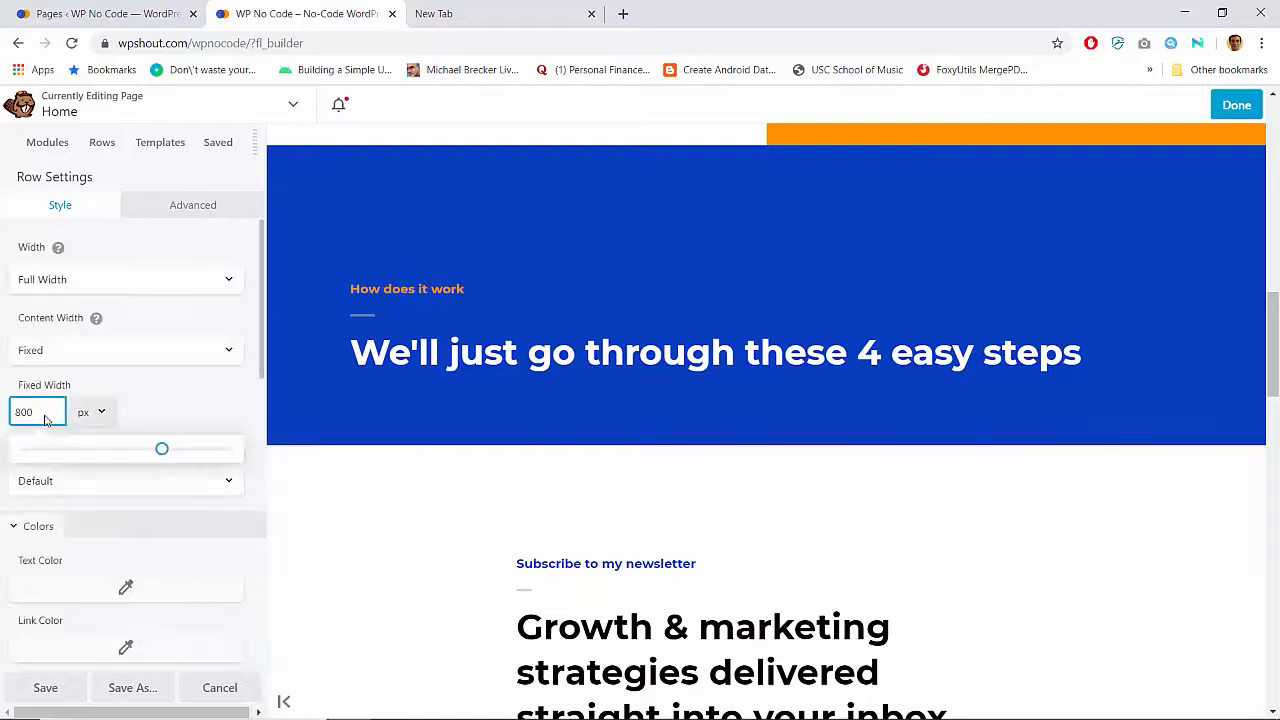
pyautogui.press('BackSpace')
pyautogui.press('BackSpace')
pyautogui.press('BackSpace')
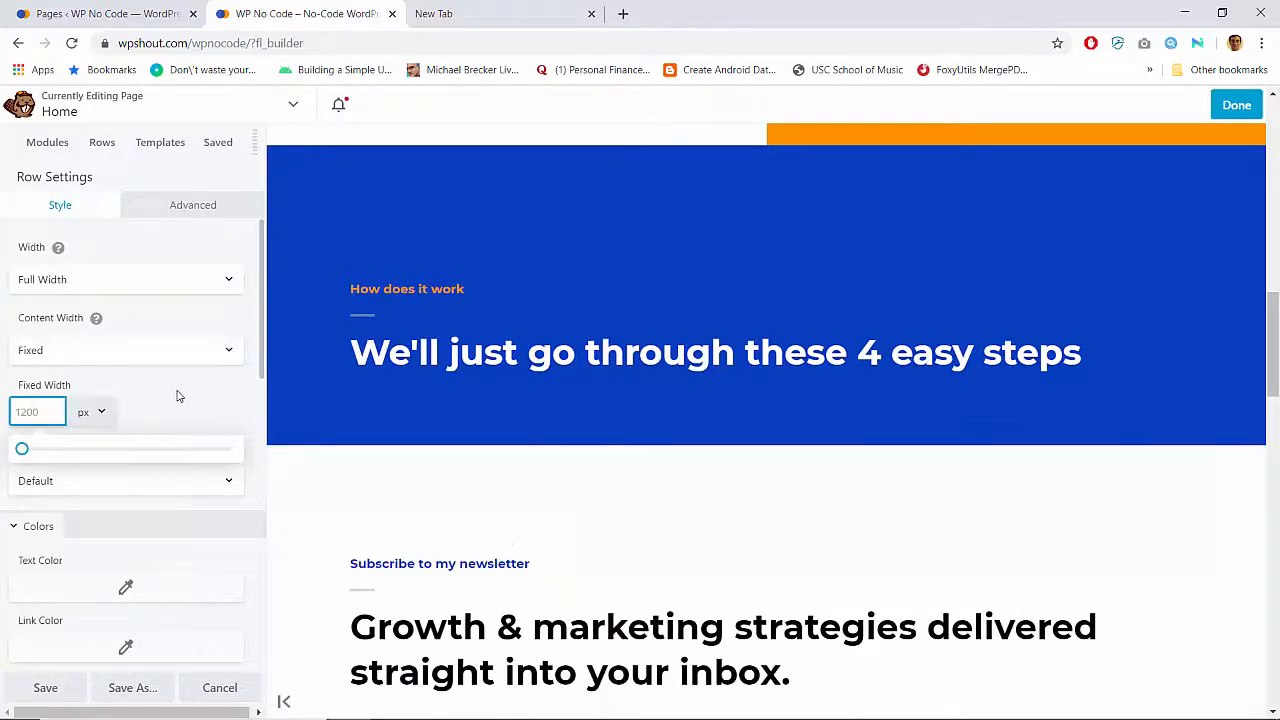
pyautogui.scroll(-3, 466, 491)
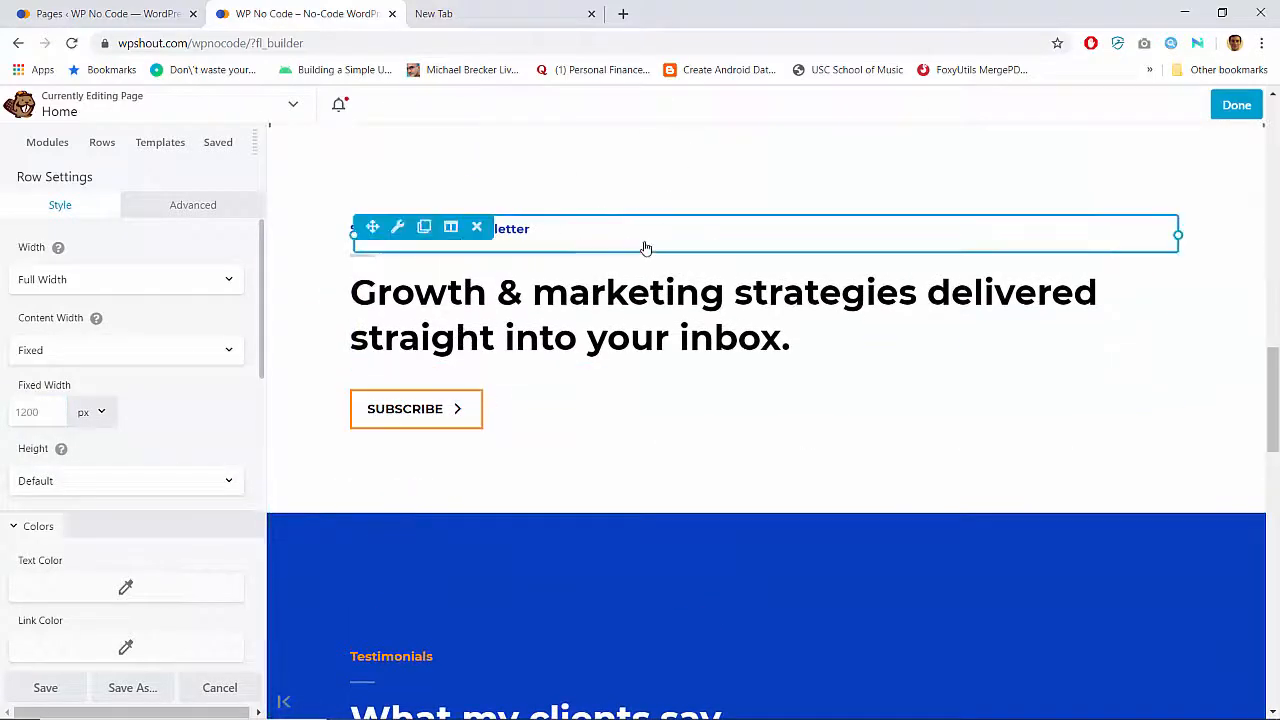
pyautogui.scroll(1, 645, 249)
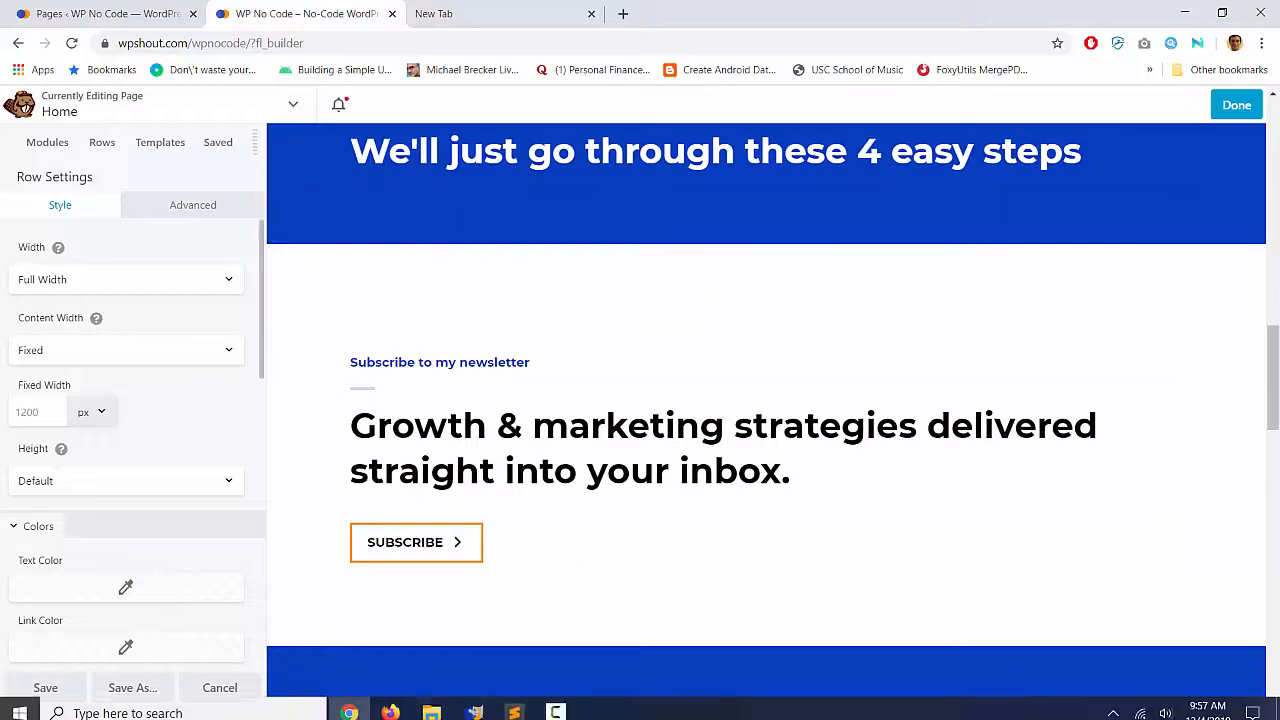
# Switch to Sublime Text to view the prepared WP No Code copy and return to the browser
pyautogui.click(513, 704)
pyautogui.click(513, 704)
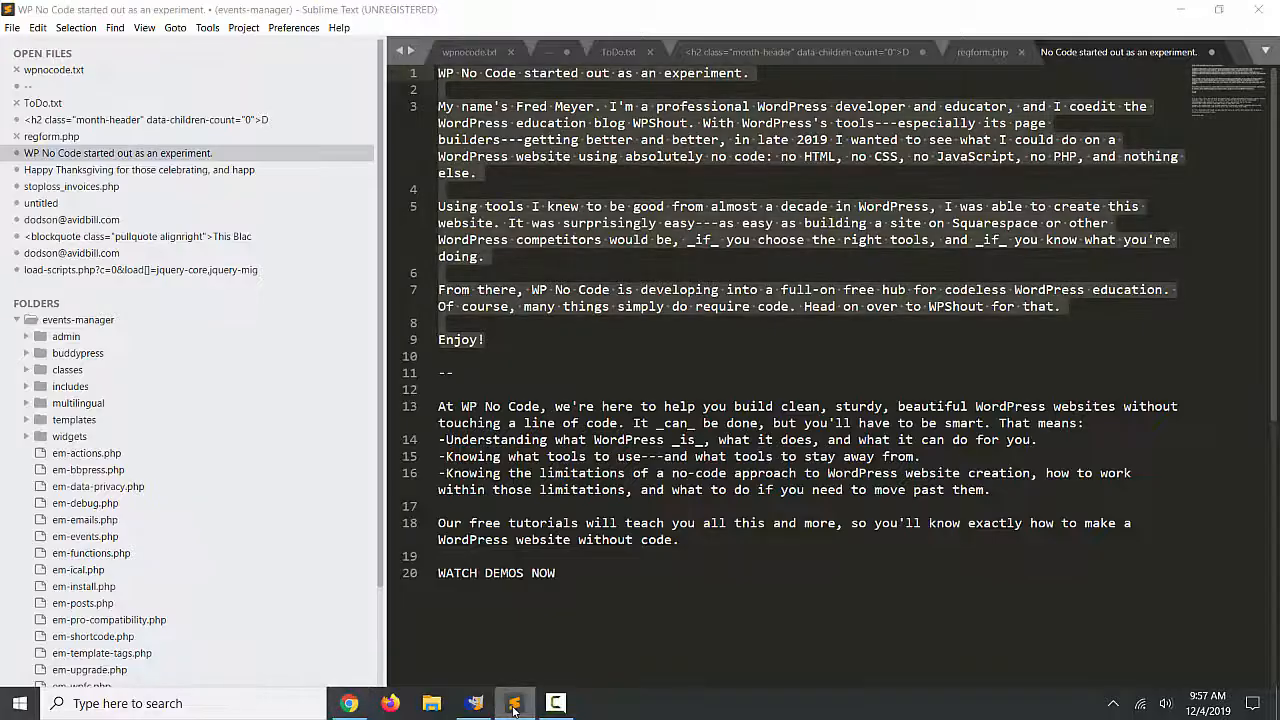
pyautogui.click(513, 704)
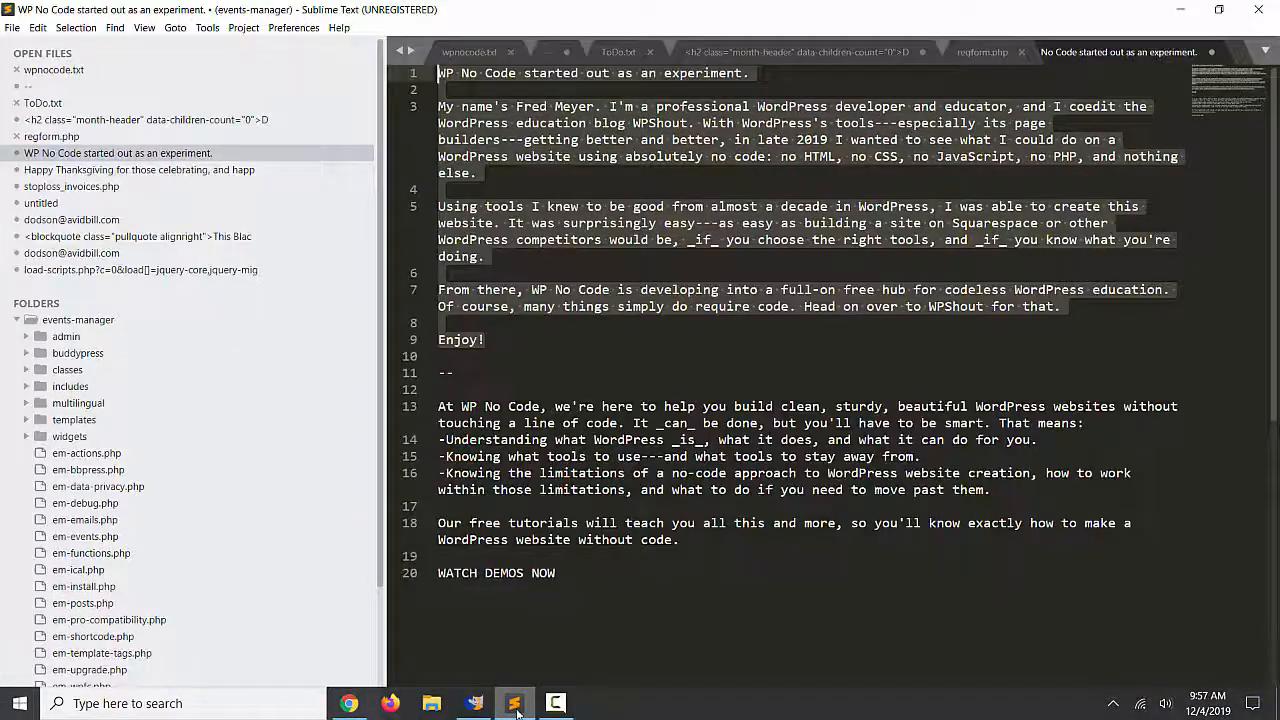
pyautogui.click(513, 704)
# Copy the text of the "Growth & marketing strategies delivered straight into your inbox." heading from its module settings
pyautogui.click(548, 435)
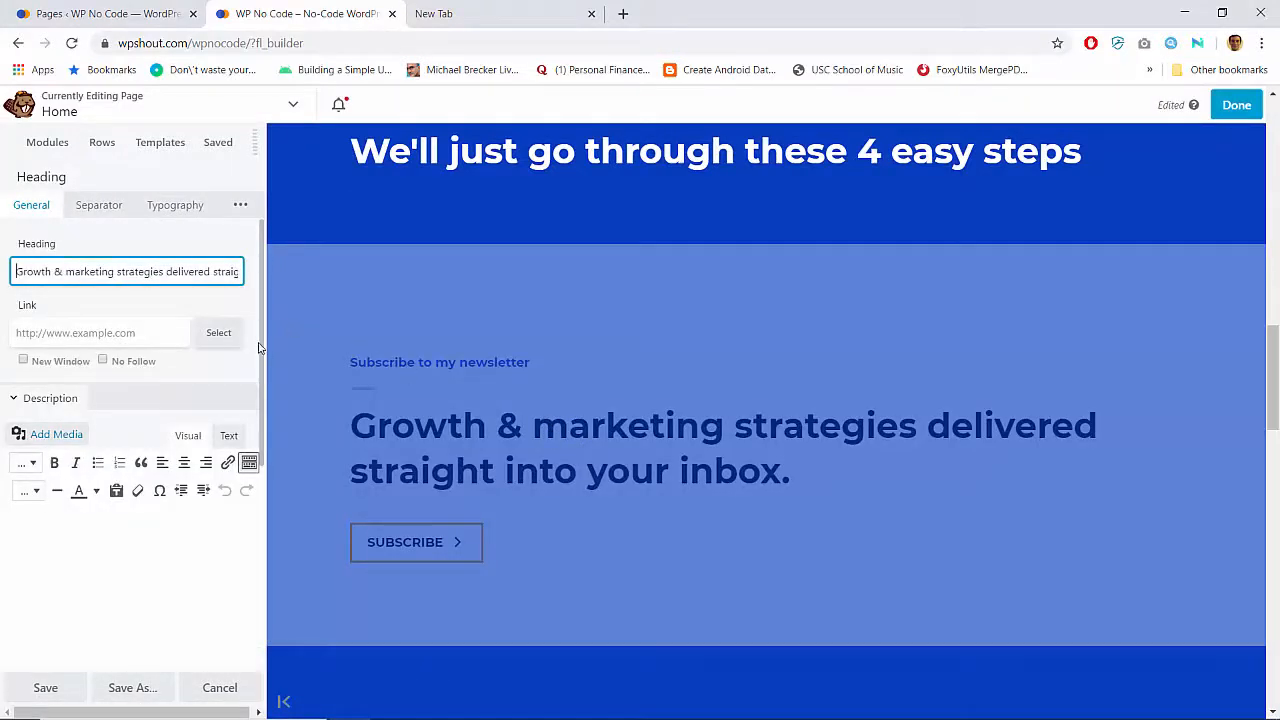
pyautogui.click(118, 206)
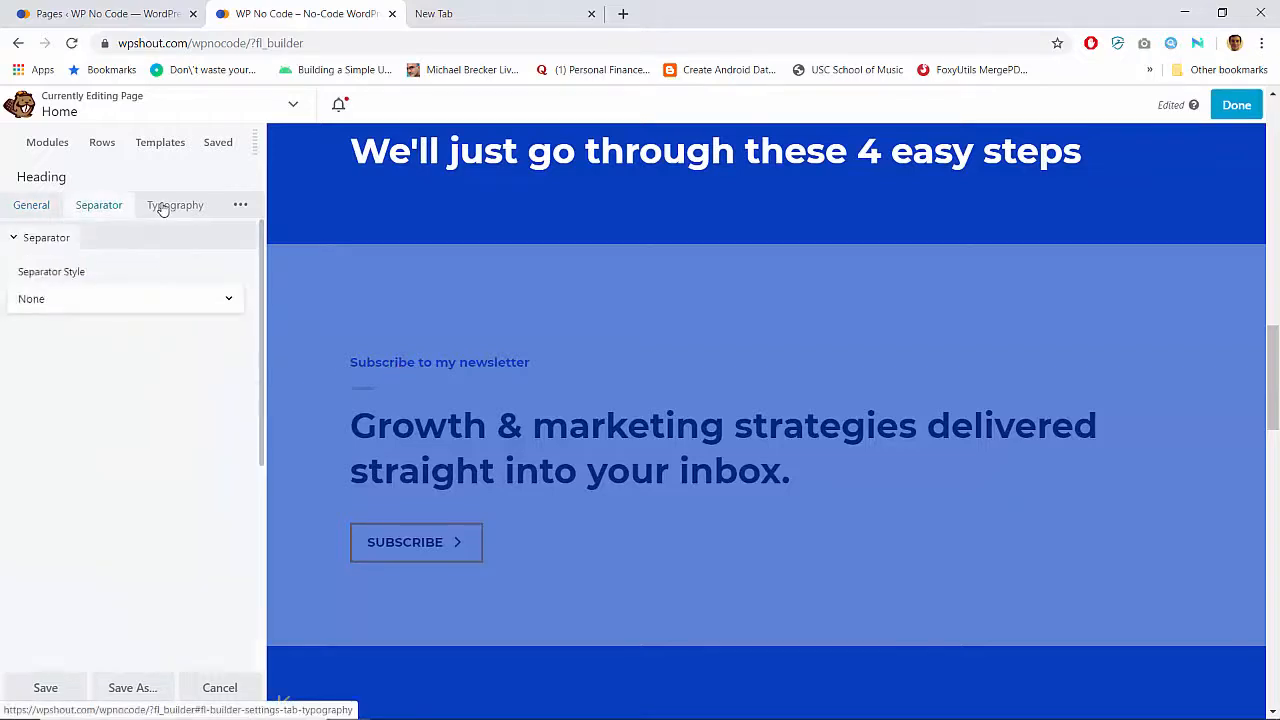
pyautogui.click(175, 205)
pyautogui.click(28, 206)
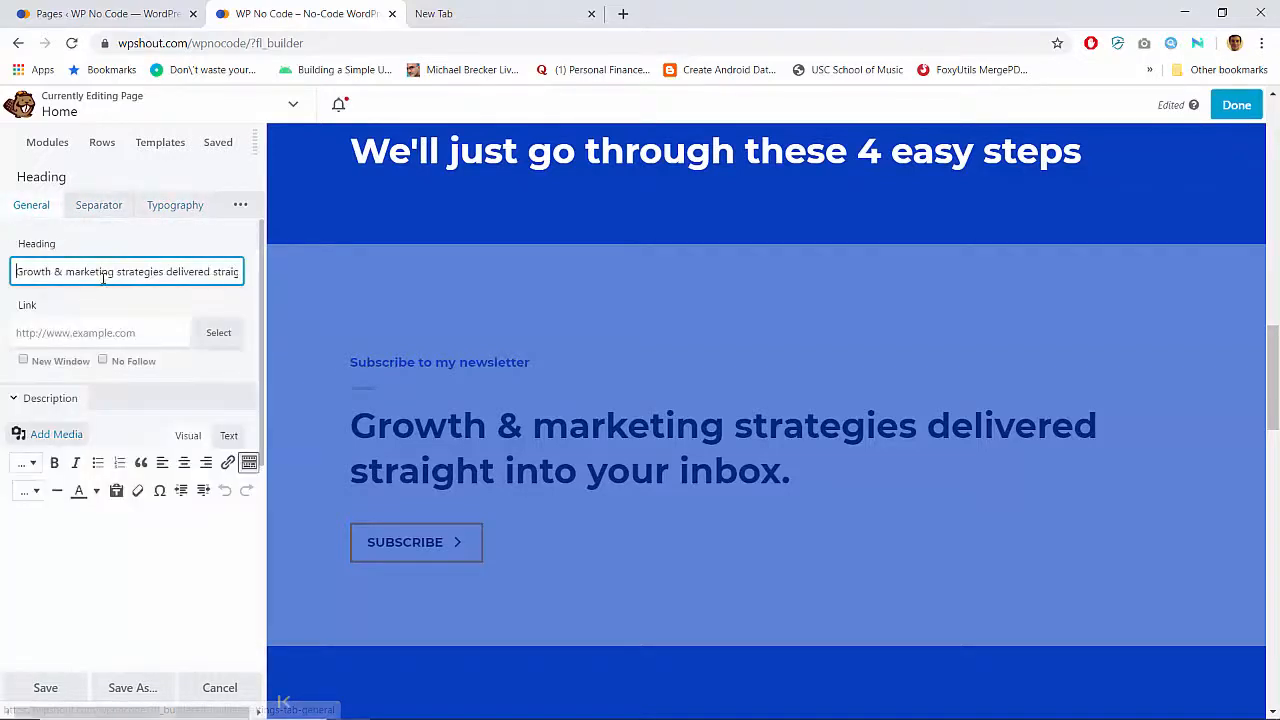
pyautogui.tripleClick(103, 274)
pyautogui.hotkey('ctrl', 'c')
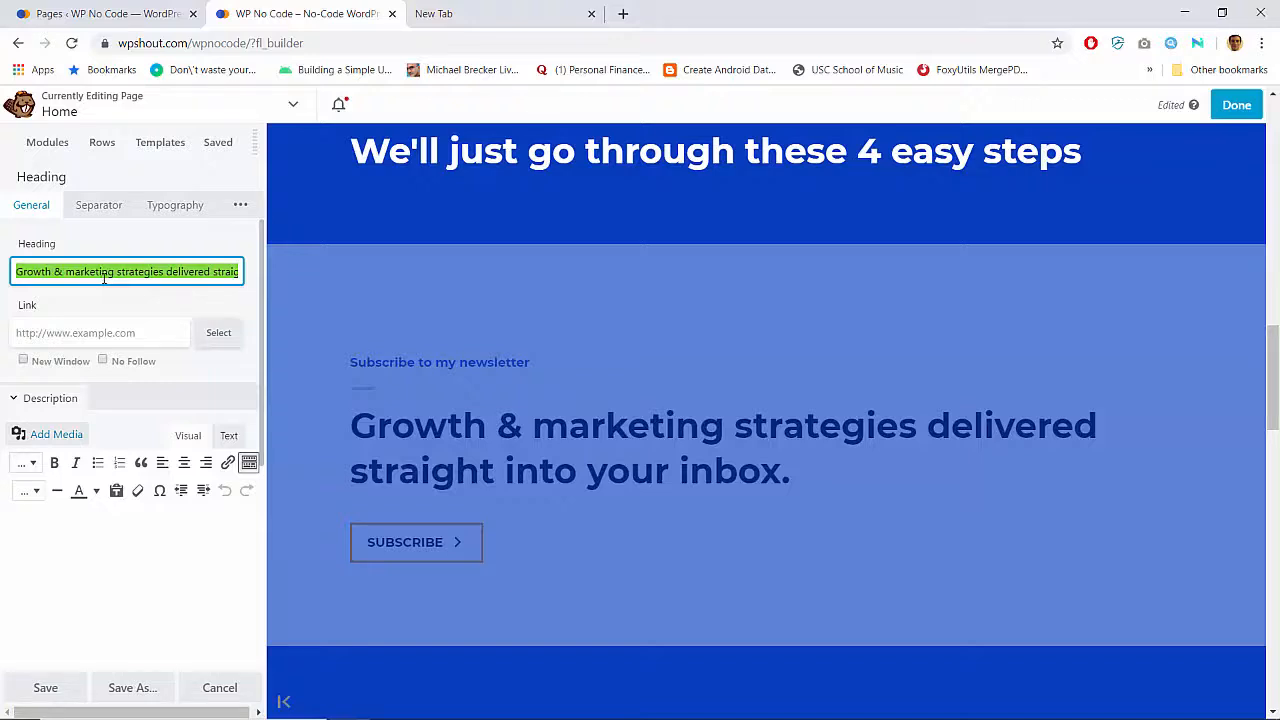
# Close the heading settings and try to add a Text Editor module to the newsletter row
pyautogui.click(220, 688)
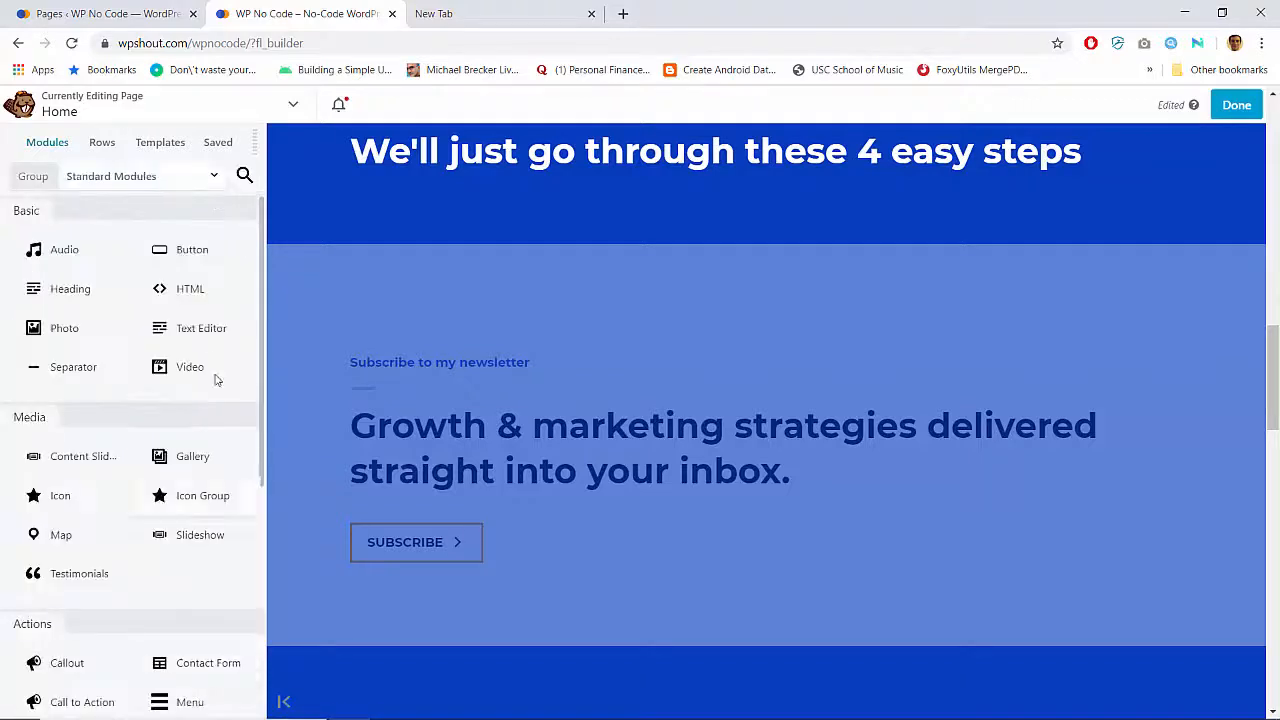
pyautogui.moveTo(202, 337); pyautogui.dragTo(461, 504)
pyautogui.scroll(4, 544, 324)
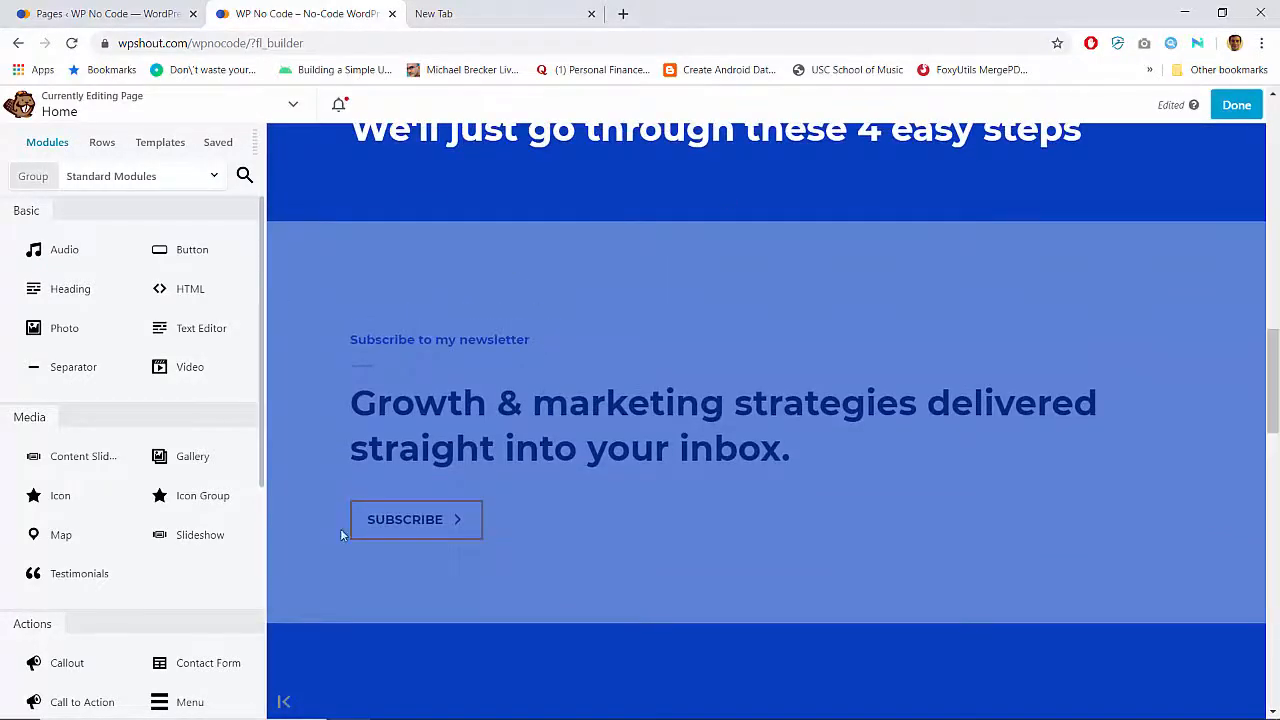
# Exit the page builder, reload the Home page and reopen it for editing in Beaver Builder
pyautogui.click(1236, 105)
pyautogui.click(1162, 105)
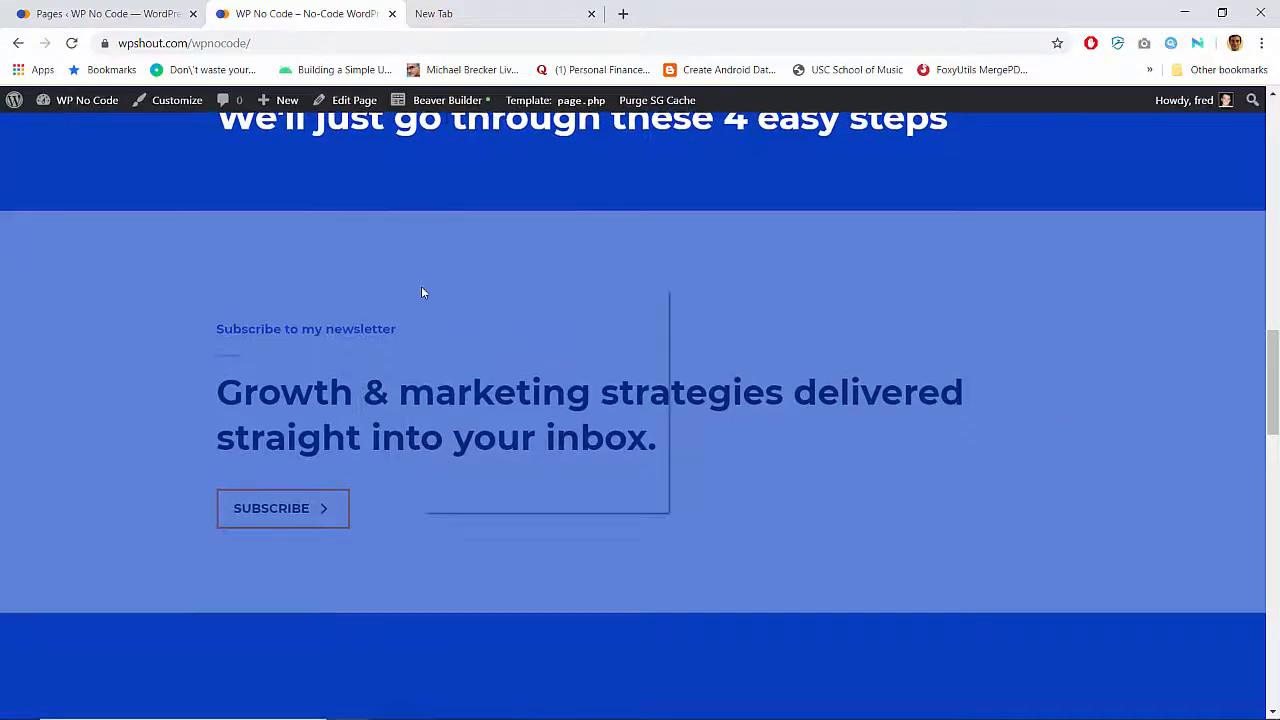
pyautogui.rightClick(421, 291)
pyautogui.hotkey('ctrl', 'r')
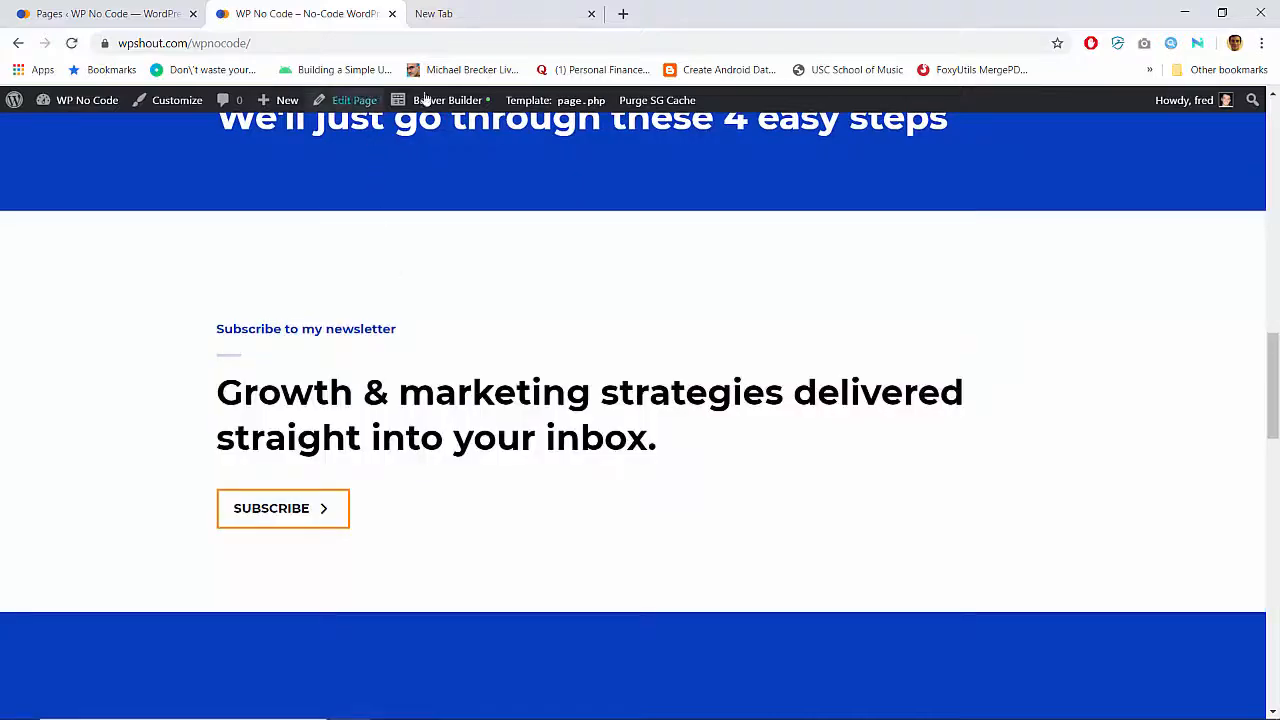
pyautogui.click(450, 100)
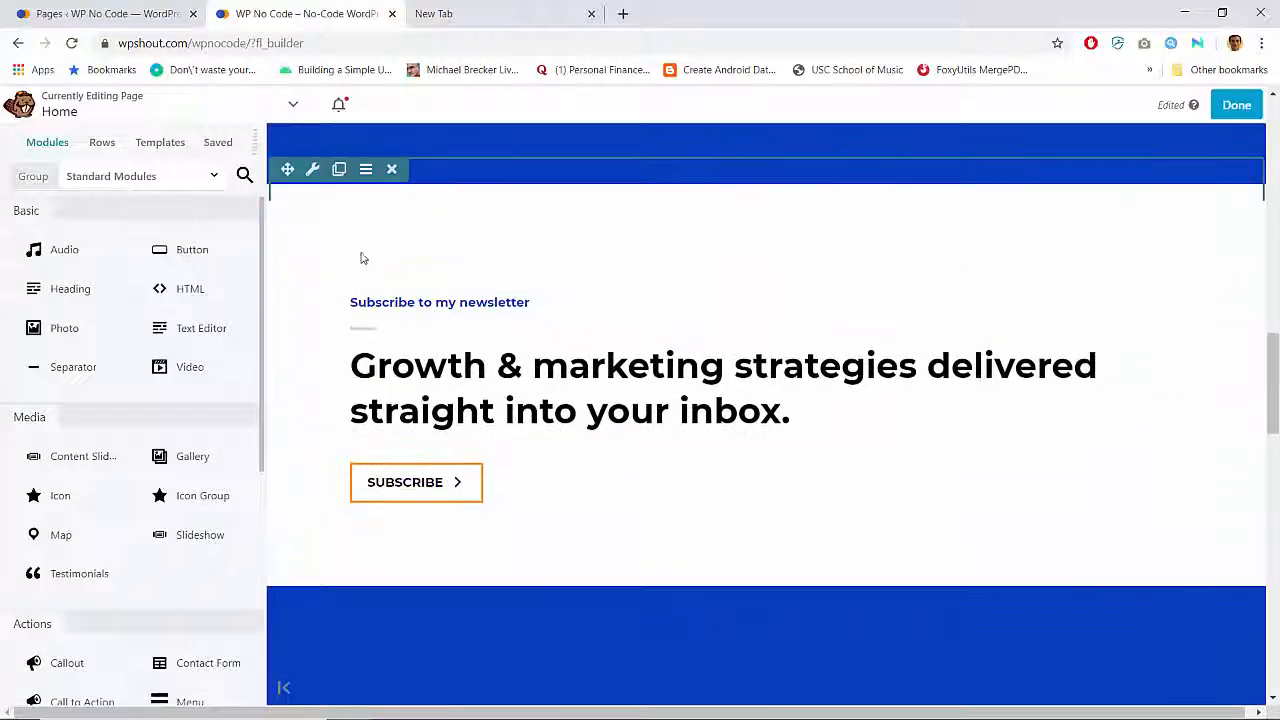
# Add a Text Editor module directly above the newsletter row's large heading and paste the copied heading text into it
pyautogui.moveTo(201, 328); pyautogui.dragTo(424, 249)
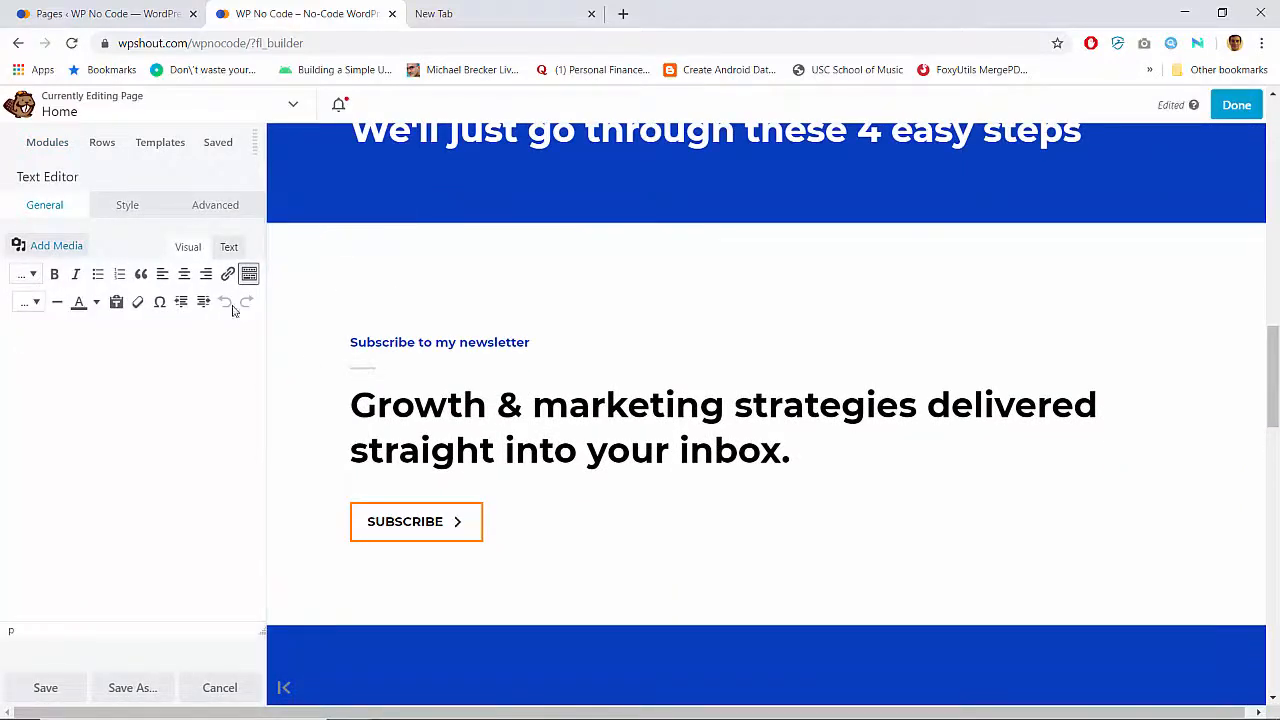
pyautogui.click(222, 688)
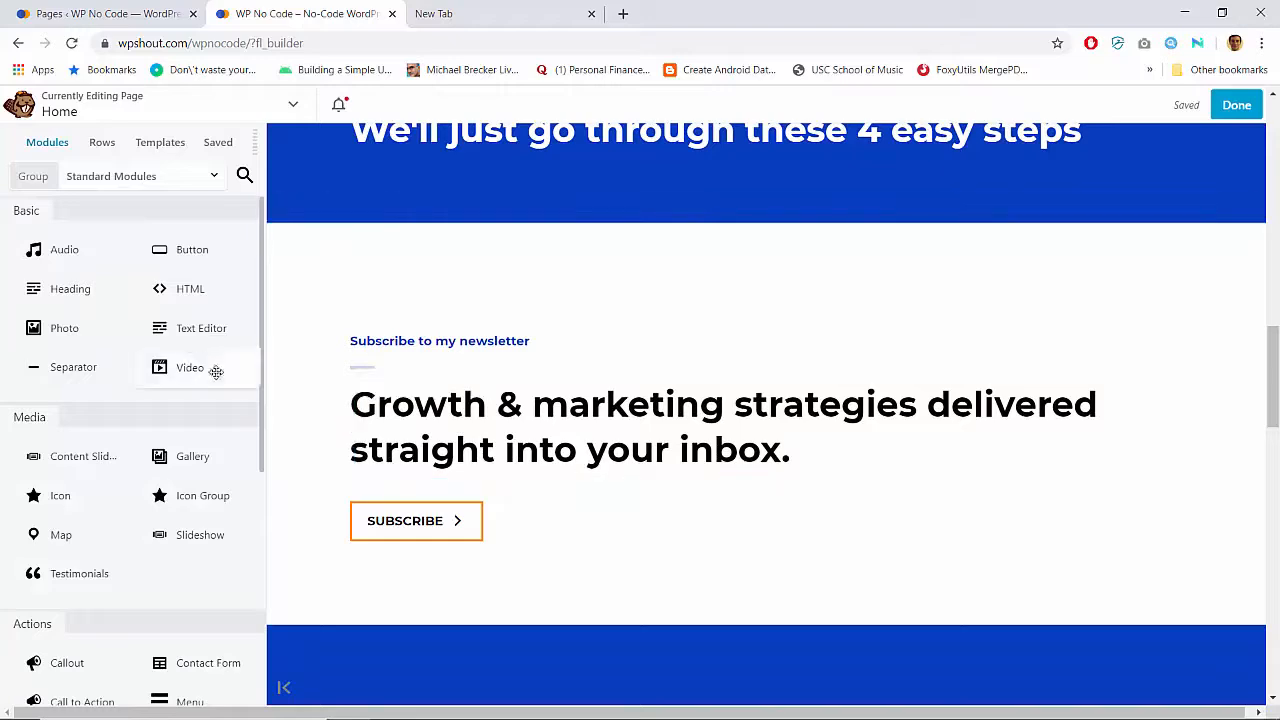
pyautogui.moveTo(193, 342); pyautogui.dragTo(435, 463)
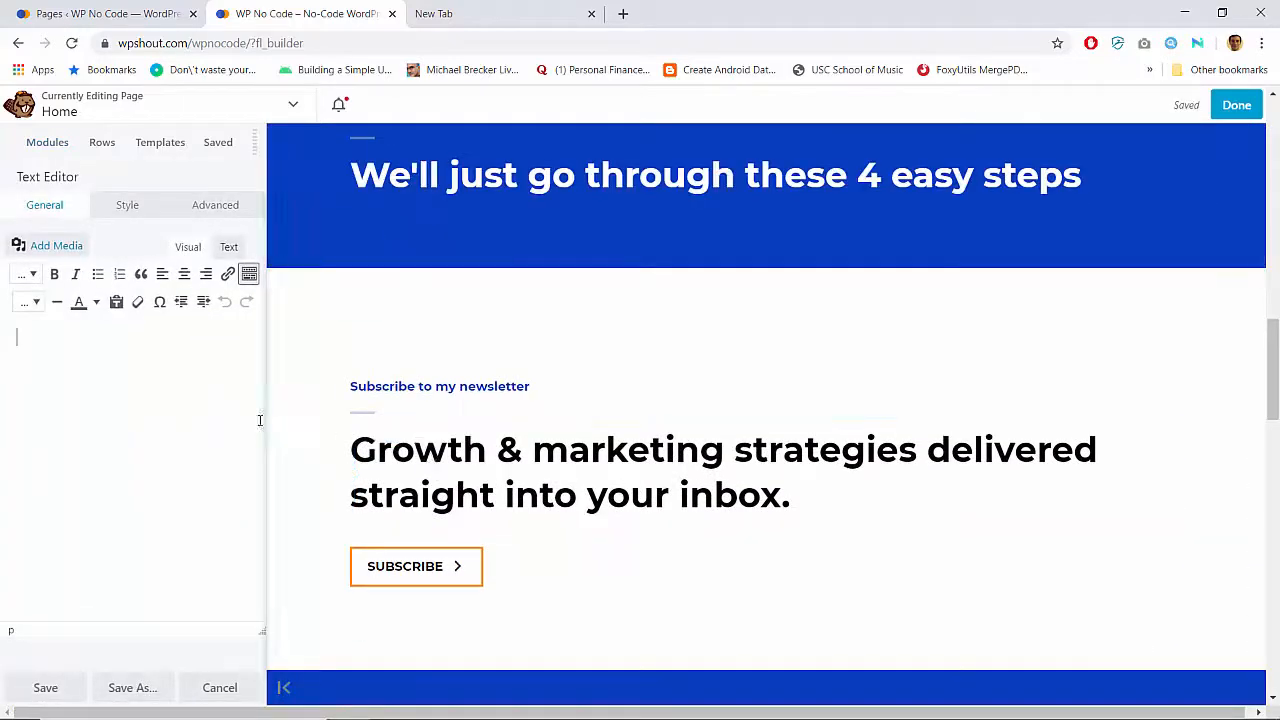
pyautogui.hotkey('ctrl', 'v')
# Format all the text in the new Text Editor module as a level 2 heading
pyautogui.hotkey('ctrl', 'a')
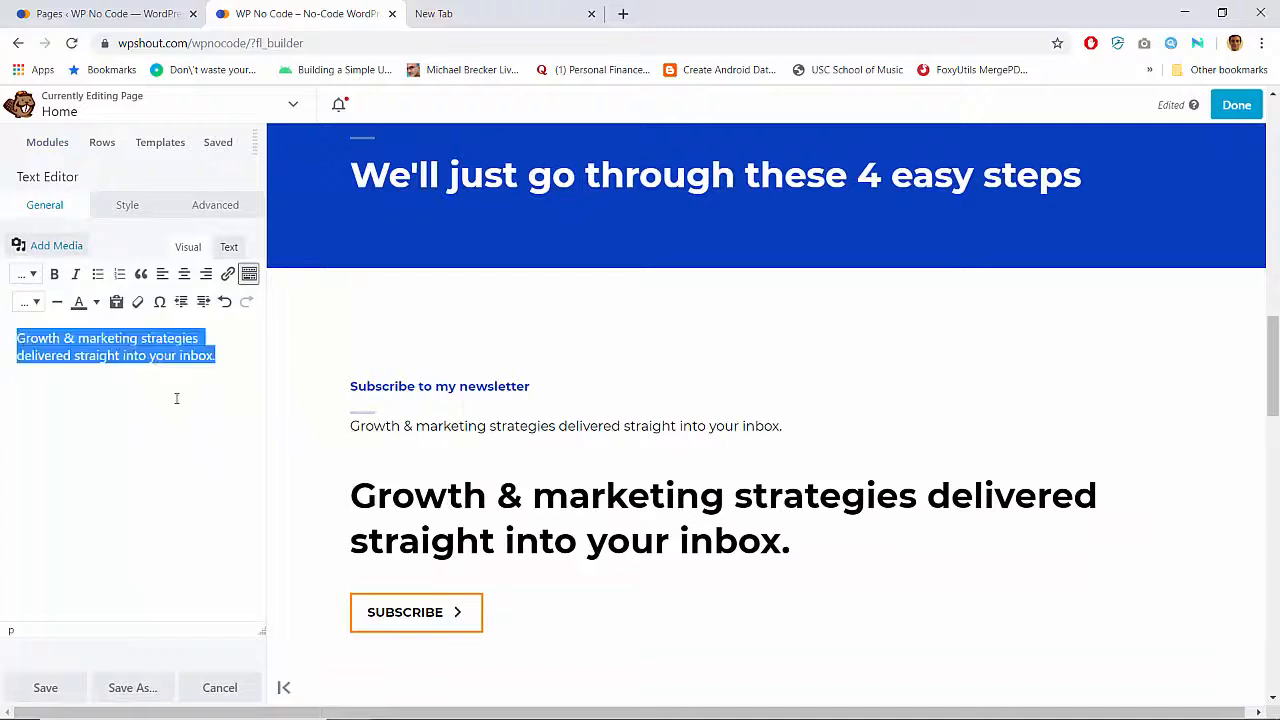
pyautogui.click(37, 303)
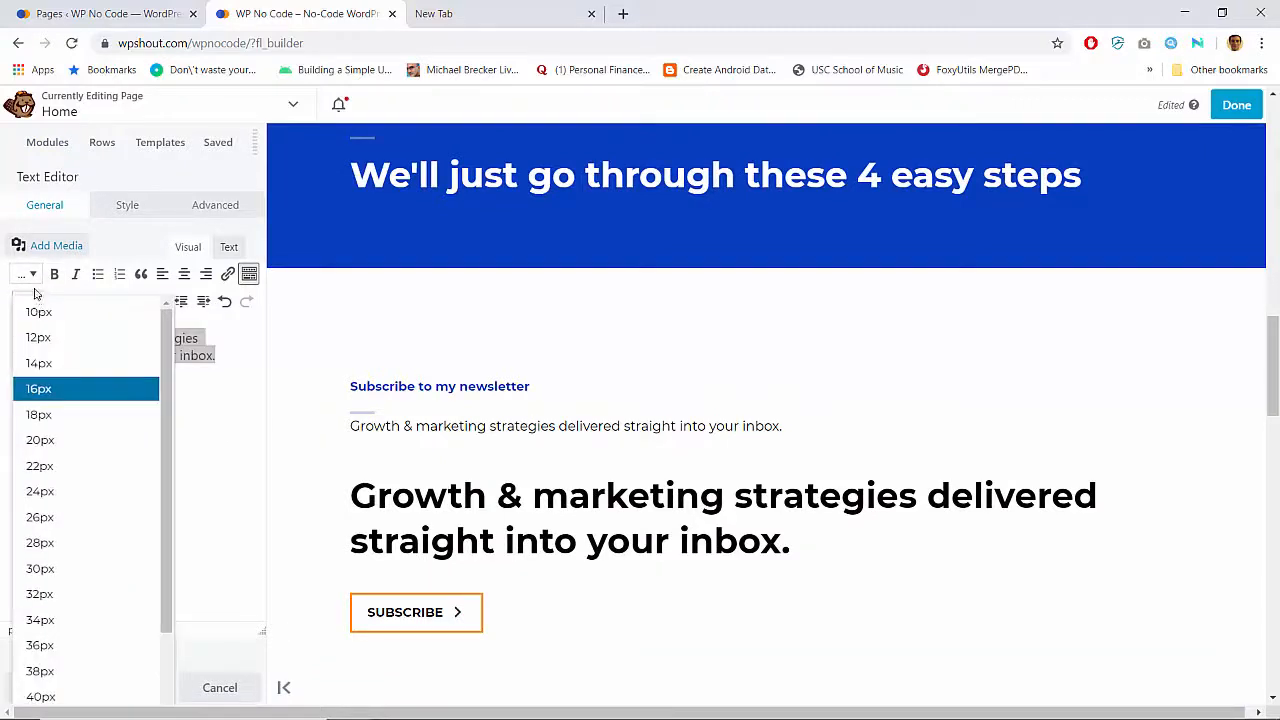
pyautogui.click(27, 275)
pyautogui.click(27, 275)
pyautogui.click(48, 370)
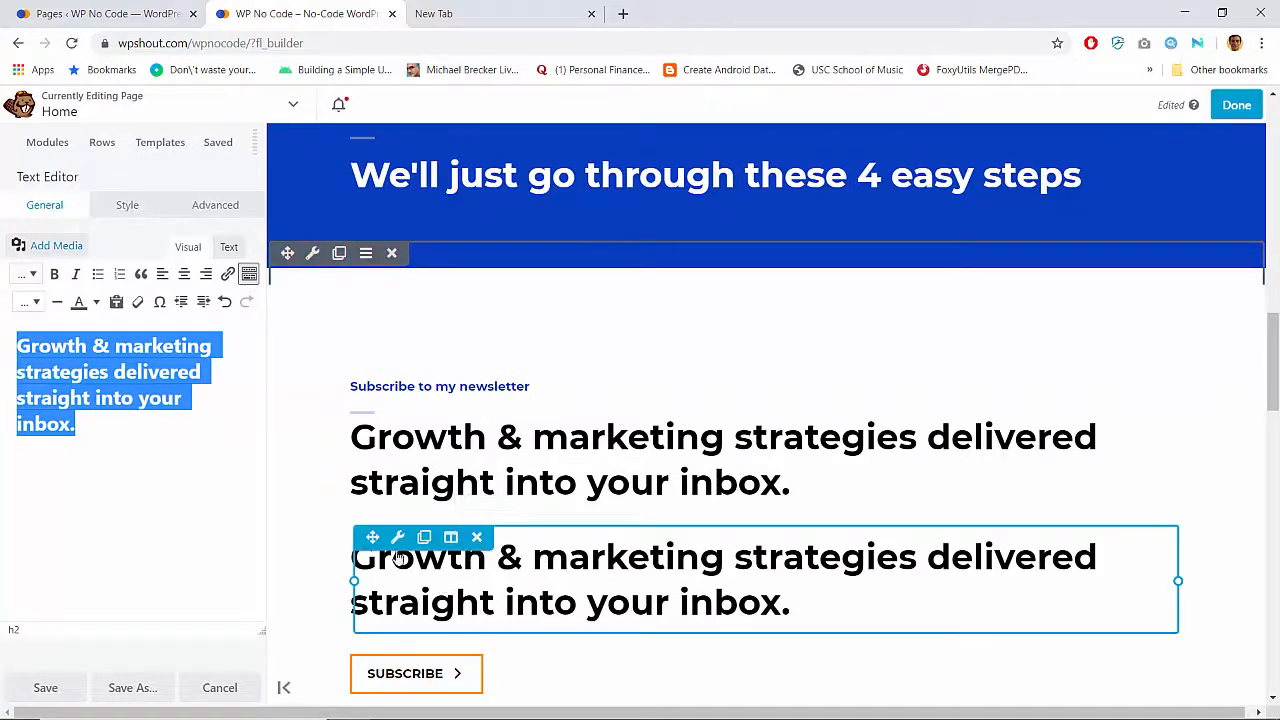
# Check the original heading module's margins and set the Text Editor module's top margin to 15 px to match
pyautogui.click(395, 455)
pyautogui.click(185, 207)
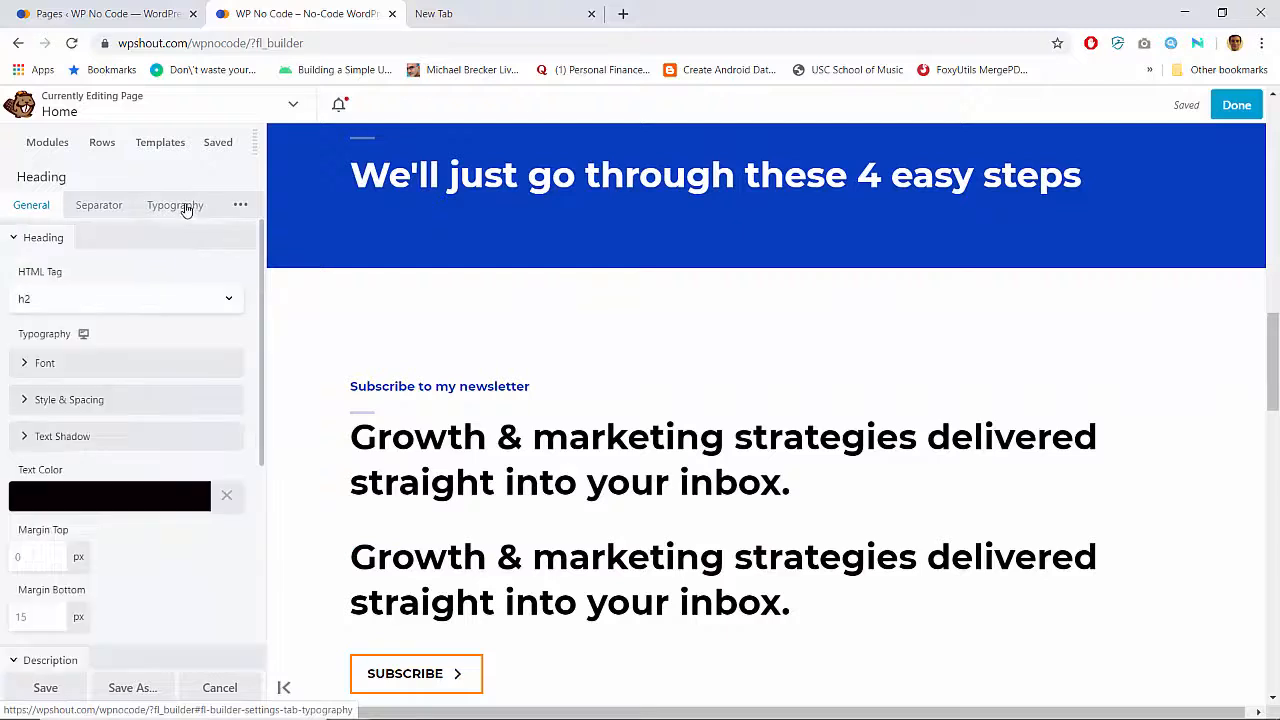
pyautogui.click(239, 205)
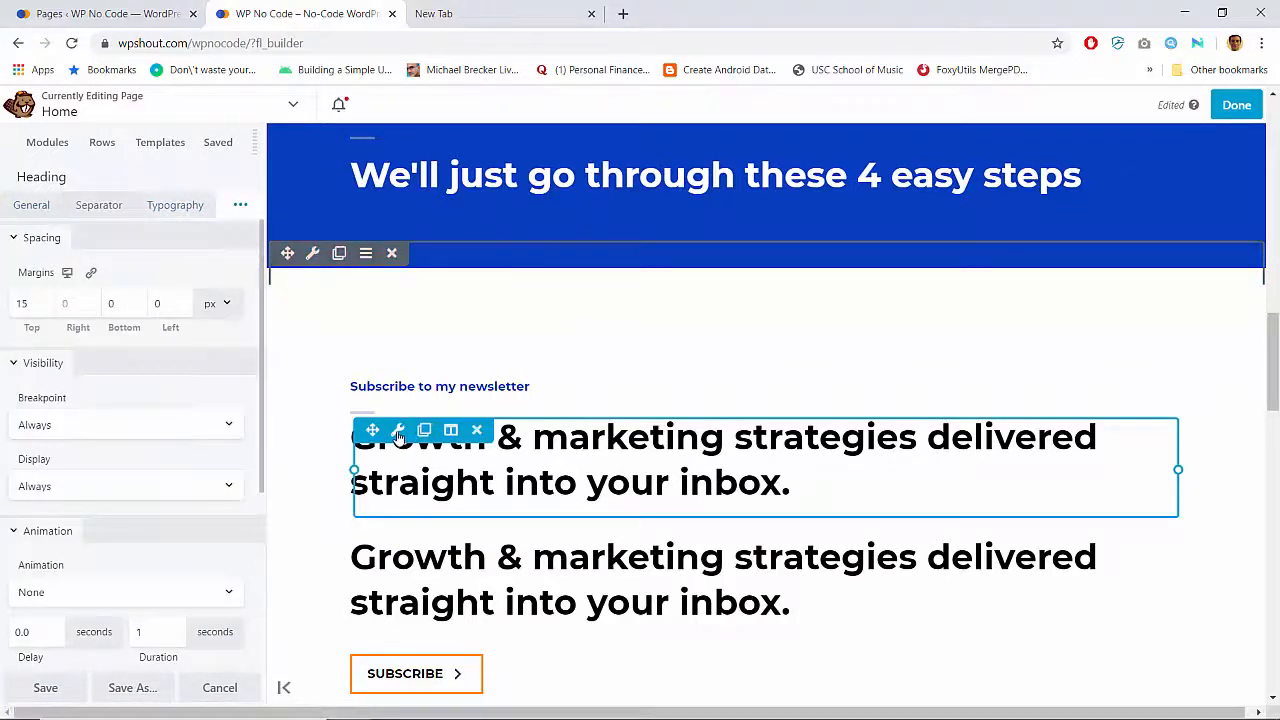
pyautogui.click(397, 432)
pyautogui.click(215, 205)
pyautogui.click(30, 304)
pyautogui.write('1')
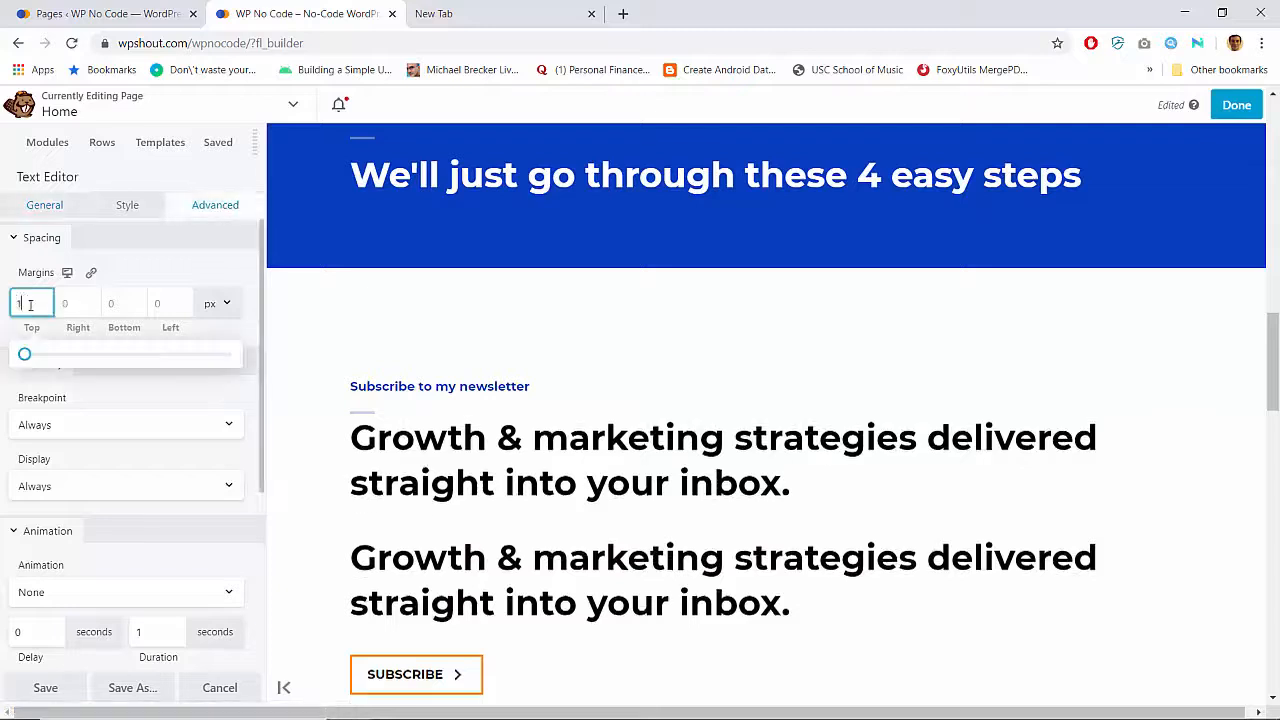
pyautogui.write('5')
# Delete the original heading module below the new Text Editor module
pyautogui.click(477, 551)
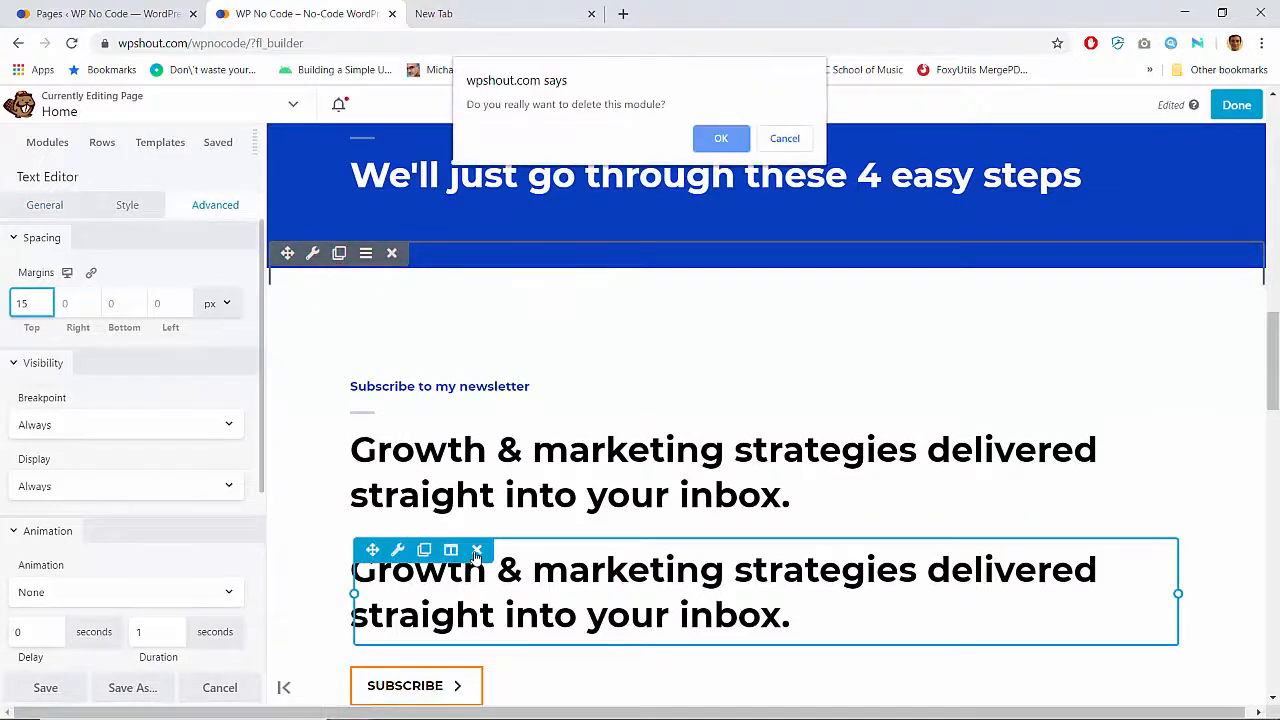
pyautogui.press('Return')
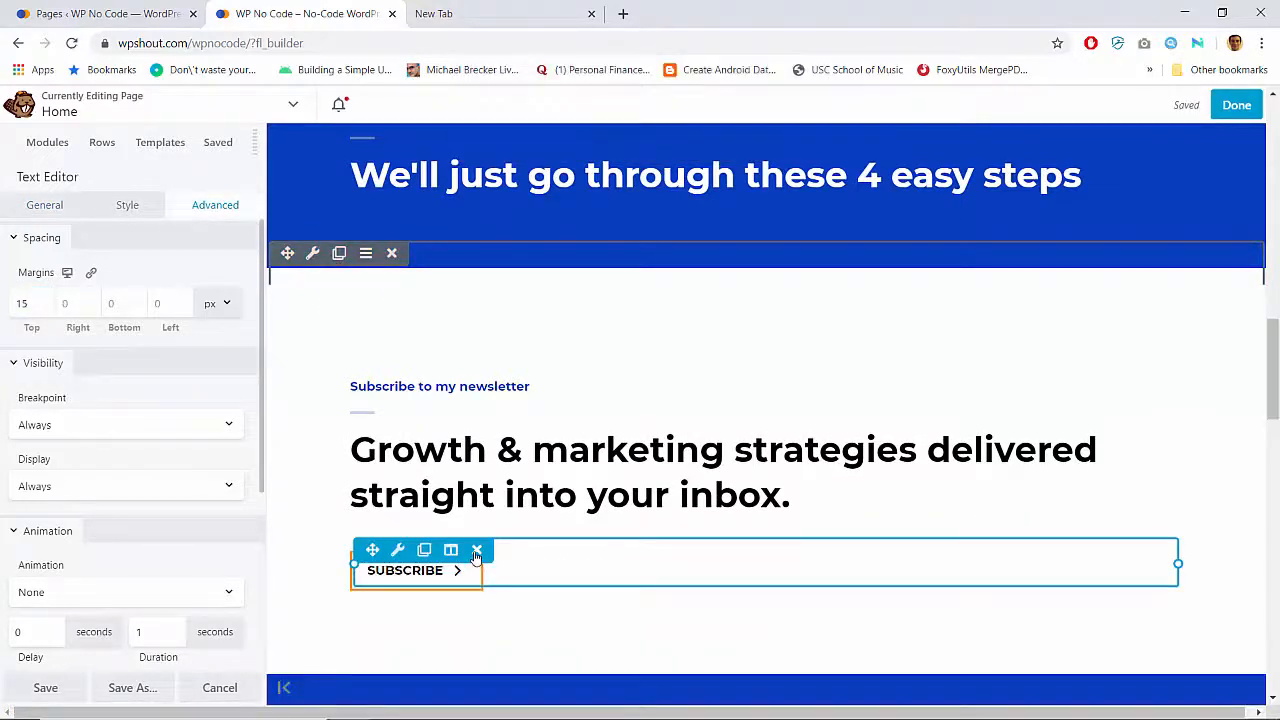
# Add the line "Typing inline" below the newsletter heading by editing the text directly on the page
pyautogui.click(455, 456)
pyautogui.click(209, 363)
pyautogui.click(810, 495)
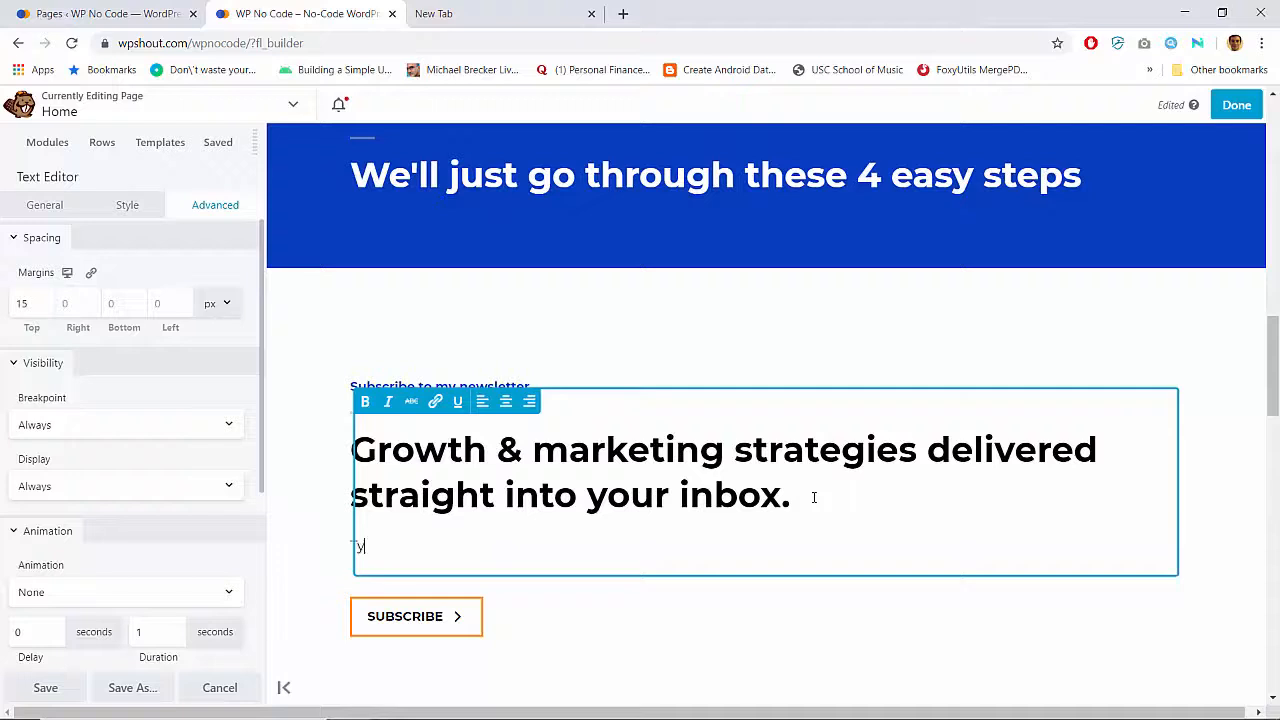
pyautogui.write('ping inline')
pyautogui.click(443, 329)
# Replace "Typing inline" with the text from "At WP No Code" through "WordPress website without code." copied from Sublime Text
pyautogui.click(44, 204)
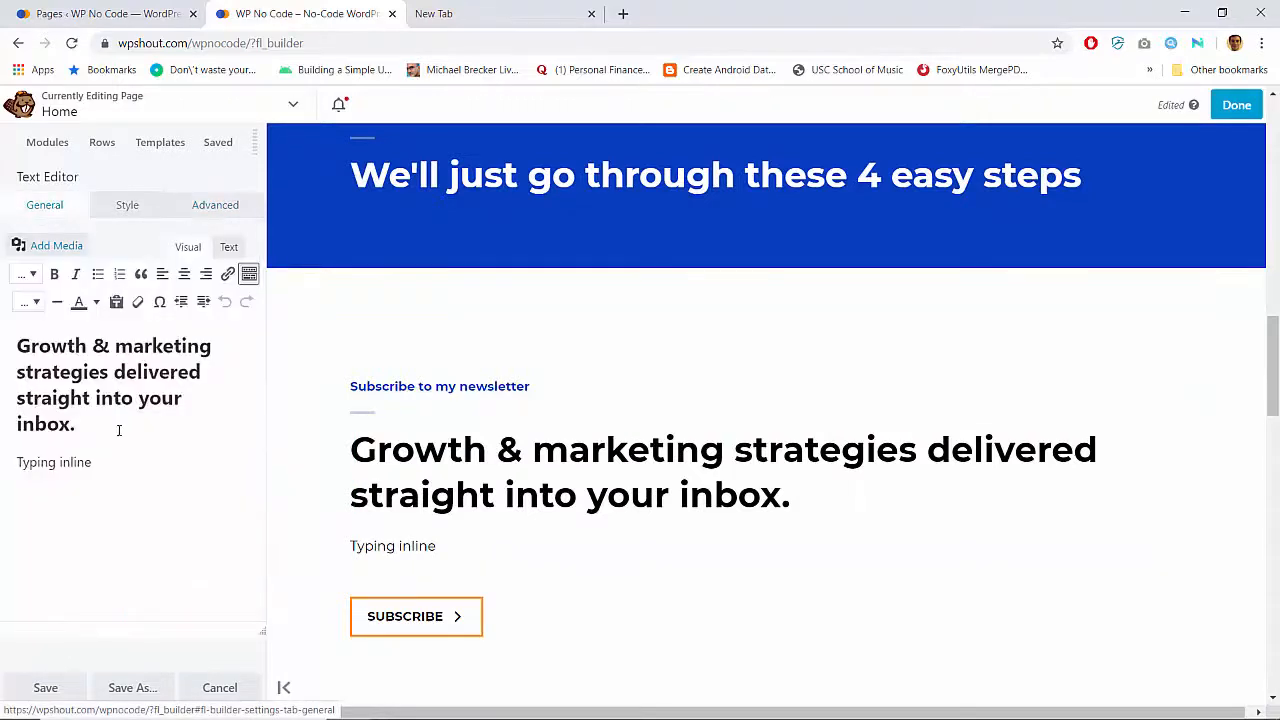
pyautogui.click(135, 426)
pyautogui.hotkey('shift', 'End')
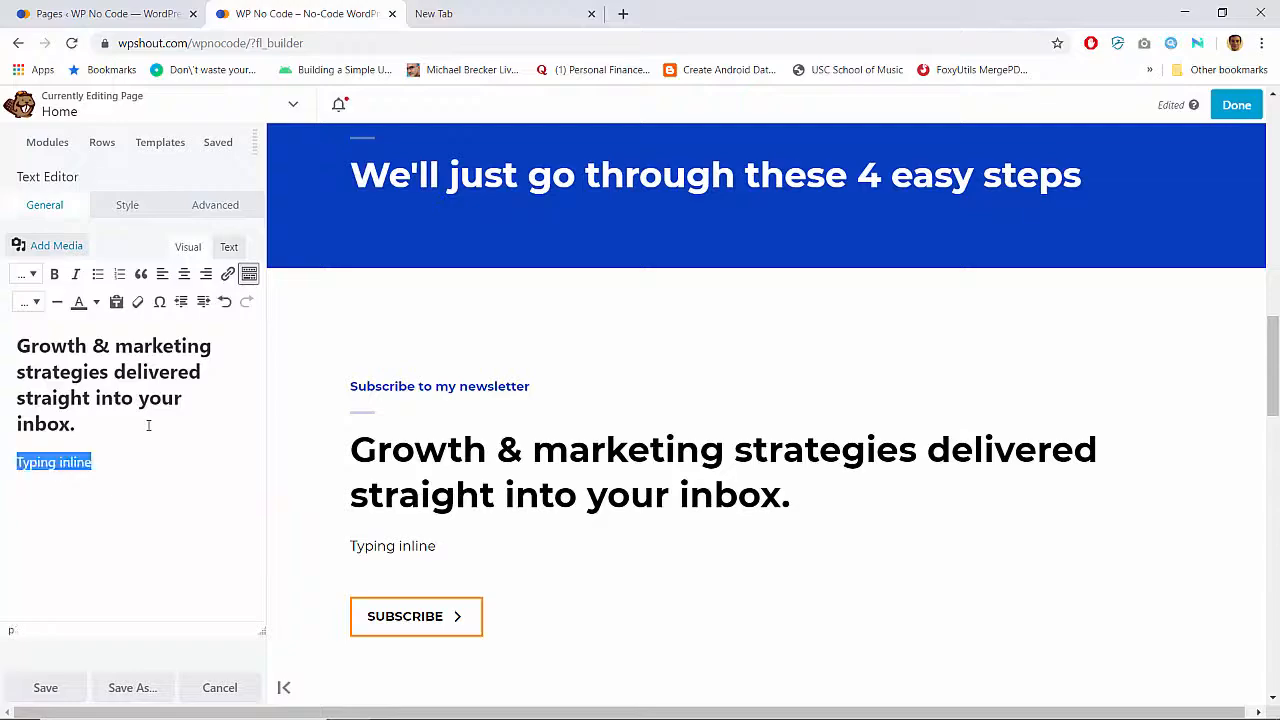
pyautogui.click(555, 703)
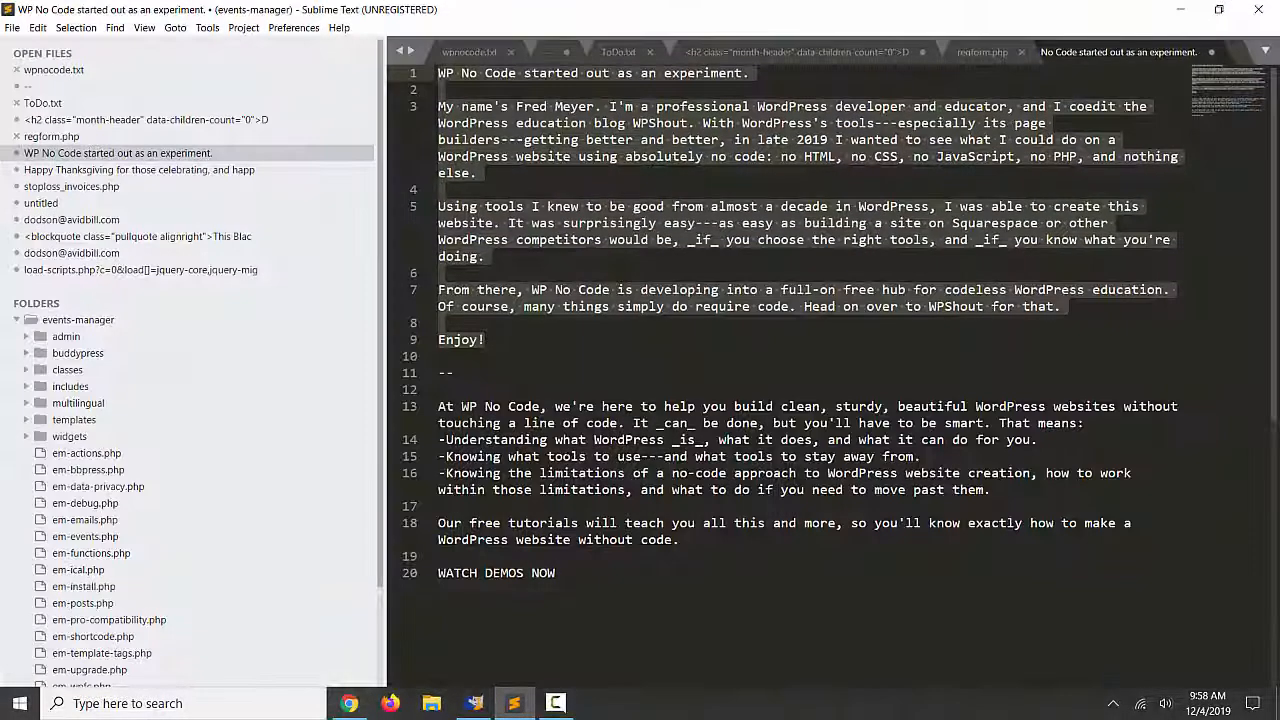
pyautogui.tripleClick(700, 414)
pyautogui.moveTo(700, 414); pyautogui.dragTo(680, 540)
pyautogui.hotkey('ctrl', 'c')
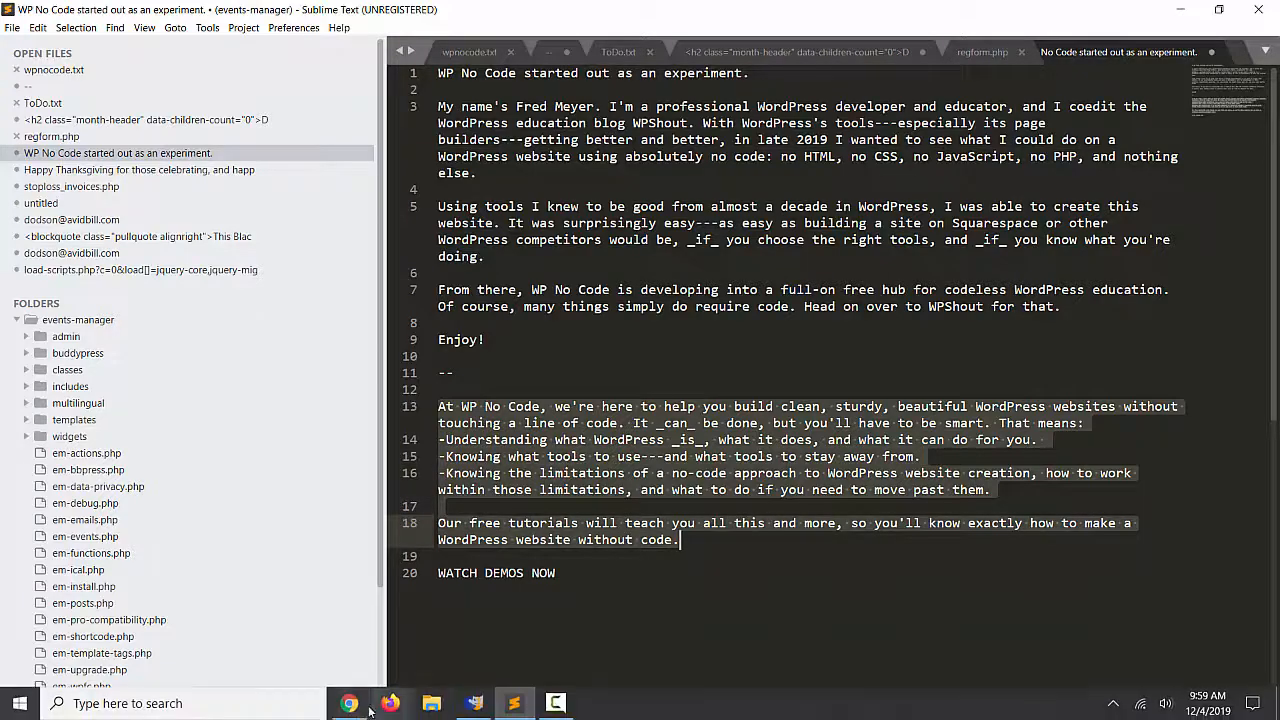
pyautogui.click(372, 703)
pyautogui.hotkey('ctrl', 'v')
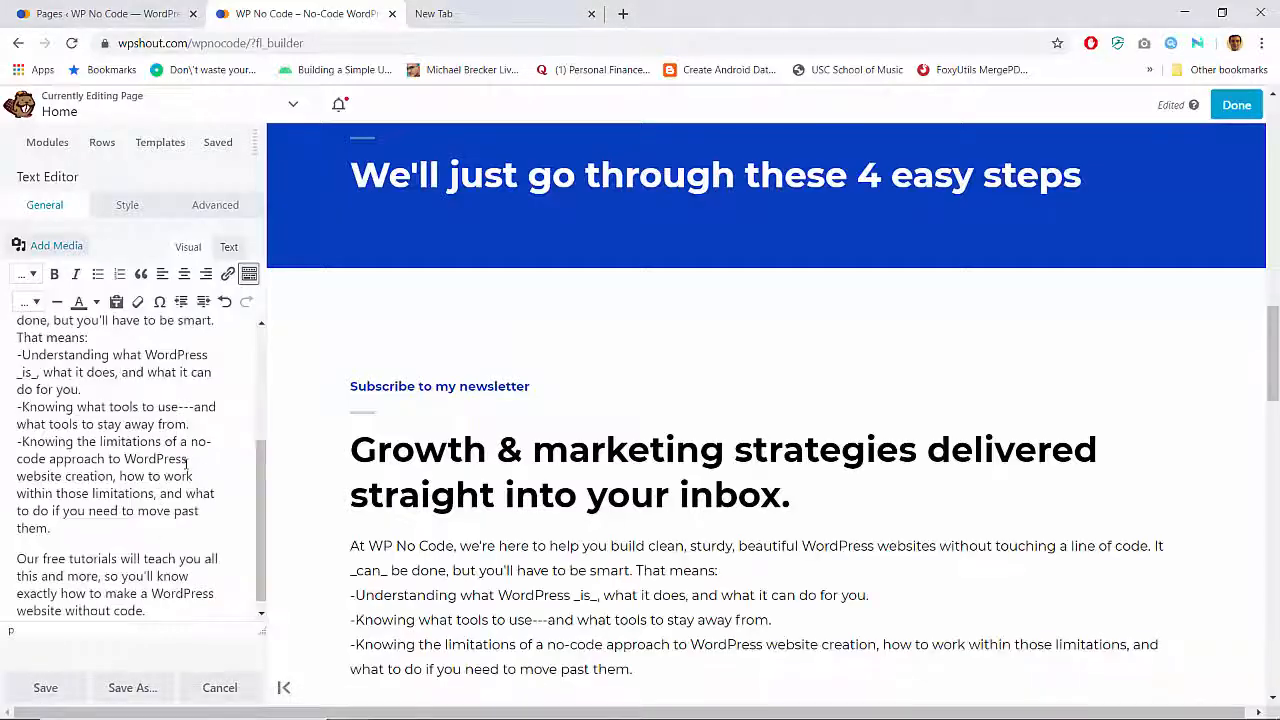
pyautogui.scroll(2, 215, 518)
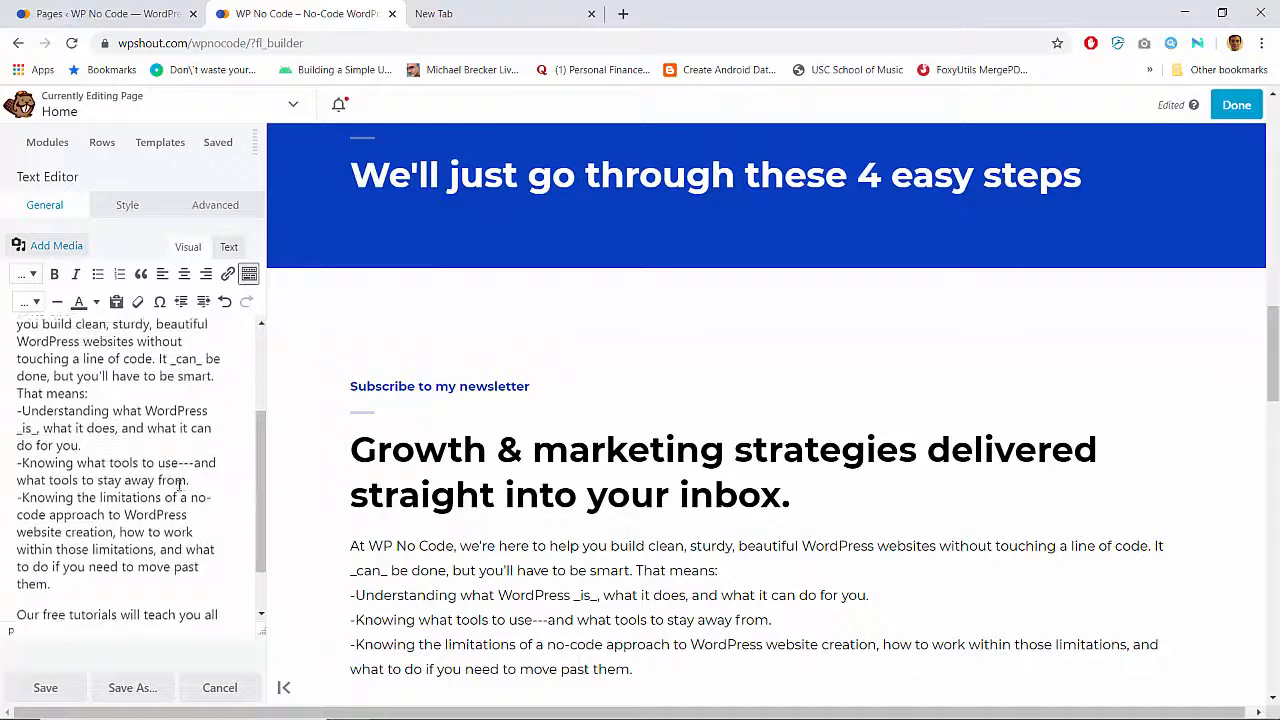
# Separate the "Understanding what WordPress" line from the intro paragraph as a bulleted list item and remove its leading hyphen
pyautogui.press('Delete')
pyautogui.press('Return')
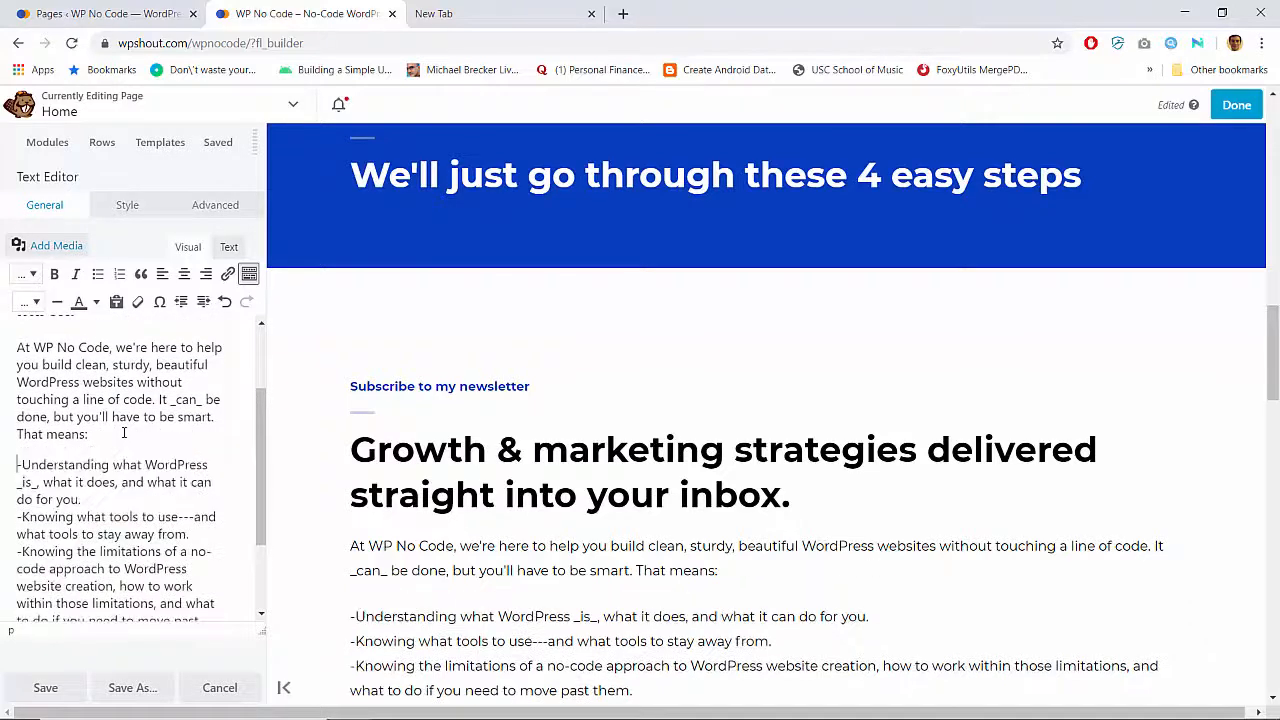
pyautogui.click(97, 274)
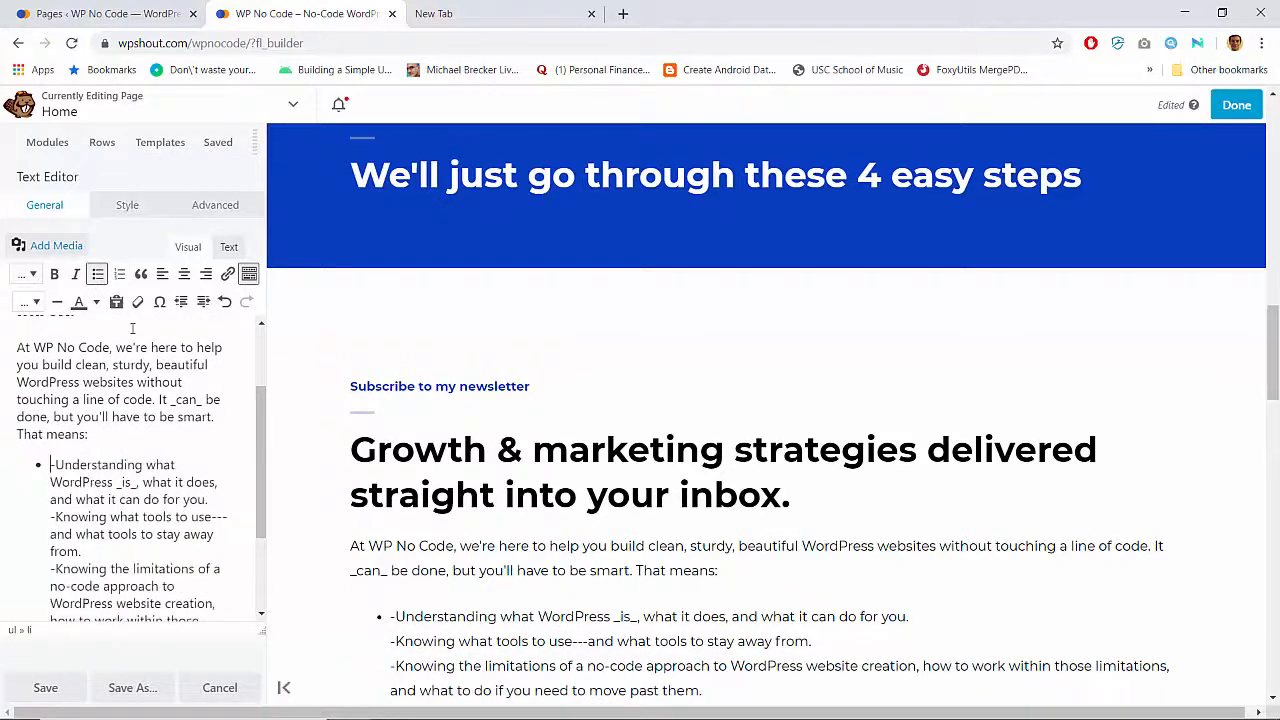
pyautogui.press('Delete')
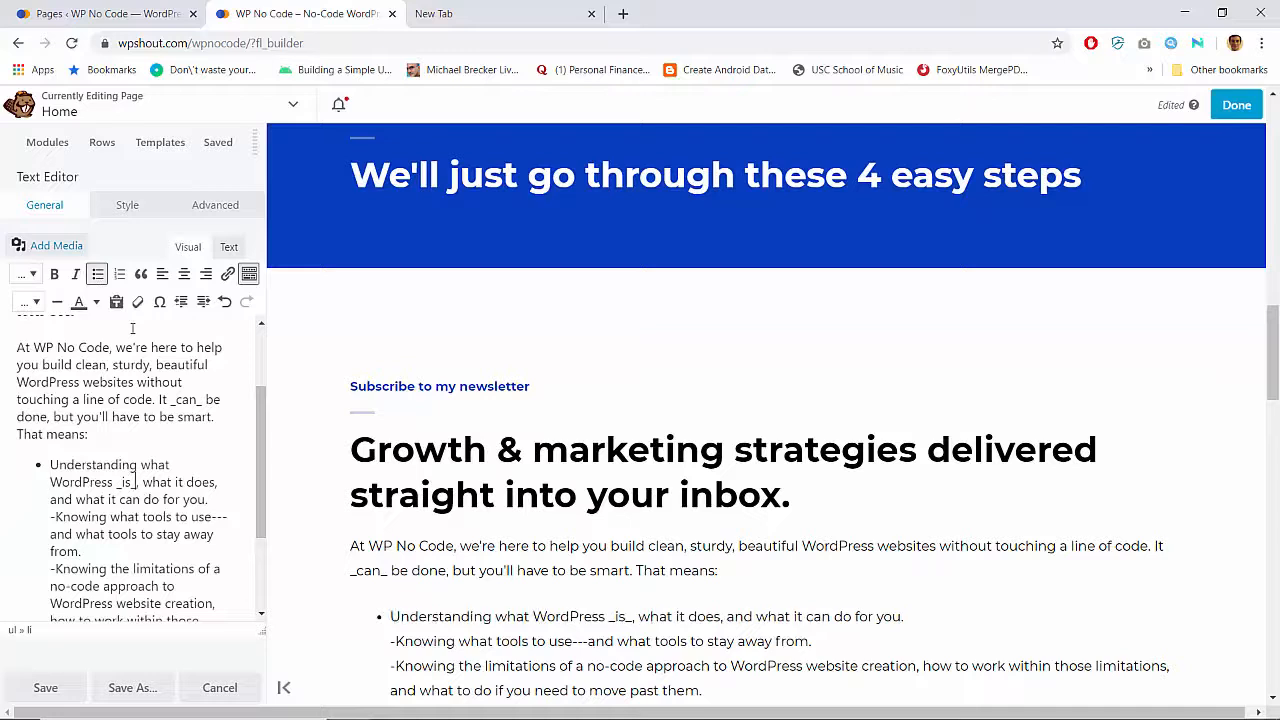
# Remove the underscores around "is" in the first bullet and italicize the word
pyautogui.press('Delete')
pyautogui.press('Left')
pyautogui.press('Left')
pyautogui.press('BackSpace')
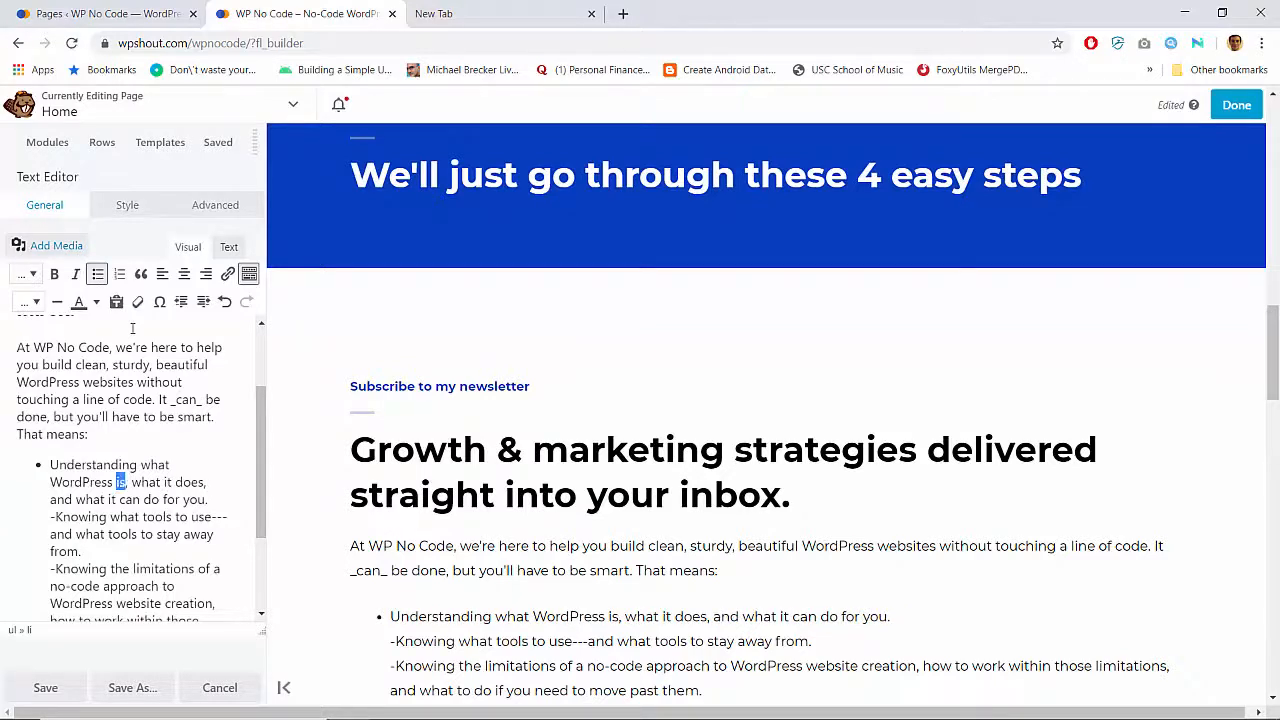
pyautogui.hotkey('ctrl', 'i')
# Turn the "Knowing what tools to use" and "Knowing the limitations" lines into separate bullets without their leading hyphens
pyautogui.press('Down')
pyautogui.press('Down')
pyautogui.press('Home')
pyautogui.press('Delete')
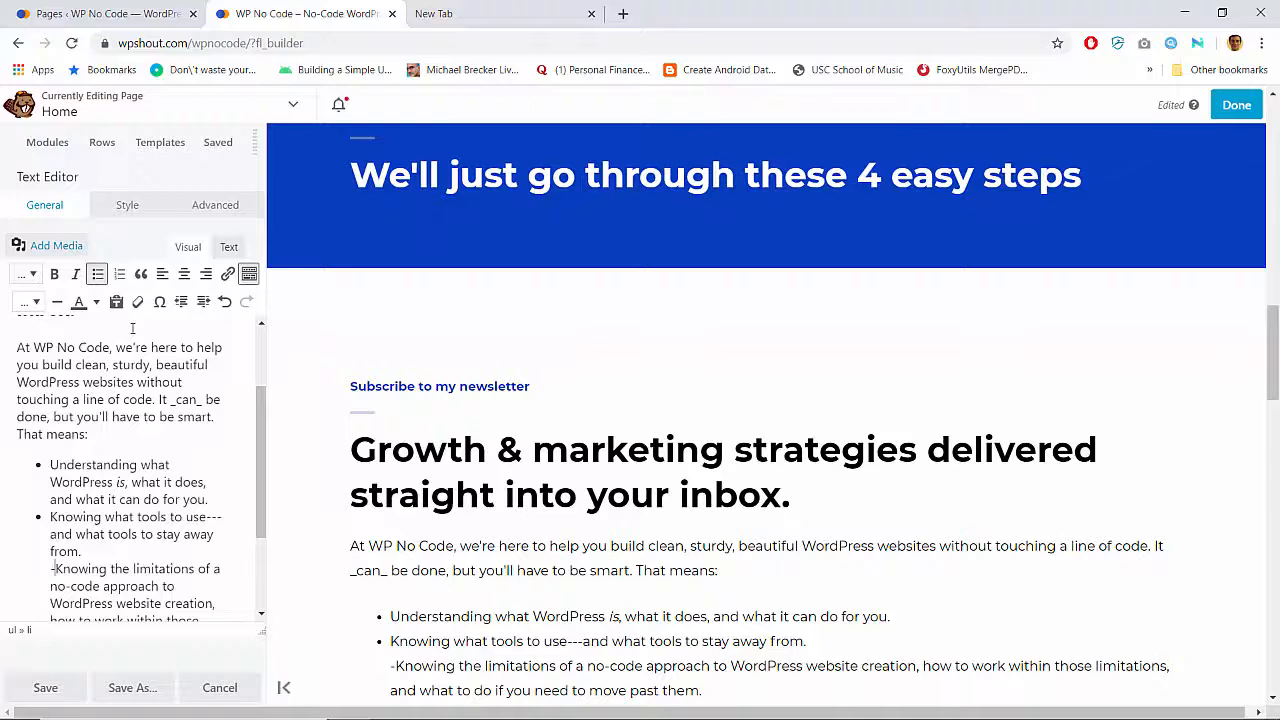
pyautogui.press('BackSpace')
pyautogui.press('BackSpace')
pyautogui.press('Return')
pyautogui.press('Down')
pyautogui.press('Down')
pyautogui.press('Down')
pyautogui.press('Down')
pyautogui.press('Down')
pyautogui.press('Down')
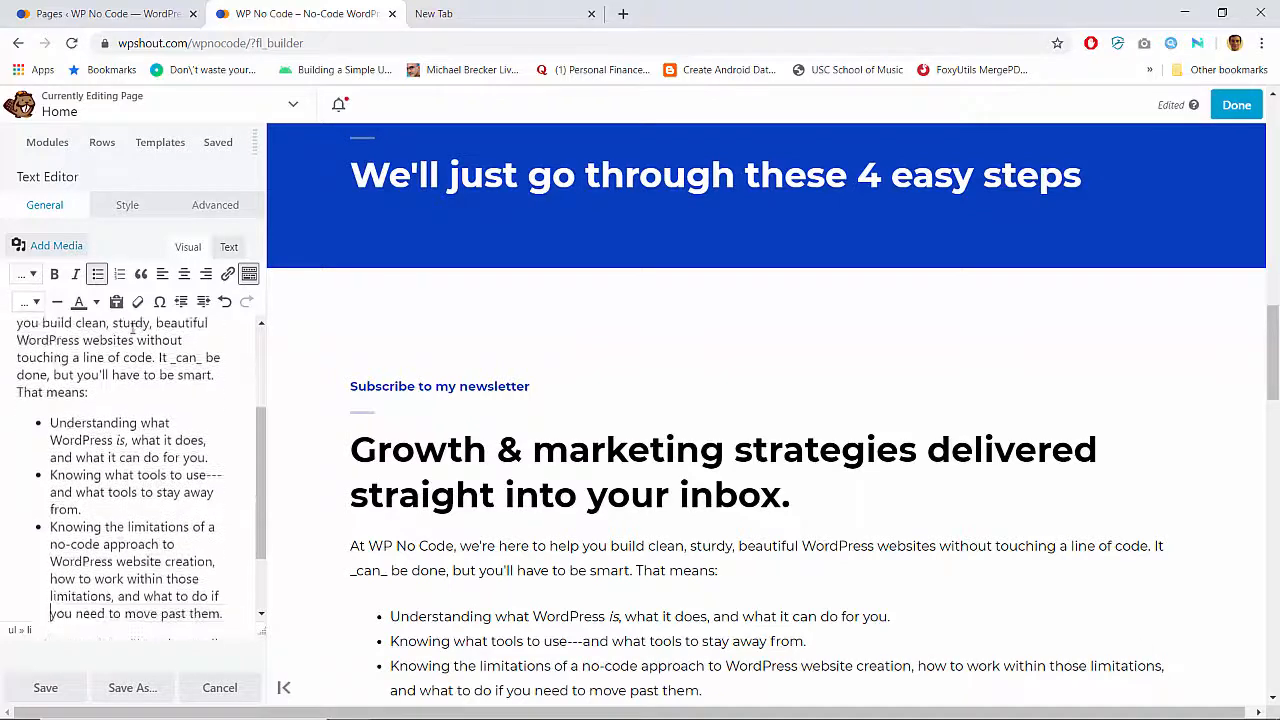
pyautogui.press('Up')
pyautogui.press('Up')
pyautogui.press('Up')
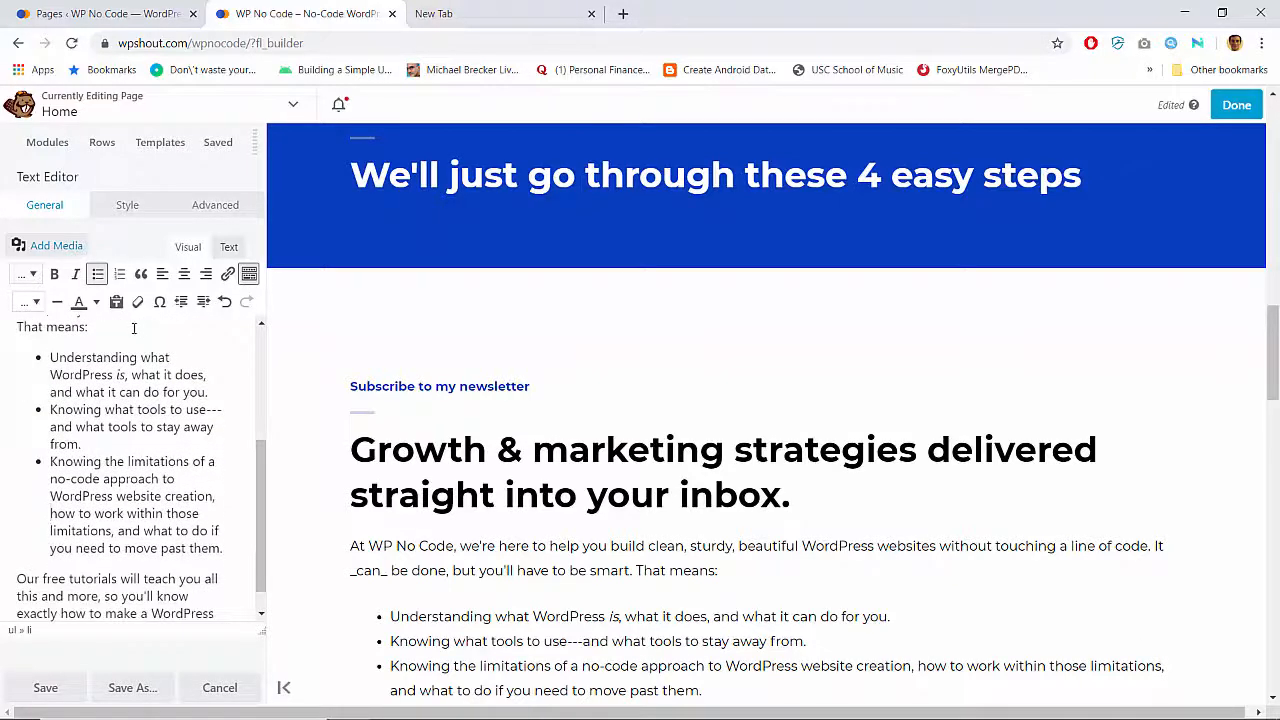
# Remove the underscores around "can" in the intro paragraph and italicize the word
pyautogui.scroll(1, 194, 453)
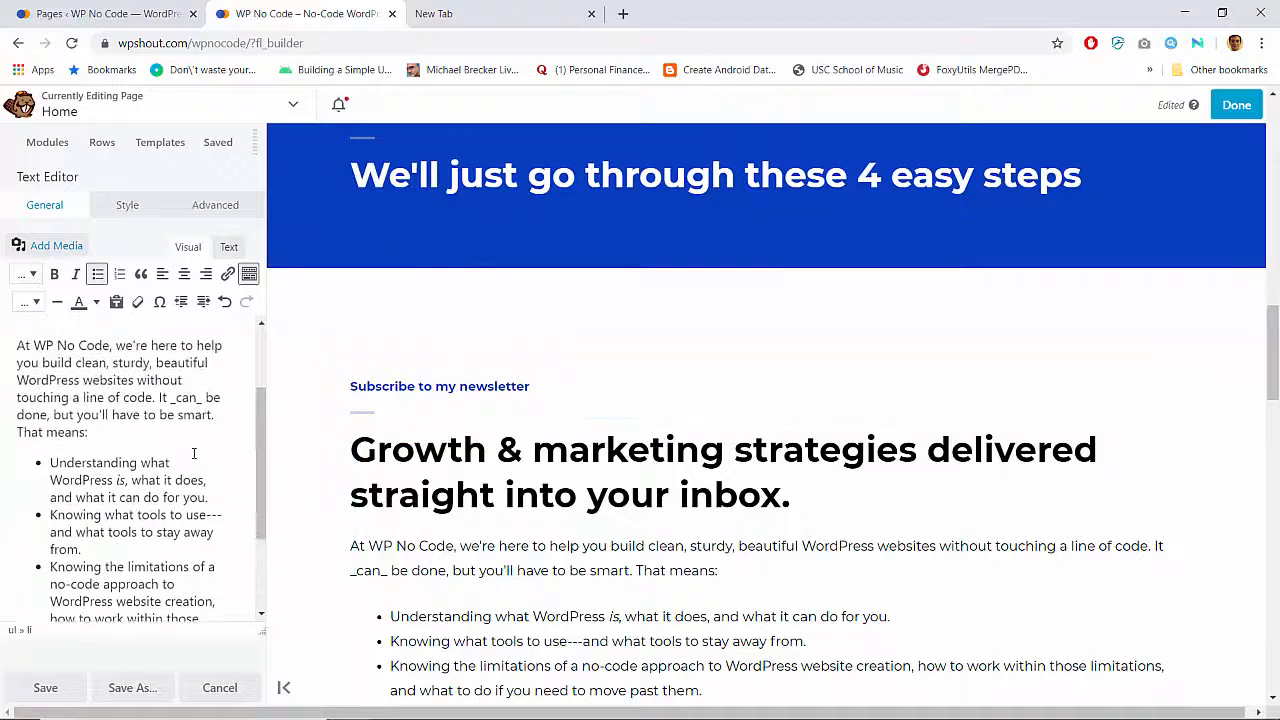
pyautogui.click(177, 397)
pyautogui.press('BackSpace')
pyautogui.press('Right')
pyautogui.press('Right')
pyautogui.press('Right')
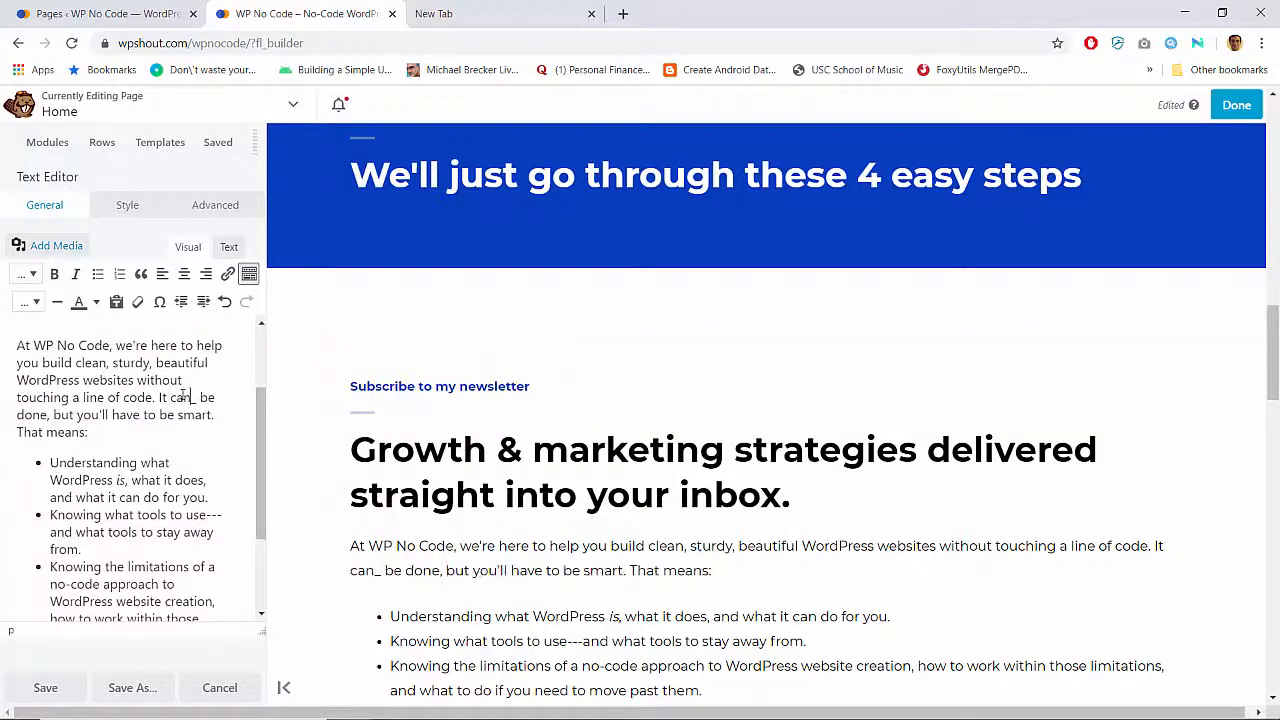
pyautogui.press('Delete')
pyautogui.doubleClick(182, 397)
pyautogui.hotkey('ctrl', 'i')
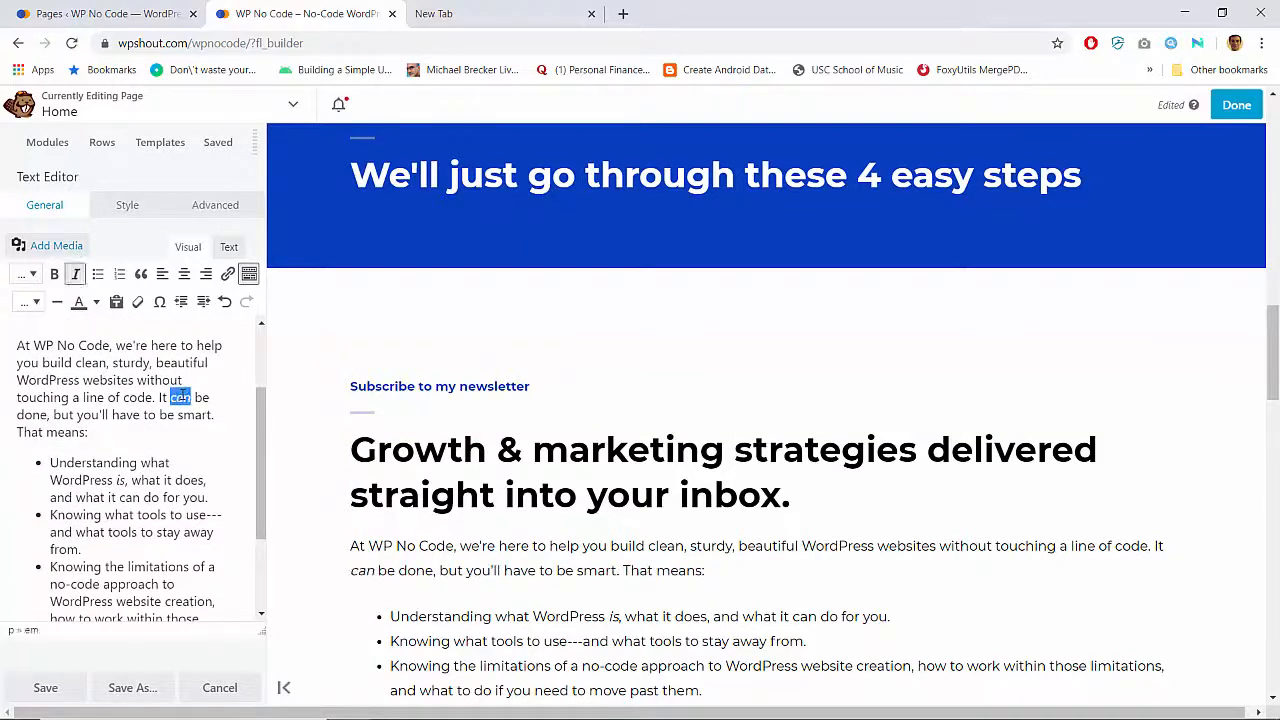
# Save the Text Editor module and publish the Home page with the reformatted newsletter text
pyautogui.click(48, 686)
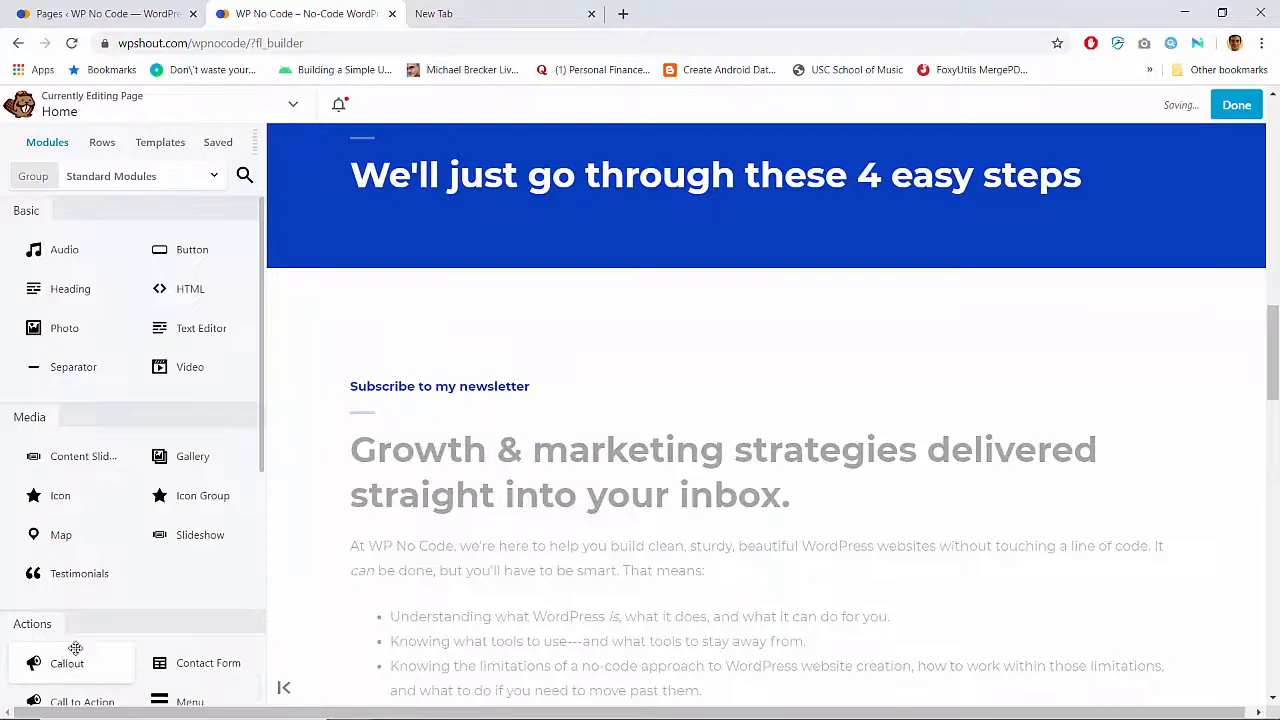
pyautogui.click(1234, 105)
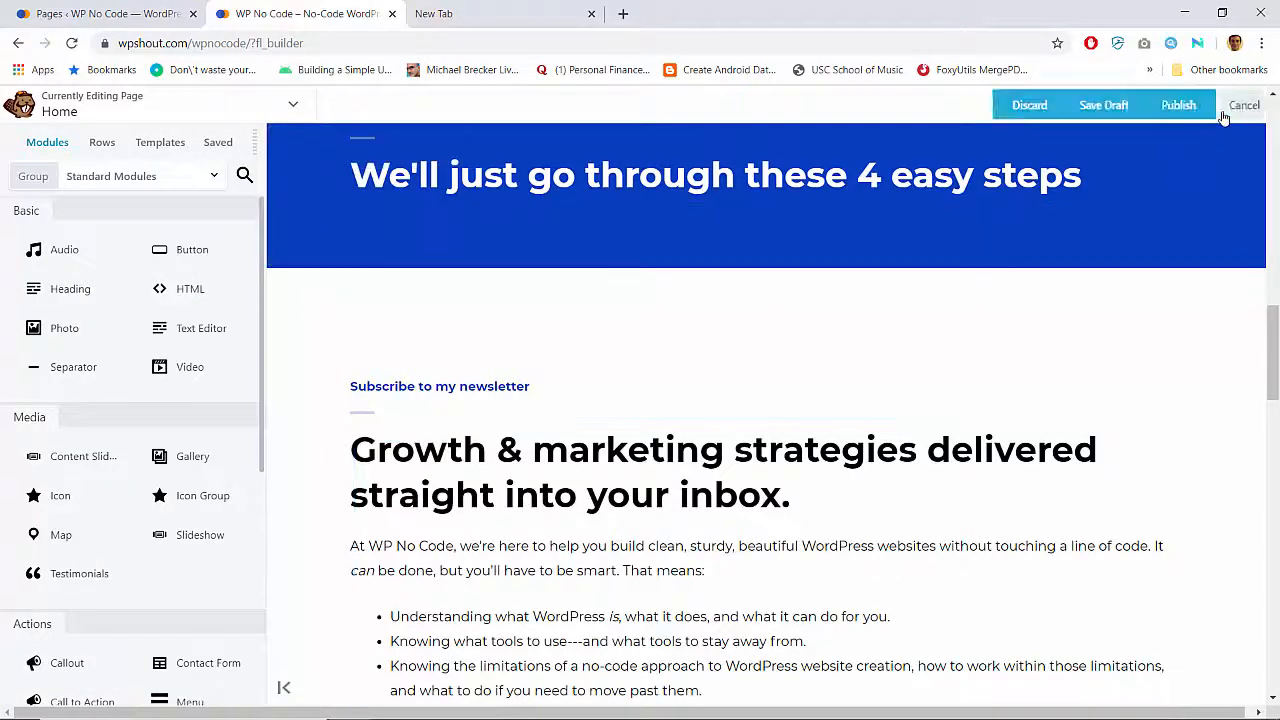
pyautogui.click(1154, 105)
# Open the site's Blog page and copy the em dash after "page builders" in the "WP No Code is Live!" excerpt
pyautogui.click(68, 8)
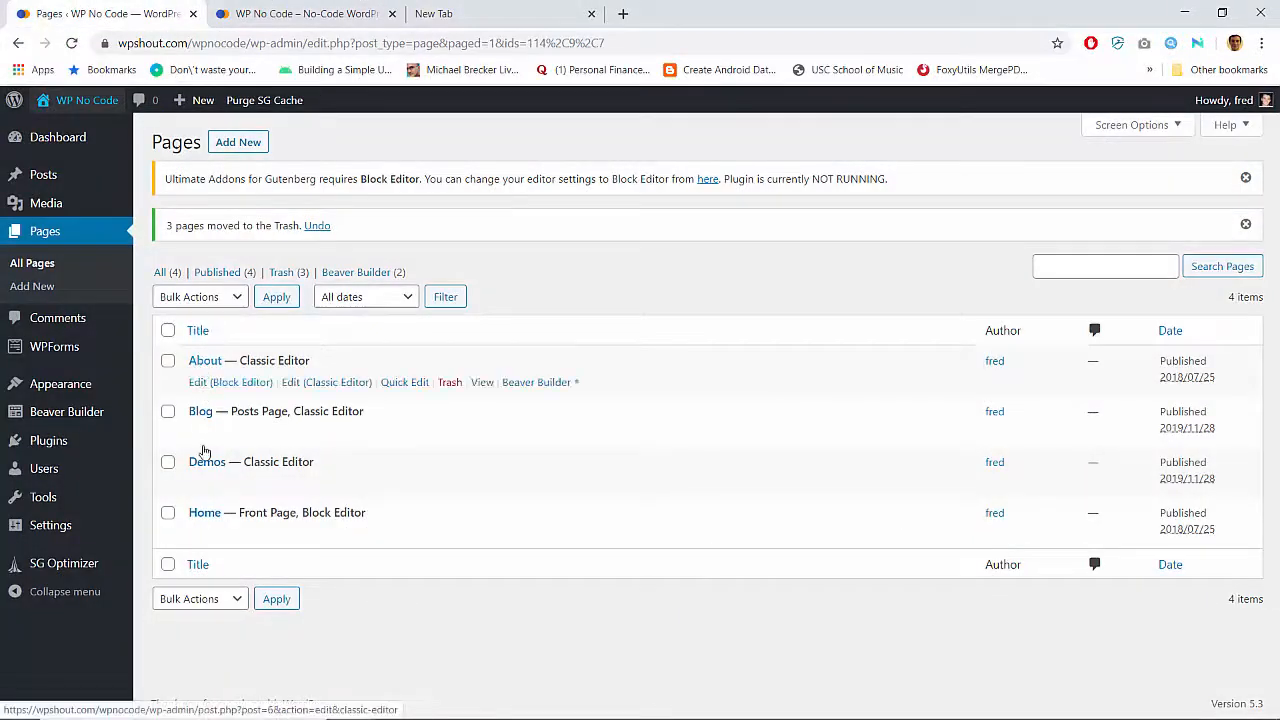
pyautogui.click(86, 100)
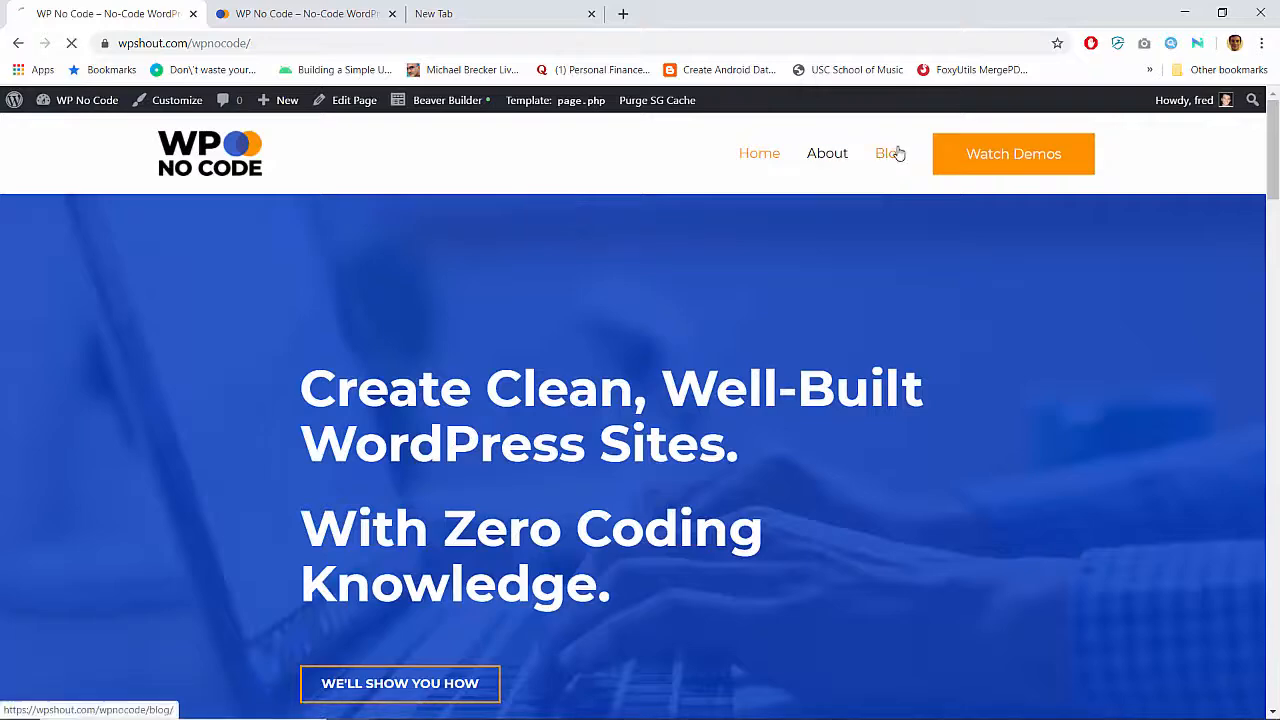
pyautogui.click(893, 154)
pyautogui.scroll(-3, 463, 477)
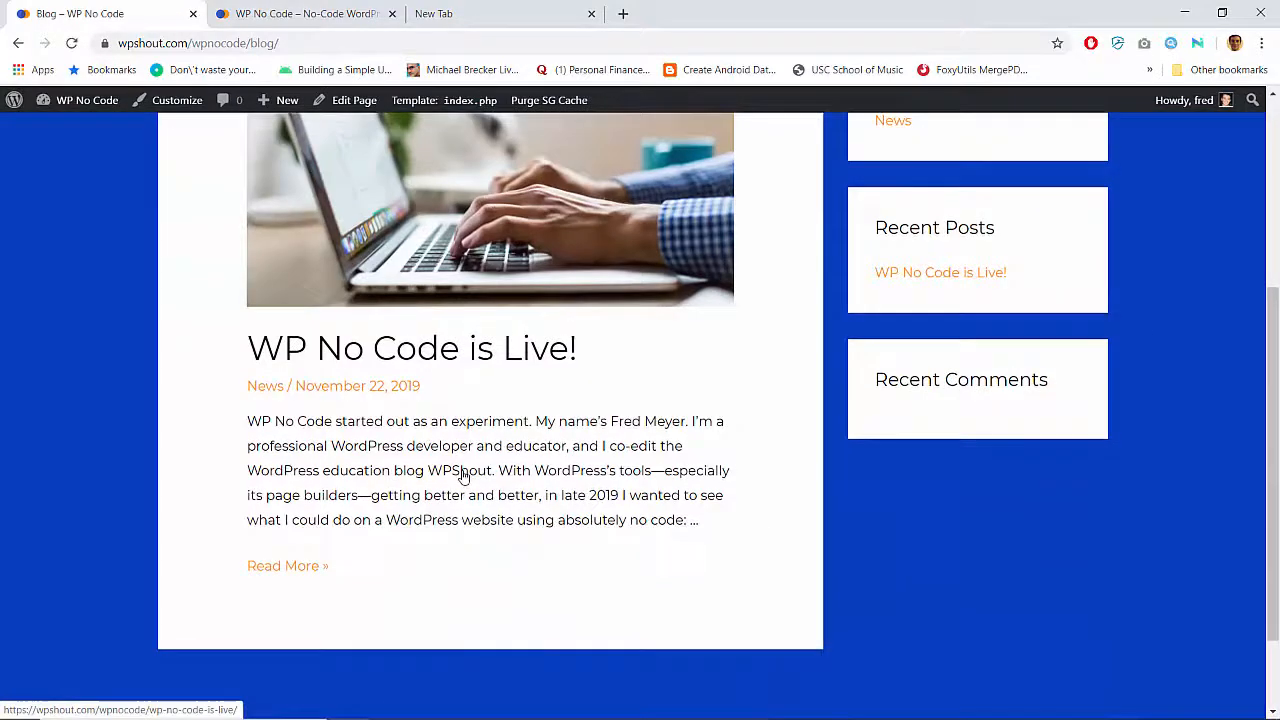
pyautogui.doubleClick(365, 495)
pyautogui.hotkey('ctrl', 'c')
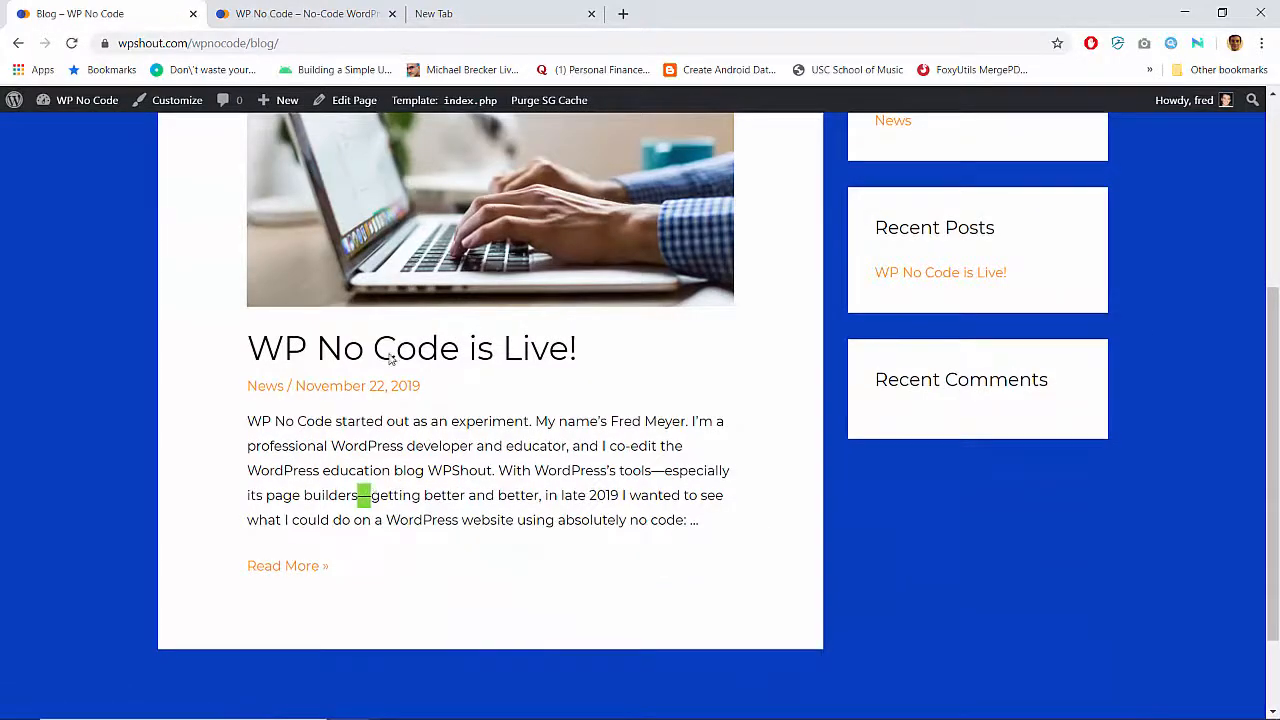
# Reopen the Home page's newsletter text in Beaver Builder and replace the three hyphens after "tools to use" with the copied em dash
pyautogui.hotkey('ctrl', 'Tab')
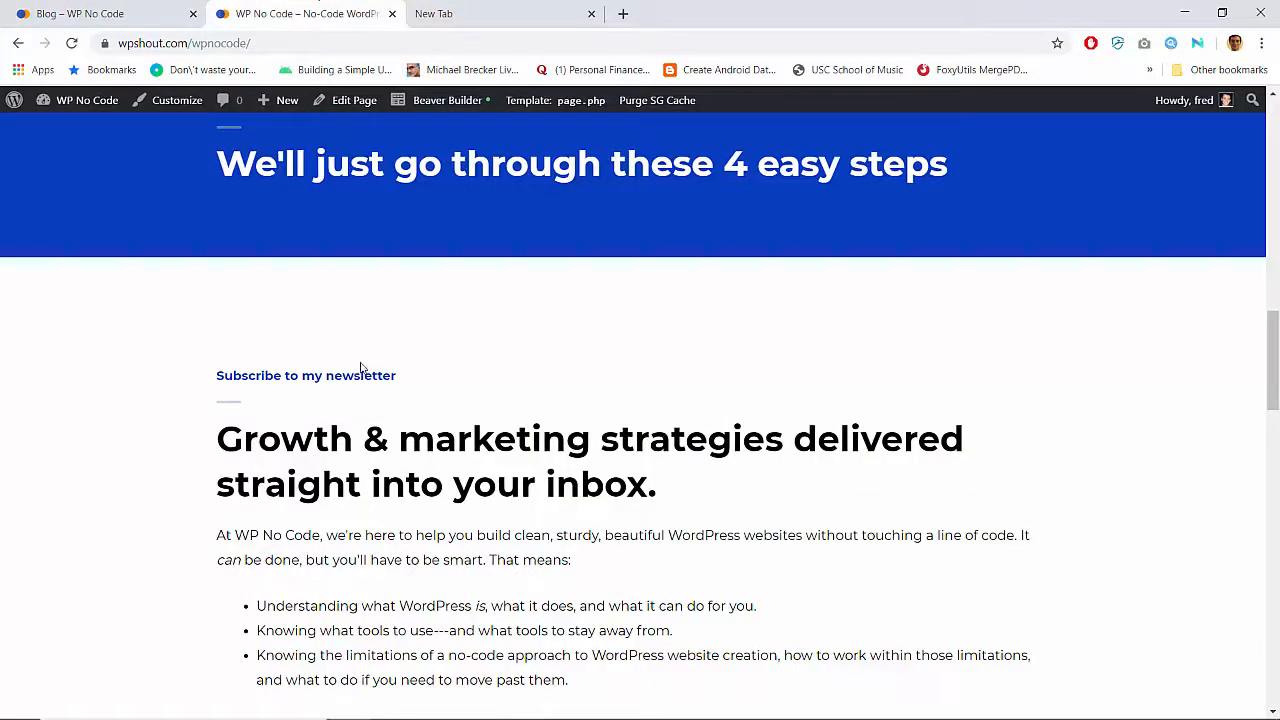
pyautogui.click(447, 100)
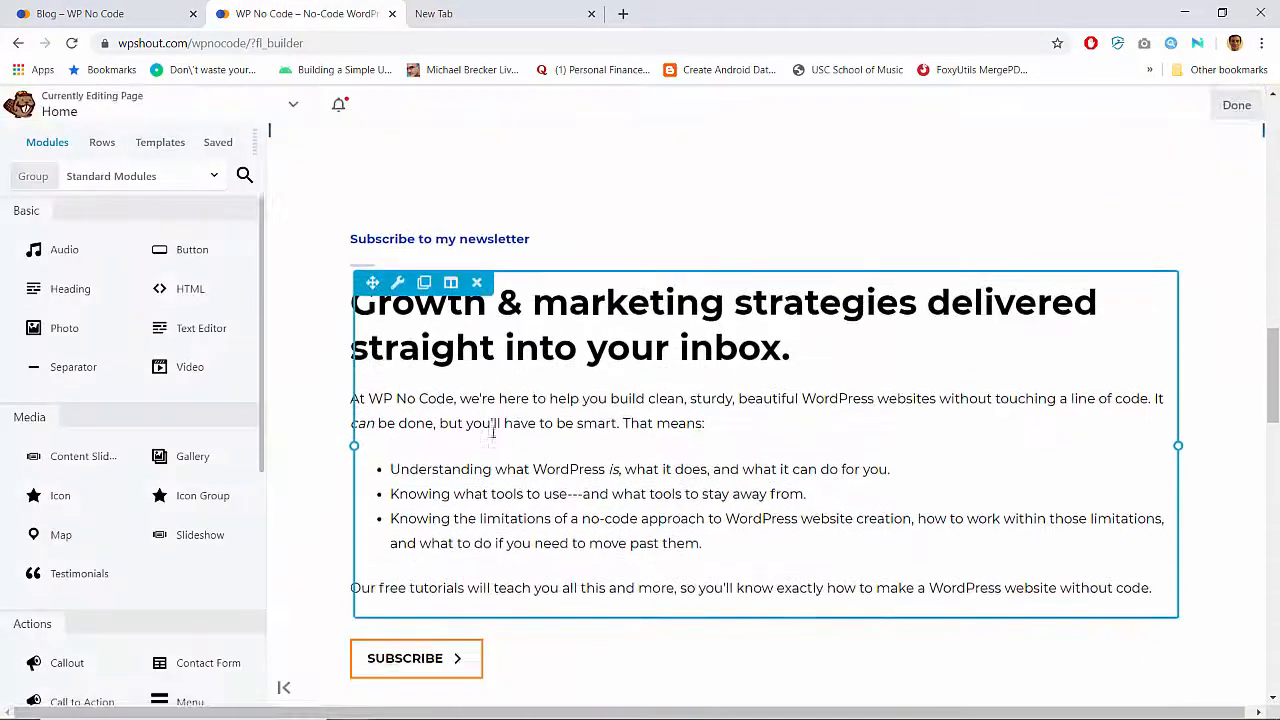
pyautogui.click(545, 498)
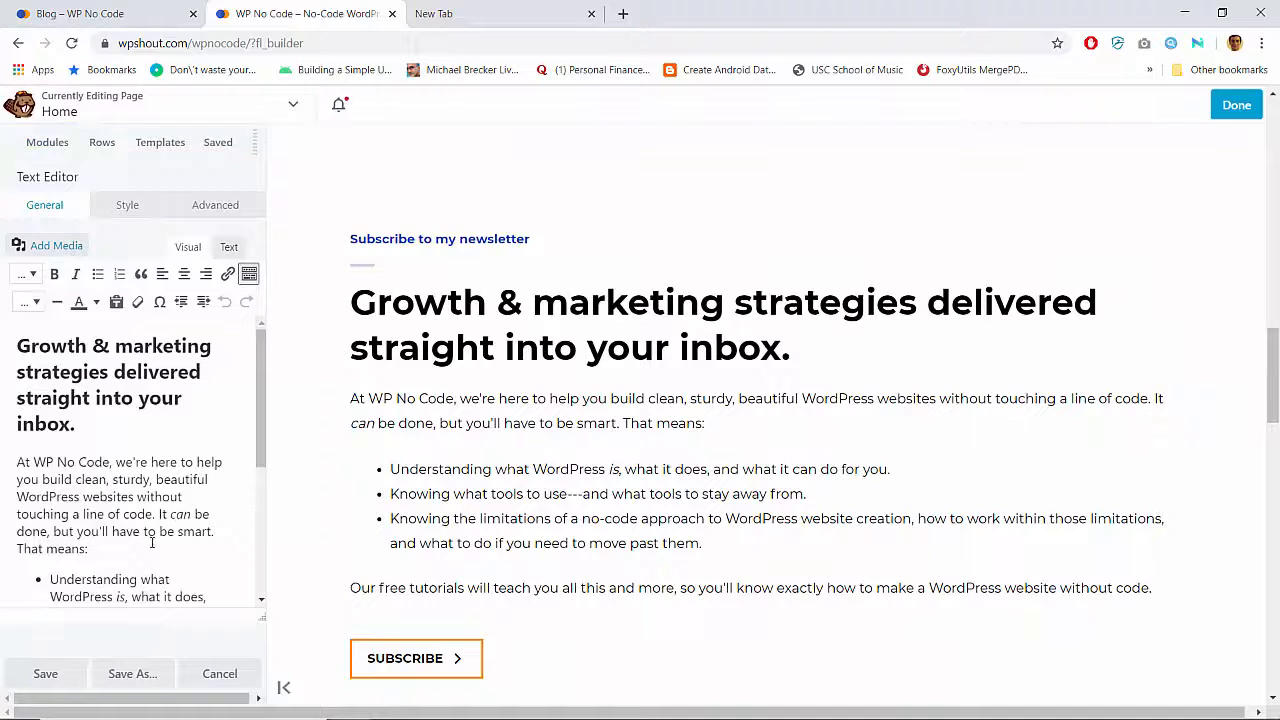
pyautogui.scroll(-2, 152, 541)
pyautogui.click(205, 530)
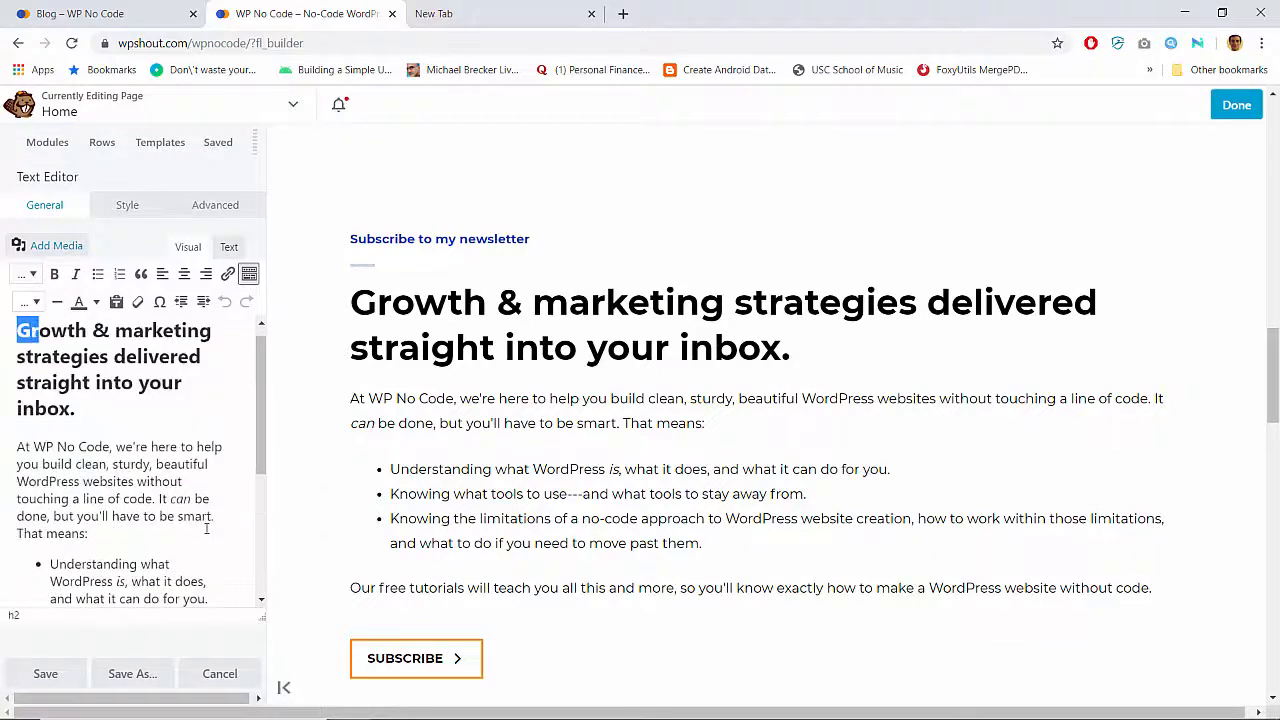
pyautogui.scroll(-2, 190, 530)
pyautogui.click(213, 522)
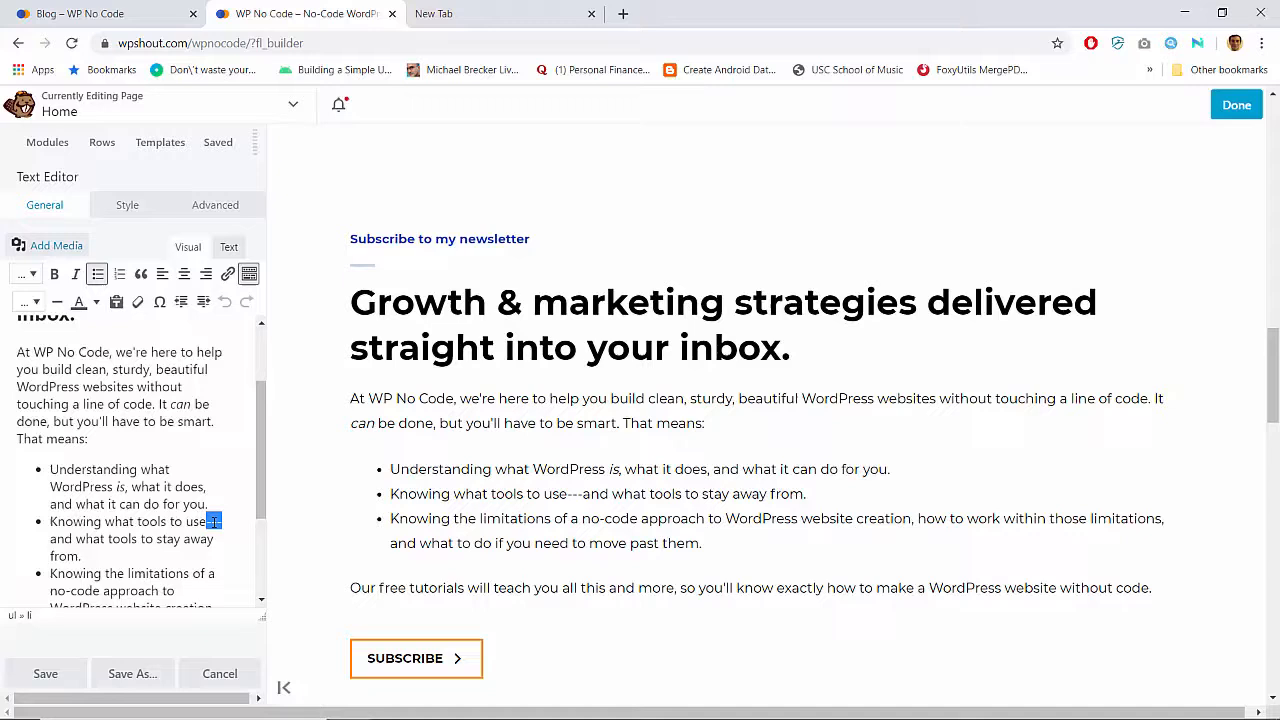
pyautogui.hotkey('ctrl', 'v')
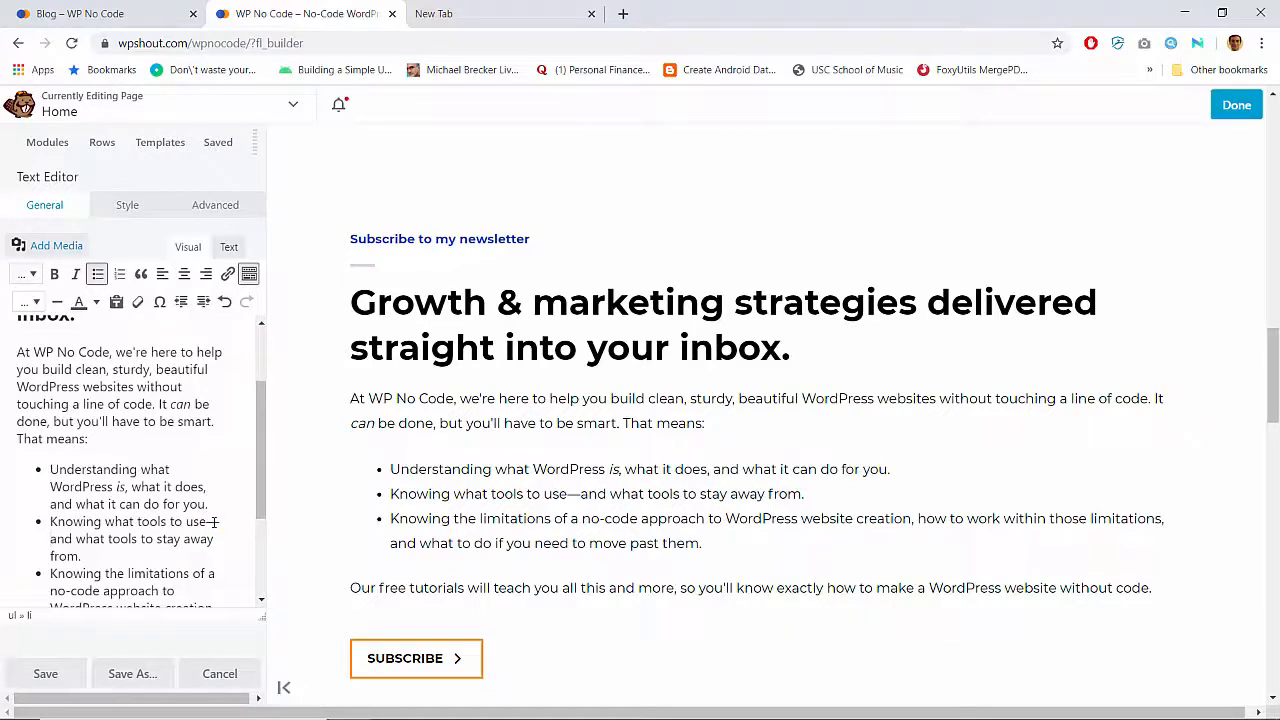
pyautogui.scroll(-3, 213, 522)
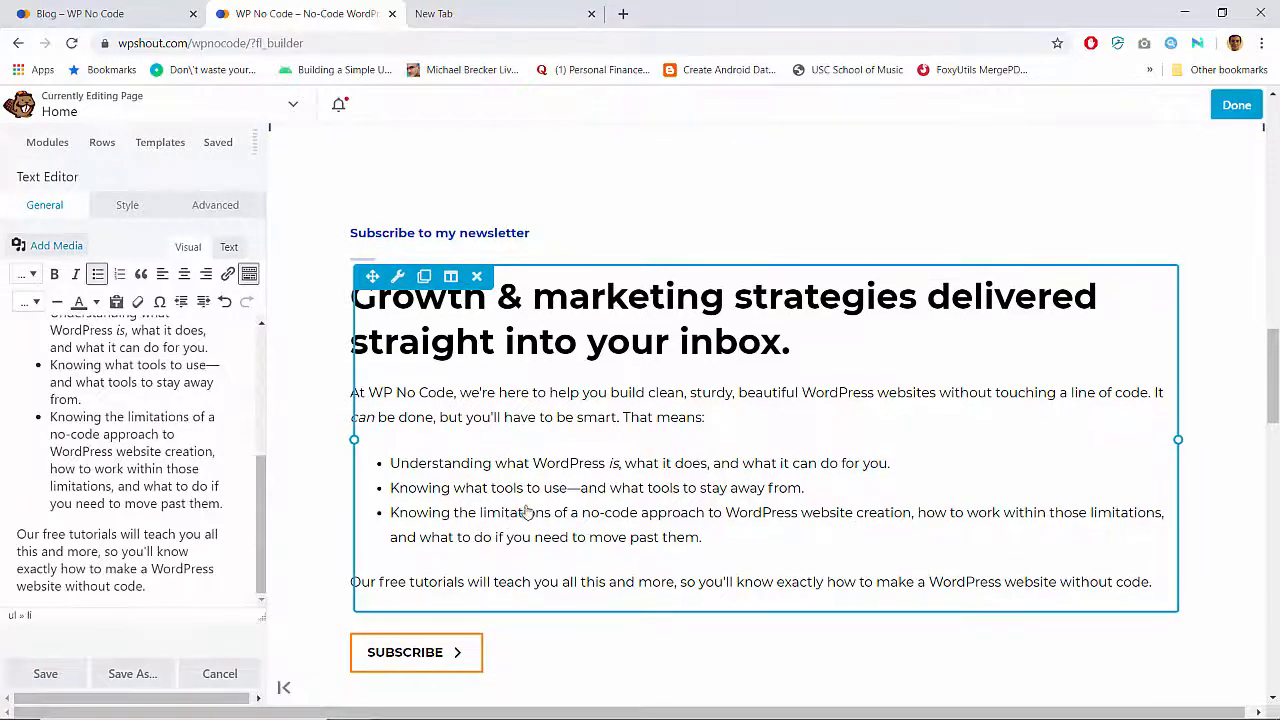
# Save the em dash correction in the text module and publish the Home page
pyautogui.click(42, 673)
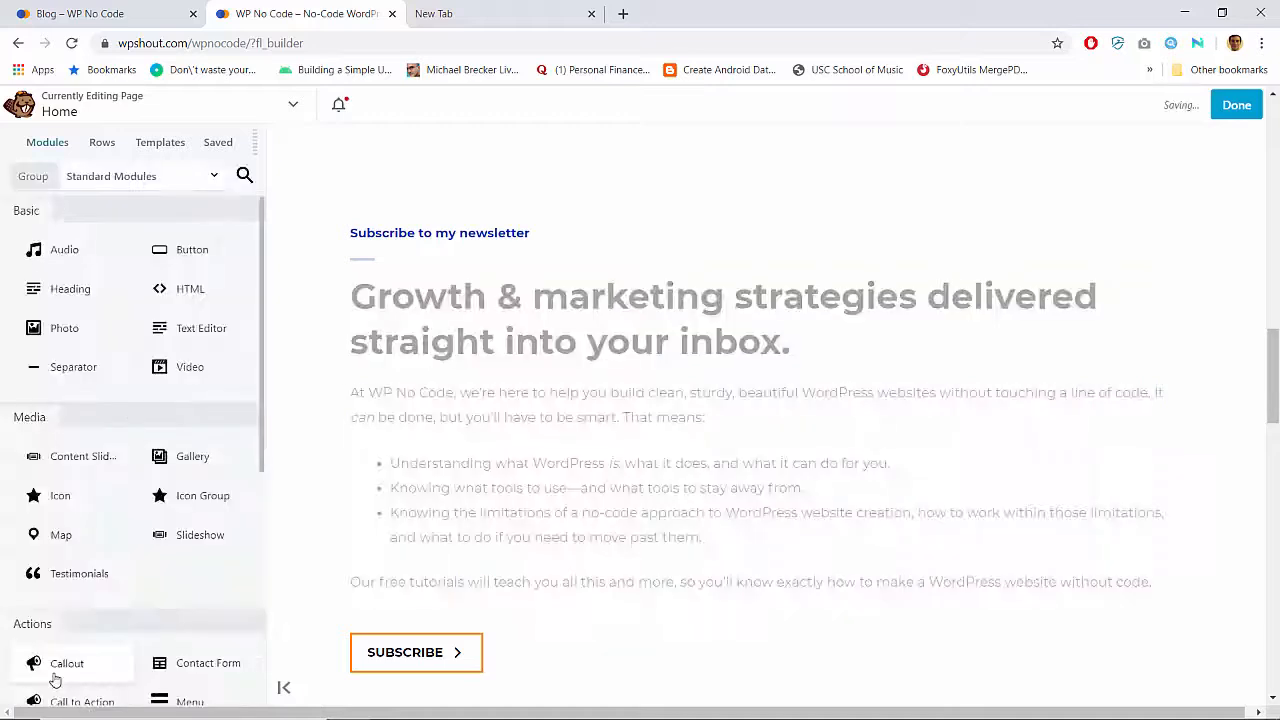
pyautogui.click(1236, 105)
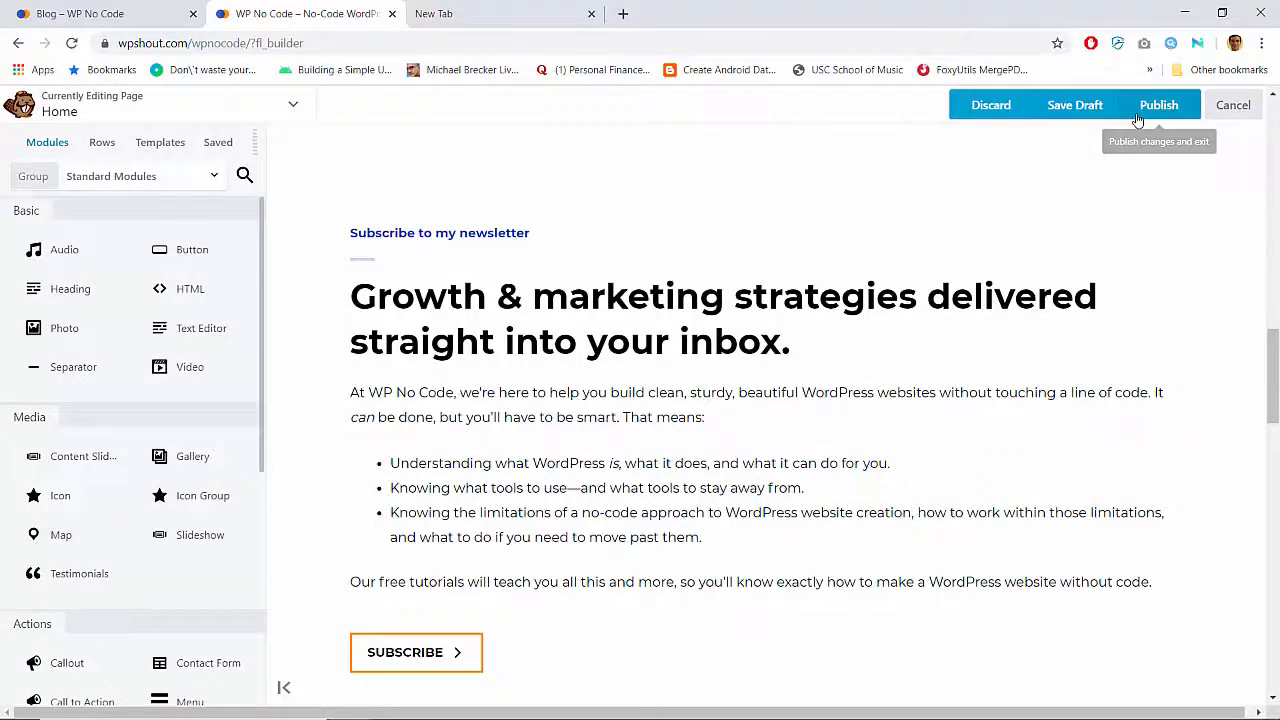
pyautogui.click(1140, 115)
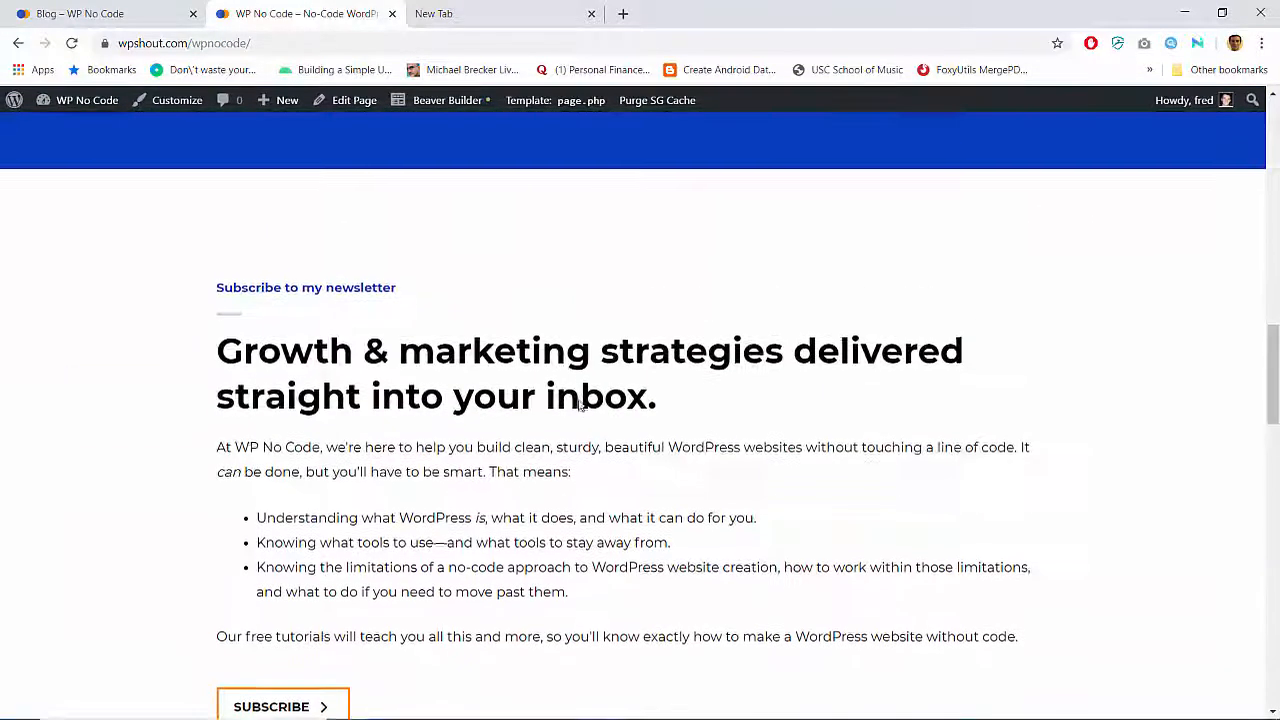
# Reopen the Home page in Beaver Builder and delete the "What my clients say" testimonials heading row
pyautogui.scroll(-5, 578, 405)
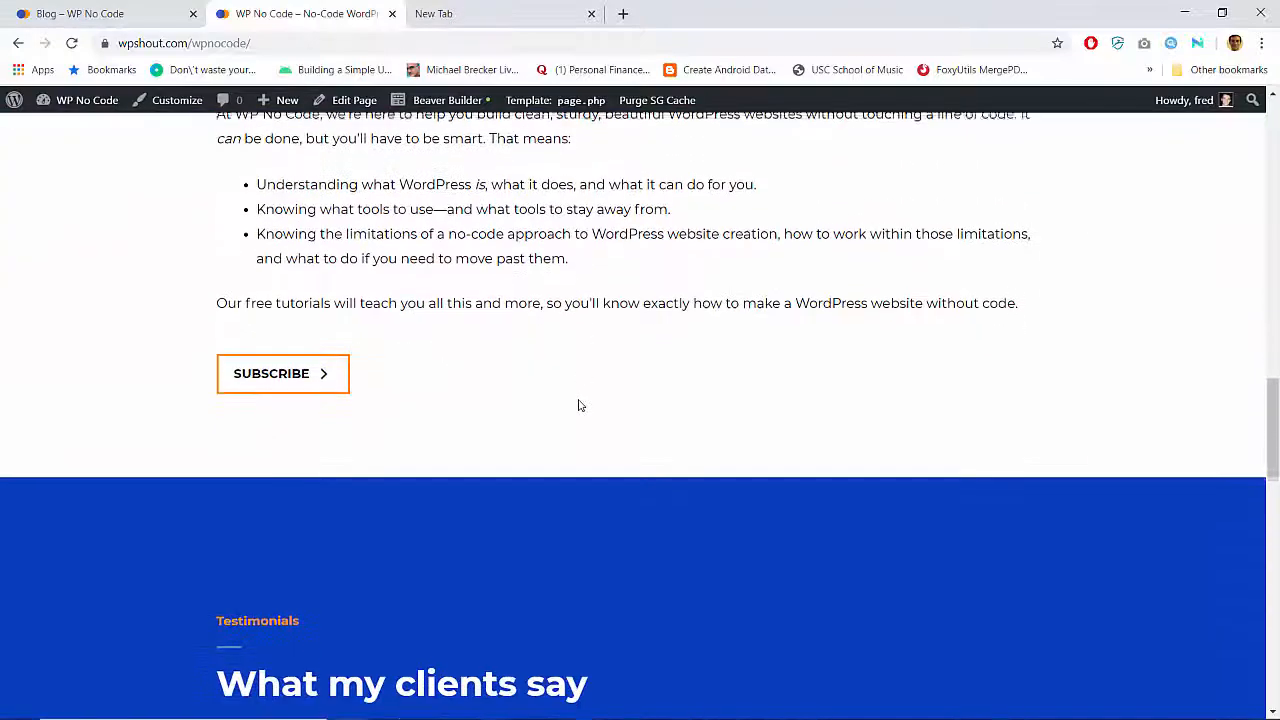
pyautogui.scroll(-10, 578, 405)
pyautogui.scroll(10, 578, 405)
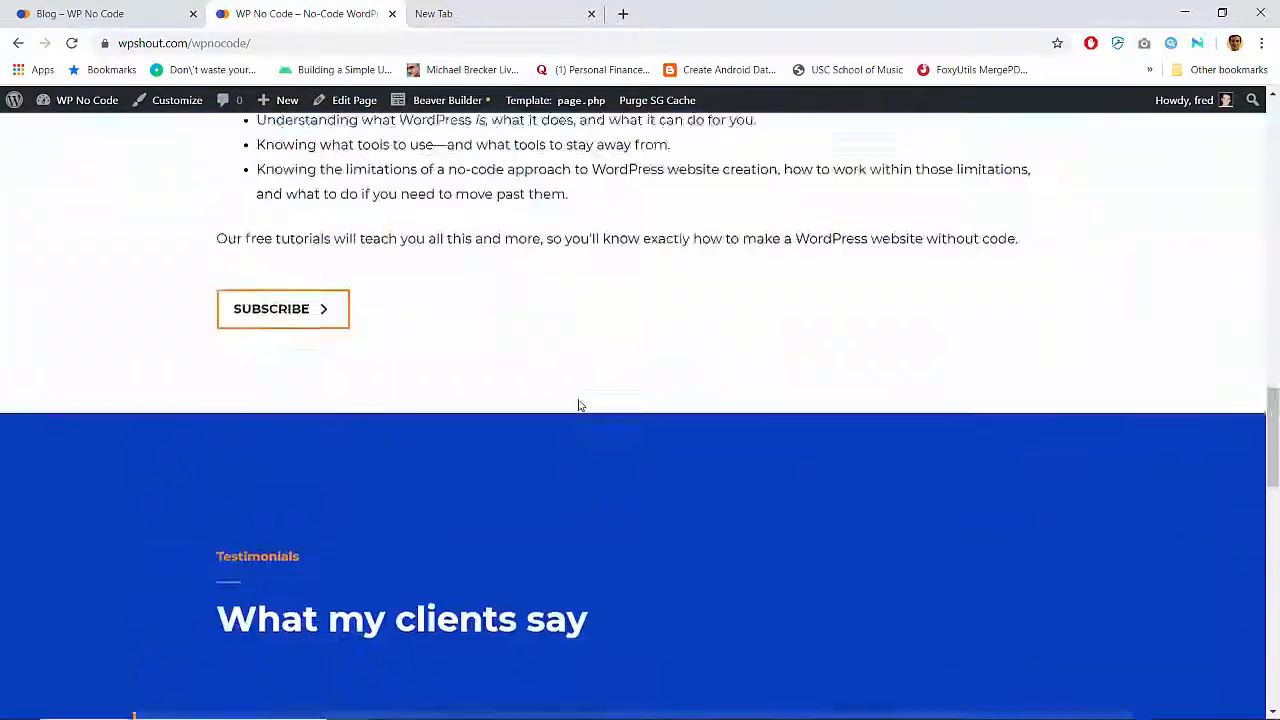
pyautogui.scroll(-5, 578, 405)
pyautogui.scroll(3, 578, 405)
pyautogui.click(446, 100)
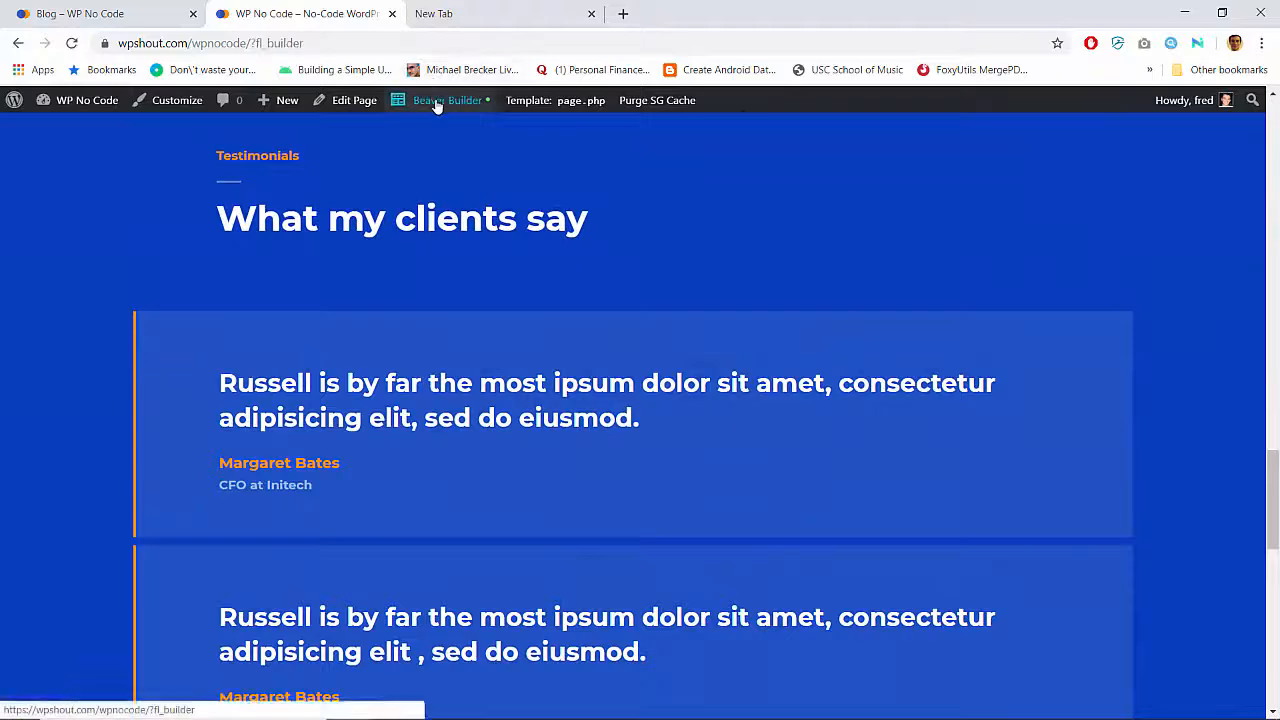
pyautogui.scroll(2, 430, 349)
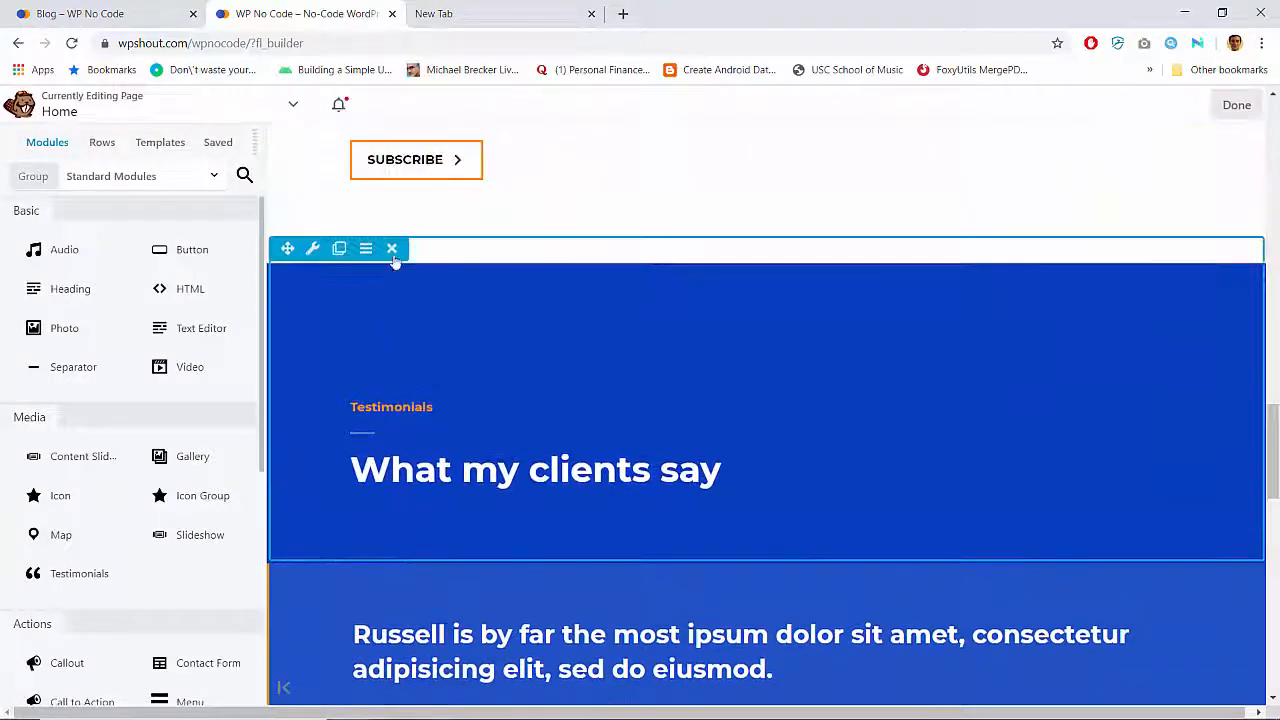
pyautogui.click(393, 250)
pyautogui.press('Return')
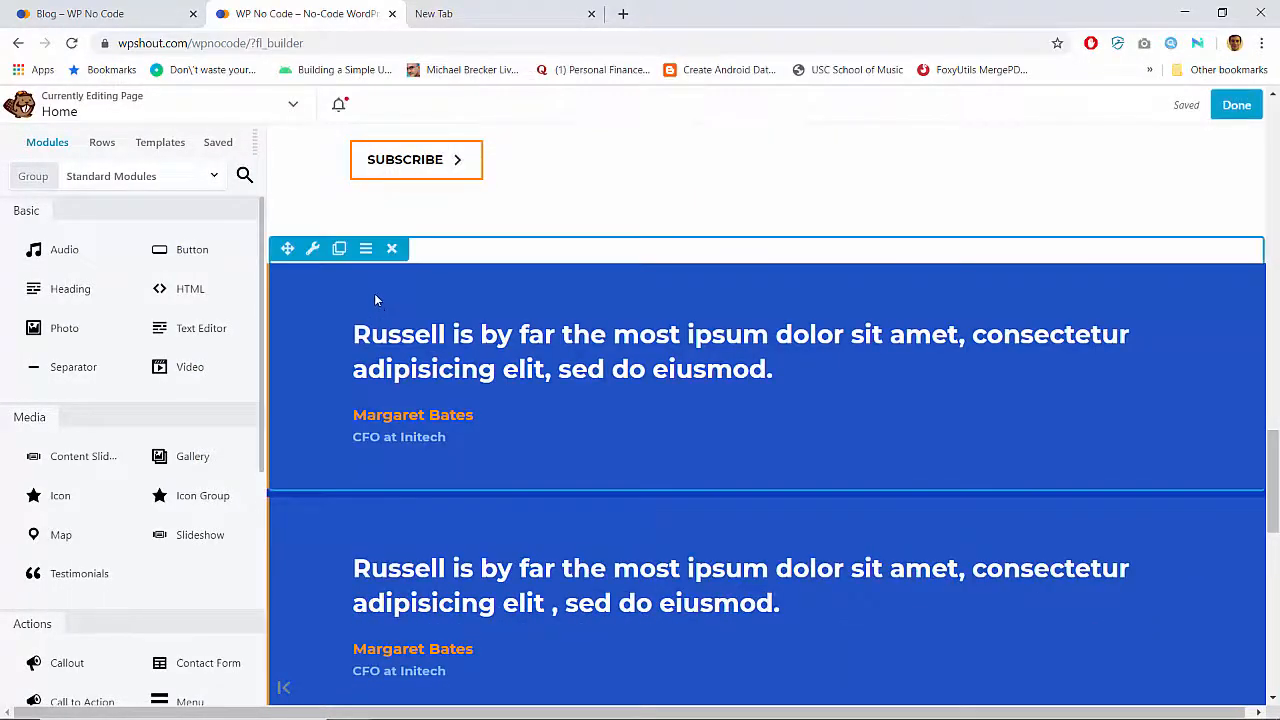
# Delete the three testimonial quote rows between the newsletter section and the "Let's talk" section
pyautogui.click(392, 248)
pyautogui.press('Return')
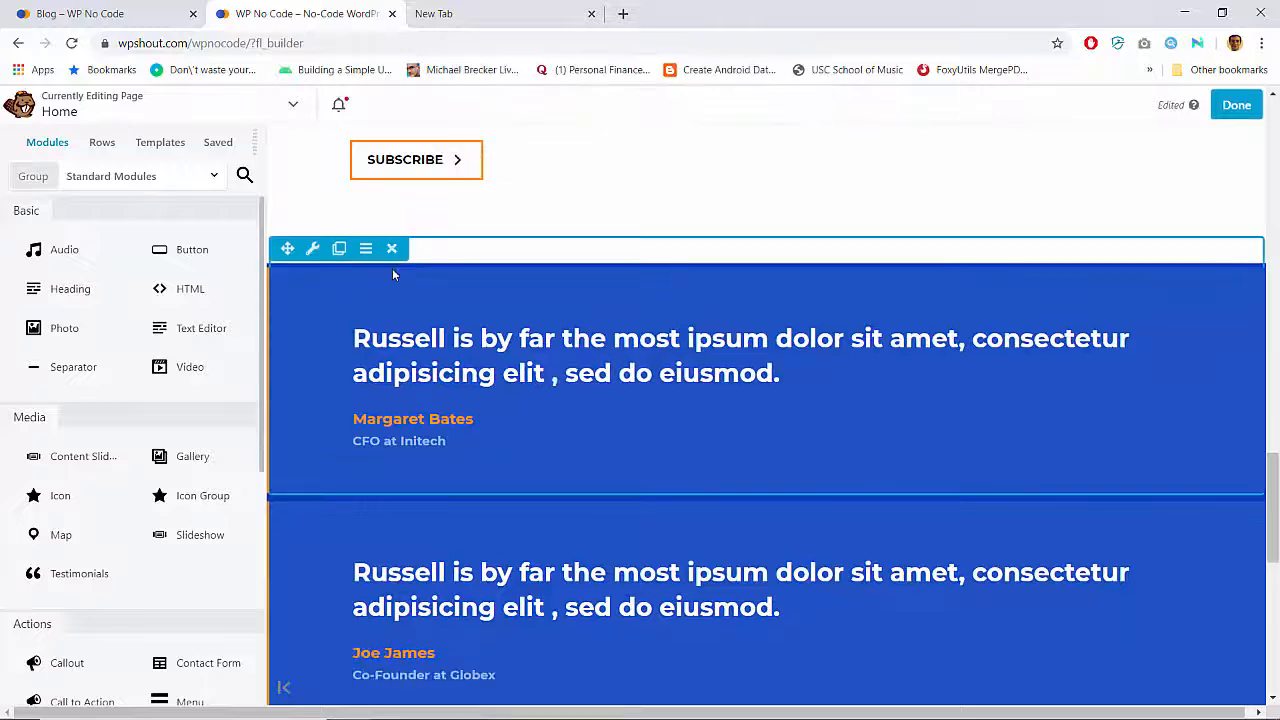
pyautogui.click(392, 248)
pyautogui.press('Return')
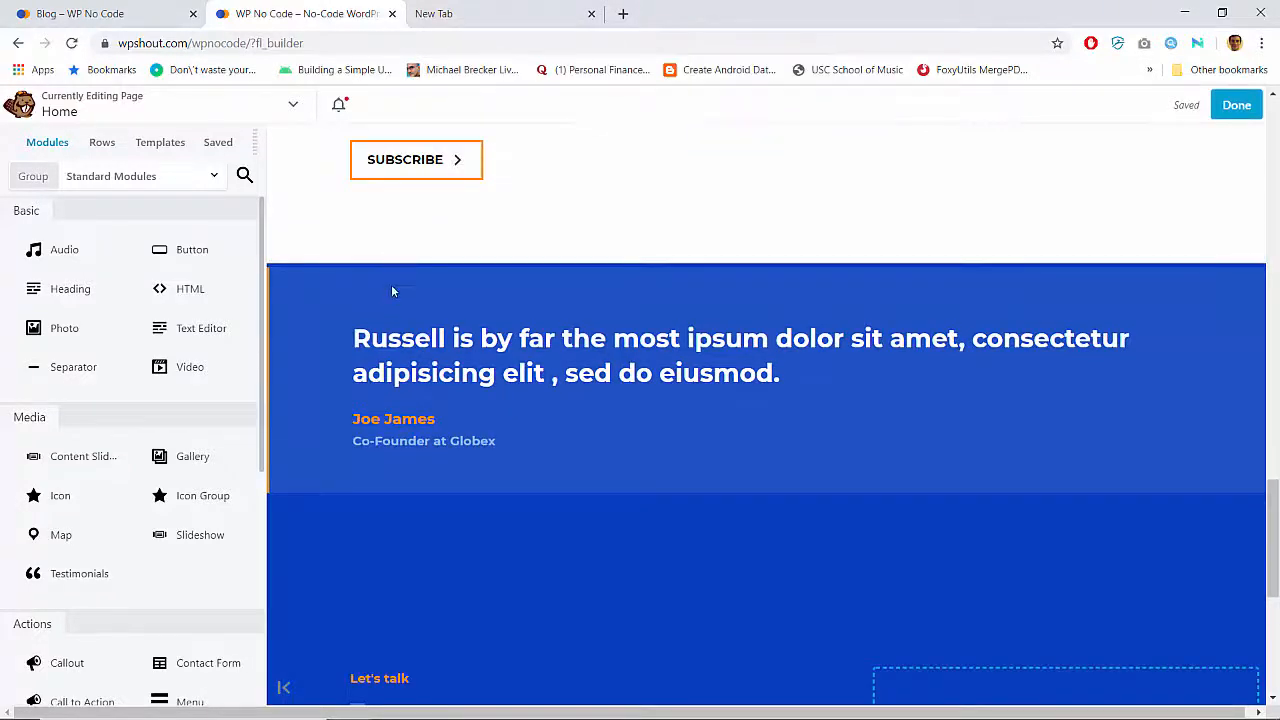
pyautogui.click(392, 248)
pyautogui.press('Return')
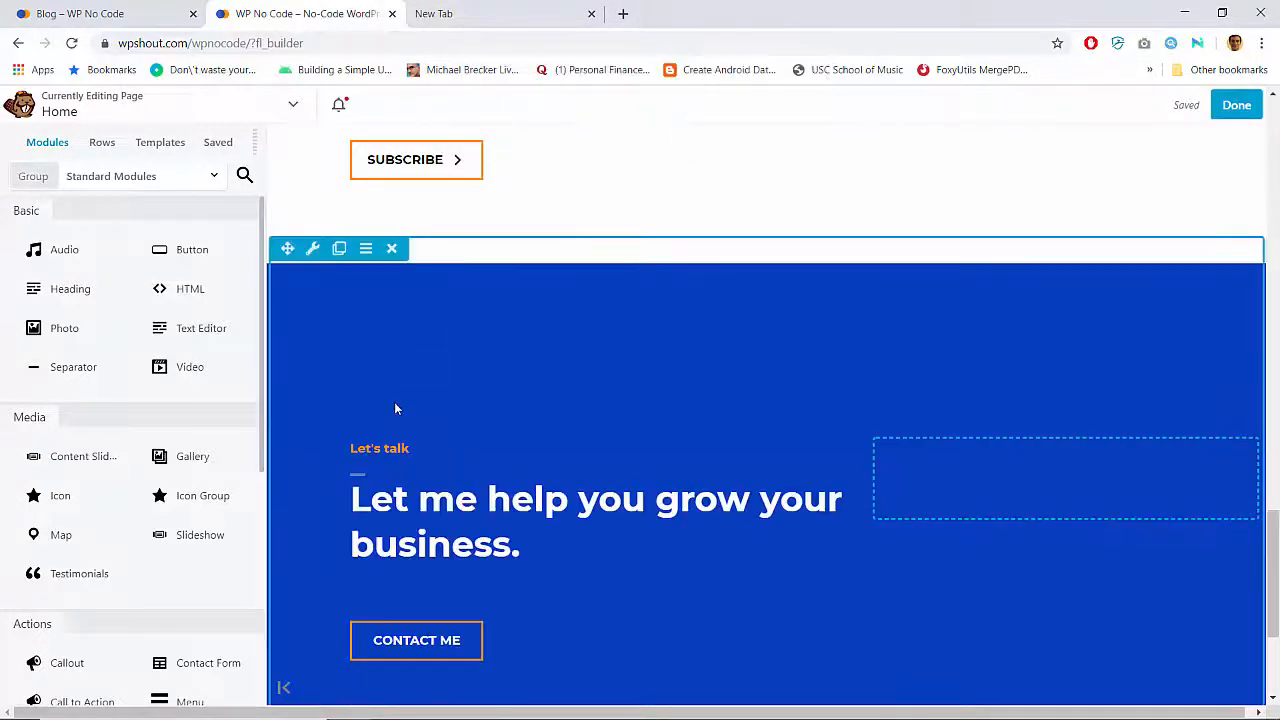
pyautogui.scroll(8, 394, 404)
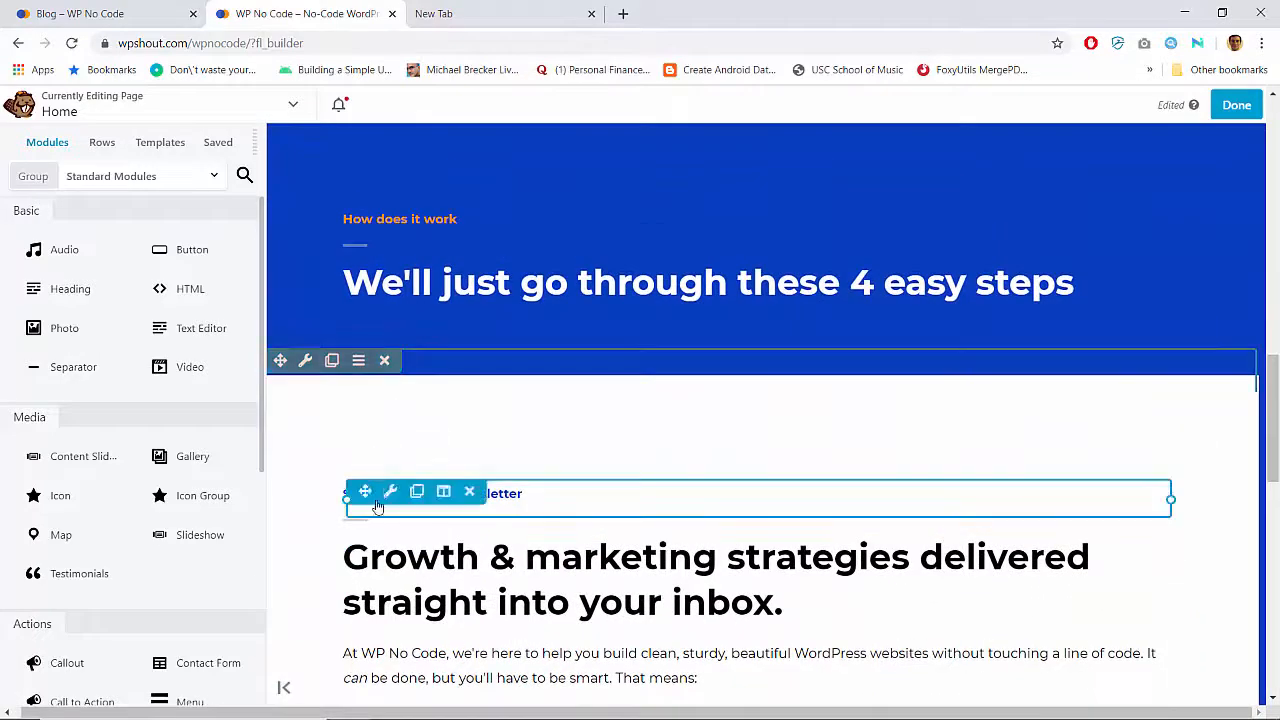
# Open the settings of the "Subscribe to my newsletter" heading and review its separator and typography options
pyautogui.click(377, 507)
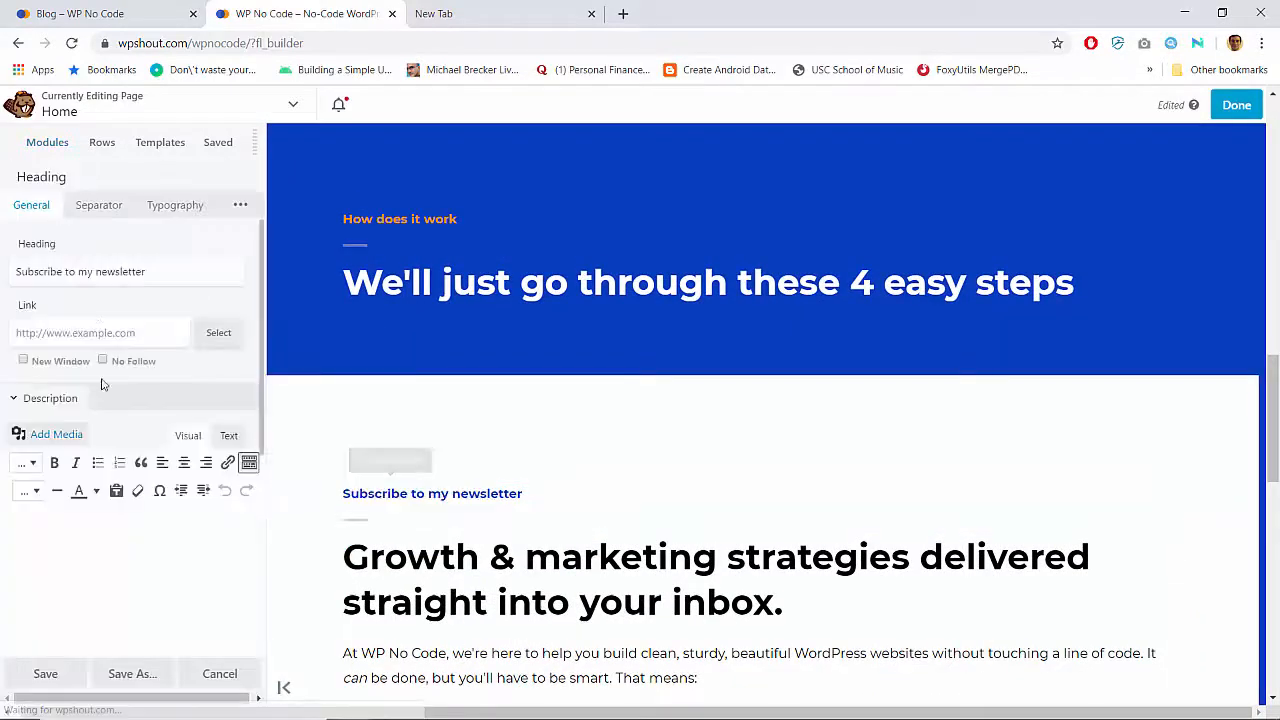
pyautogui.click(108, 214)
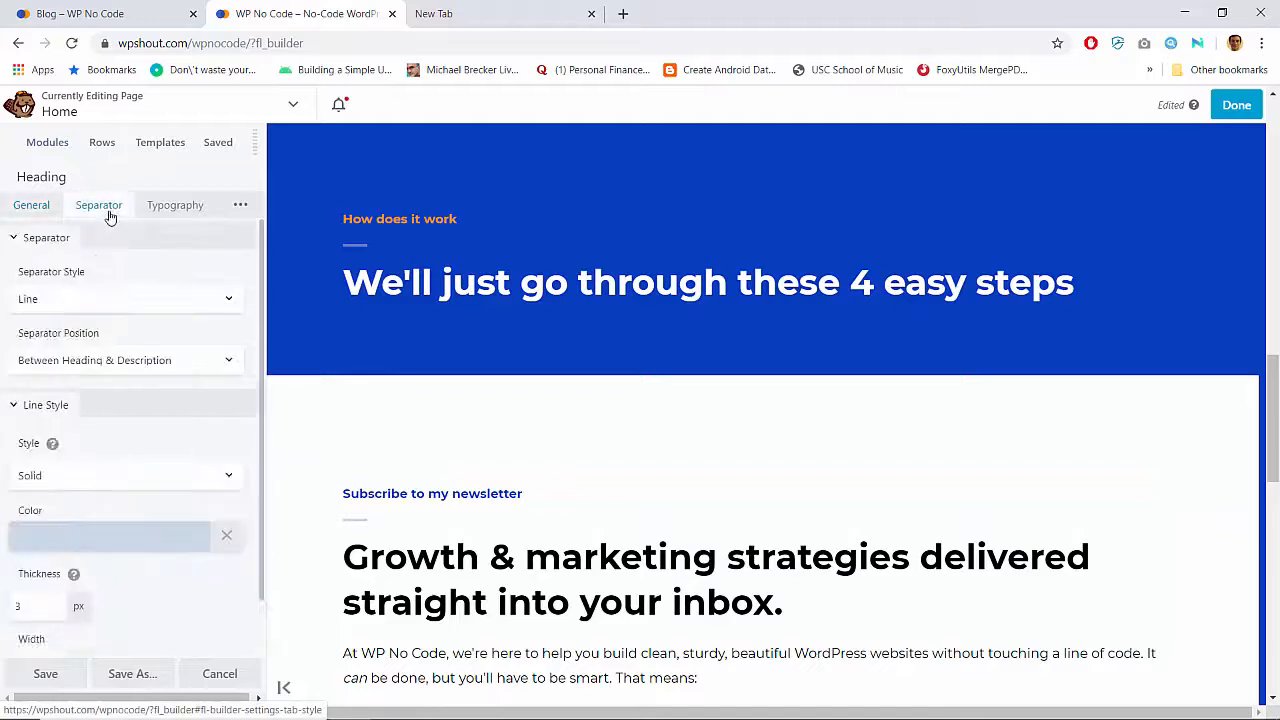
pyautogui.click(160, 210)
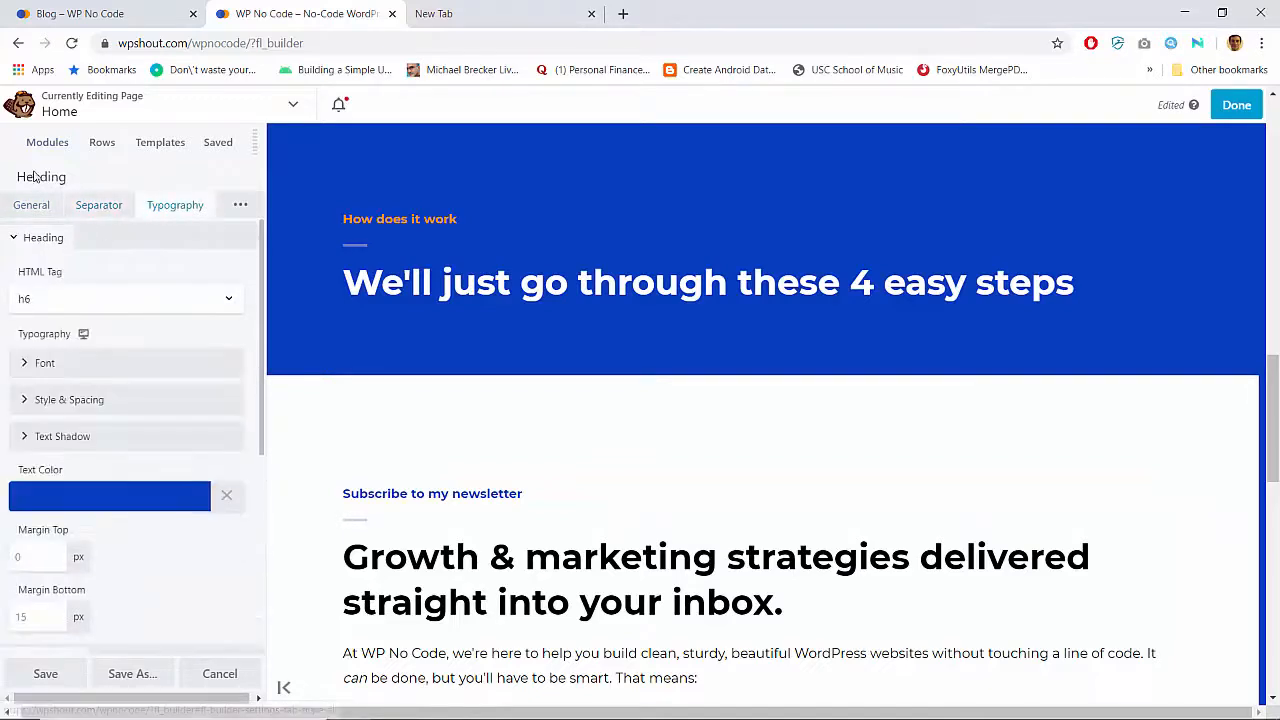
pyautogui.click(33, 205)
# Try "ASDF" and "Assemble a WordPress Site the Right Way" as replacement text for the "Subscribe to my newsletter" heading
pyautogui.tripleClick(111, 271)
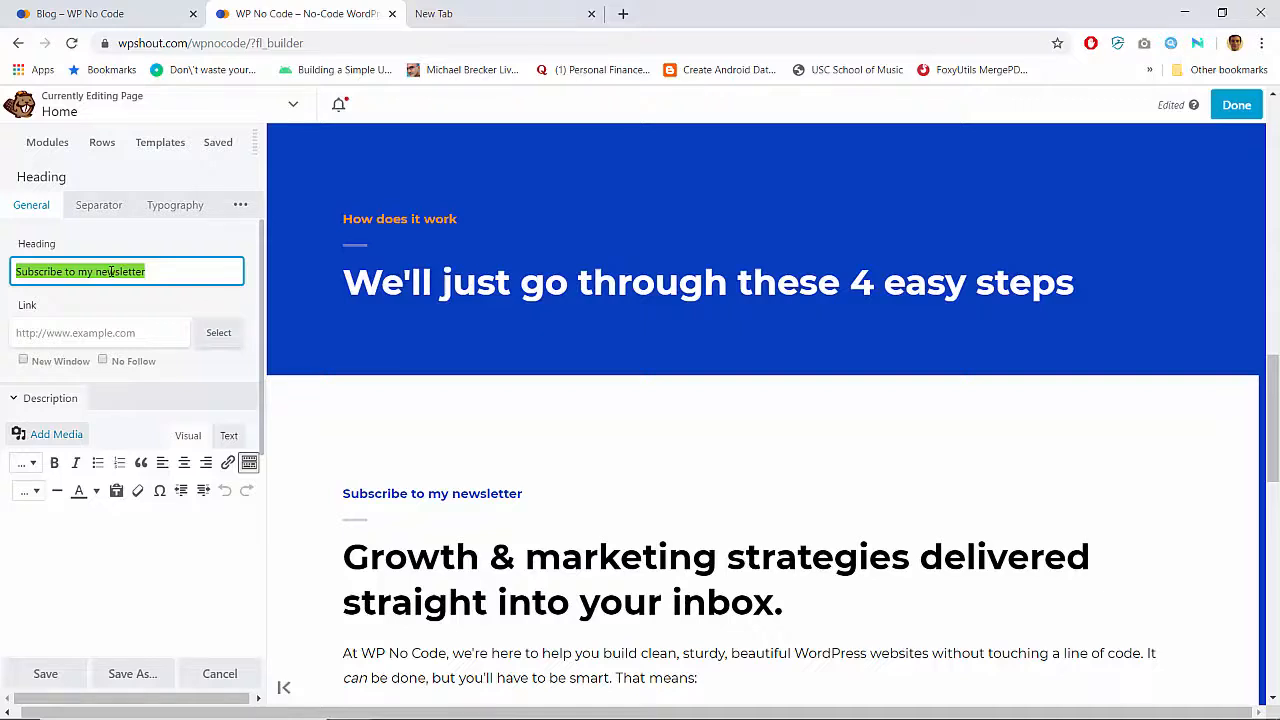
pyautogui.write('ASDF')
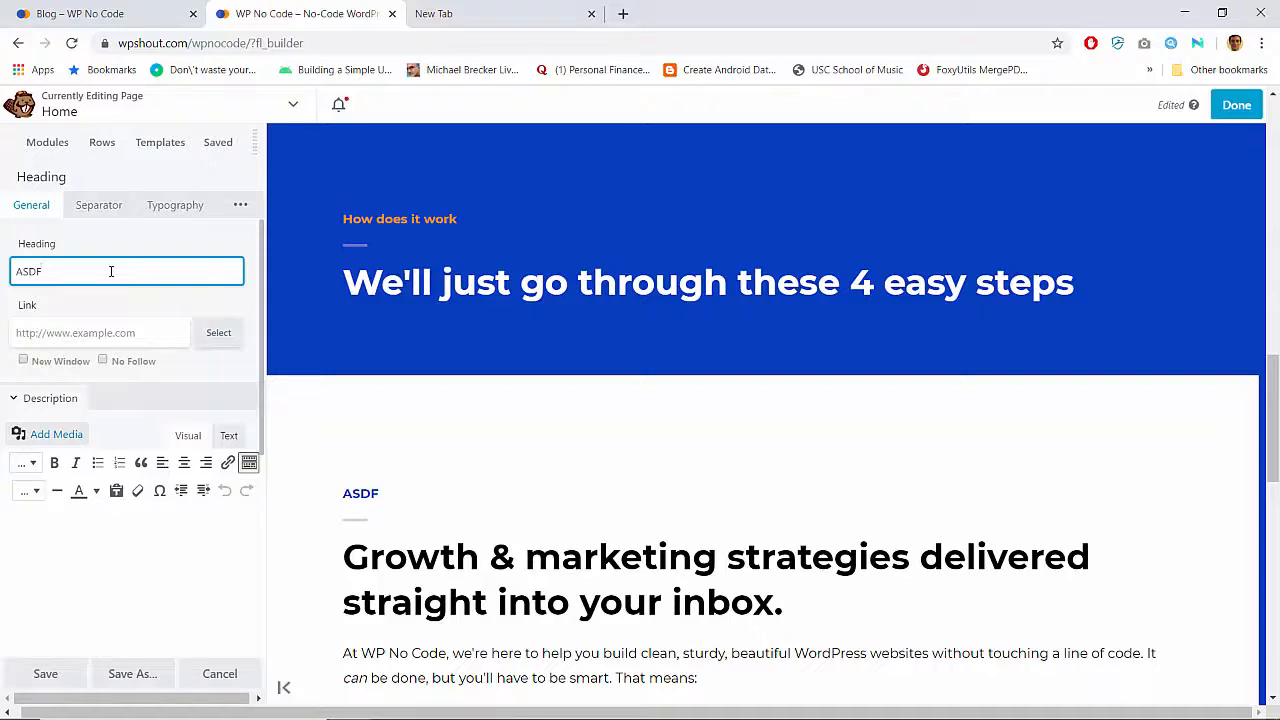
pyautogui.hotkey('ctrl', 'a')
pyautogui.write('Get')
pyautogui.hotkey('ctrl', 'a')
pyautogui.write('Assem')
pyautogui.press('BackSpace')
pyautogui.press('BackSpace')
pyautogui.write('emble a WordPress Site')
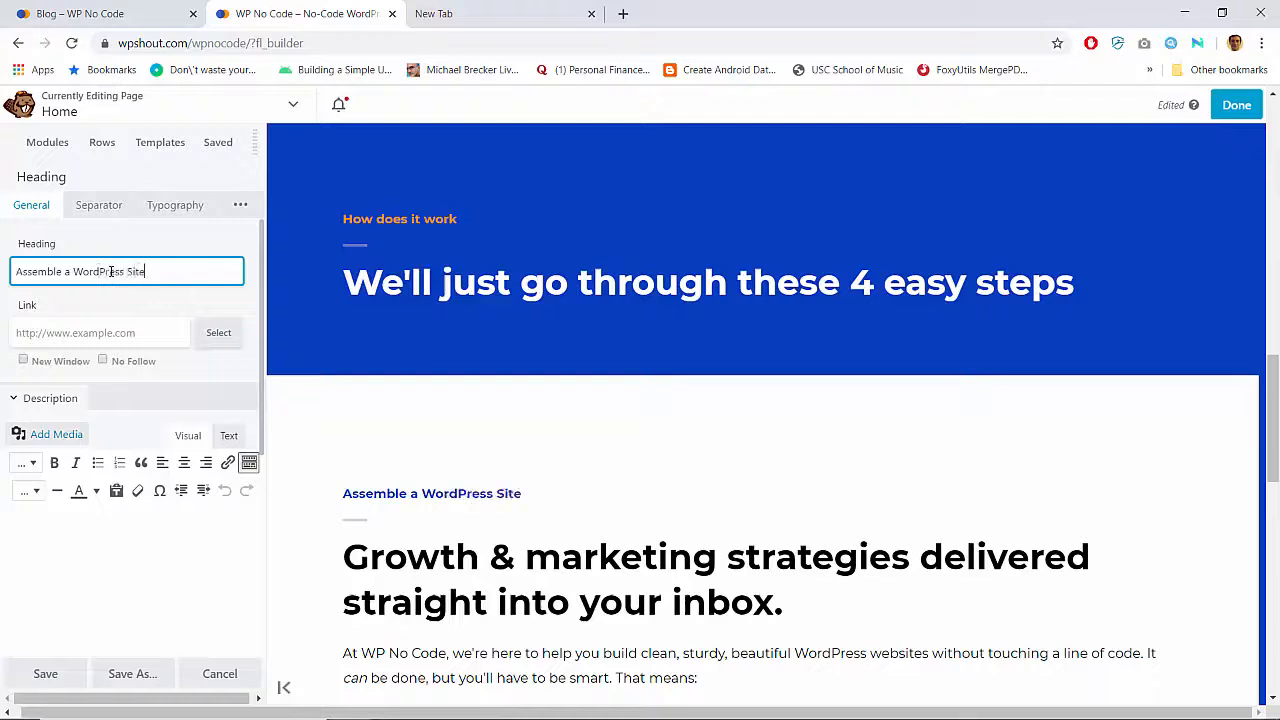
pyautogui.write(' the Right Way')
# Replace the newsletter section's small heading text with "WordPress Done Right"
pyautogui.hotkey('ctrl', 'a')
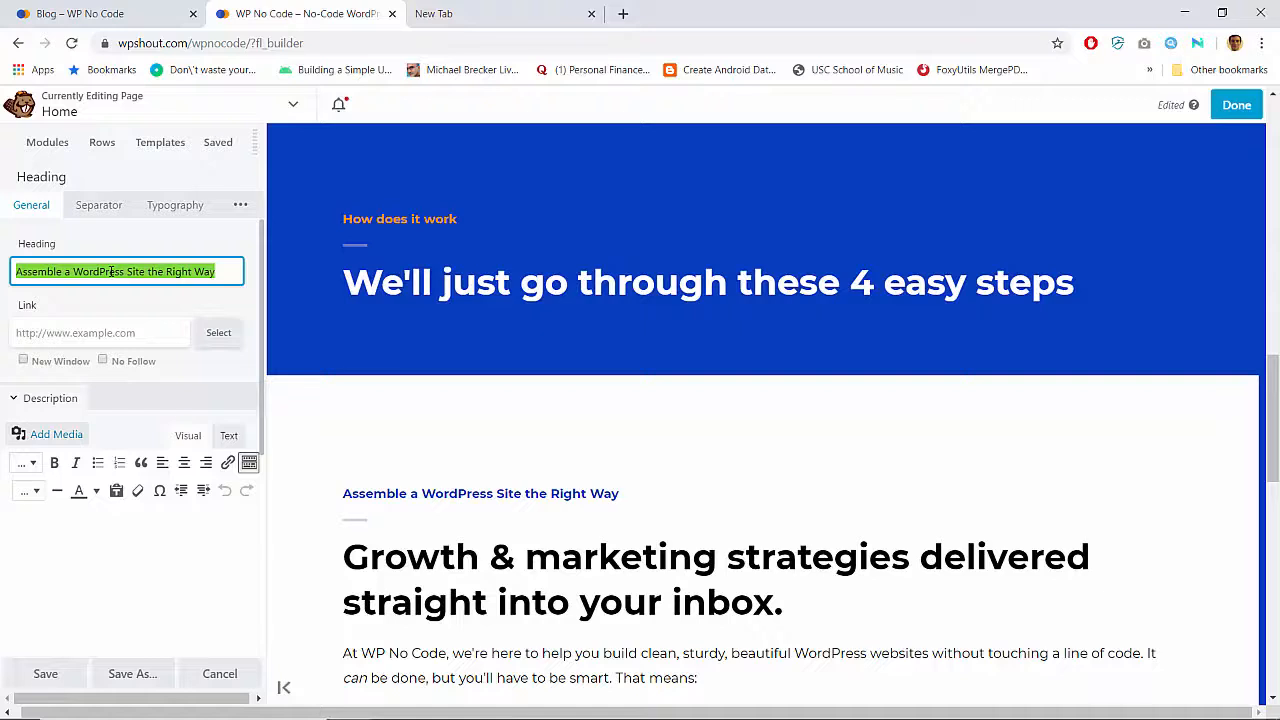
pyautogui.write('WorP')
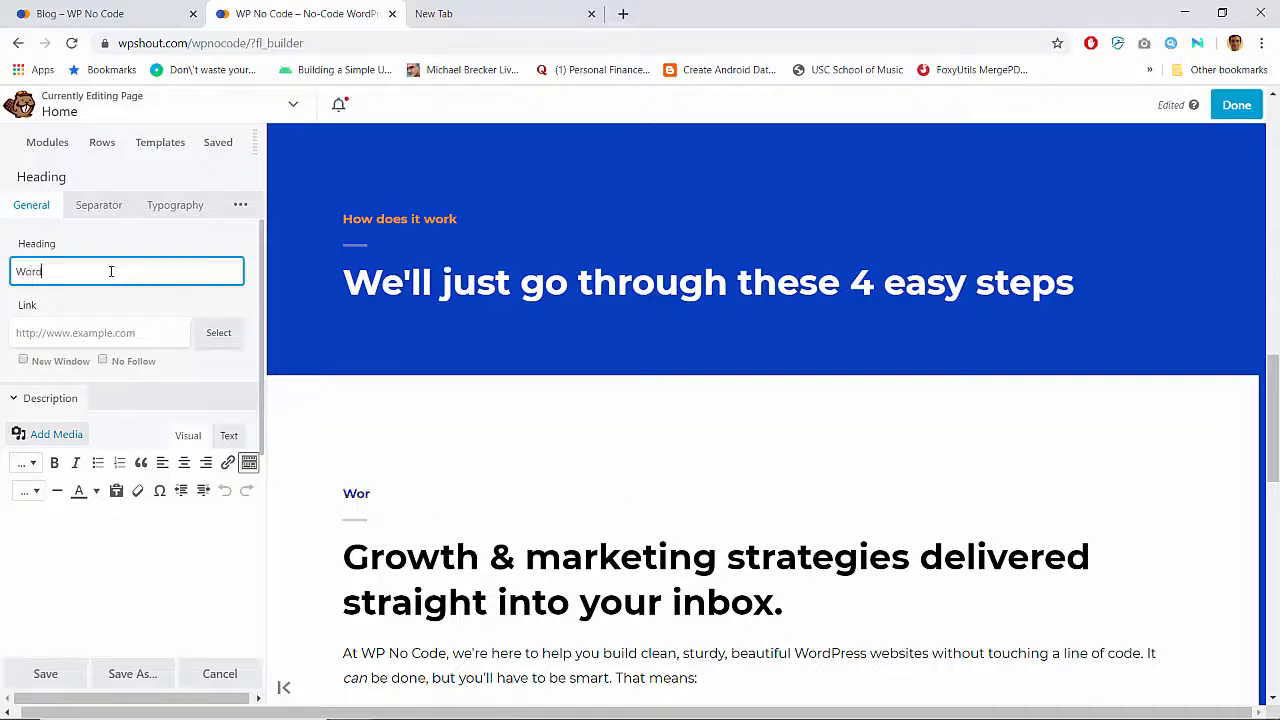
pyautogui.write('Press Done R')
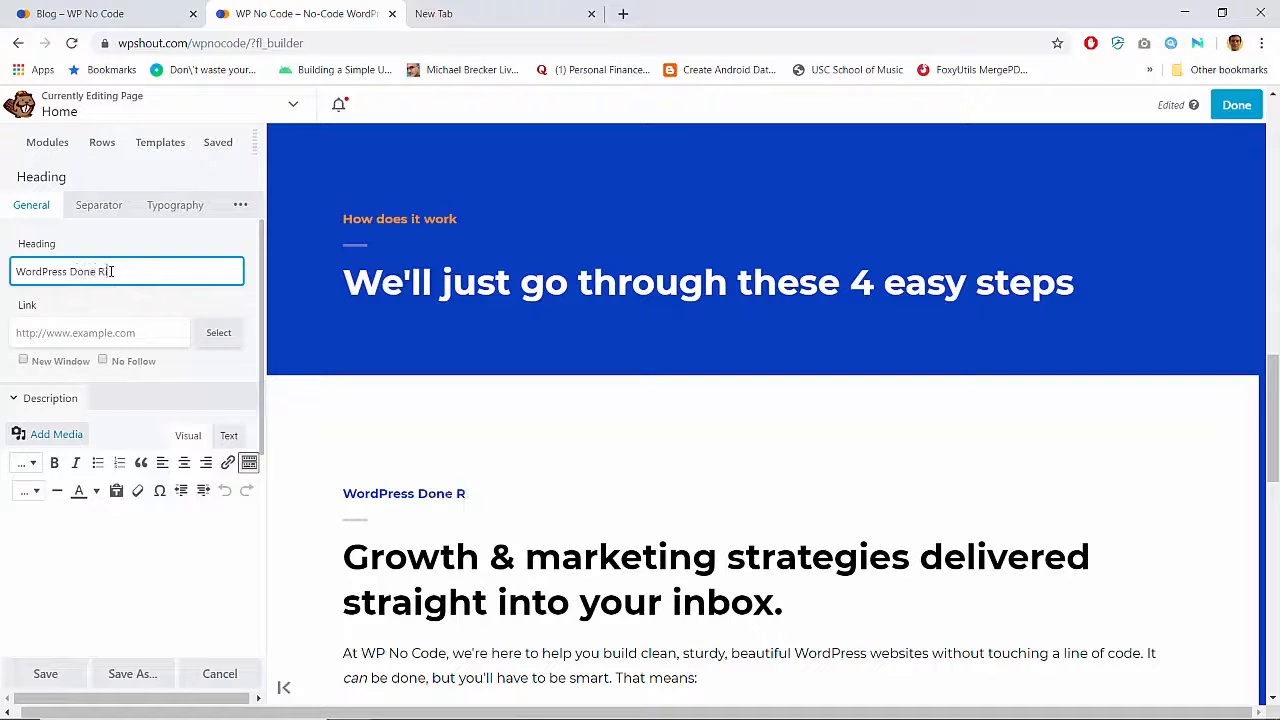
pyautogui.write('ight')
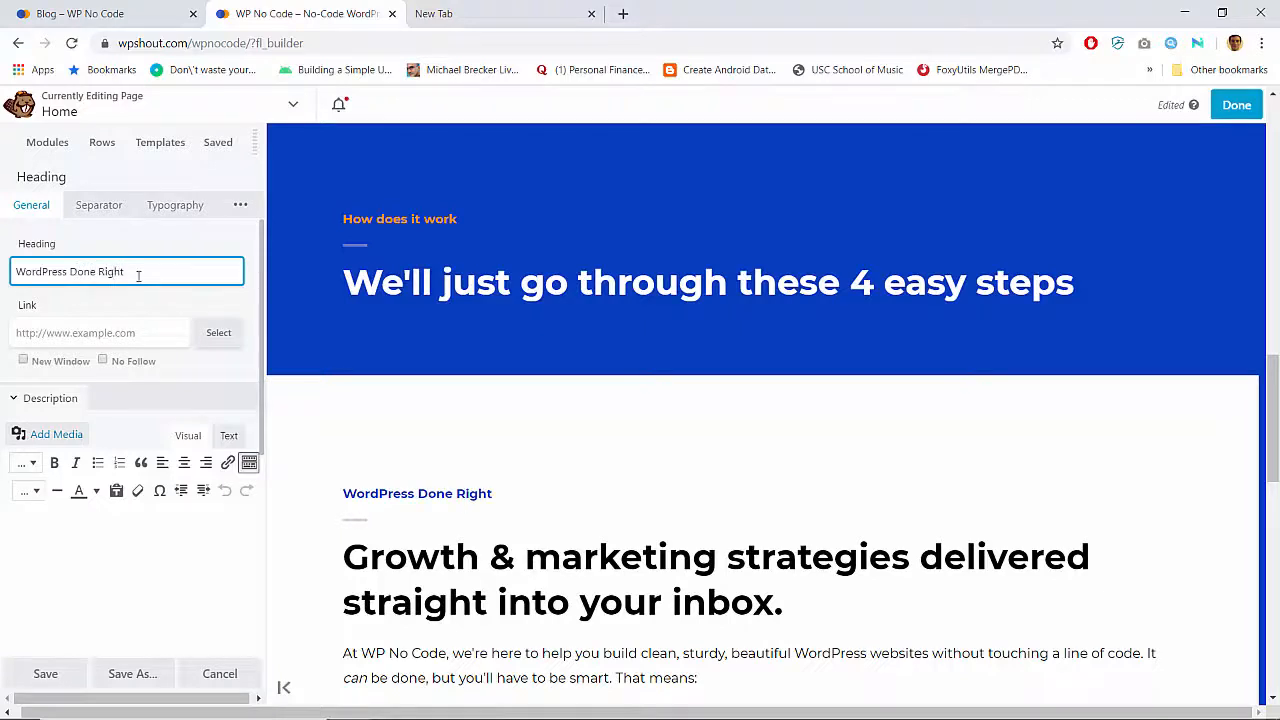
# Replace the large heading "Growth & marketing strategies delivered straight into your inbox." with "A Beautiful Website, Without a Line of Code"
pyautogui.click(503, 574)
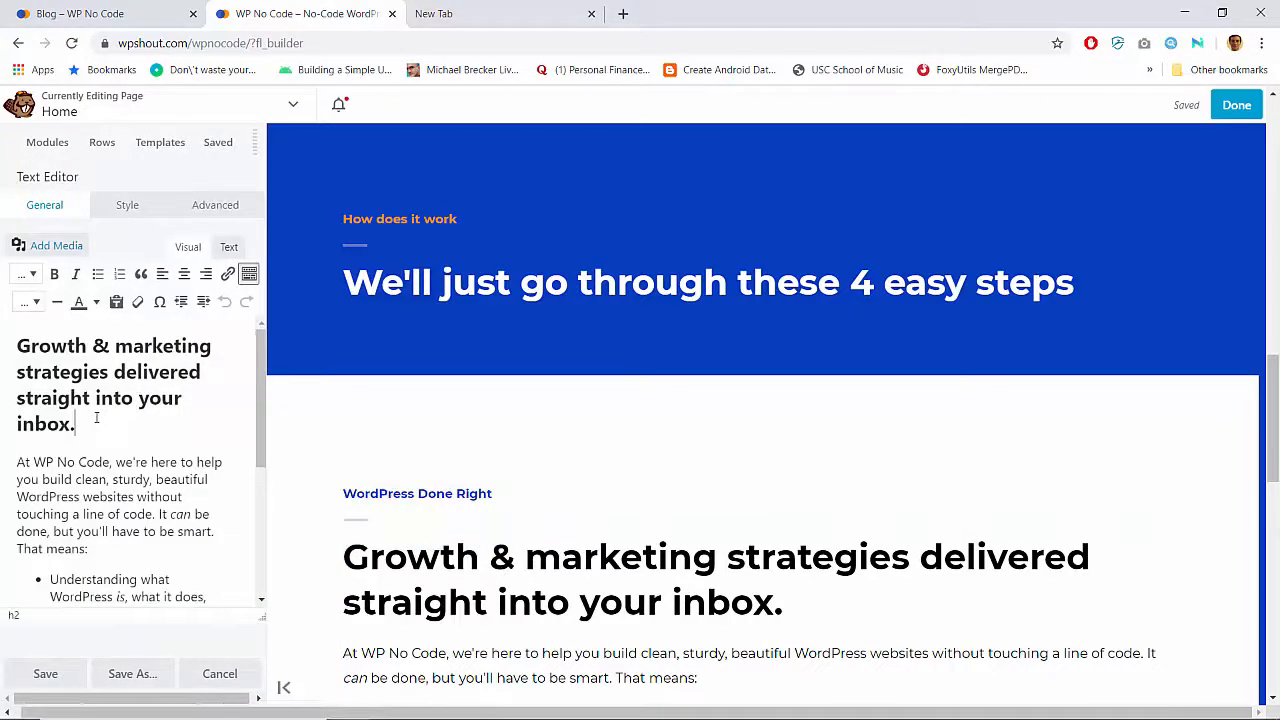
pyautogui.moveTo(100, 424); pyautogui.dragTo(16, 345)
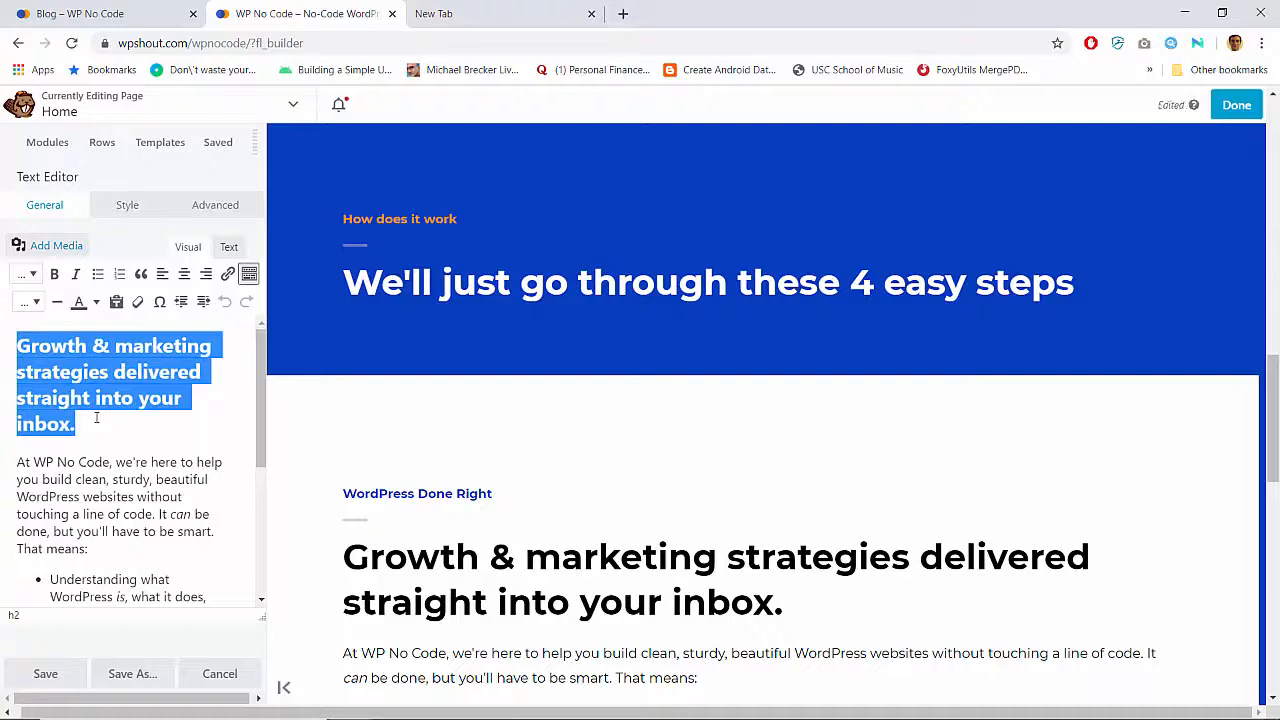
pyautogui.press('BackSpace')
pyautogui.write('Buidl W')
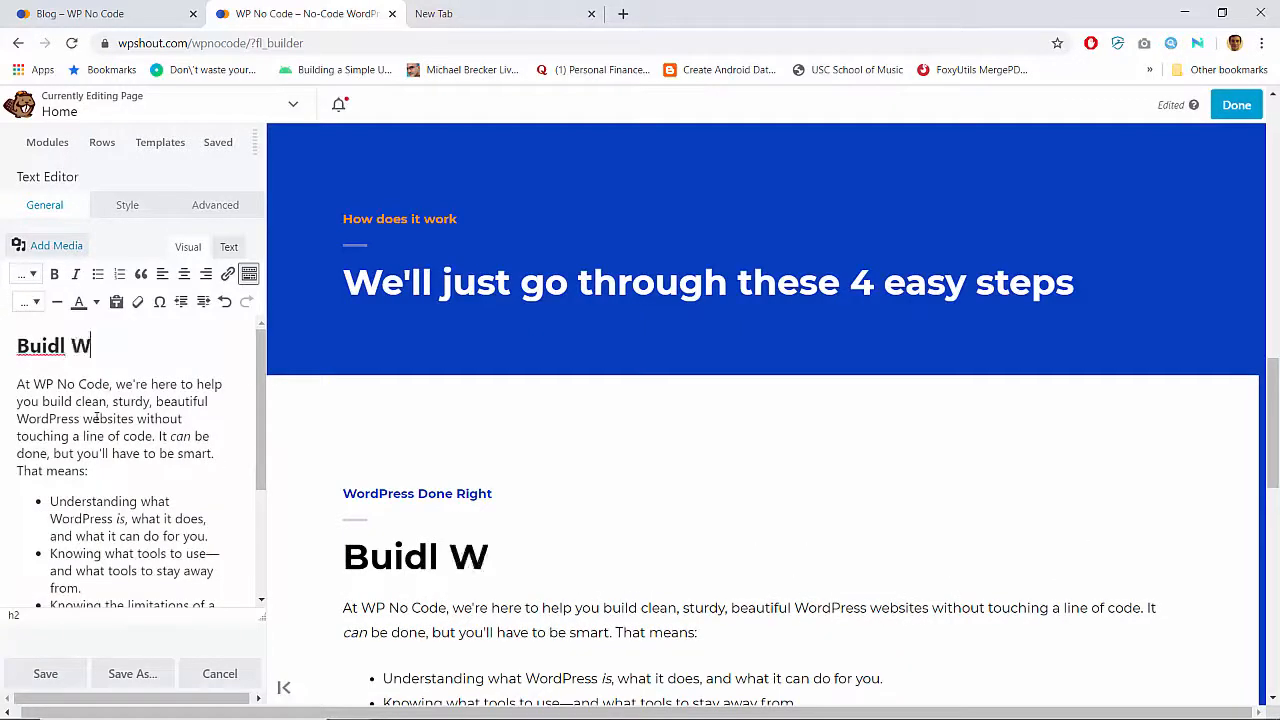
pyautogui.press('BackSpace')
pyautogui.press('BackSpace')
pyautogui.press('BackSpace')
pyautogui.press('BackSpace')
pyautogui.write('l')
pyautogui.hotkey('shift', 'Home')
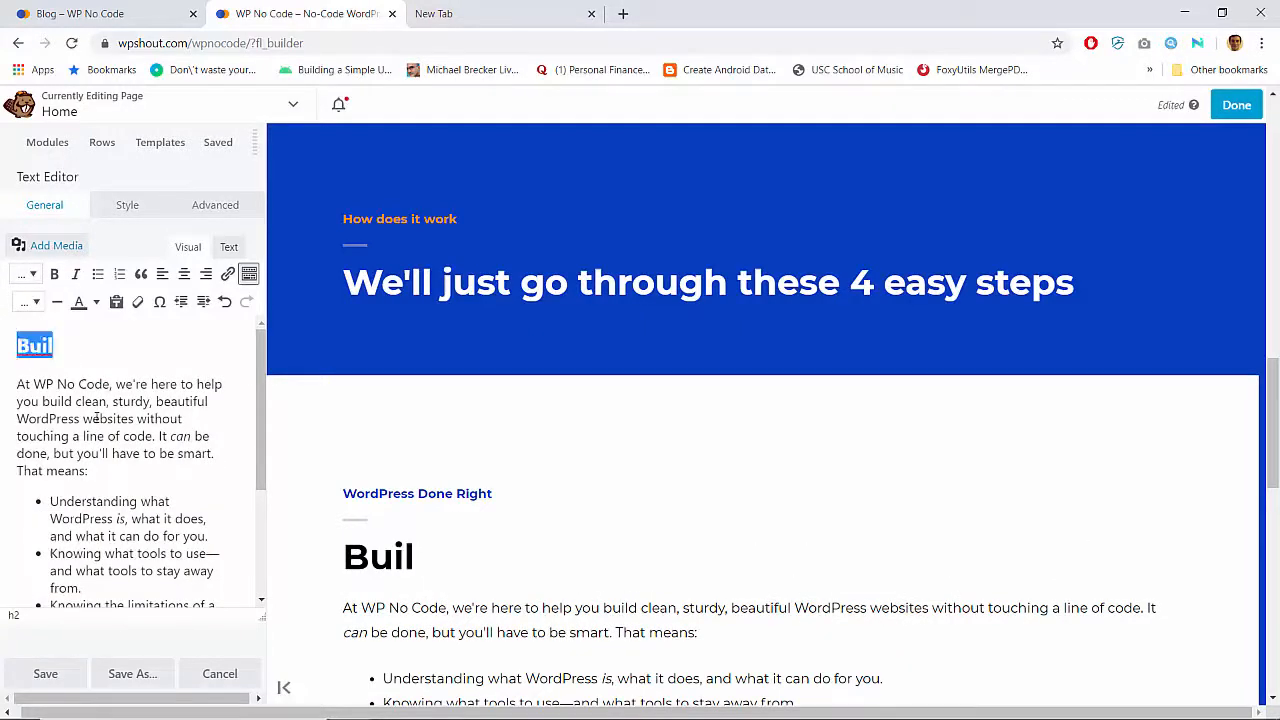
pyautogui.write('A B')
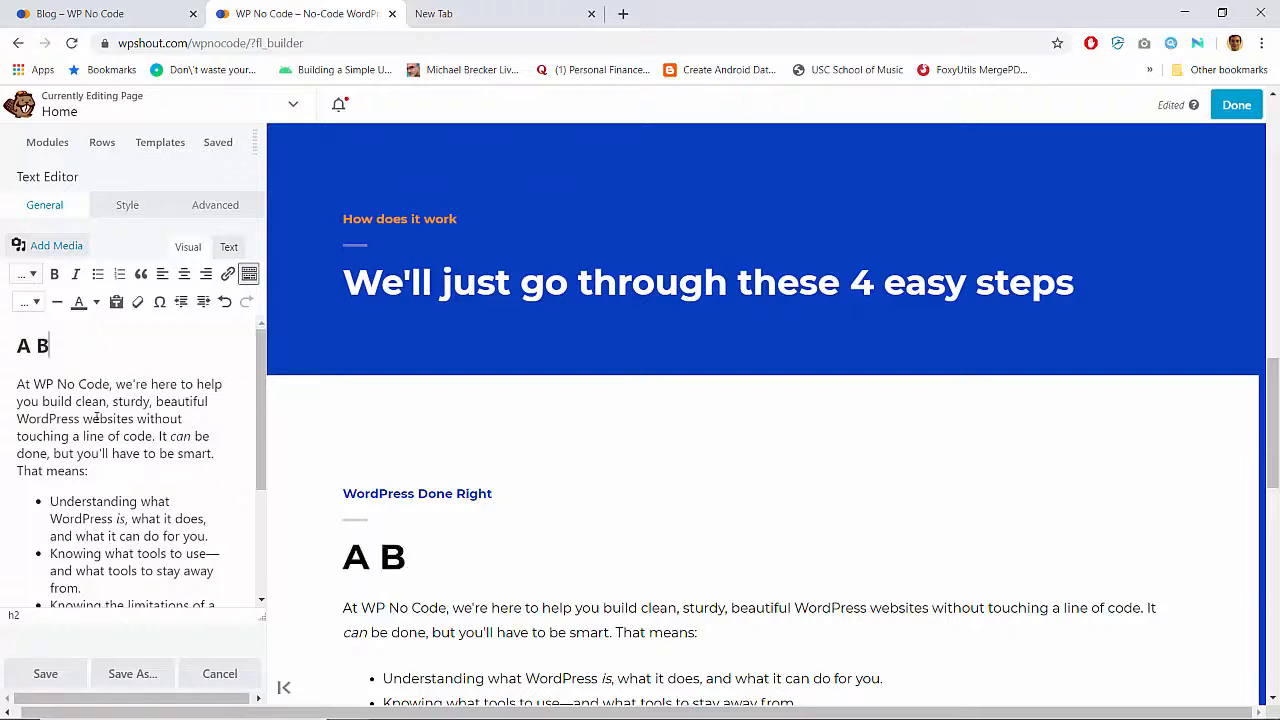
pyautogui.write('eautiful Webs')
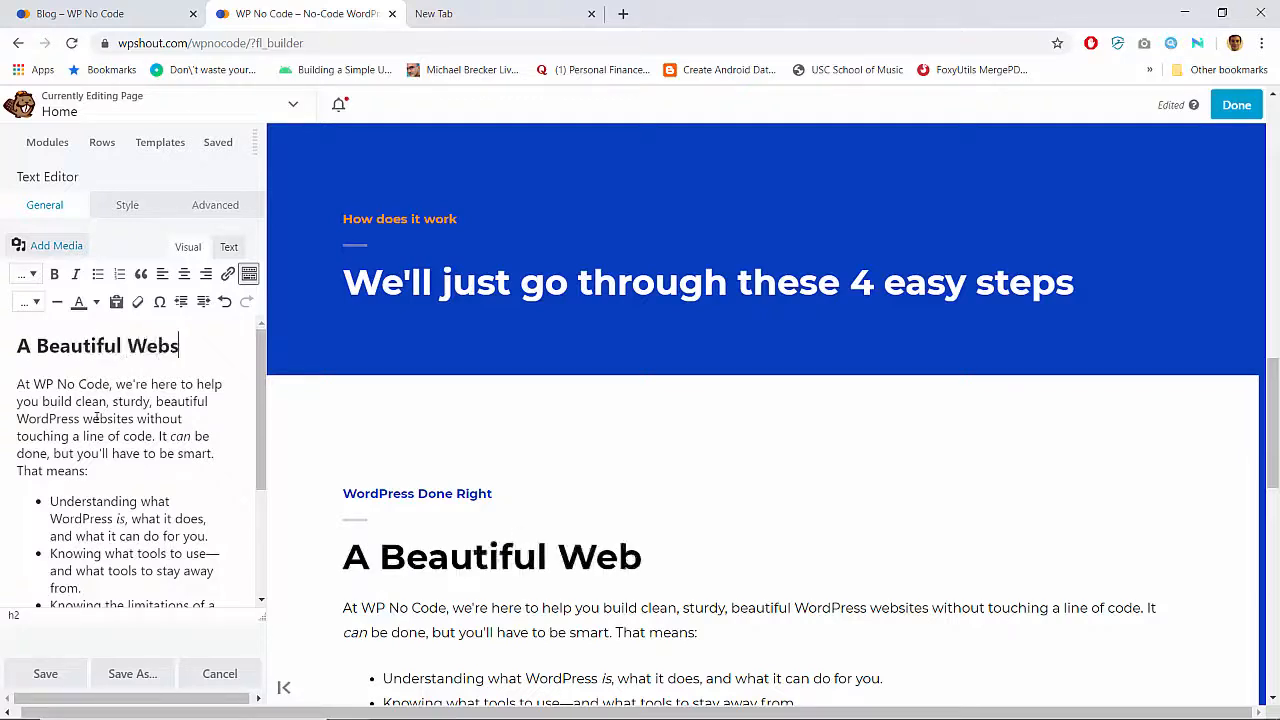
pyautogui.write('ite, Without a')
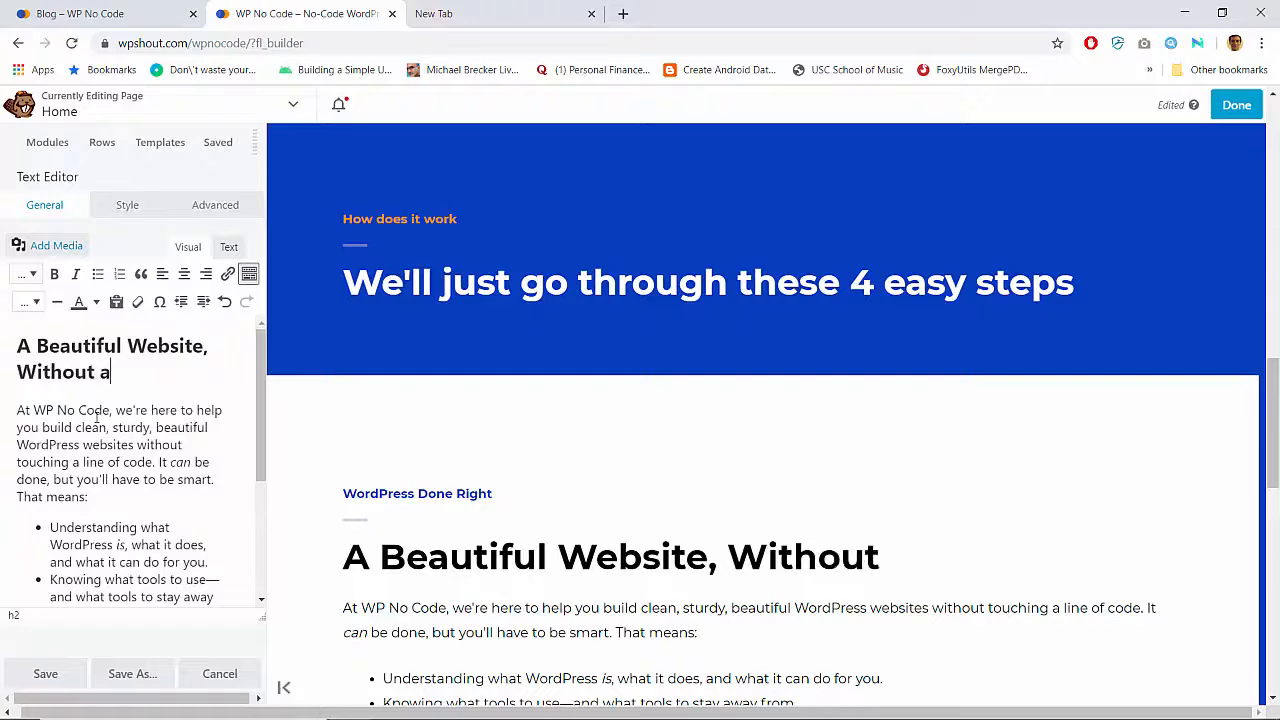
pyautogui.write(' Line of Code')
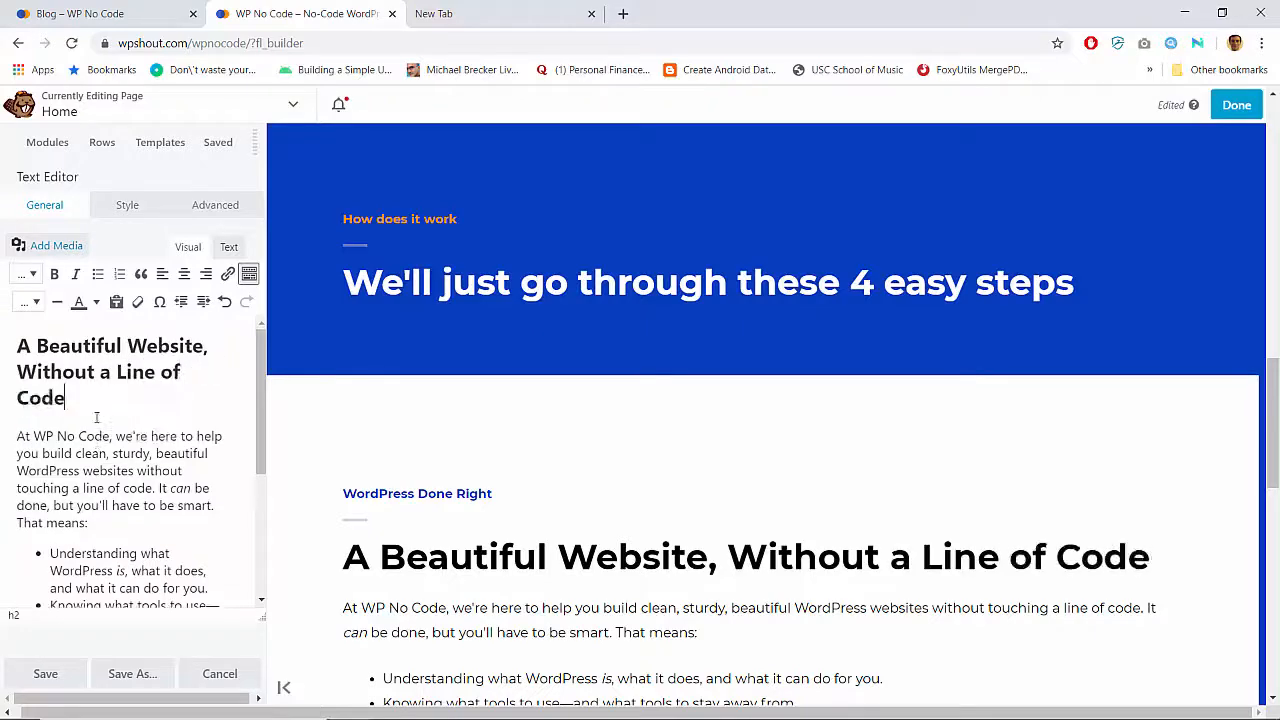
# Publish the Home page with the new section headings and look over the published page
pyautogui.scroll(-2, 557, 509)
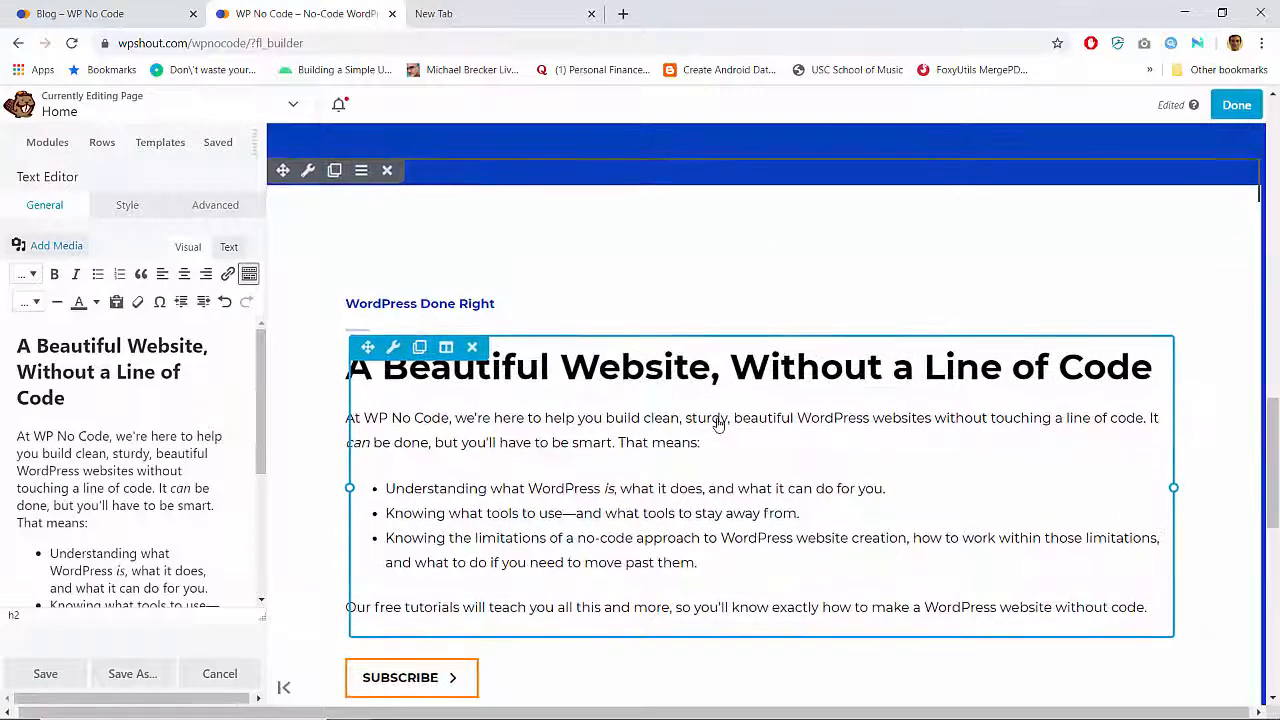
pyautogui.click(1236, 105)
pyautogui.click(1162, 104)
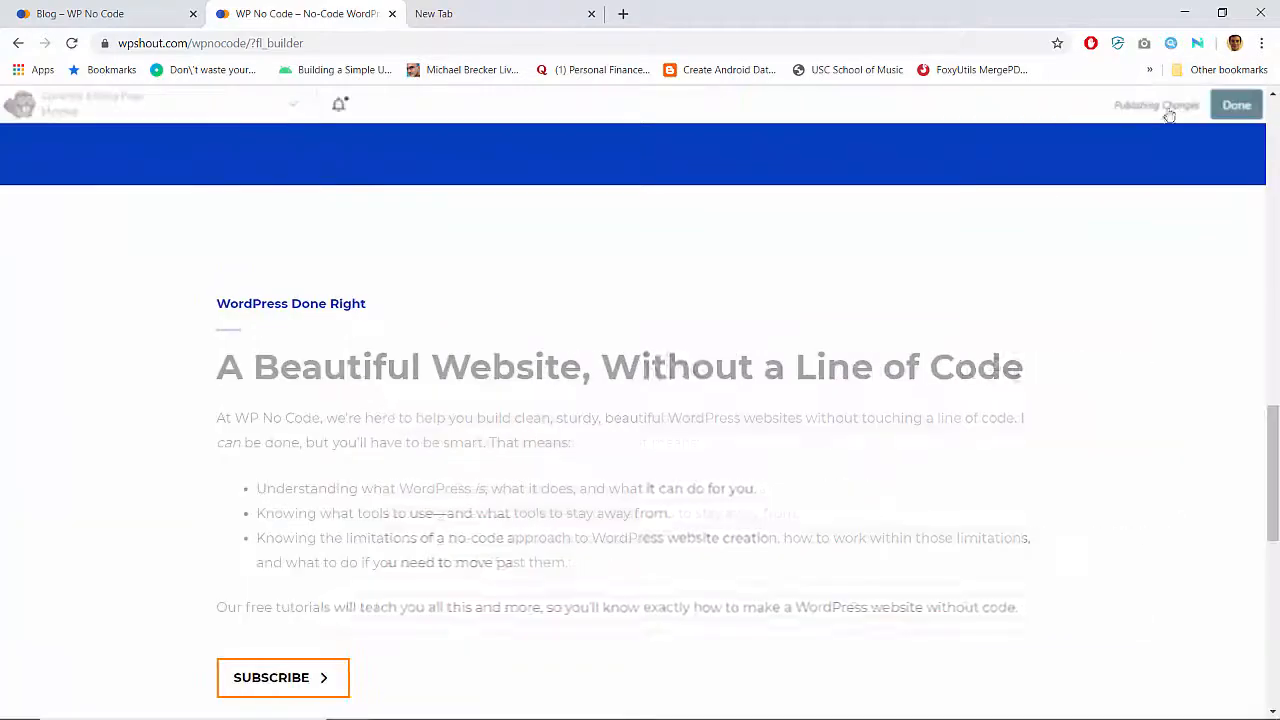
pyautogui.scroll(10, 823, 330)
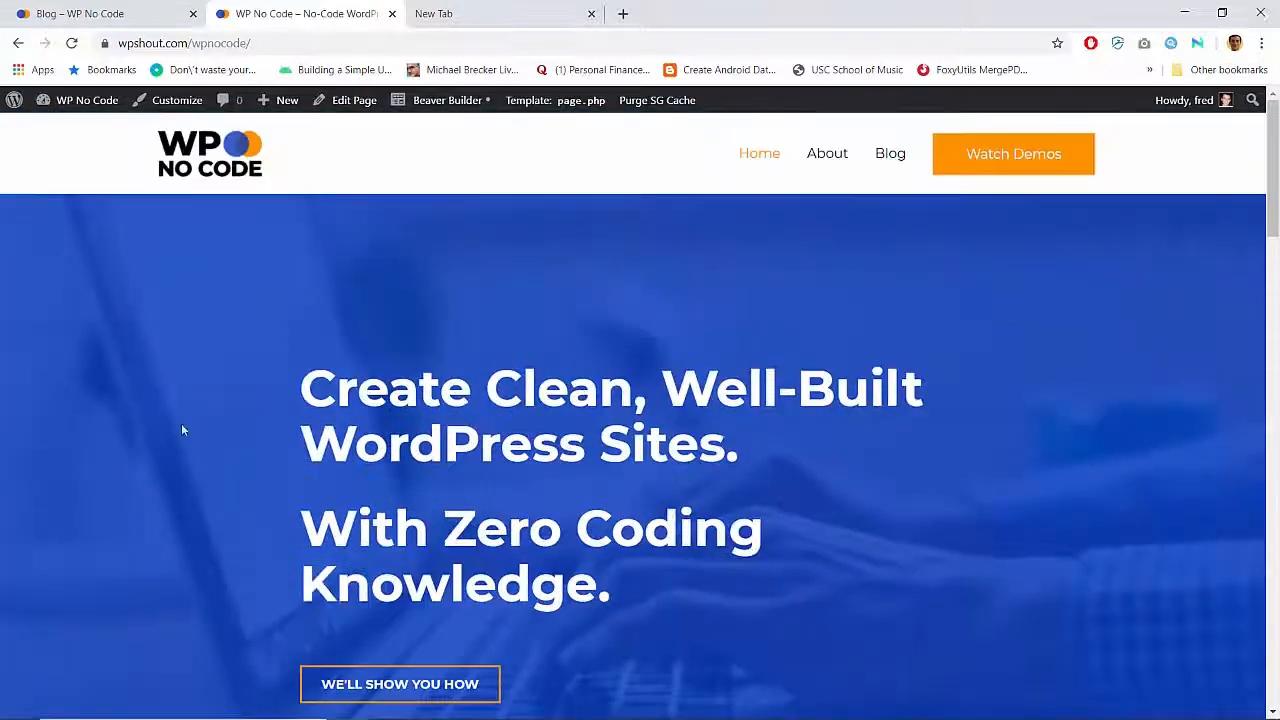
pyautogui.scroll(-20, 412, 430)
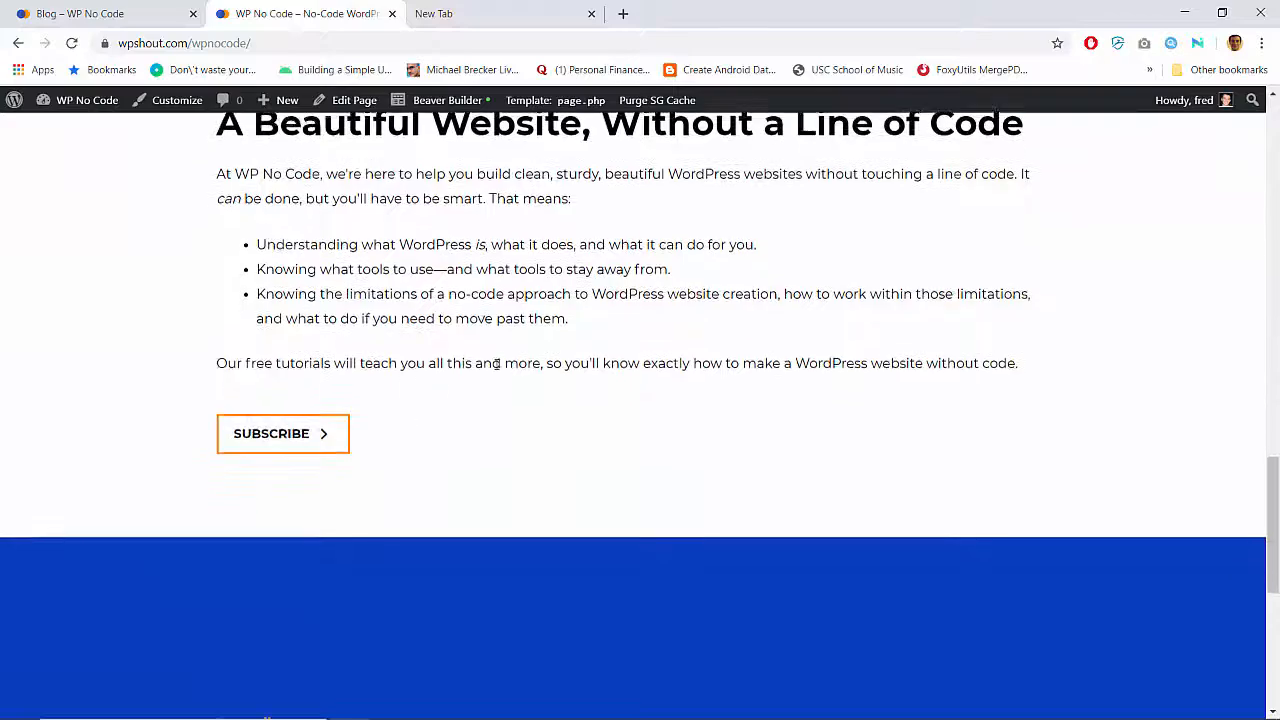
pyautogui.scroll(20, 497, 240)
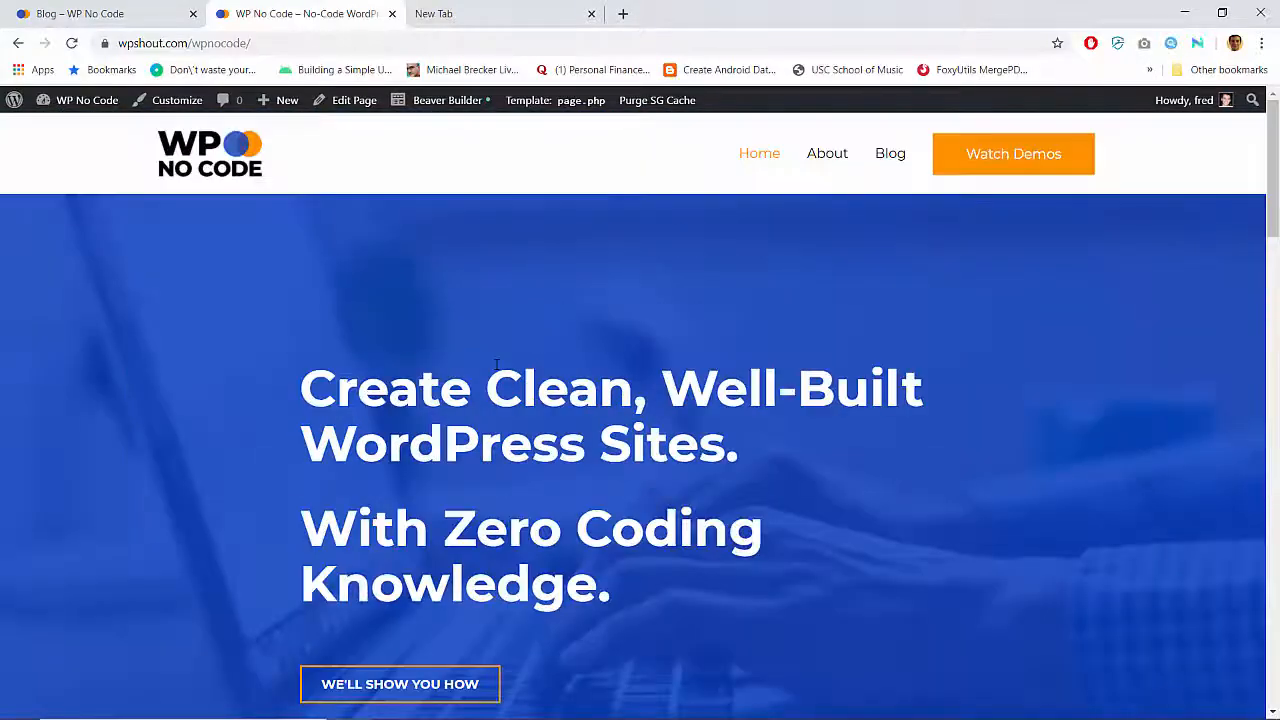
# Open the site's About page and review its introduction, contact form and question-and-answer text
pyautogui.click(826, 150)
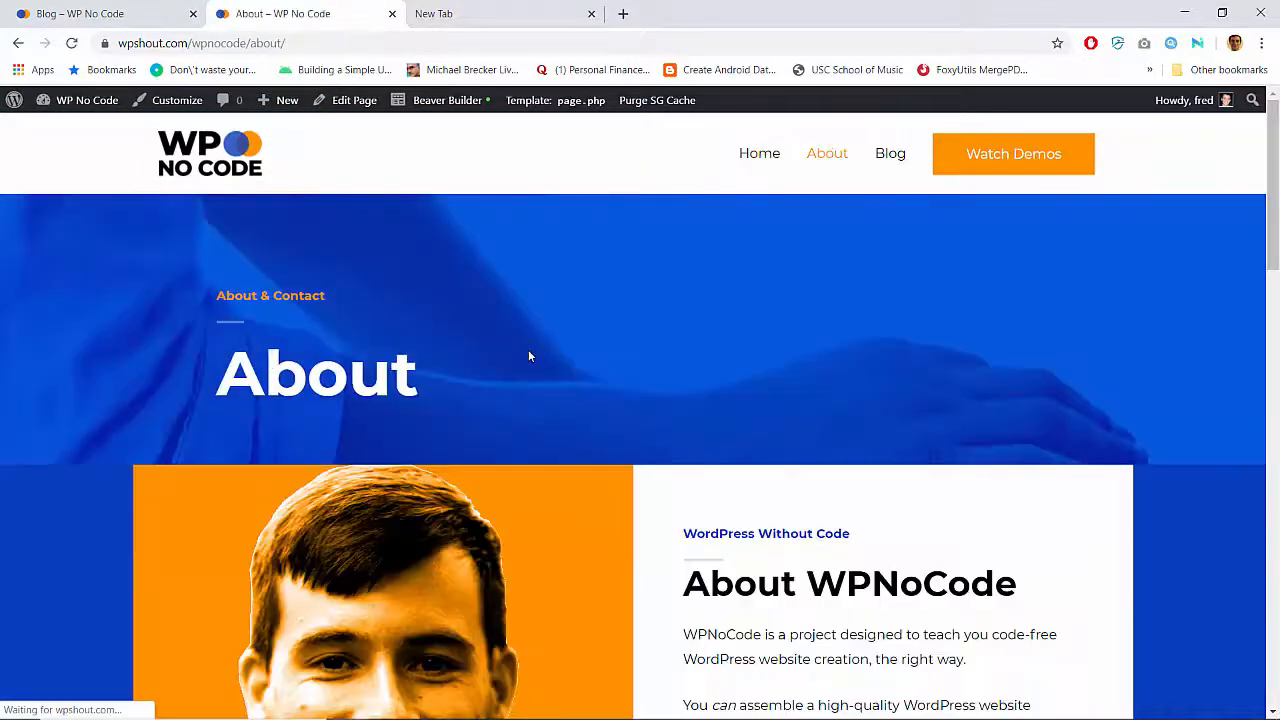
pyautogui.scroll(-15, 530, 357)
pyautogui.scroll(5, 530, 357)
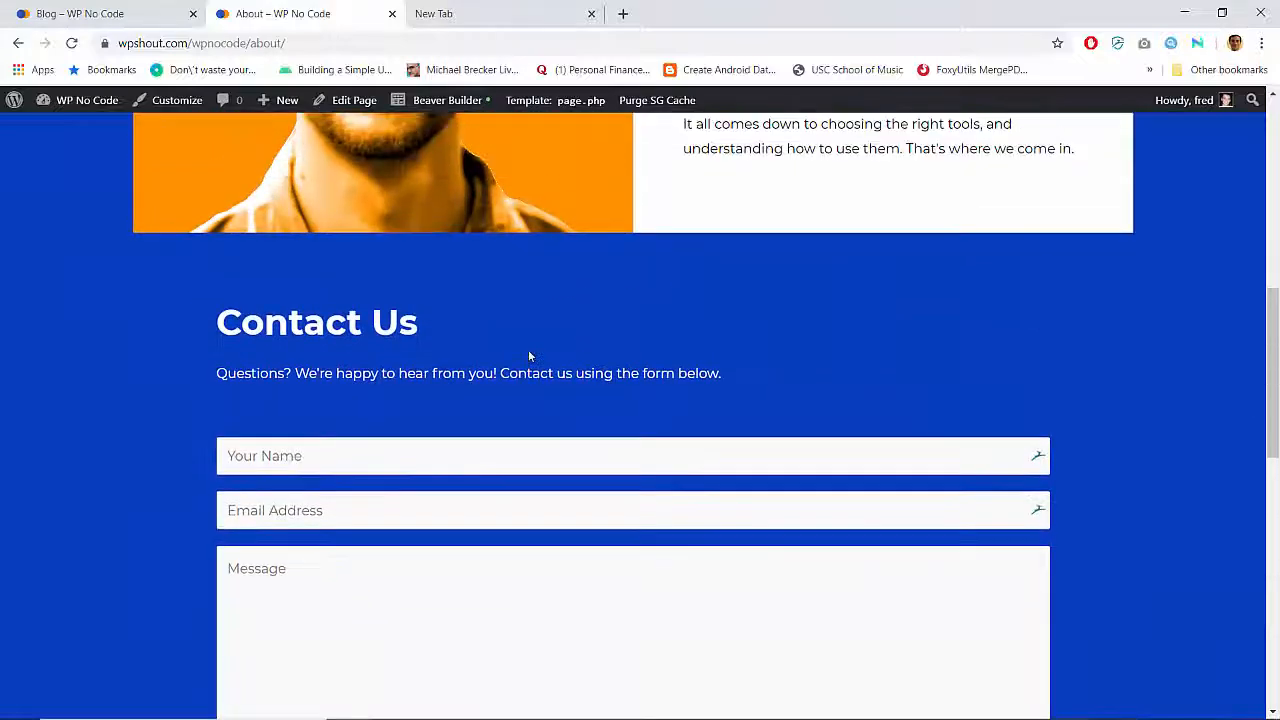
pyautogui.scroll(-4, 530, 357)
pyautogui.scroll(-3, 530, 357)
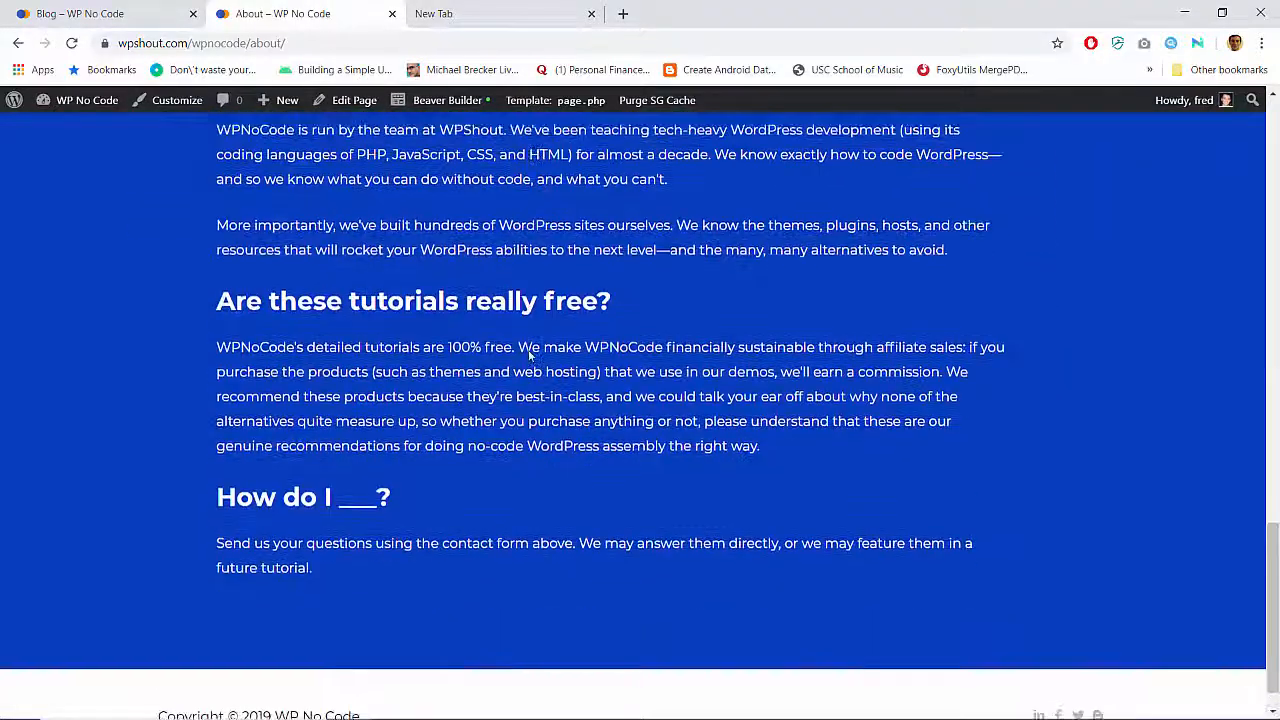
pyautogui.scroll(10, 530, 355)
pyautogui.scroll(1, 530, 356)
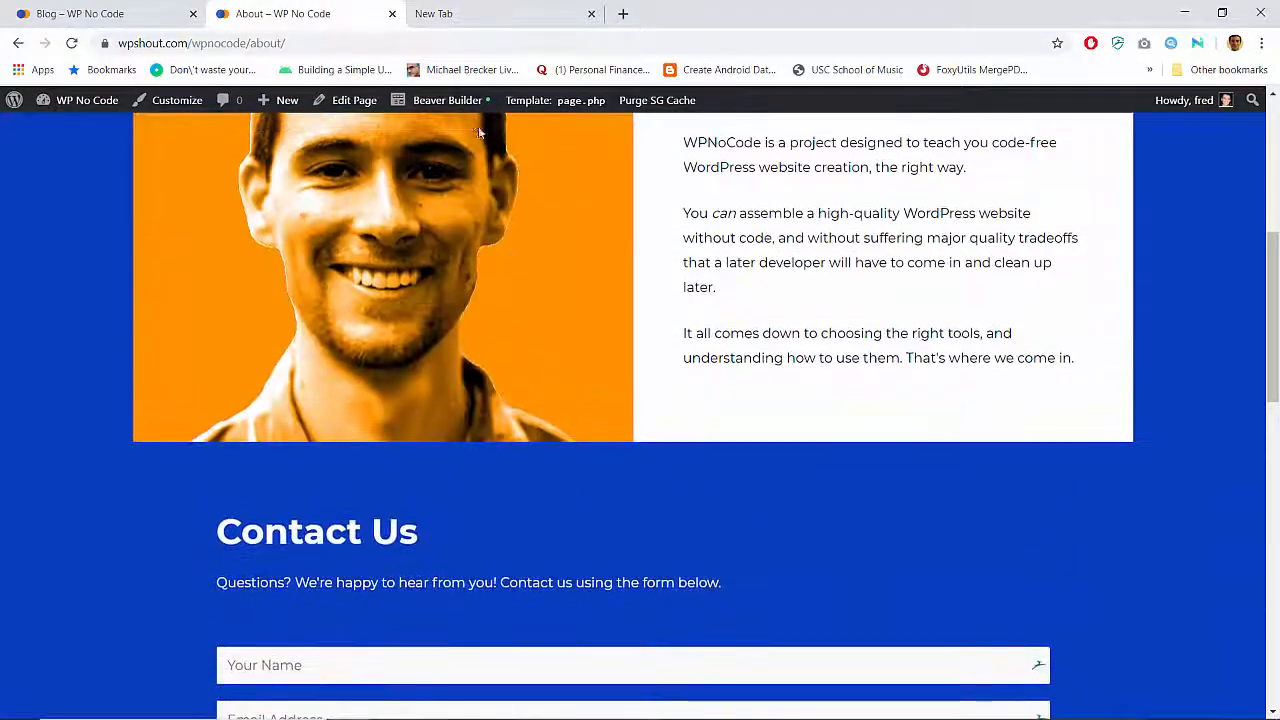
# Open the About page for editing in Beaver Builder and go to the Contact Us section
pyautogui.click(447, 100)
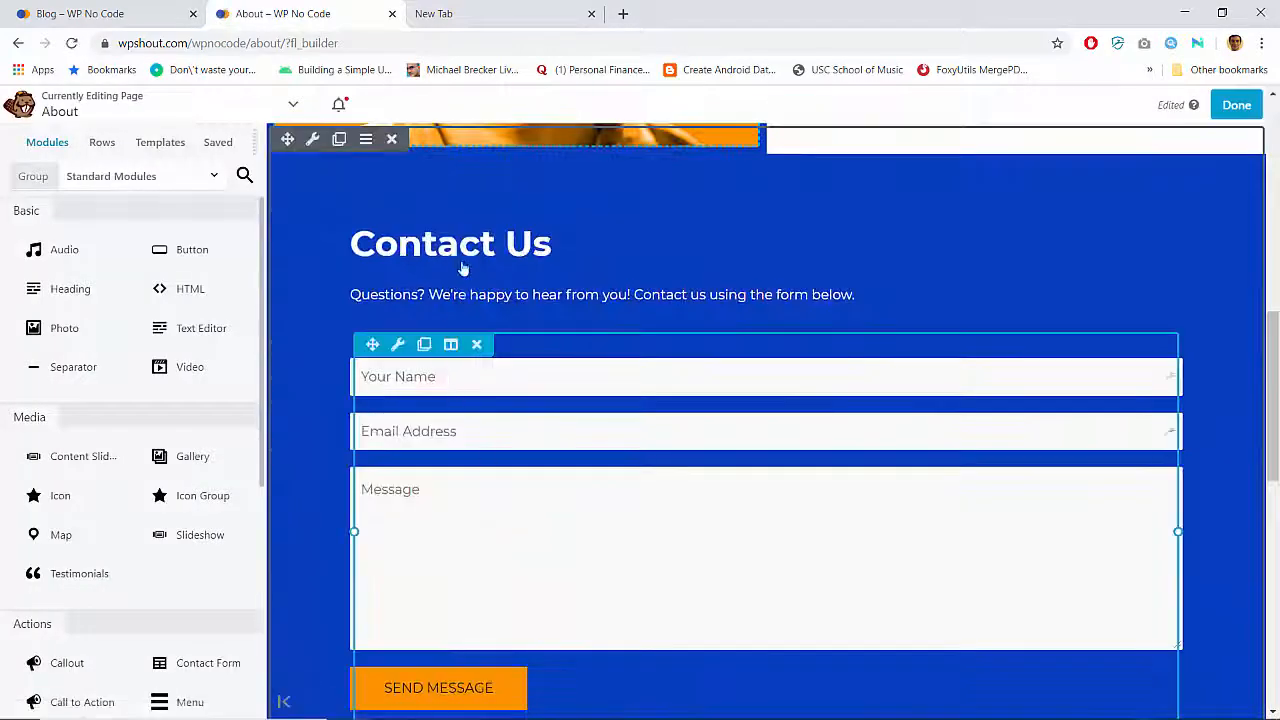
pyautogui.scroll(-5, 590, 343)
pyautogui.scroll(3, 589, 339)
pyautogui.scroll(1, 589, 343)
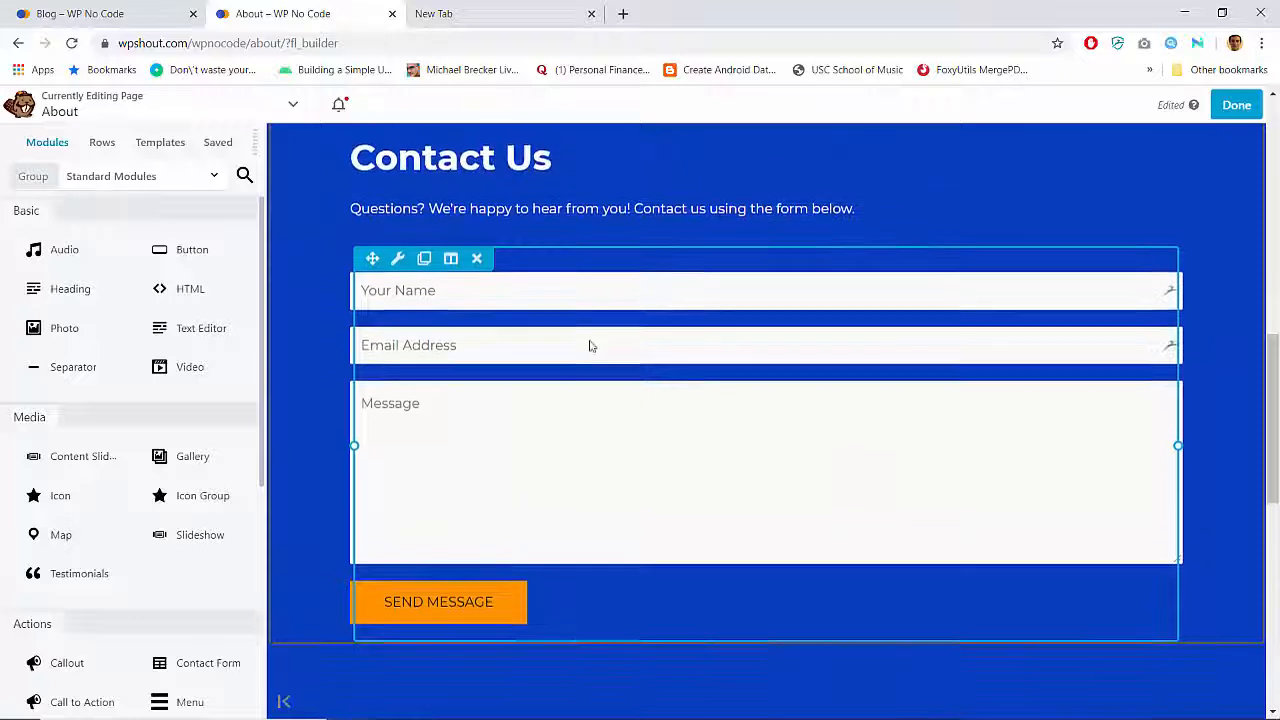
pyautogui.scroll(3, 606, 323)
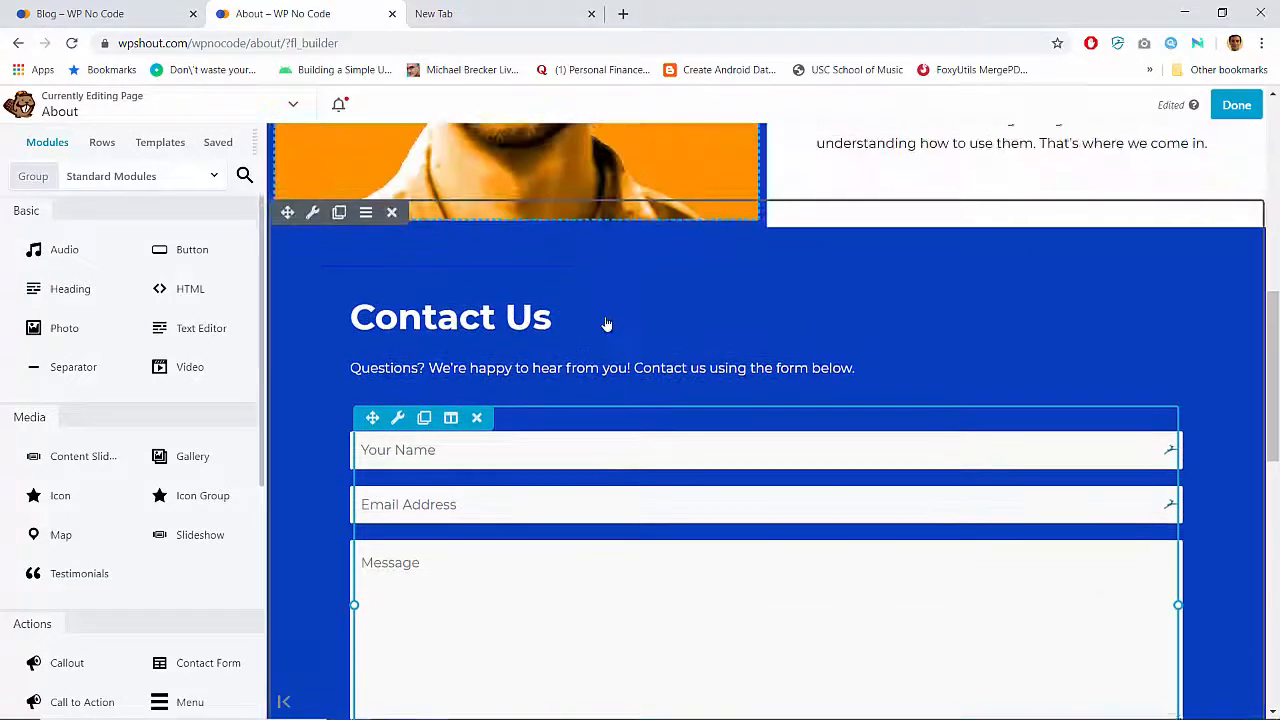
# Give the Contact Us row a colour background set to white, #ffffff
pyautogui.click(311, 213)
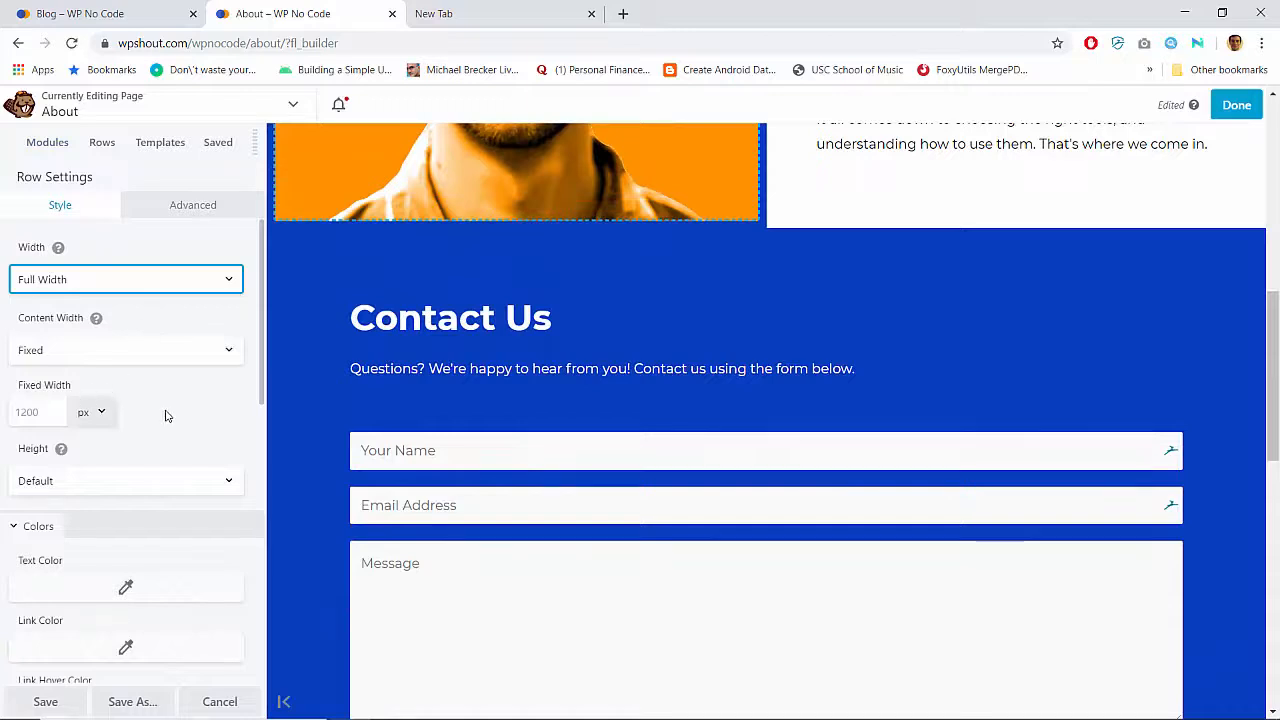
pyautogui.scroll(-5, 167, 415)
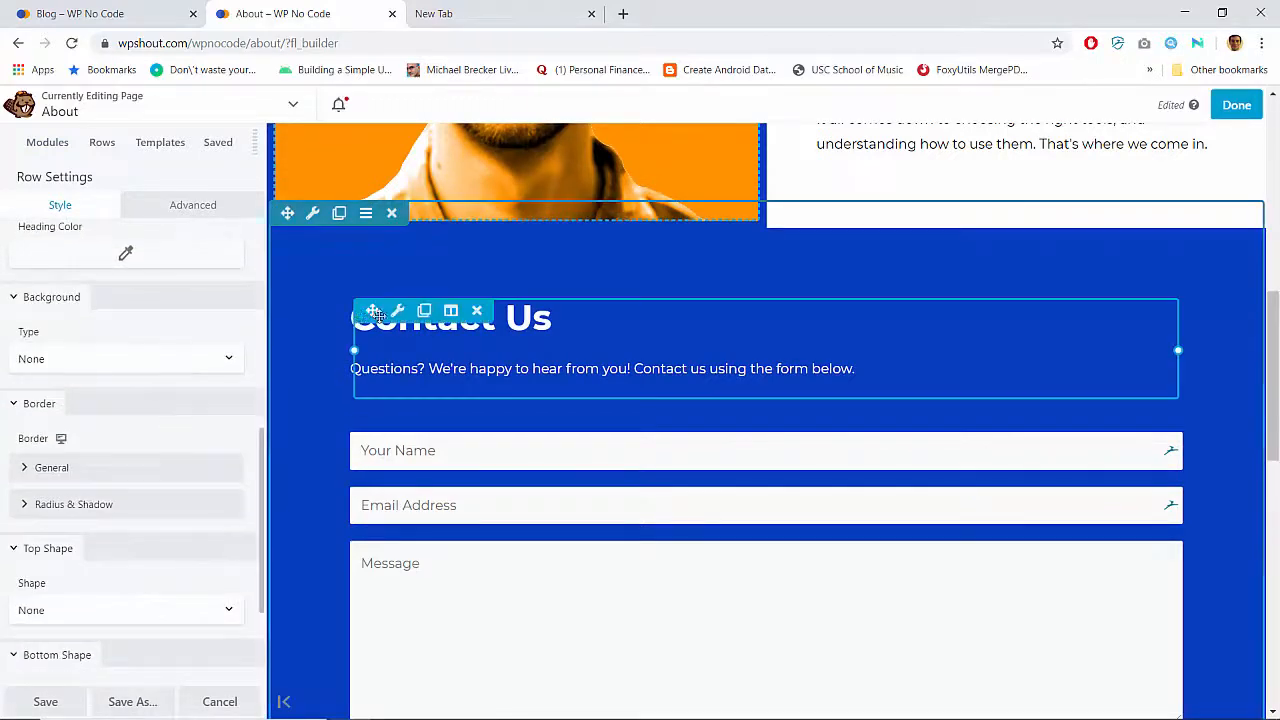
pyautogui.click(93, 360)
pyautogui.click(88, 411)
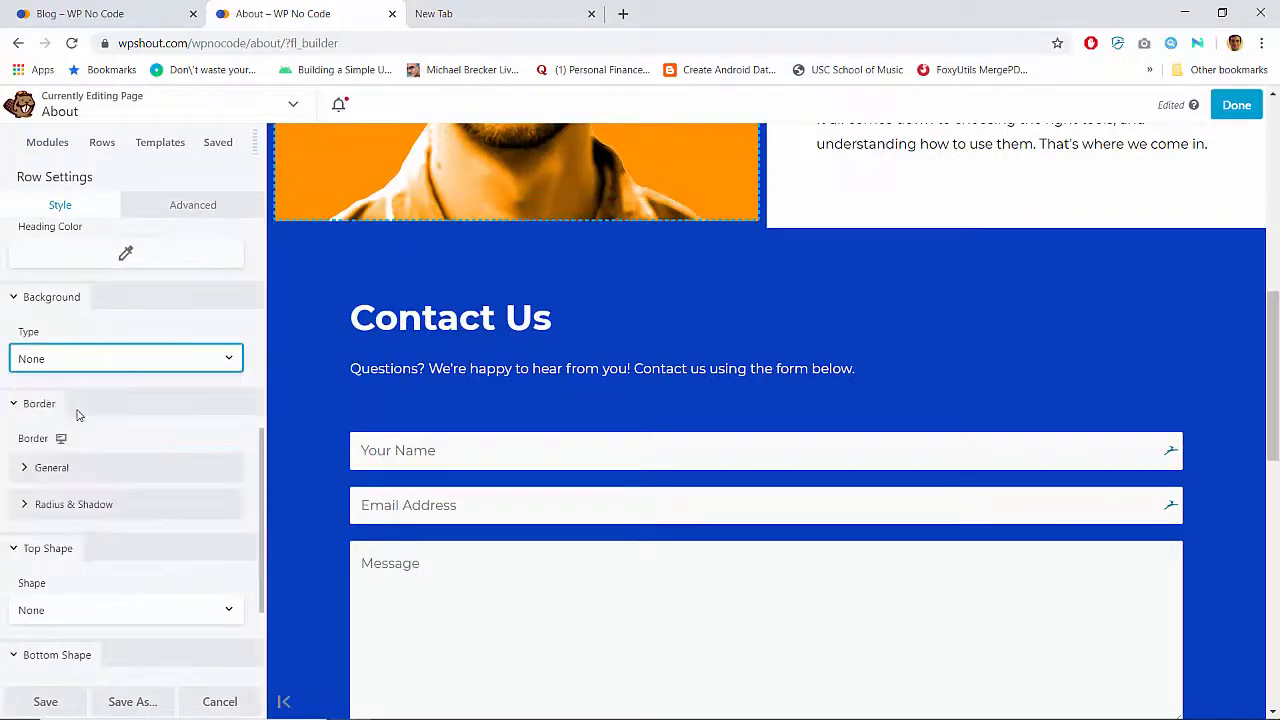
pyautogui.click(93, 467)
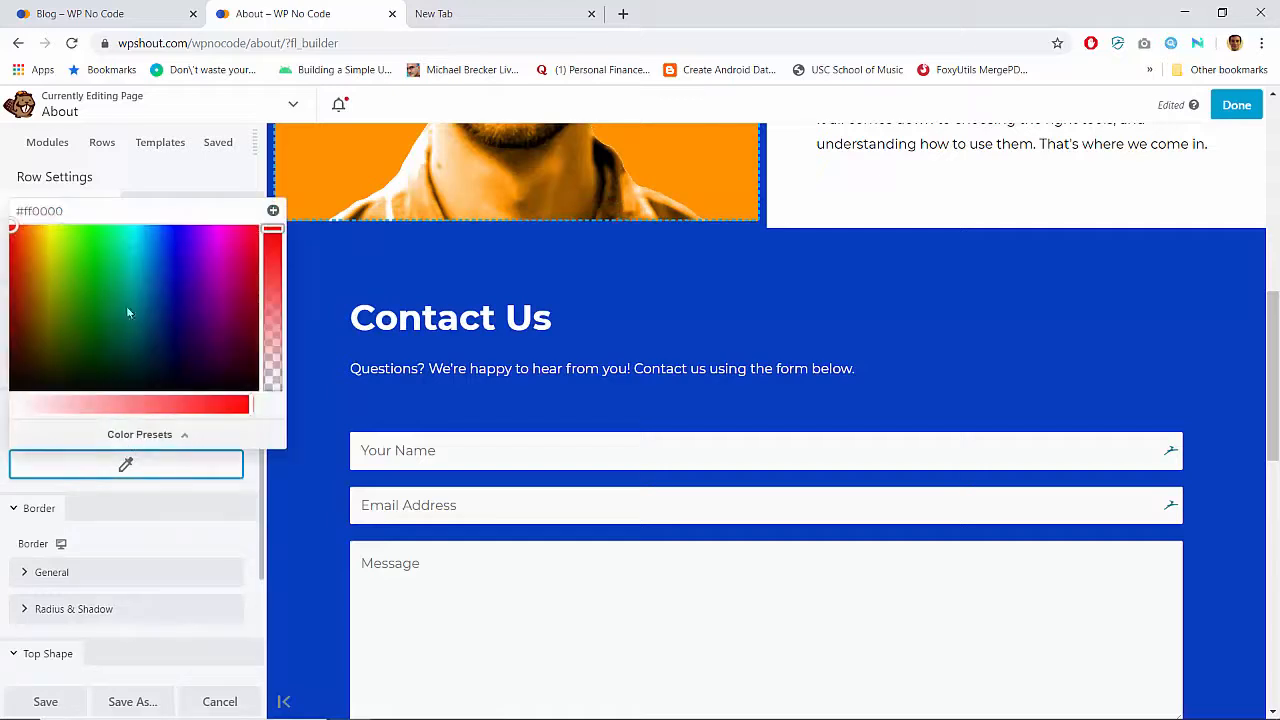
pyautogui.doubleClick(40, 212)
pyautogui.write('ffff')
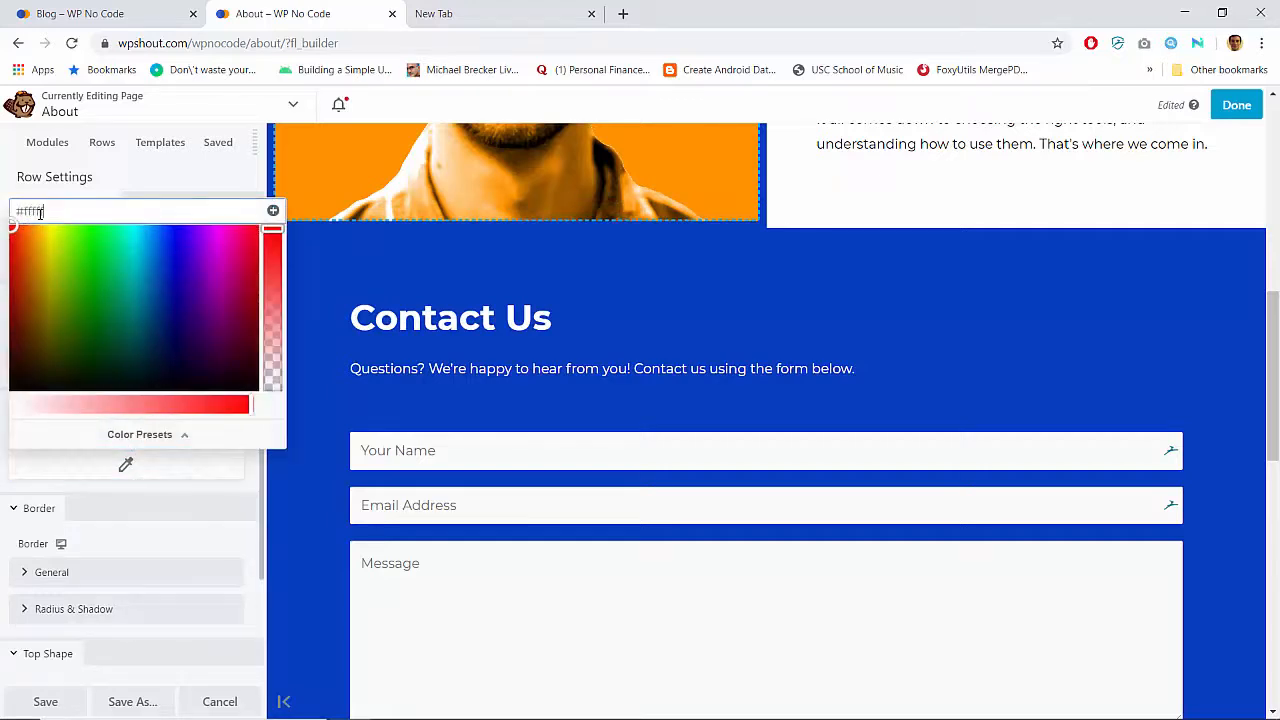
pyautogui.write('ff')
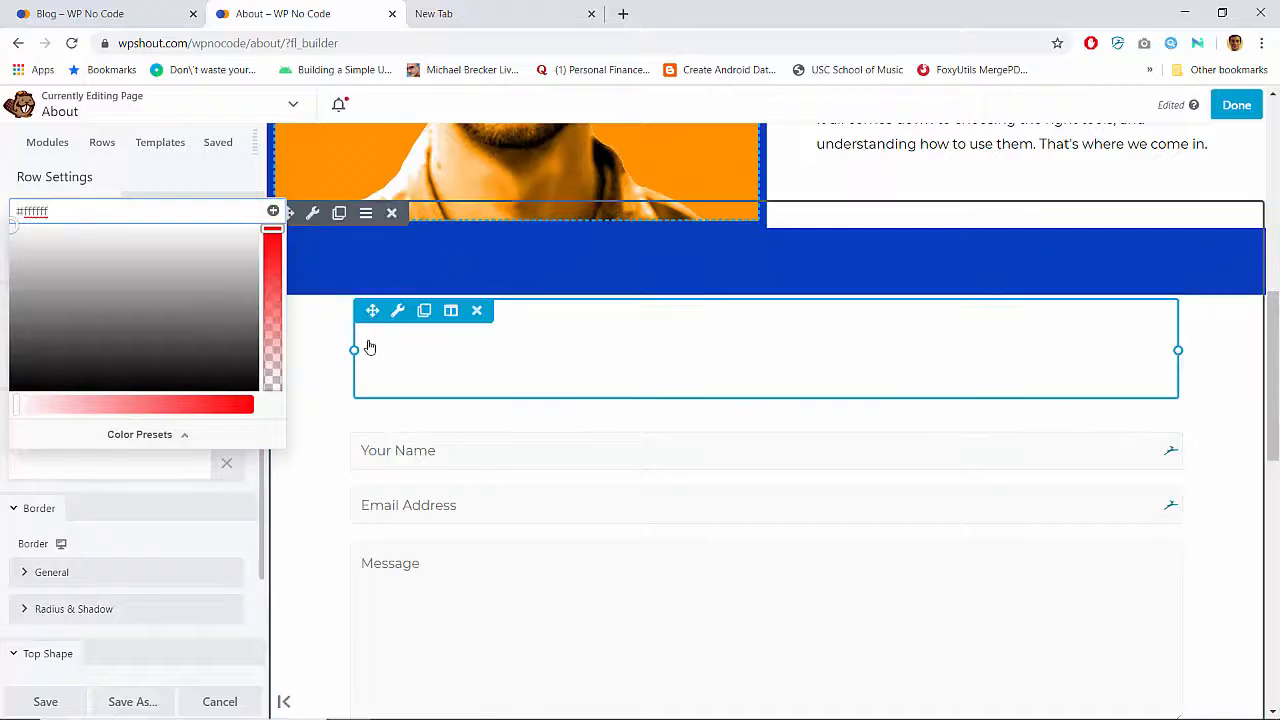
pyautogui.click(285, 225)
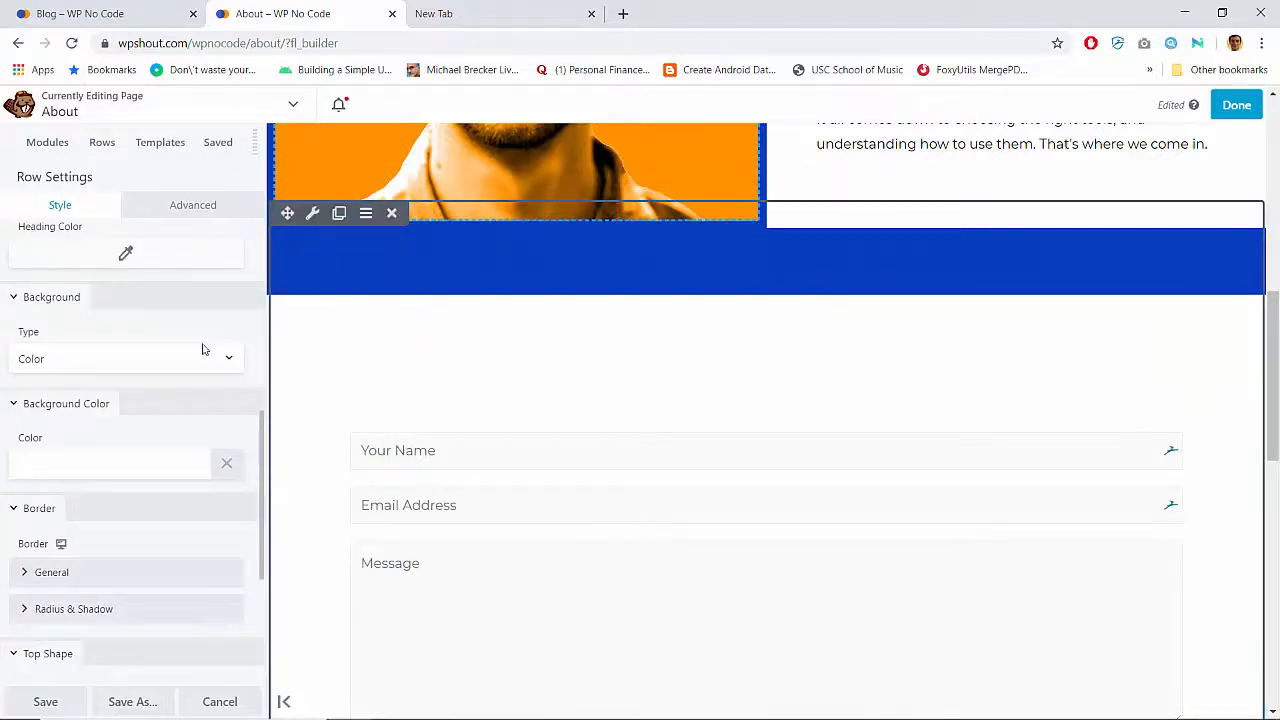
# Clear the Contact Us row's top margin and set its top padding to 80 px
pyautogui.click(181, 208)
pyautogui.click(28, 303)
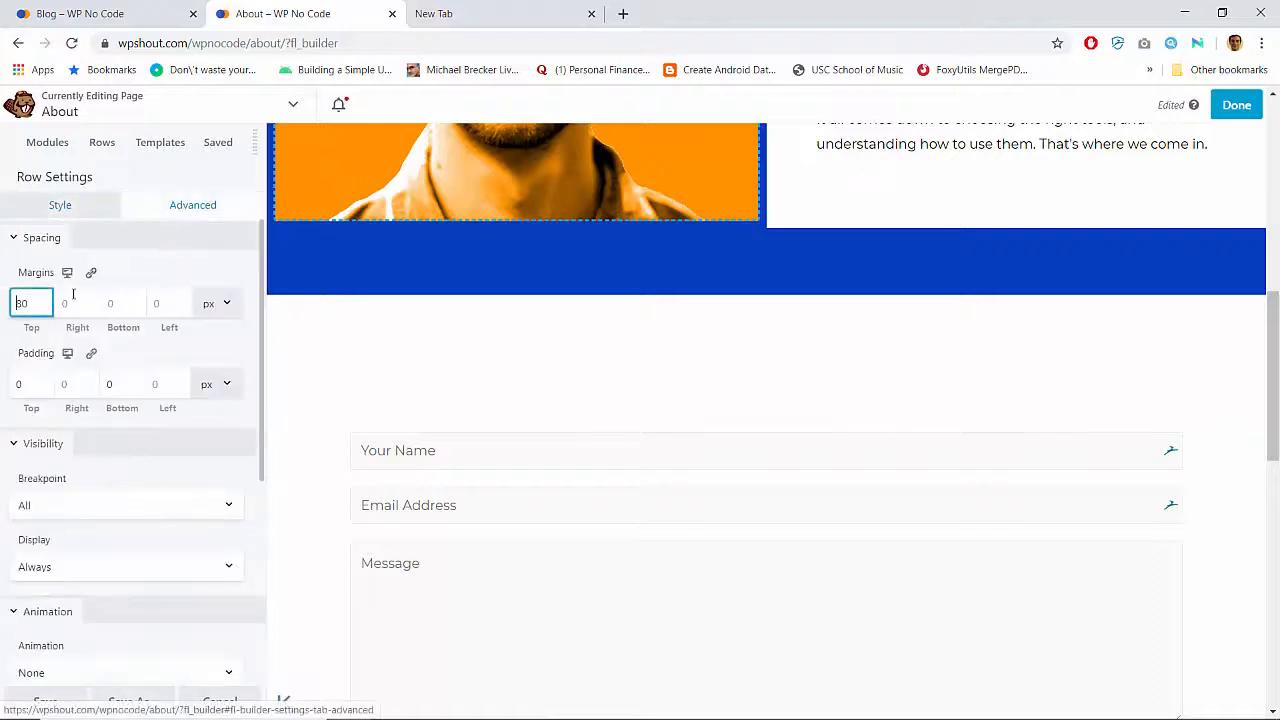
pyautogui.write('80')
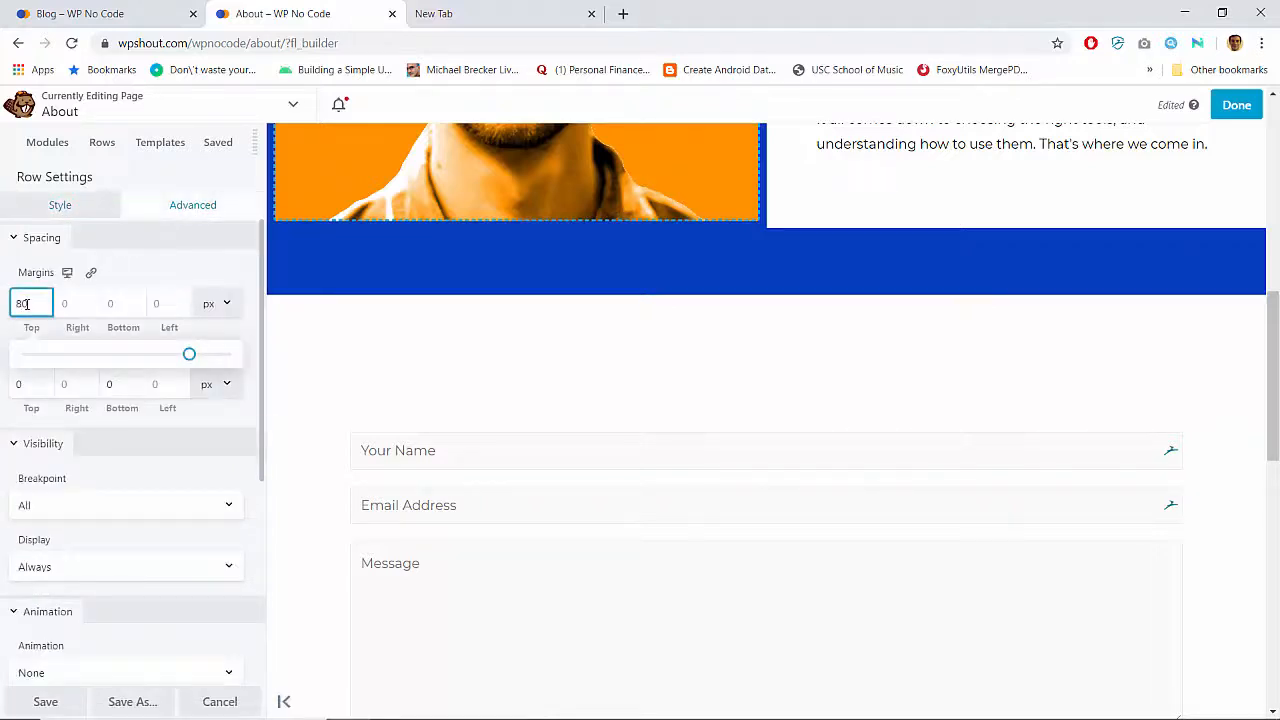
pyautogui.press('BackSpace')
pyautogui.press('BackSpace')
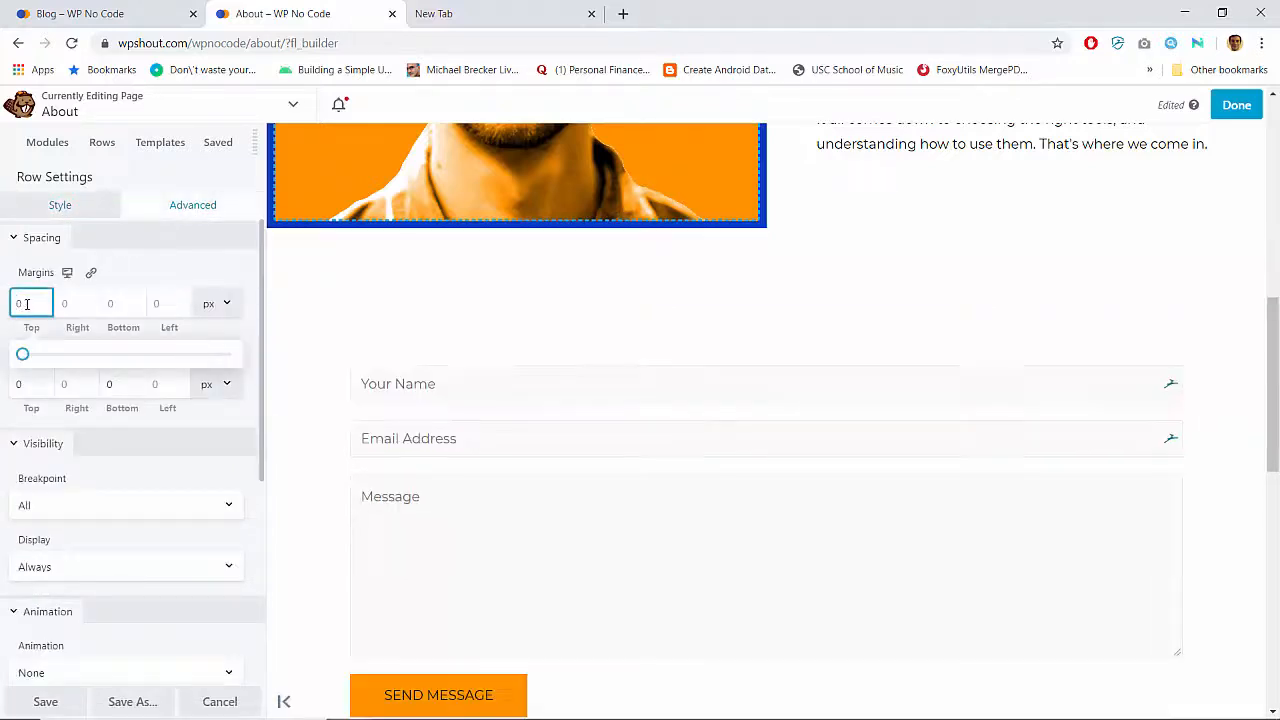
pyautogui.click(26, 385)
pyautogui.write('80')
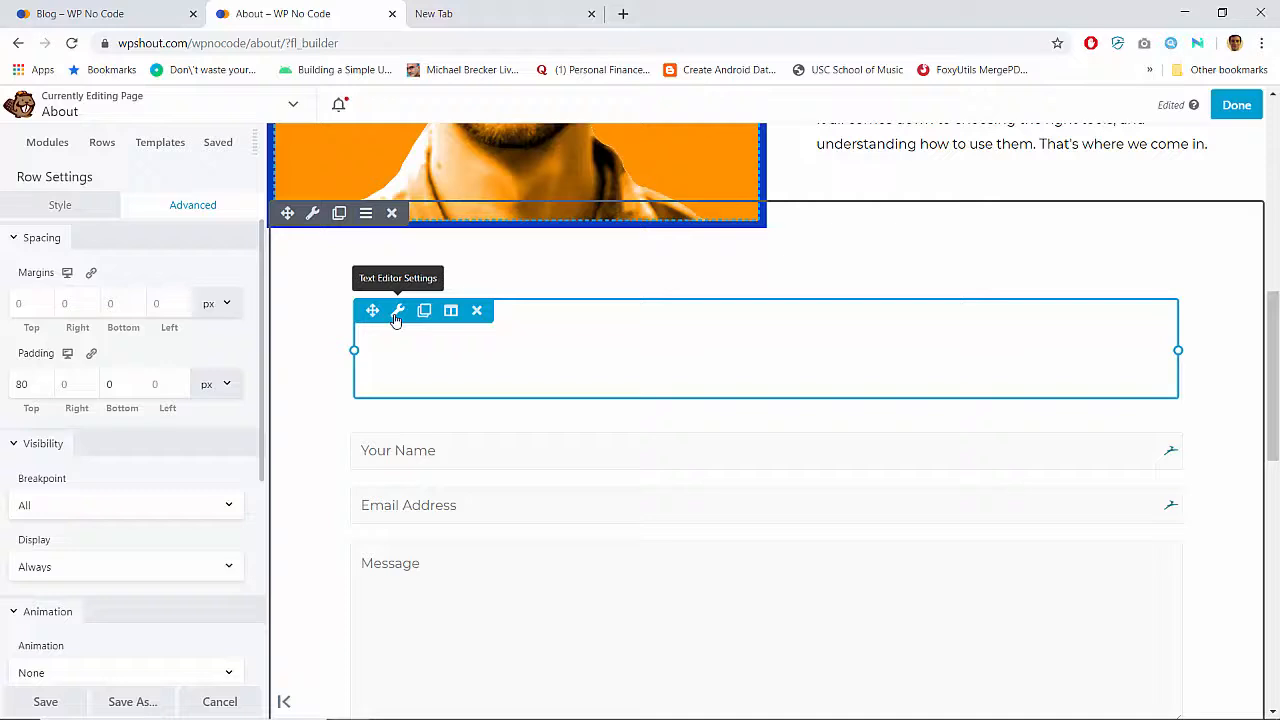
# Remove the custom text colour from the Contact Us heading and intro text module
pyautogui.click(397, 312)
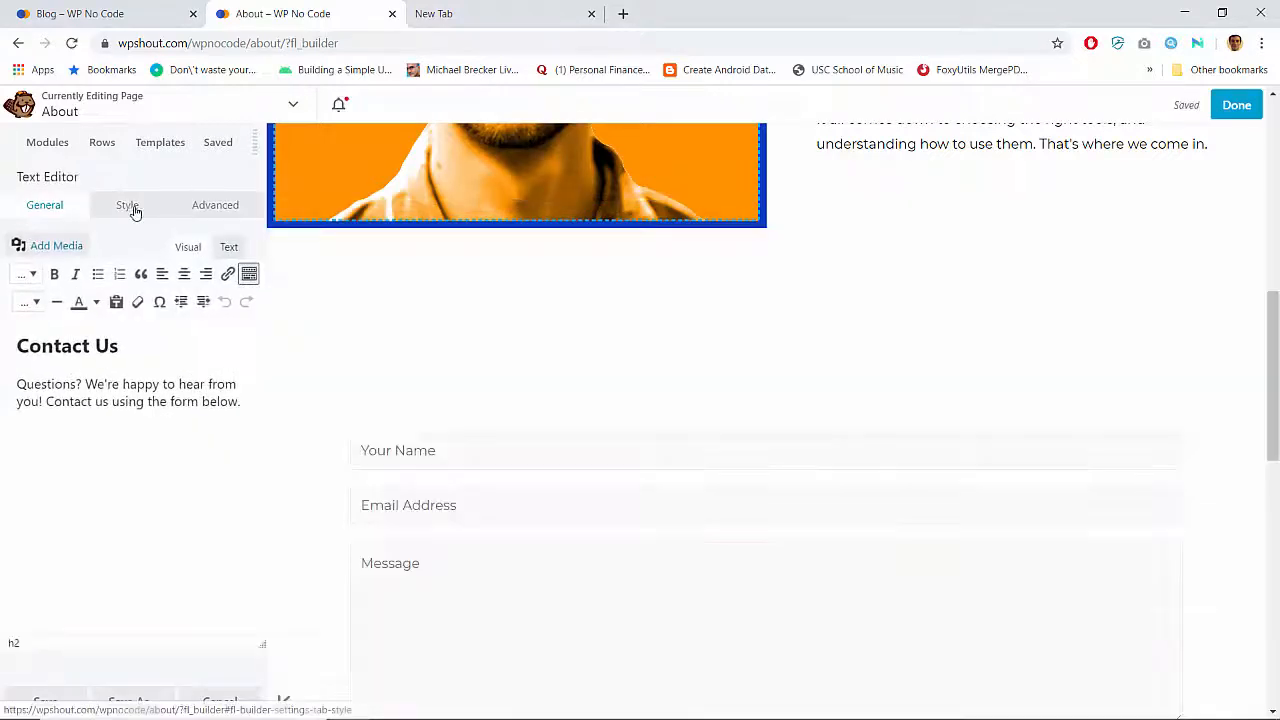
pyautogui.click(127, 206)
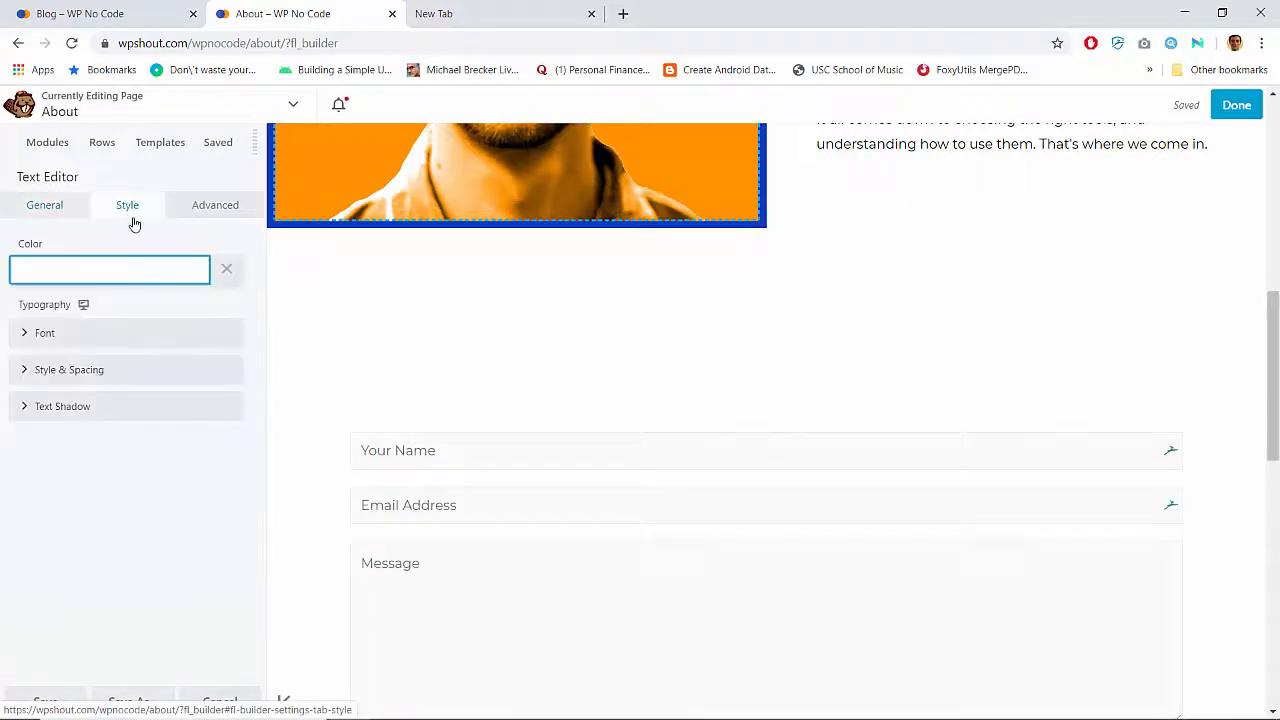
pyautogui.click(226, 271)
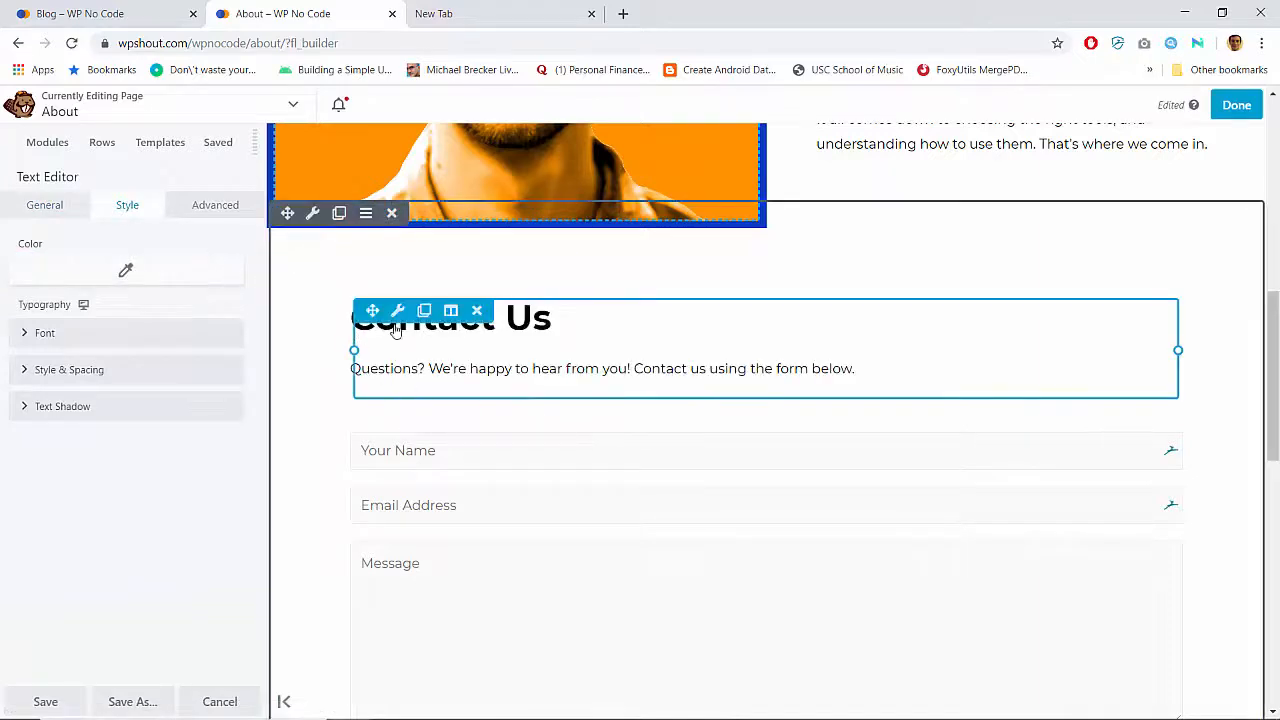
# Publish the About page with the restyled Contact Us section and reopen it for editing in Beaver Builder
pyautogui.scroll(-3, 437, 494)
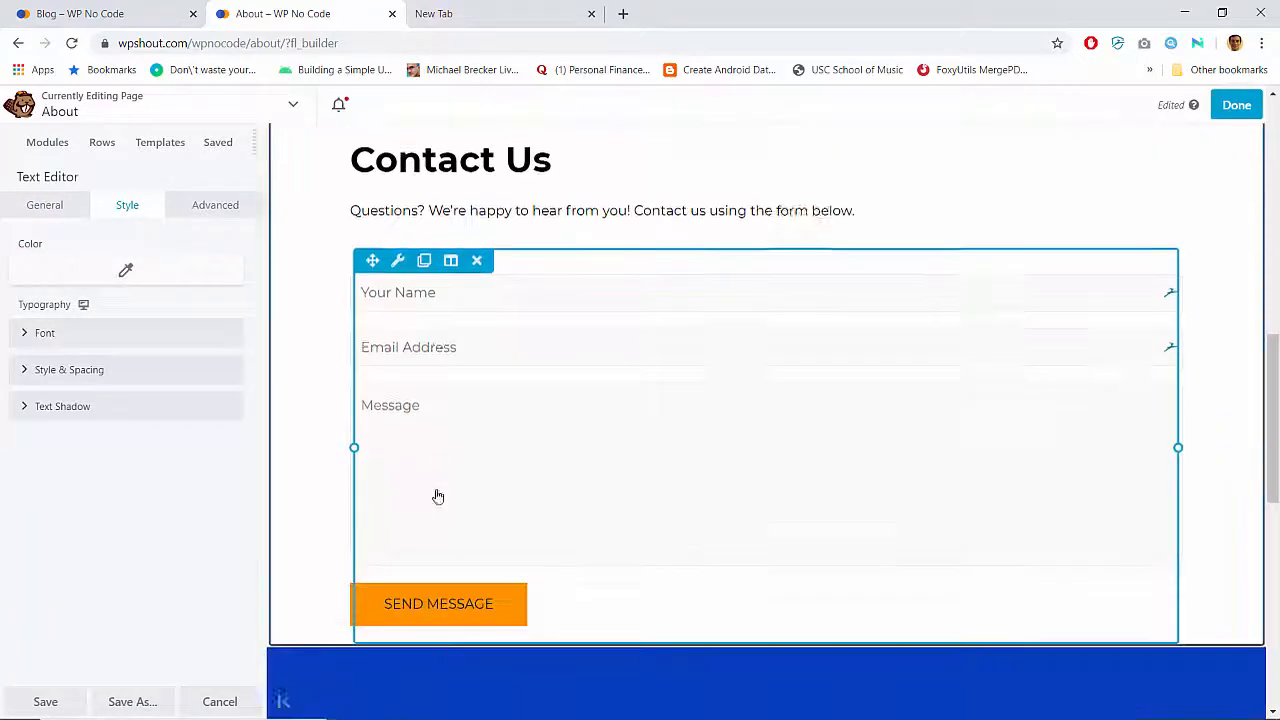
pyautogui.scroll(1, 463, 257)
pyautogui.scroll(2, 441, 368)
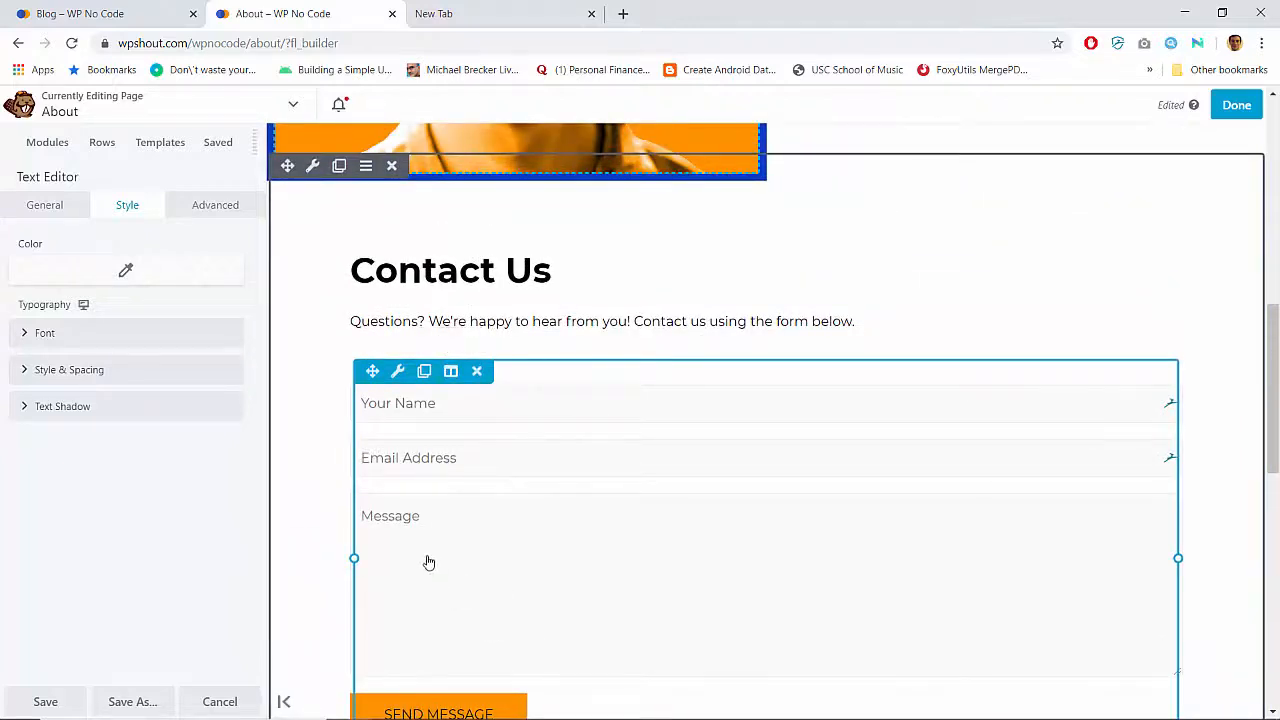
pyautogui.scroll(-2, 453, 554)
pyautogui.scroll(2, 453, 554)
pyautogui.scroll(-1, 453, 554)
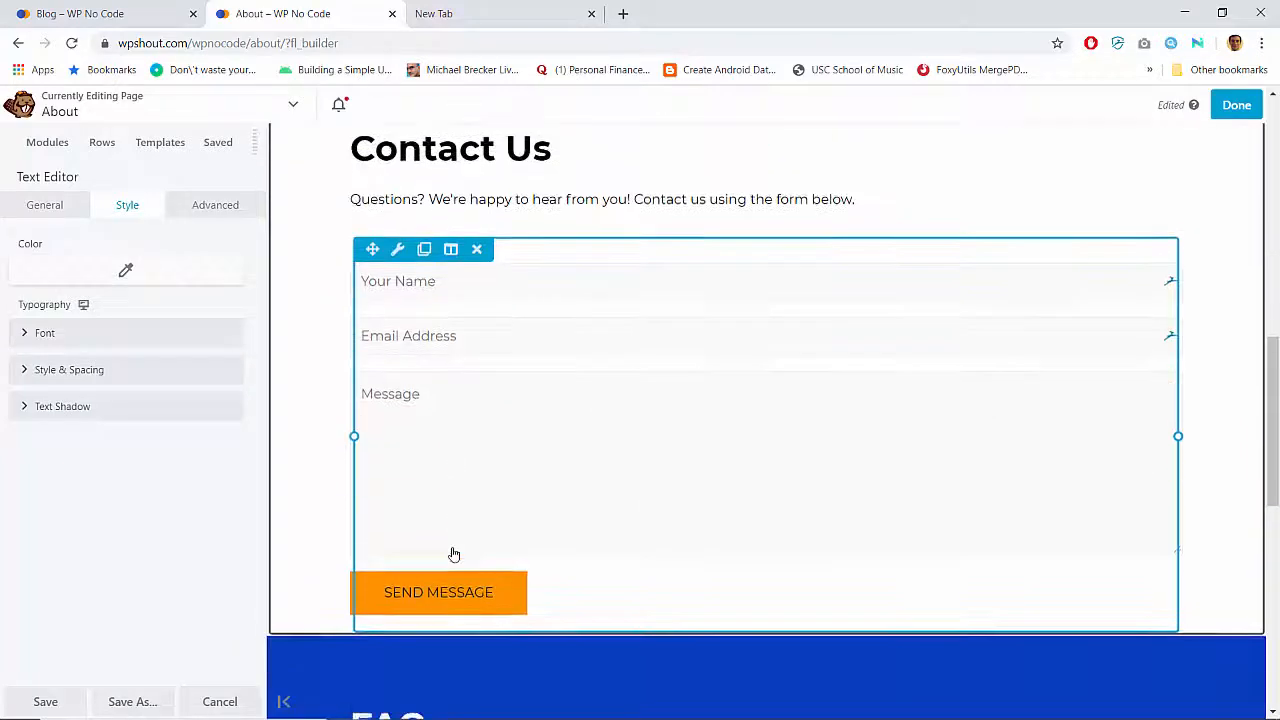
pyautogui.scroll(2, 453, 554)
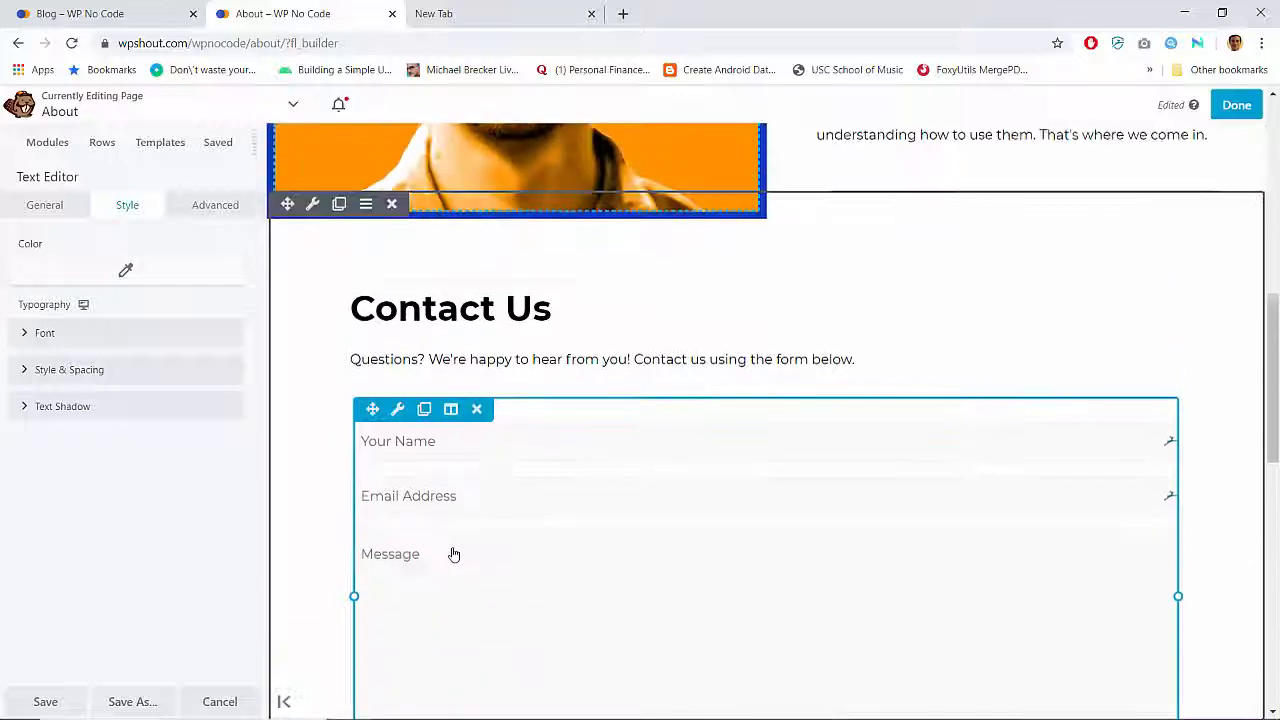
pyautogui.click(1228, 105)
pyautogui.click(1160, 105)
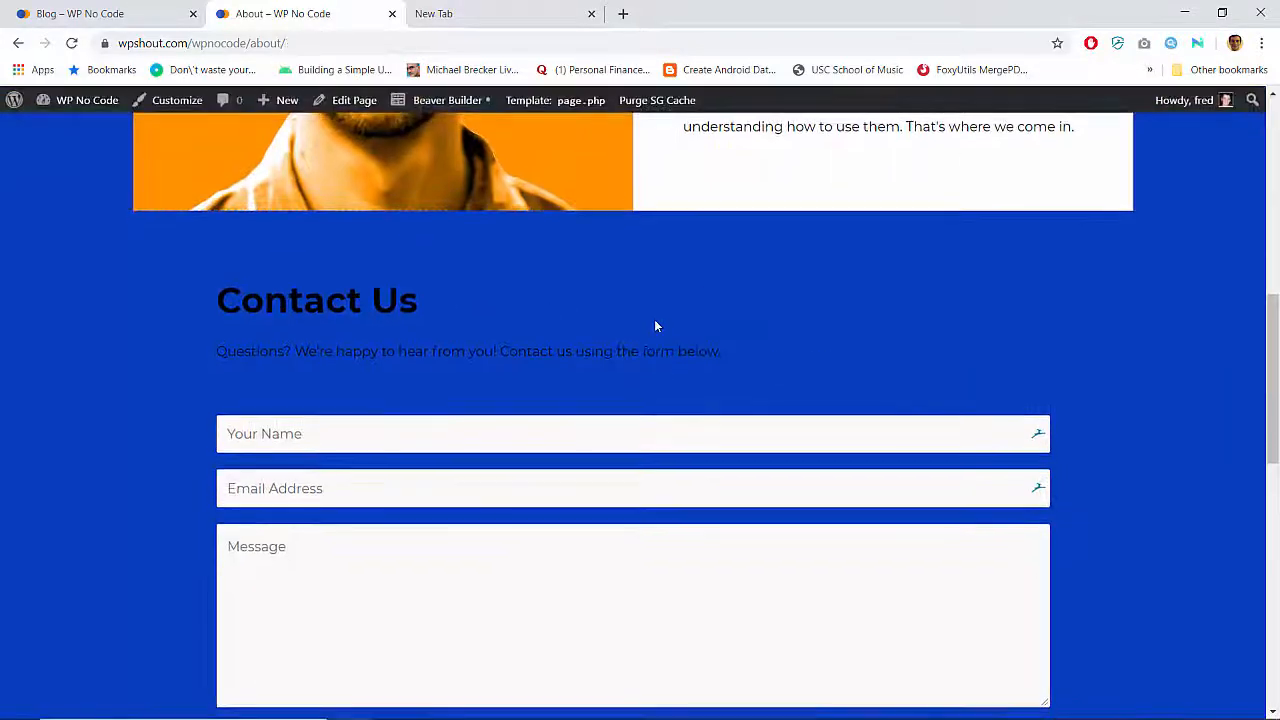
pyautogui.scroll(-4, 655, 323)
pyautogui.scroll(2, 472, 148)
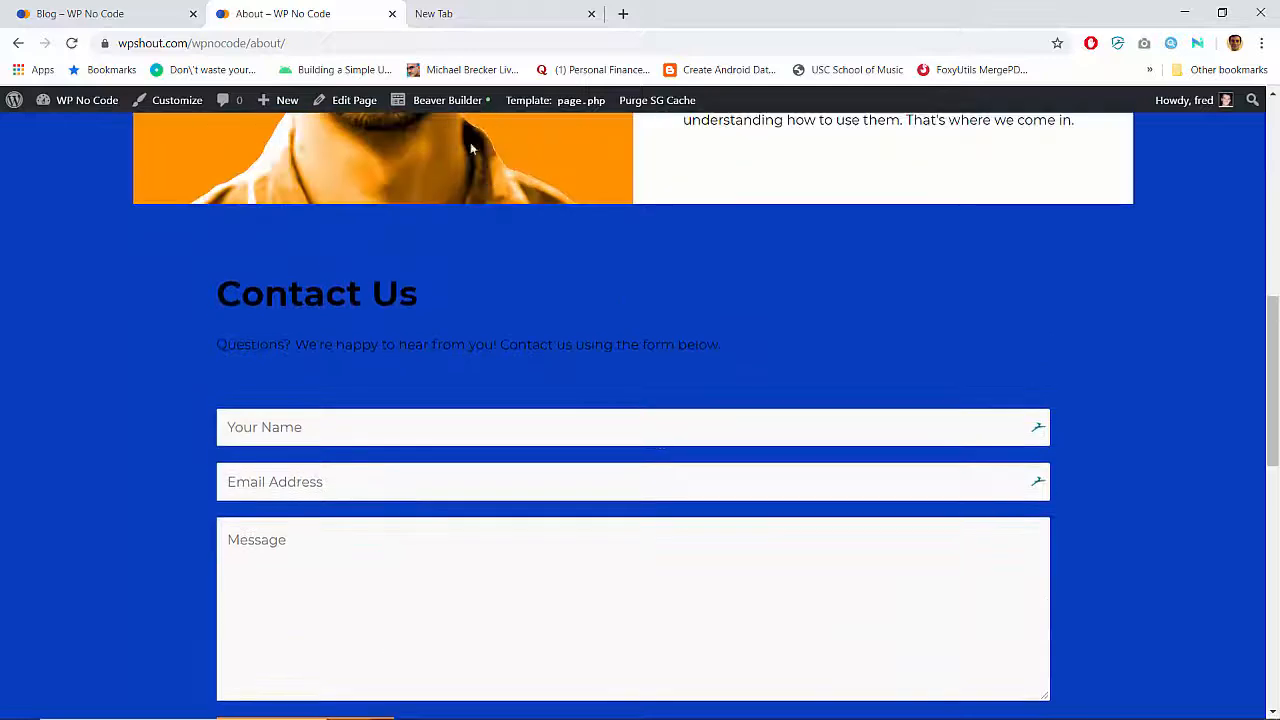
pyautogui.click(452, 100)
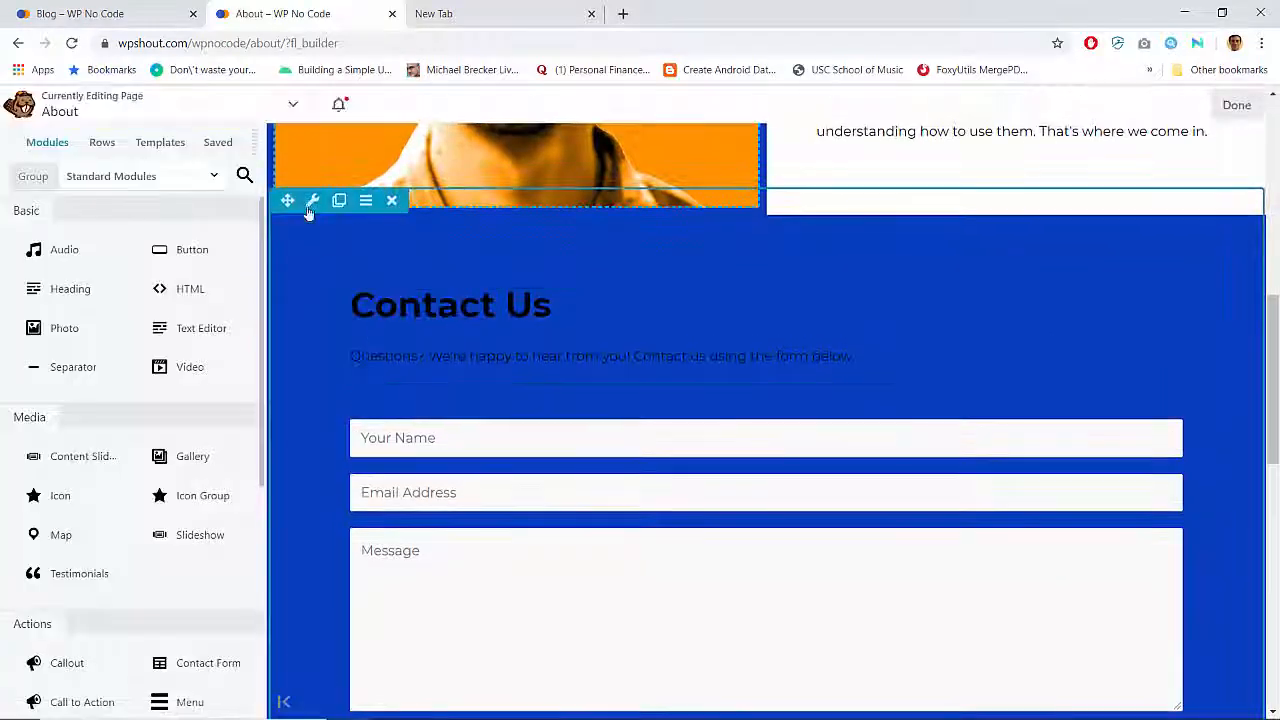
# Try to reapply the white #ffffff background colour to the Contact Us row and finish editing
pyautogui.click(310, 203)
pyautogui.scroll(-3, 131, 449)
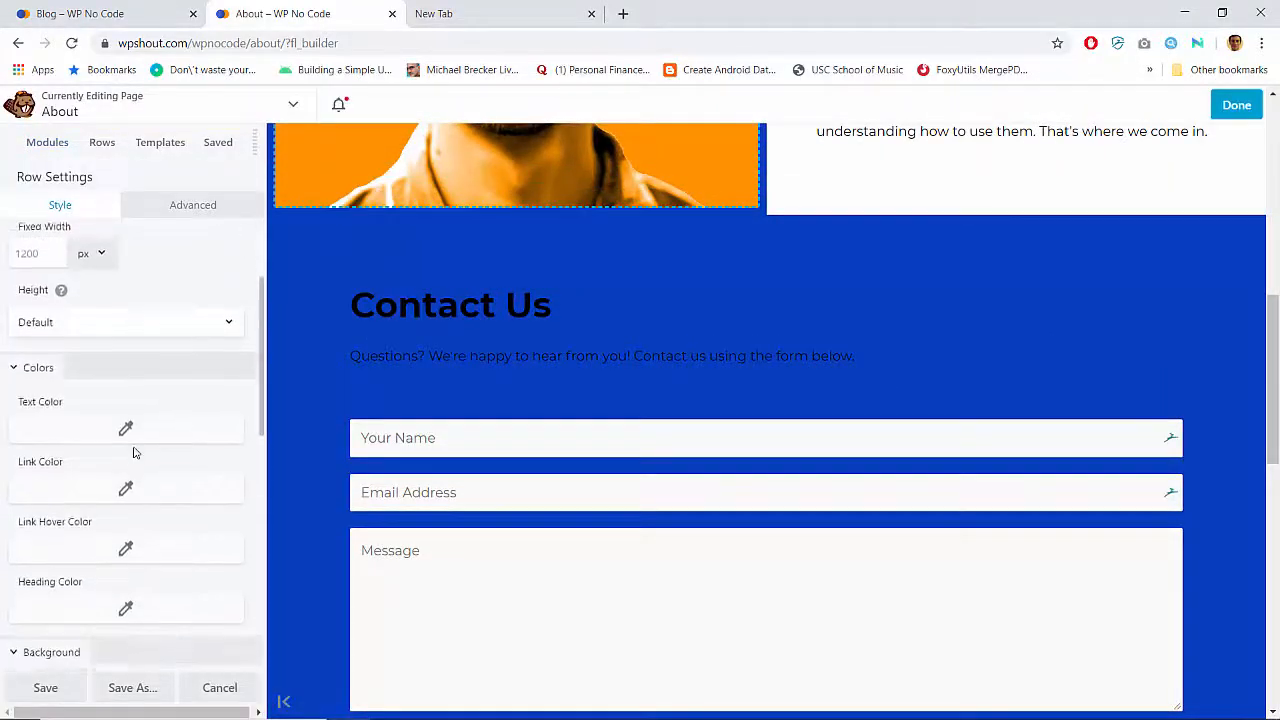
pyautogui.scroll(3, 87, 393)
pyautogui.scroll(-10, 86, 391)
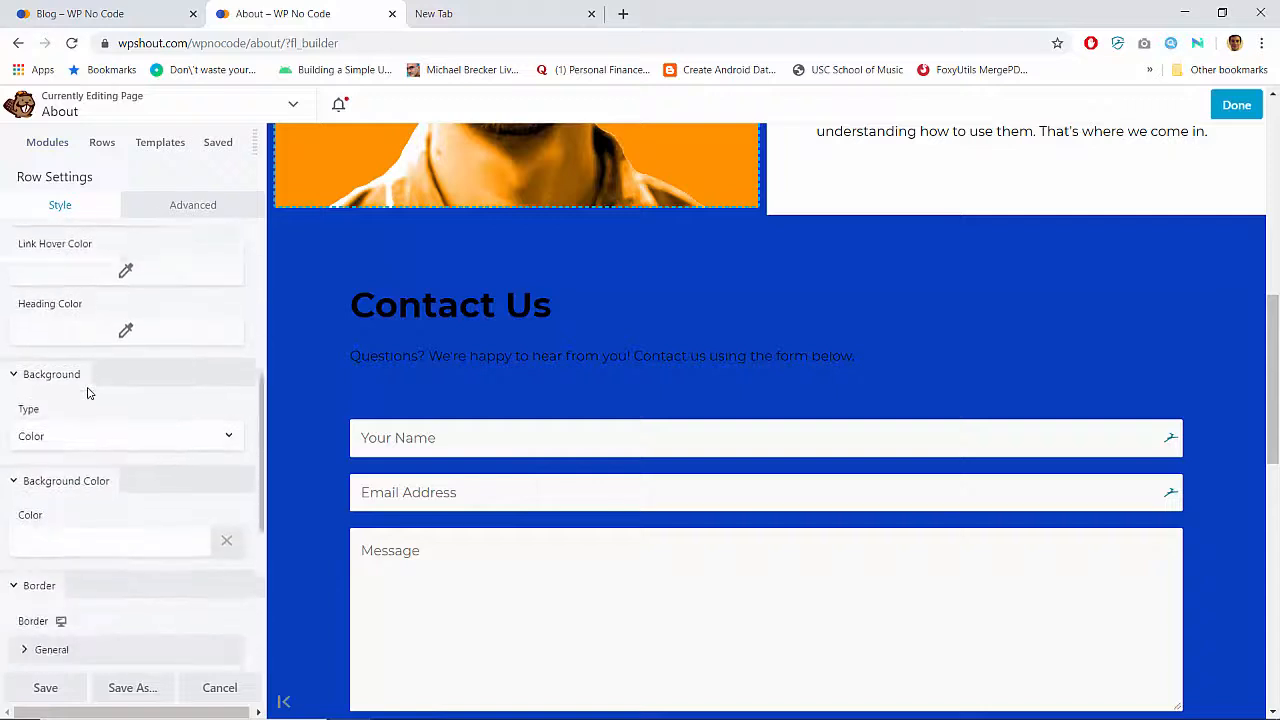
pyautogui.click(82, 350)
pyautogui.click(53, 401)
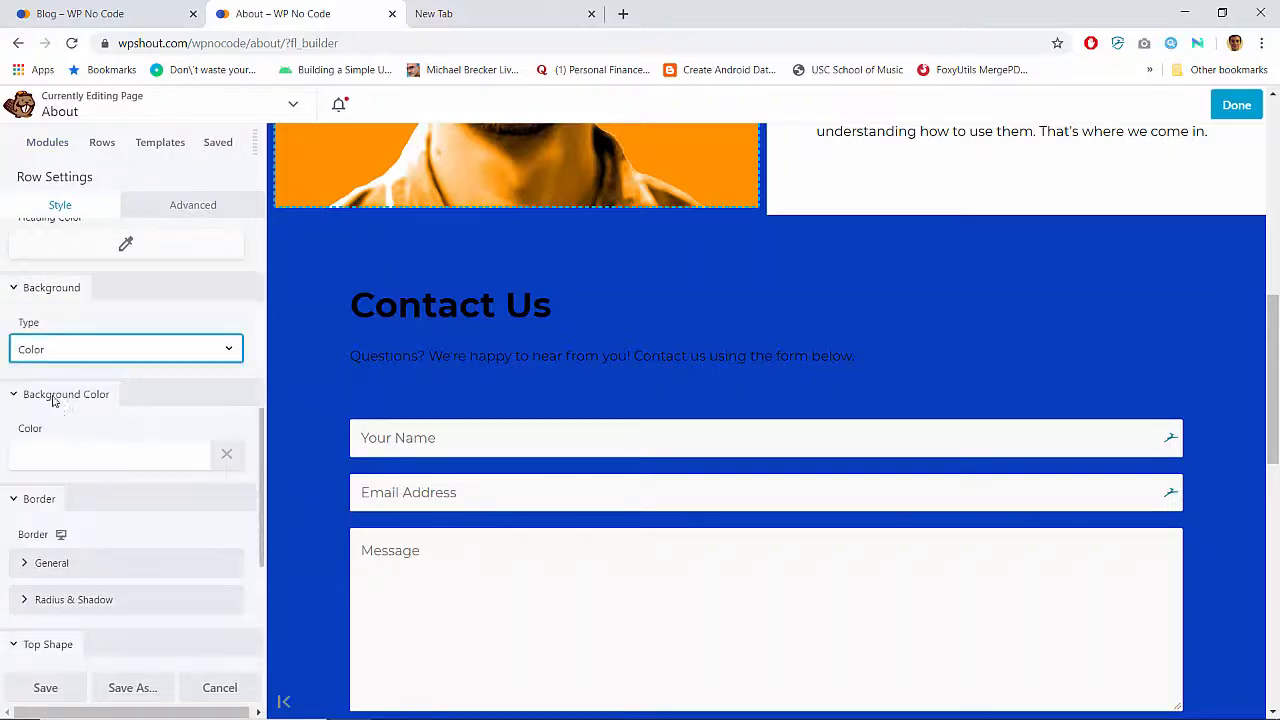
pyautogui.click(90, 463)
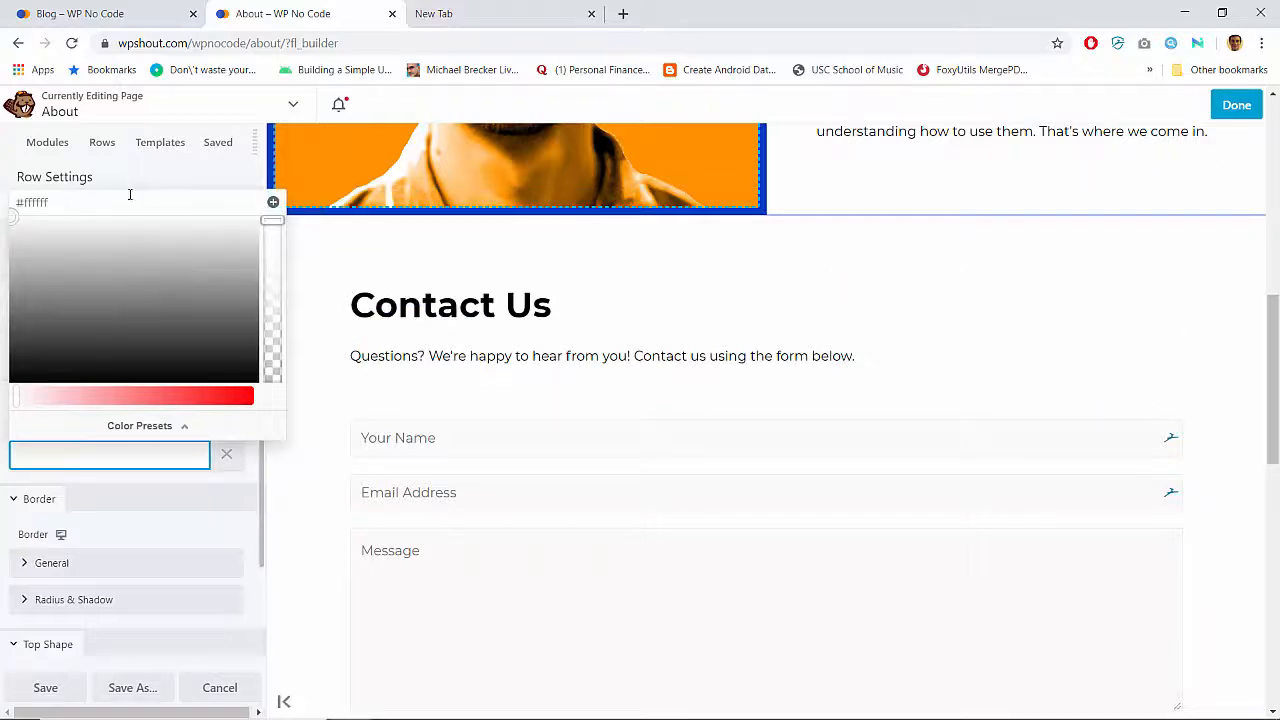
pyautogui.click(162, 180)
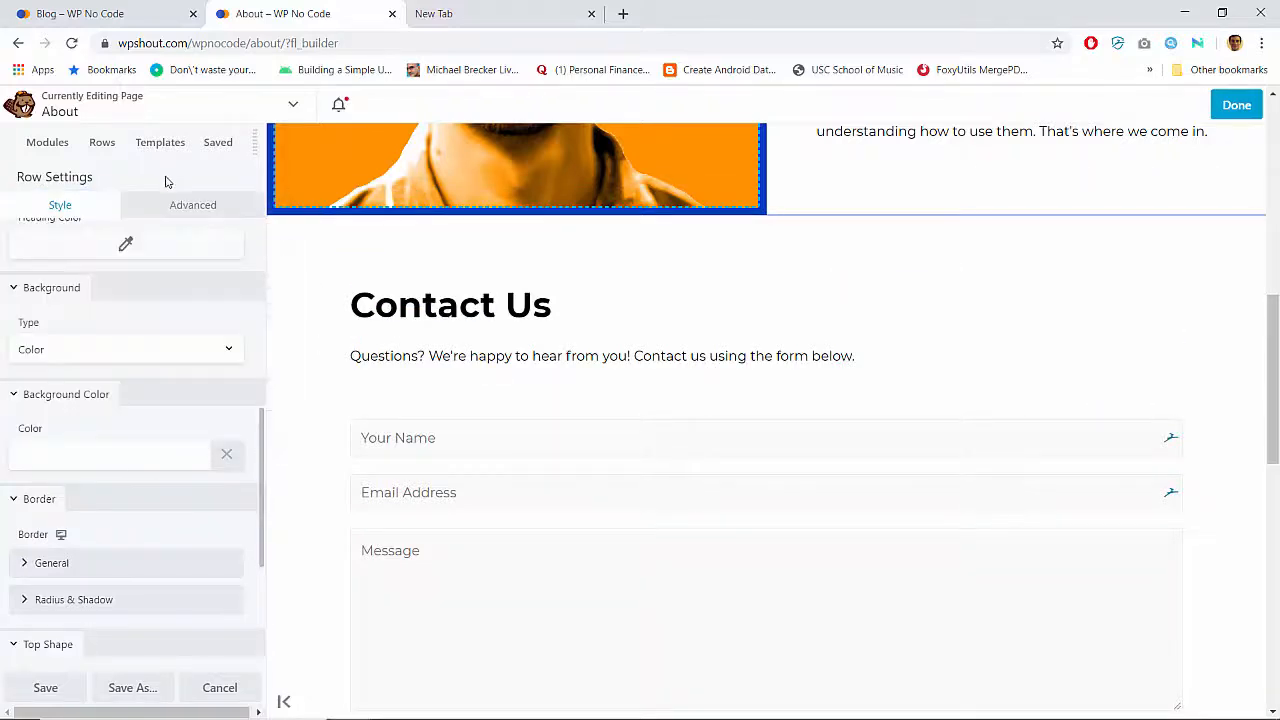
pyautogui.click(1236, 105)
pyautogui.click(1236, 105)
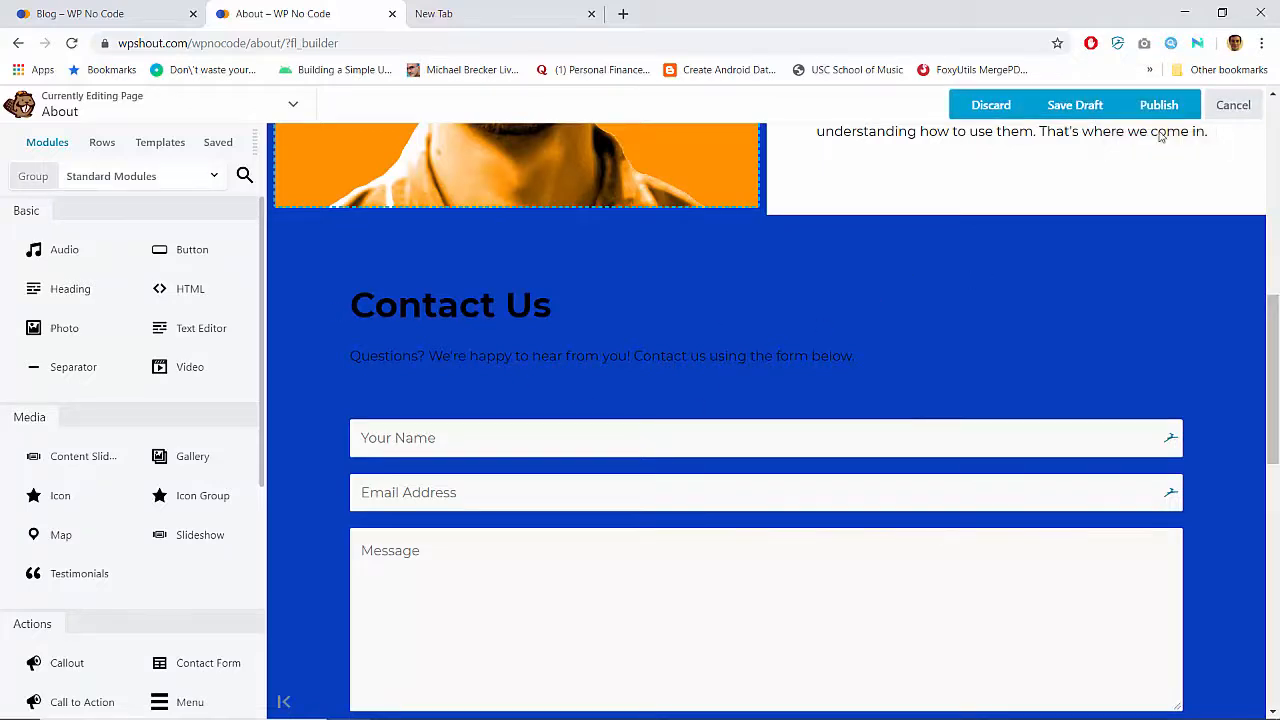
# Change the Contact Us row's background colour to red, #ff0000, and save the row settings
pyautogui.moveTo(320, 330)
pyautogui.click(312, 200)
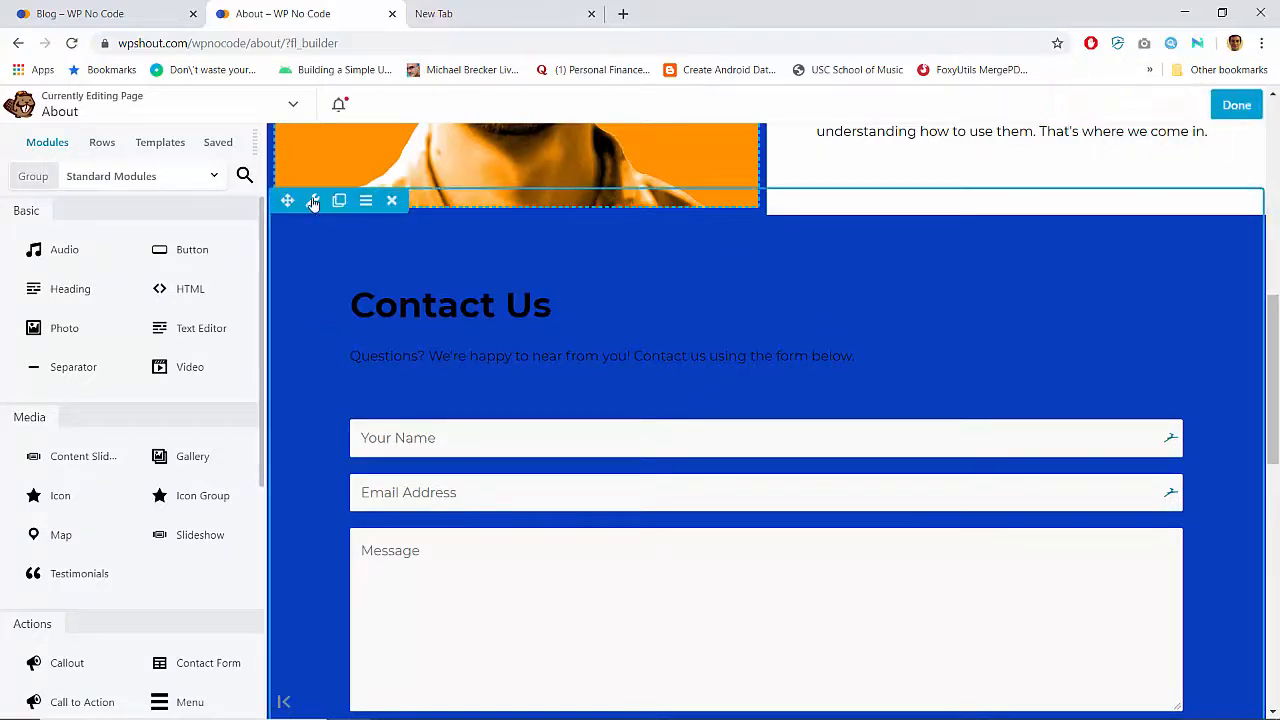
pyautogui.scroll(-7, 153, 328)
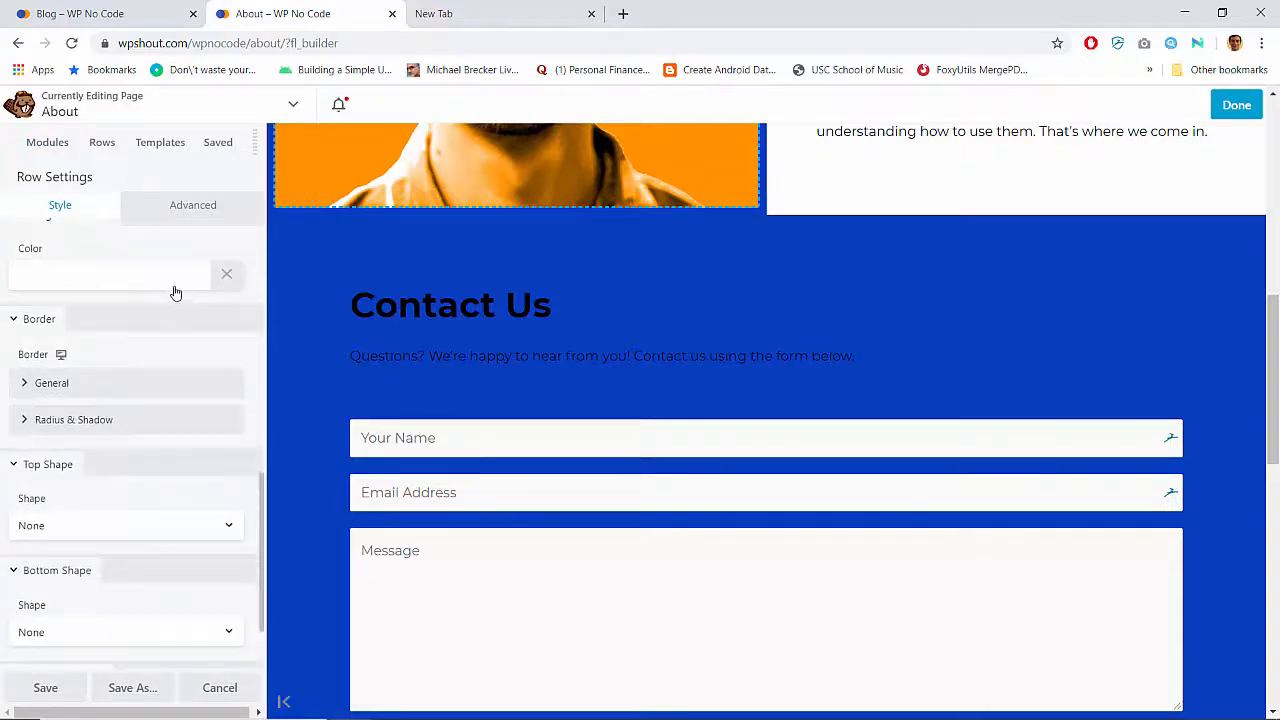
pyautogui.scroll(1, 157, 278)
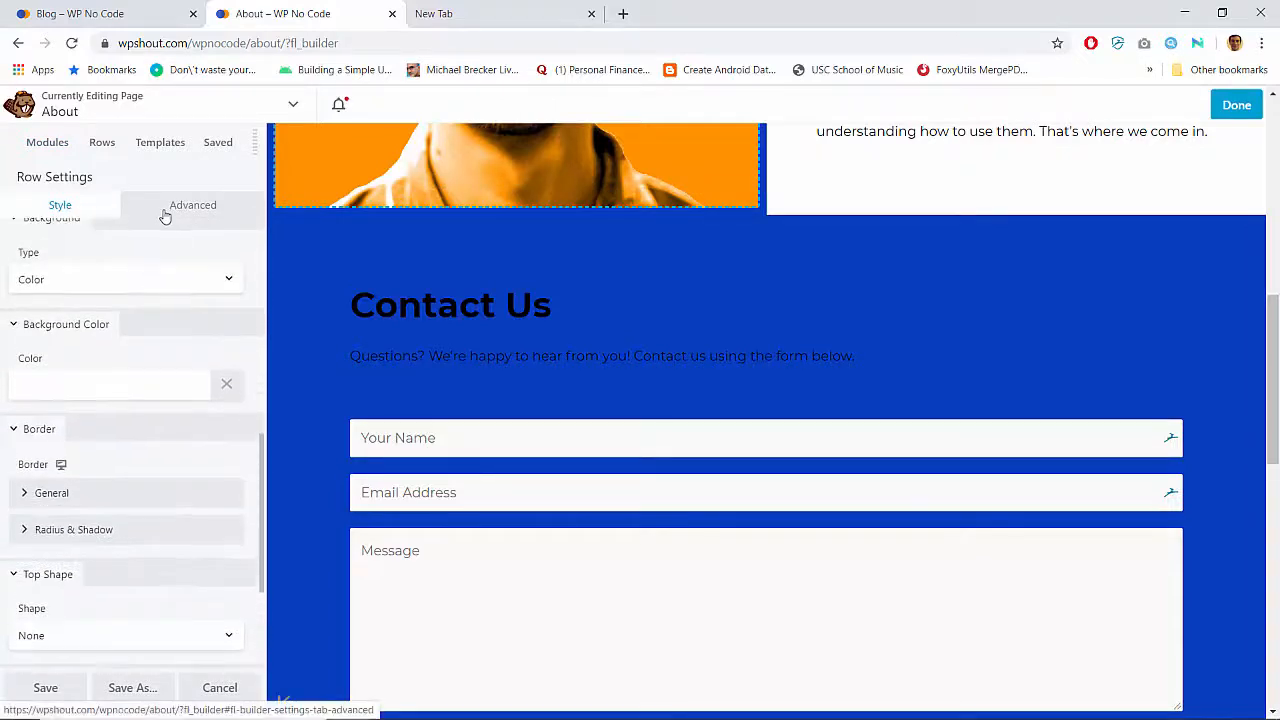
pyautogui.click(133, 398)
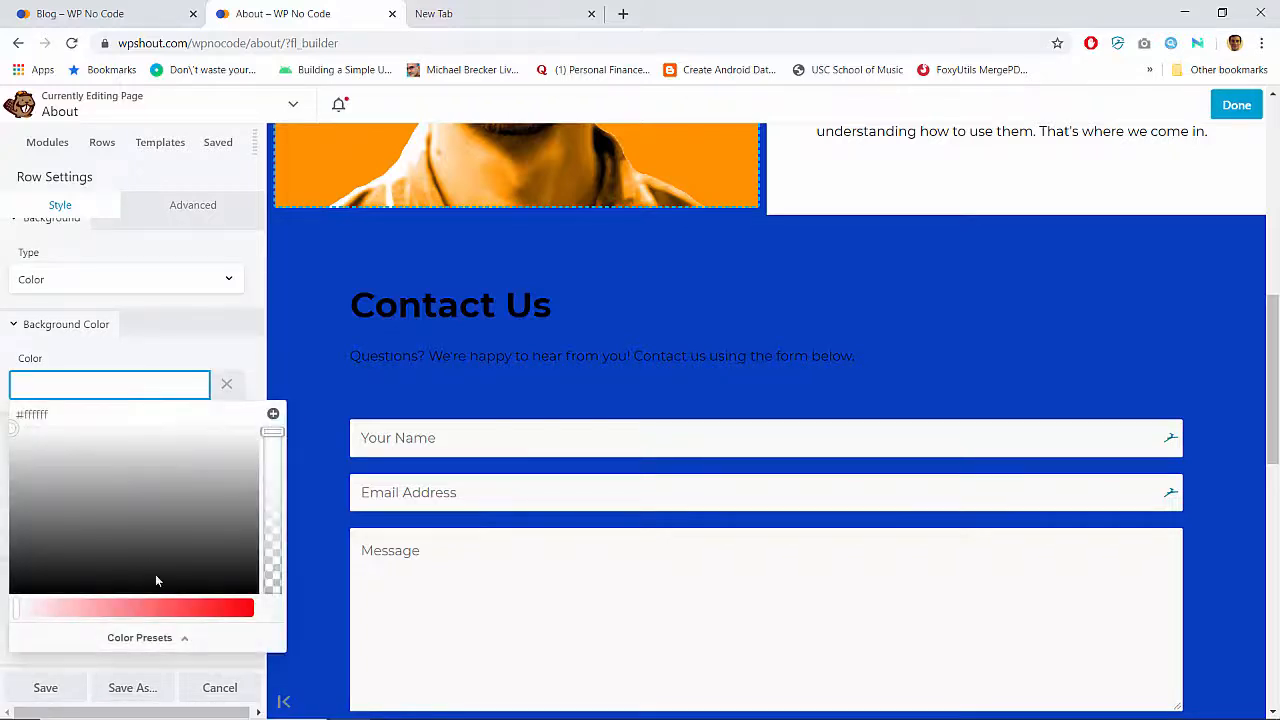
pyautogui.click(237, 607)
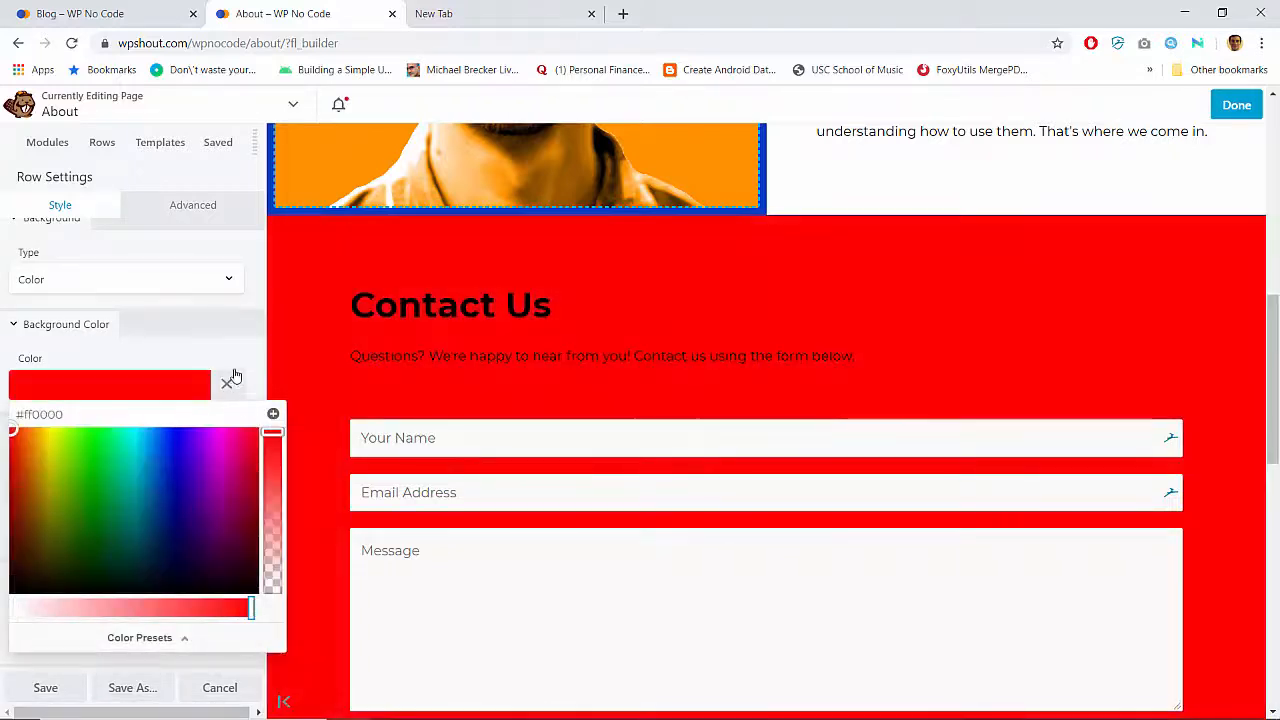
pyautogui.click(234, 361)
pyautogui.click(50, 688)
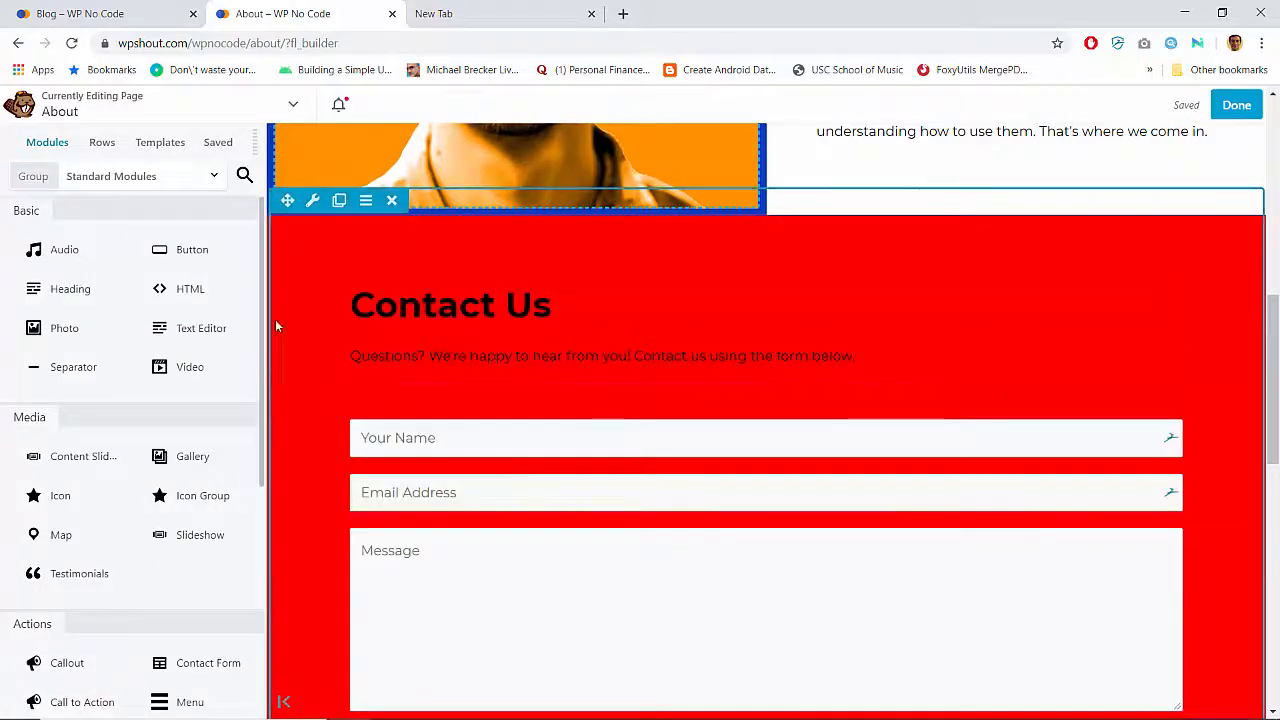
# Open the Contact Us row's settings and try to replace its red background colour with white
pyautogui.click(312, 201)
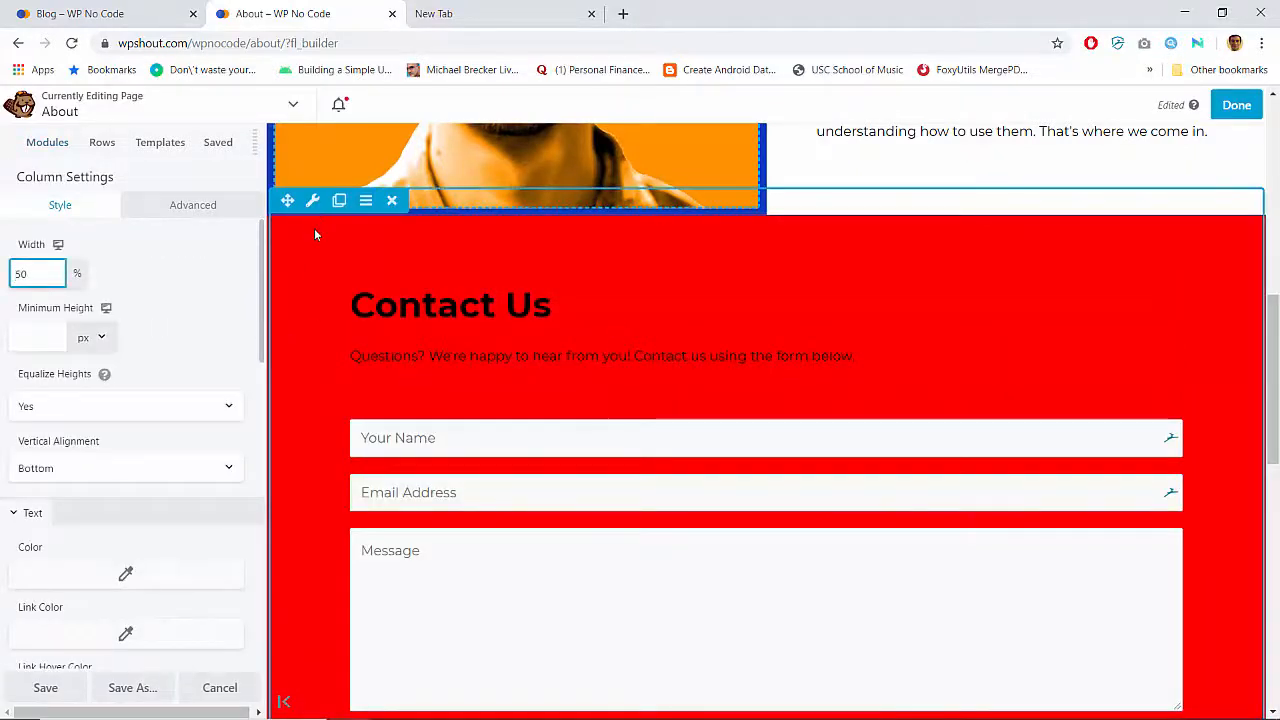
pyautogui.click(312, 201)
pyautogui.scroll(-1, 89, 433)
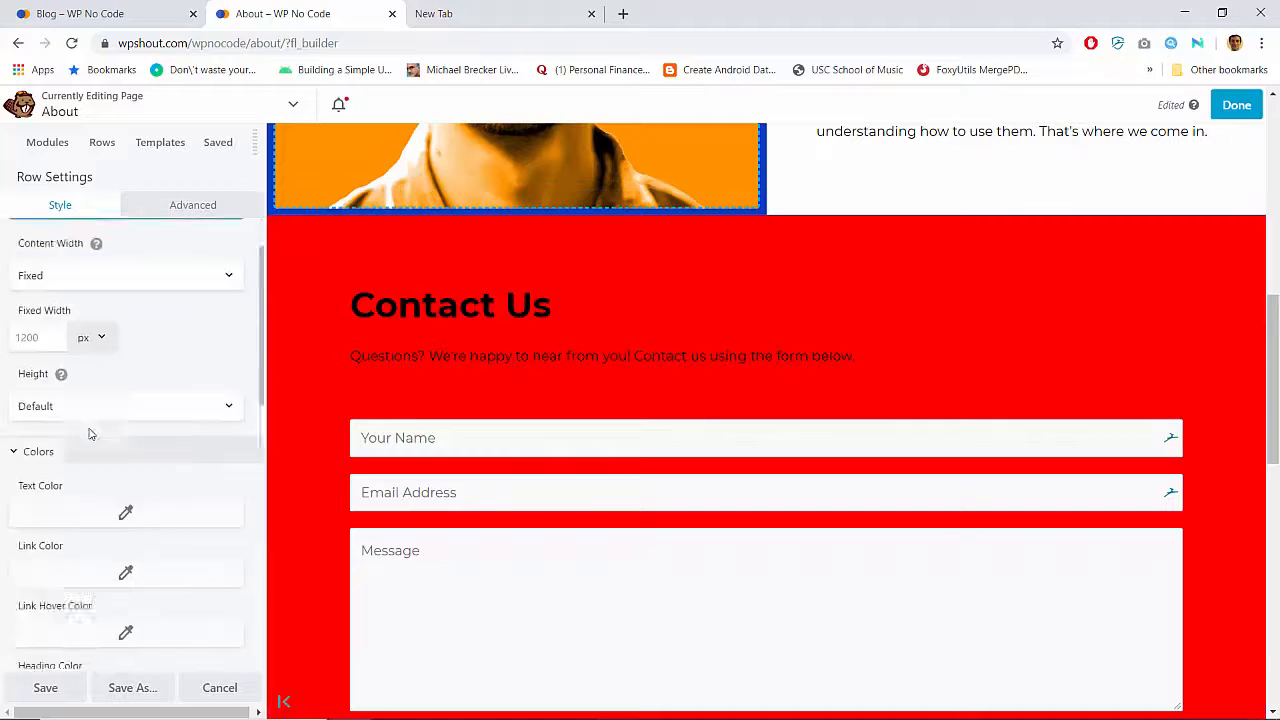
pyautogui.scroll(-5, 89, 433)
pyautogui.click(125, 456)
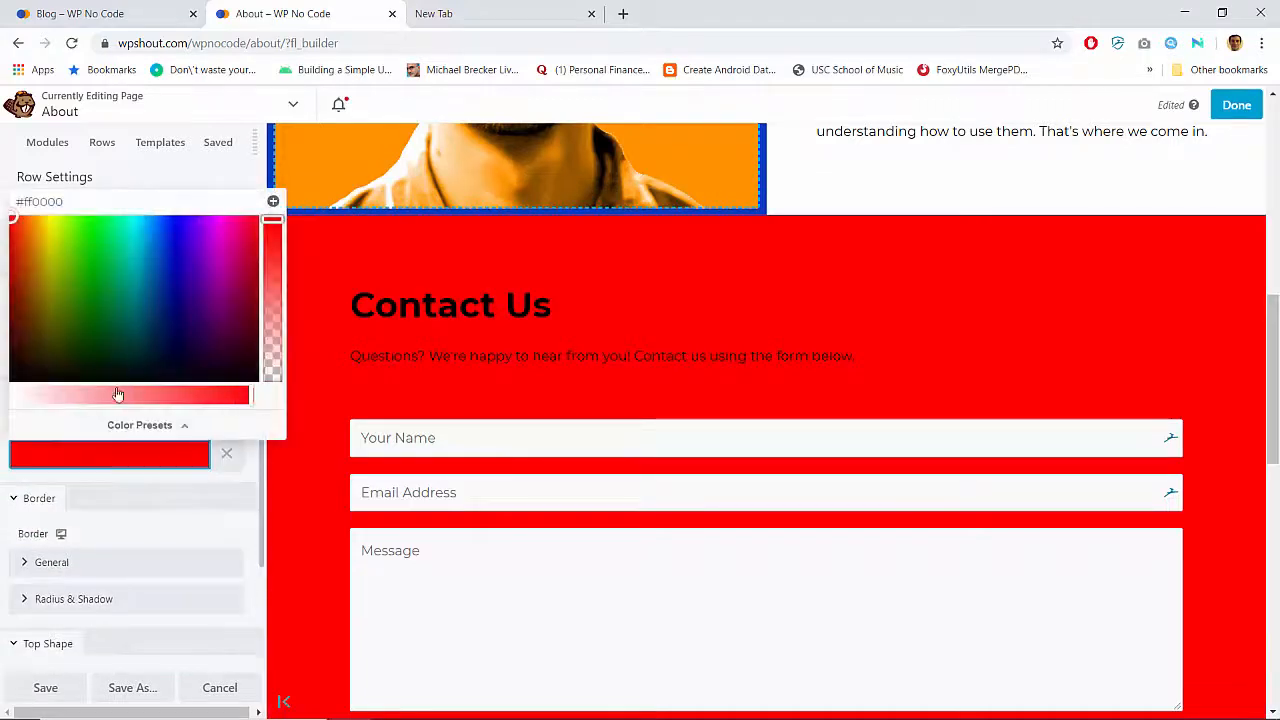
pyautogui.doubleClick(44, 201)
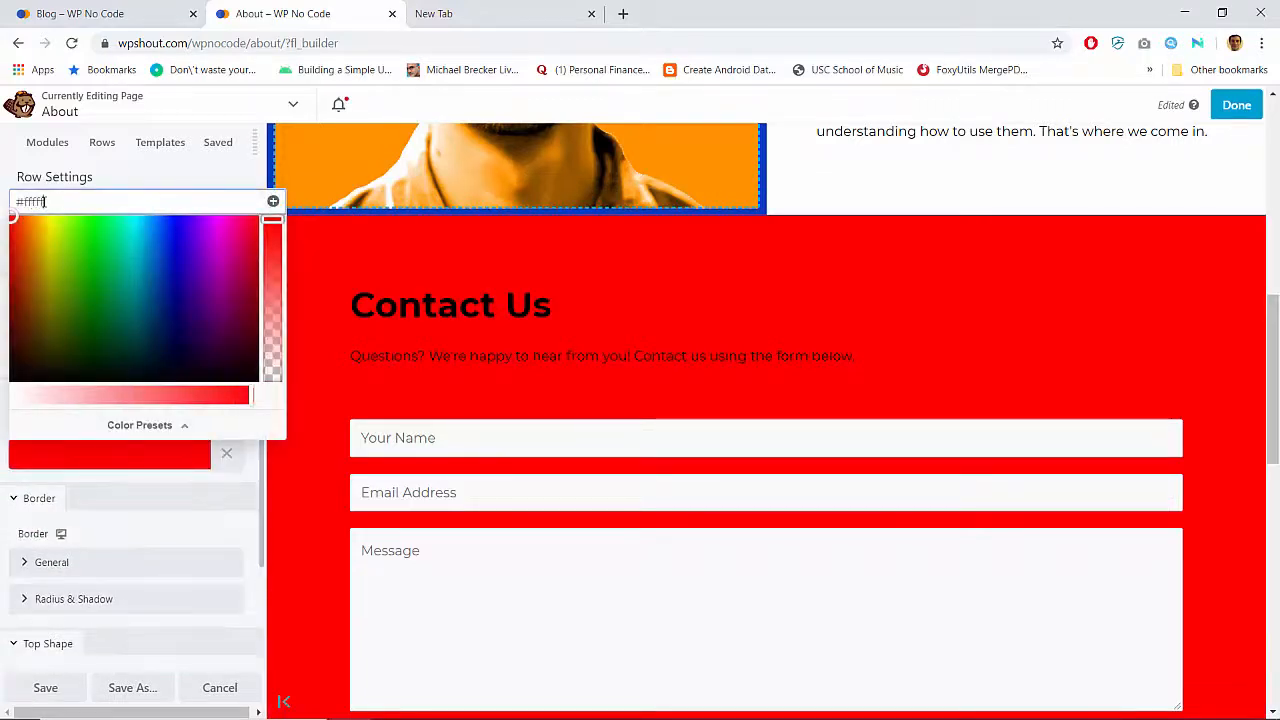
pyautogui.click(145, 180)
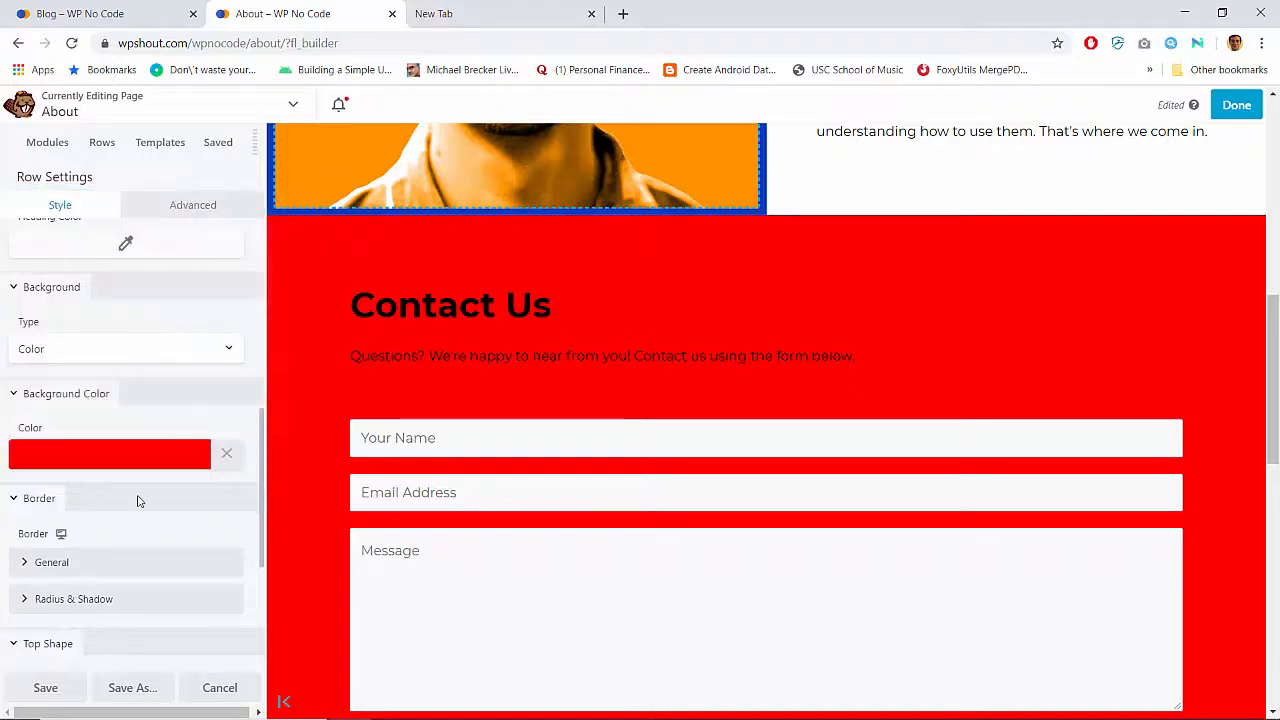
# Clear the Contact Us row's background colour, set it to #ffffff, and publish the About page with the saved row
pyautogui.click(224, 456)
pyautogui.click(125, 455)
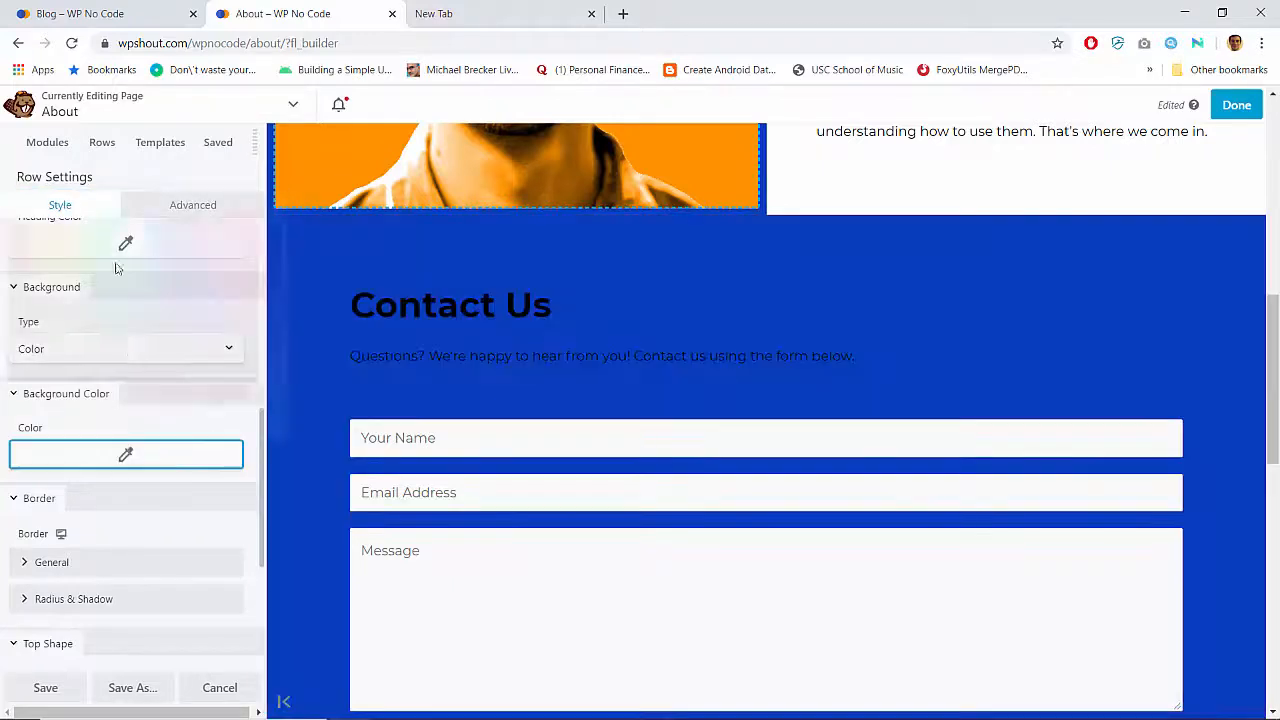
pyautogui.write('#fff')
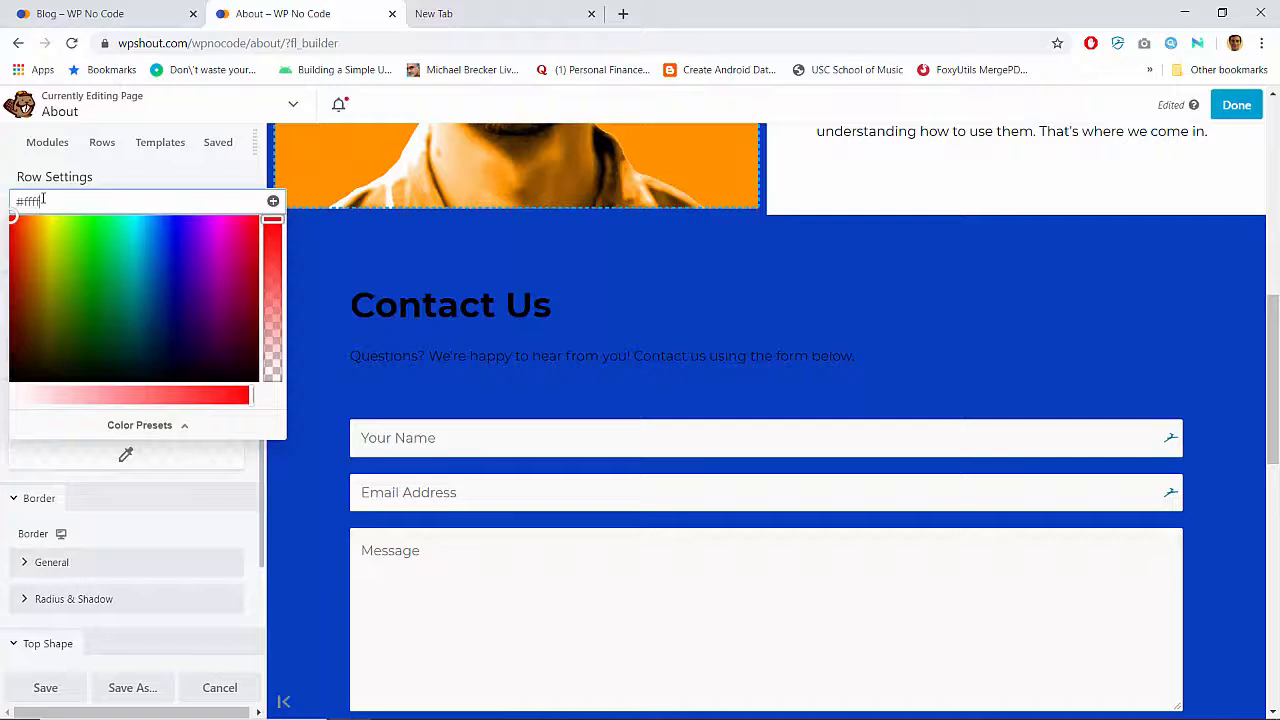
pyautogui.write('fff')
pyautogui.click(126, 538)
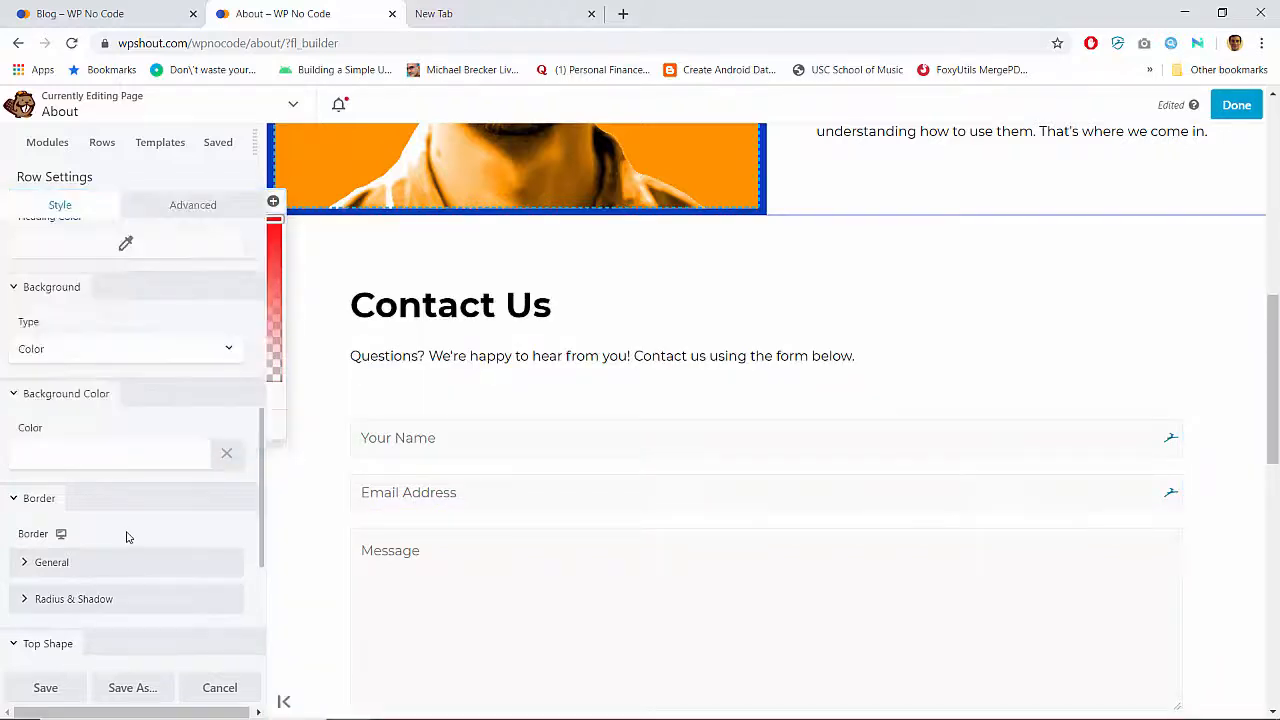
pyautogui.click(40, 687)
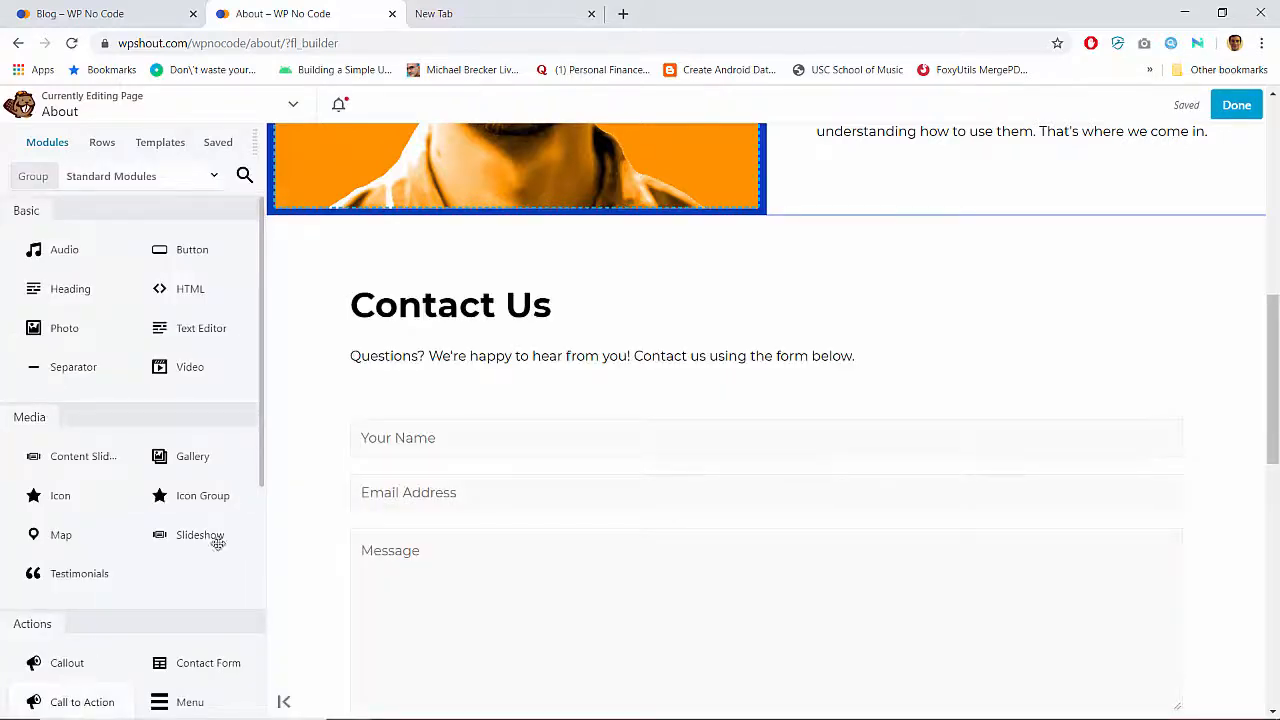
pyautogui.click(1237, 105)
pyautogui.click(1157, 105)
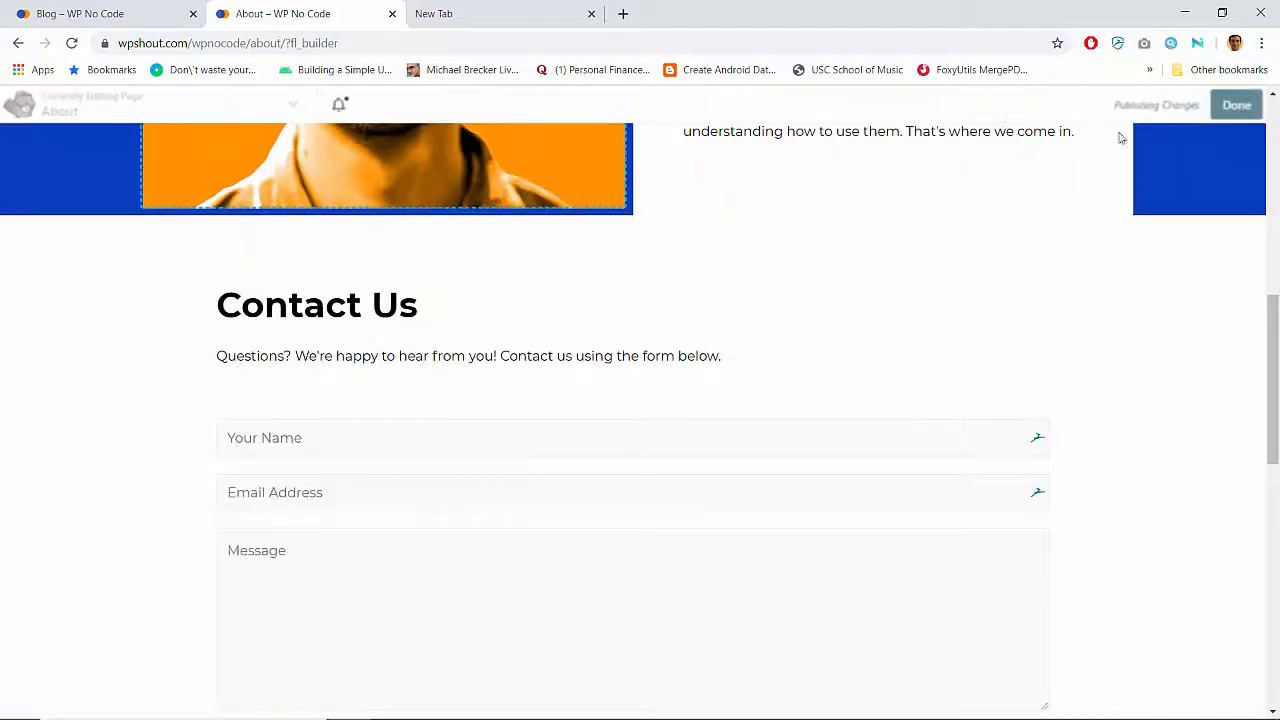
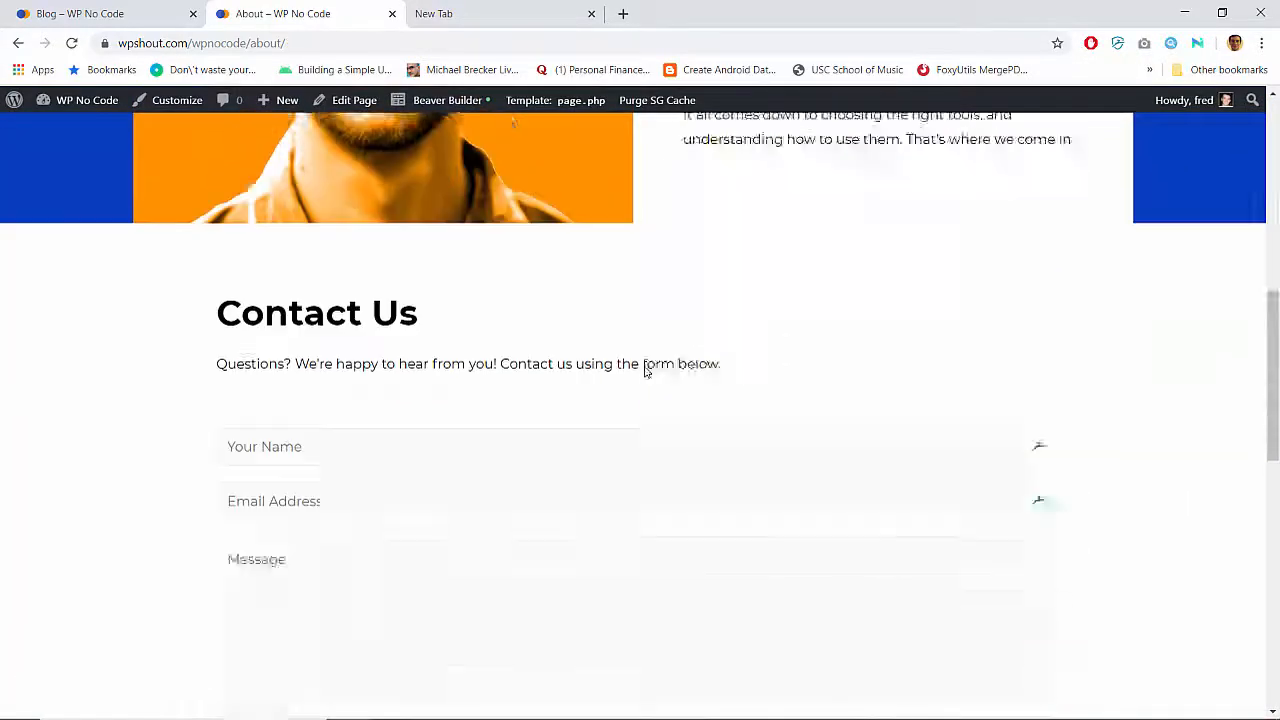
# Review the published About page, examining the spacing between the About WPNoCode section and the Contact Us section
pyautogui.scroll(5, 645, 370)
pyautogui.scroll(-2, 645, 370)
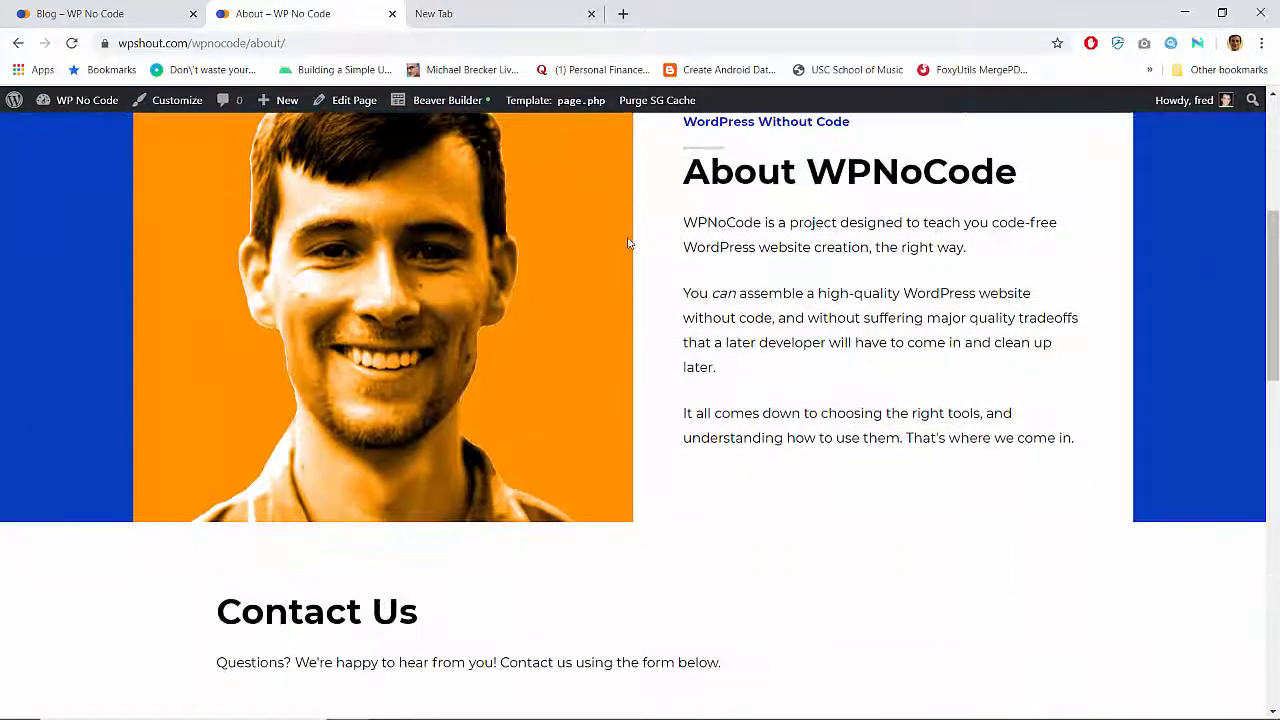
pyautogui.scroll(-2, 637, 499)
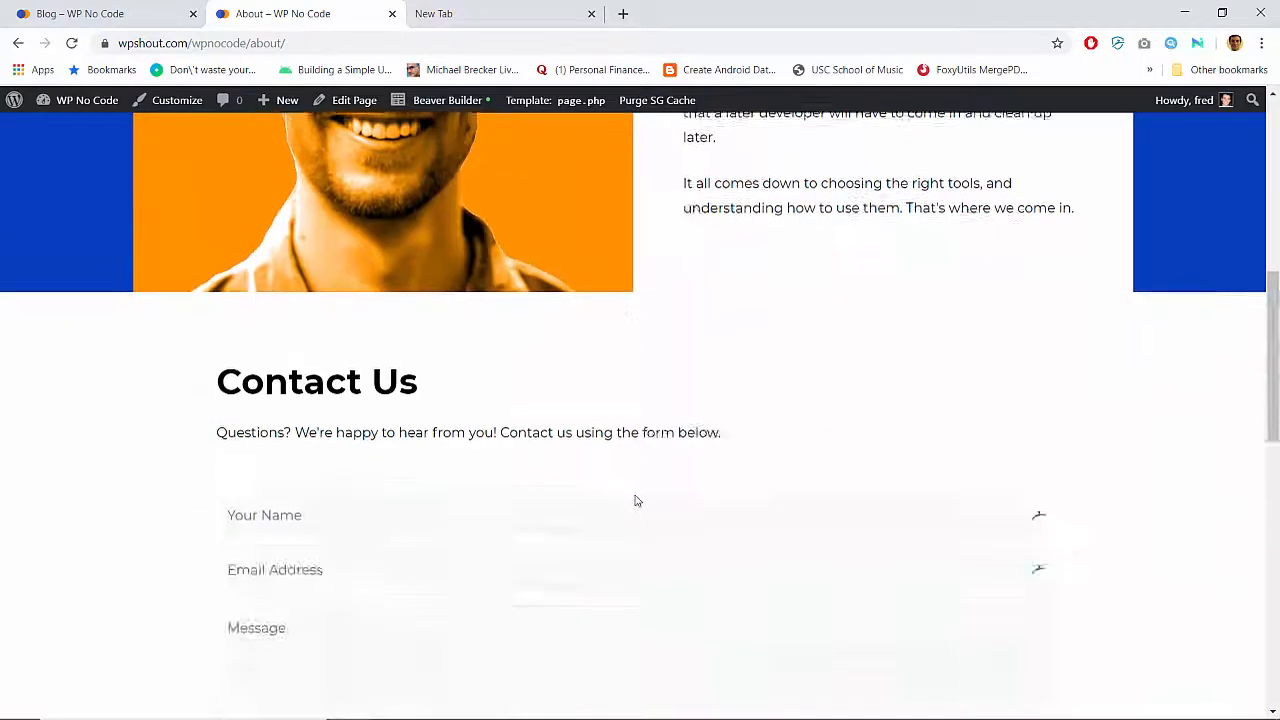
pyautogui.scroll(5, 637, 499)
pyautogui.scroll(-4, 635, 500)
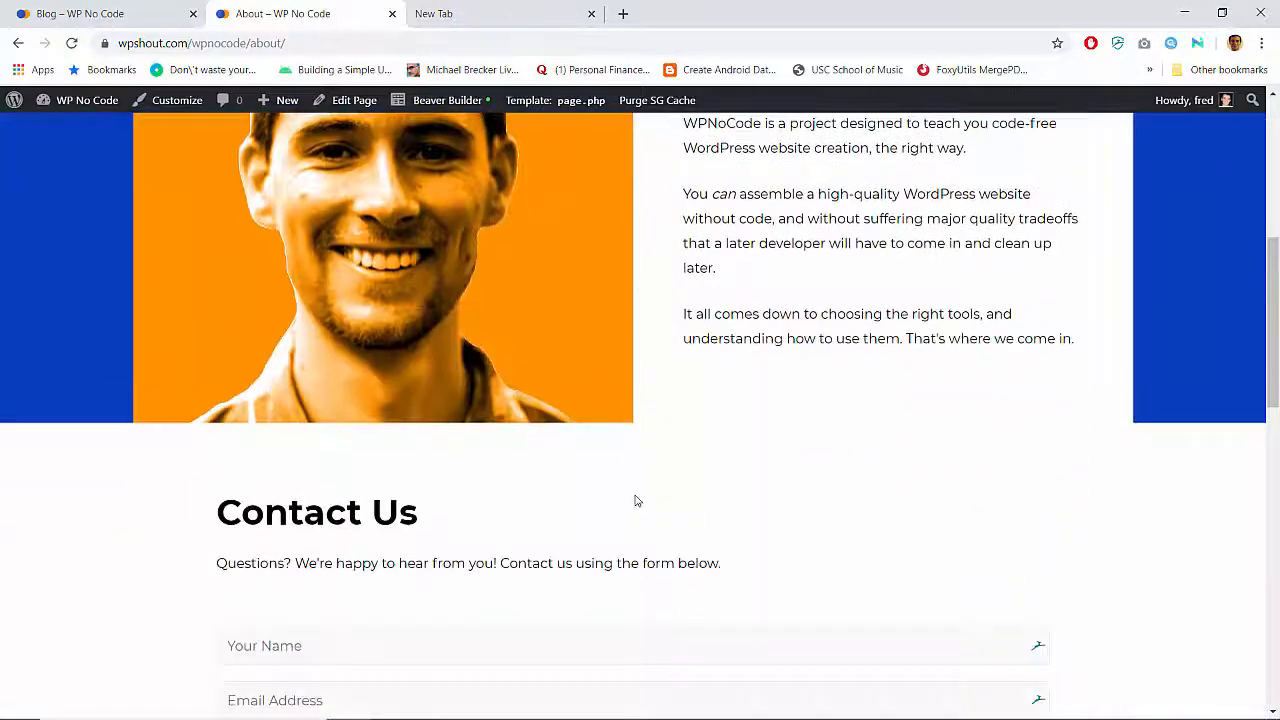
pyautogui.scroll(5, 635, 500)
pyautogui.scroll(-5, 637, 500)
pyautogui.scroll(4, 635, 500)
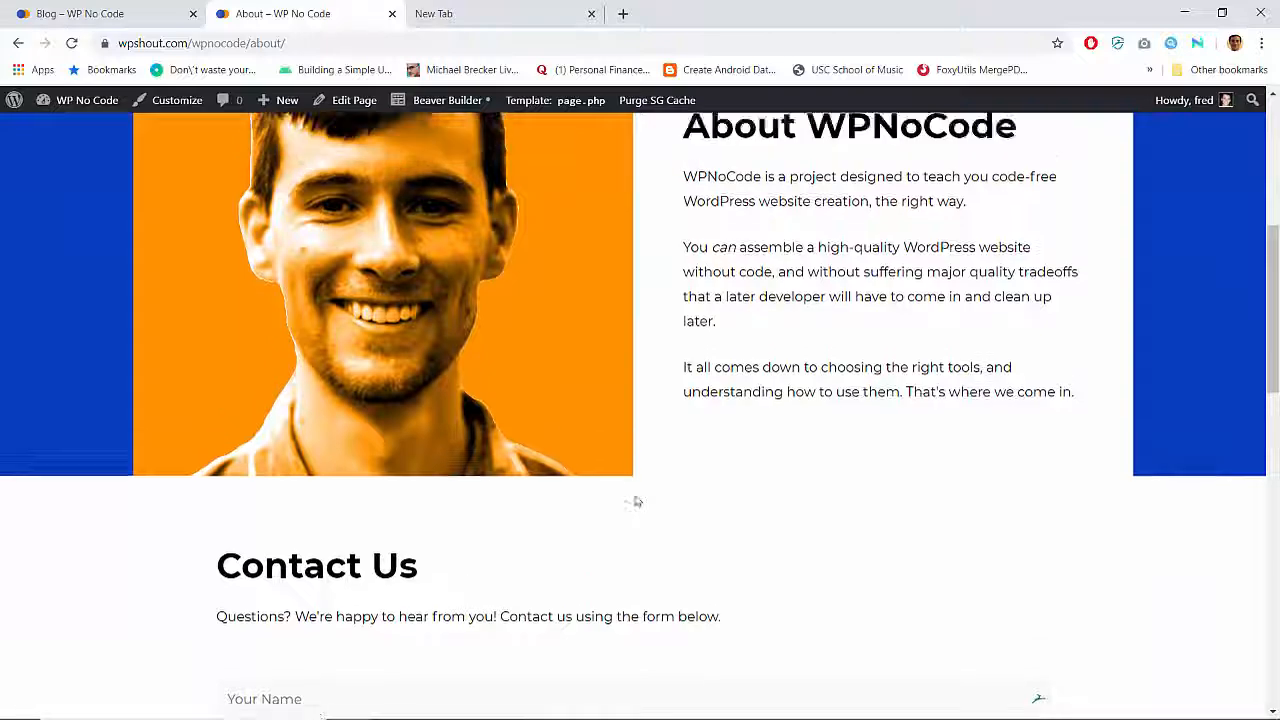
pyautogui.scroll(-7, 635, 500)
pyautogui.scroll(8, 600, 480)
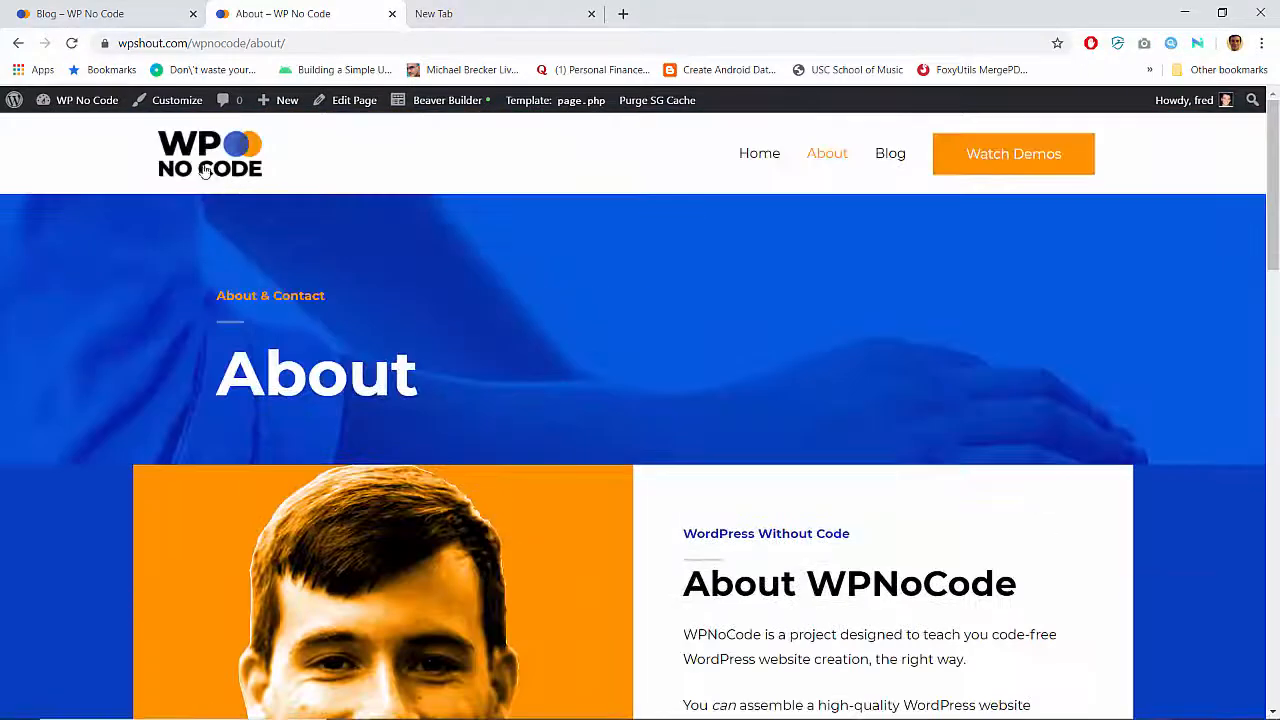
# Compare the section spacing on the Home page with the About page down to its FAQ section
pyautogui.click(761, 160)
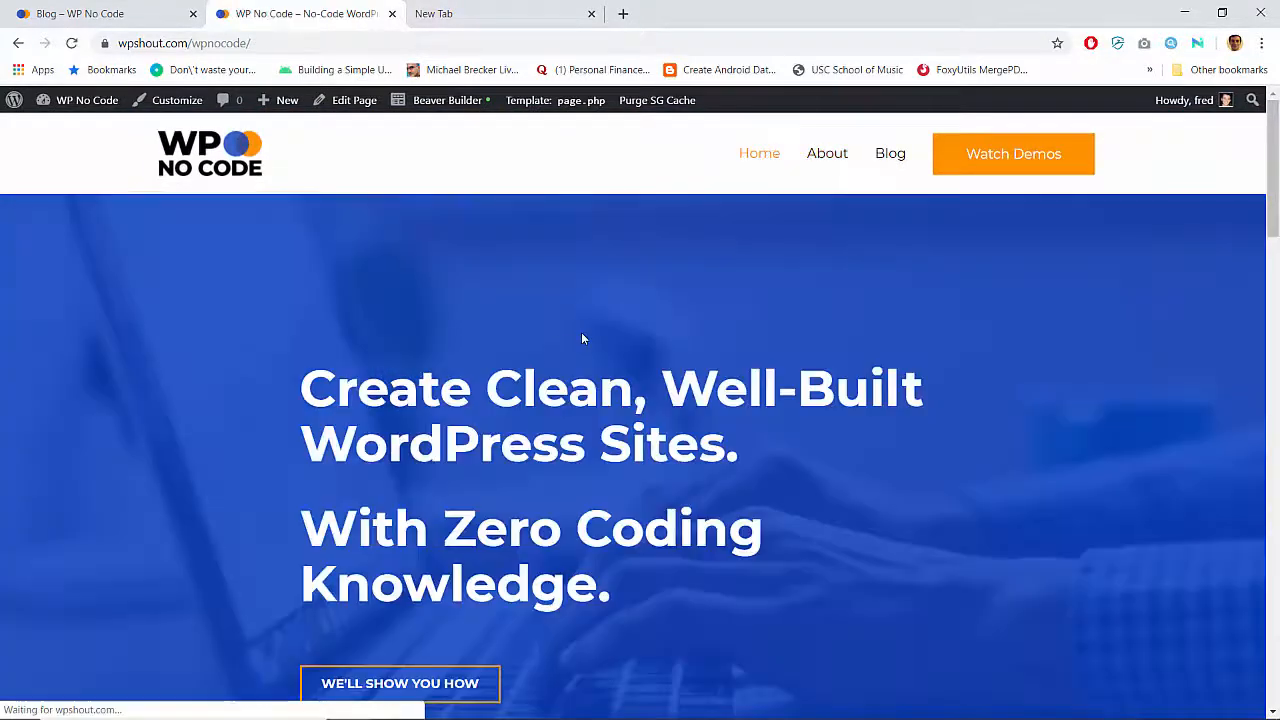
pyautogui.scroll(-8, 581, 332)
pyautogui.scroll(3, 581, 332)
pyautogui.scroll(-5, 581, 338)
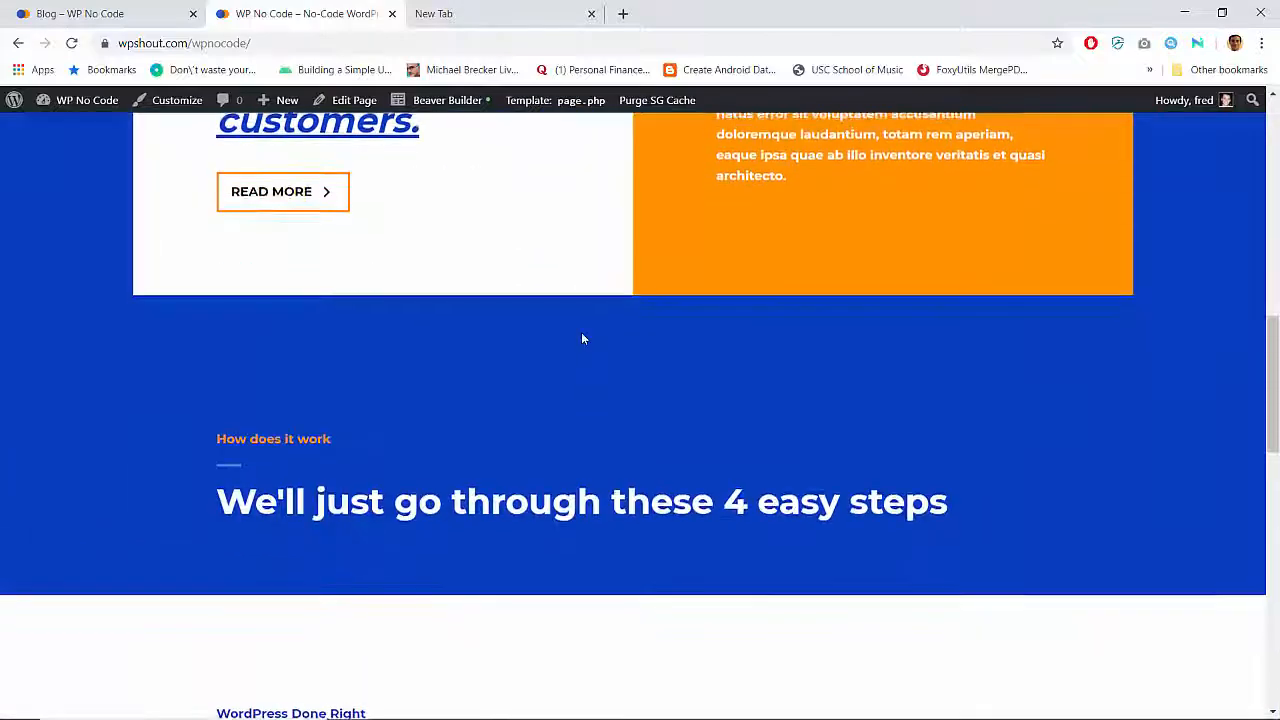
pyautogui.scroll(10, 581, 338)
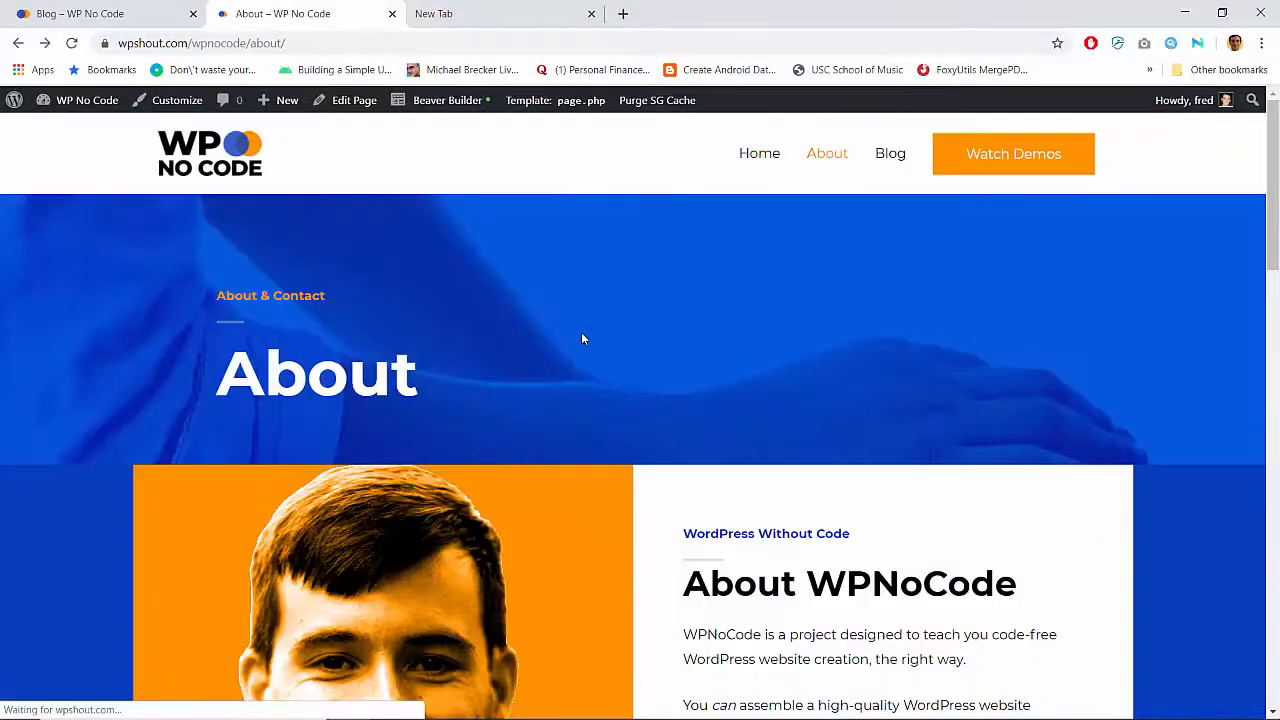
pyautogui.scroll(-10, 581, 338)
pyautogui.scroll(-4, 581, 338)
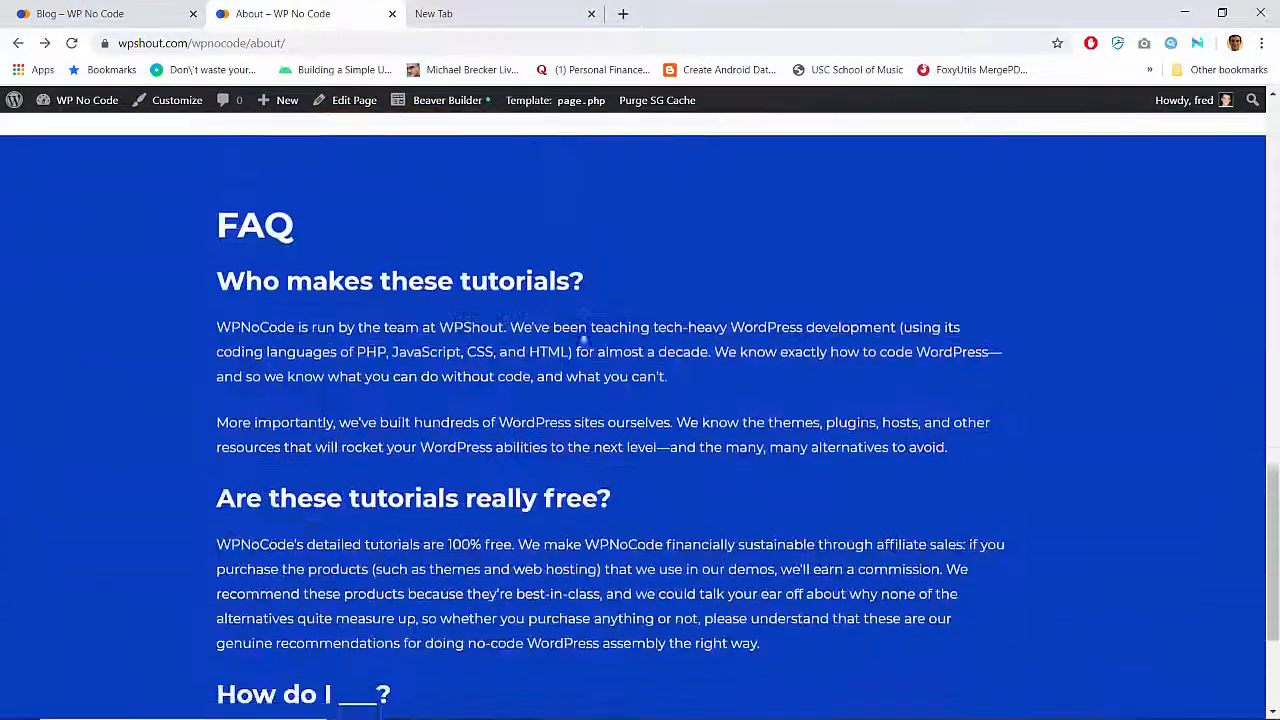
pyautogui.scroll(3, 581, 338)
pyautogui.scroll(-3, 581, 338)
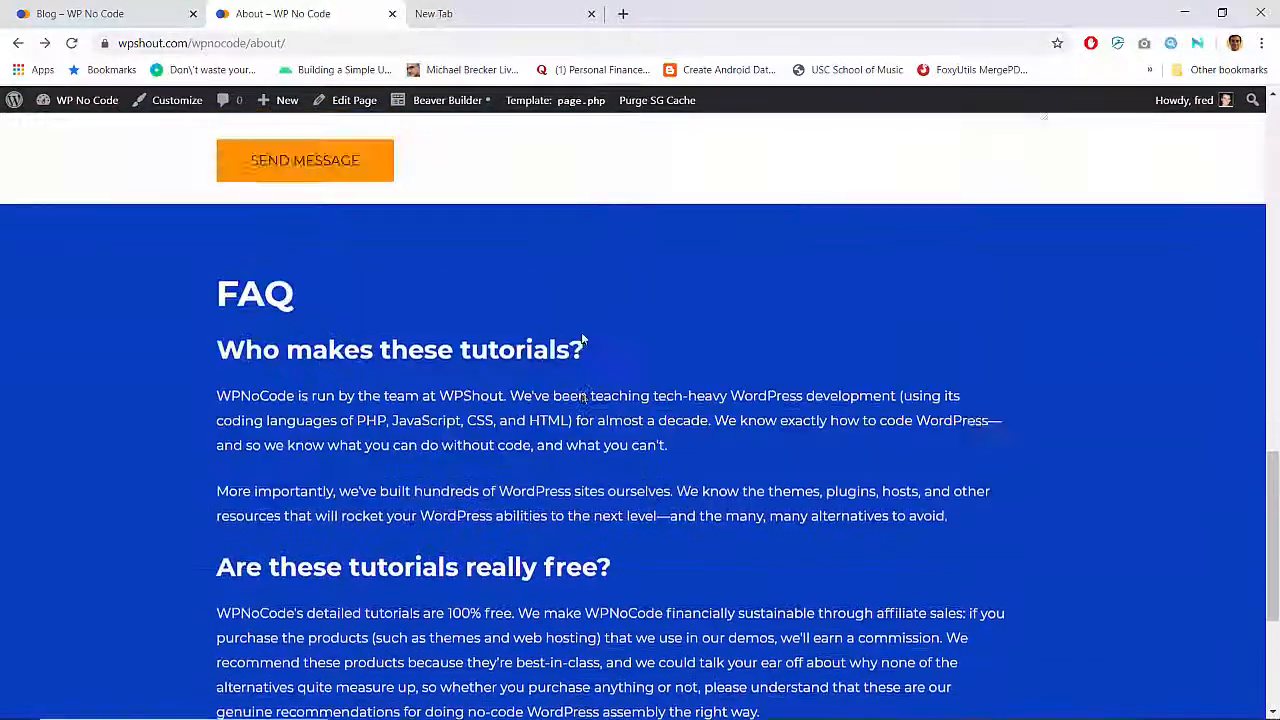
pyautogui.scroll(10, 581, 338)
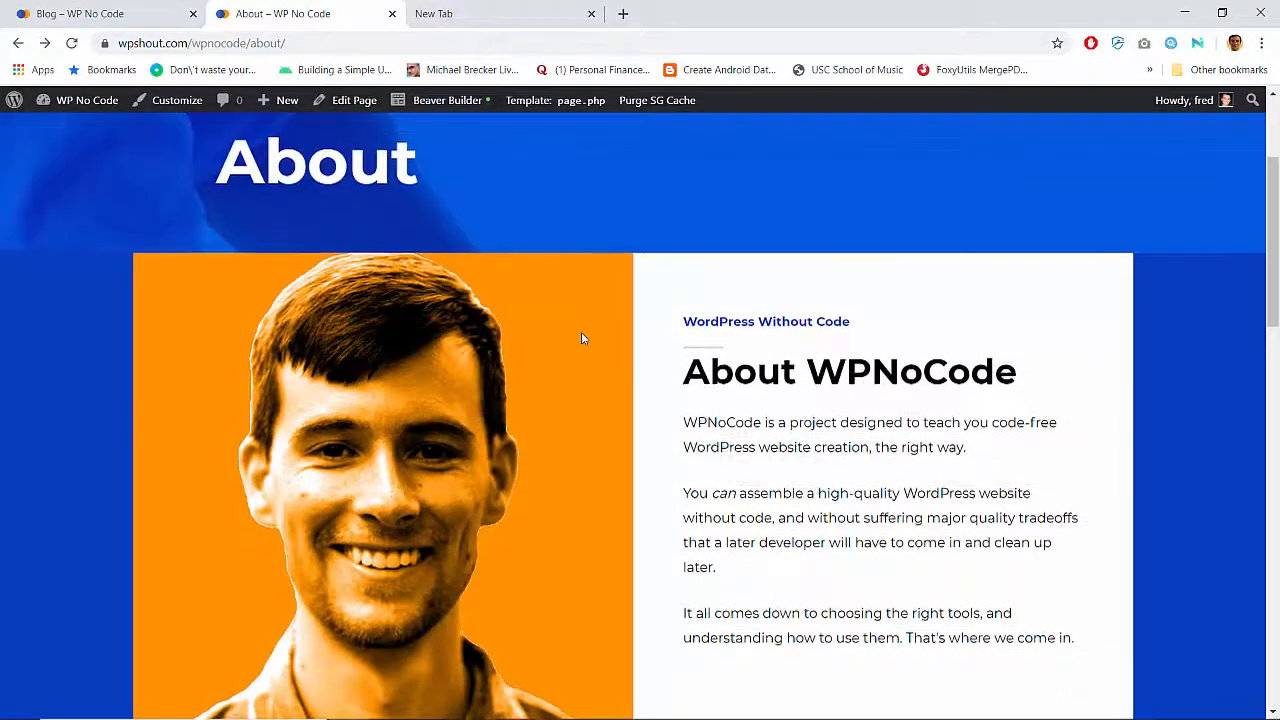
# Reopen the About page in Beaver Builder and set the About WPNoCode row's top and bottom margins to 80 px
pyautogui.click(442, 100)
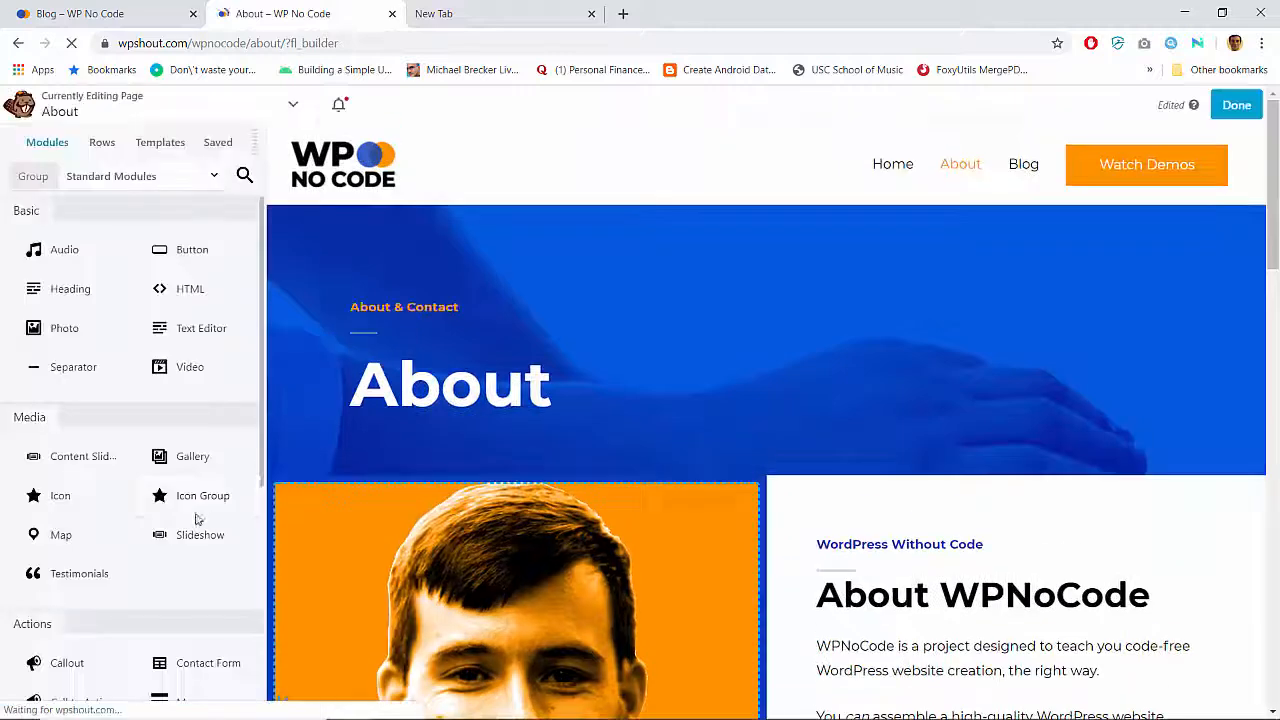
pyautogui.click(314, 462)
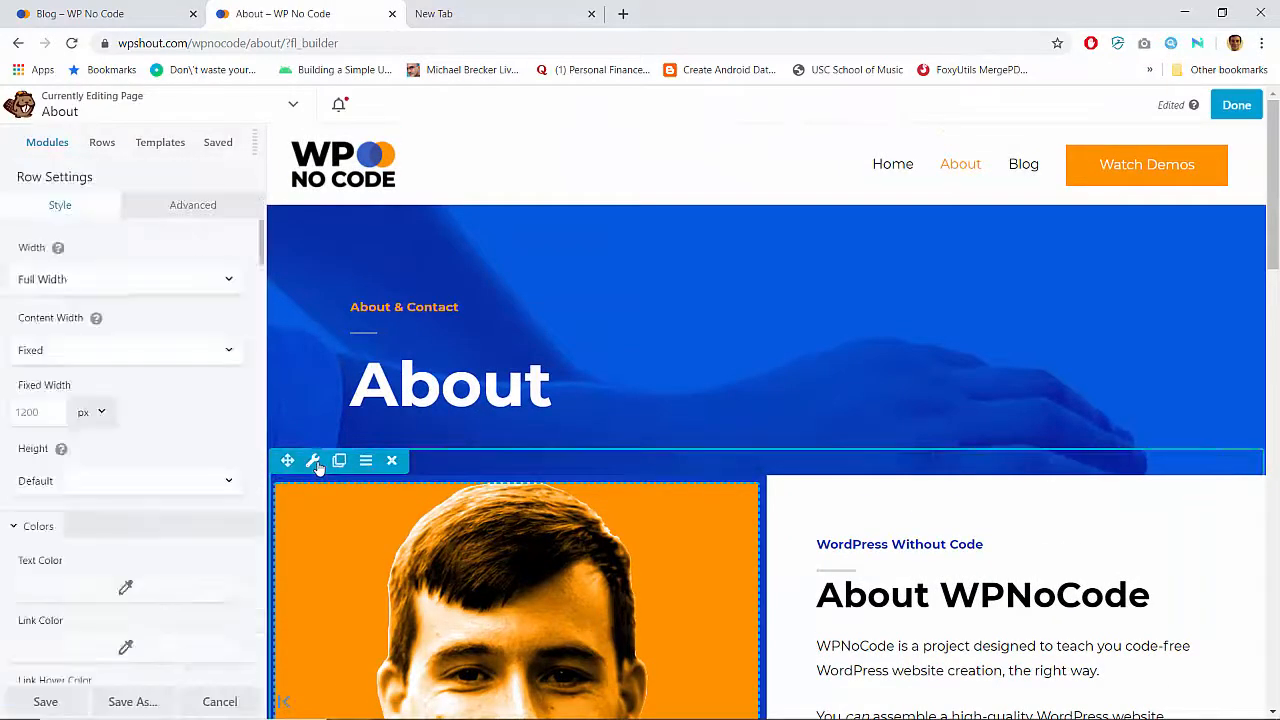
pyautogui.click(198, 206)
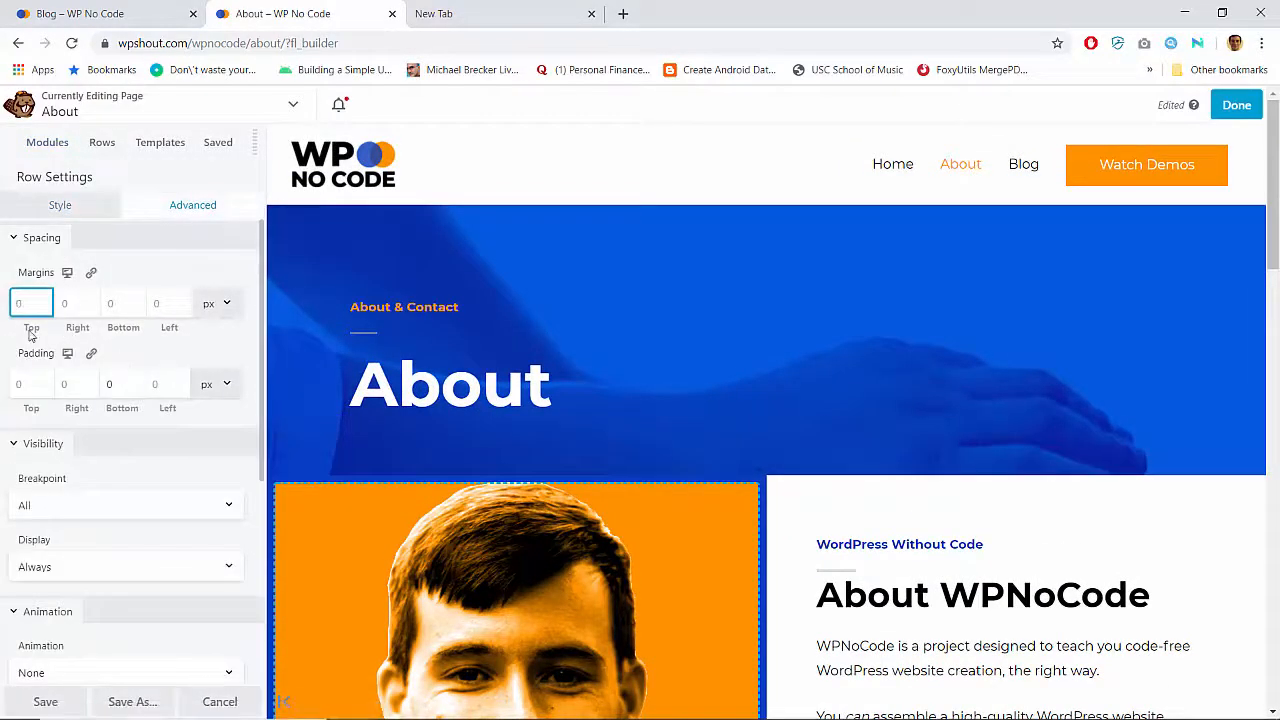
pyautogui.write('80')
pyautogui.press('Tab')
pyautogui.press('Tab')
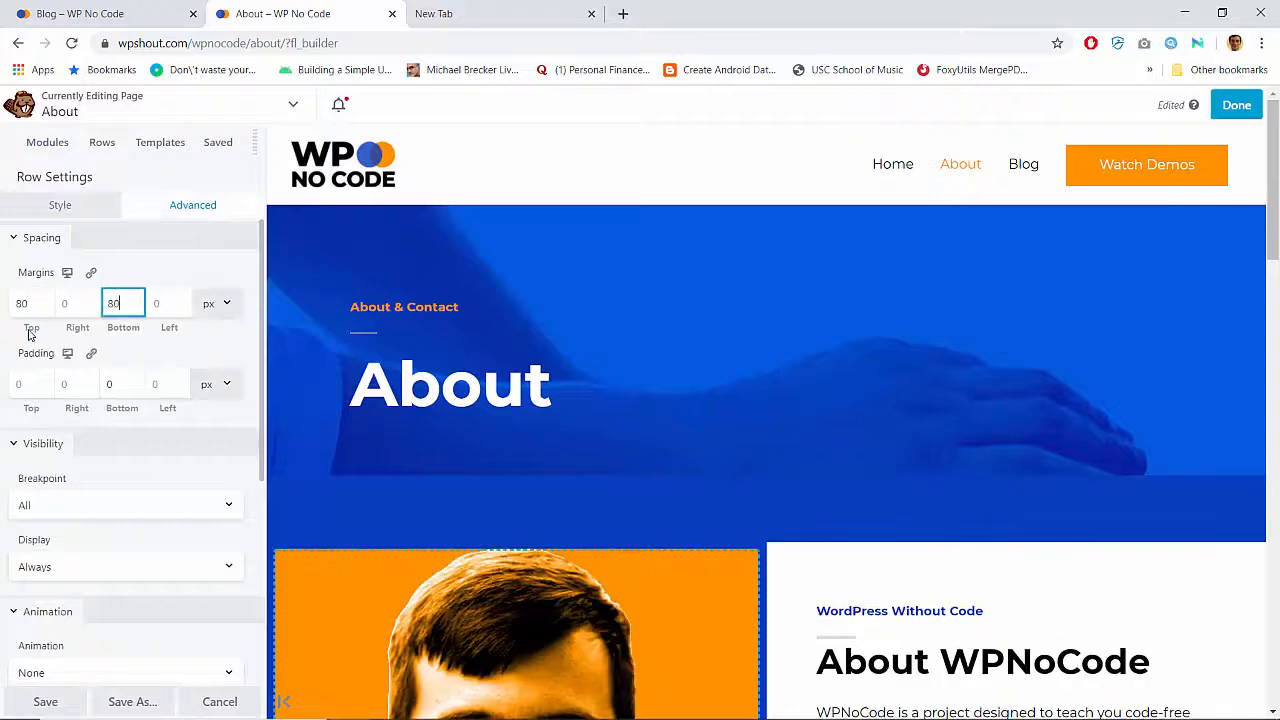
pyautogui.scroll(-5, 500, 408)
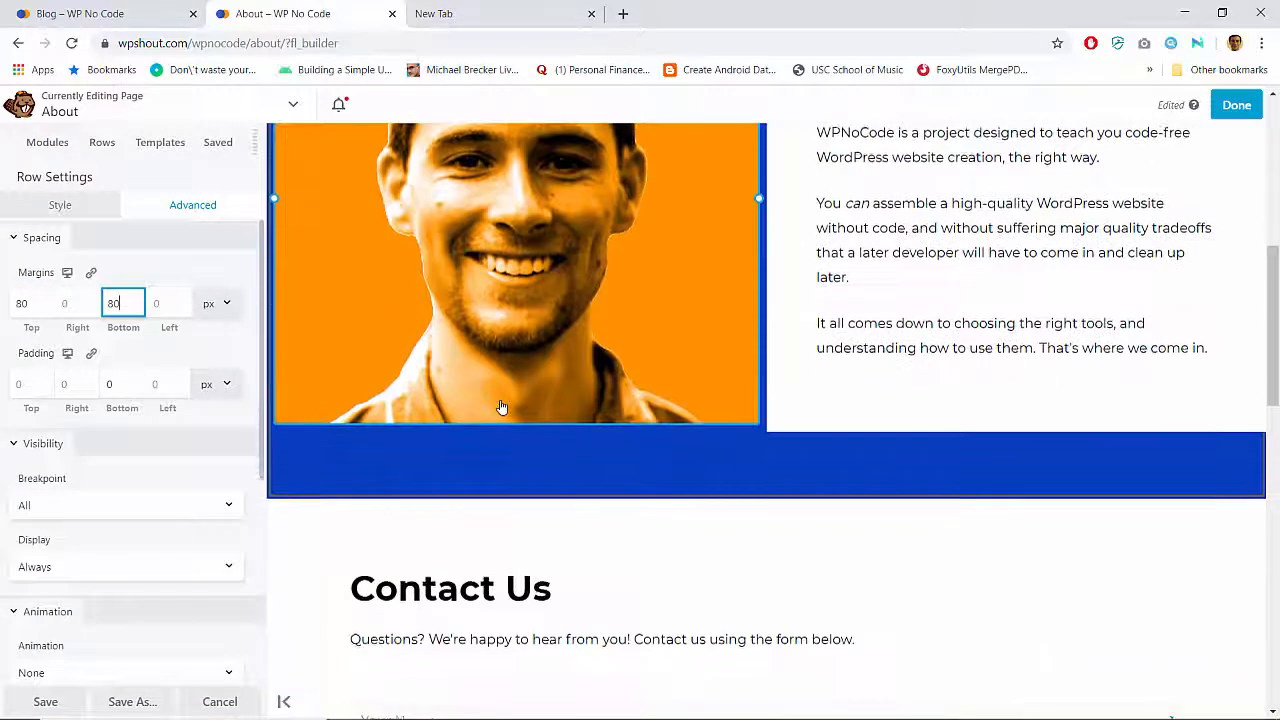
pyautogui.scroll(1, 502, 405)
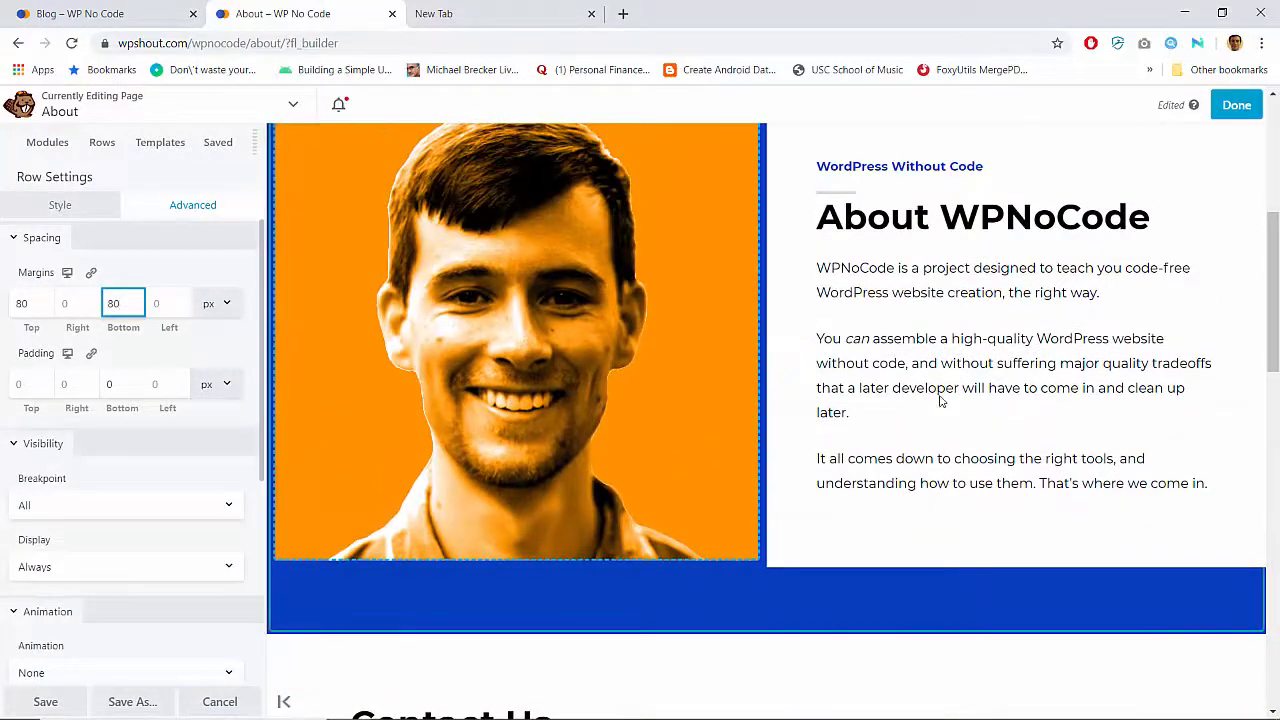
# Publish the About page and review the spacing above and below the About WPNoCode section
pyautogui.click(1230, 106)
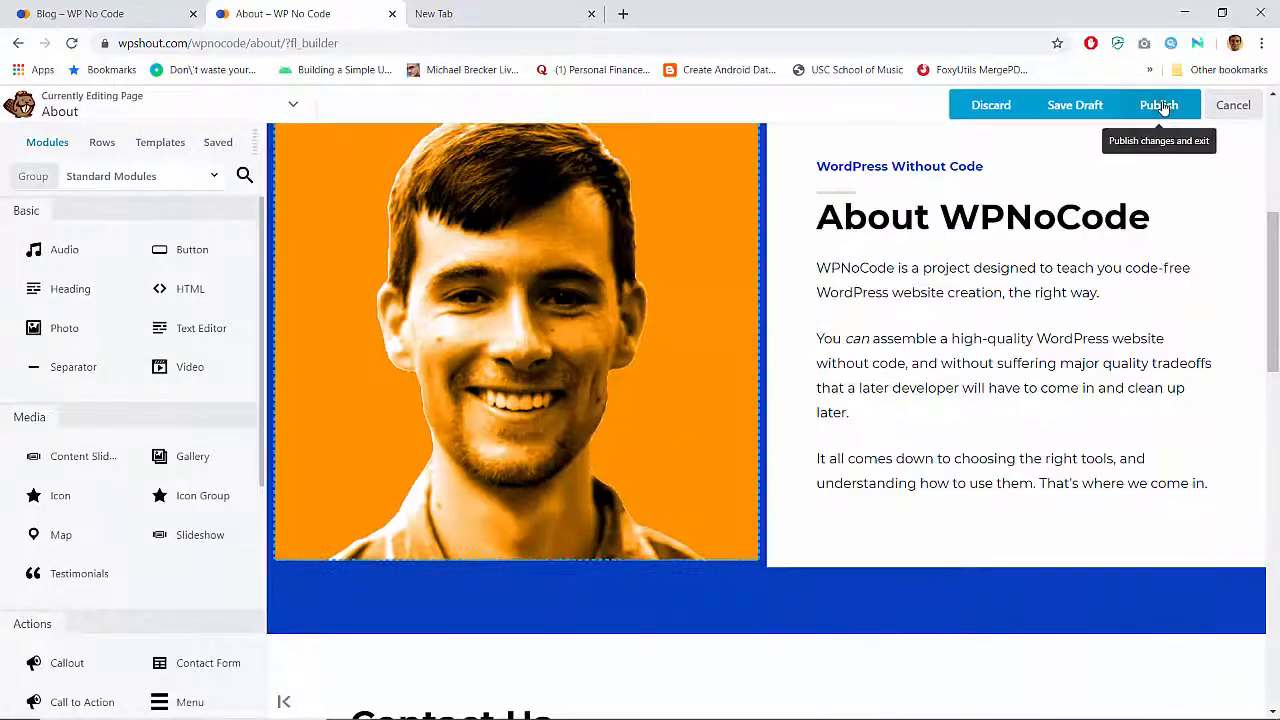
pyautogui.click(1160, 106)
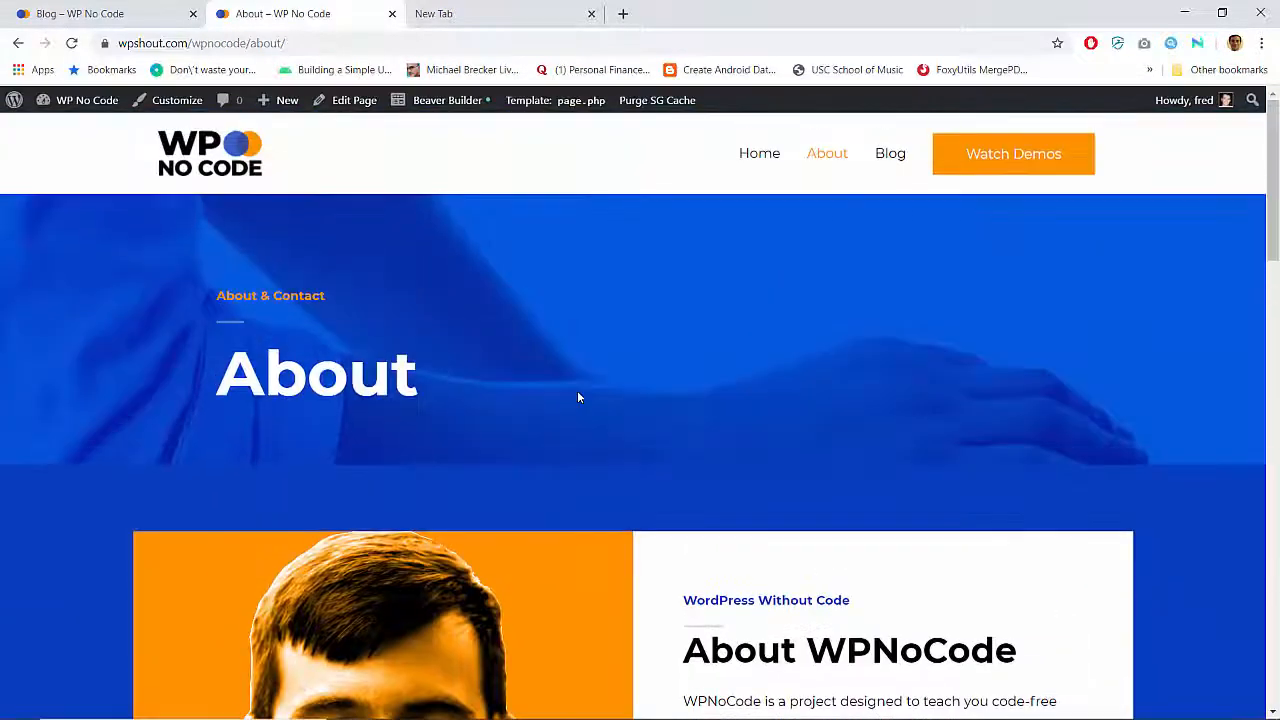
pyautogui.scroll(-6, 577, 398)
pyautogui.scroll(3, 577, 398)
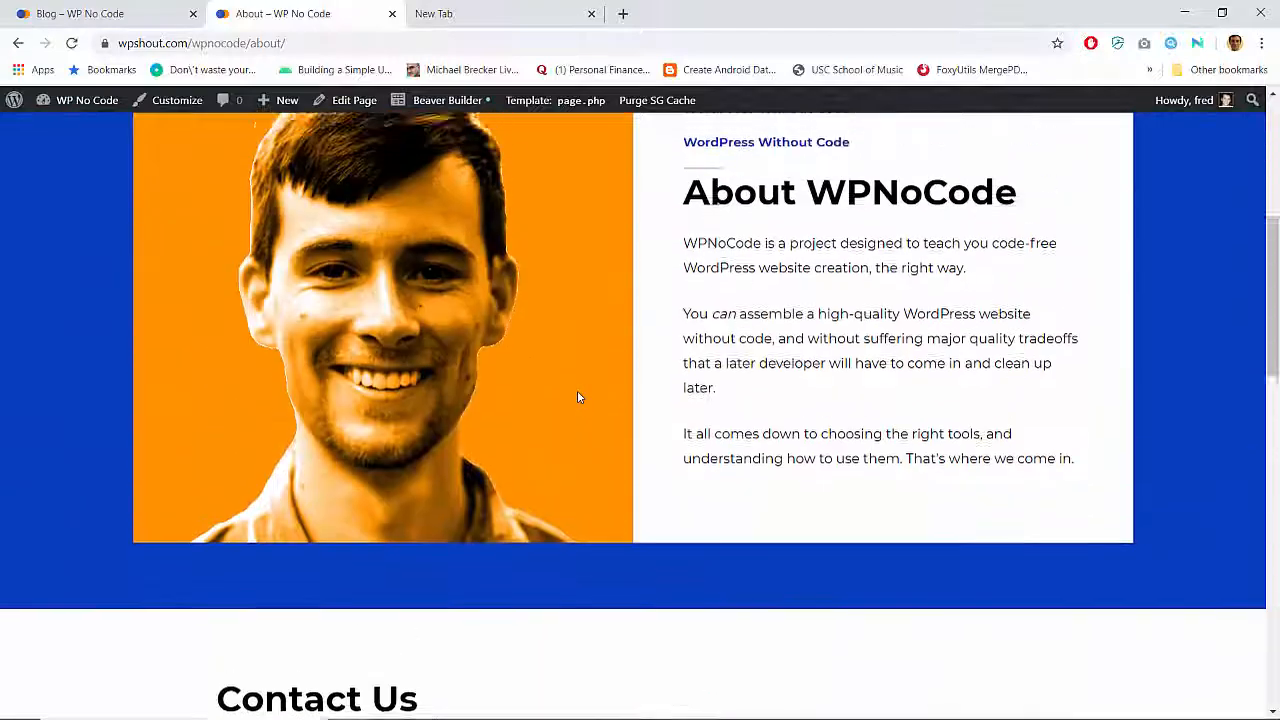
pyautogui.scroll(4, 577, 398)
pyautogui.scroll(-7, 577, 398)
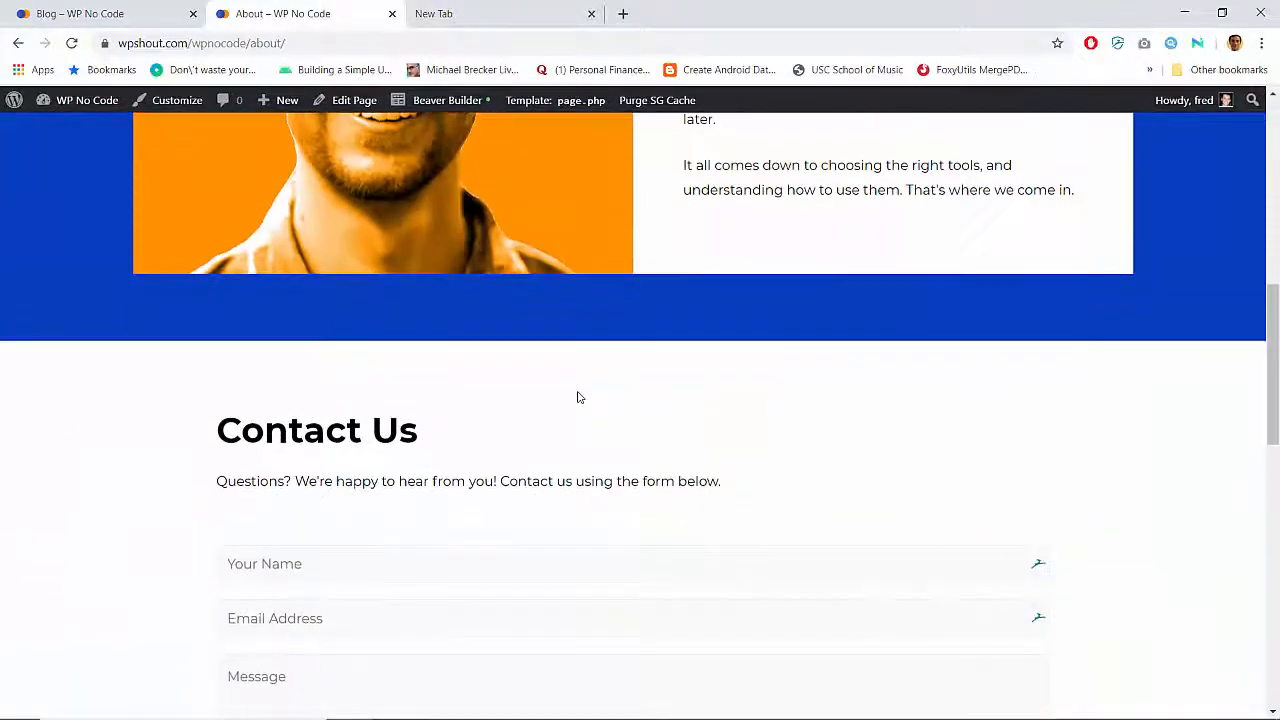
pyautogui.scroll(8, 577, 398)
# Reopen the About page in Beaver Builder, clear the About WPNoCode row's top margin, and publish the page
pyautogui.click(452, 100)
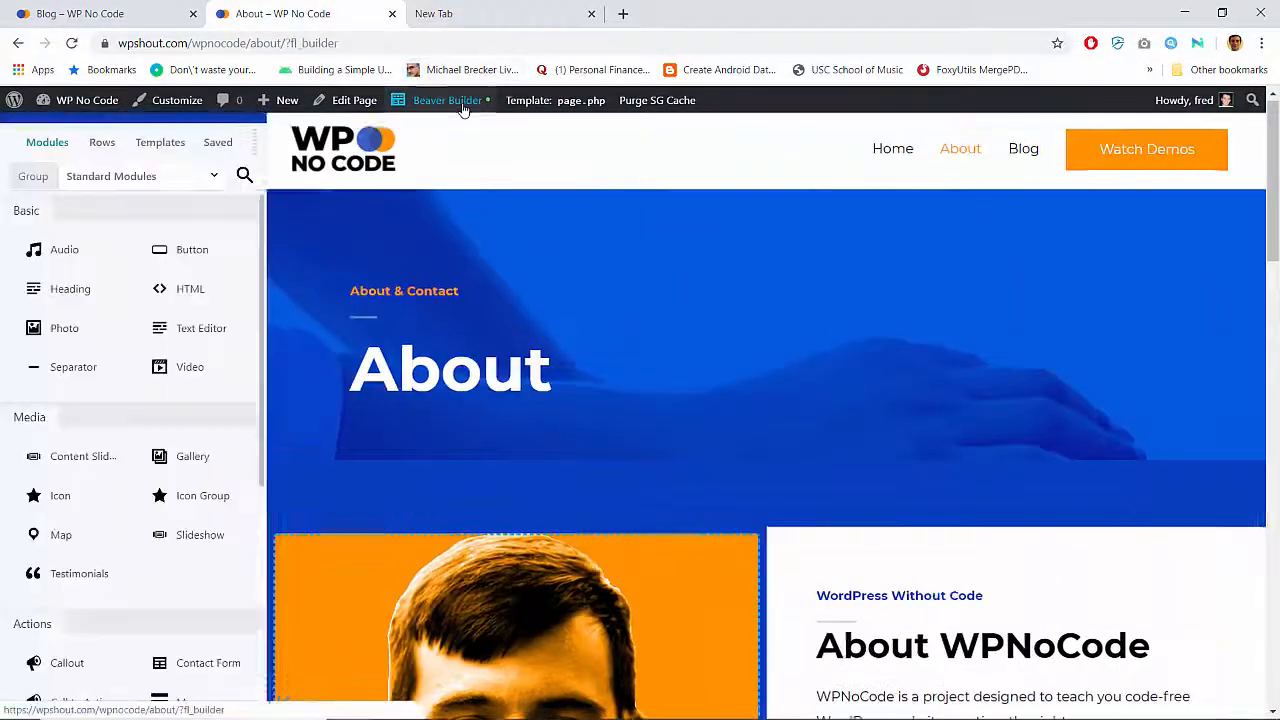
pyautogui.click(312, 456)
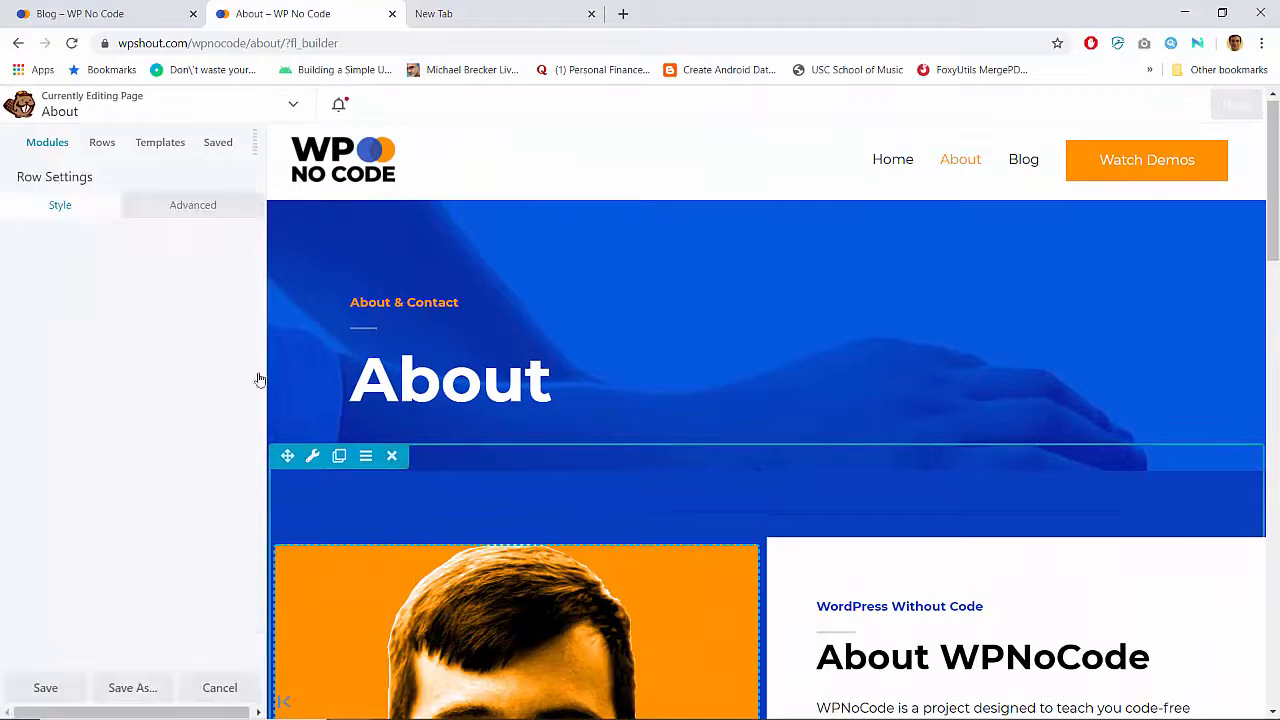
pyautogui.click(185, 205)
pyautogui.click(30, 302)
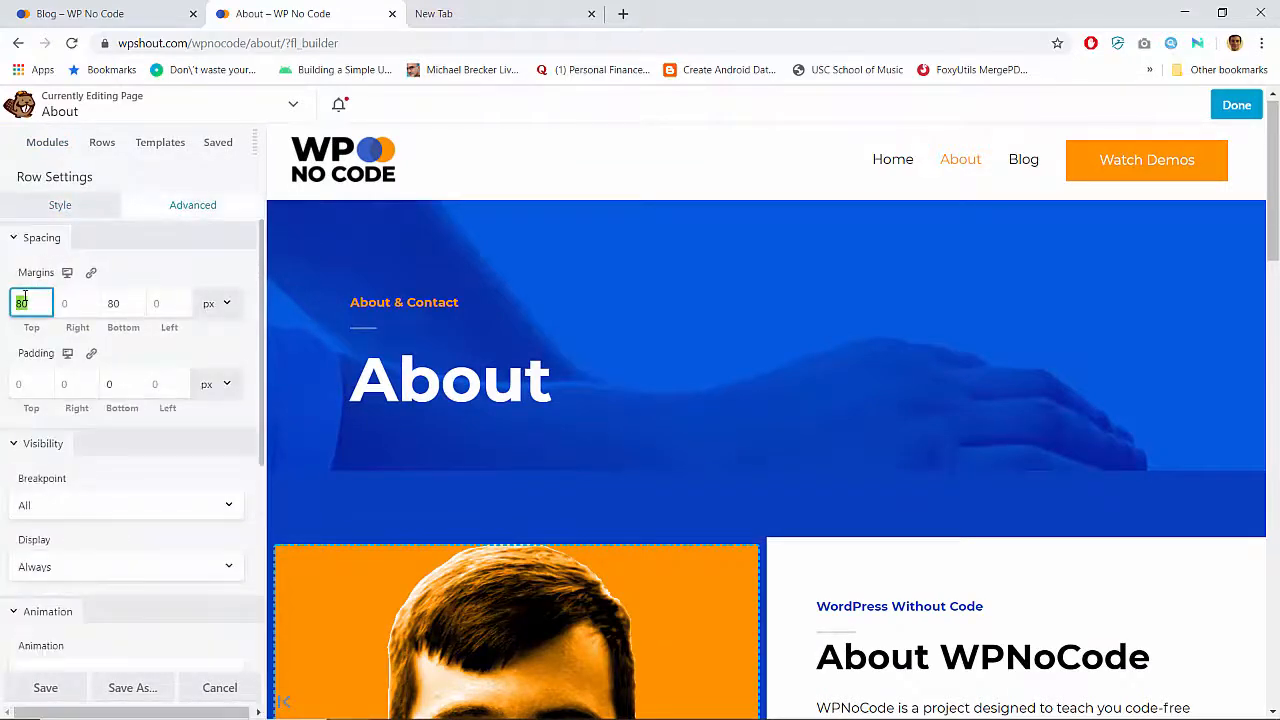
pyautogui.press('BackSpace')
pyautogui.click(1237, 108)
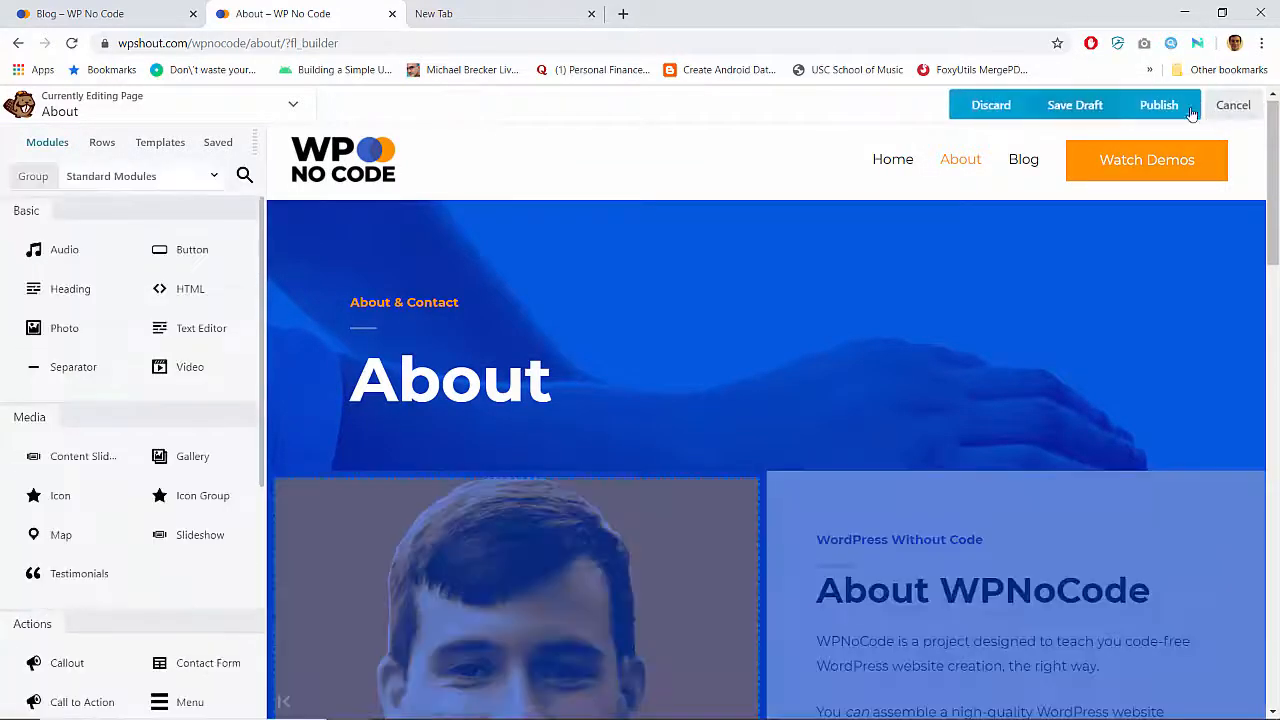
pyautogui.click(1160, 104)
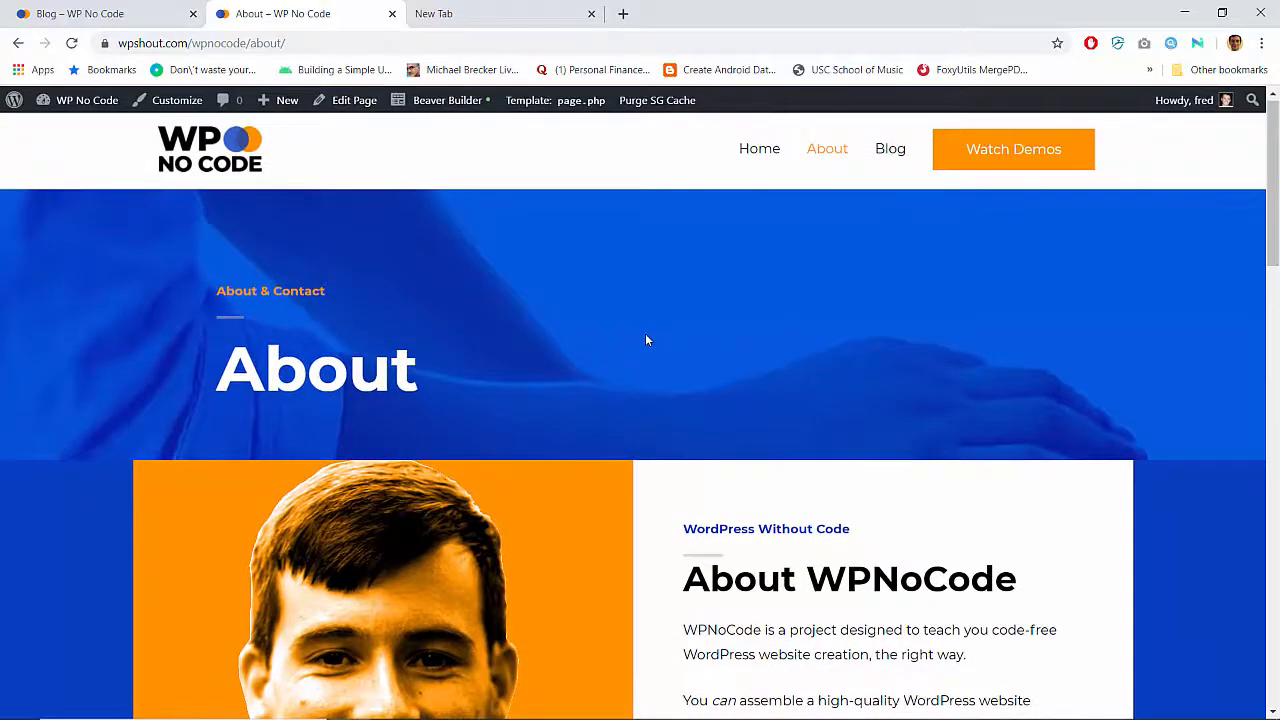
# Review the published About page from the page header down to the FAQ, examining the spacing between sections
pyautogui.scroll(-4, 645, 340)
pyautogui.scroll(4, 645, 340)
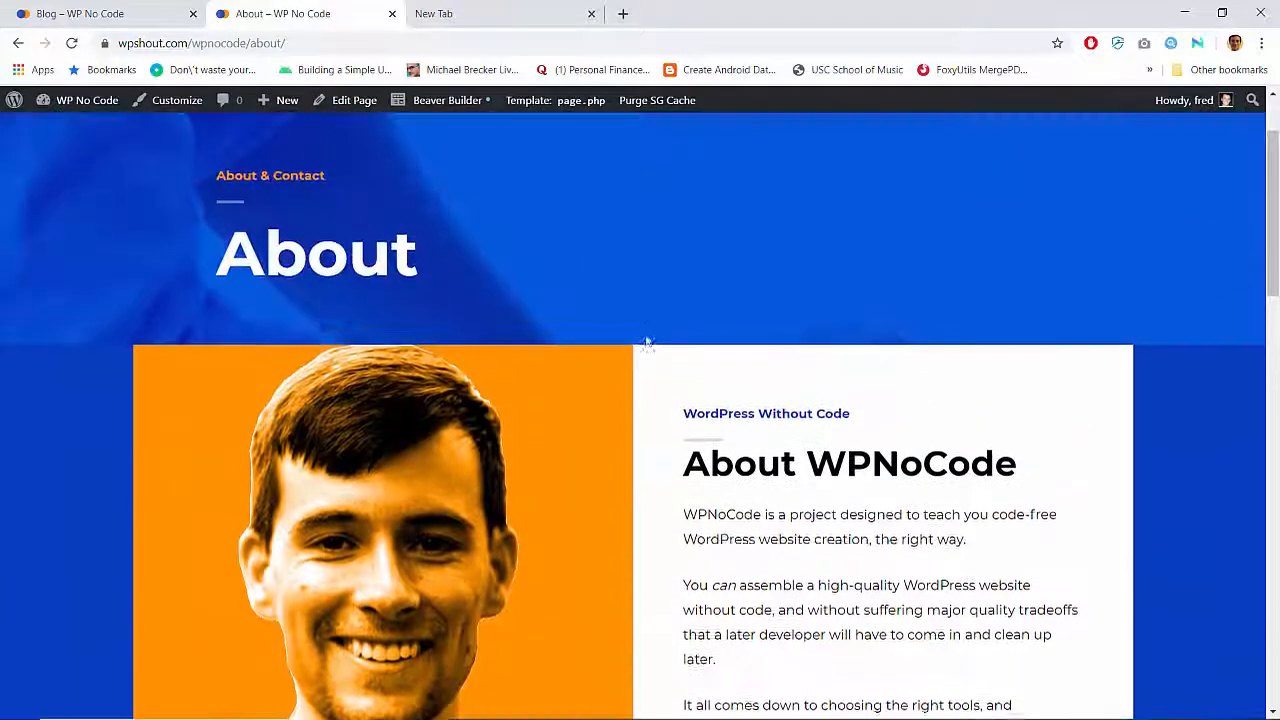
pyautogui.scroll(-10, 645, 340)
pyautogui.scroll(4, 645, 340)
pyautogui.scroll(4, 645, 340)
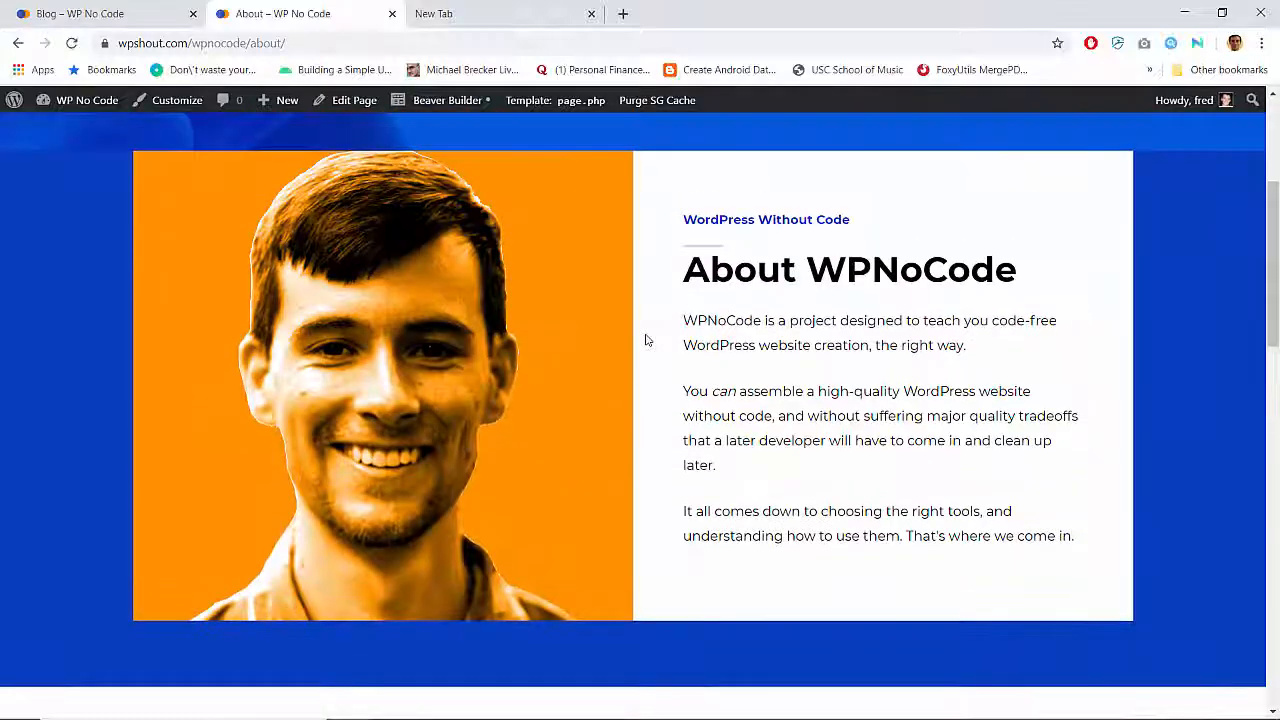
pyautogui.scroll(-3, 645, 340)
pyautogui.scroll(-3, 645, 340)
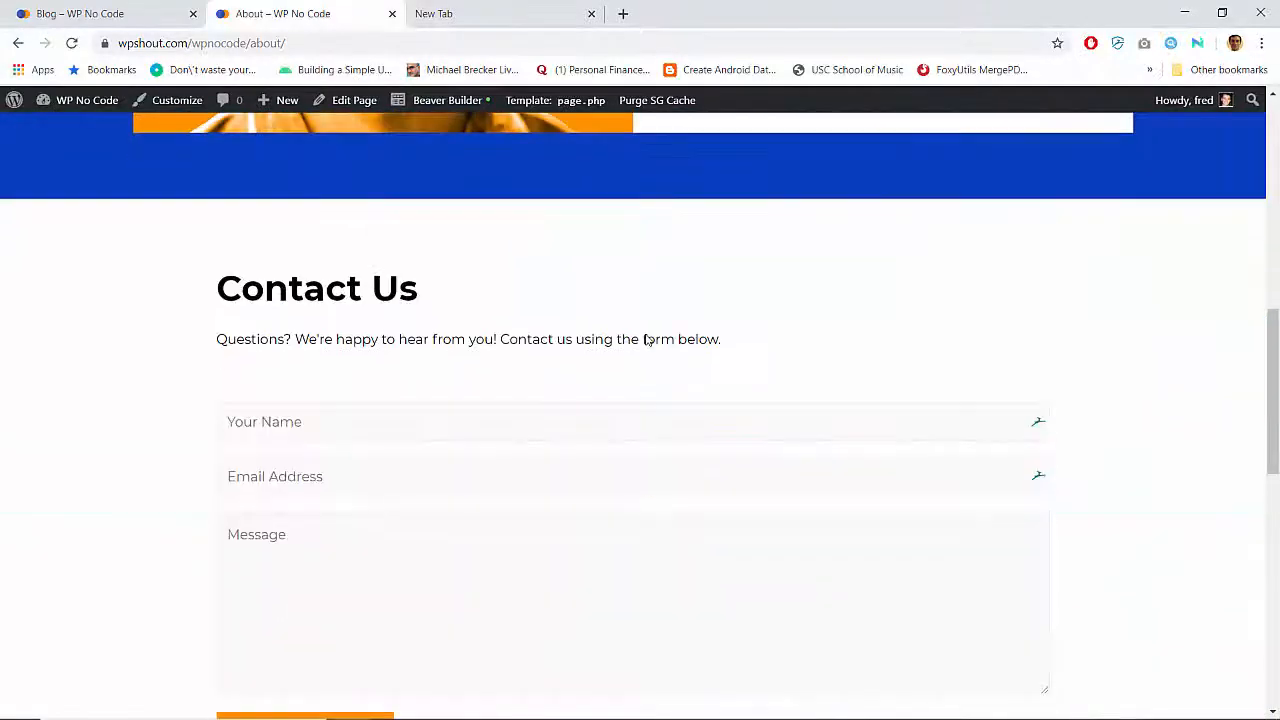
pyautogui.scroll(-7, 645, 340)
pyautogui.scroll(10, 645, 340)
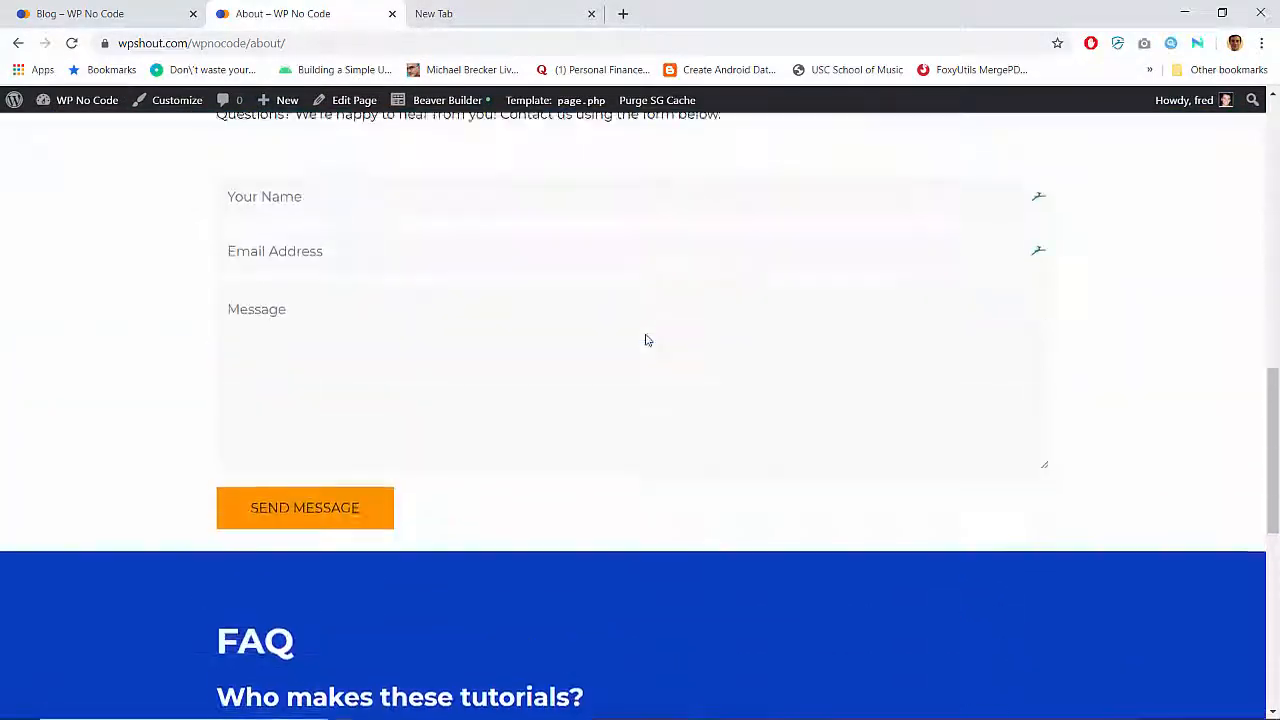
pyautogui.scroll(-14, 645, 340)
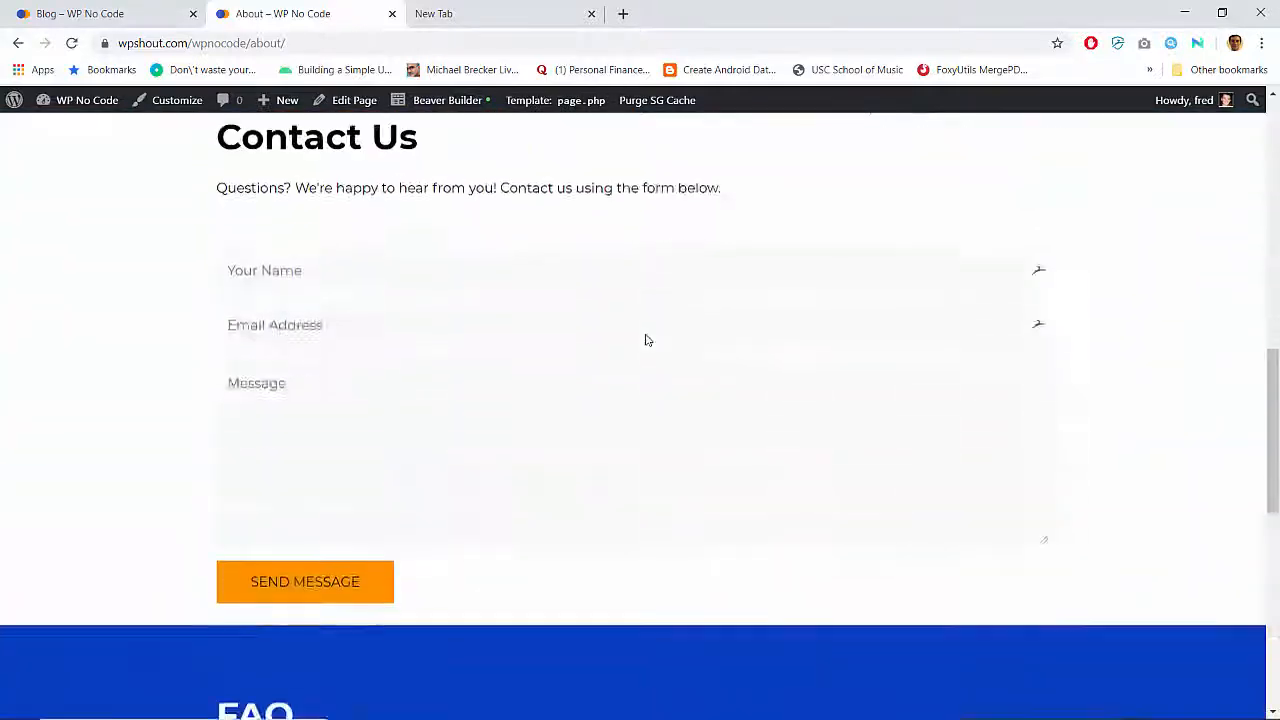
pyautogui.scroll(7, 645, 340)
pyautogui.scroll(7, 645, 340)
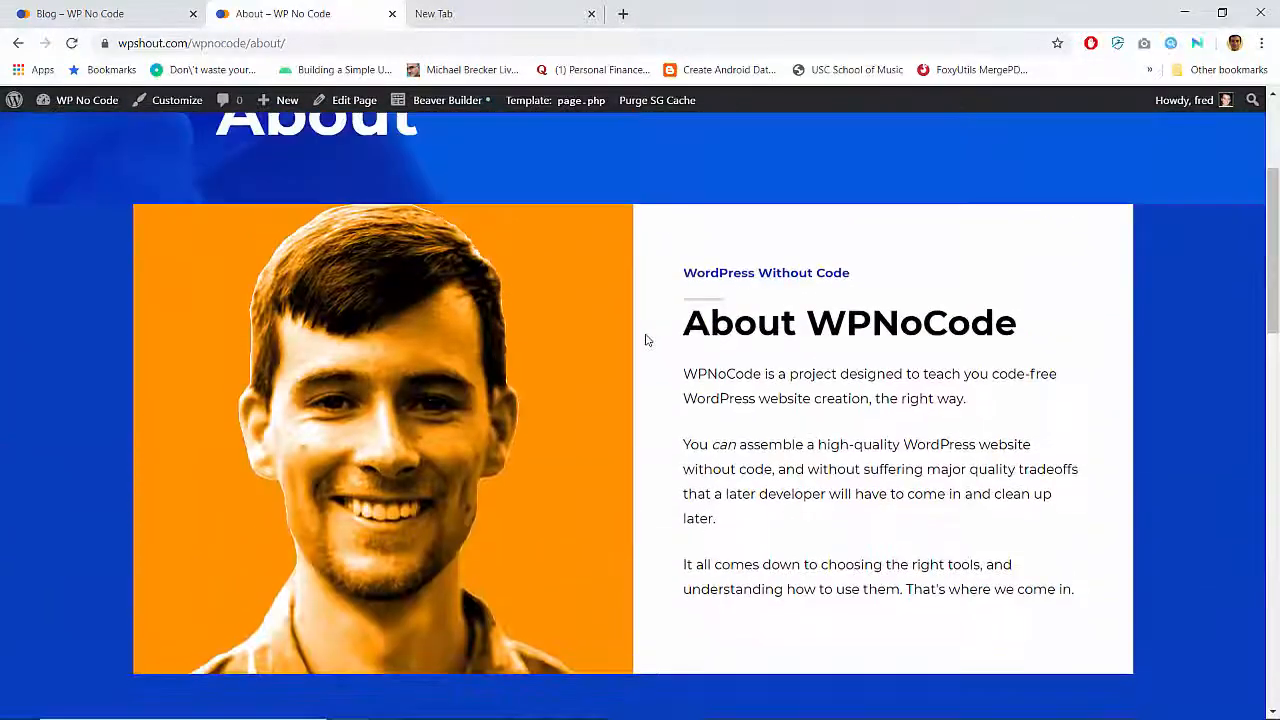
# Compare the spacing above the About WPNoCode section with the gap between it and the Contact Us section
pyautogui.scroll(-3, 645, 340)
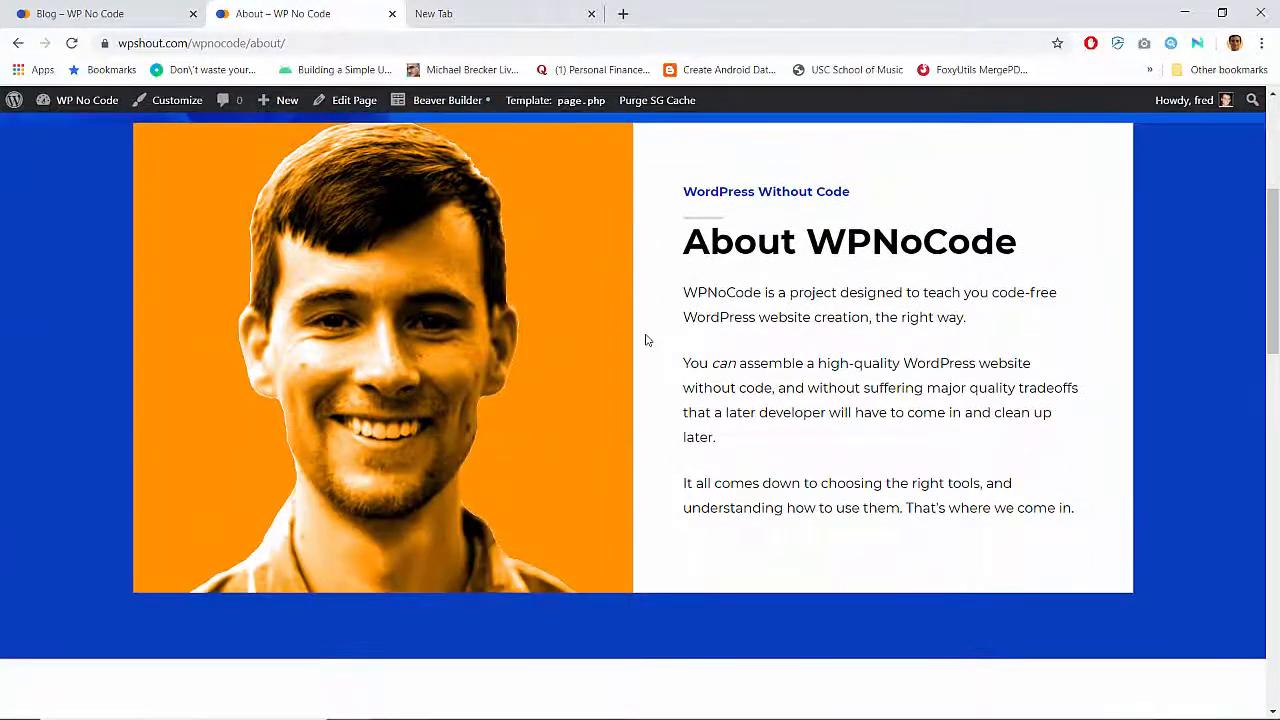
pyautogui.scroll(1, 645, 340)
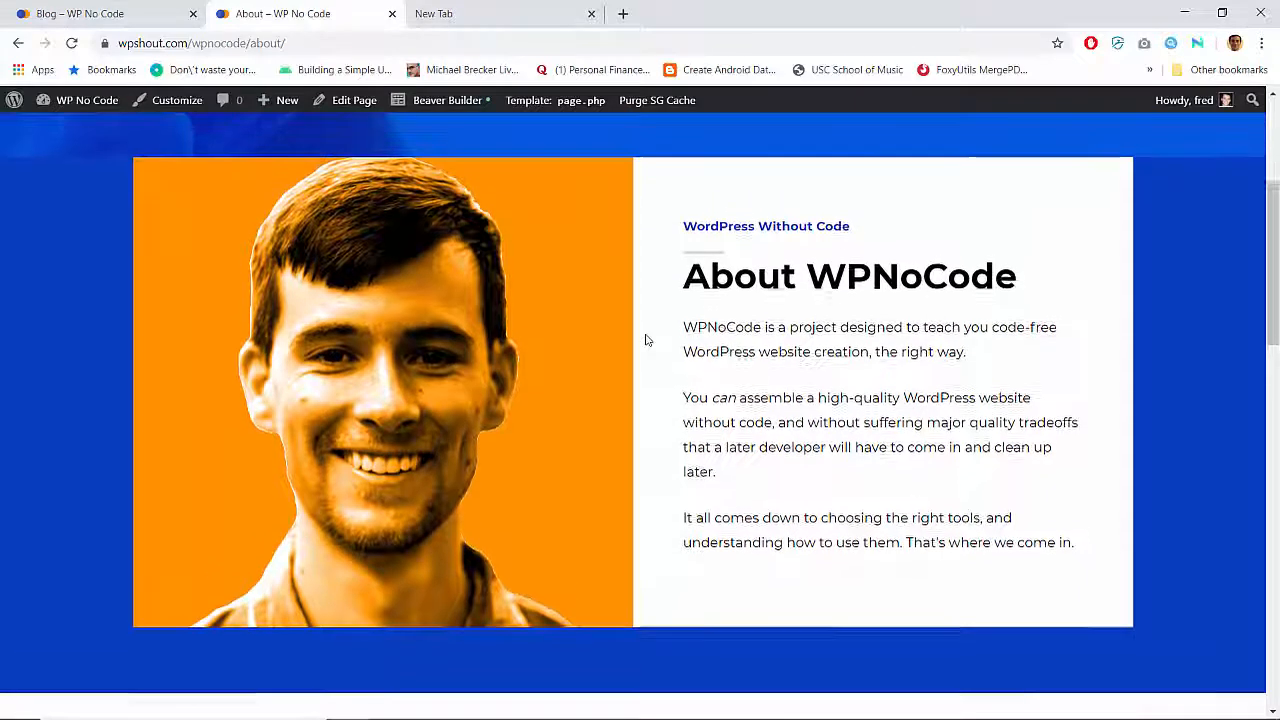
pyautogui.scroll(1, 645, 340)
pyautogui.scroll(-2, 645, 340)
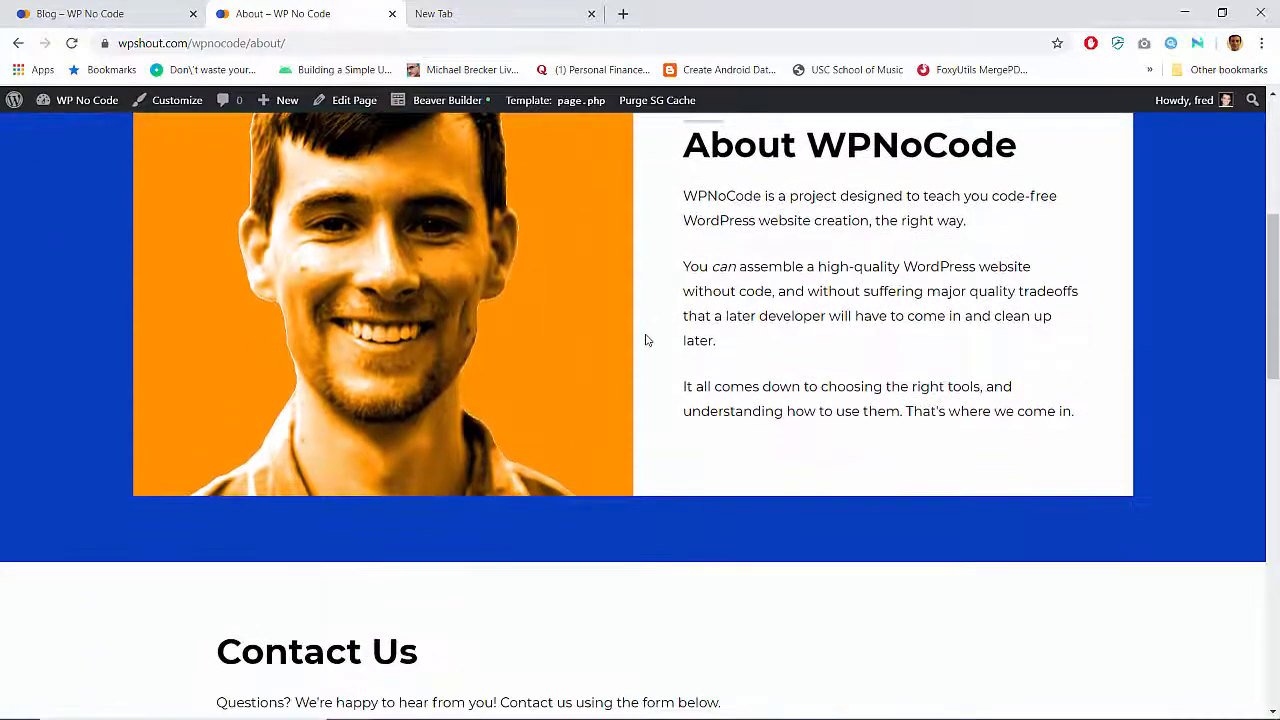
pyautogui.scroll(5, 645, 340)
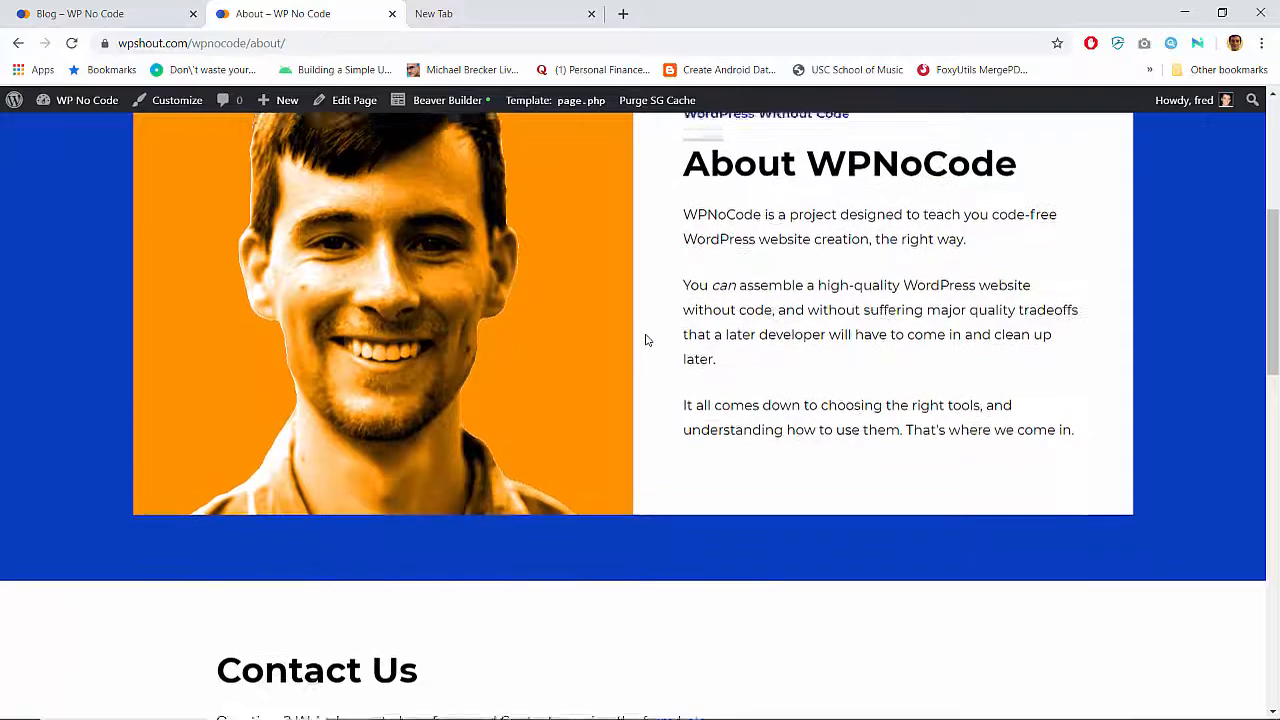
pyautogui.scroll(-5, 645, 340)
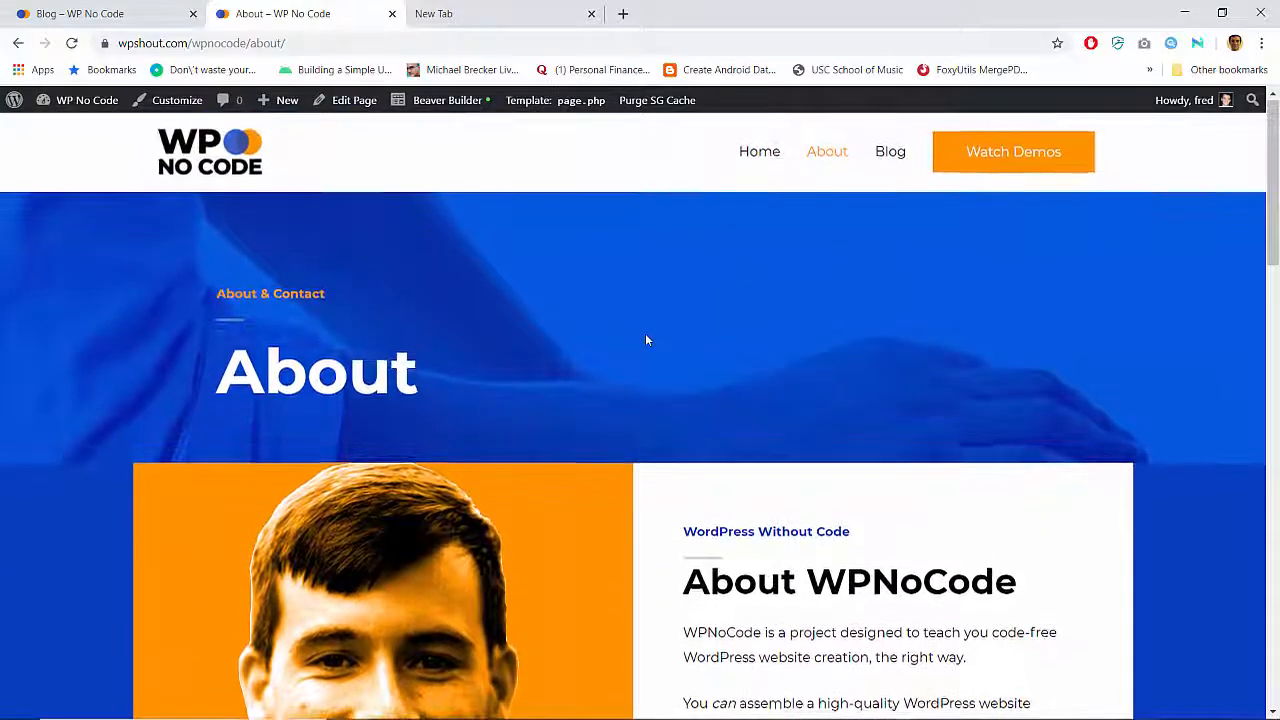
pyautogui.scroll(5, 645, 340)
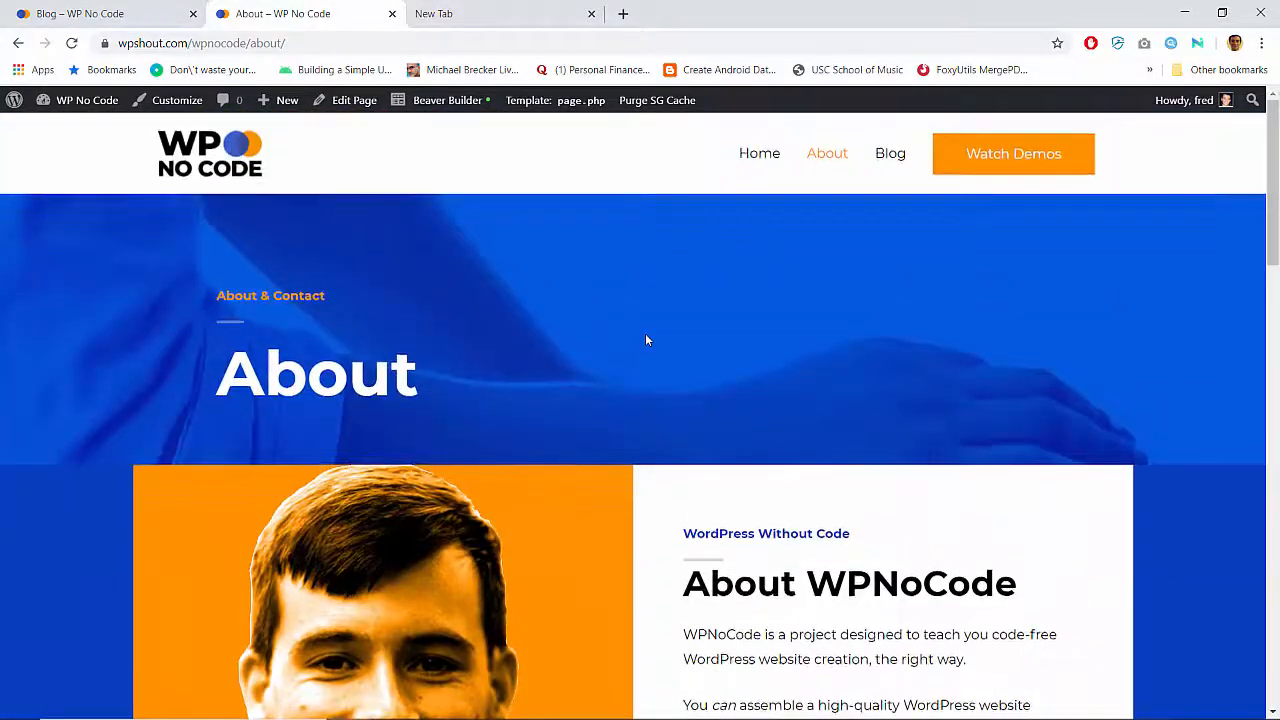
pyautogui.scroll(-2, 645, 340)
pyautogui.scroll(-3, 645, 340)
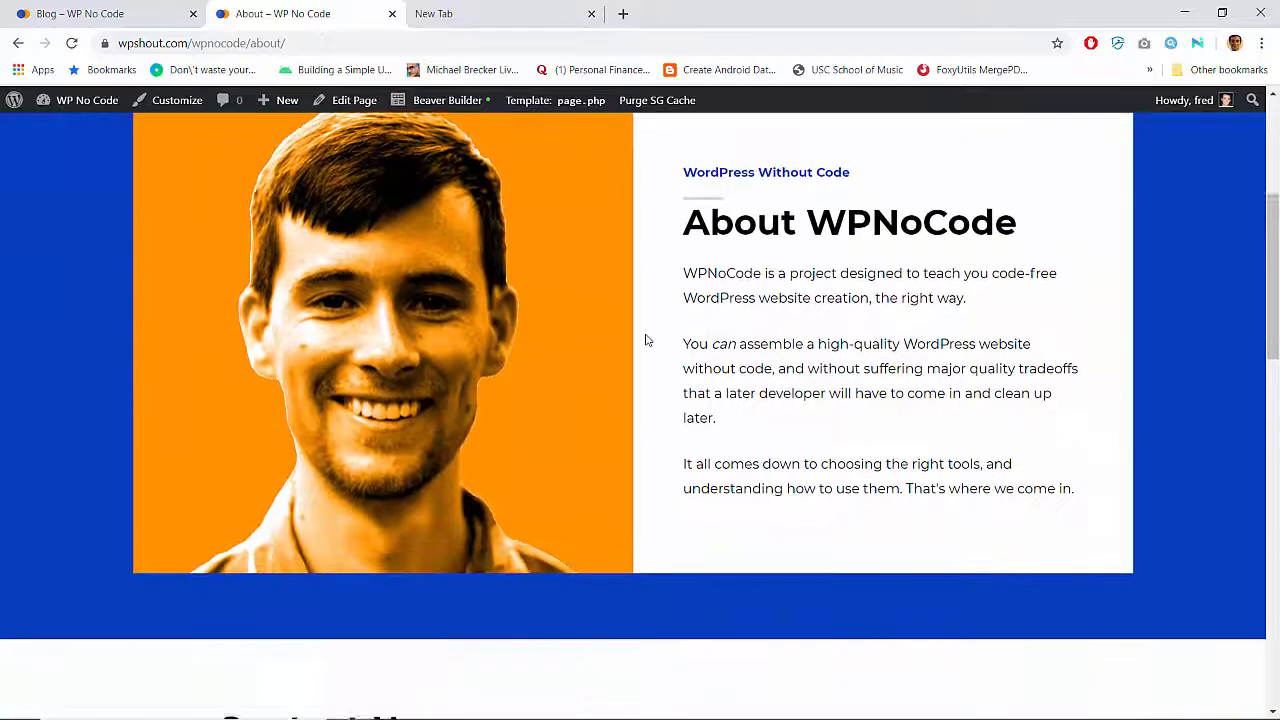
pyautogui.scroll(-2, 645, 340)
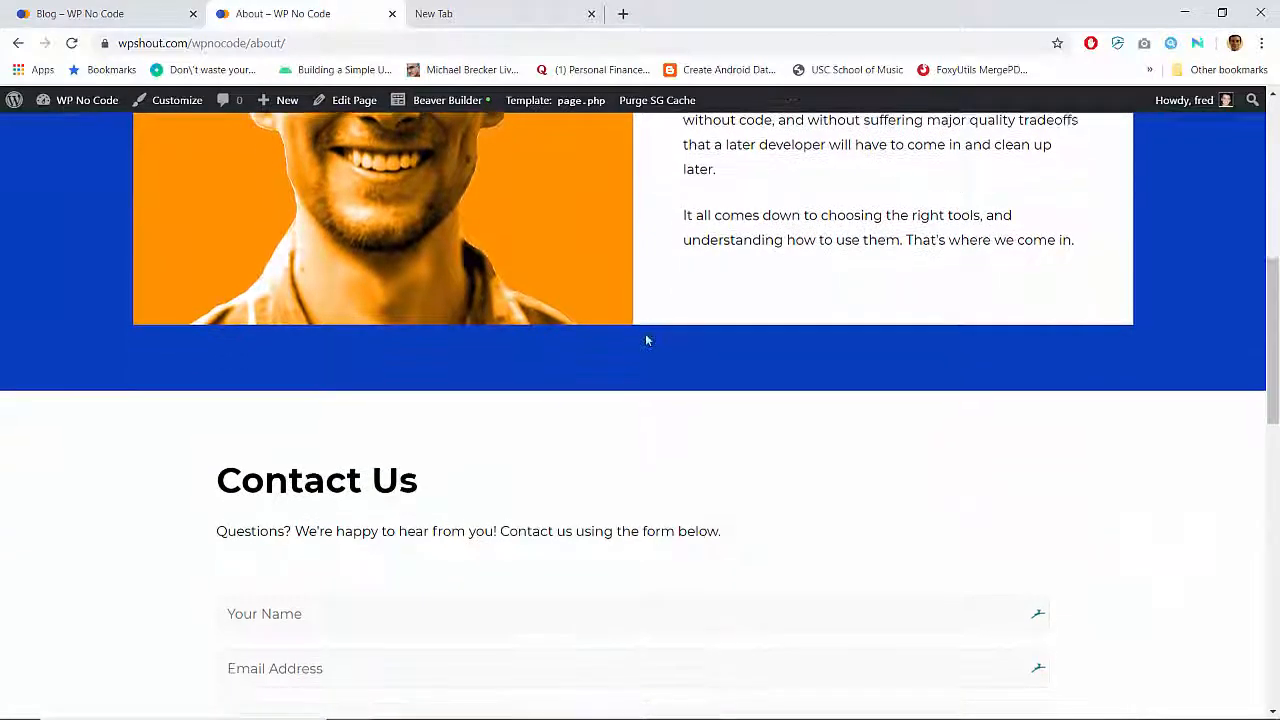
pyautogui.scroll(7, 645, 340)
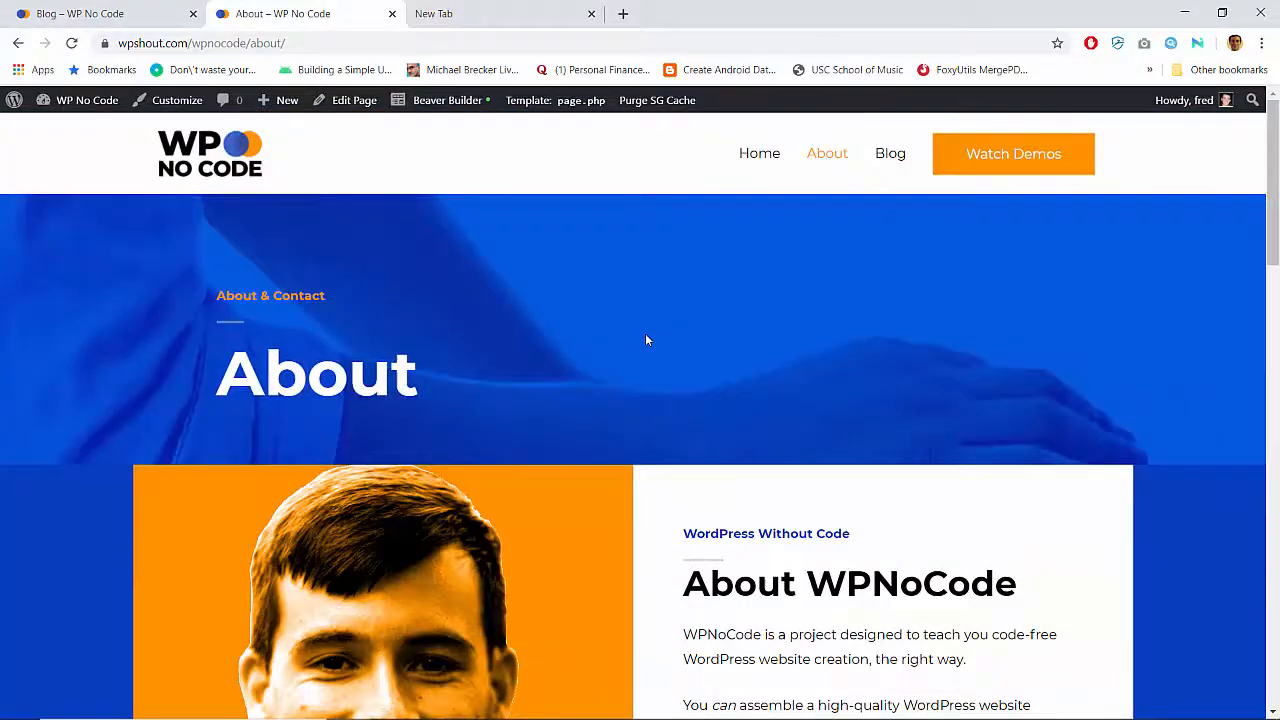
# Reopen the About page in Beaver Builder, set the About WPNoCode row's top margin to 80 px, and publish it
pyautogui.click(447, 100)
pyautogui.click(314, 461)
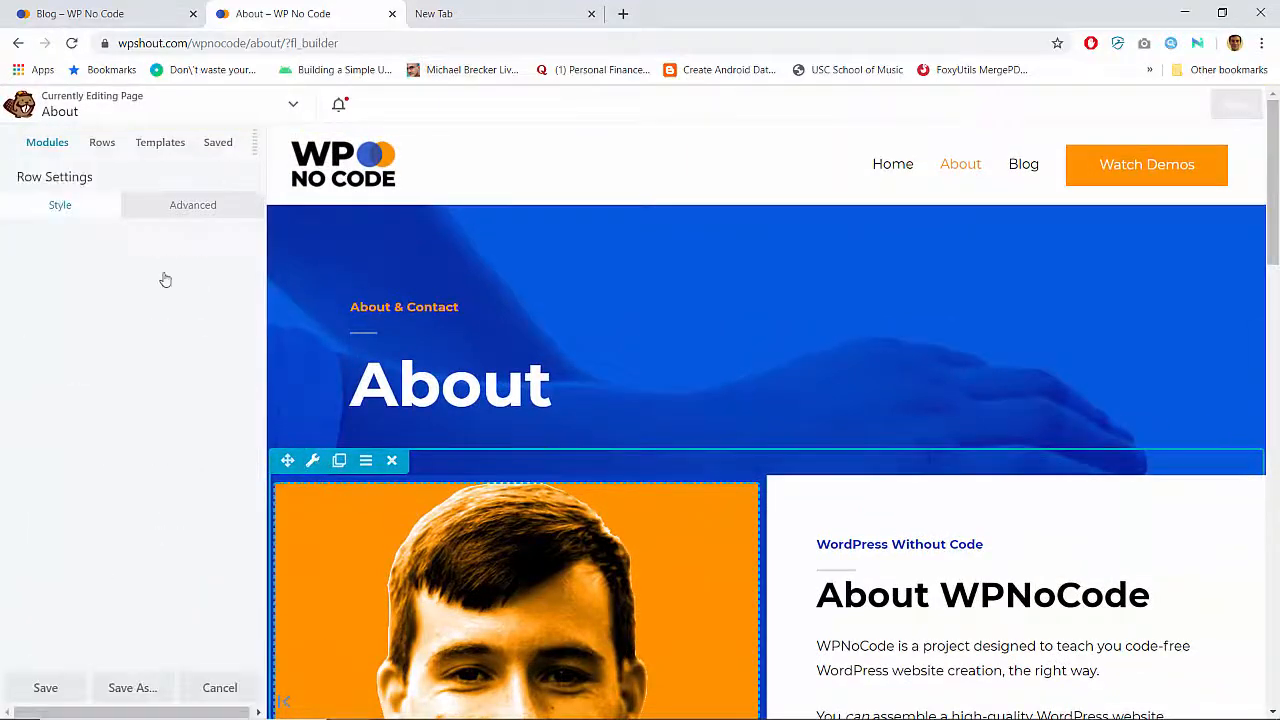
pyautogui.click(160, 205)
pyautogui.click(30, 303)
pyautogui.write('80')
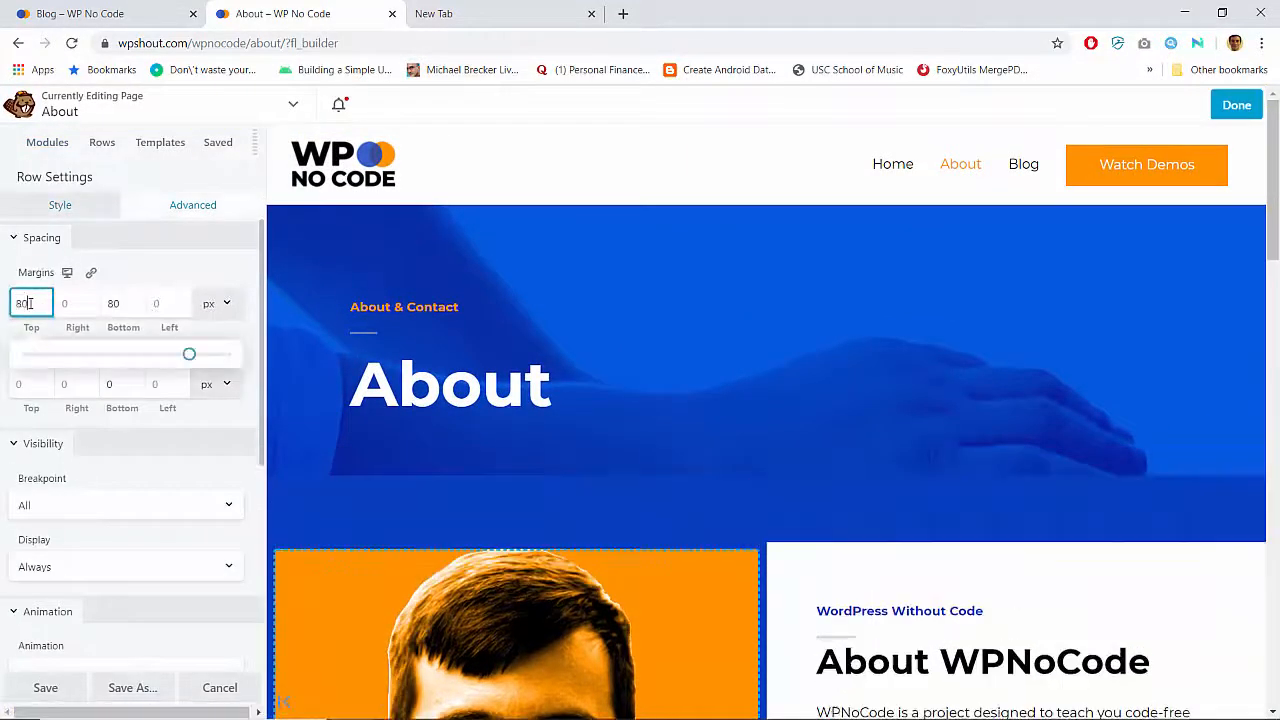
pyautogui.click(46, 689)
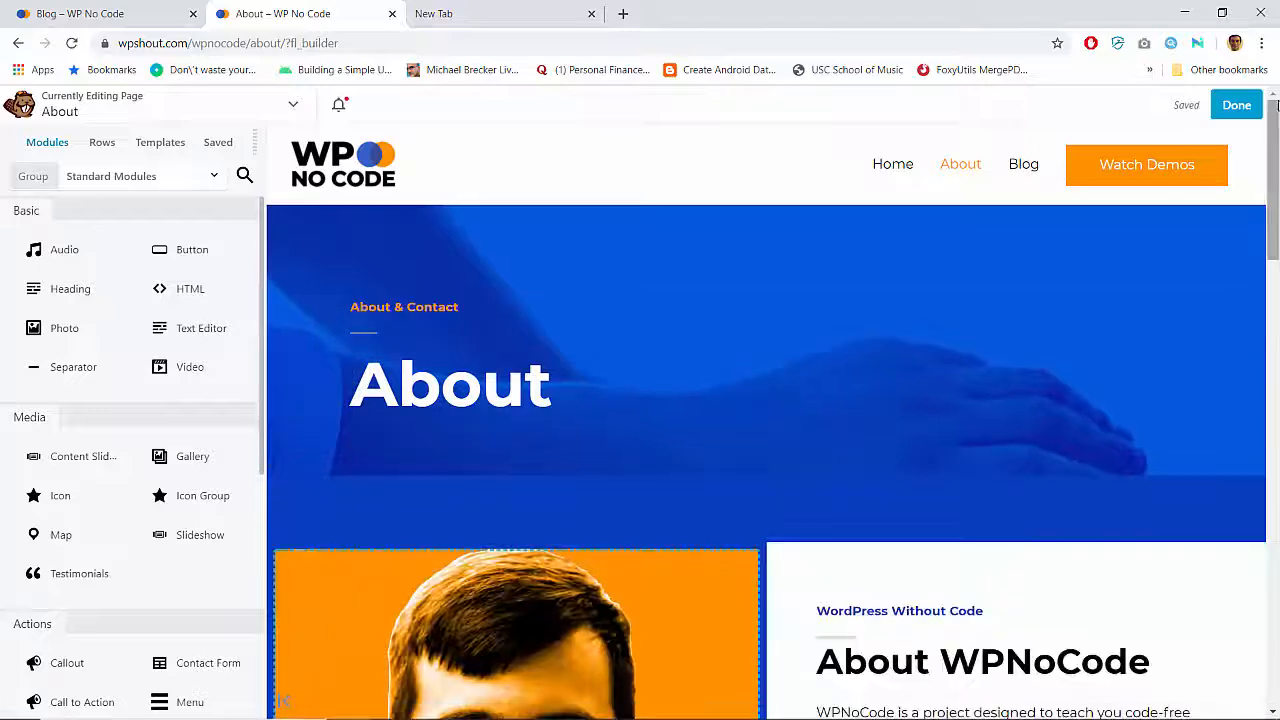
pyautogui.click(1235, 105)
pyautogui.click(1160, 105)
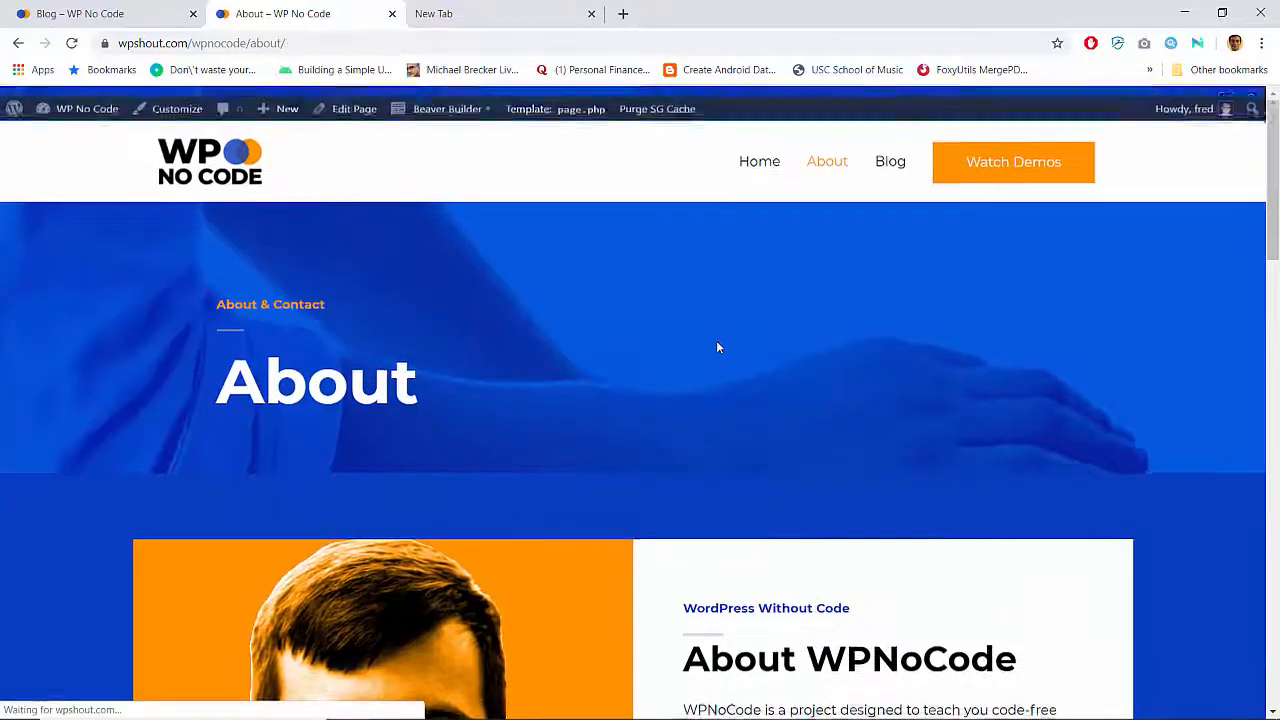
pyautogui.scroll(-1, 716, 347)
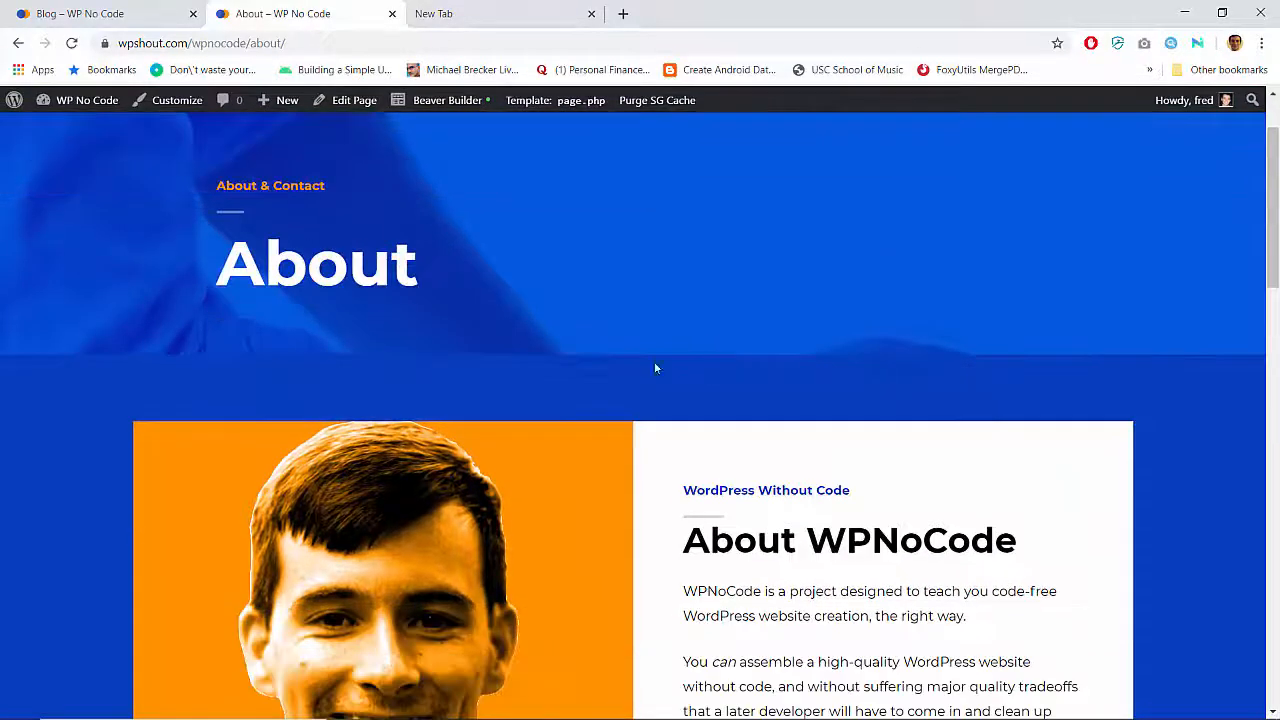
pyautogui.scroll(1, 507, 268)
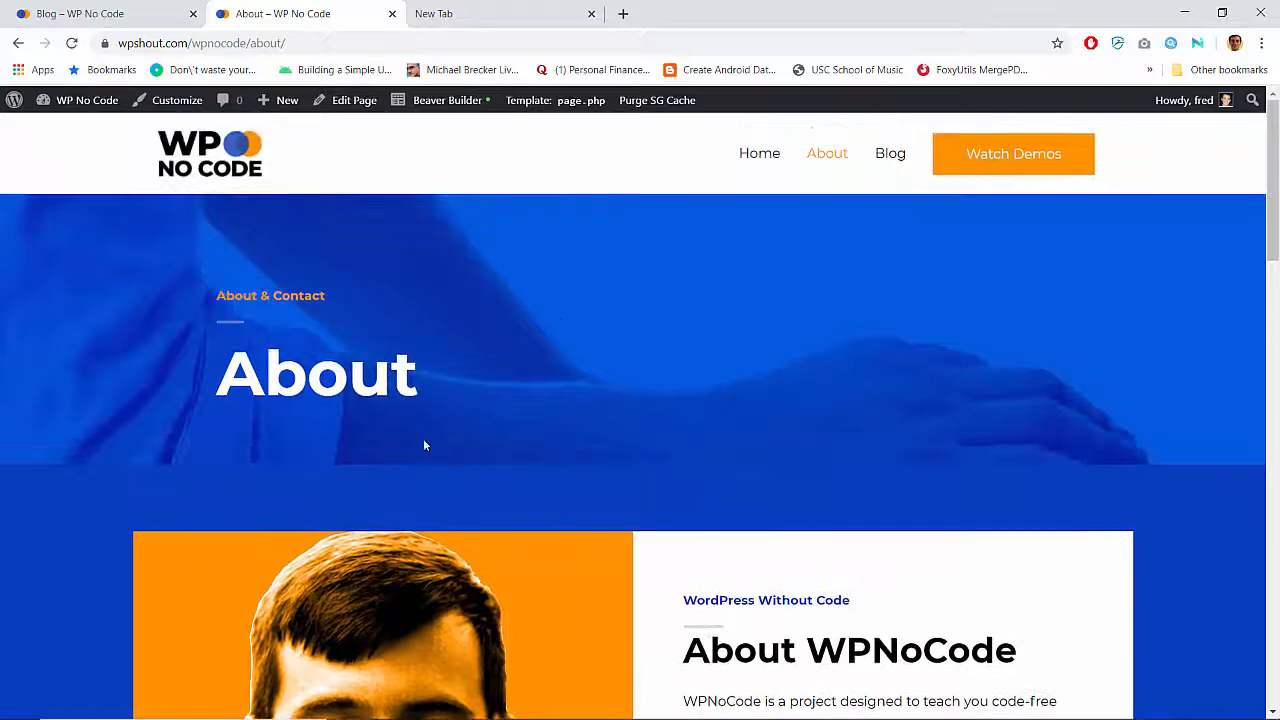
# Reopen the About page in Beaver Builder and clear the top margin of the About WPNoCode row
pyautogui.click(447, 104)
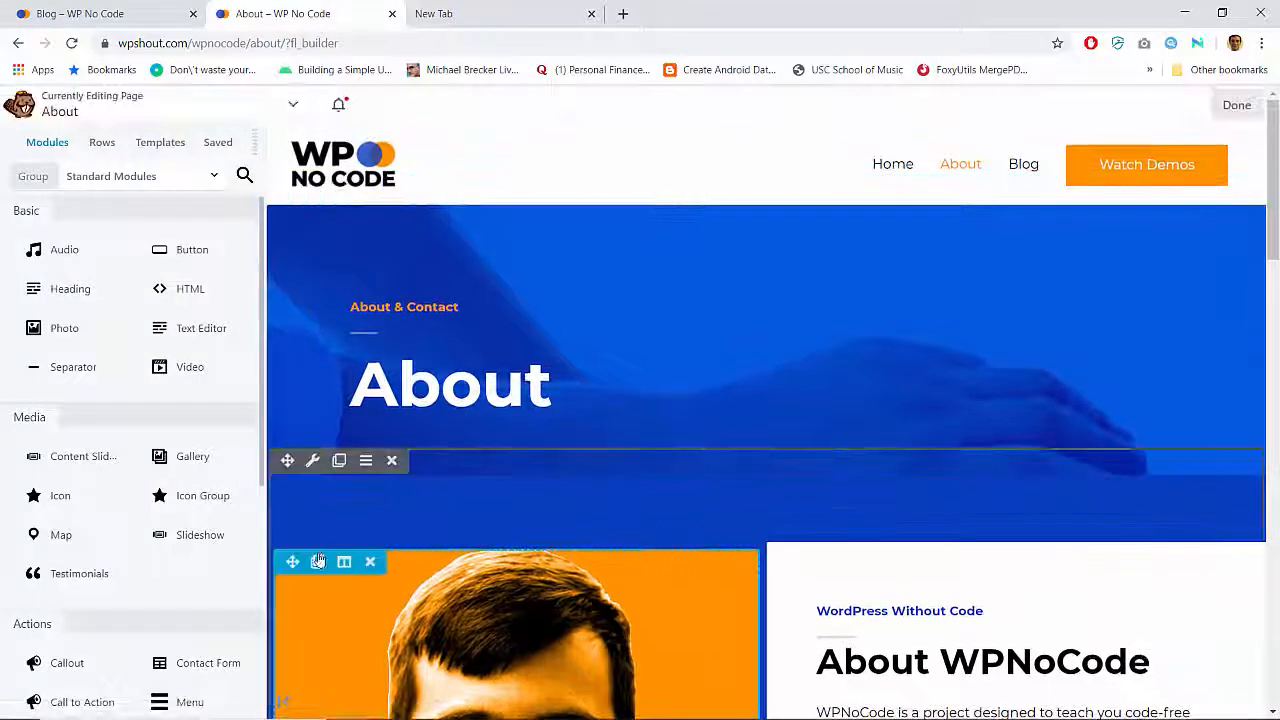
pyautogui.click(312, 460)
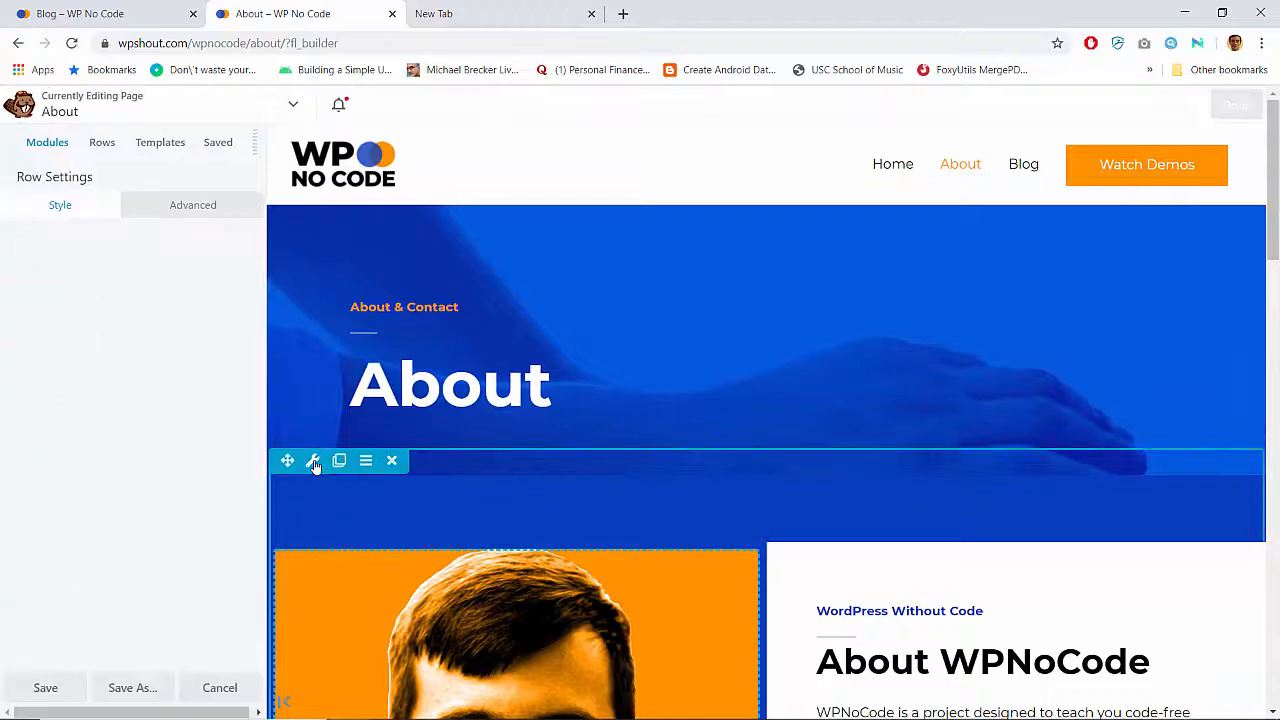
pyautogui.click(180, 205)
pyautogui.doubleClick(40, 302)
pyautogui.press('BackSpace')
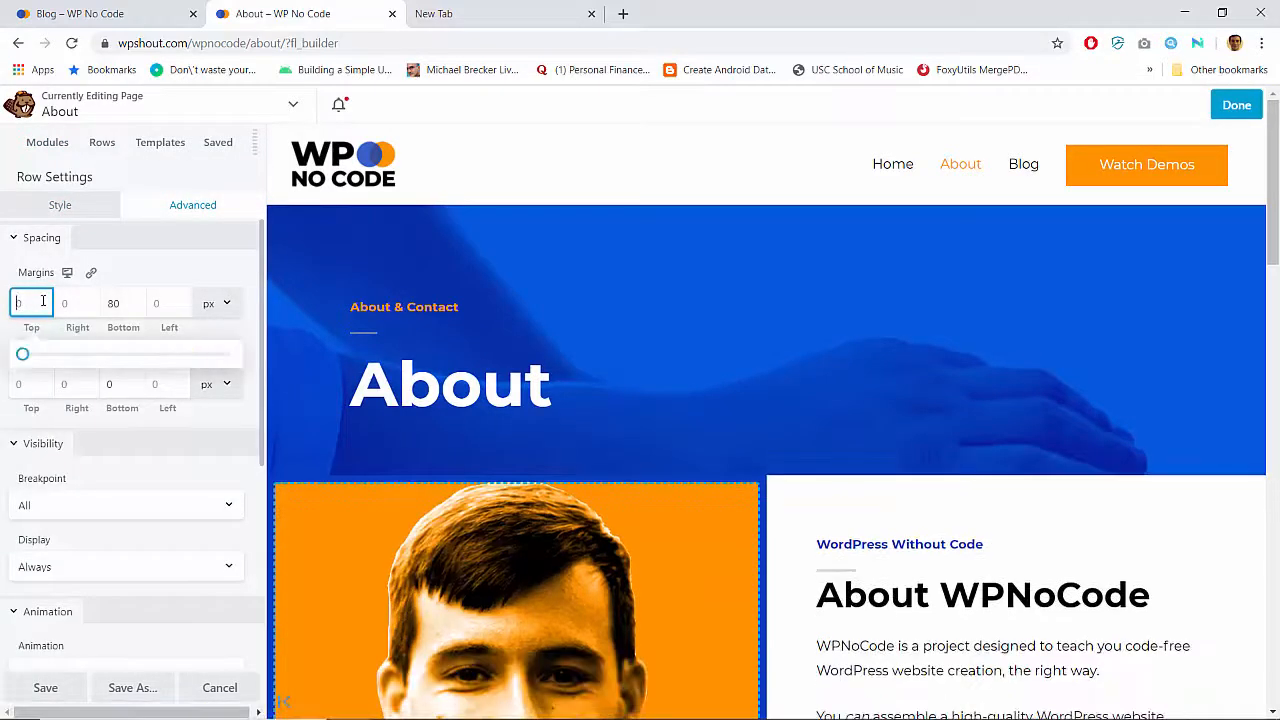
# Set the About WPNoCode row's bottom margin to 1 px and publish the About page
pyautogui.scroll(-5, 811, 377)
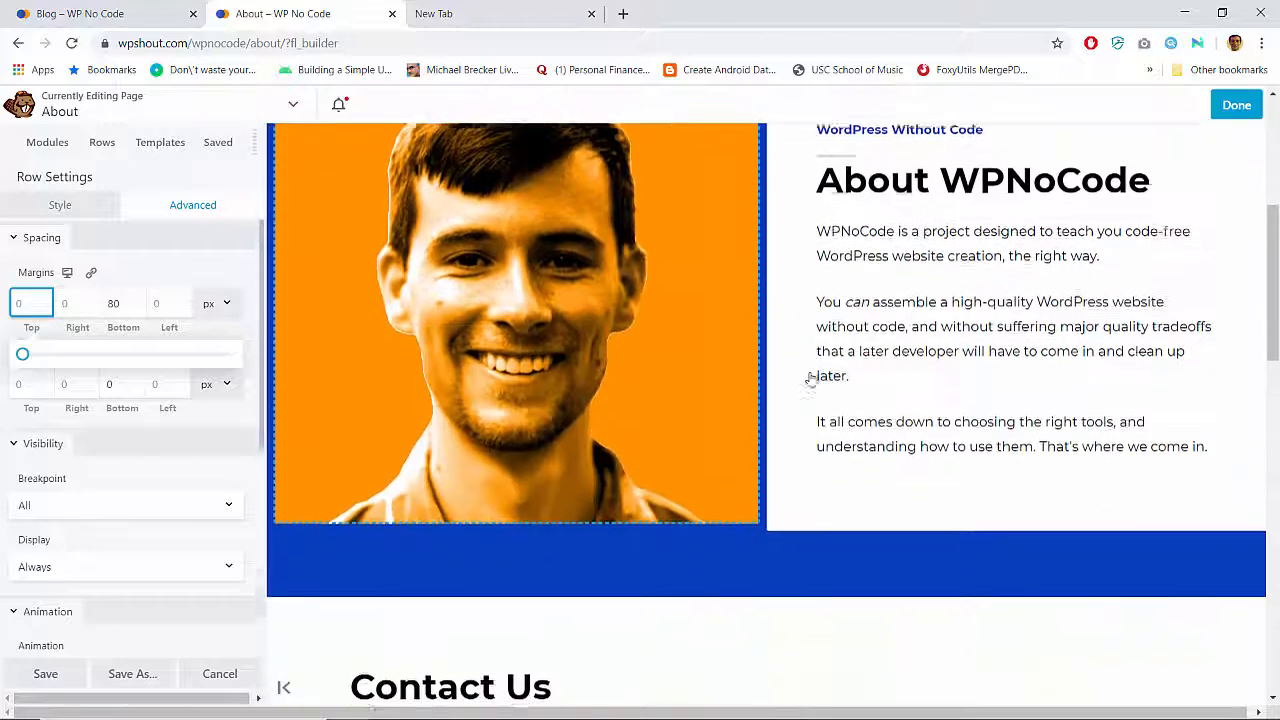
pyautogui.press('Tab')
pyautogui.press('Tab')
pyautogui.press('BackSpace')
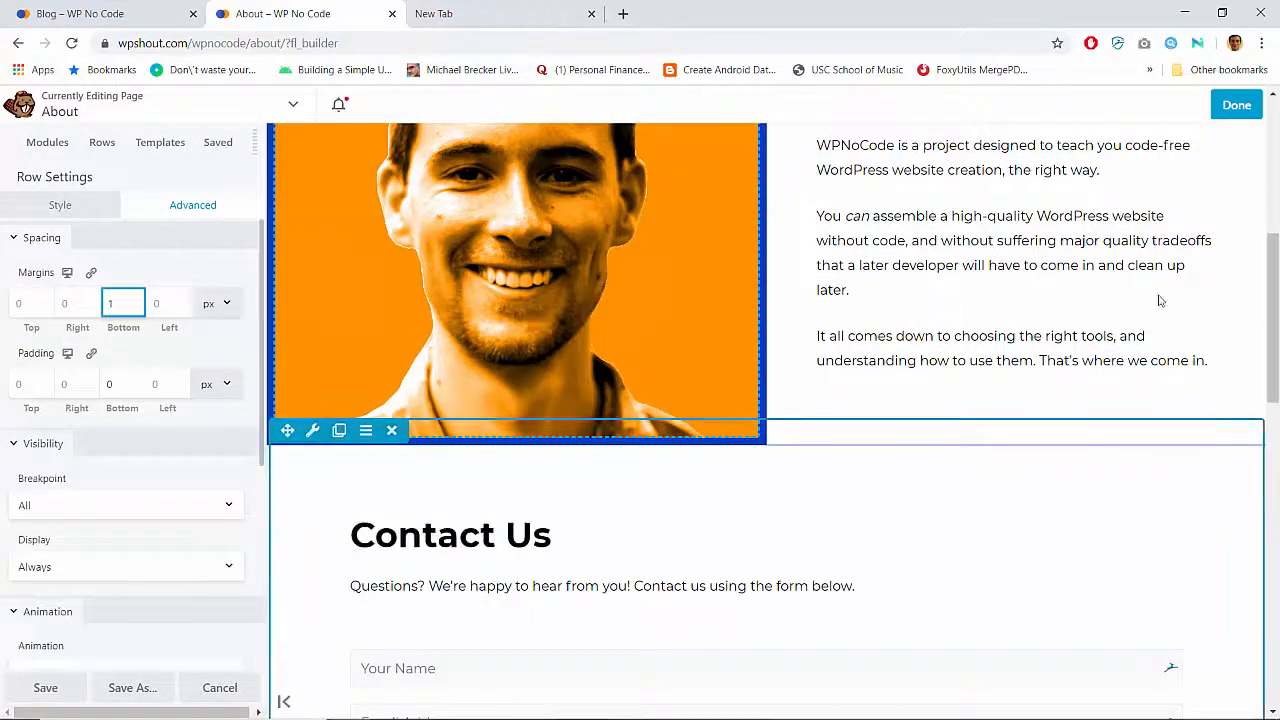
pyautogui.click(1235, 106)
pyautogui.click(1177, 106)
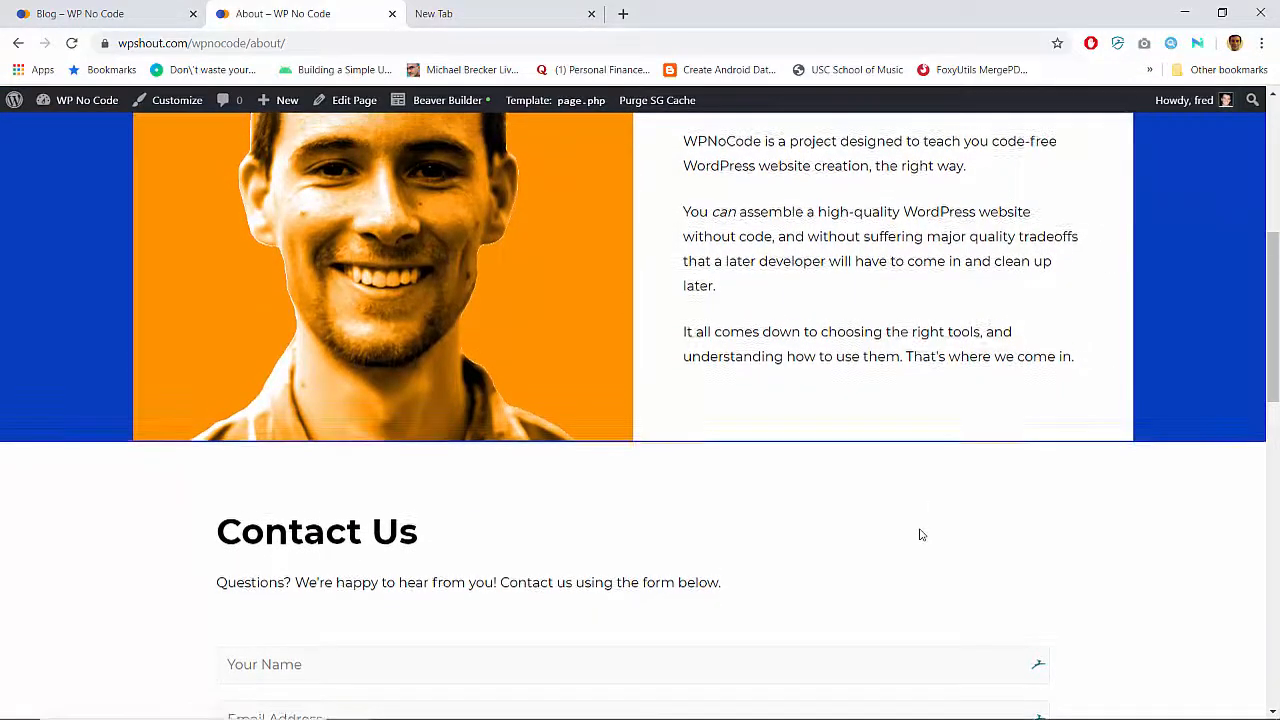
# Review the published About page, examining the borders of the About WPNoCode, Contact Us and FAQ sections
pyautogui.scroll(1, 921, 535)
pyautogui.scroll(1, 921, 535)
pyautogui.scroll(-1, 921, 535)
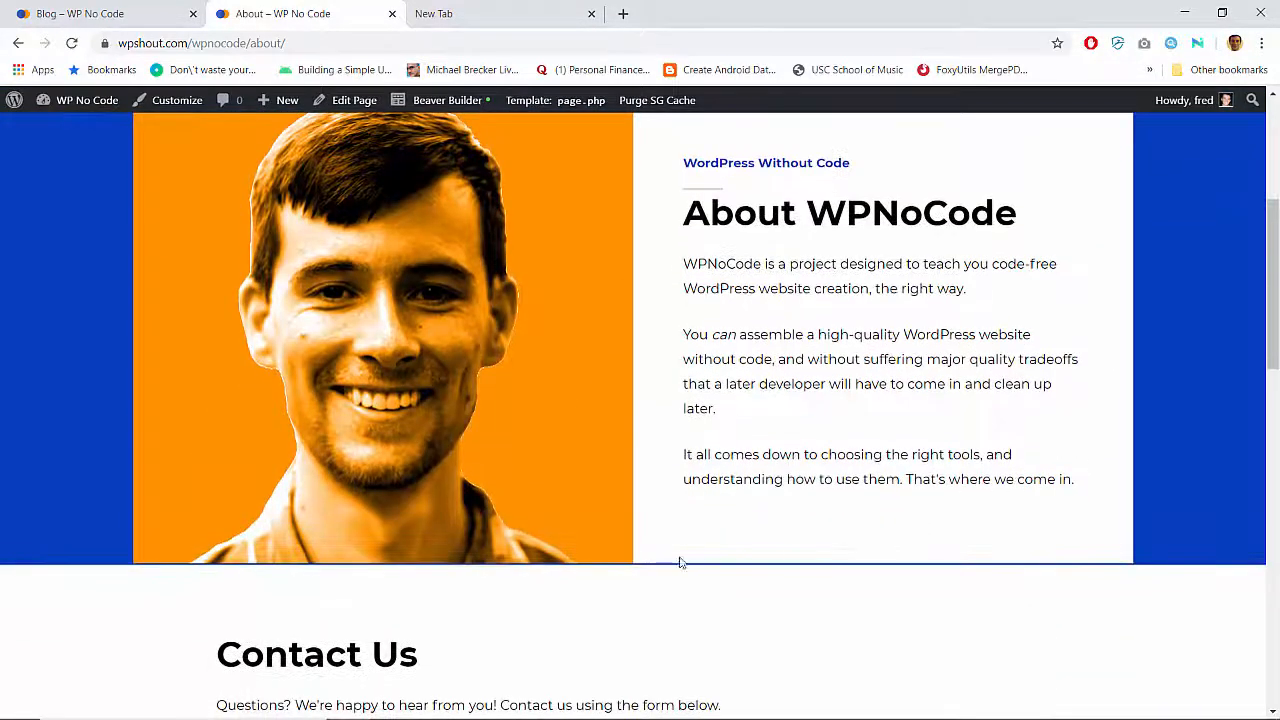
pyautogui.scroll(3, 838, 573)
pyautogui.scroll(-6, 838, 573)
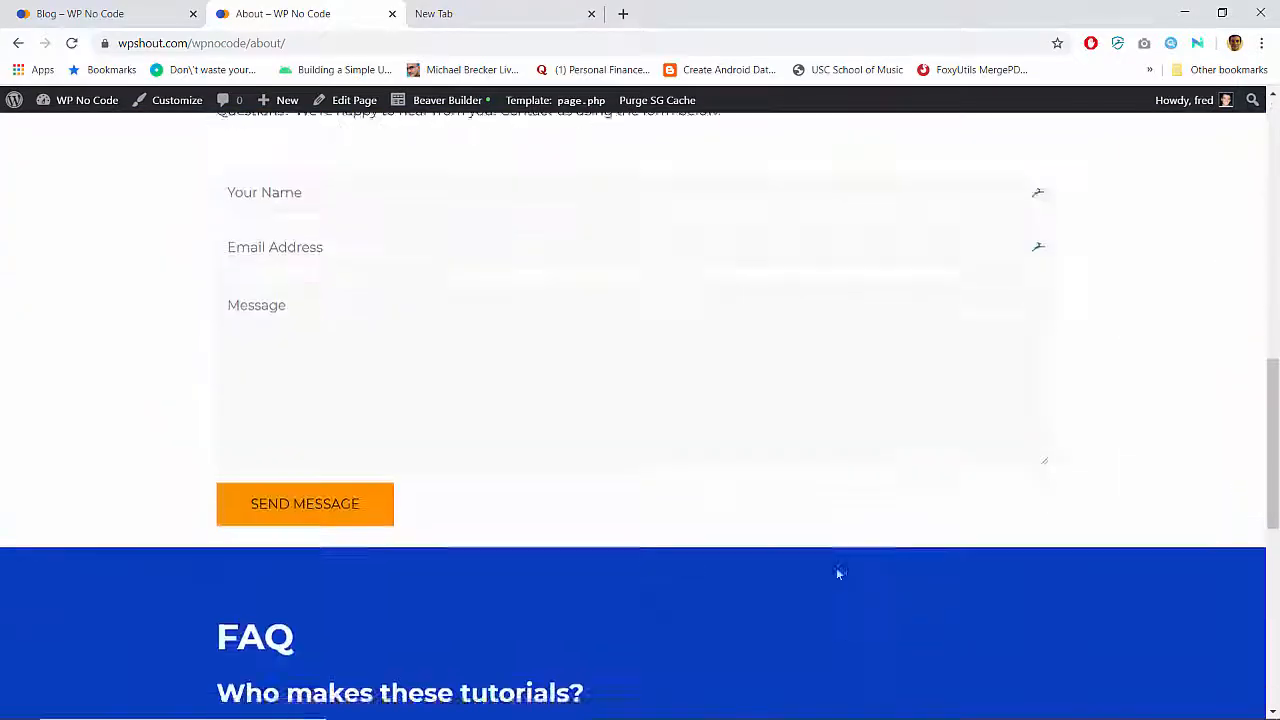
pyautogui.scroll(5, 838, 573)
pyautogui.scroll(-1, 838, 573)
pyautogui.scroll(1, 838, 573)
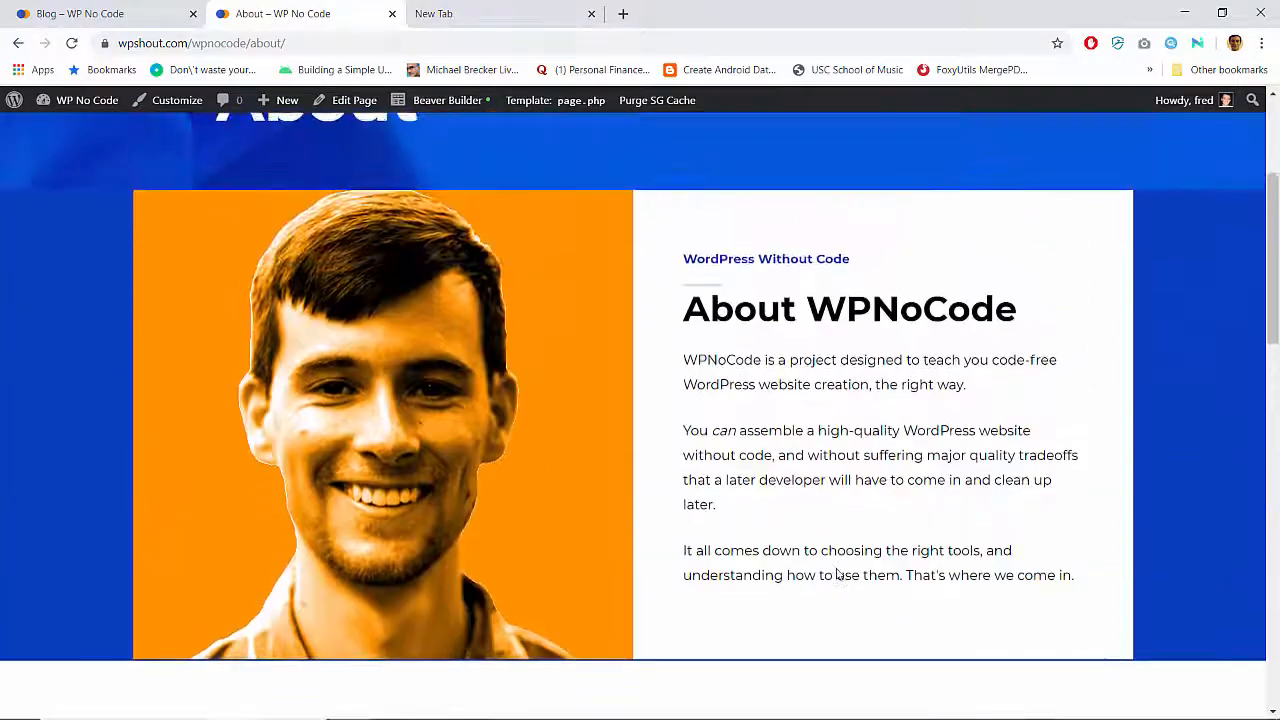
# Examine the dividing line between the About WPNoCode row and the Contact Us section on the published About page
pyautogui.scroll(-1, 838, 573)
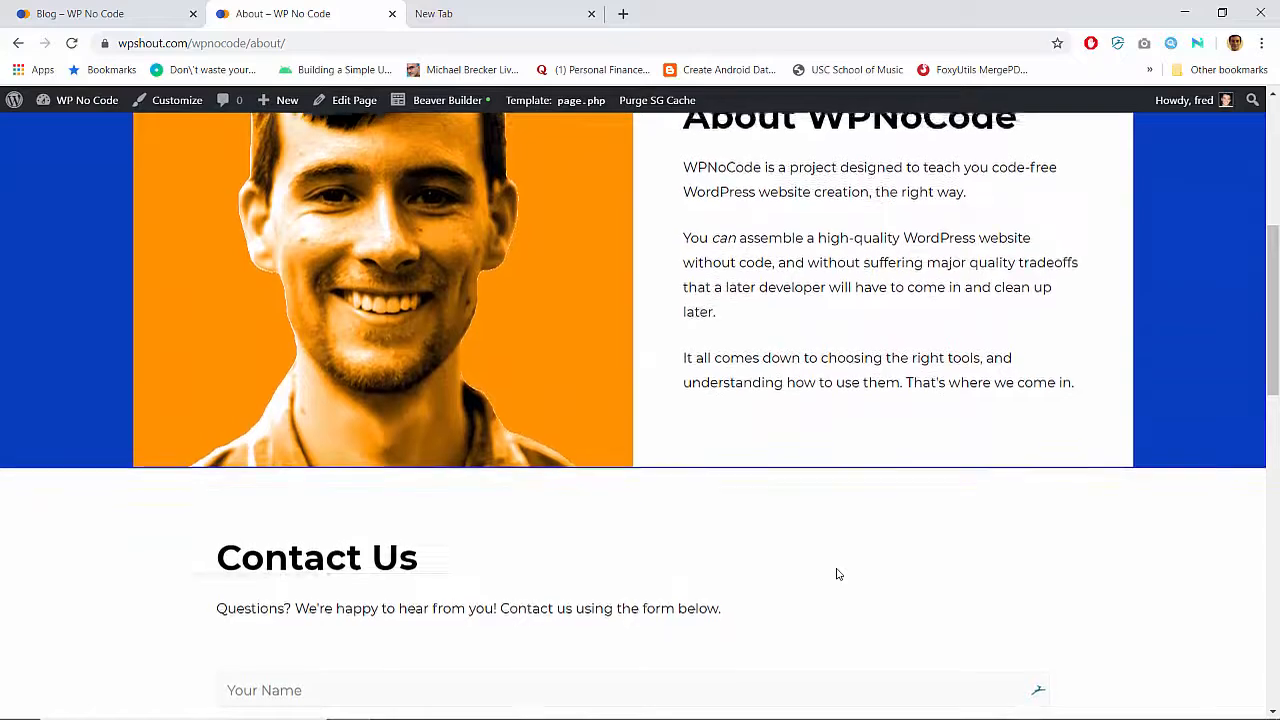
pyautogui.scroll(2, 838, 573)
pyautogui.scroll(2, 838, 573)
pyautogui.scroll(-4, 838, 573)
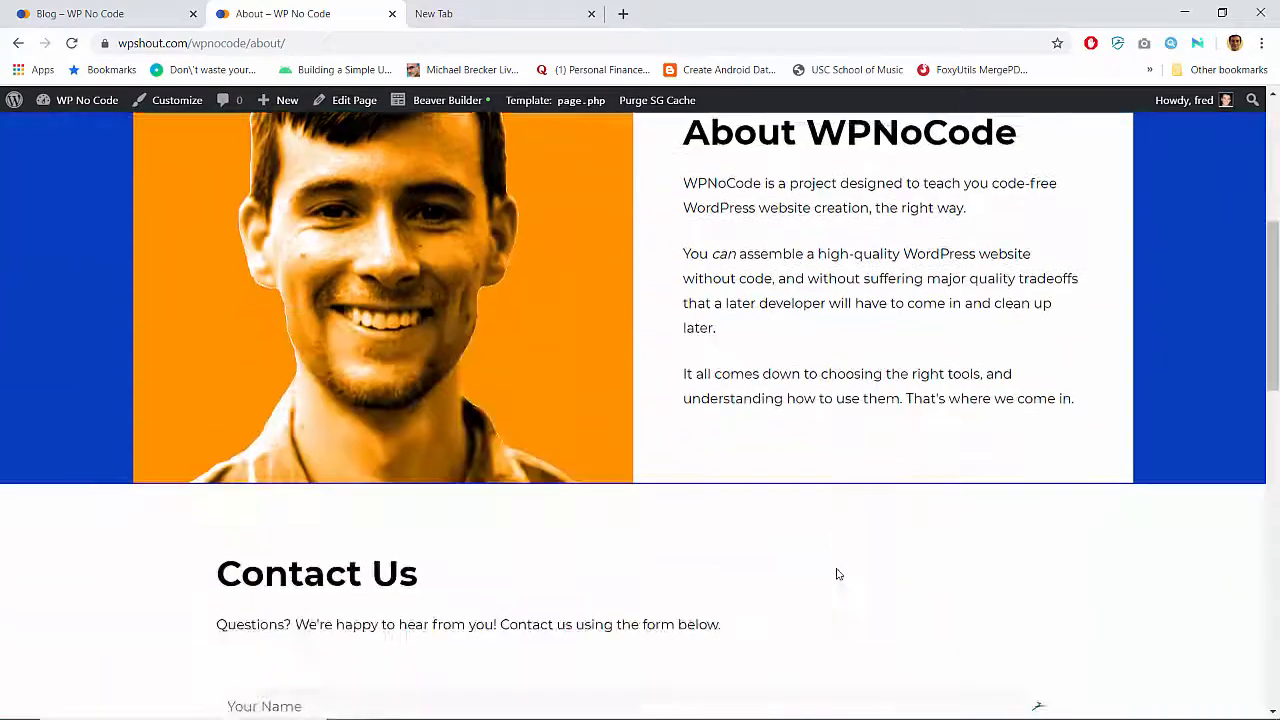
pyautogui.scroll(-1, 838, 573)
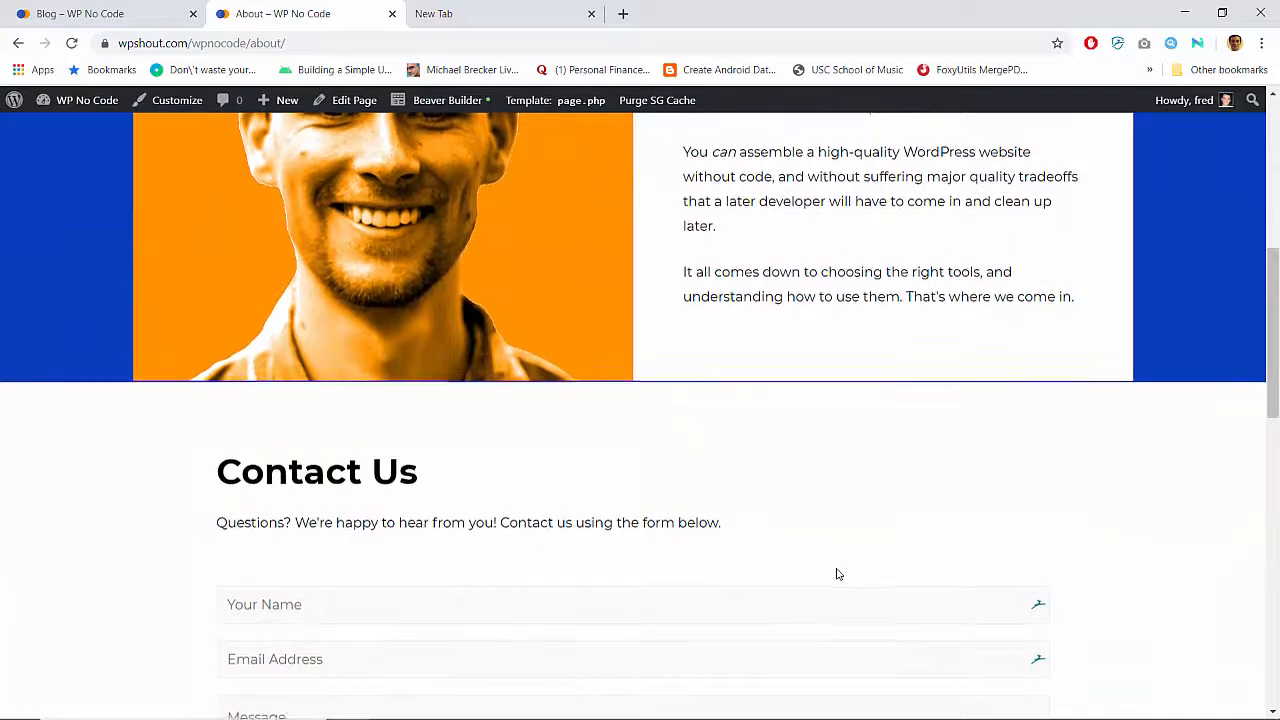
pyautogui.scroll(6, 838, 573)
pyautogui.scroll(-5, 838, 573)
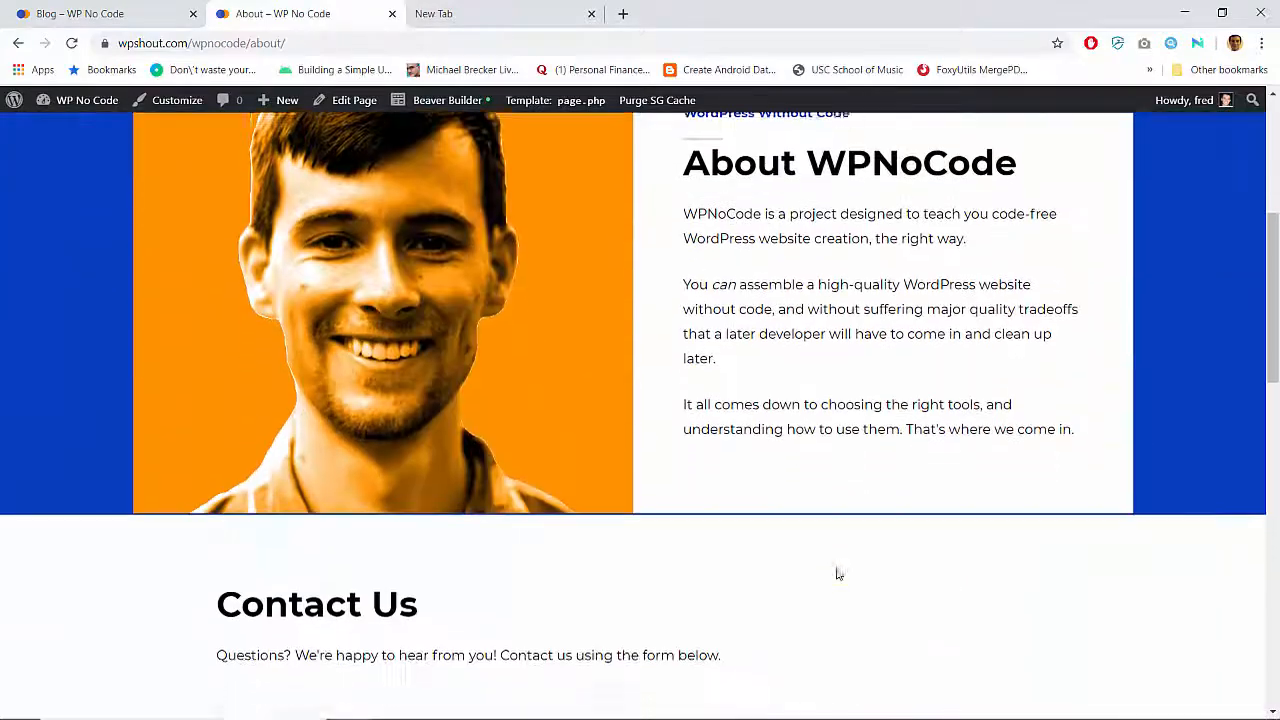
pyautogui.scroll(1, 838, 573)
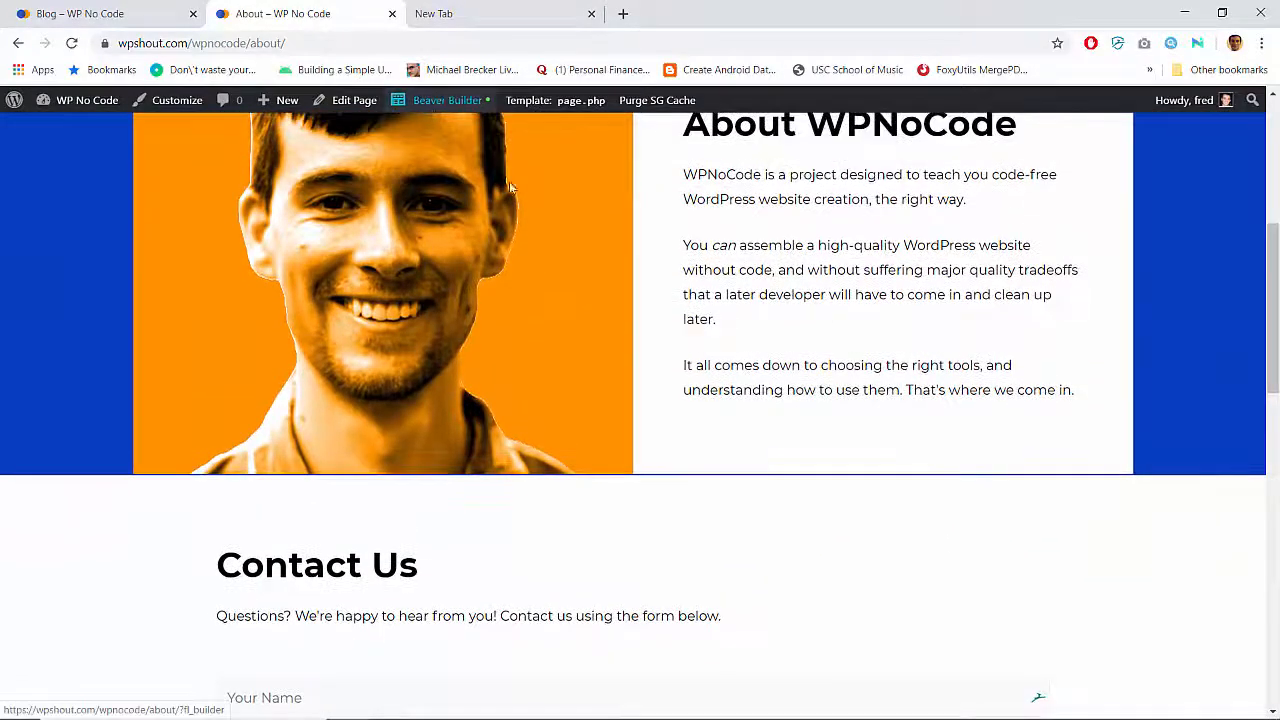
pyautogui.scroll(4, 575, 251)
pyautogui.scroll(-4, 575, 251)
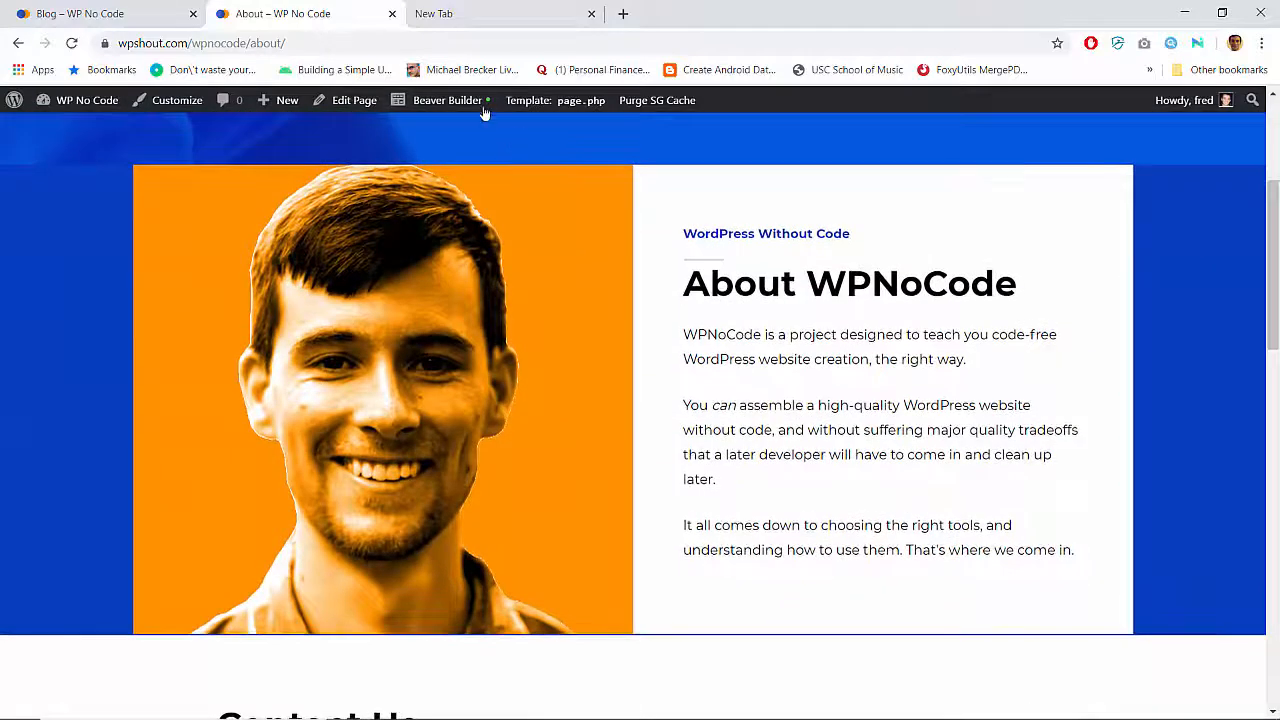
# Reopen the About page in Beaver Builder and clear the bottom margin of the About WPNoCode row
pyautogui.click(448, 100)
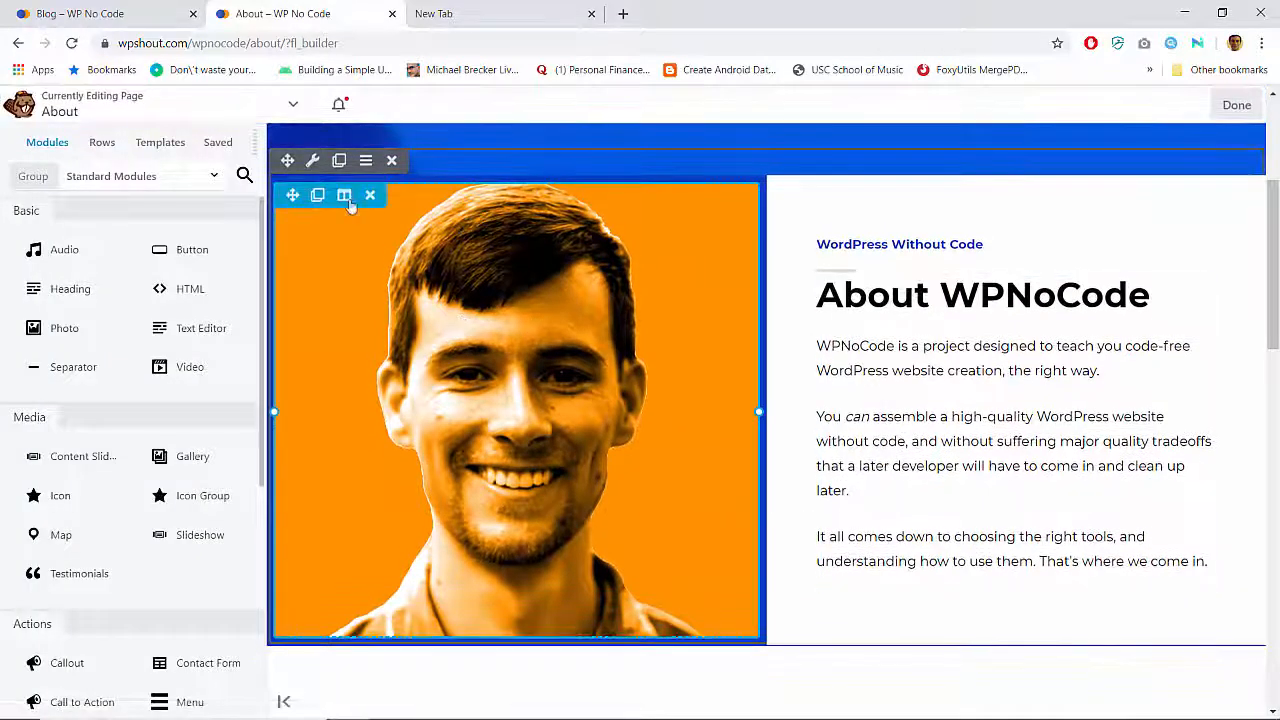
pyautogui.click(313, 161)
pyautogui.click(191, 205)
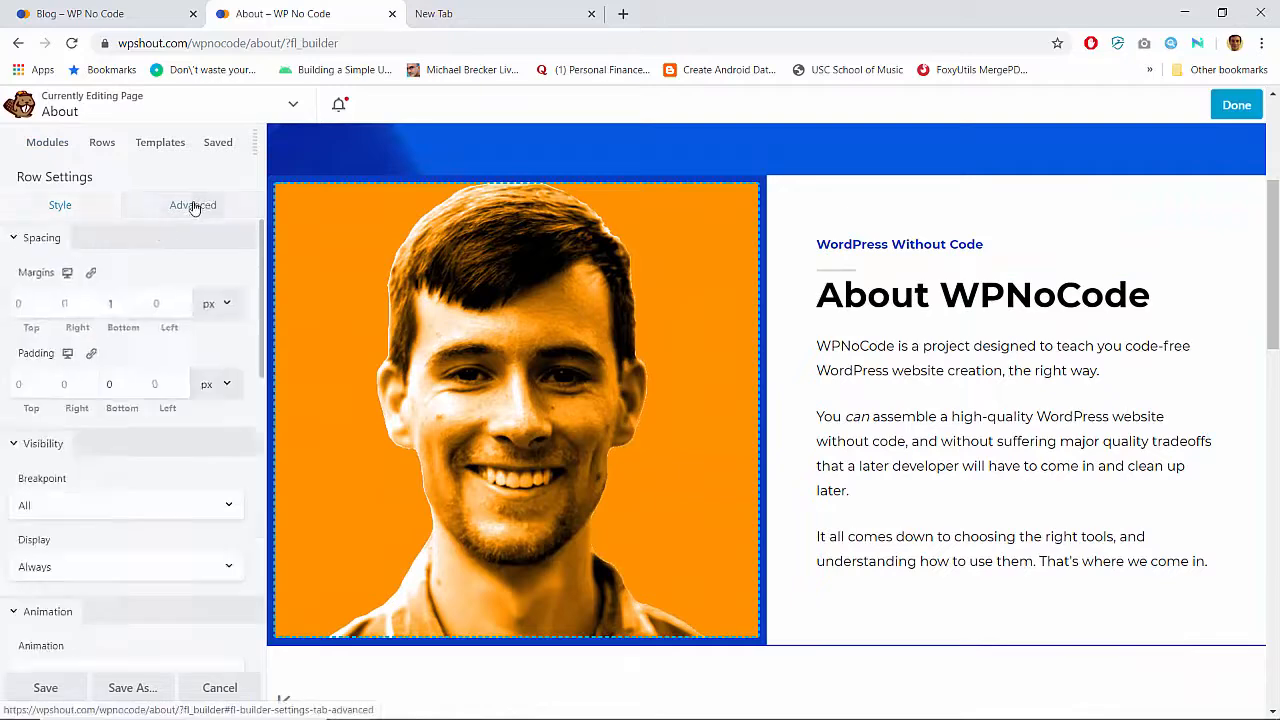
pyautogui.click(110, 302)
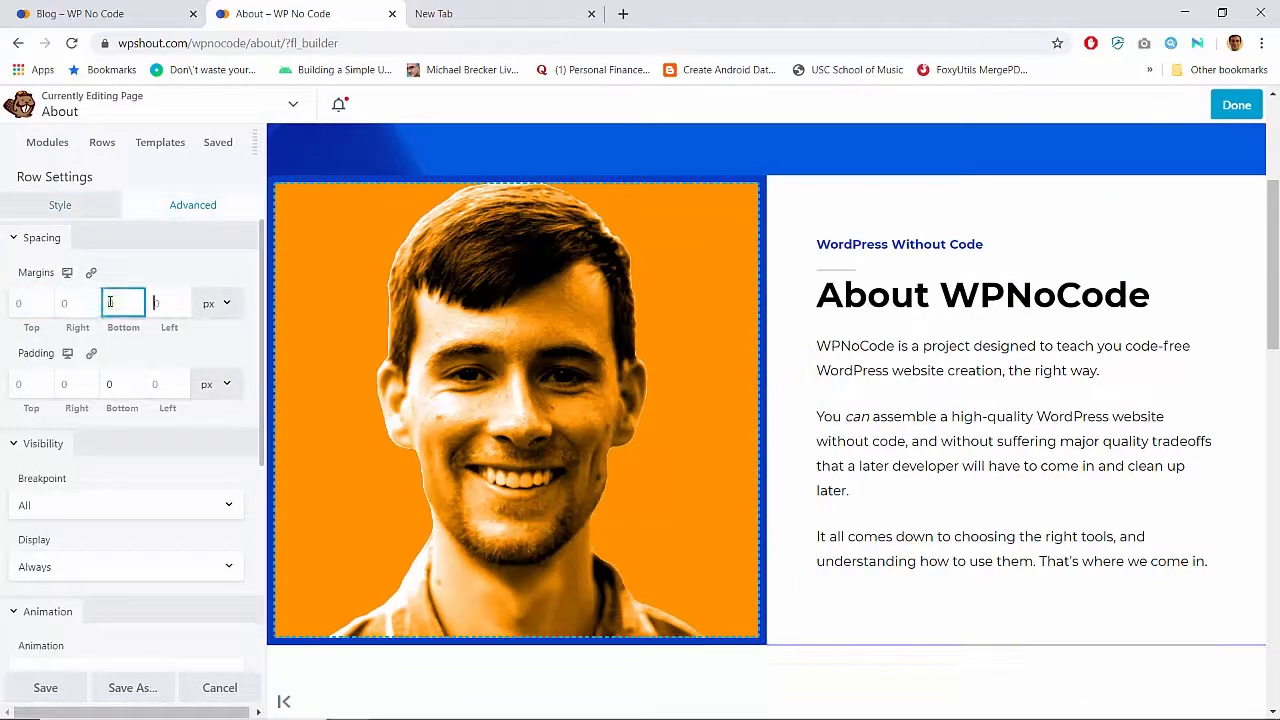
pyautogui.scroll(-3, 668, 384)
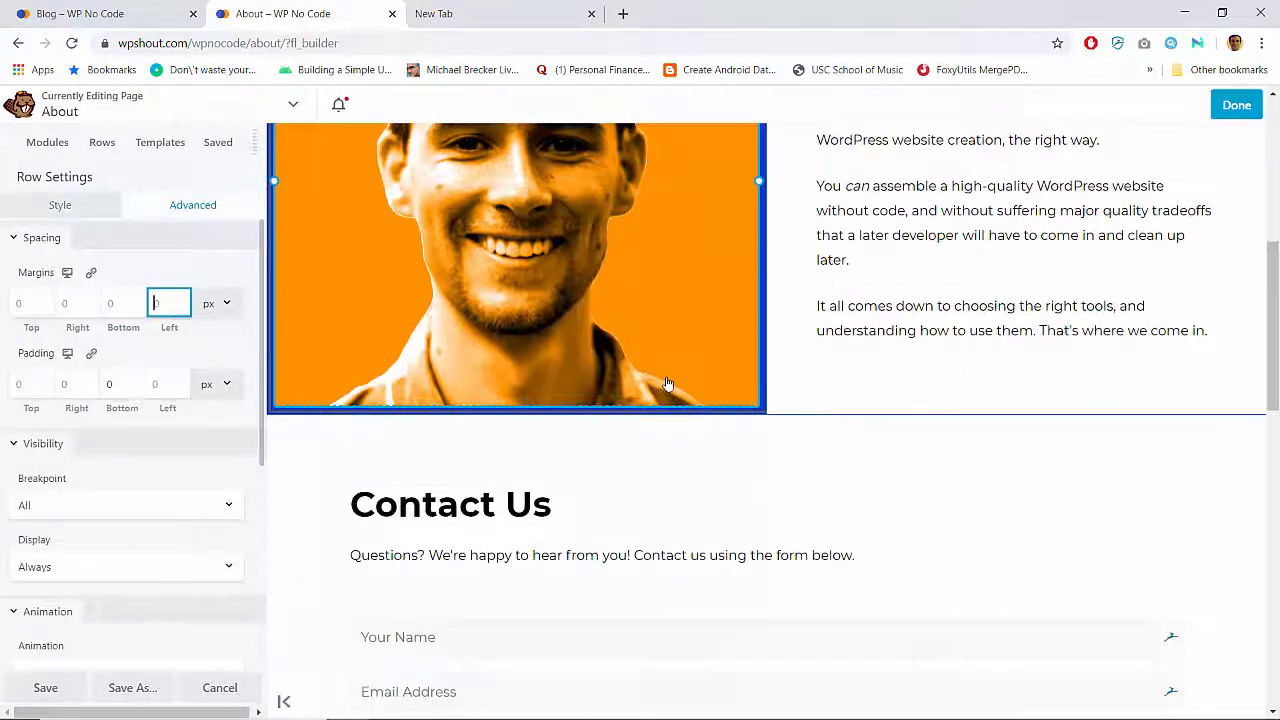
pyautogui.click(157, 384)
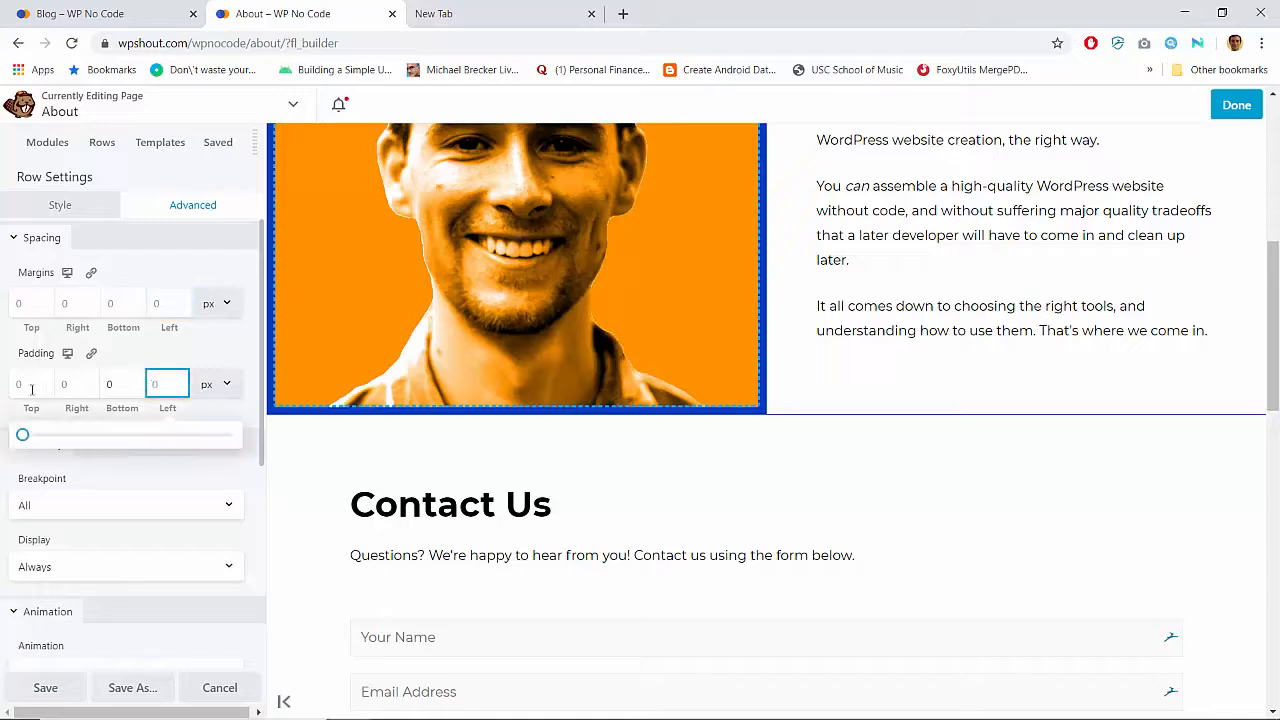
# Try an 80 px bottom margin on the About WPNoCode row, and clear it again
pyautogui.click(110, 303)
pyautogui.write('80')
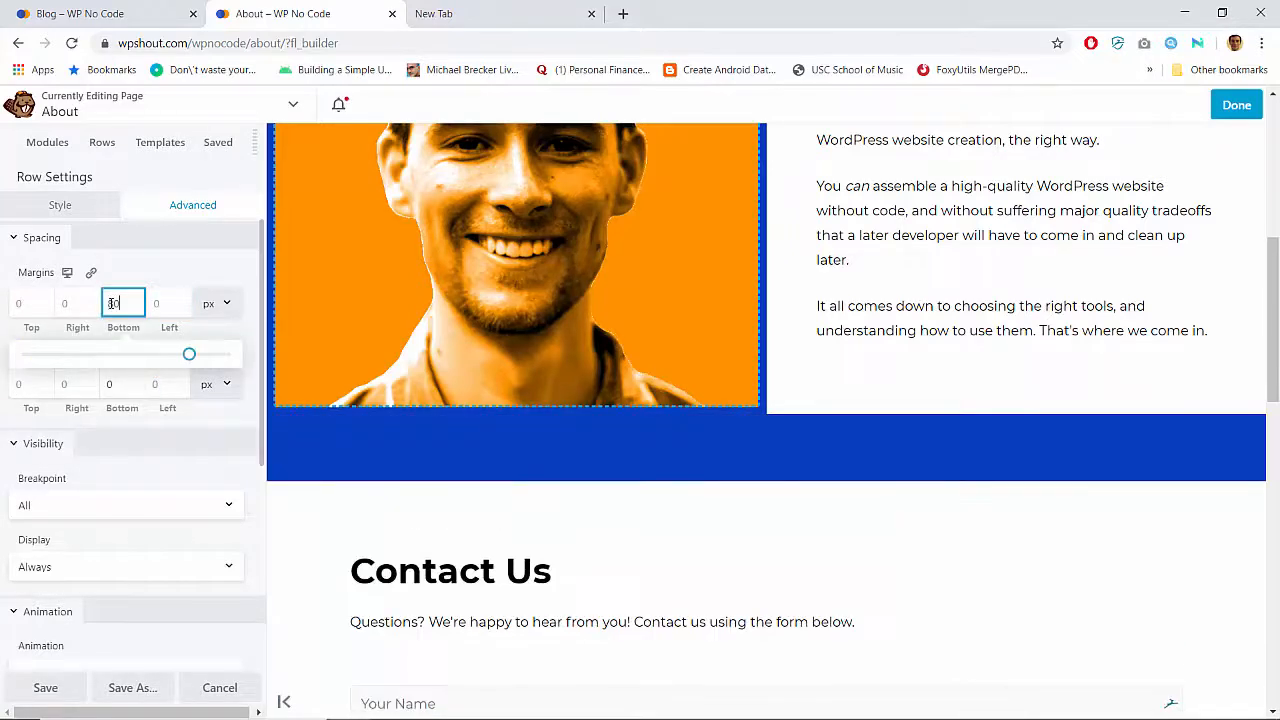
pyautogui.press('BackSpace')
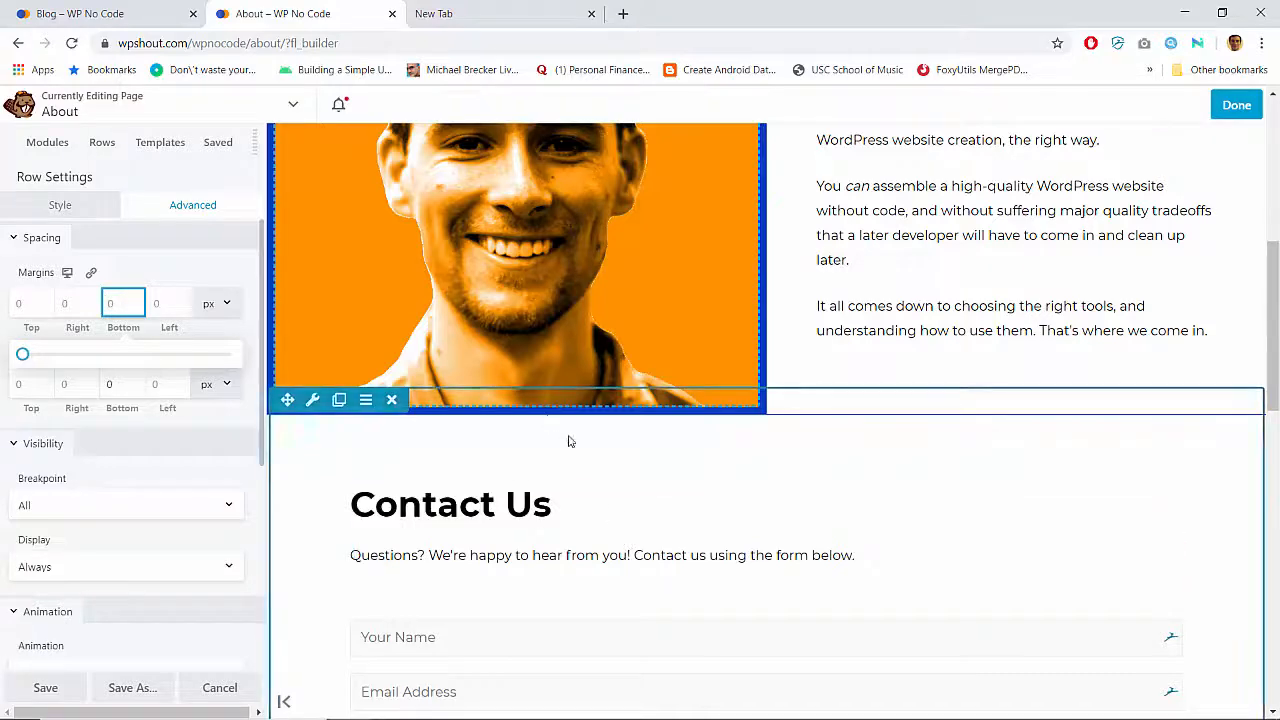
# Publish the About page and check the edge between the About WPNoCode and Contact Us sections
pyautogui.click(1234, 105)
pyautogui.click(1170, 105)
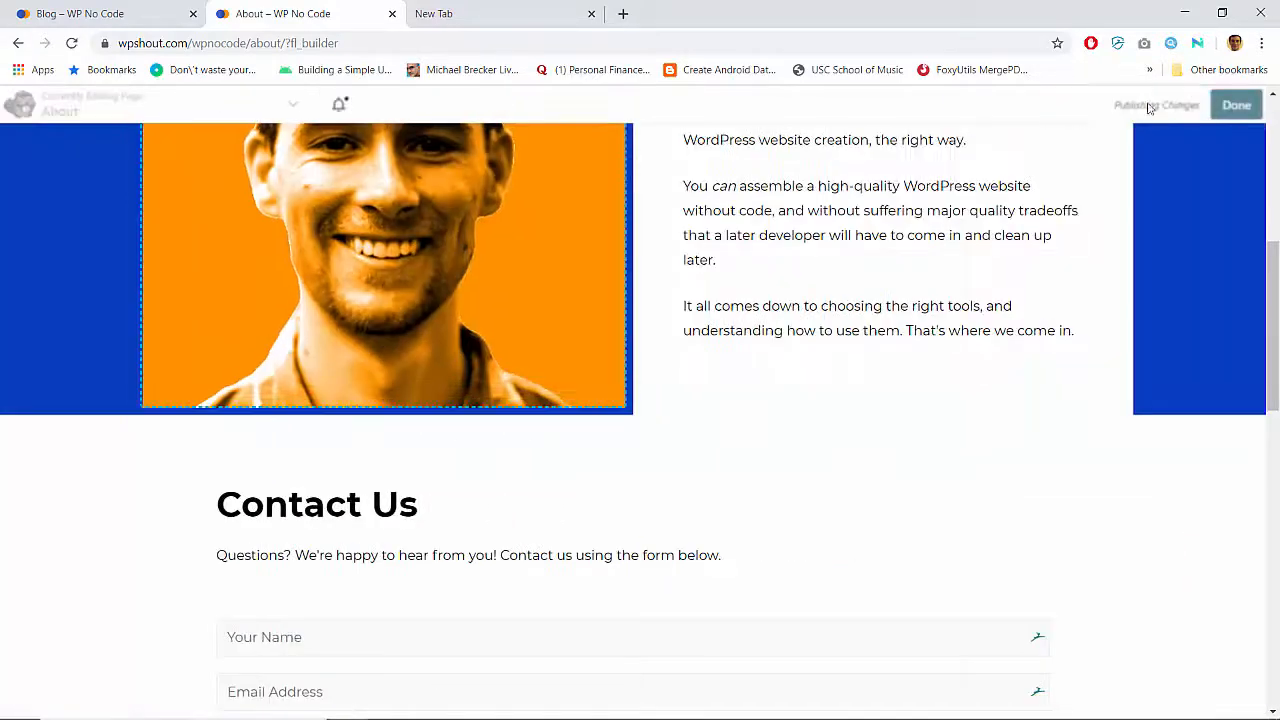
pyautogui.scroll(-2, 804, 478)
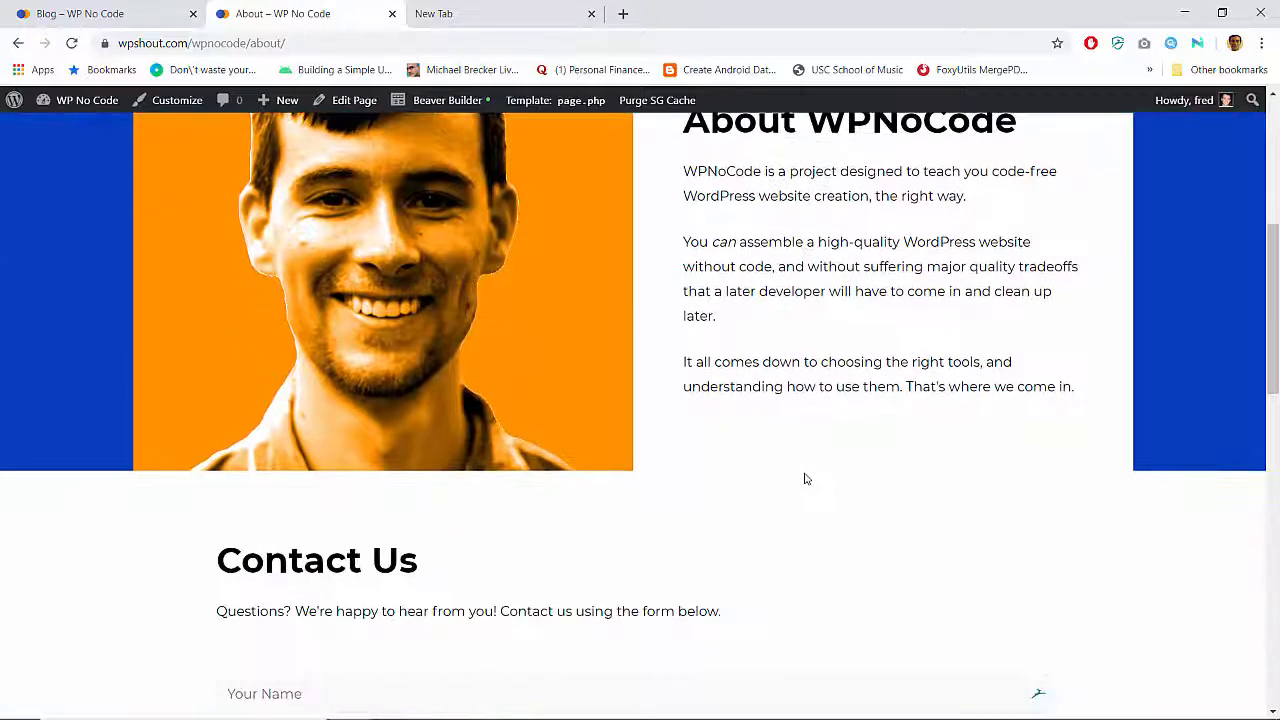
pyautogui.scroll(-4, 804, 478)
pyautogui.scroll(4, 804, 478)
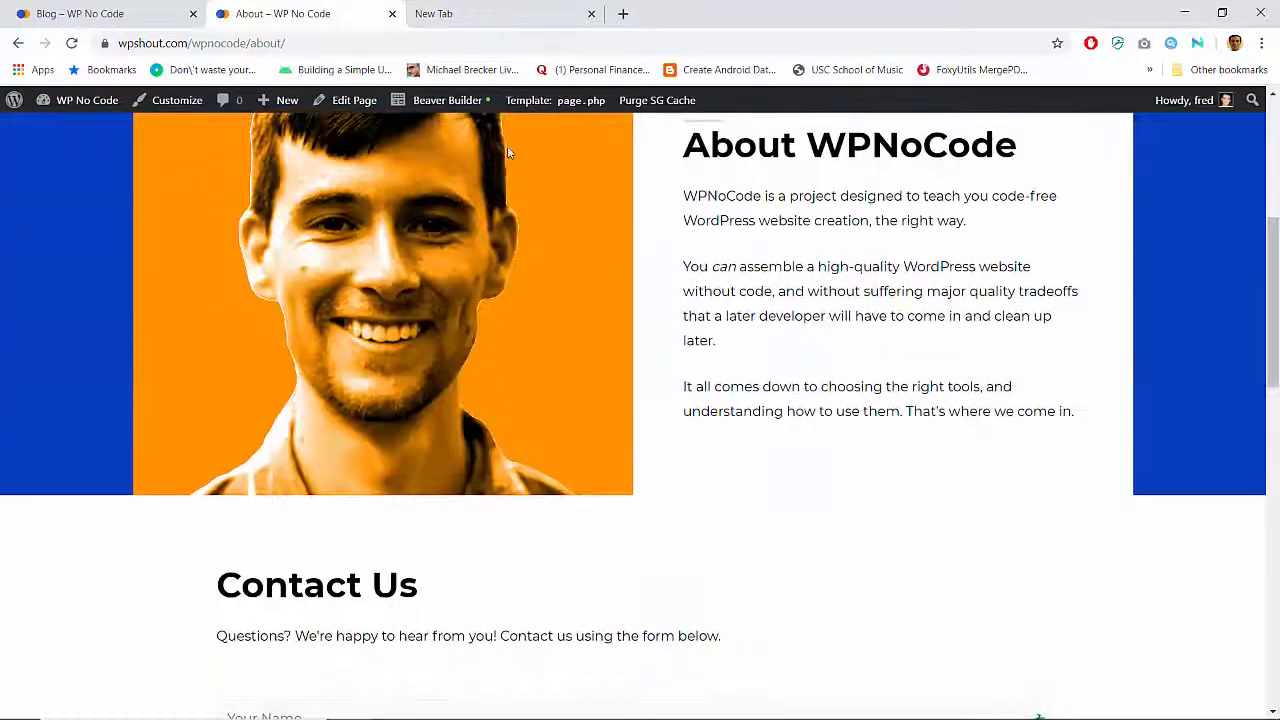
# Reopen the About page in Beaver Builder and set the Contact Us row's top border width to 1 px
pyautogui.click(447, 100)
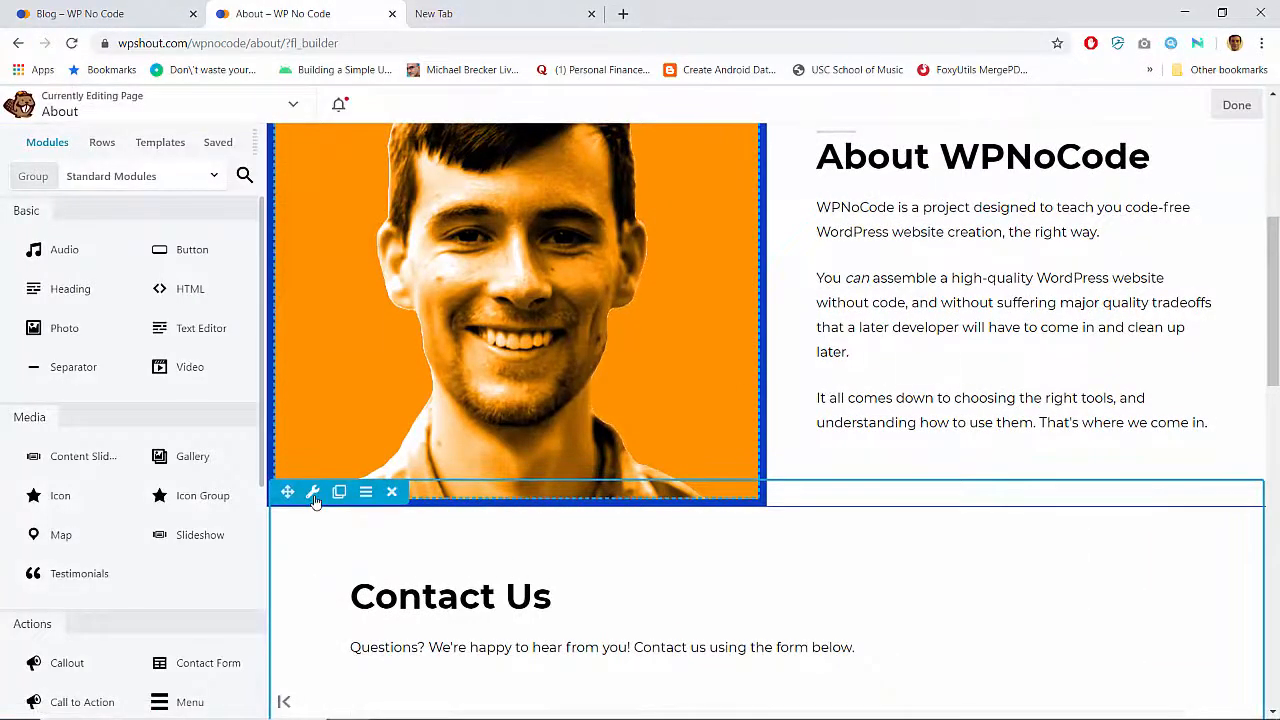
pyautogui.click(313, 493)
pyautogui.click(172, 205)
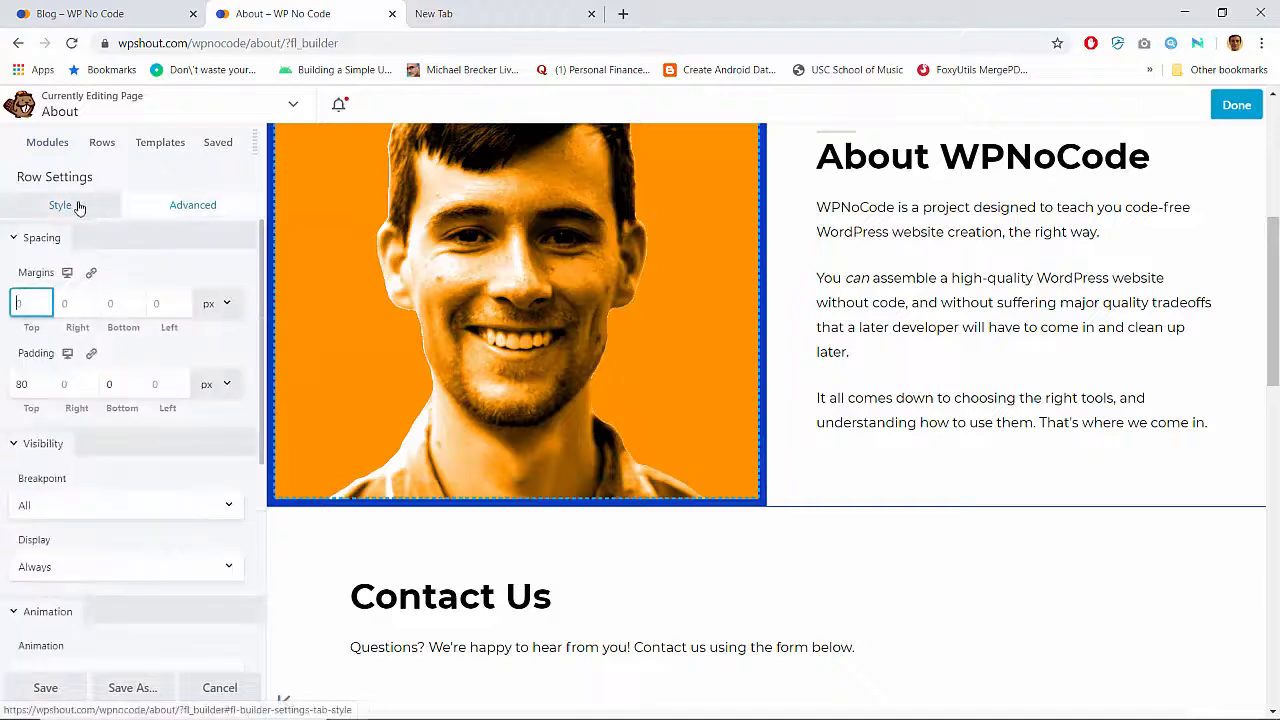
pyautogui.scroll(-4, 100, 500)
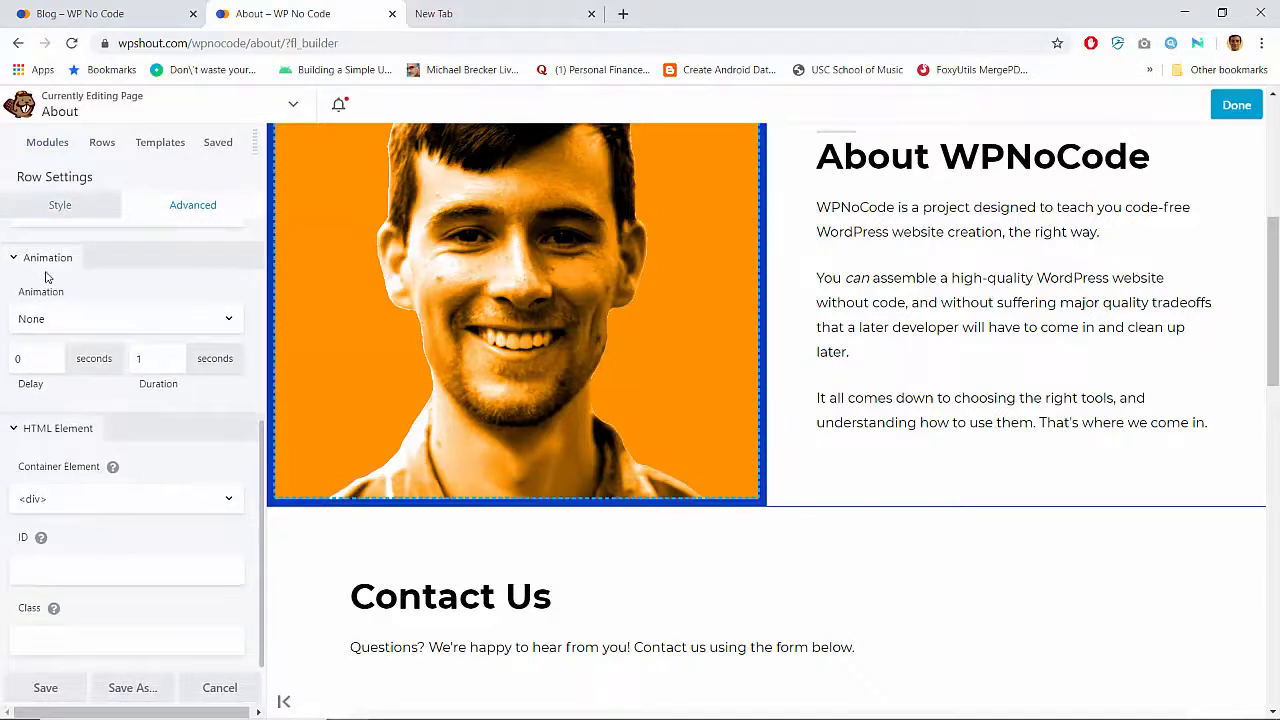
pyautogui.click(58, 205)
pyautogui.scroll(-6, 116, 483)
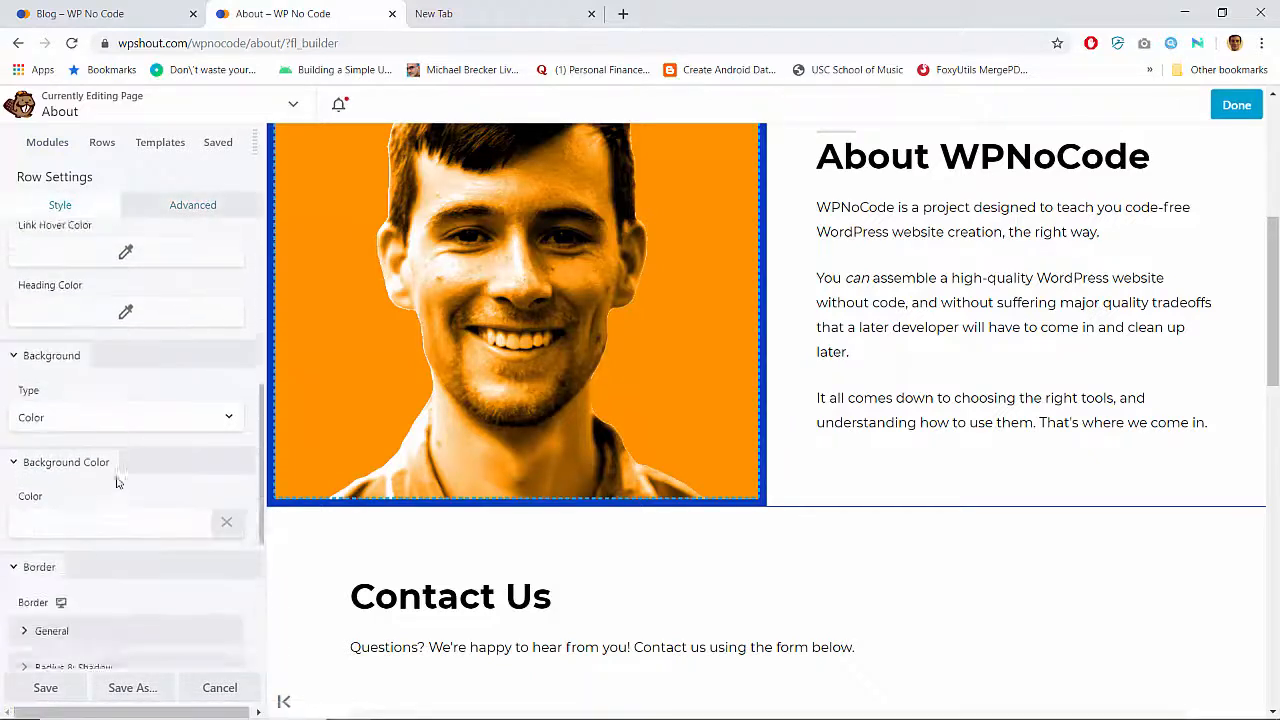
pyautogui.scroll(-3, 116, 483)
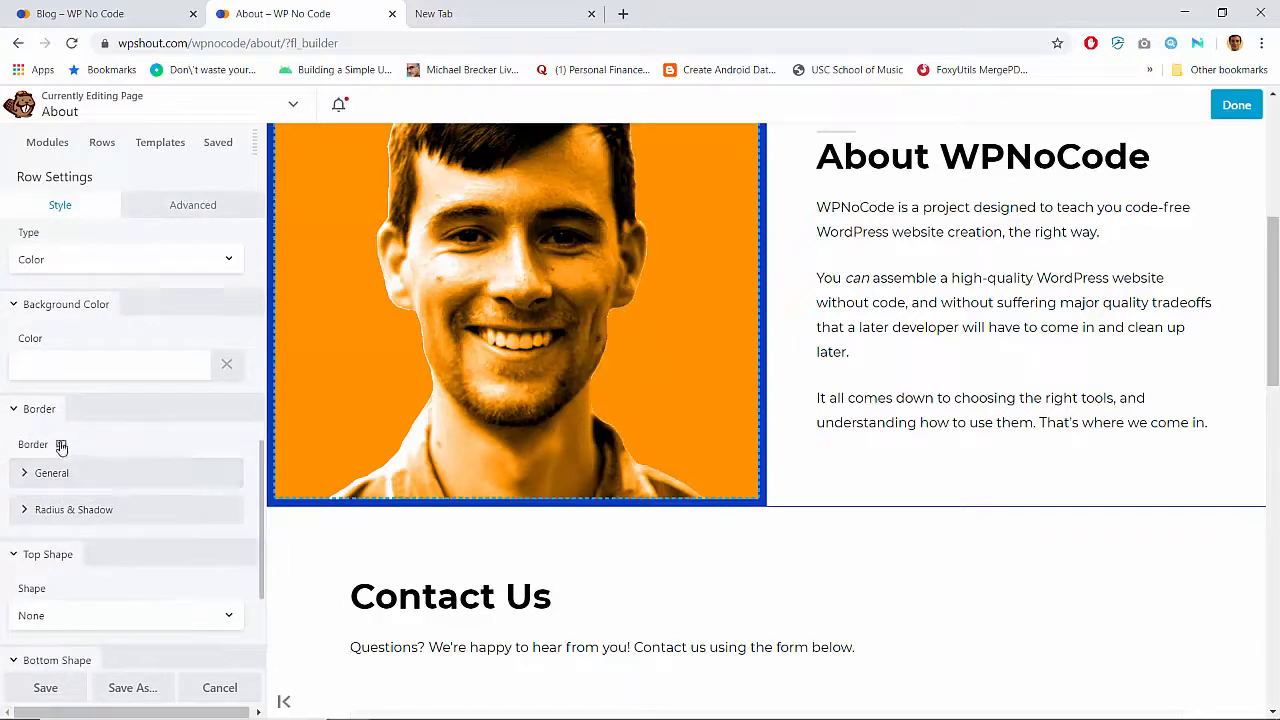
pyautogui.scroll(-1, 45, 430)
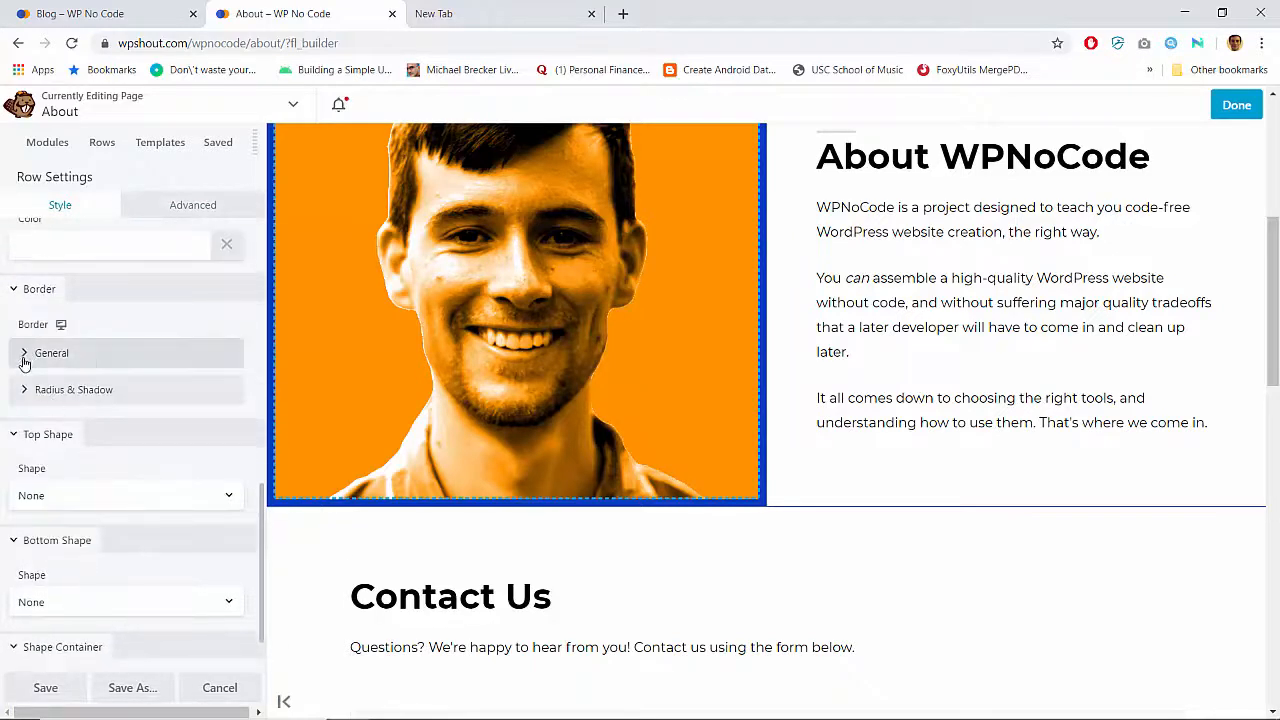
pyautogui.click(25, 392)
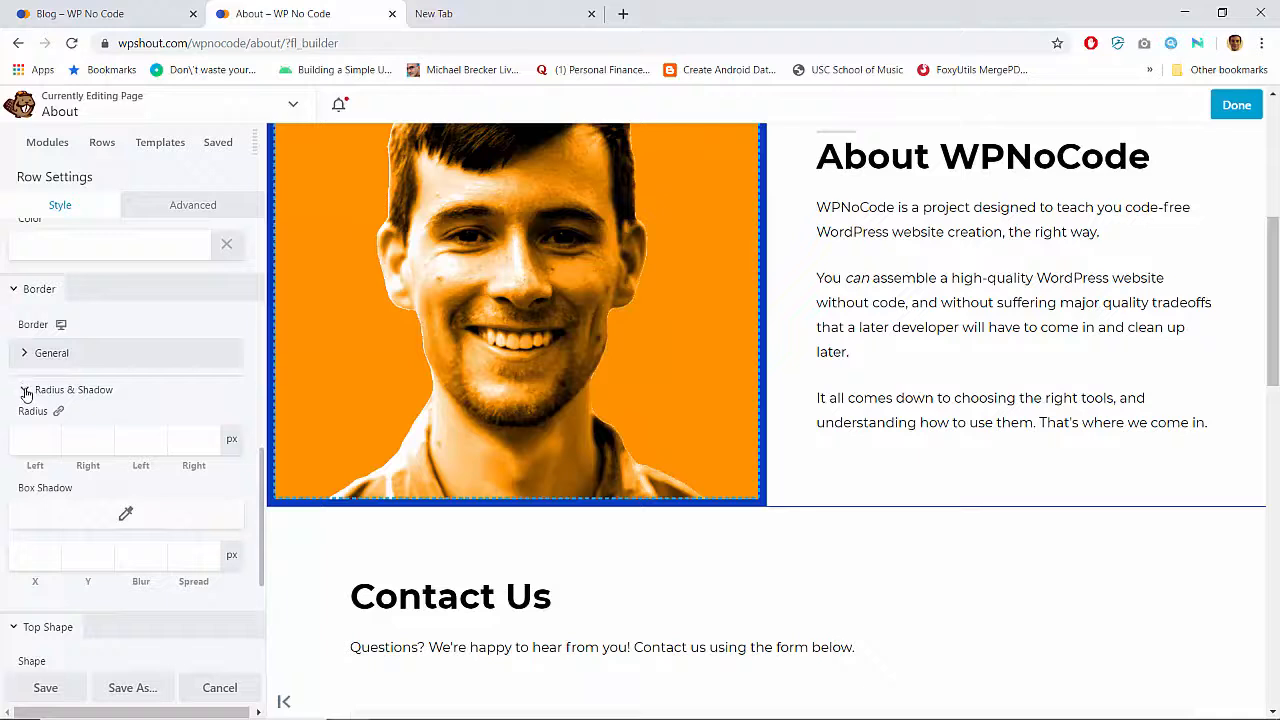
pyautogui.click(27, 355)
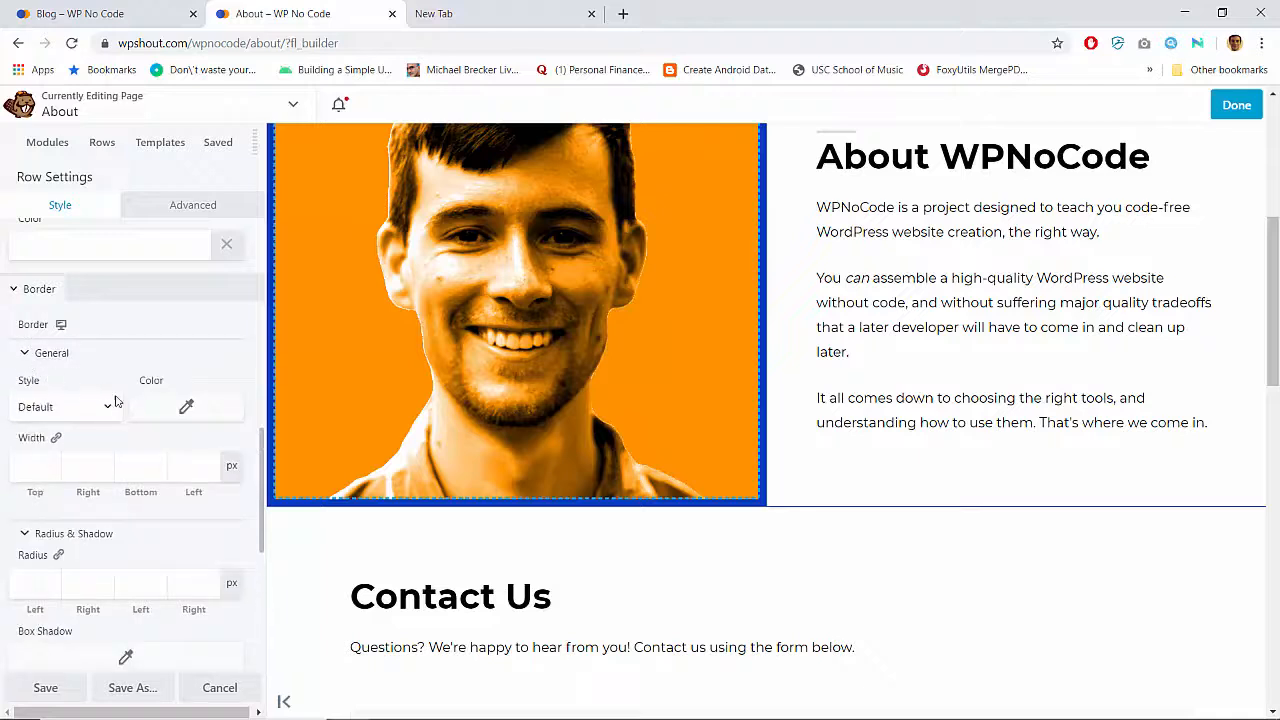
pyautogui.click(24, 470)
pyautogui.write('1')
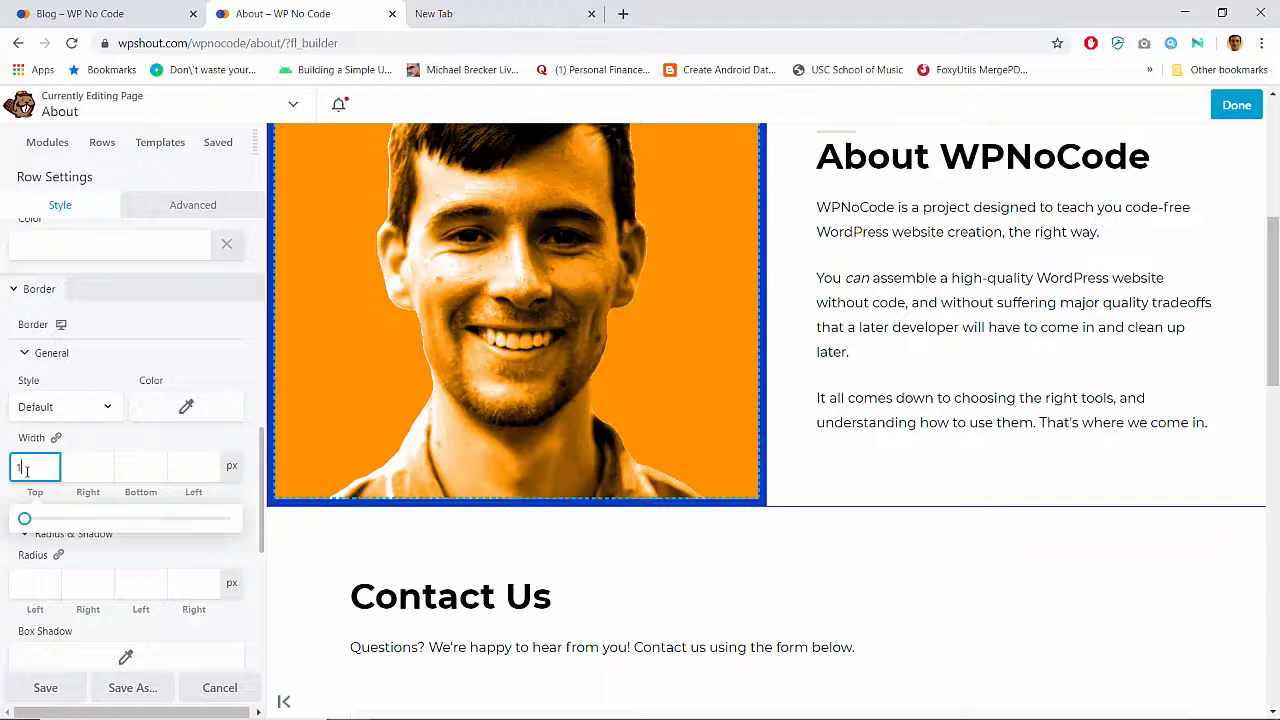
# Set the Contact Us row's border color to the blue preset #073dbe
pyautogui.click(105, 405)
pyautogui.click(159, 411)
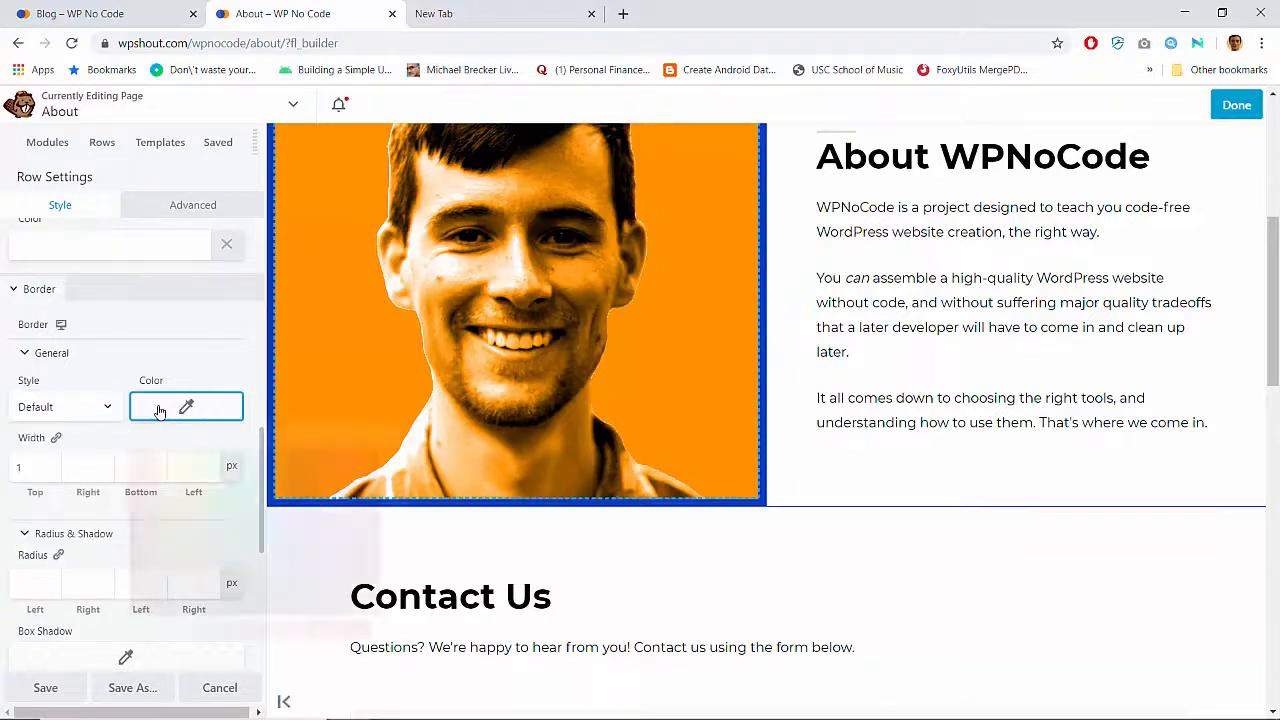
pyautogui.click(268, 658)
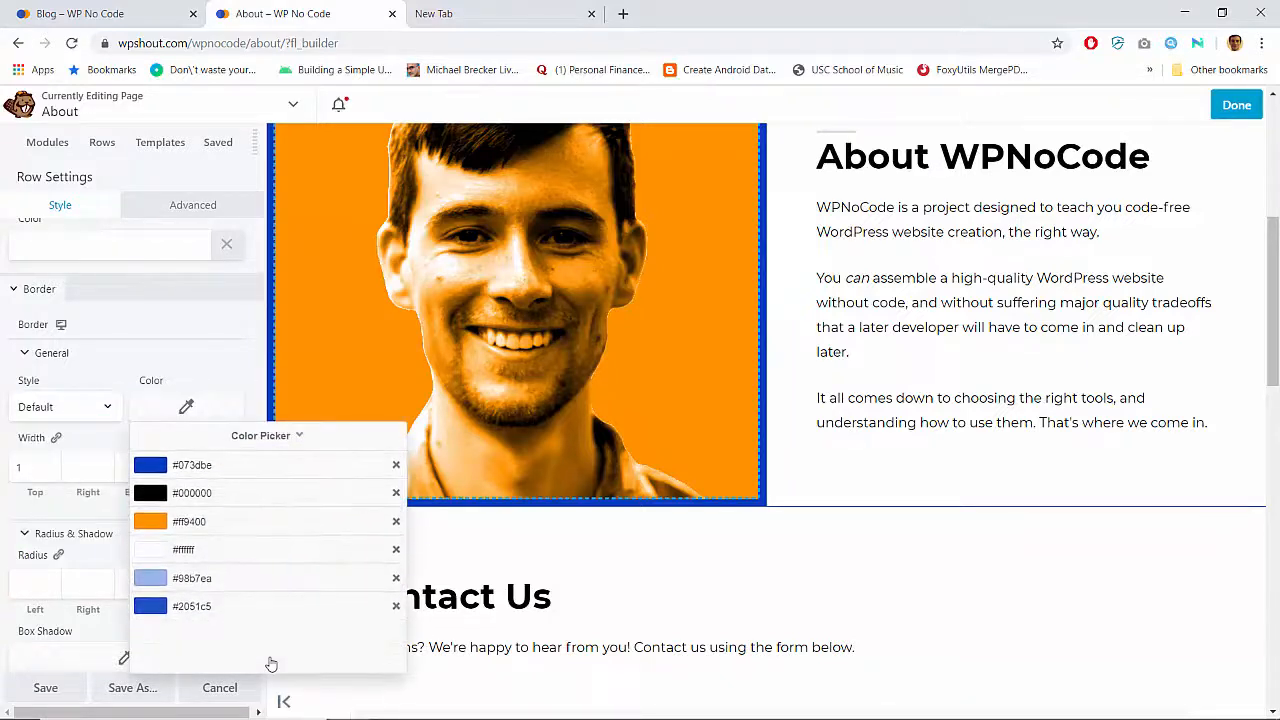
pyautogui.click(160, 468)
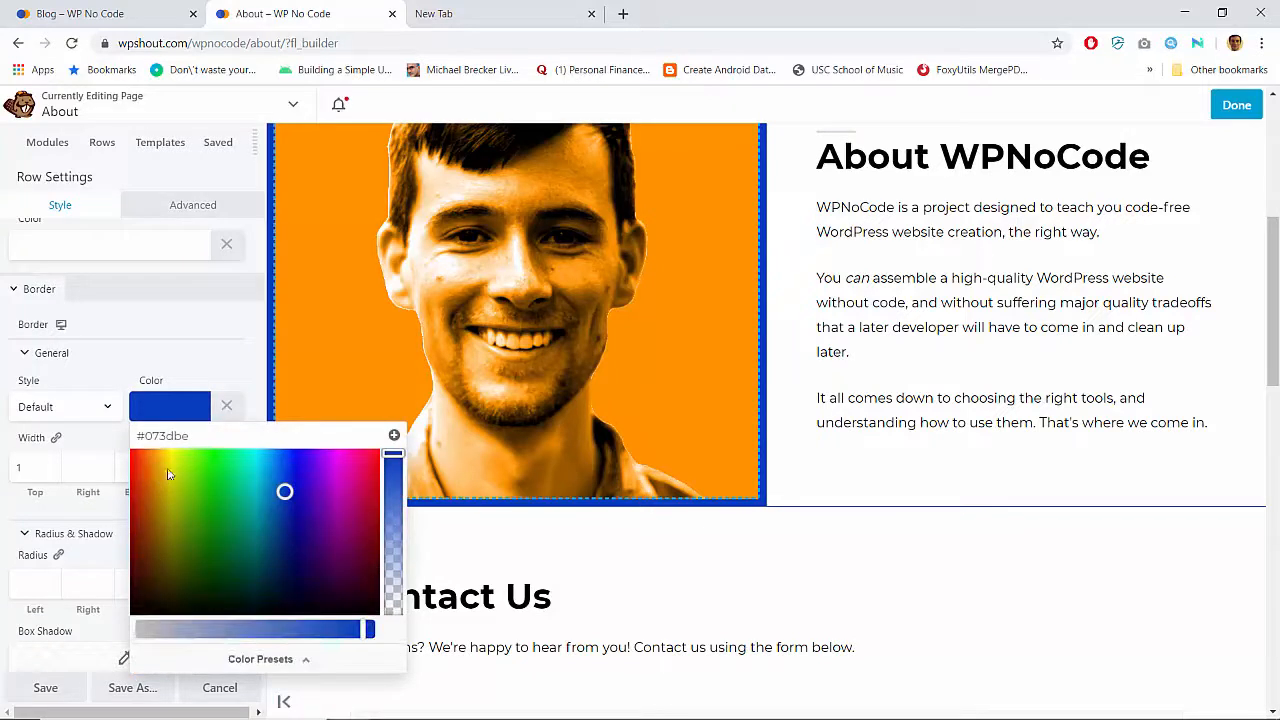
pyautogui.click(226, 362)
pyautogui.click(226, 362)
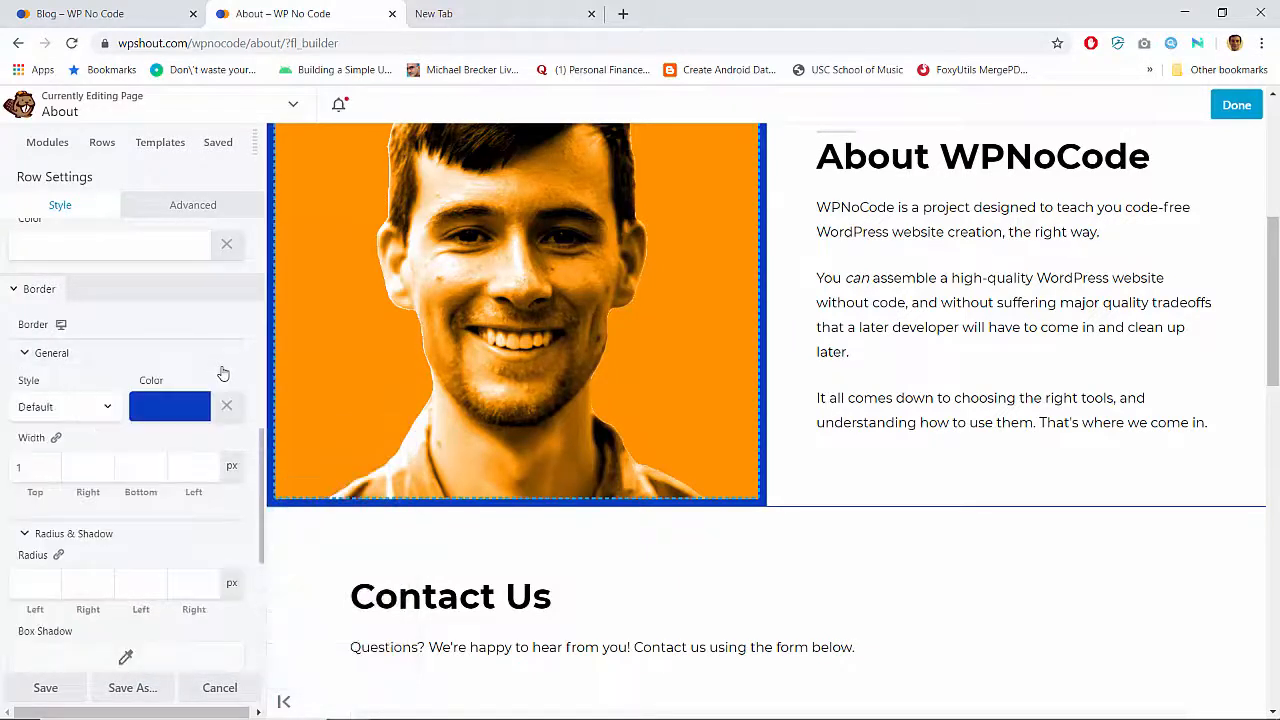
# Publish the About page and check the top edge of the Contact Us section
pyautogui.click(1237, 107)
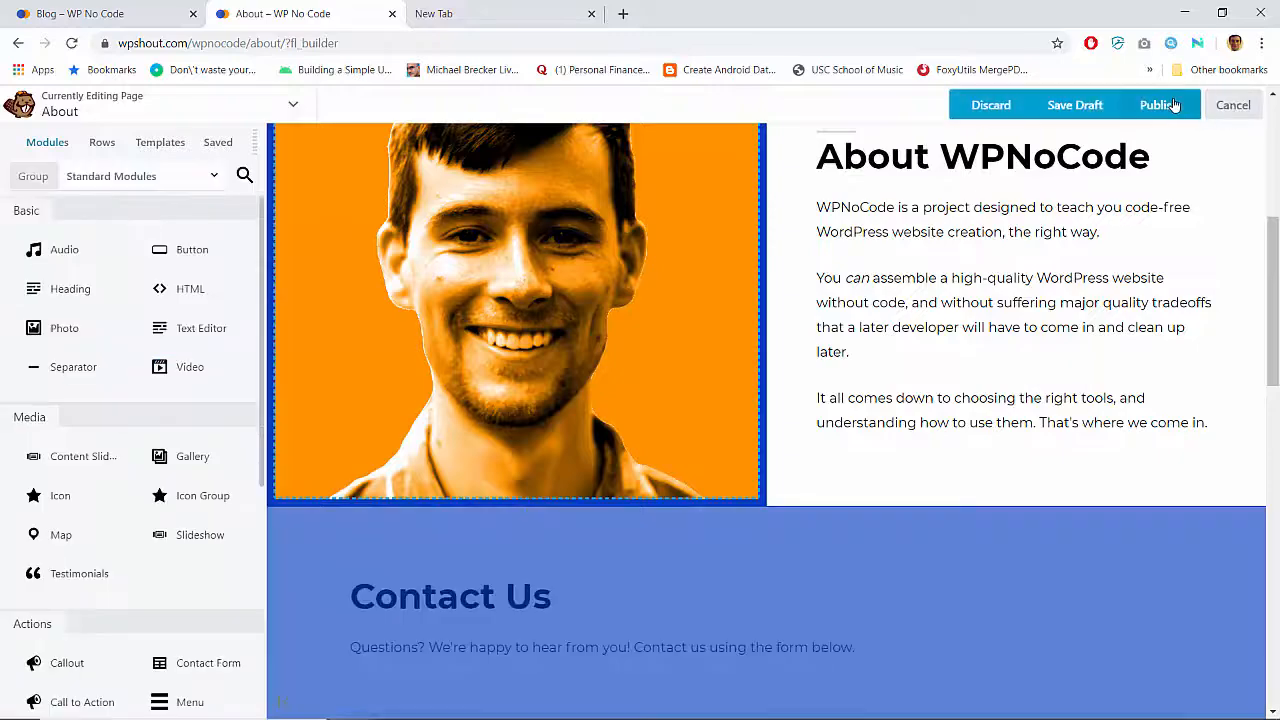
pyautogui.click(1154, 103)
pyautogui.scroll(-3, 868, 416)
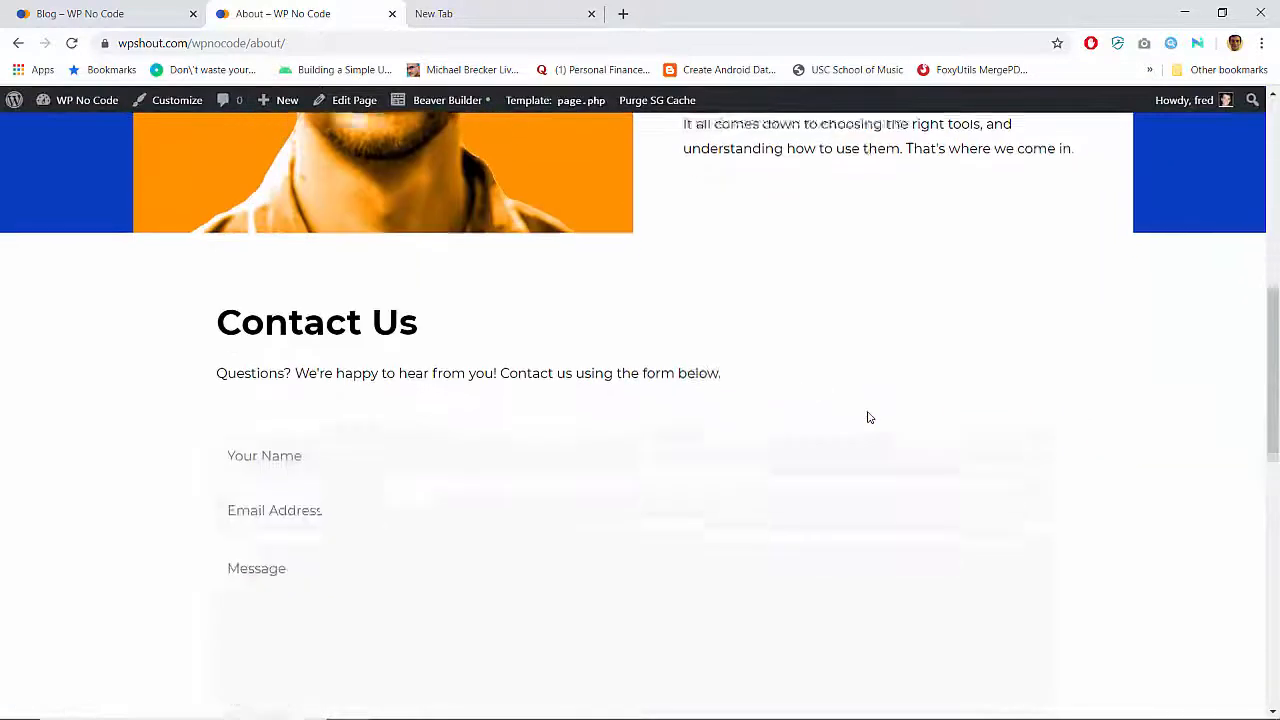
pyautogui.scroll(3, 868, 416)
# Reopen the About page in Beaver Builder and check the Contact Us row's border color and width settings
pyautogui.click(465, 100)
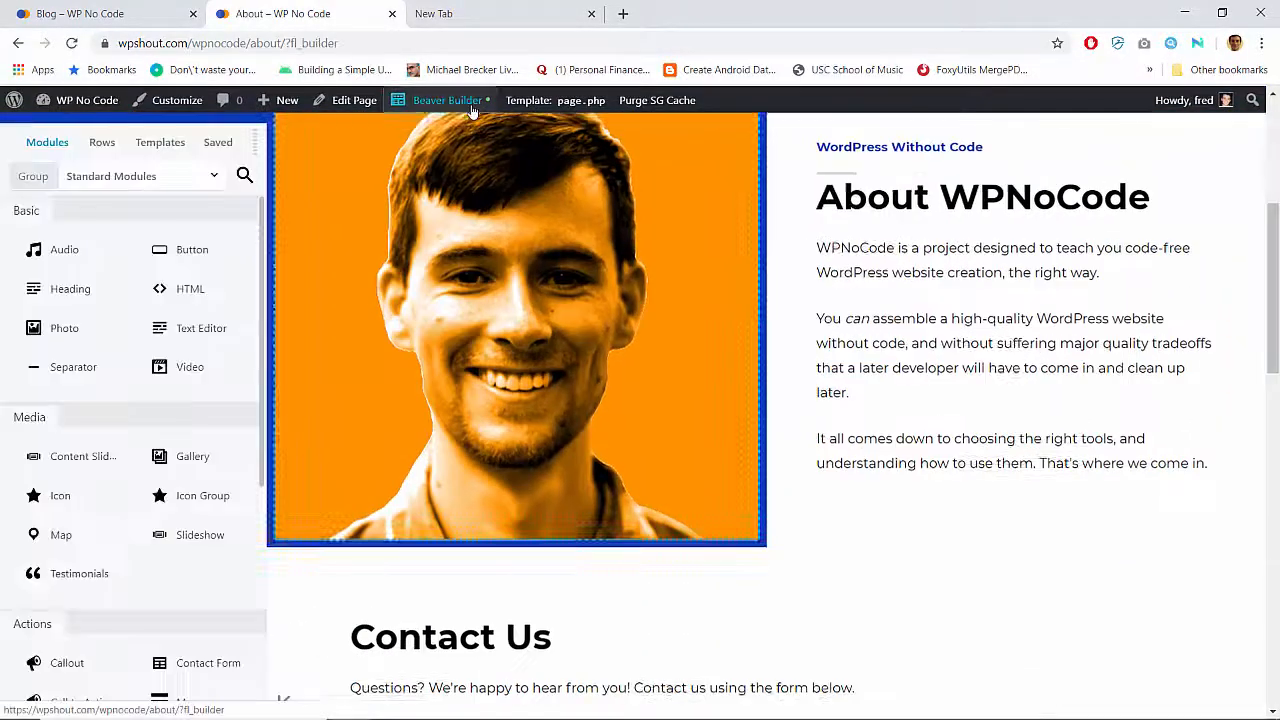
pyautogui.click(312, 545)
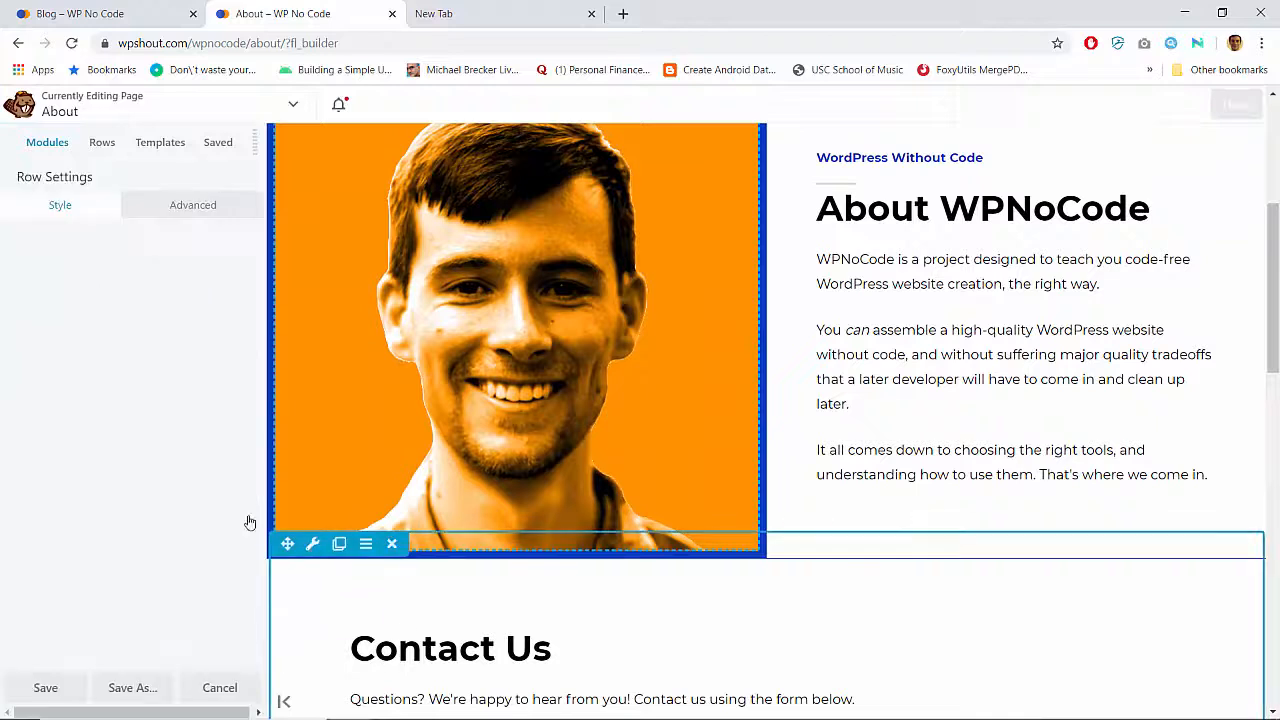
pyautogui.scroll(-8, 166, 434)
pyautogui.scroll(-4, 166, 434)
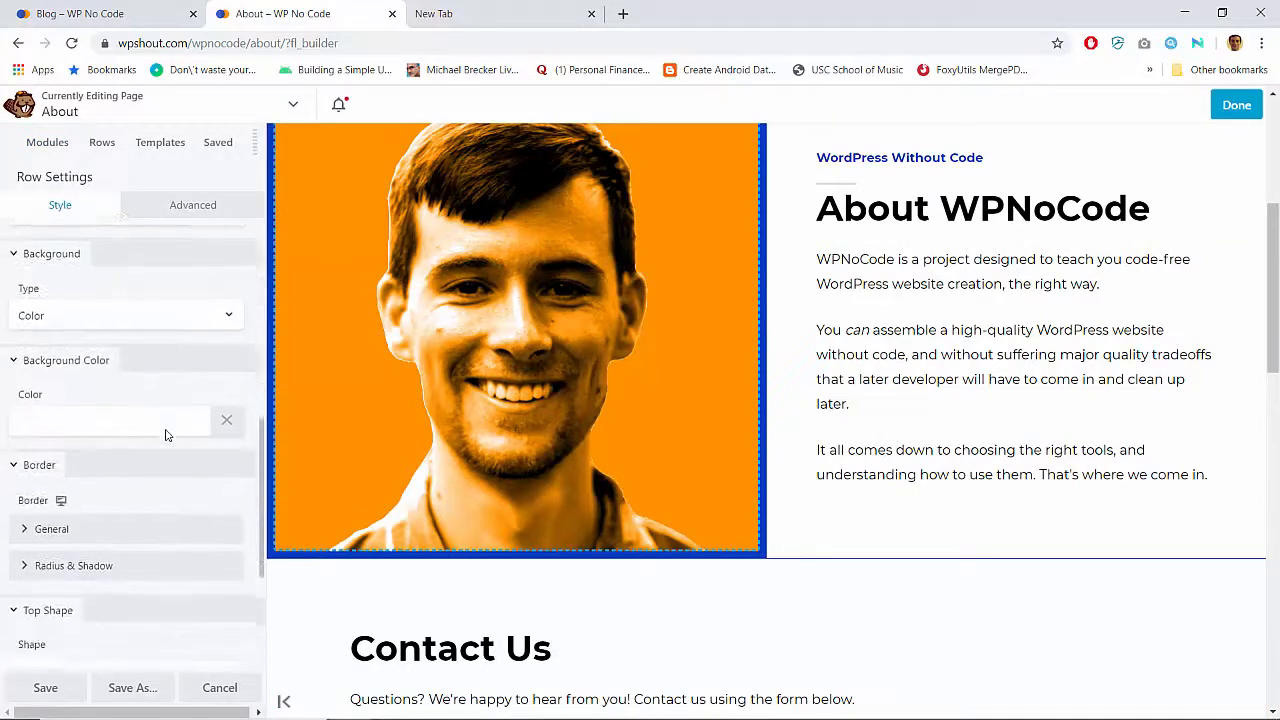
pyautogui.click(52, 388)
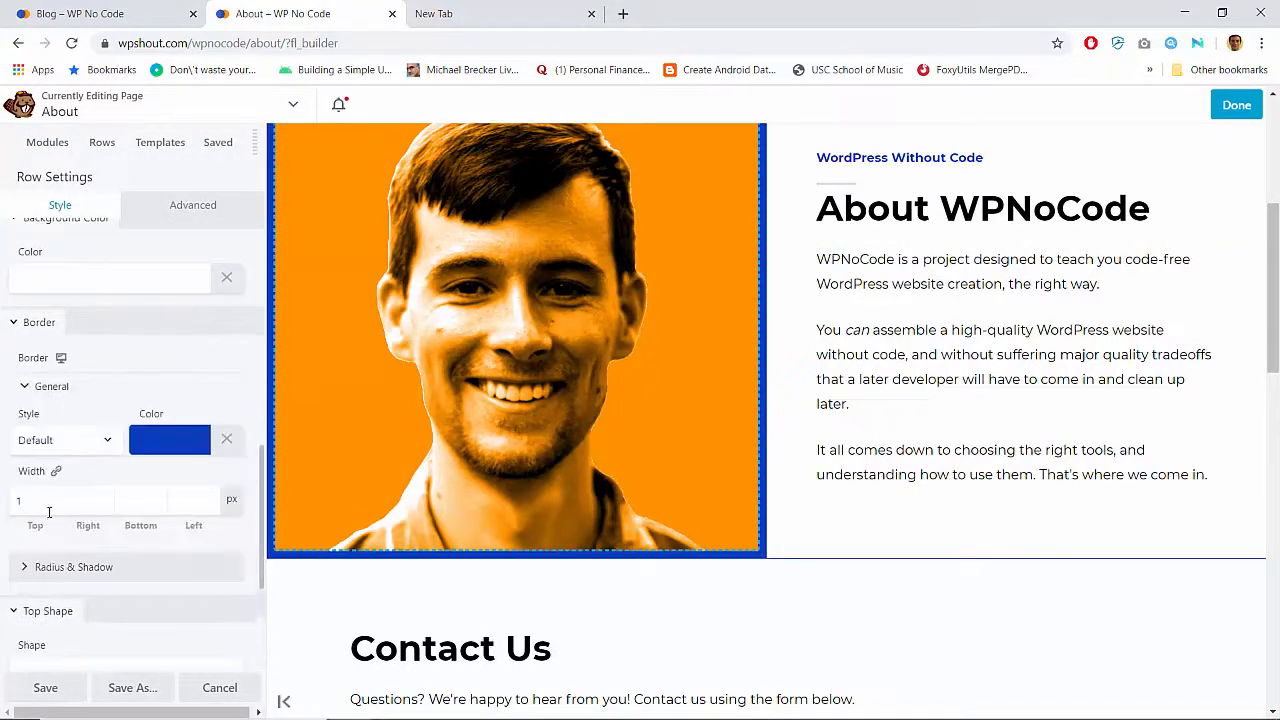
pyautogui.click(45, 688)
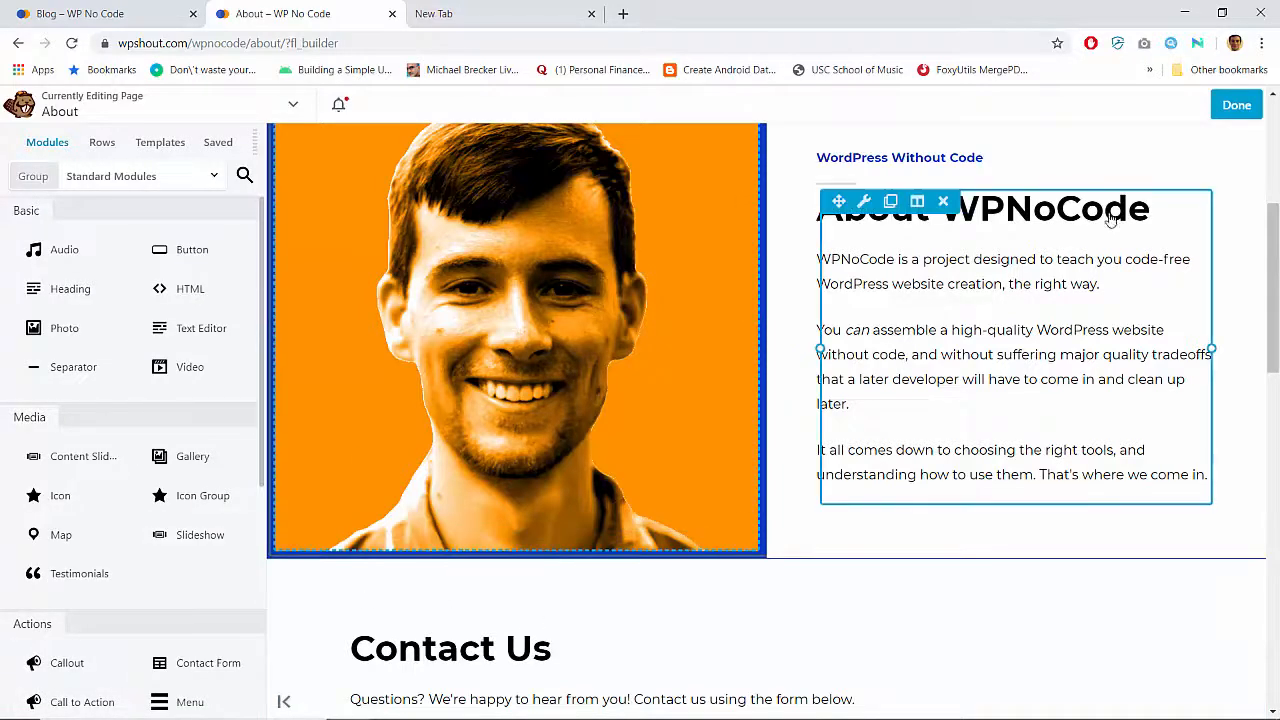
# Publish the About page again and inspect the boundary above the Contact Us section on the live page
pyautogui.click(1236, 105)
pyautogui.click(1160, 105)
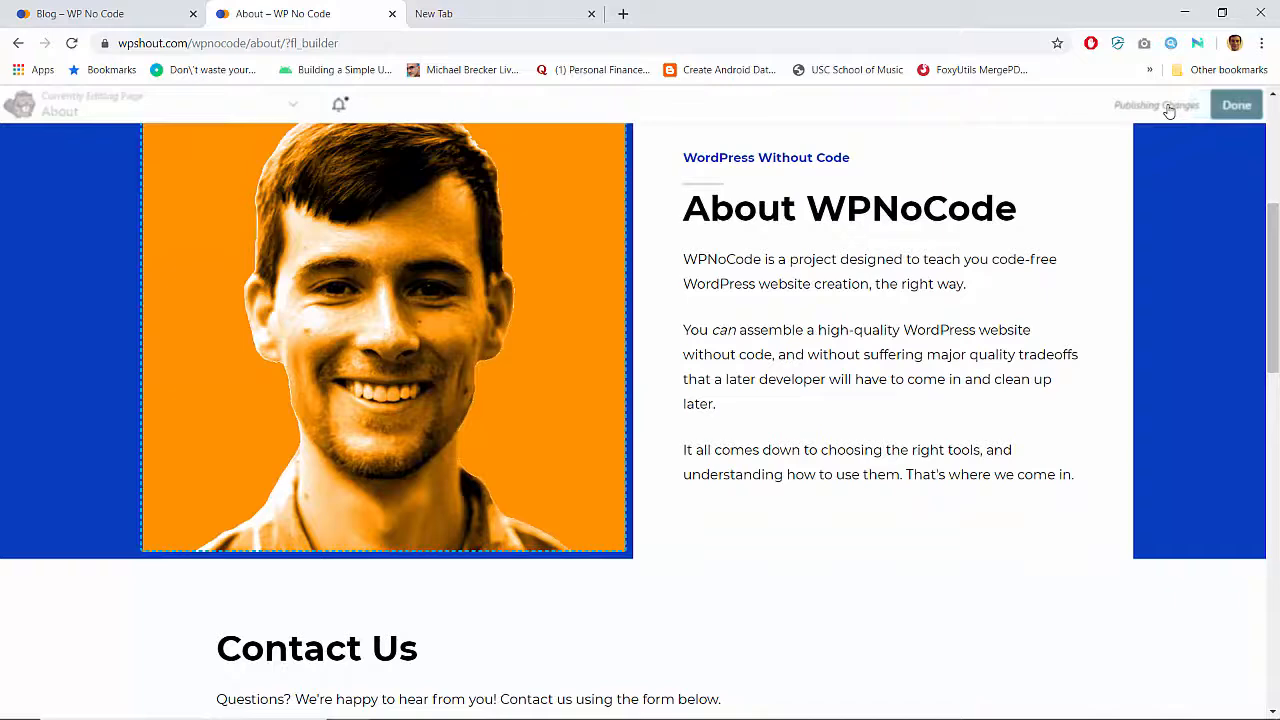
pyautogui.scroll(-3, 845, 407)
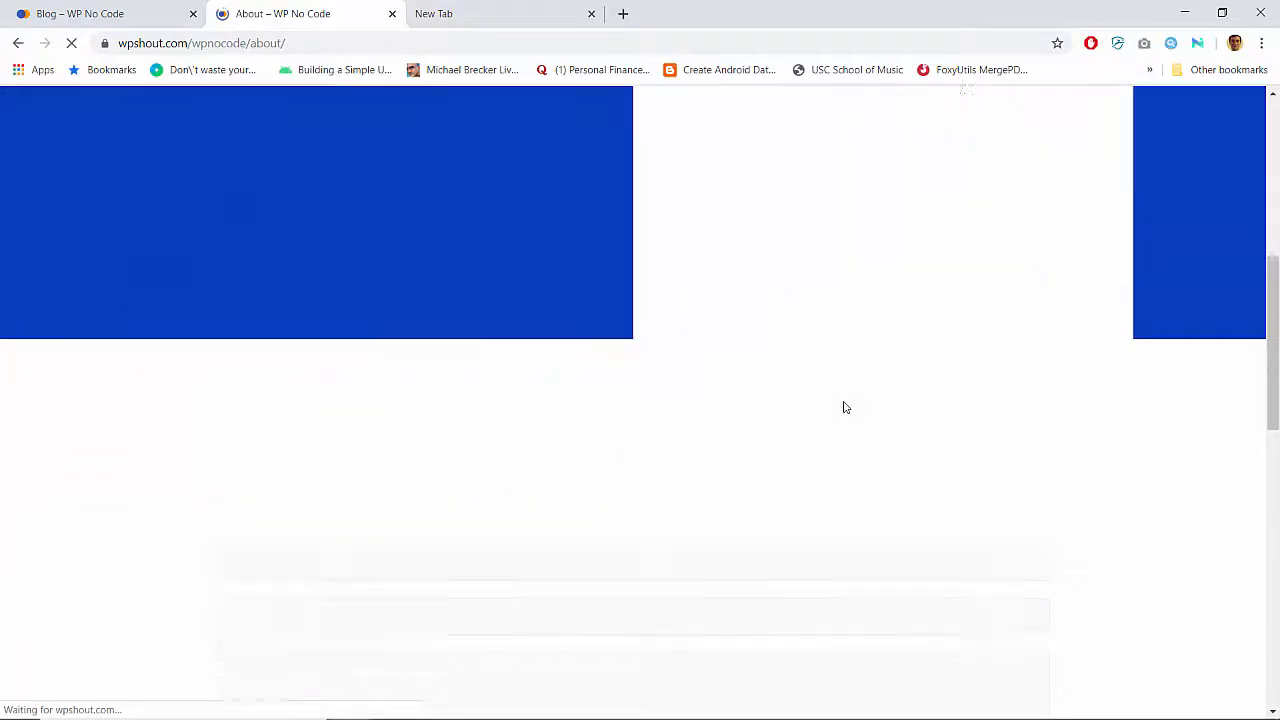
pyautogui.scroll(8, 845, 407)
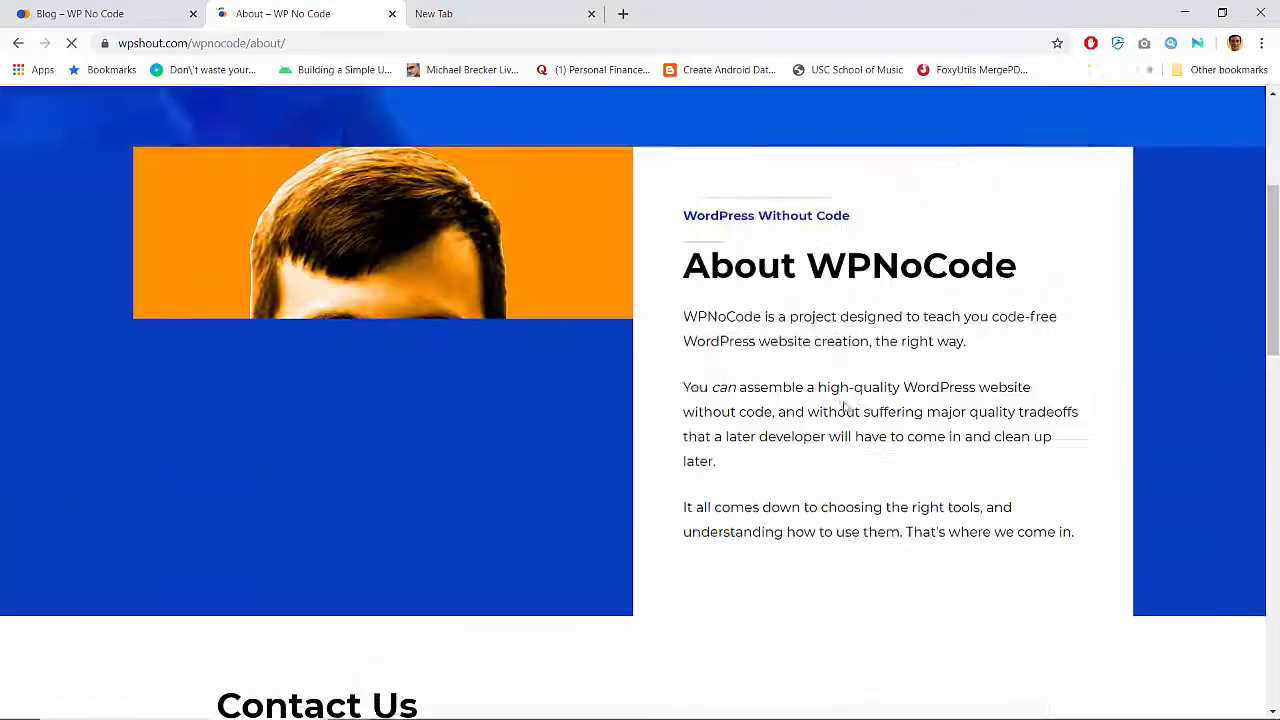
# Copy the About page's address, open it in Firefox, and check the boundary above the Contact Us section there
pyautogui.click(374, 49)
pyautogui.hotkey('ctrl', 'c')
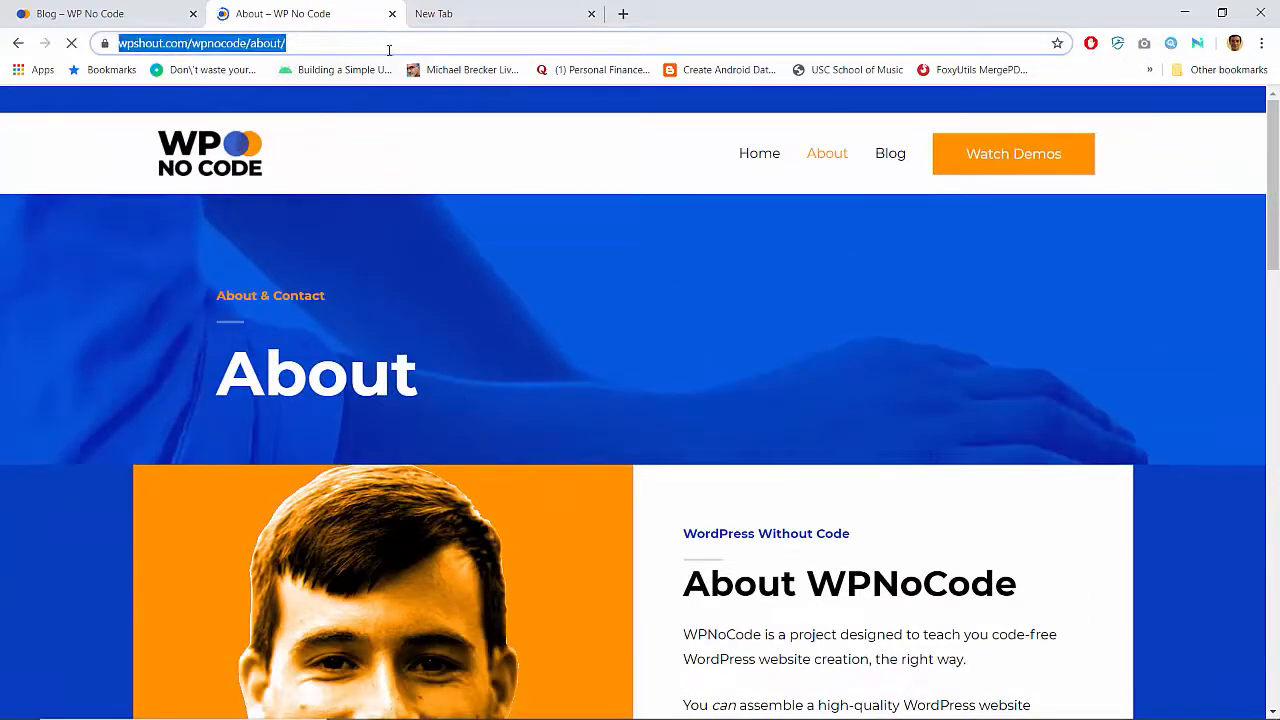
pyautogui.press('super')
pyautogui.write('fire')
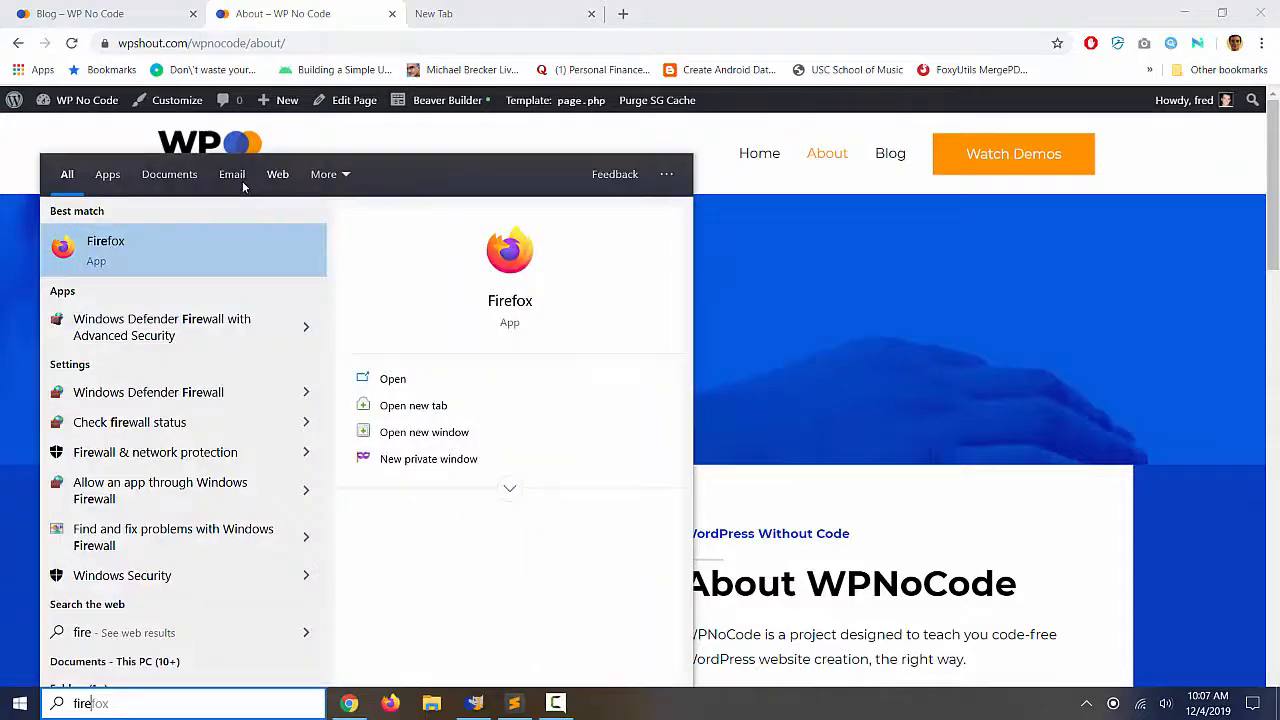
pyautogui.click(200, 243)
pyautogui.scroll(-10, 792, 354)
pyautogui.scroll(1, 795, 360)
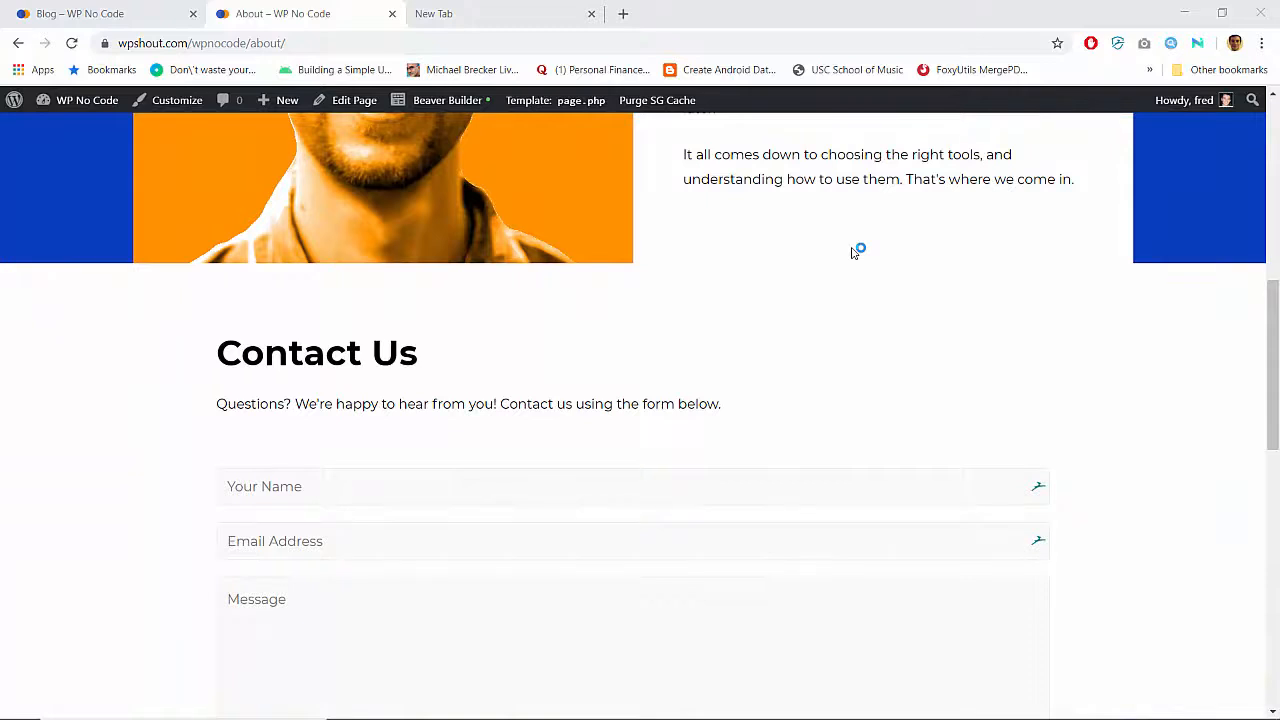
pyautogui.scroll(1, 855, 252)
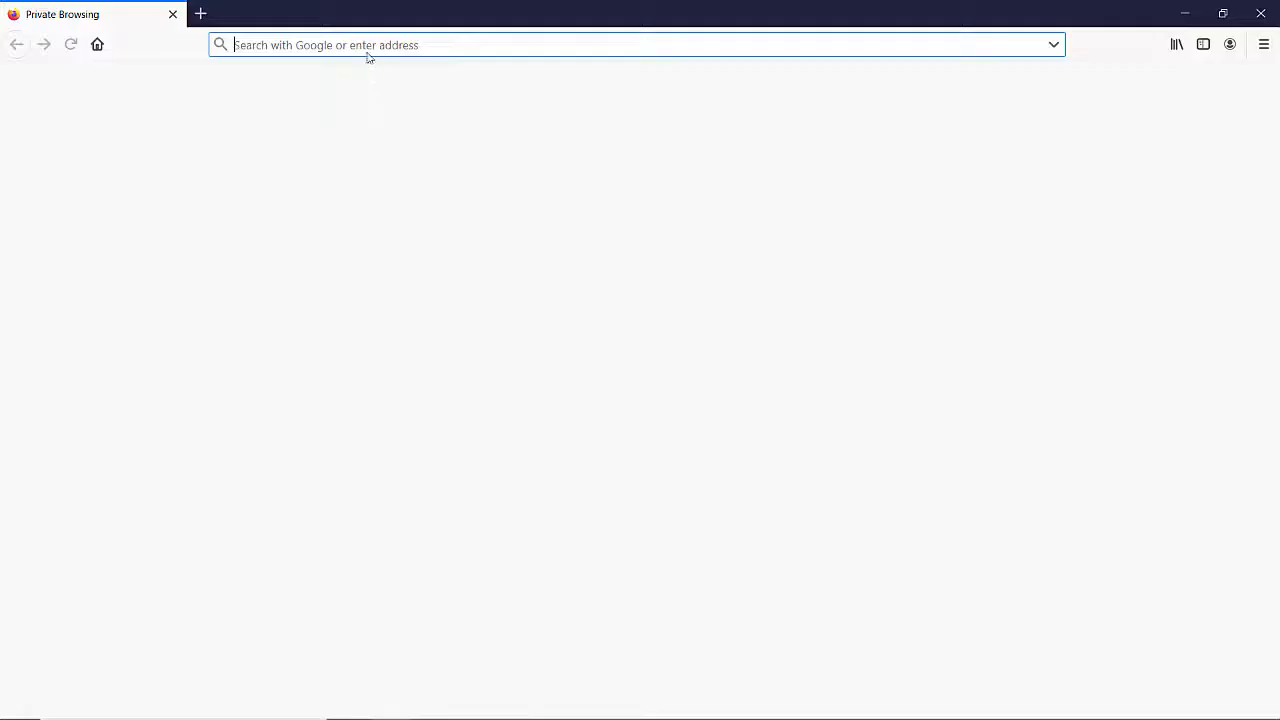
pyautogui.hotkey('ctrl', 'v')
pyautogui.press('Return')
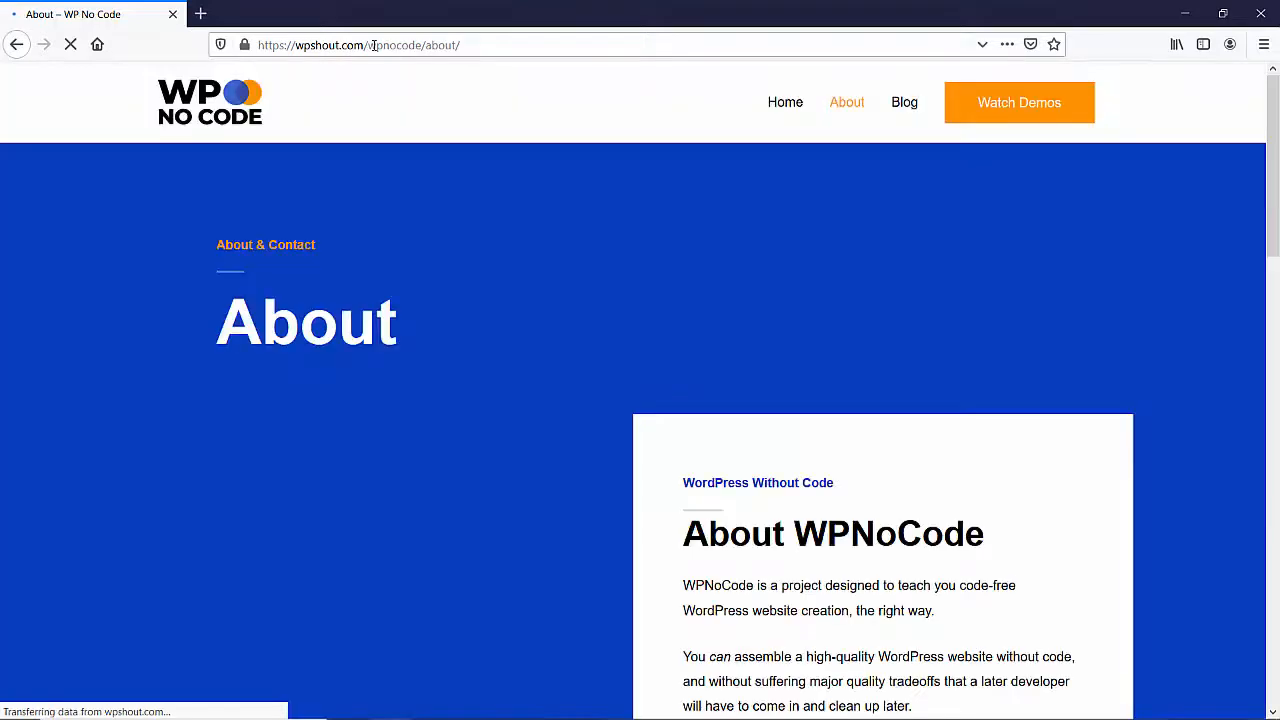
pyautogui.scroll(-5, 384, 250)
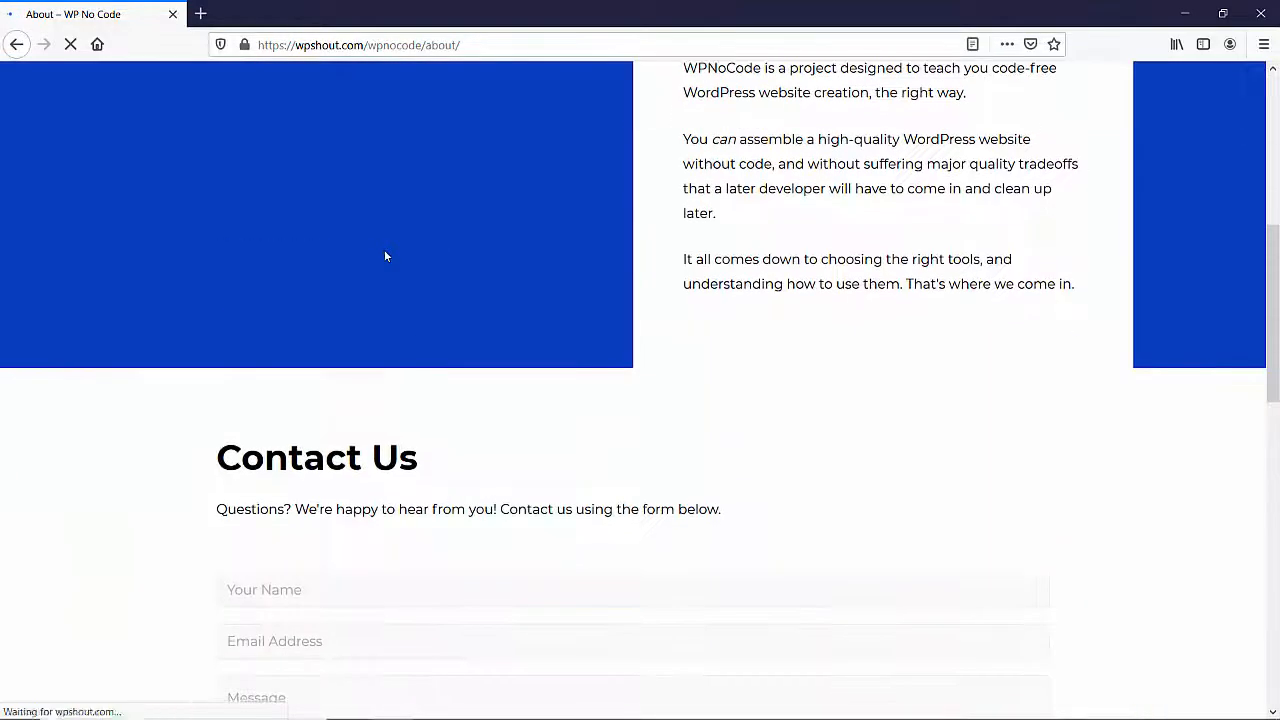
pyautogui.scroll(2, 385, 256)
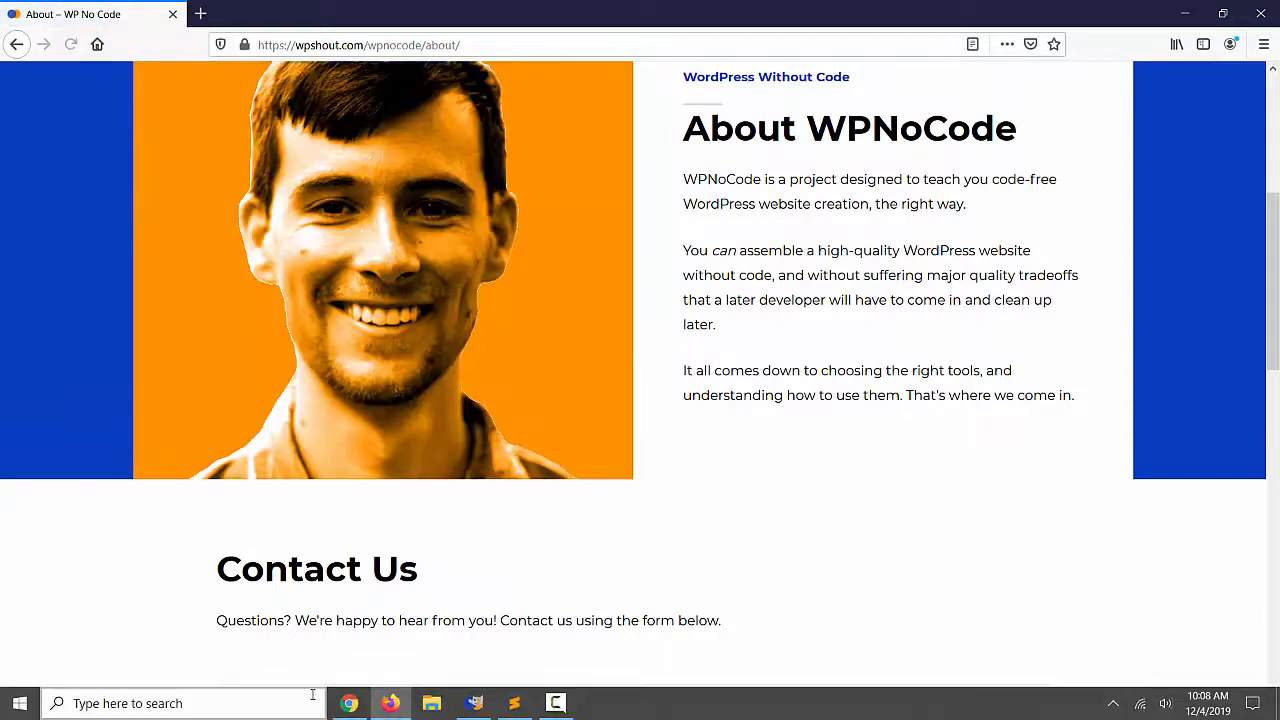
# Switch back to Chrome, reopen the page in Beaver Builder, and clear the Contact Us row's border color and top border width
pyautogui.click(350, 706)
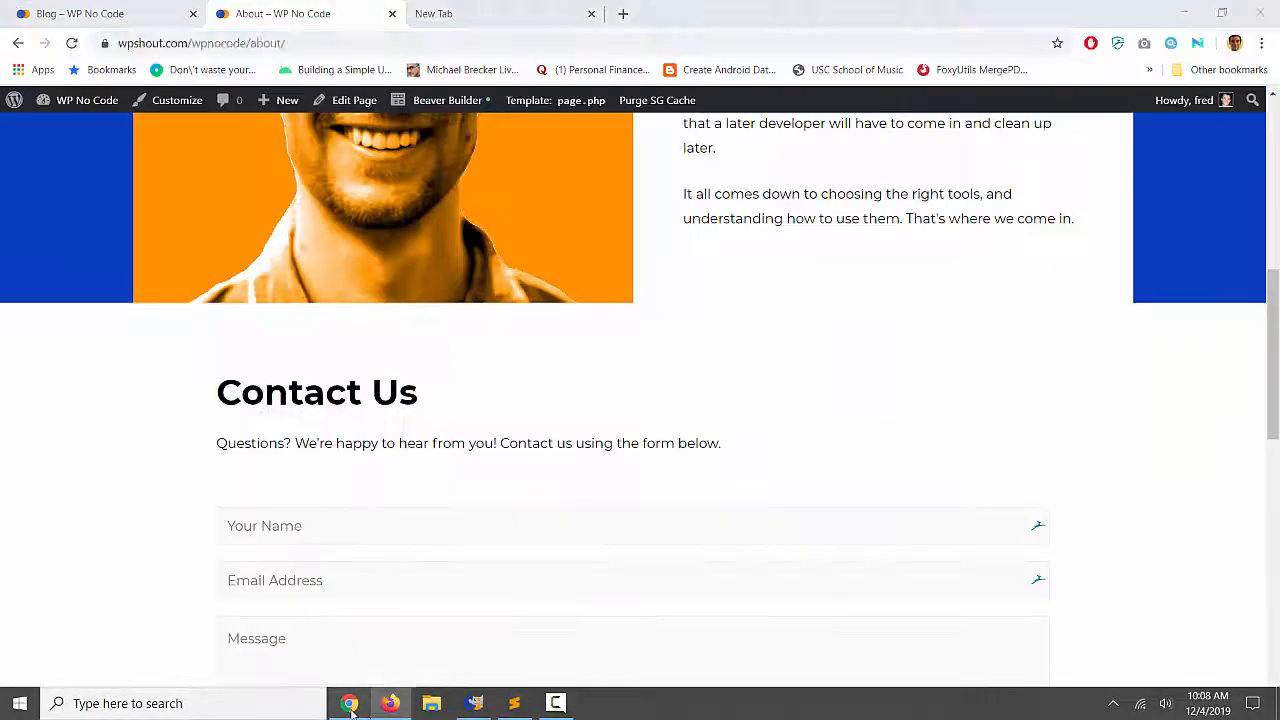
pyautogui.click(437, 104)
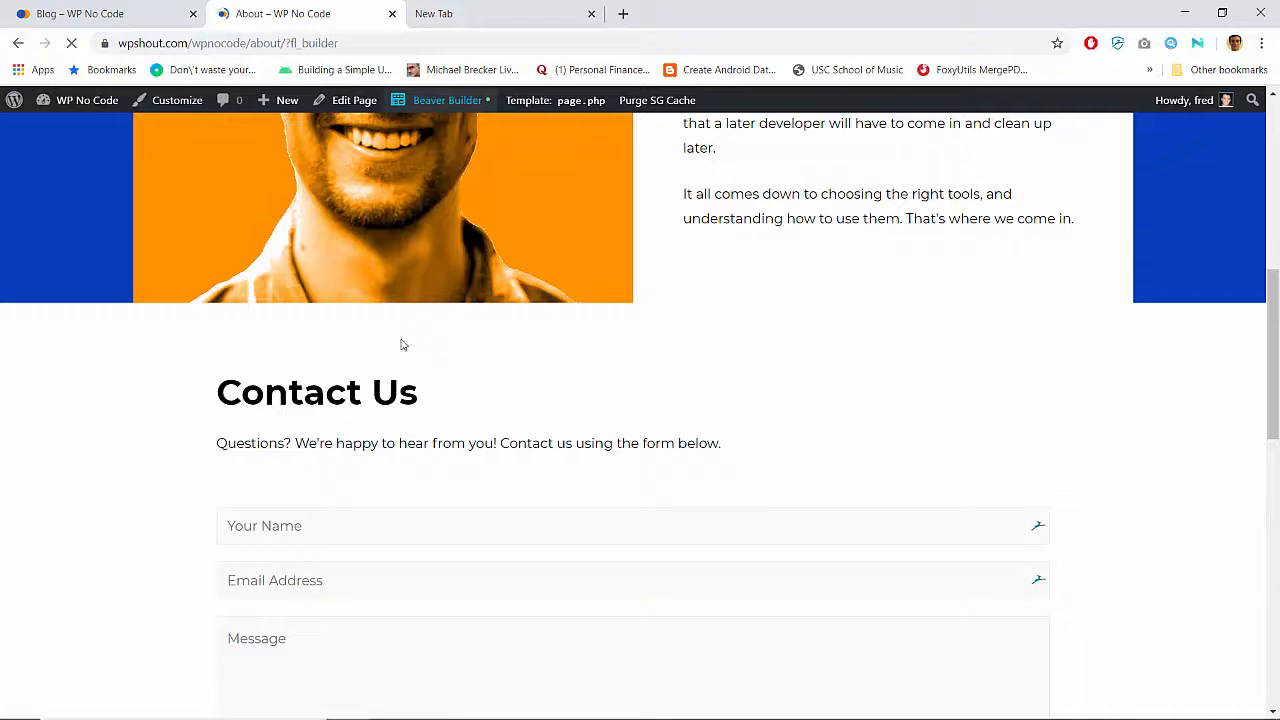
pyautogui.scroll(-7, 364, 510)
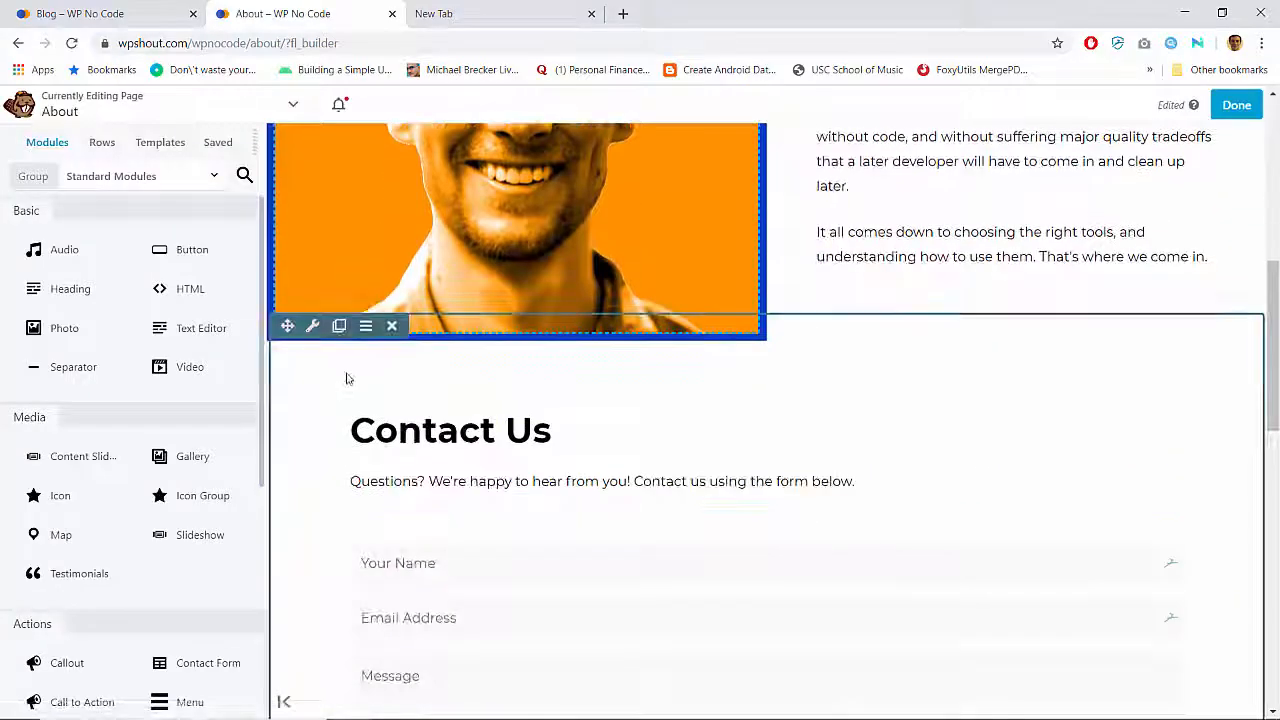
pyautogui.click(310, 331)
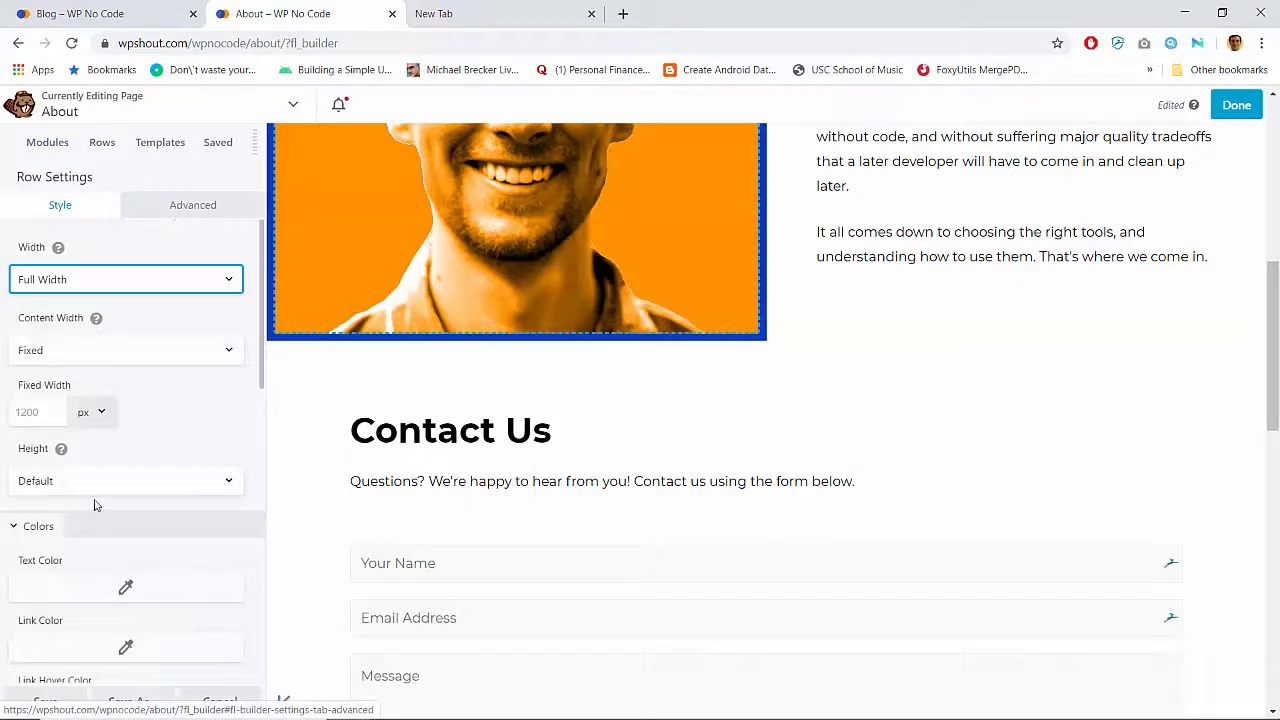
pyautogui.scroll(-5, 95, 505)
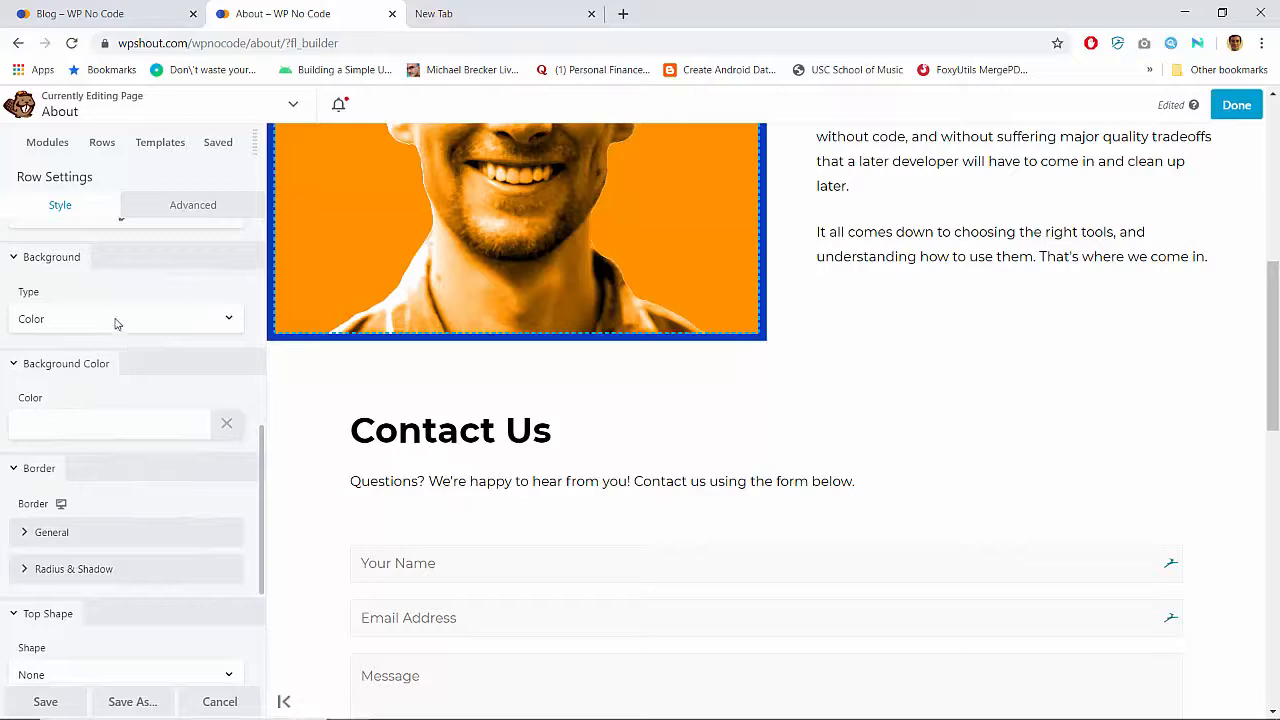
pyautogui.scroll(-3, 146, 417)
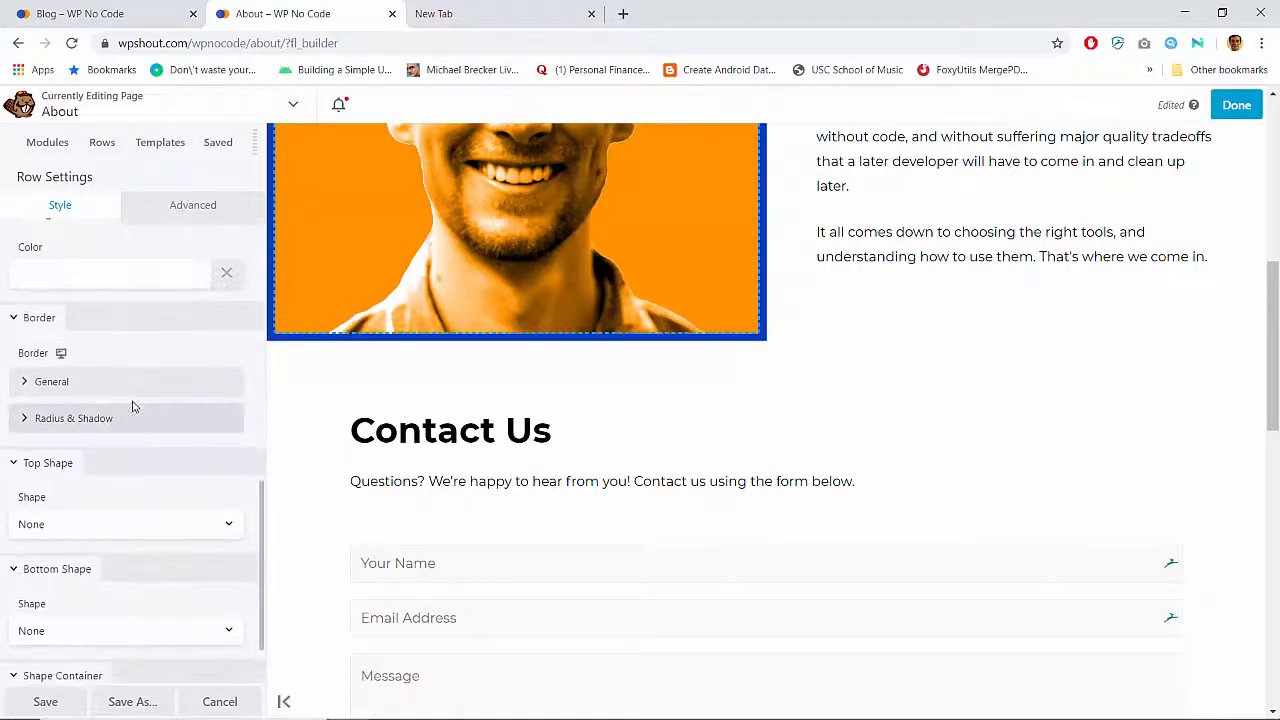
pyautogui.click(78, 381)
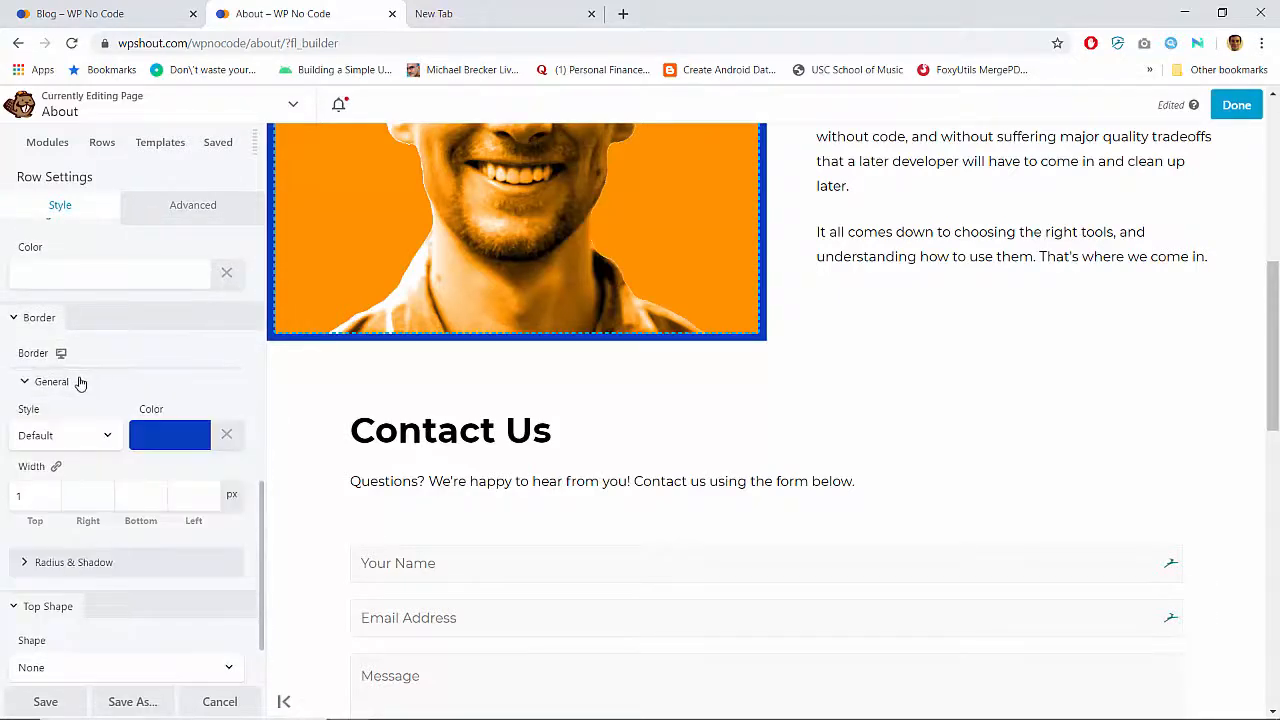
pyautogui.click(228, 435)
pyautogui.click(31, 494)
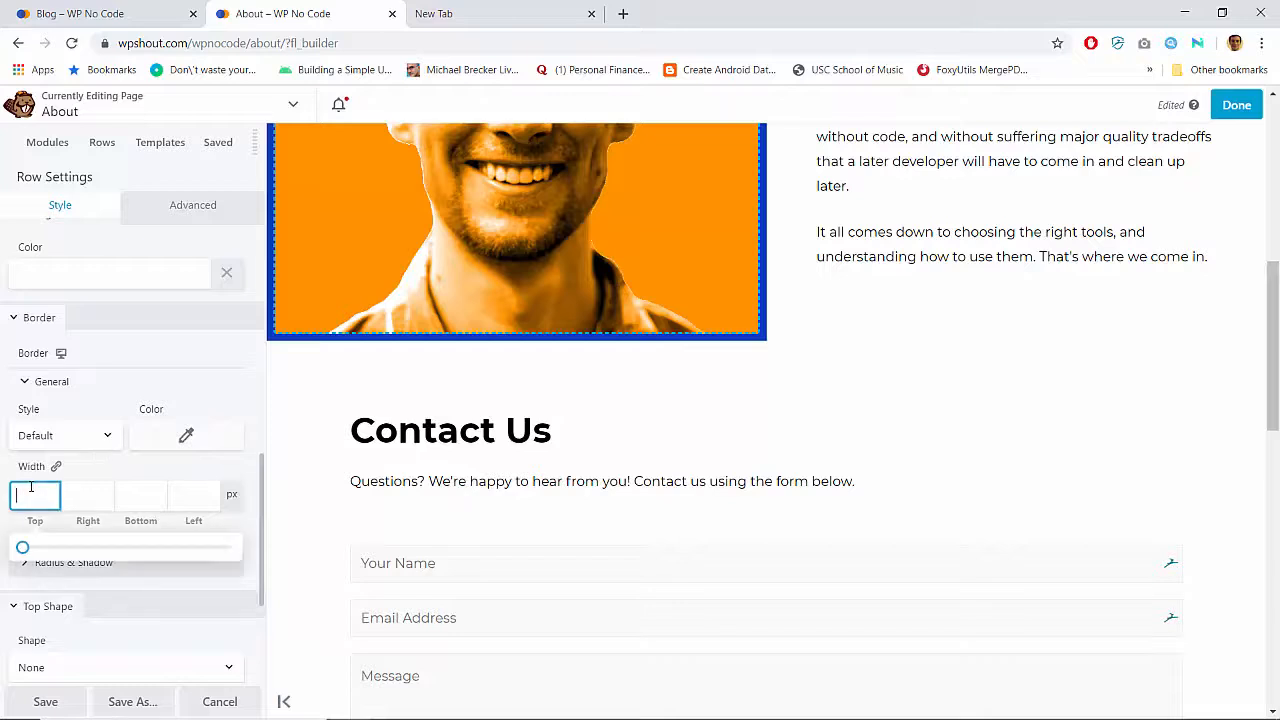
pyautogui.click(123, 385)
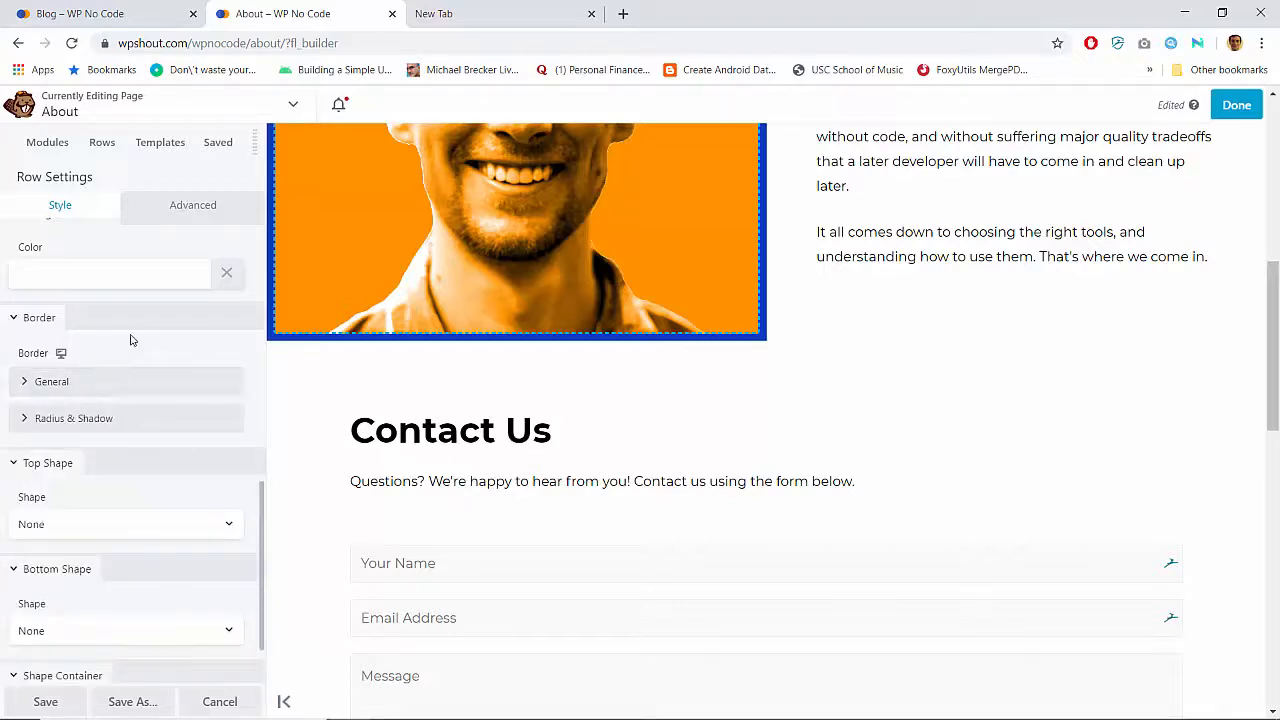
# Set the Contact Us row's background color to #f6f6f6 and save the row settings
pyautogui.click(169, 280)
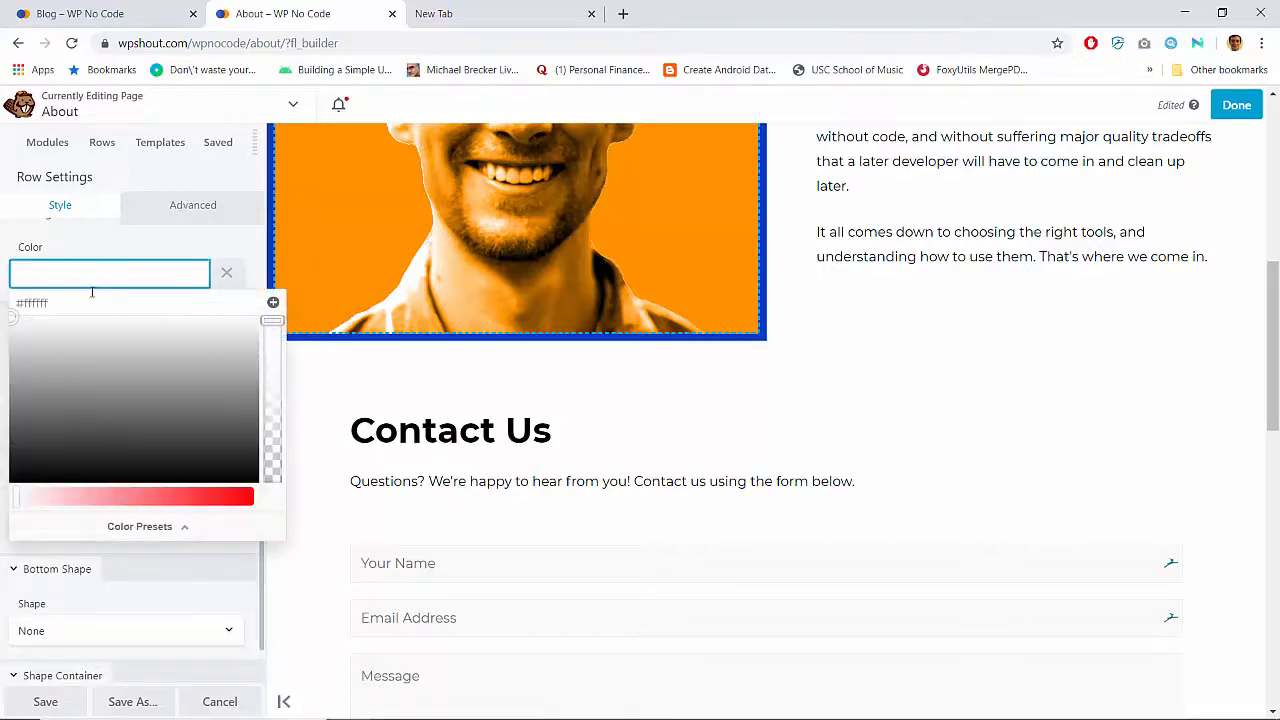
pyautogui.doubleClick(36, 303)
pyautogui.write('f6')
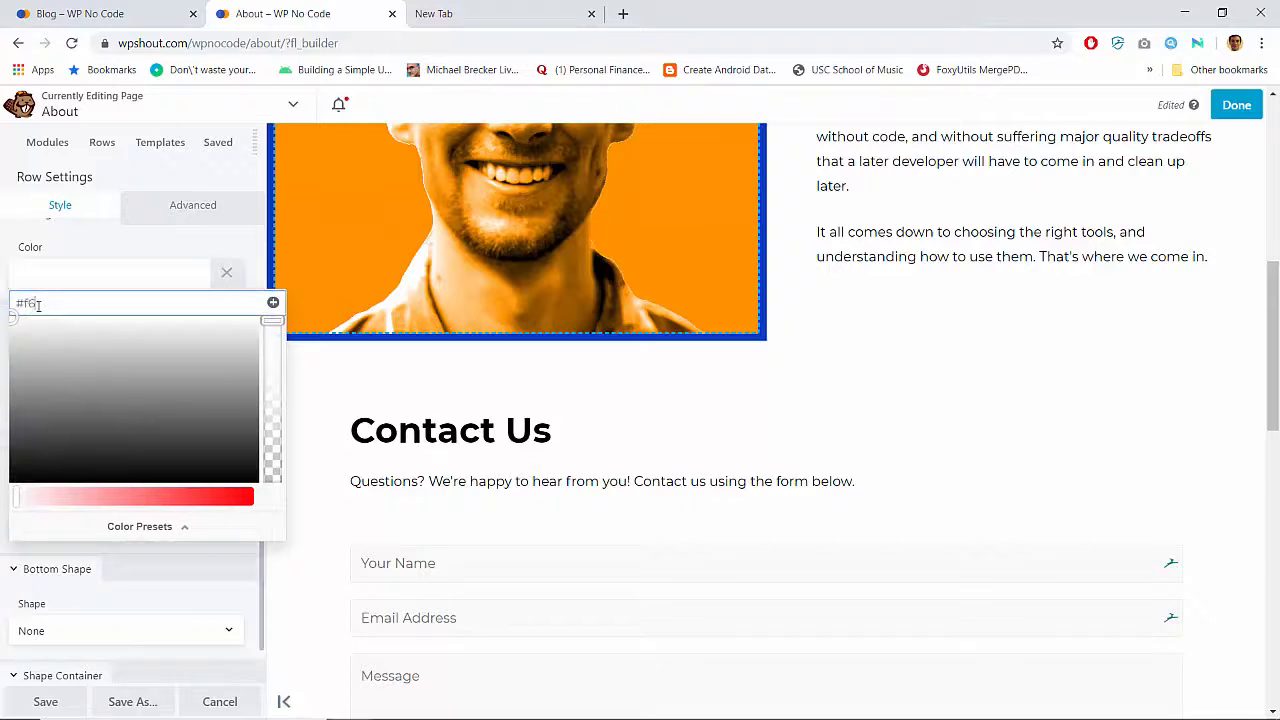
pyautogui.write('f6f6')
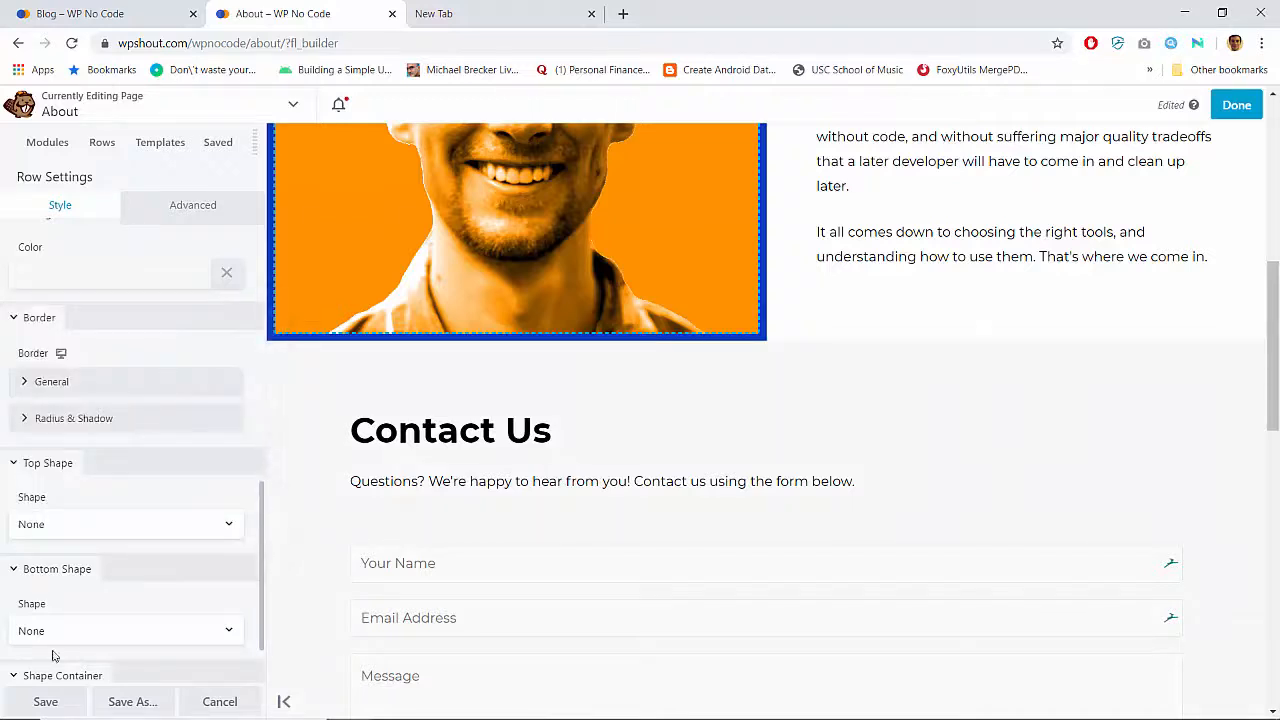
pyautogui.click(46, 701)
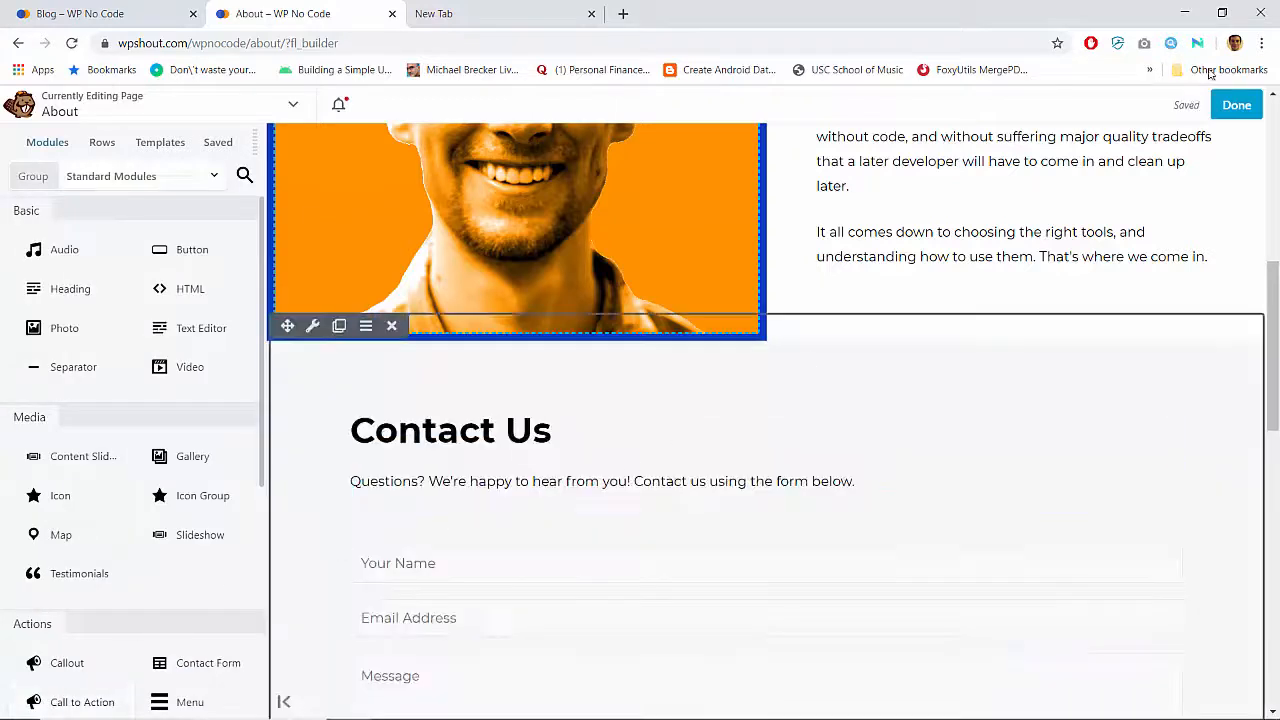
# Publish the About page and review the live layout from the header through the Contact Us and FAQ sections
pyautogui.click(1179, 110)
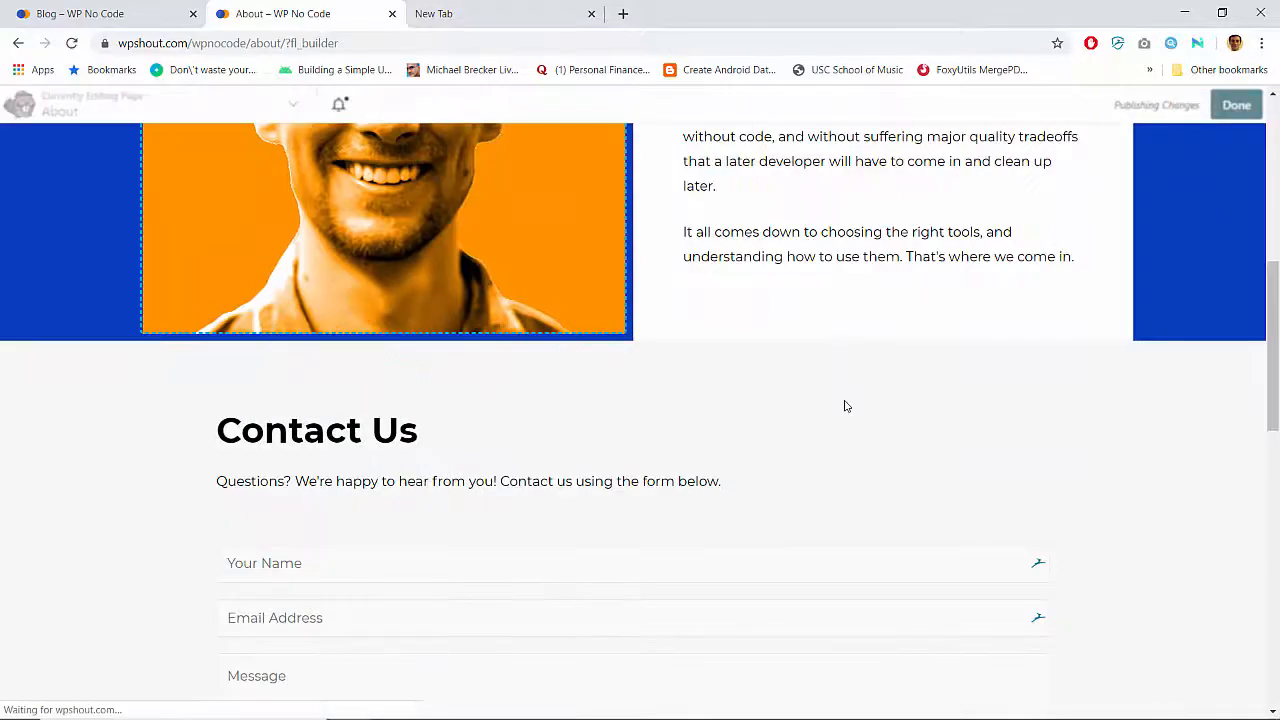
pyautogui.scroll(-1, 844, 406)
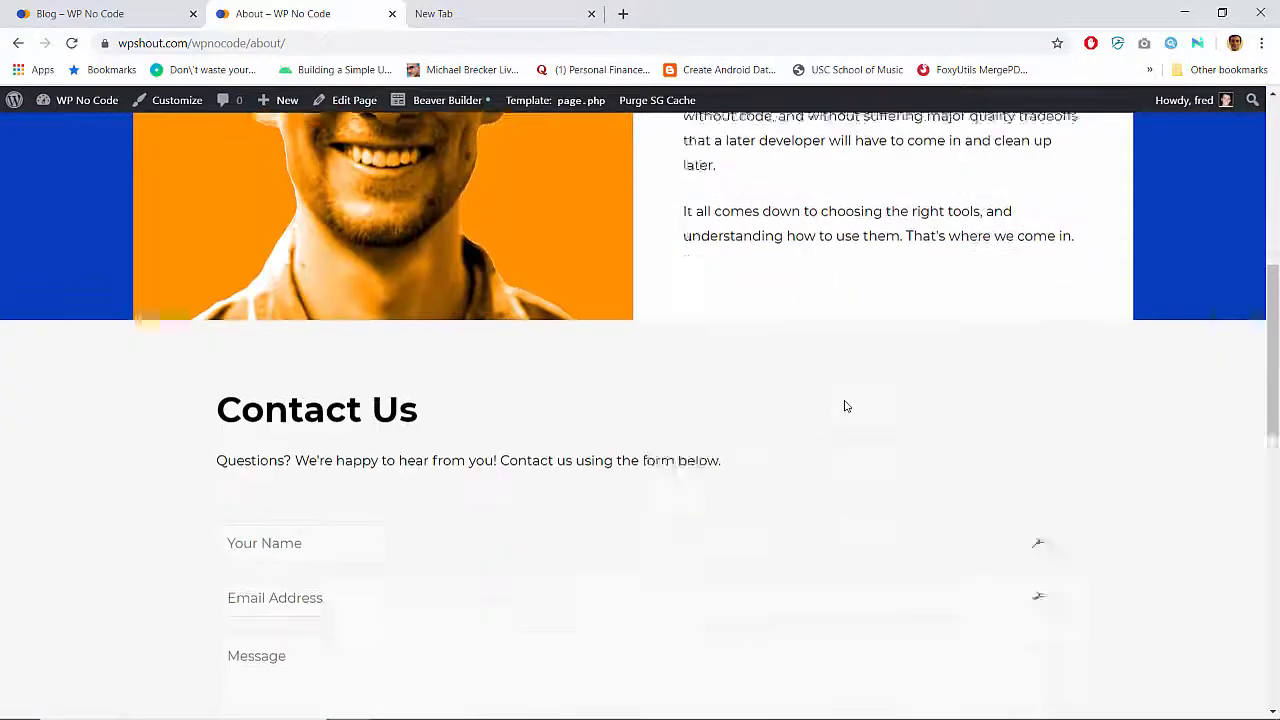
pyautogui.scroll(7, 844, 406)
pyautogui.scroll(-1, 844, 406)
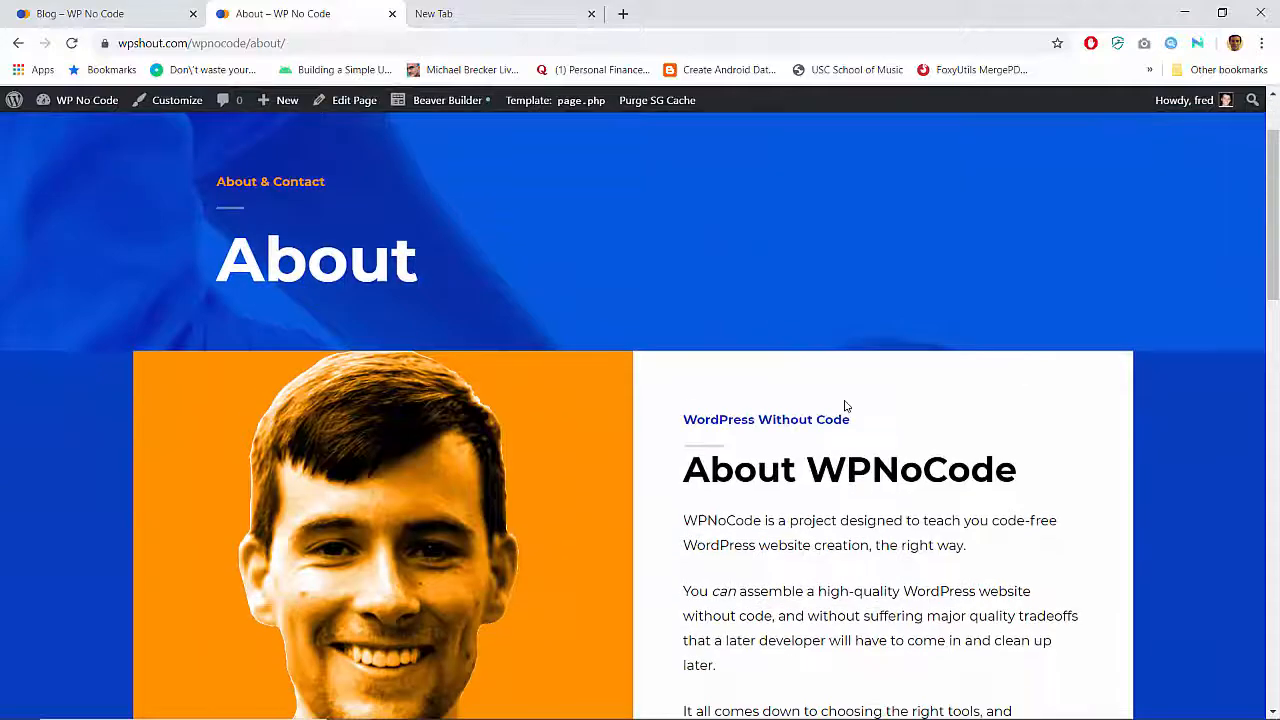
pyautogui.scroll(1, 844, 406)
pyautogui.scroll(-10, 844, 406)
pyautogui.scroll(7, 845, 405)
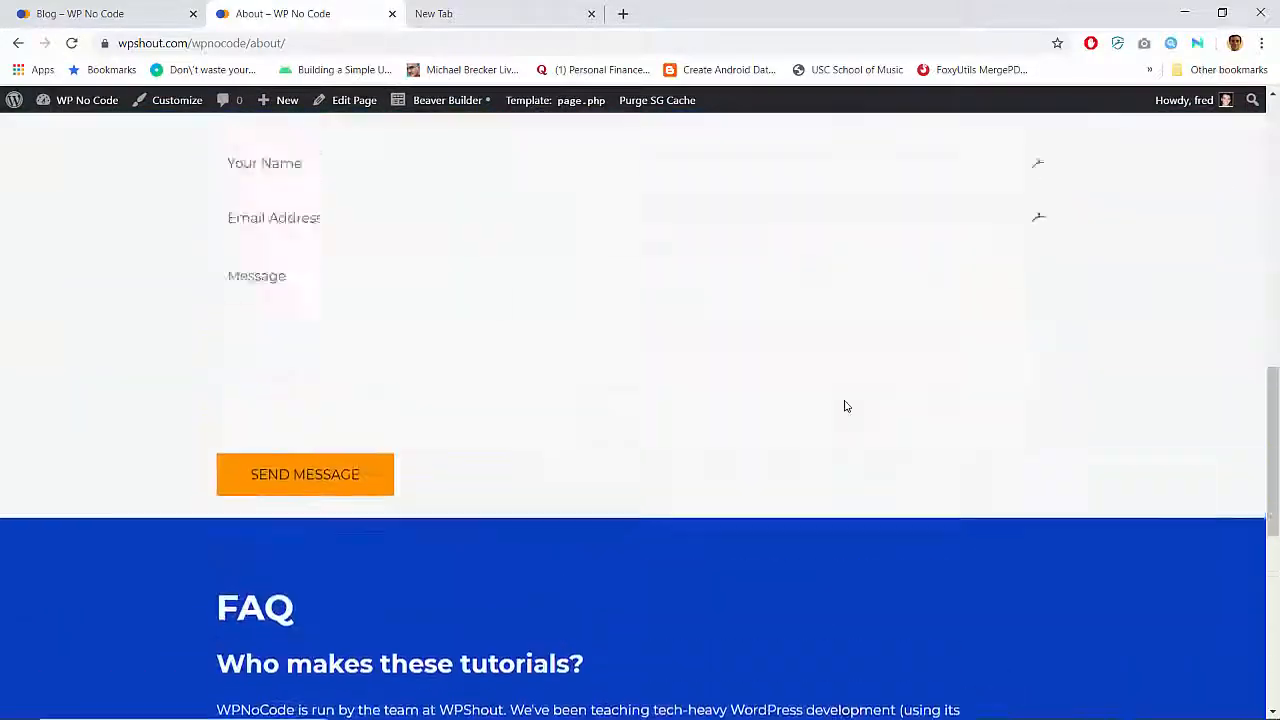
pyautogui.scroll(8, 845, 404)
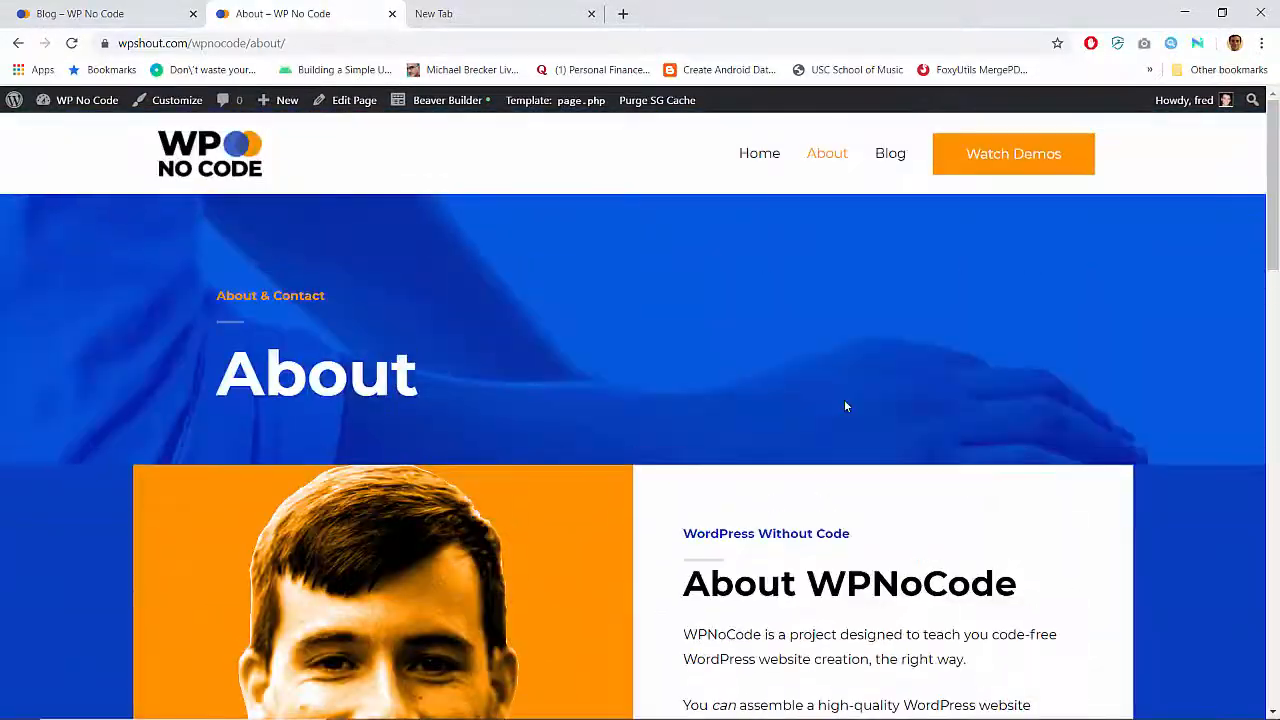
pyautogui.scroll(-6, 846, 403)
pyautogui.scroll(6, 846, 403)
pyautogui.scroll(-8, 665, 272)
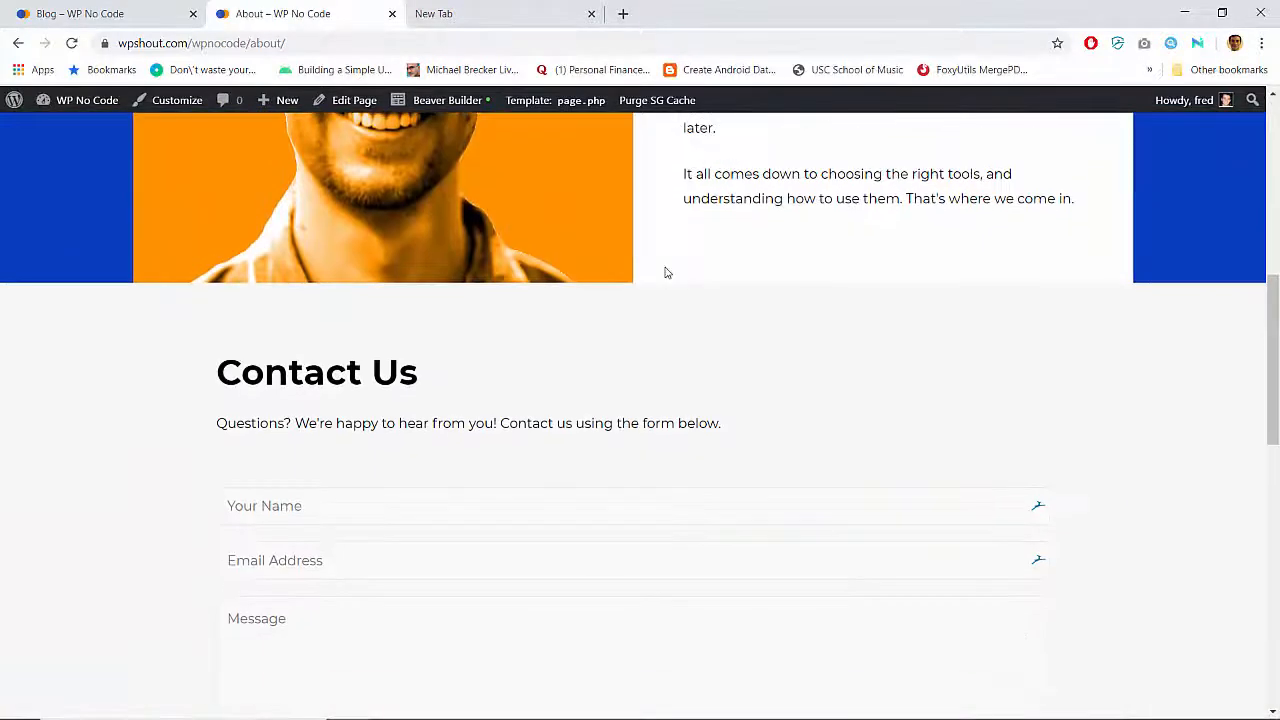
pyautogui.scroll(-3, 665, 272)
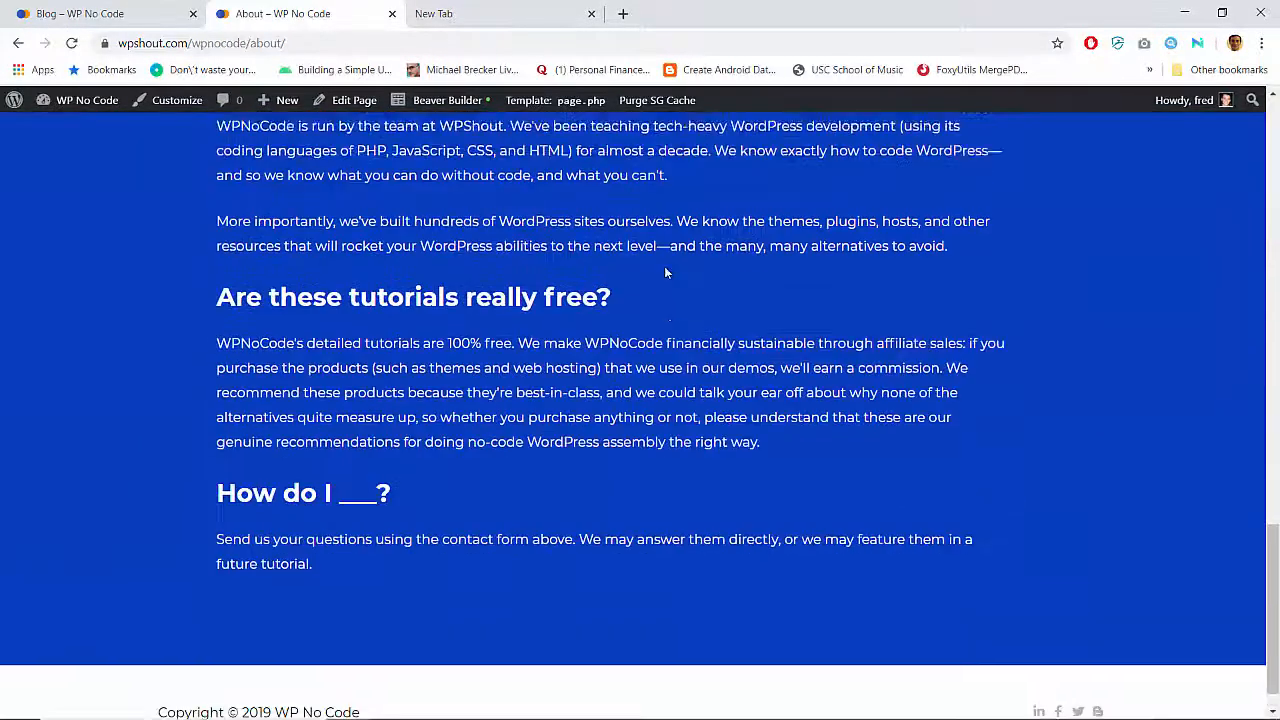
# Review the live About page, reopen it in Beaver Builder, and open the Contact Us row's settings
pyautogui.scroll(12, 665, 272)
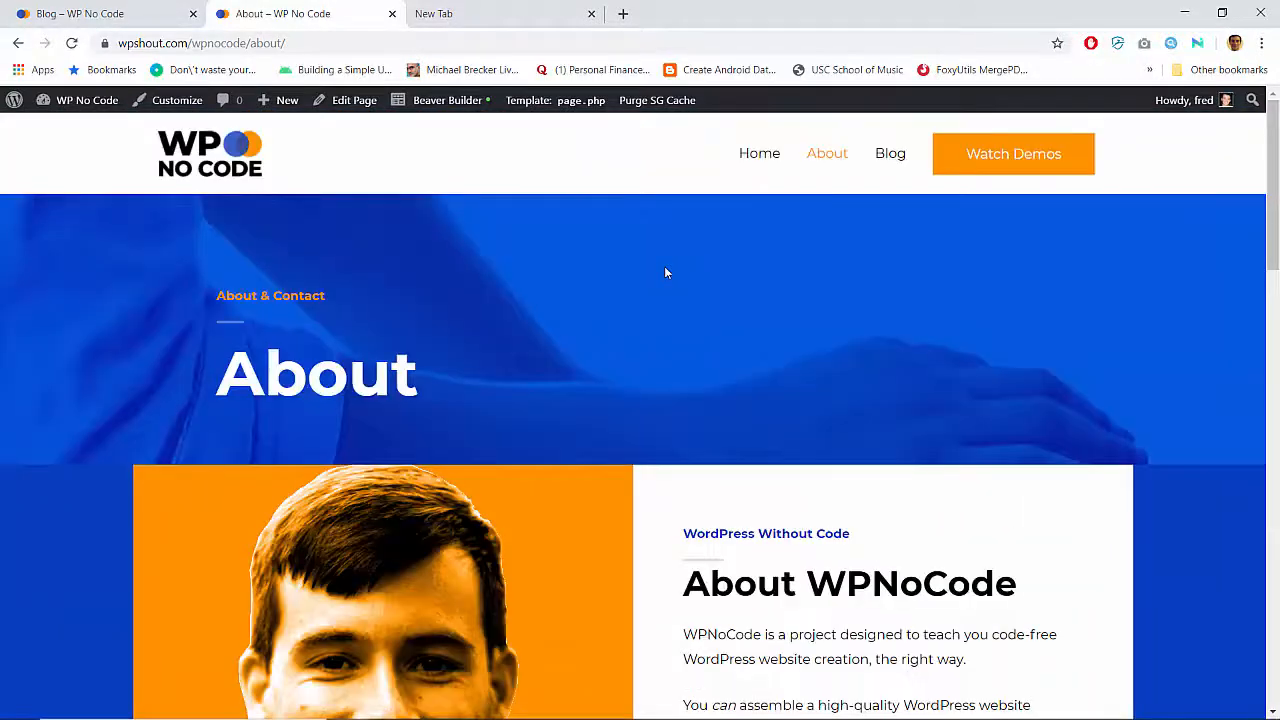
pyautogui.scroll(-5, 665, 272)
pyautogui.scroll(5, 665, 272)
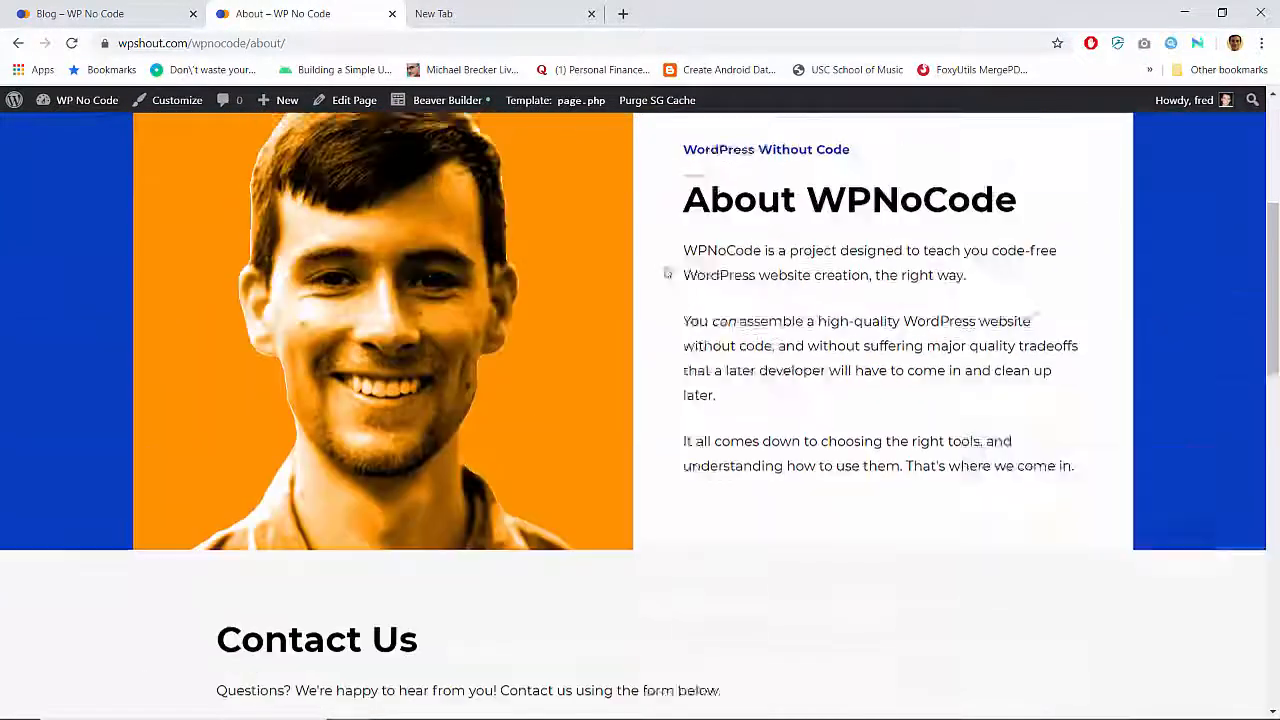
pyautogui.scroll(-2, 665, 272)
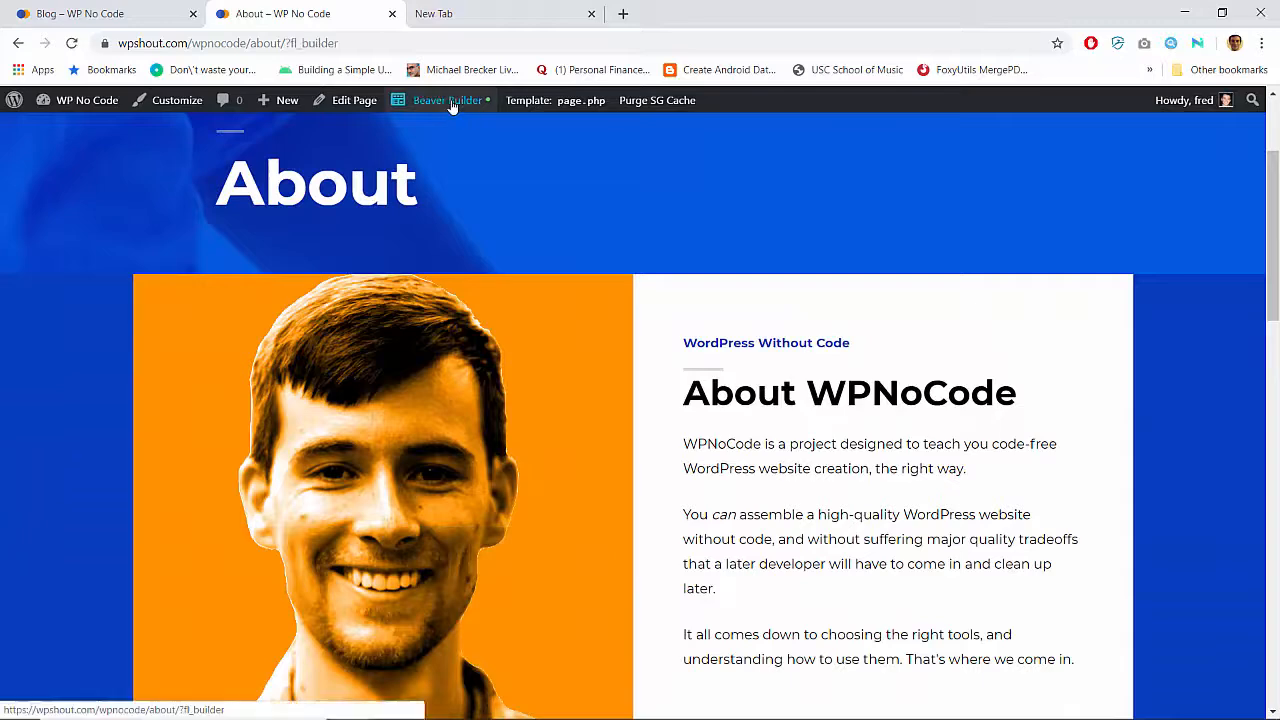
pyautogui.click(448, 101)
pyautogui.scroll(-5, 402, 350)
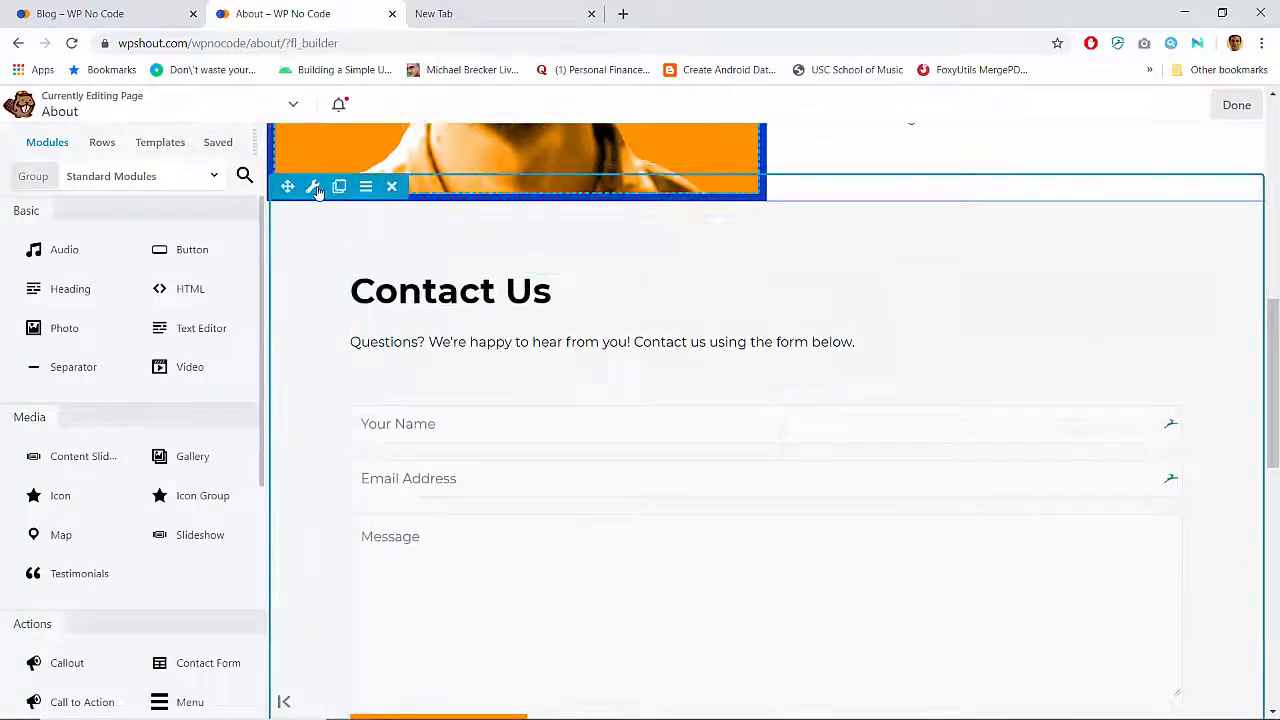
pyautogui.click(313, 188)
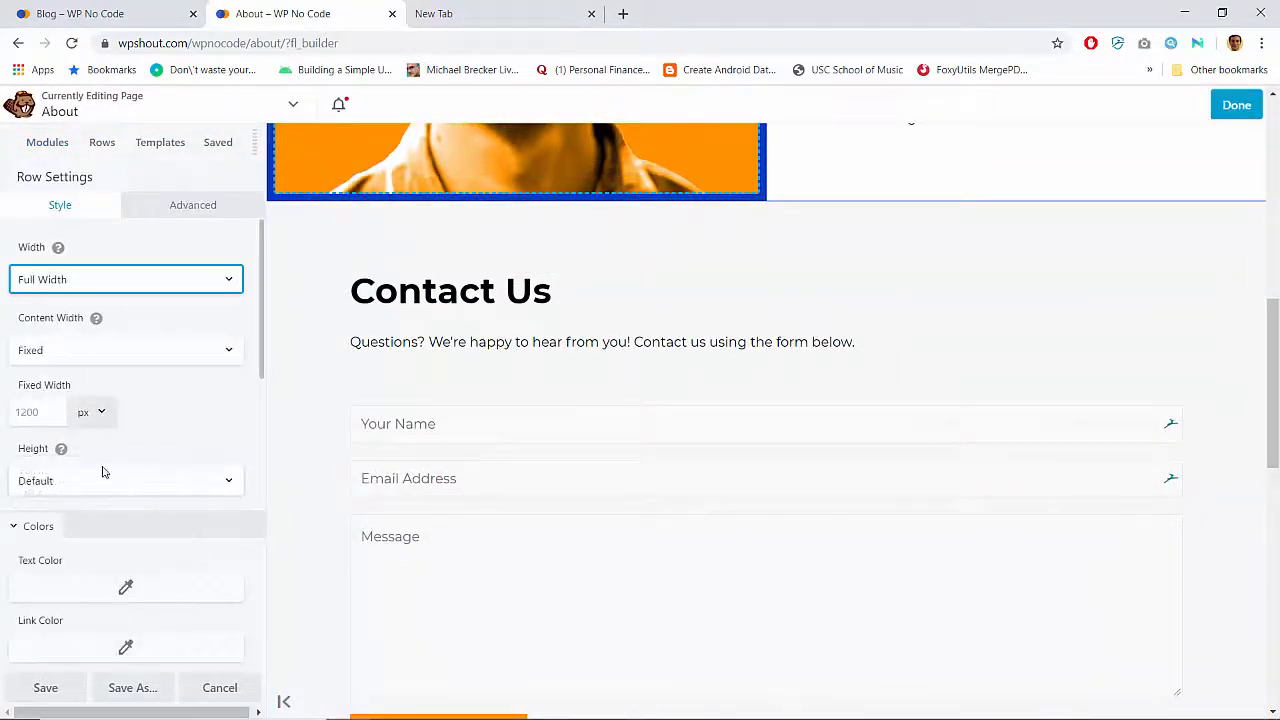
# Set the Contact Us row's background color to #ffffff and save the row settings
pyautogui.scroll(-3, 154, 456)
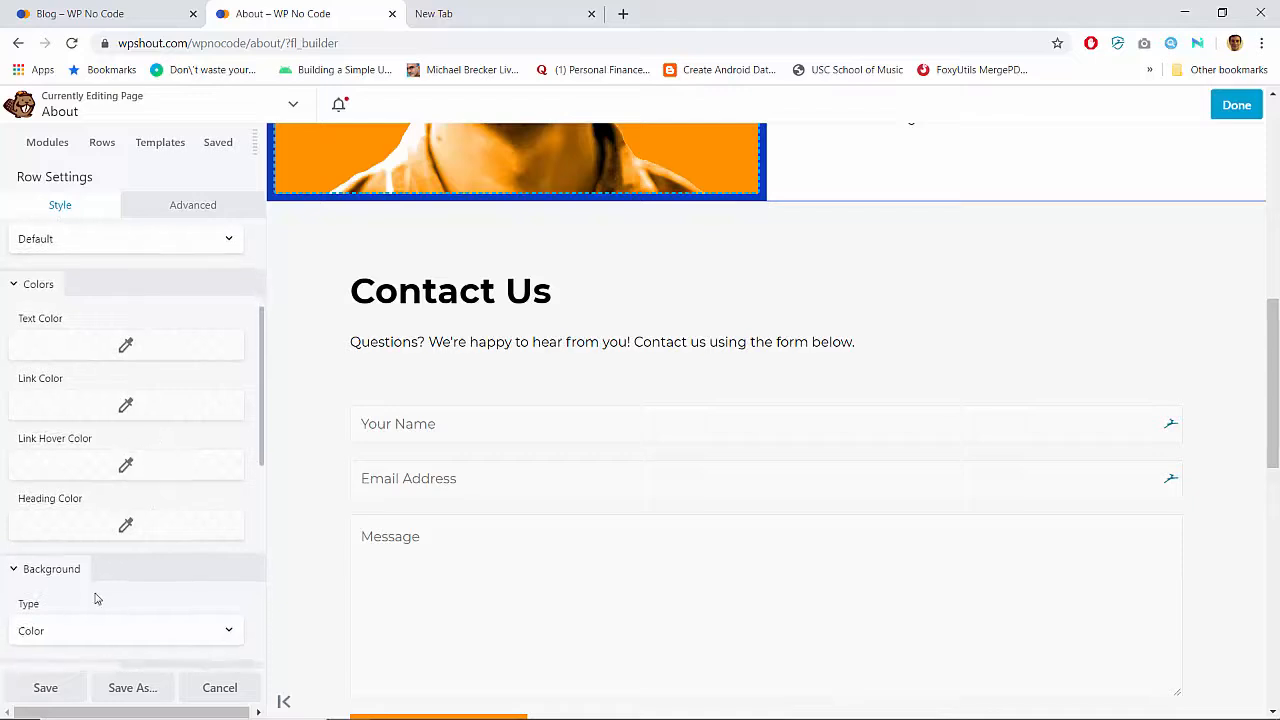
pyautogui.scroll(-2, 97, 598)
pyautogui.click(141, 596)
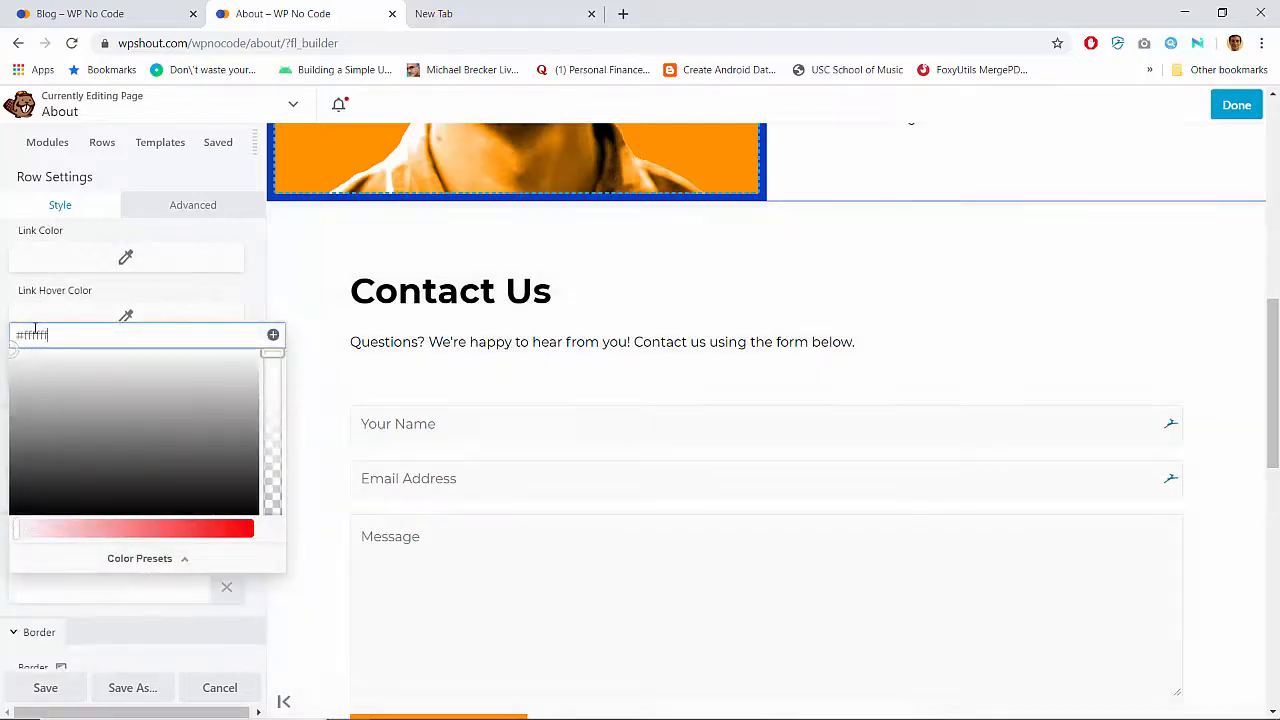
pyautogui.scroll(6, 530, 233)
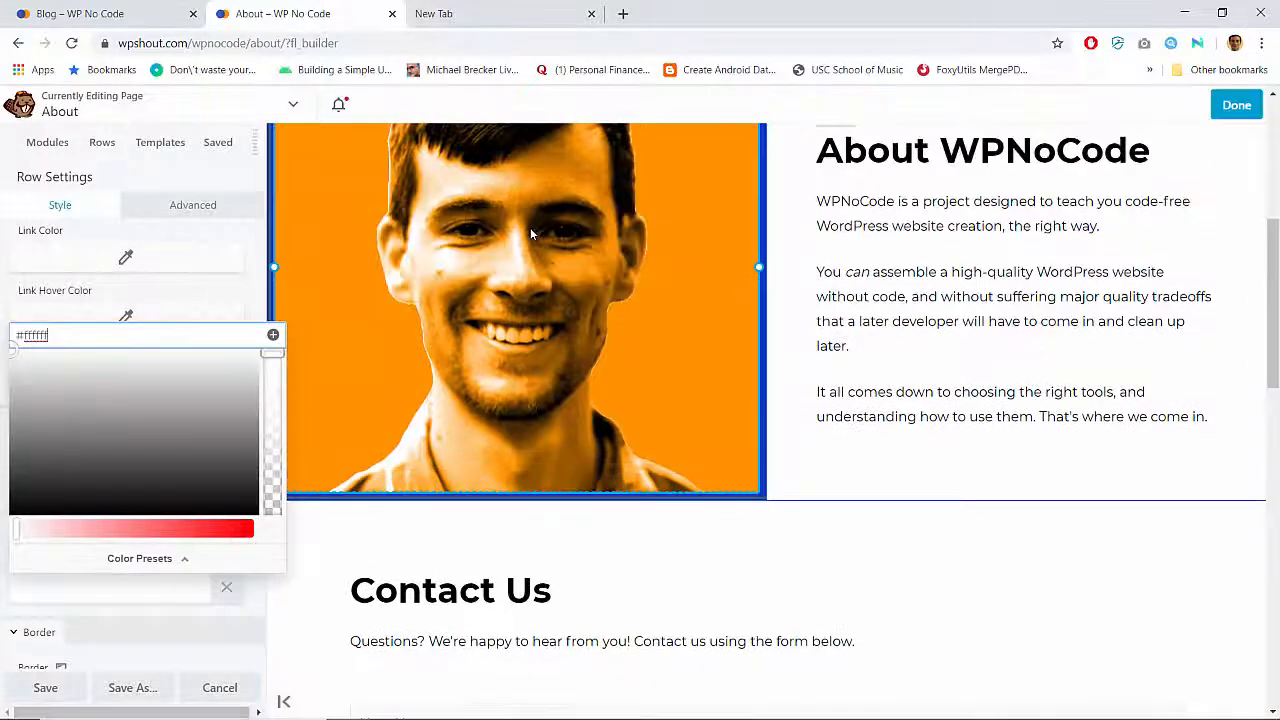
pyautogui.scroll(-3, 531, 233)
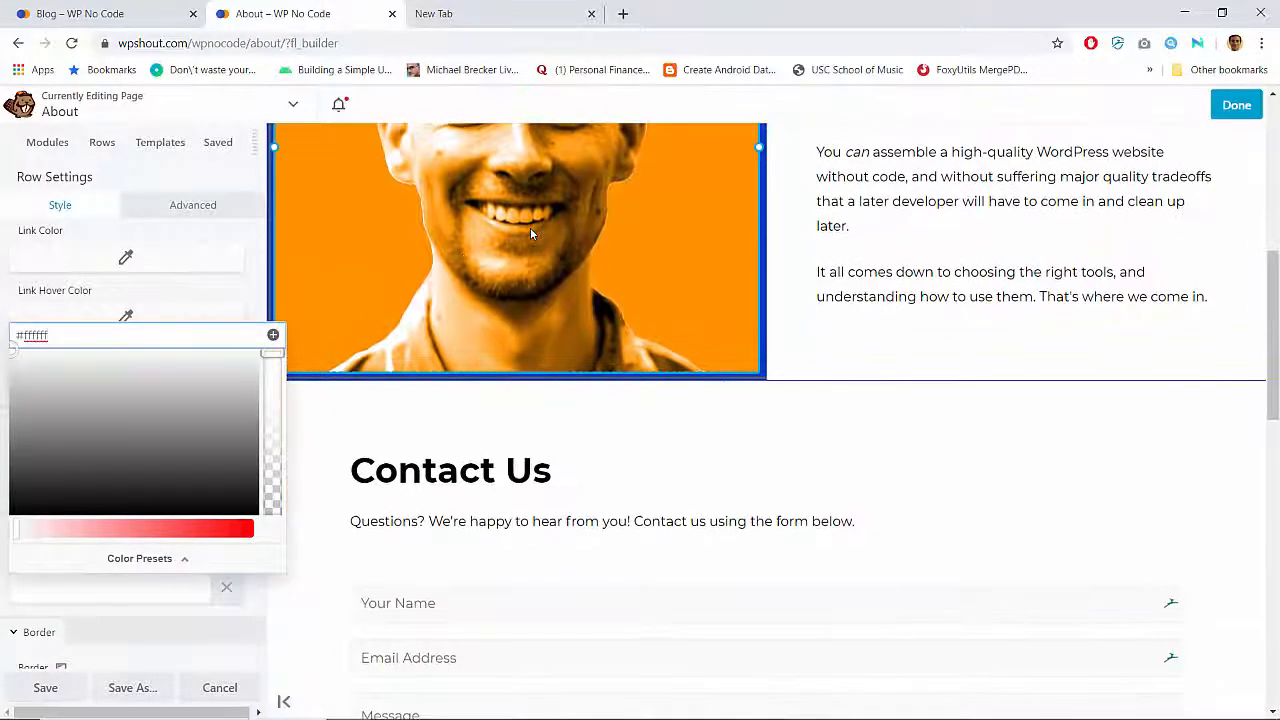
pyautogui.click(254, 267)
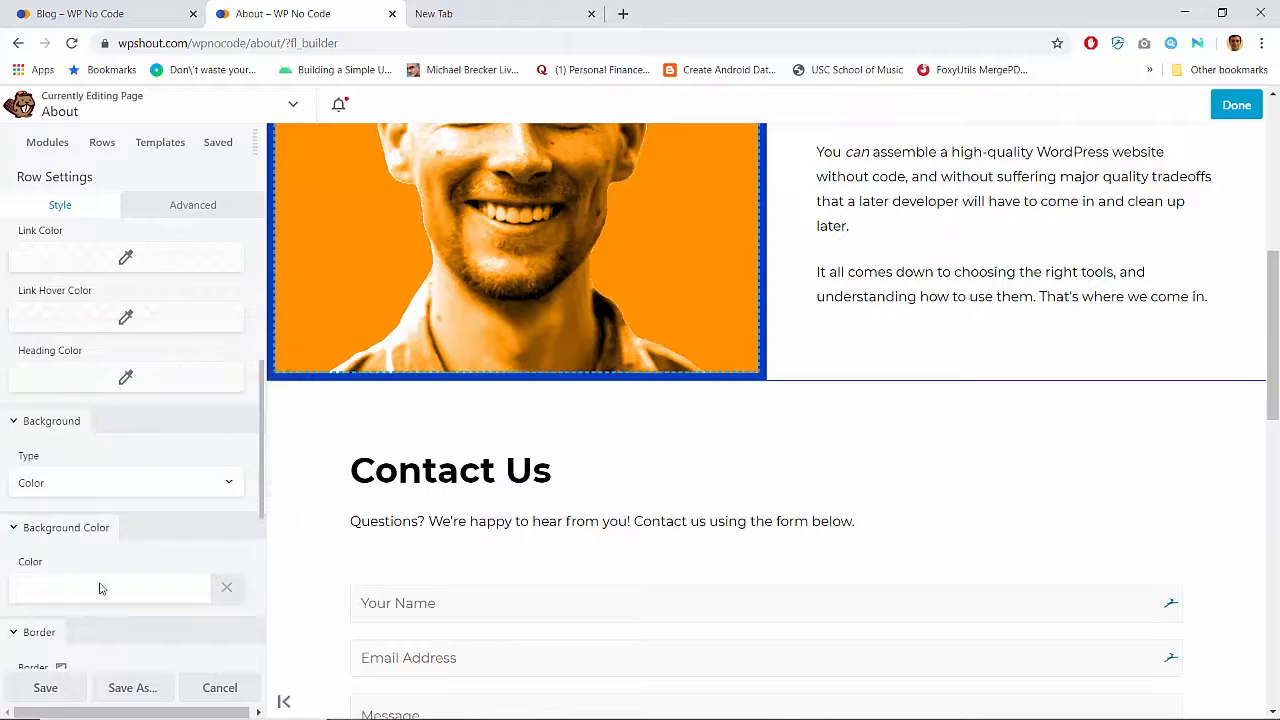
pyautogui.click(50, 684)
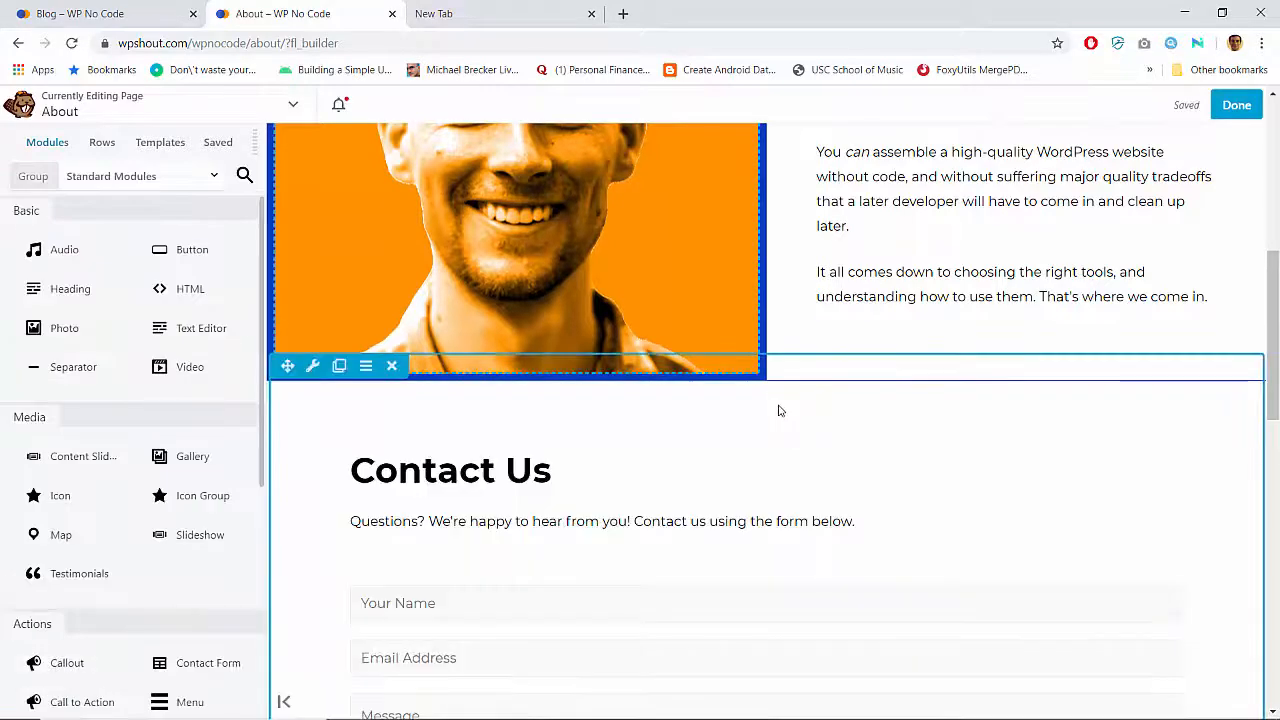
# Publish the About page and check the Contact Us section's new background on the live page
pyautogui.click(1157, 104)
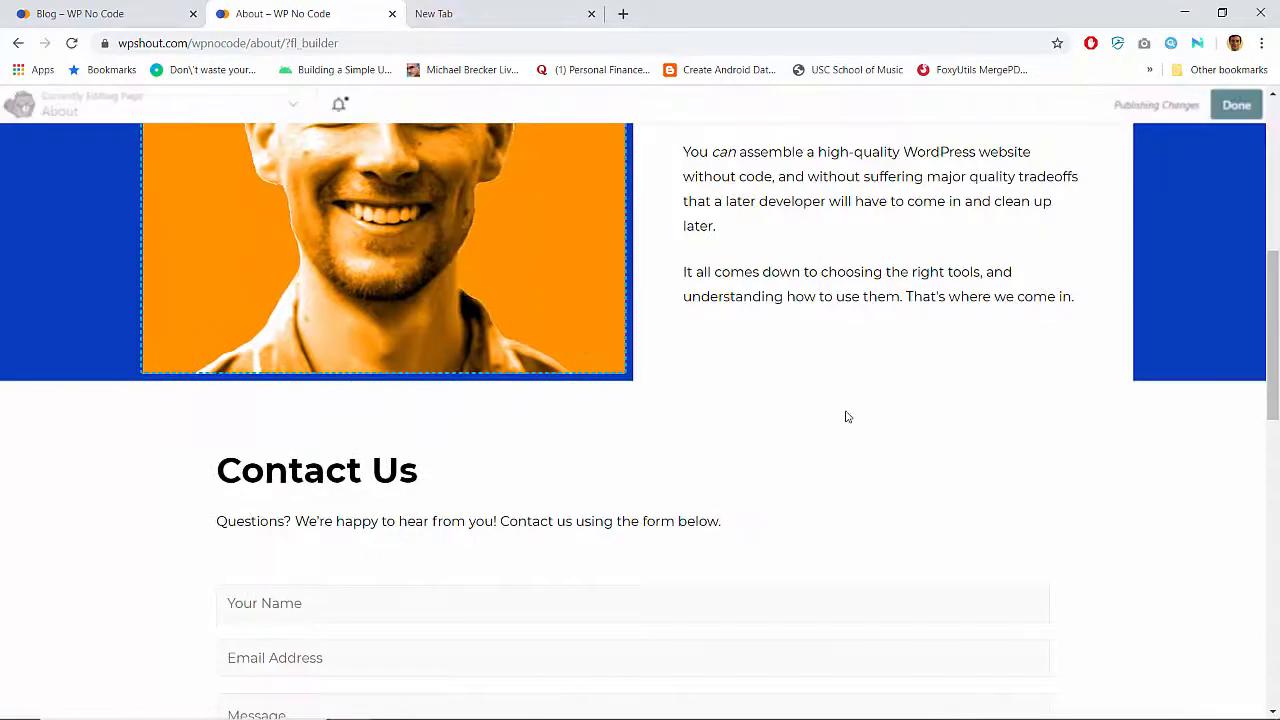
pyautogui.scroll(-4, 800, 456)
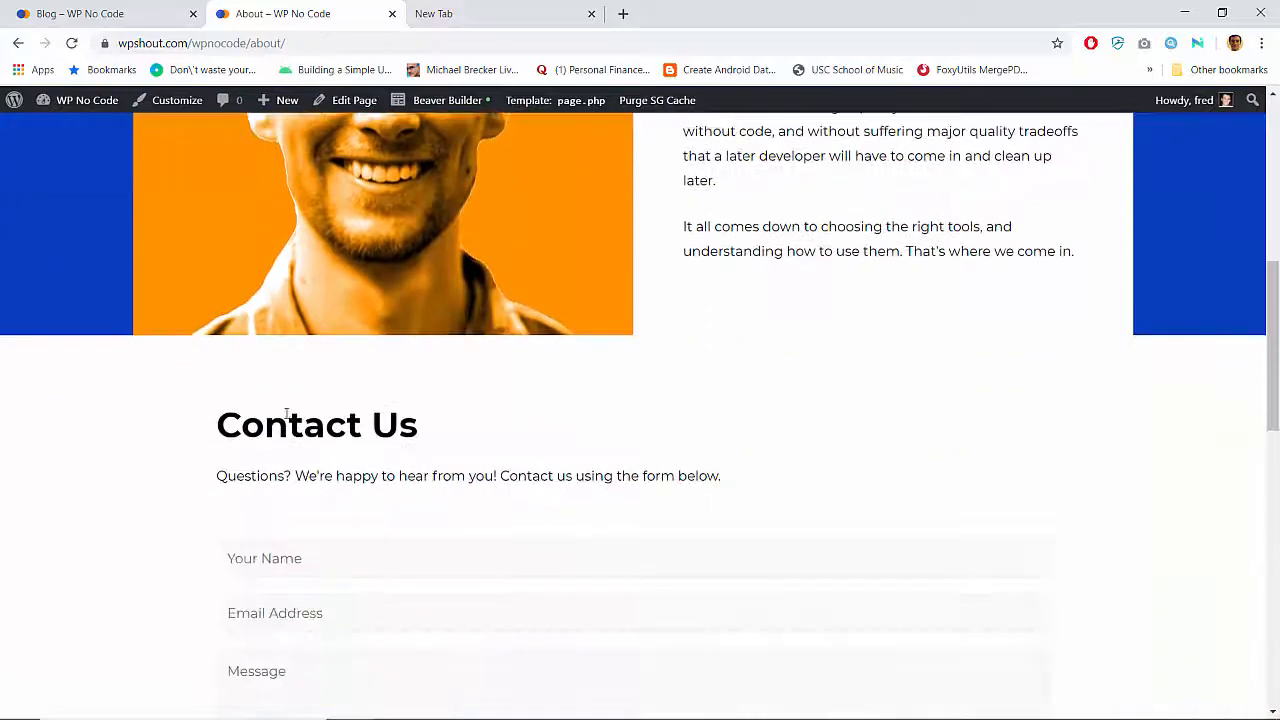
pyautogui.scroll(5, 815, 435)
pyautogui.scroll(-7, 817, 435)
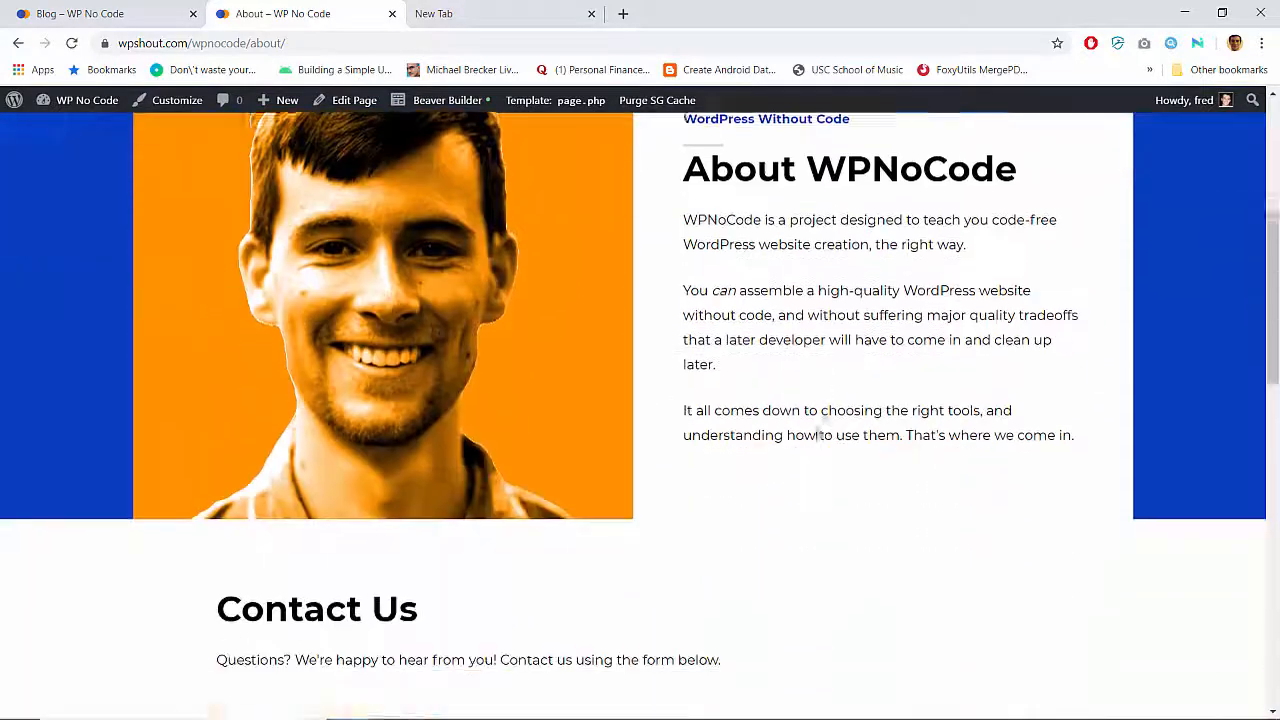
pyautogui.scroll(-8, 816, 435)
pyautogui.scroll(9, 816, 435)
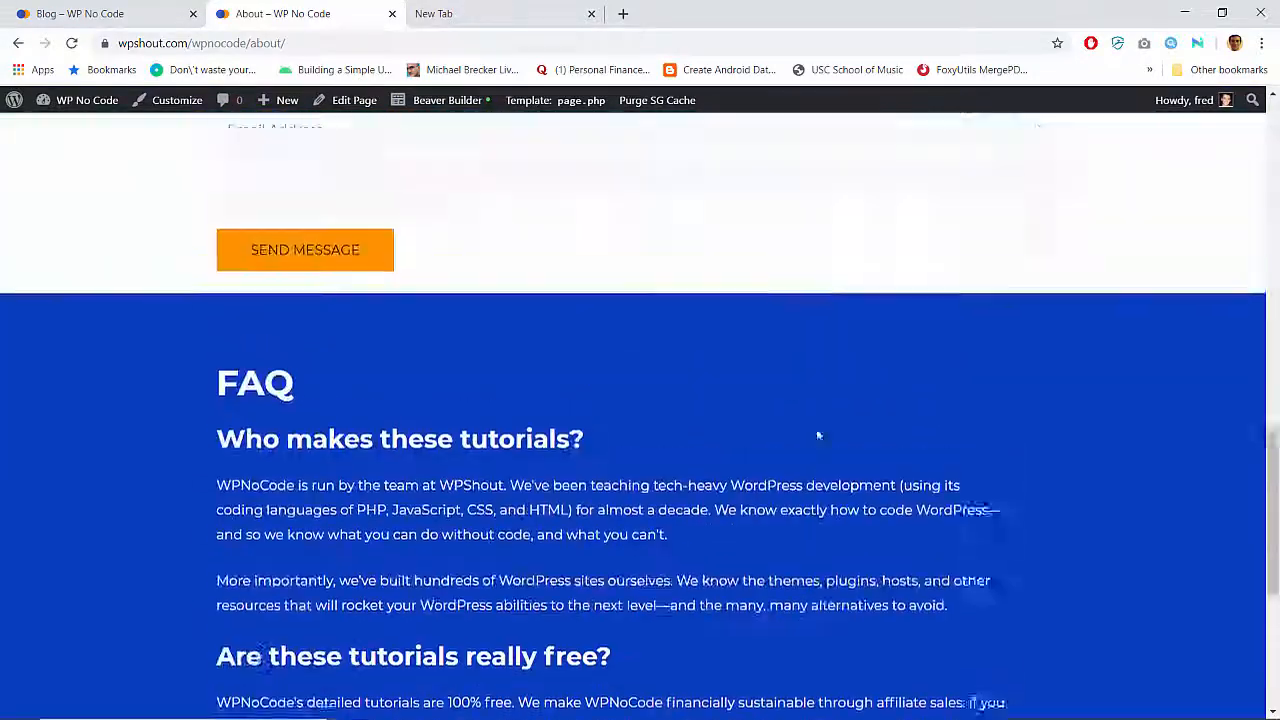
pyautogui.scroll(6, 816, 435)
pyautogui.scroll(-10, 816, 435)
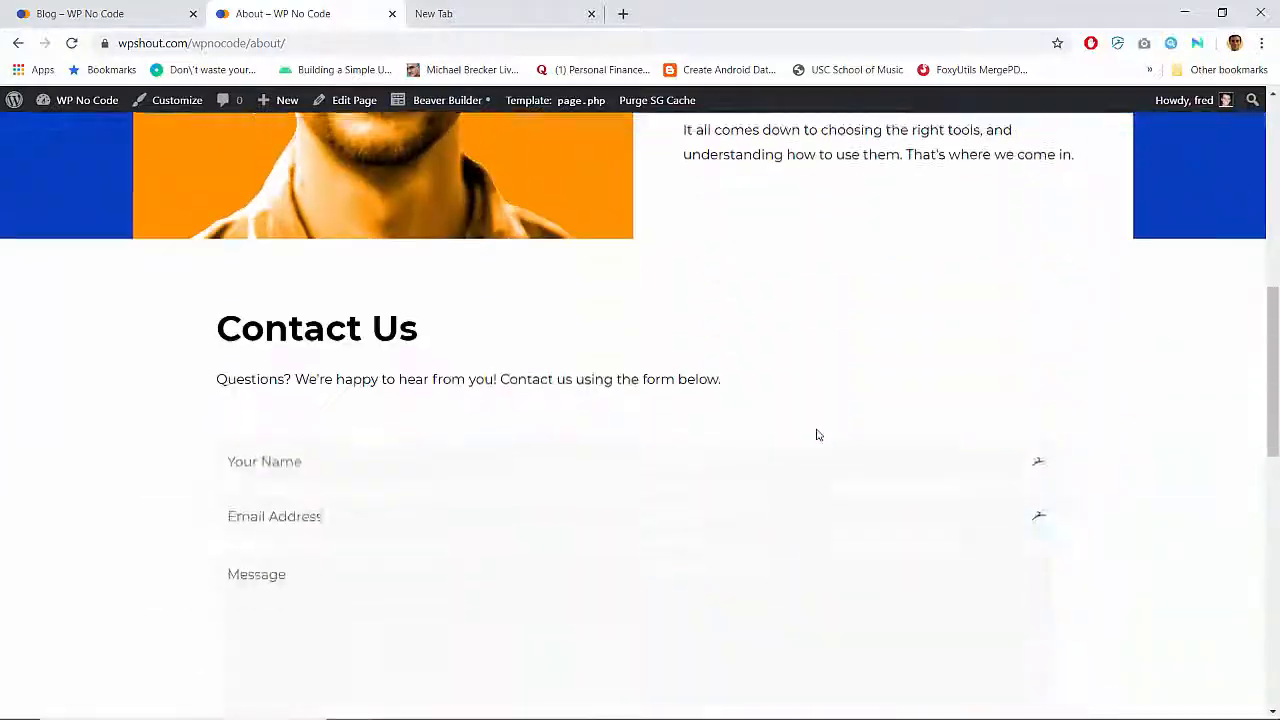
# Examine how the photo row, Contact Us, FAQ and footer sections transition into each other across the live About page
pyautogui.scroll(6, 816, 435)
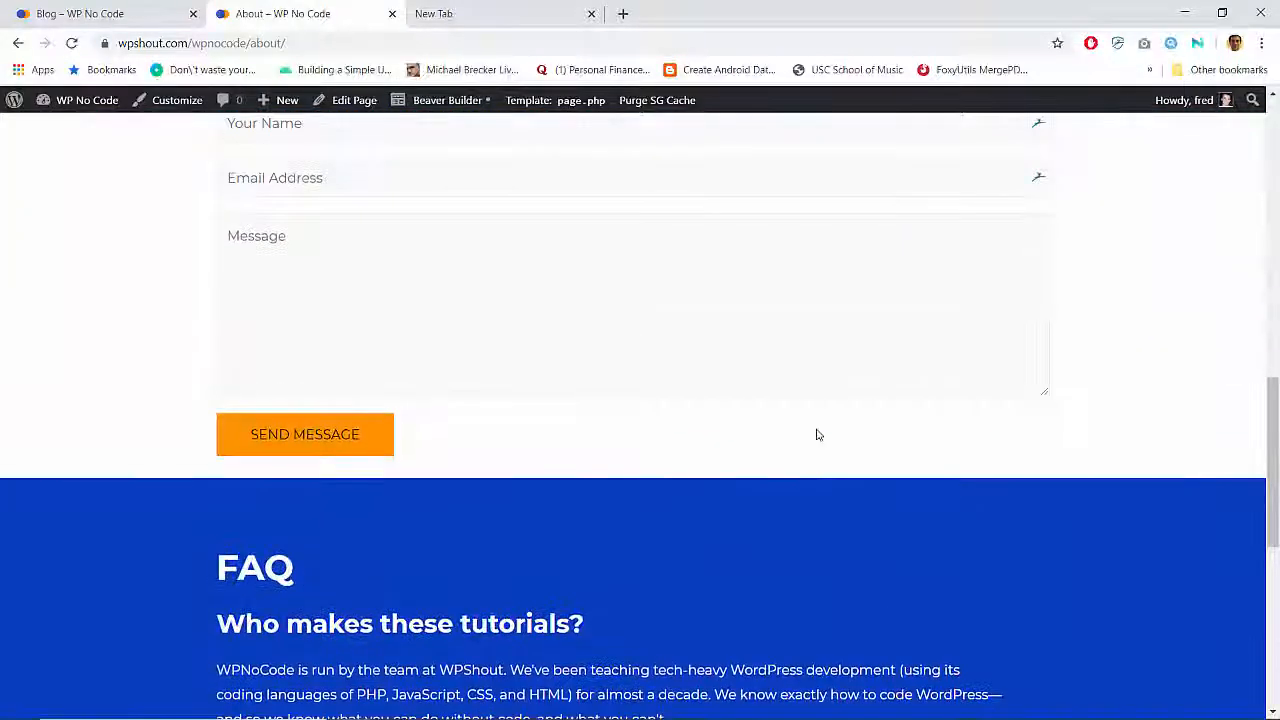
pyautogui.scroll(-6, 816, 435)
pyautogui.scroll(8, 816, 435)
pyautogui.scroll(-2, 816, 435)
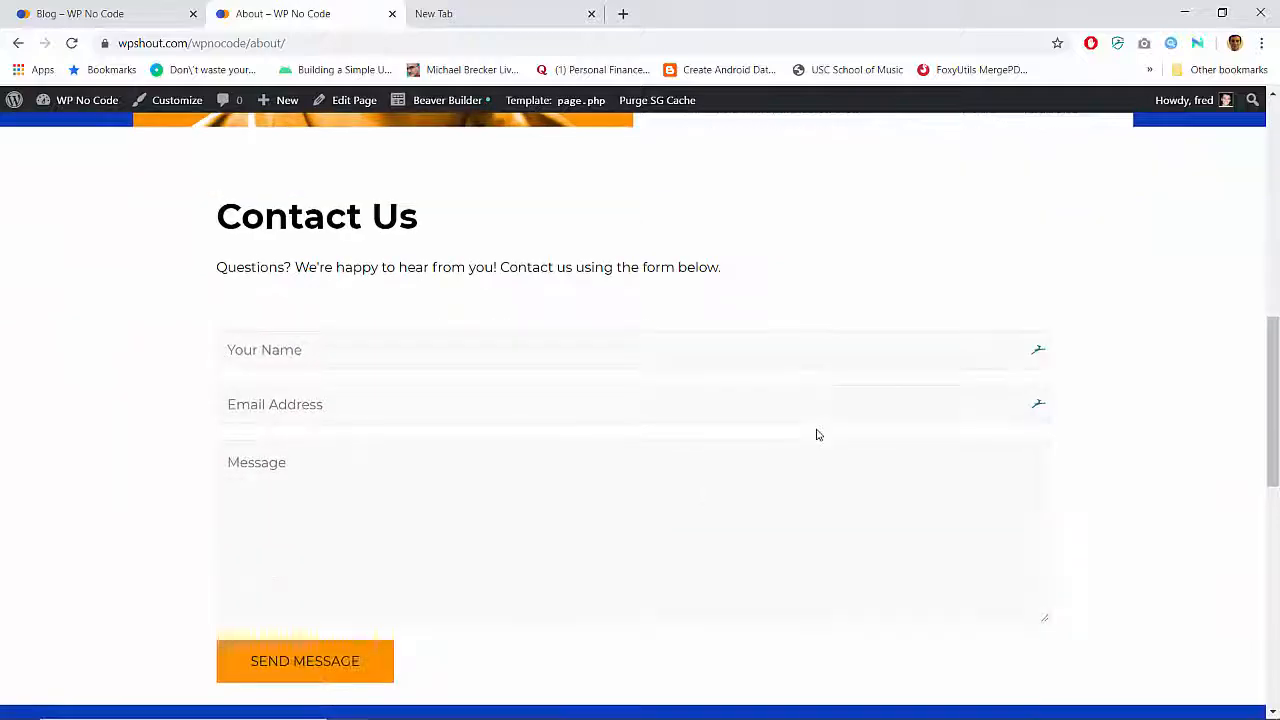
pyautogui.scroll(8, 816, 435)
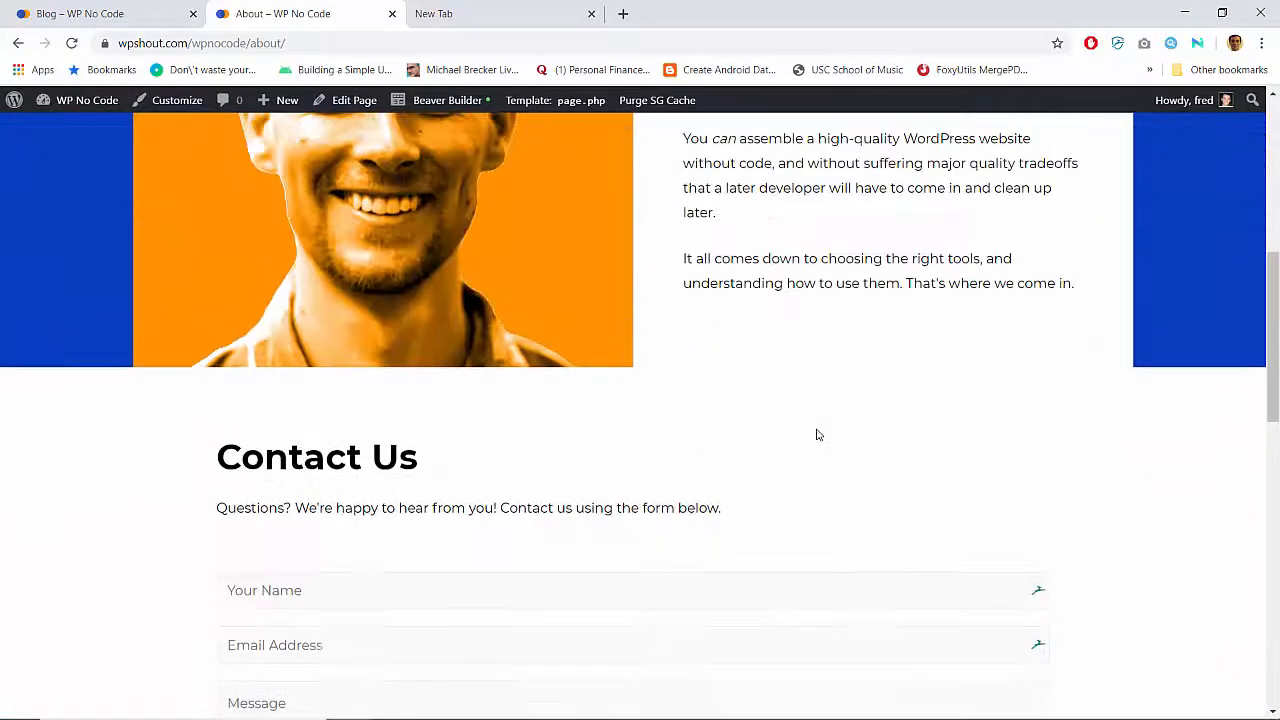
pyautogui.scroll(-6, 816, 435)
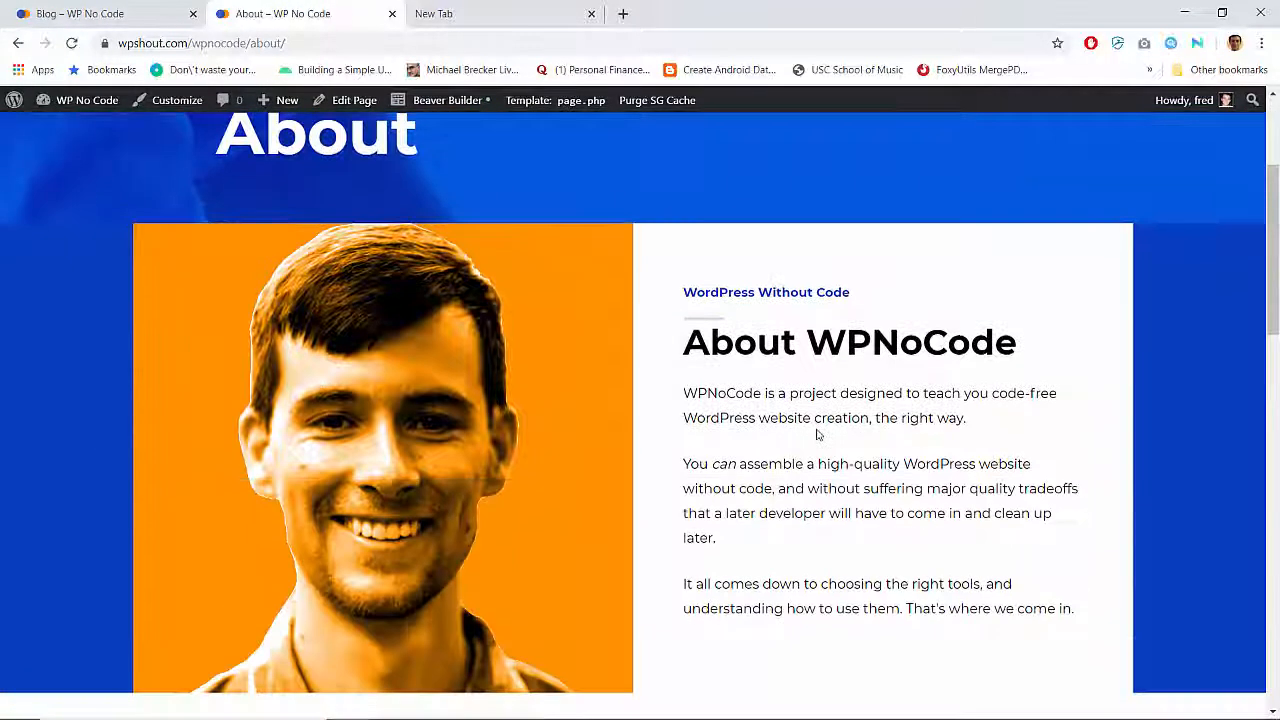
pyautogui.scroll(4, 816, 435)
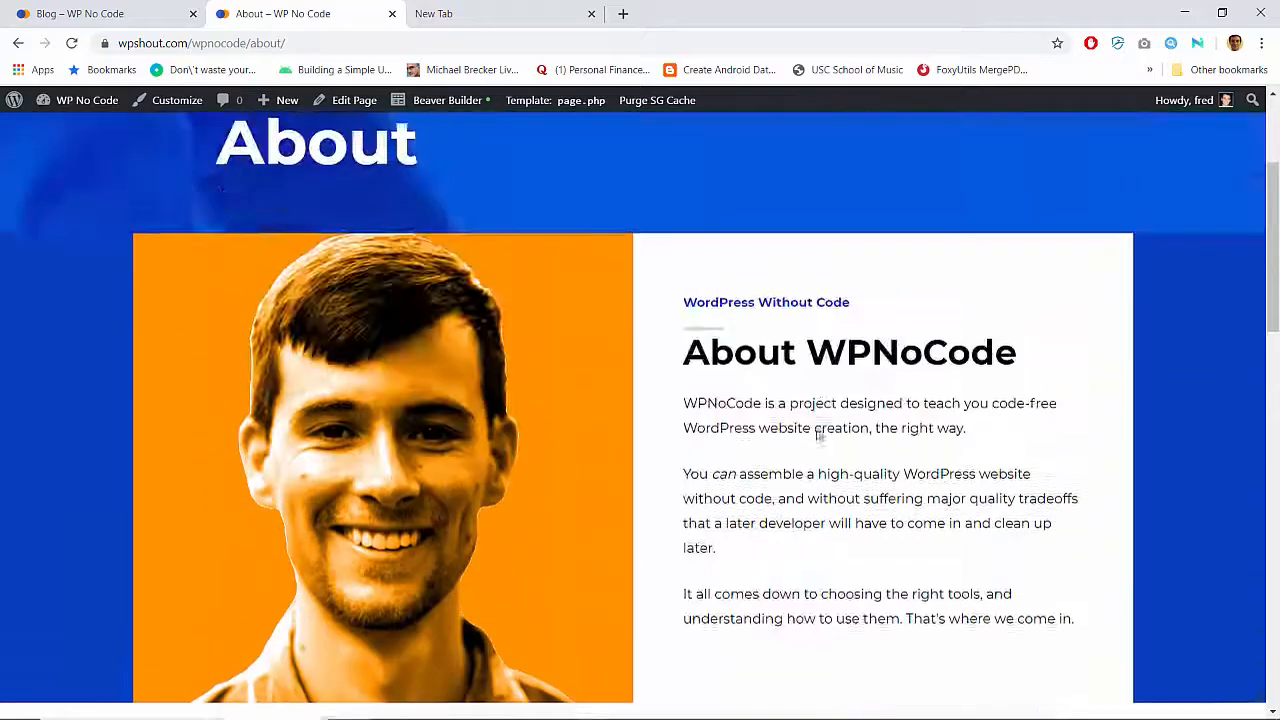
pyautogui.scroll(-7, 816, 435)
pyautogui.scroll(-10, 816, 435)
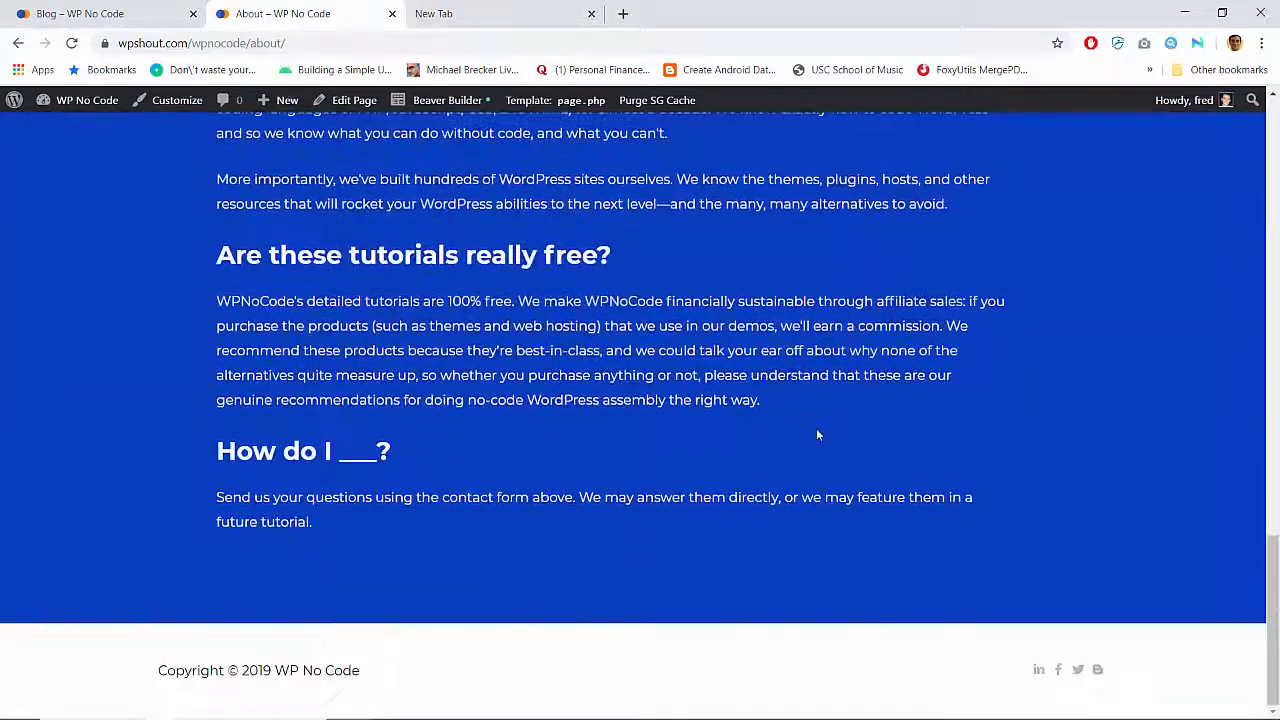
pyautogui.scroll(13, 816, 435)
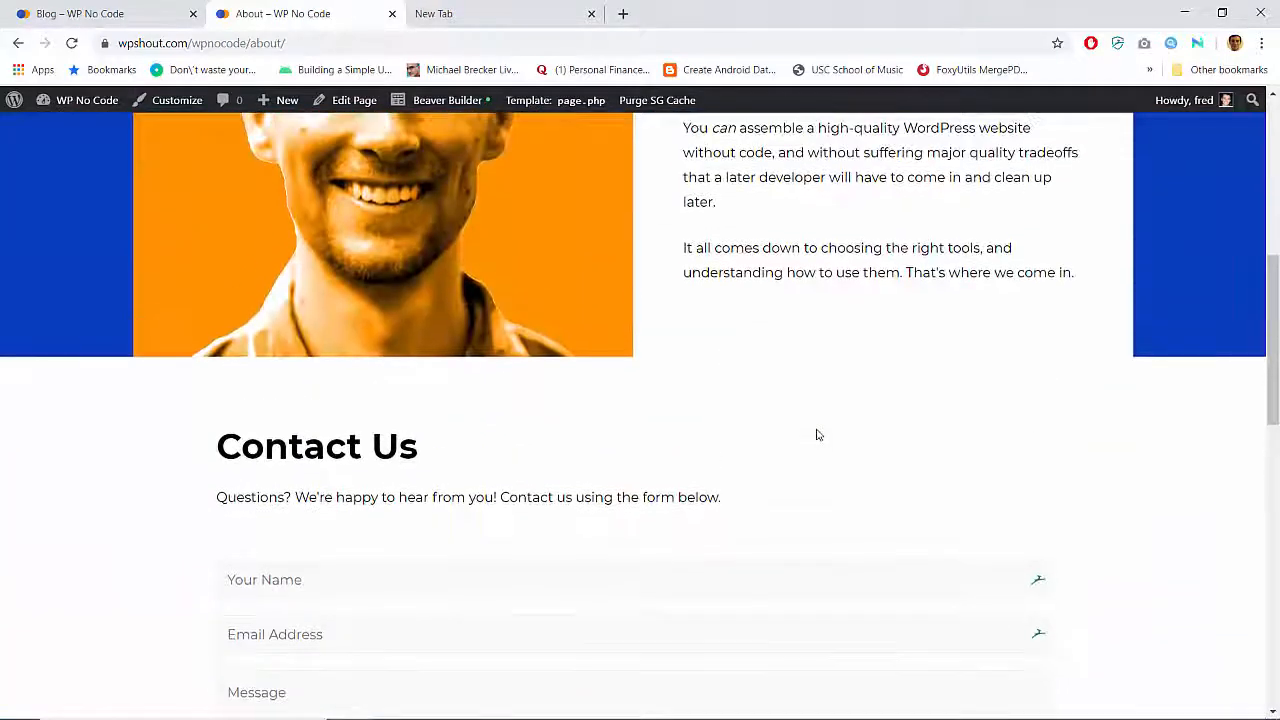
pyautogui.scroll(-8, 816, 435)
pyautogui.scroll(5, 816, 435)
pyautogui.scroll(-5, 816, 435)
pyautogui.scroll(8, 816, 435)
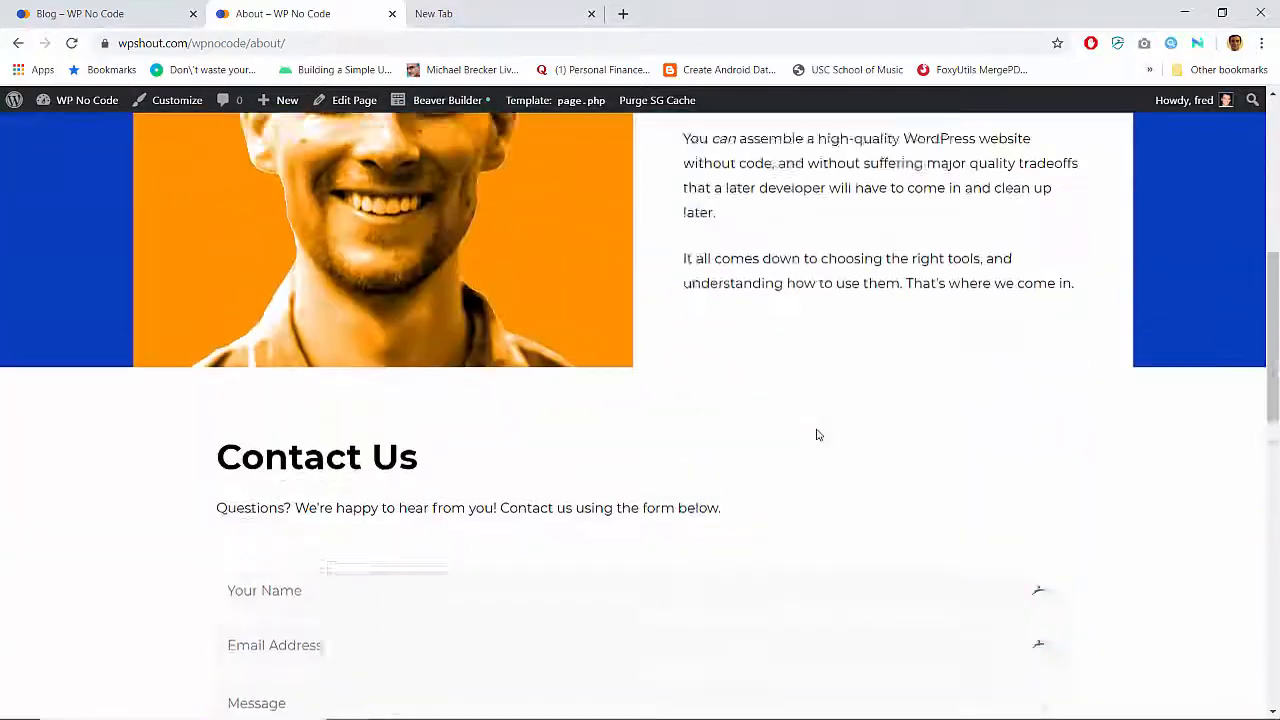
pyautogui.scroll(2, 816, 435)
pyautogui.scroll(-9, 816, 432)
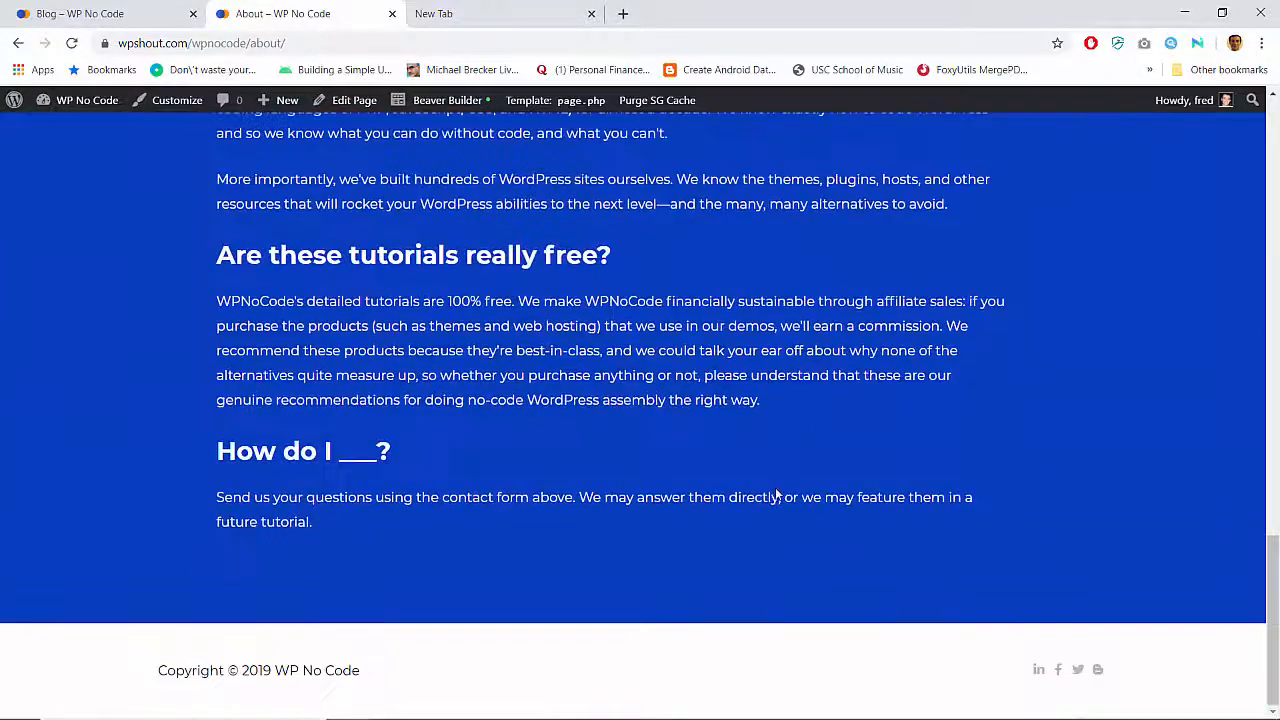
pyautogui.scroll(5, 692, 585)
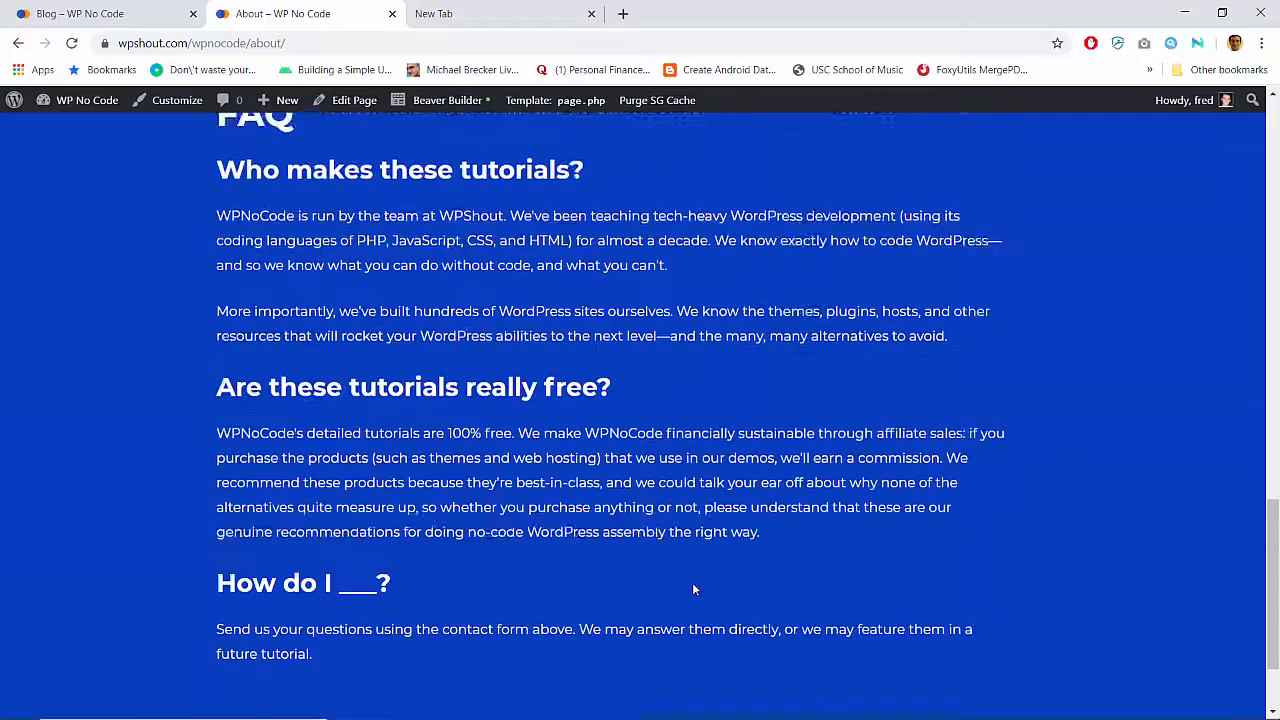
pyautogui.scroll(-5, 692, 585)
pyautogui.scroll(10, 785, 595)
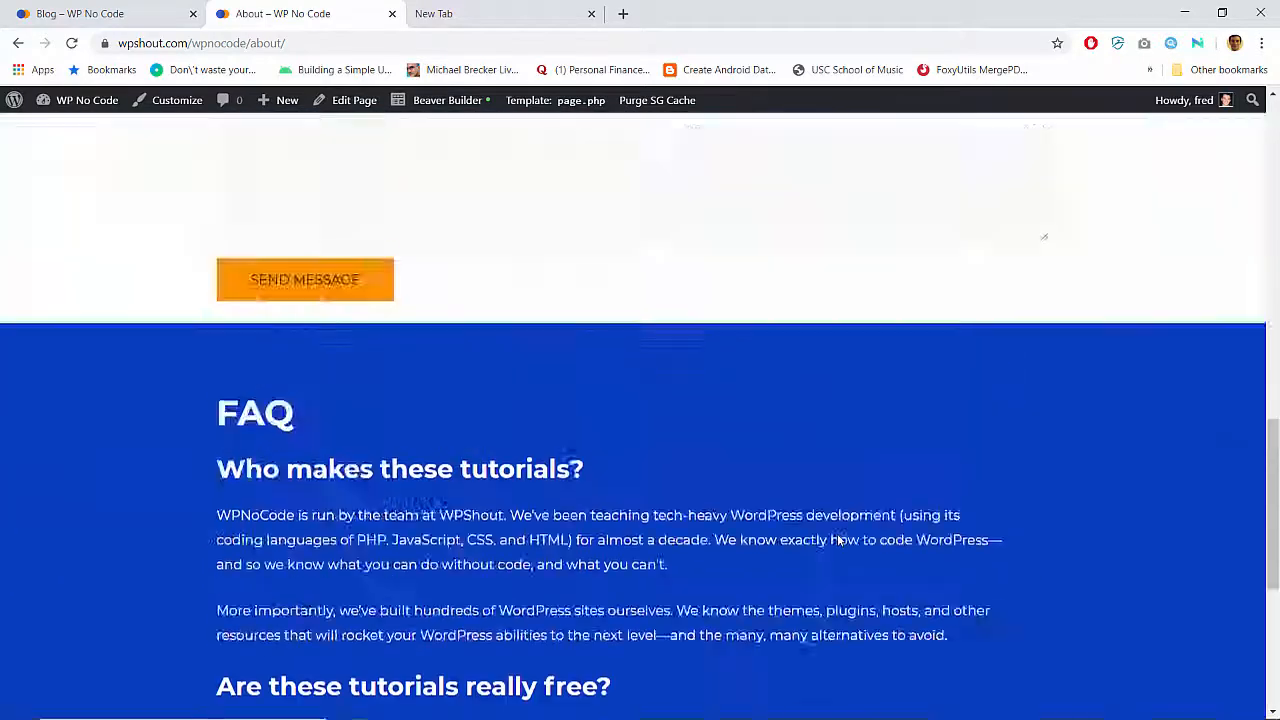
pyautogui.scroll(2, 839, 540)
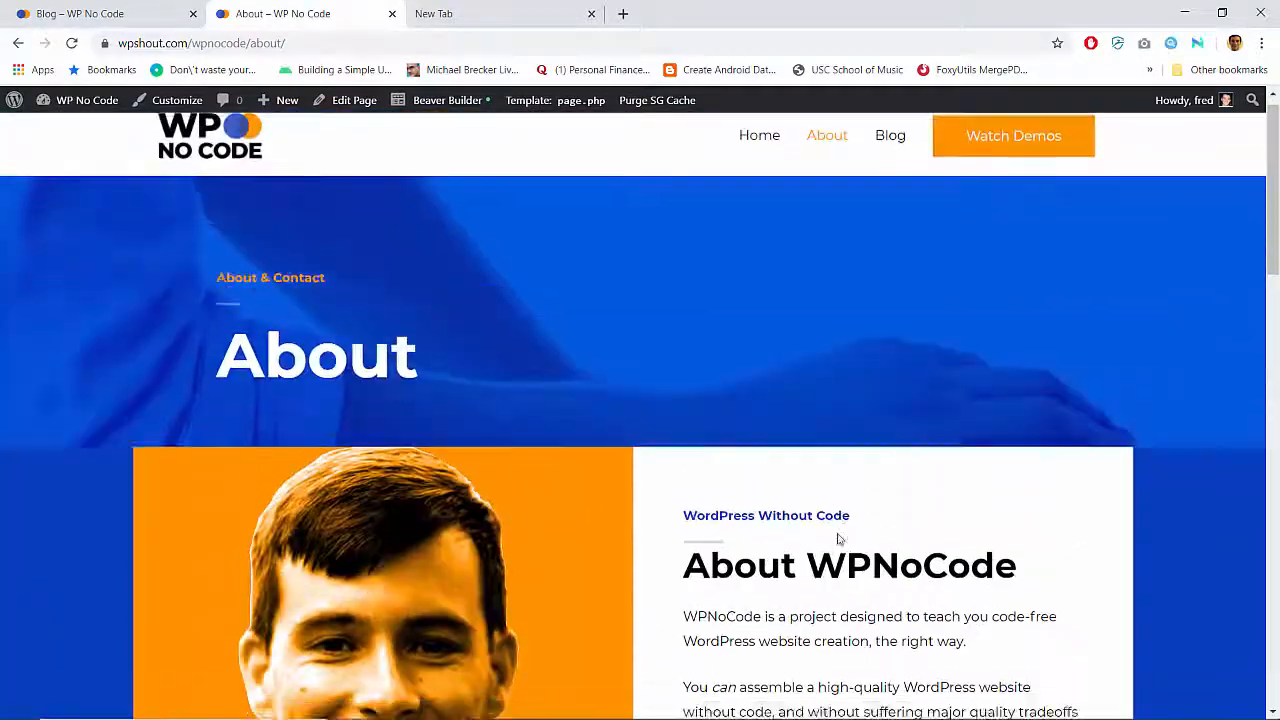
pyautogui.scroll(-5, 839, 540)
pyautogui.scroll(3, 839, 540)
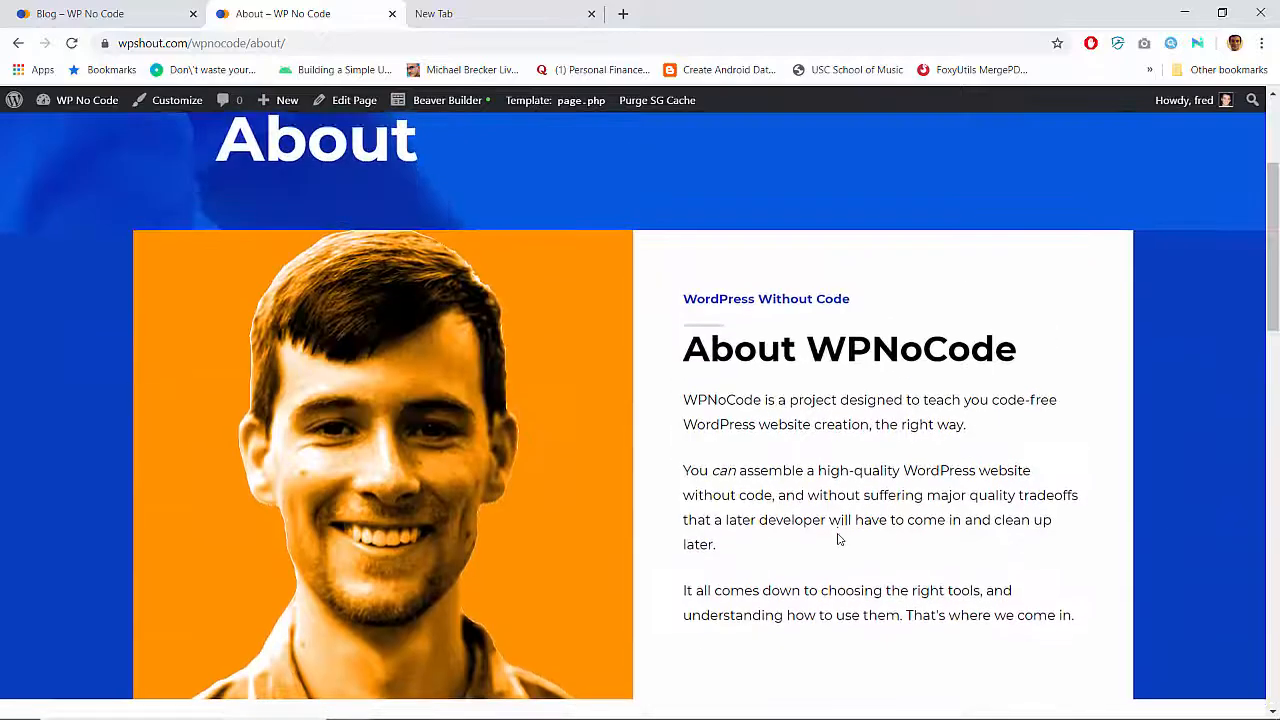
pyautogui.scroll(-3, 839, 540)
pyautogui.scroll(2, 839, 540)
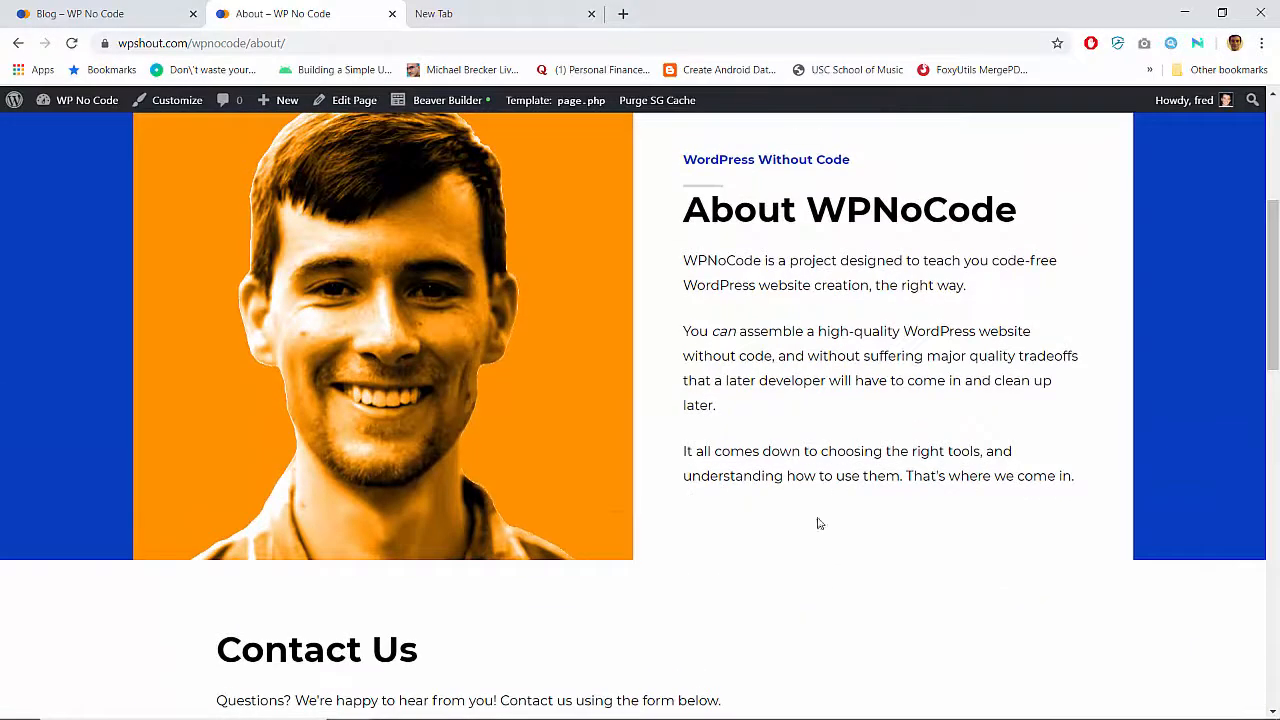
pyautogui.scroll(2, 879, 537)
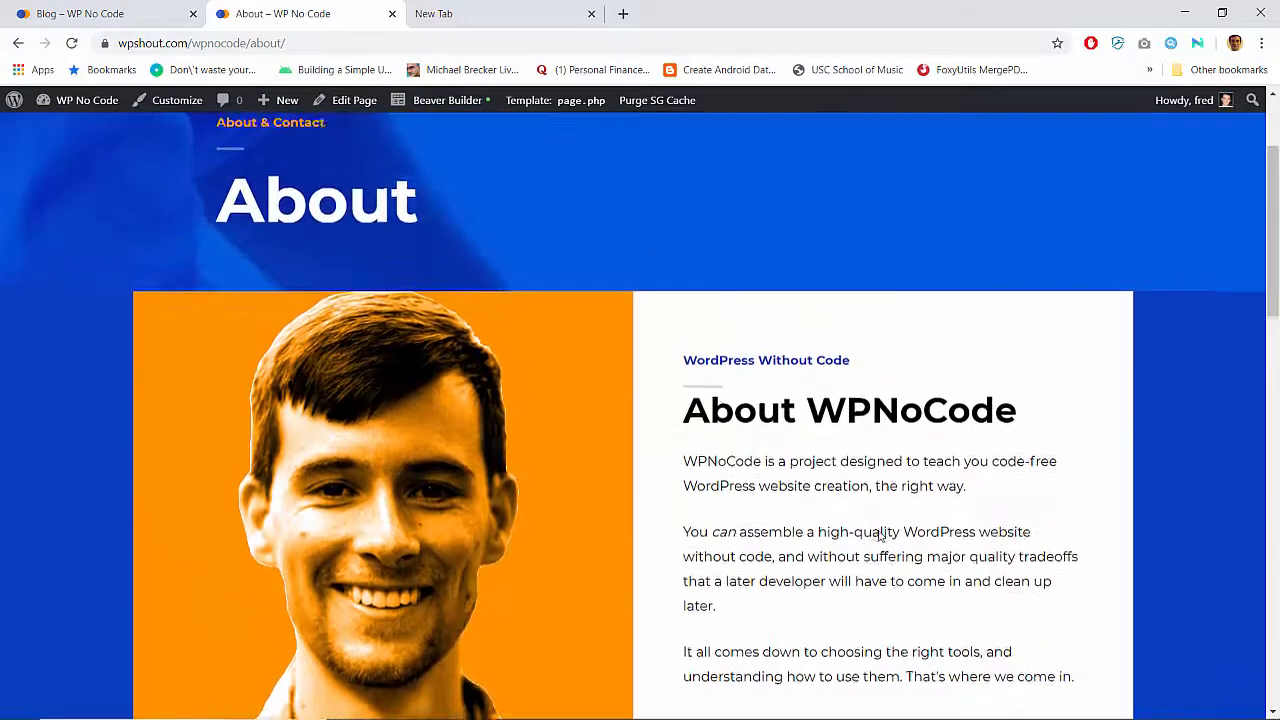
pyautogui.scroll(-4, 879, 537)
pyautogui.scroll(1, 879, 537)
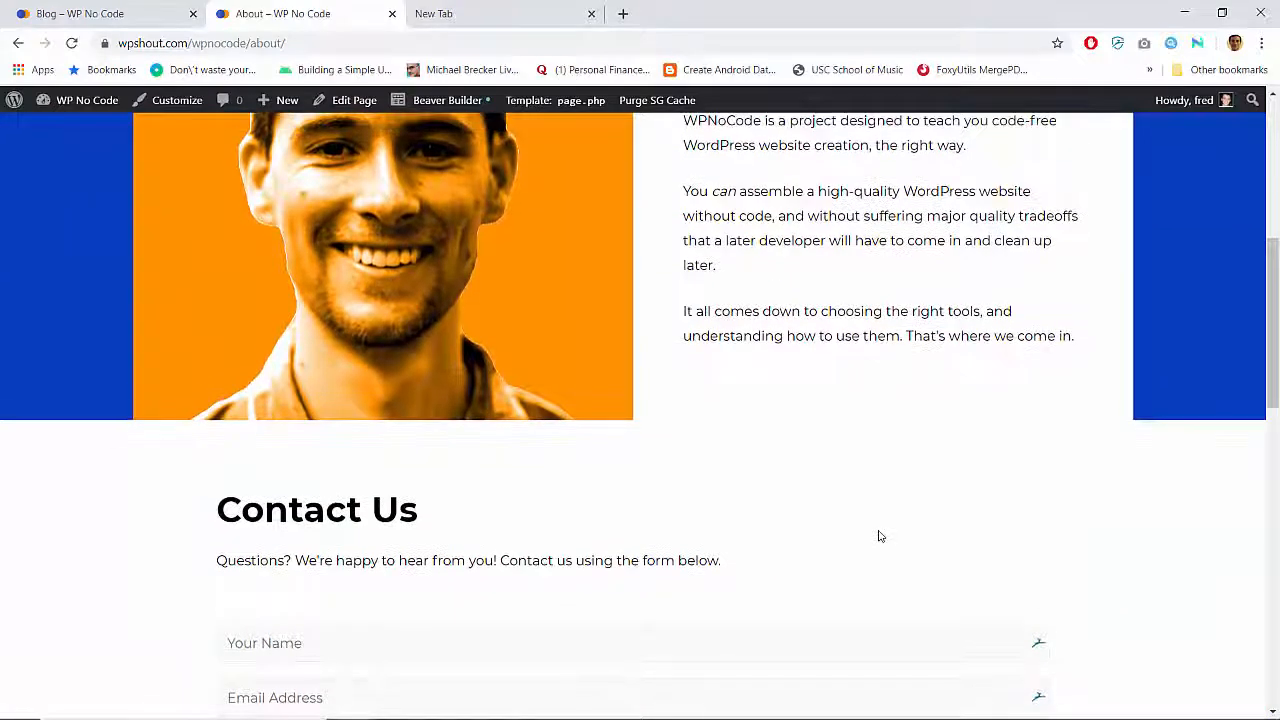
# Reopen the About page in Beaver Builder, set the photo row's bottom margin to 80 px, and publish the page
pyautogui.click(451, 101)
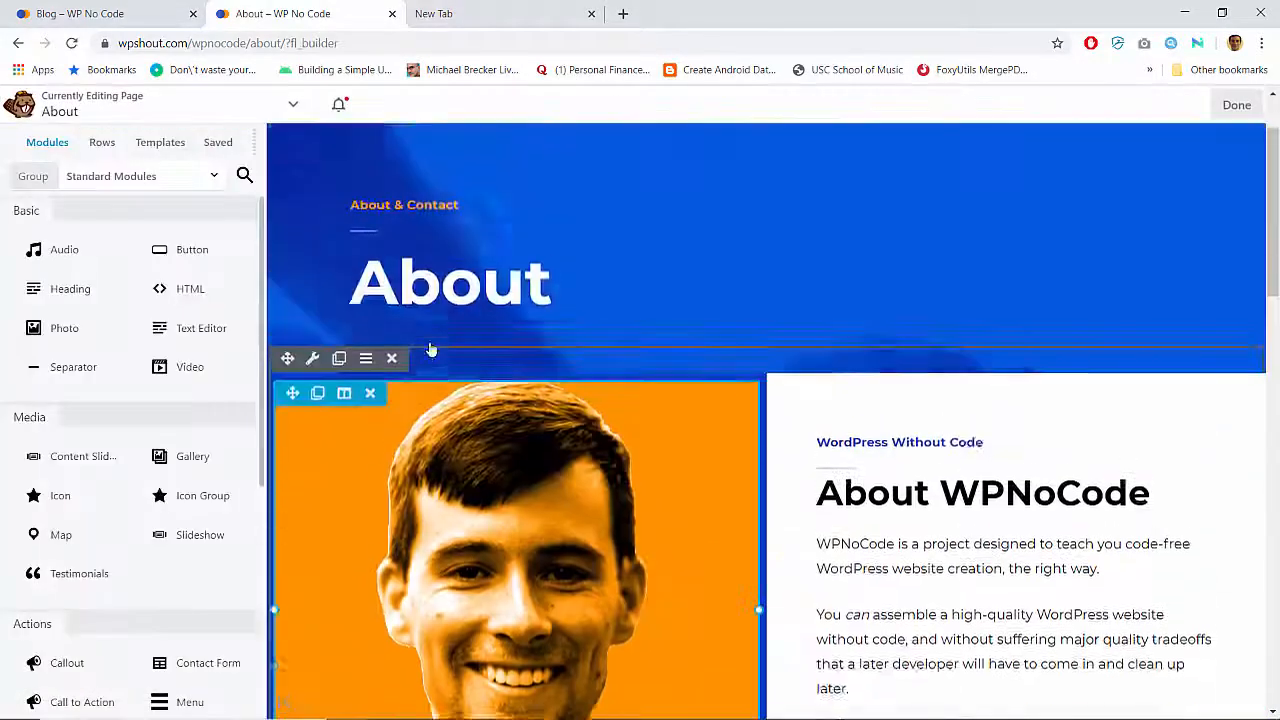
pyautogui.click(313, 416)
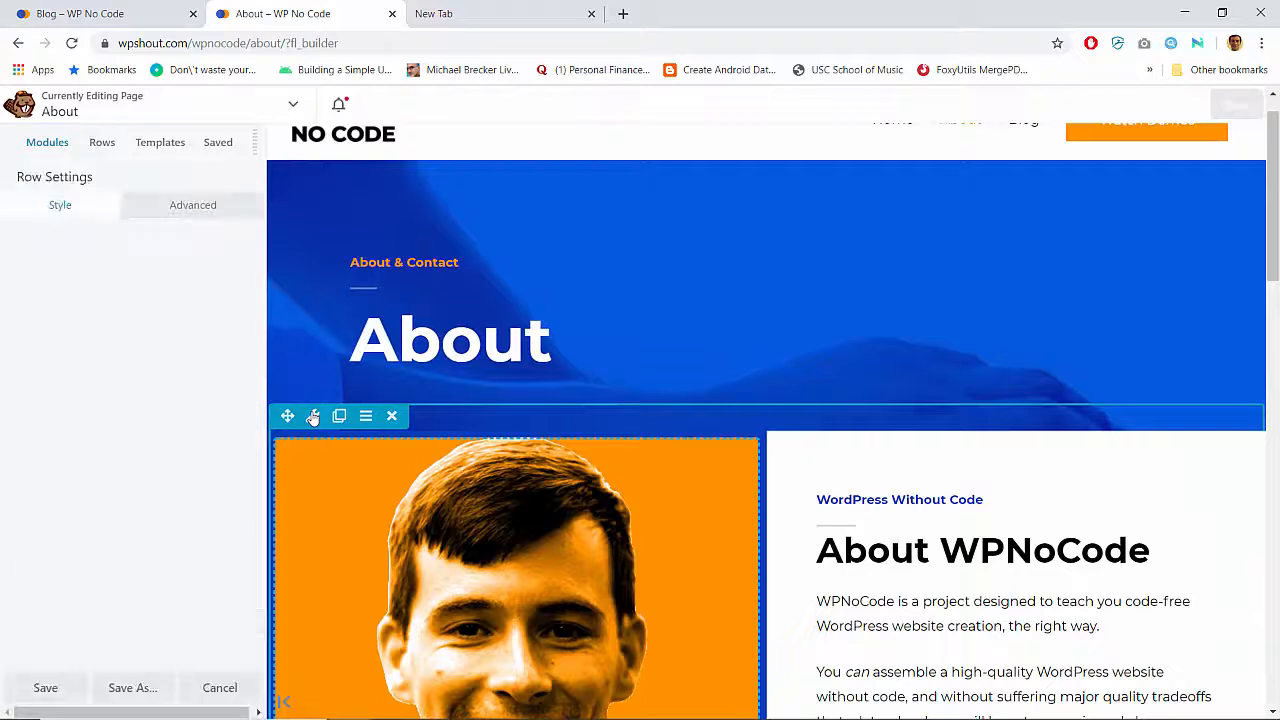
pyautogui.scroll(-3, 190, 461)
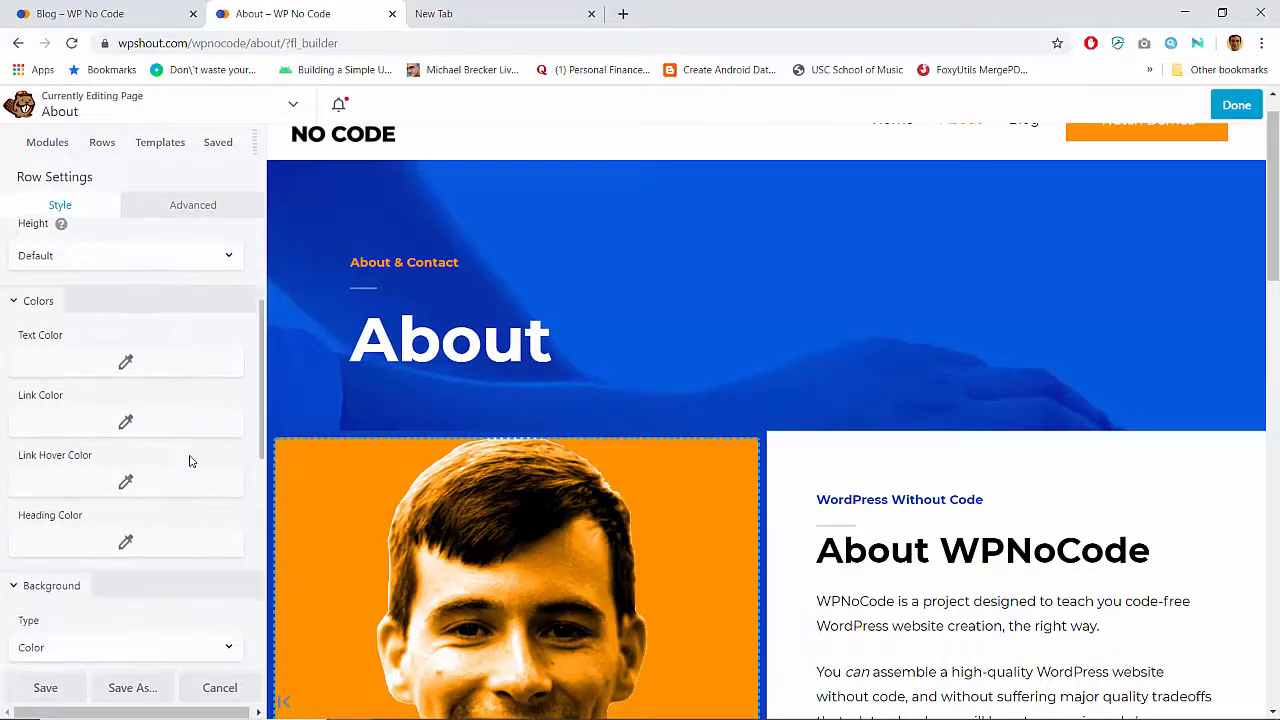
pyautogui.scroll(3, 190, 461)
pyautogui.click(192, 210)
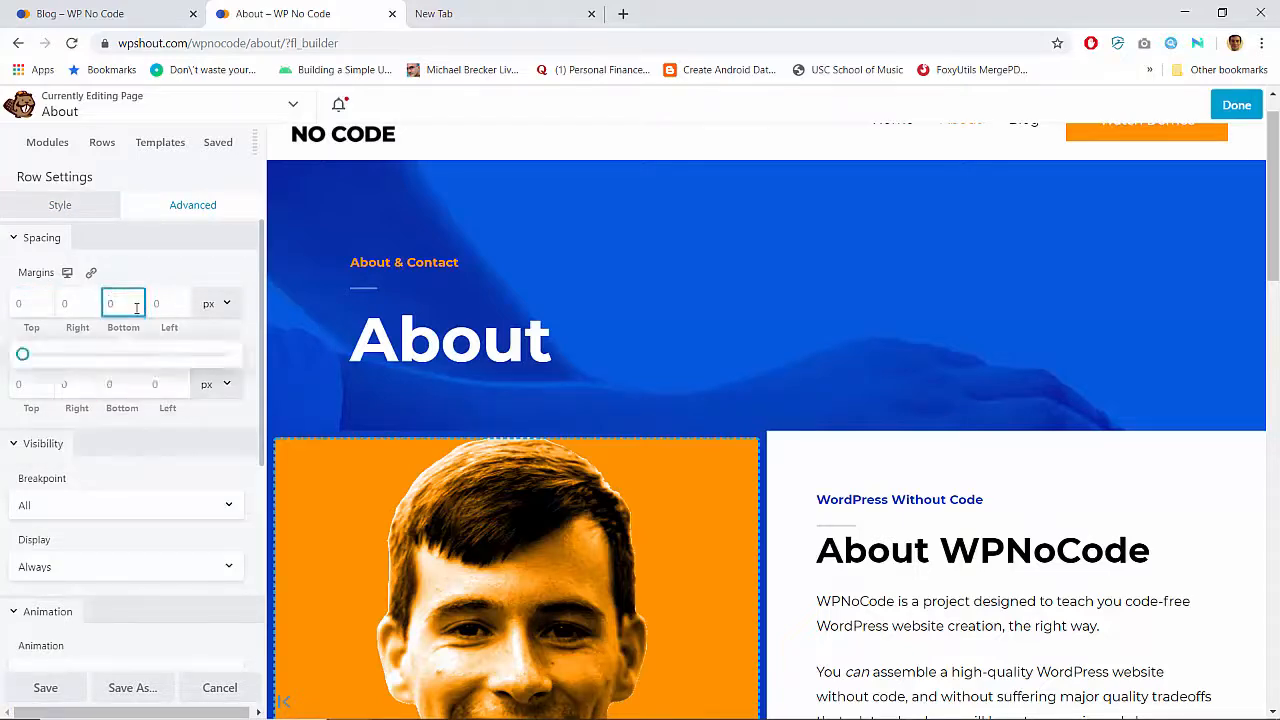
pyautogui.scroll(-5, 622, 402)
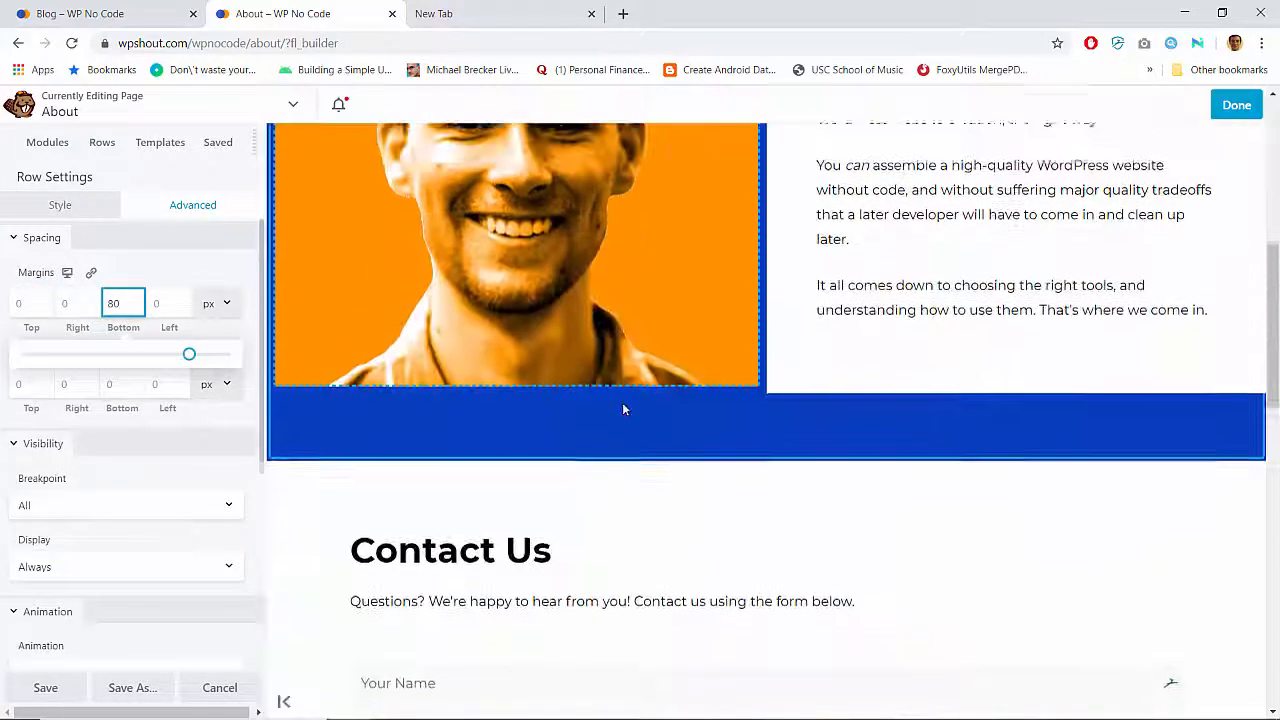
pyautogui.click(1236, 105)
pyautogui.click(1166, 106)
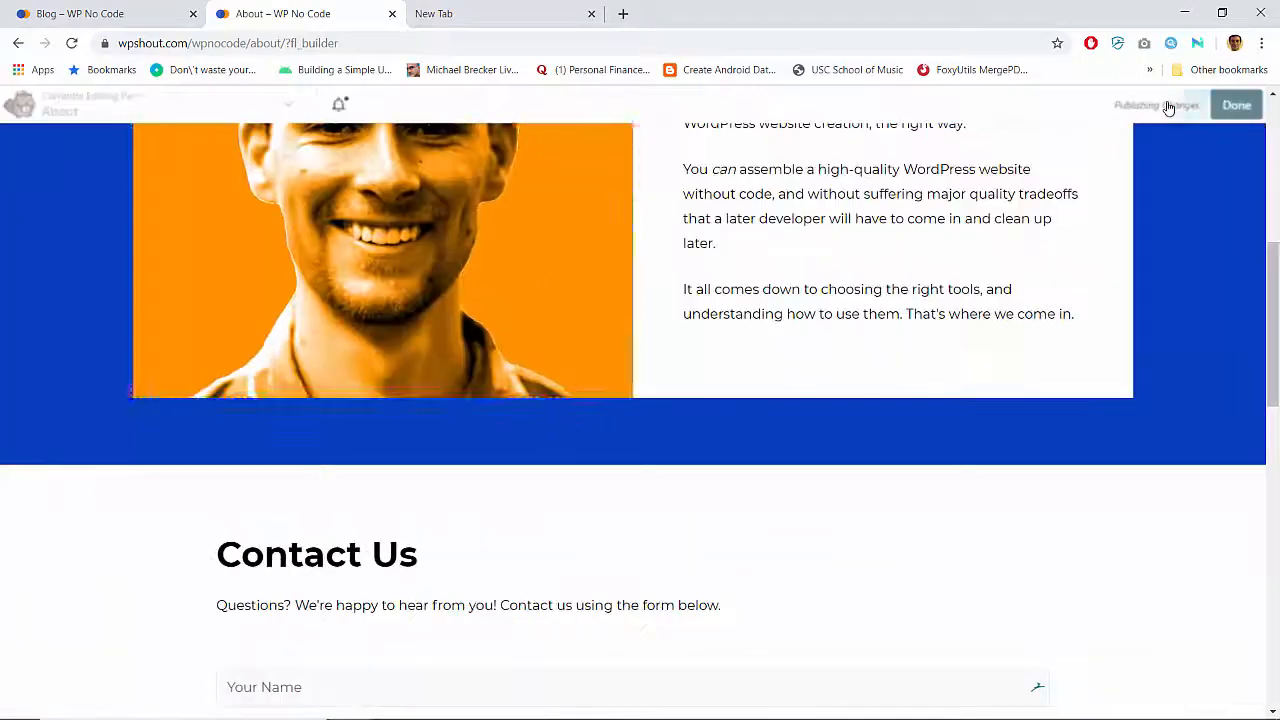
# Examine the spacing below the photo row and how it leads into Contact Us and FAQ on the live About page
pyautogui.scroll(-5, 831, 364)
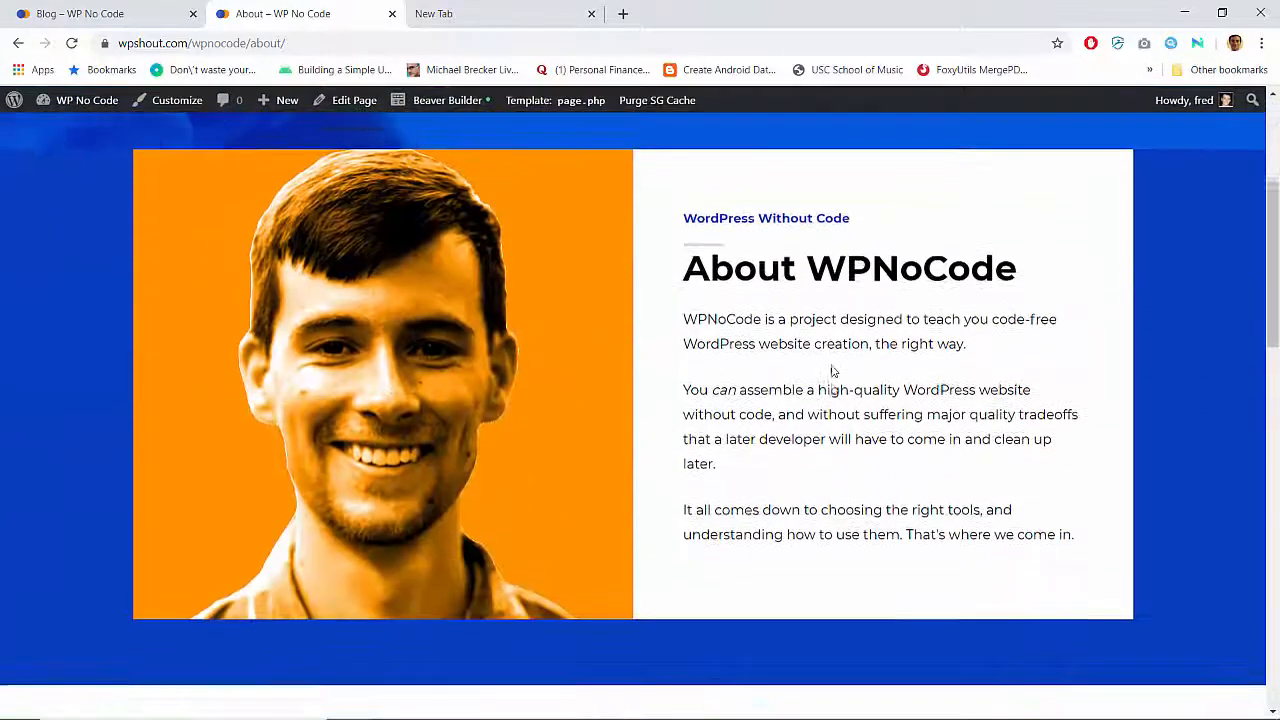
pyautogui.scroll(-10, 832, 368)
pyautogui.scroll(15, 832, 368)
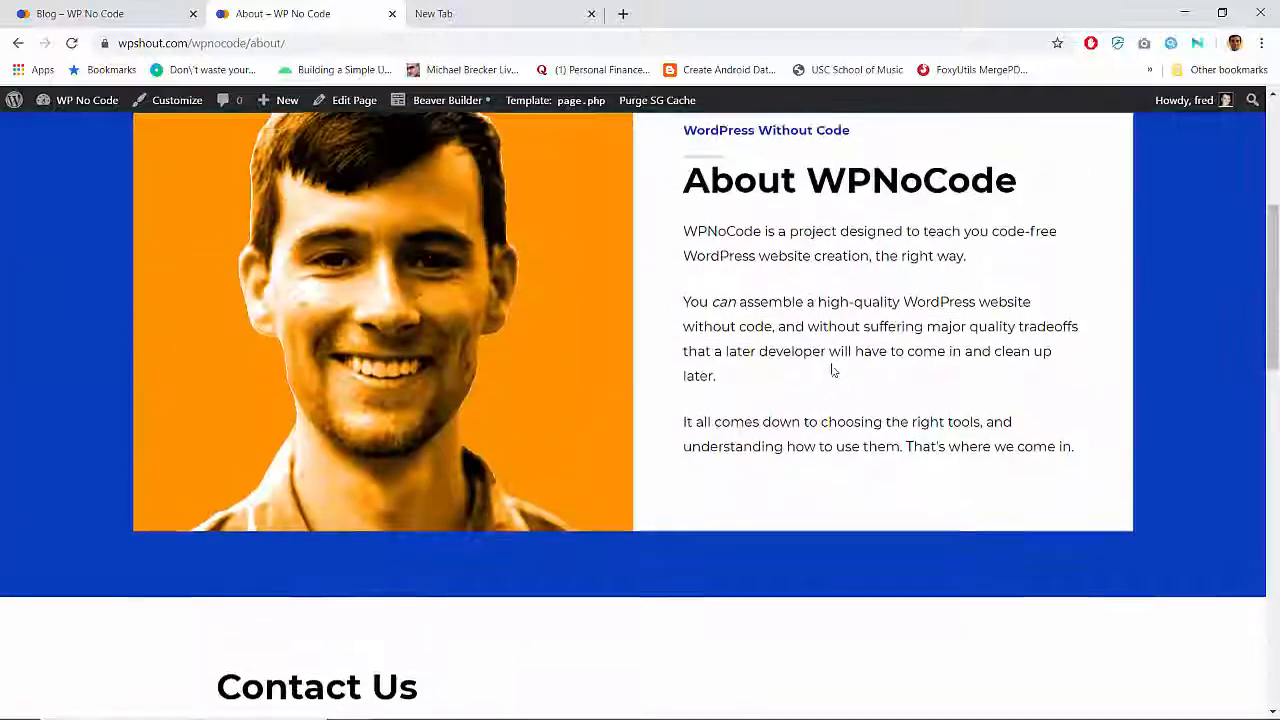
pyautogui.scroll(-8, 831, 366)
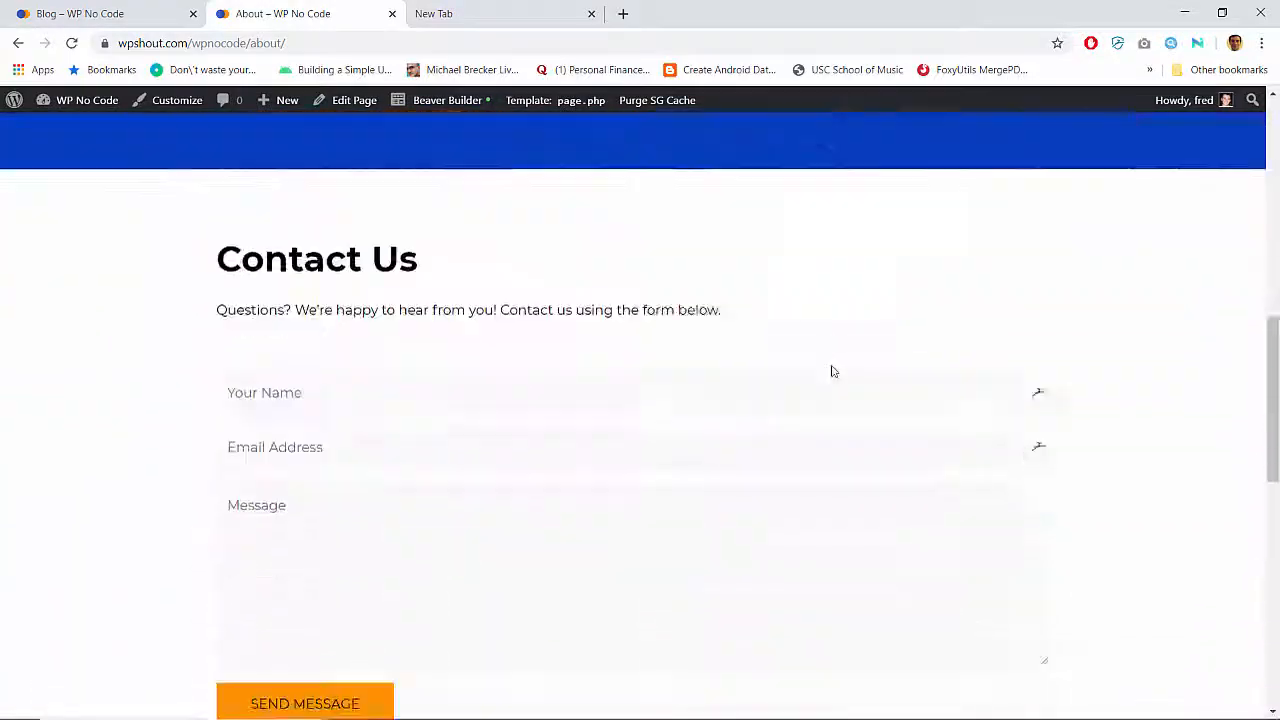
pyautogui.scroll(6, 831, 368)
pyautogui.scroll(3, 831, 372)
pyautogui.scroll(-12, 831, 372)
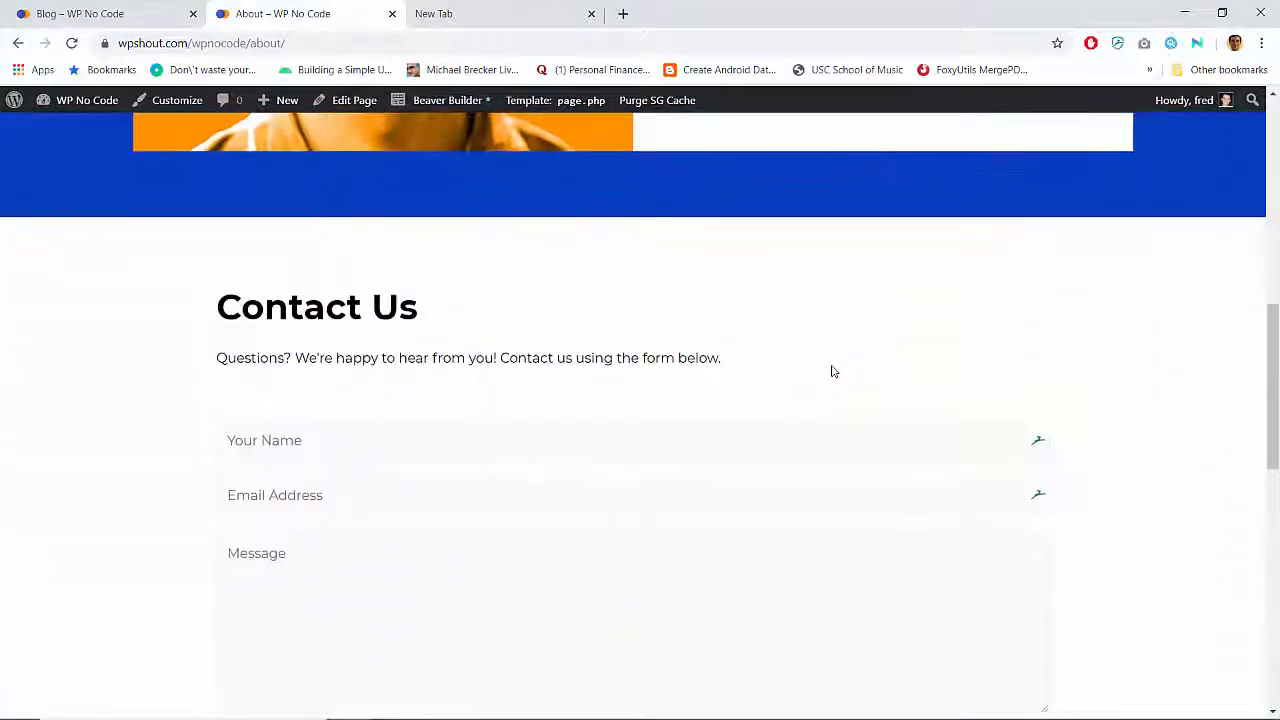
pyautogui.scroll(12, 832, 371)
pyautogui.scroll(-12, 832, 371)
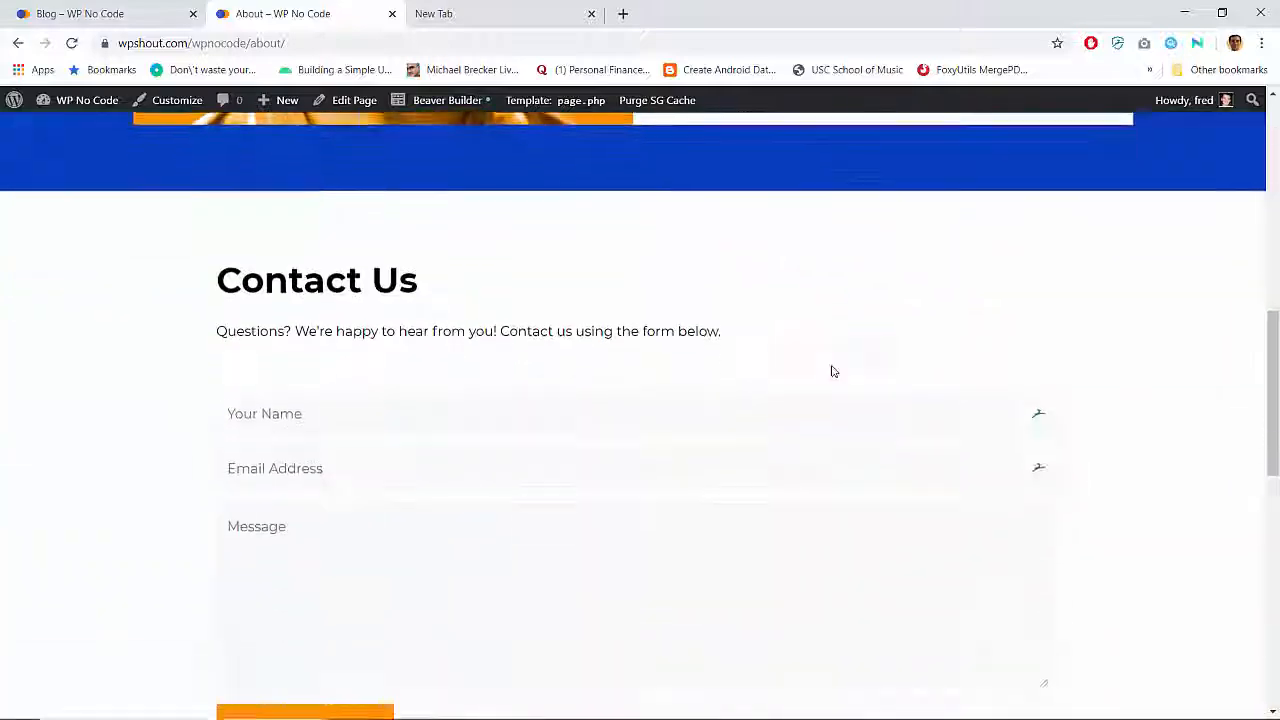
pyautogui.scroll(12, 831, 372)
pyautogui.scroll(-4, 831, 372)
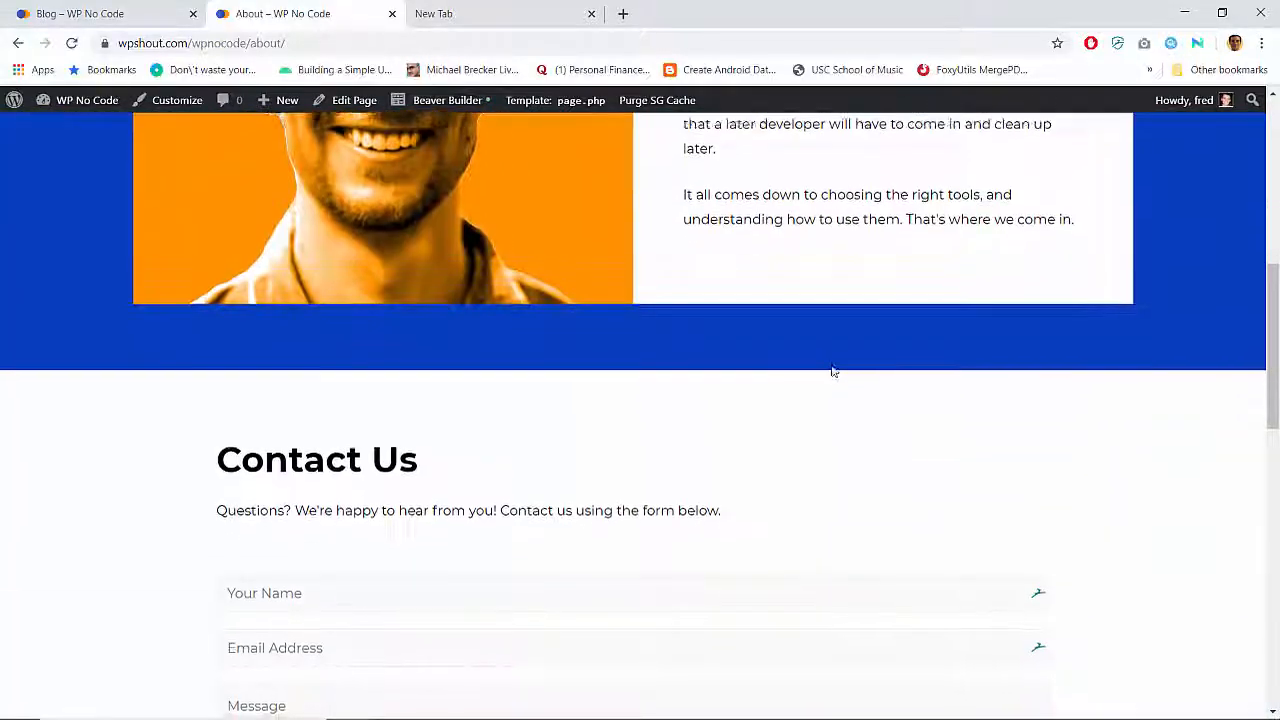
pyautogui.scroll(2, 831, 372)
pyautogui.scroll(3, 833, 372)
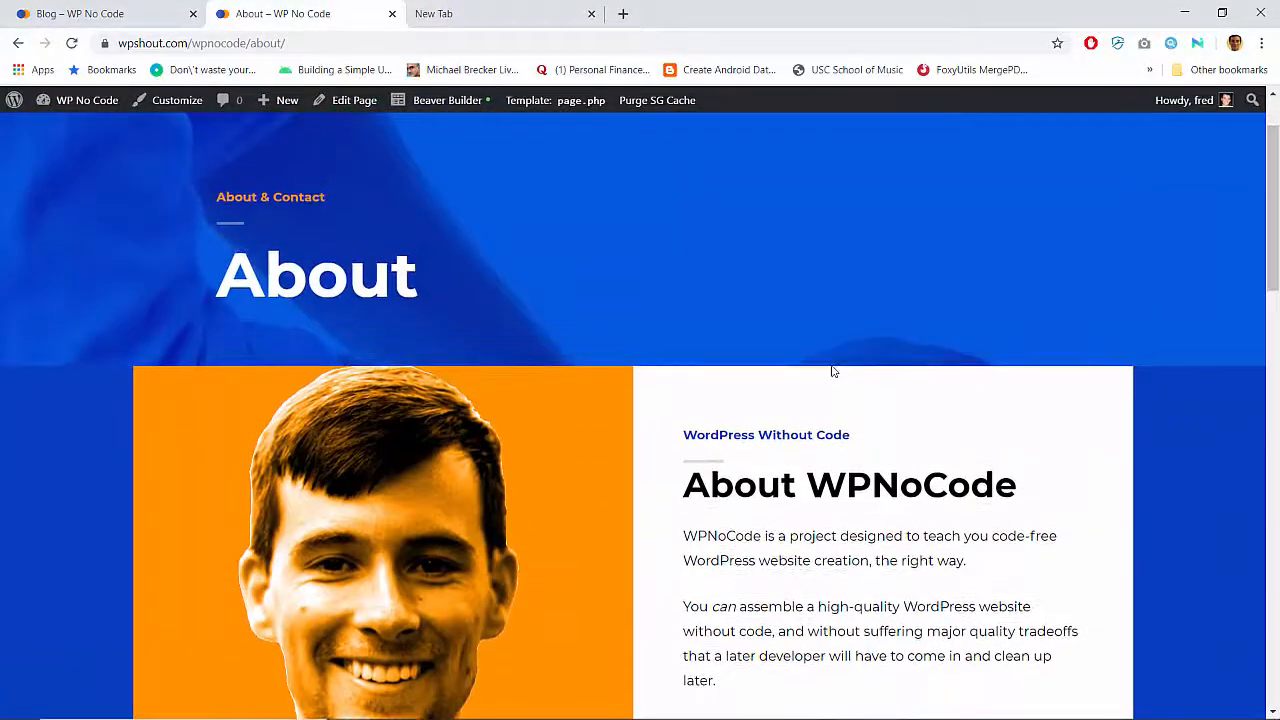
pyautogui.scroll(-12, 832, 371)
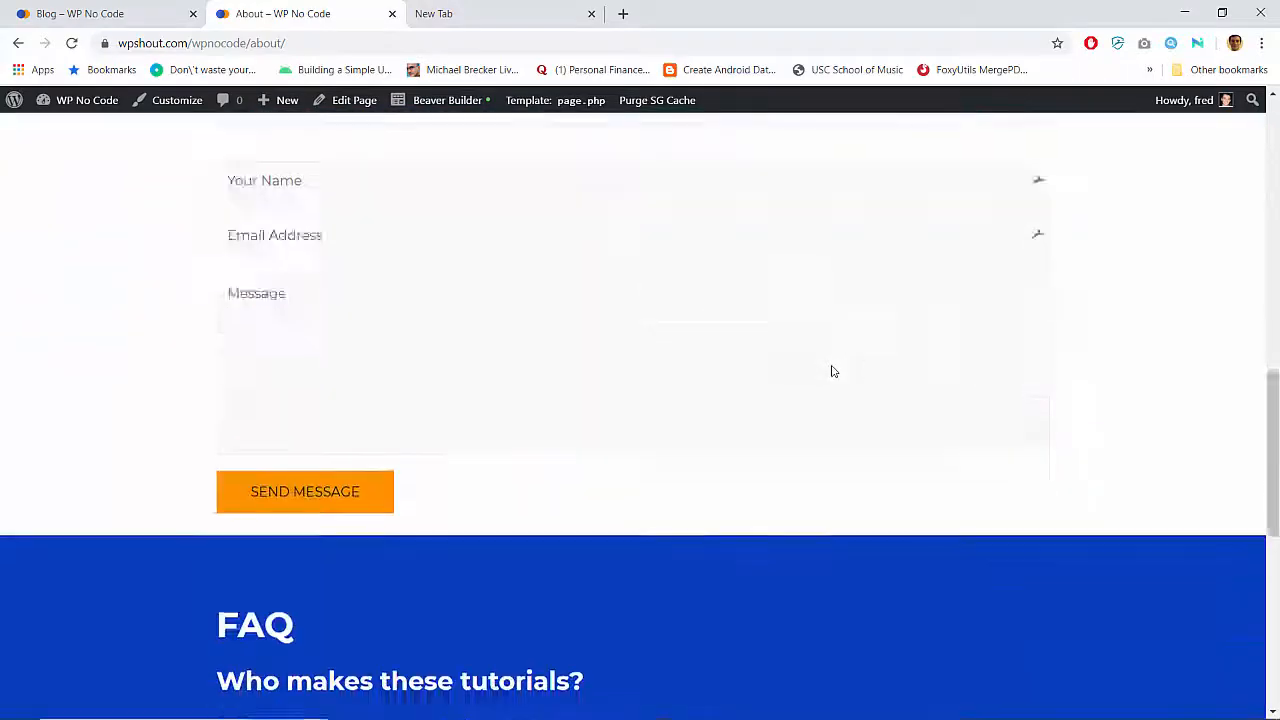
pyautogui.scroll(-5, 831, 372)
# Go to the live home page and examine the section around "A Beautiful Website, Without a Line of Code"
pyautogui.scroll(15, 544, 258)
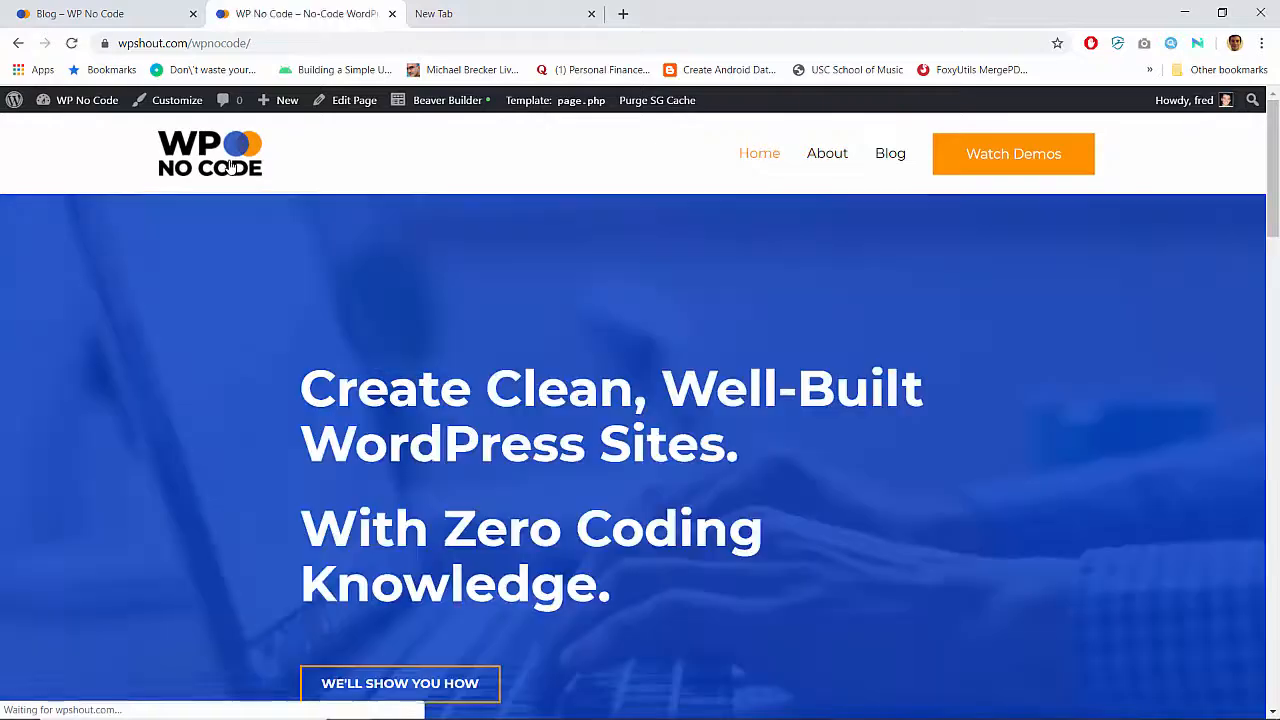
pyautogui.scroll(-15, 266, 386)
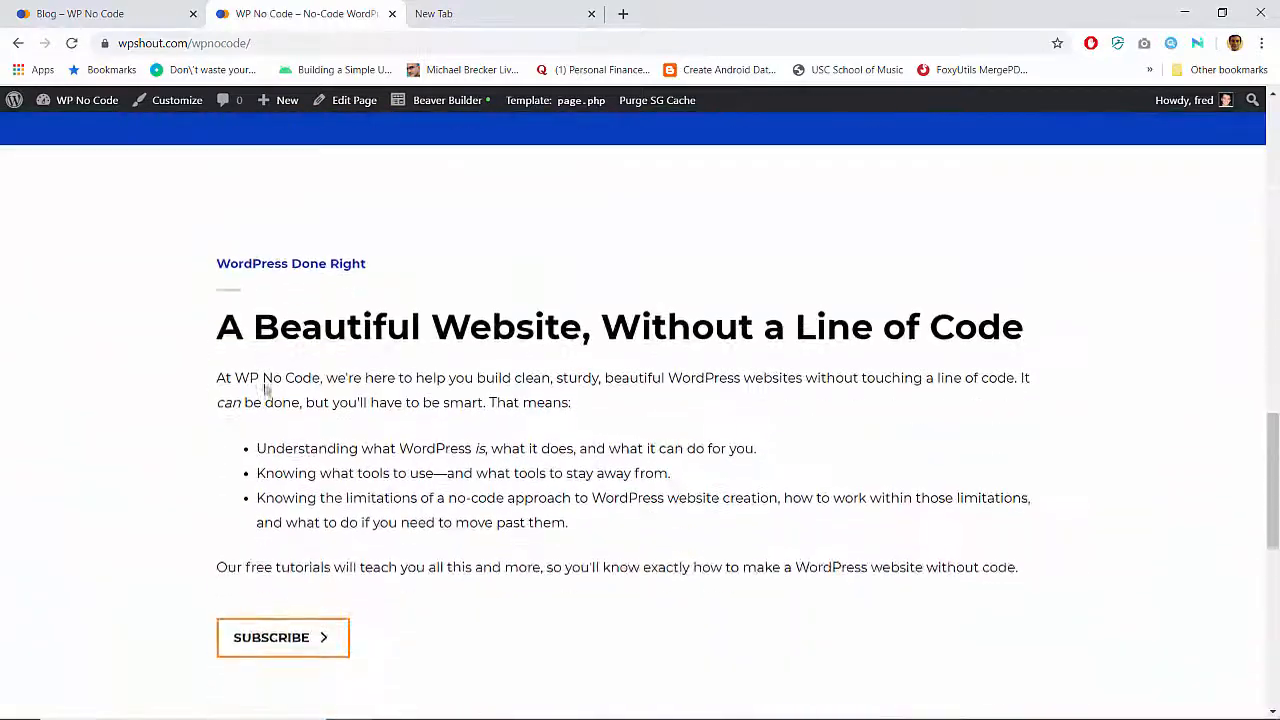
pyautogui.scroll(-3, 523, 449)
pyautogui.scroll(3, 525, 449)
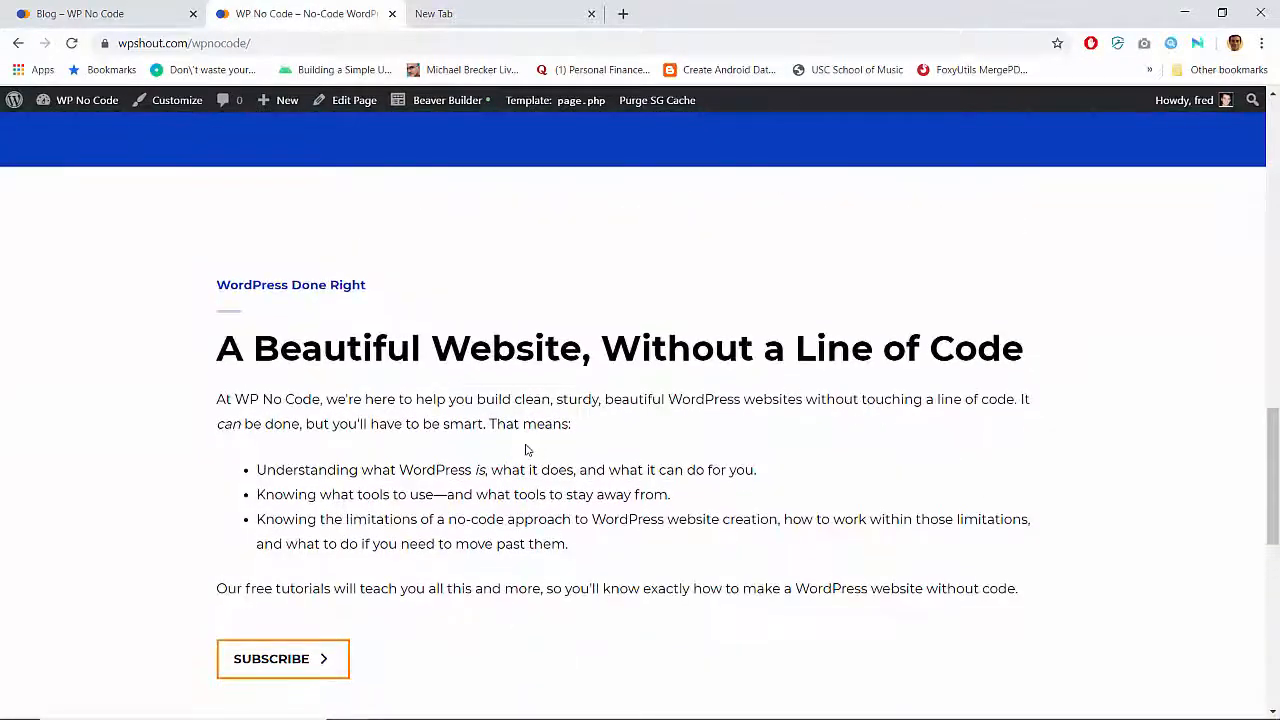
pyautogui.scroll(-7, 527, 450)
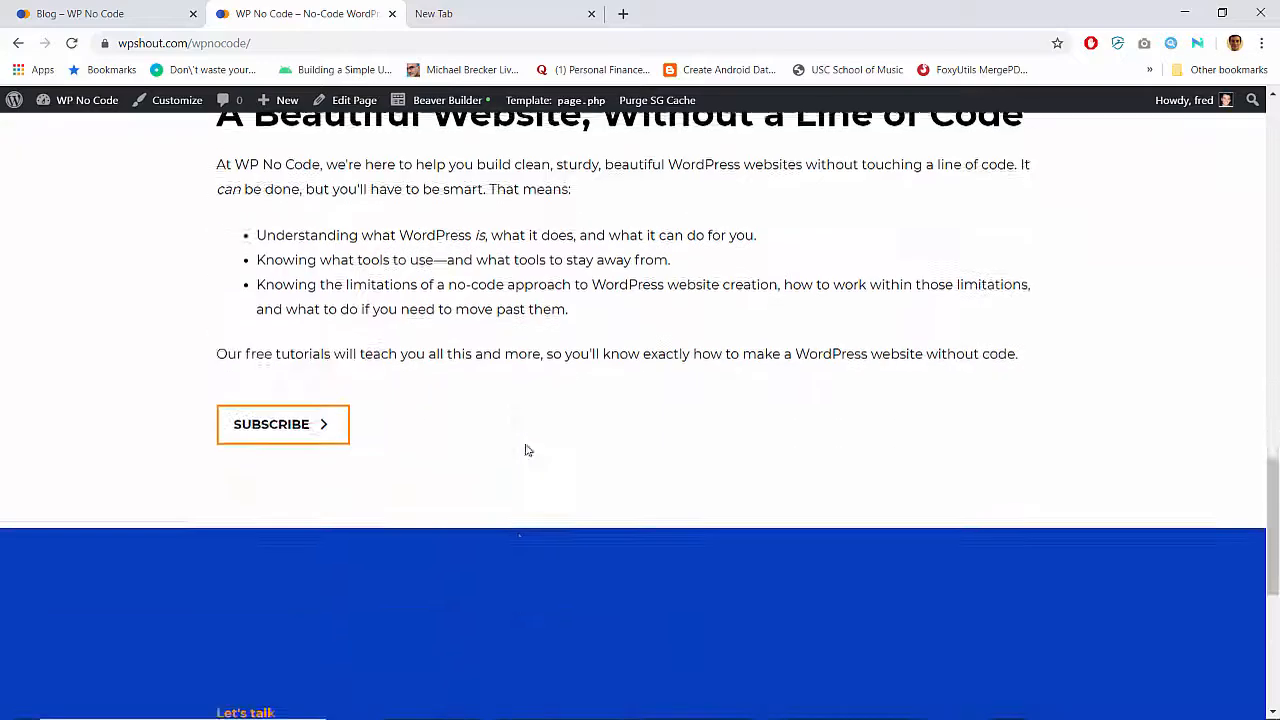
pyautogui.scroll(3, 528, 450)
pyautogui.scroll(10, 527, 450)
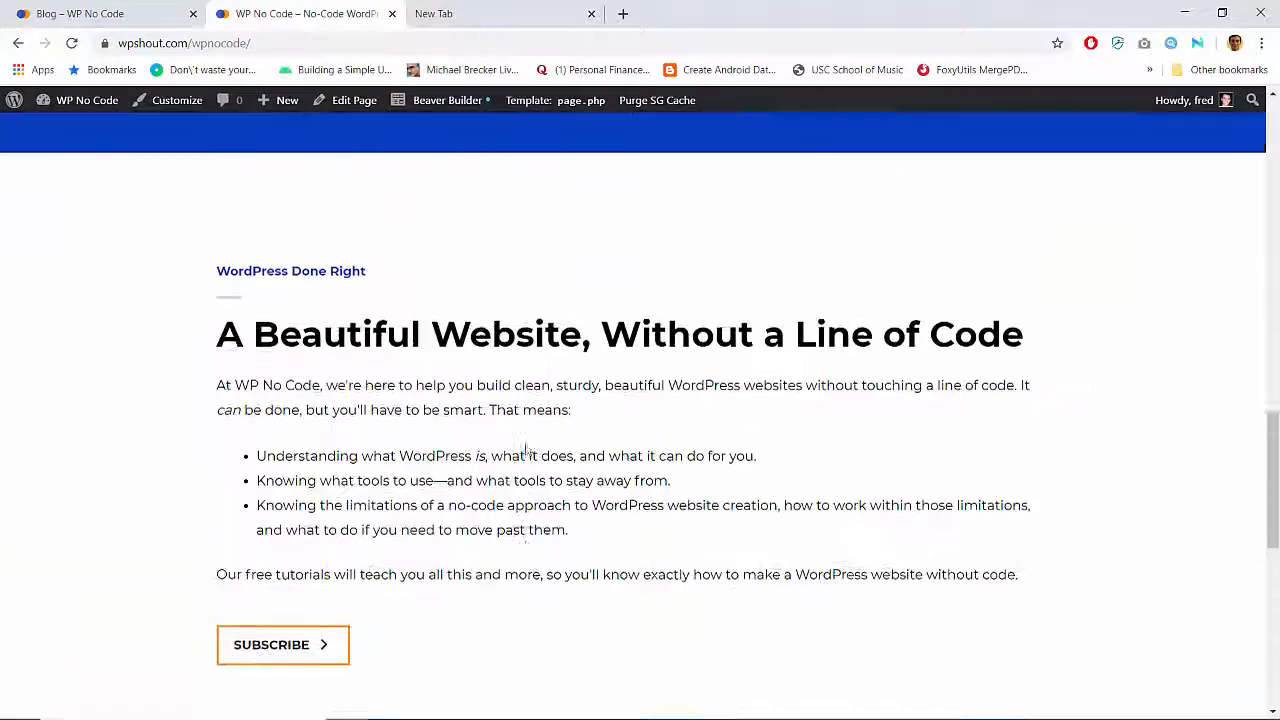
# Open the home page in Beaver Builder and delete the "We'll just go through these 4 easy steps" row
pyautogui.scroll(-1, 527, 450)
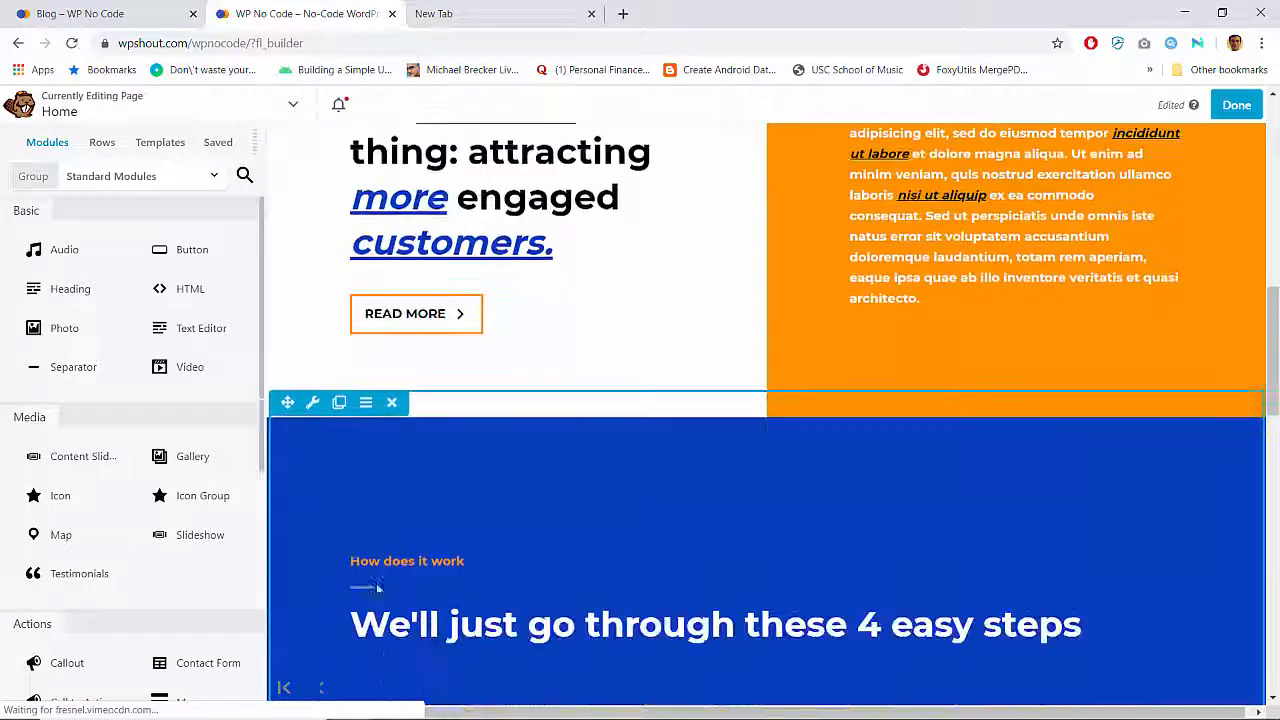
pyautogui.scroll(-1, 399, 288)
pyautogui.click(392, 251)
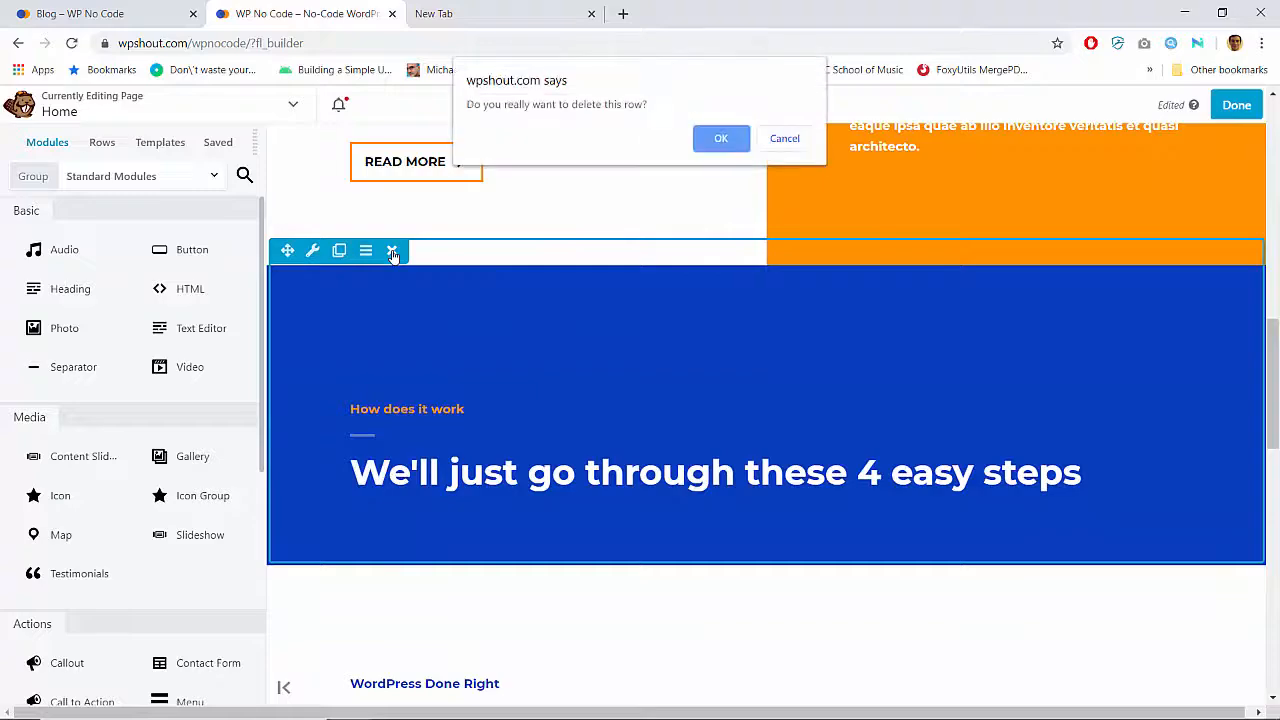
pyautogui.press('Return')
# Delete the home page's "What I do" row with its "I help companies grow" column and publish the page
pyautogui.scroll(4, 570, 316)
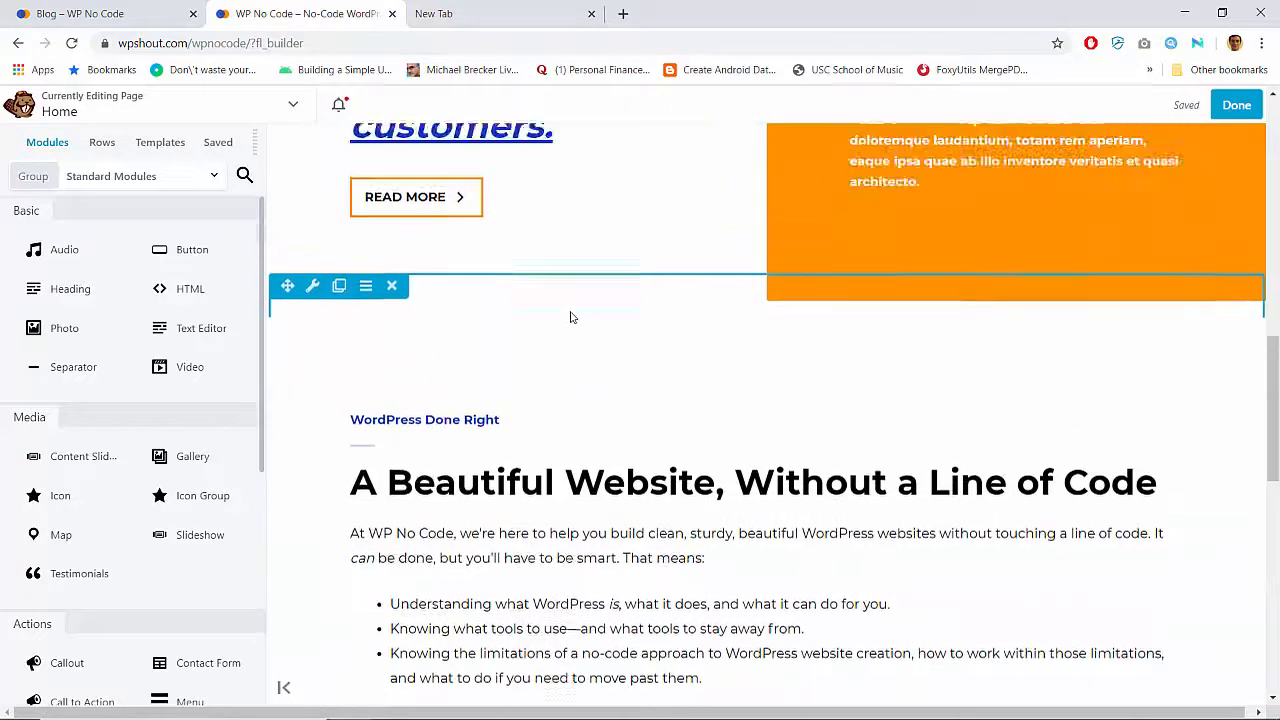
pyautogui.scroll(2, 570, 317)
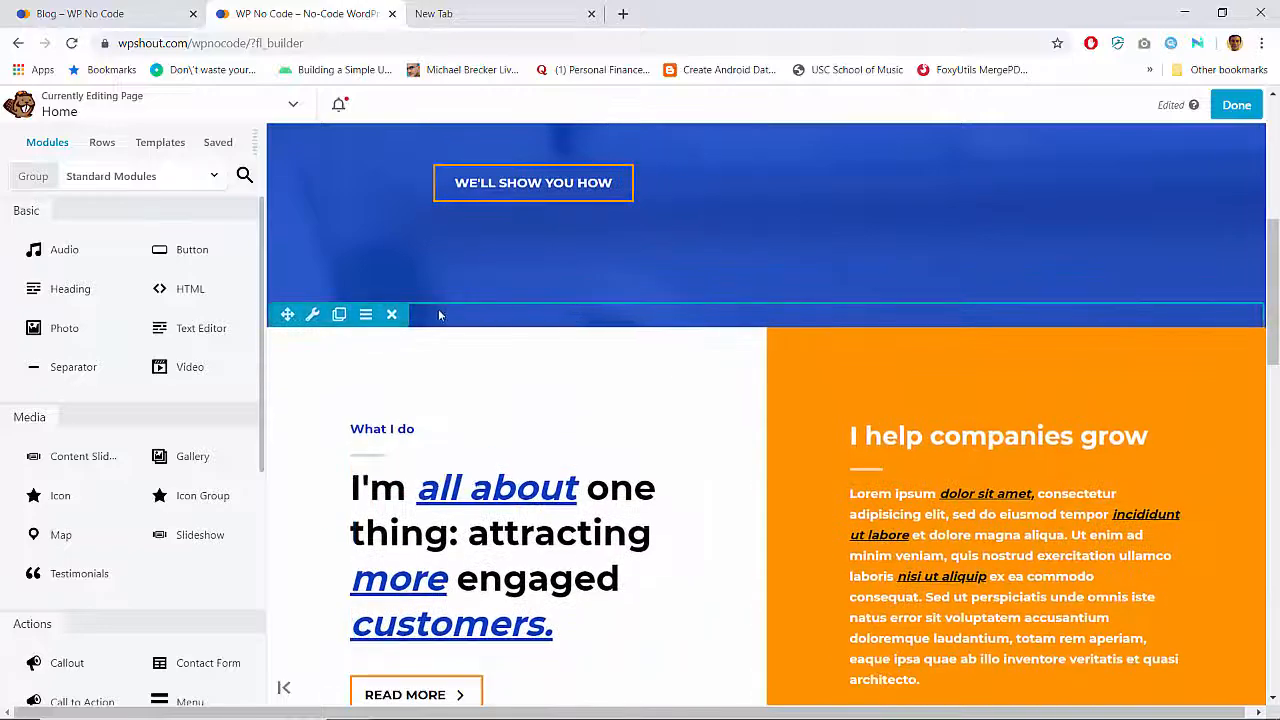
pyautogui.click(392, 314)
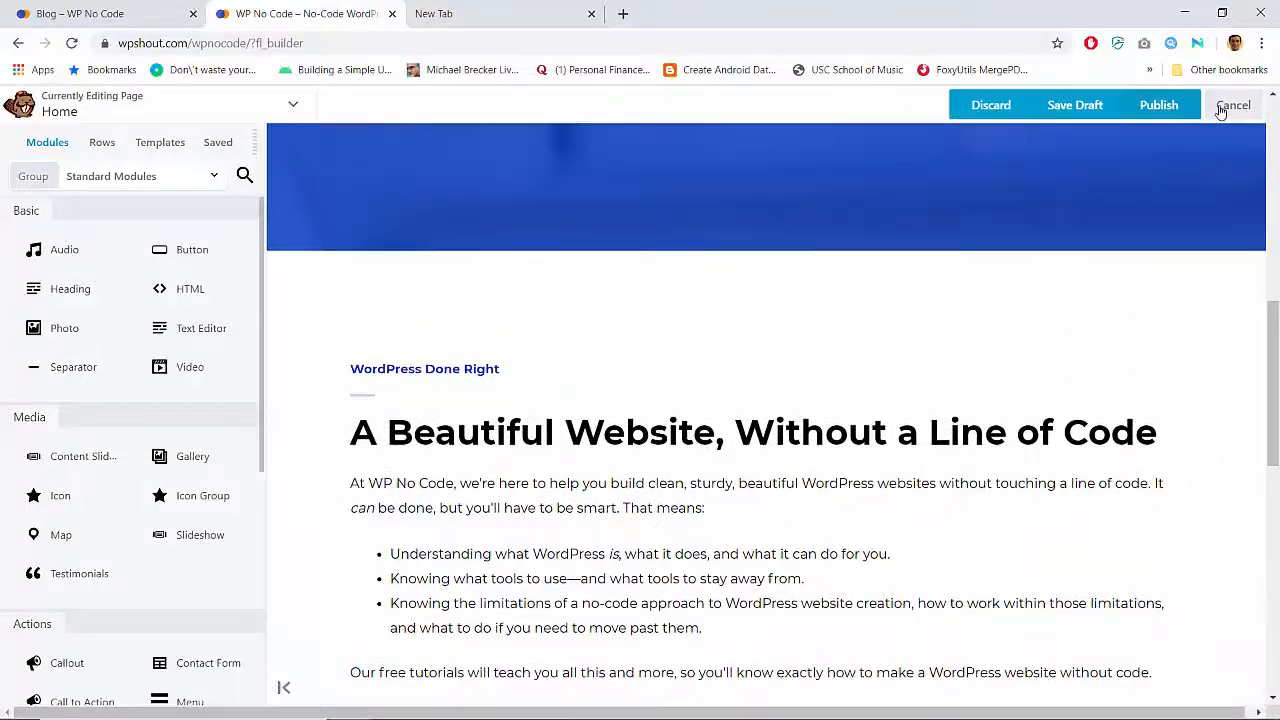
pyautogui.click(1160, 105)
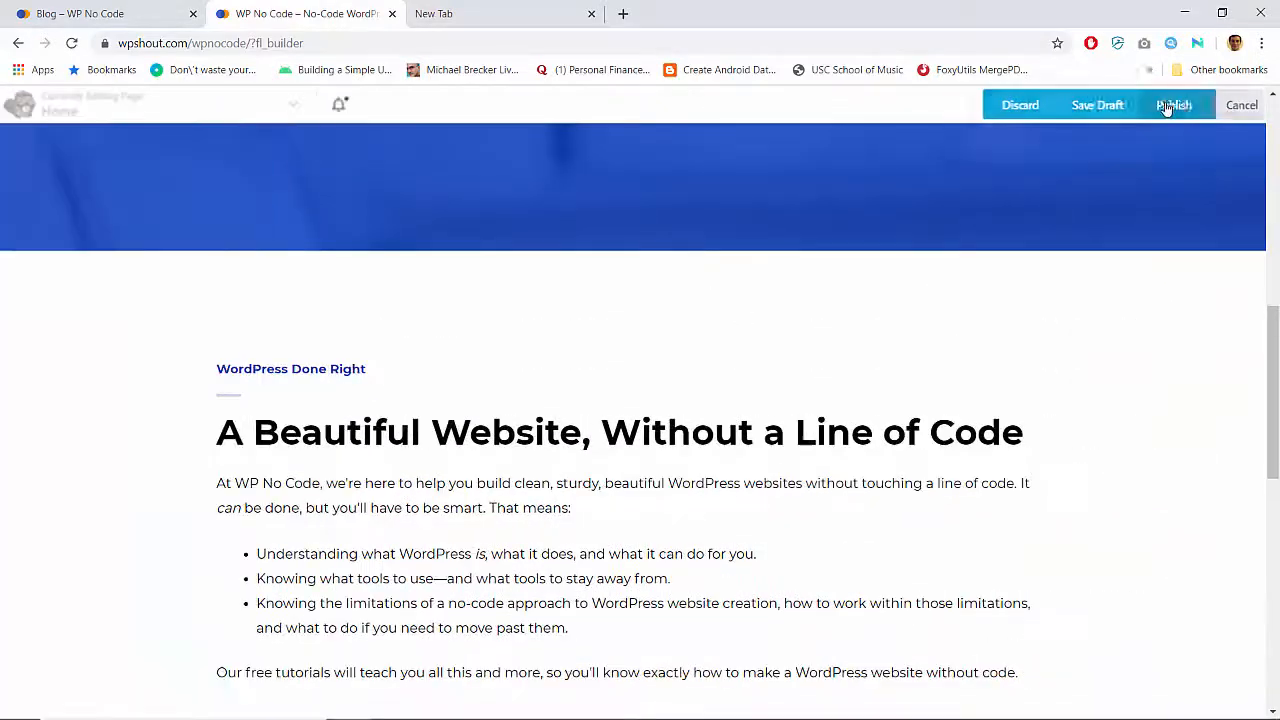
# Examine the live home page from the hero down to the "Let's talk" section, checking the spacing between sections
pyautogui.scroll(-3, 910, 384)
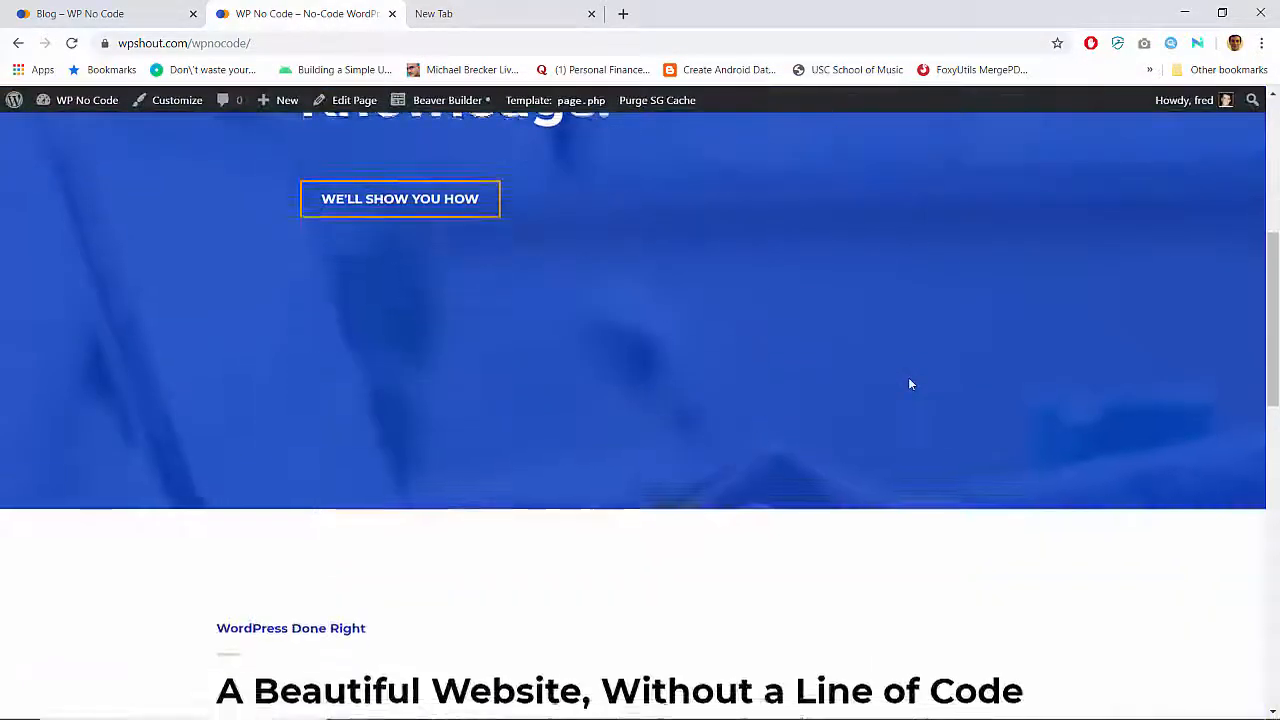
pyautogui.scroll(5, 910, 384)
pyautogui.scroll(-6, 485, 323)
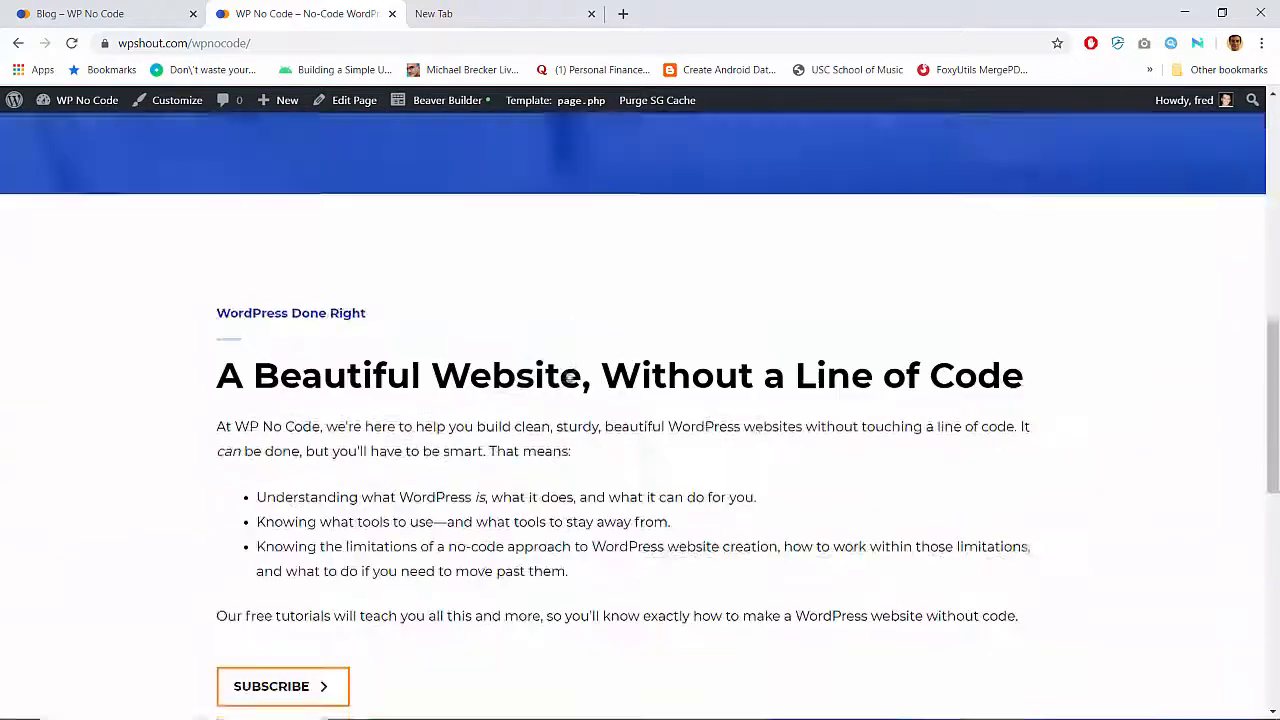
pyautogui.scroll(-5, 567, 375)
pyautogui.scroll(9, 567, 376)
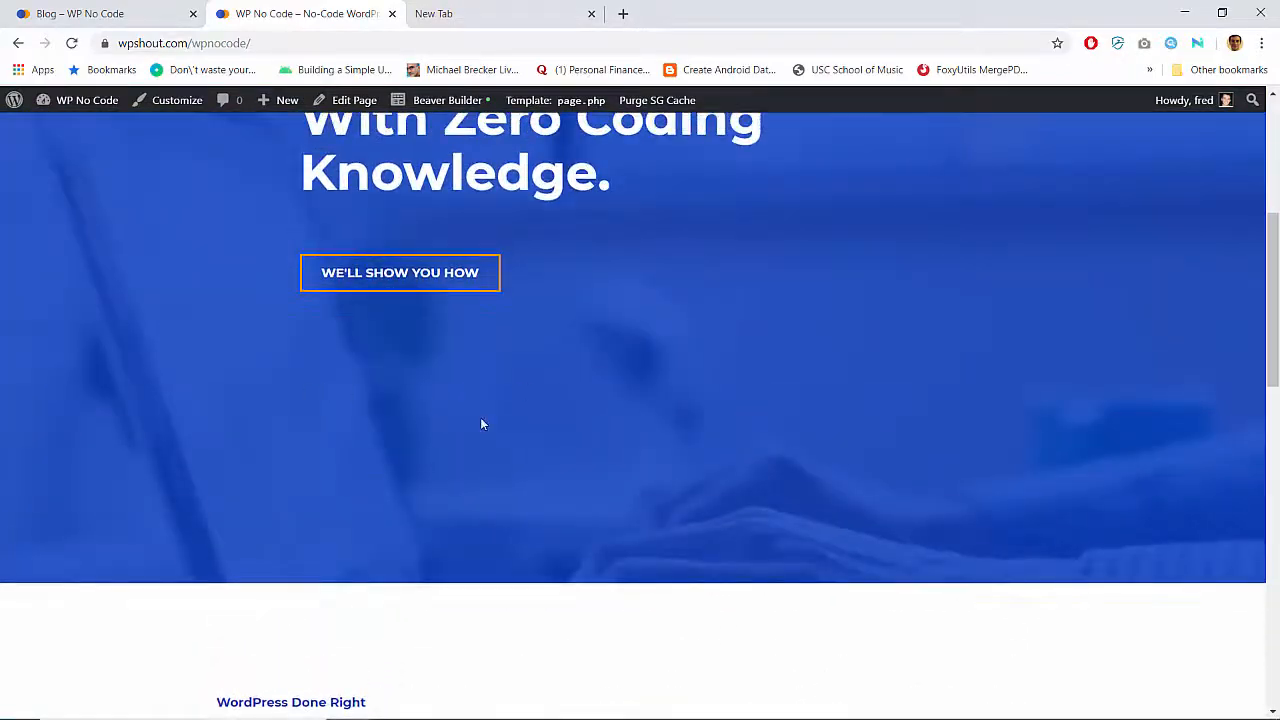
pyautogui.scroll(-5, 485, 424)
pyautogui.scroll(5, 488, 428)
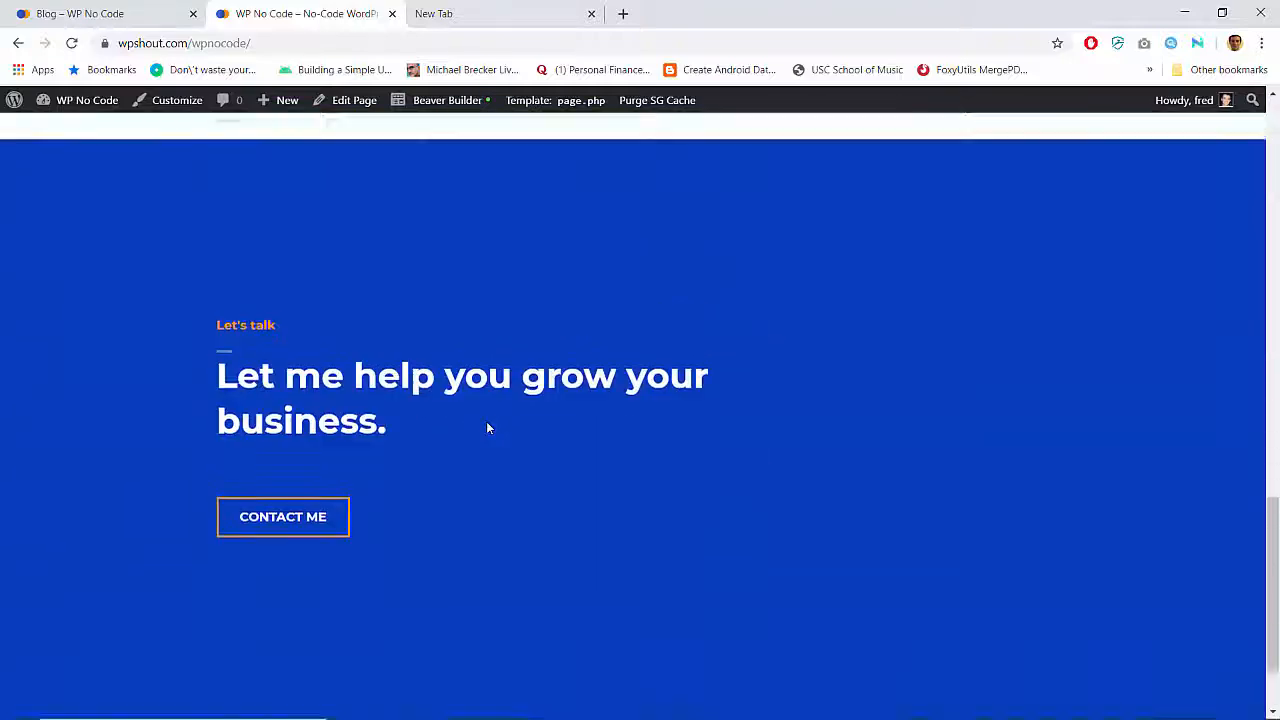
pyautogui.scroll(-5, 488, 428)
pyautogui.scroll(10, 488, 428)
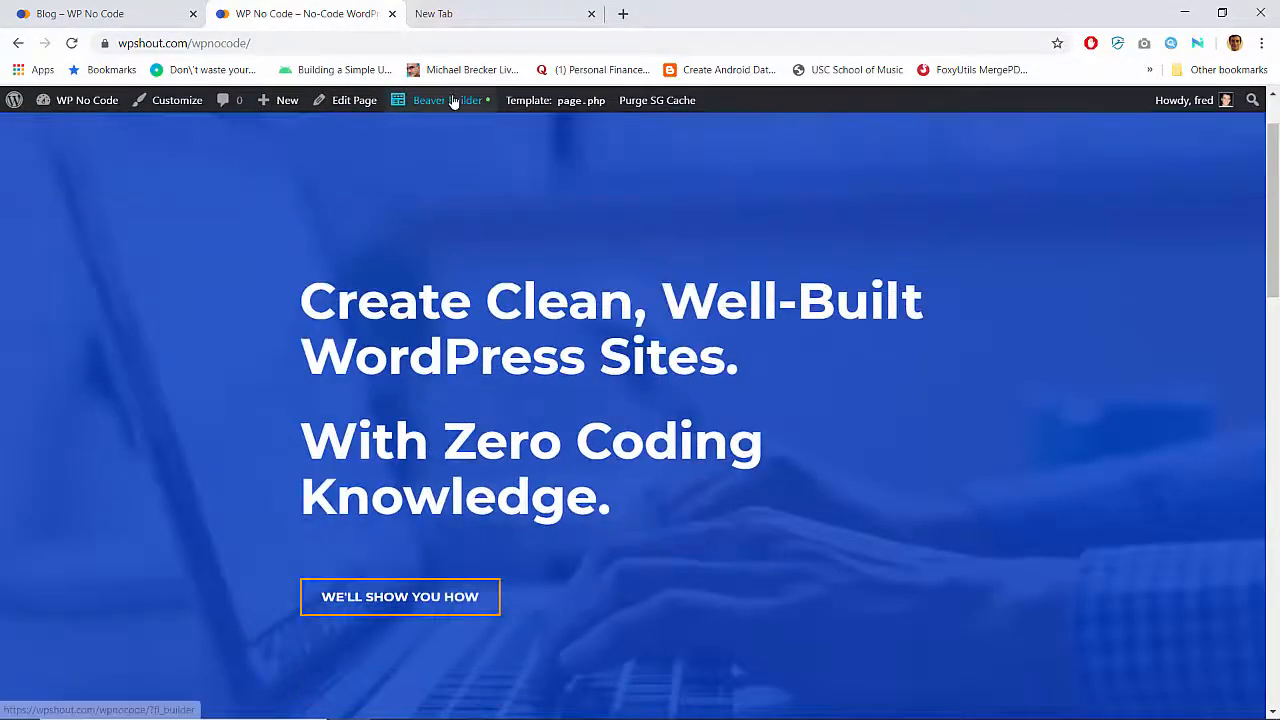
# Reopen the home page in Beaver Builder and set the hero row's bottom padding to 200 px
pyautogui.click(453, 100)
pyautogui.click(313, 191)
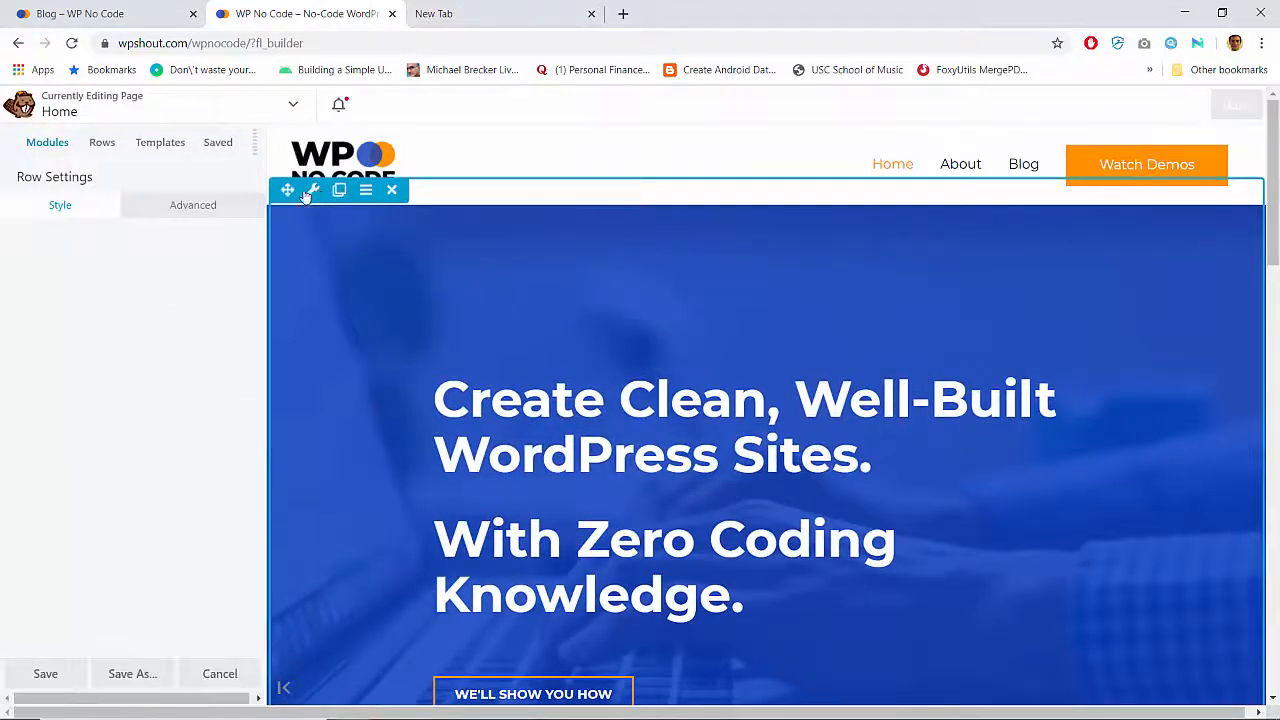
pyautogui.click(190, 206)
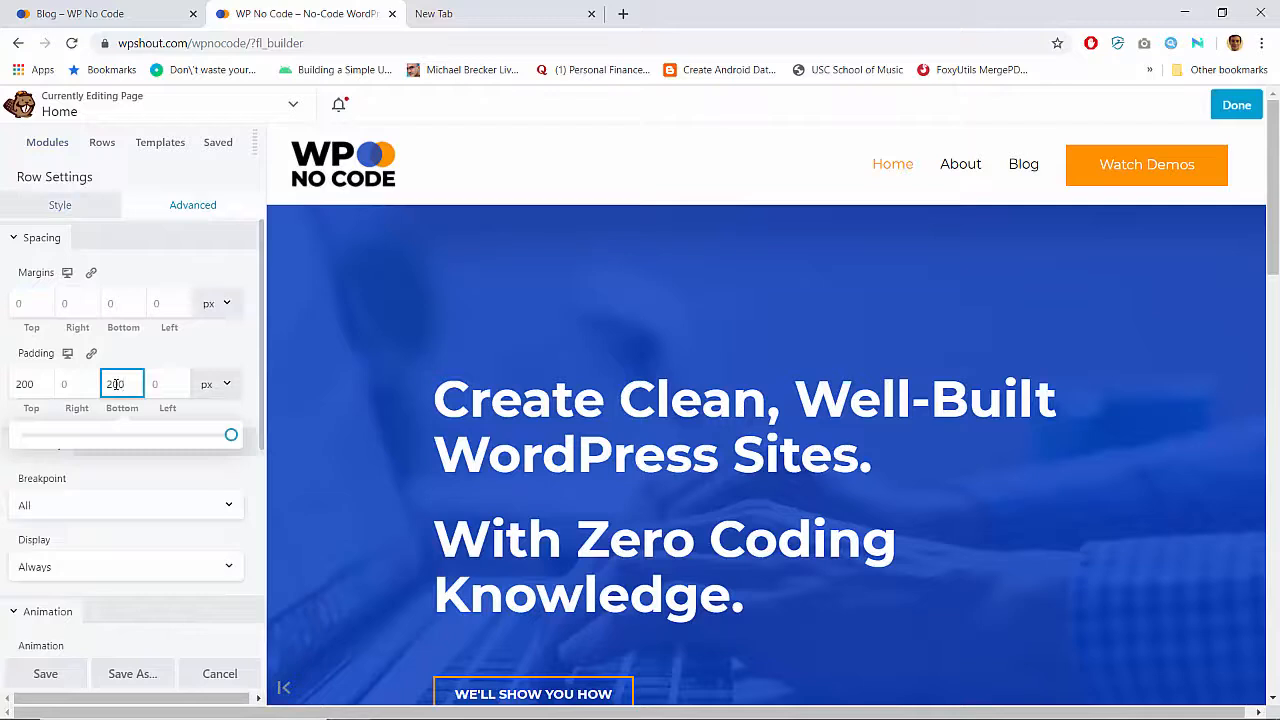
# Go through the hero row's padding for the smaller screen sizes down to mobile, save the row settings, and publish the home page
pyautogui.click(67, 355)
pyautogui.click(67, 355)
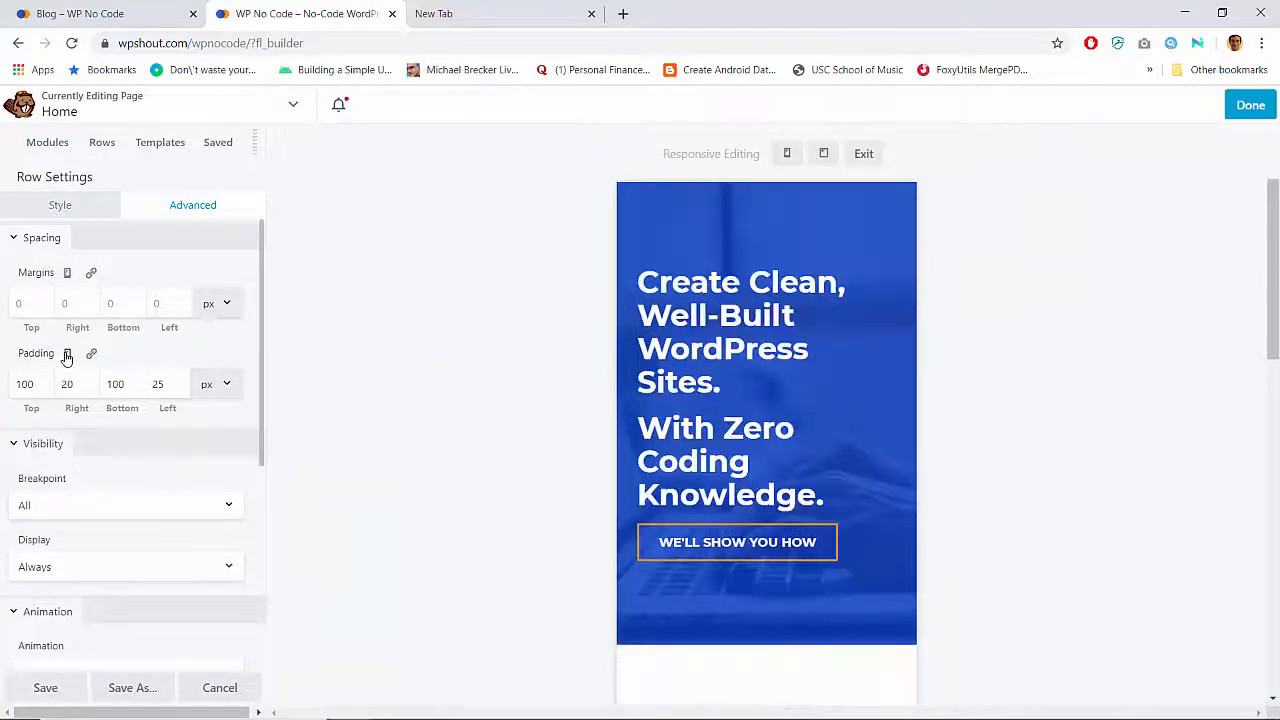
pyautogui.click(46, 688)
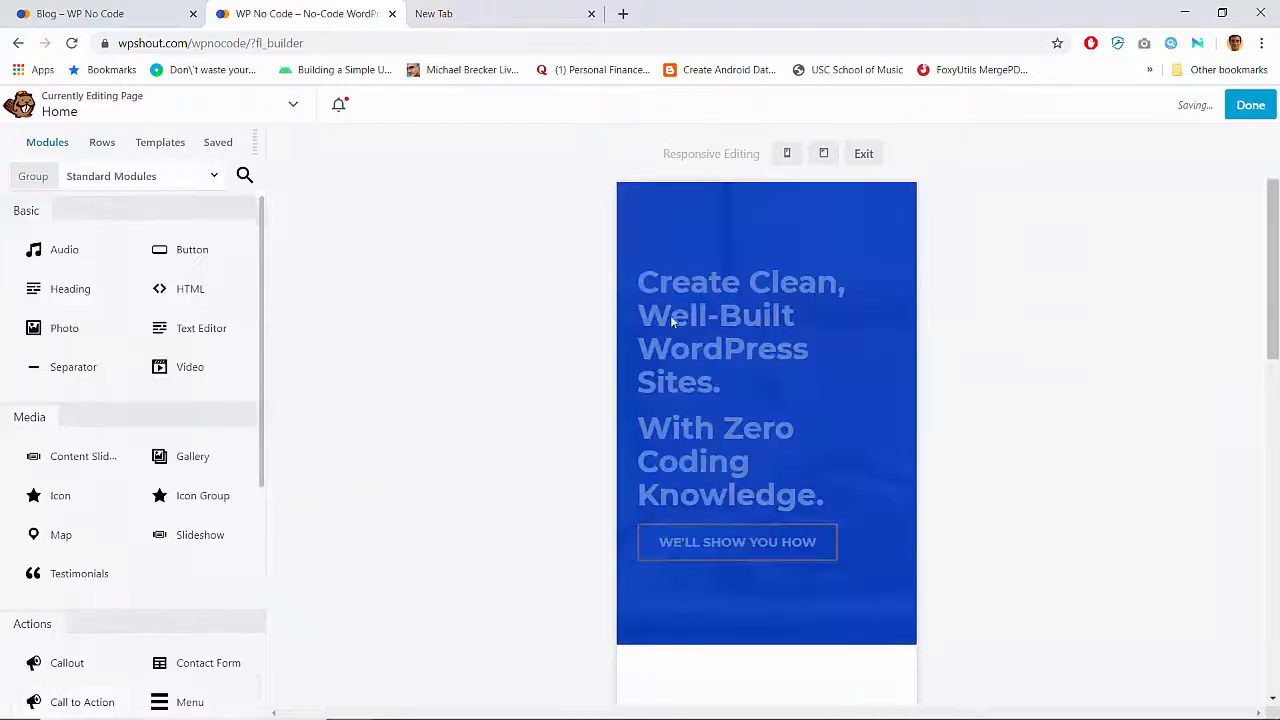
pyautogui.click(1178, 110)
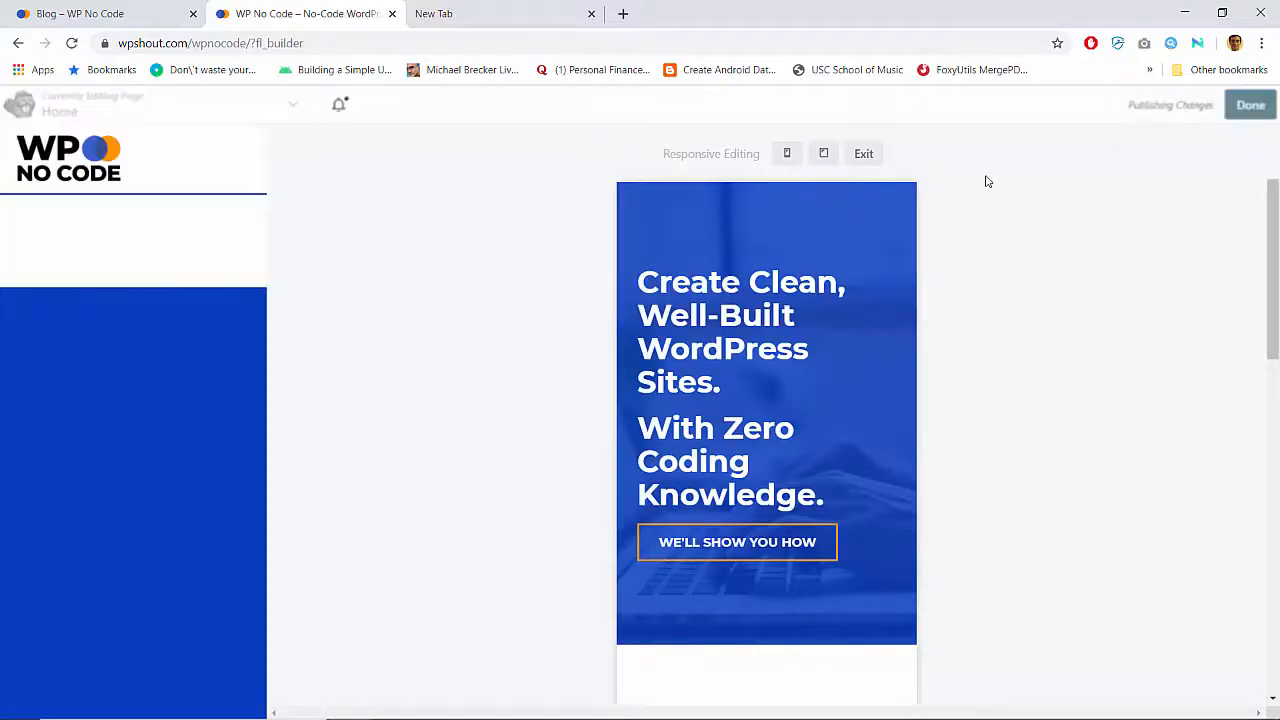
# Examine the live home page's hero section and its transition into the "WordPress Done Right" section, checking the spacing around the headline and button
pyautogui.scroll(-3, 585, 359)
pyautogui.scroll(3, 586, 364)
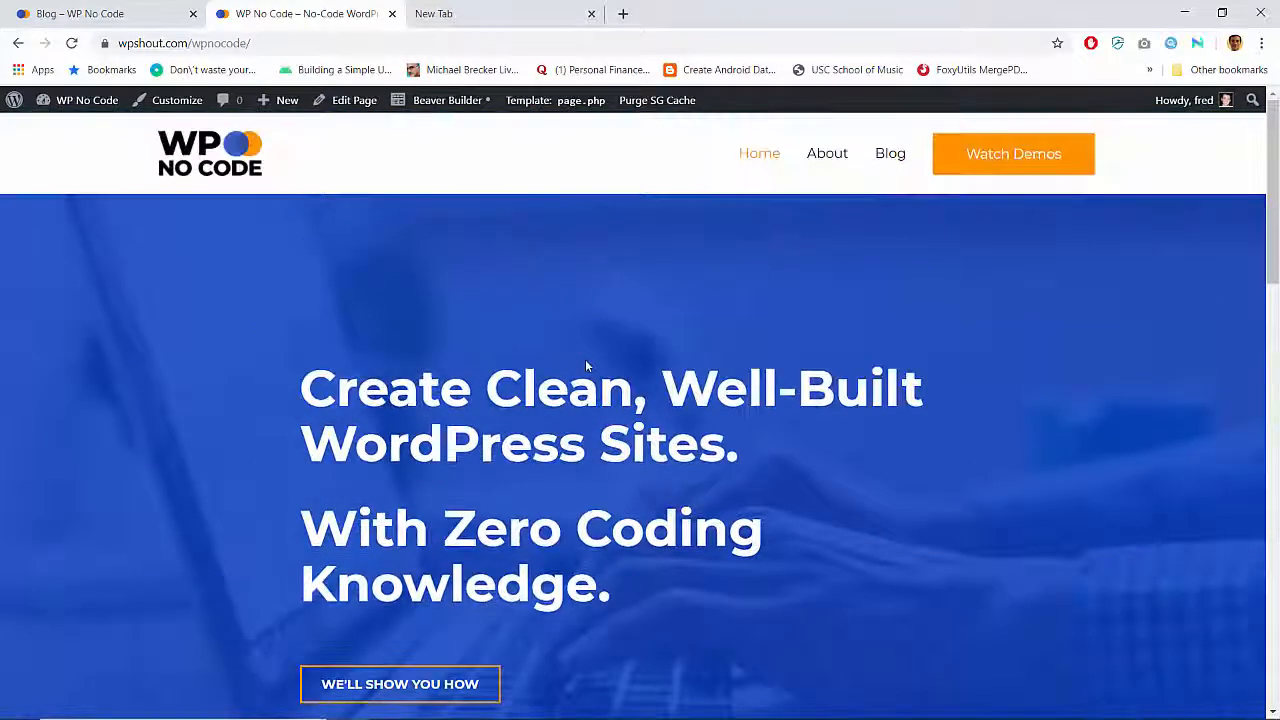
pyautogui.scroll(-5, 586, 364)
pyautogui.scroll(4, 586, 364)
pyautogui.scroll(-2, 586, 366)
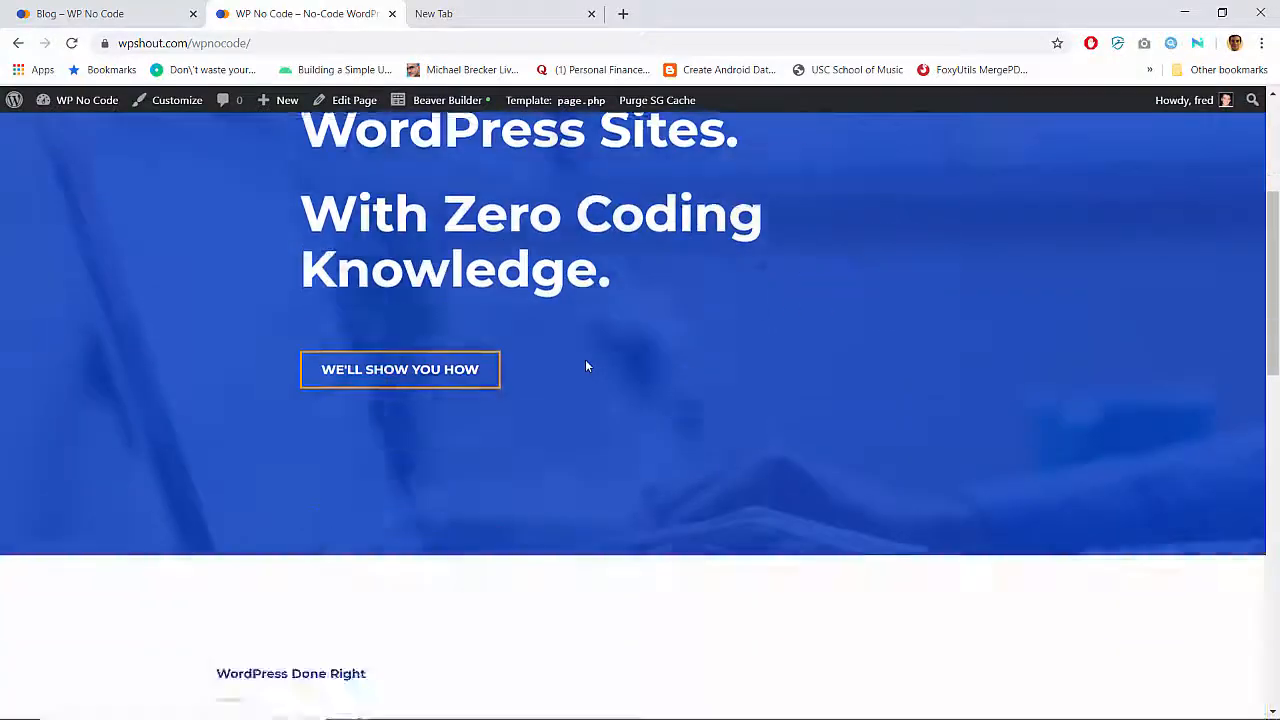
pyautogui.scroll(3, 586, 366)
pyautogui.scroll(-2, 586, 366)
pyautogui.scroll(2, 586, 366)
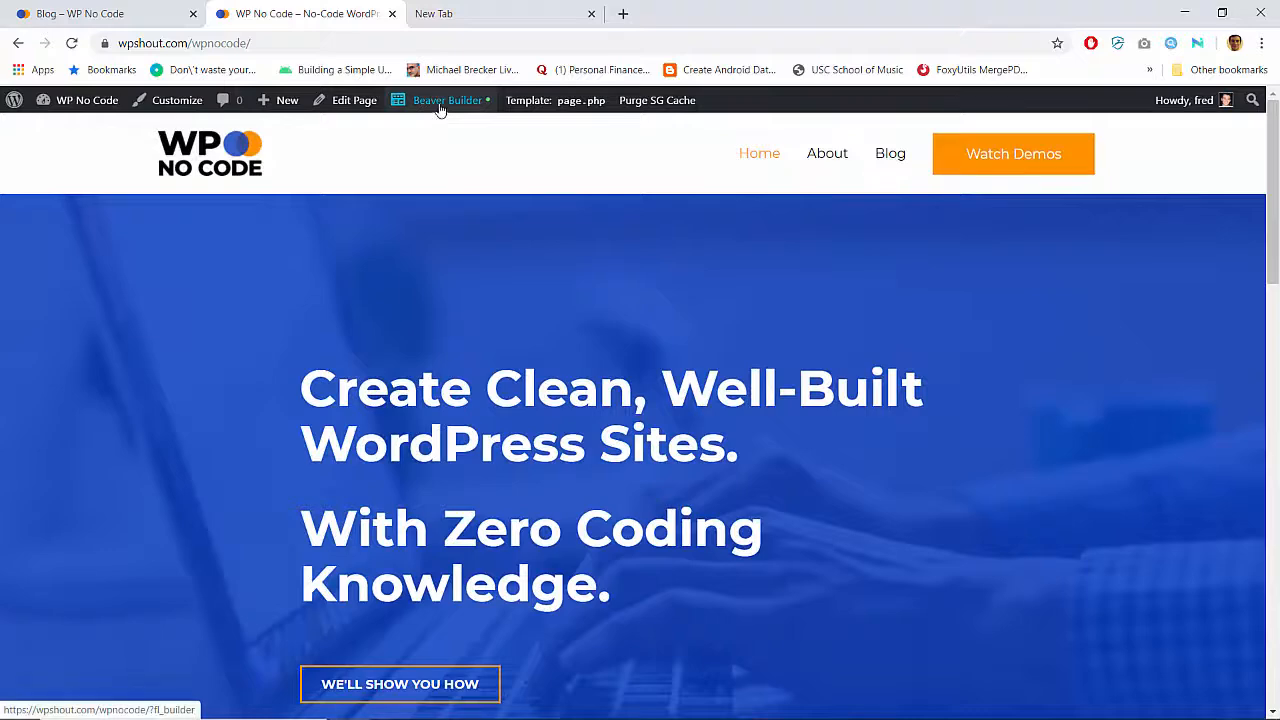
pyautogui.scroll(-3, 368, 400)
pyautogui.scroll(2, 366, 395)
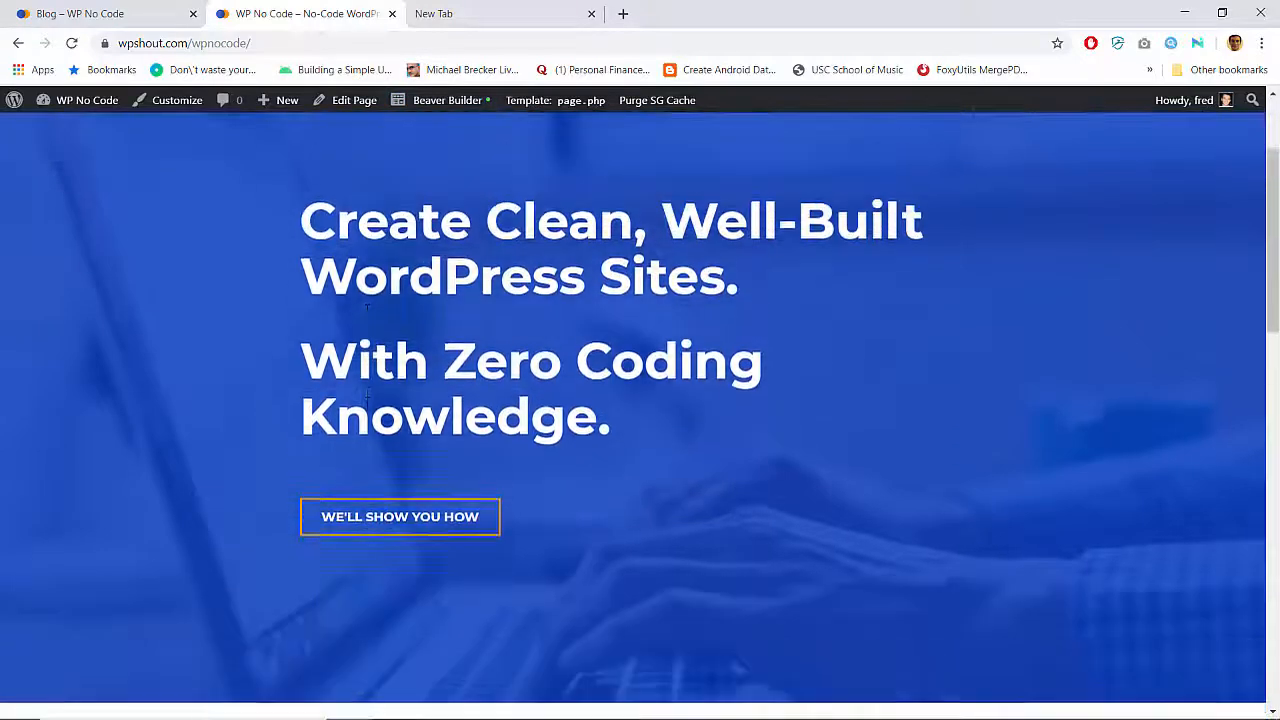
pyautogui.scroll(1, 366, 395)
pyautogui.scroll(-4, 366, 395)
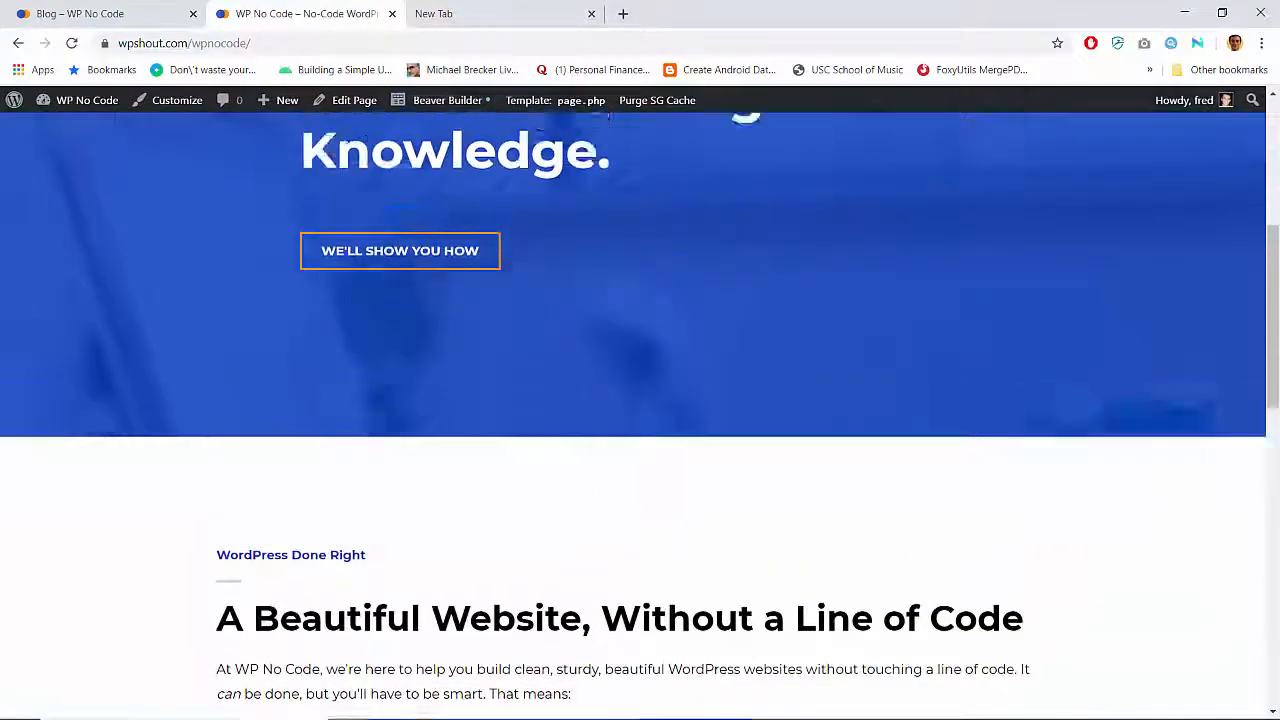
pyautogui.scroll(4, 397, 243)
# Reopen the home page in Beaver Builder and open the hero row's settings
pyautogui.click(443, 100)
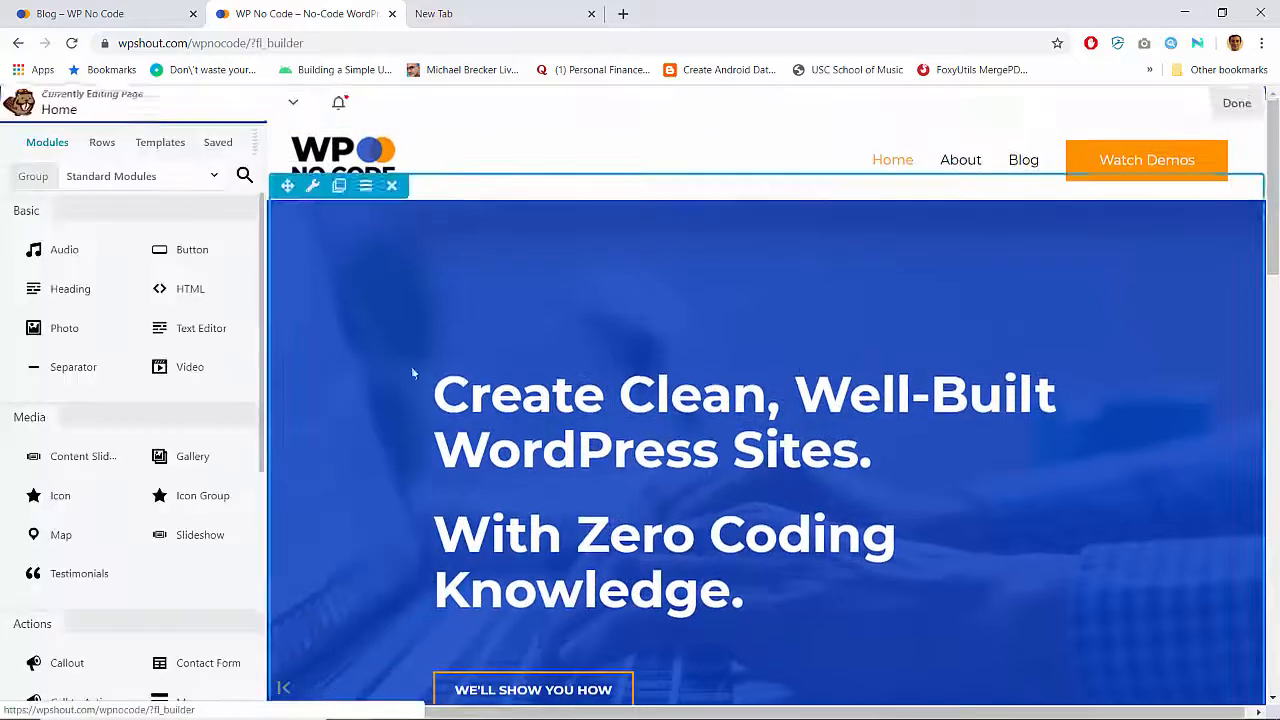
pyautogui.click(312, 192)
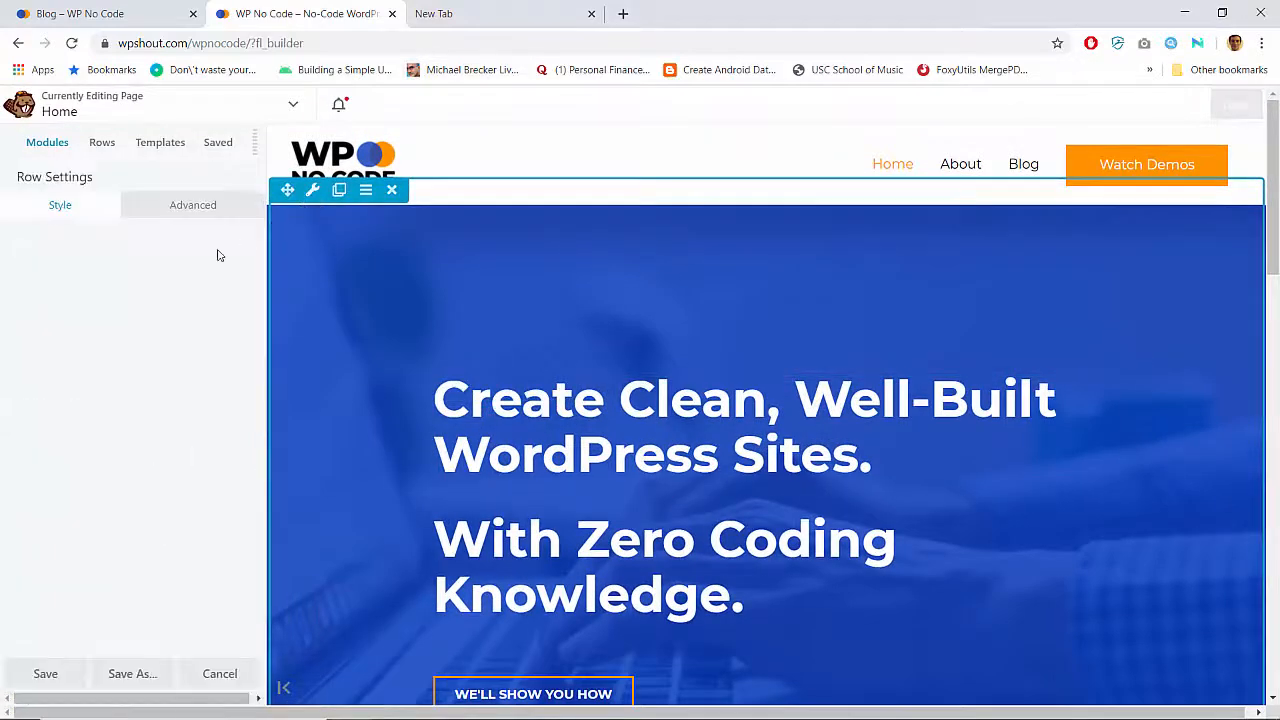
# Set the hero row's top padding to 150 px, reduce its bottom padding, and publish the home page
pyautogui.click(179, 209)
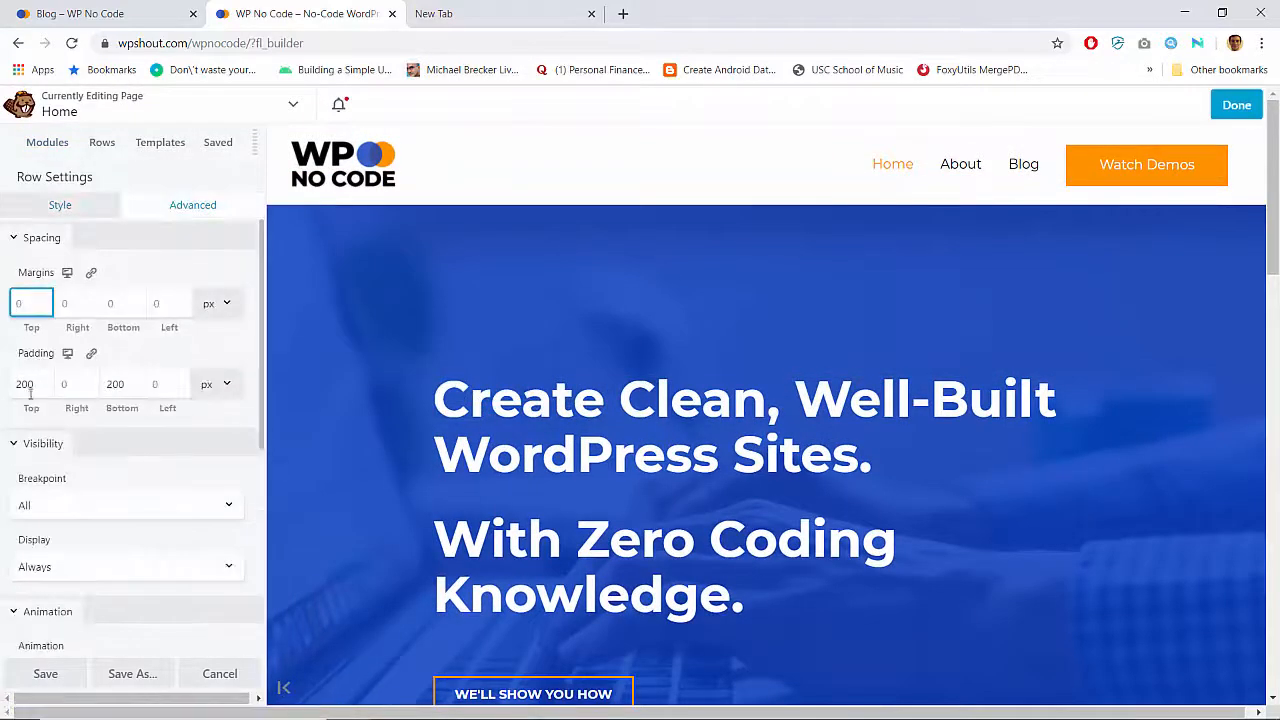
pyautogui.write('100')
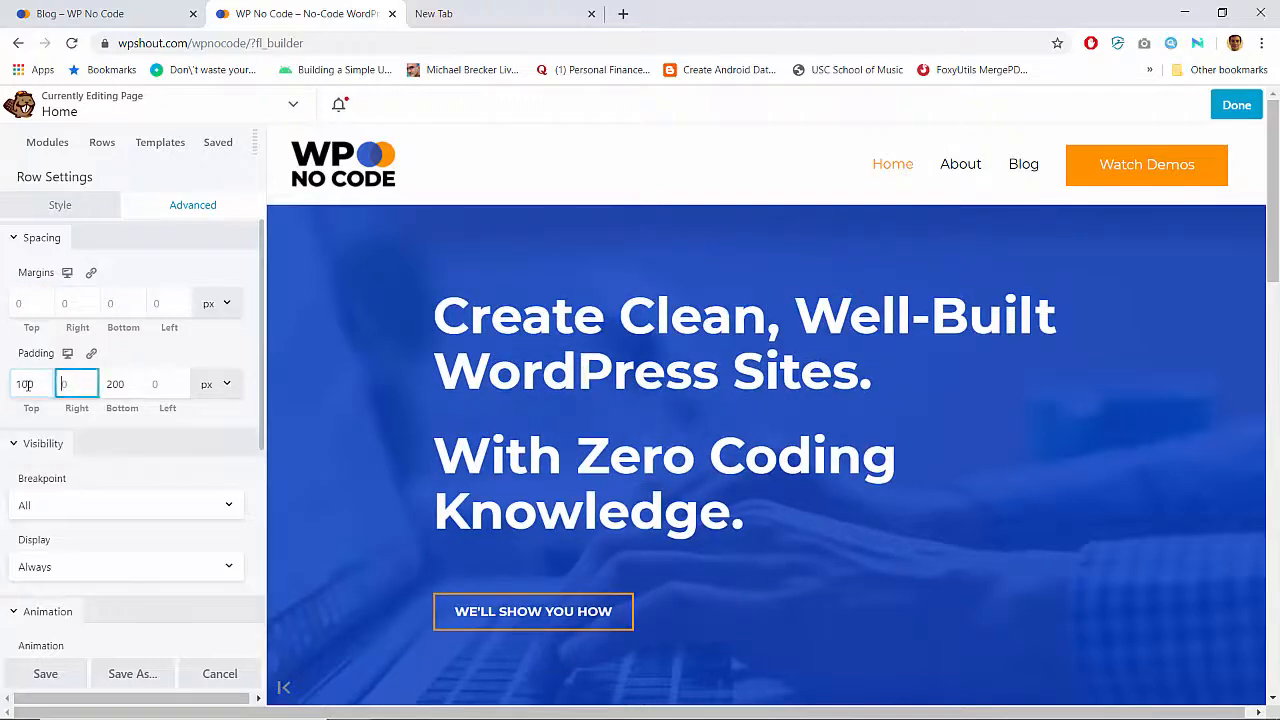
pyautogui.press('Tab')
pyautogui.write('100')
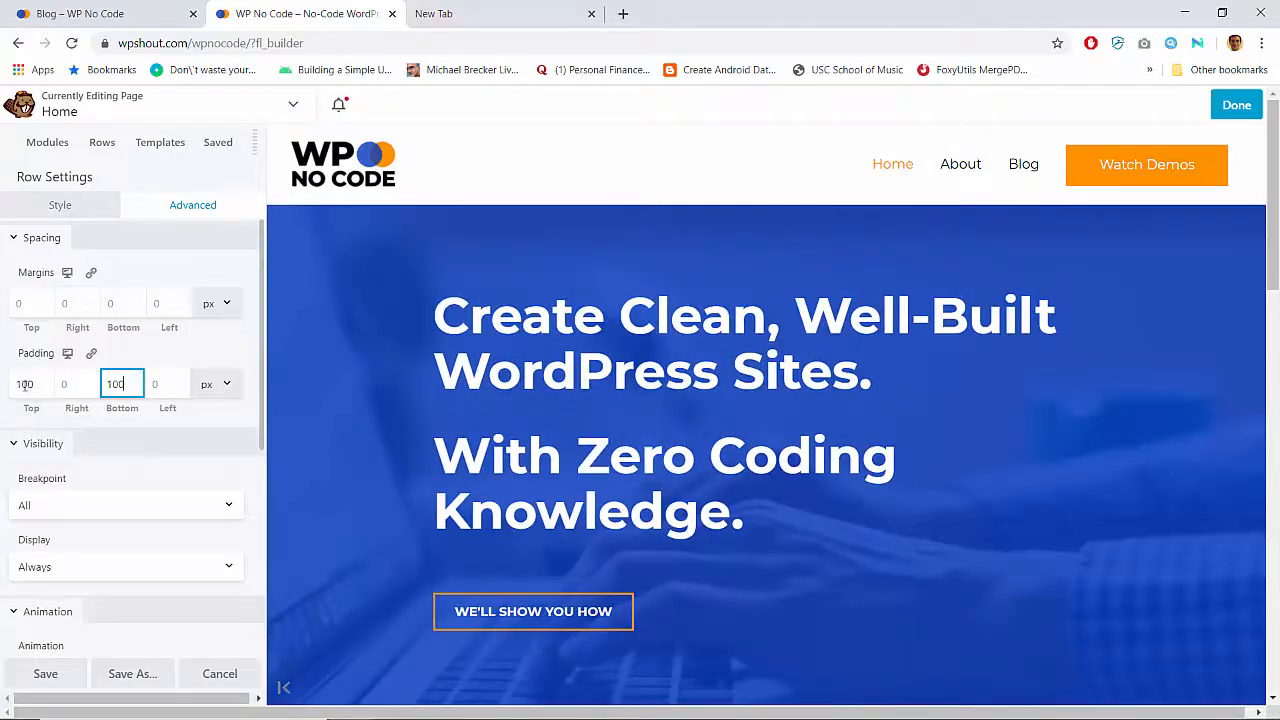
pyautogui.write('0')
pyautogui.press('Tab')
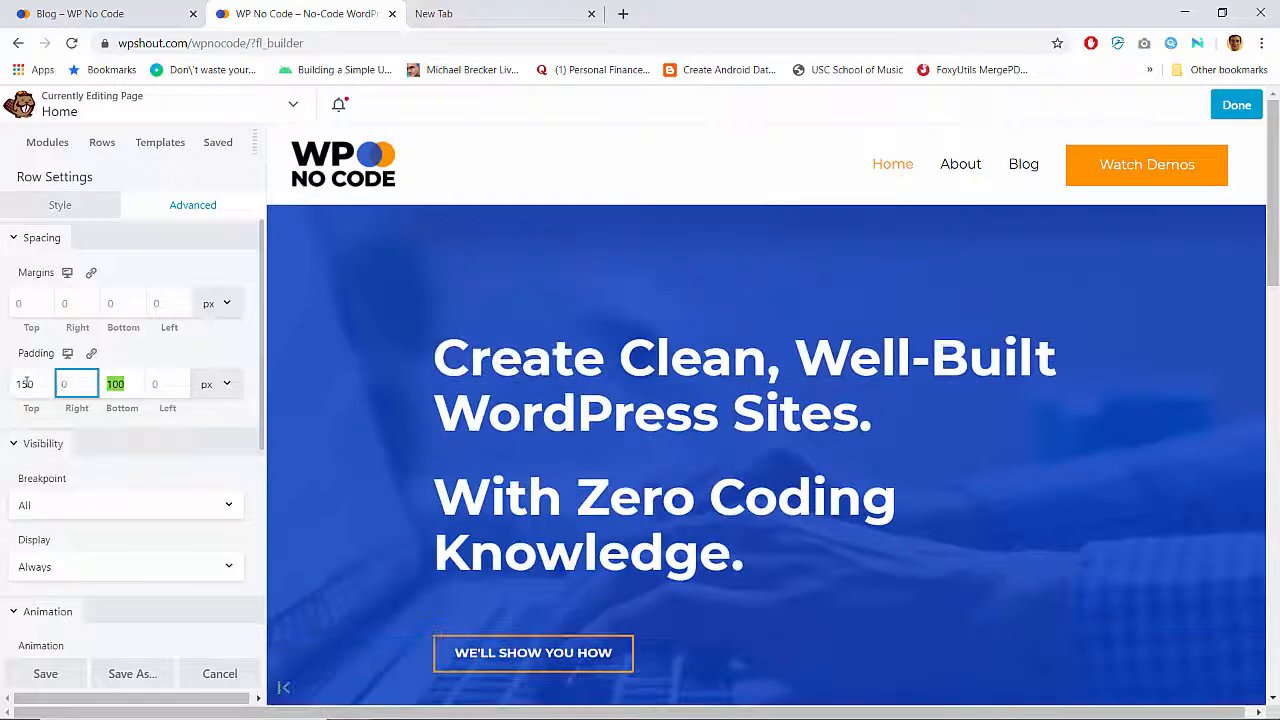
pyautogui.click(1235, 105)
pyautogui.click(1168, 103)
# Examine the hero section's padding above the heading and below the button on the published home page
pyautogui.scroll(-3, 796, 378)
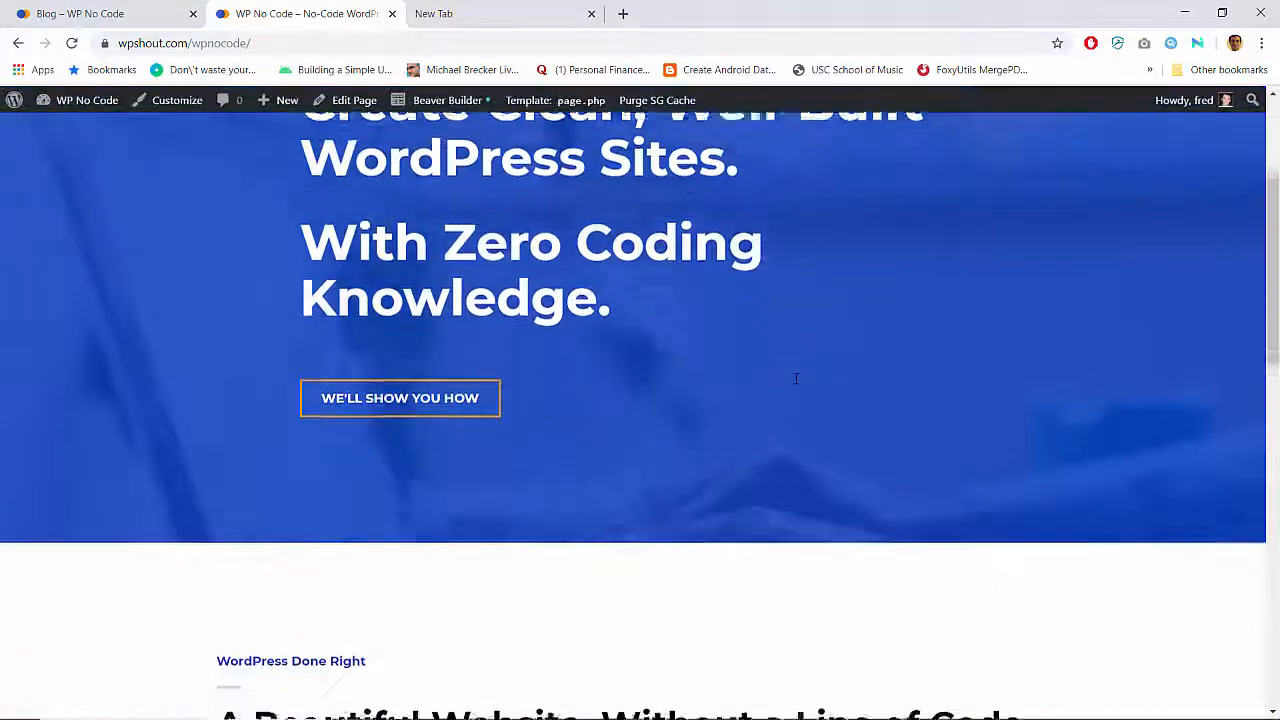
pyautogui.scroll(3, 796, 378)
pyautogui.scroll(-5, 796, 378)
pyautogui.scroll(5, 796, 378)
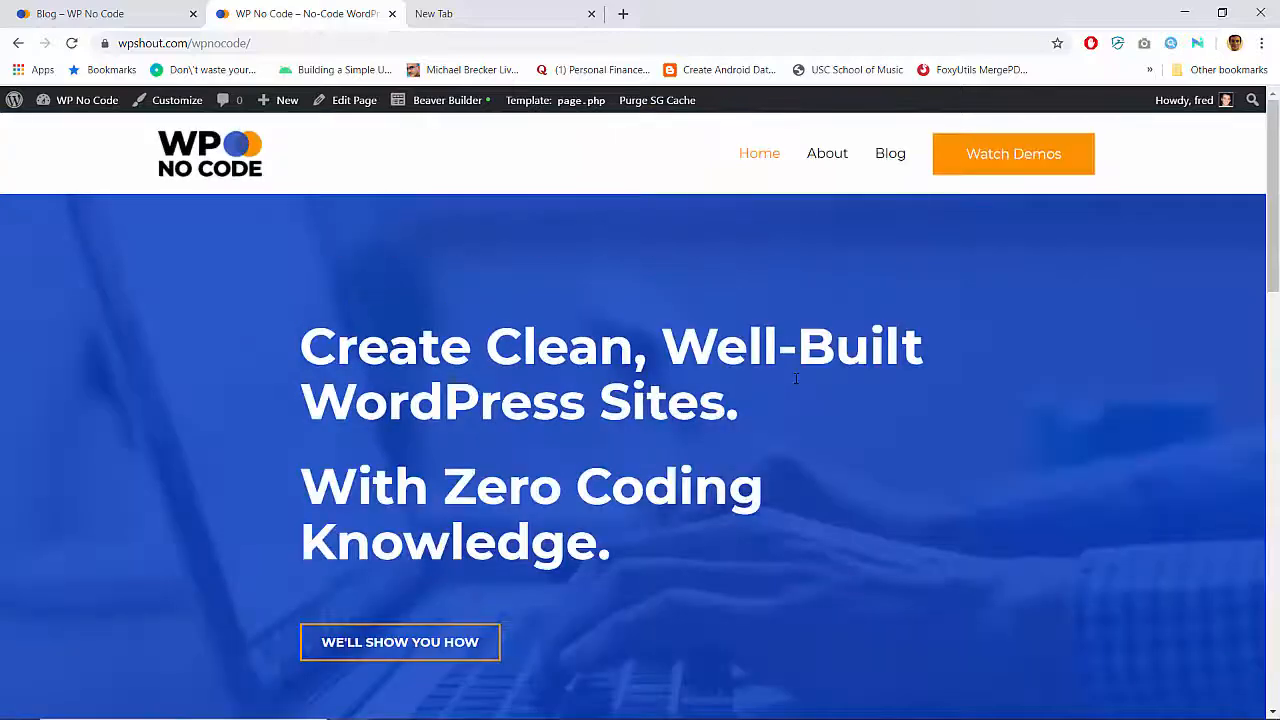
pyautogui.scroll(-3, 796, 378)
pyautogui.scroll(3, 796, 378)
pyautogui.scroll(-1, 796, 378)
pyautogui.scroll(1, 796, 378)
pyautogui.scroll(-2, 796, 378)
pyautogui.scroll(2, 796, 378)
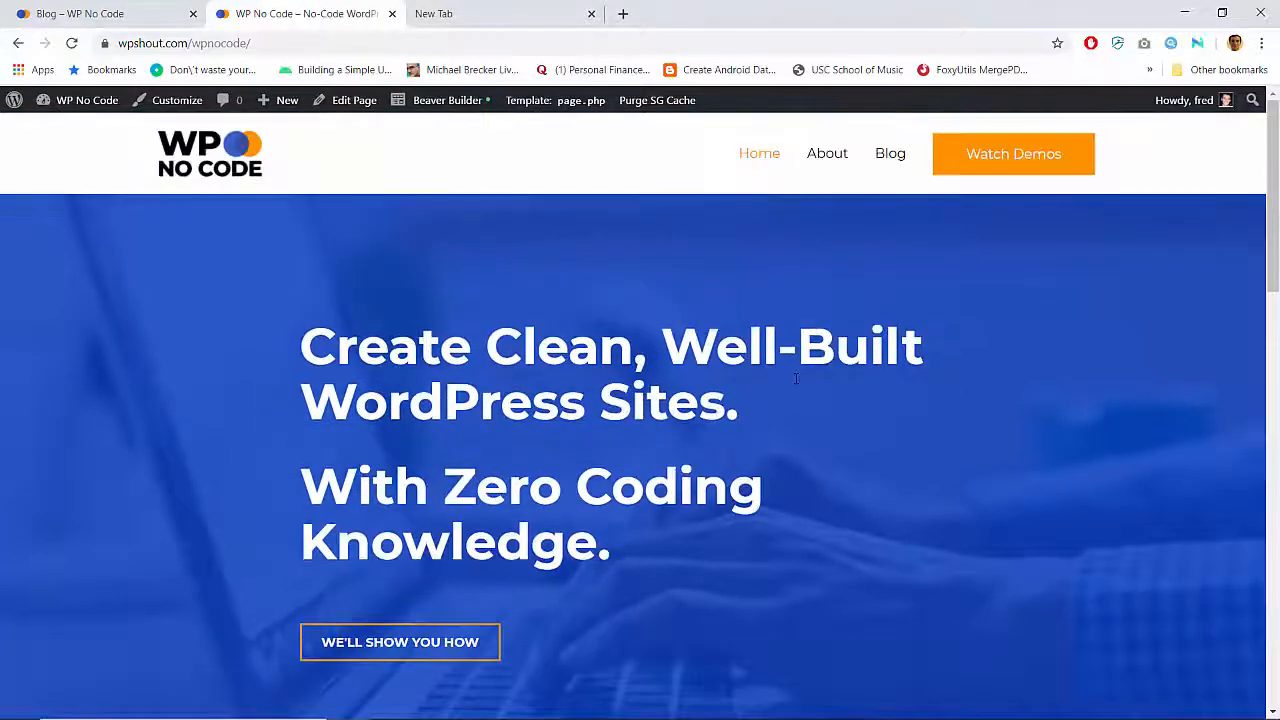
# Review the vertical spacing of all home page sections, from the hero to the call-to-action row and footer
pyautogui.scroll(-7, 796, 378)
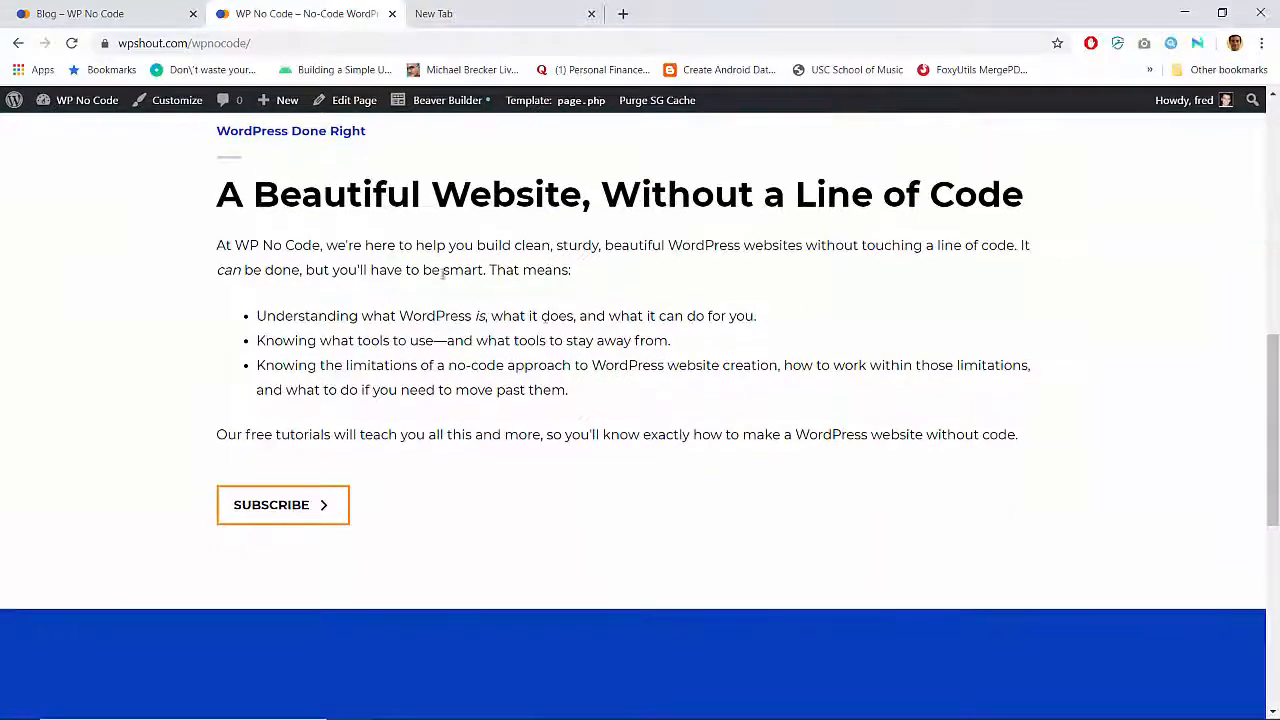
pyautogui.scroll(-5, 545, 316)
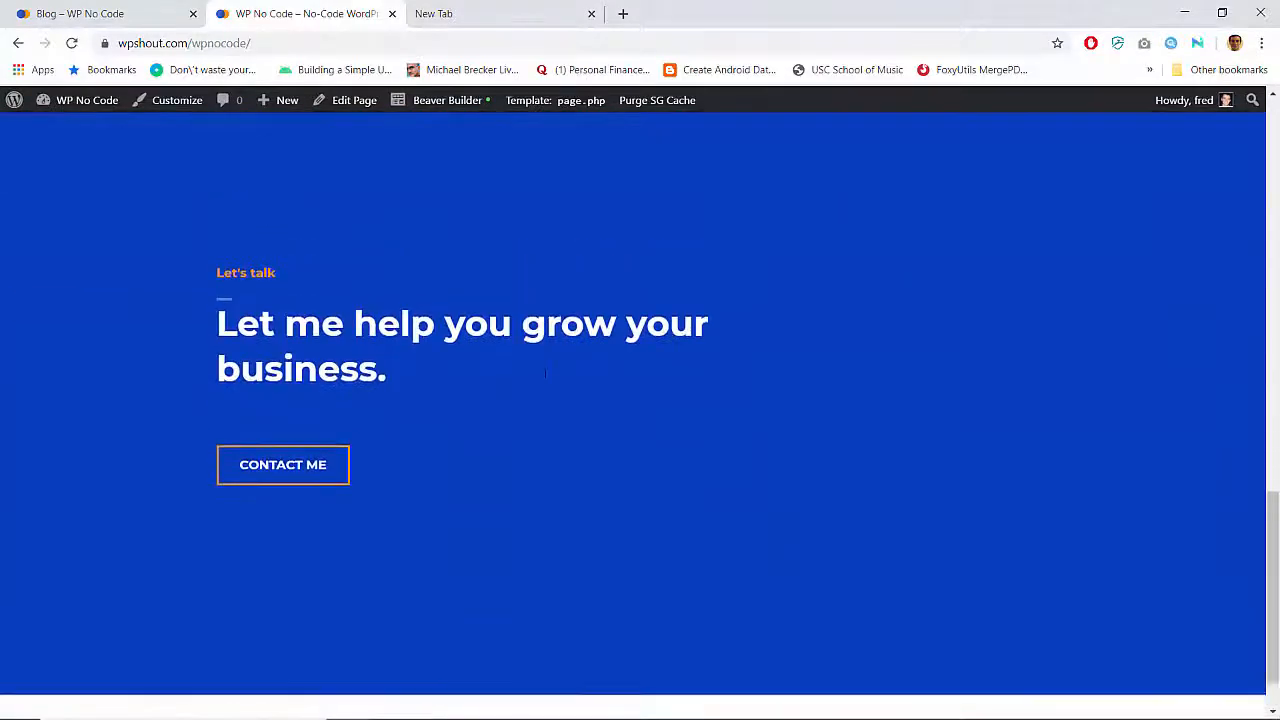
pyautogui.scroll(10, 545, 316)
pyautogui.scroll(-2, 545, 318)
pyautogui.scroll(5, 545, 318)
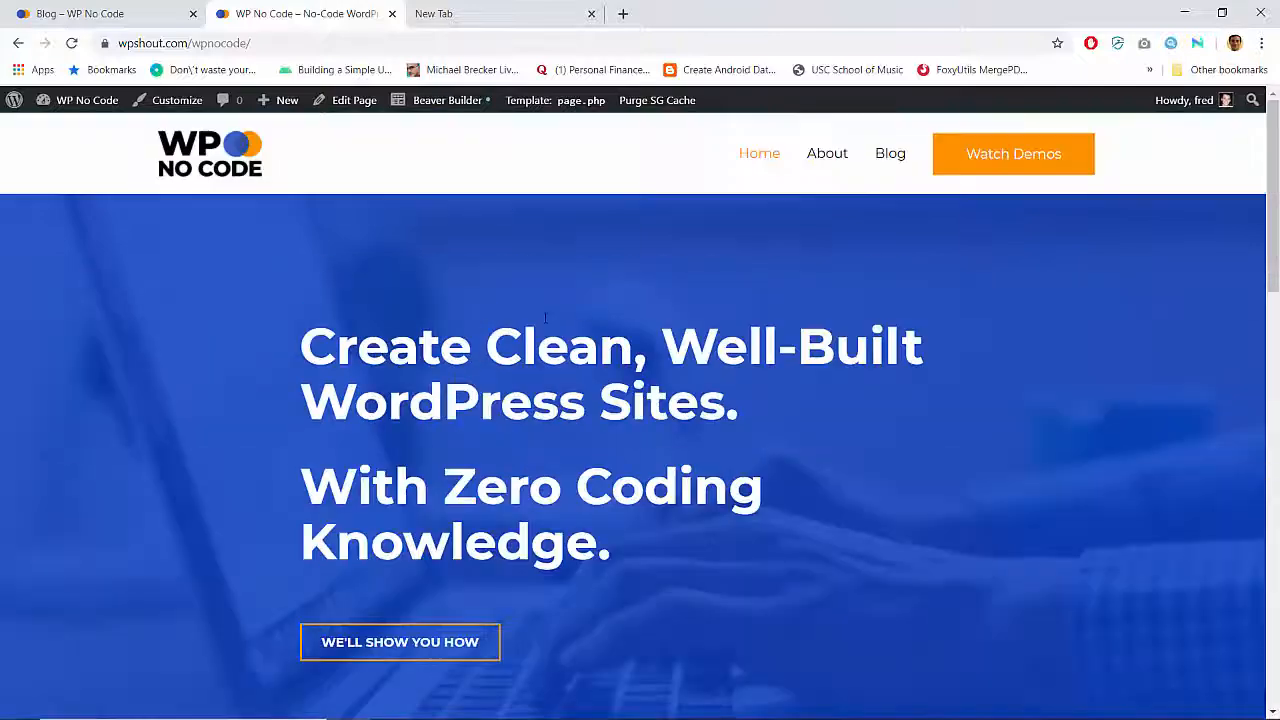
pyautogui.scroll(-6, 332, 334)
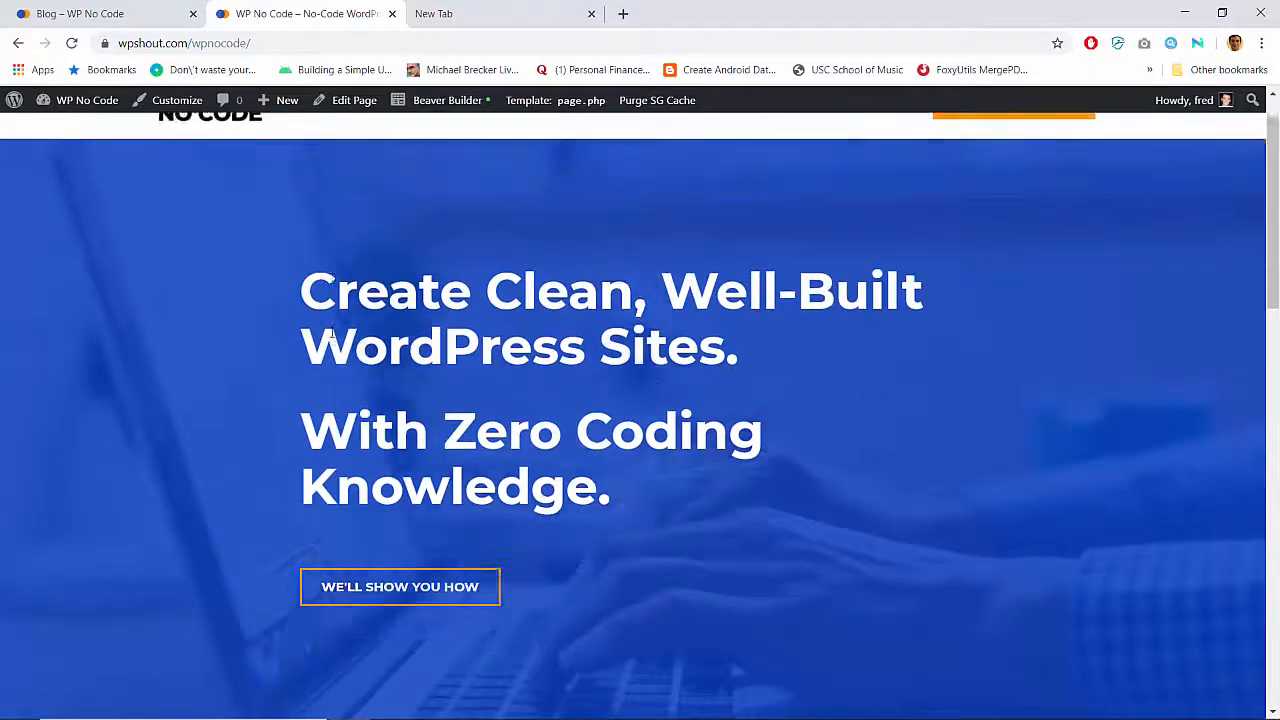
pyautogui.scroll(7, 332, 334)
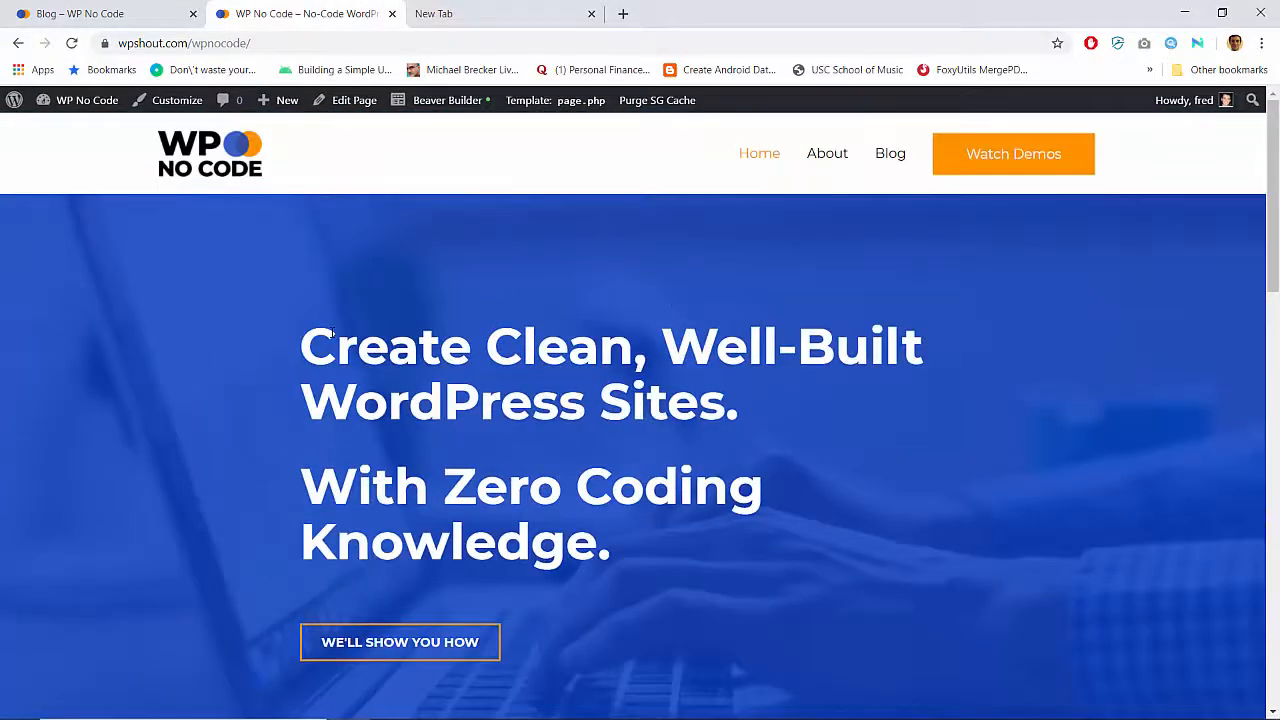
pyautogui.scroll(-10, 332, 334)
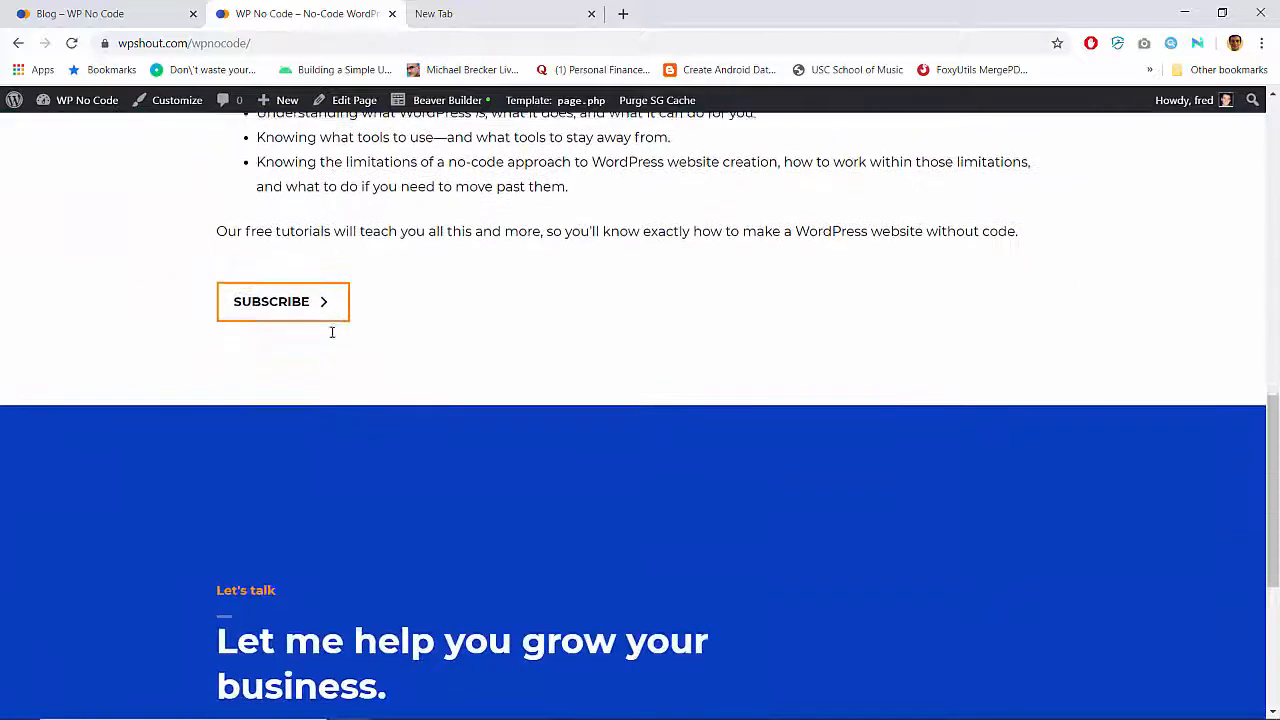
pyautogui.scroll(-4, 332, 332)
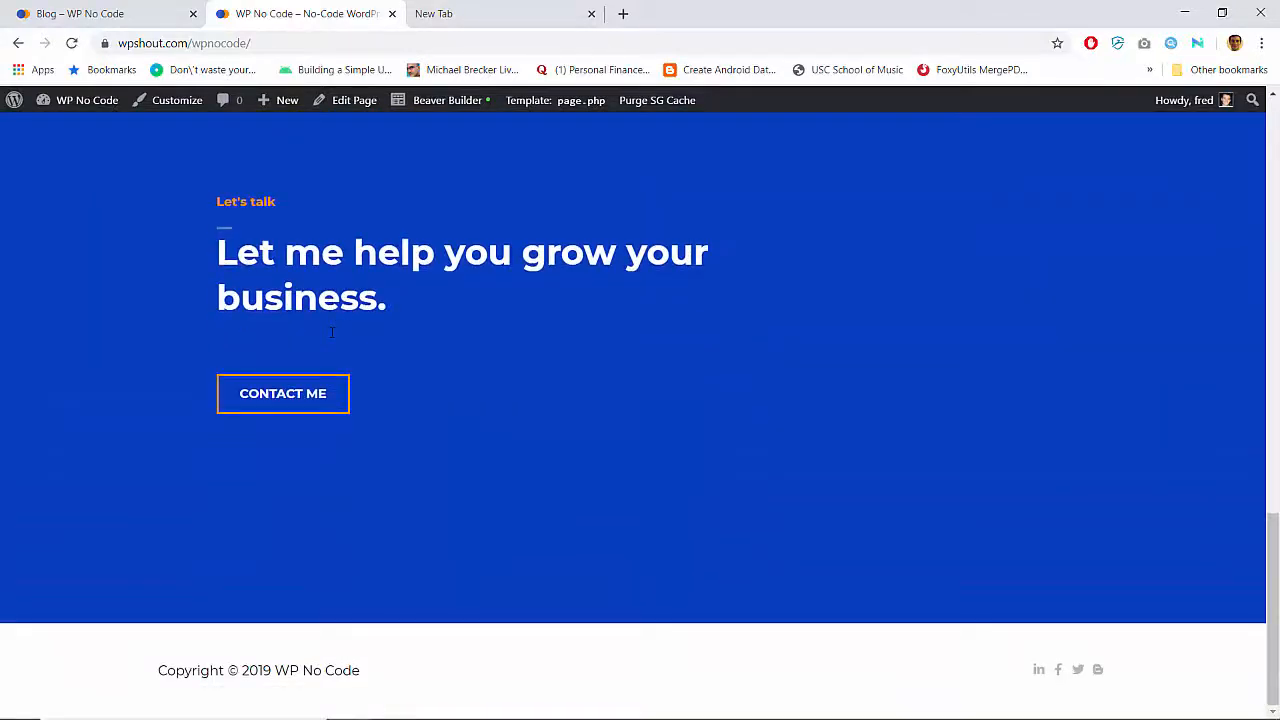
pyautogui.scroll(15, 332, 333)
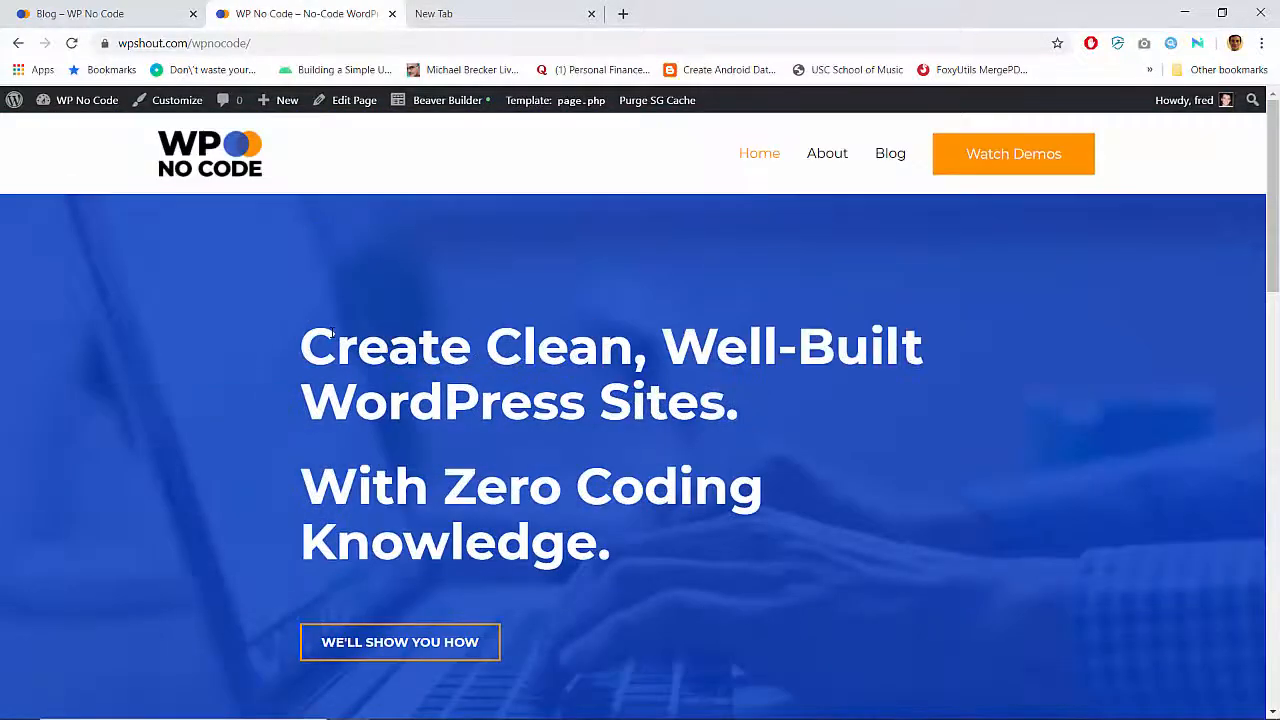
pyautogui.scroll(-9, 332, 336)
pyautogui.scroll(4, 332, 337)
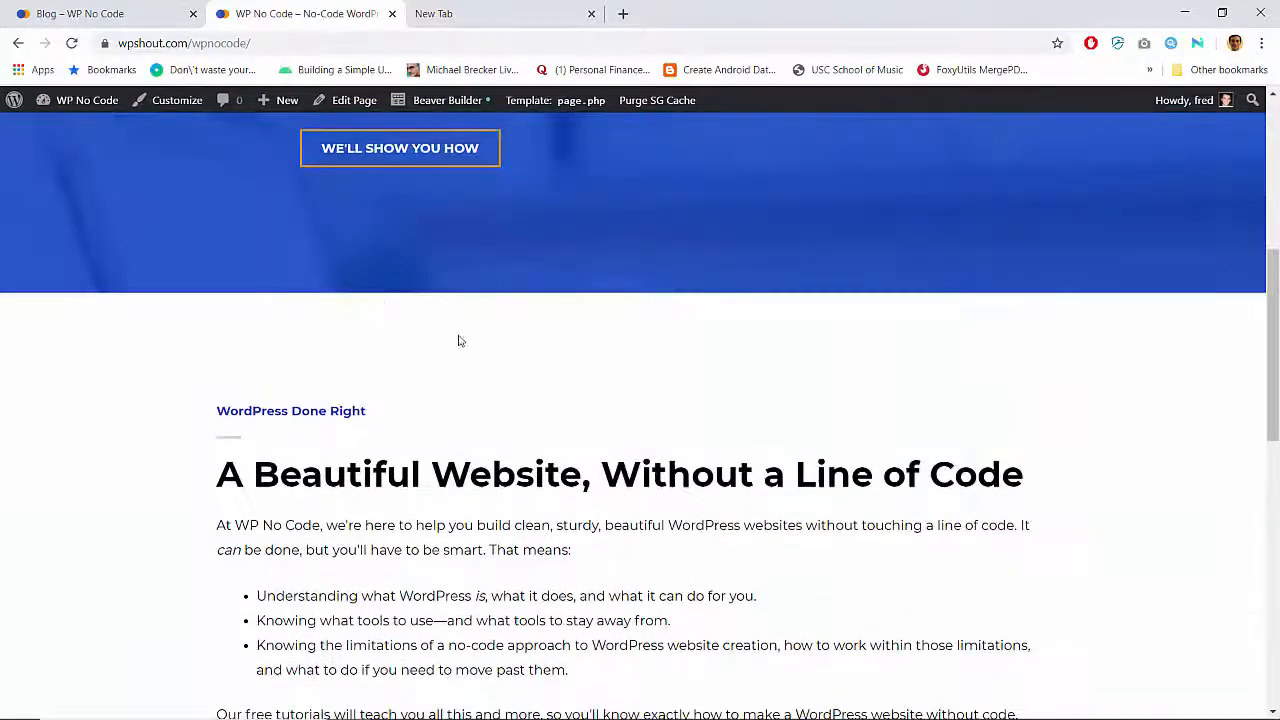
pyautogui.scroll(-2, 434, 414)
pyautogui.scroll(7, 430, 414)
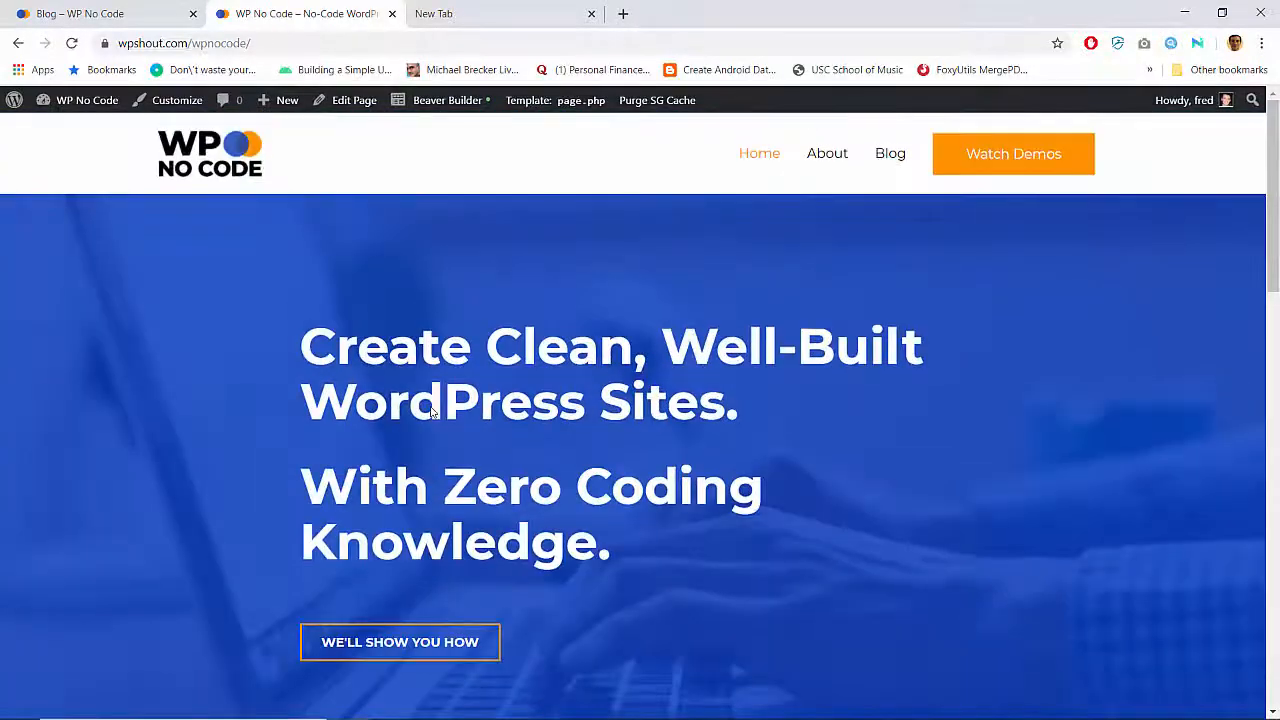
pyautogui.scroll(-7, 432, 412)
pyautogui.scroll(2, 432, 411)
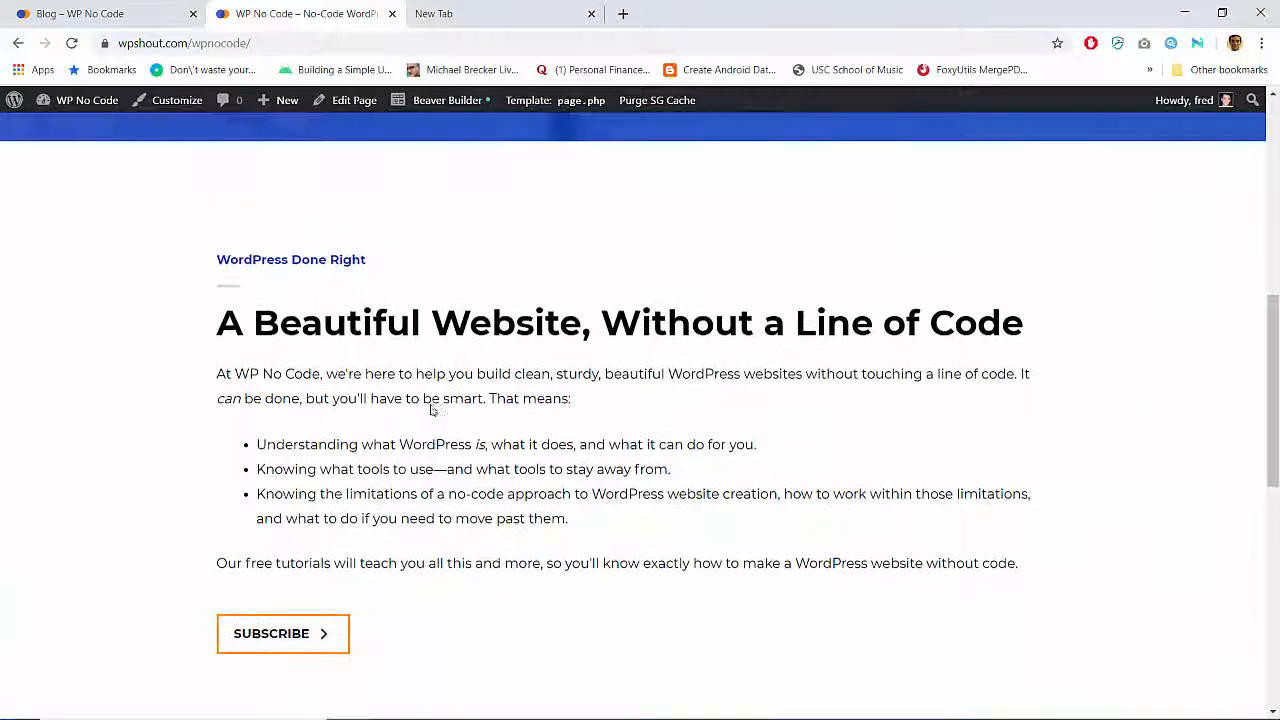
pyautogui.scroll(5, 432, 410)
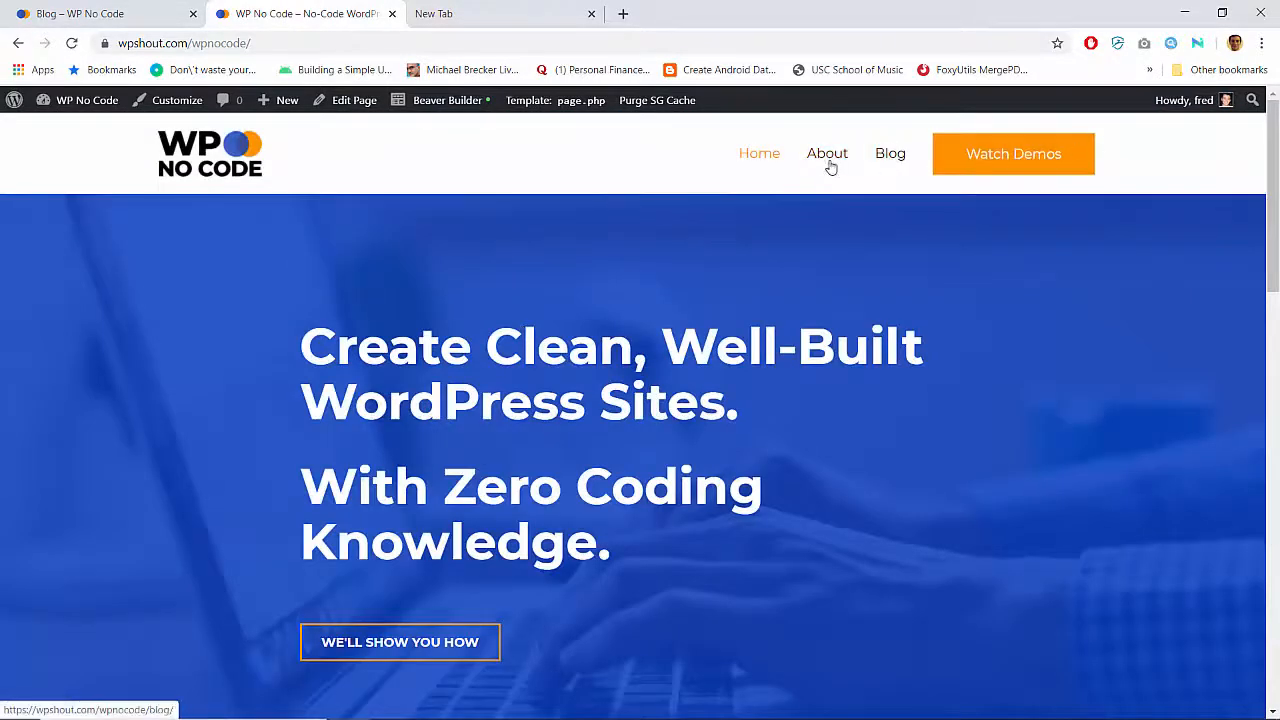
pyautogui.scroll(-7, 500, 352)
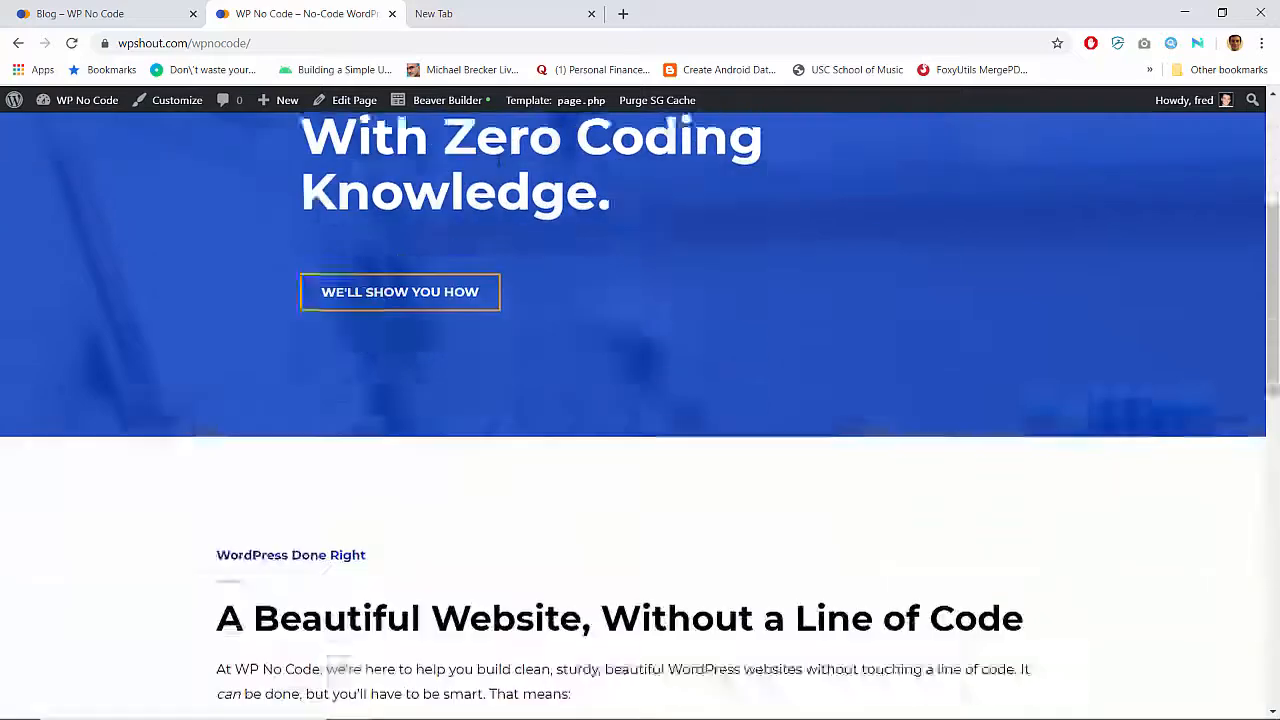
pyautogui.scroll(1, 498, 352)
pyautogui.scroll(-7, 498, 352)
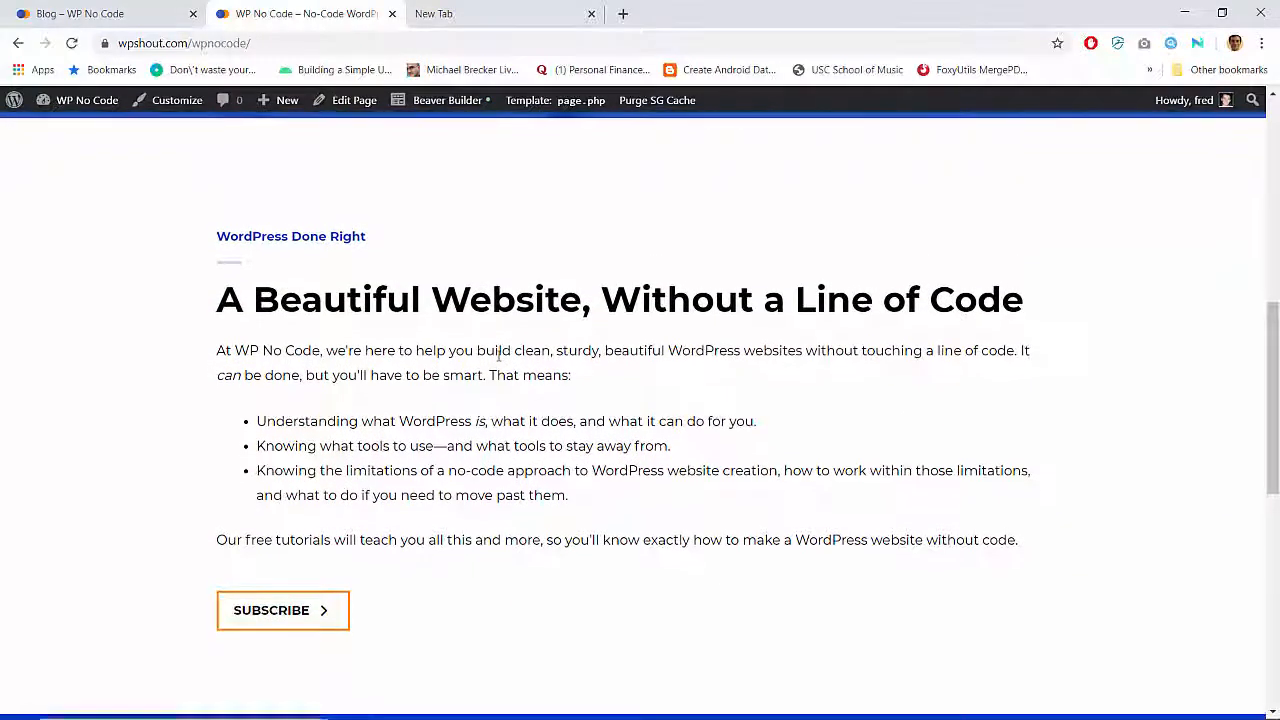
# Highlight the first line of the paragraph under "A Beautiful Website, Without a Line of Code" to examine its text width
pyautogui.scroll(2, 218, 117)
pyautogui.scroll(4, 497, 352)
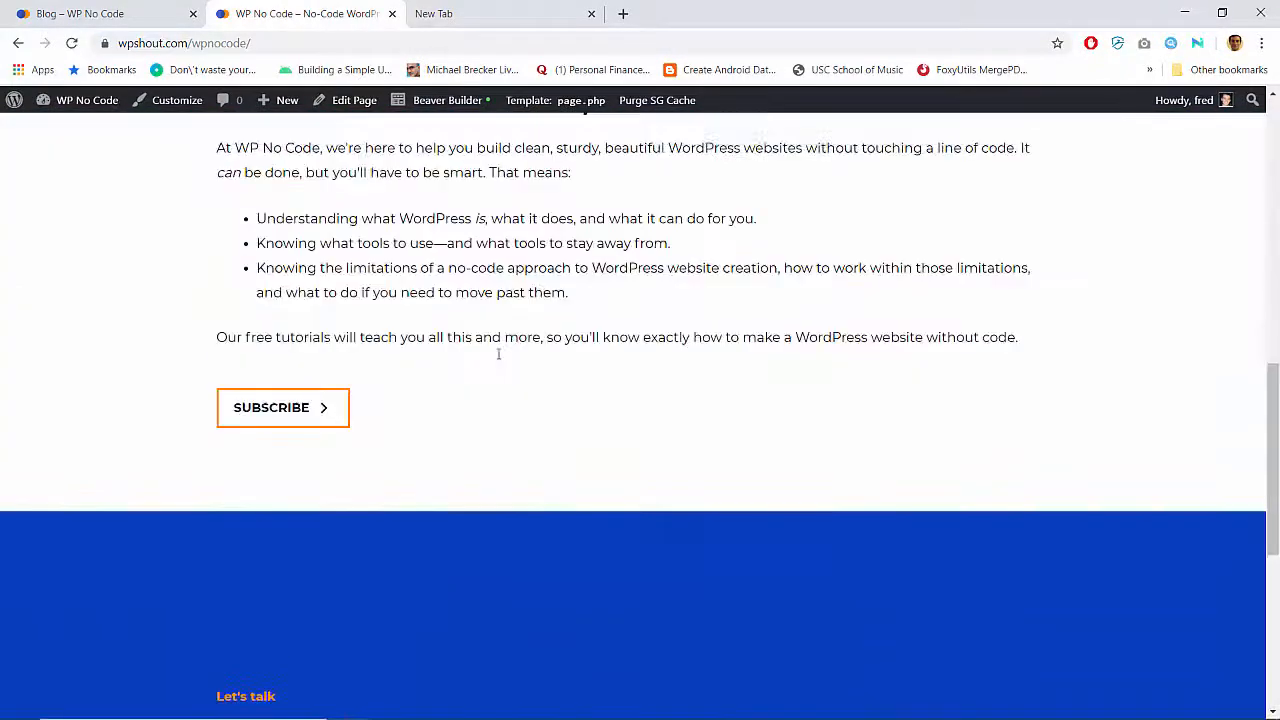
pyautogui.doubleClick(220, 303)
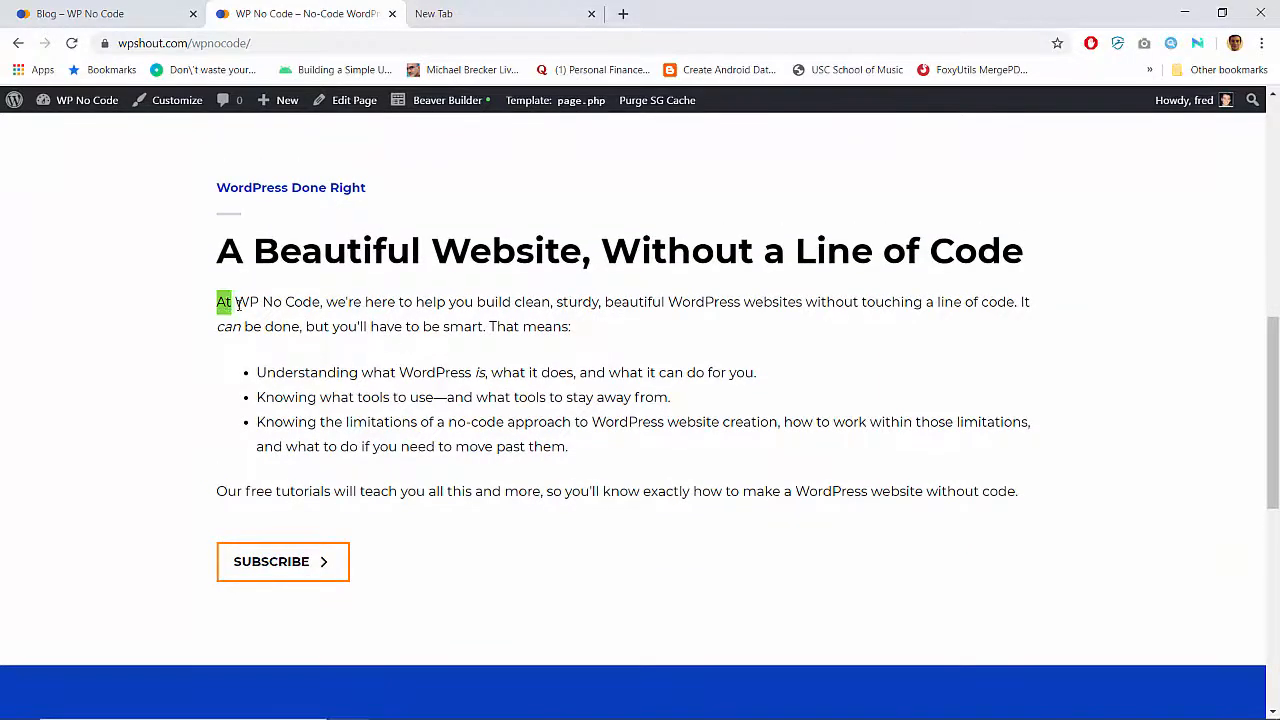
pyautogui.moveTo(237, 304); pyautogui.dragTo(1014, 302)
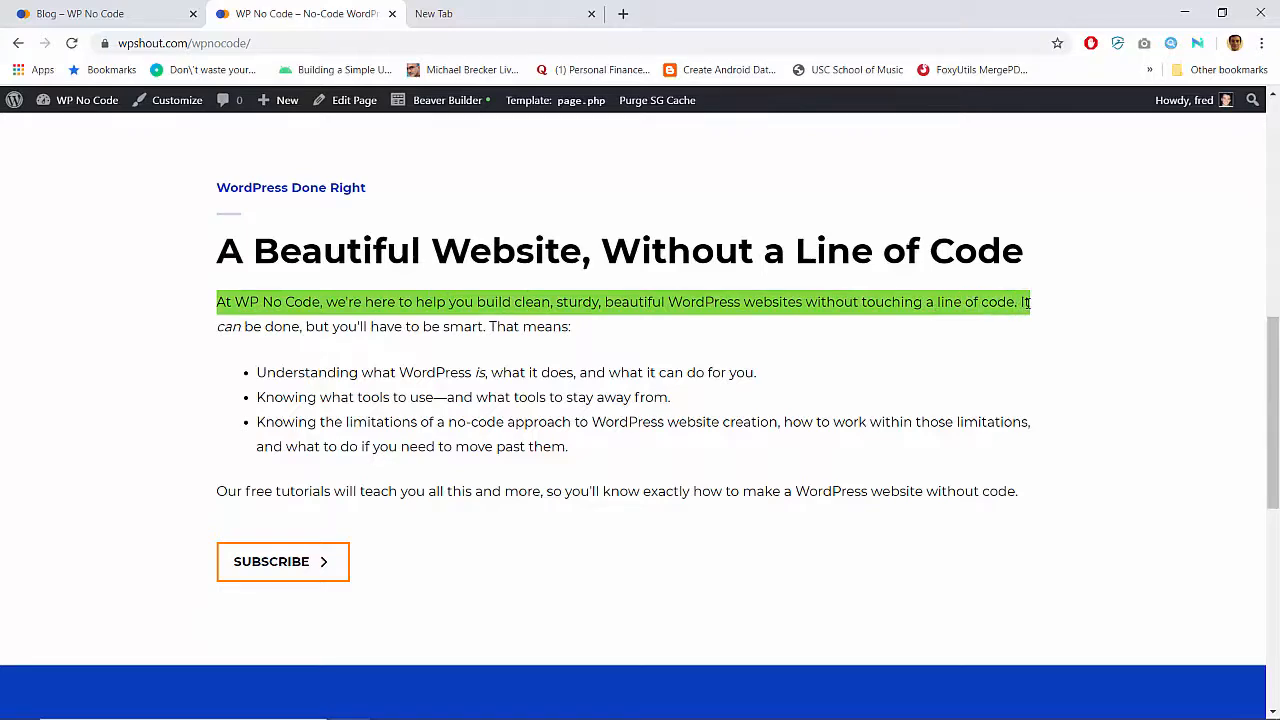
pyautogui.click(916, 364)
pyautogui.scroll(1, 916, 364)
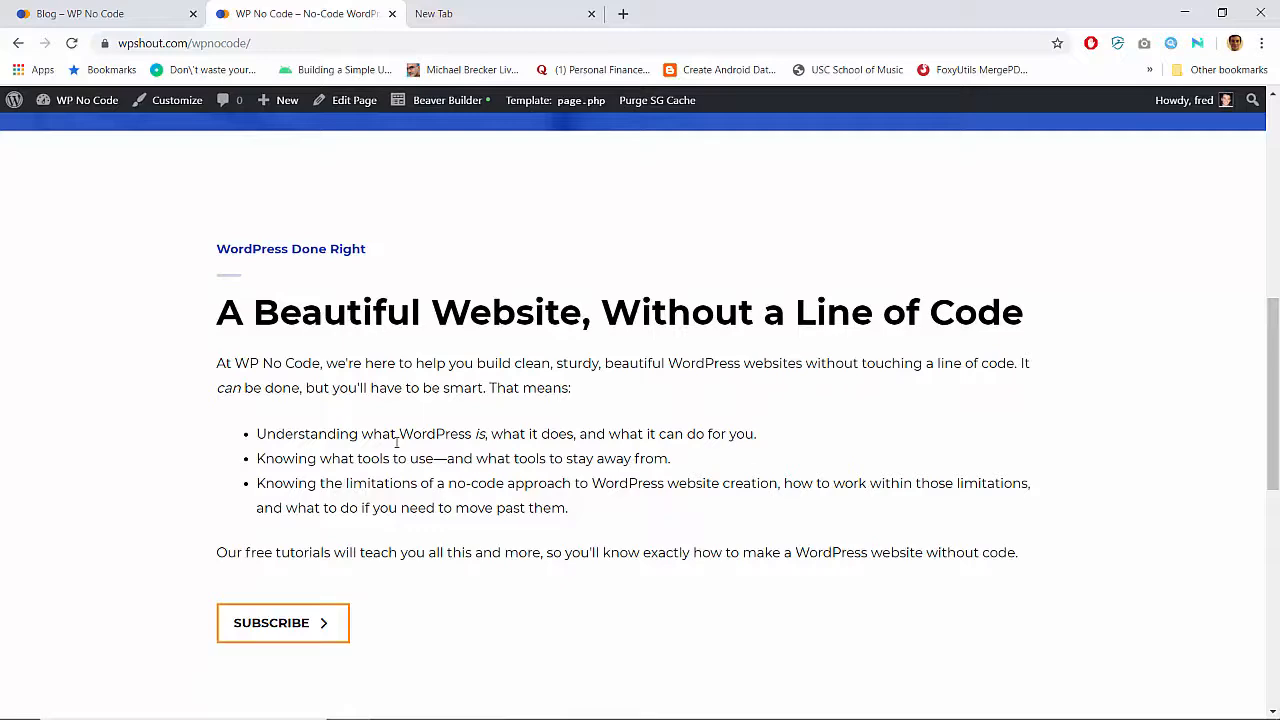
# Compare the home page's sections once more, and view the About page down to its FAQ section
pyautogui.scroll(2, 397, 443)
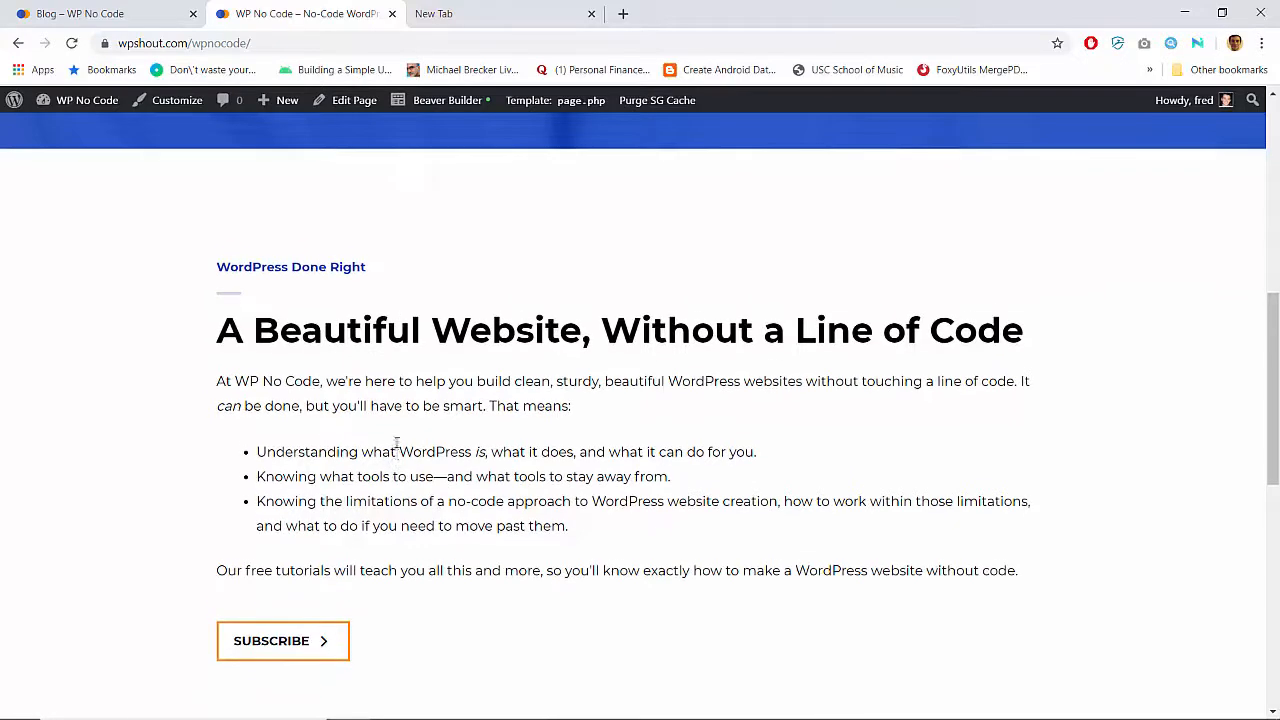
pyautogui.scroll(6, 397, 443)
pyautogui.scroll(-6, 397, 443)
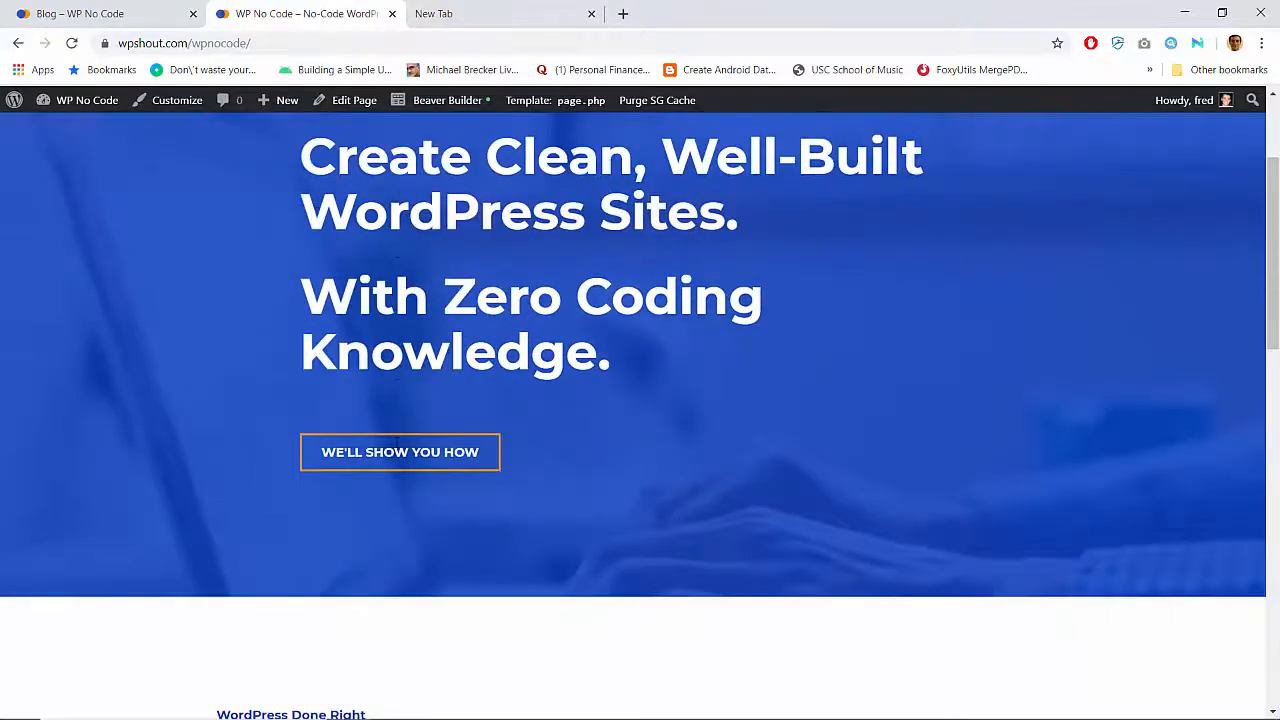
pyautogui.scroll(2, 397, 443)
pyautogui.scroll(-5, 397, 443)
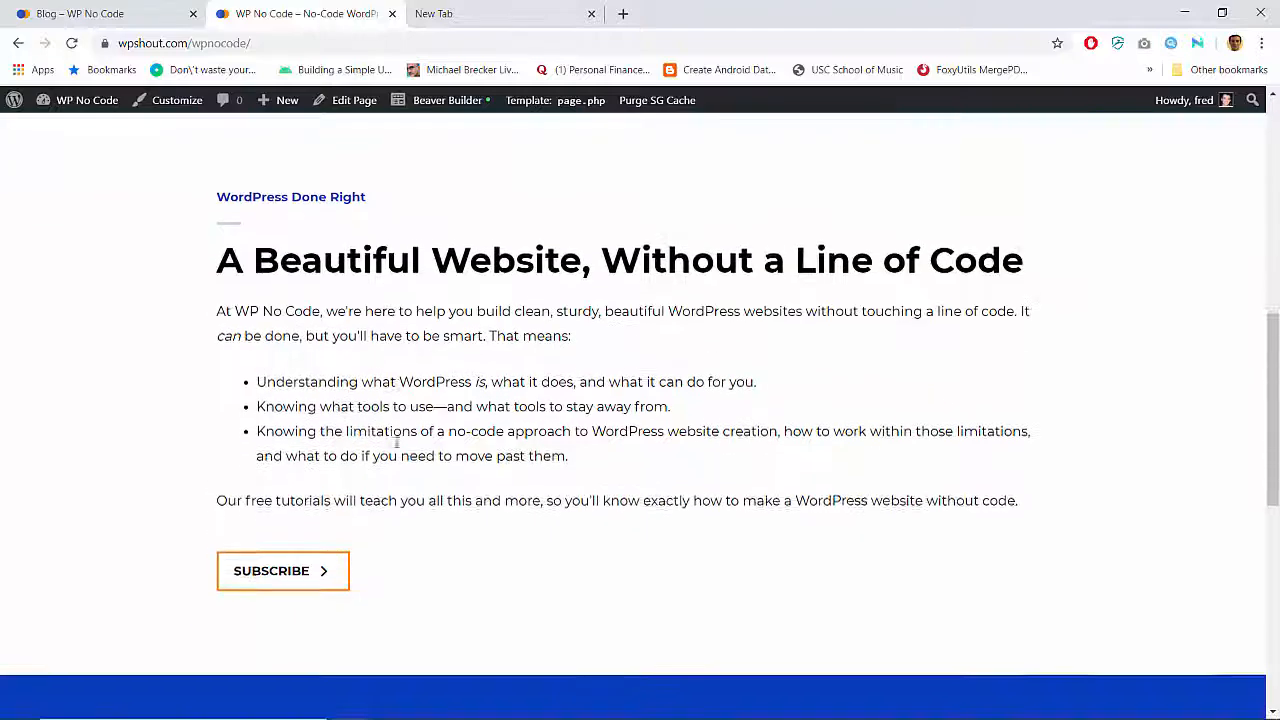
pyautogui.scroll(-4, 397, 443)
pyautogui.scroll(15, 430, 400)
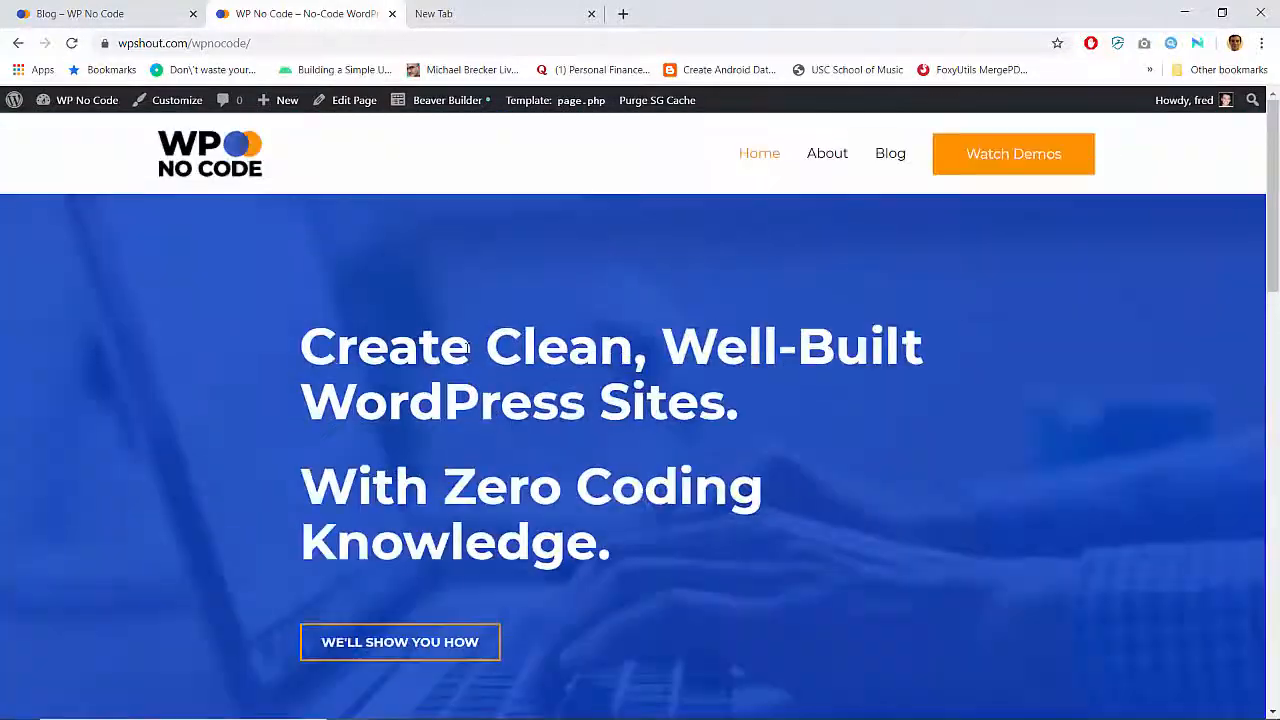
pyautogui.click(805, 155)
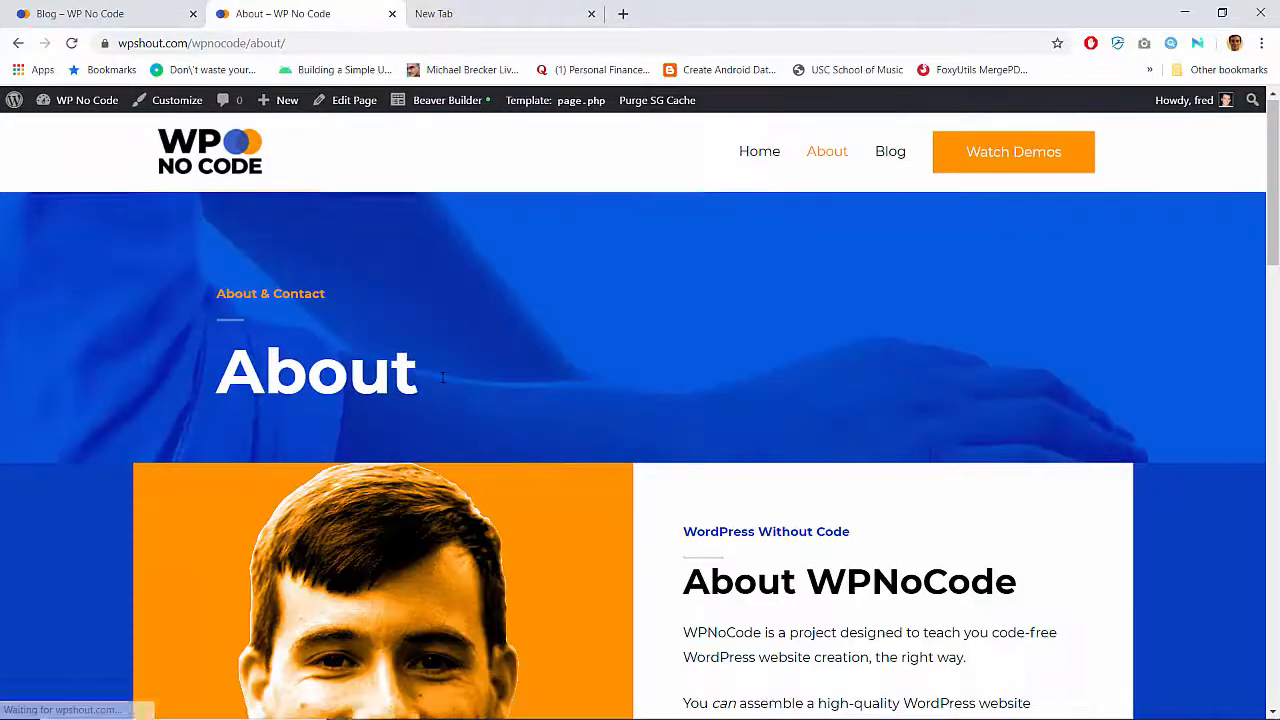
pyautogui.scroll(-6, 443, 176)
pyautogui.scroll(-10, 443, 374)
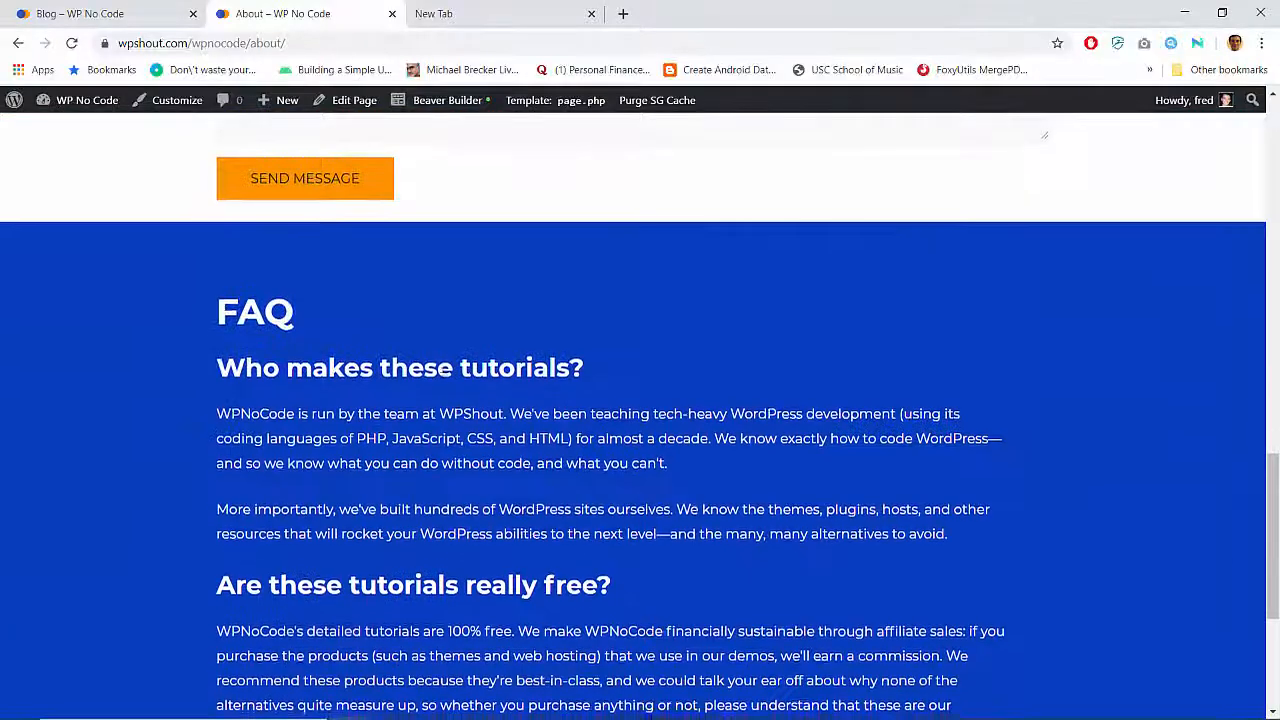
# Edit the About page in Beaver Builder, examine the FAQ row's width settings, and exit the editor
pyautogui.click(447, 100)
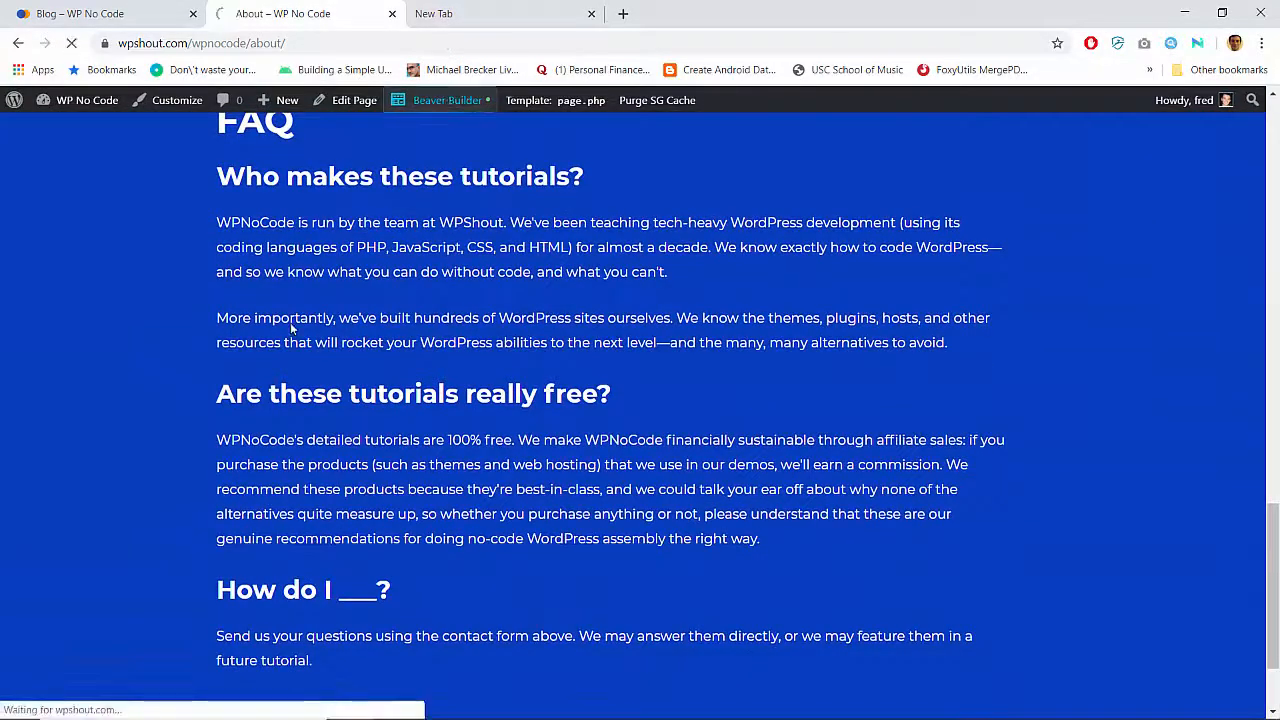
pyautogui.scroll(-10, 389, 360)
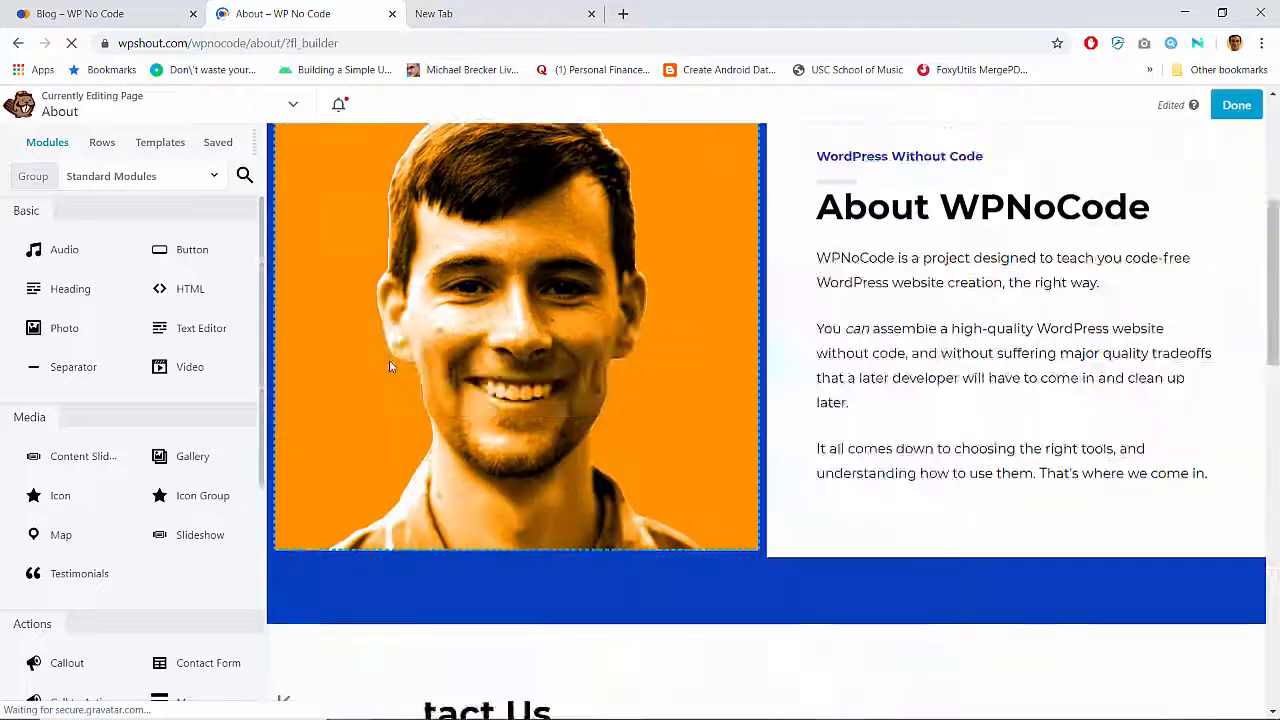
pyautogui.scroll(-5, 391, 367)
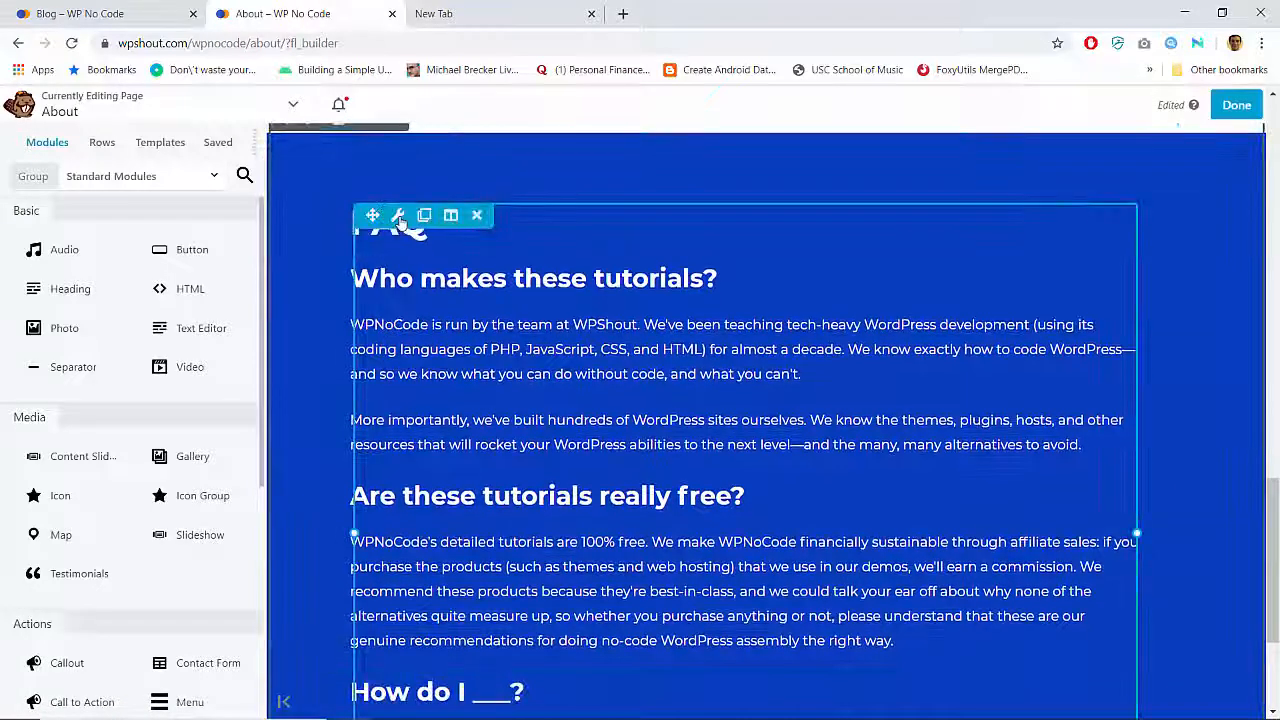
pyautogui.click(398, 218)
pyautogui.scroll(1, 307, 163)
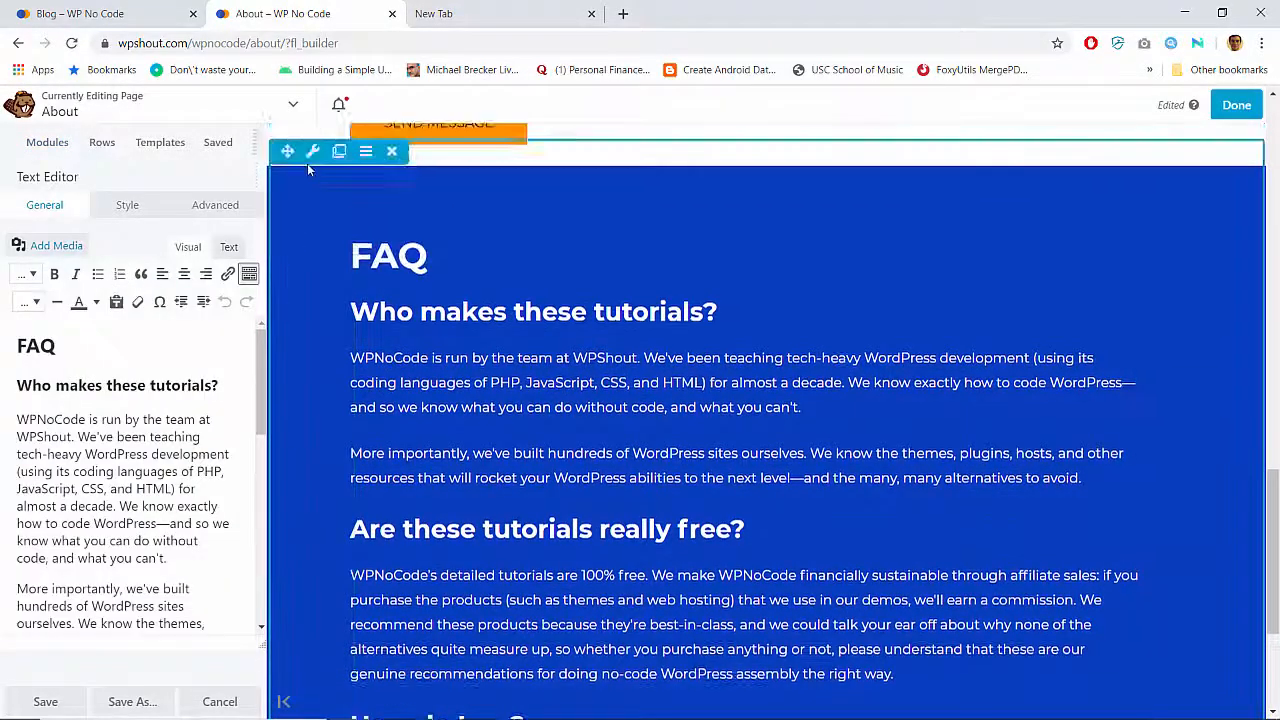
pyautogui.click(312, 210)
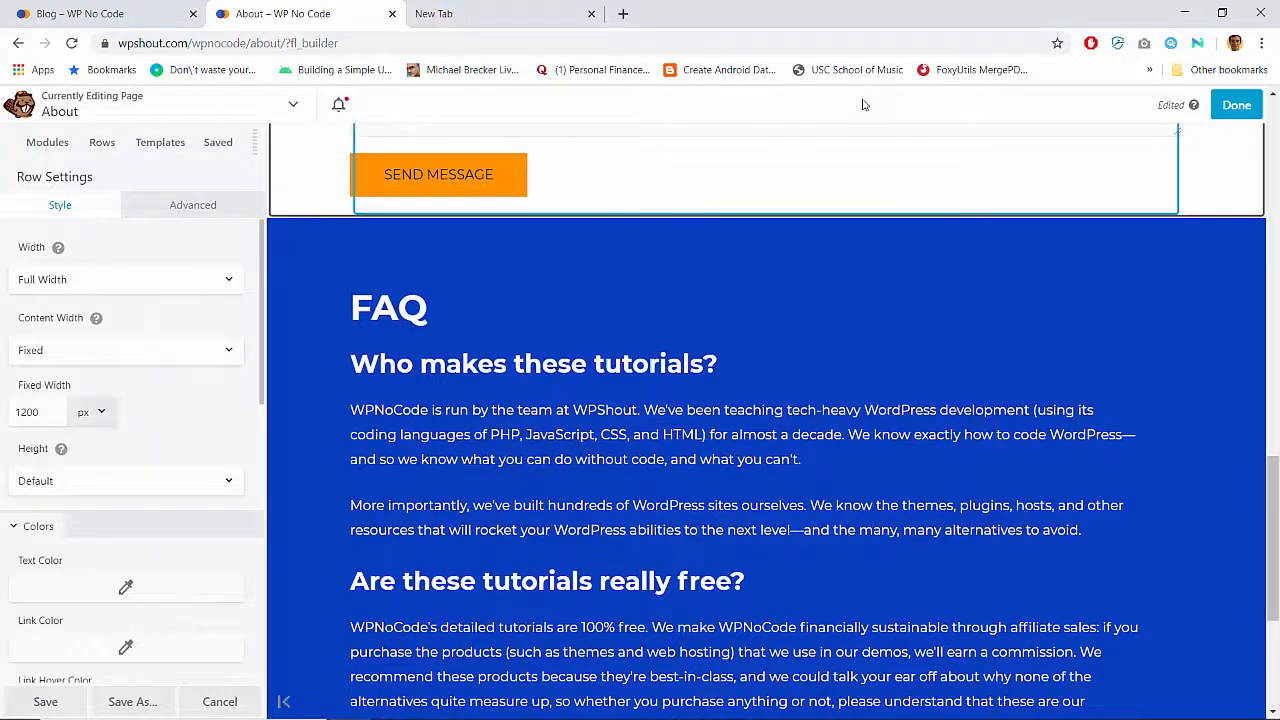
pyautogui.click(1237, 105)
pyautogui.click(1174, 105)
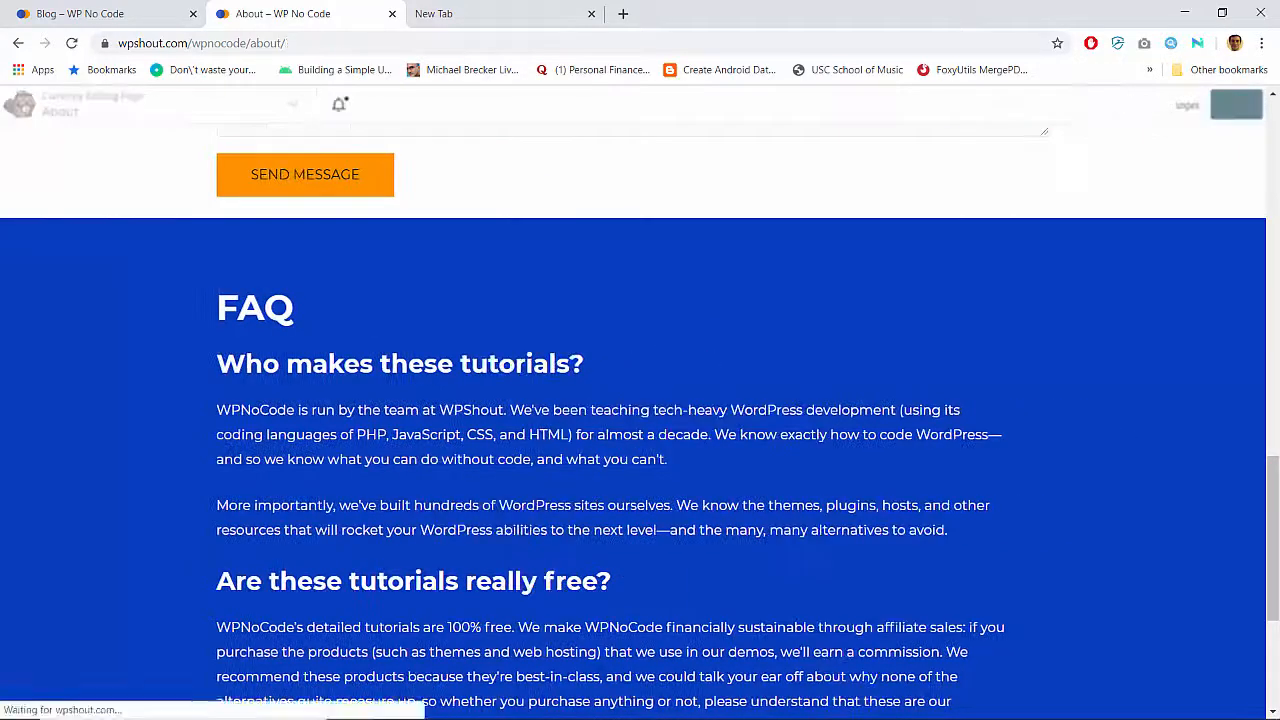
# Review the published Home page from the hero to the footer, checking the section beneath "A Beautiful Website, Without a Line of Code"
pyautogui.scroll(4, 578, 410)
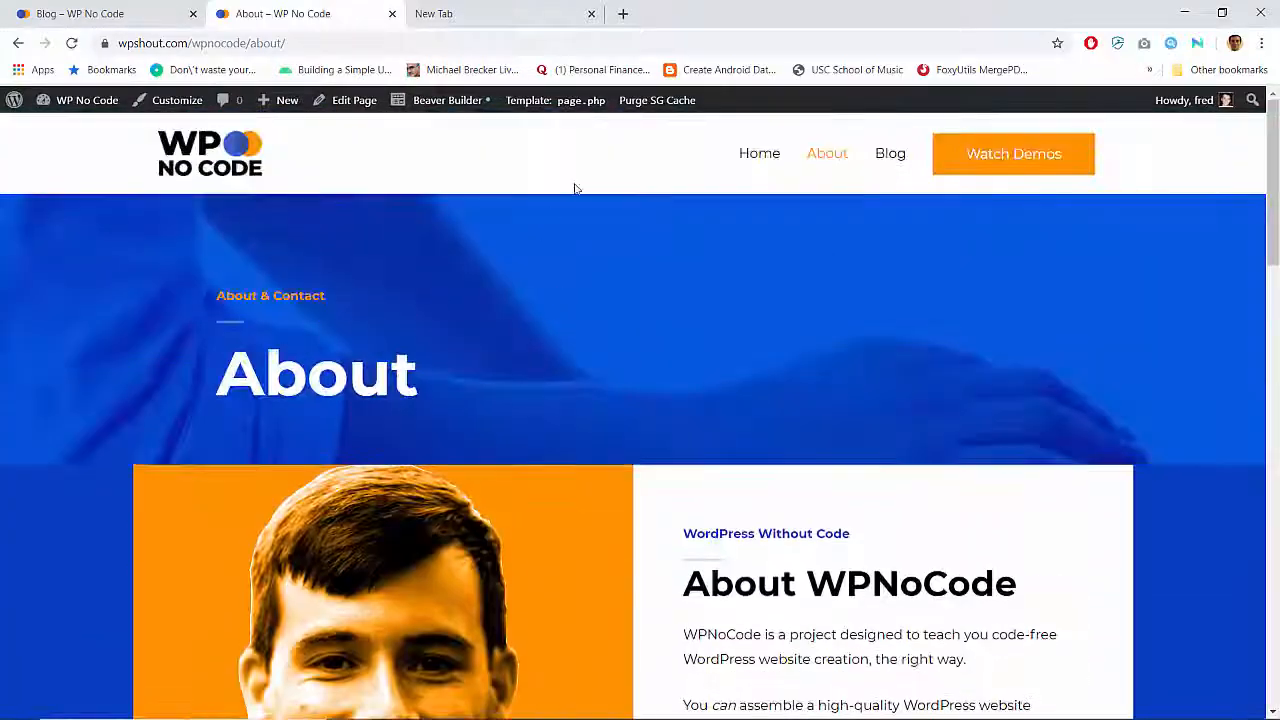
pyautogui.click(756, 170)
pyautogui.scroll(-6, 518, 265)
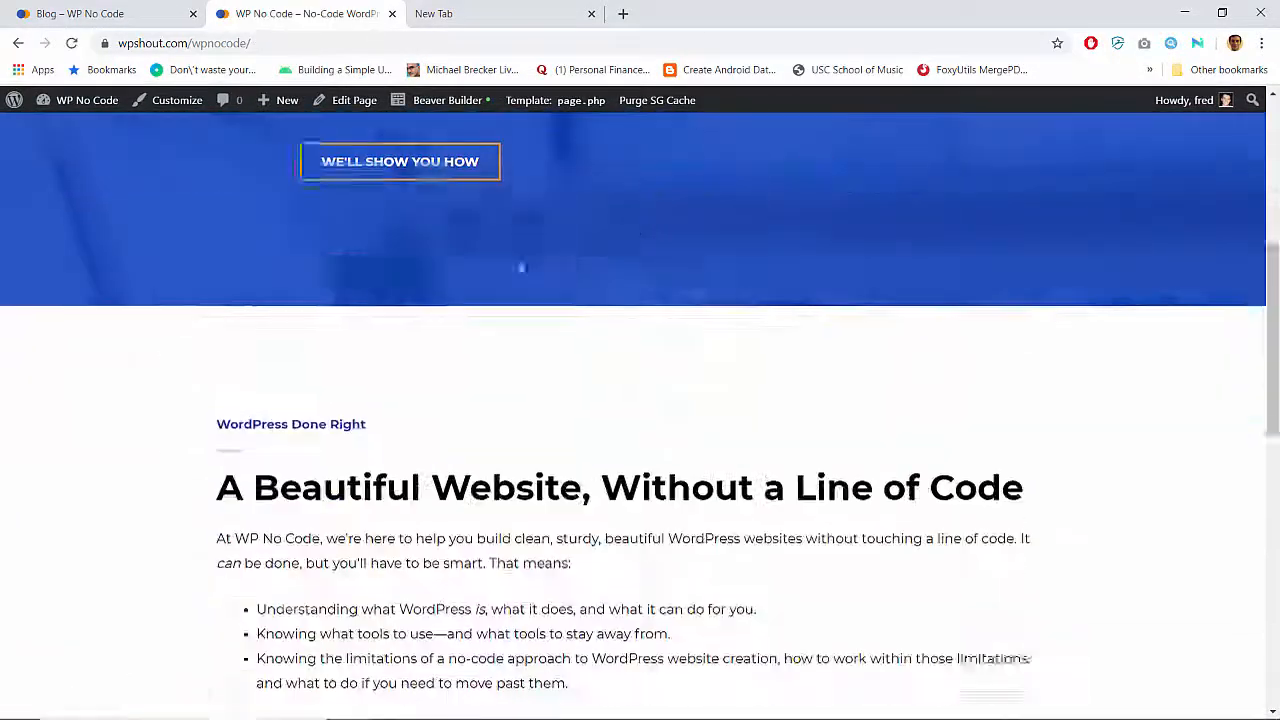
pyautogui.scroll(-6, 518, 266)
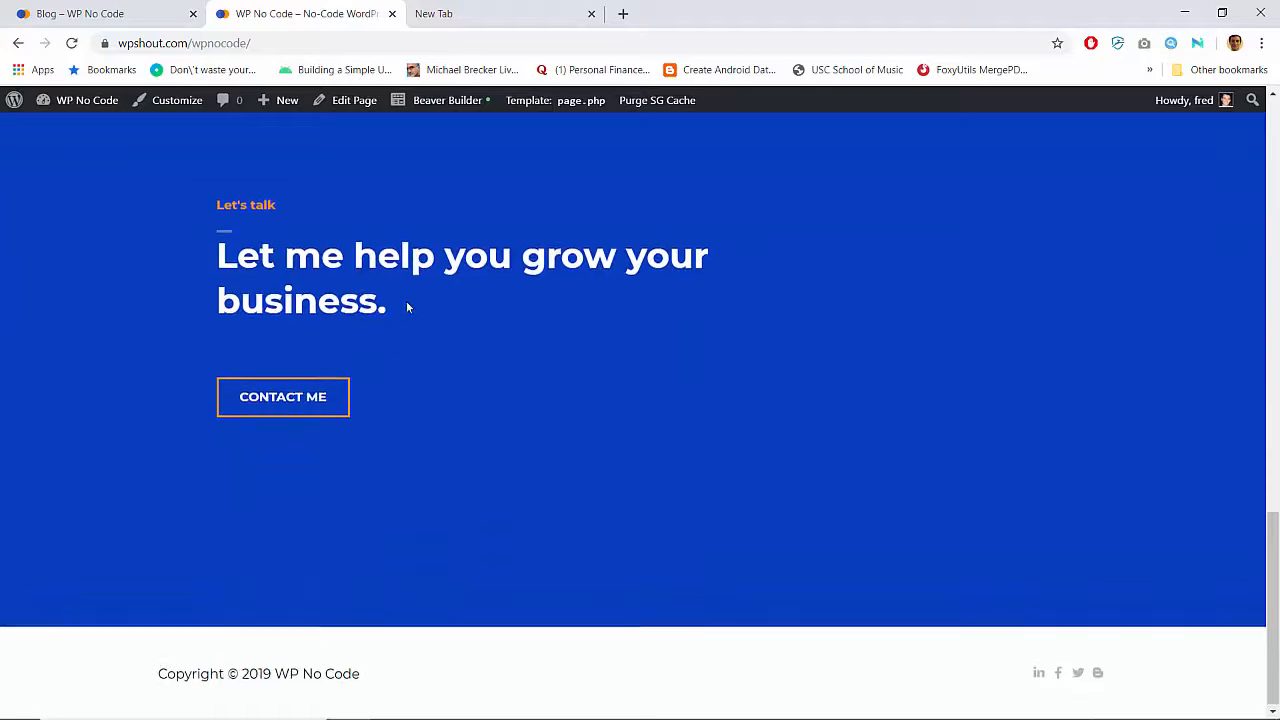
pyautogui.scroll(5, 406, 301)
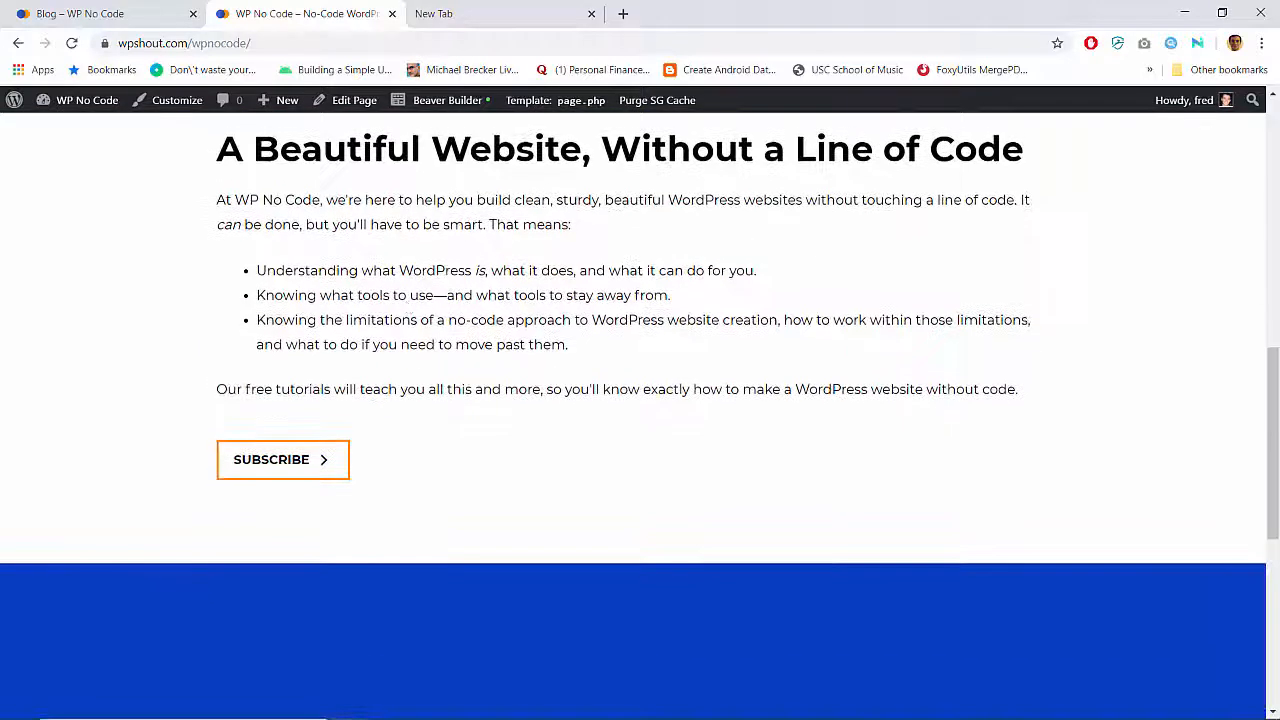
pyautogui.click(514, 703)
pyautogui.click(514, 703)
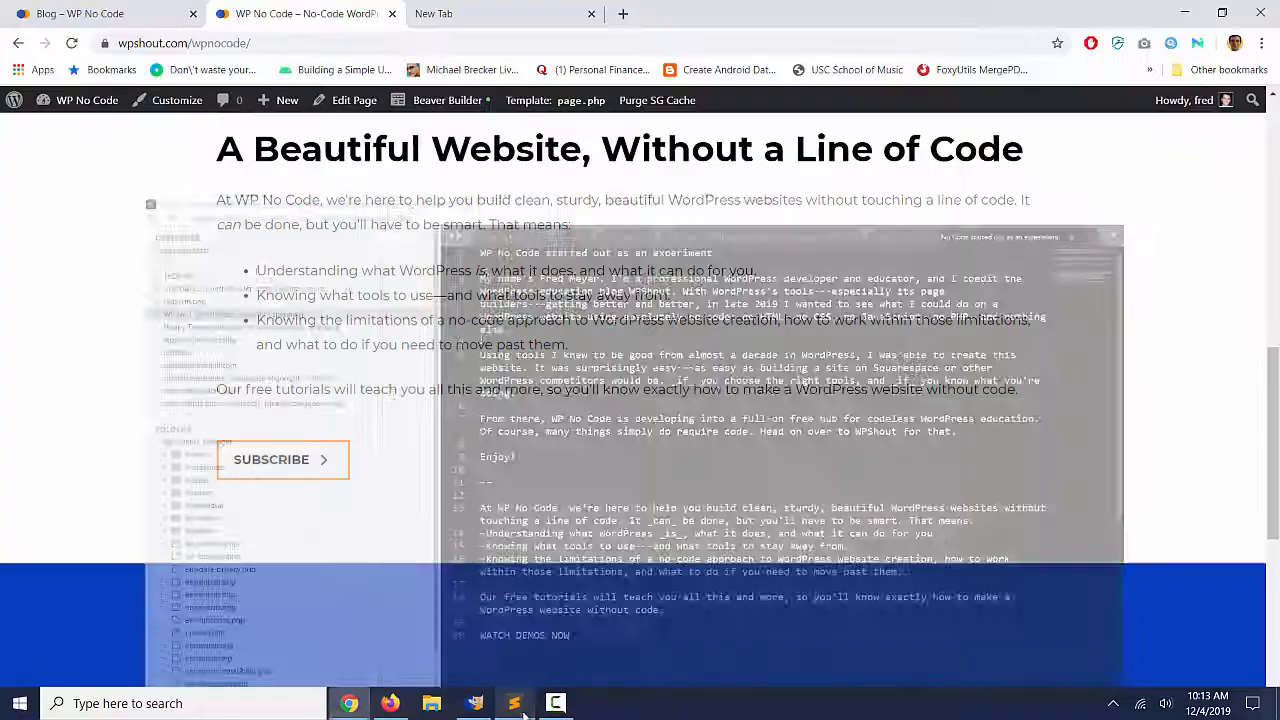
pyautogui.scroll(5, 446, 323)
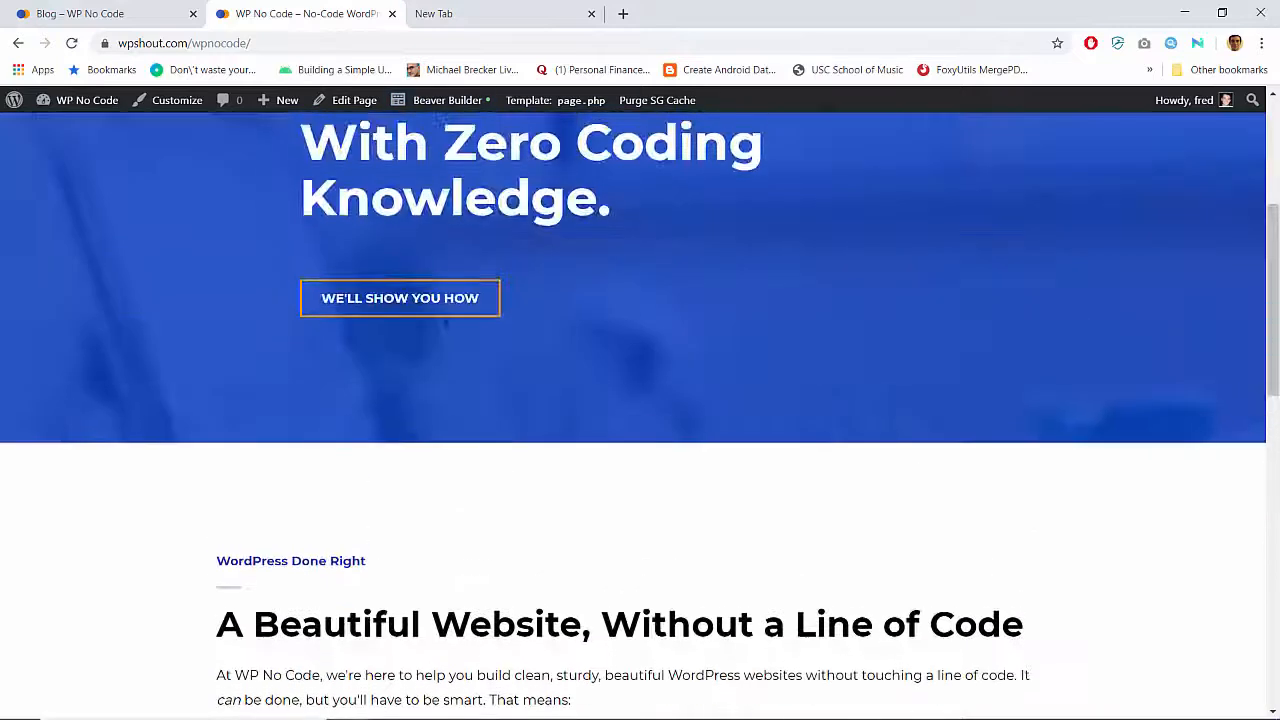
pyautogui.scroll(-4, 446, 323)
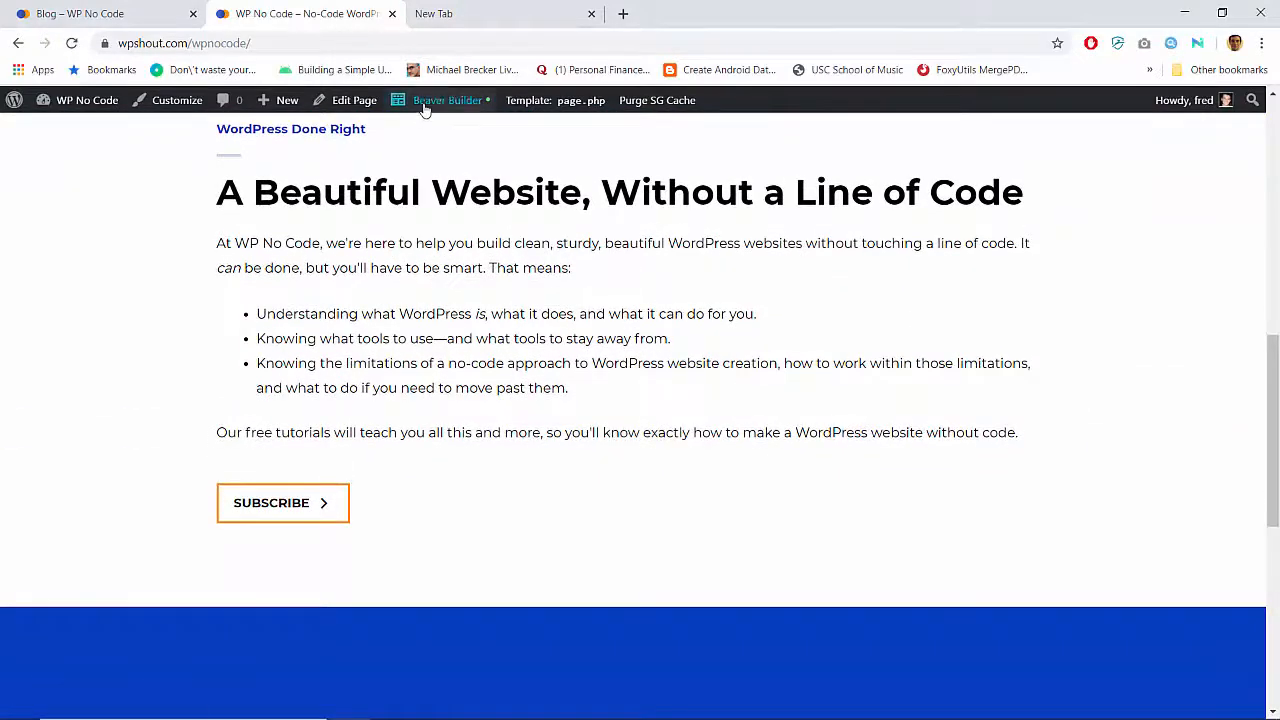
# Edit the Home page in Beaver Builder and open the settings of the SUBSCRIBE button
pyautogui.click(425, 104)
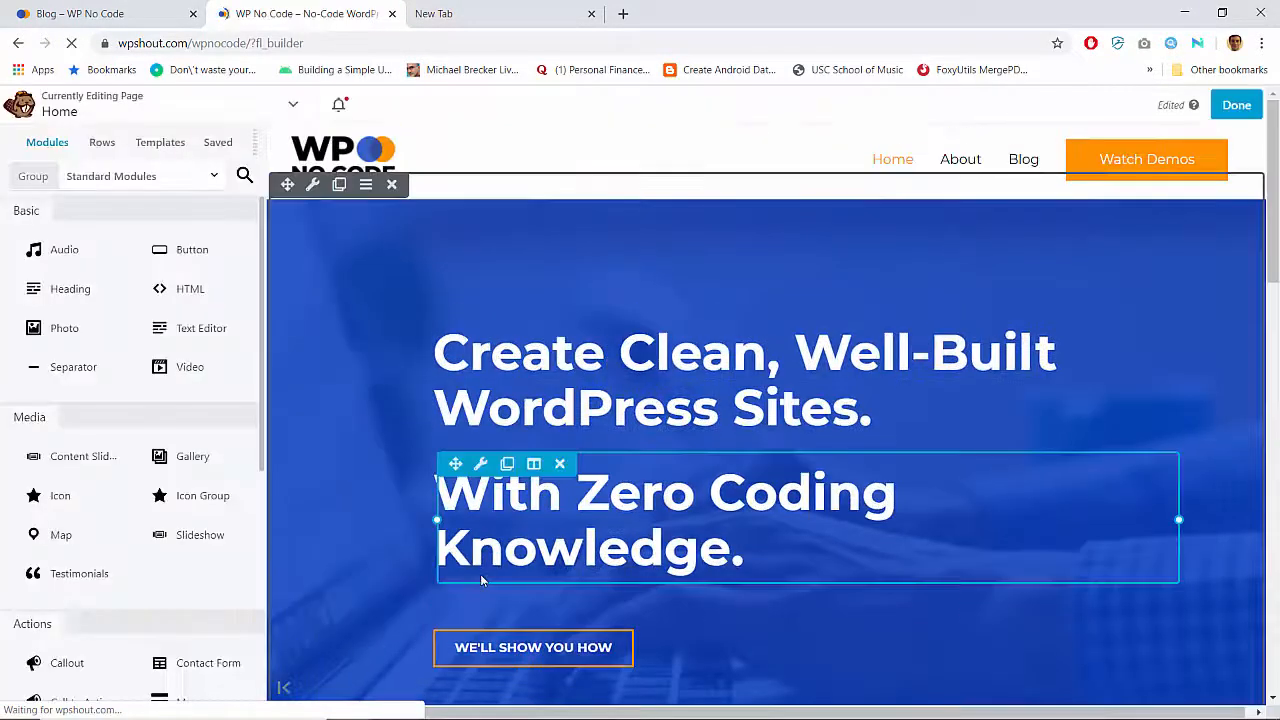
pyautogui.scroll(-8, 481, 580)
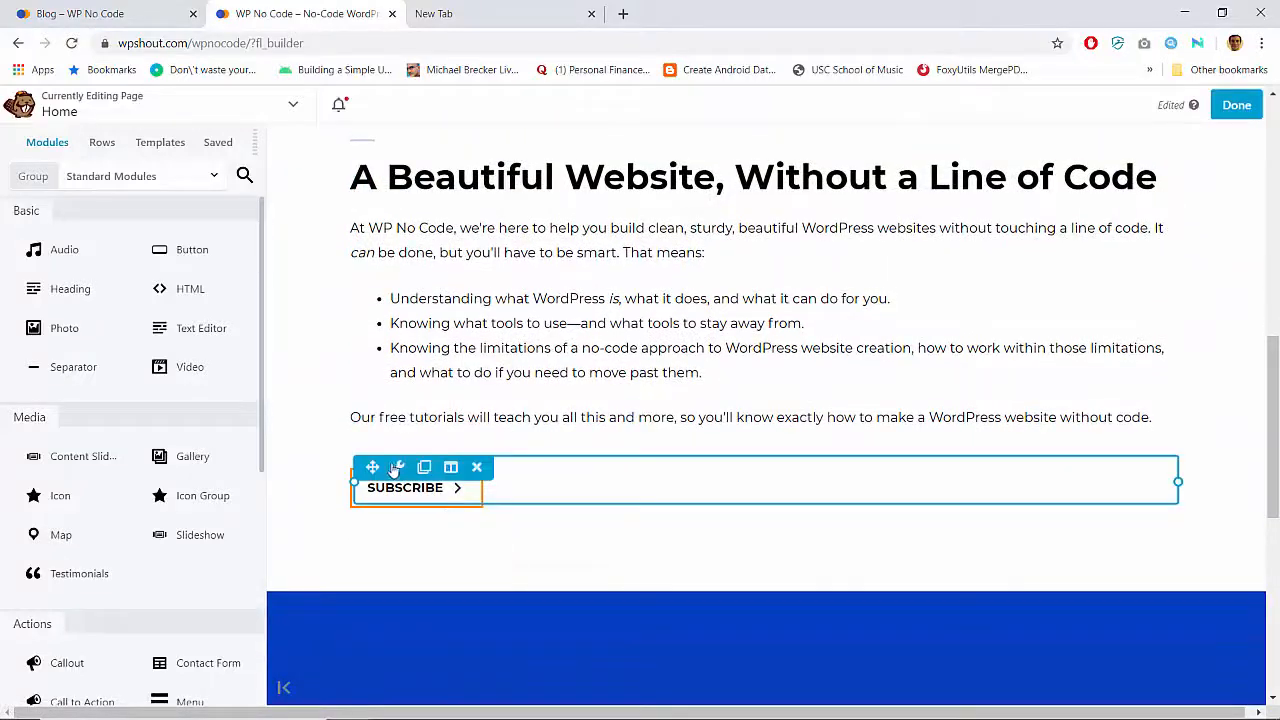
pyautogui.click(397, 468)
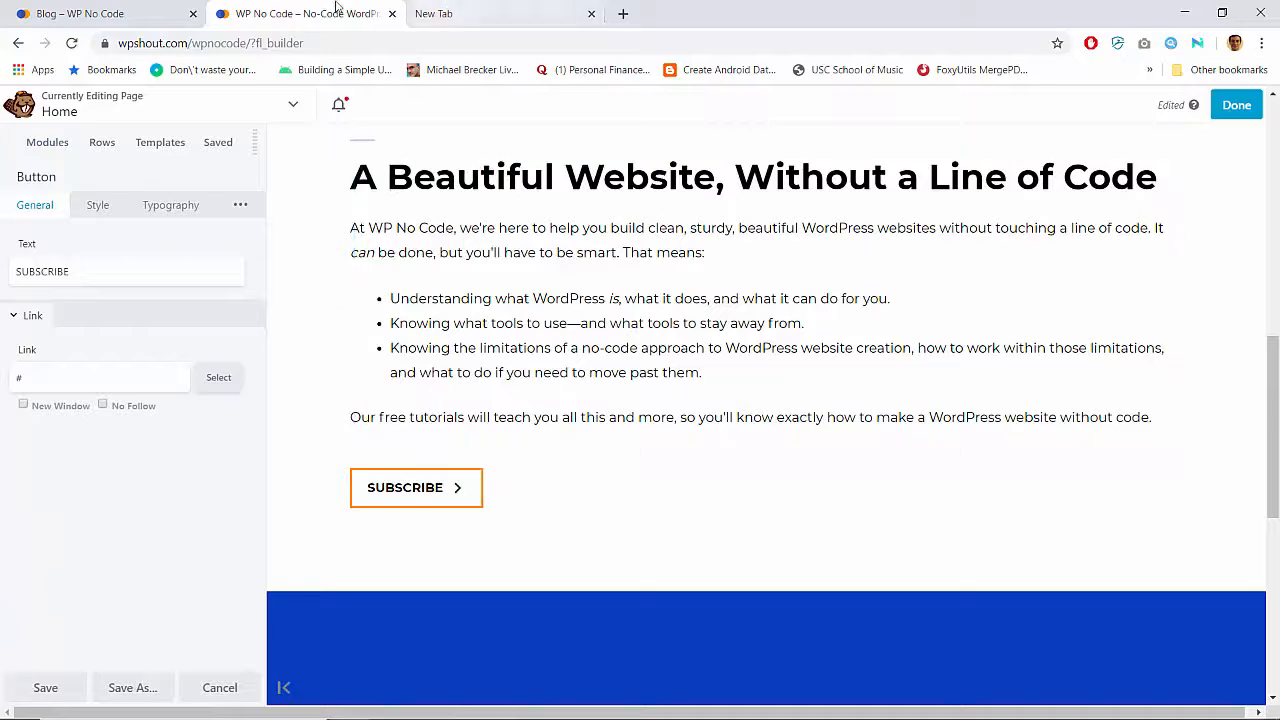
# Visit the site's Demos page from the Blog page and copy its web address
pyautogui.click(90, 13)
pyautogui.scroll(3, 798, 172)
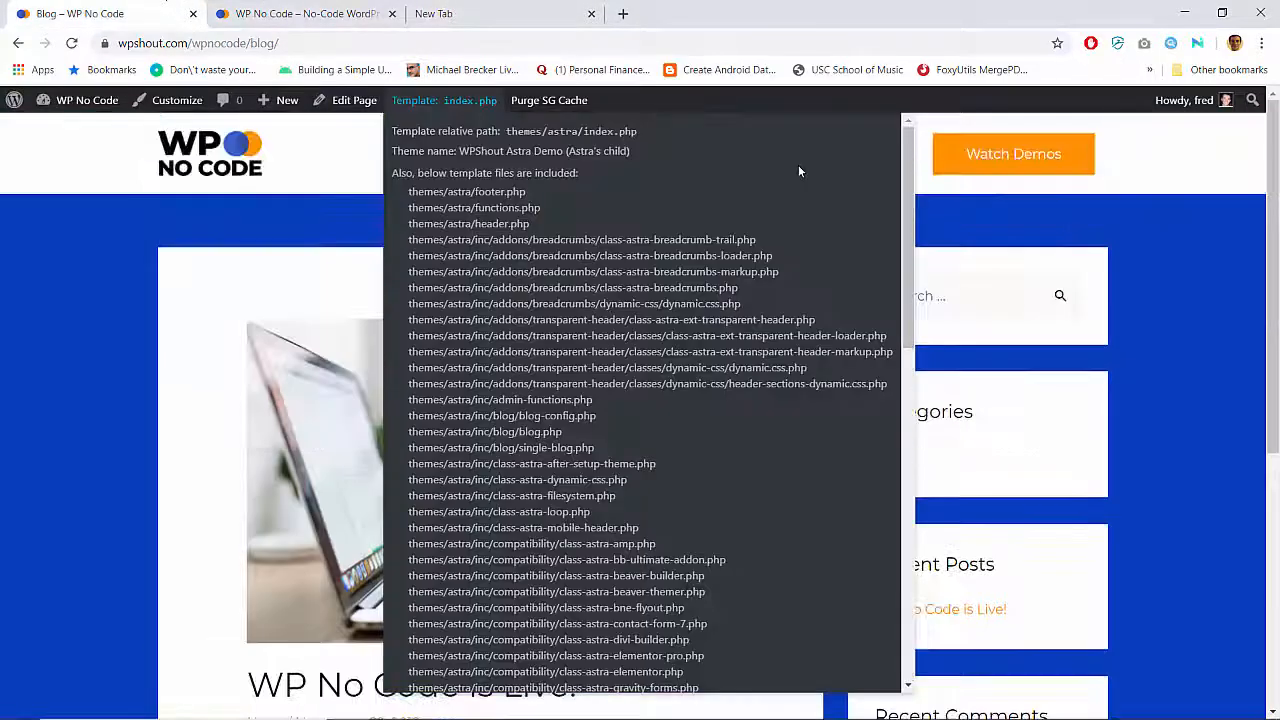
pyautogui.click(1022, 168)
pyautogui.click(371, 45)
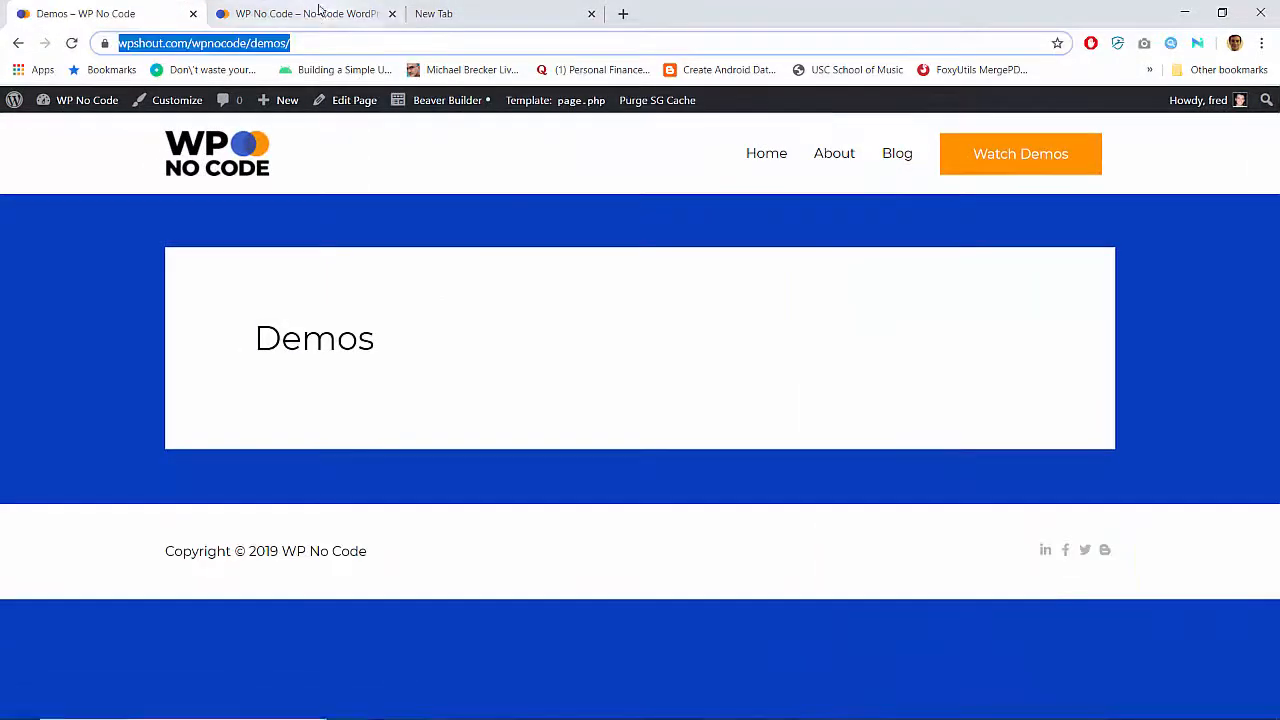
# Replace the SUBSCRIBE button's "#" link with the copied wpshout.com/wpnocode/demos/ address and edit the start of the link
pyautogui.click(320, 12)
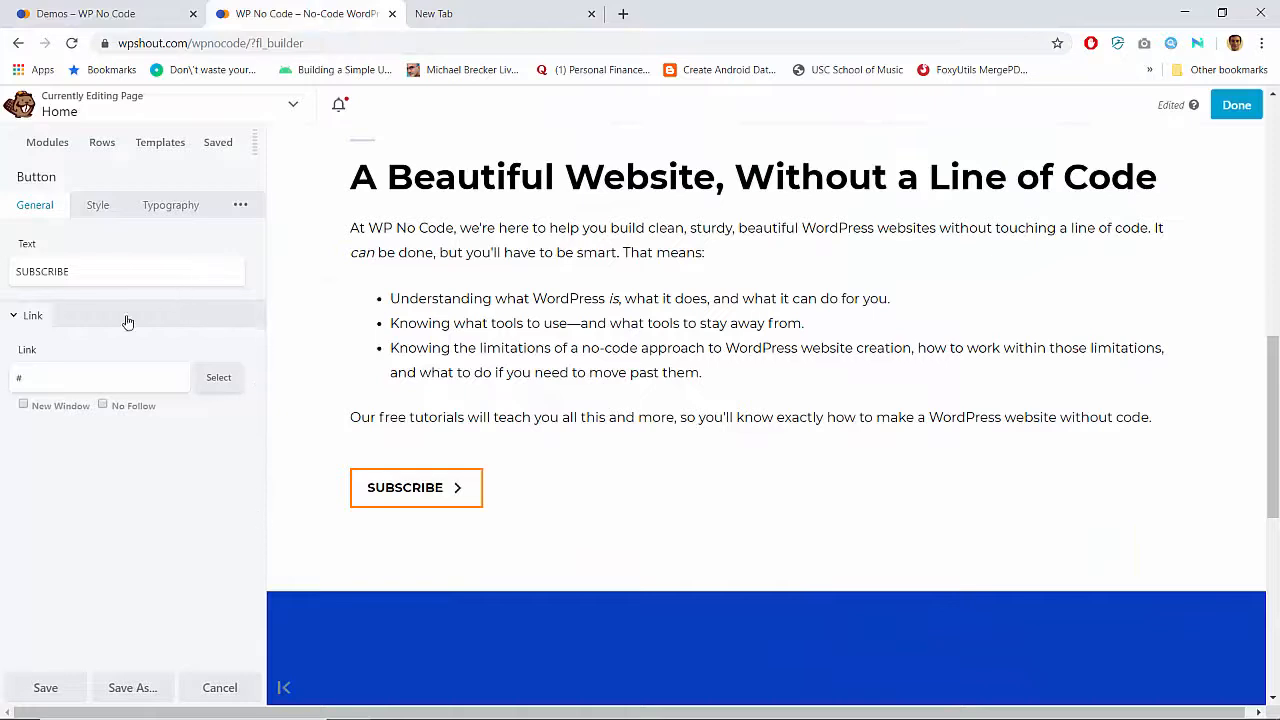
pyautogui.tripleClick(78, 377)
pyautogui.hotkey('ctrl', 'v')
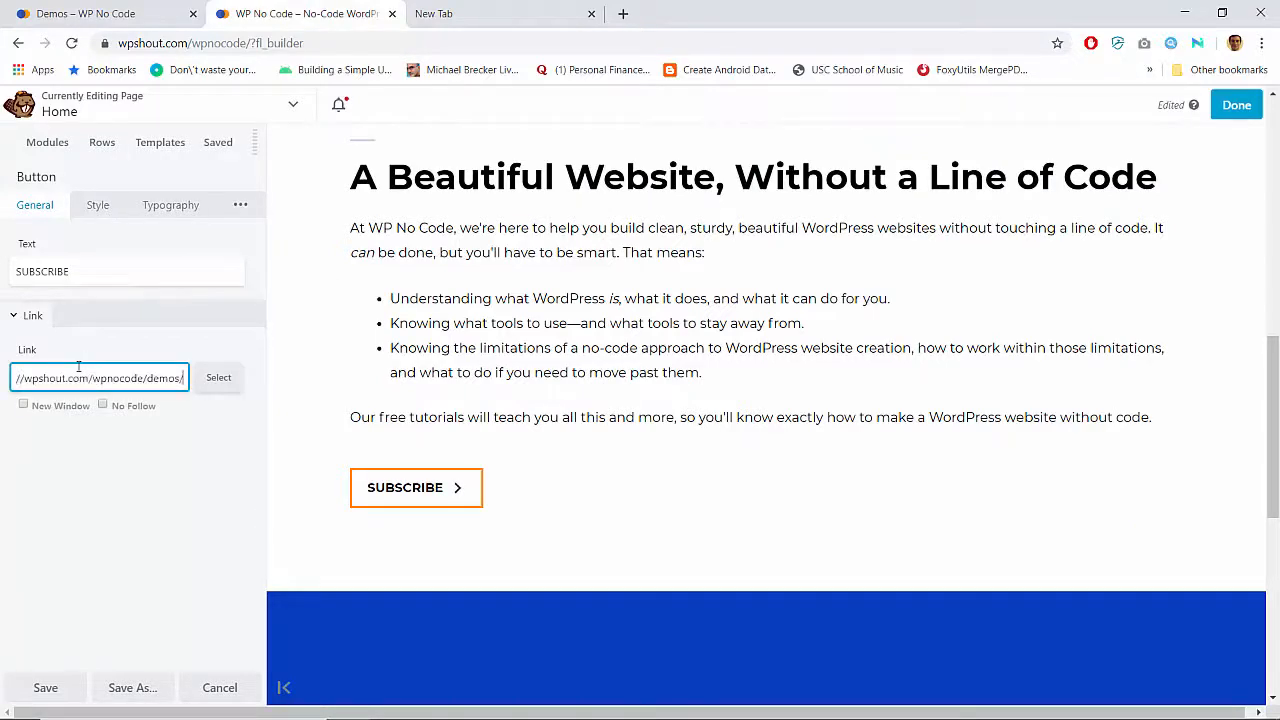
pyautogui.press('Home')
pyautogui.press('BackSpace')
pyautogui.press('BackSpace')
pyautogui.press('BackSpace')
pyautogui.press('BackSpace')
pyautogui.press('BackSpace')
pyautogui.press('BackSpace')
# Clear the custom width and custom height of the SUBSCRIBE button, comparing its style with the hero button
pyautogui.click(100, 205)
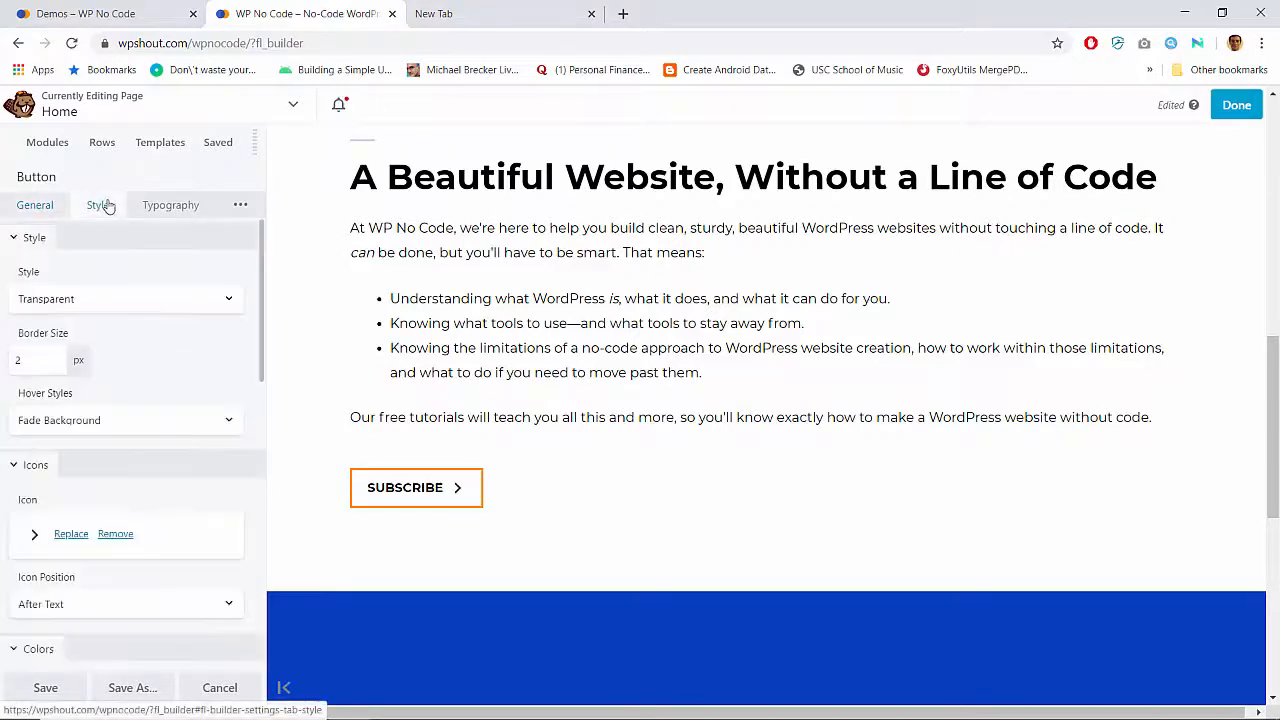
pyautogui.scroll(-2, 125, 383)
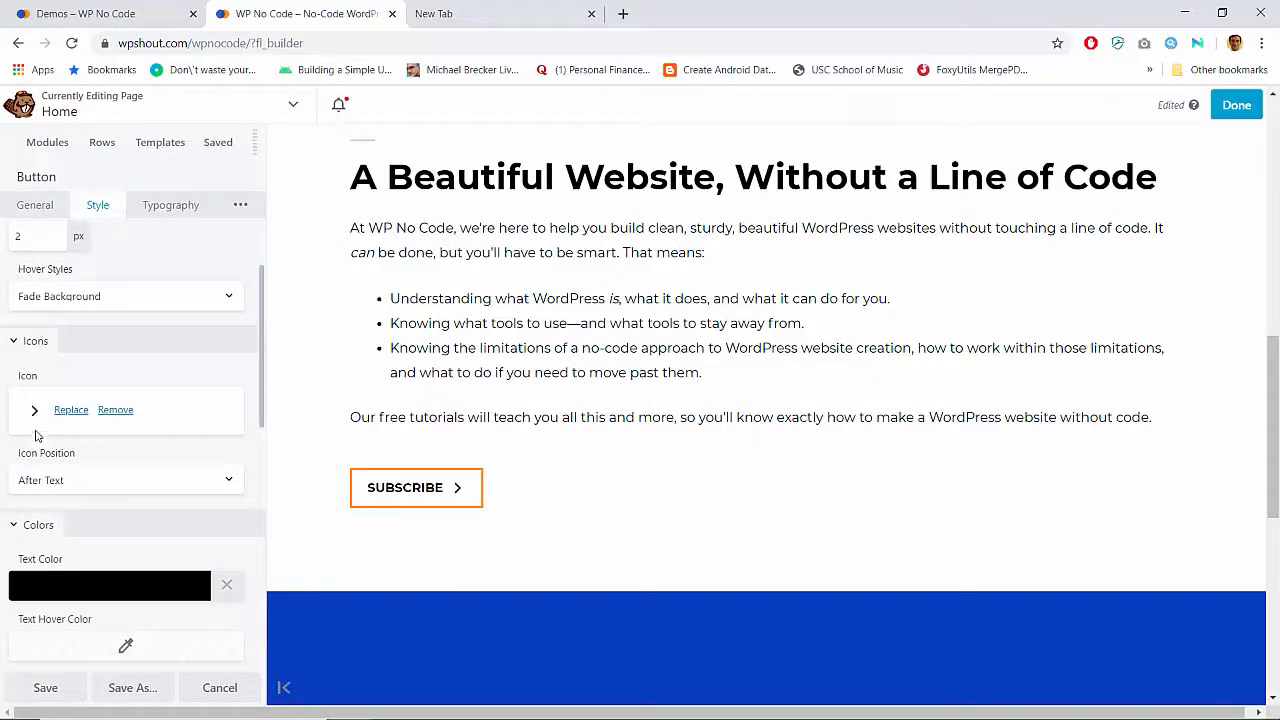
pyautogui.scroll(5, 503, 354)
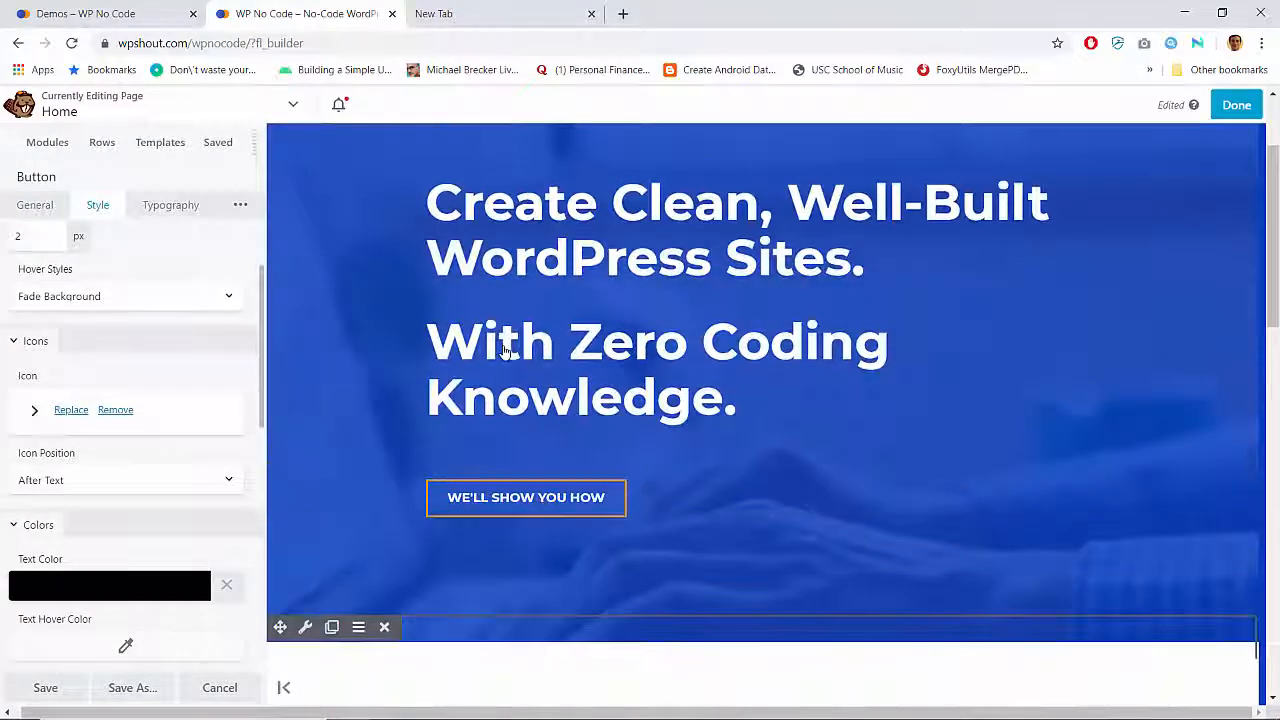
pyautogui.moveTo(481, 423)
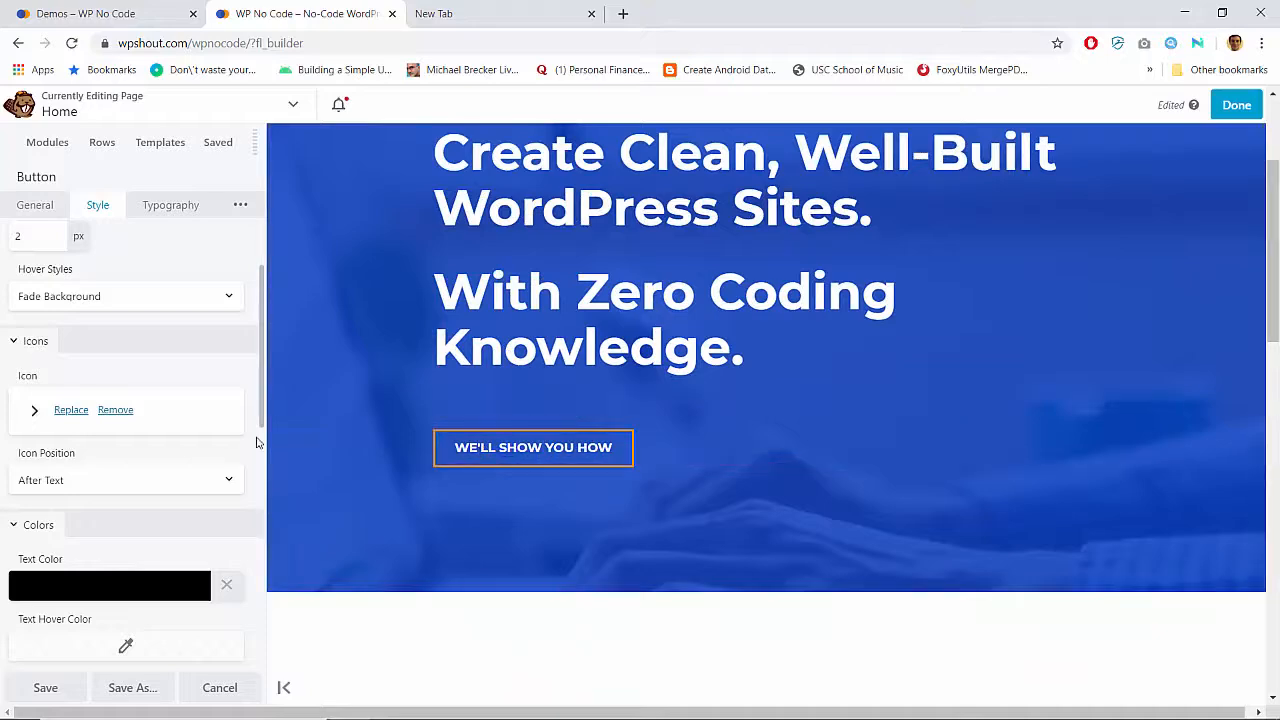
pyautogui.scroll(-4, 372, 500)
pyautogui.scroll(-2, 374, 503)
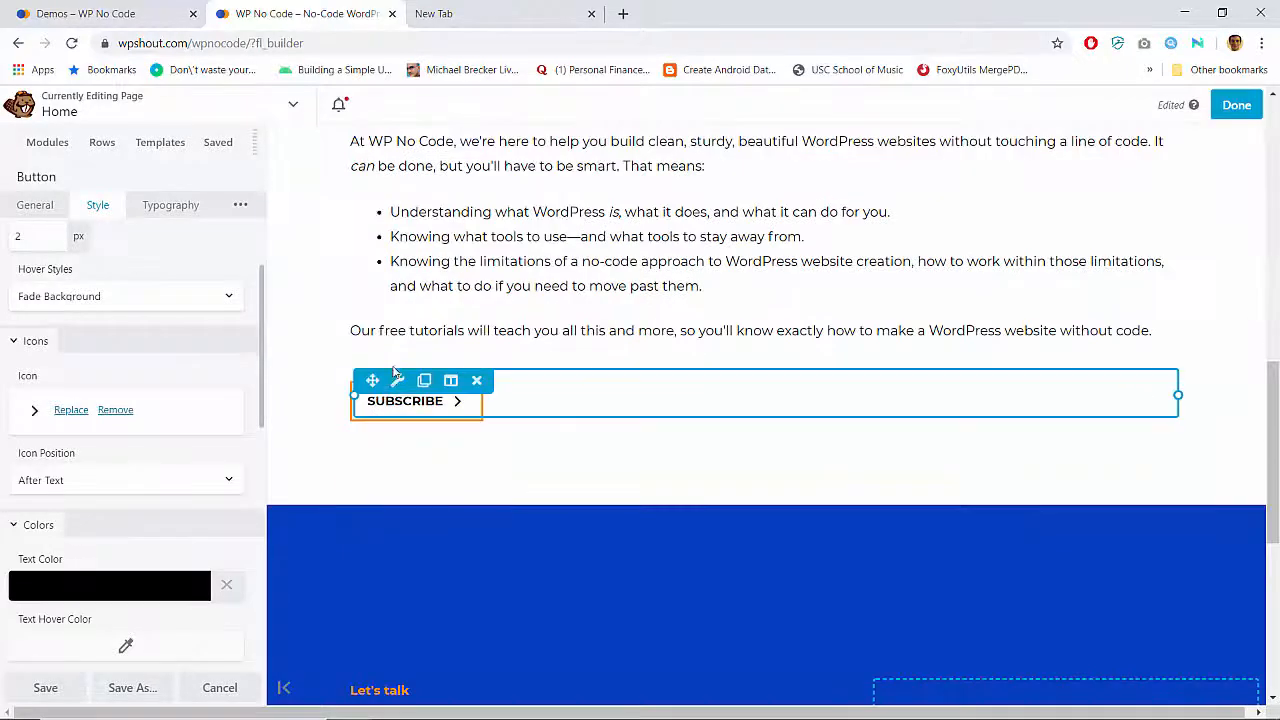
pyautogui.scroll(-3, 150, 414)
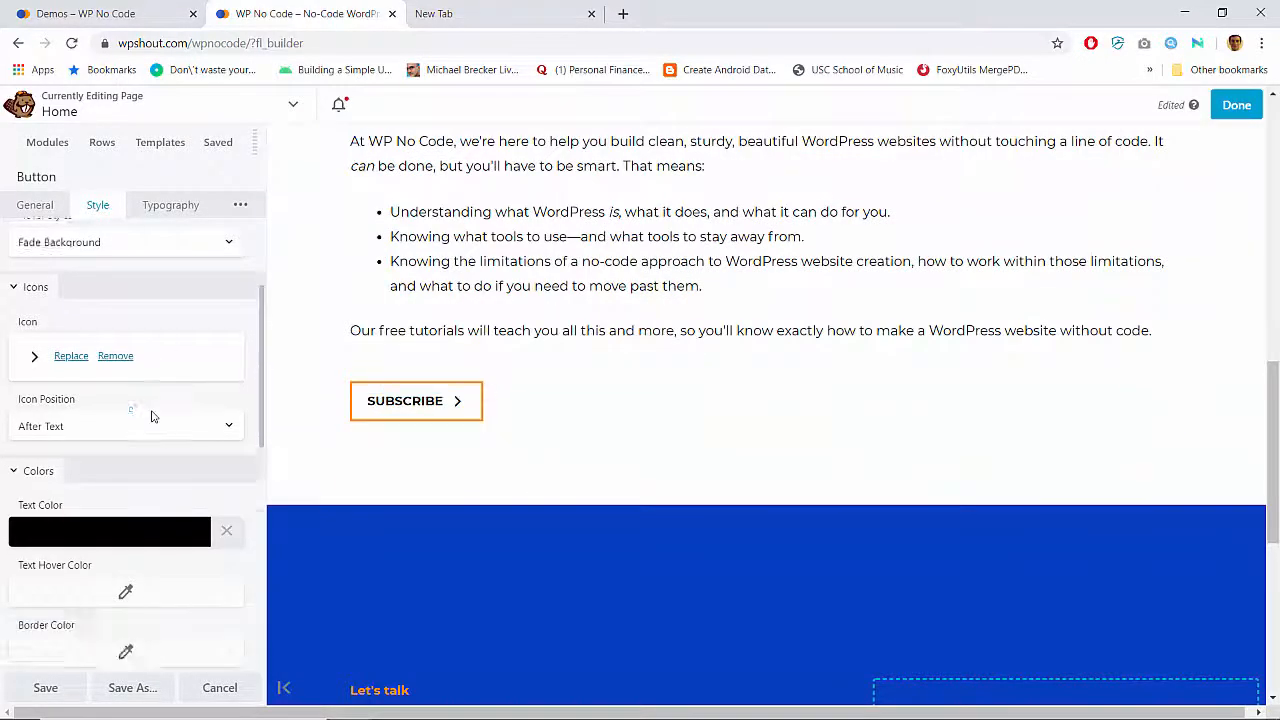
pyautogui.scroll(-2, 153, 416)
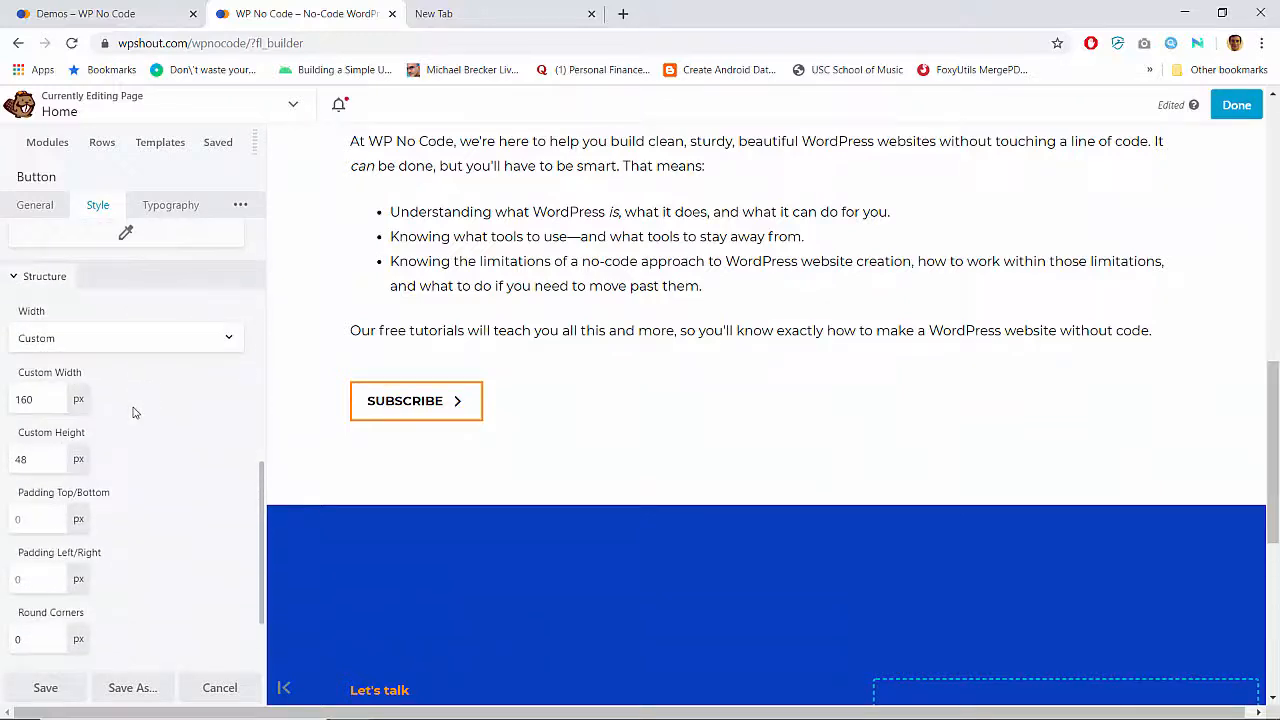
pyautogui.doubleClick(50, 399)
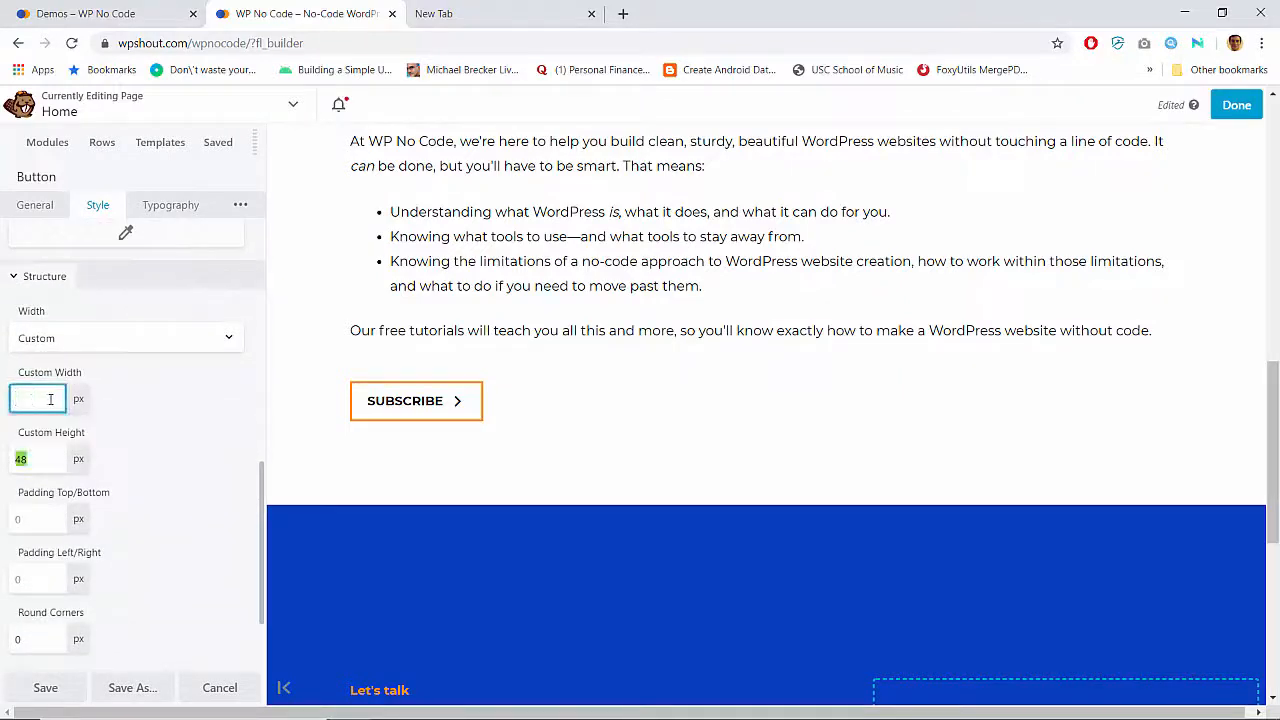
pyautogui.press('Tab')
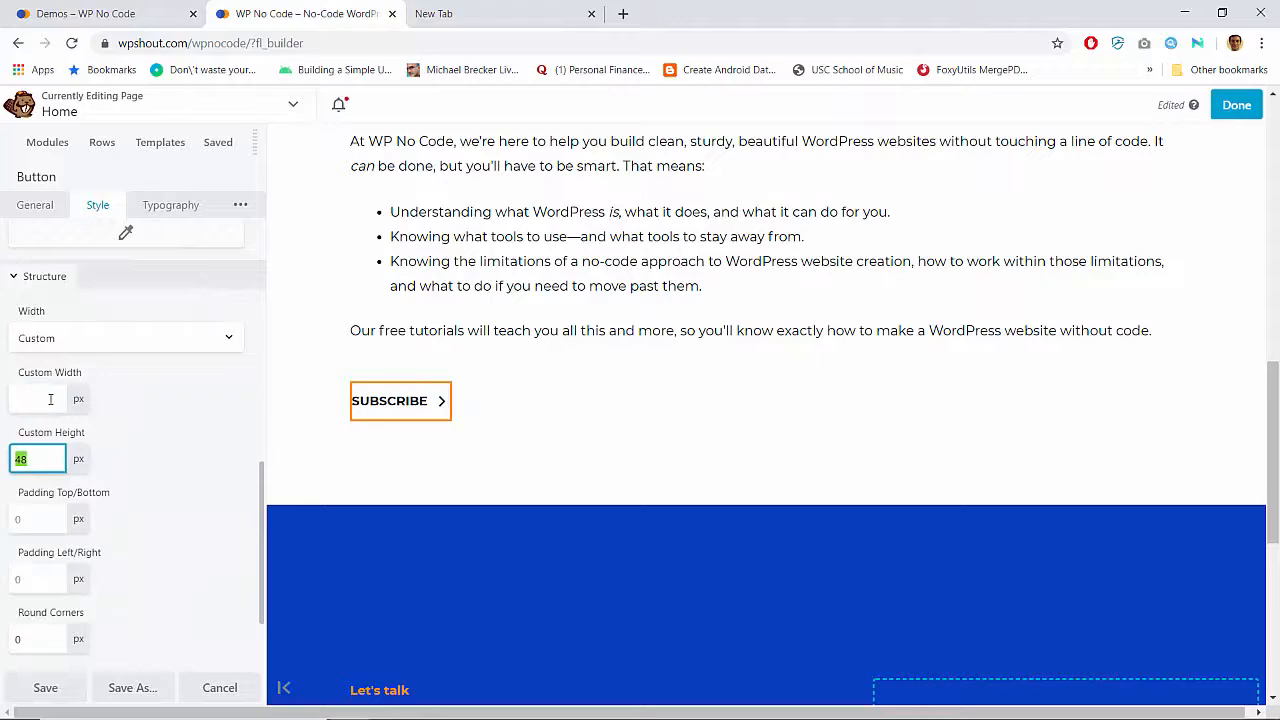
pyautogui.press('Tab')
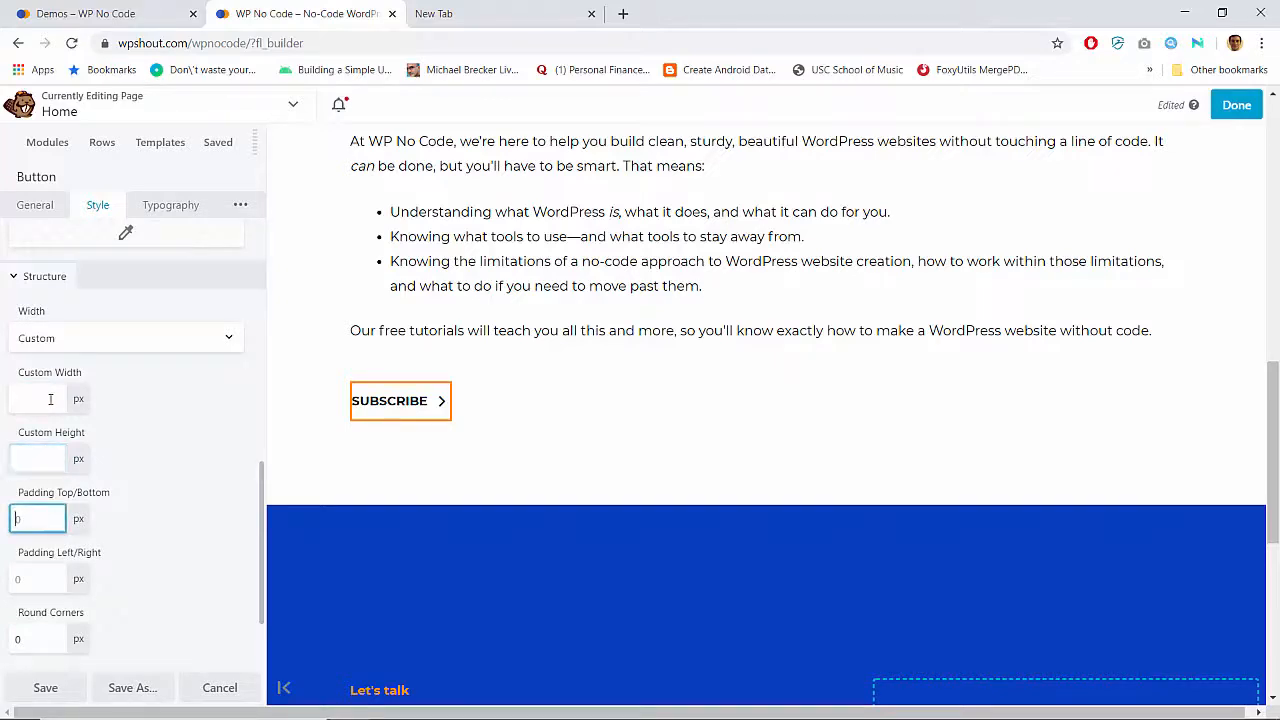
# Open the settings of the hero's "We'll Show You How" button and examine its style options
pyautogui.scroll(10, 528, 310)
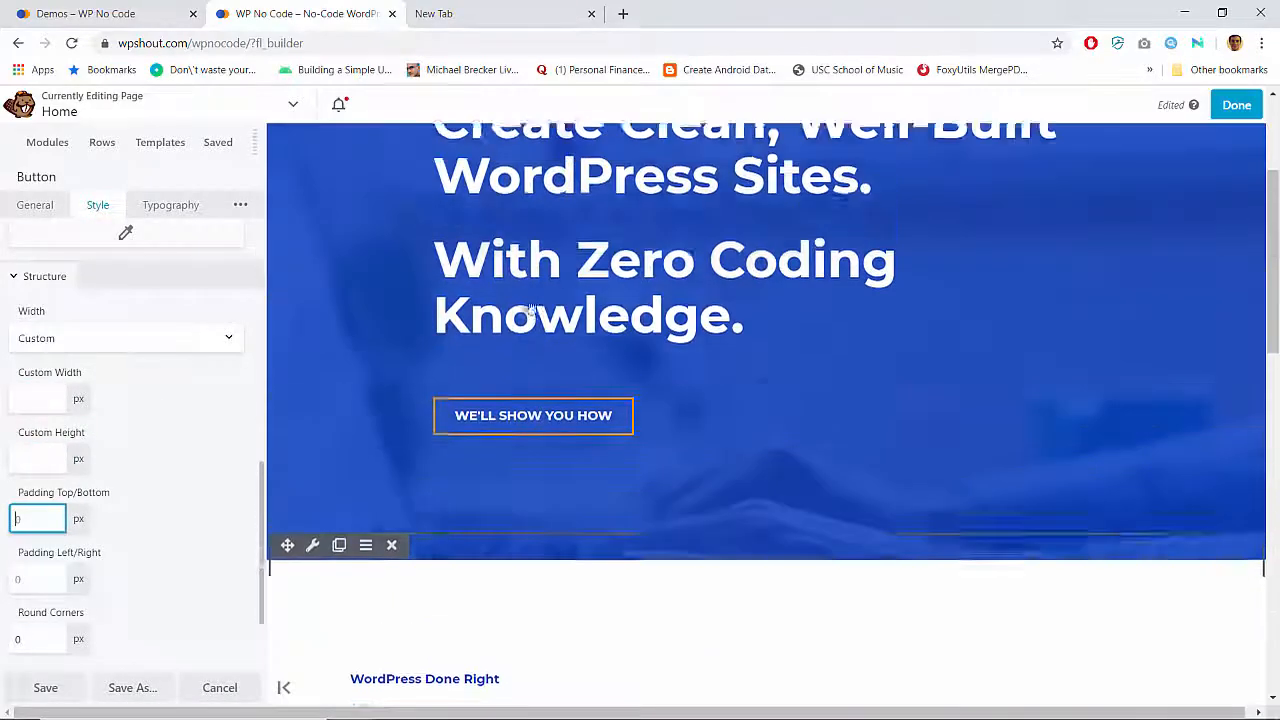
pyautogui.click(477, 449)
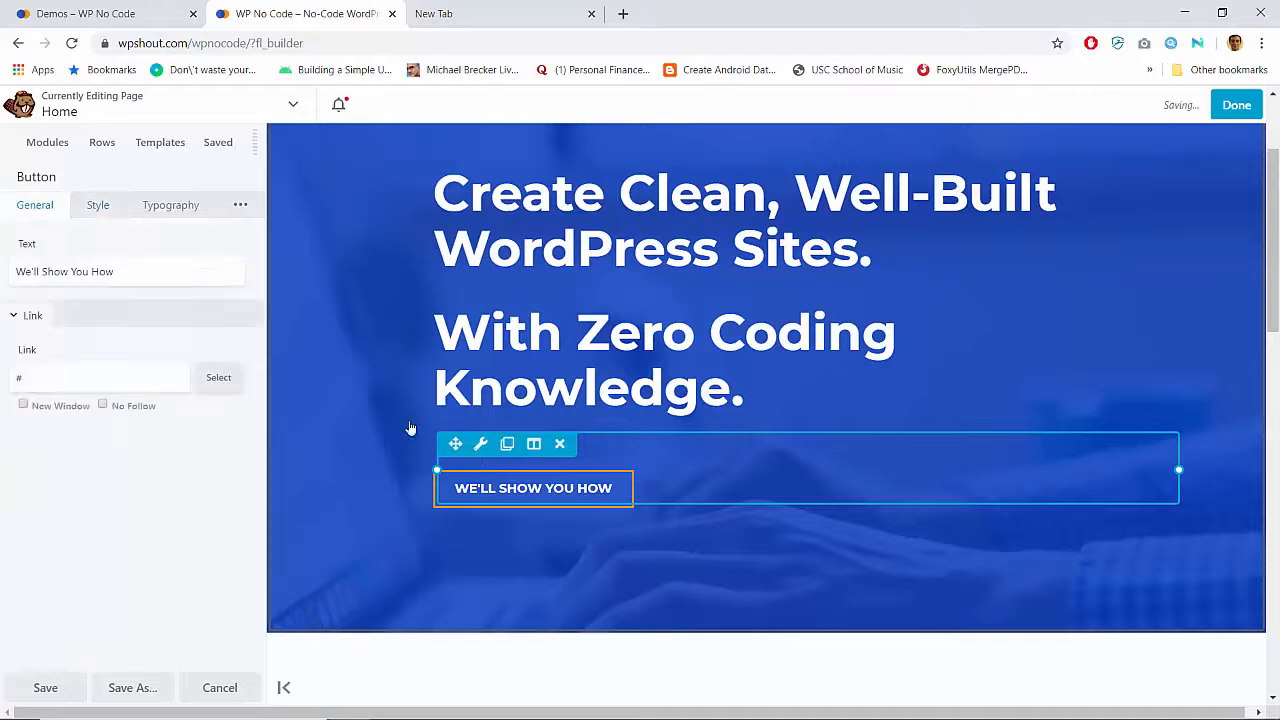
pyautogui.click(108, 207)
pyautogui.scroll(-6, 126, 480)
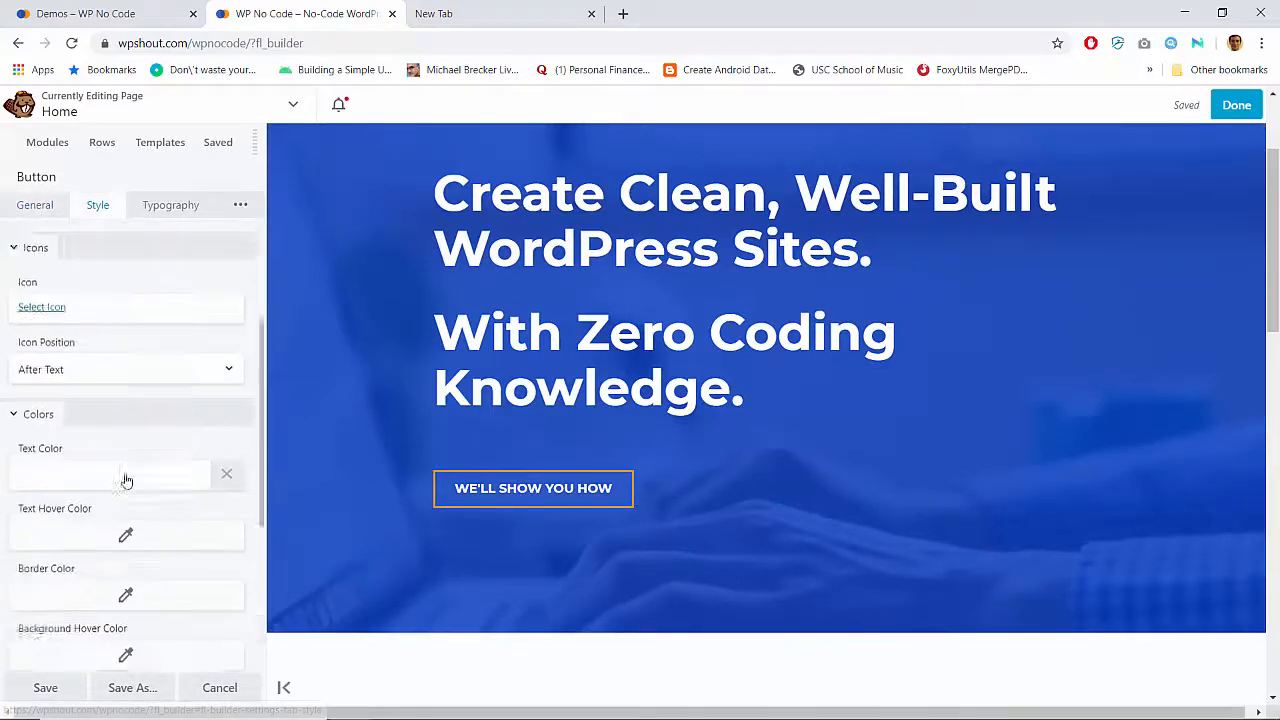
pyautogui.scroll(3, 126, 480)
pyautogui.scroll(1, 126, 481)
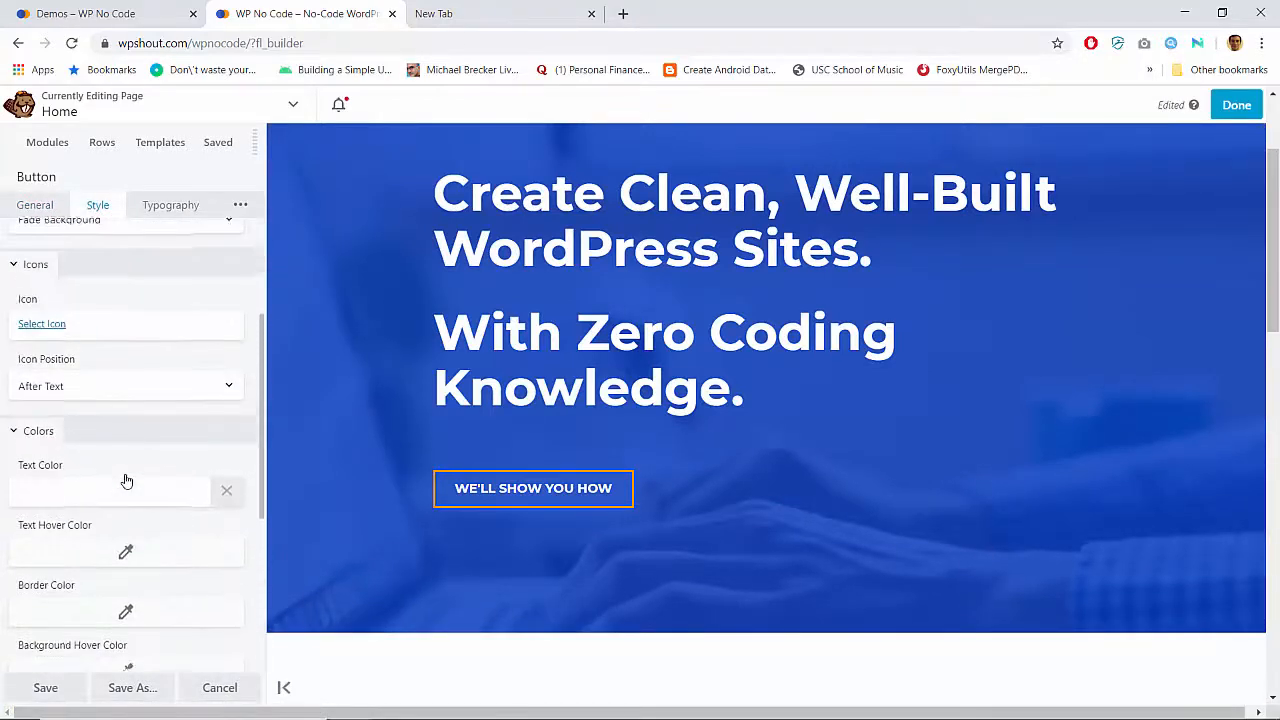
pyautogui.scroll(-3, 126, 481)
pyautogui.scroll(6, 125, 486)
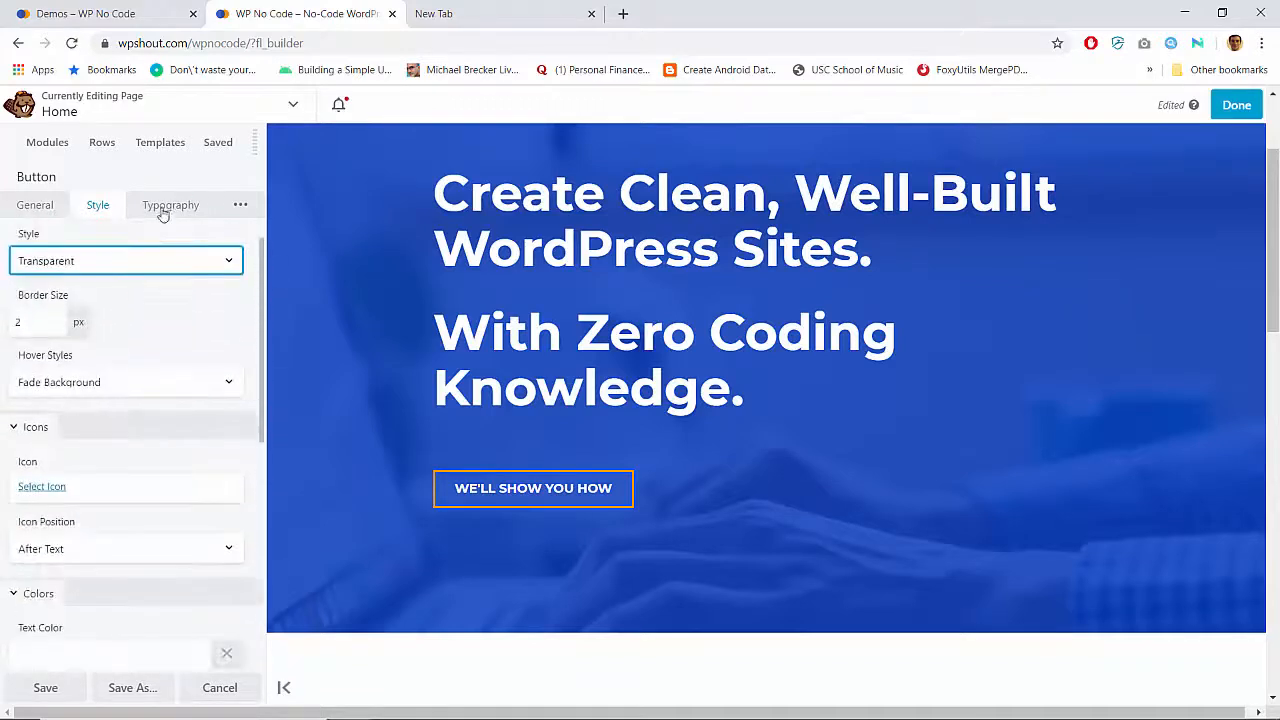
# Search the icon library for "right" and add the larger Font Awesome 5 Solid right chevron to the hero's "We'll Show You How" button
pyautogui.scroll(-3, 117, 475)
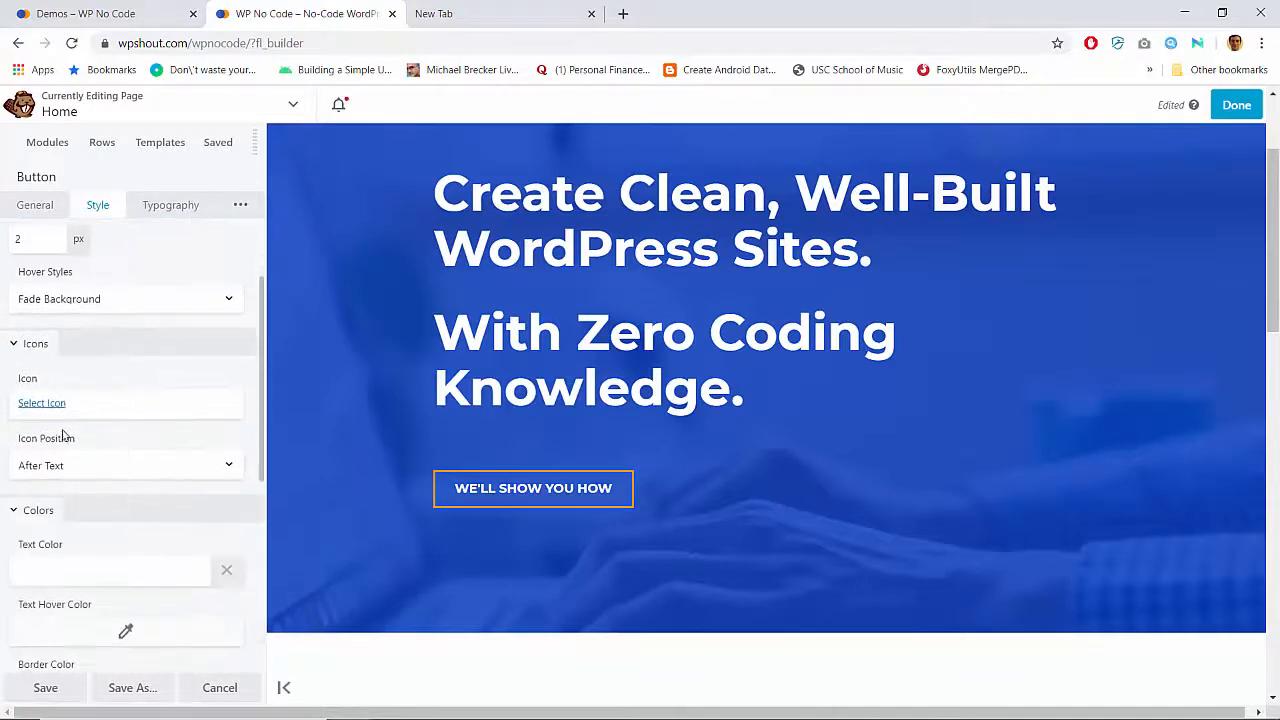
pyautogui.click(40, 404)
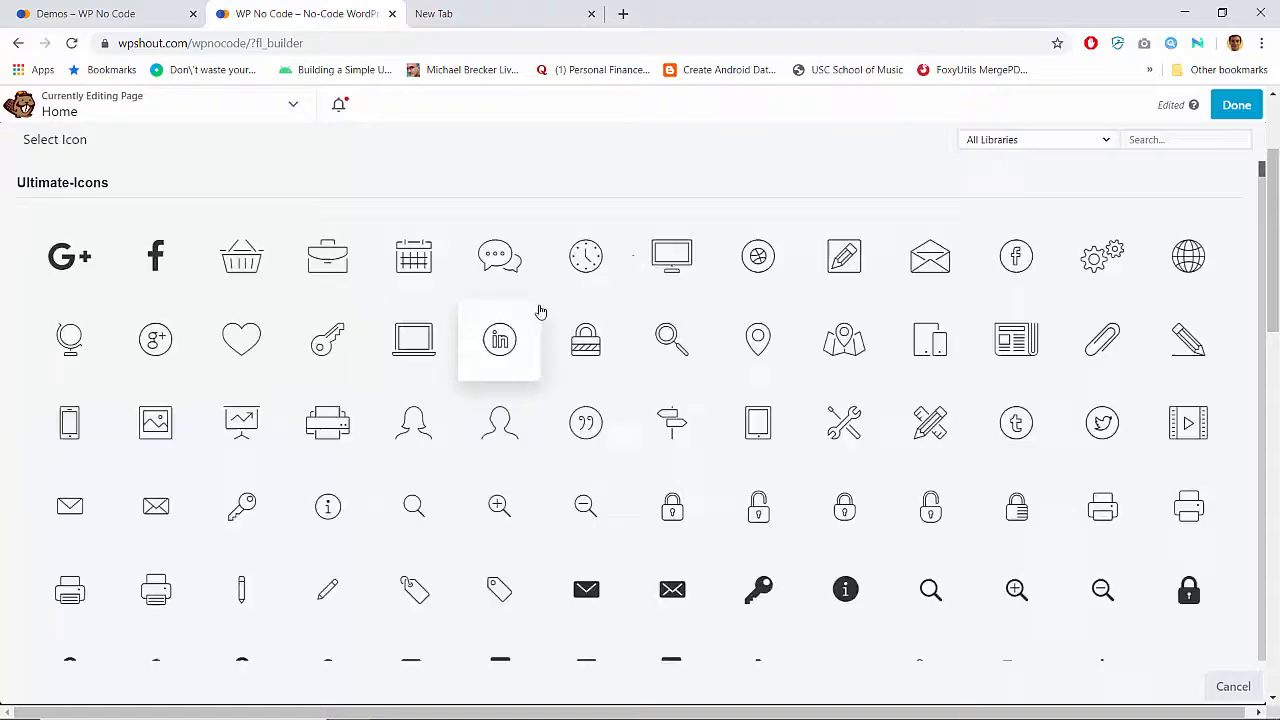
pyautogui.click(1178, 137)
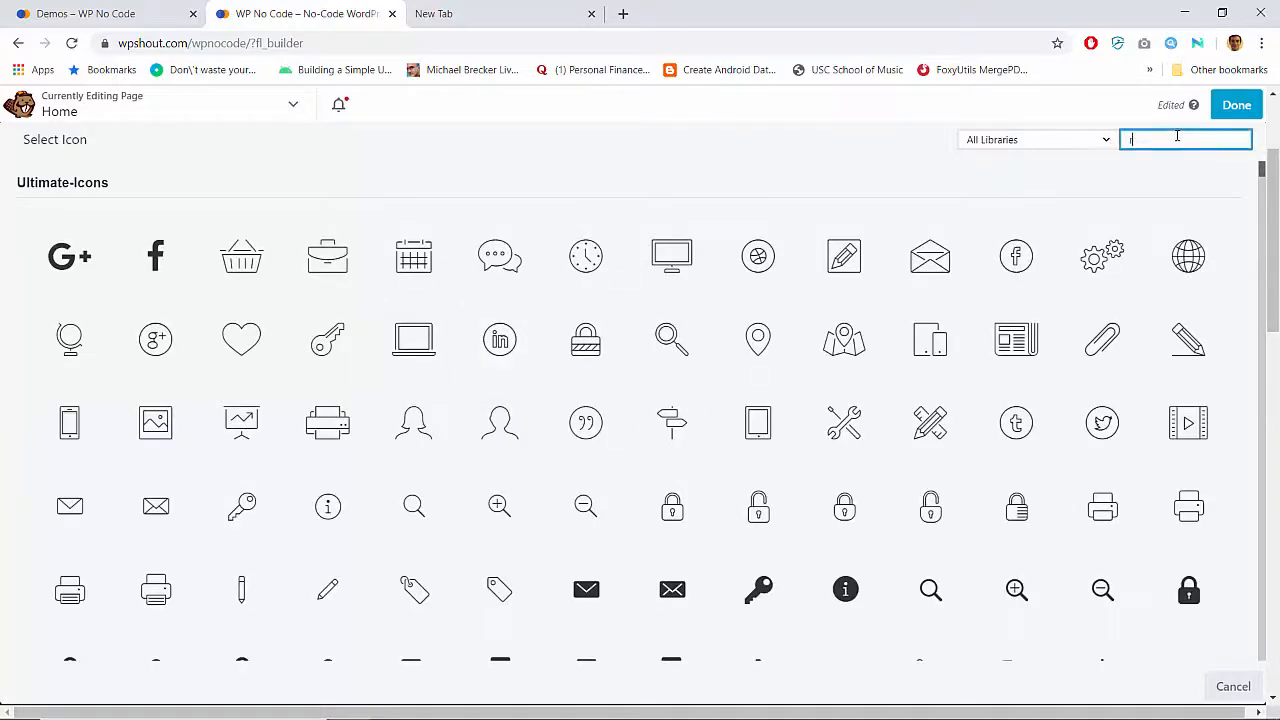
pyautogui.write('right')
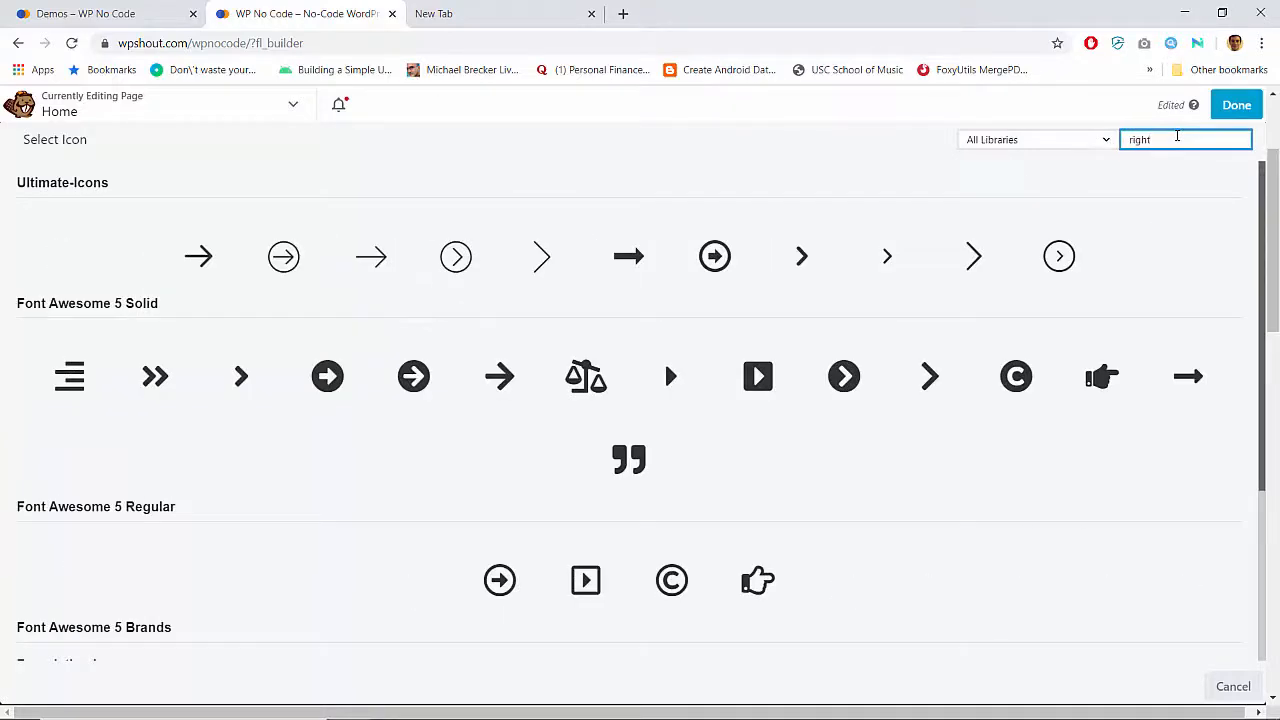
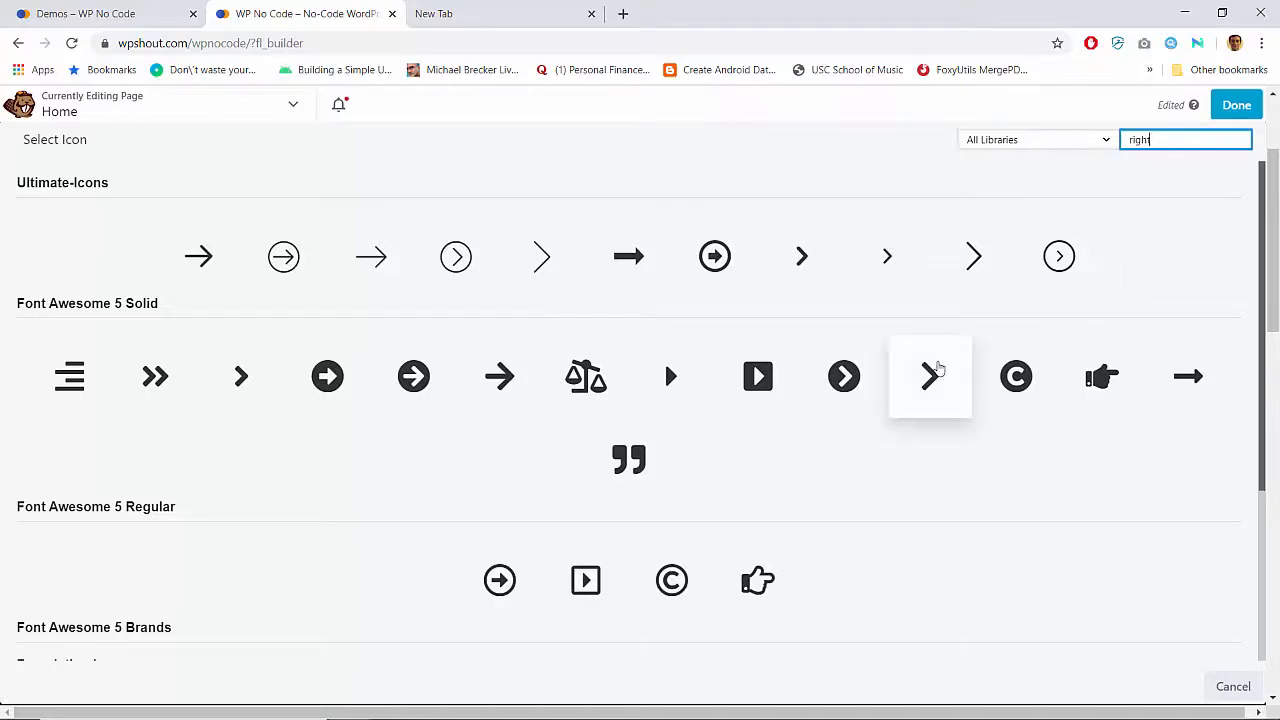
pyautogui.click(932, 373)
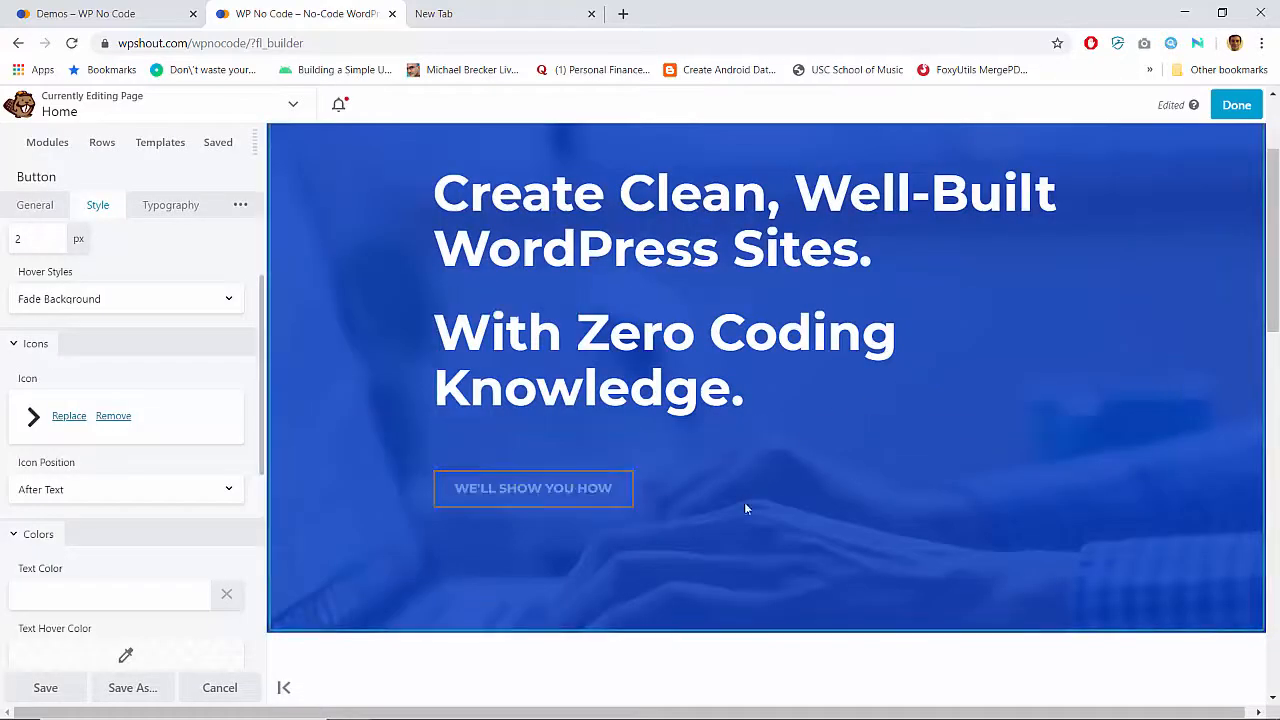
# Try the bold Ultimate-Icons right chevron as the SUBSCRIBE button's icon and discard the change
pyautogui.scroll(-10, 742, 517)
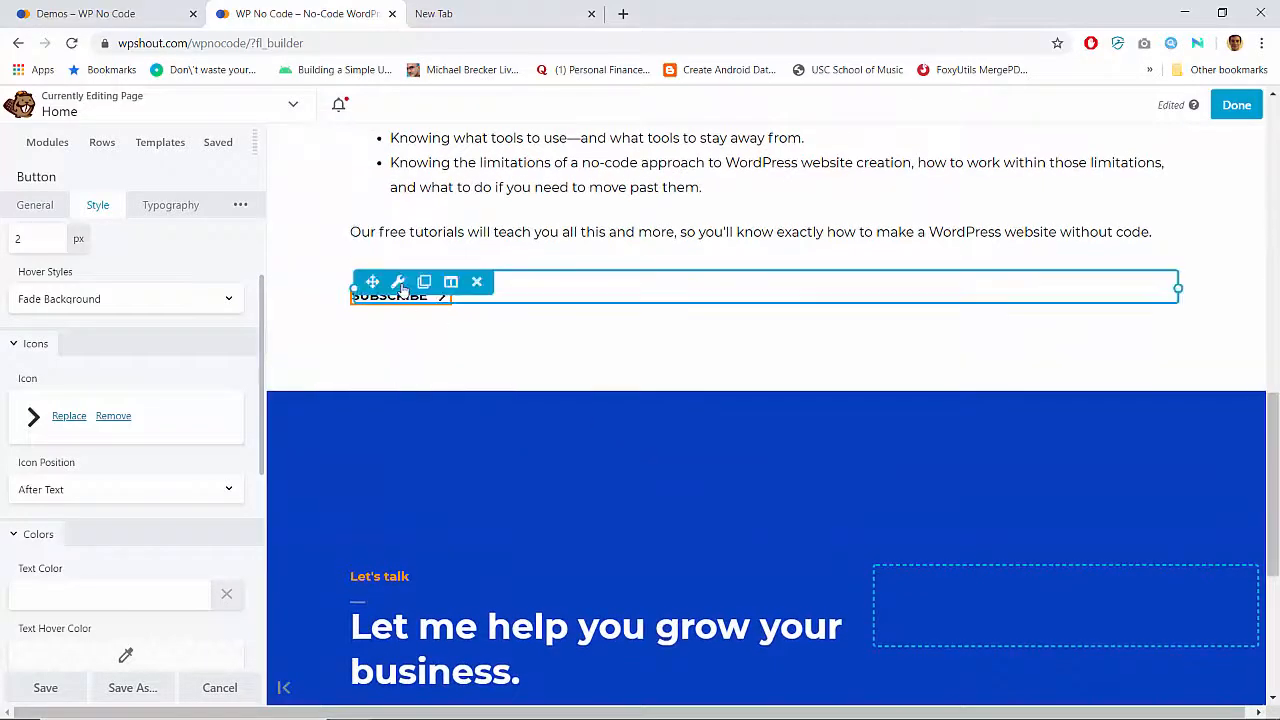
pyautogui.click(396, 286)
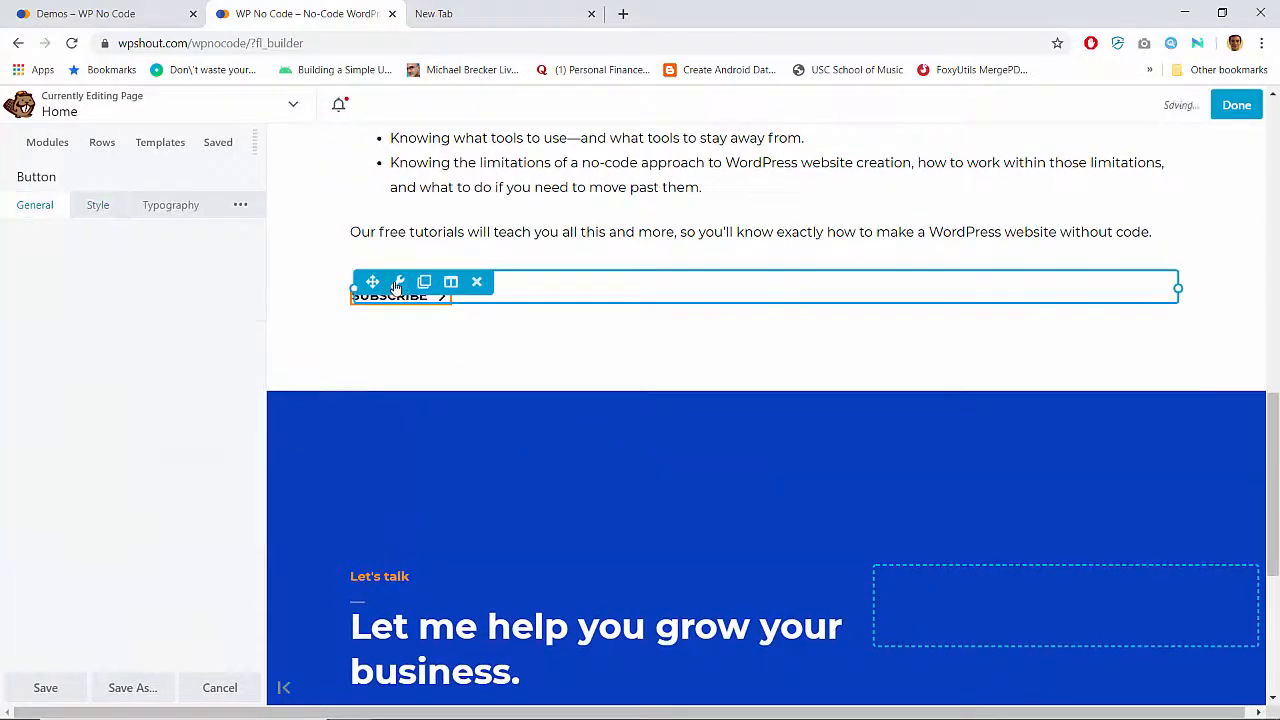
pyautogui.click(100, 212)
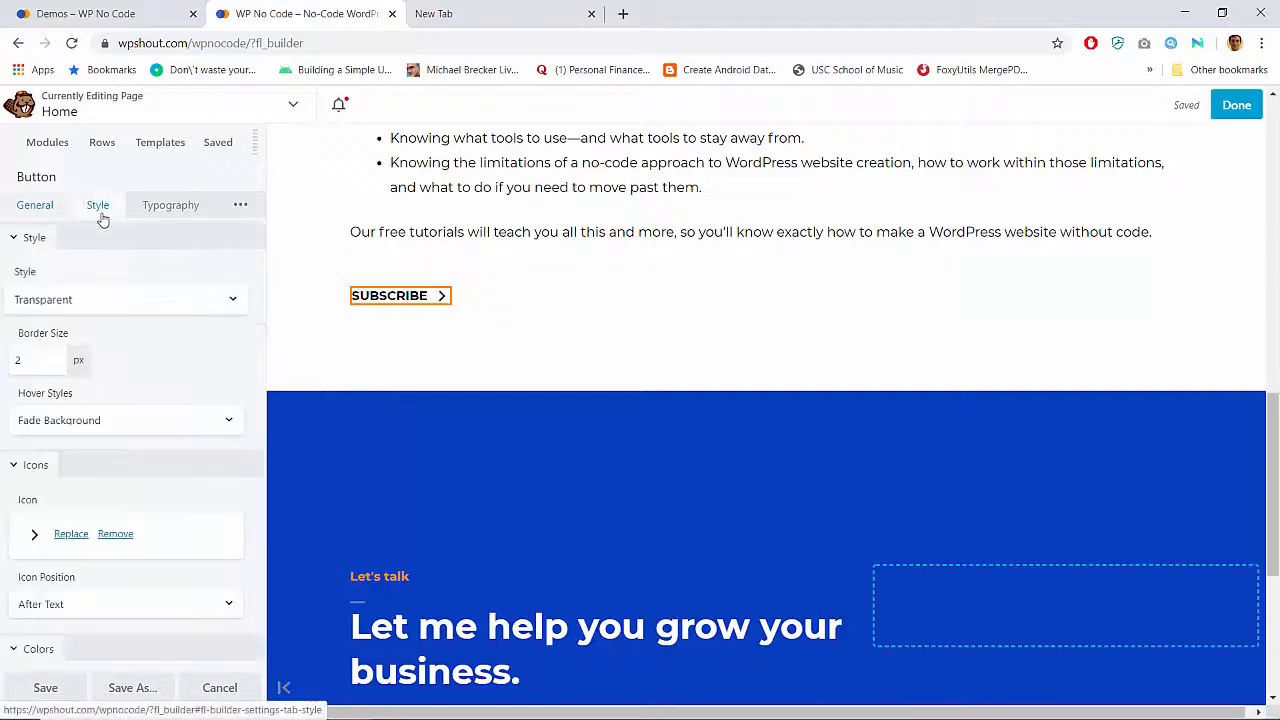
pyautogui.click(36, 541)
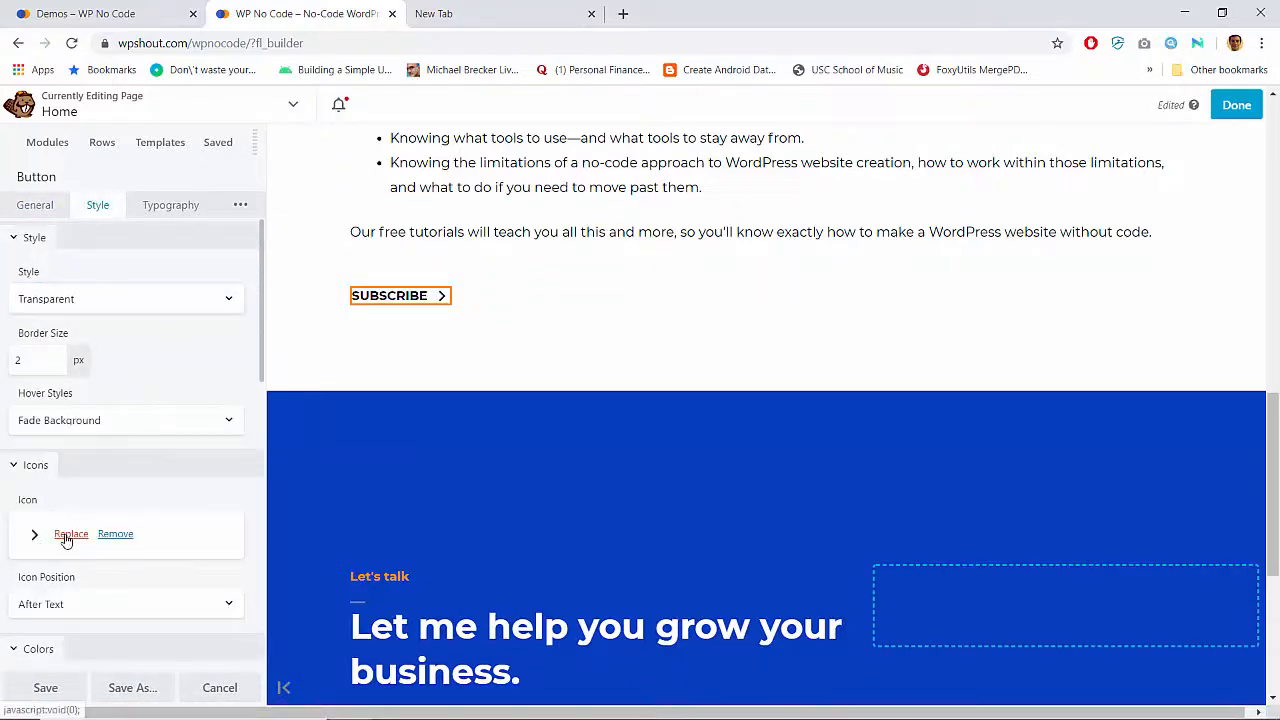
pyautogui.click(66, 537)
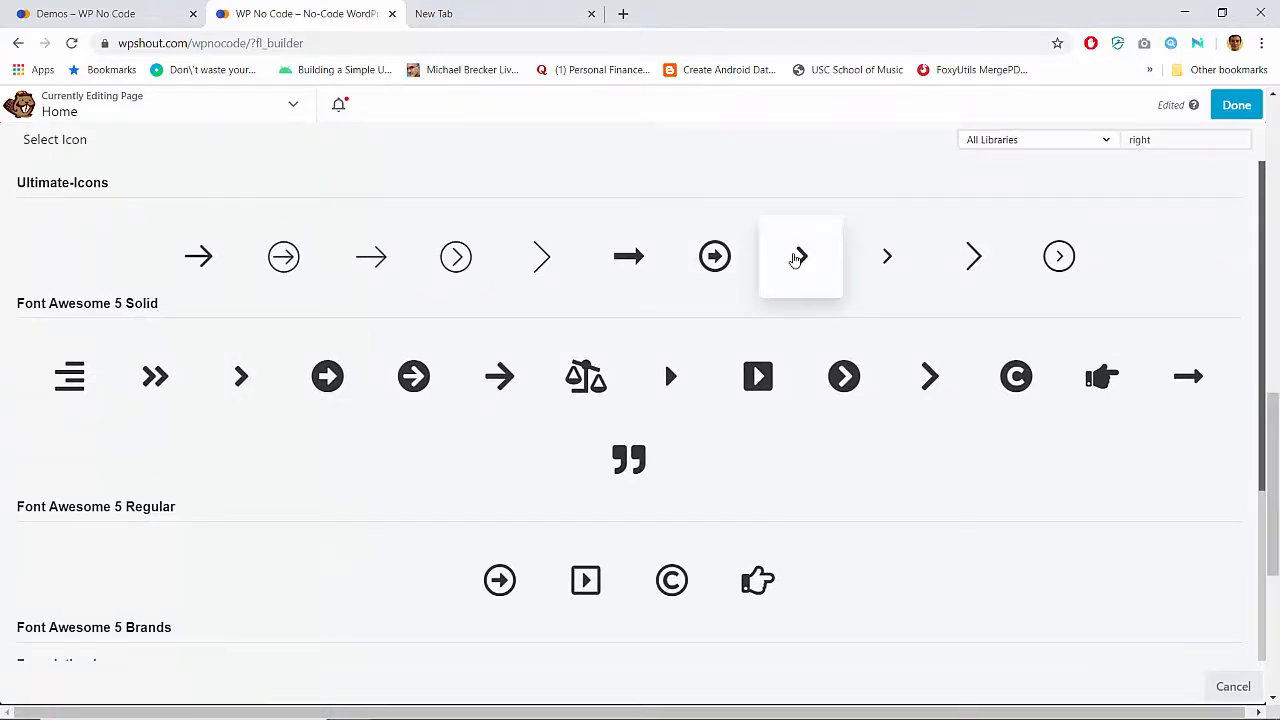
pyautogui.click(795, 259)
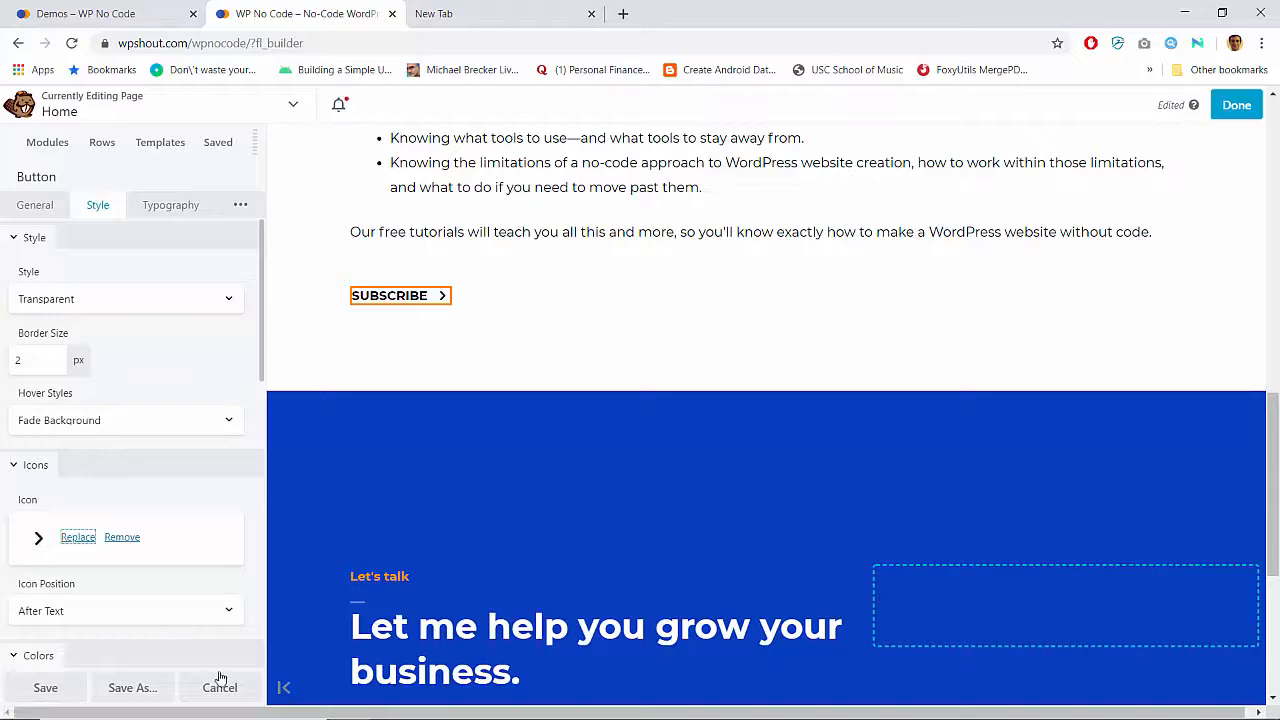
pyautogui.click(79, 537)
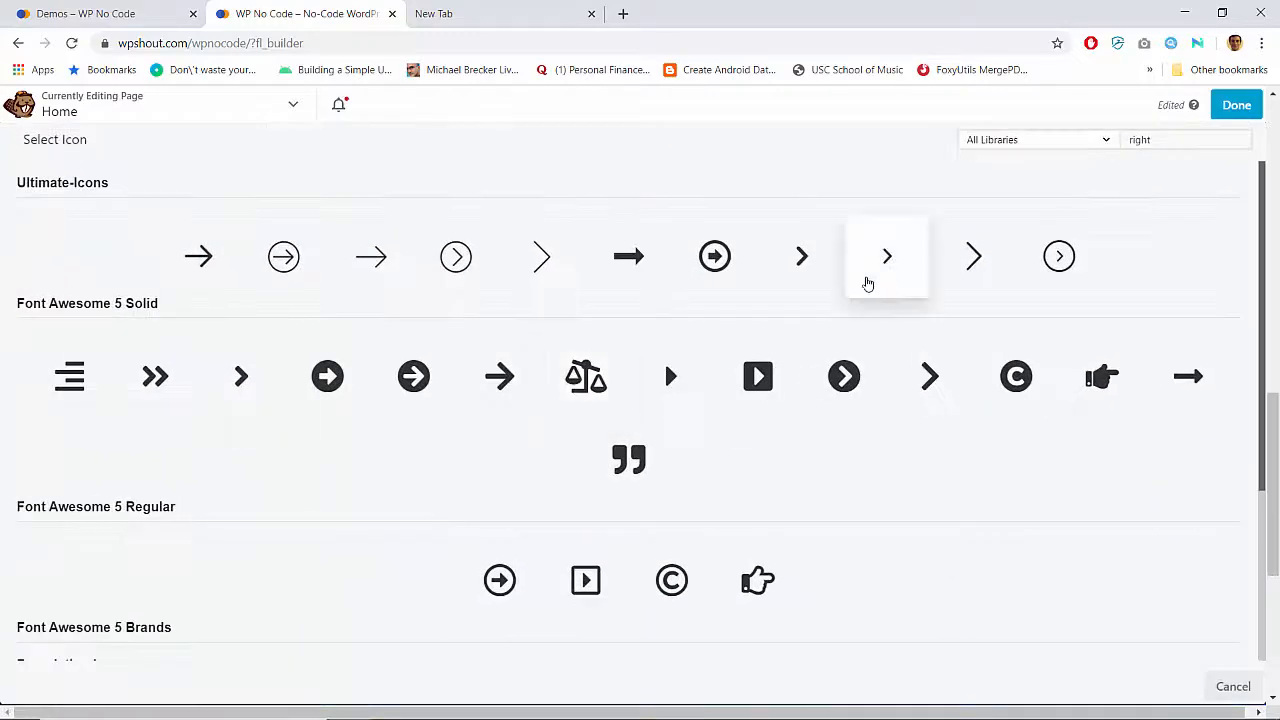
pyautogui.click(817, 270)
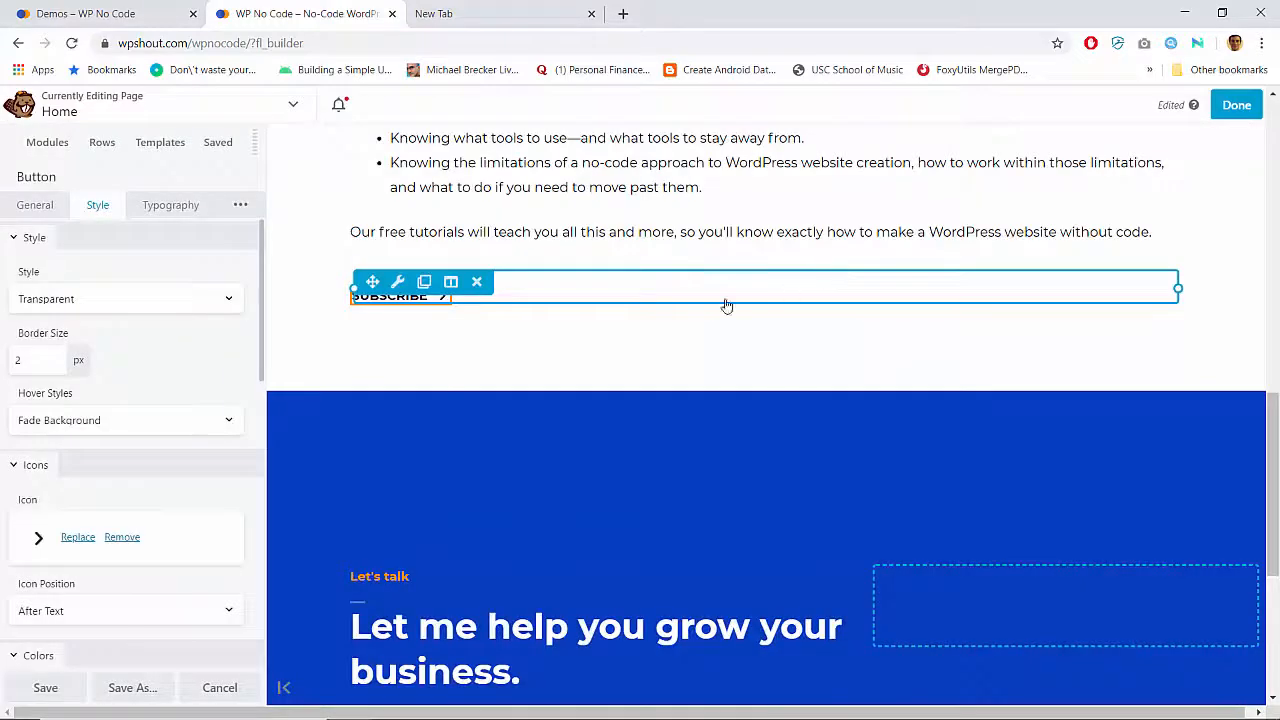
pyautogui.click(220, 688)
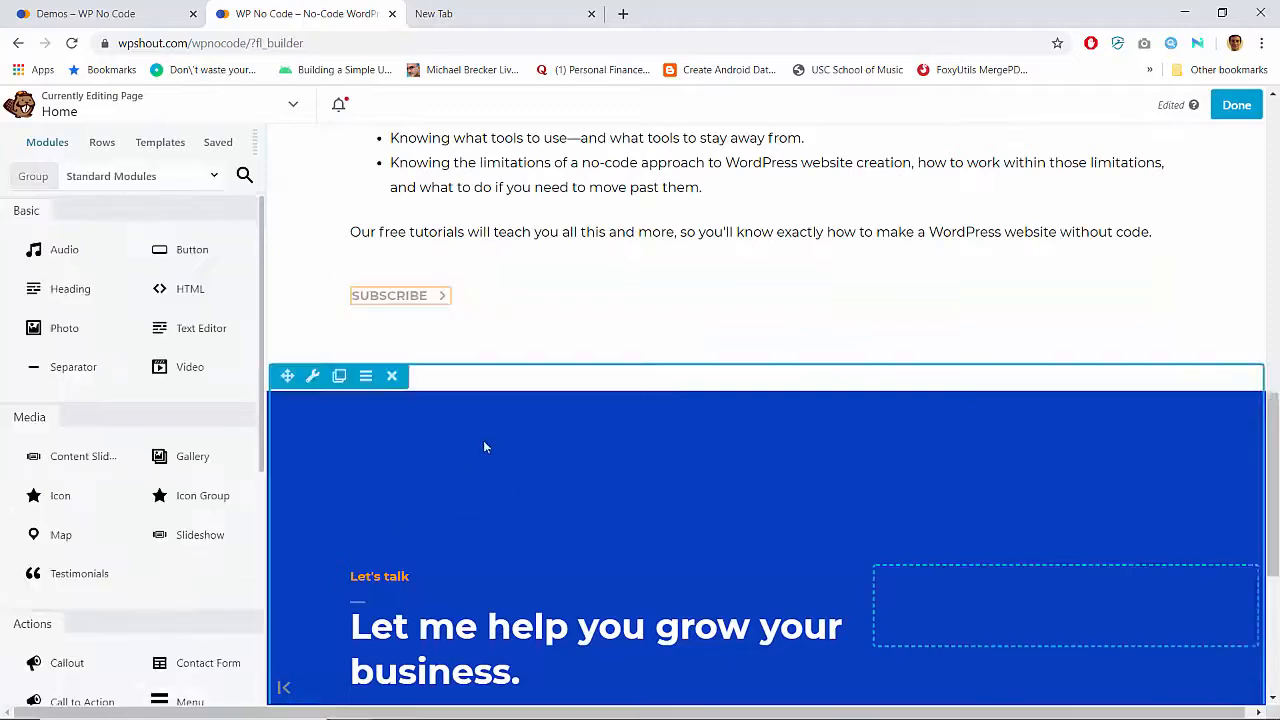
# Reopen the SUBSCRIBE button's style settings and try the large thin and the small Ultimate-Icons right chevrons as its icon
pyautogui.click(400, 296)
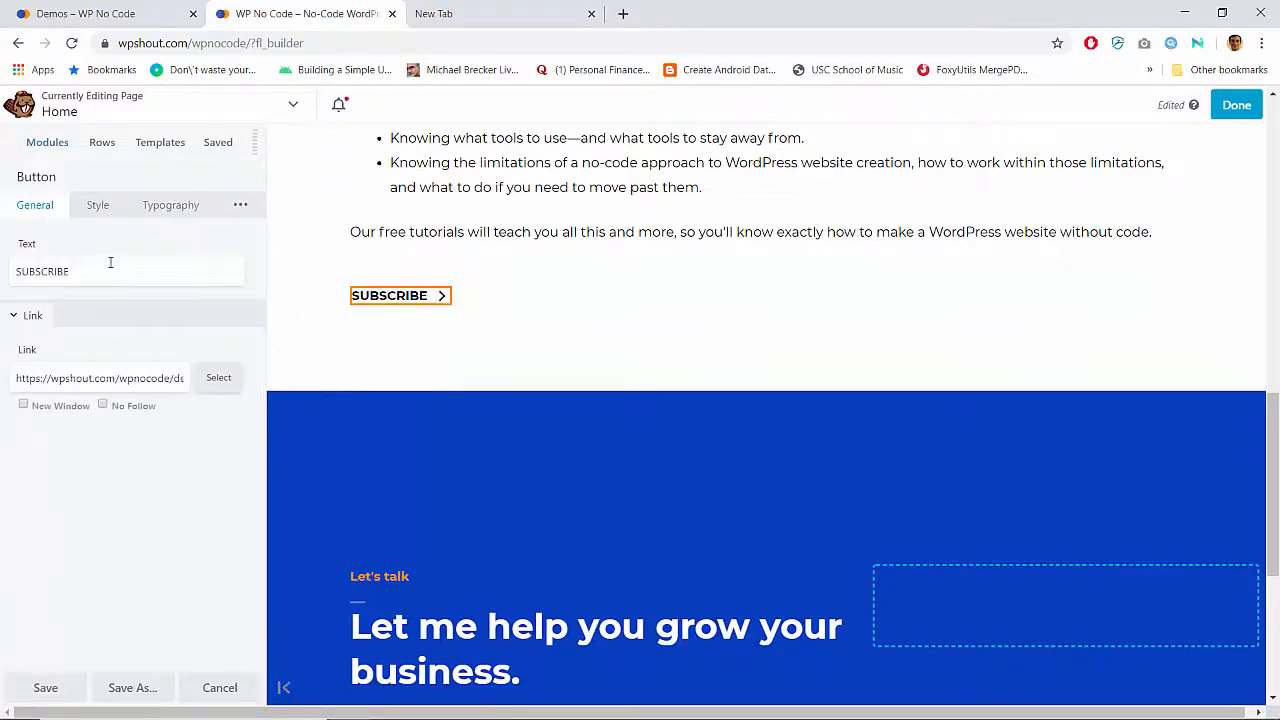
pyautogui.click(97, 205)
pyautogui.click(66, 534)
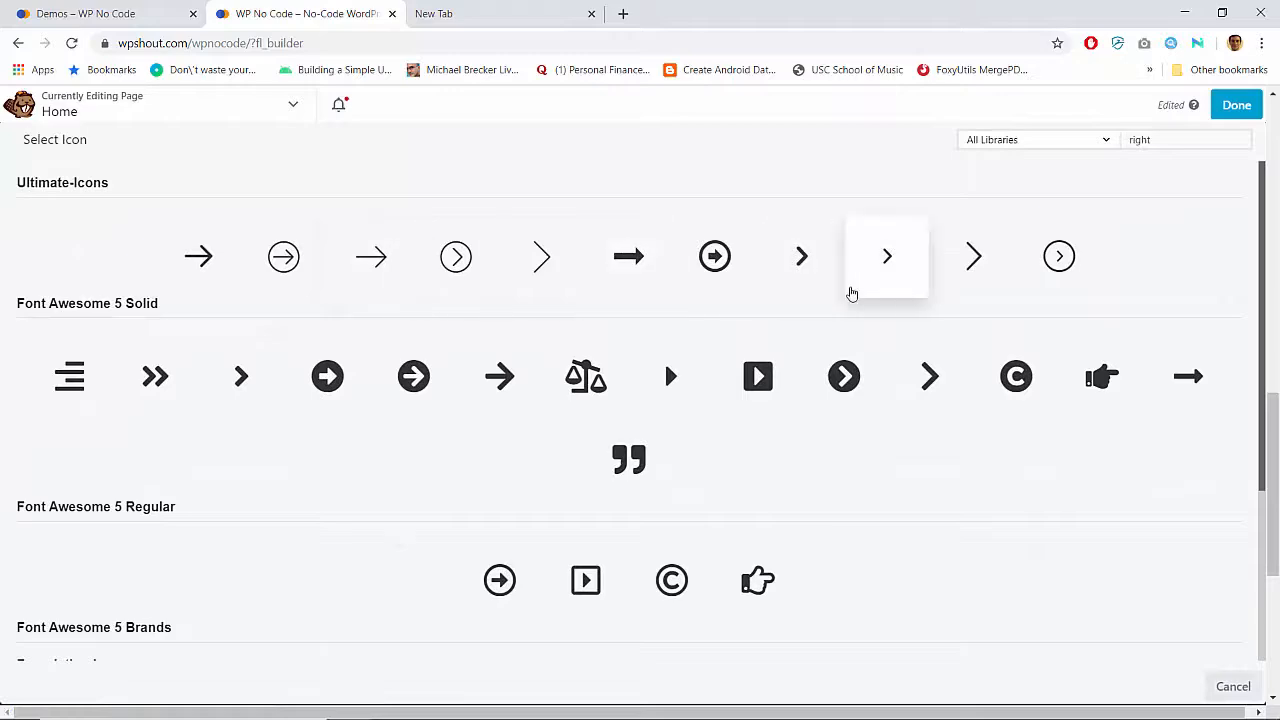
pyautogui.click(967, 268)
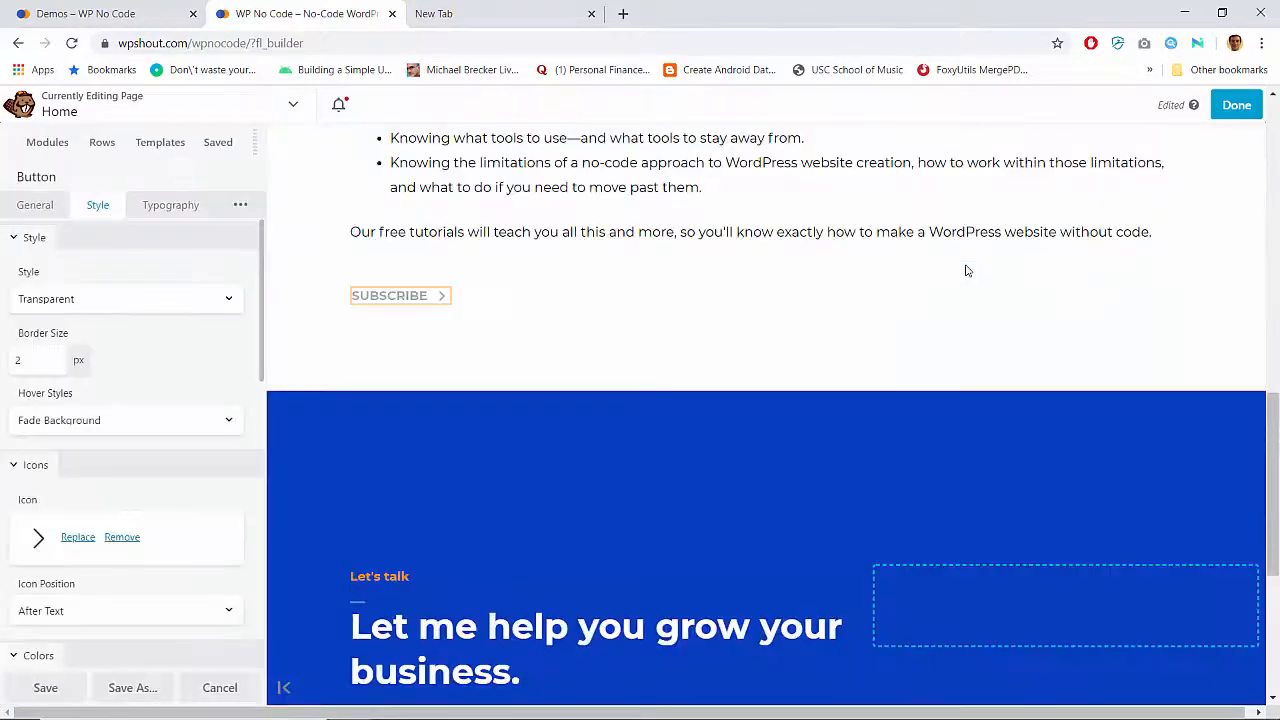
pyautogui.click(78, 539)
pyautogui.click(878, 256)
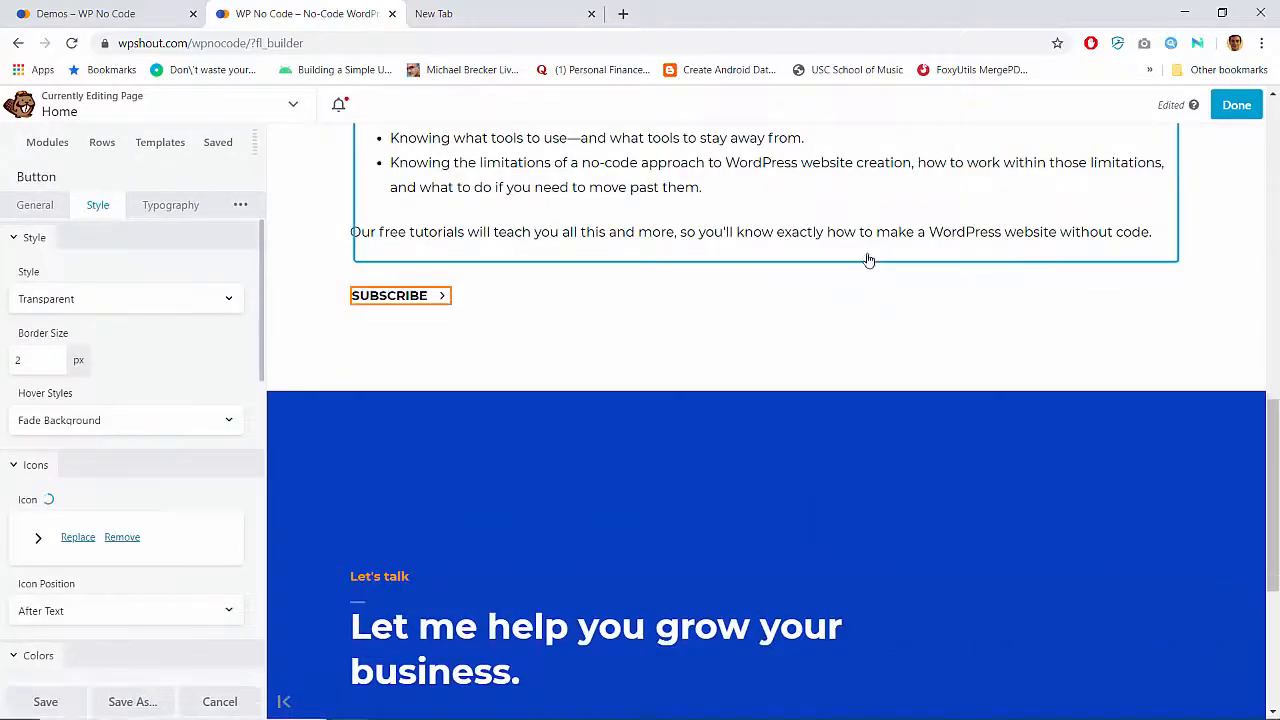
# Try the small Font Awesome 5 Solid and the WordPress Dashicons right chevrons on the SUBSCRIBE button and discard the changes
pyautogui.click(80, 538)
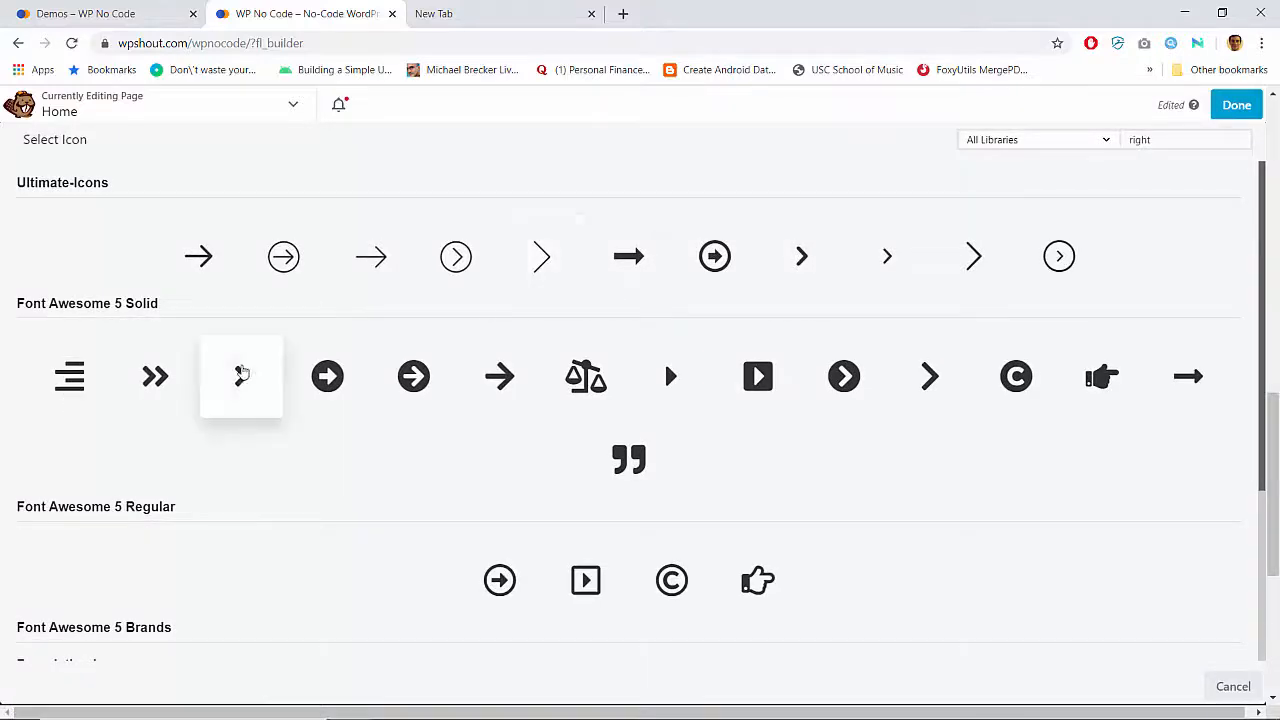
pyautogui.click(239, 375)
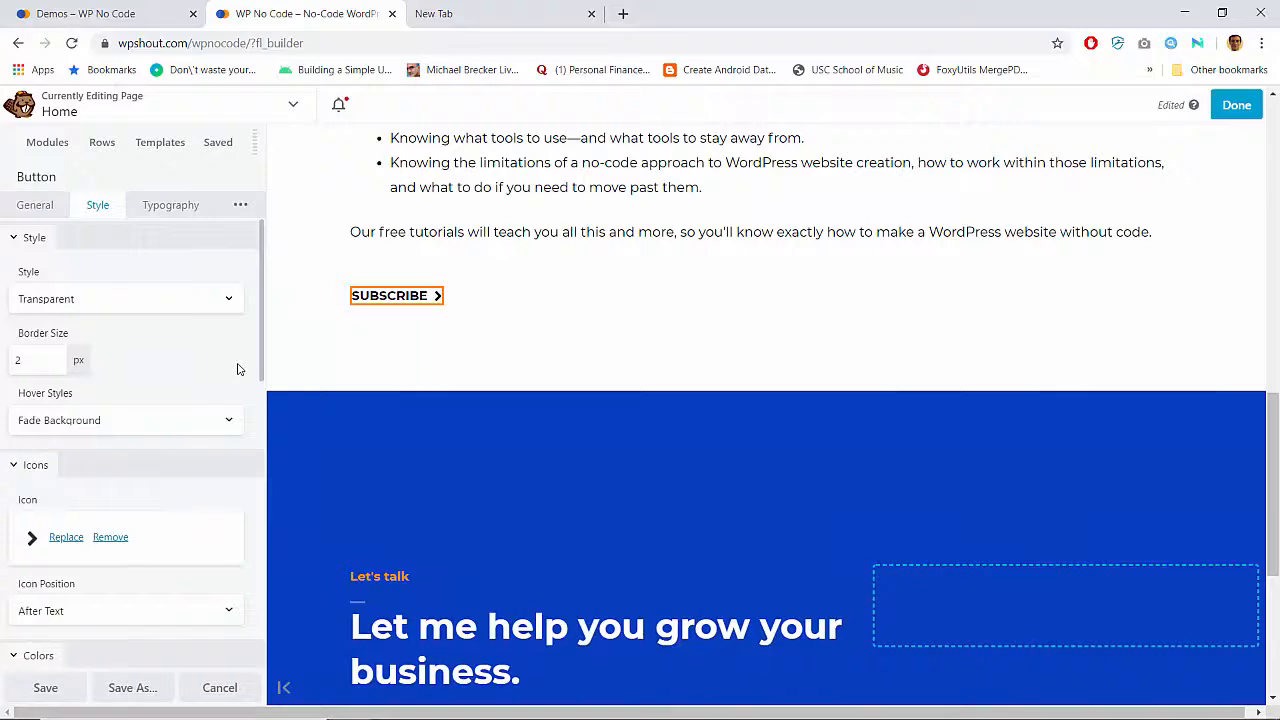
pyautogui.click(65, 538)
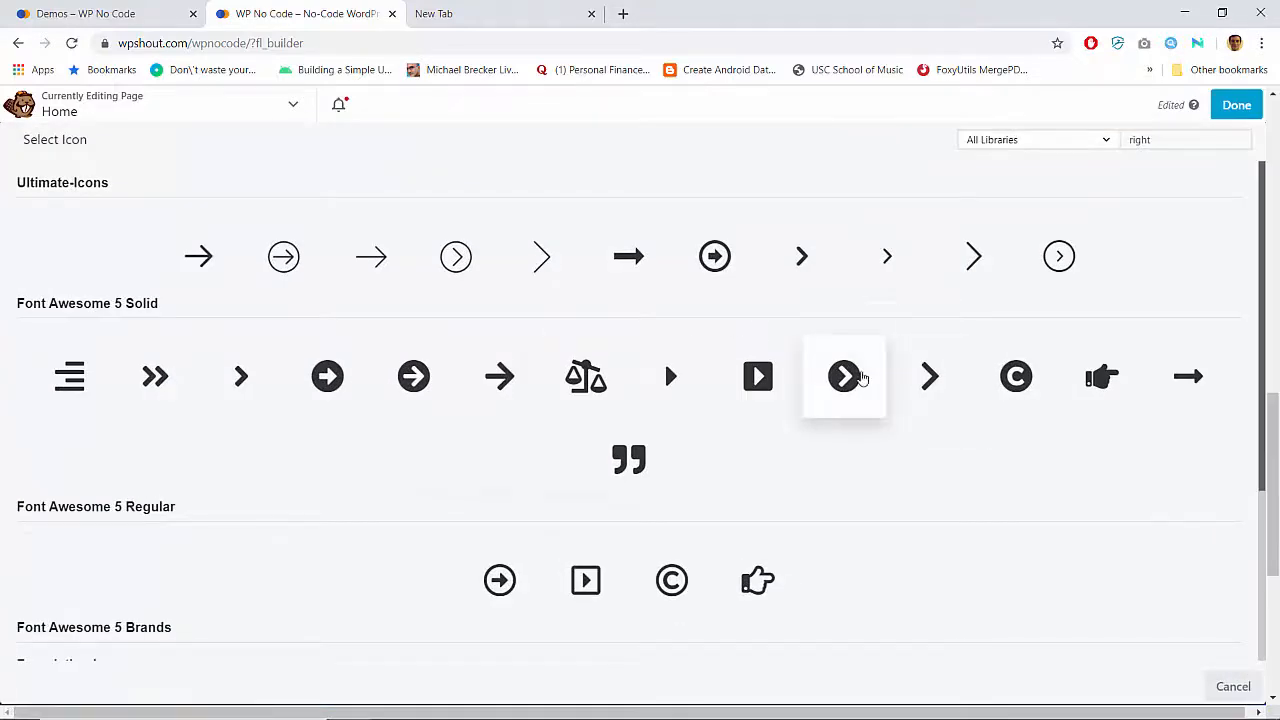
pyautogui.scroll(-3, 862, 376)
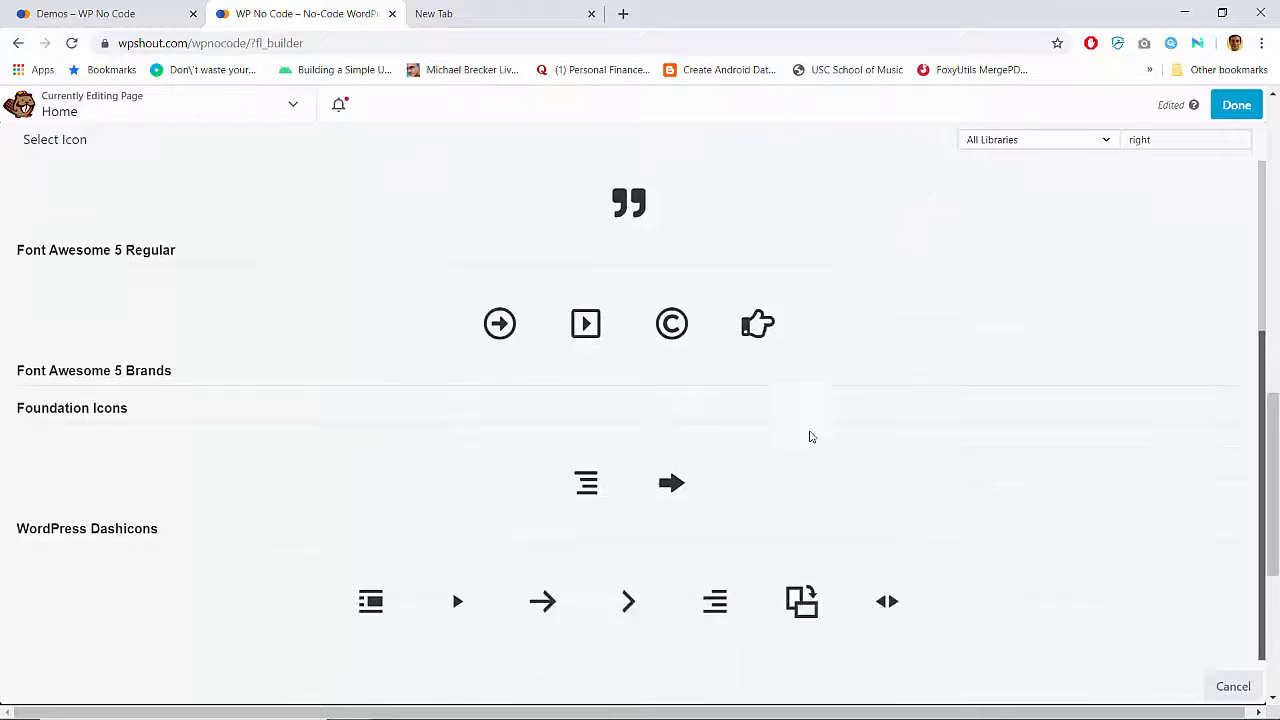
pyautogui.click(628, 602)
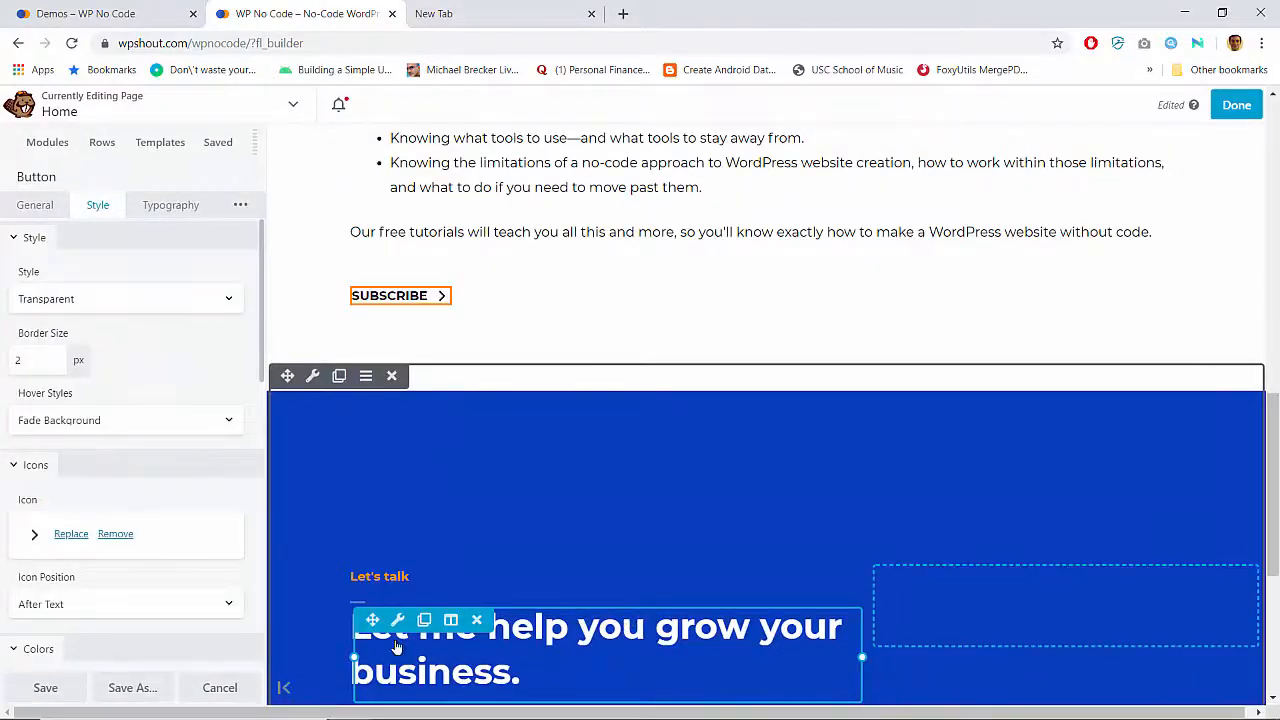
pyautogui.click(222, 688)
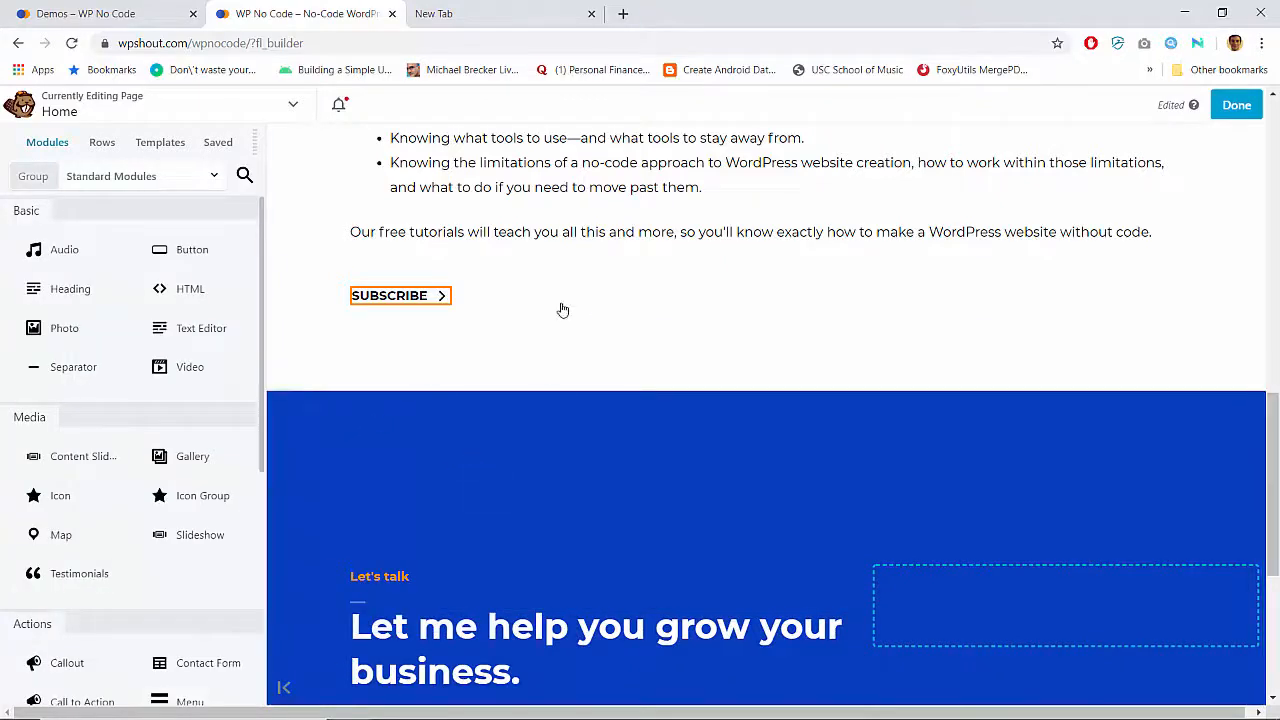
# Replace the icon of the hero's "We'll Show You How" button with the WordPress Dashicons right chevron
pyautogui.scroll(10, 563, 309)
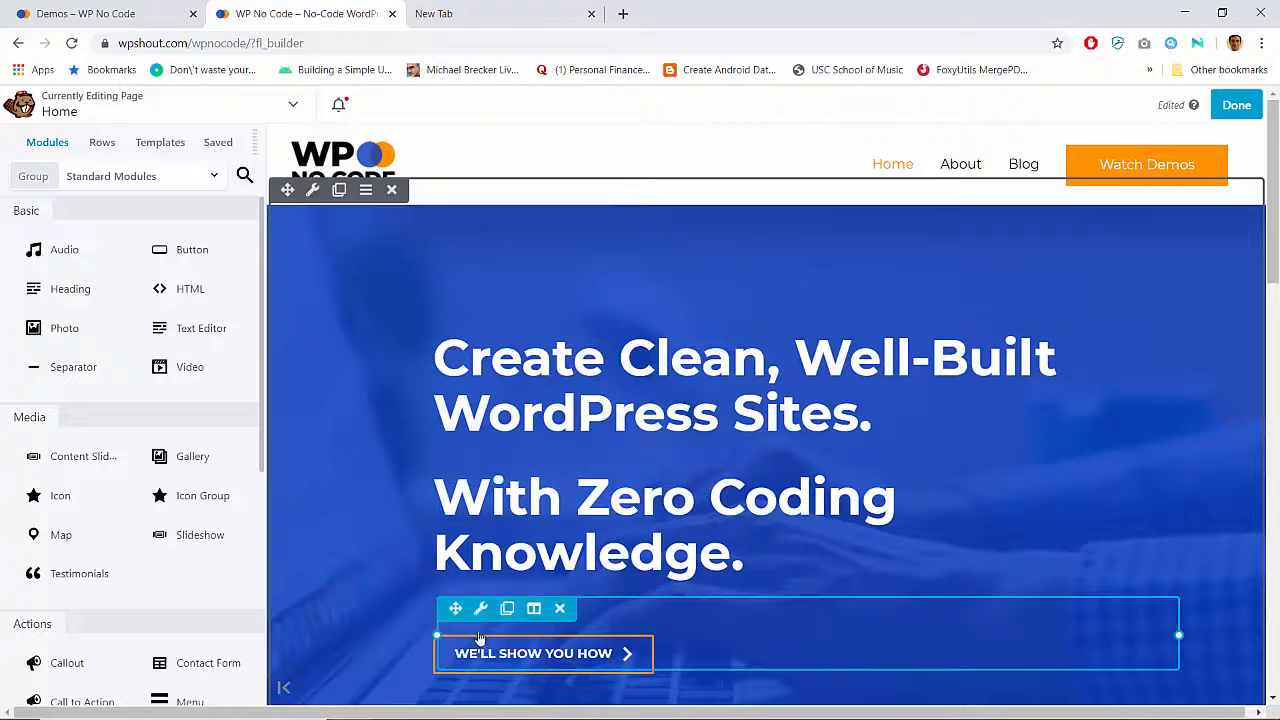
pyautogui.click(480, 612)
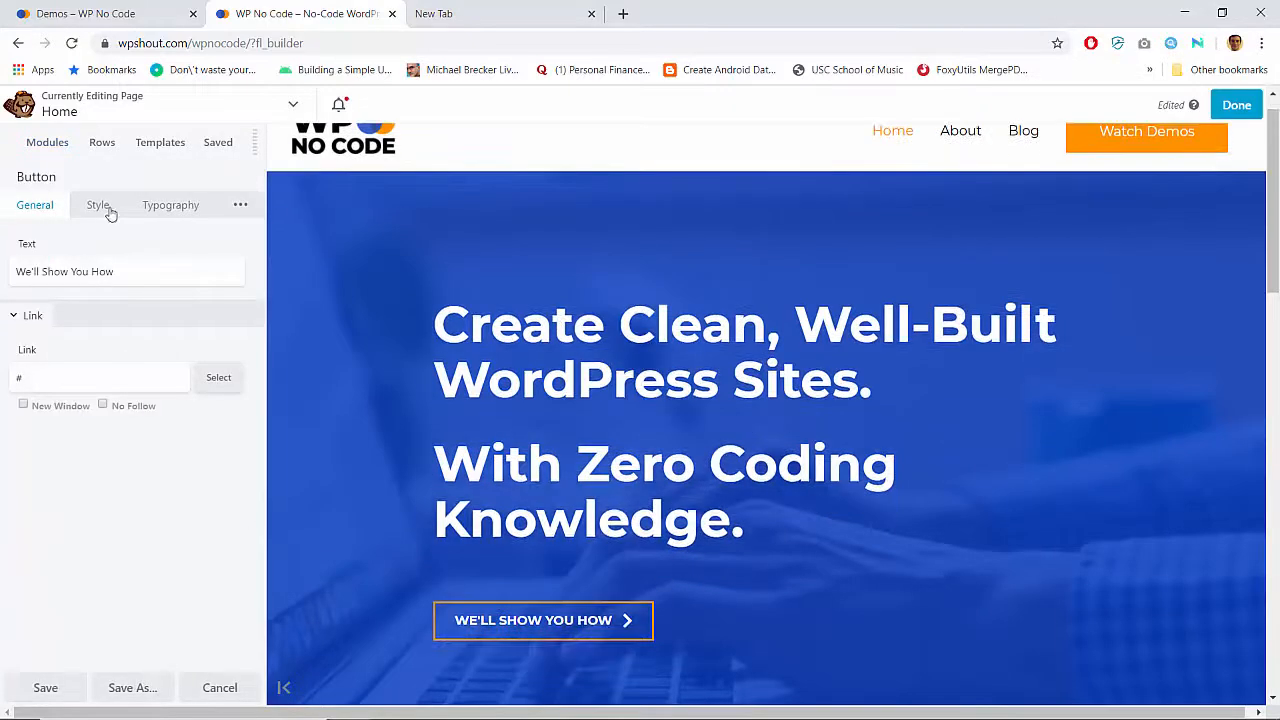
pyautogui.click(100, 205)
pyautogui.click(70, 537)
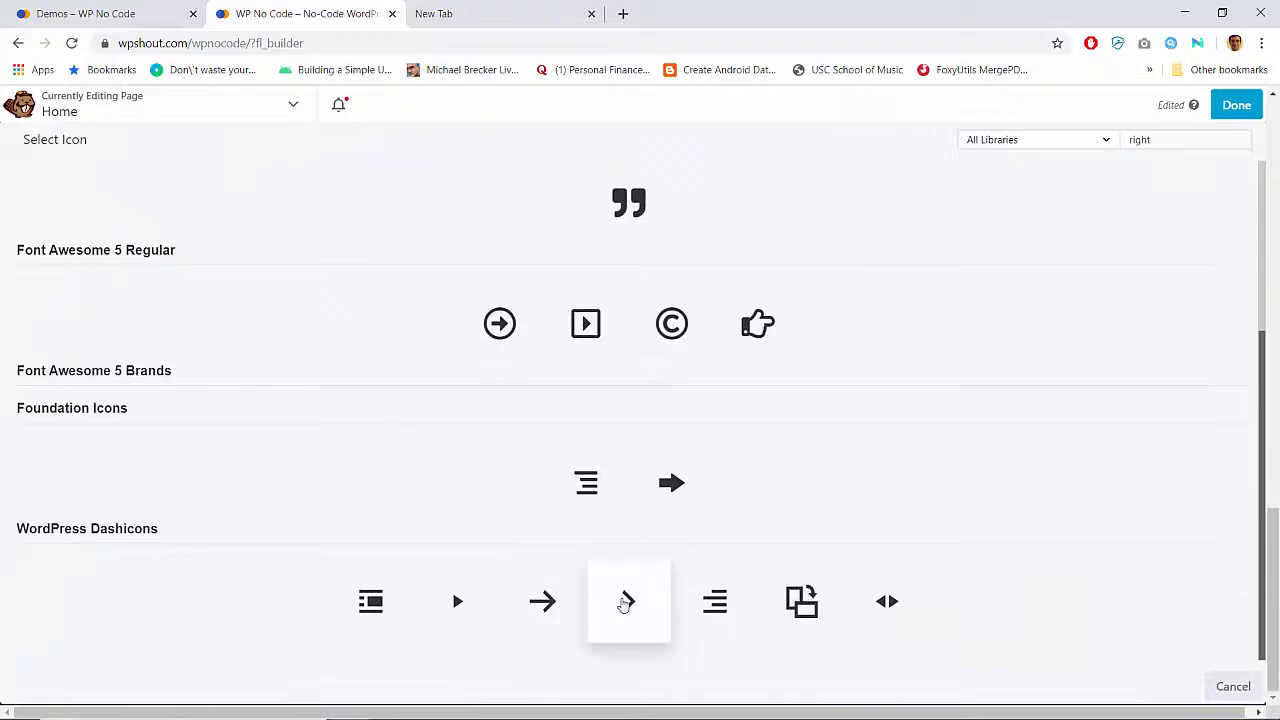
pyautogui.click(626, 603)
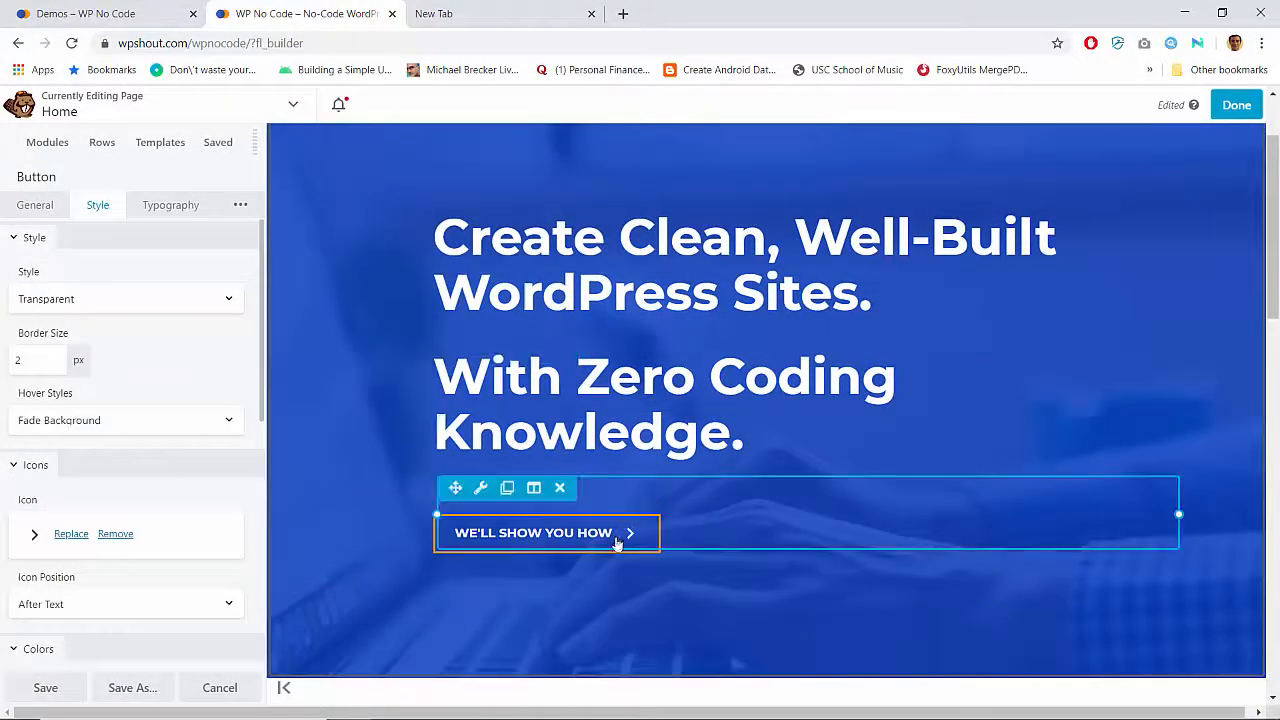
# Compare the hero button with the SUBSCRIBE button and examine the hero button's typography, text spacing, icon and color settings
pyautogui.scroll(-6, 711, 532)
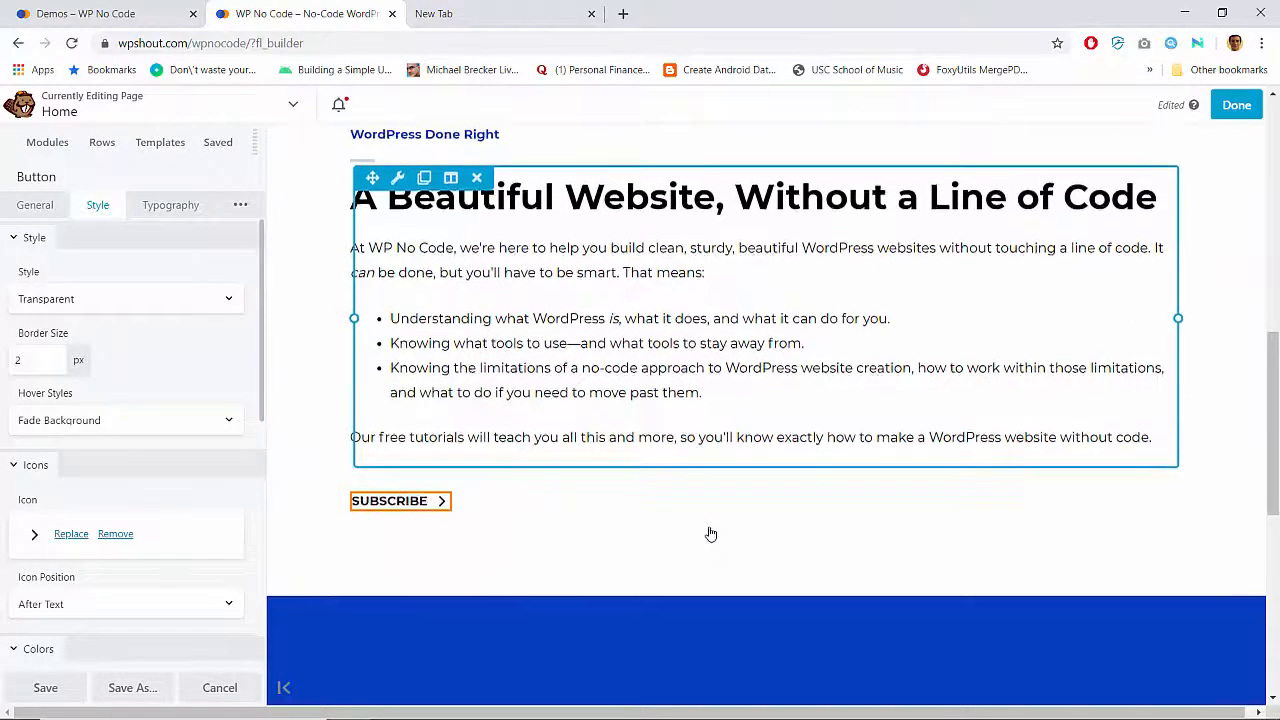
pyautogui.scroll(6, 711, 534)
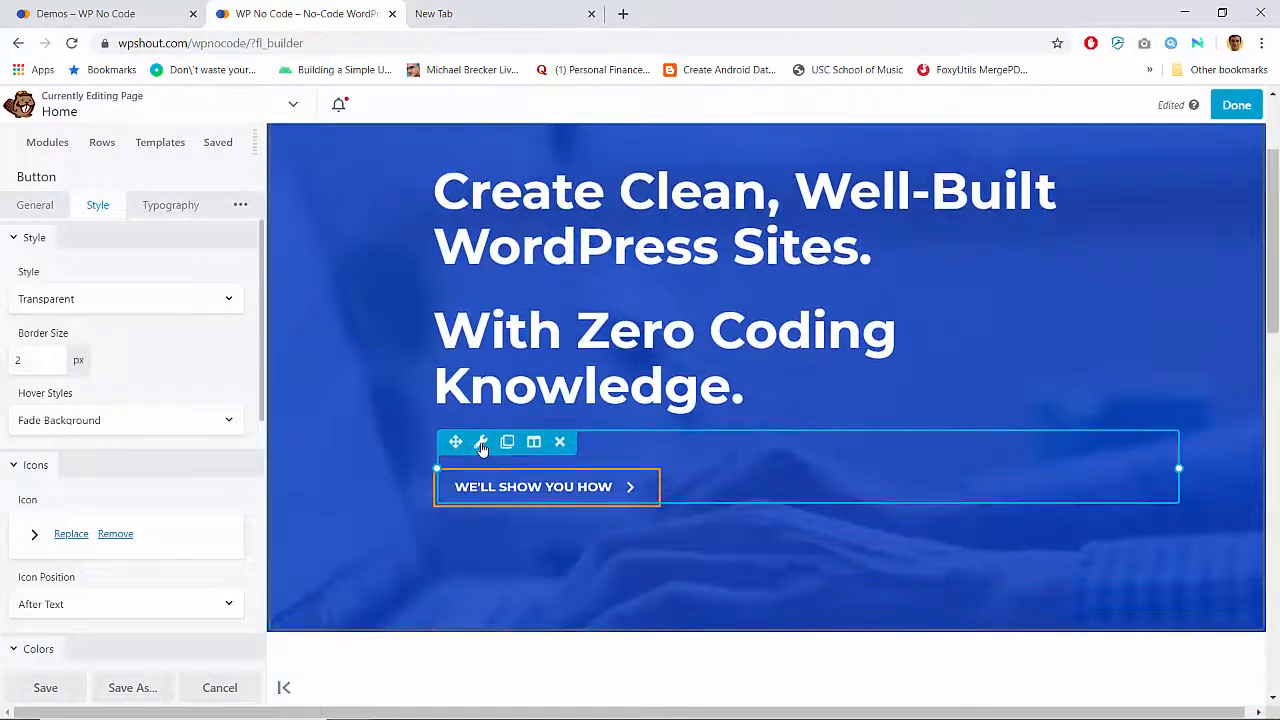
pyautogui.click(145, 204)
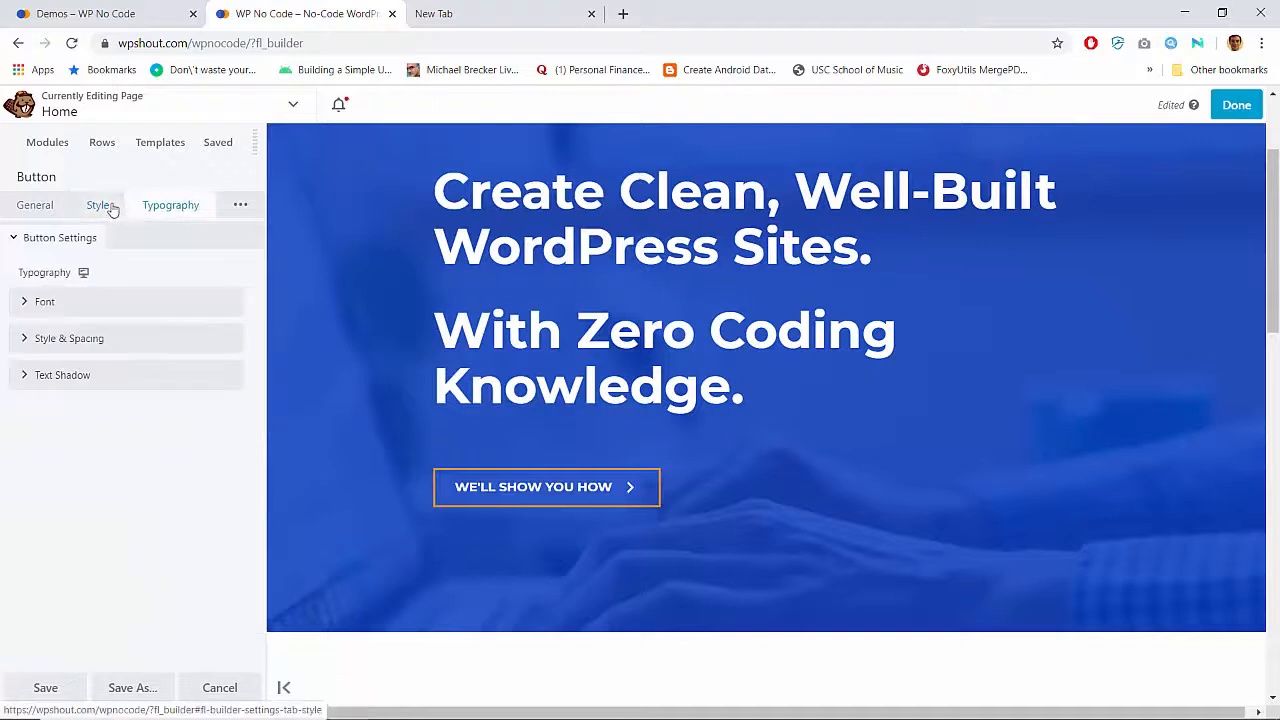
pyautogui.click(120, 206)
pyautogui.click(140, 205)
pyautogui.click(69, 336)
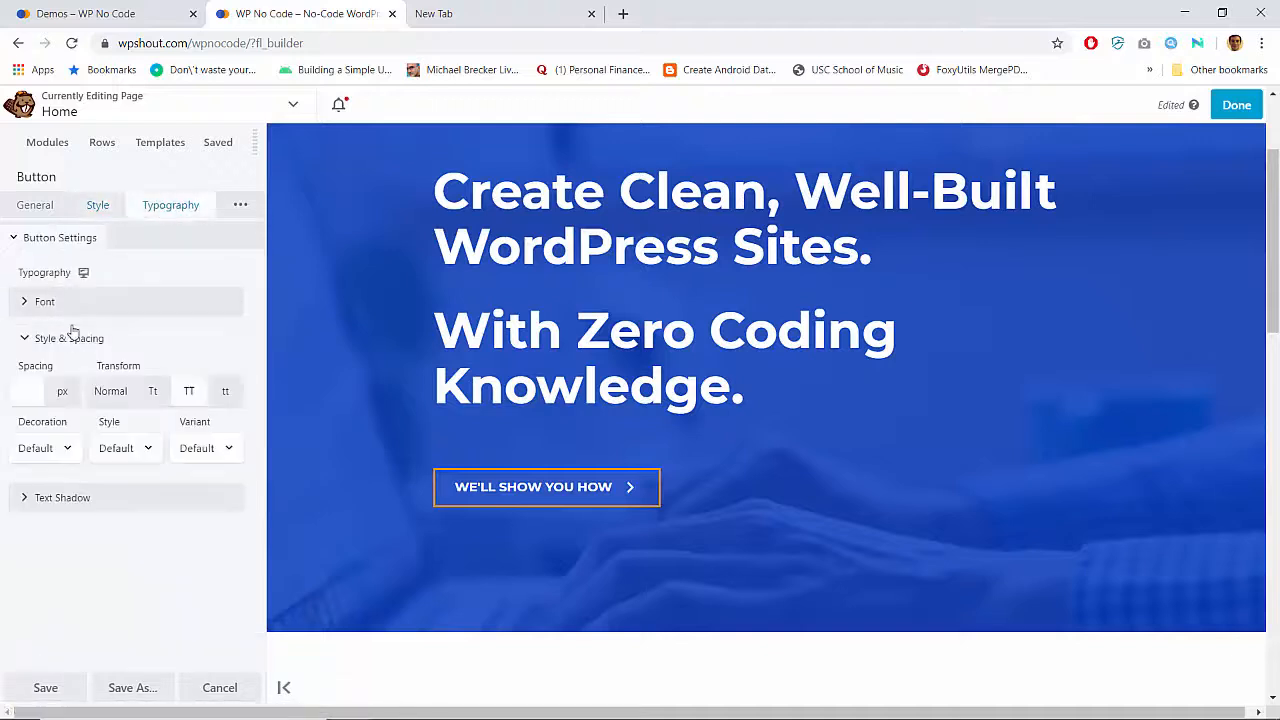
pyautogui.click(98, 205)
pyautogui.scroll(-4, 89, 434)
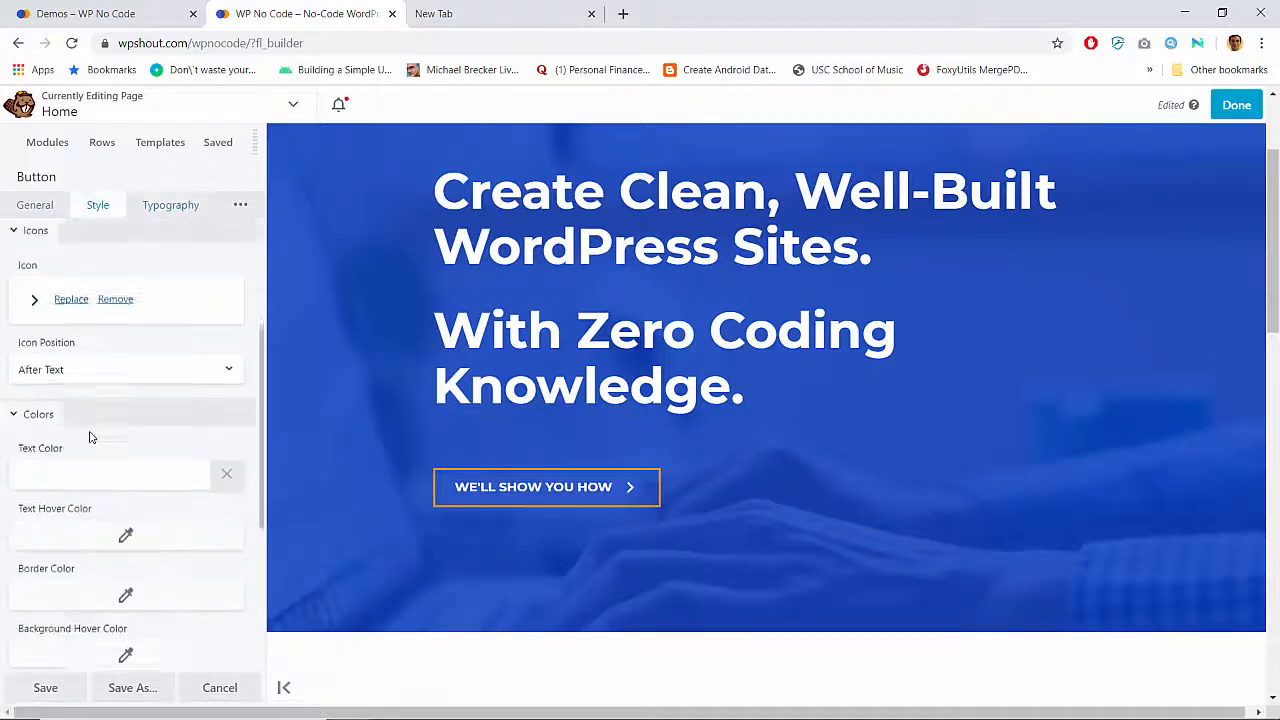
pyautogui.scroll(-3, 89, 436)
pyautogui.scroll(6, 137, 477)
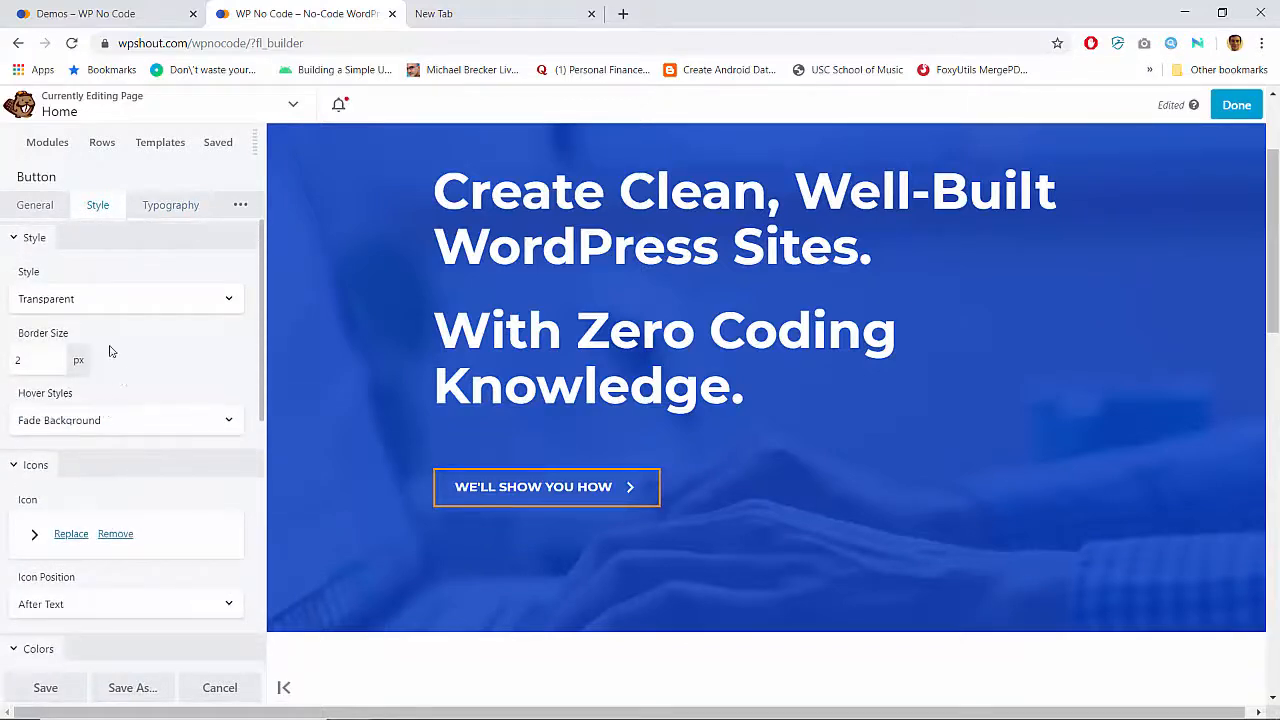
# Examine the hero button's typography, margin, animation, link, color and structure settings
pyautogui.click(171, 205)
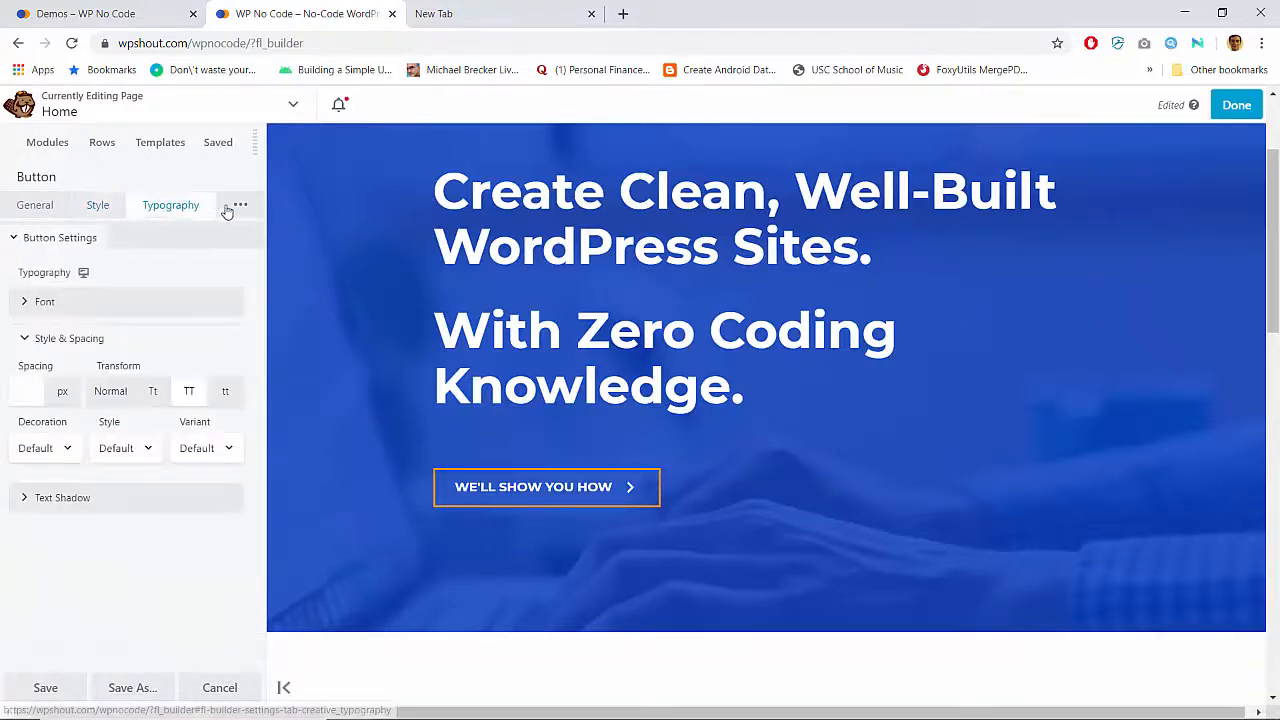
pyautogui.click(238, 206)
pyautogui.click(156, 241)
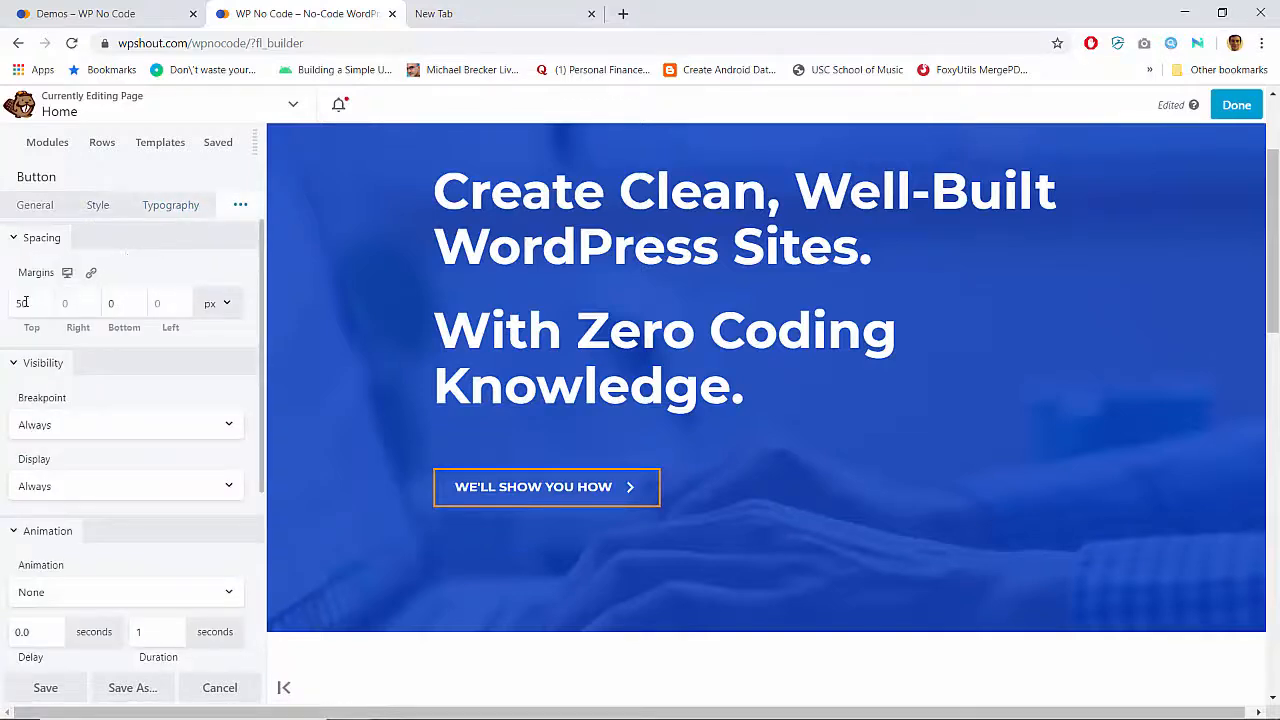
pyautogui.scroll(-3, 143, 458)
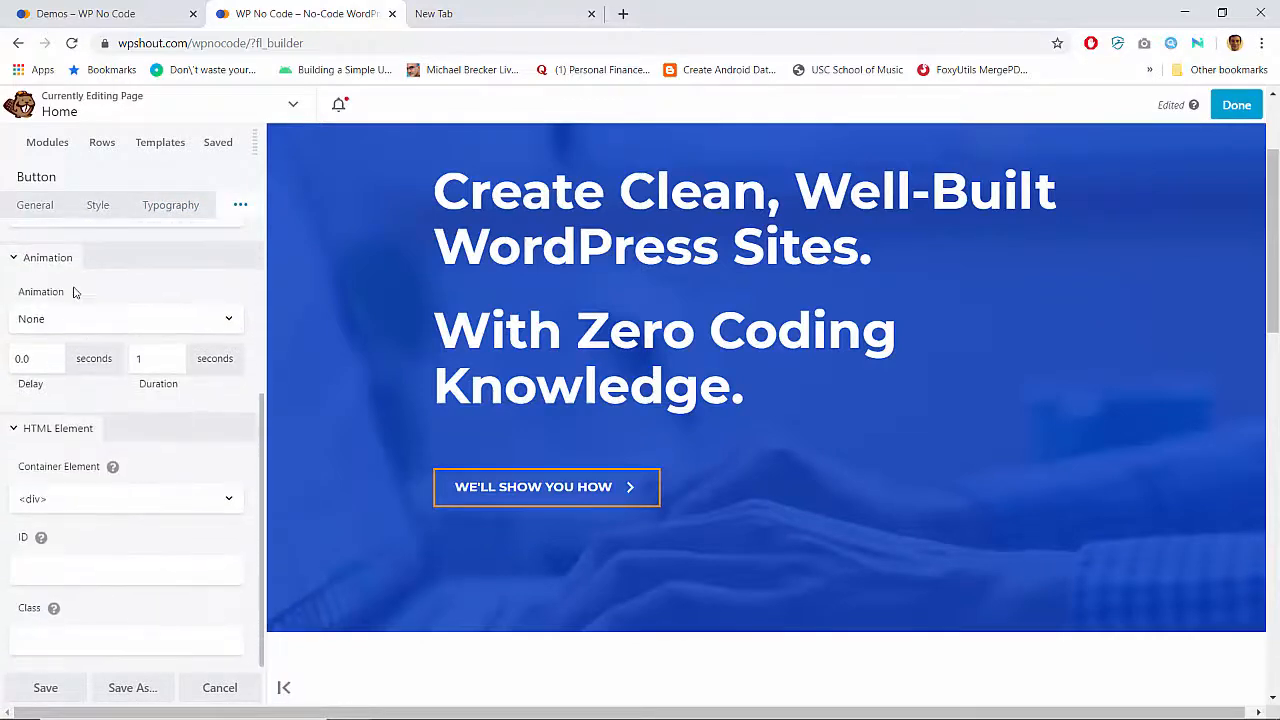
pyautogui.click(40, 205)
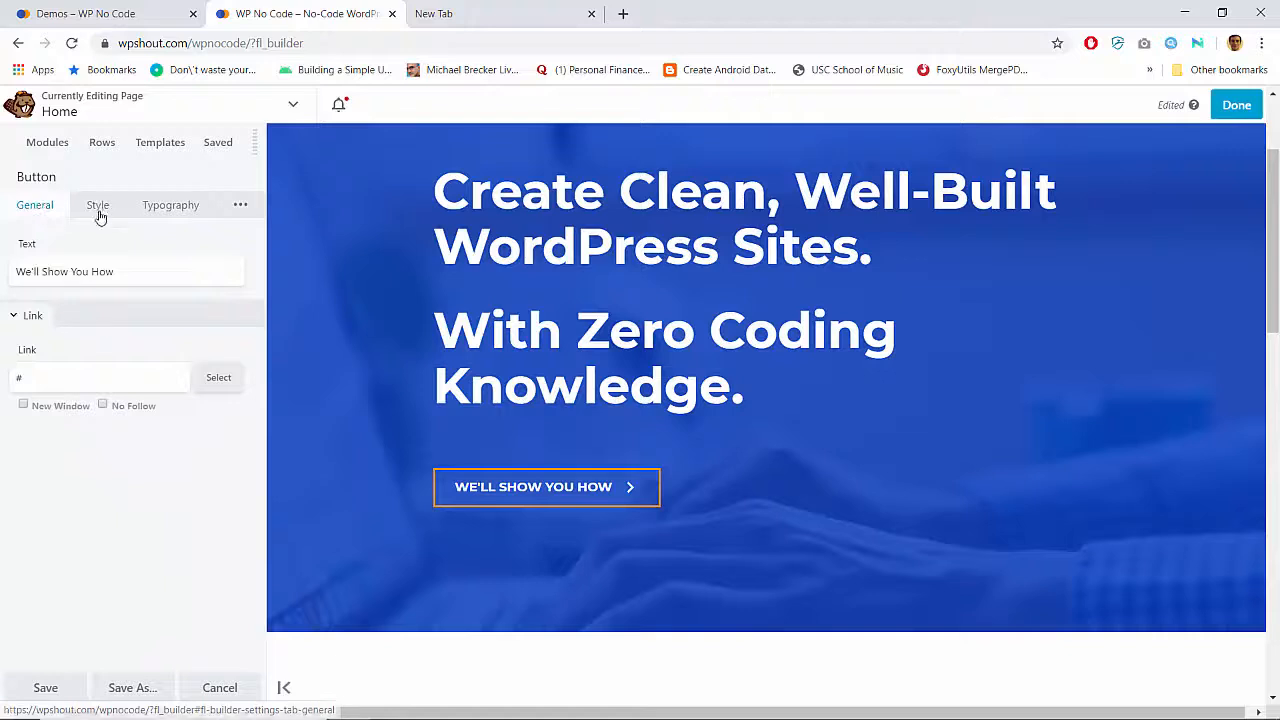
pyautogui.click(99, 206)
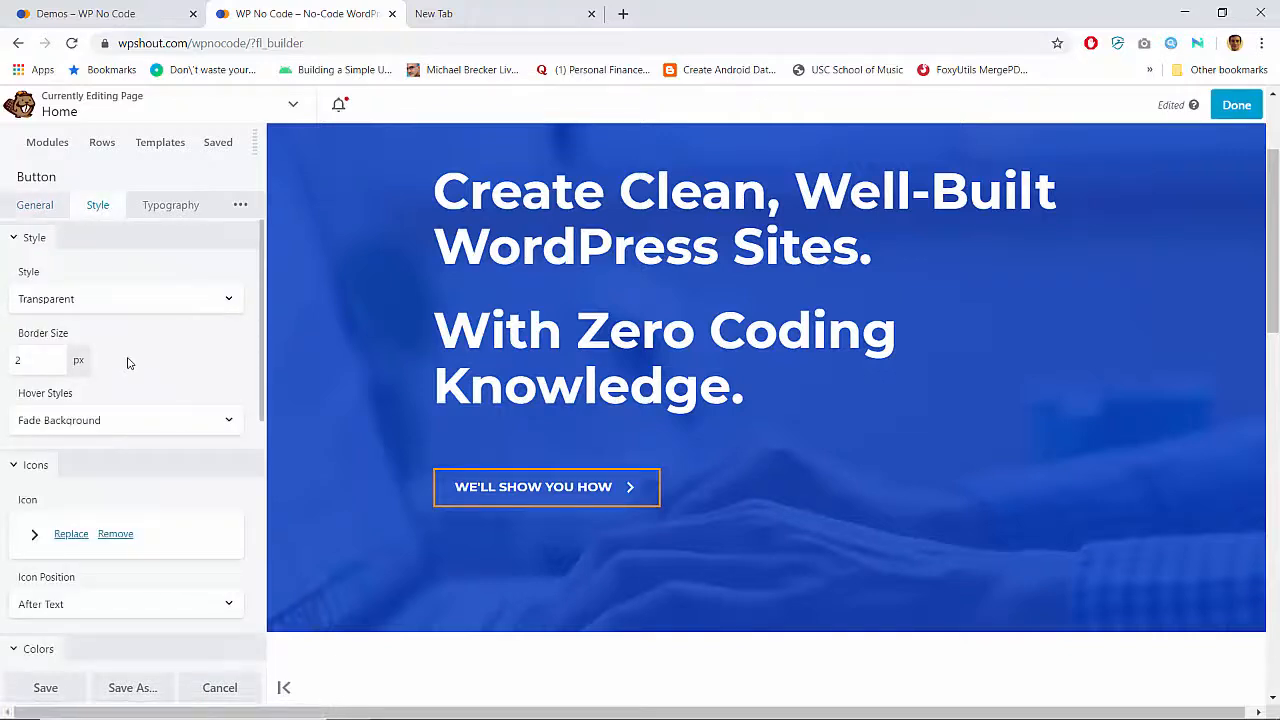
pyautogui.scroll(-10, 127, 362)
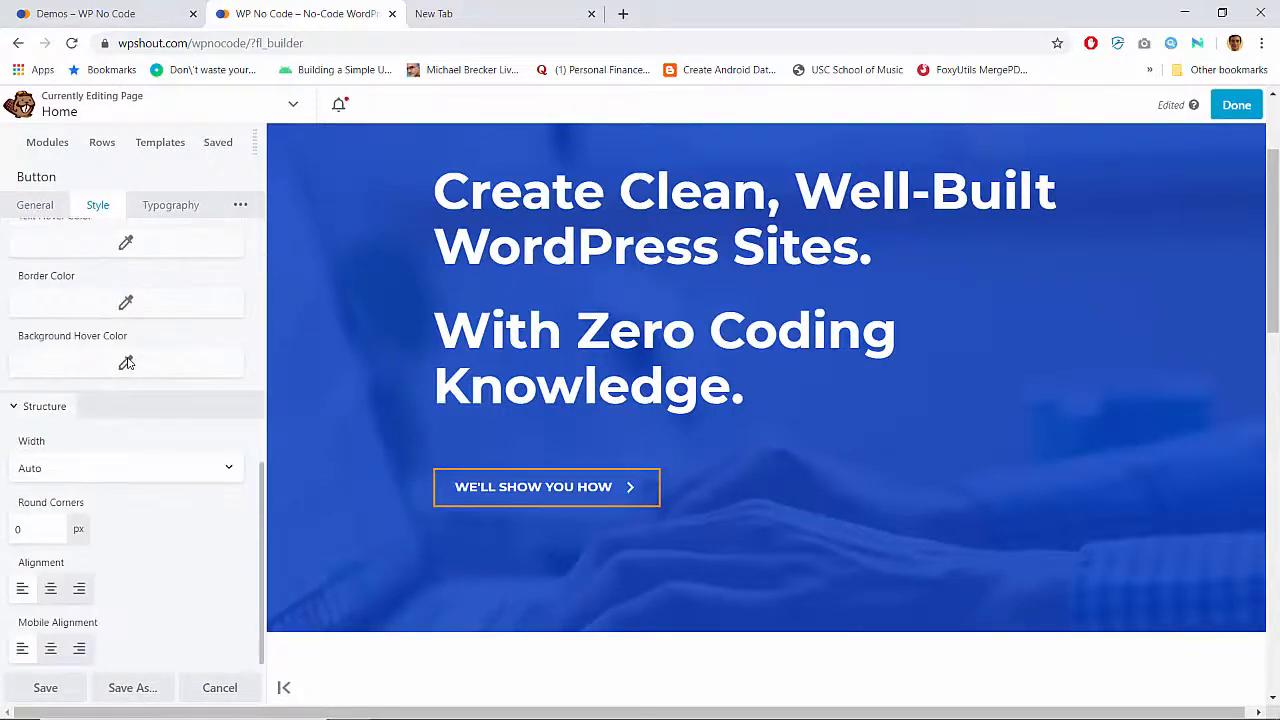
pyautogui.scroll(-1, 127, 362)
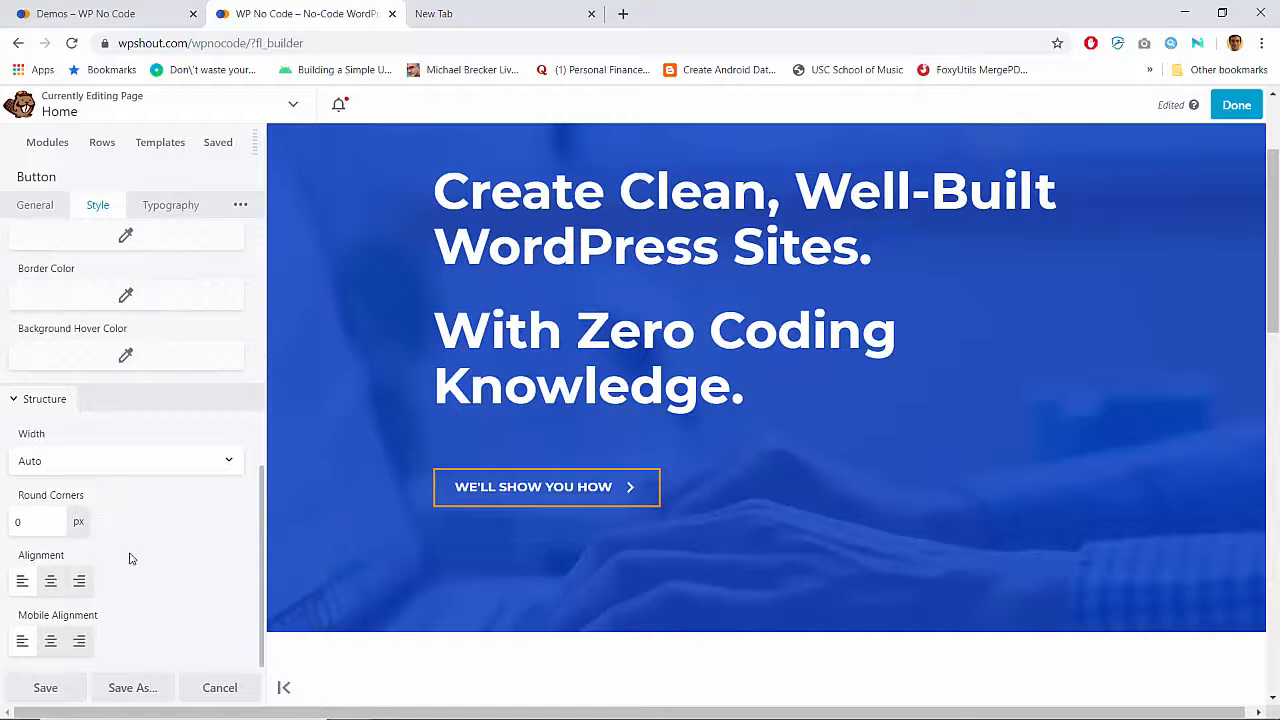
# Review the hero button's font settings and set its letter spacing to 0 px
pyautogui.click(168, 207)
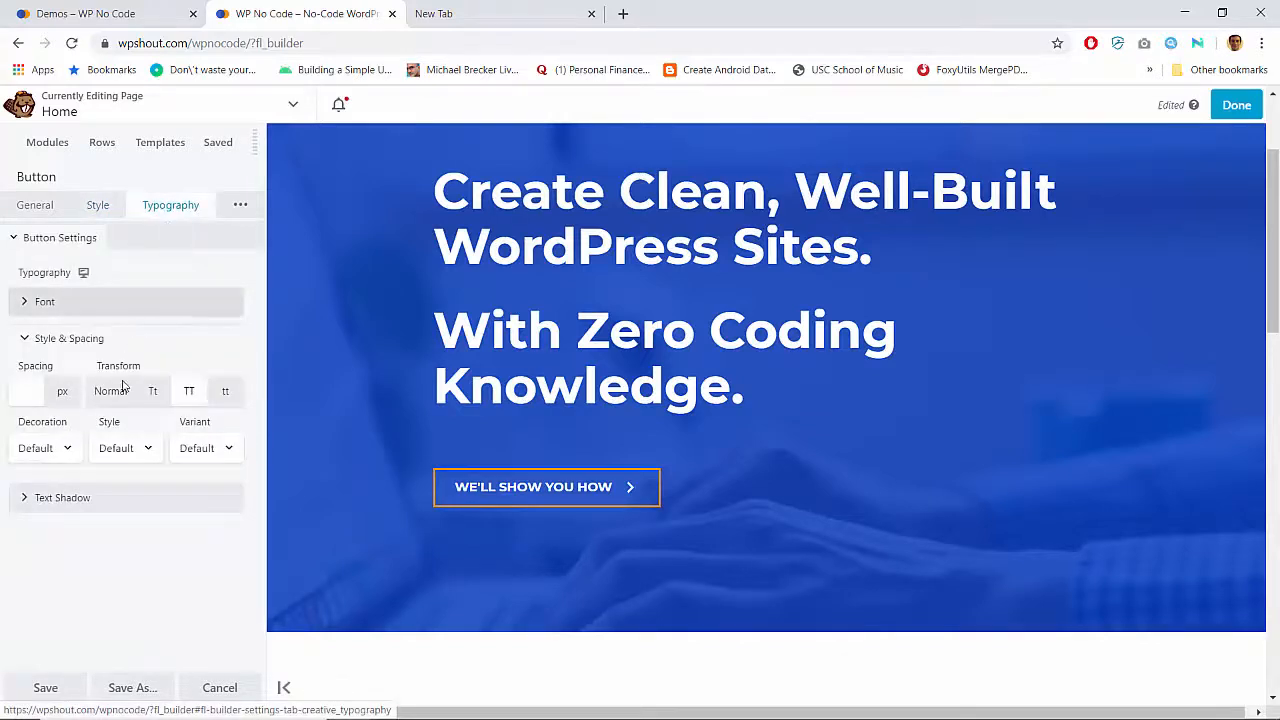
pyautogui.click(22, 304)
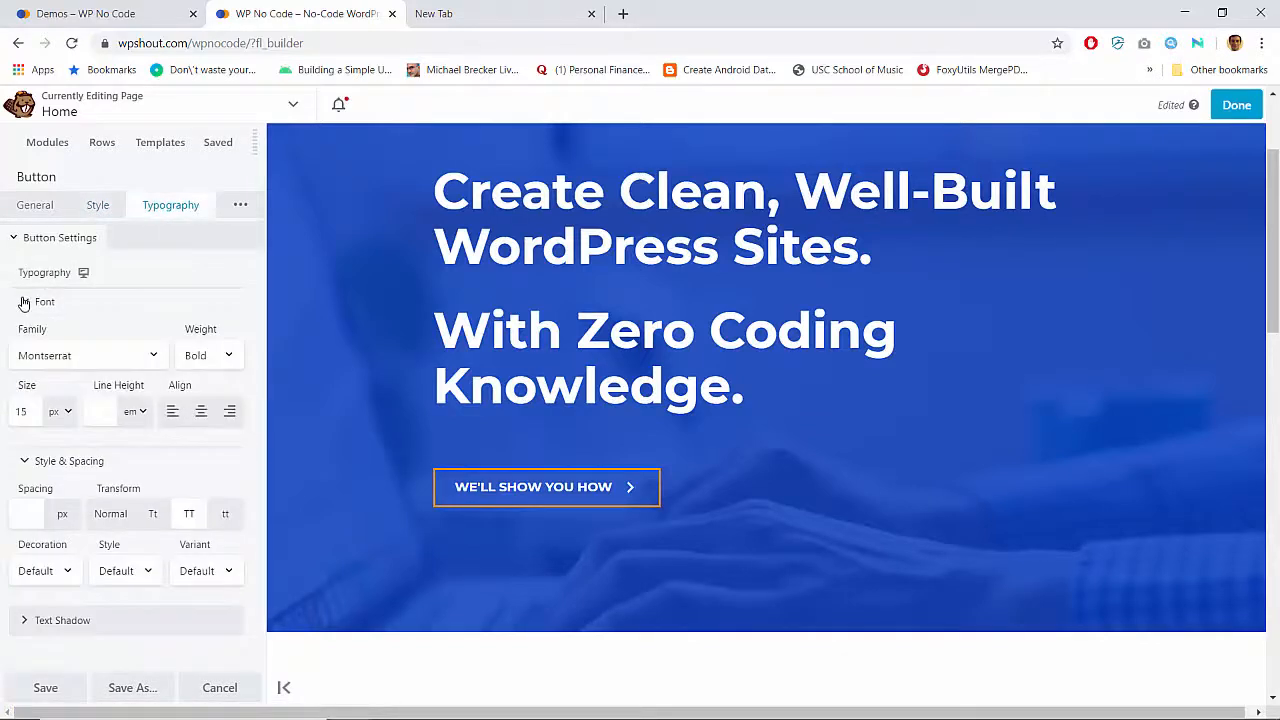
pyautogui.click(24, 303)
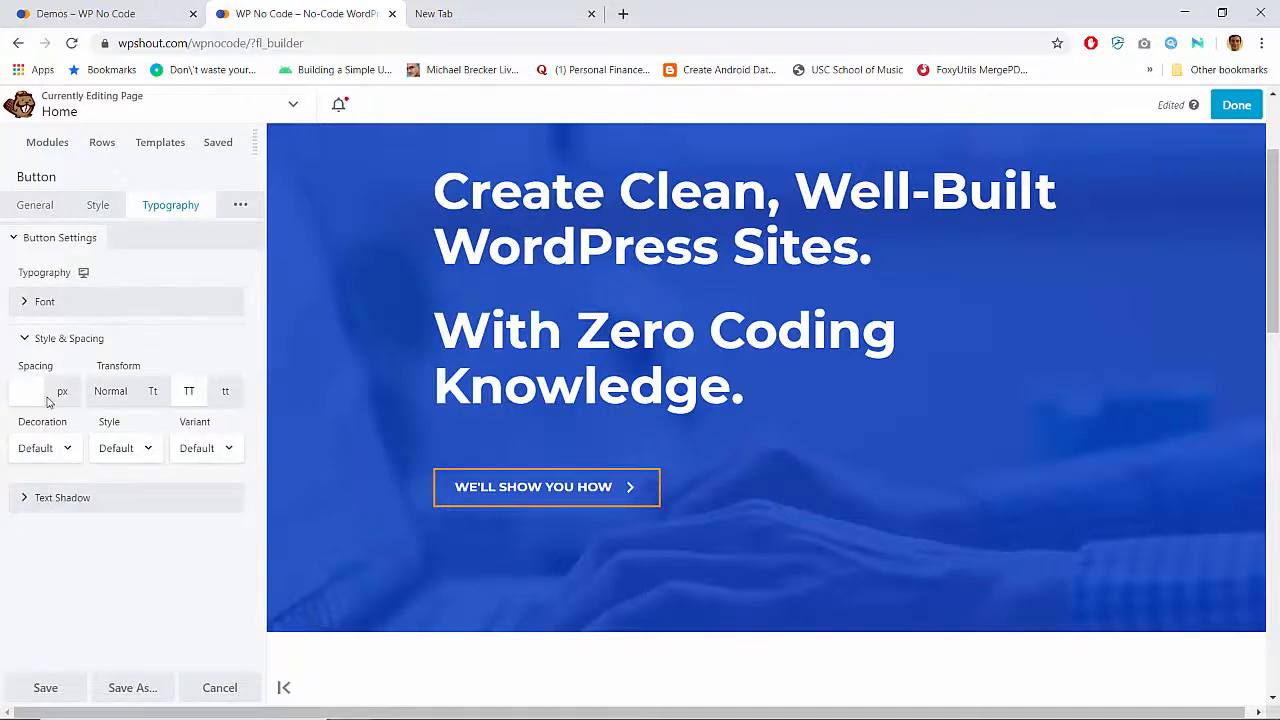
pyautogui.click(28, 389)
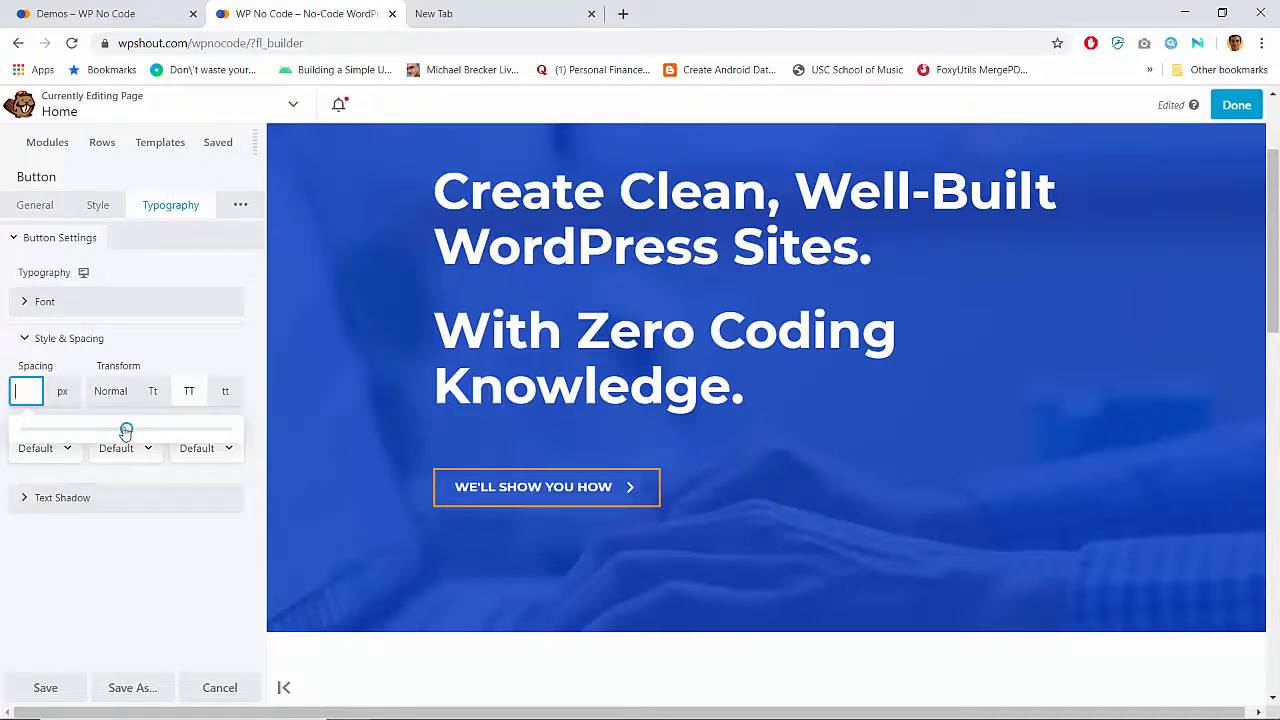
pyautogui.moveTo(126, 431); pyautogui.dragTo(127, 431)
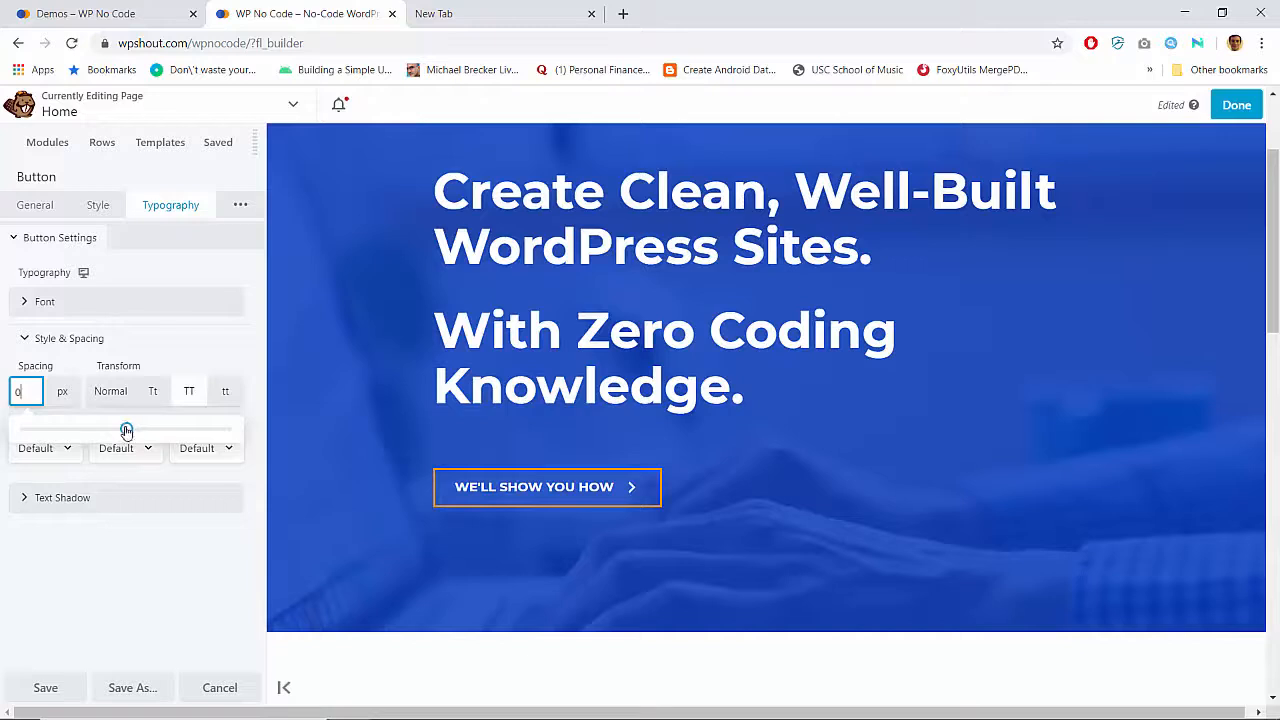
# Widen the button settings area, compare the hero button with SUBSCRIBE, and re-examine its style, typography and advanced settings
pyautogui.click(98, 210)
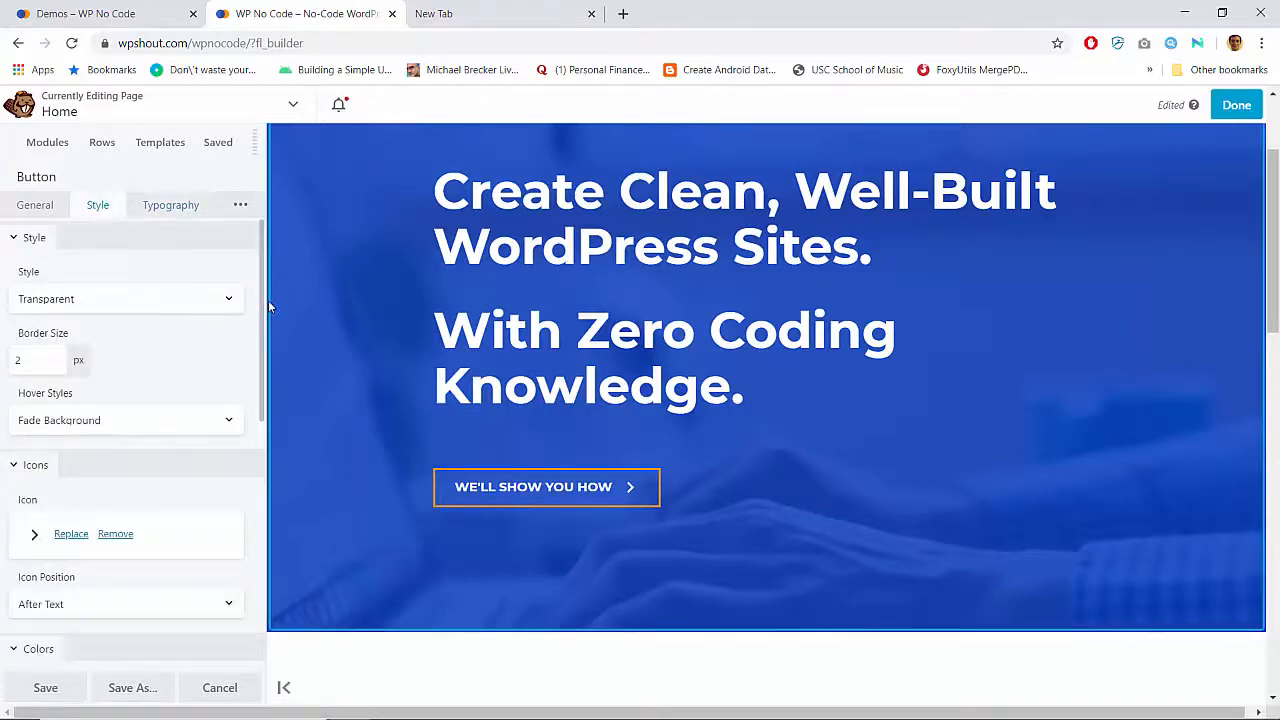
pyautogui.moveTo(270, 302); pyautogui.dragTo(372, 315)
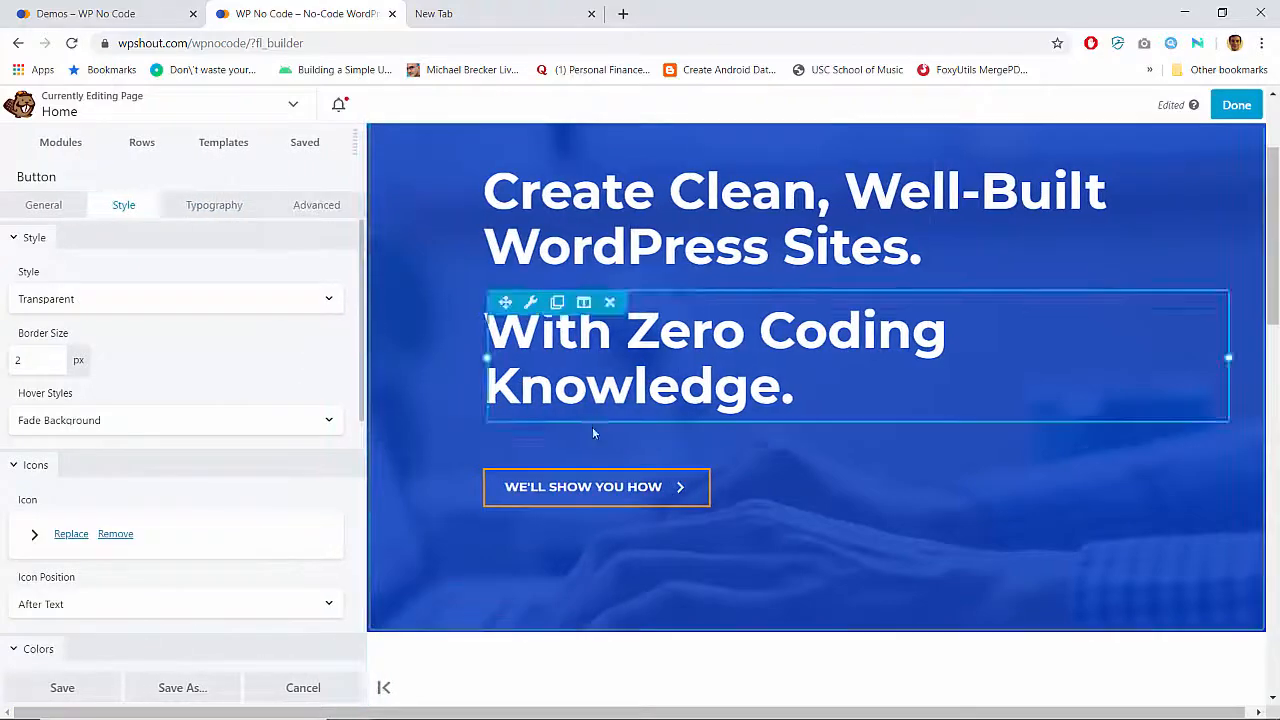
pyautogui.scroll(-10, 566, 518)
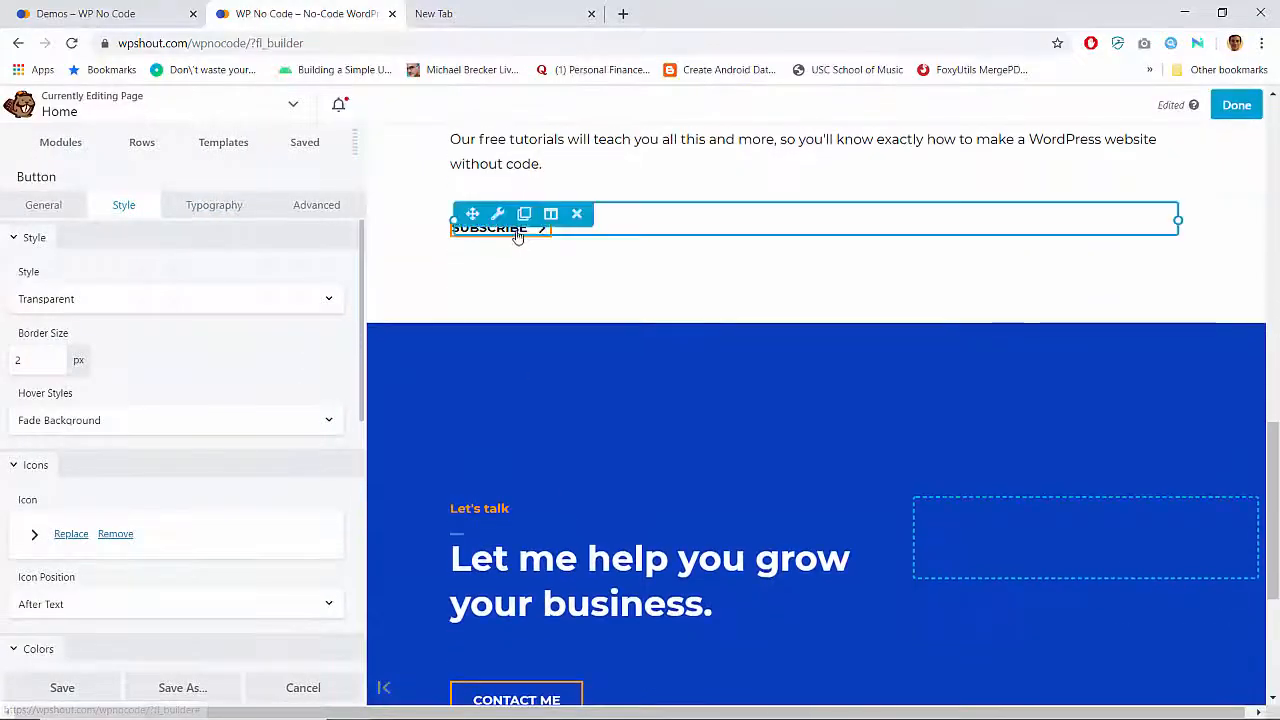
pyautogui.scroll(10, 525, 290)
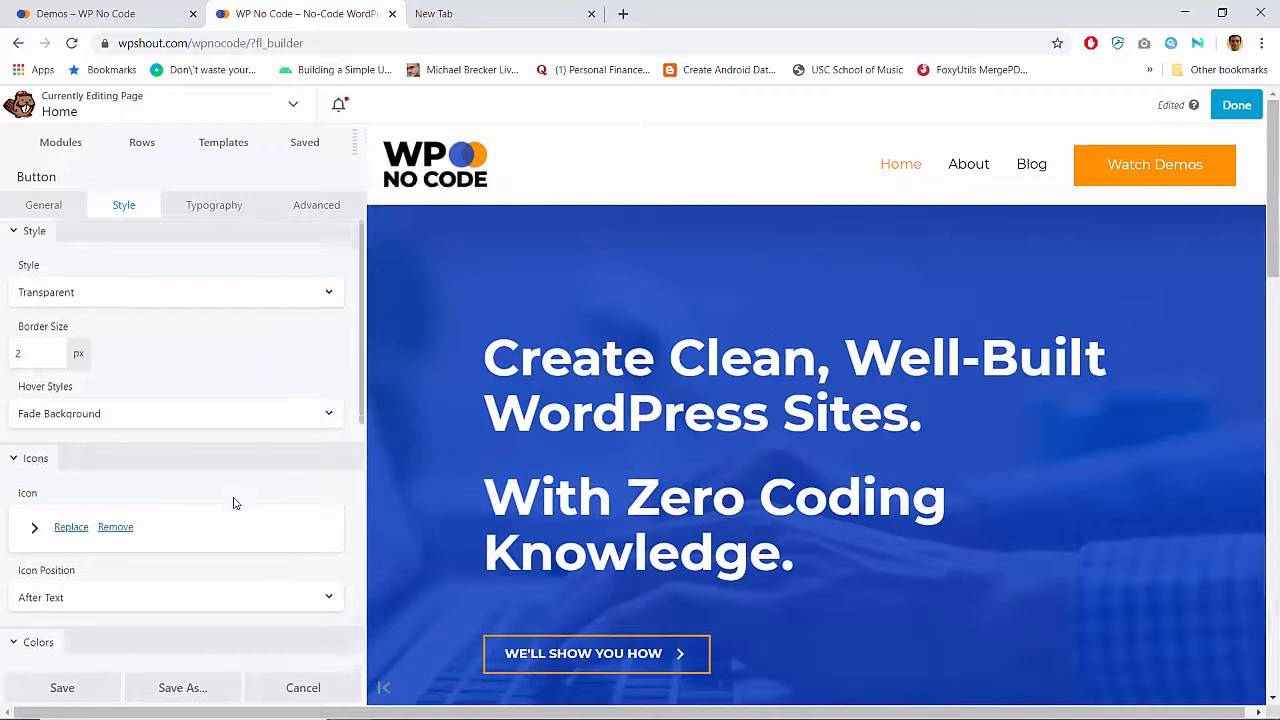
pyautogui.scroll(-2, 234, 503)
pyautogui.scroll(-5, 234, 503)
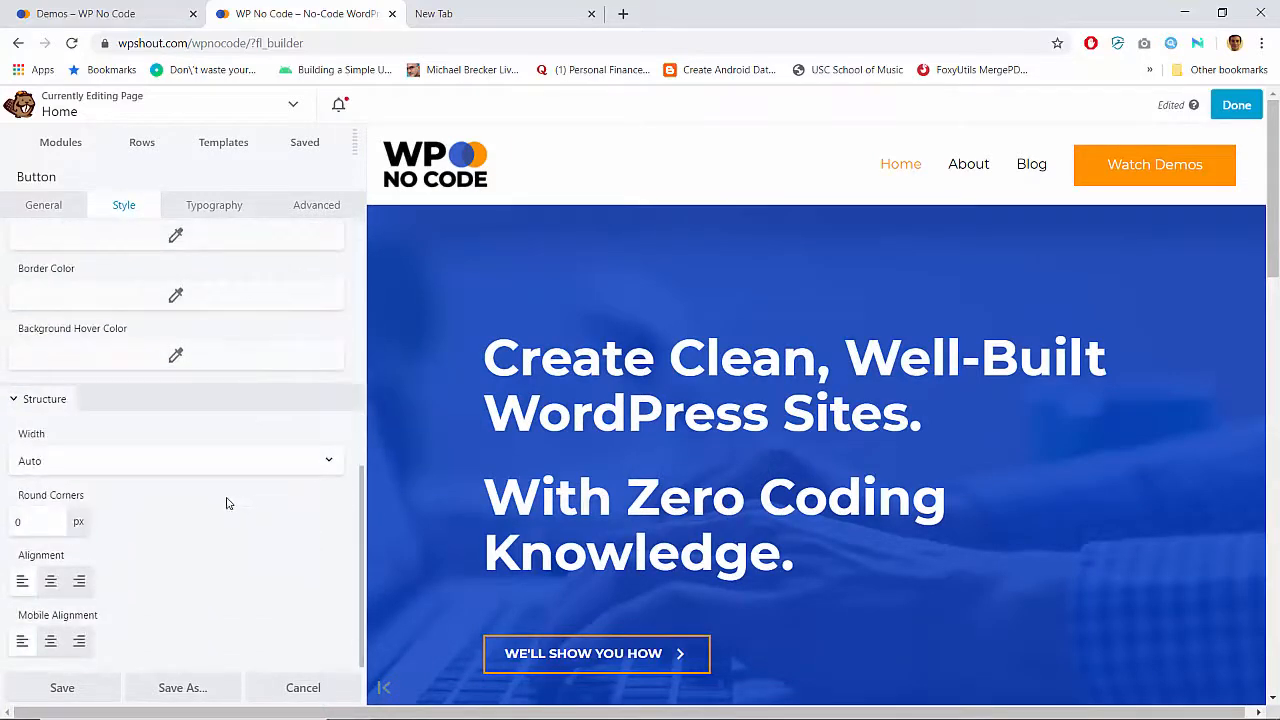
pyautogui.scroll(5, 145, 529)
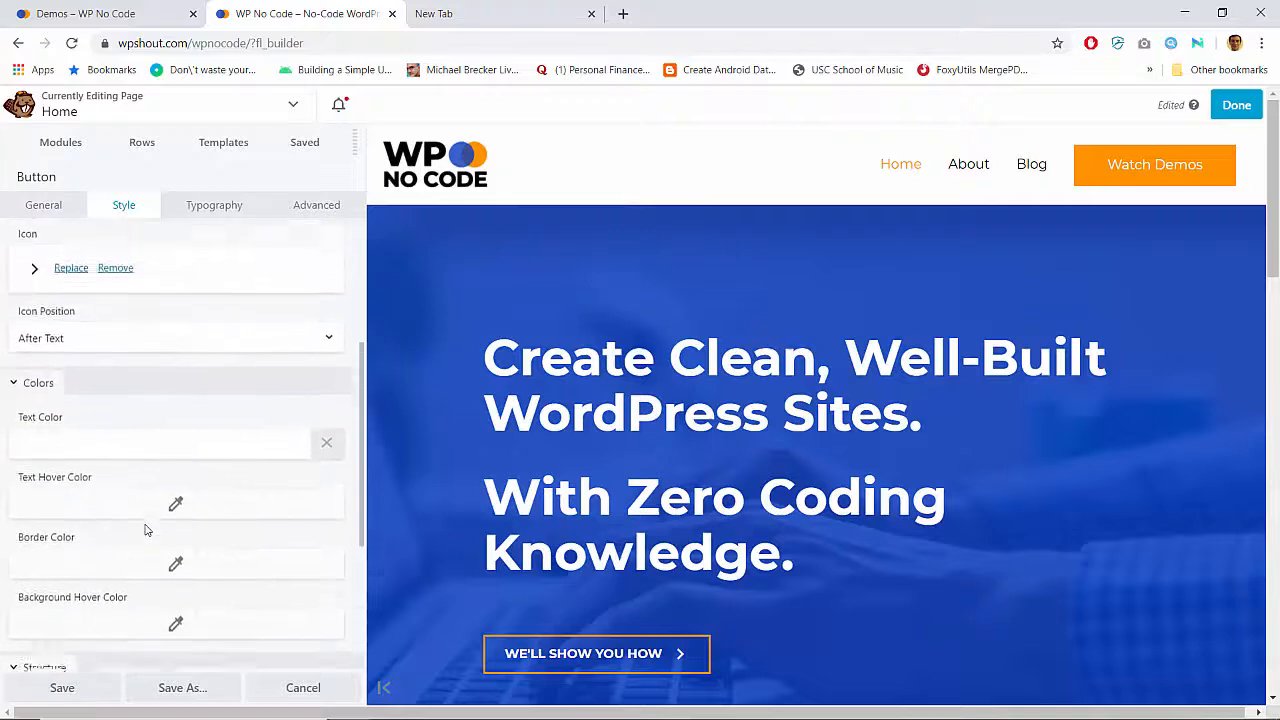
pyautogui.scroll(1, 145, 529)
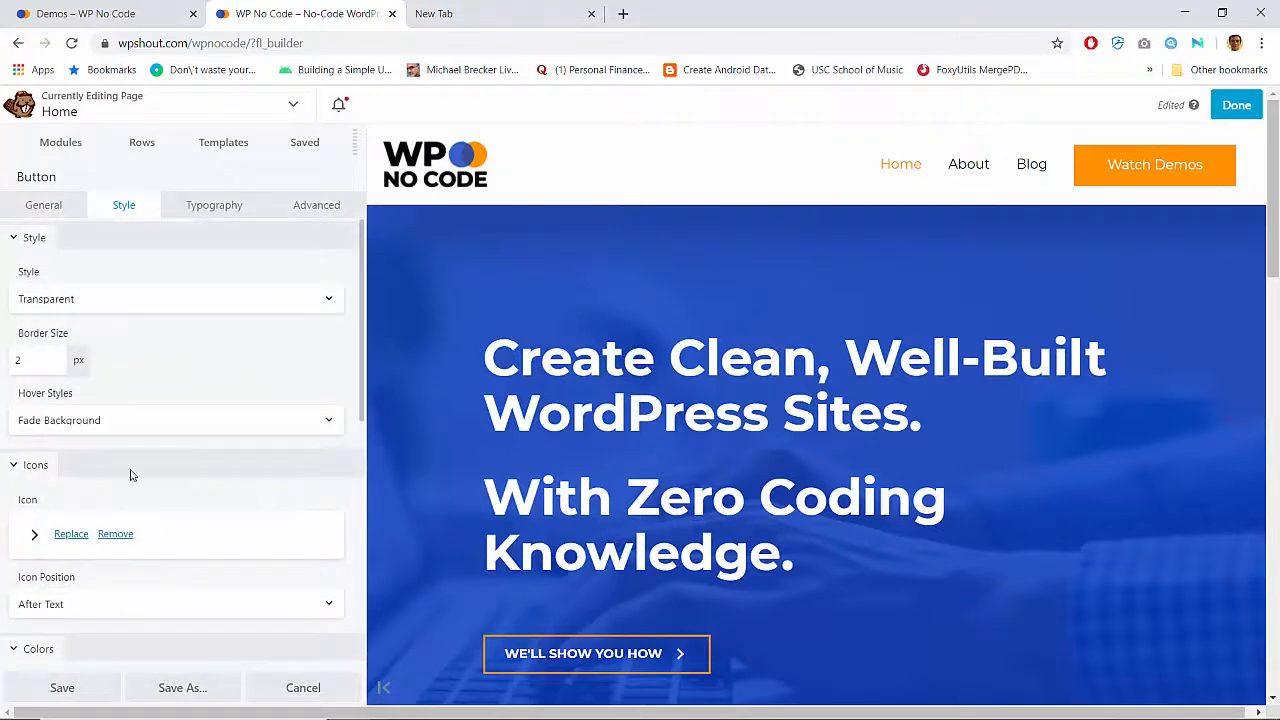
pyautogui.click(50, 212)
pyautogui.click(214, 207)
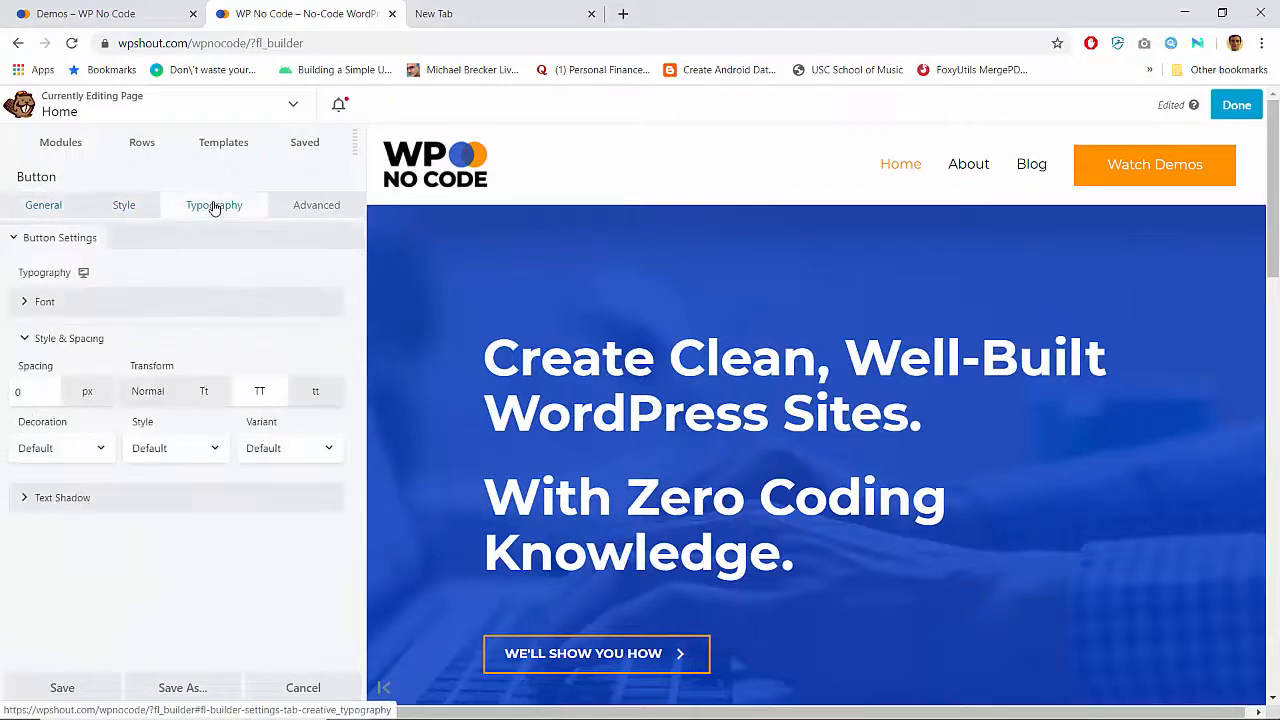
pyautogui.click(288, 211)
pyautogui.scroll(-3, 188, 380)
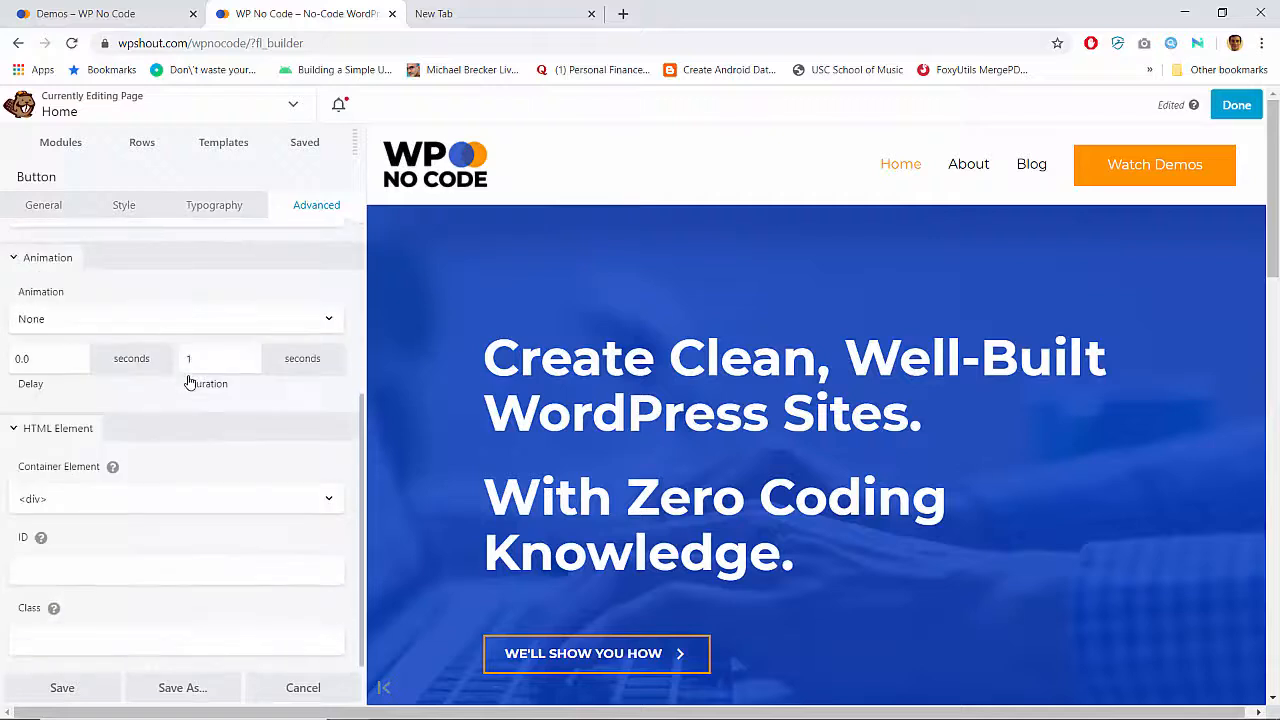
pyautogui.scroll(3, 188, 380)
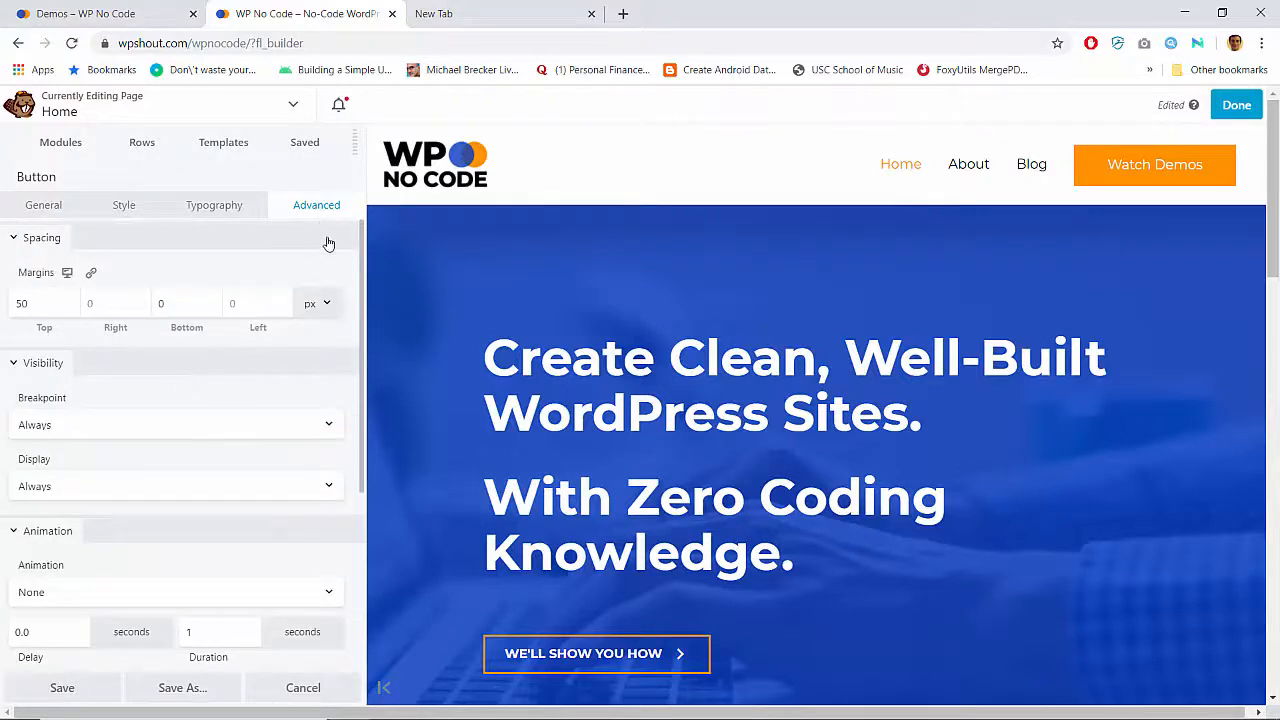
# Duplicate the hero's "We'll Show You How" button and move one copy directly above the SUBSCRIBE button
pyautogui.click(525, 653)
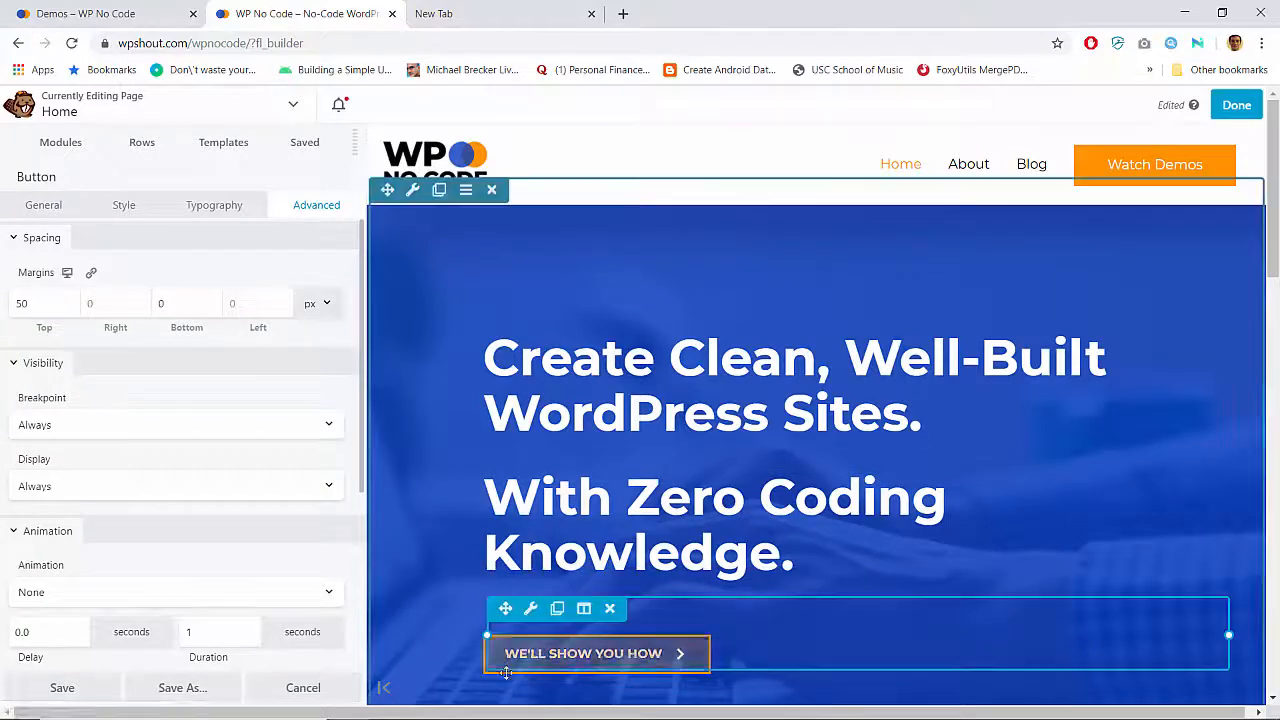
pyautogui.click(557, 609)
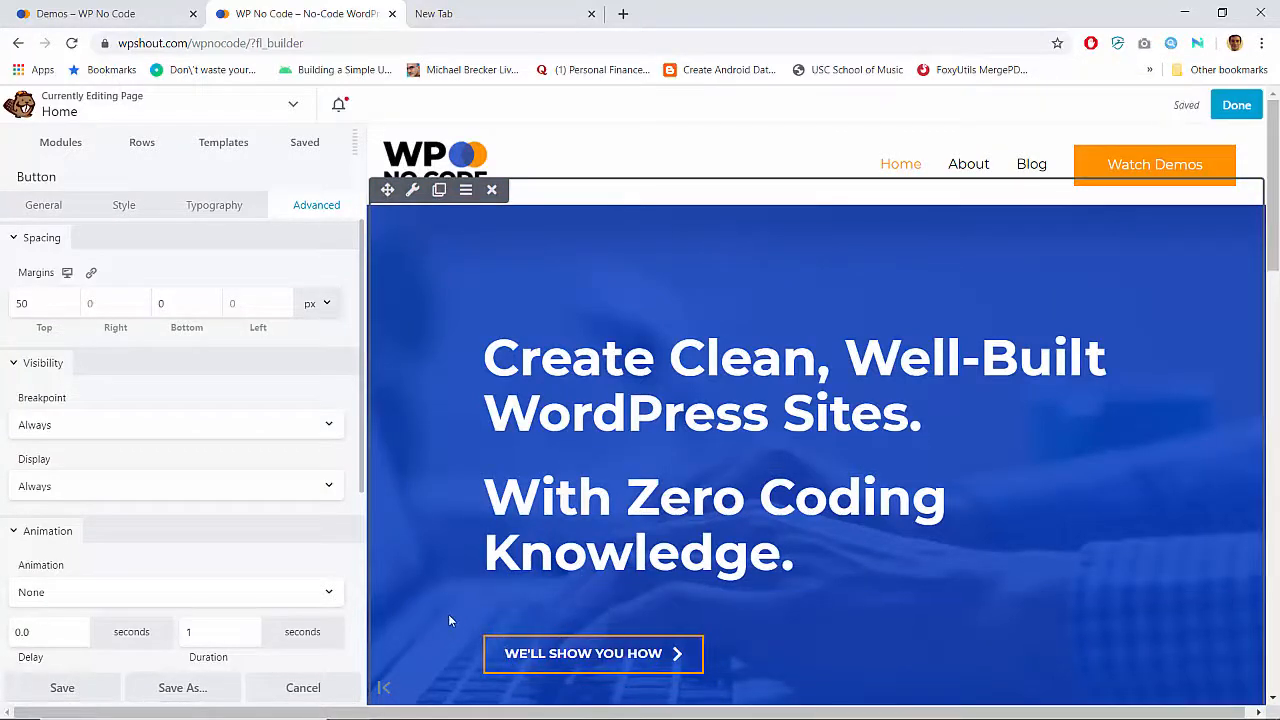
pyautogui.scroll(-8, 448, 620)
pyautogui.scroll(3, 450, 620)
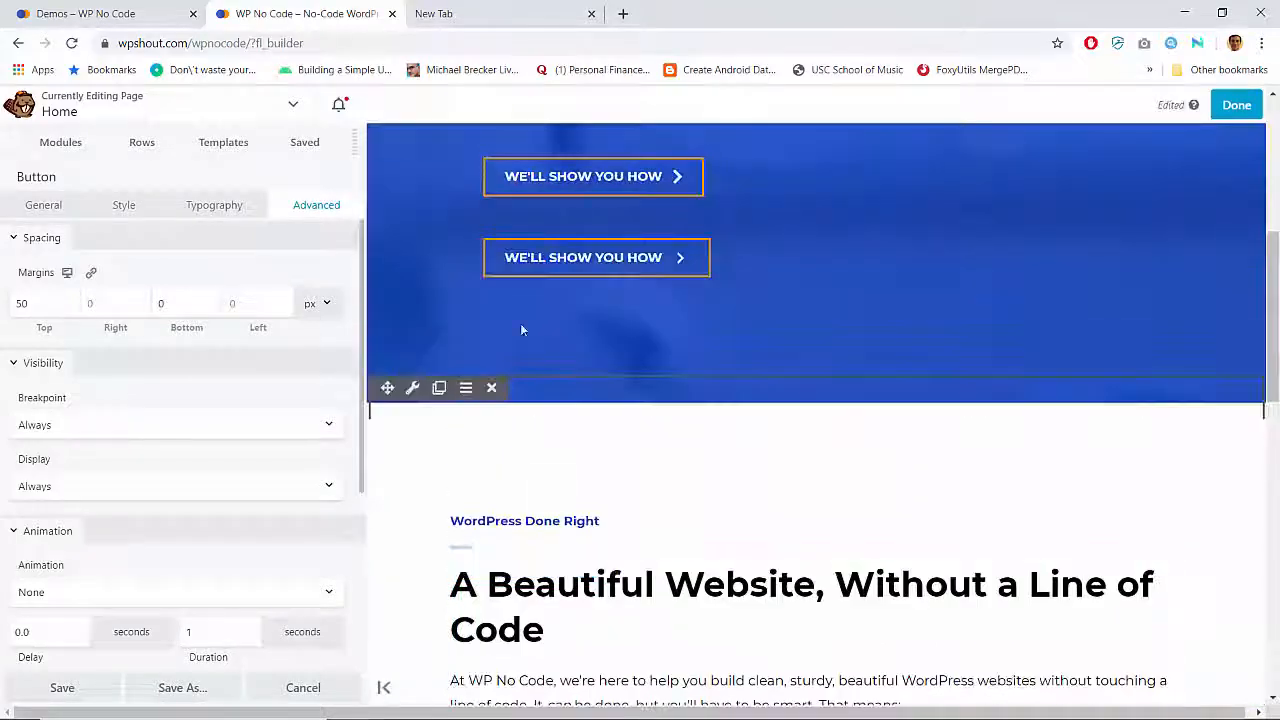
pyautogui.moveTo(501, 212); pyautogui.dragTo(543, 449)
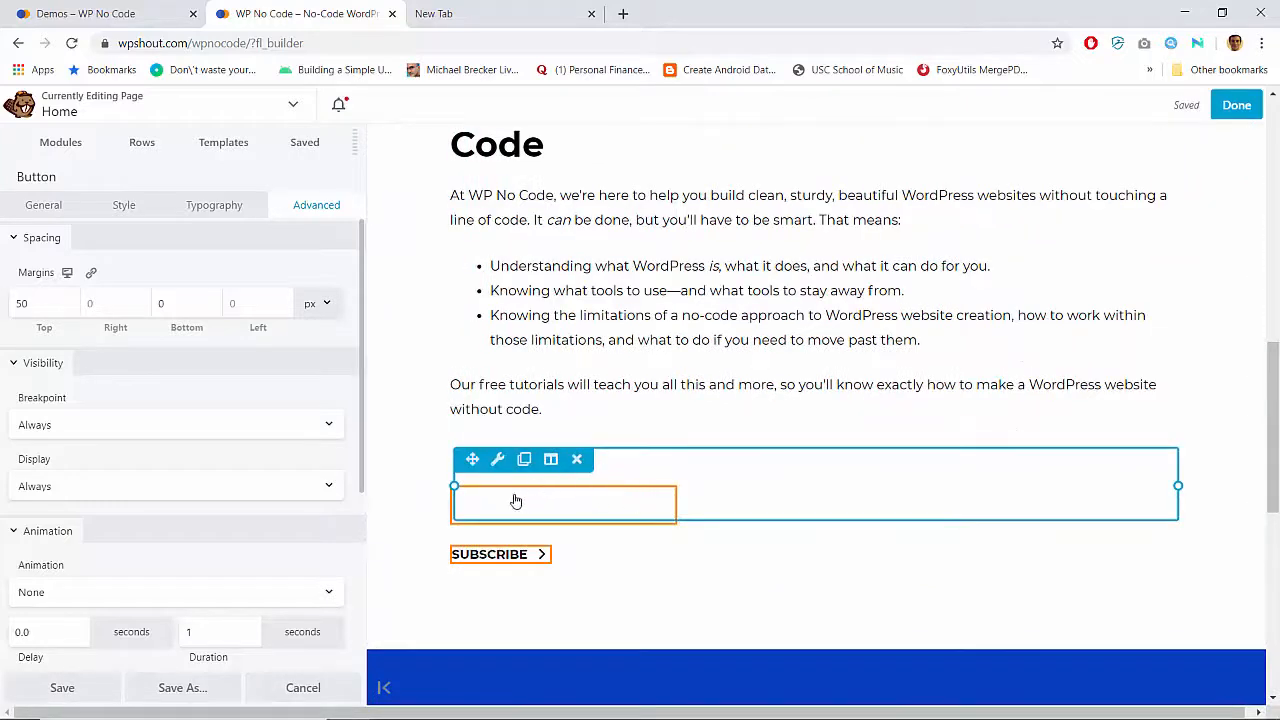
# Clear the custom text color of the "We'll Show You How" copy above the SUBSCRIBE button
pyautogui.scroll(8, 478, 254)
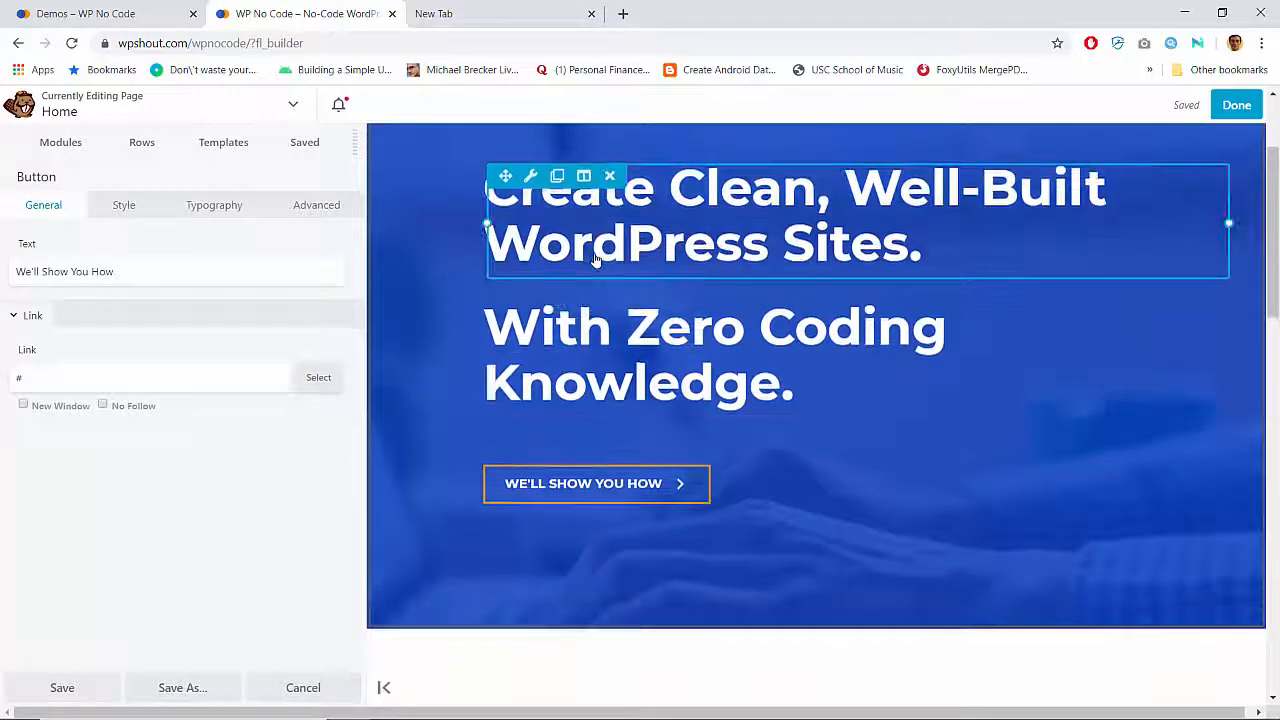
pyautogui.scroll(-1, 478, 254)
pyautogui.click(117, 205)
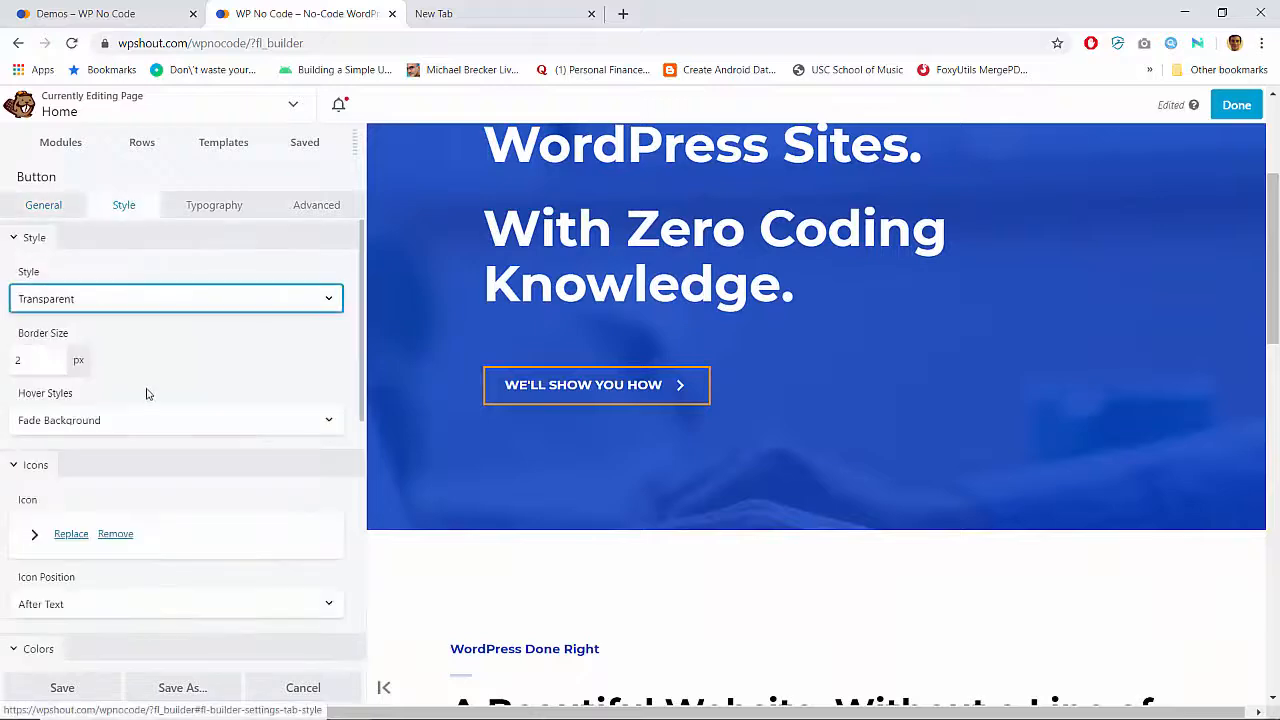
pyautogui.scroll(-3, 148, 392)
pyautogui.scroll(-2, 146, 395)
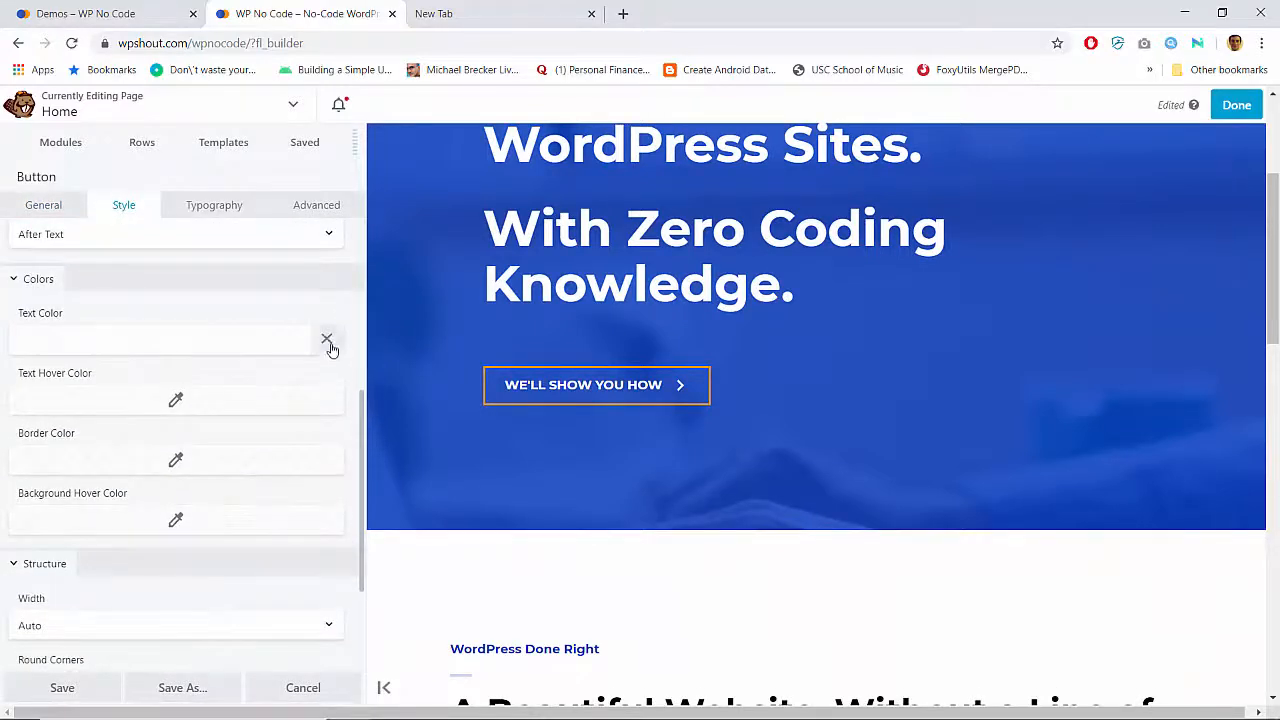
pyautogui.click(328, 341)
# Delete the old SUBSCRIBE button module below the copied button
pyautogui.scroll(-7, 602, 469)
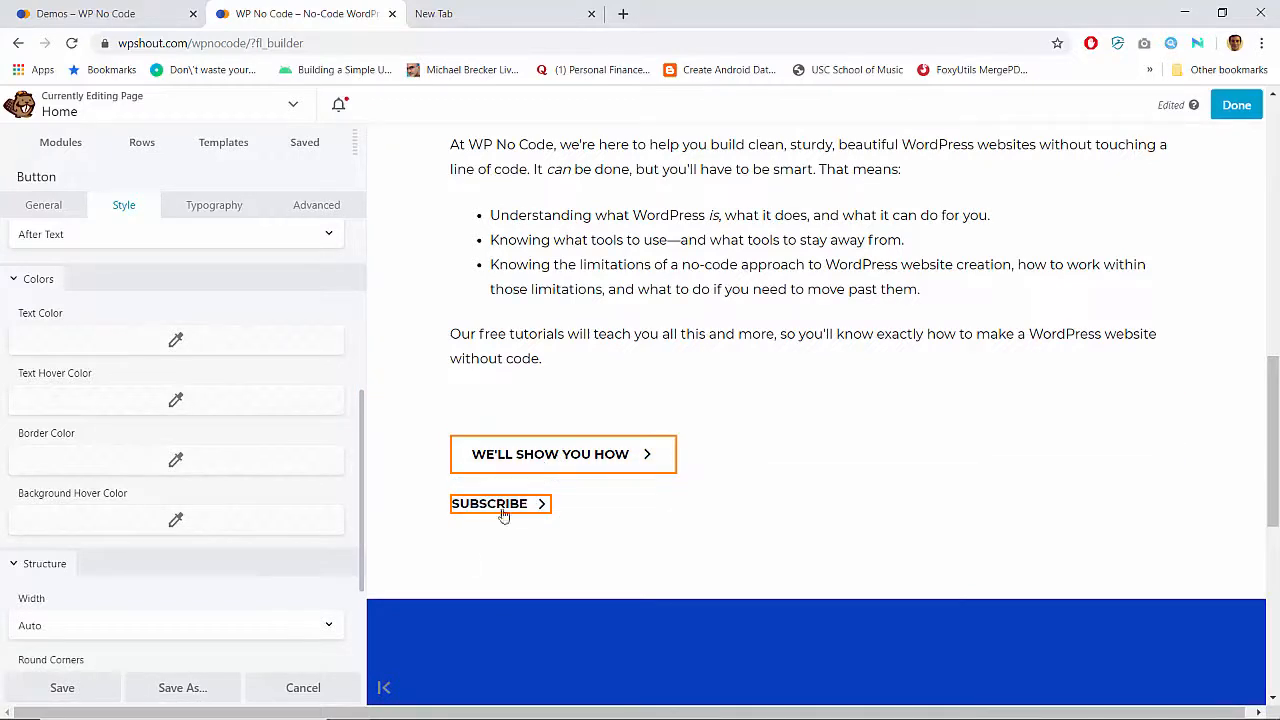
pyautogui.click(580, 494)
pyautogui.press('Return')
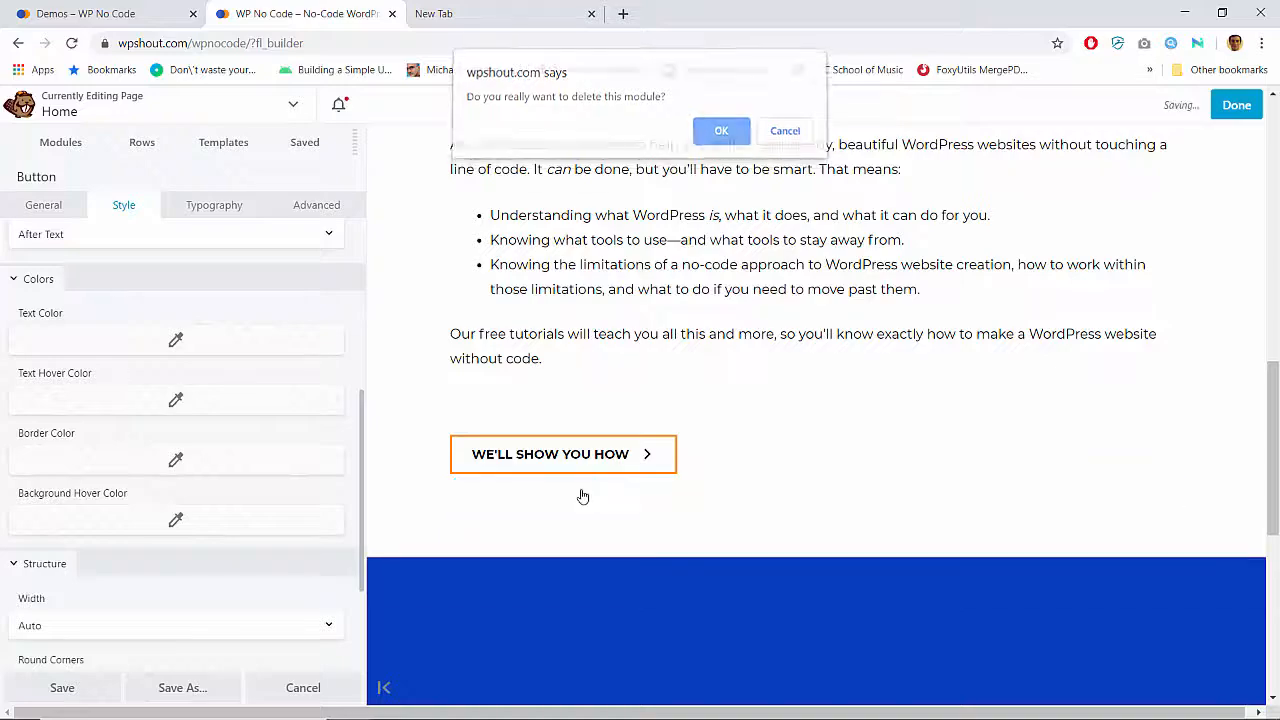
# Check the button wording in the Sublime Text draft and change the copied button's label below the tutorials paragraph to "WATCH DEMOS NOW"
pyautogui.scroll(5, 538, 353)
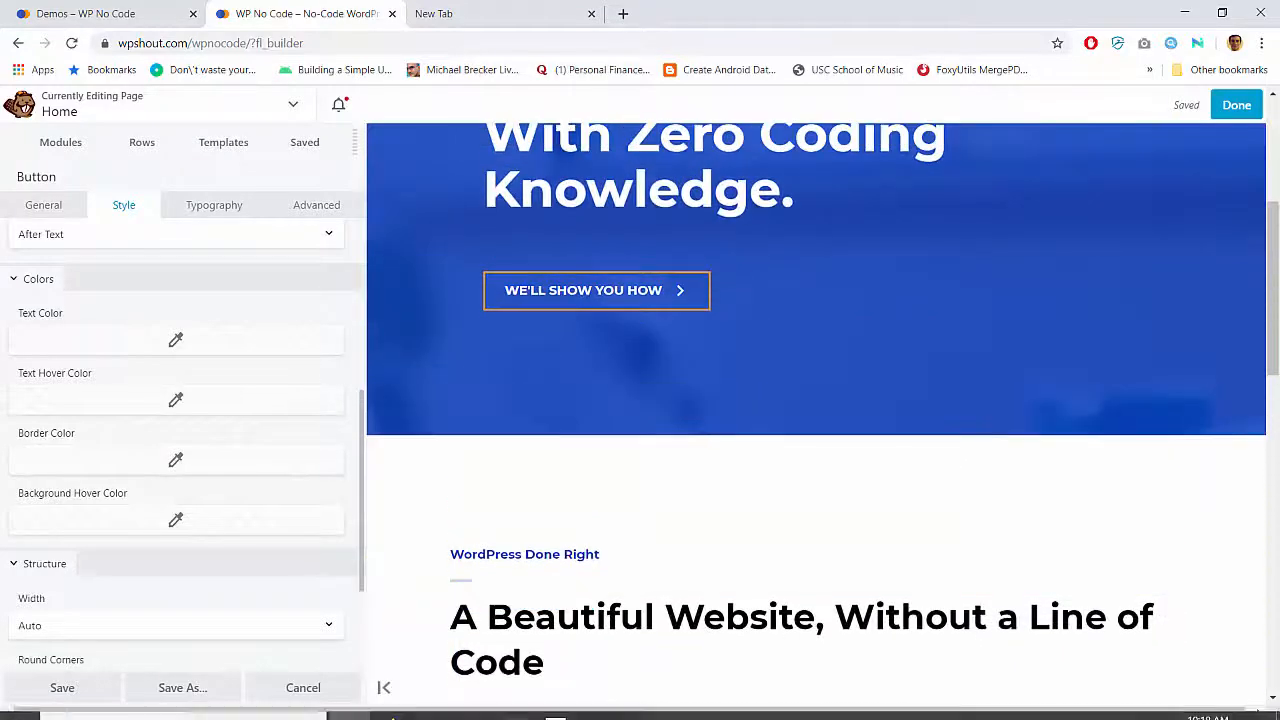
pyautogui.click(515, 703)
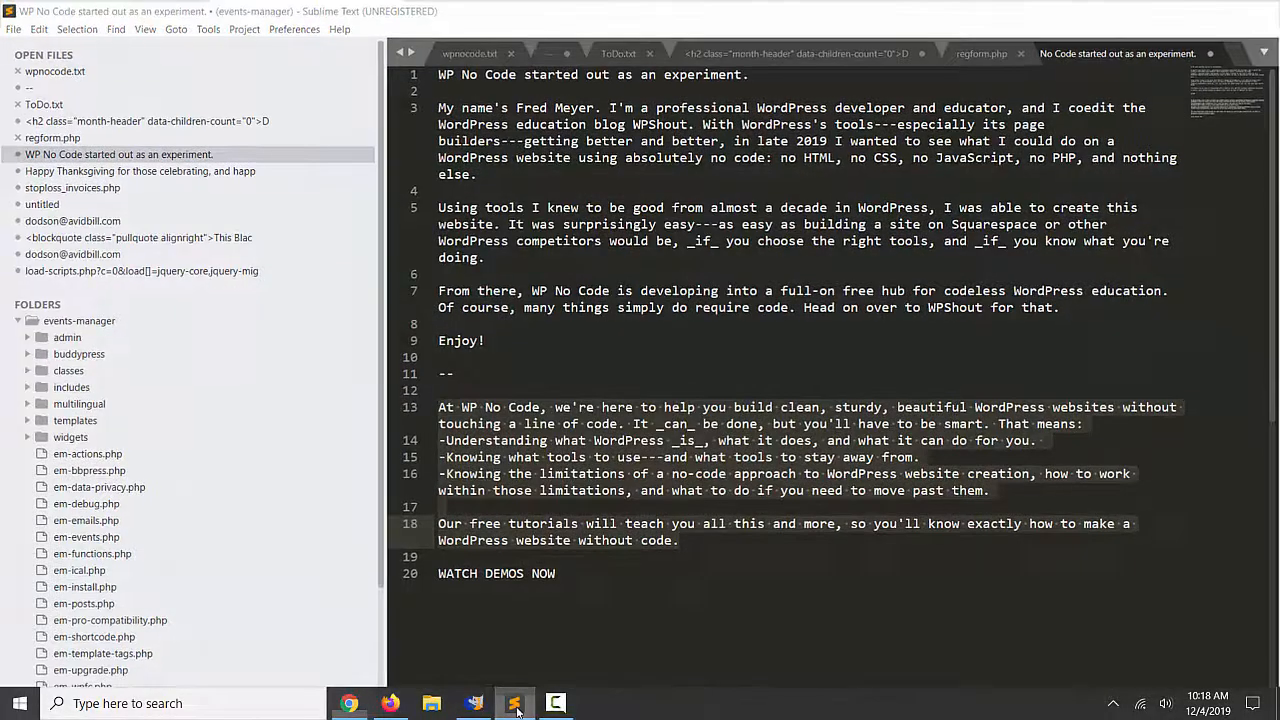
pyautogui.click(515, 703)
pyautogui.scroll(-5, 551, 609)
pyautogui.scroll(-1, 553, 614)
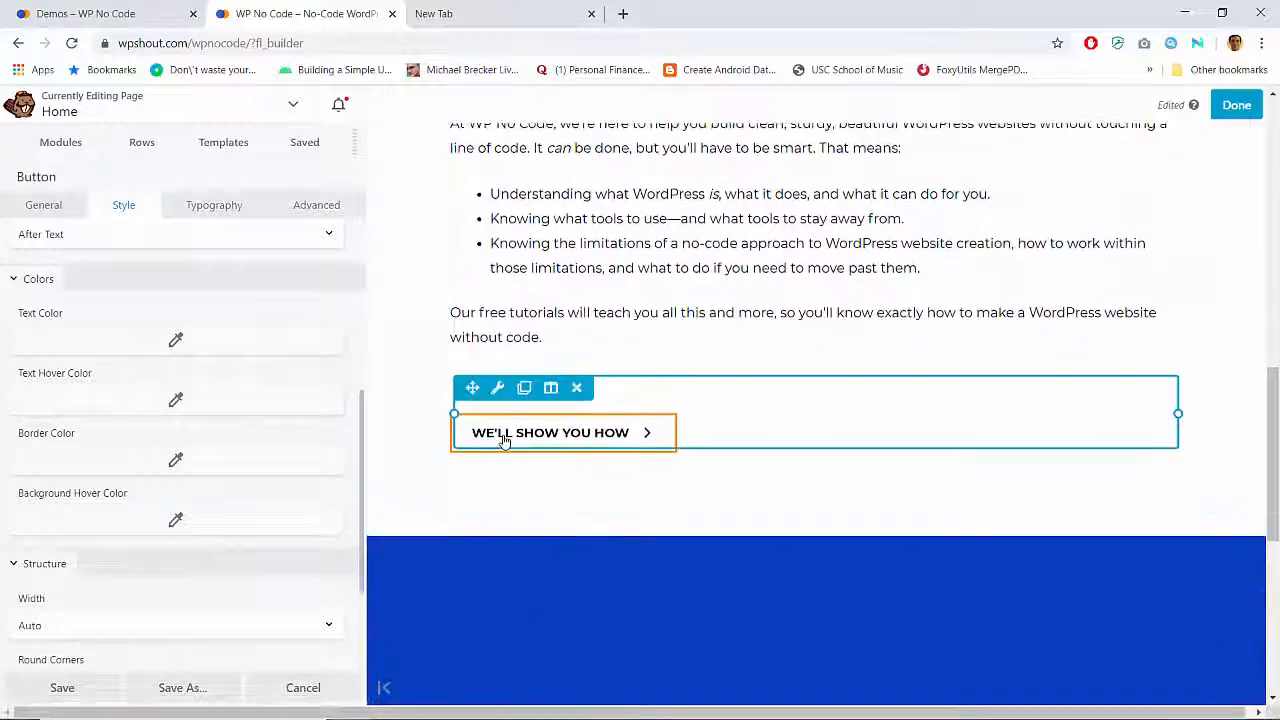
pyautogui.click(505, 441)
pyautogui.write('W')
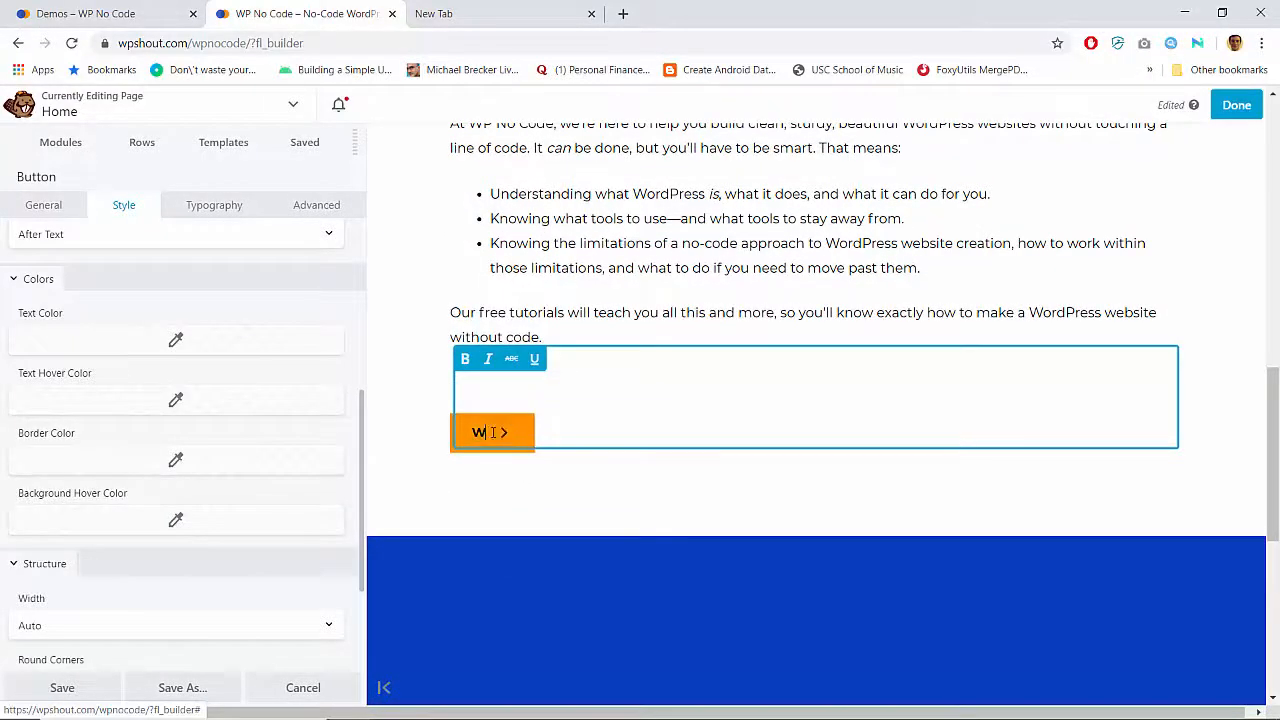
pyautogui.write('ATCH DEMOS NOW')
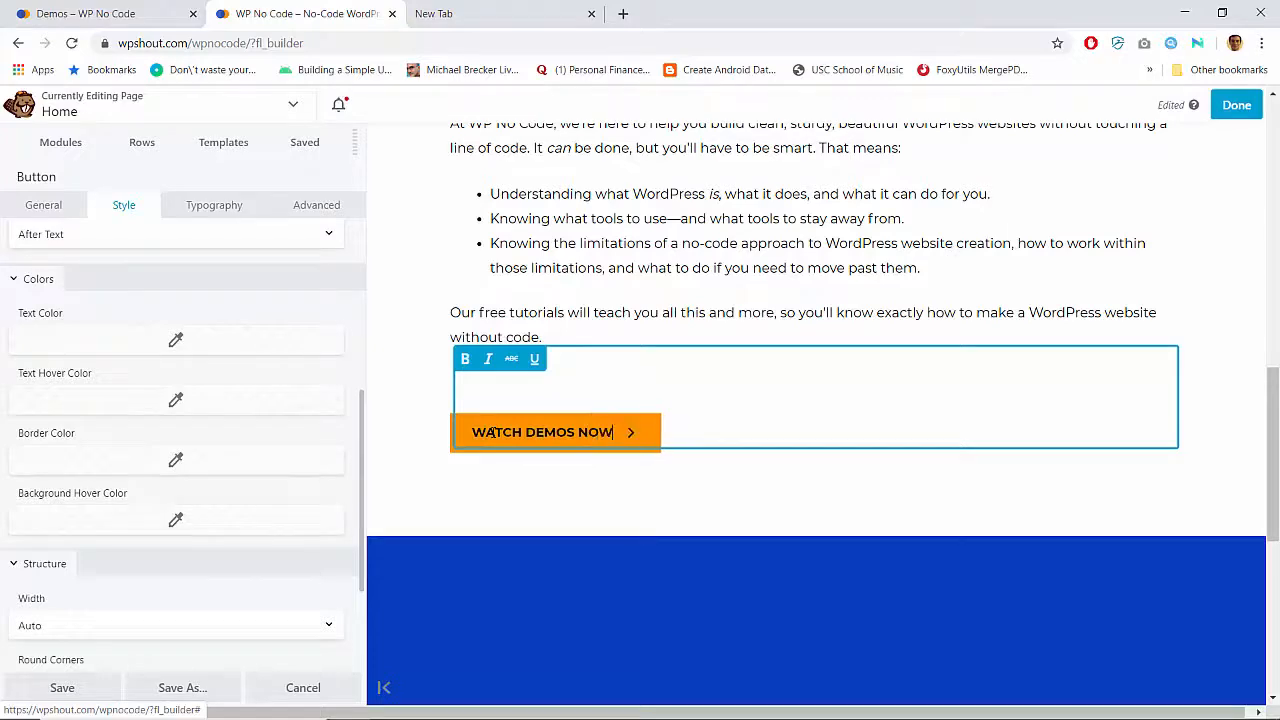
# Publish the Home page changes and try the hero's "We'll Show You How" button on the live page
pyautogui.click(1235, 105)
pyautogui.click(1188, 107)
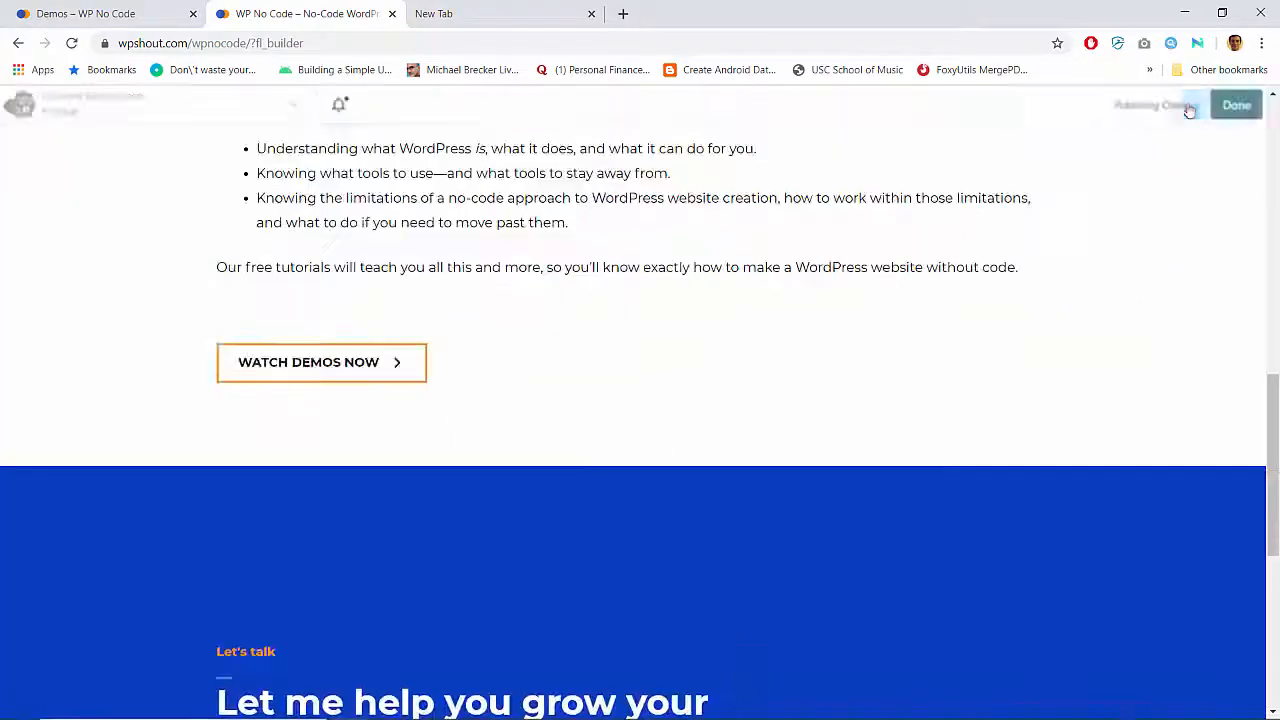
pyautogui.scroll(6, 691, 255)
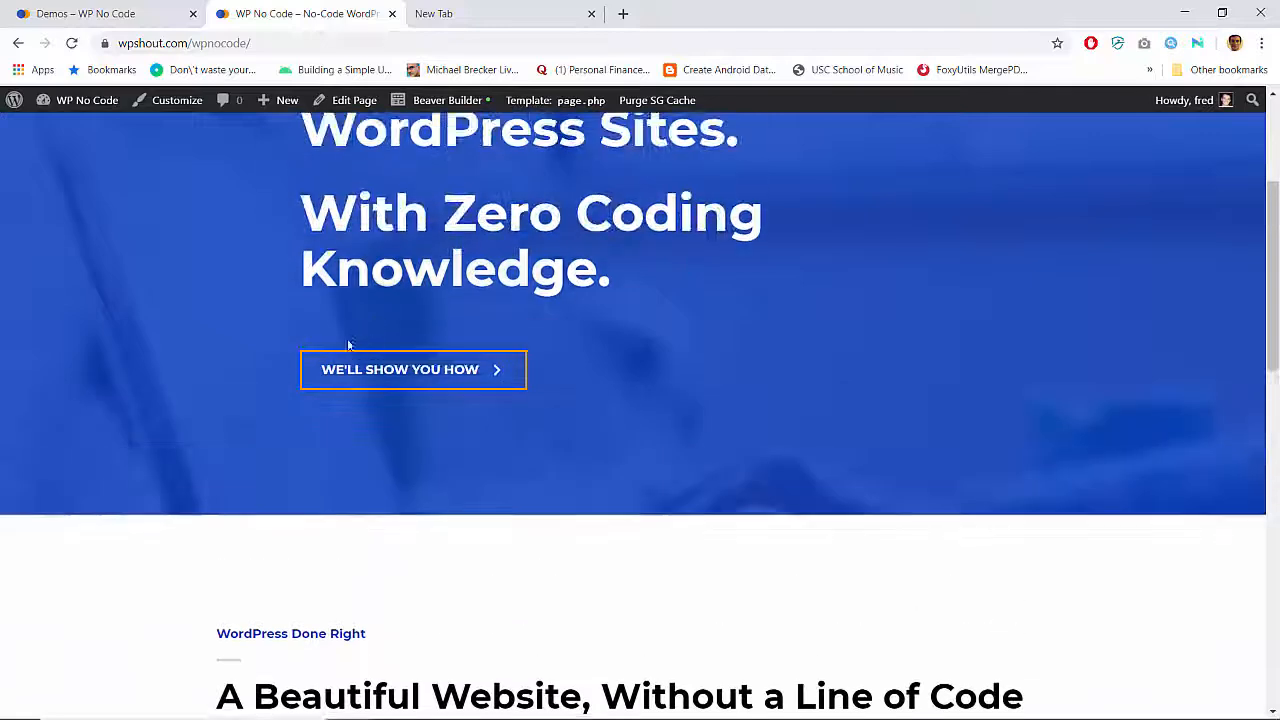
pyautogui.scroll(3, 352, 445)
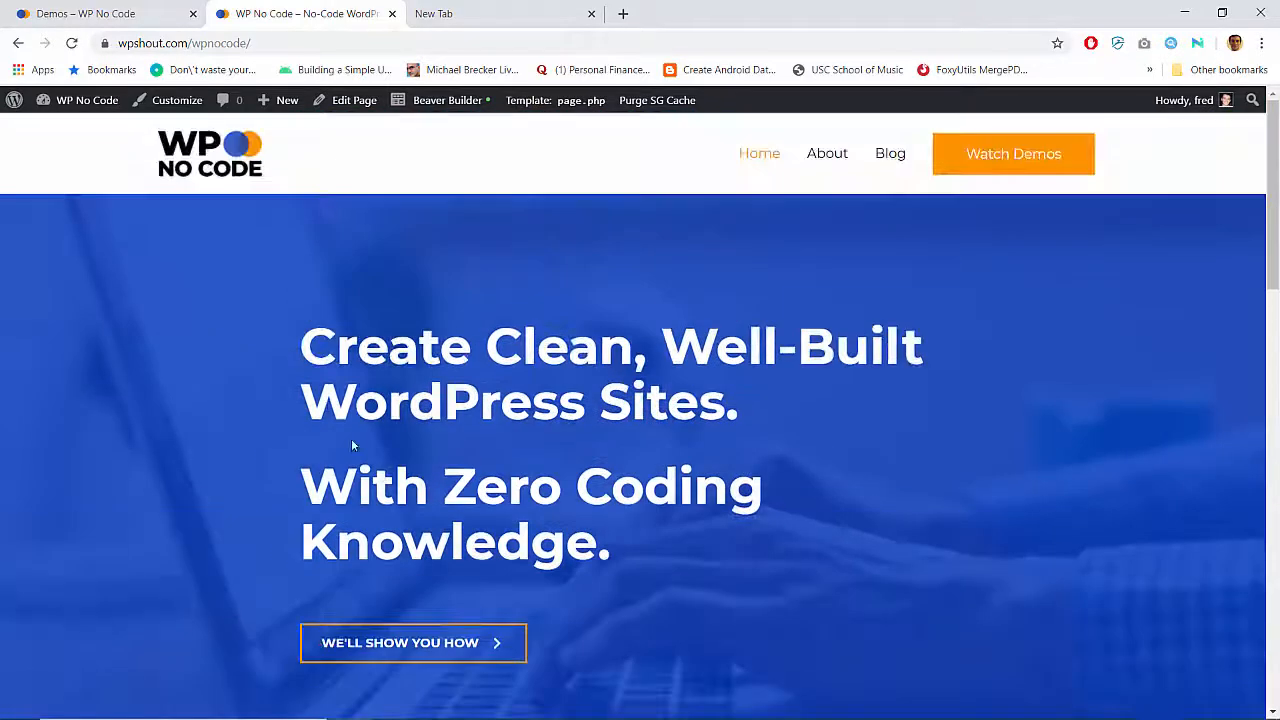
pyautogui.click(358, 643)
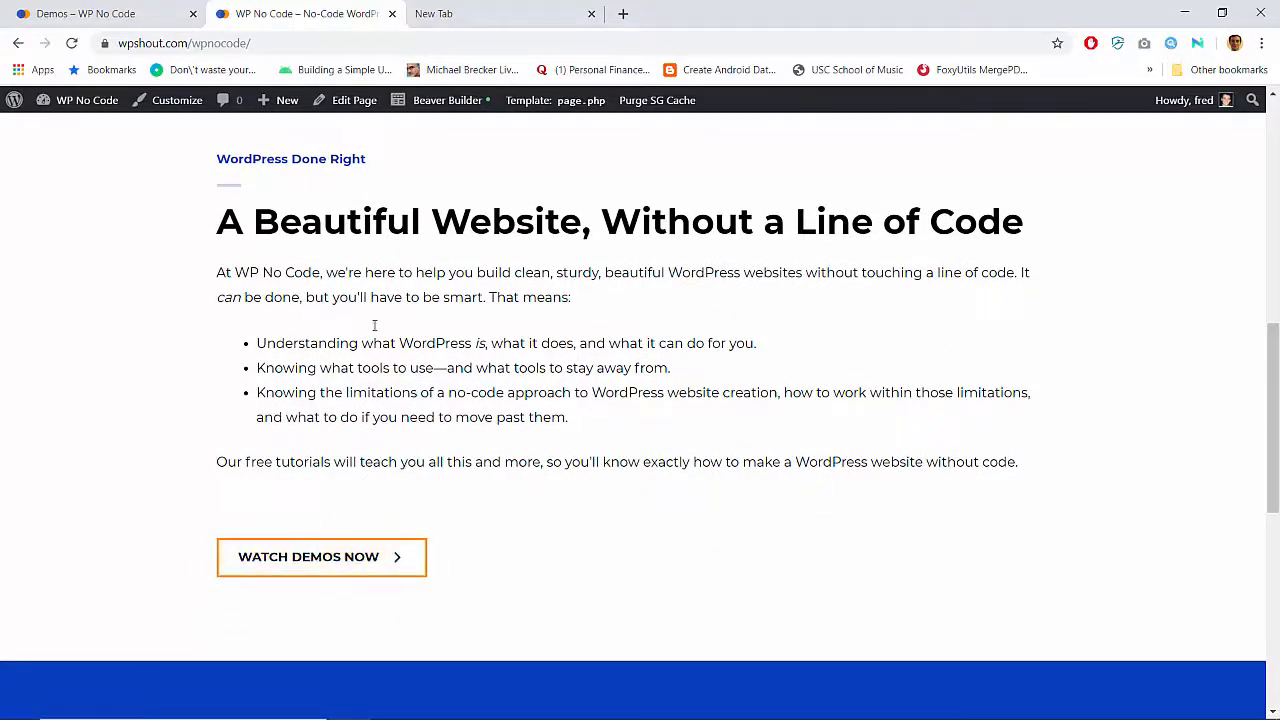
# Reopen the page in Beaver Builder, clear the "Watch Demos Now" button's top and bottom margins, and publish the page
pyautogui.click(445, 100)
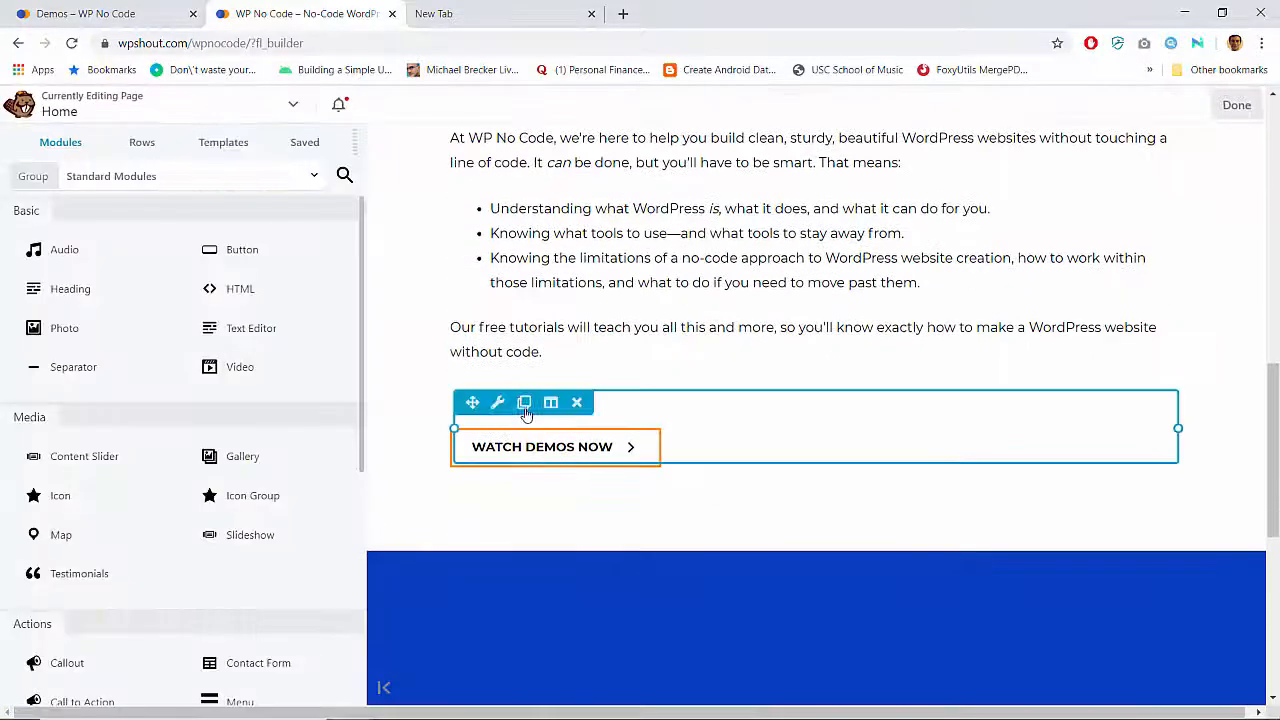
pyautogui.click(505, 419)
pyautogui.click(316, 205)
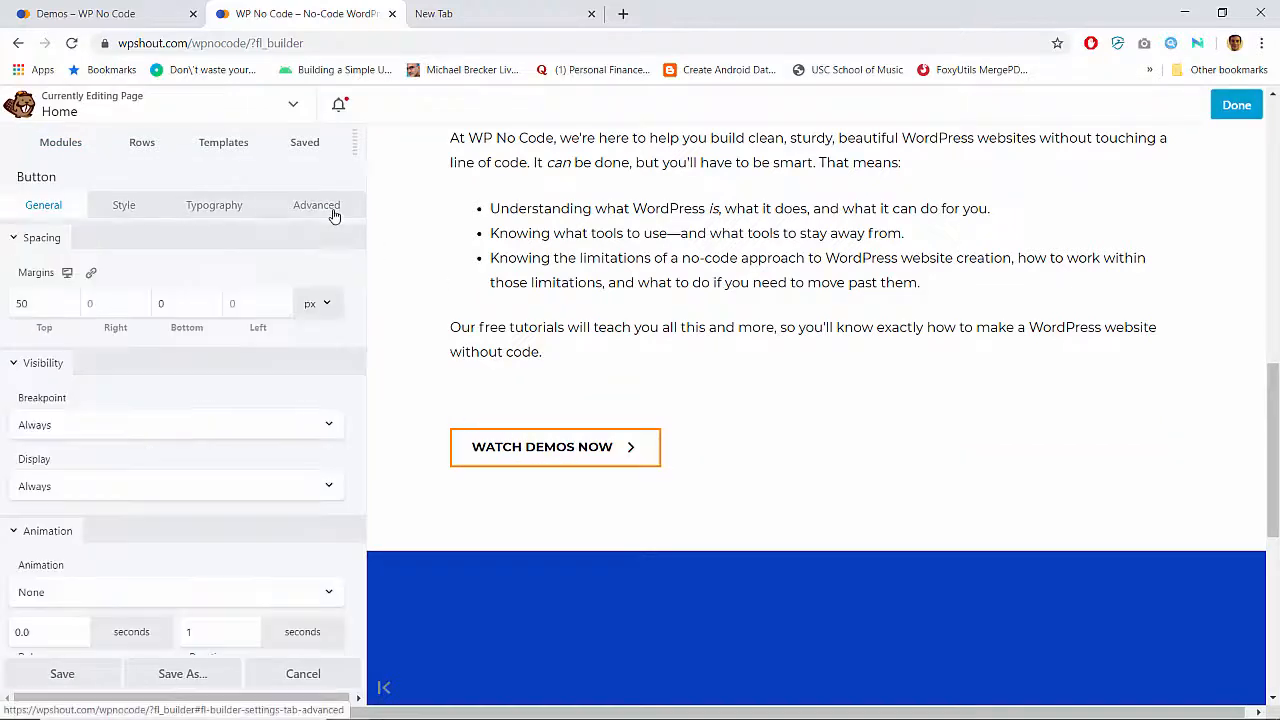
pyautogui.click(42, 301)
pyautogui.press('BackSpace')
pyautogui.press('BackSpace')
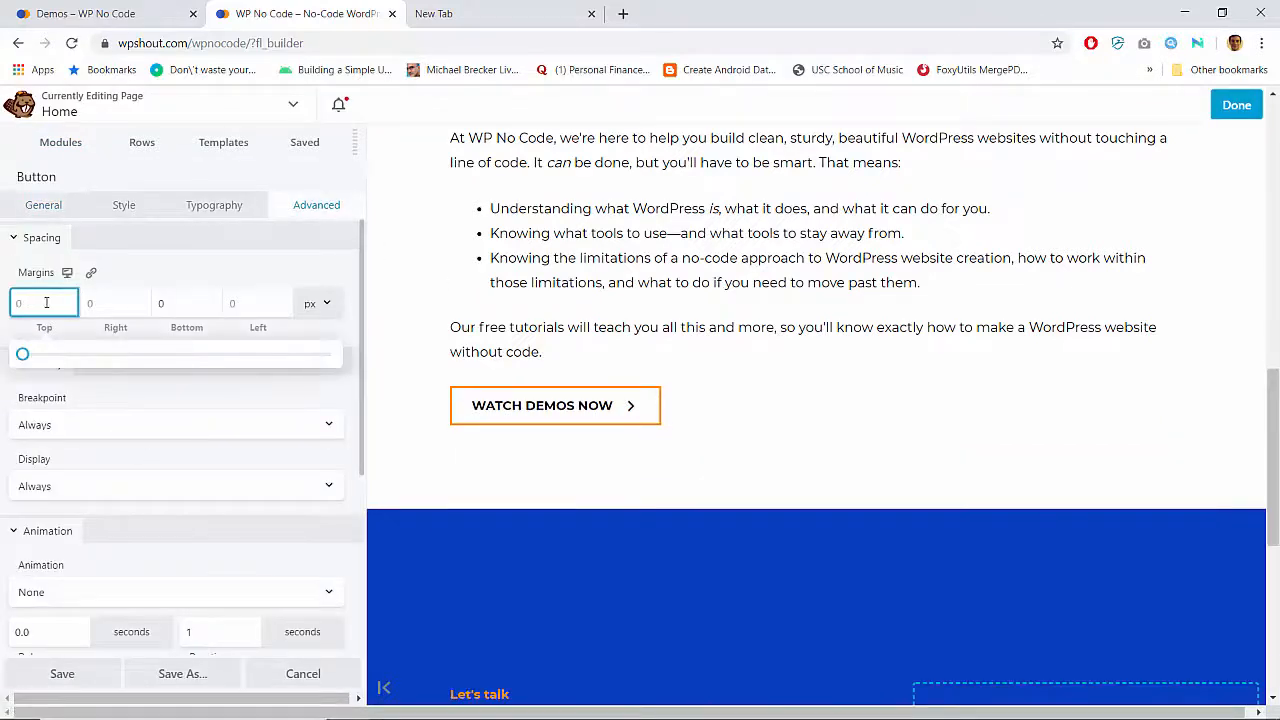
pyautogui.click(168, 307)
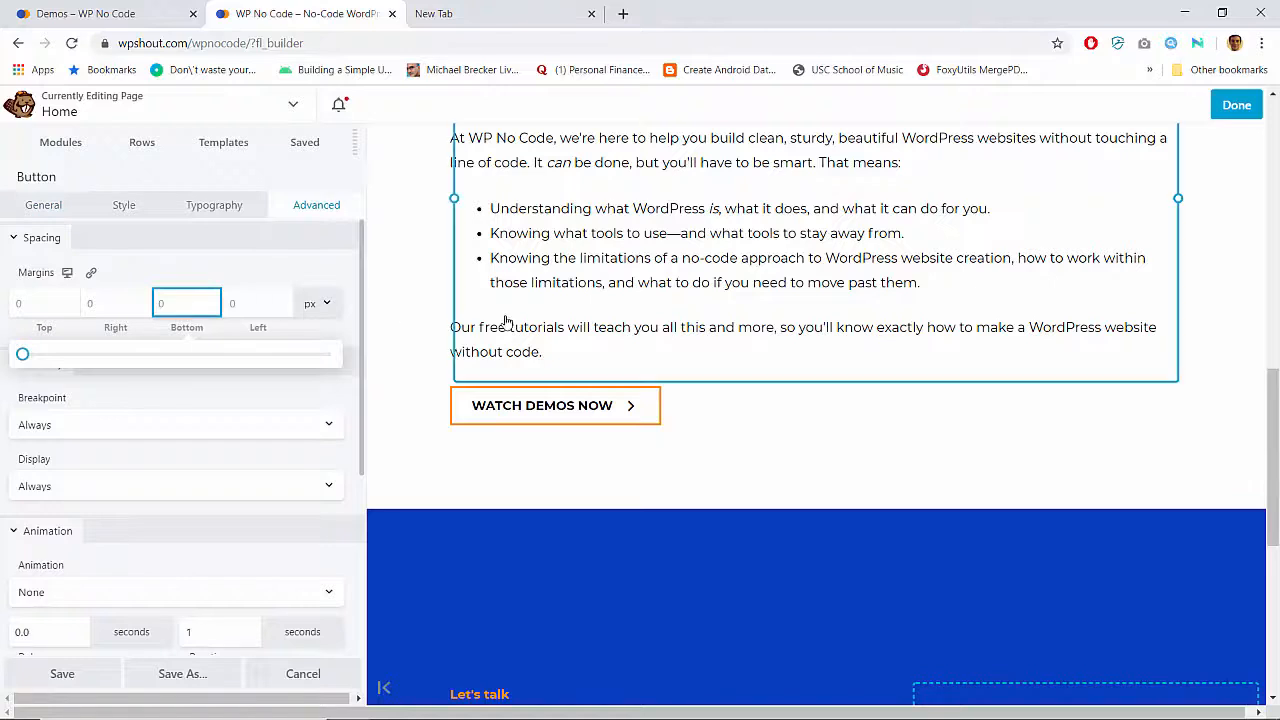
pyautogui.click(1237, 106)
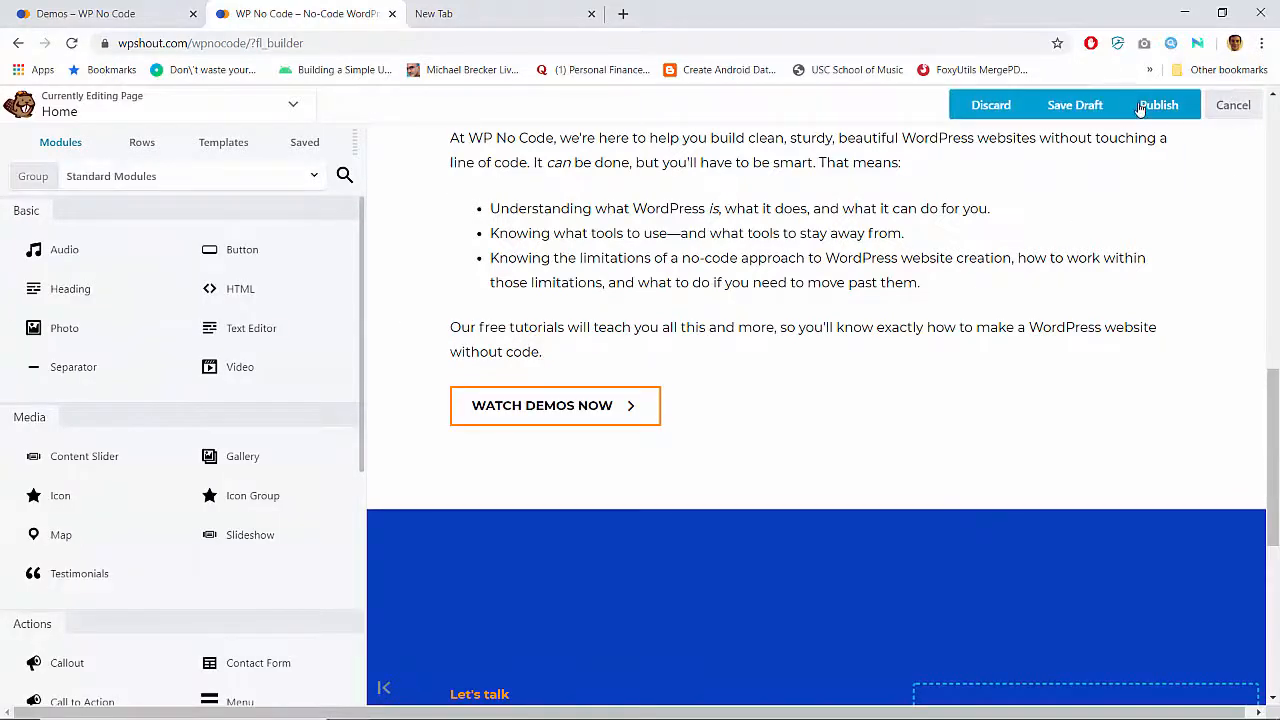
pyautogui.click(1141, 108)
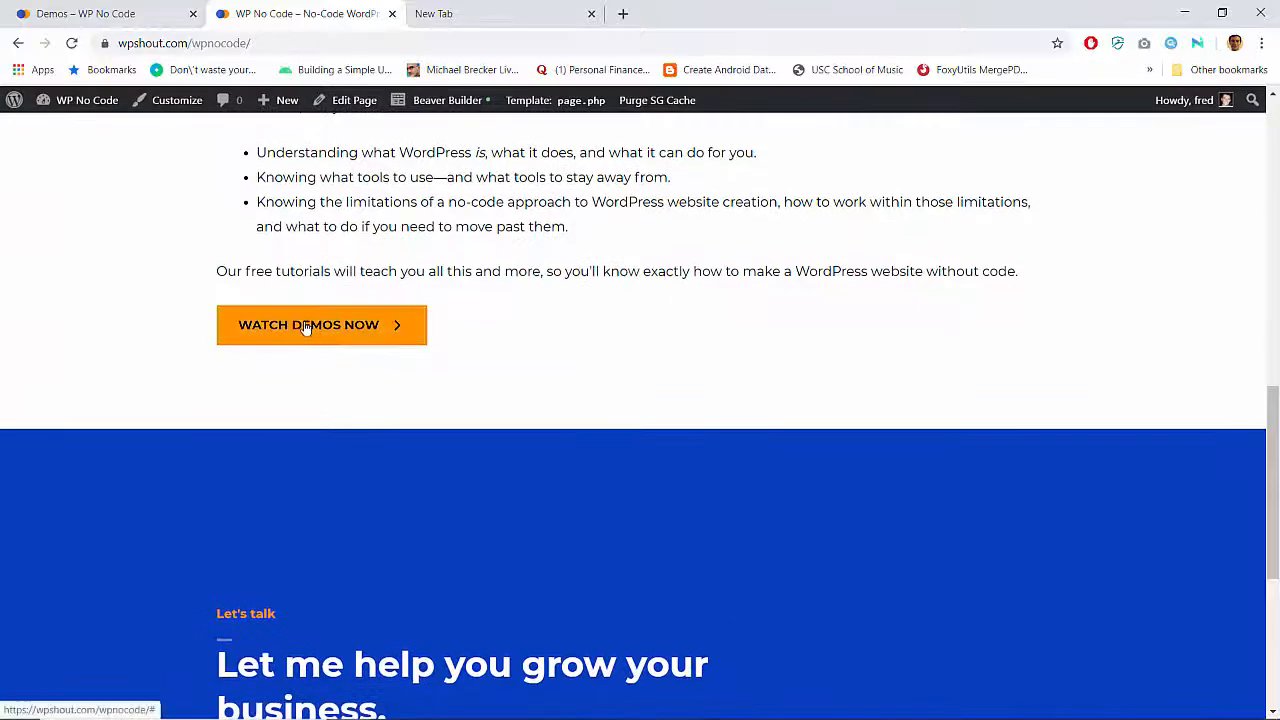
# Review the published Home page from hero to footer, comparing the hero, "Watch Demos Now" and "Contact Me" buttons and the section layouts
pyautogui.scroll(4, 450, 264)
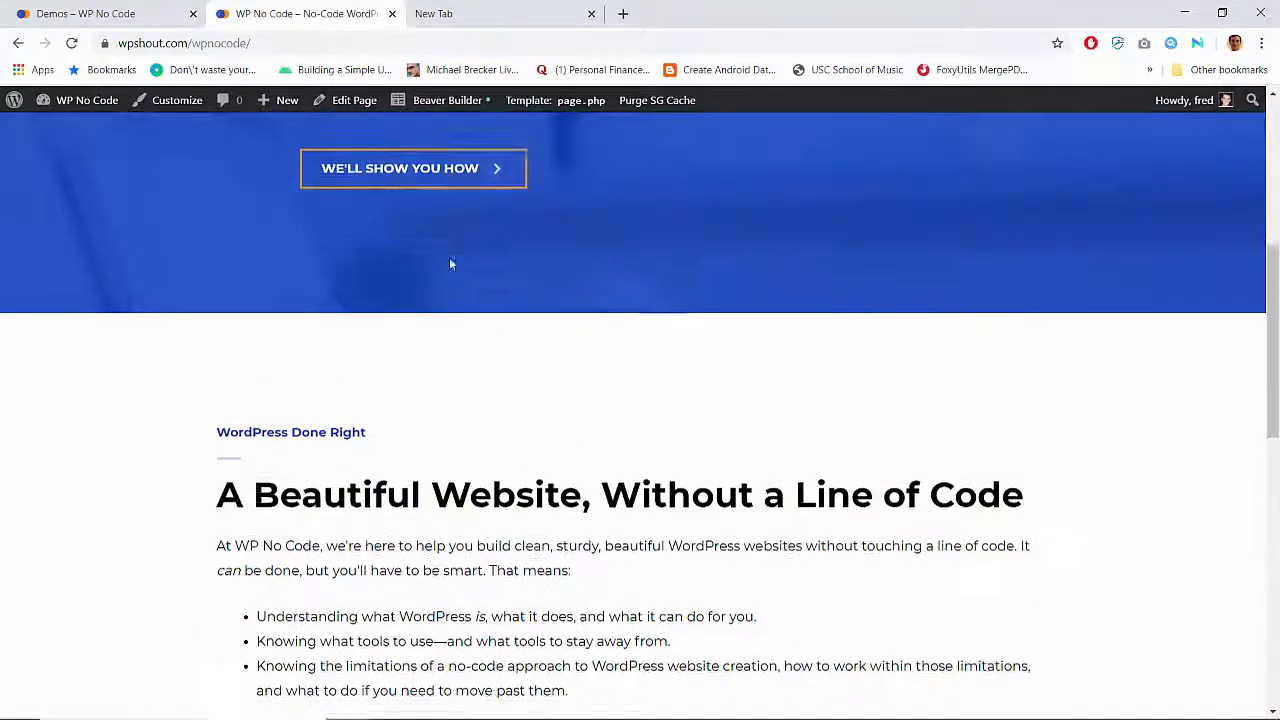
pyautogui.scroll(4, 376, 368)
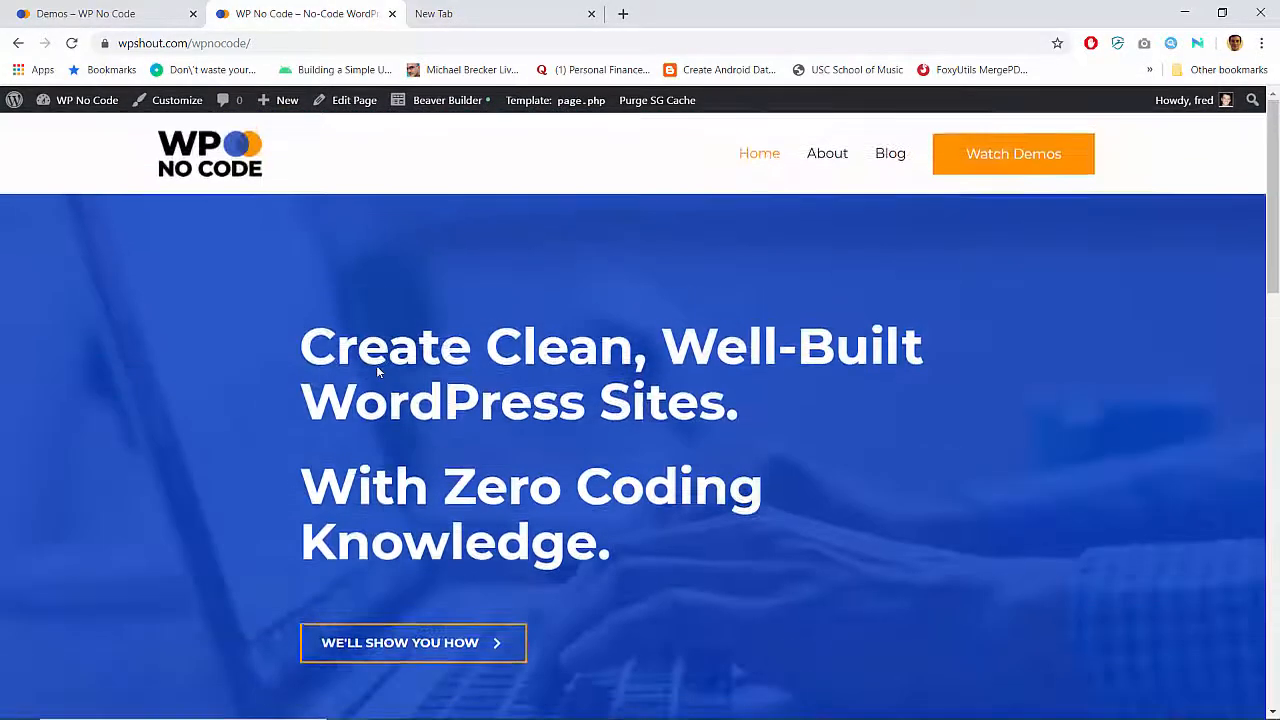
pyautogui.scroll(-6, 376, 365)
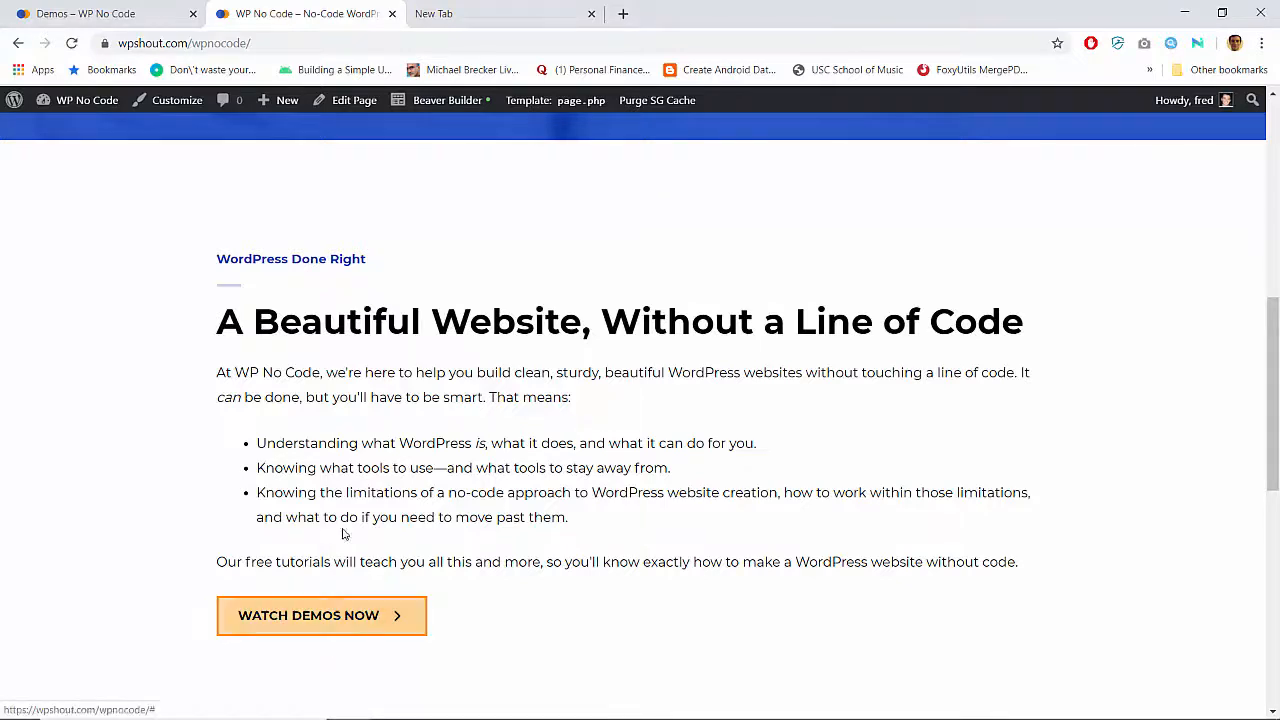
pyautogui.scroll(5, 269, 303)
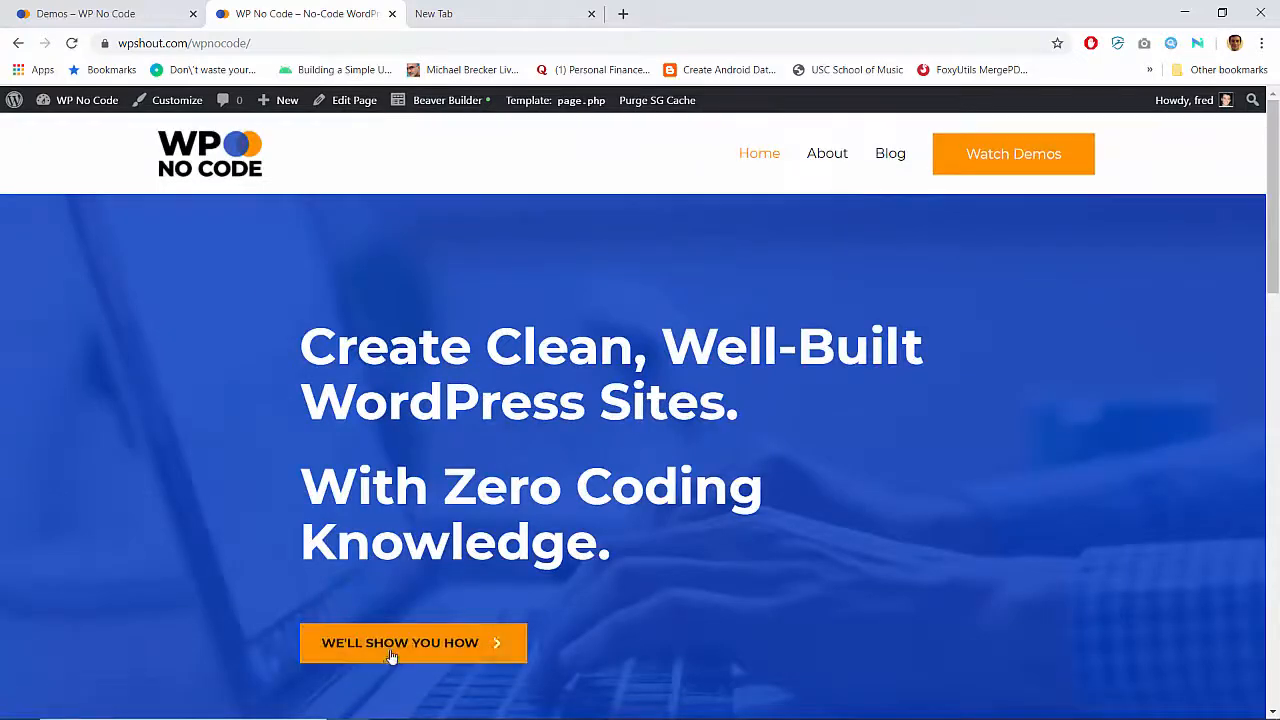
pyautogui.scroll(-6, 497, 644)
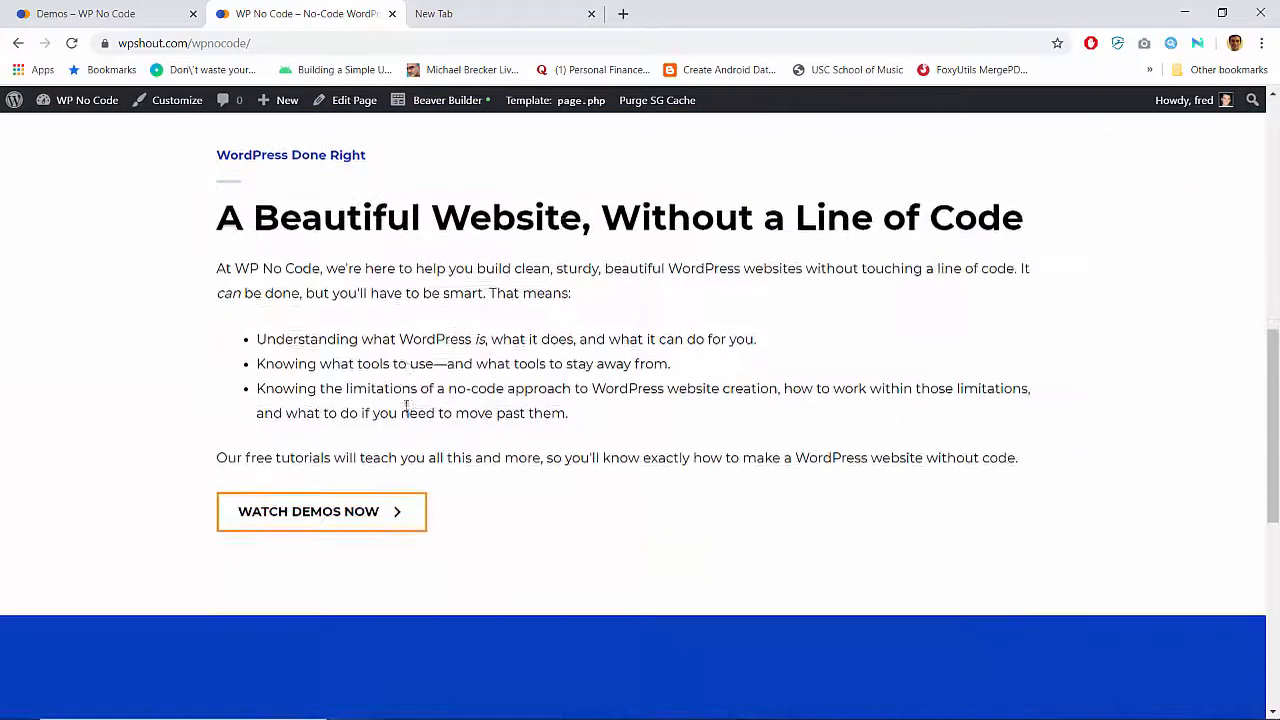
pyautogui.scroll(-5, 518, 398)
pyautogui.scroll(9, 518, 398)
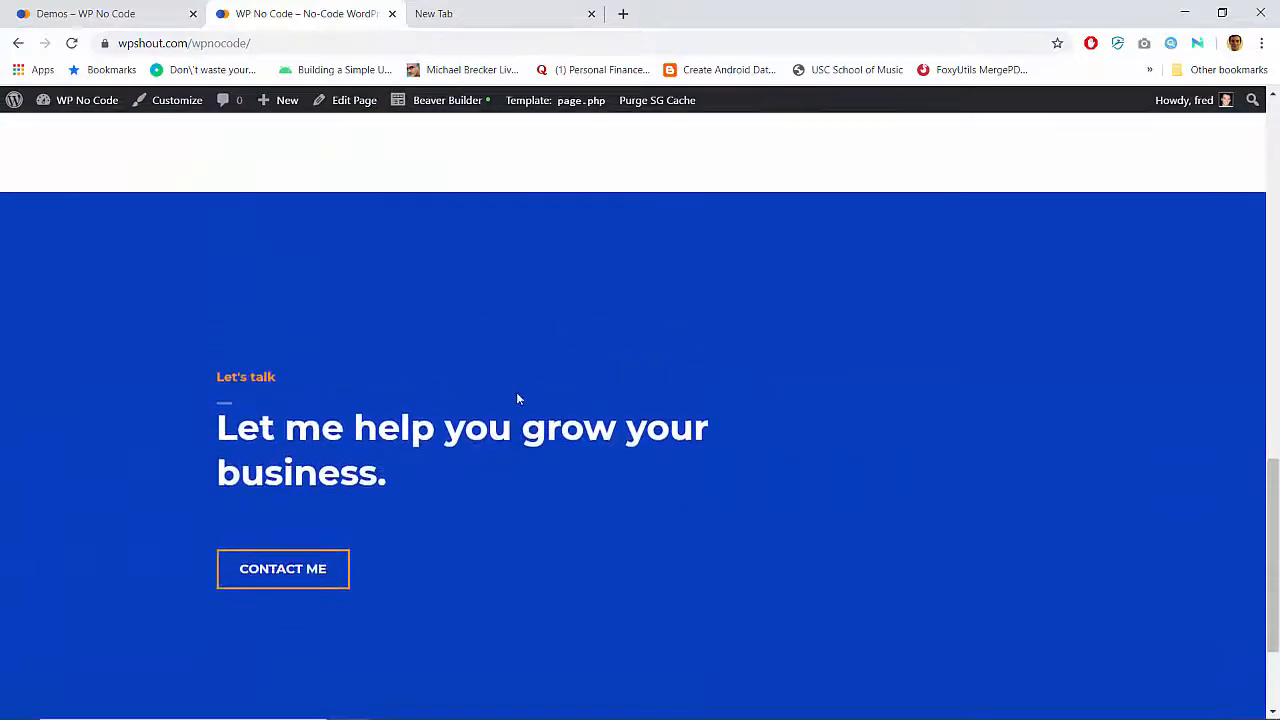
pyautogui.scroll(-5, 517, 396)
pyautogui.scroll(5, 517, 396)
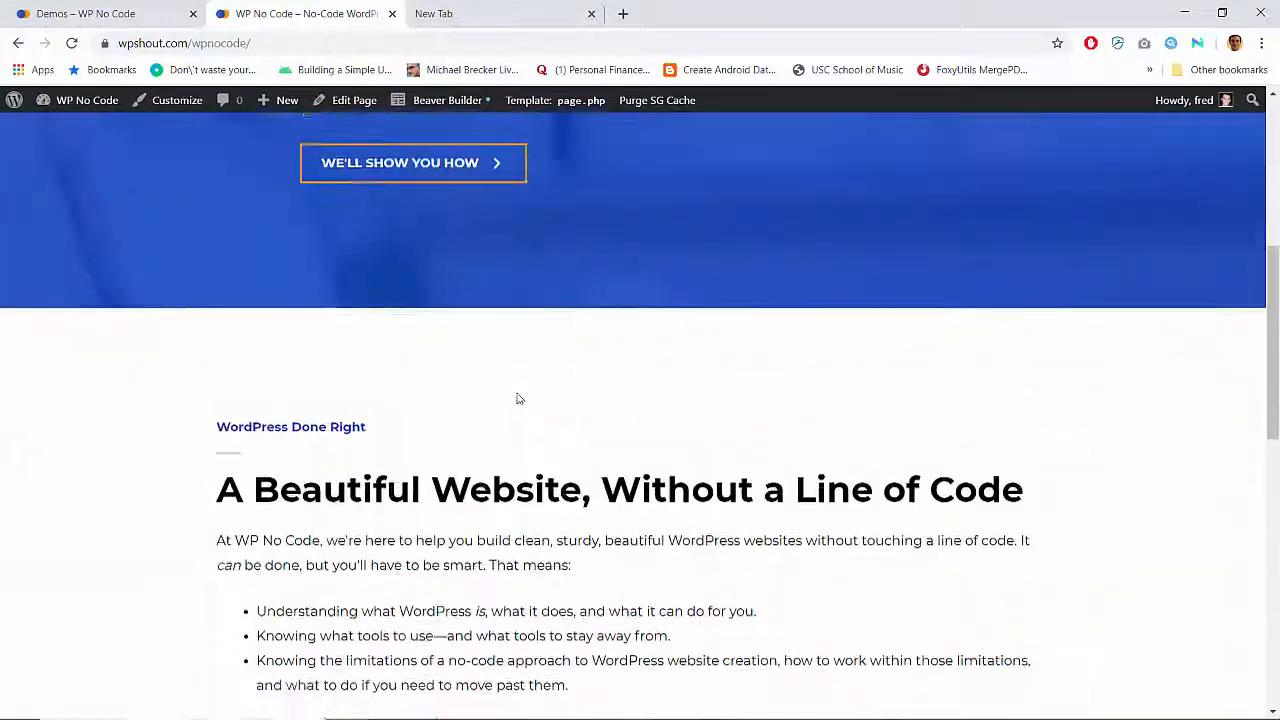
pyautogui.scroll(-6, 517, 396)
pyautogui.scroll(10, 380, 435)
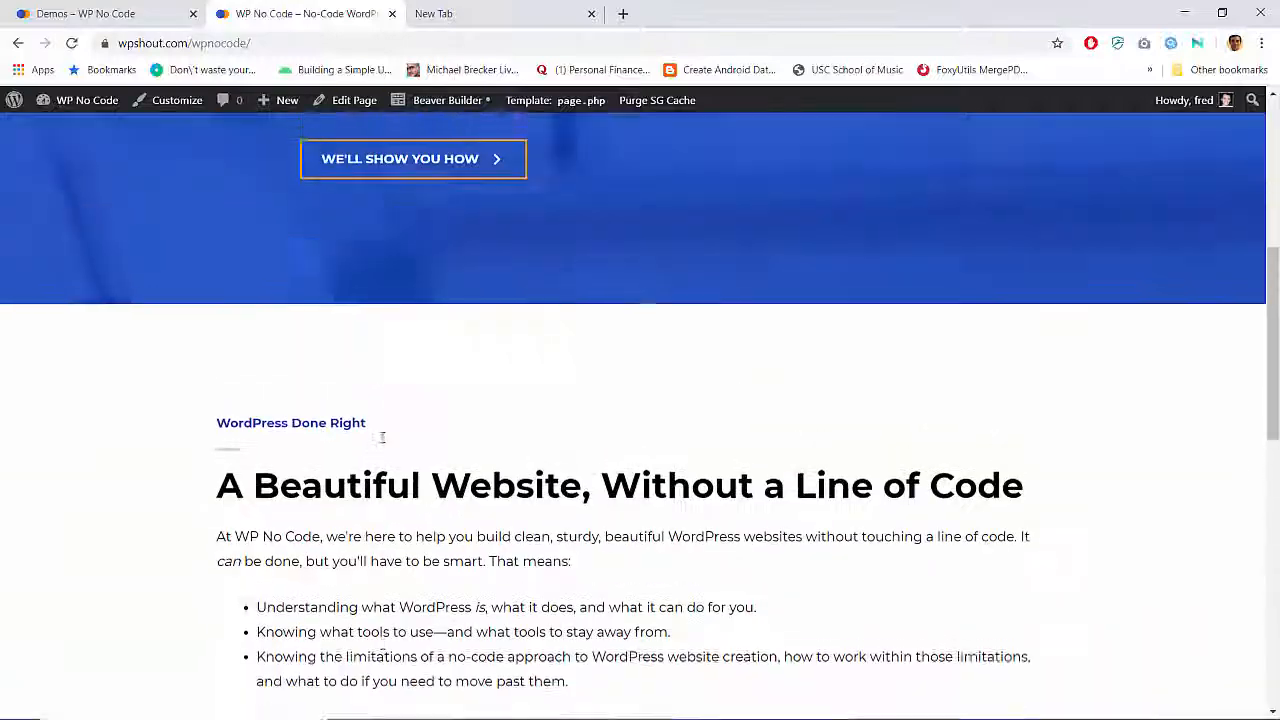
pyautogui.scroll(-7, 381, 437)
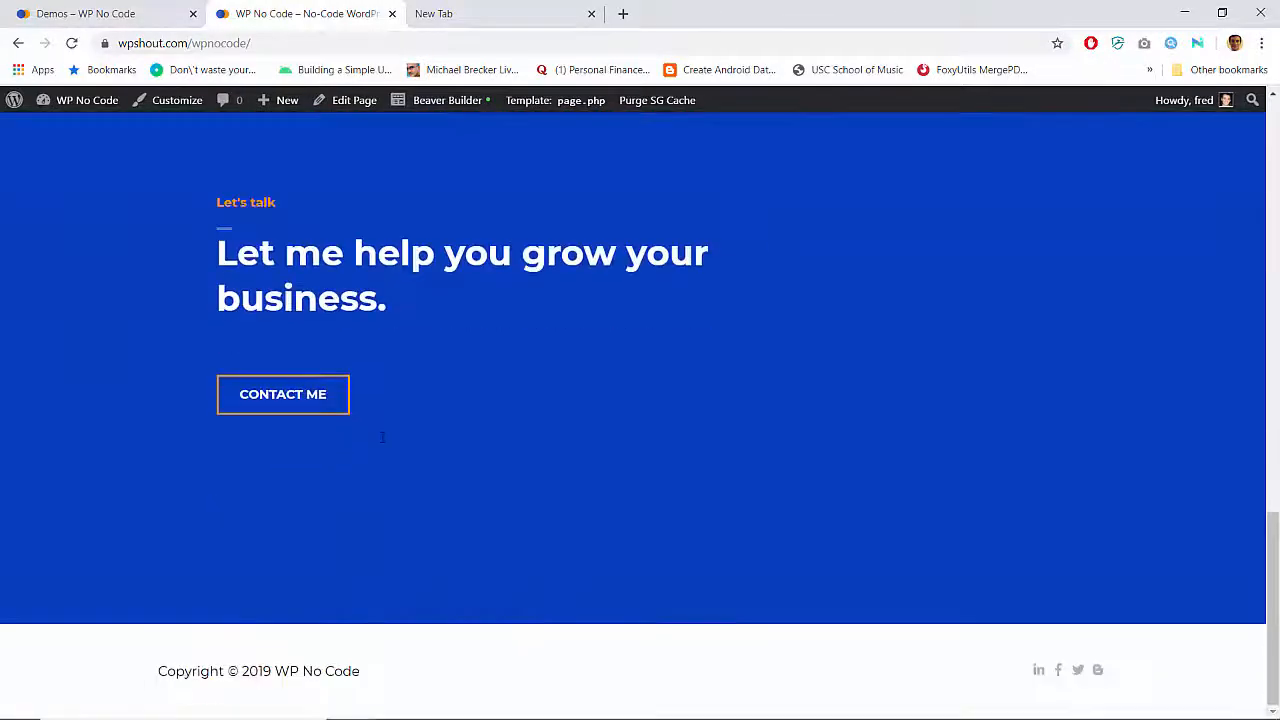
pyautogui.scroll(4, 378, 437)
pyautogui.scroll(2, 378, 437)
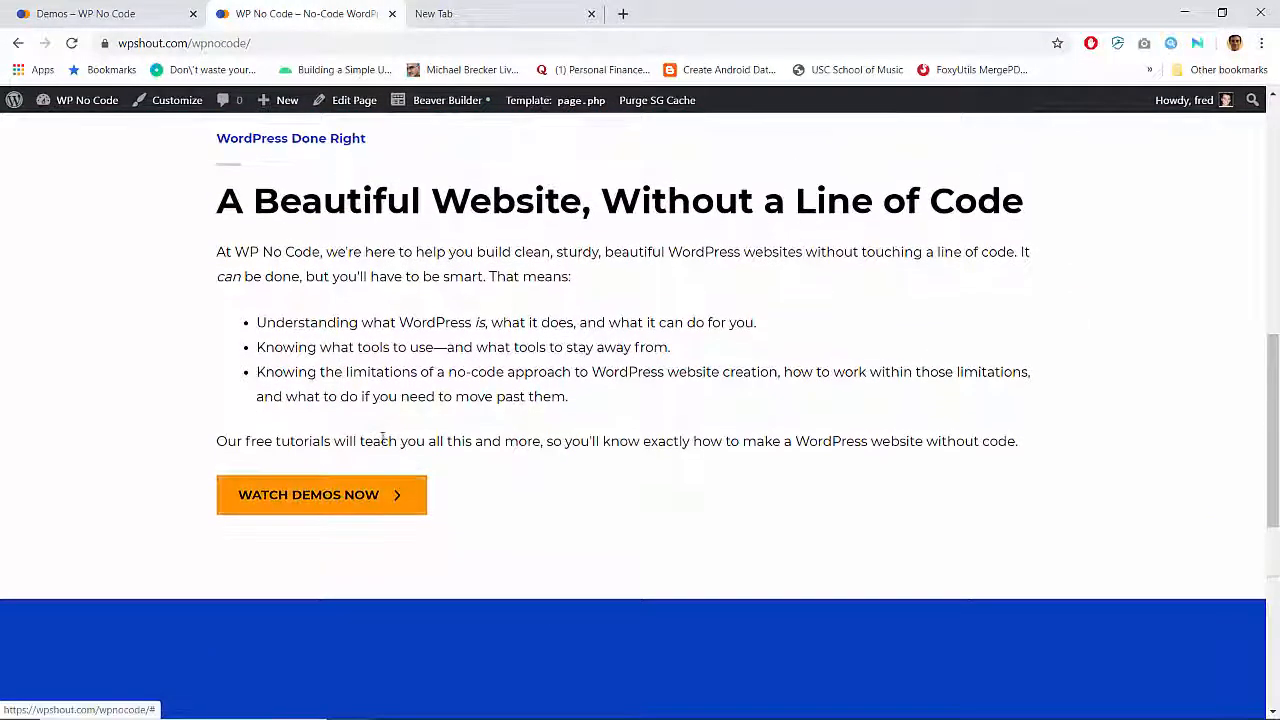
pyautogui.scroll(-5, 380, 440)
pyautogui.scroll(2, 383, 470)
pyautogui.scroll(10, 383, 455)
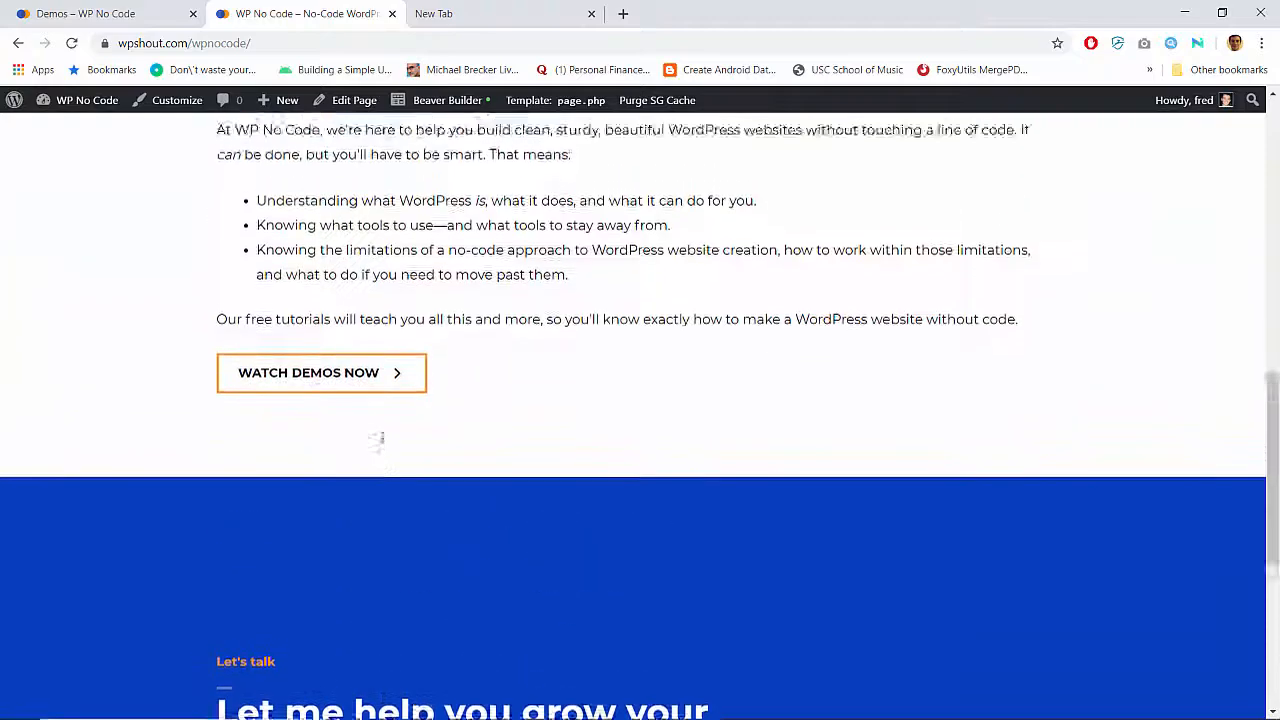
pyautogui.scroll(-12, 382, 437)
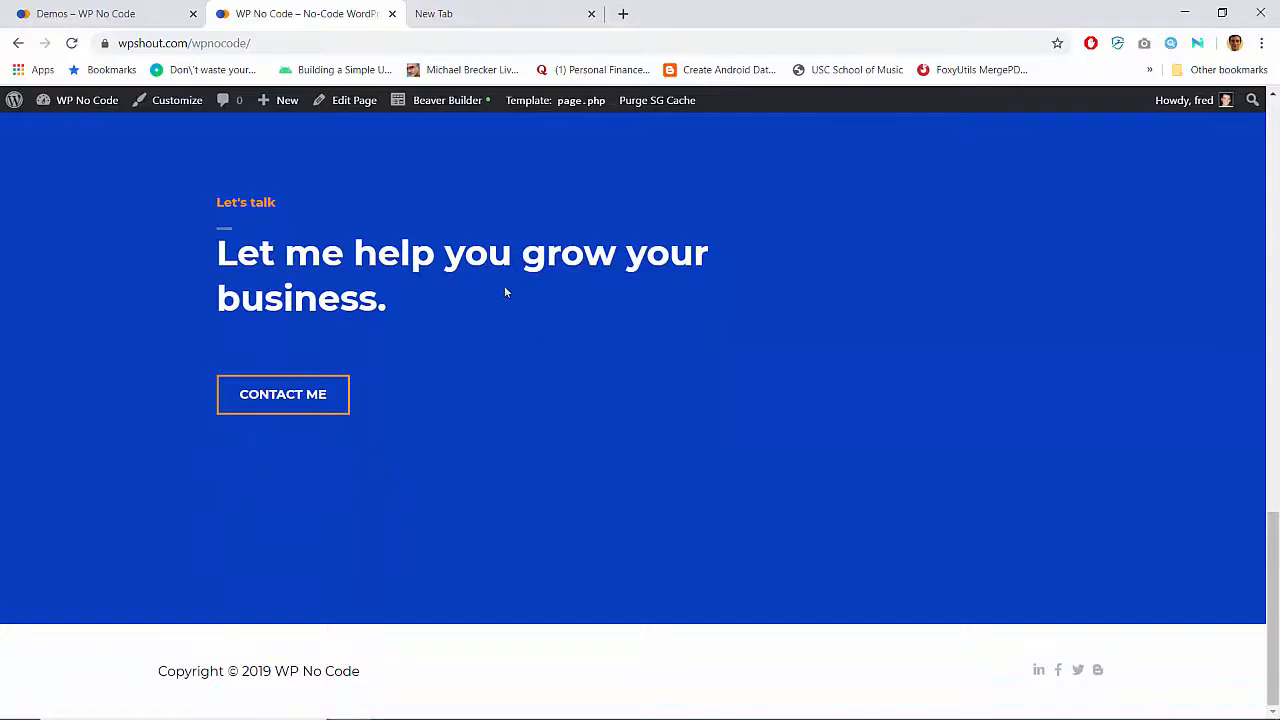
# In Beaver Builder, delete the empty column in the blue "Let's talk" row and change its small heading to "What's New"
pyautogui.click(440, 100)
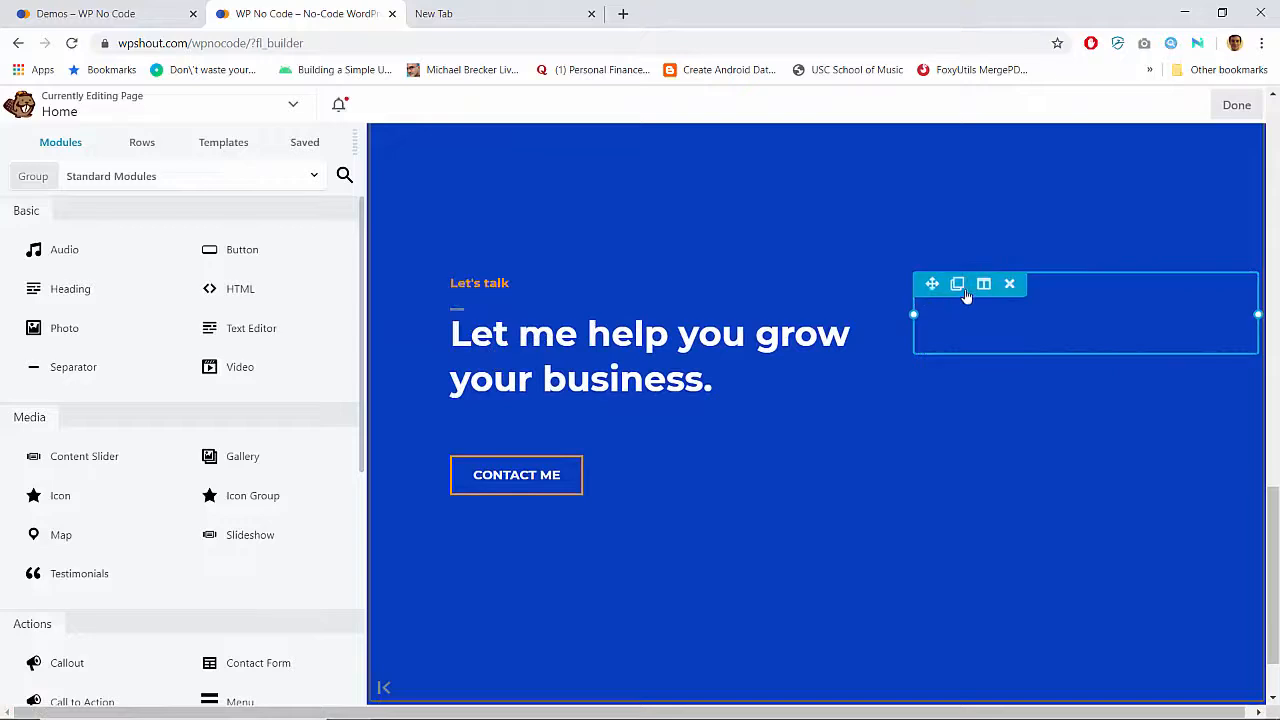
pyautogui.click(1010, 285)
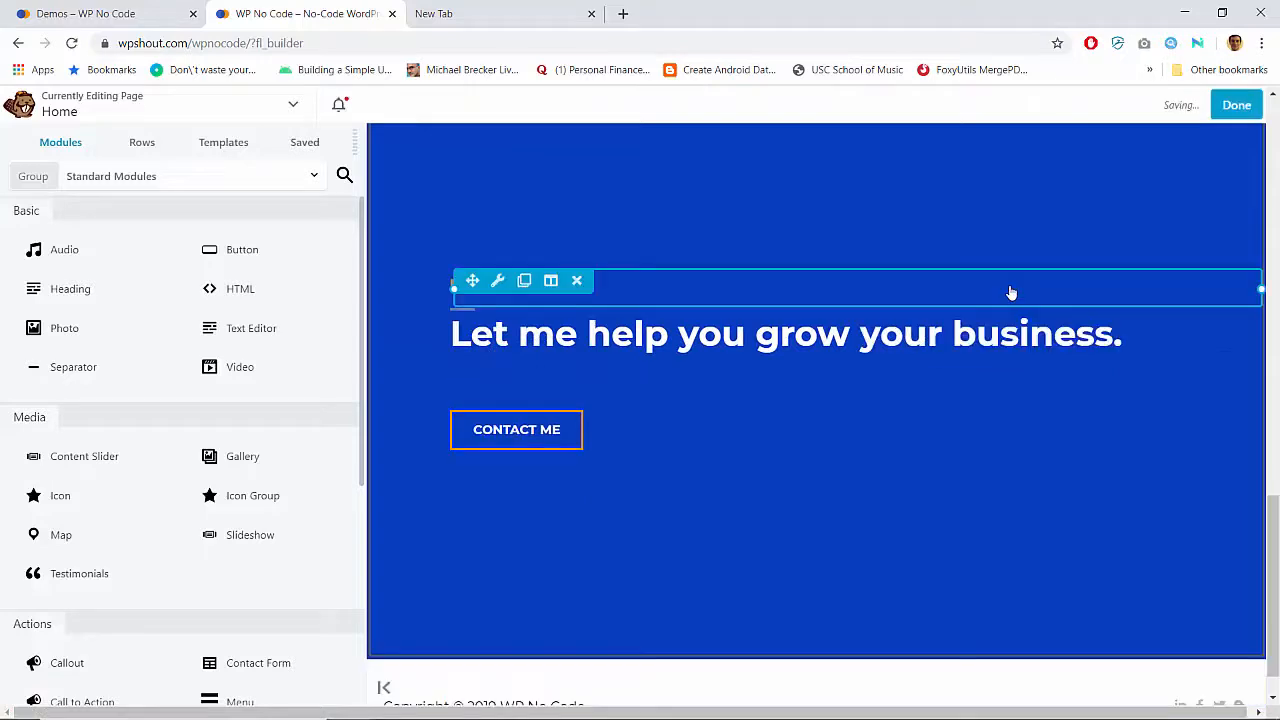
pyautogui.click(495, 286)
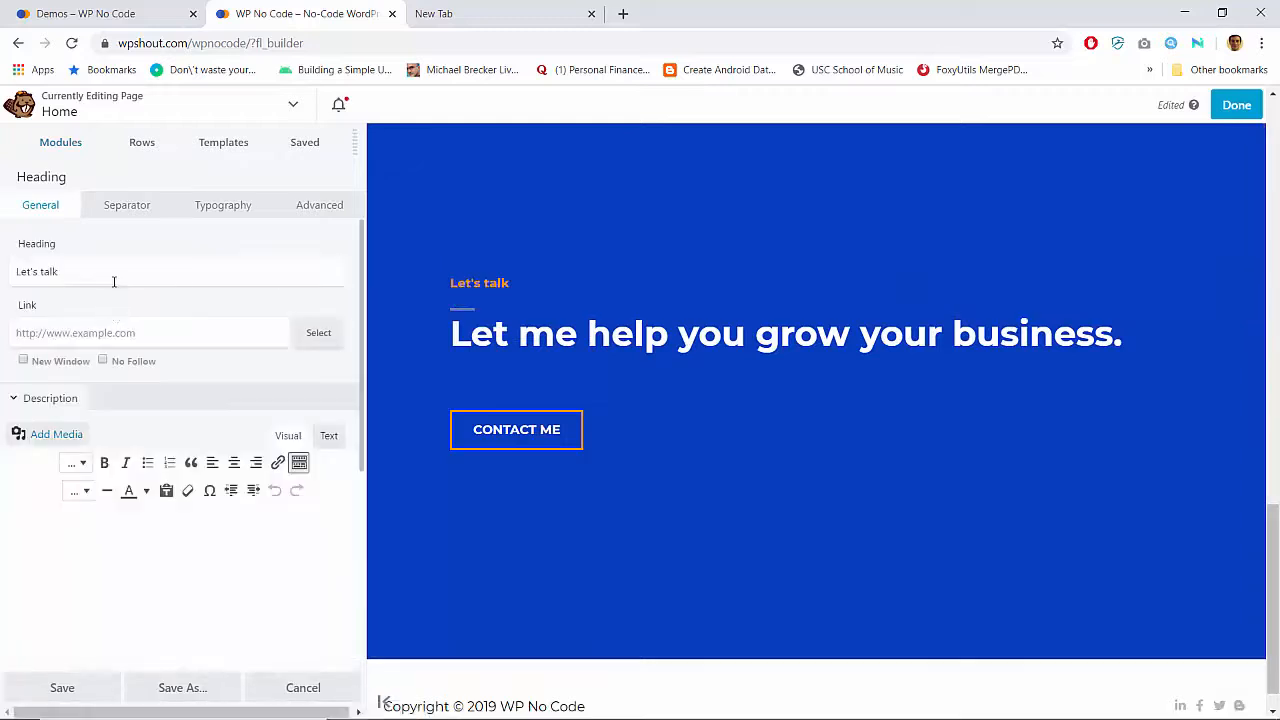
pyautogui.tripleClick(114, 282)
pyautogui.write("What's New")
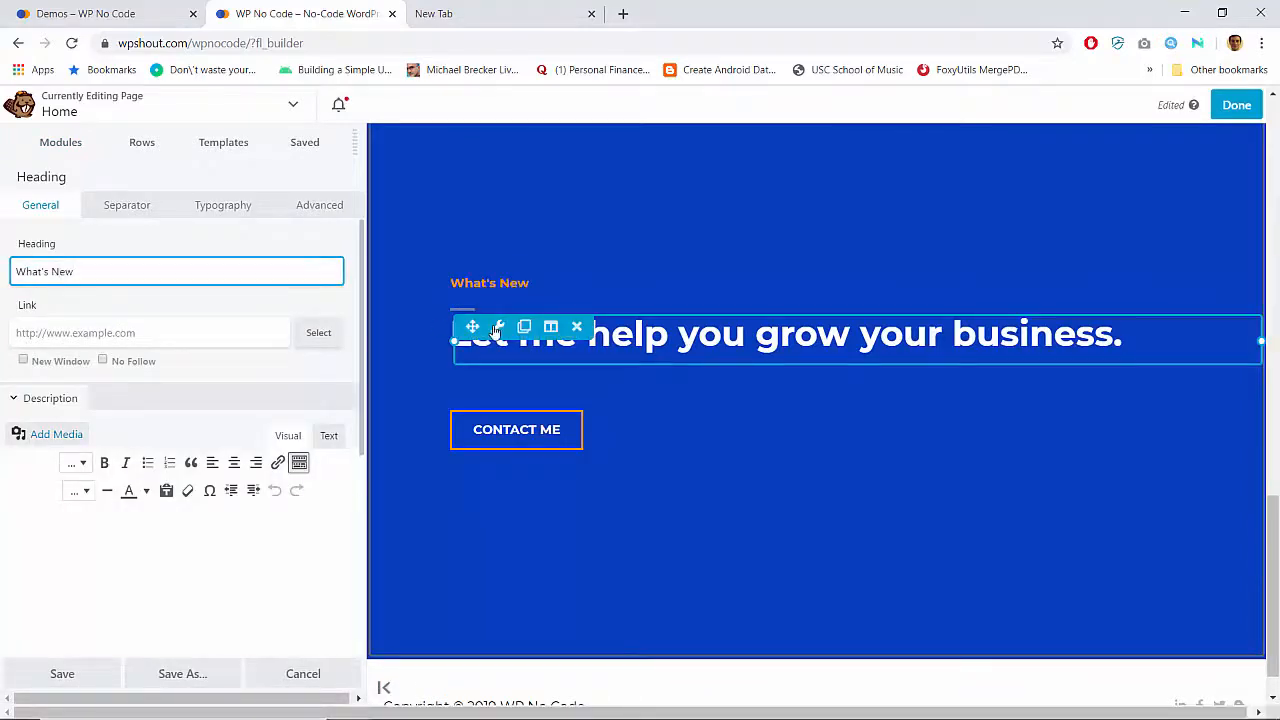
# Replace the large "Let me help you grow your business." heading text with "News from WP No Code"
pyautogui.click(495, 330)
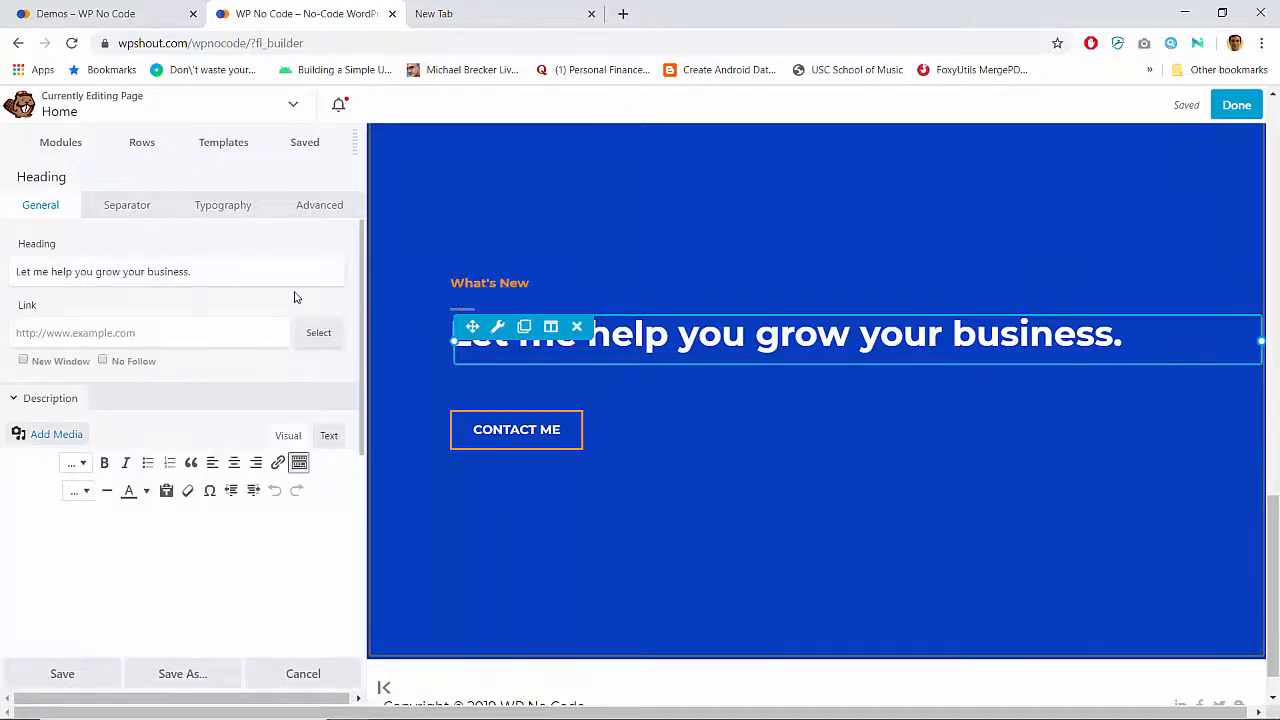
pyautogui.tripleClick(248, 273)
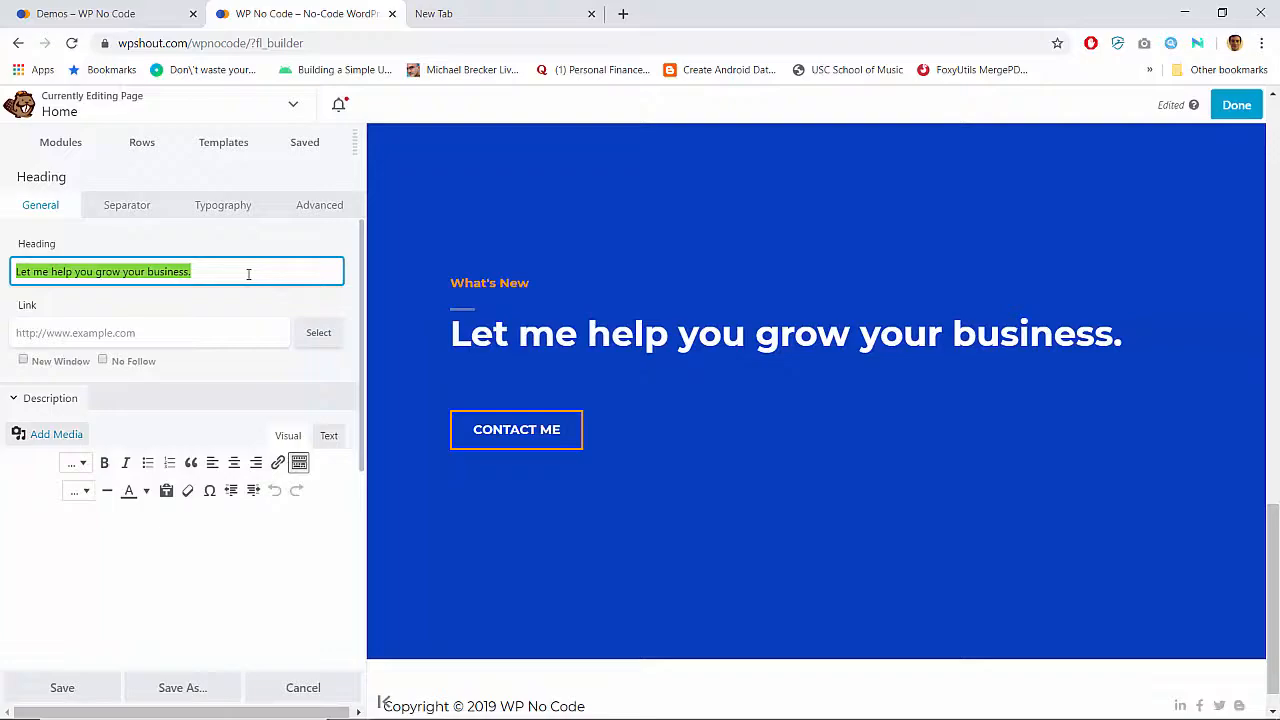
pyautogui.scroll(6, 605, 250)
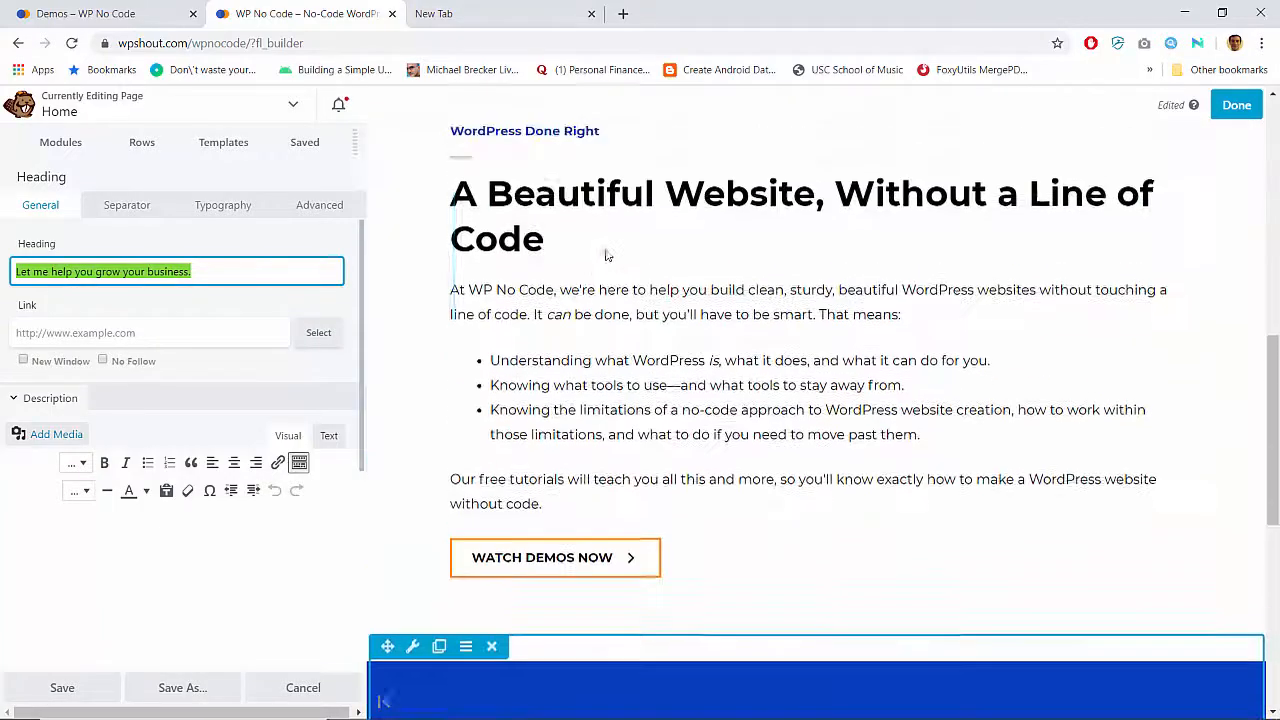
pyautogui.scroll(-4, 605, 250)
pyautogui.scroll(10, 607, 256)
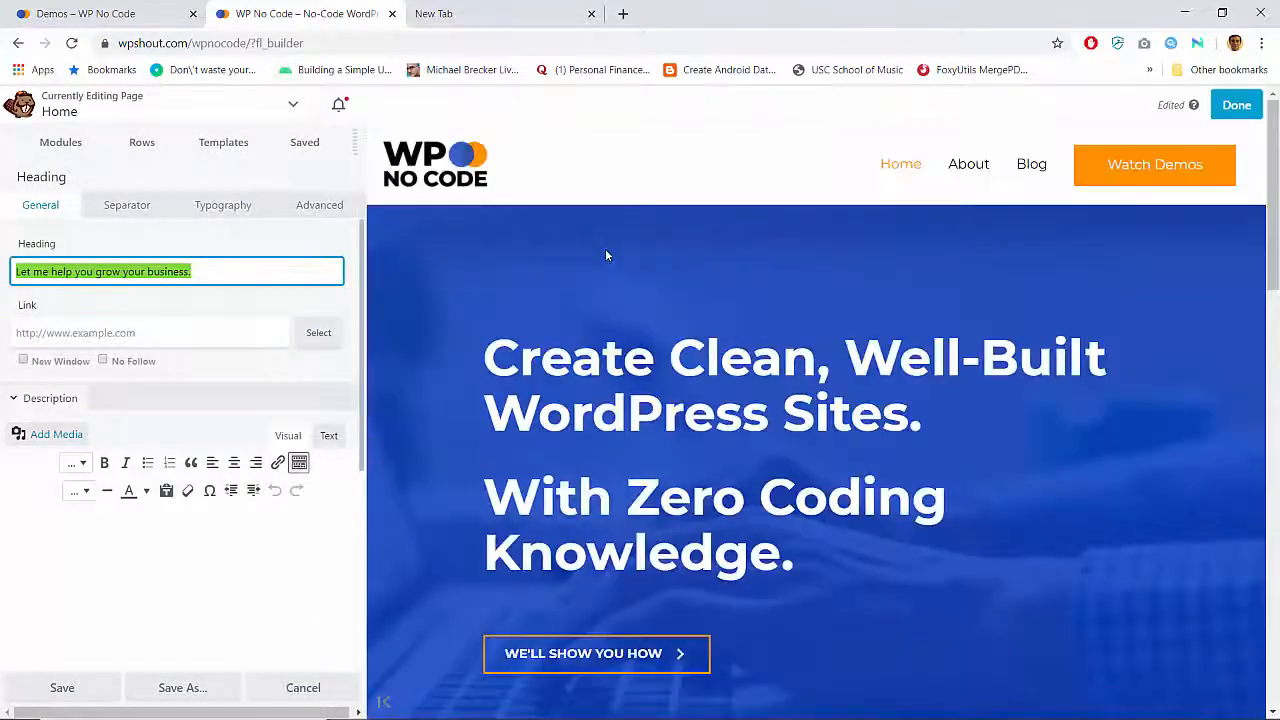
pyautogui.scroll(-11, 605, 250)
pyautogui.write('News from ')
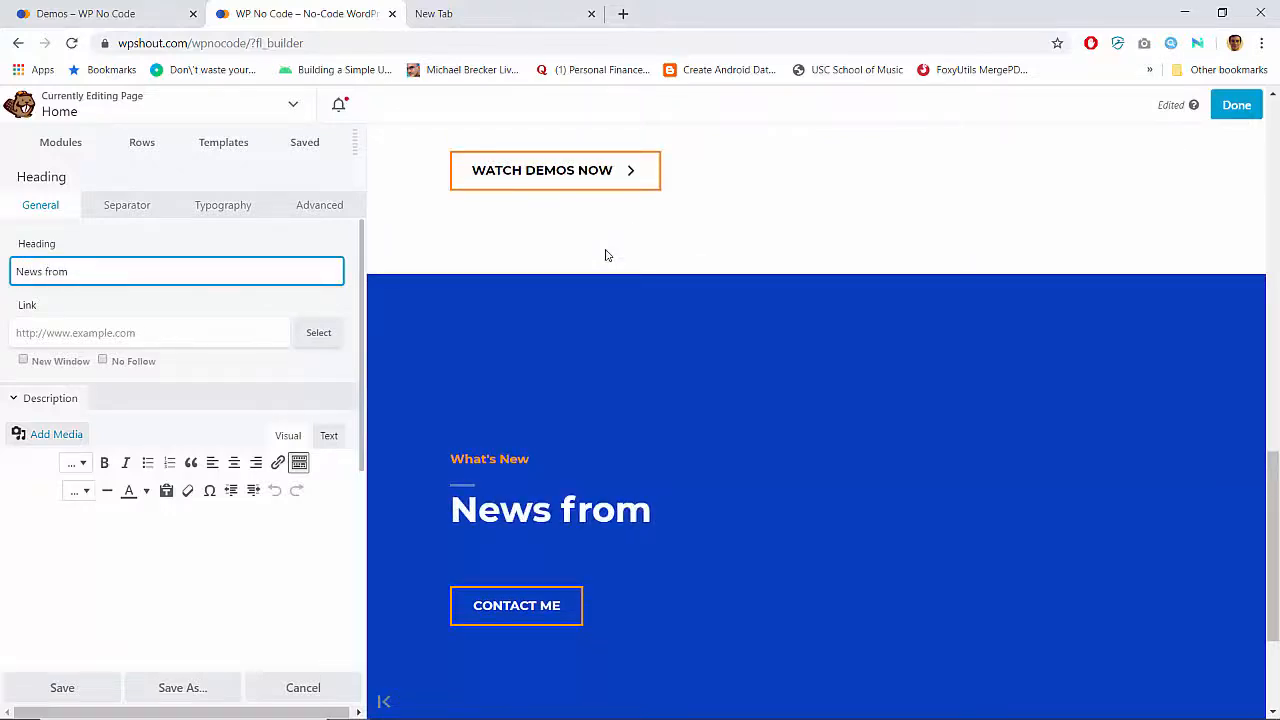
pyautogui.write('WP No')
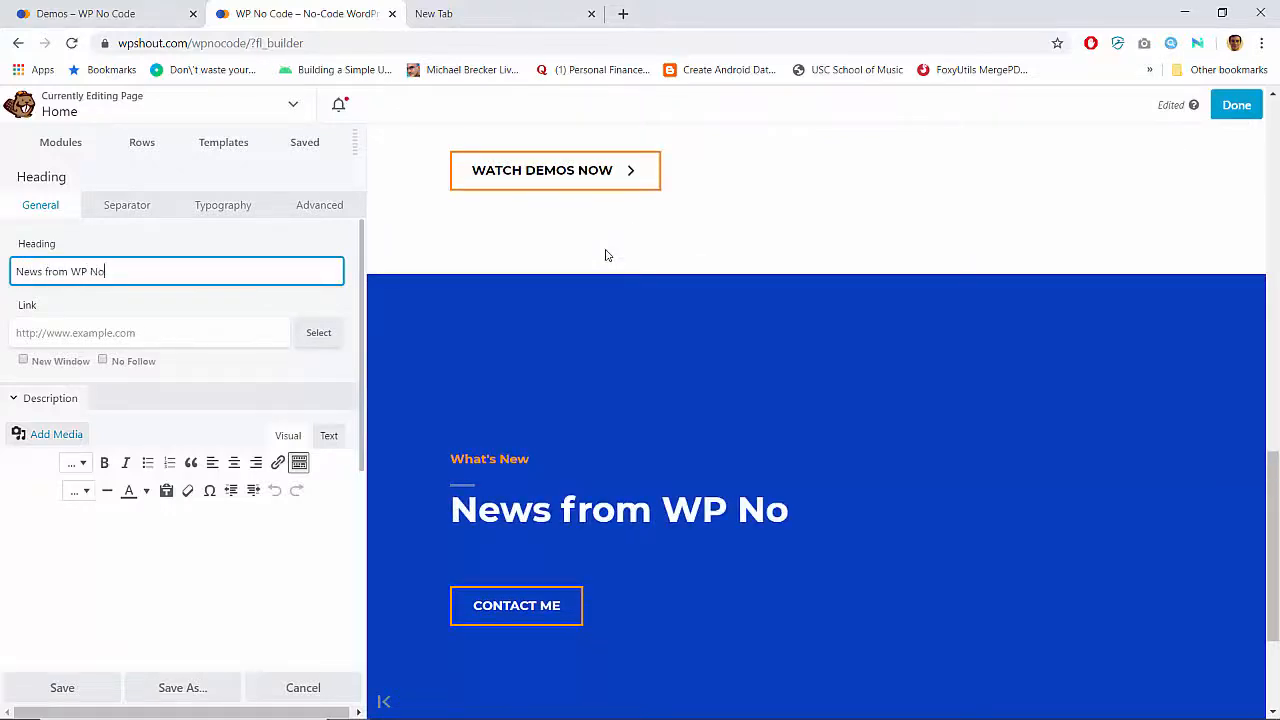
pyautogui.hotkey('ctrl', 'a')
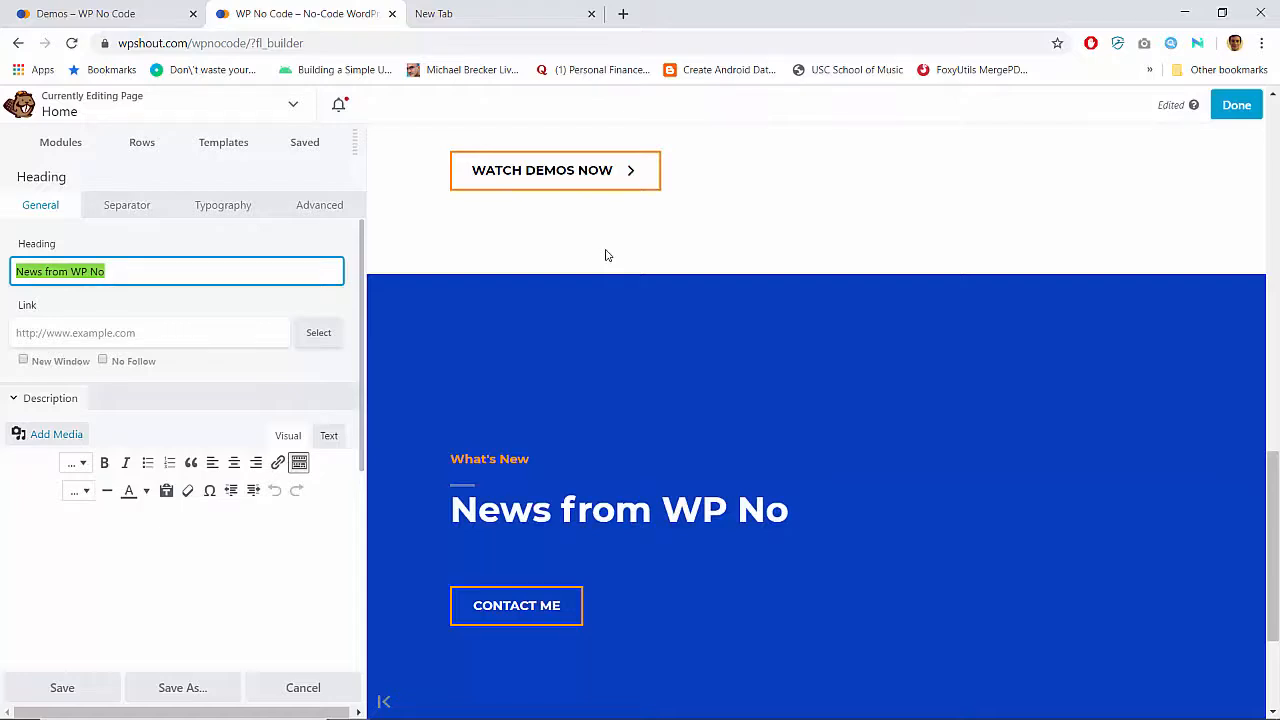
pyautogui.press('End')
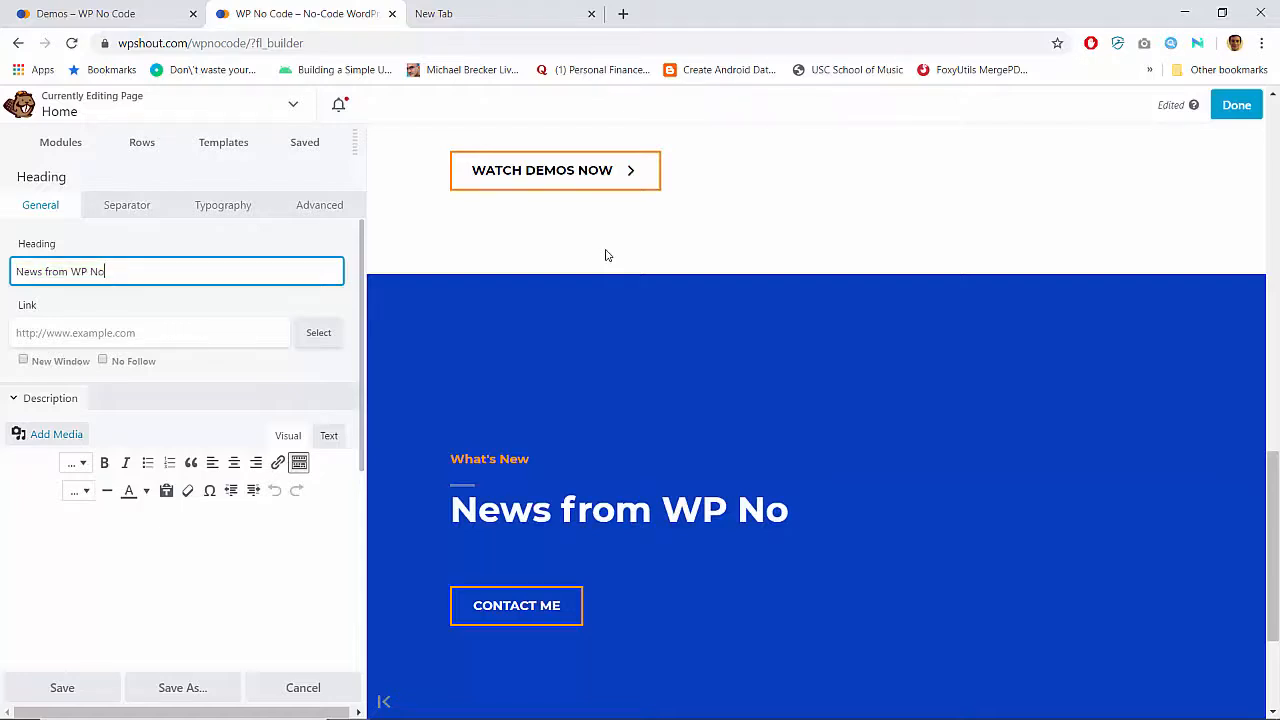
pyautogui.write('Code')
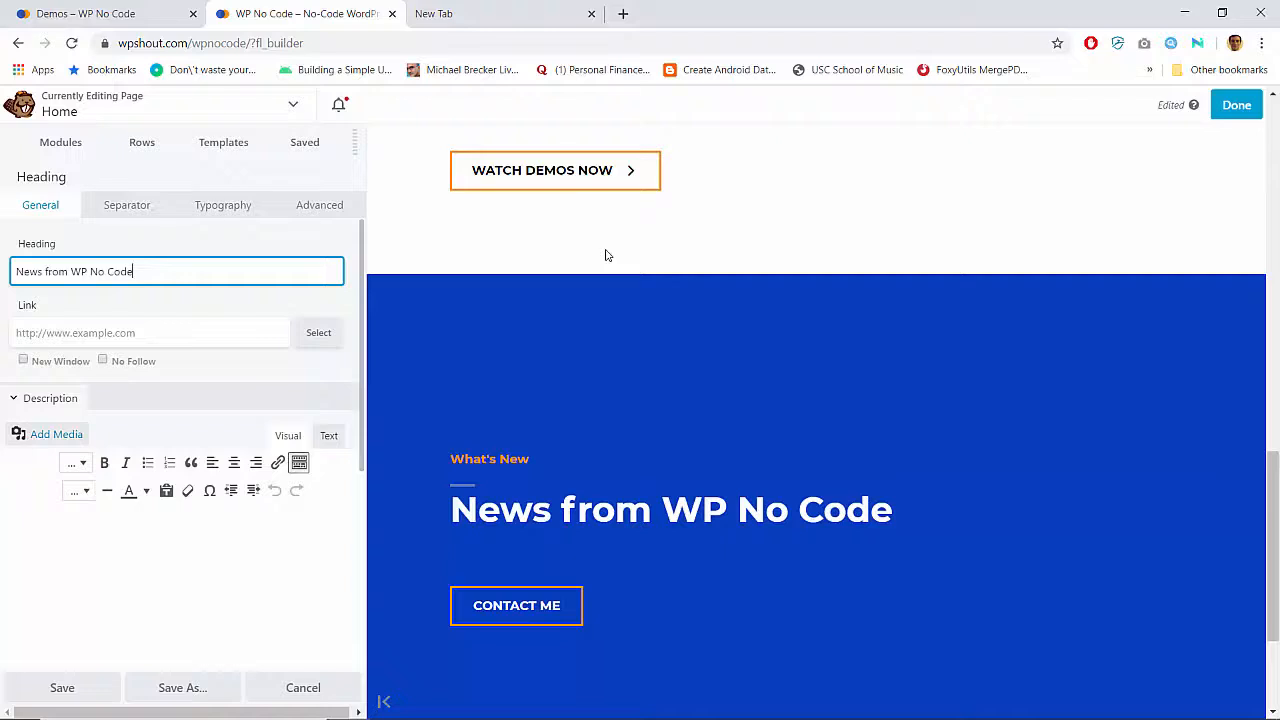
# Reword the large heading in the blue row as "Newest No-Code WordPress Tutorials" and copy that text
pyautogui.hotkey('ctrl', 'a')
pyautogui.write('W')
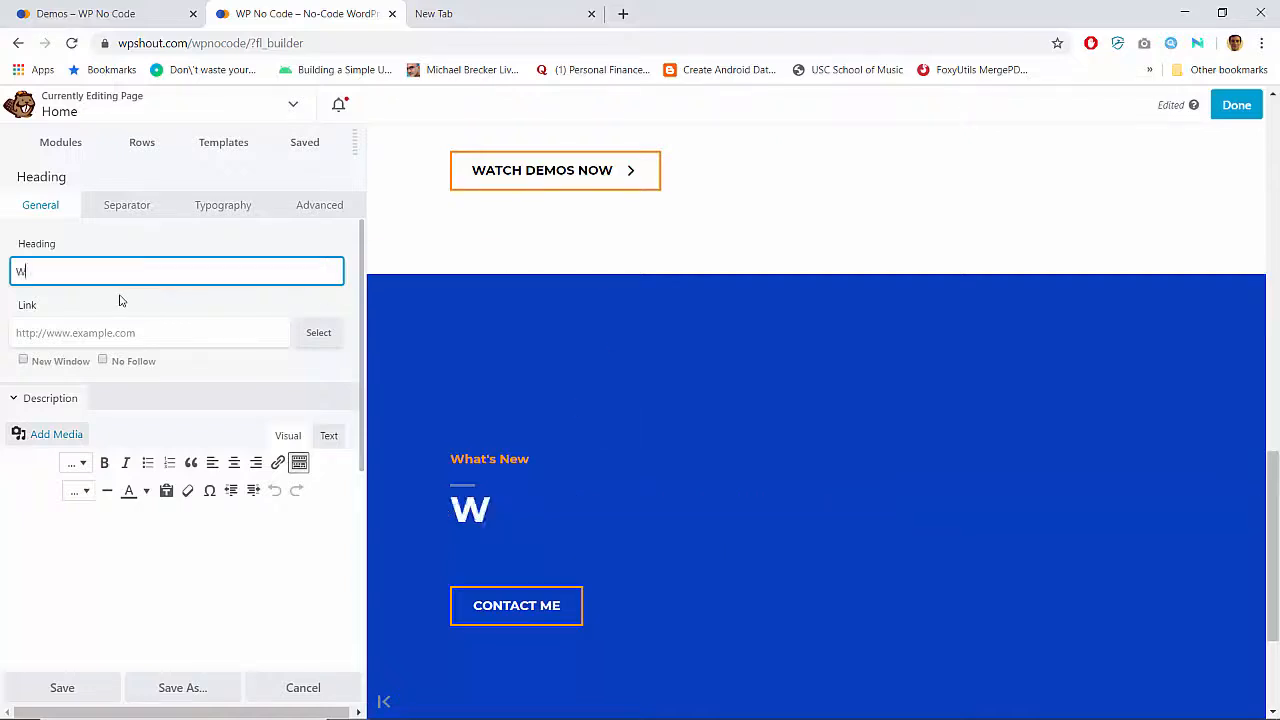
pyautogui.write('N')
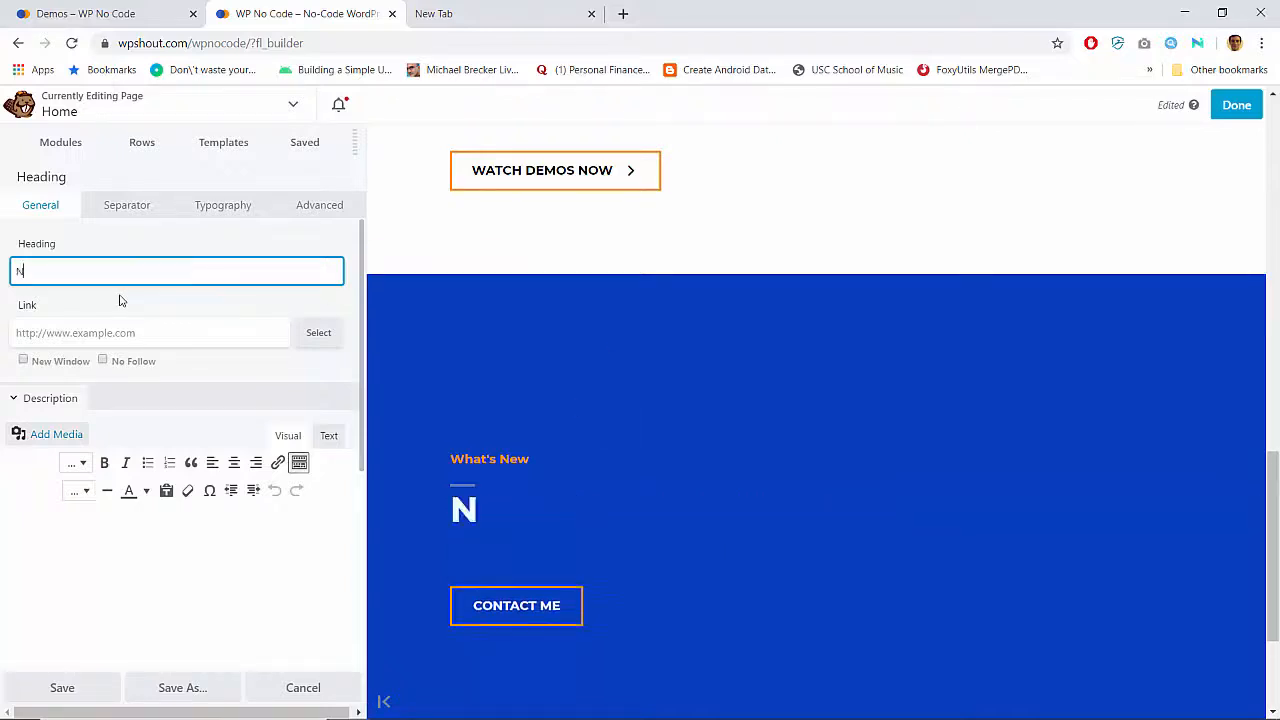
pyautogui.write('ewest WP N')
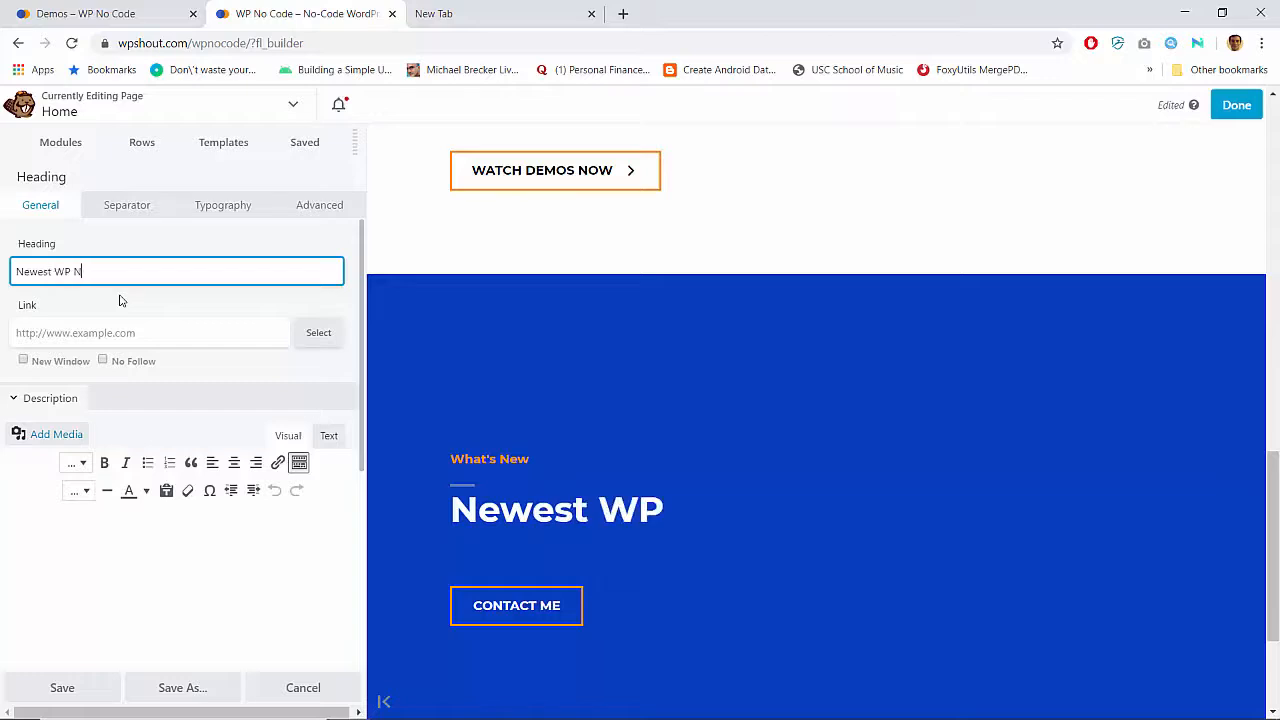
pyautogui.press('BackSpace')
pyautogui.press('BackSpace')
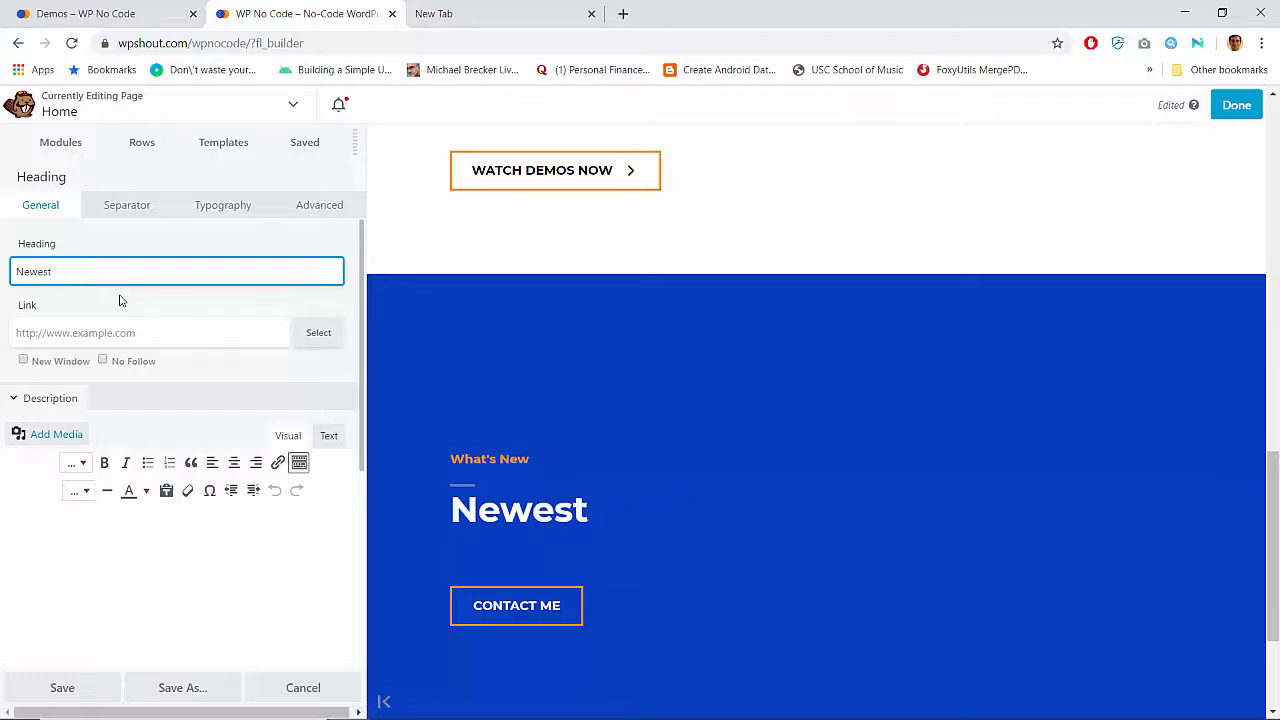
pyautogui.write('No-C')
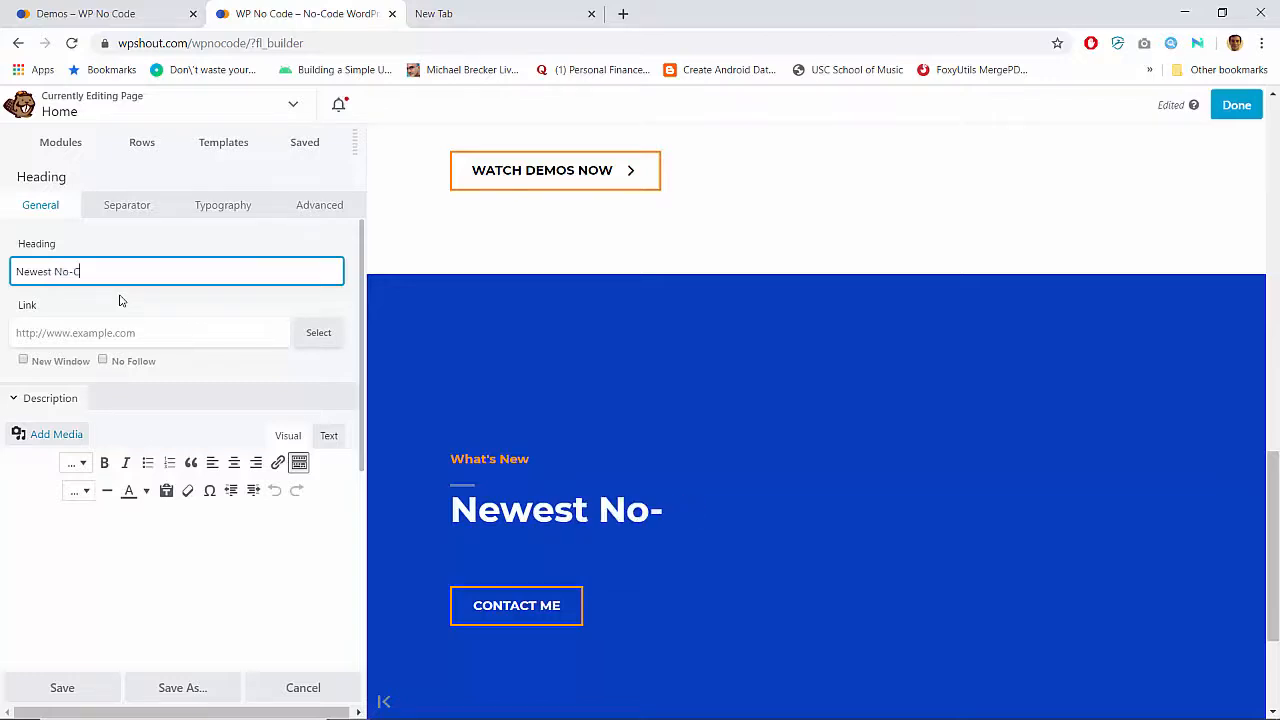
pyautogui.write('ode WordPress Tutorials')
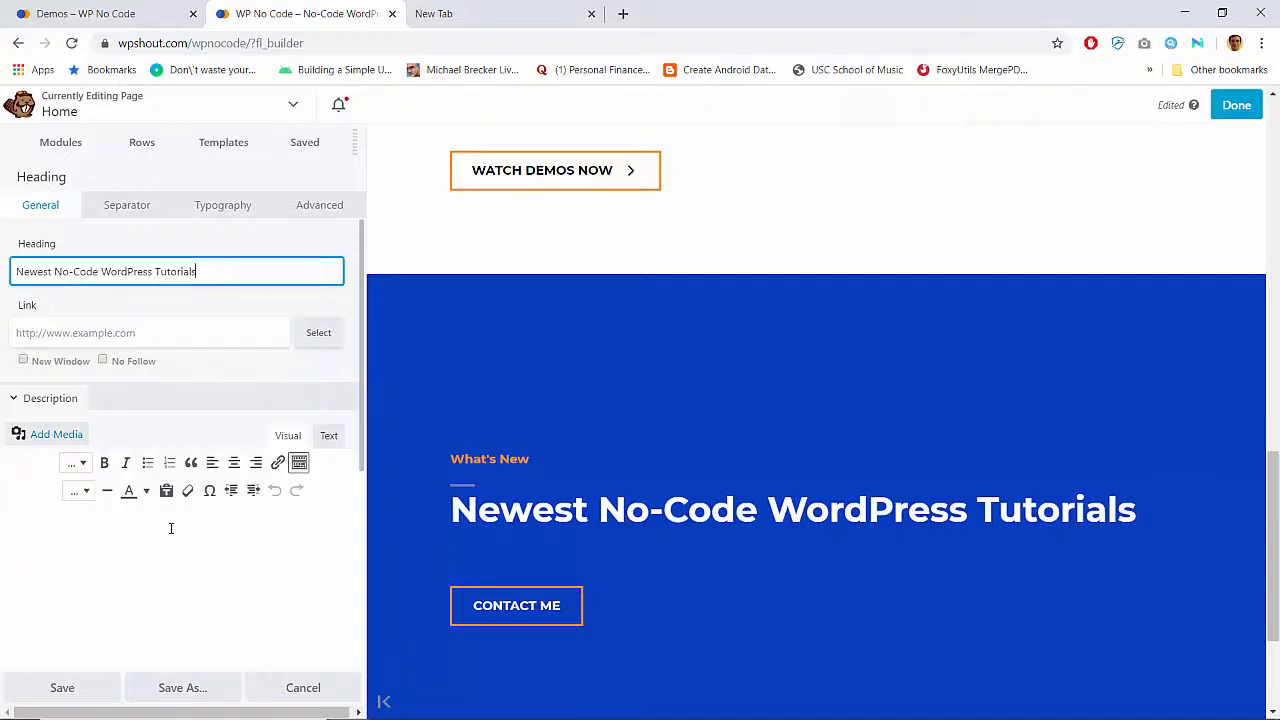
pyautogui.tripleClick(157, 274)
pyautogui.hotkey('ctrl', 'c')
# Set the large heading's top margin to 15 px, clear its bottom and left margins, and save the module
pyautogui.click(205, 204)
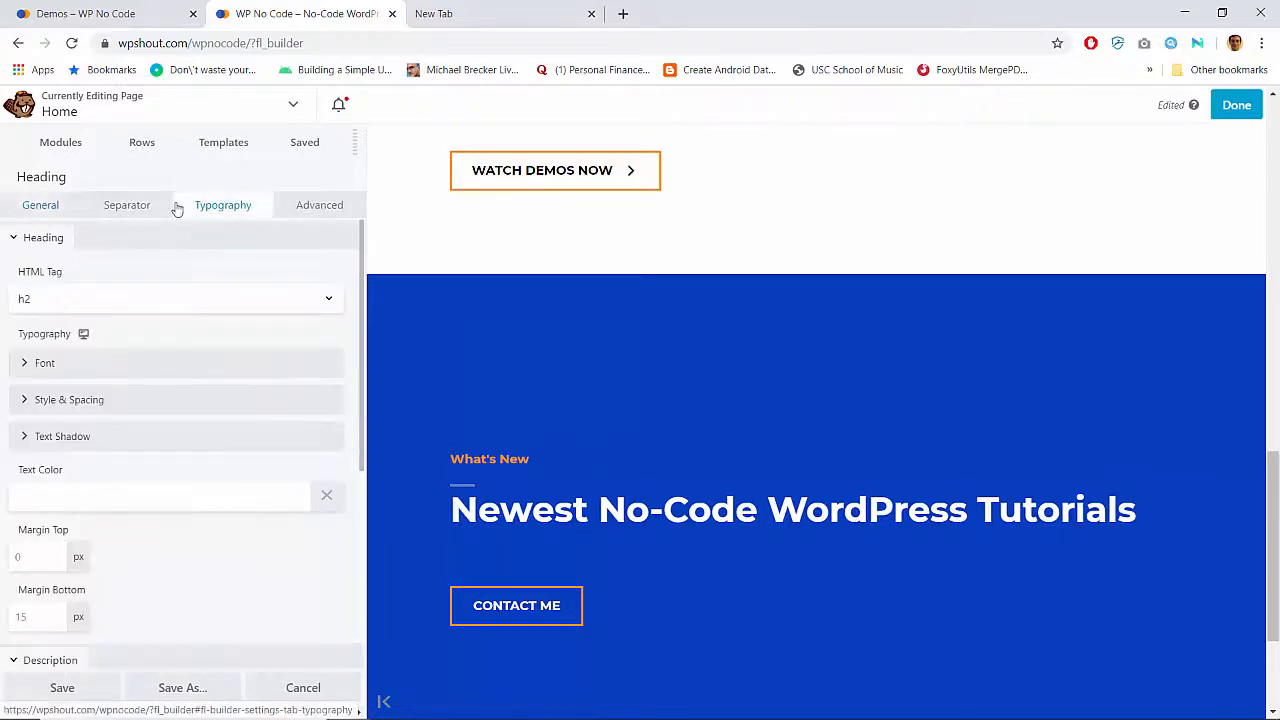
pyautogui.click(46, 208)
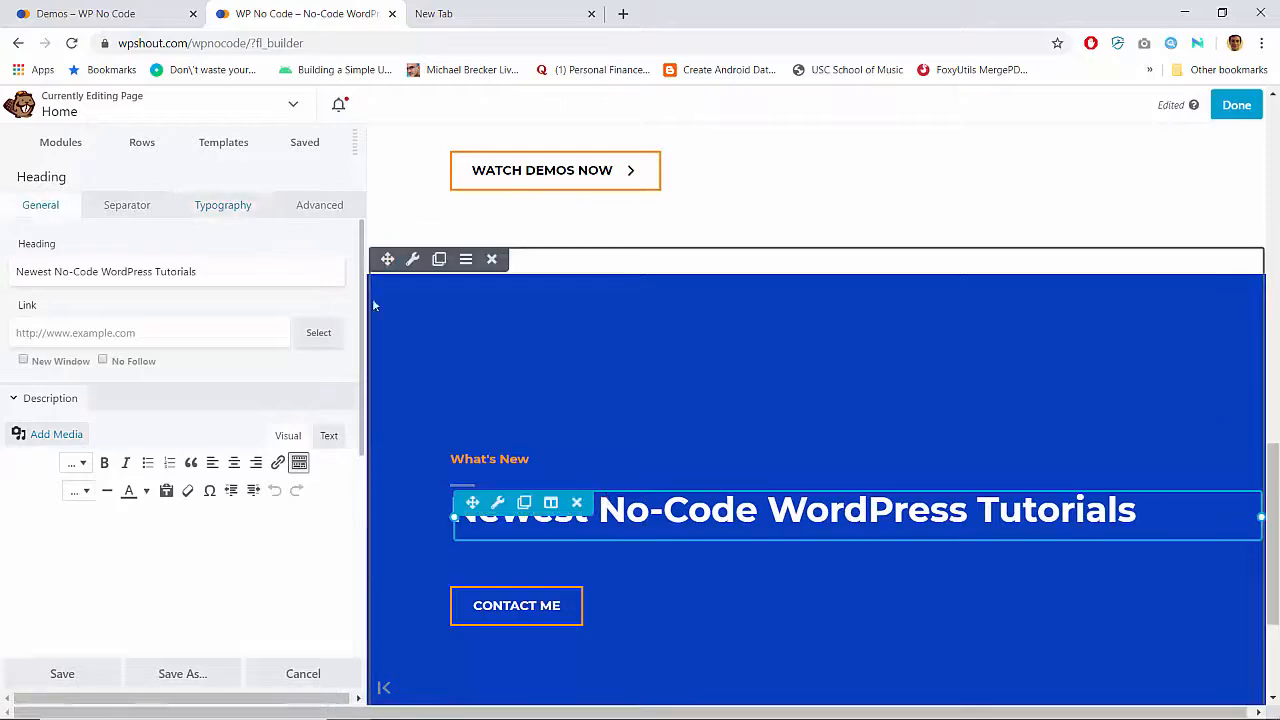
pyautogui.click(308, 205)
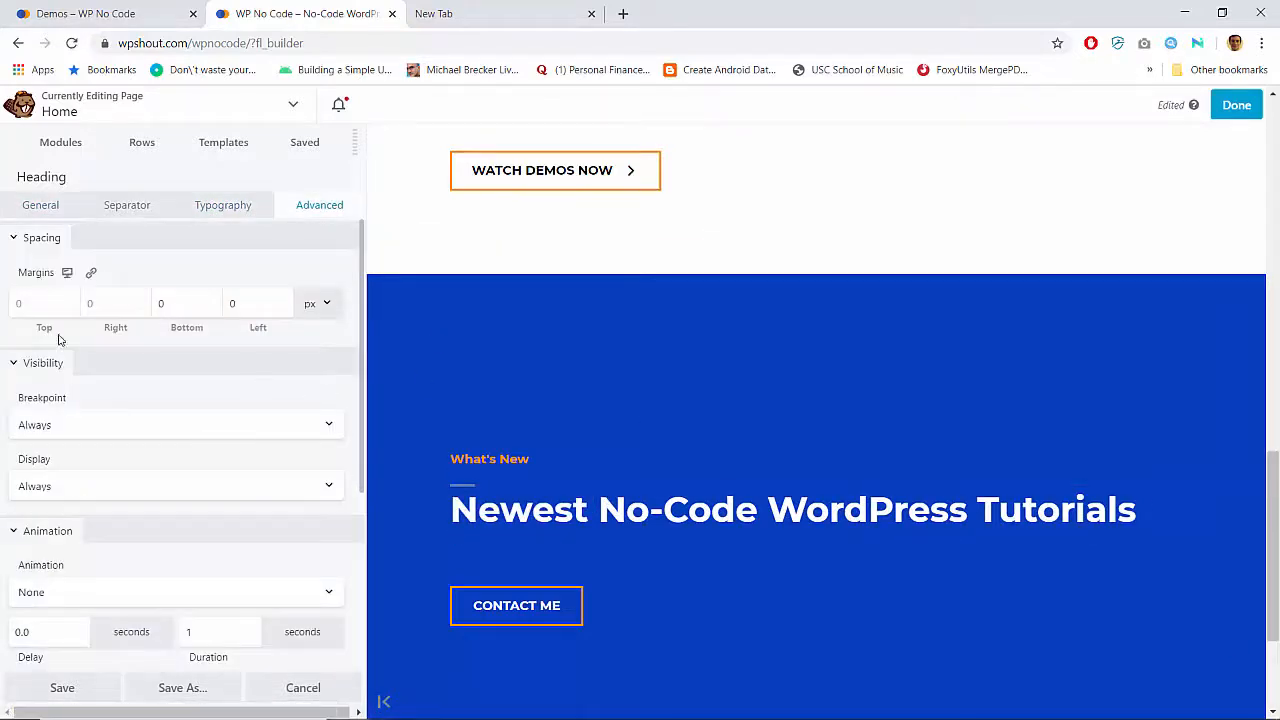
pyautogui.click(42, 302)
pyautogui.write('15')
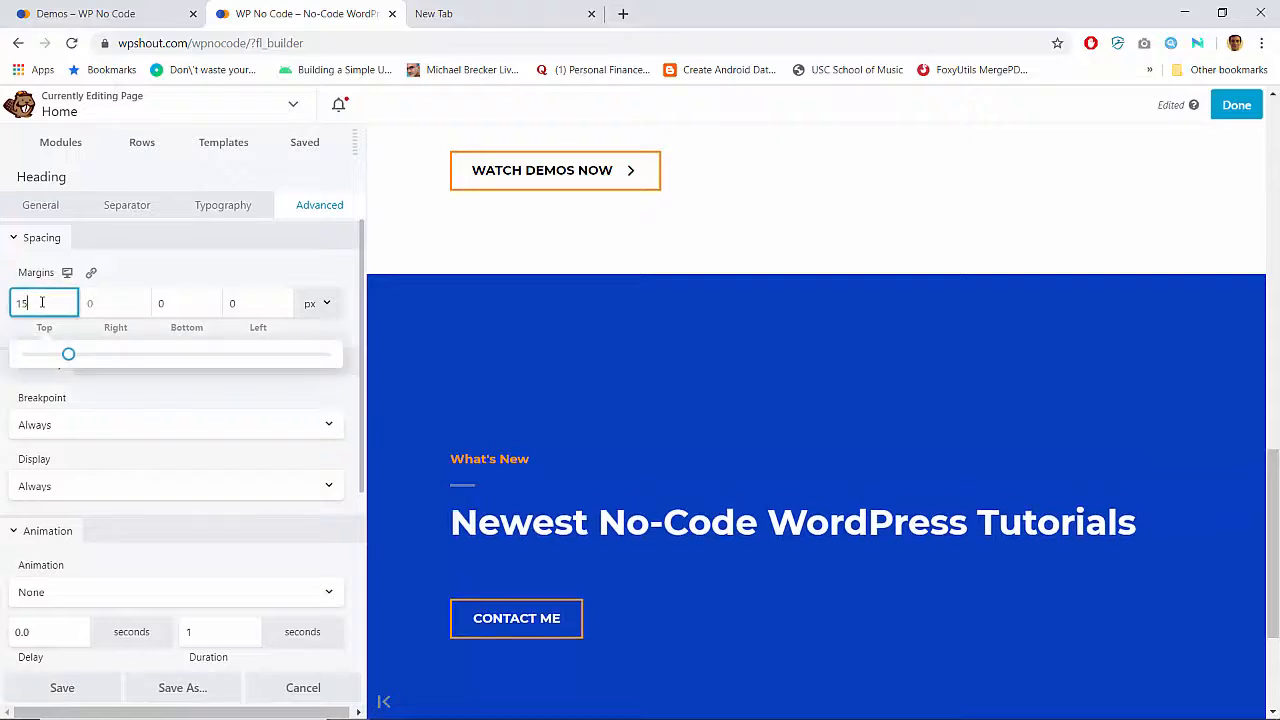
pyautogui.press('Tab')
pyautogui.press('Tab')
pyautogui.press('Tab')
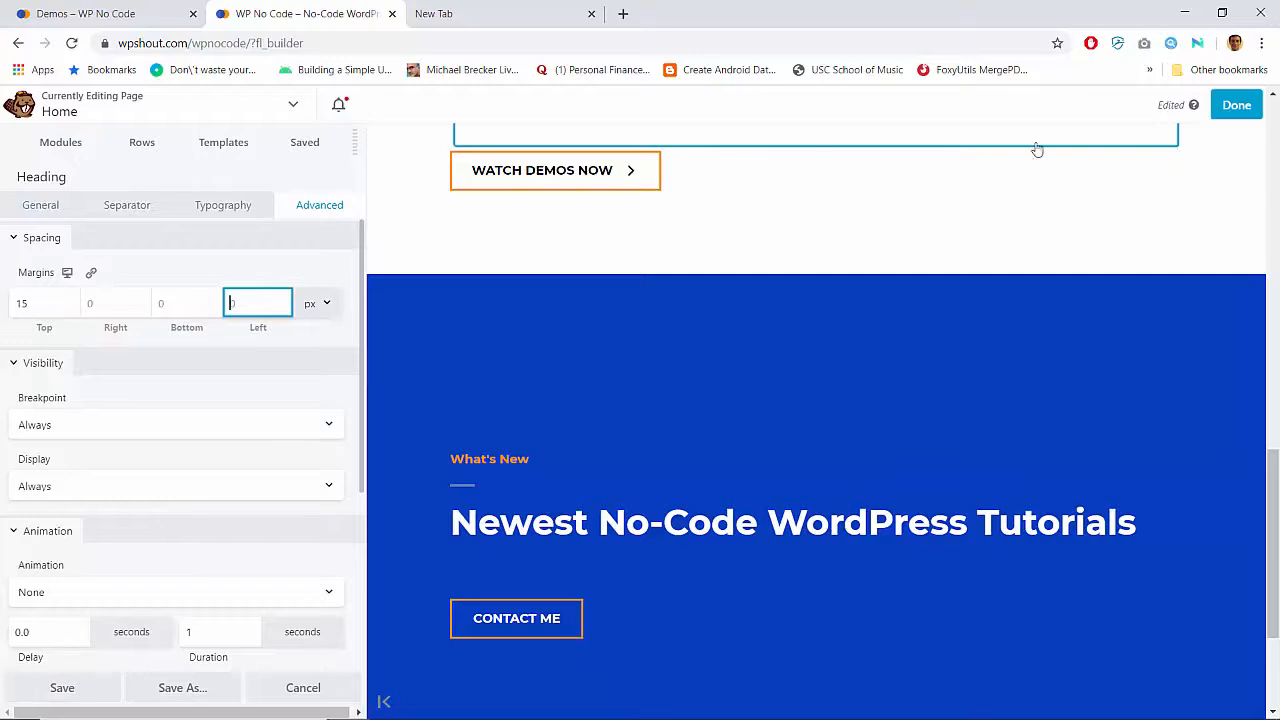
pyautogui.press('Return')
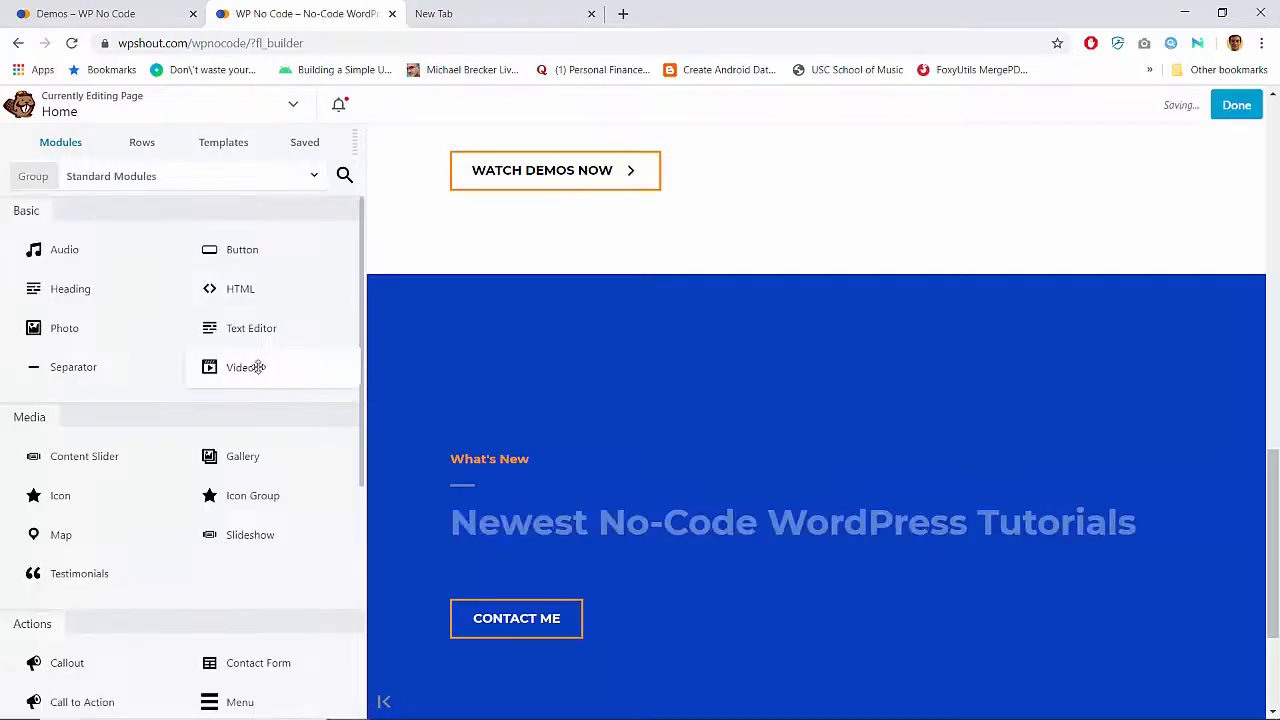
# Add a Text Editor module beneath the "What's New" heading, paste in "Newest No-Code WordPress Tutorials" and format it as Heading 2
pyautogui.moveTo(236, 329); pyautogui.dragTo(495, 558)
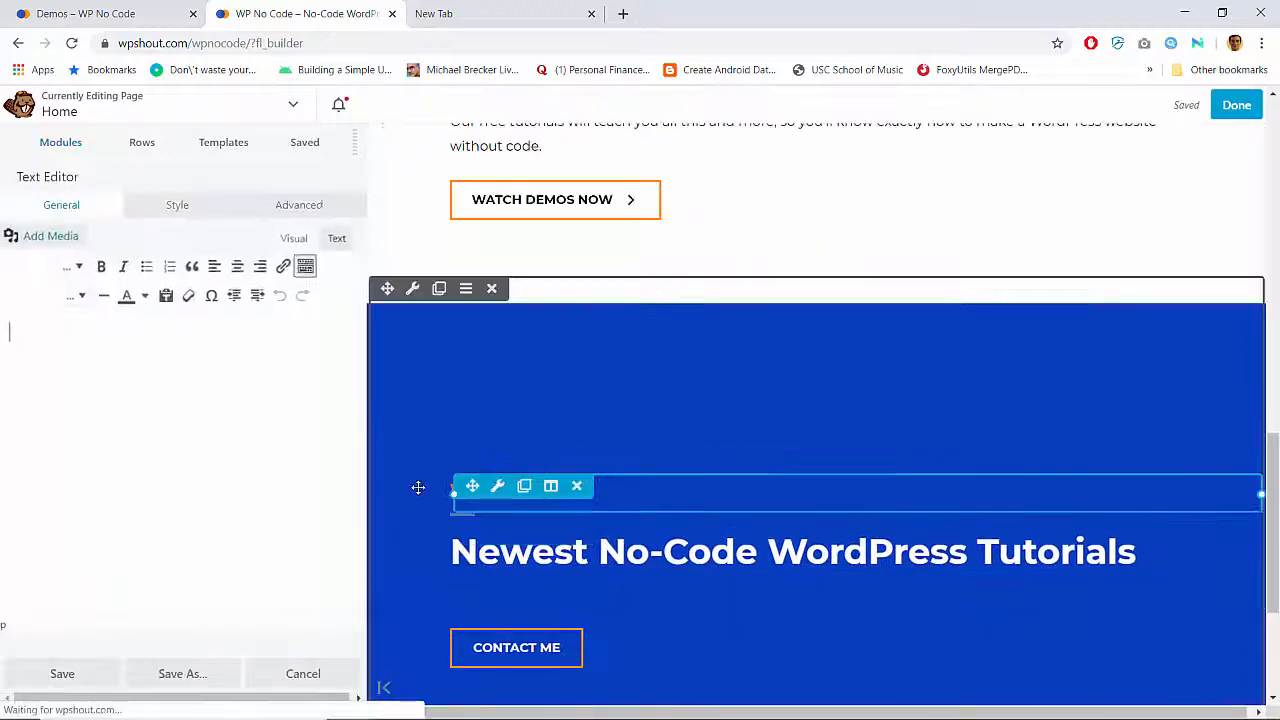
pyautogui.click(169, 359)
pyautogui.hotkey('ctrl', 'v')
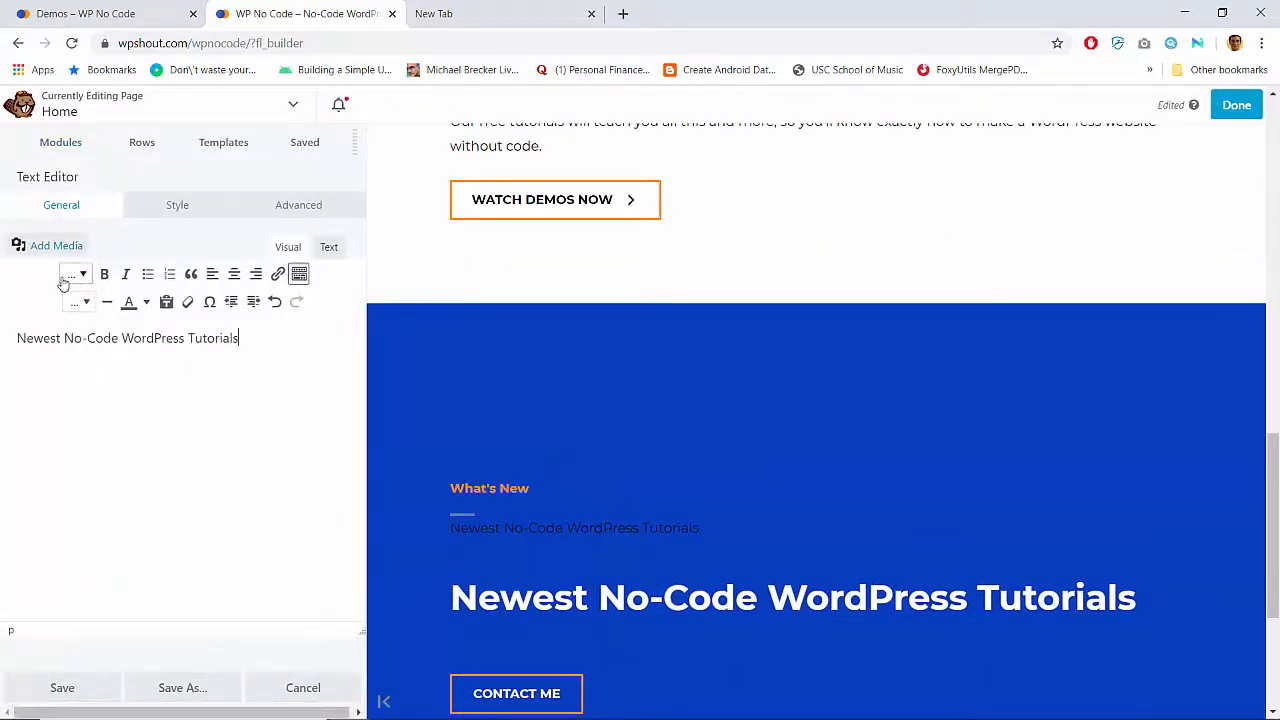
pyautogui.hotkey('ctrl', 'a')
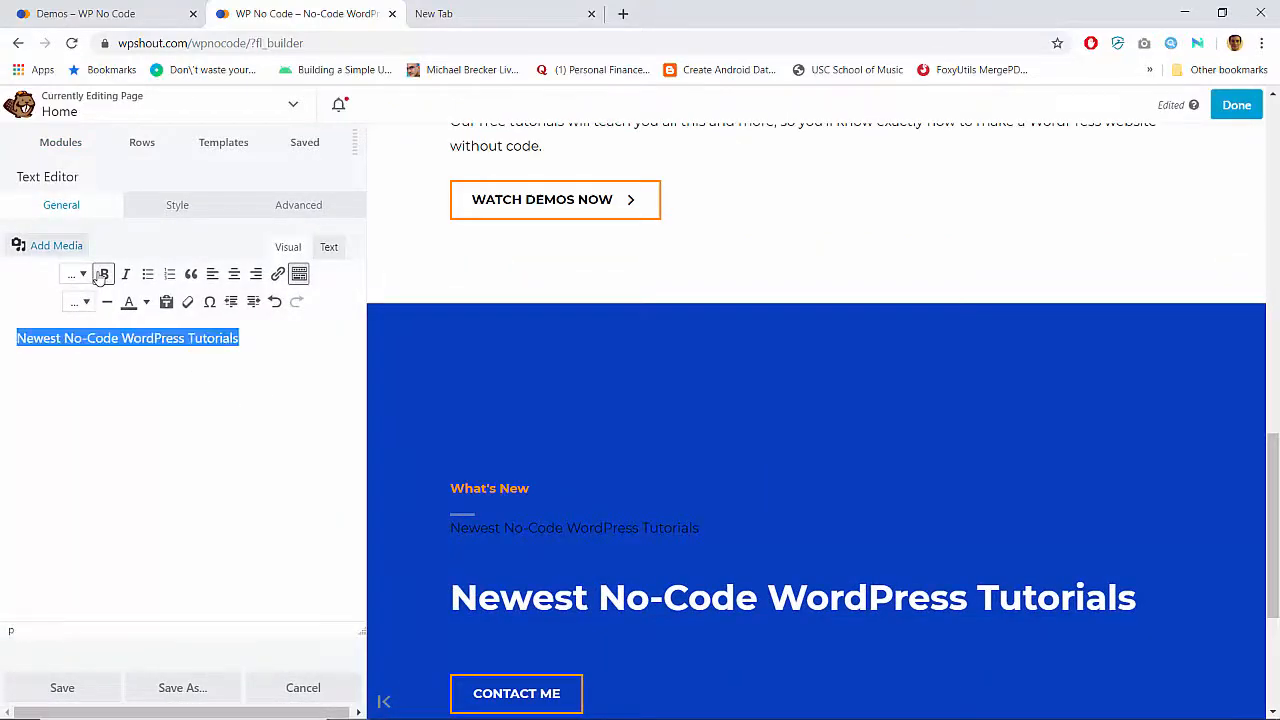
pyautogui.click(101, 276)
pyautogui.click(100, 277)
pyautogui.click(83, 276)
pyautogui.click(108, 376)
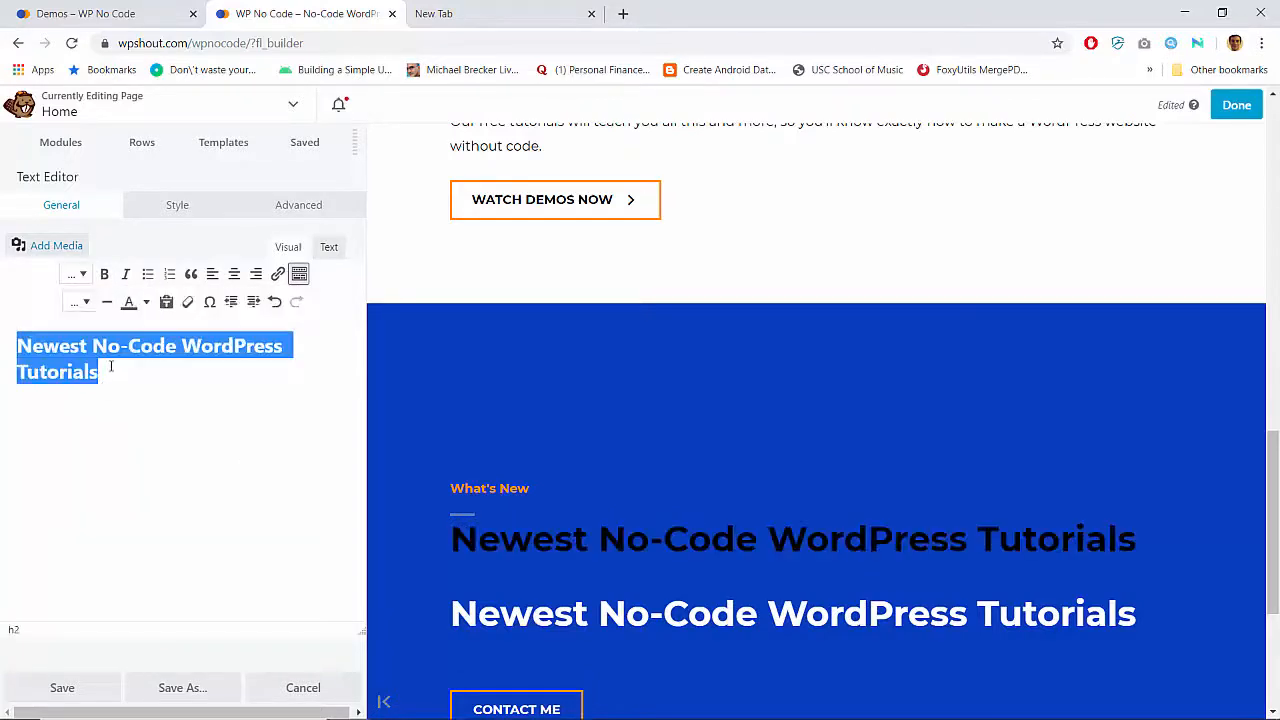
# Give the new Text Editor module a 15 px top margin and set its text colour to #ffffff
pyautogui.click(287, 210)
pyautogui.click(43, 302)
pyautogui.write('15')
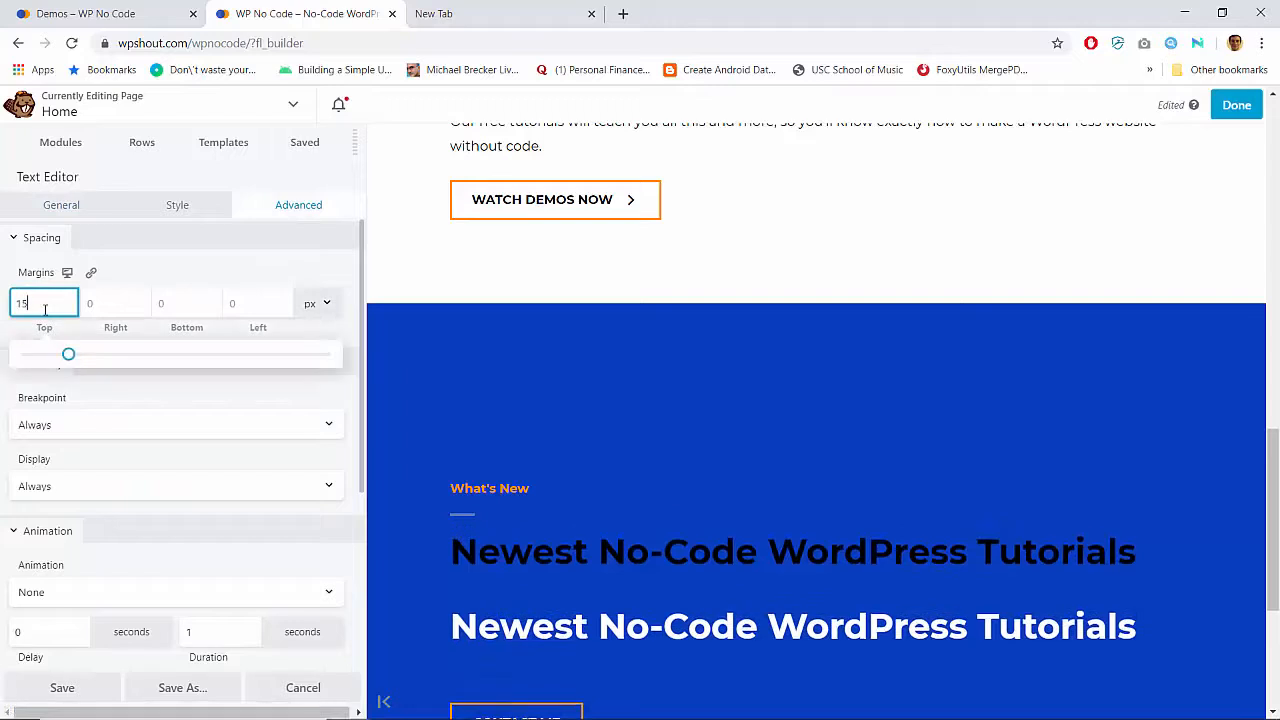
pyautogui.click(177, 206)
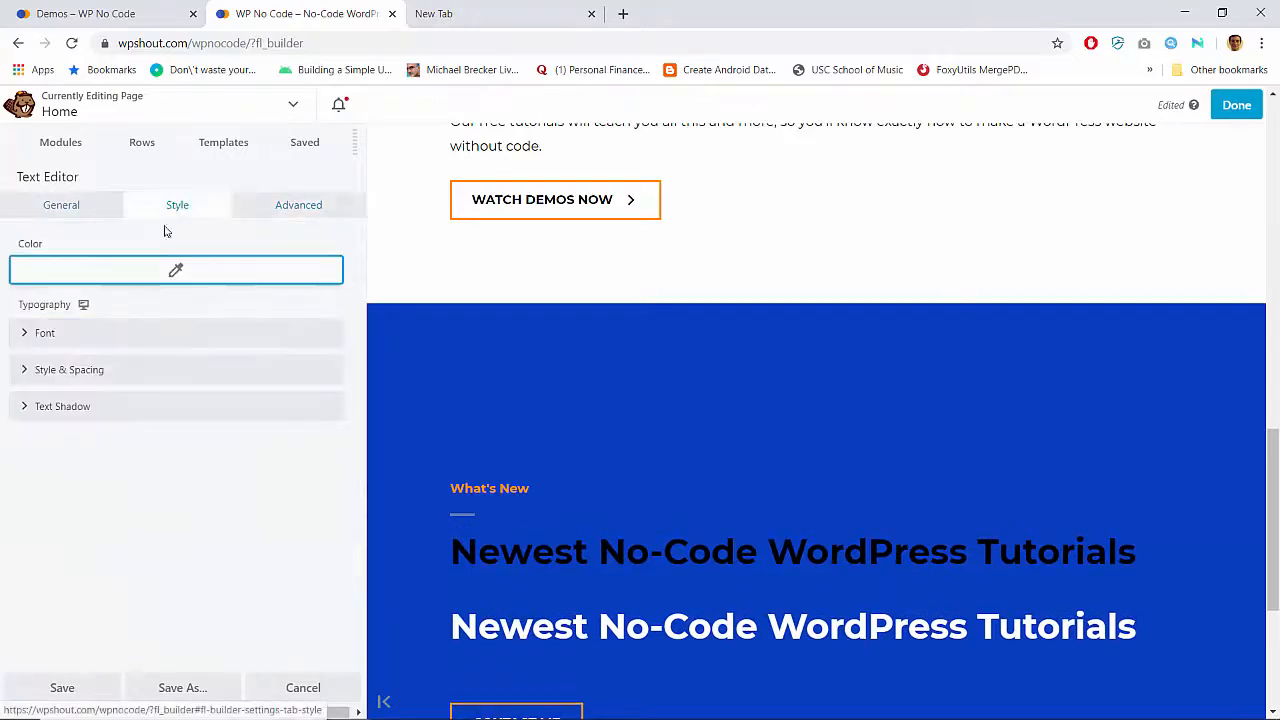
pyautogui.click(128, 276)
pyautogui.click(90, 298)
pyautogui.write('#ffffff')
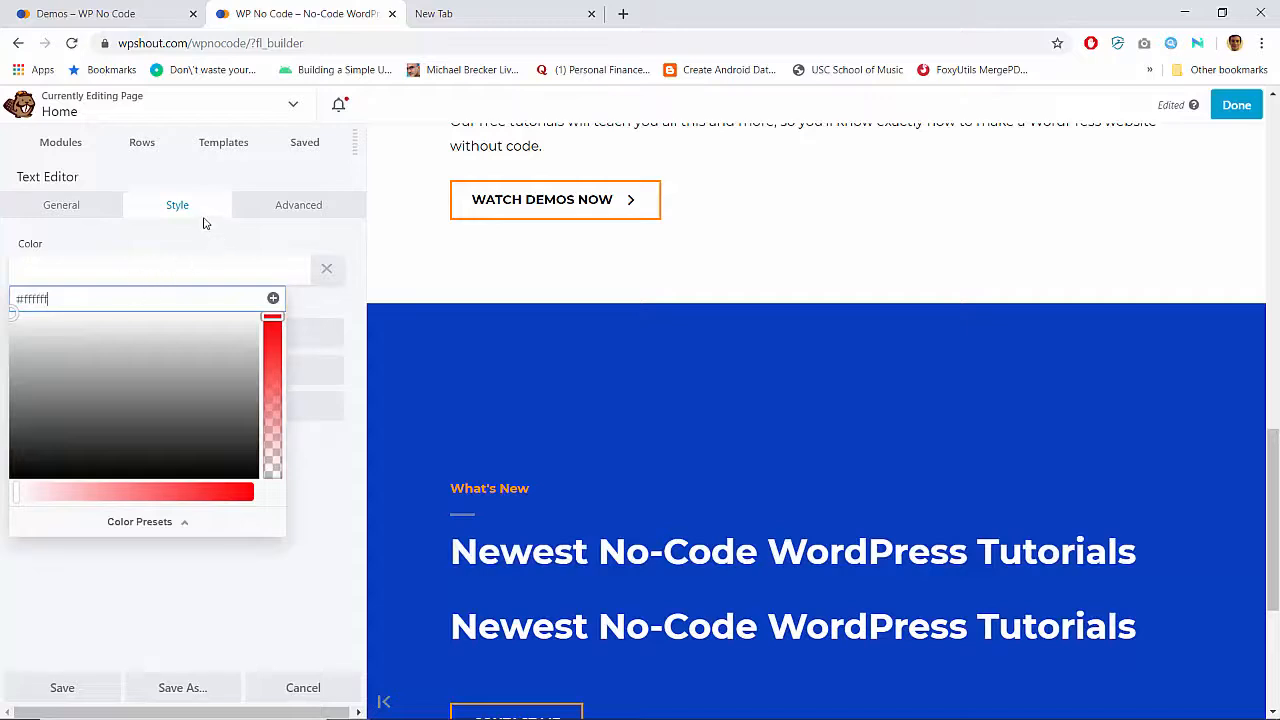
pyautogui.click(194, 209)
pyautogui.click(30, 243)
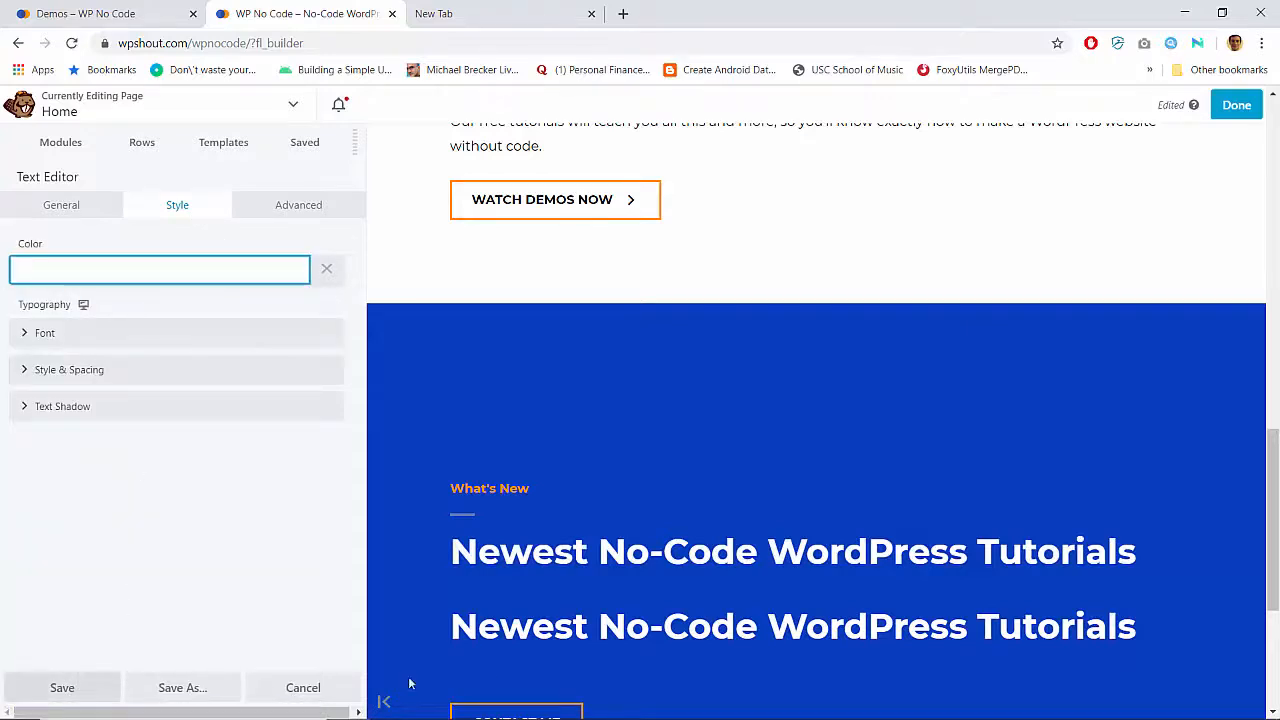
# Delete the duplicate Heading module and the "Contact Me" button from the blue row, and save the Text Editor module
pyautogui.click(576, 607)
pyautogui.press('Return')
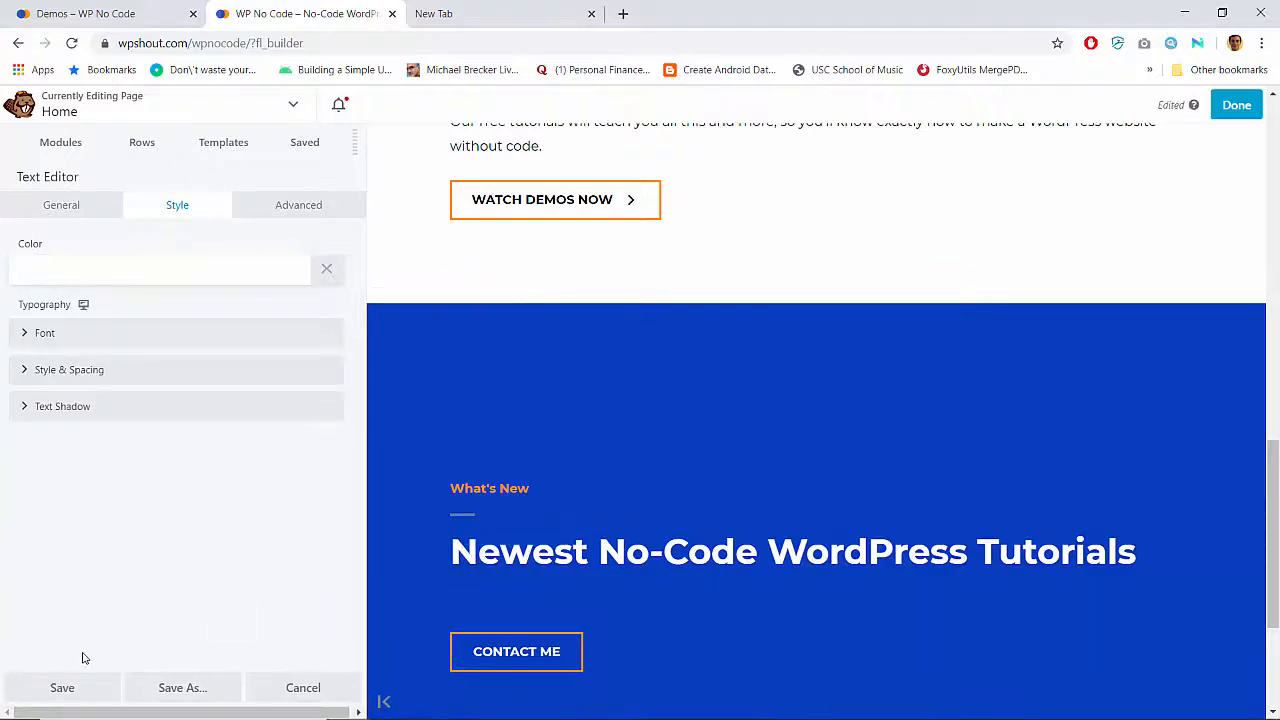
pyautogui.click(577, 606)
pyautogui.press('Return')
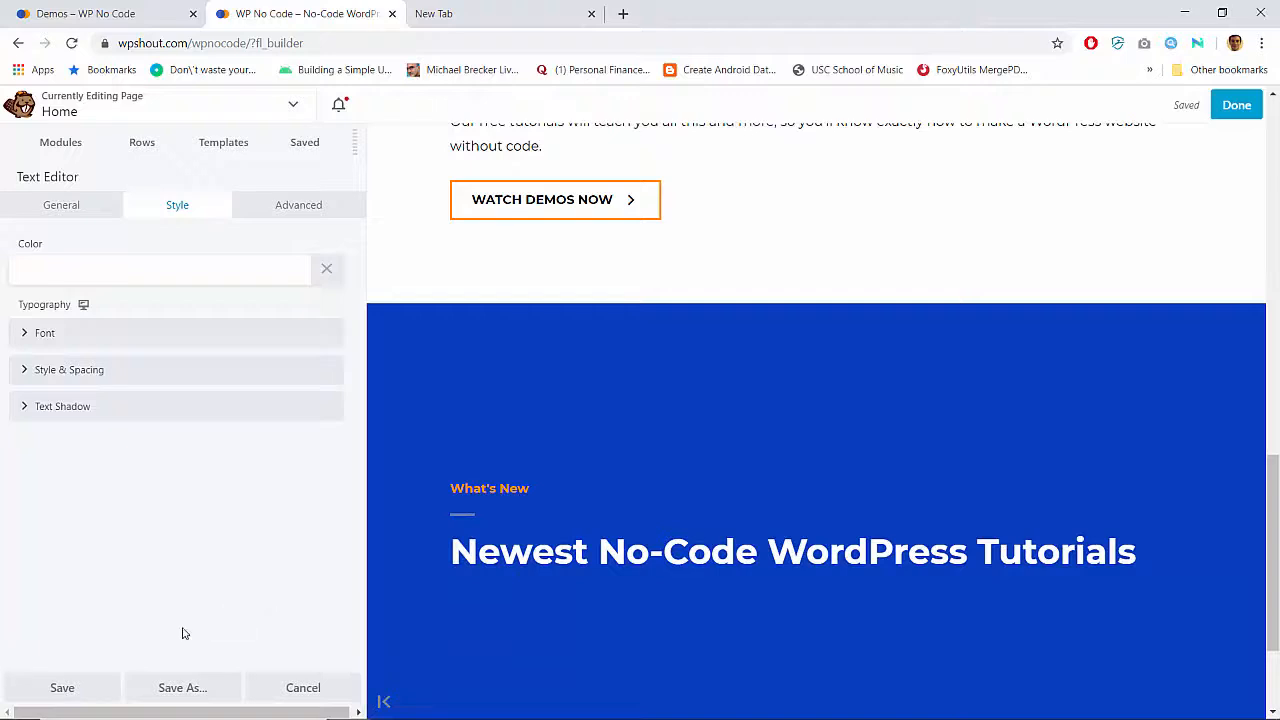
pyautogui.click(88, 692)
# Add a Posts Carousel module below the "Newest No-Code WordPress Tutorials" text in the blue row
pyautogui.scroll(-1, 191, 340)
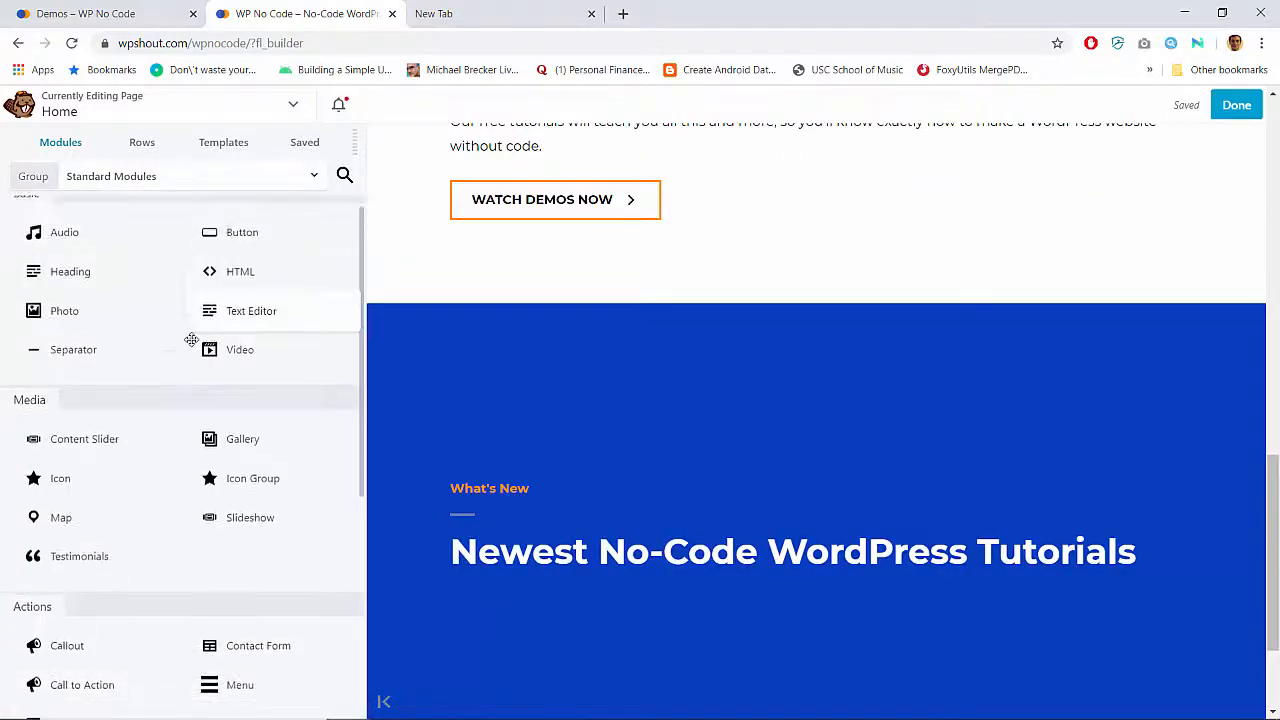
pyautogui.scroll(-4, 191, 340)
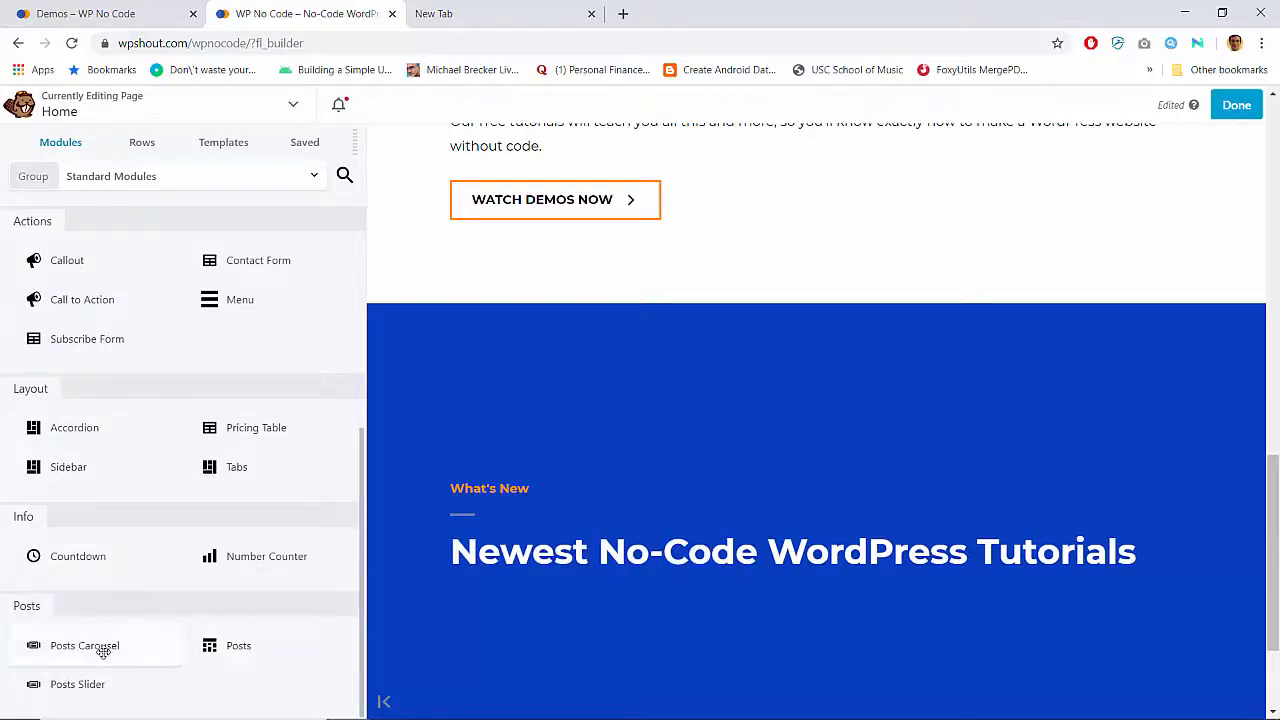
pyautogui.moveTo(103, 651); pyautogui.dragTo(520, 674)
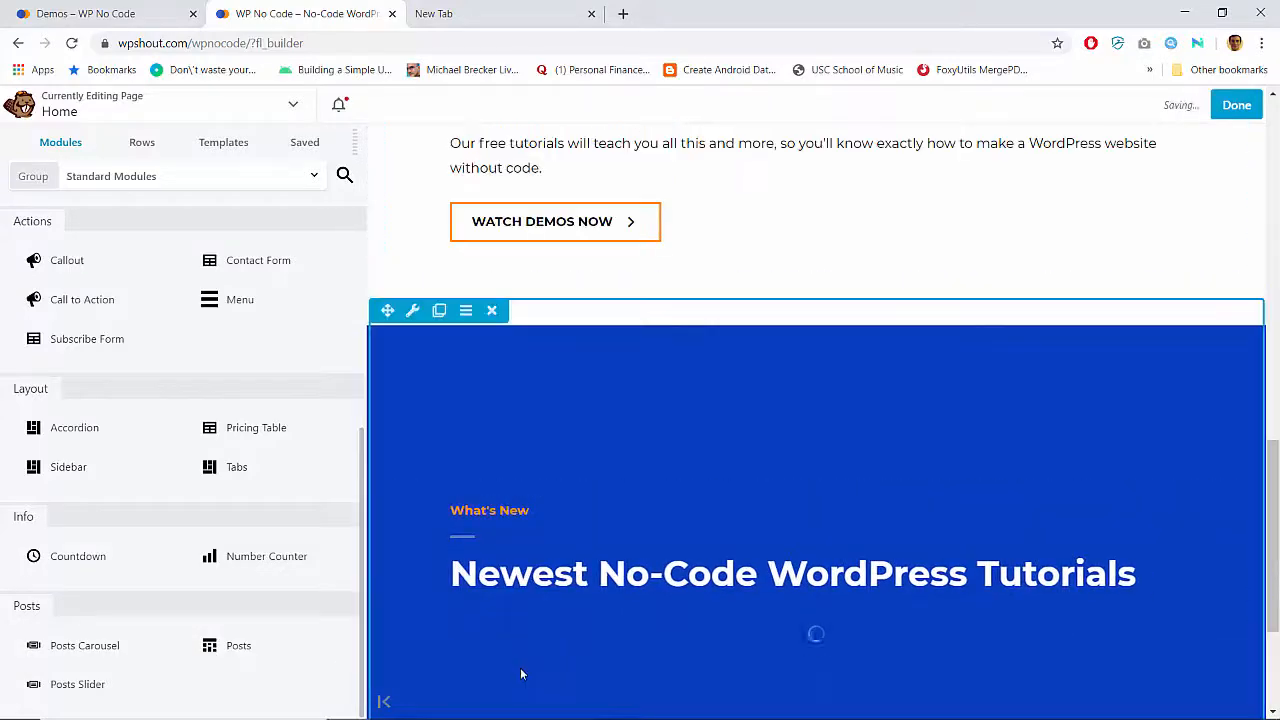
pyautogui.scroll(-3, 521, 619)
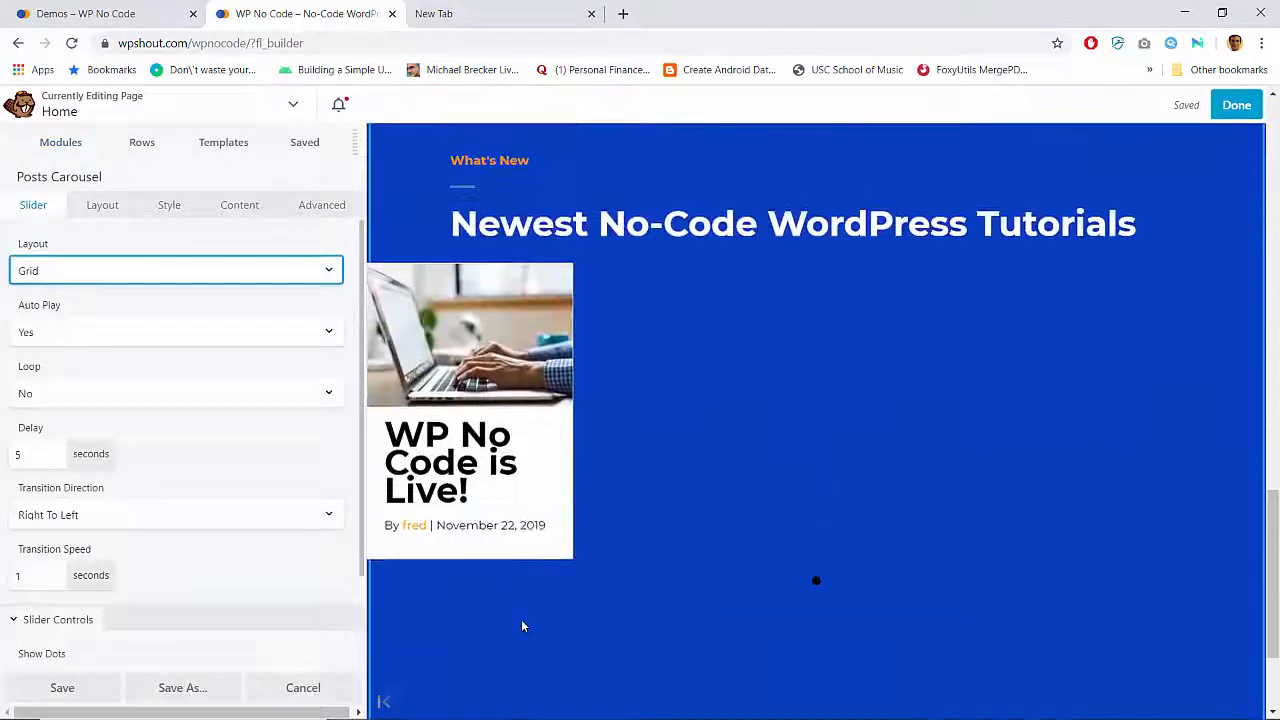
# Publish the Home page changes and check the new posts section on the live page
pyautogui.scroll(1, 521, 626)
pyautogui.scroll(2, 474, 443)
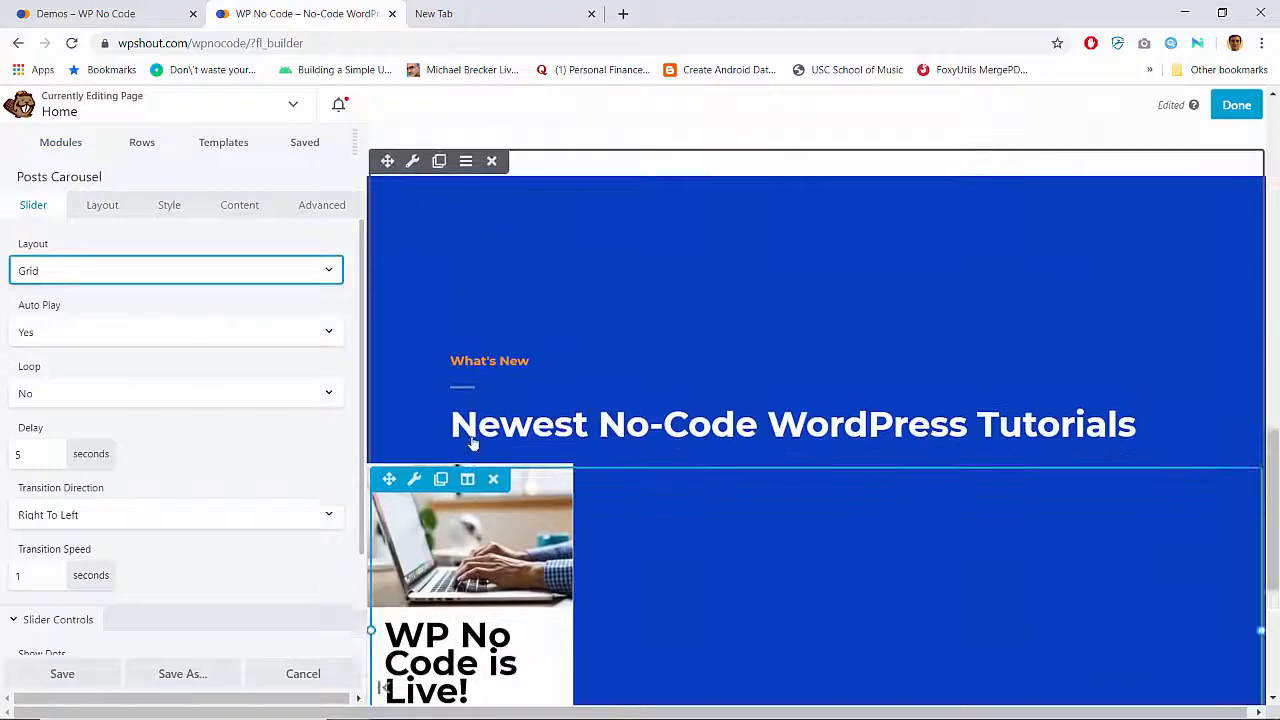
pyautogui.click(412, 161)
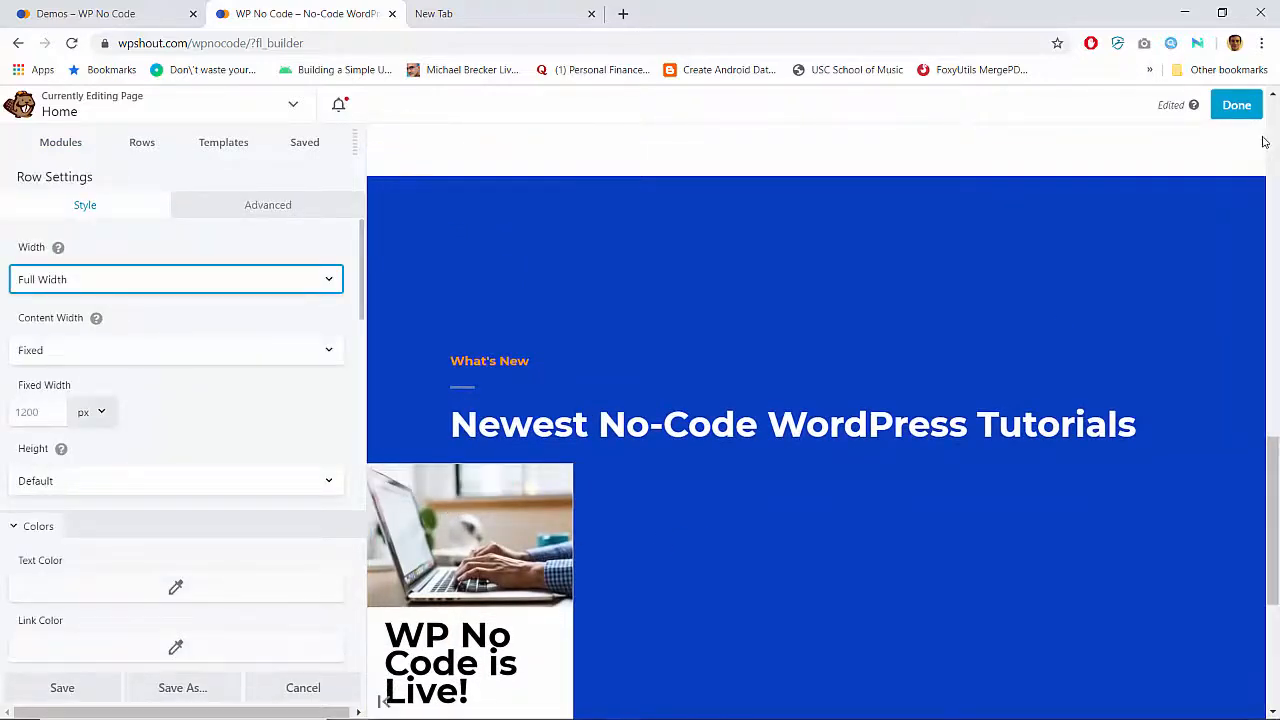
pyautogui.click(1237, 105)
pyautogui.click(1163, 104)
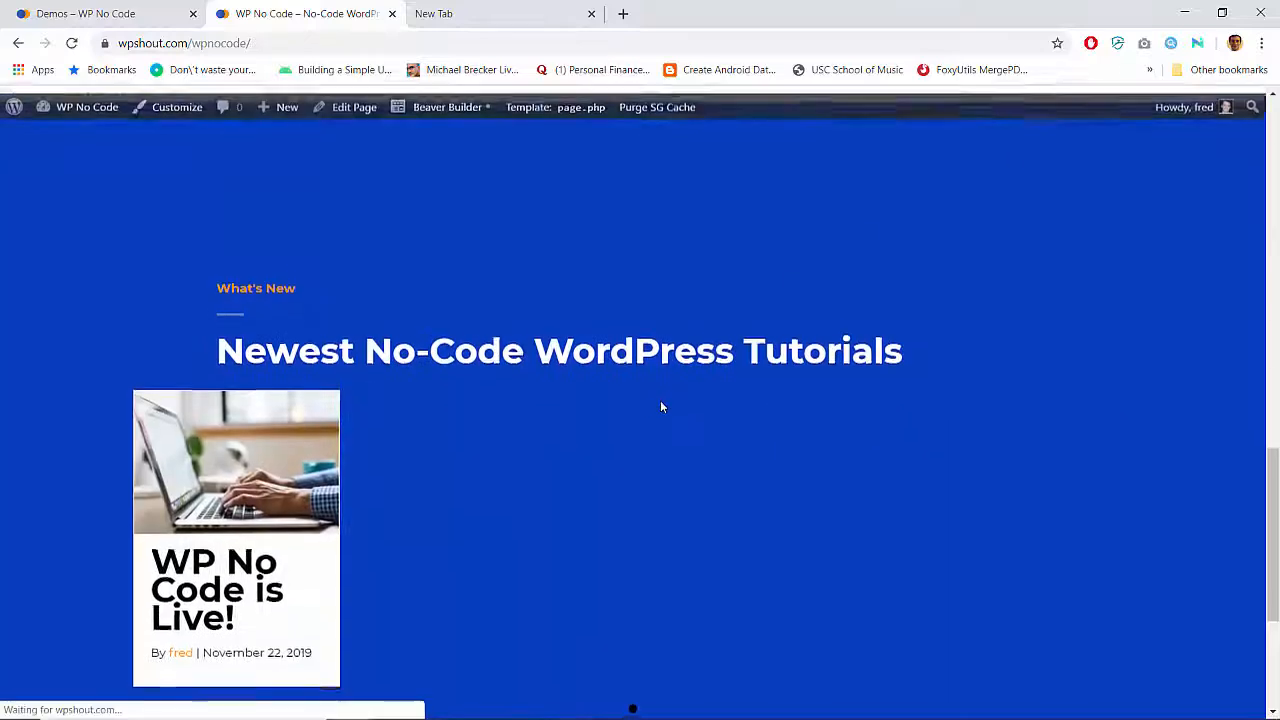
pyautogui.scroll(-3, 640, 400)
pyautogui.scroll(2, 640, 400)
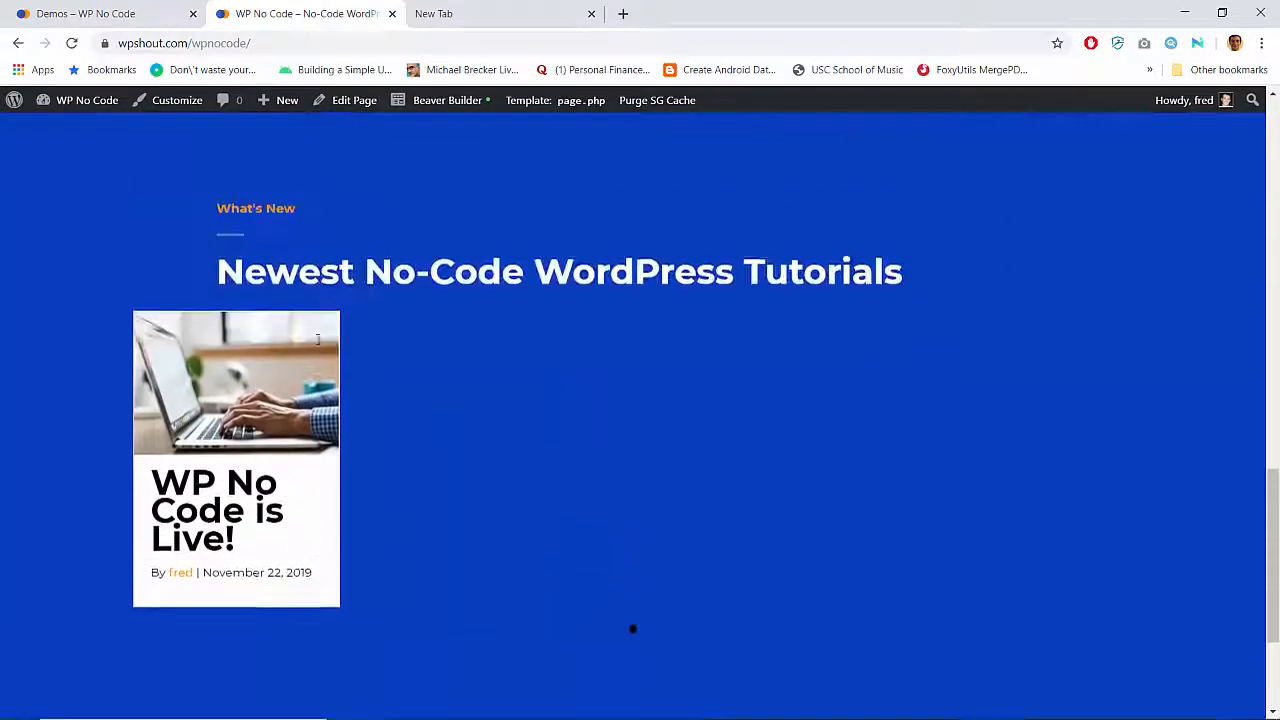
# Reopen the Home page in the builder and review the Posts Carousel's slider and layout settings
pyautogui.click(455, 100)
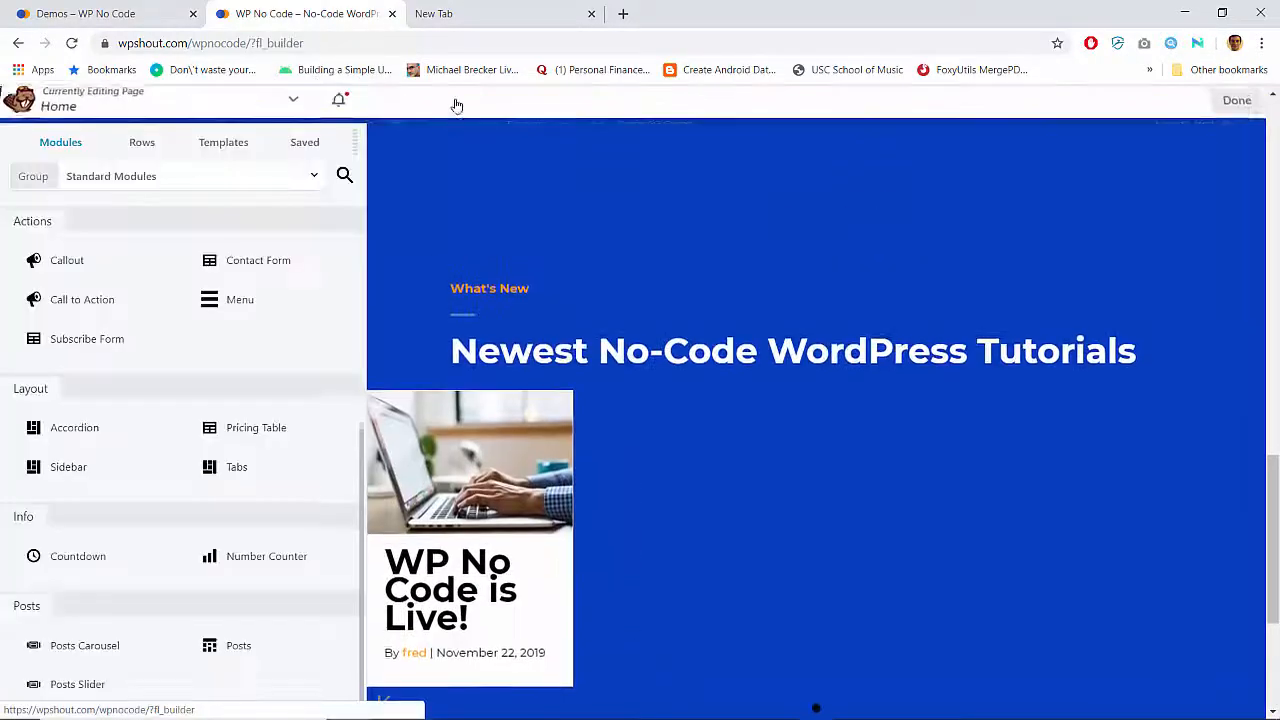
pyautogui.click(418, 413)
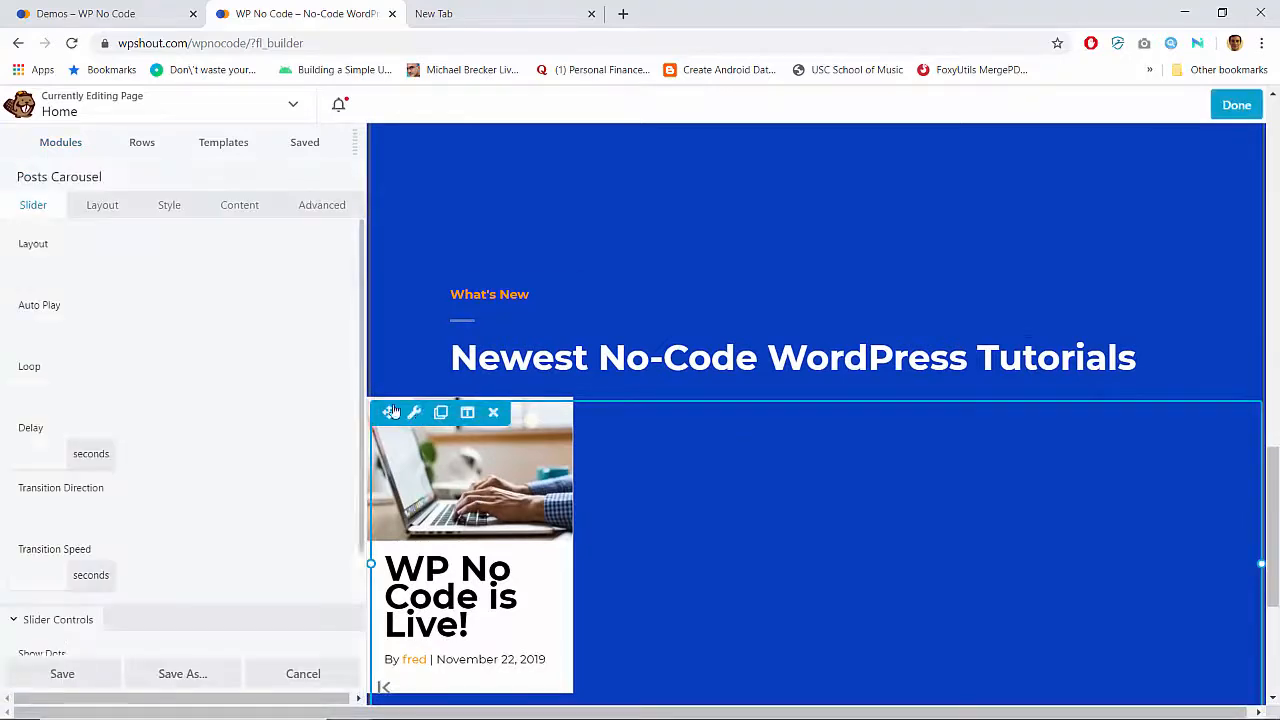
pyautogui.scroll(-1, 149, 371)
pyautogui.scroll(-1, 149, 371)
pyautogui.scroll(2, 149, 371)
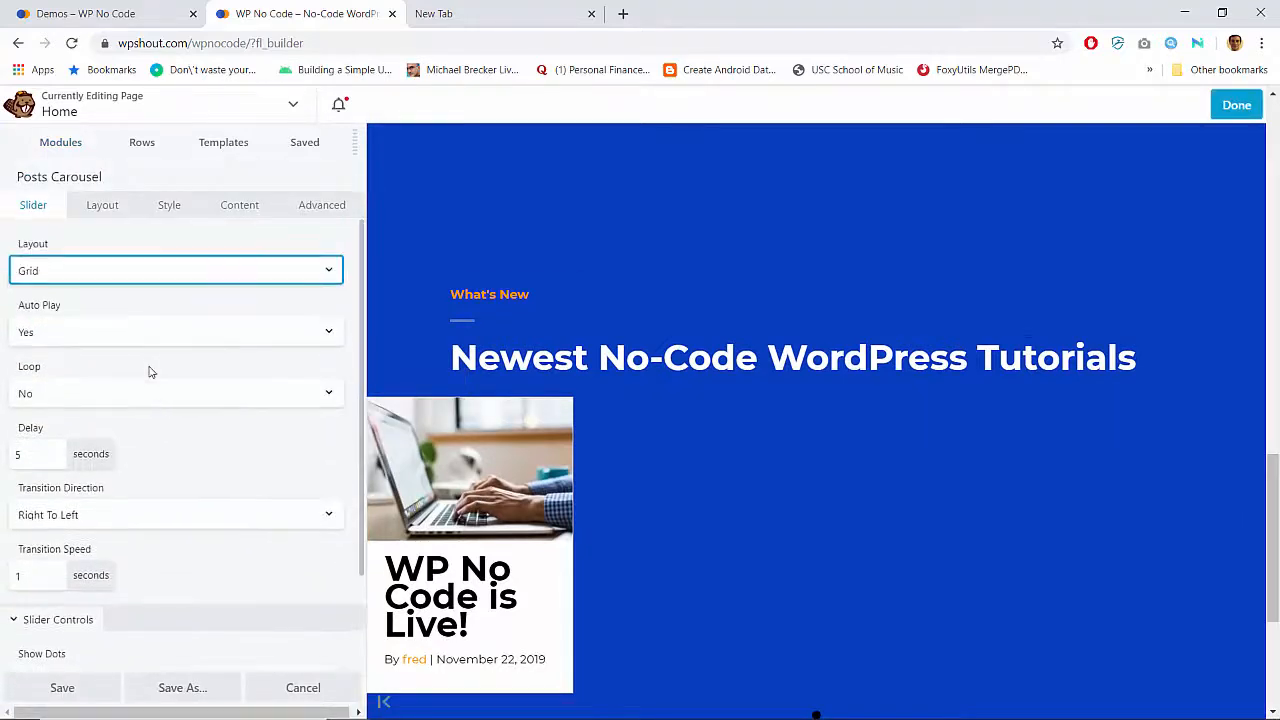
pyautogui.click(103, 207)
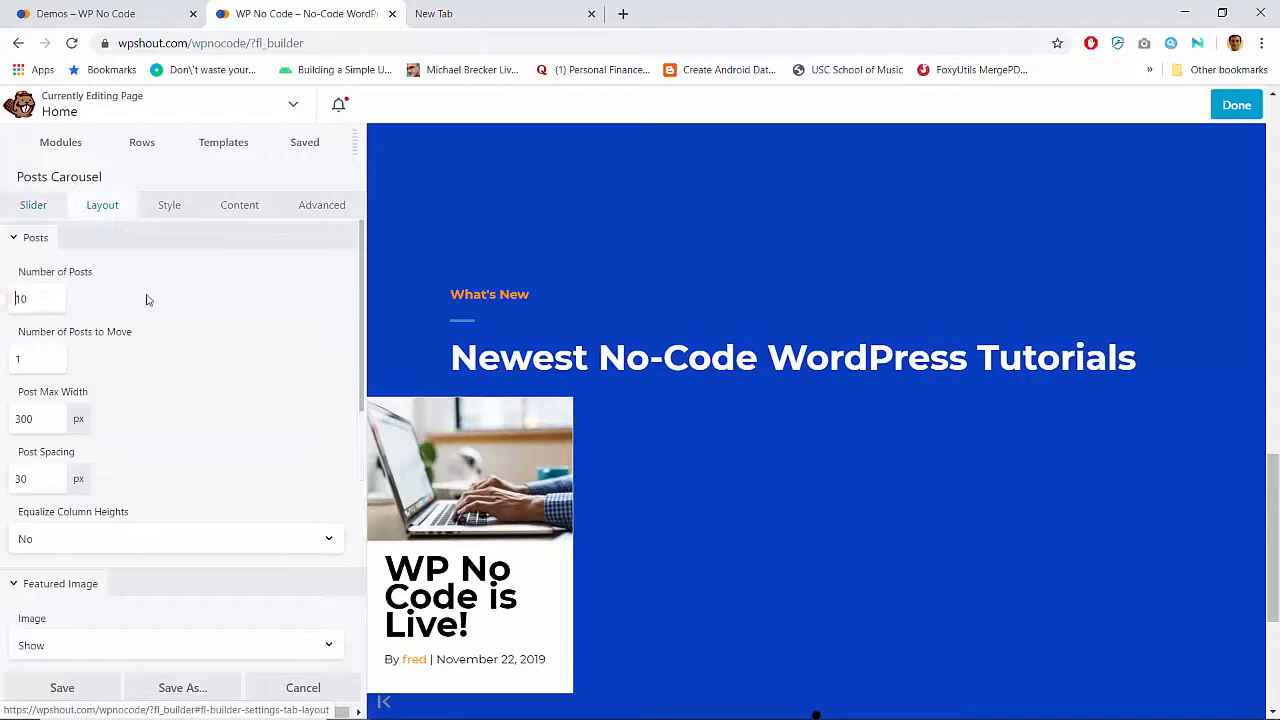
pyautogui.scroll(-5, 158, 396)
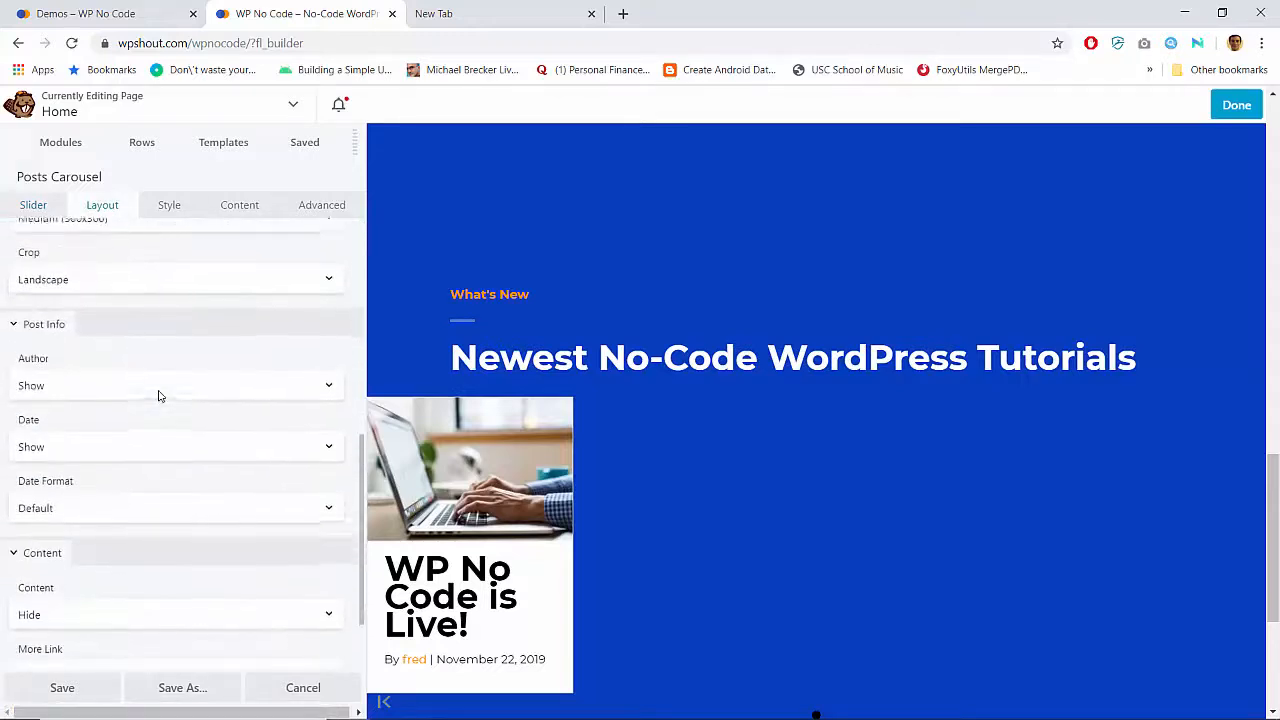
pyautogui.scroll(5, 158, 396)
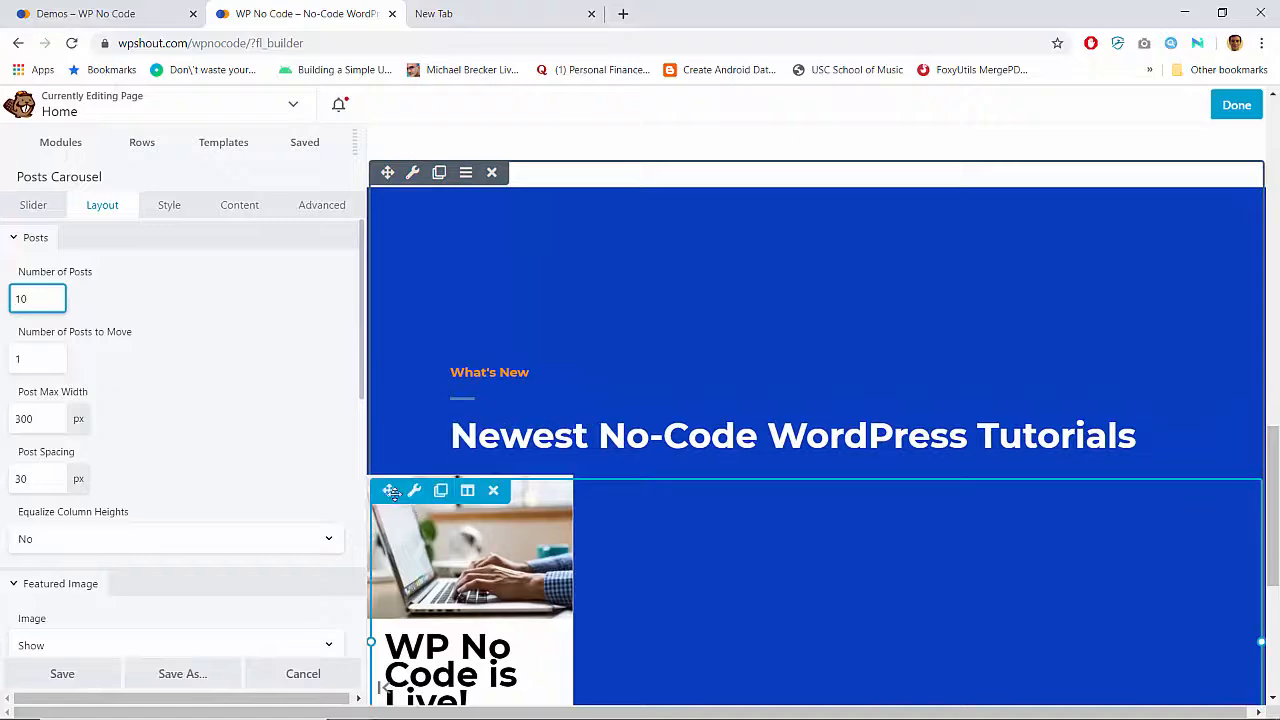
# Move the Posts Carousel directly beneath the "Newest No-Code WordPress Tutorials" text inside its column, and delete the emptied column below
pyautogui.moveTo(389, 490); pyautogui.dragTo(549, 458)
pyautogui.scroll(-5, 609, 390)
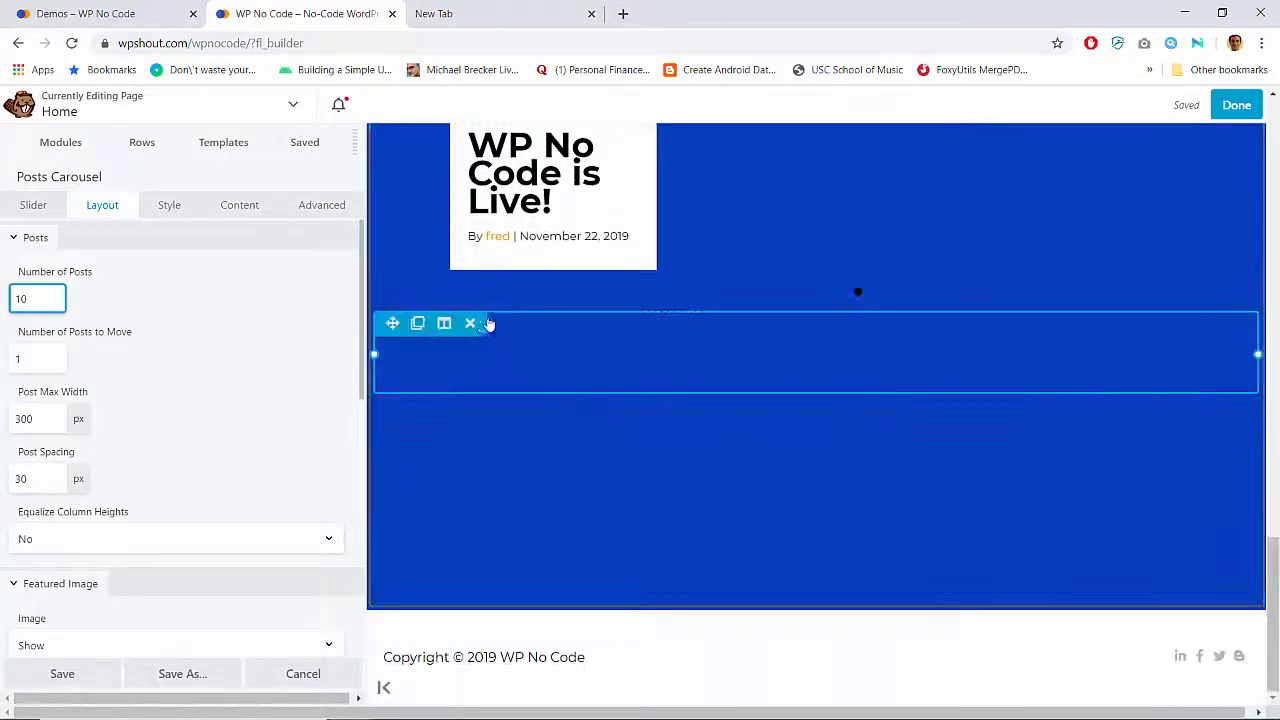
pyautogui.scroll(5, 609, 390)
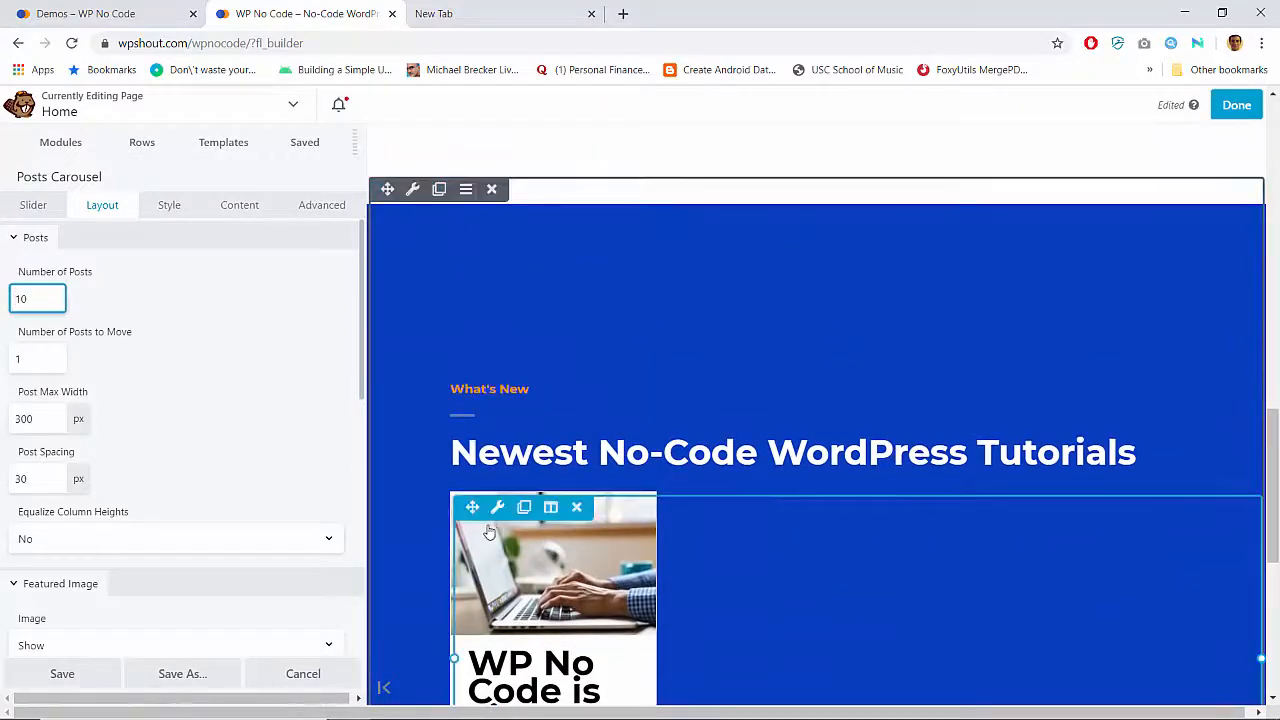
pyautogui.scroll(-3, 463, 582)
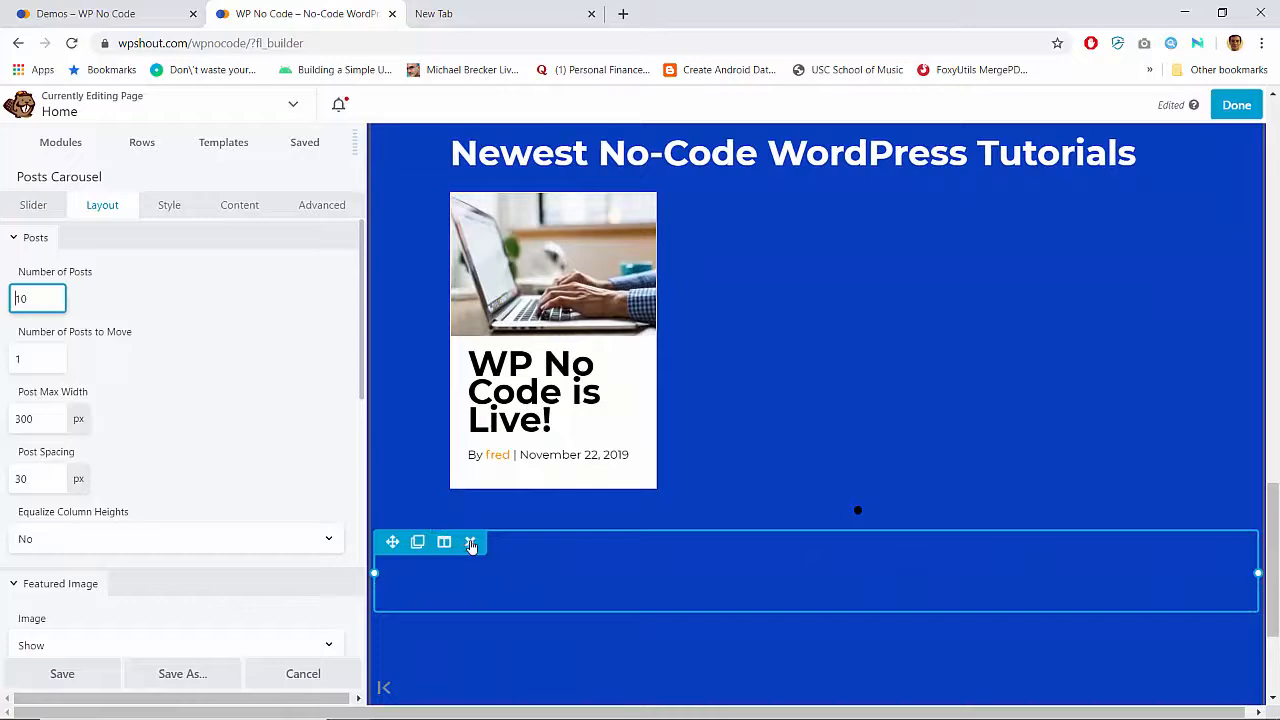
pyautogui.click(470, 542)
pyautogui.scroll(3, 602, 542)
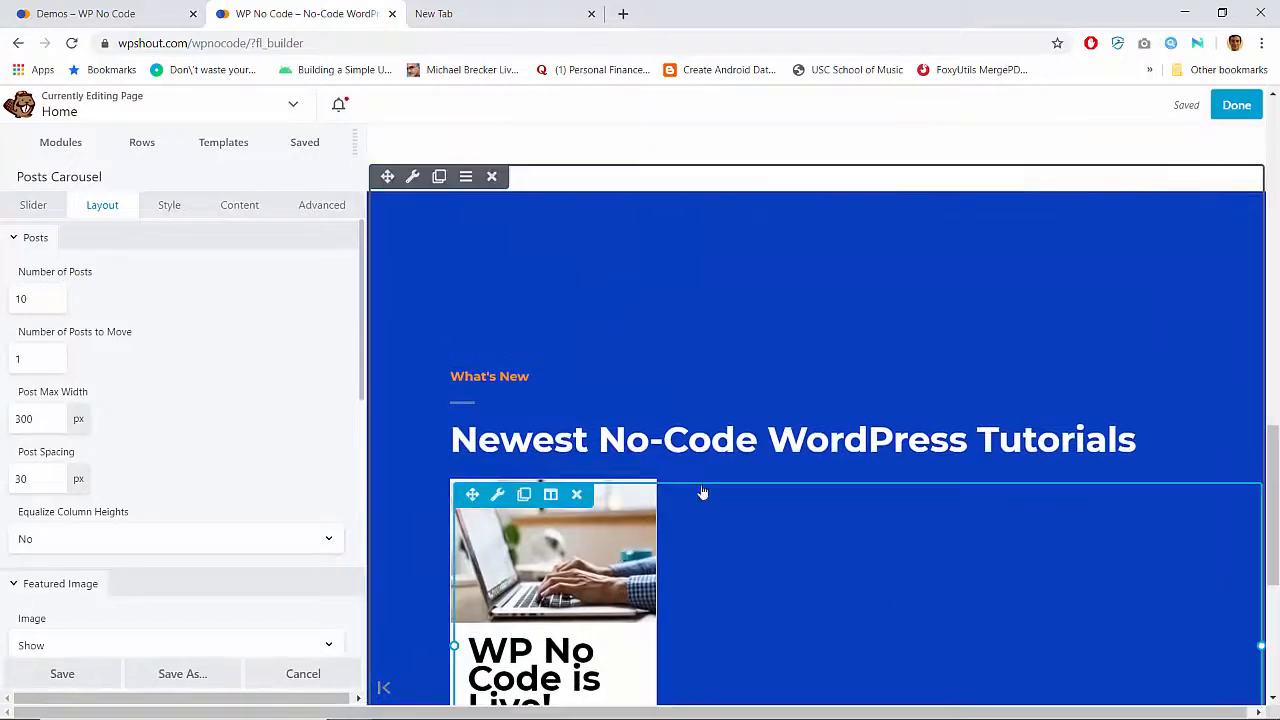
# Publish the page to check the repositioned carousel on the live site, and reopen it in the builder
pyautogui.click(1236, 105)
pyautogui.click(1175, 106)
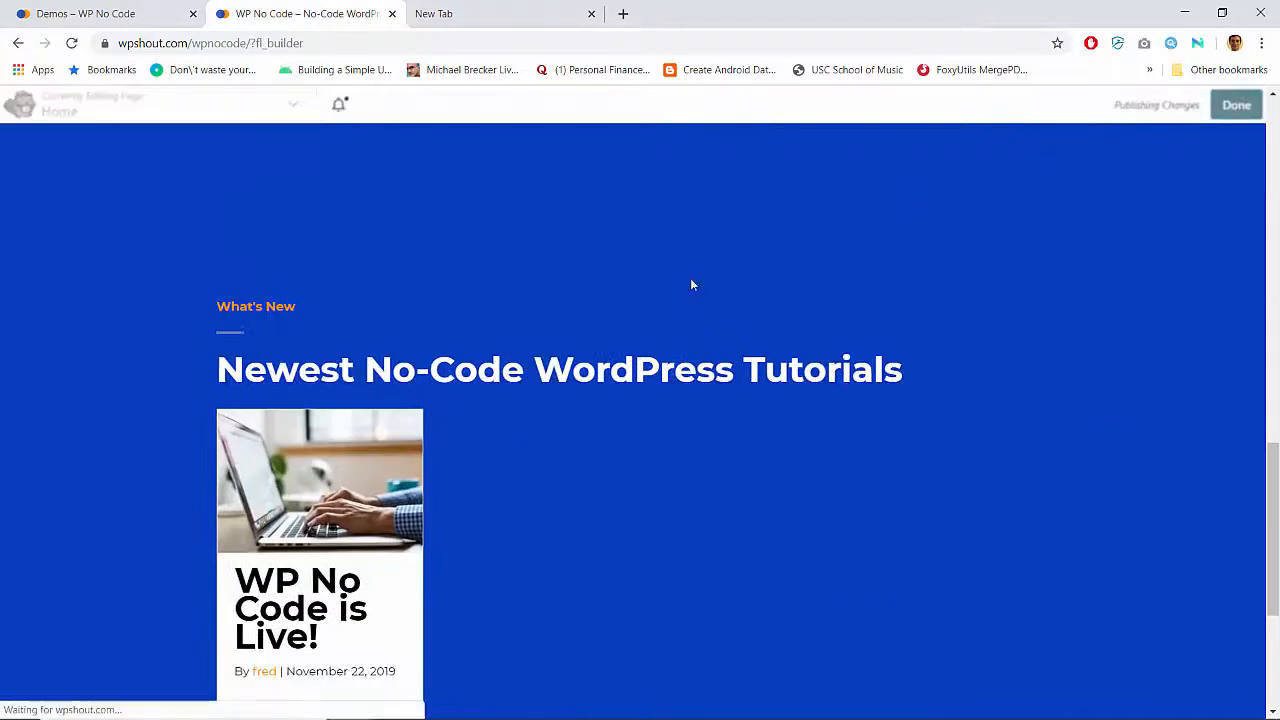
pyautogui.scroll(-3, 518, 374)
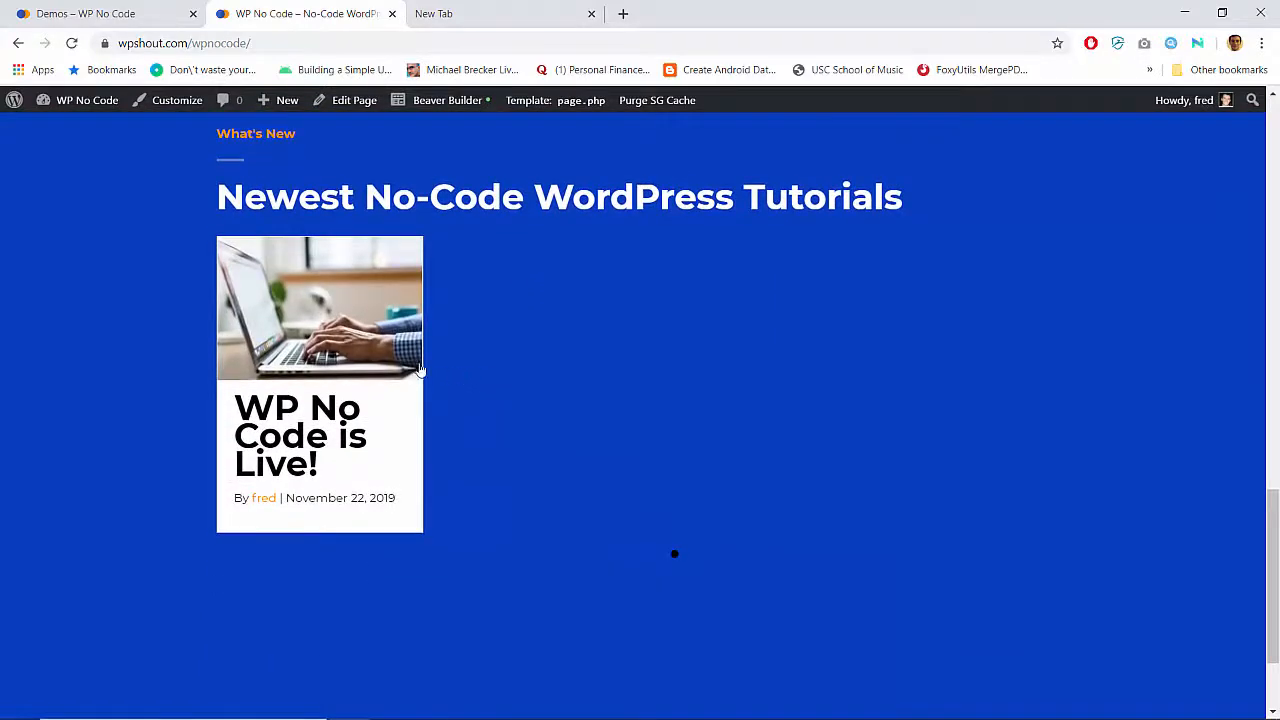
pyautogui.click(452, 103)
# Try the Gallery layout on the Posts Carousel and switch it back to Grid
pyautogui.click(498, 334)
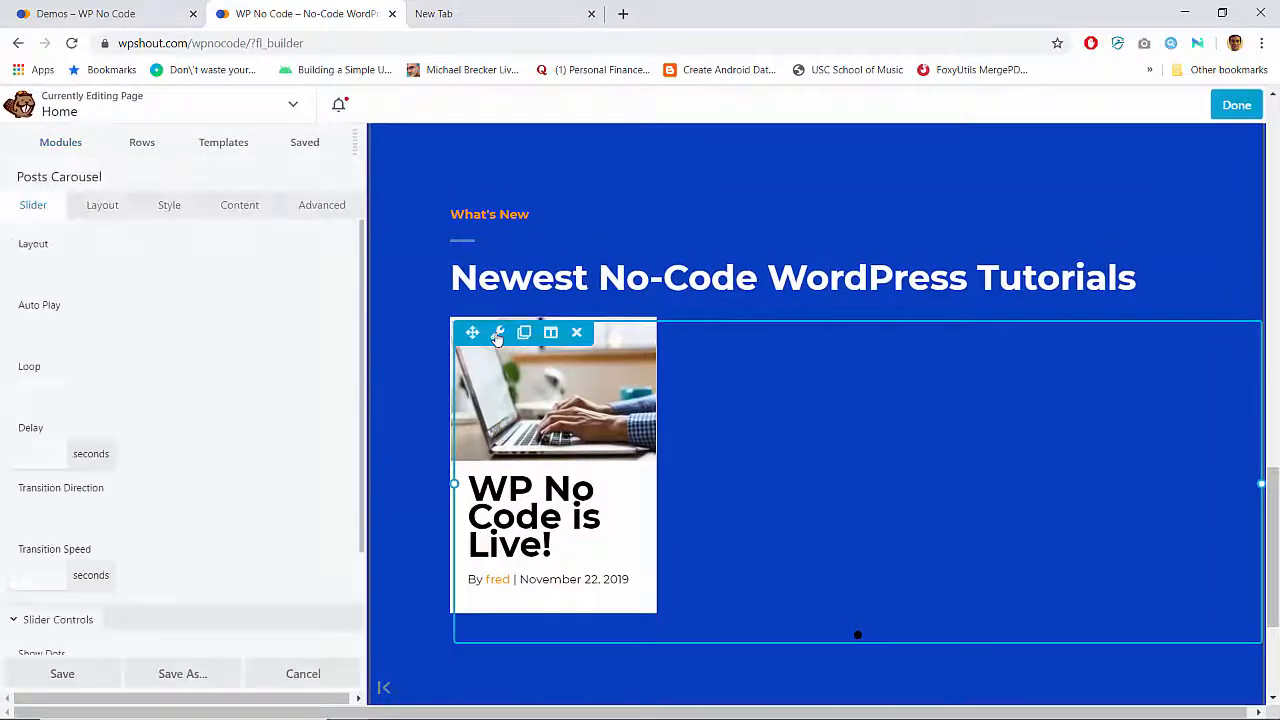
pyautogui.click(330, 276)
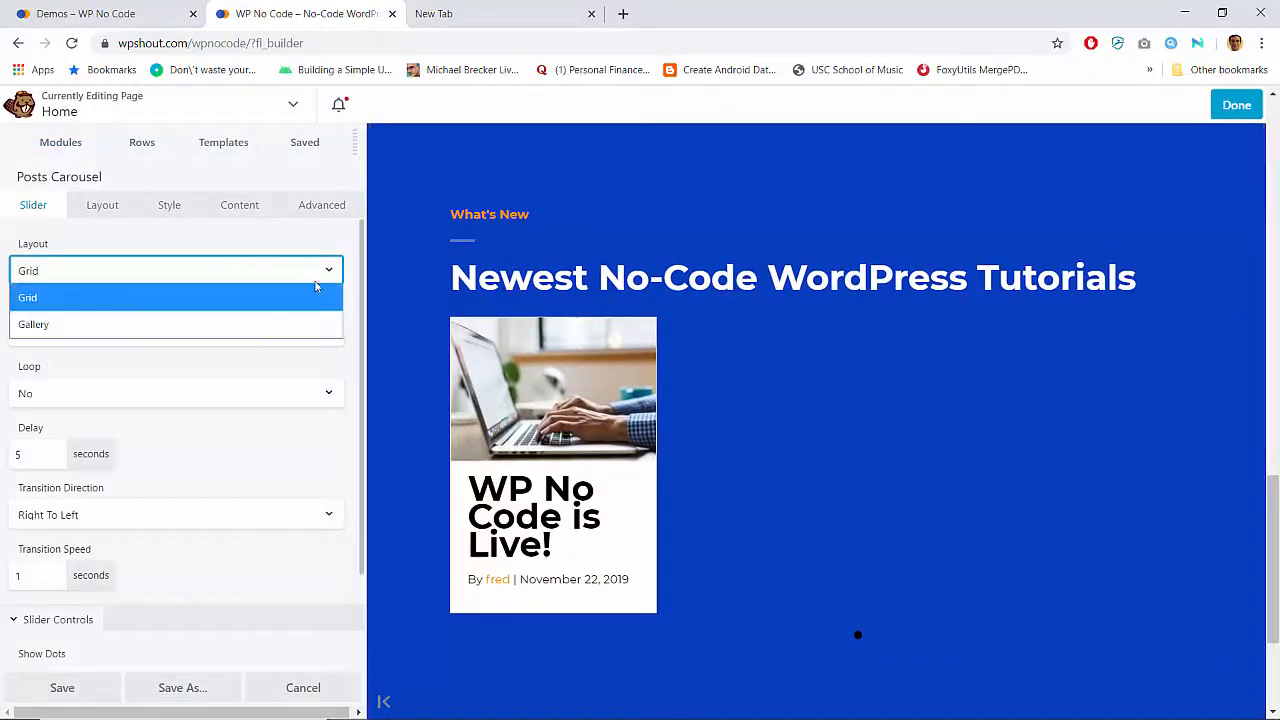
pyautogui.click(265, 322)
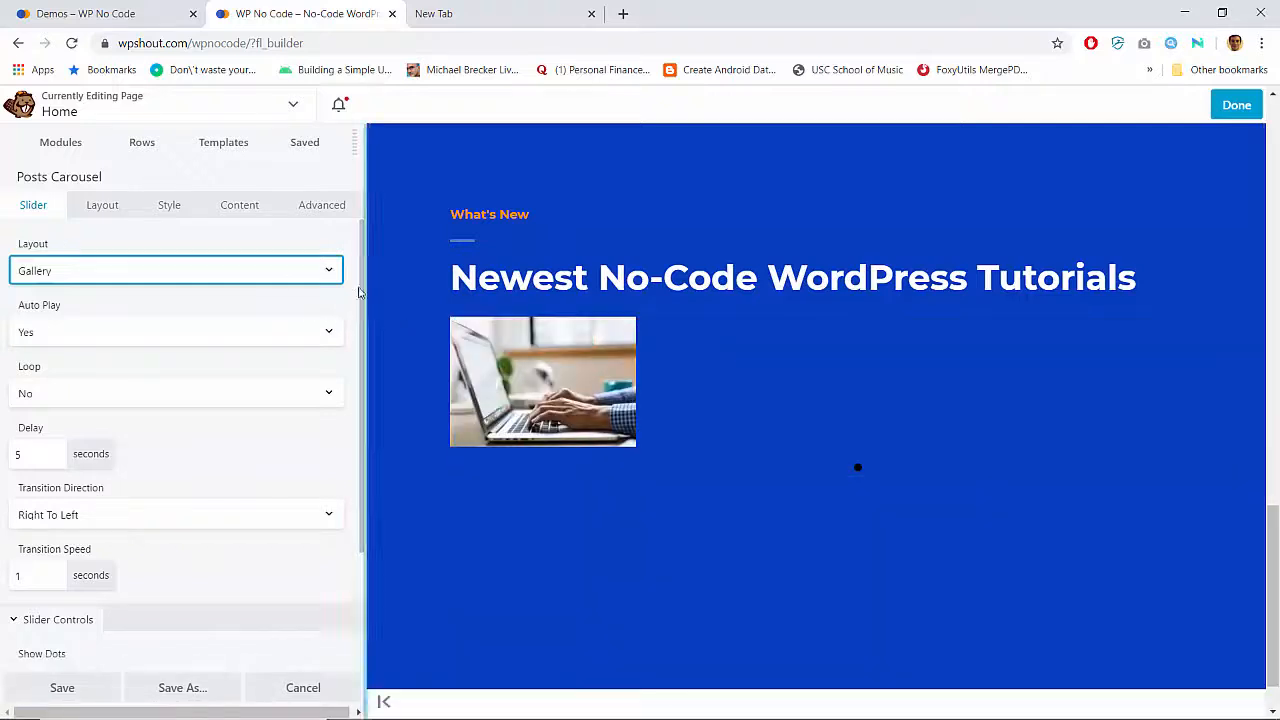
pyautogui.click(280, 274)
pyautogui.click(240, 298)
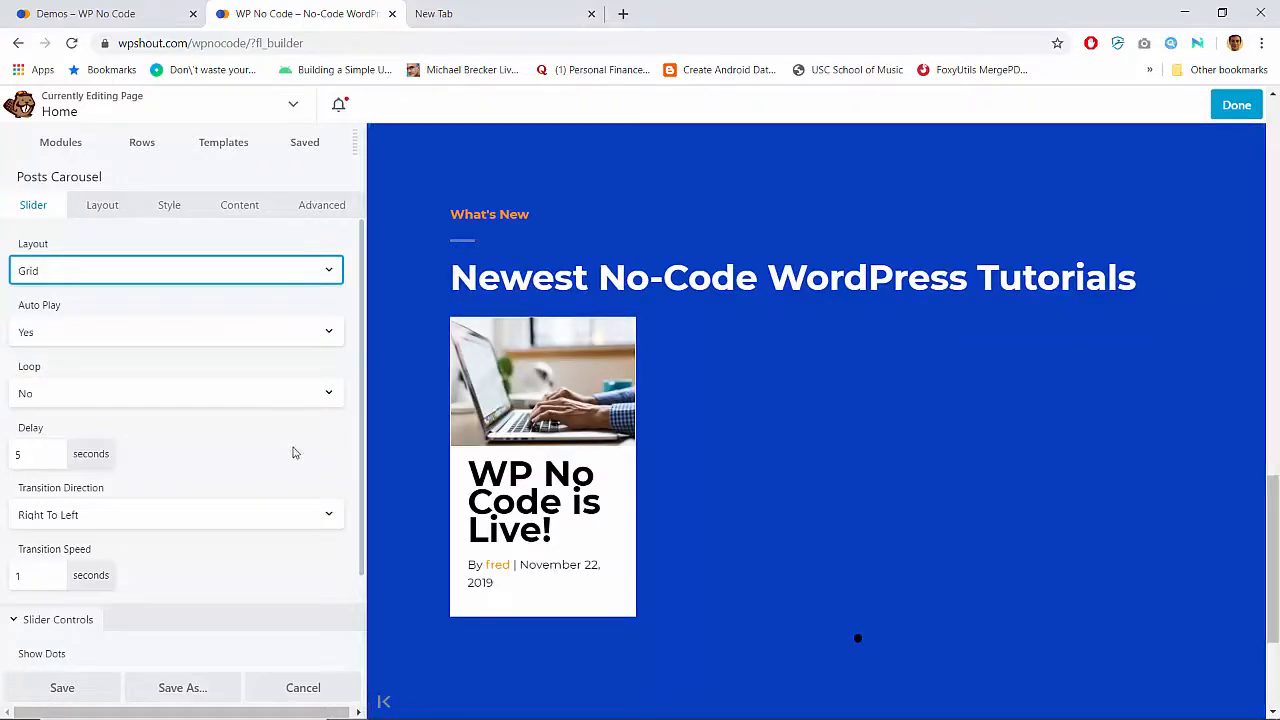
# Try a Posts Slider module beneath the "Newest No-Code WordPress Tutorials" text and delete it from the row
pyautogui.click(87, 143)
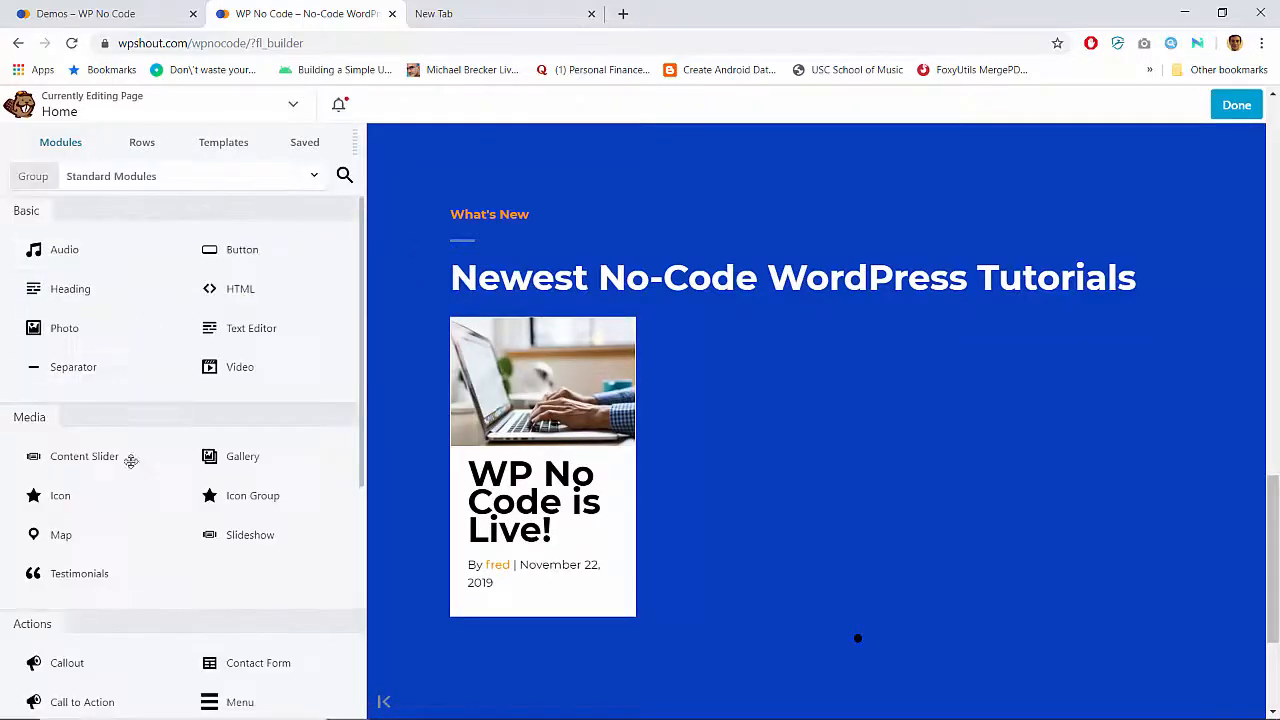
pyautogui.scroll(-4, 131, 460)
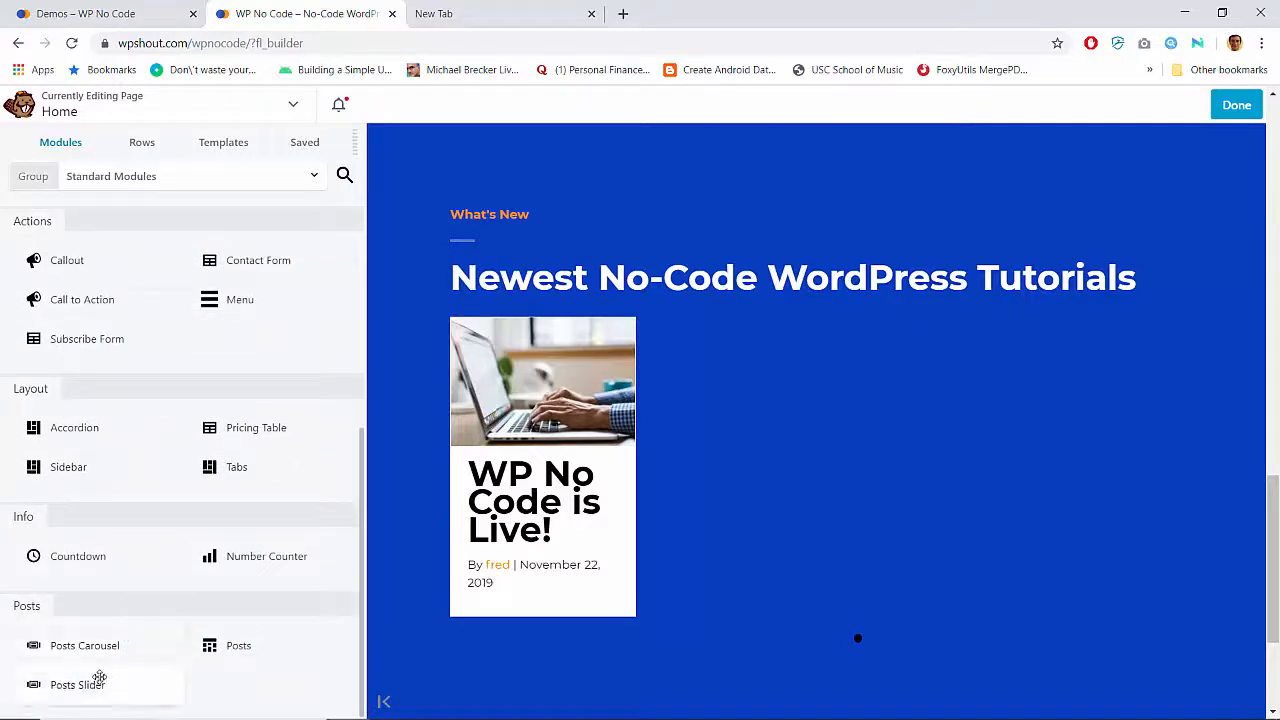
pyautogui.moveTo(102, 684); pyautogui.dragTo(466, 552)
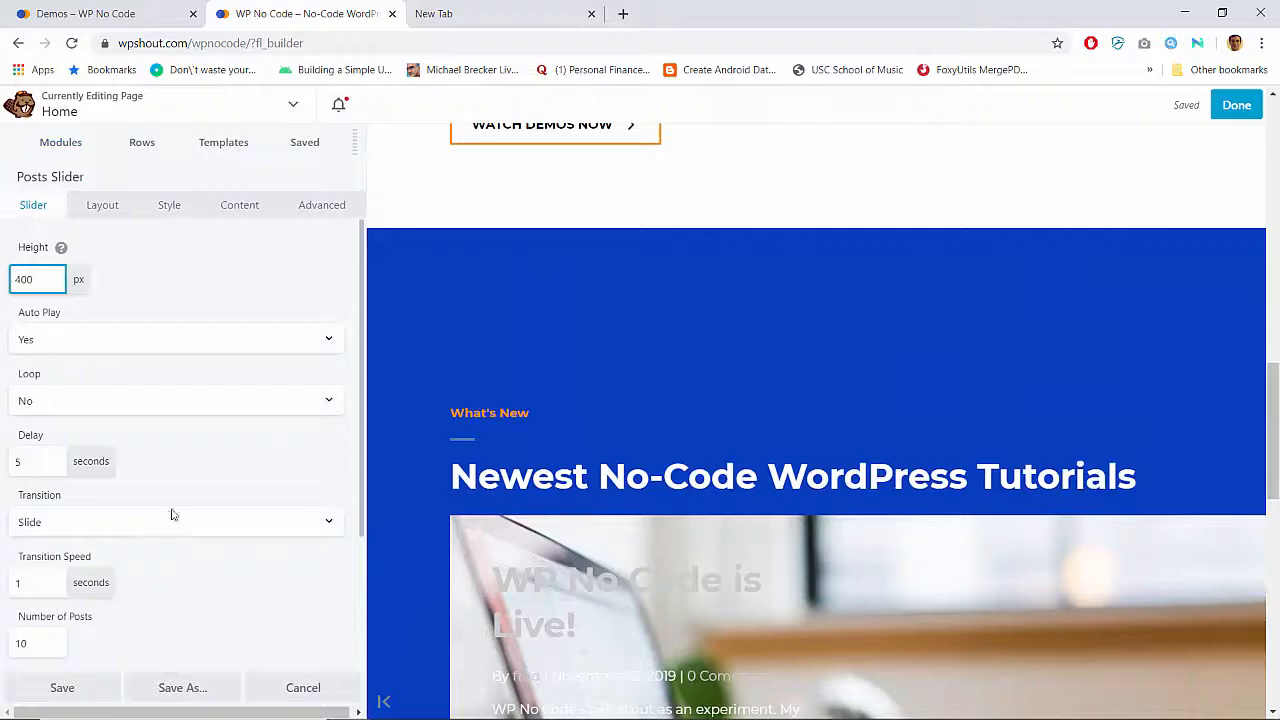
pyautogui.scroll(-2, 463, 487)
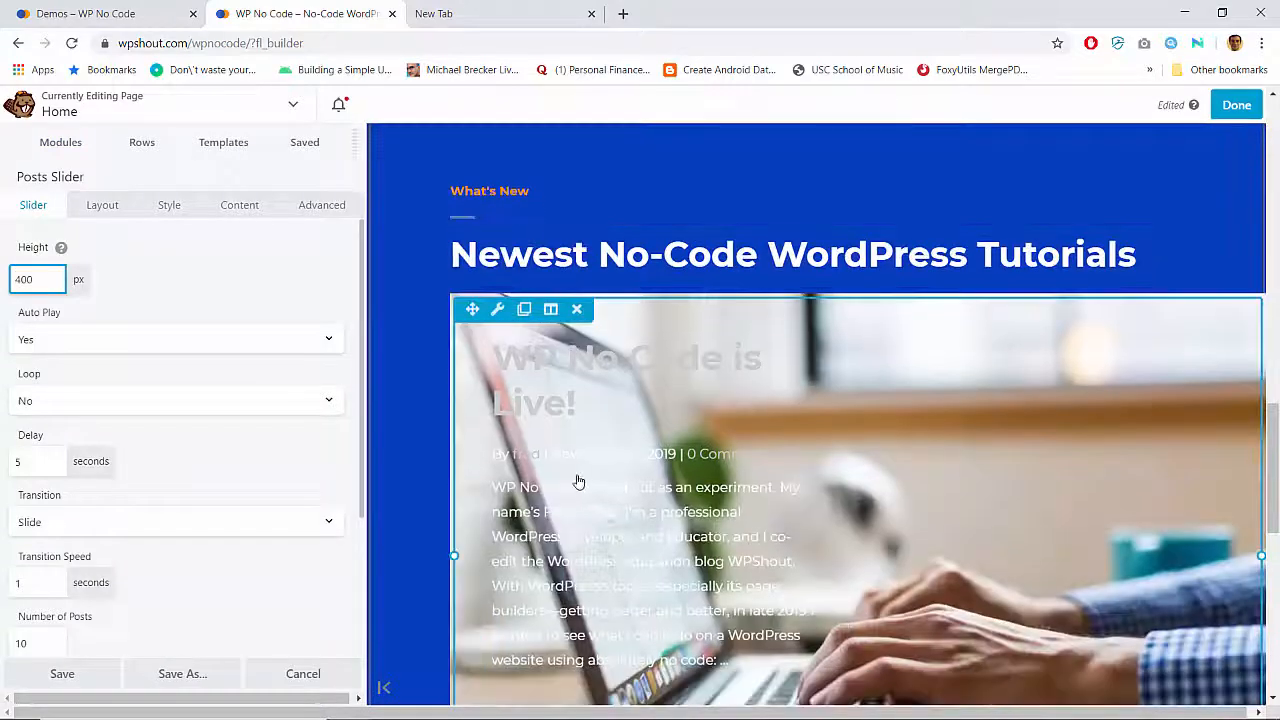
pyautogui.click(577, 310)
pyautogui.press('Return')
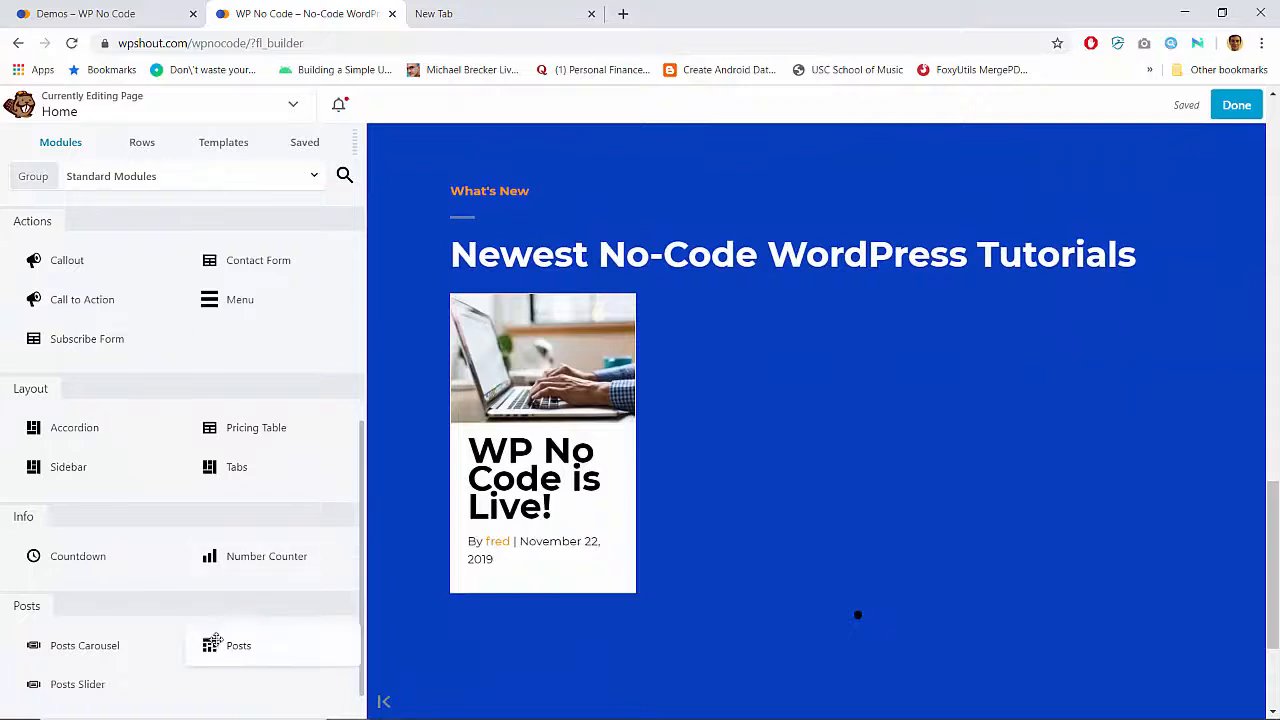
# Add a Posts module between the "Newest No-Code WordPress Tutorials" text and the carousel, and set its layout to Columns
pyautogui.moveTo(215, 645); pyautogui.dragTo(545, 480)
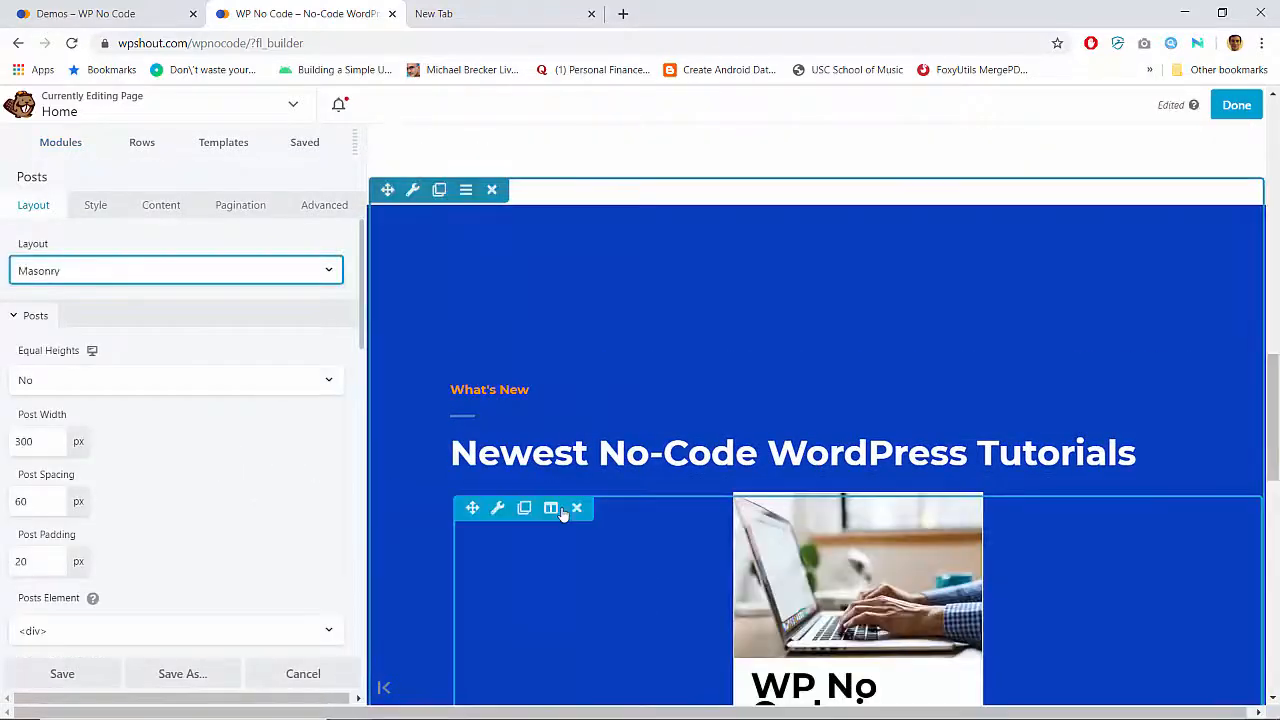
pyautogui.click(206, 268)
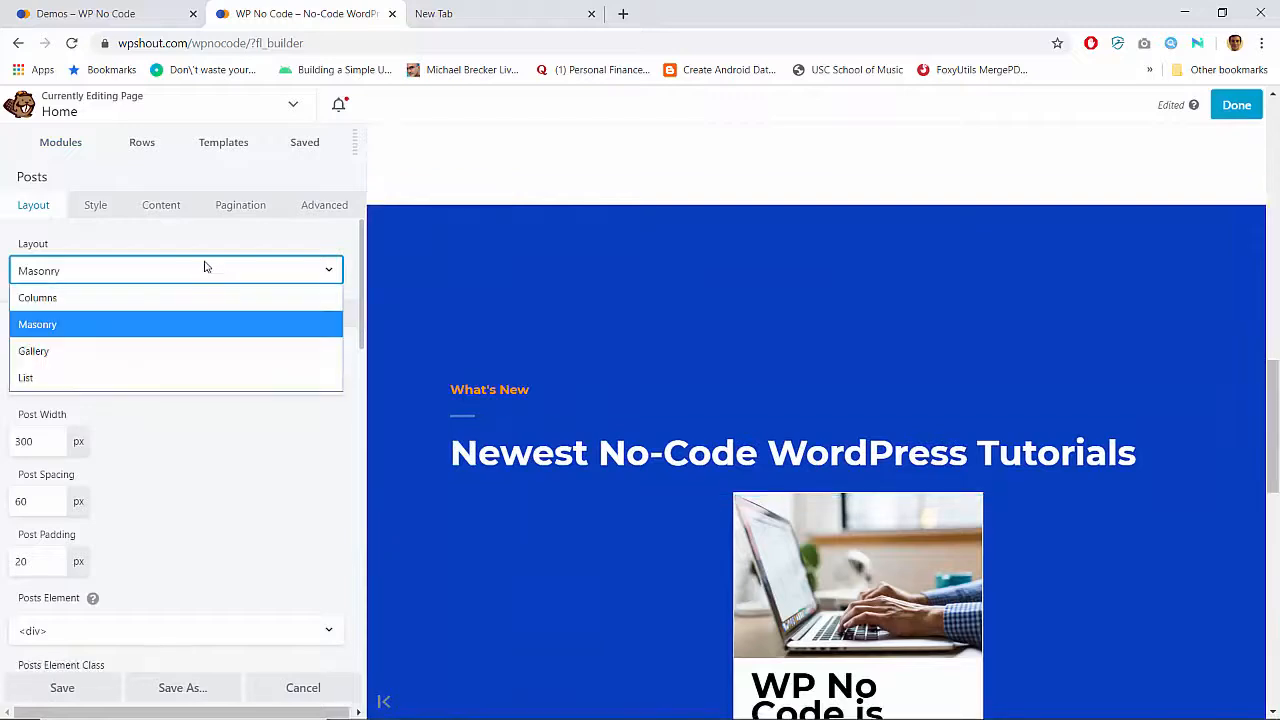
pyautogui.click(132, 346)
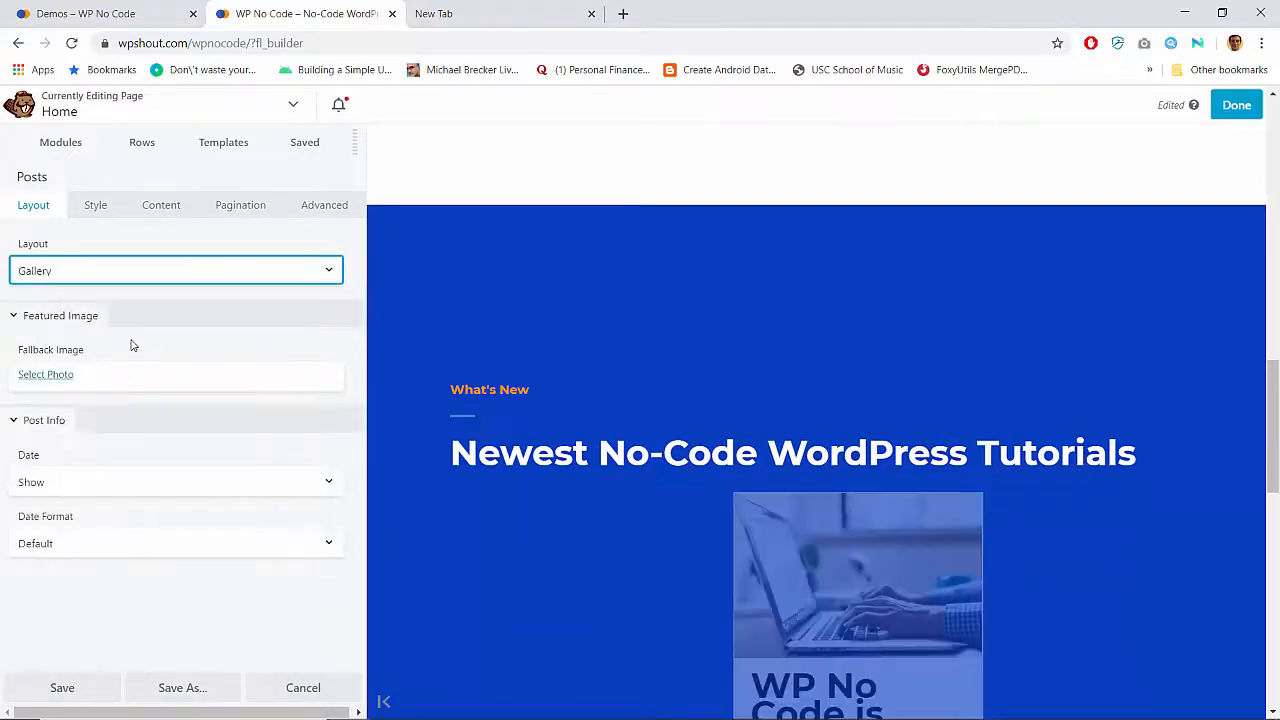
pyautogui.click(118, 274)
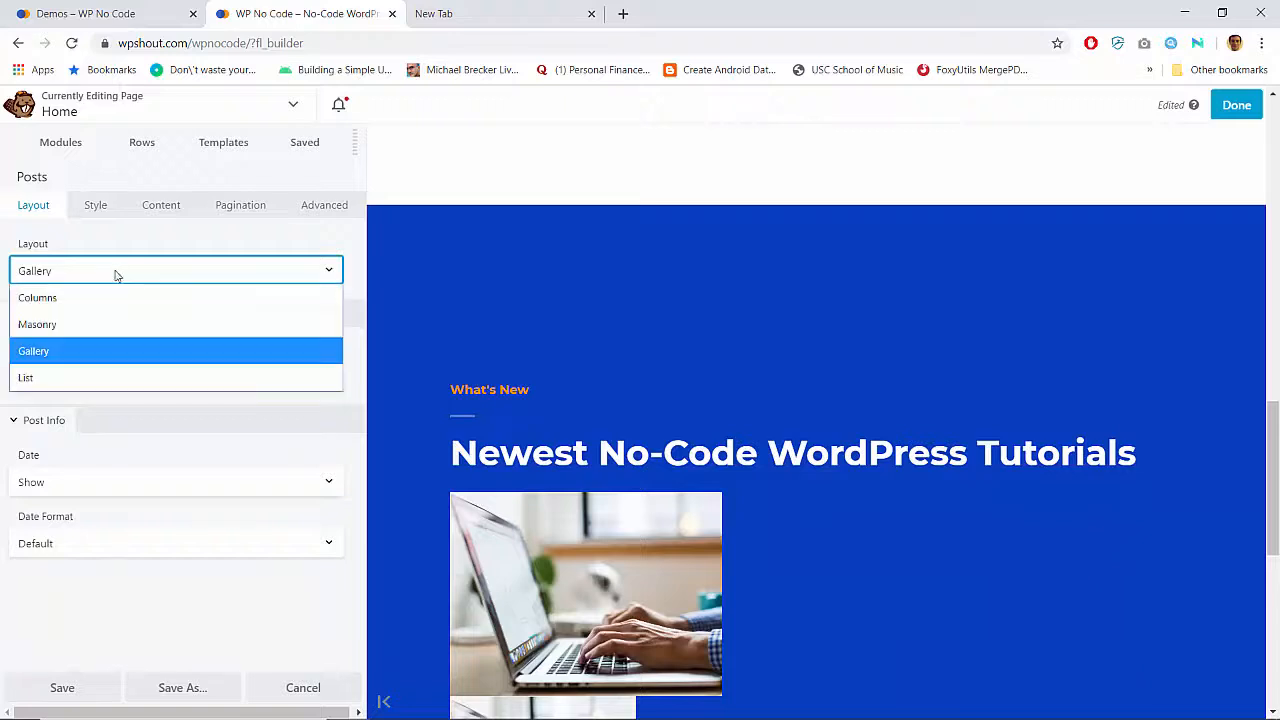
pyautogui.click(94, 297)
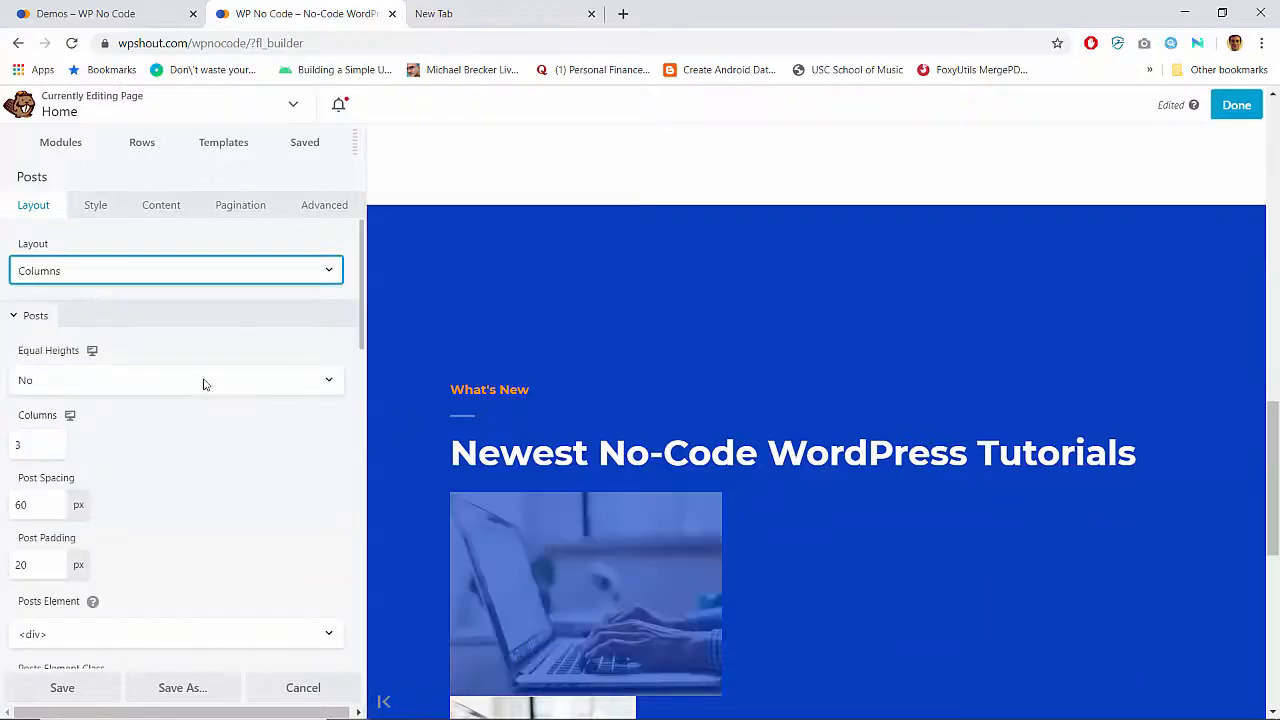
# Set the Posts module to 3 columns with a post spacing of 20 px
pyautogui.click(27, 444)
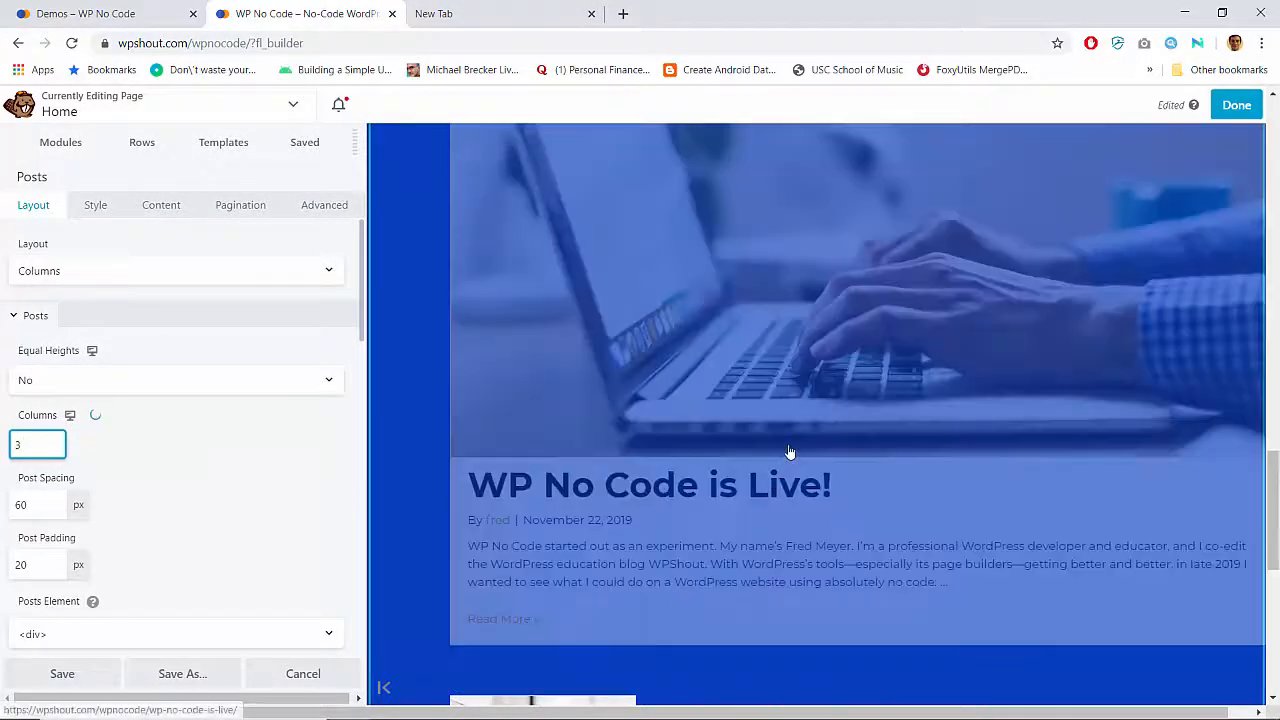
pyautogui.press('Tab')
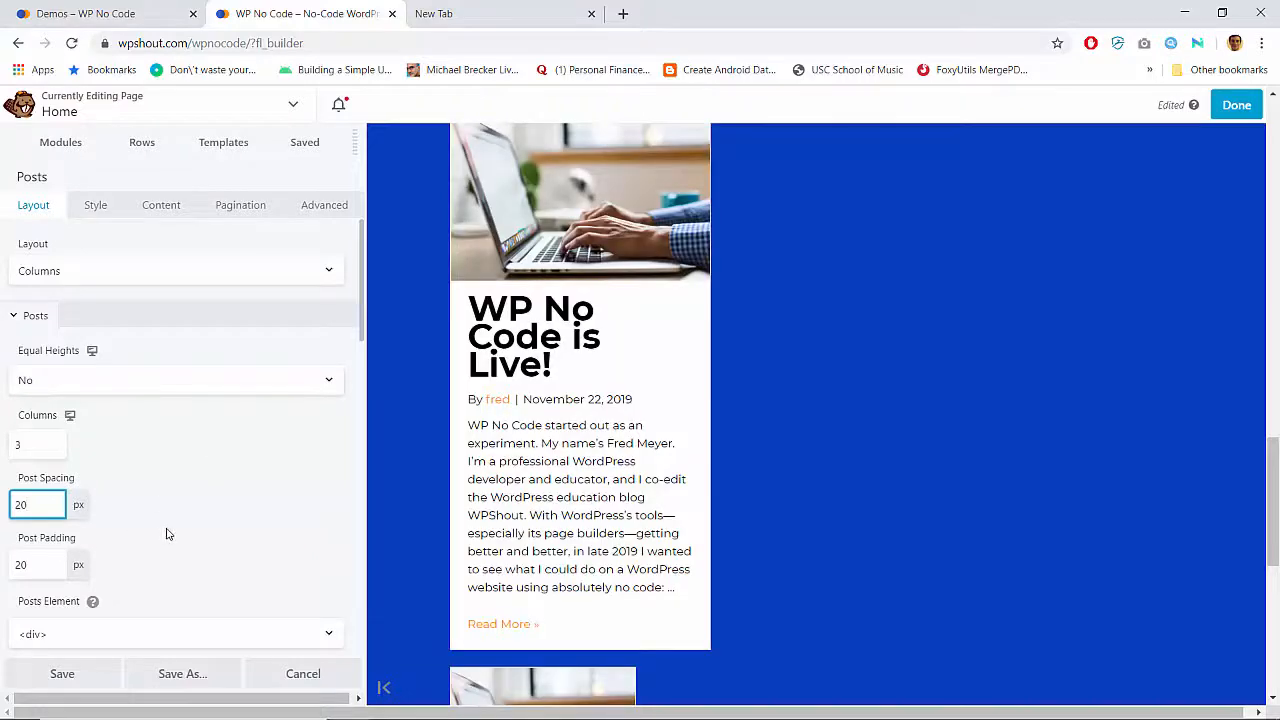
pyautogui.scroll(-6, 167, 534)
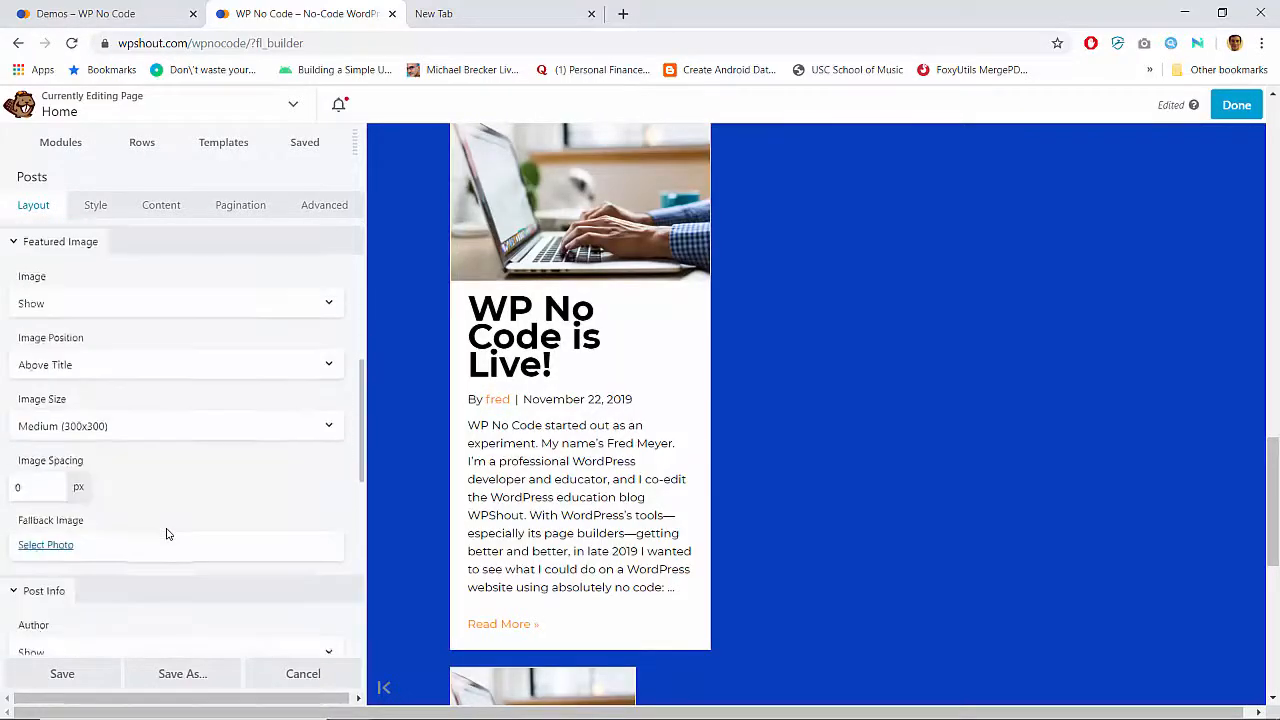
pyautogui.scroll(1, 167, 534)
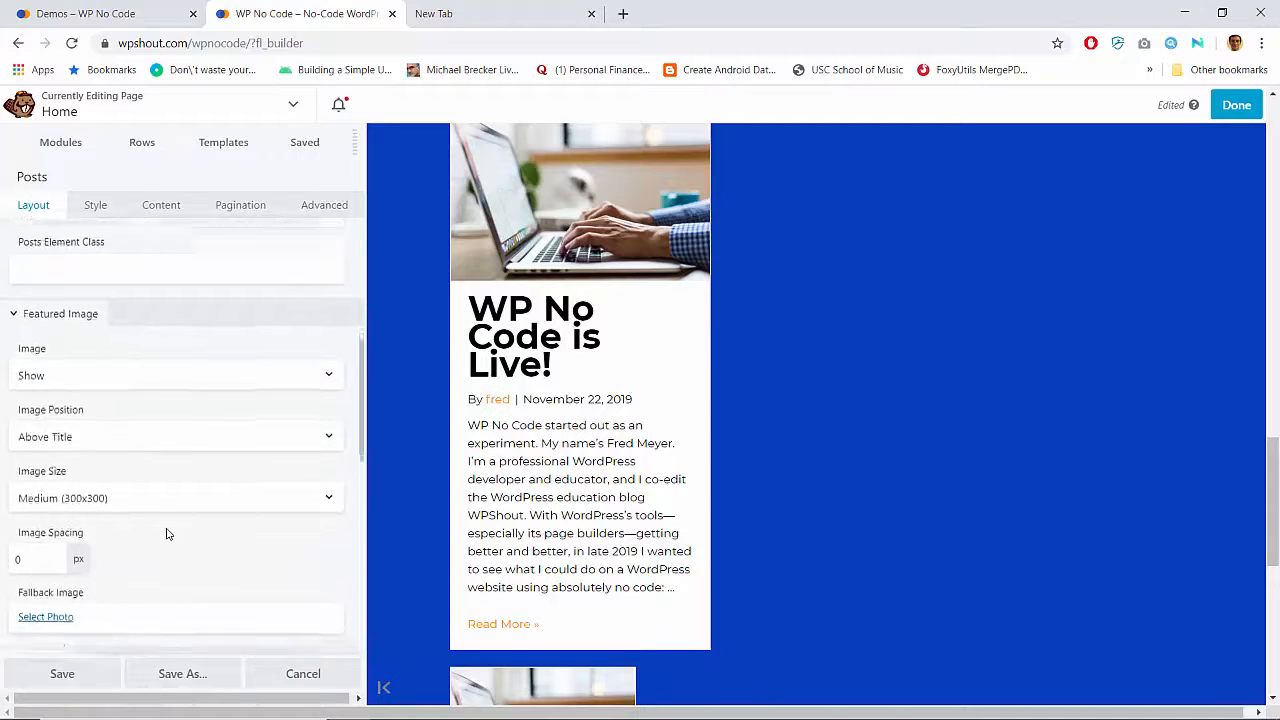
pyautogui.scroll(-5, 167, 534)
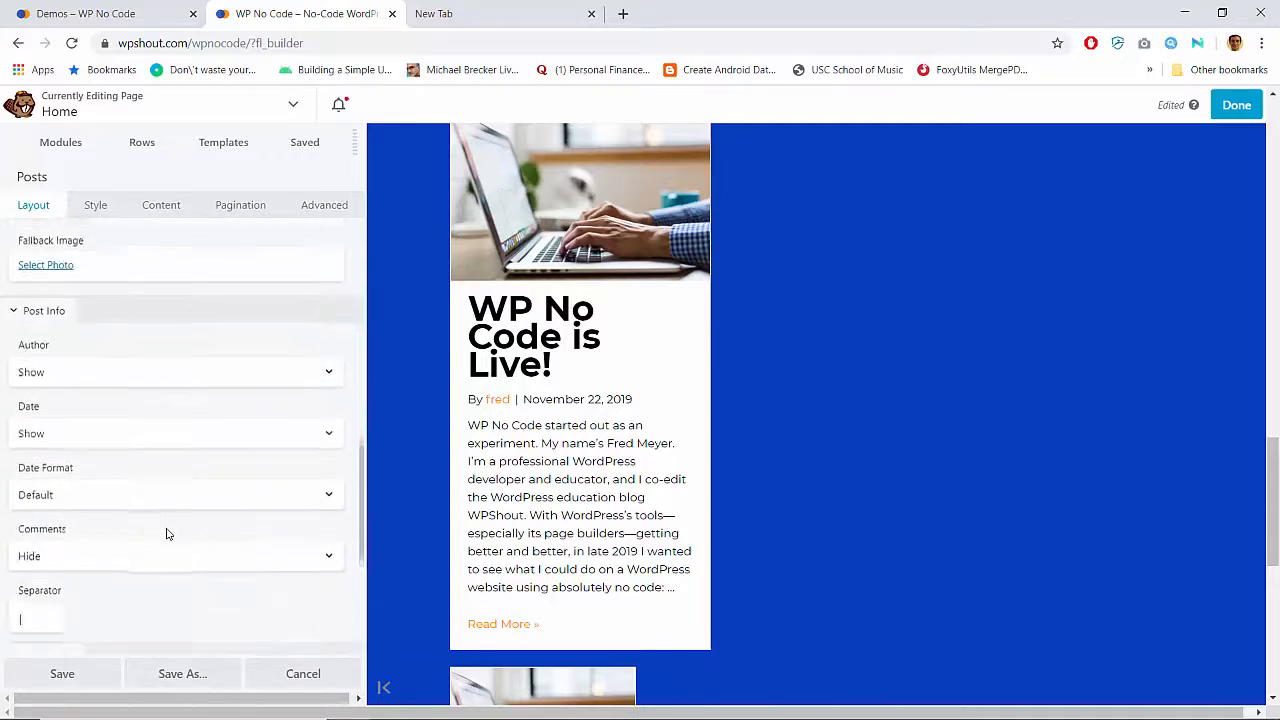
# Try hiding the author and the date in the Posts module's post info
pyautogui.click(77, 370)
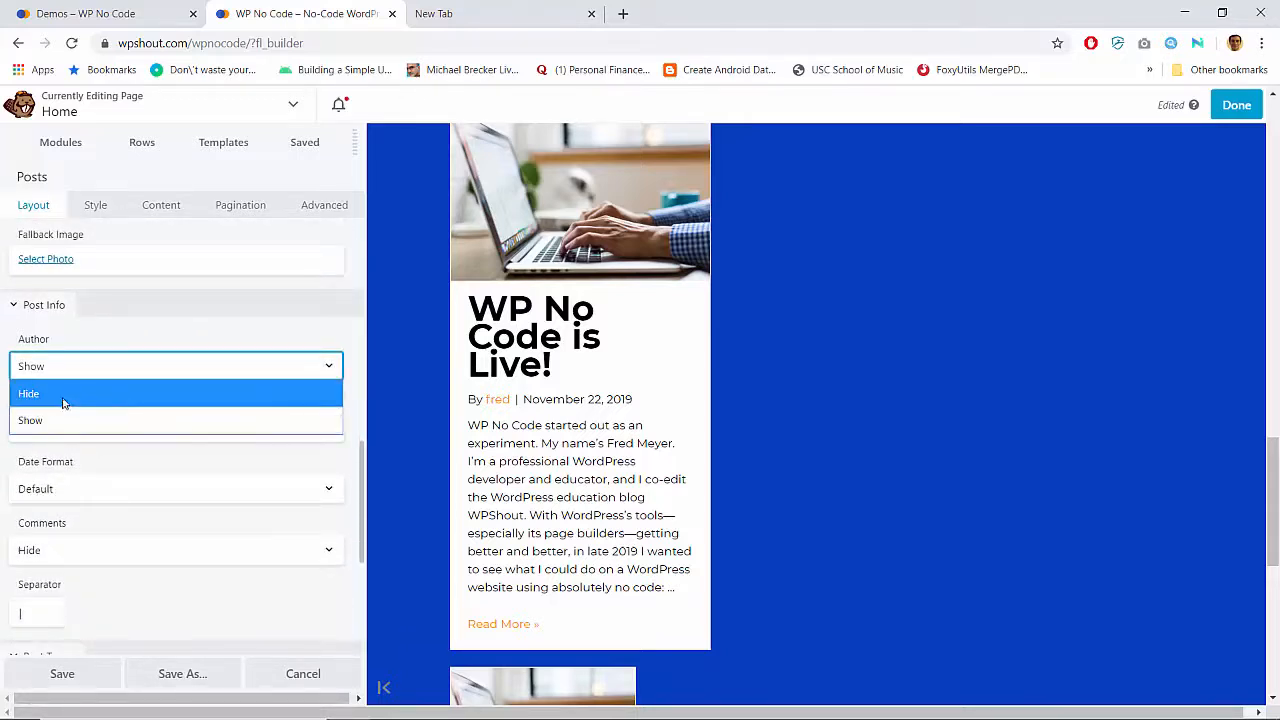
pyautogui.click(62, 400)
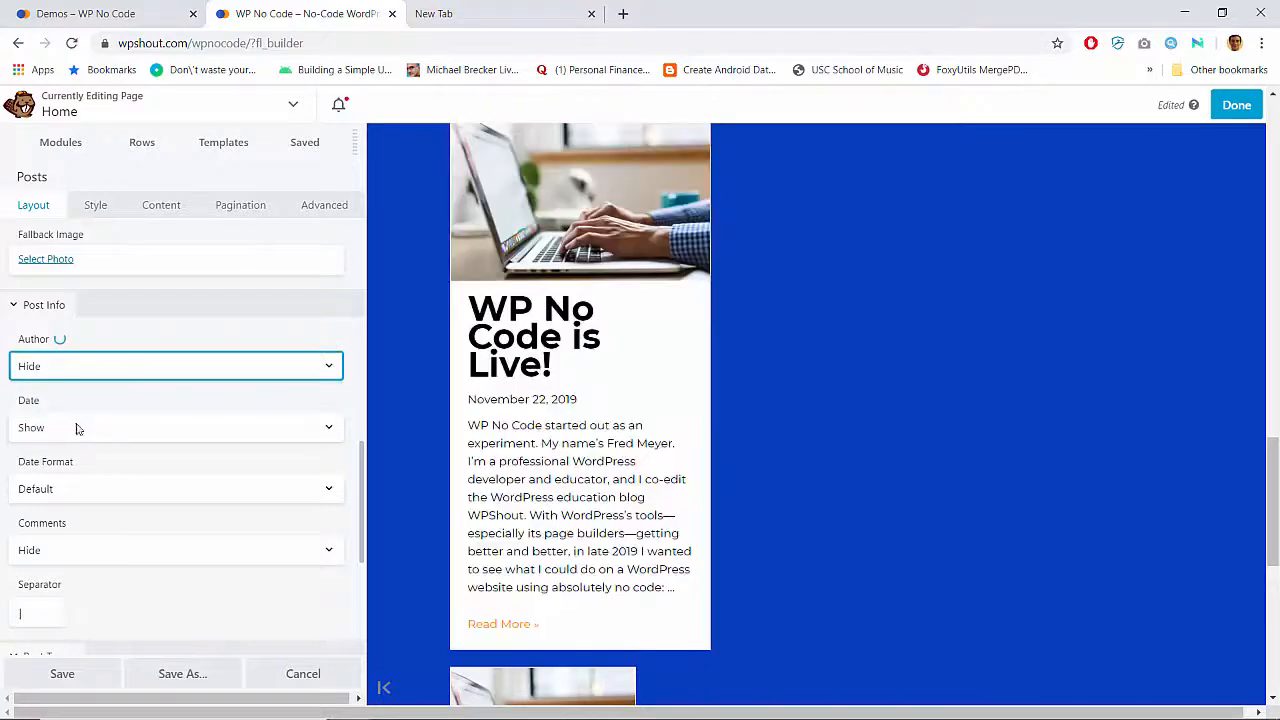
pyautogui.click(76, 427)
pyautogui.click(57, 457)
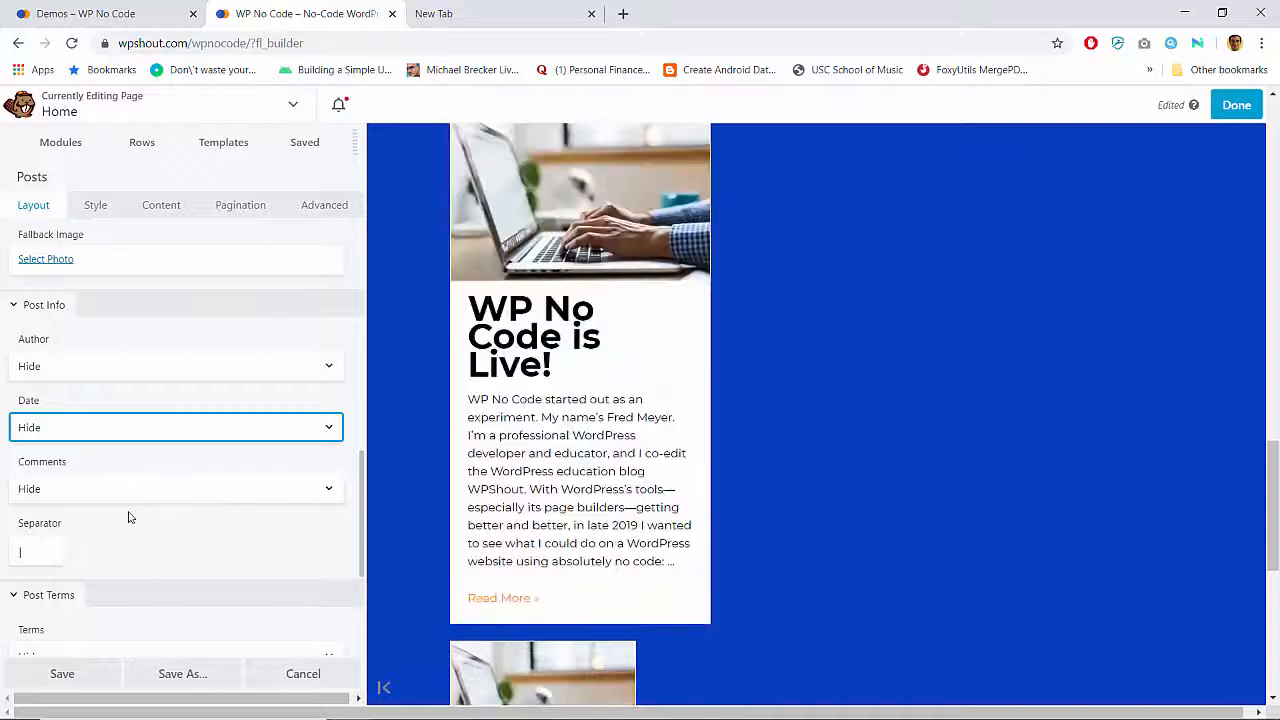
# Hide the post content in the Posts module's layout settings
pyautogui.scroll(-2, 128, 517)
pyautogui.scroll(-1, 128, 517)
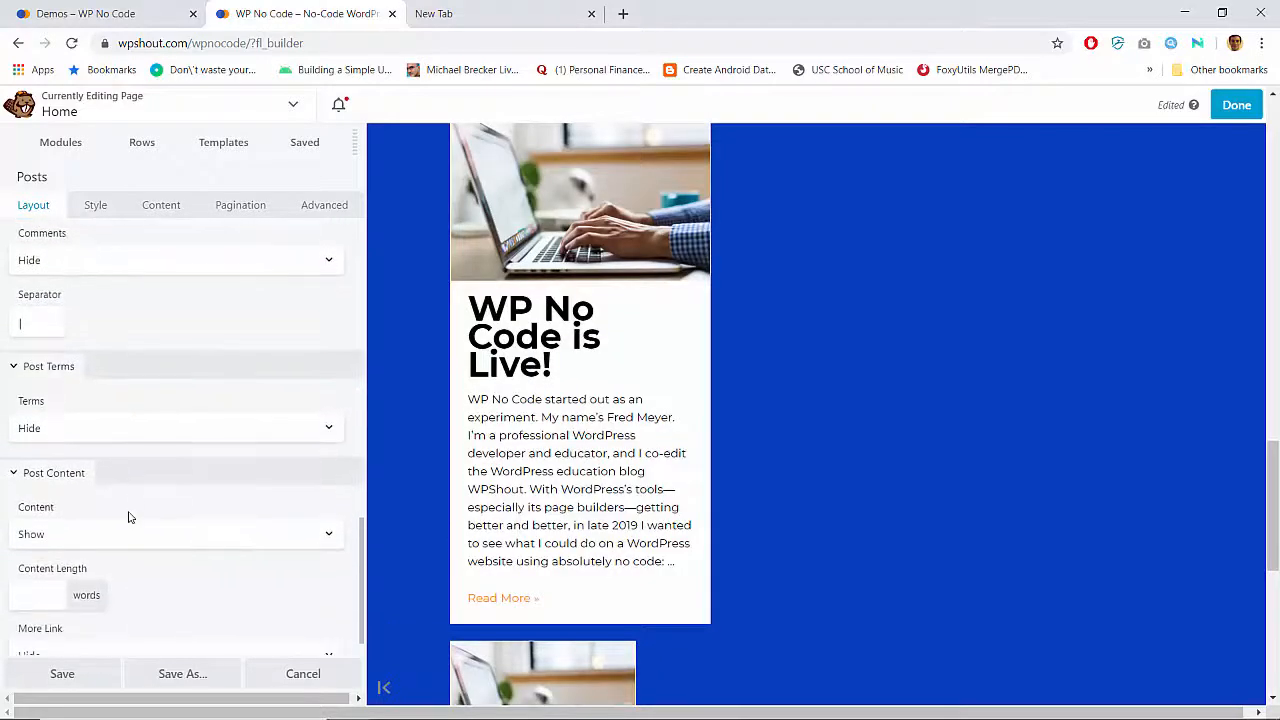
pyautogui.click(115, 533)
pyautogui.click(88, 561)
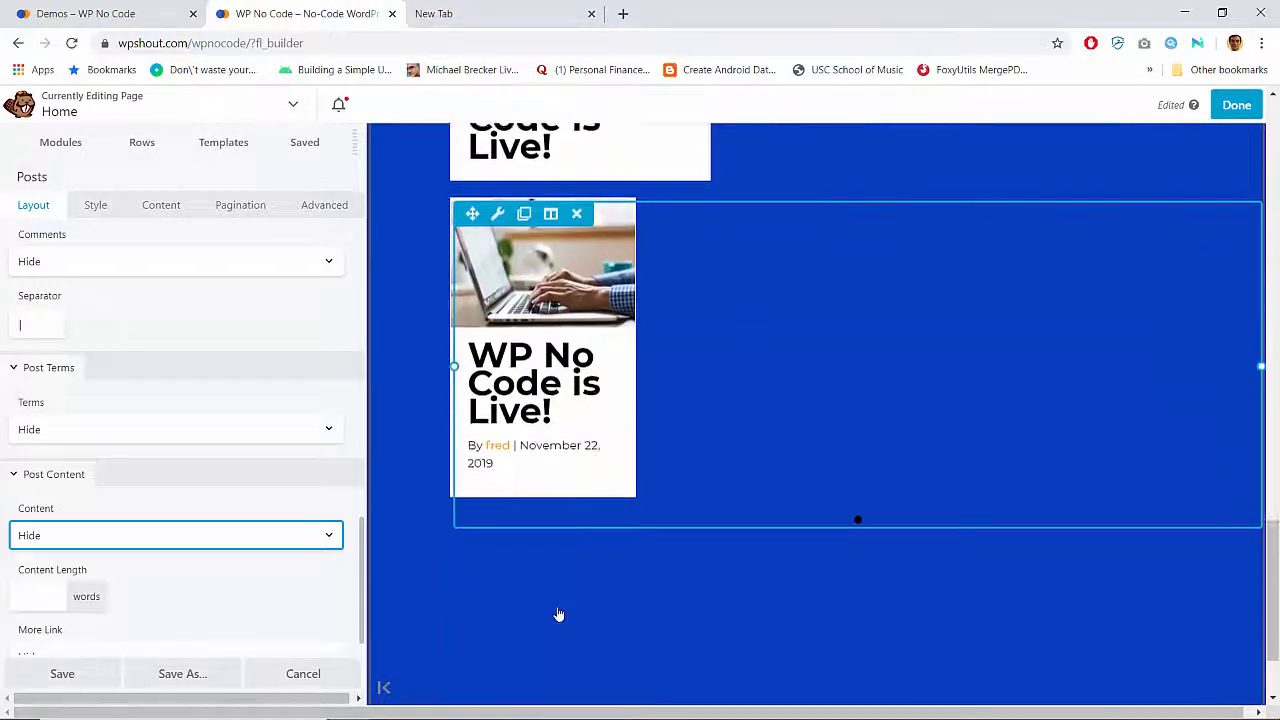
# Show the author and the date again in the Posts module's post info
pyautogui.scroll(3, 154, 417)
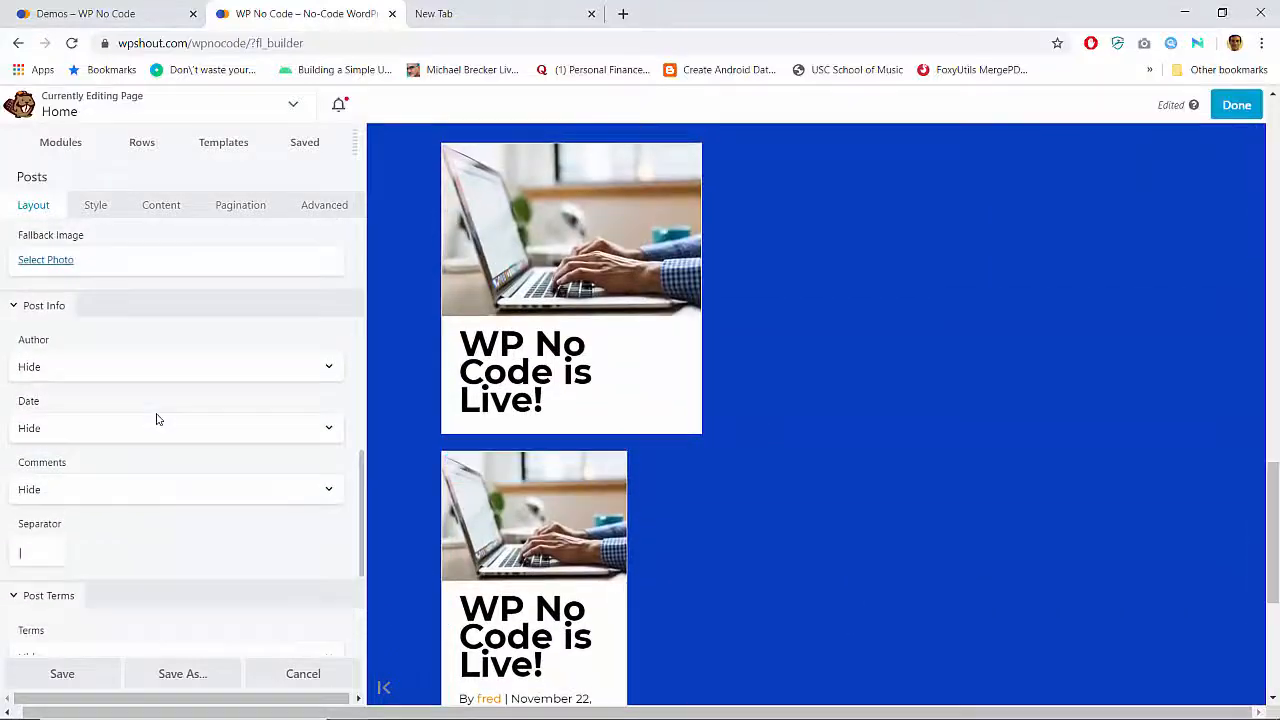
pyautogui.click(105, 378)
pyautogui.click(84, 426)
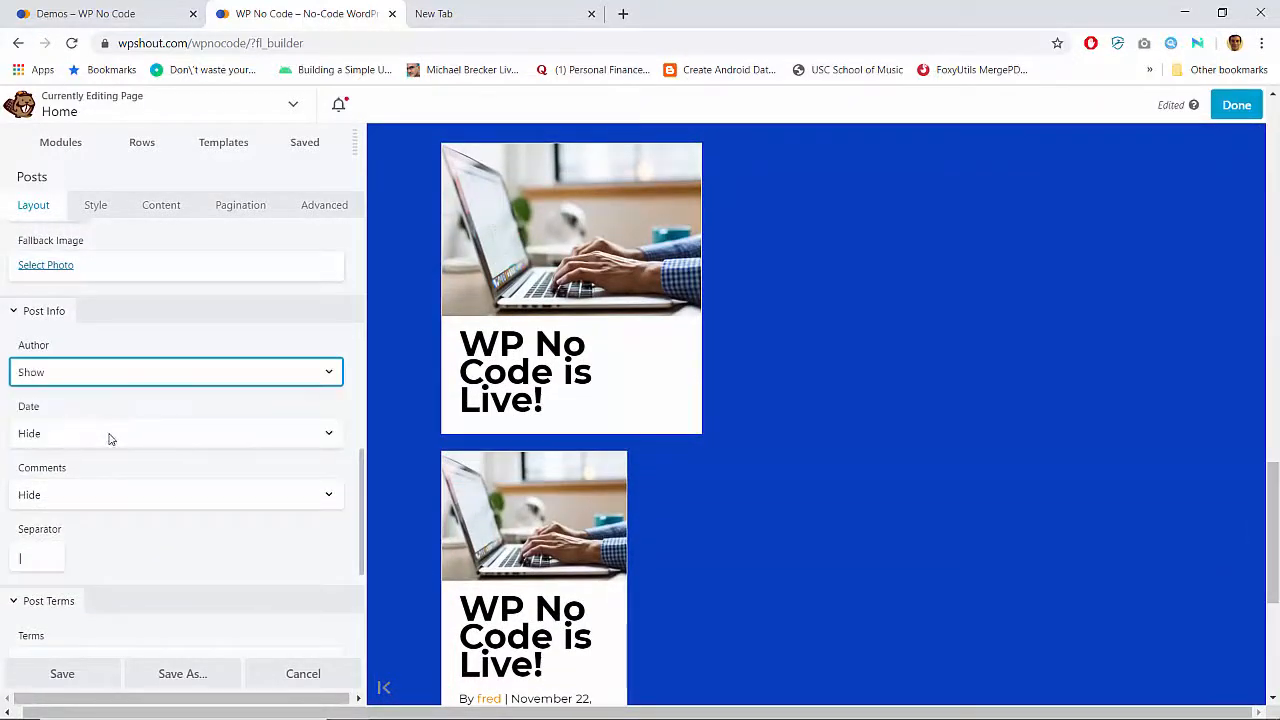
pyautogui.click(110, 435)
pyautogui.click(103, 484)
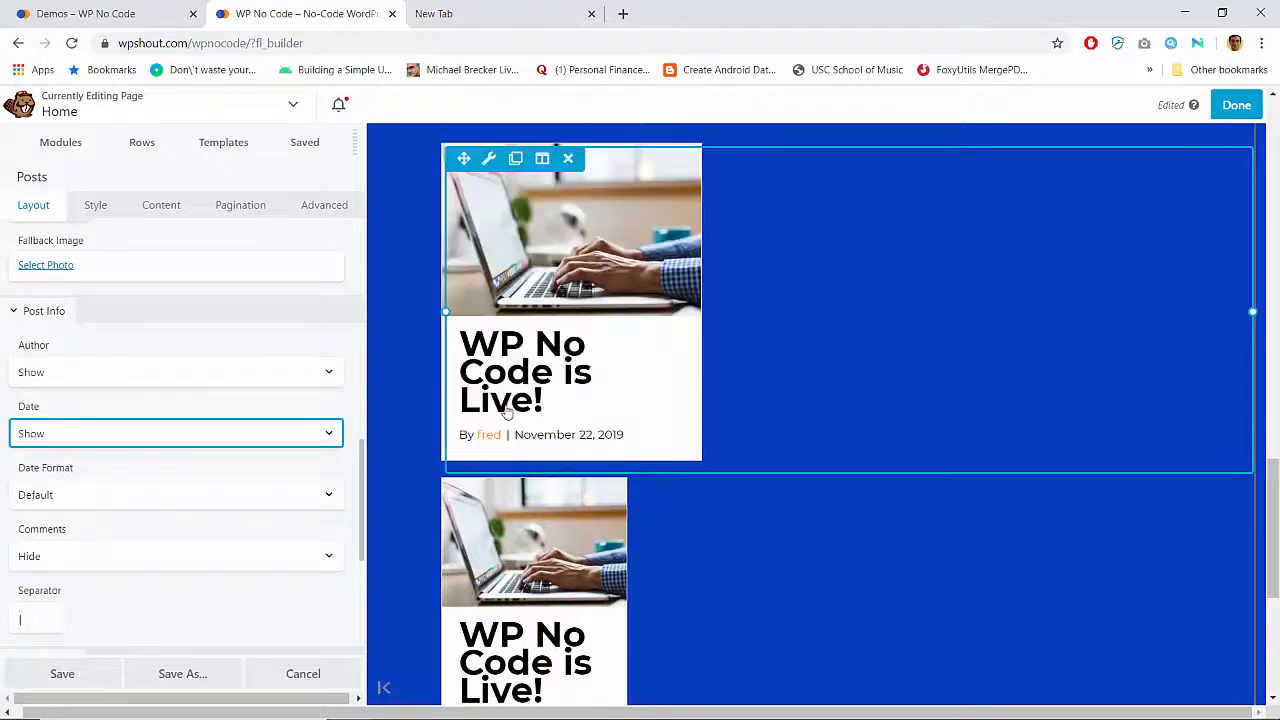
# Review the Posts module's content query settings and set its pagination to 3 posts per page
pyautogui.scroll(-1, 259, 497)
pyautogui.scroll(-2, 259, 497)
pyautogui.scroll(3, 257, 494)
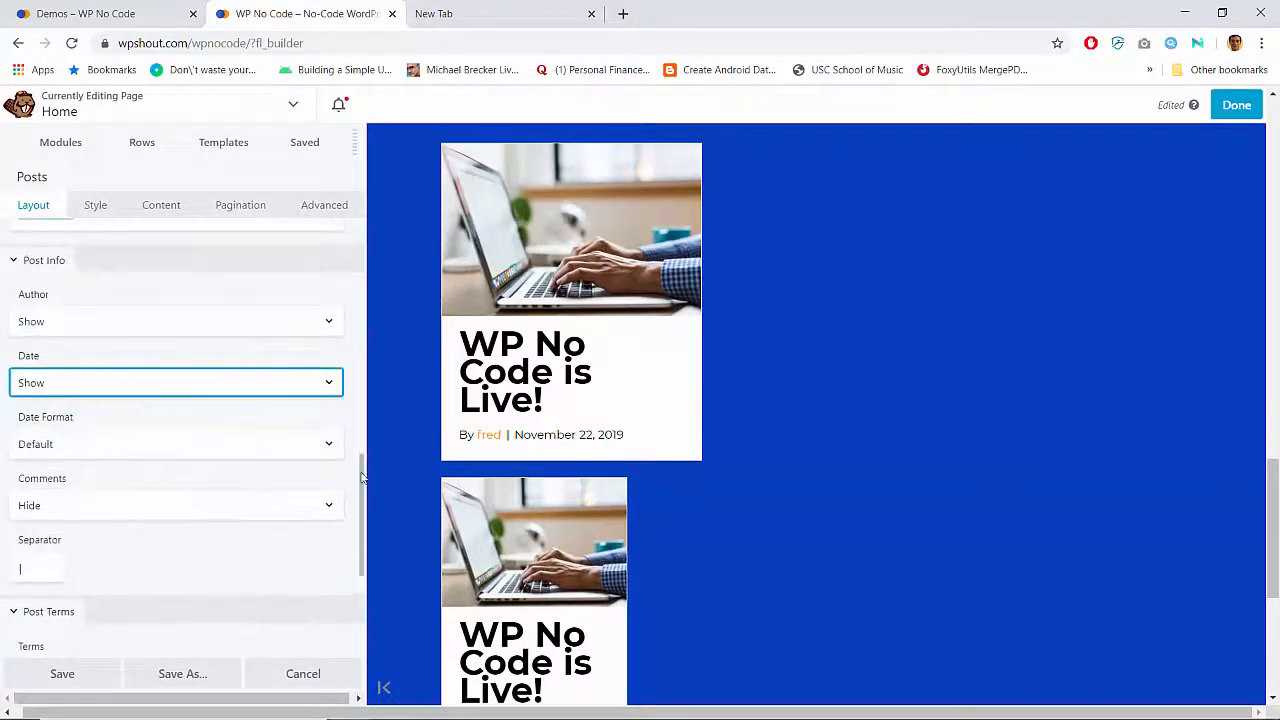
pyautogui.scroll(6, 247, 432)
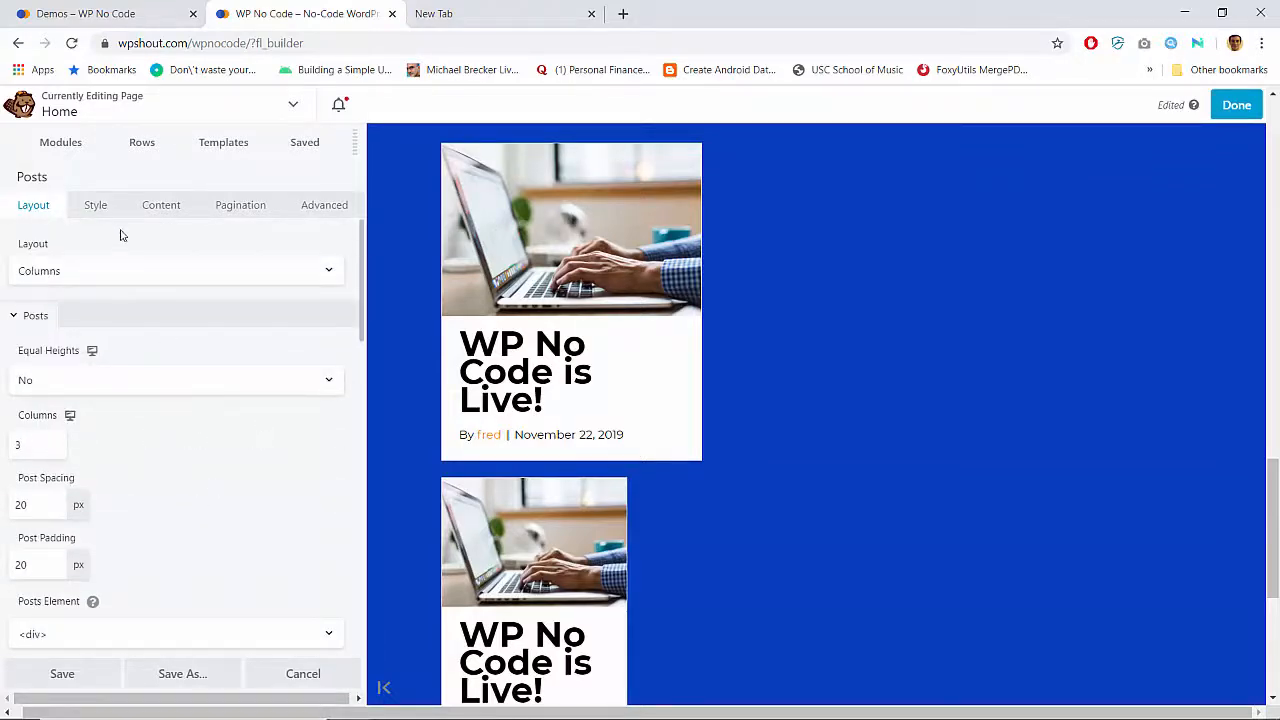
pyautogui.click(99, 207)
pyautogui.click(148, 208)
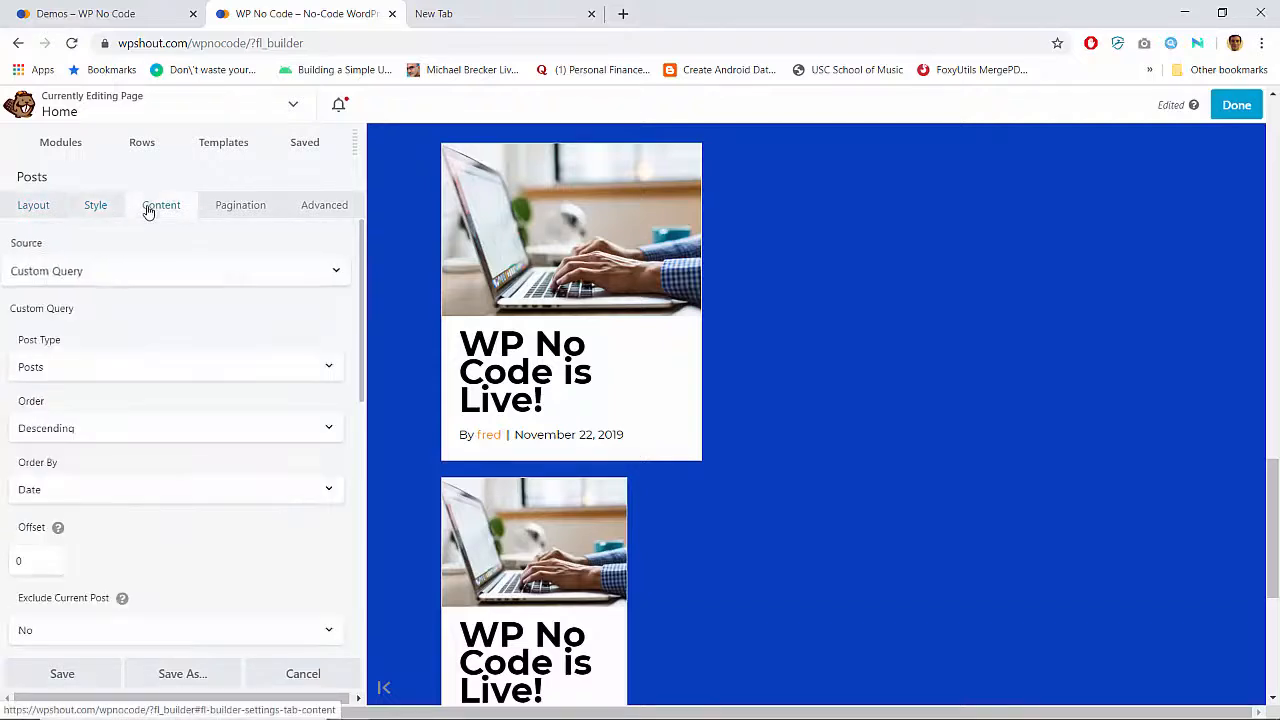
pyautogui.scroll(-5, 151, 366)
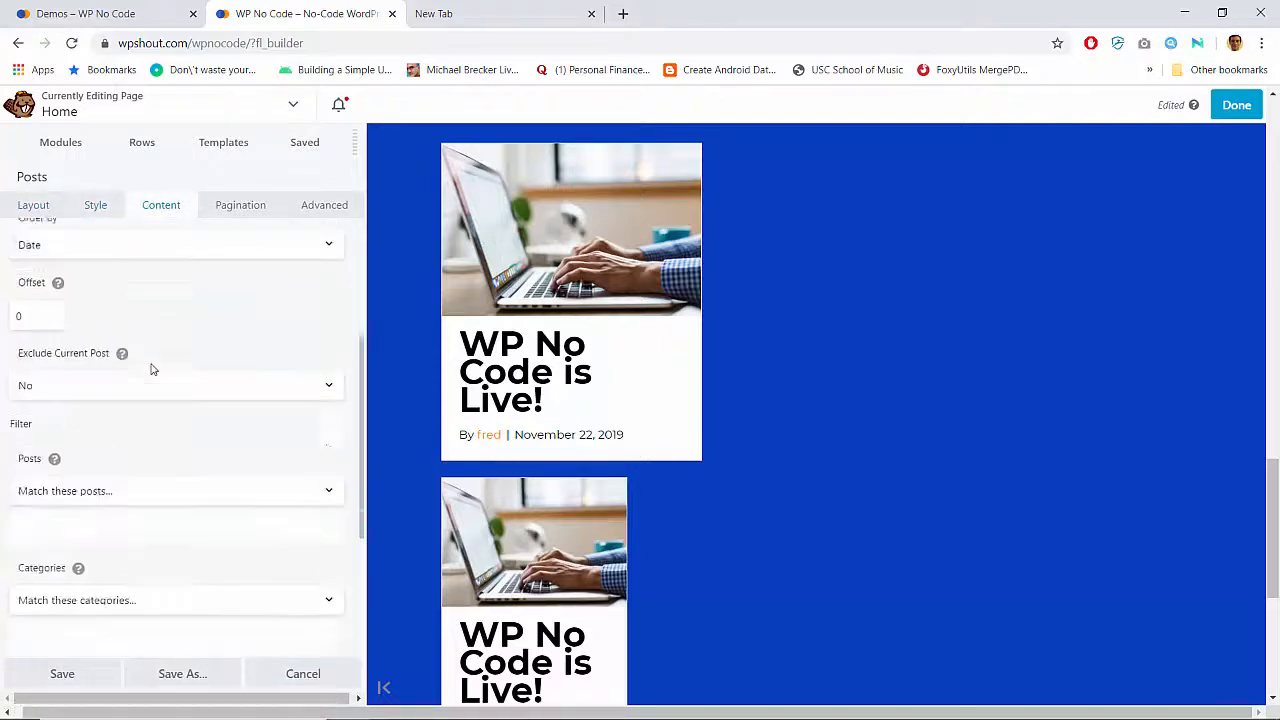
pyautogui.scroll(5, 175, 340)
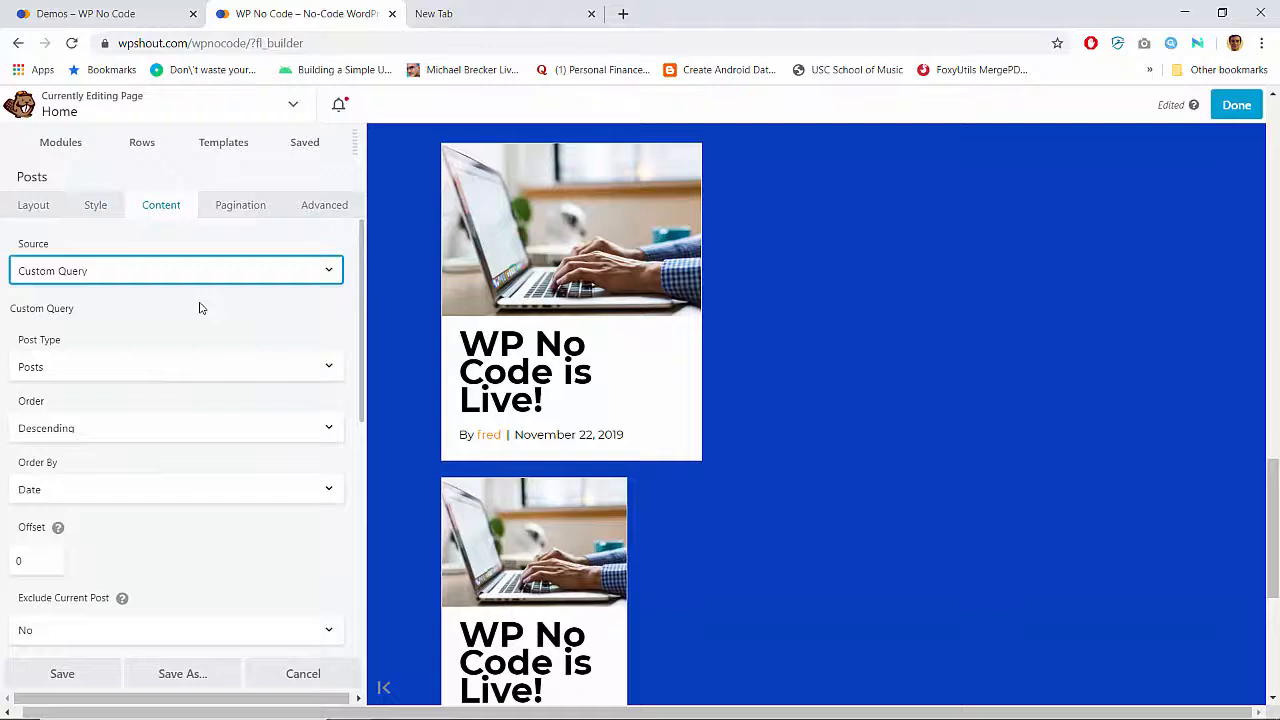
pyautogui.click(237, 209)
pyautogui.click(32, 356)
pyautogui.doubleClick(32, 355)
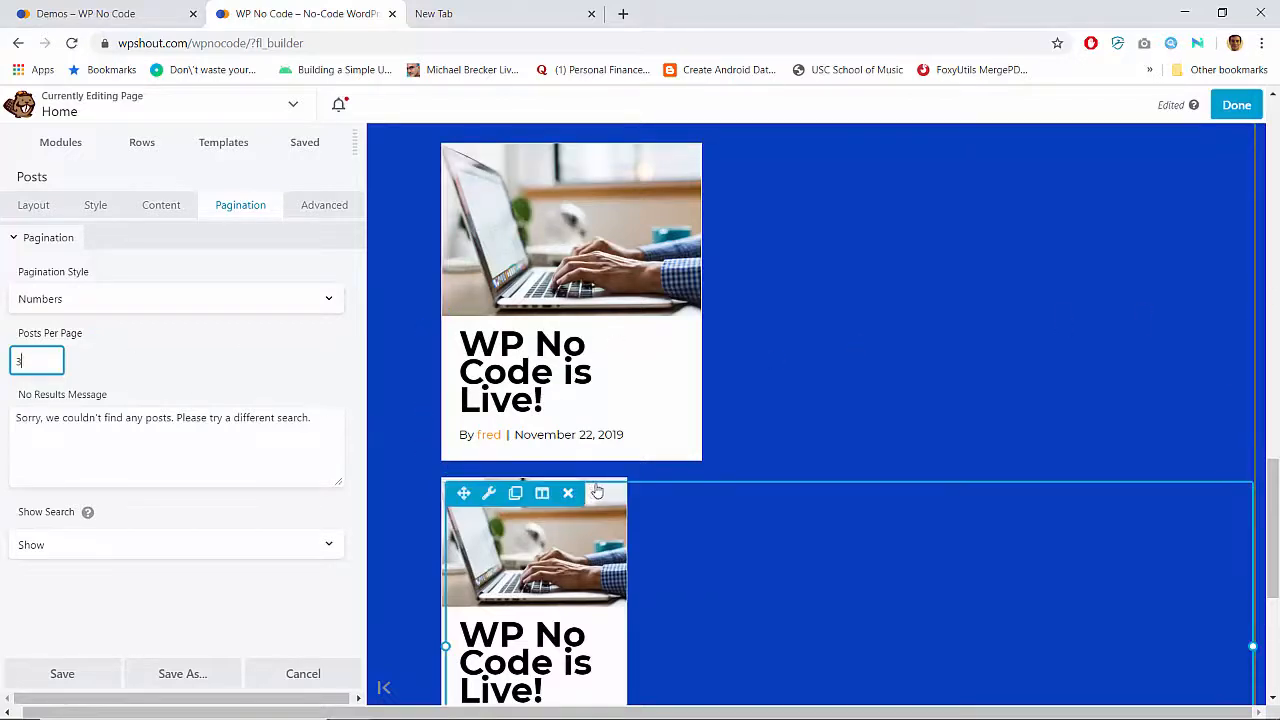
# Delete the posts carousel beneath the Posts module and publish the saved Home page changes
pyautogui.click(567, 495)
pyautogui.press('Return')
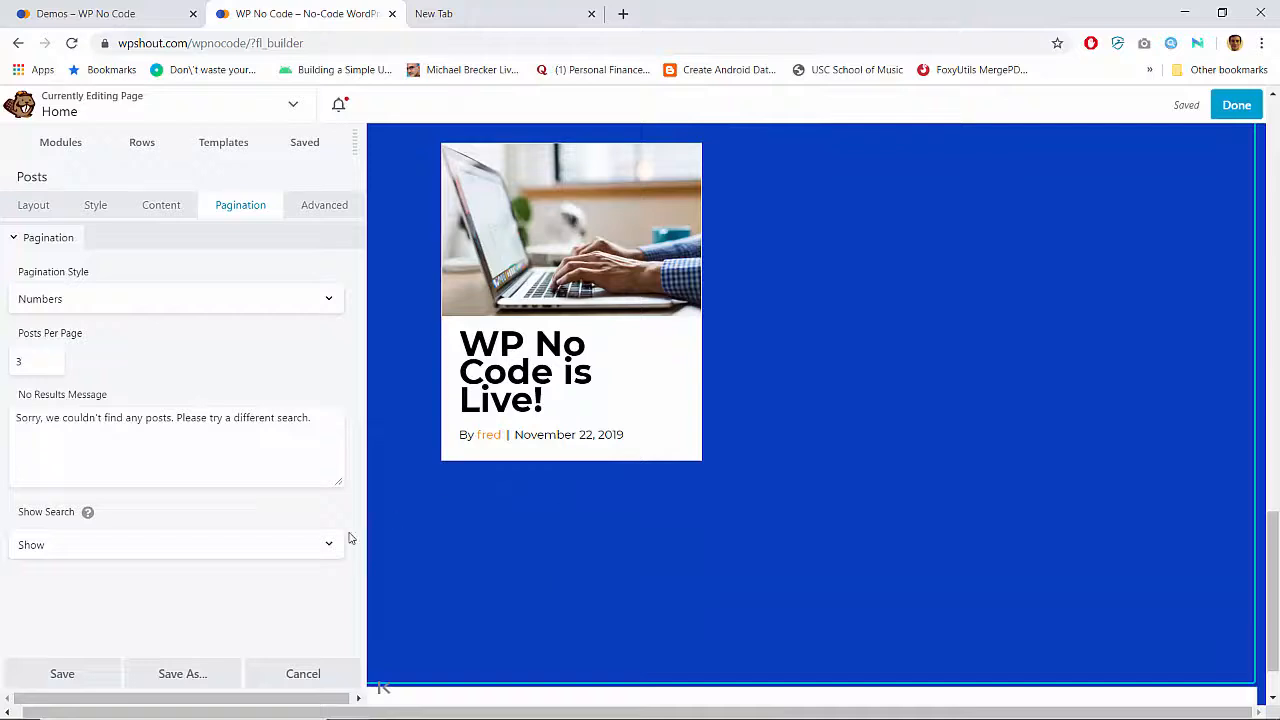
pyautogui.click(82, 678)
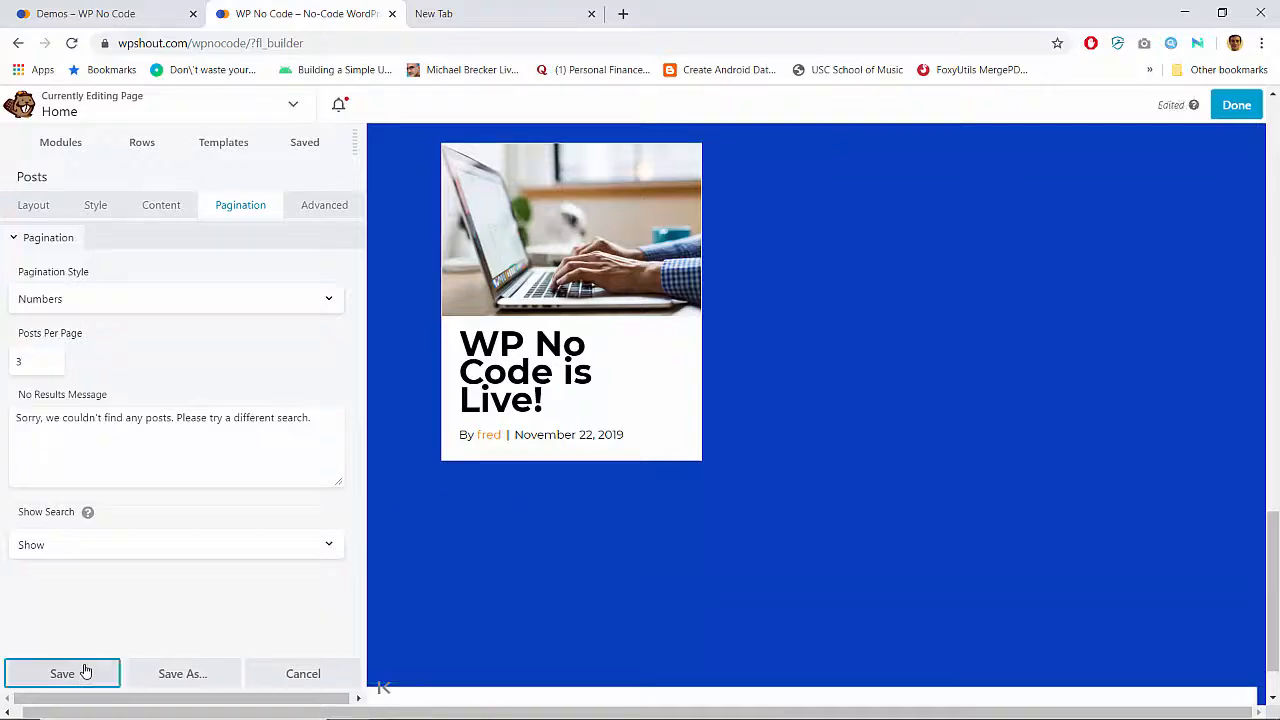
pyautogui.click(1236, 105)
pyautogui.click(1157, 103)
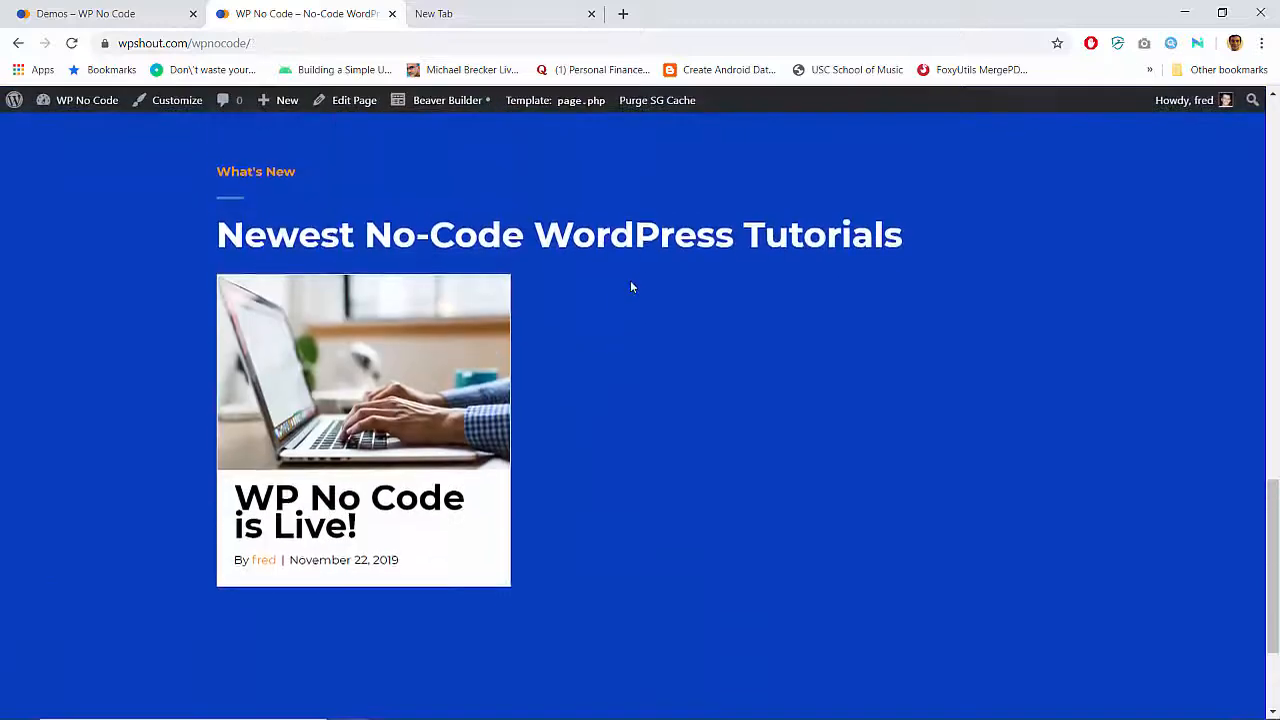
# In the site's WordPress admin, search for new plugins with "duplicate", then install and activate Duplicate Post
pyautogui.click(184, 18)
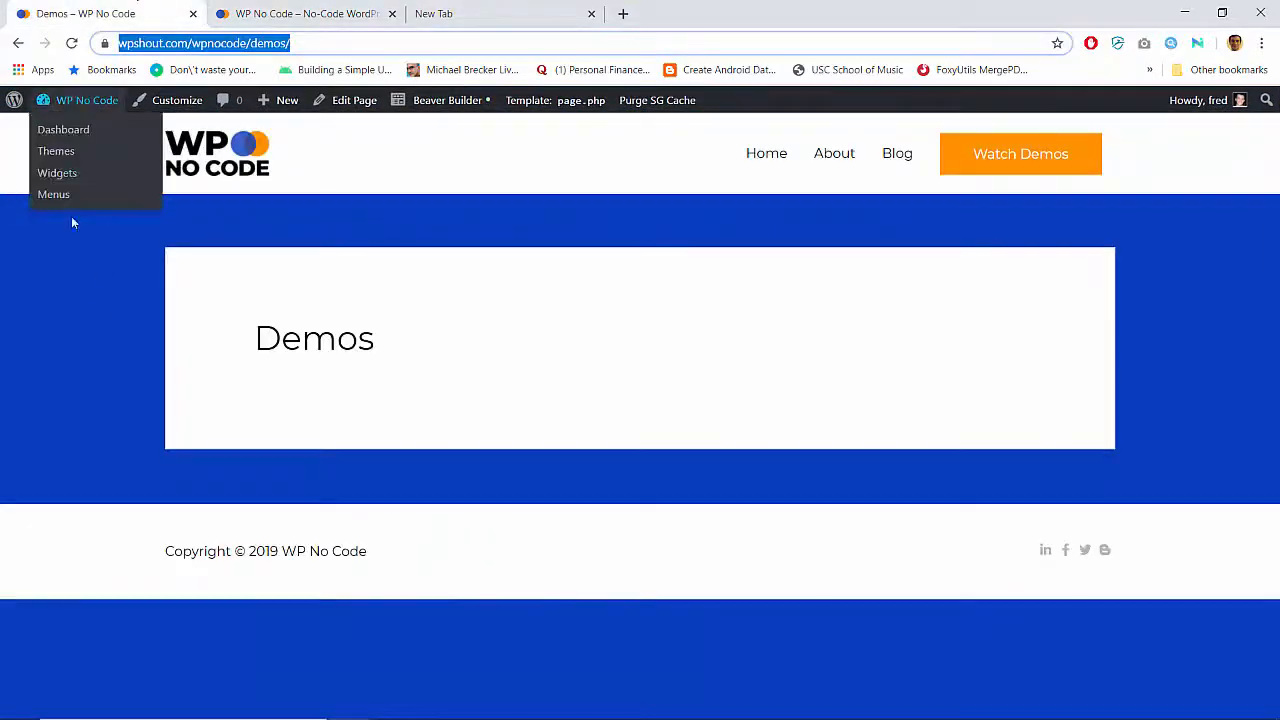
pyautogui.click(72, 104)
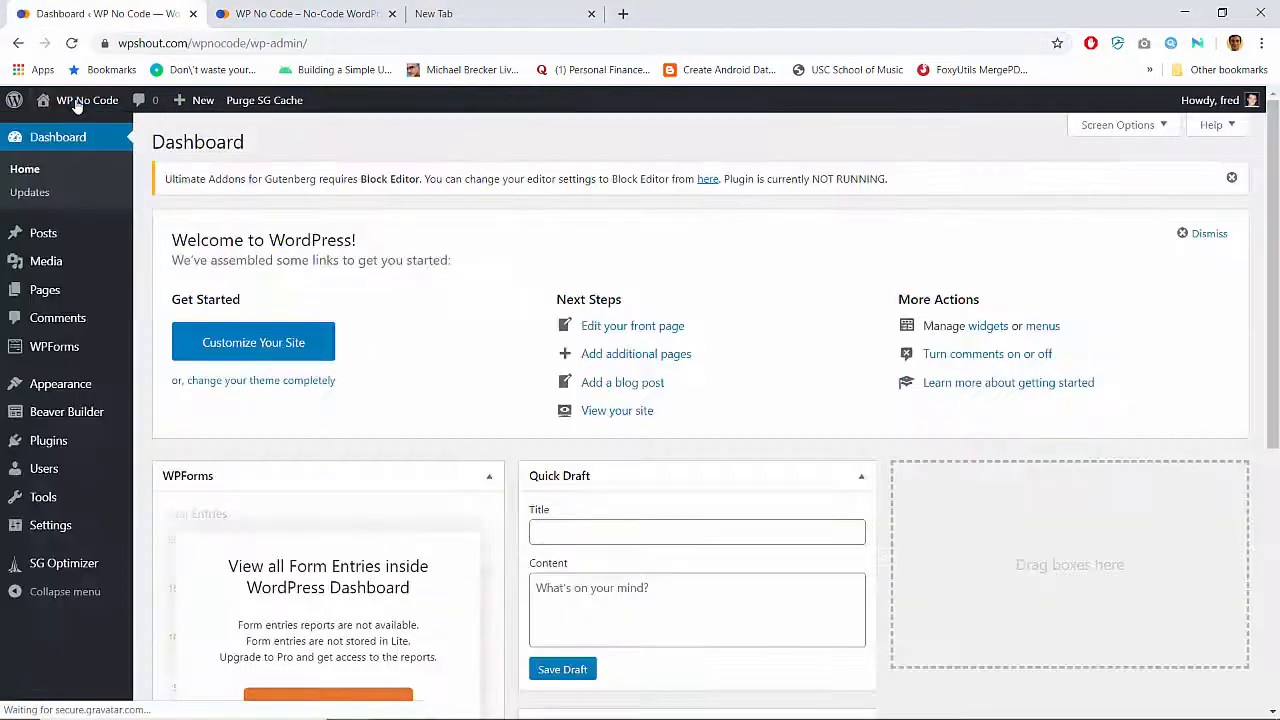
pyautogui.moveTo(98, 456)
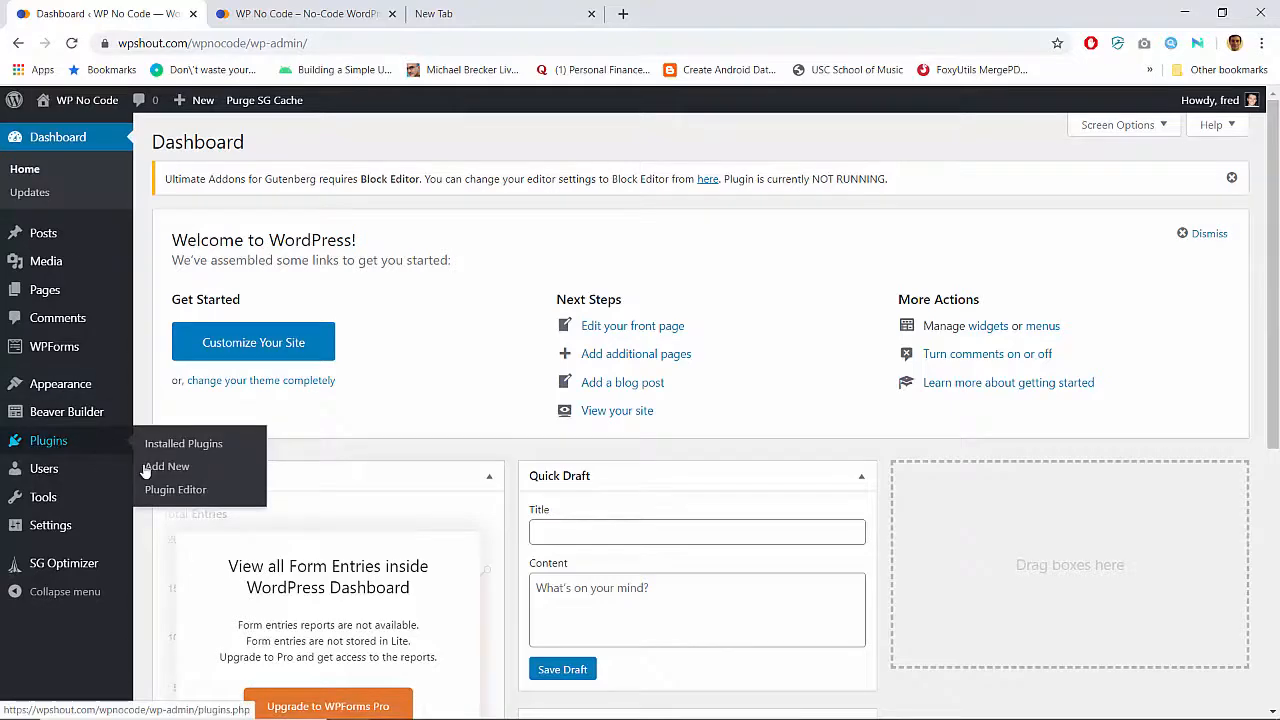
pyautogui.click(147, 467)
pyautogui.click(1043, 240)
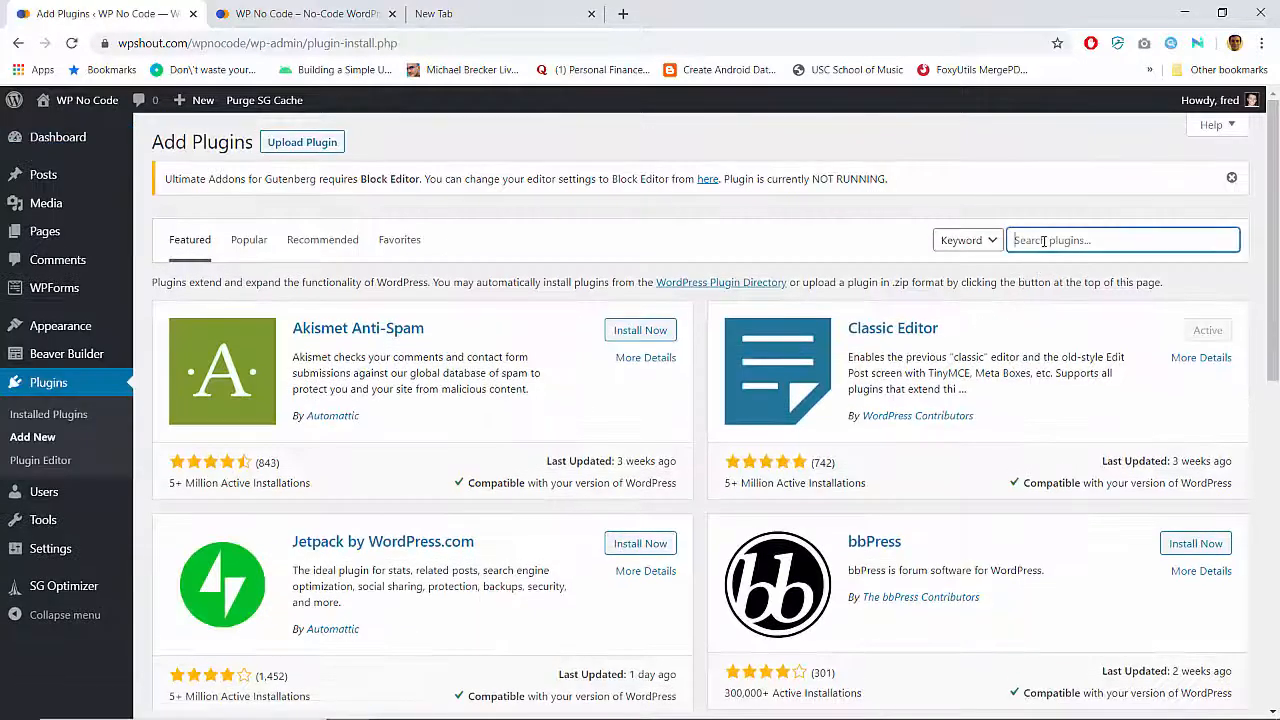
pyautogui.write('duplicate')
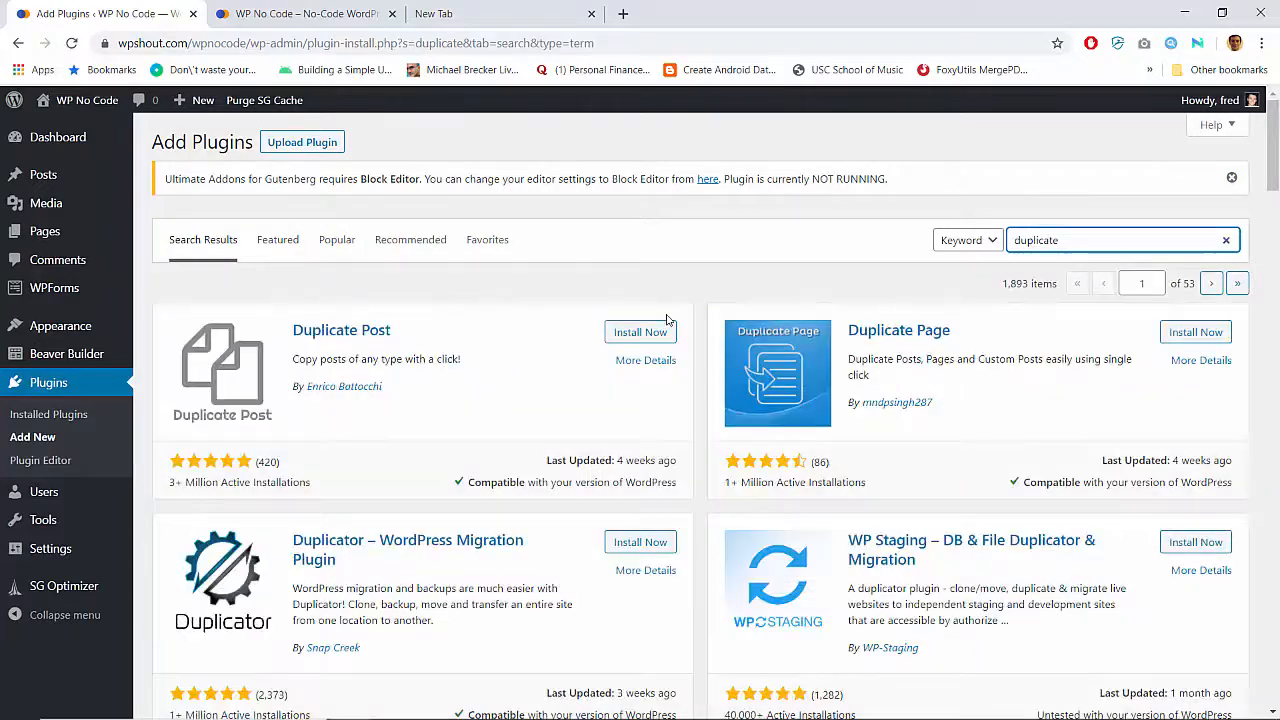
pyautogui.click(642, 332)
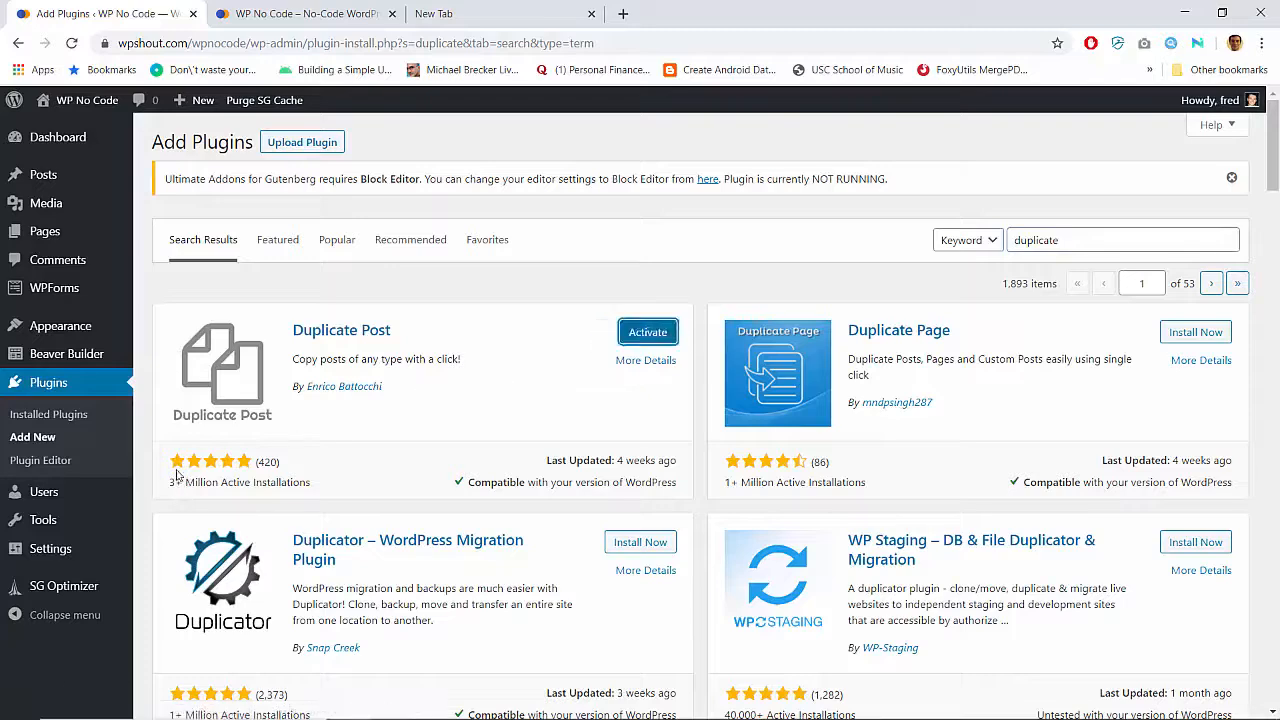
pyautogui.click(645, 340)
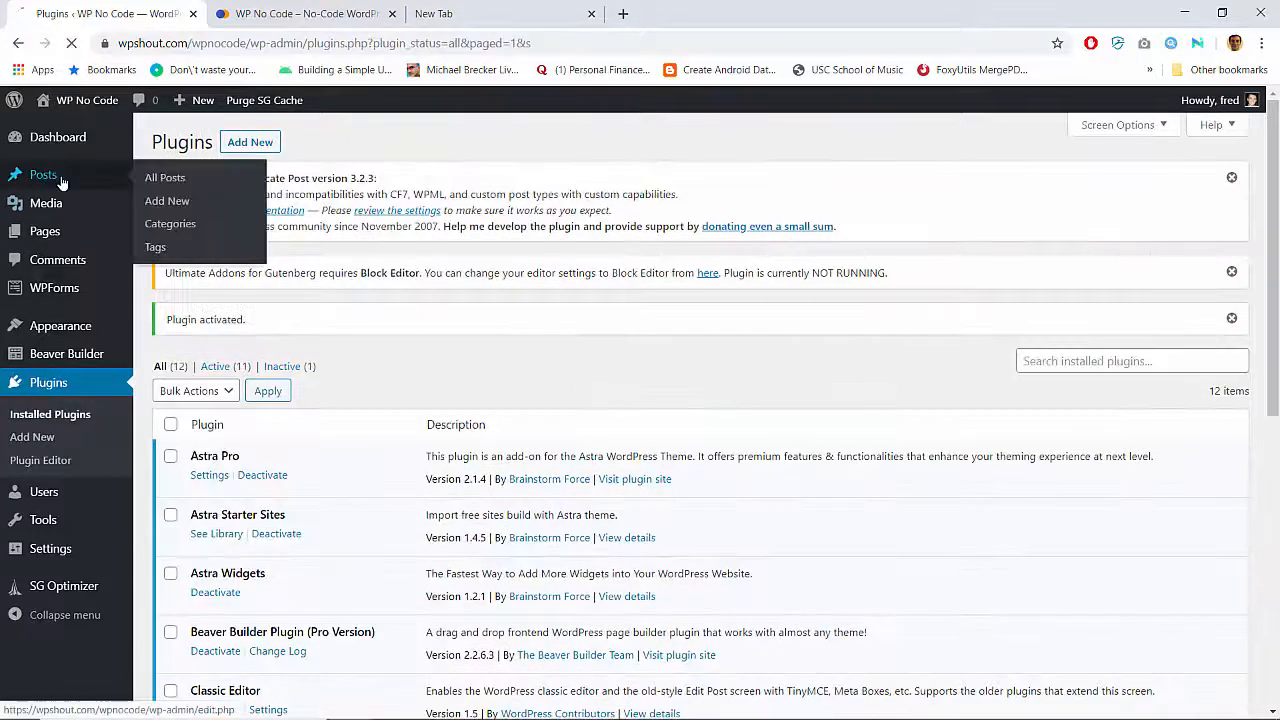
# Clone the "WP No Code is Live!" post until there are four draft copies
pyautogui.click(61, 179)
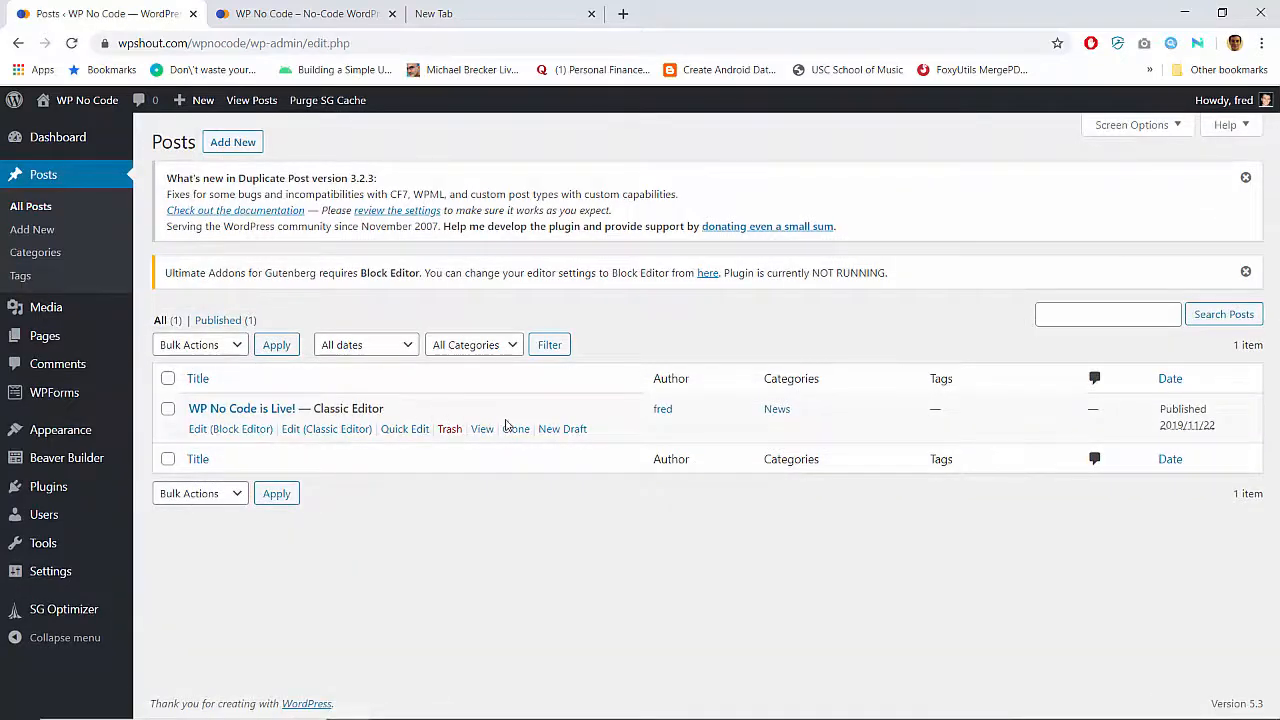
pyautogui.click(512, 428)
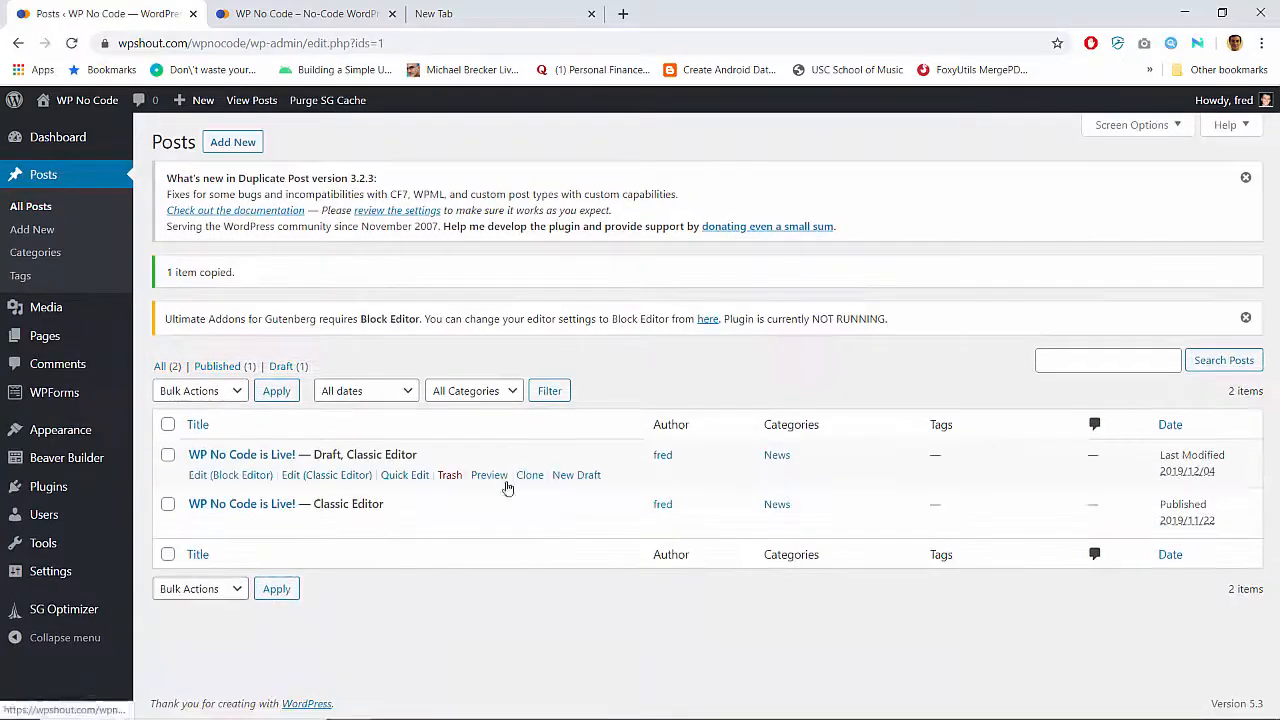
pyautogui.click(522, 477)
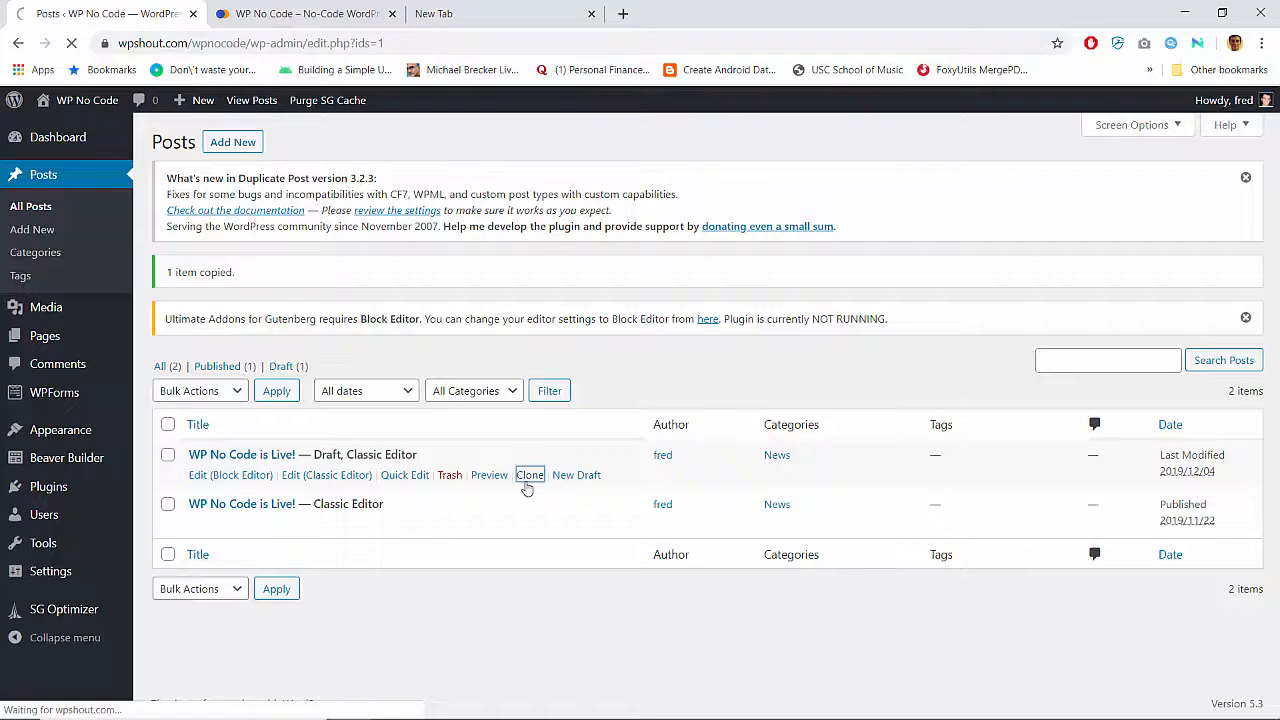
pyautogui.click(529, 525)
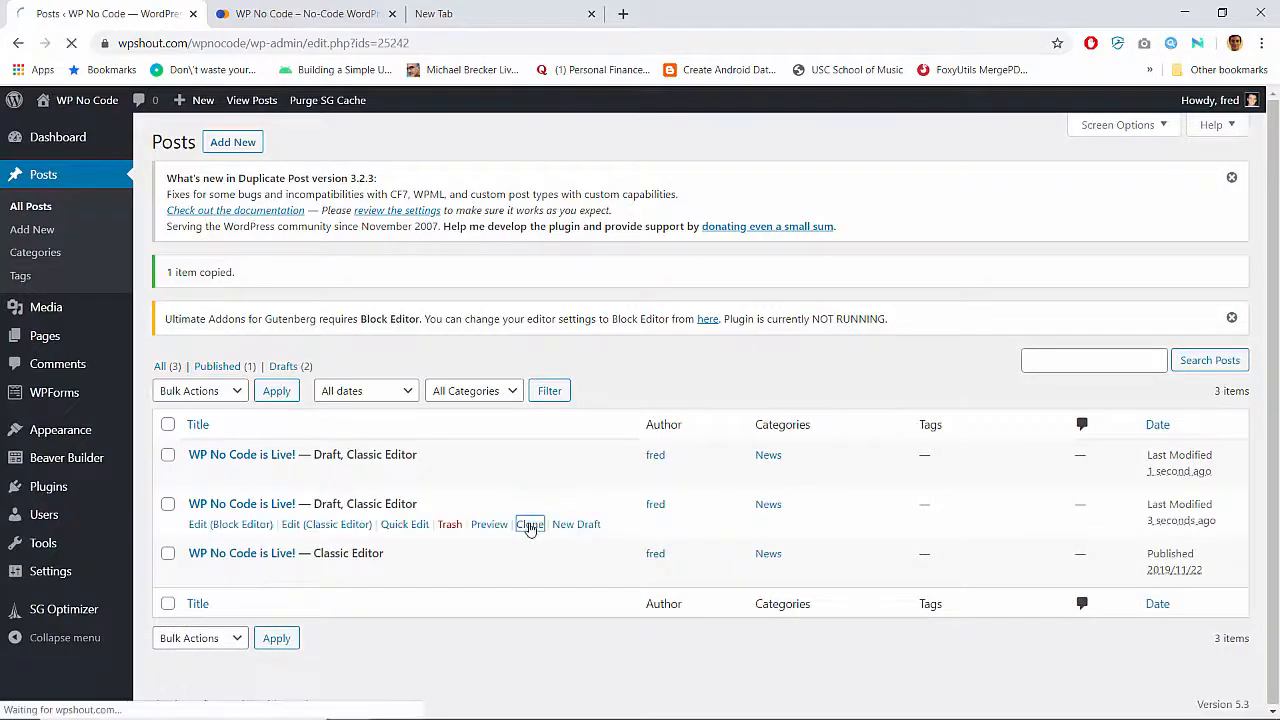
pyautogui.click(529, 525)
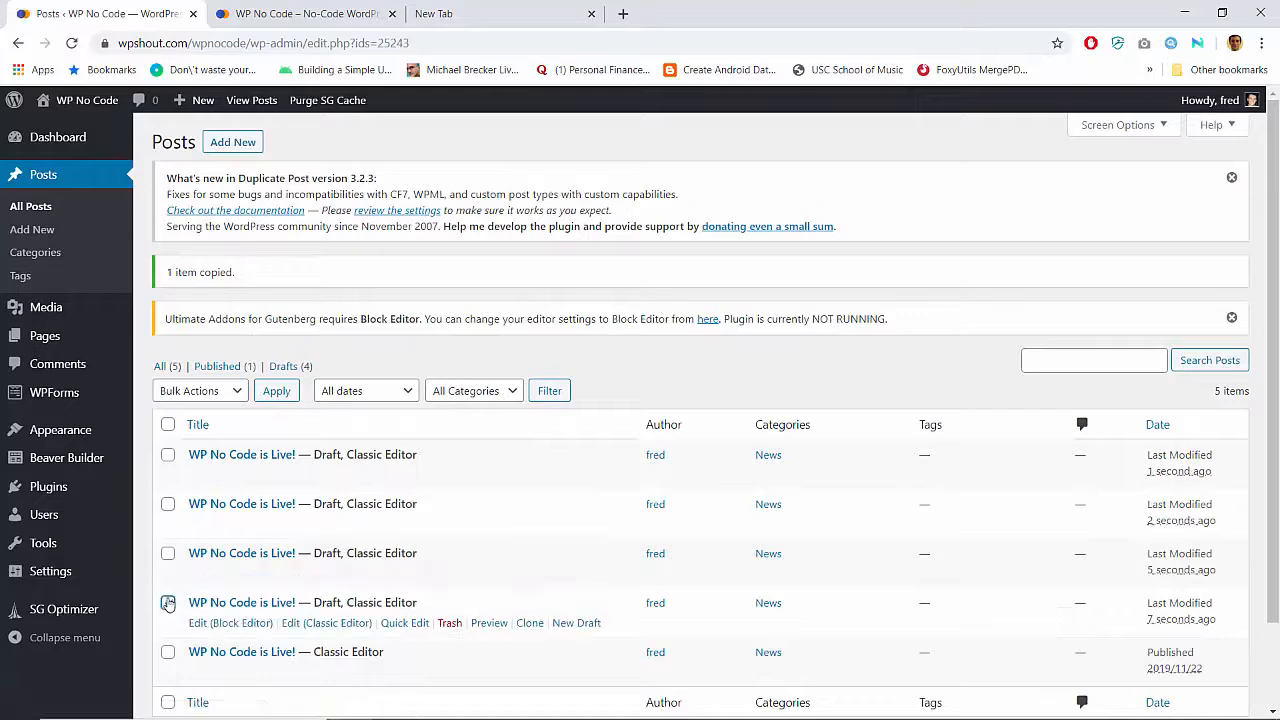
# Bulk edit the four draft copies of "WP No Code is Live!" and set their status to Published
pyautogui.click(168, 603)
pyautogui.click(168, 553)
pyautogui.click(190, 392)
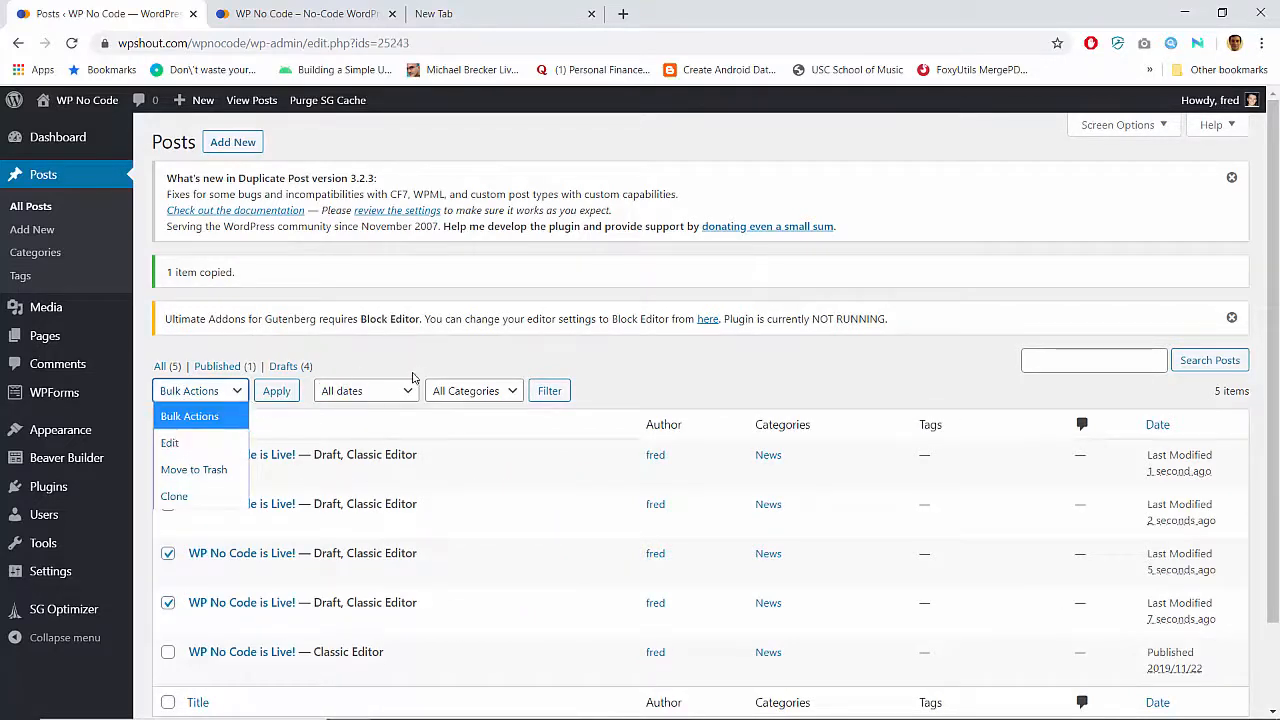
pyautogui.click(386, 358)
pyautogui.click(190, 392)
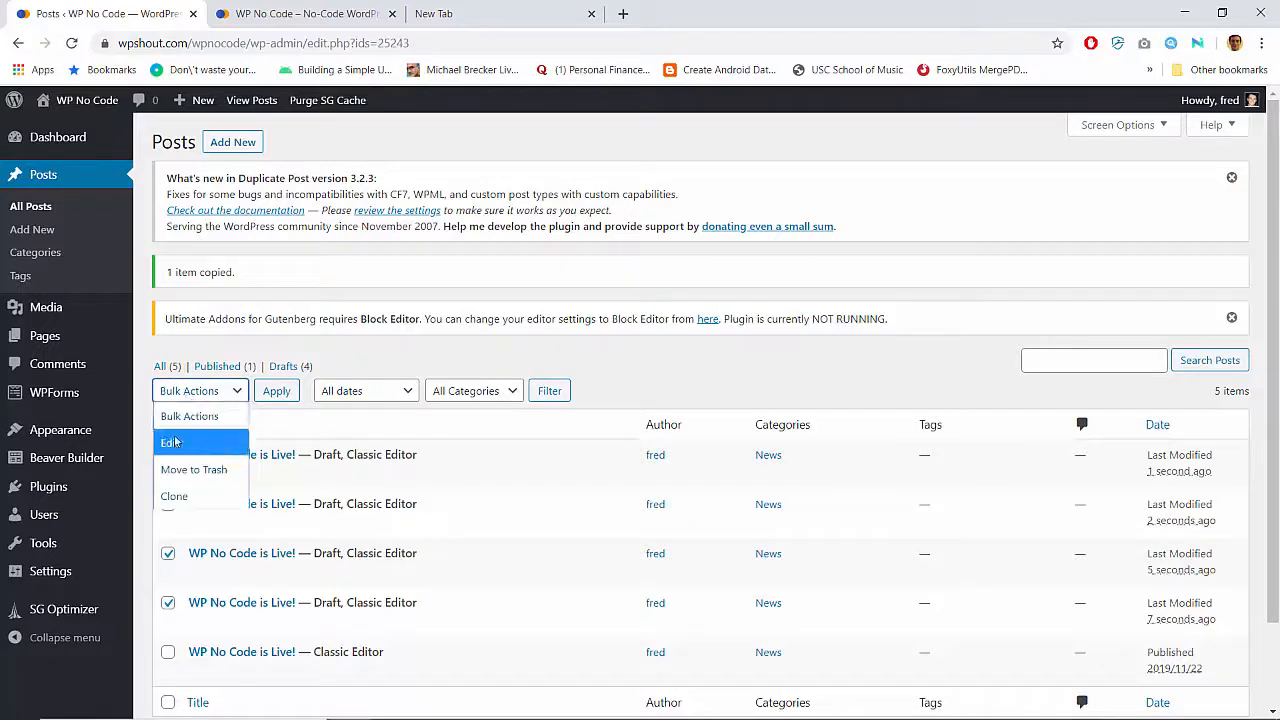
pyautogui.click(170, 443)
pyautogui.click(276, 391)
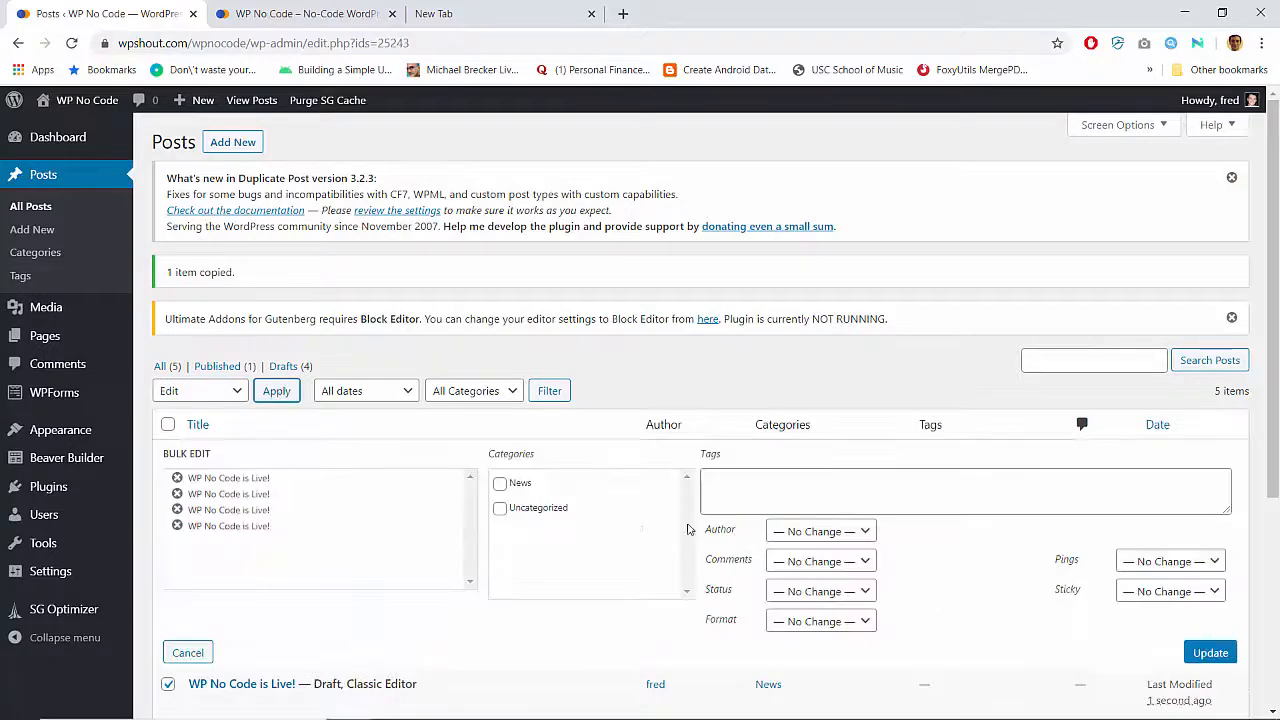
pyautogui.scroll(-2, 695, 532)
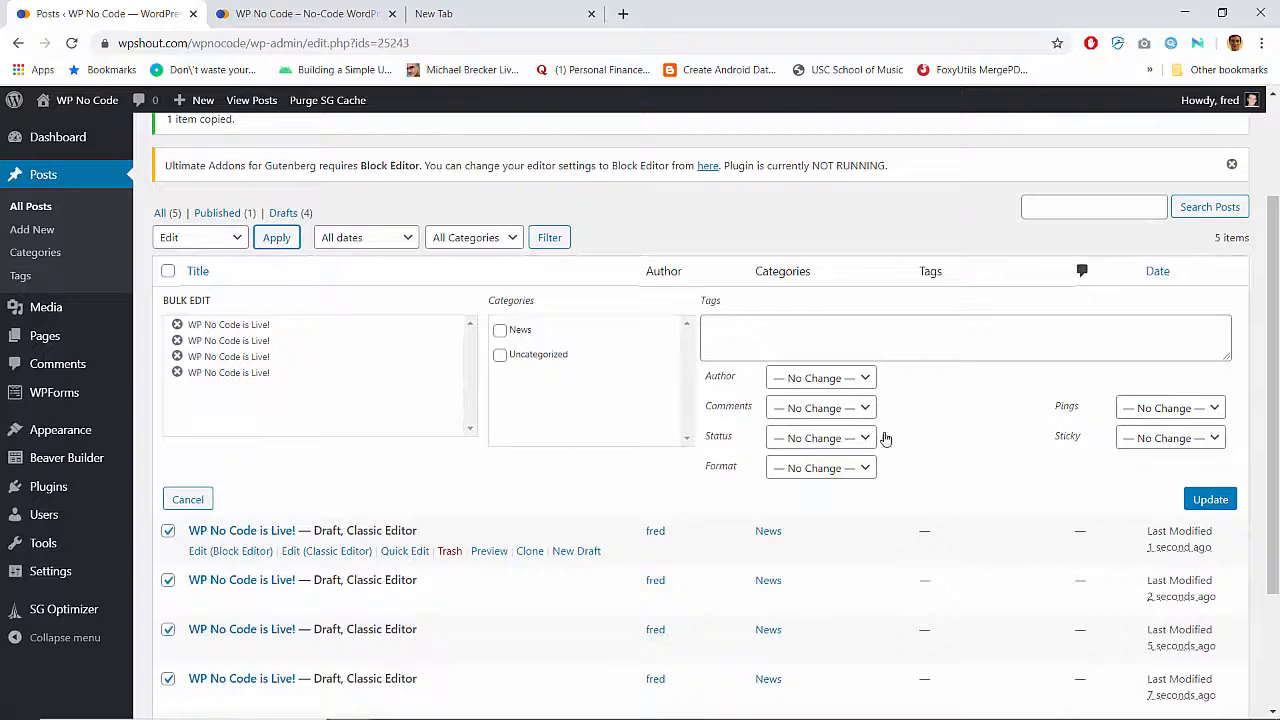
pyautogui.click(805, 452)
pyautogui.click(800, 489)
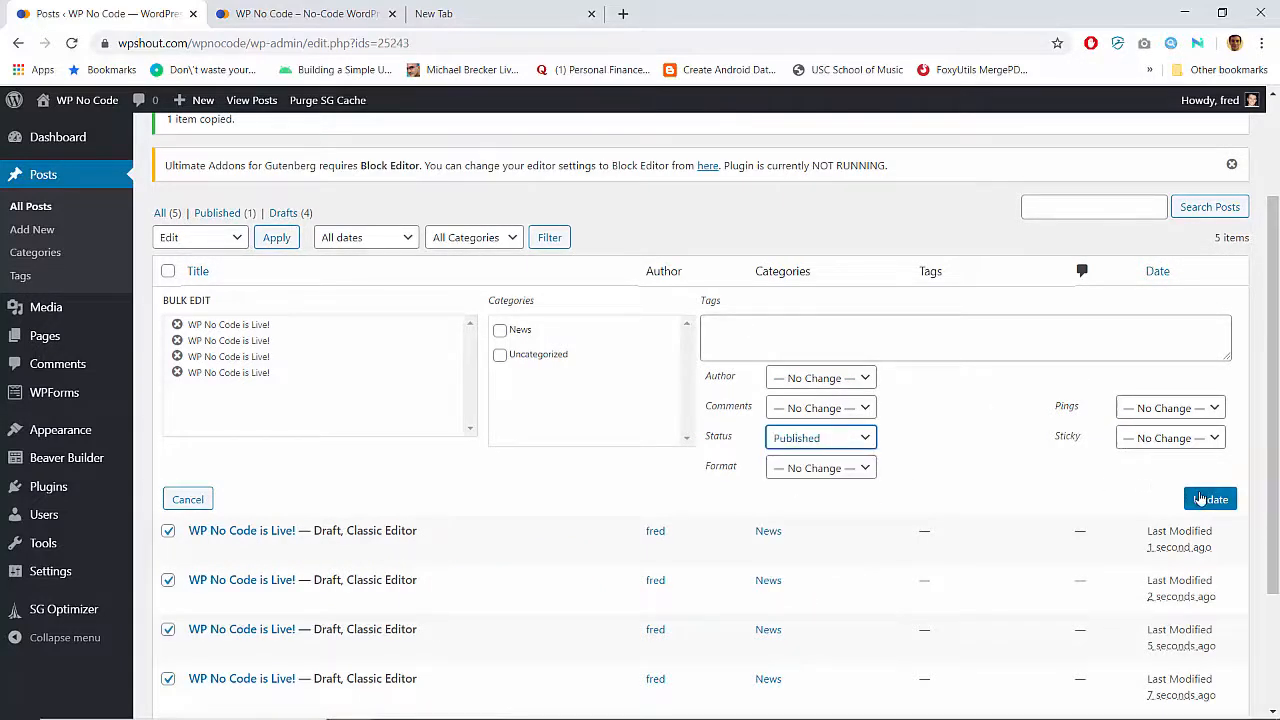
pyautogui.click(1200, 499)
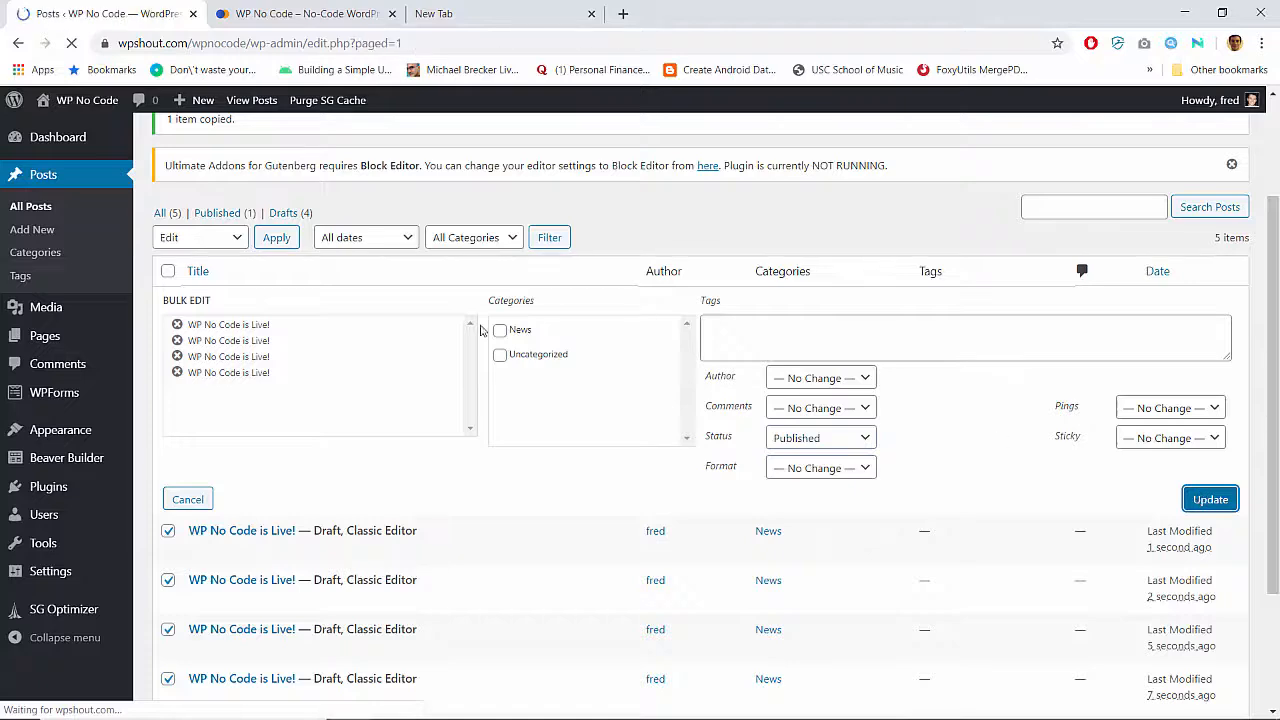
# Edit the Home page with Beaver Builder and set Show Search to Hide in the Posts module beneath "Newest No-Code WordPress Tutorials"
pyautogui.click(305, 13)
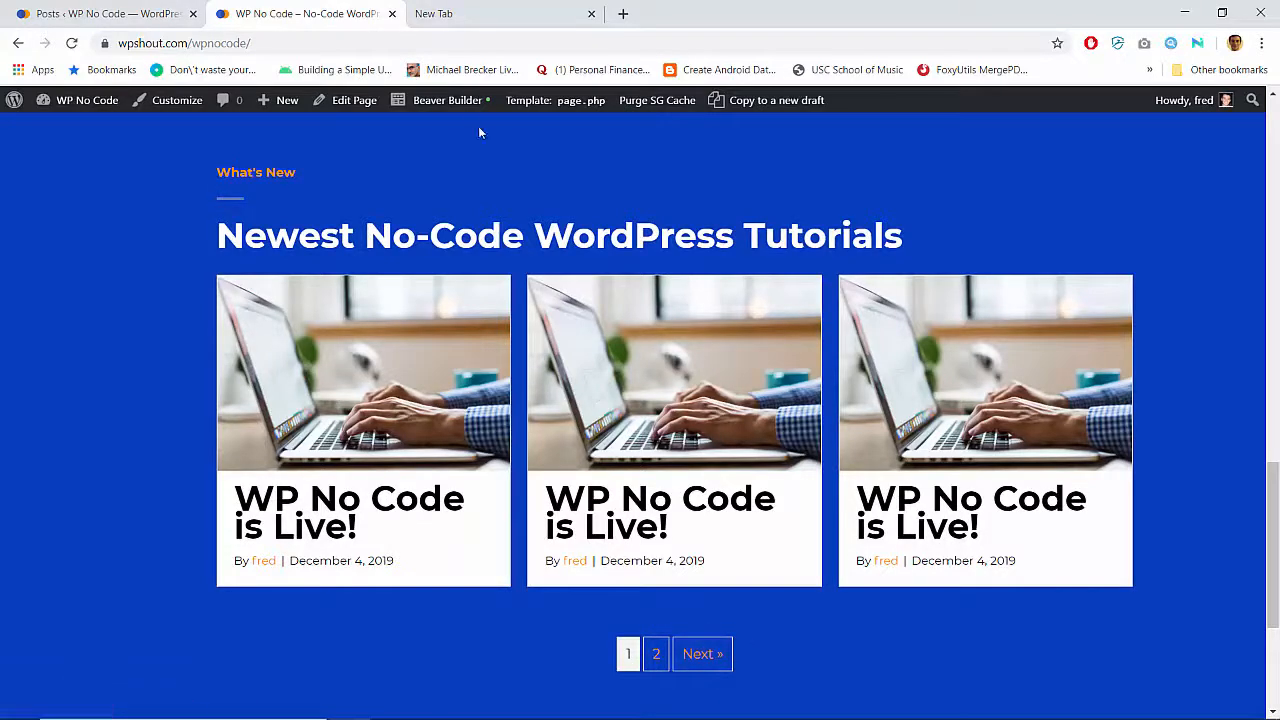
pyautogui.click(449, 101)
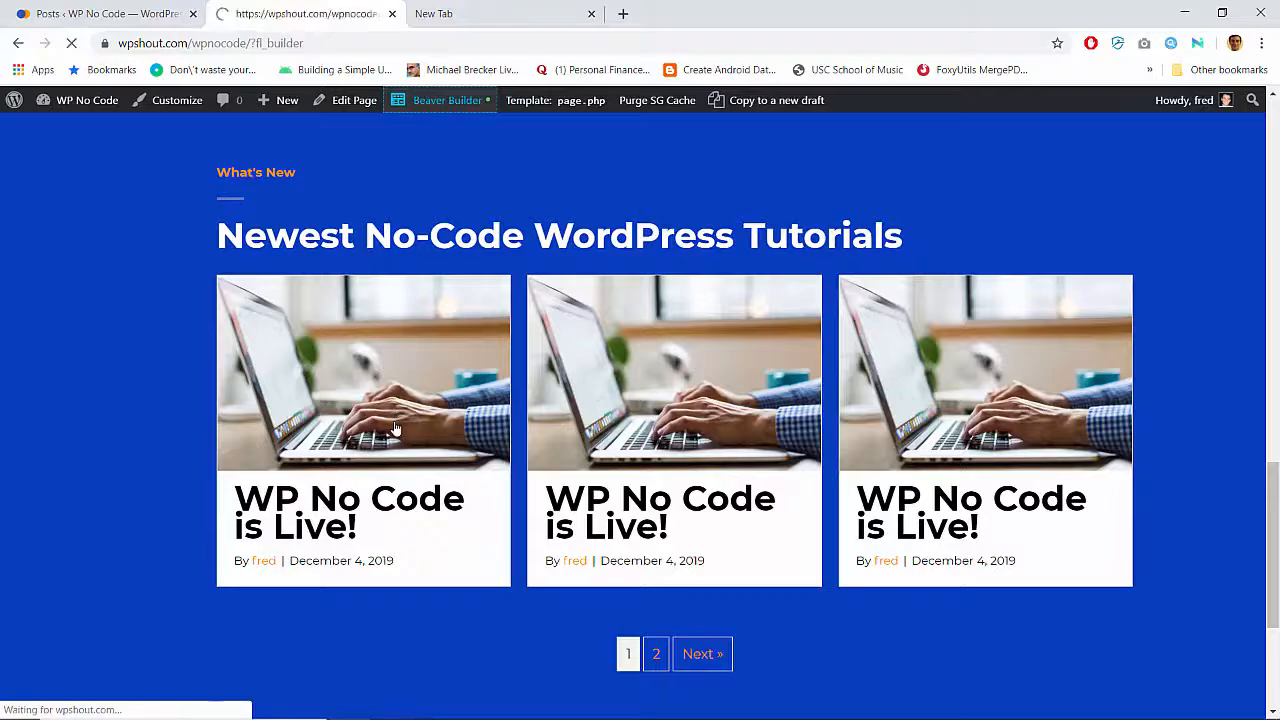
pyautogui.scroll(-12, 674, 495)
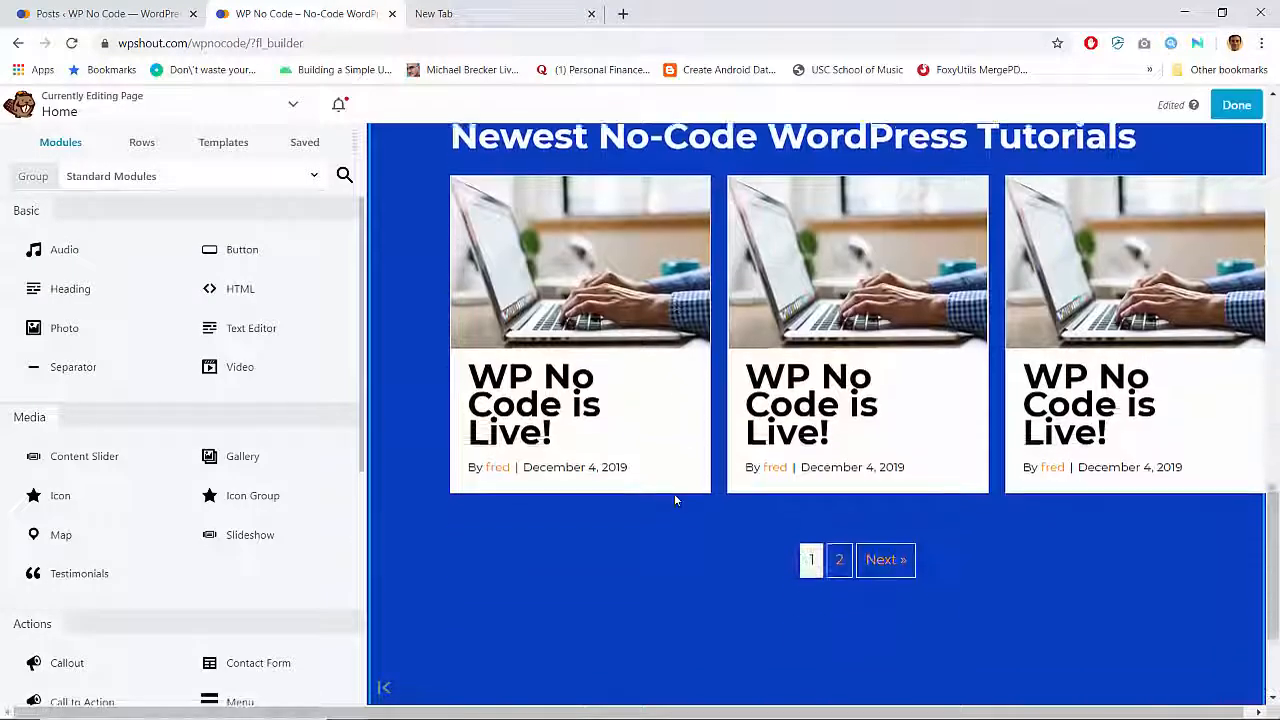
pyautogui.scroll(1, 500, 300)
pyautogui.click(500, 293)
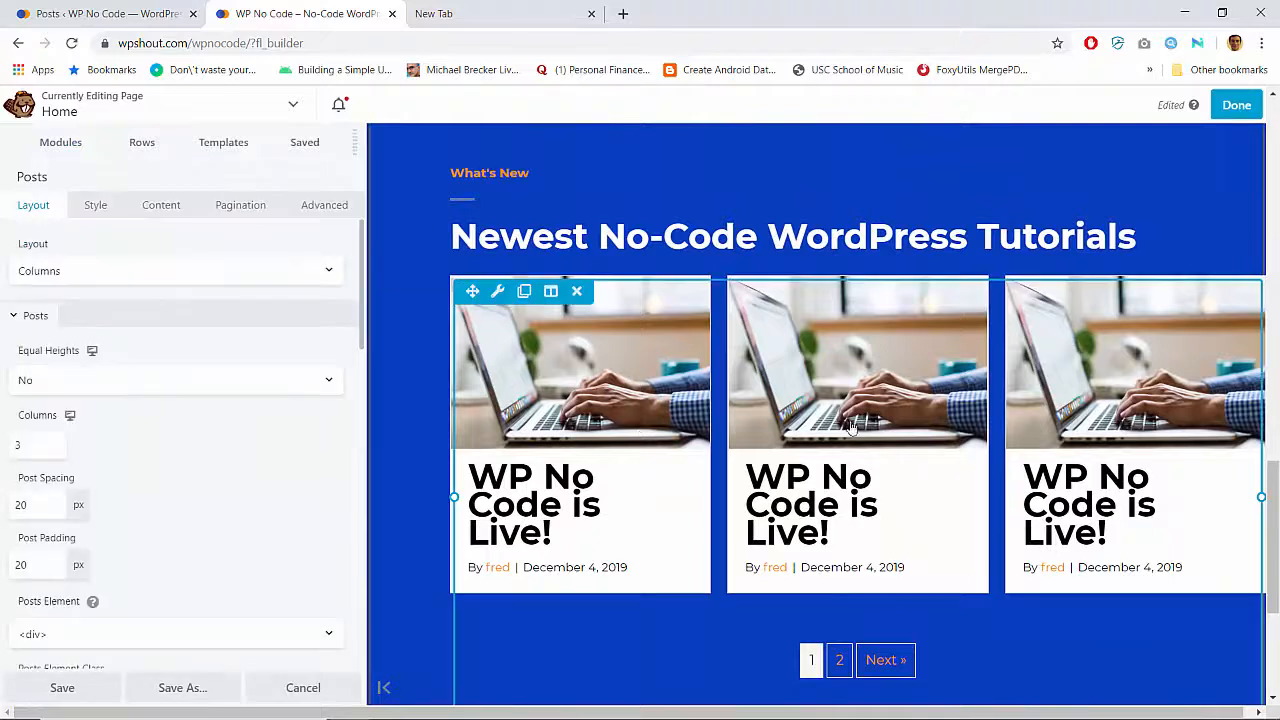
pyautogui.scroll(-5, 186, 388)
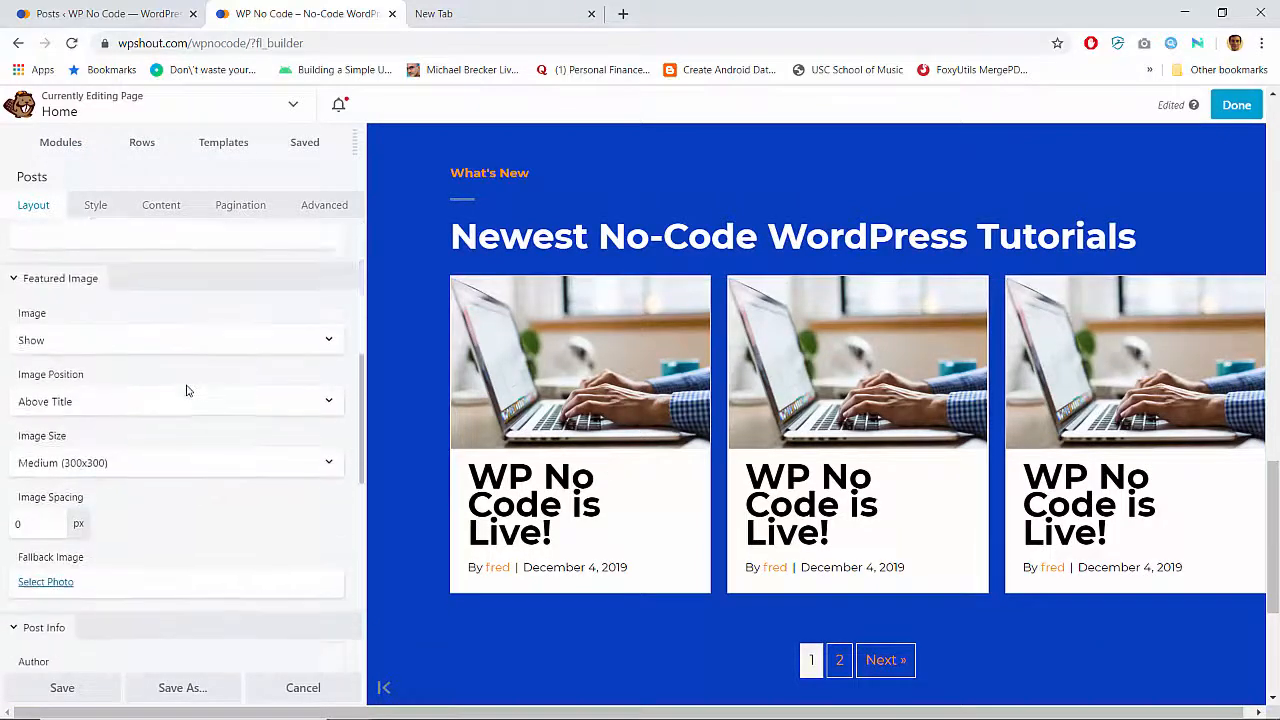
pyautogui.scroll(3, 186, 390)
pyautogui.scroll(1, 190, 380)
pyautogui.click(220, 206)
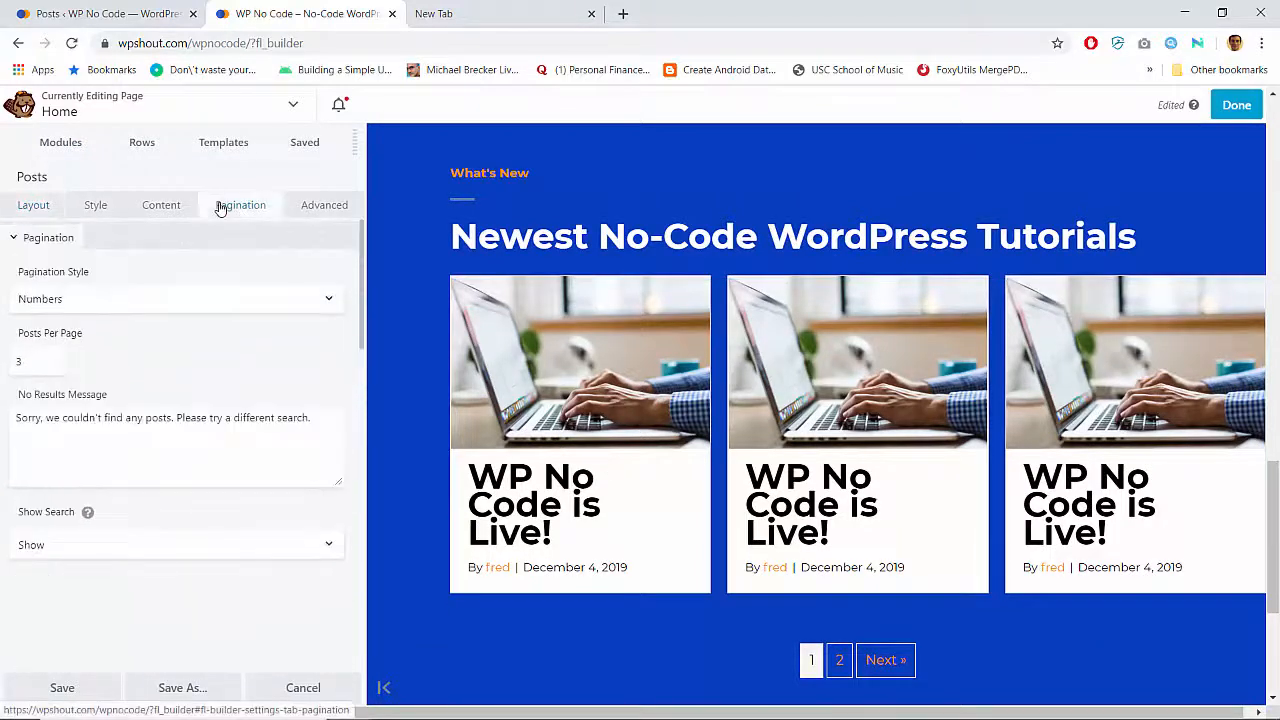
pyautogui.click(155, 549)
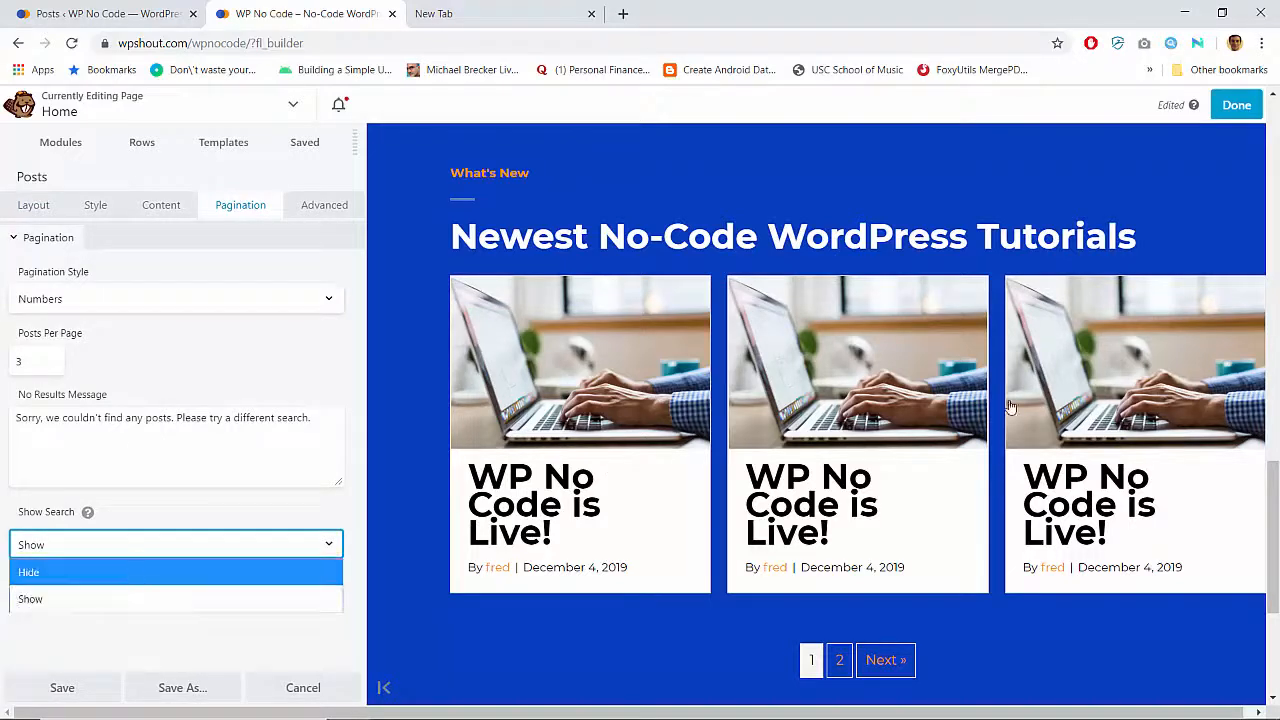
pyautogui.click(84, 571)
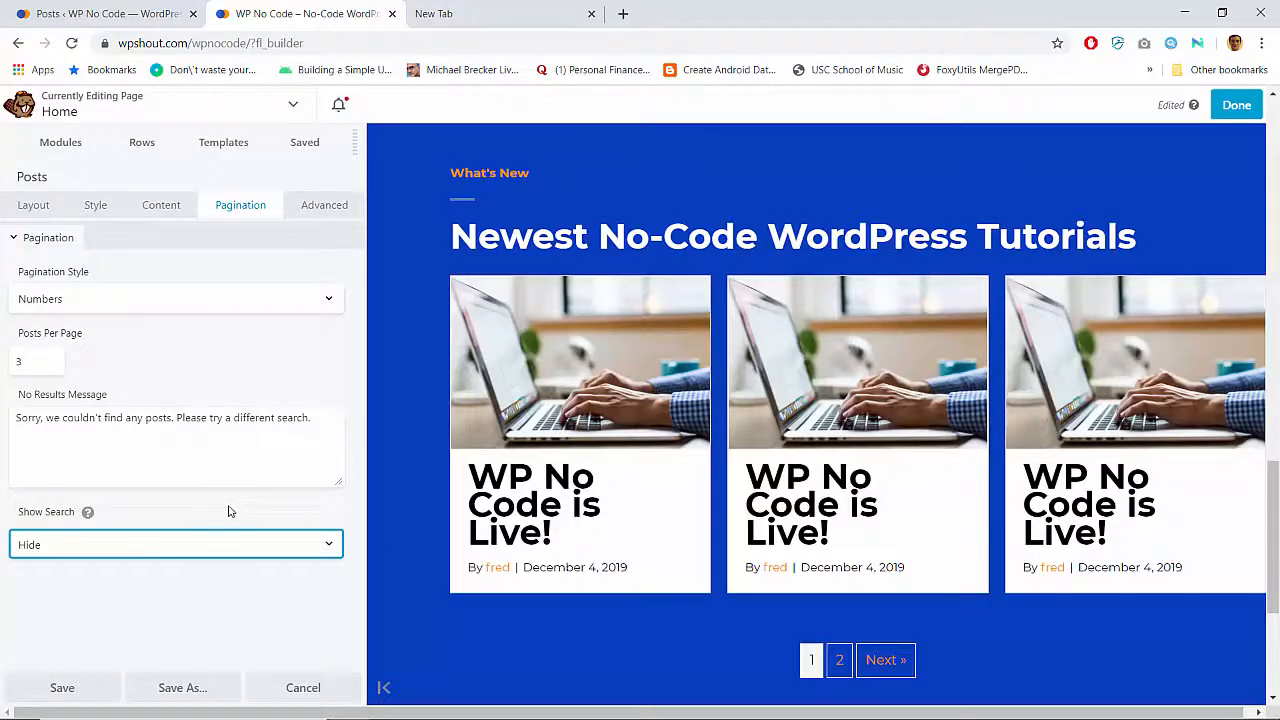
# Switch the Posts module's Show Search option to Show and back to Hide to compare the two settings
pyautogui.click(202, 544)
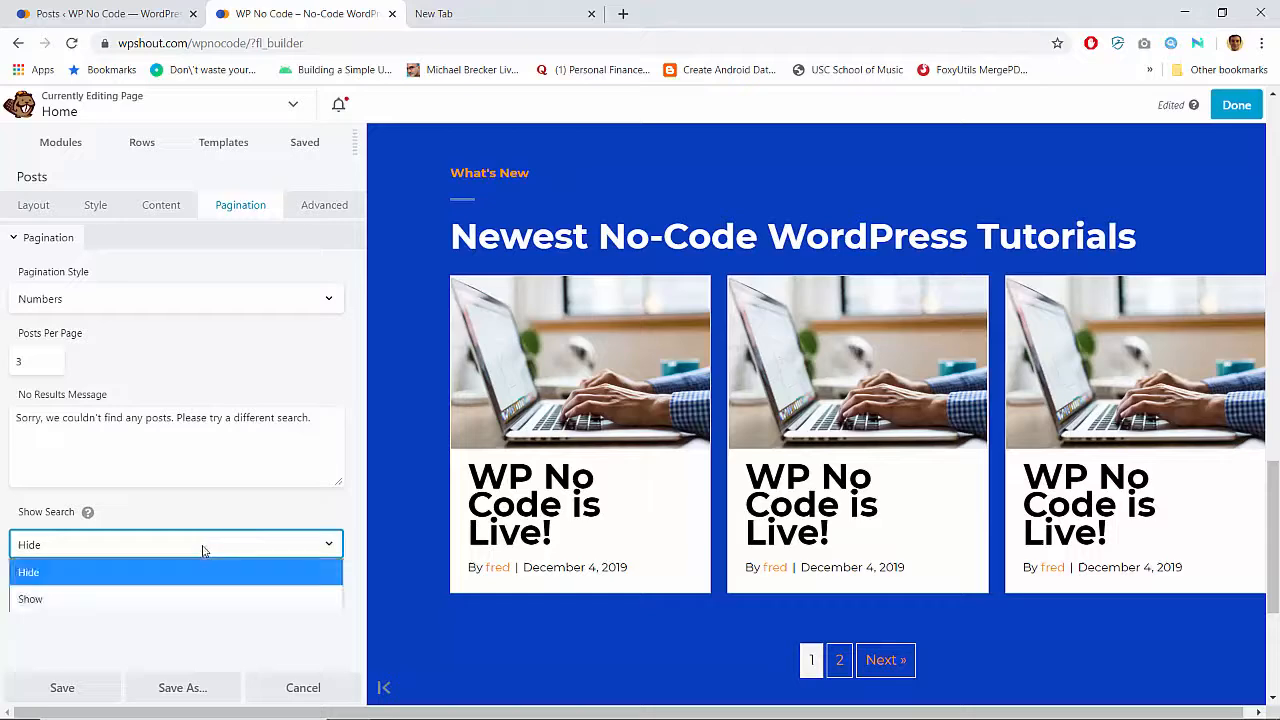
pyautogui.click(155, 597)
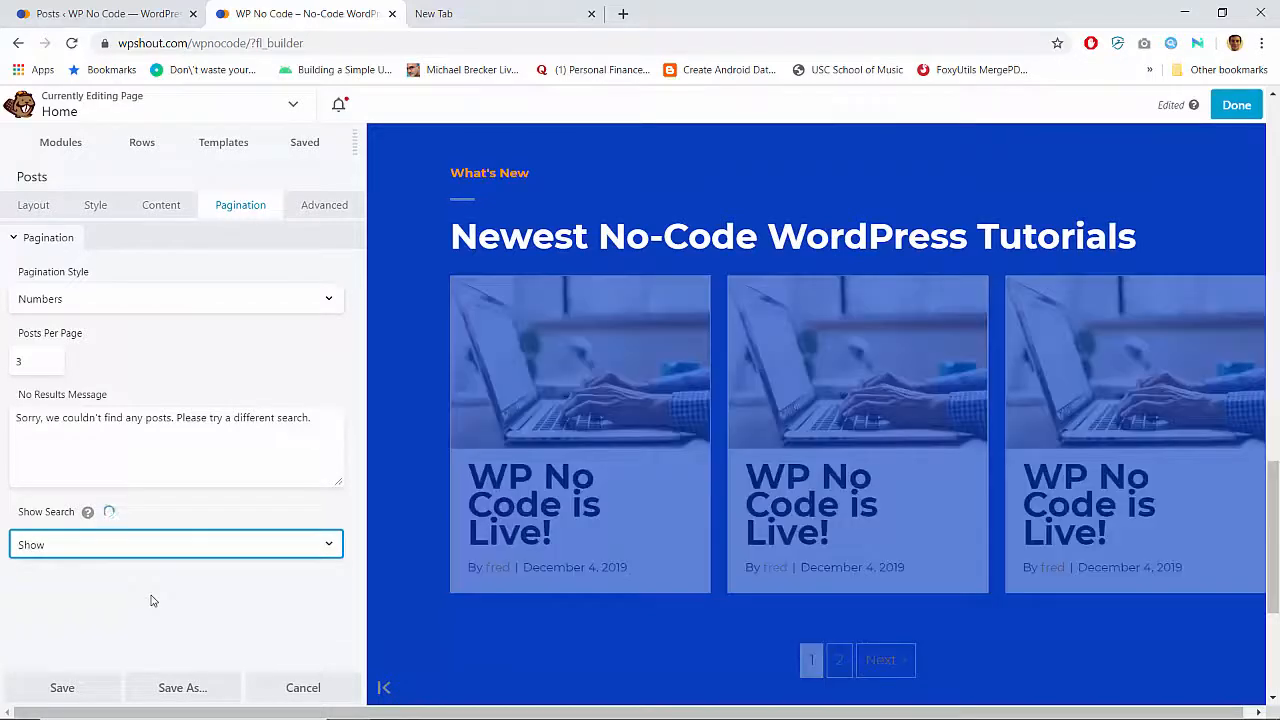
pyautogui.click(130, 540)
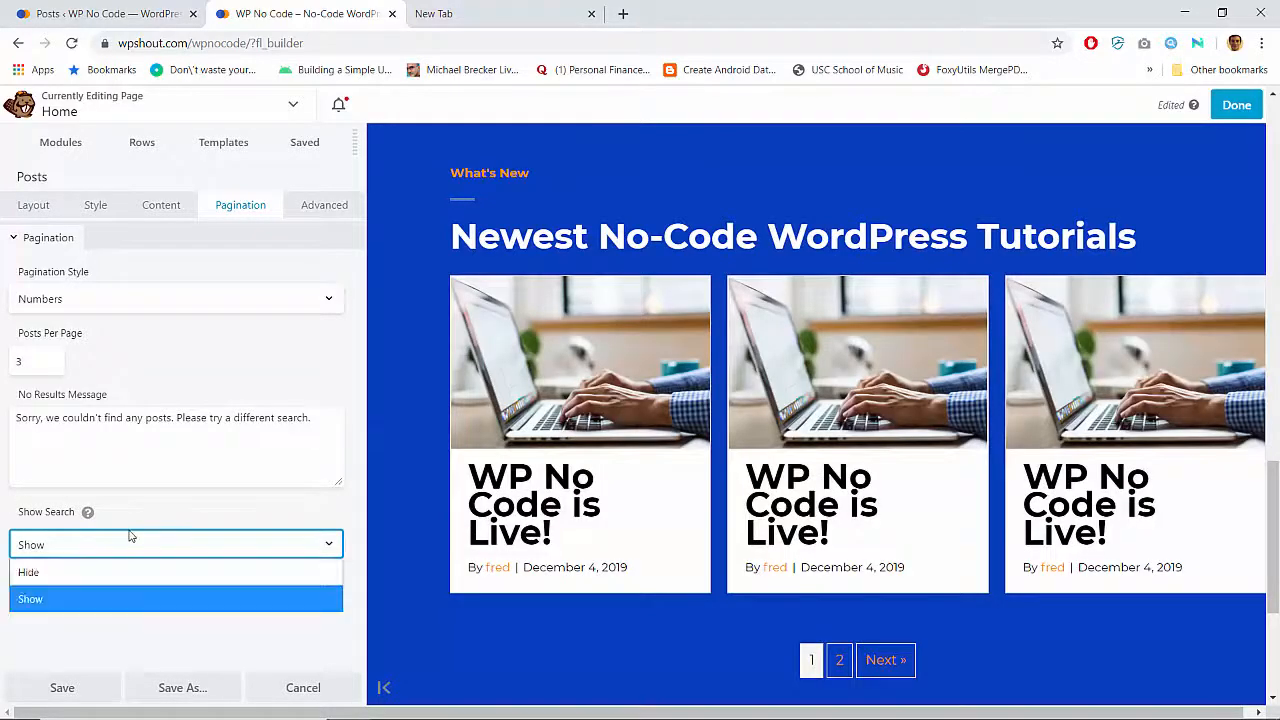
pyautogui.click(117, 565)
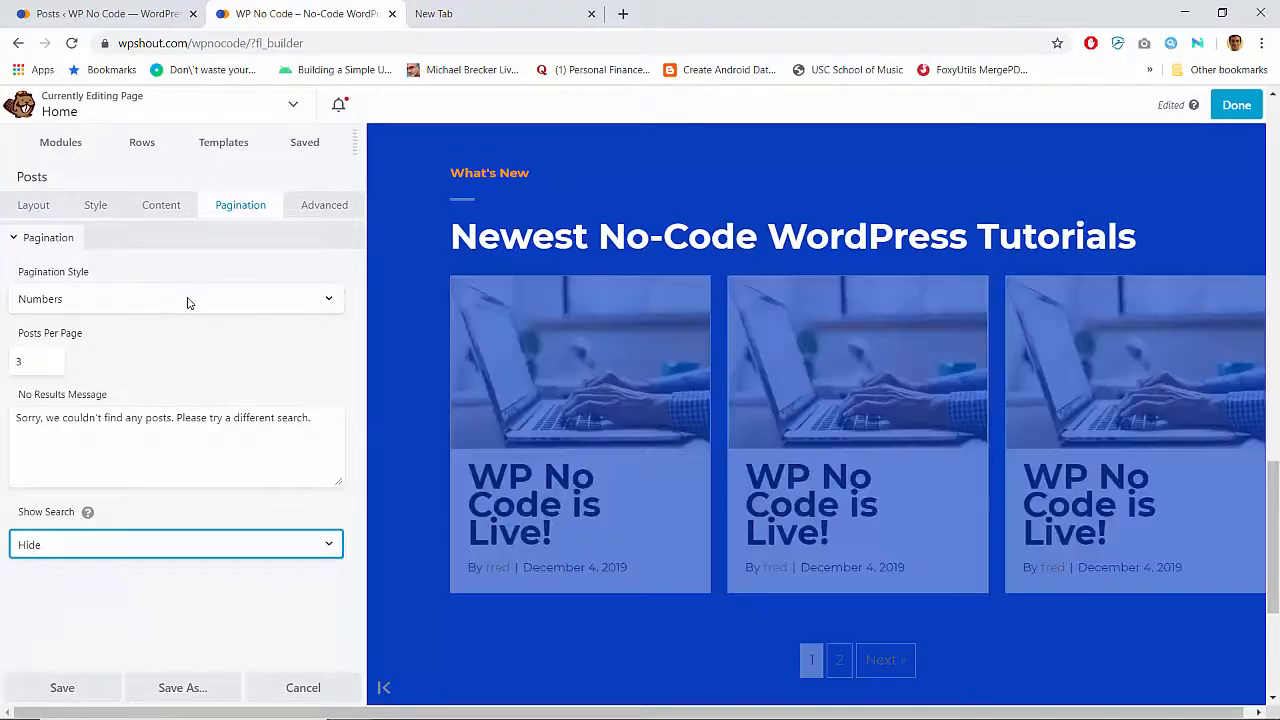
# Set the Posts module's Pagination Style to None, save the module and publish the Home page
pyautogui.click(187, 303)
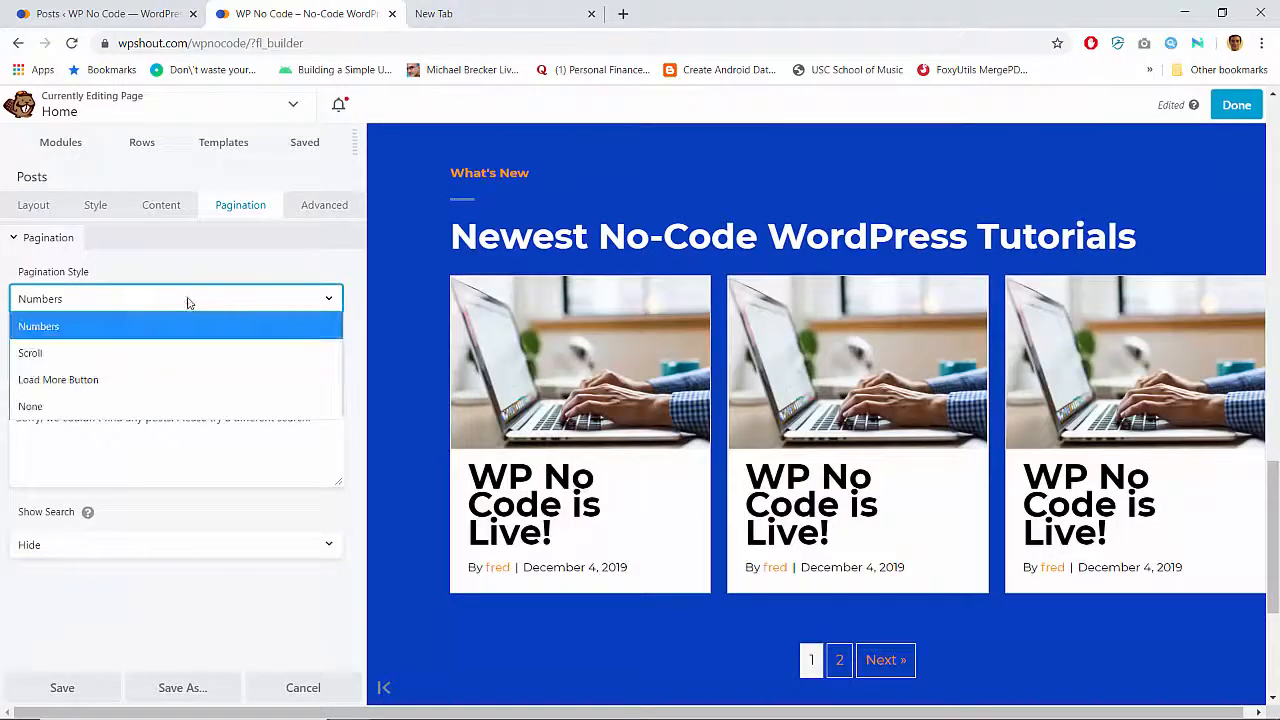
pyautogui.click(47, 403)
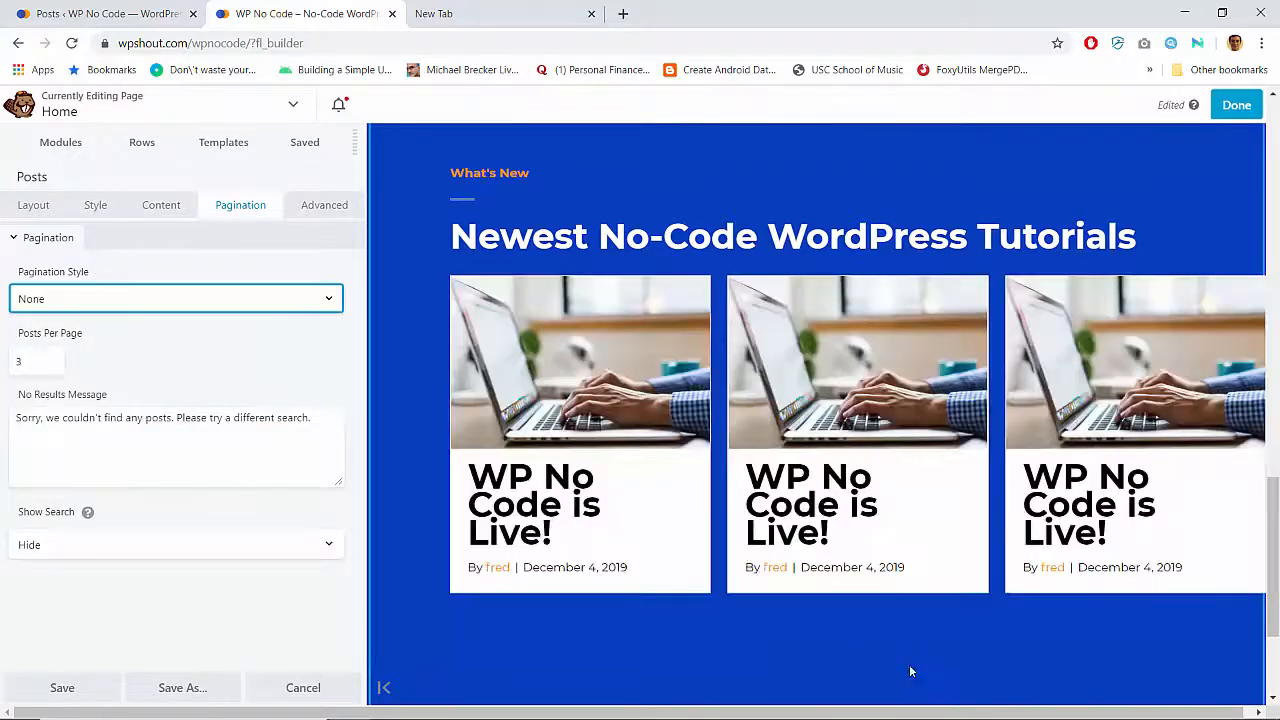
pyautogui.click(99, 688)
pyautogui.click(1234, 105)
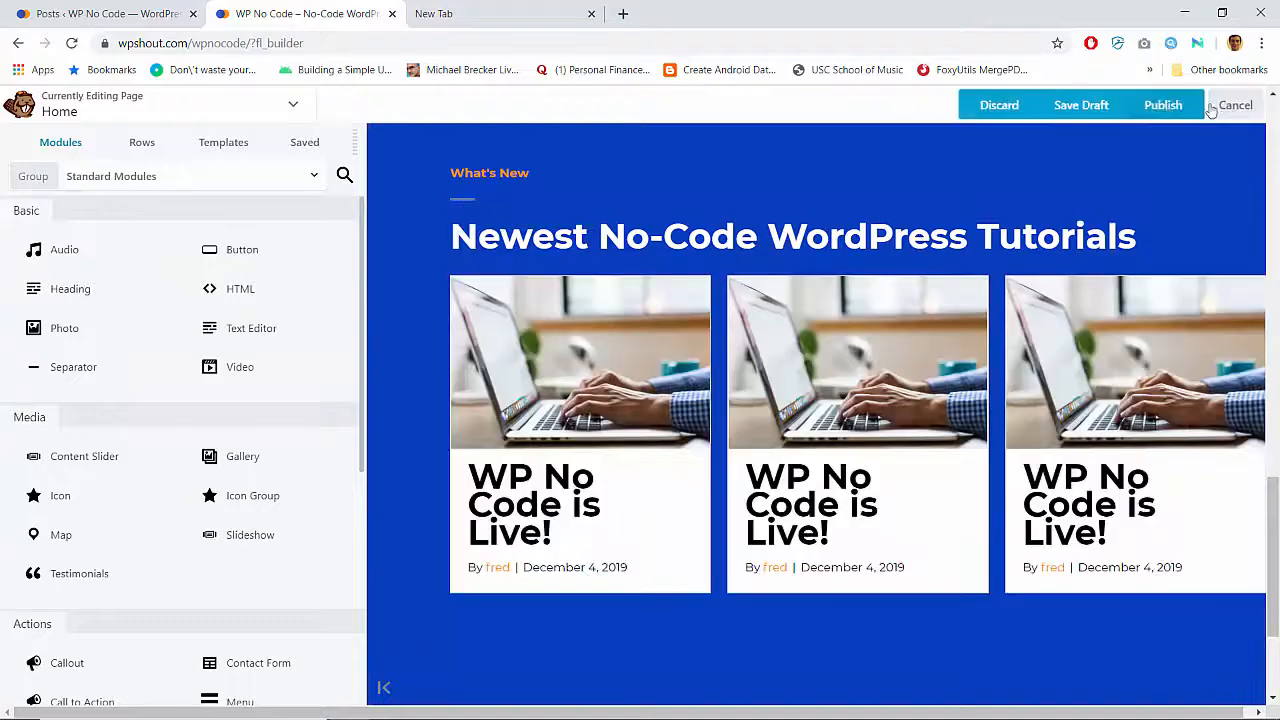
pyautogui.click(1165, 105)
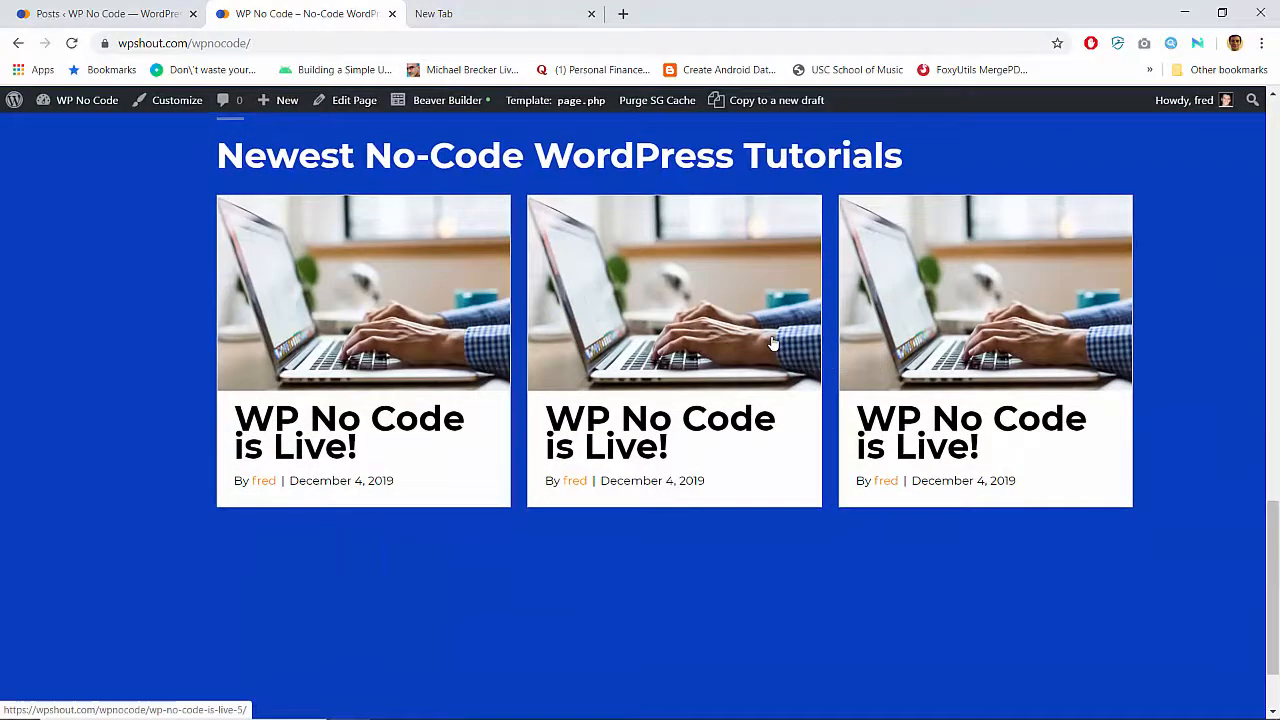
# Add the paragraph "Here are our most recent updates and tutorials." under the "Newest No-Code WordPress Tutorials" heading, save it and publish the Home page
pyautogui.scroll(2, 773, 343)
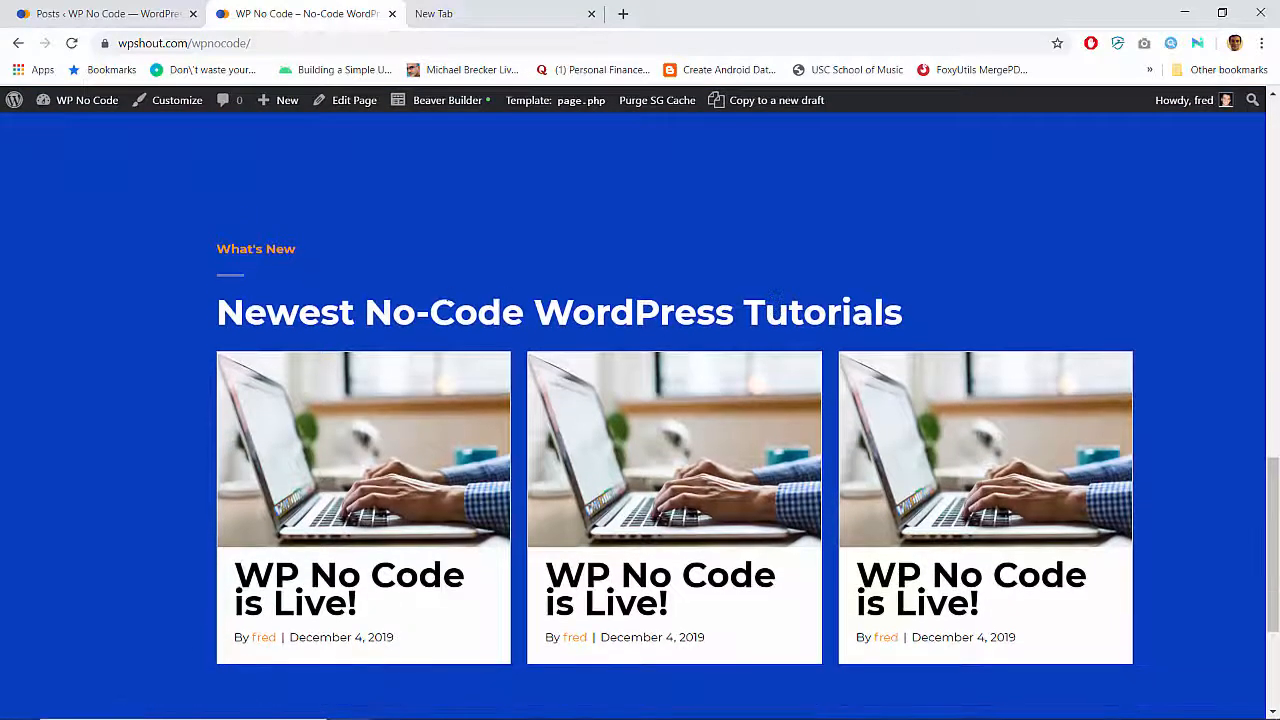
pyautogui.click(449, 100)
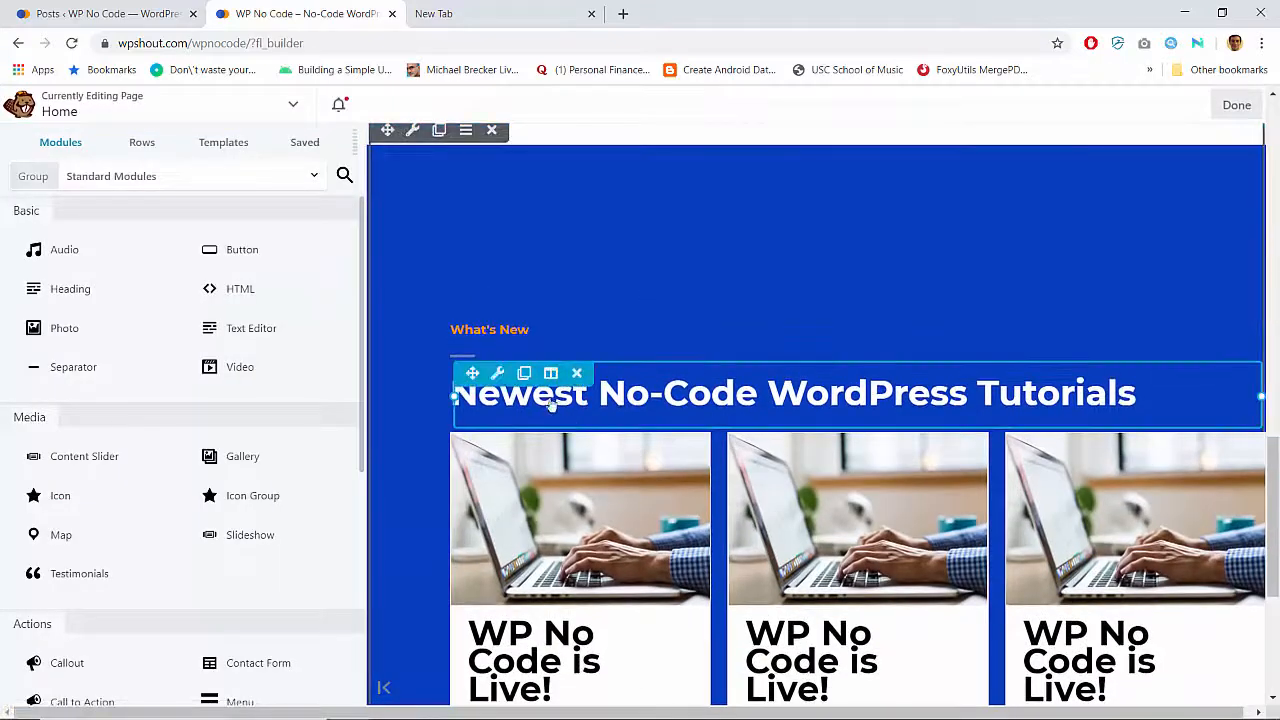
pyautogui.click(490, 375)
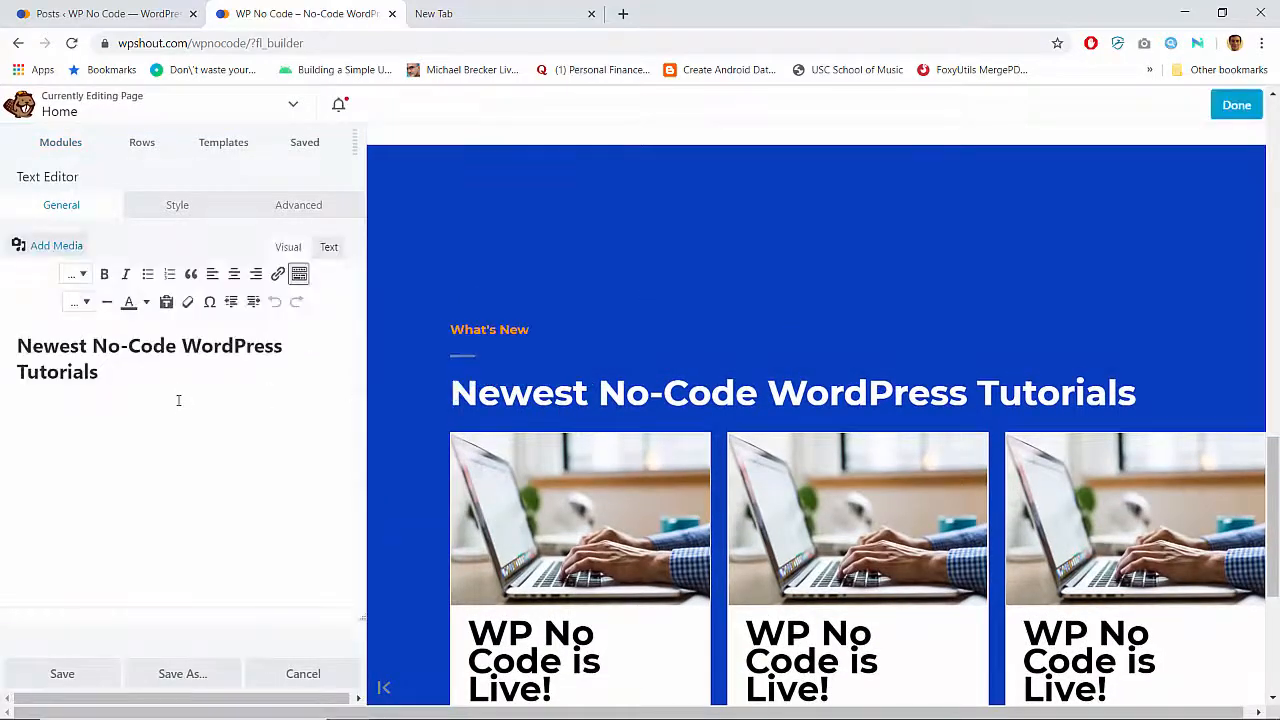
pyautogui.press('Return')
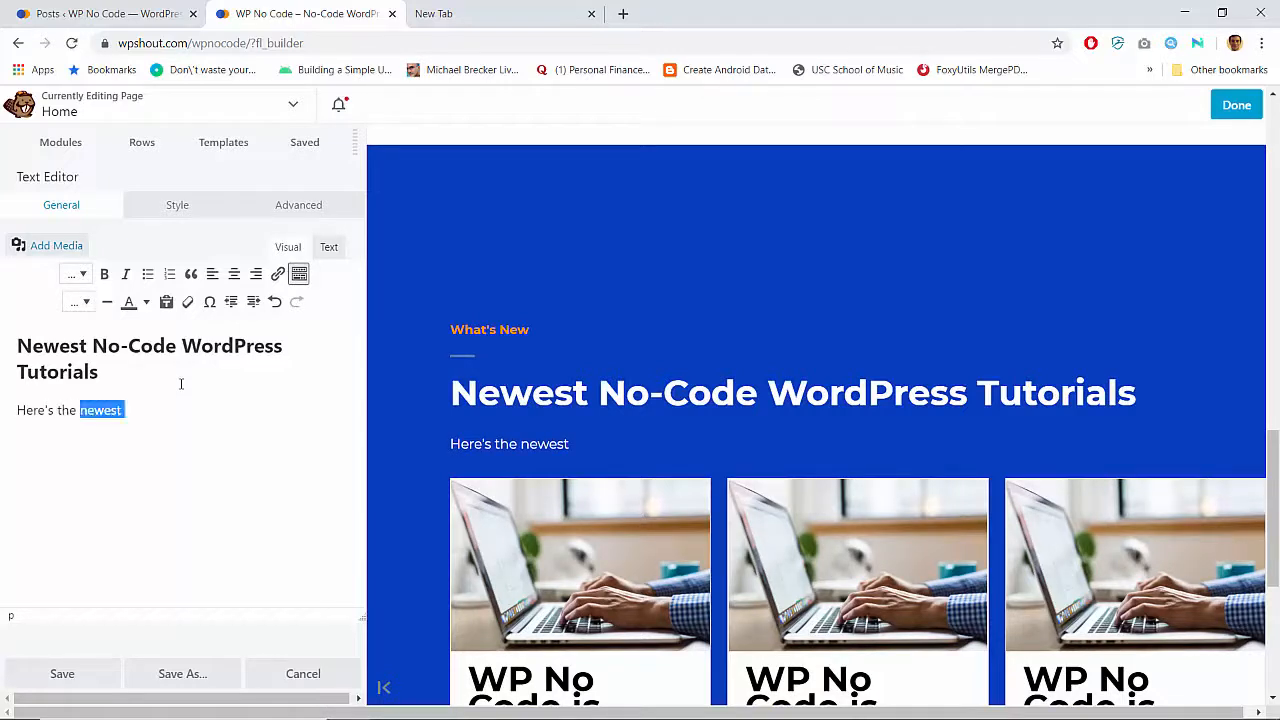
pyautogui.hotkey('shift', 'Home')
pyautogui.write('B')
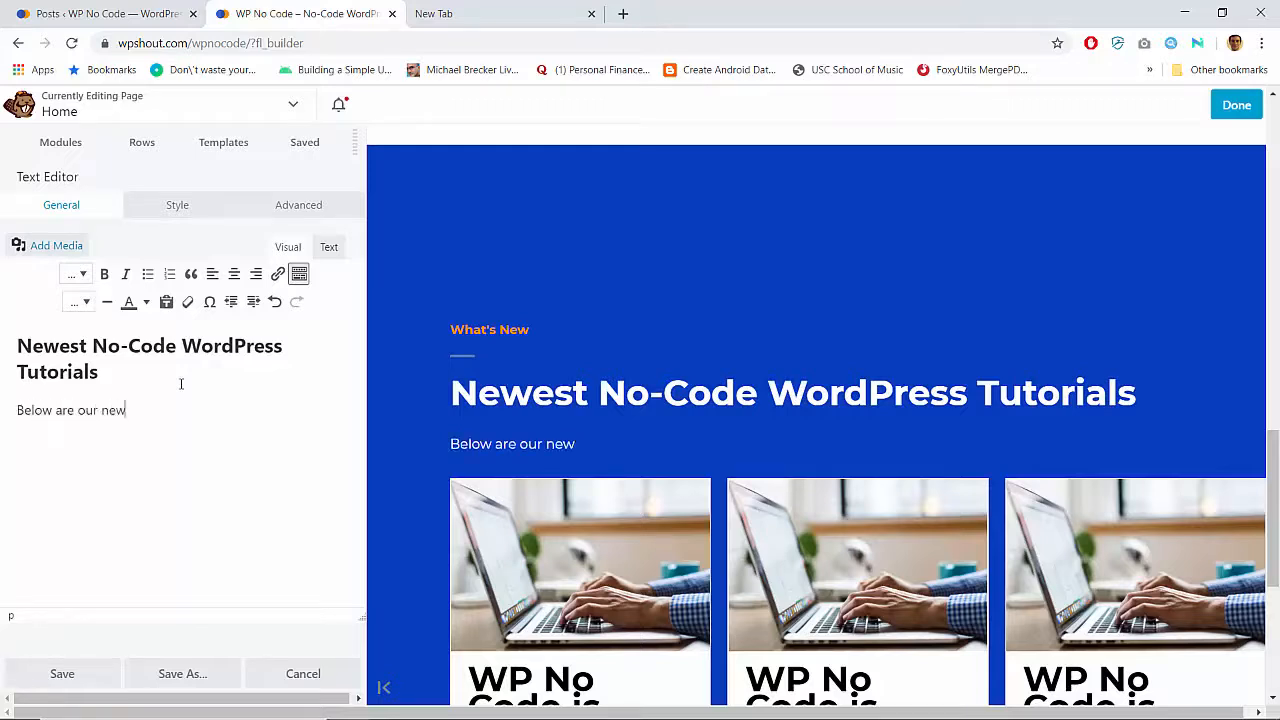
pyautogui.hotkey('shift', 'Home')
pyautogui.write('H')
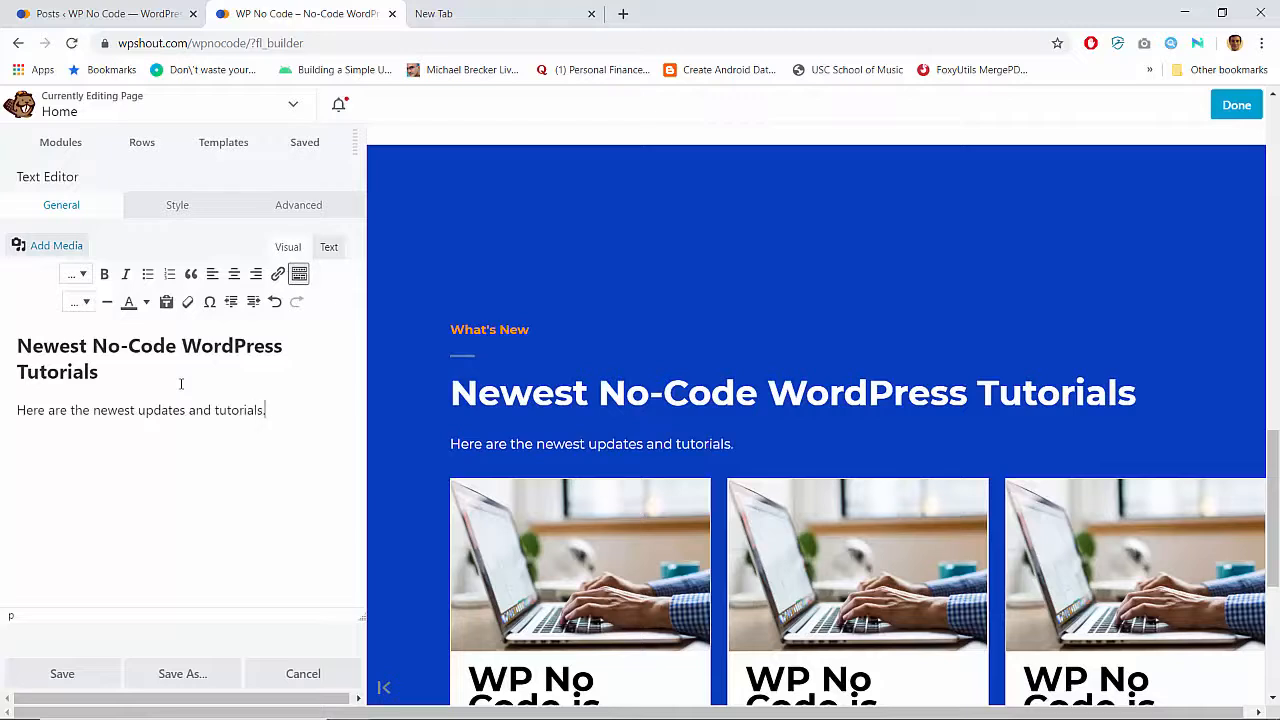
pyautogui.write('our ')
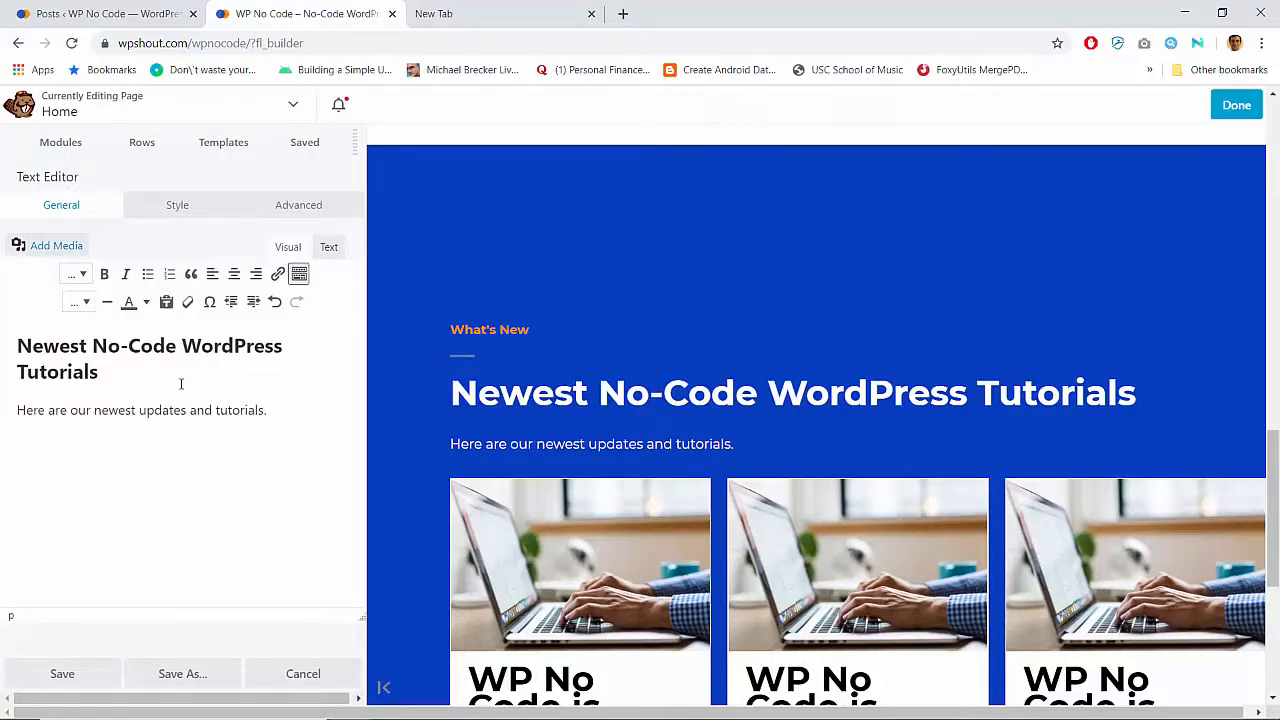
pyautogui.write('most recent')
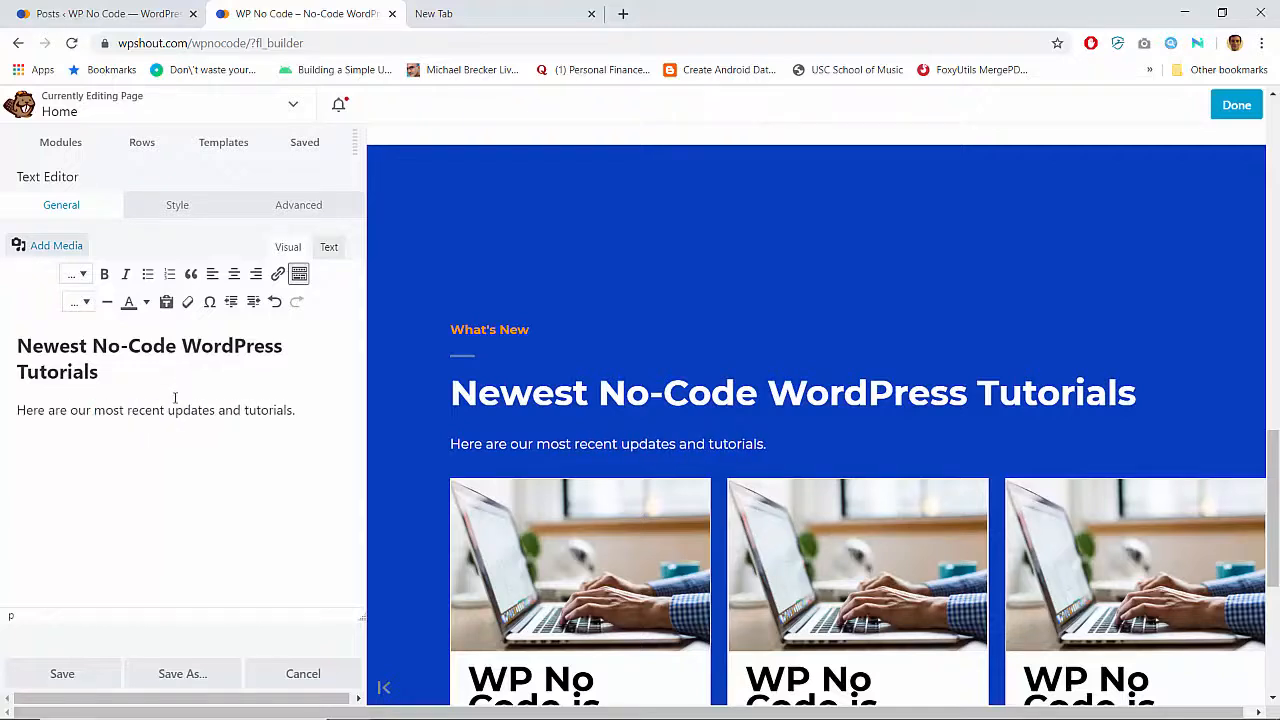
pyautogui.click(60, 672)
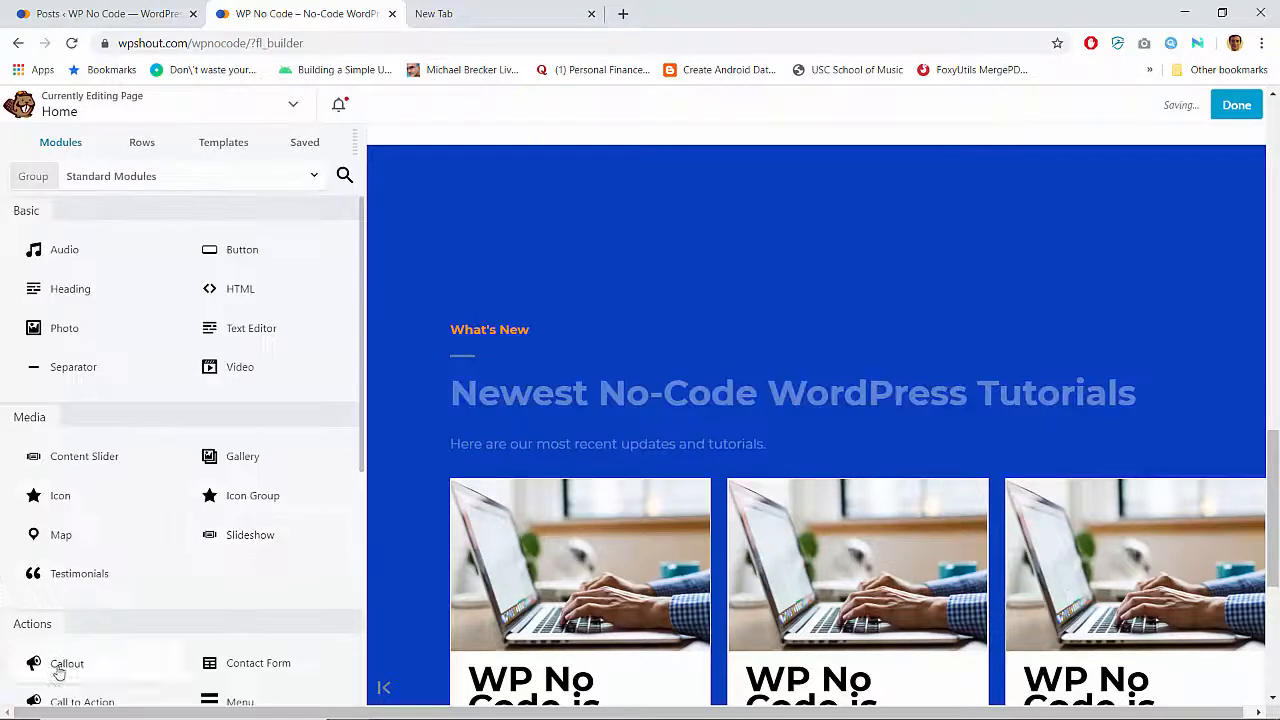
pyautogui.click(1214, 110)
pyautogui.click(1195, 110)
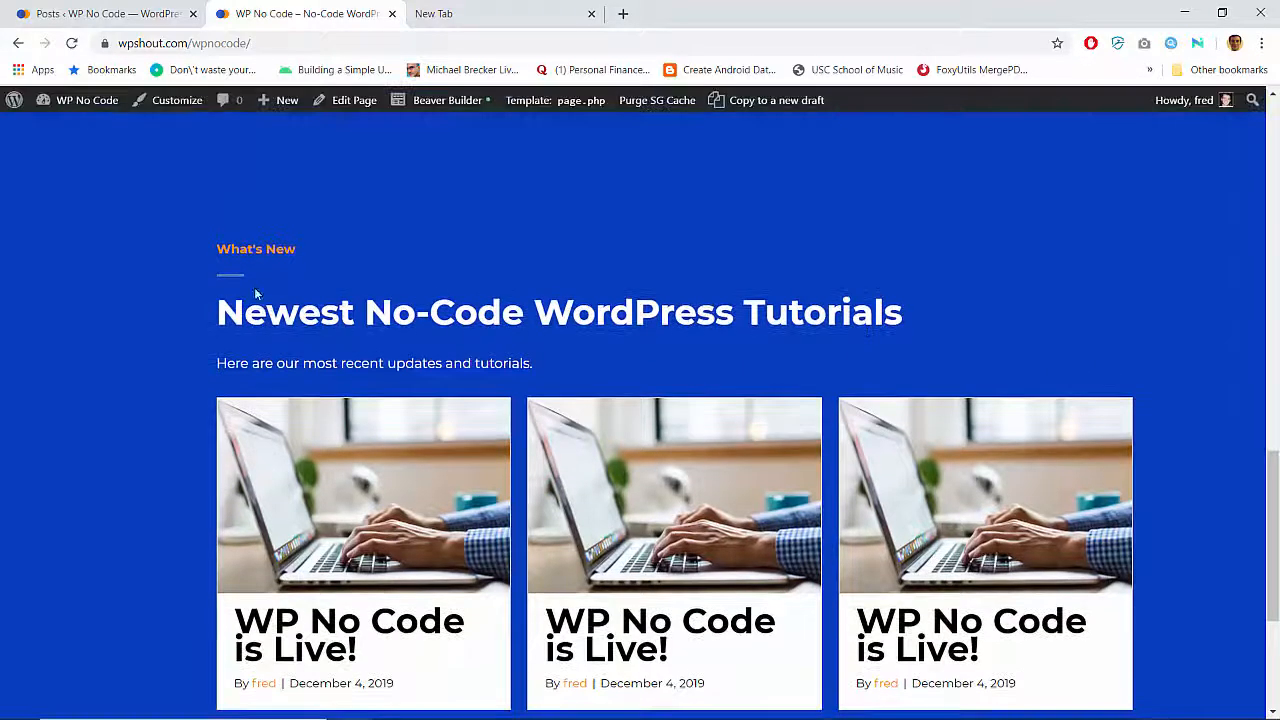
# Review the published Home page, comparing the "WordPress Done Right" section's layout with the "What's New" section
pyautogui.scroll(-2, 558, 437)
pyautogui.scroll(3, 575, 437)
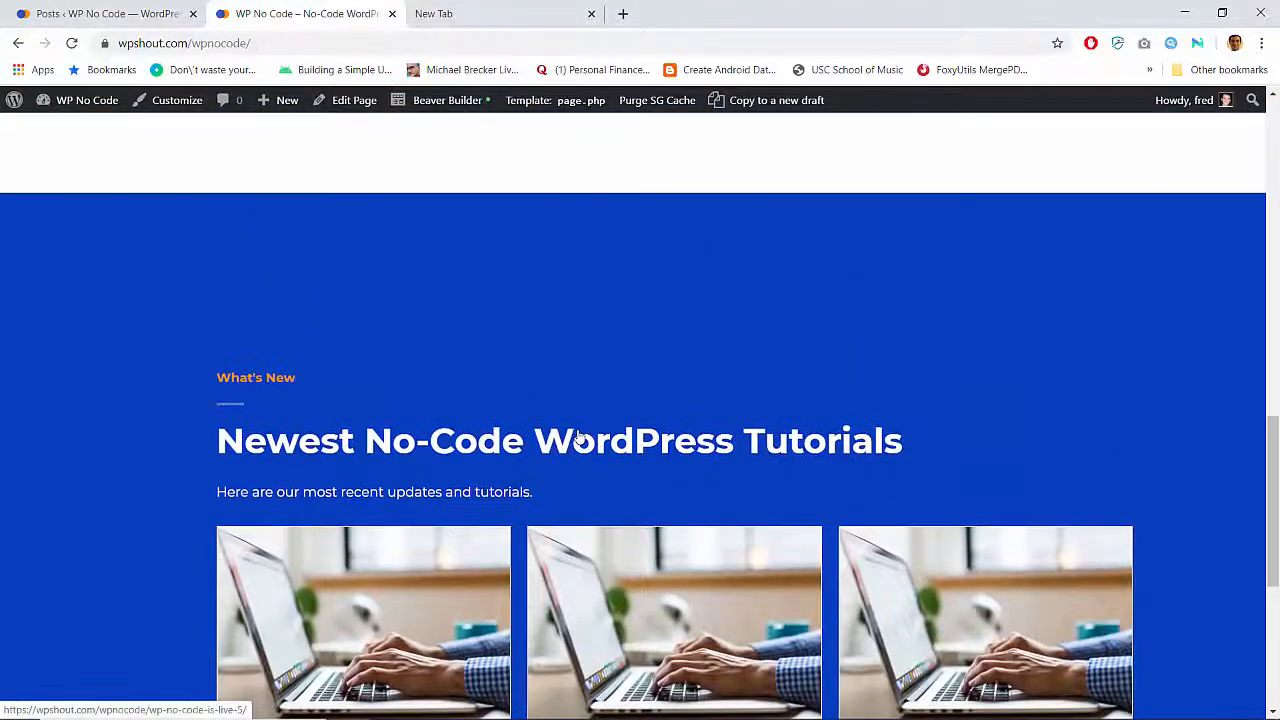
pyautogui.scroll(10, 578, 437)
pyautogui.scroll(-3, 578, 437)
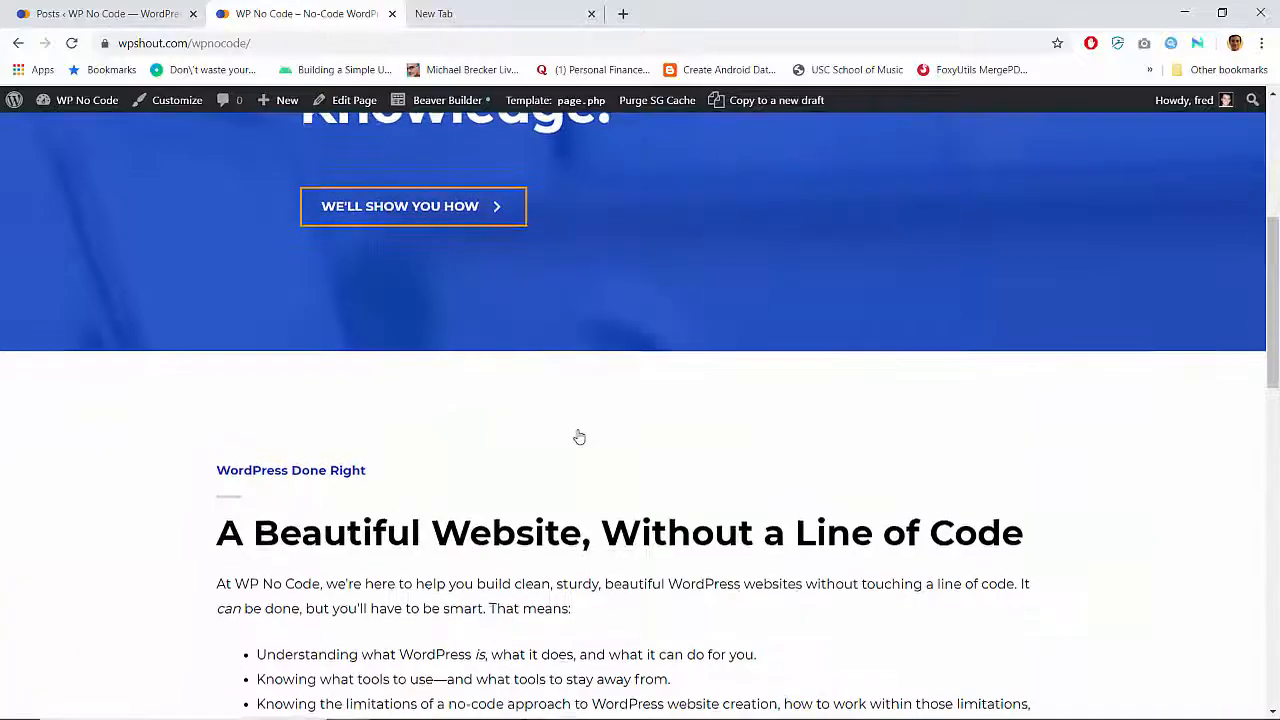
pyautogui.scroll(3, 578, 437)
pyautogui.scroll(-5, 578, 437)
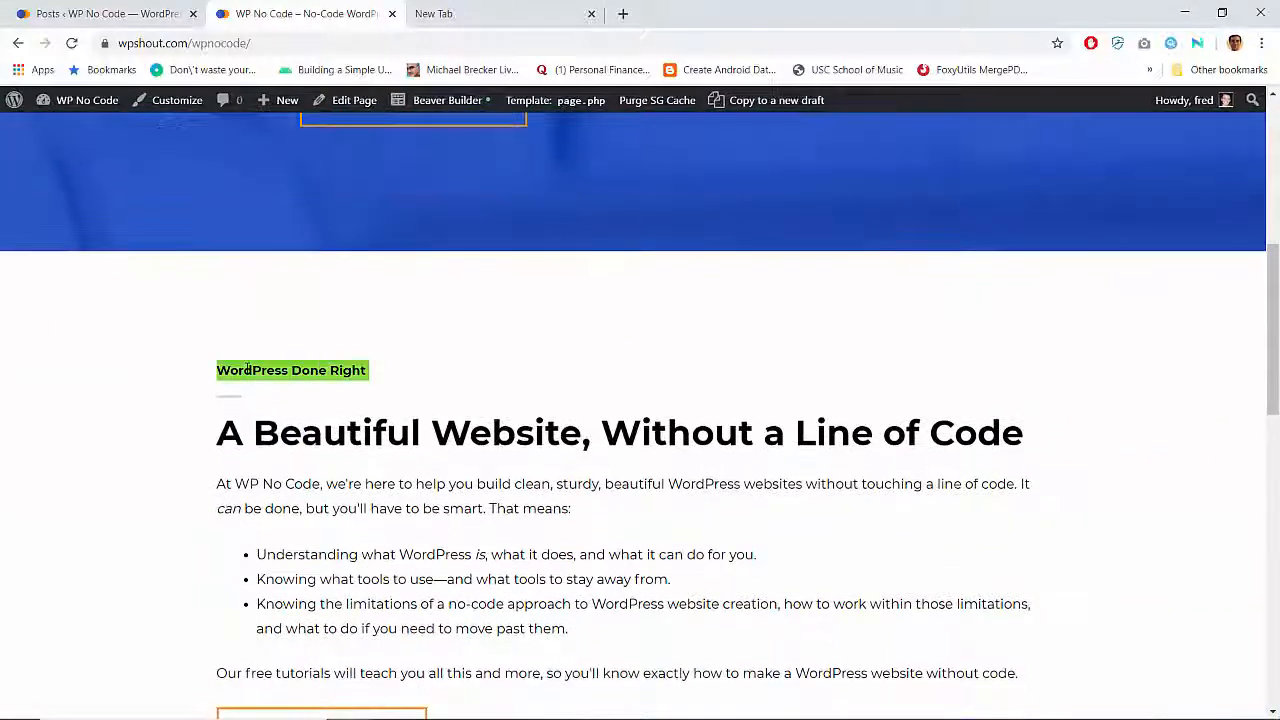
pyautogui.scroll(-10, 334, 414)
pyautogui.scroll(15, 334, 414)
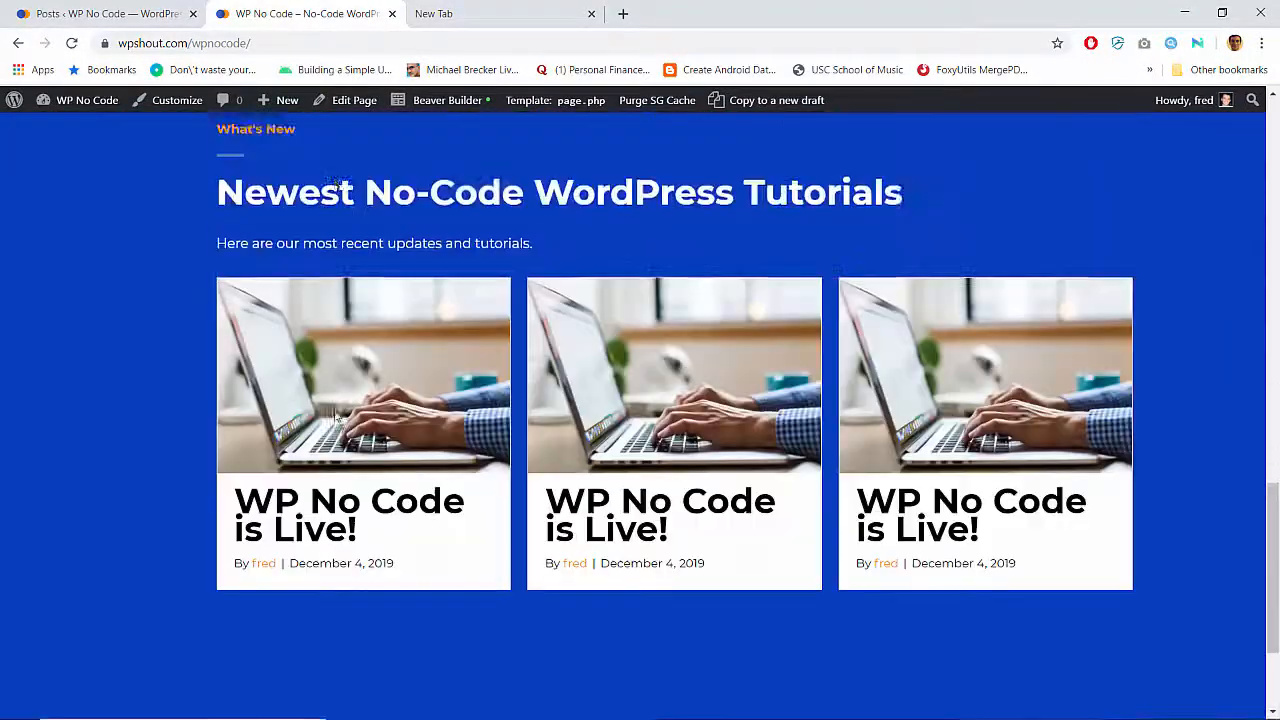
# View the site's About page and examine its header, introduction, contact form and FAQ sections
pyautogui.click(828, 155)
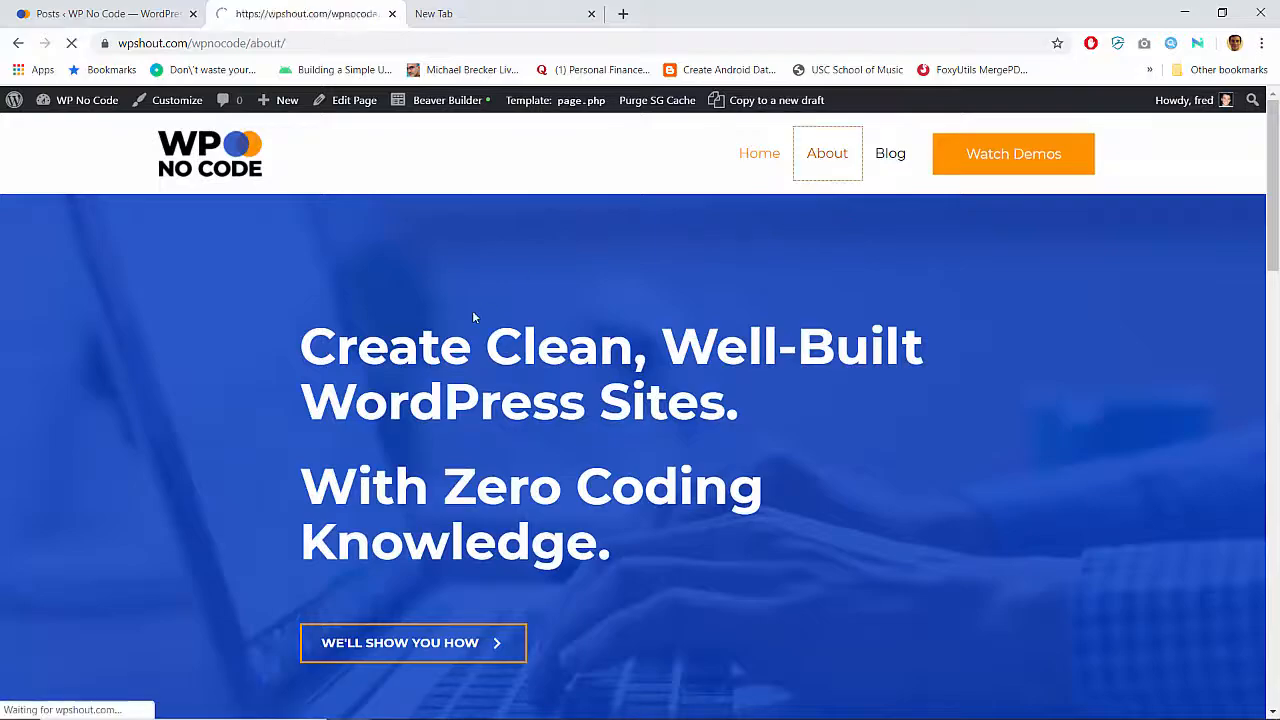
pyautogui.scroll(-3, 472, 310)
pyautogui.scroll(-5, 472, 310)
pyautogui.scroll(2, 474, 317)
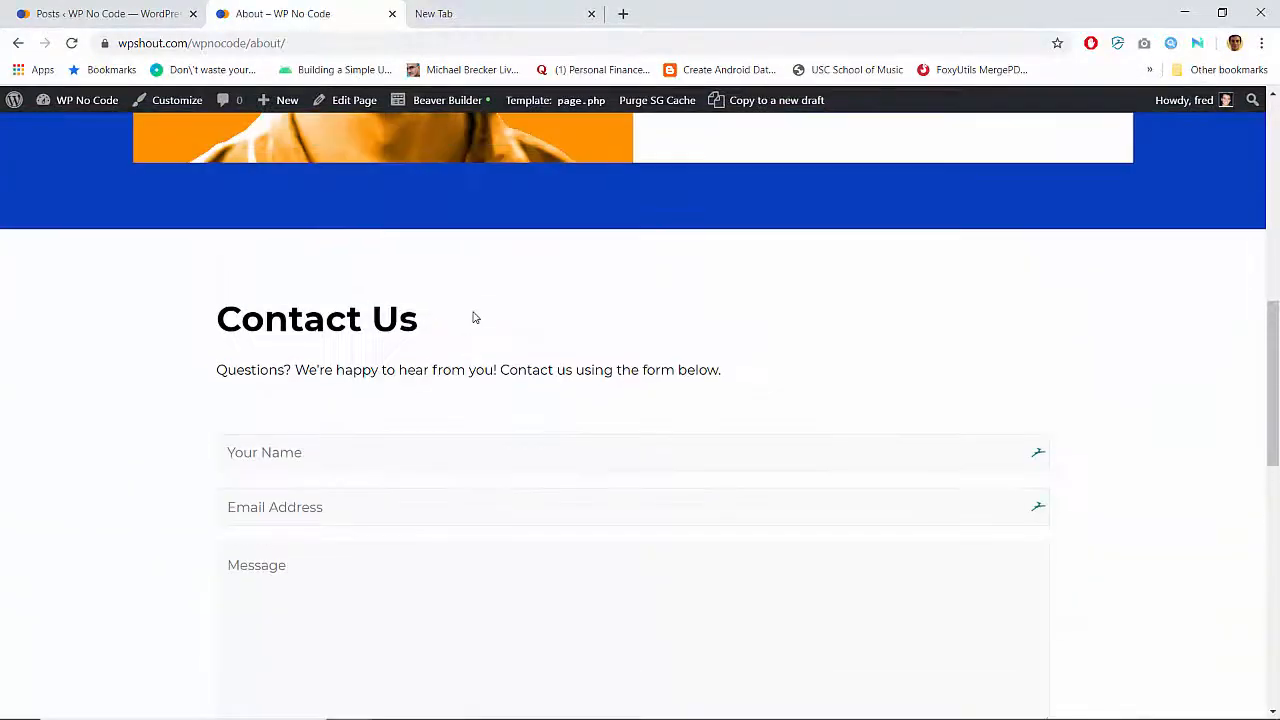
pyautogui.scroll(-8, 474, 317)
pyautogui.scroll(15, 474, 317)
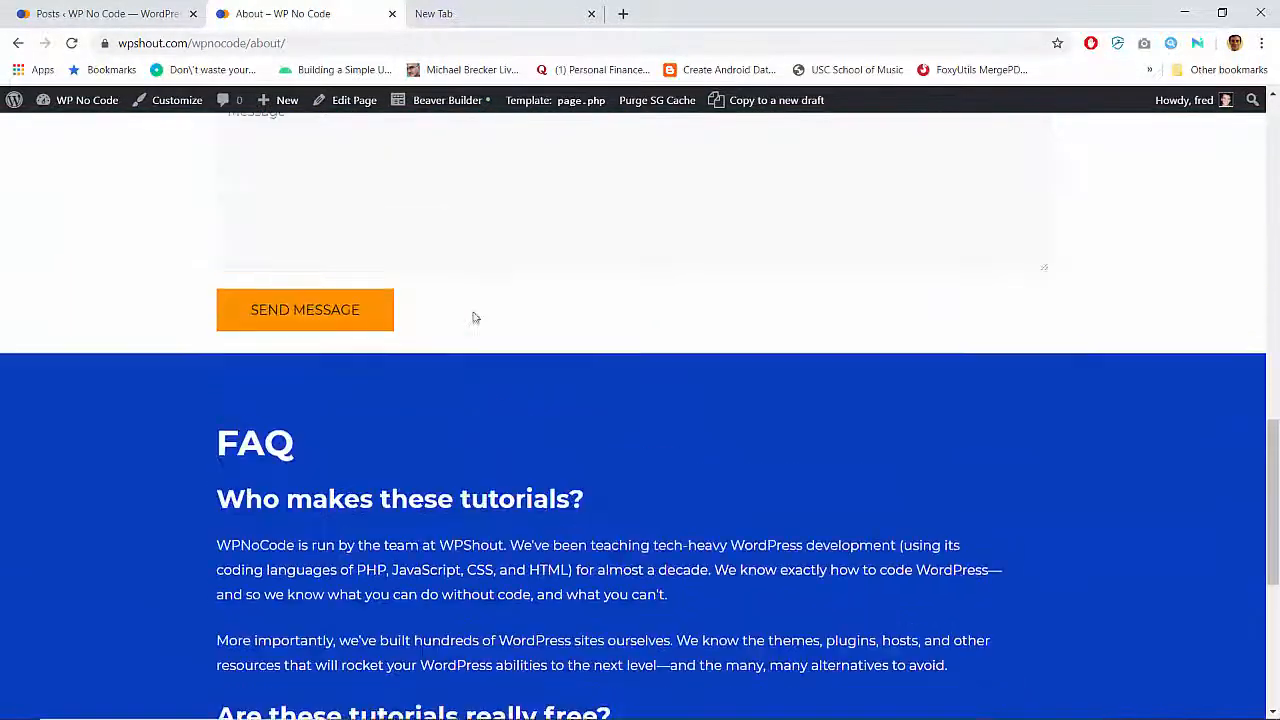
pyautogui.scroll(-3, 474, 317)
pyautogui.scroll(1, 474, 317)
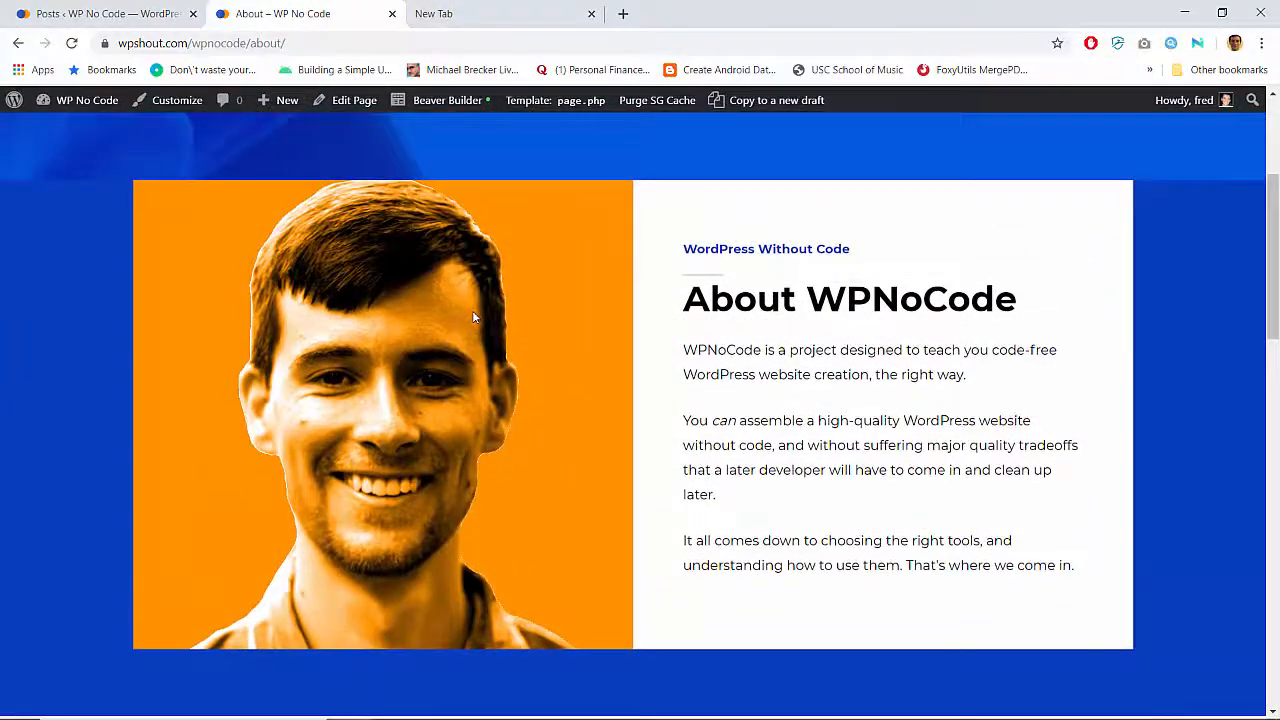
pyautogui.scroll(-4, 474, 317)
pyautogui.scroll(10, 475, 317)
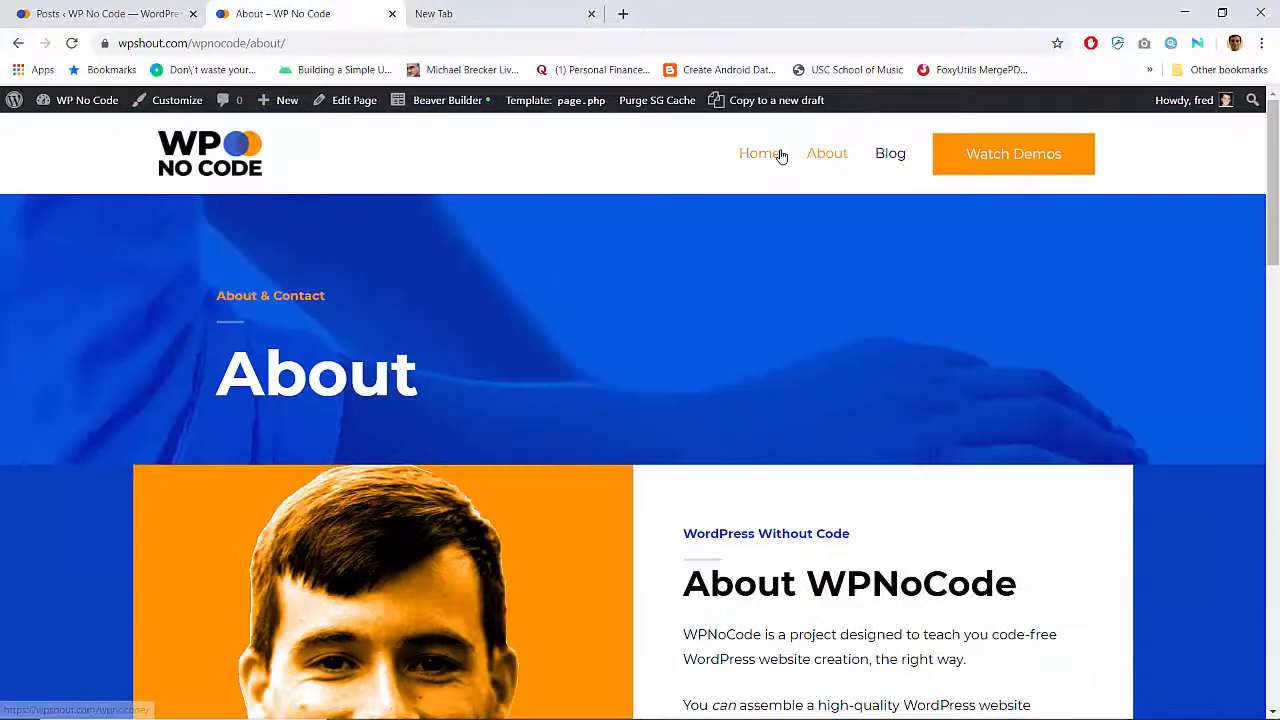
# Review the published Home page from the hero through the "WordPress Done Right" and "What's New" sections to the footer
pyautogui.click(778, 156)
pyautogui.scroll(-10, 433, 260)
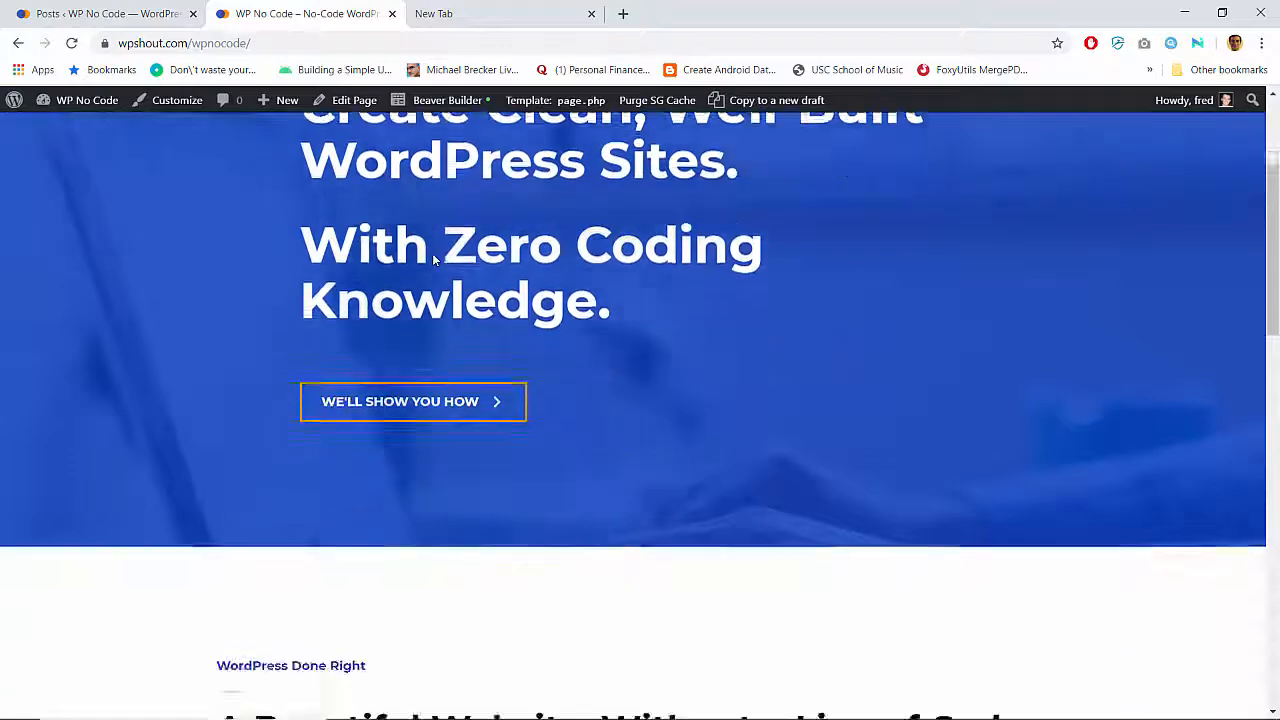
pyautogui.scroll(-5, 433, 260)
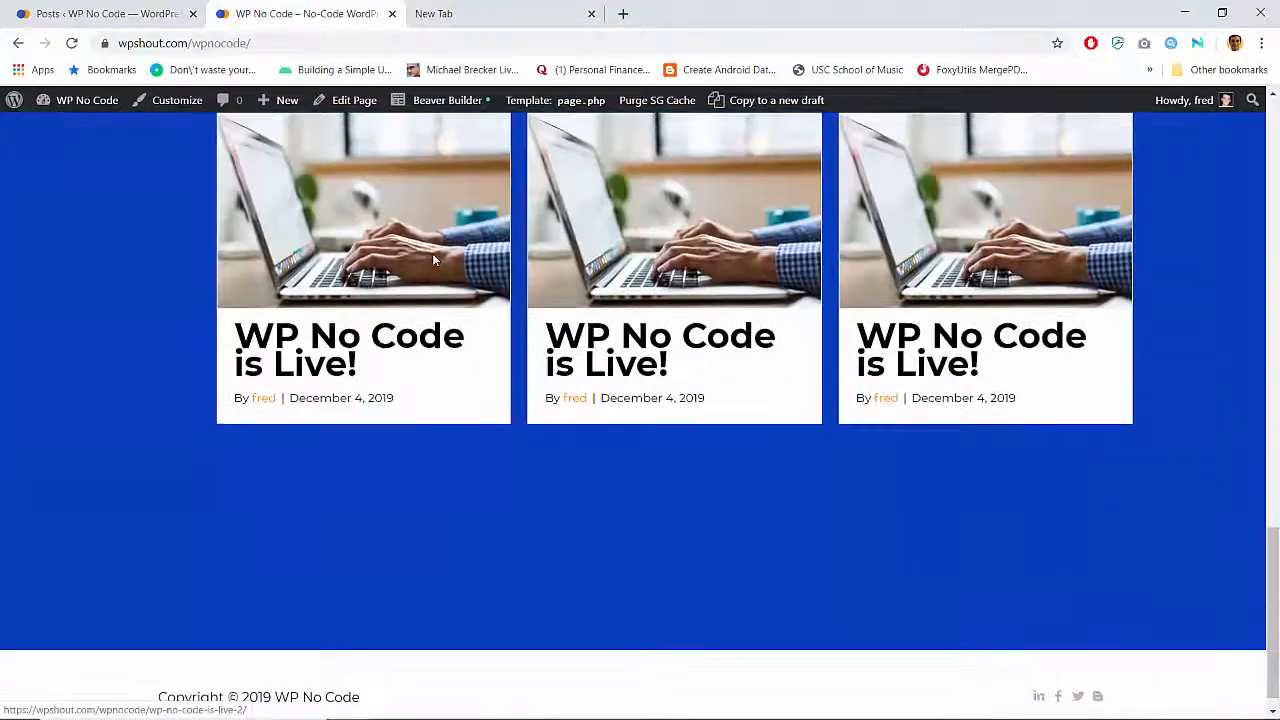
pyautogui.scroll(5, 433, 260)
pyautogui.scroll(-1, 433, 260)
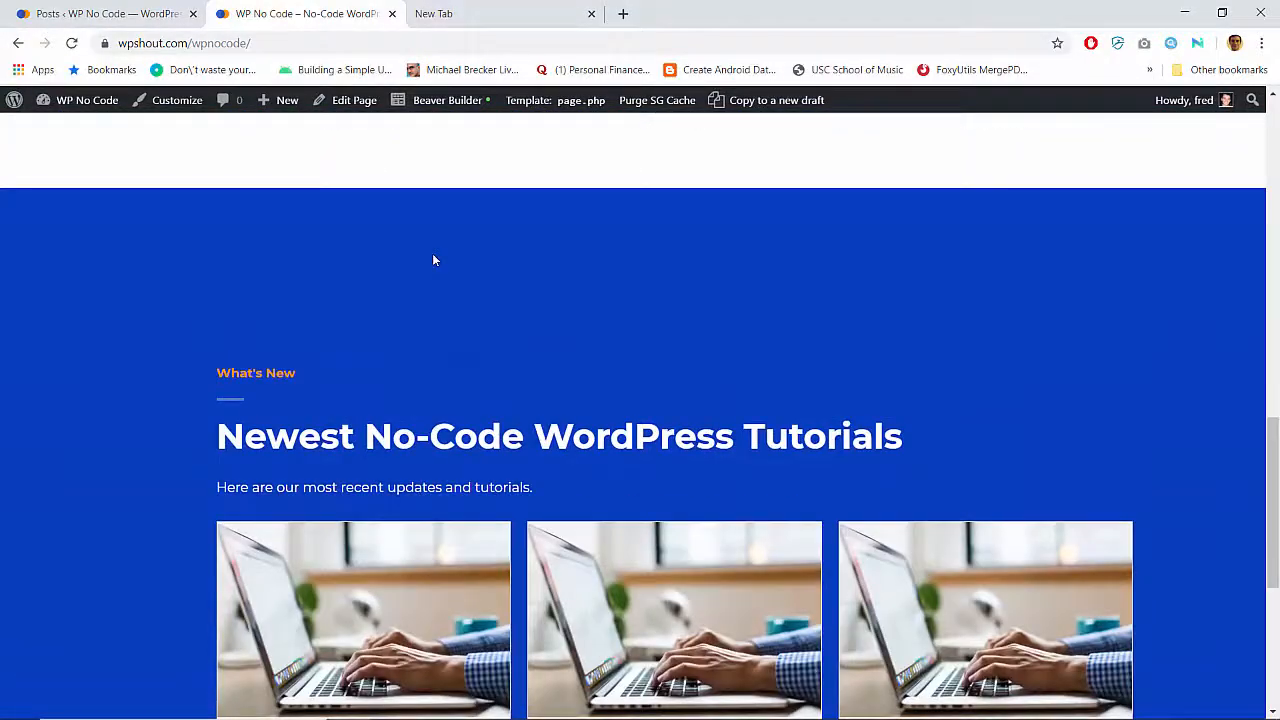
pyautogui.scroll(-5, 277, 445)
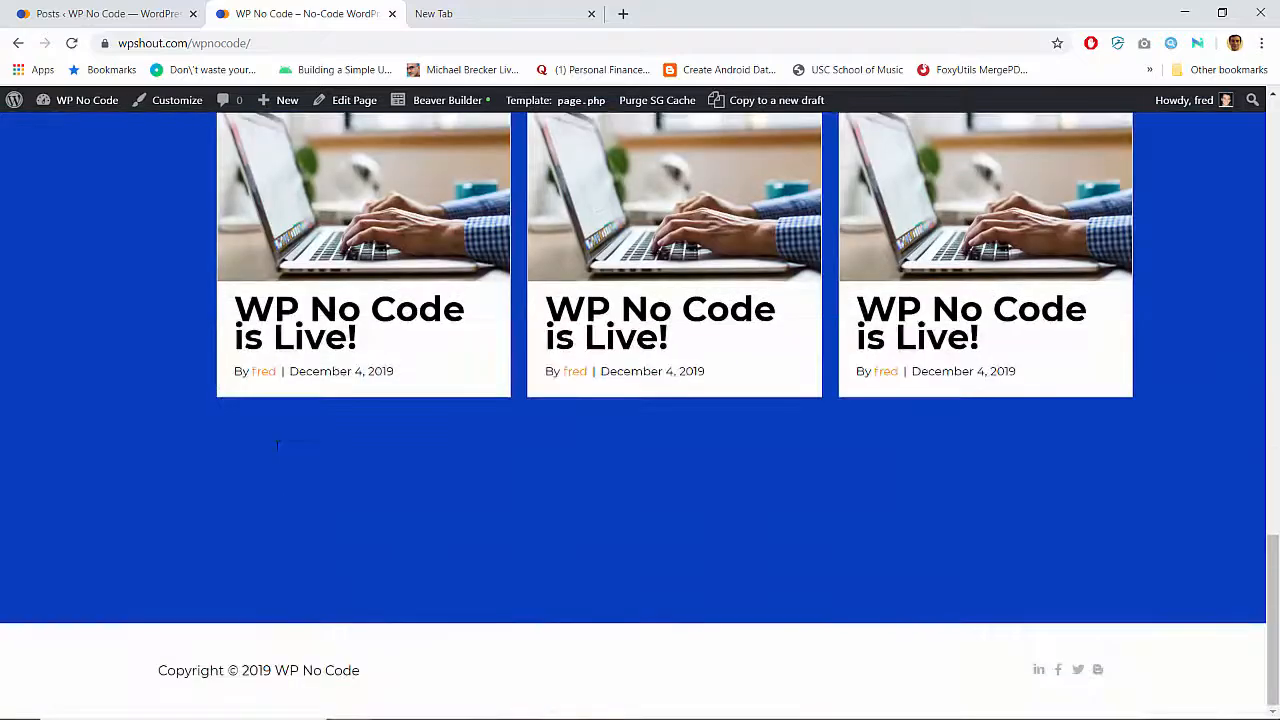
pyautogui.scroll(15, 277, 445)
pyautogui.scroll(-4, 277, 445)
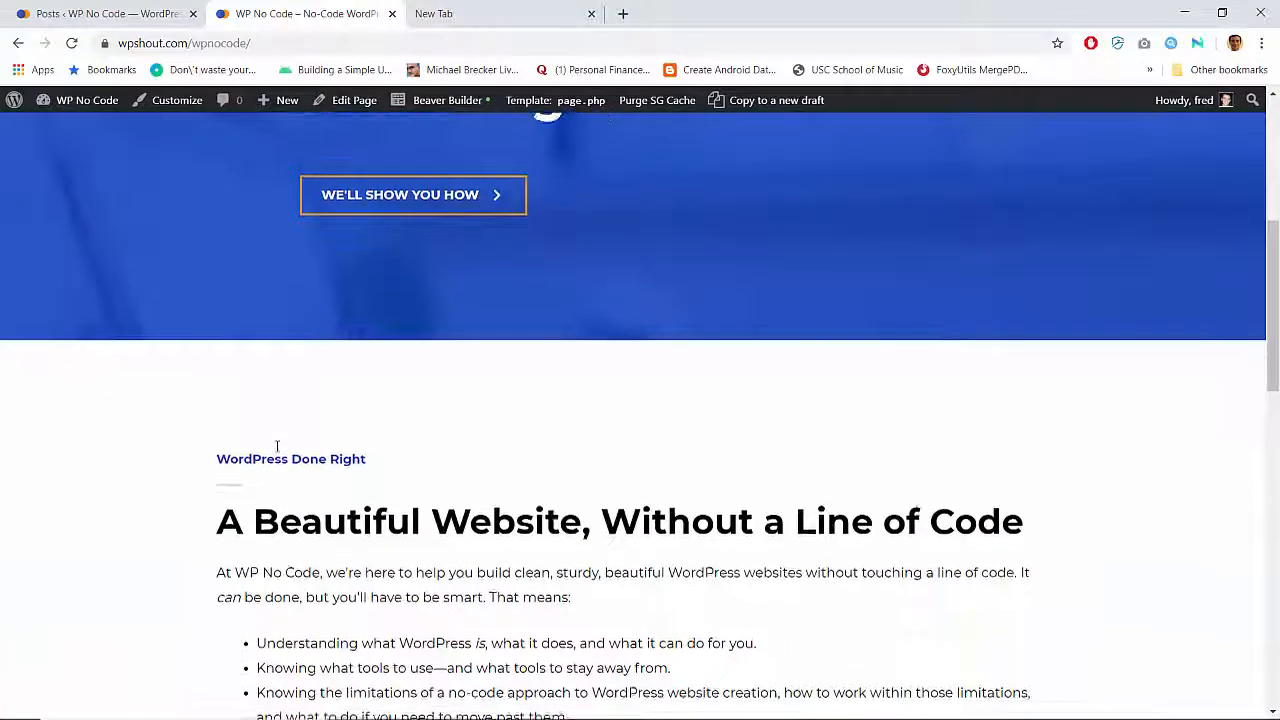
pyautogui.scroll(4, 277, 445)
# Examine how the About page's introduction, Contact Us and FAQ sections are headed
pyautogui.click(836, 163)
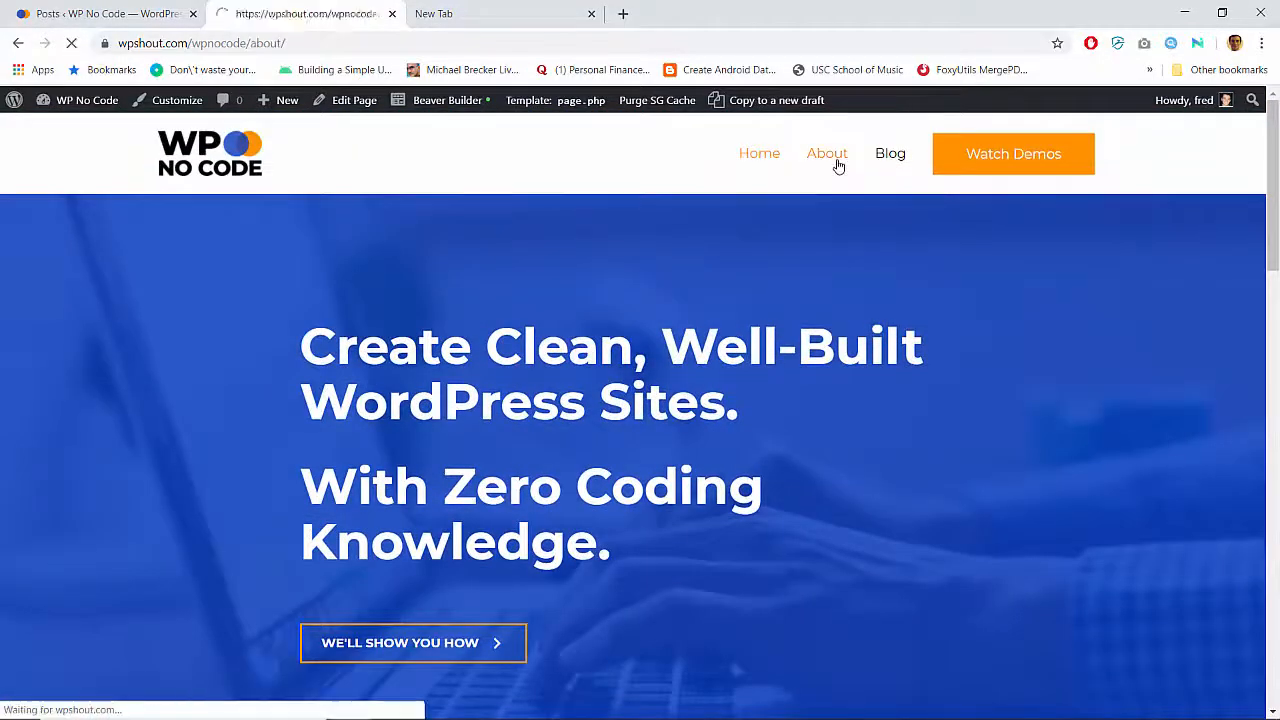
pyautogui.scroll(-8, 352, 443)
pyautogui.scroll(5, 352, 446)
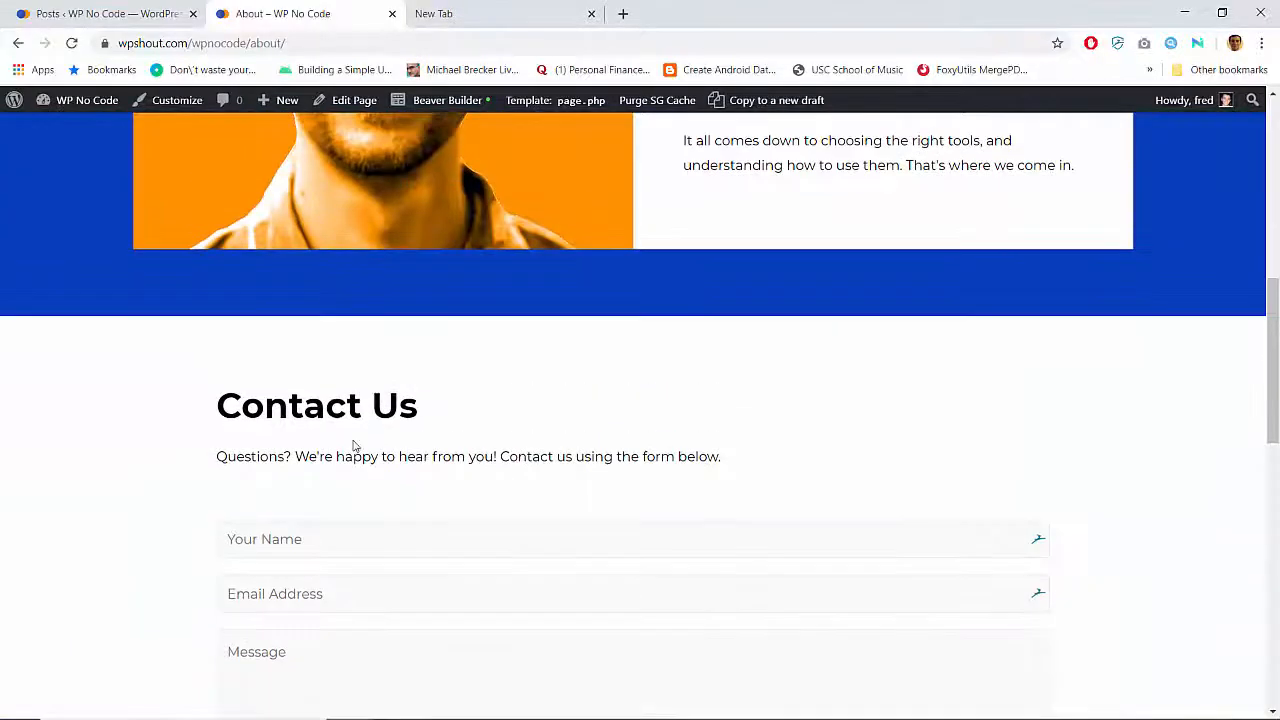
pyautogui.scroll(-1, 352, 446)
pyautogui.scroll(3, 353, 446)
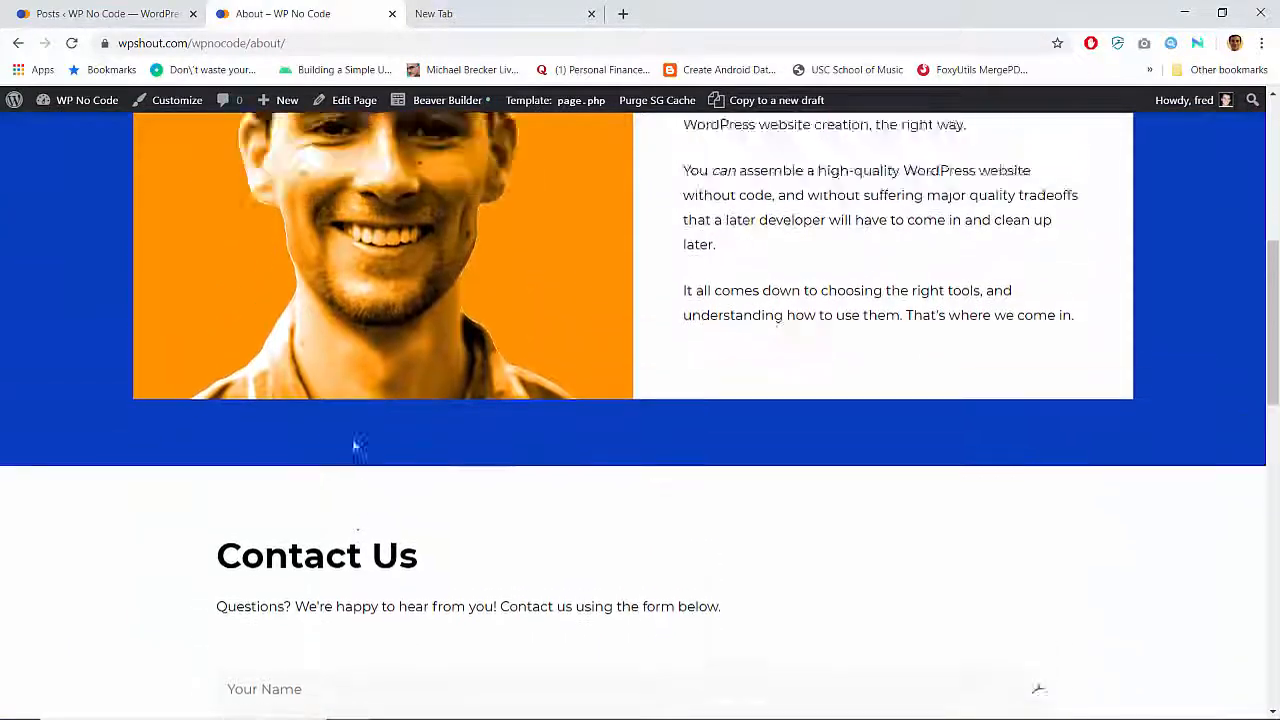
pyautogui.scroll(-3, 416, 232)
pyautogui.scroll(-8, 416, 232)
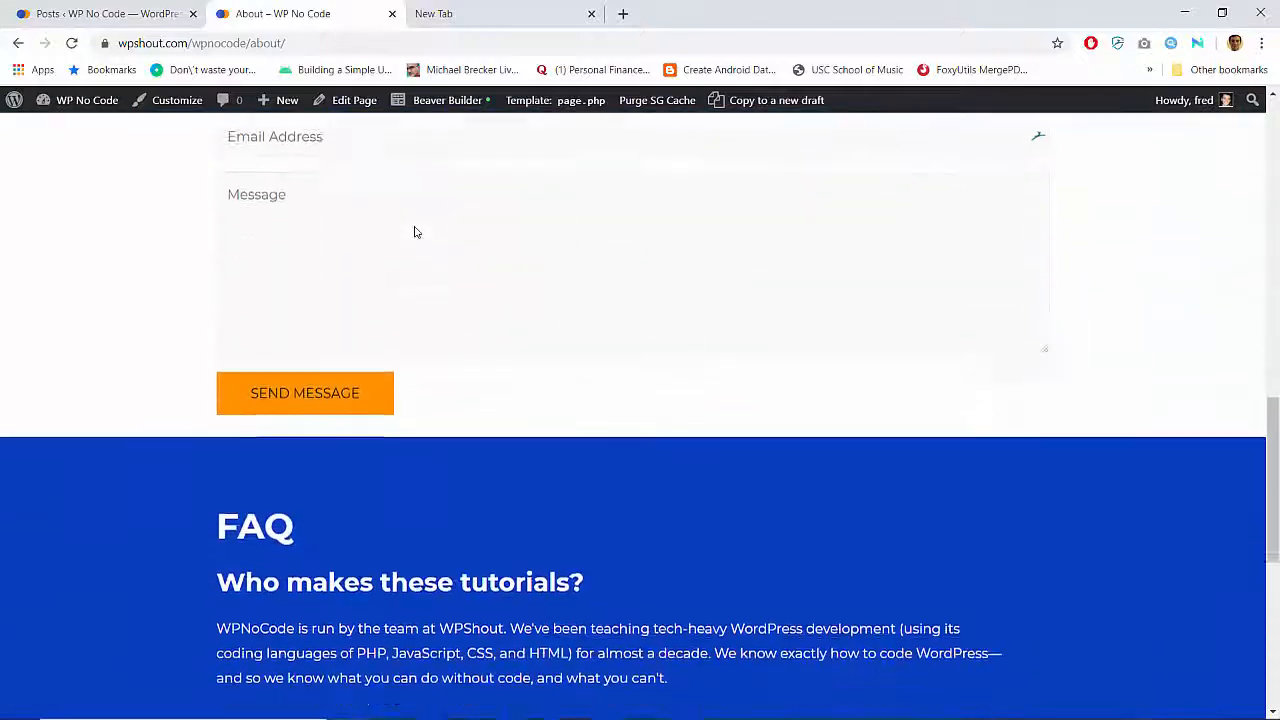
pyautogui.scroll(15, 416, 232)
pyautogui.scroll(1, 416, 232)
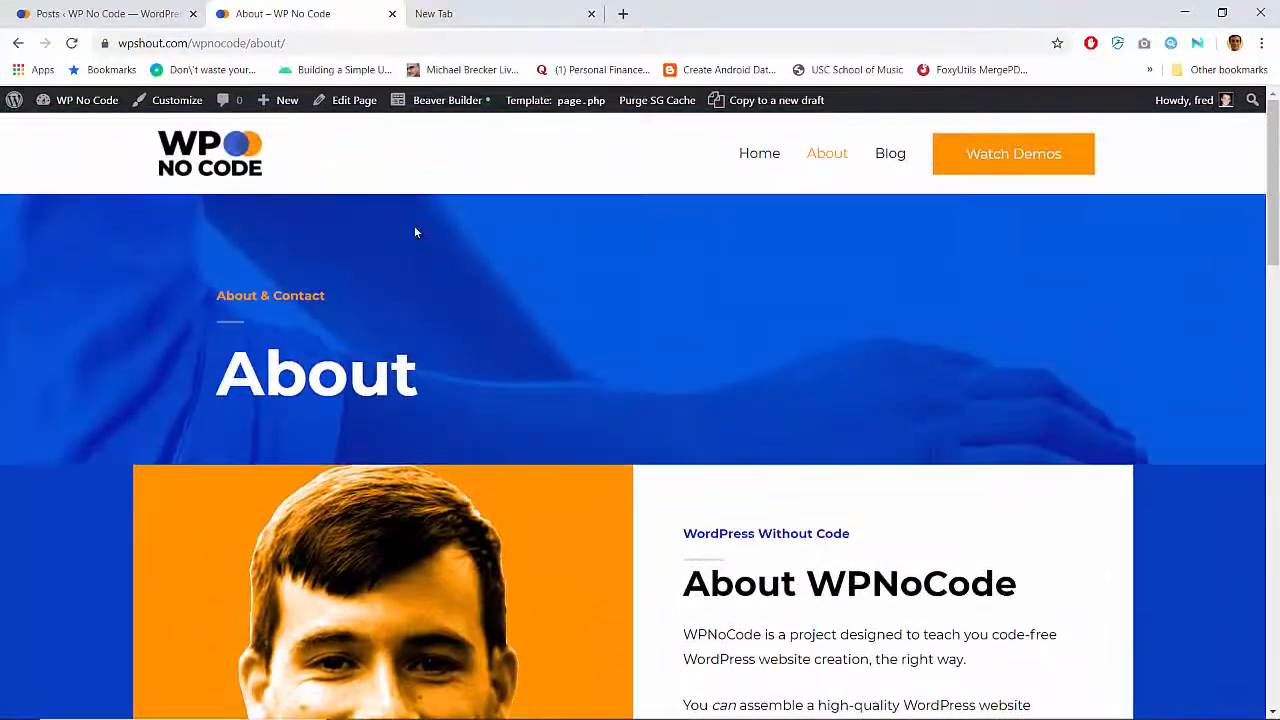
# Open the About page for editing in Beaver Builder and load the Home page's "WordPress Done Right" section in the other tab
pyautogui.click(440, 100)
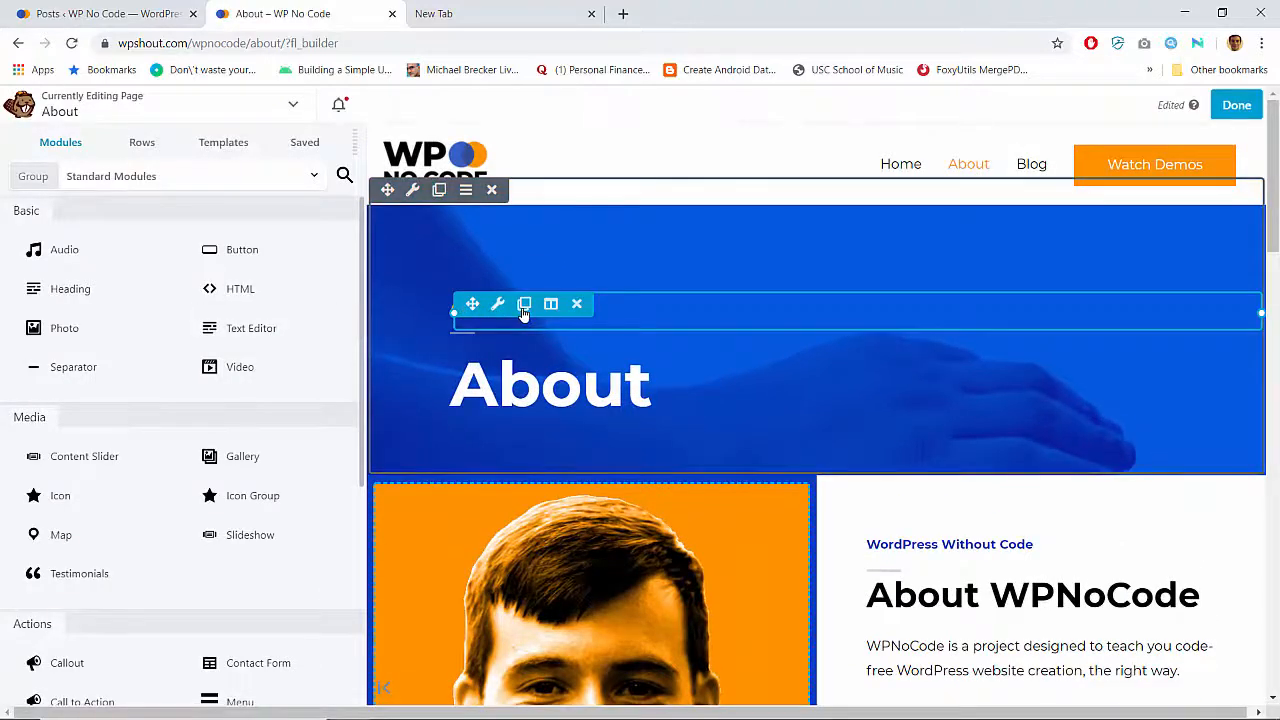
pyautogui.scroll(-10, 531, 583)
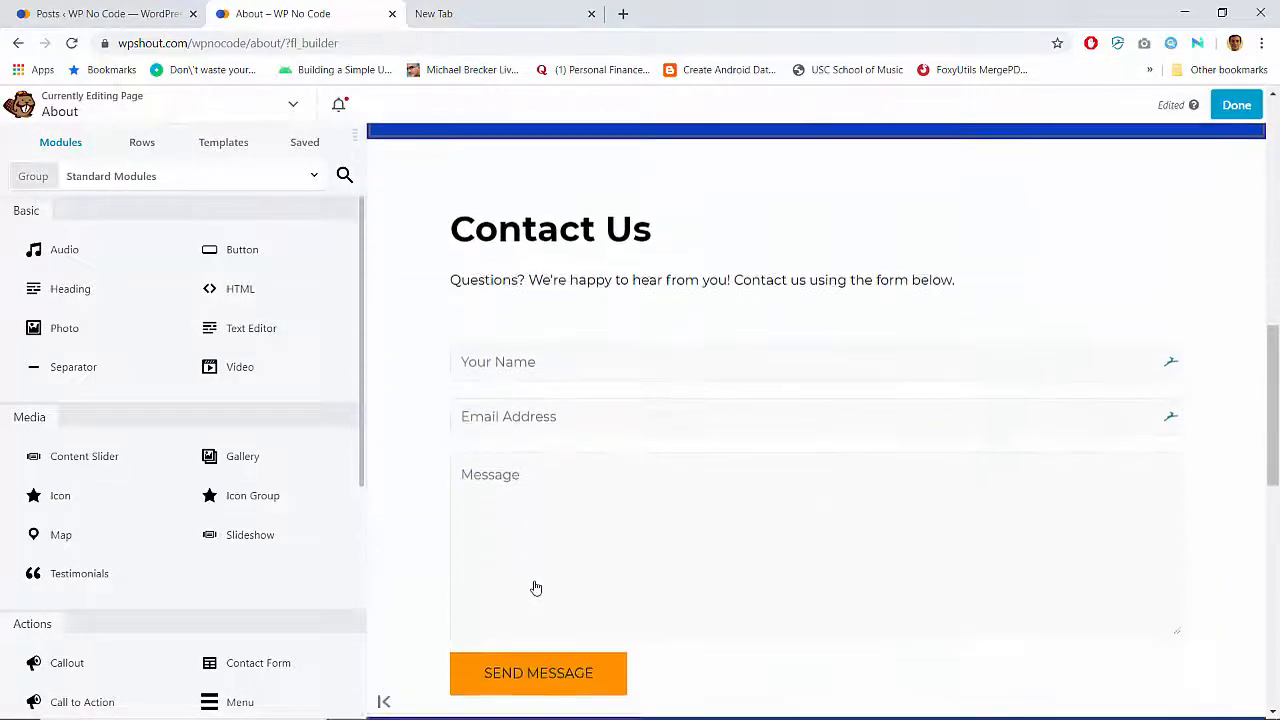
pyautogui.click(126, 10)
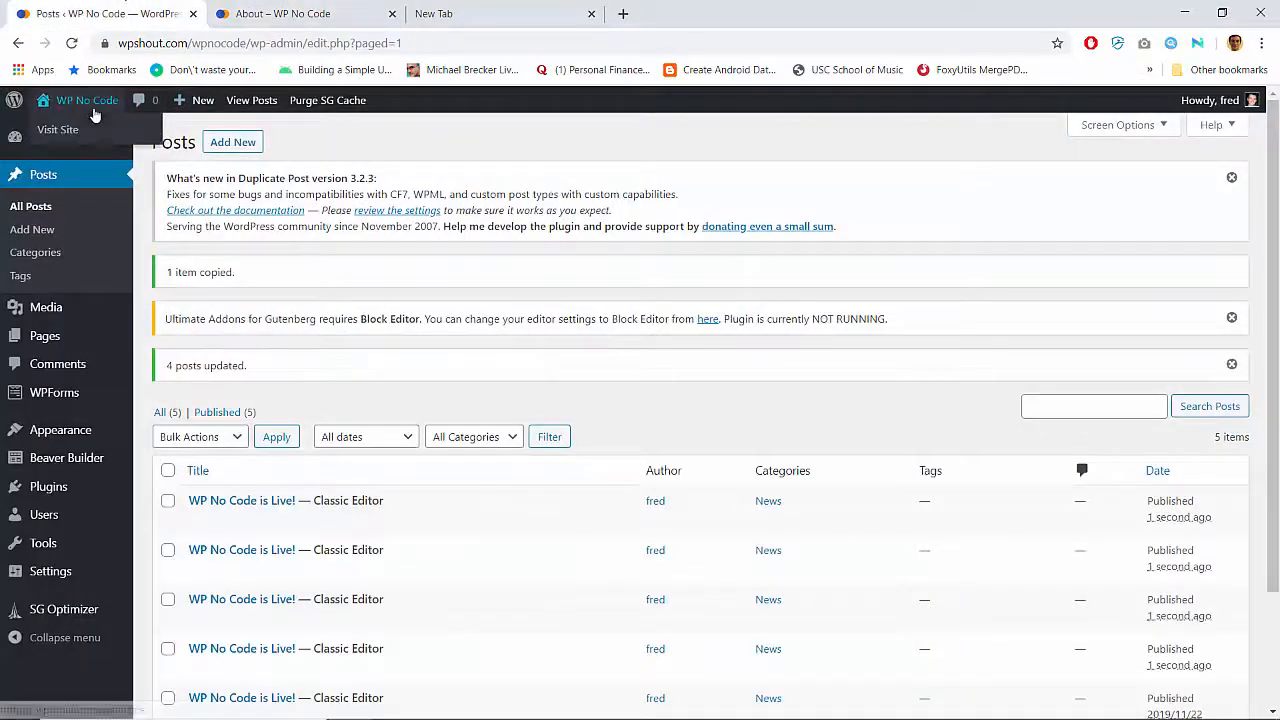
pyautogui.click(92, 122)
pyautogui.scroll(-6, 420, 326)
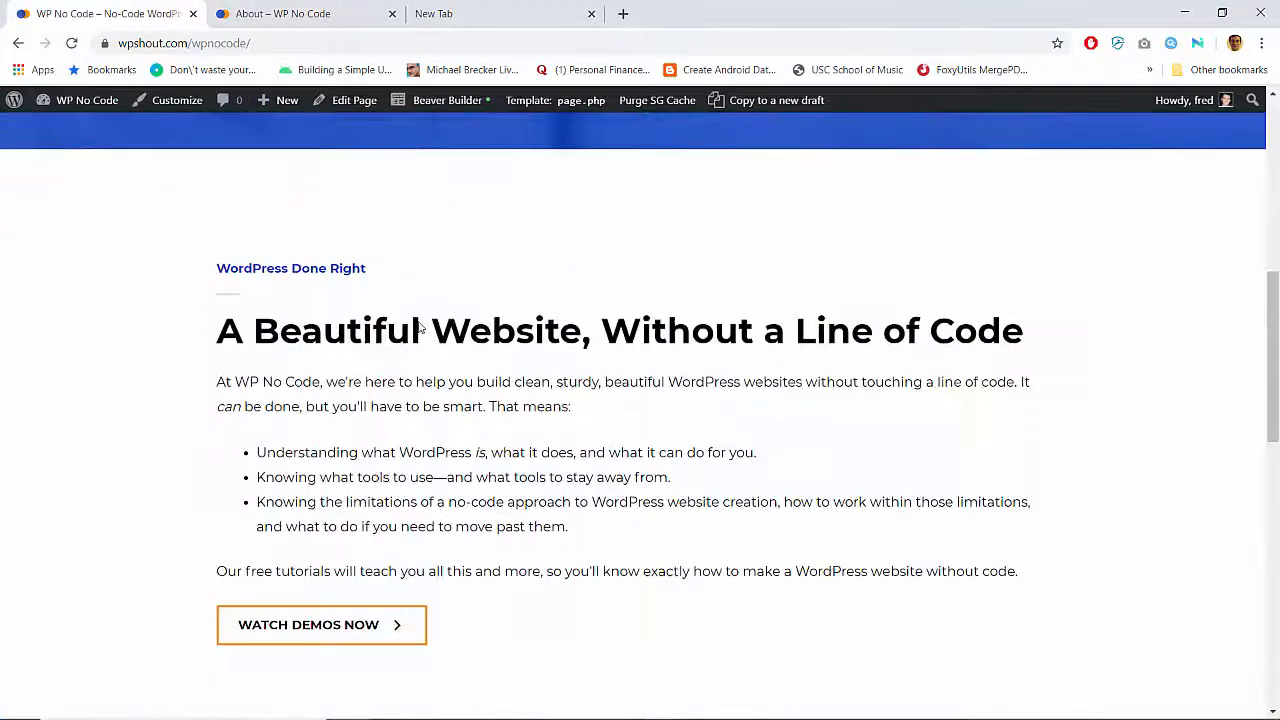
# Duplicate the "WordPress Without Code" heading on the About page and move the copy above the "Contact Us" heading
pyautogui.click(320, 12)
pyautogui.scroll(10, 531, 361)
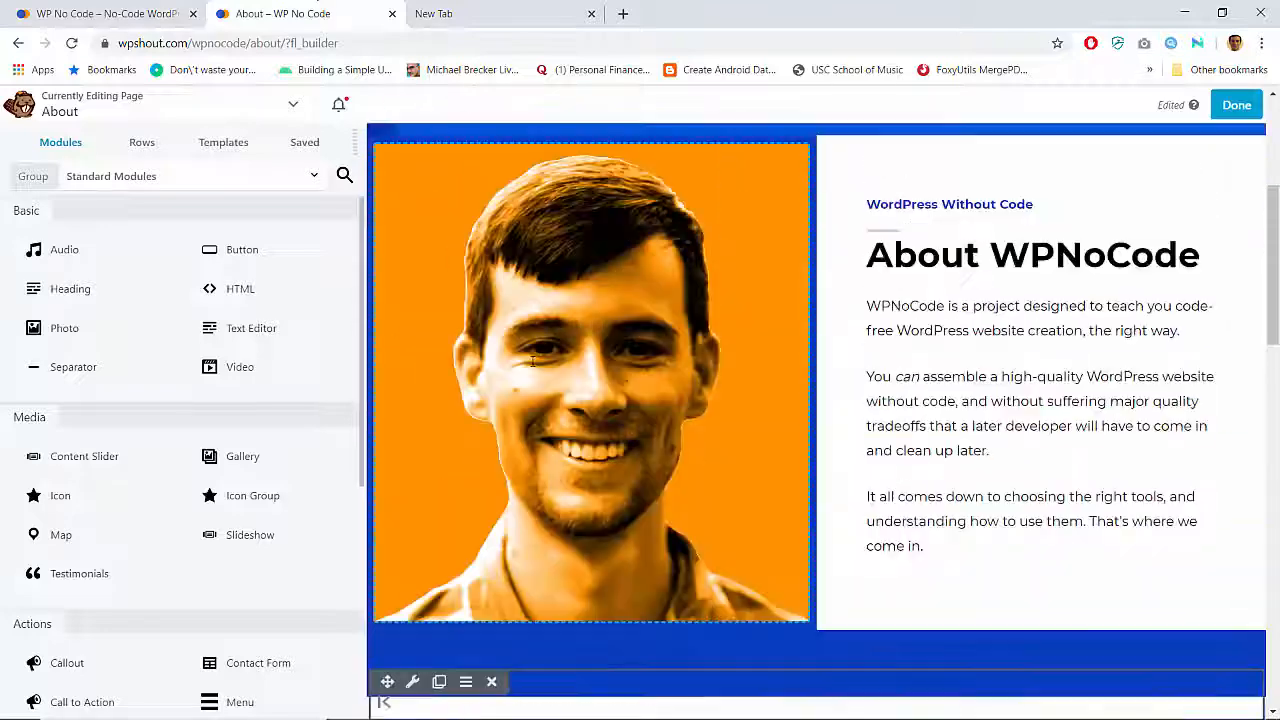
pyautogui.scroll(-2, 531, 361)
pyautogui.moveTo(871, 400)
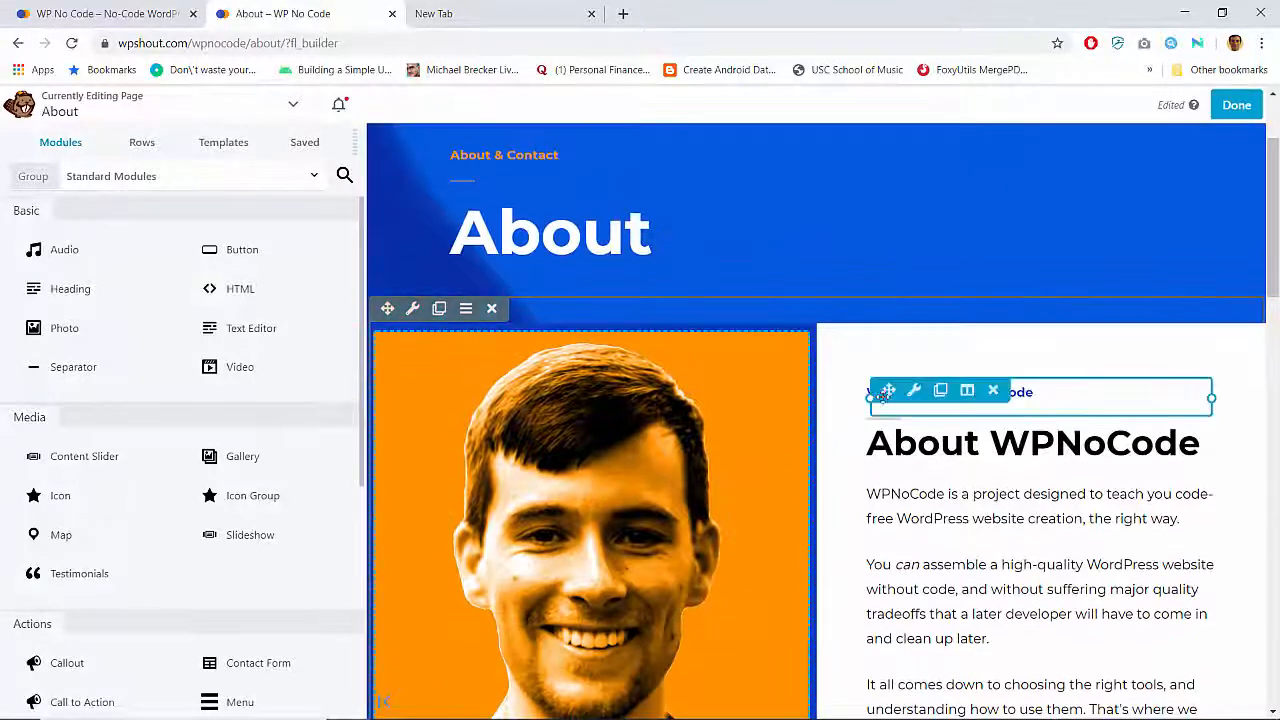
pyautogui.click(942, 396)
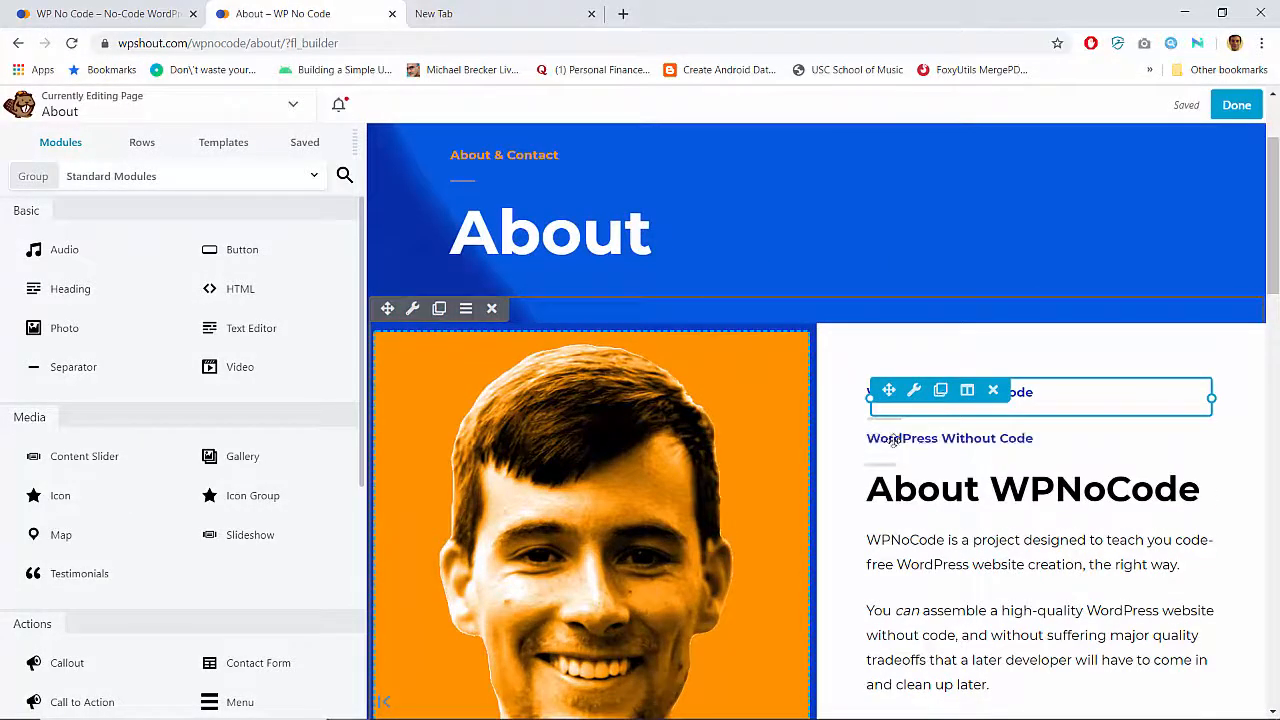
pyautogui.moveTo(888, 437); pyautogui.dragTo(597, 623)
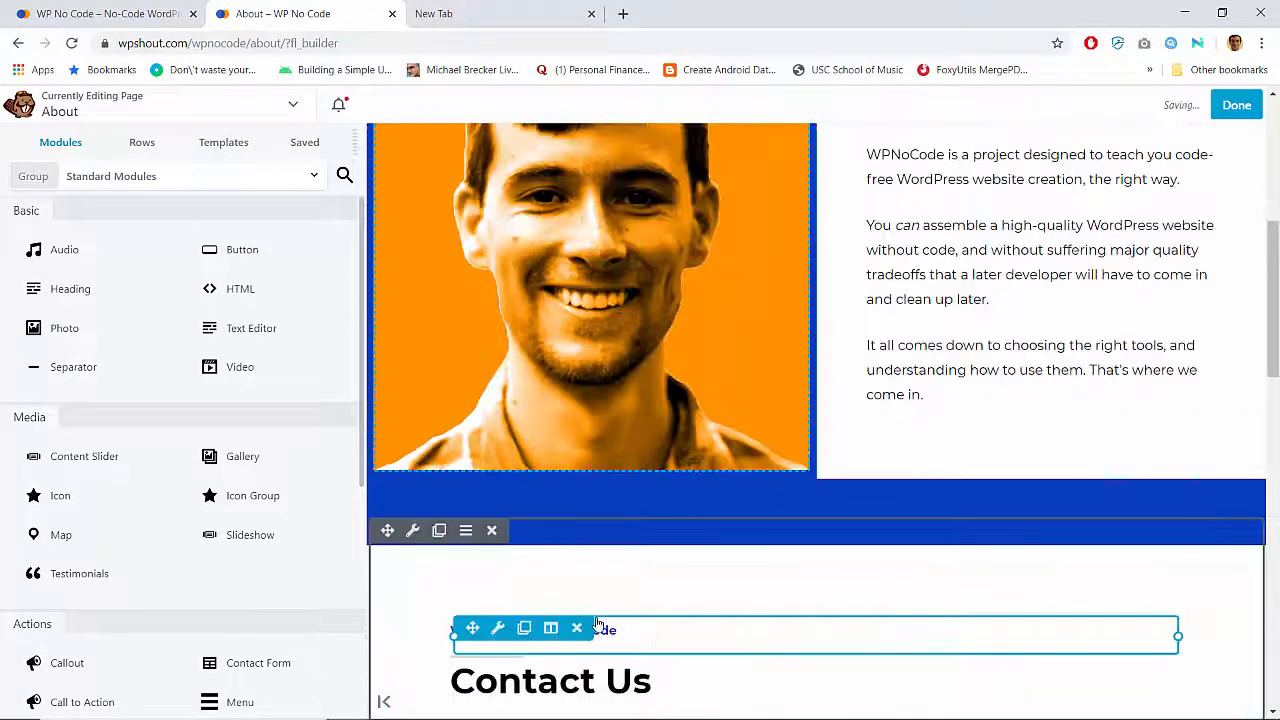
# Change the text of the copied heading above "Contact Us" to "Get in Touch"
pyautogui.click(622, 640)
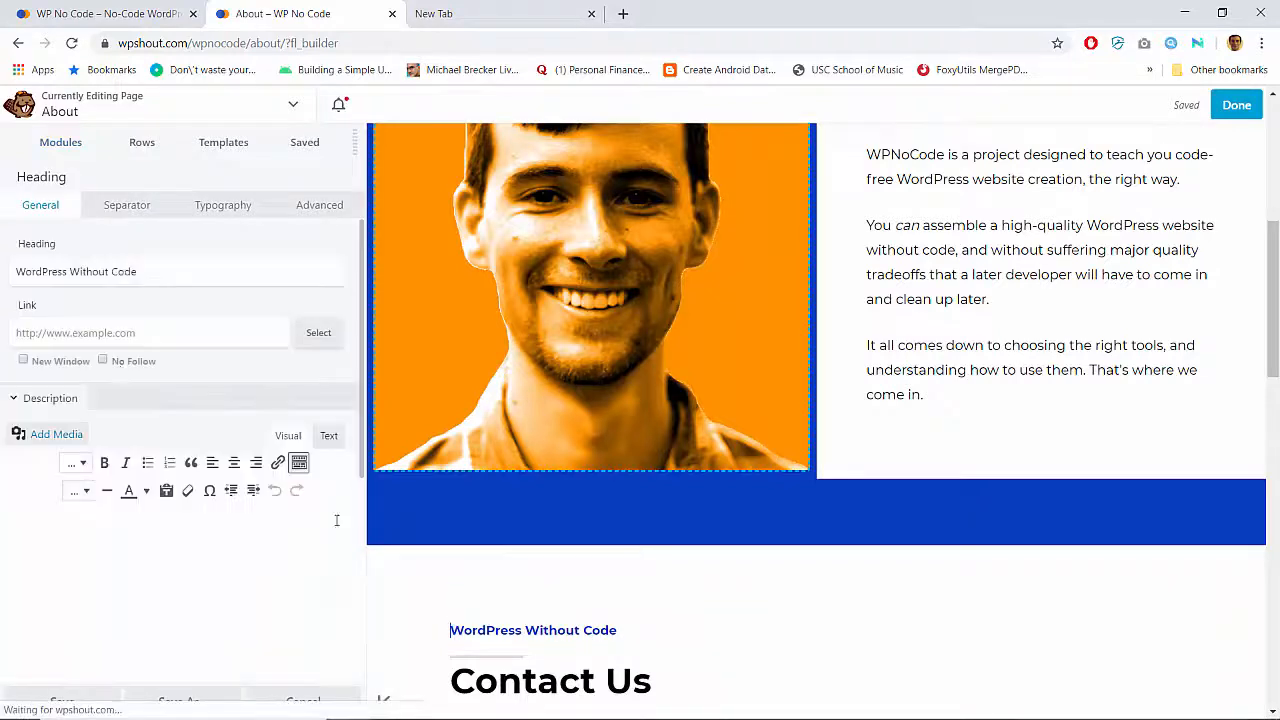
pyautogui.doubleClick(89, 272)
pyautogui.hotkey('ctrl', 'a')
pyautogui.write('Ge')
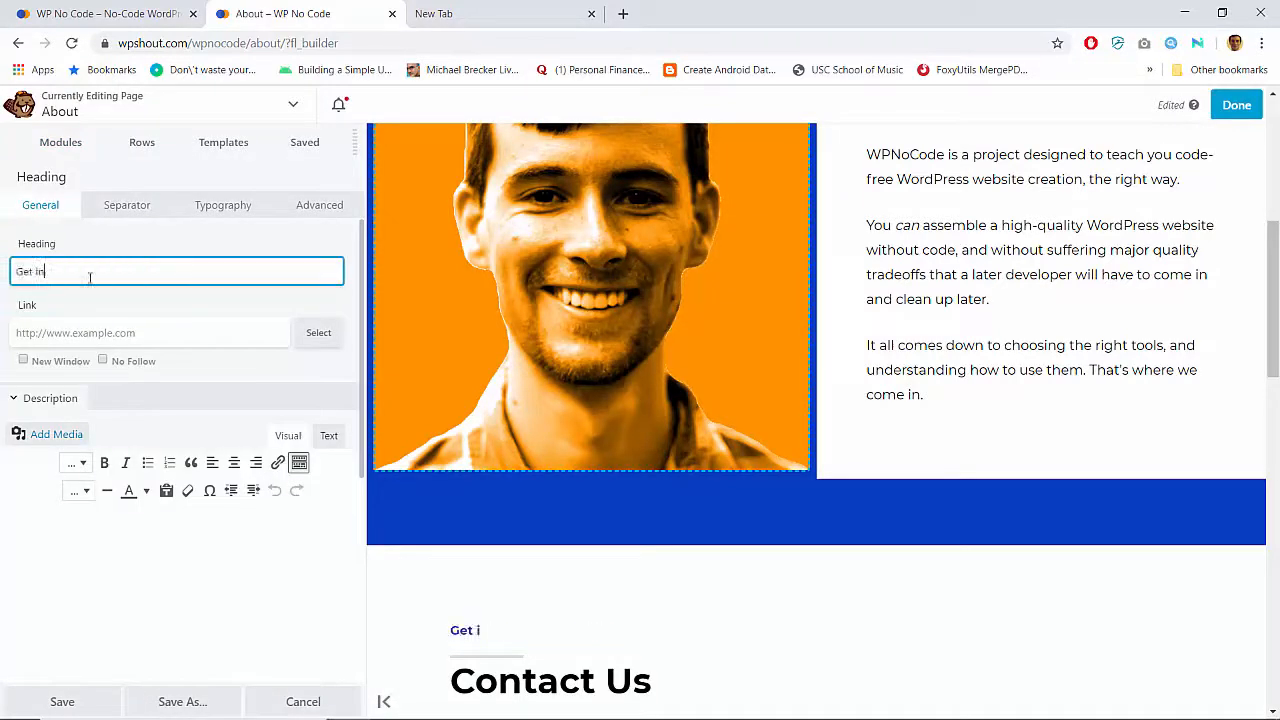
pyautogui.write('t in Touch')
pyautogui.scroll(3, 822, 366)
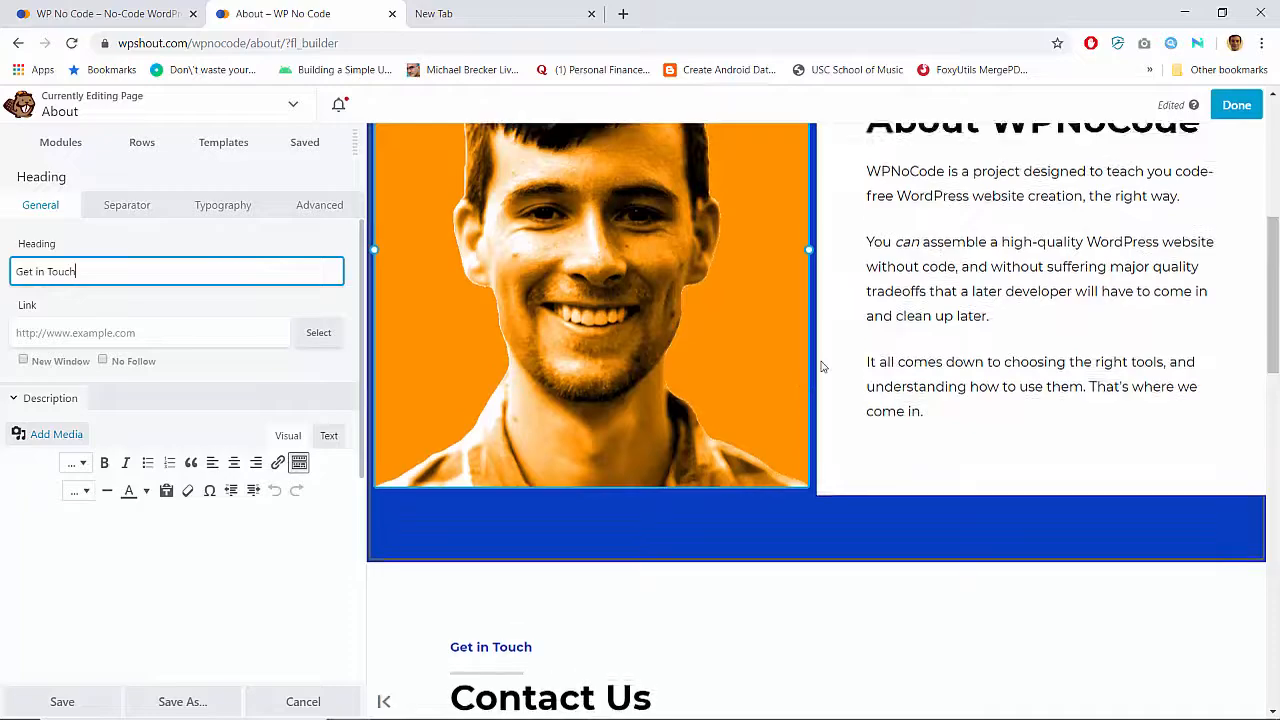
pyautogui.scroll(-3, 822, 366)
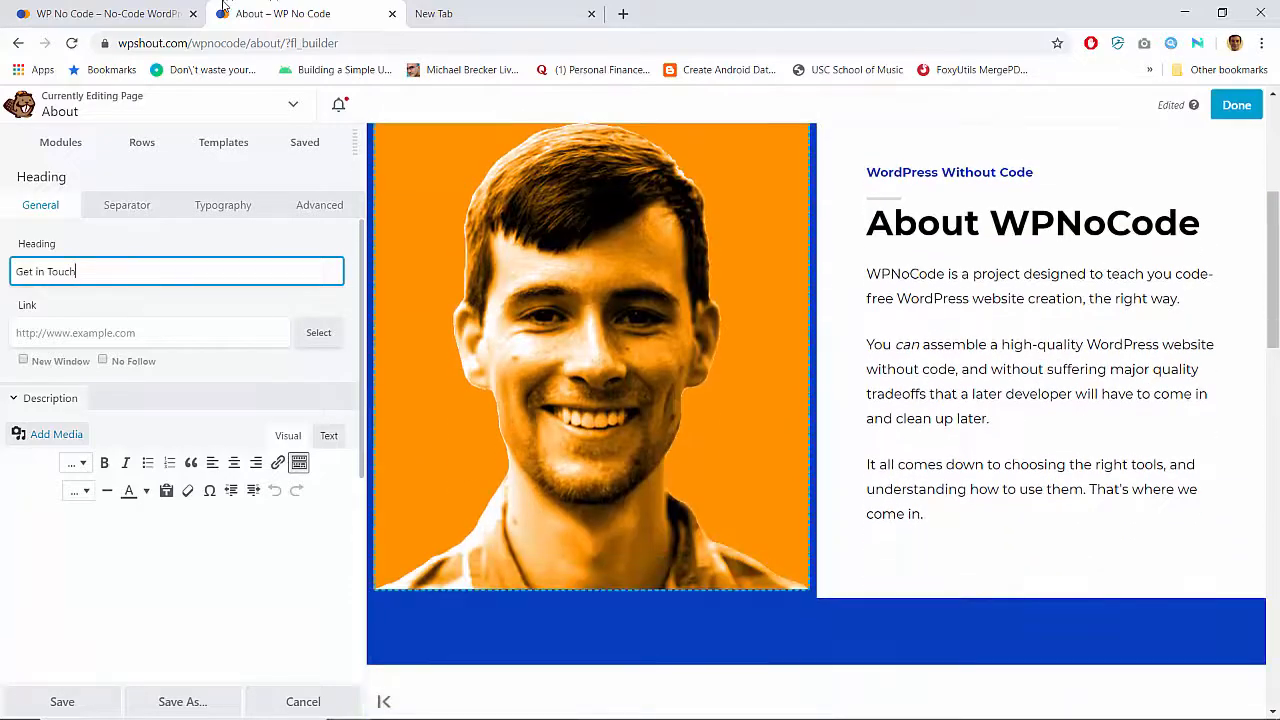
# Switch to the Home page and open it for editing in Beaver Builder at the "WordPress Done Right" section
pyautogui.click(175, 8)
pyautogui.scroll(5, 310, 340)
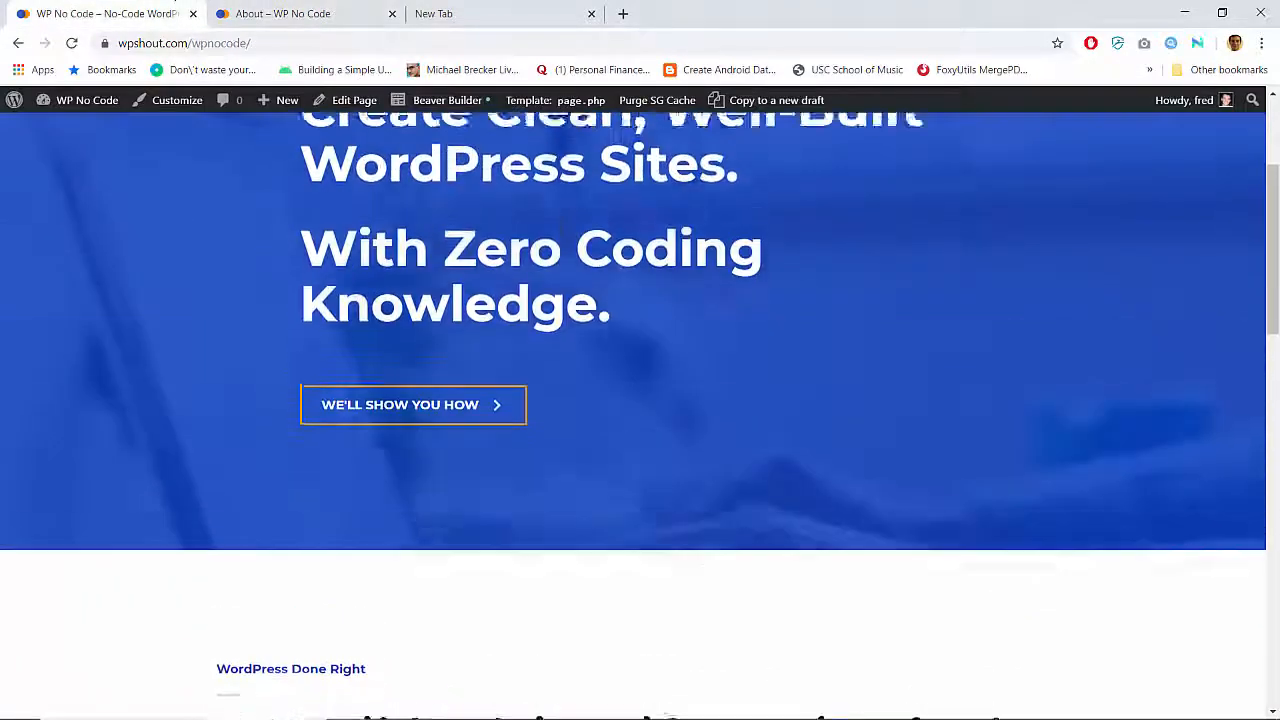
pyautogui.scroll(-5, 311, 345)
pyautogui.scroll(2, 311, 345)
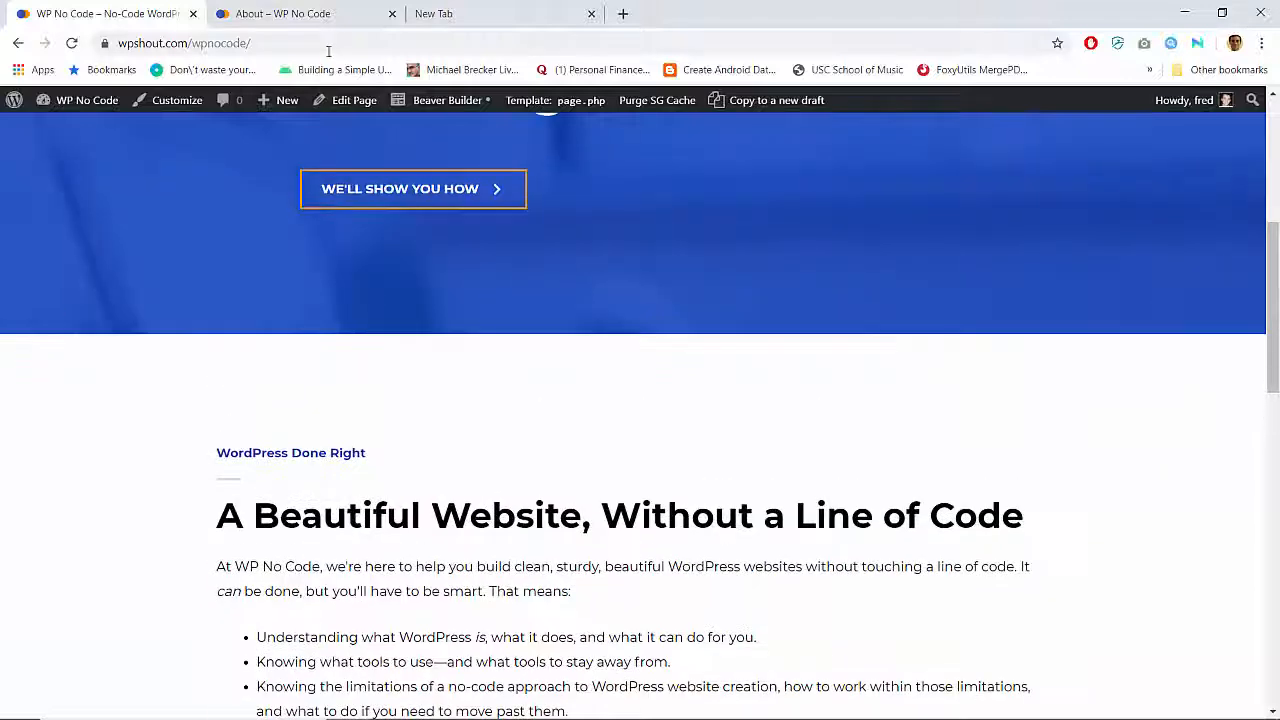
pyautogui.click(444, 100)
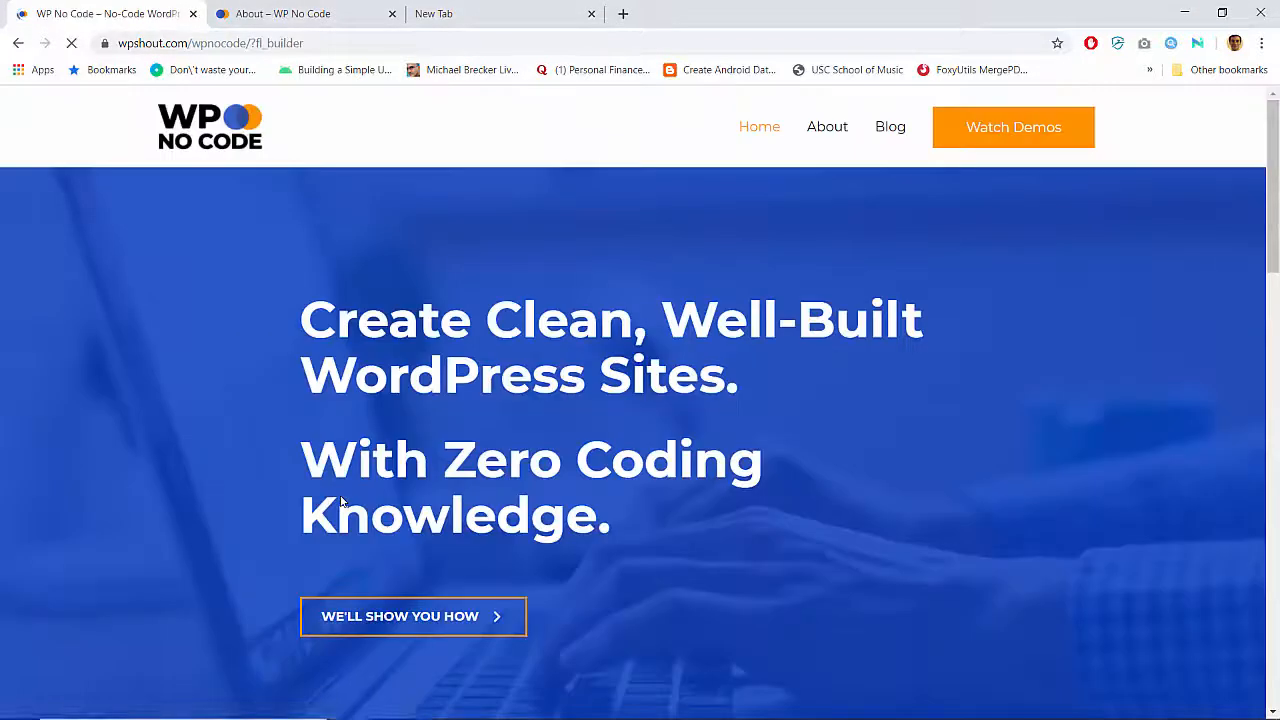
pyautogui.scroll(-5, 180, 450)
pyautogui.scroll(-8, 490, 460)
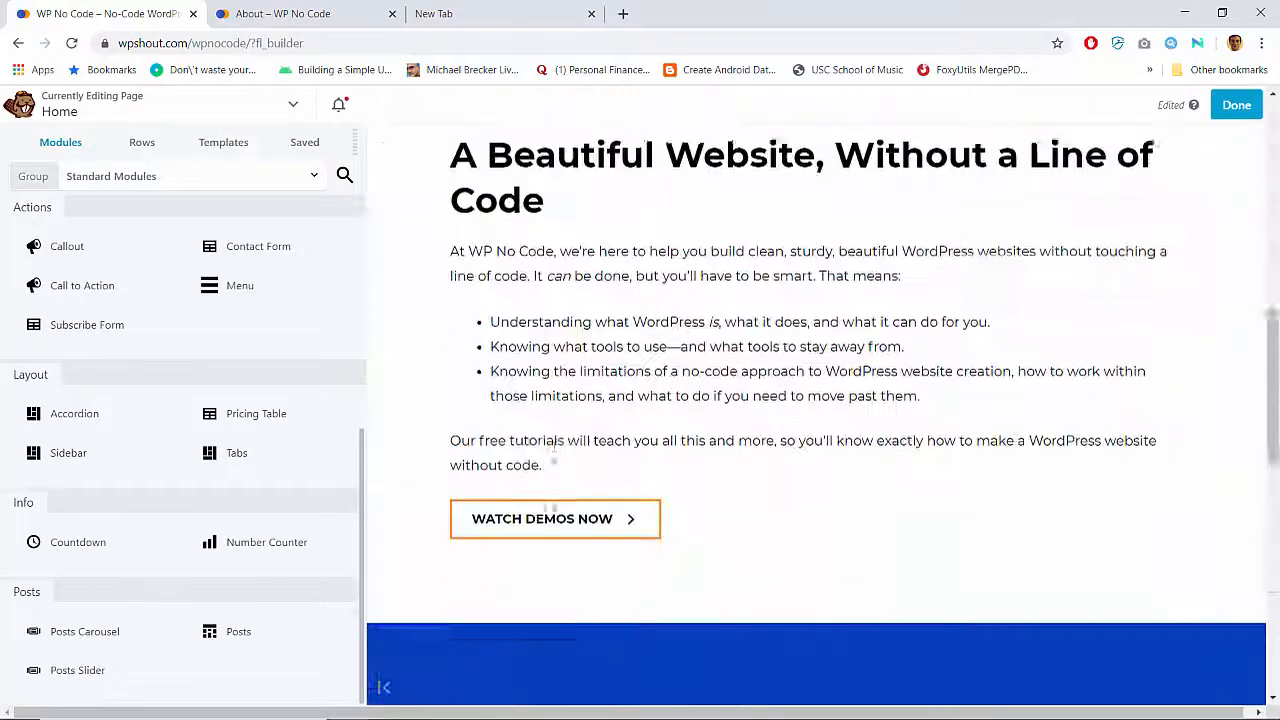
# Save the "WordPress Done Right" heading as a reusable module named "Blue Above-Header Element" and publish the Home page
pyautogui.scroll(3, 490, 390)
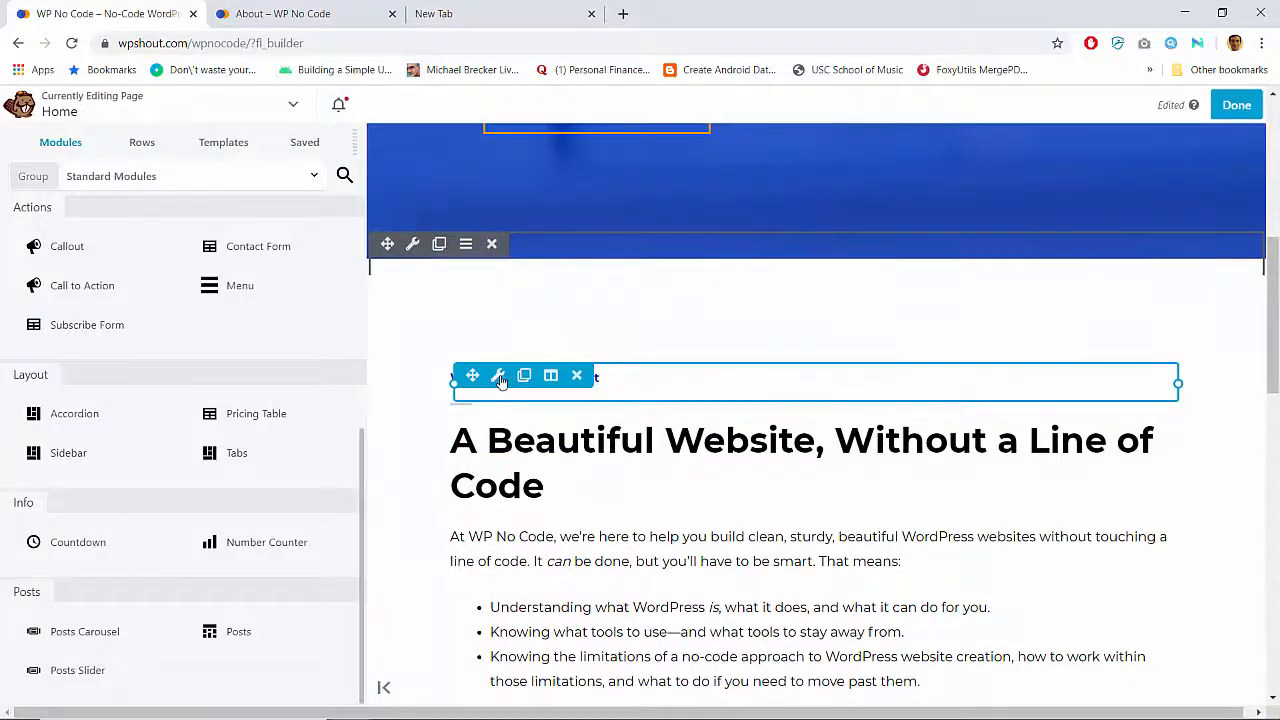
pyautogui.click(499, 377)
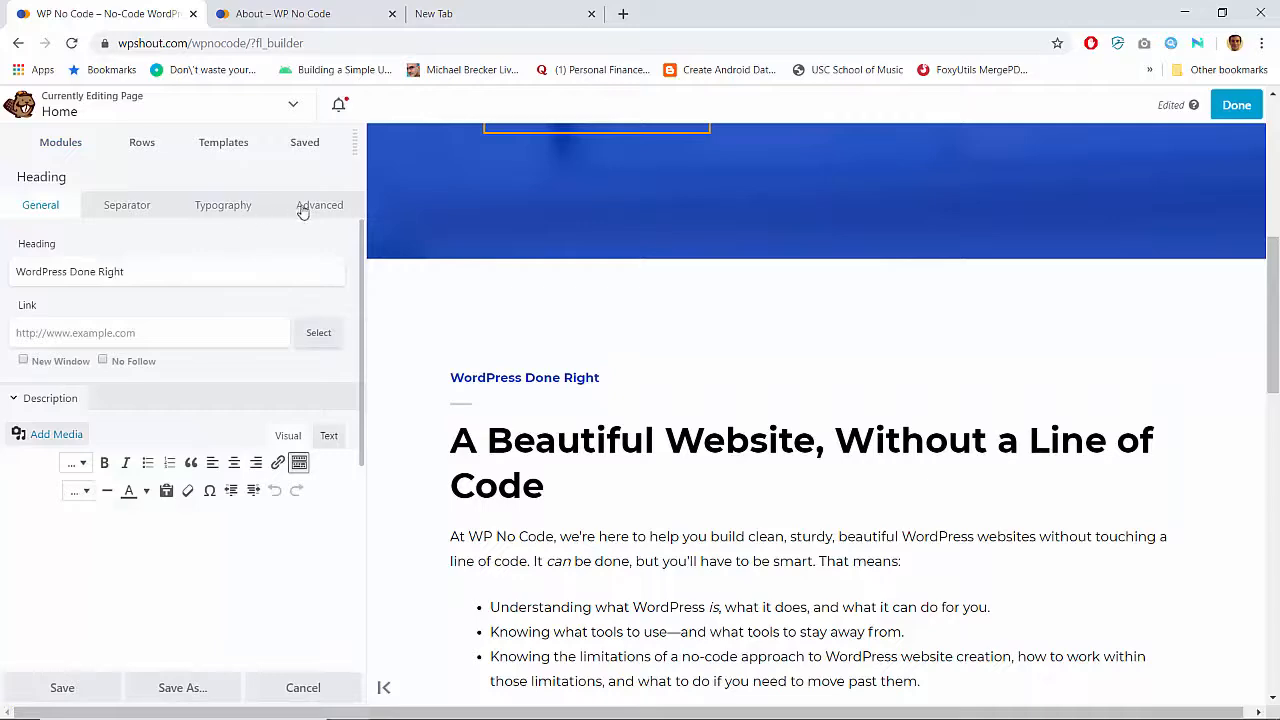
pyautogui.click(189, 694)
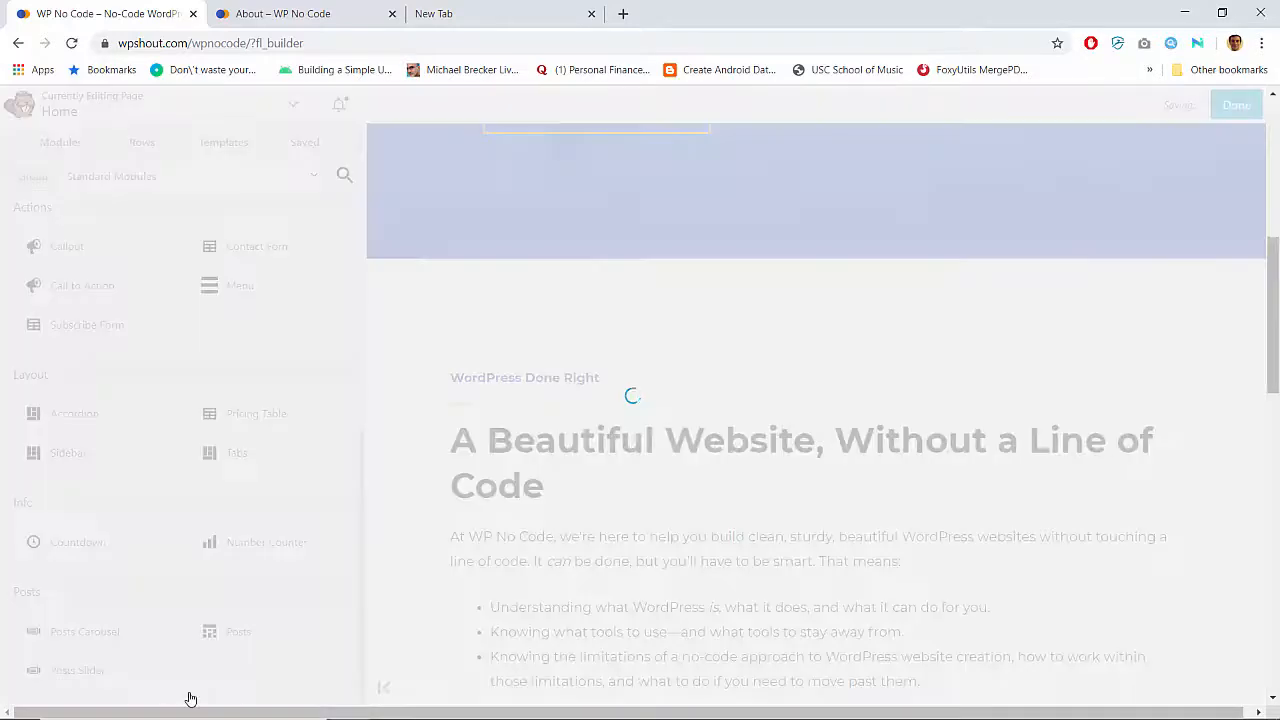
pyautogui.click(186, 243)
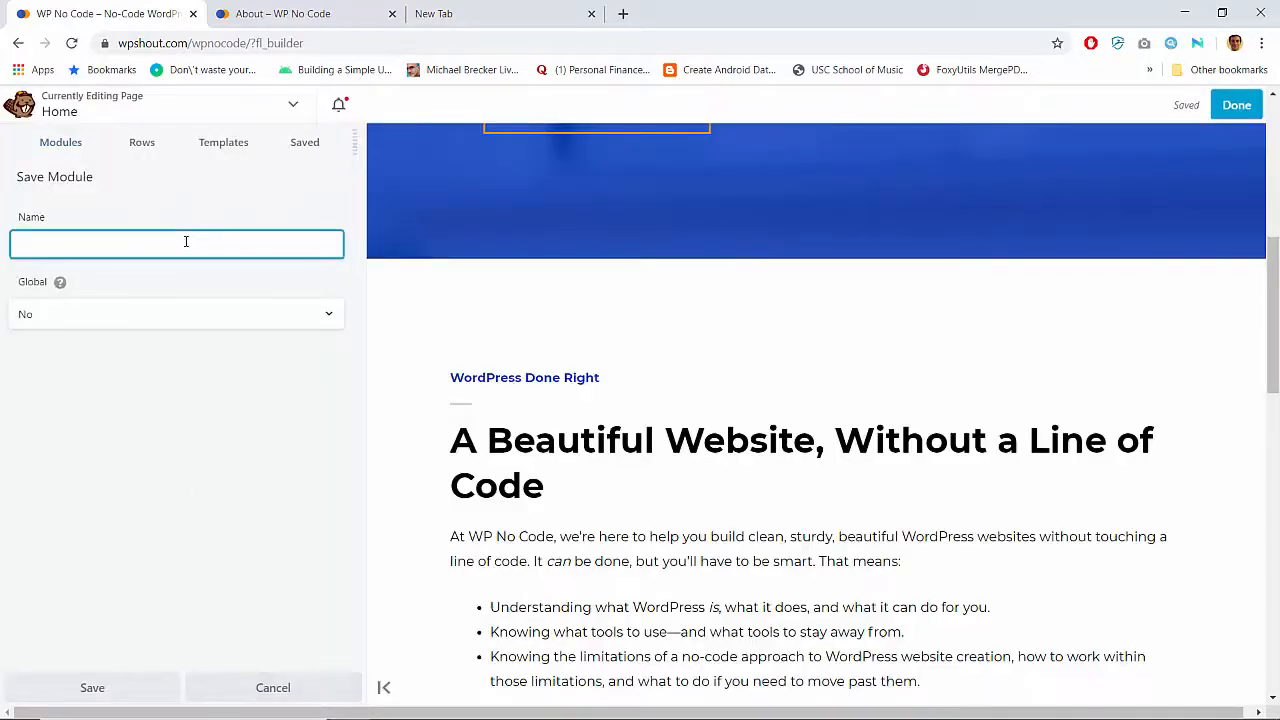
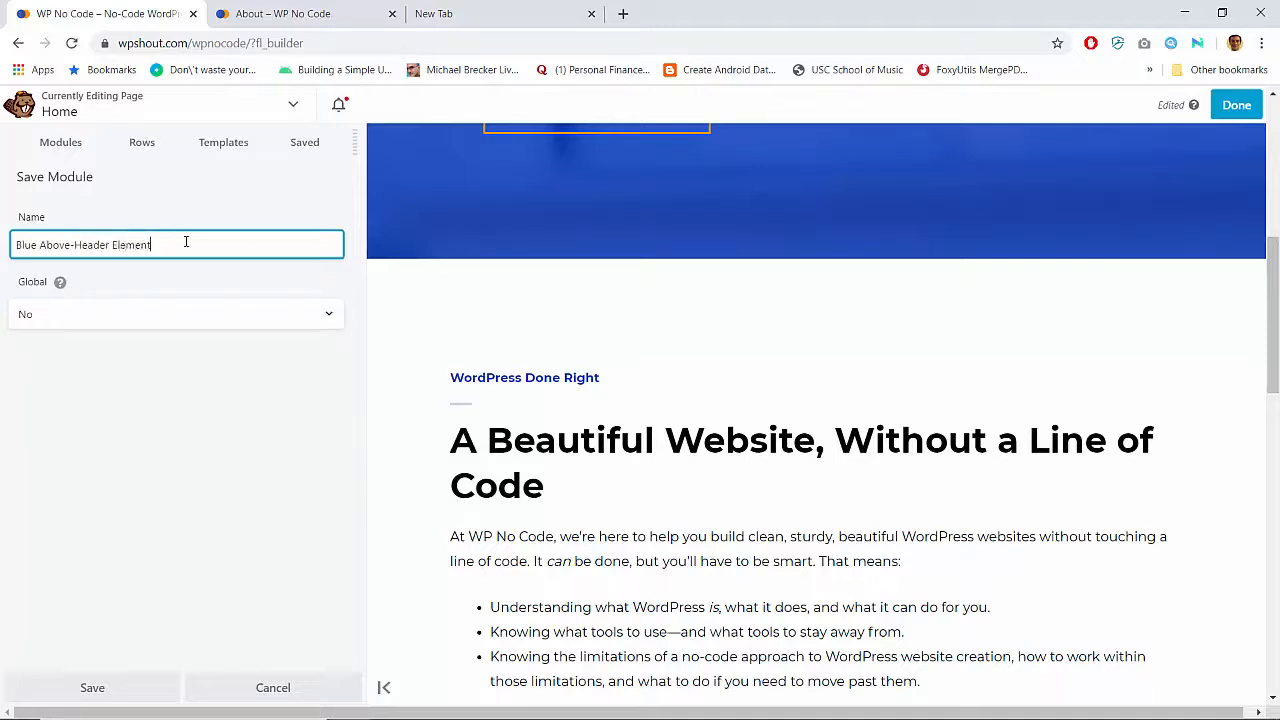
pyautogui.click(92, 687)
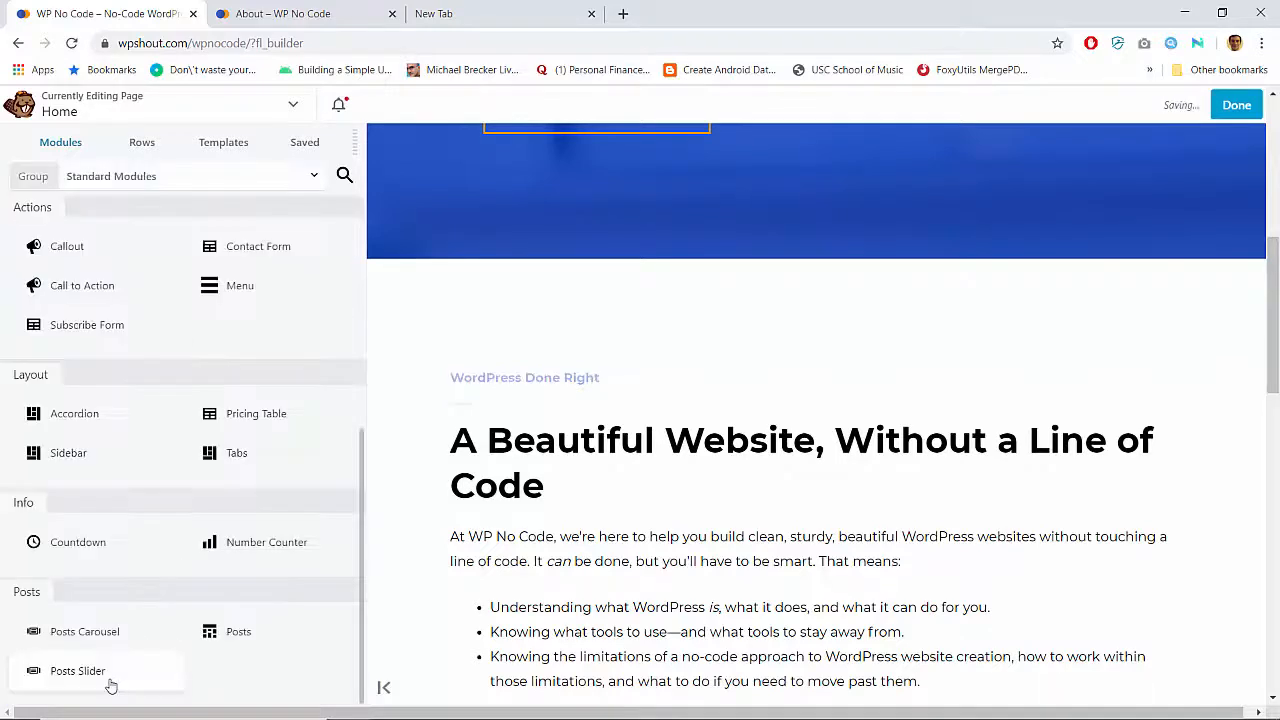
pyautogui.click(1236, 105)
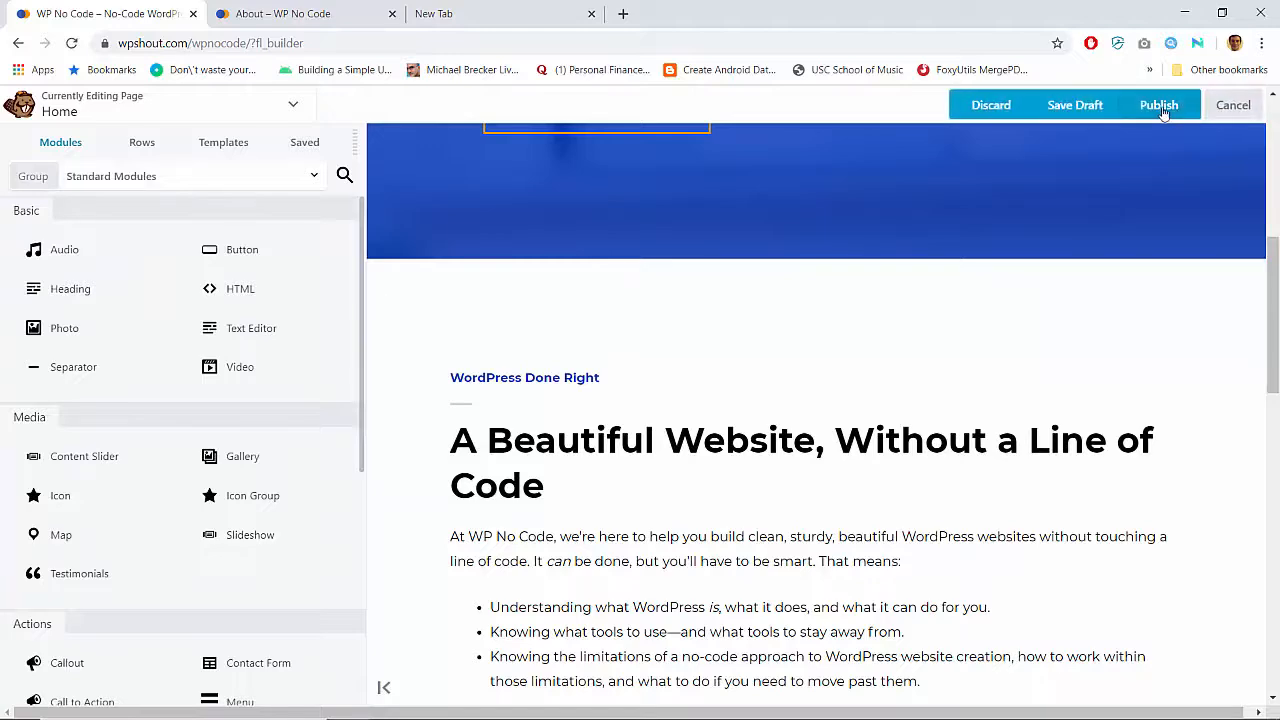
pyautogui.click(1160, 108)
# Return to the About page's editor and discard its unpublished changes
pyautogui.click(318, 14)
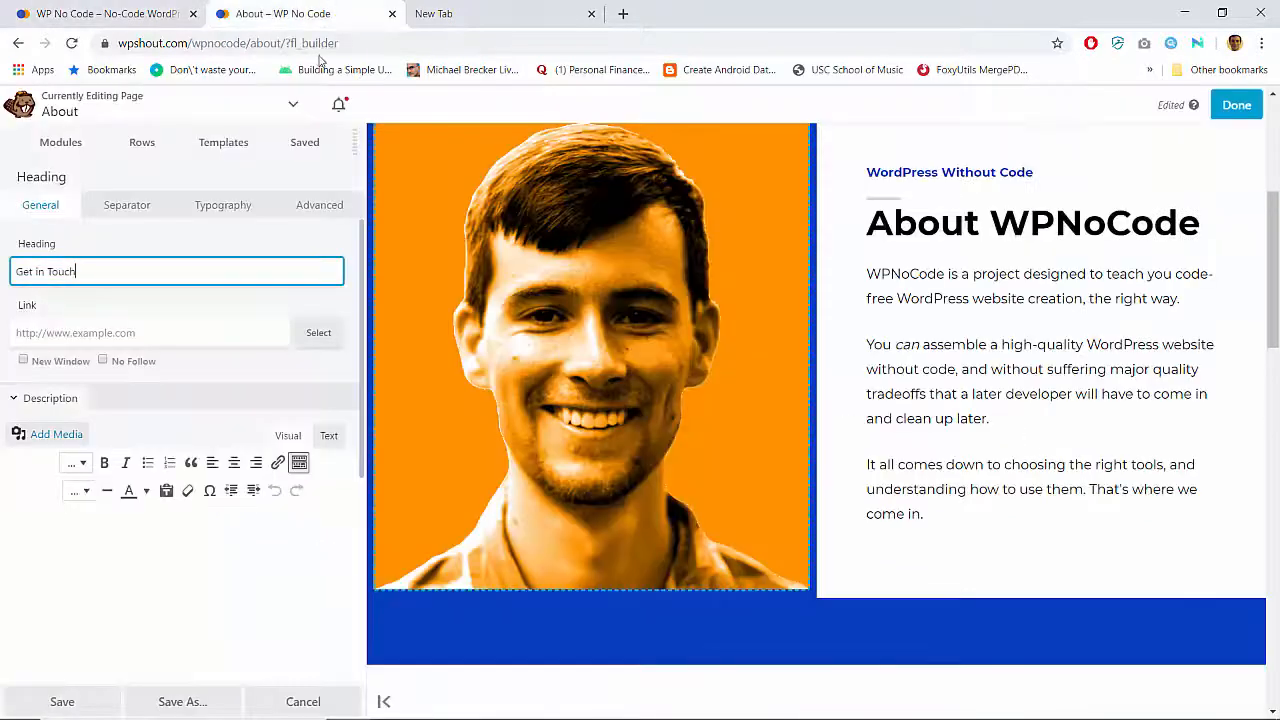
pyautogui.click(1236, 105)
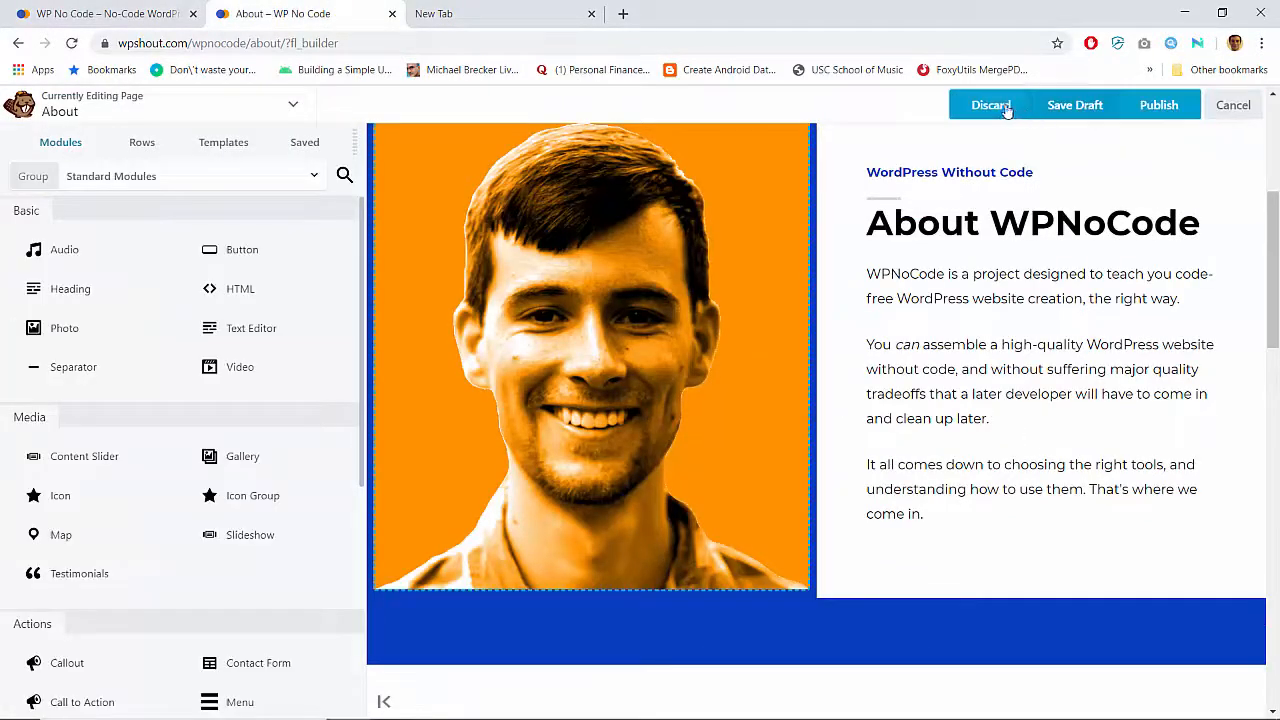
pyautogui.click(1005, 108)
pyautogui.press('Return')
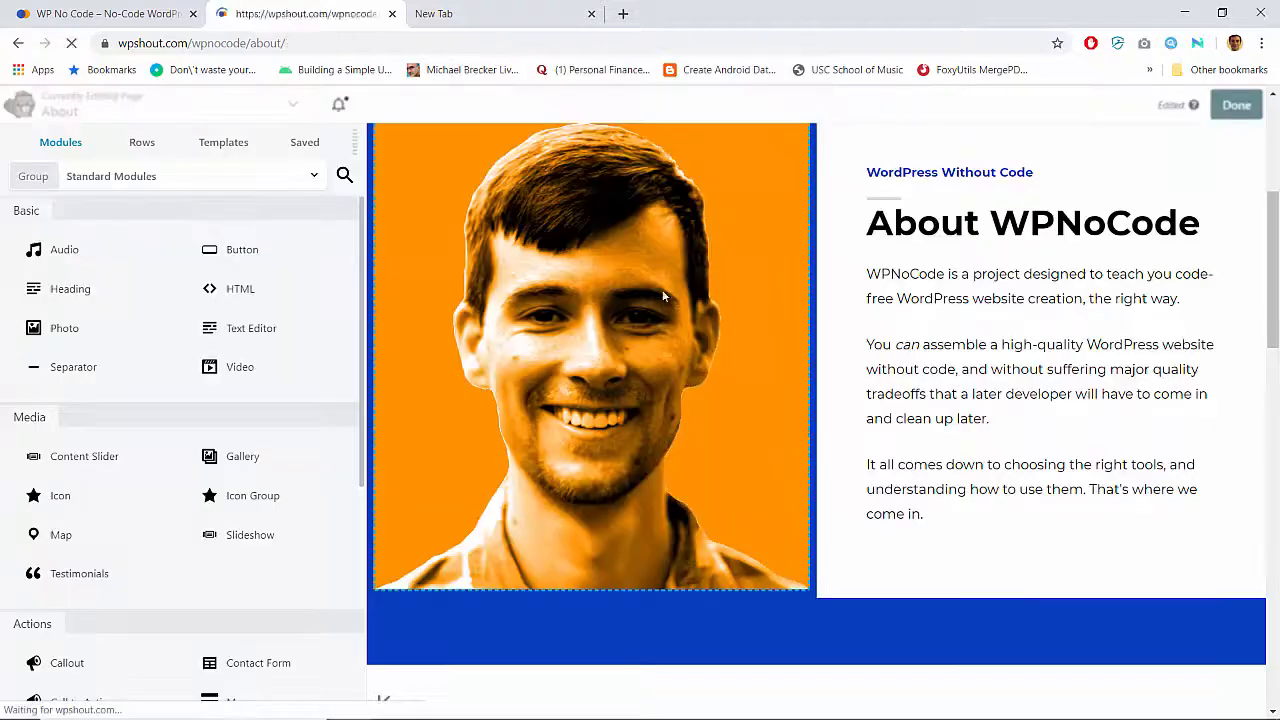
# Open the About page in the page builder and place the saved Blue Above-Header Element module above the Contact Us heading
pyautogui.scroll(-6, 656, 302)
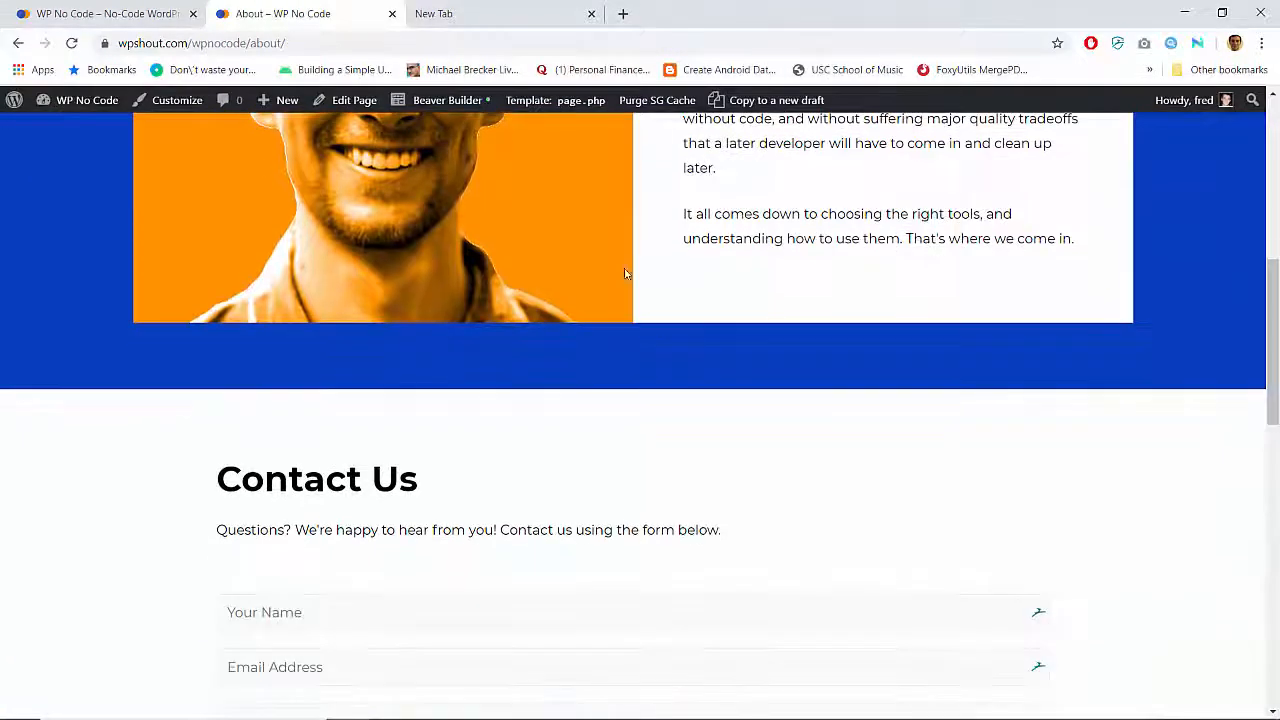
pyautogui.click(447, 100)
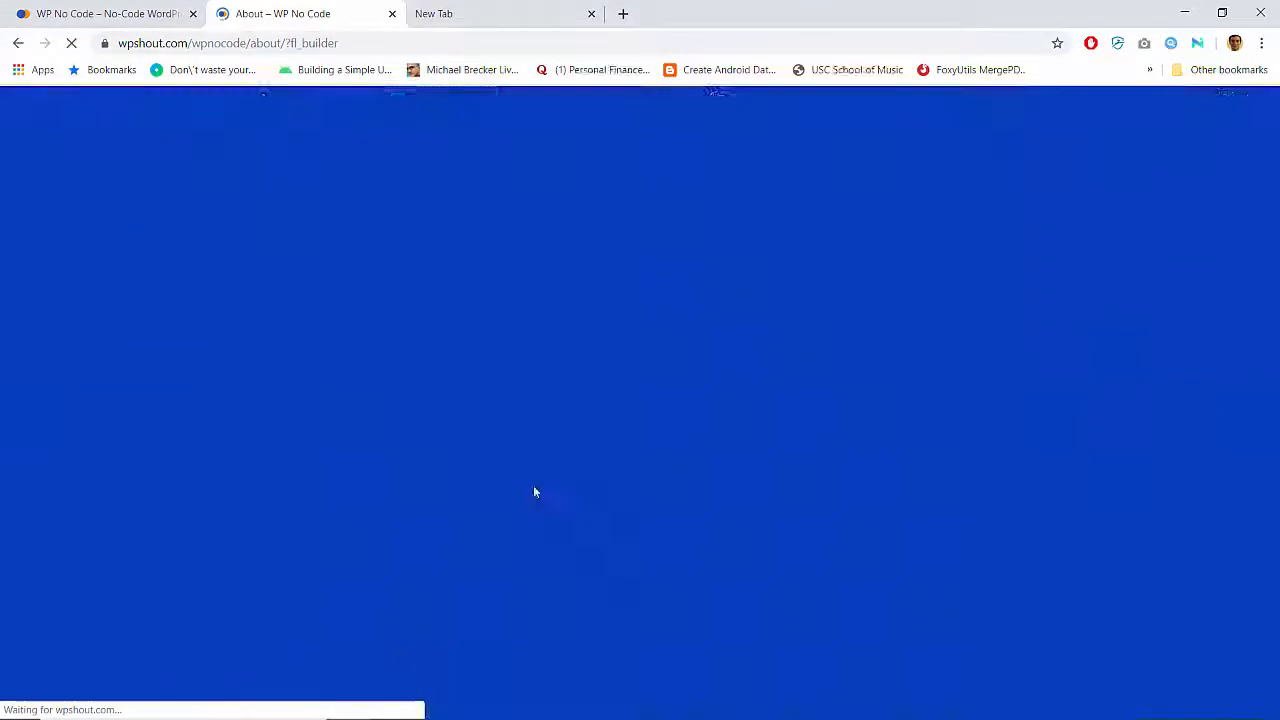
pyautogui.scroll(-6, 533, 485)
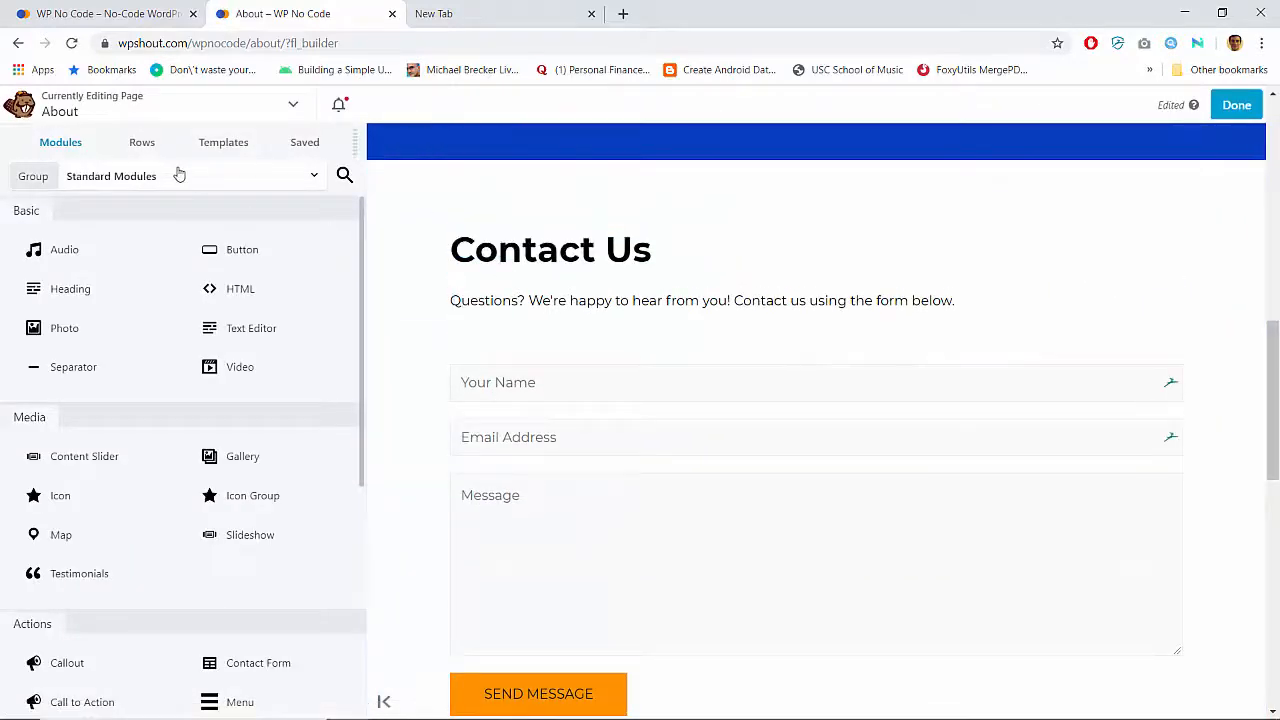
pyautogui.click(295, 143)
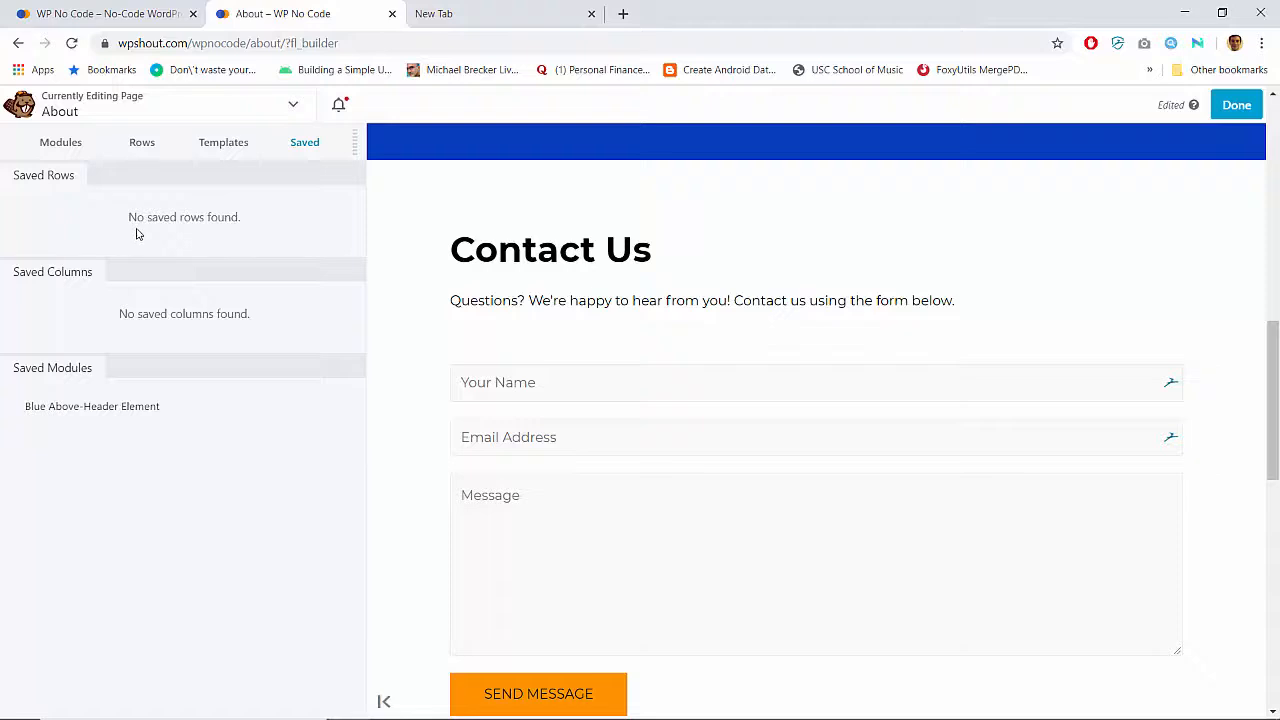
pyautogui.moveTo(114, 406); pyautogui.dragTo(486, 306)
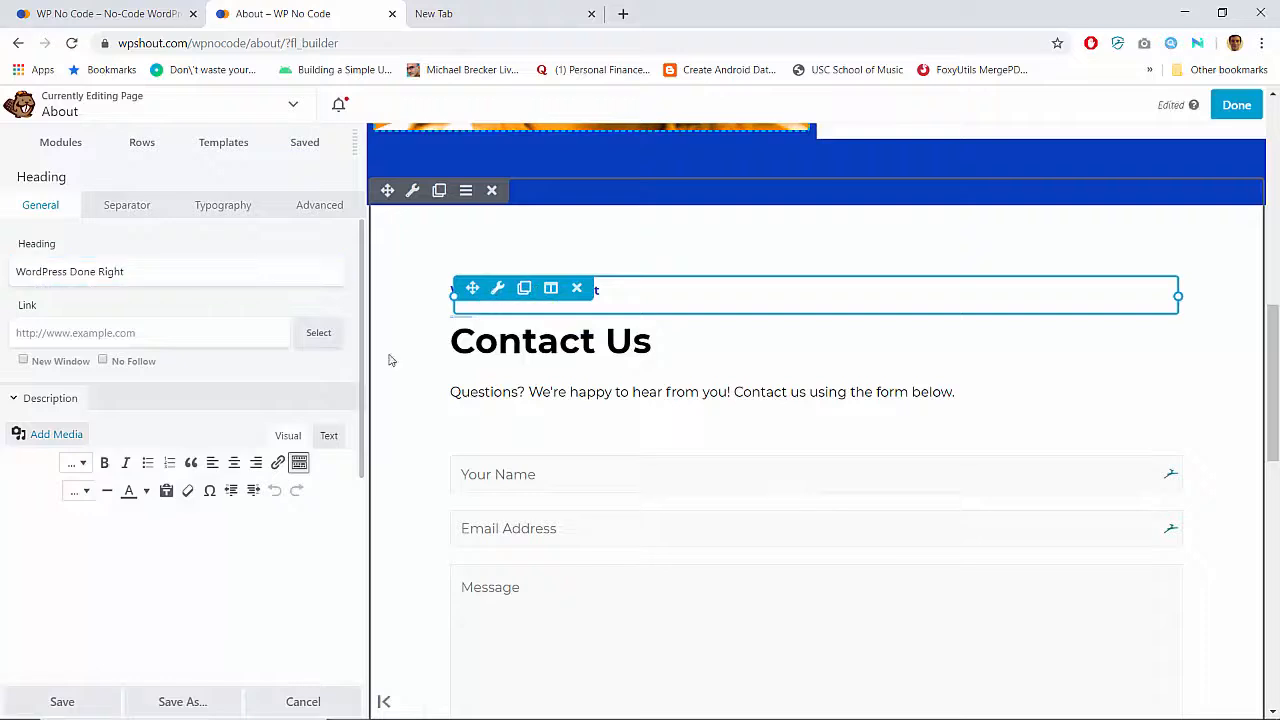
# Change the new small blue heading's text to "Get in Touch" and view its typography settings
pyautogui.tripleClick(125, 271)
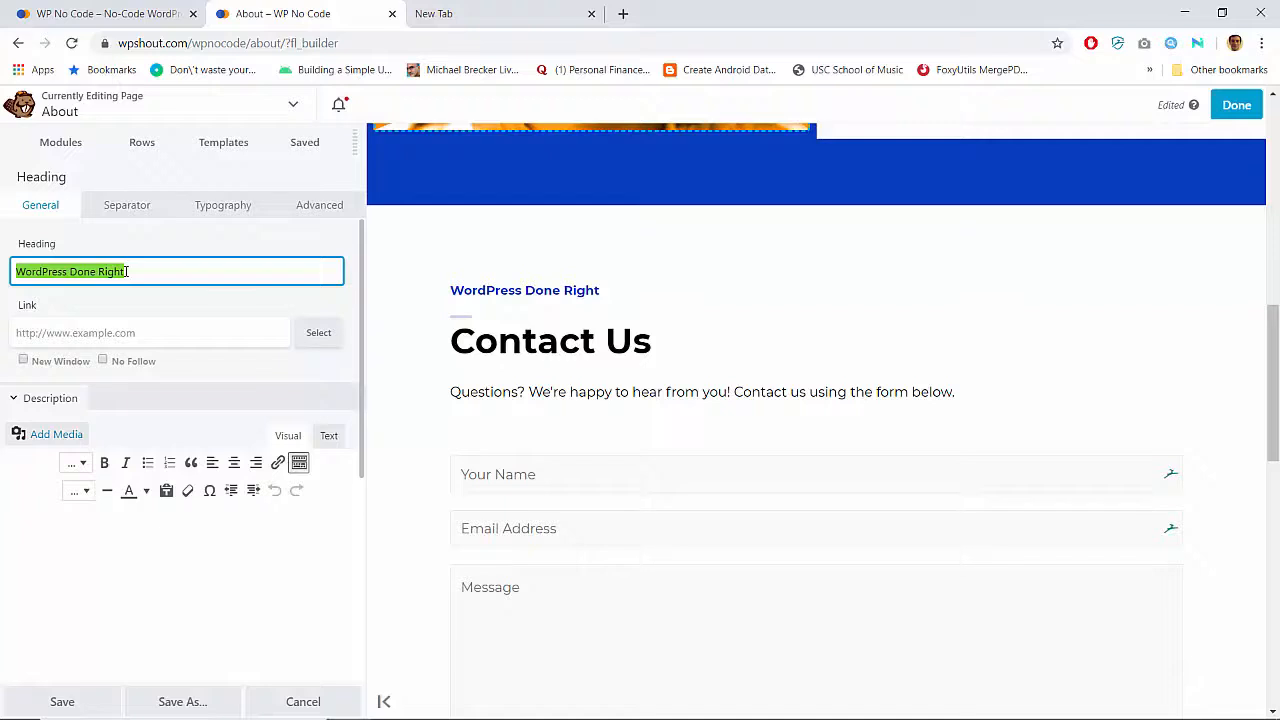
pyautogui.write('Gt')
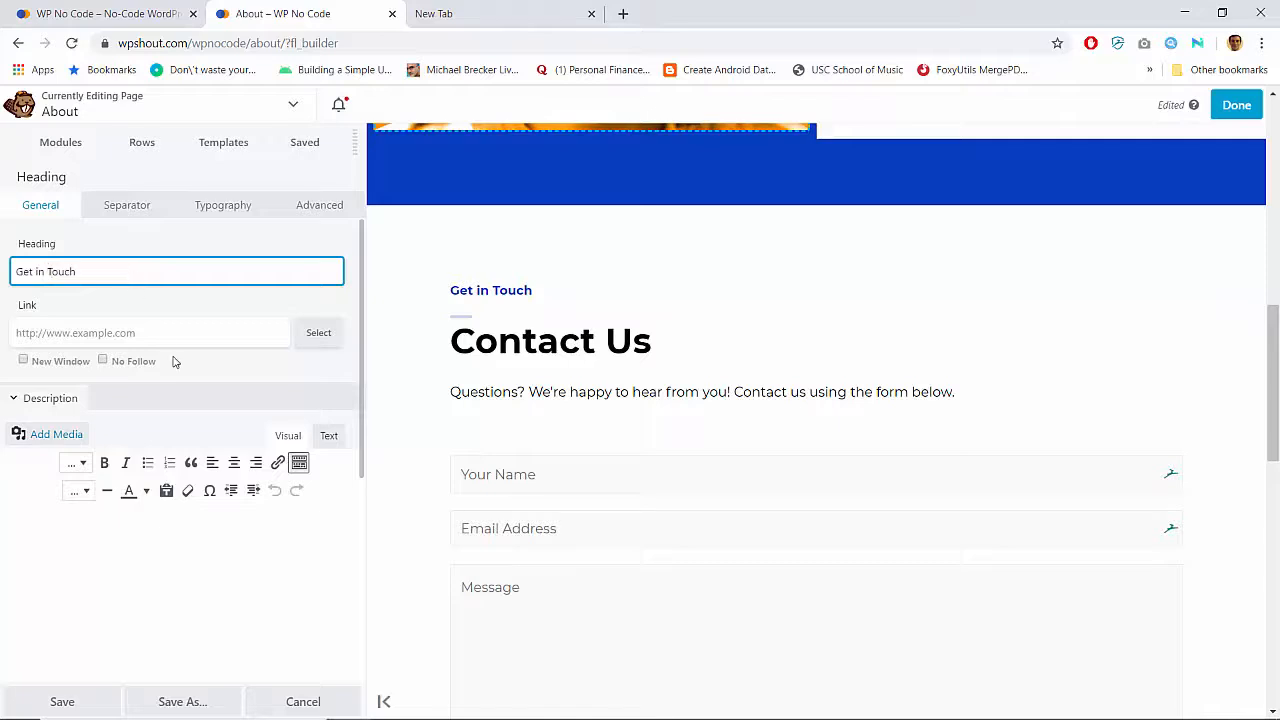
pyautogui.click(187, 206)
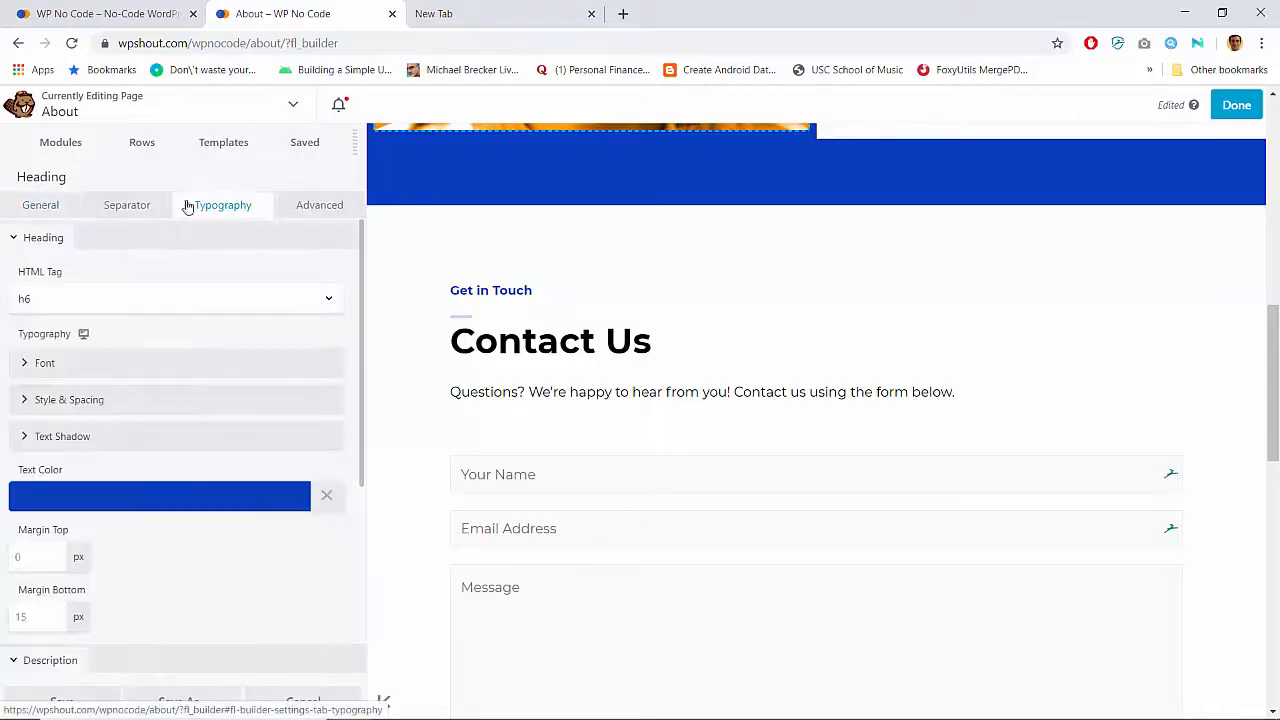
pyautogui.click(41, 206)
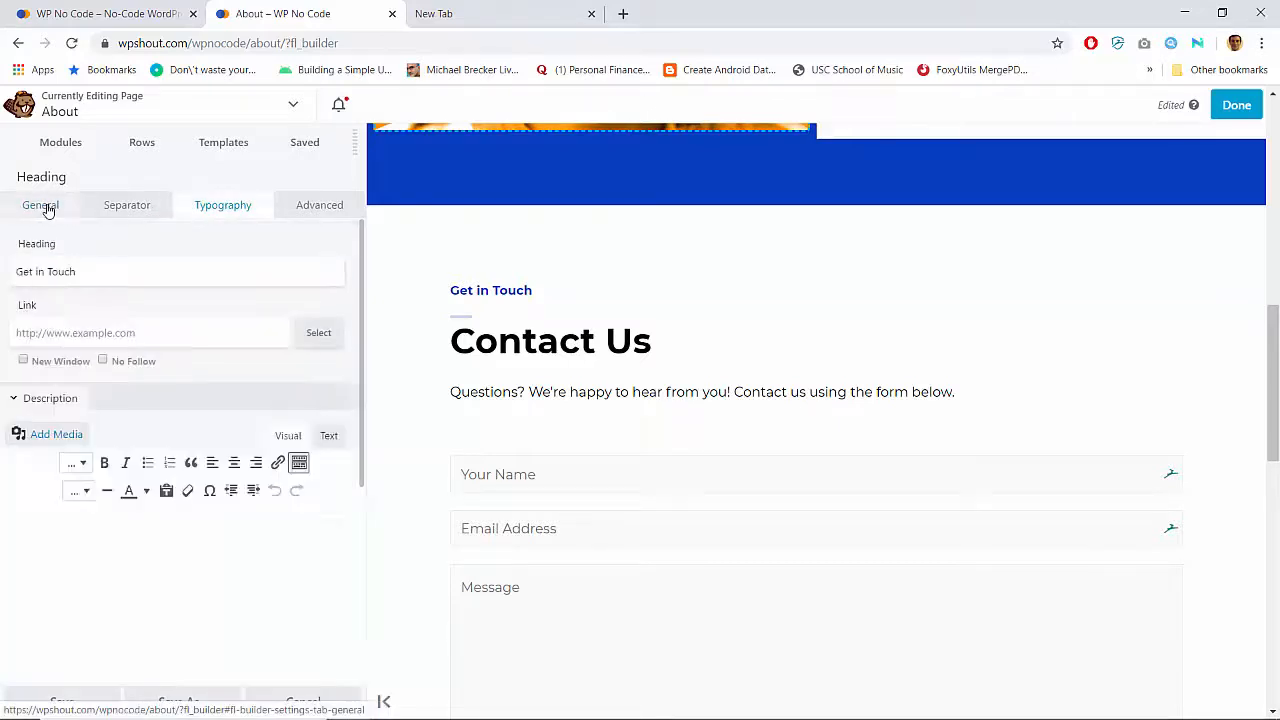
pyautogui.click(220, 206)
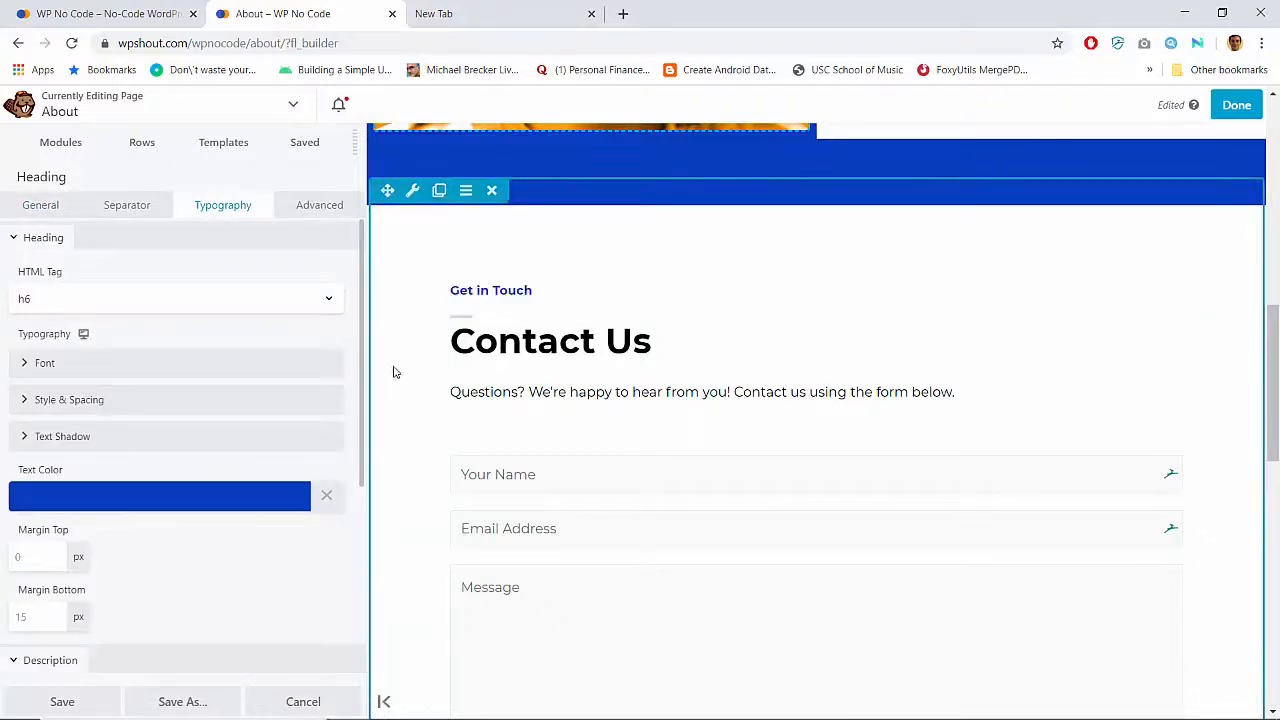
# Add a Text Editor module above the blue heading containing the text "Get in Touch"
pyautogui.click(83, 147)
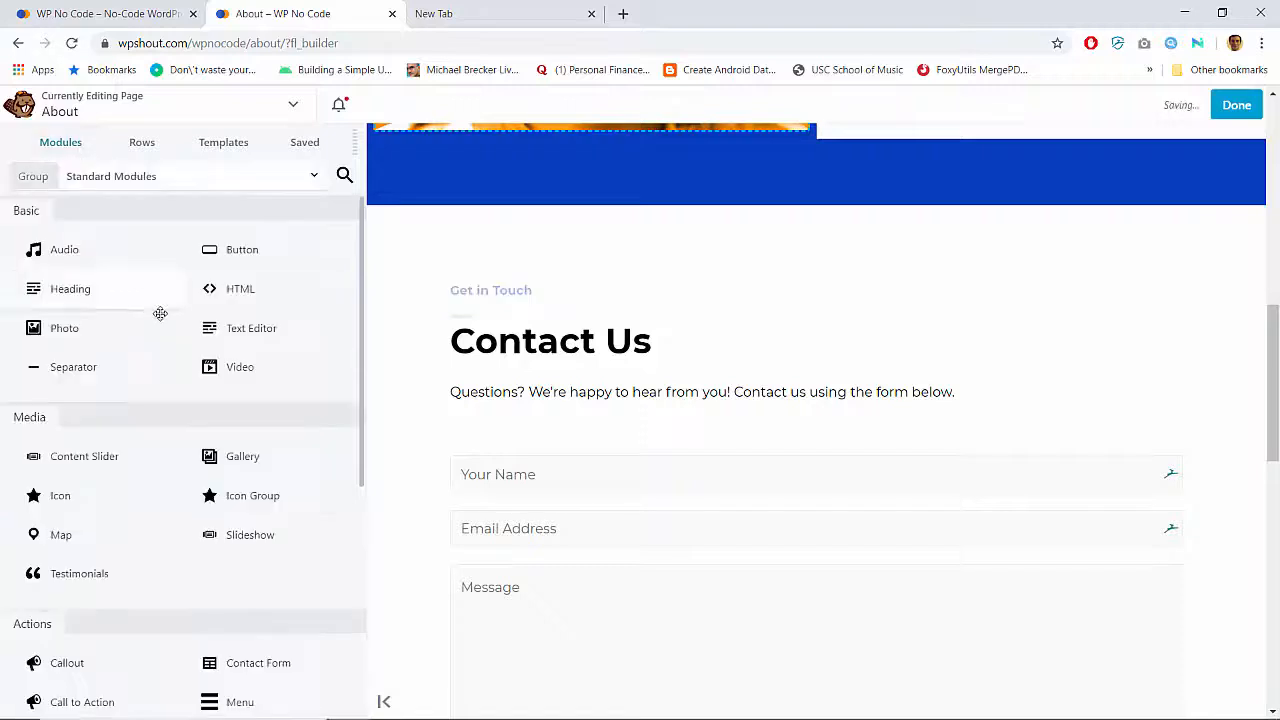
pyautogui.moveTo(304, 334); pyautogui.dragTo(478, 325)
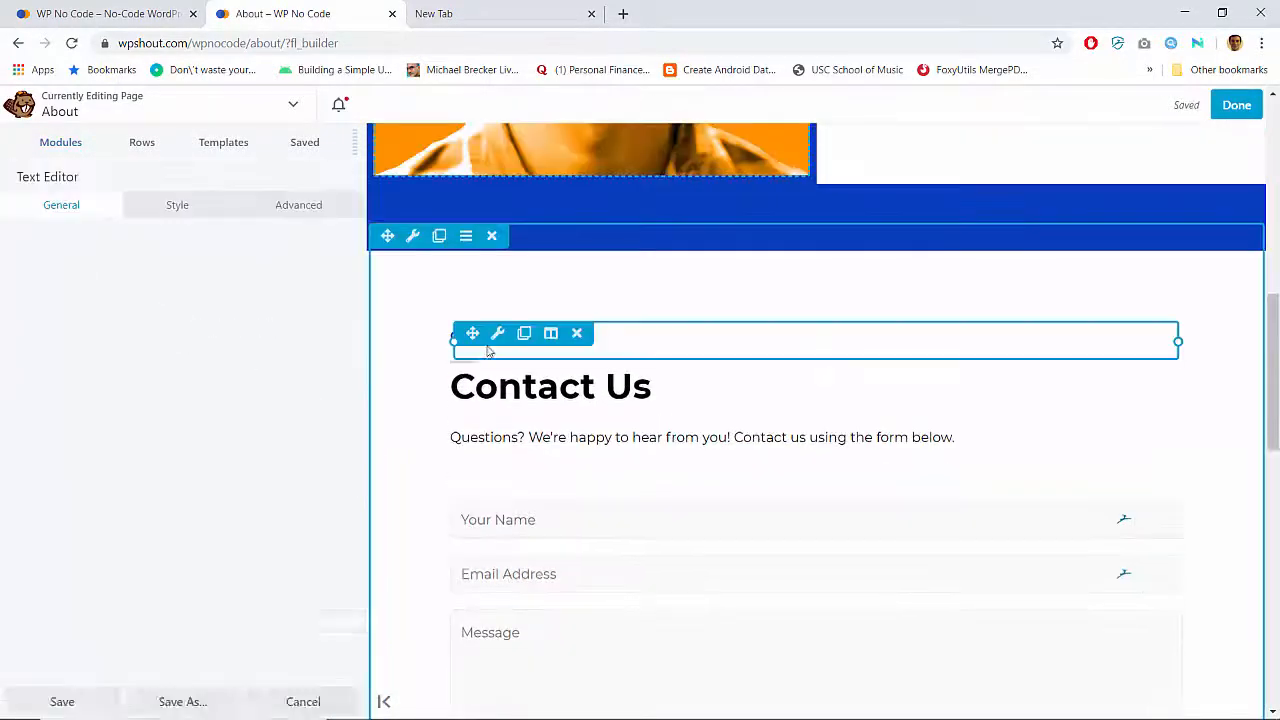
pyautogui.click(243, 389)
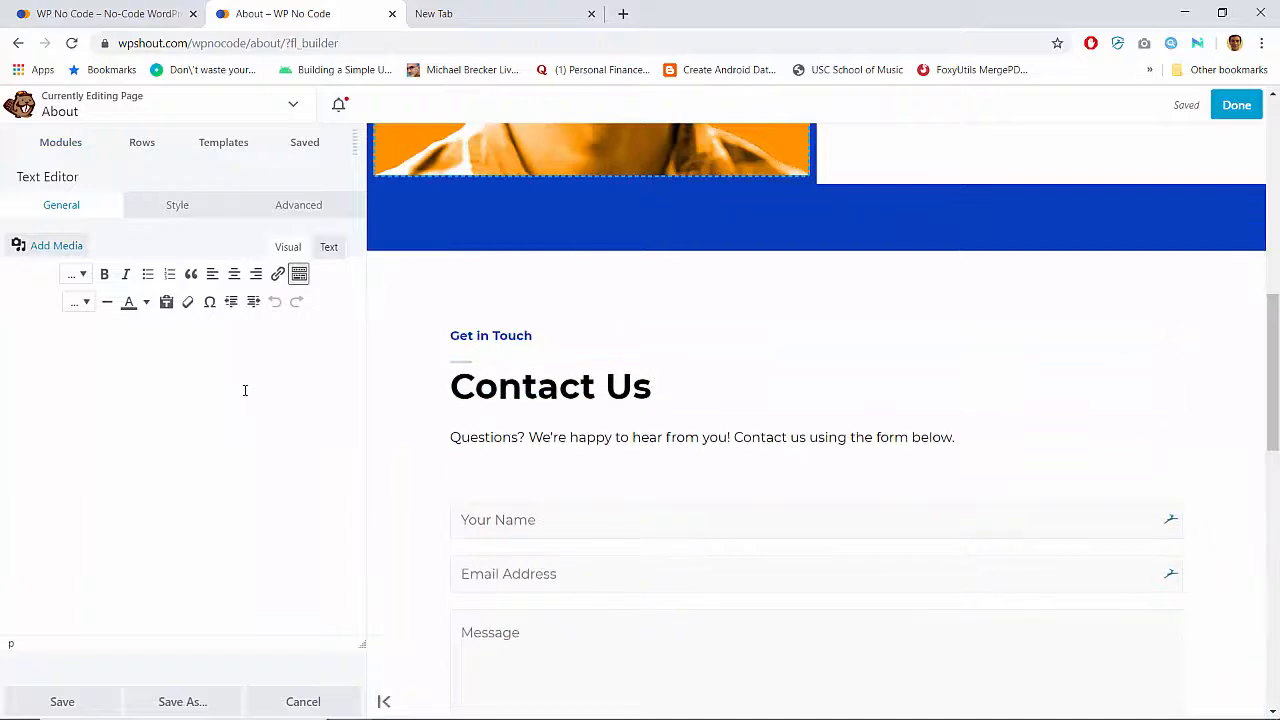
pyautogui.write('Newest No-Code WordPress Tutorials')
pyautogui.write('Get in T')
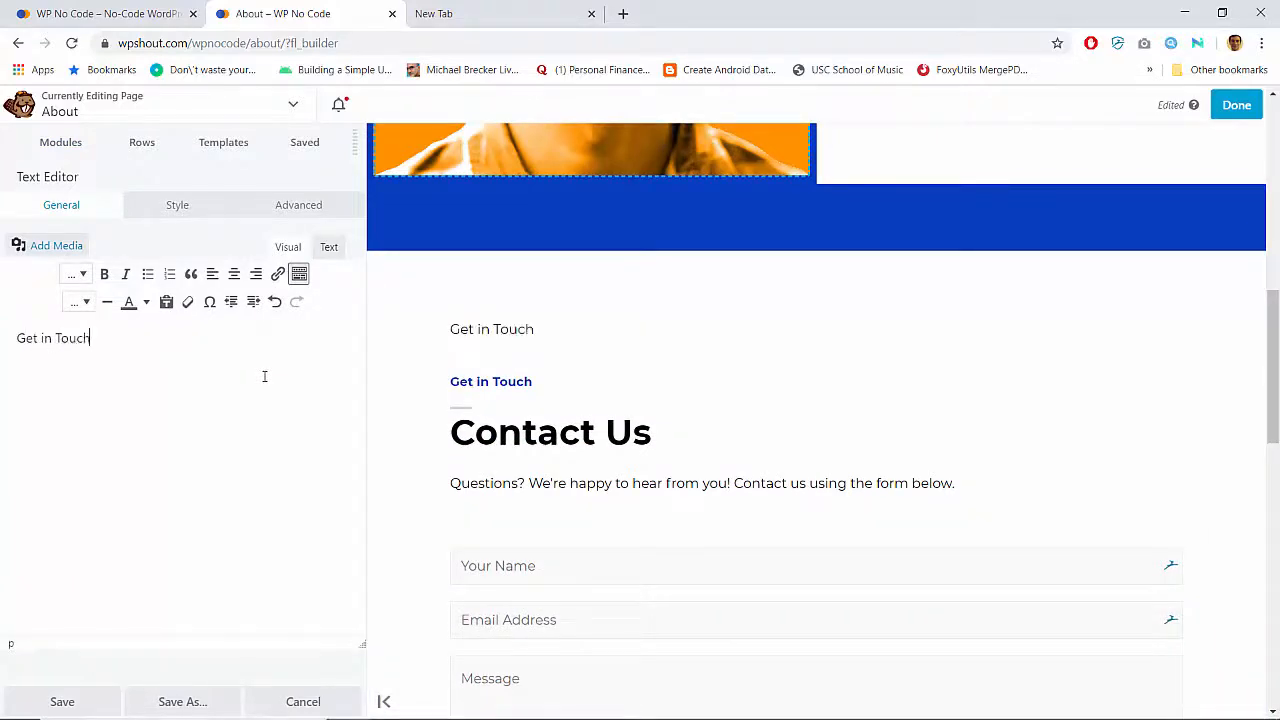
# Examine the heading and description typography settings of the blue Get in Touch heading, including its font options
pyautogui.click(492, 380)
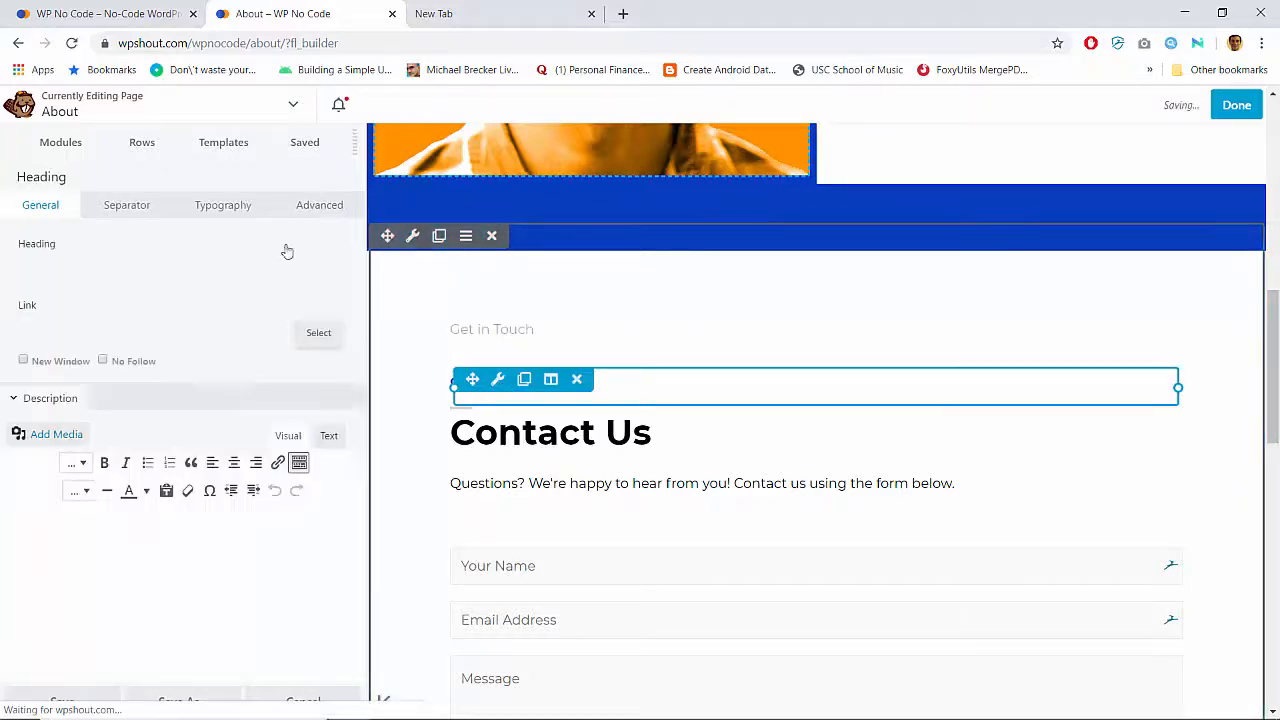
pyautogui.click(218, 210)
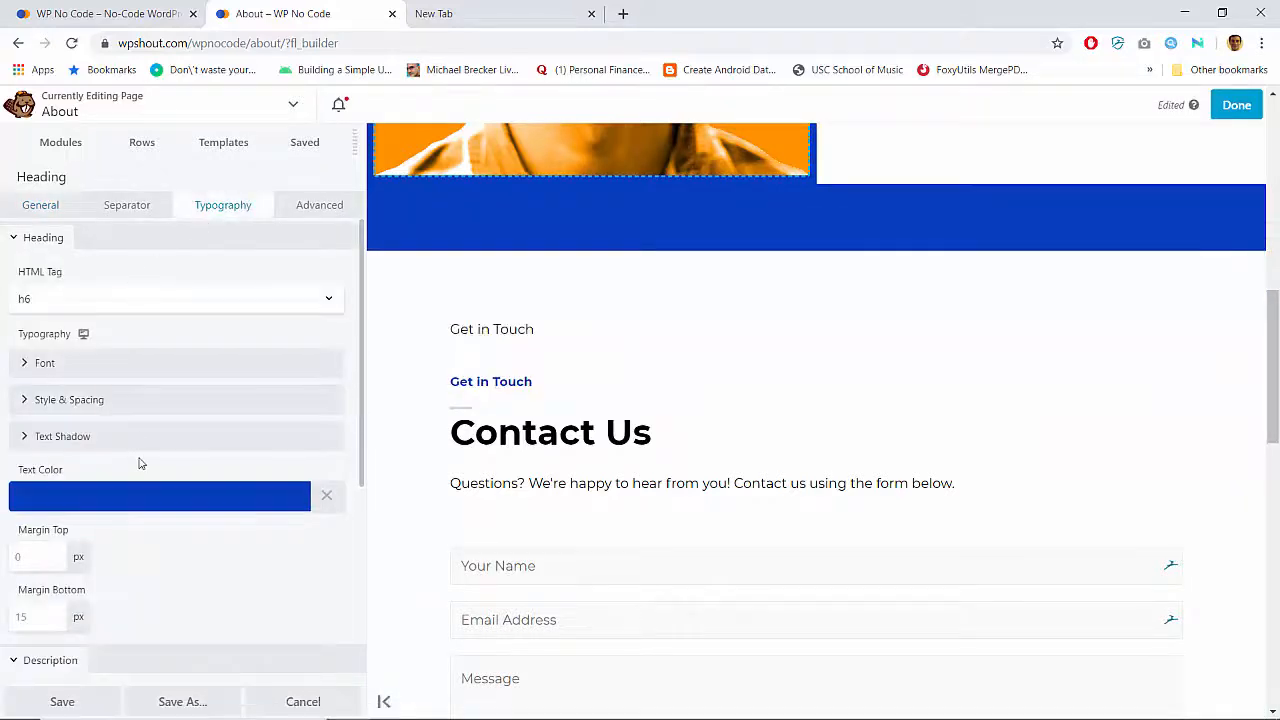
pyautogui.scroll(-3, 137, 463)
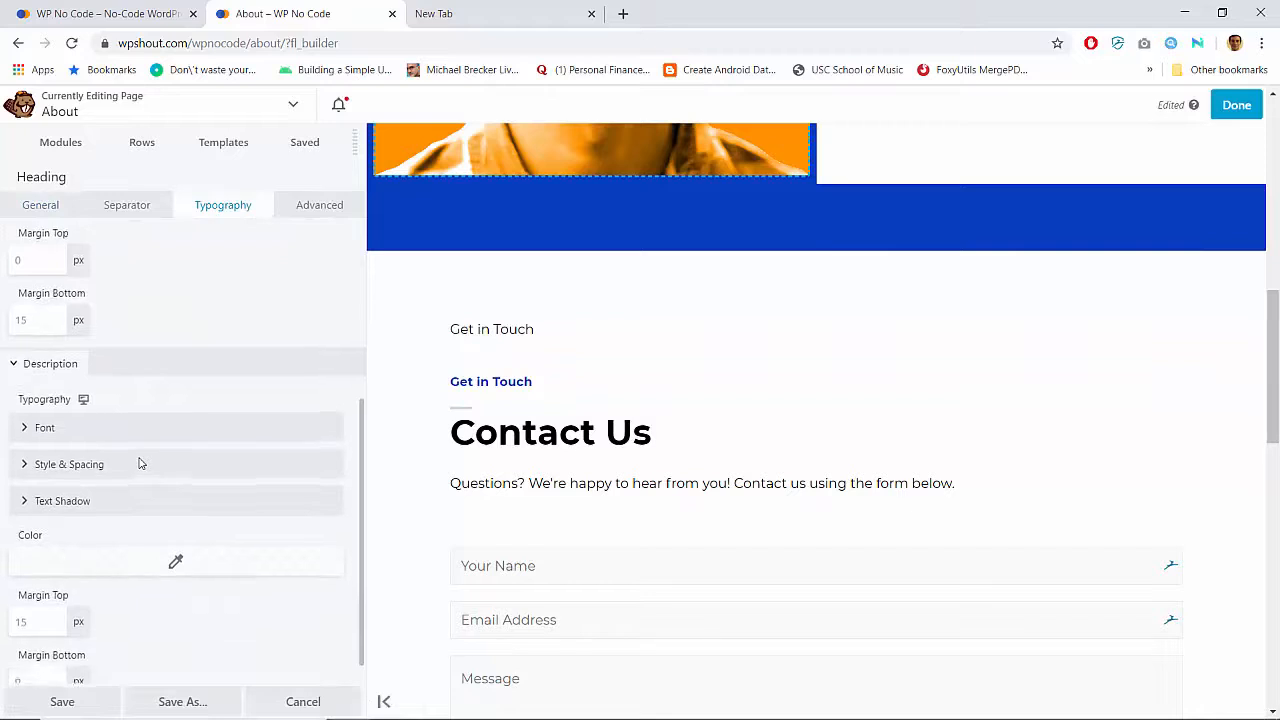
pyautogui.scroll(-1, 140, 463)
pyautogui.scroll(3, 140, 463)
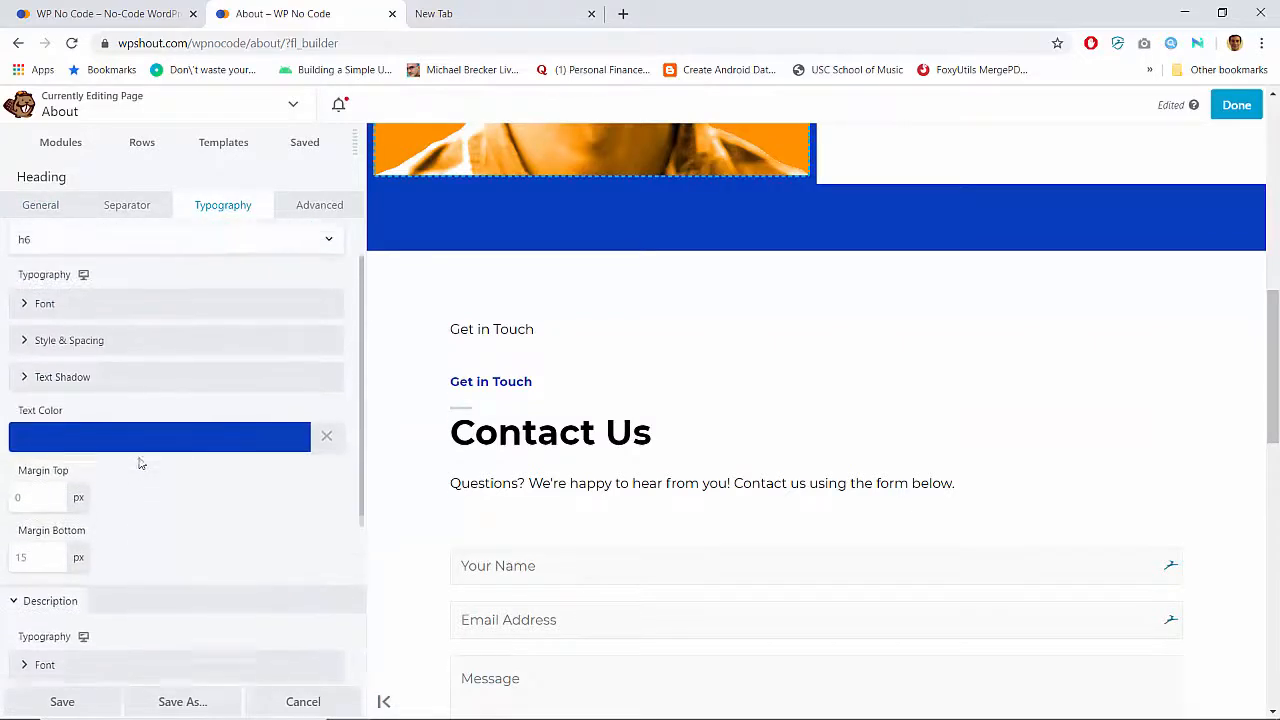
pyautogui.click(60, 366)
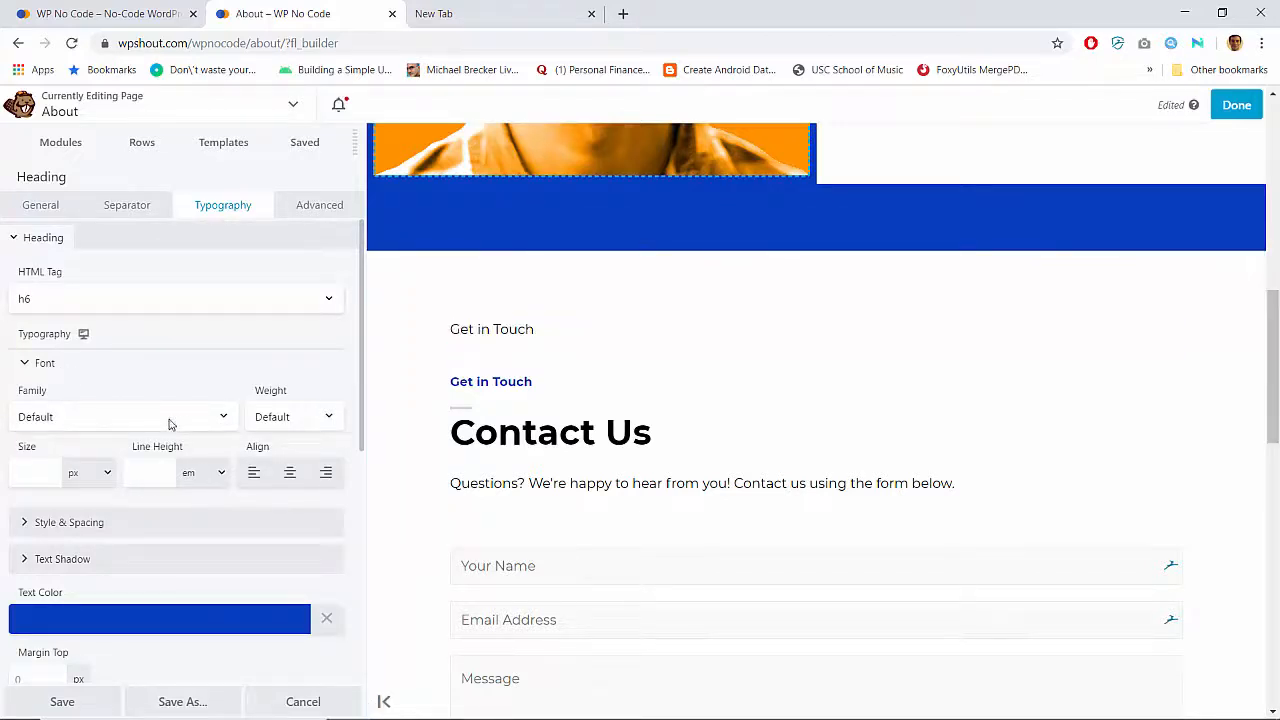
pyautogui.write('15')
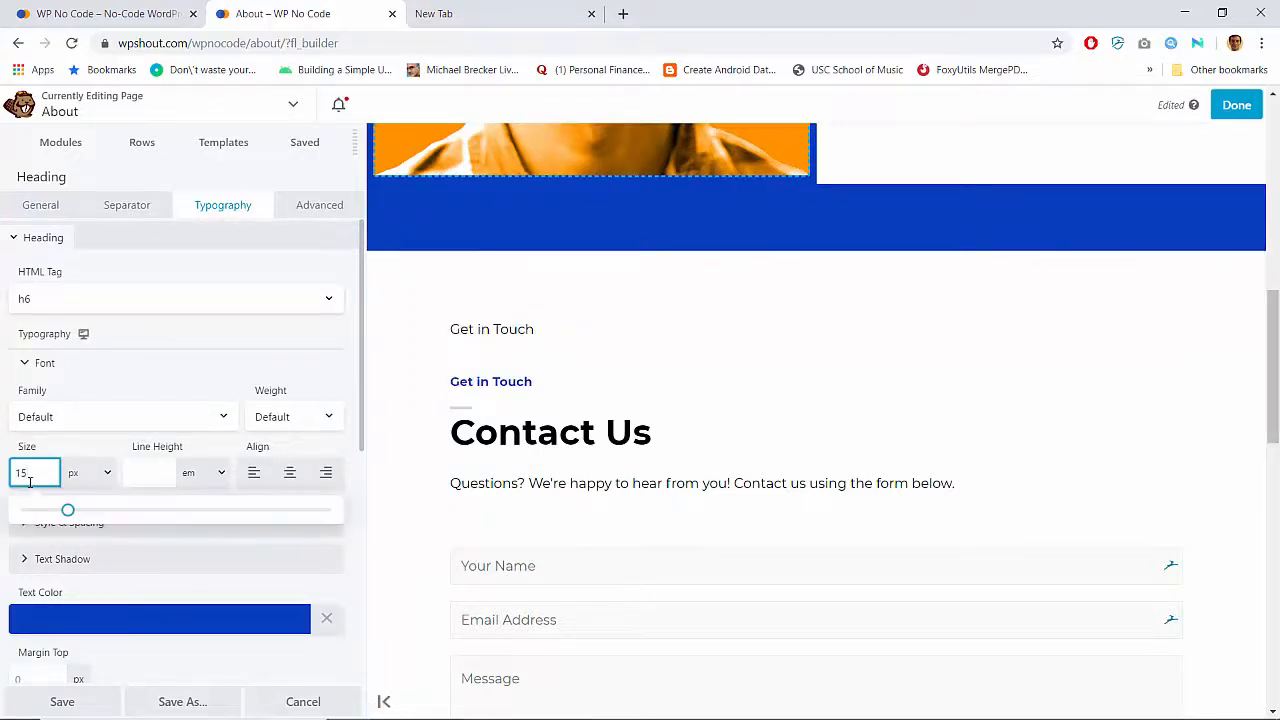
pyautogui.press('BackSpace')
pyautogui.press('BackSpace')
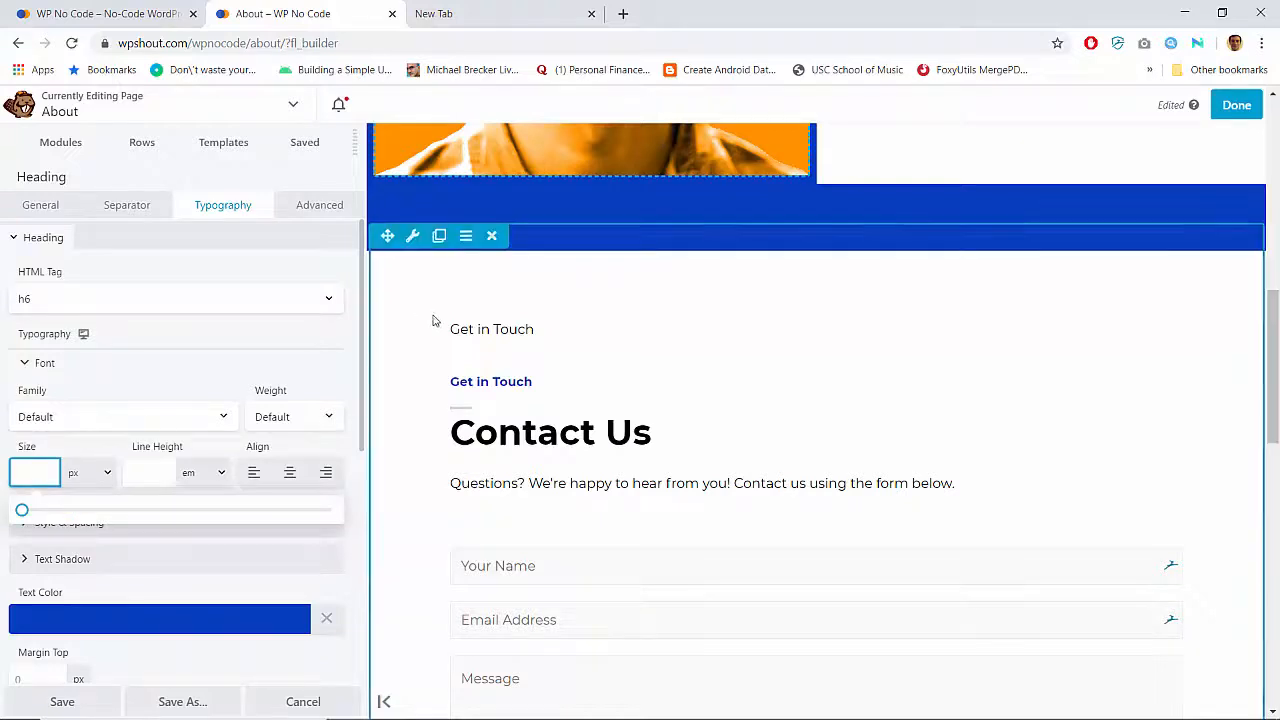
# Open the font style settings of the plain Get in Touch text module
pyautogui.click(497, 336)
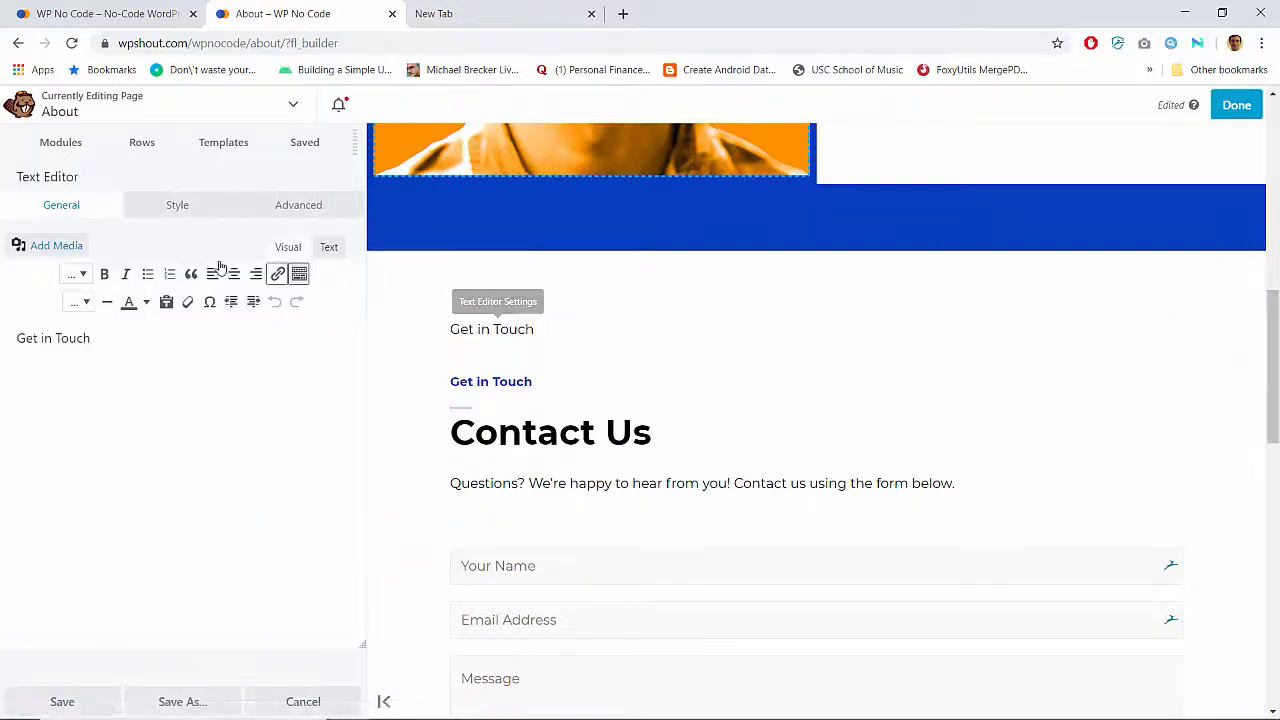
pyautogui.click(177, 205)
pyautogui.click(80, 332)
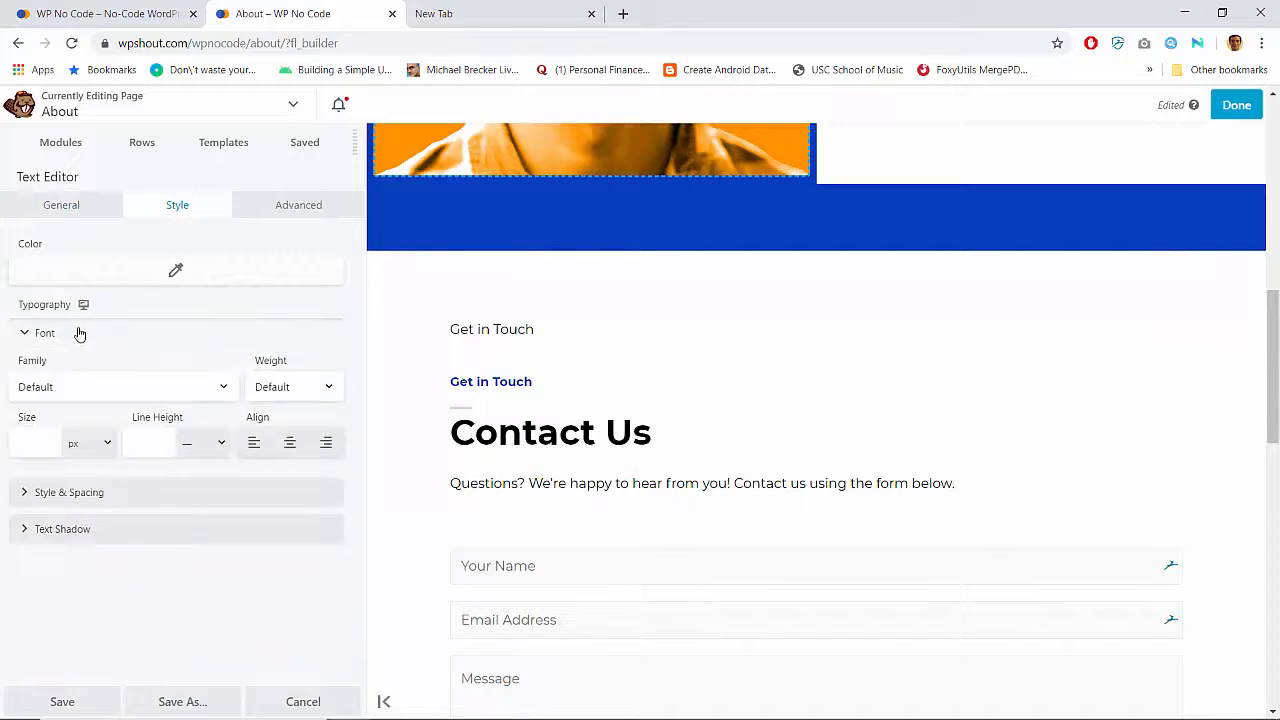
# Try the Montserrat font family on the text module and switch back to Default
pyautogui.click(195, 380)
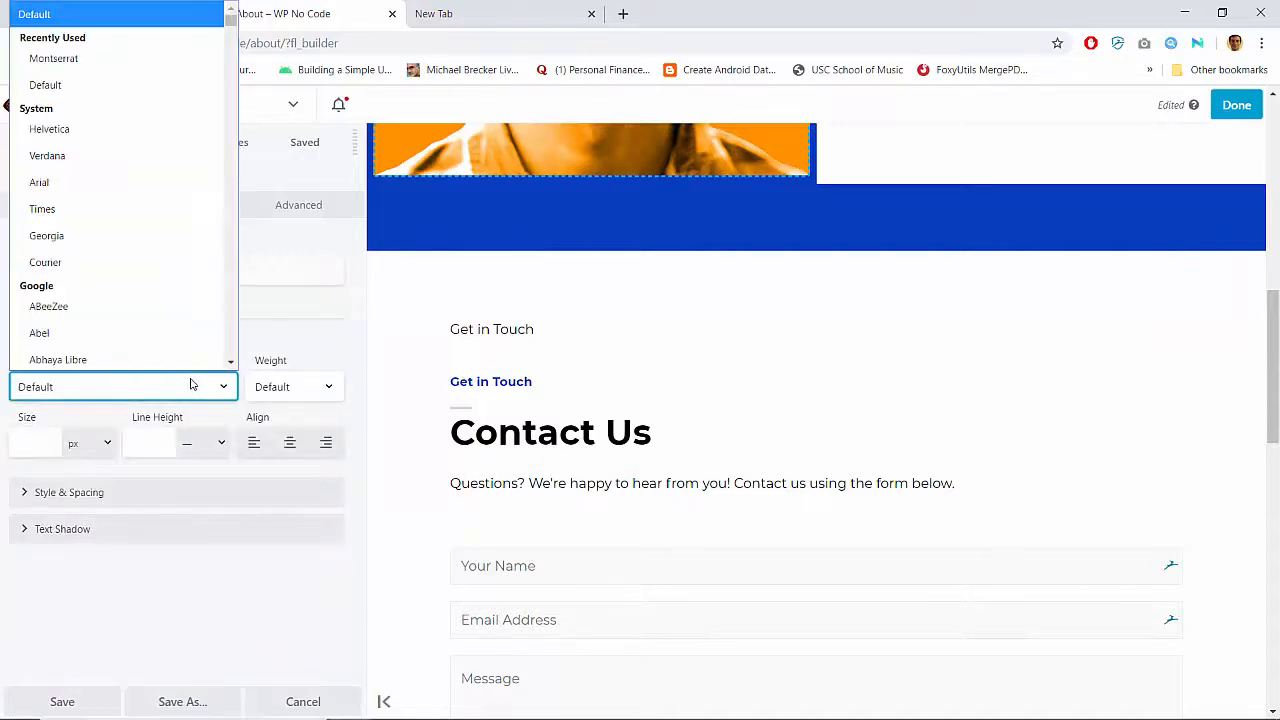
pyautogui.click(191, 384)
pyautogui.click(189, 383)
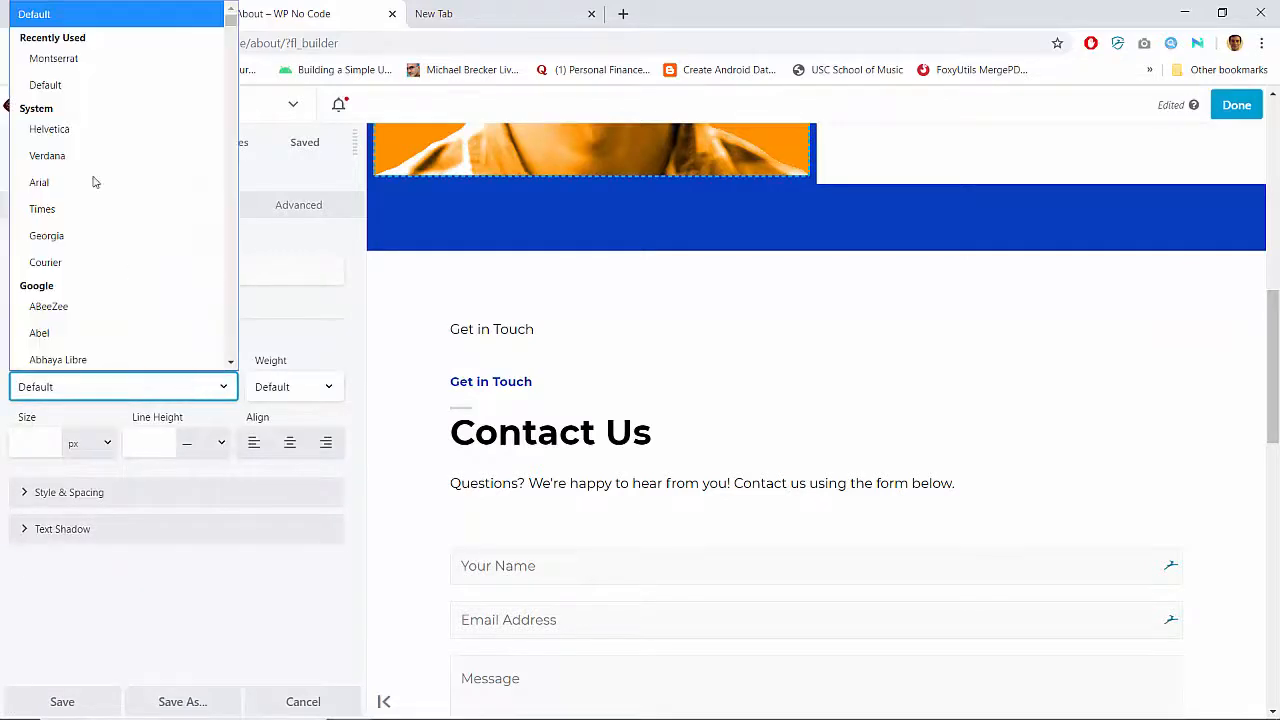
pyautogui.click(50, 57)
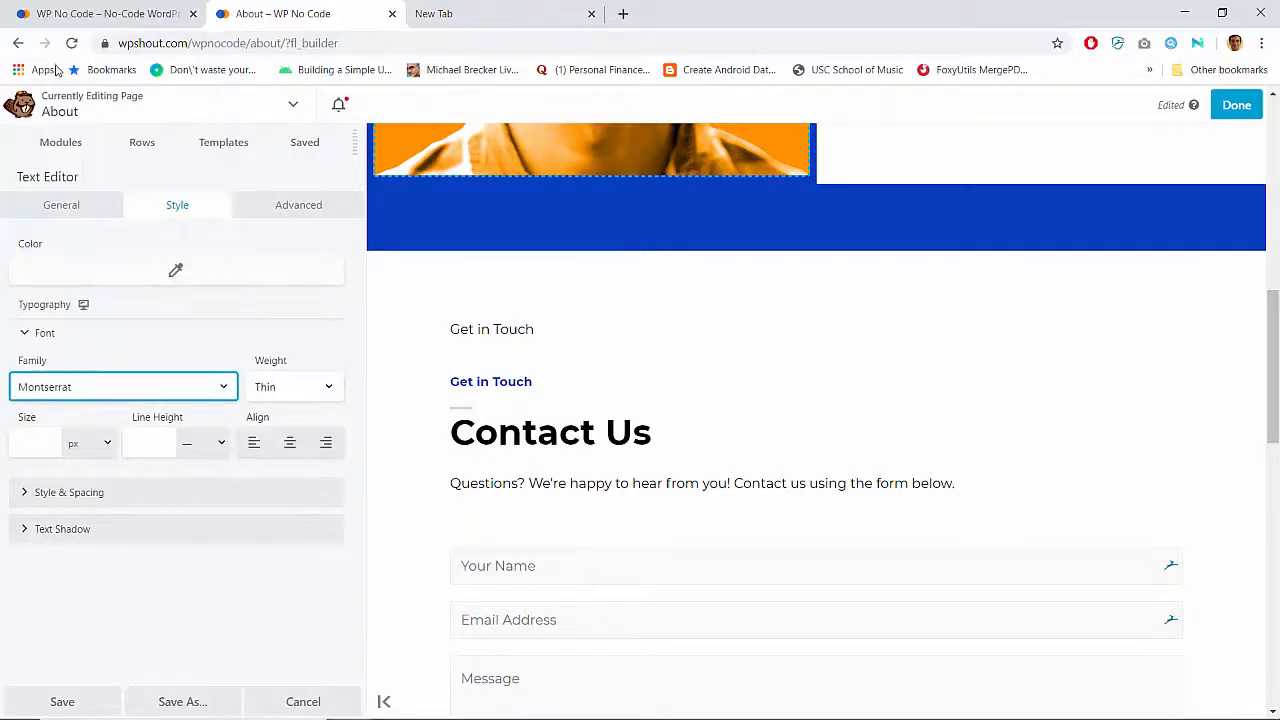
pyautogui.click(148, 393)
pyautogui.click(104, 16)
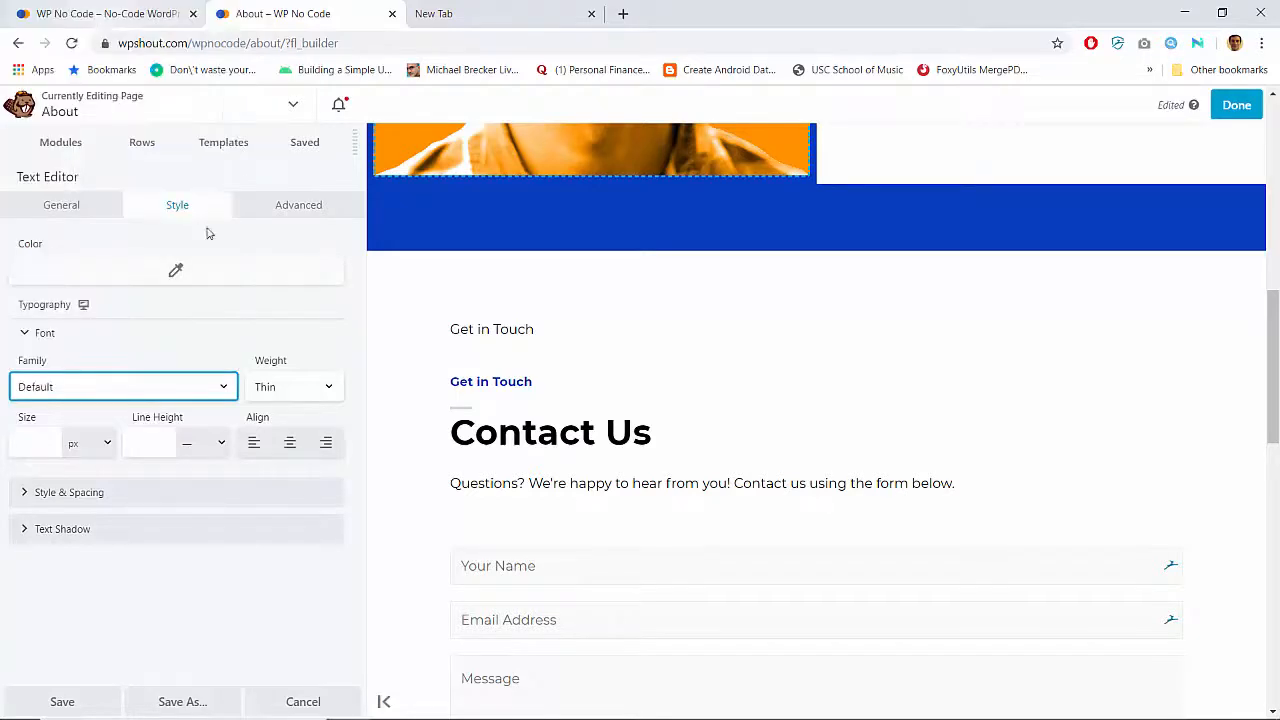
# Set the text module's font weight to Bold and its font size to 15 px
pyautogui.click(278, 390)
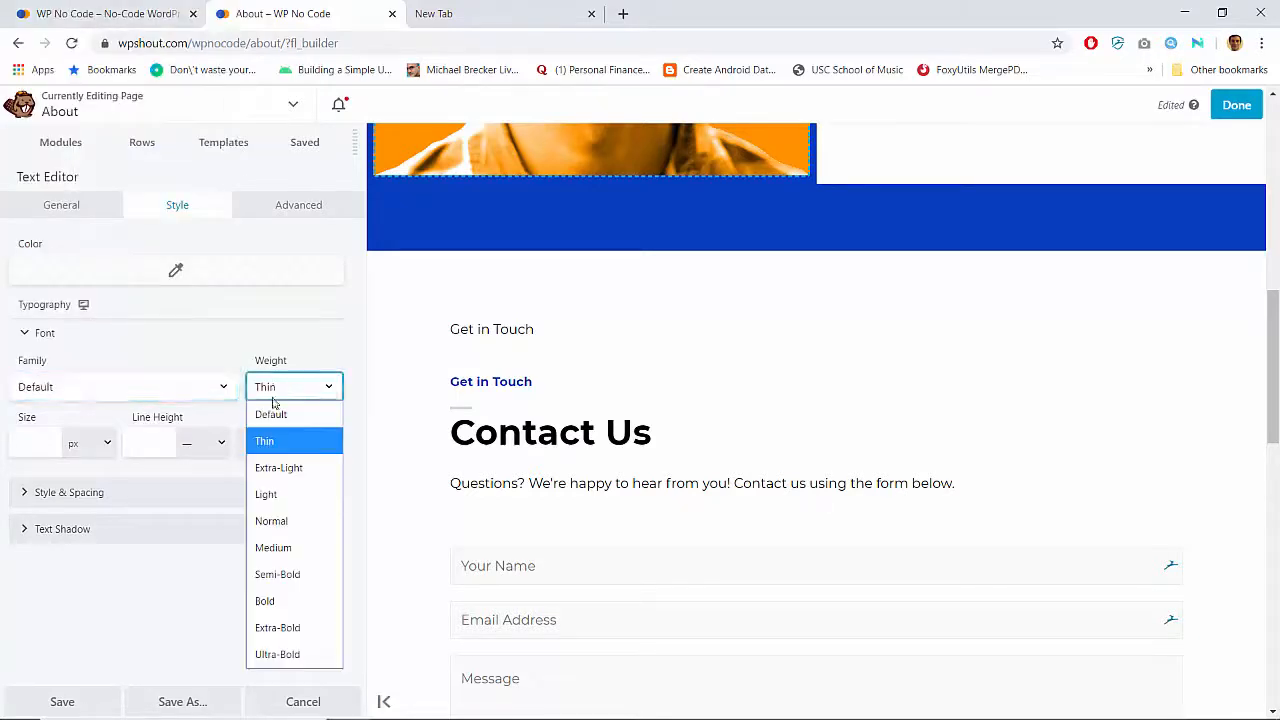
pyautogui.click(283, 602)
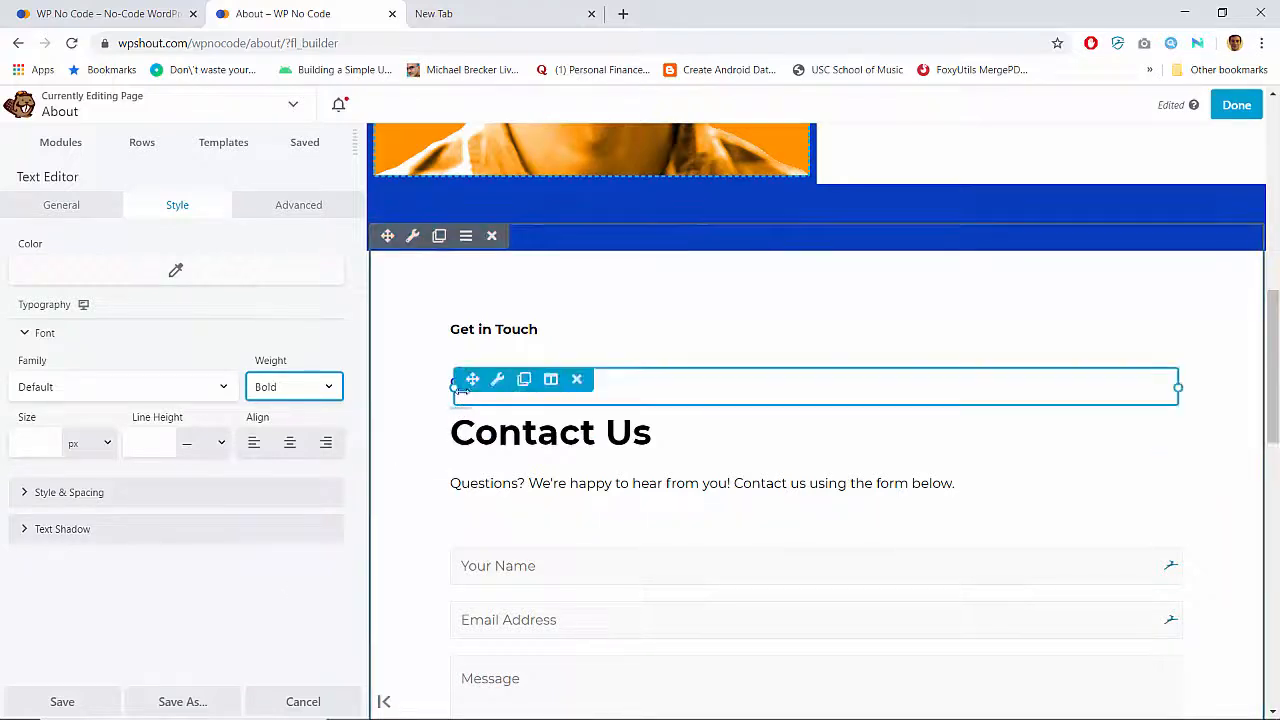
pyautogui.click(277, 395)
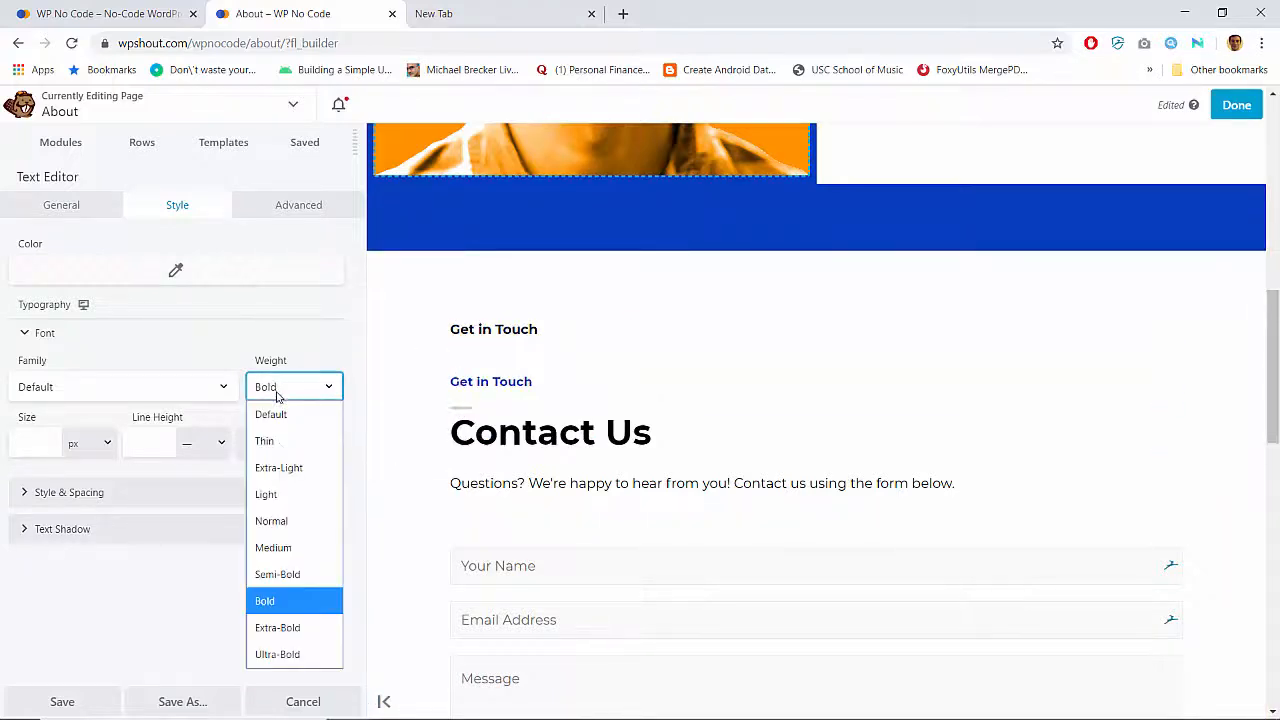
pyautogui.click(297, 654)
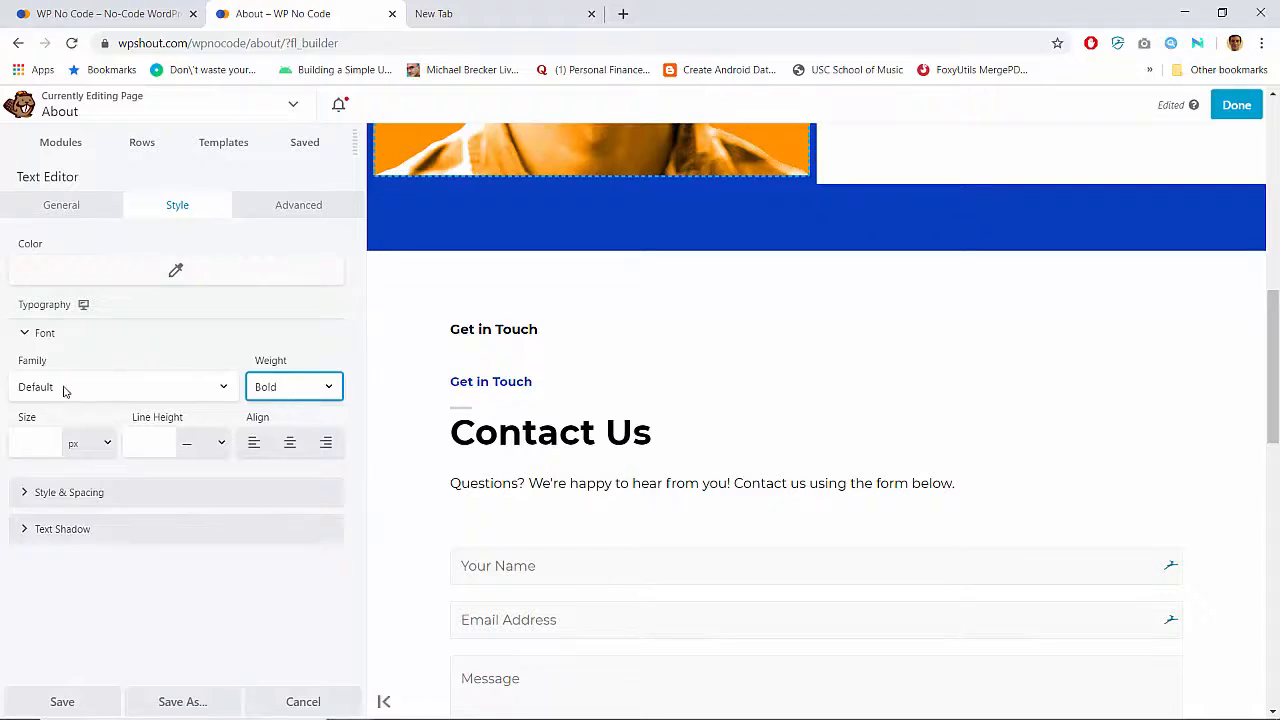
pyautogui.click(38, 447)
pyautogui.write('15')
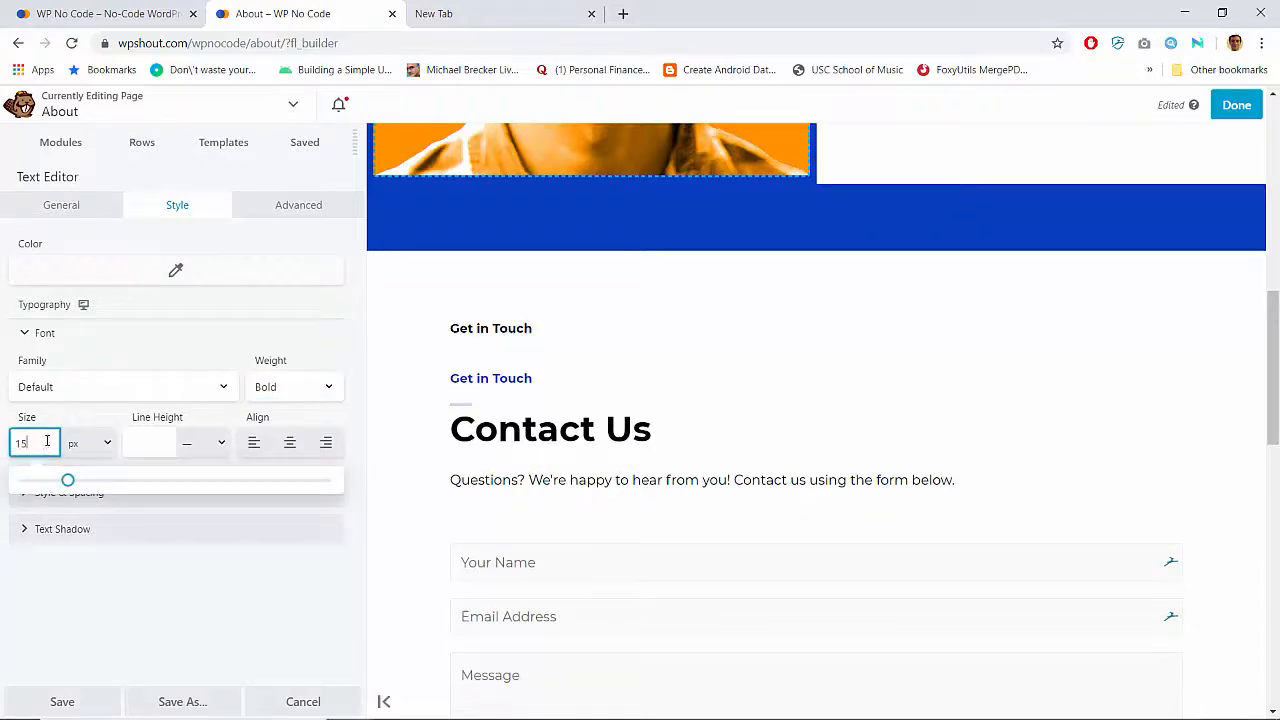
# Color the text module's text with the saved blue preset #073dbe
pyautogui.click(102, 270)
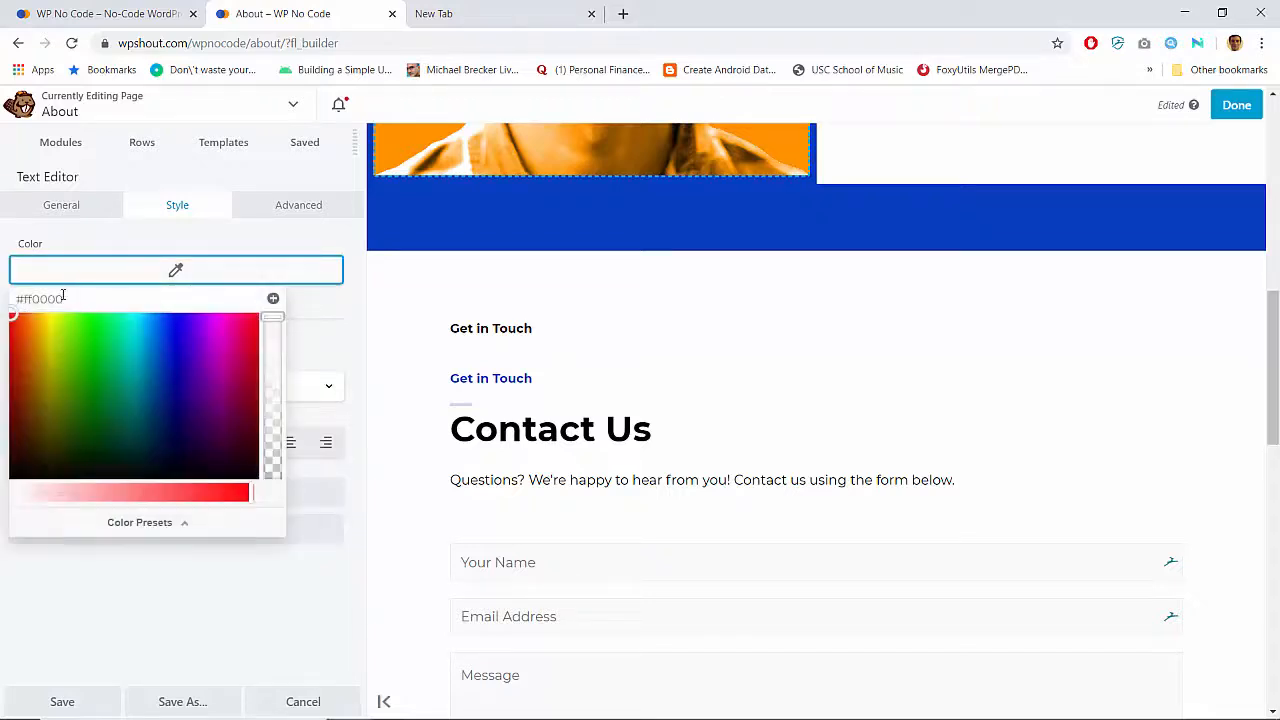
pyautogui.click(170, 524)
pyautogui.click(58, 330)
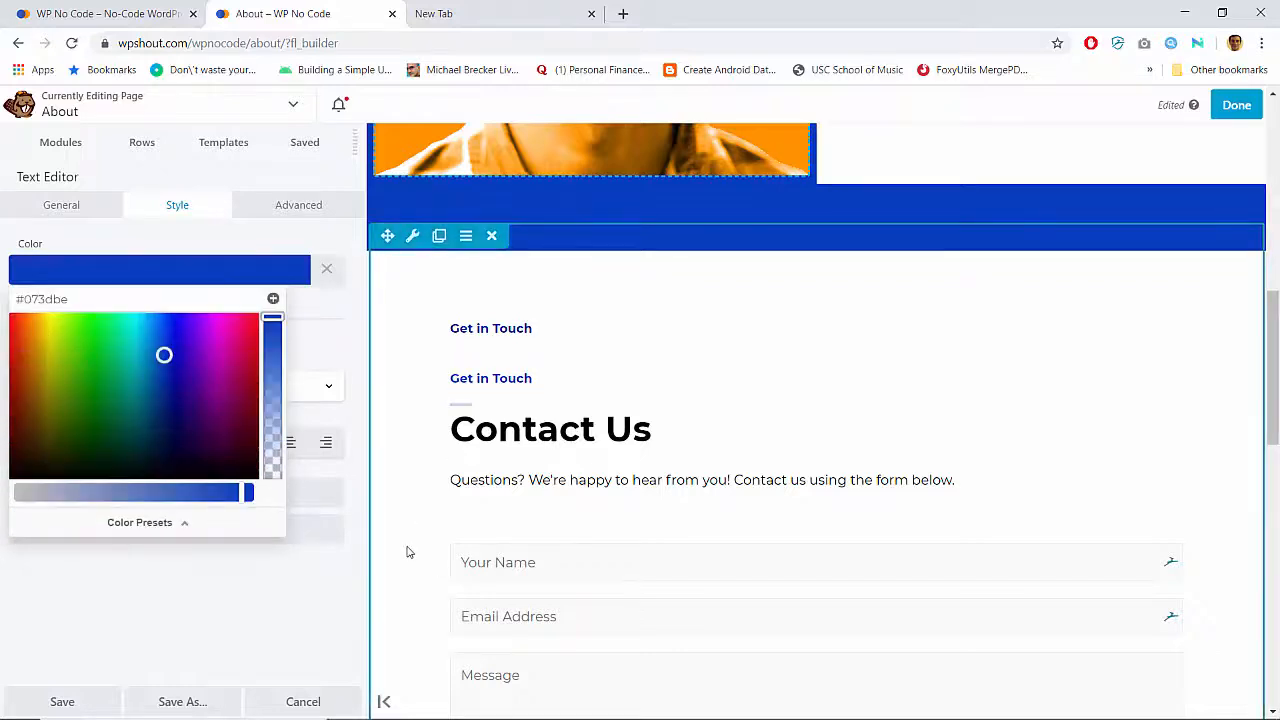
# Set the text module's top margin to 15 px
pyautogui.click(272, 208)
pyautogui.click(28, 305)
pyautogui.write('15')
pyautogui.press('Tab')
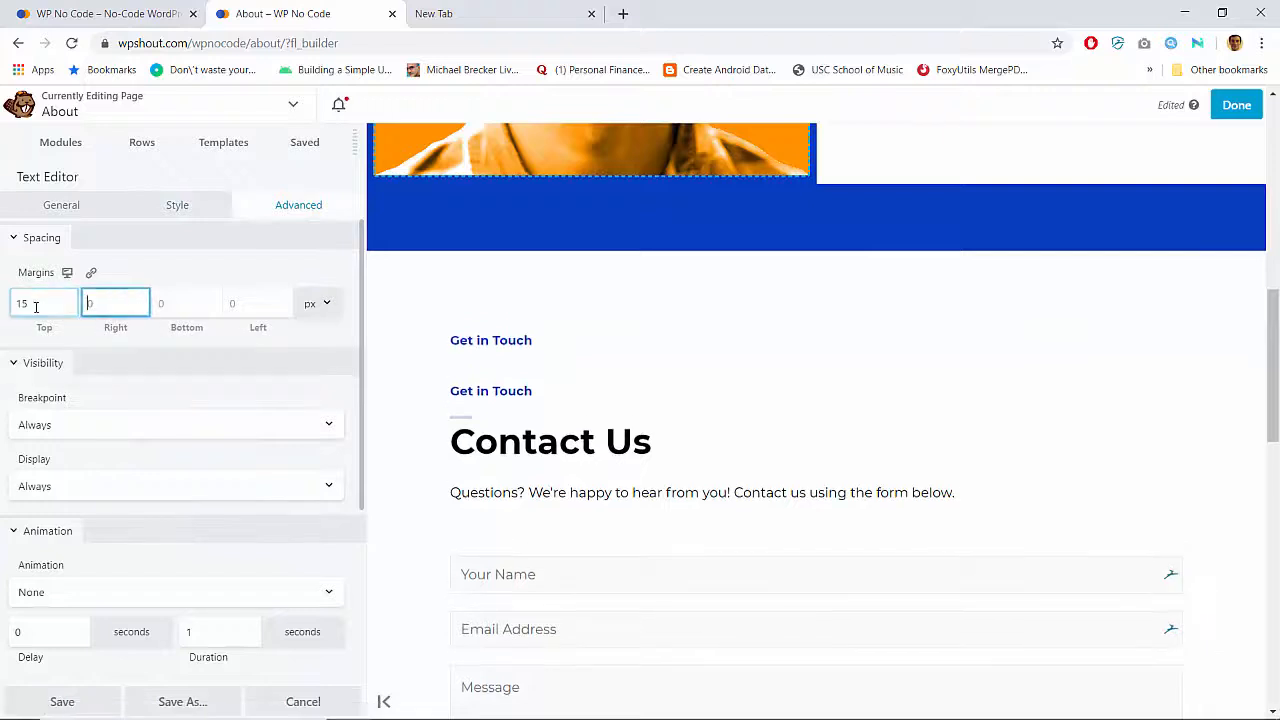
# Set the text module's bottom margin to 15 px
pyautogui.press('Tab')
pyautogui.write('15')
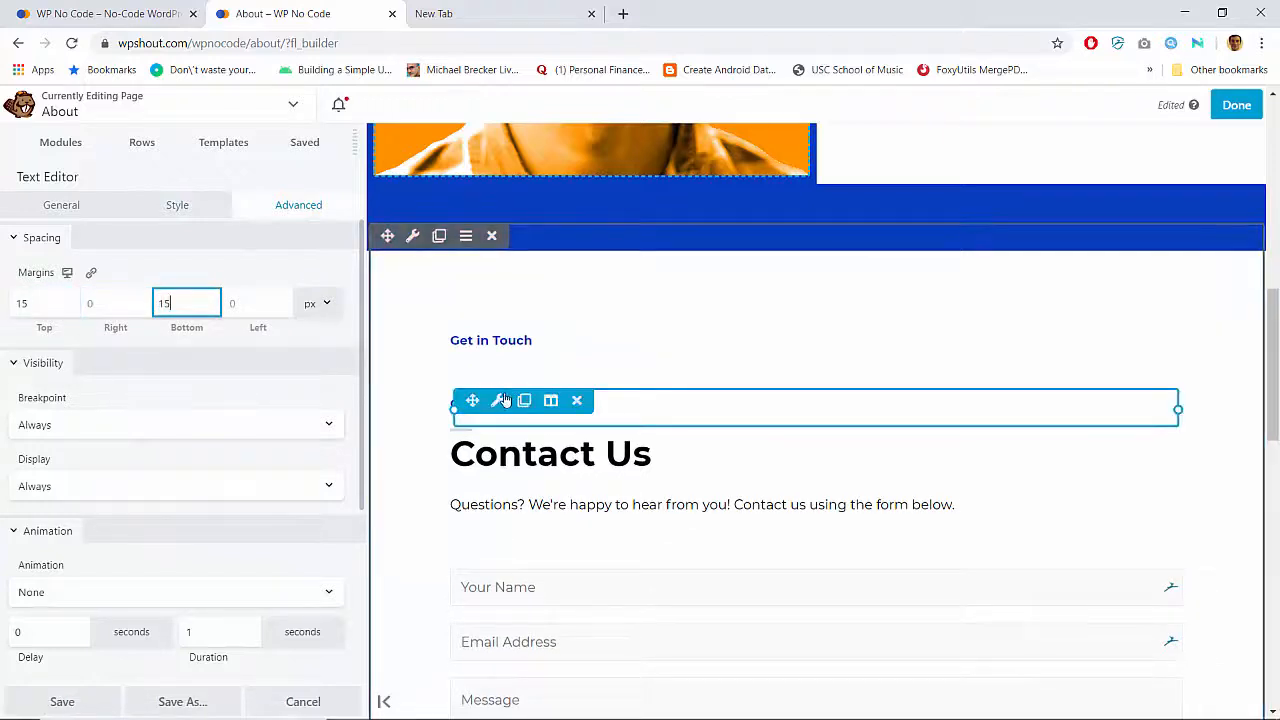
# Check the spacing margins of the "Get in Touch" heading module above Contact Us
pyautogui.click(498, 400)
pyautogui.click(305, 205)
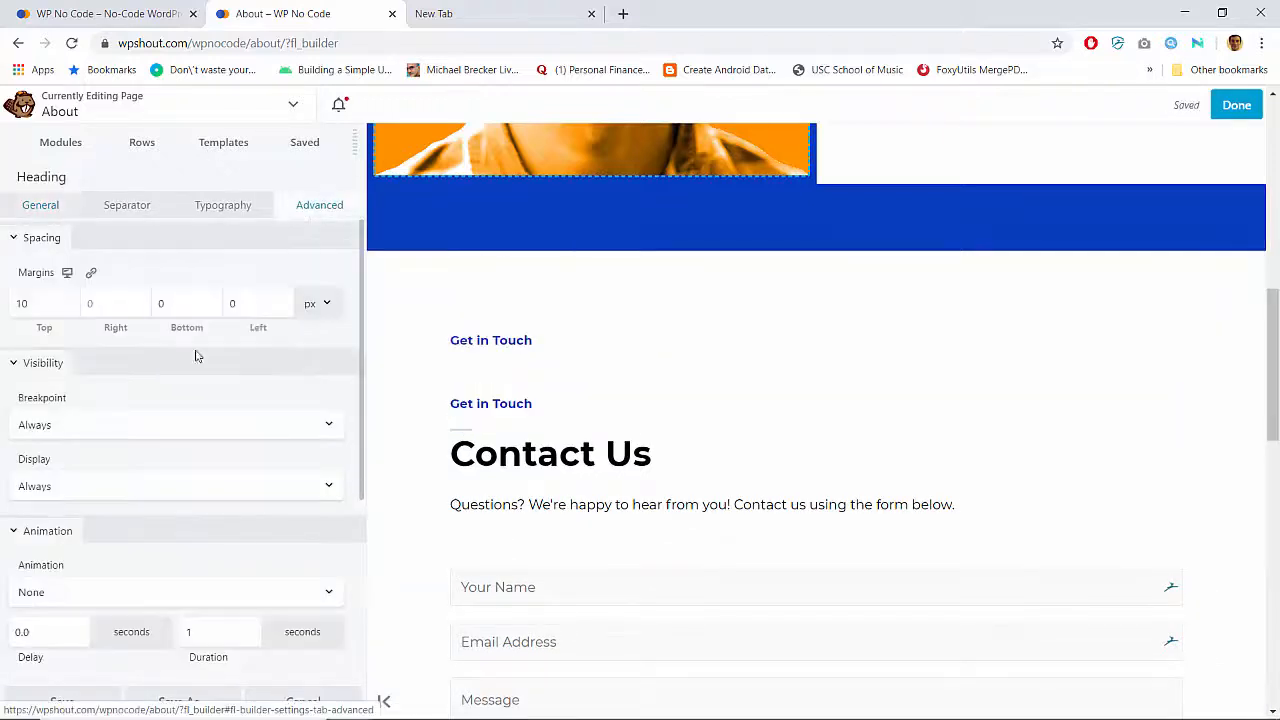
pyautogui.scroll(-2, 143, 445)
pyautogui.scroll(2, 143, 445)
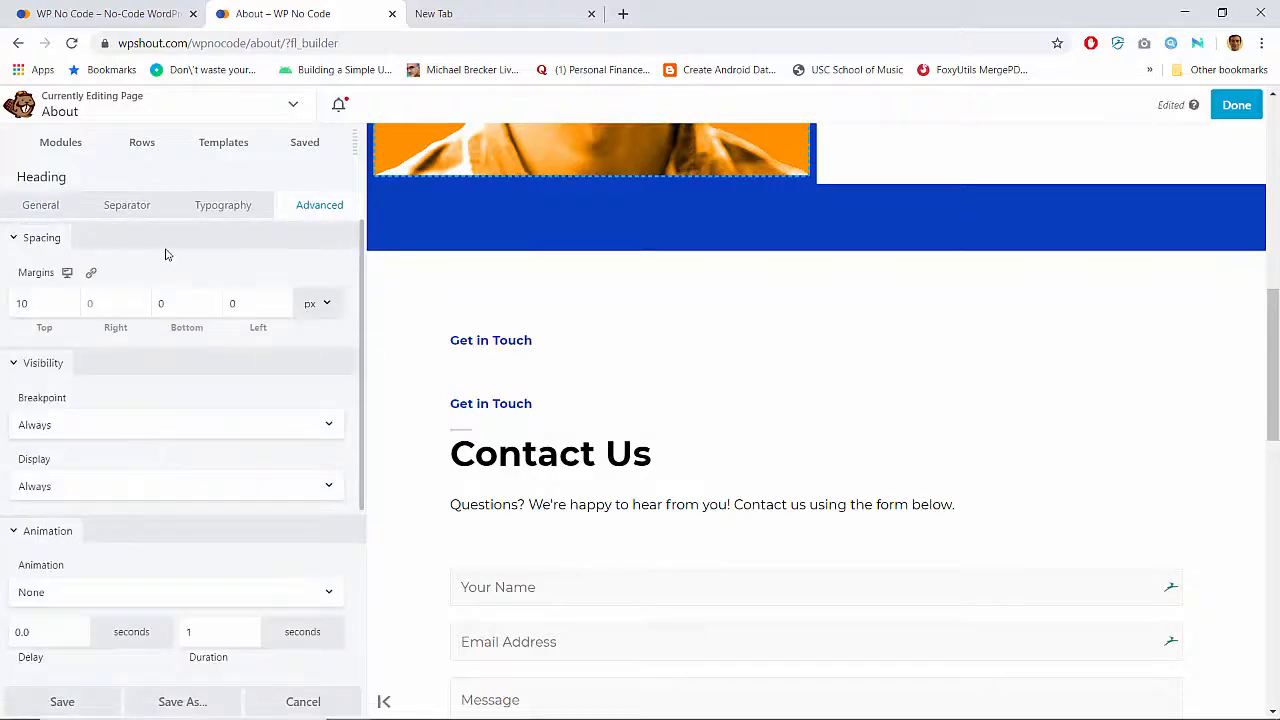
# Set the "Get in Touch" text module's top margin to 10 px and clear its bottom margin
pyautogui.moveTo(511, 406)
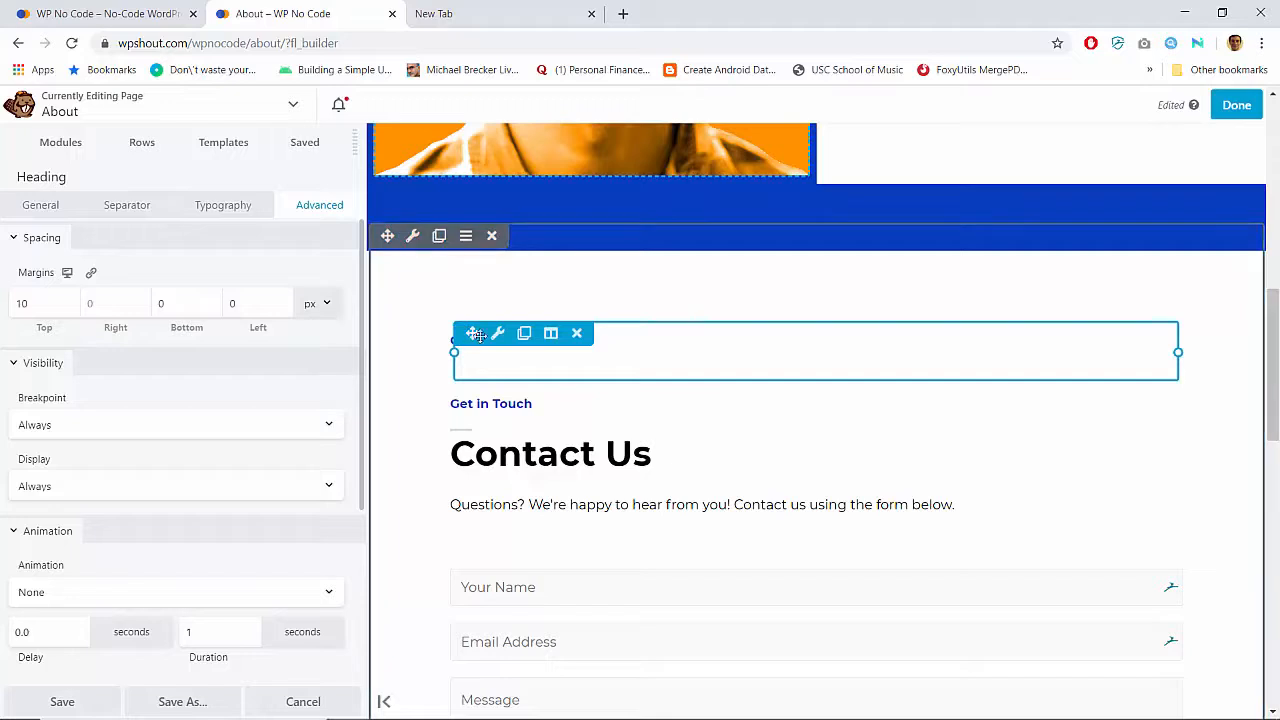
pyautogui.click(498, 335)
pyautogui.click(283, 207)
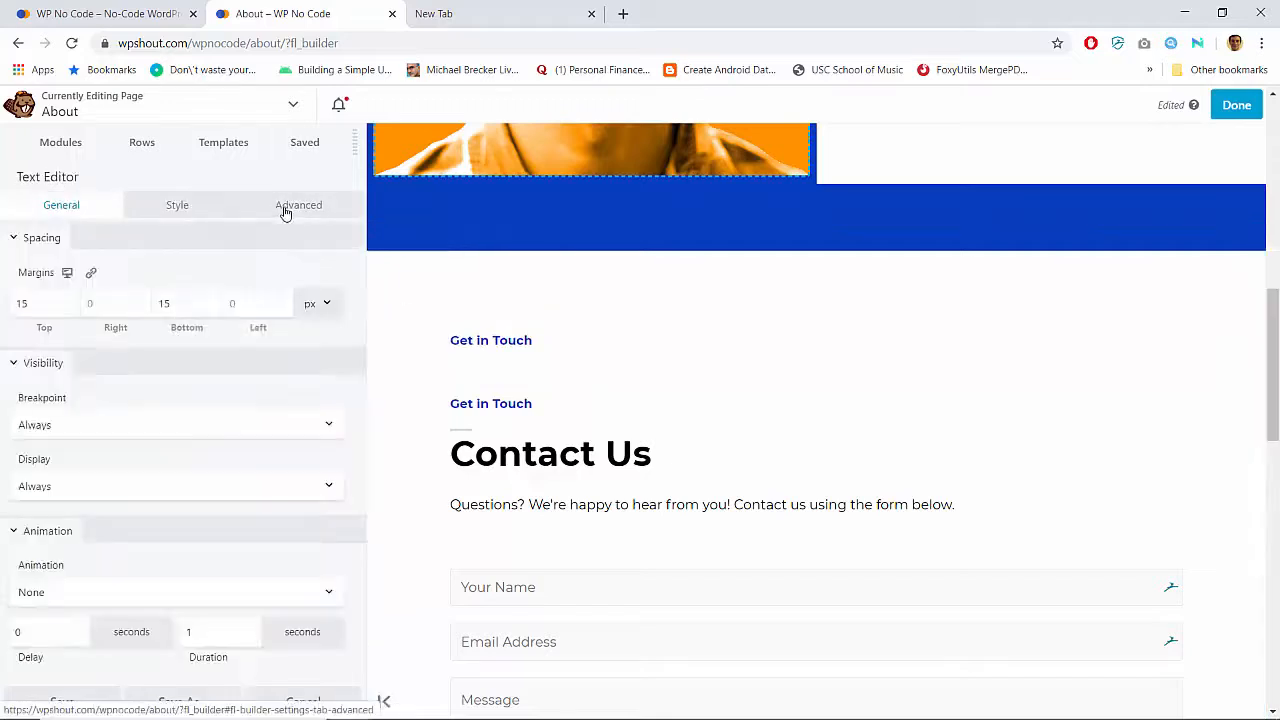
pyautogui.click(33, 296)
pyautogui.write('10')
pyautogui.press('Tab')
pyautogui.press('Tab')
pyautogui.press('BackSpace')
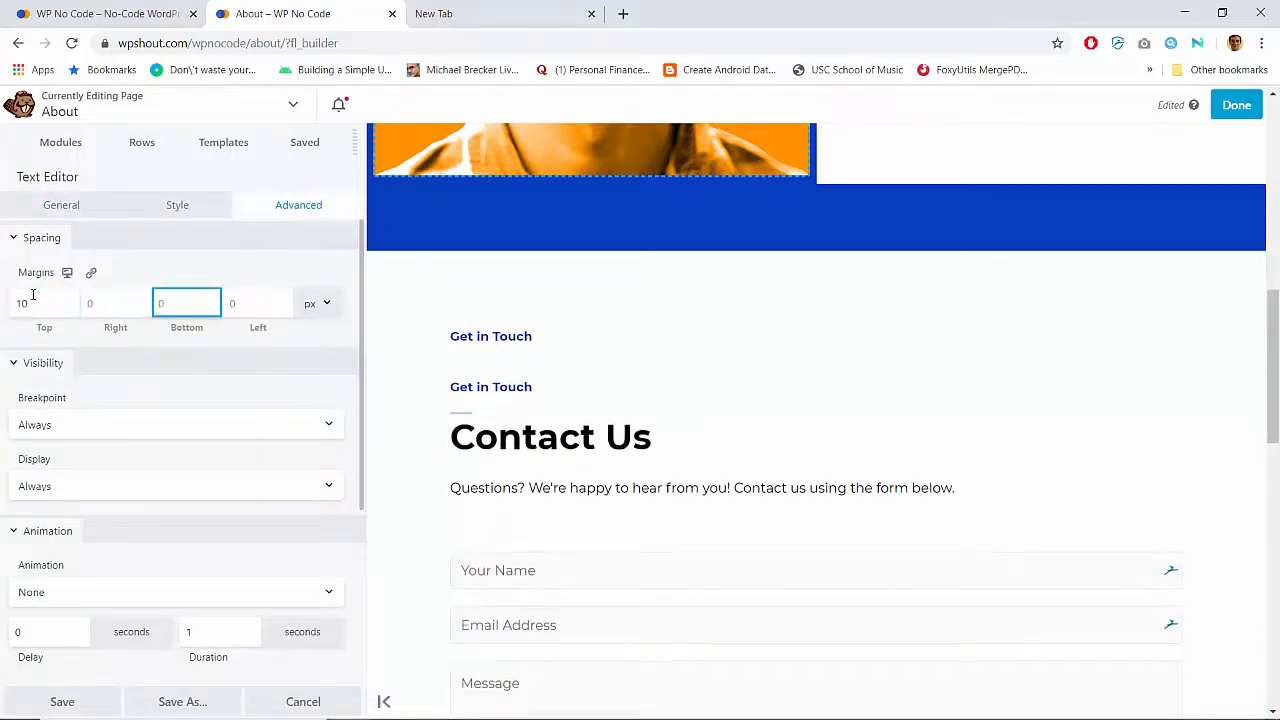
# Review the typography settings of the "Get in Touch" heading module, including its color and heading and description margins
pyautogui.click(494, 383)
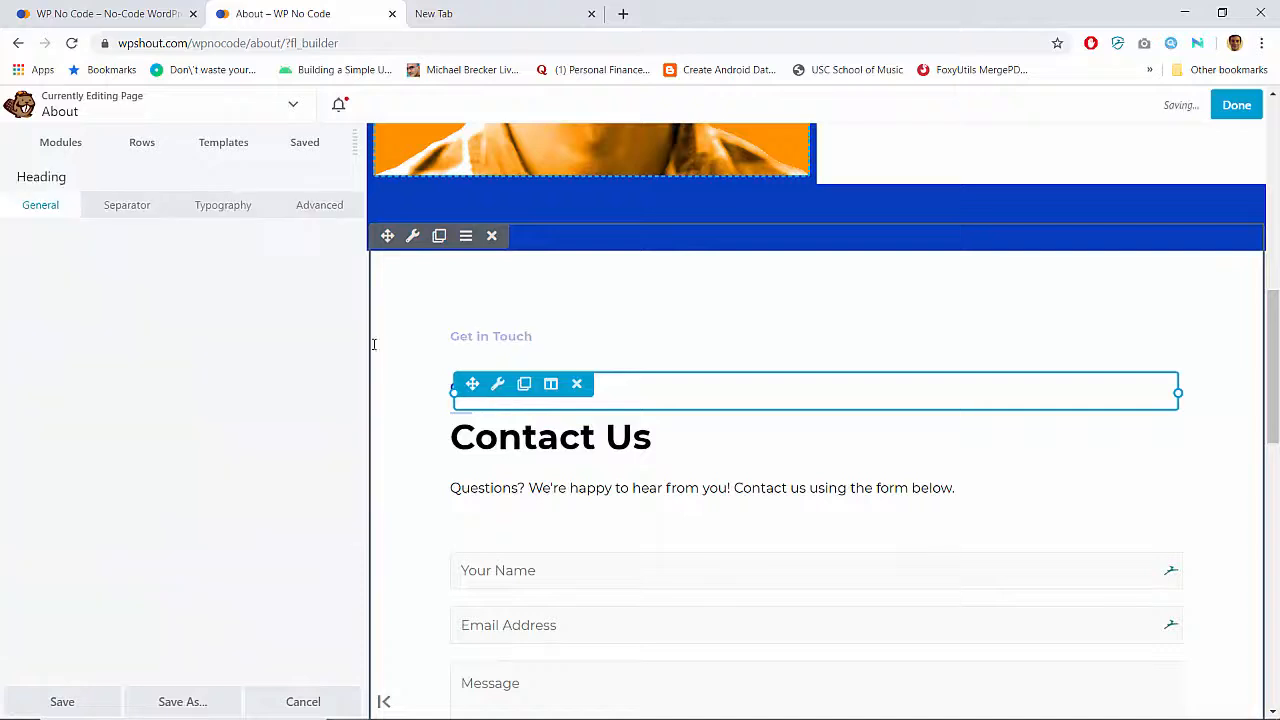
pyautogui.click(155, 205)
pyautogui.click(205, 201)
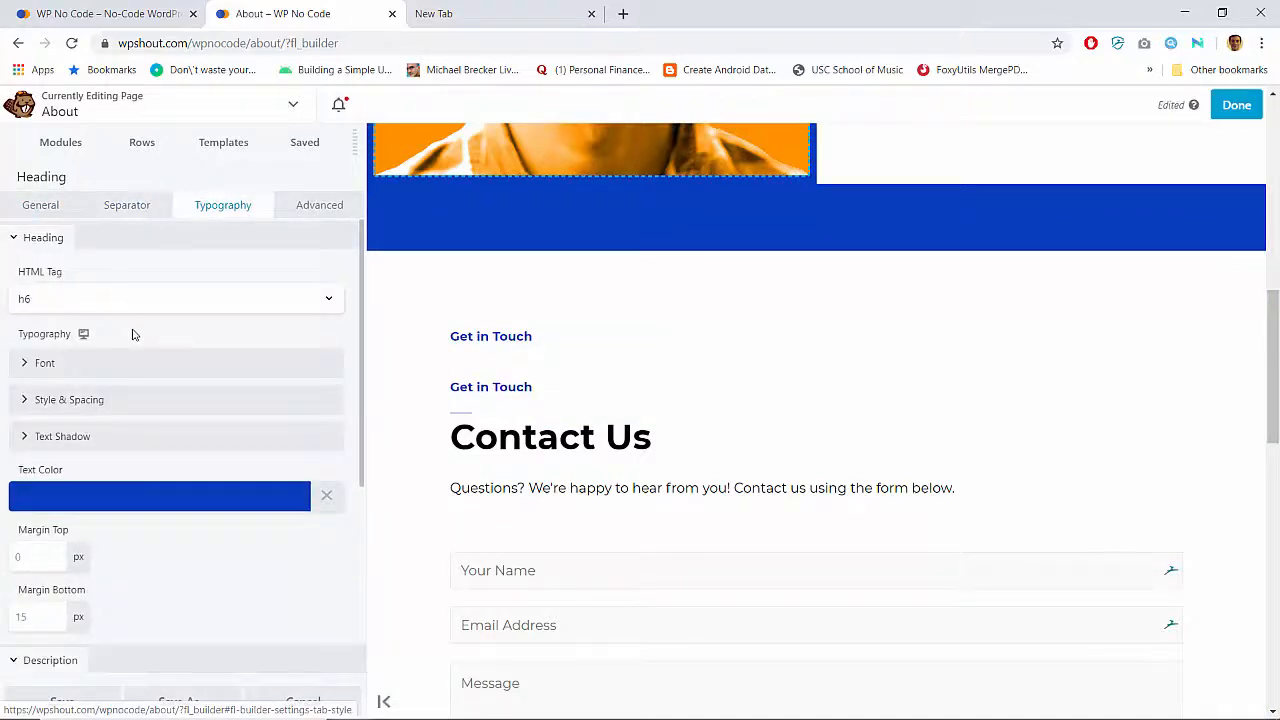
pyautogui.scroll(-1, 133, 334)
pyautogui.scroll(-3, 133, 334)
pyautogui.scroll(4, 133, 334)
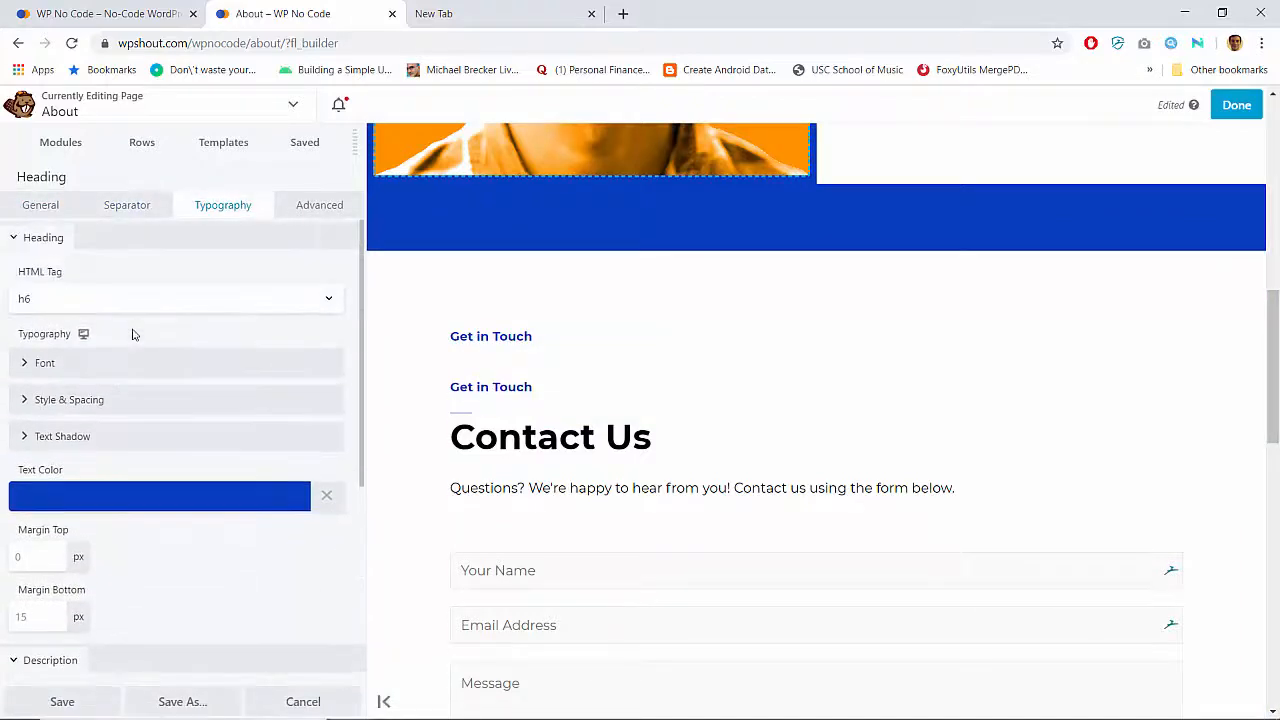
pyautogui.scroll(-3, 133, 334)
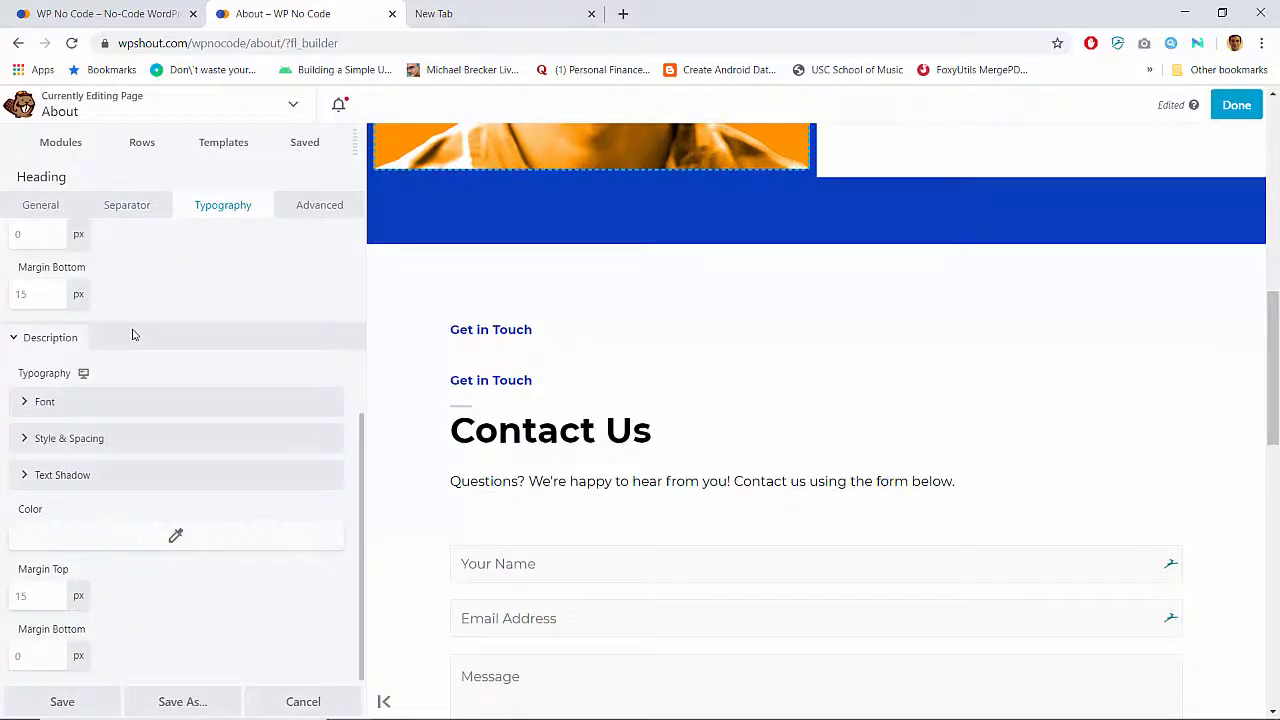
# Examine the text module's font, style and spacing, and text shadow options for comparison with the heading module
pyautogui.moveTo(523, 350)
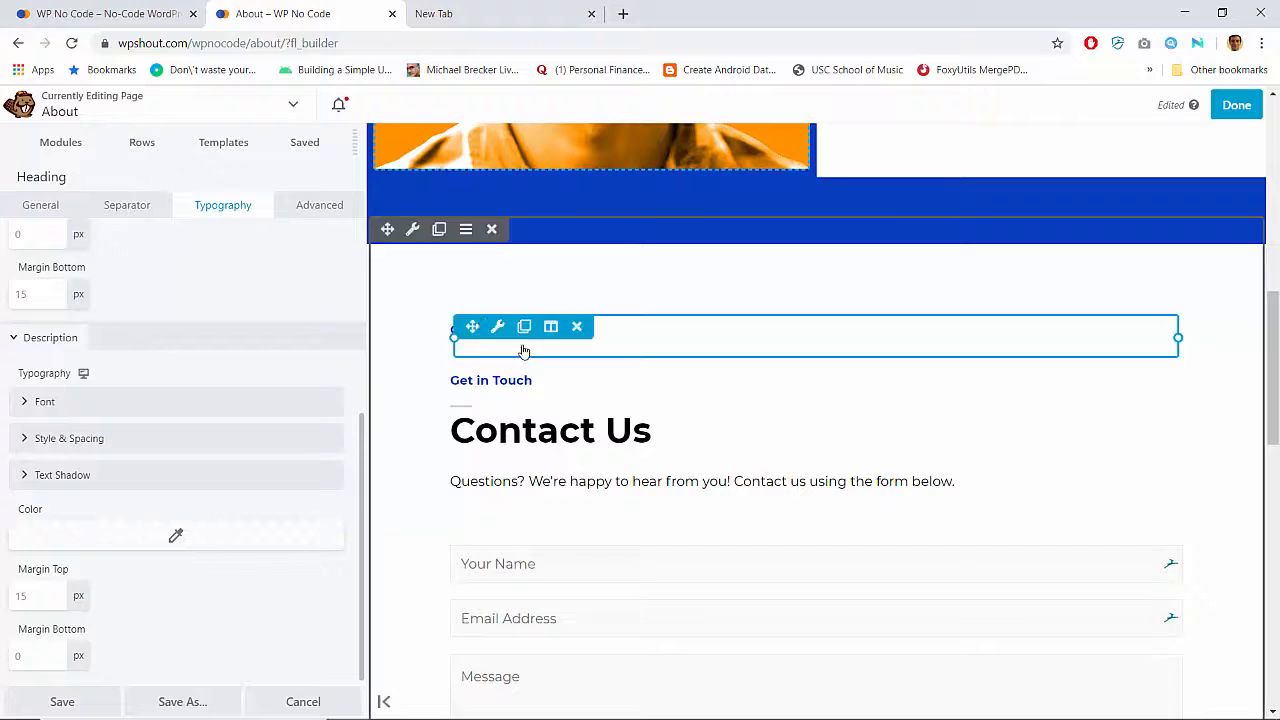
pyautogui.click(497, 330)
pyautogui.click(180, 206)
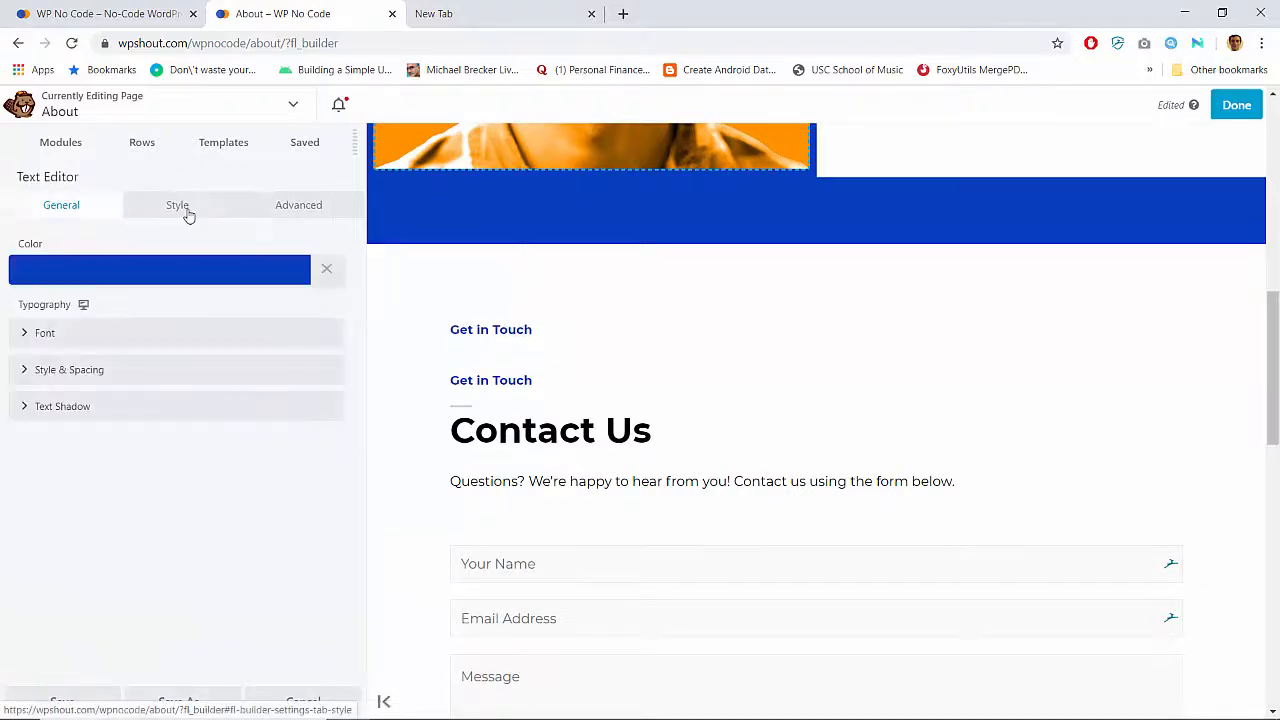
pyautogui.click(108, 334)
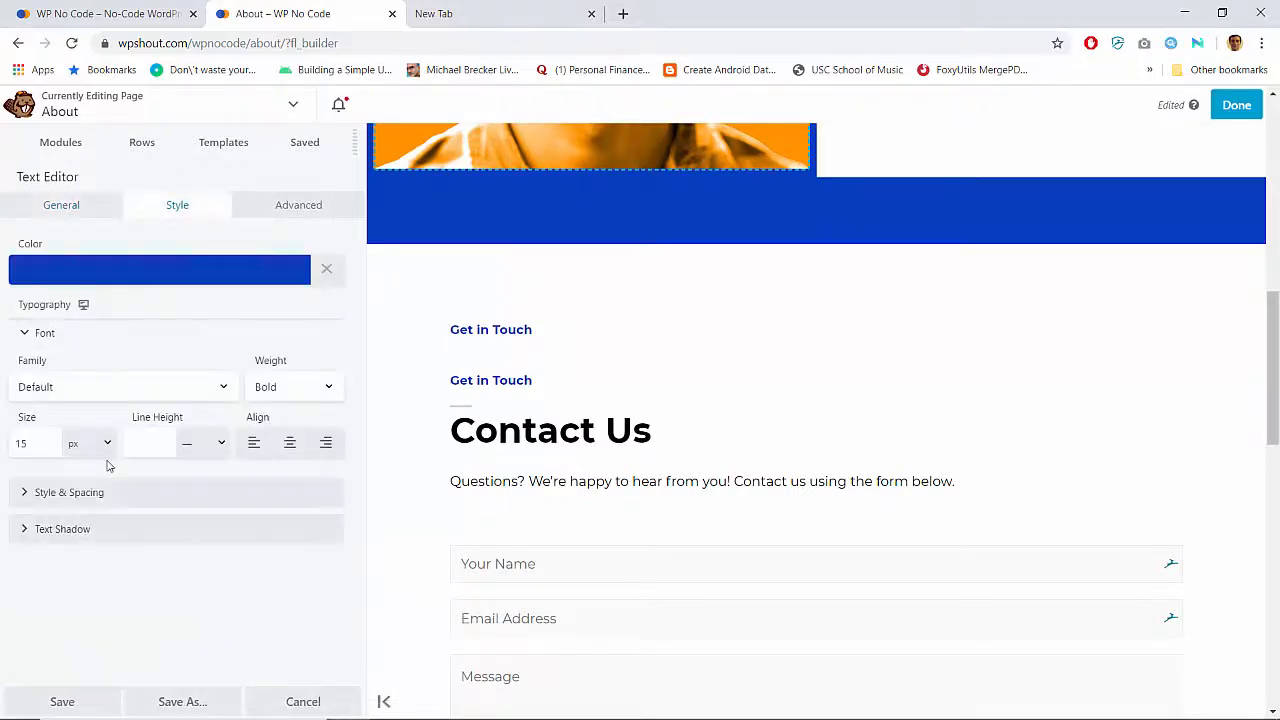
pyautogui.click(80, 491)
pyautogui.click(34, 553)
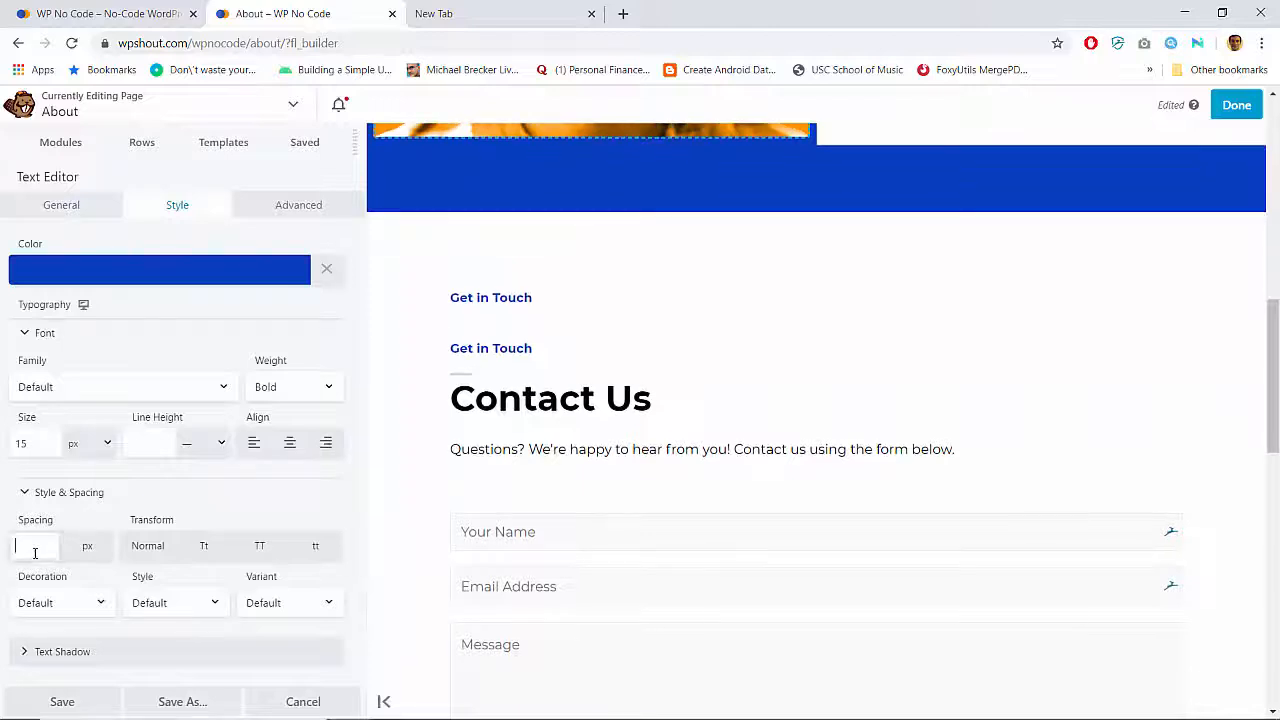
pyautogui.click(104, 651)
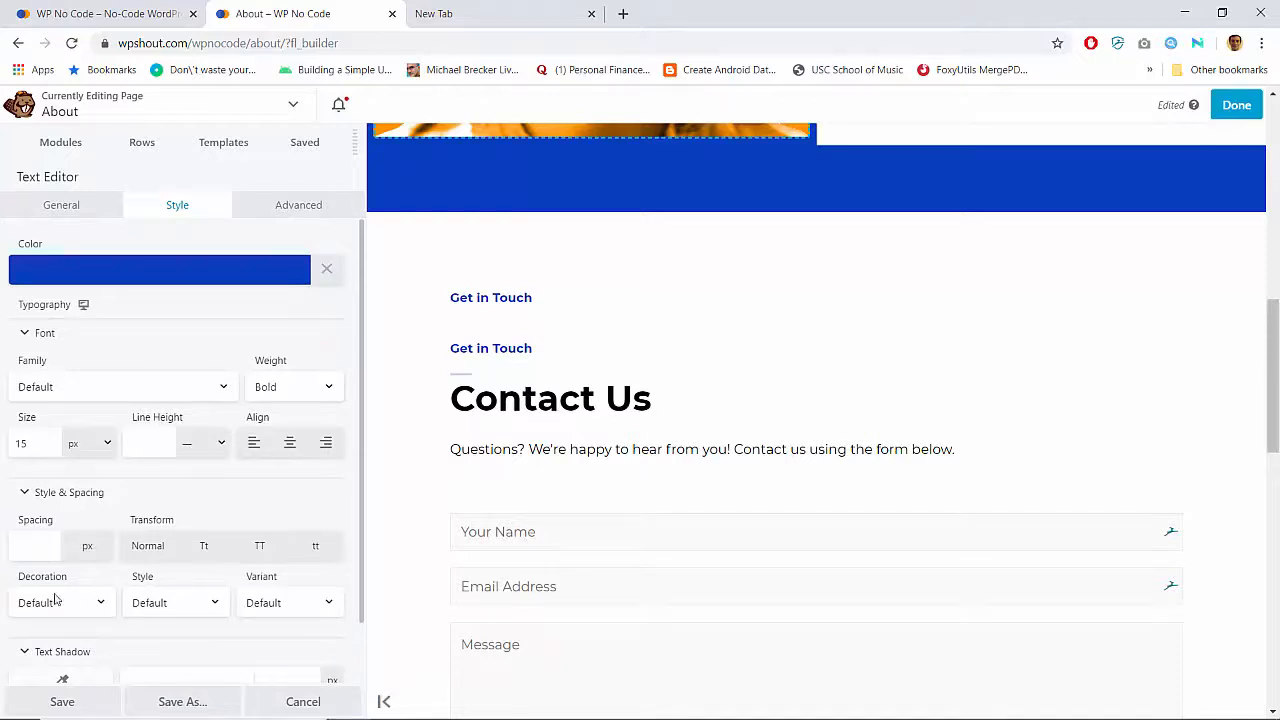
pyautogui.scroll(-1, 163, 486)
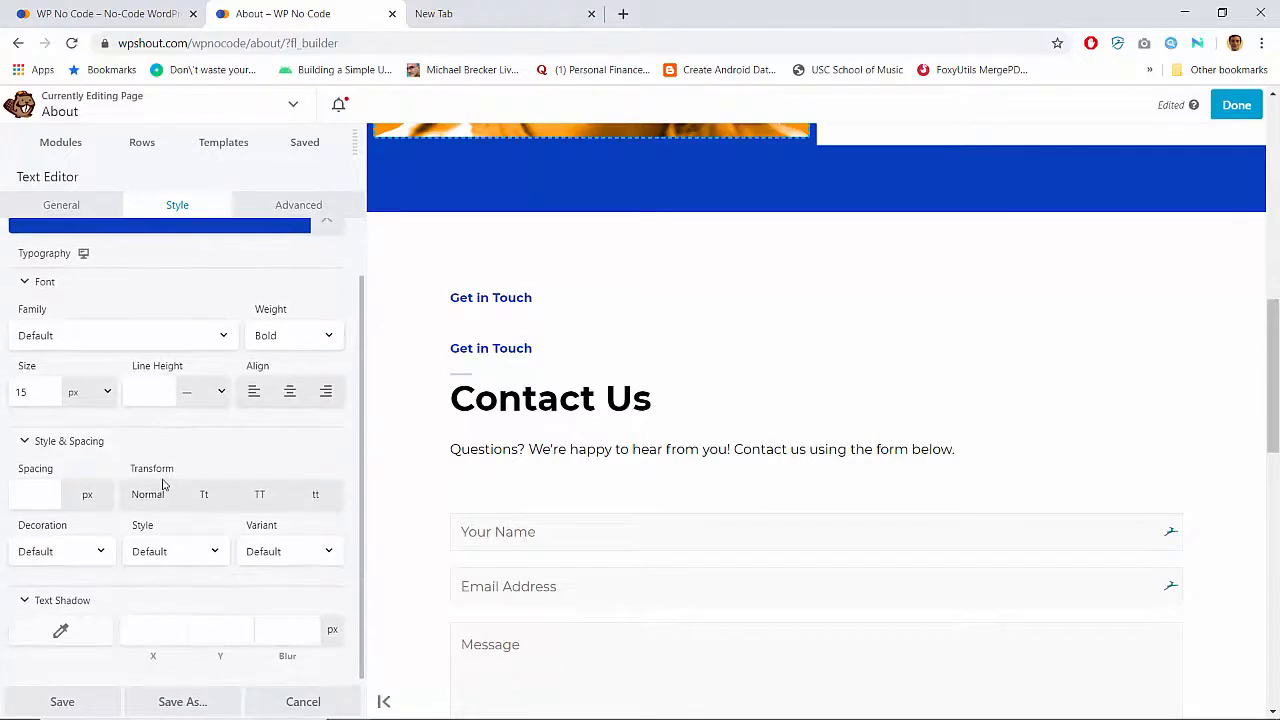
pyautogui.scroll(1, 163, 486)
# Give the "Get in Touch" text module a bottom margin of 15 px
pyautogui.click(289, 205)
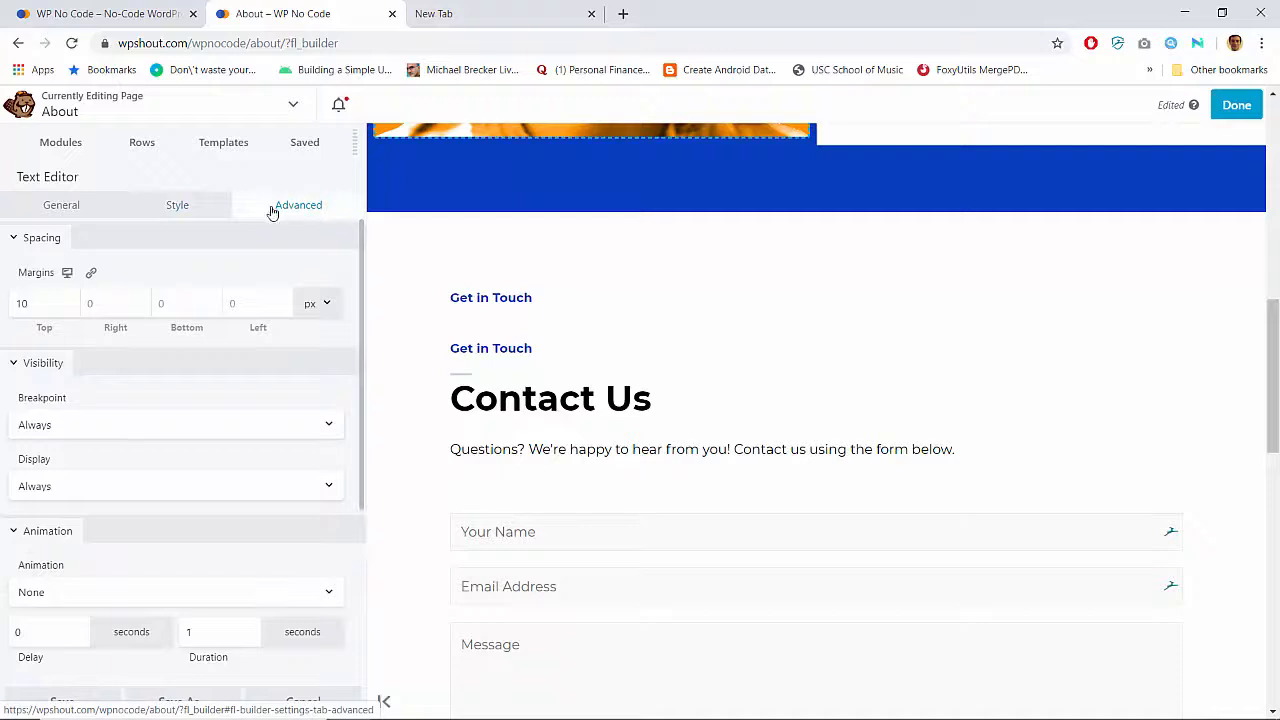
pyautogui.click(164, 302)
pyautogui.write('15')
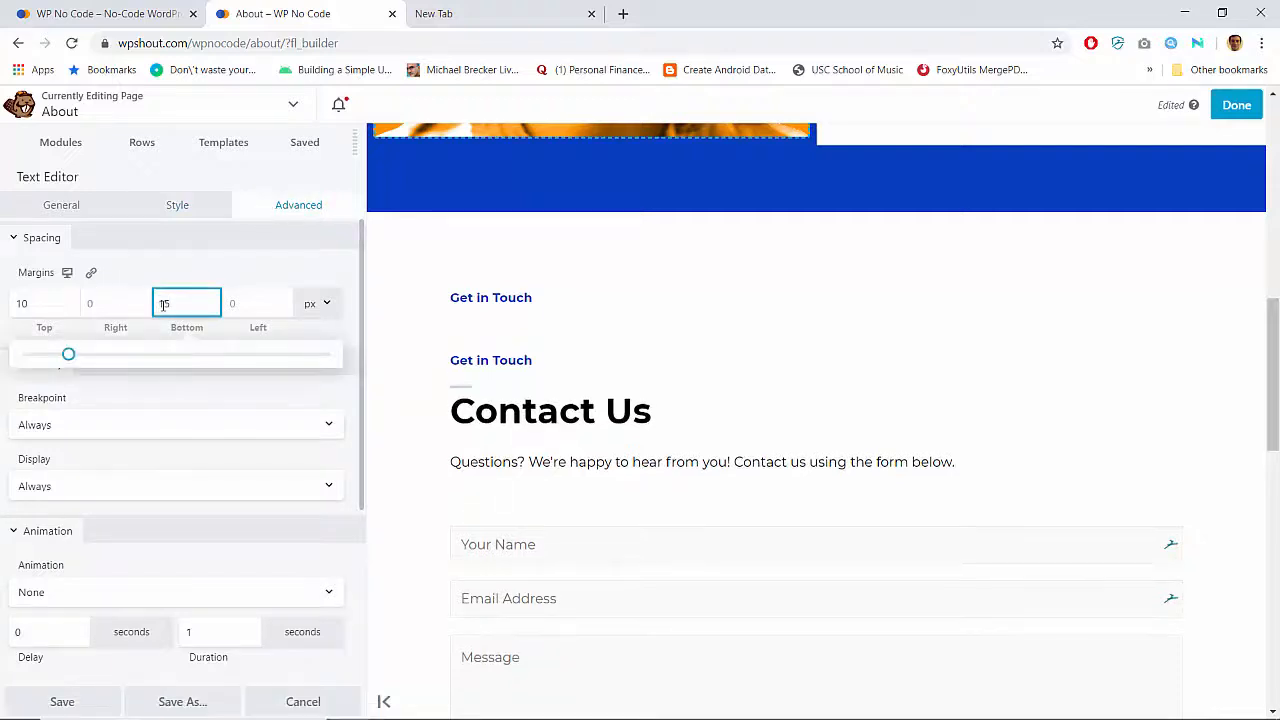
# Try a typography bottom margin of 0 px on the "Get in Touch" heading module
pyautogui.click(500, 359)
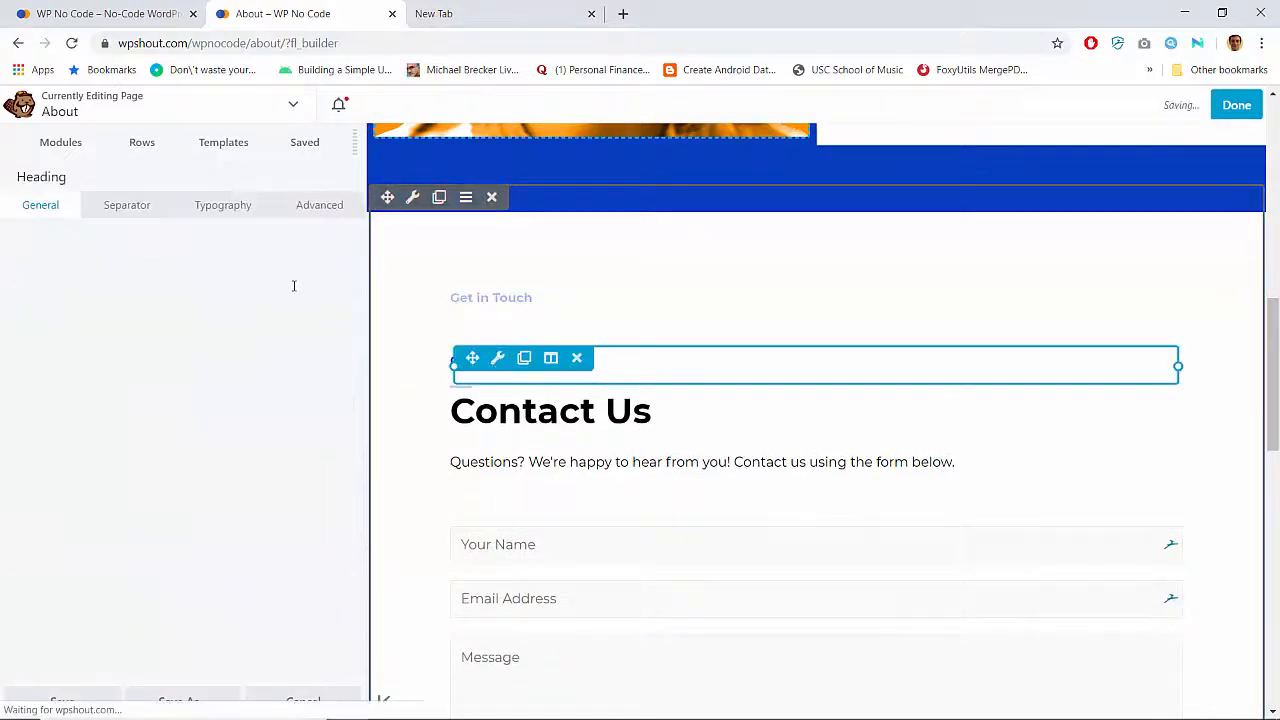
pyautogui.click(200, 207)
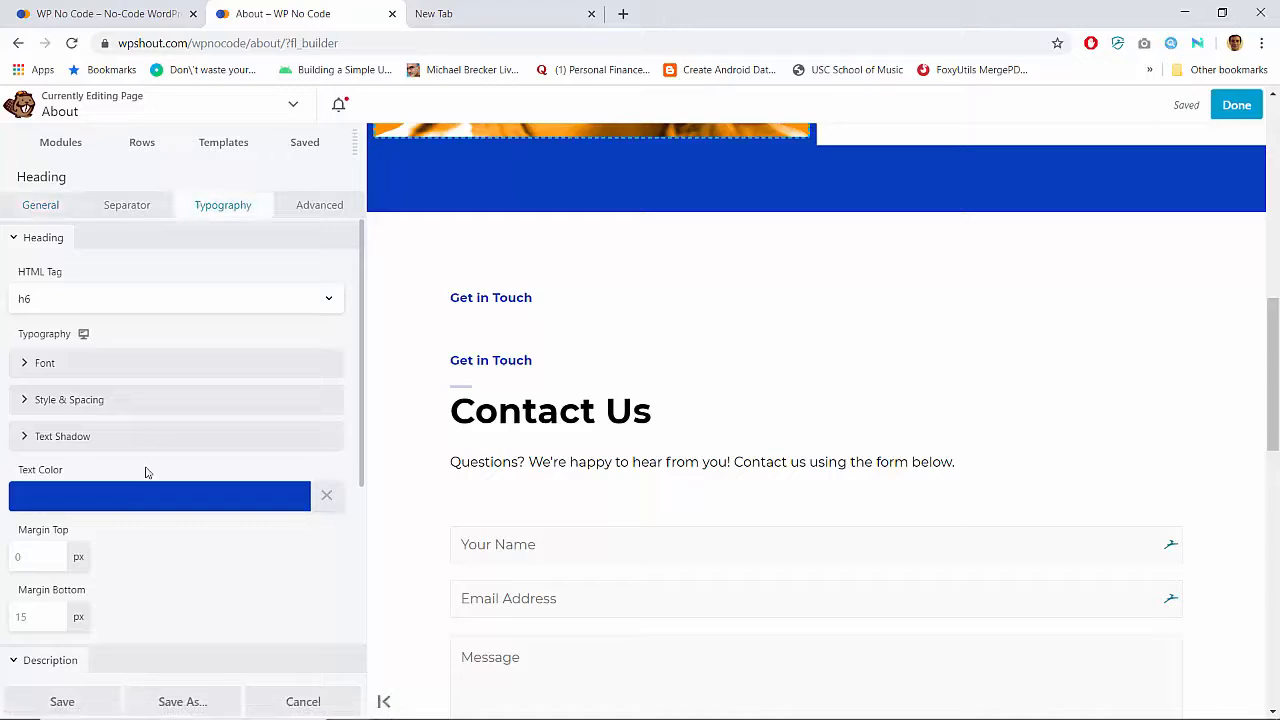
pyautogui.scroll(-2, 145, 471)
pyautogui.scroll(3, 145, 471)
pyautogui.scroll(-1, 145, 471)
pyautogui.doubleClick(54, 493)
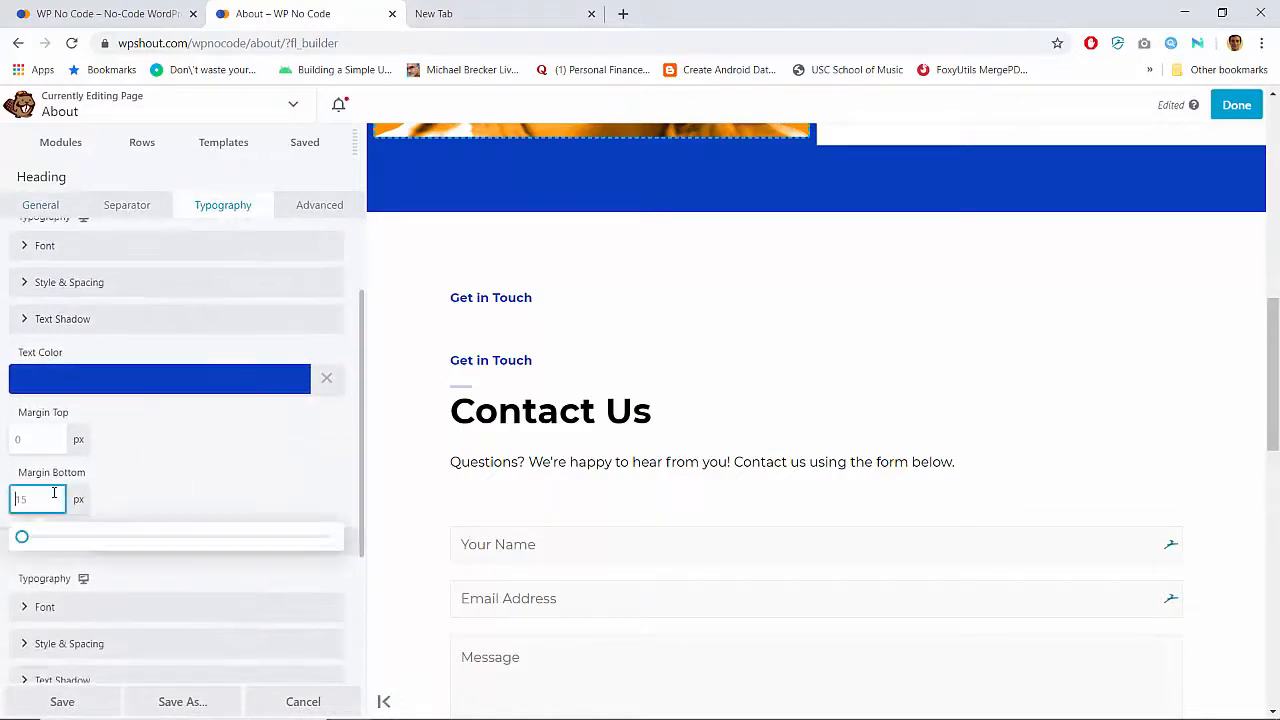
pyautogui.write('0')
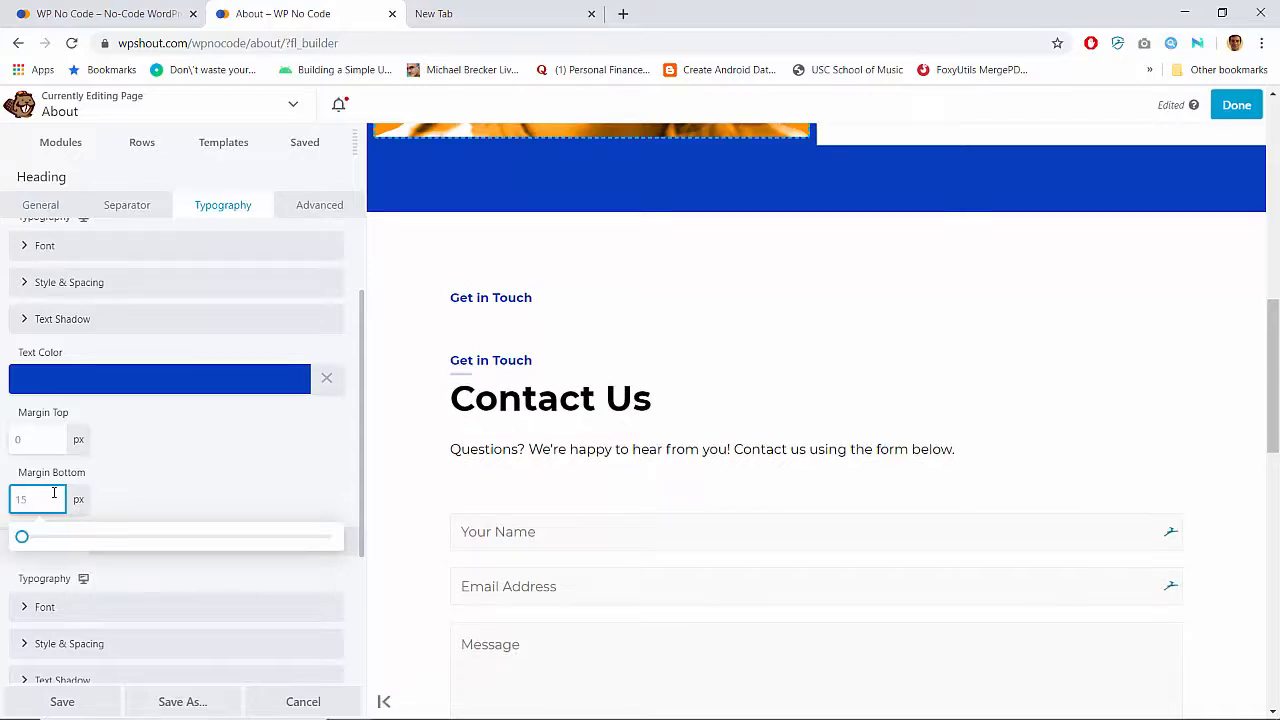
pyautogui.click(212, 451)
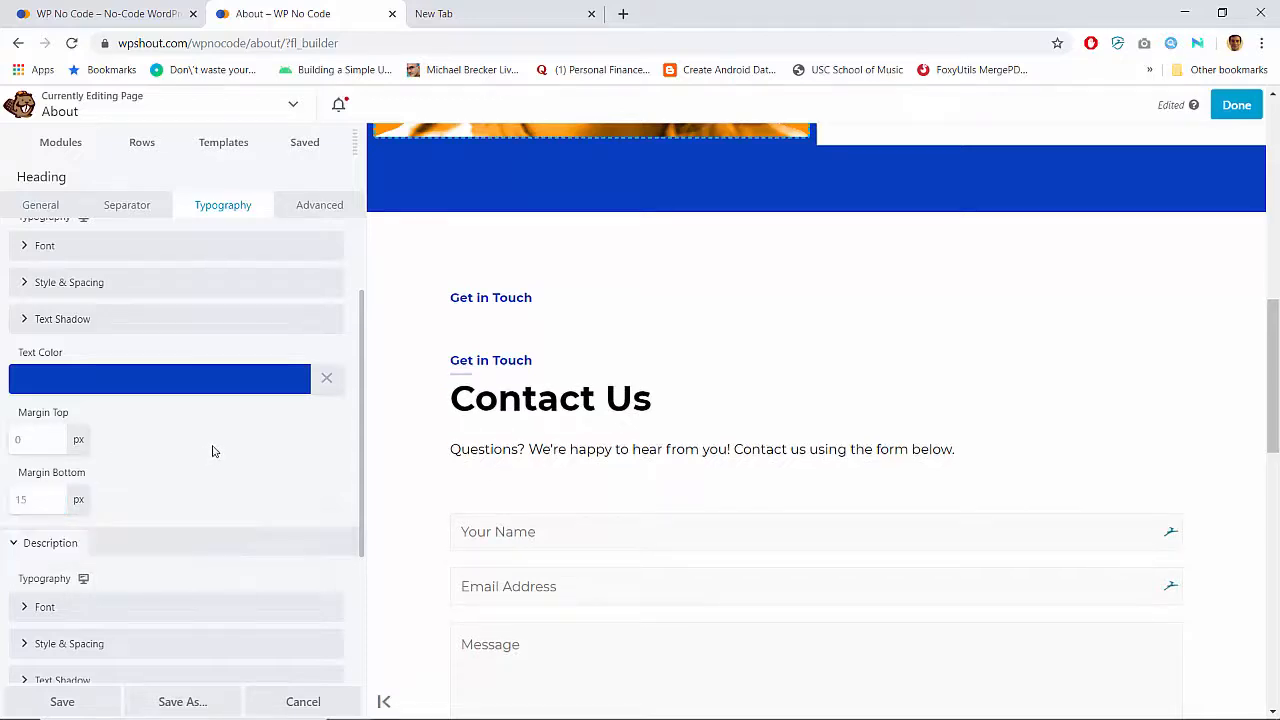
# Set the heading module's typography bottom margin to 15 px
pyautogui.click(36, 499)
pyautogui.write('15')
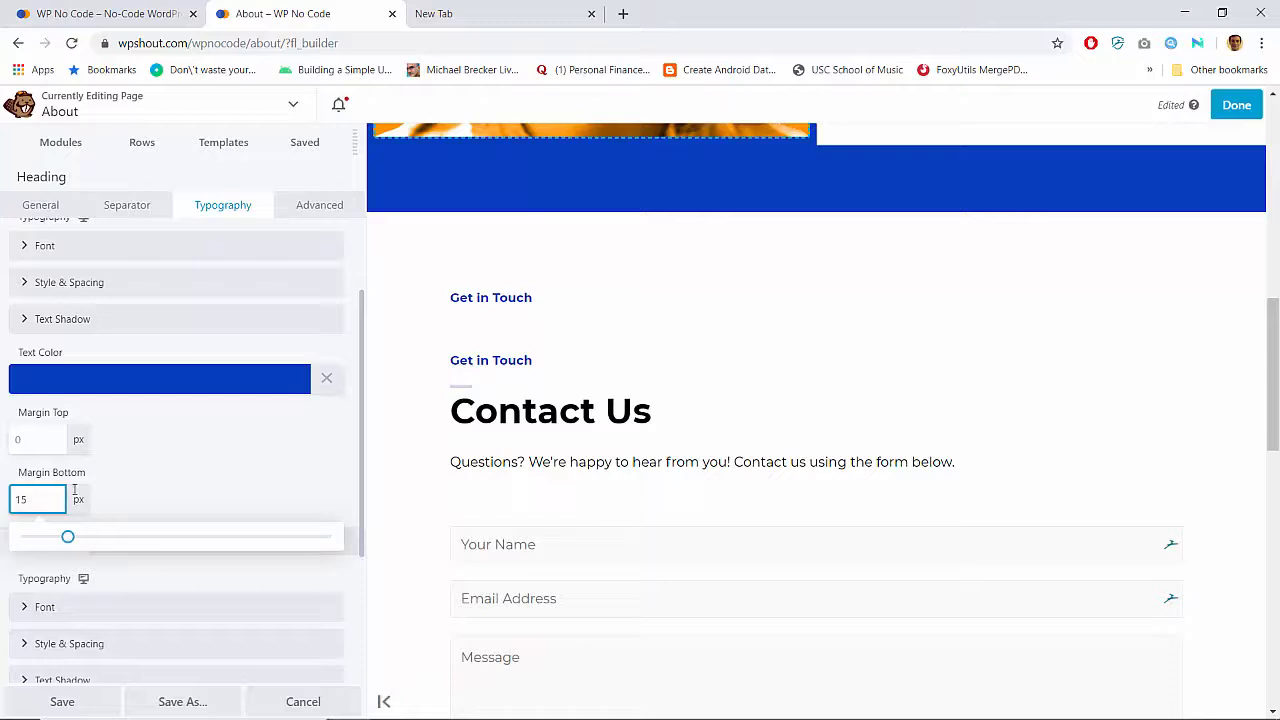
pyautogui.click(161, 489)
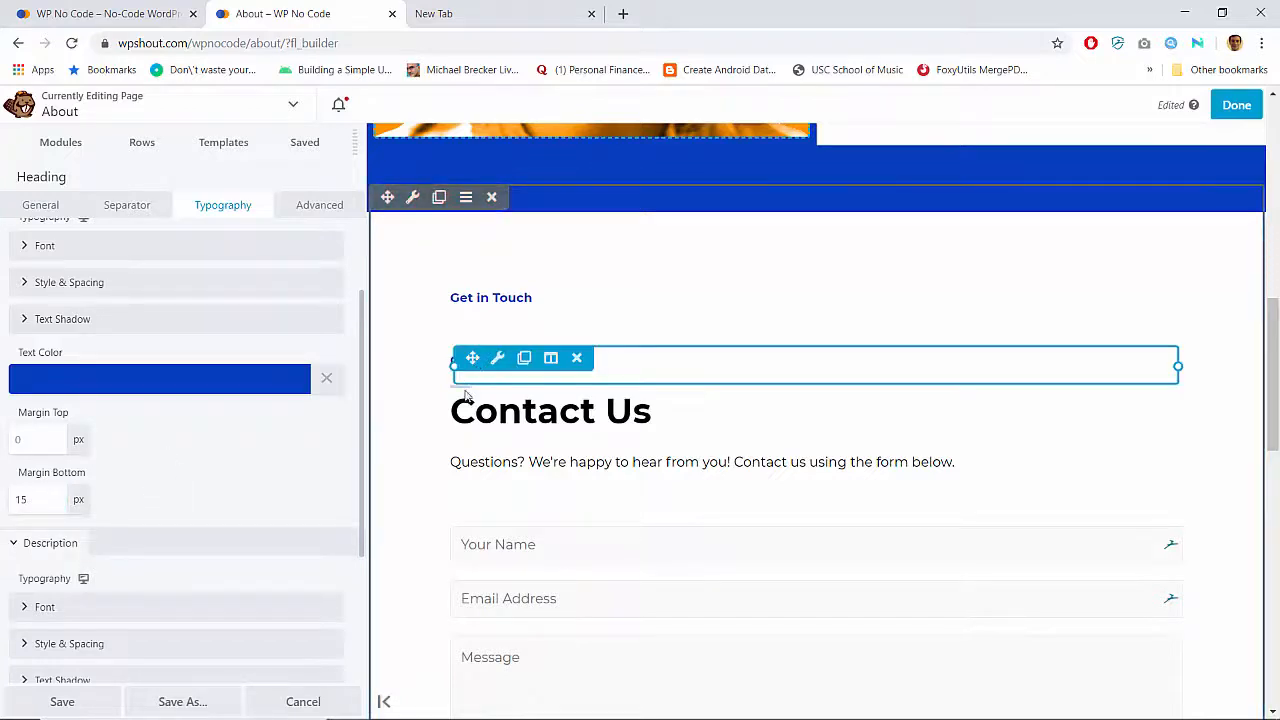
# Review the heading module's typography, outer margin and separator settings
pyautogui.scroll(-2, 214, 474)
pyautogui.scroll(3, 214, 474)
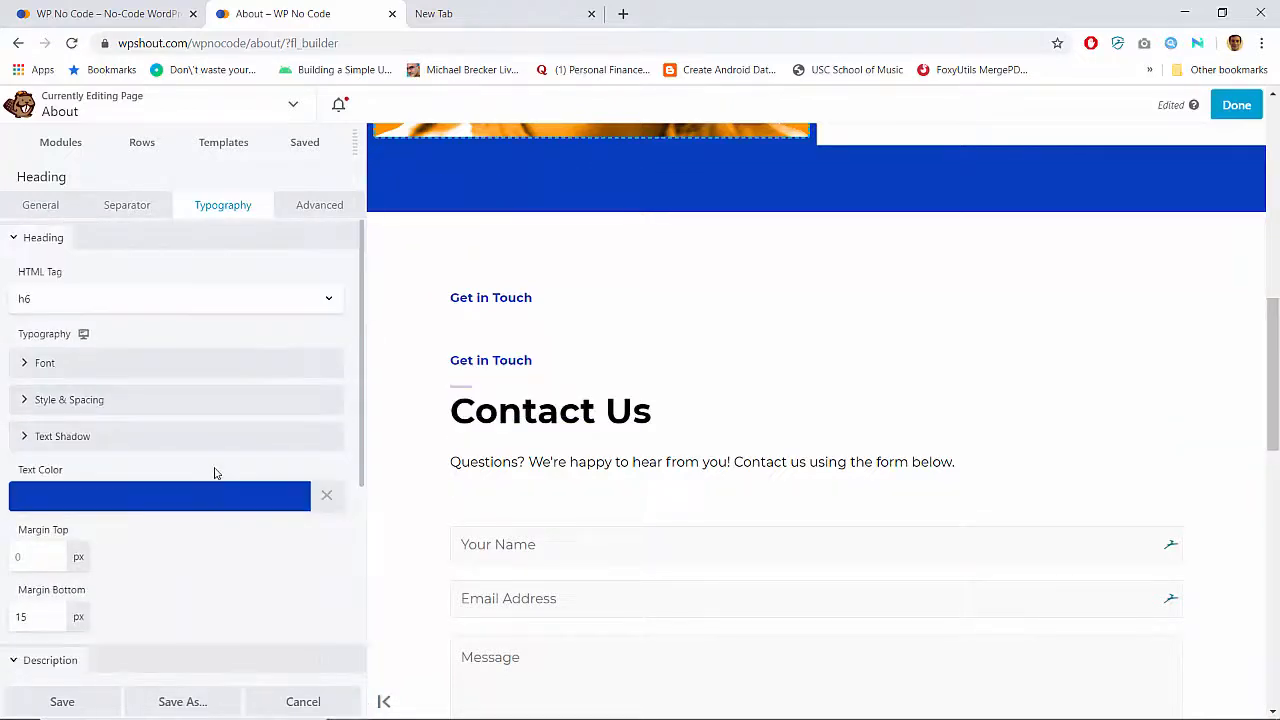
pyautogui.click(300, 206)
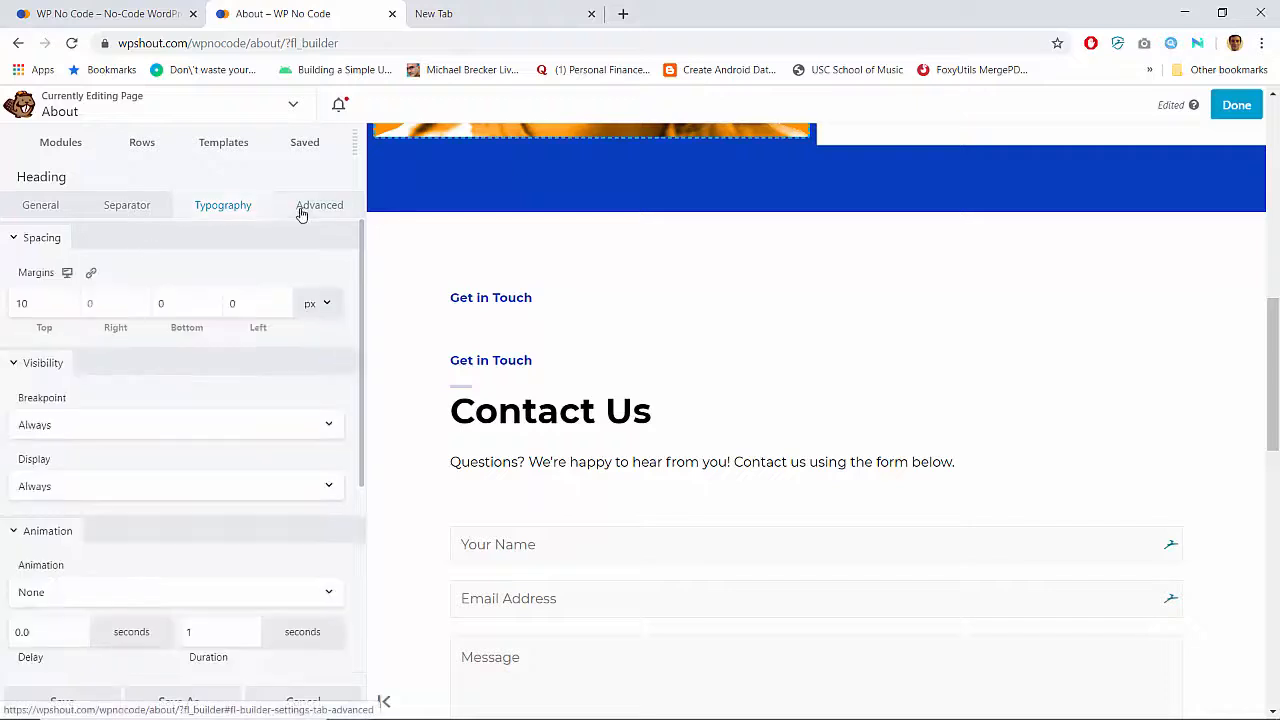
pyautogui.scroll(-3, 153, 428)
pyautogui.scroll(3, 150, 370)
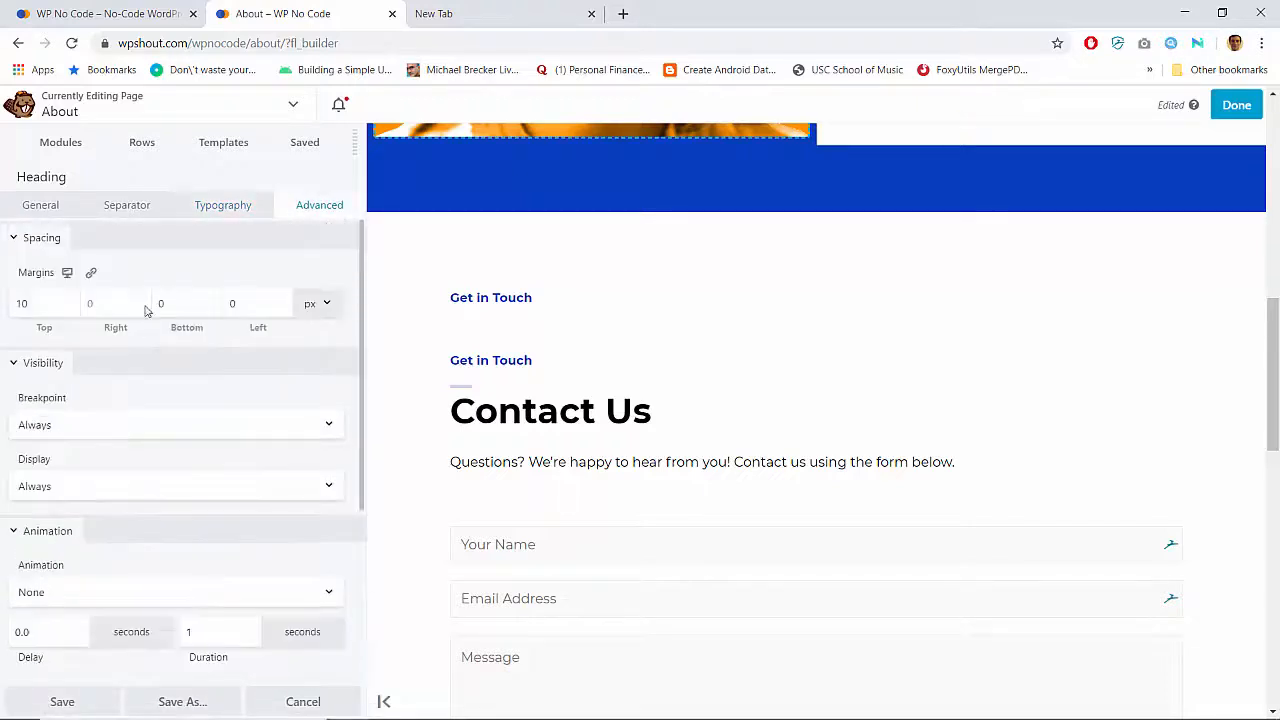
pyautogui.click(133, 211)
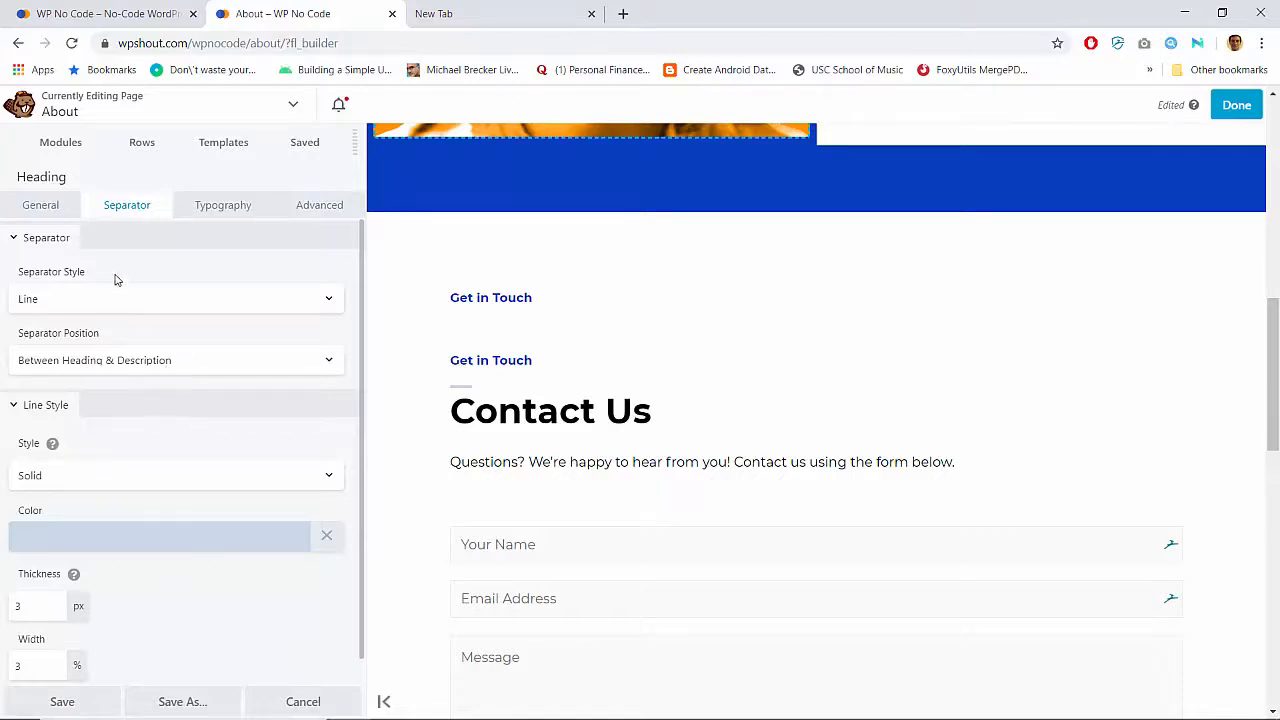
pyautogui.click(54, 207)
pyautogui.click(230, 209)
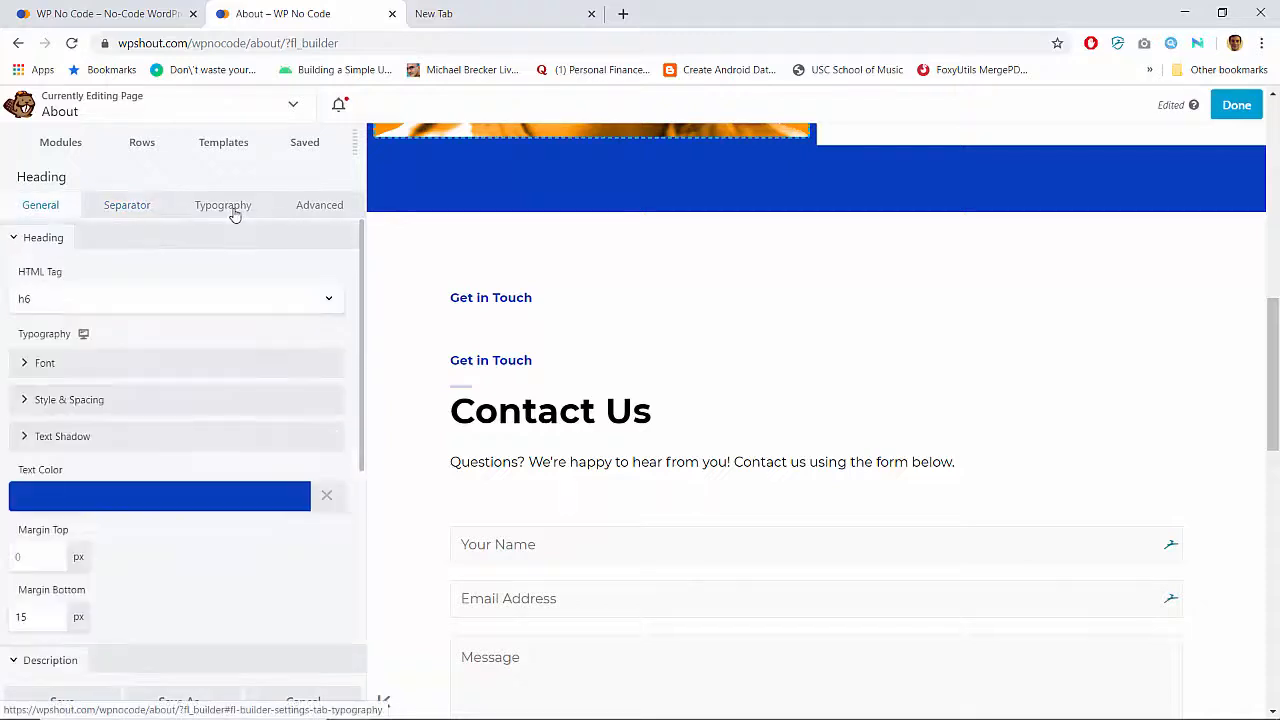
# Browse the heading module's HTML tag choices up to h2 and return the selection to h6
pyautogui.click(118, 310)
pyautogui.click(118, 310)
pyautogui.click(118, 310)
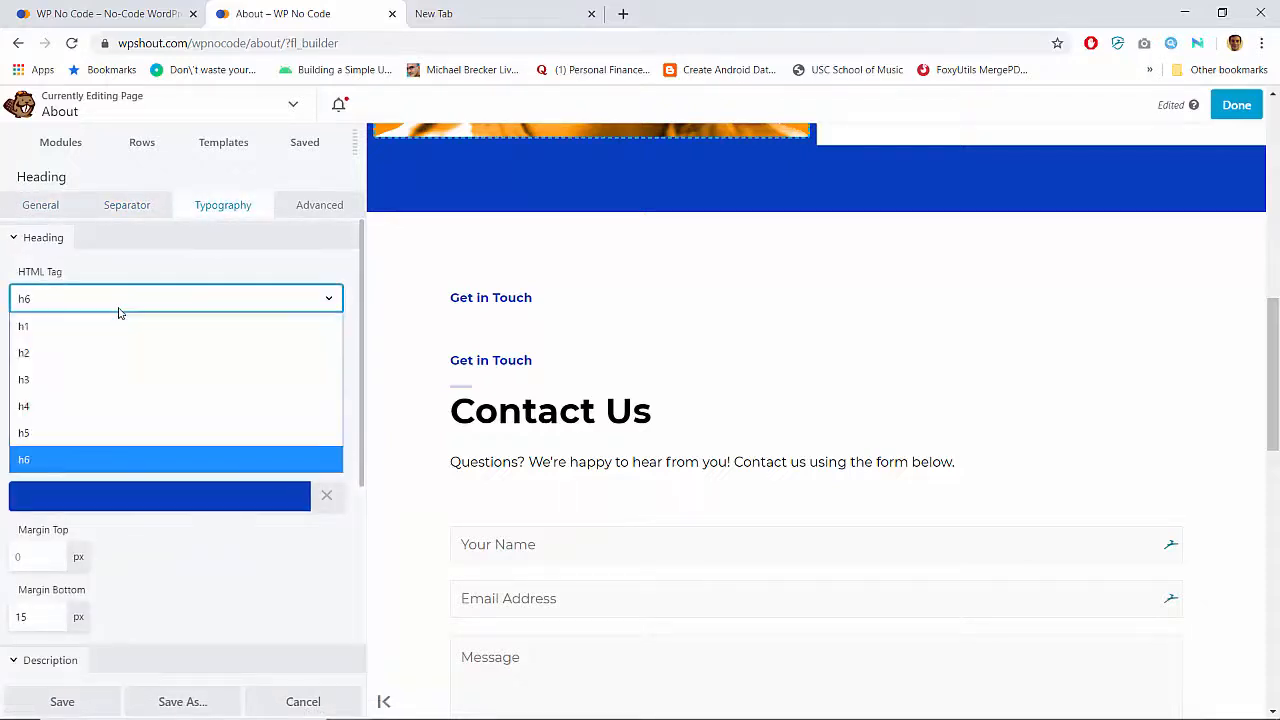
pyautogui.press('Up')
pyautogui.press('Up')
pyautogui.press('Up')
pyautogui.press('Up')
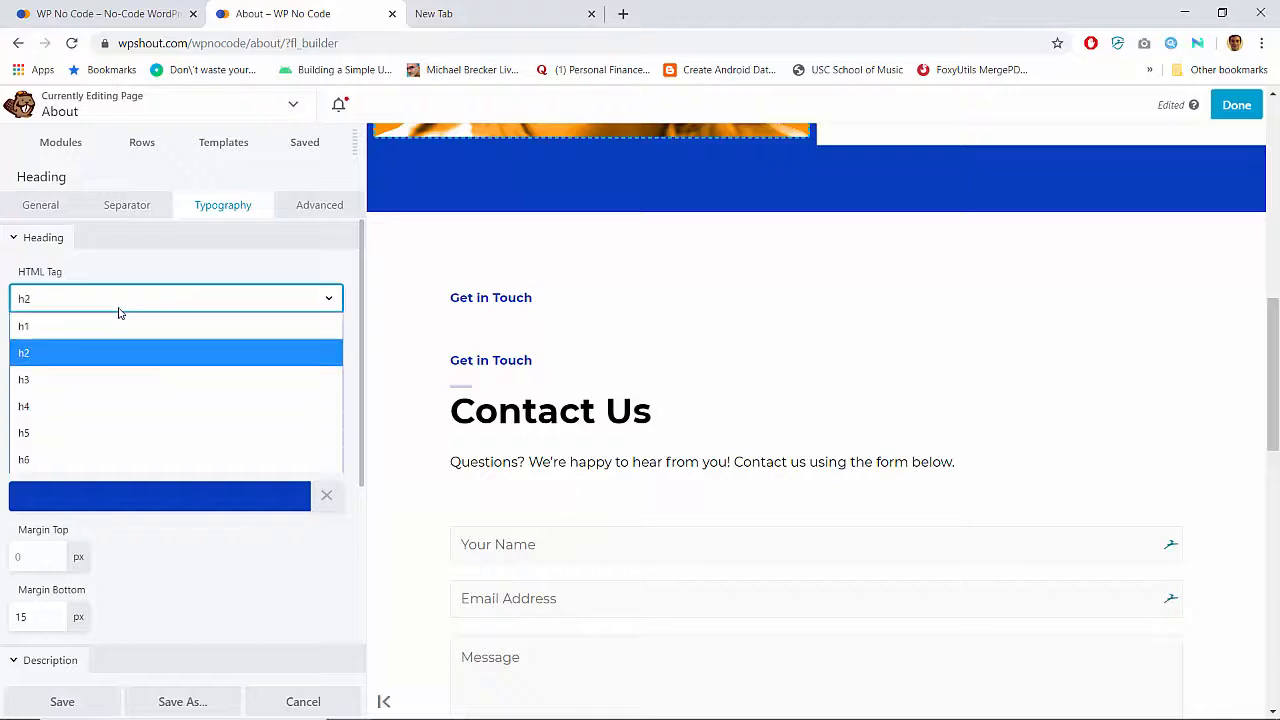
pyautogui.press('Down')
pyautogui.press('Down')
pyautogui.press('Down')
pyautogui.press('Down')
pyautogui.press('Return')
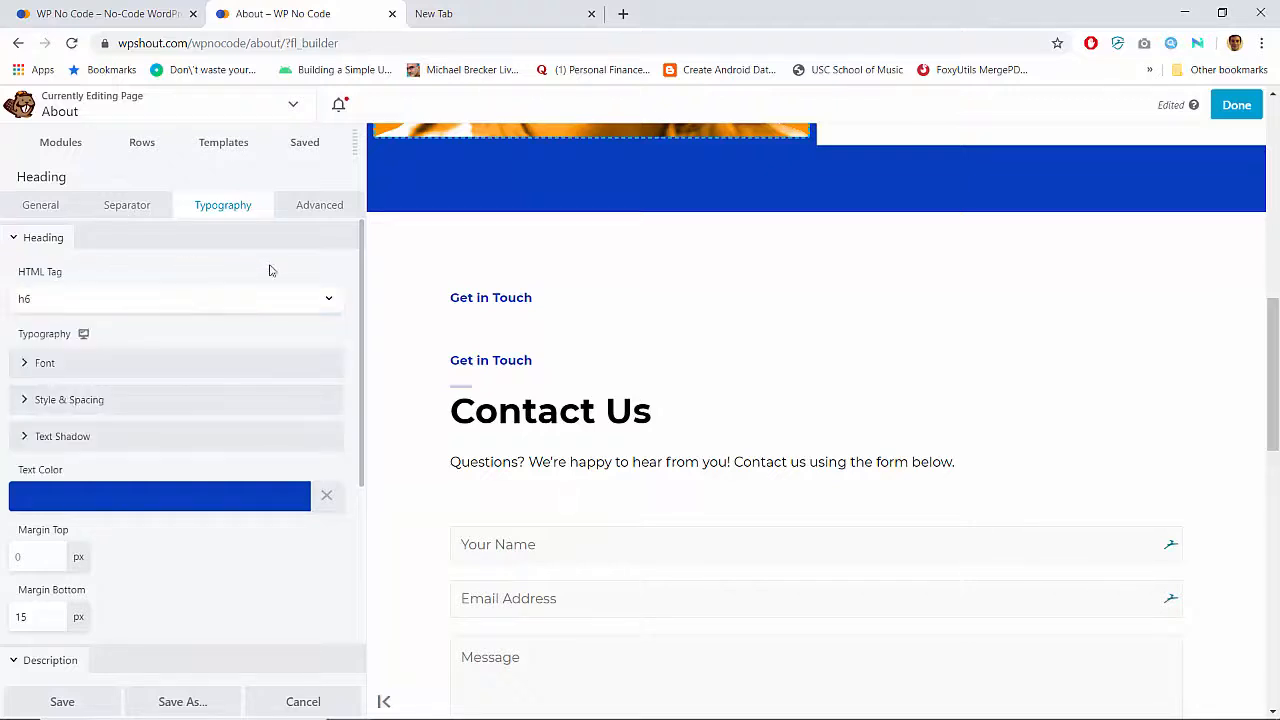
# Add a Separator module between the "Get in Touch" text module and the "Get in Touch" heading module
pyautogui.click(61, 142)
pyautogui.moveTo(86, 351); pyautogui.dragTo(481, 392)
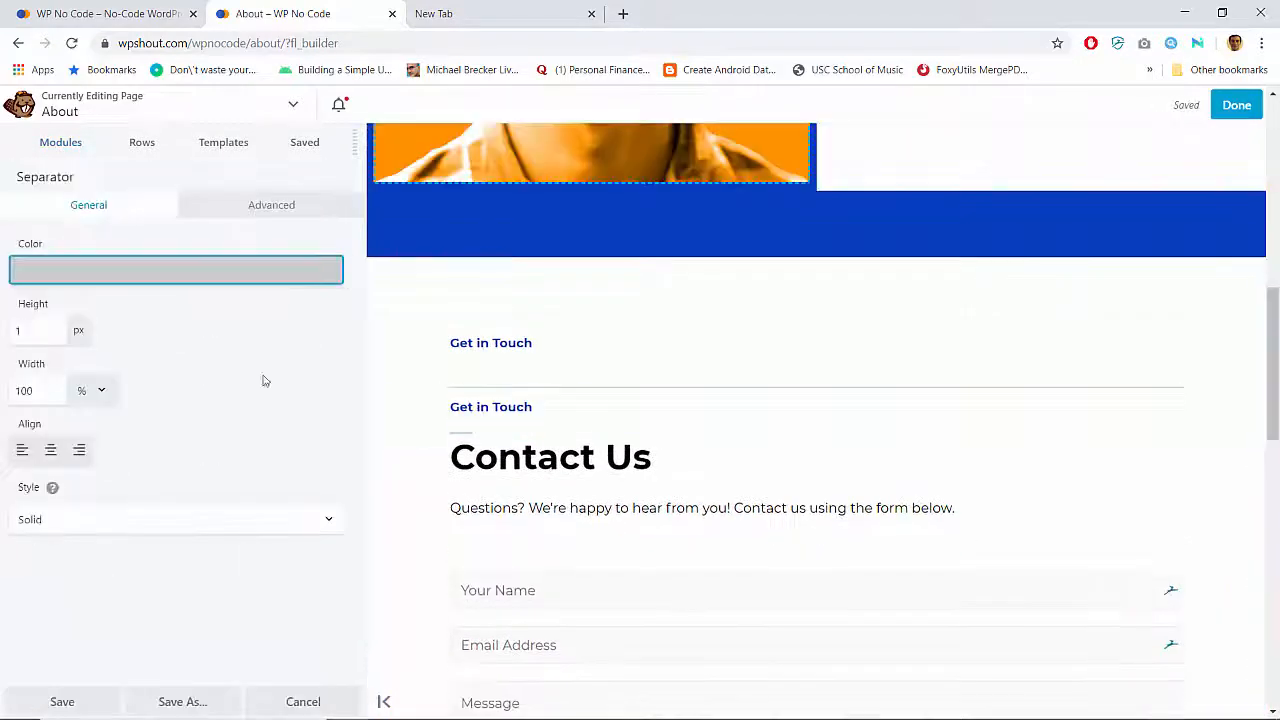
# Open the "Get in Touch" heading module's built-in separator settings for comparison with the standalone Separator module
pyautogui.click(498, 430)
pyautogui.click(127, 206)
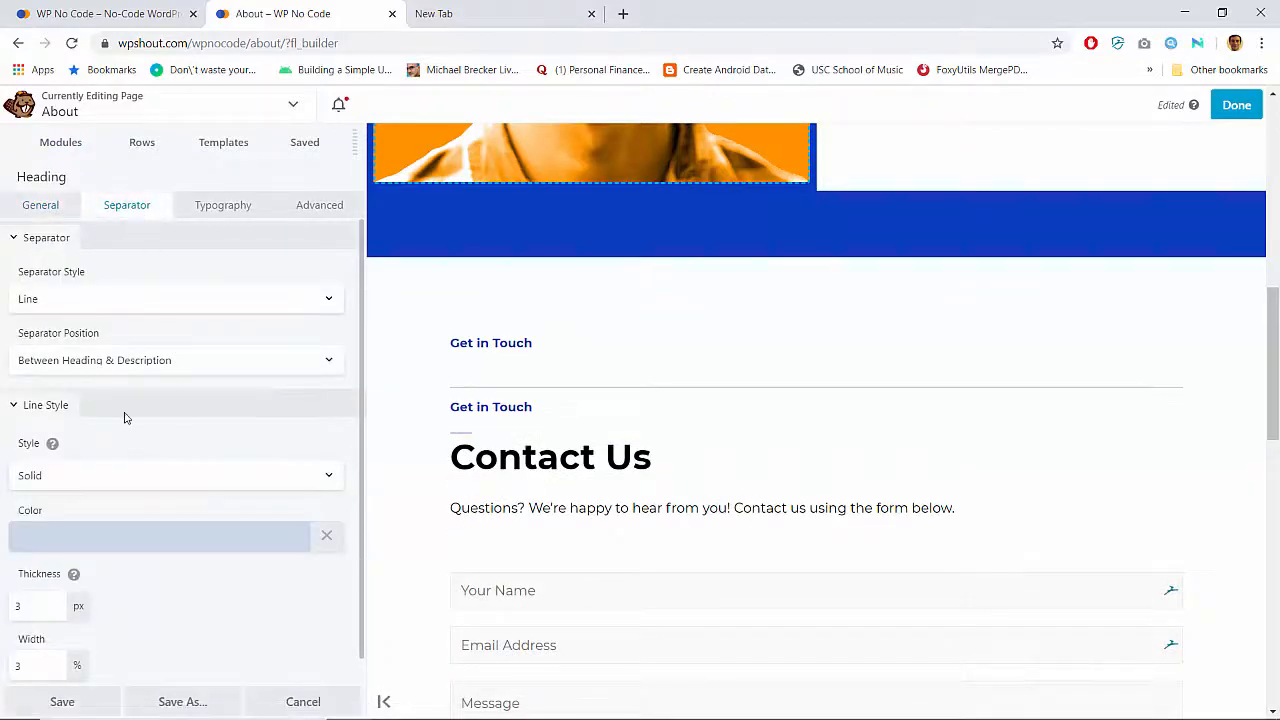
# Save the heading module's separator line color #ccd8ea as a color preset
pyautogui.click(107, 540)
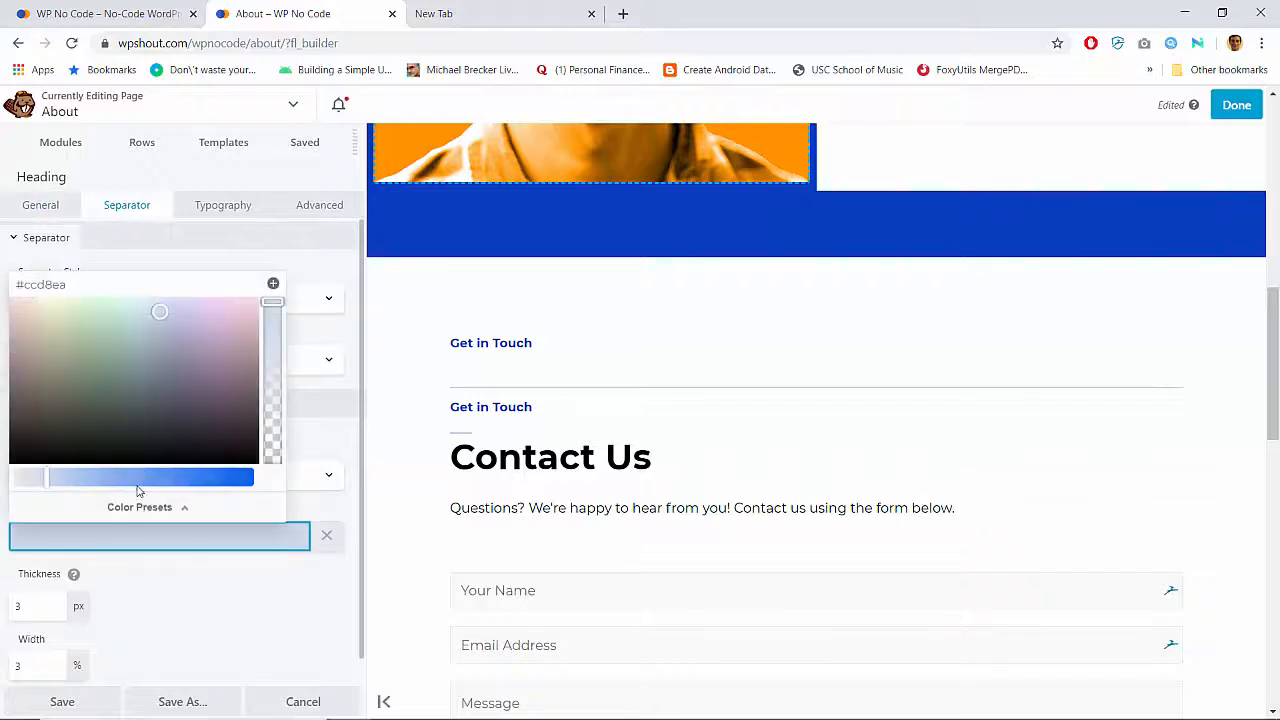
pyautogui.click(139, 506)
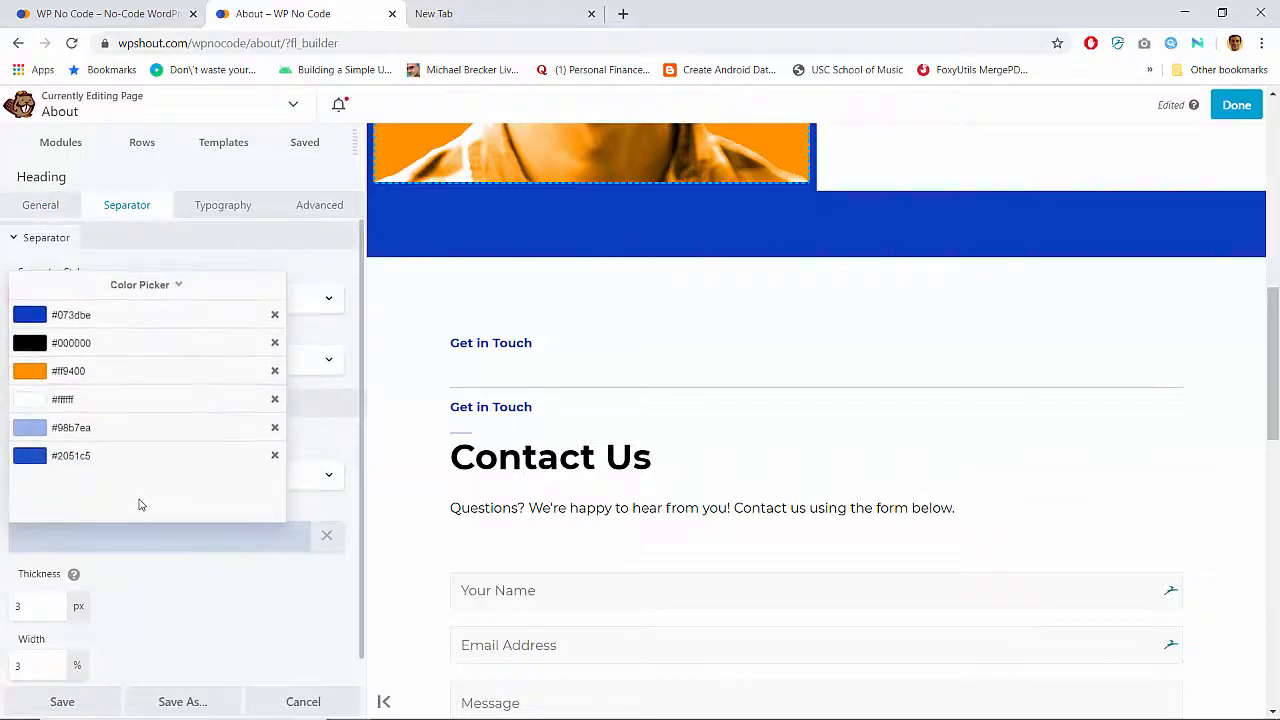
pyautogui.click(147, 287)
pyautogui.click(273, 288)
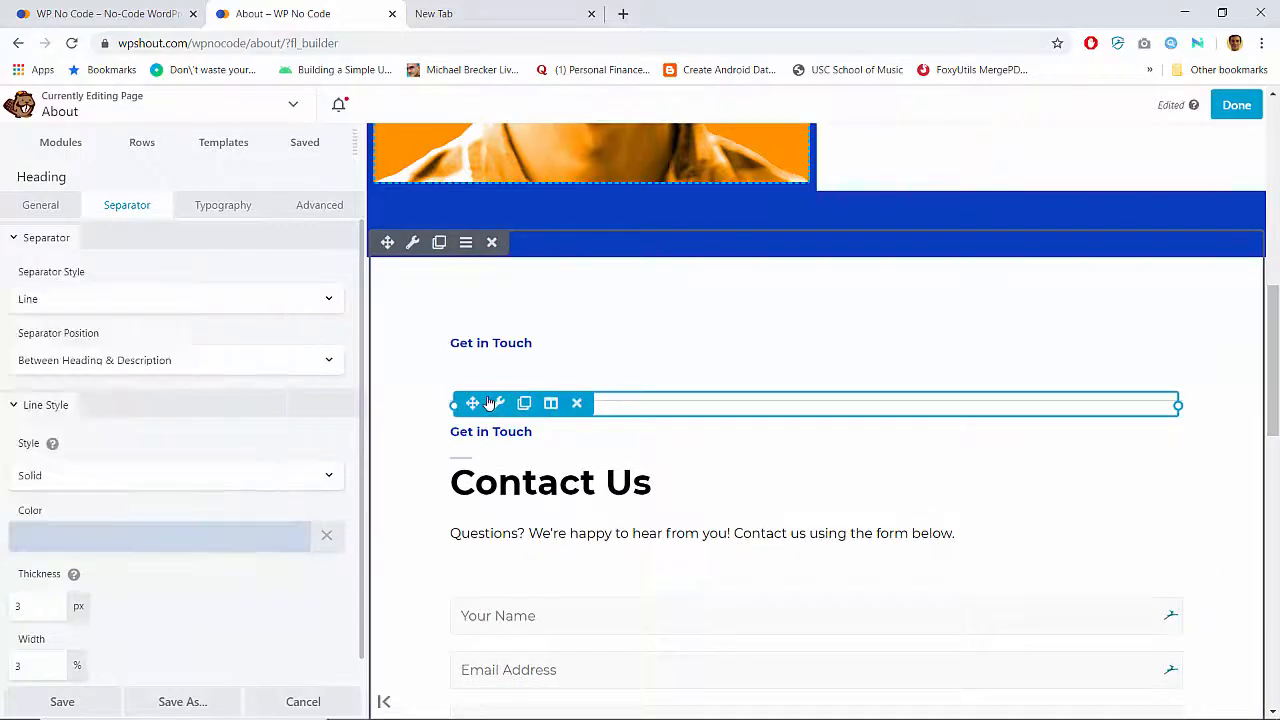
# Apply the #ccd8ea color preset to the standalone Separator module below the "Get in Touch" text
pyautogui.click(497, 402)
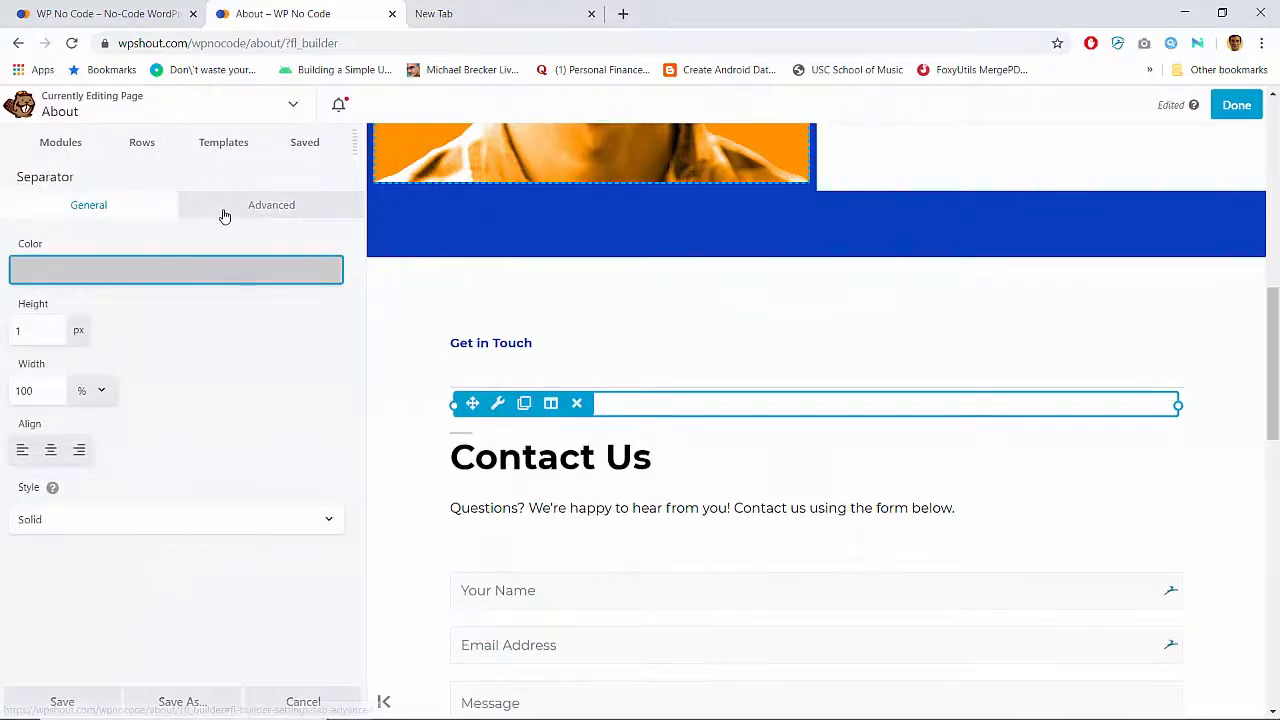
pyautogui.click(168, 272)
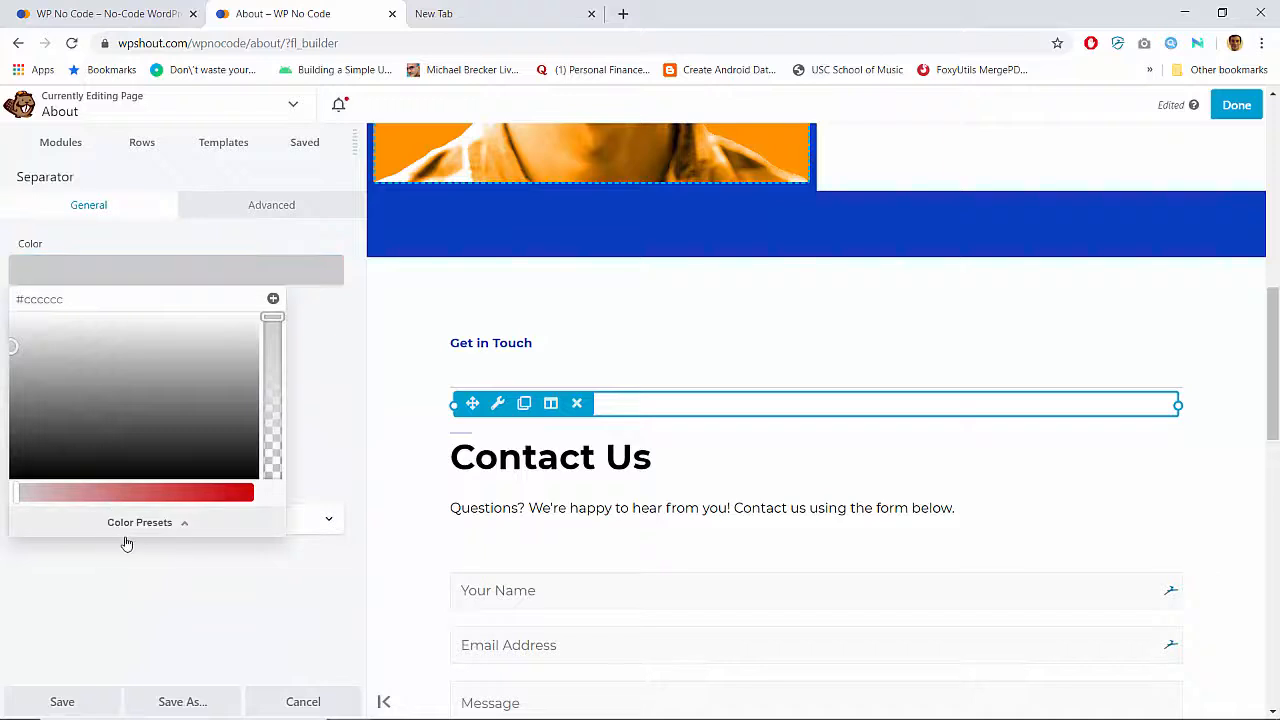
pyautogui.click(123, 535)
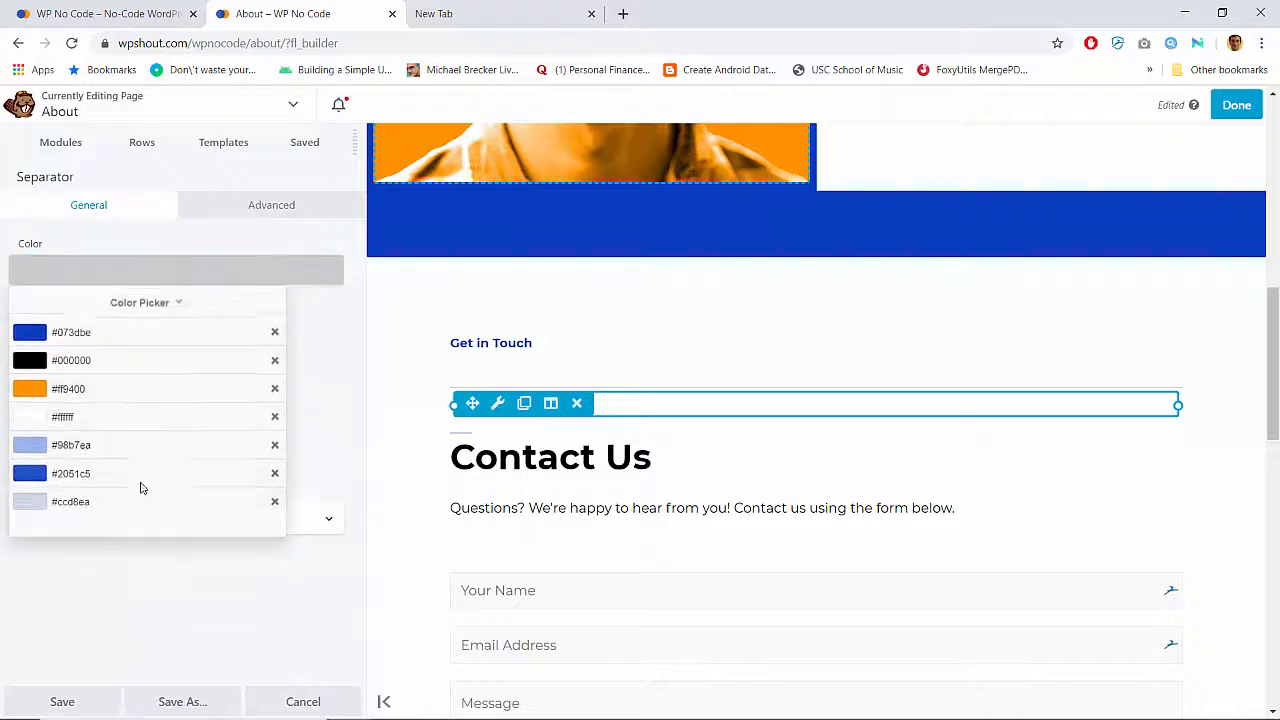
pyautogui.click(83, 497)
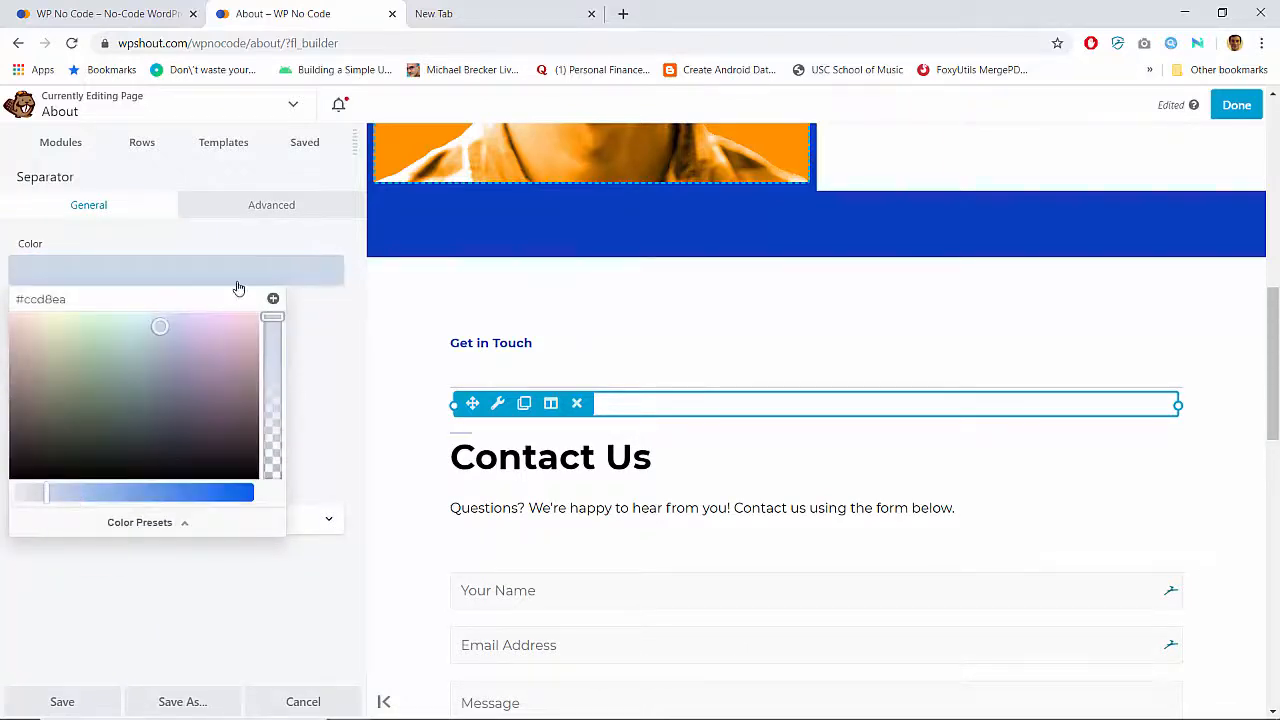
pyautogui.click(333, 317)
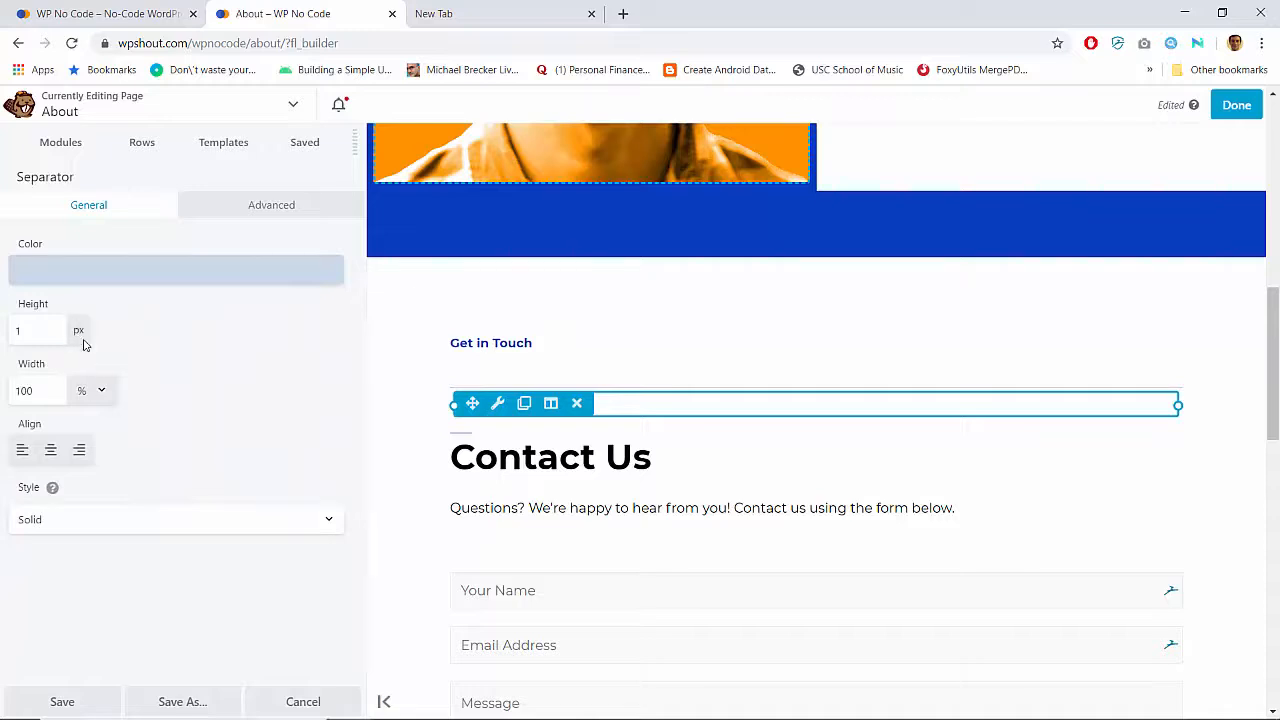
# Review the Separator module's width and style options, and compare them with the heading module's line thickness and width
pyautogui.click(95, 390)
pyautogui.click(46, 390)
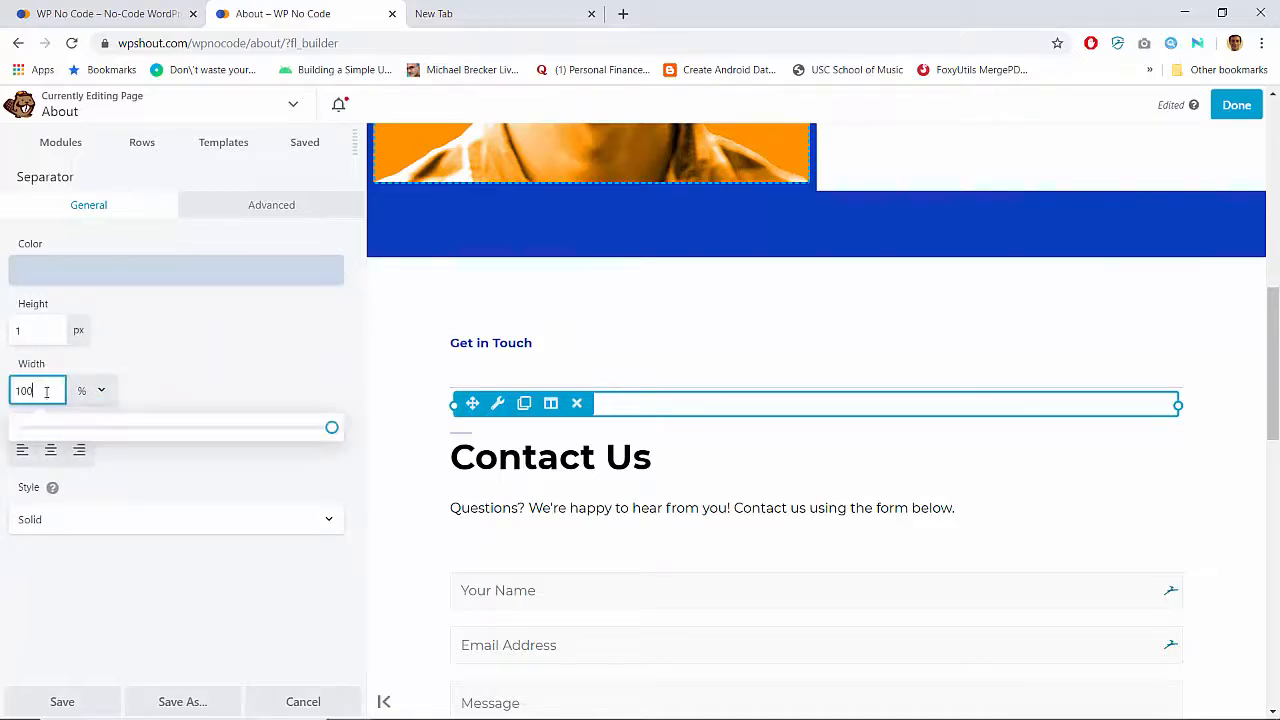
pyautogui.click(79, 520)
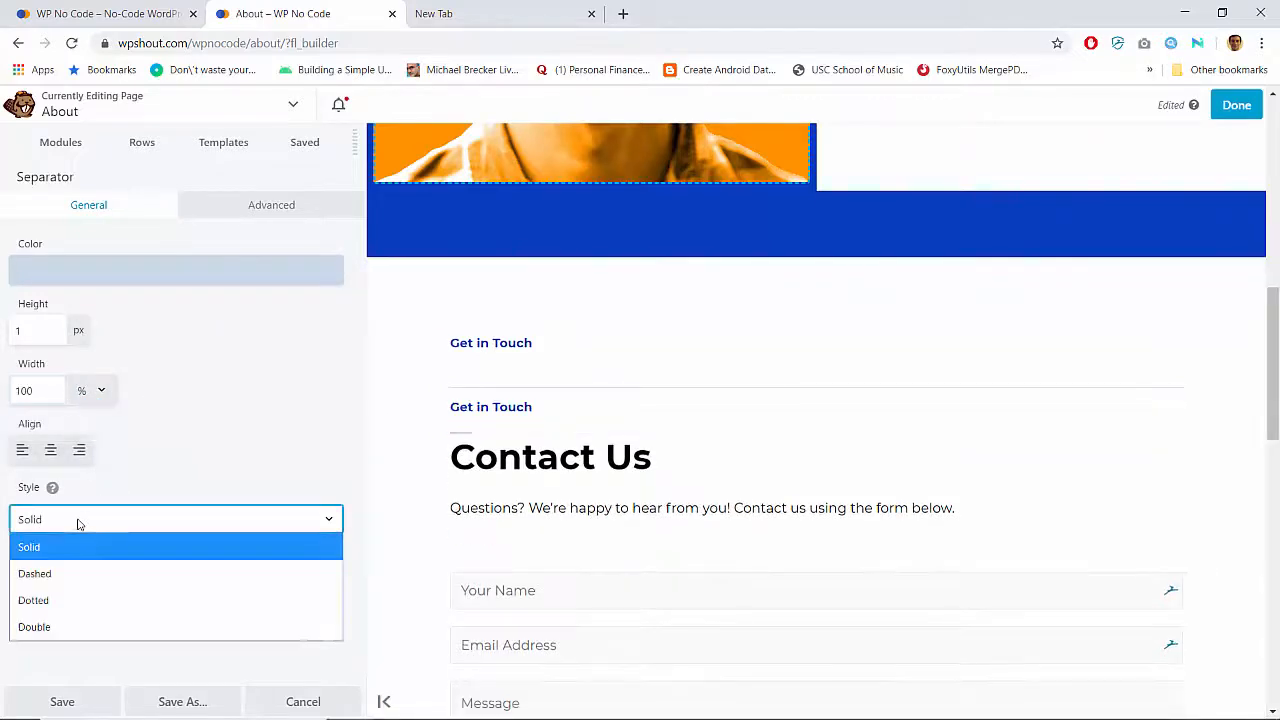
pyautogui.click(59, 533)
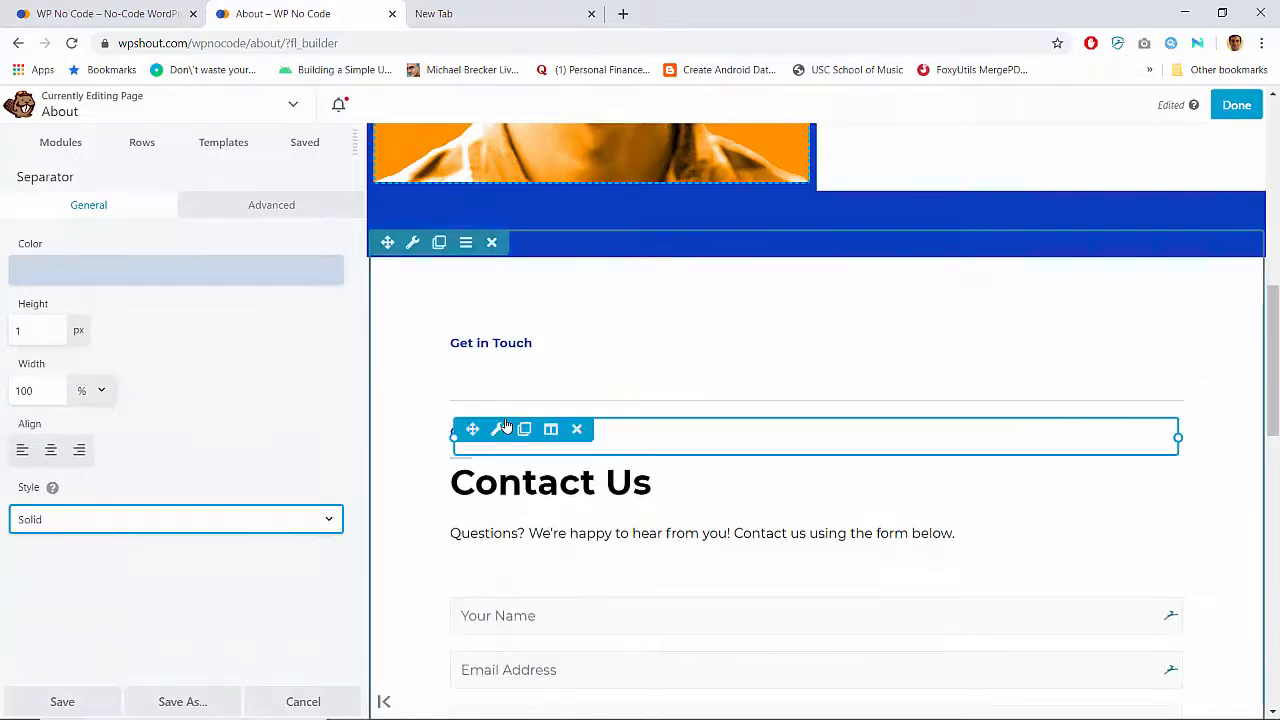
pyautogui.click(500, 430)
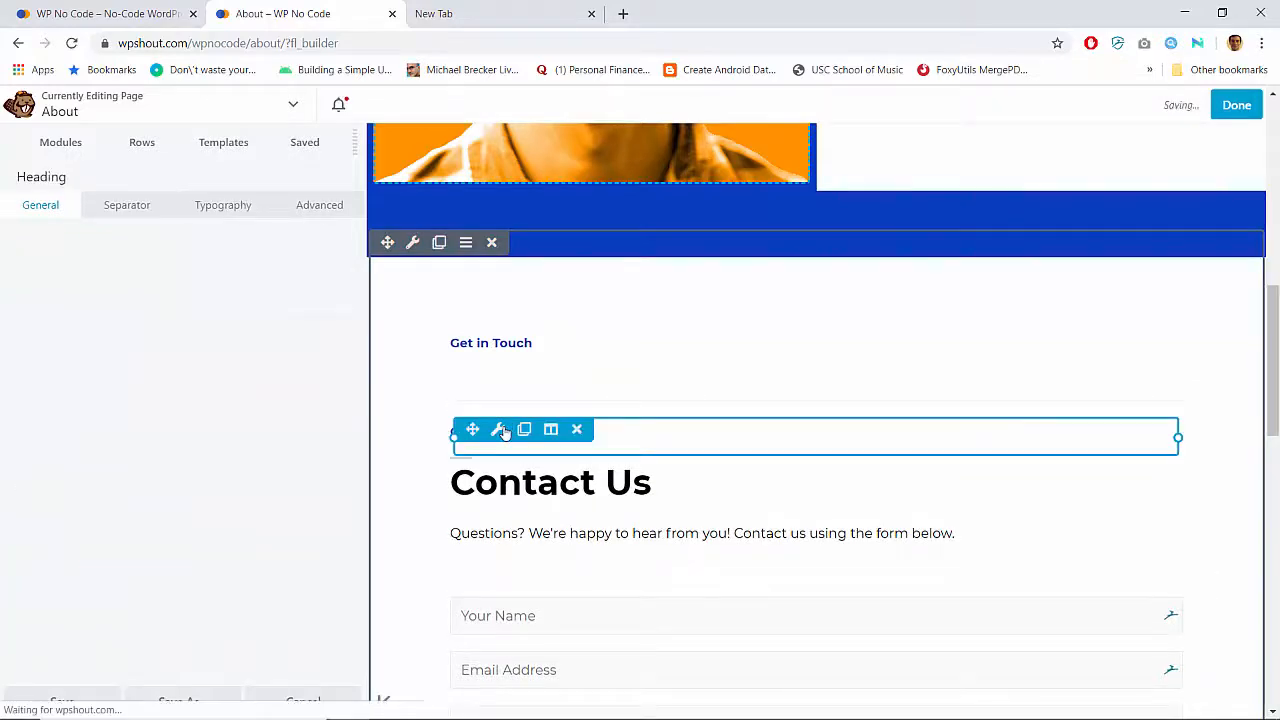
pyautogui.click(113, 205)
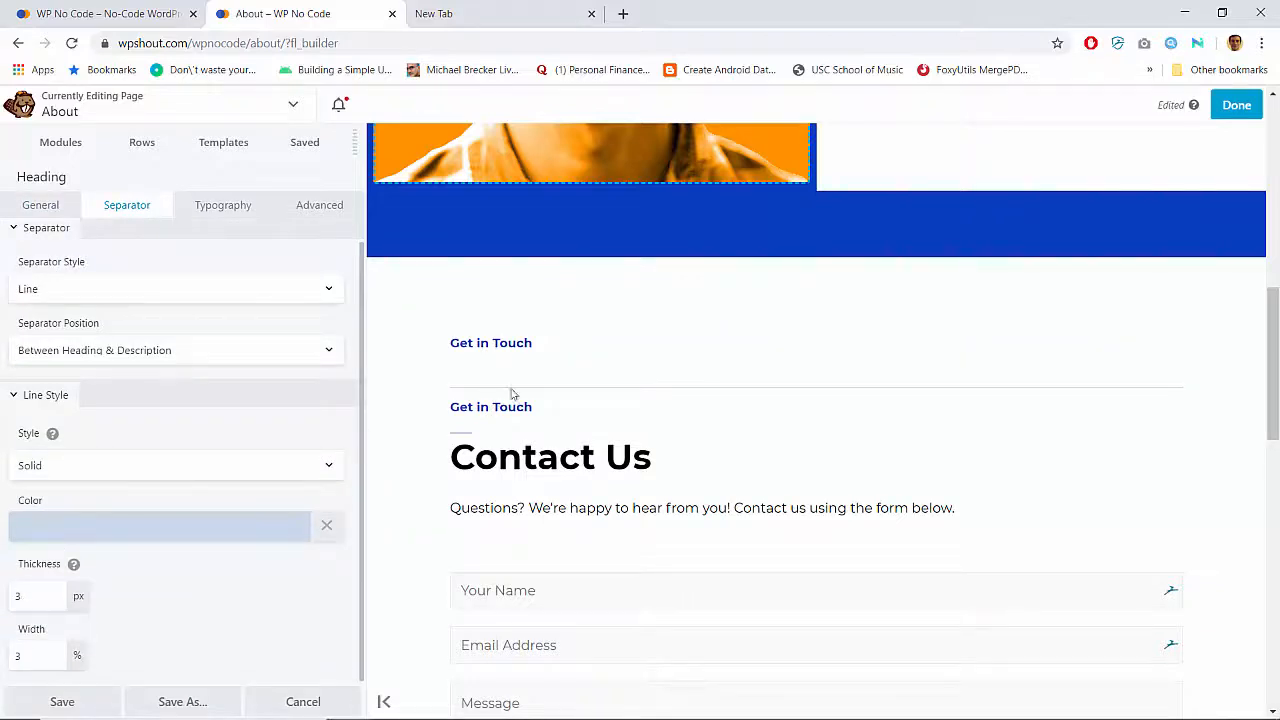
# Review the "Get in Touch" text module's color, font and spacing settings and its text content
pyautogui.click(489, 362)
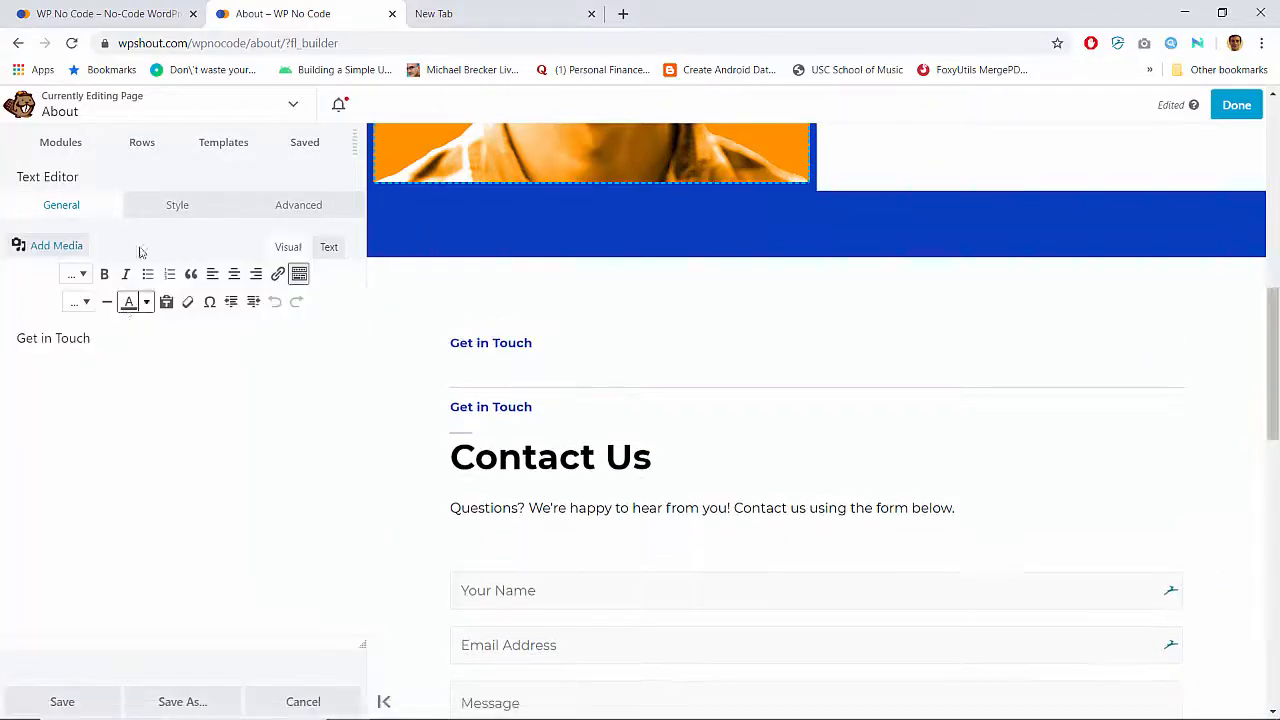
pyautogui.click(173, 204)
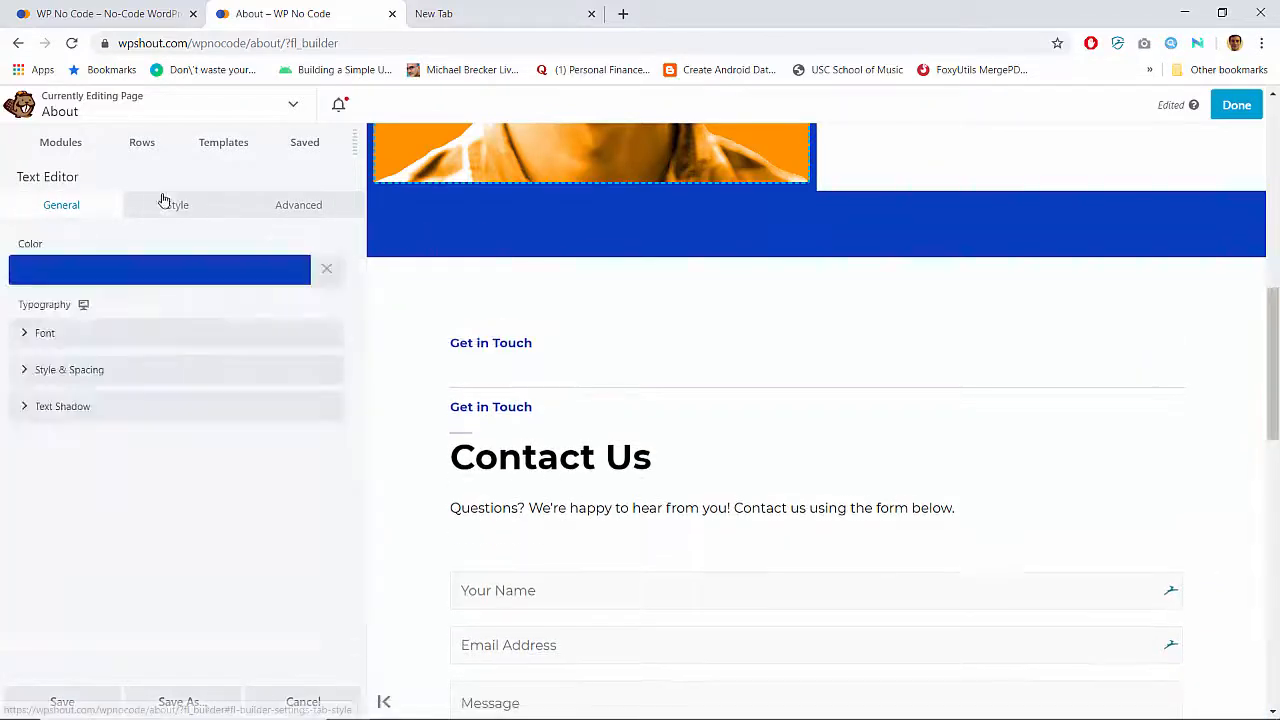
pyautogui.click(62, 370)
pyautogui.click(60, 369)
pyautogui.click(50, 337)
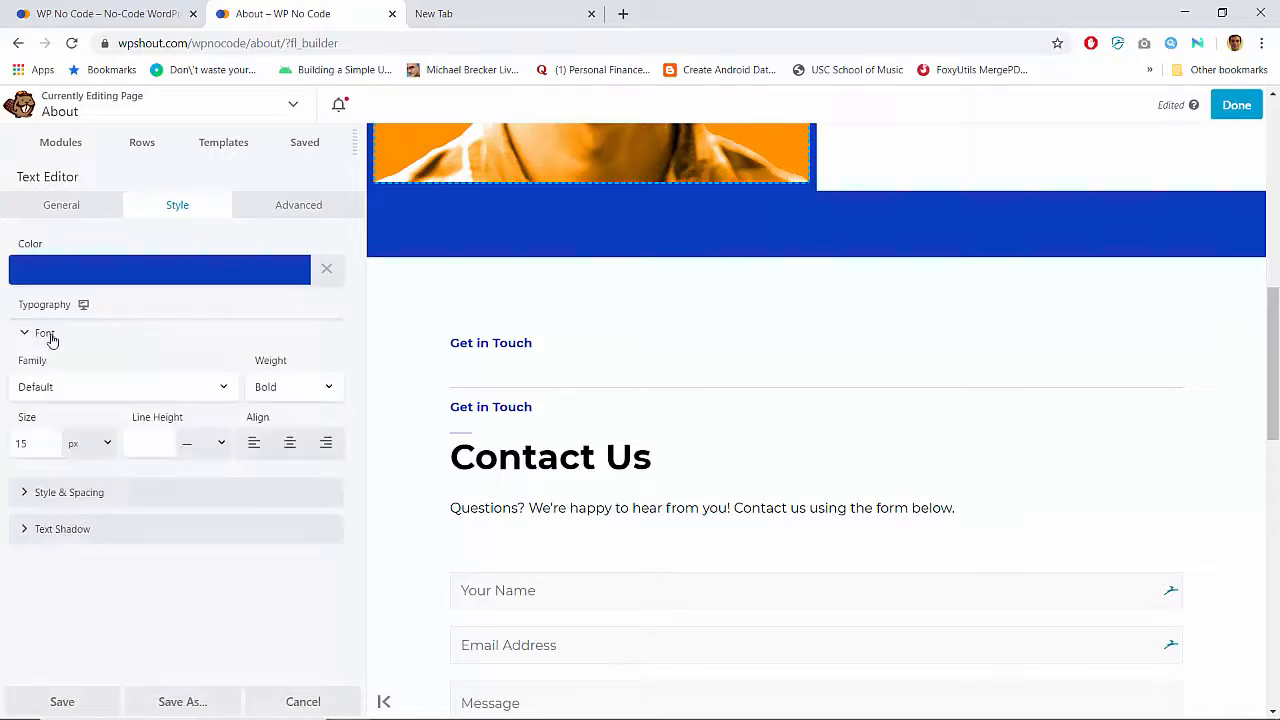
pyautogui.click(49, 336)
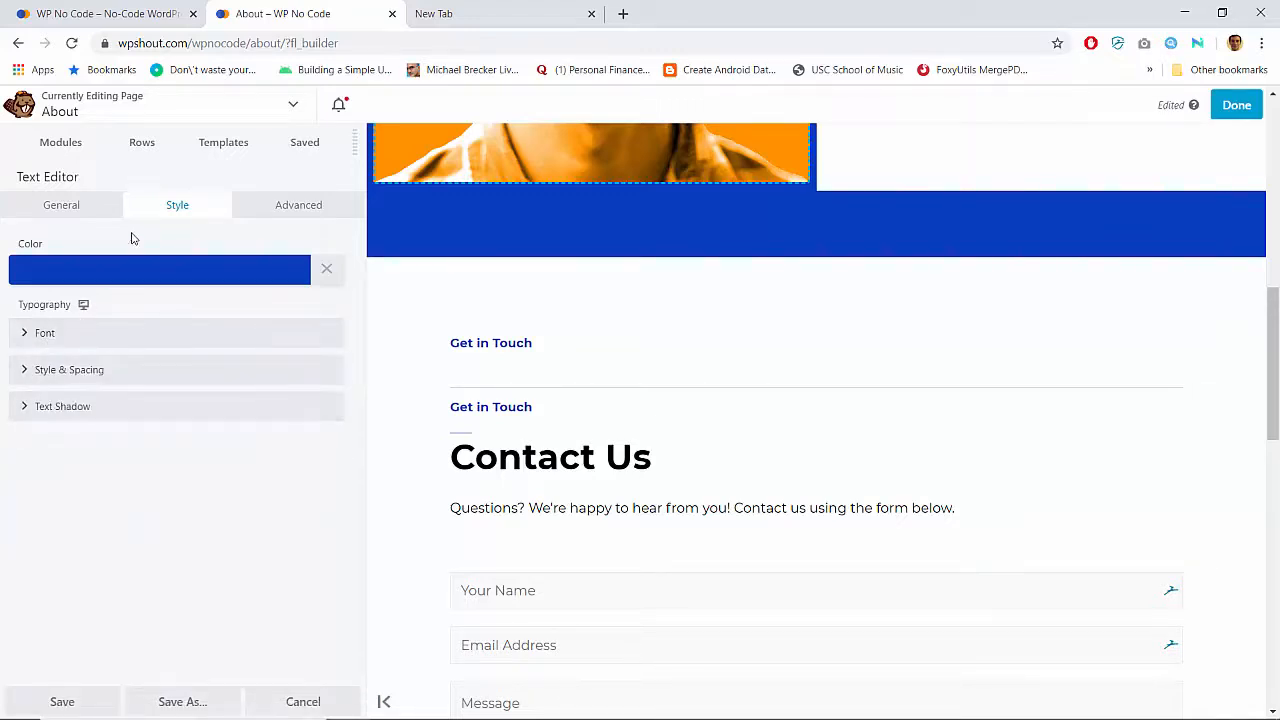
pyautogui.click(80, 204)
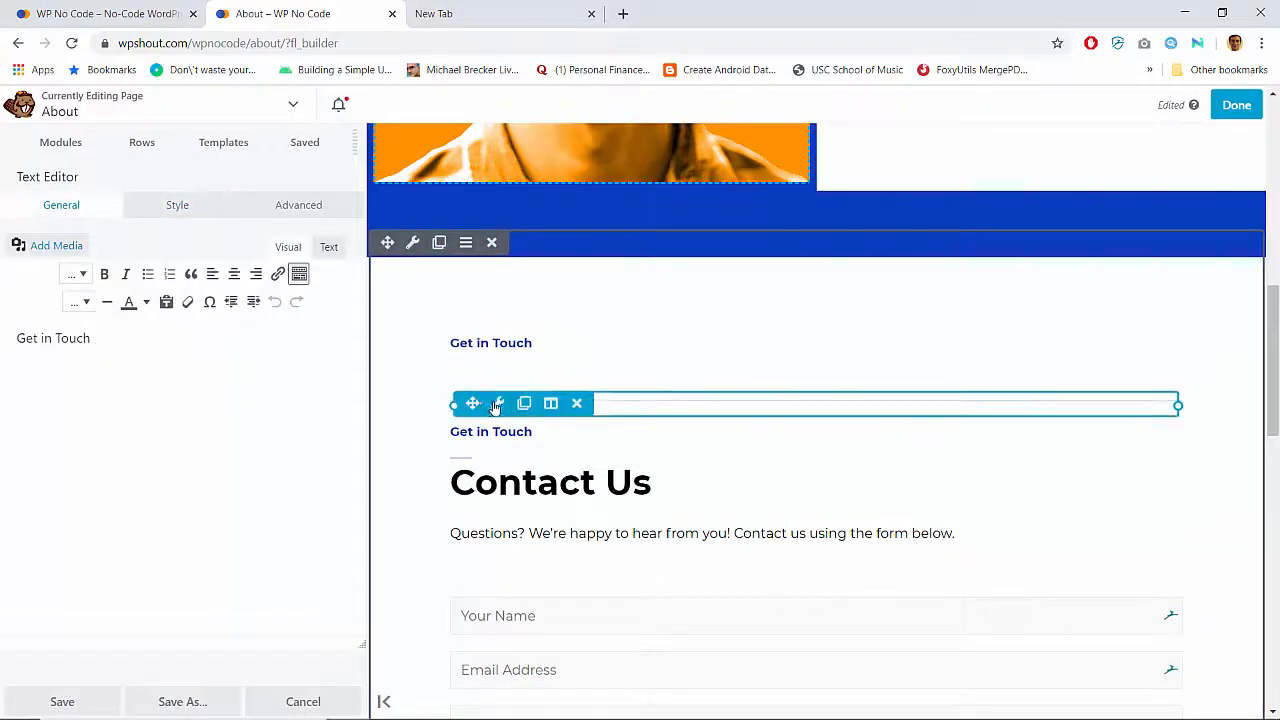
# Set the standalone Separator module's height to 3 px and its width to 3%
pyautogui.click(498, 403)
pyautogui.click(36, 330)
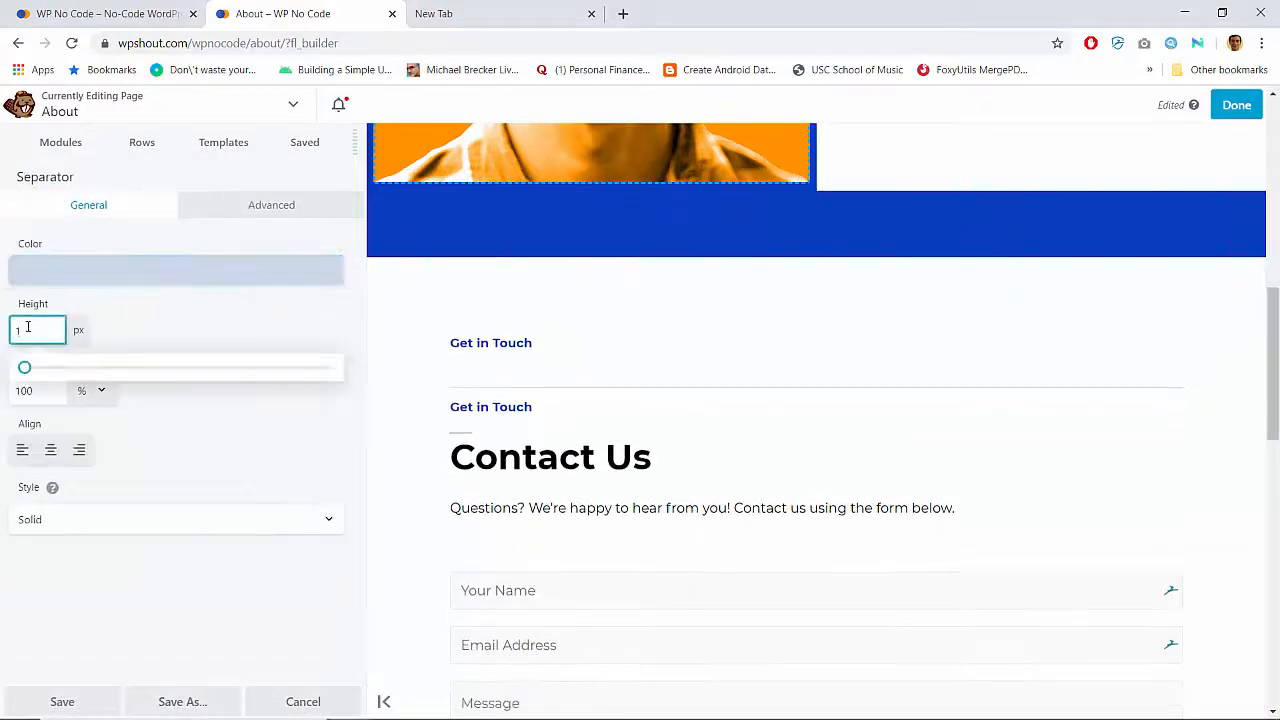
pyautogui.press('BackSpace')
pyautogui.write('3')
pyautogui.write('3')
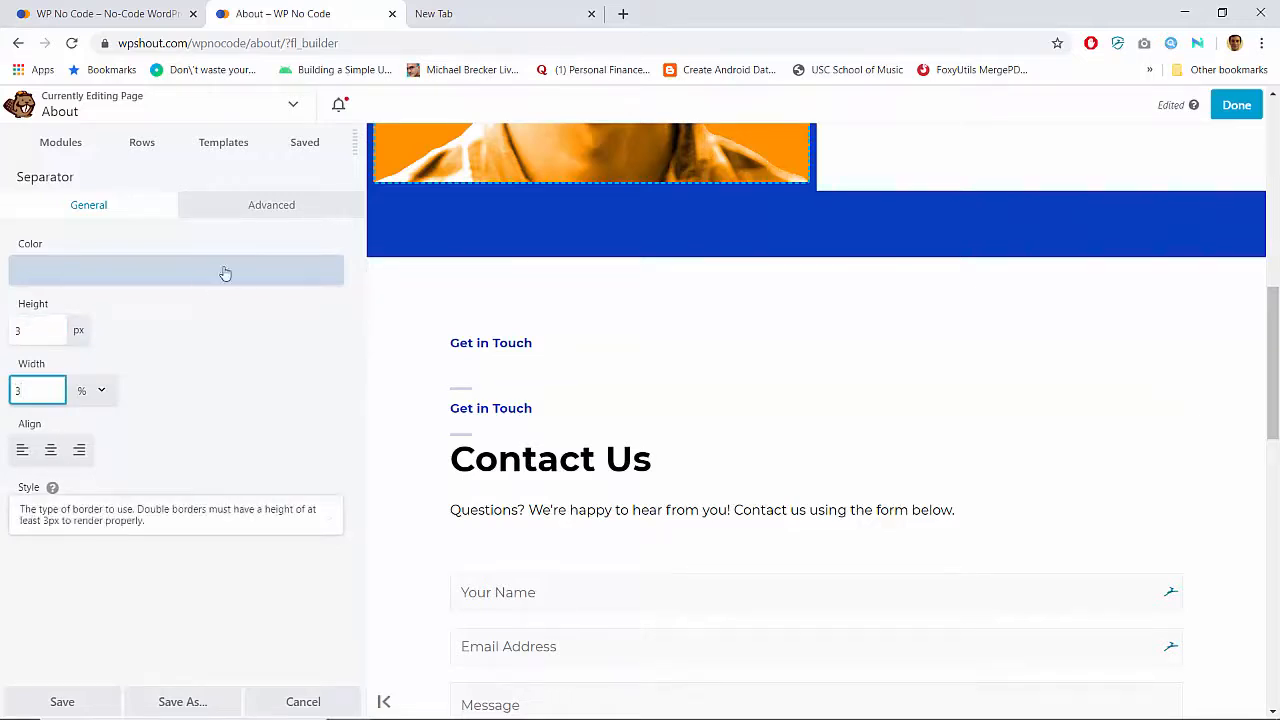
# Try margins of 0 on all four sides of the Separator module, and clear the entered values again
pyautogui.click(240, 205)
pyautogui.click(30, 303)
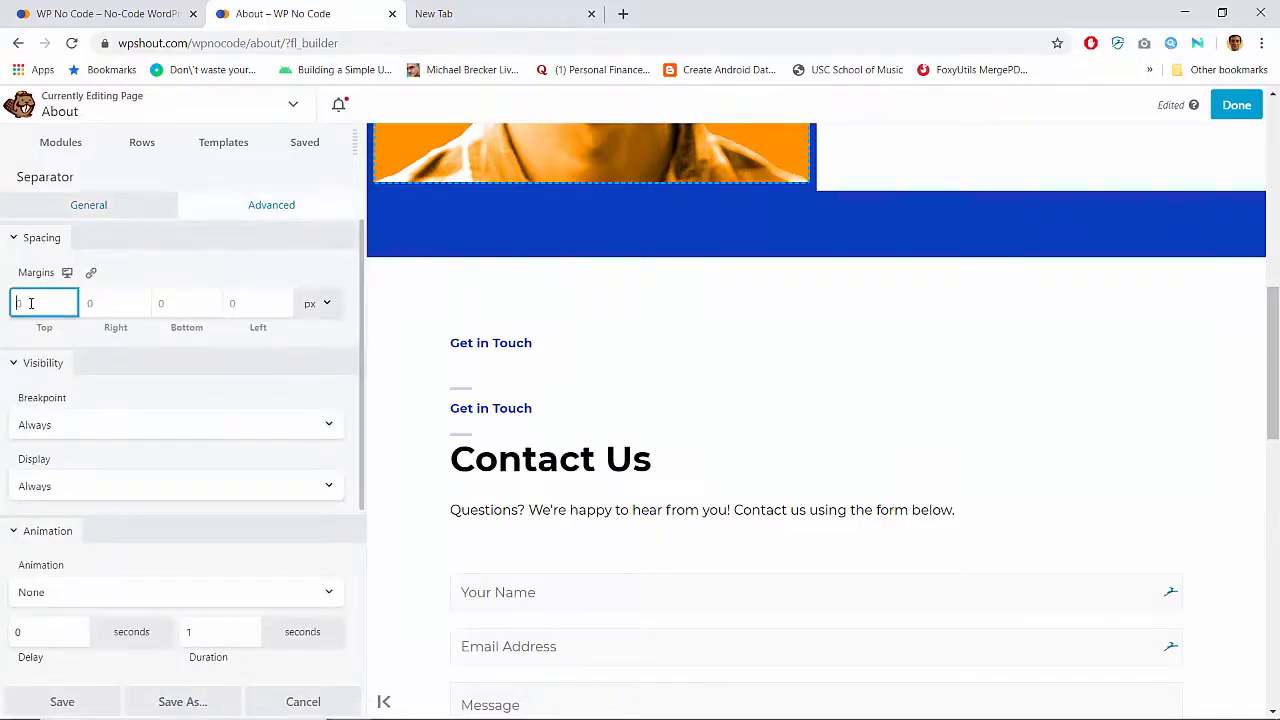
pyautogui.press('Tab')
pyautogui.press('Tab')
pyautogui.press('Tab')
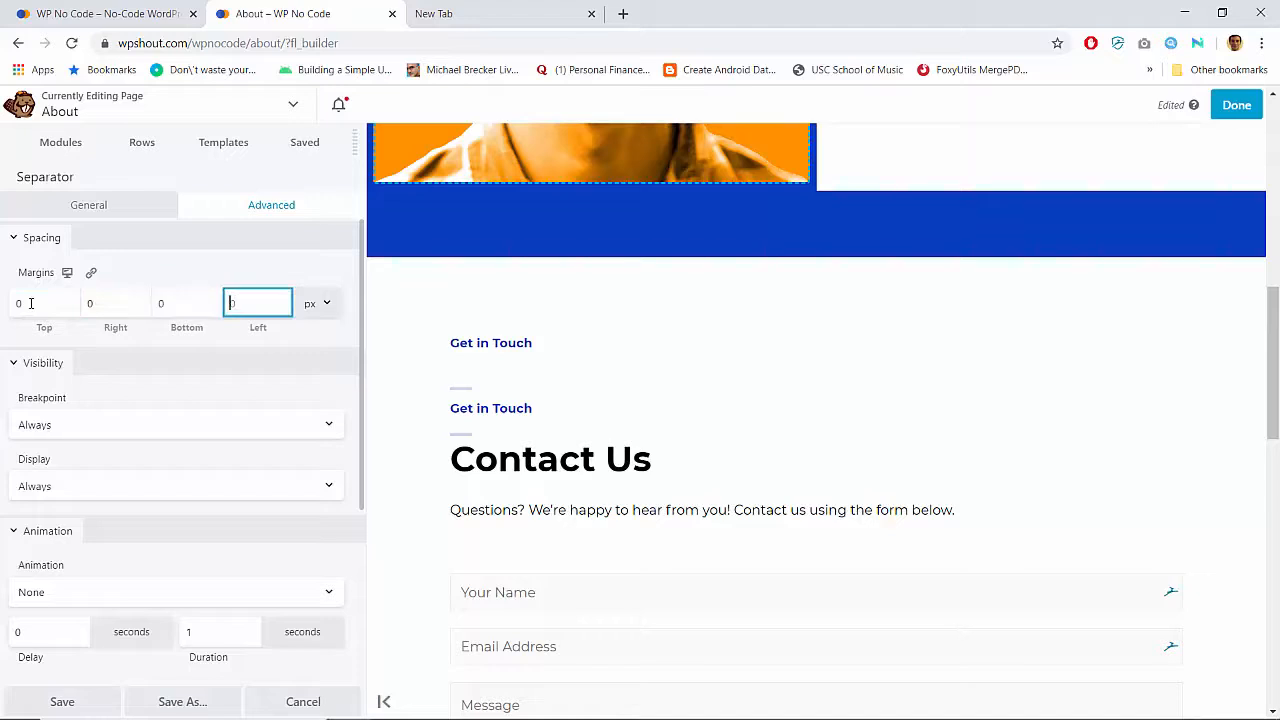
pyautogui.click(28, 303)
pyautogui.press('Tab')
pyautogui.press('Tab')
pyautogui.press('Tab')
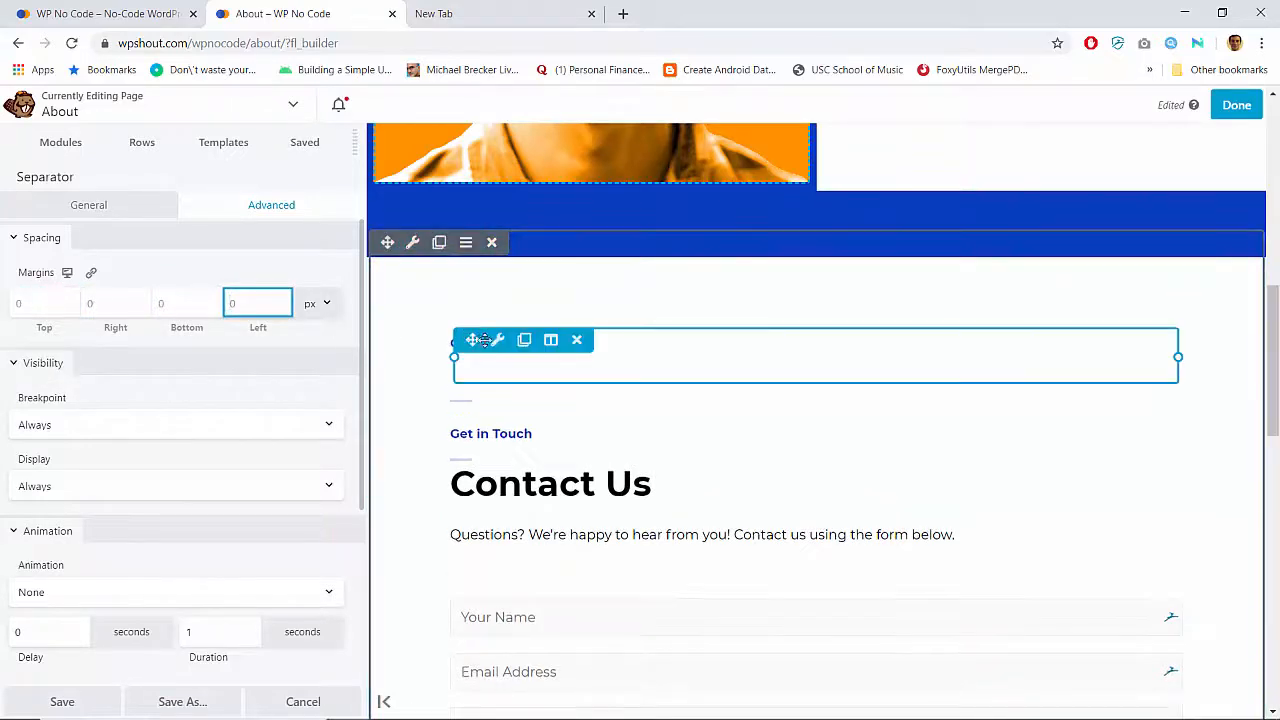
# Adjust the "Get in Touch" text module's bottom margin, trying -10 px and settling on -5 px
pyautogui.click(499, 341)
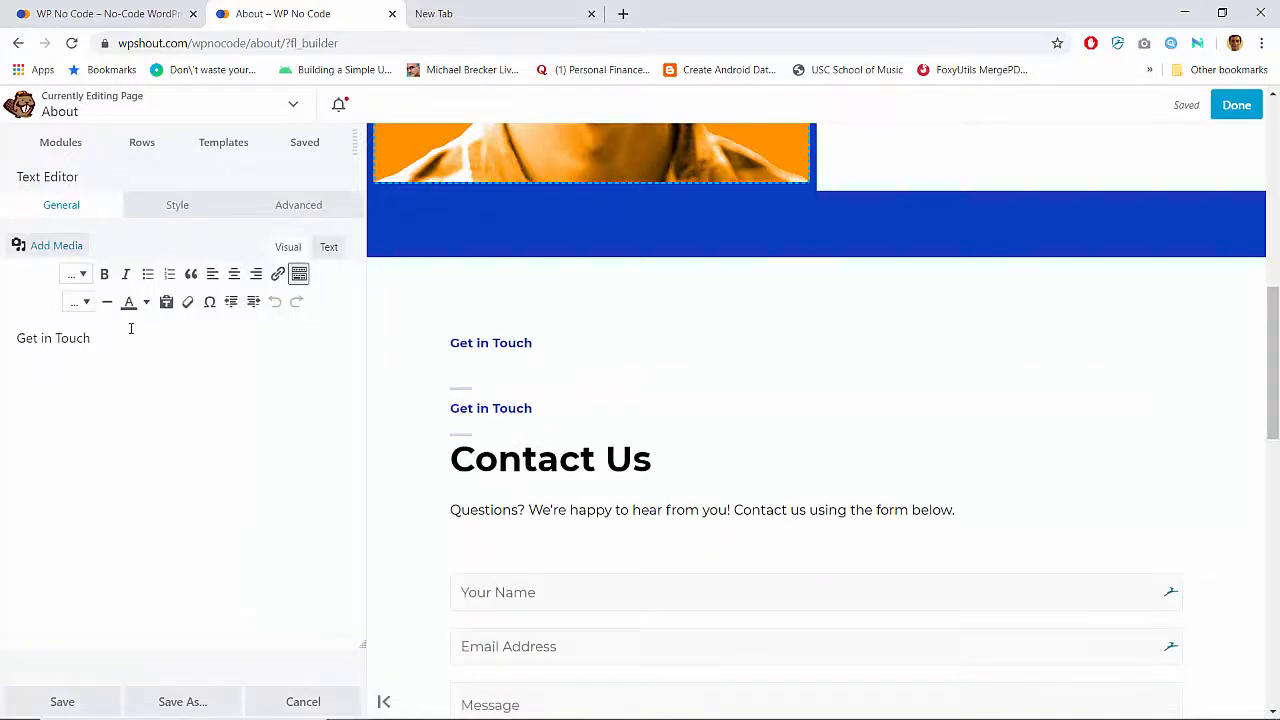
pyautogui.hotkey('ctrl', 'shift', 'Left')
pyautogui.hotkey('ctrl', 'shift', 'Left')
pyautogui.hotkey('ctrl', 'shift', 'Left')
pyautogui.press('Right')
pyautogui.click(288, 206)
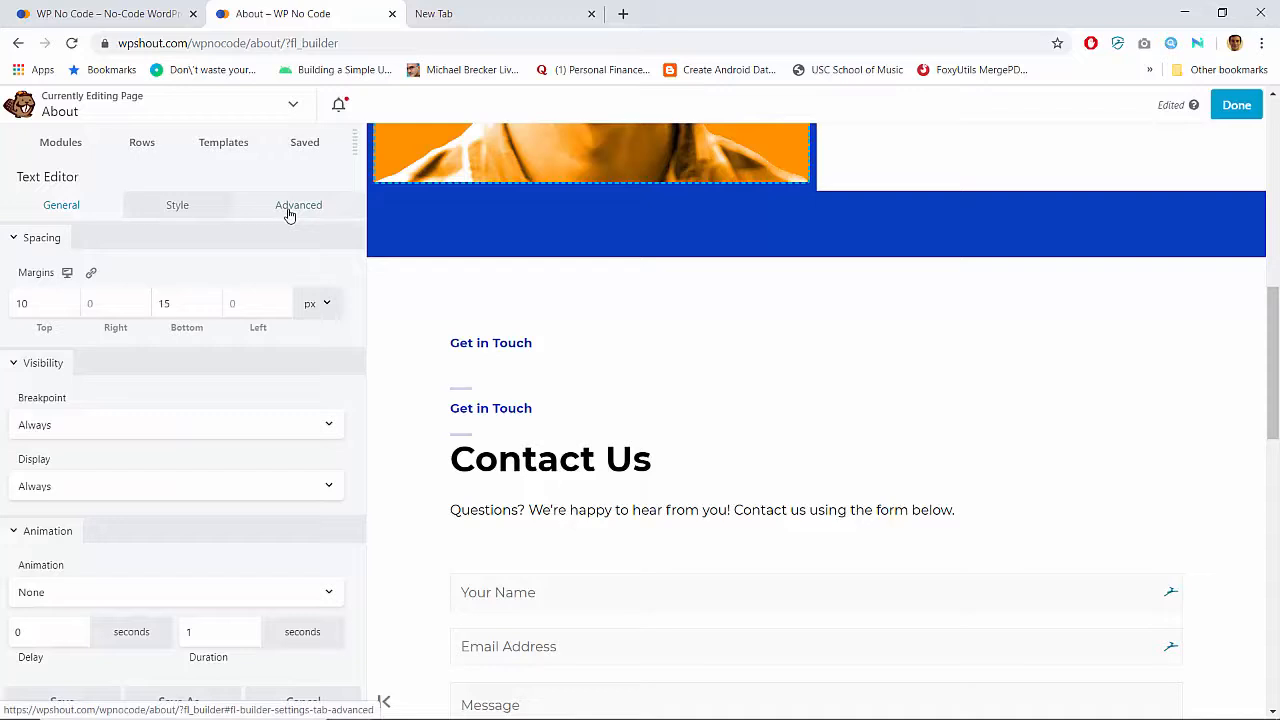
pyautogui.click(170, 300)
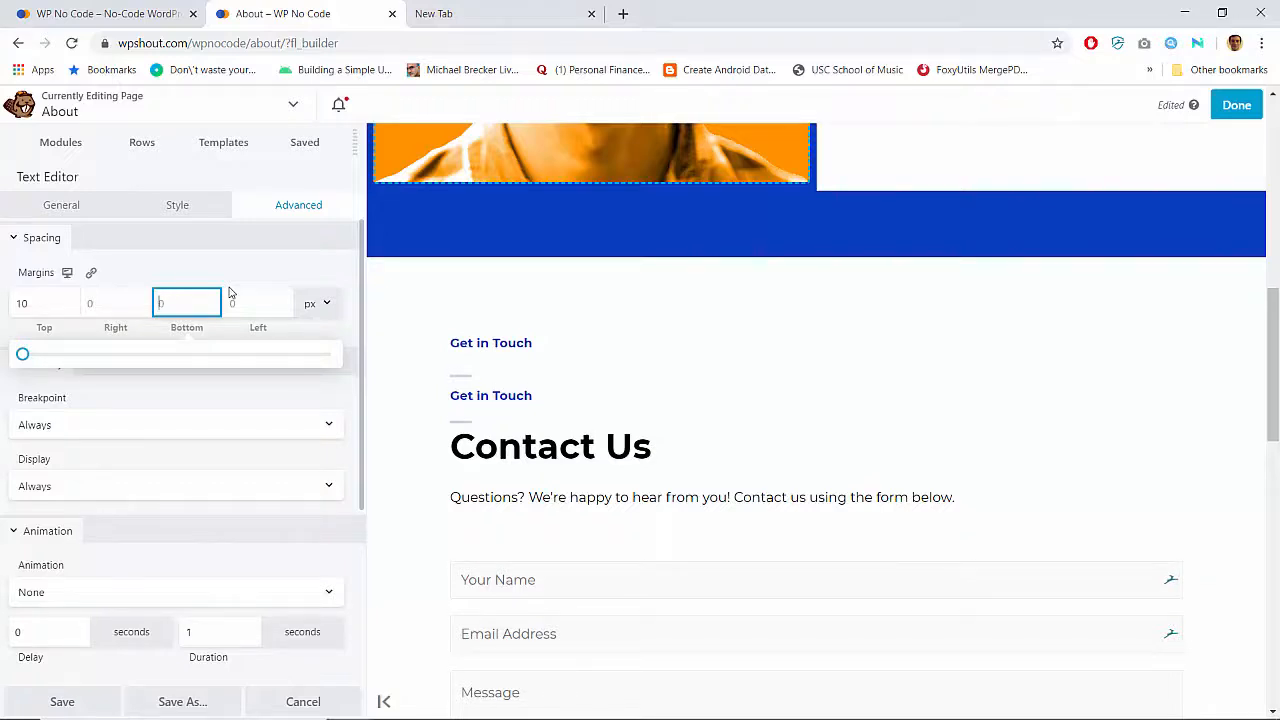
pyautogui.write('-10')
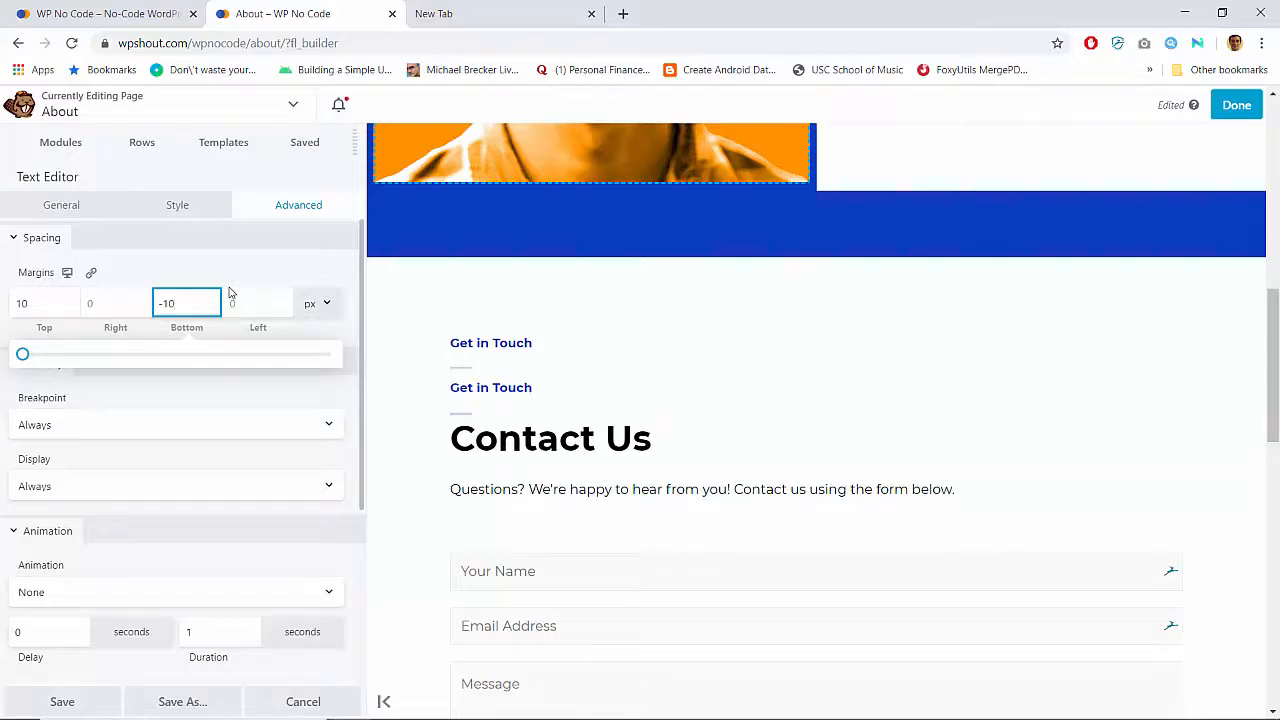
pyautogui.press('BackSpace')
pyautogui.press('BackSpace')
pyautogui.write('5')
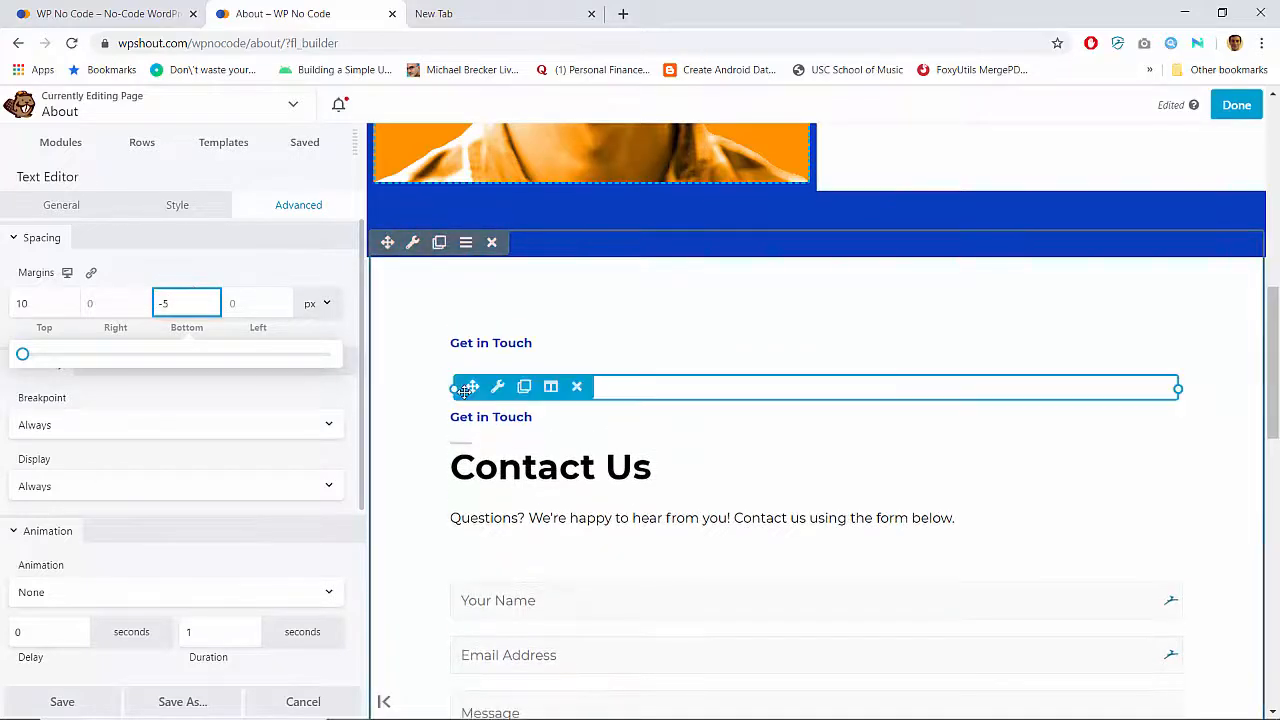
# Align the standalone Separator module to the left
pyautogui.click(497, 388)
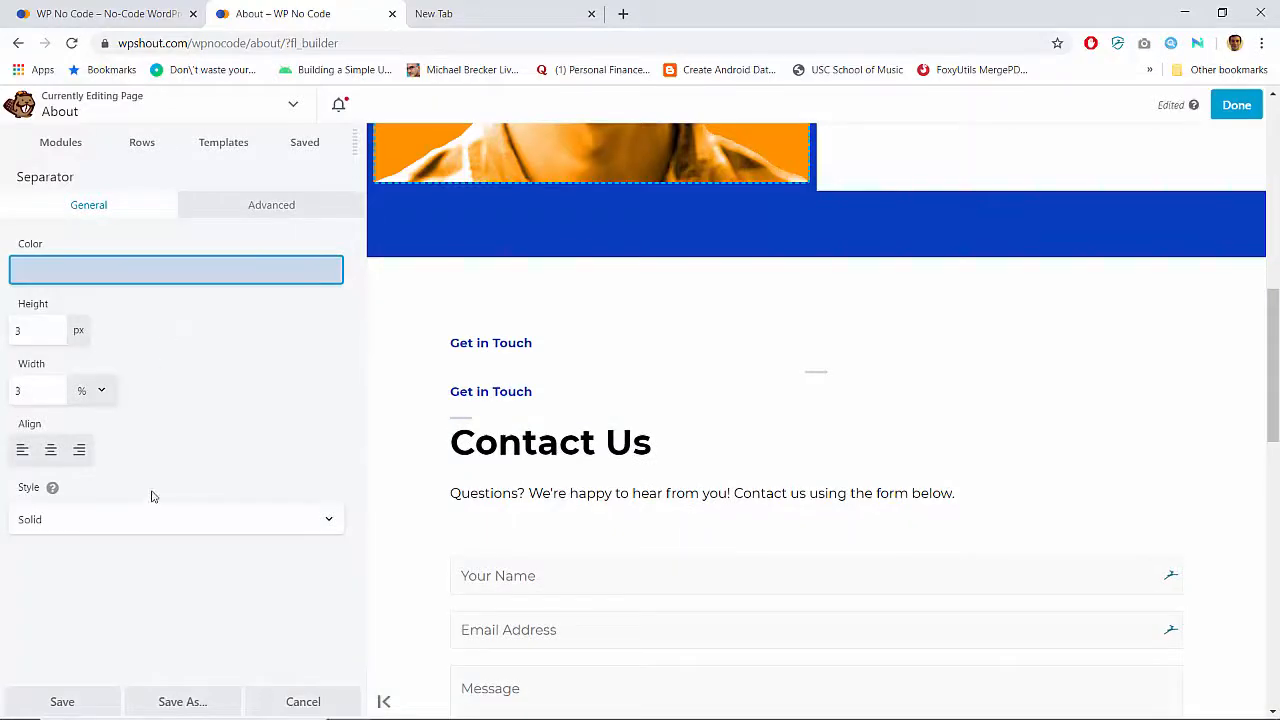
pyautogui.click(24, 454)
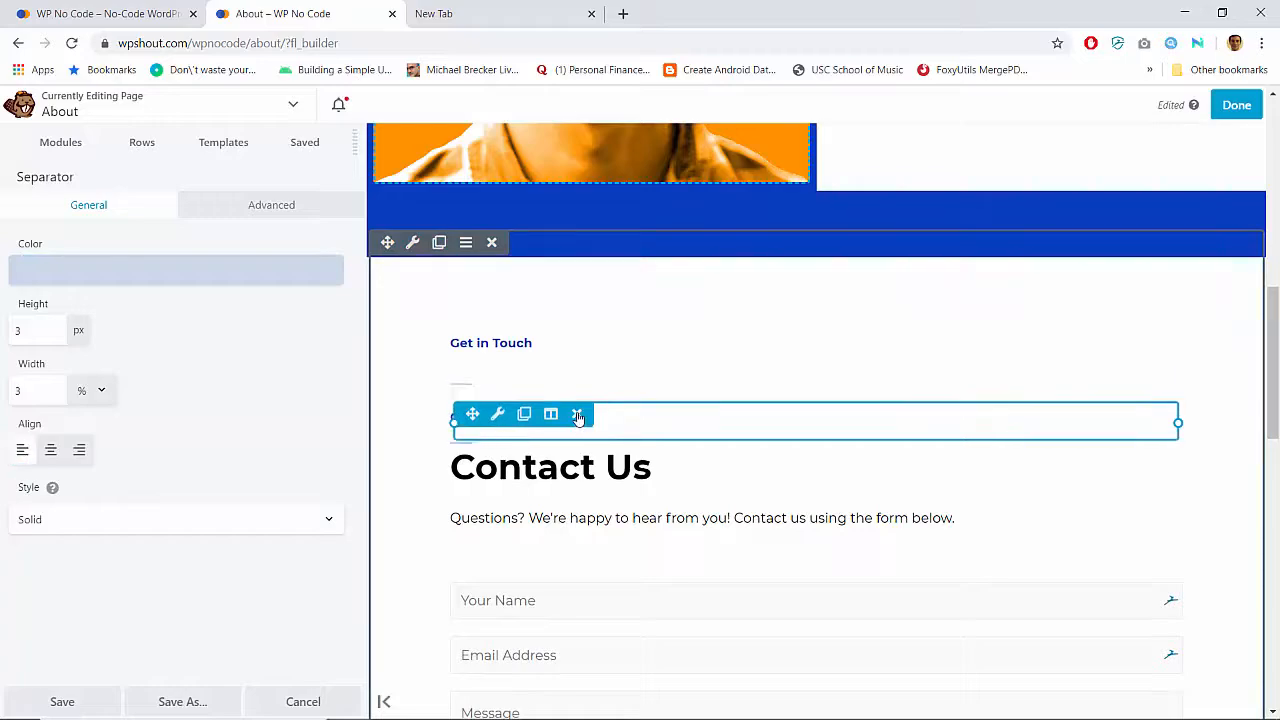
# Delete the original "Get in Touch" heading module above Contact Us, and save the Separator module's settings
pyautogui.click(577, 415)
pyautogui.press('Return')
pyautogui.scroll(-6, 700, 450)
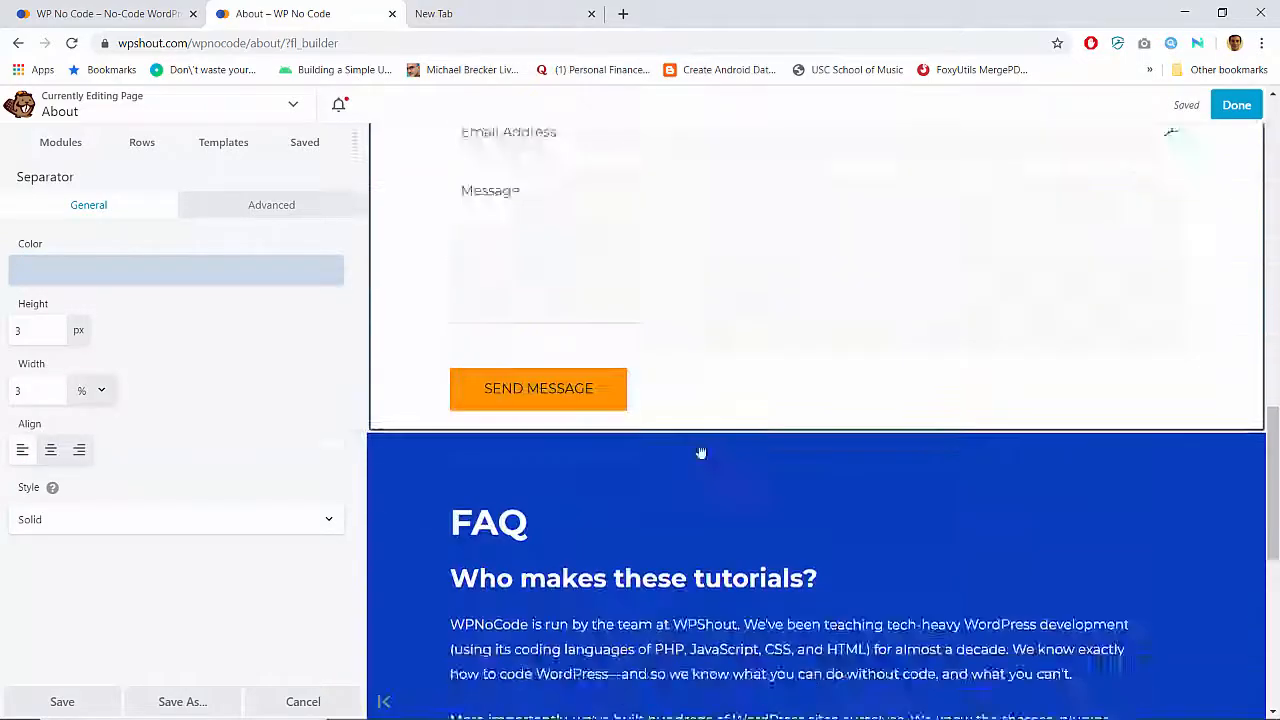
pyautogui.scroll(5, 700, 450)
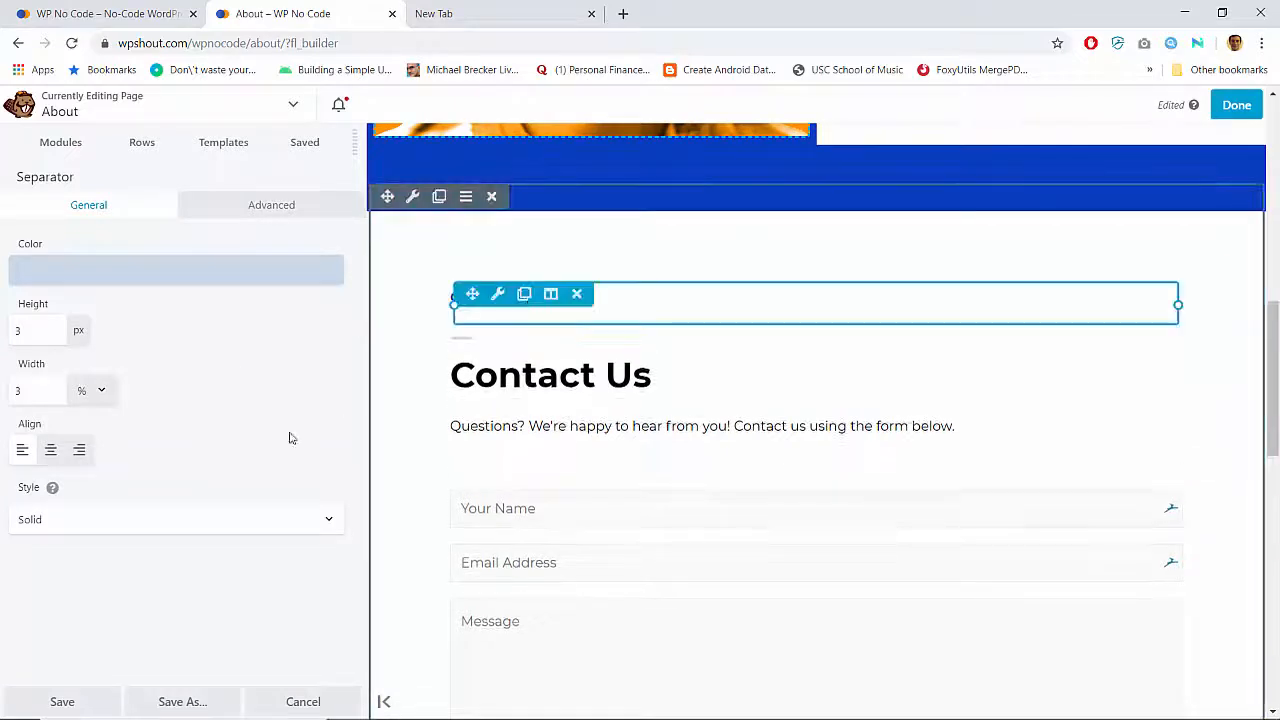
pyautogui.click(87, 701)
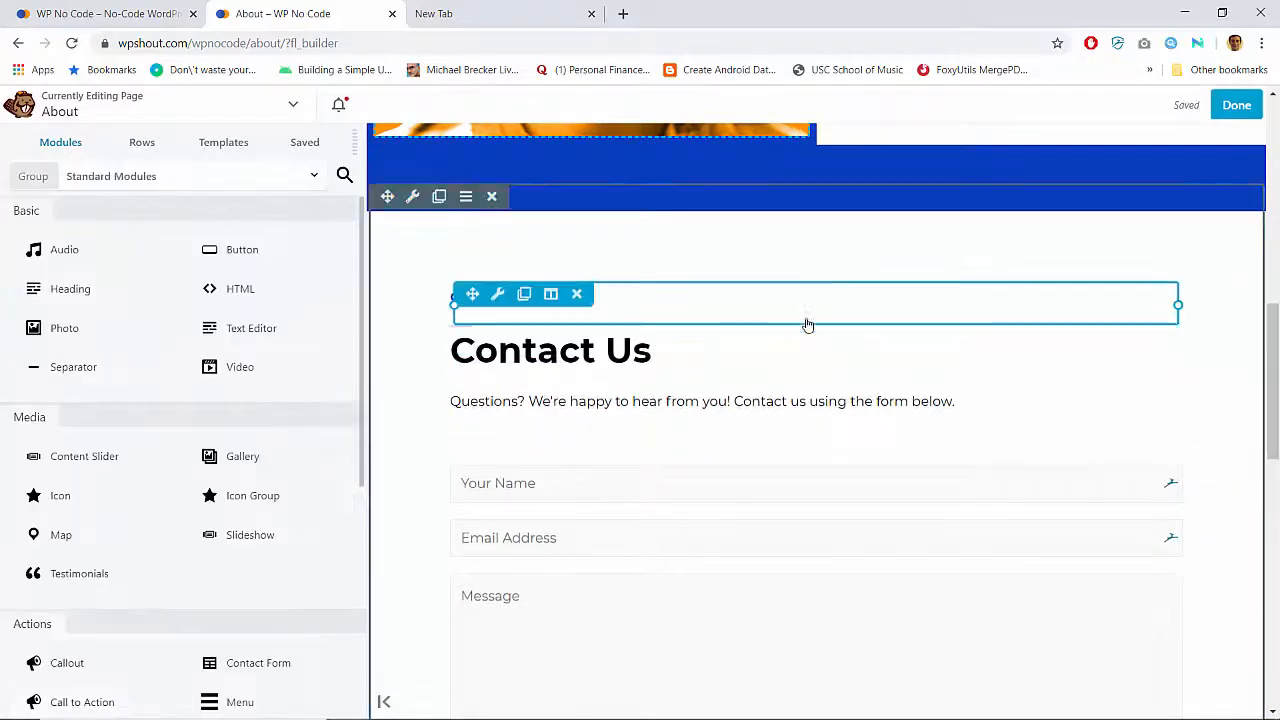
# Finish editing by publishing the About page, and view the result outside the page builder
pyautogui.click(1238, 118)
pyautogui.click(1180, 108)
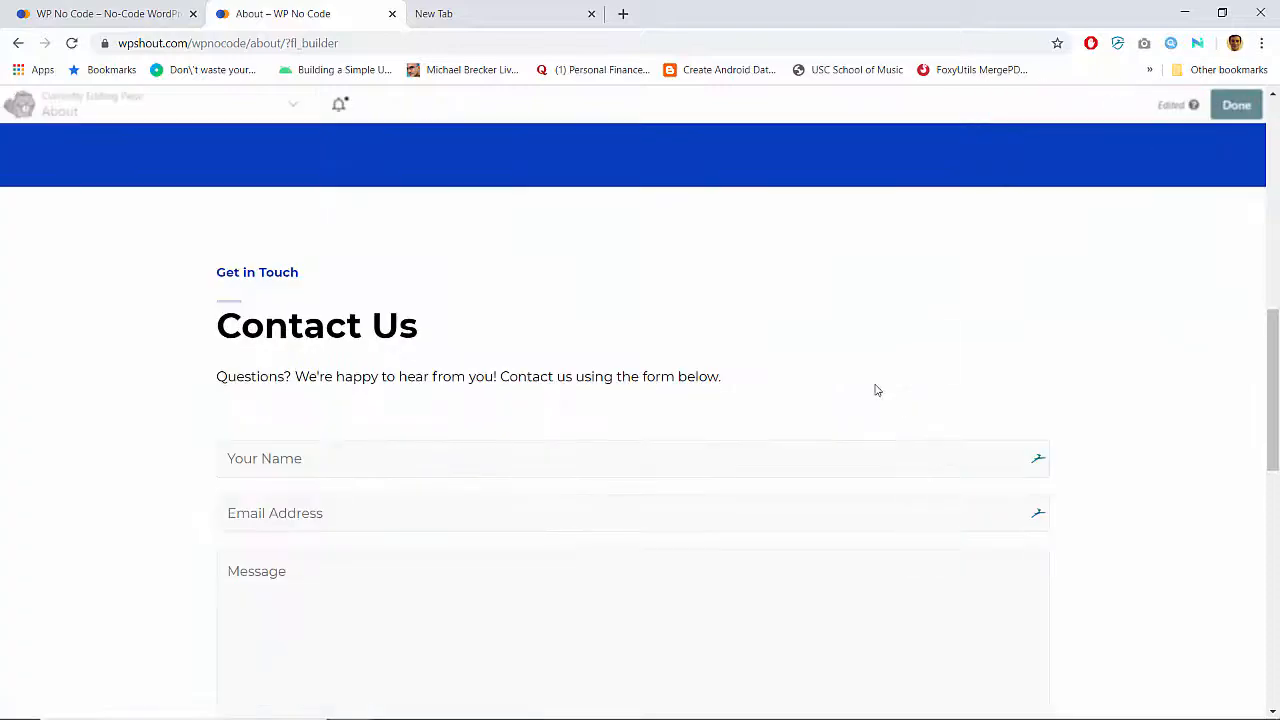
pyautogui.scroll(-2, 876, 390)
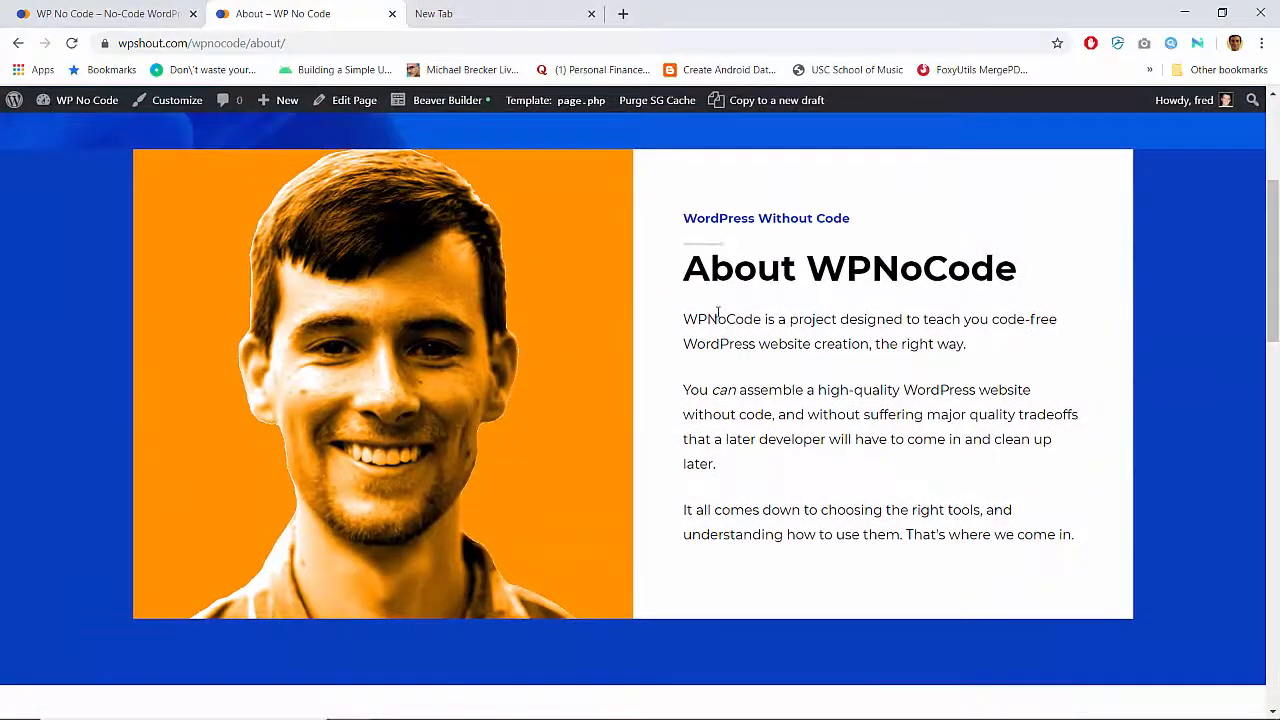
# Compare the spacing around the heading labels and separators on the About page with those on the home page
pyautogui.scroll(-10, 717, 313)
pyautogui.scroll(8, 717, 313)
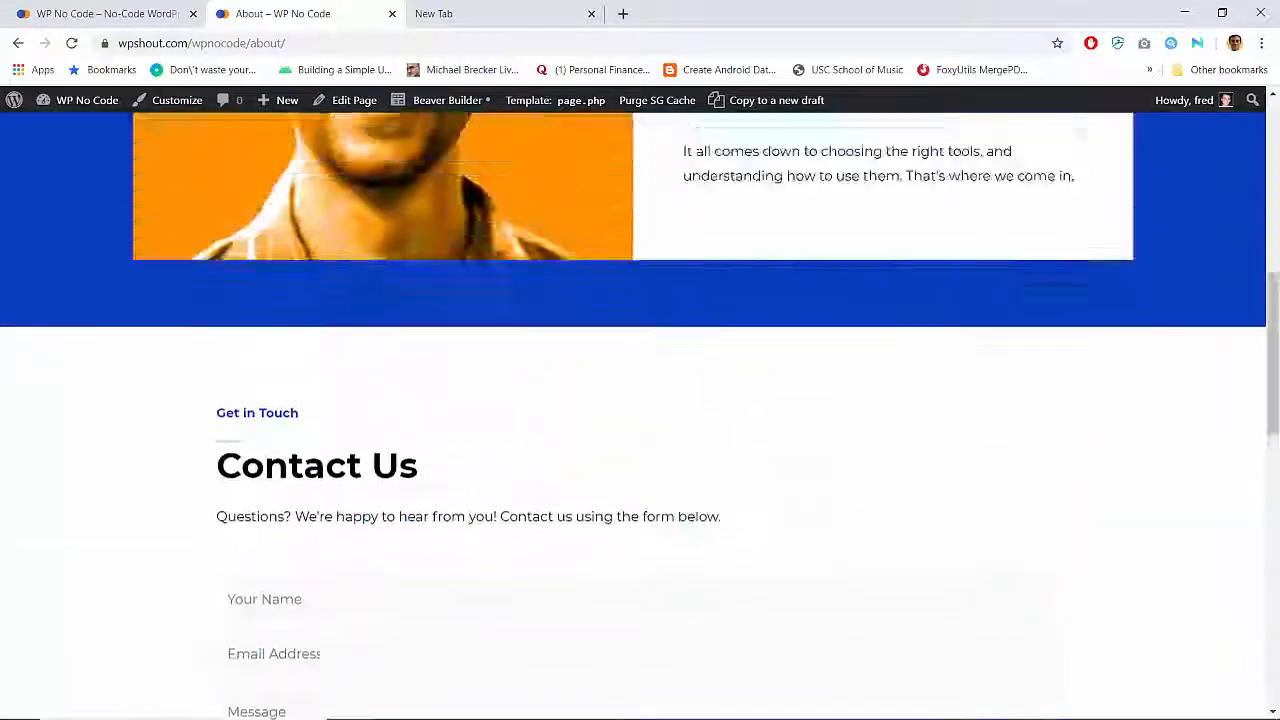
pyautogui.scroll(-2, 717, 309)
pyautogui.click(150, 14)
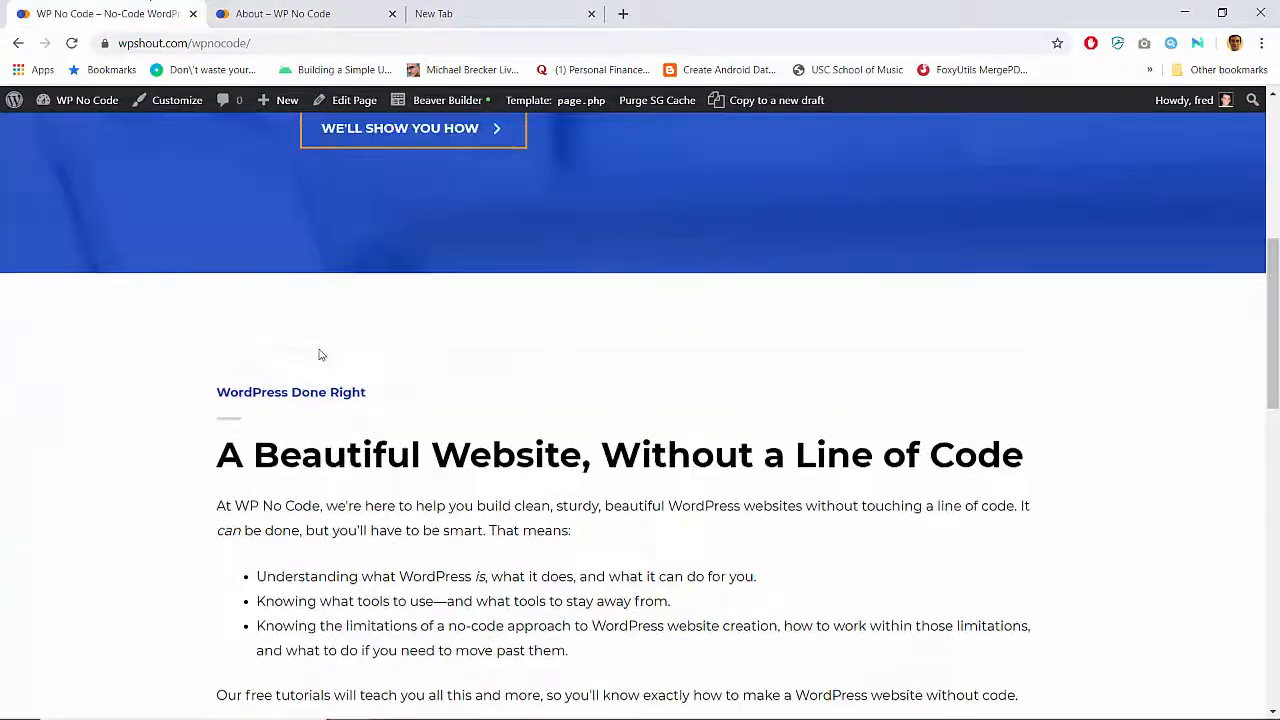
pyautogui.scroll(5, 320, 354)
pyautogui.scroll(-12, 320, 354)
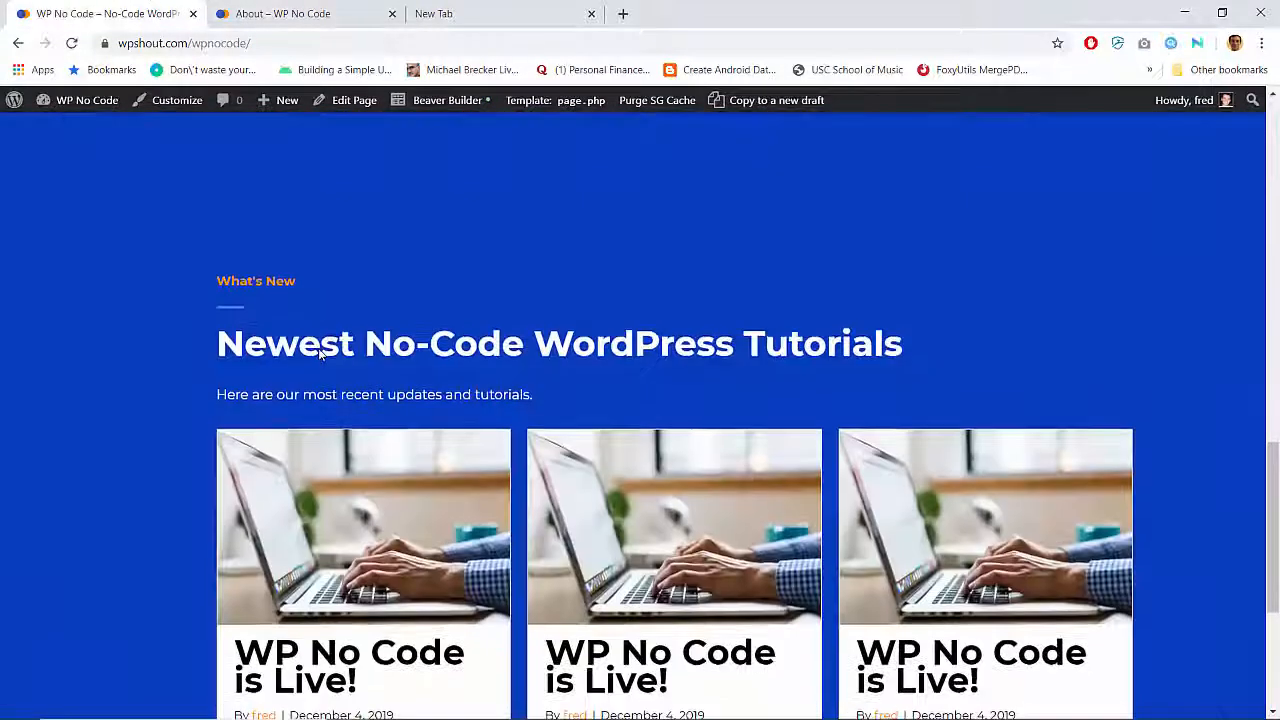
pyautogui.scroll(-4, 320, 352)
pyautogui.scroll(5, 322, 345)
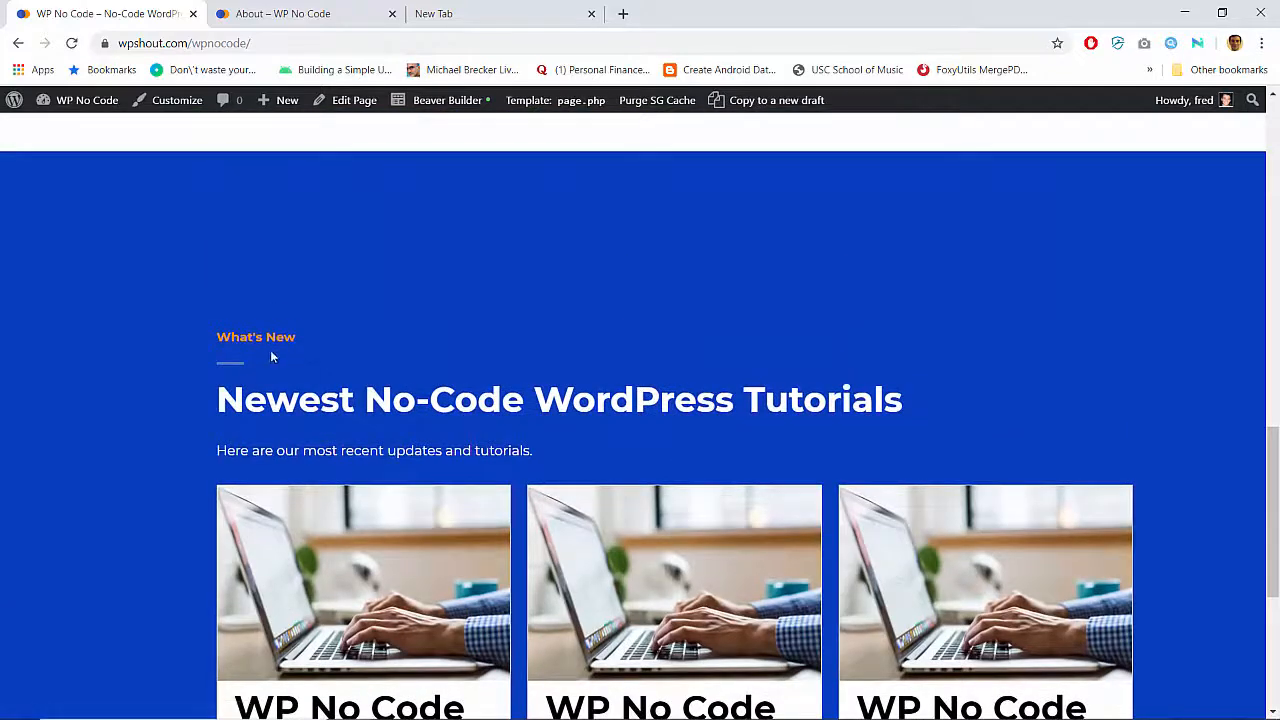
pyautogui.scroll(6, 293, 228)
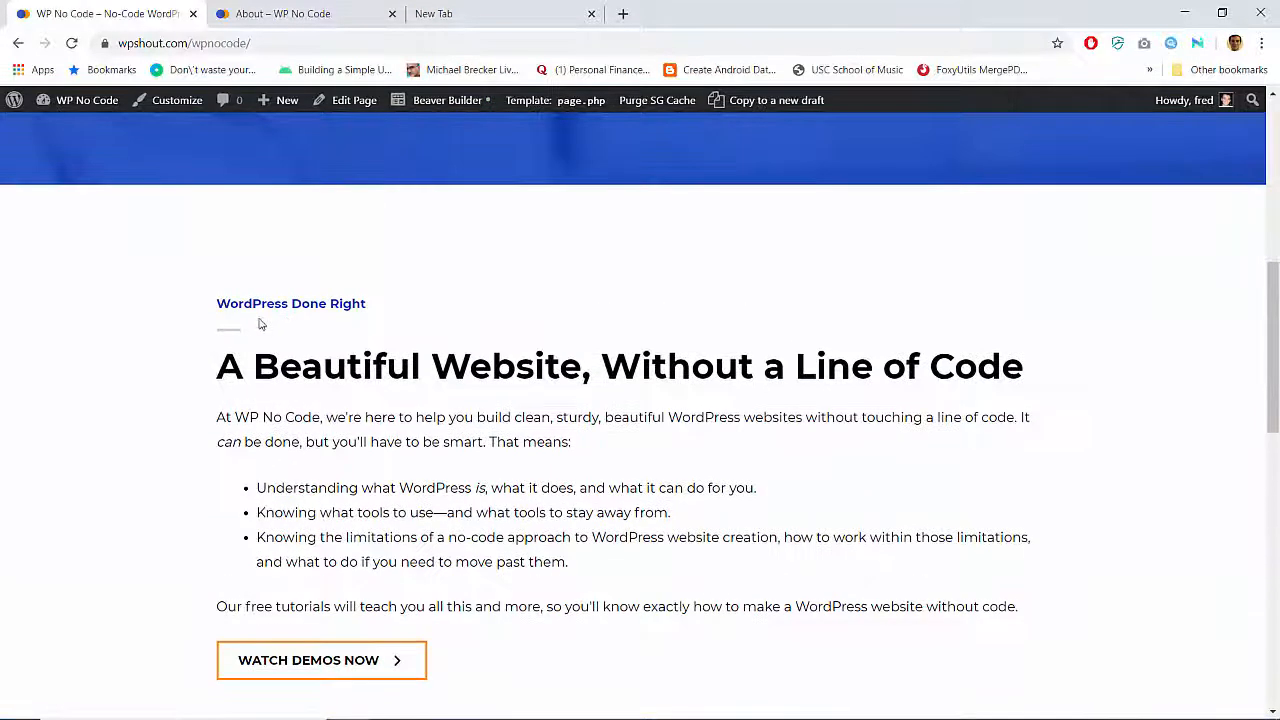
pyautogui.click(300, 13)
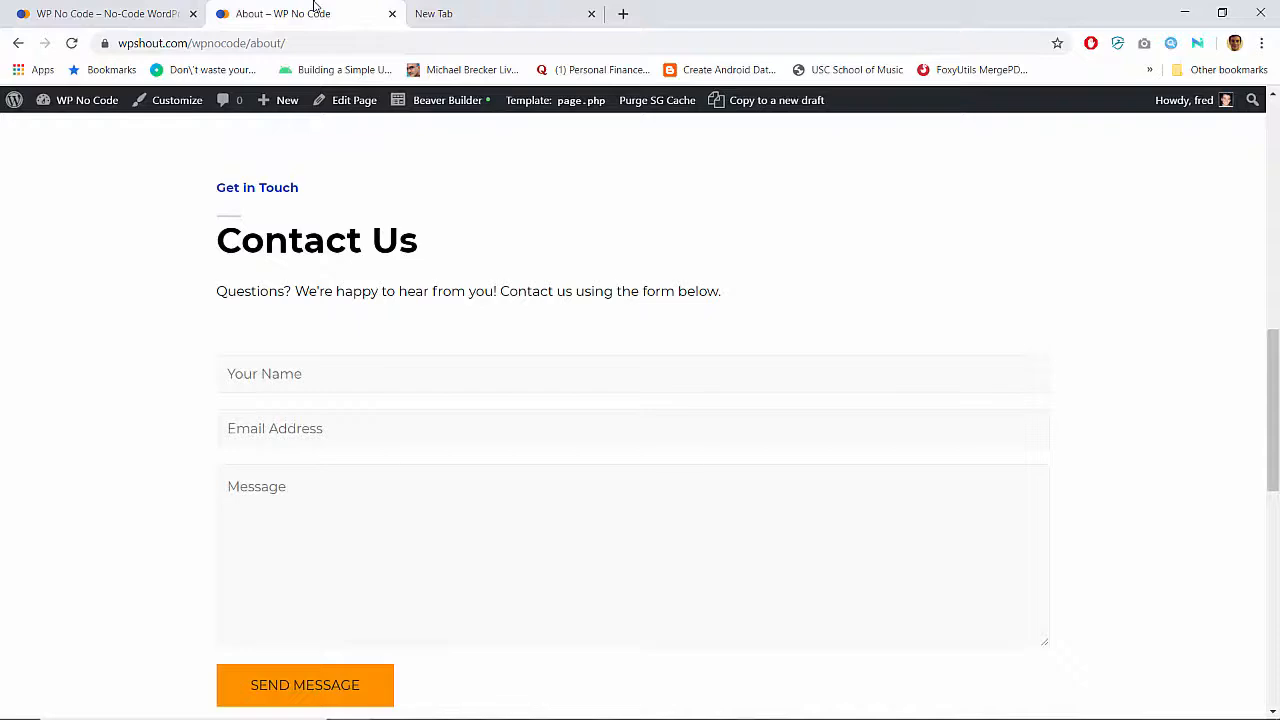
pyautogui.click(143, 10)
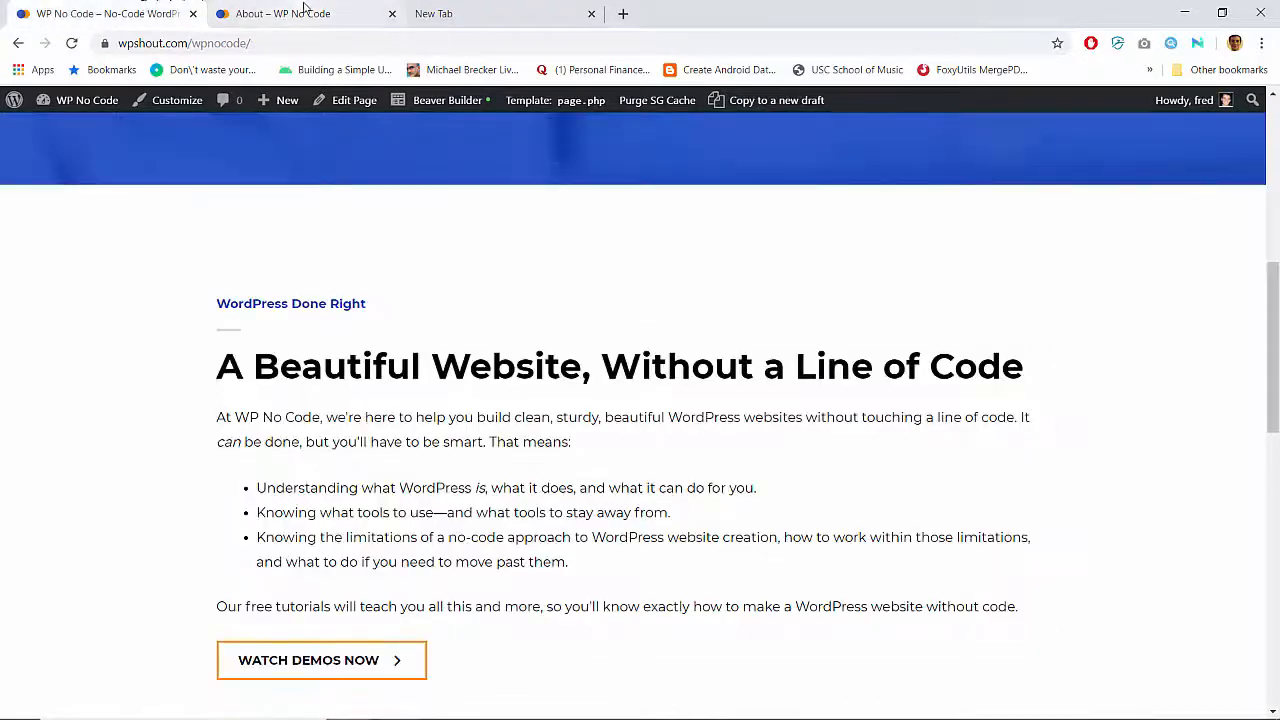
# Reopen the About page in Beaver Builder, set the Contact Us text module's top margin to 15 px, and publish the page
pyautogui.click(335, 13)
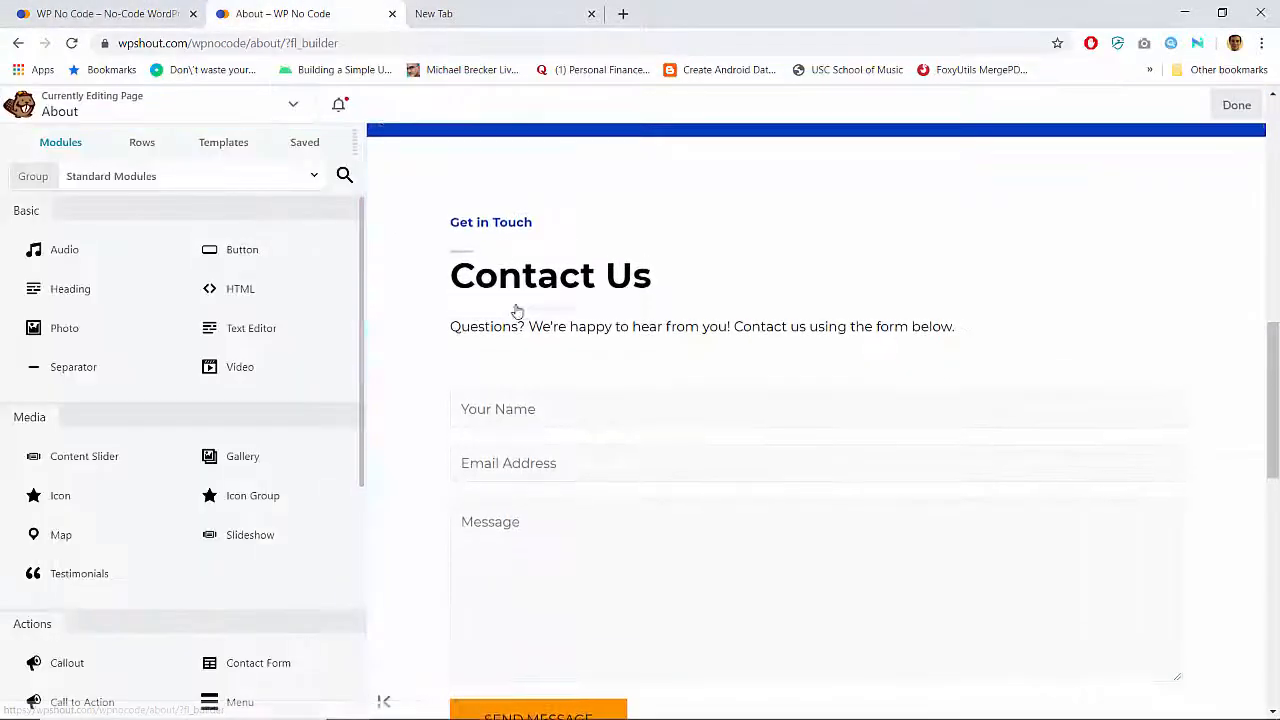
pyautogui.click(500, 297)
pyautogui.click(290, 206)
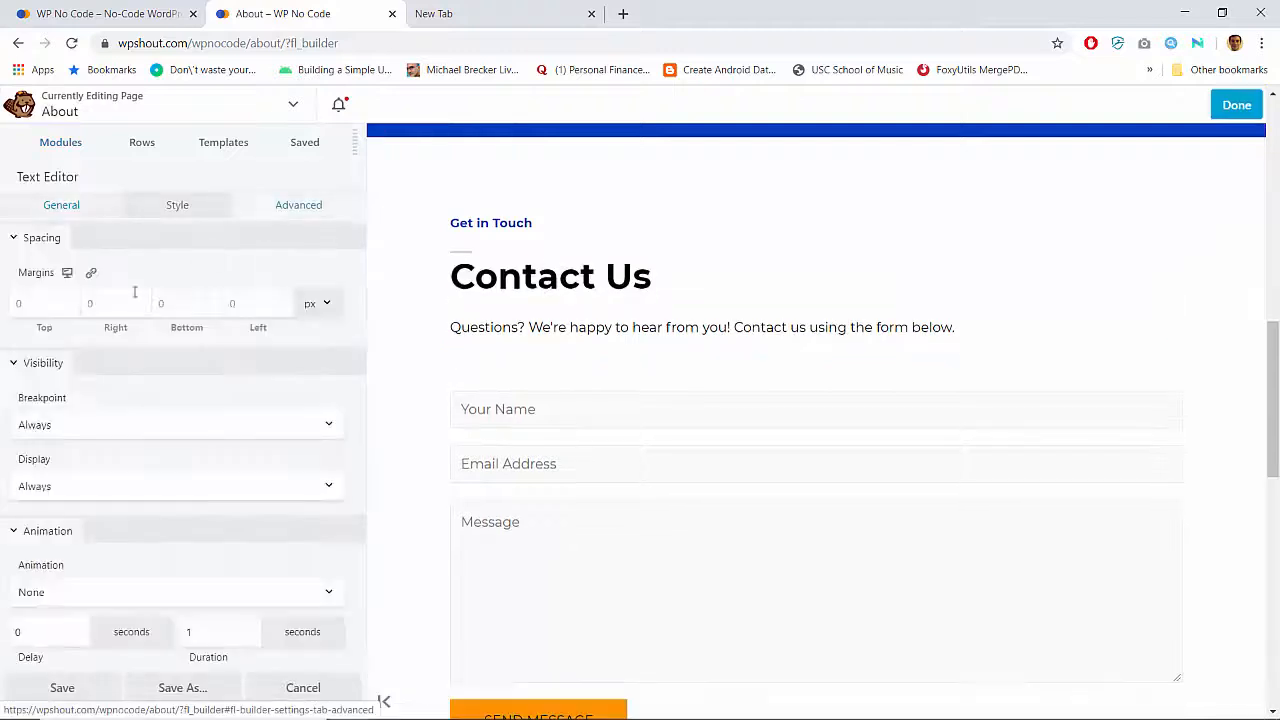
pyautogui.click(50, 305)
pyautogui.write('15')
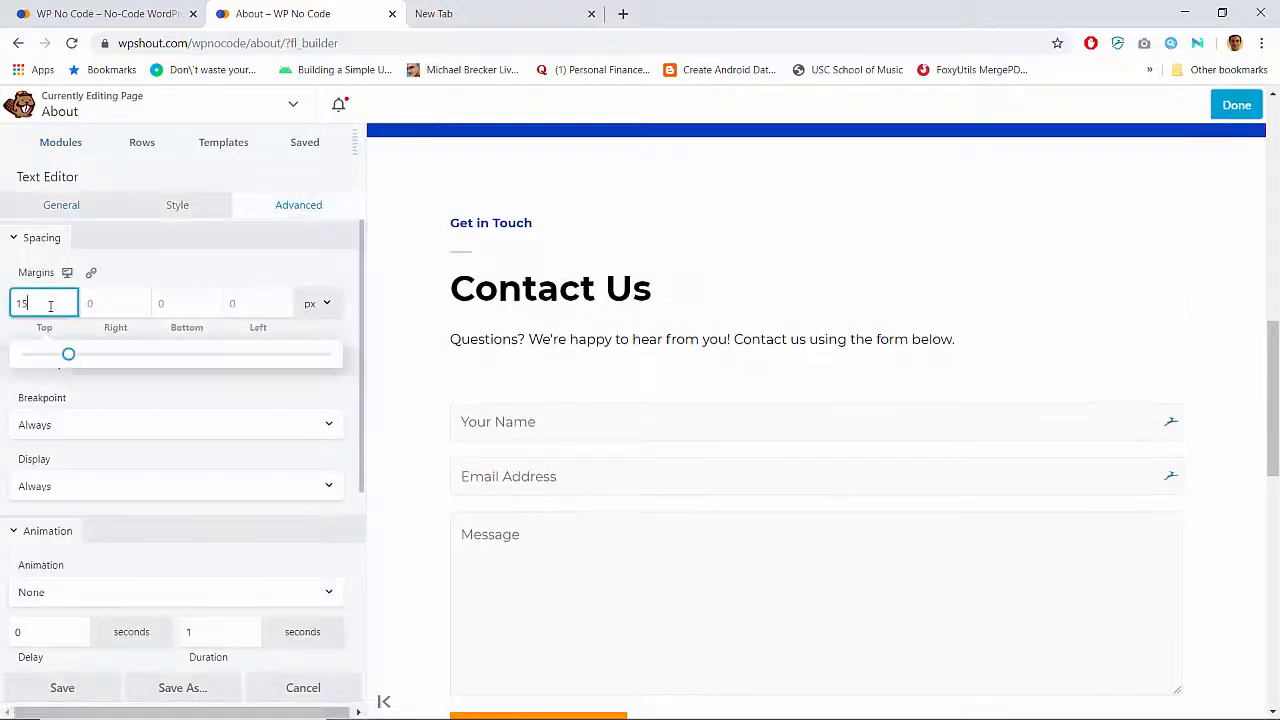
pyautogui.click(62, 687)
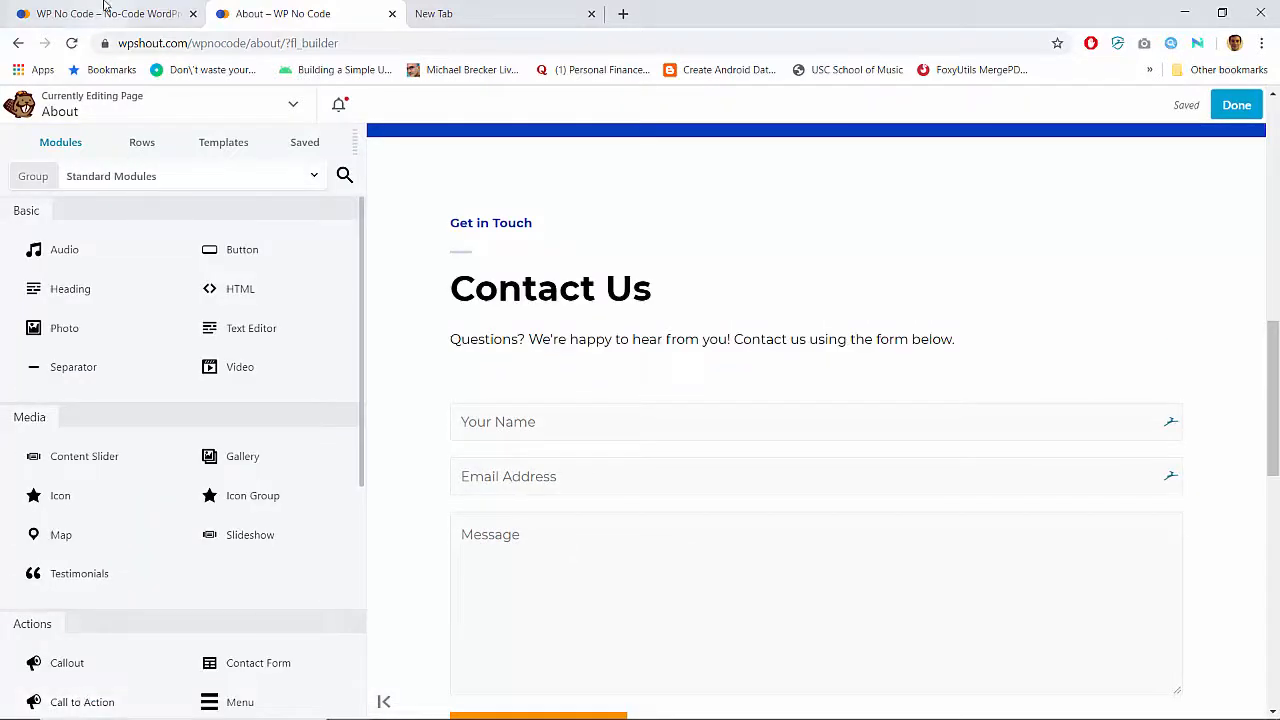
pyautogui.click(1236, 105)
pyautogui.click(1160, 104)
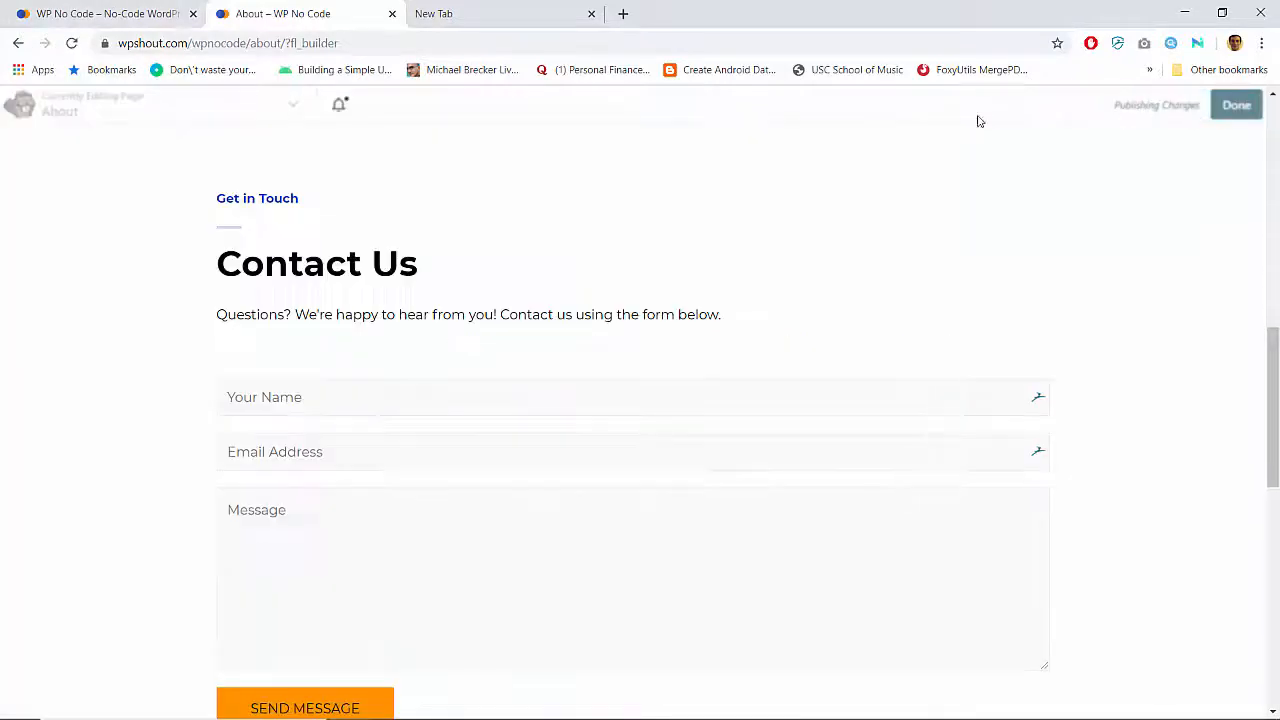
# Check the published Contact Us label, separator and heading spacing against the "WordPress Done Right" section on the home page
pyautogui.click(143, 10)
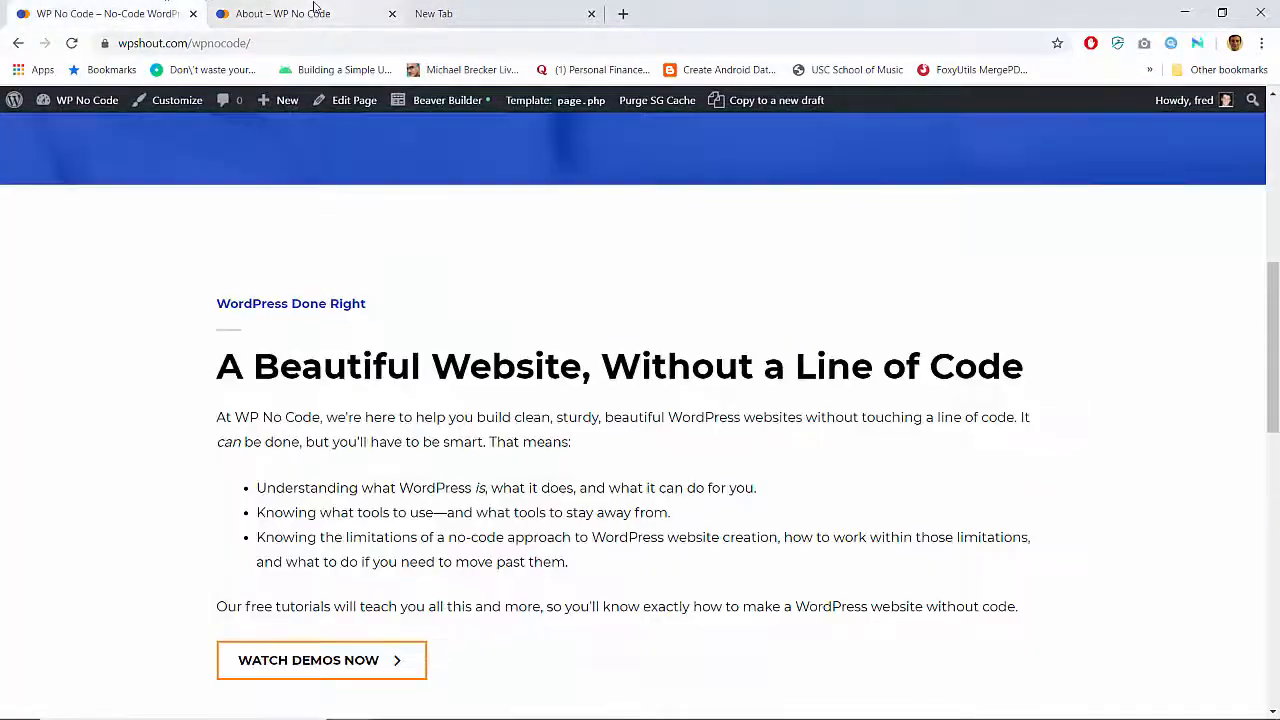
pyautogui.click(314, 9)
pyautogui.click(168, 8)
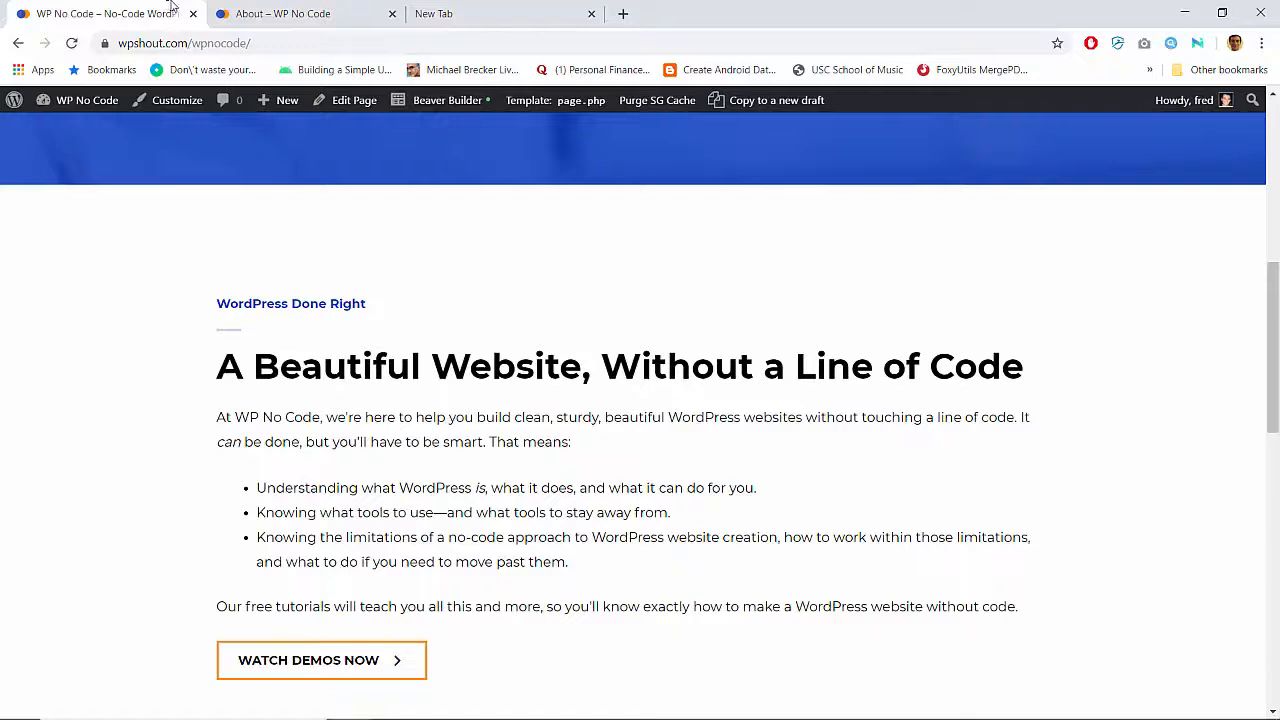
pyautogui.click(282, 8)
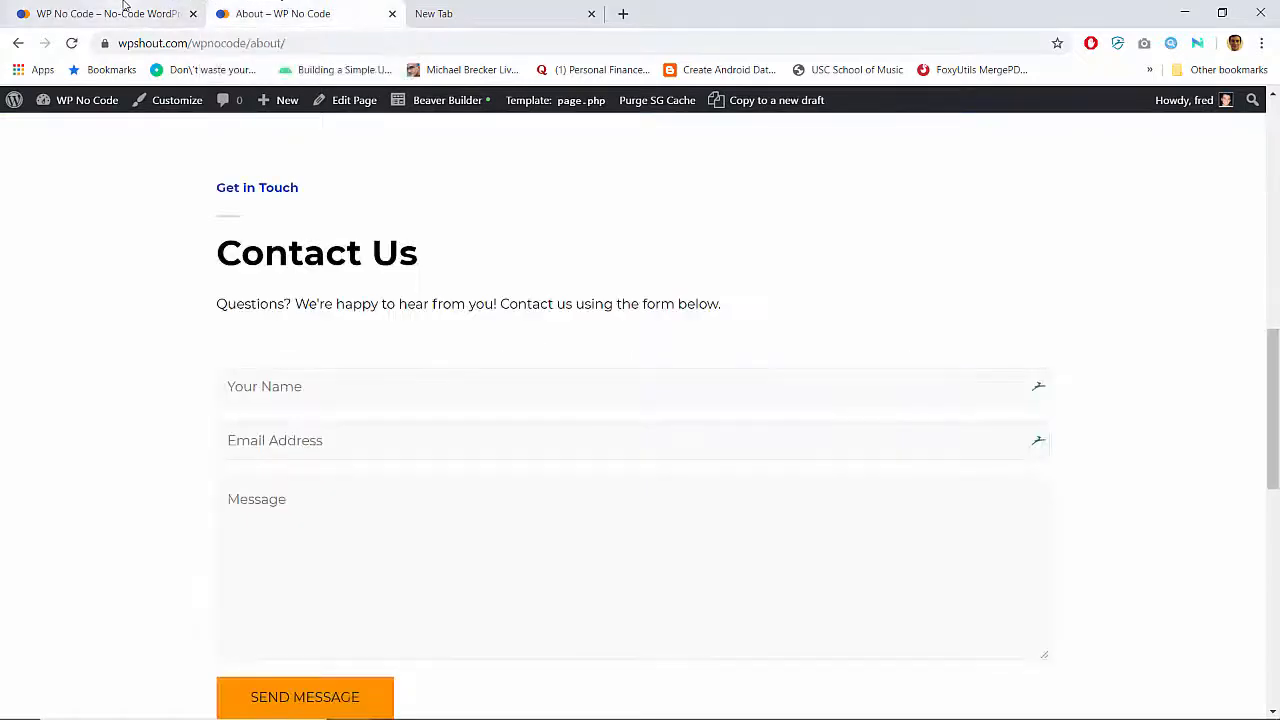
pyautogui.scroll(-1, 213, 280)
pyautogui.scroll(1, 213, 280)
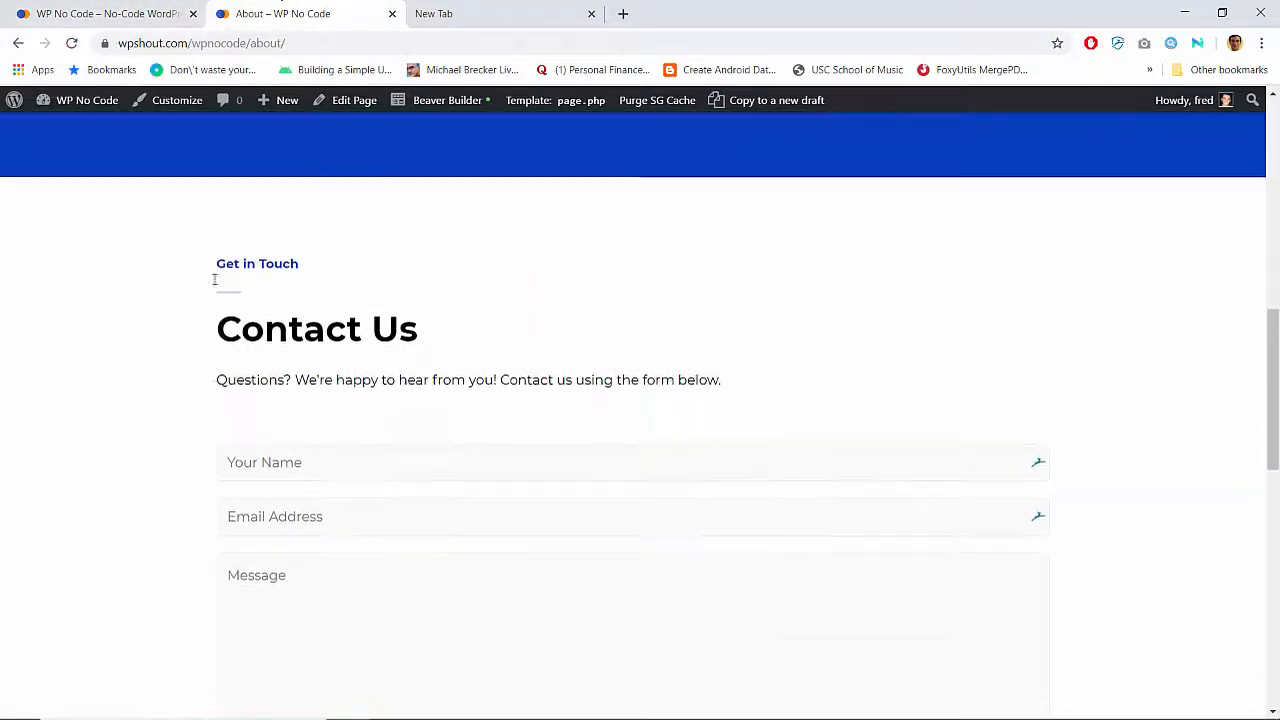
pyautogui.click(143, 8)
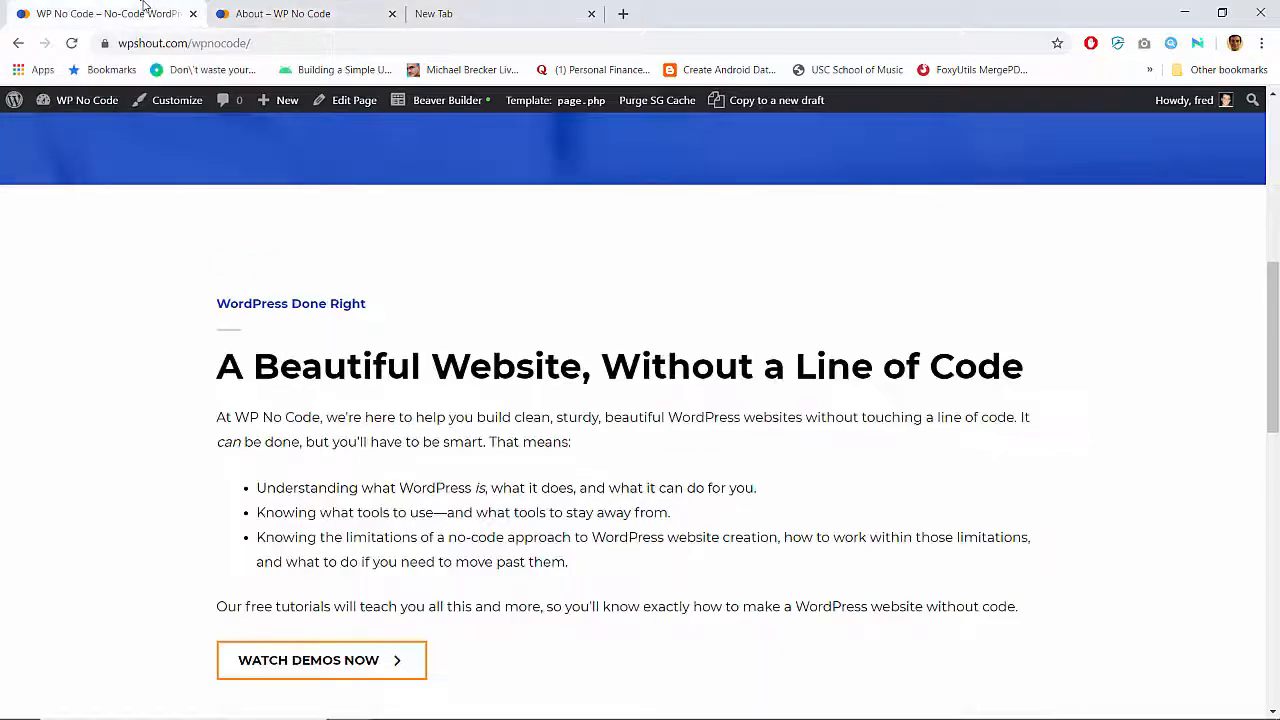
pyautogui.click(303, 8)
pyautogui.scroll(1, 125, 245)
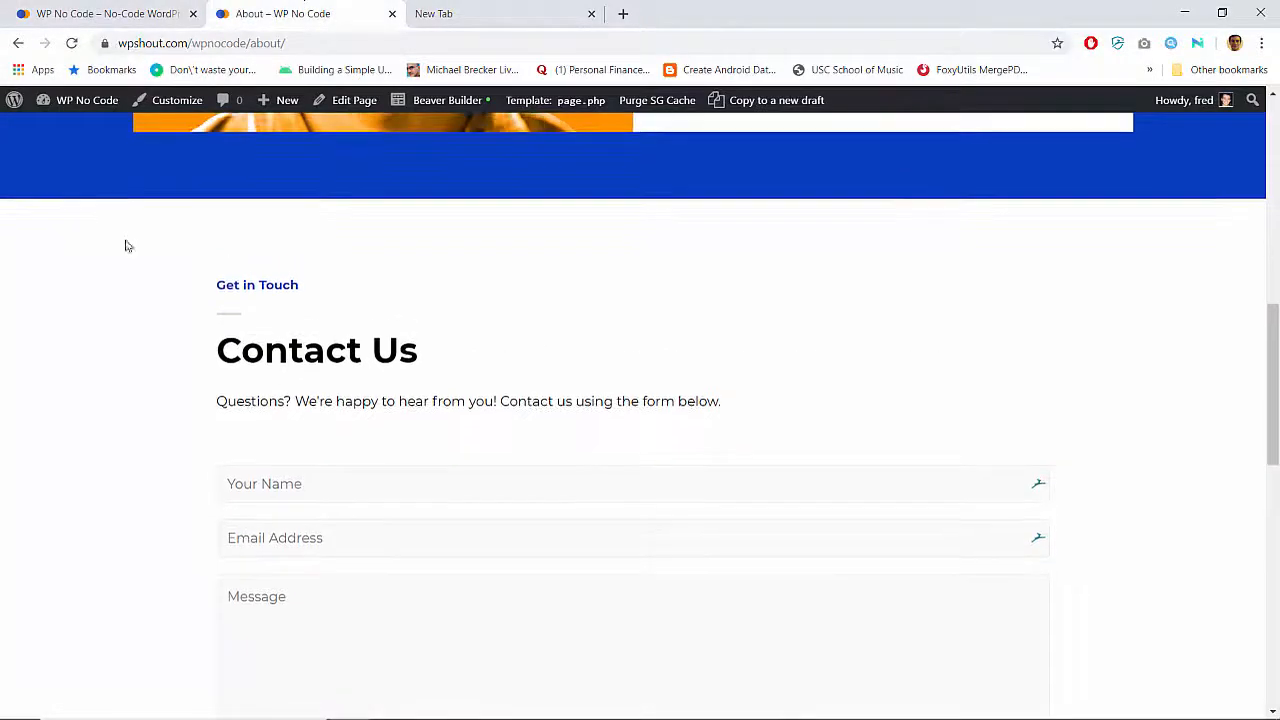
pyautogui.click(140, 8)
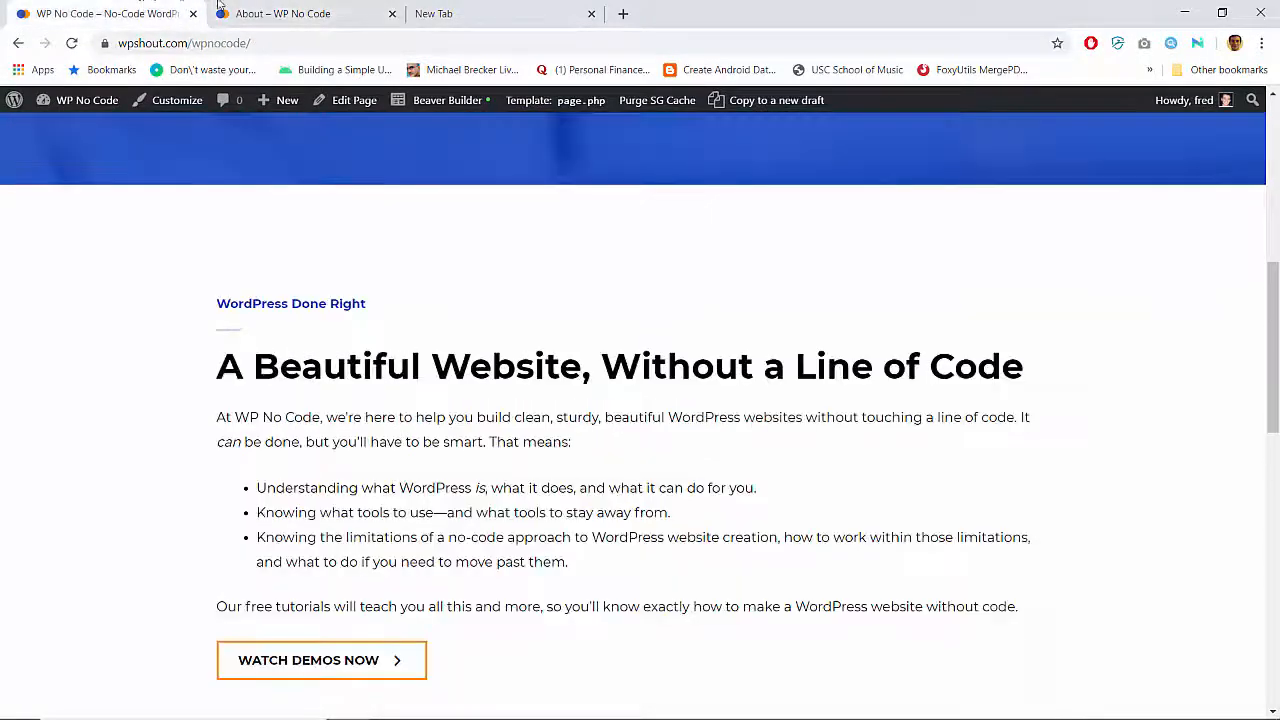
pyautogui.click(280, 10)
pyautogui.scroll(7, 269, 393)
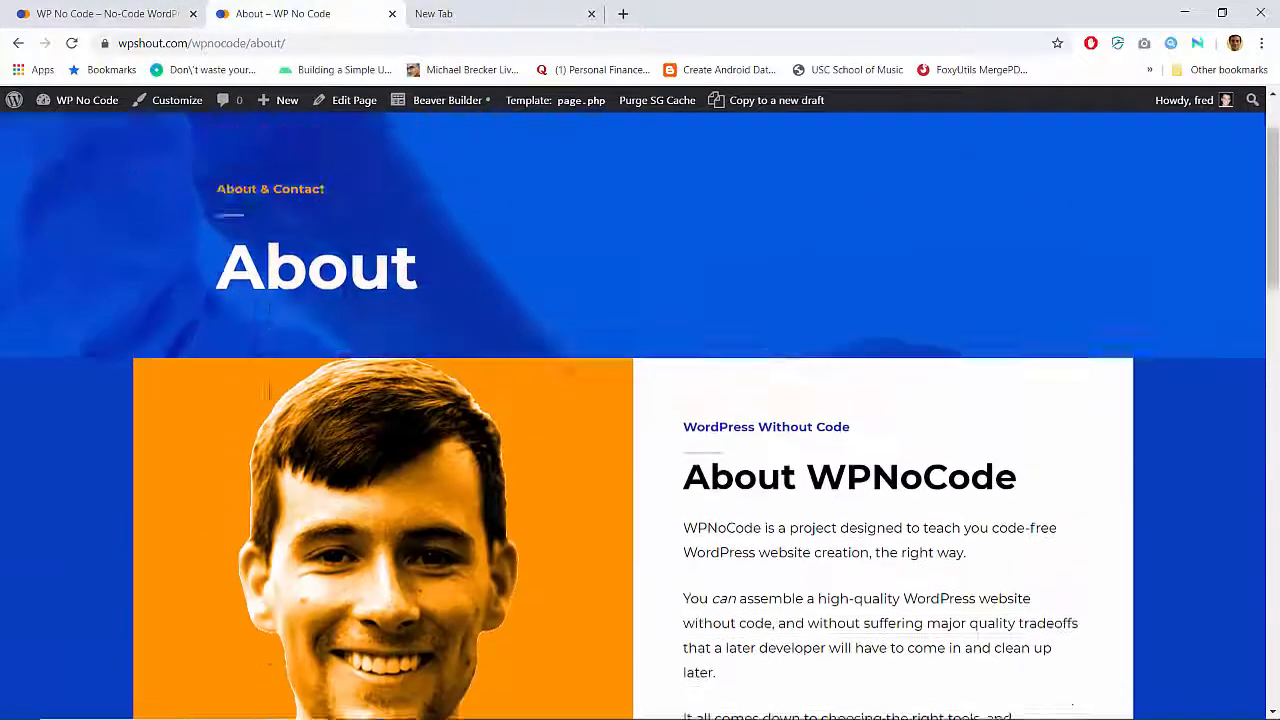
pyautogui.scroll(-7, 269, 393)
pyautogui.scroll(1, 267, 393)
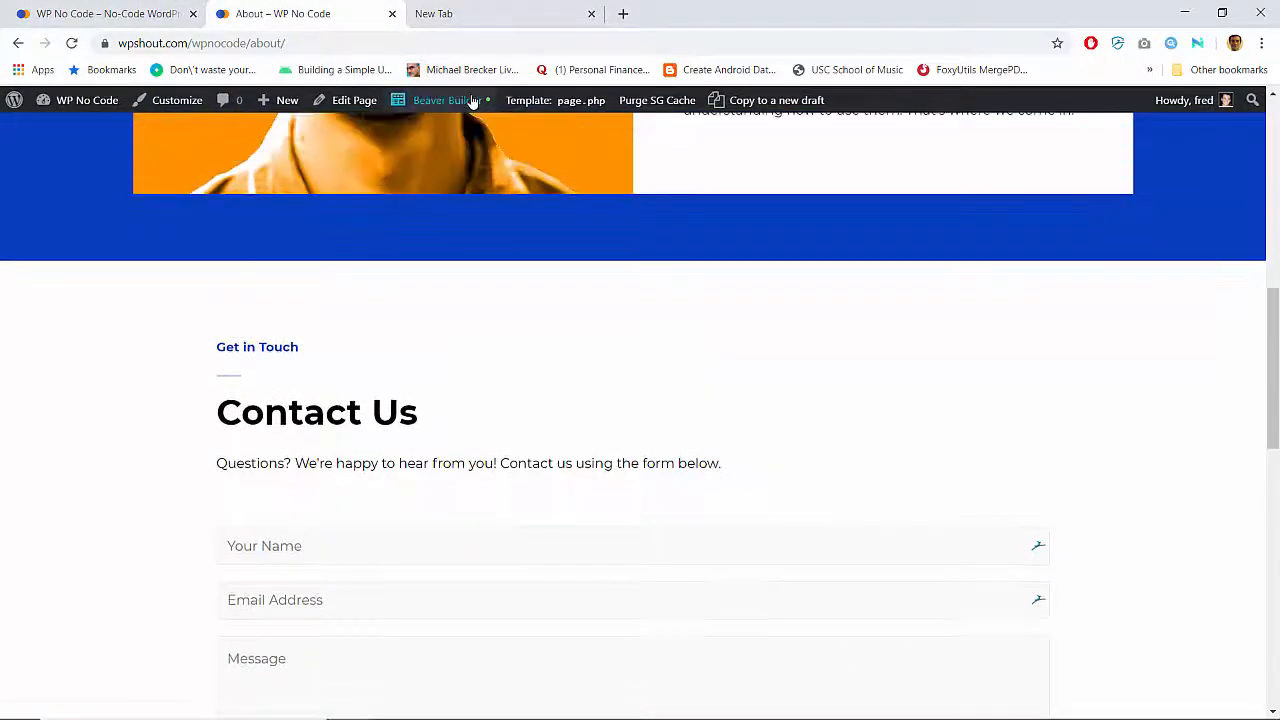
# Reopen the page builder and save the "Get in Touch" text module as a non-global reusable module named "Blue Pre-Header, No Line"
pyautogui.click(470, 100)
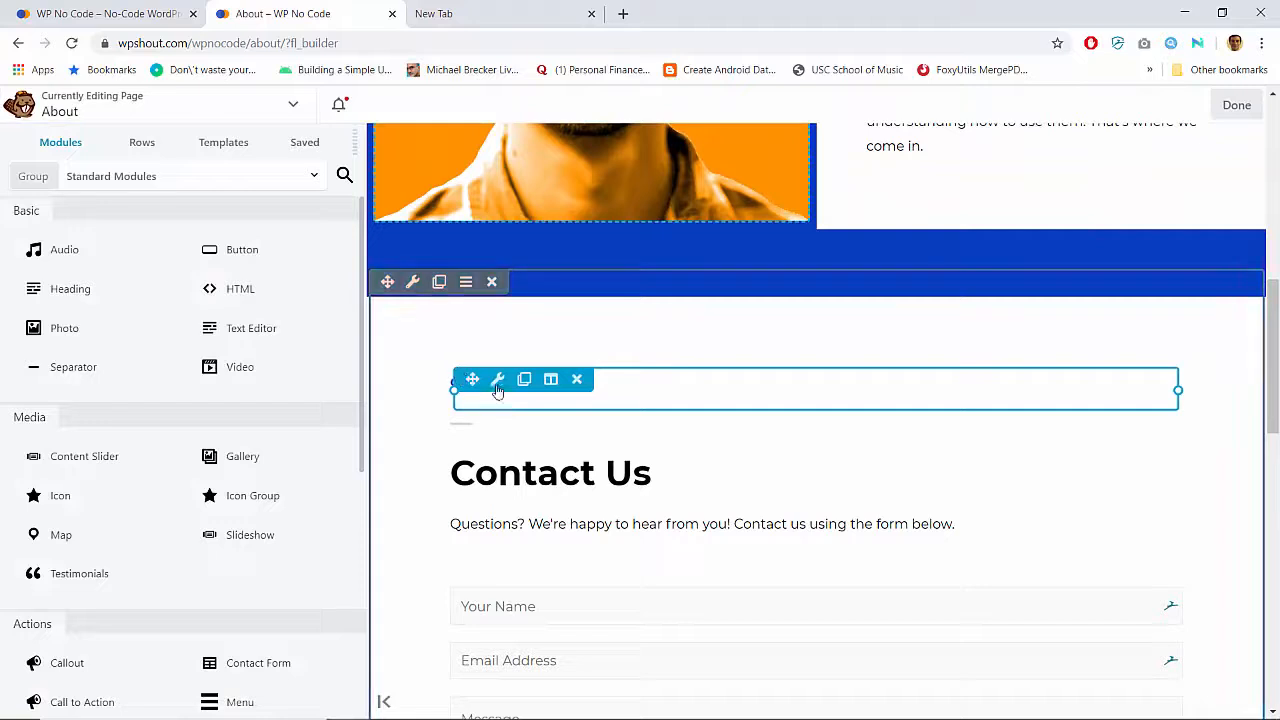
pyautogui.click(497, 381)
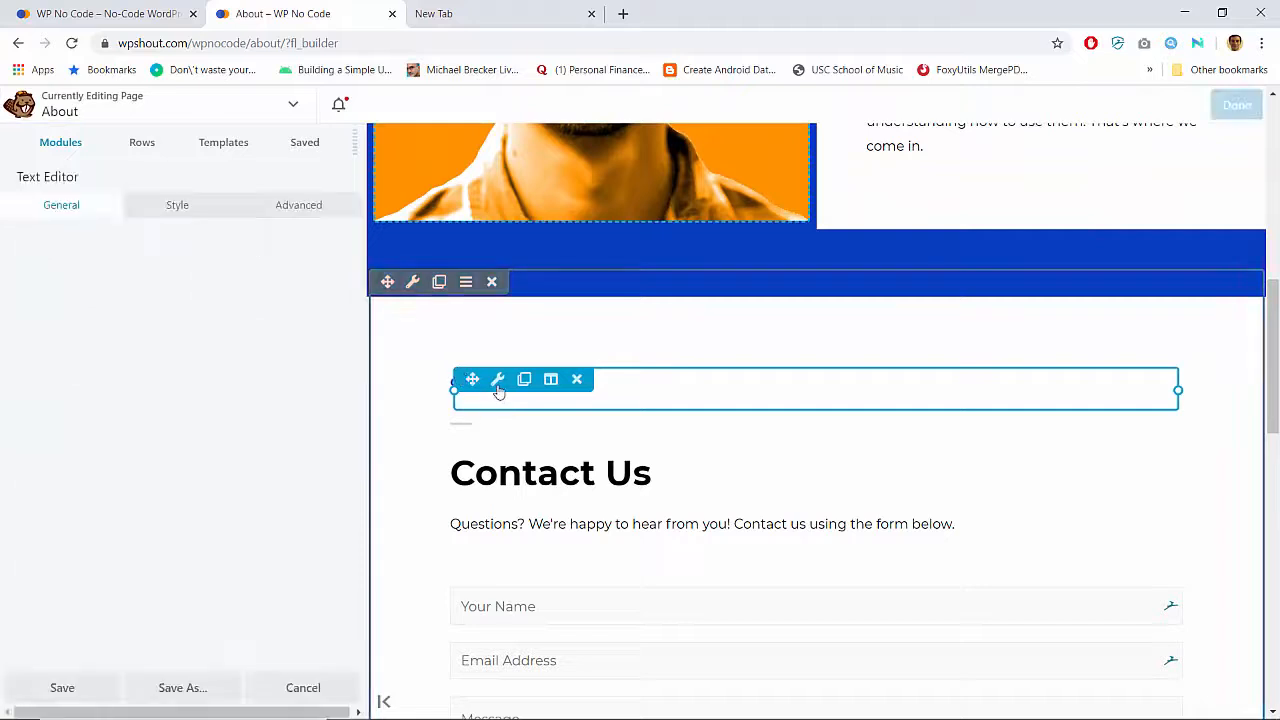
pyautogui.click(289, 208)
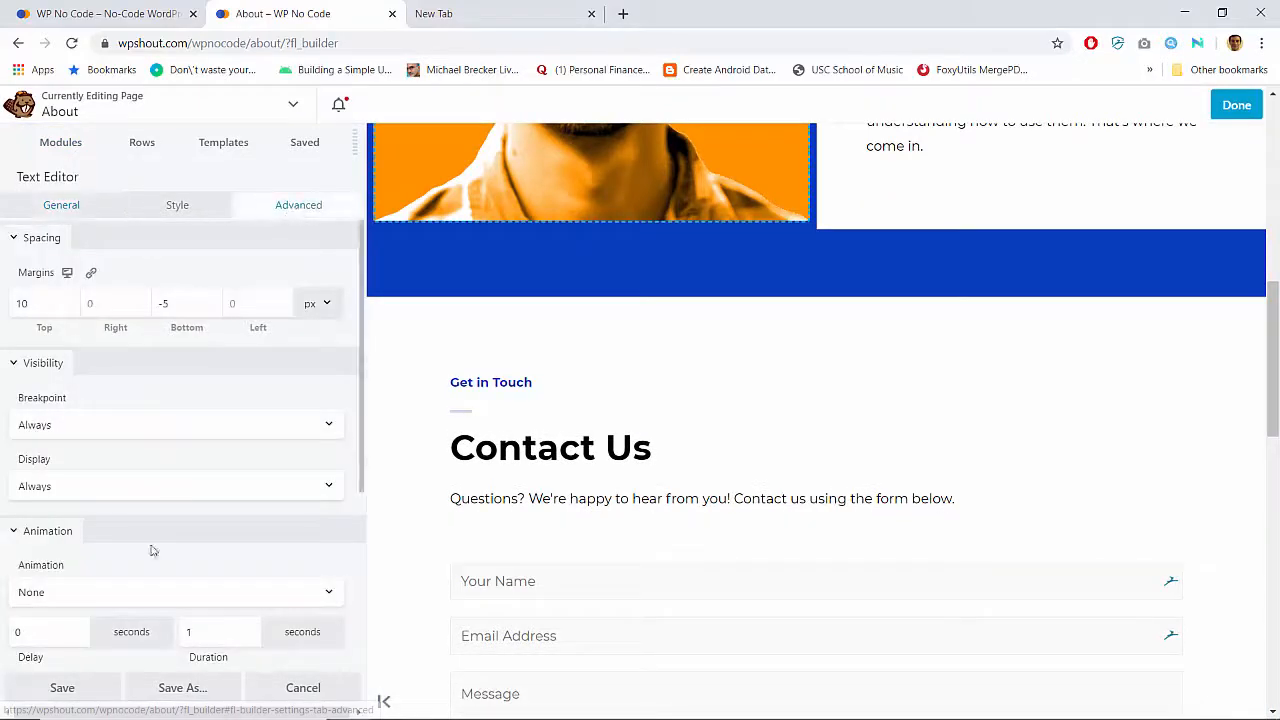
pyautogui.click(175, 688)
pyautogui.click(125, 245)
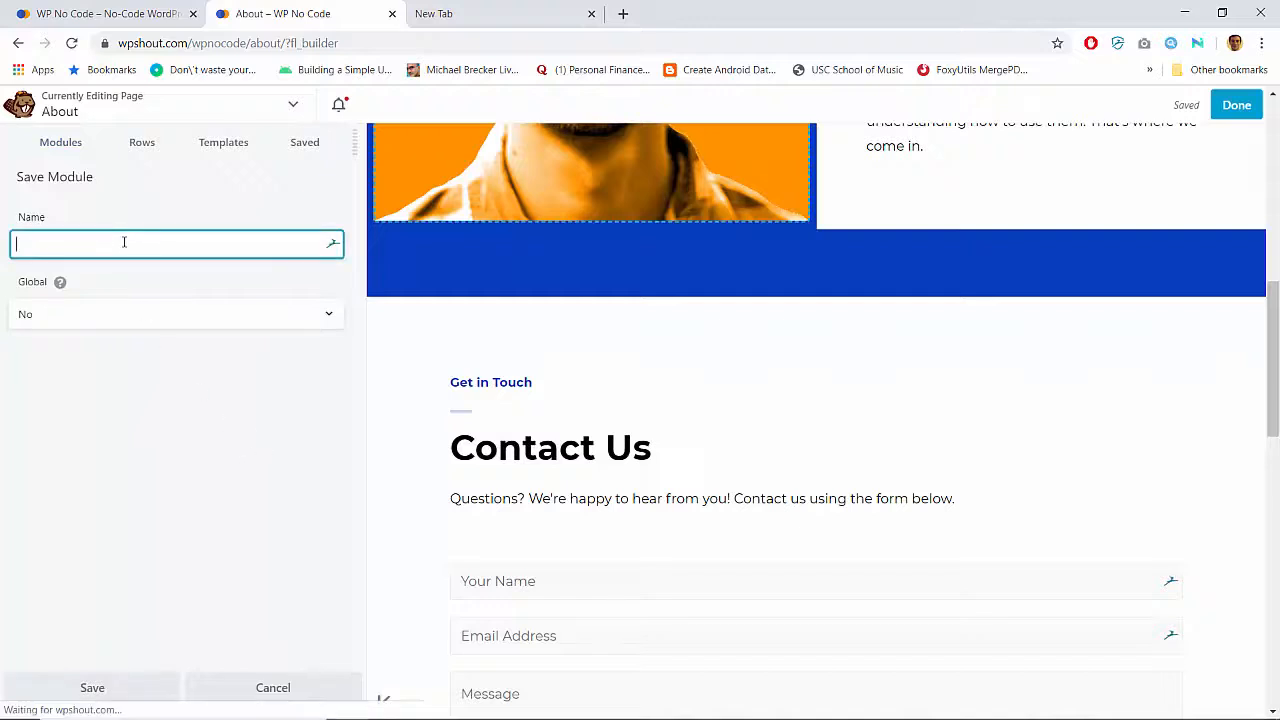
pyautogui.write('Blue ')
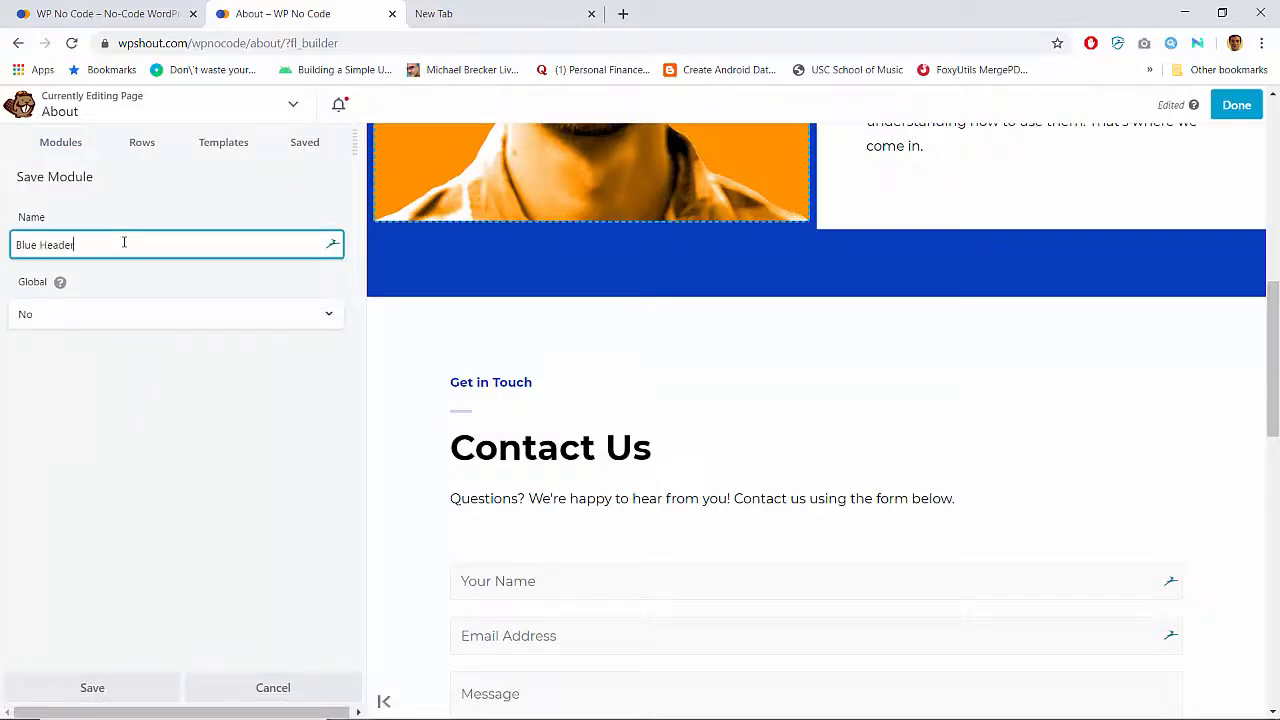
pyautogui.write('Header')
pyautogui.hotkey('ctrl', 'shift', 'Left')
pyautogui.write('Pre')
pyautogui.click(92, 687)
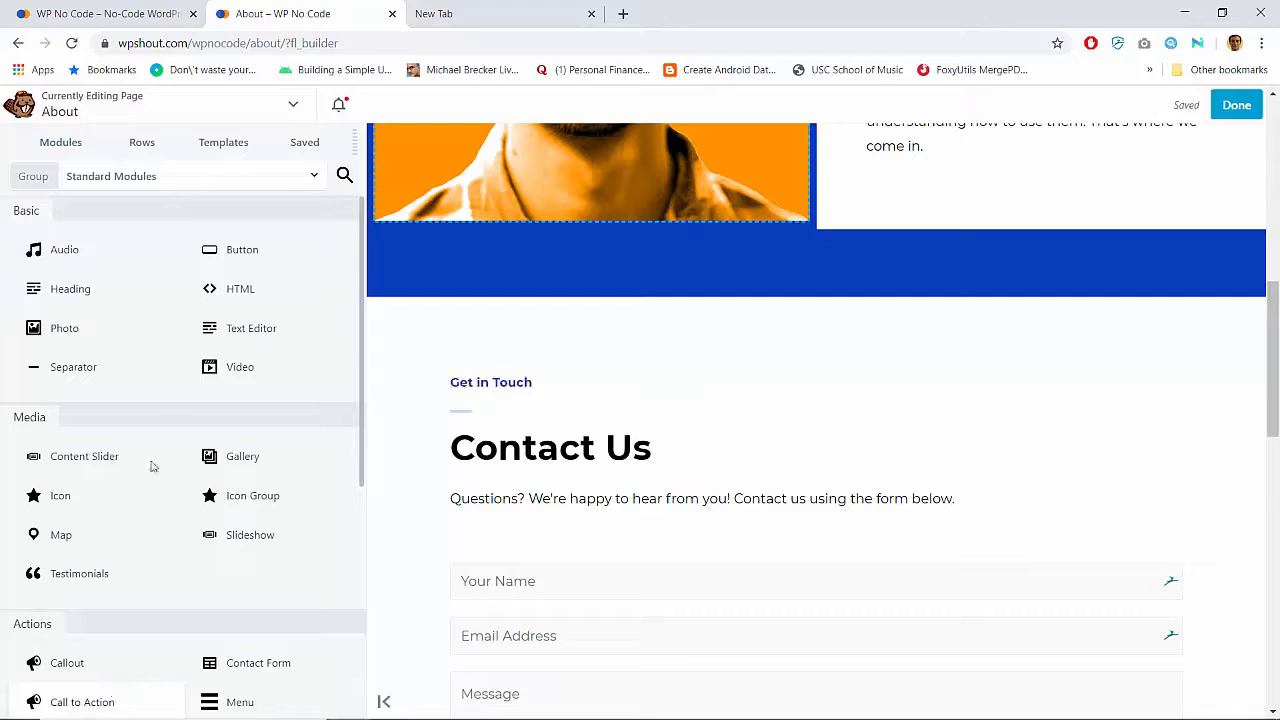
# Delete the "Blue Above-Header Element" module from the saved modules
pyautogui.click(305, 143)
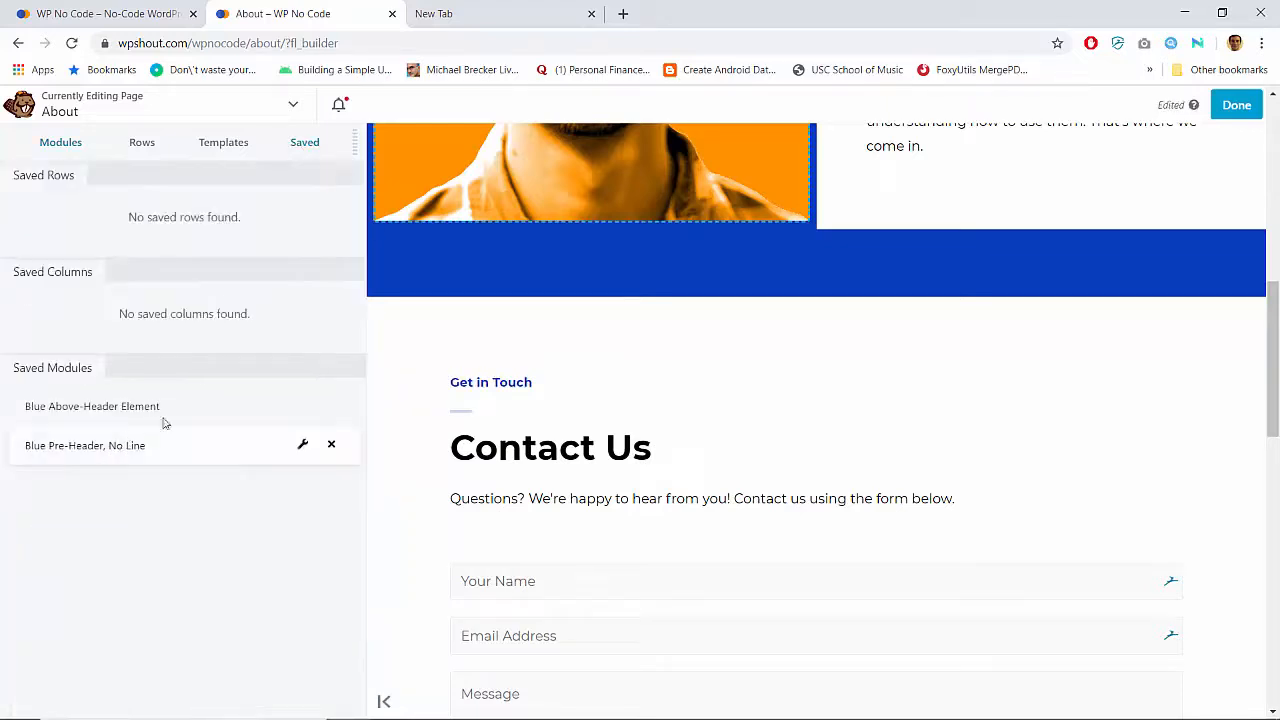
pyautogui.click(333, 408)
pyautogui.press('Return')
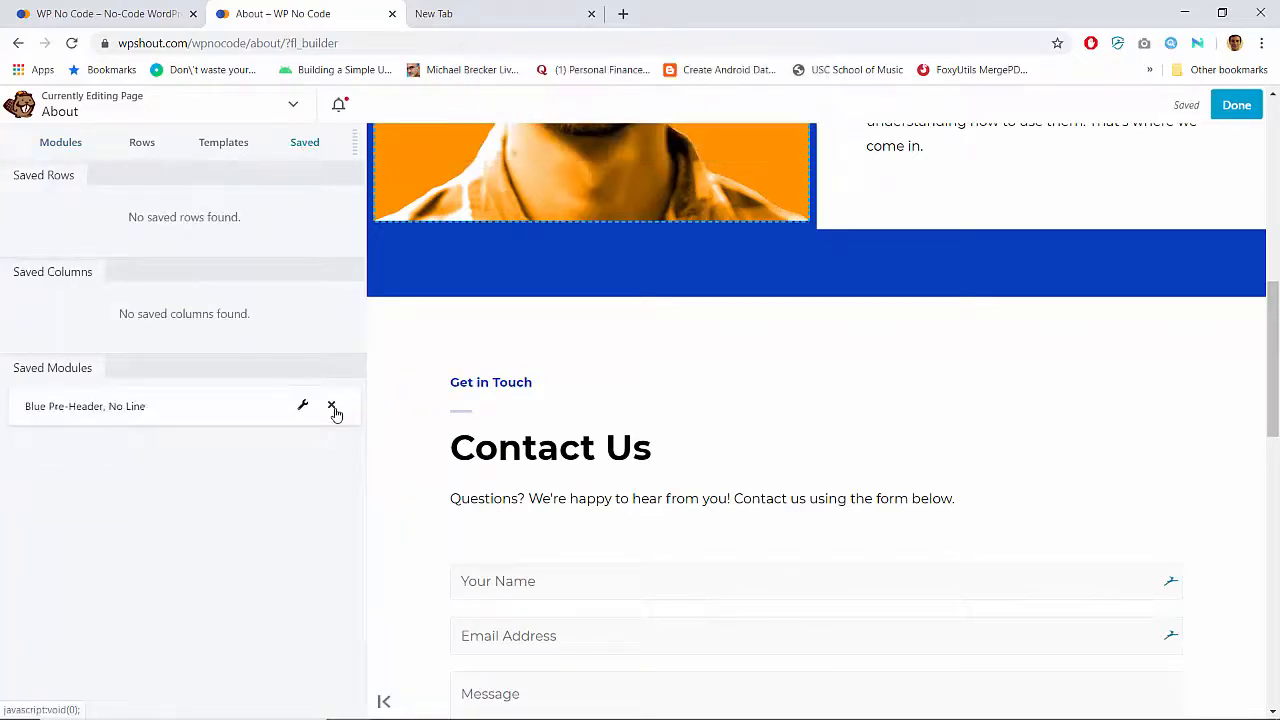
# Save the Separator module above Contact Us as a non-global reusable module named "Gray Pre-Header Line"
pyautogui.click(497, 426)
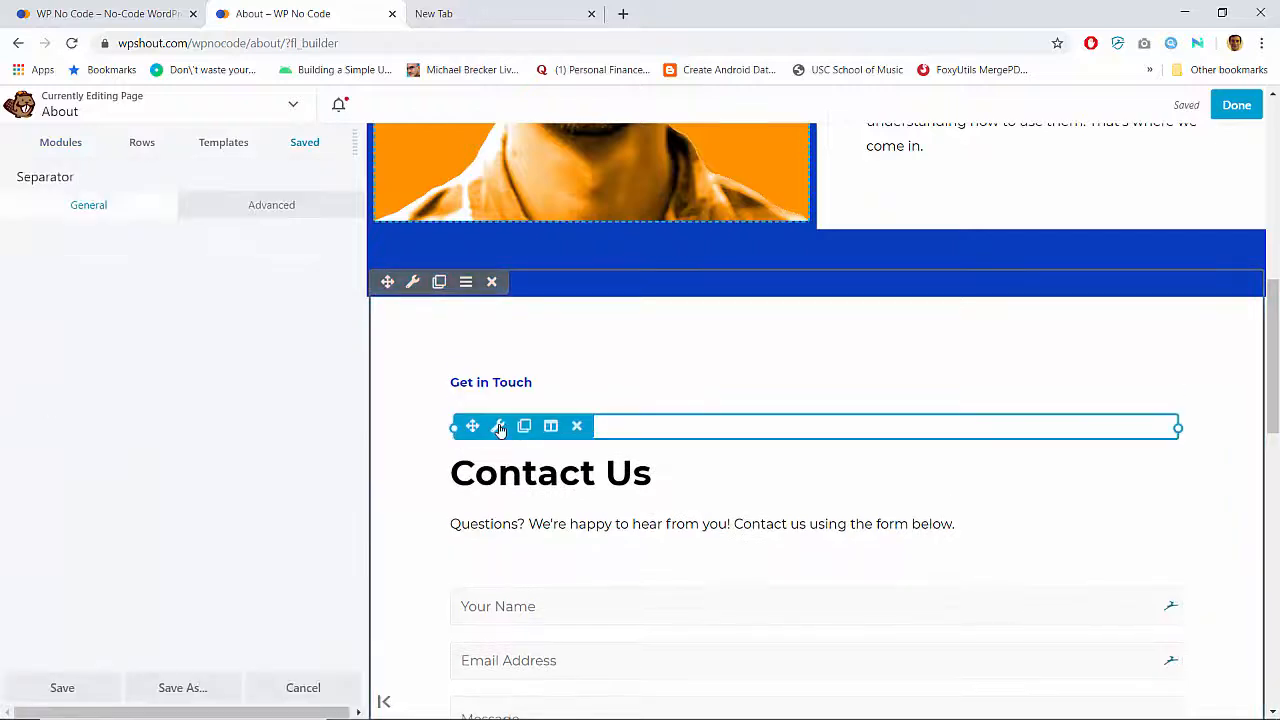
pyautogui.click(197, 685)
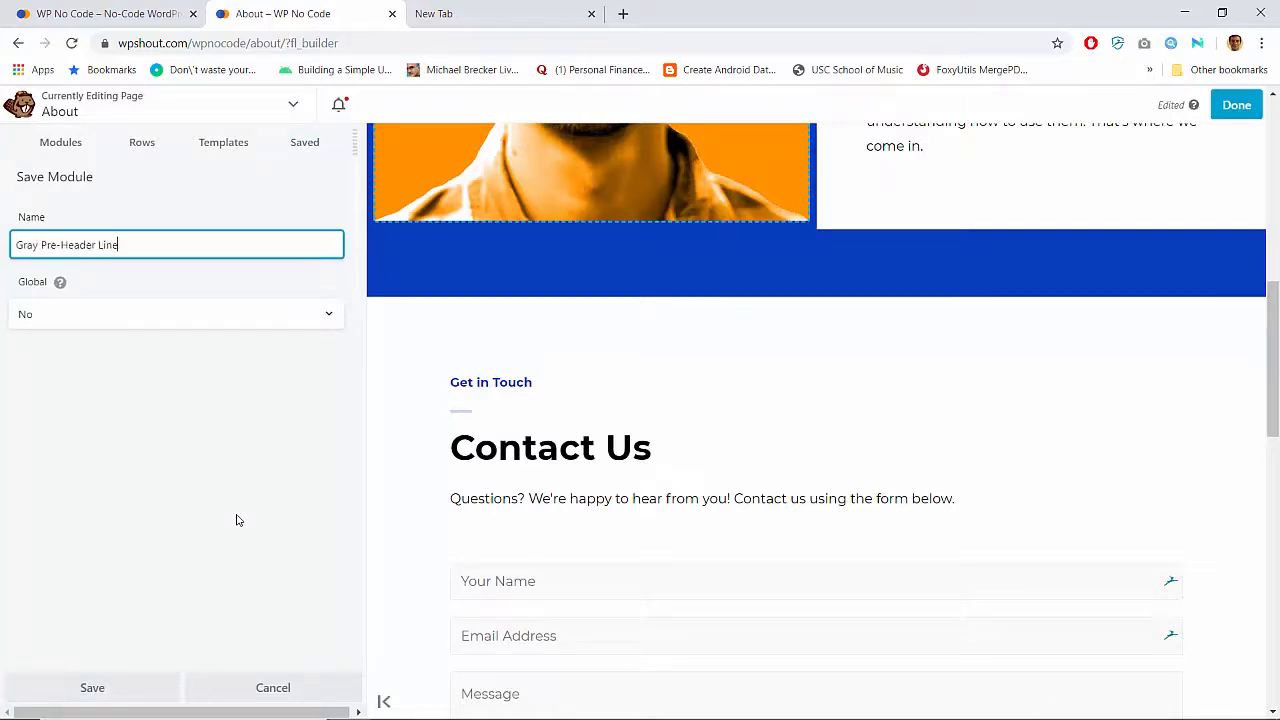
pyautogui.click(105, 684)
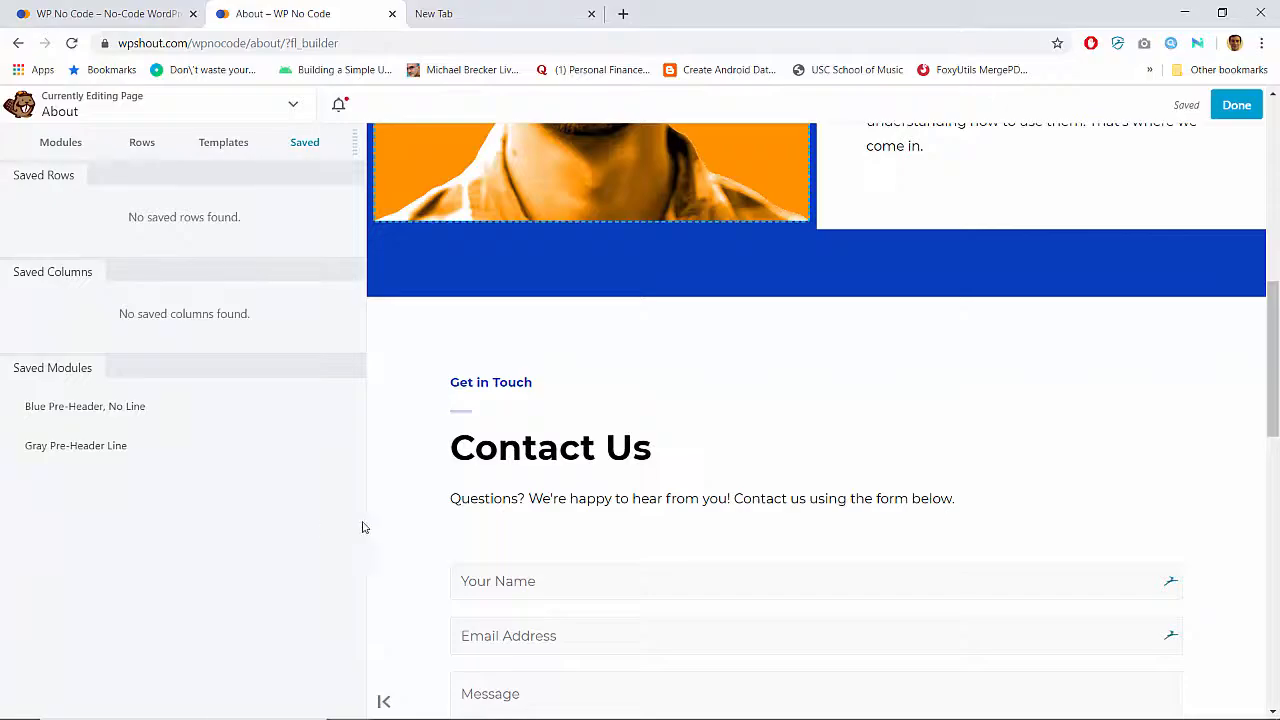
# Set the text color of the "Get in Touch" label above Contact Us to orange #ff9400
pyautogui.scroll(-10, 489, 537)
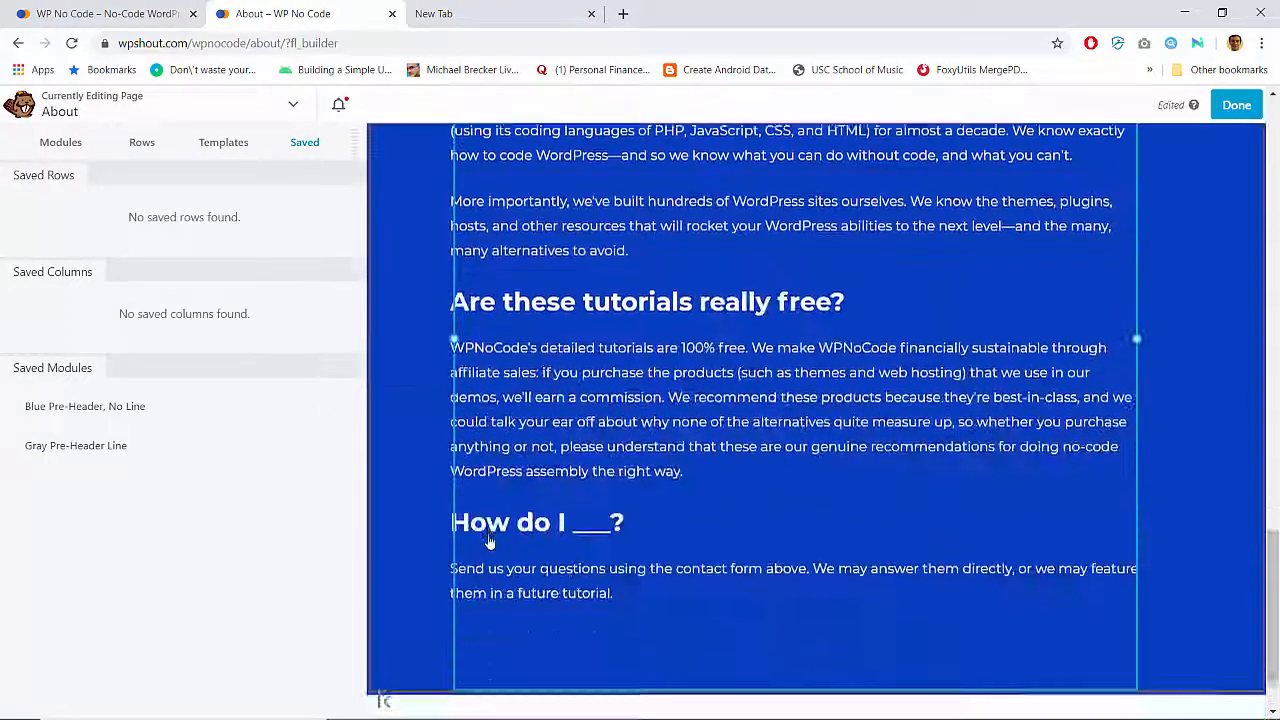
pyautogui.scroll(5, 489, 541)
pyautogui.scroll(-5, 489, 541)
pyautogui.scroll(12, 489, 541)
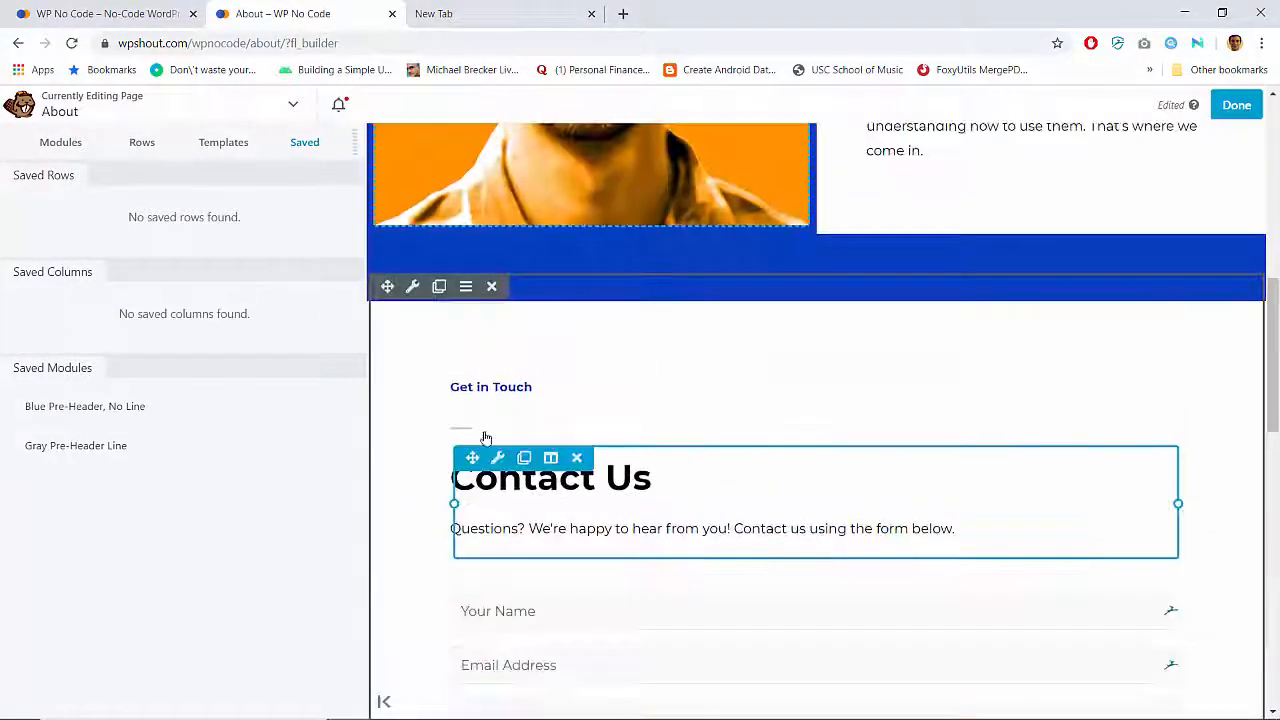
pyautogui.click(496, 384)
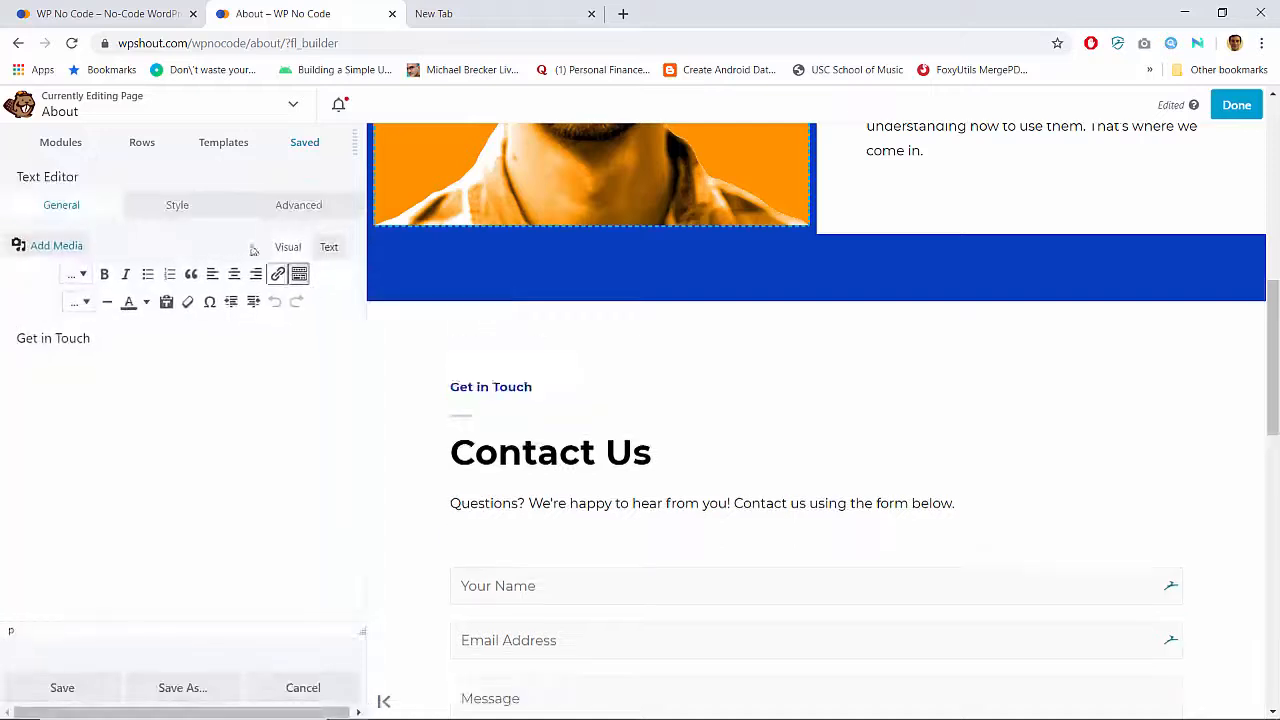
pyautogui.click(189, 212)
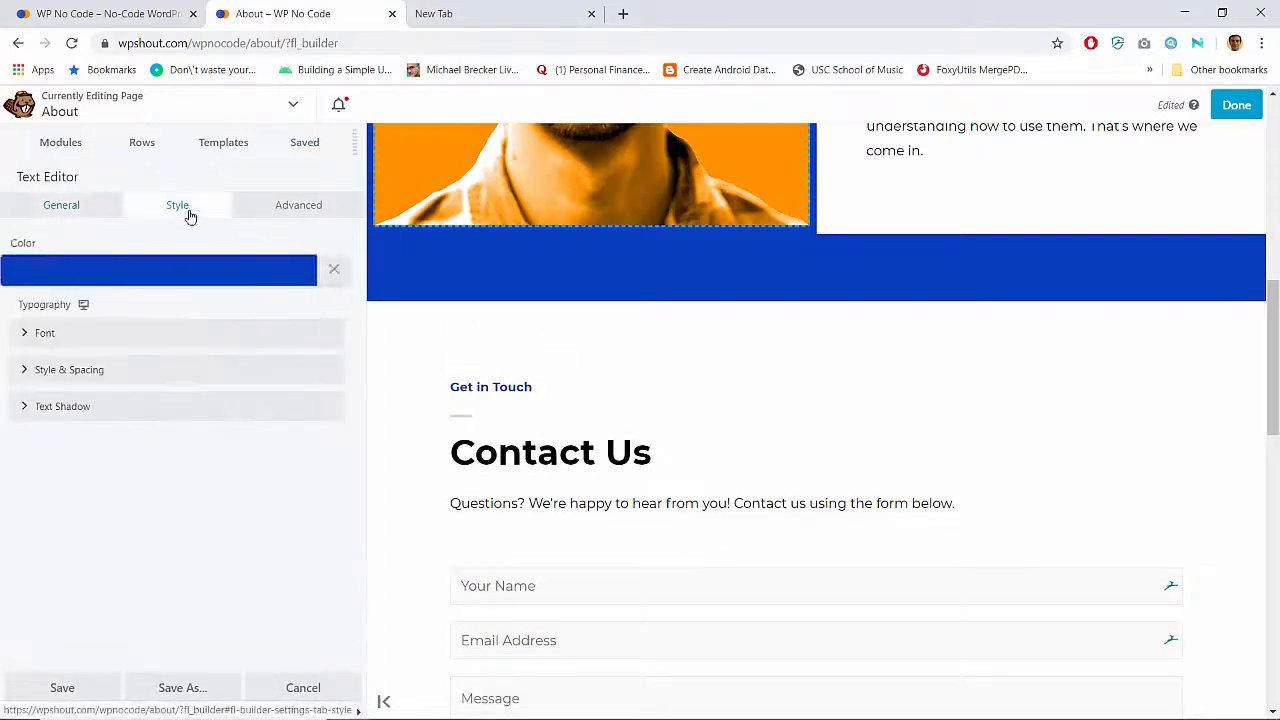
pyautogui.click(210, 285)
pyautogui.click(165, 524)
pyautogui.click(86, 389)
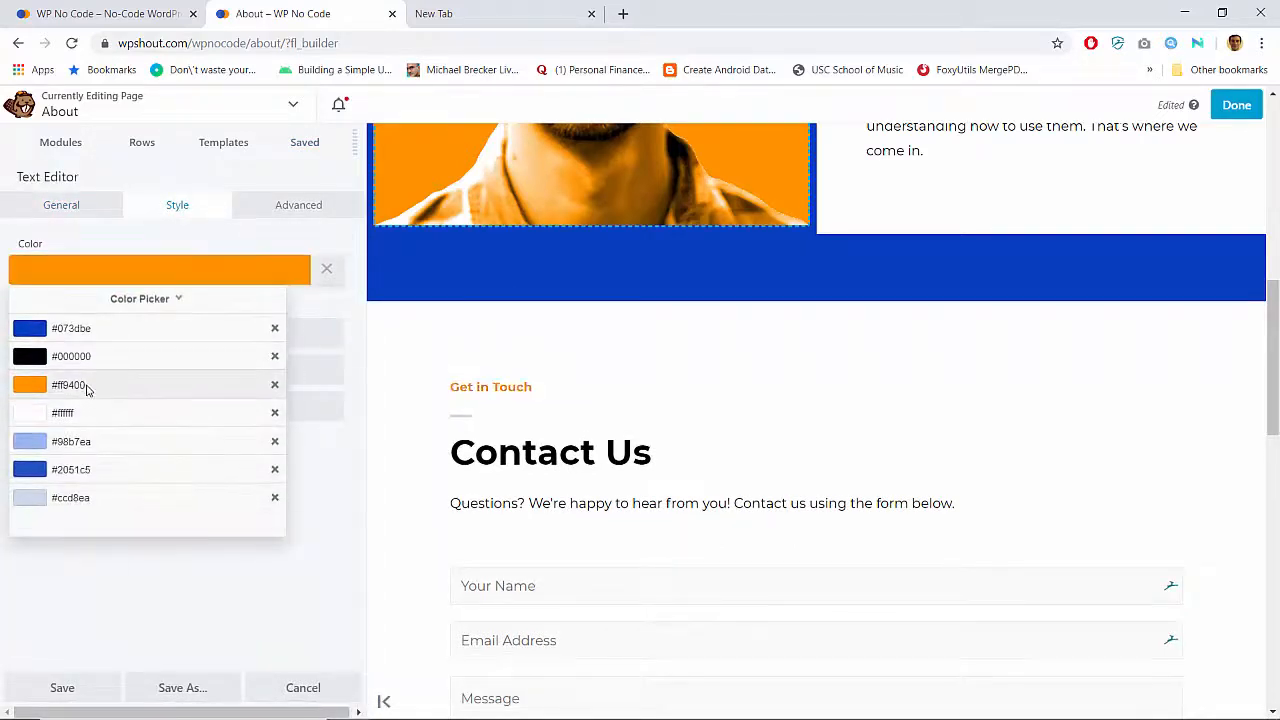
pyautogui.click(232, 581)
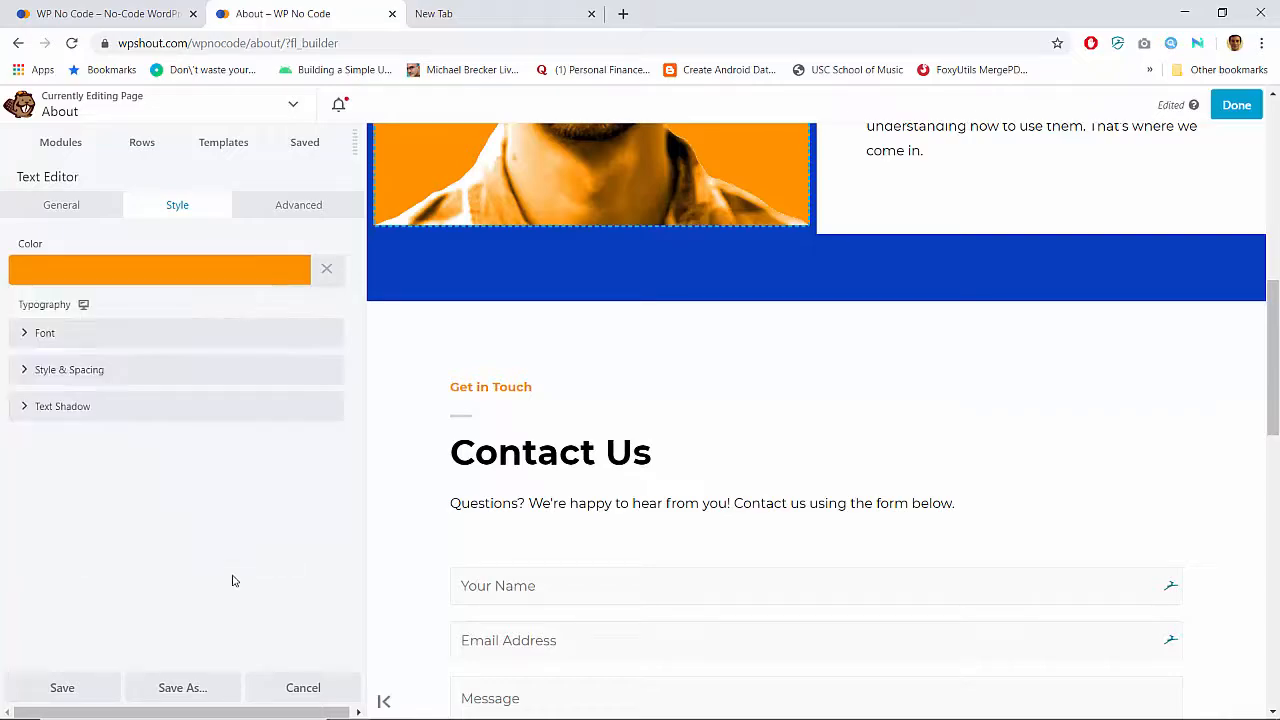
# Compare the orange "Get in Touch" label and its separator with the "What's New" section on the home page
pyautogui.click(114, 13)
pyautogui.scroll(6, 373, 325)
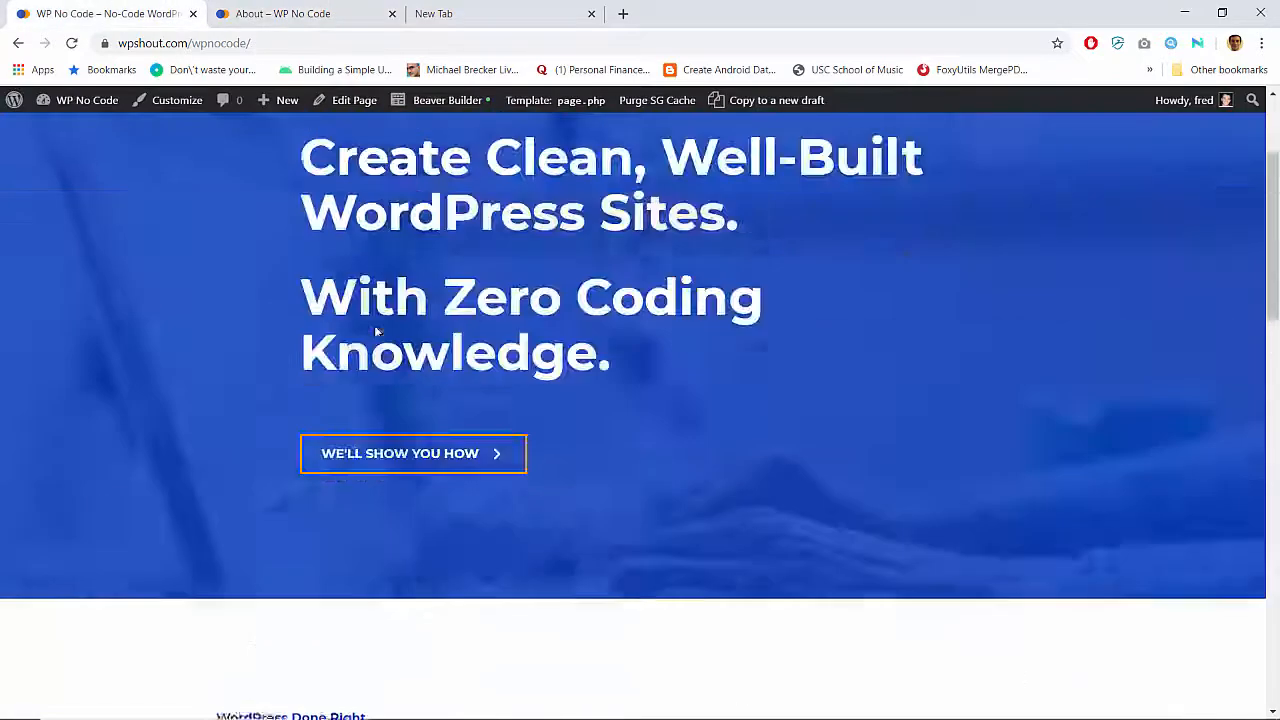
pyautogui.scroll(-6, 376, 332)
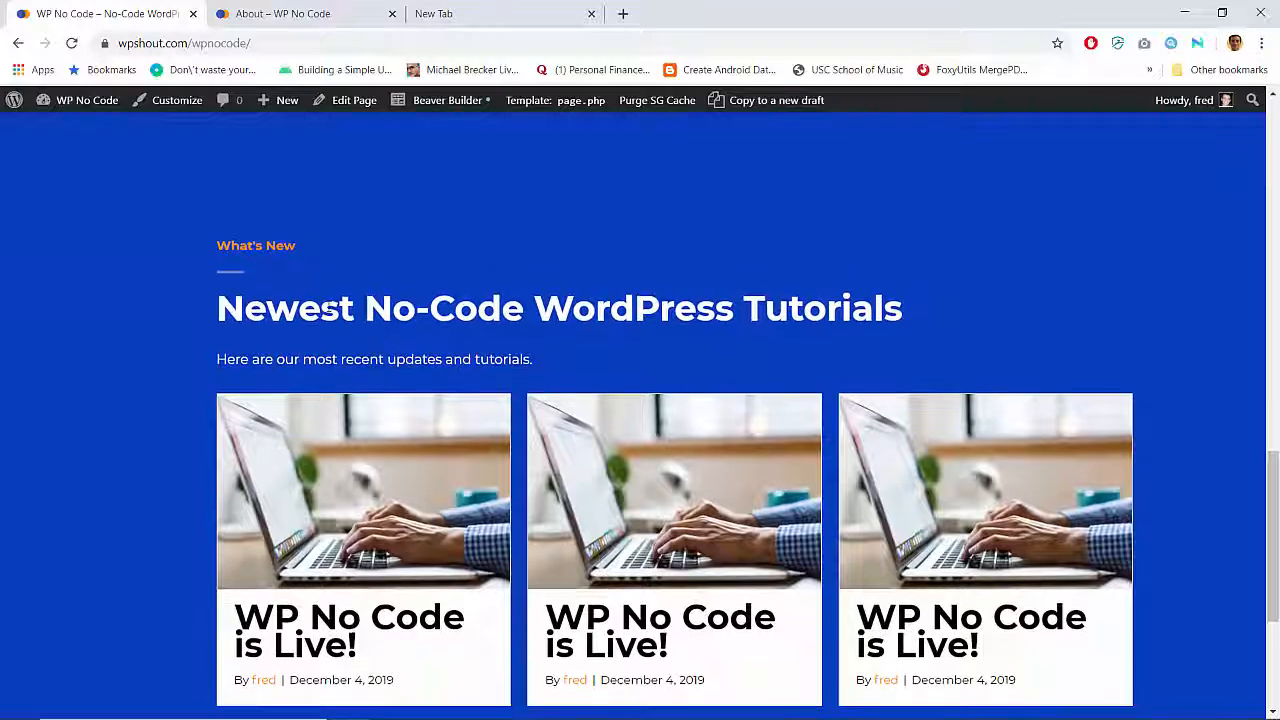
pyautogui.click(283, 13)
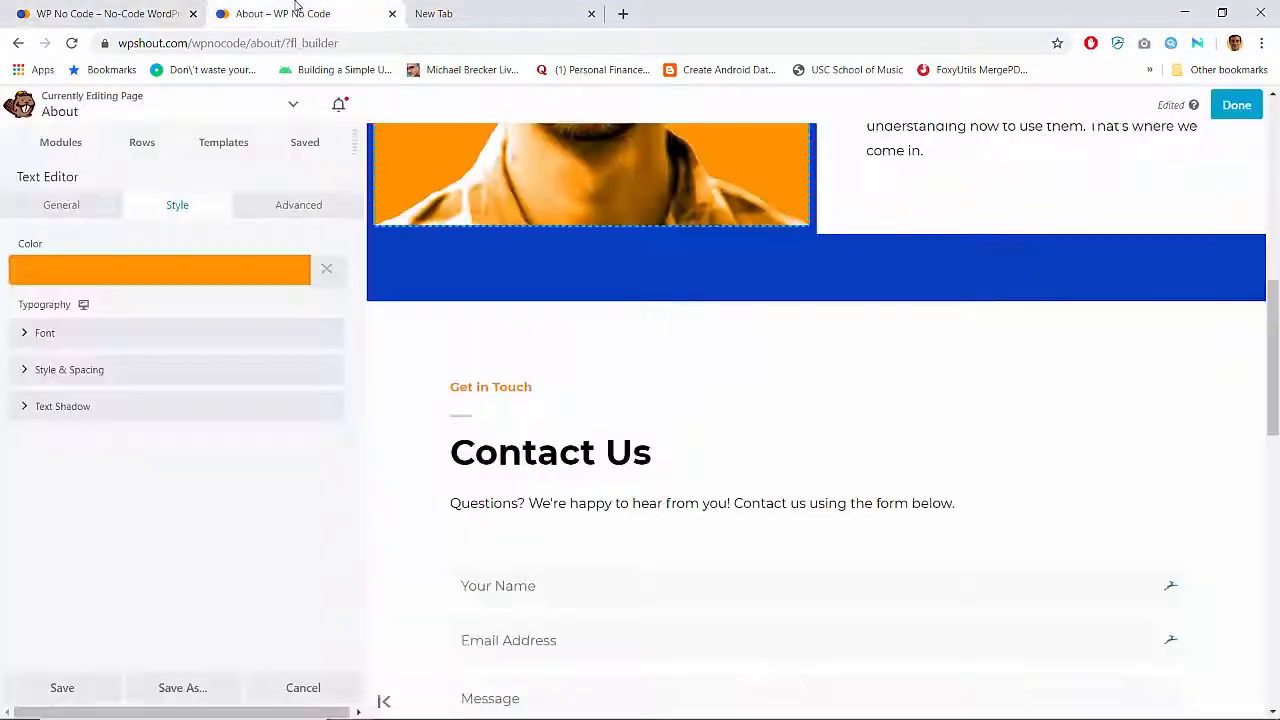
pyautogui.scroll(10, 581, 348)
pyautogui.scroll(-15, 581, 348)
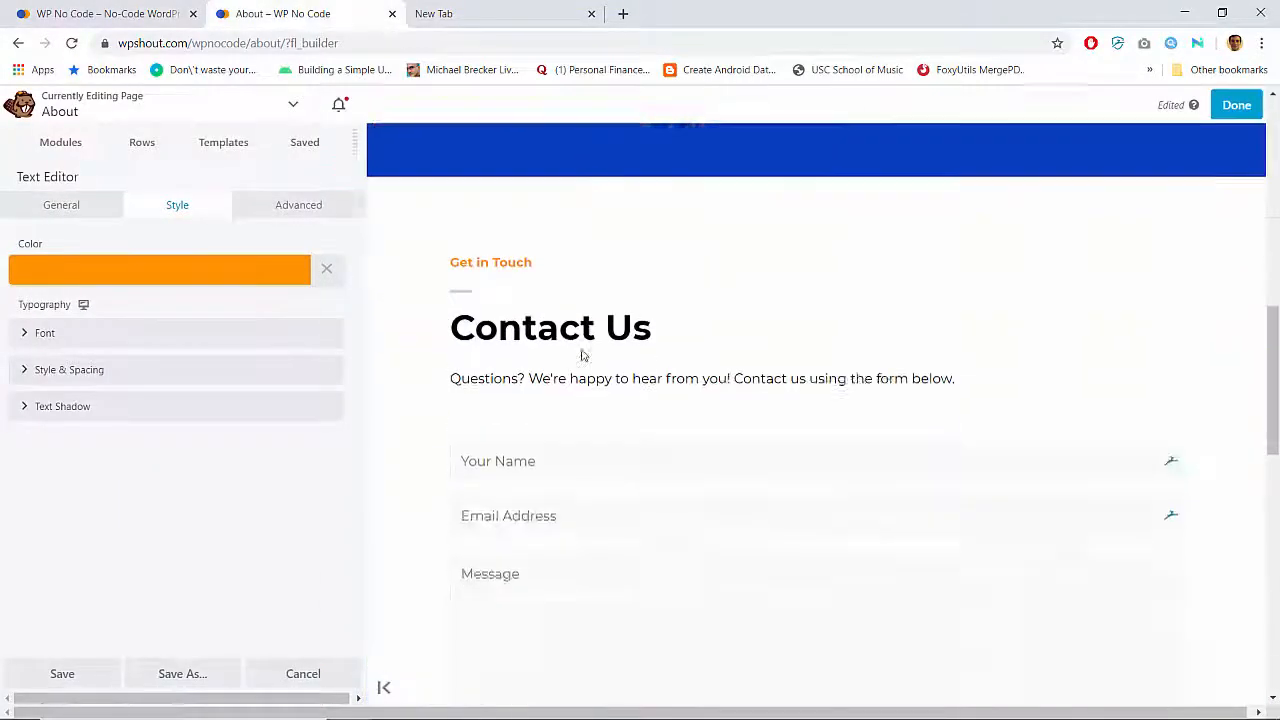
pyautogui.scroll(4, 581, 349)
pyautogui.click(105, 13)
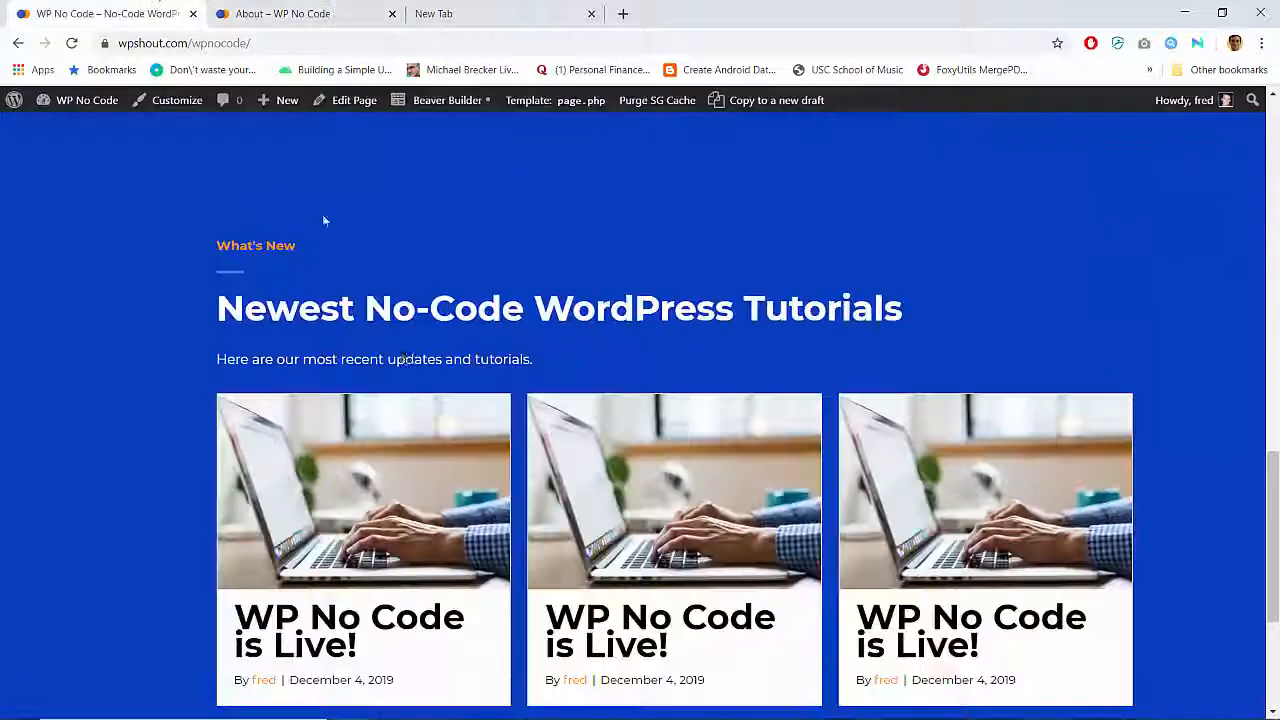
pyautogui.click(337, 12)
pyautogui.scroll(6, 435, 437)
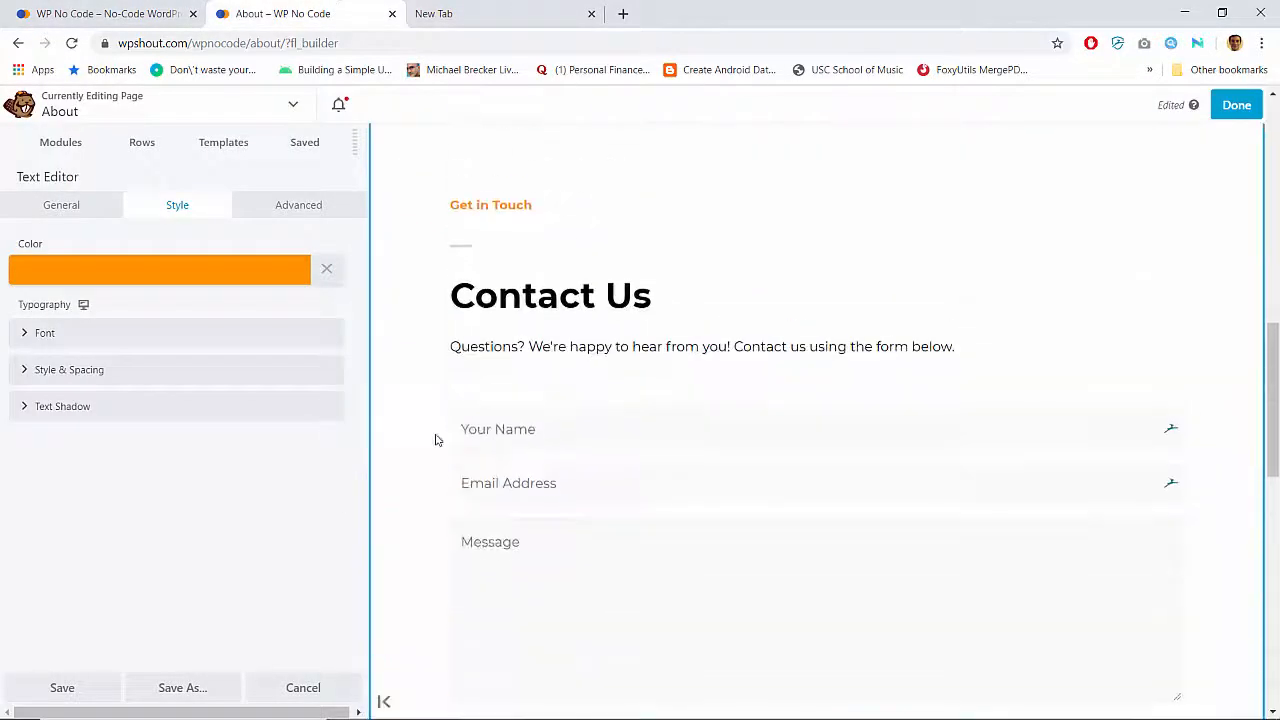
pyautogui.click(41, 8)
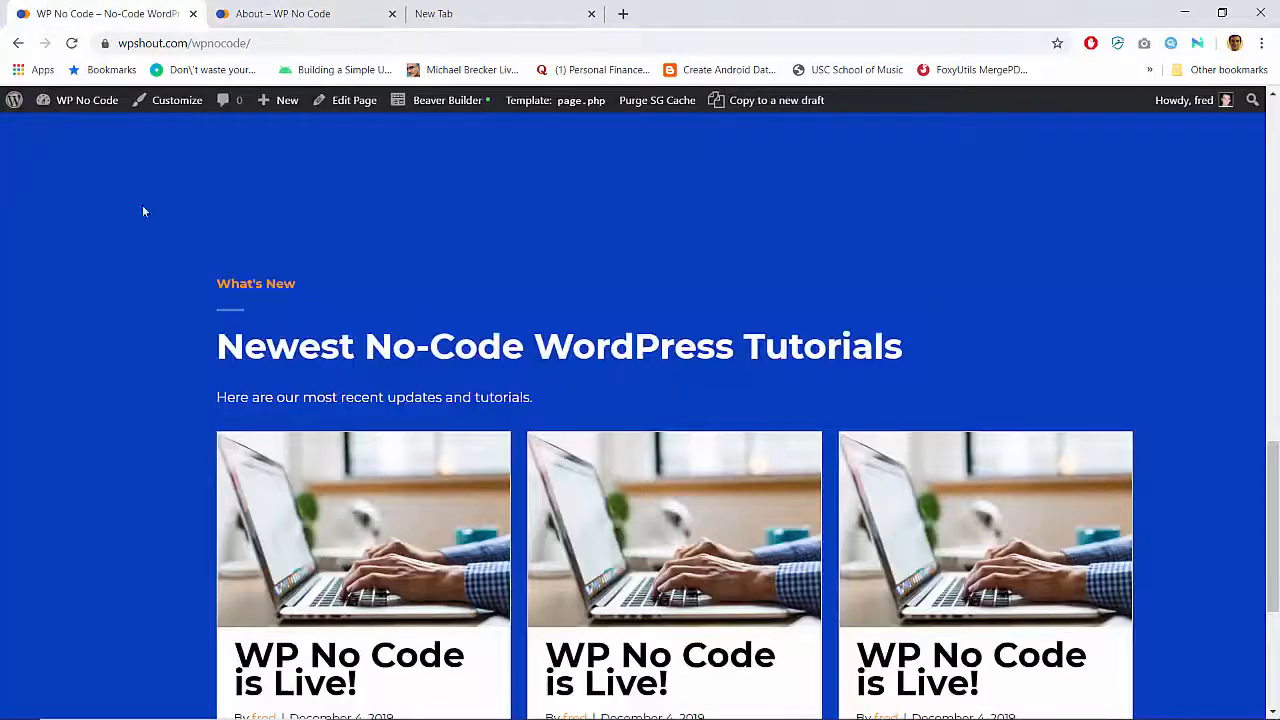
pyautogui.scroll(9, 145, 260)
pyautogui.scroll(-10, 150, 328)
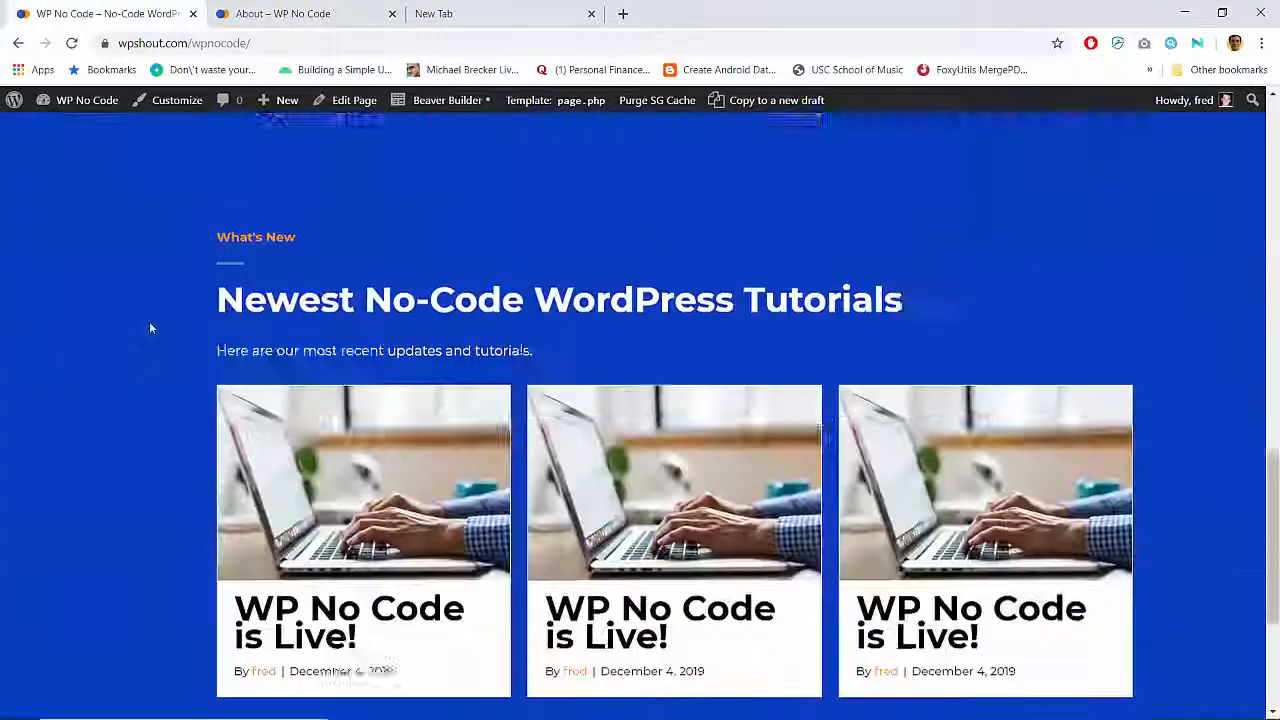
pyautogui.scroll(-2, 150, 328)
pyautogui.scroll(8, 149, 328)
pyautogui.click(317, 10)
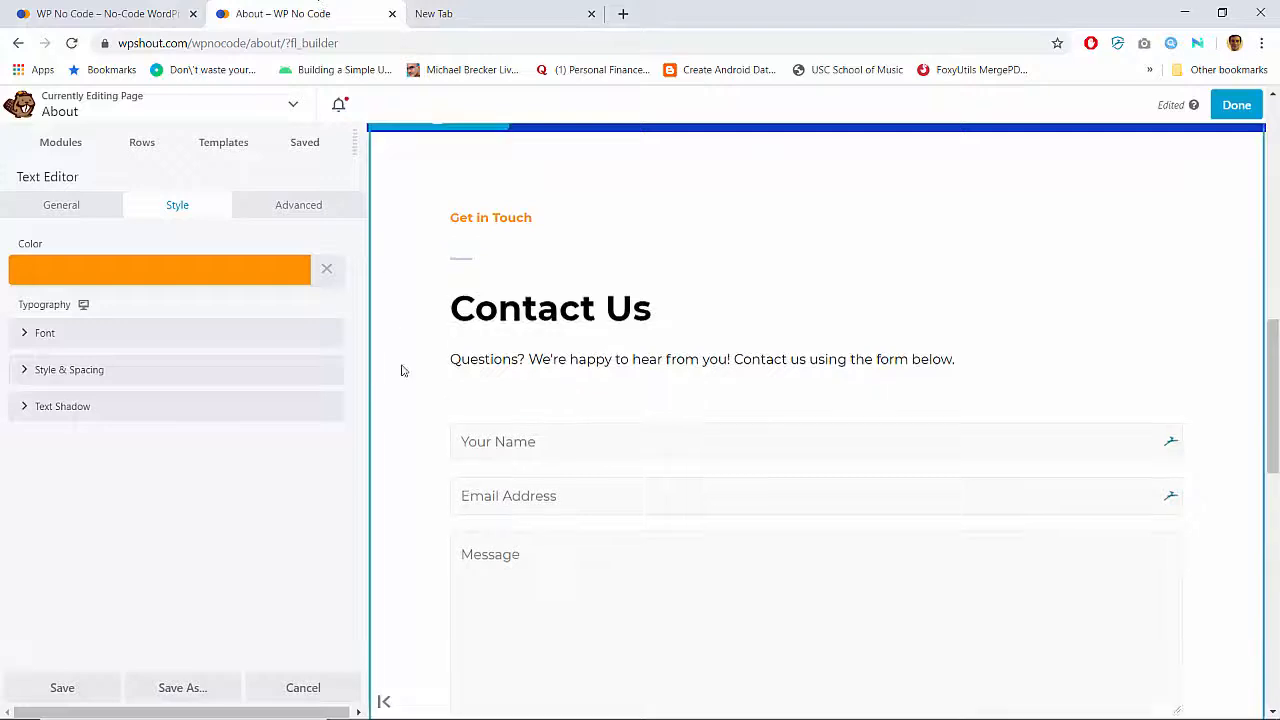
# Save the orange label as a non-global module named "Orange Pre-Header, No Line" and publish the About page
pyautogui.click(194, 686)
pyautogui.write('C')
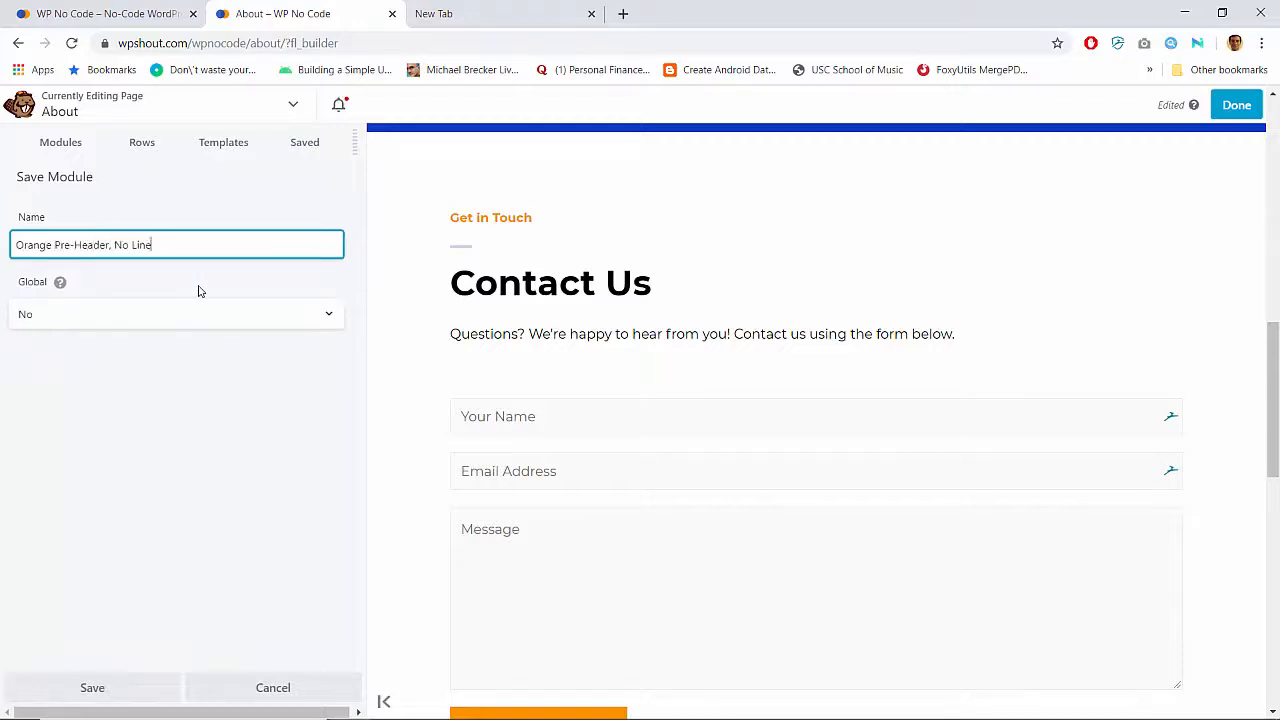
pyautogui.click(100, 686)
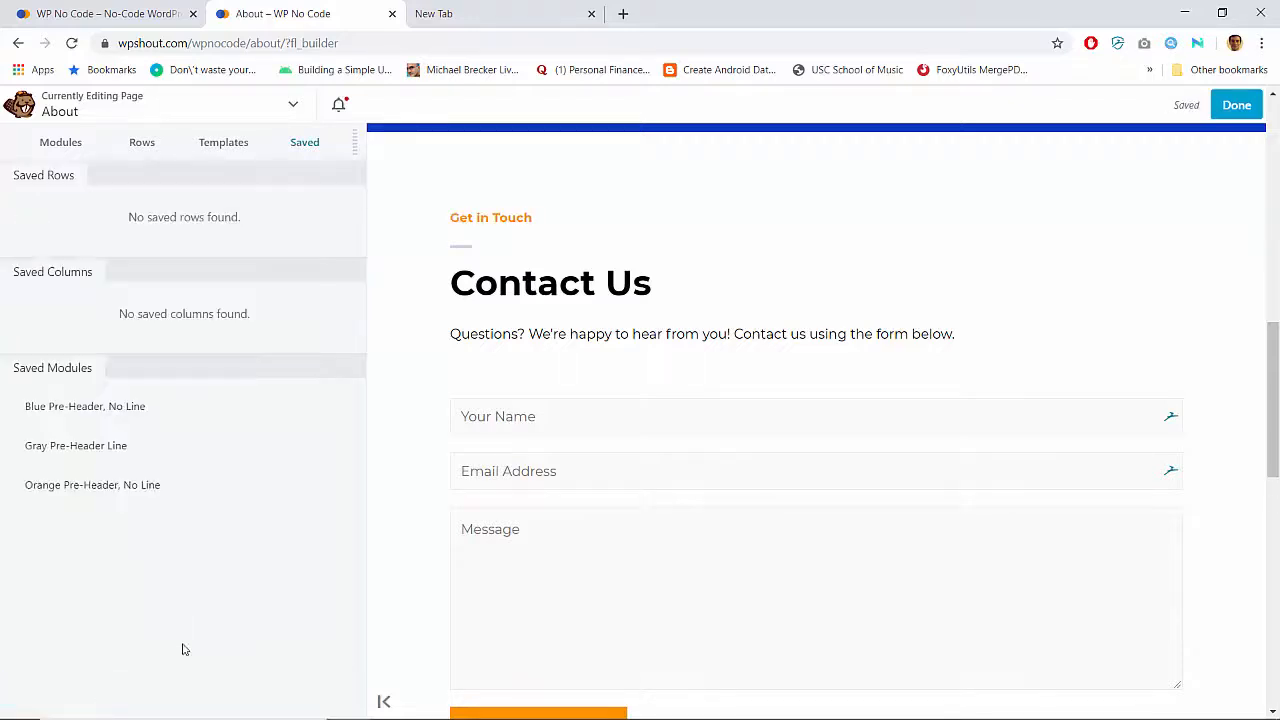
pyautogui.click(1236, 106)
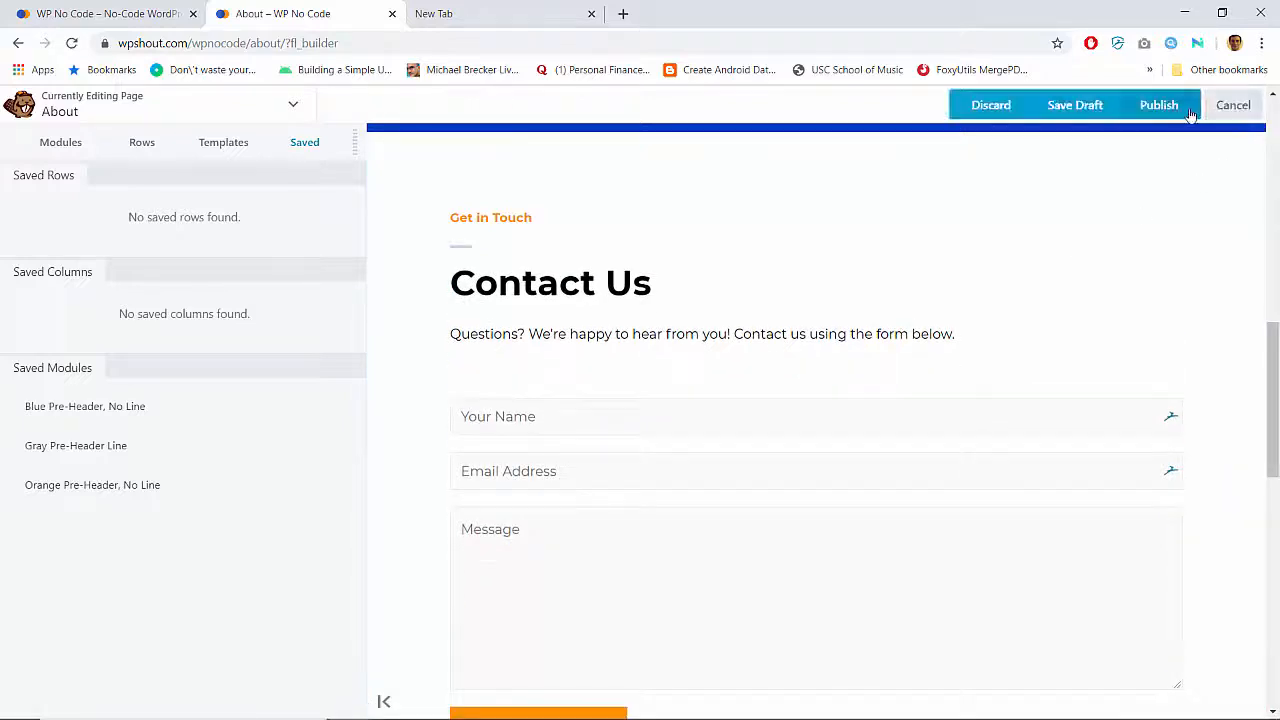
pyautogui.click(1160, 104)
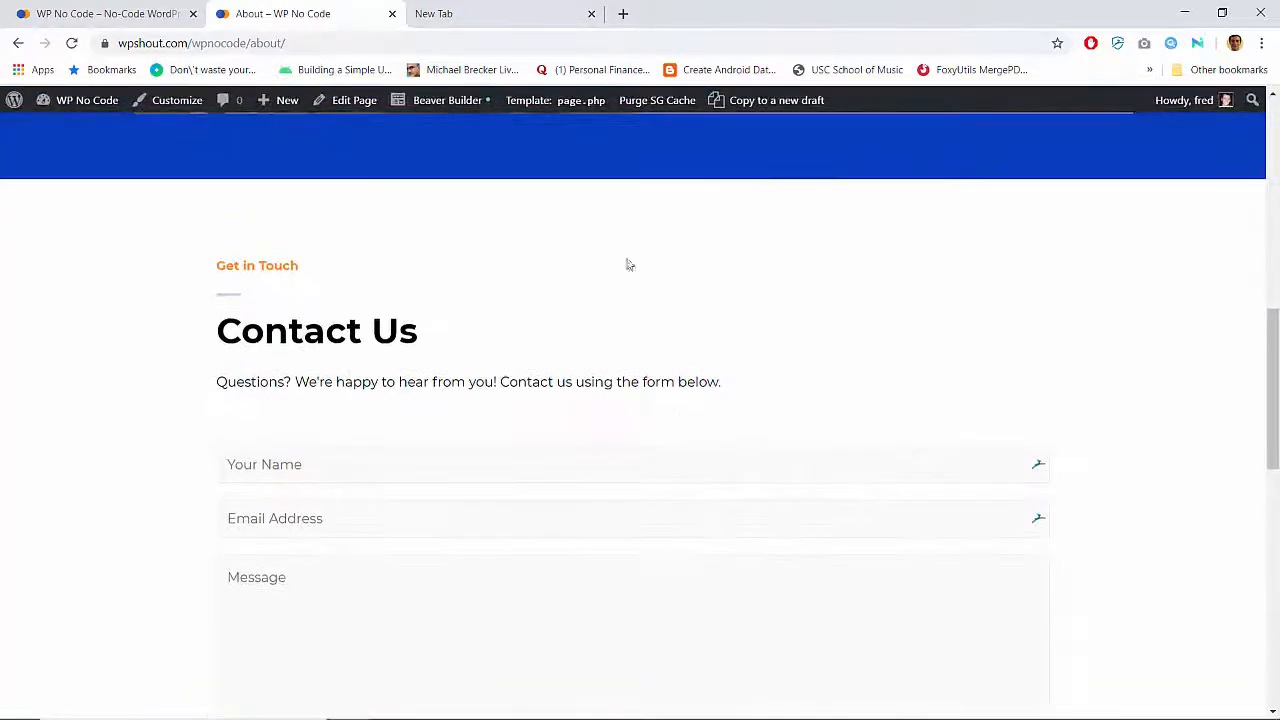
# Reopen the page builder and examine the separator settings of the "WordPress Without Code" heading module
pyautogui.scroll(10, 274, 294)
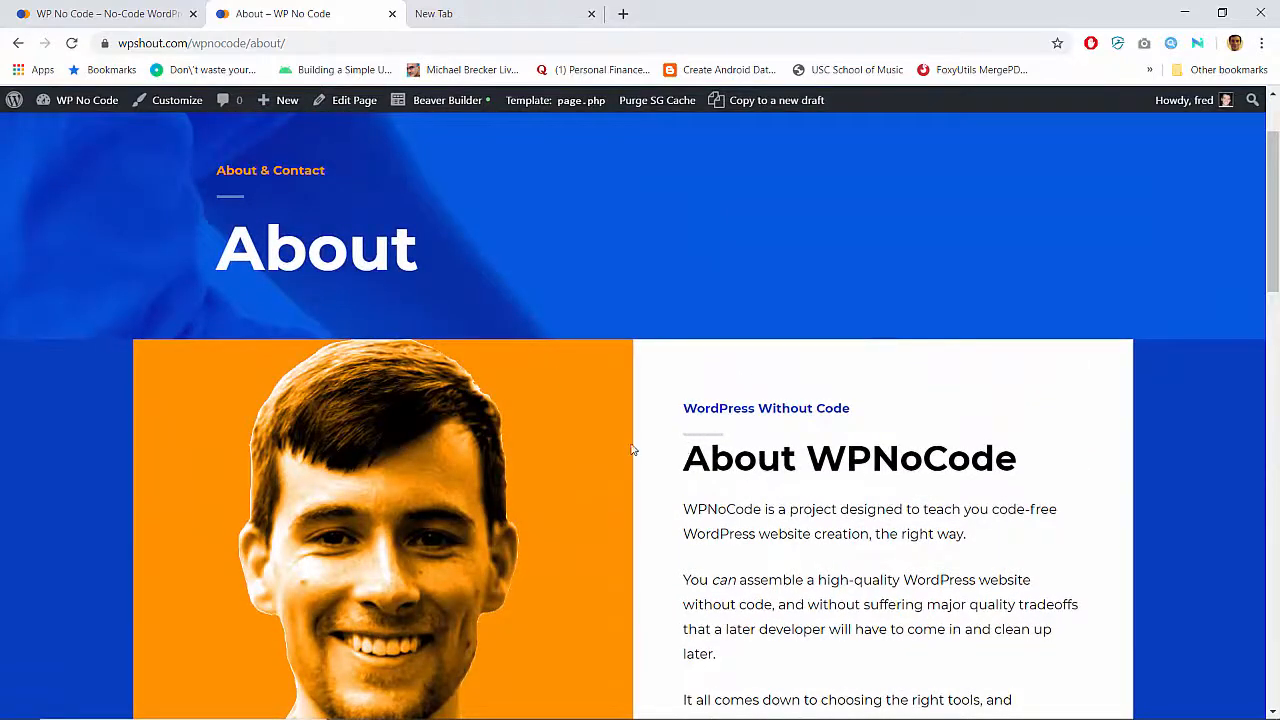
pyautogui.click(423, 104)
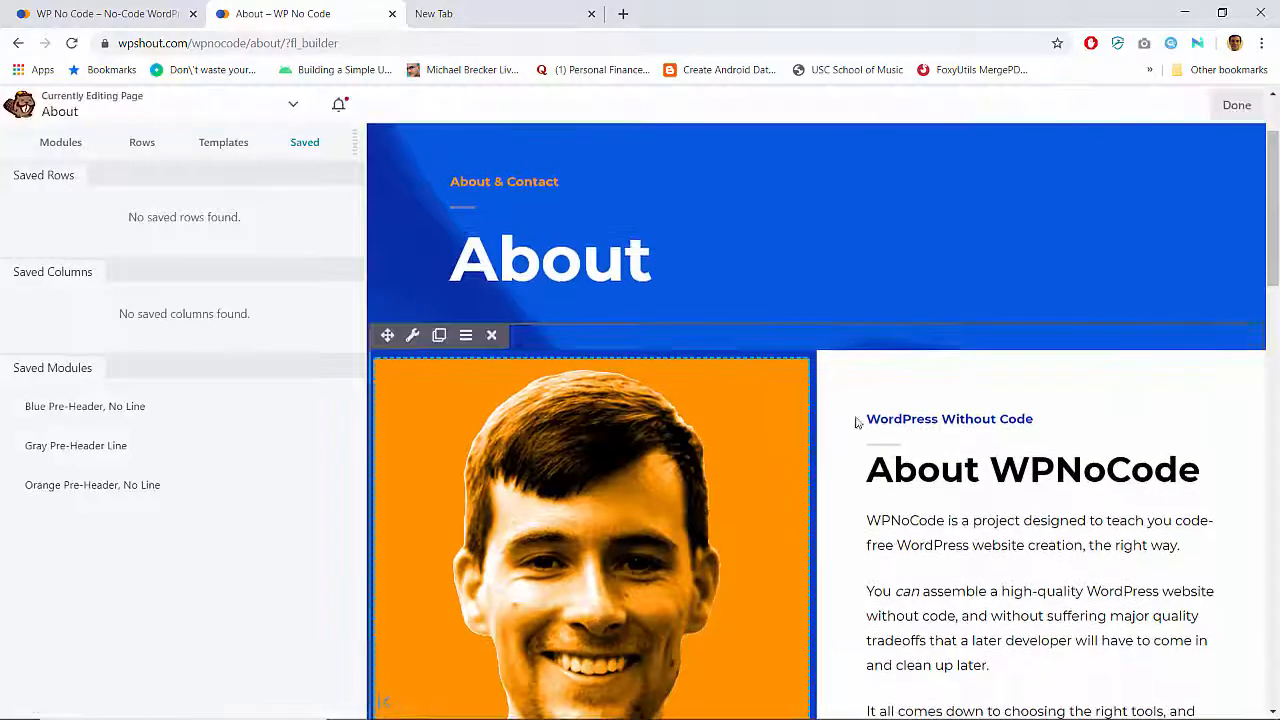
pyautogui.click(914, 420)
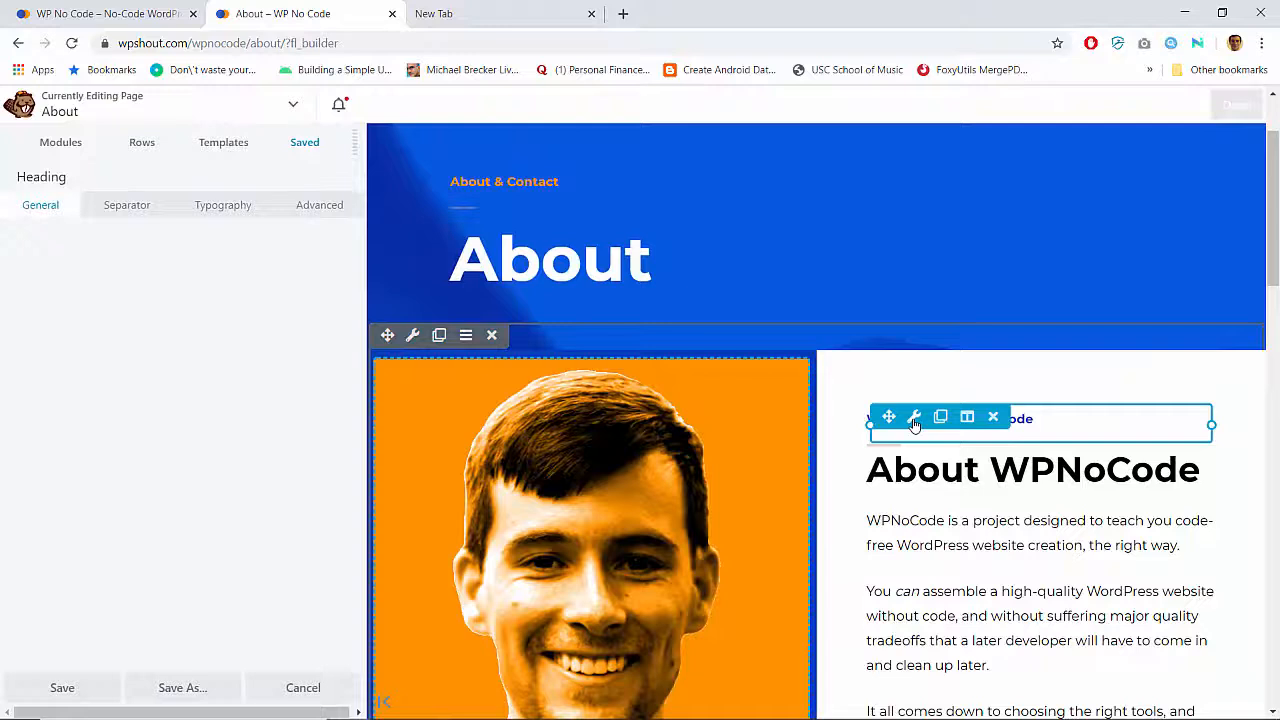
pyautogui.click(147, 205)
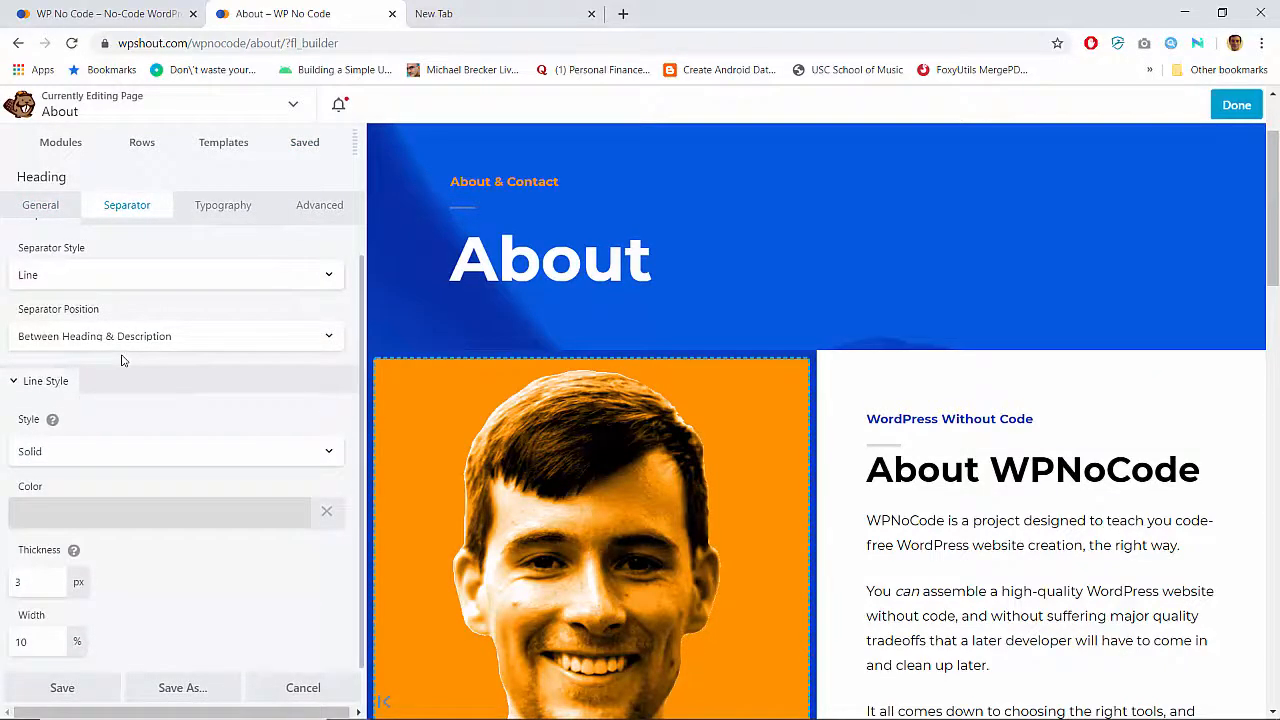
pyautogui.click(290, 690)
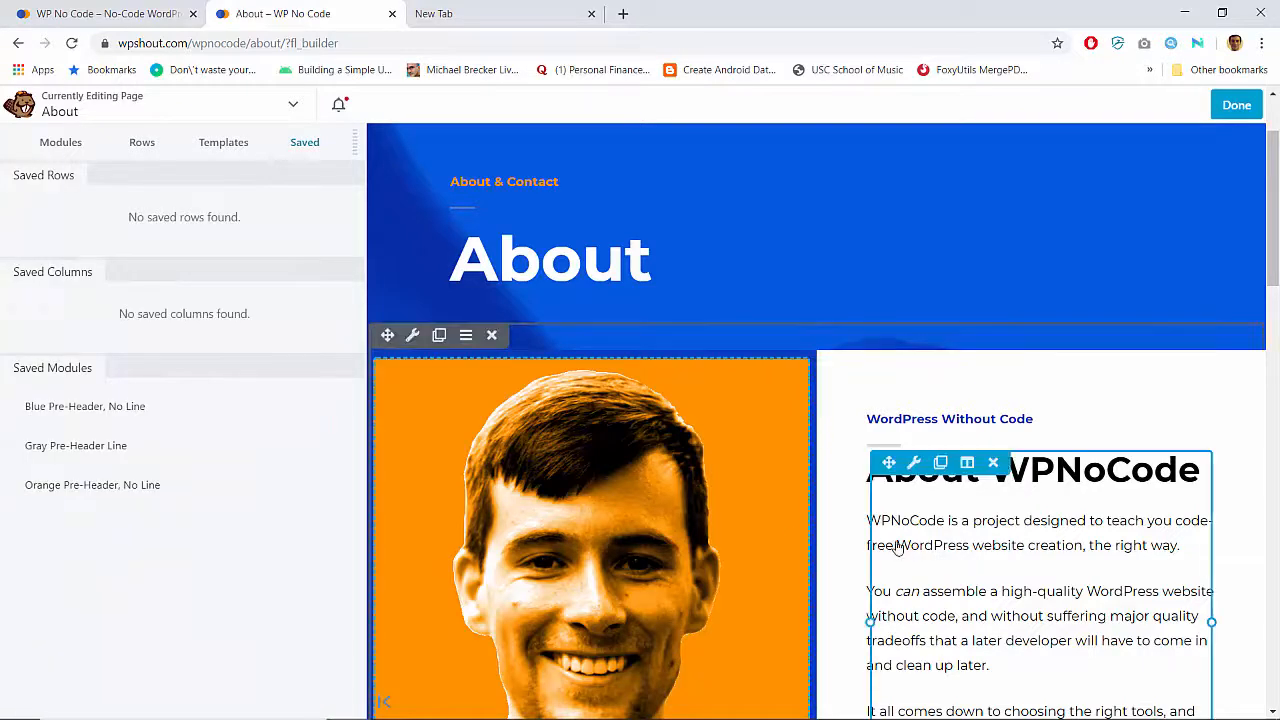
# Insert the saved "Blue Pre-Header, No Line" module above About WPNoCode with the text "WordPress Without Code" and check its margins
pyautogui.scroll(-4, 894, 543)
pyautogui.scroll(3, 872, 388)
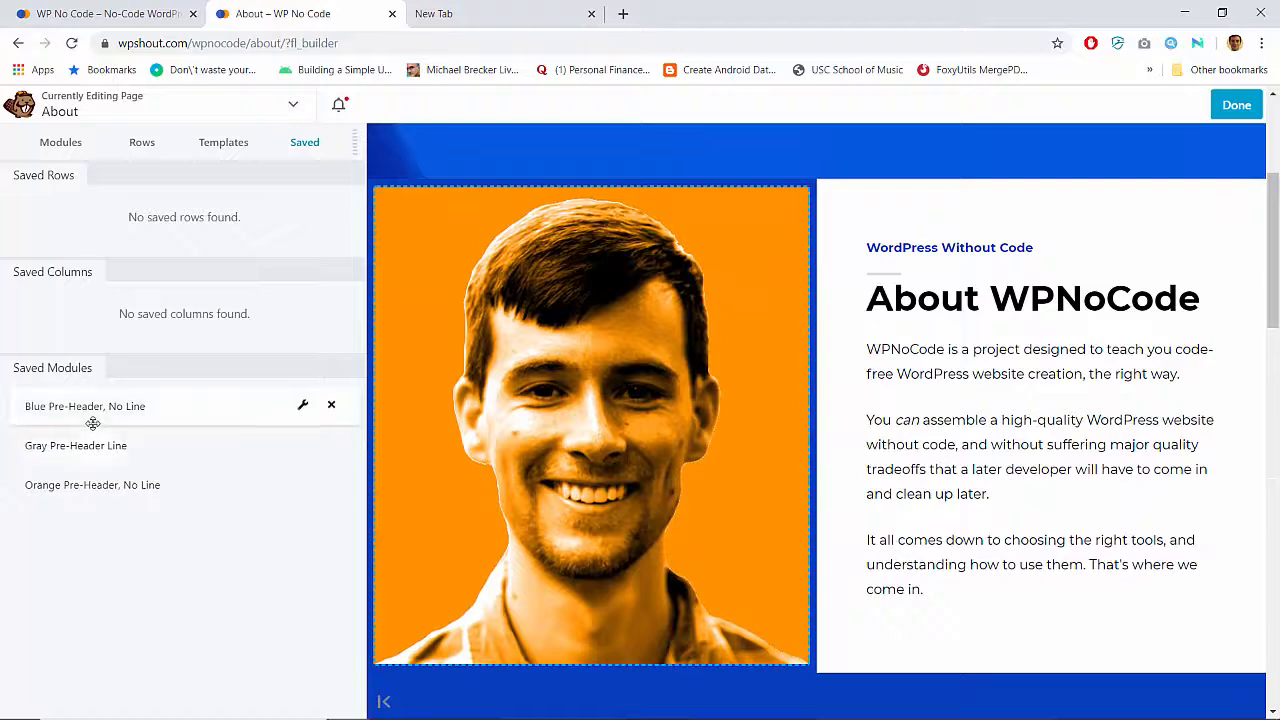
pyautogui.moveTo(90, 408); pyautogui.dragTo(896, 331)
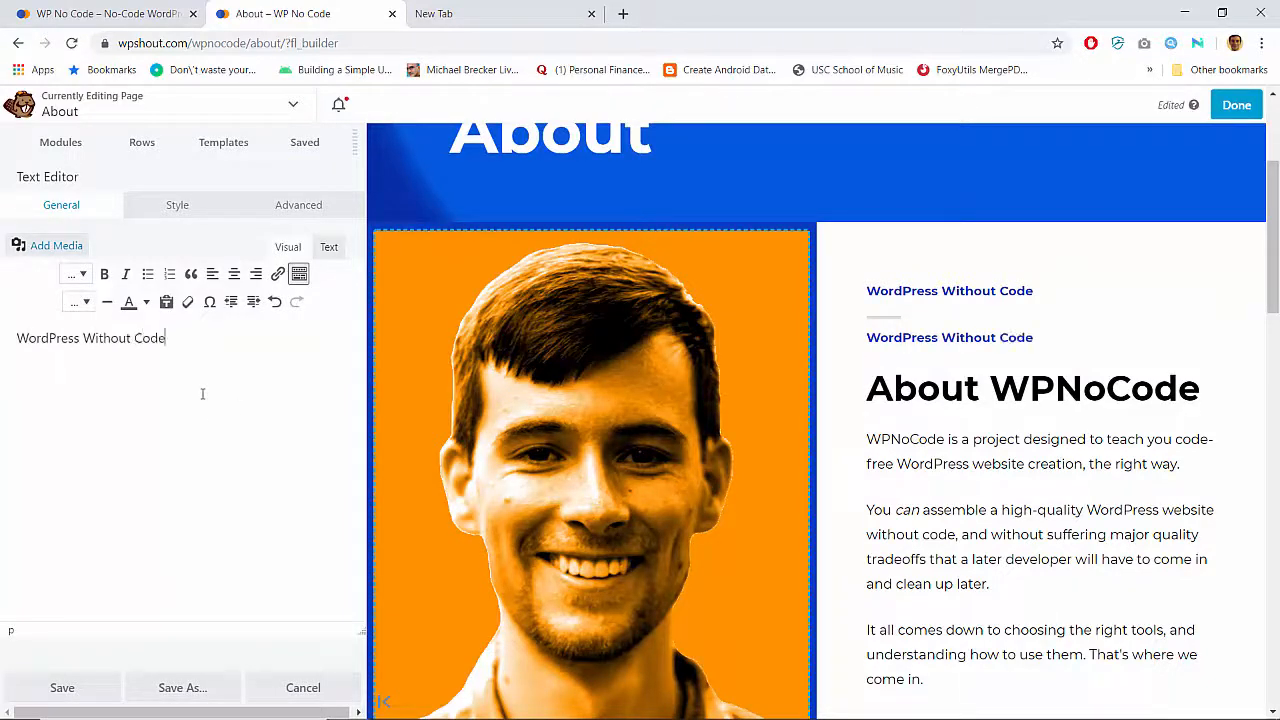
pyautogui.click(282, 207)
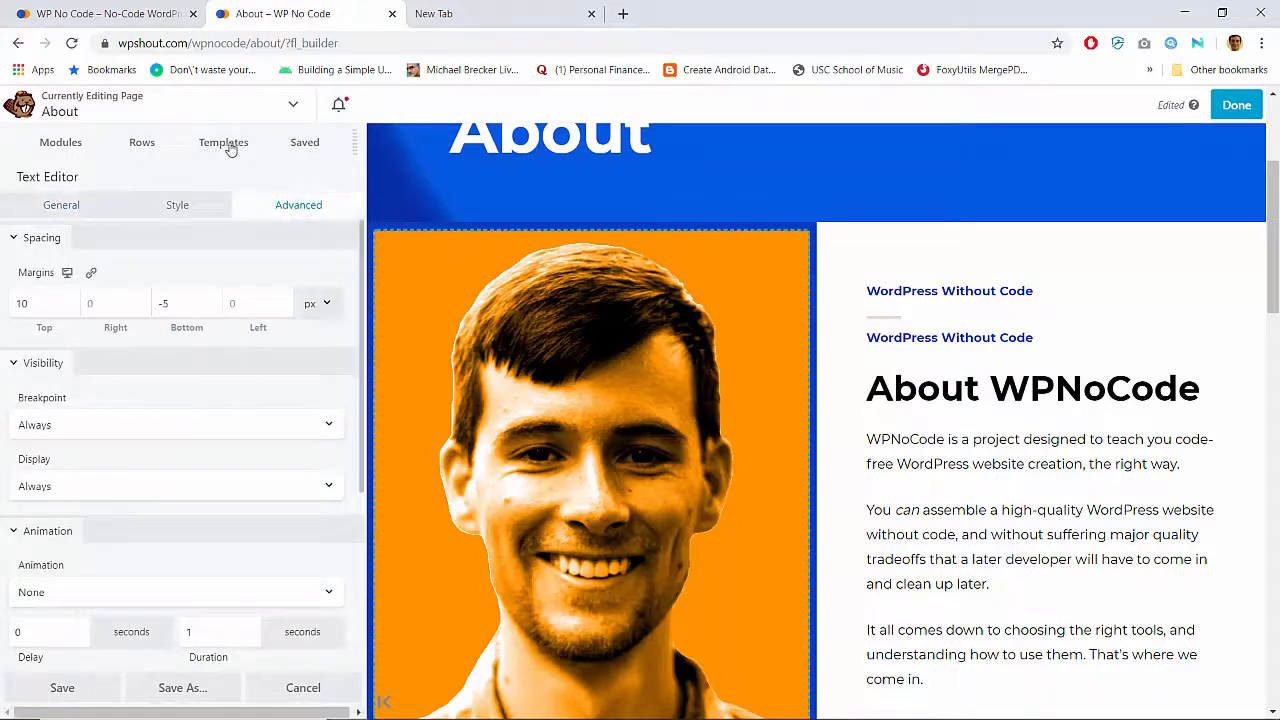
# Place the saved "Gray Pre-Header Line" module between the new label and About WPNoCode, and set its width to 30 px
pyautogui.click(305, 143)
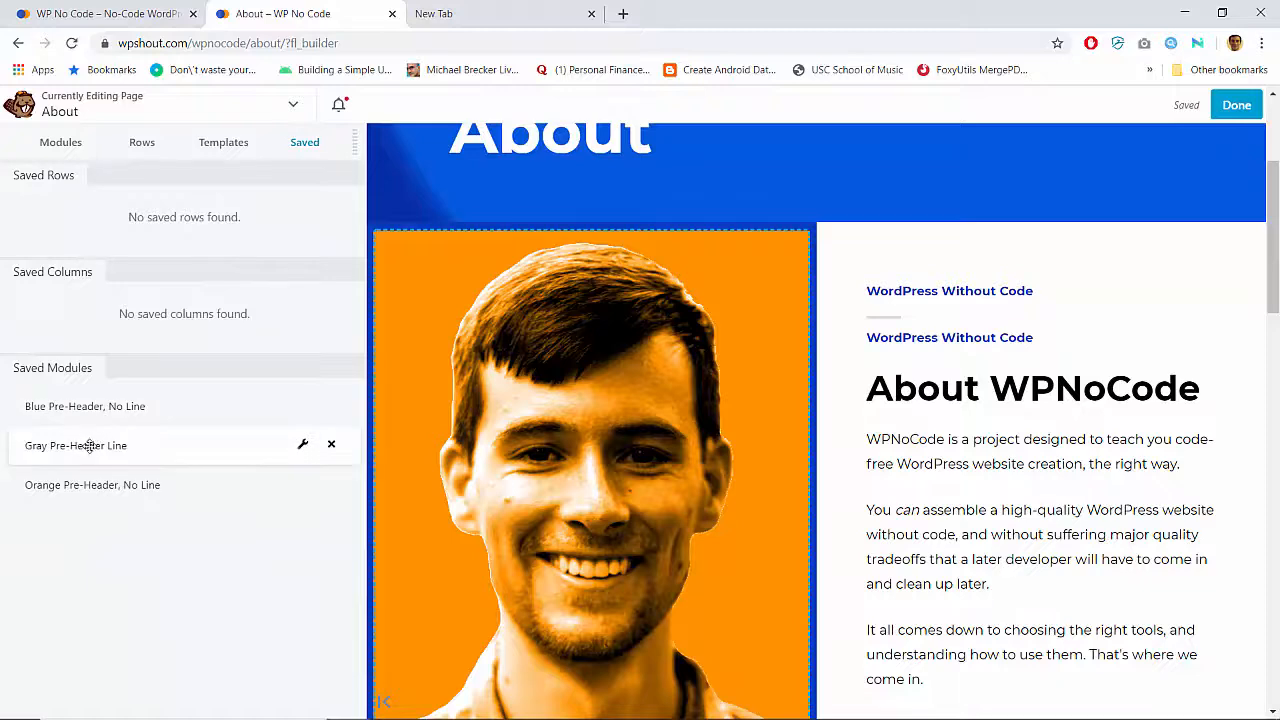
pyautogui.moveTo(89, 446); pyautogui.dragTo(926, 445)
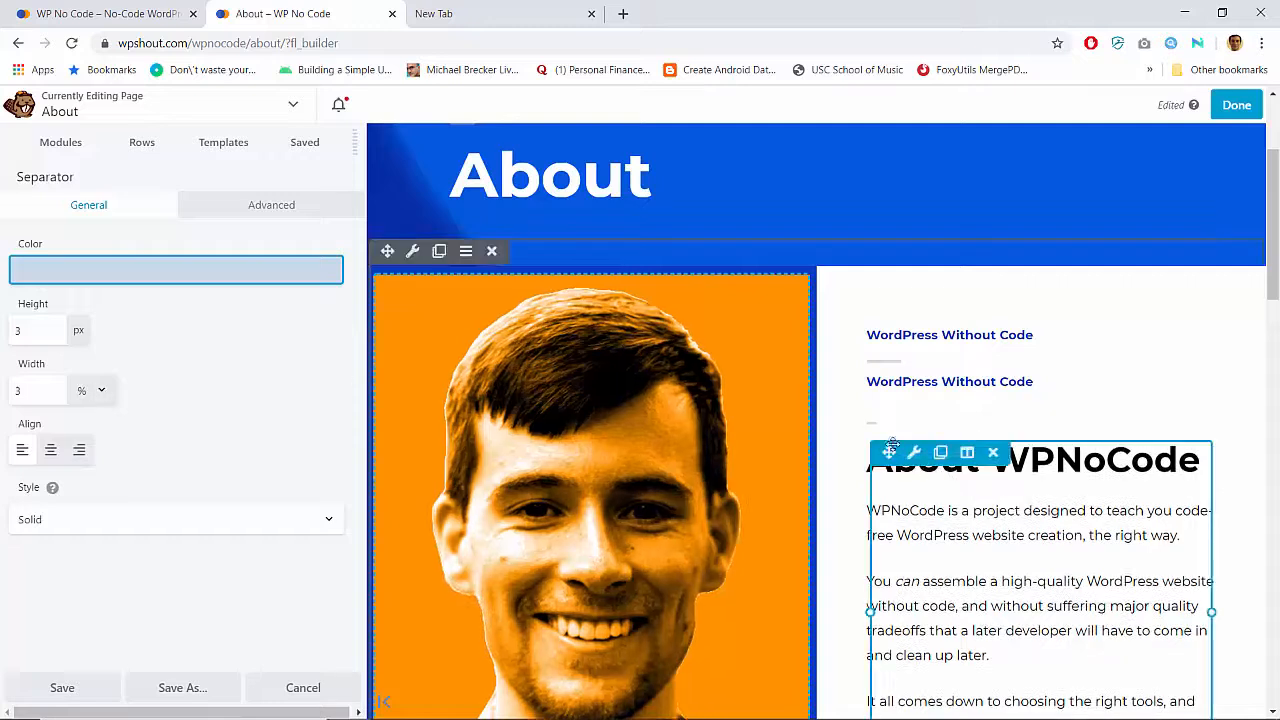
pyautogui.click(36, 390)
pyautogui.click(86, 395)
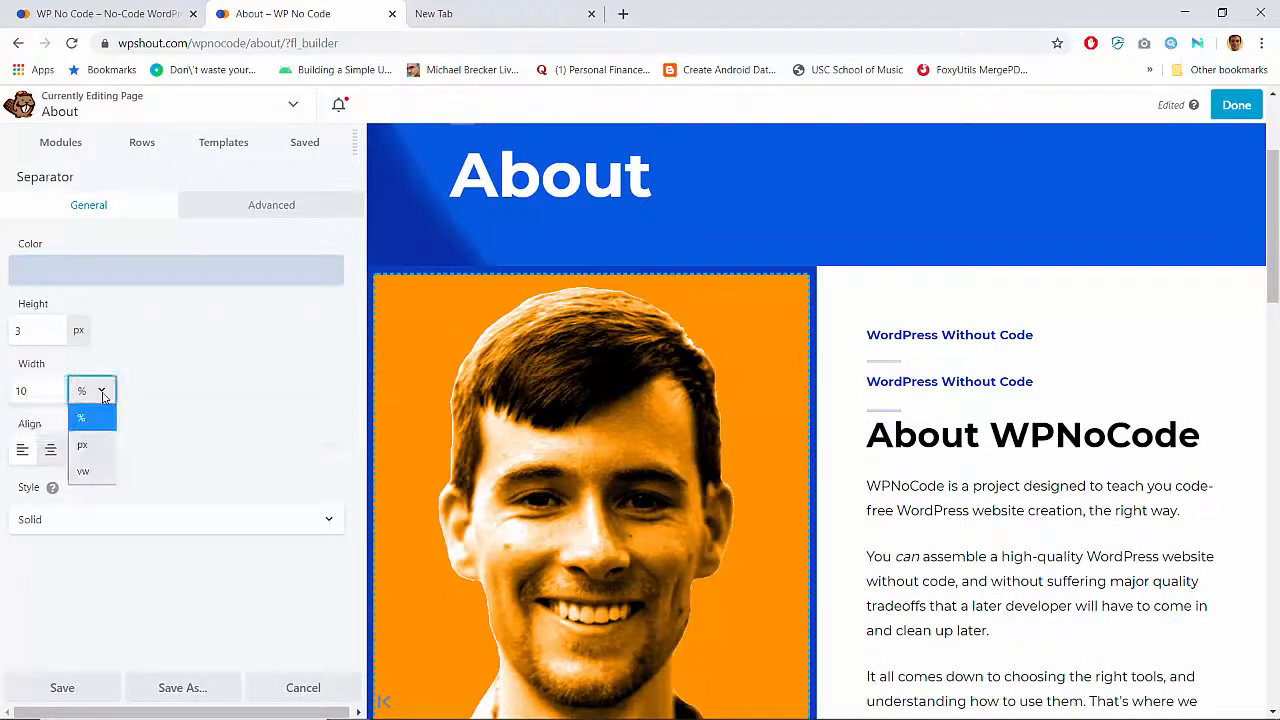
pyautogui.click(89, 452)
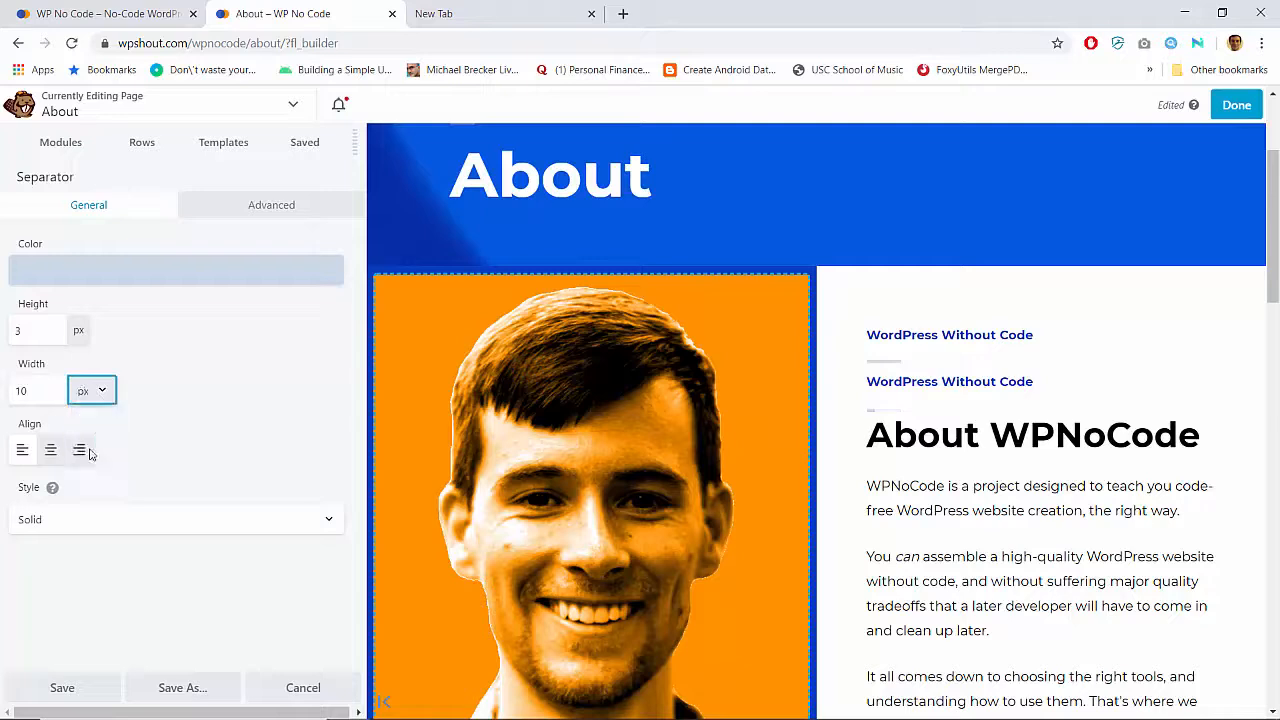
pyautogui.doubleClick(22, 391)
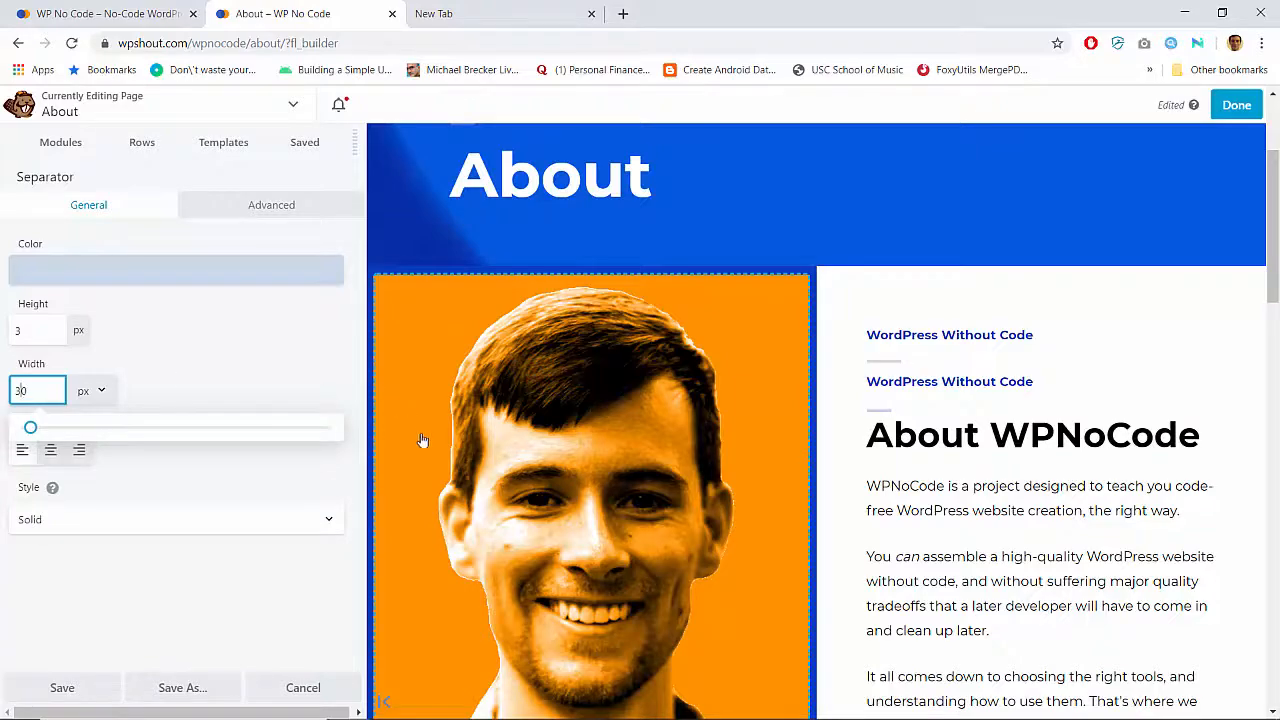
pyautogui.scroll(-5, 422, 440)
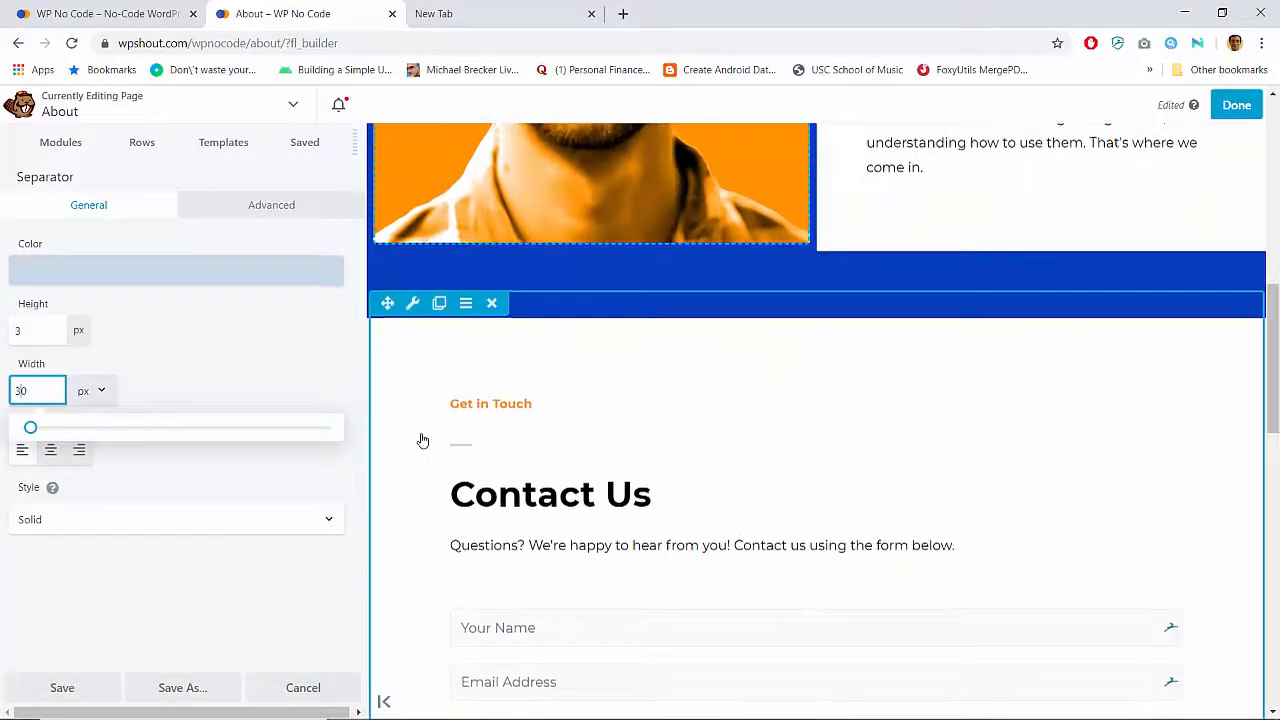
pyautogui.scroll(10, 422, 440)
pyautogui.scroll(-3, 769, 409)
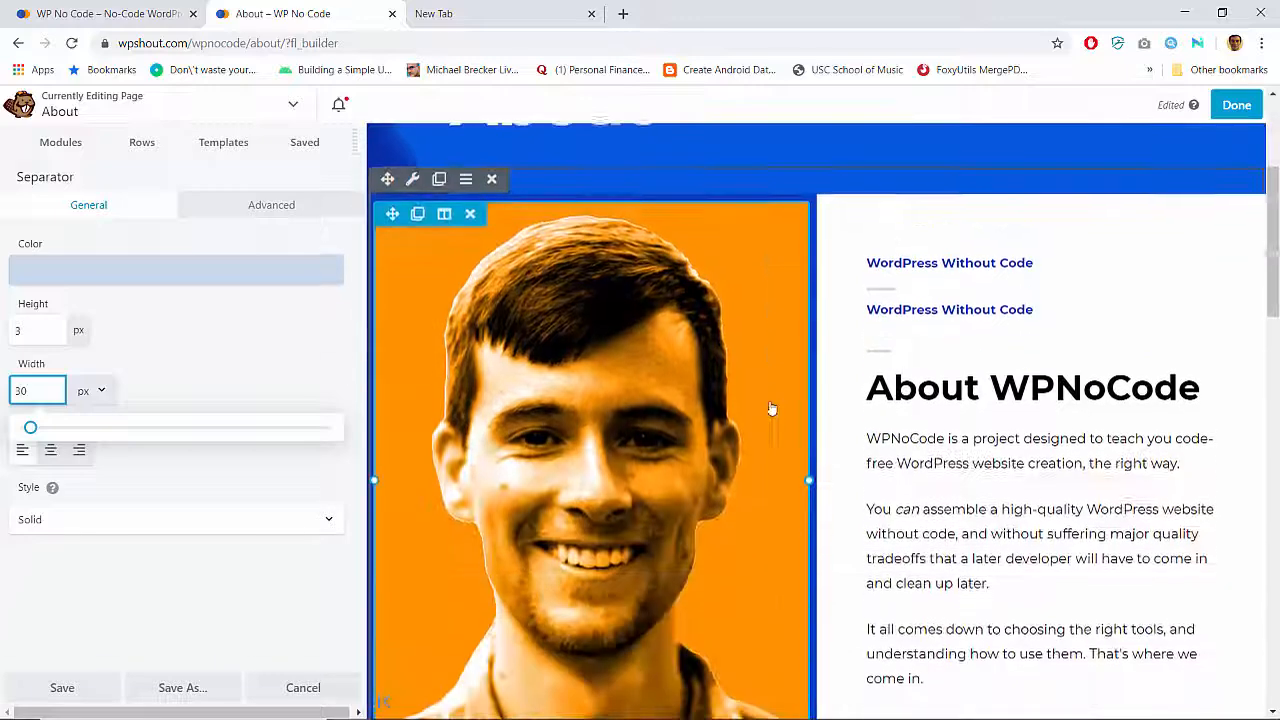
pyautogui.click(194, 318)
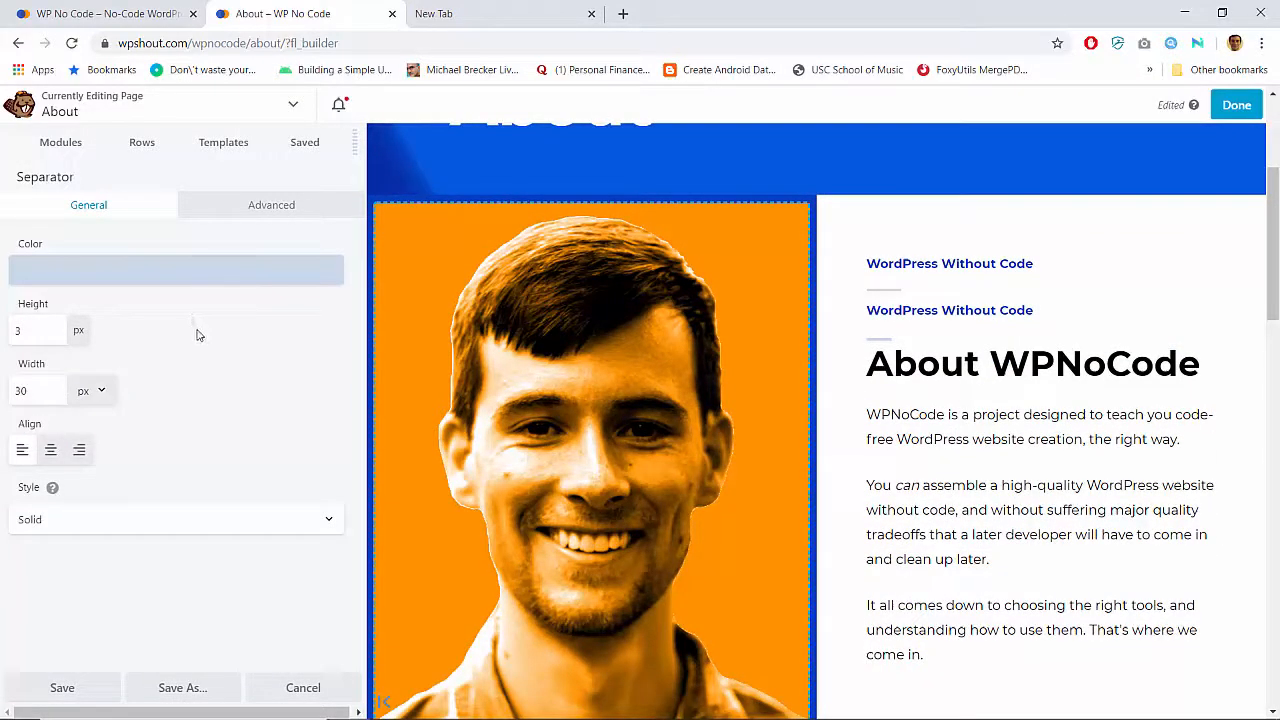
# Save the separator above About WPNoCode and delete the existing "Gray Pre-Header Line" from the saved modules
pyautogui.click(60, 684)
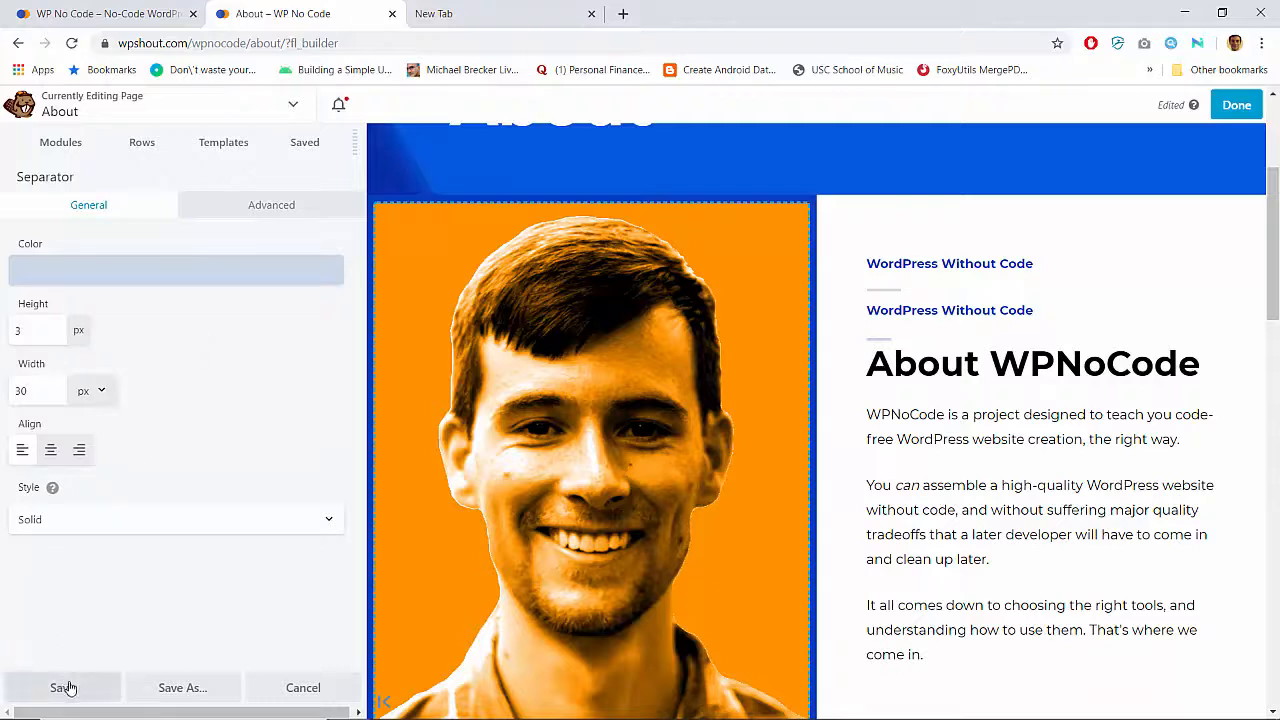
pyautogui.moveTo(76, 445); pyautogui.dragTo(880, 350)
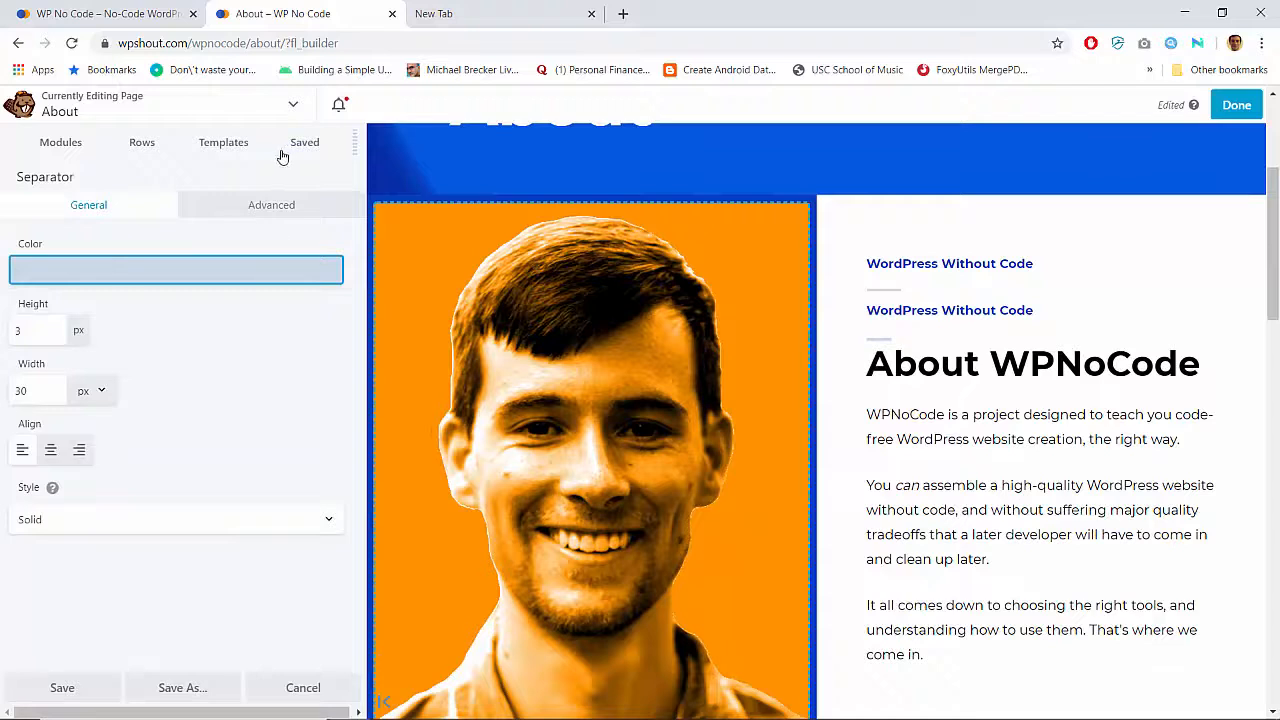
pyautogui.click(284, 154)
pyautogui.click(336, 446)
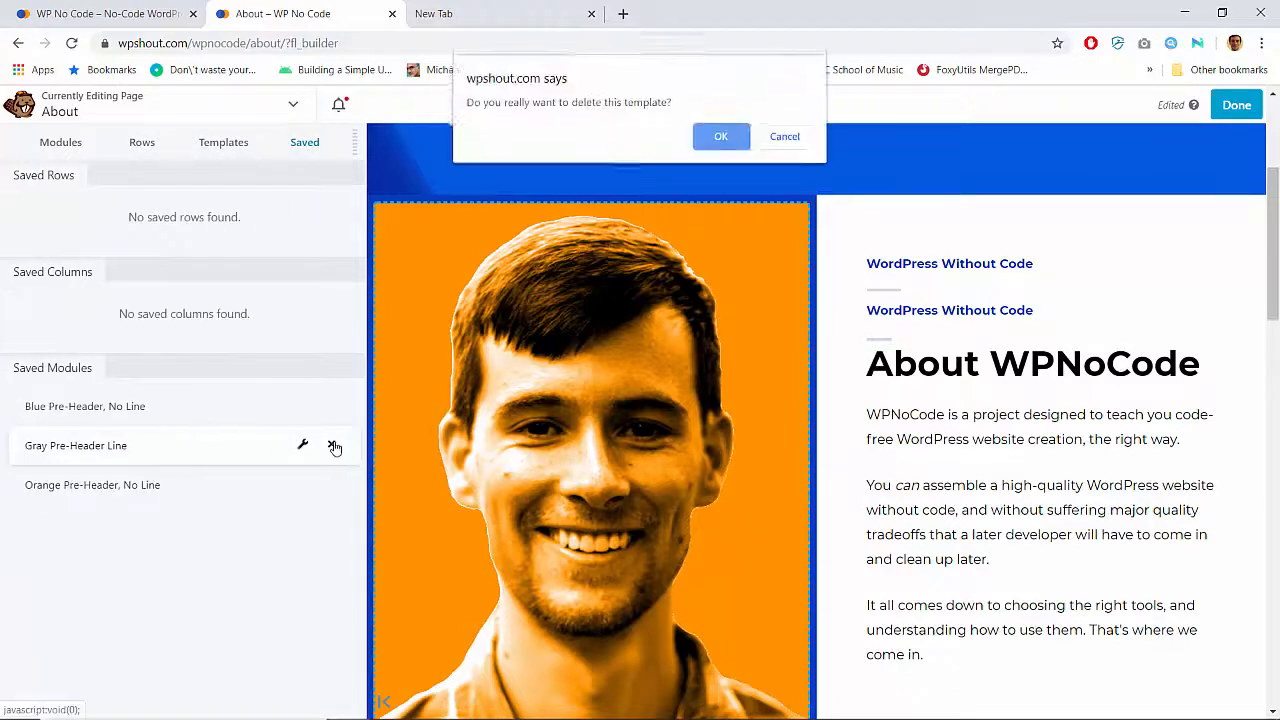
pyautogui.press('Return')
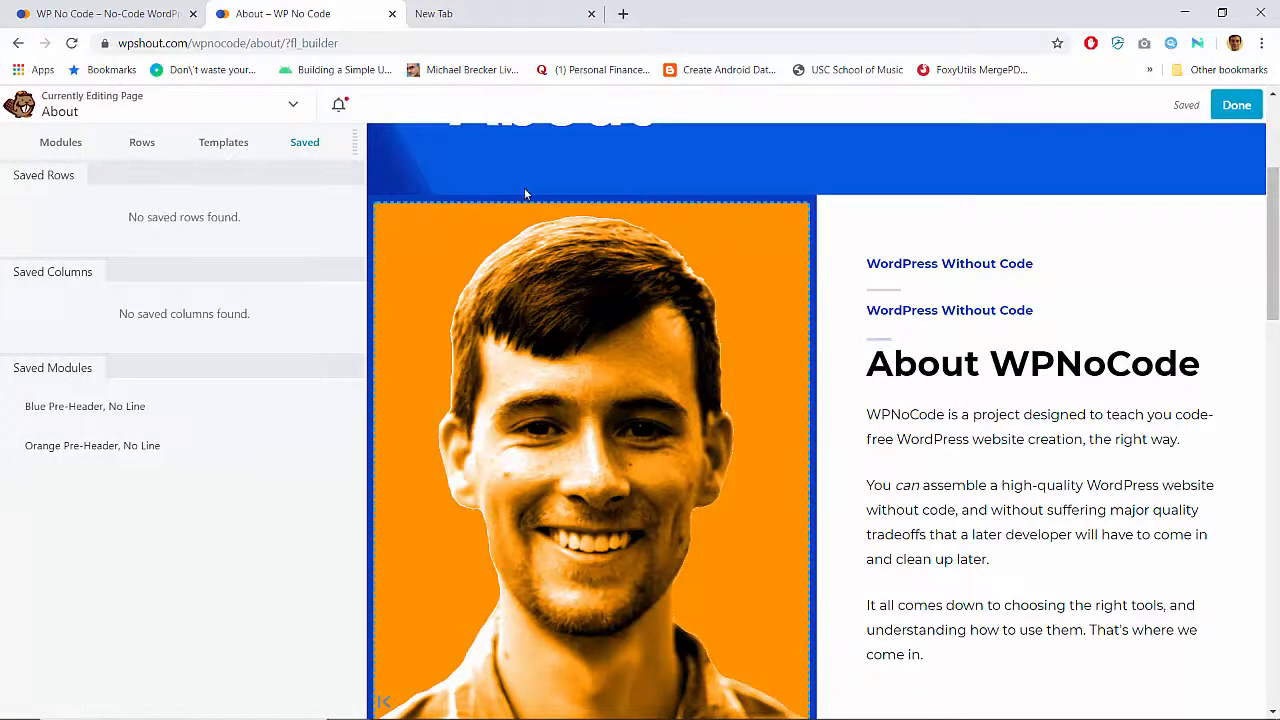
# Save the 30 px separator above About WPNoCode as a non-global module named "Gray Pre-Header Line"
pyautogui.click(958, 343)
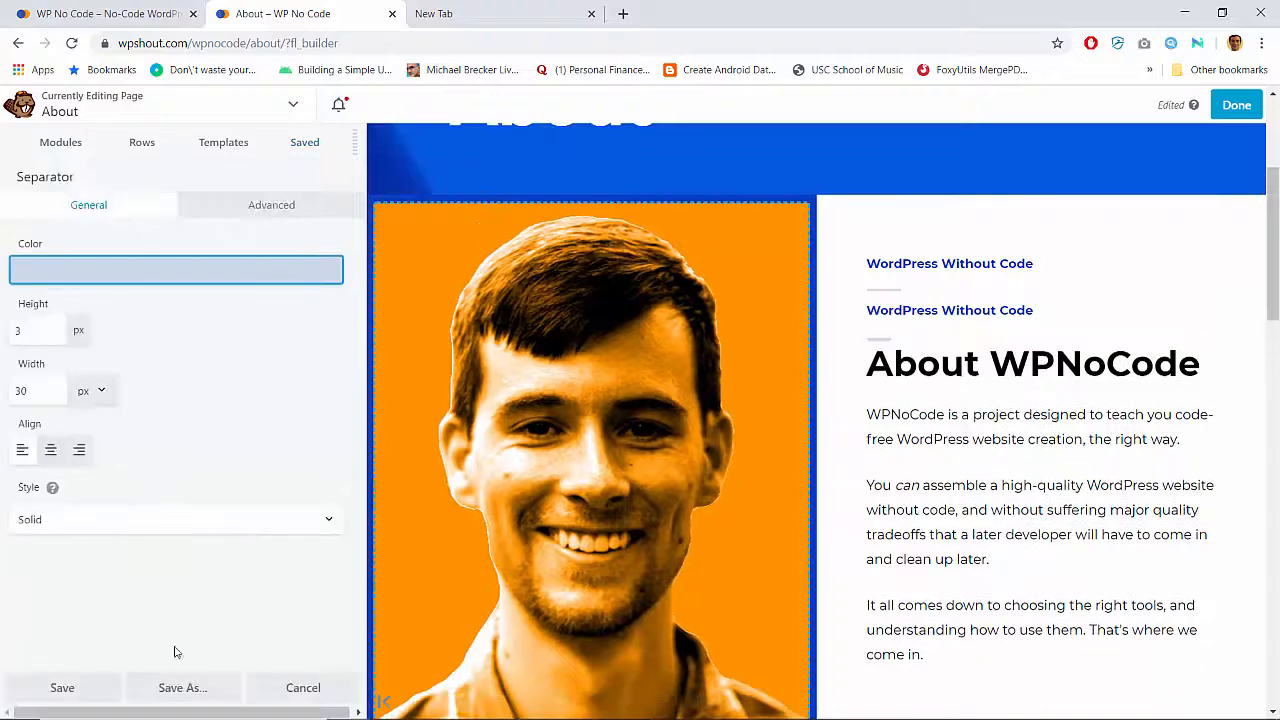
pyautogui.click(178, 688)
pyautogui.write('Gray Pre-Header Line')
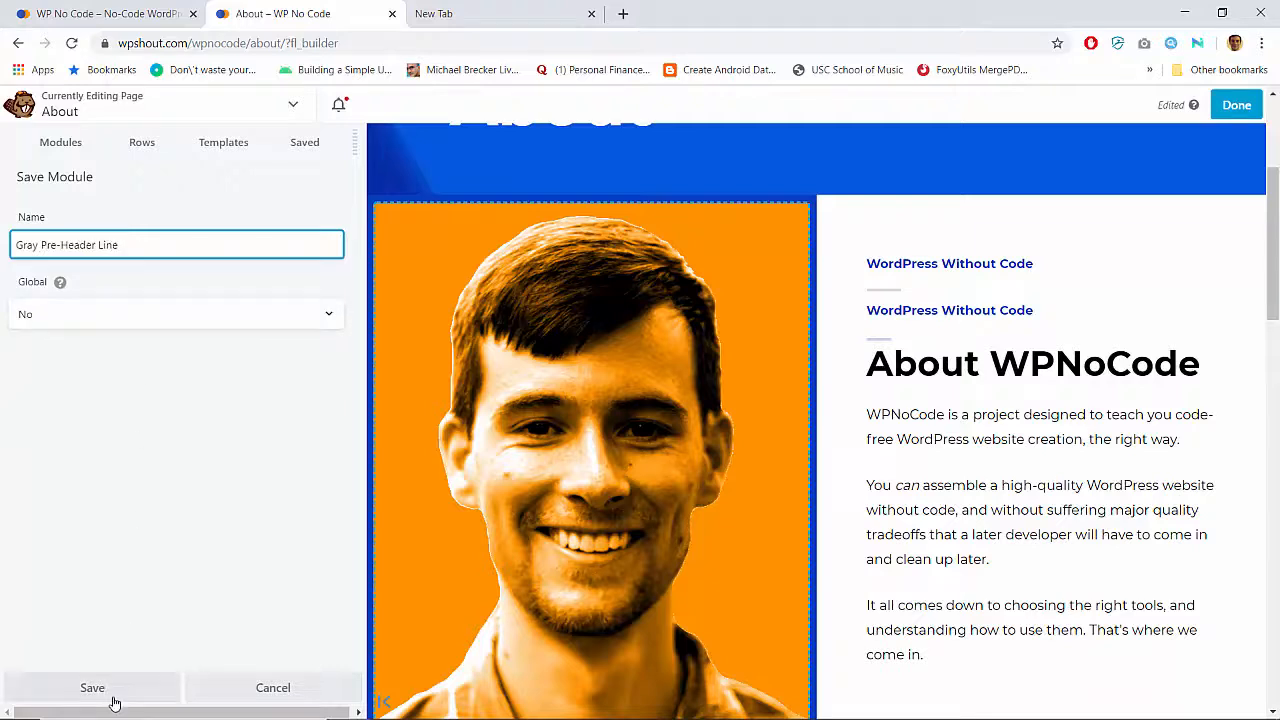
pyautogui.click(115, 703)
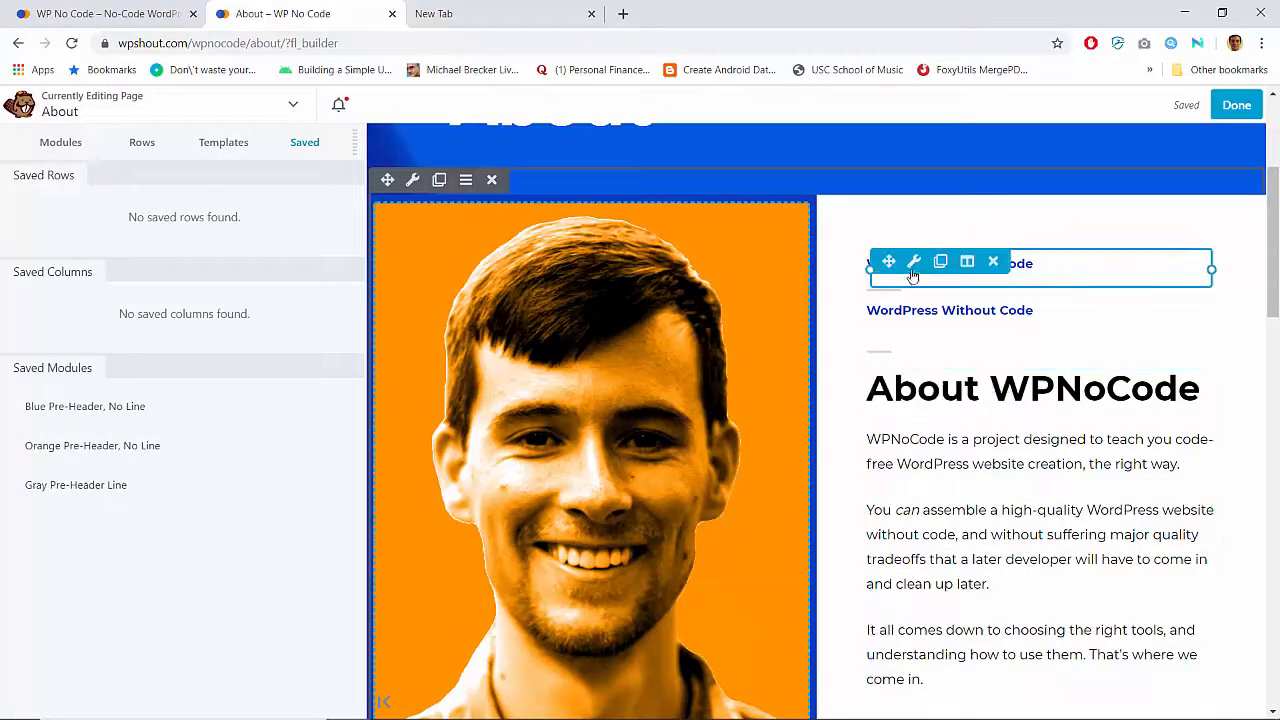
# Delete the upper, duplicate "WordPress Without Code" label and set the About WPNoCode text's top margin to 15 px
pyautogui.click(993, 265)
pyautogui.press('Return')
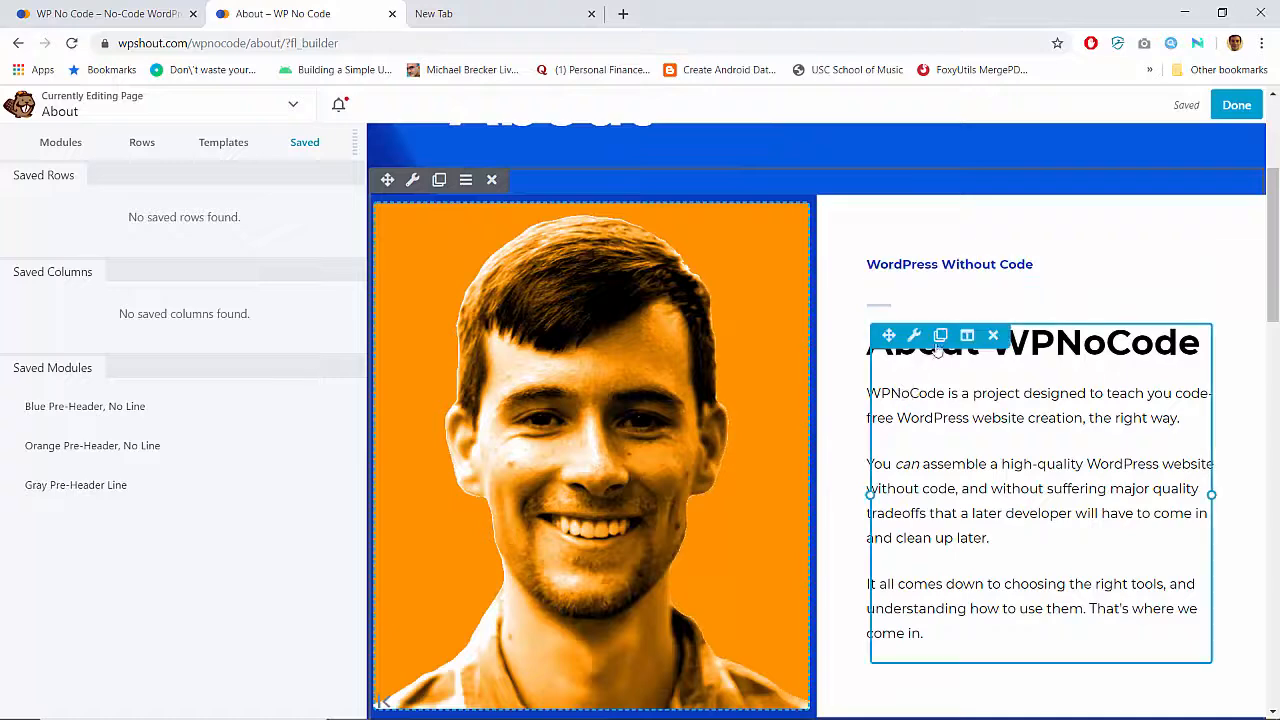
pyautogui.click(914, 336)
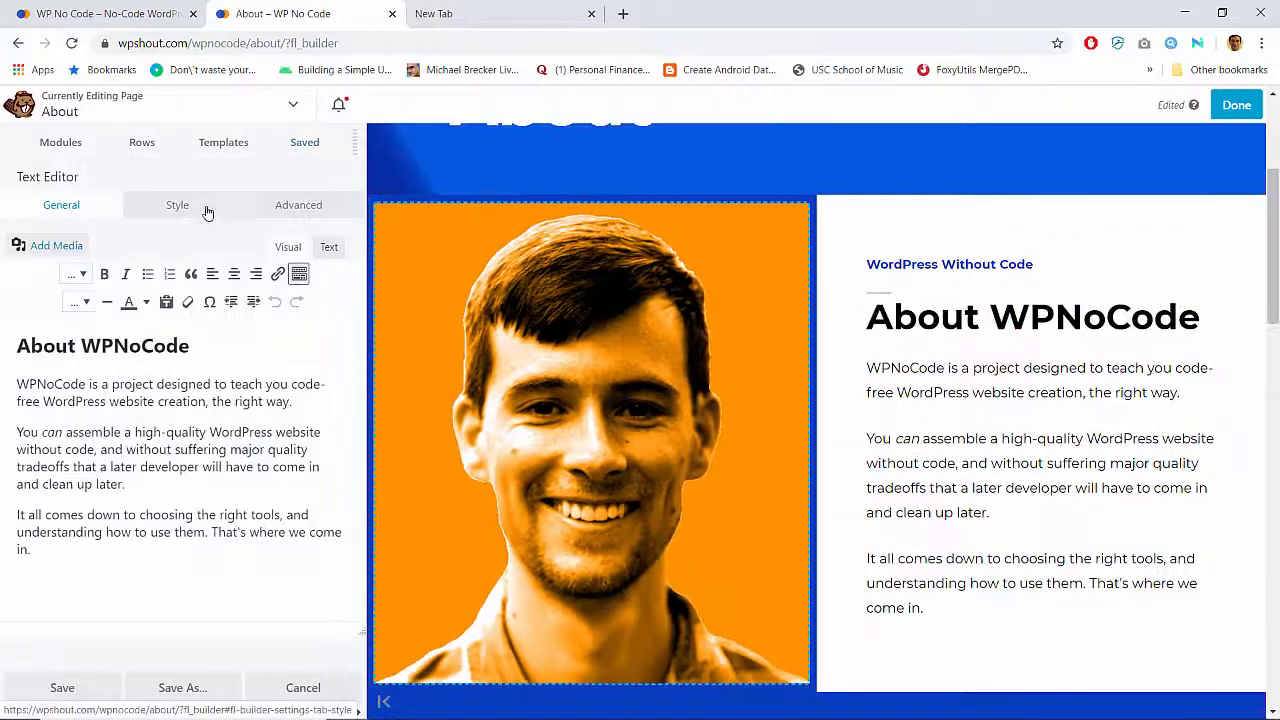
pyautogui.click(298, 207)
pyautogui.click(40, 303)
pyautogui.write('15')
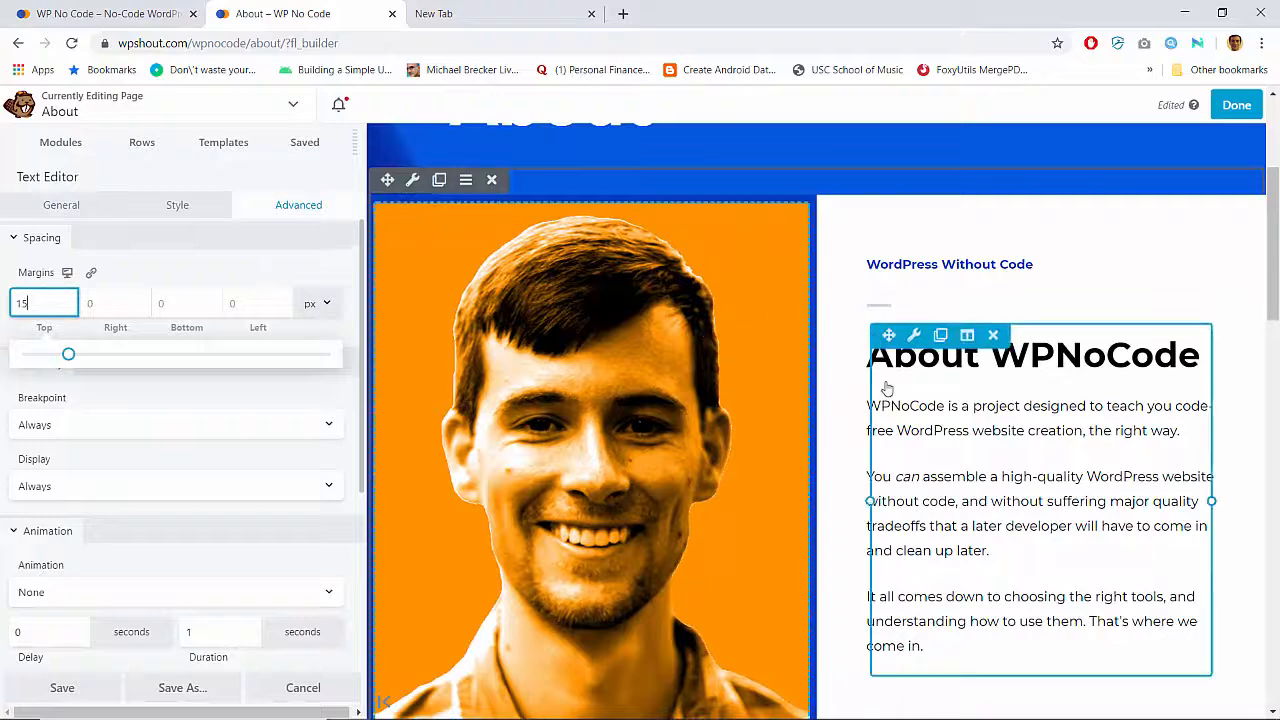
# Replace the separator above Contact Us with the saved "Gray Pre-Header Line" module
pyautogui.scroll(-4, 886, 388)
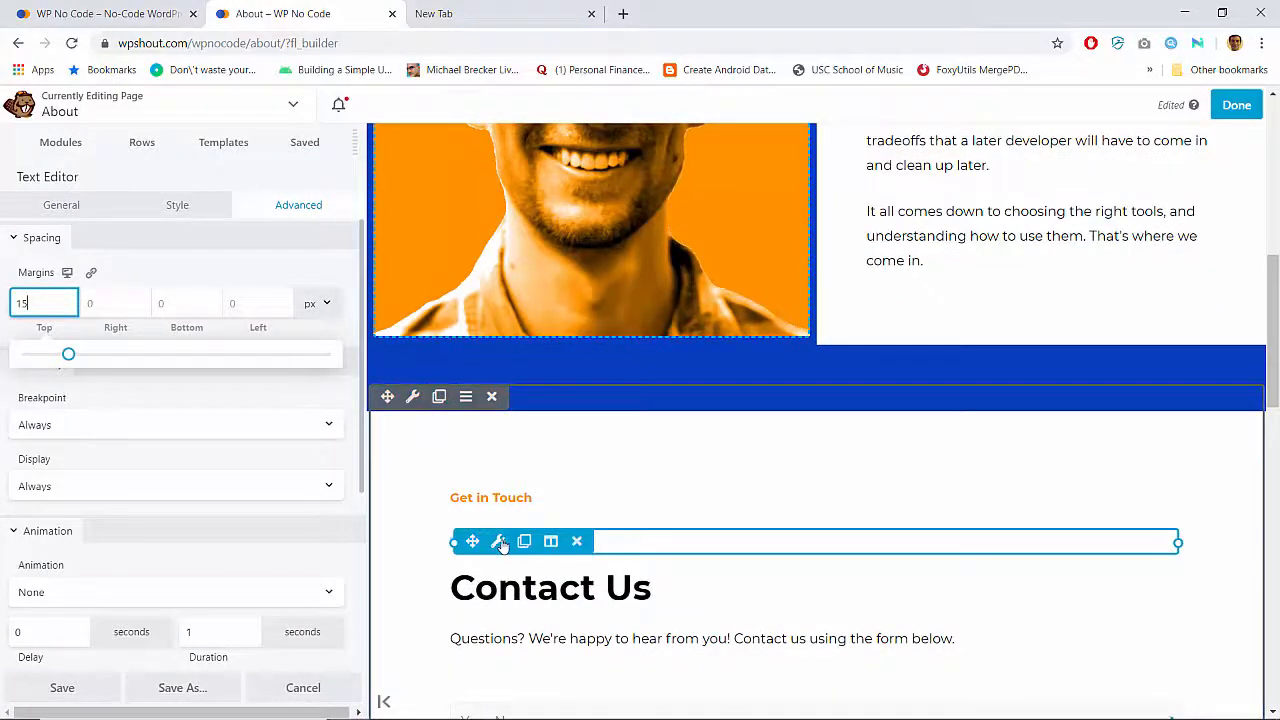
pyautogui.click(500, 541)
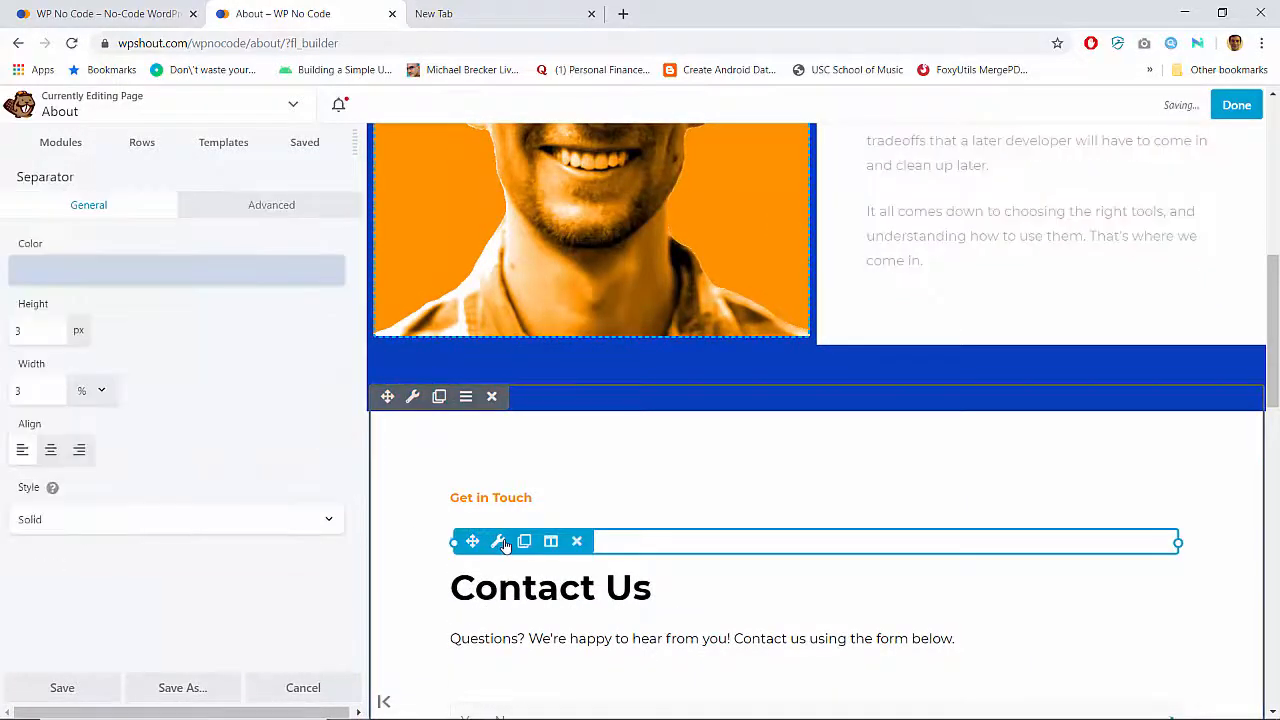
pyautogui.click(575, 540)
pyautogui.press('Return')
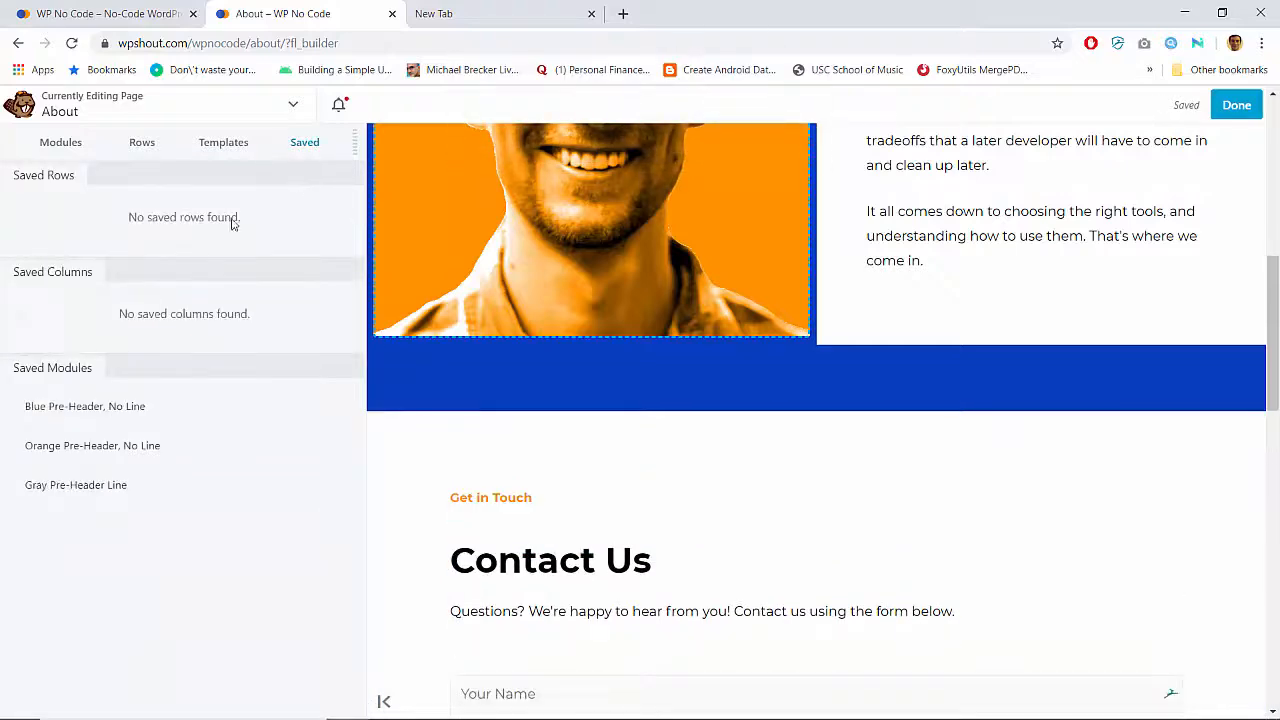
pyautogui.moveTo(63, 485); pyautogui.dragTo(472, 592)
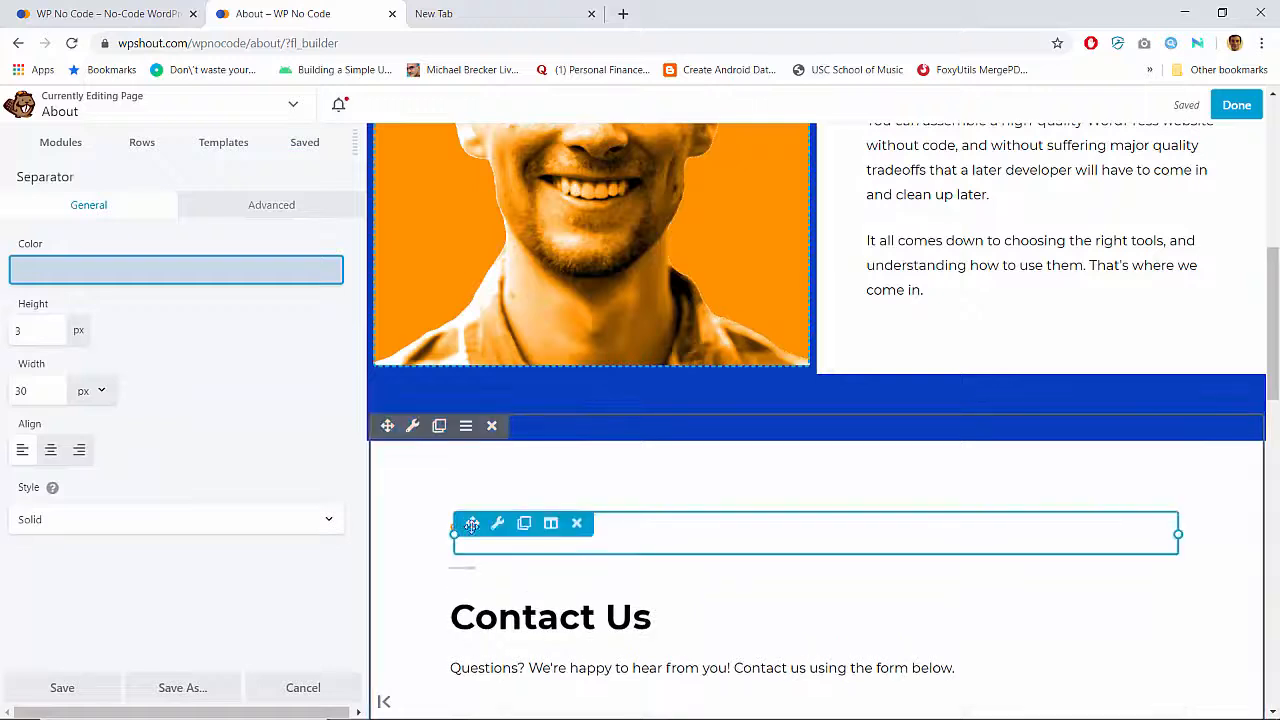
# Replace the orange "Get in Touch" label above Contact Us with the saved "Blue Pre-Header, No Line" module
pyautogui.click(304, 142)
pyautogui.moveTo(126, 405); pyautogui.dragTo(489, 600)
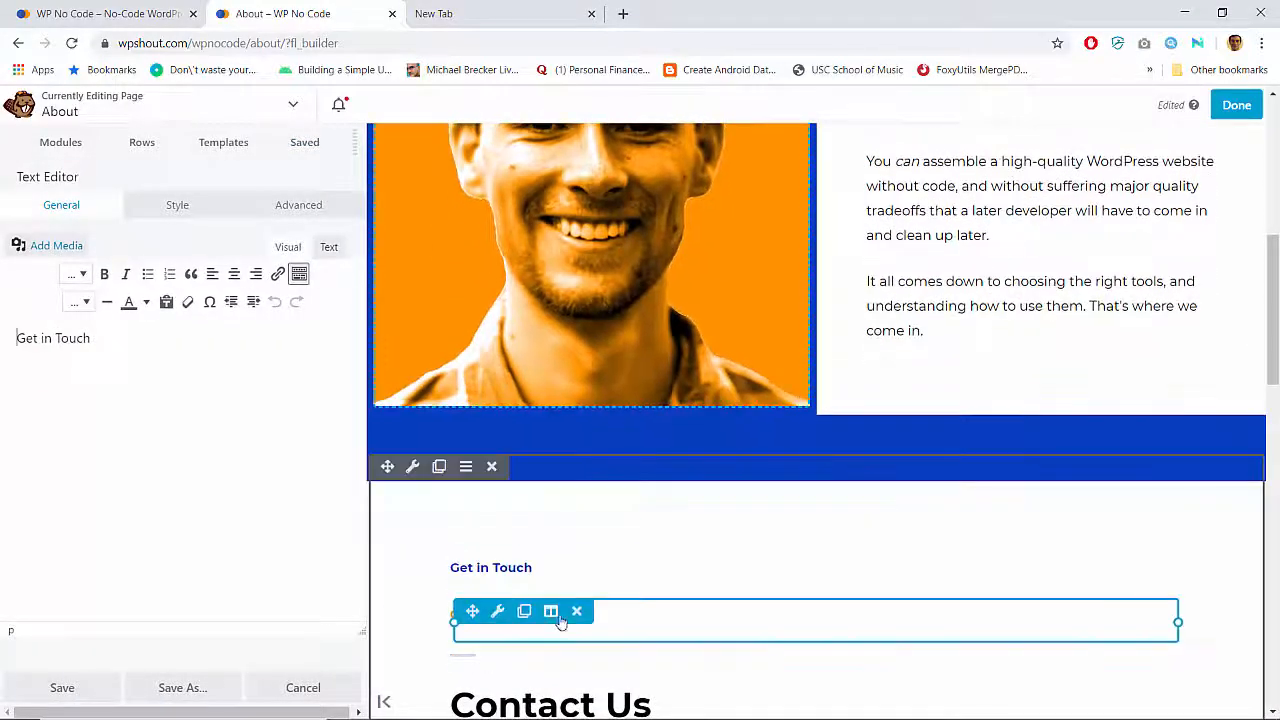
pyautogui.click(577, 624)
pyautogui.press('Return')
# Place the saved "Orange Pre-Header, No Line" module above FAQ, with the saved "Gray Pre-Header Line" module beneath it
pyautogui.scroll(-5, 791, 566)
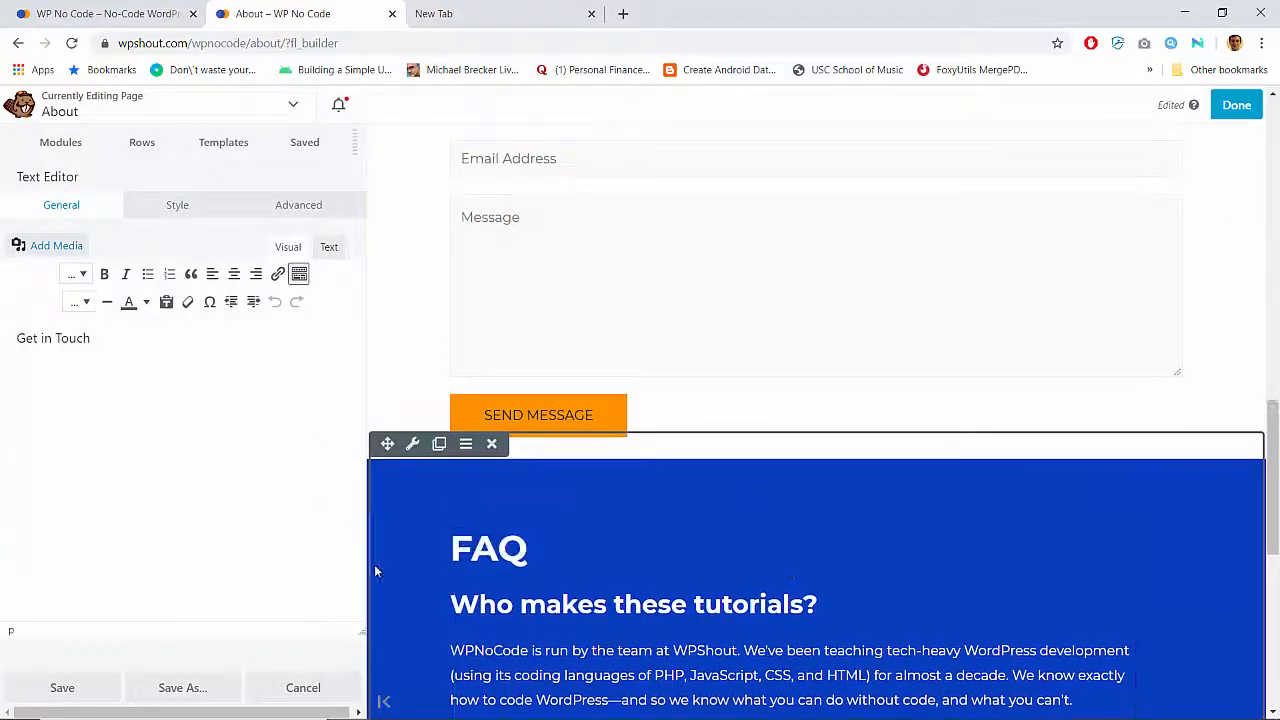
pyautogui.click(306, 148)
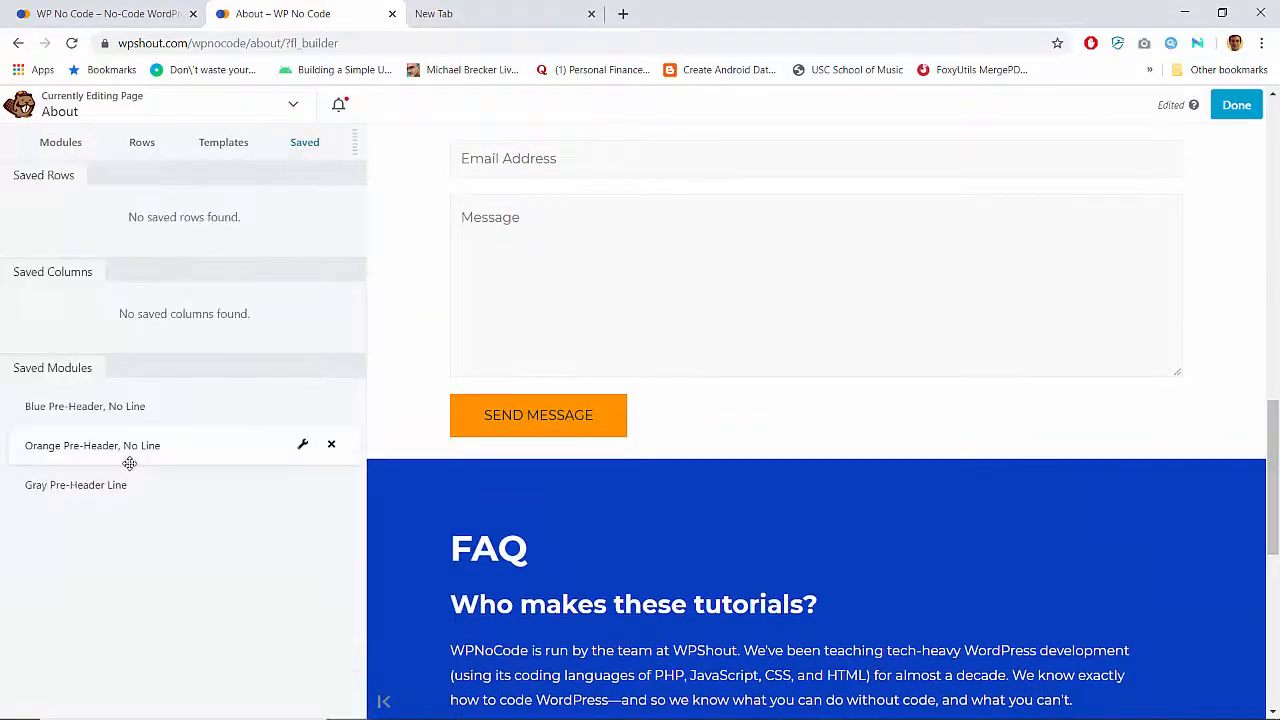
pyautogui.moveTo(130, 460); pyautogui.dragTo(503, 617)
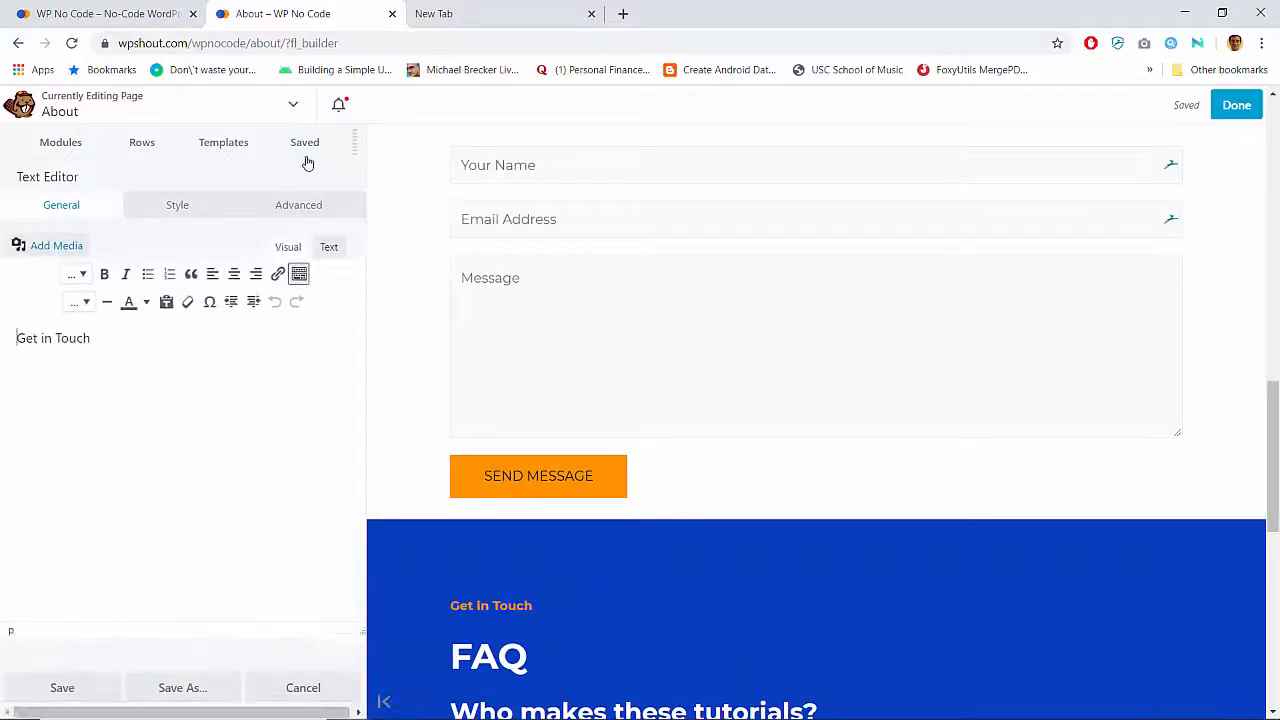
pyautogui.click(307, 155)
pyautogui.moveTo(140, 485); pyautogui.dragTo(454, 468)
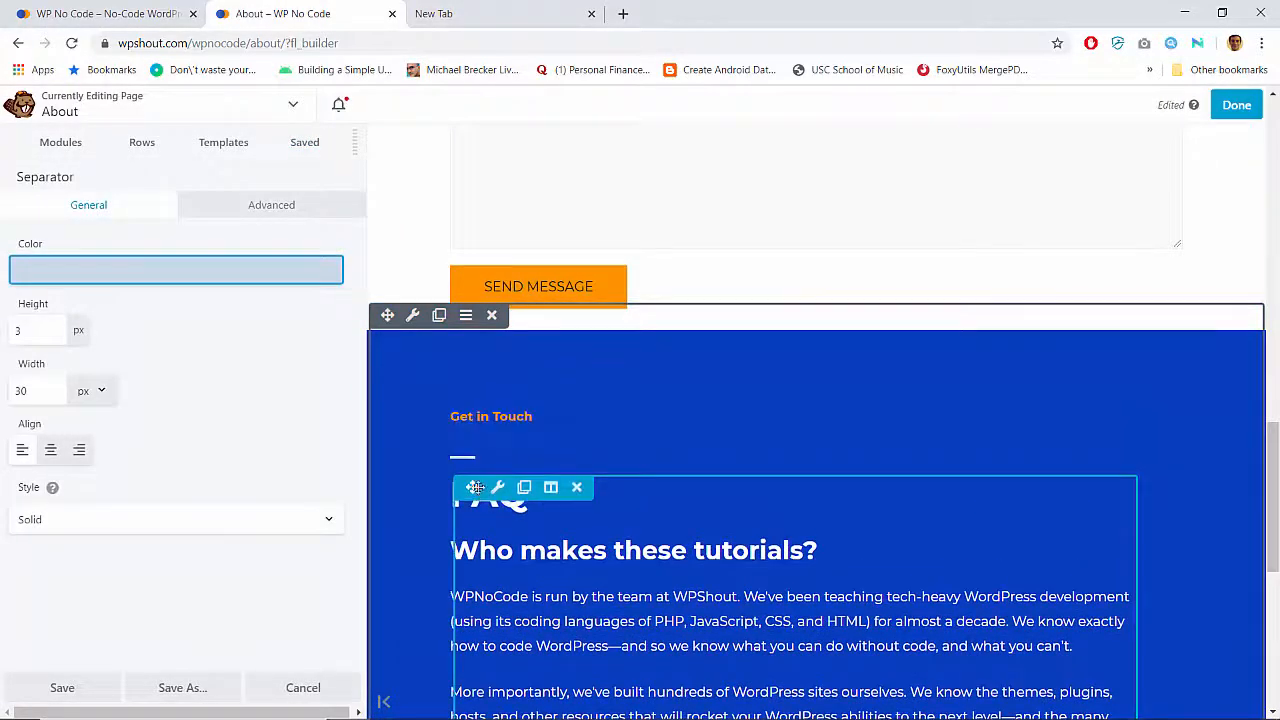
# Set the top margin of the FAQ text module to 15 px
pyautogui.click(497, 487)
pyautogui.click(298, 205)
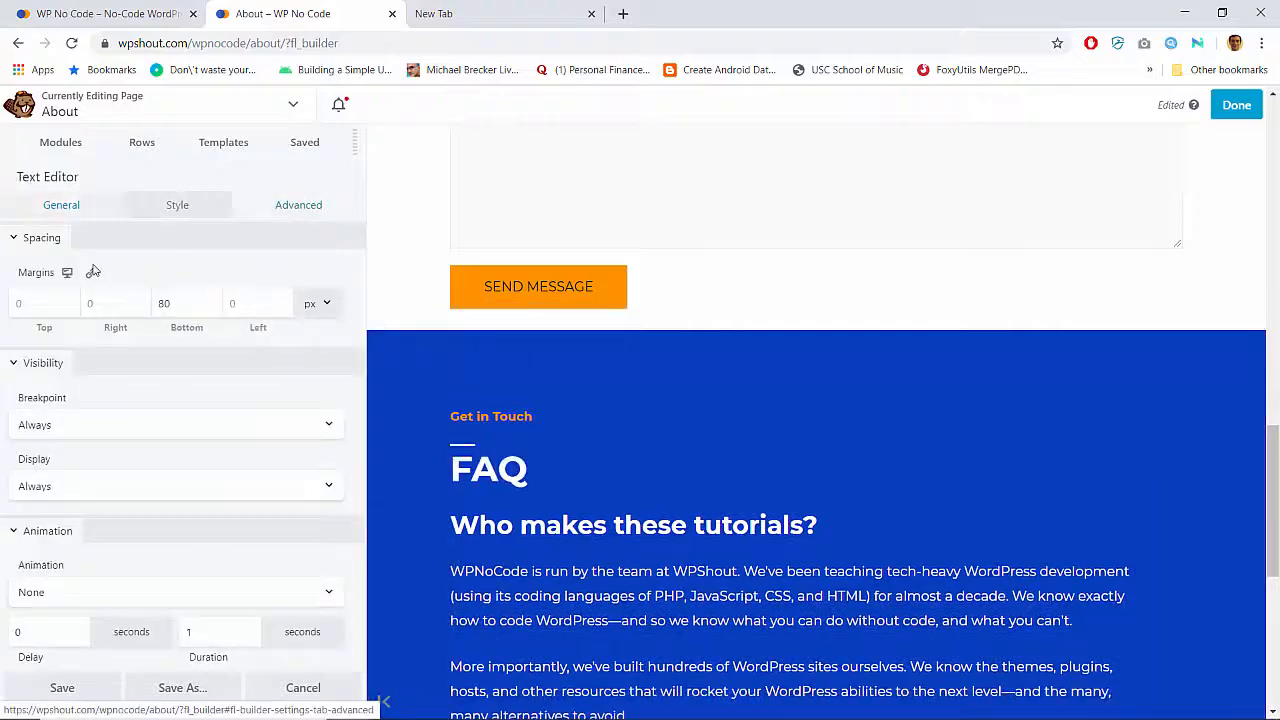
pyautogui.click(44, 303)
pyautogui.write('15')
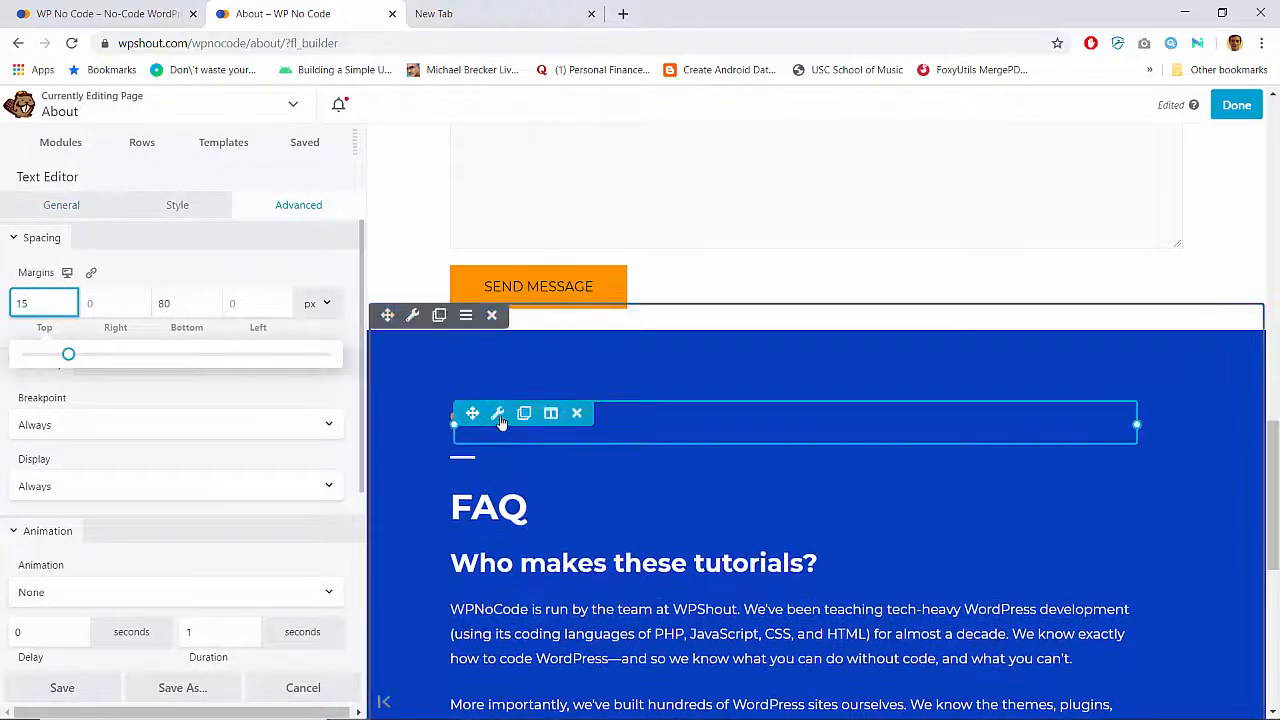
# Try "Ask Us Anything" as the text of the orange label above FAQ, and replace it with "Your Questions"
pyautogui.click(501, 419)
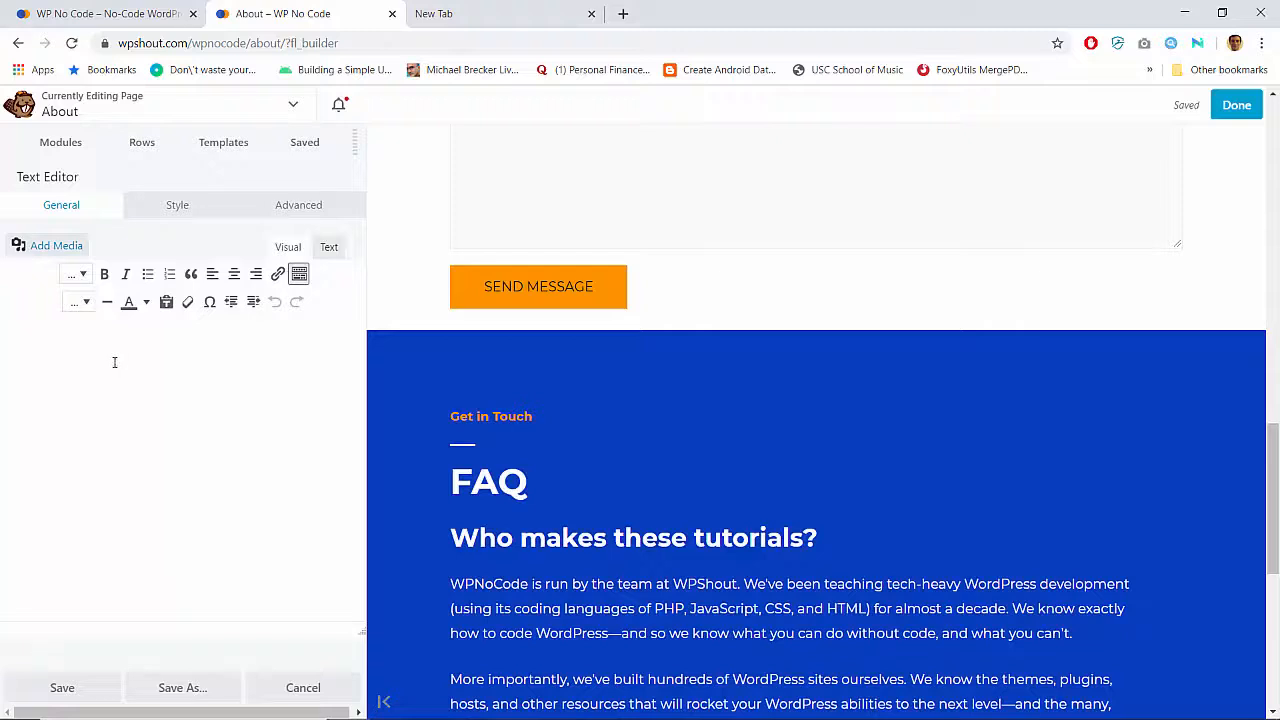
pyautogui.click(305, 277)
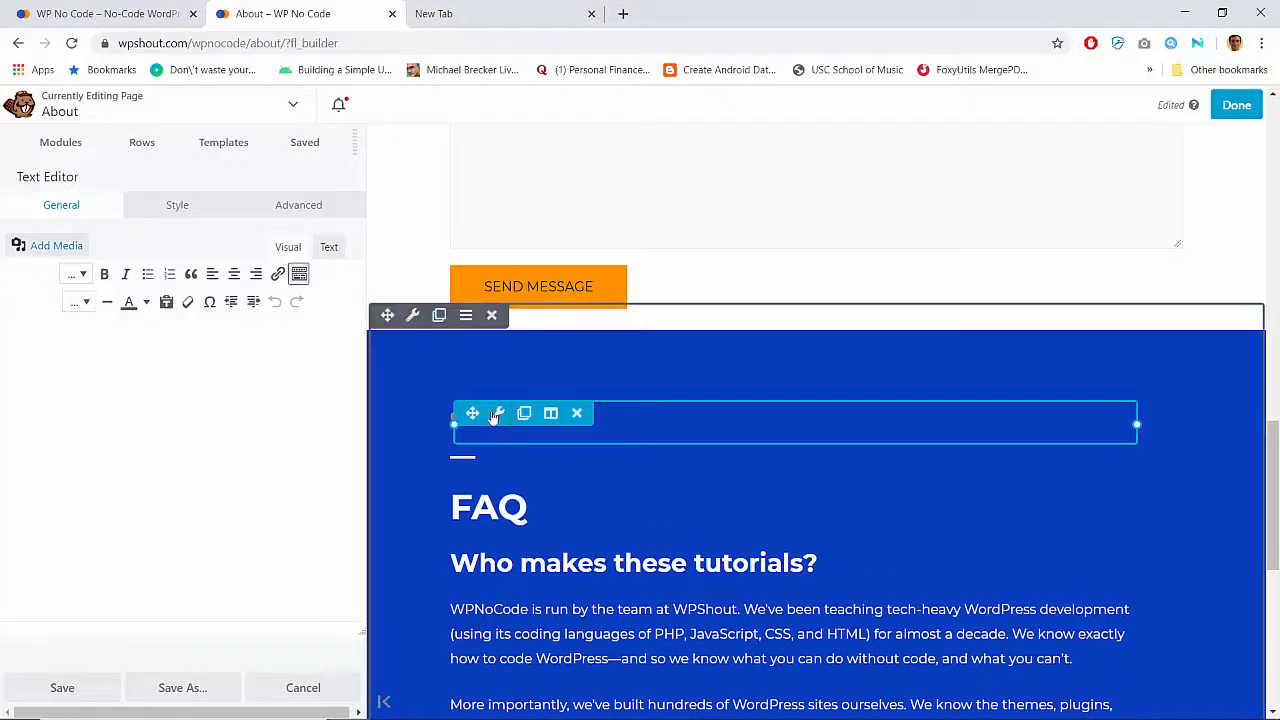
pyautogui.click(330, 248)
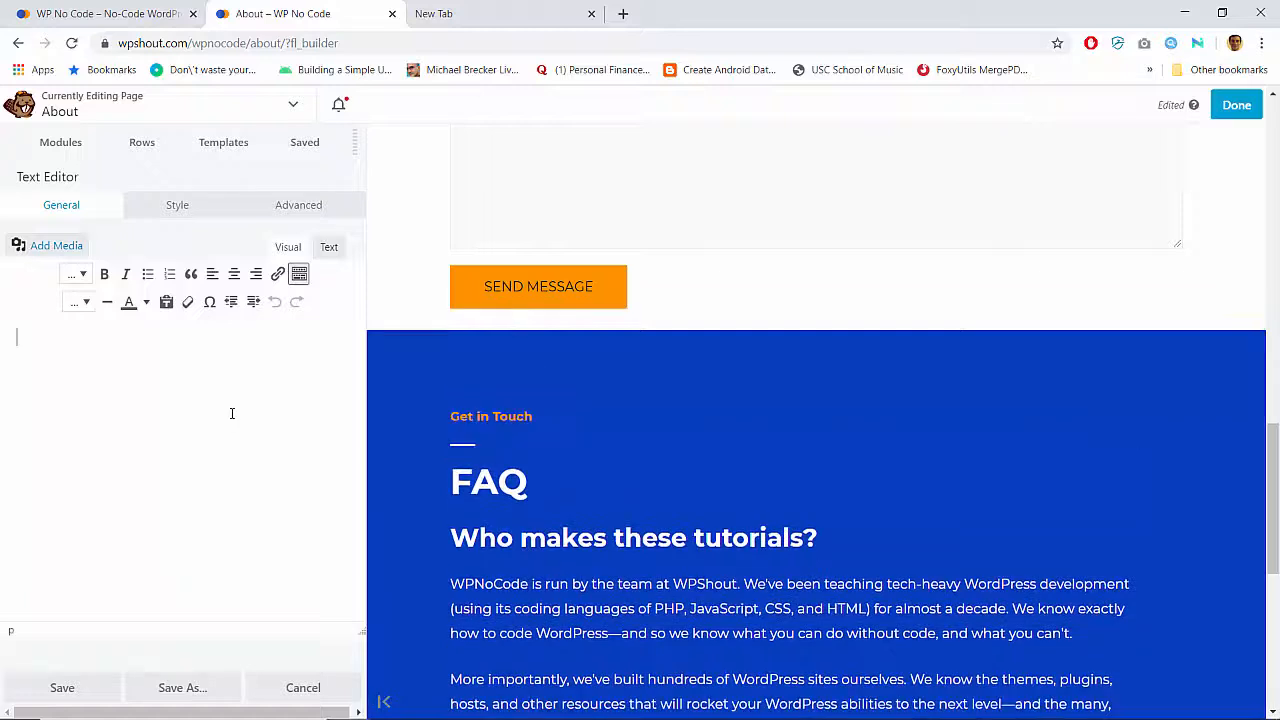
pyautogui.click(328, 247)
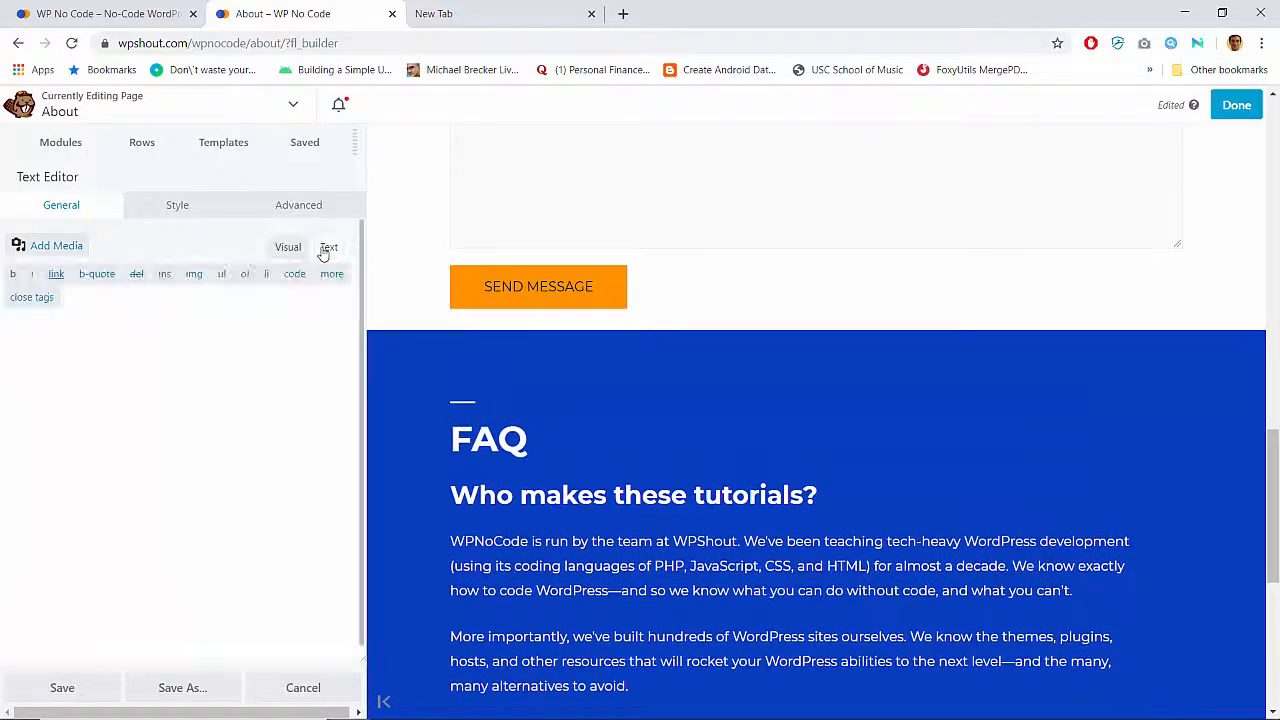
pyautogui.click(288, 247)
pyautogui.write('Ask Us Anything')
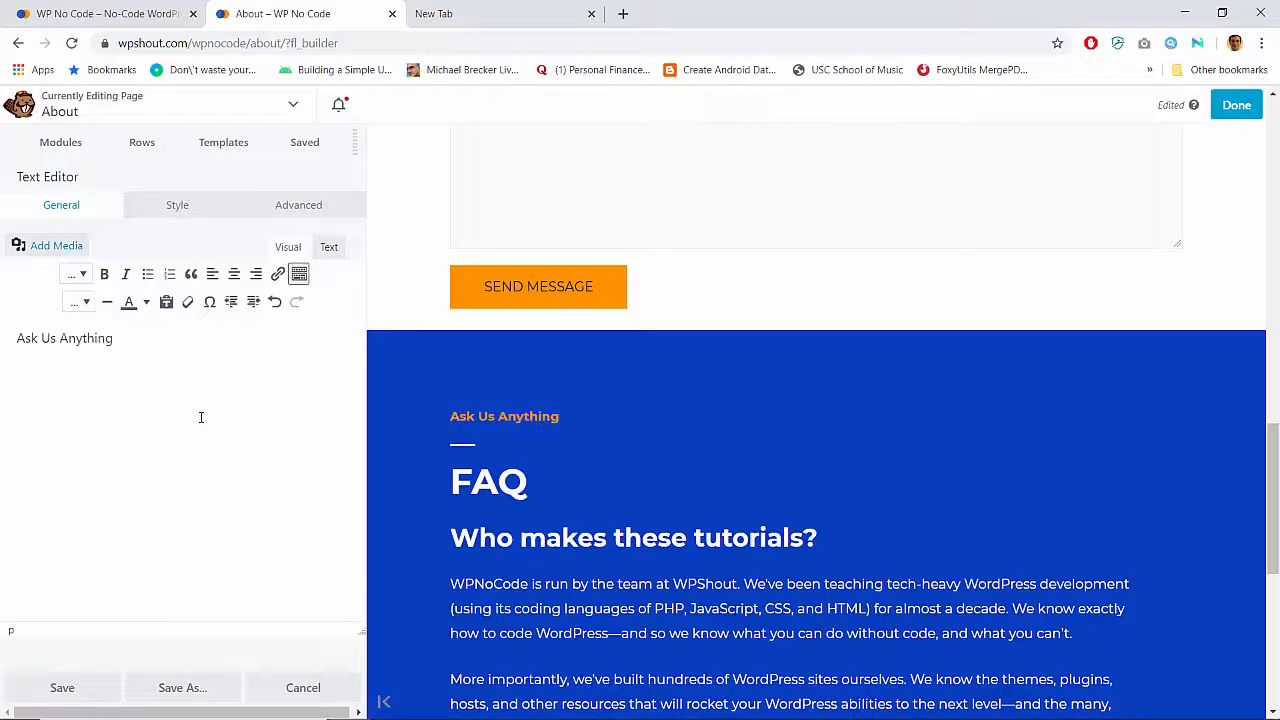
pyautogui.hotkey('ctrl', 'shift', 'Left')
pyautogui.hotkey('ctrl', 'shift', 'Left')
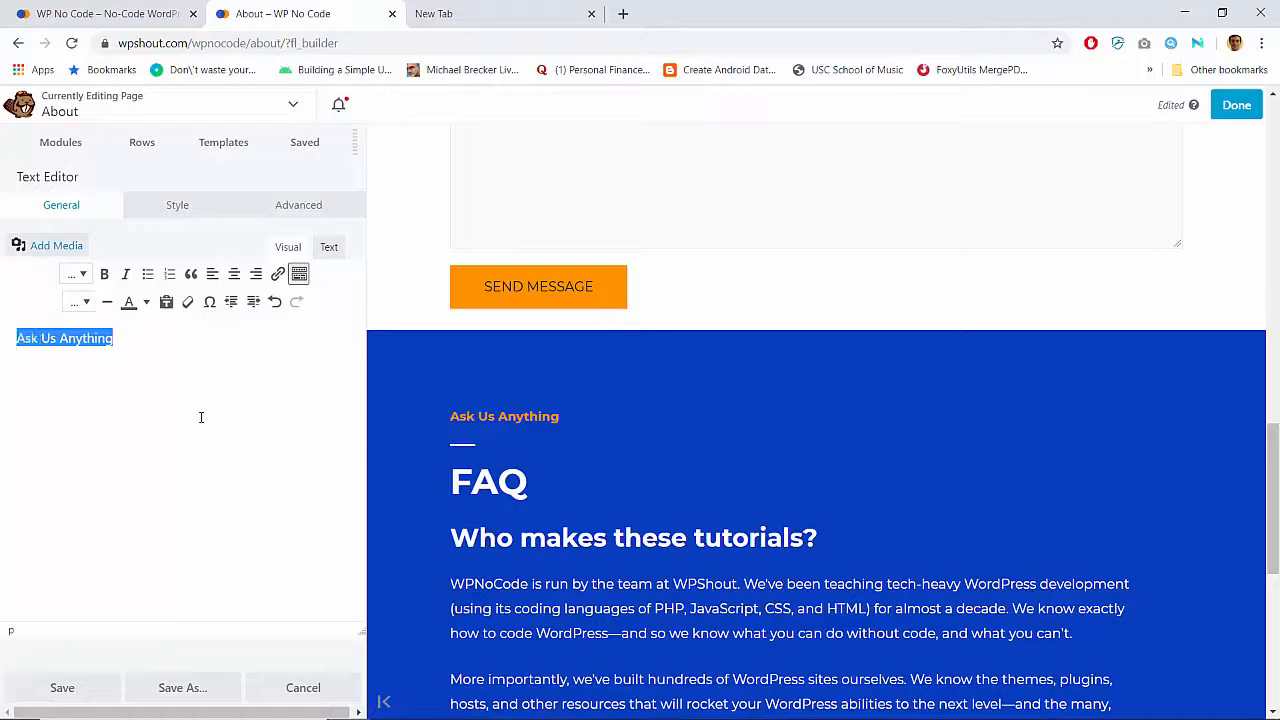
pyautogui.write('Your Questions')
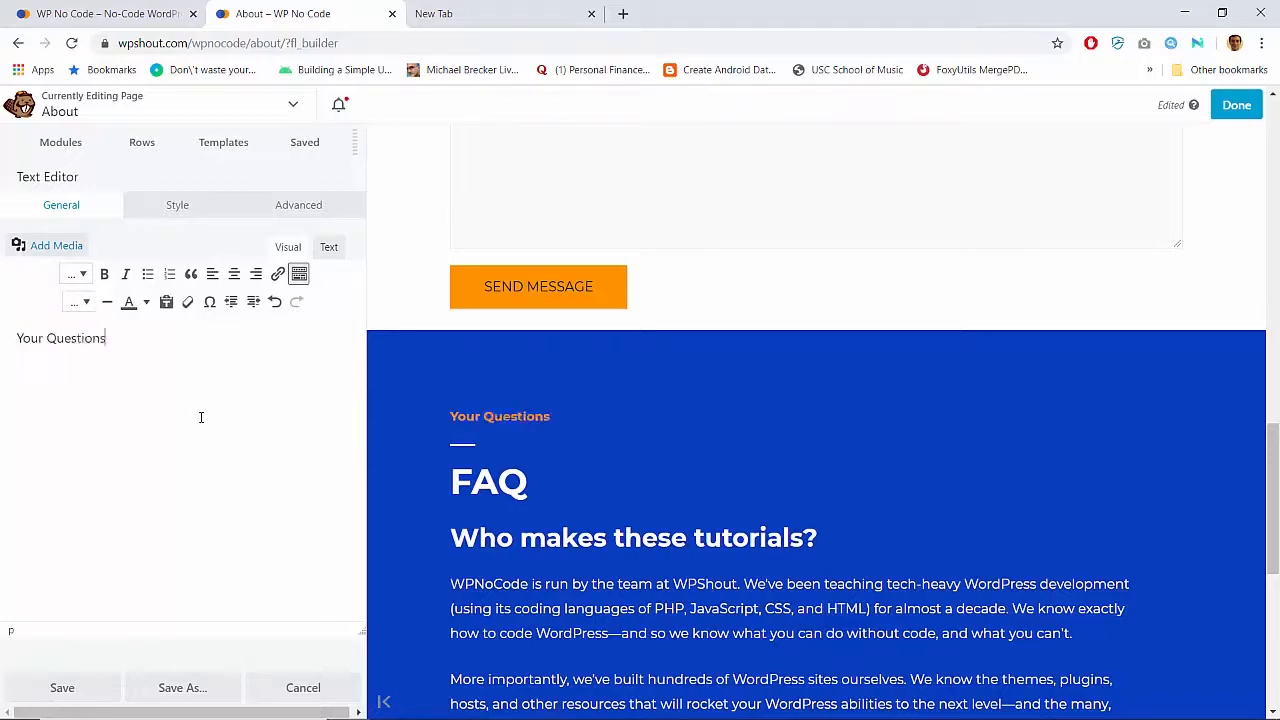
# Check the labels and separators throughout the About page and publish the changes
pyautogui.scroll(-5, 703, 478)
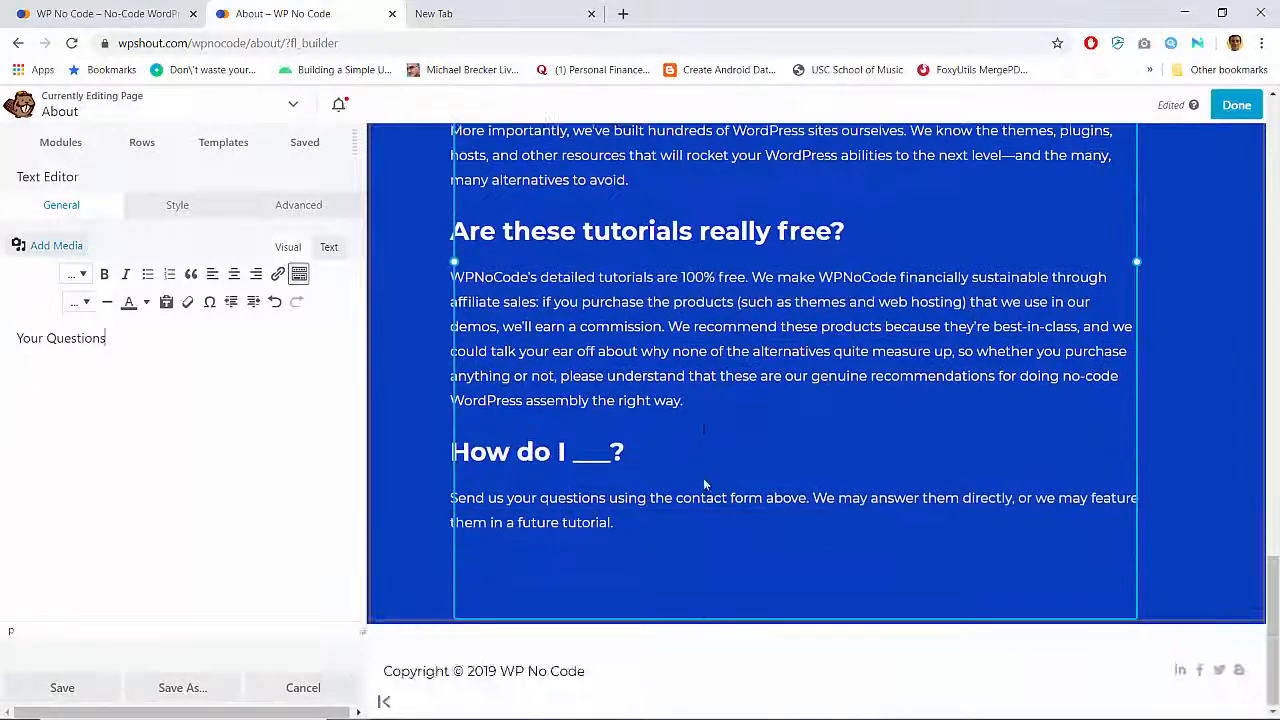
pyautogui.scroll(4, 703, 478)
pyautogui.scroll(2, 705, 485)
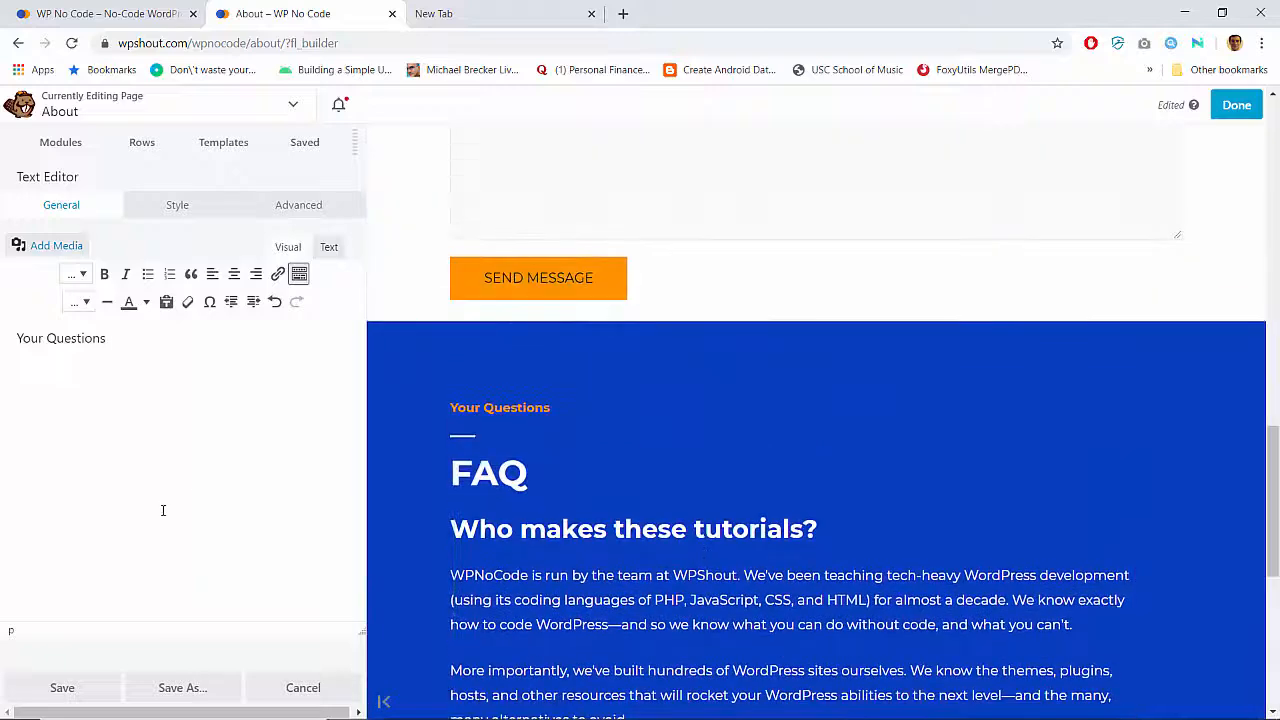
pyautogui.scroll(8, 163, 510)
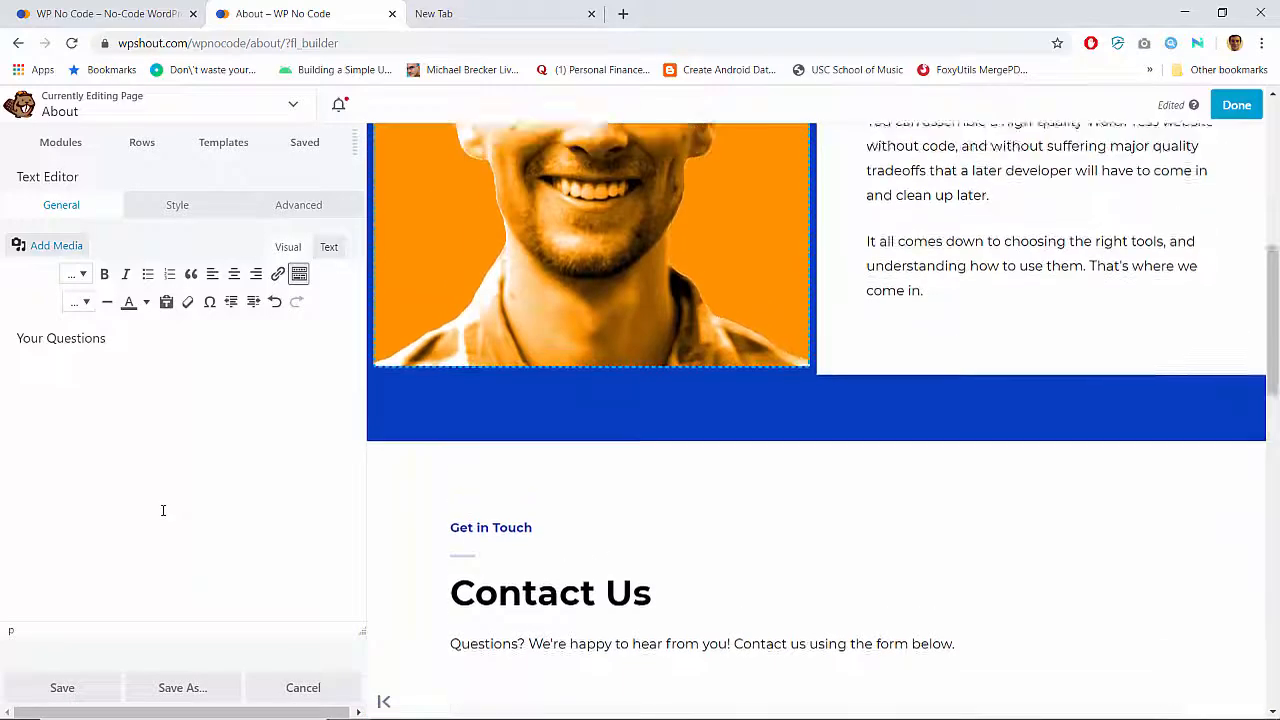
pyautogui.scroll(4, 952, 314)
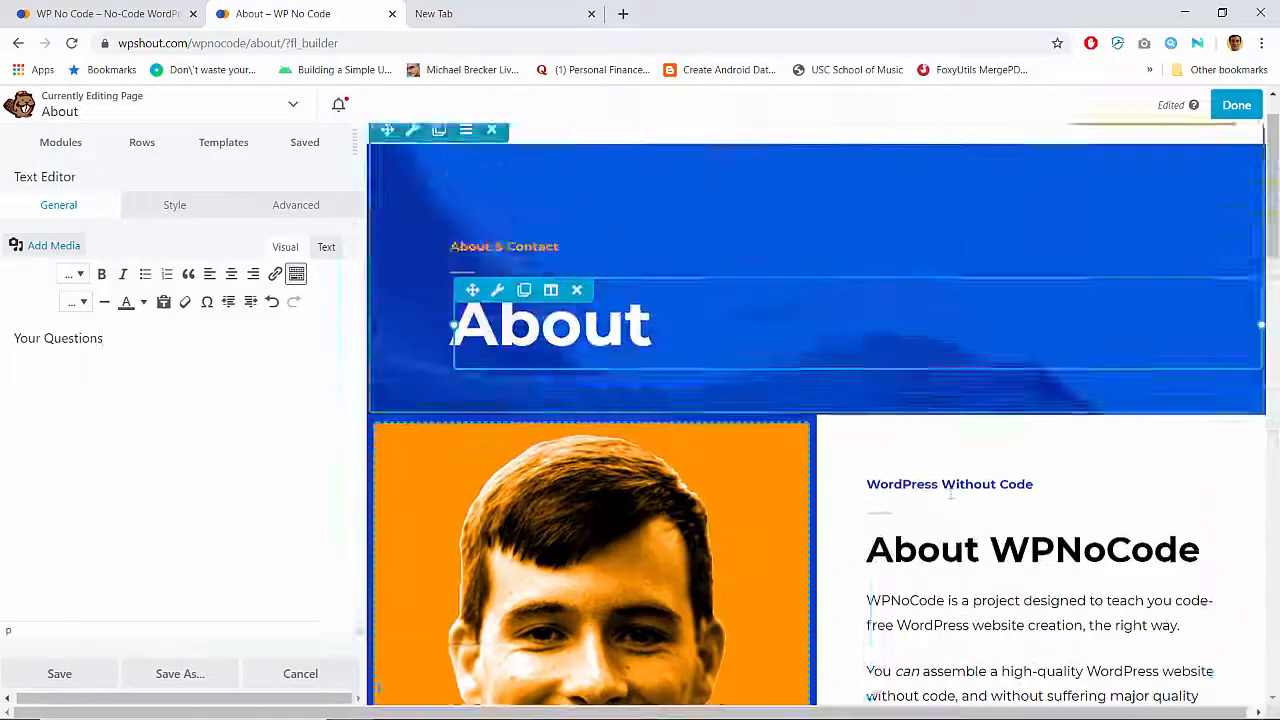
pyautogui.click(1236, 105)
pyautogui.click(1168, 106)
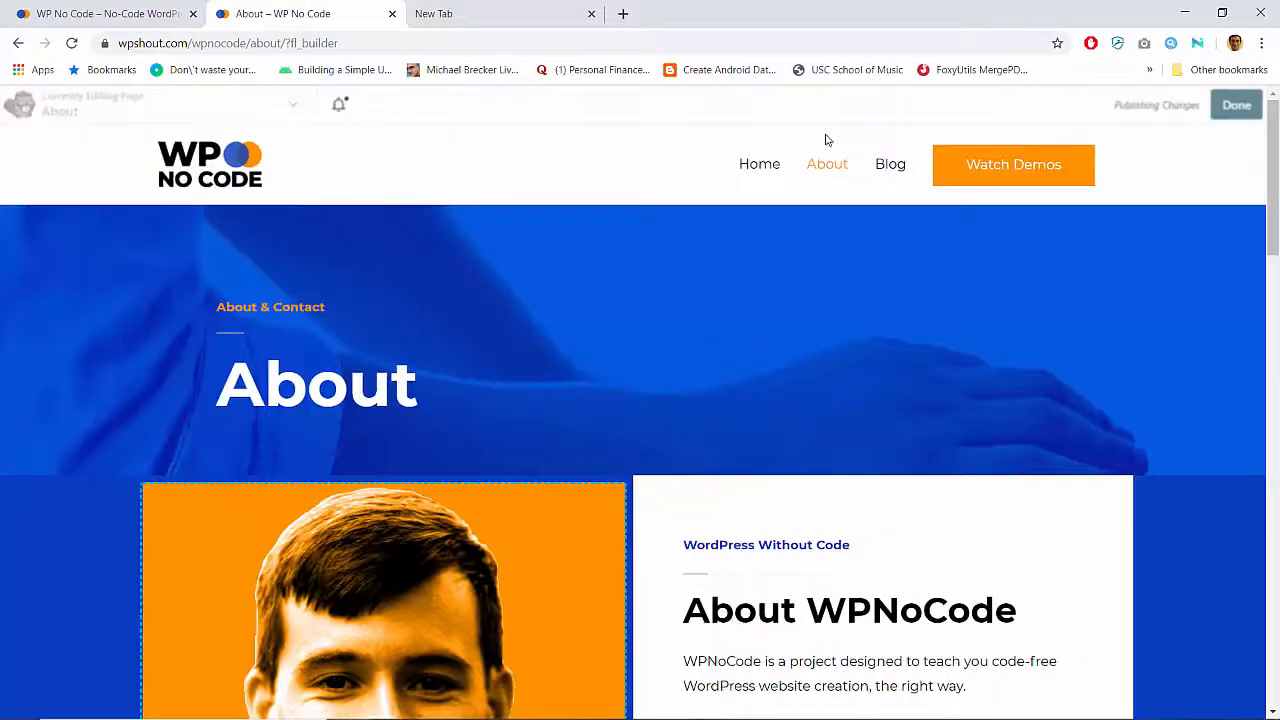
# Review the published About page and reopen it in the page builder
pyautogui.scroll(-6, 668, 437)
pyautogui.scroll(5, 668, 437)
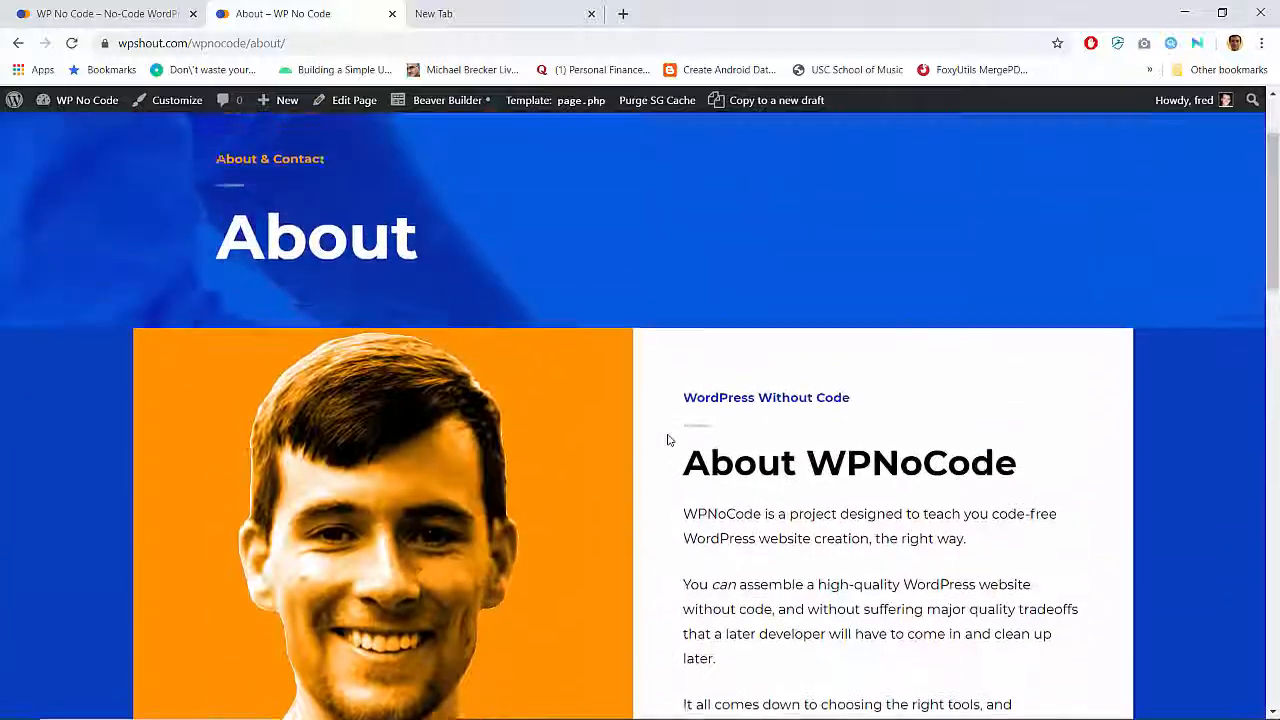
pyautogui.scroll(1, 600, 410)
pyautogui.click(447, 100)
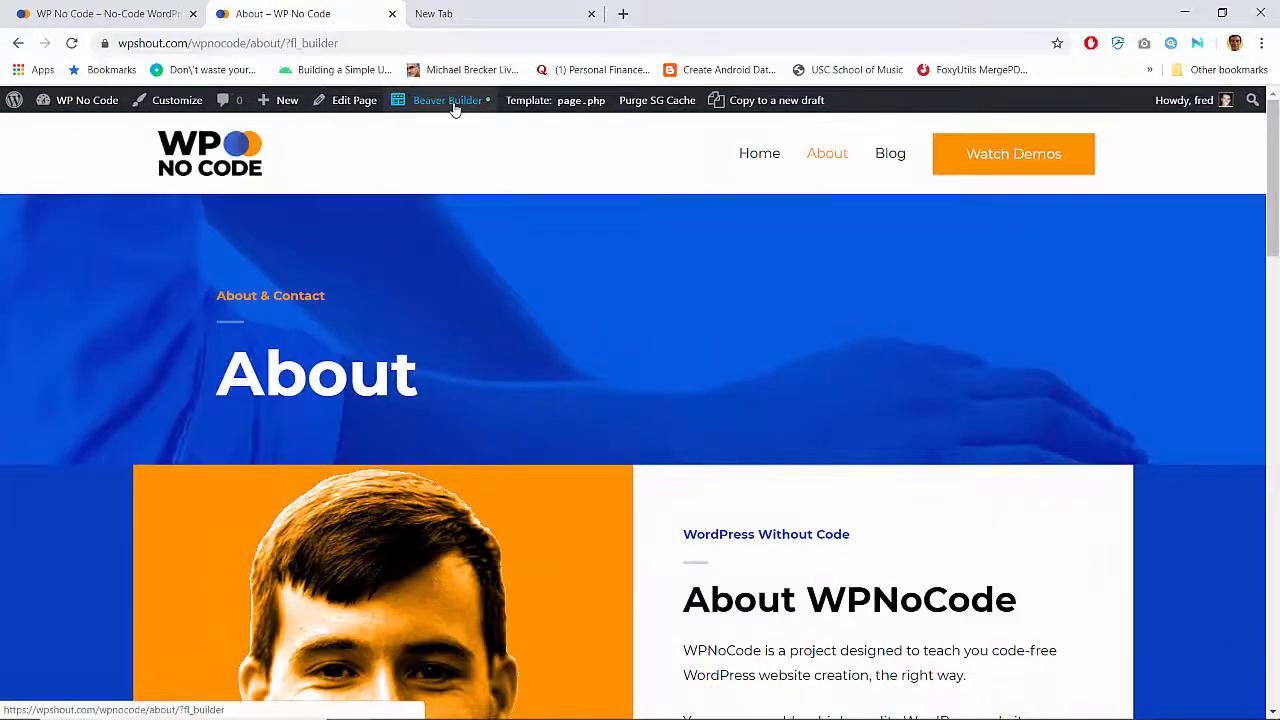
# Check the settings of the hero's About & Contact heading and place the saved Orange Pre-Header, No Line module above it
pyautogui.click(497, 305)
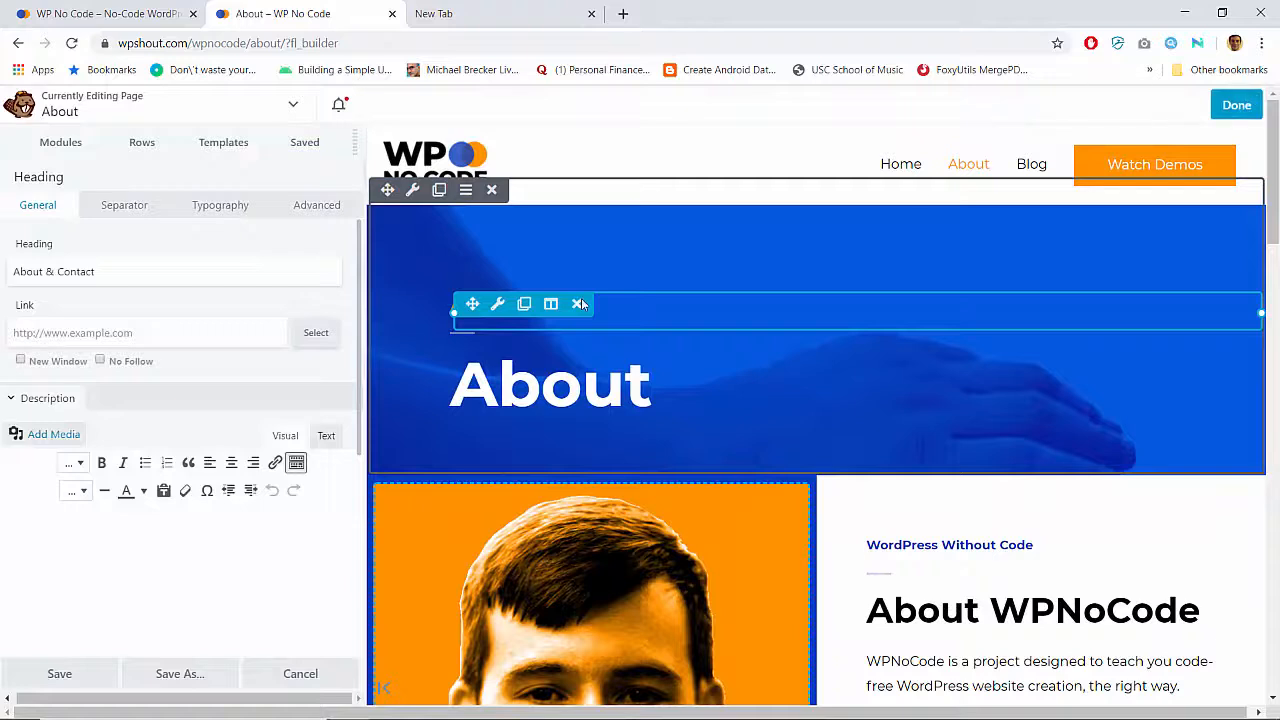
pyautogui.click(289, 211)
pyautogui.click(221, 207)
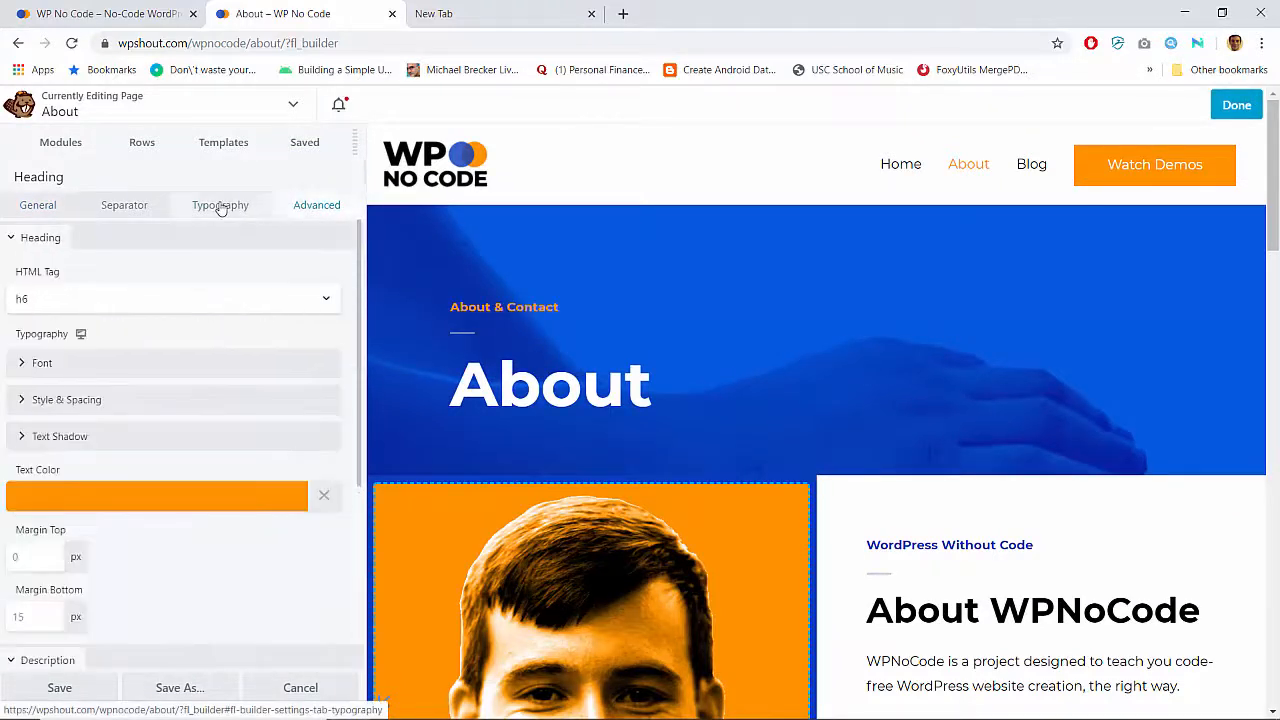
pyautogui.click(314, 206)
pyautogui.click(309, 141)
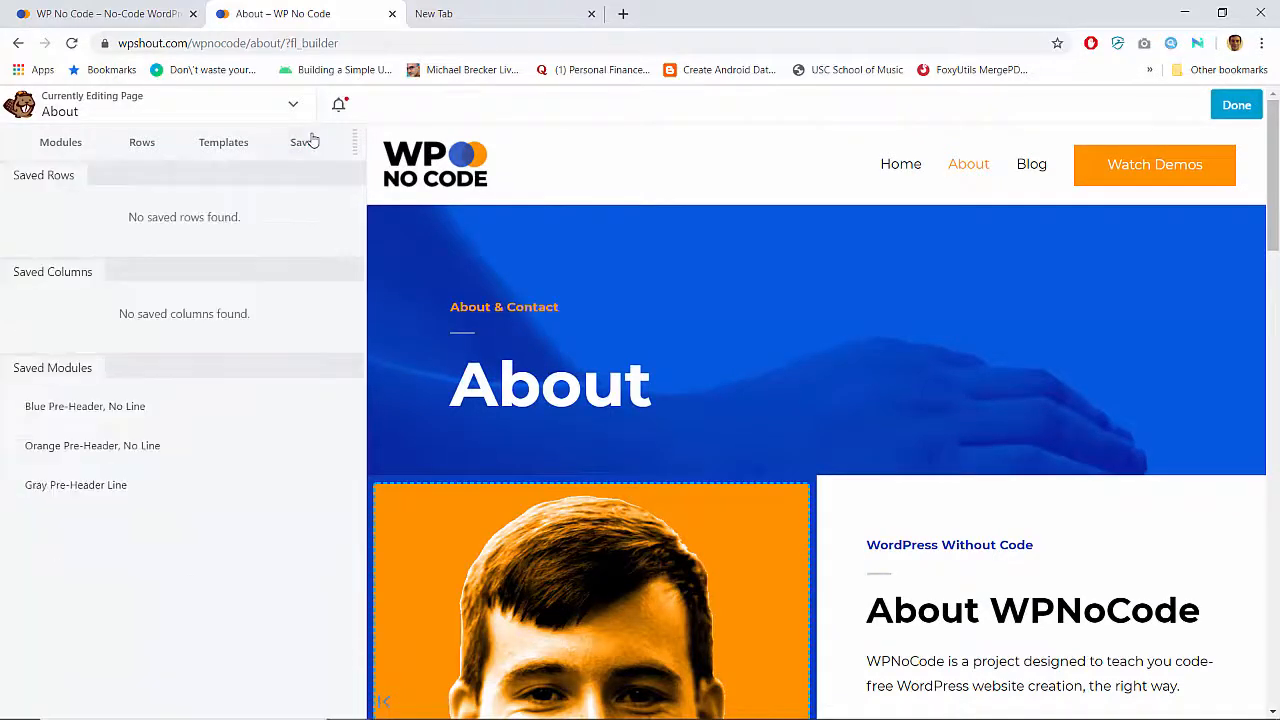
pyautogui.moveTo(104, 440); pyautogui.dragTo(470, 318)
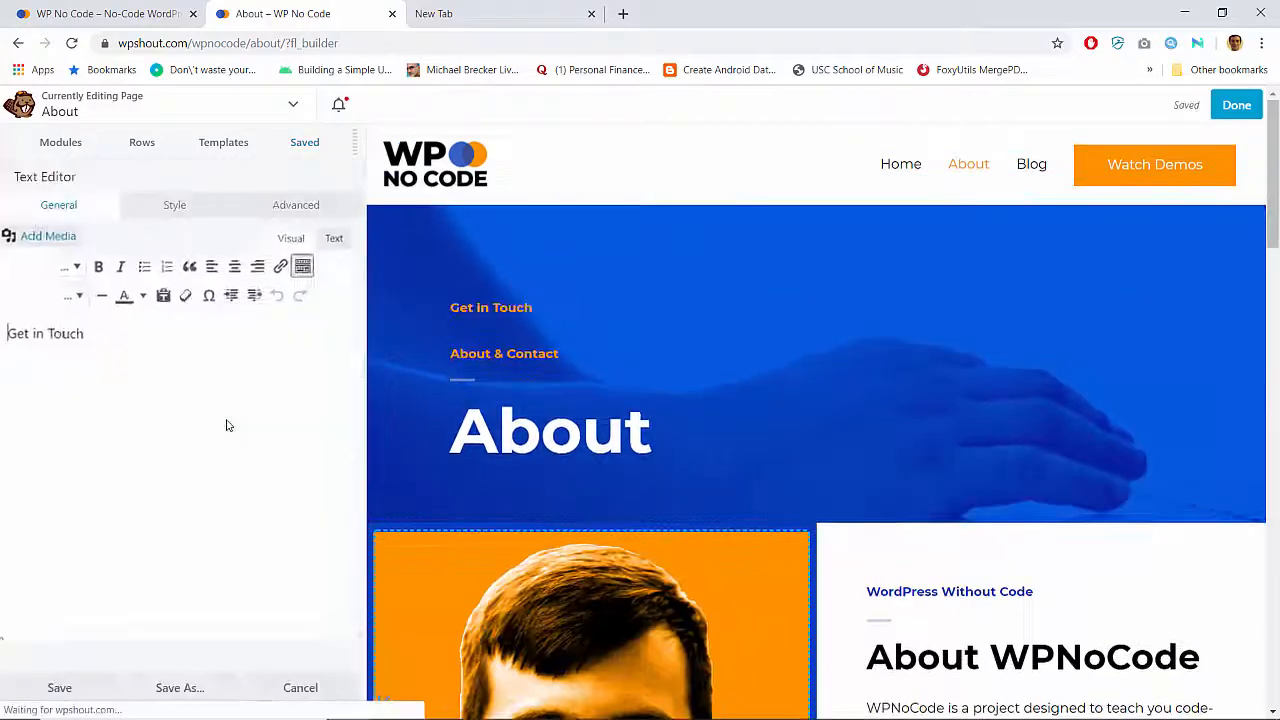
# Add the saved Gray Pre-Header Line beneath the hero's orange label and delete the old About & Contact heading module
pyautogui.click(310, 142)
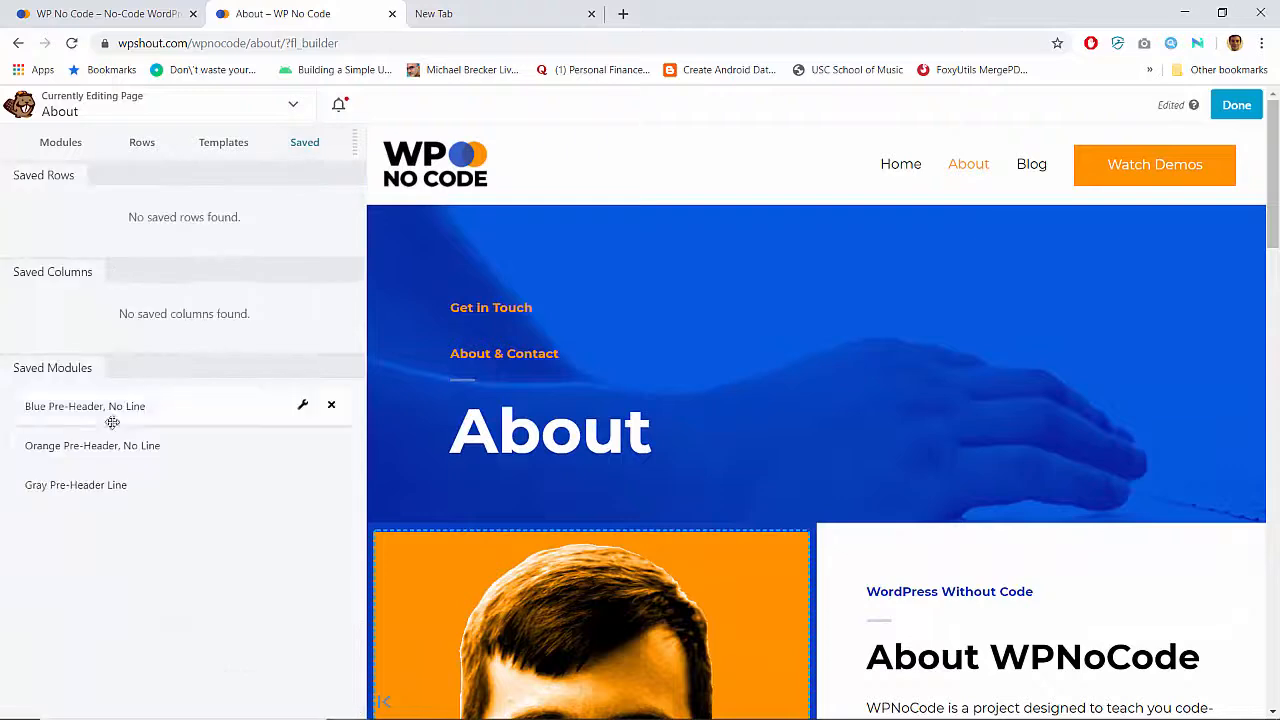
pyautogui.moveTo(88, 478); pyautogui.dragTo(486, 369)
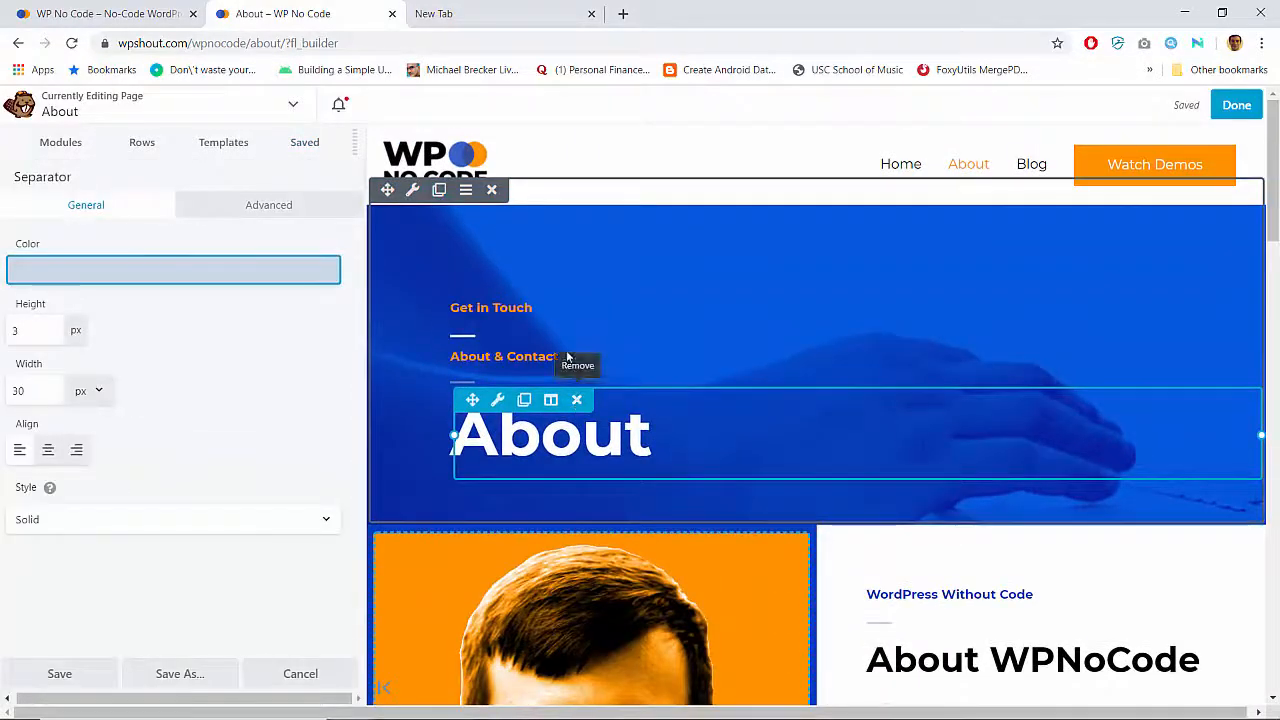
pyautogui.click(568, 357)
pyautogui.press('Return')
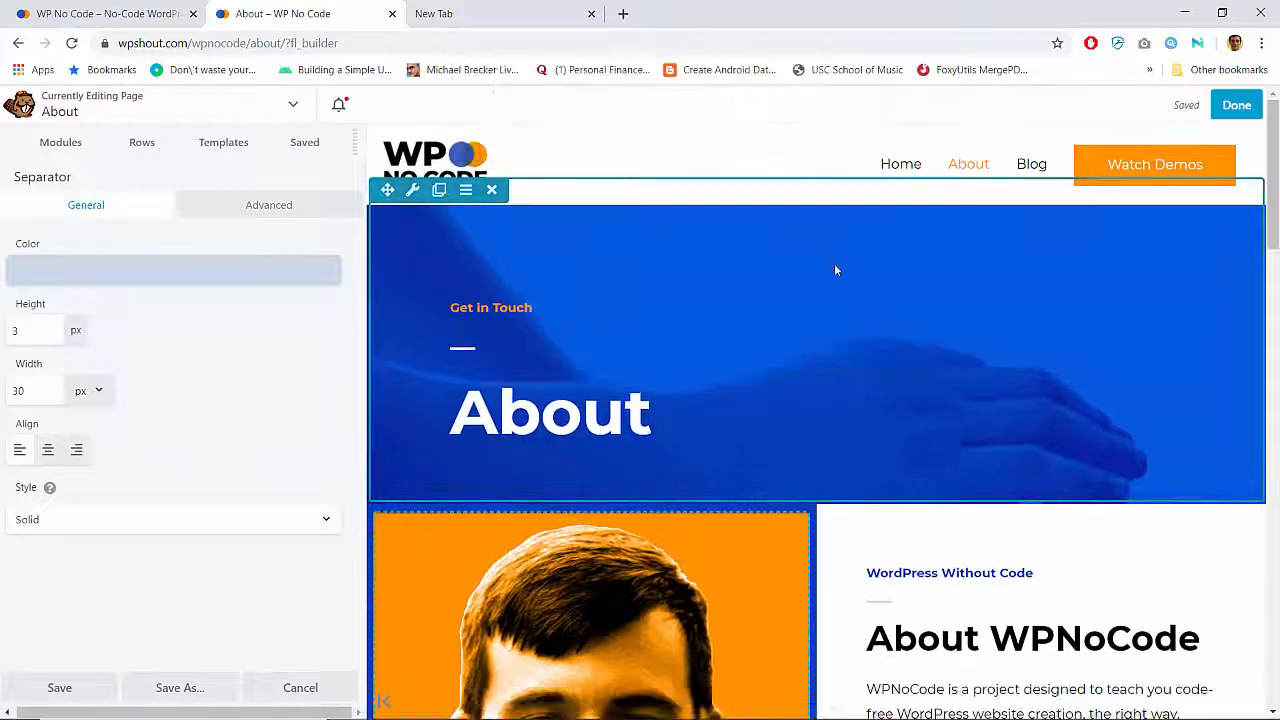
# Publish the About page changes and check the hero section on the live page
pyautogui.click(1234, 106)
pyautogui.click(1172, 110)
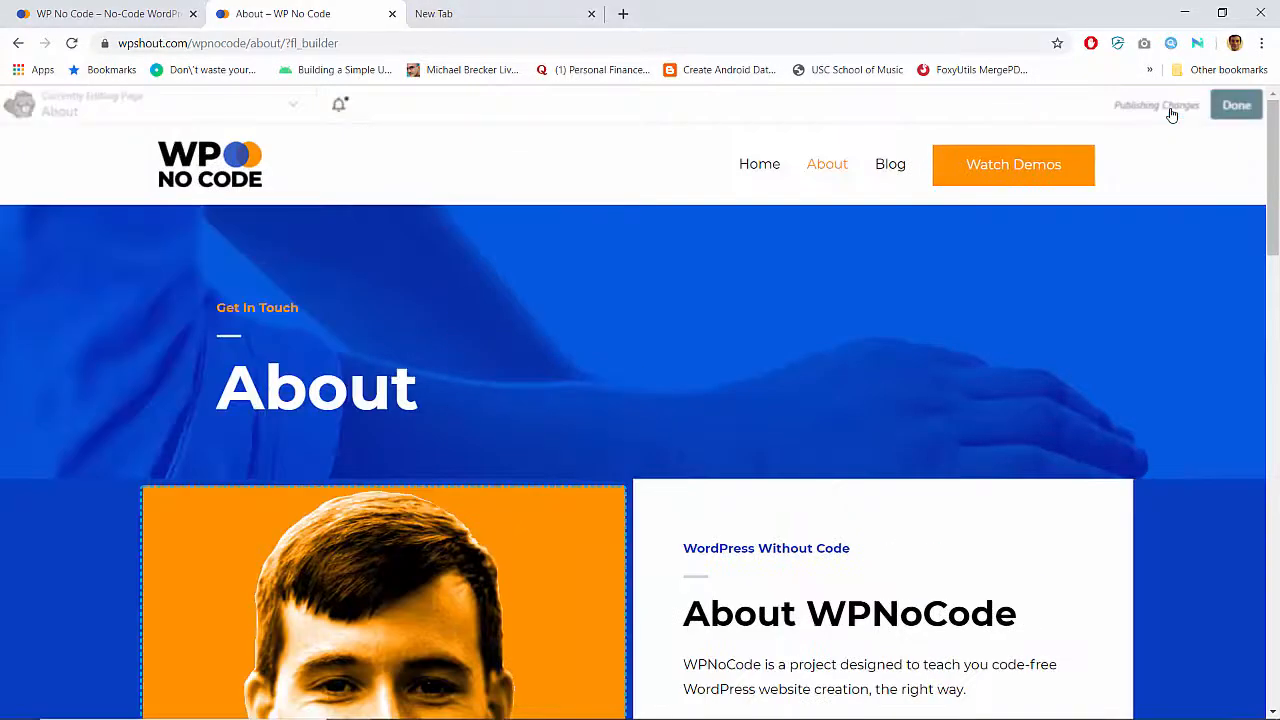
pyautogui.scroll(-1, 793, 257)
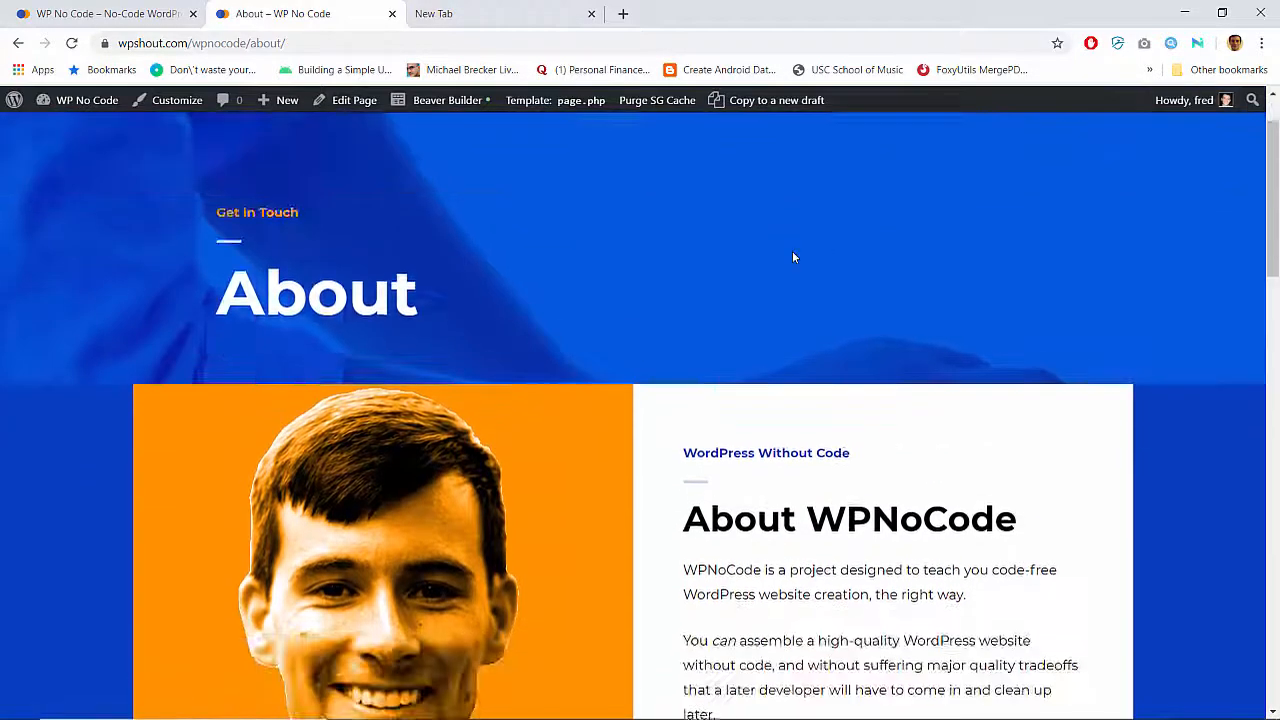
pyautogui.scroll(1, 793, 258)
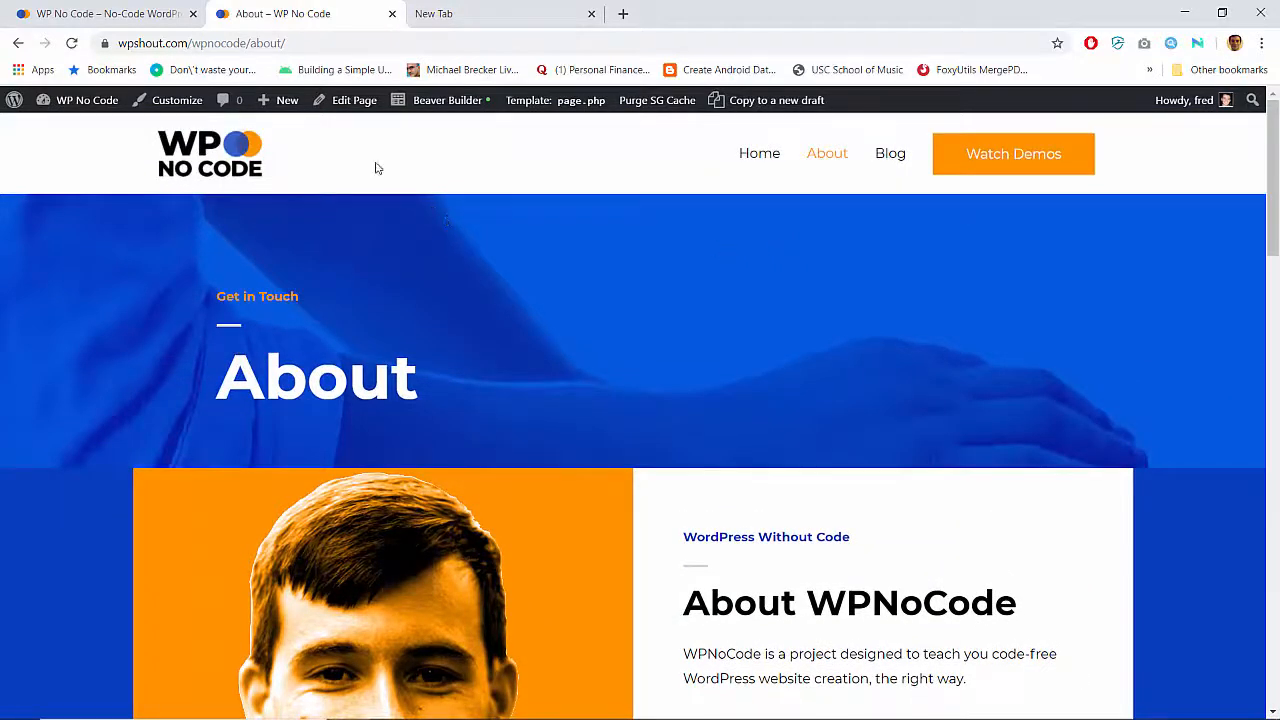
# Go to the site's home page and open it in the page builder
pyautogui.click(225, 170)
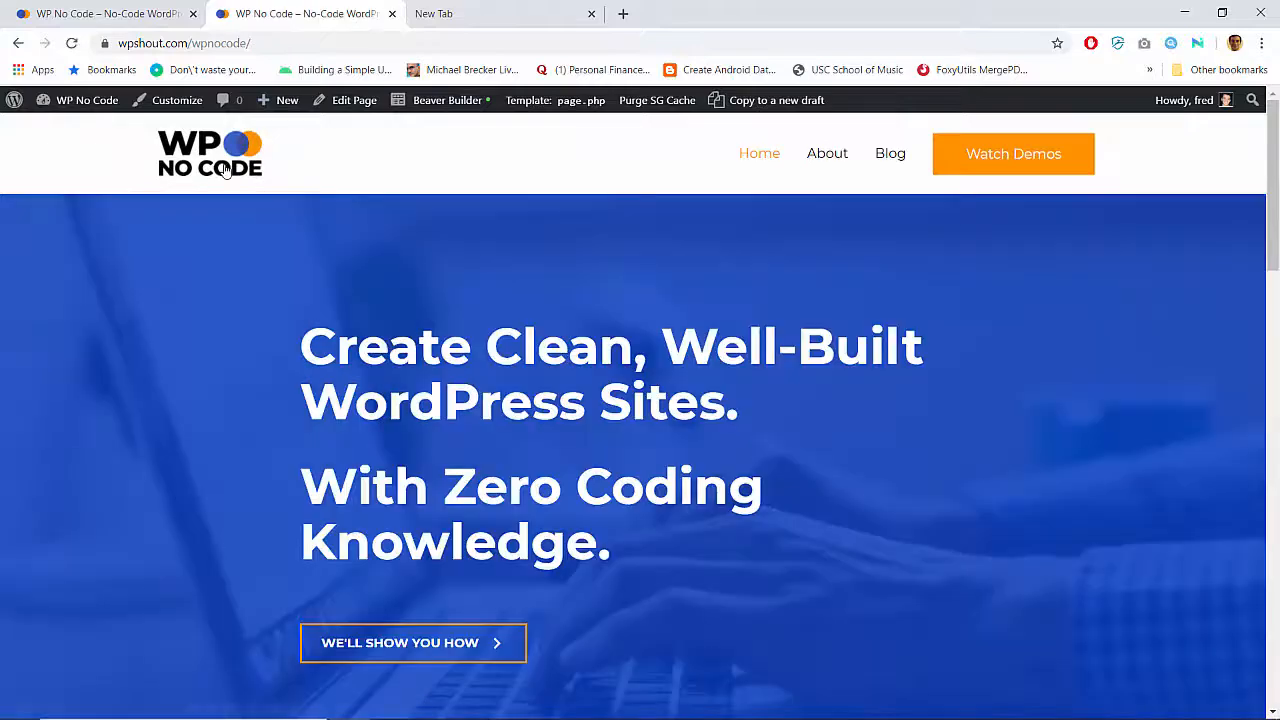
pyautogui.scroll(-6, 203, 466)
pyautogui.scroll(1, 350, 210)
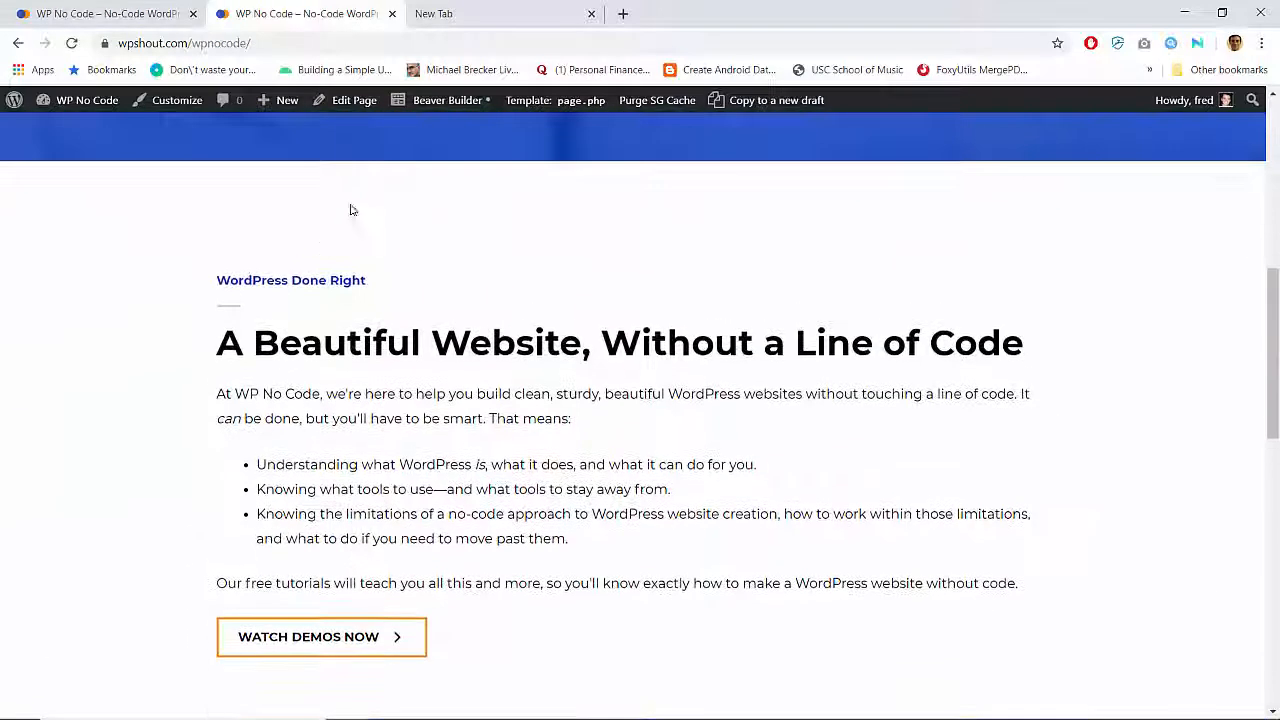
pyautogui.click(447, 101)
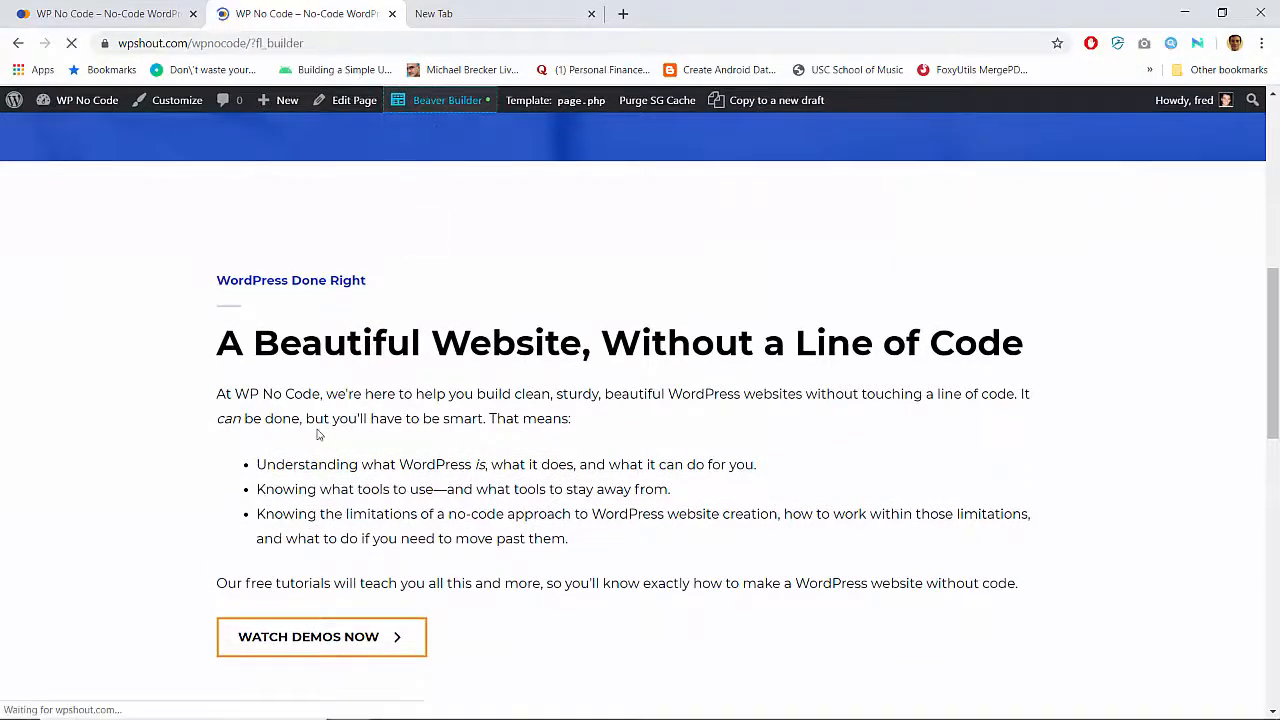
pyautogui.scroll(-5, 579, 402)
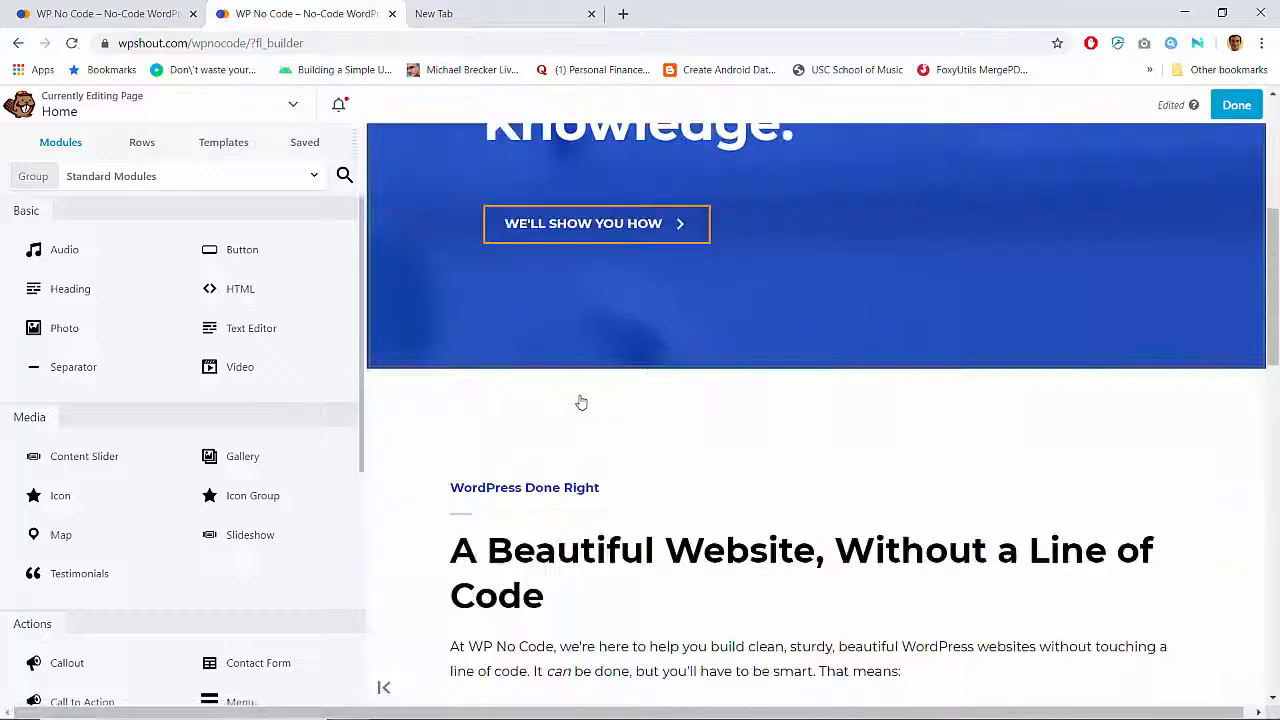
# Replace the WordPress Done Right label with the saved Blue Pre-Header and Gray Pre-Header Line, and give the text module below a 15 px top margin
pyautogui.click(304, 142)
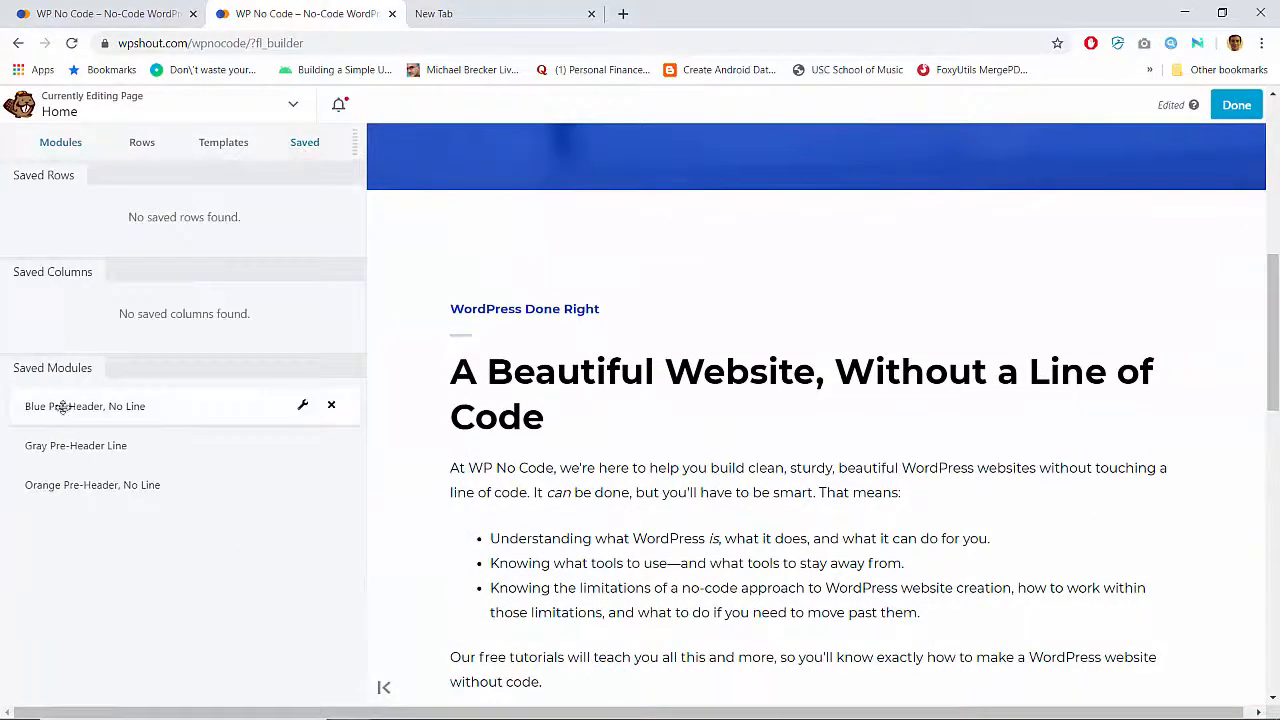
pyautogui.moveTo(57, 406); pyautogui.dragTo(483, 337)
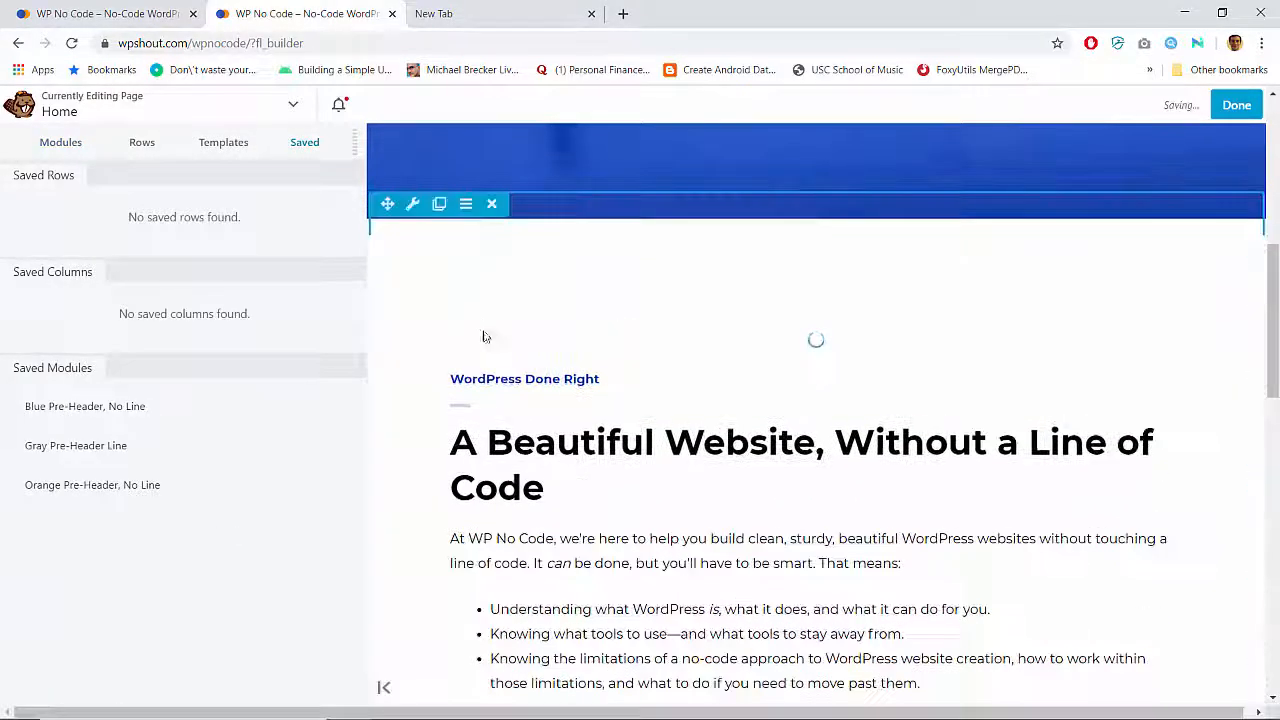
pyautogui.click(305, 145)
pyautogui.moveTo(100, 443); pyautogui.dragTo(460, 385)
pyautogui.moveTo(456, 368); pyautogui.dragTo(470, 372)
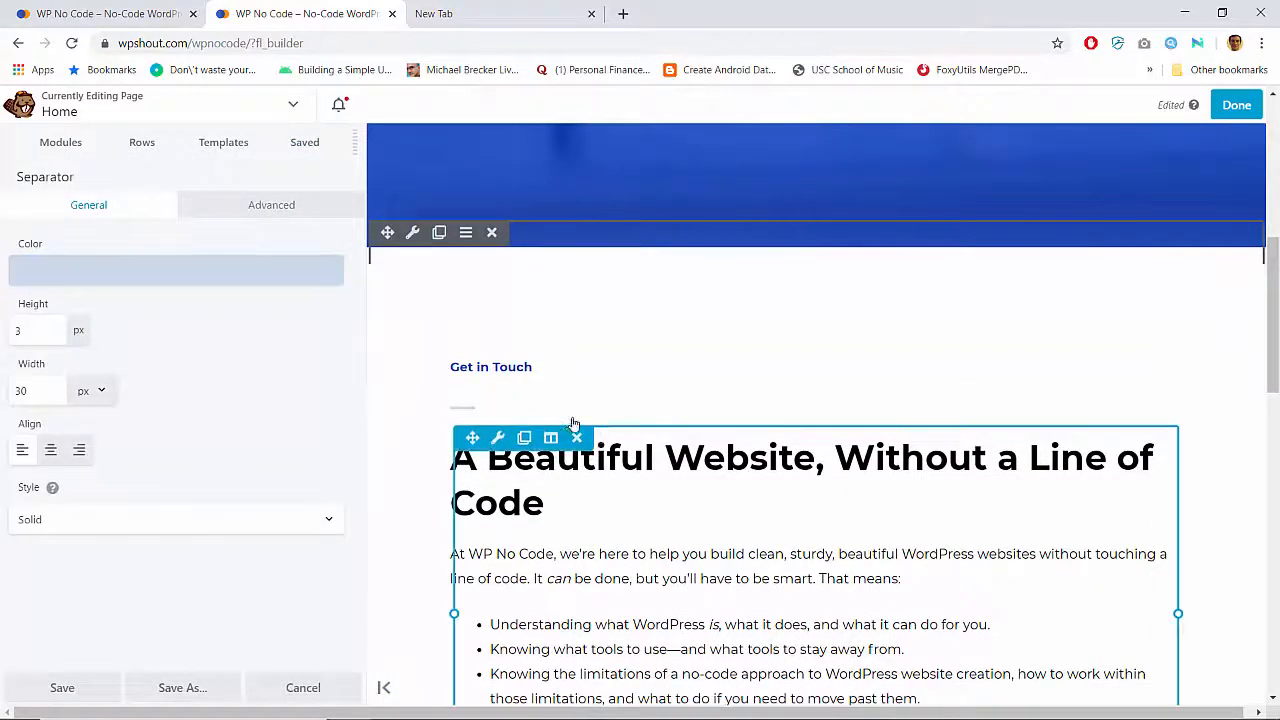
pyautogui.click(503, 455)
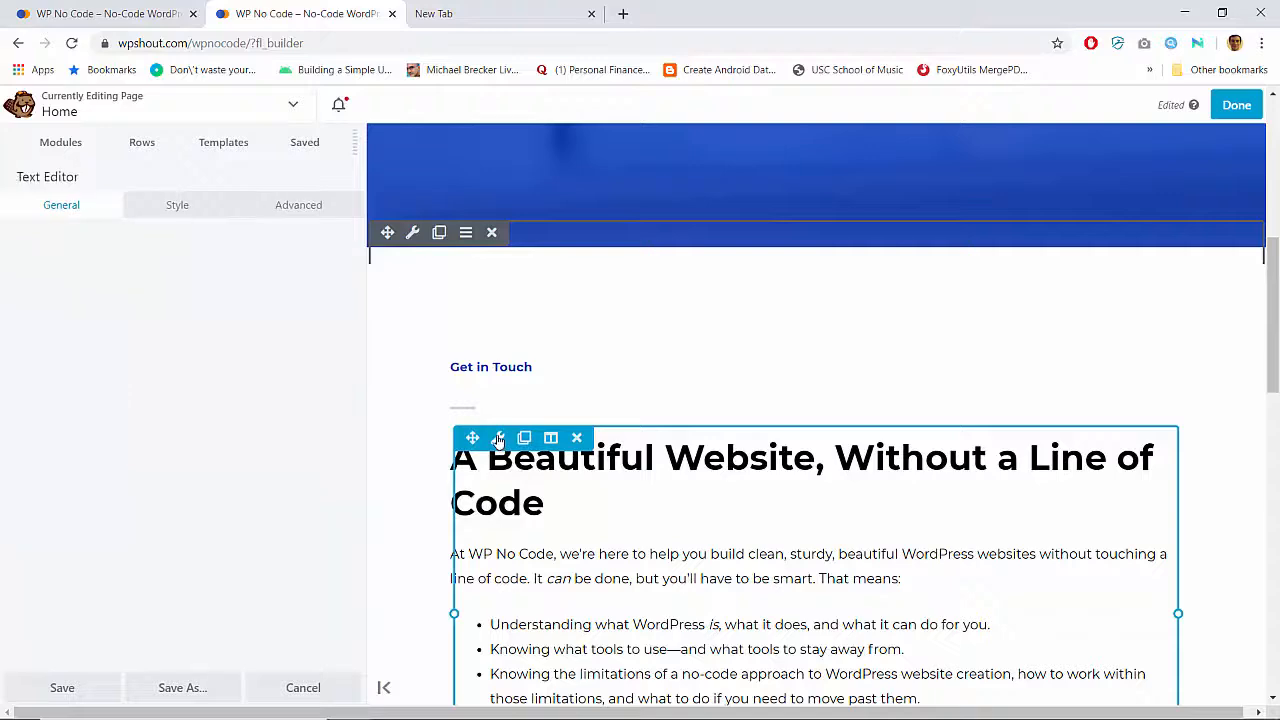
pyautogui.click(286, 205)
# Replace the What's New label with the saved Orange Pre-Header and Gray Pre-Header Line, and give the tutorials text module a 15 px top margin
pyautogui.scroll(-8, 370, 209)
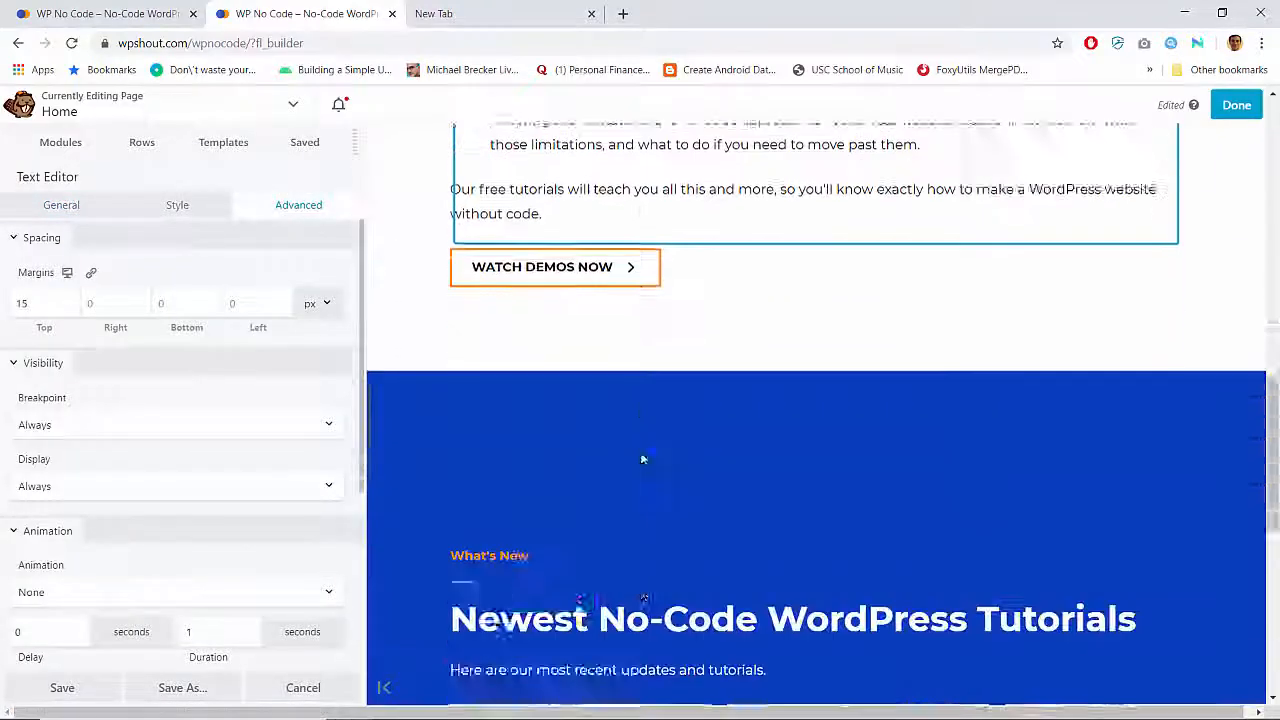
pyautogui.scroll(1, 370, 209)
pyautogui.click(303, 140)
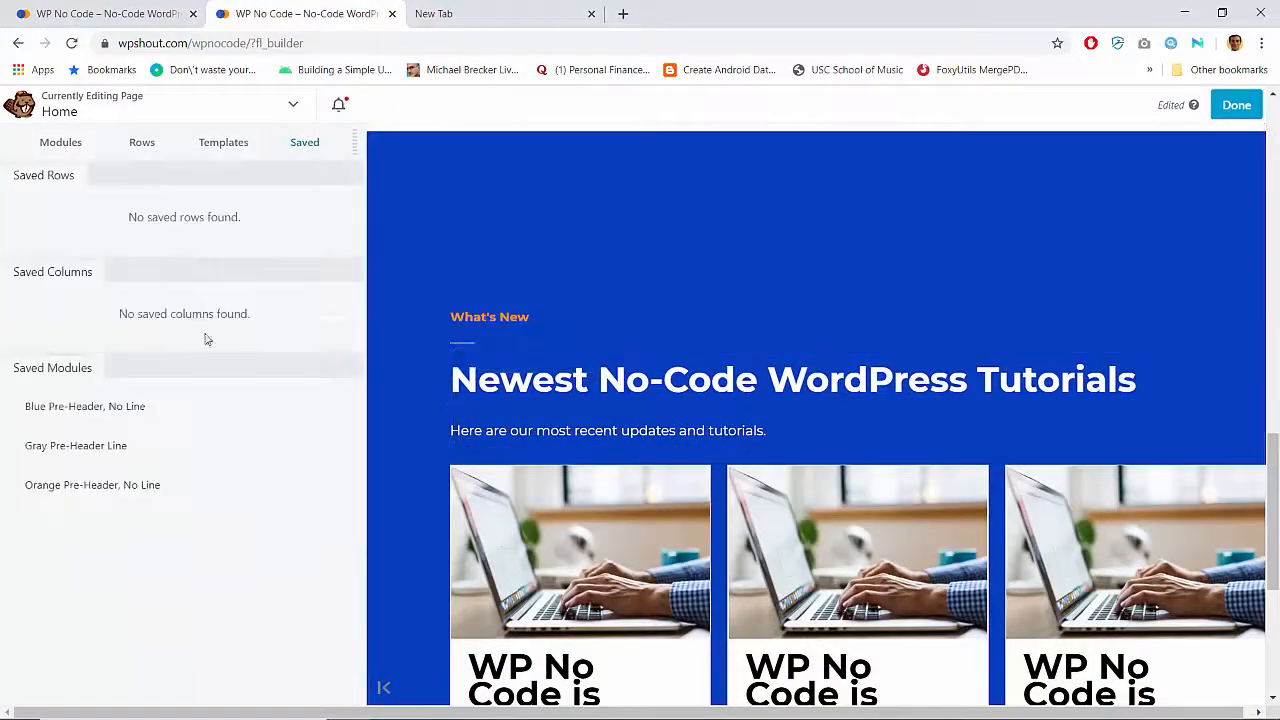
pyautogui.moveTo(109, 495); pyautogui.dragTo(477, 346)
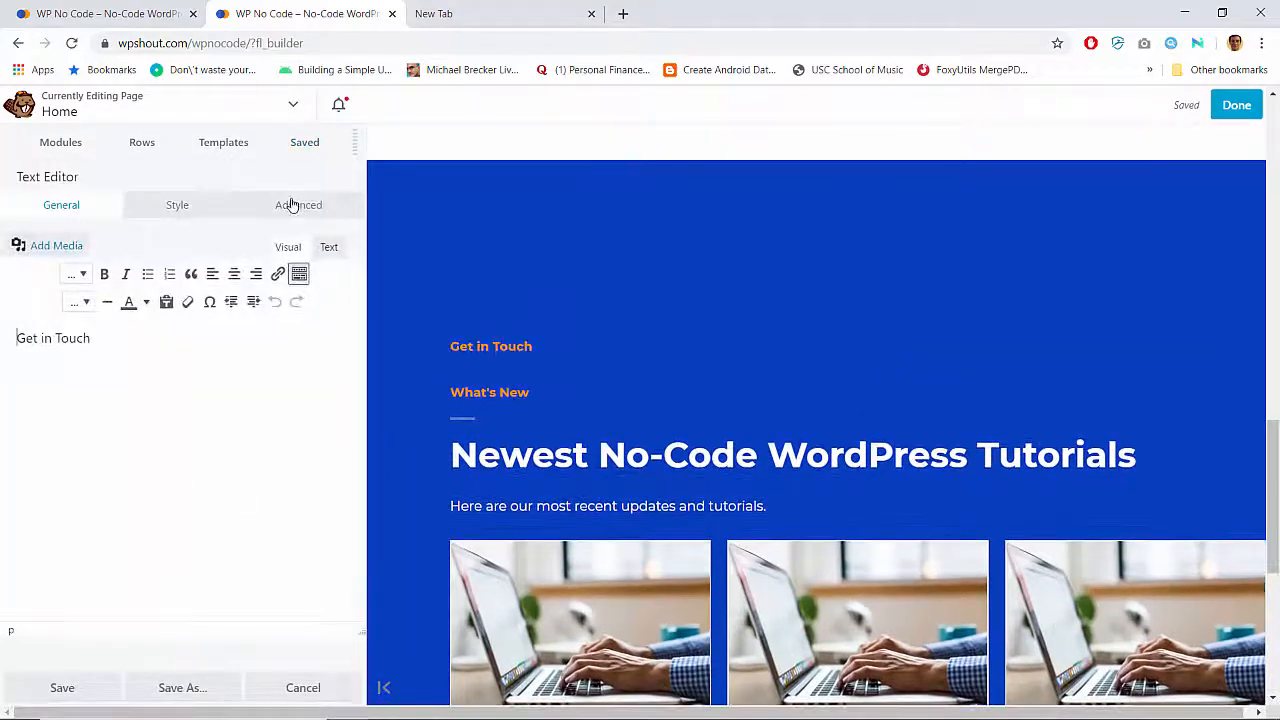
pyautogui.click(292, 205)
pyautogui.click(305, 143)
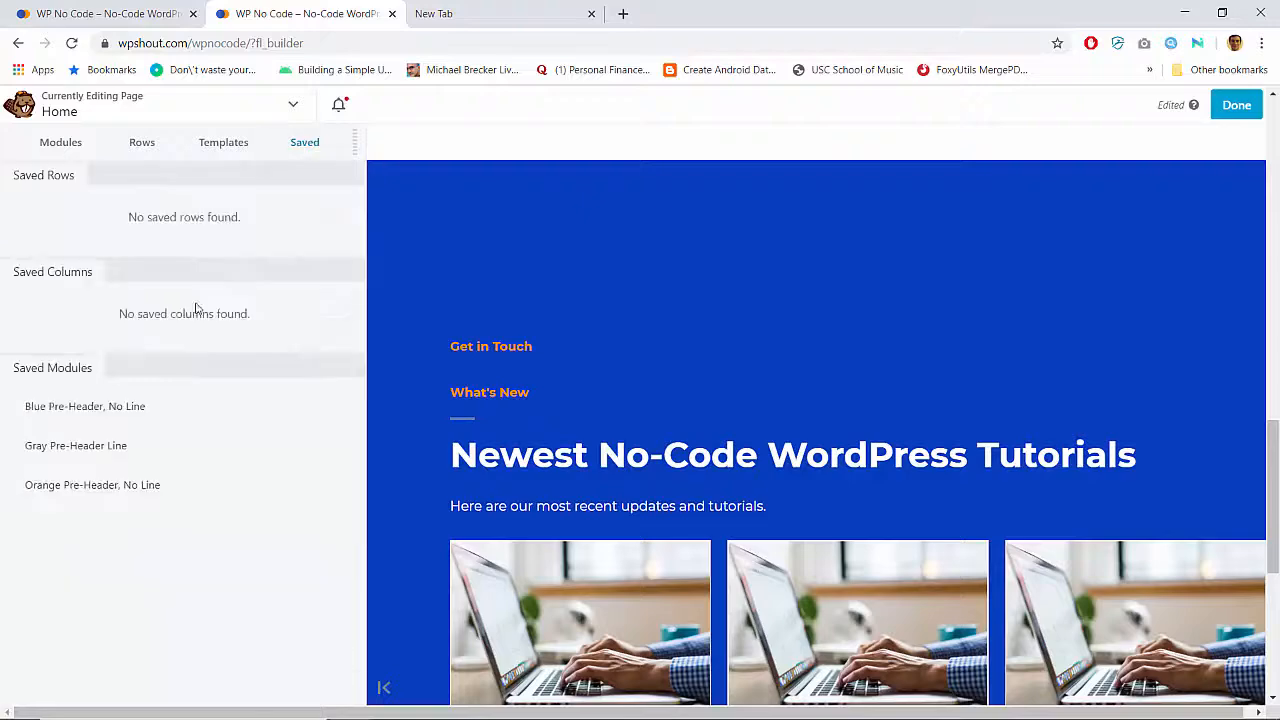
pyautogui.moveTo(107, 458); pyautogui.dragTo(477, 400)
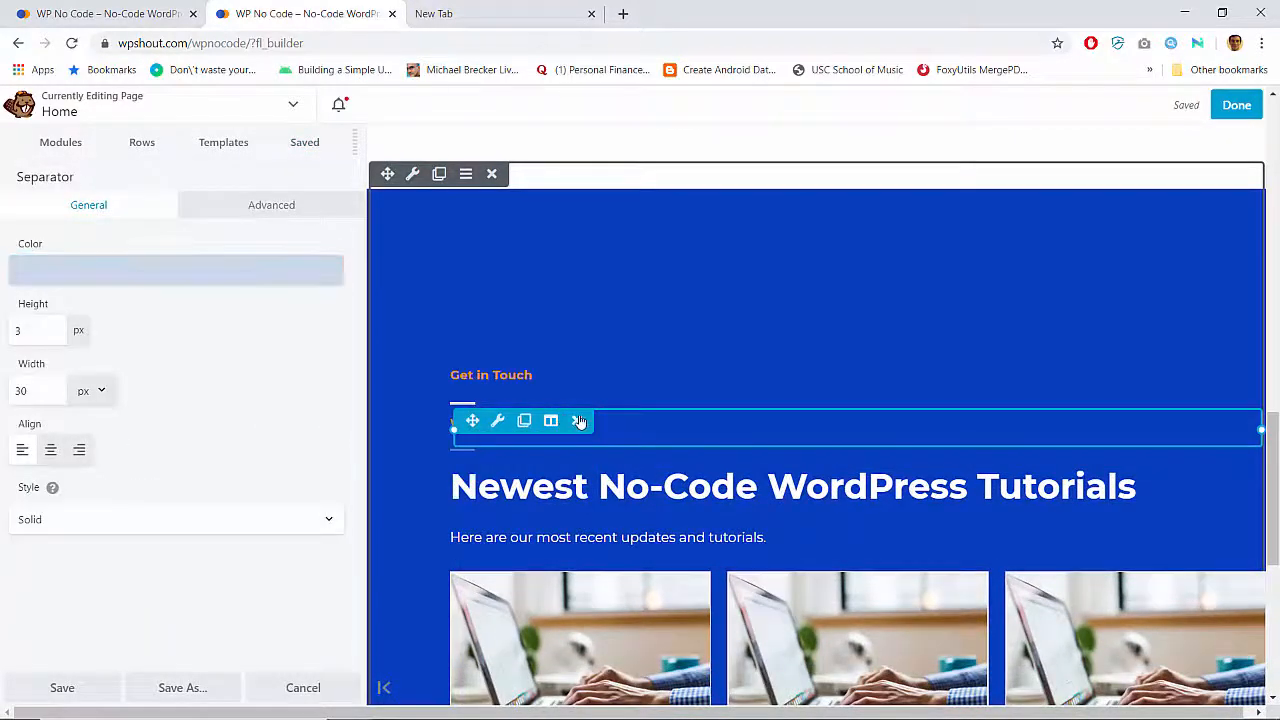
pyautogui.click(505, 465)
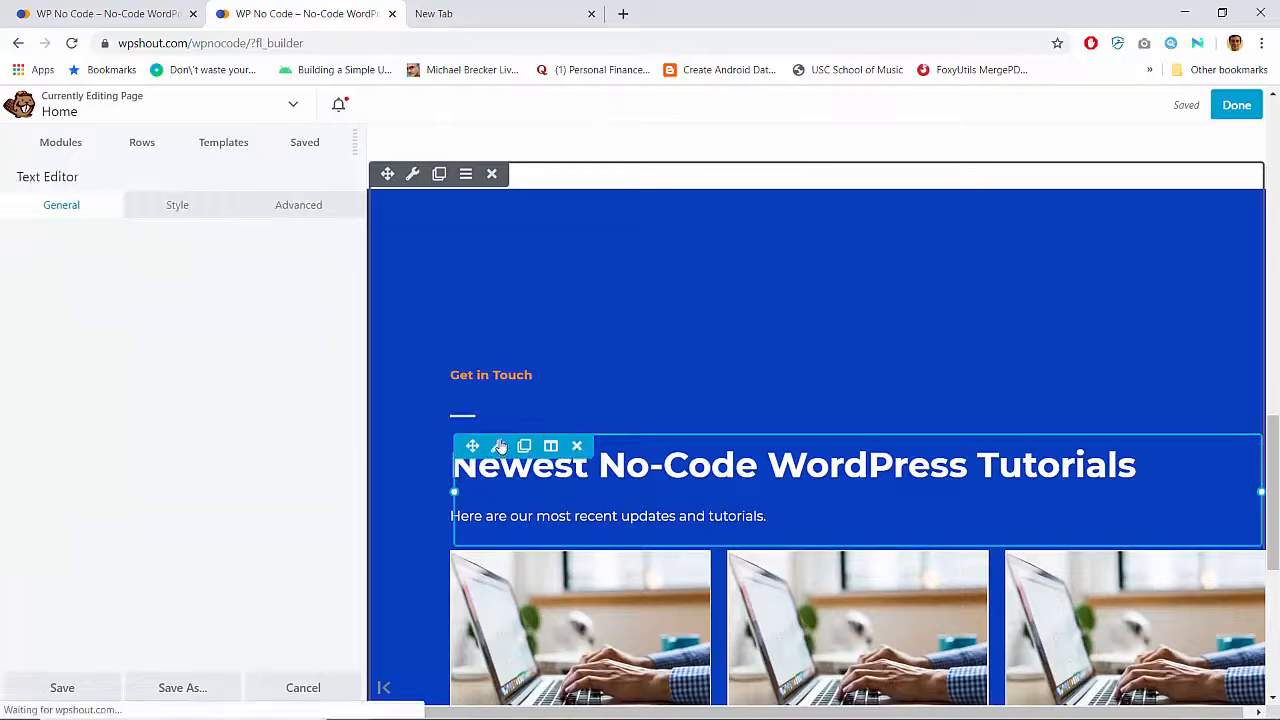
pyautogui.click(298, 208)
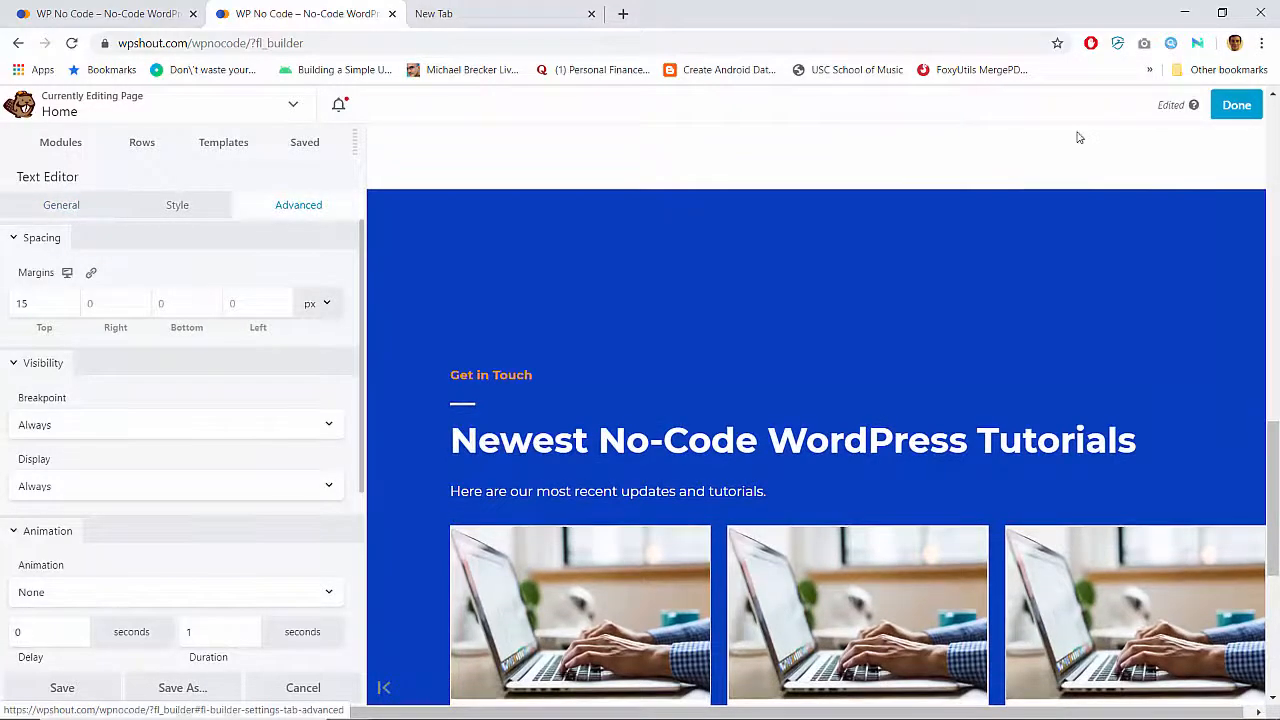
# Publish the home page changes and review the labels and separators along the whole live page
pyautogui.click(1239, 108)
pyautogui.click(1157, 114)
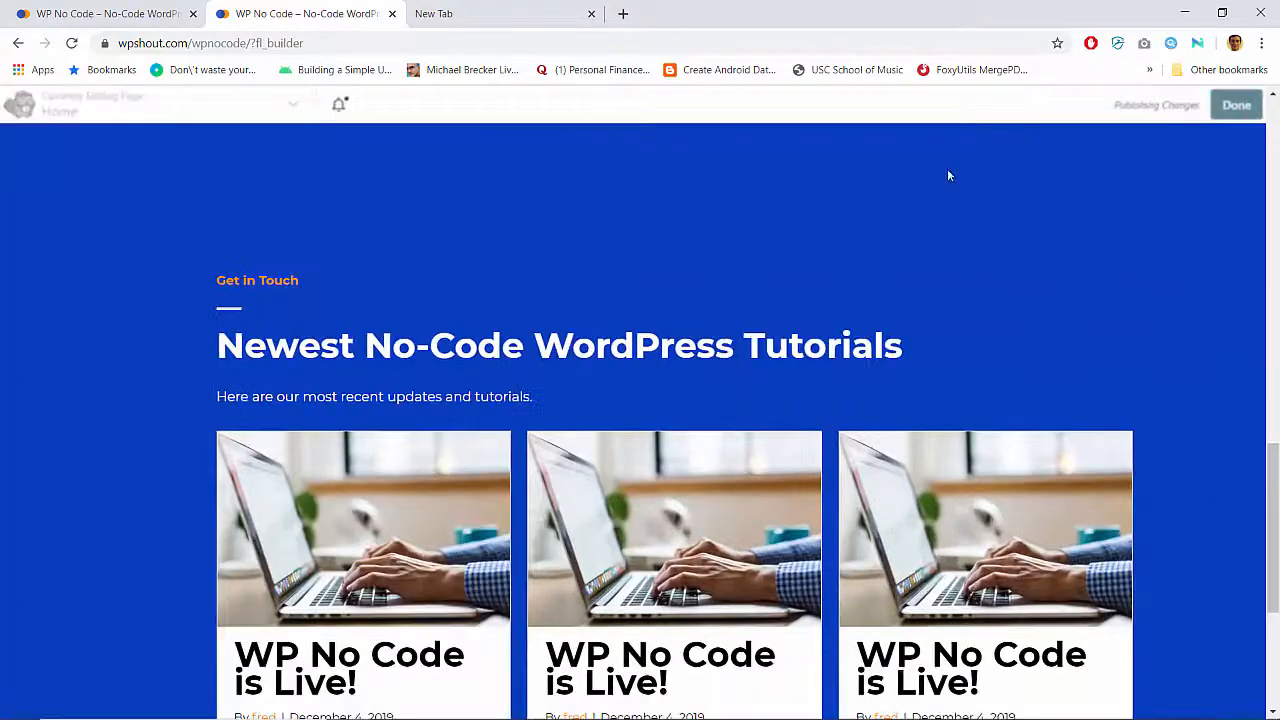
pyautogui.scroll(-4, 694, 310)
pyautogui.scroll(10, 696, 312)
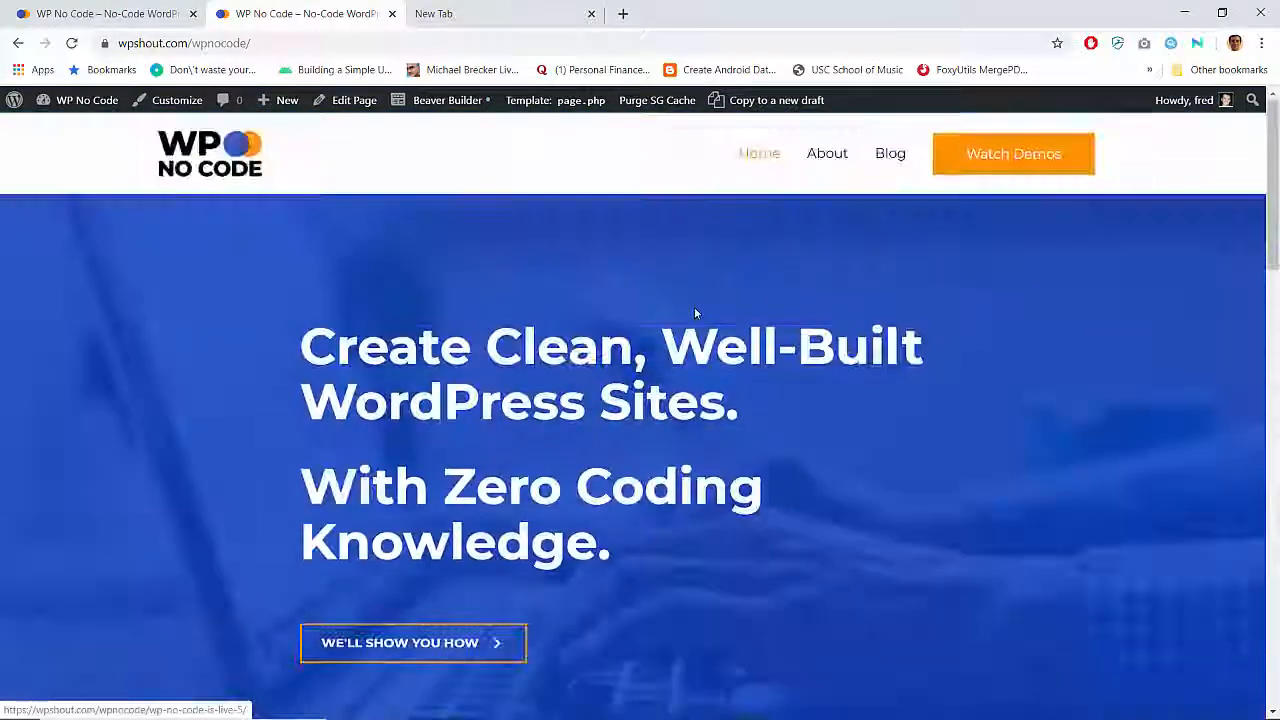
pyautogui.scroll(-5, 696, 312)
pyautogui.scroll(-6, 696, 313)
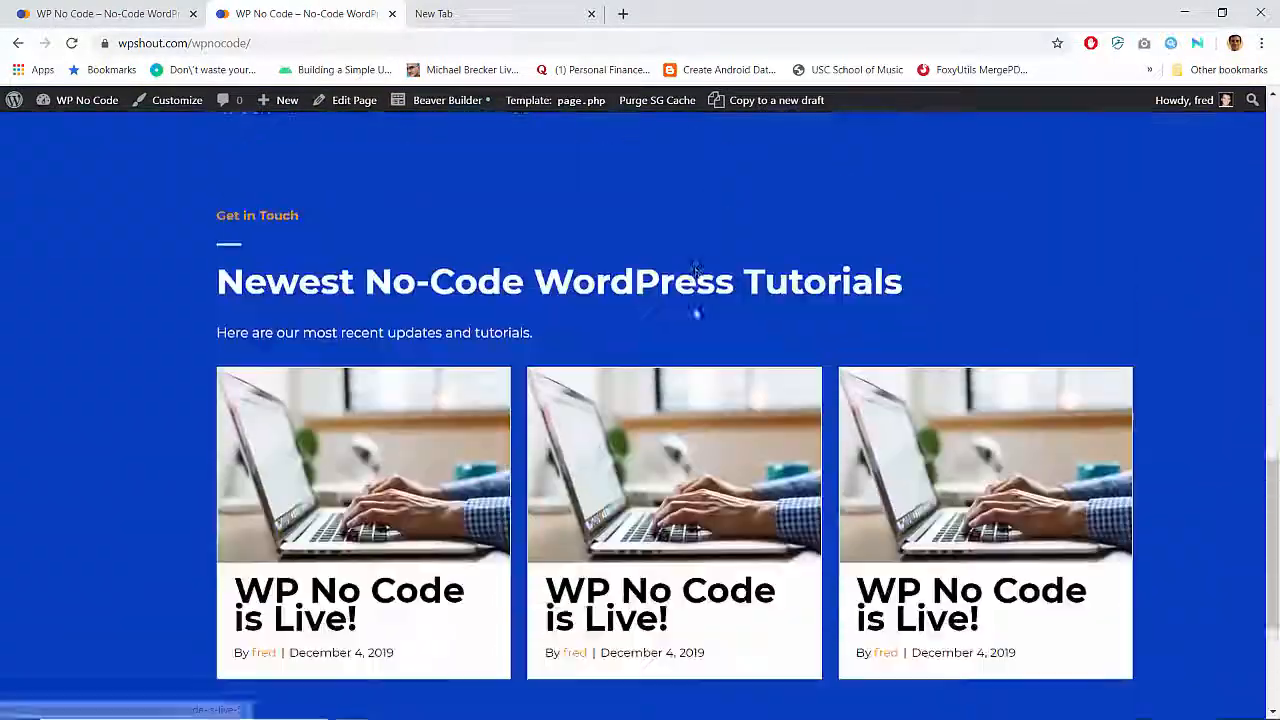
pyautogui.scroll(5, 696, 313)
pyautogui.scroll(10, 610, 284)
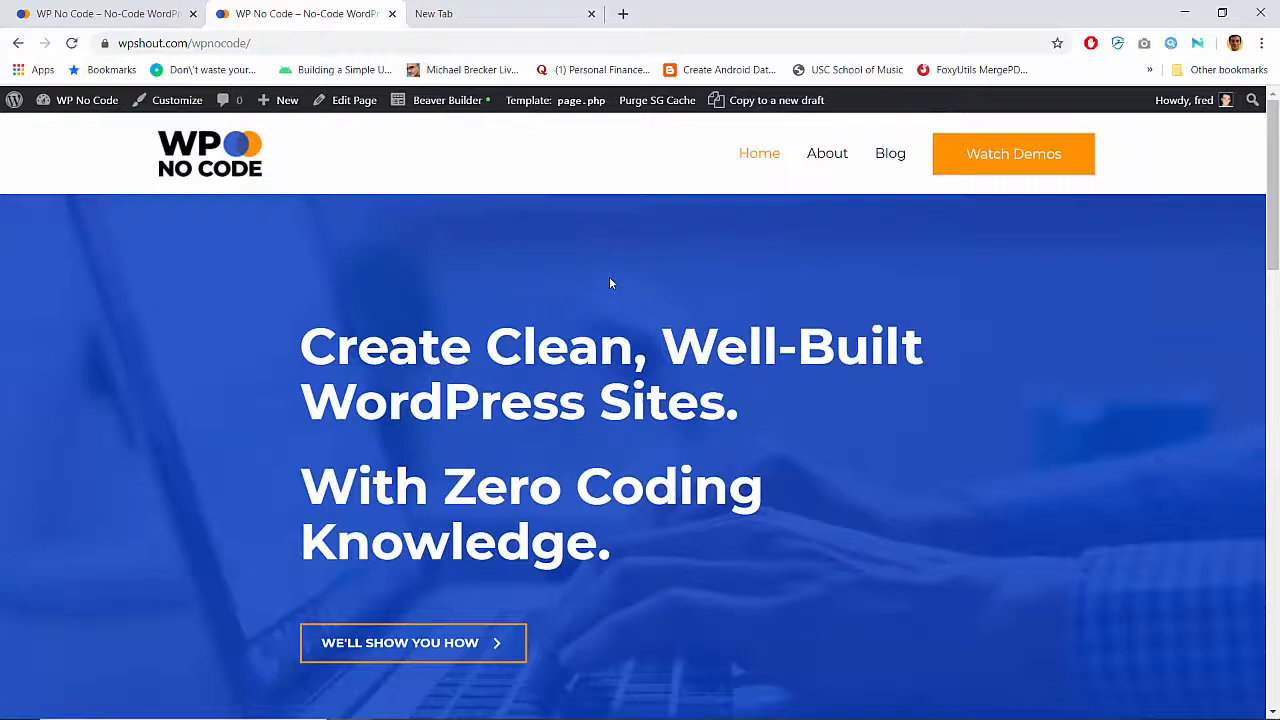
# Check the published About page down to its FAQ section and reopen it in the page builder
pyautogui.click(845, 163)
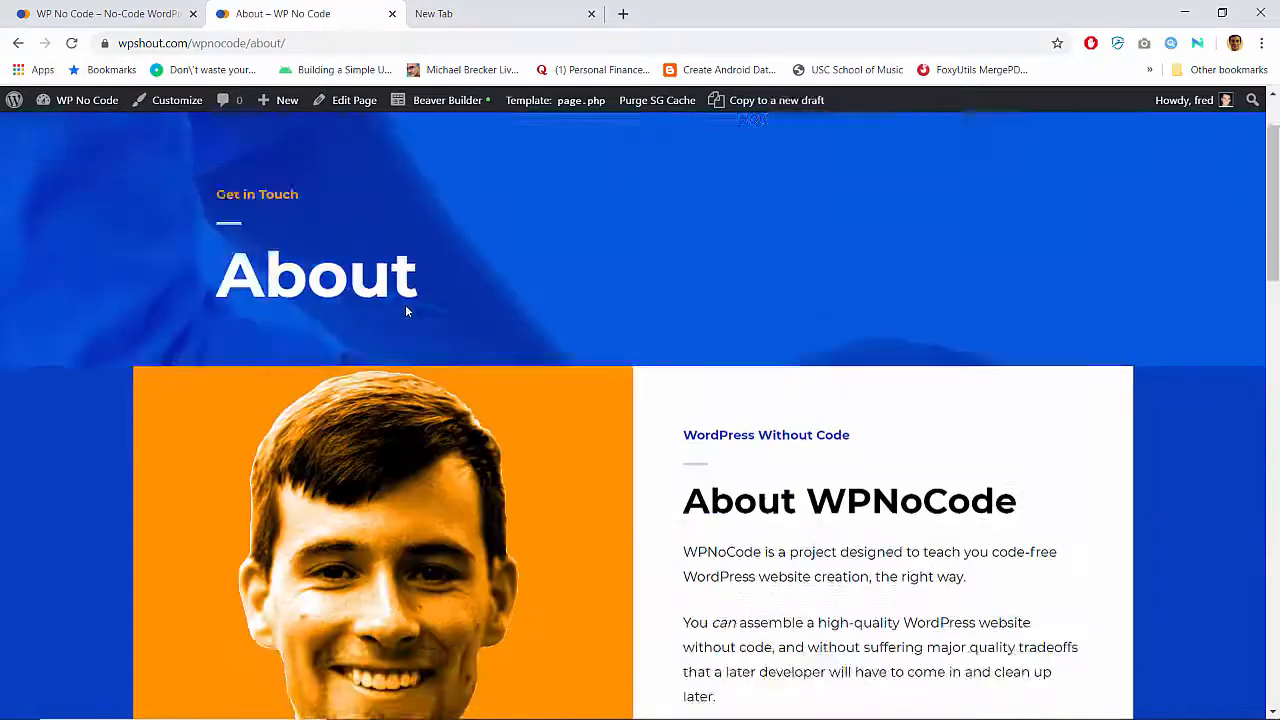
pyautogui.scroll(-15, 405, 311)
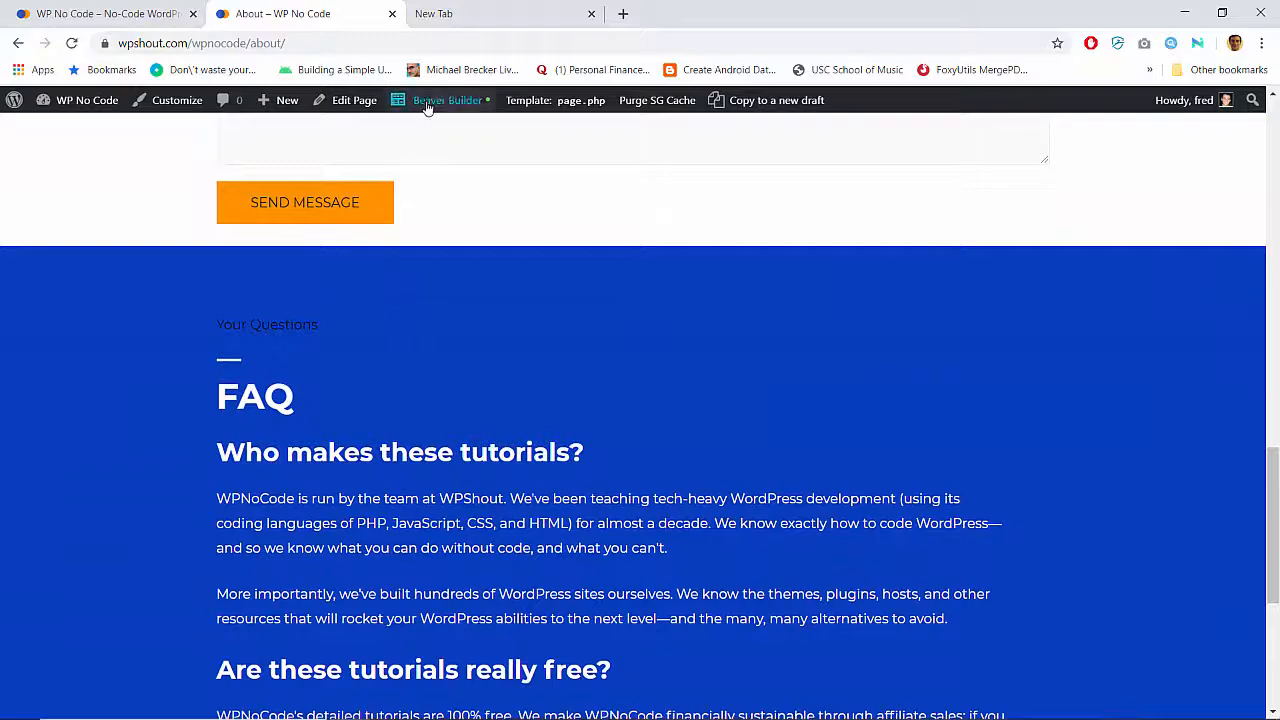
pyautogui.click(430, 101)
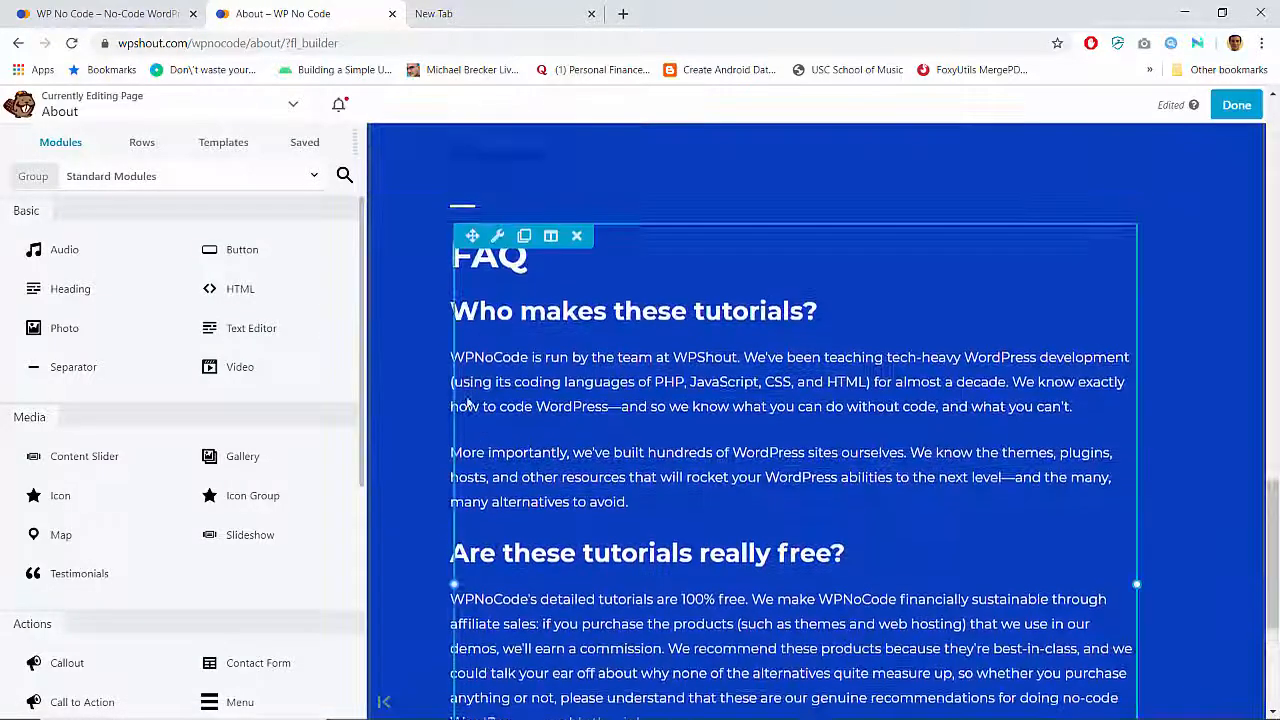
pyautogui.scroll(1, 466, 400)
# Replace the plain label above the FAQ heading with the saved Orange Pre-Header module reading "Your Questions"
pyautogui.click(312, 146)
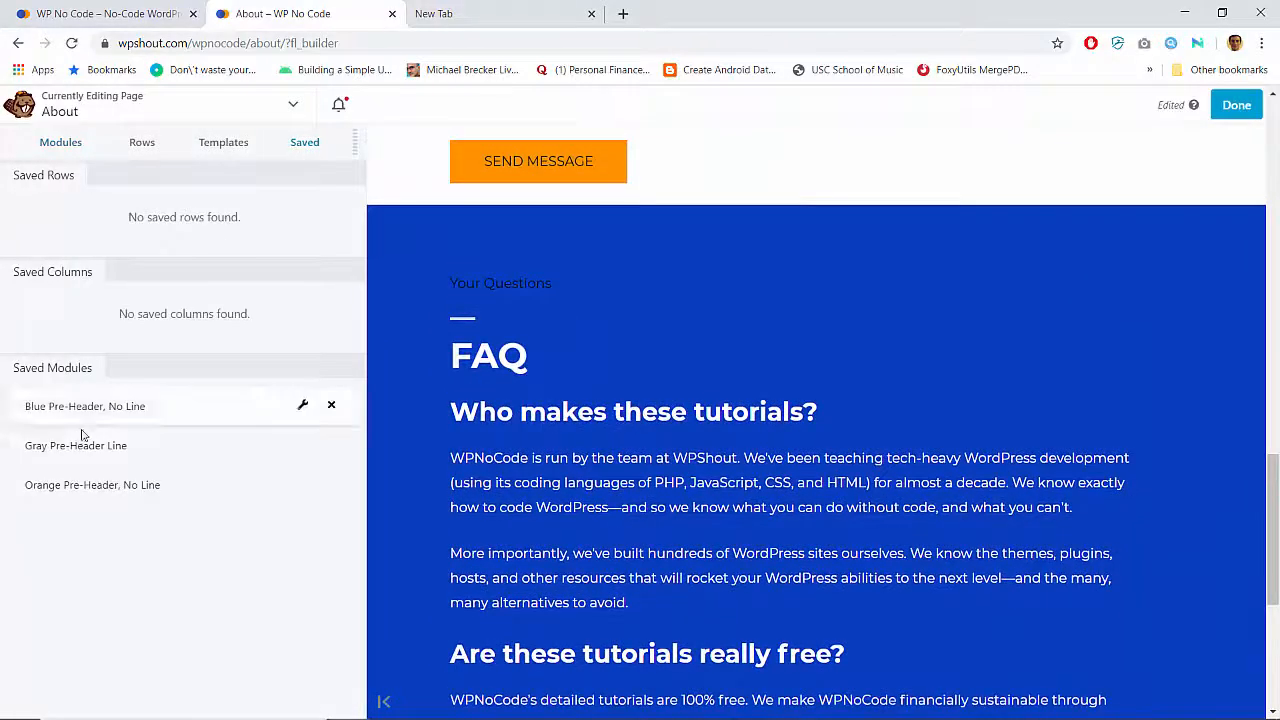
pyautogui.moveTo(63, 486); pyautogui.dragTo(420, 380)
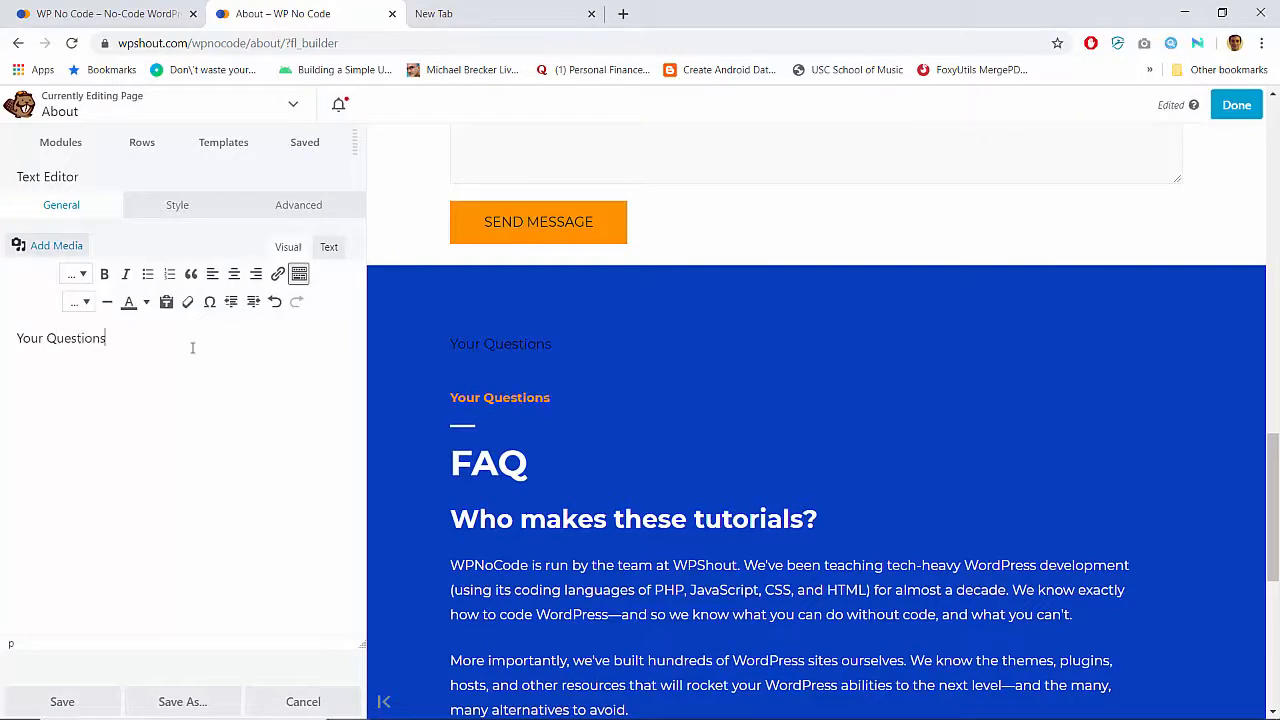
pyautogui.click(575, 350)
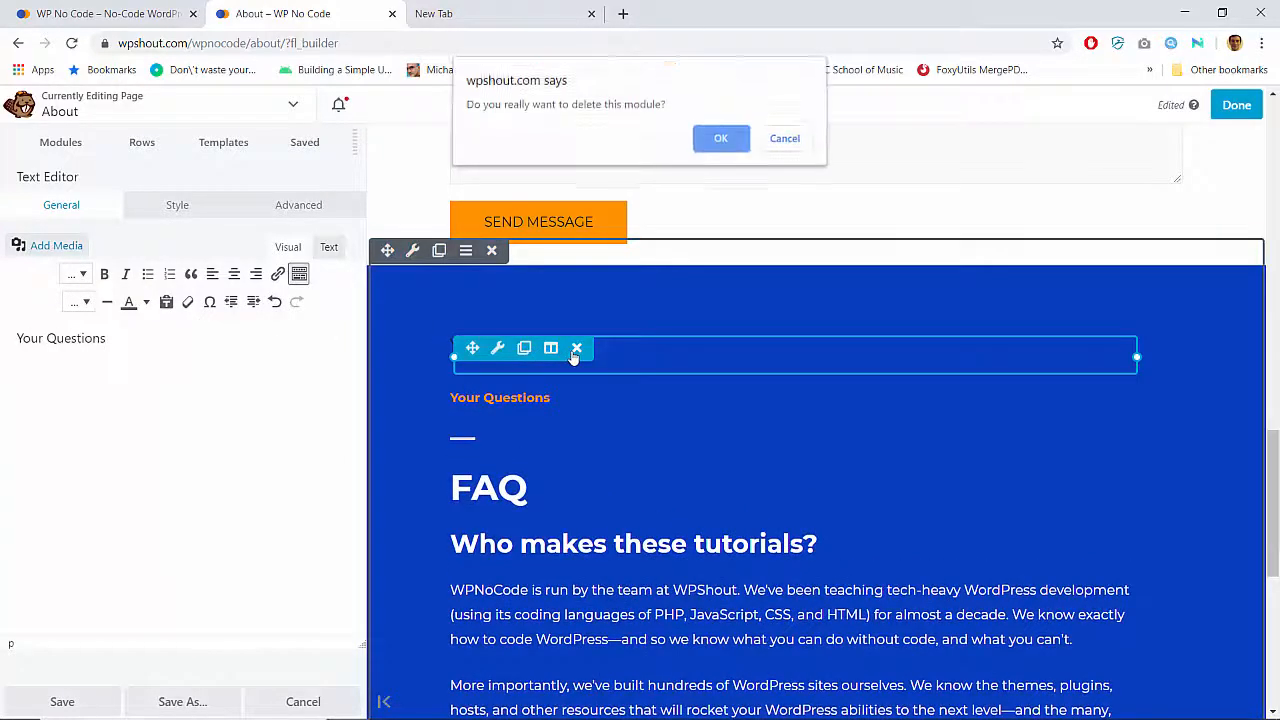
pyautogui.press('Return')
# Publish the About page and review its sections on the live page from the FAQ up to the header
pyautogui.click(1221, 103)
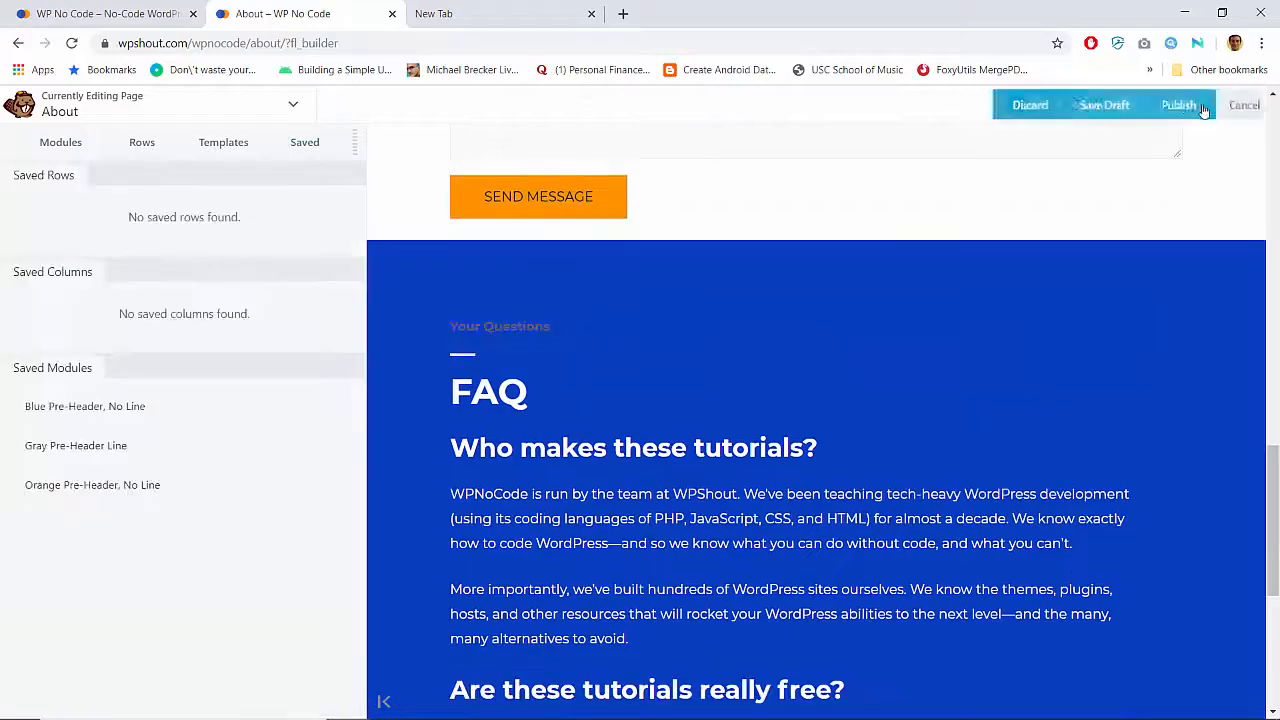
pyautogui.click(1180, 104)
pyautogui.scroll(-3, 596, 401)
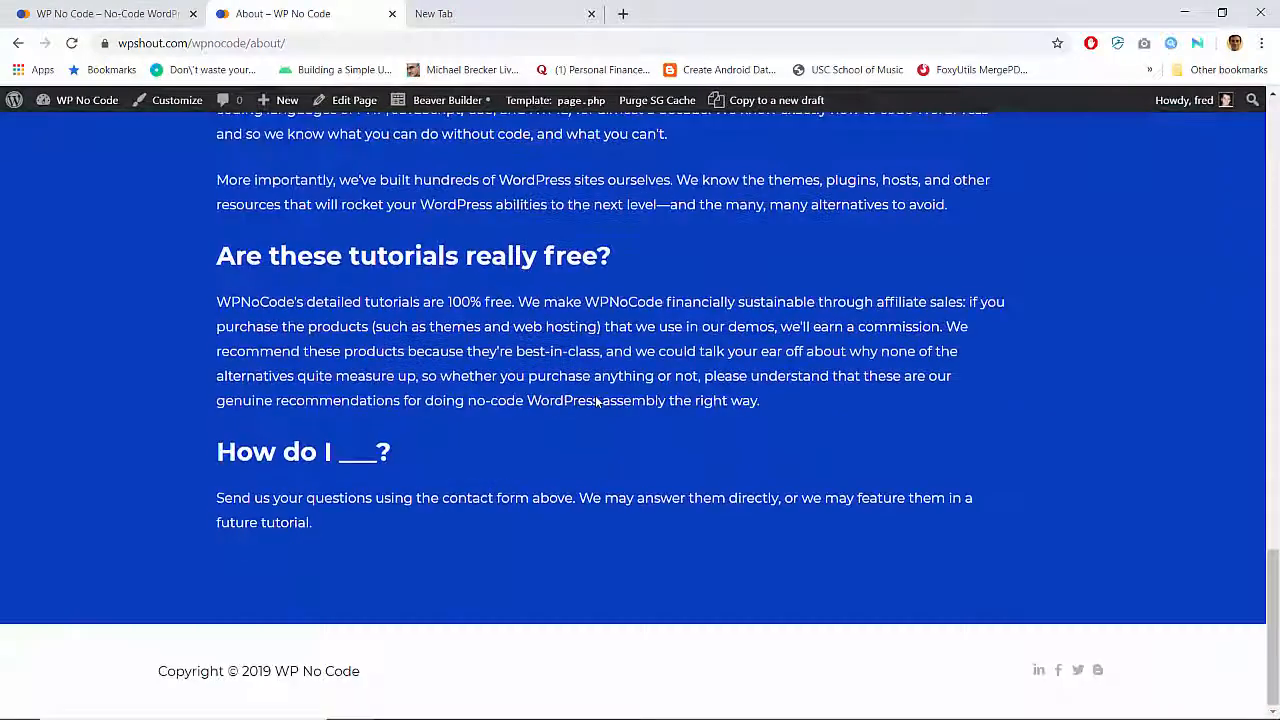
pyautogui.scroll(15, 596, 401)
pyautogui.scroll(-8, 596, 401)
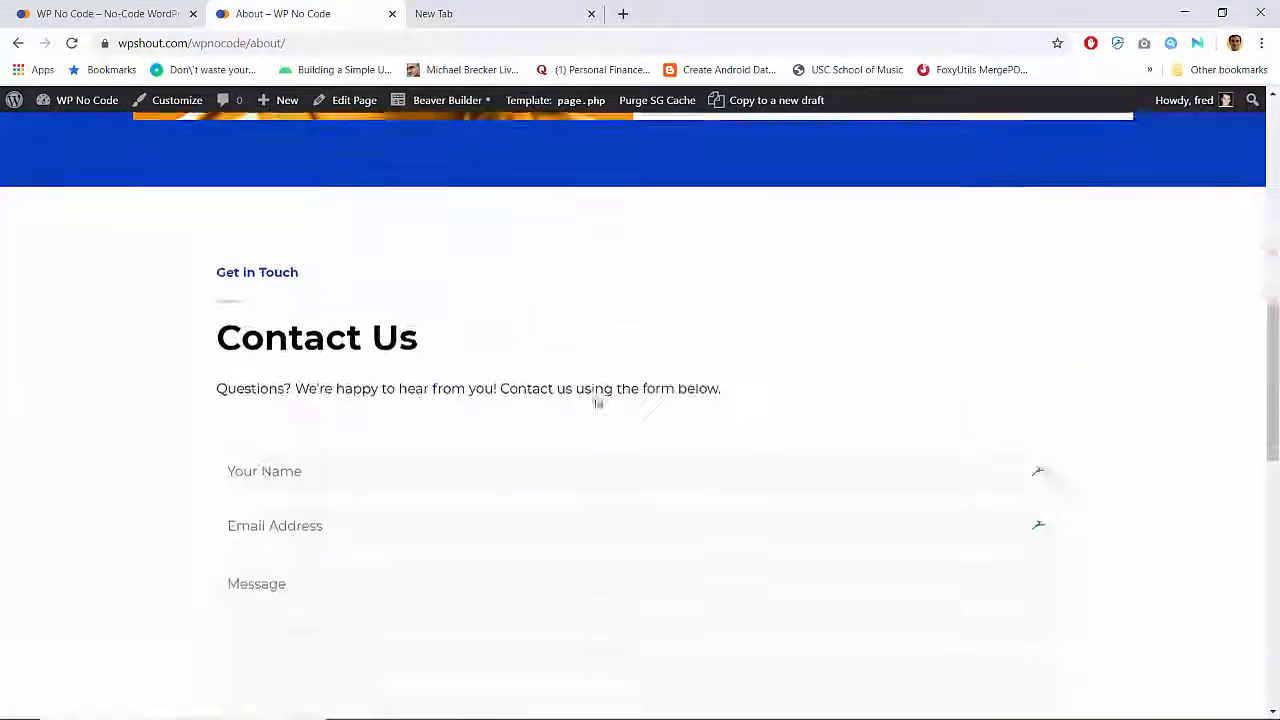
pyautogui.scroll(10, 596, 401)
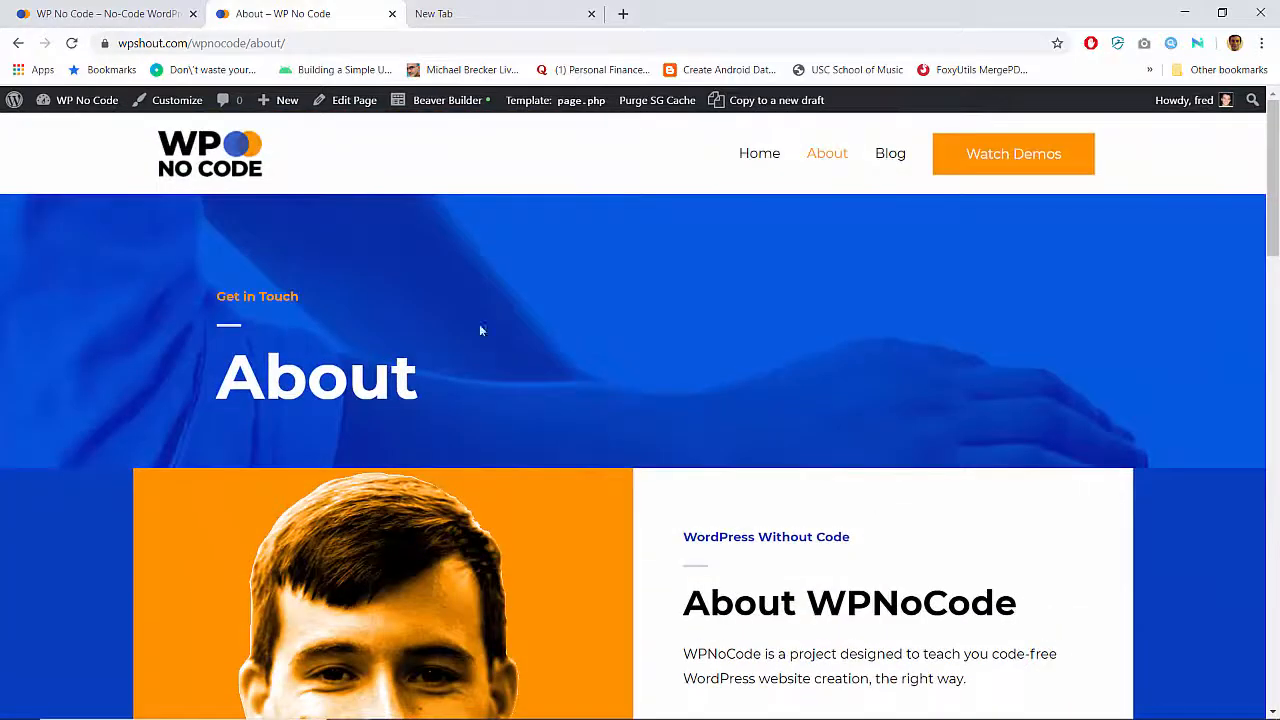
# Change the orange label above the About page title to "About, Contact & FAQ" and publish the page
pyautogui.click(440, 100)
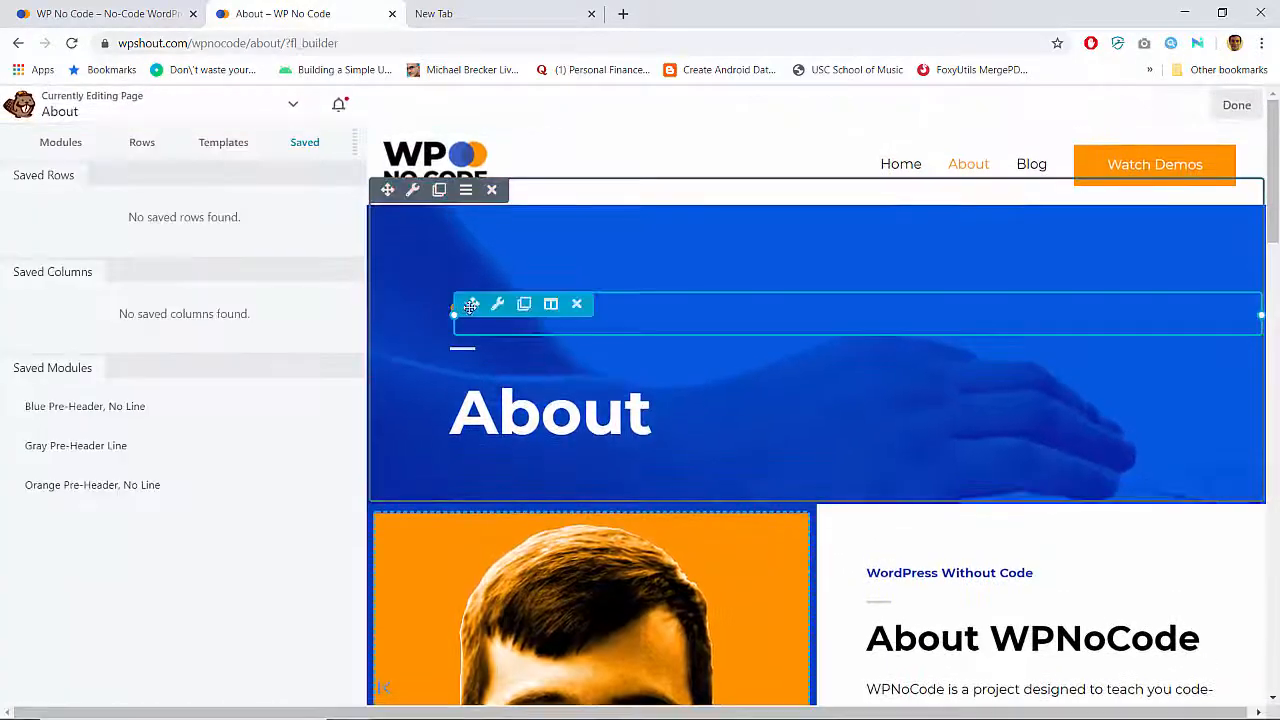
pyautogui.click(506, 304)
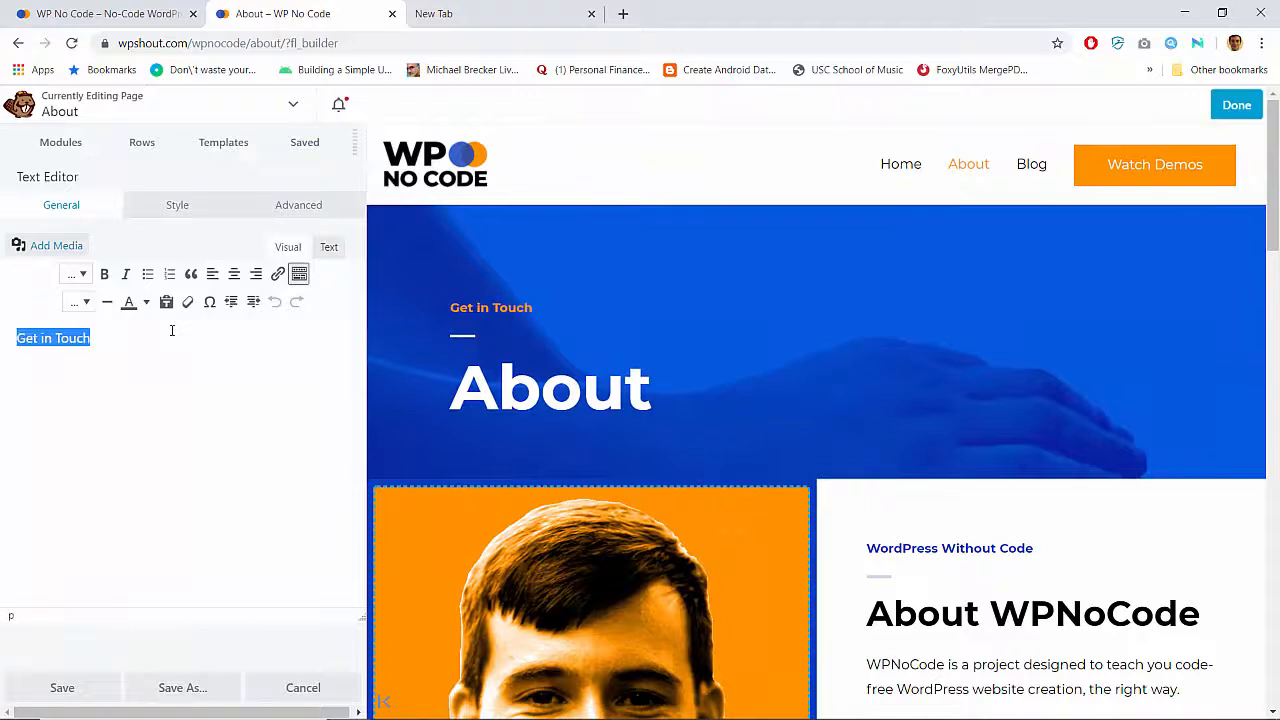
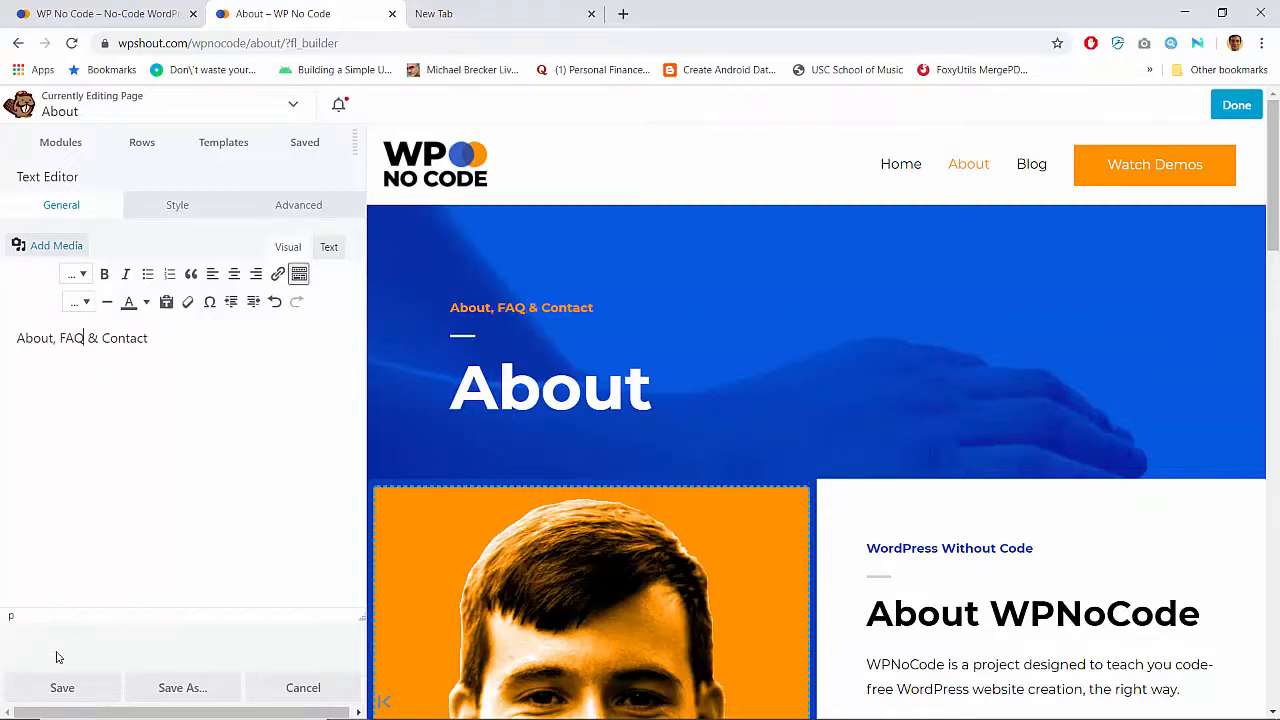
pyautogui.click(62, 688)
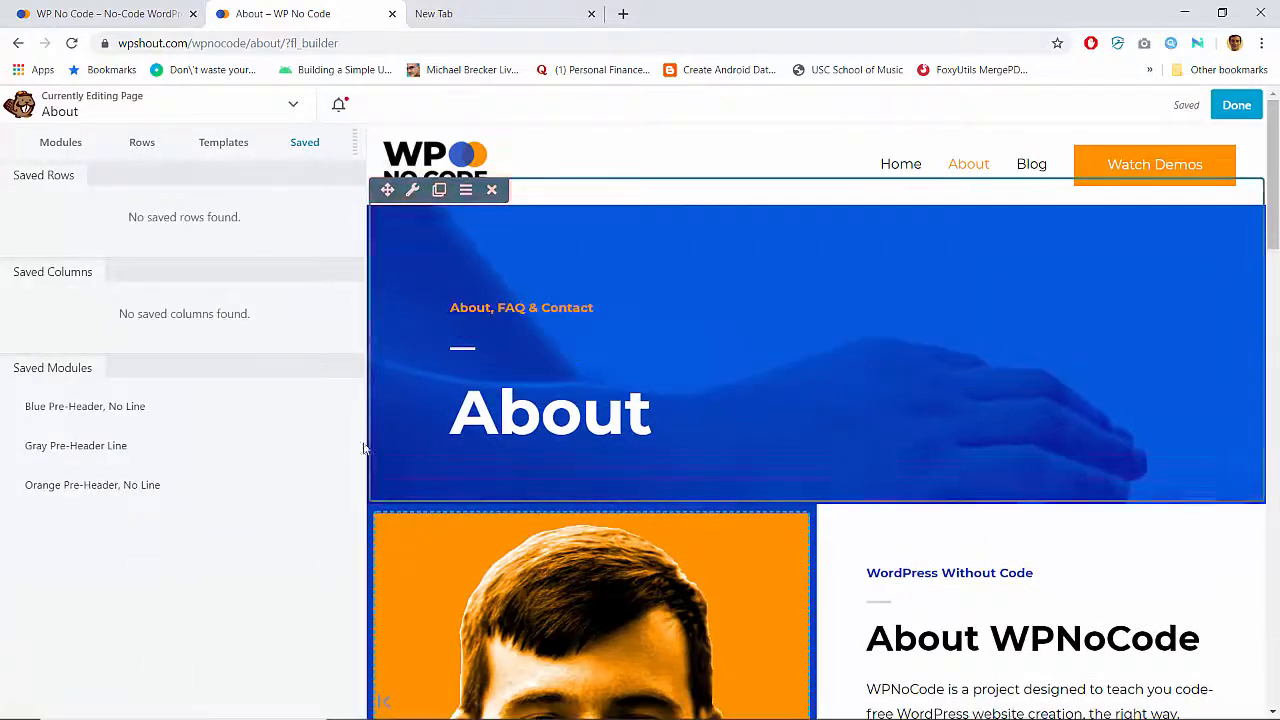
pyautogui.click(503, 312)
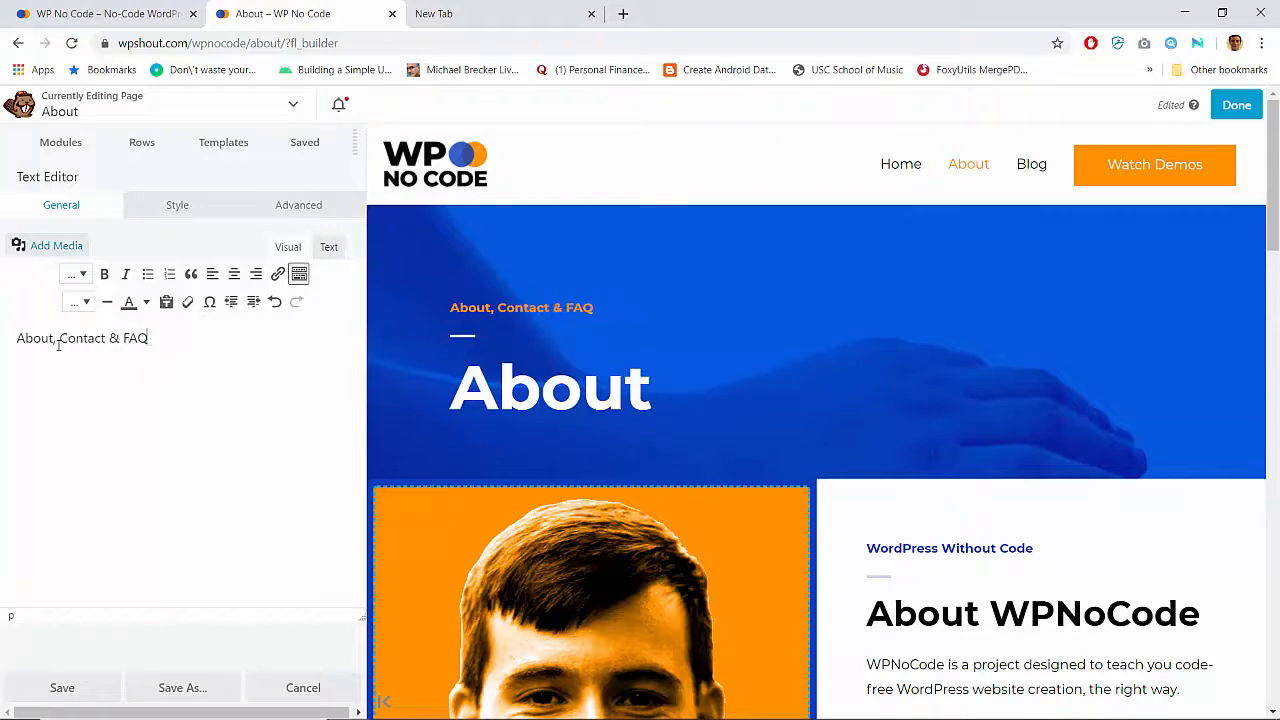
pyautogui.click(80, 683)
pyautogui.click(1236, 106)
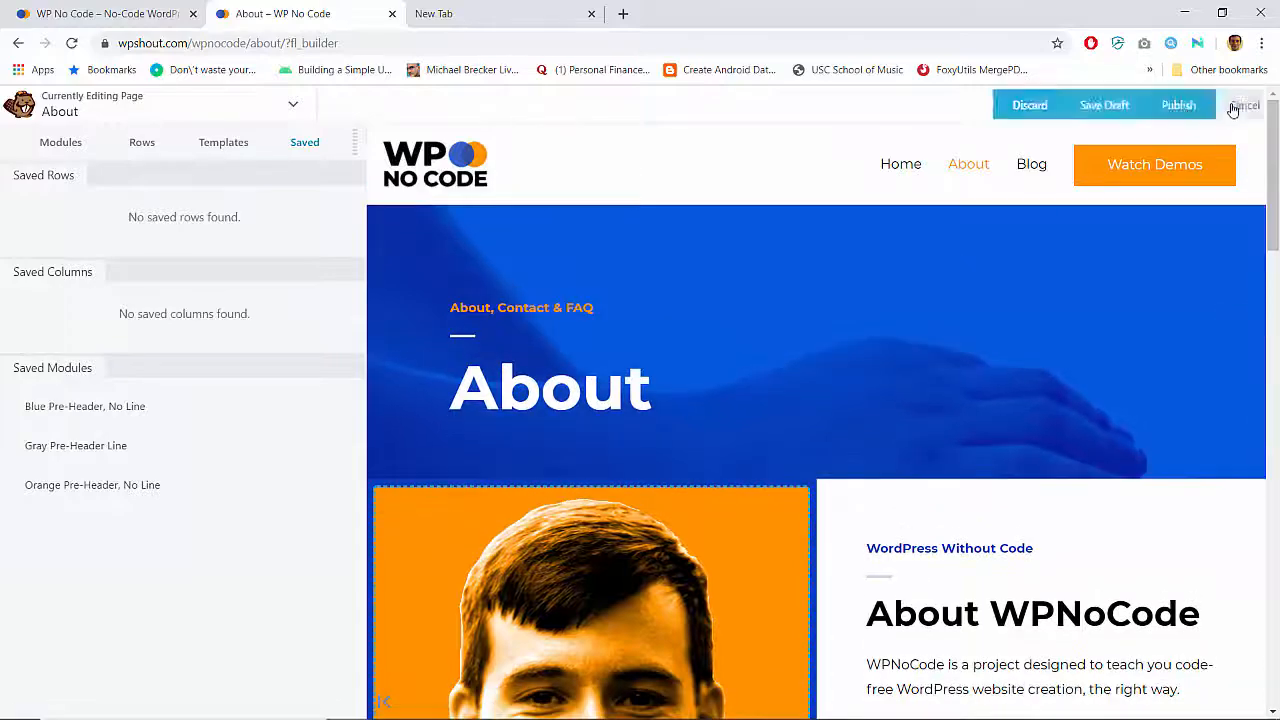
pyautogui.click(1178, 105)
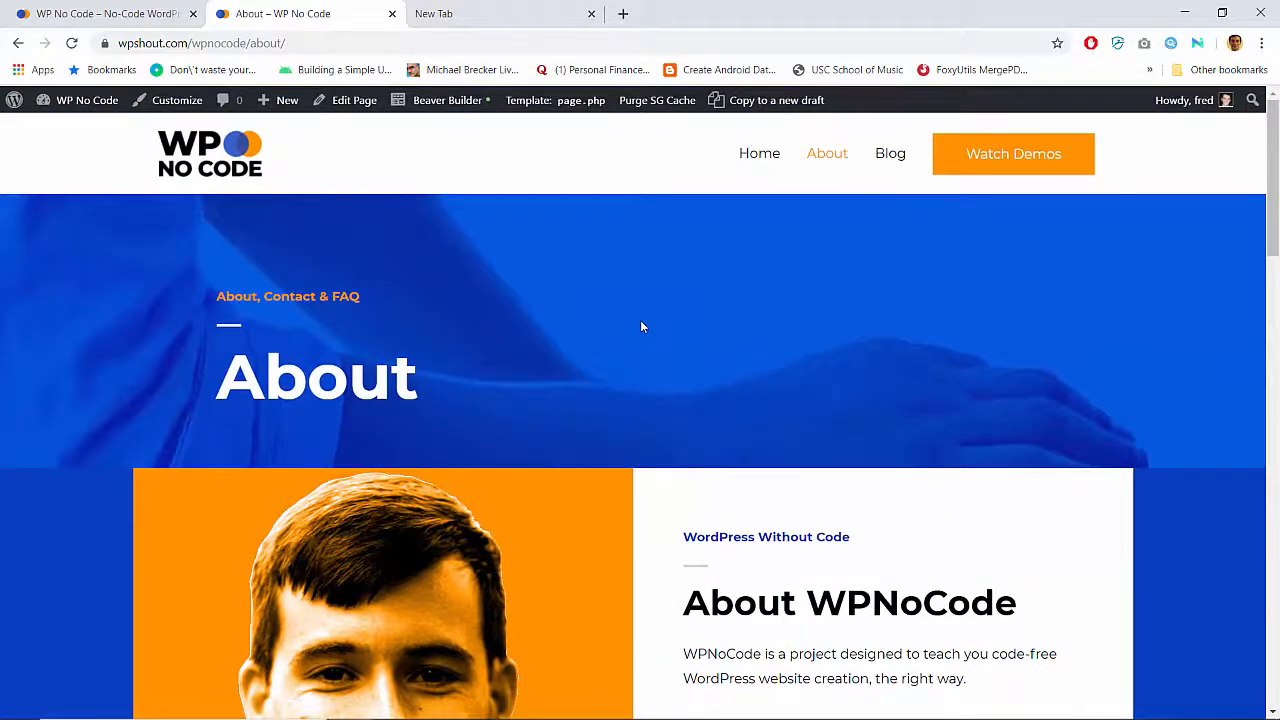
# Review the whole published About page, and examine the home page down to the spacing around its Newest No-Code WordPress Tutorials section
pyautogui.scroll(-12, 642, 327)
pyautogui.scroll(5, 642, 327)
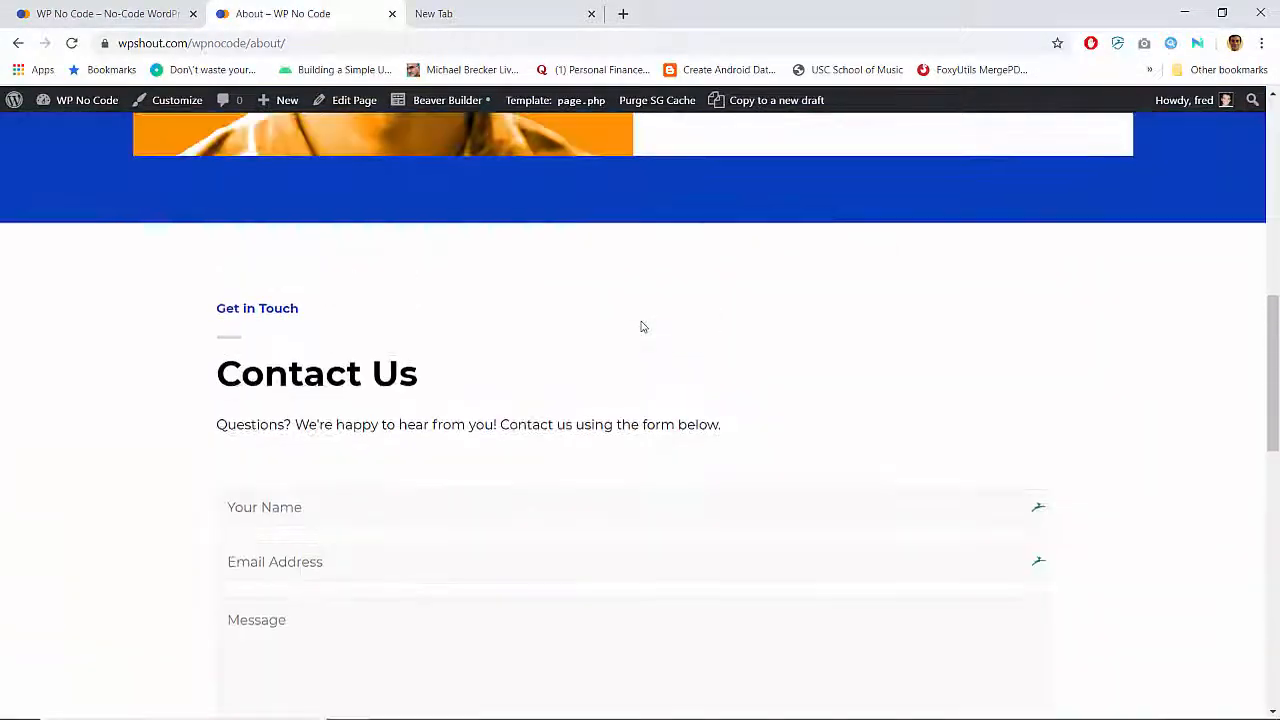
pyautogui.scroll(6, 642, 327)
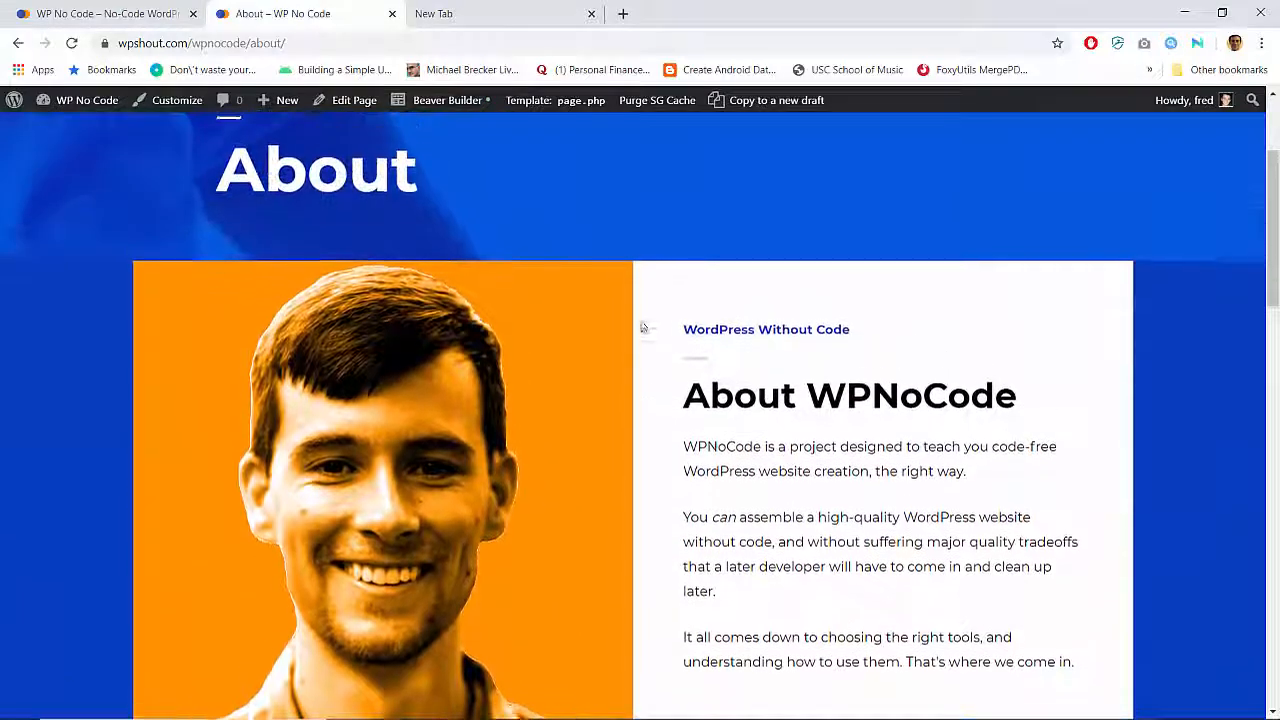
pyautogui.scroll(3, 642, 327)
pyautogui.scroll(-15, 642, 327)
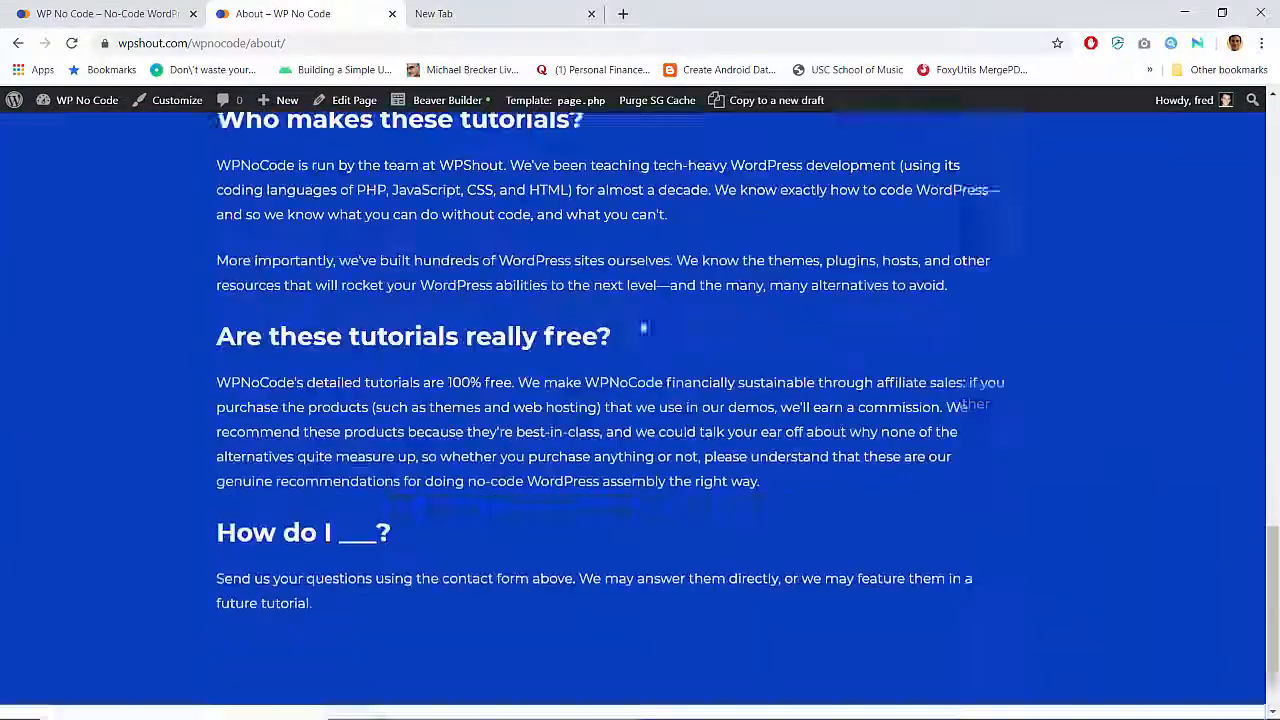
pyautogui.scroll(-2, 643, 327)
pyautogui.scroll(15, 640, 323)
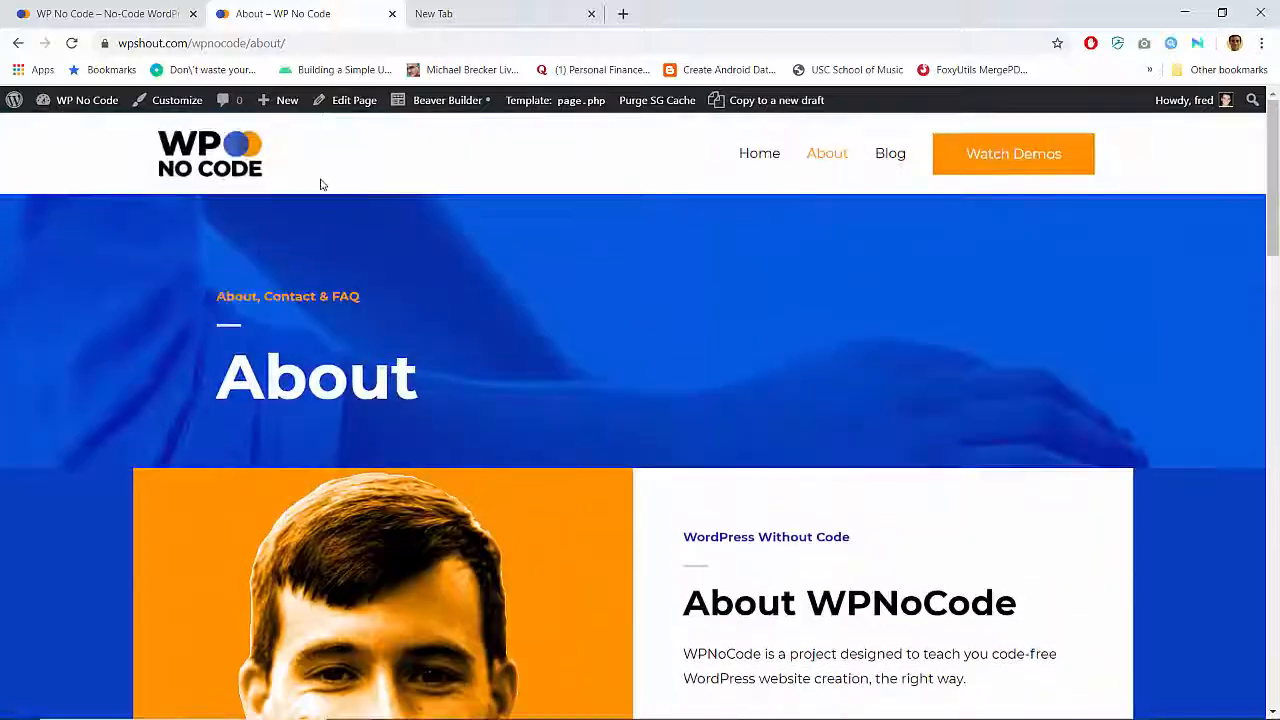
pyautogui.click(762, 160)
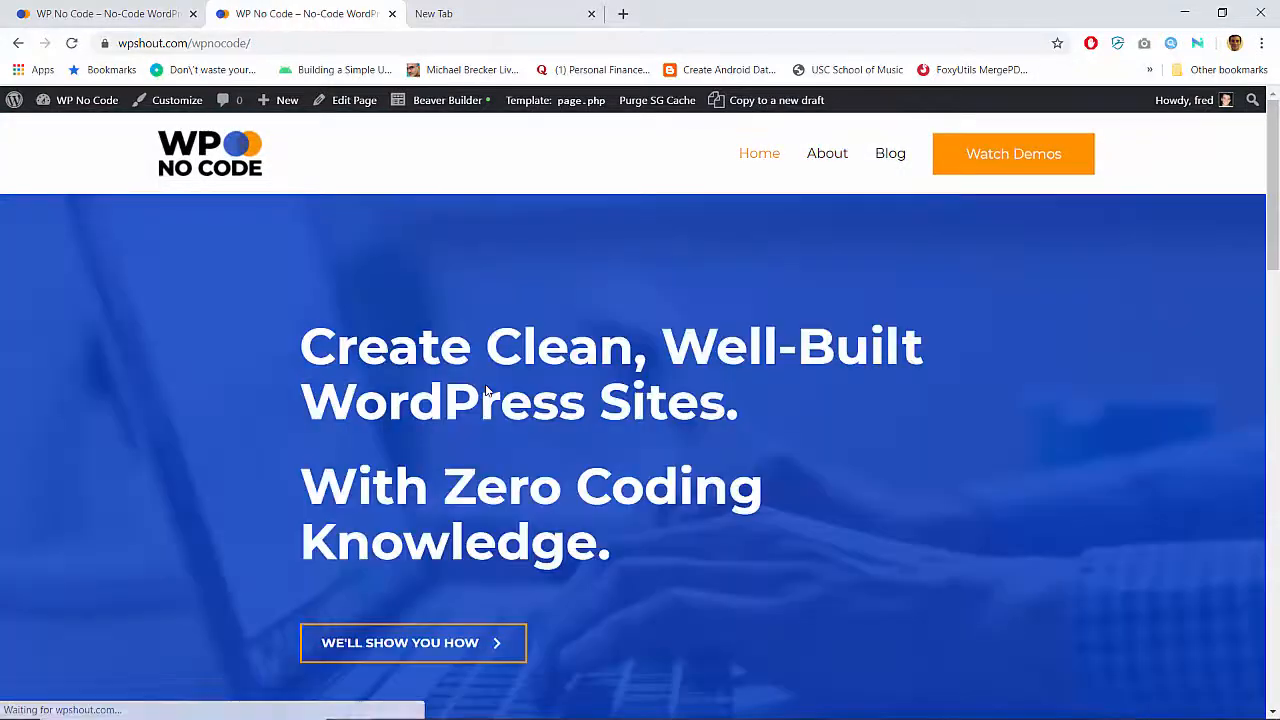
pyautogui.scroll(-12, 487, 390)
pyautogui.scroll(1, 487, 390)
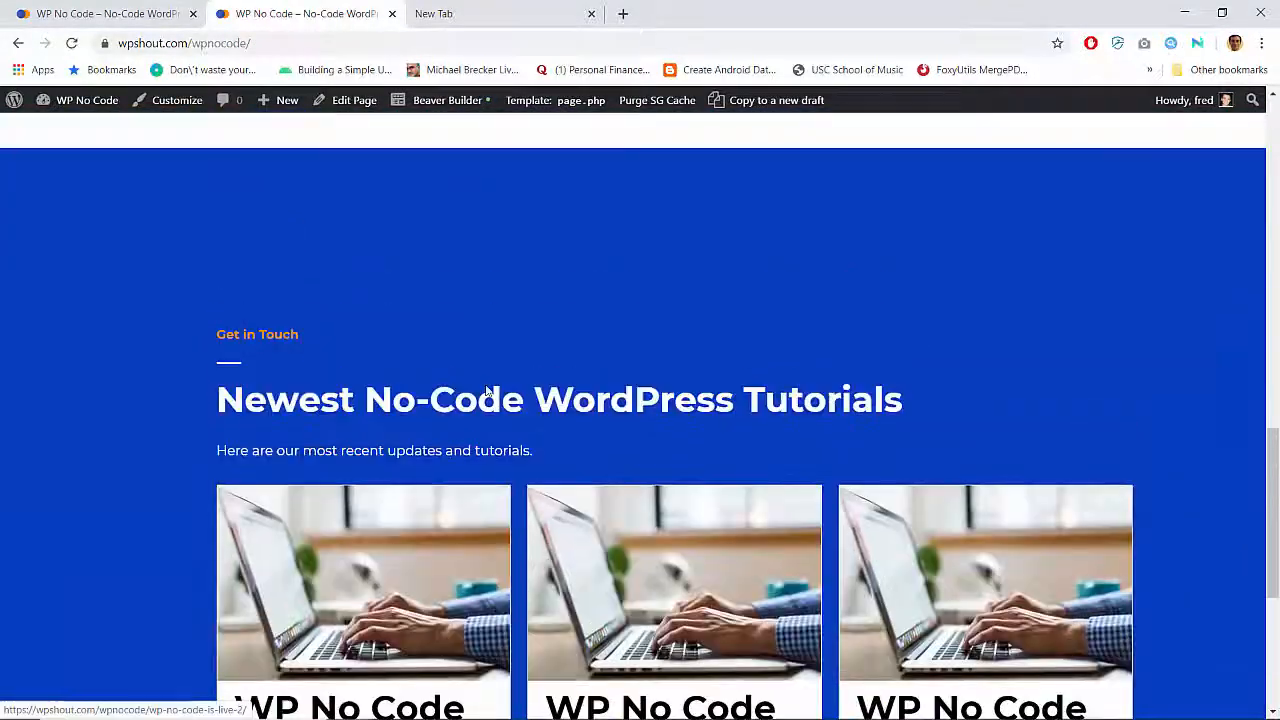
pyautogui.scroll(-4, 487, 388)
pyautogui.scroll(5, 480, 370)
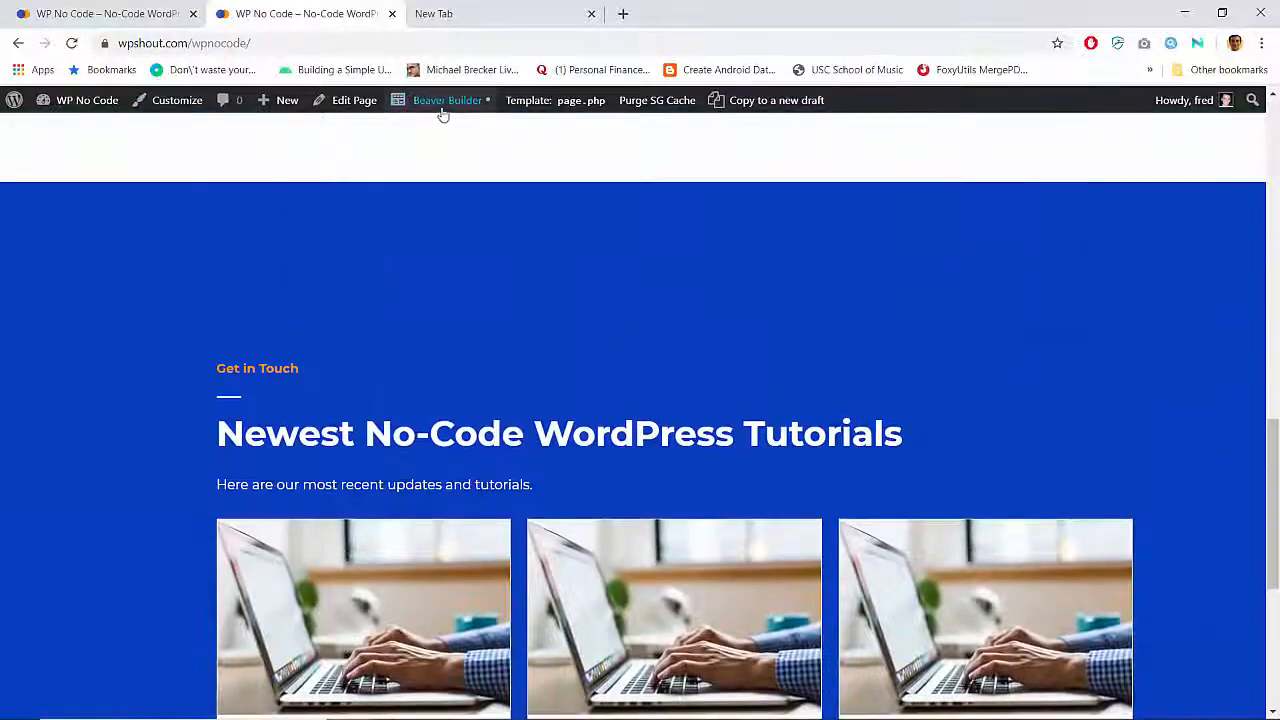
# Set the top and bottom padding of the home page's blue tutorials row to 80 px in the page builder
pyautogui.click(445, 104)
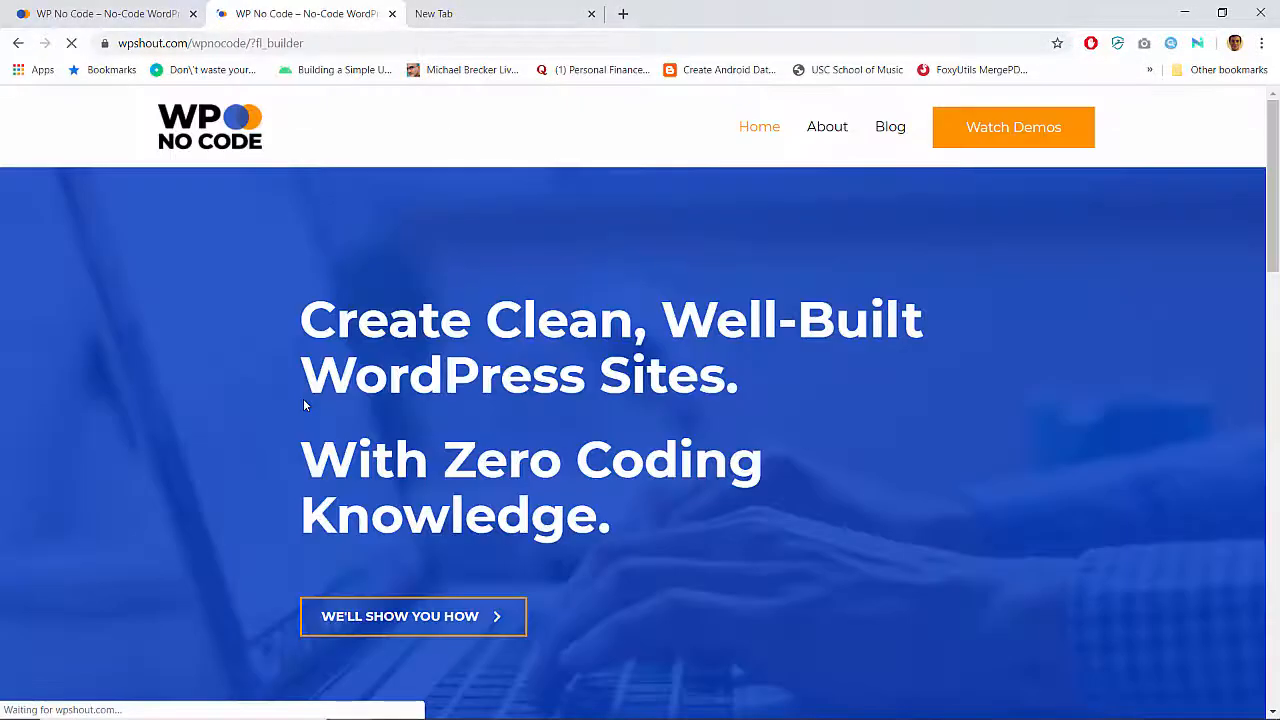
pyautogui.scroll(-12, 370, 507)
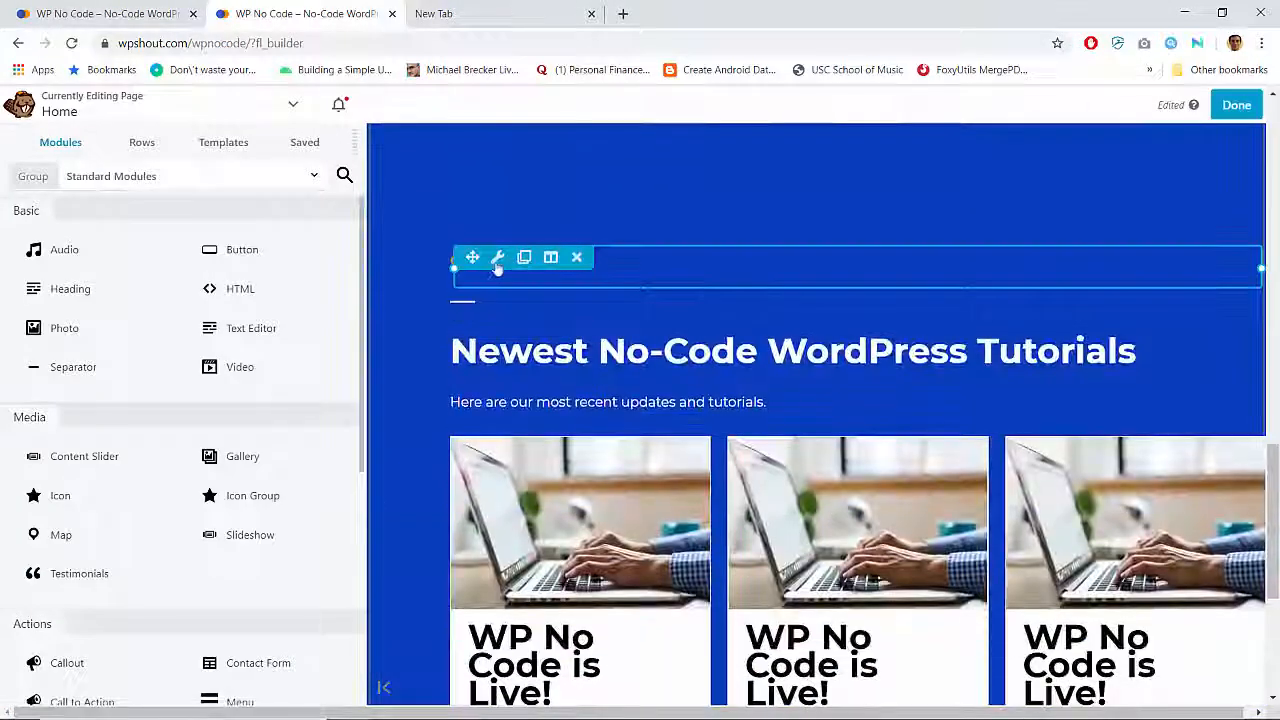
pyautogui.scroll(2, 497, 268)
pyautogui.click(415, 237)
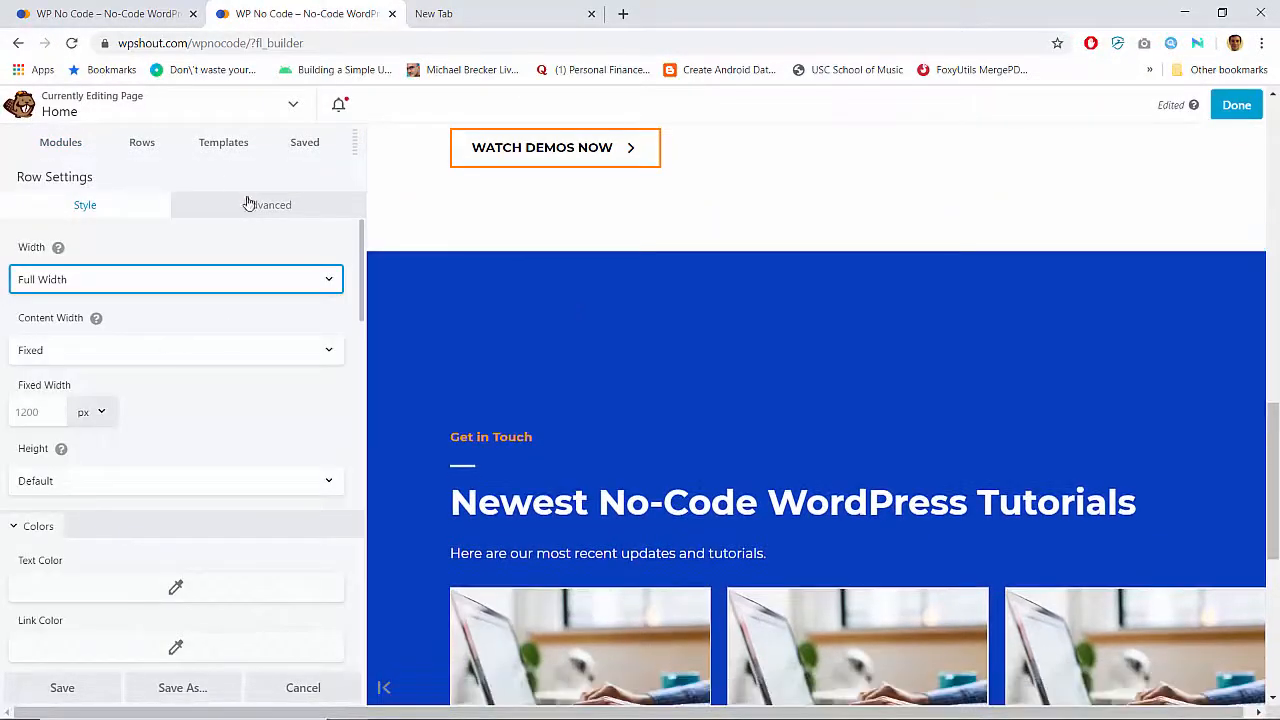
pyautogui.click(248, 204)
pyautogui.doubleClick(22, 384)
pyautogui.write('0')
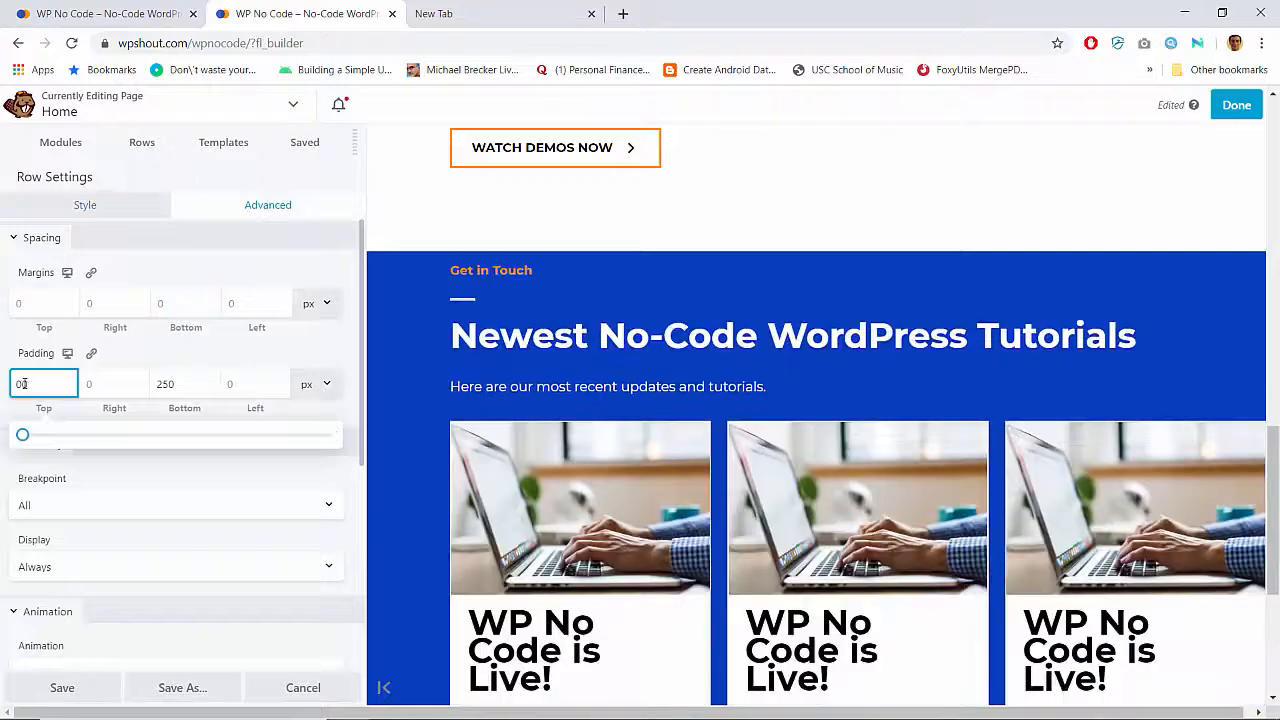
pyautogui.write('80')
pyautogui.press('Tab')
pyautogui.press('Tab')
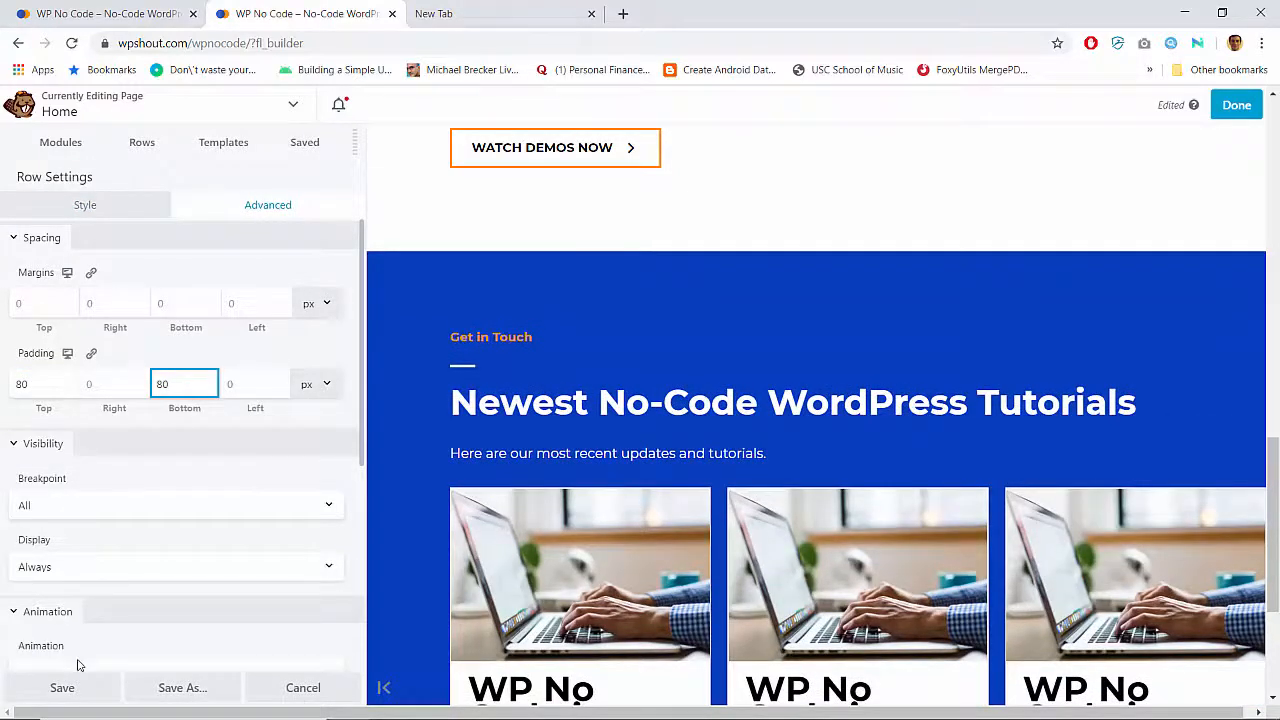
pyautogui.click(72, 690)
# Publish the home page and check the tutorials section's spacing on the live page
pyautogui.click(1232, 105)
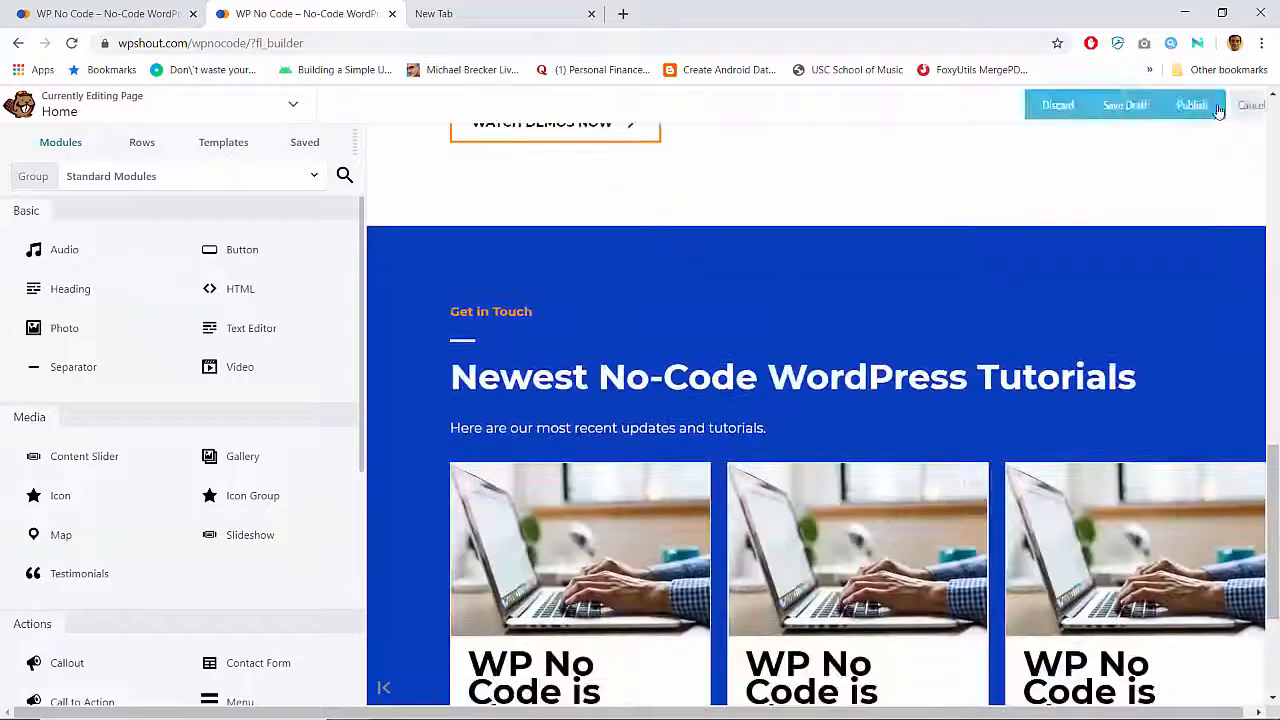
pyautogui.click(1185, 106)
pyautogui.scroll(-2, 614, 283)
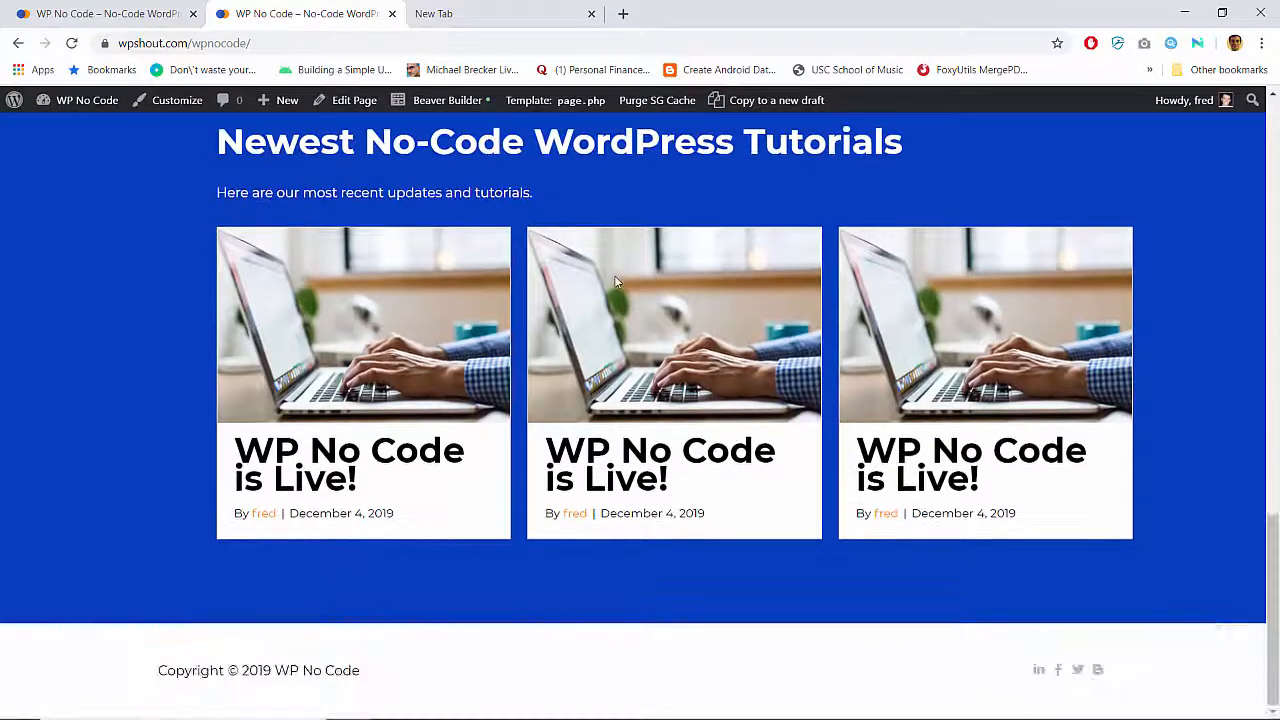
pyautogui.scroll(8, 614, 282)
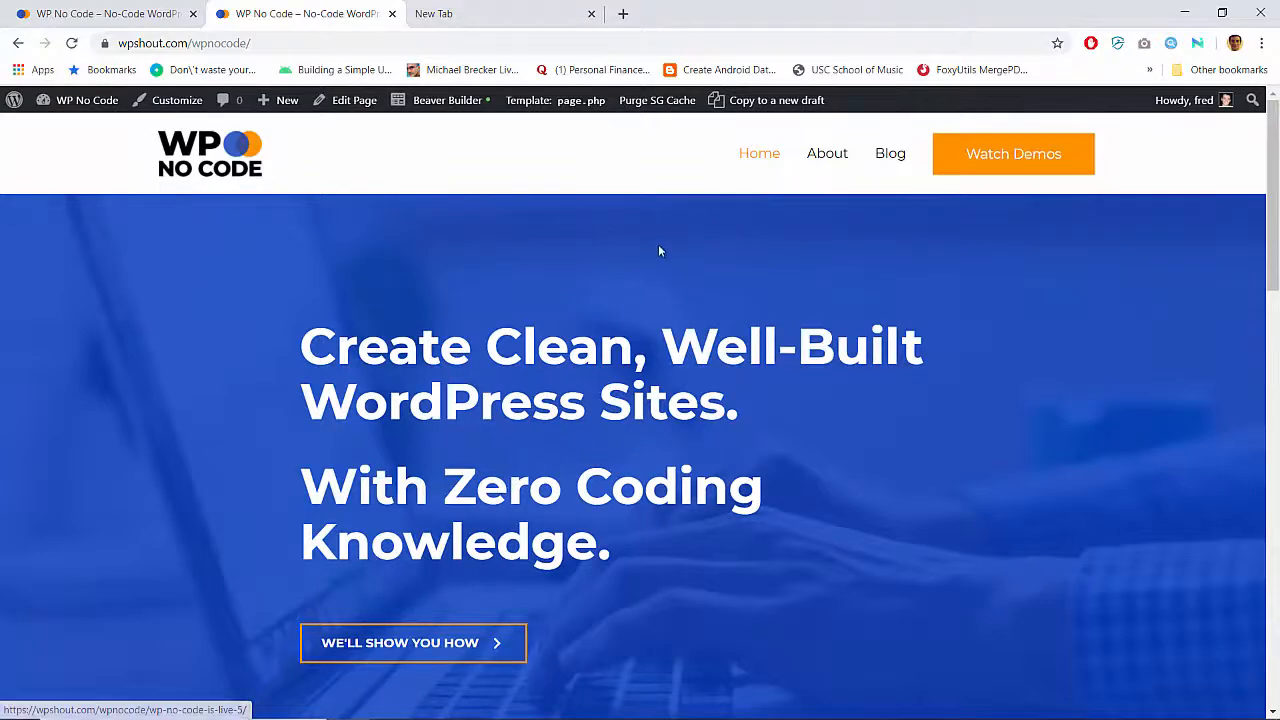
# Compare the live About and home pages, looking over the labels, separators and section spacing on both
pyautogui.click(836, 162)
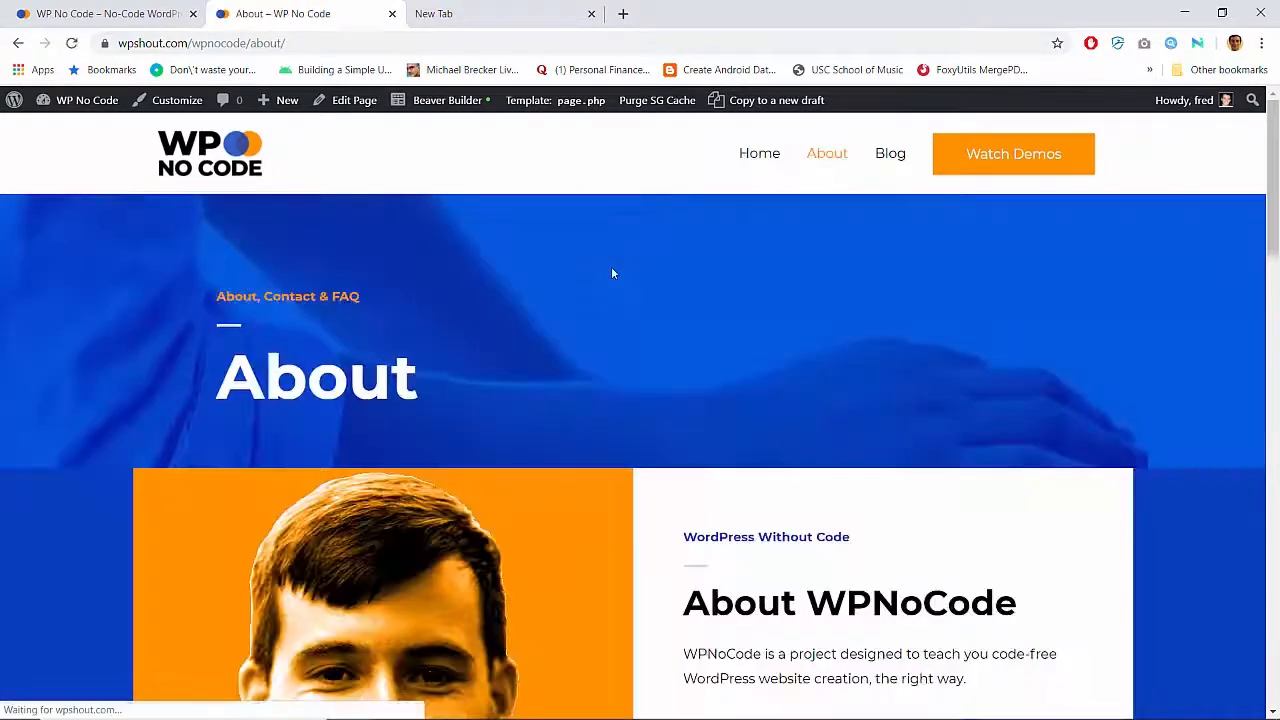
pyautogui.scroll(-5, 612, 270)
pyautogui.scroll(-5, 613, 273)
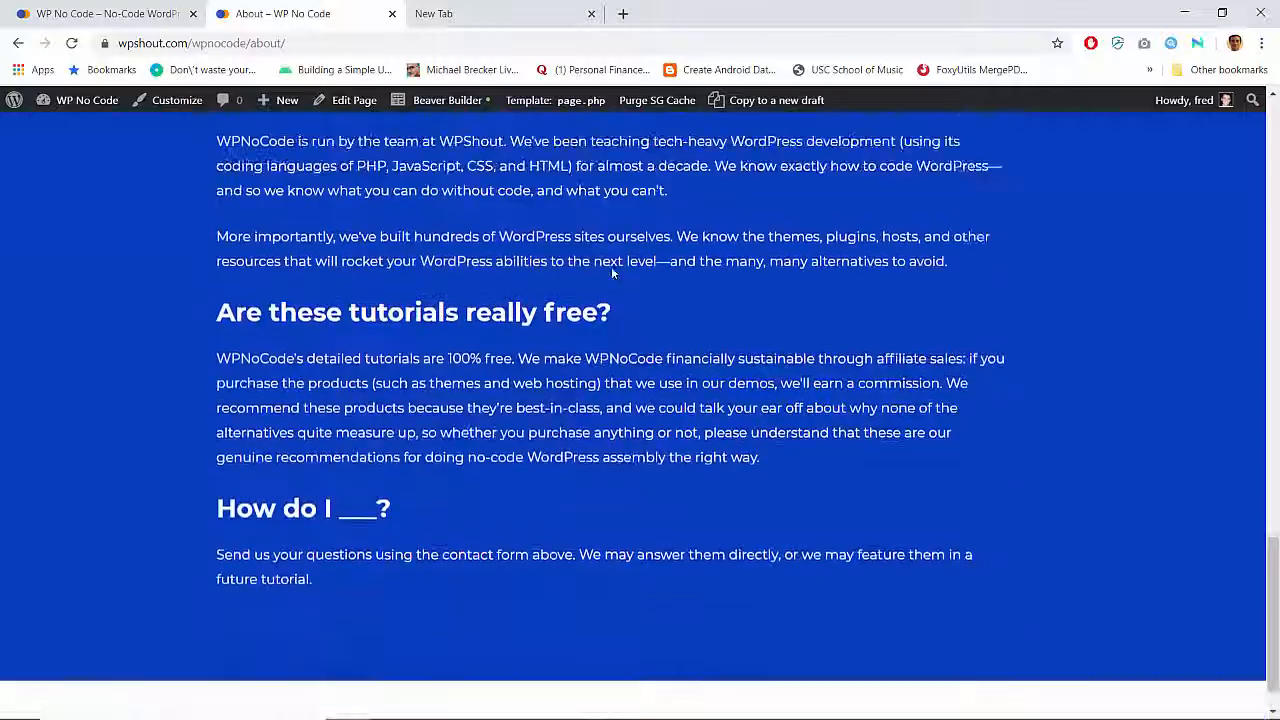
pyautogui.scroll(8, 613, 273)
pyautogui.scroll(5, 612, 273)
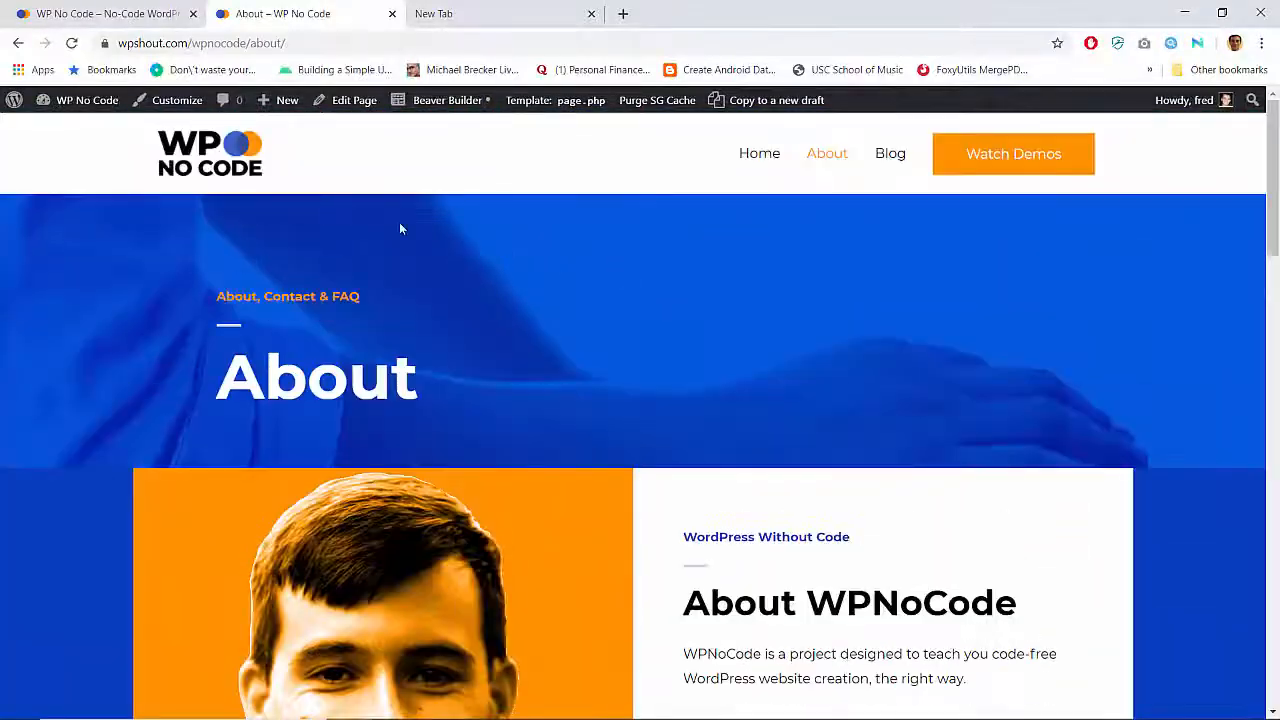
pyautogui.click(208, 170)
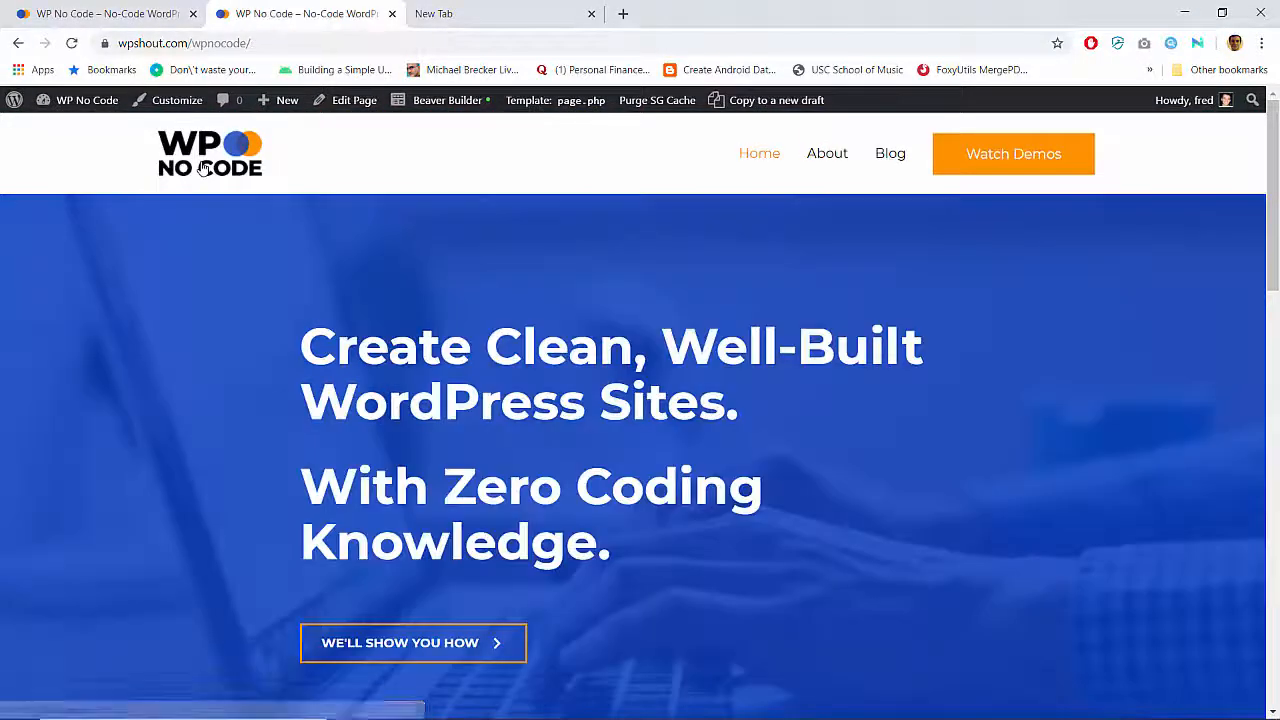
pyautogui.scroll(-5, 202, 169)
pyautogui.scroll(-4, 202, 169)
pyautogui.scroll(10, 200, 171)
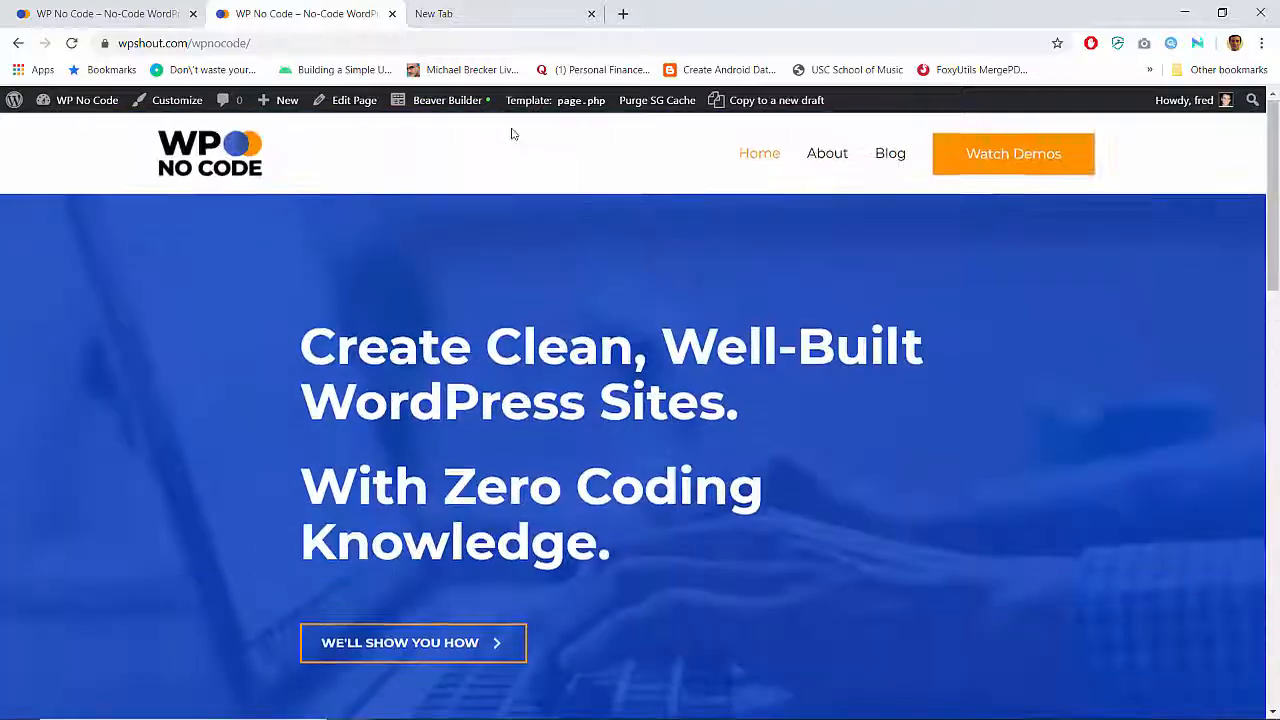
pyautogui.click(840, 157)
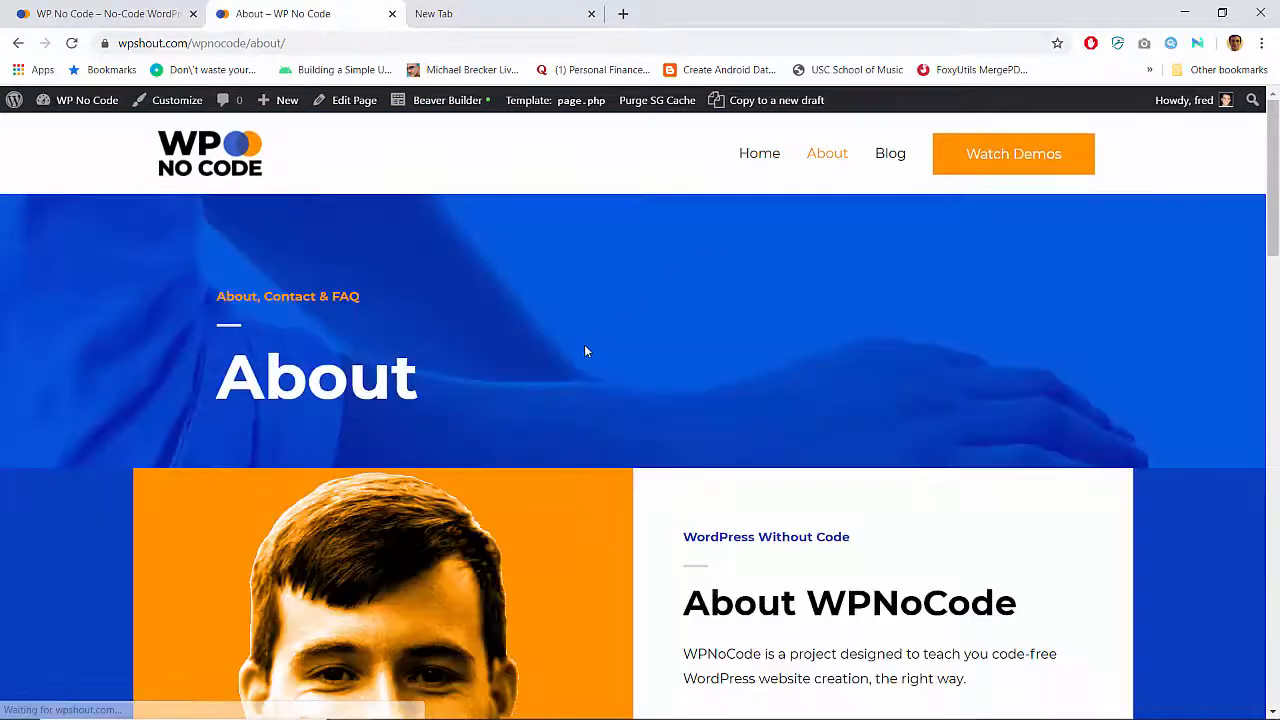
# Look over the published About page down to its footer and the Blog page's list of posts
pyautogui.scroll(-20, 584, 344)
pyautogui.scroll(20, 587, 351)
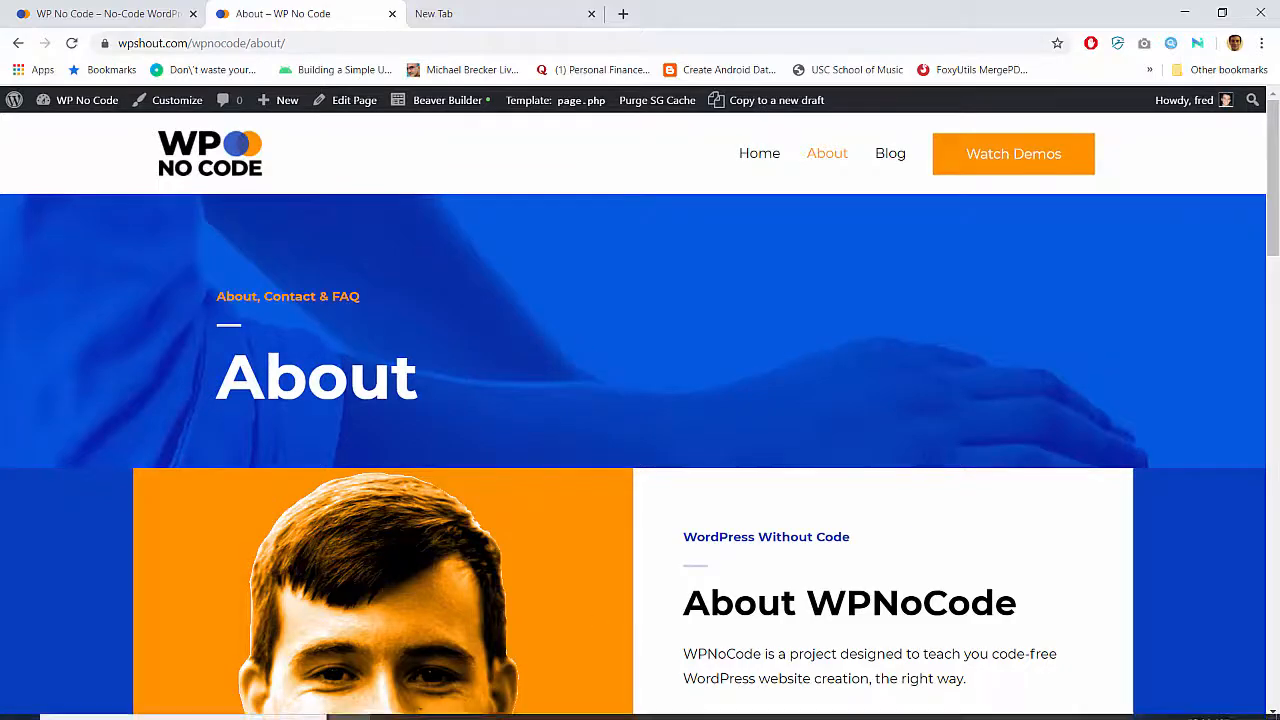
pyautogui.scroll(-15, 642, 377)
pyautogui.scroll(-3, 638, 375)
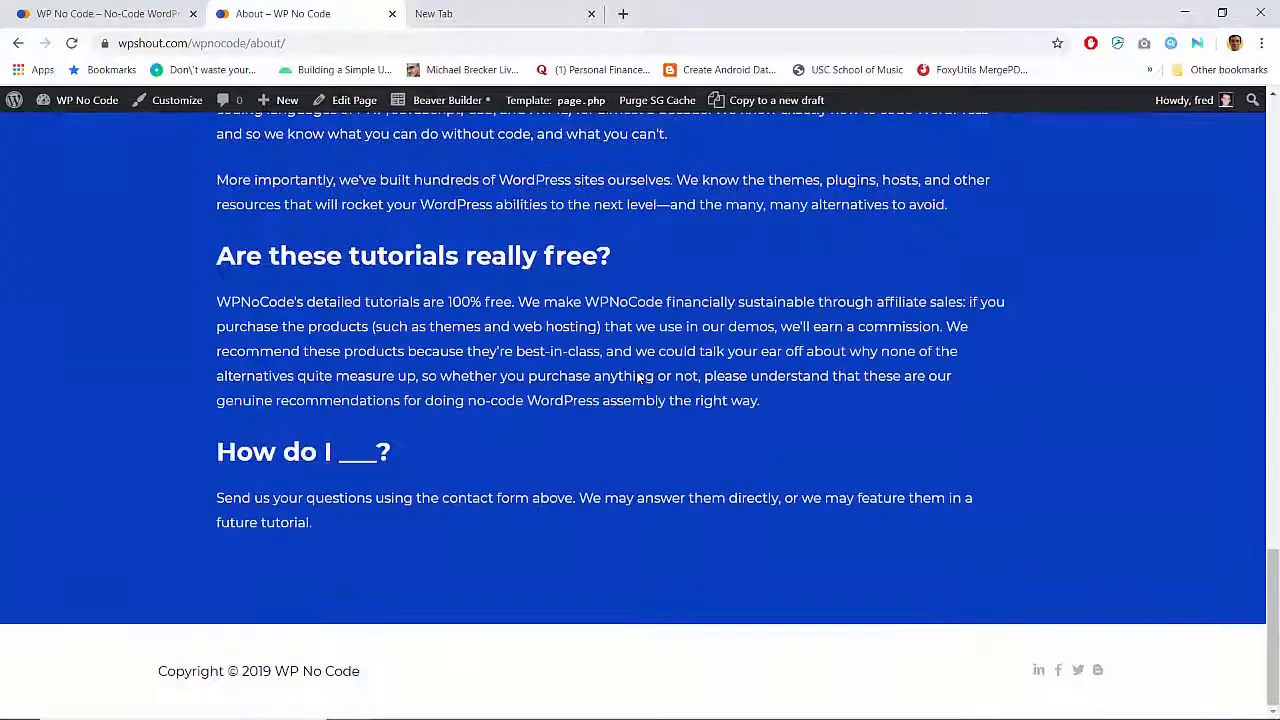
pyautogui.scroll(20, 638, 378)
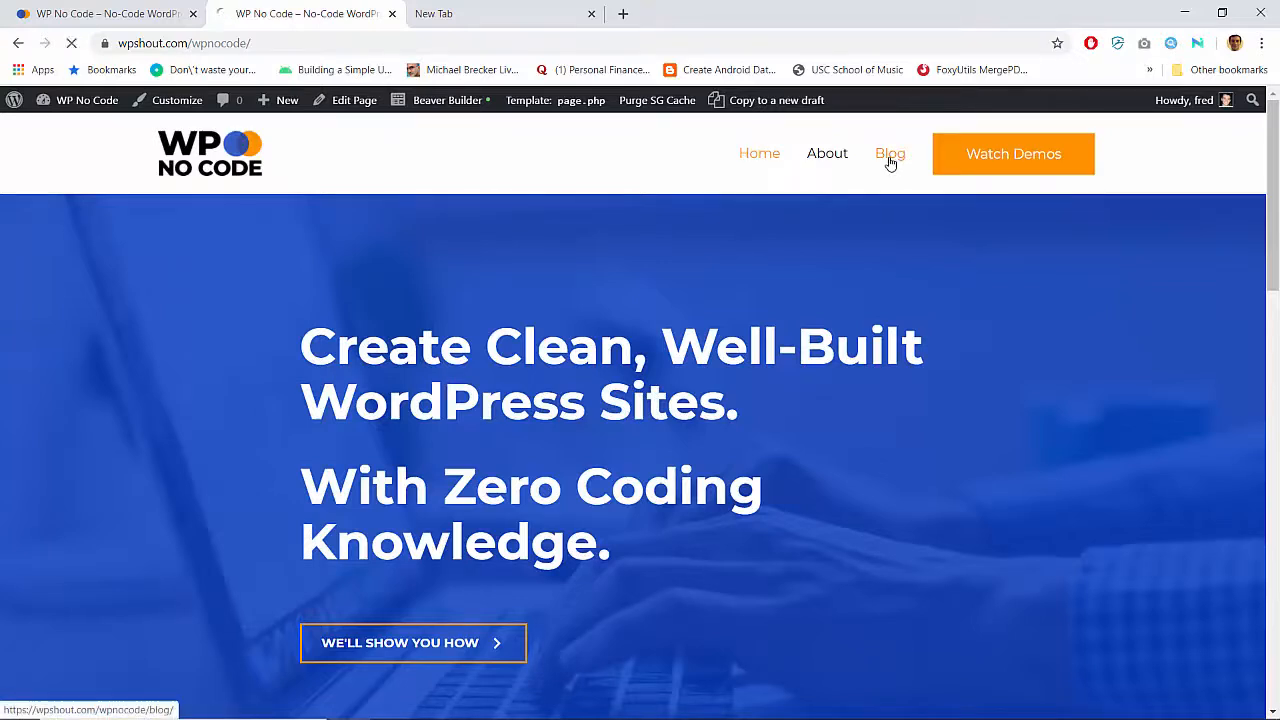
pyautogui.scroll(-5, 600, 300)
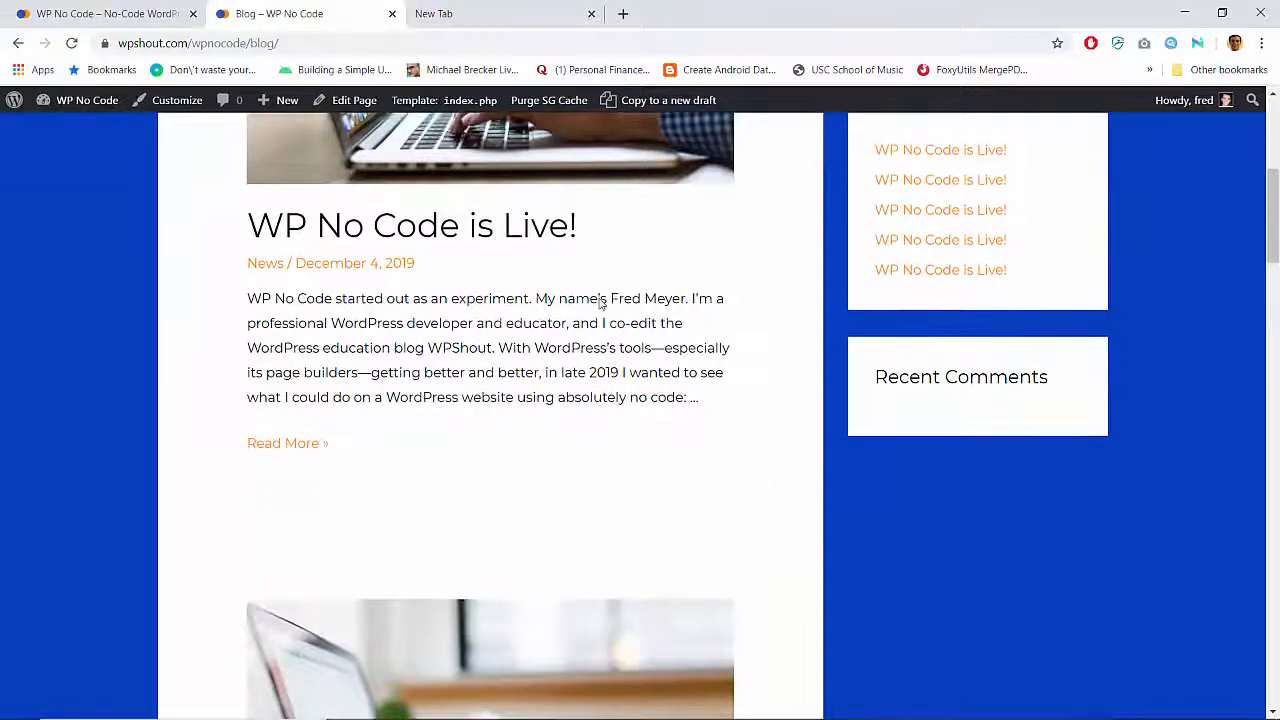
pyautogui.scroll(-2, 603, 303)
pyautogui.scroll(10, 603, 303)
pyautogui.scroll(-3, 601, 304)
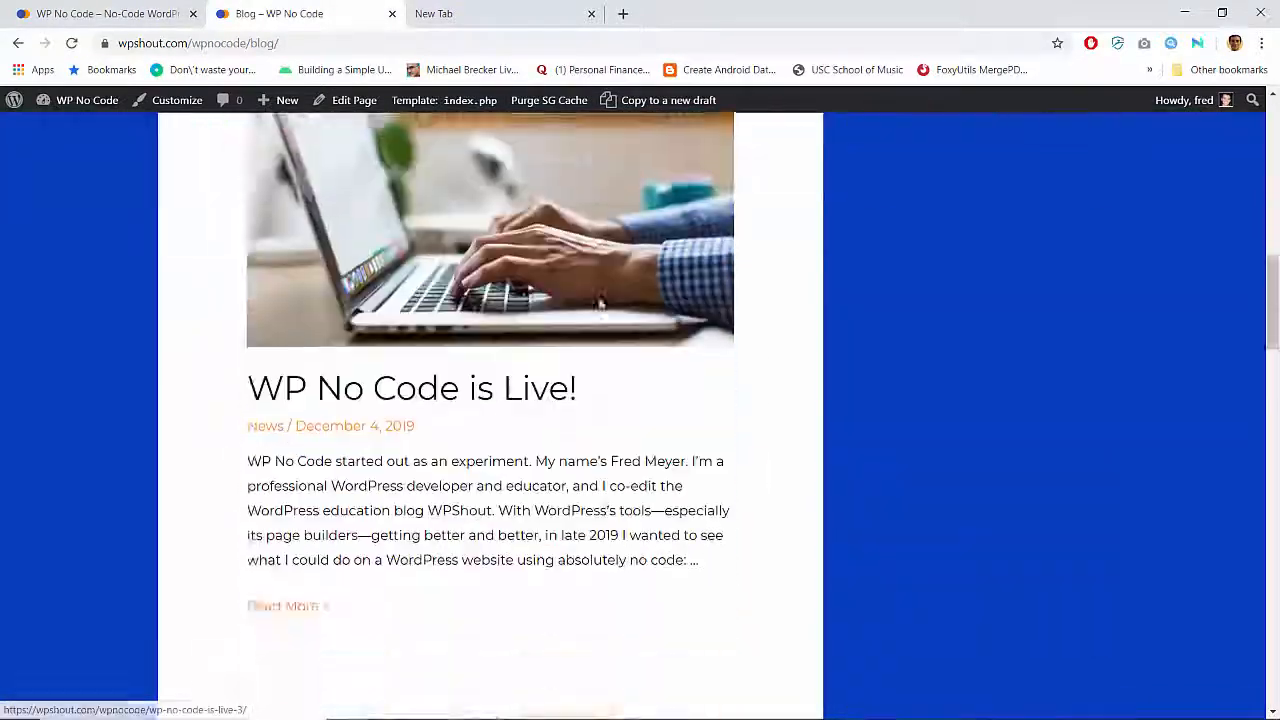
pyautogui.scroll(10, 601, 304)
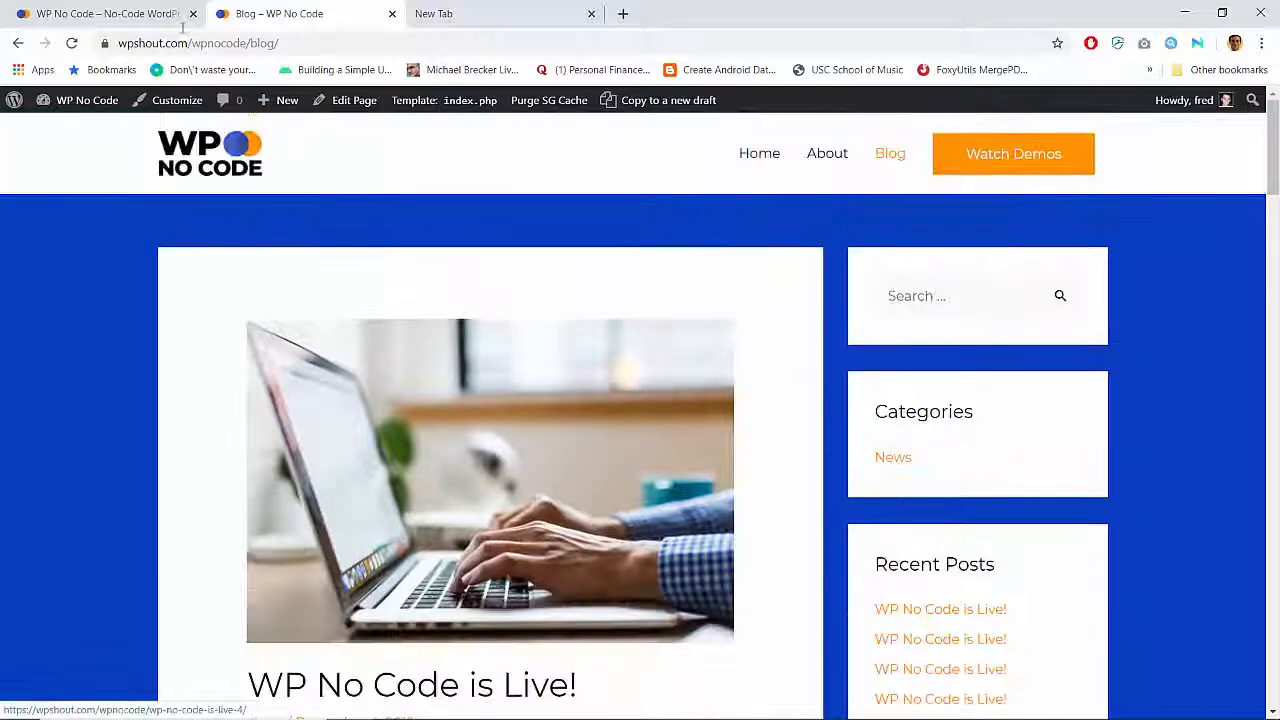
# Move the four duplicate "WP No Code is Live!" posts to the trash, keeping the one published 2019/11/22
pyautogui.click(110, 13)
pyautogui.click(93, 104)
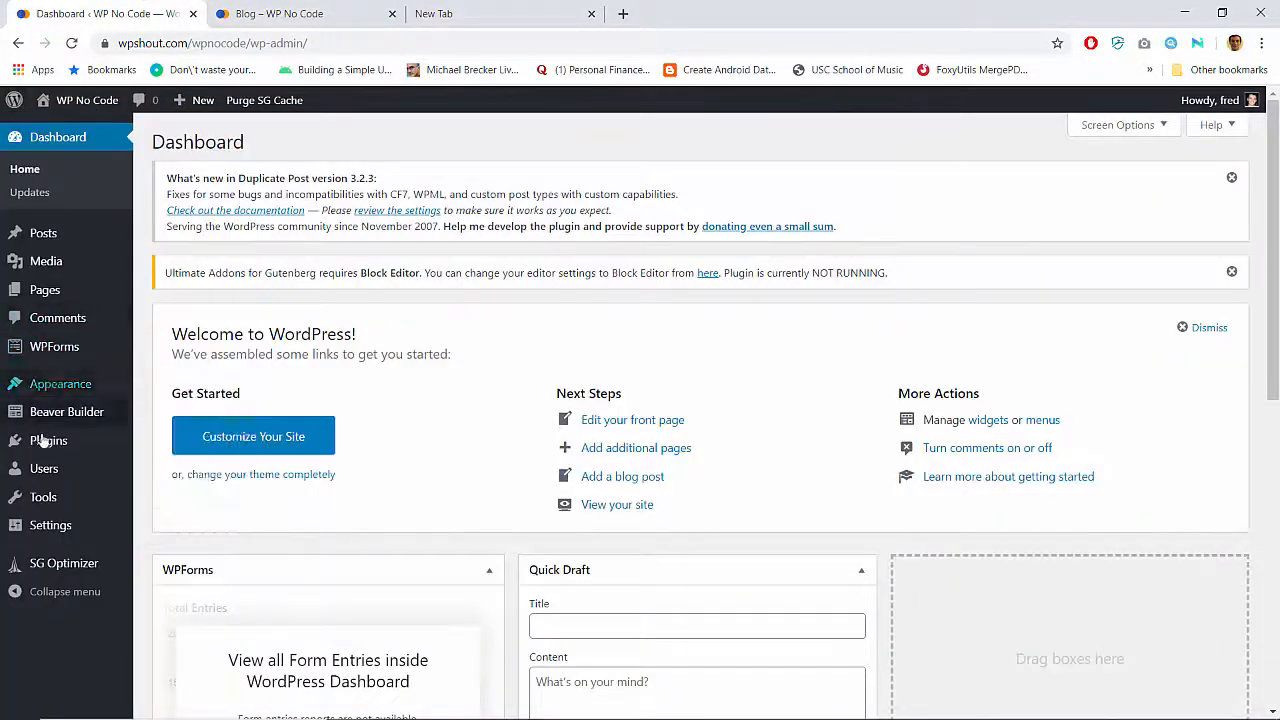
pyautogui.click(47, 240)
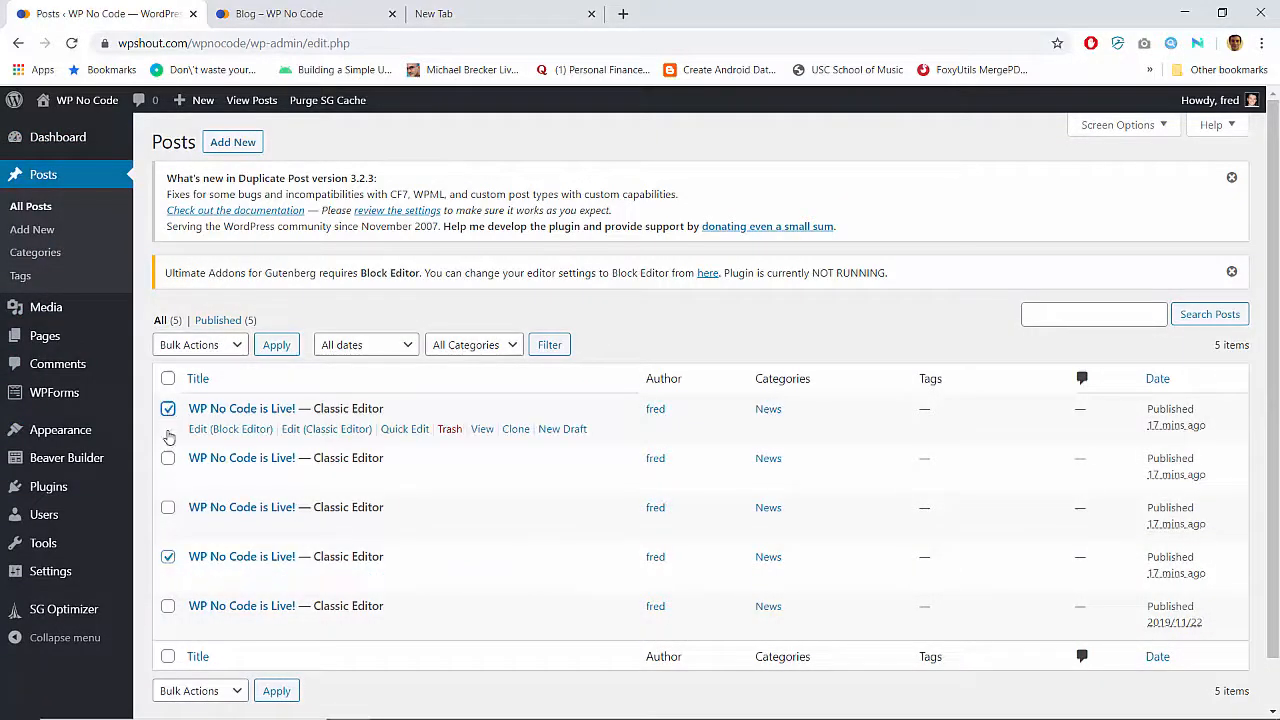
pyautogui.click(168, 506)
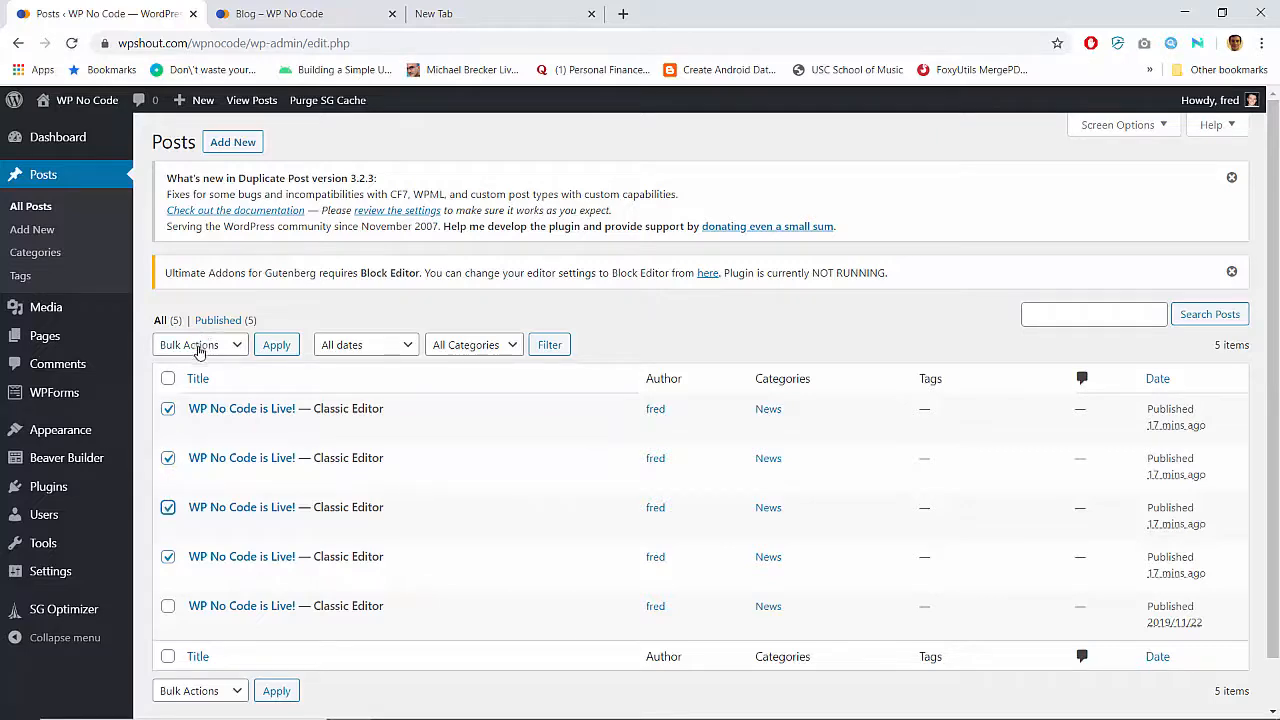
pyautogui.click(199, 347)
pyautogui.click(180, 421)
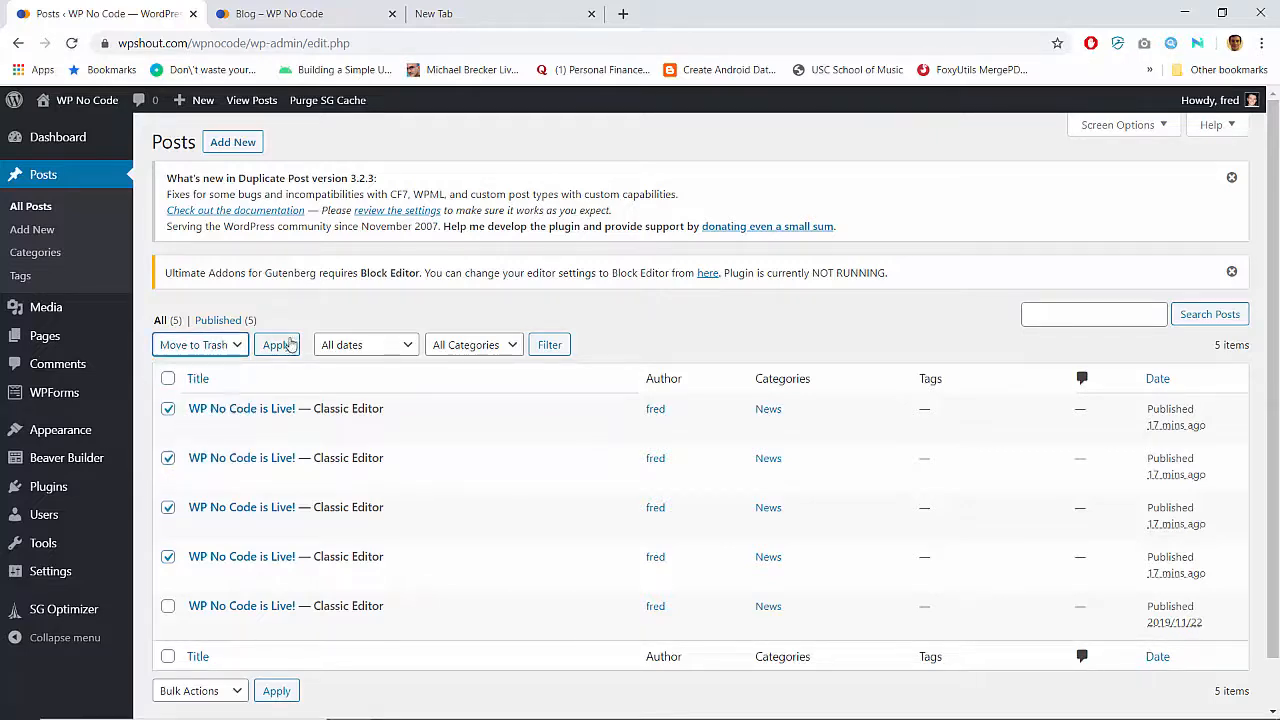
pyautogui.click(284, 348)
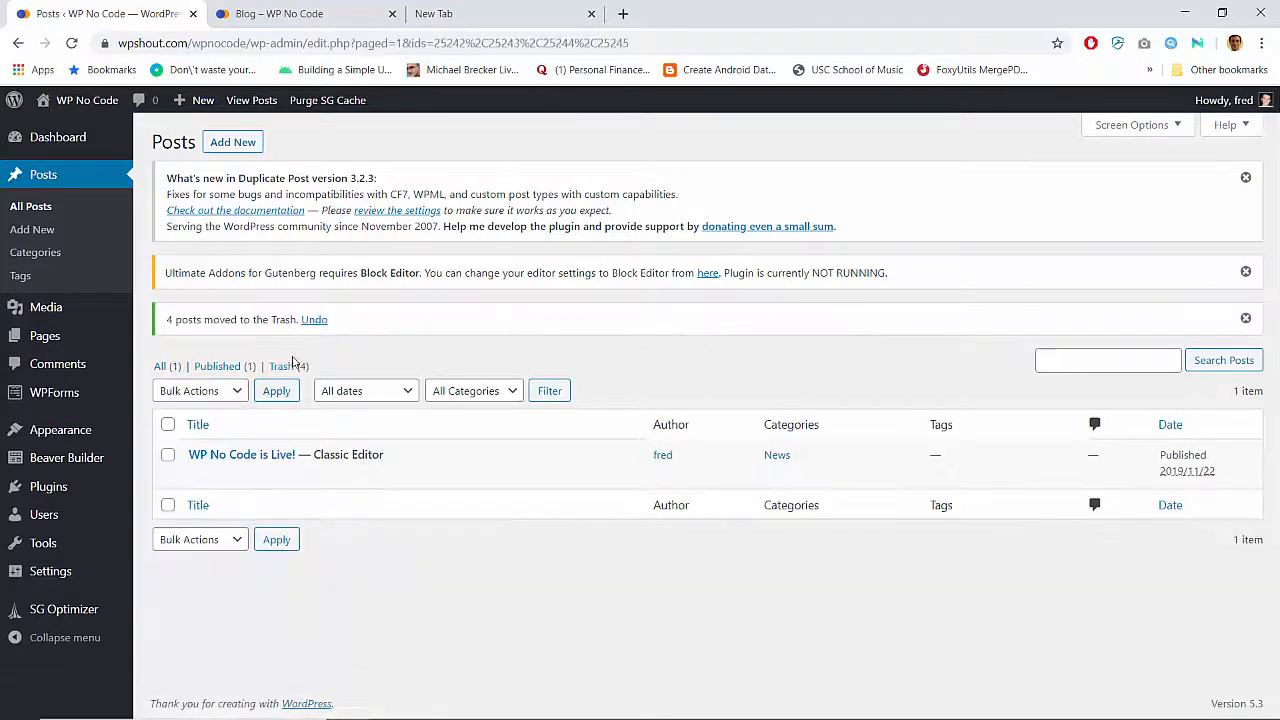
# Permanently delete all the duplicate "WP No Code is Live!" posts from the posts trash
pyautogui.click(290, 366)
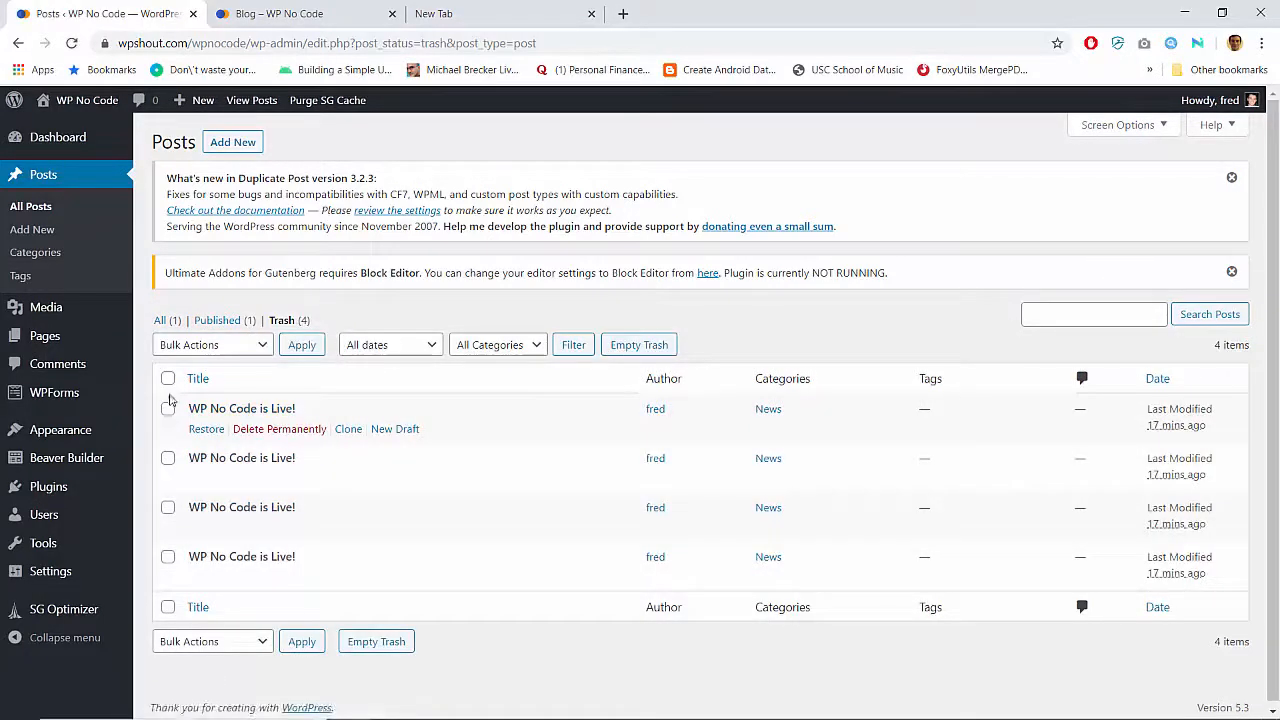
pyautogui.click(212, 344)
pyautogui.click(215, 420)
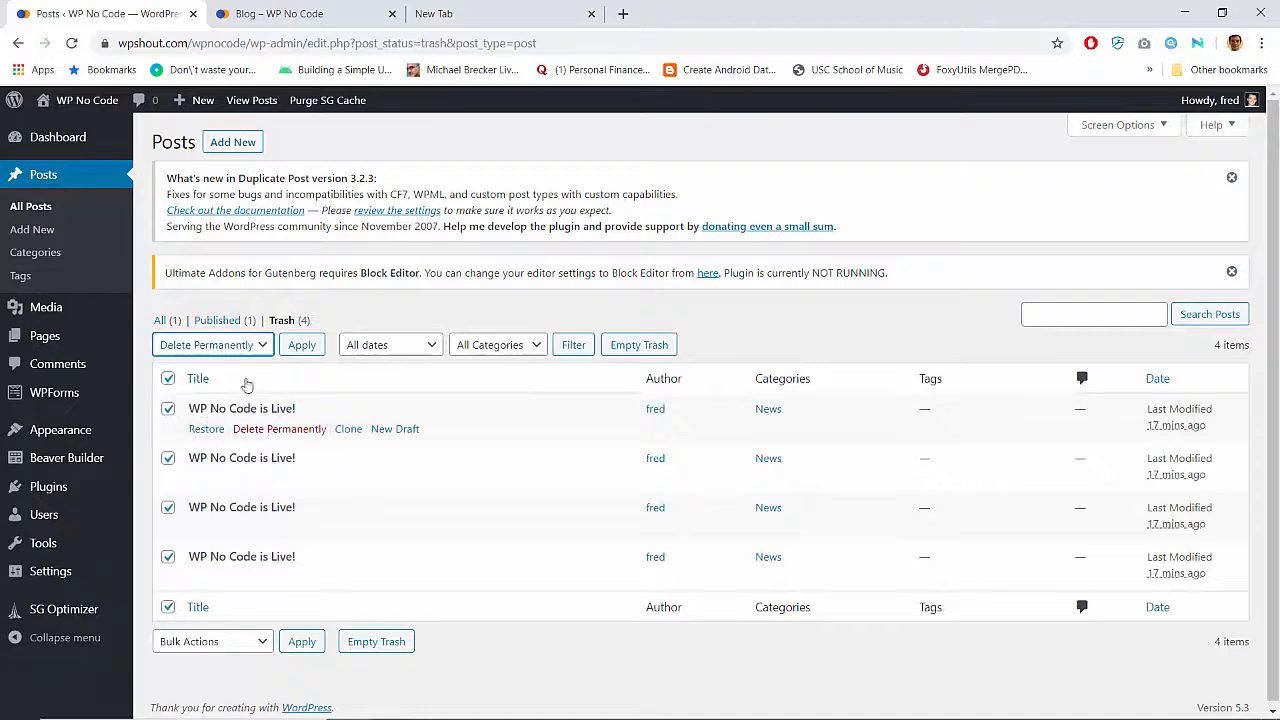
pyautogui.click(302, 346)
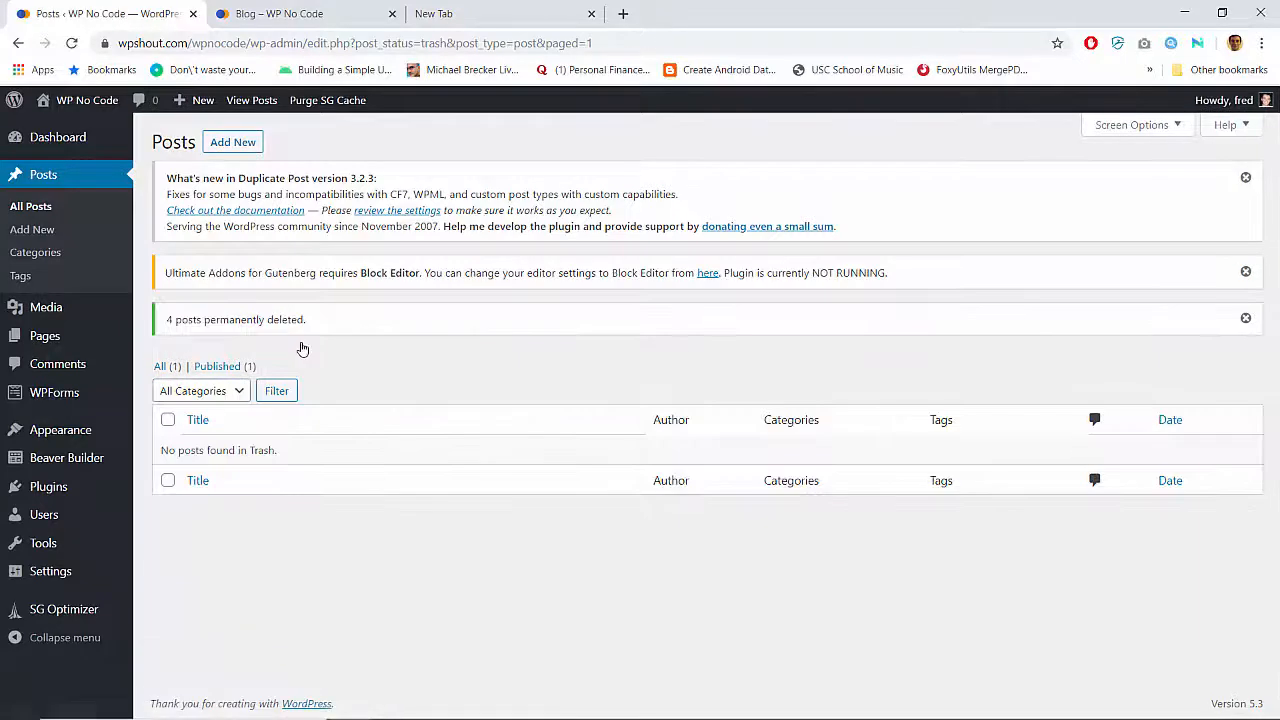
# Check the reloaded Blog page and the home page's Newest No-Code WordPress Tutorials section on the live site
pyautogui.click(335, 12)
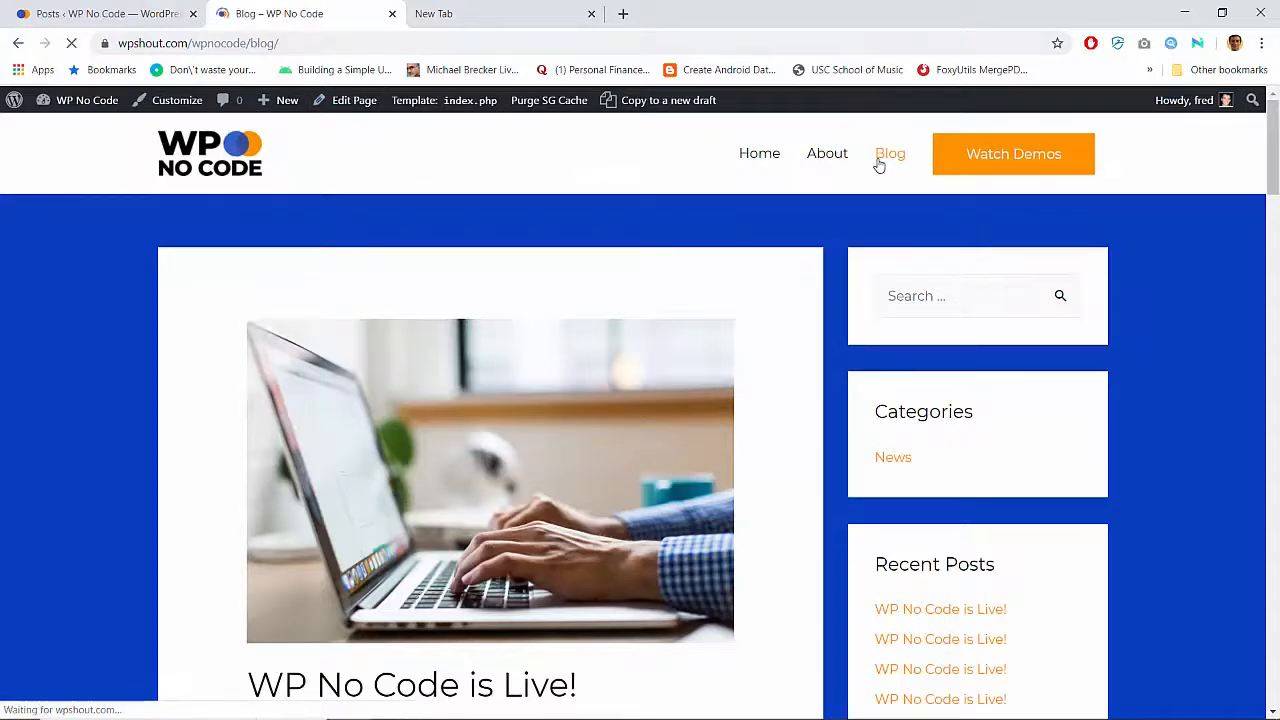
pyautogui.scroll(-5, 539, 483)
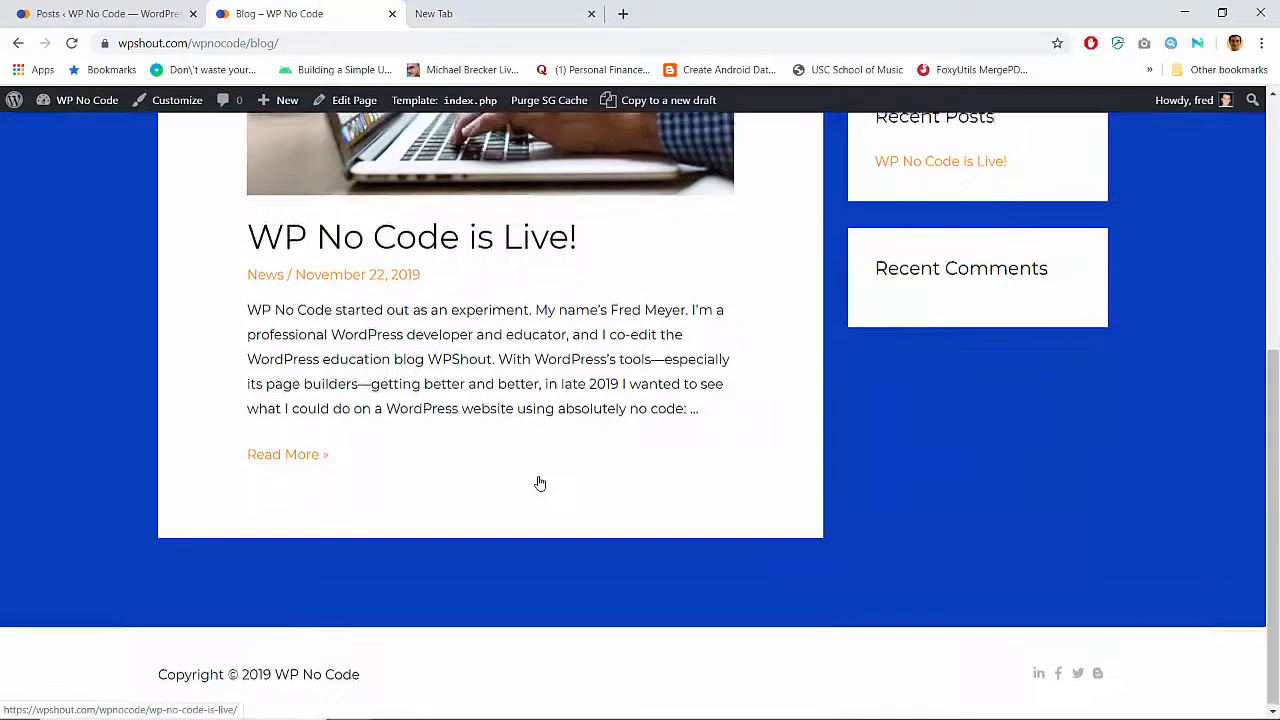
pyautogui.scroll(5, 731, 201)
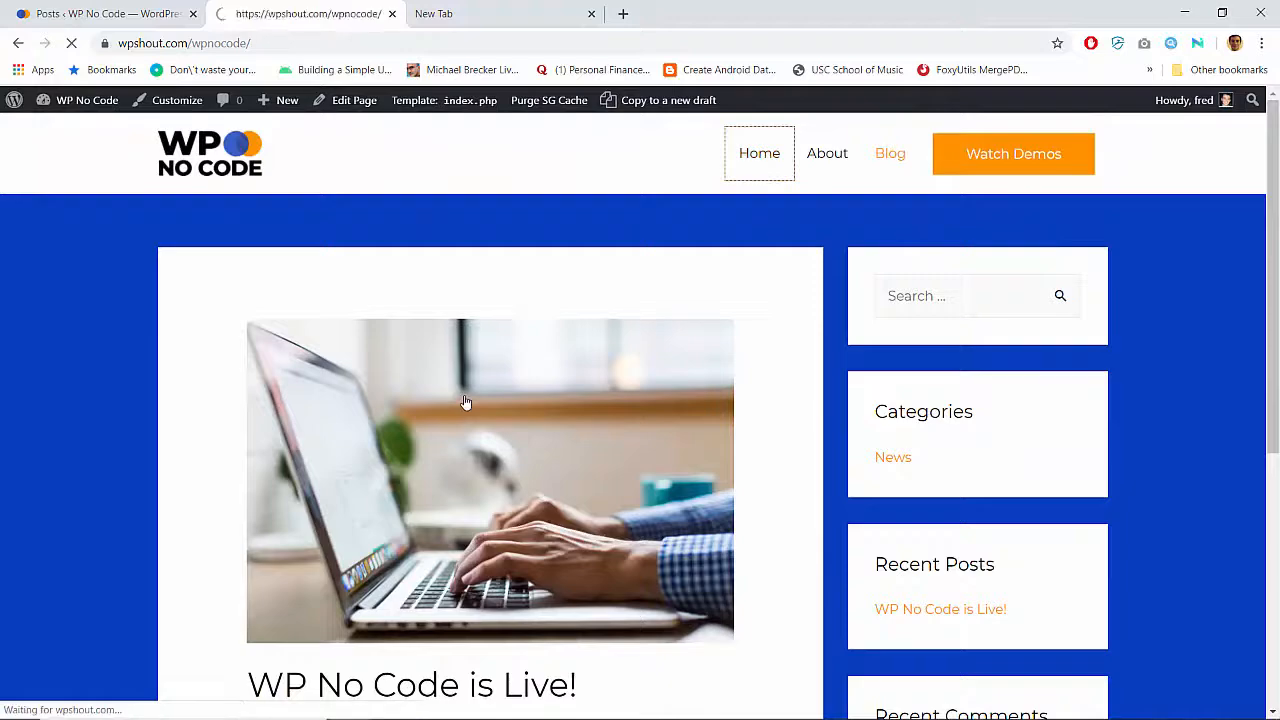
pyautogui.scroll(-10, 463, 400)
pyautogui.scroll(1, 380, 414)
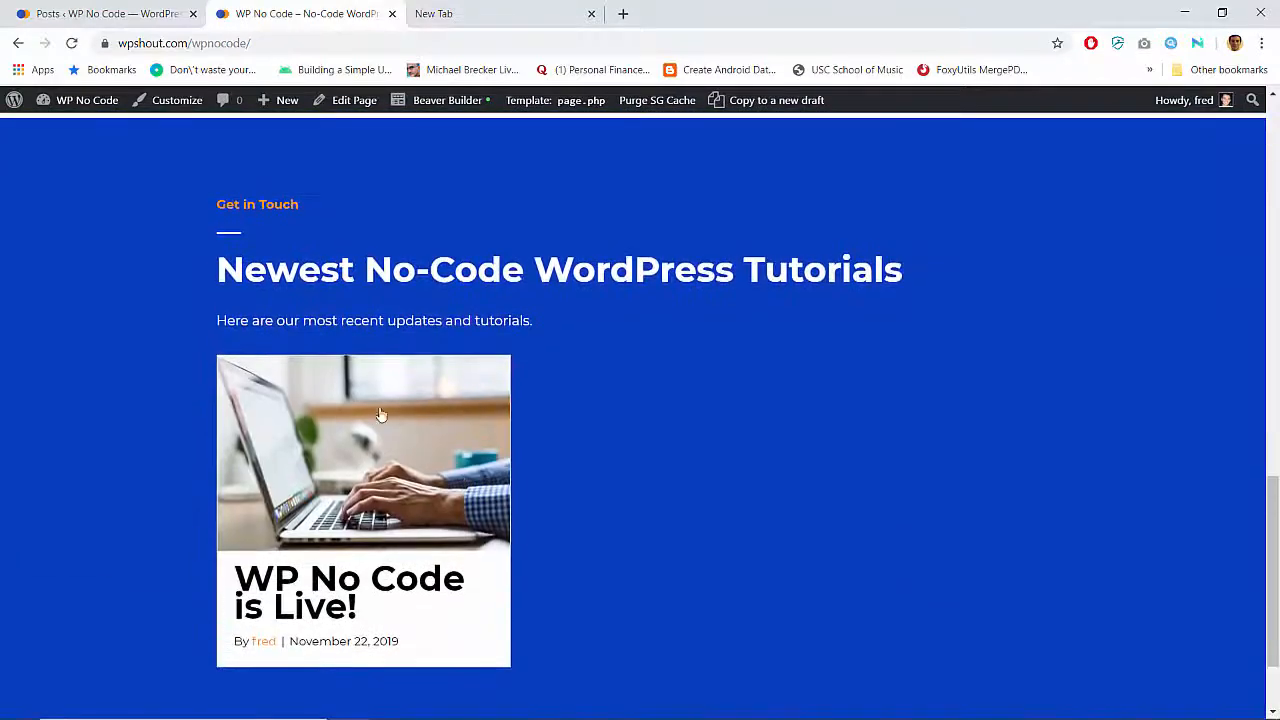
pyautogui.scroll(10, 722, 386)
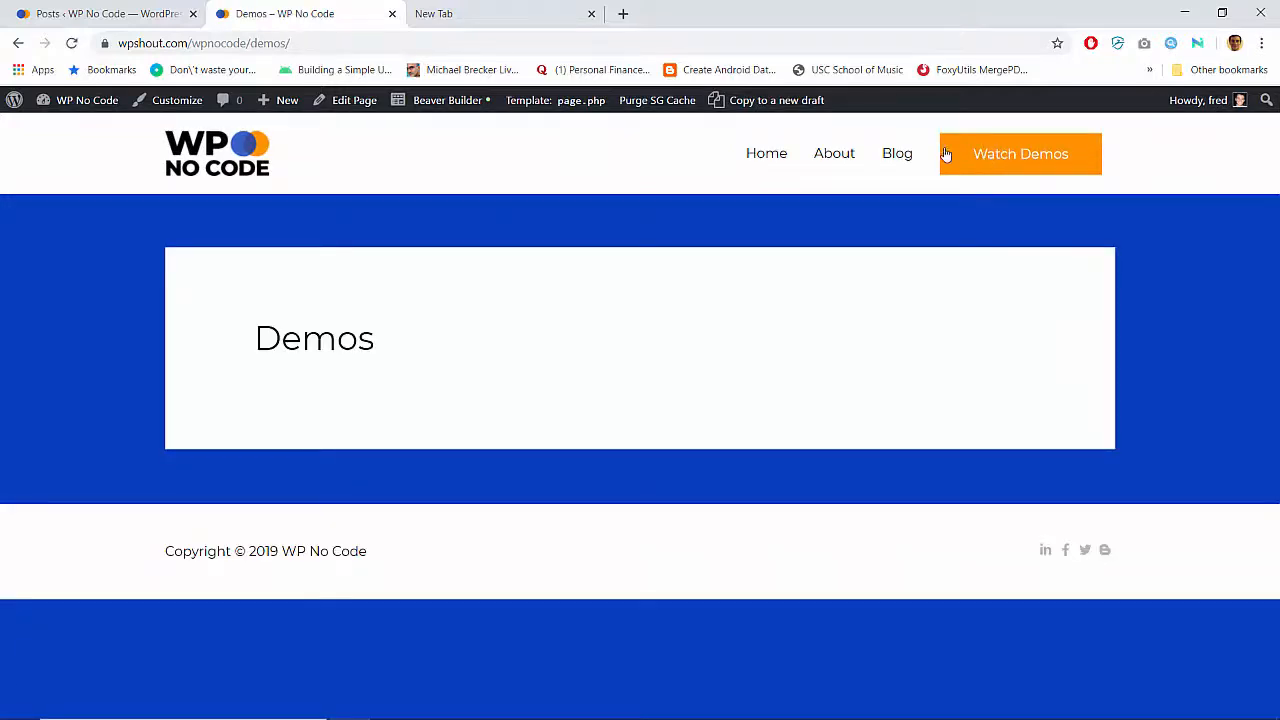
# Review the live About page's layout as a model for the Demos page
pyautogui.click(835, 158)
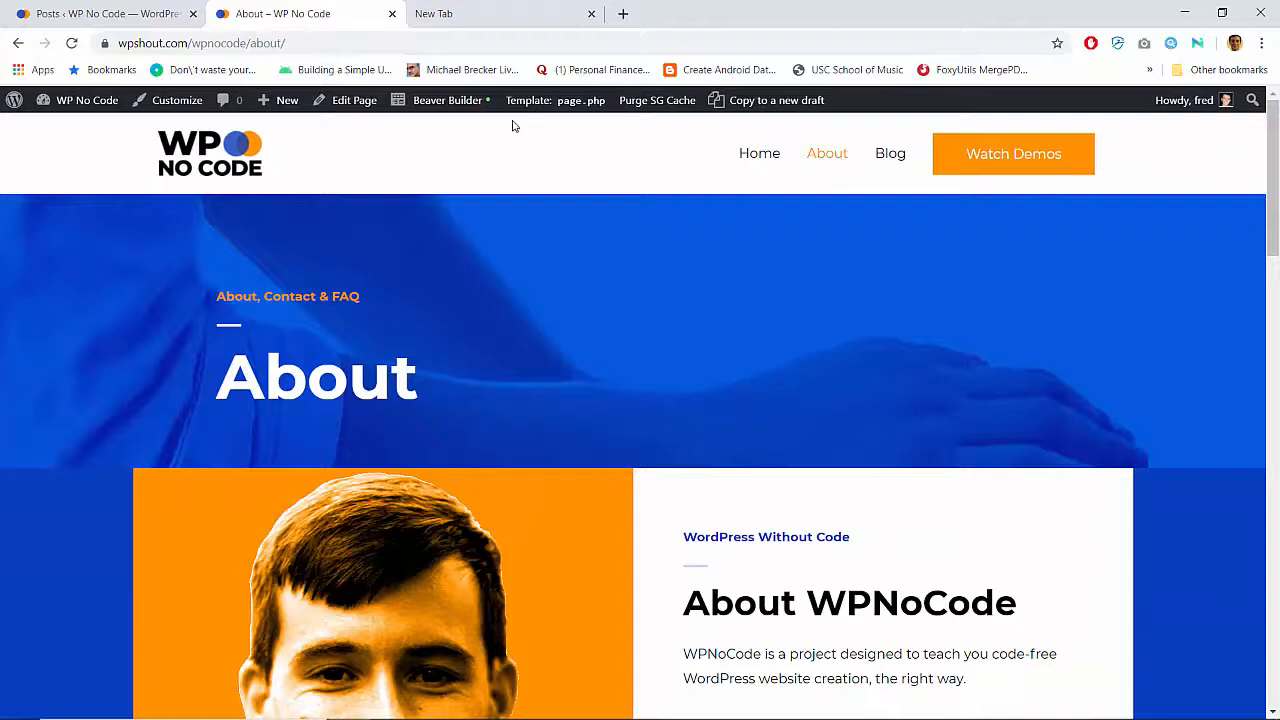
pyautogui.click(1022, 152)
pyautogui.scroll(-10, 457, 306)
pyautogui.scroll(8, 457, 306)
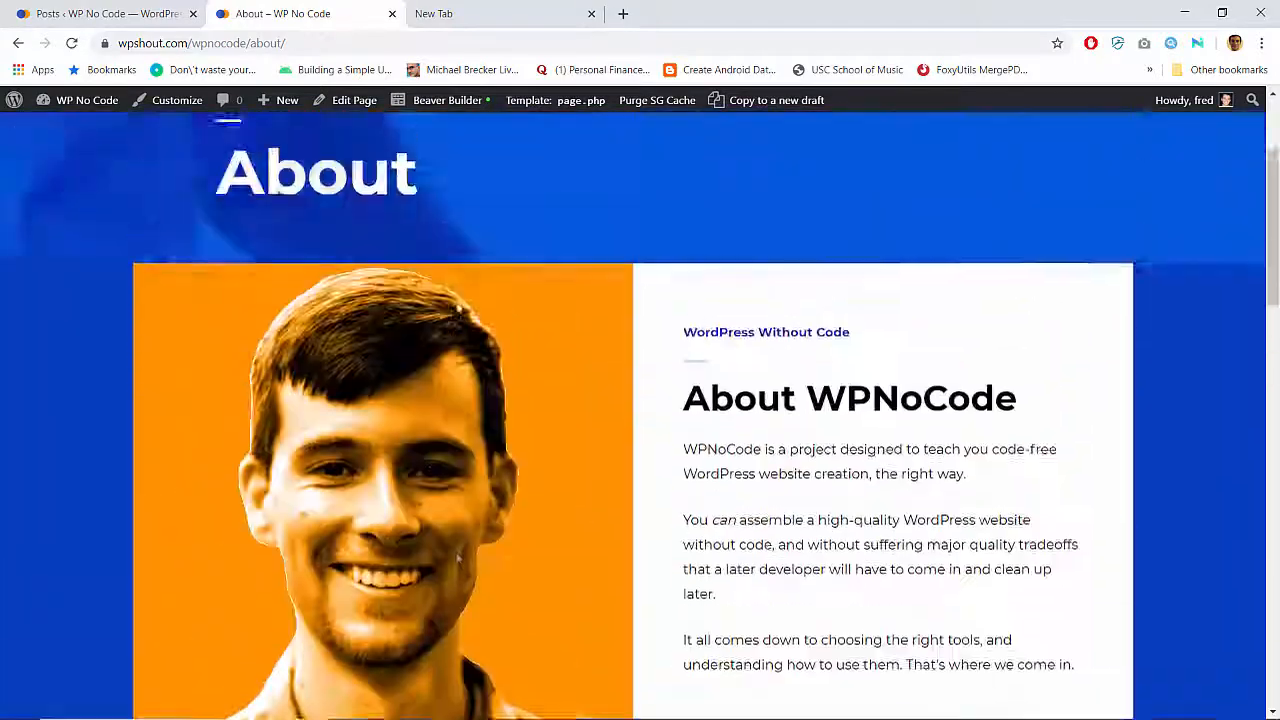
pyautogui.scroll(2, 457, 308)
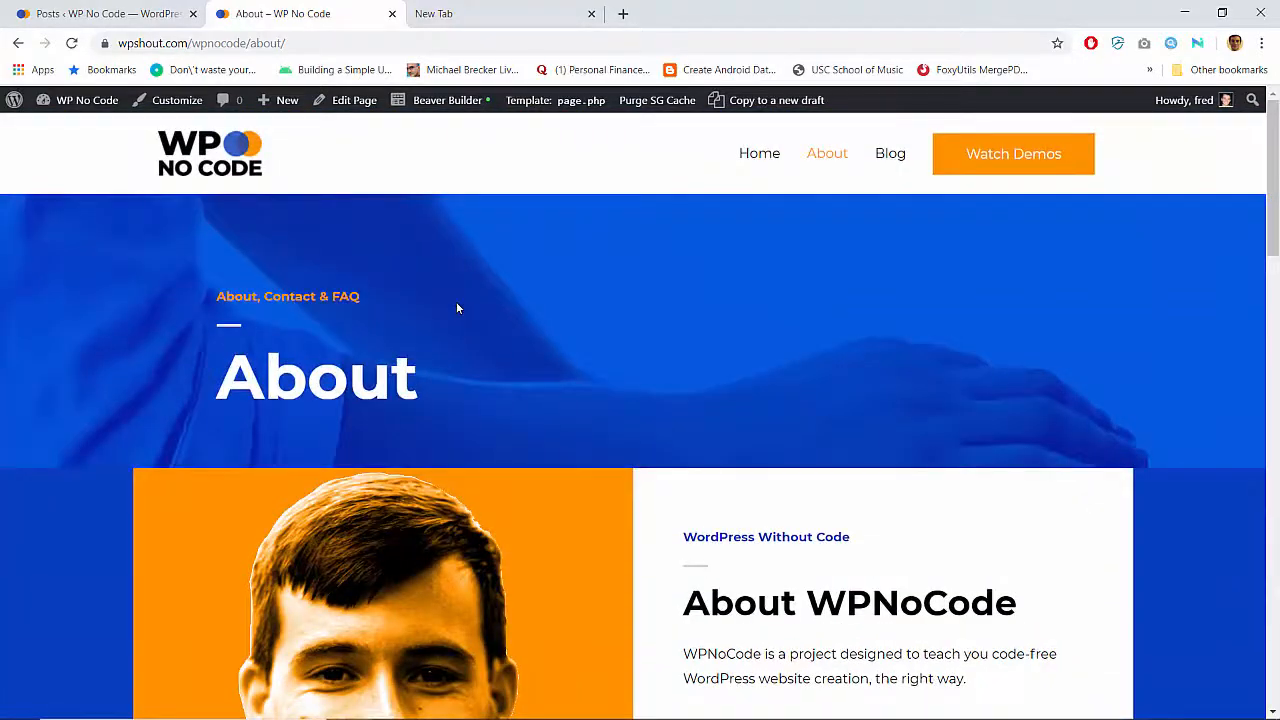
pyautogui.click(443, 104)
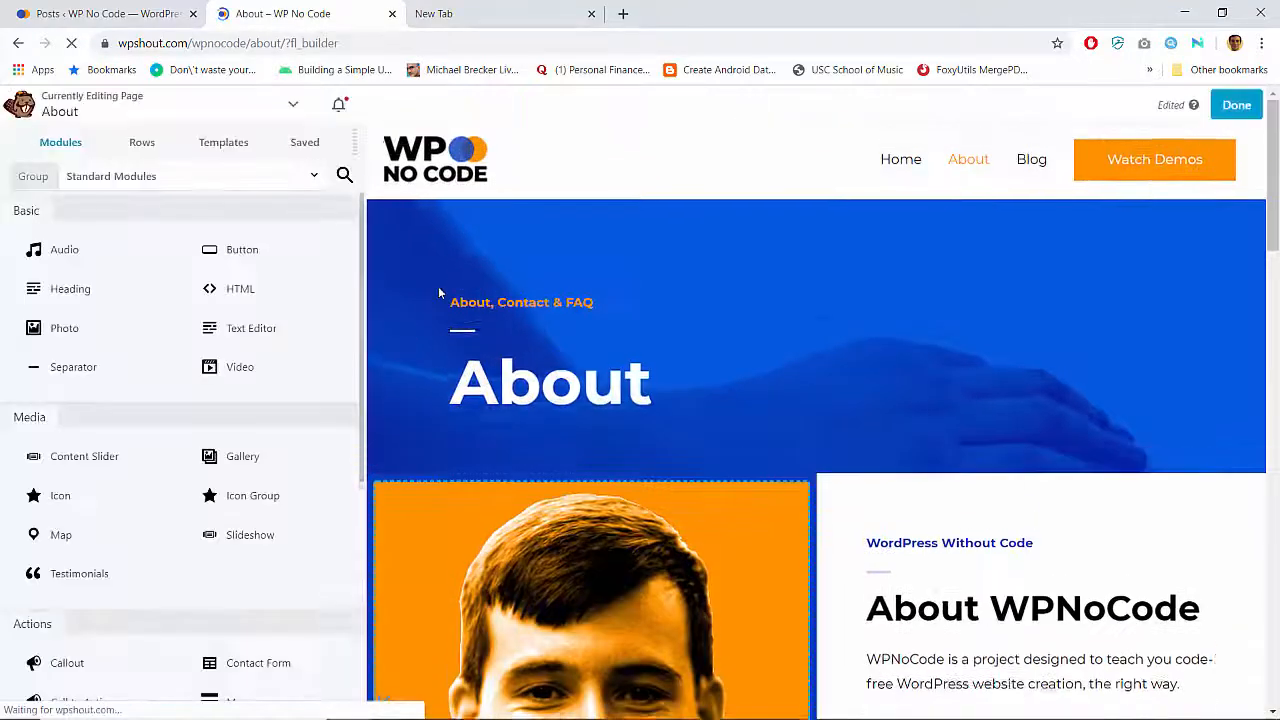
pyautogui.click(1237, 105)
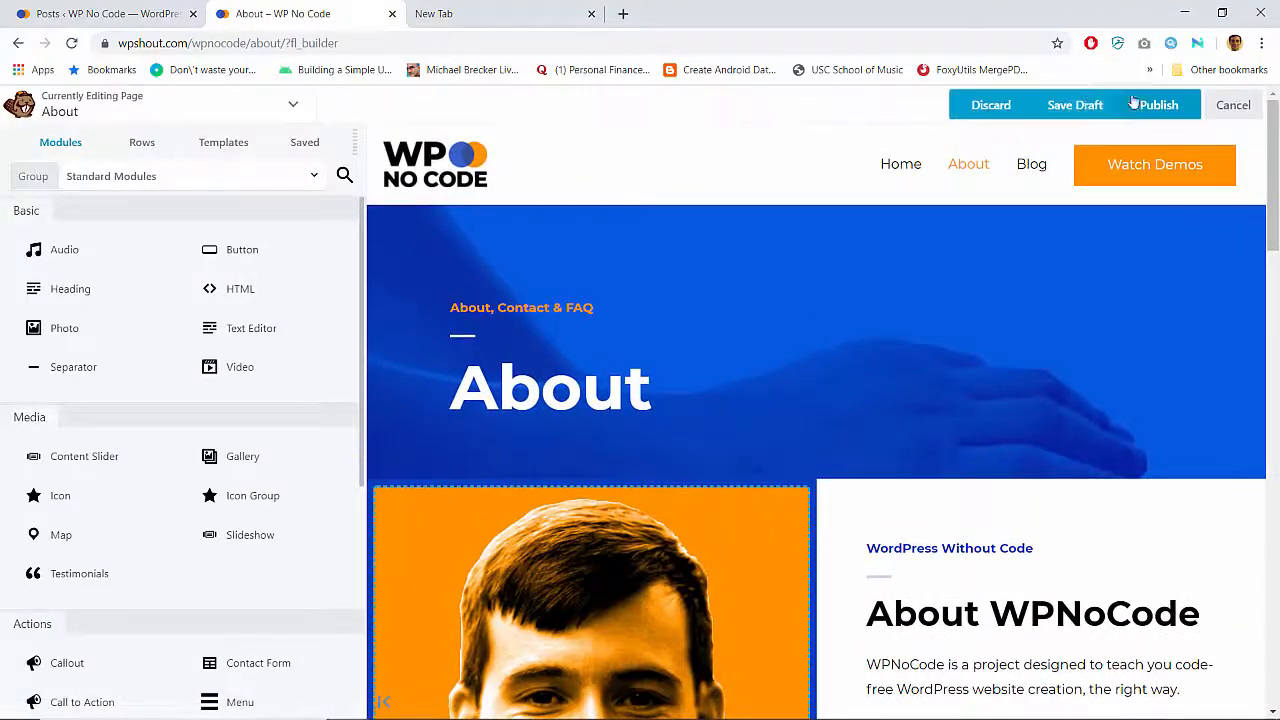
pyautogui.click(1005, 107)
pyautogui.click(728, 157)
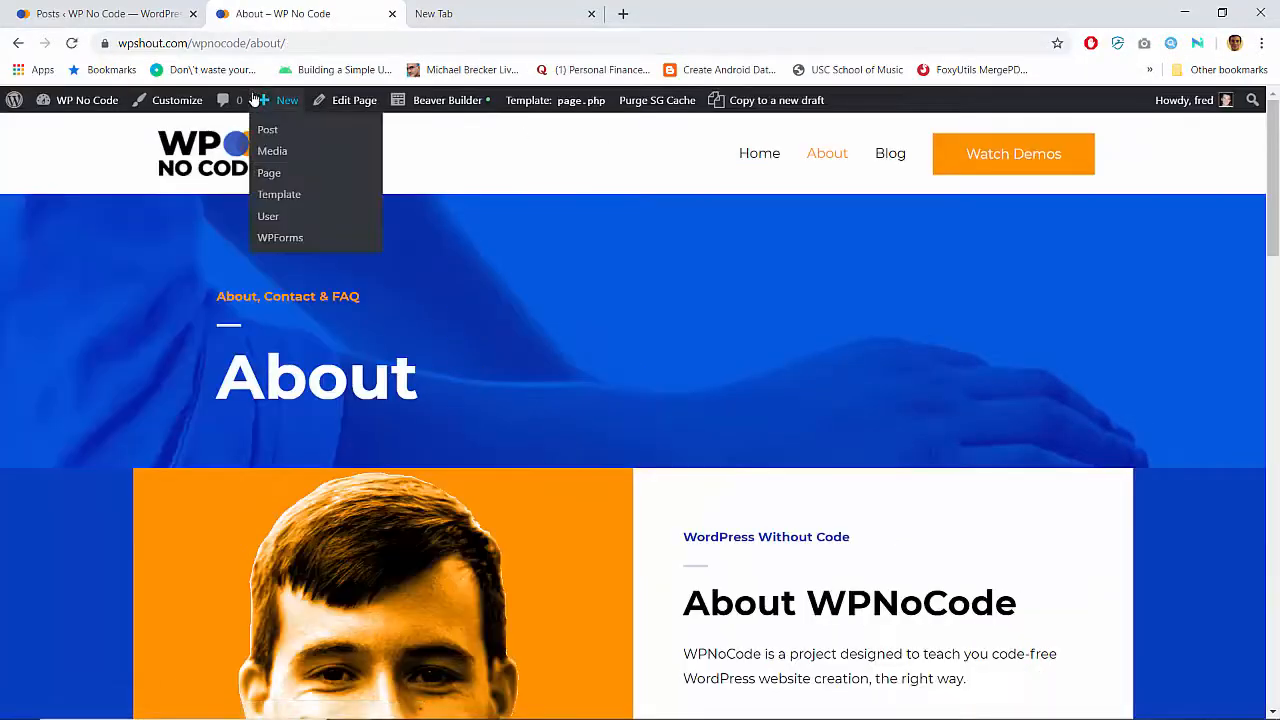
# Clone the About page in the site's page list and move the existing Demos page to the trash
pyautogui.click(78, 103)
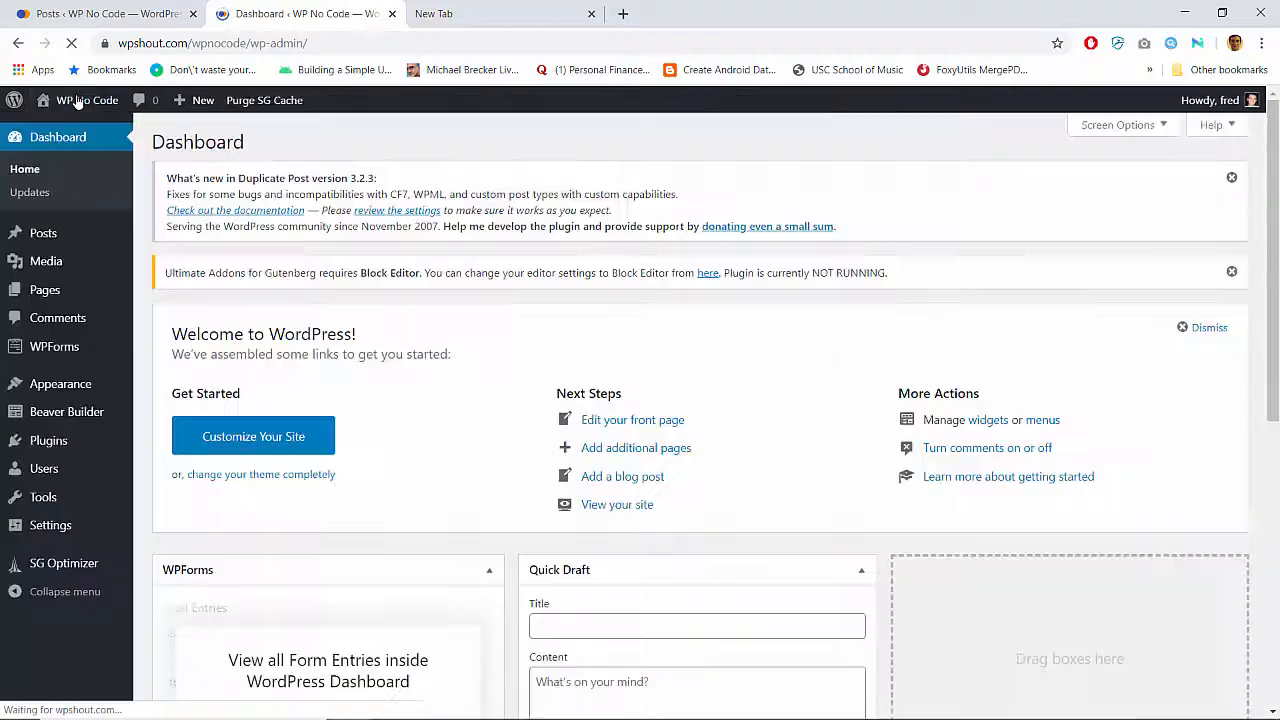
pyautogui.click(48, 298)
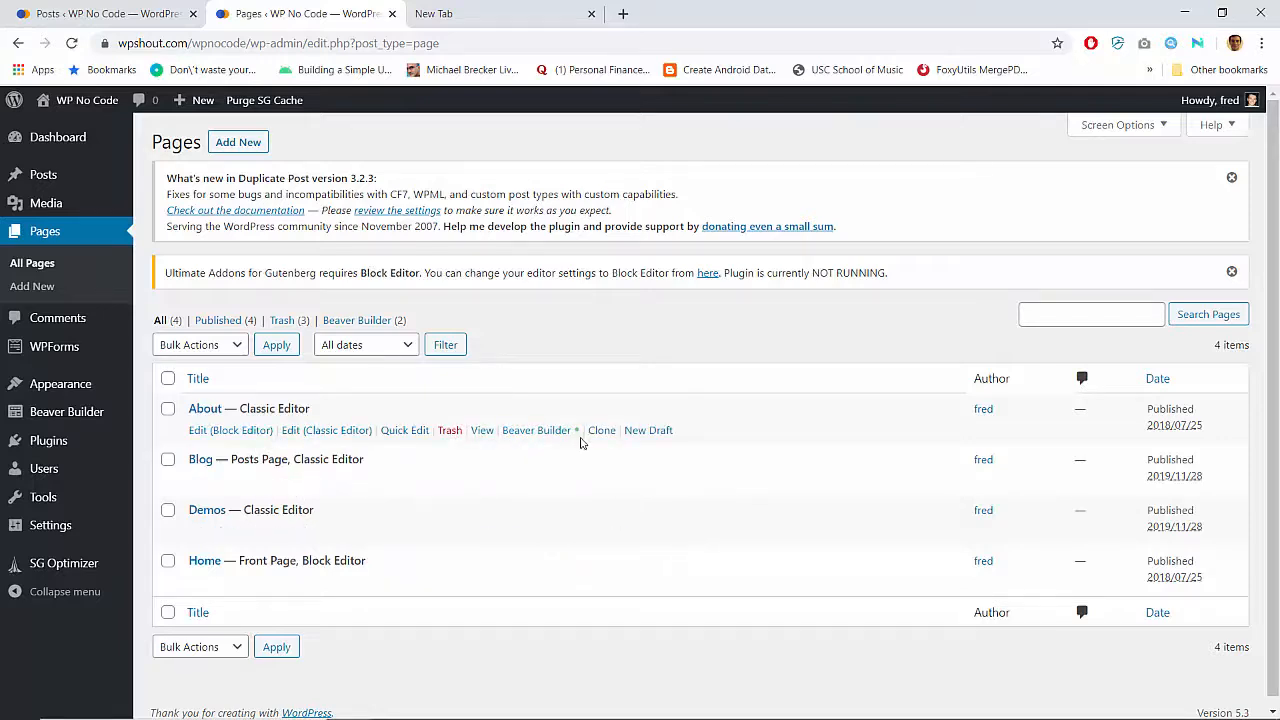
pyautogui.click(598, 433)
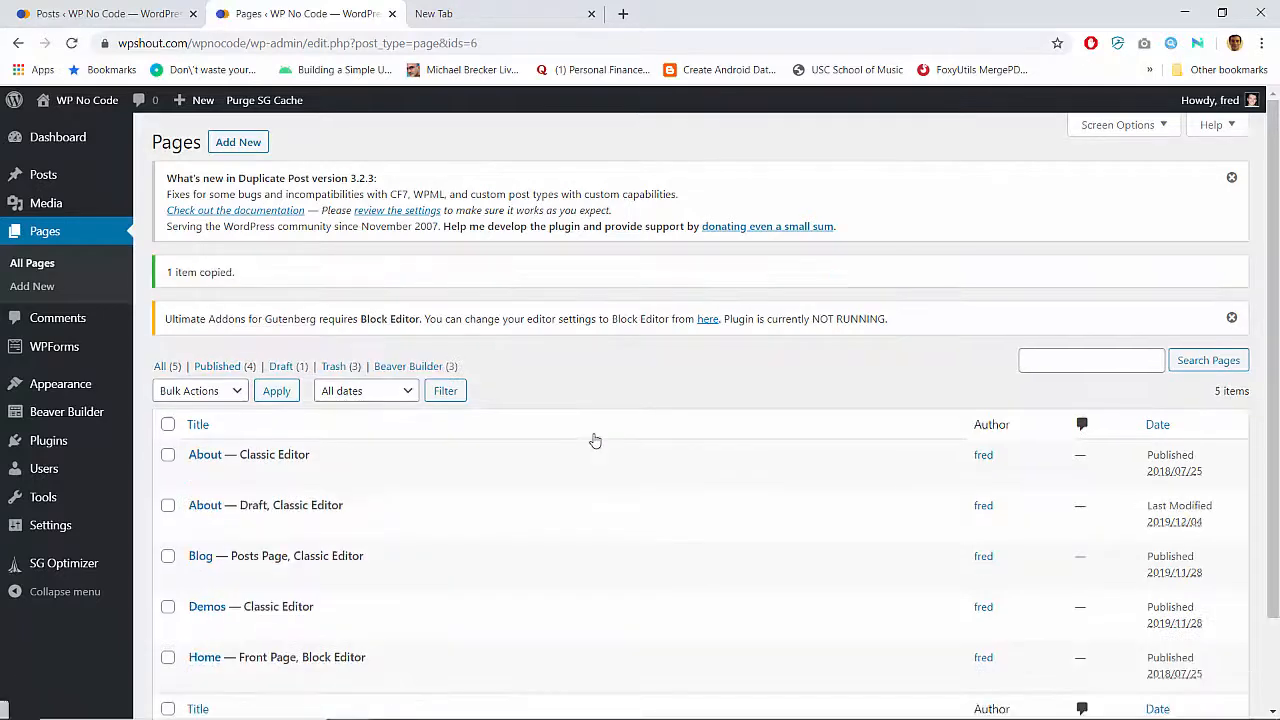
pyautogui.scroll(-1, 594, 440)
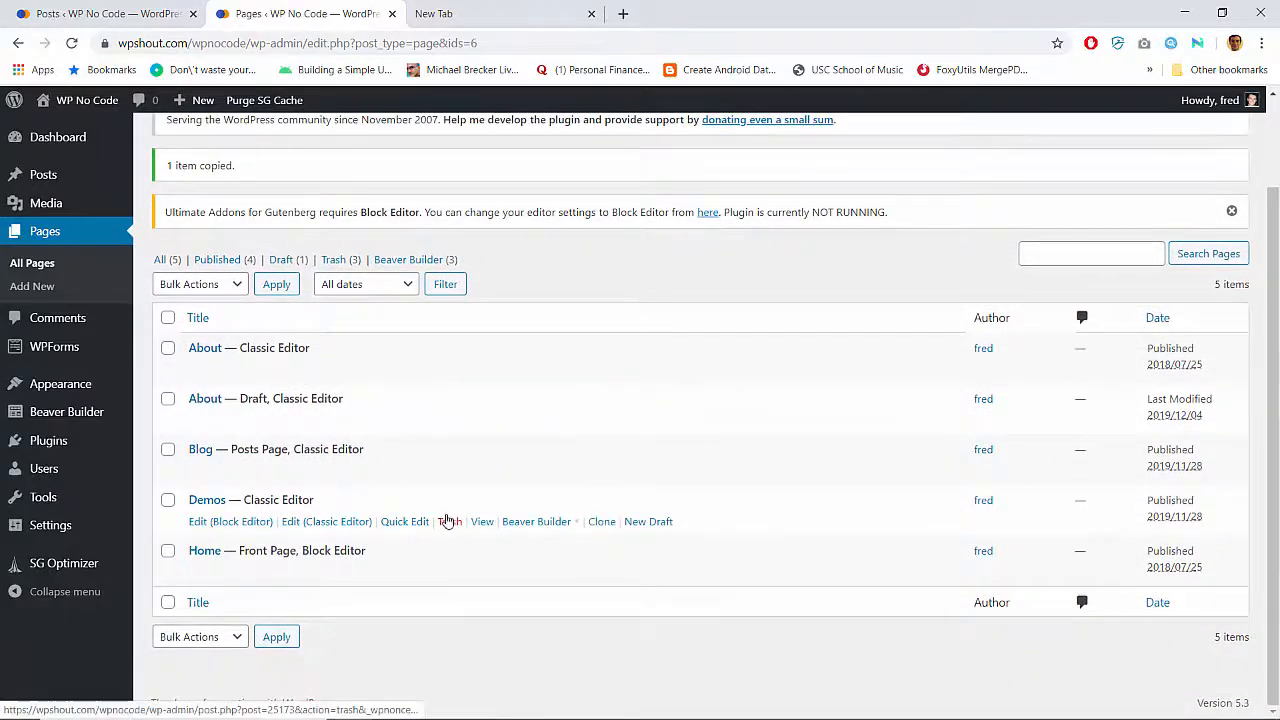
pyautogui.click(450, 523)
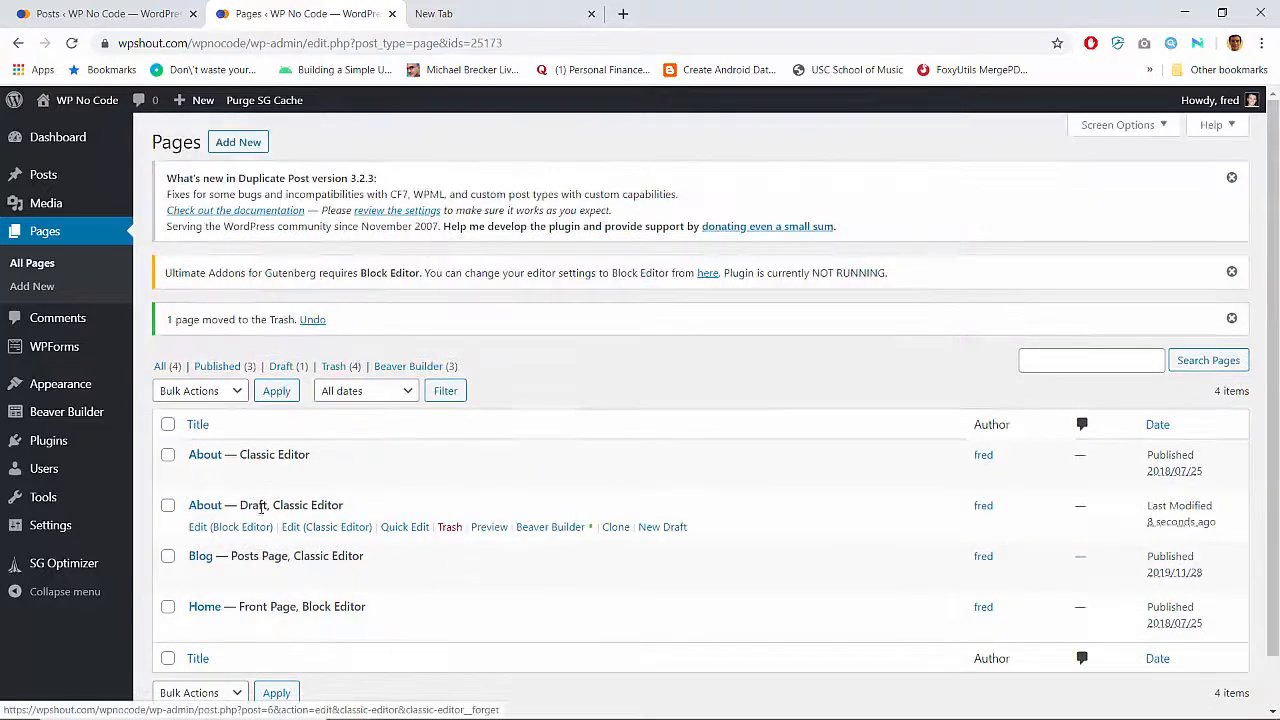
# Retitle the draft copy of the About page as "Demos" and save the change
pyautogui.click(396, 530)
pyautogui.doubleClick(346, 533)
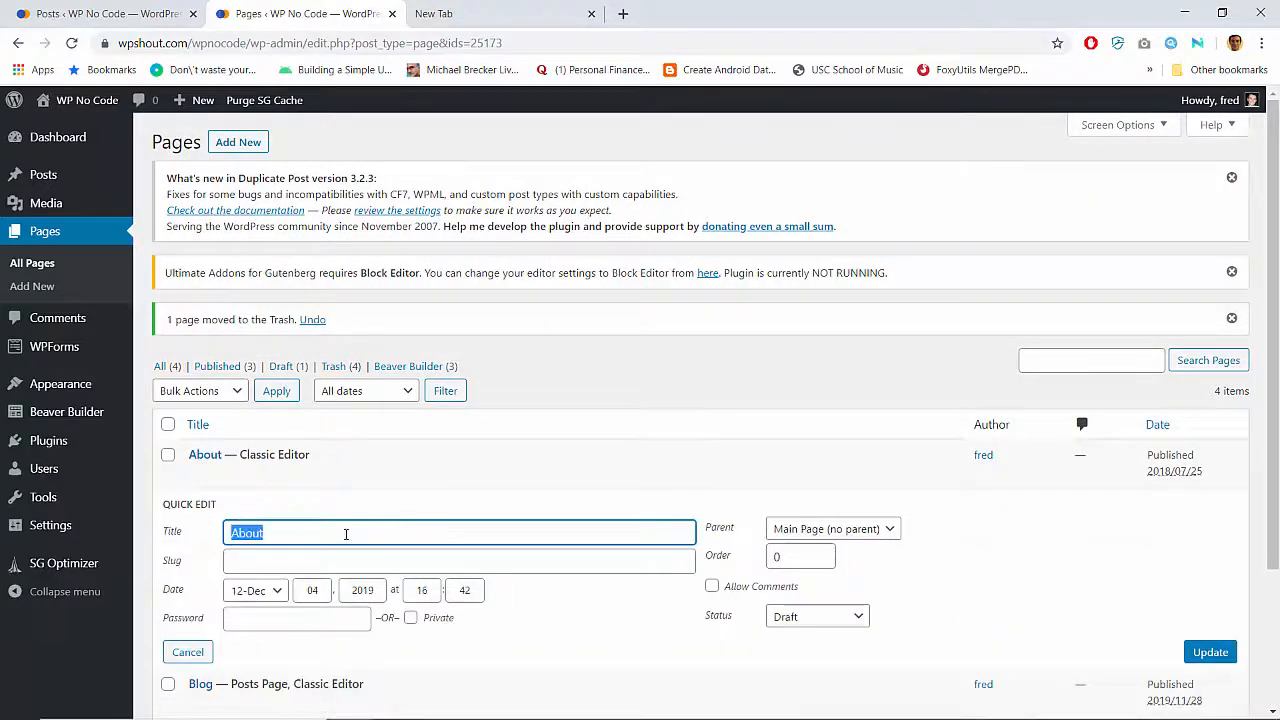
pyautogui.write('Demos')
pyautogui.press('Tab')
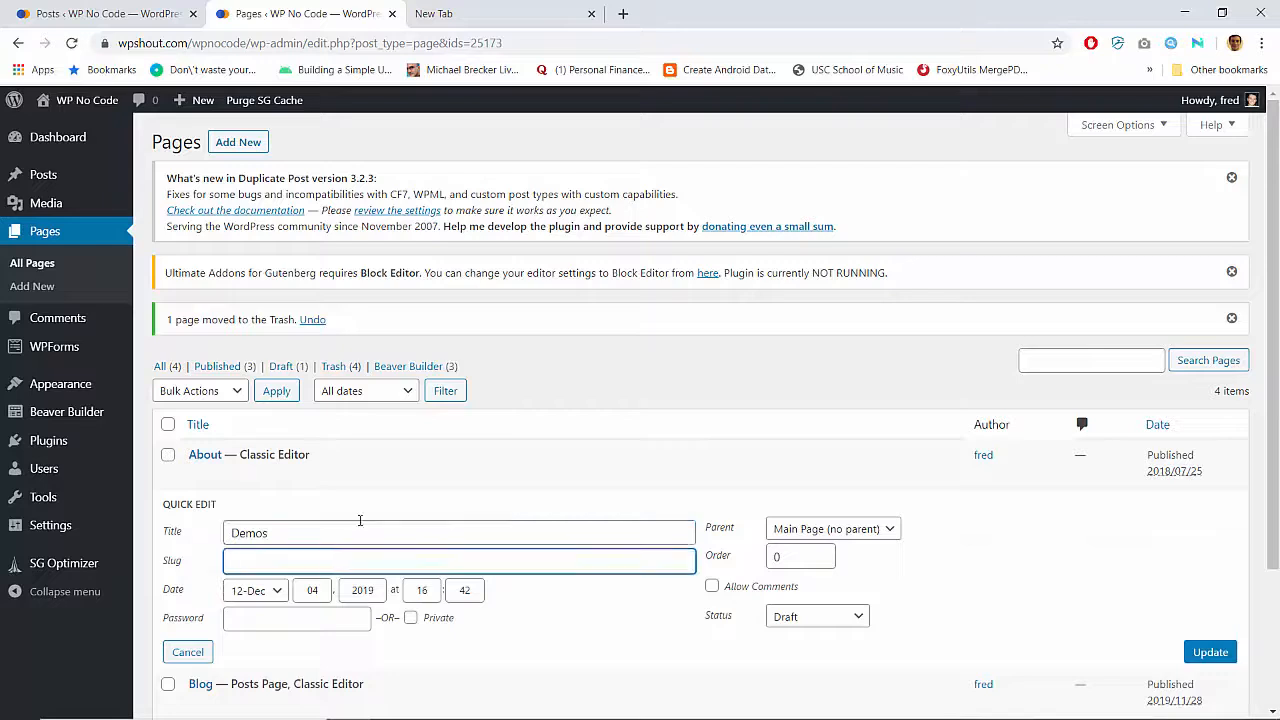
pyautogui.click(1210, 652)
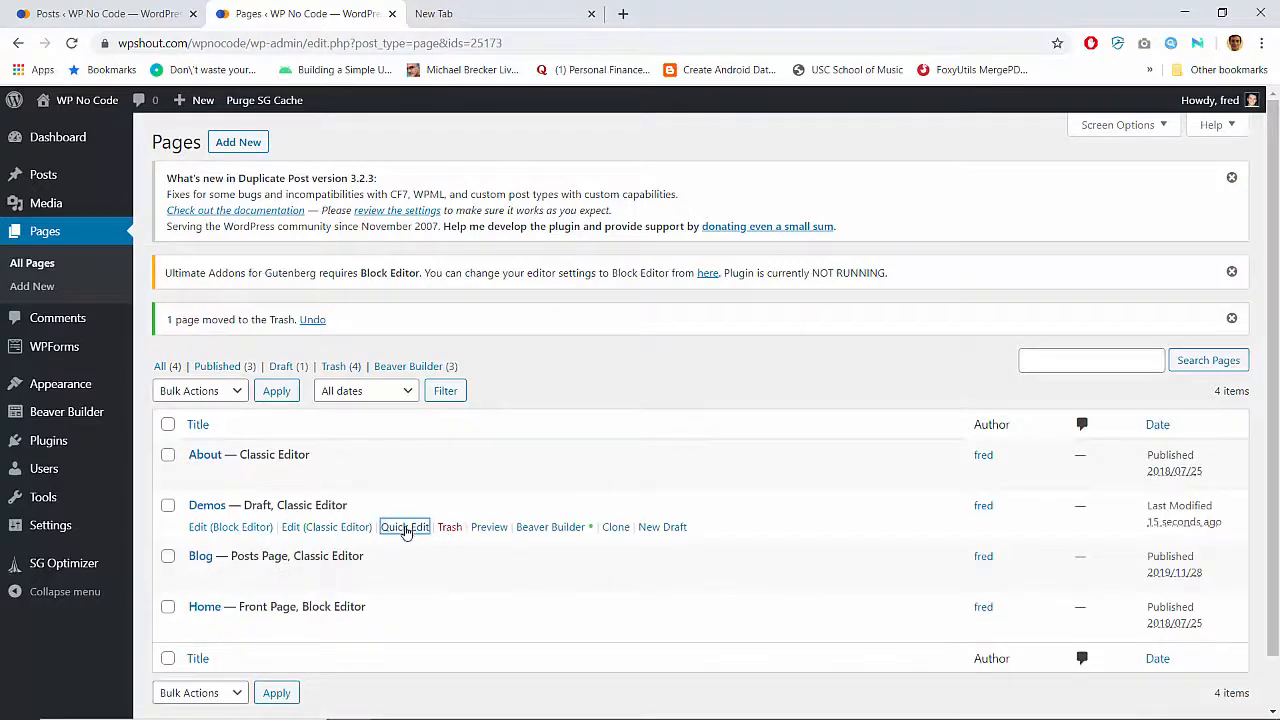
# Permanently delete the old Demos page from the pages trash
pyautogui.click(406, 527)
pyautogui.click(335, 367)
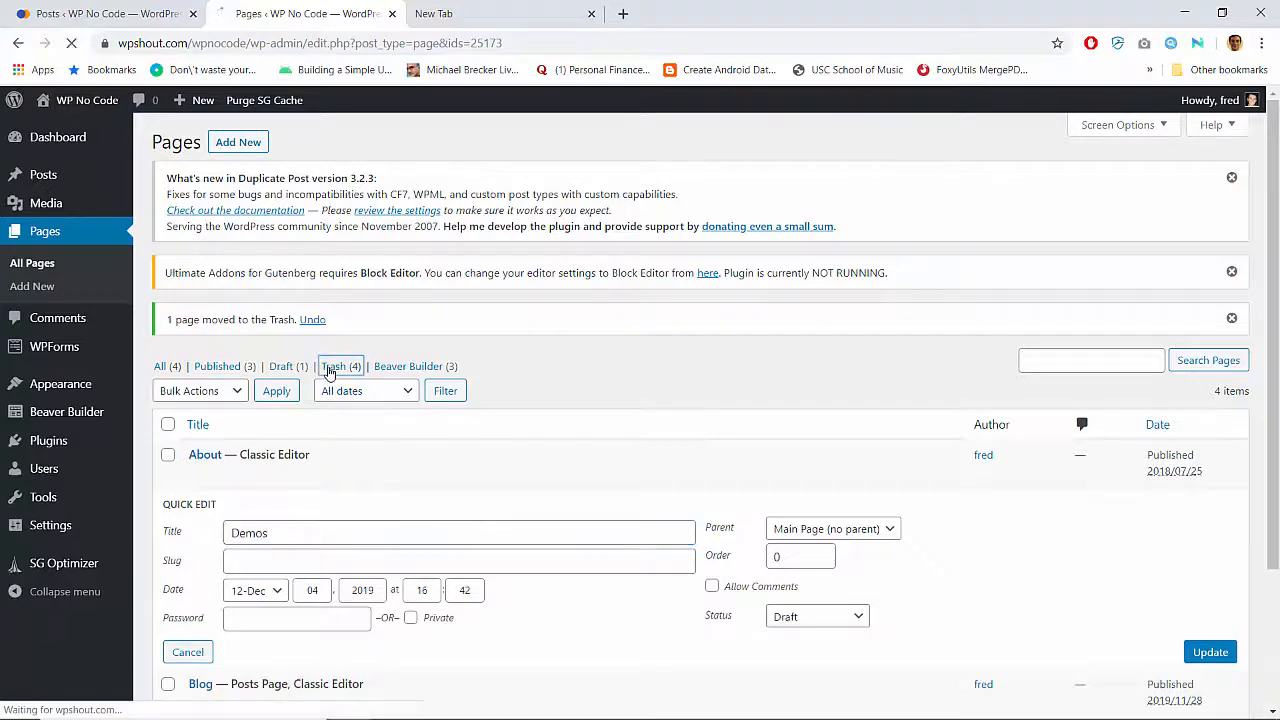
pyautogui.click(293, 479)
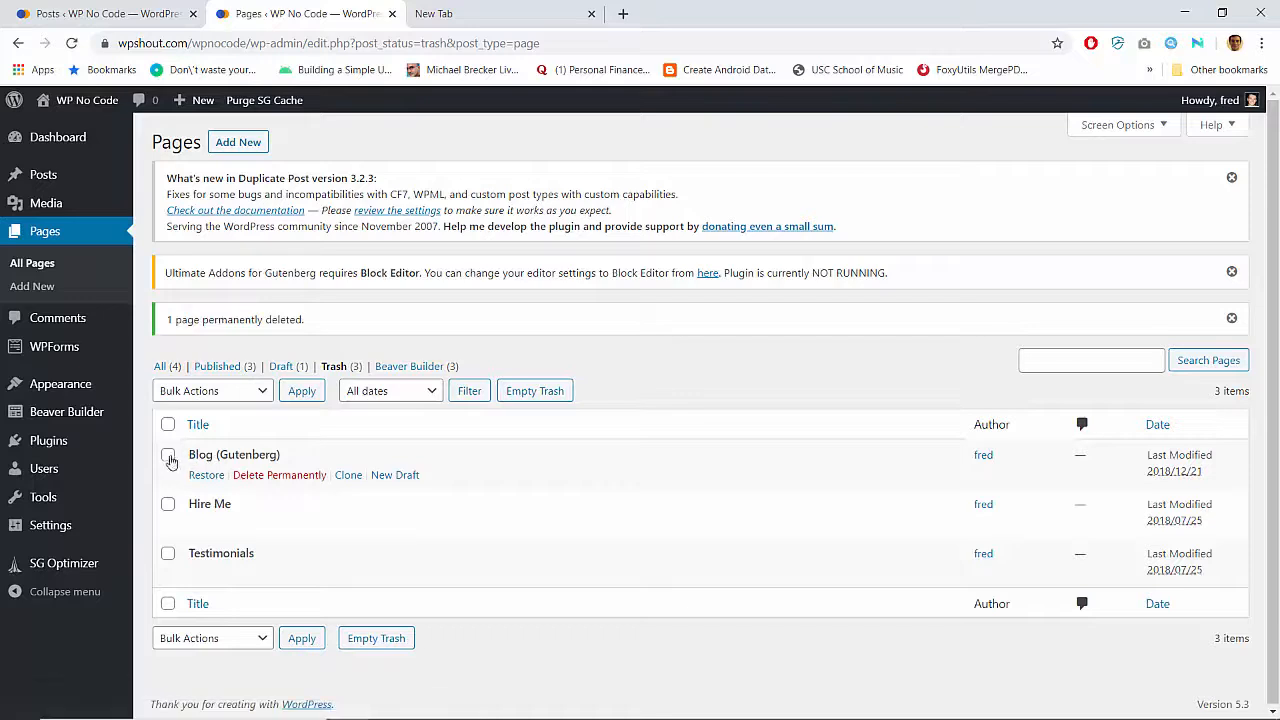
pyautogui.click(168, 424)
pyautogui.click(168, 505)
pyautogui.click(168, 424)
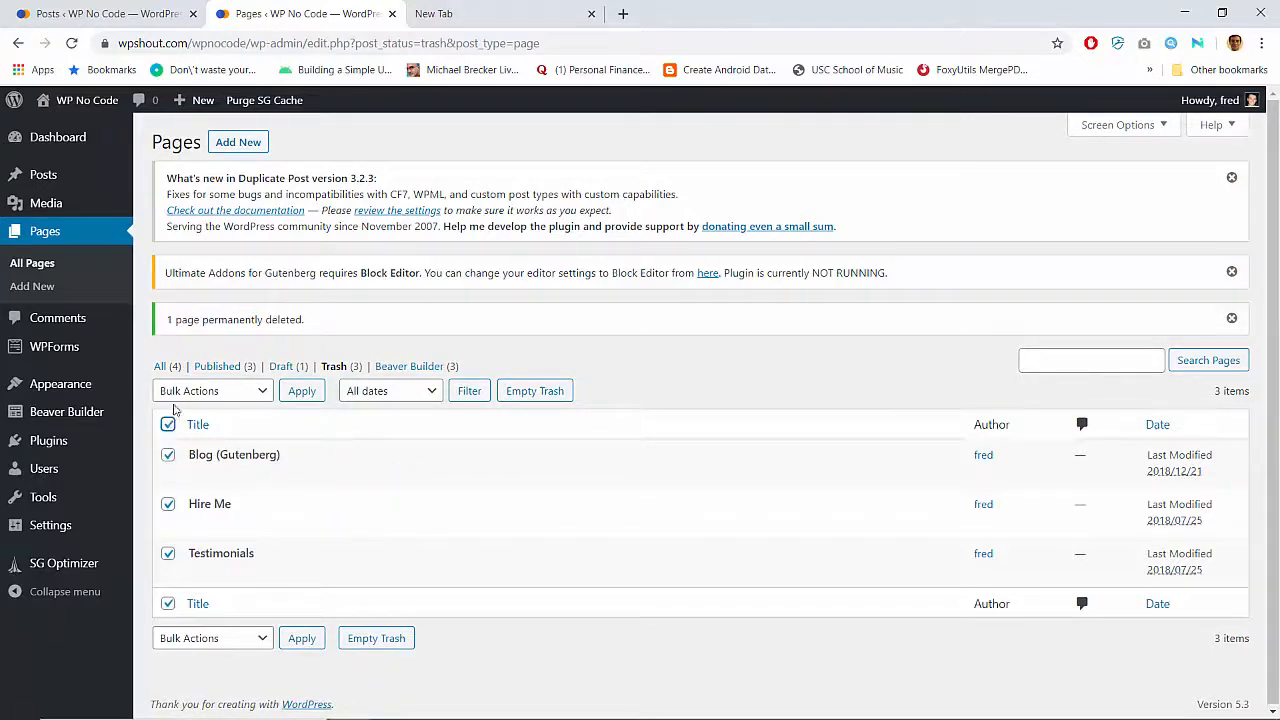
pyautogui.click(160, 366)
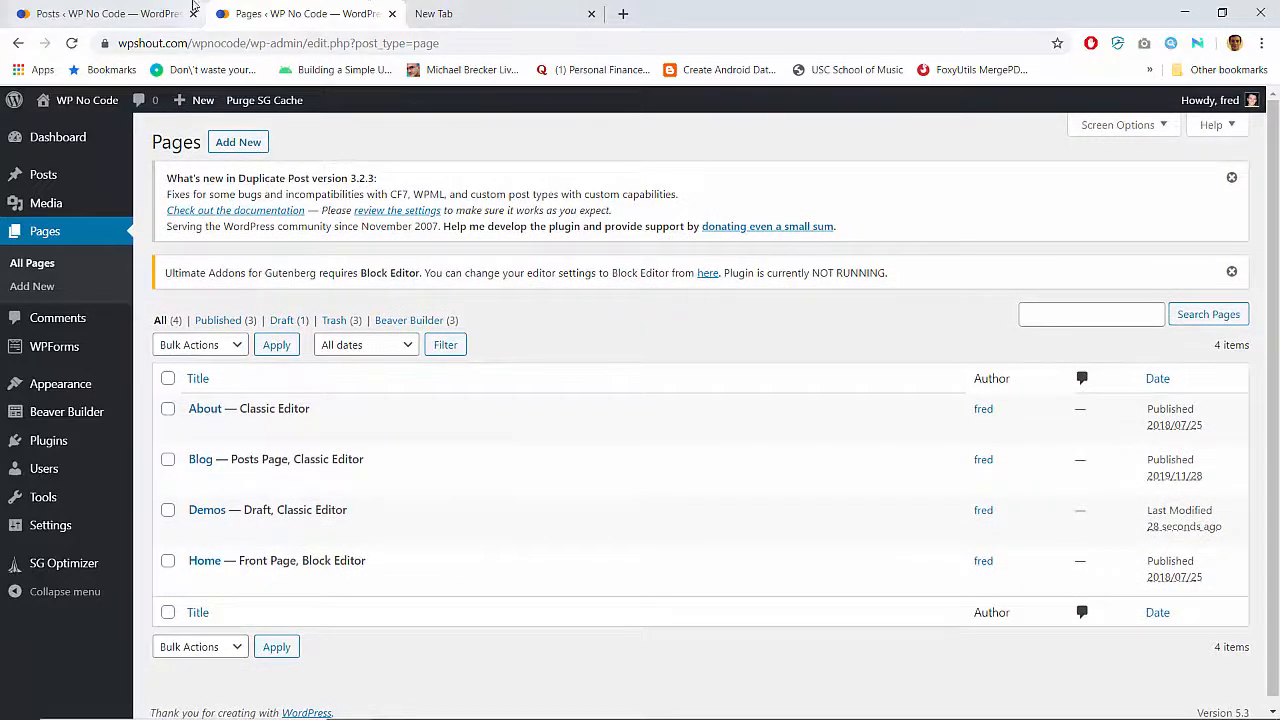
# Open the live WP No Code site and check where its Watch Demos link leads
pyautogui.click(147, 6)
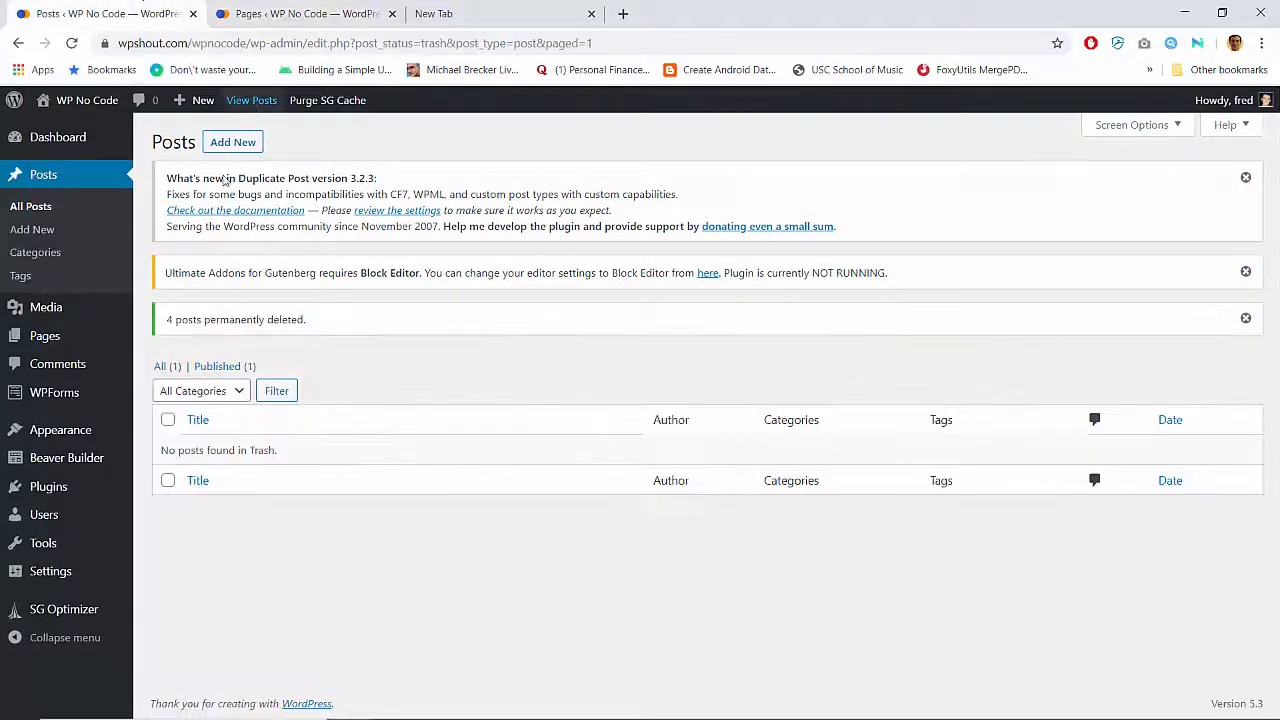
pyautogui.click(87, 101)
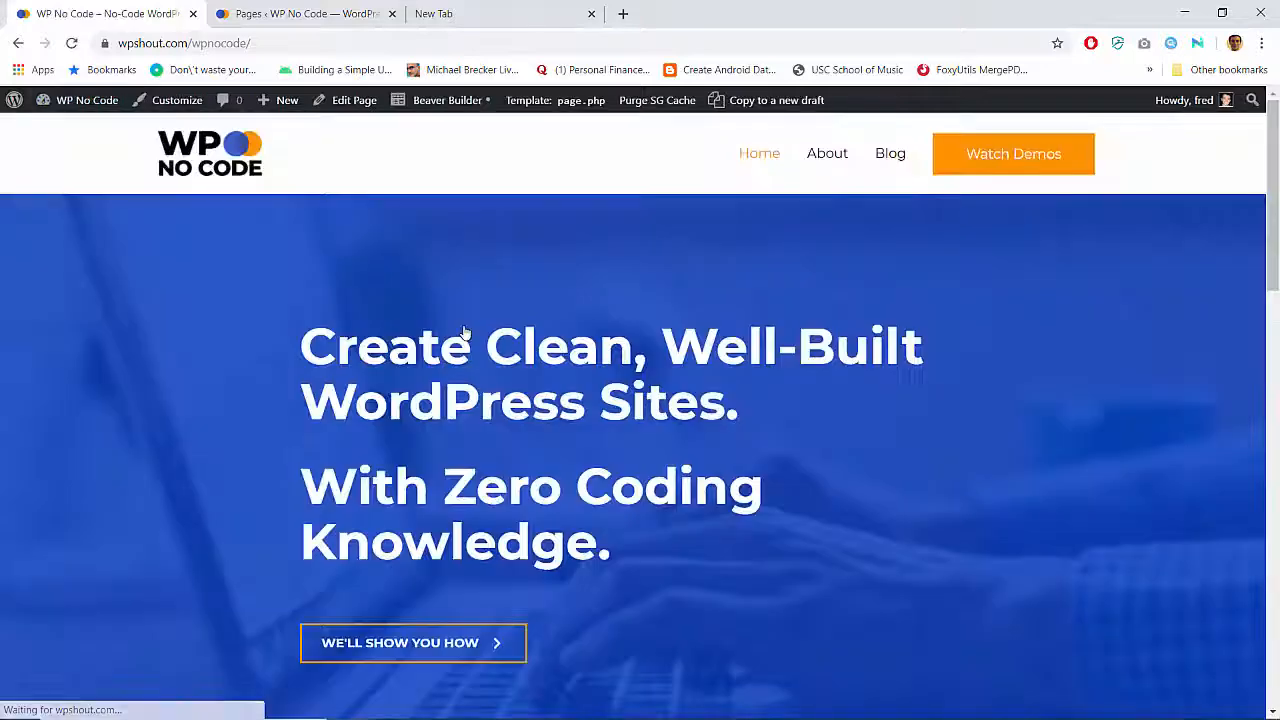
pyautogui.click(998, 166)
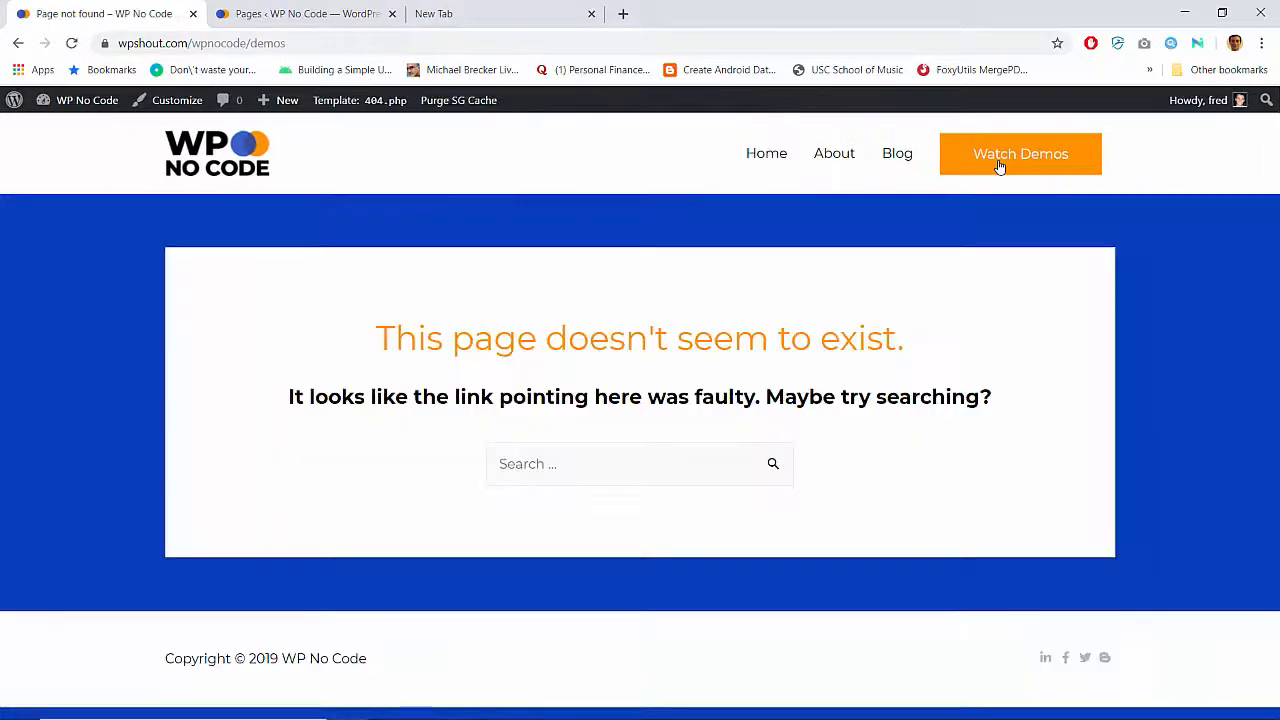
# Set the Demos draft's status to Published with Quick Edit in the site's page list and update it
pyautogui.click(300, 13)
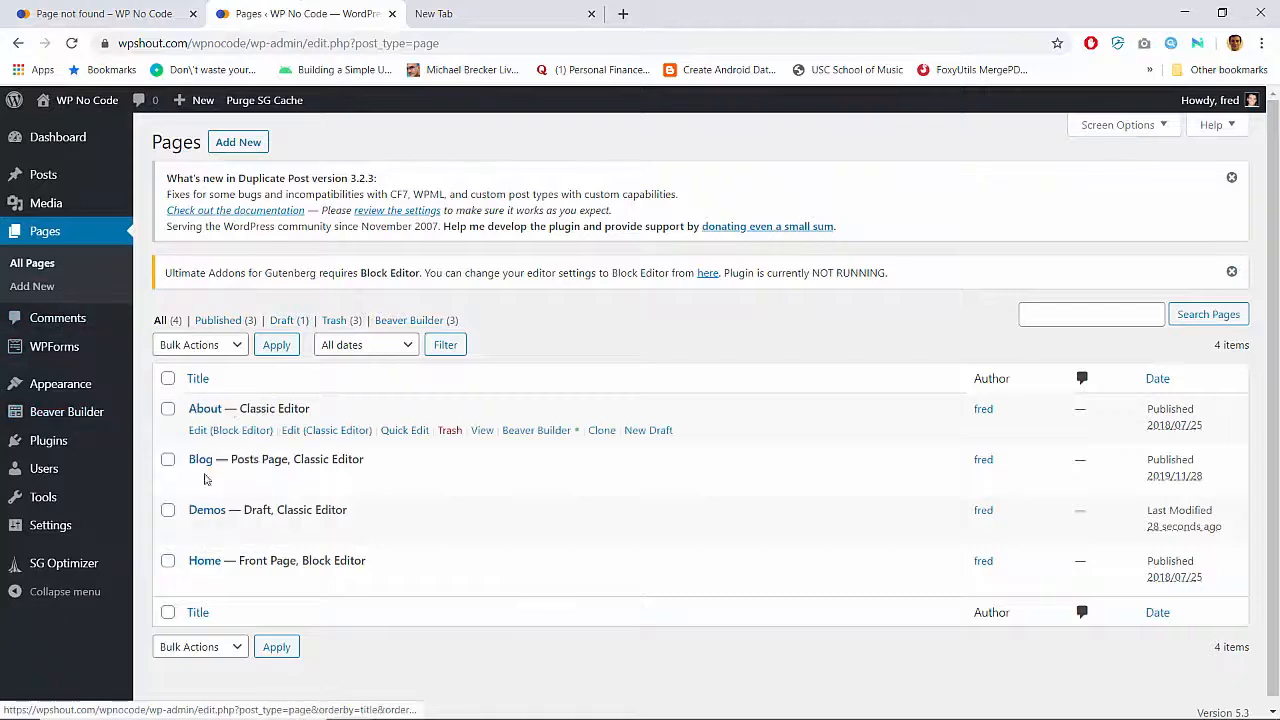
pyautogui.moveTo(248, 510)
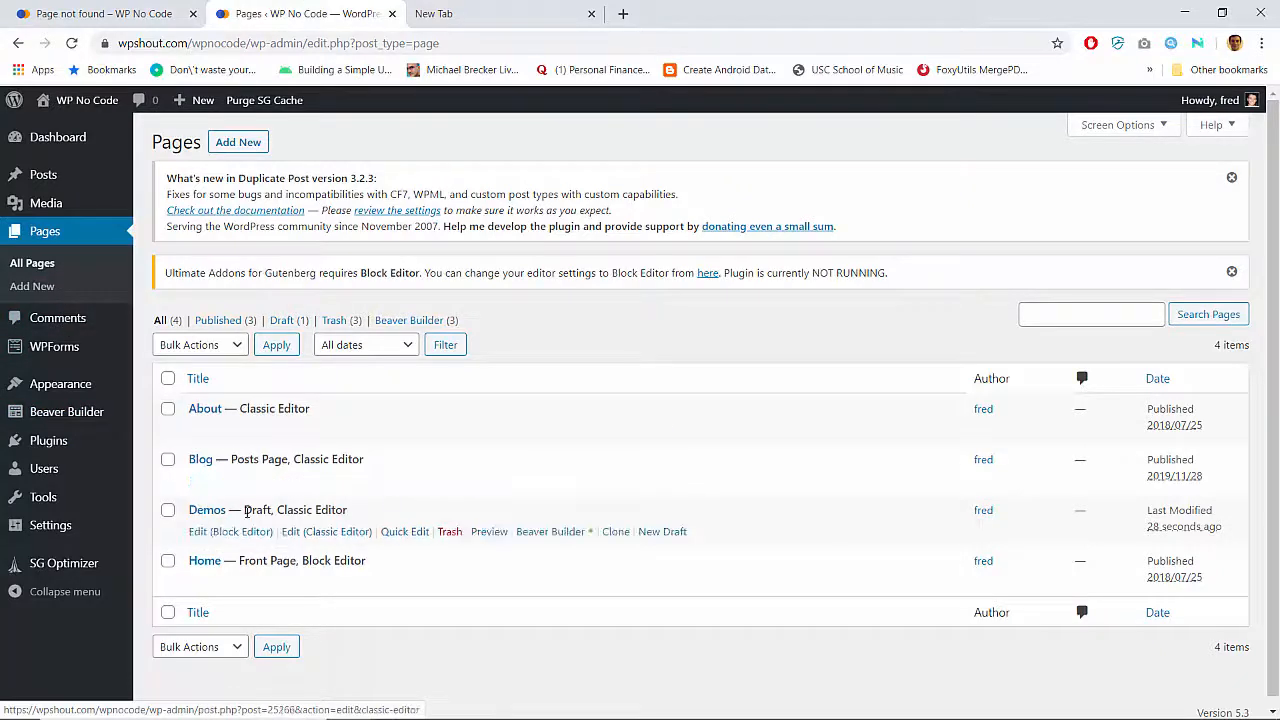
pyautogui.click(412, 532)
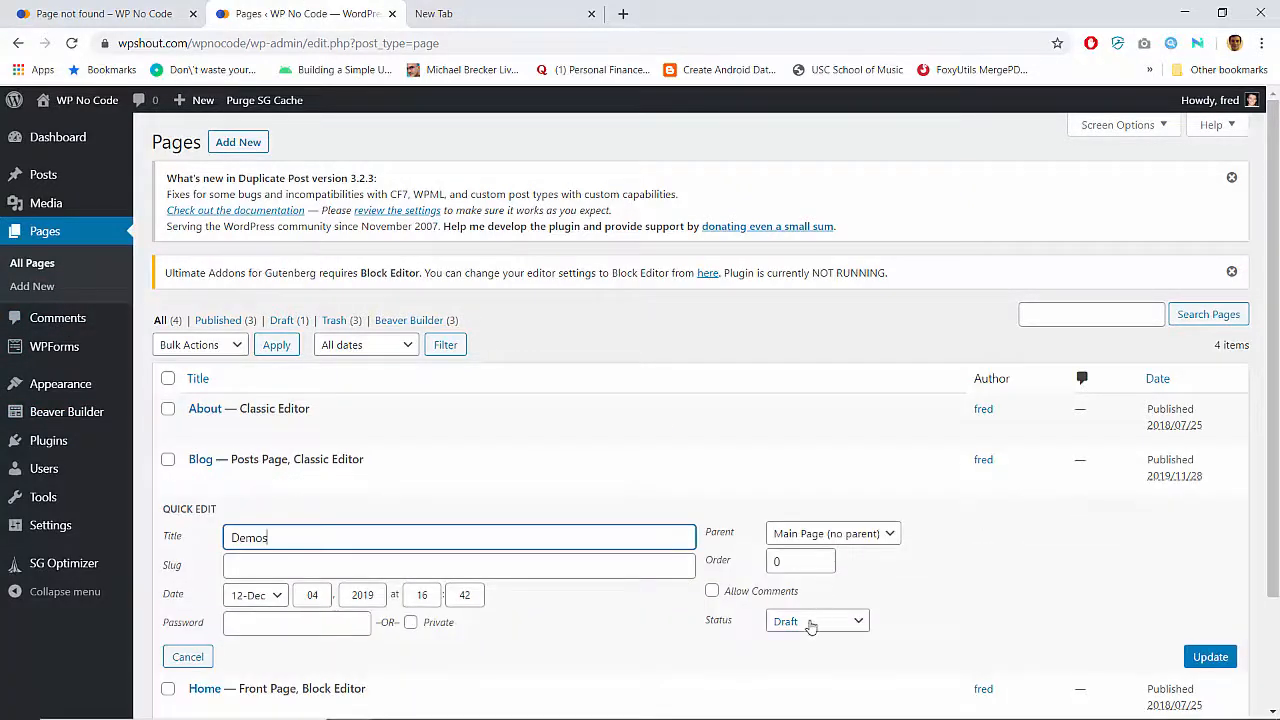
pyautogui.click(811, 622)
pyautogui.click(800, 646)
pyautogui.click(1212, 657)
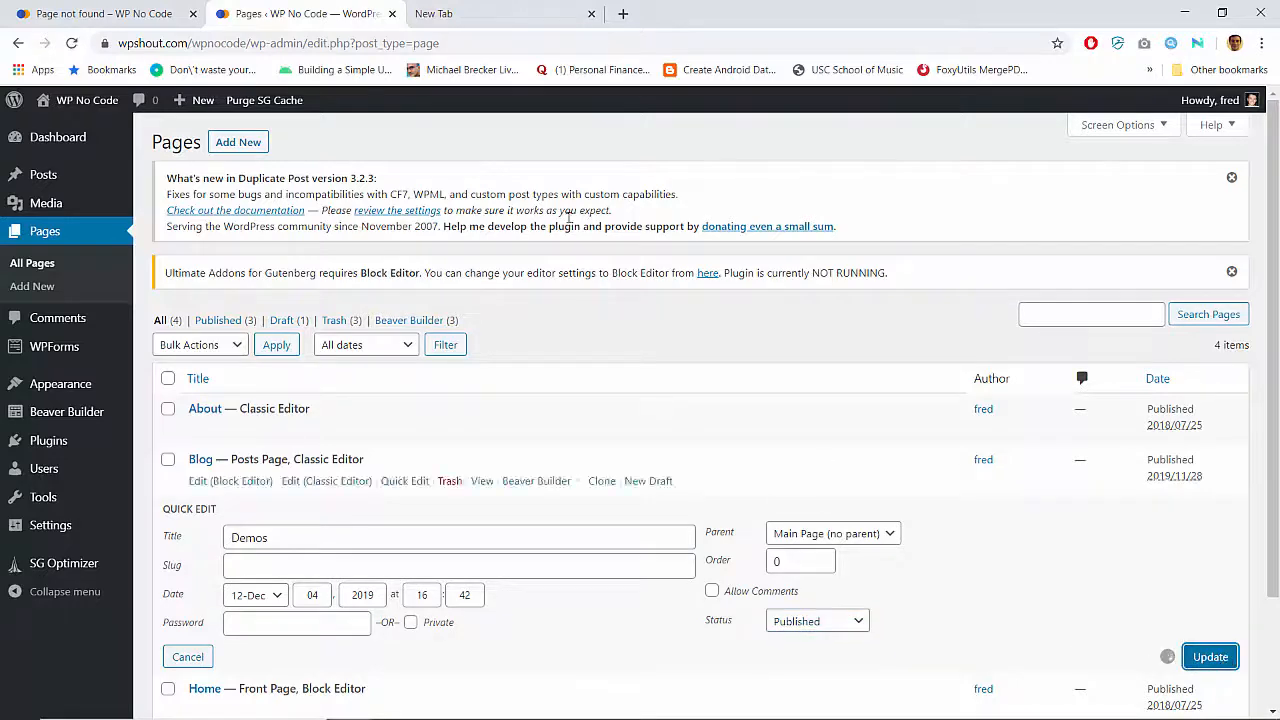
# Reload the live Demos page and examine its copied sections, comparing it with the About and Home pages
pyautogui.click(104, 14)
pyautogui.click(71, 43)
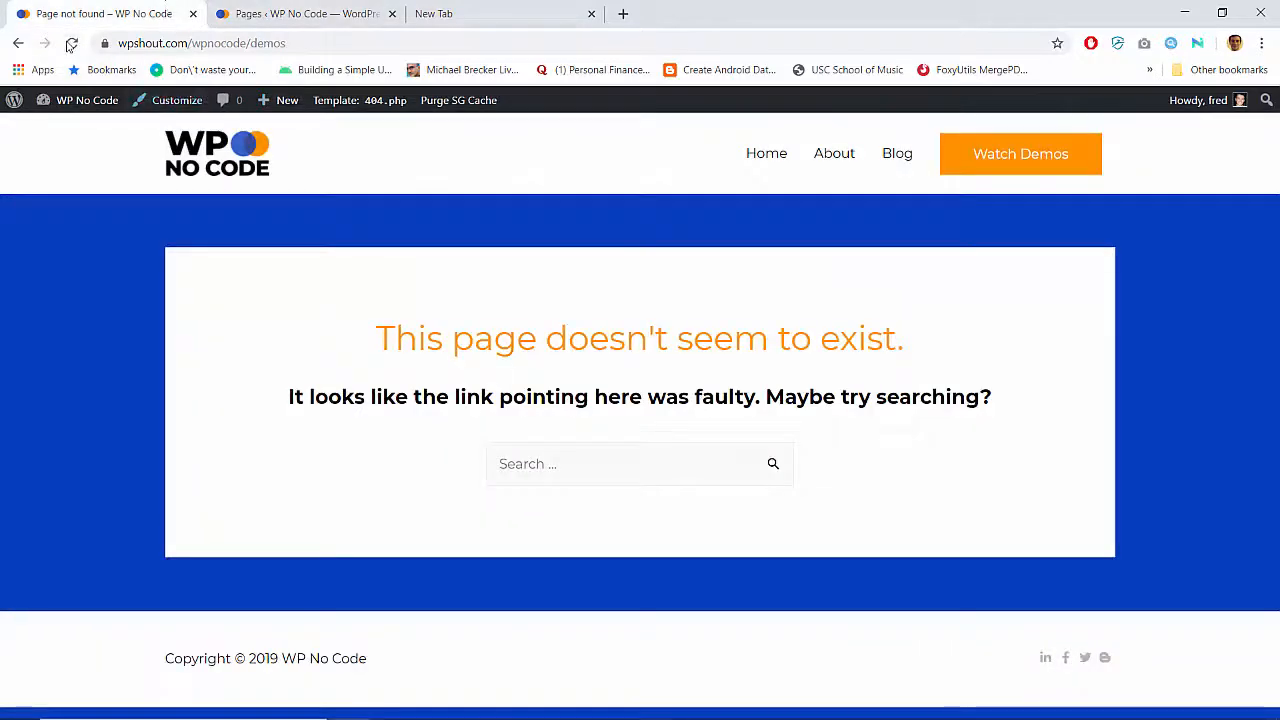
pyautogui.scroll(-15, 470, 321)
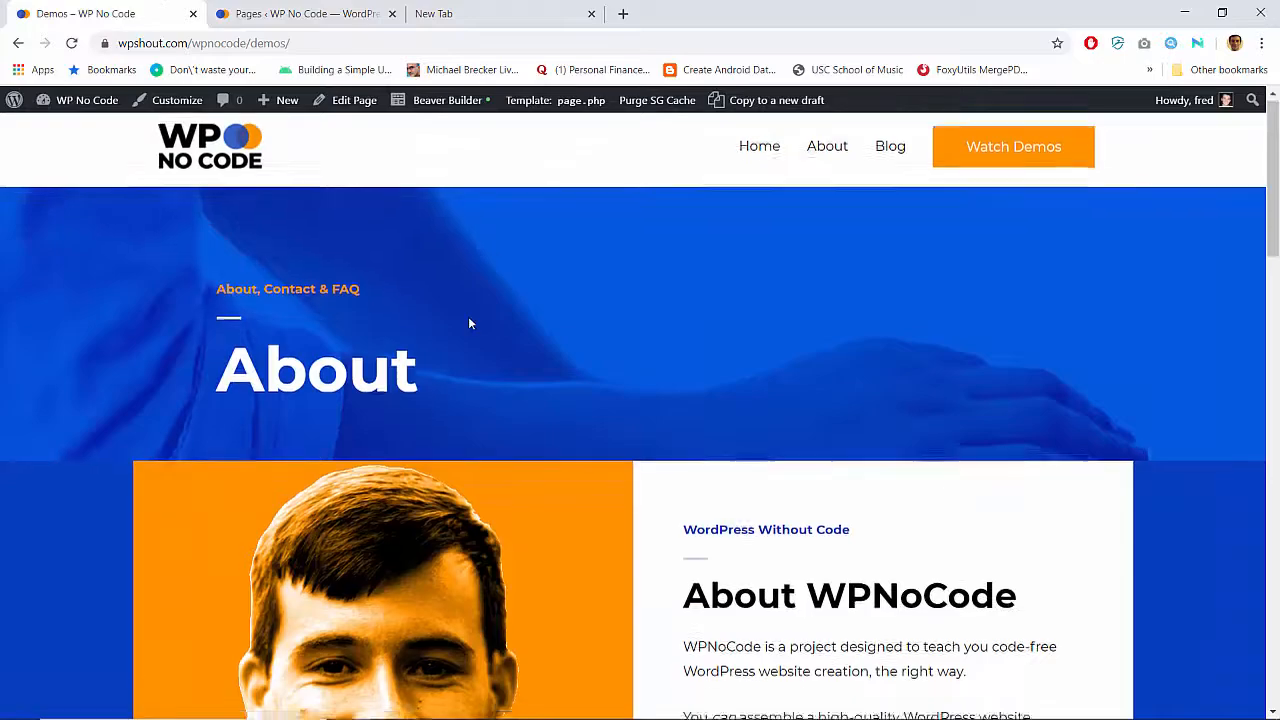
pyautogui.scroll(15, 470, 321)
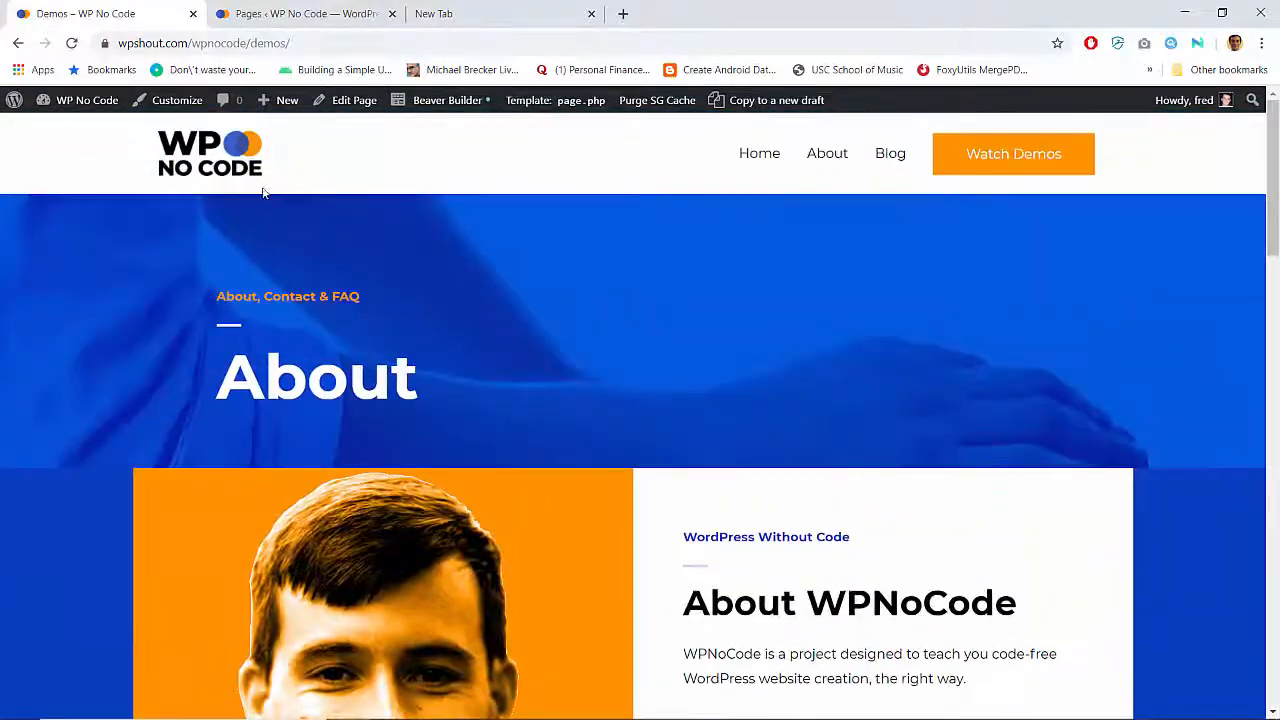
pyautogui.click(824, 165)
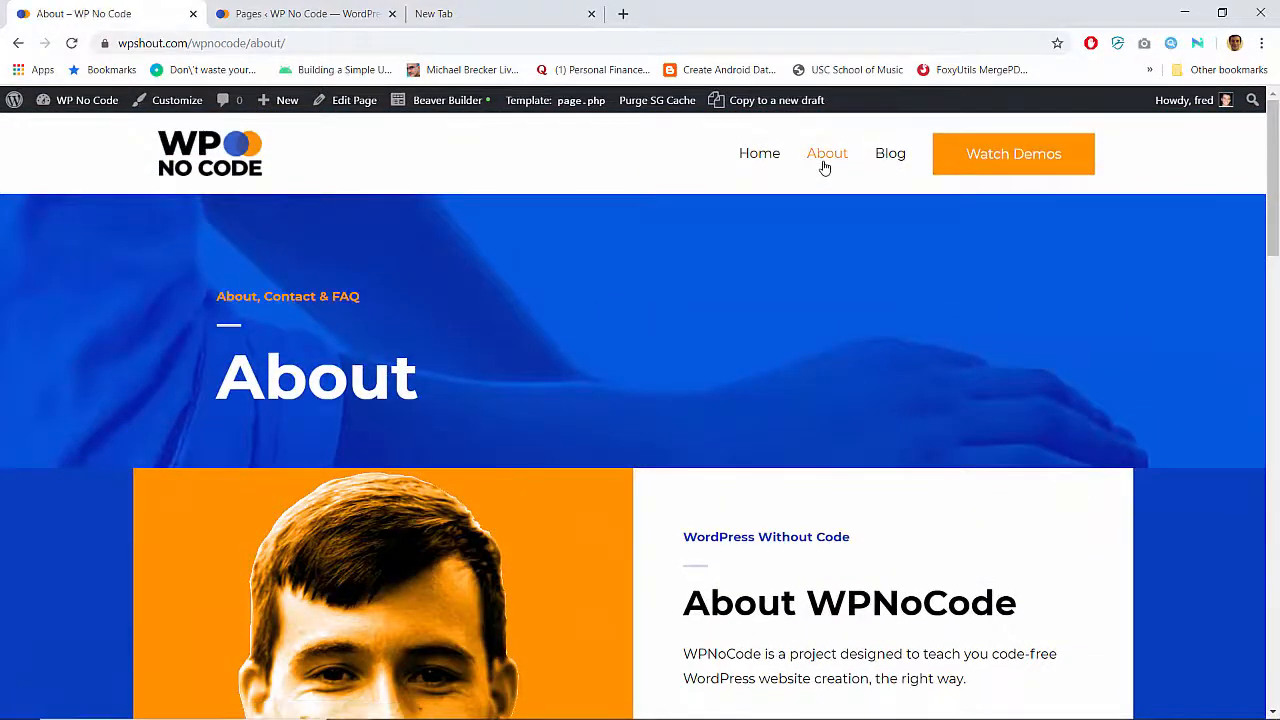
pyautogui.click(764, 155)
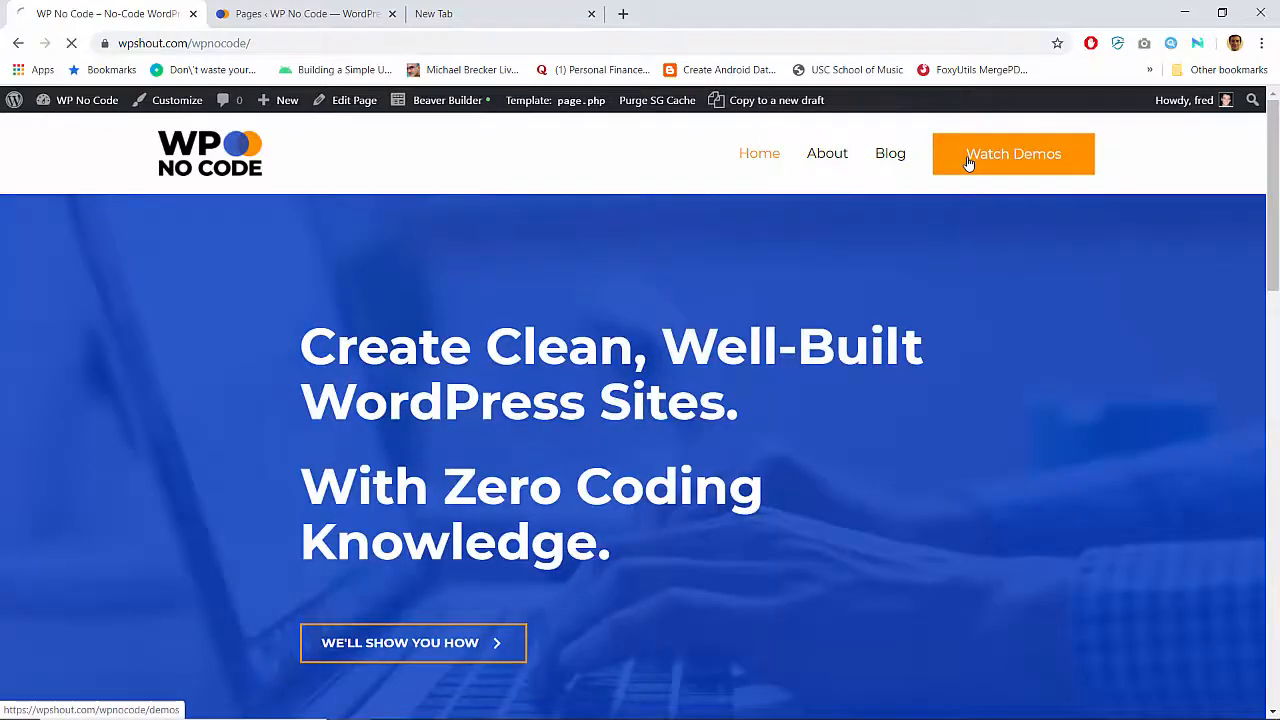
pyautogui.click(968, 163)
pyautogui.scroll(-5, 438, 487)
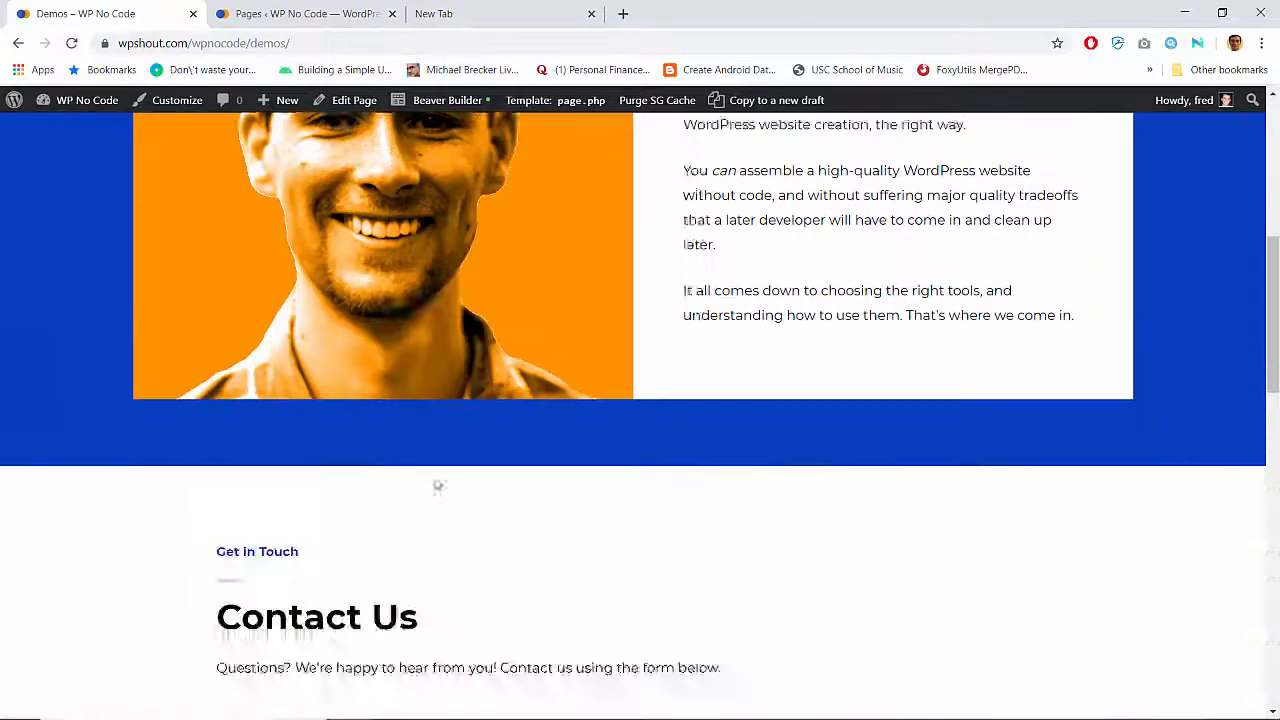
pyautogui.scroll(-15, 438, 487)
pyautogui.scroll(20, 434, 477)
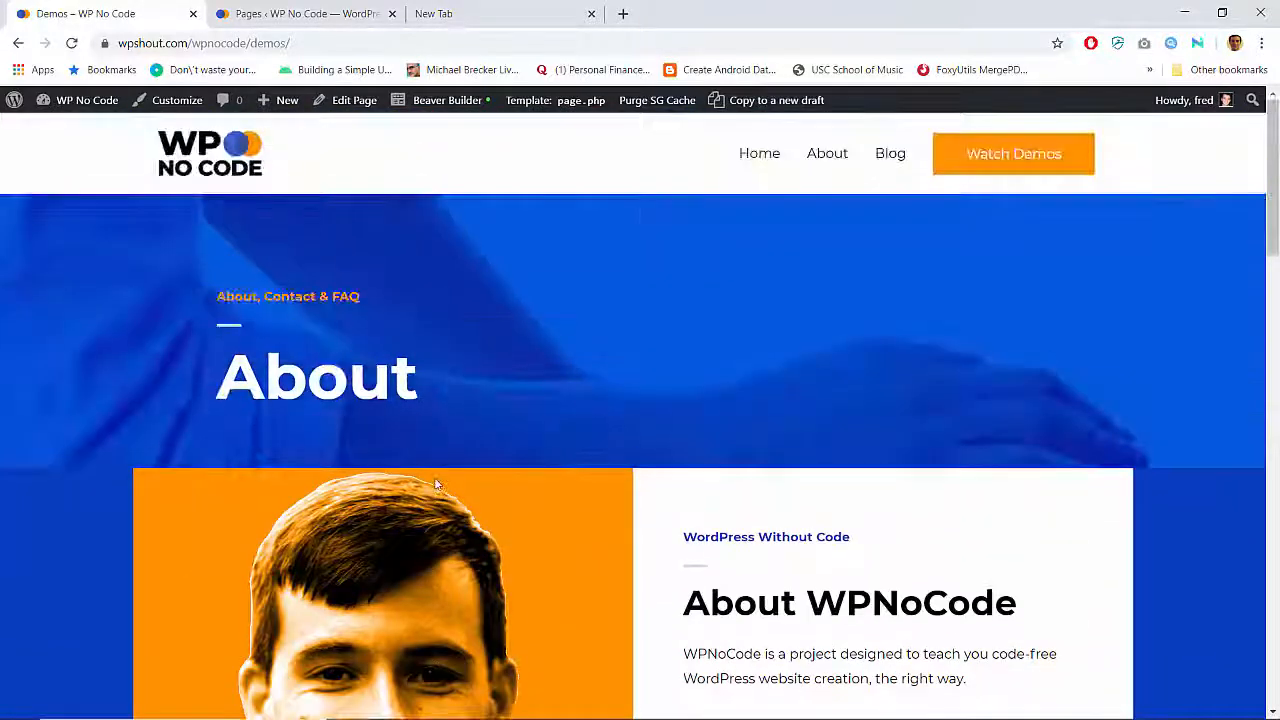
pyautogui.scroll(-10, 578, 470)
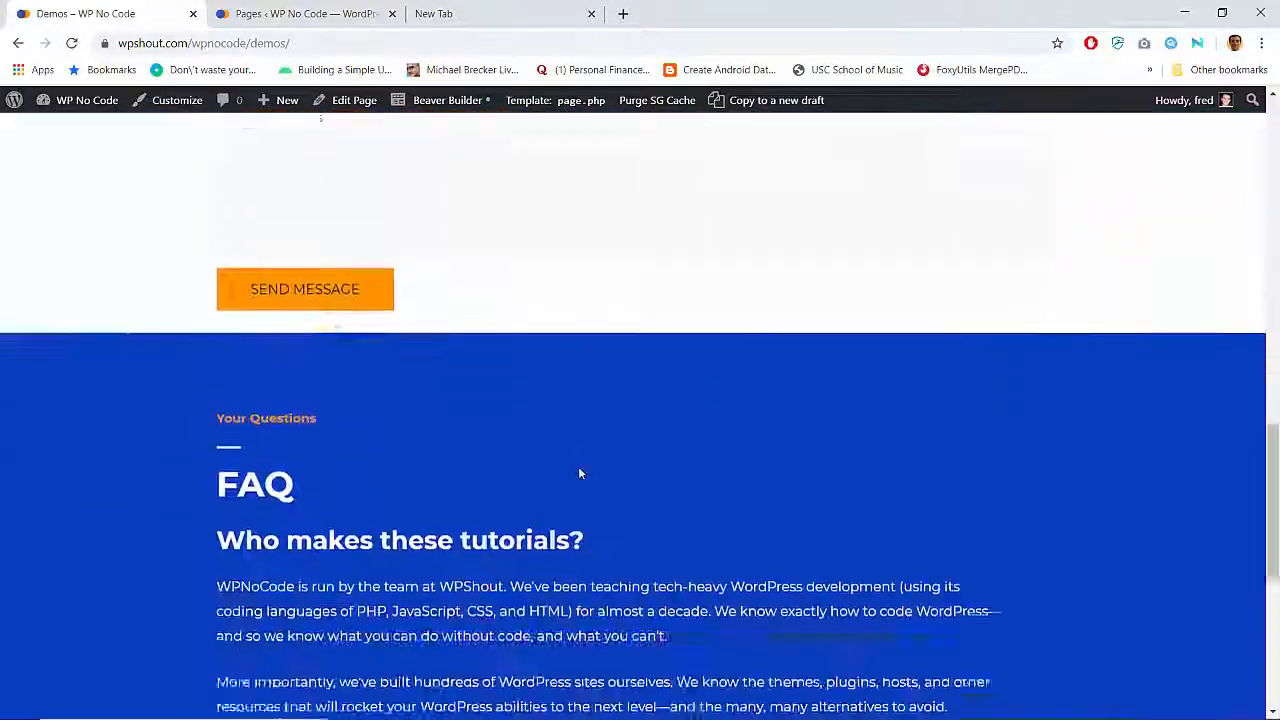
pyautogui.scroll(15, 578, 473)
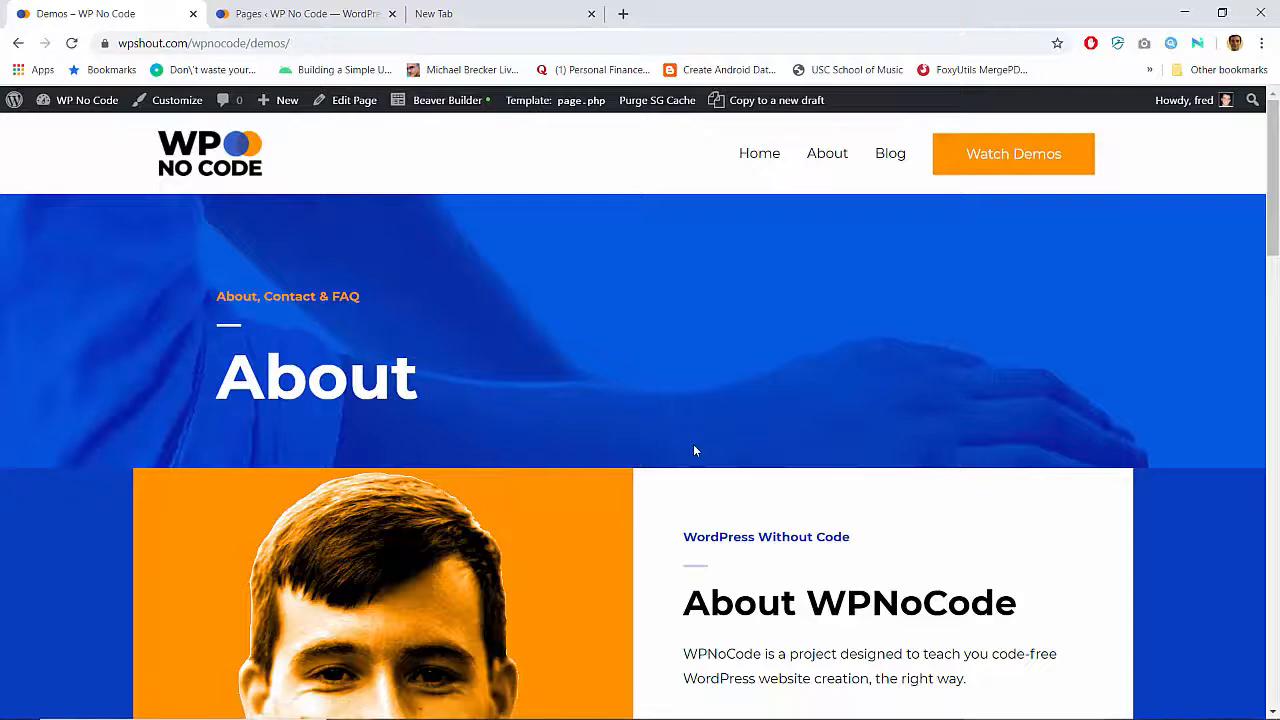
# Open the Demos page in Beaver Builder and replace the small text above the hero heading with "See How It's Done"
pyautogui.click(458, 104)
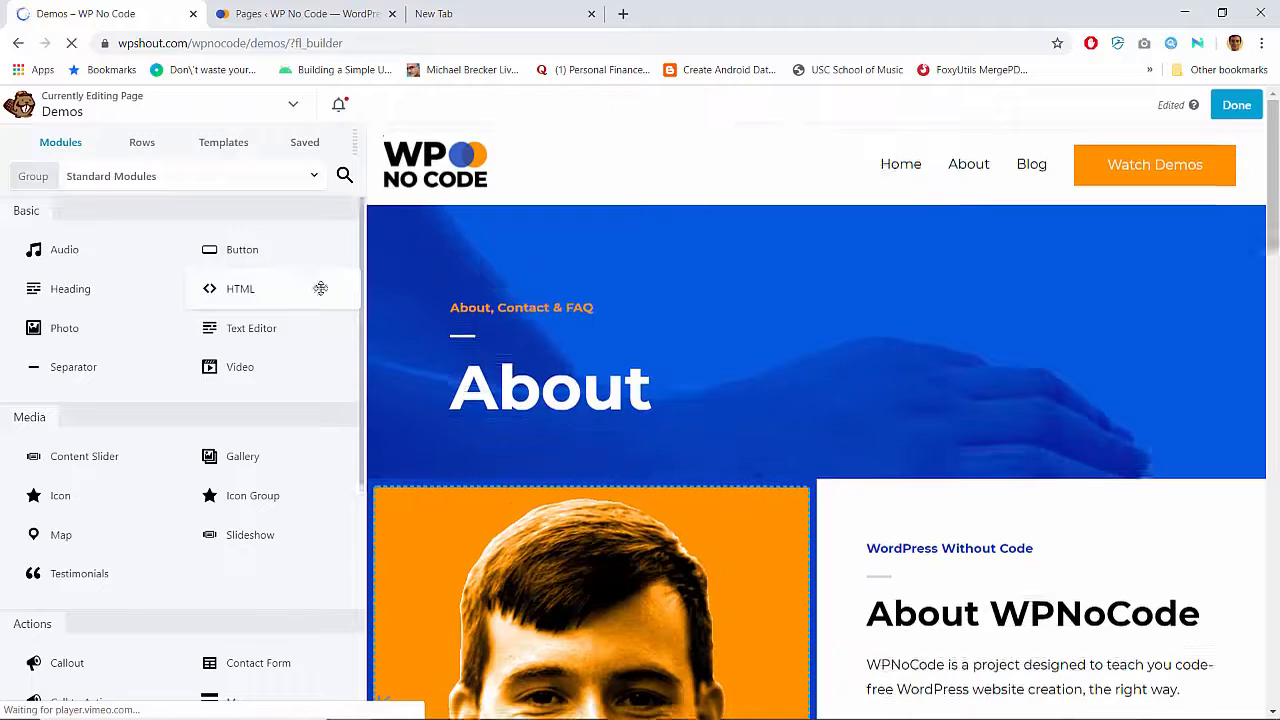
pyautogui.click(488, 310)
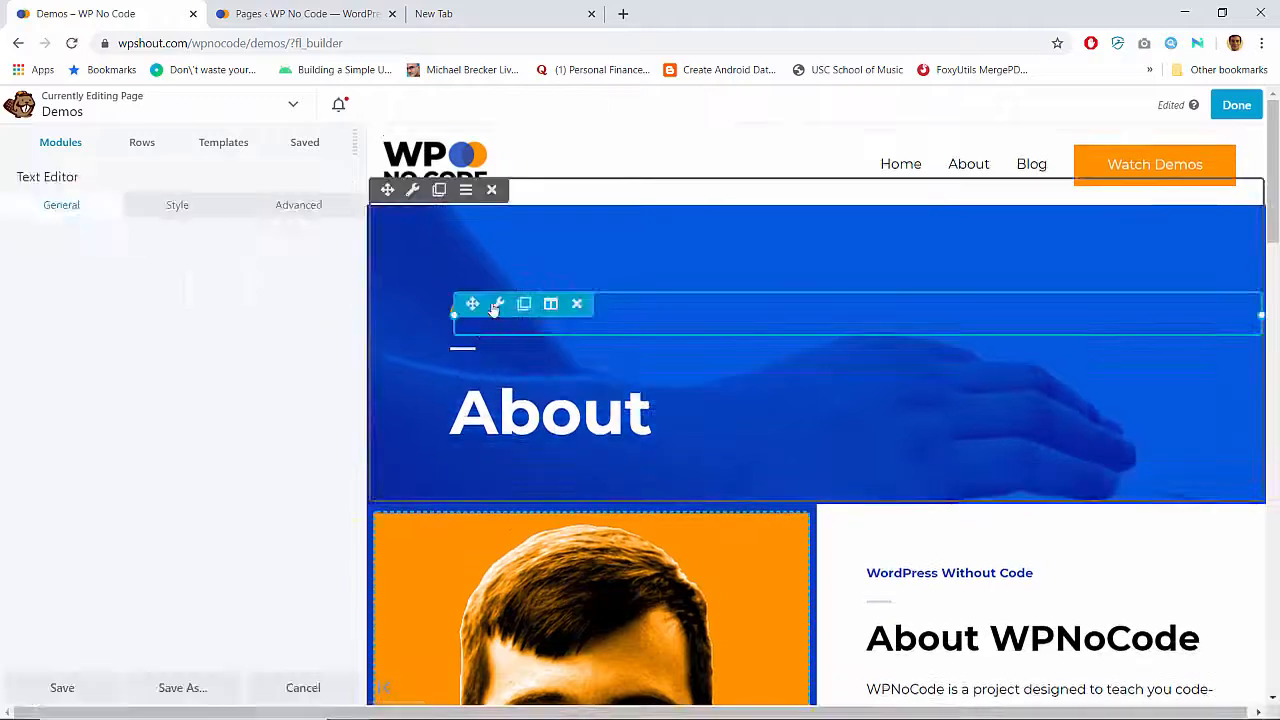
pyautogui.tripleClick(118, 338)
pyautogui.press('BackSpace')
pyautogui.write("See How It's Done")
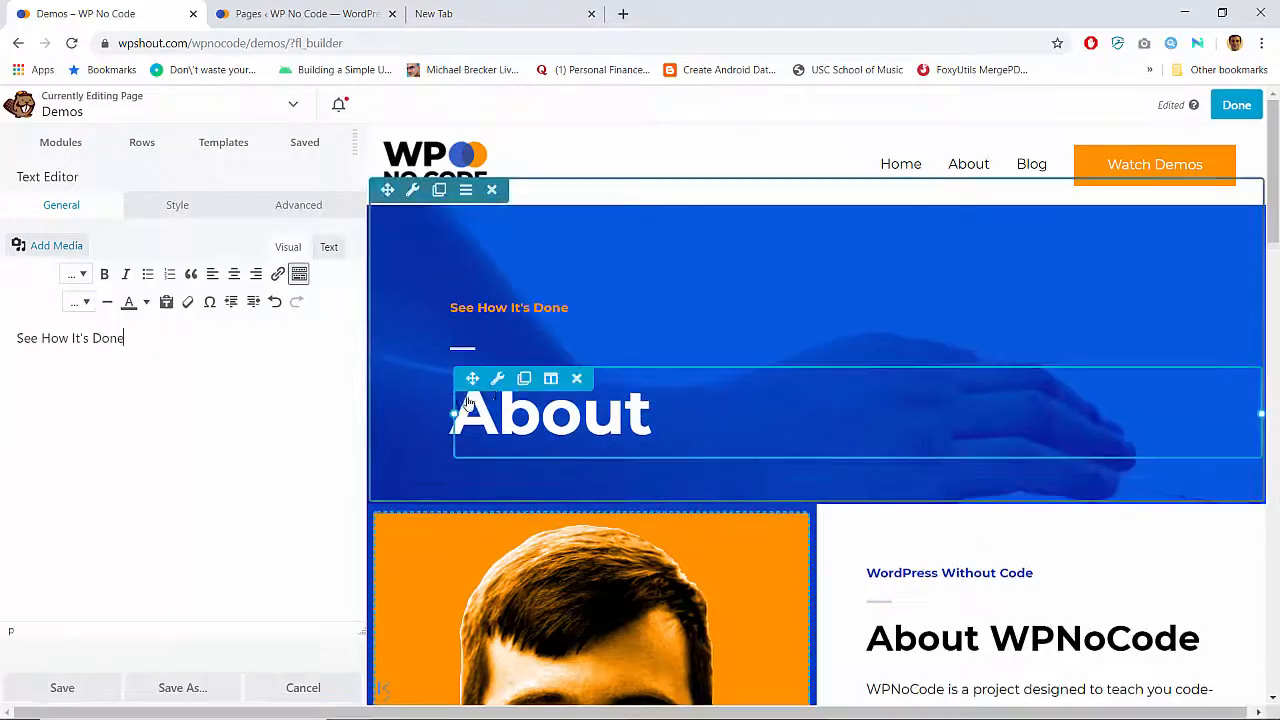
# Change the Demos page's hero heading to "Codeless WordPress Demos"
pyautogui.click(500, 390)
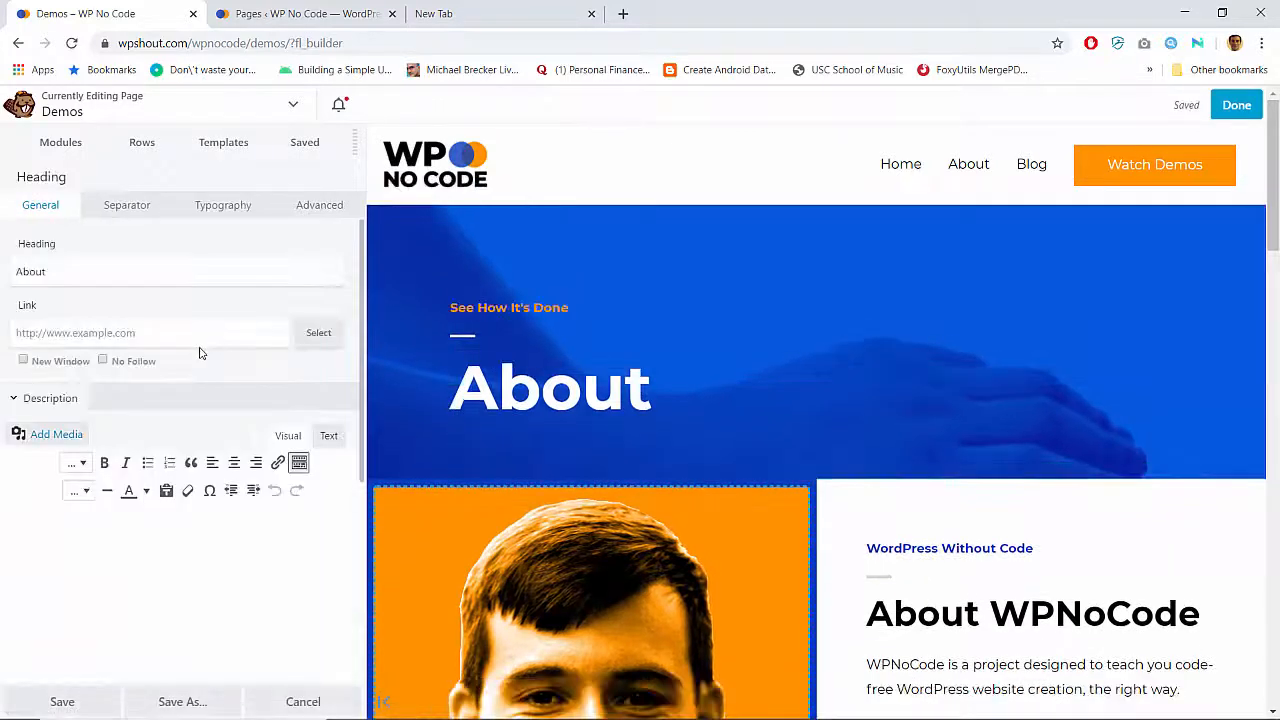
pyautogui.tripleClick(170, 264)
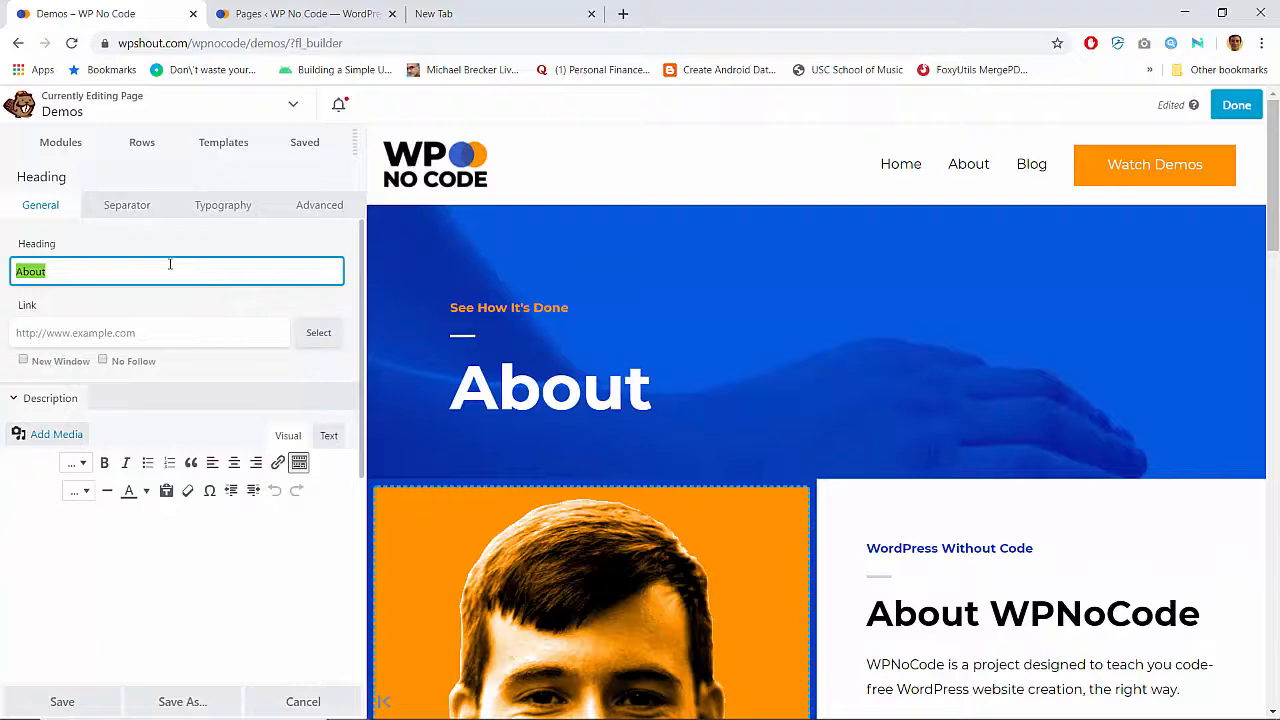
pyautogui.write('Codeless W')
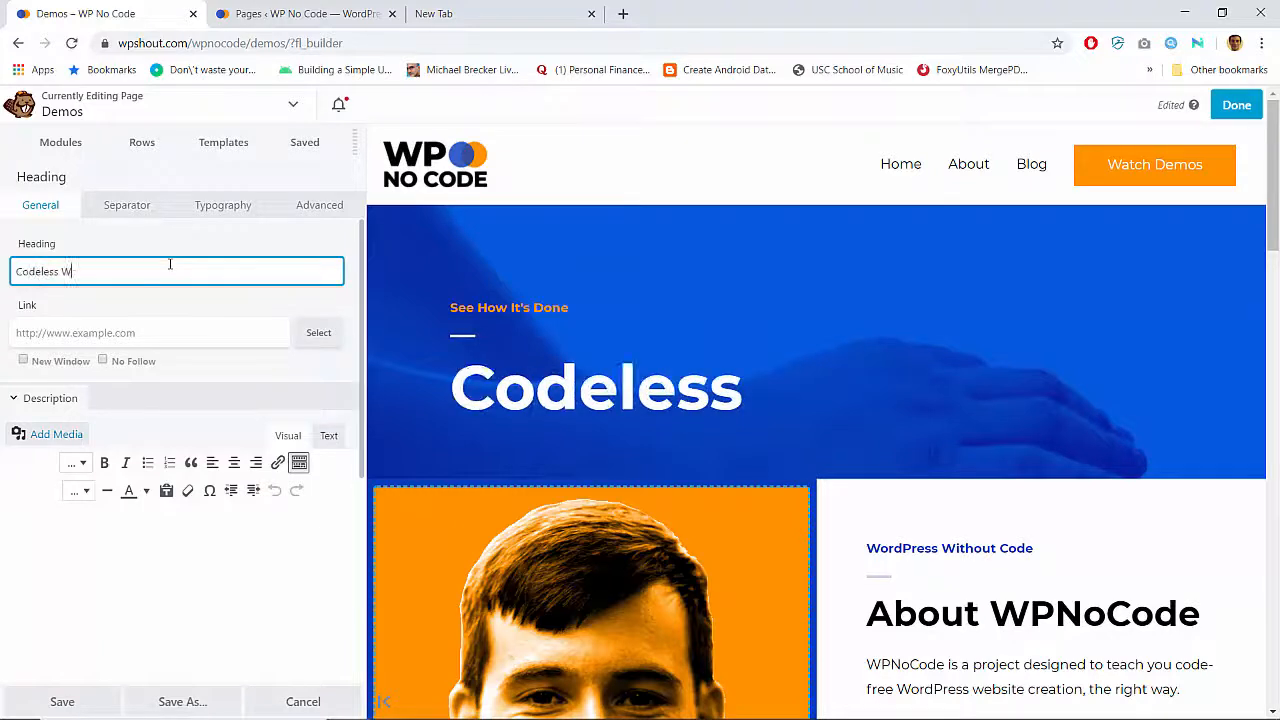
pyautogui.write('ordPress Demos')
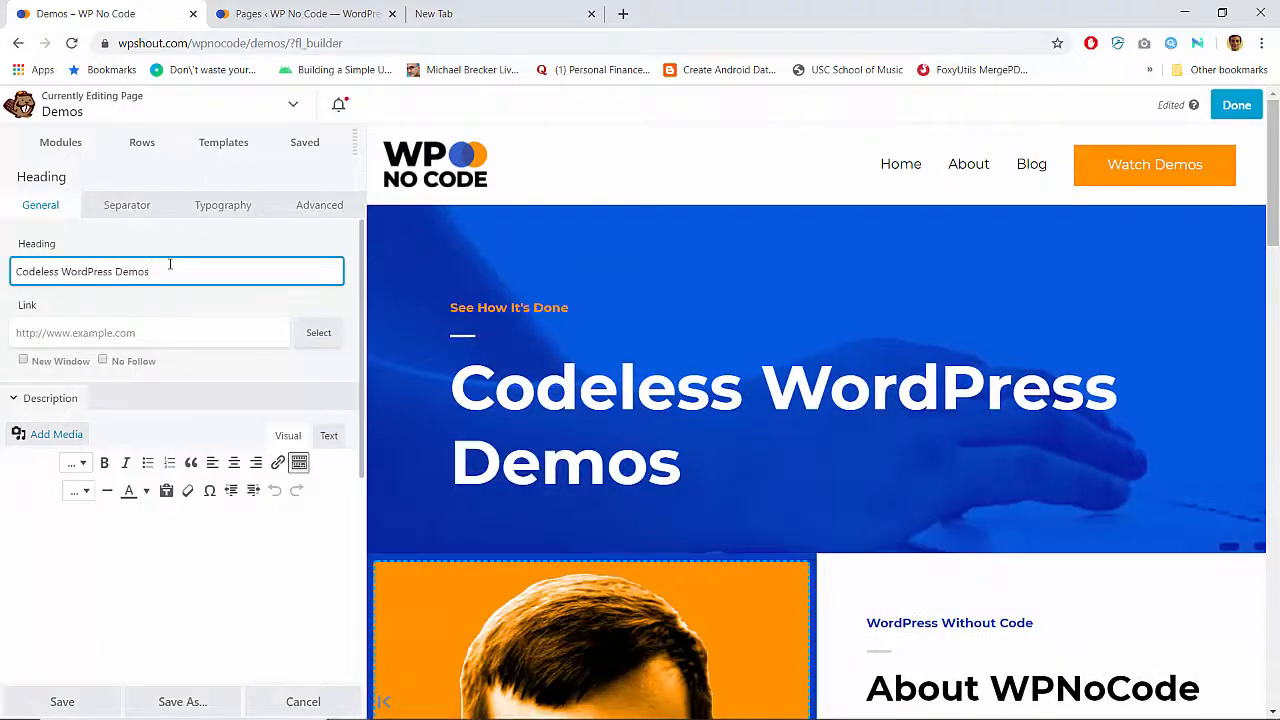
# Reword the hero heading as "No-Code Demos" and publish the Demos page's layout changes
pyautogui.hotkey('ctrl', 'shift', 'Left')
pyautogui.press('BackSpace')
pyautogui.press('BackSpace')
pyautogui.hotkey('ctrl', 'shift', 'Left')
pyautogui.write('No-Code')
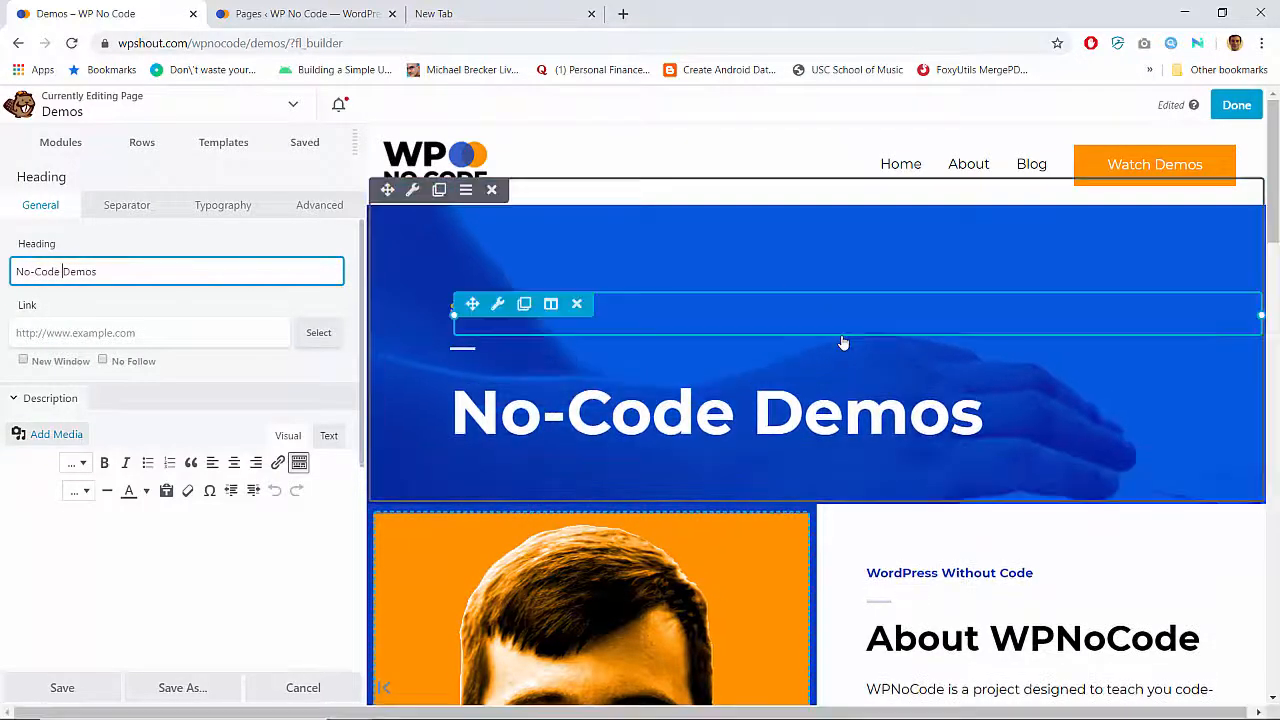
pyautogui.click(1237, 105)
pyautogui.click(1157, 104)
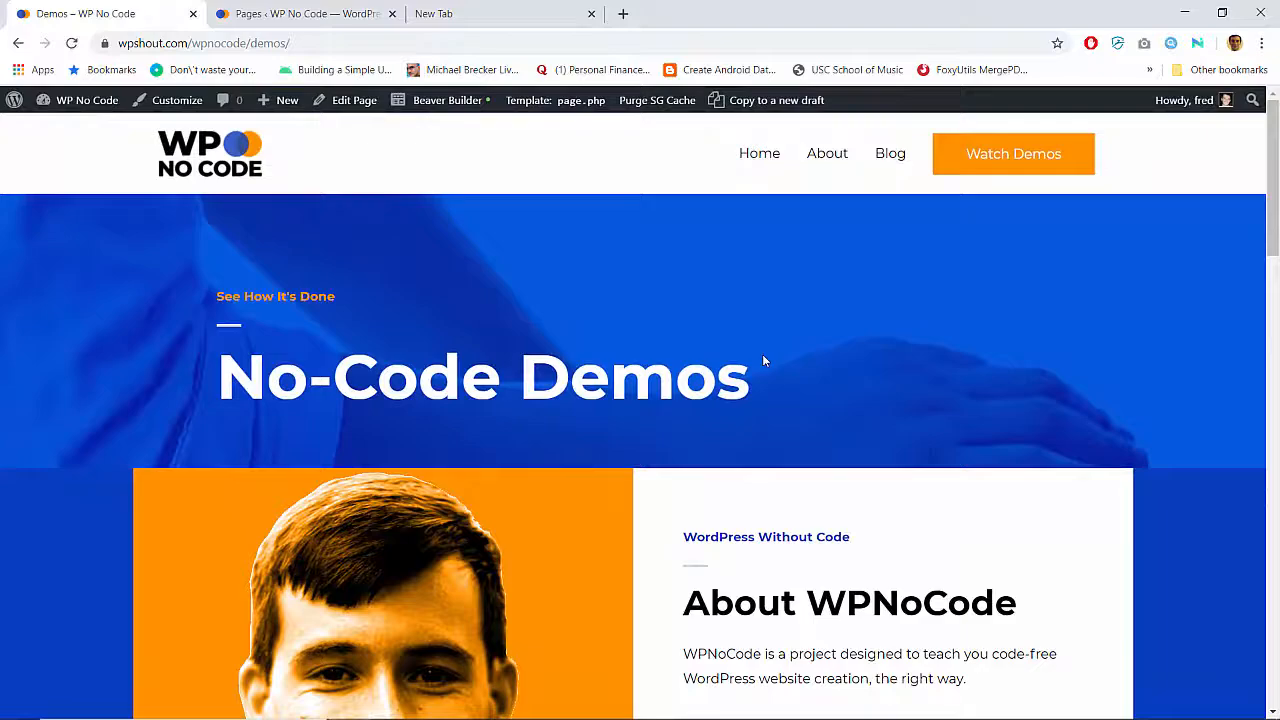
# Review the published Demos page from its hero through the sections copied from the About page
pyautogui.scroll(-2, 762, 354)
pyautogui.scroll(2, 762, 354)
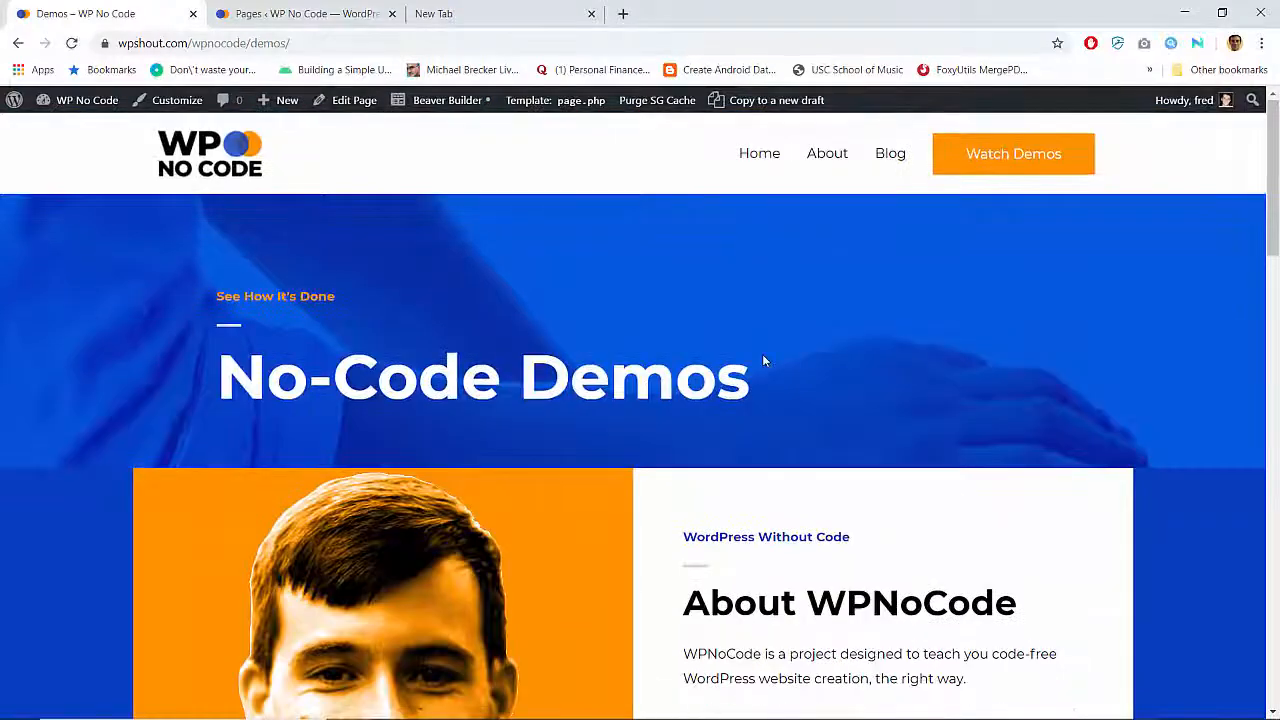
pyautogui.scroll(-15, 762, 354)
pyautogui.scroll(15, 762, 354)
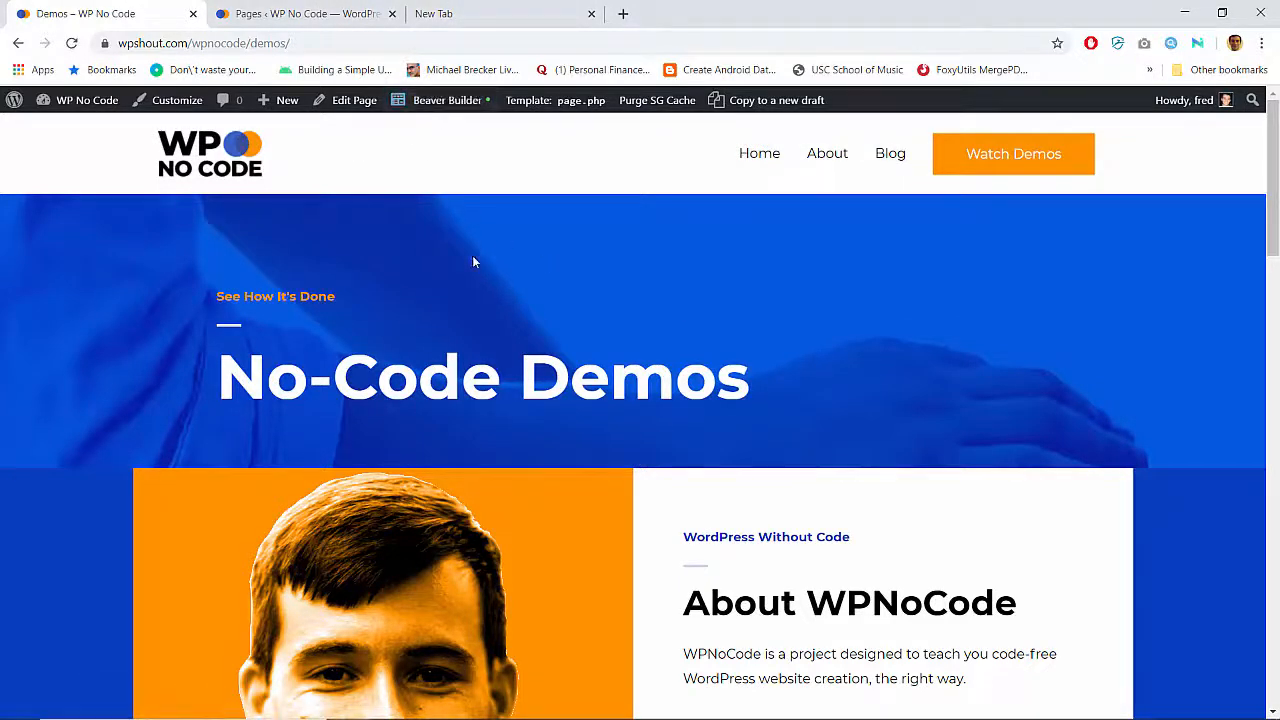
pyautogui.scroll(-10, 466, 490)
pyautogui.scroll(15, 466, 496)
pyautogui.scroll(-8, 466, 496)
pyautogui.scroll(10, 466, 496)
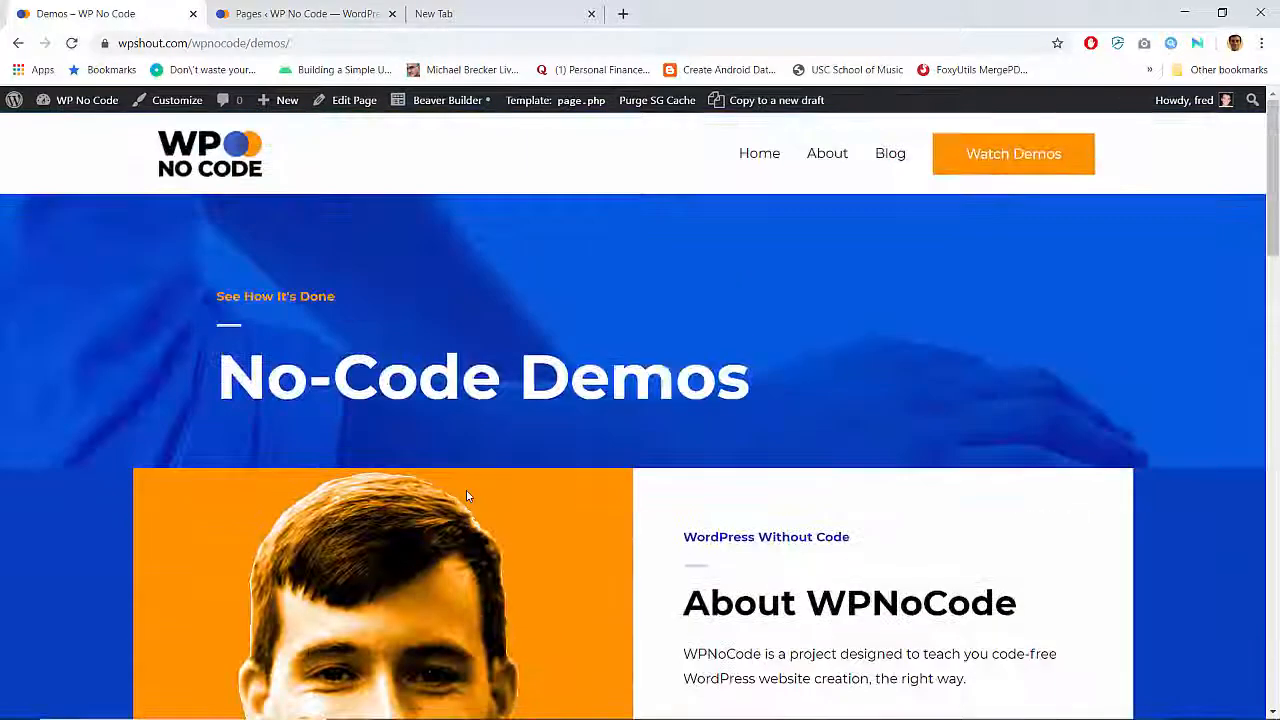
pyautogui.scroll(-8, 466, 496)
pyautogui.scroll(8, 466, 496)
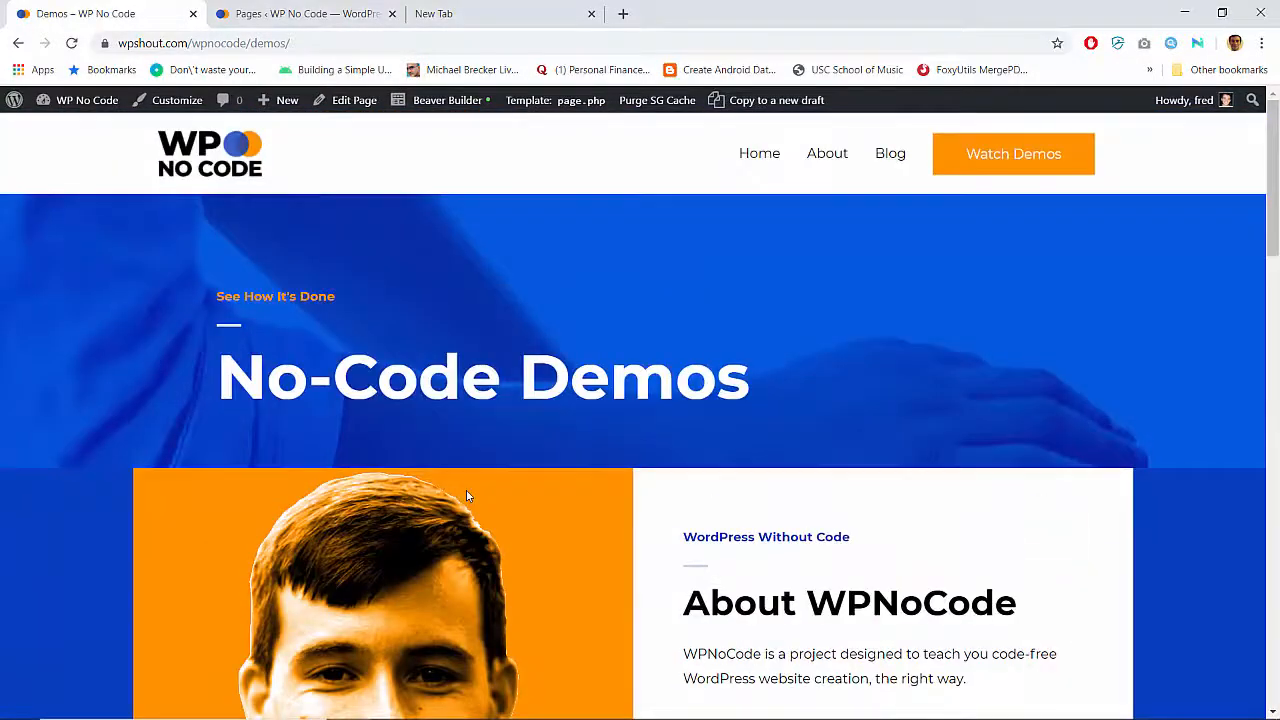